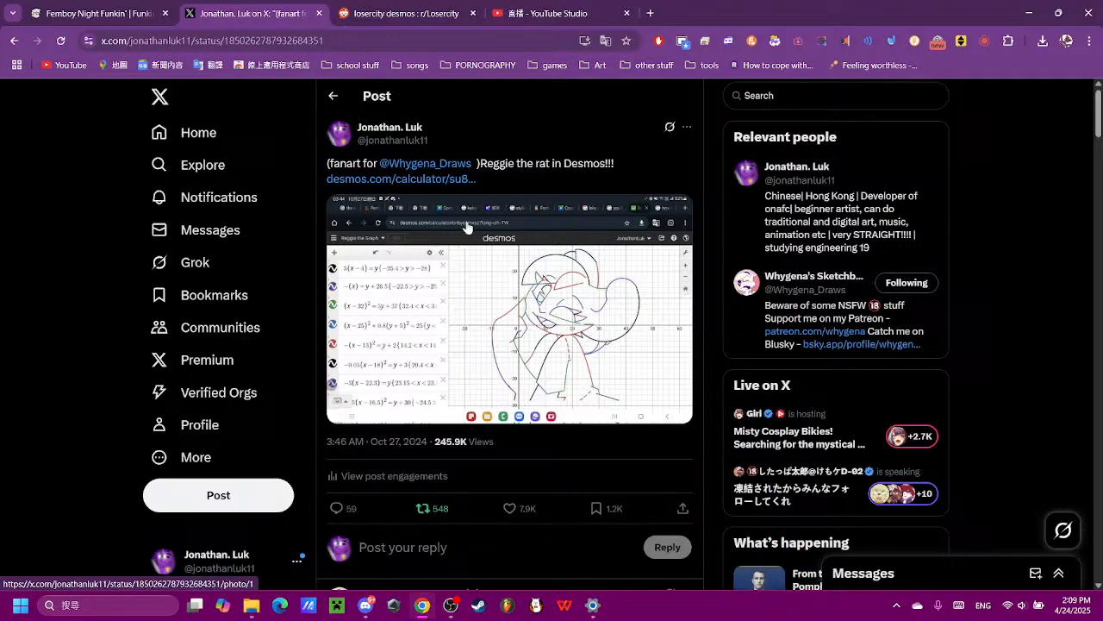
- View the Reggie the rat Desmos fanart post on X, enlarge its image and read the replies
scroll(393, 305, down, 3)
scroll(584, 234, up, 2)
click(584, 234)
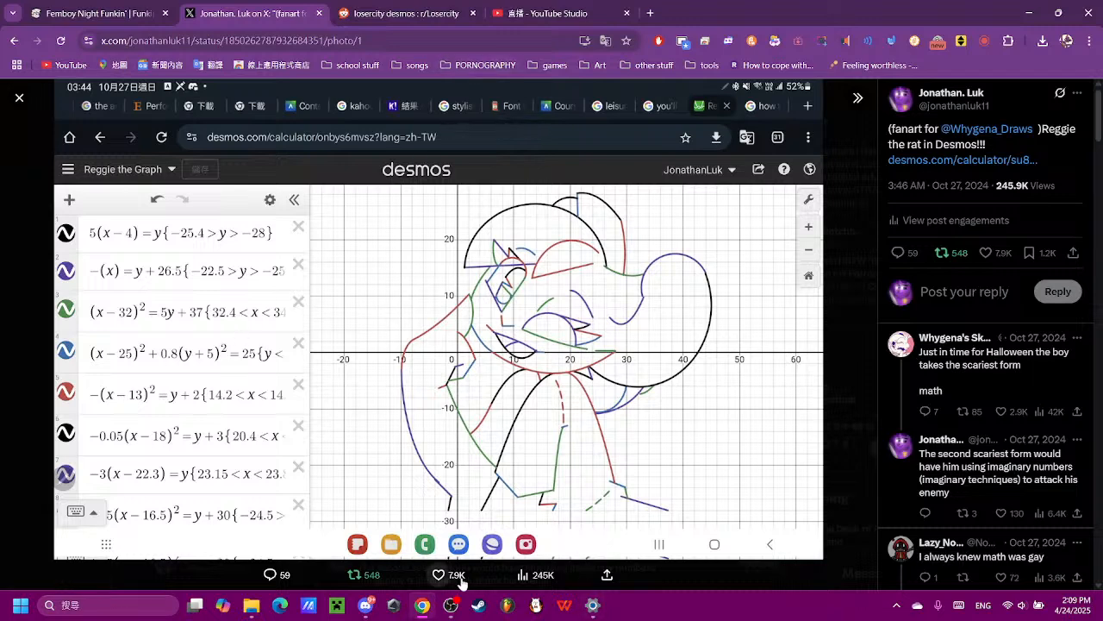
scroll(1061, 312, down, 3)
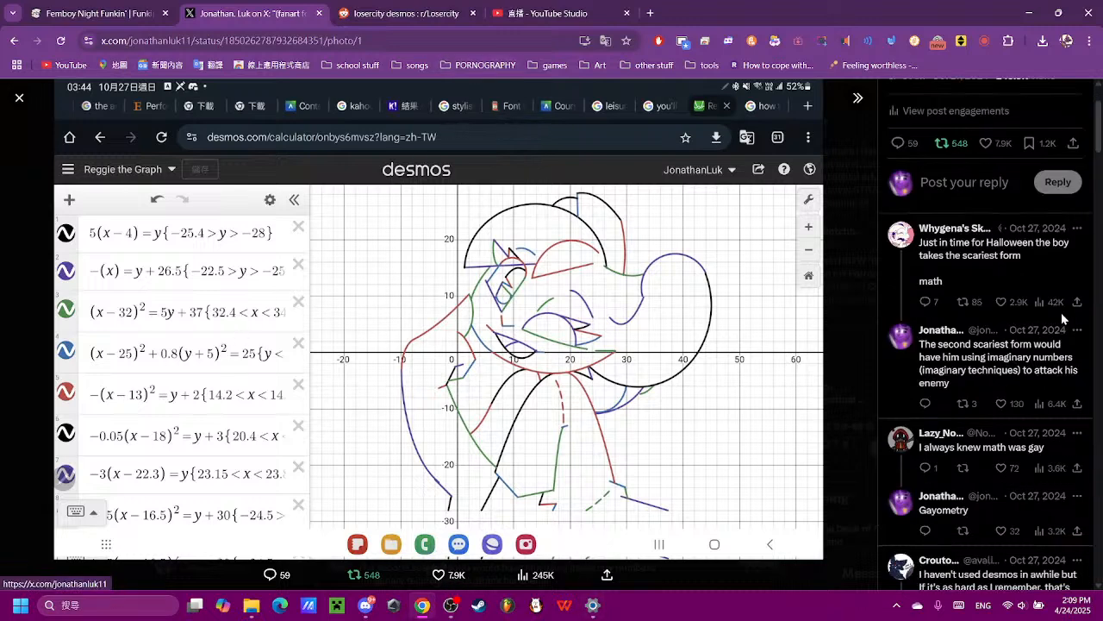
scroll(948, 396, up, 2)
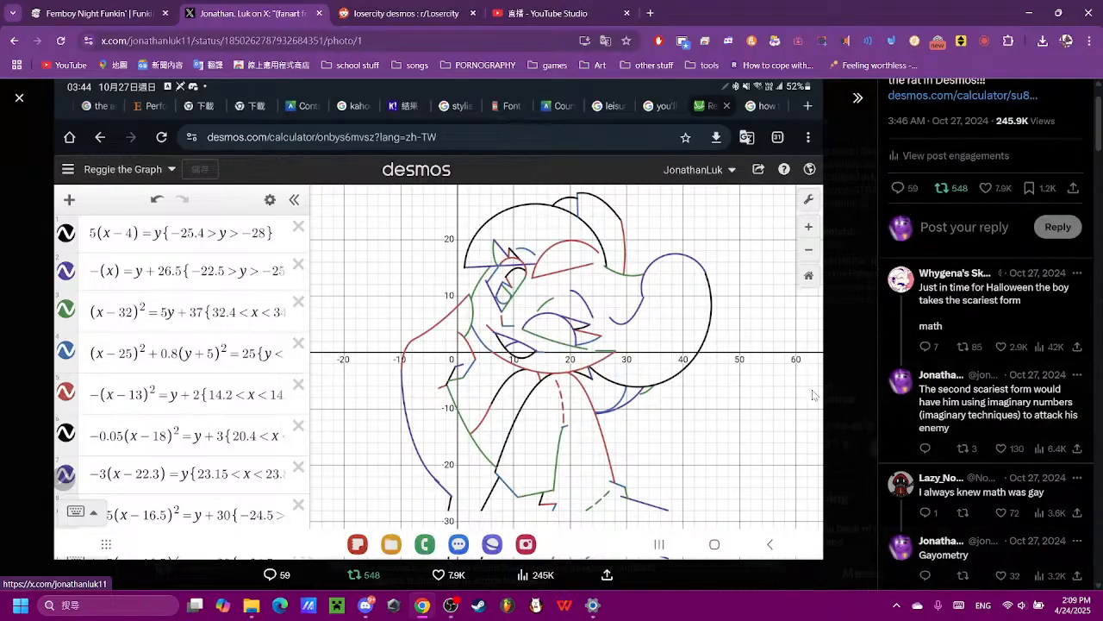
- Switch to the "losercity desmos" Reddit post and examine its image and artist credit line
click(463, 9)
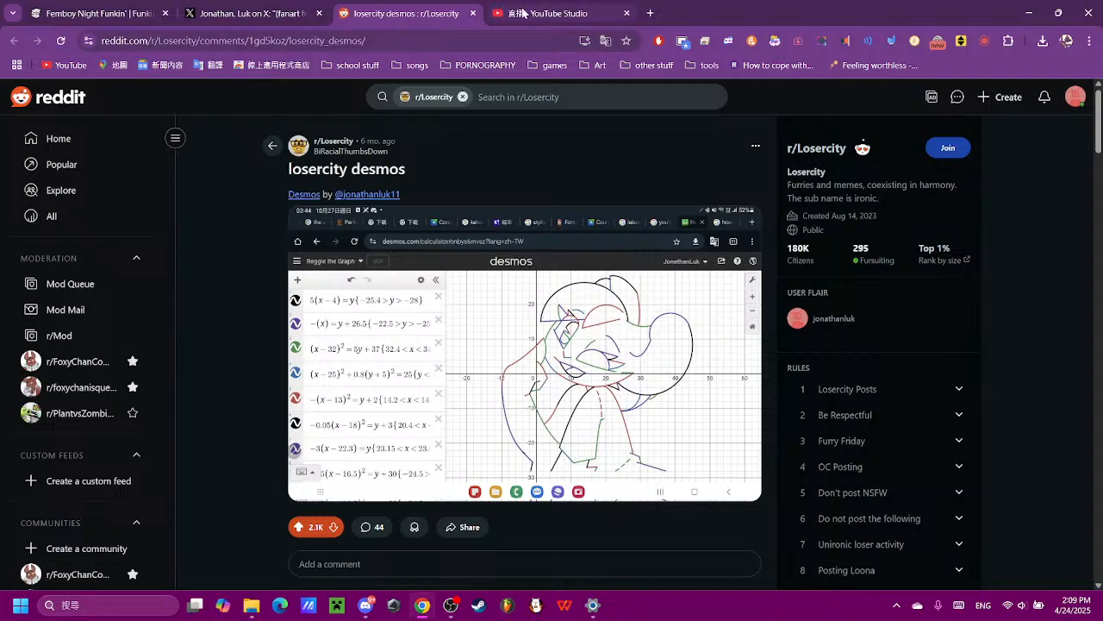
scroll(815, 343, down, 3)
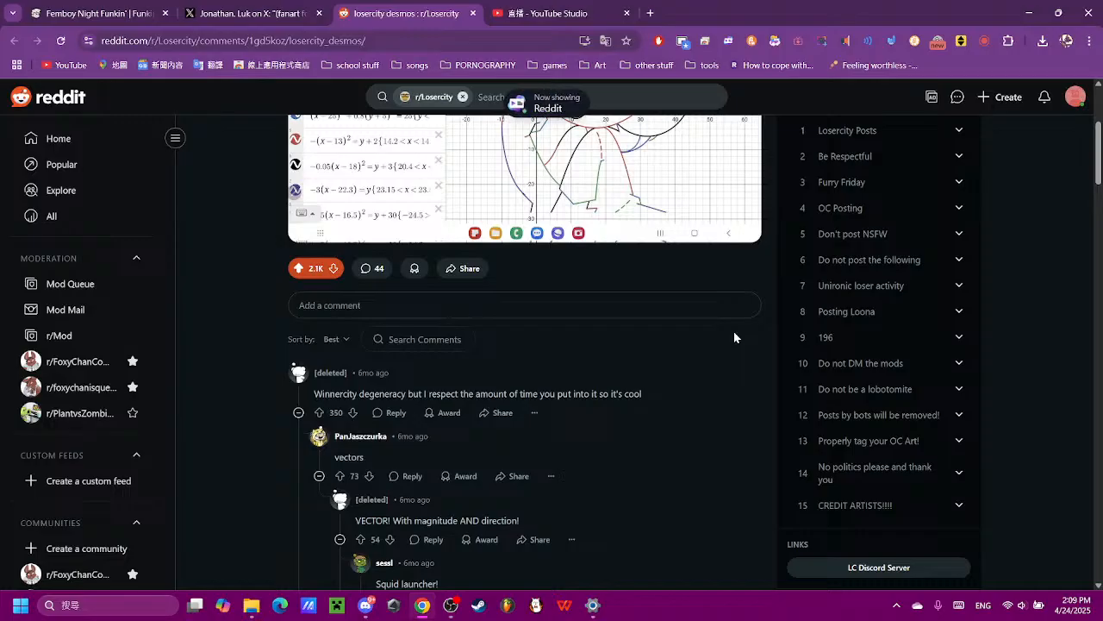
scroll(734, 331, up, 3)
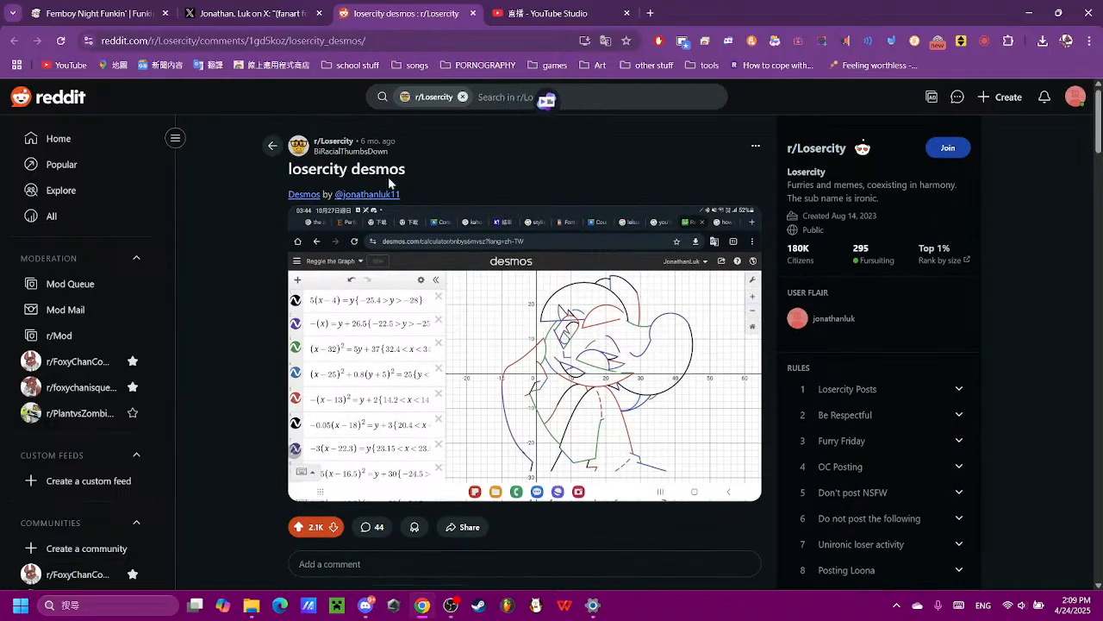
drag(314, 170, 287, 196)
click(332, 189)
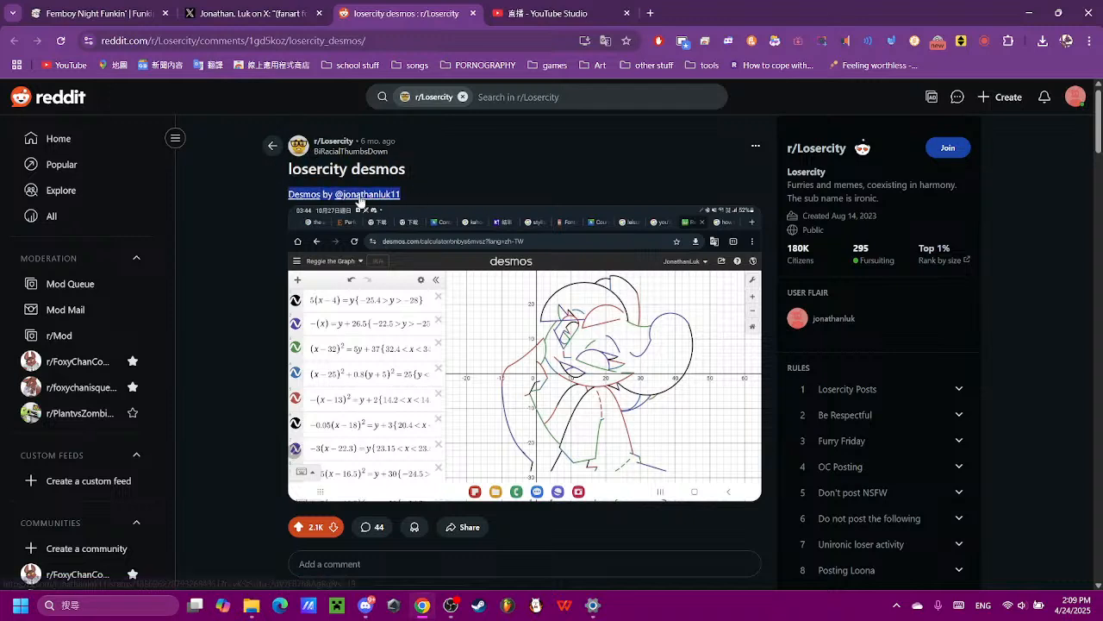
click(568, 180)
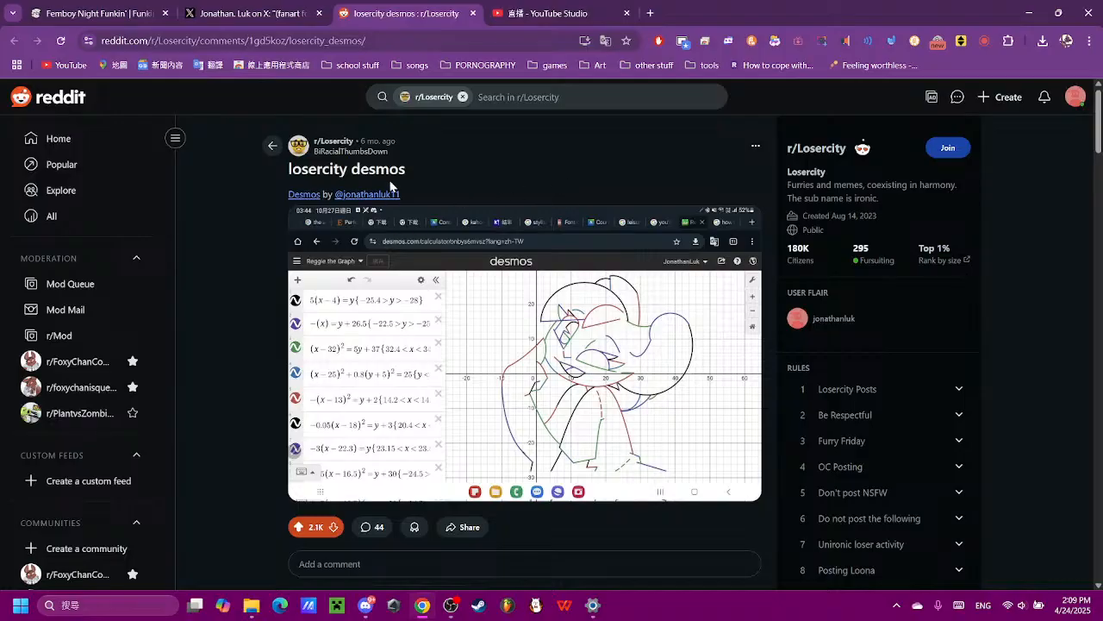
- Read through the comment thread below the "losercity desmos" post
scroll(390, 186, down, 2)
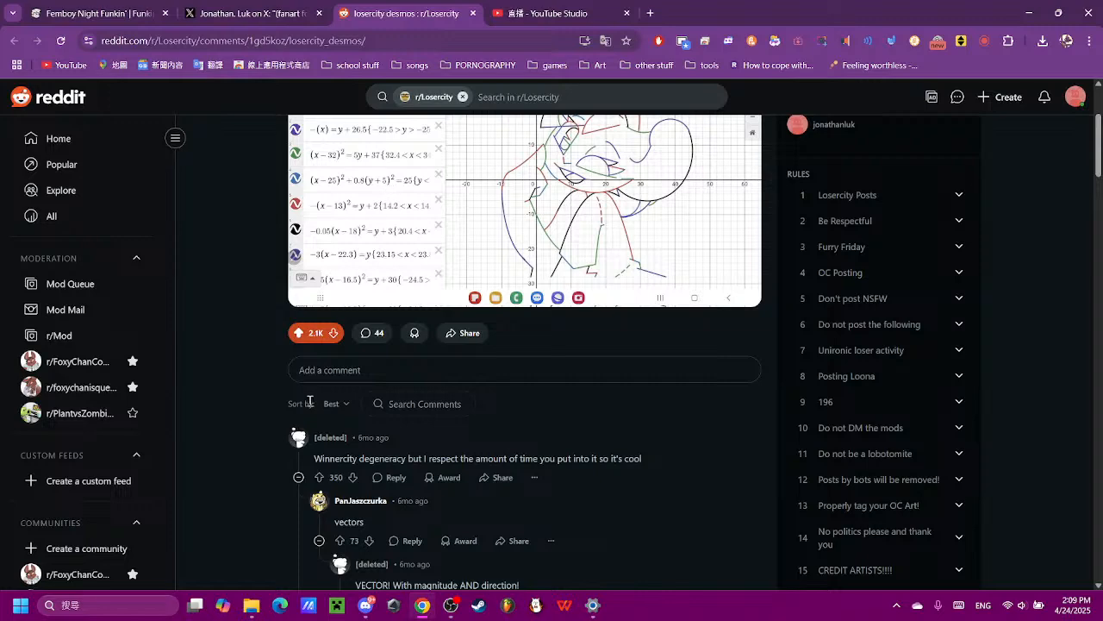
scroll(326, 340, down, 2)
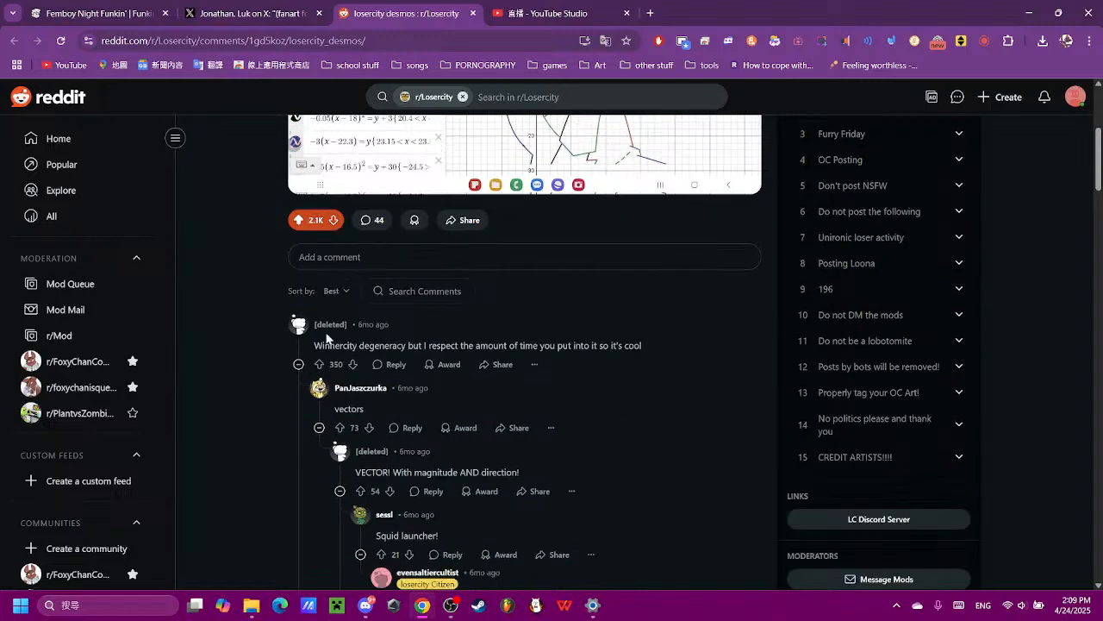
scroll(615, 246, down, 3)
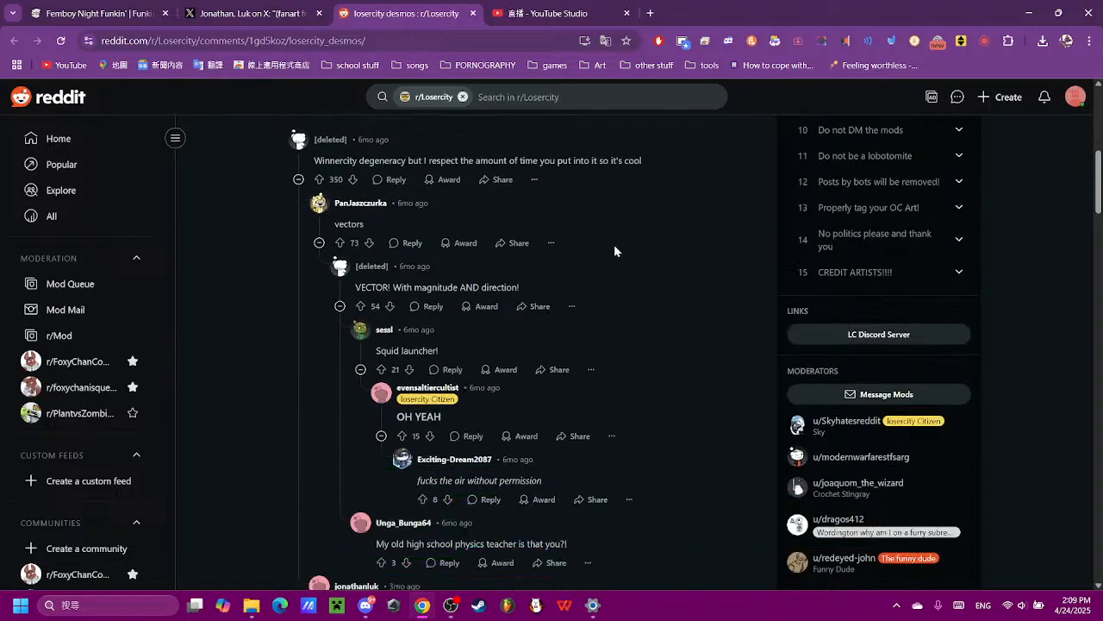
scroll(396, 412, down, 2)
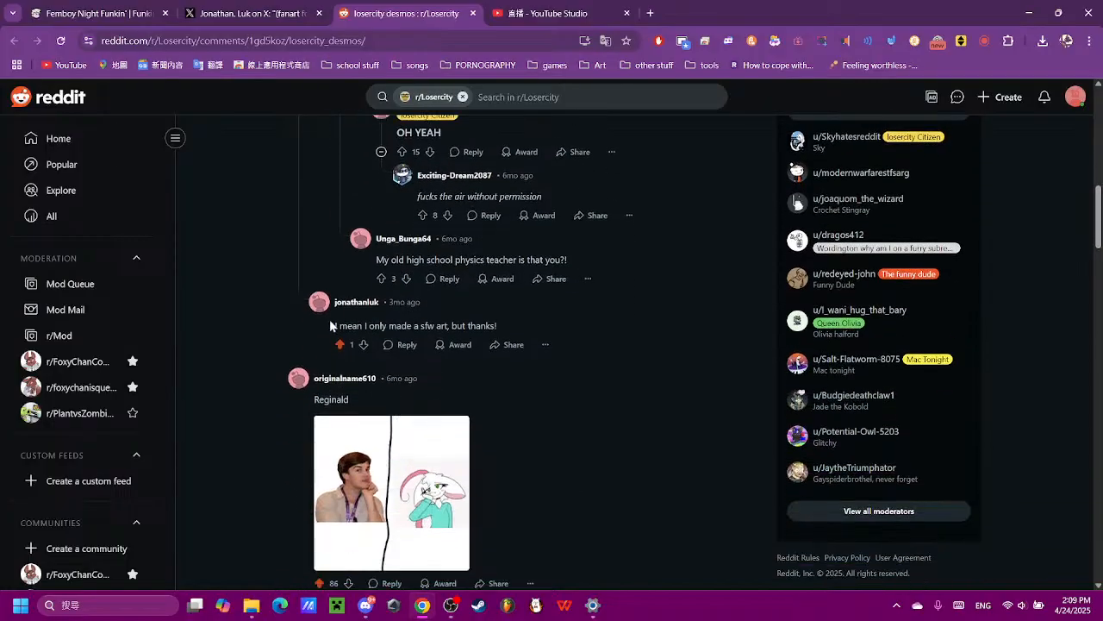
scroll(429, 330, up, 5)
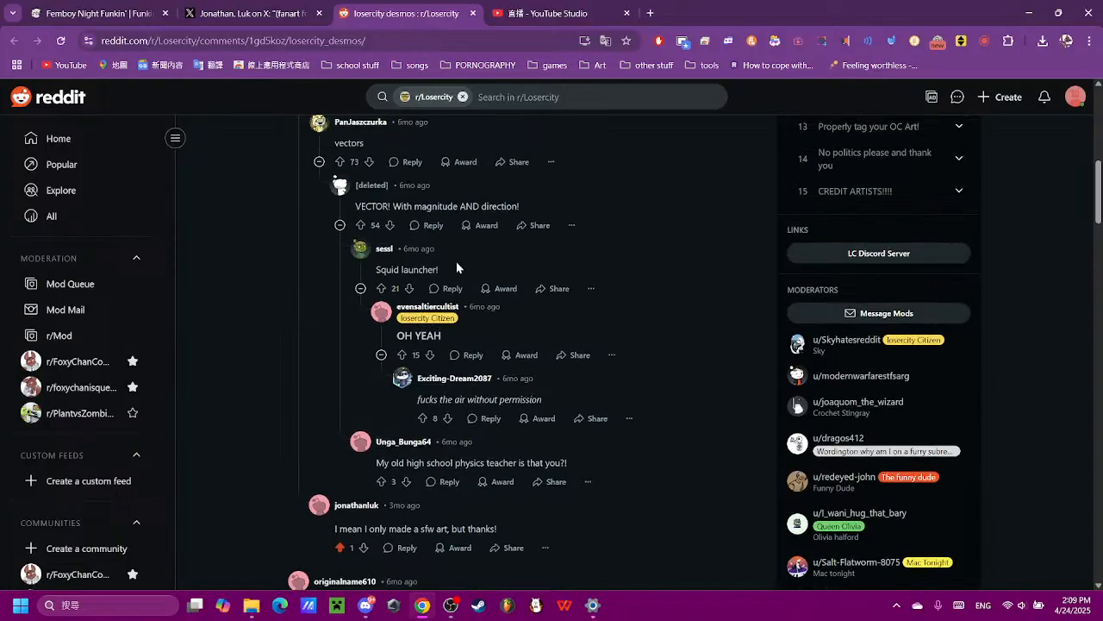
scroll(508, 326, down, 2)
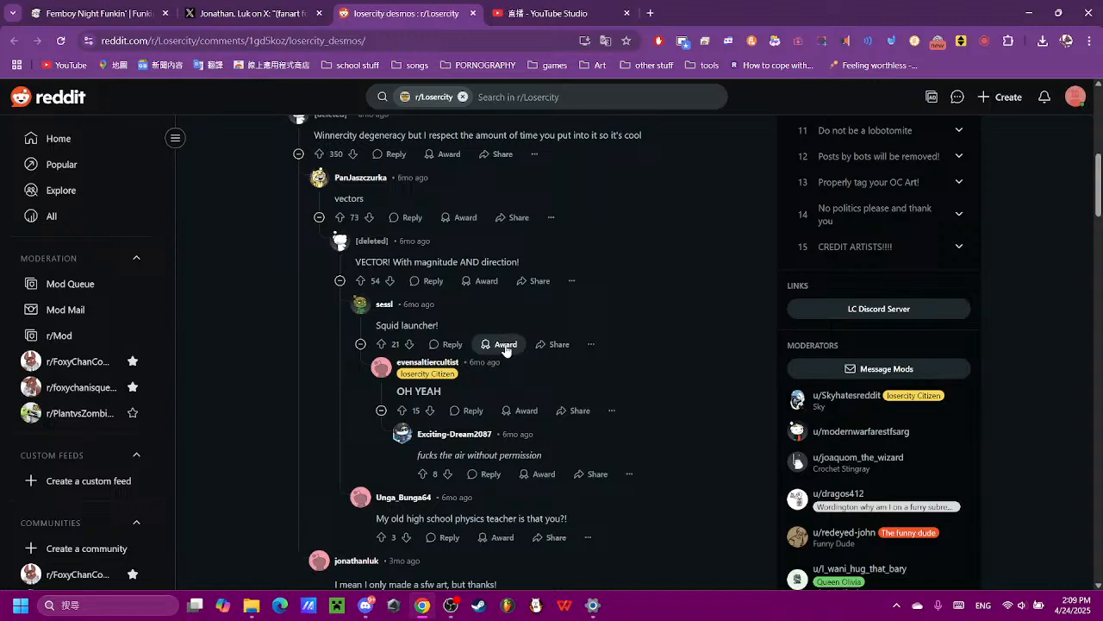
- Open the Desmos home page in a new browser tab
key(ctrl+t)
text(des)
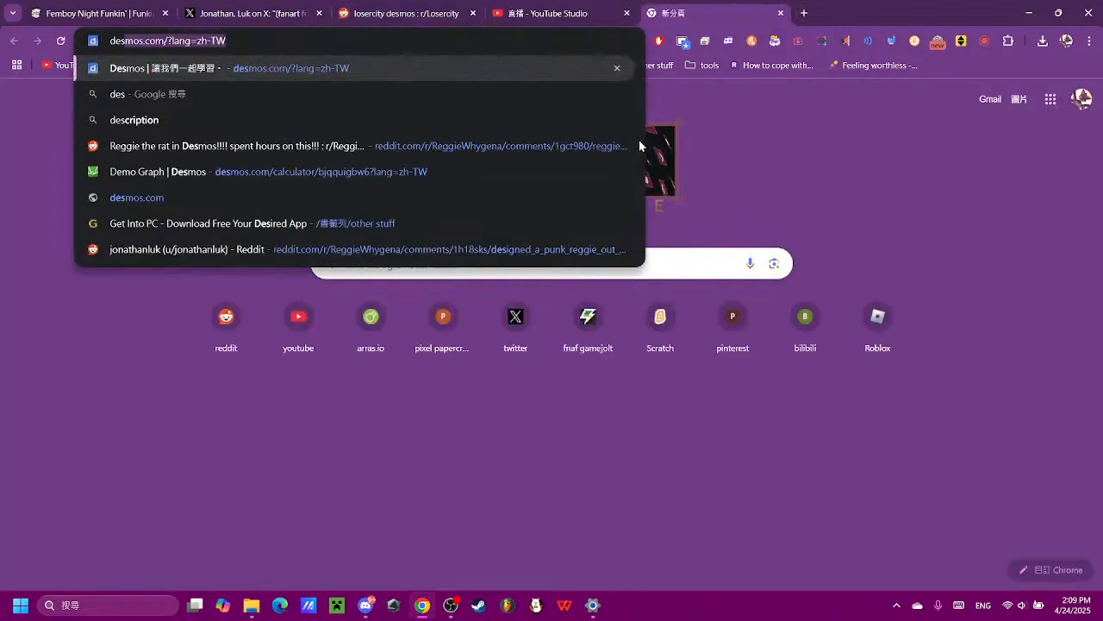
text(mos.com/?lang=zh-TW)
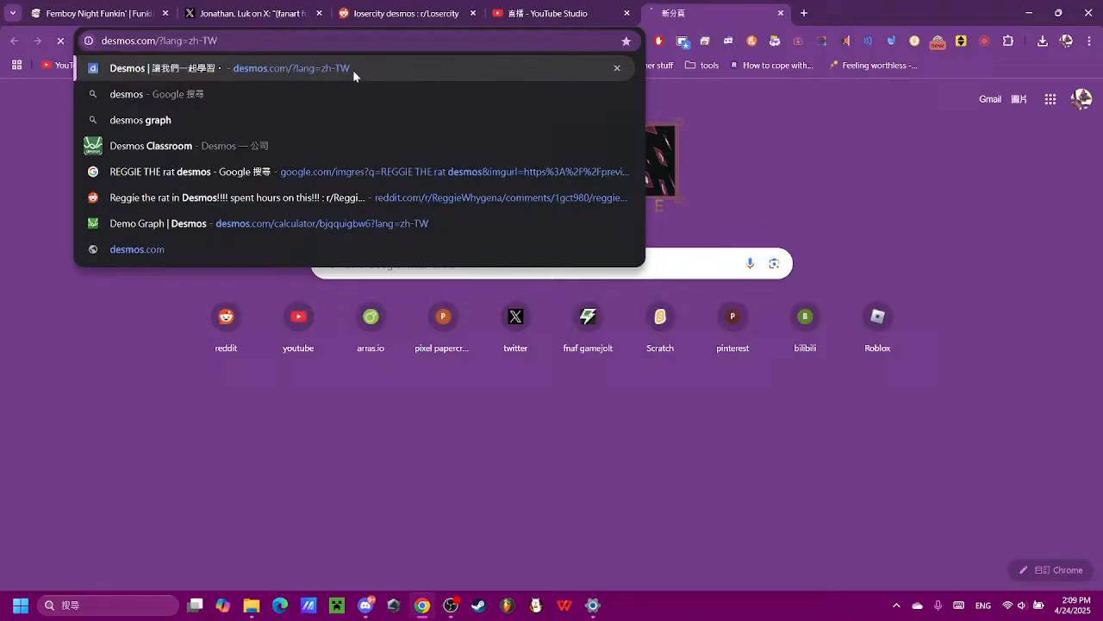
click(352, 69)
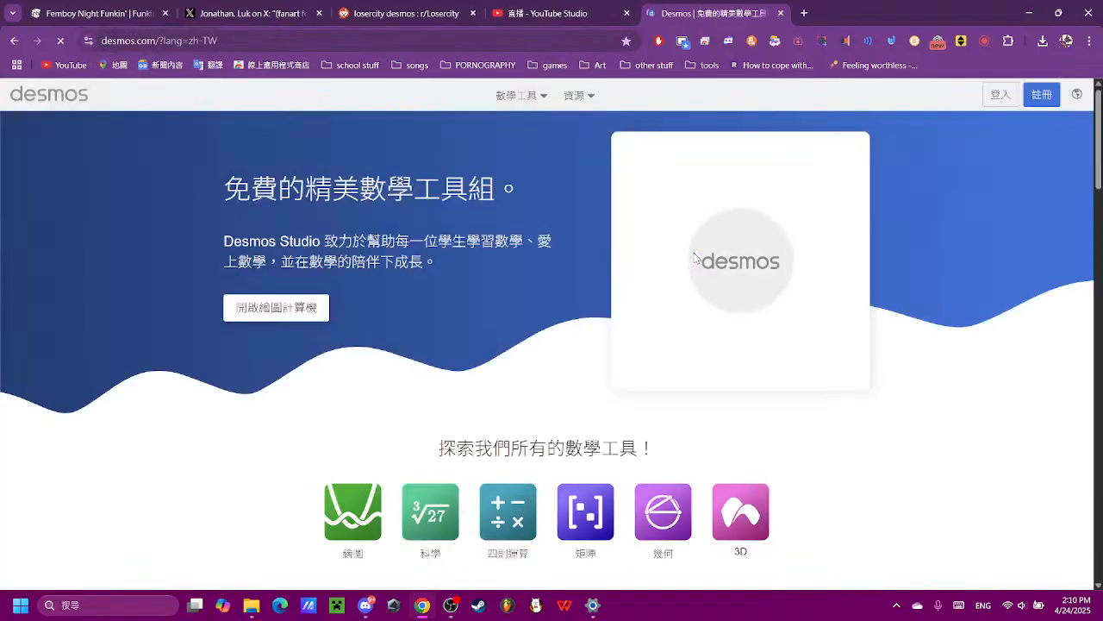
- Log in to Desmos with the Google account
click(1000, 100)
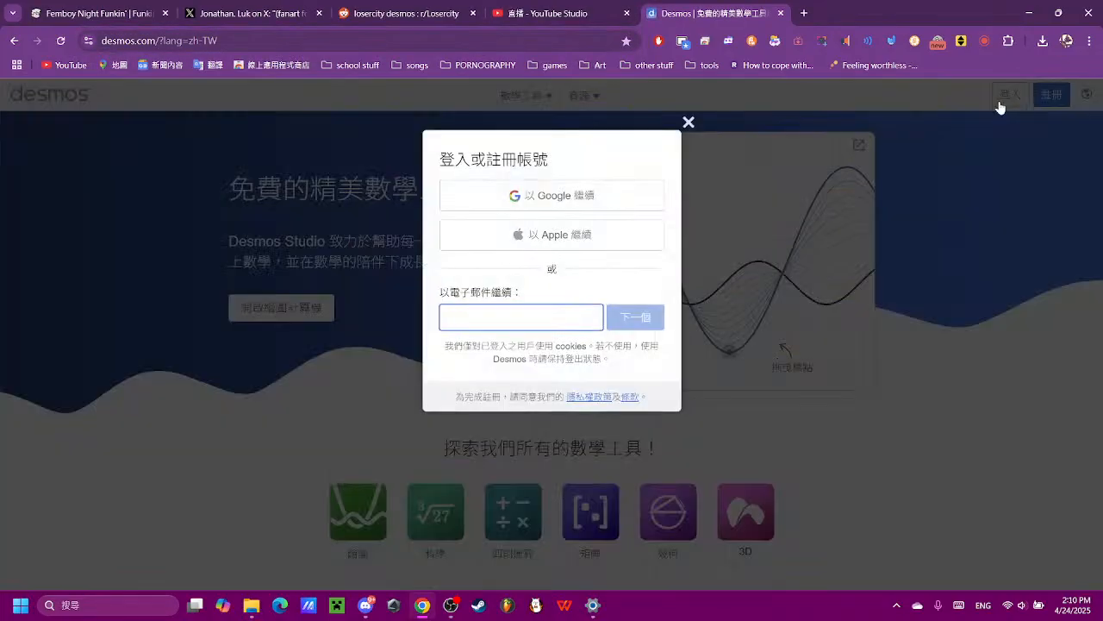
click(571, 198)
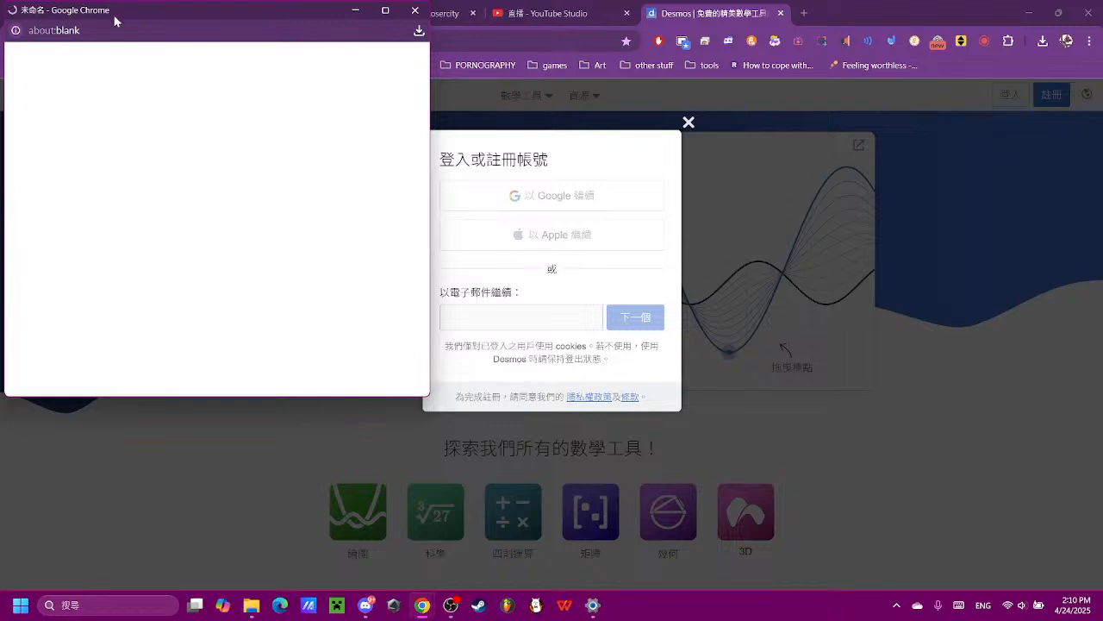
drag(113, 16, 24, 517)
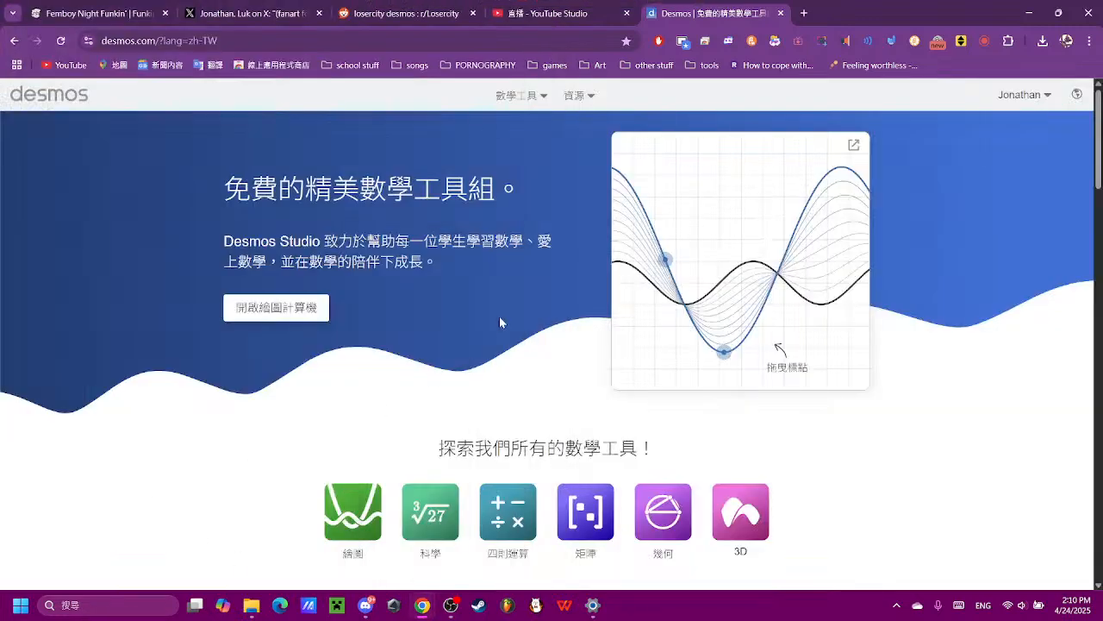
- Open the graphing calculator from the Desmos math tools
click(1024, 94)
click(1043, 94)
click(534, 95)
click(532, 127)
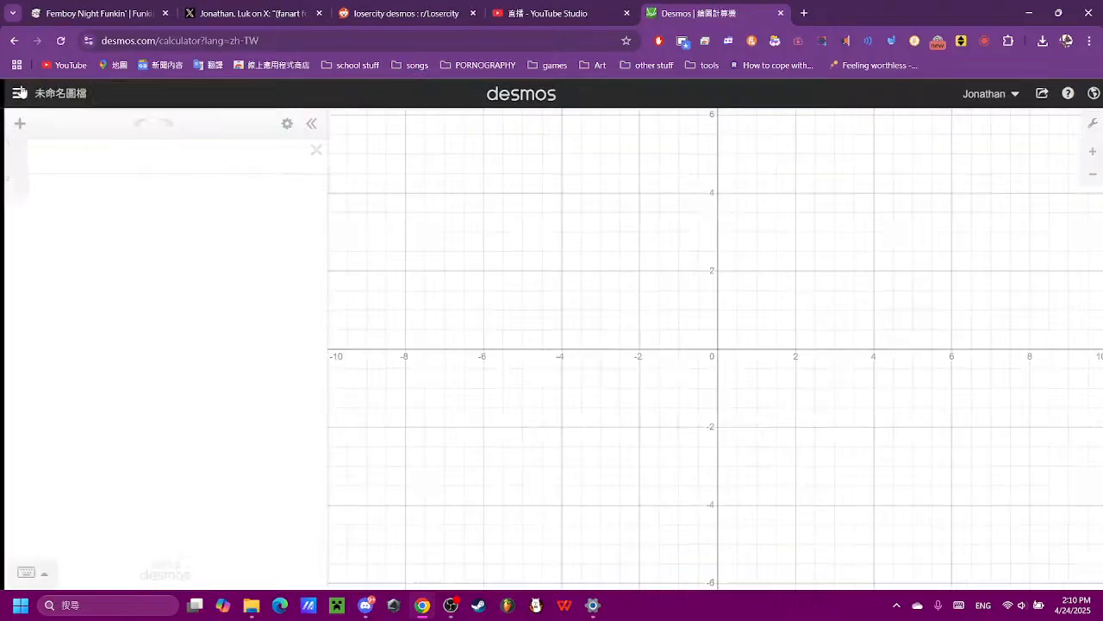
- Open the saved graph "Reggie the Graph" dated 27 October 2024
click(19, 92)
click(86, 262)
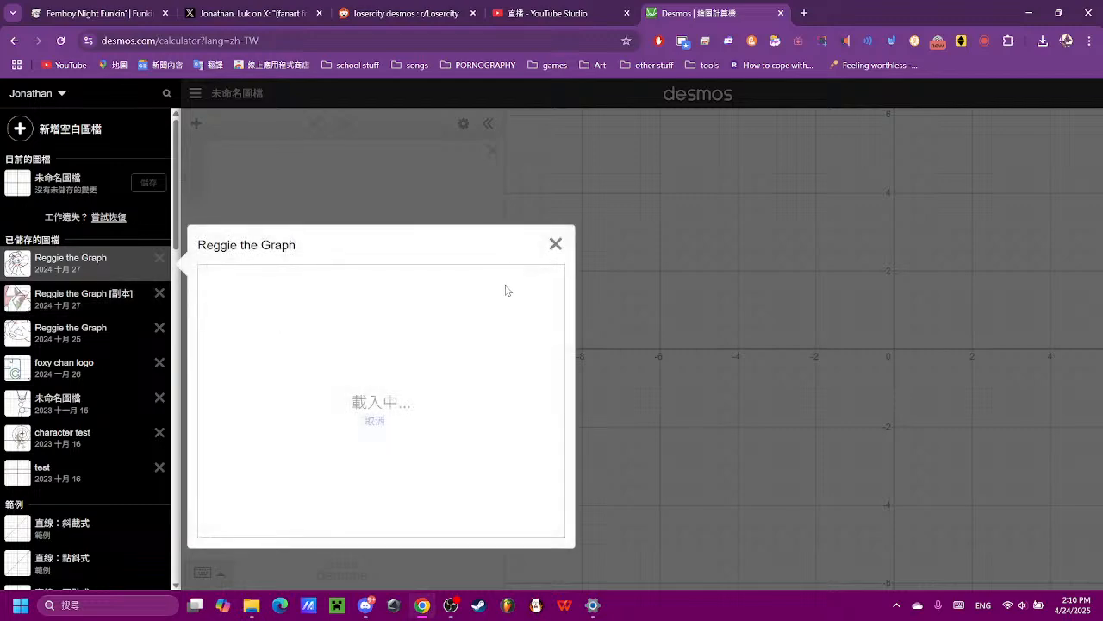
click(382, 399)
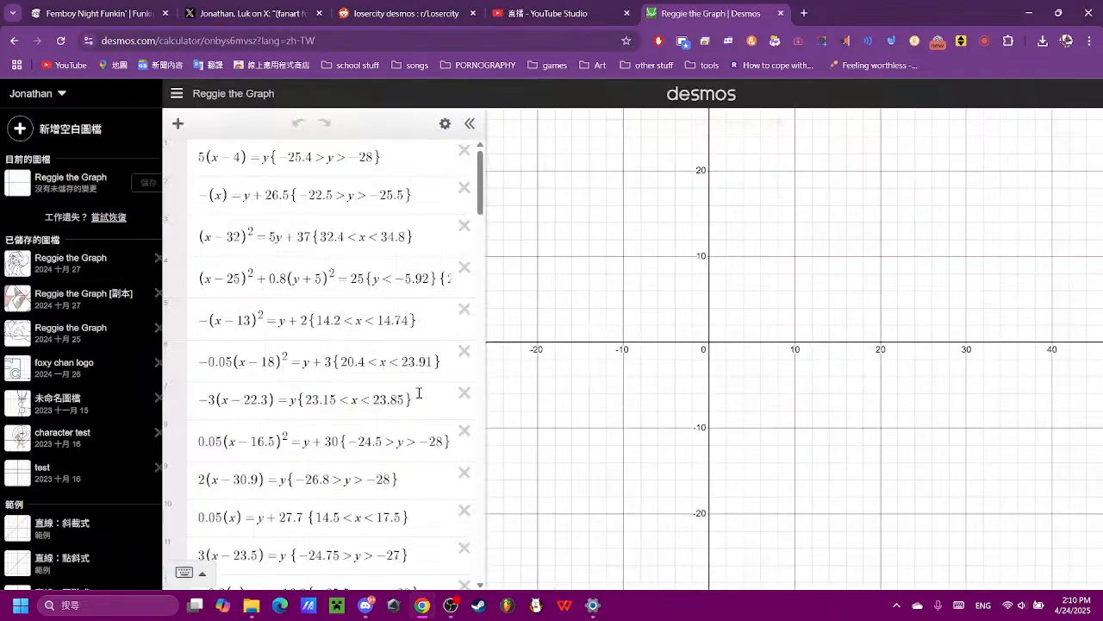
- Examine the Reggie drawing on the graph both up close and as a whole
scroll(740, 379, down, 3)
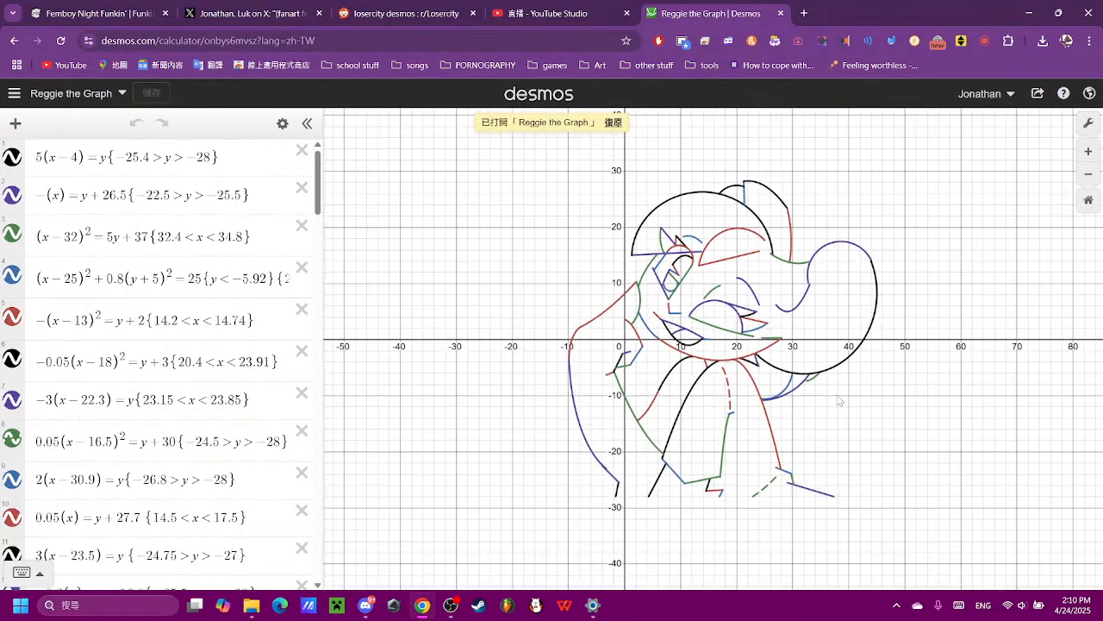
scroll(839, 401, up, 5)
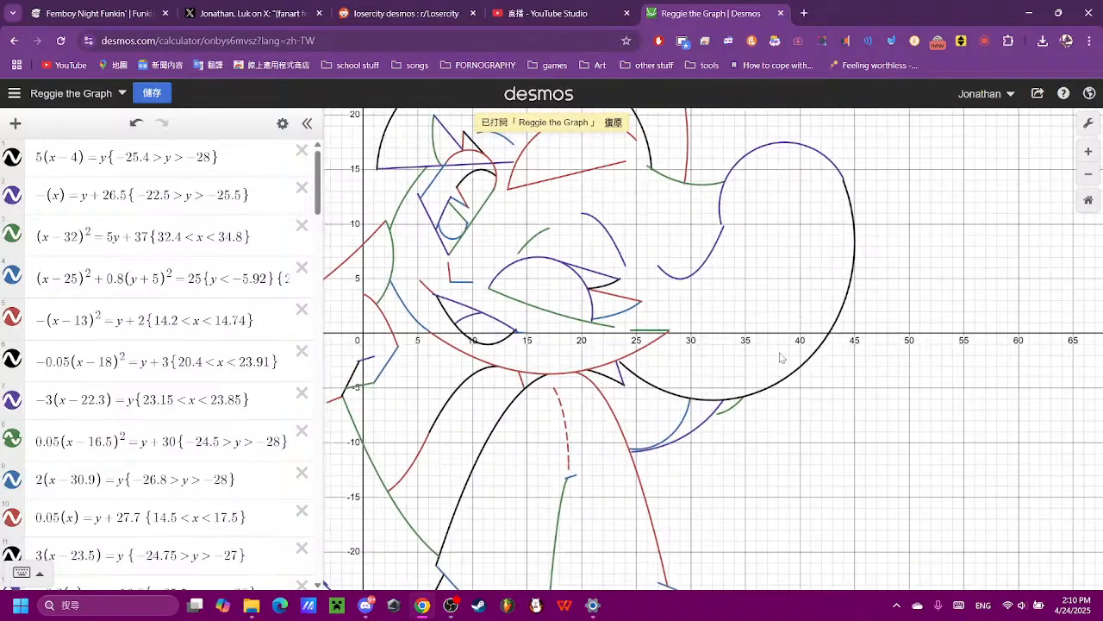
scroll(780, 357, down, 2)
drag(700, 285, 788, 330)
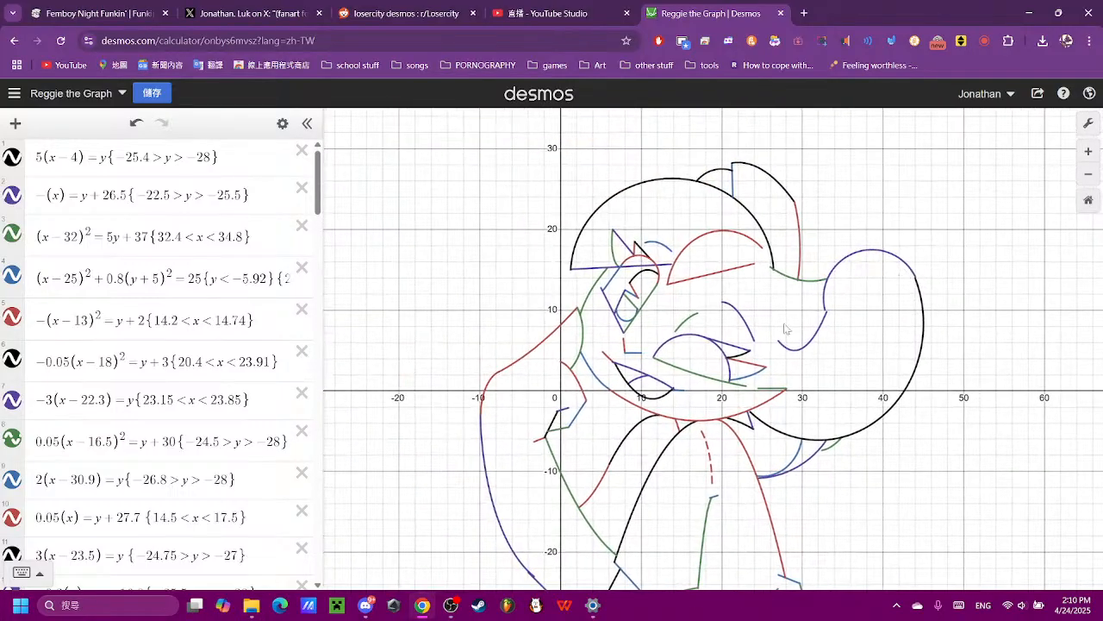
scroll(686, 322, up, 4)
scroll(676, 310, down, 5)
drag(917, 424, 875, 359)
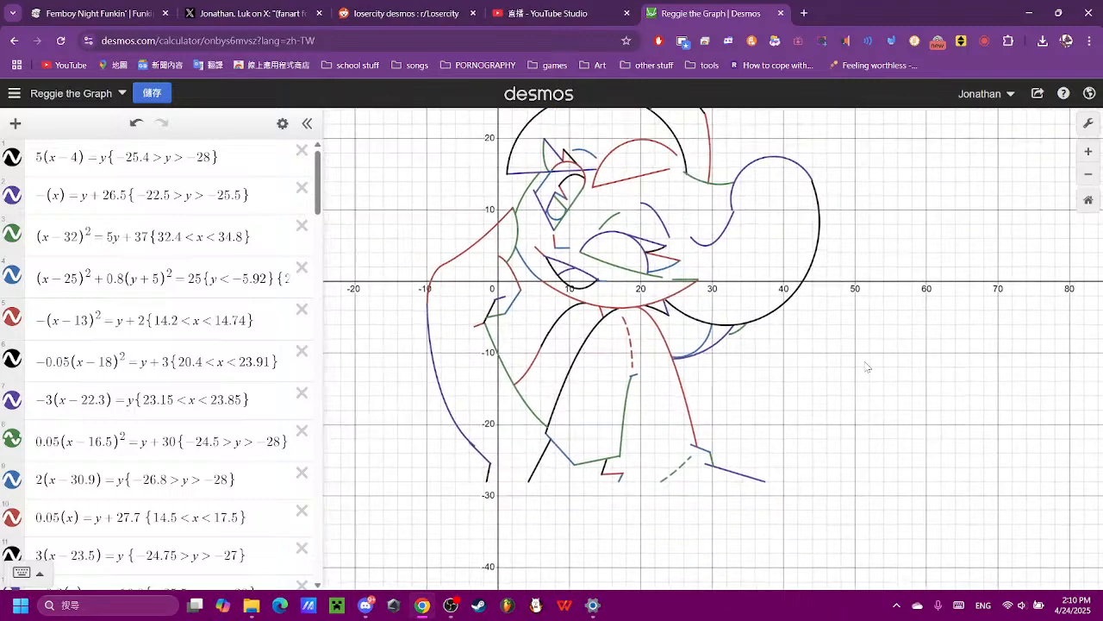
- Turn on reverse contrast in the graph settings
click(1088, 125)
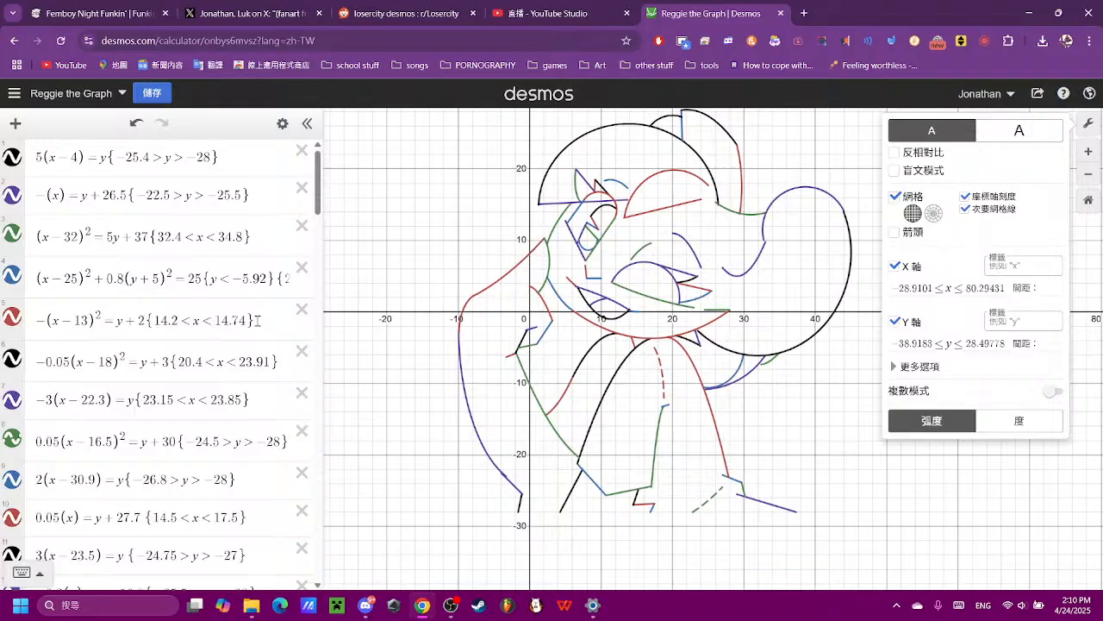
click(923, 153)
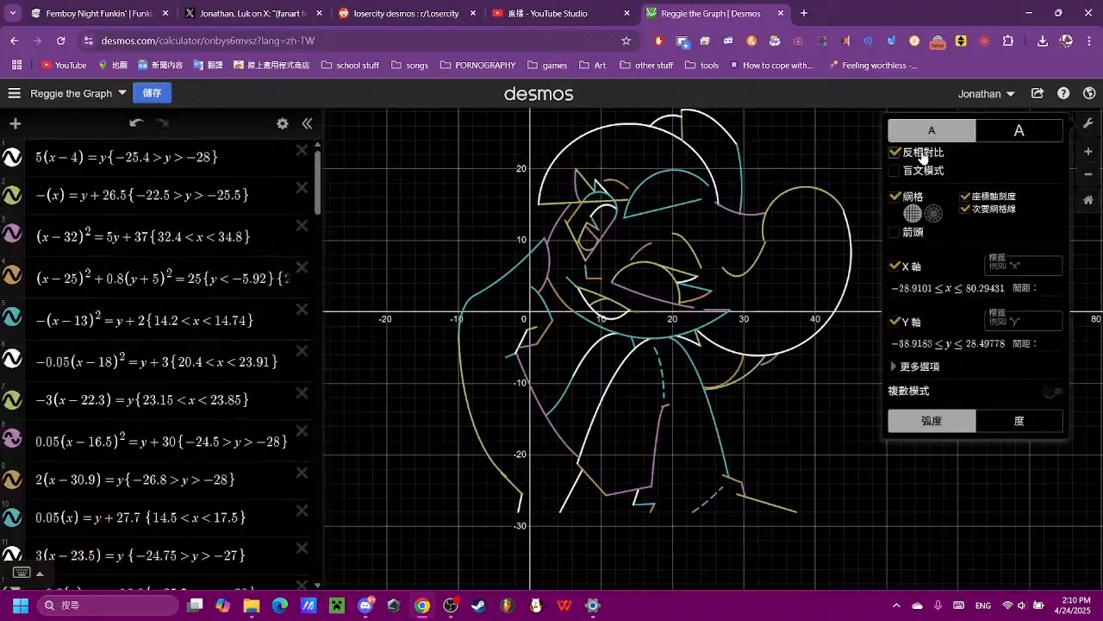
click(811, 186)
- Examine the drawing's curves and select the short arc above the mouth area to locate its equation
mouse_move(888, 207)
mouse_down()
mouse_move(885, 375)
mouse_move(861, 274)
mouse_move(866, 292)
mouse_up()
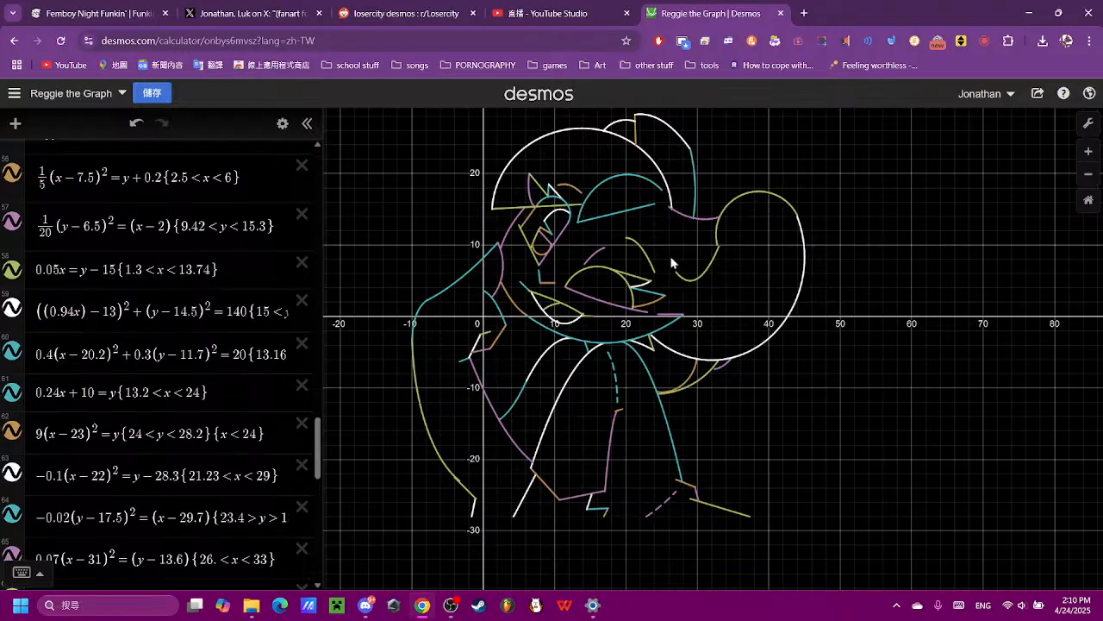
scroll(672, 263, up, 5)
click(617, 246)
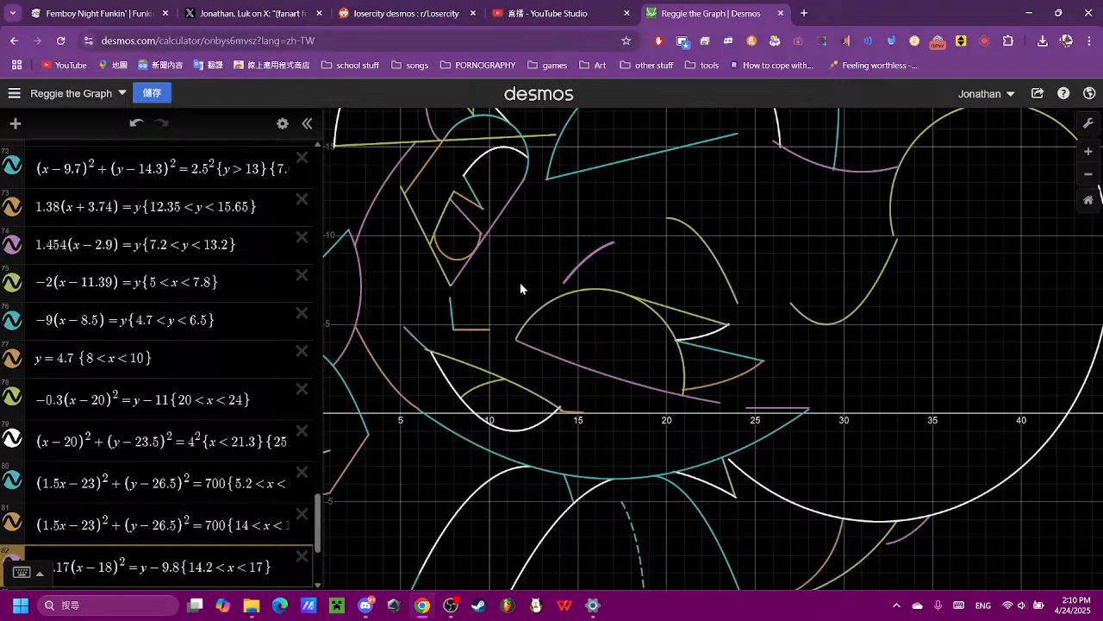
drag(520, 282, 613, 259)
scroll(435, 326, down, 3)
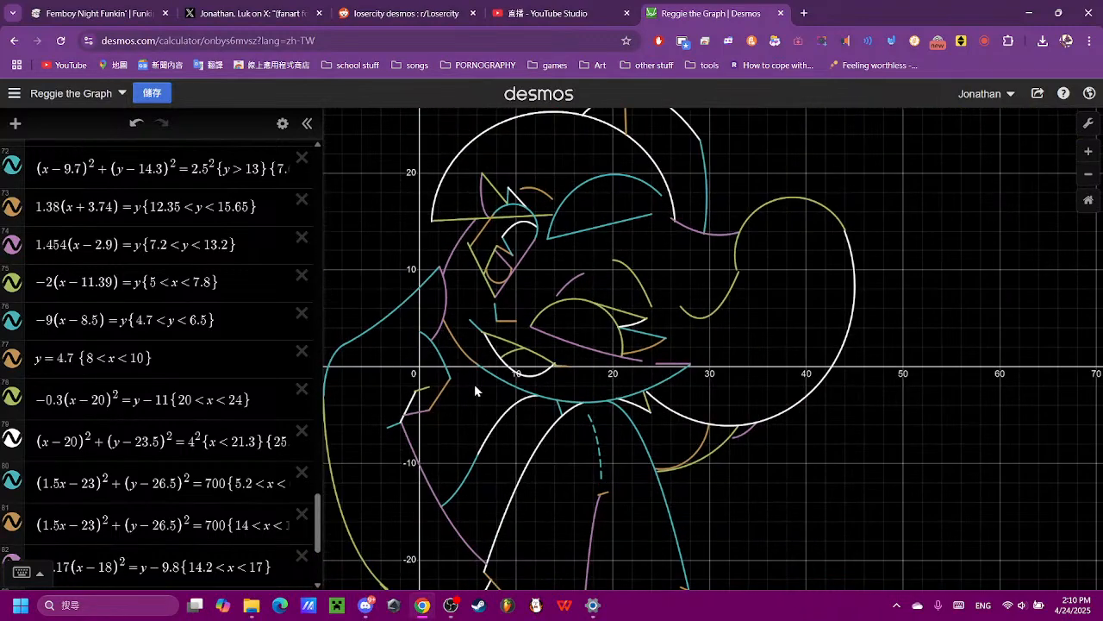
drag(474, 383, 538, 270)
drag(896, 353, 816, 441)
- Open the saved graph "foxy chan logo"
click(16, 95)
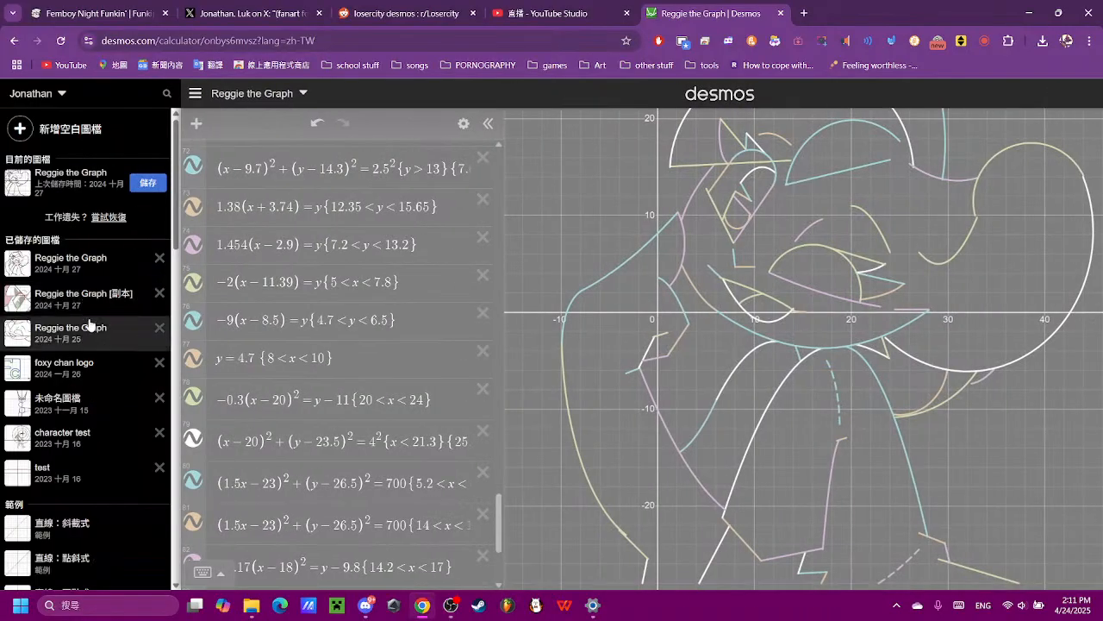
scroll(91, 362, down, 2)
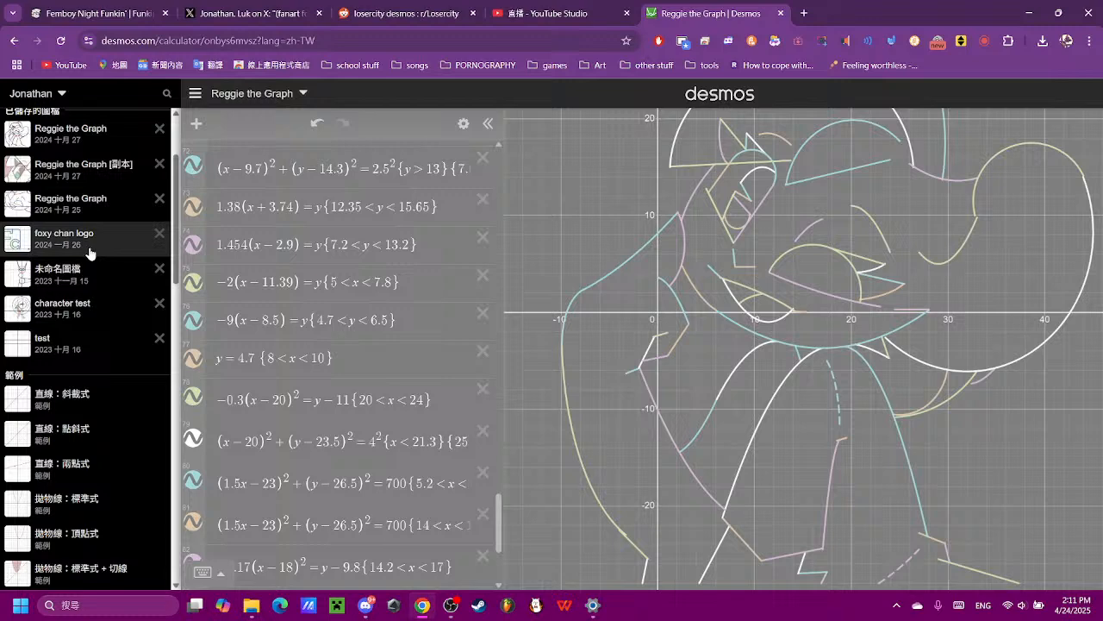
click(90, 250)
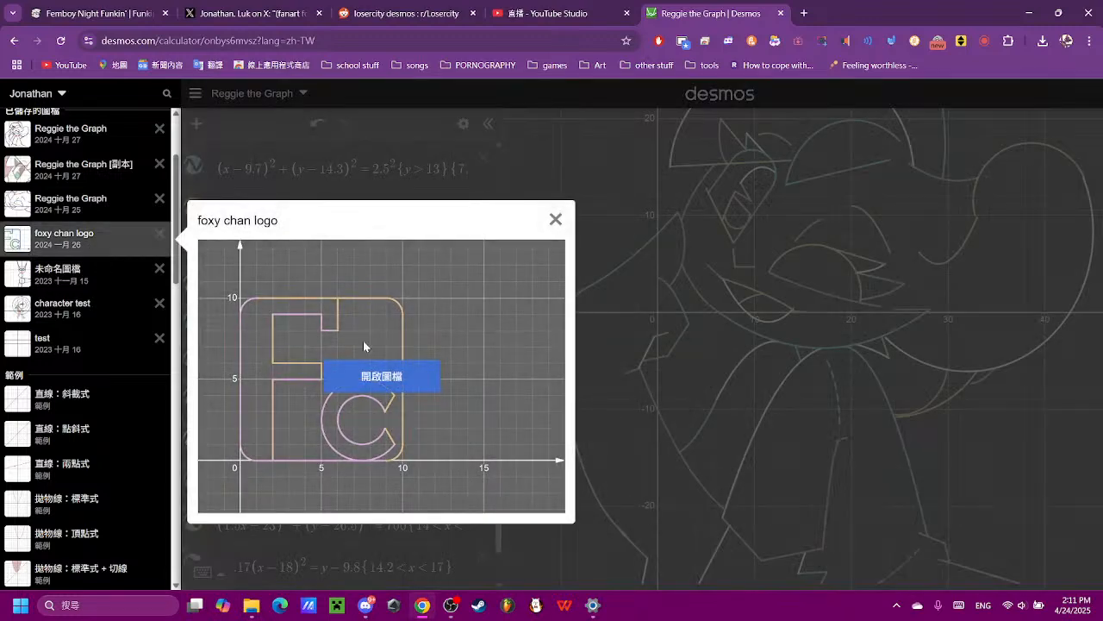
click(534, 405)
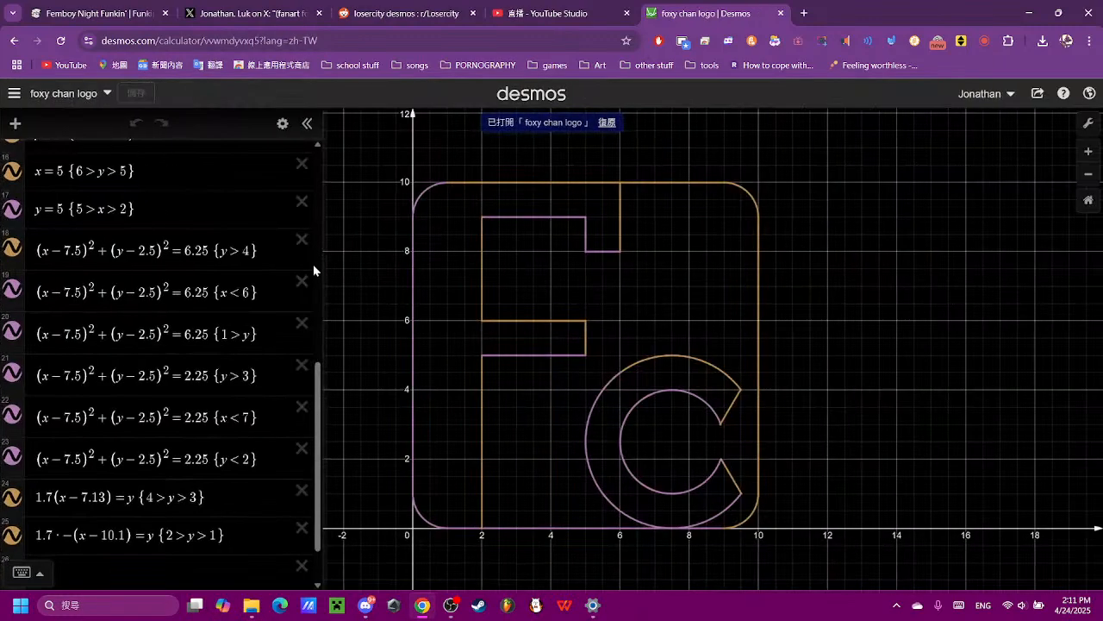
- Open the saved graph "character test" and look through its animated sliders and sine equations
click(14, 94)
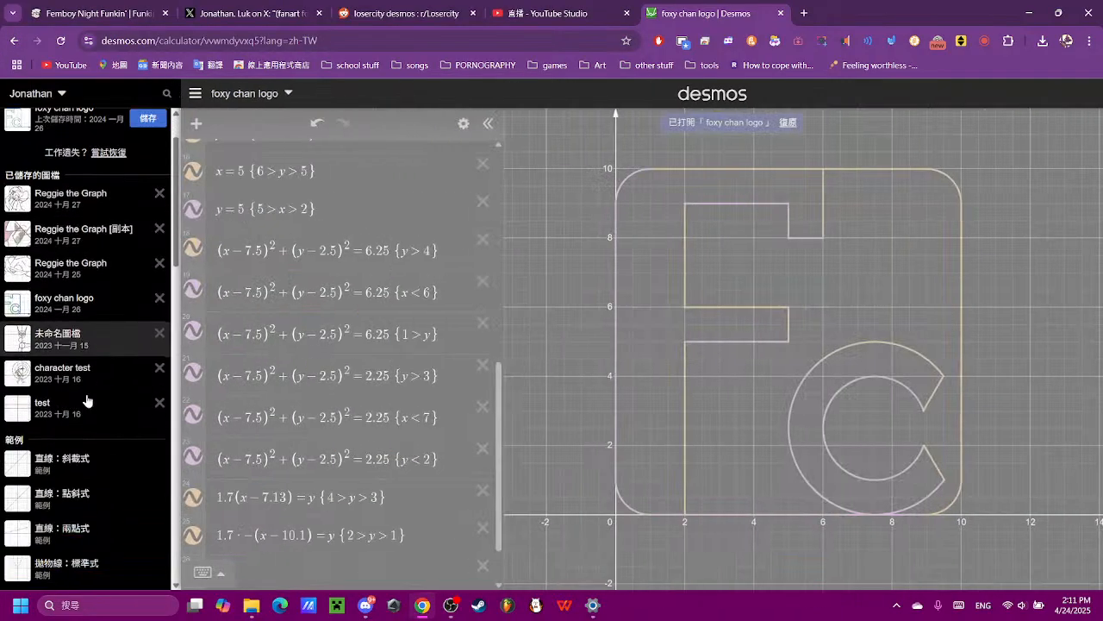
click(95, 375)
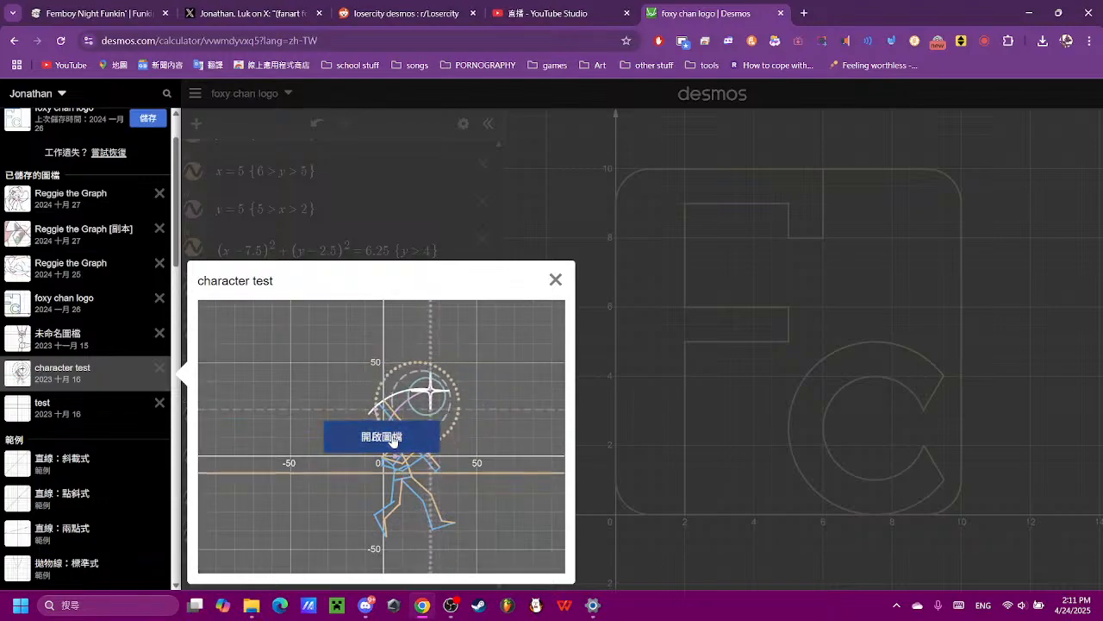
click(392, 437)
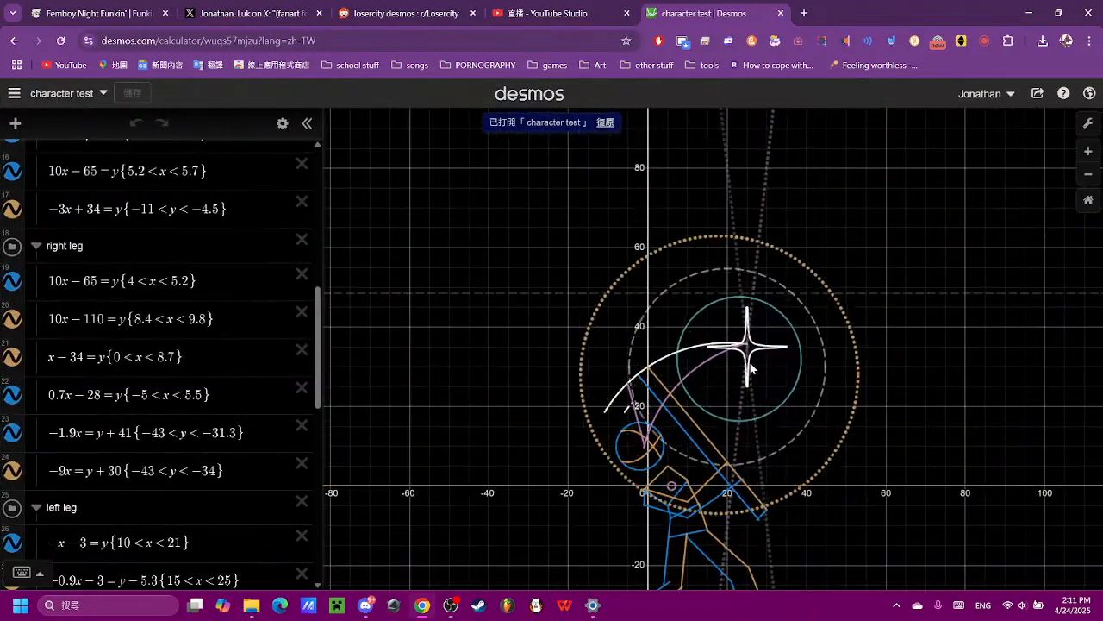
scroll(215, 406, down, 10)
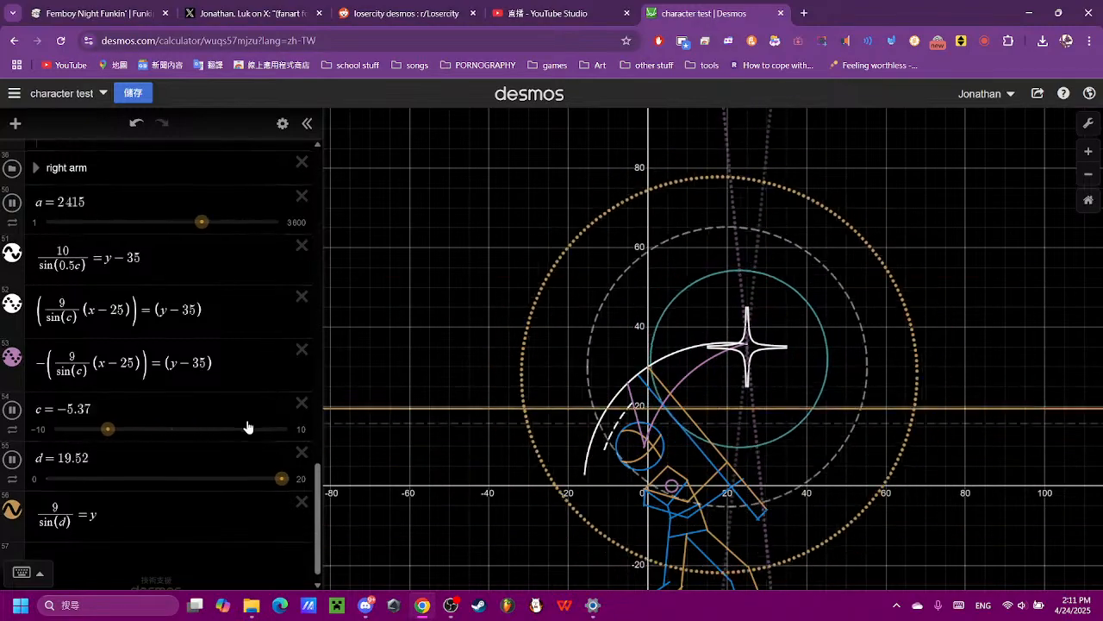
scroll(247, 427, down, 1)
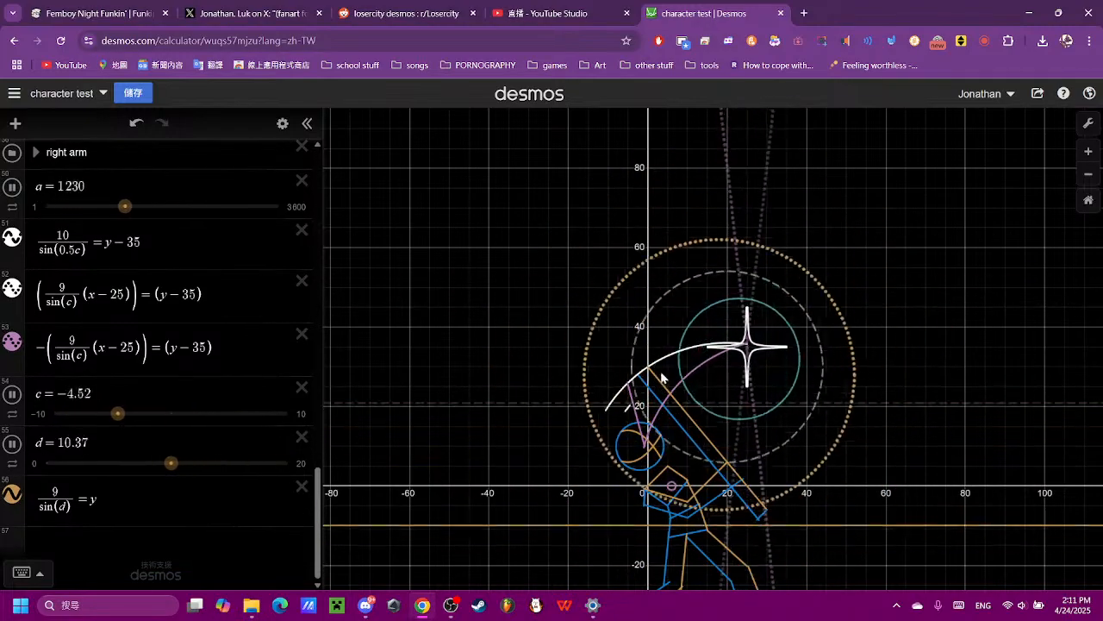
- Create a new blank graph
click(14, 93)
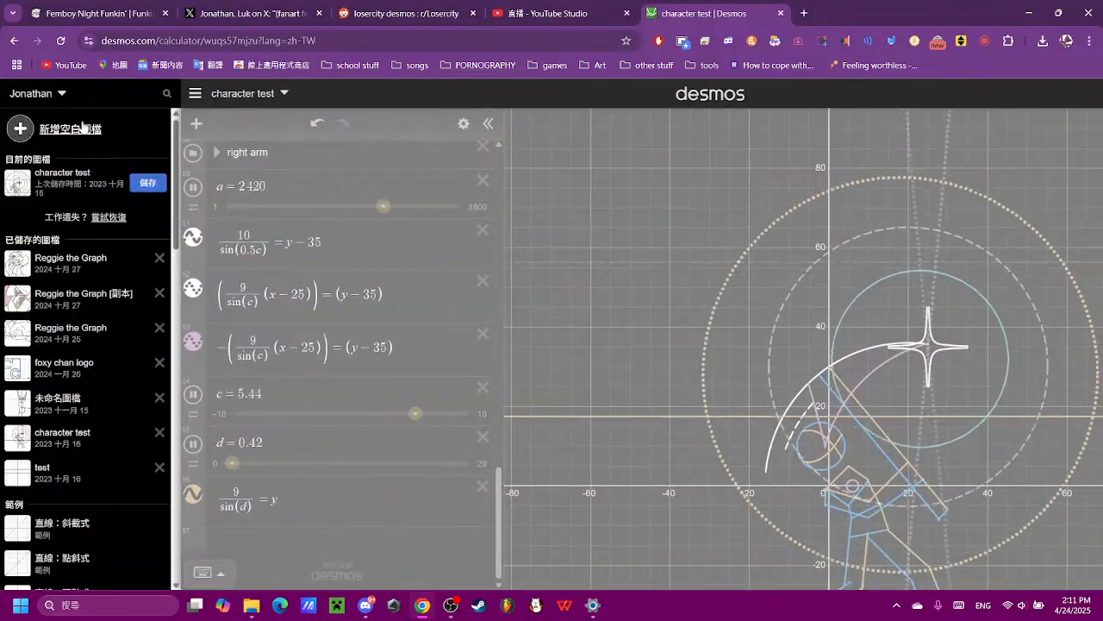
click(83, 125)
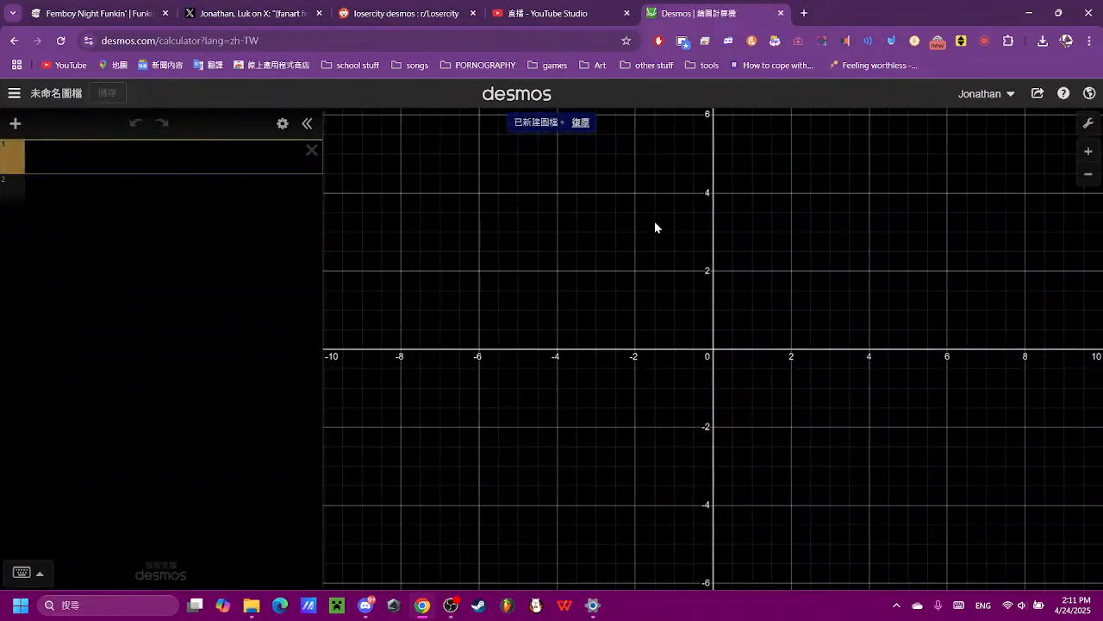
- Switch to File Explorer, play "OWaFC night 4.mp3" from the OWaFC night 4 folder, and minimize the media player
mouse_move(251, 605)
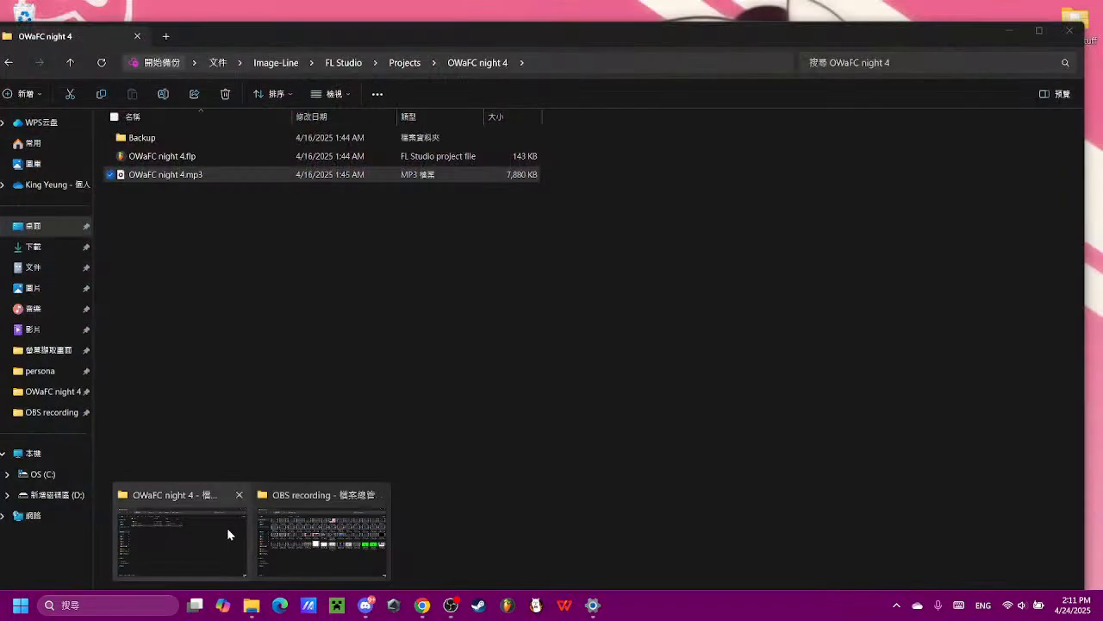
click(227, 527)
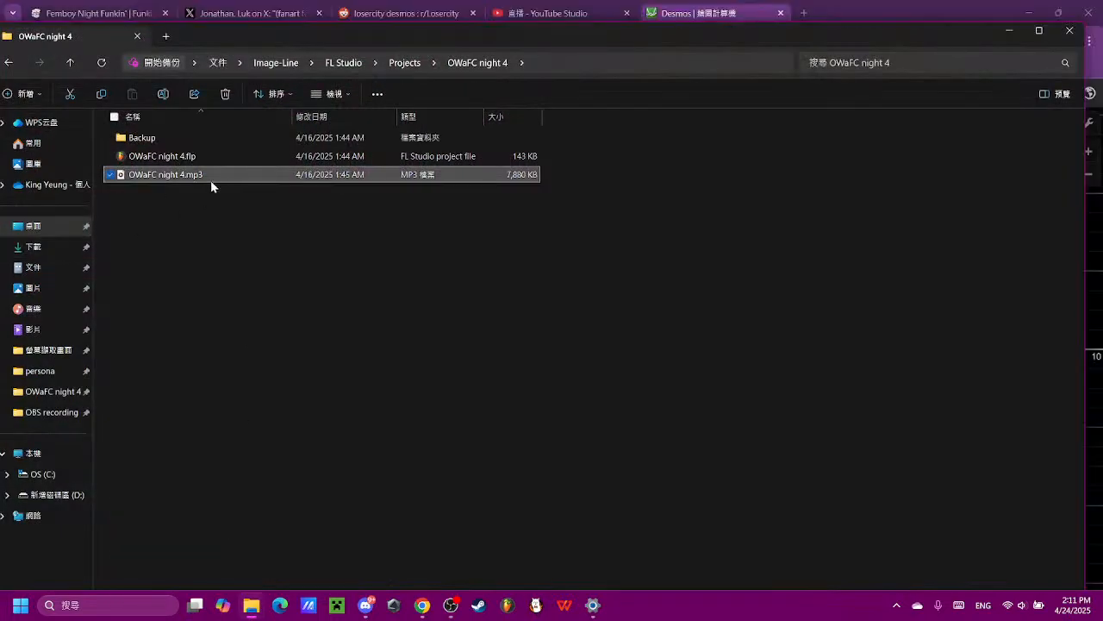
double_click(211, 182)
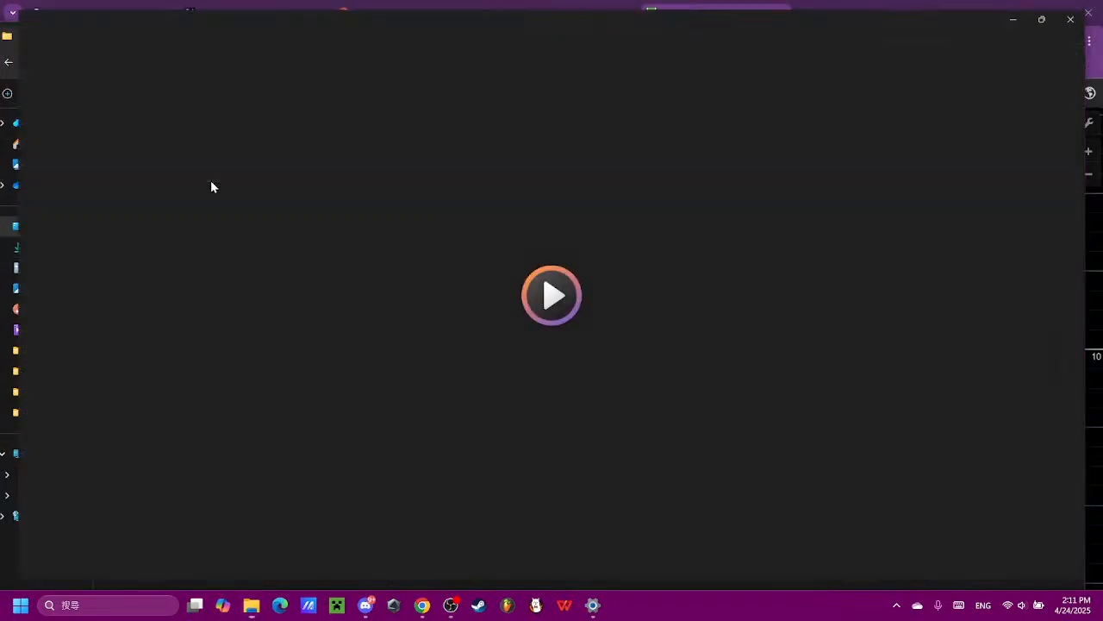
drag(768, 13, 777, 128)
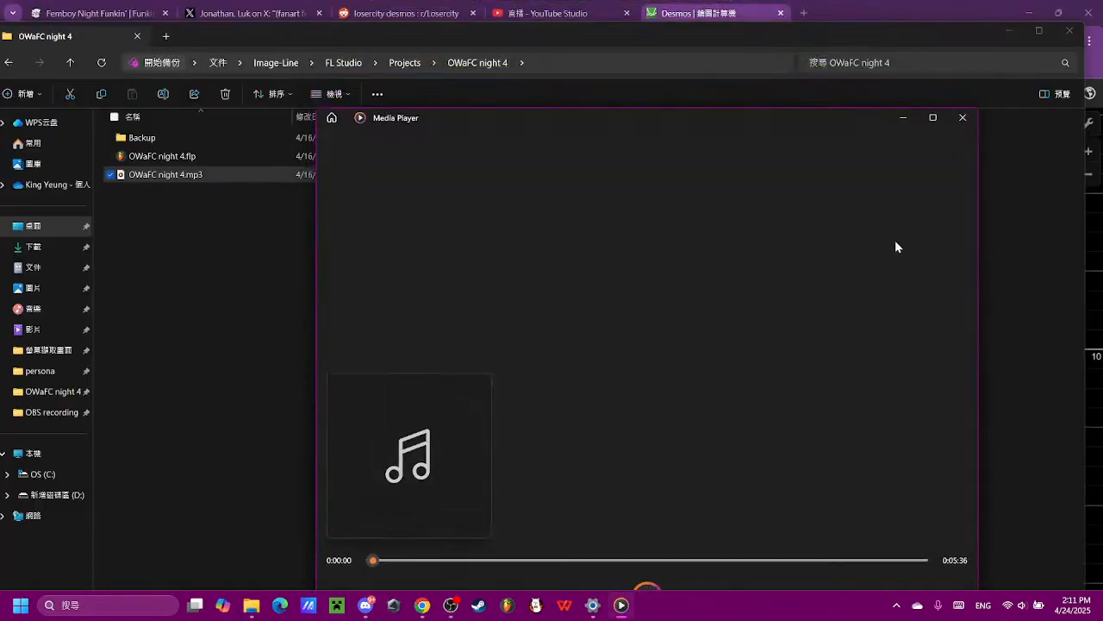
click(903, 119)
- Lower the system volume and return to the blank Desmos graph in the browser
click(52, 246)
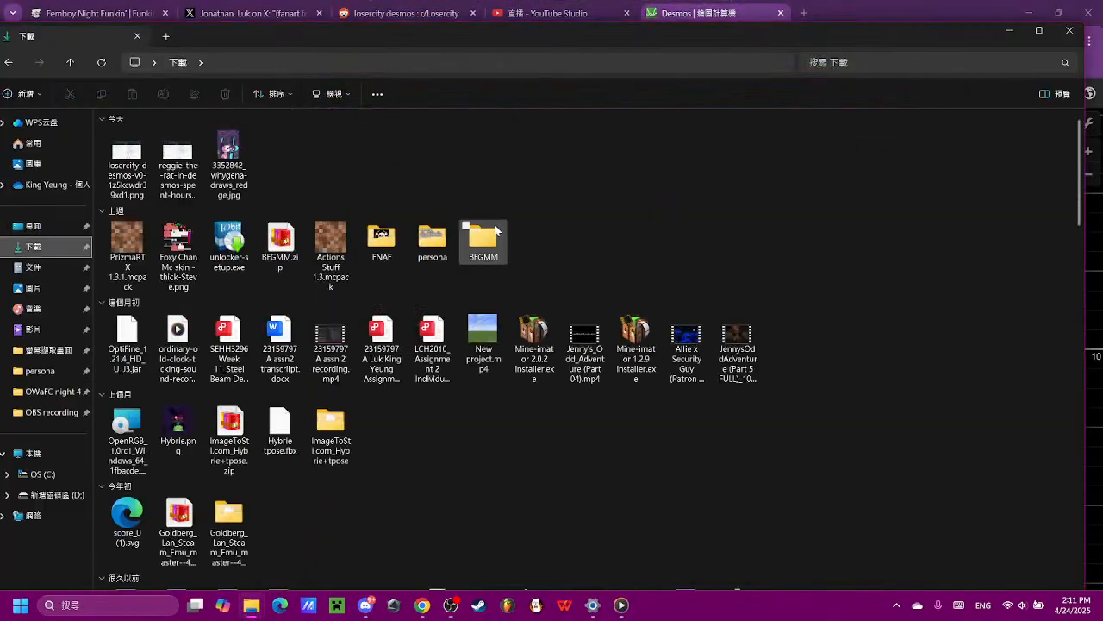
click(1021, 605)
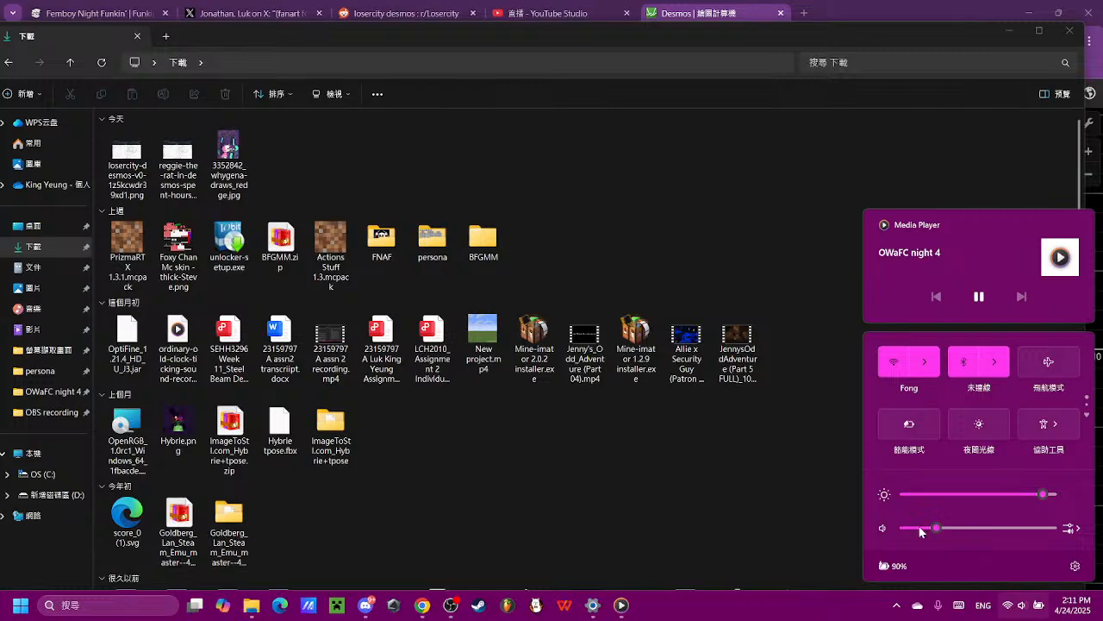
click(920, 528)
click(328, 151)
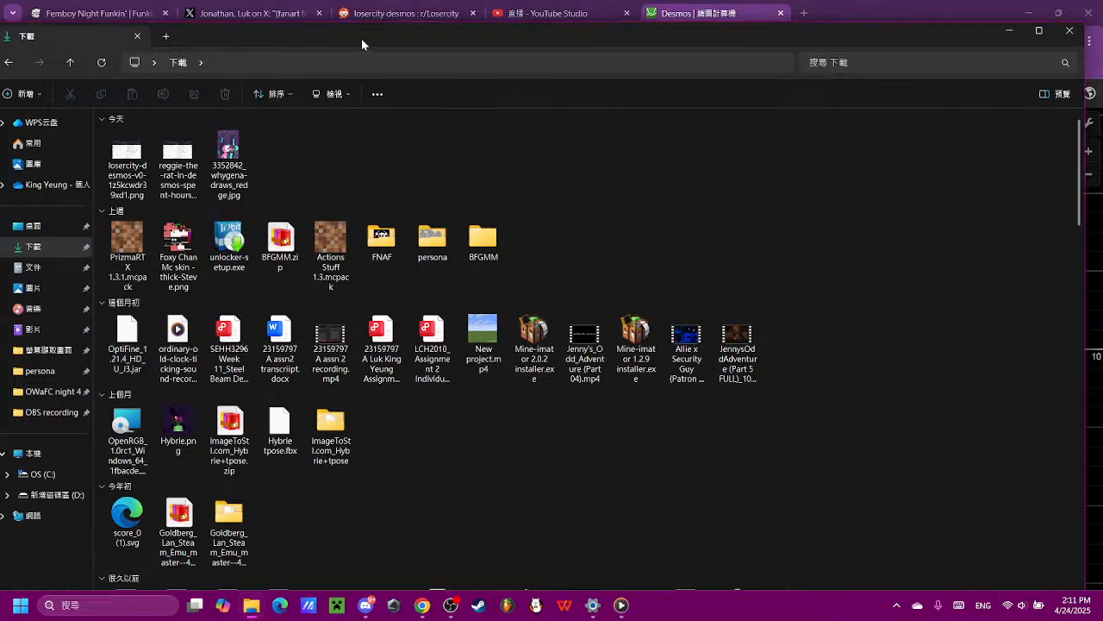
drag(362, 39, 523, 353)
drag(394, 467, 560, 252)
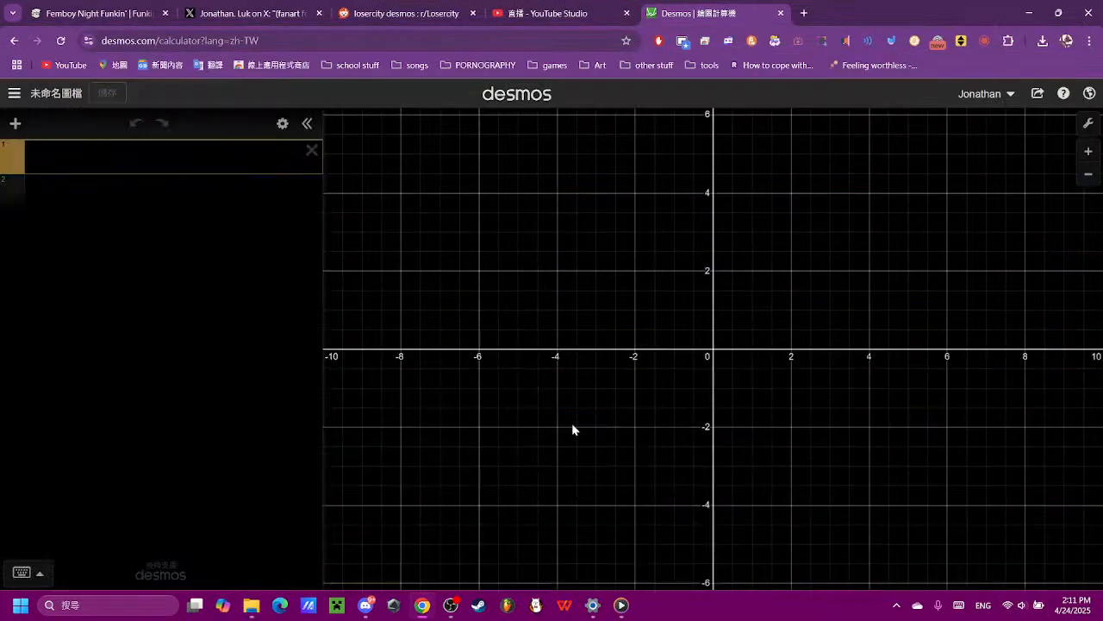
- Insert the image "3352842_whygena-draws_redge.jpg" from the Downloads folder into the graph
click(15, 123)
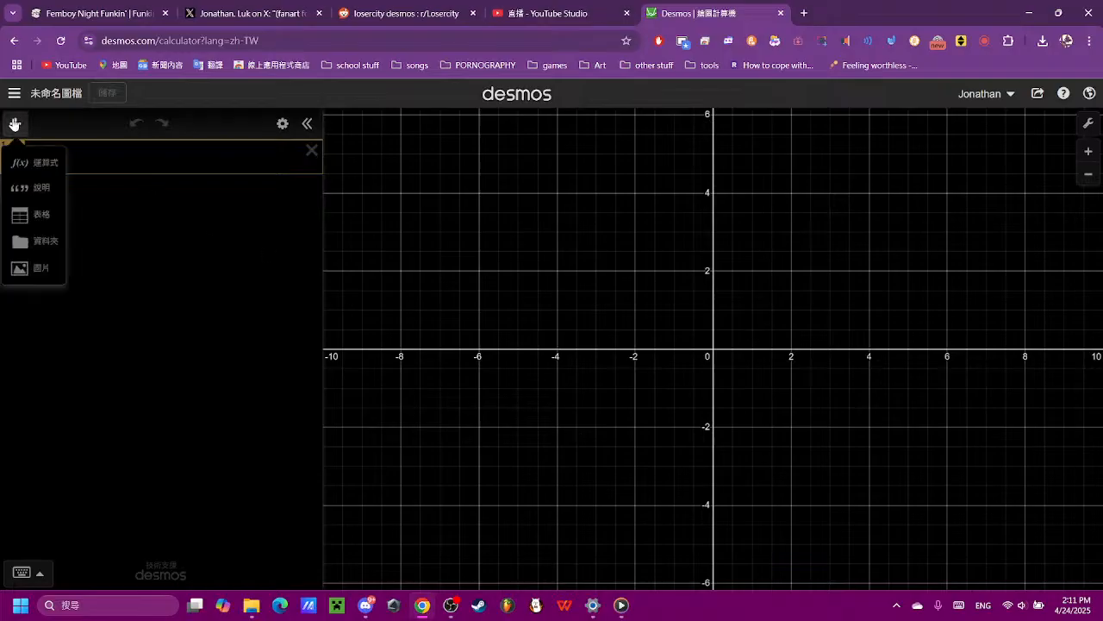
click(21, 268)
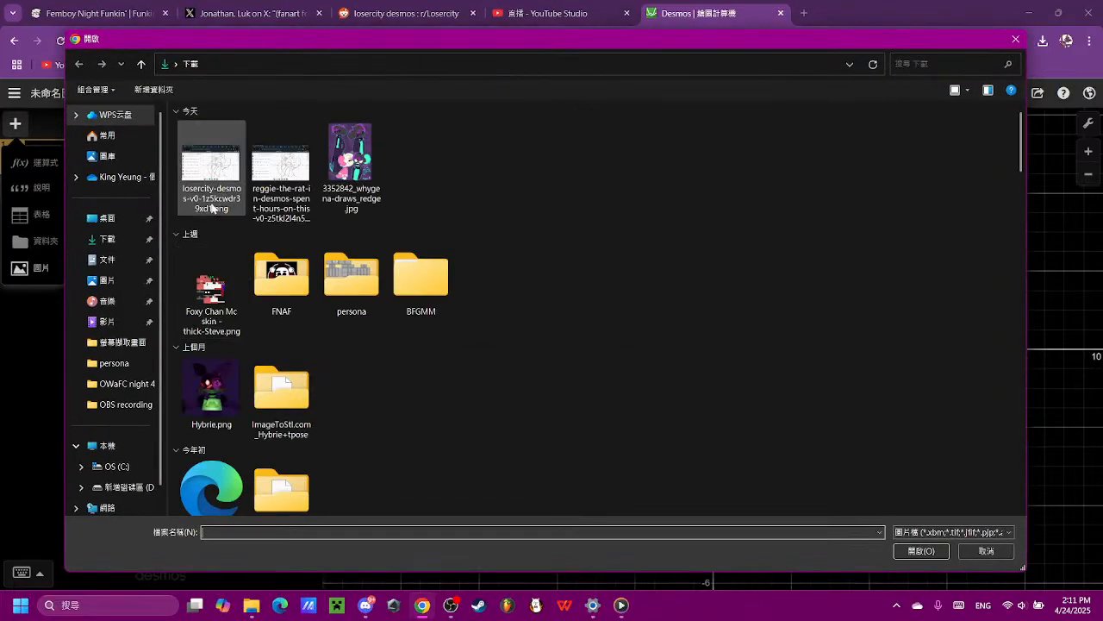
click(358, 147)
double_click(362, 138)
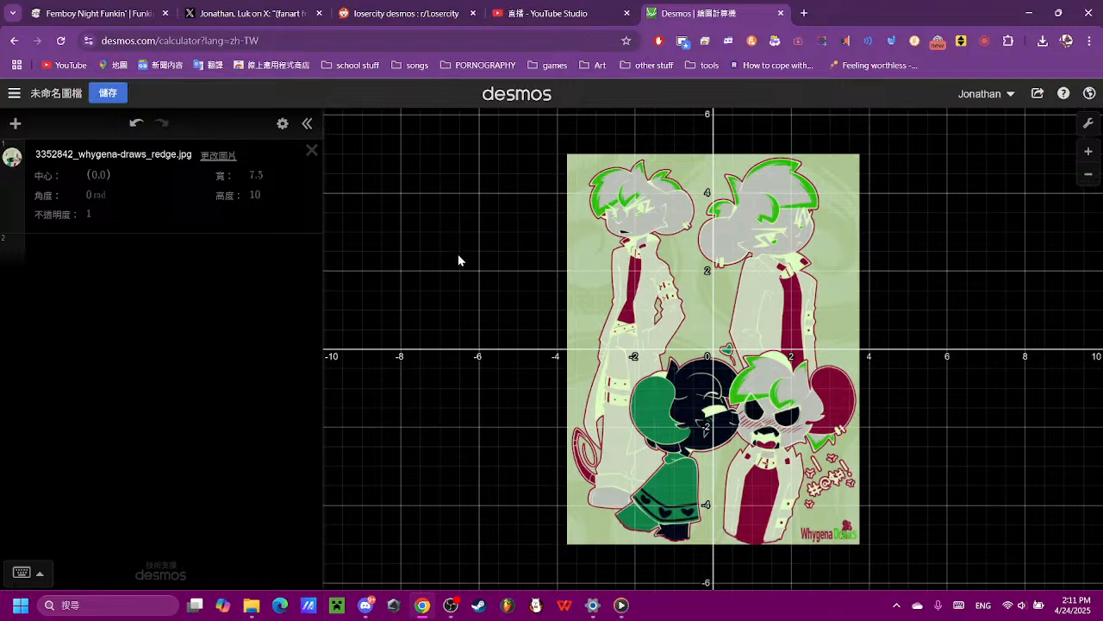
- Turn off reverse contrast in the graph settings
click(1088, 123)
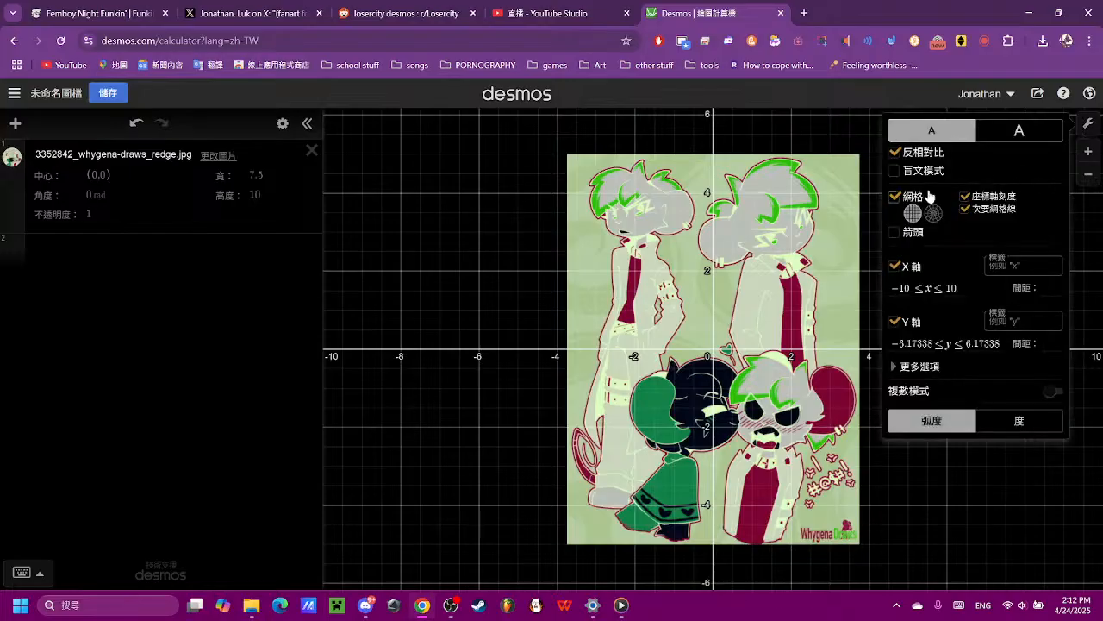
click(894, 152)
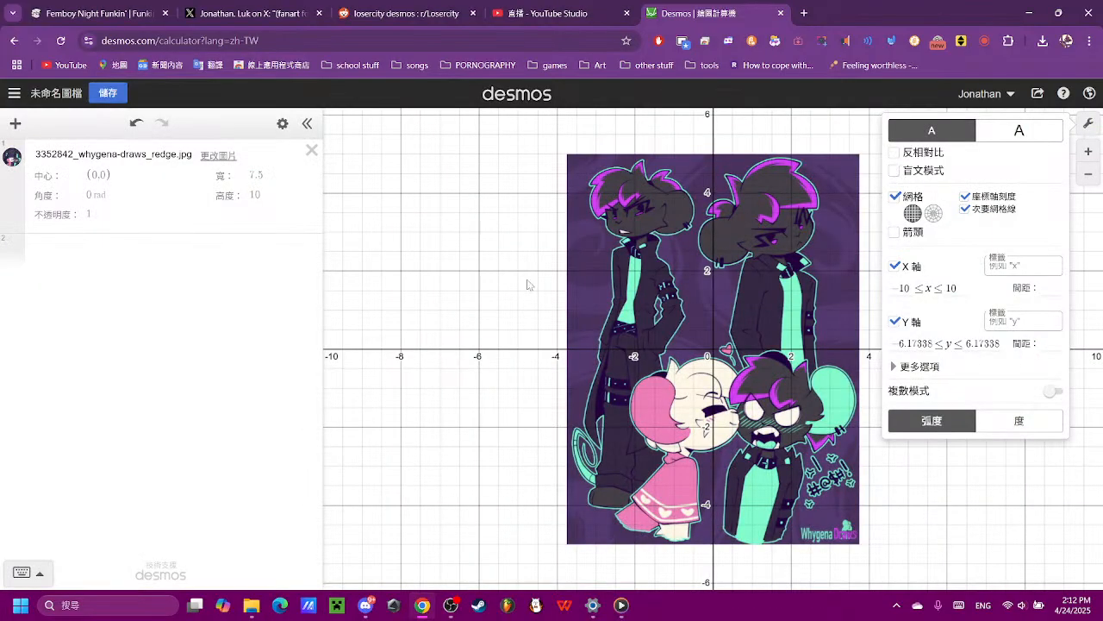
- Set the opacity of the inserted reference image to 0.2
drag(516, 333, 509, 335)
drag(977, 413, 849, 327)
scroll(663, 331, up, 1)
click(596, 322)
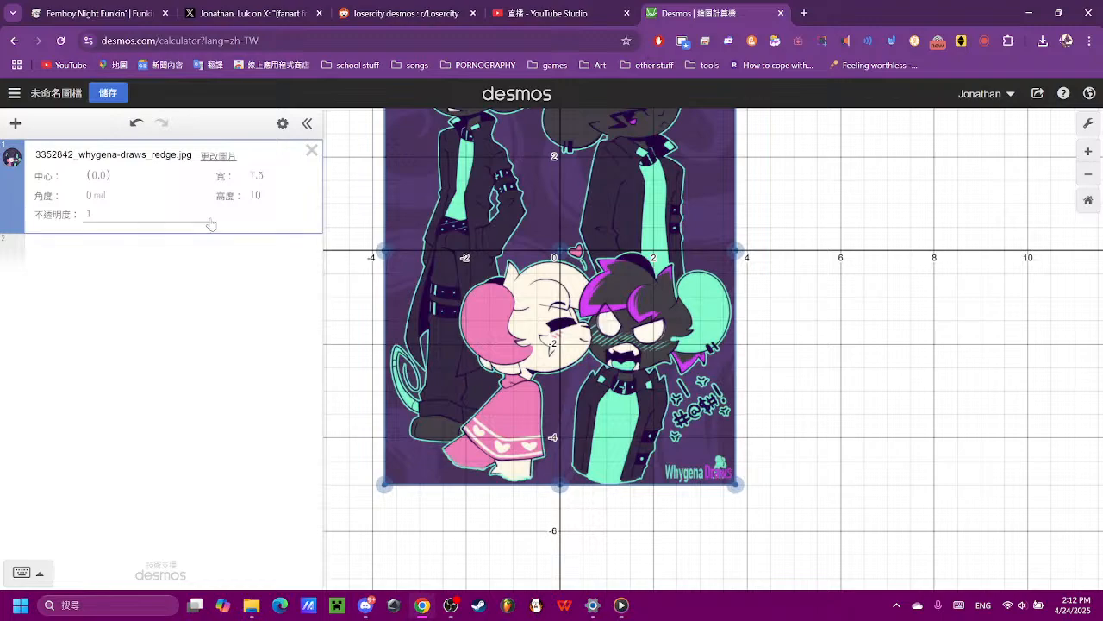
scroll(613, 250, up, 5)
scroll(654, 284, down, 3)
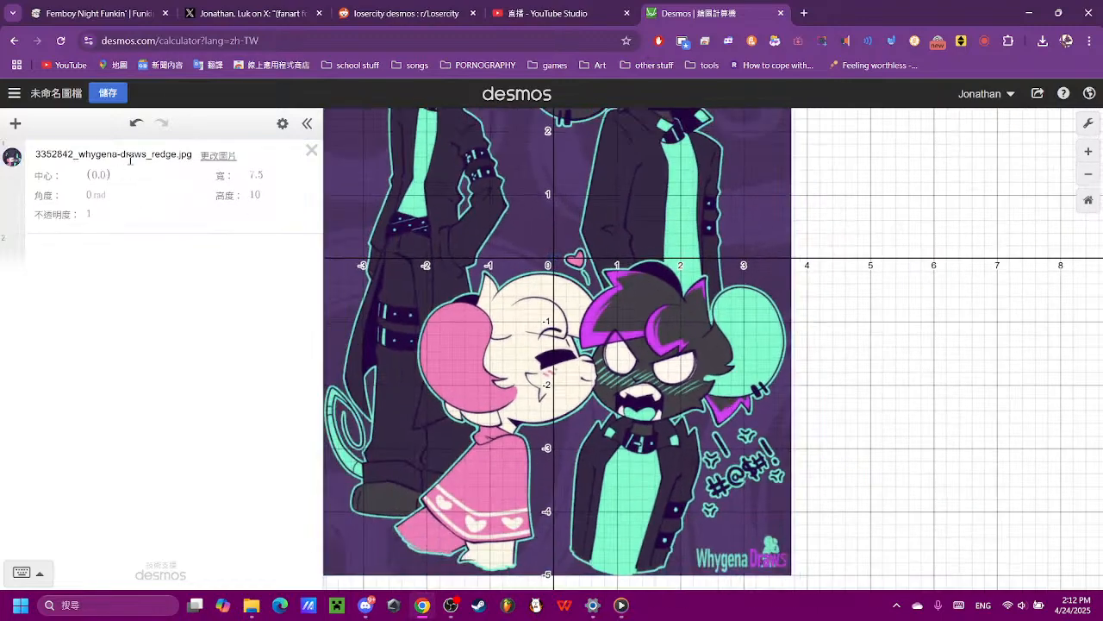
click(90, 214)
double_click(90, 214)
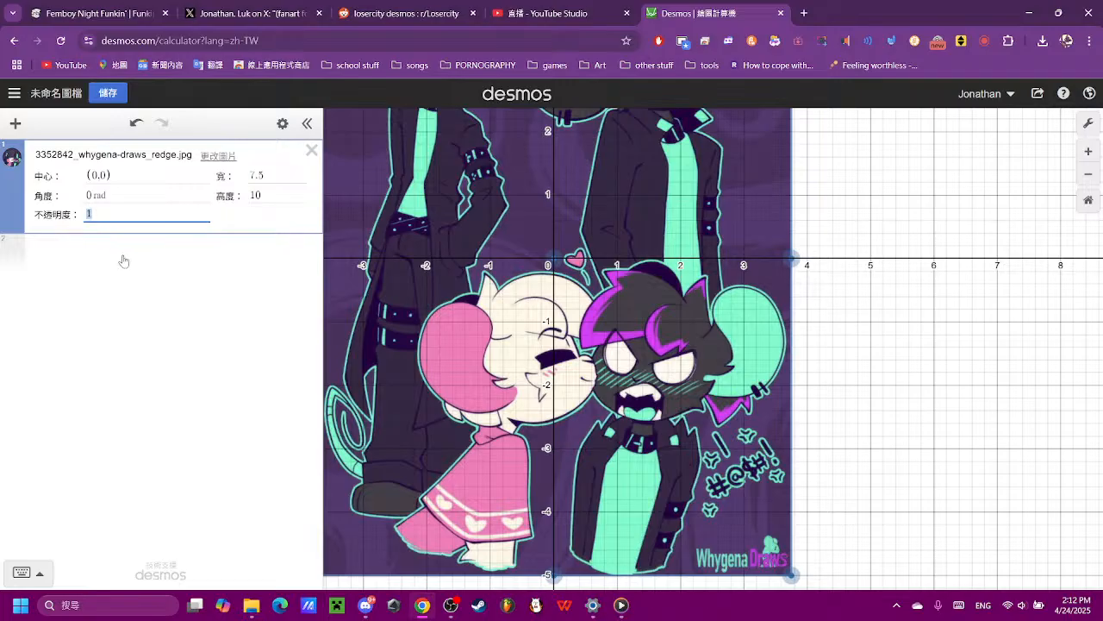
text(0.8)
key(BackSpace)
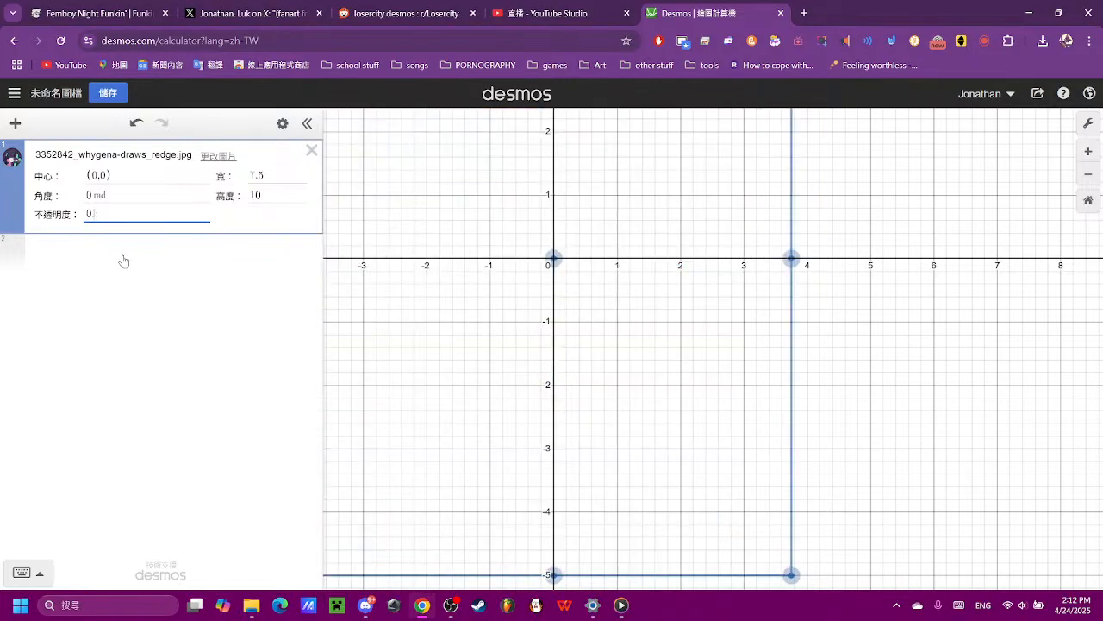
text(7)
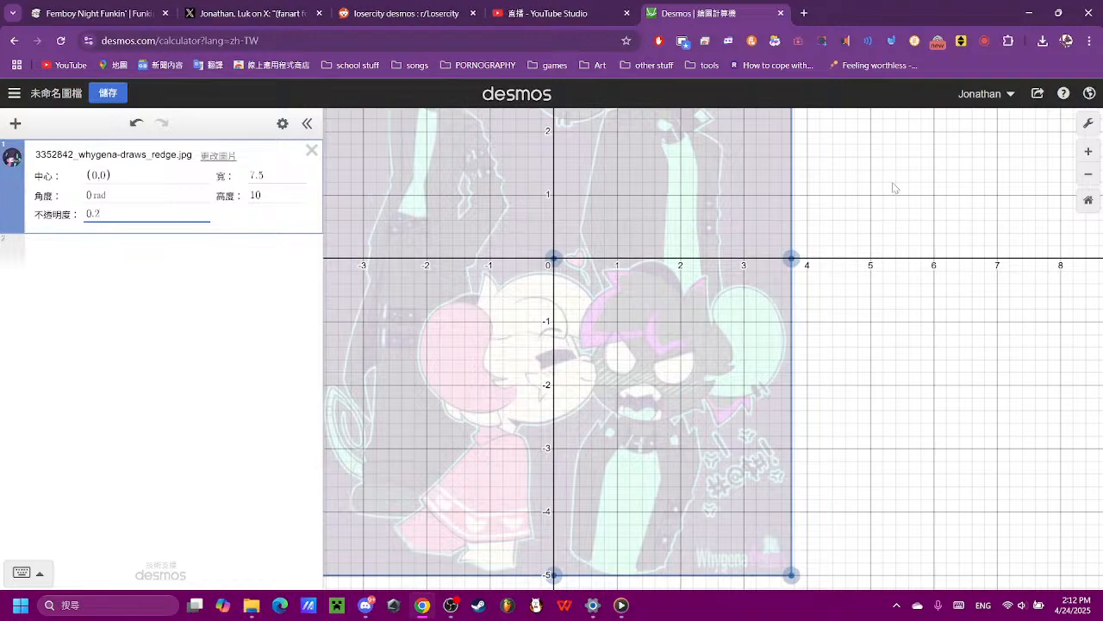
- Examine the faded reference image, from the two standing figures down to the kissing pair in its lower half
drag(783, 177, 846, 533)
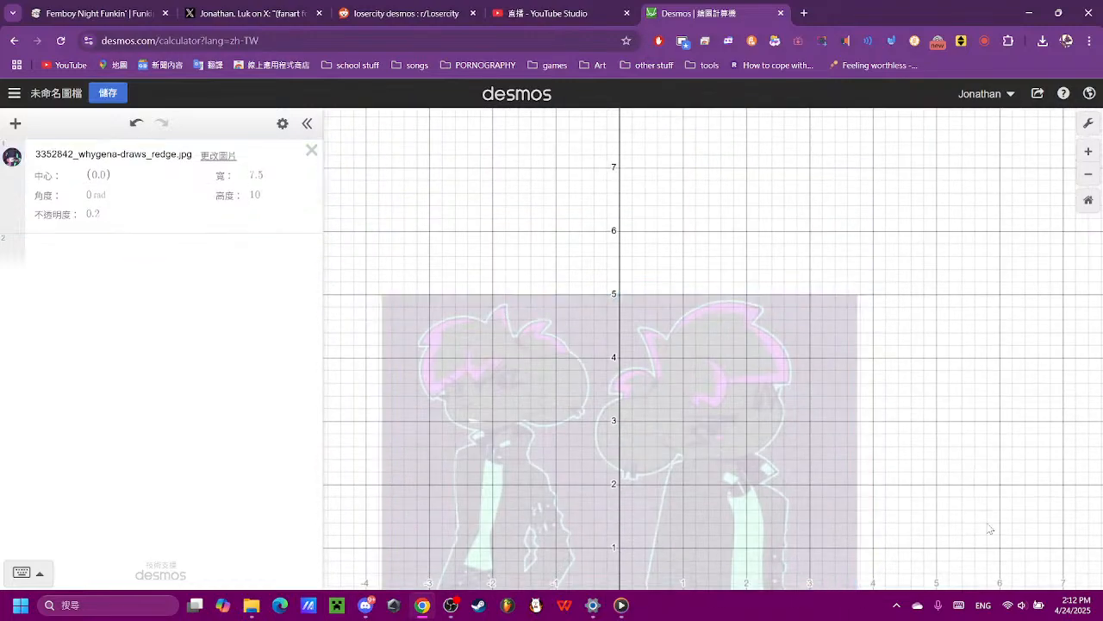
drag(791, 447, 647, 325)
scroll(615, 322, up, 4)
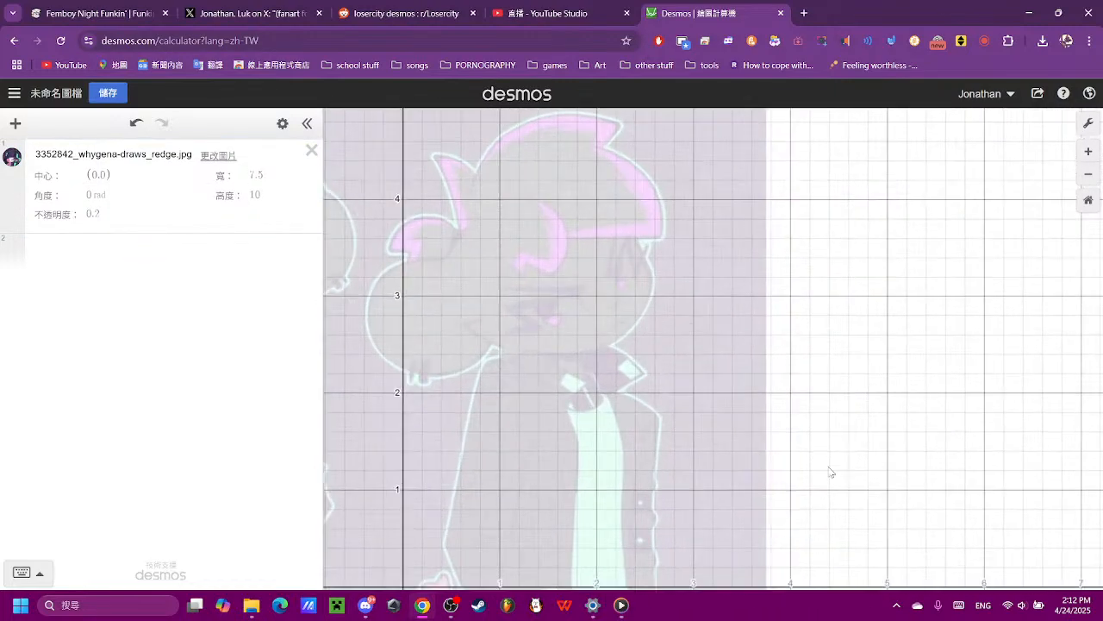
drag(831, 471, 850, 119)
drag(892, 433, 959, 245)
drag(481, 212, 573, 334)
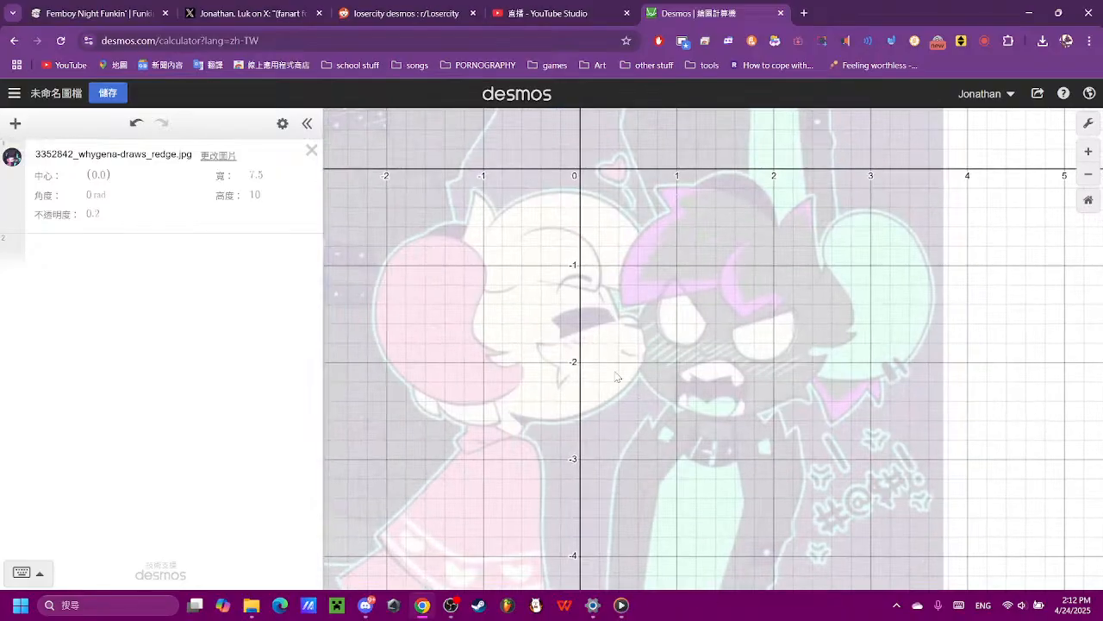
scroll(619, 351, down, 1)
drag(646, 340, 651, 282)
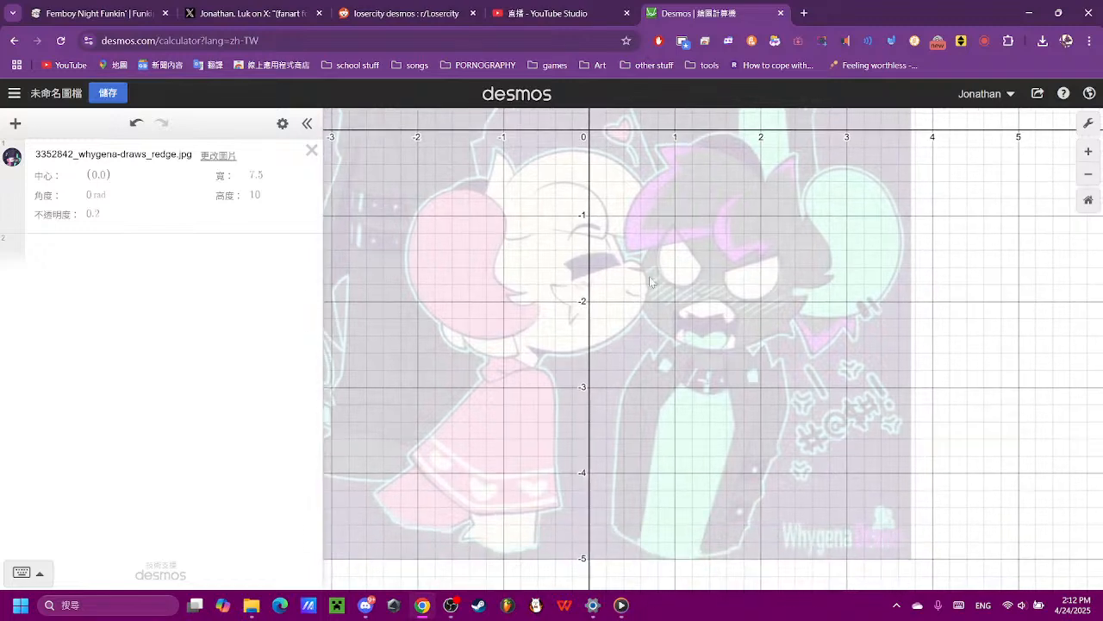
click(15, 125)
click(14, 125)
- Save the graph under the title "Reggie The Graph II"
click(105, 94)
text(Re)
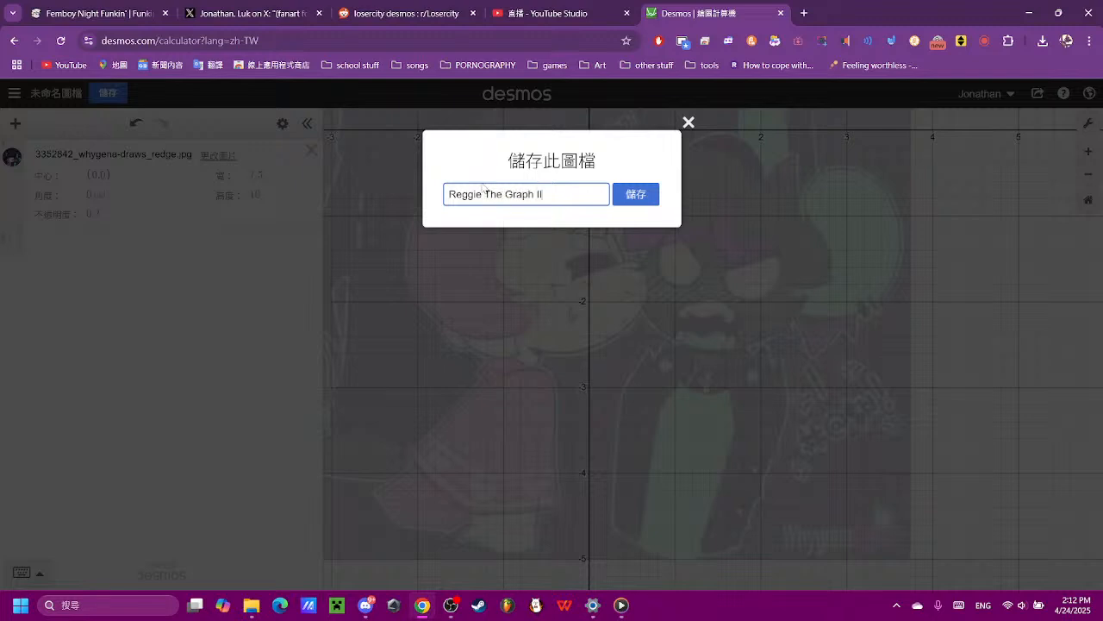
text(ggie The Graph II)
click(636, 193)
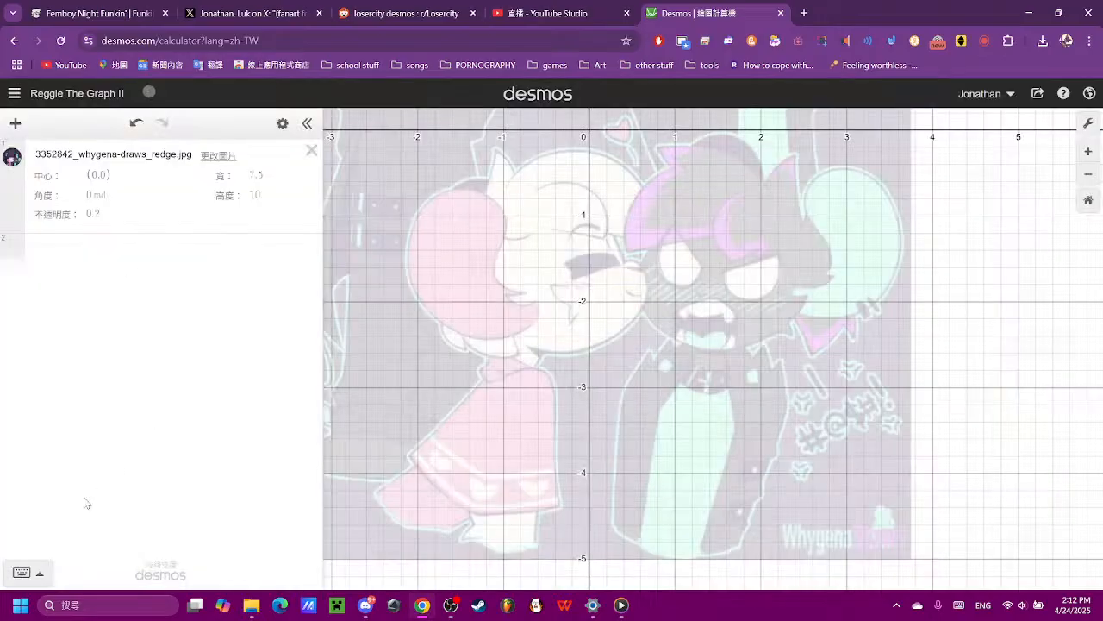
- Add a blank expression and move it below the reference image in the expression list
click(16, 126)
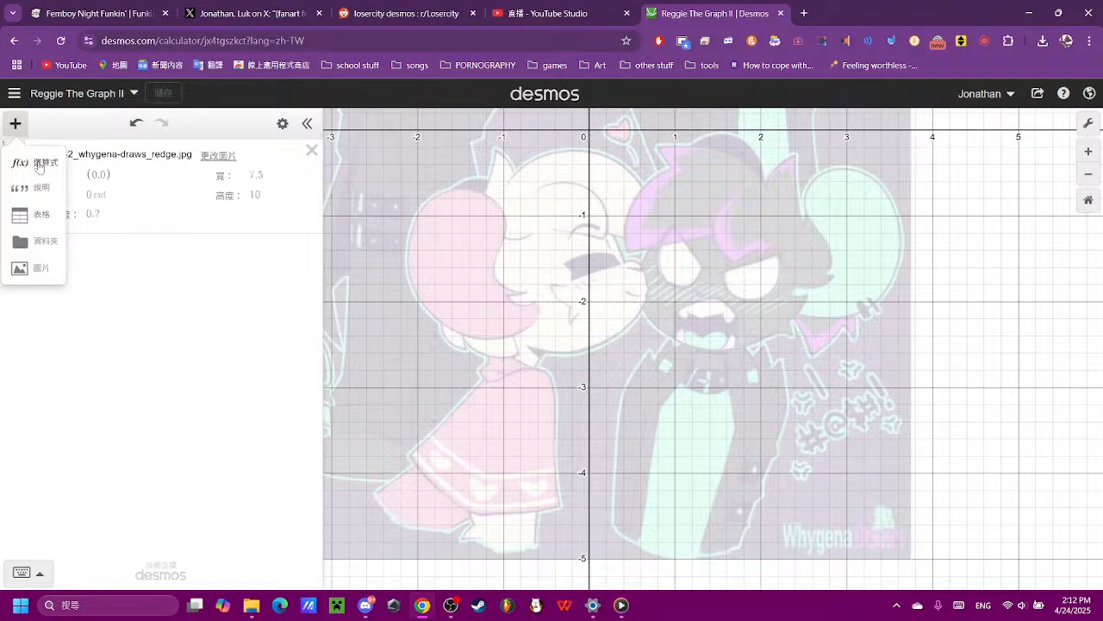
click(42, 163)
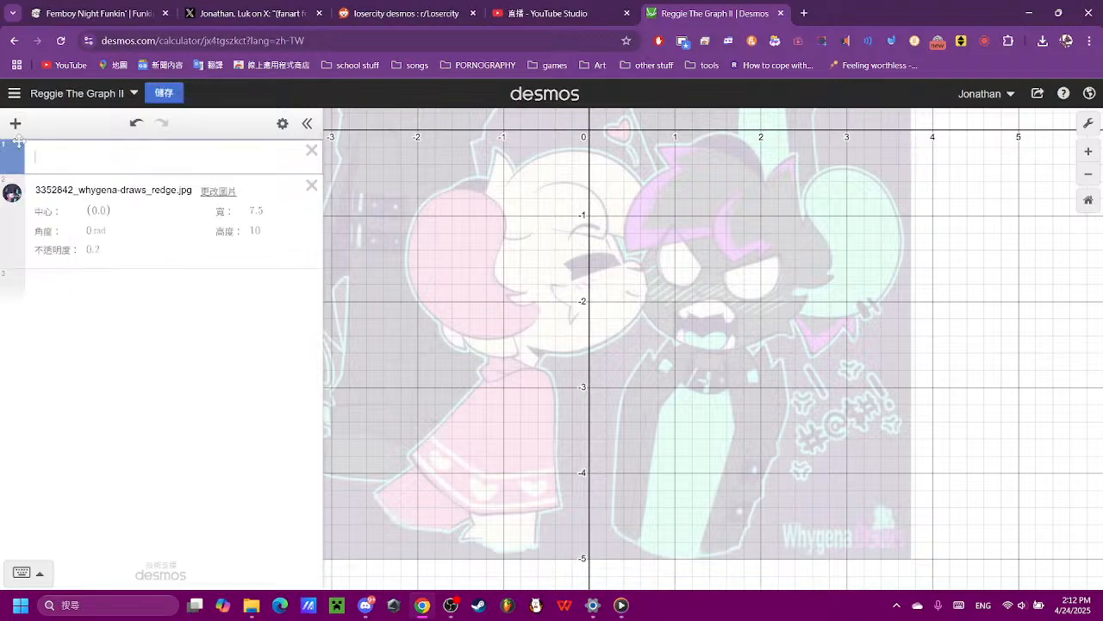
drag(17, 145, 22, 201)
- Enter the equation (x)^2 + (x) = y in the blank expression below the image
scroll(554, 296, up, 5)
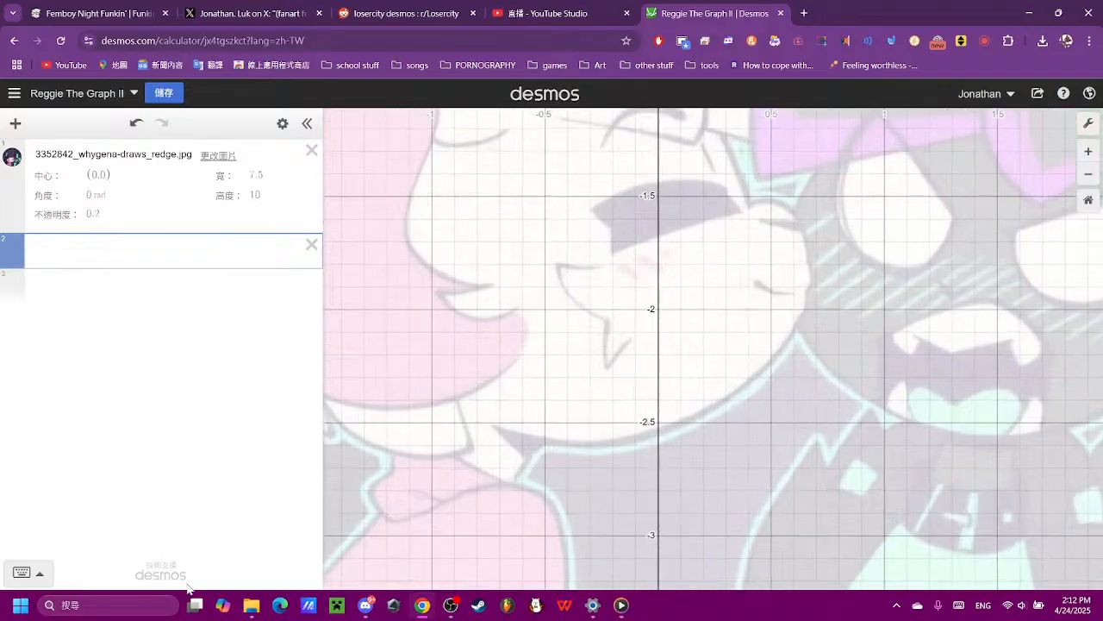
click(22, 572)
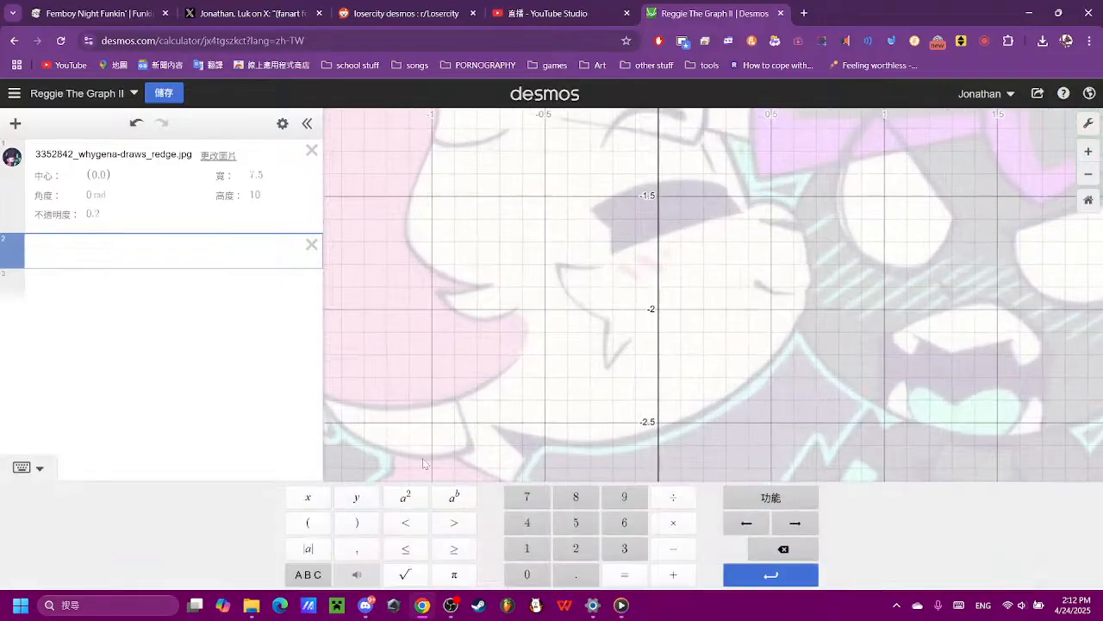
click(308, 522)
click(308, 496)
click(356, 522)
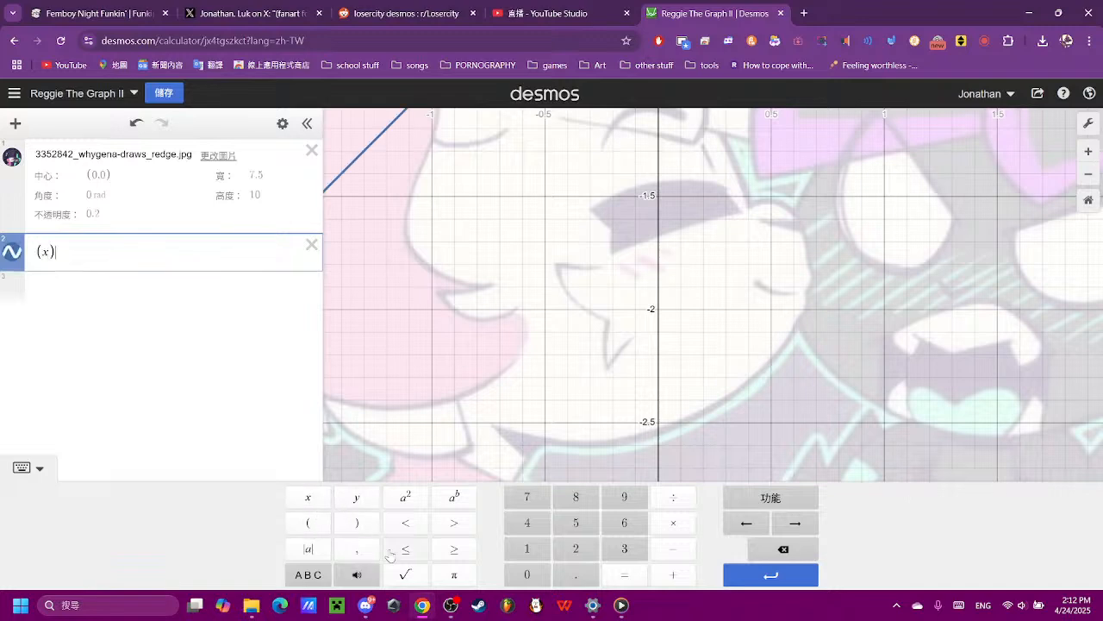
click(405, 497)
click(673, 574)
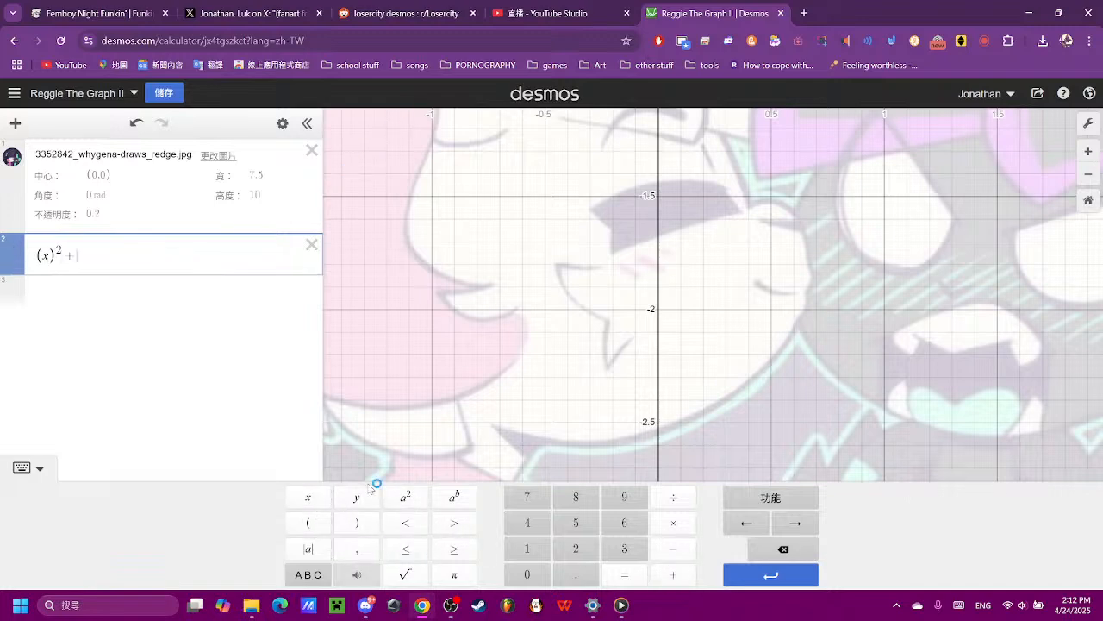
scroll(604, 382, down, 3)
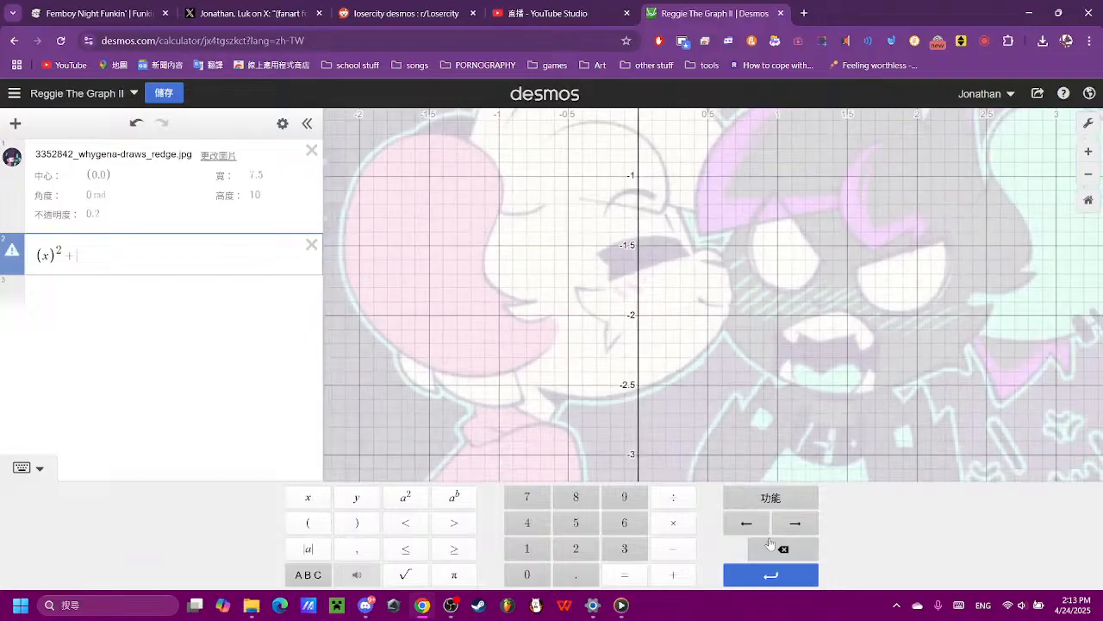
click(315, 497)
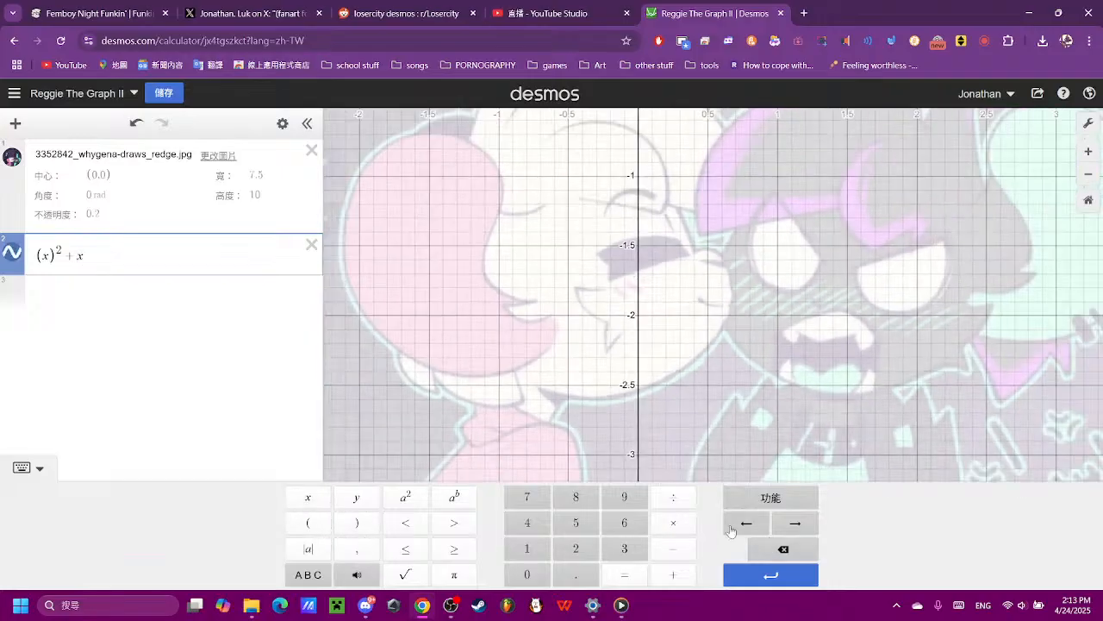
click(782, 549)
click(308, 522)
click(307, 497)
click(624, 574)
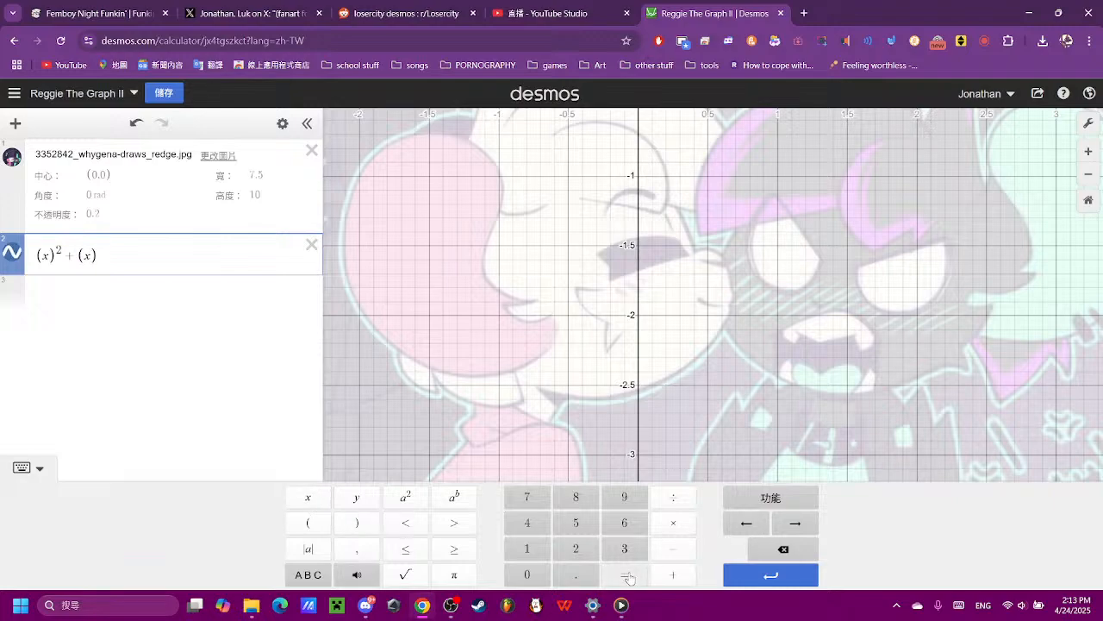
click(346, 503)
- Compare the plotted parabola with the curved head and hair outlines of the pink-haired figure in the reference image
click(748, 234)
scroll(748, 234, down, 3)
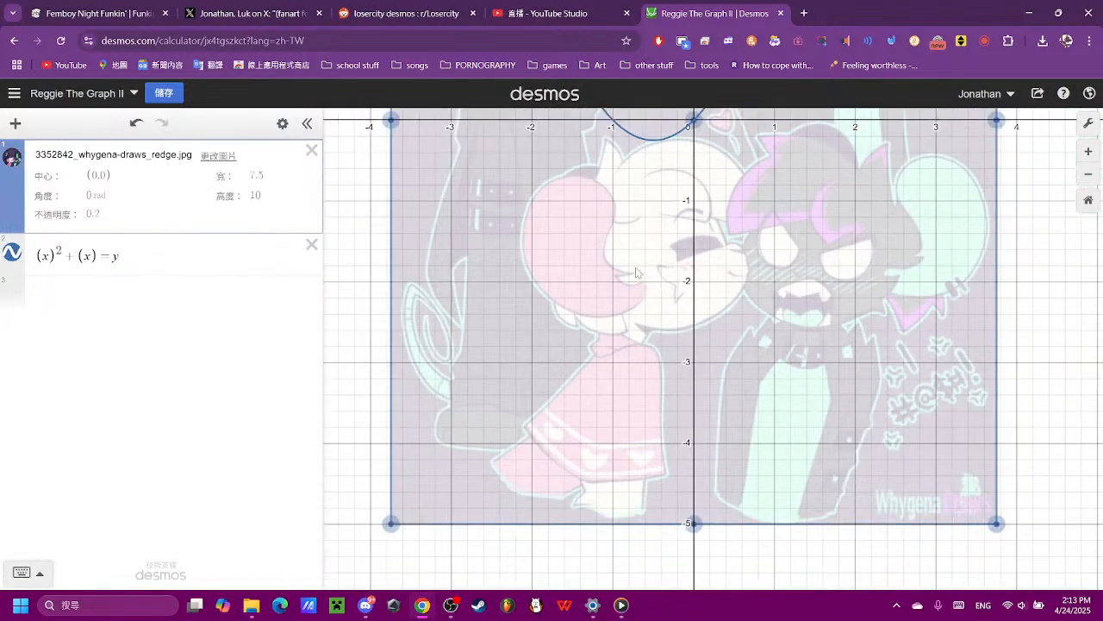
drag(1011, 251, 1018, 355)
drag(929, 242, 904, 353)
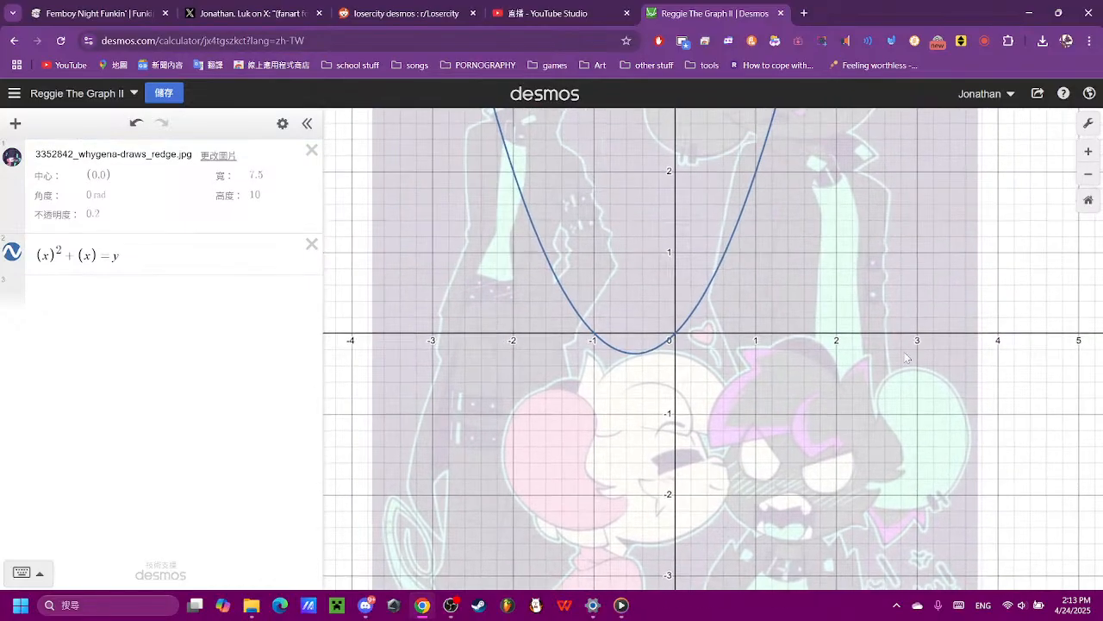
click(689, 311)
scroll(681, 362, up, 3)
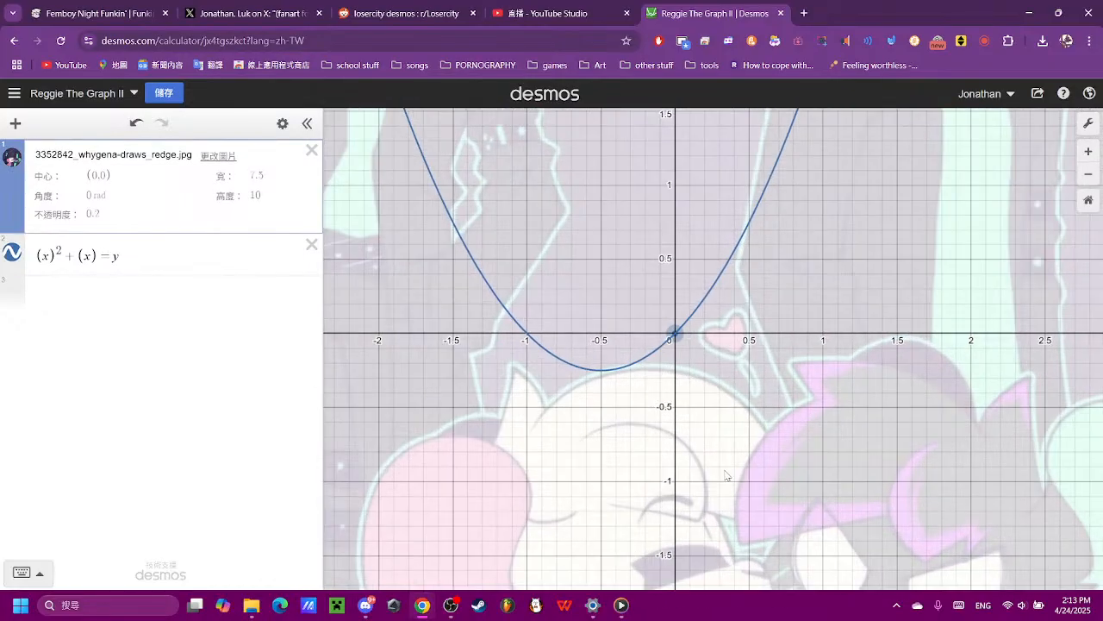
drag(726, 475, 738, 337)
drag(701, 242, 698, 374)
scroll(698, 376, up, 3)
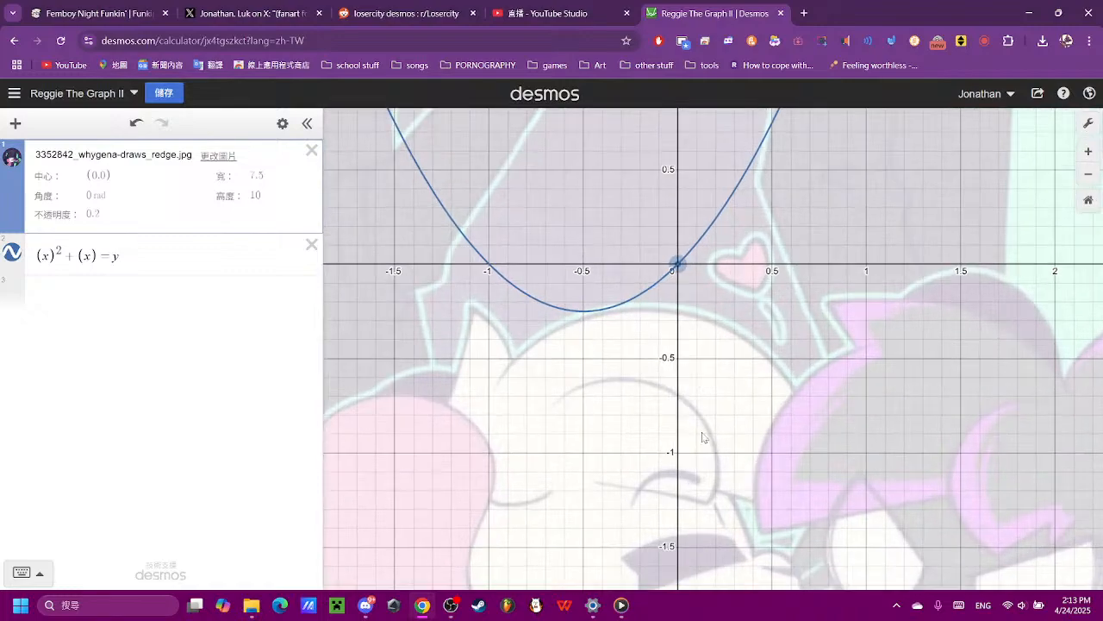
drag(700, 444, 642, 320)
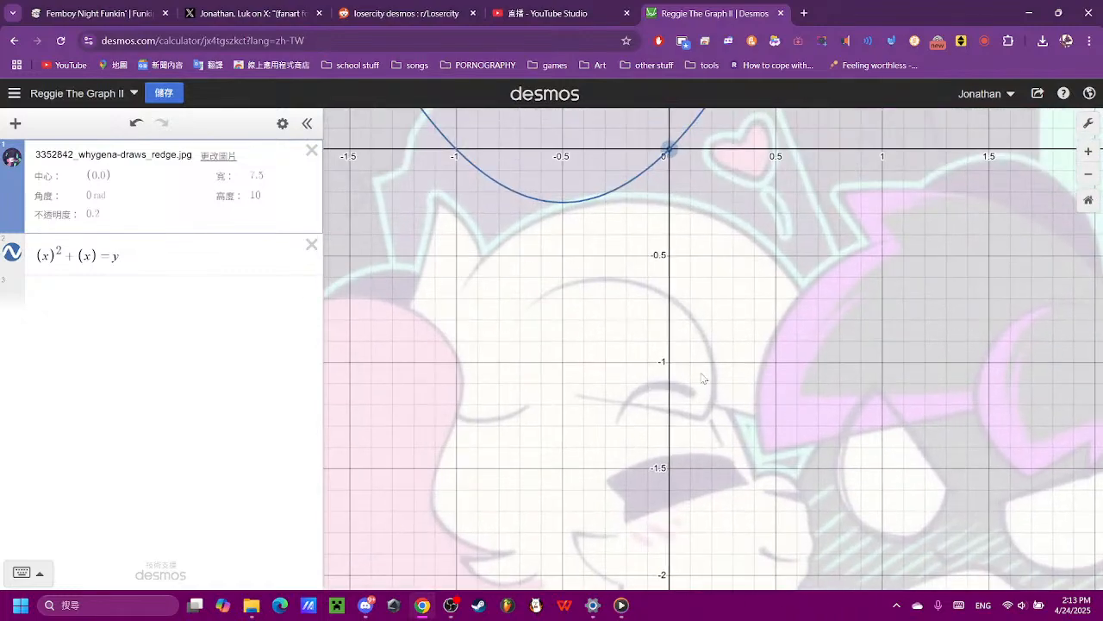
- Try to flip the parabola by negating the x inside the squared term
click(50, 258)
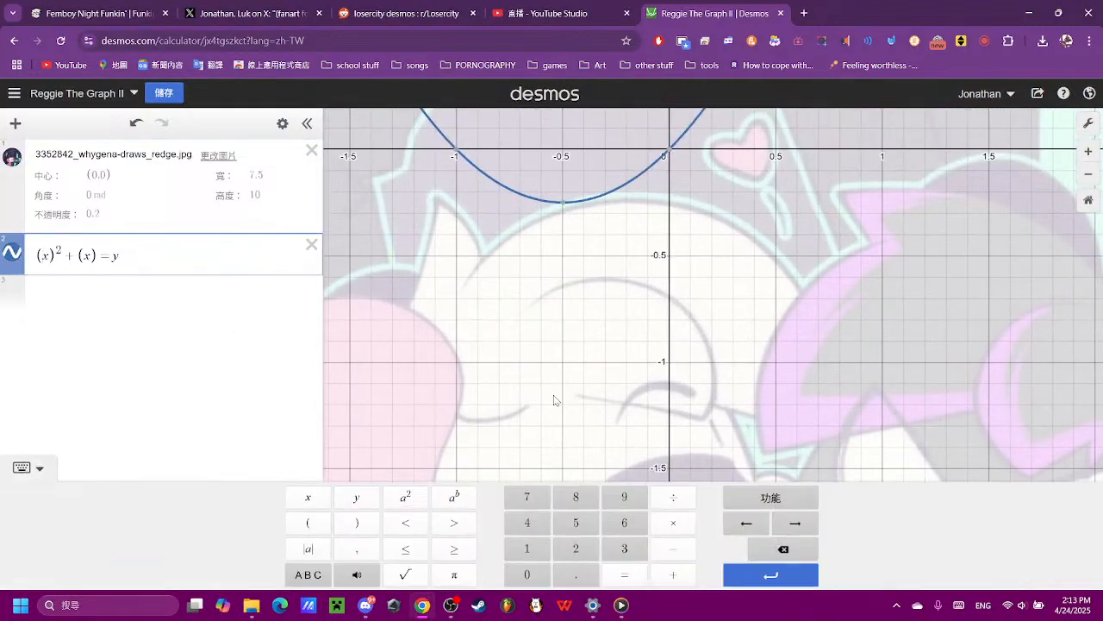
click(673, 549)
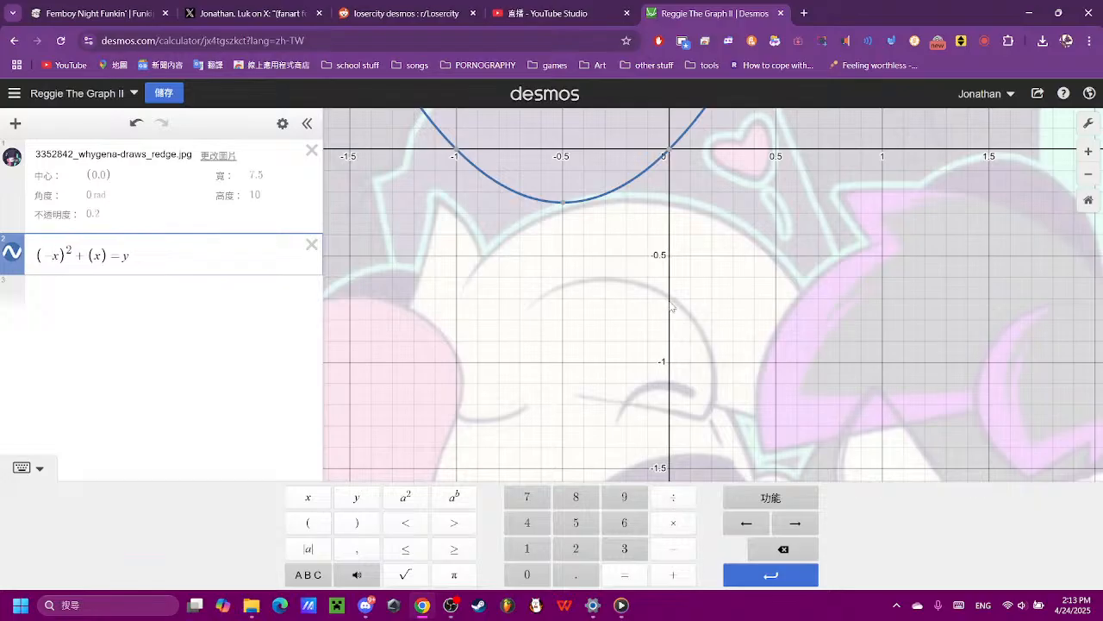
click(671, 305)
click(67, 261)
key(BackSpace)
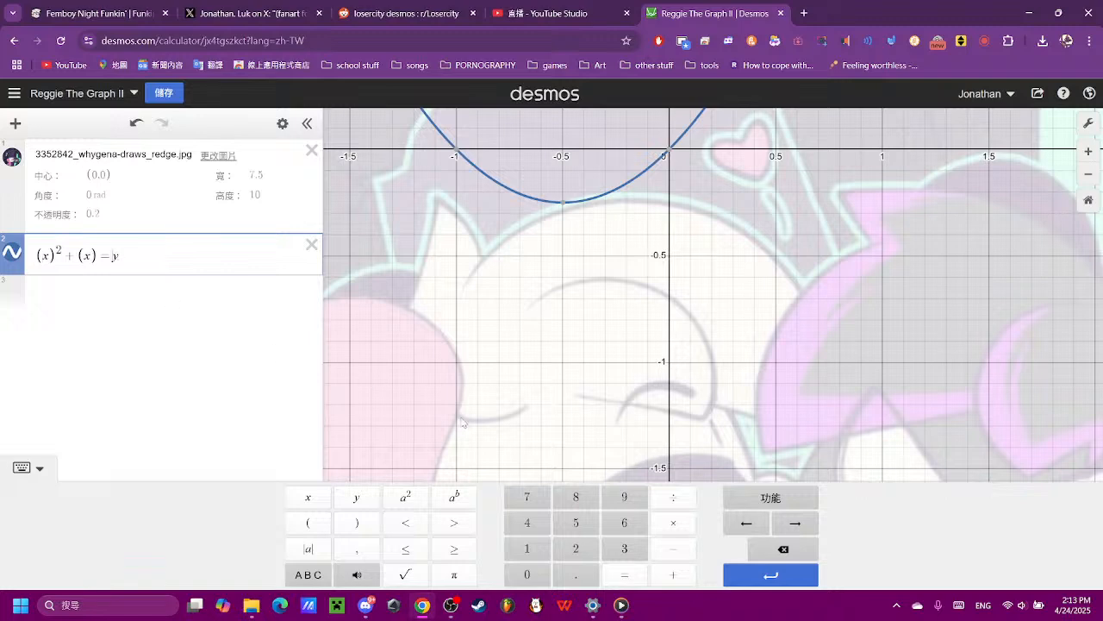
- Flip the parabola to open downward by changing the equation's right side to -y
click(663, 555)
drag(728, 376, 735, 374)
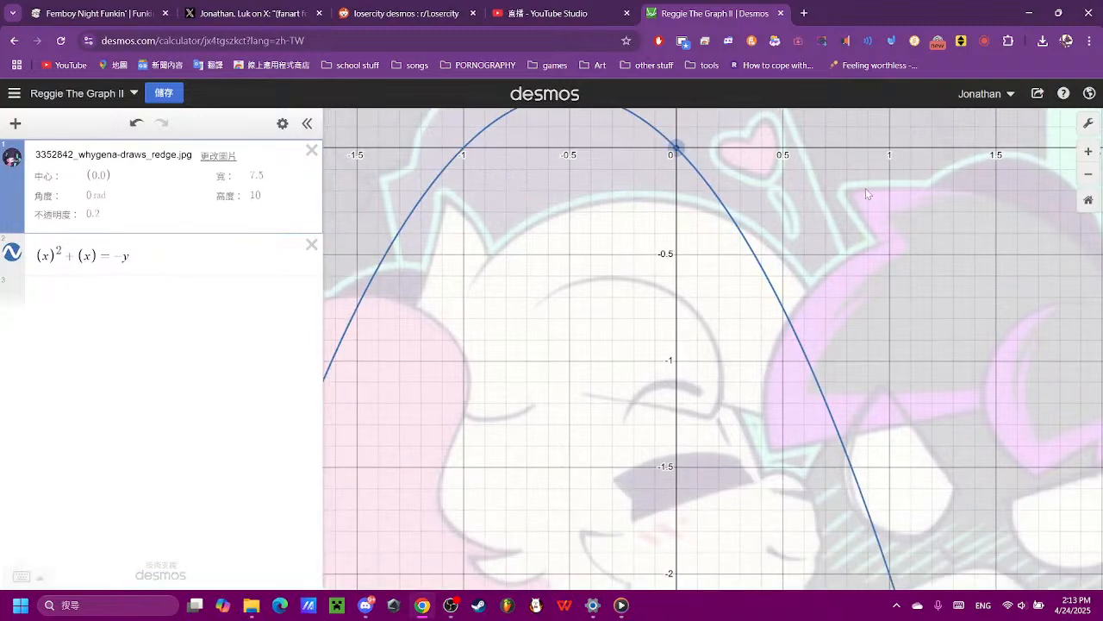
drag(866, 188, 833, 270)
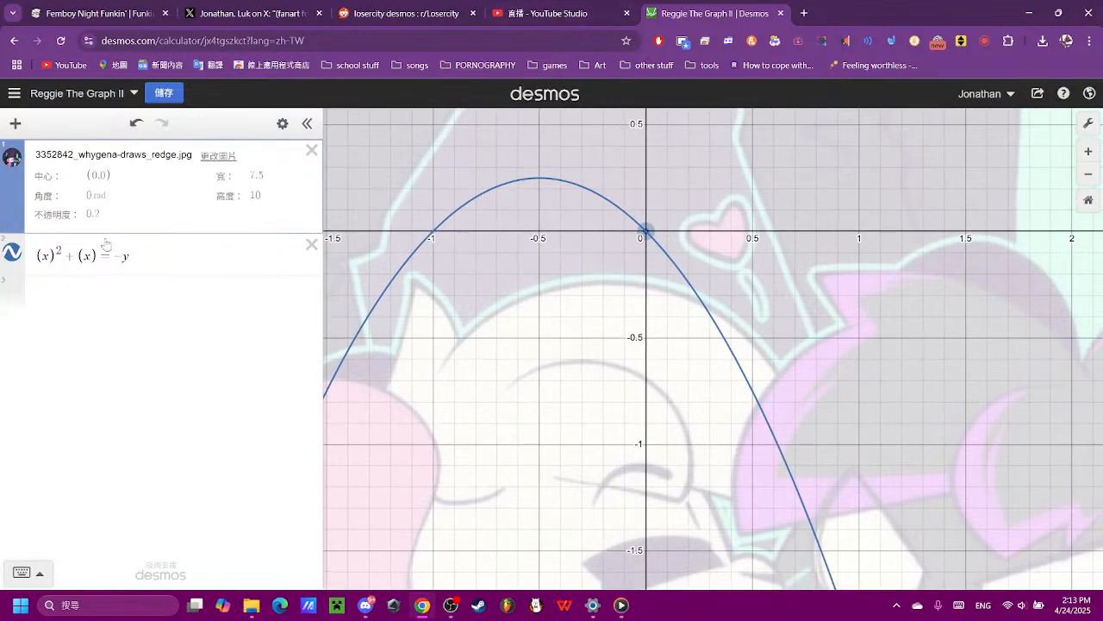
- Wrap the y in parentheses so the equation reads (x)^2 + (x) = -(y)
drag(123, 256, 115, 256)
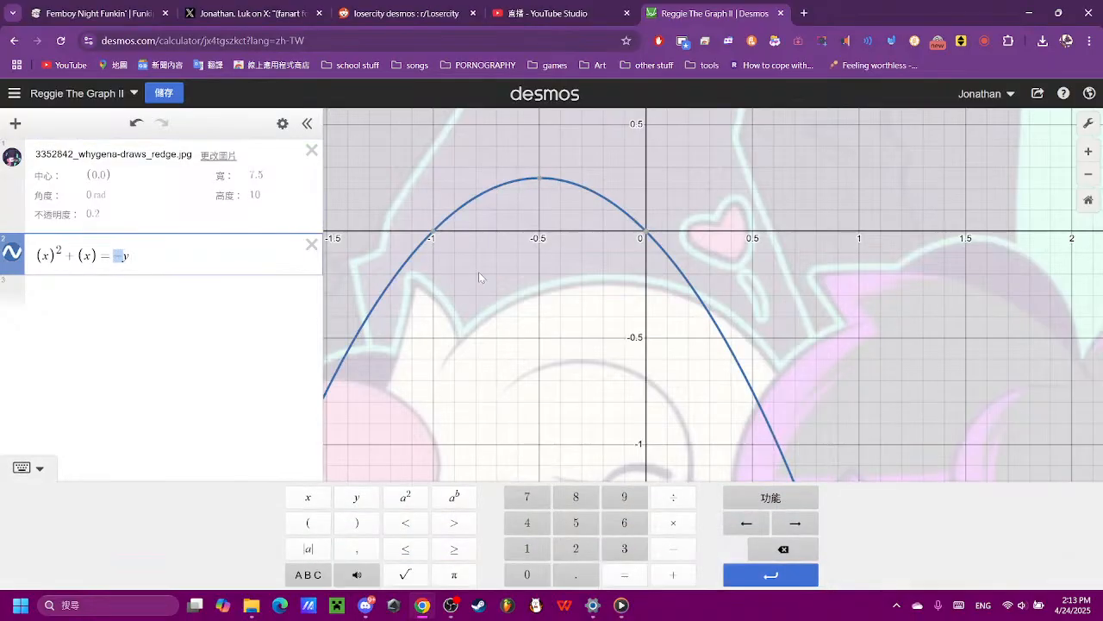
drag(620, 302, 646, 388)
click(30, 263)
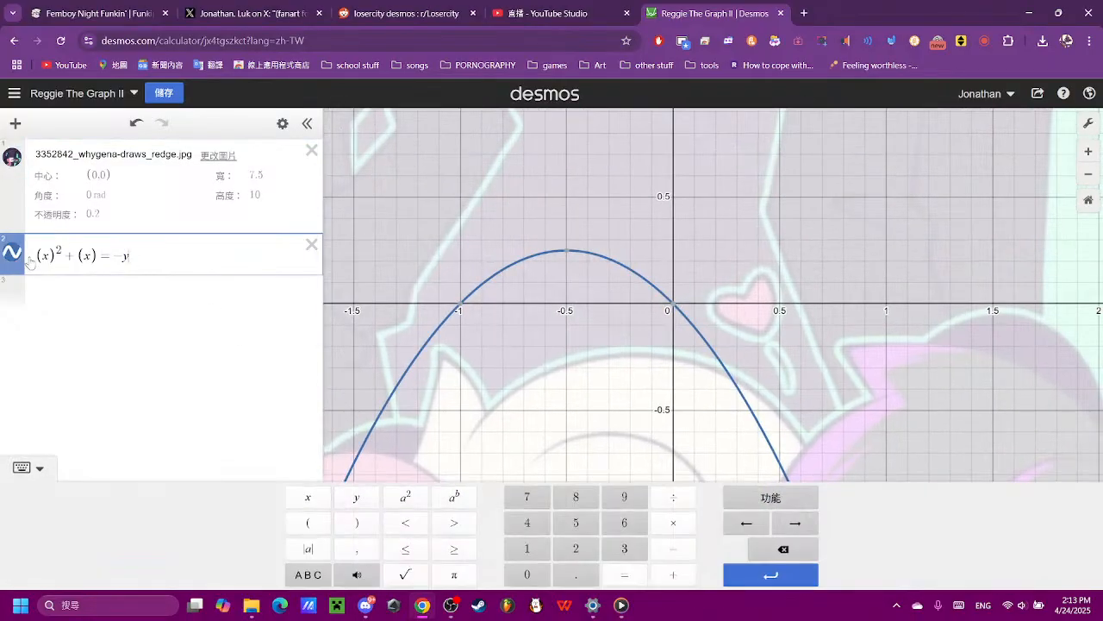
drag(102, 256, 90, 256)
click(156, 261)
click(308, 523)
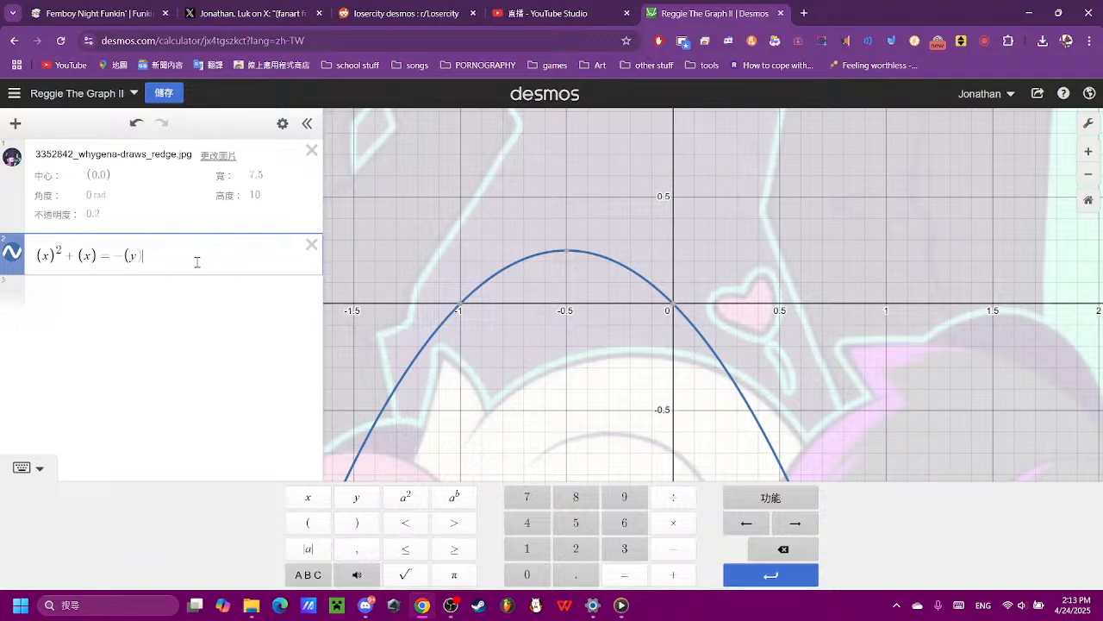
click(341, 520)
click(676, 324)
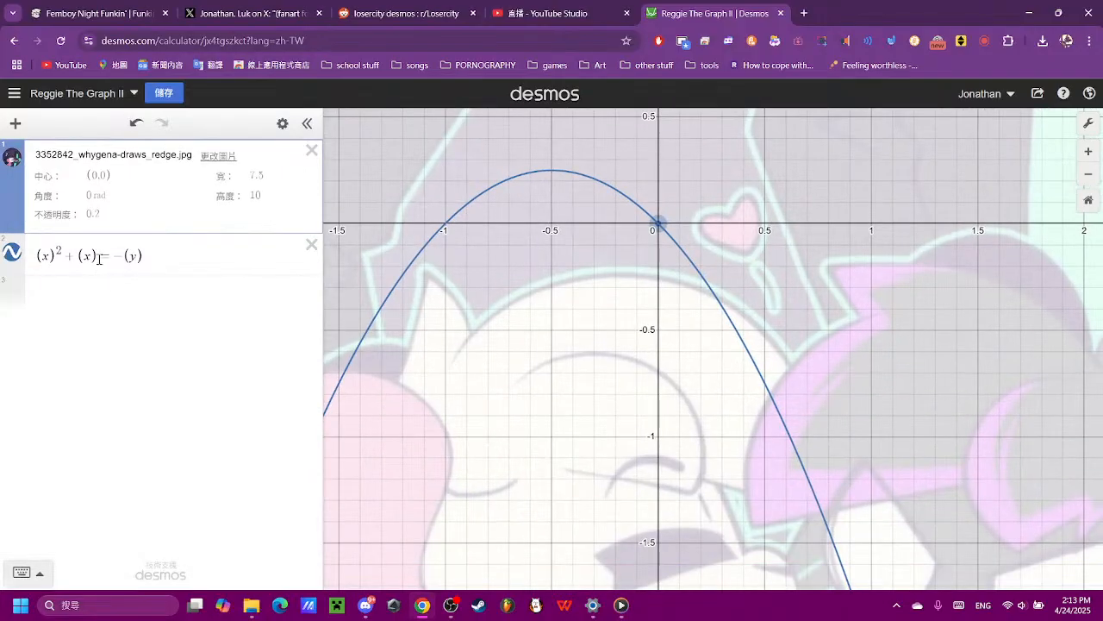
- Try shifting the parabola vertically by changing the y term to (y - 3)
click(136, 255)
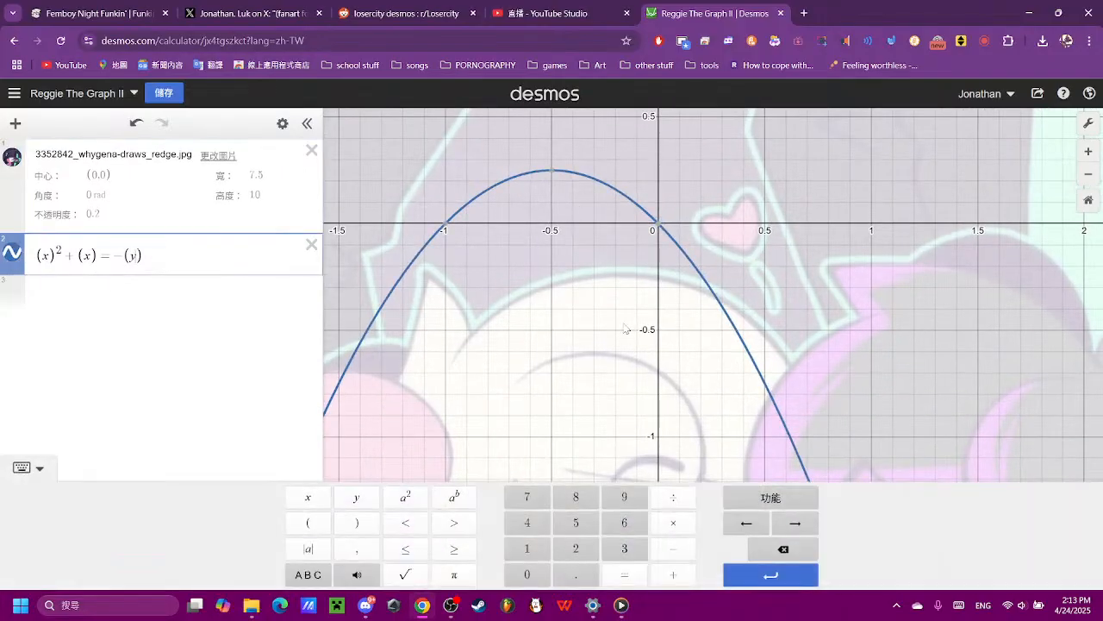
click(673, 549)
click(624, 548)
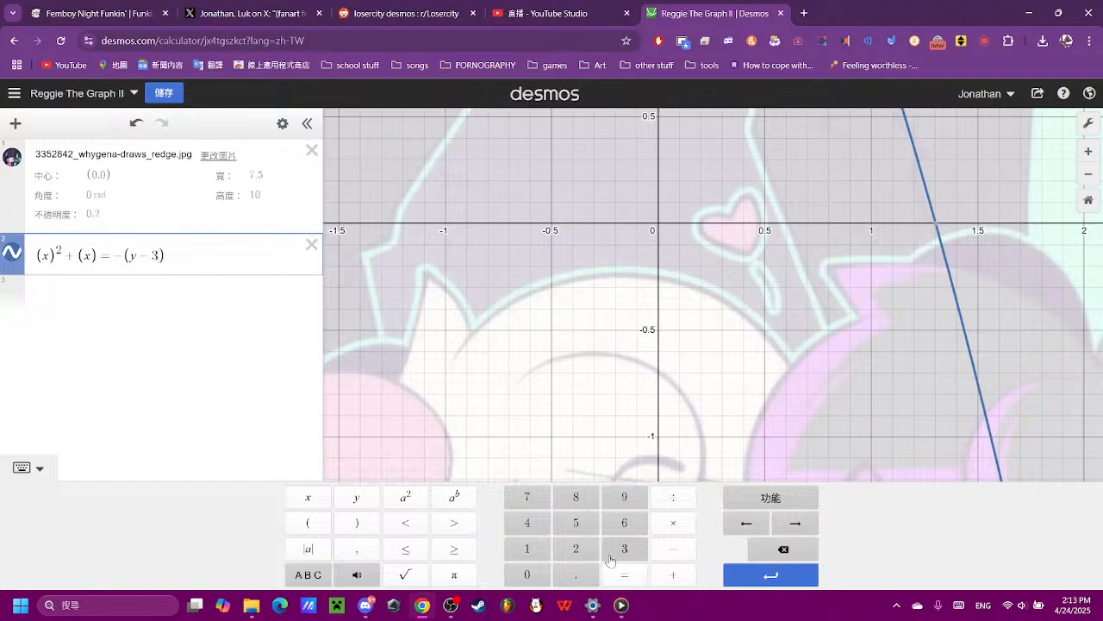
click(765, 550)
click(765, 550)
- Shift the parabola downward by changing the y term to (y + 0.7)
click(657, 574)
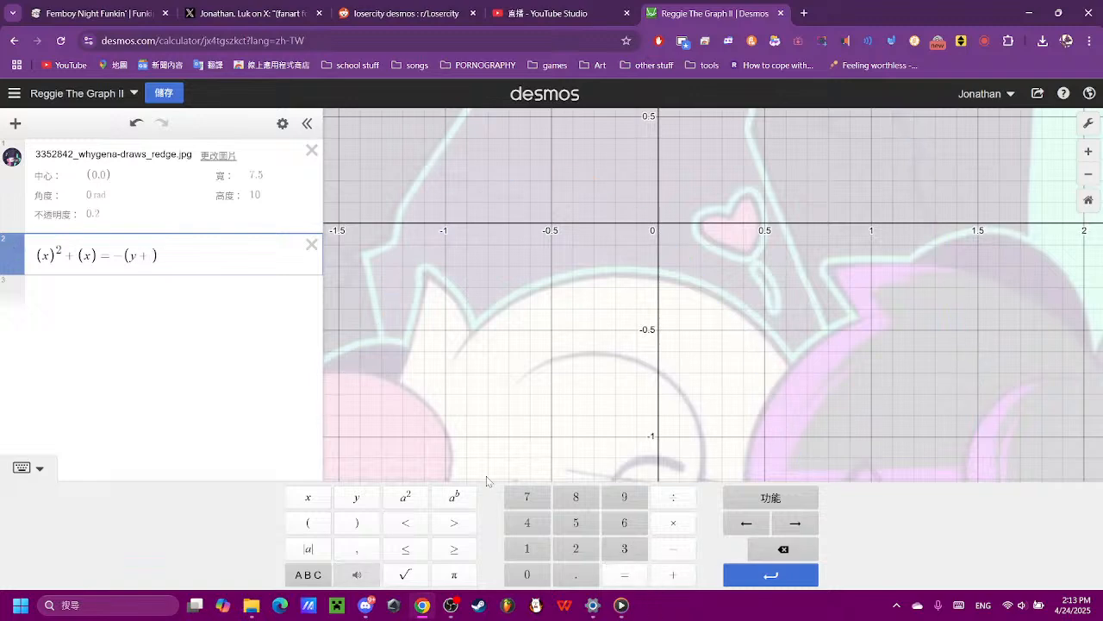
click(527, 575)
click(576, 574)
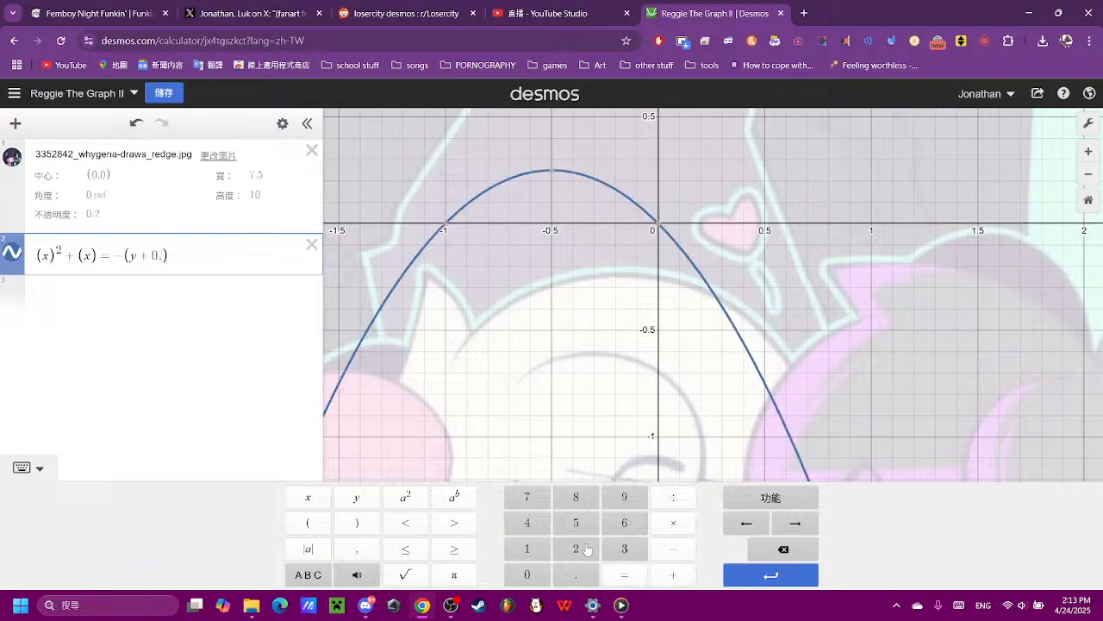
click(526, 502)
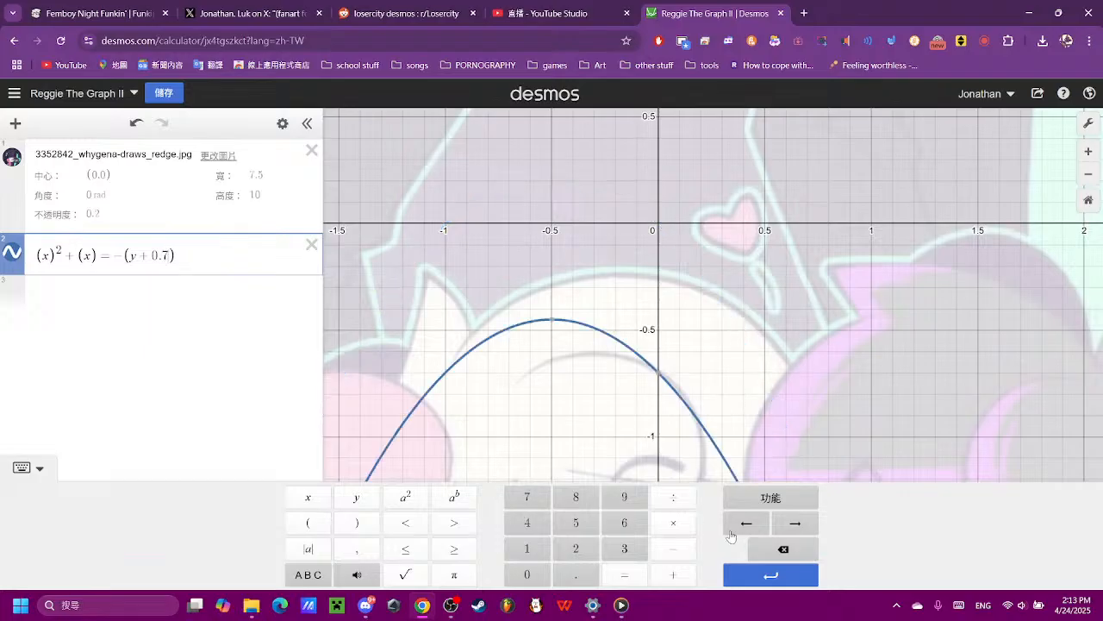
- Test vertical offsets of 0.8 and 0.9 in the y term, settling on (y + 0.8)
click(783, 549)
click(576, 497)
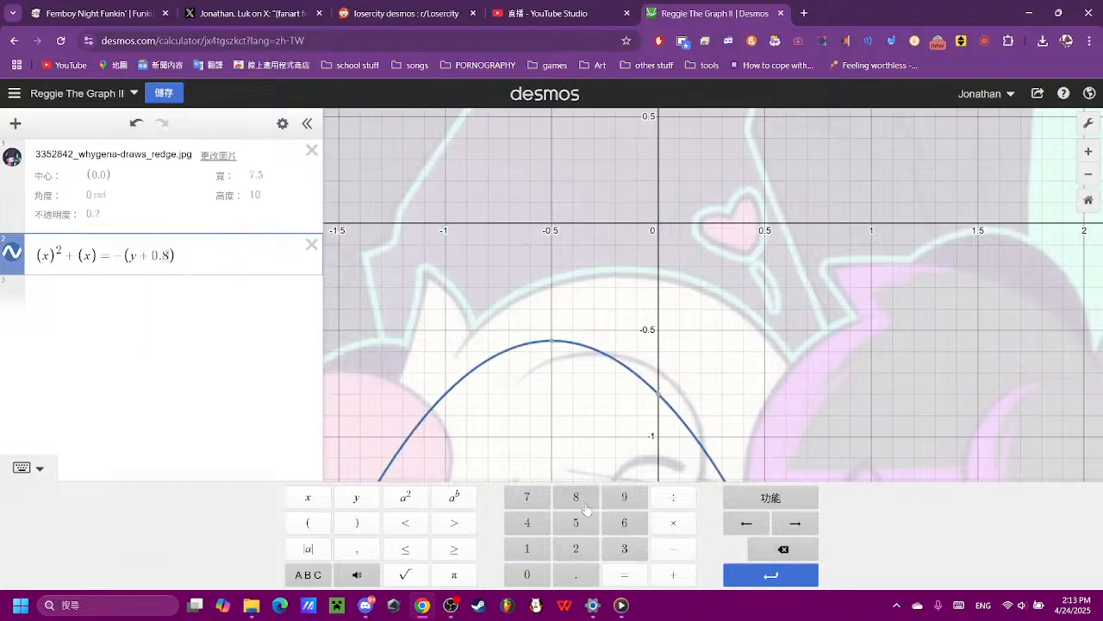
click(782, 548)
click(624, 498)
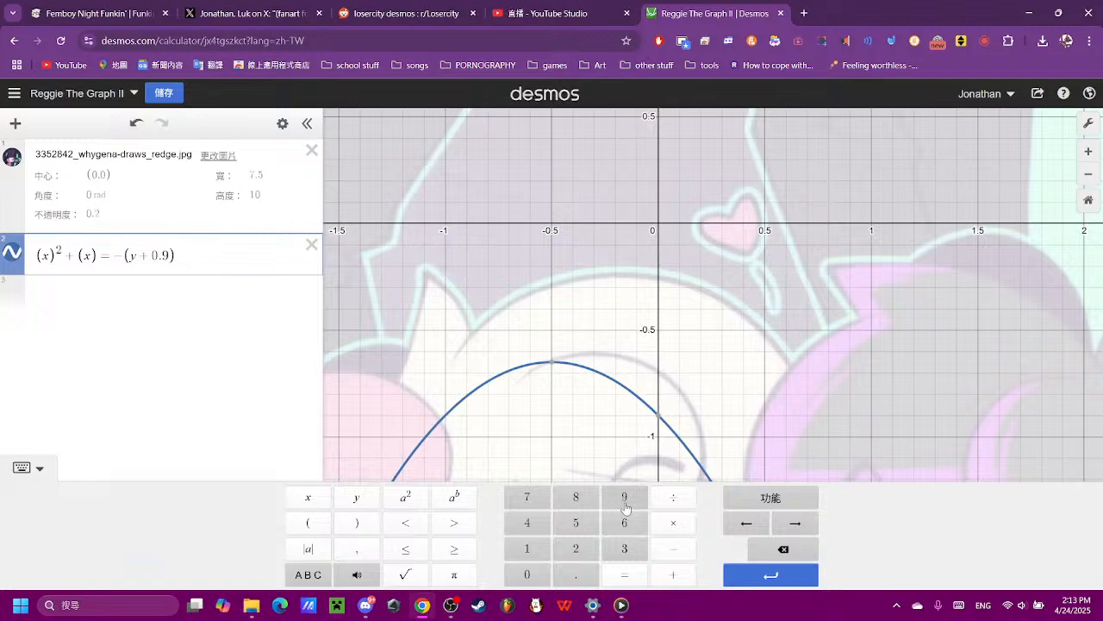
click(783, 549)
click(575, 500)
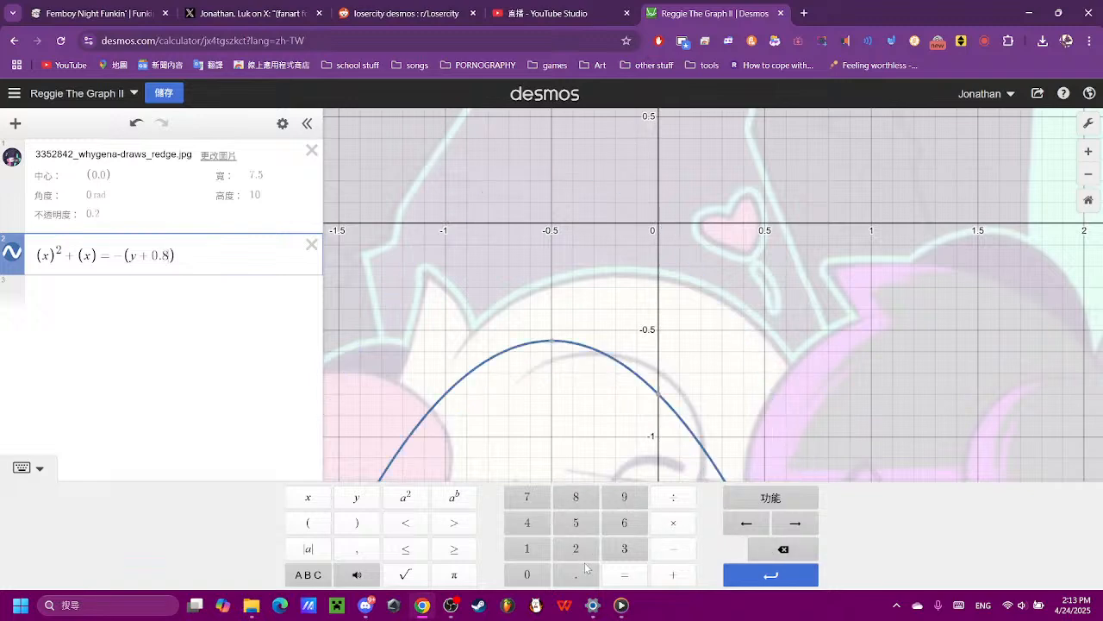
- Refine the parabola's vertical offset so the right side of the equation reads -(y + 0.85)
click(585, 567)
click(588, 522)
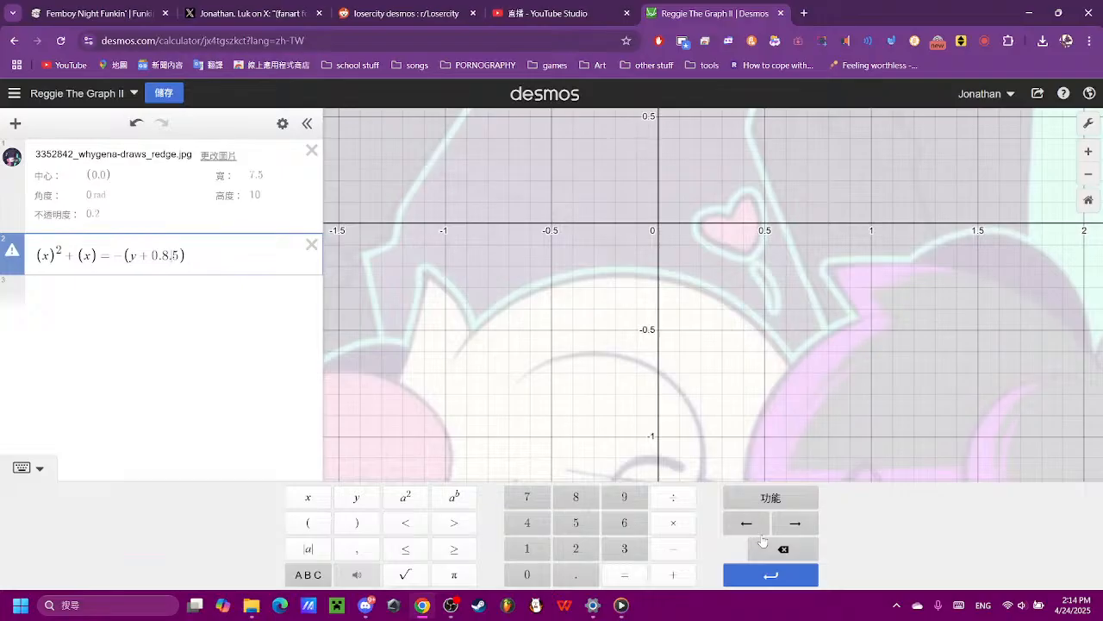
click(762, 540)
click(789, 421)
scroll(689, 414, up, 3)
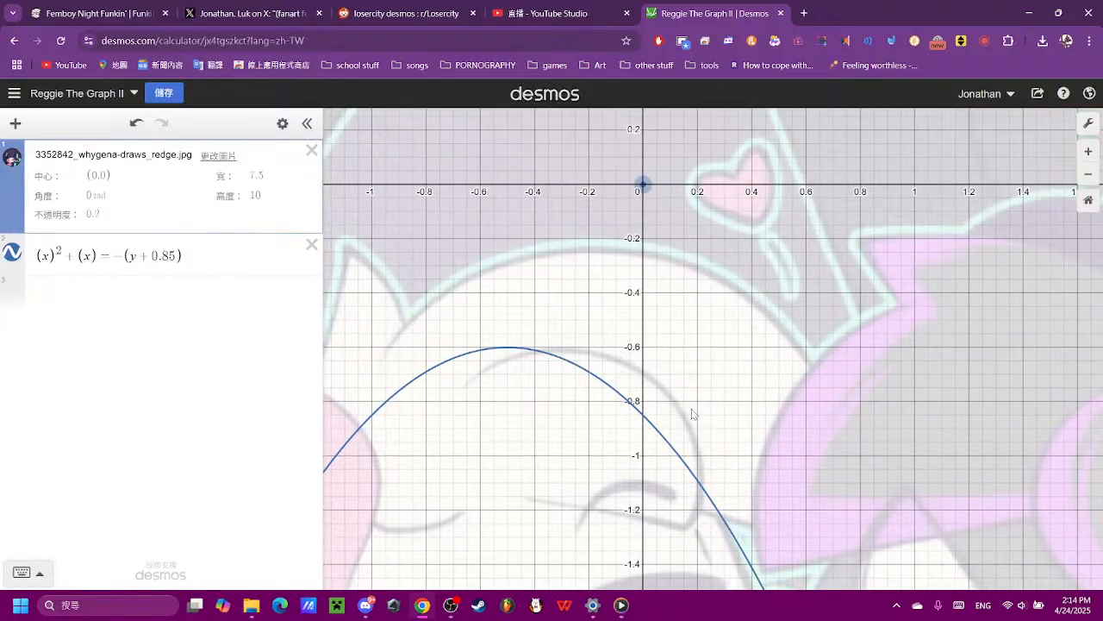
click(171, 257)
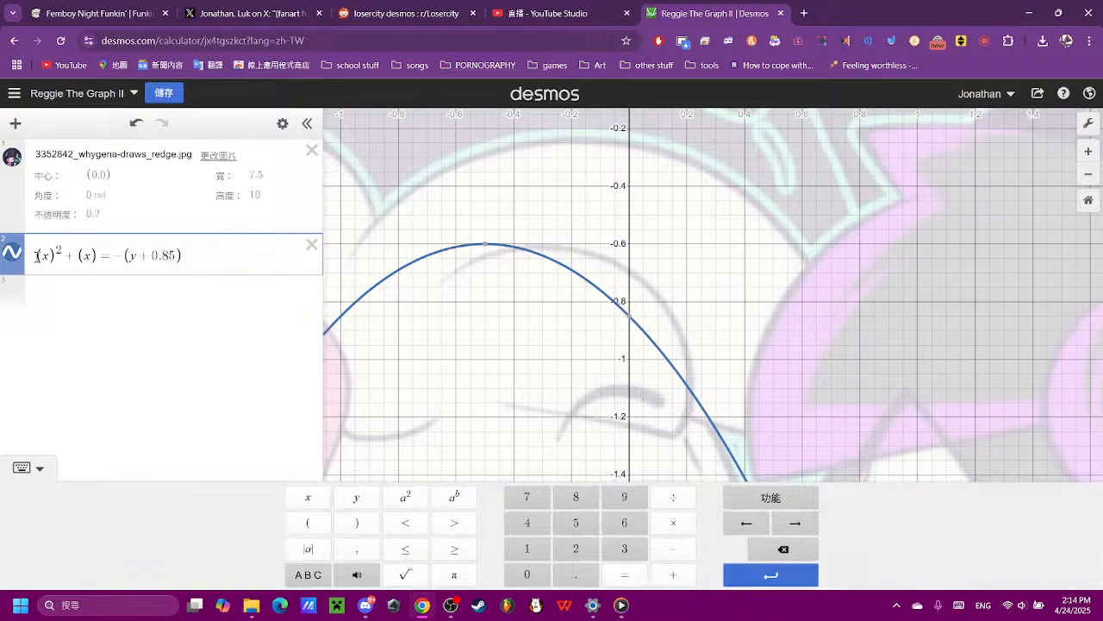
- Try shifting the parabola horizontally by changing the squared term to (x - 8)^2
click(49, 256)
click(673, 548)
click(577, 507)
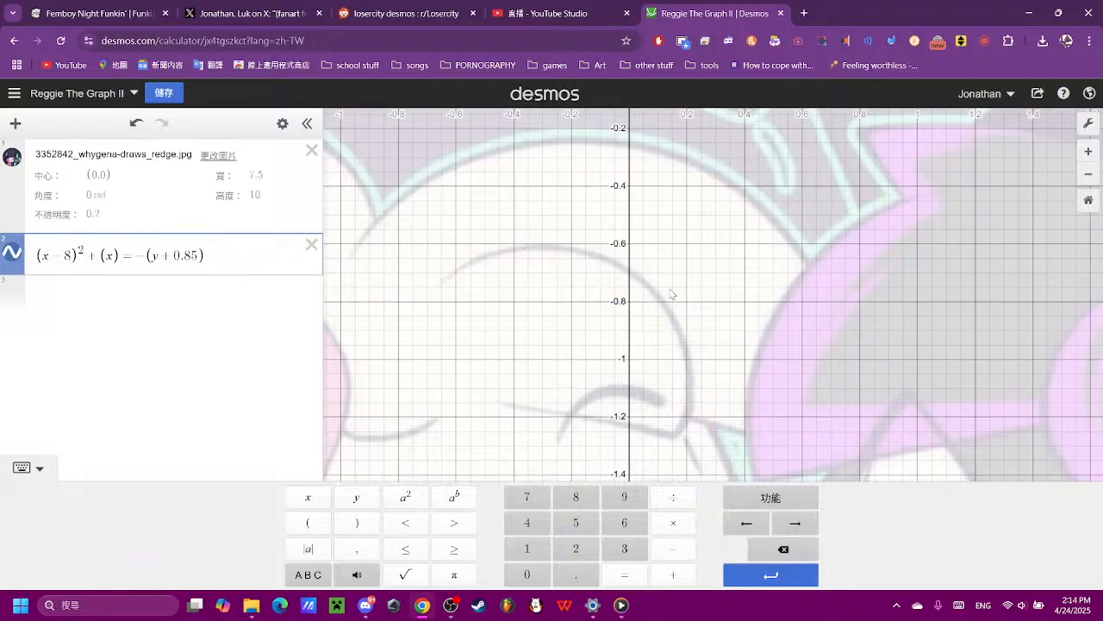
scroll(672, 293, down, 10)
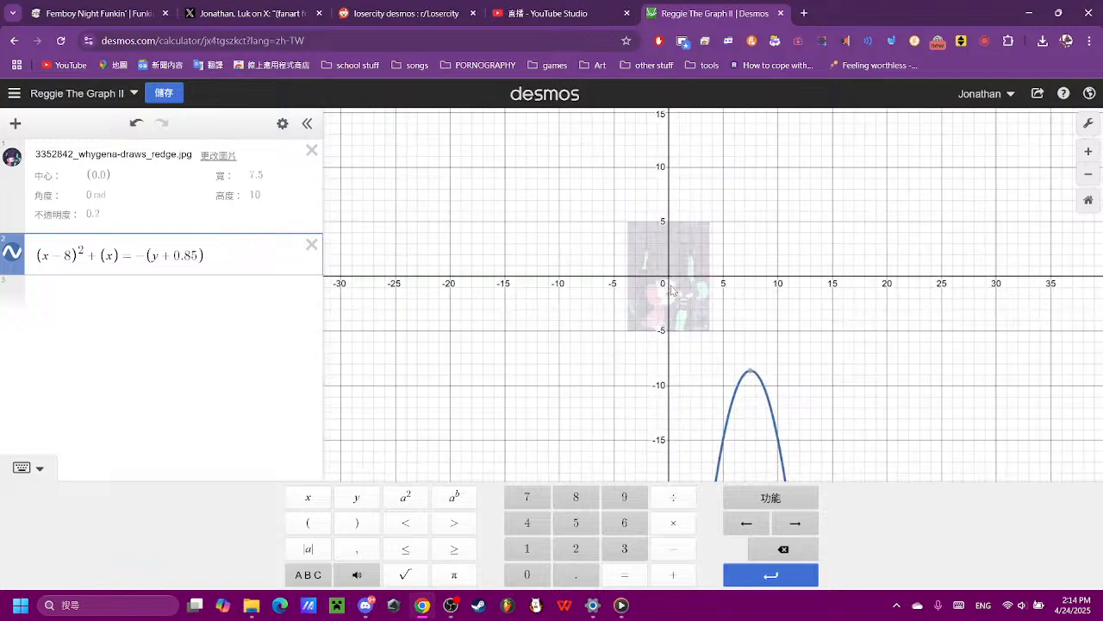
click(771, 548)
click(771, 548)
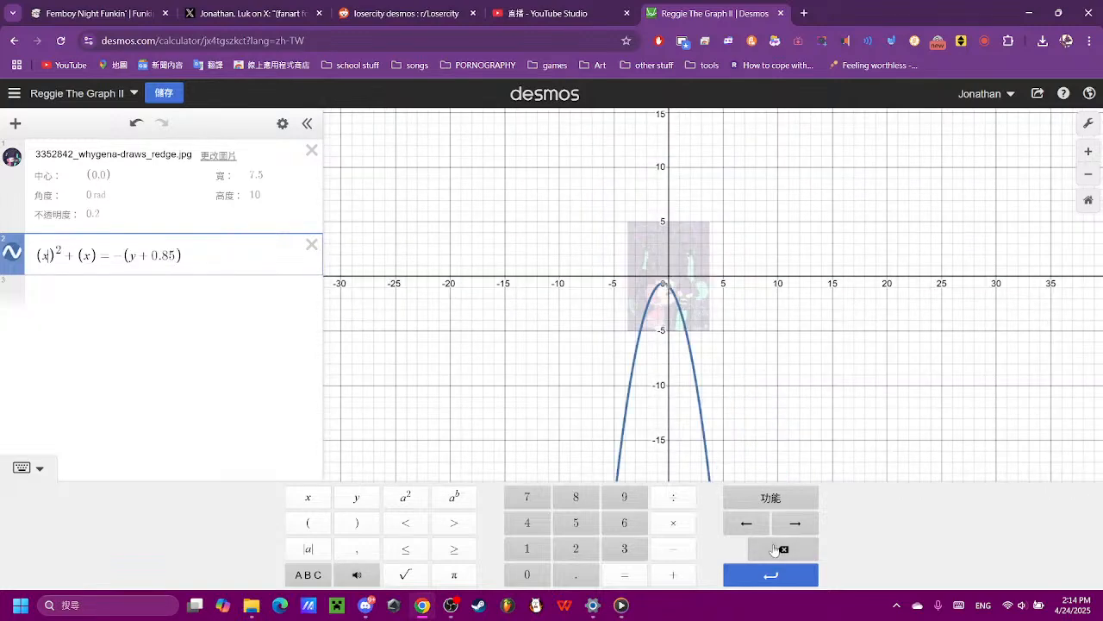
scroll(737, 343, up, 5)
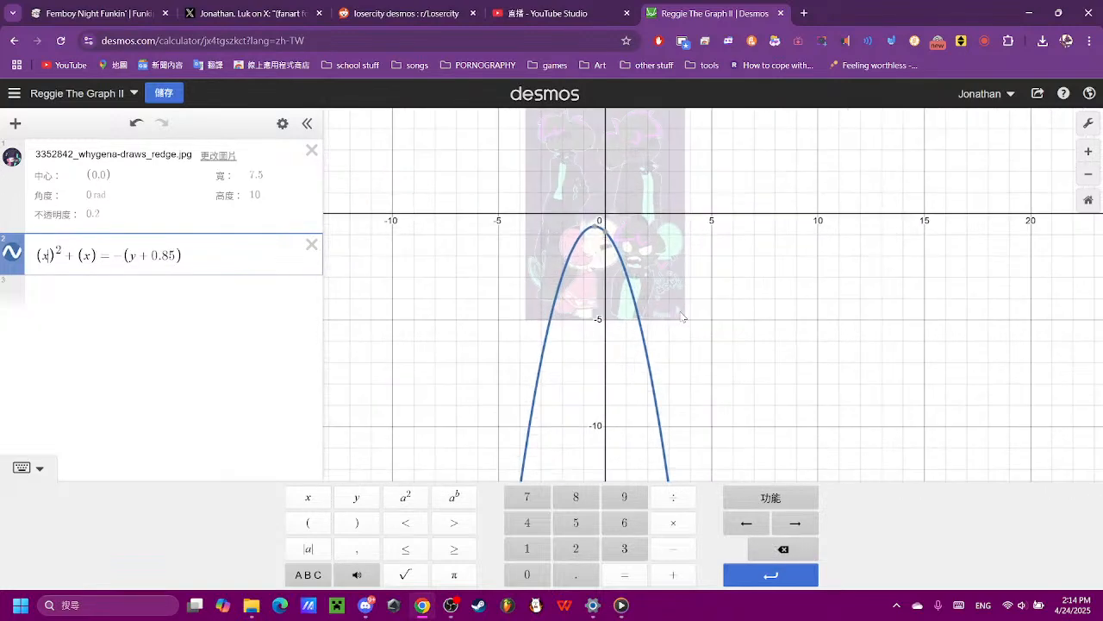
- Remove the linear x term so the equation reads (x)^2 = -(y + 0.85)
key(BackSpace)
key(BackSpace)
key(BackSpace)
key(BackSpace)
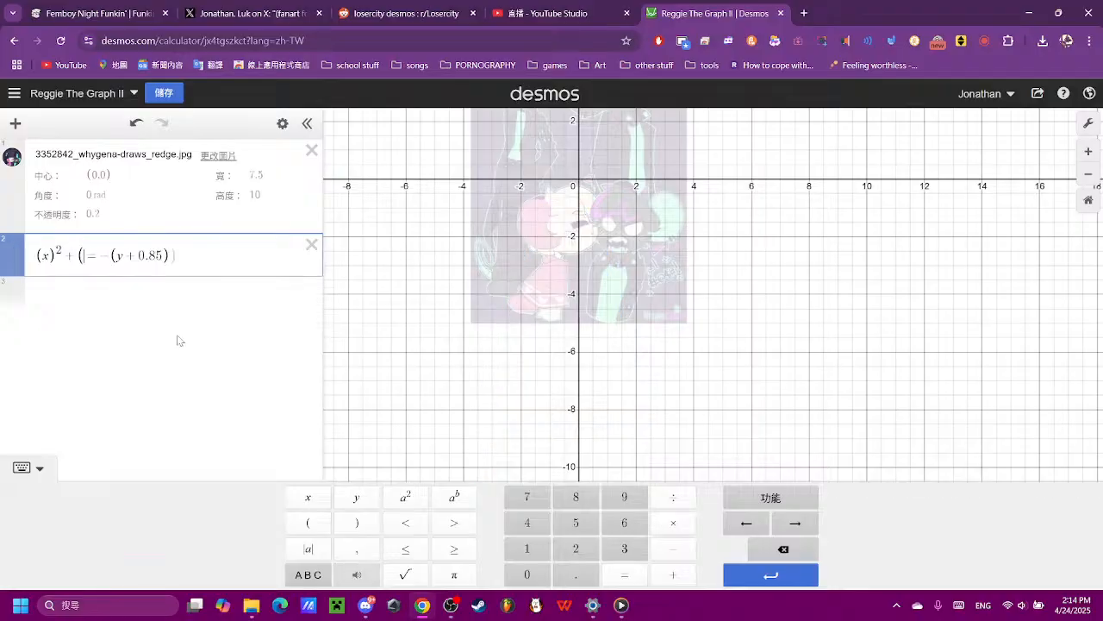
scroll(602, 213, up, 3)
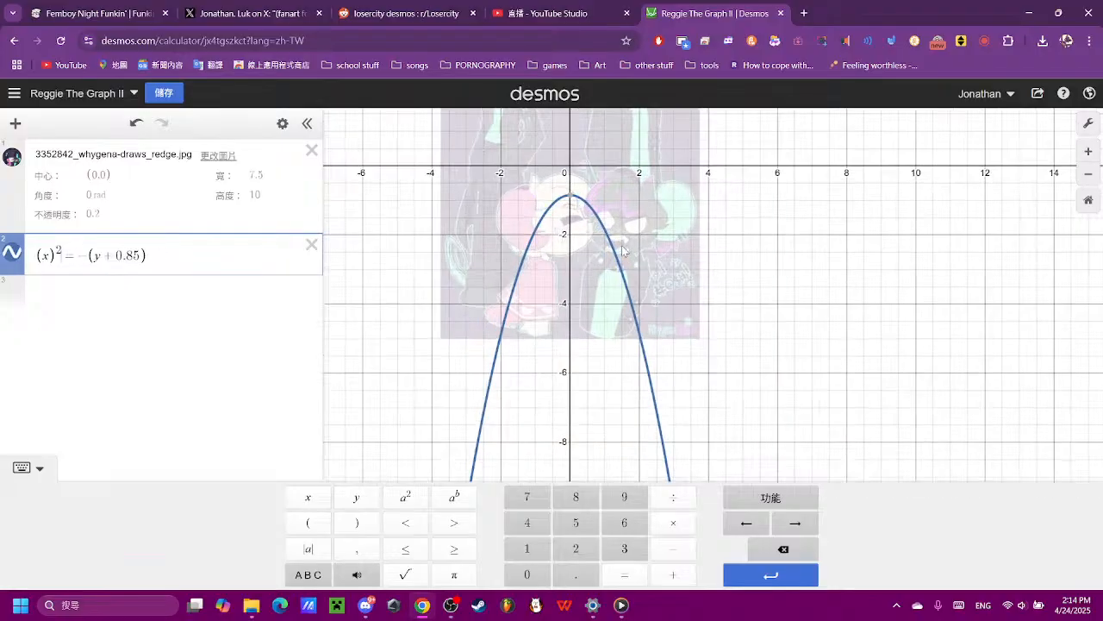
- Test horizontal offsets of 0.1 and 0.4 in the squared x term, settling on (x + 0.3)^2
click(602, 210)
scroll(607, 357, up, 3)
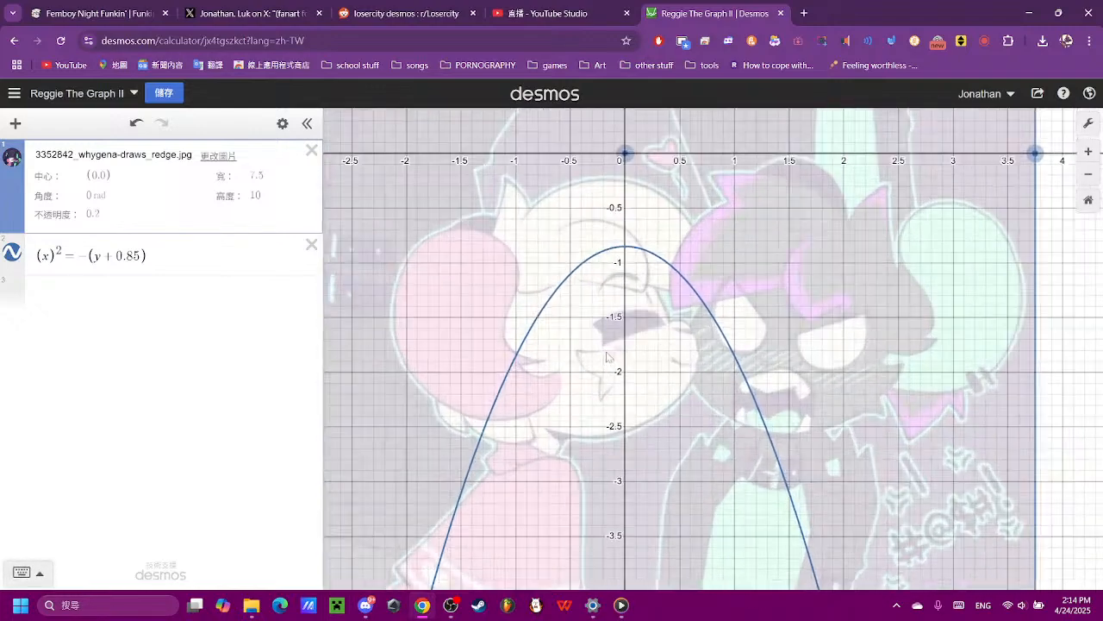
click(56, 256)
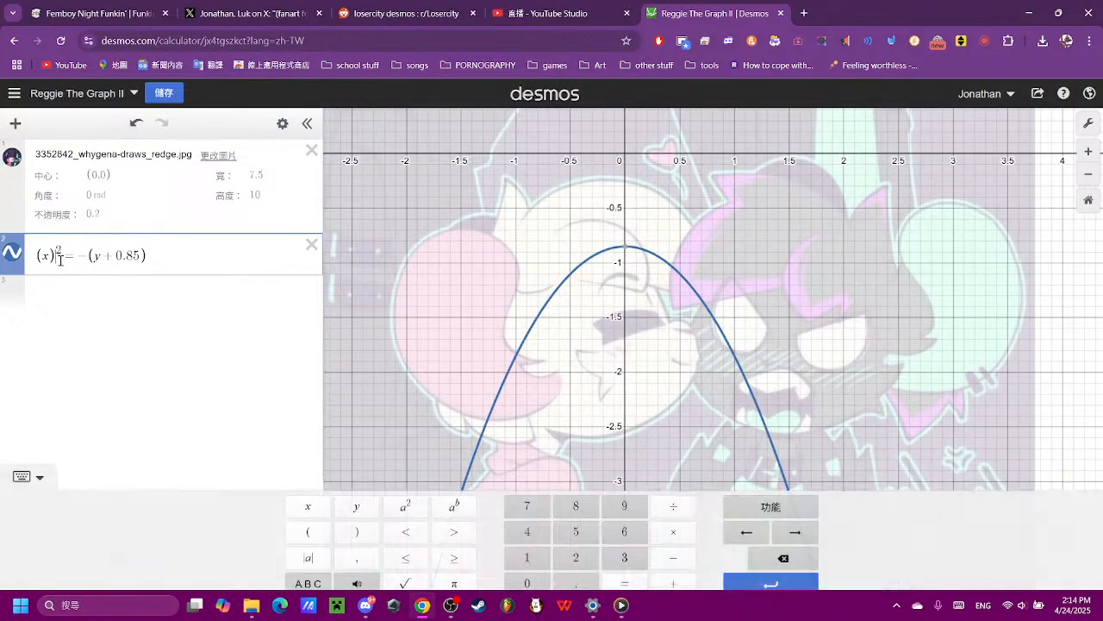
click(673, 573)
click(527, 574)
click(576, 574)
click(527, 548)
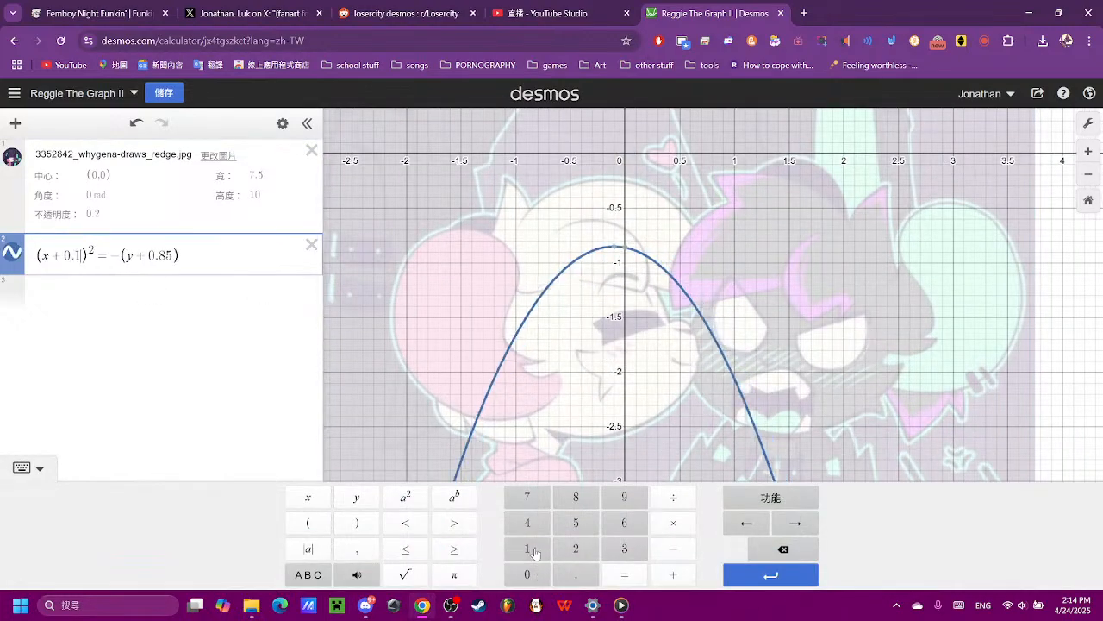
click(782, 549)
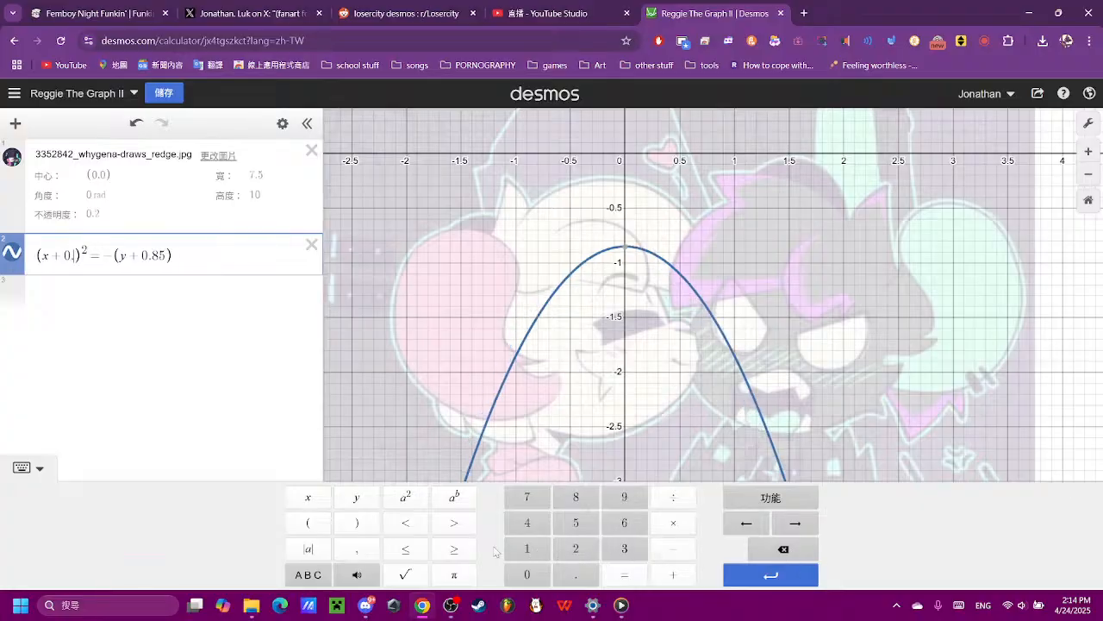
click(535, 523)
click(775, 551)
click(624, 549)
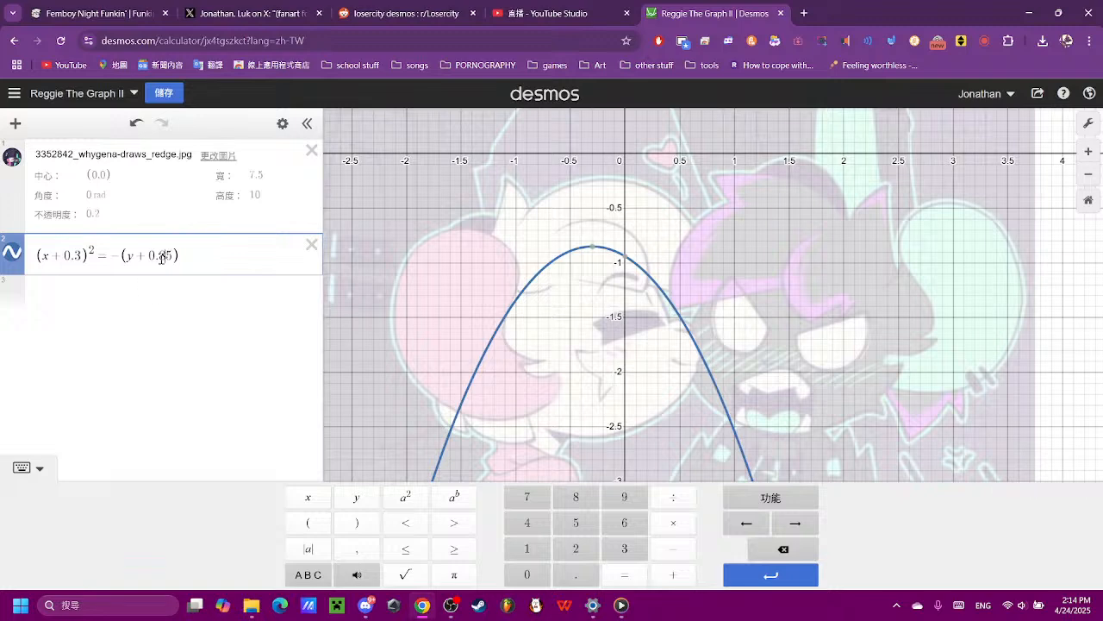
- Try vertical offsets of 0.45 and 0.75 in the parabola's y term
key(BackSpace)
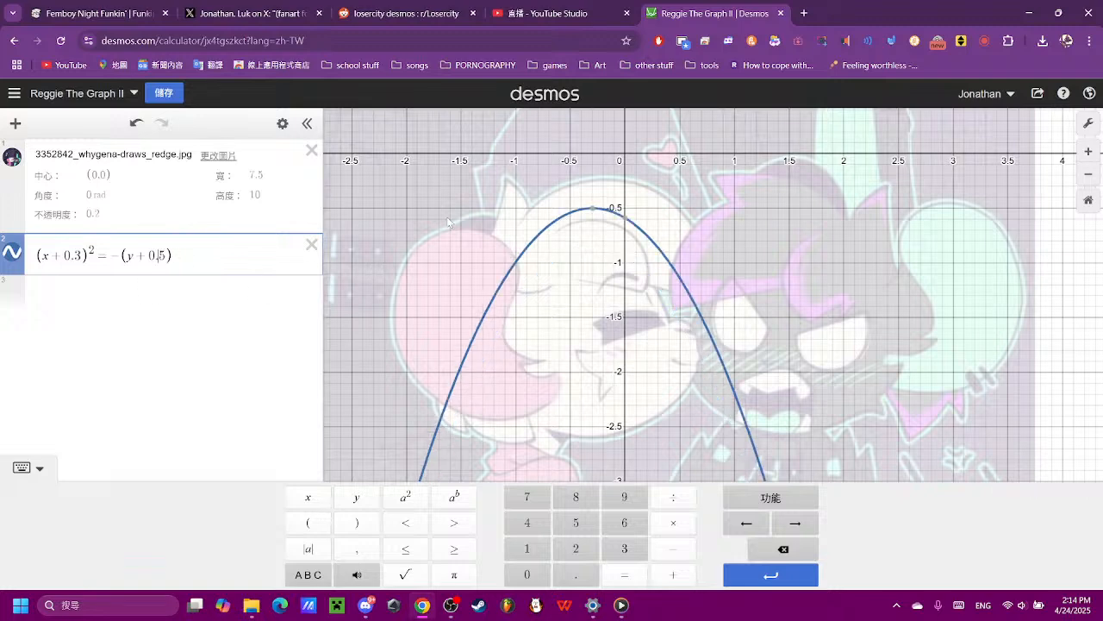
click(540, 532)
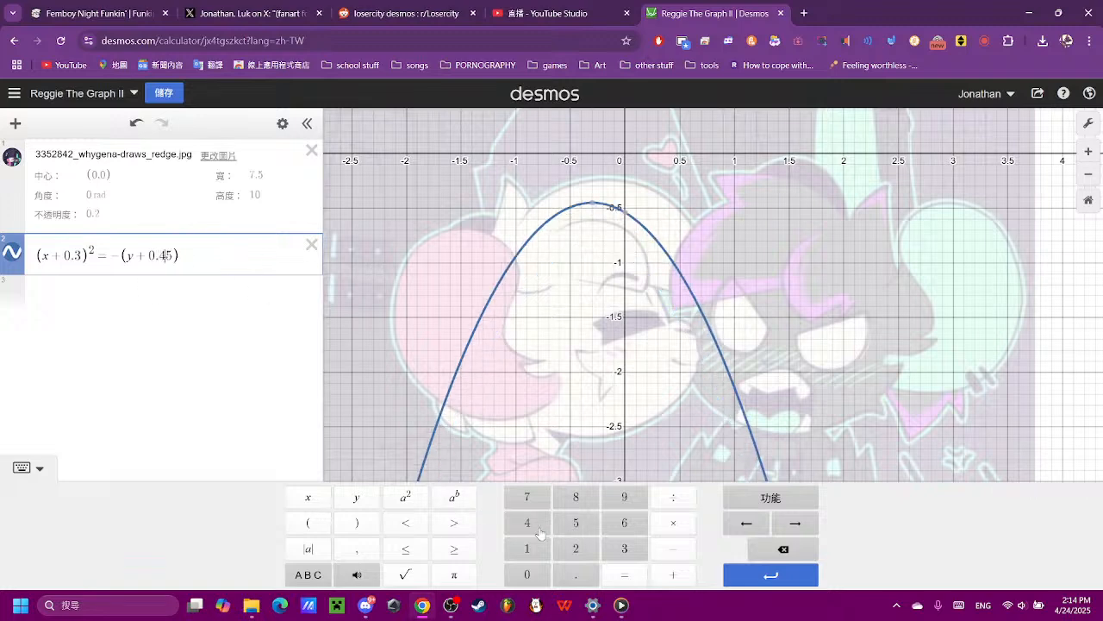
click(782, 550)
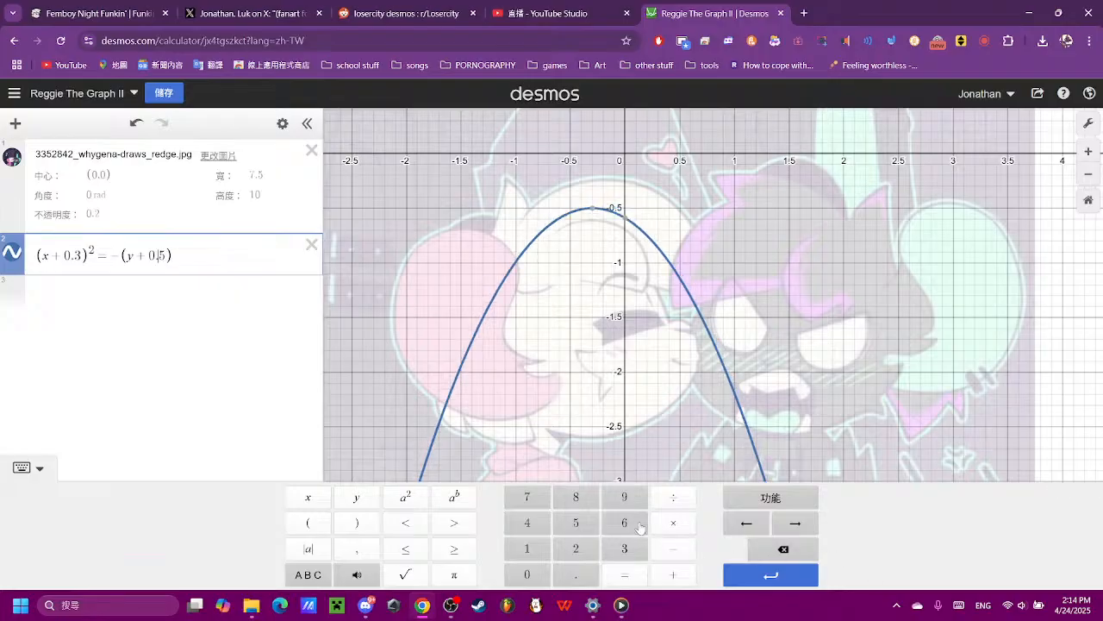
click(752, 545)
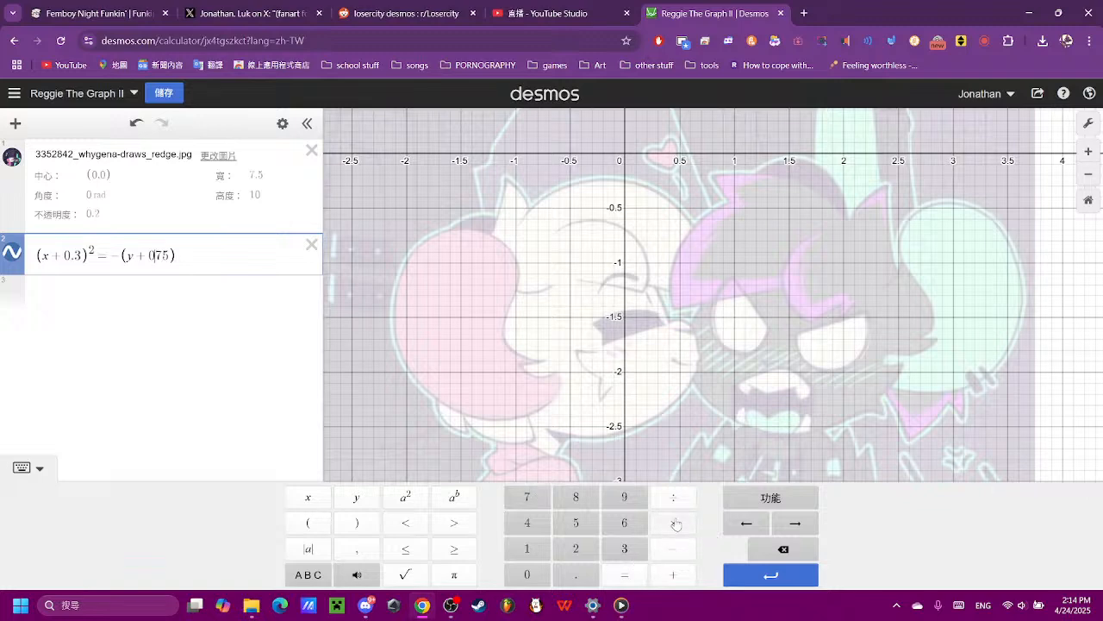
text(.)
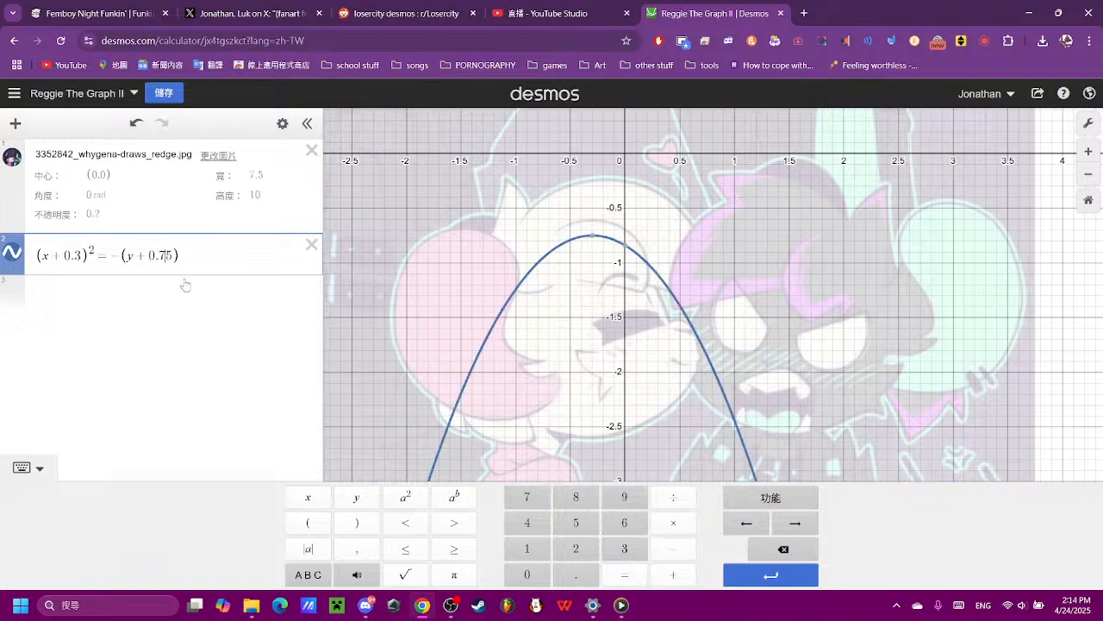
key(BackSpace)
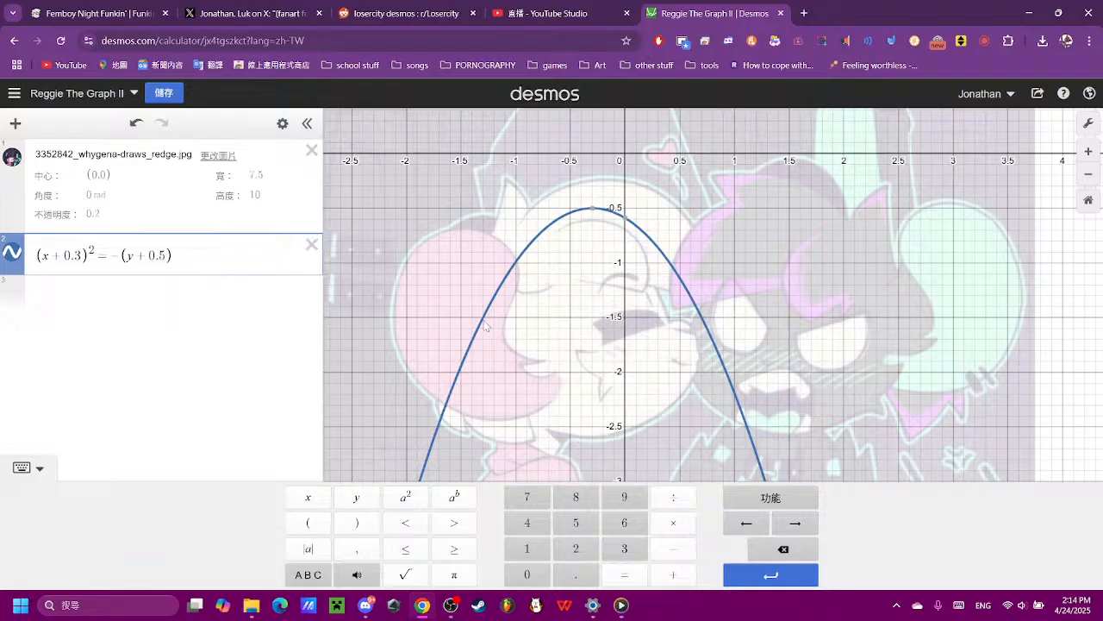
- Refine the y term from a test of 0.65 to (y + 0.63) and compare the curve with the reference outline
click(625, 526)
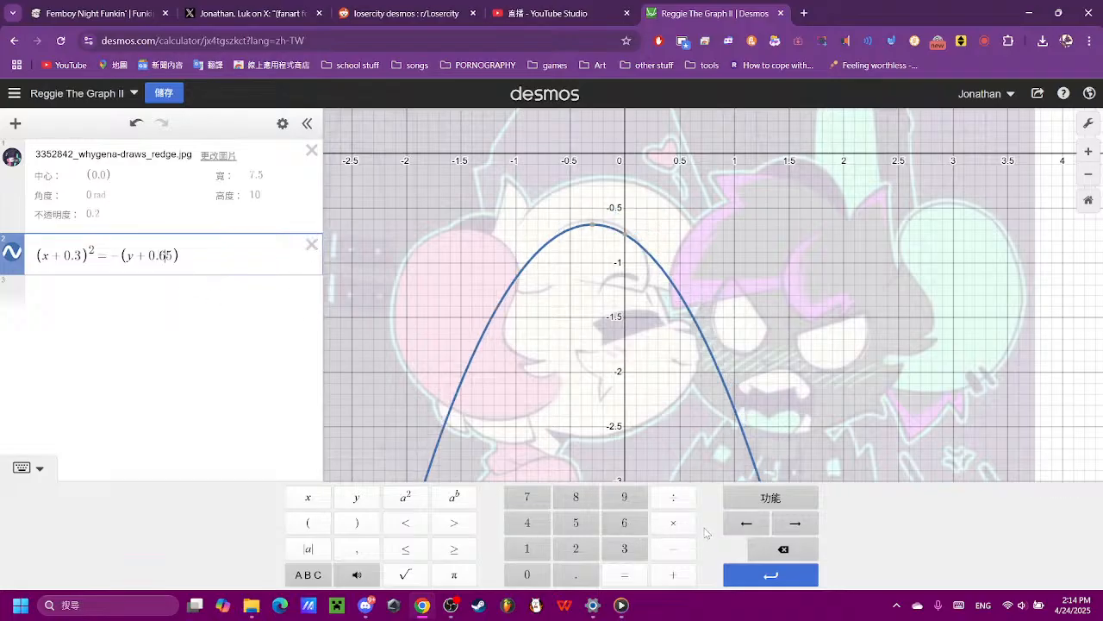
key(Delete)
text(3)
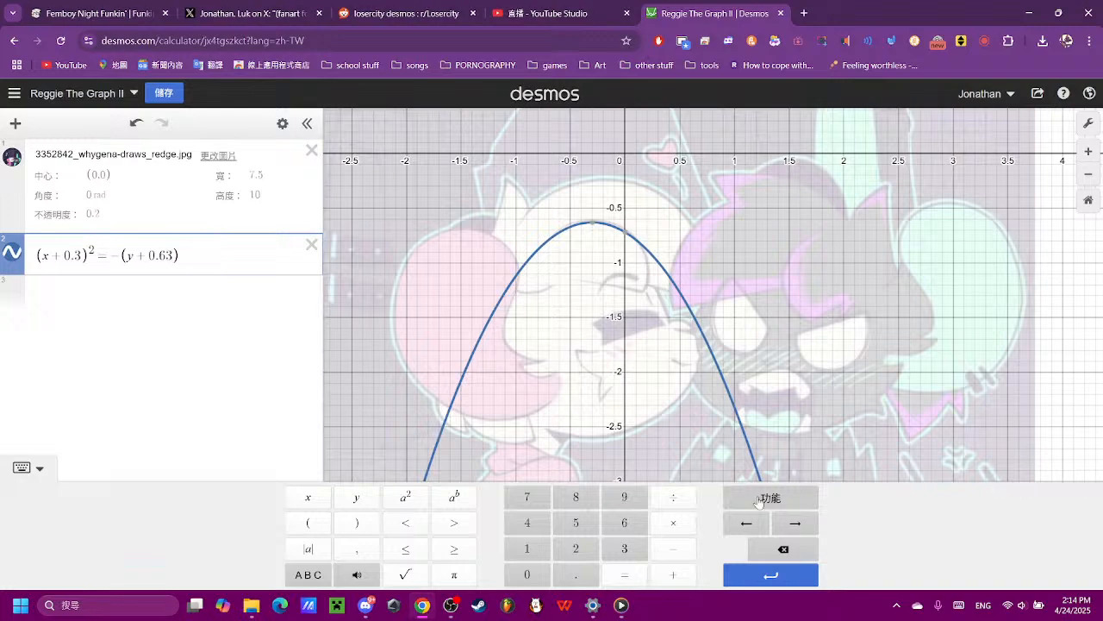
scroll(862, 336, up, 3)
drag(569, 183, 701, 369)
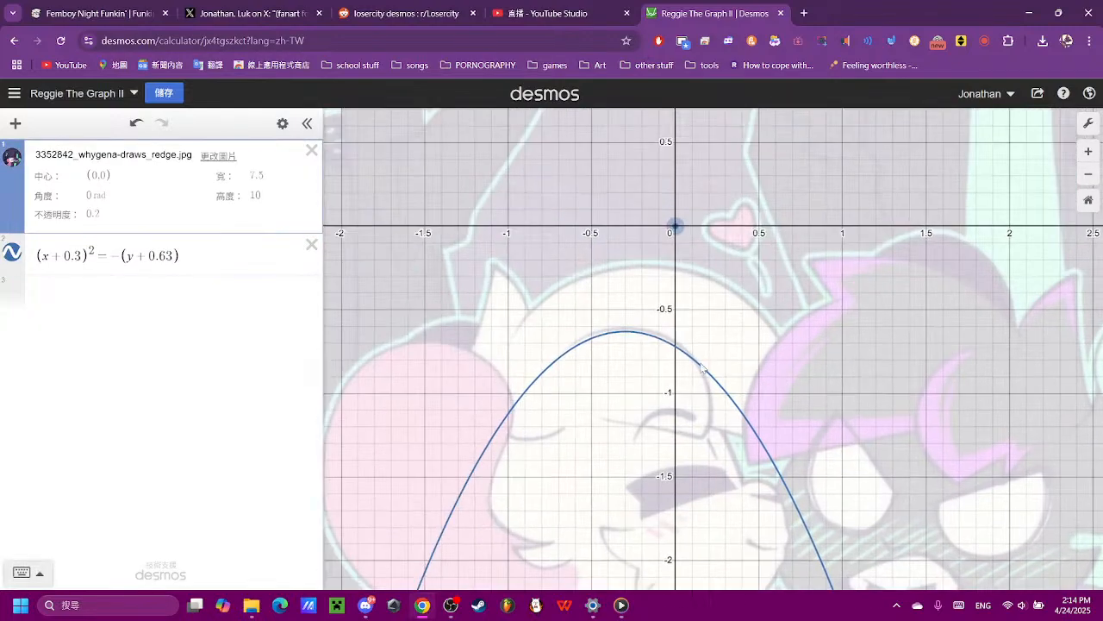
scroll(690, 377, up, 5)
scroll(691, 395, down, 3)
drag(699, 476, 685, 382)
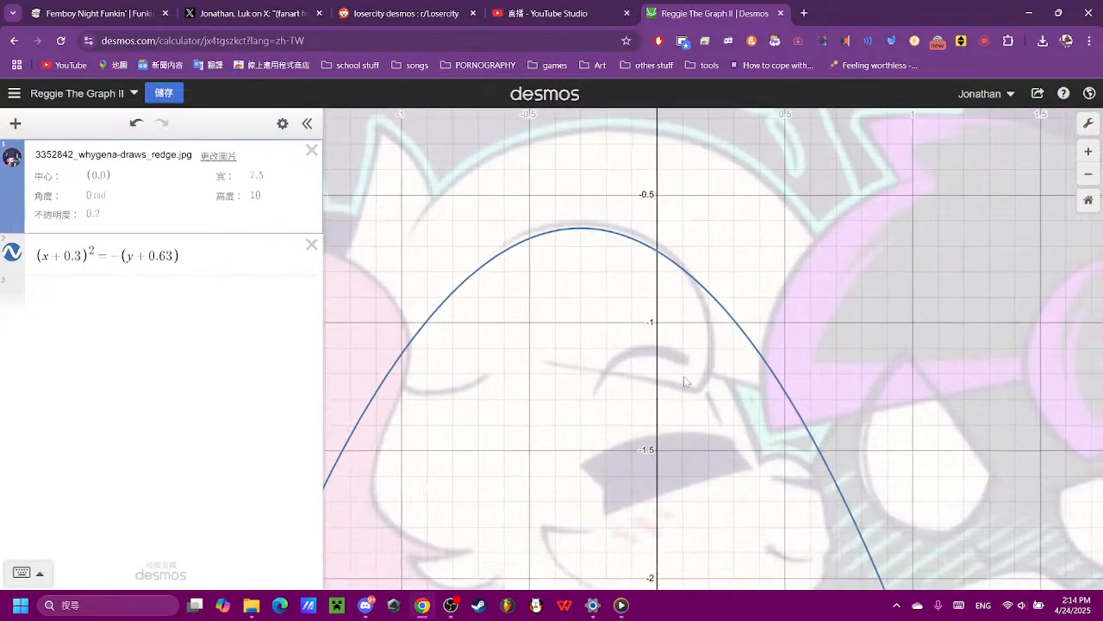
- Delete the parabola equation and enter (x)^2 + (y)^2 as the left side of a circle equation
click(5, 254)
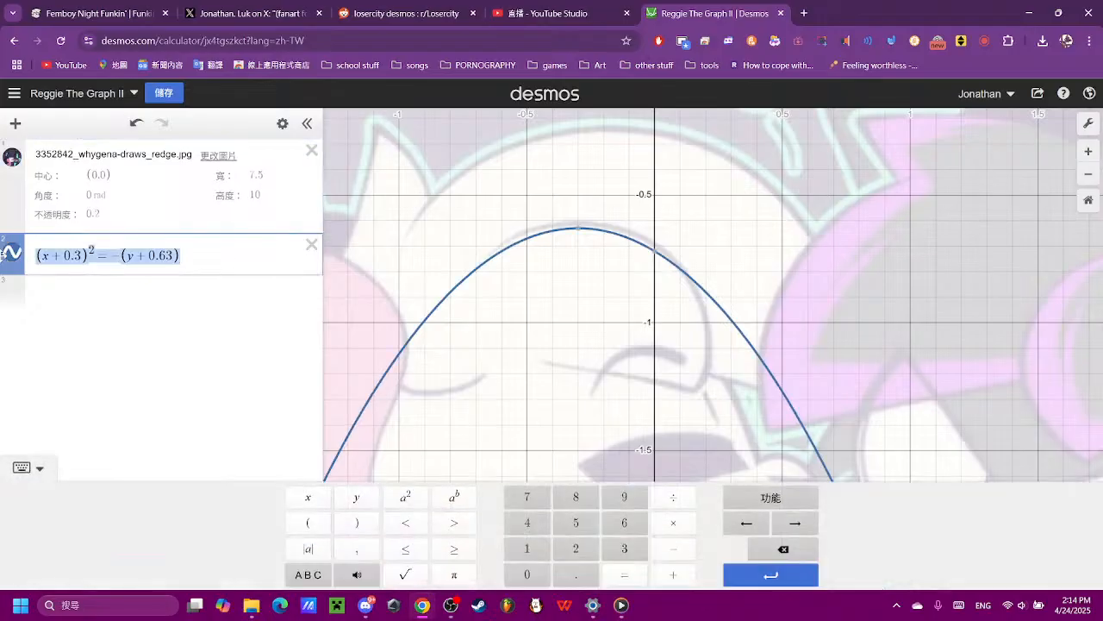
click(772, 549)
click(307, 522)
click(308, 497)
click(405, 498)
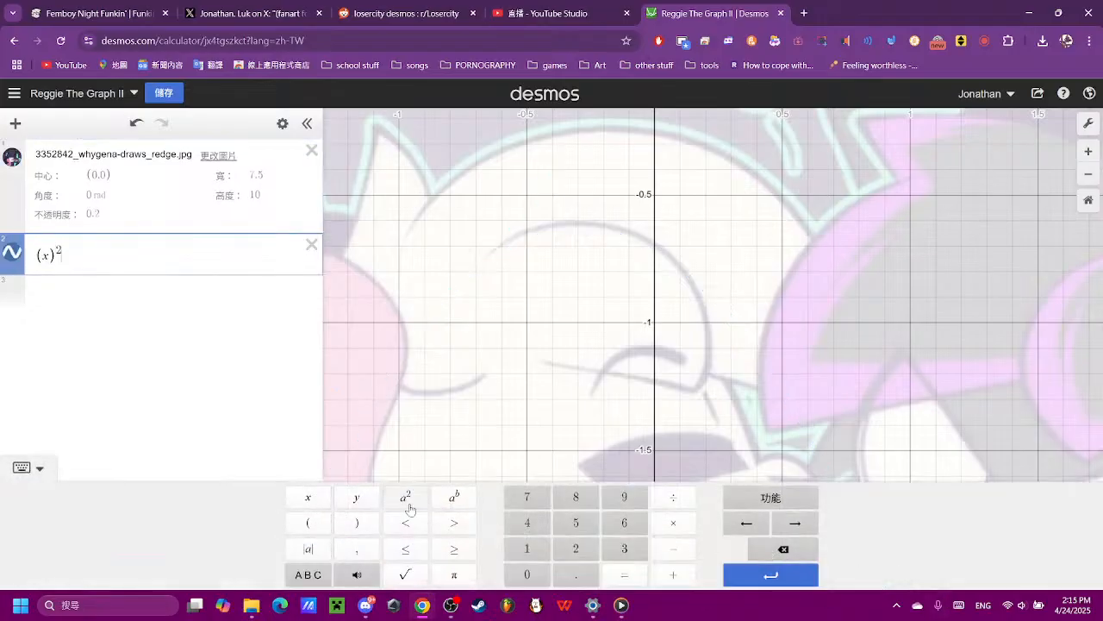
click(673, 574)
click(356, 522)
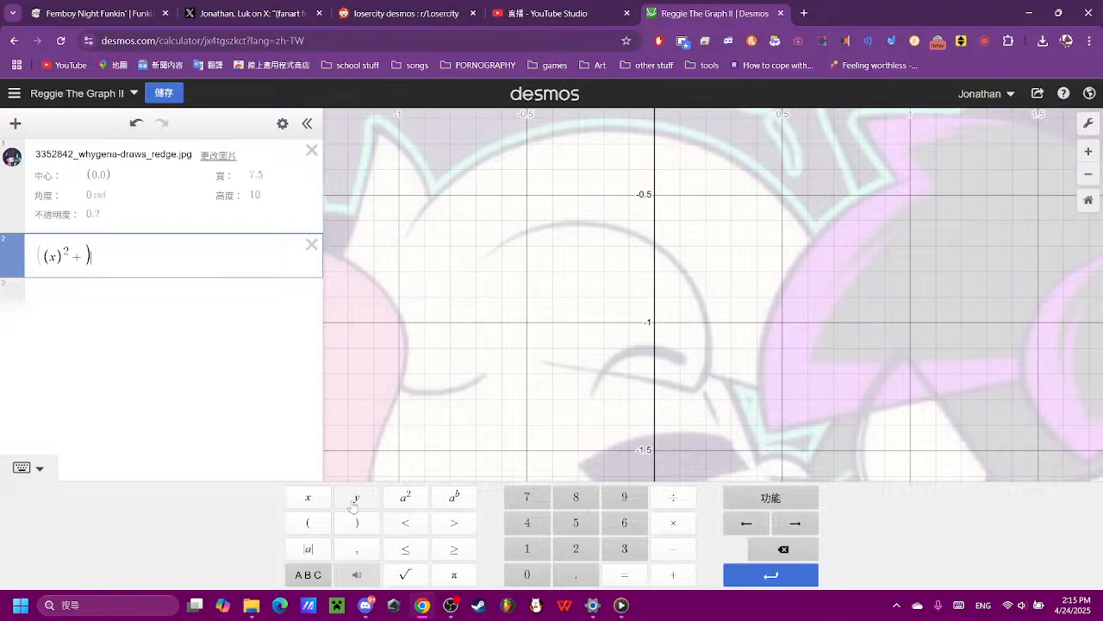
click(782, 549)
click(308, 522)
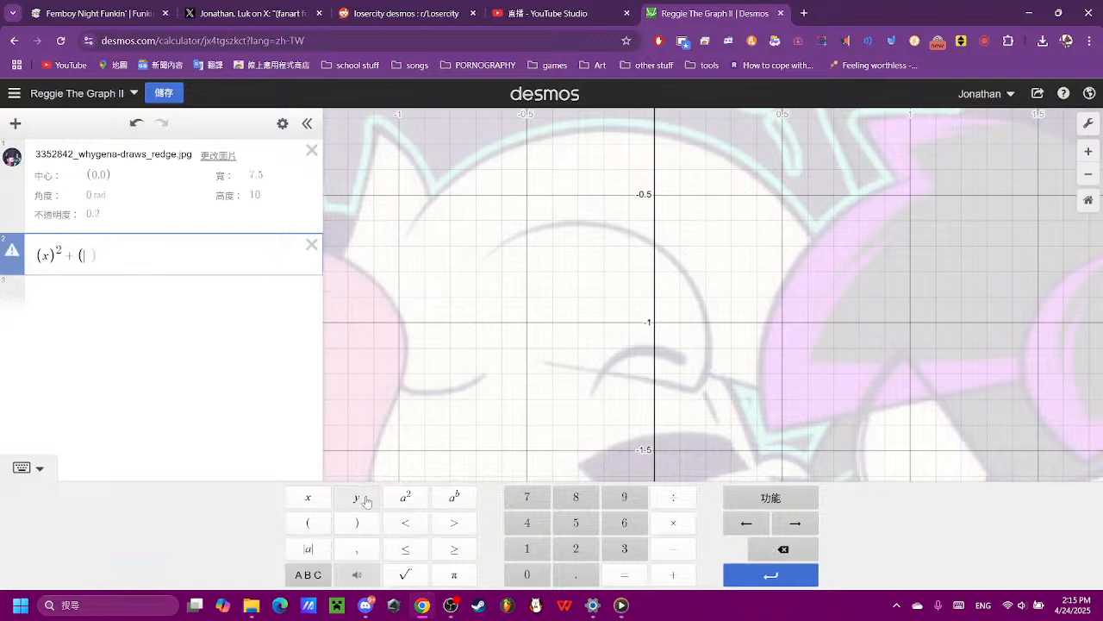
click(366, 501)
click(356, 522)
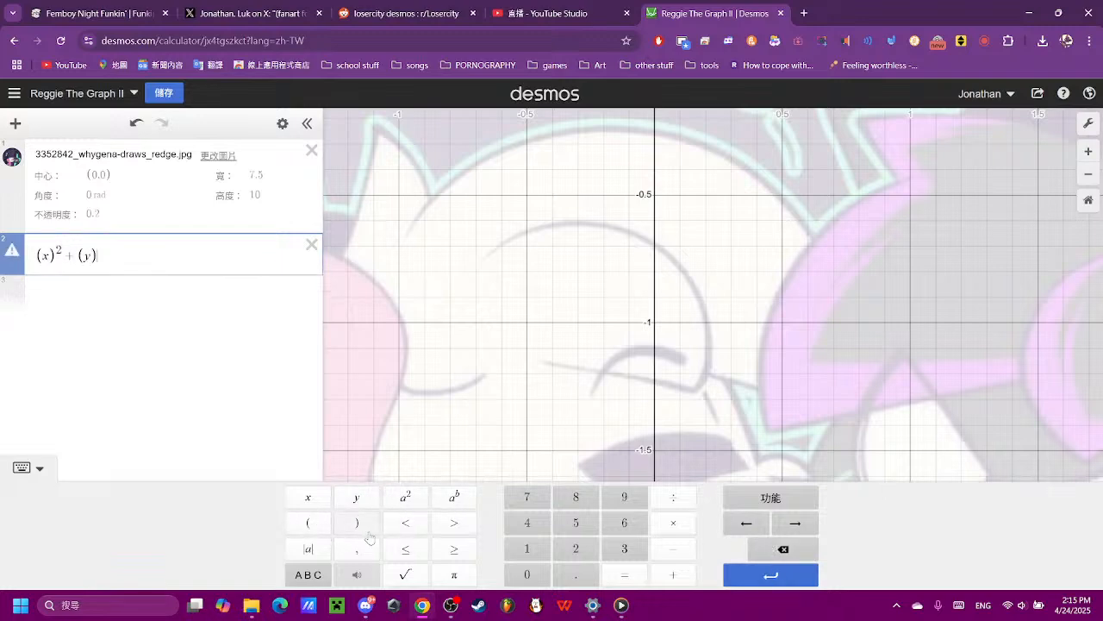
click(408, 497)
- Complete the circle equation by setting its right side to (0.5)^2
click(609, 576)
click(308, 522)
click(517, 576)
click(576, 574)
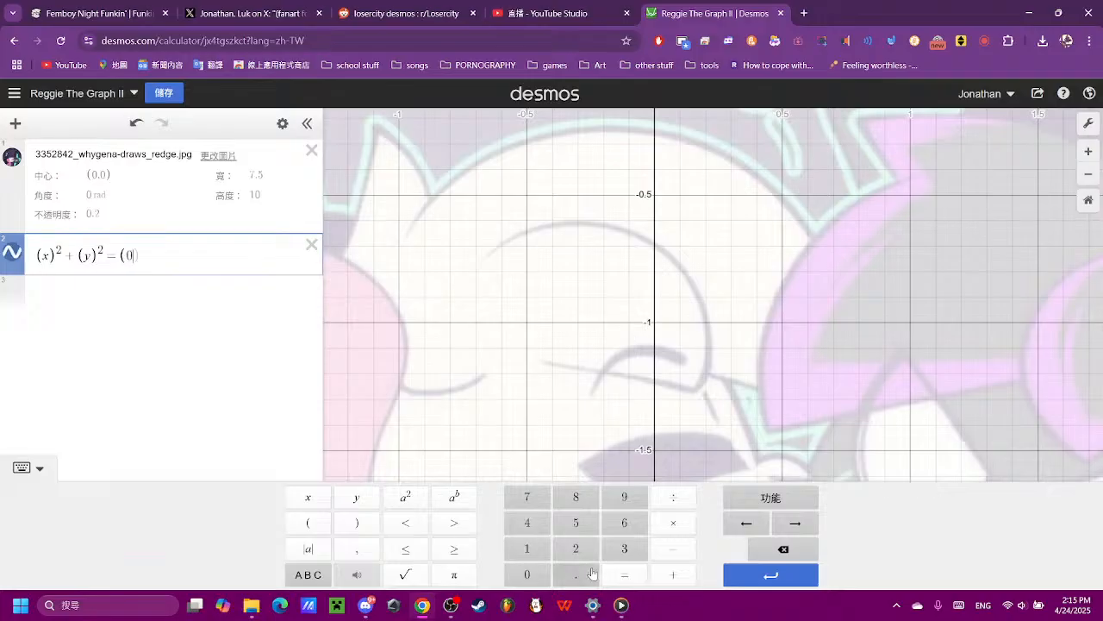
click(576, 522)
click(406, 497)
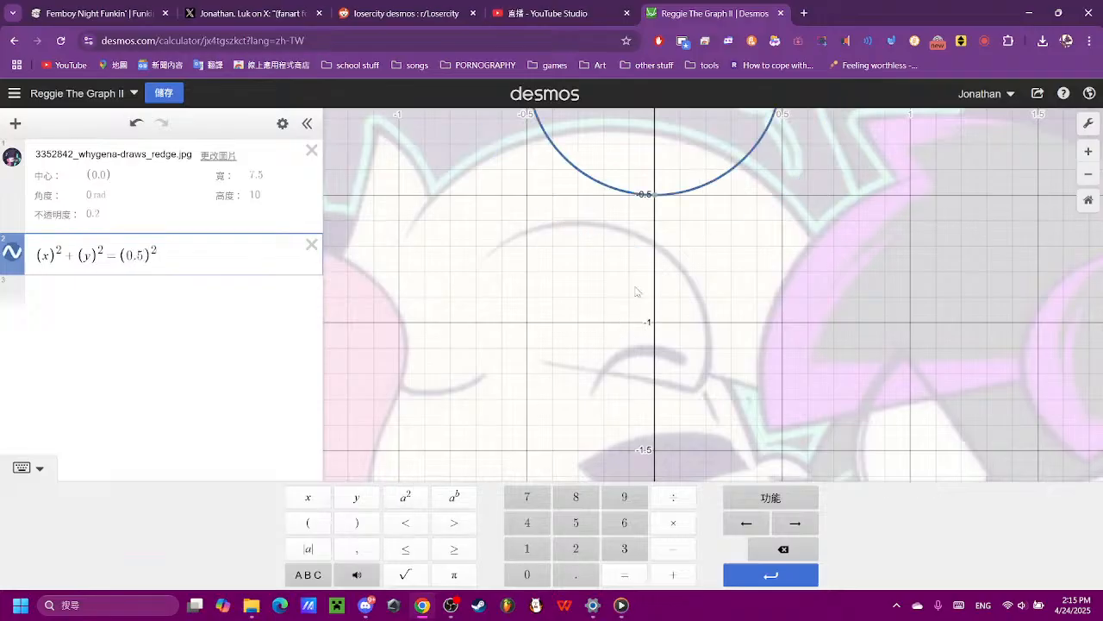
- Shift the circle horizontally by changing the x term to (x + 0.2)^2
click(636, 287)
drag(695, 235, 672, 341)
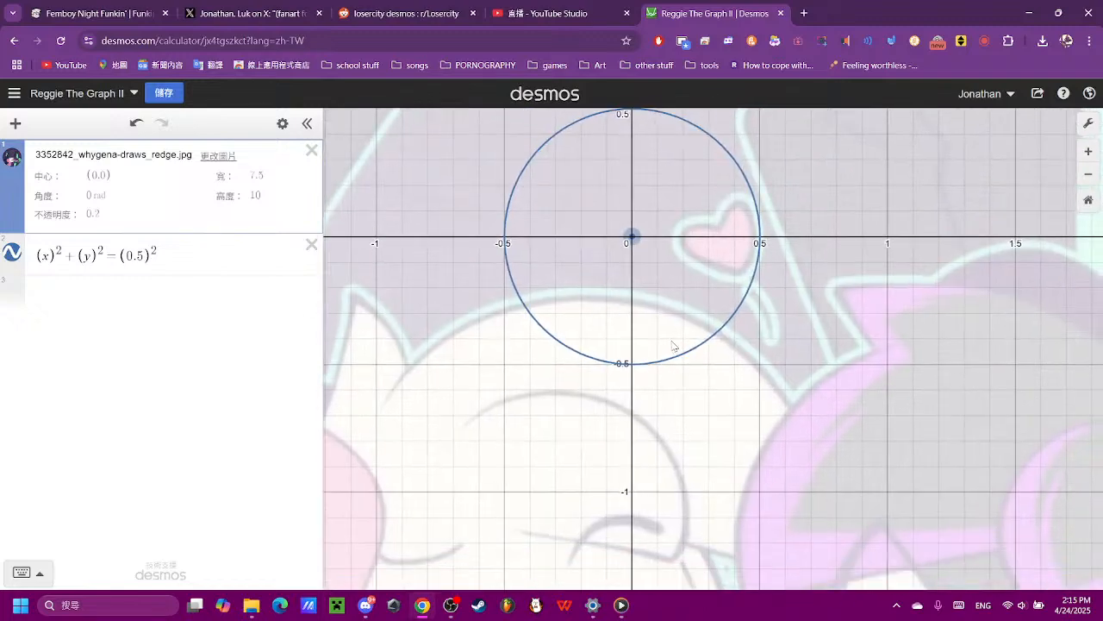
click(59, 257)
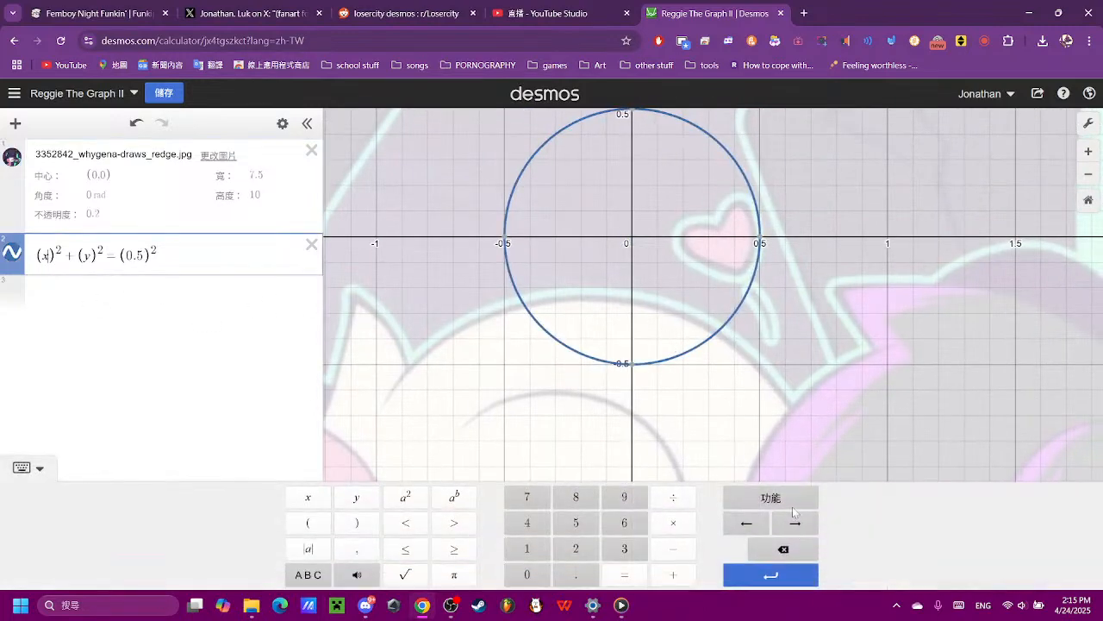
click(673, 575)
click(543, 574)
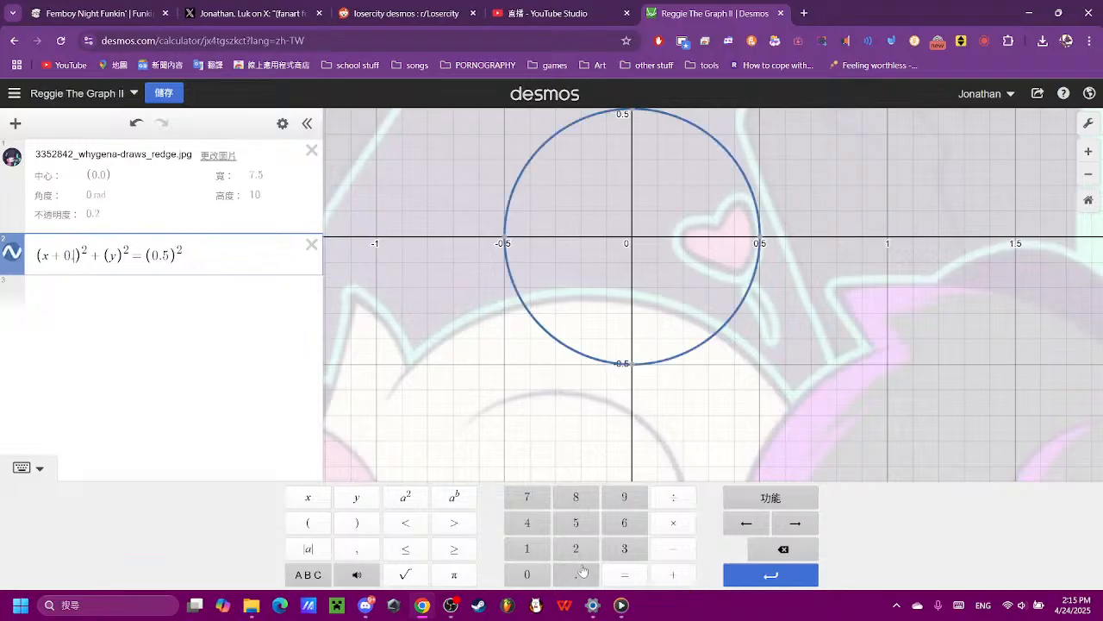
click(575, 574)
click(571, 549)
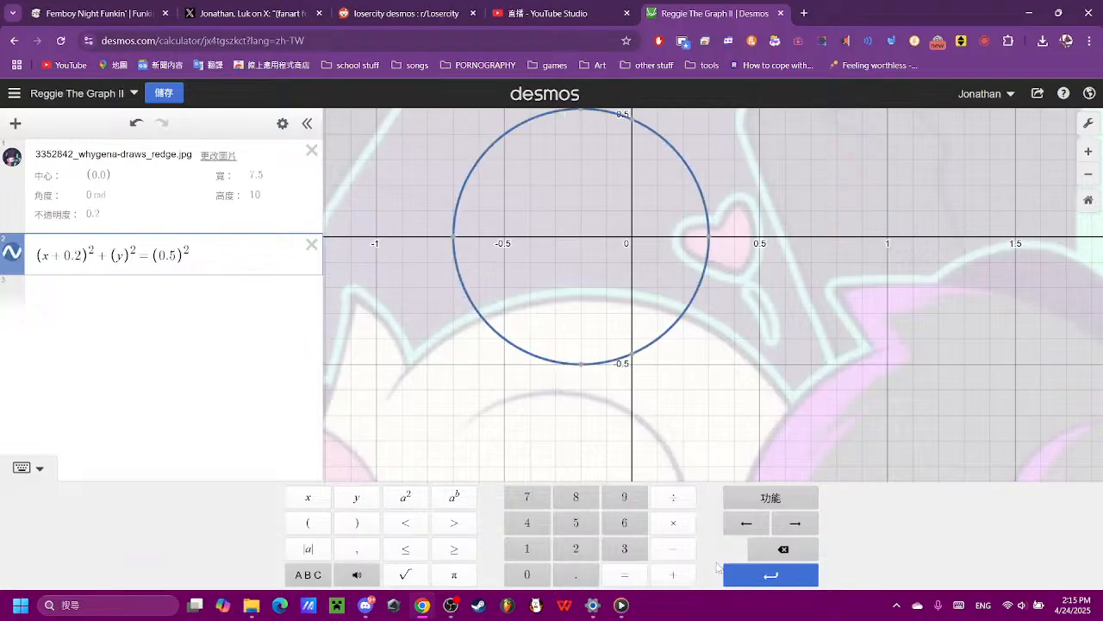
- Shift the circle downward by testing an offset of 0.5 in the y term, settling on (y + 0.8)^2
click(673, 575)
click(542, 574)
click(576, 574)
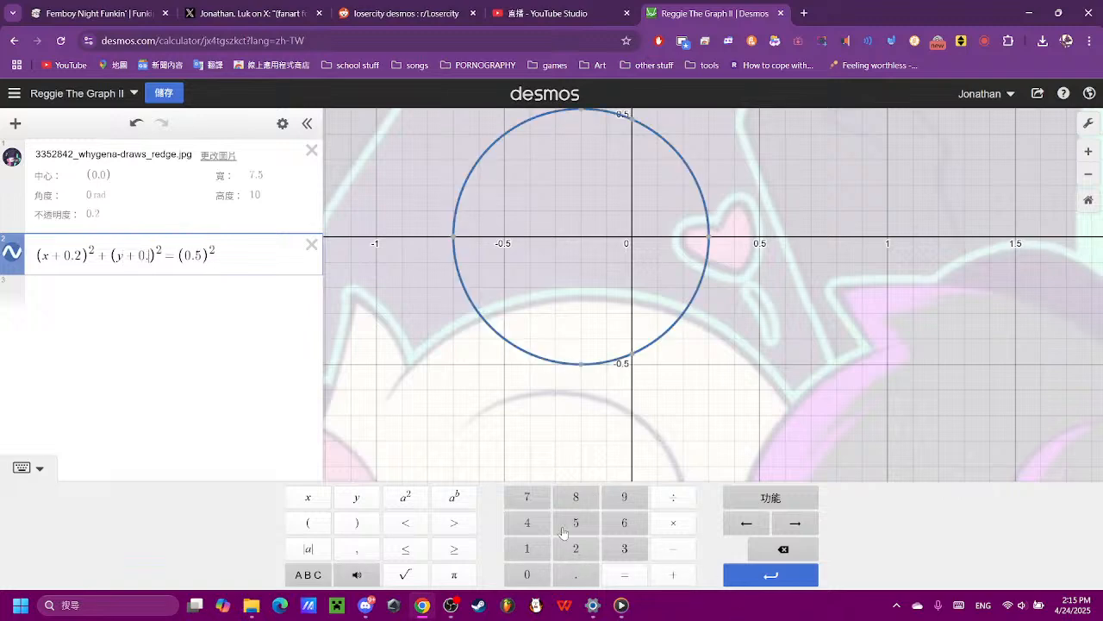
click(576, 522)
click(797, 557)
click(576, 498)
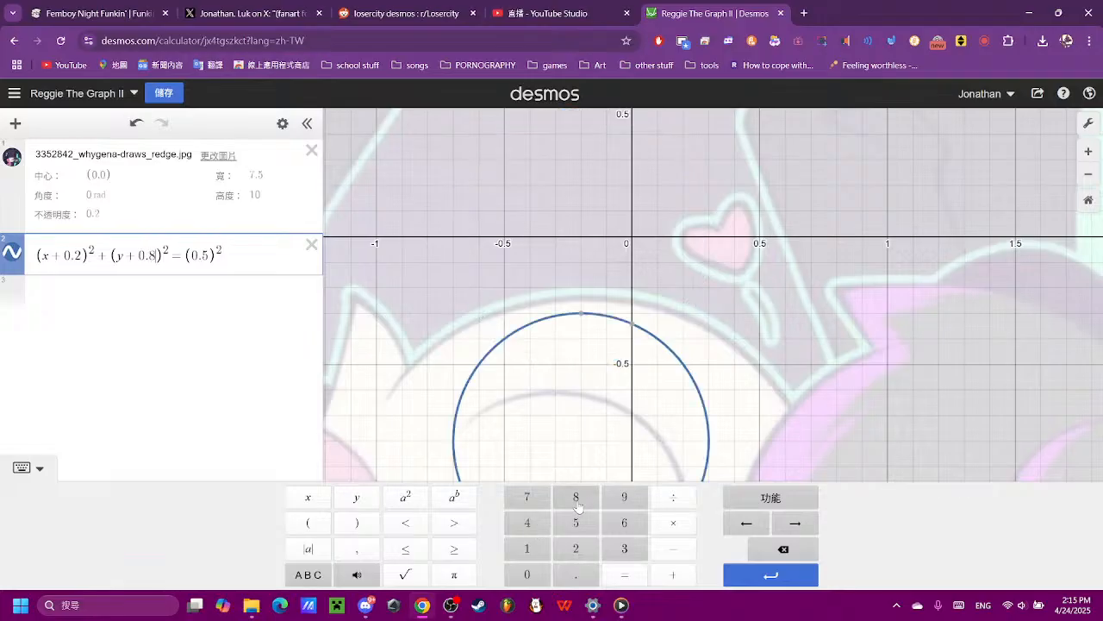
- Move the circle further down by testing 01.2 as the y offset, settling on (y + 01.1)^2
click(792, 543)
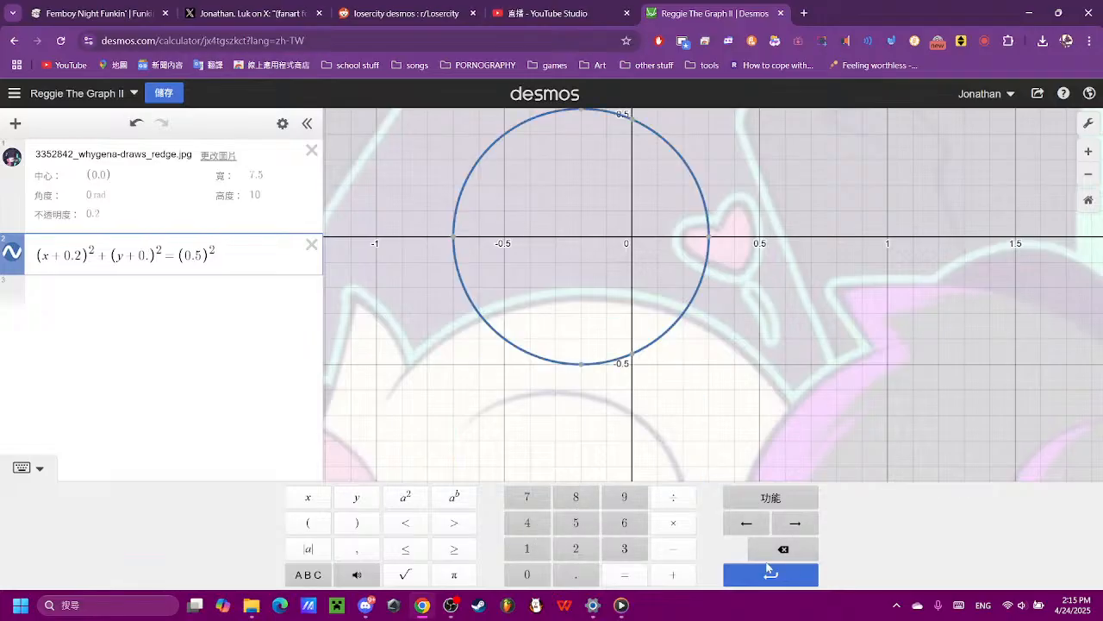
click(797, 558)
click(538, 558)
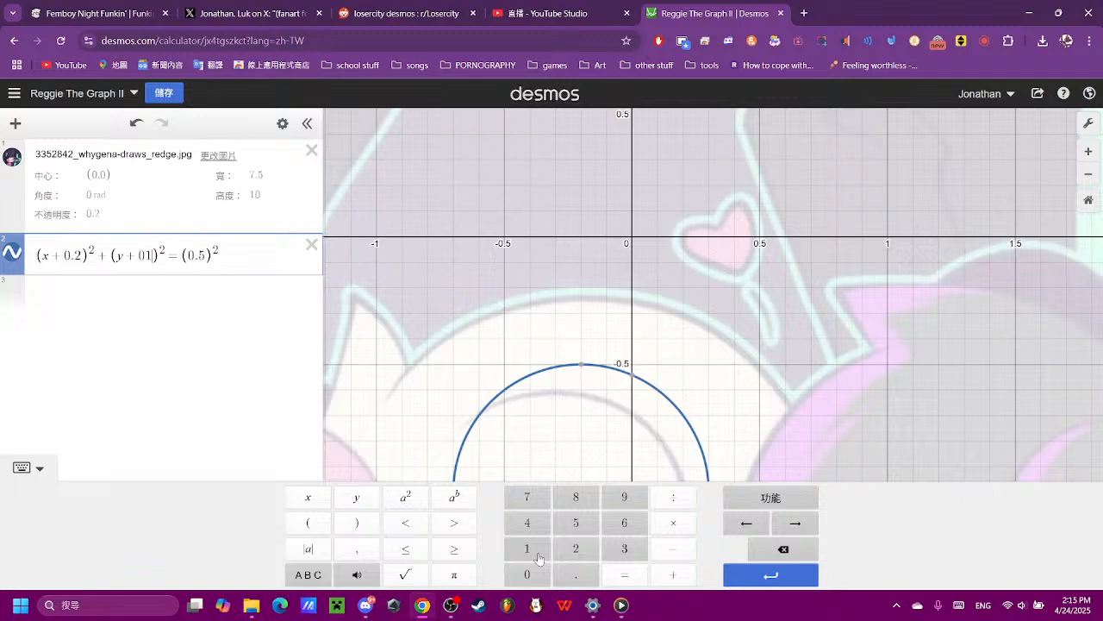
click(576, 574)
click(586, 552)
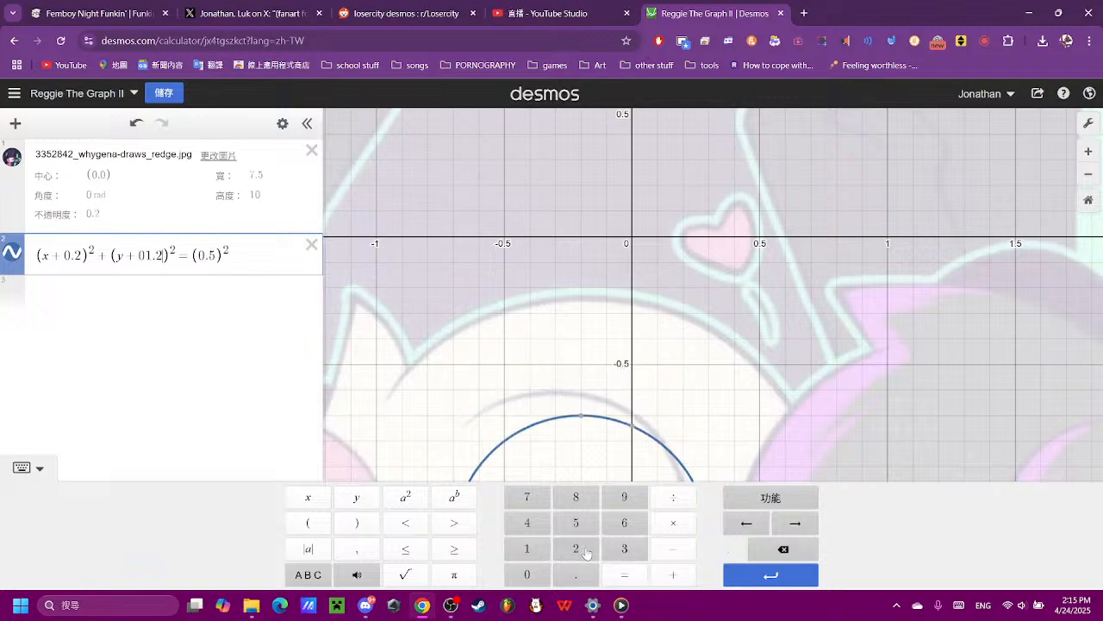
click(809, 556)
click(527, 549)
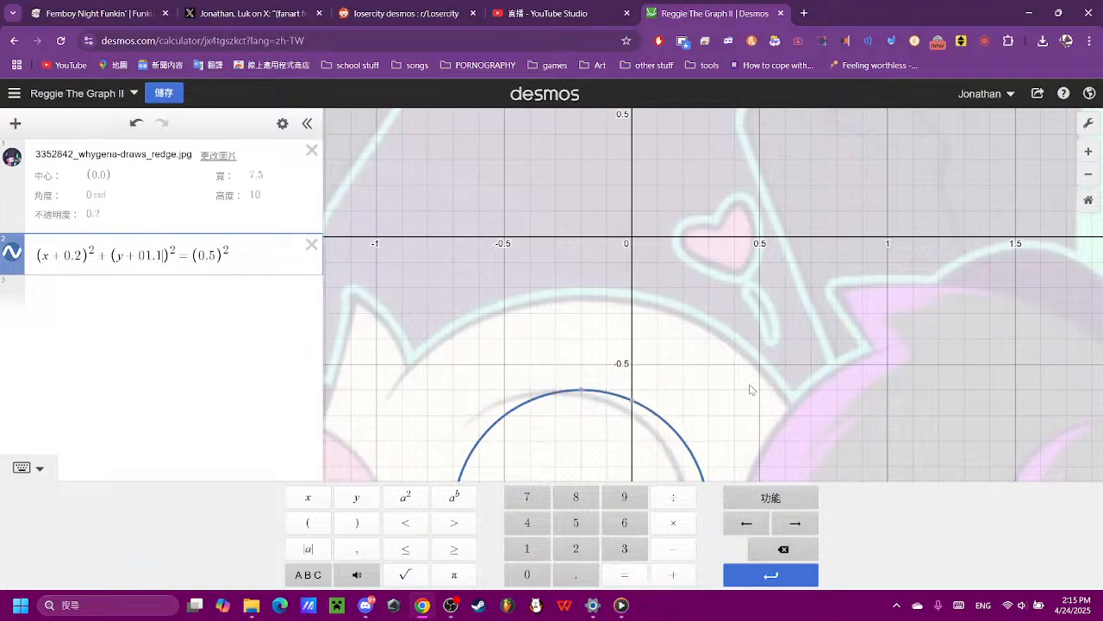
- Fit the circle horizontally to the head curve by testing x offsets of 0.1 and 0.25, settling on (x + 0.28)^2
drag(750, 395, 832, 280)
click(77, 252)
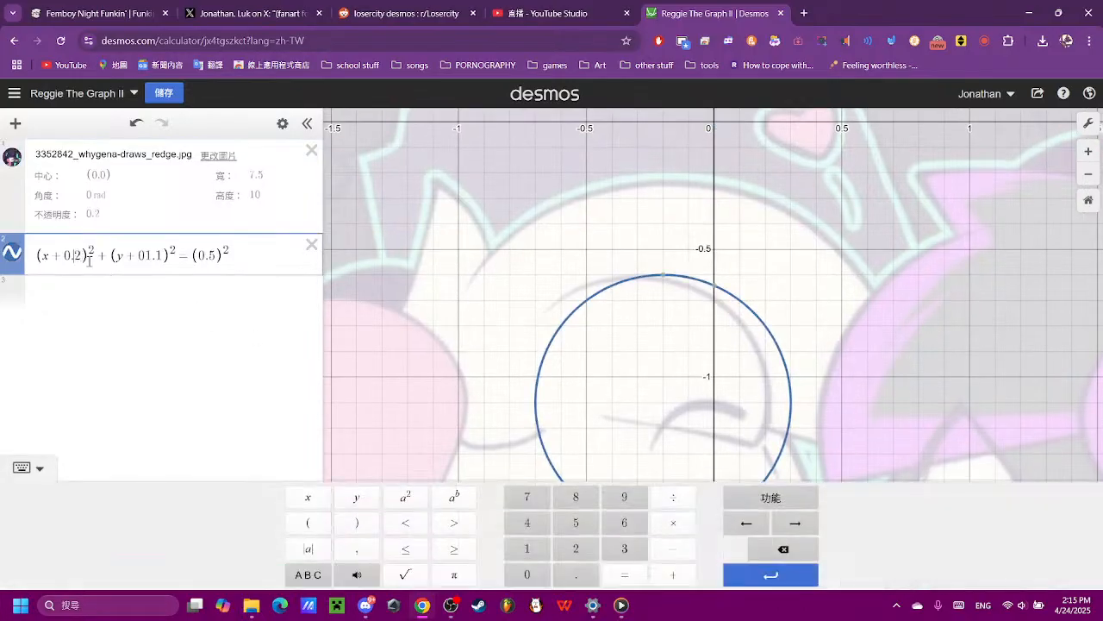
click(758, 551)
click(522, 549)
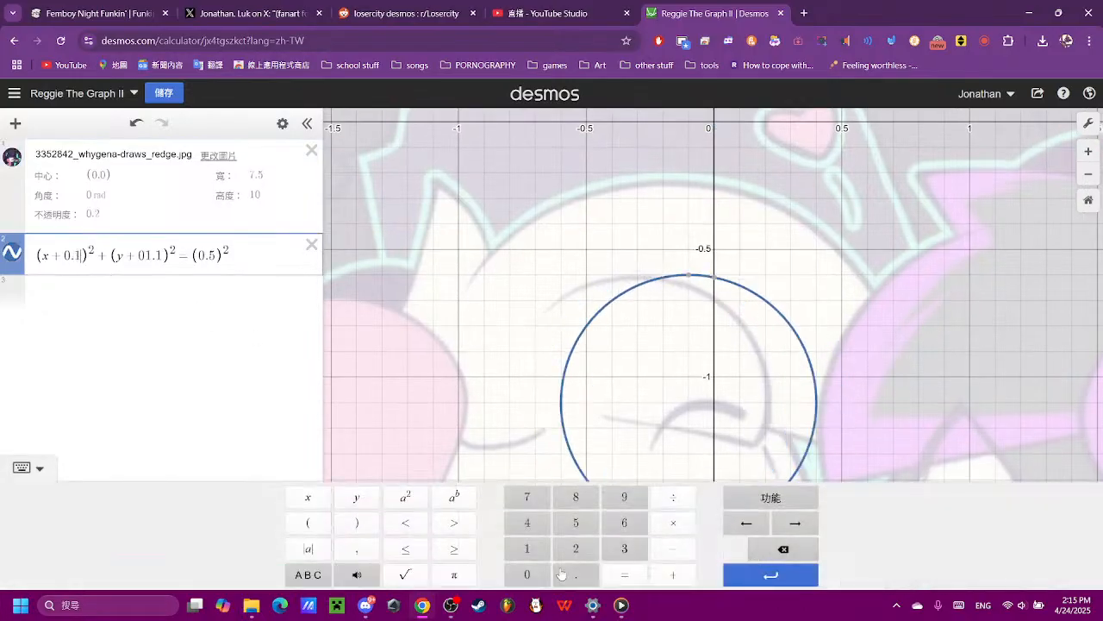
click(568, 532)
click(767, 549)
click(766, 550)
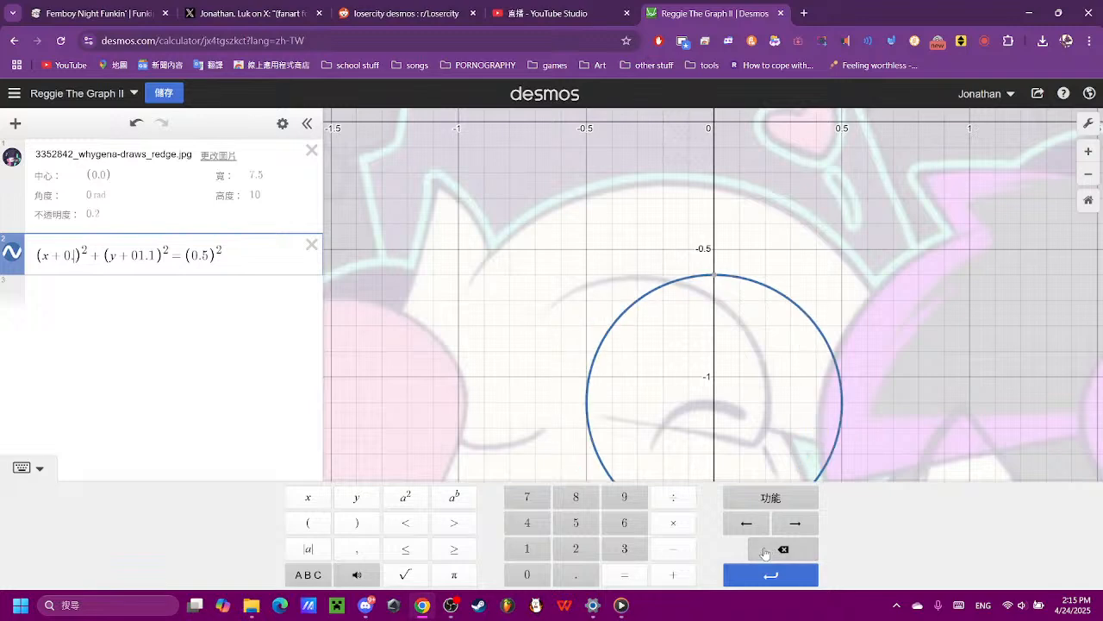
click(575, 549)
click(572, 533)
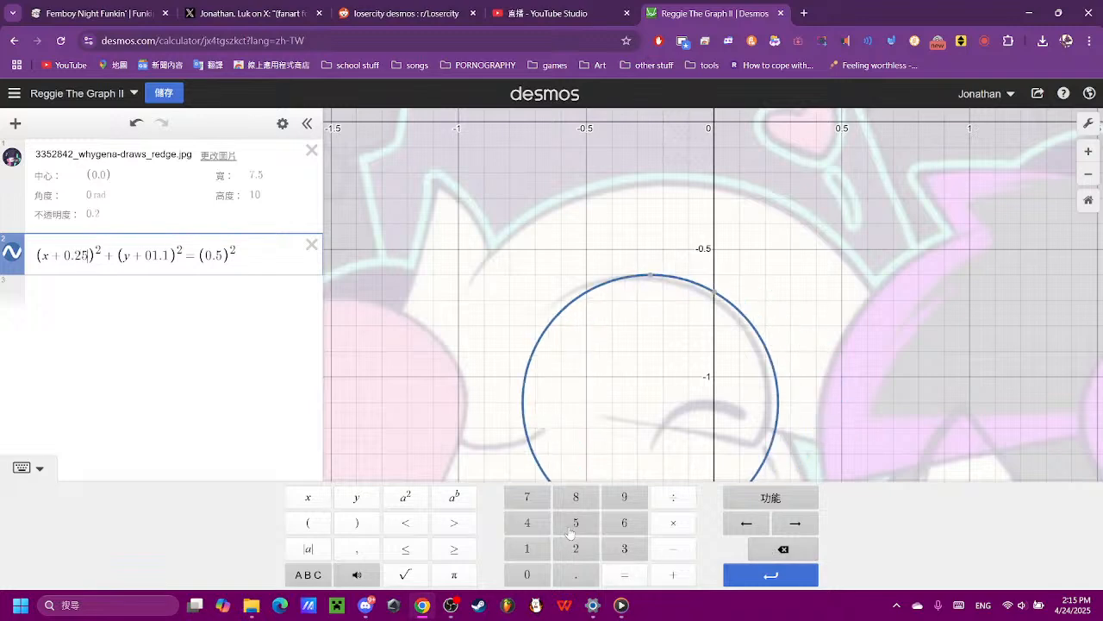
click(750, 549)
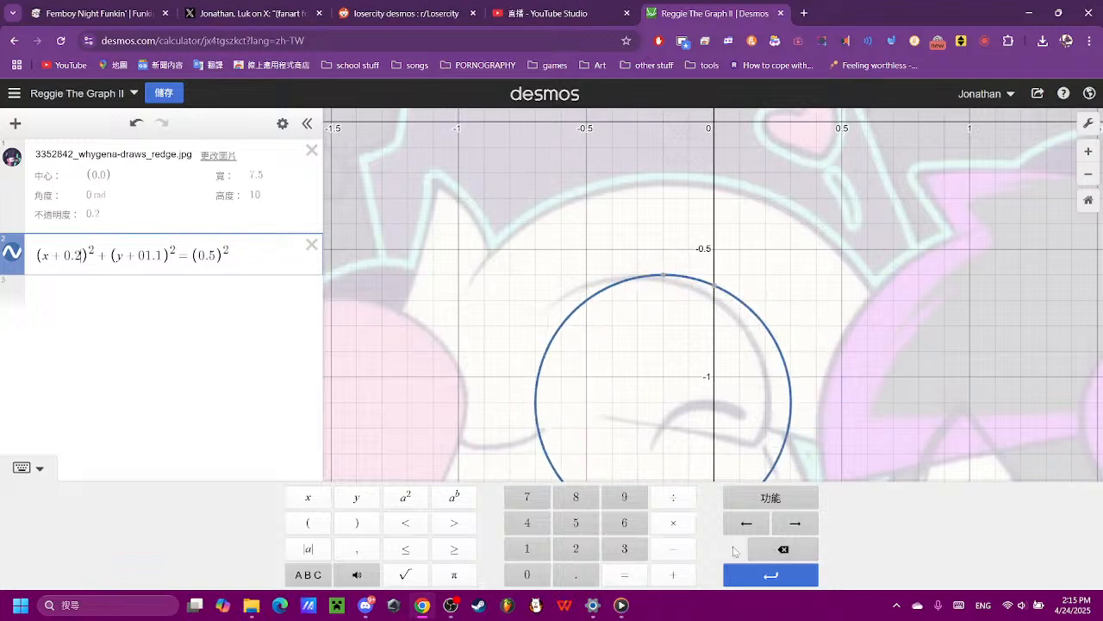
click(566, 496)
- Compare the circle with the traced curve up close and refine the x term to (x + 0.285)^2
click(783, 379)
scroll(804, 409, up, 4)
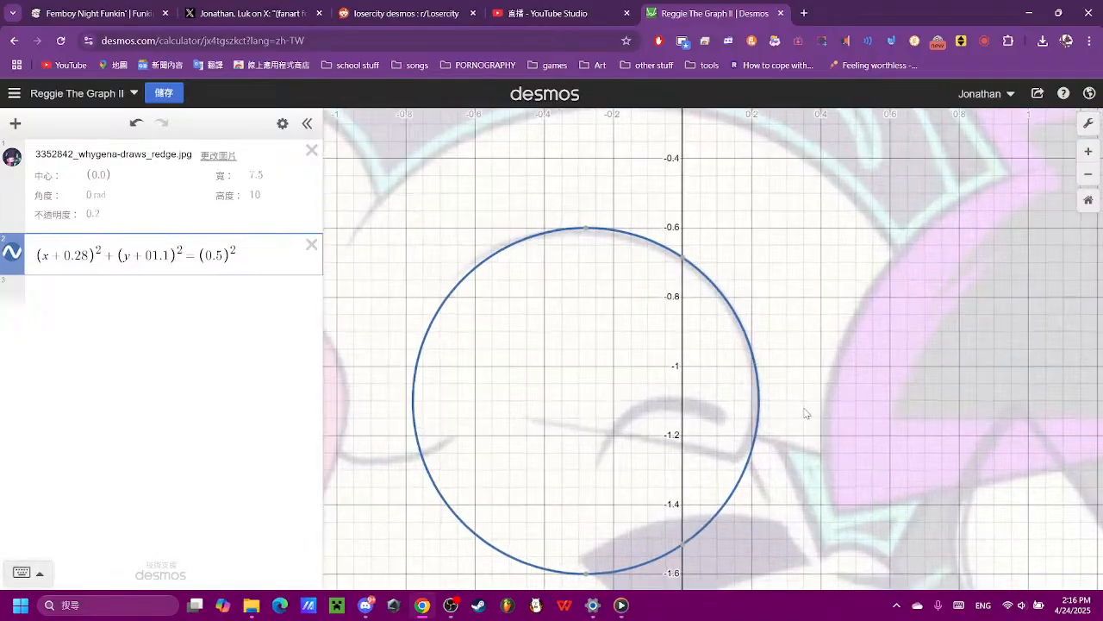
drag(806, 431, 848, 387)
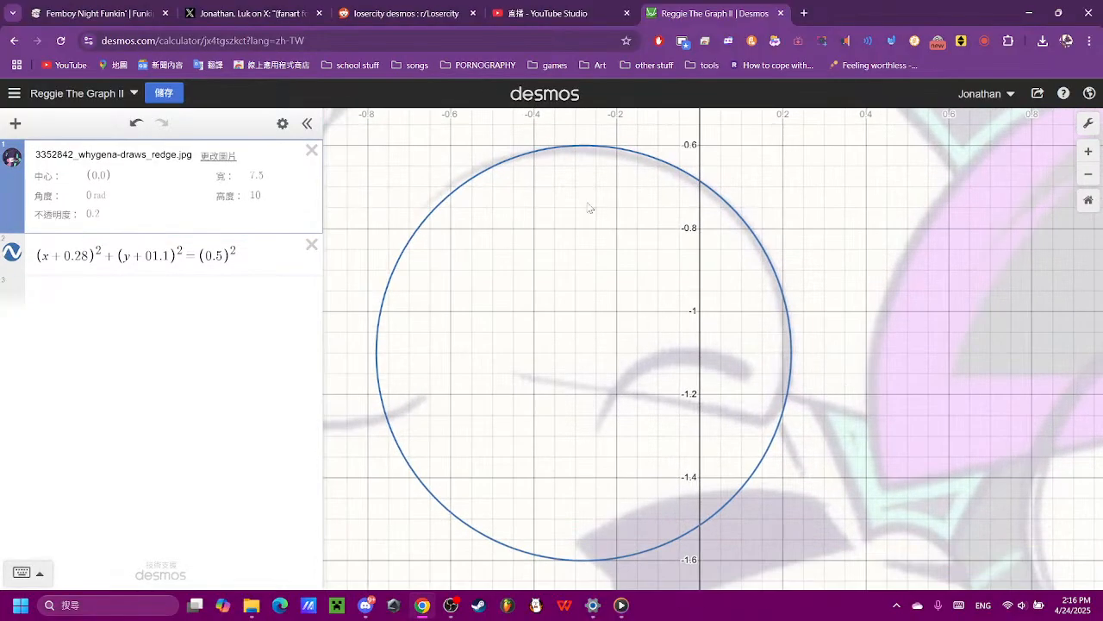
click(45, 250)
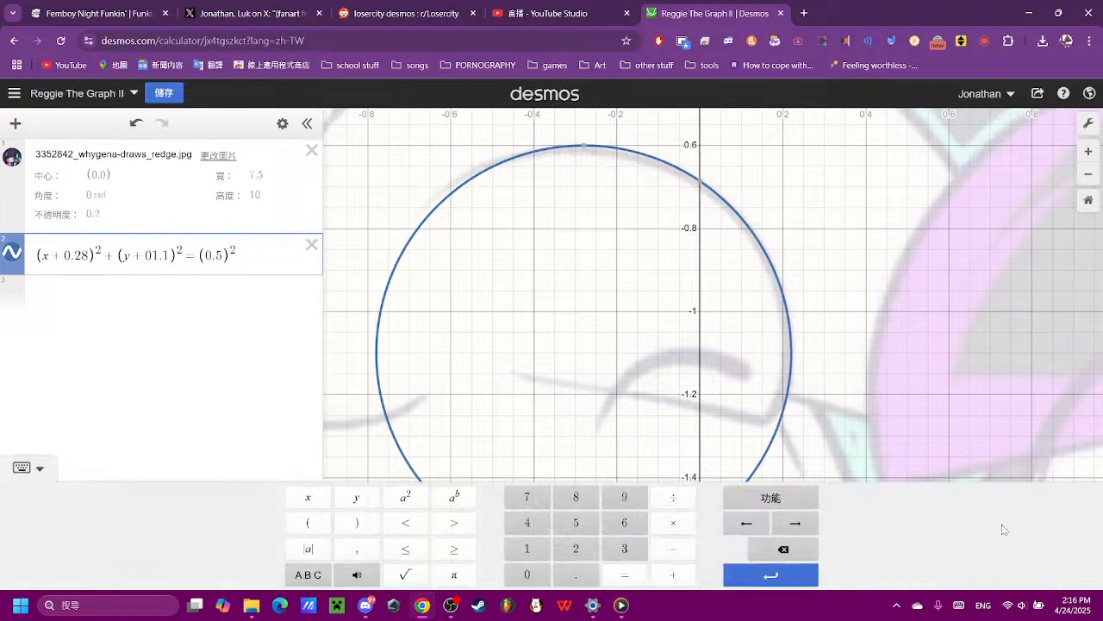
click(798, 558)
click(577, 499)
click(585, 524)
click(862, 398)
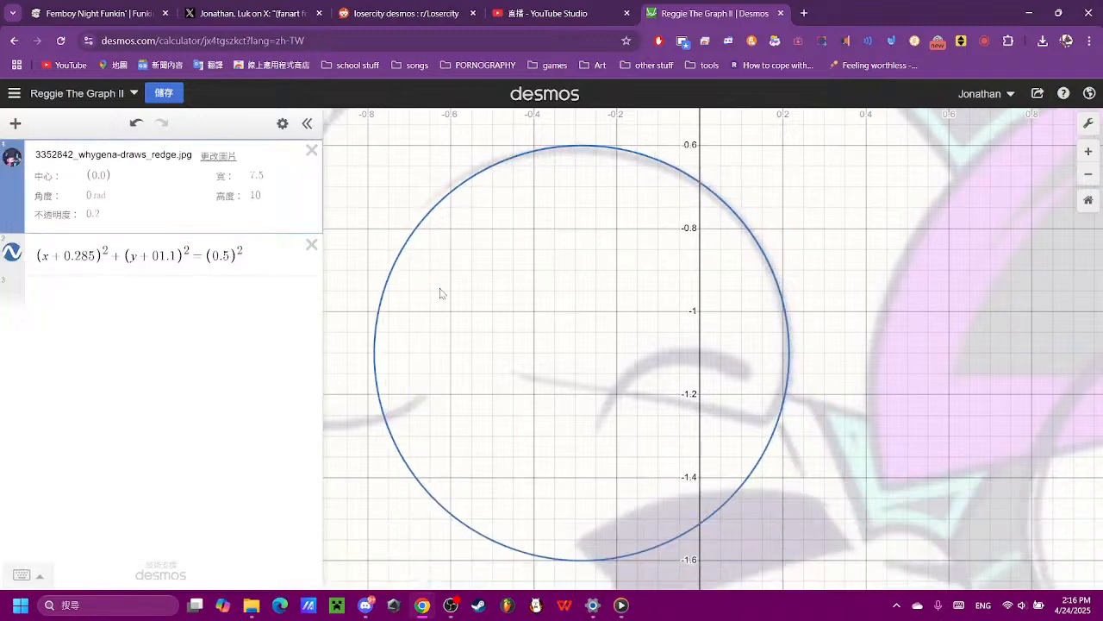
- Append an empty pair of restriction braces to the end of the circle equation
click(254, 257)
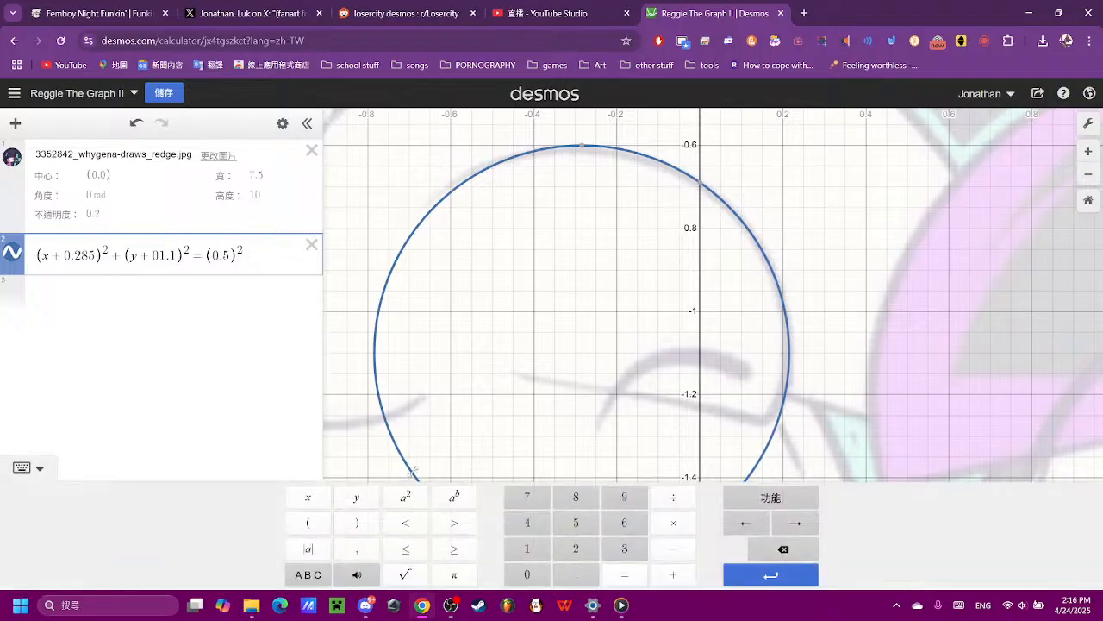
text({)
drag(266, 251, 247, 249)
click(271, 259)
drag(766, 411, 730, 347)
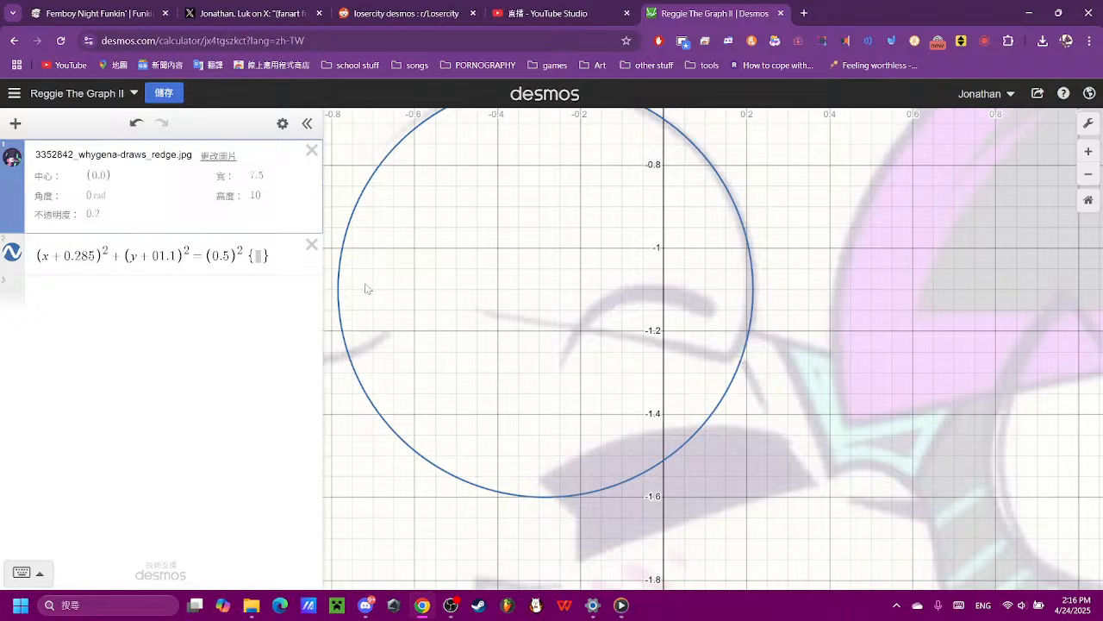
- Fill the circle's restriction with y > -1.25 to cut off its lower part
click(256, 259)
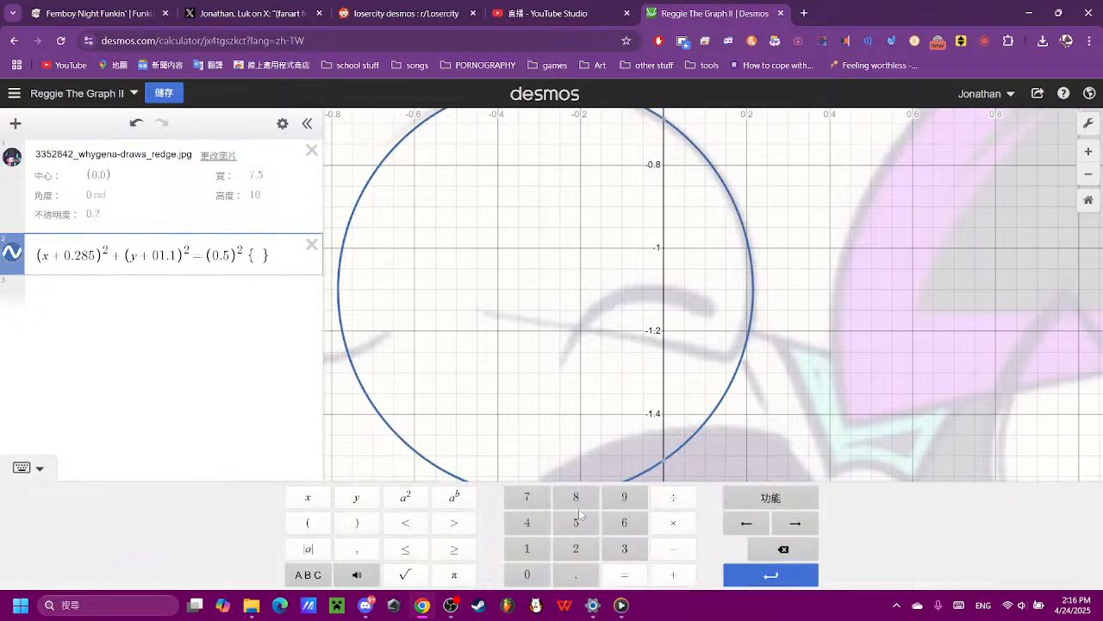
click(346, 500)
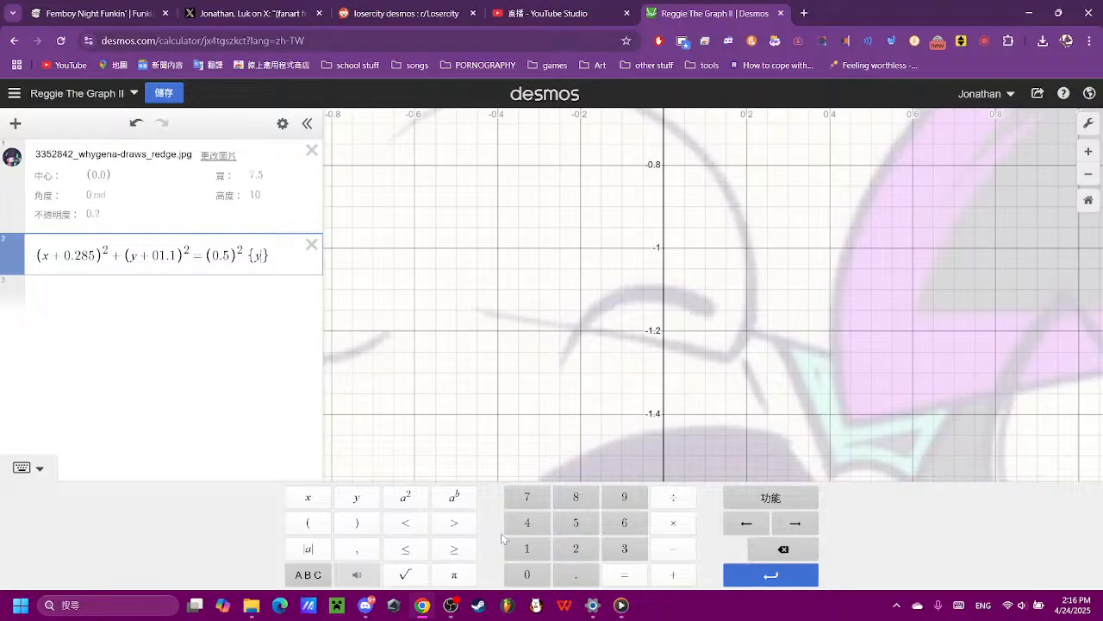
click(448, 523)
click(673, 548)
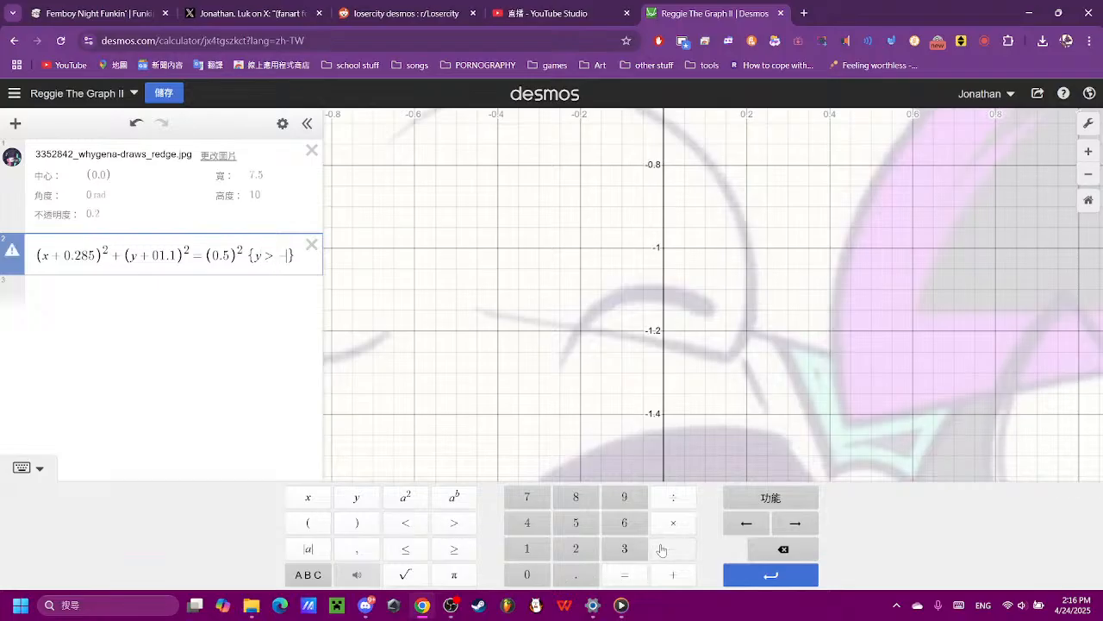
click(526, 548)
click(576, 574)
click(576, 548)
click(576, 523)
- Inspect the arc's ends against the reference and open a second restriction after {y > -1.25}
drag(815, 302, 830, 394)
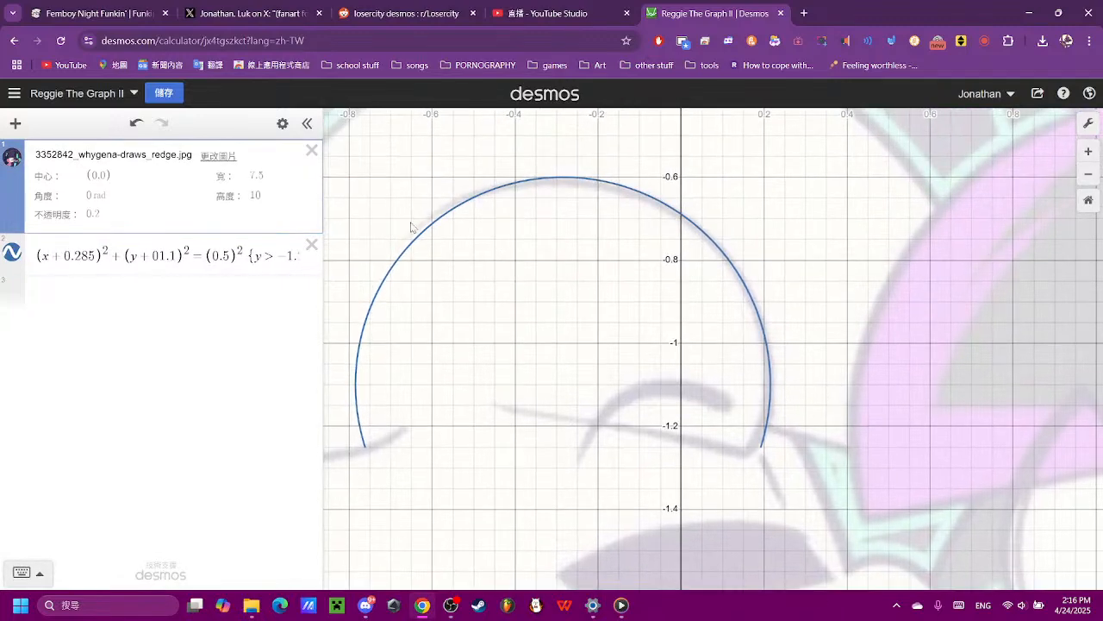
drag(411, 227, 496, 252)
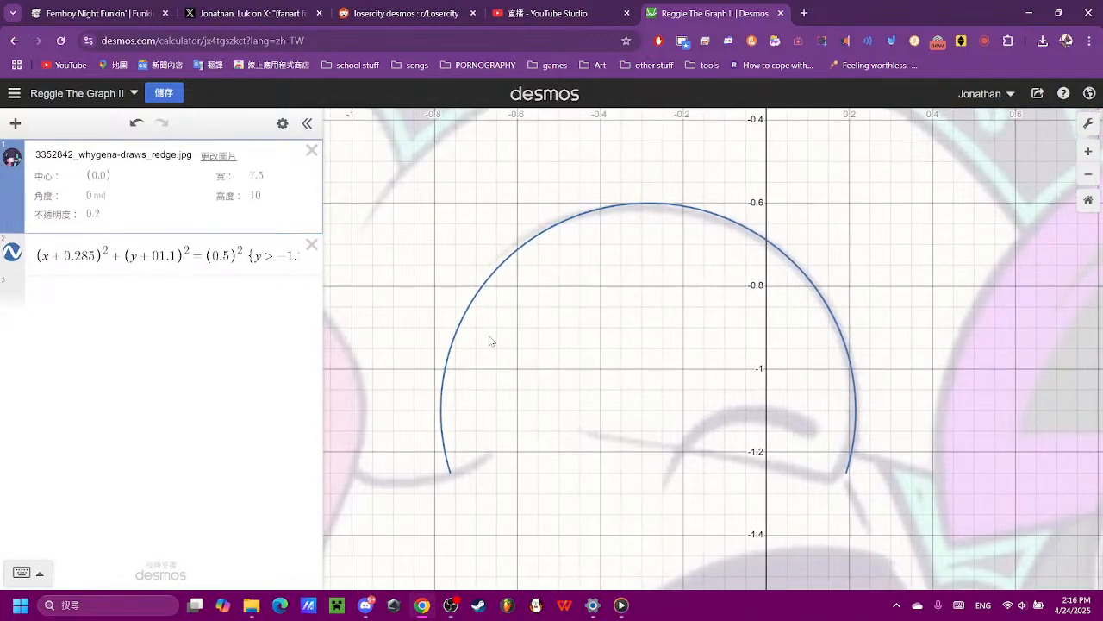
click(274, 261)
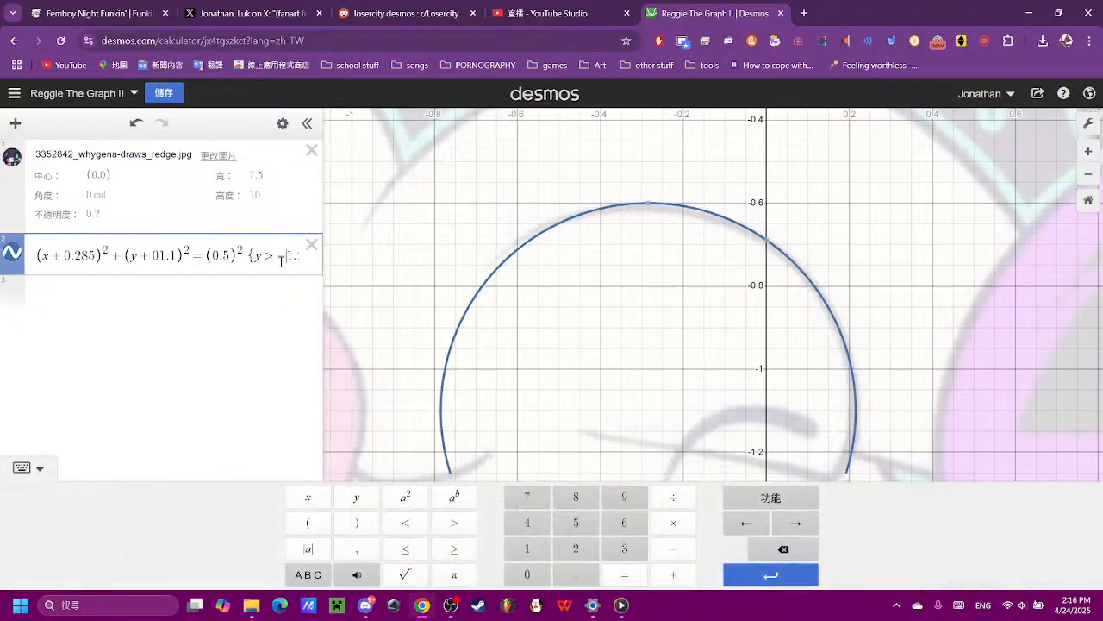
key(Right)
key(Right)
key(Right)
key(Right)
key(Right)
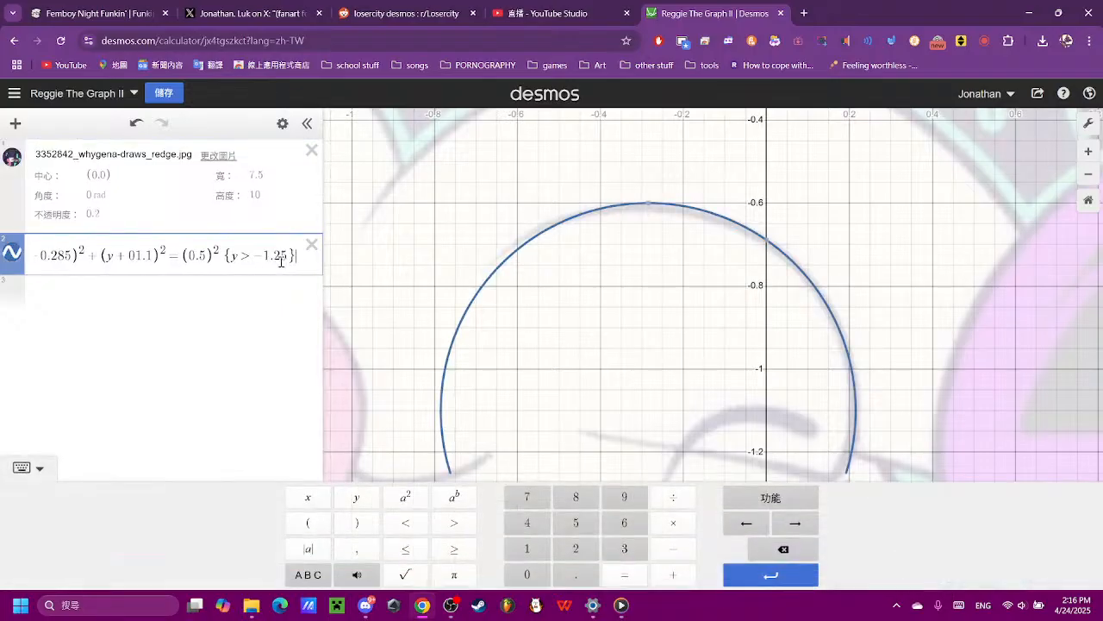
text({)
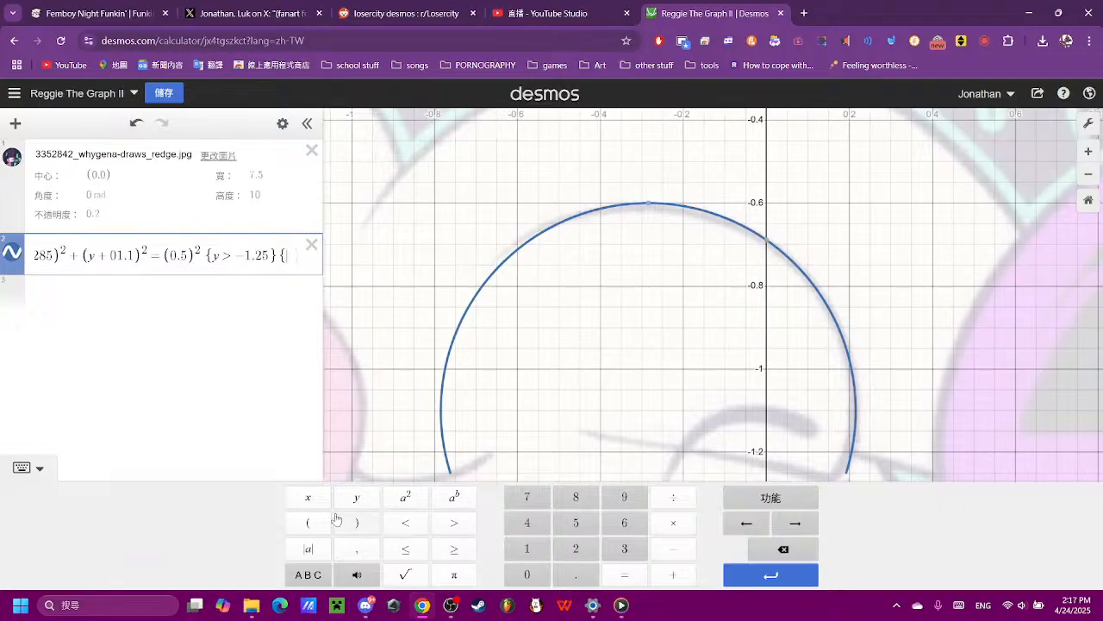
- Enter x > 0.65 as the condition of the second restriction
click(311, 503)
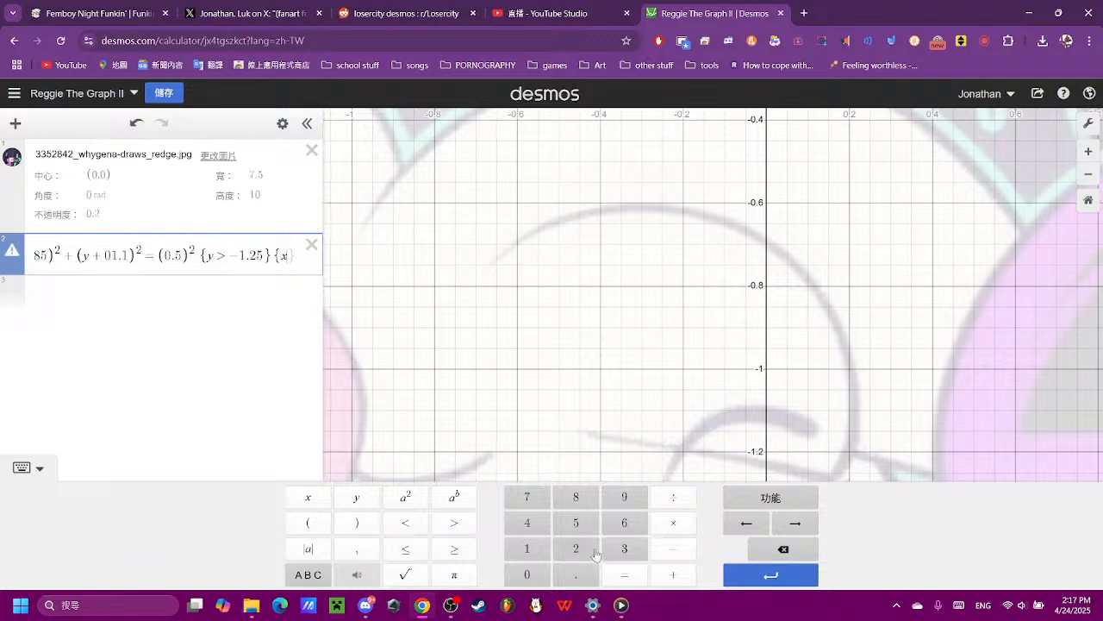
click(459, 524)
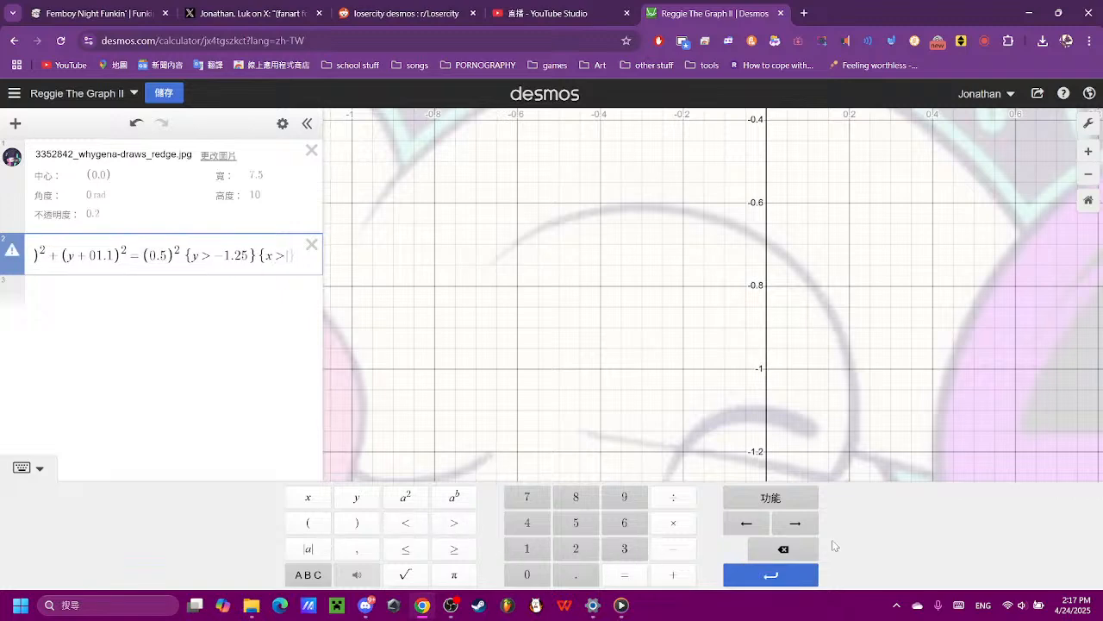
click(793, 549)
click(454, 522)
click(543, 574)
click(565, 579)
click(624, 523)
click(576, 522)
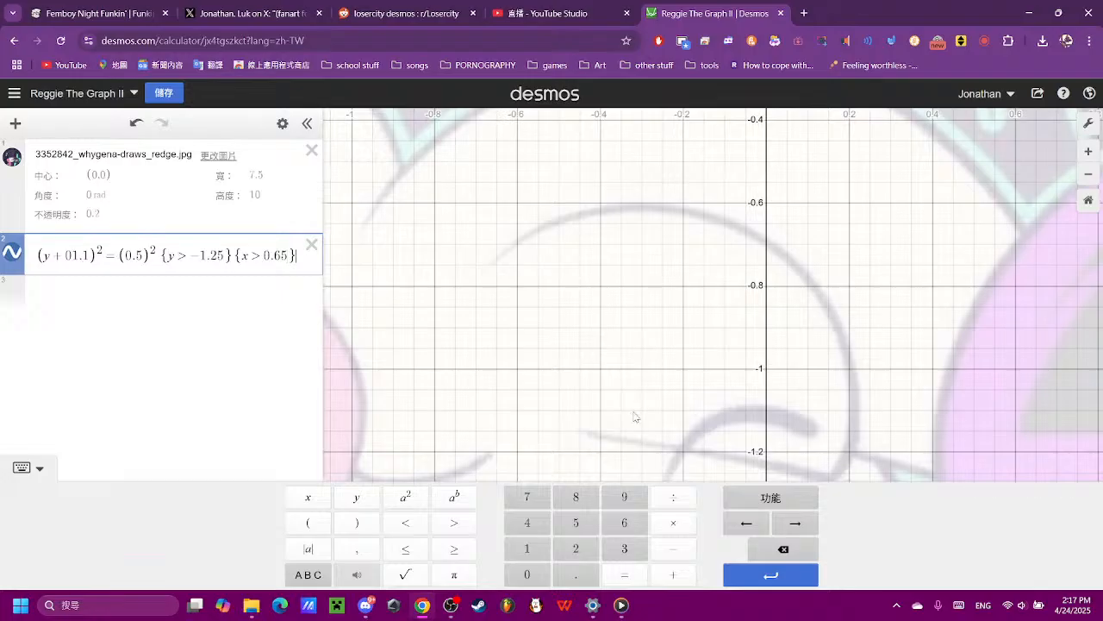
- Reverse the inequality in the second restriction so it reads x < 0.65
scroll(481, 288, down, 5)
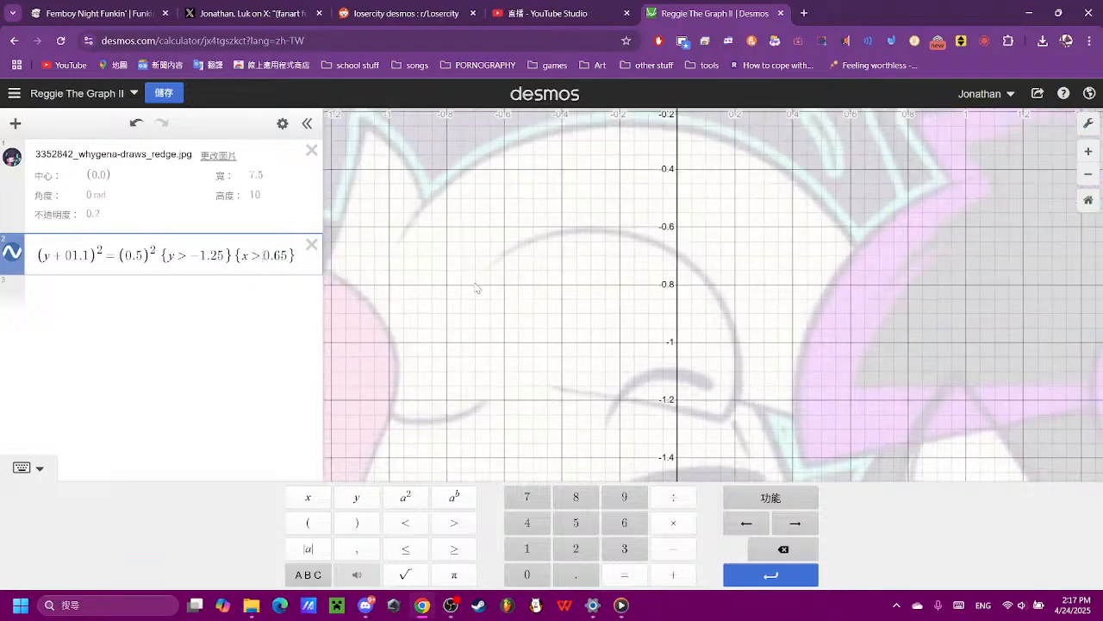
scroll(417, 293, down, 5)
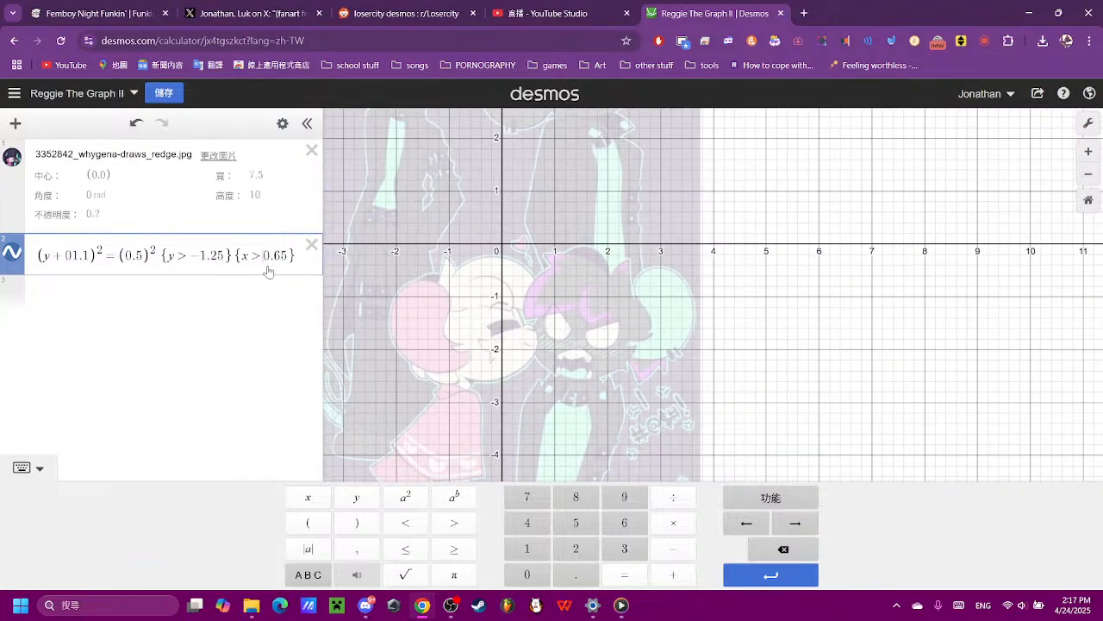
key(BackSpace)
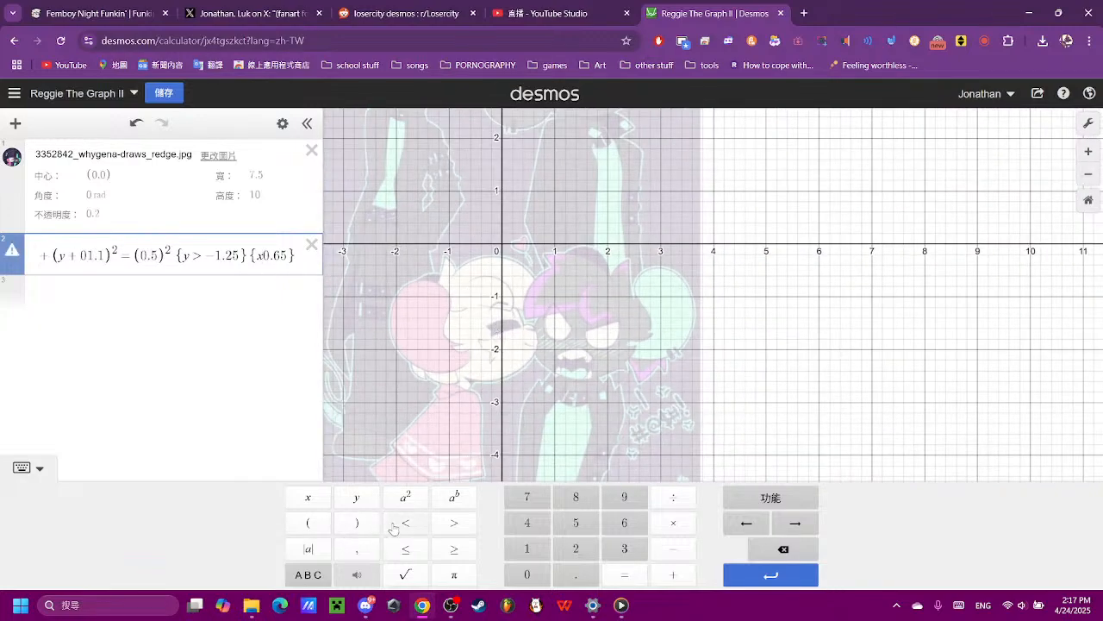
click(394, 525)
scroll(487, 302, up, 8)
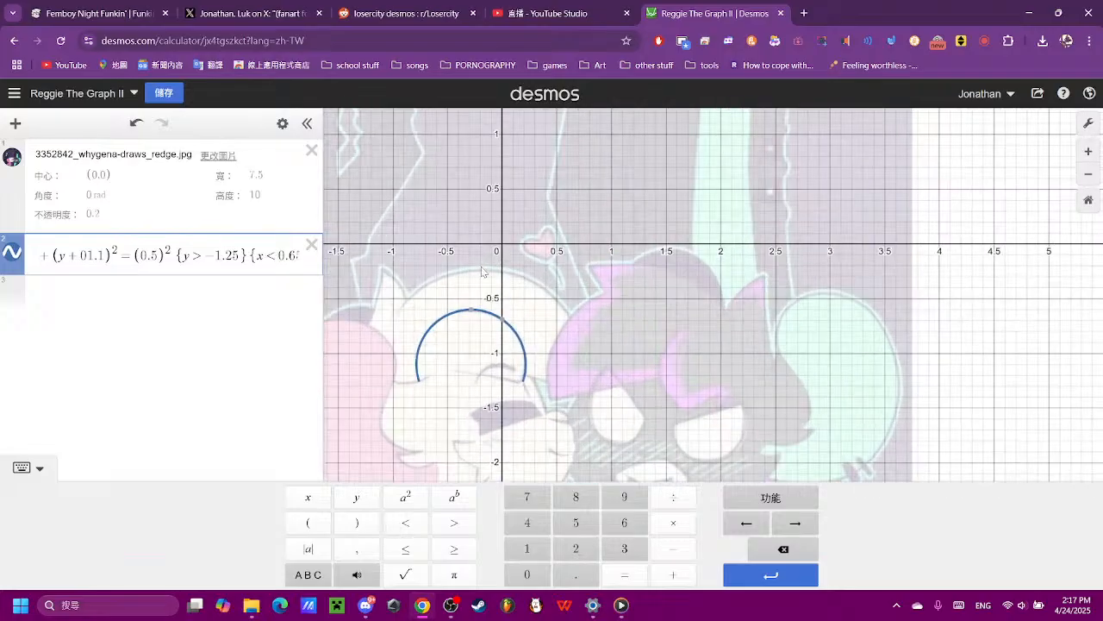
- Check the arc against the head curve and add two empty expression lines below the circle equation
click(472, 336)
scroll(503, 307, up, 5)
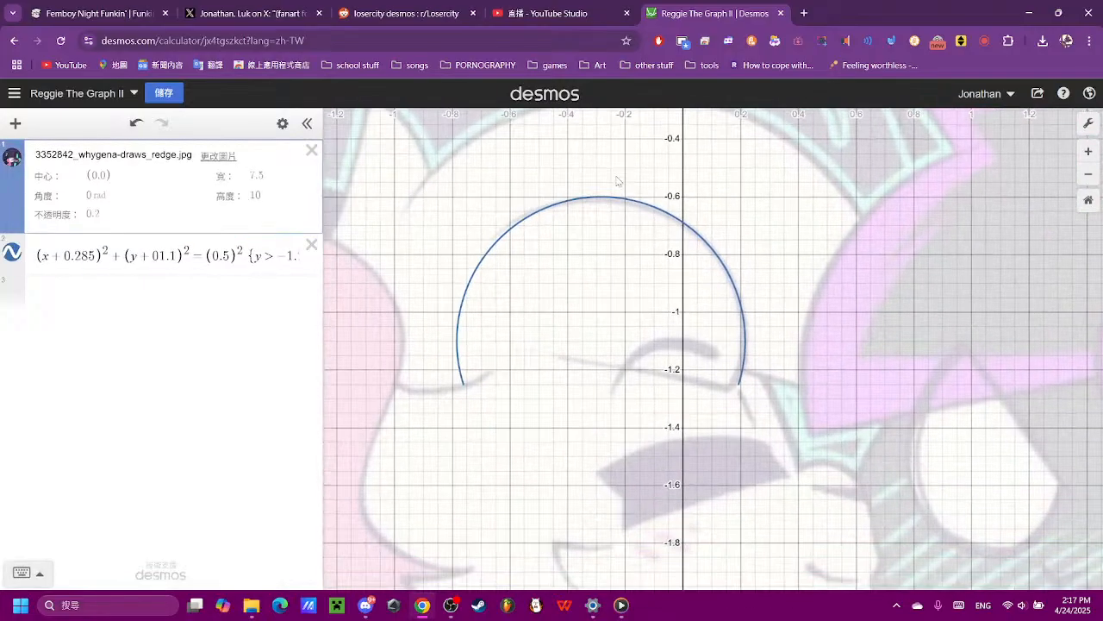
drag(406, 155, 391, 315)
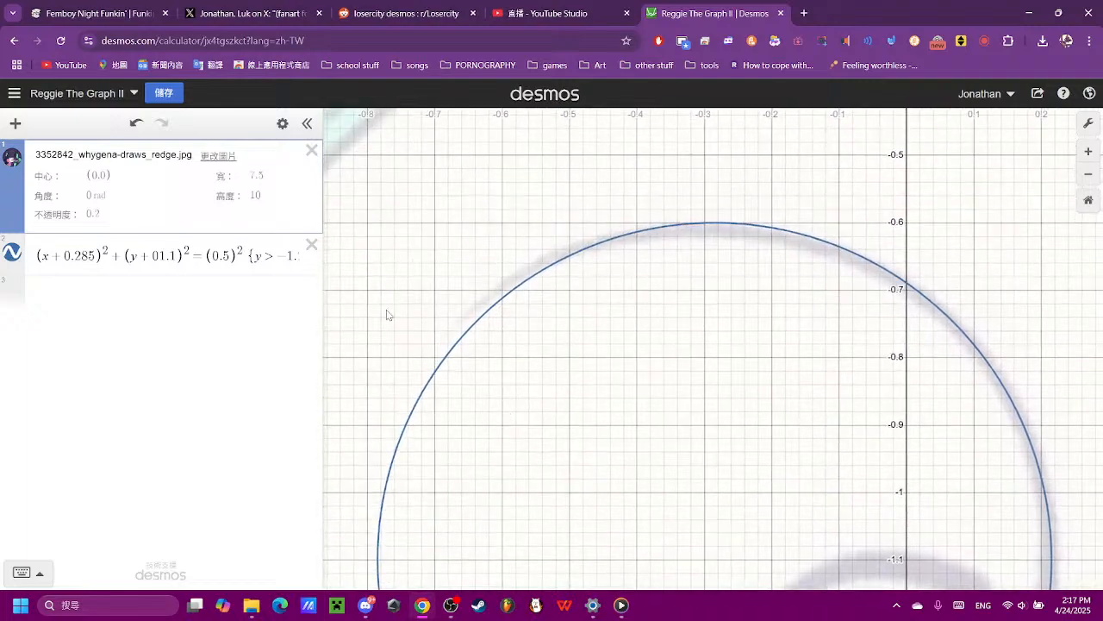
click(284, 256)
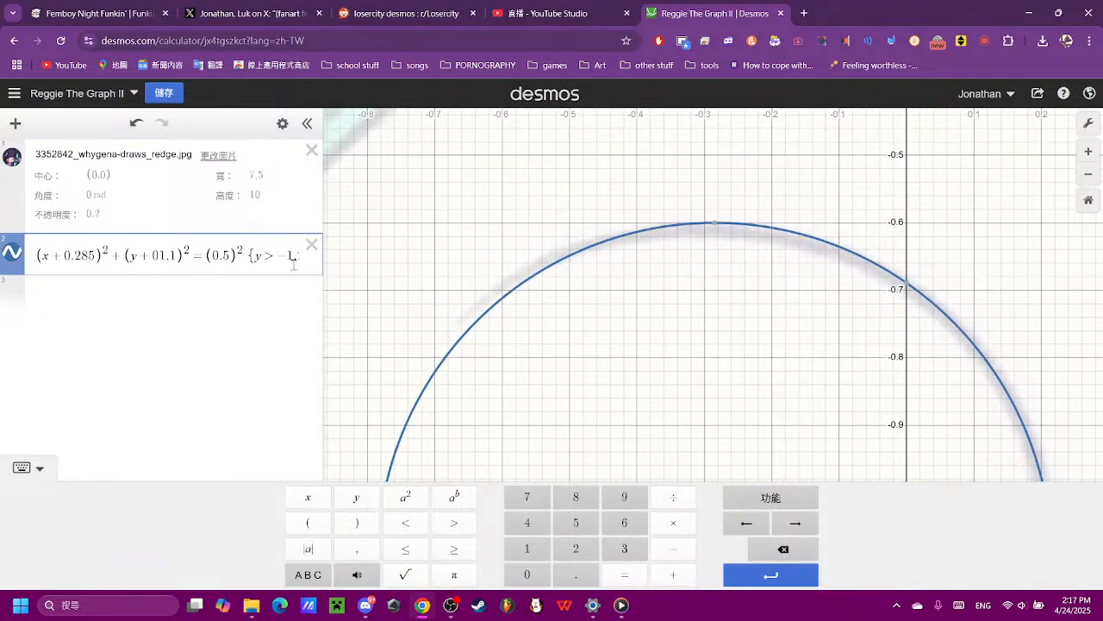
scroll(1077, 445, down, 2)
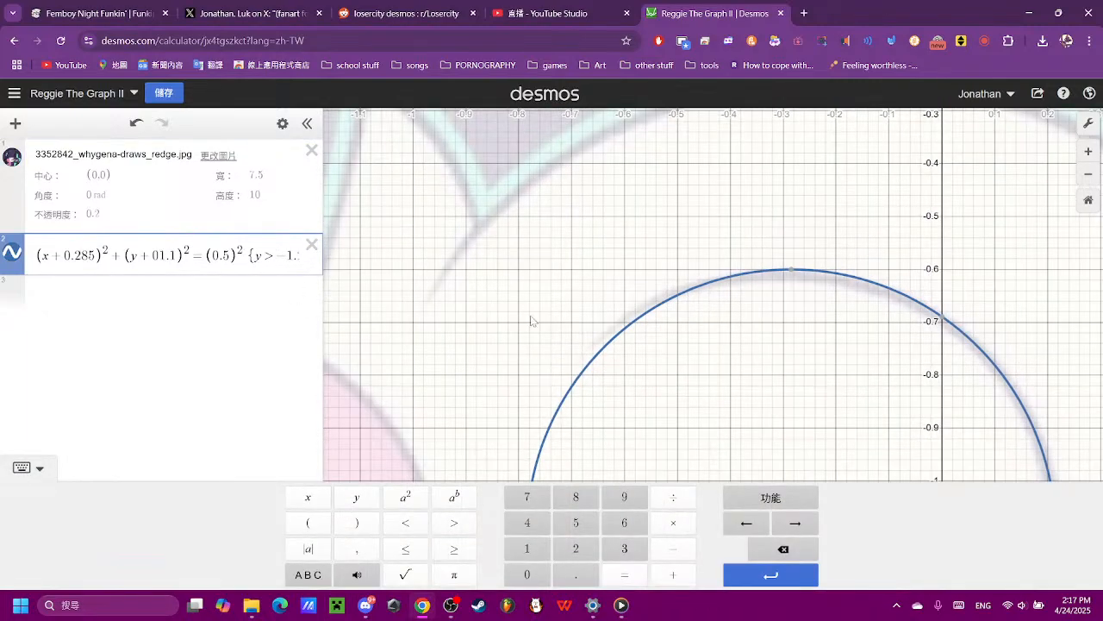
key(Return)
key(Return)
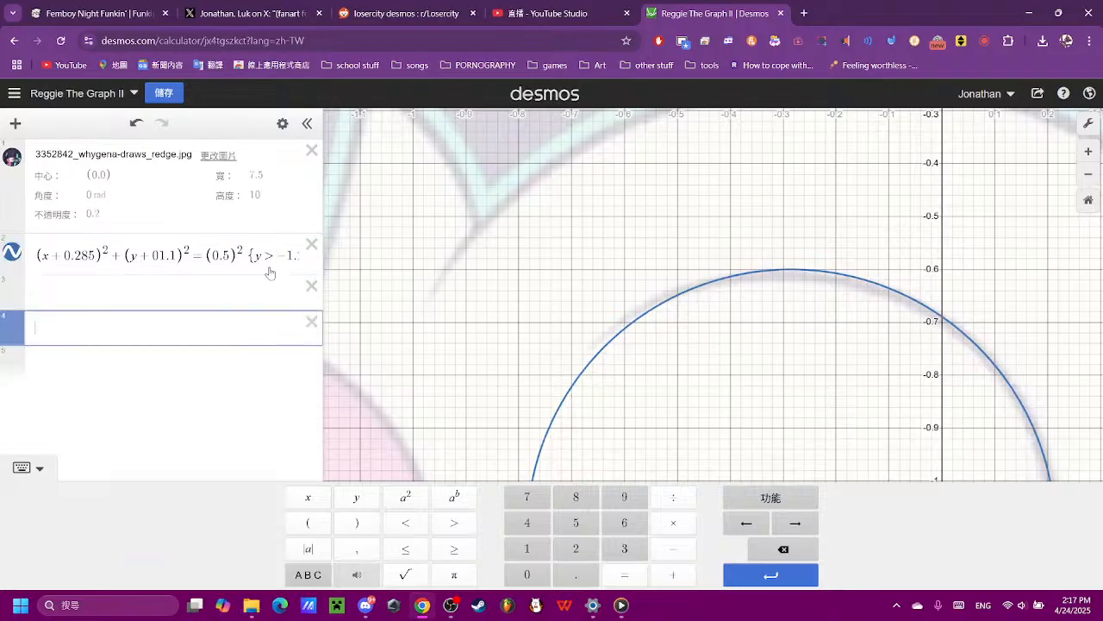
- Try 0.60 as the upper x limit in the circle's second restriction and restore it to 0.65
key(Up)
key(Up)
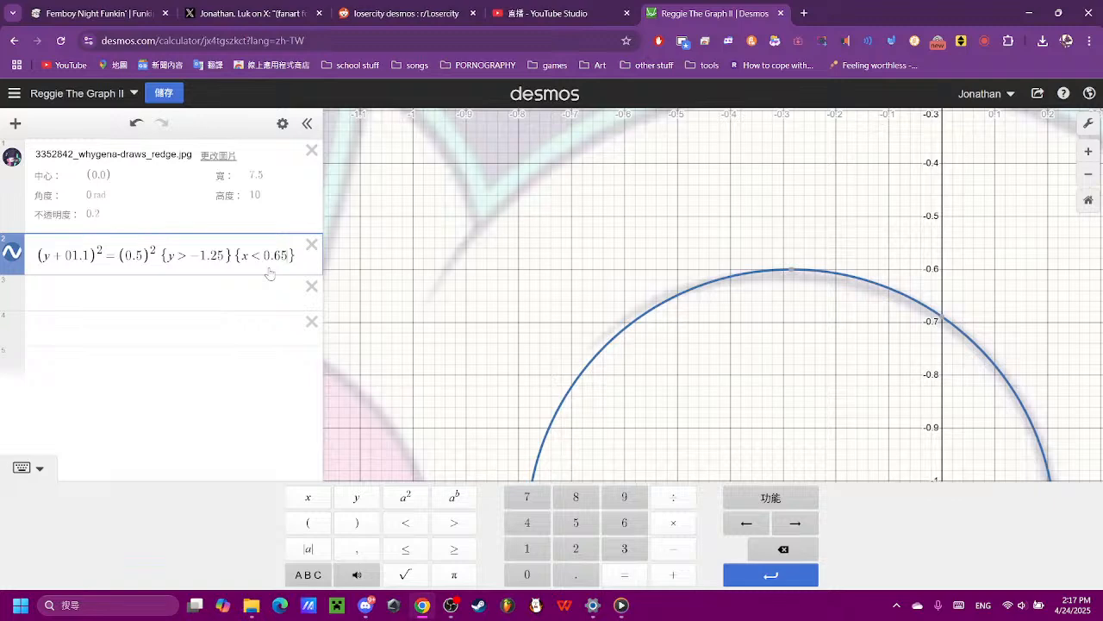
key(BackSpace)
text(0)
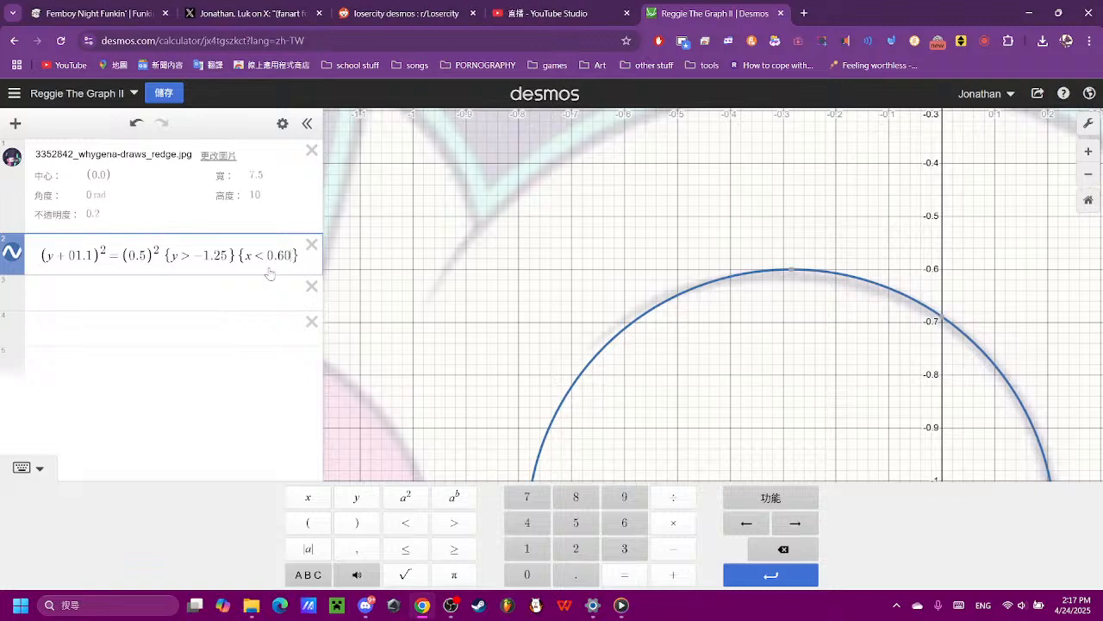
key(BackSpace)
key(BackSpace)
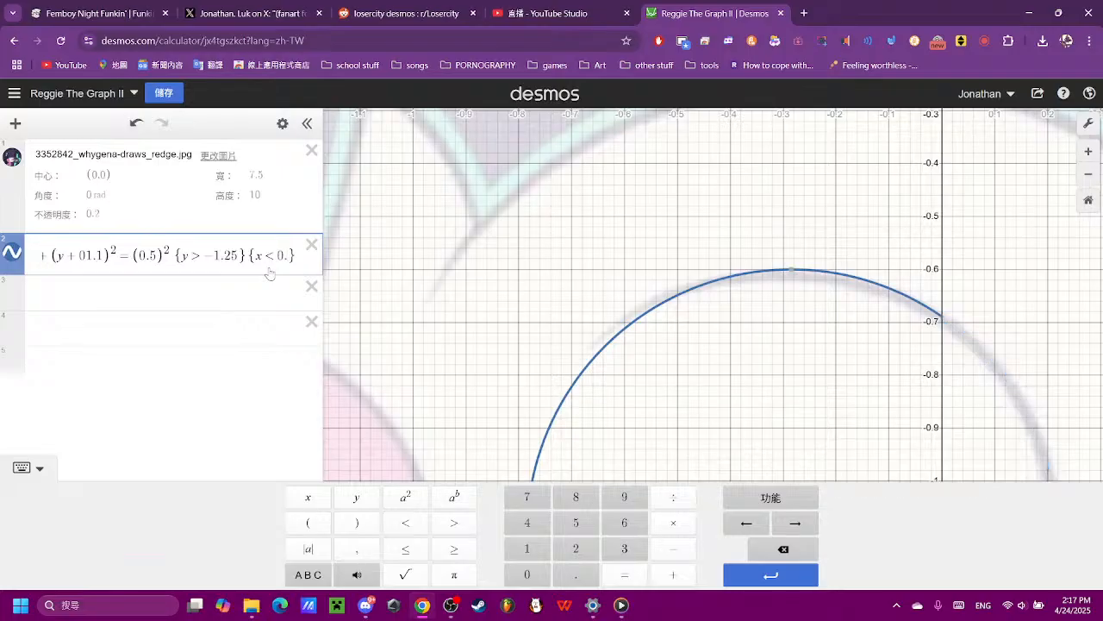
text(65)
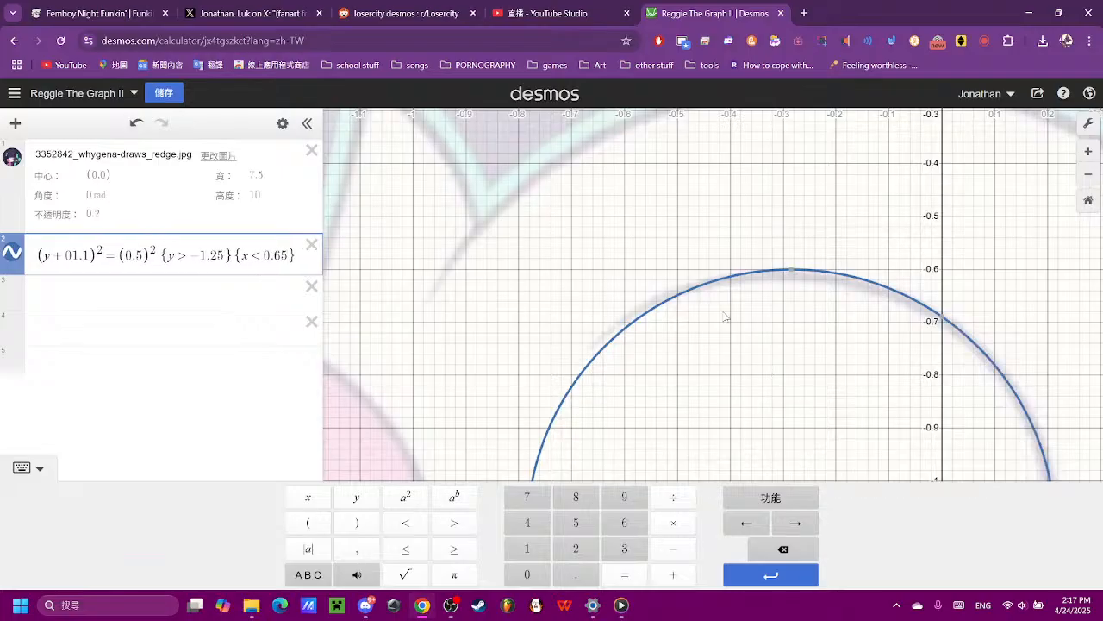
- Add a lower bound of -0.65 to the circle's x restriction so it reads -0.65 < x < 0.65
drag(727, 317, 652, 184)
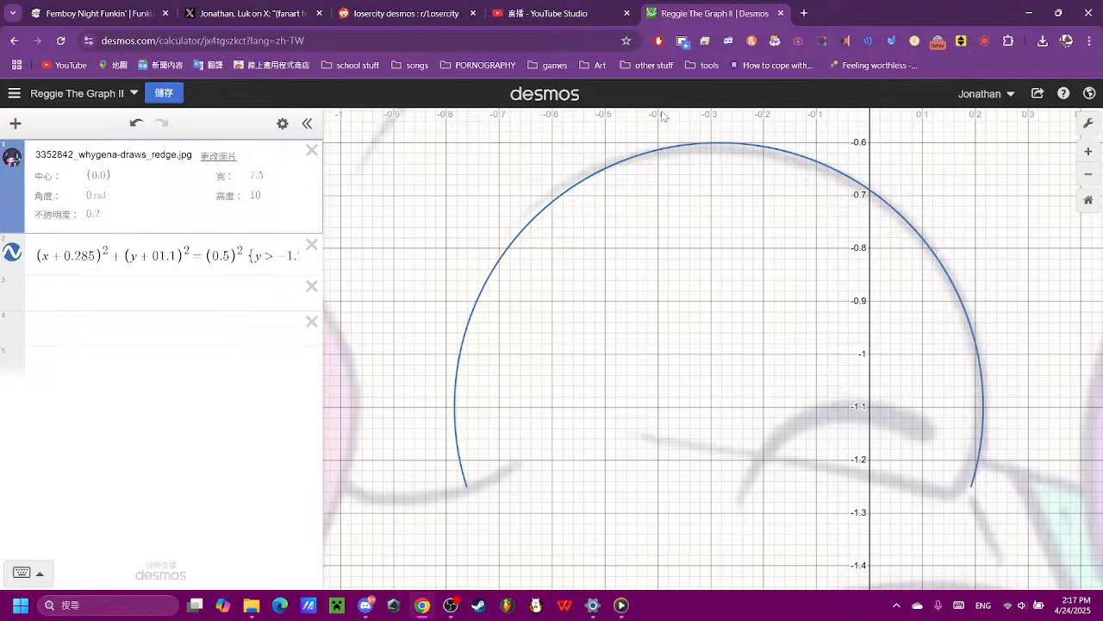
click(134, 256)
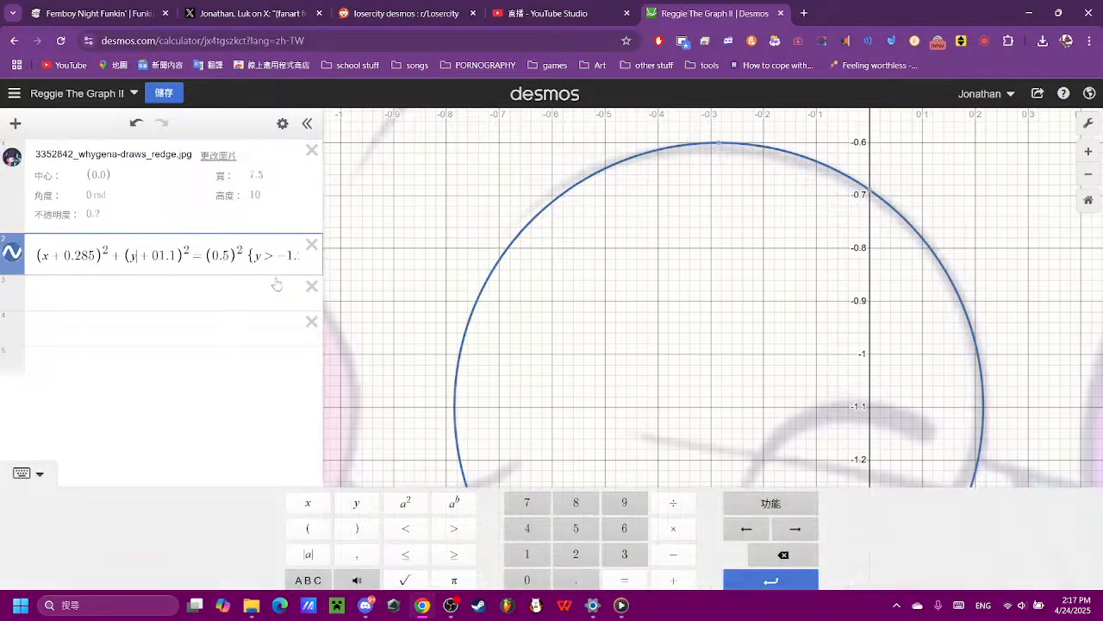
key(Right)
key(Right)
key(Right)
key(Right)
key(Right)
key(Right)
key(Right)
key(Right)
key(Right)
key(Right)
key(Right)
key(Right)
key(Right)
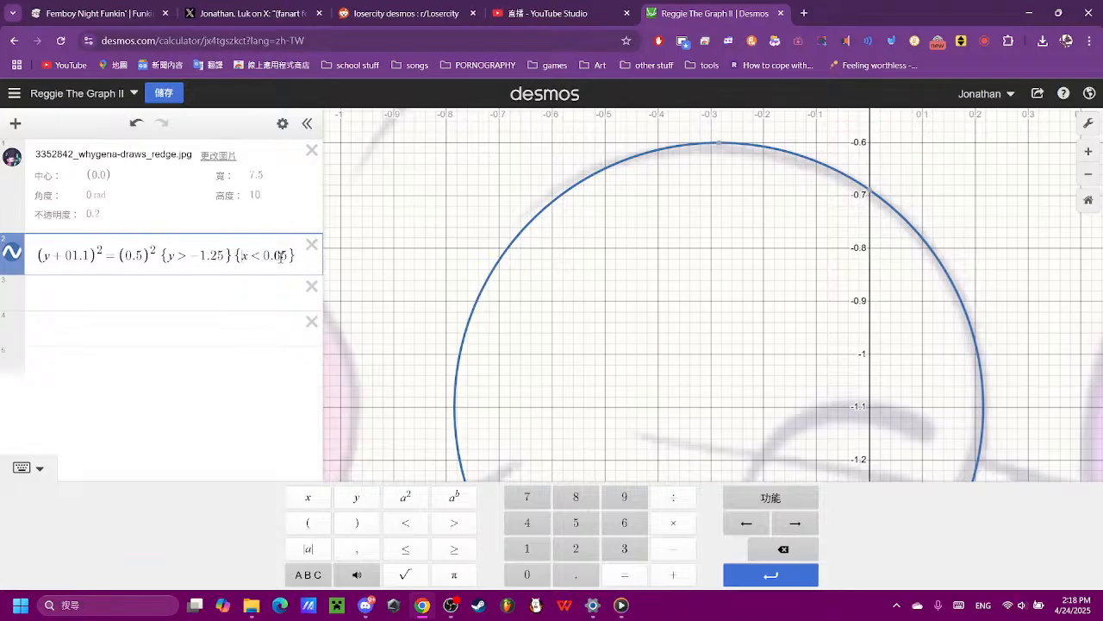
click(406, 522)
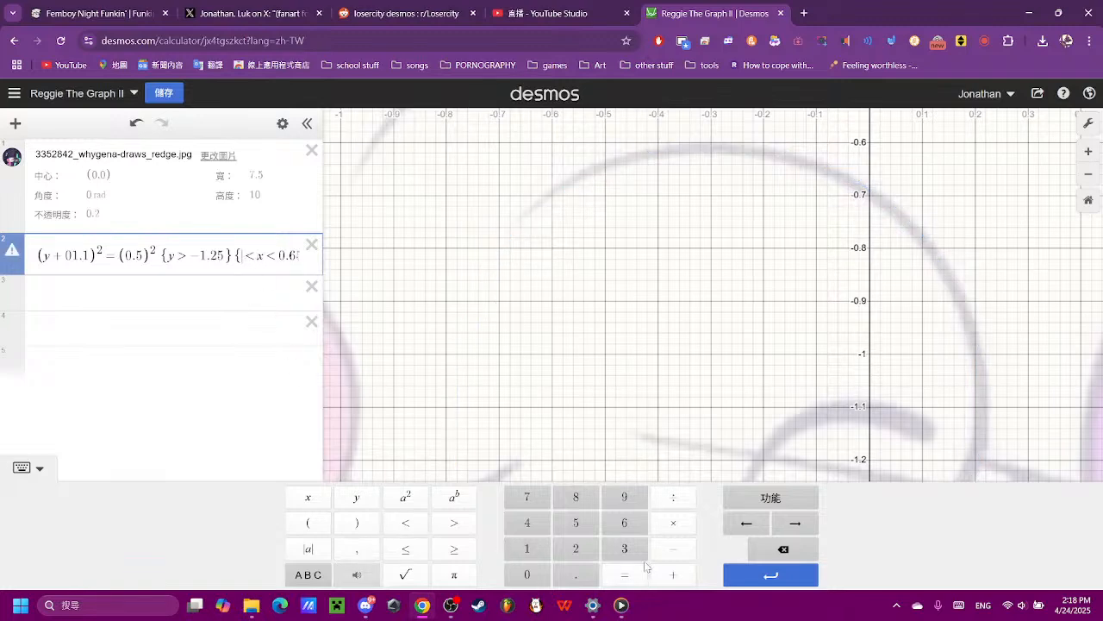
click(670, 549)
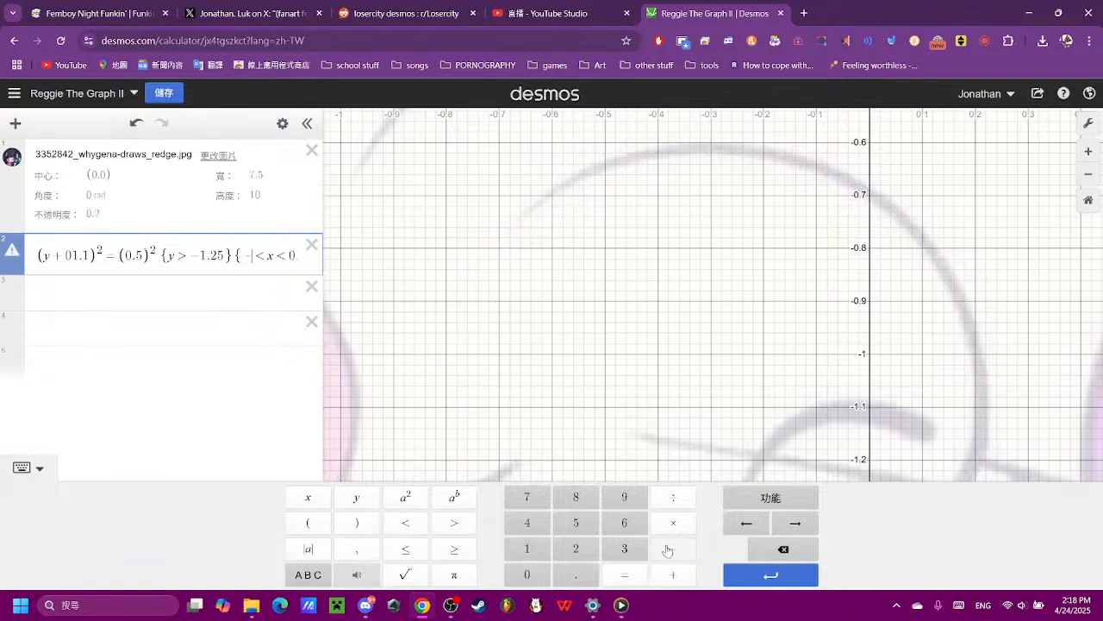
click(543, 575)
click(570, 574)
click(622, 523)
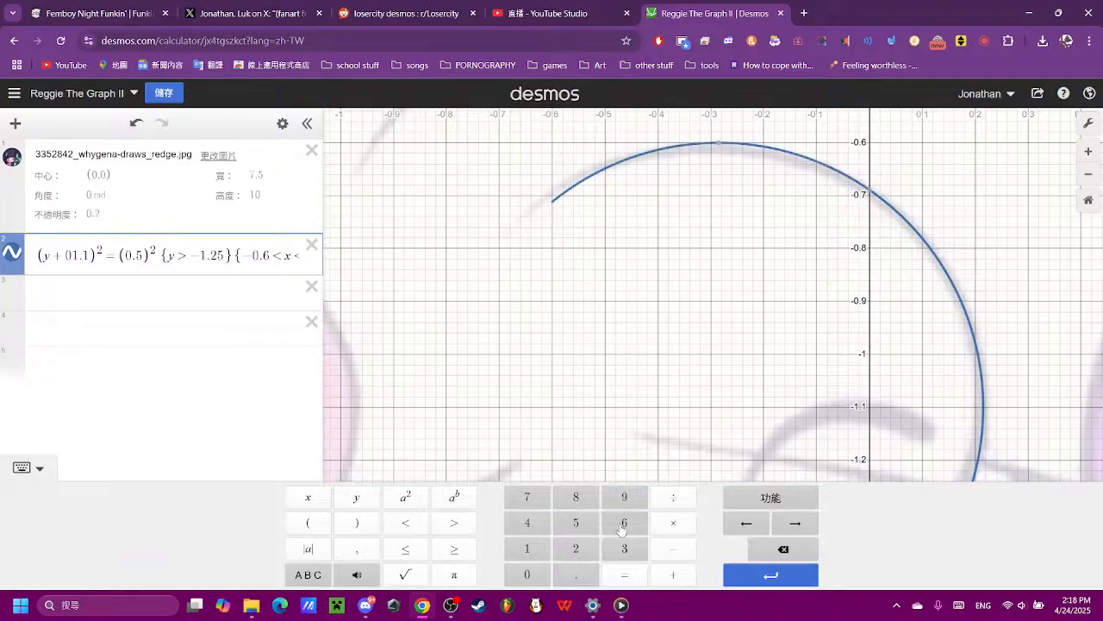
click(576, 523)
click(727, 304)
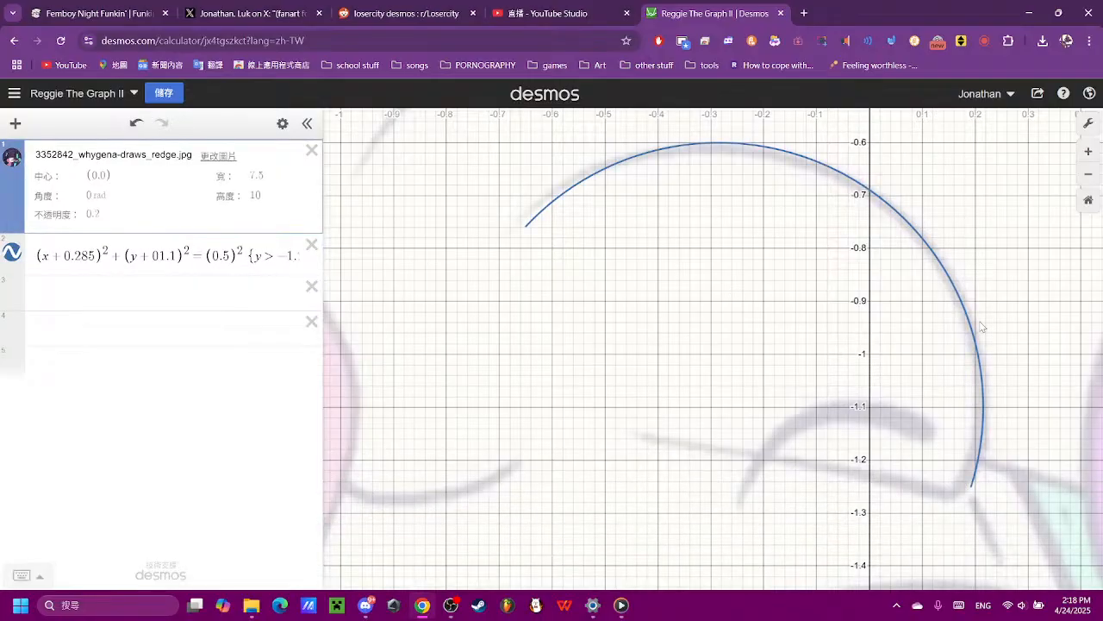
- Try a y offset of 01.15 in the circle equation and restore it to 01.1
drag(1018, 349, 704, 374)
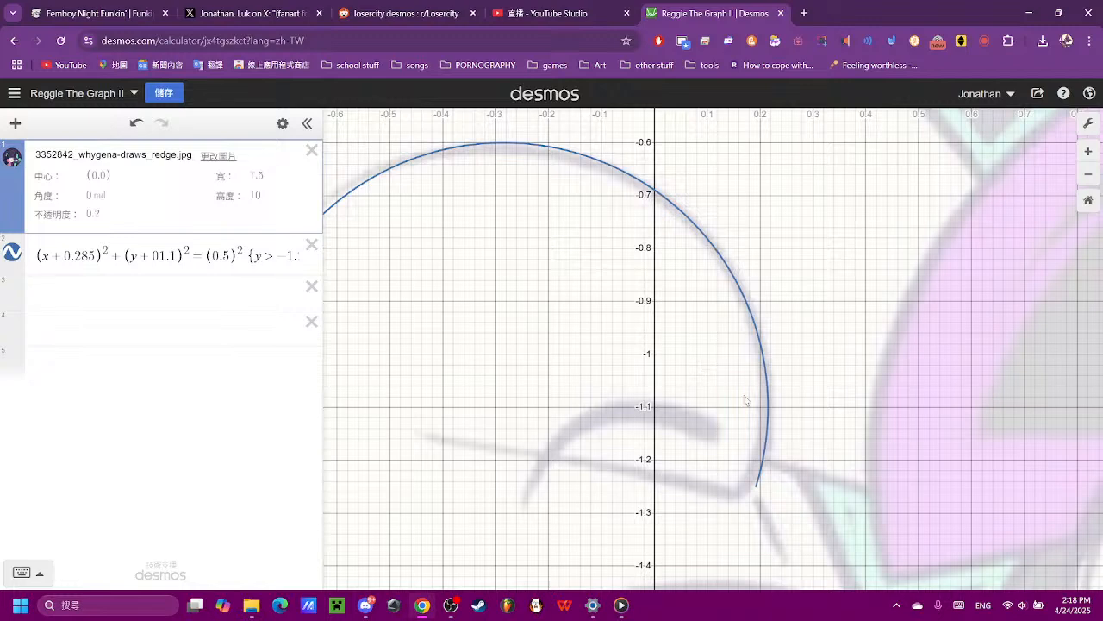
click(271, 258)
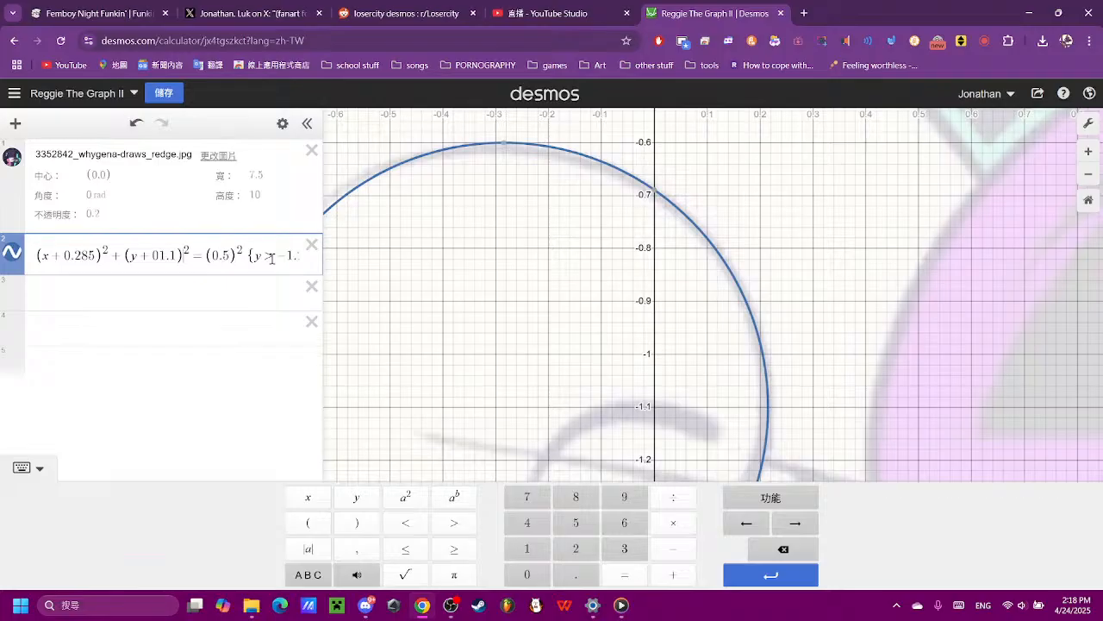
text(5)
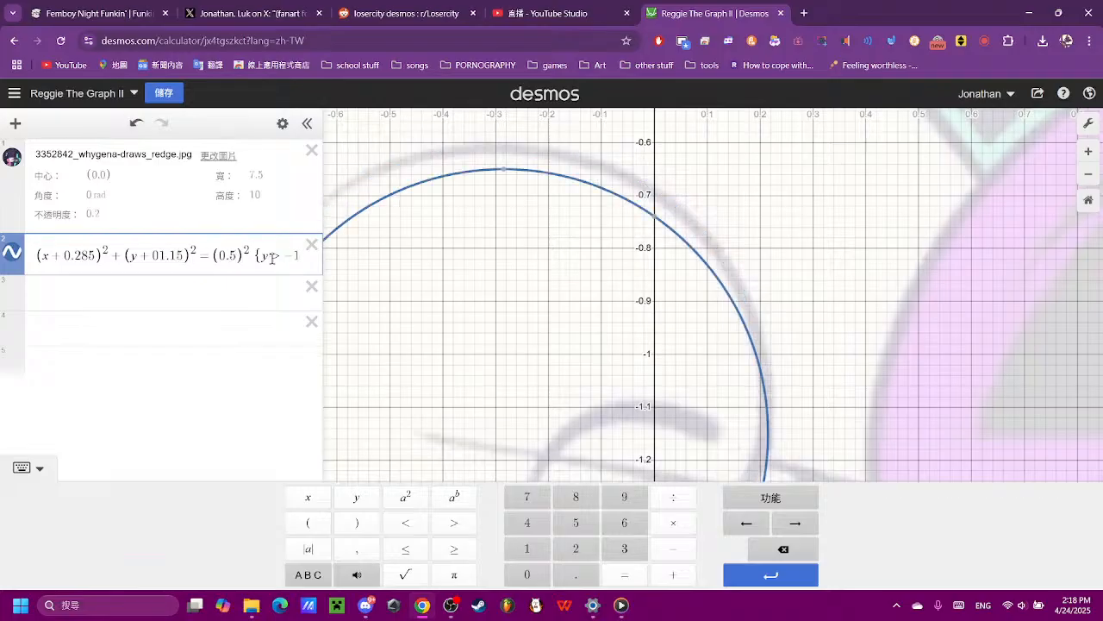
key(BackSpace)
- Extend the arc's lower end by changing the circle's y restriction to y > -1.28
click(278, 255)
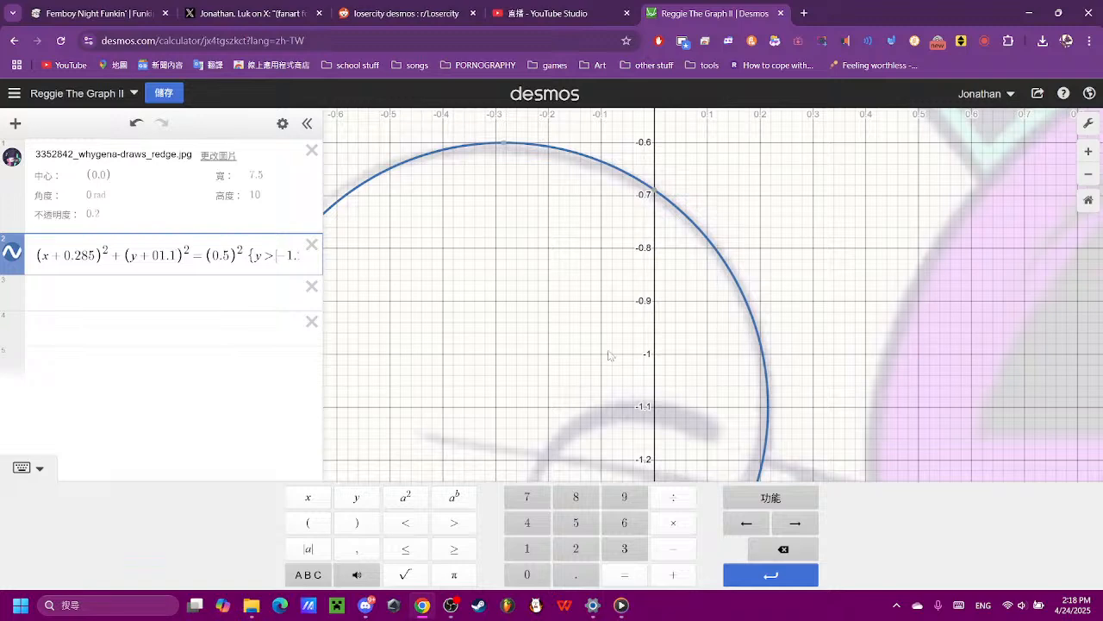
drag(696, 371, 633, 238)
click(264, 253)
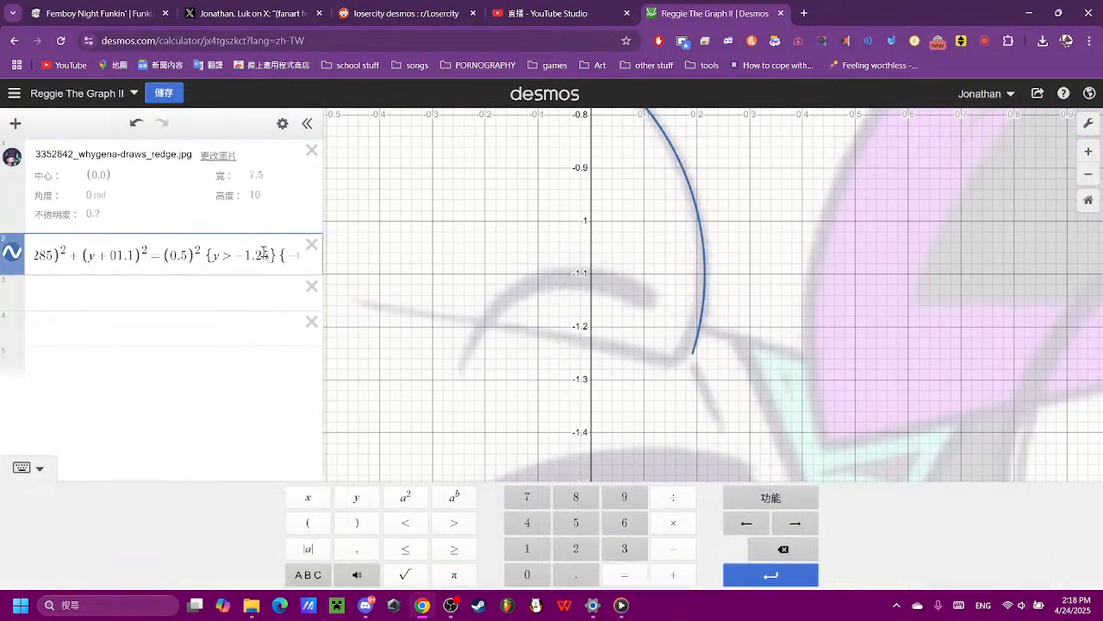
key(BackSpace)
text(7)
key(BackSpace)
text(8)
click(841, 350)
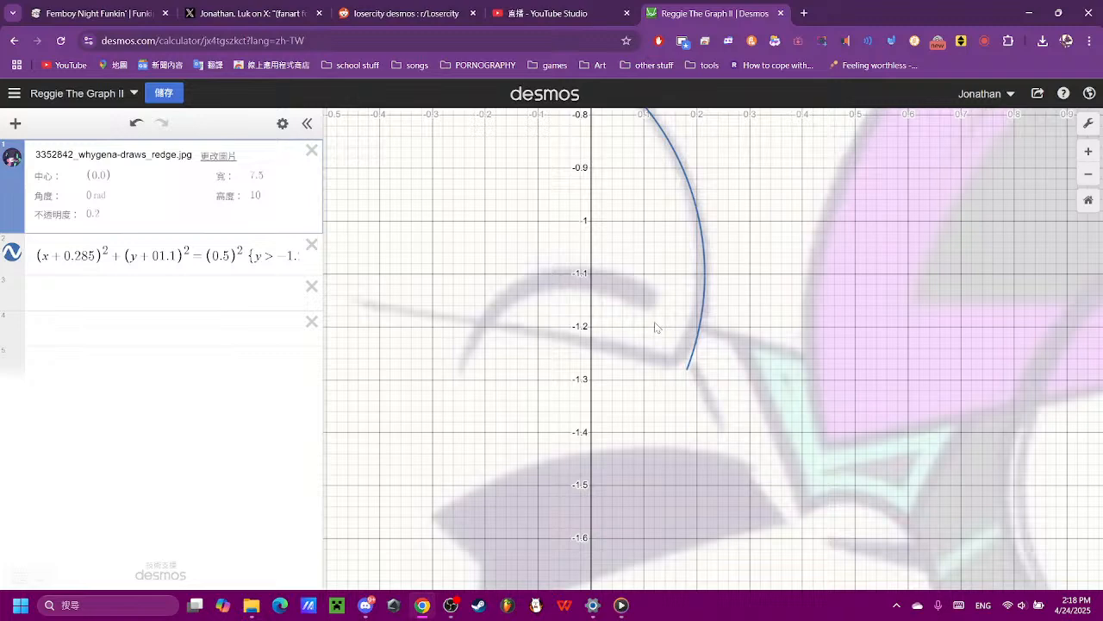
- Enter the line equation (x) + 0 = (y) in the empty expression below the circle
click(187, 295)
text((x))
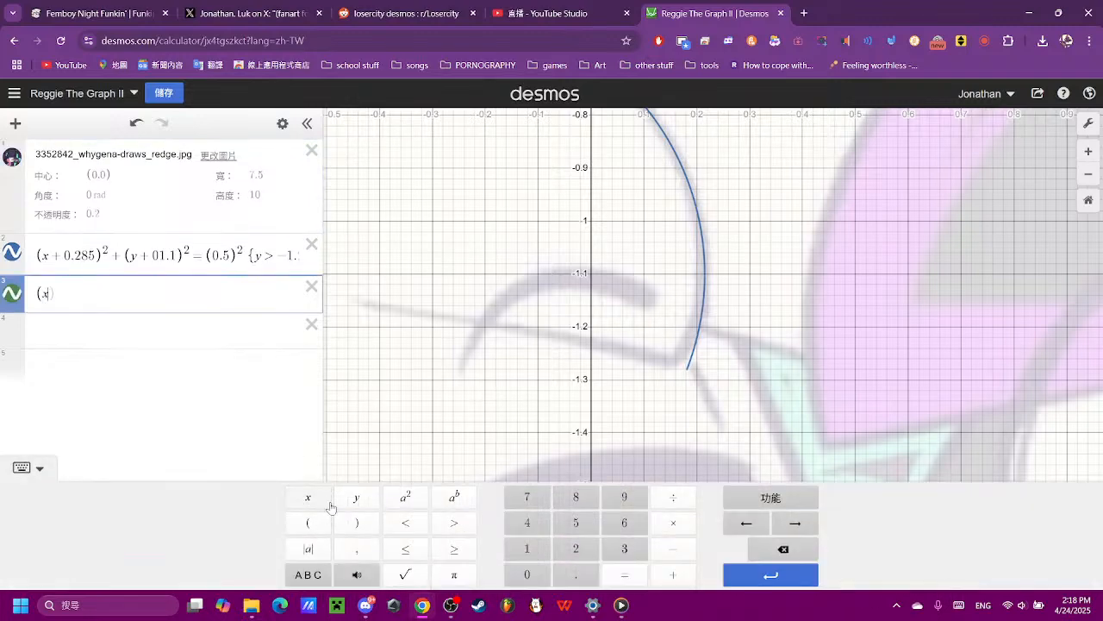
click(673, 574)
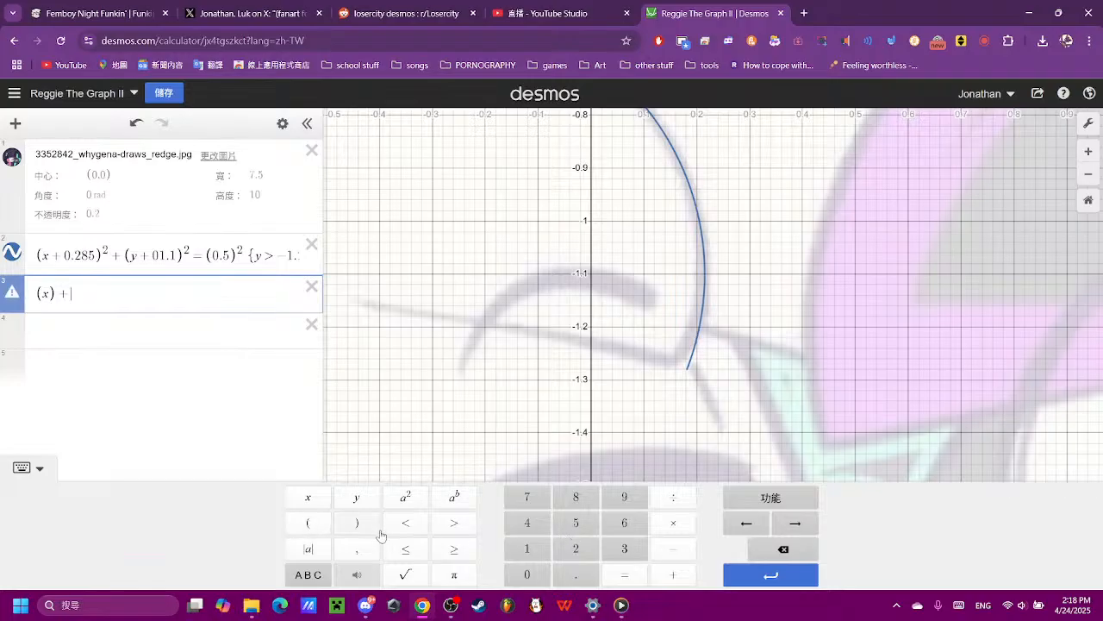
click(523, 575)
click(624, 574)
click(307, 522)
click(356, 496)
click(358, 523)
click(659, 355)
- Make the line slope downward by negating its x term, giving -(x) + 0 = (y)
drag(782, 315, 978, 403)
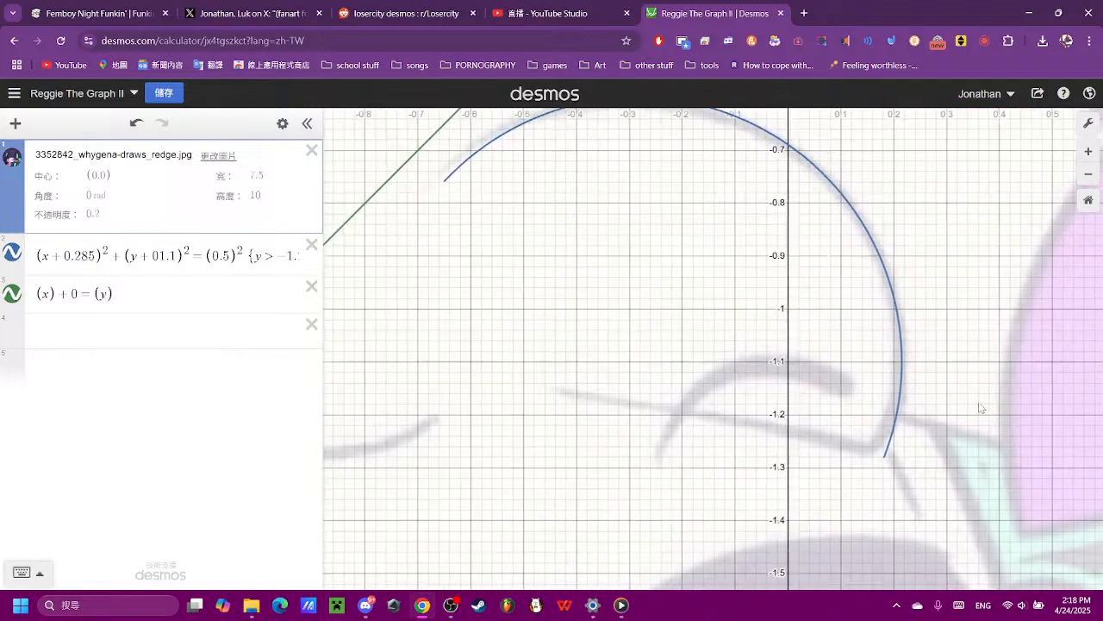
drag(551, 398, 410, 350)
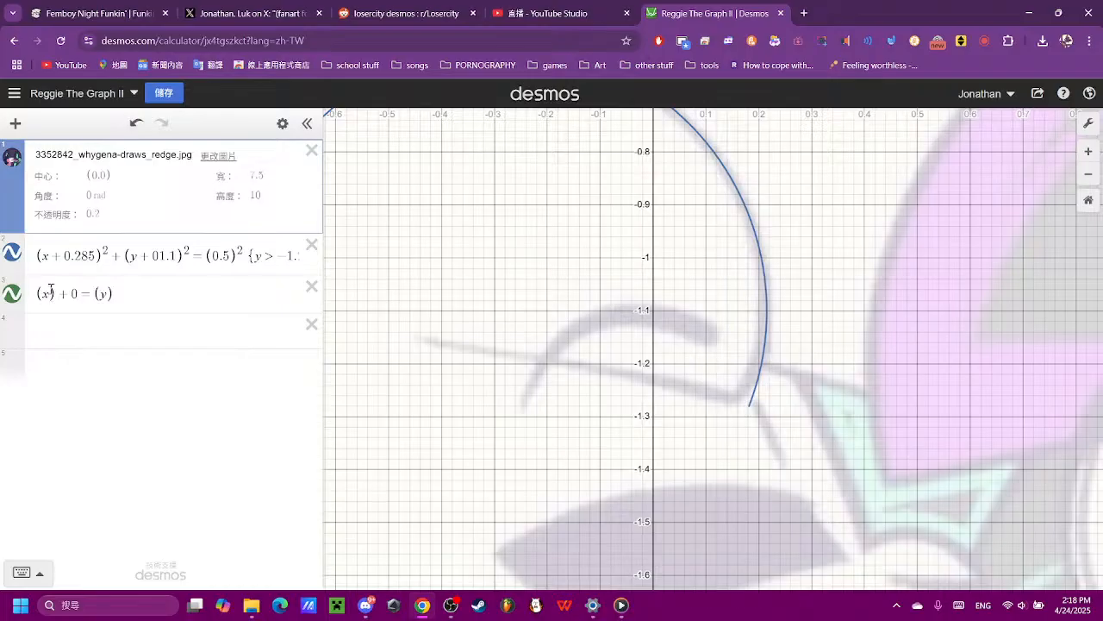
click(52, 290)
scroll(590, 356, down, 10)
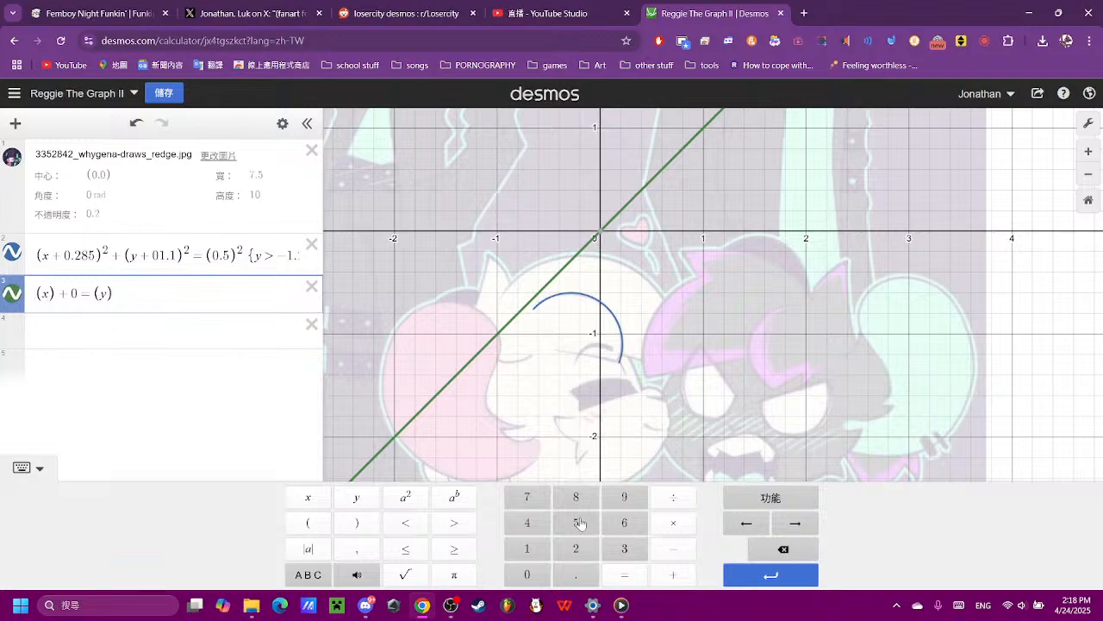
click(673, 549)
click(603, 331)
scroll(603, 331, up, 5)
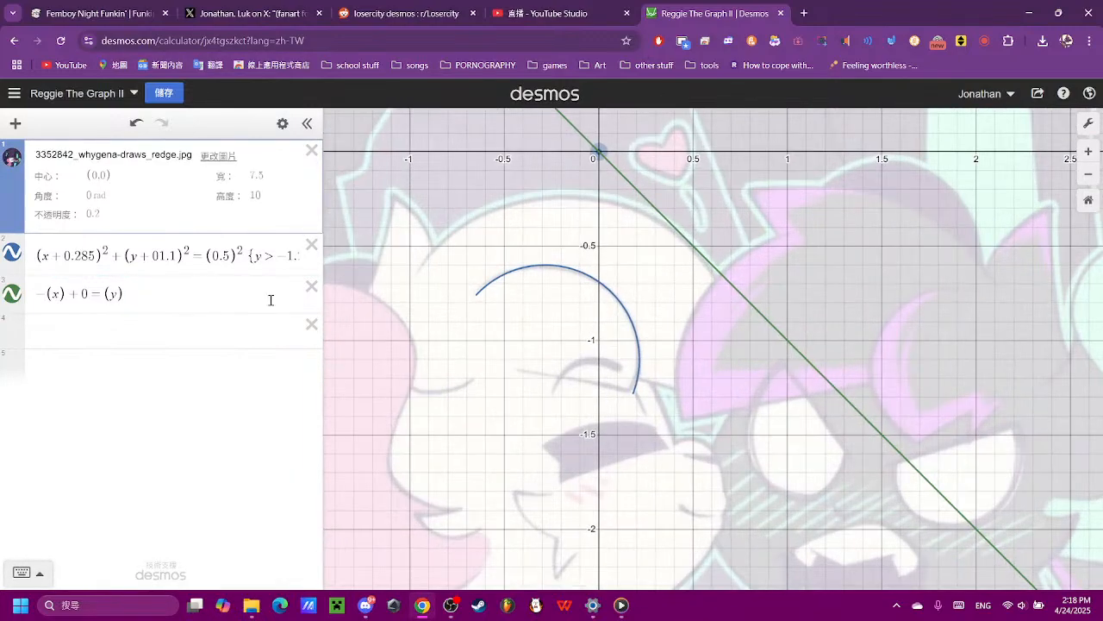
- Flatten the line by trying x coefficients of -0.5 and -0.2 and settling on -0.15
click(55, 293)
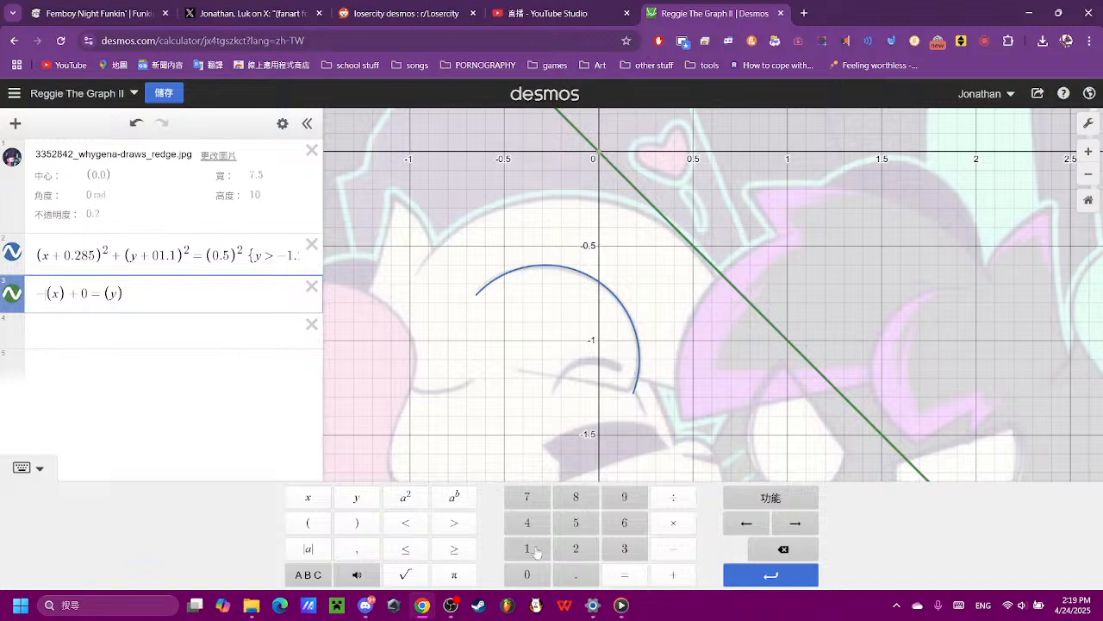
text(0.5)
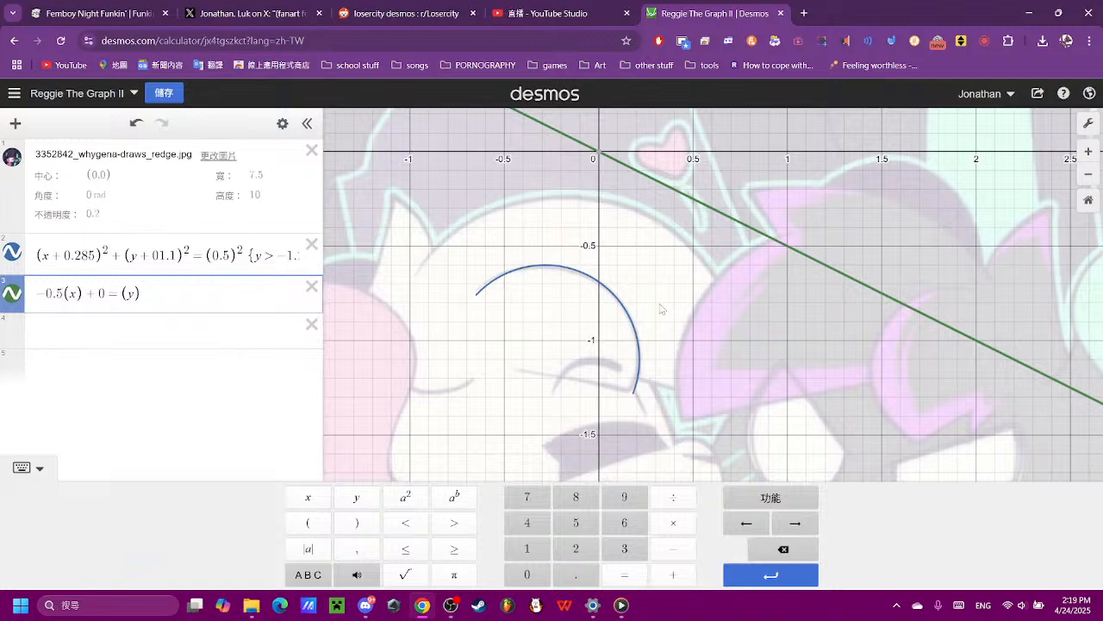
click(782, 549)
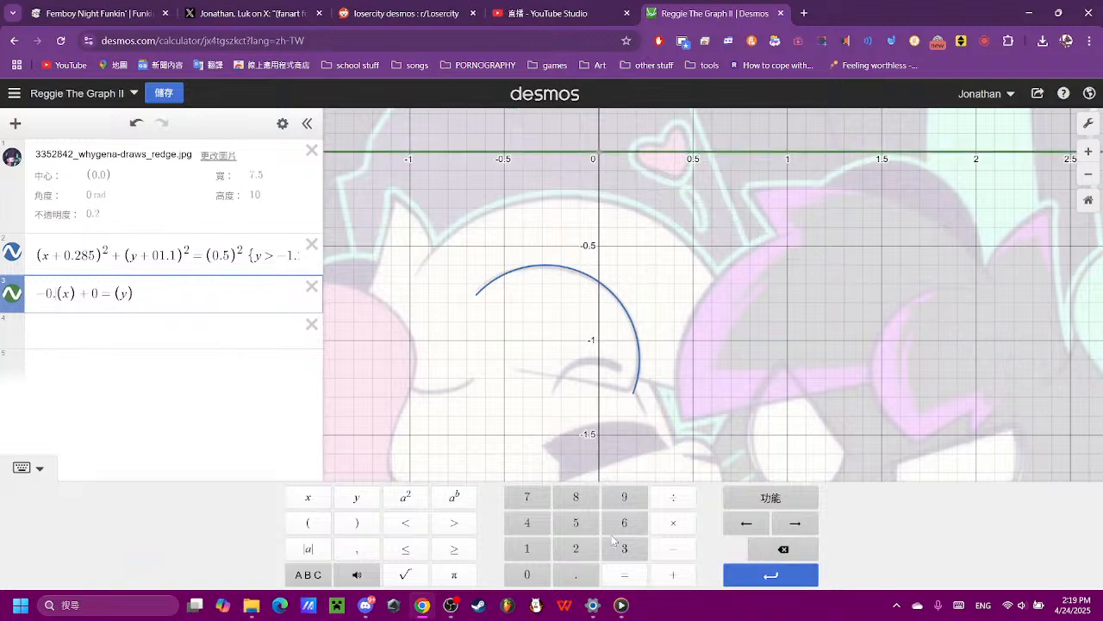
click(583, 548)
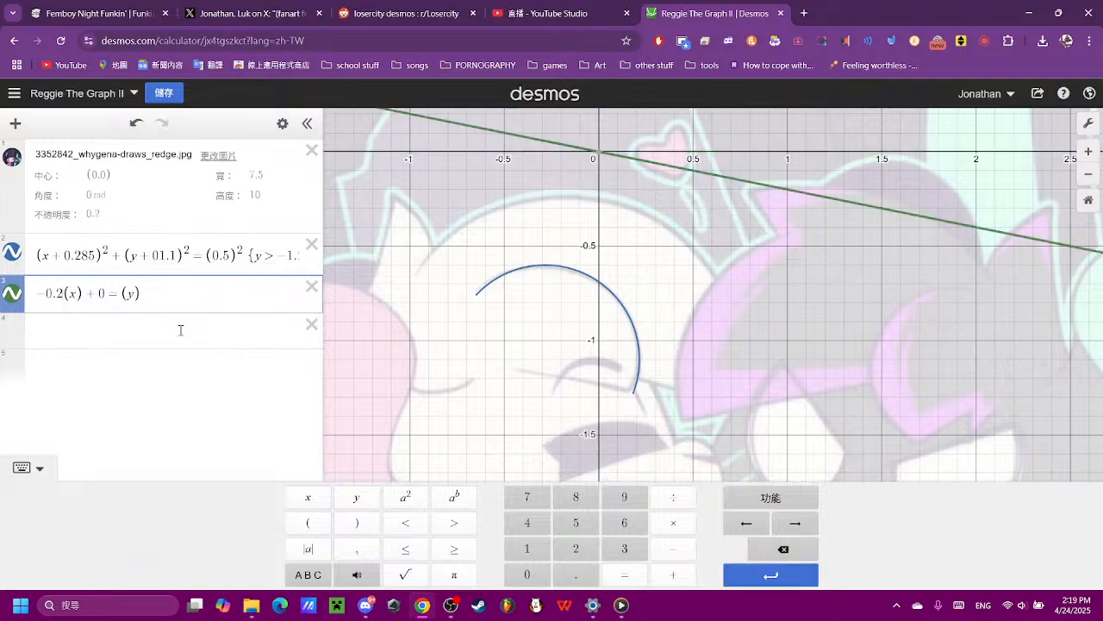
click(134, 296)
drag(66, 295, 57, 296)
click(528, 549)
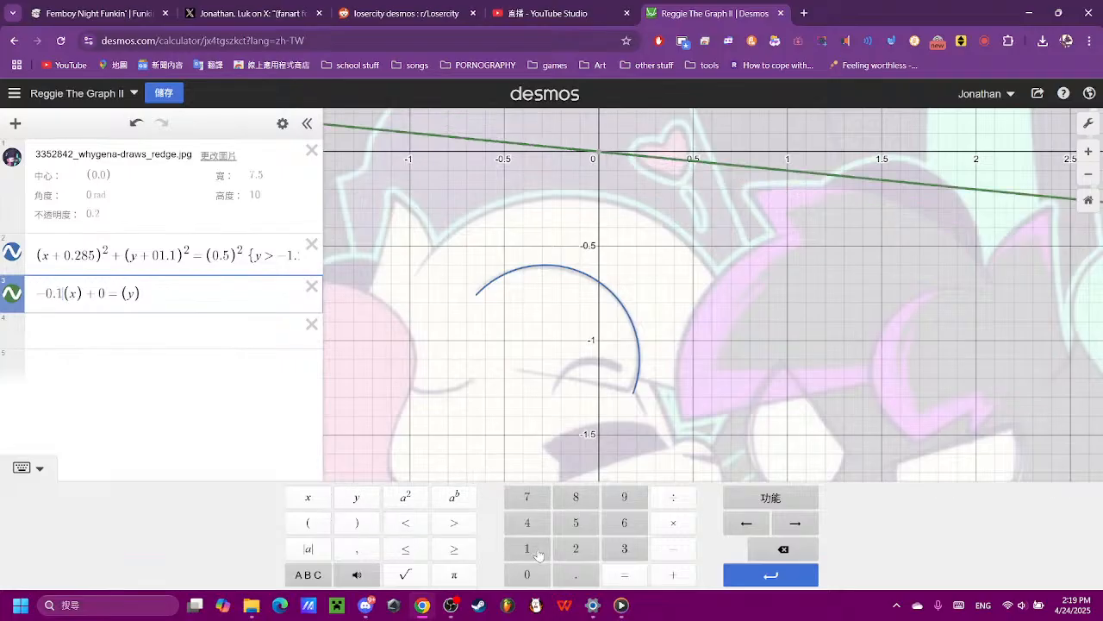
click(575, 528)
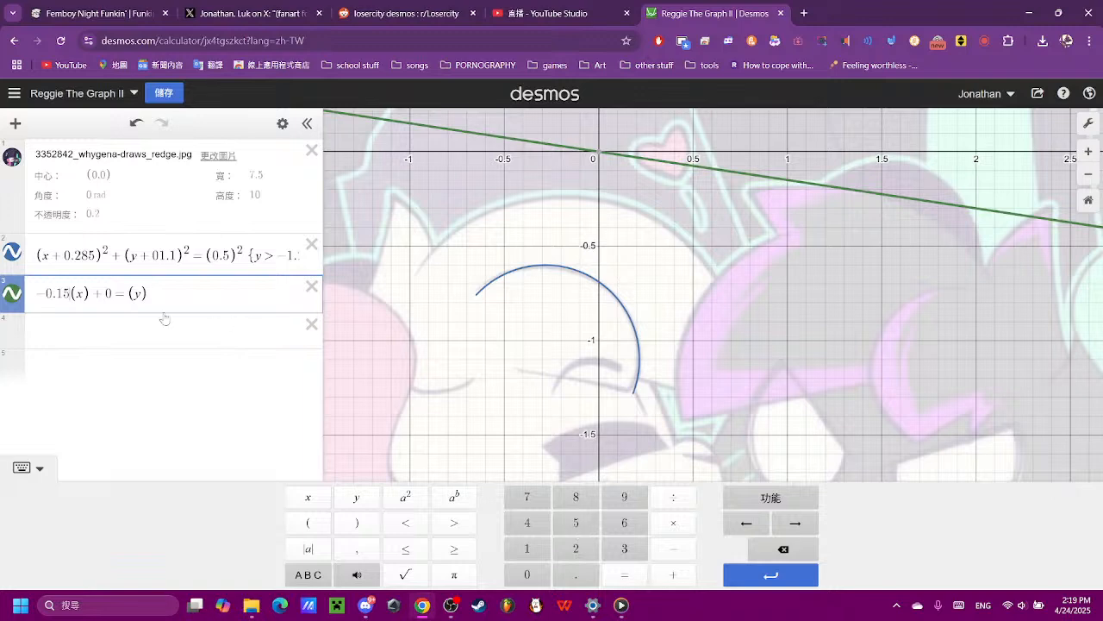
- Offset the line vertically by changing its y term to (y - 1.2)
click(141, 294)
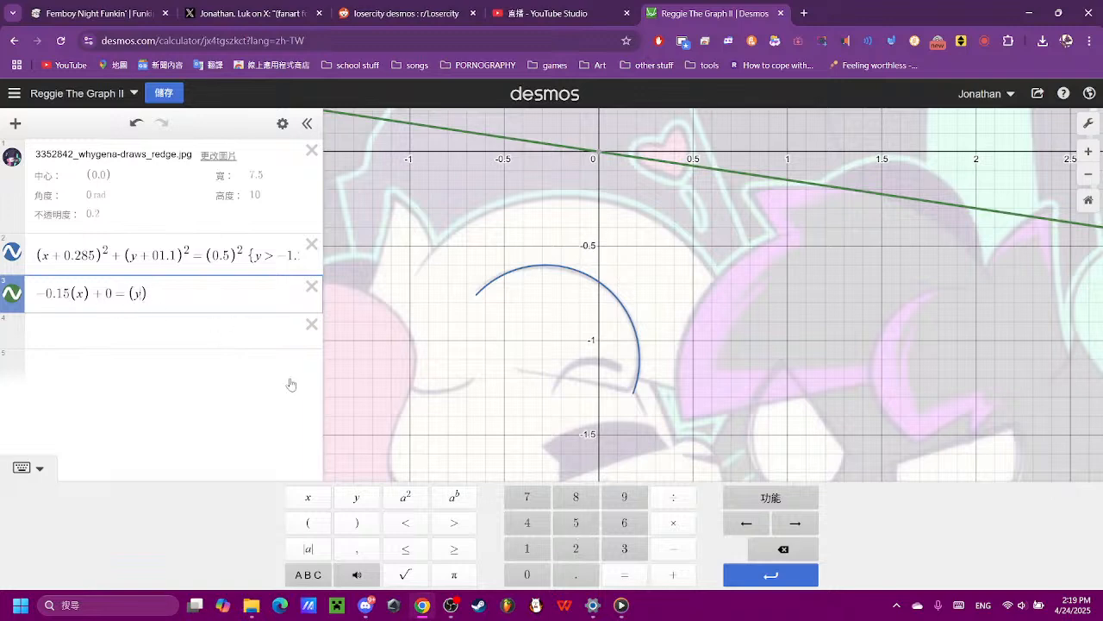
click(664, 549)
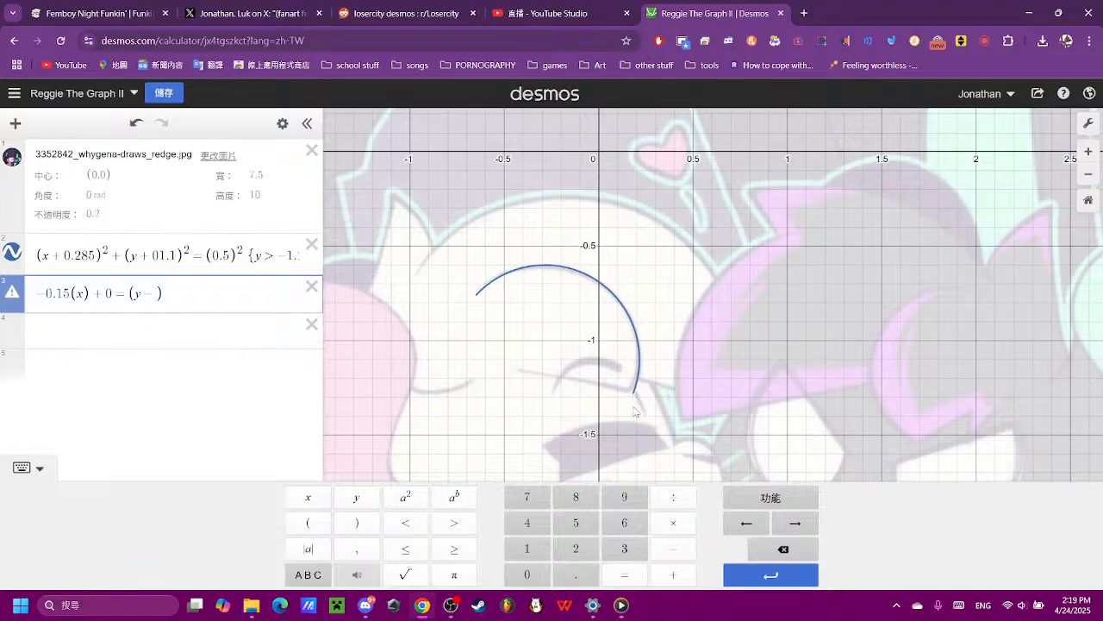
click(527, 549)
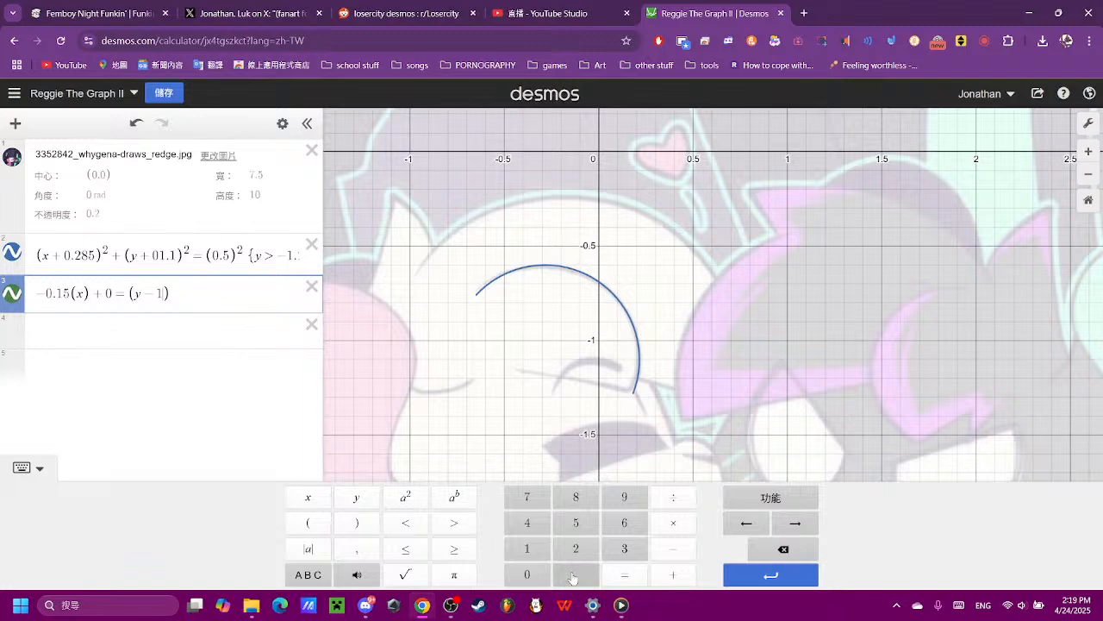
click(572, 575)
click(576, 549)
scroll(485, 259, down, 4)
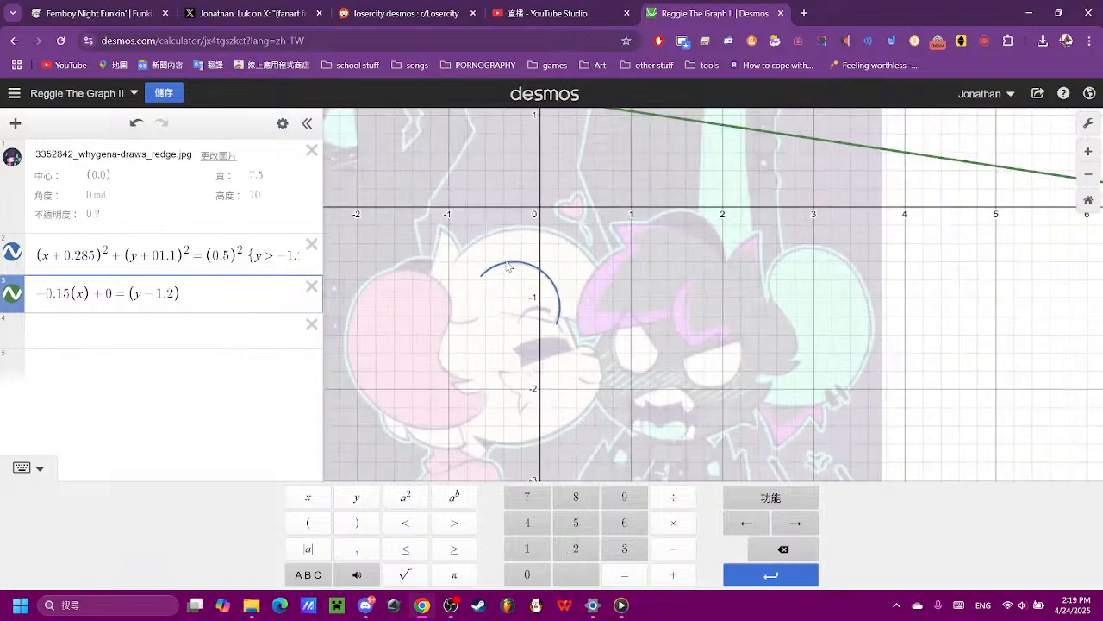
- Move the line down to the arc's lower end by changing its y term to (y + 1.25)
click(154, 293)
click(767, 549)
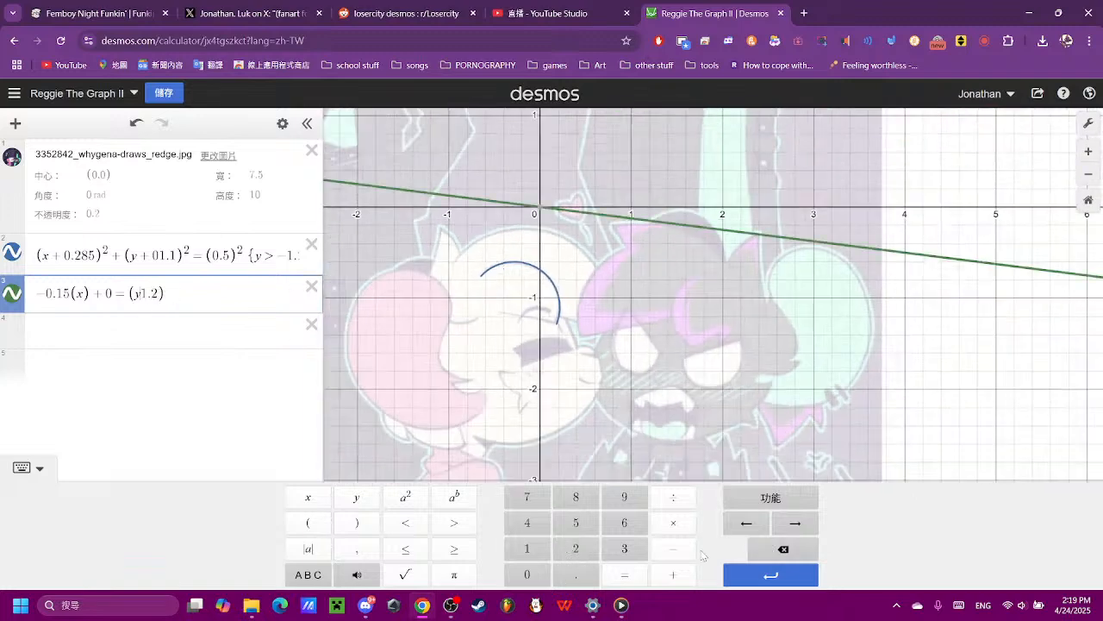
click(674, 575)
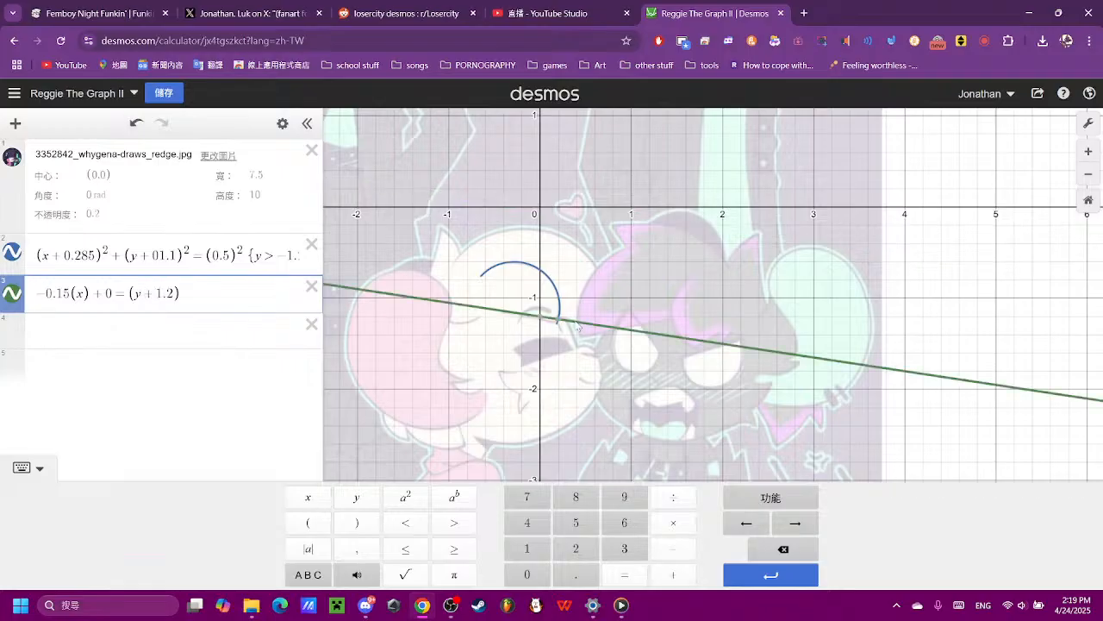
scroll(547, 389, up, 5)
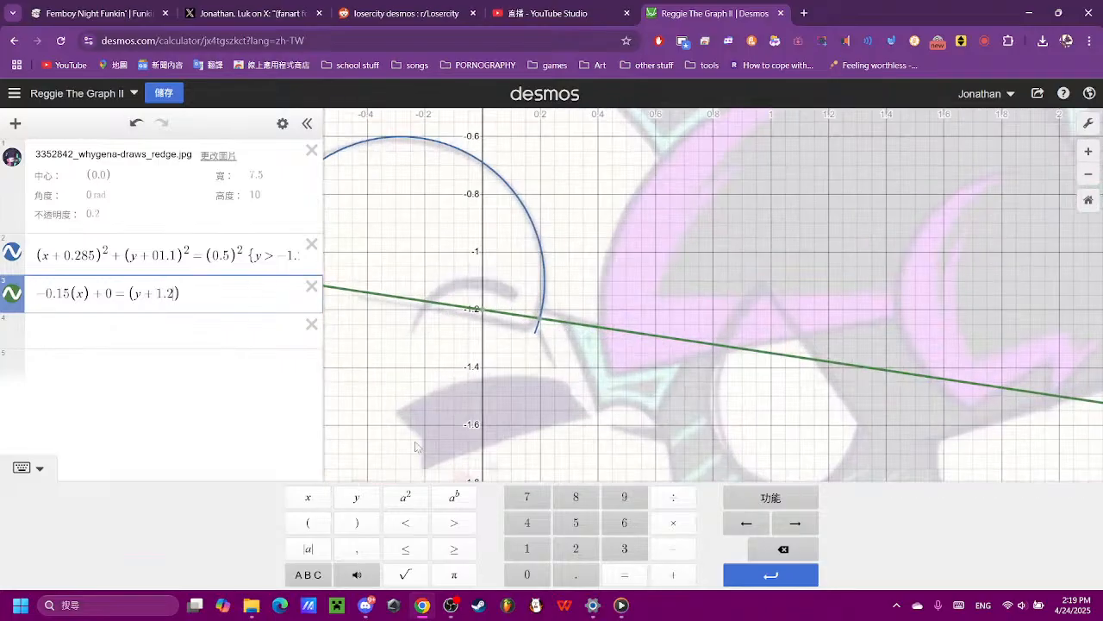
click(575, 527)
click(581, 423)
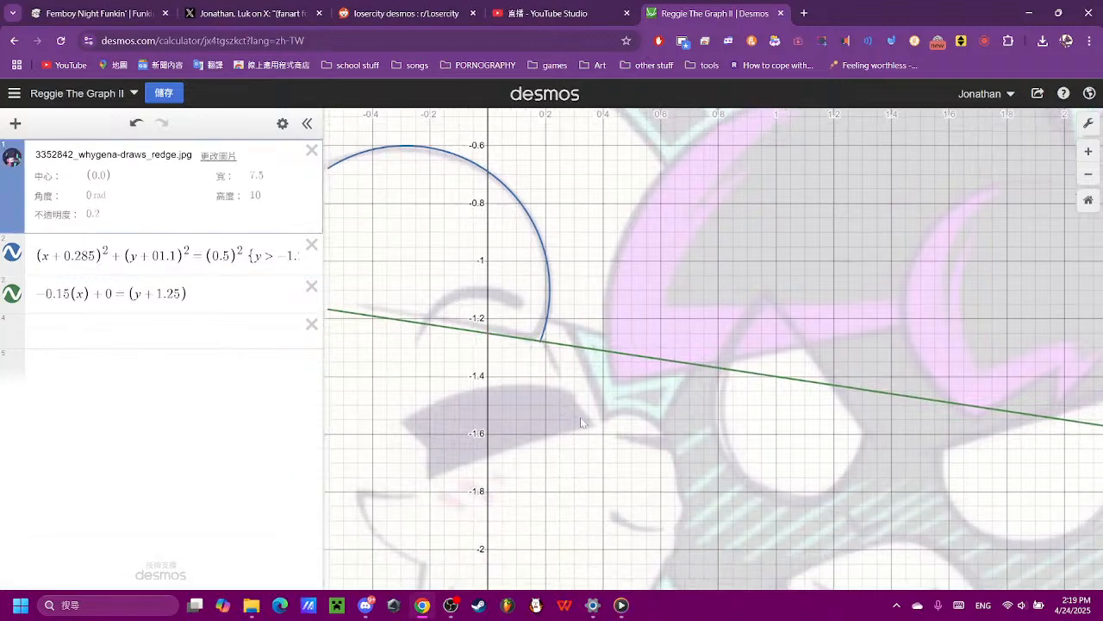
- Restrict the line beneath the arc to x < 0.18 so it stops at the arc's lower end
drag(580, 422, 657, 428)
scroll(657, 427, up, 1)
click(180, 294)
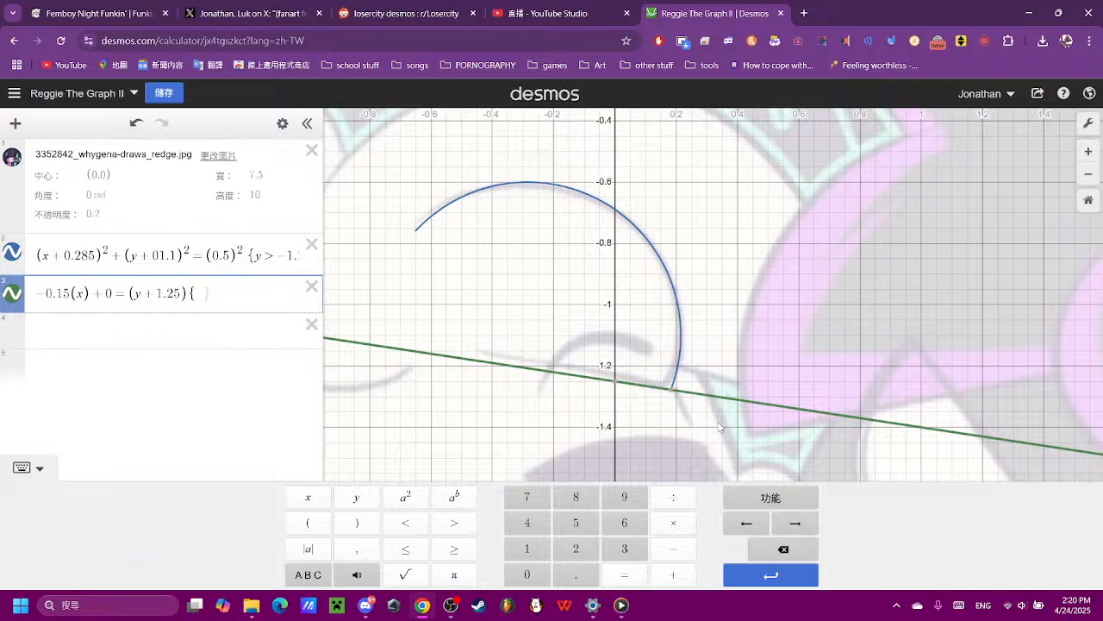
mouse_move(674, 393)
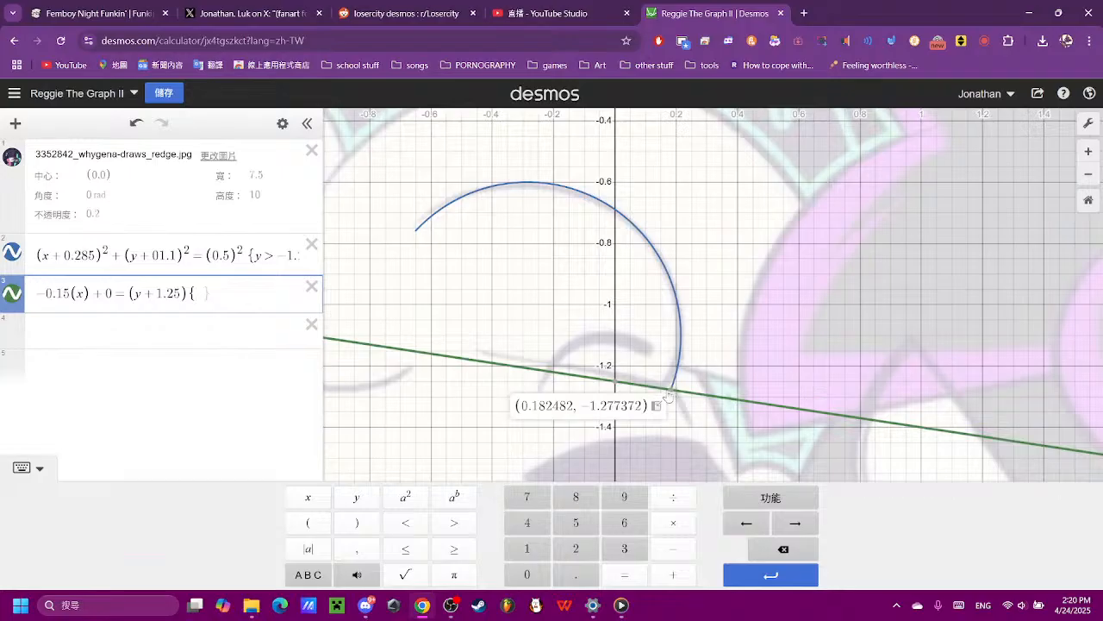
click(321, 499)
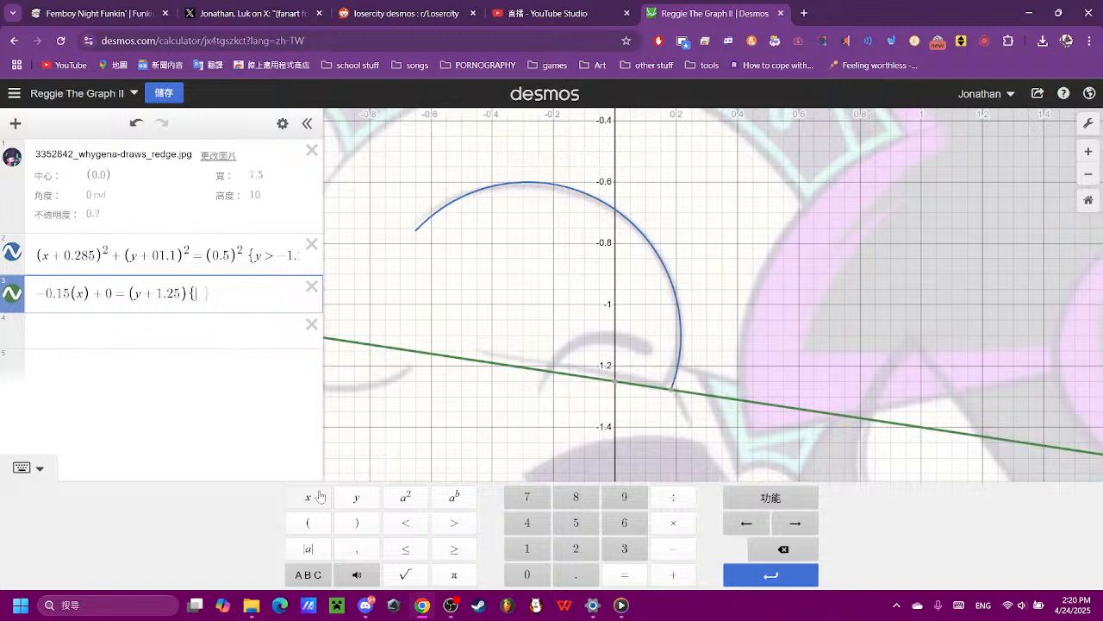
click(403, 525)
click(527, 574)
click(576, 574)
click(527, 549)
click(575, 496)
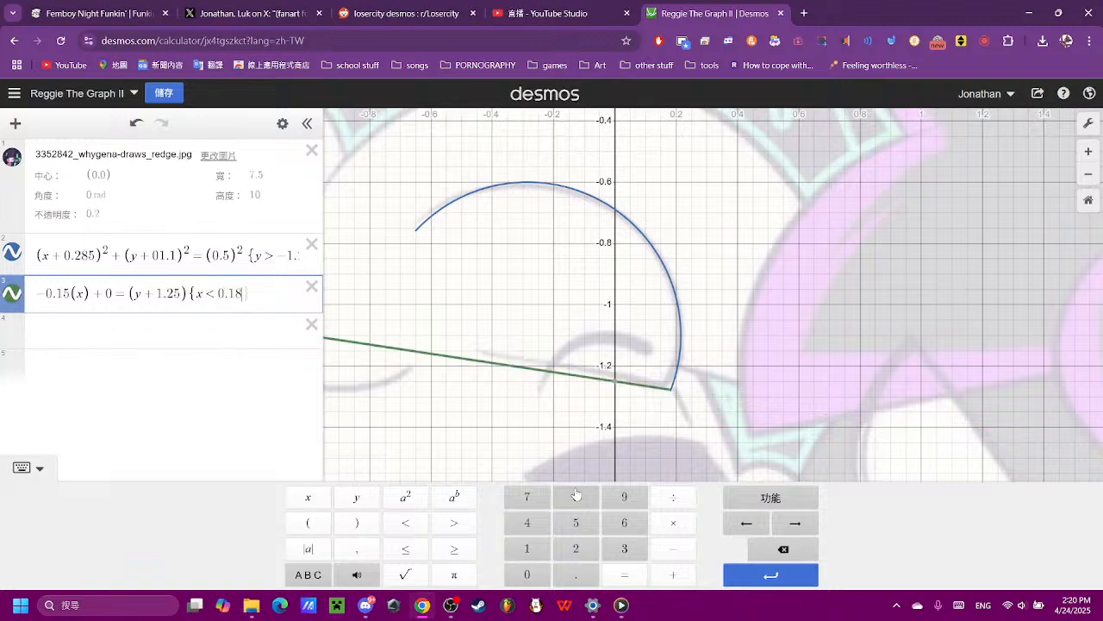
click(465, 349)
- Raise the line onto the reference stroke by changing its y term to (y + 1.23)
scroll(483, 362, up, 4)
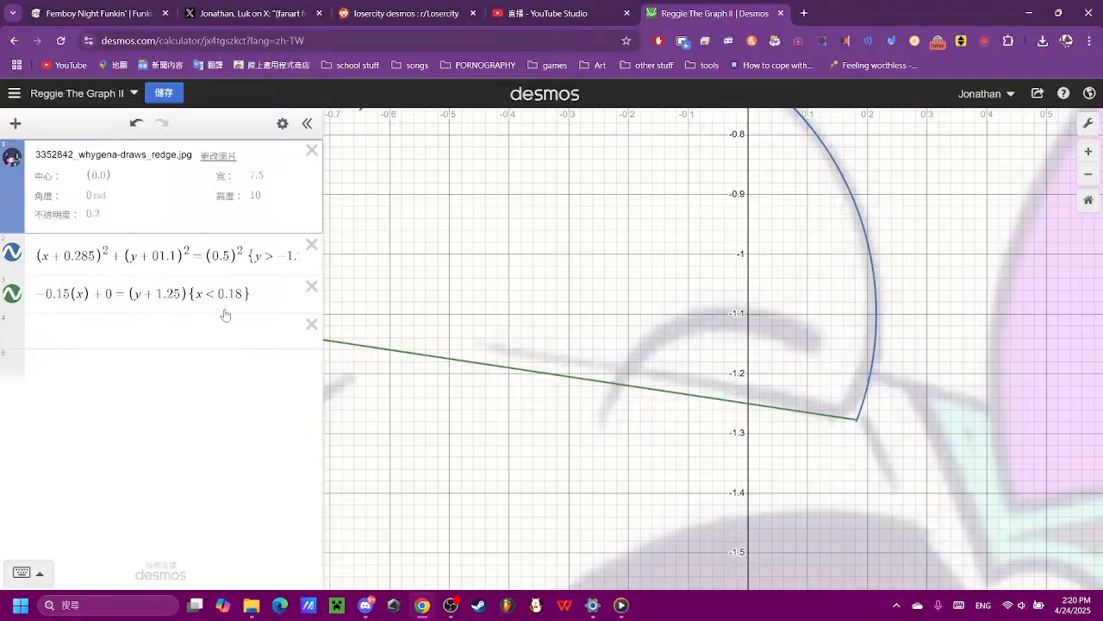
click(179, 296)
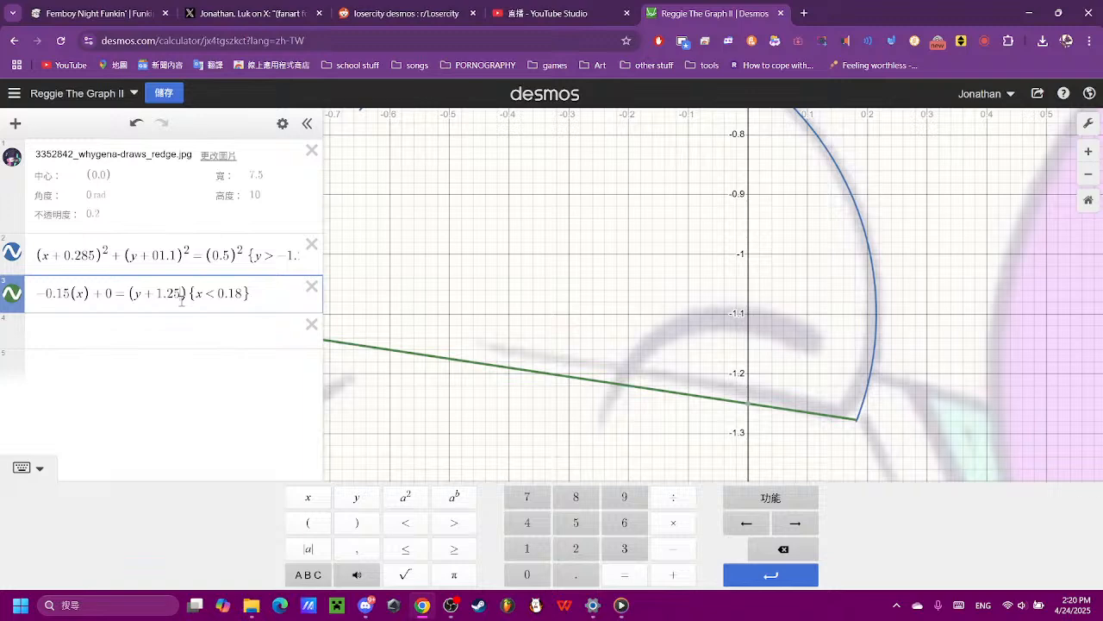
key(BackSpace)
text(3)
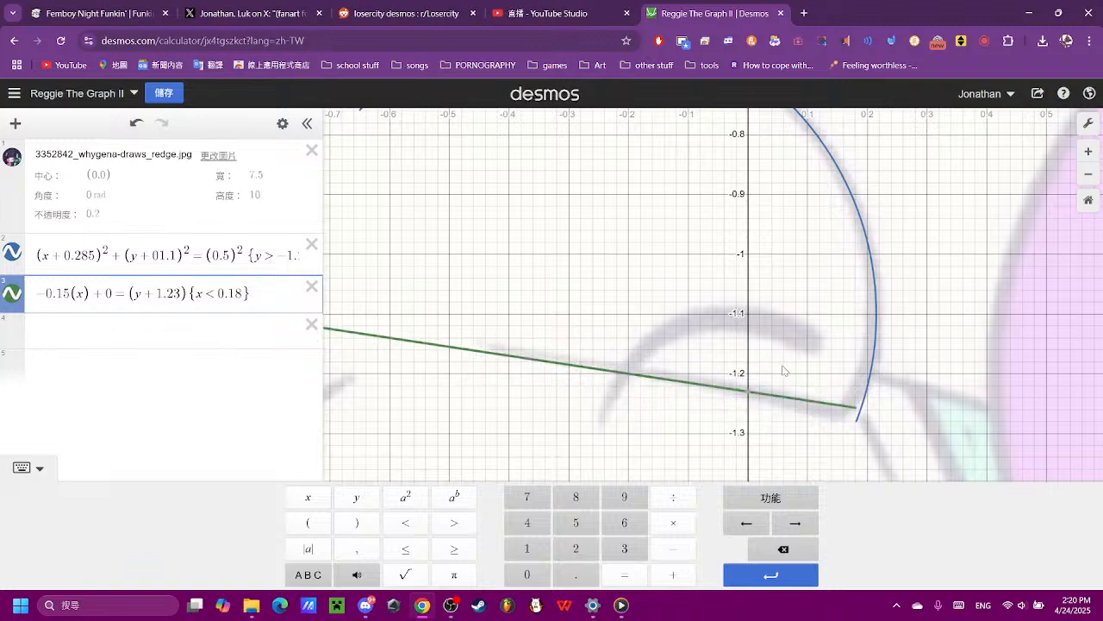
- Shorten the arc's lower end to meet the raised line by changing its y restriction to about y > -1.26
click(210, 257)
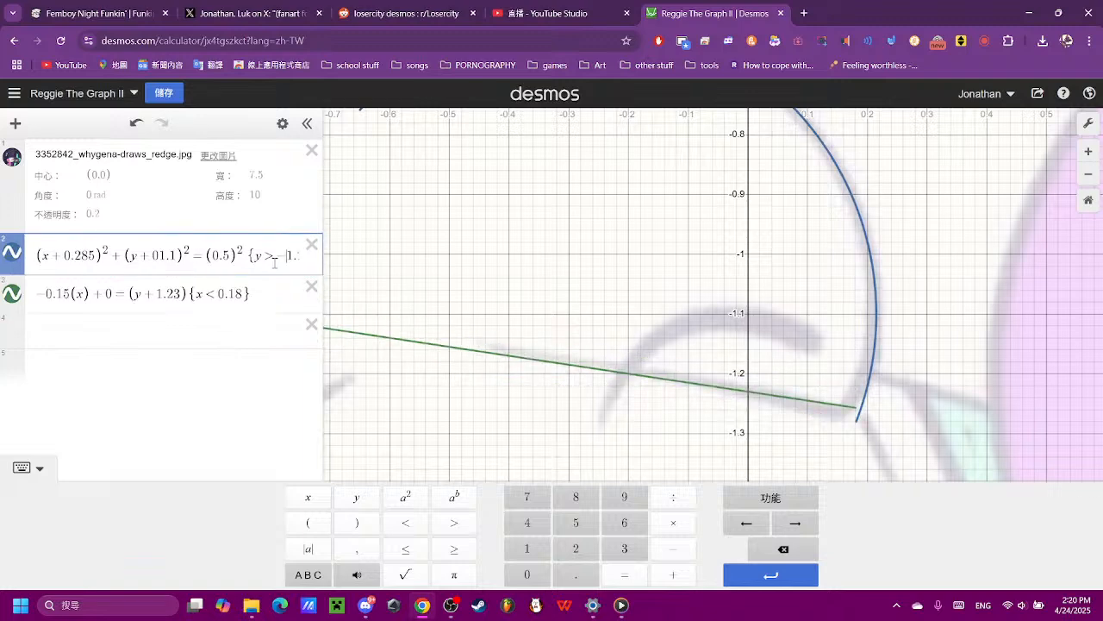
key(Right)
key(Right)
key(Right)
key(Right)
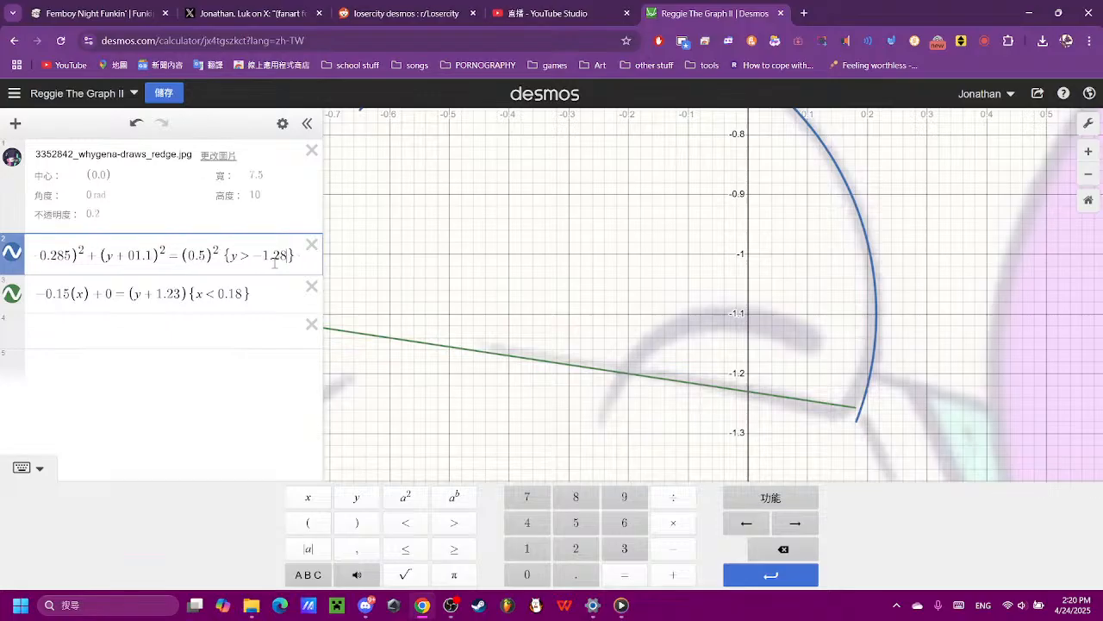
key(BackSpace)
text(4)
click(490, 319)
- Add a lower bound to the line's restriction so that it reads -0.45 < x < 0.18
click(245, 295)
scroll(625, 326, down, 4)
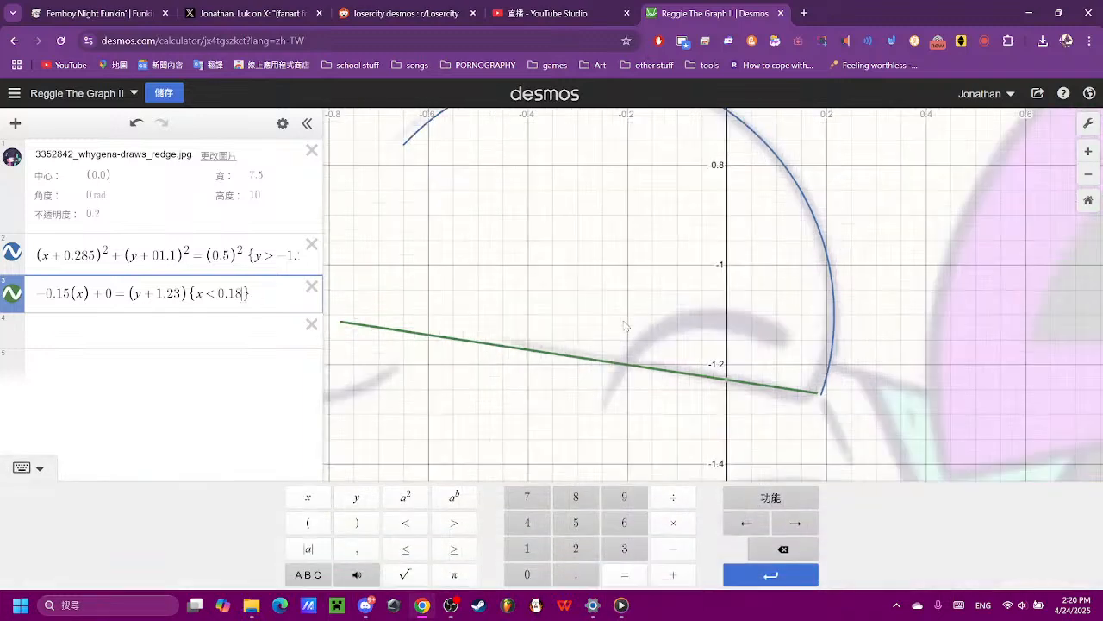
scroll(625, 327, down, 1)
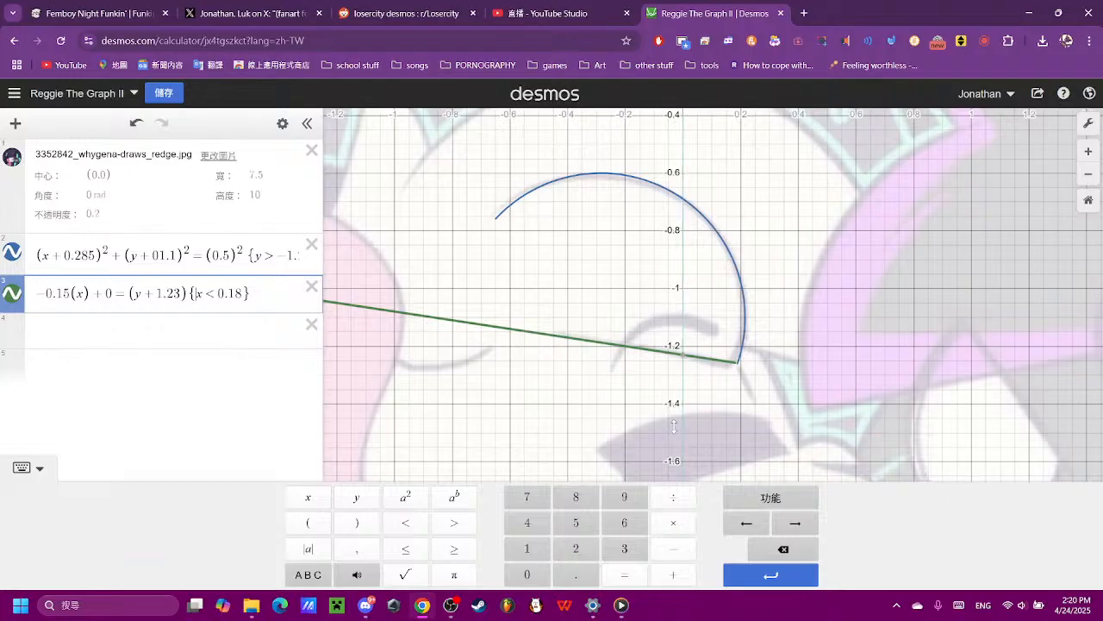
text(<)
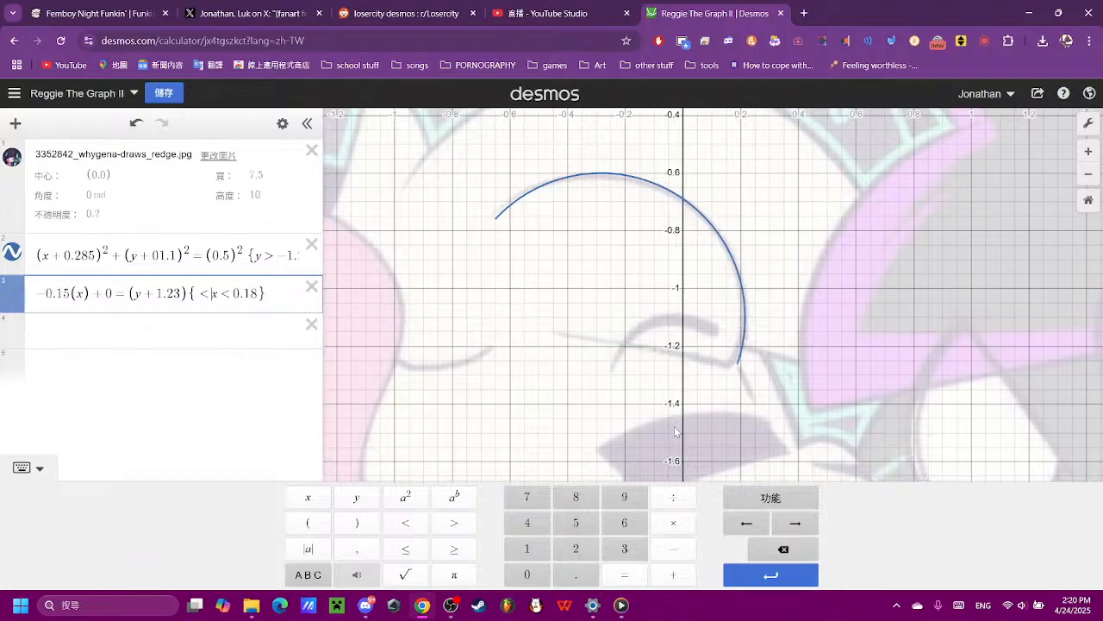
scroll(642, 332, up, 5)
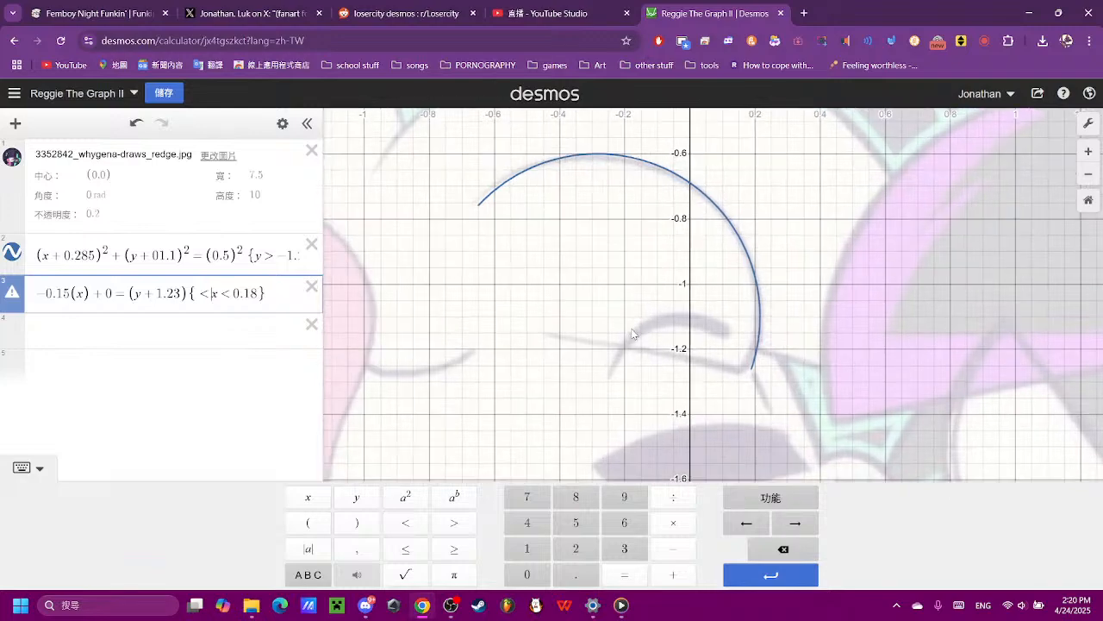
scroll(647, 336, up, 2)
scroll(534, 318, down, 2)
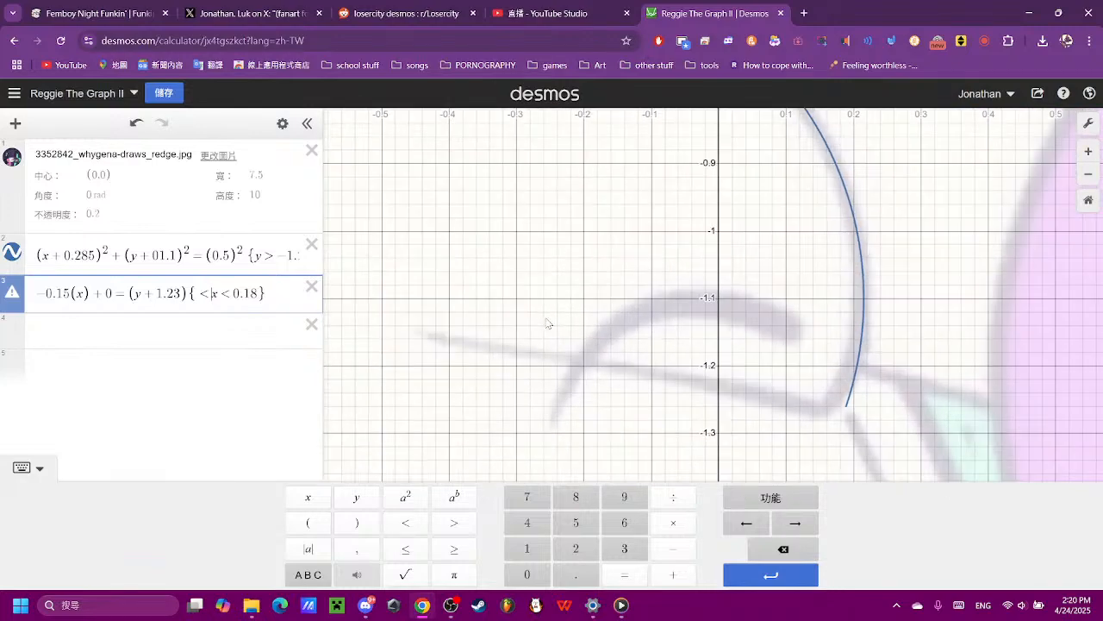
scroll(535, 322, down, 1)
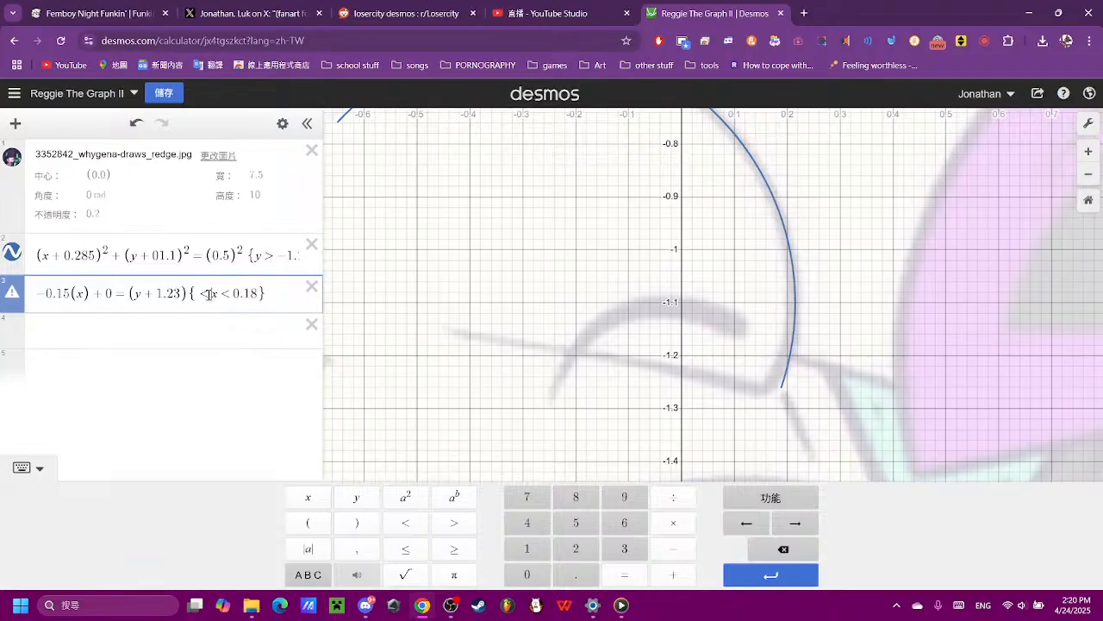
click(657, 556)
click(521, 574)
click(524, 522)
click(576, 522)
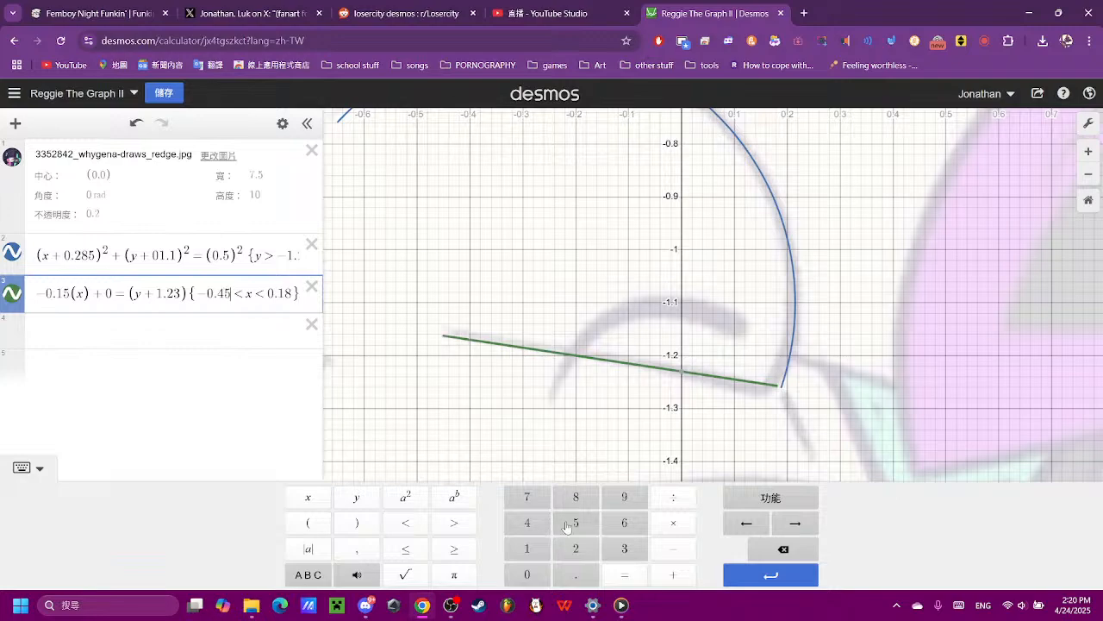
- Close the gap between line and arc by trying an upper x bound of 0.185 and settling on 0.189
click(832, 398)
scroll(817, 382, up, 1)
scroll(817, 382, up, 3)
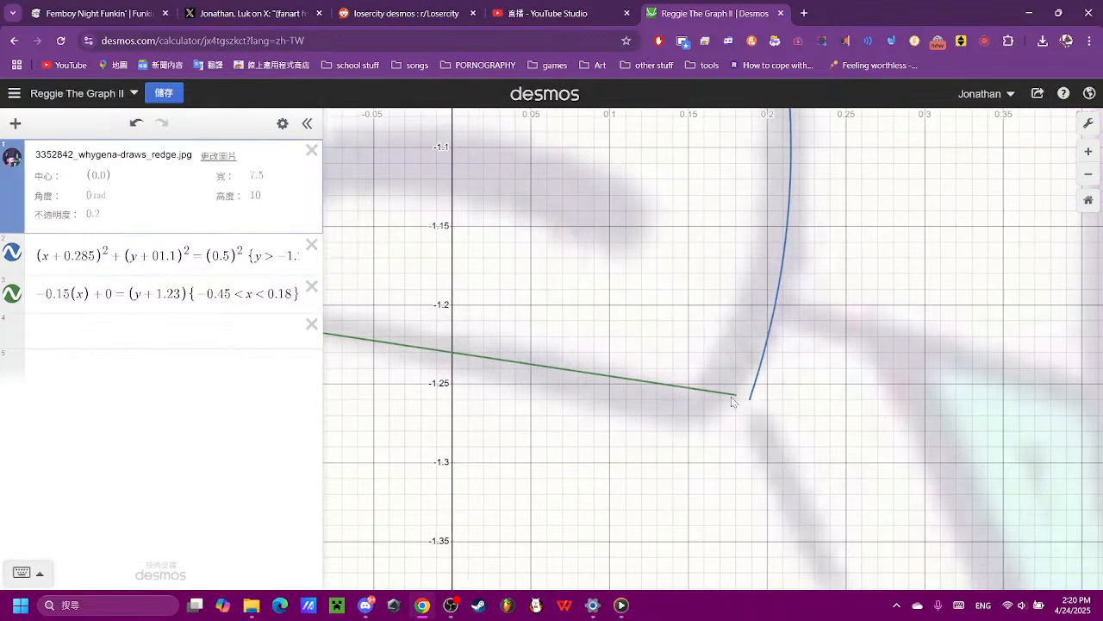
click(734, 398)
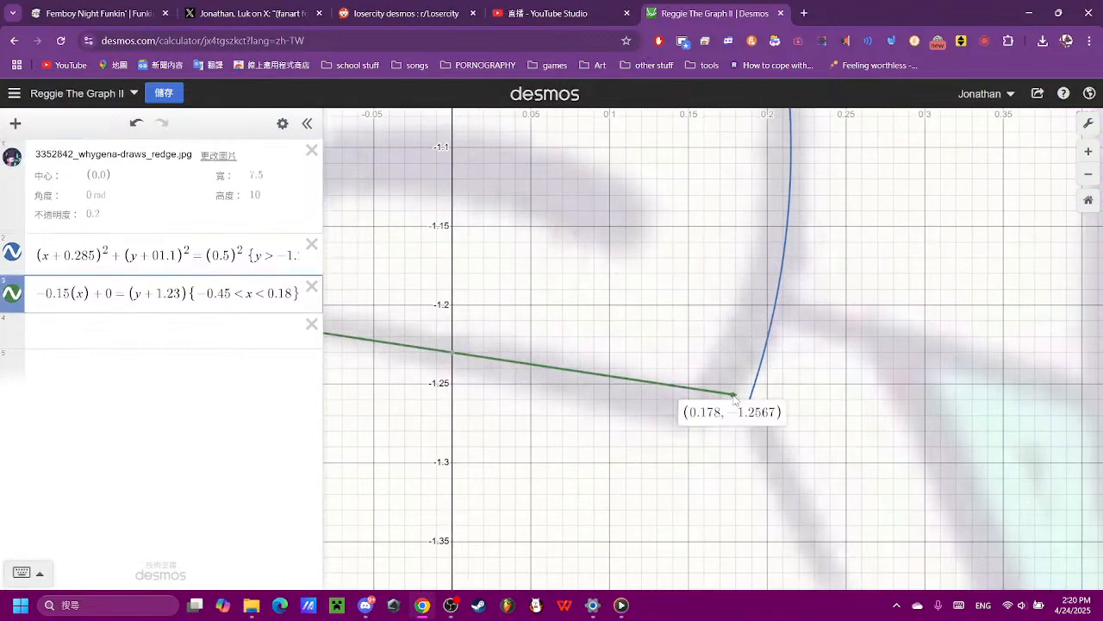
click(283, 293)
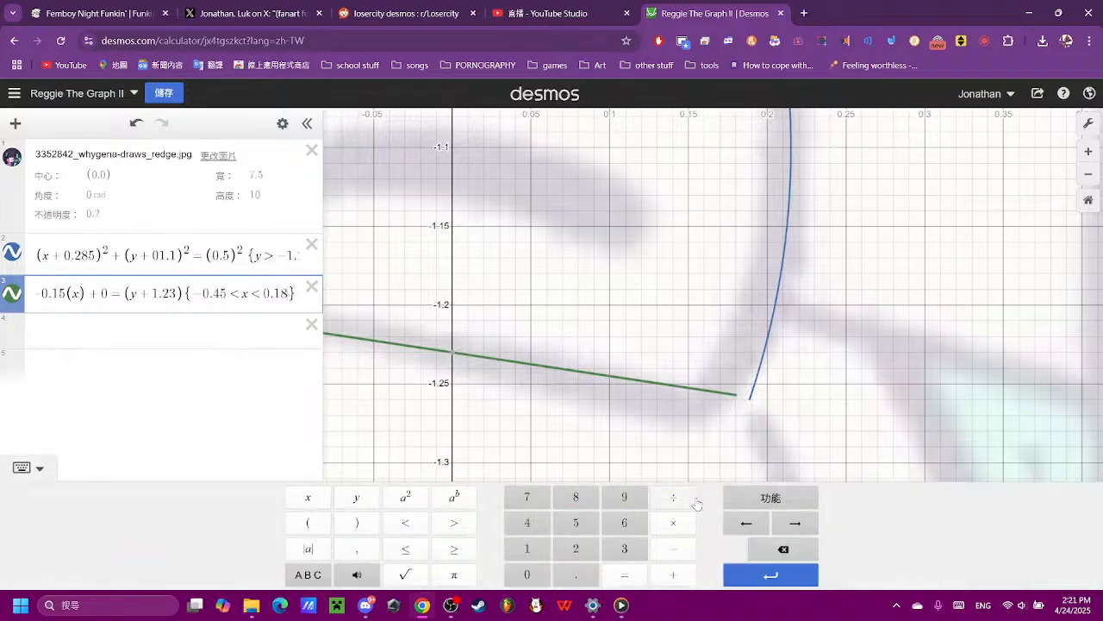
click(592, 523)
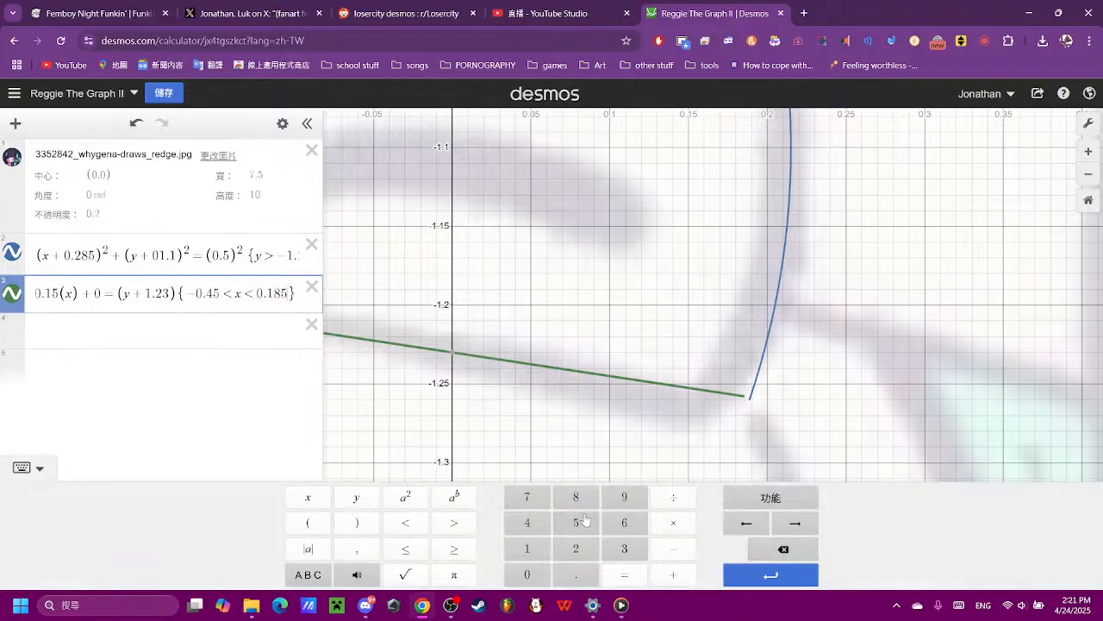
click(783, 549)
click(636, 499)
click(851, 370)
- Save the graph Reggie The Graph II with the fitted arc and line
scroll(849, 371, down, 10)
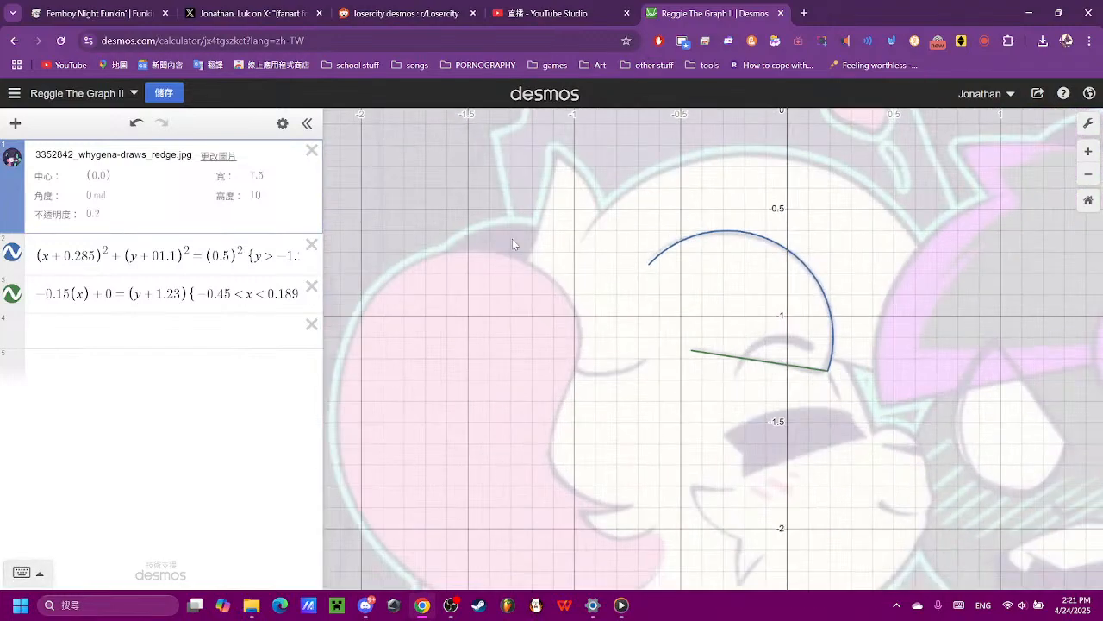
drag(905, 412, 759, 415)
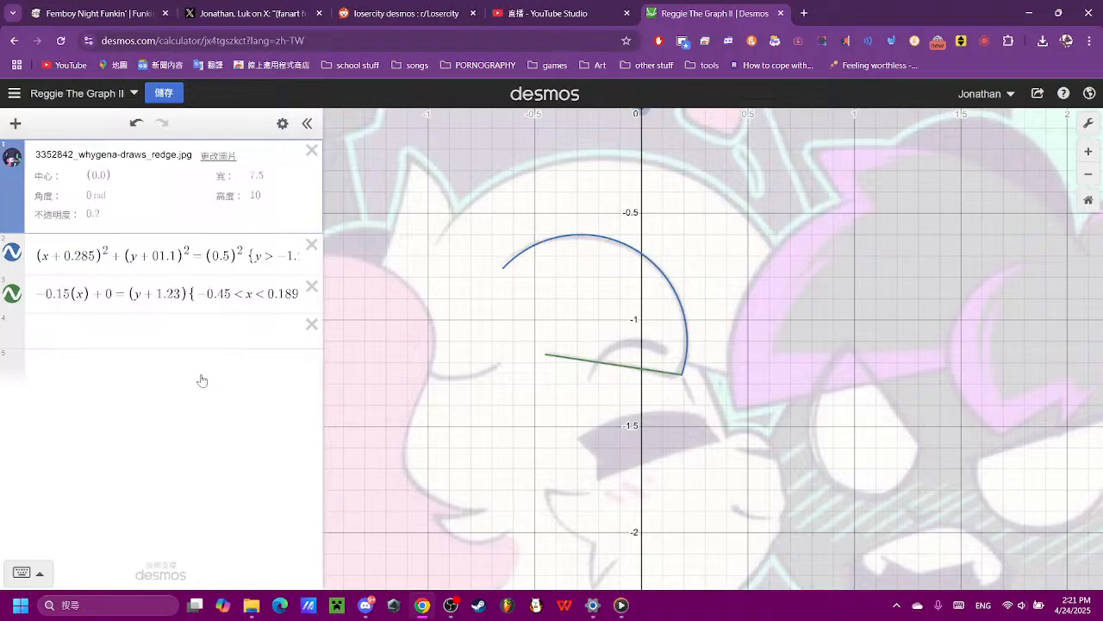
click(192, 326)
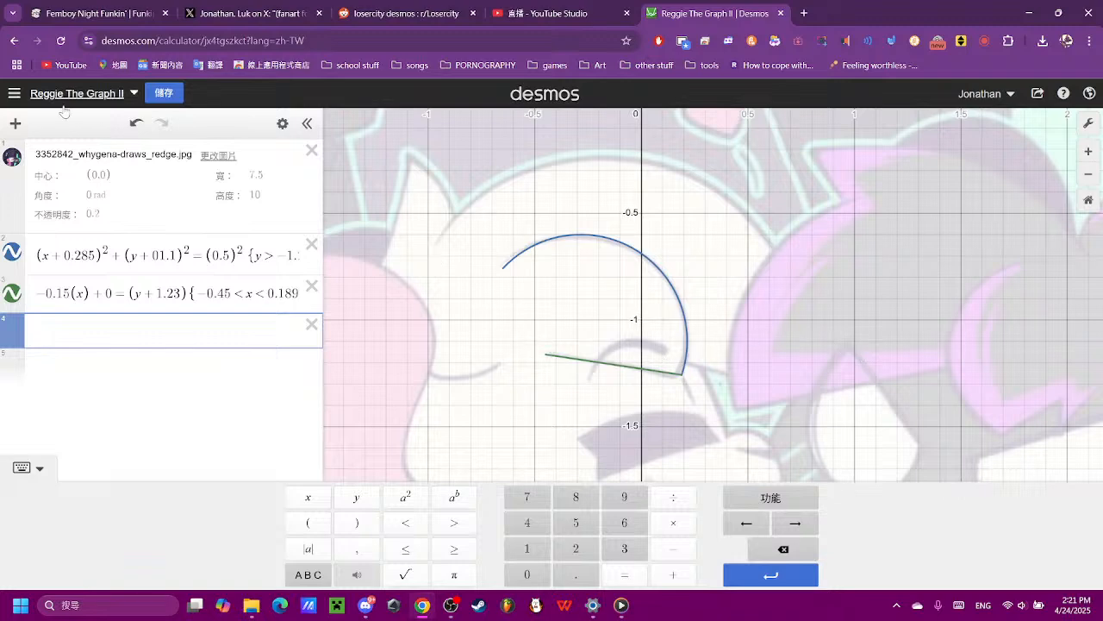
click(150, 94)
- Open the saved graph "Reggie the Graph" dated 27 October 2024 to look at its equations
click(14, 93)
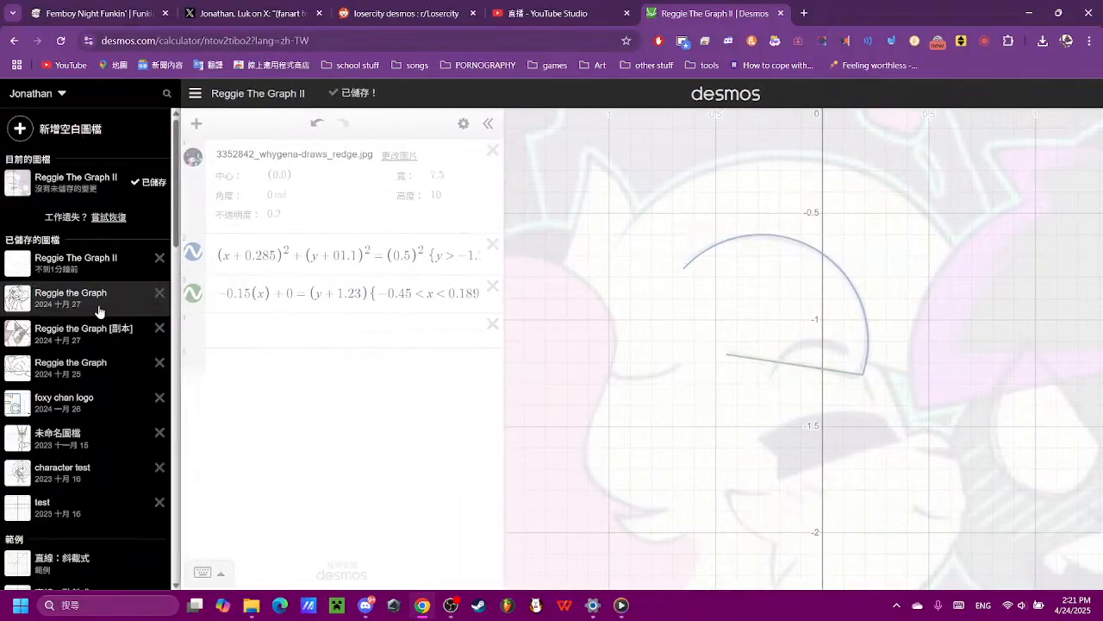
click(88, 263)
click(86, 293)
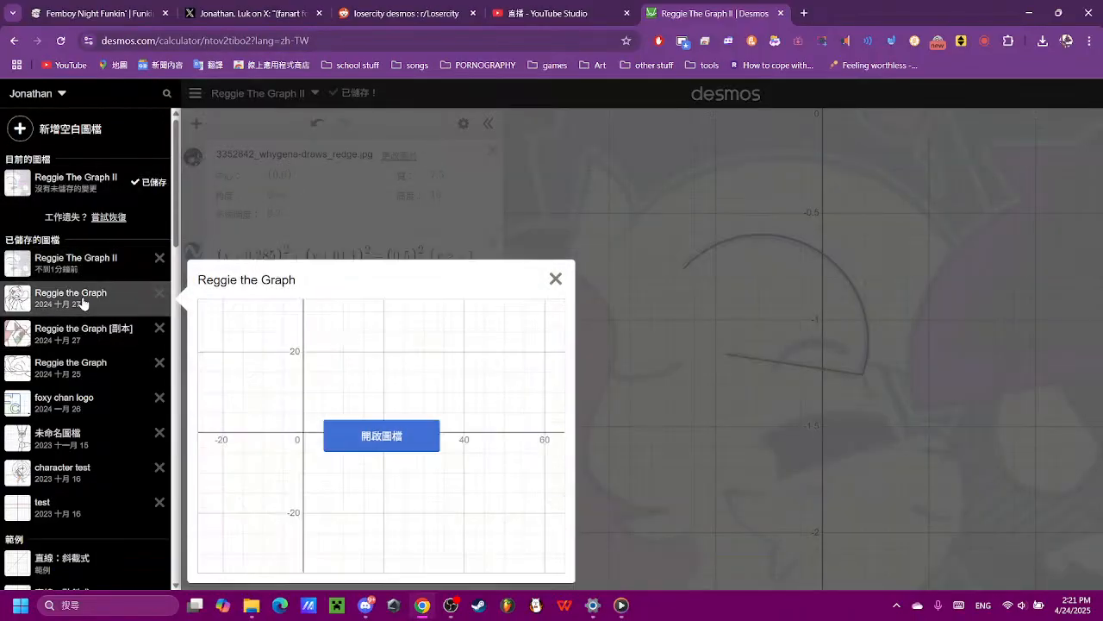
click(364, 433)
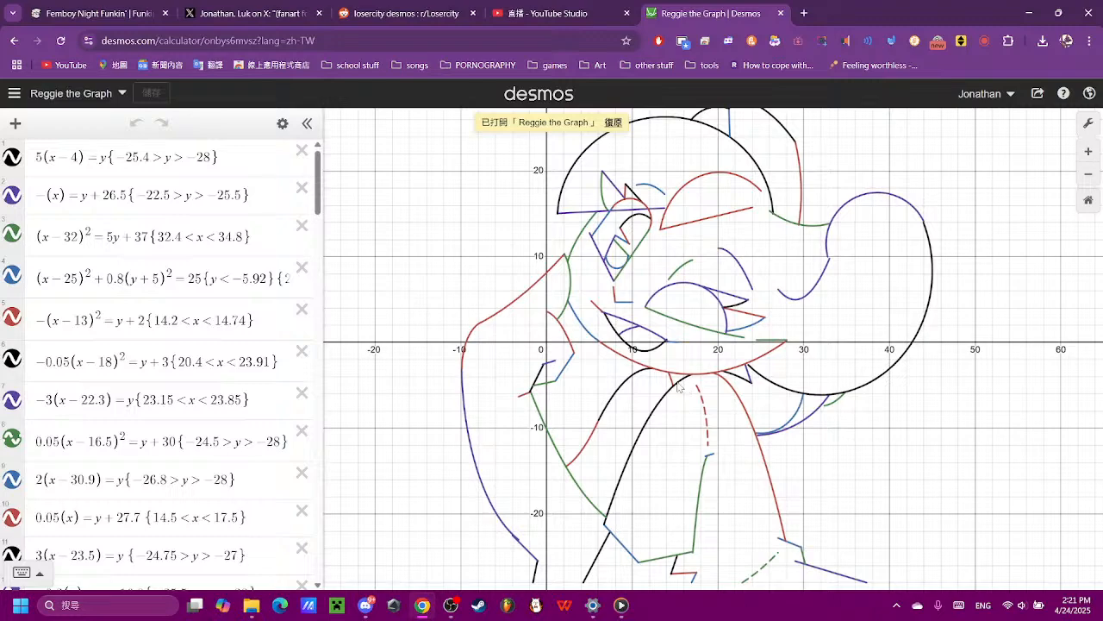
- Return to the saved graph "Reggie The Graph II"
click(14, 93)
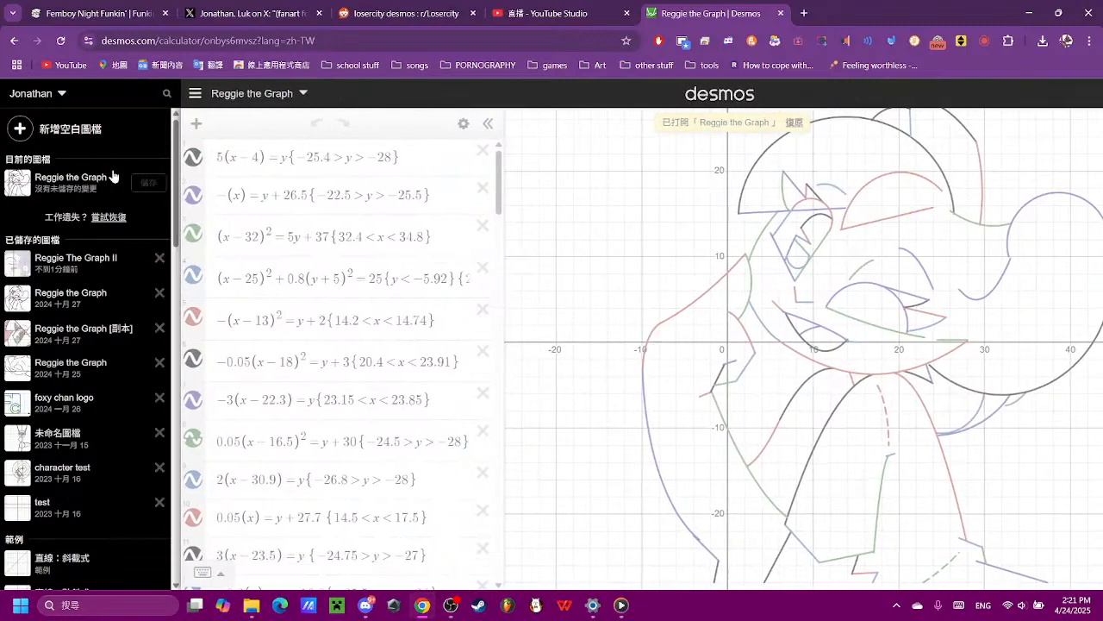
click(118, 251)
click(366, 399)
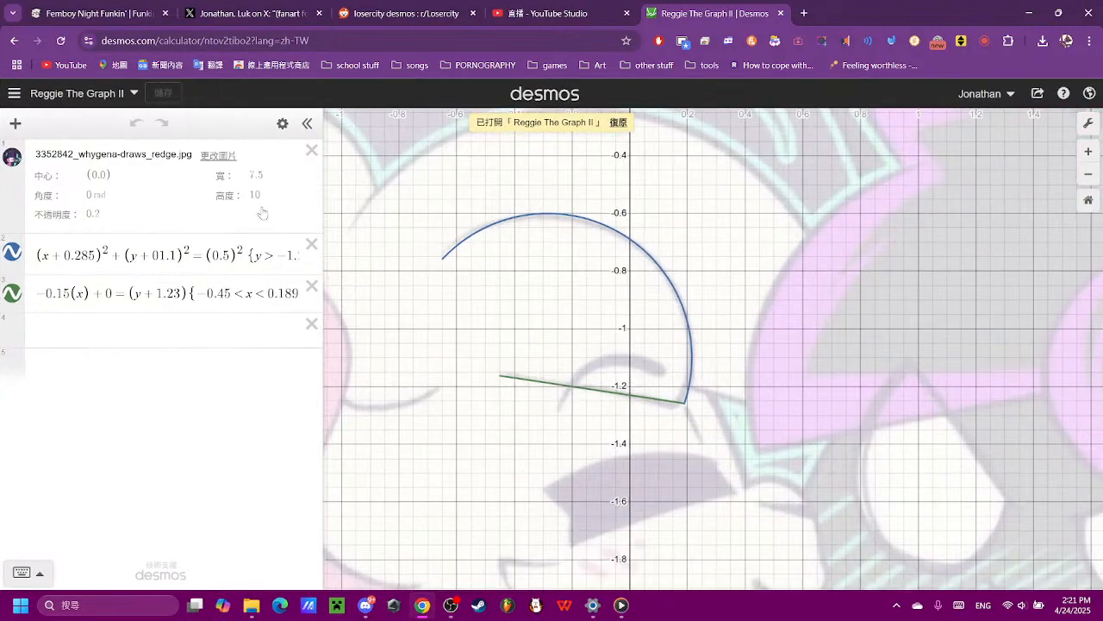
- Start a new equation in the empty row below the line, entering the squared terms (x)² and (y)²
click(173, 329)
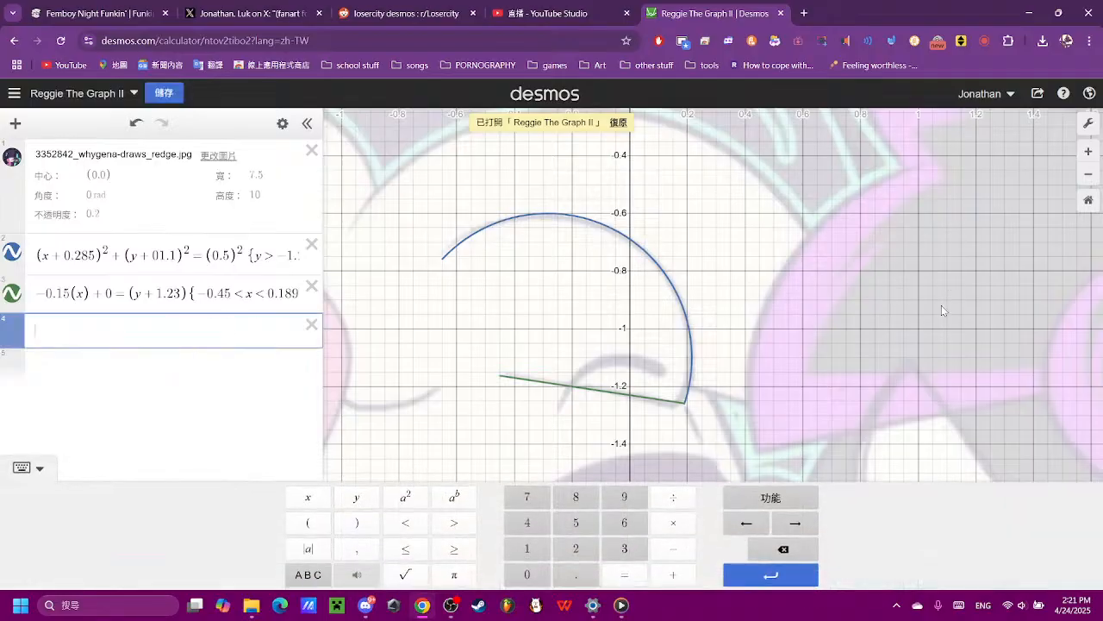
scroll(944, 305, down, 5)
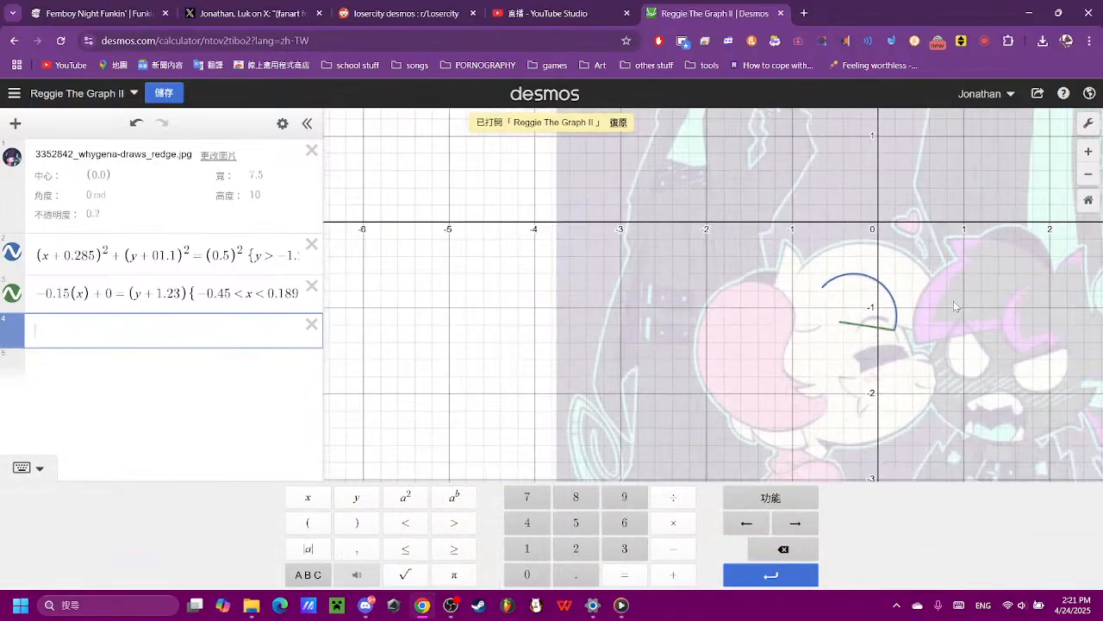
scroll(949, 300, up, 5)
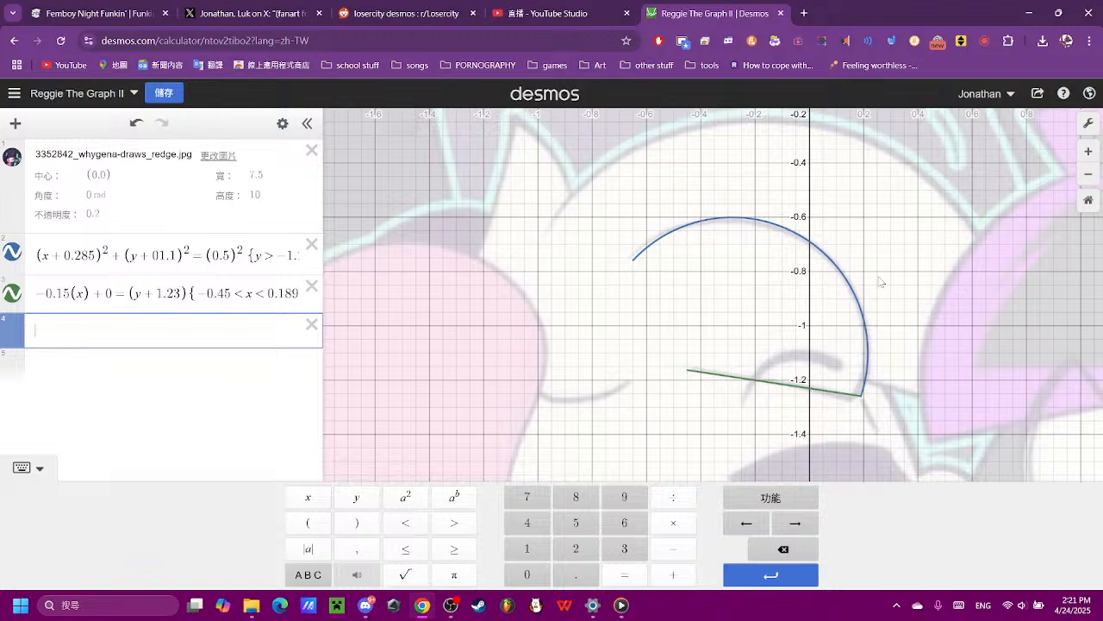
drag(923, 346, 814, 359)
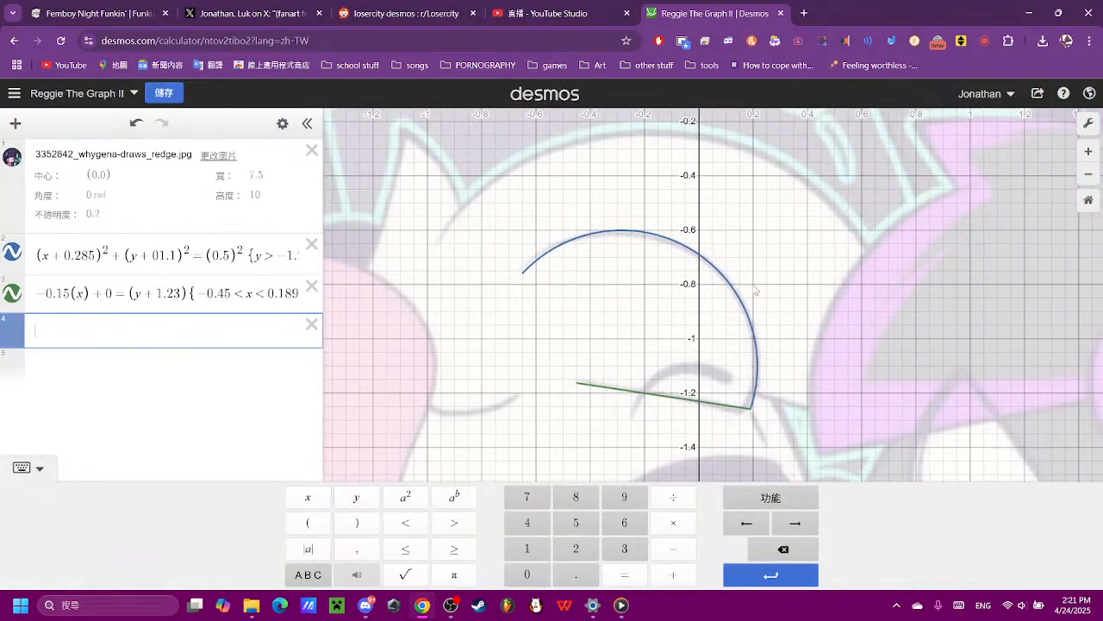
click(308, 522)
click(308, 496)
click(356, 523)
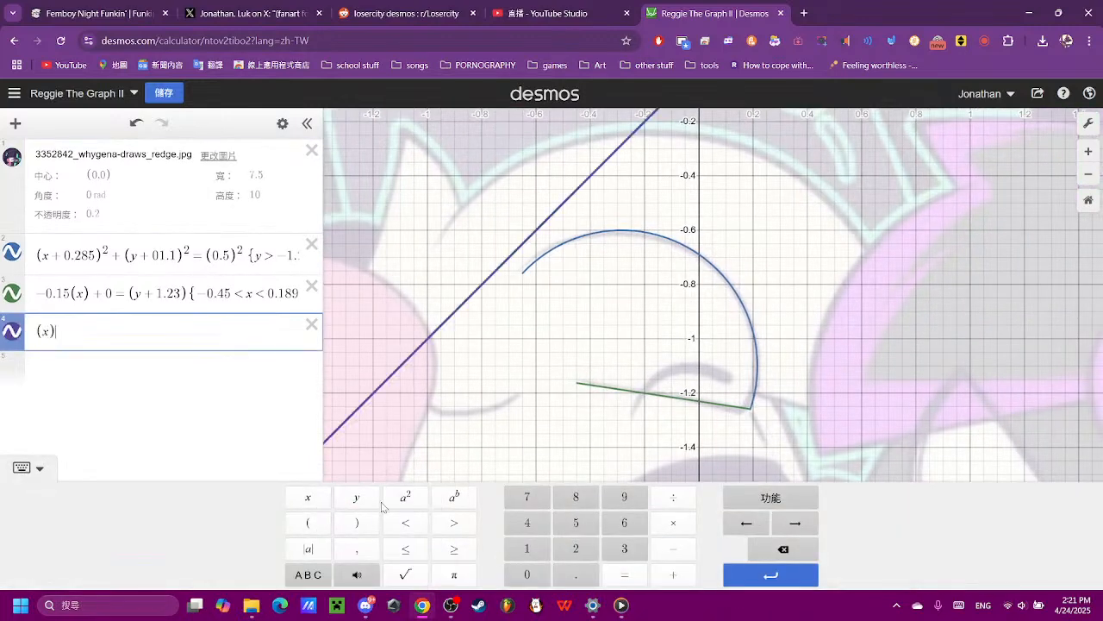
click(405, 497)
click(675, 575)
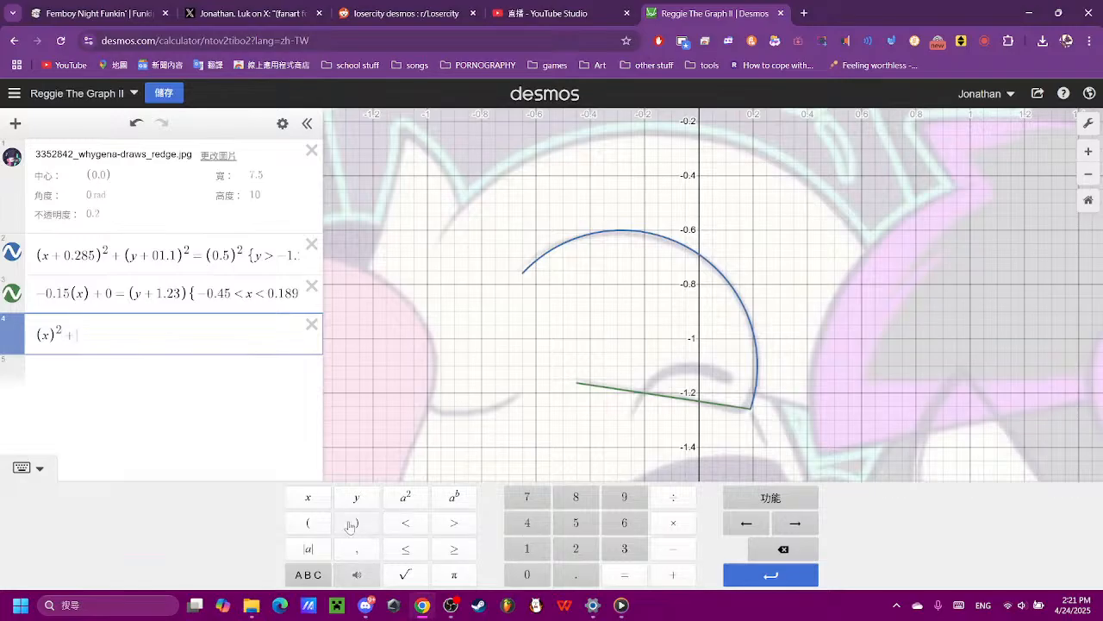
click(783, 549)
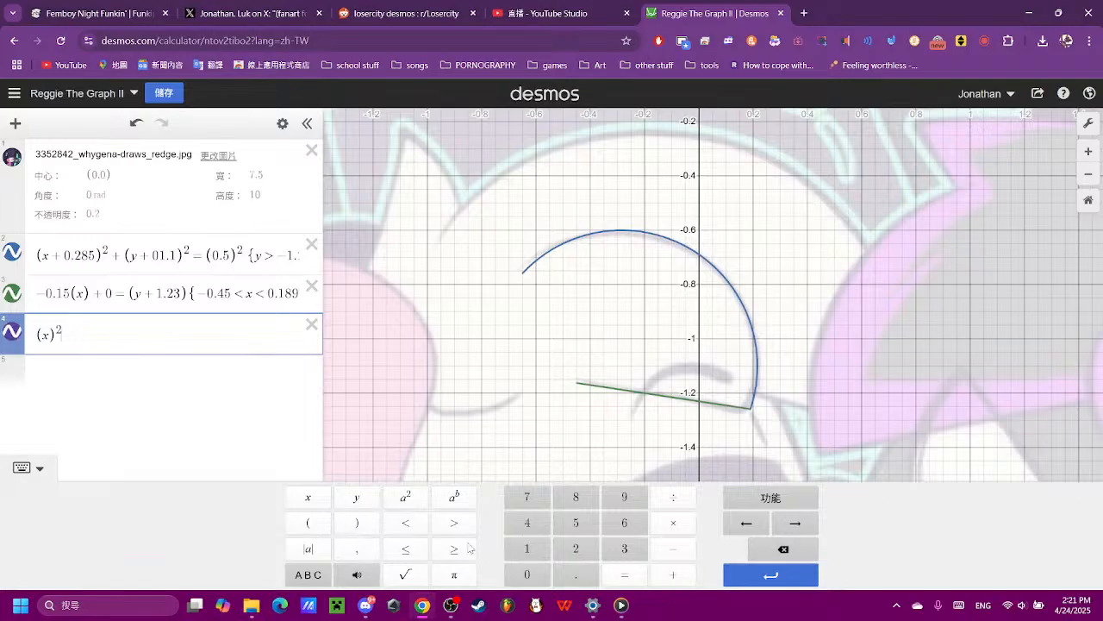
click(308, 523)
click(356, 497)
click(357, 522)
click(405, 497)
- Complete the new equation as the circle (x)² + (y)² = (5)²
click(673, 549)
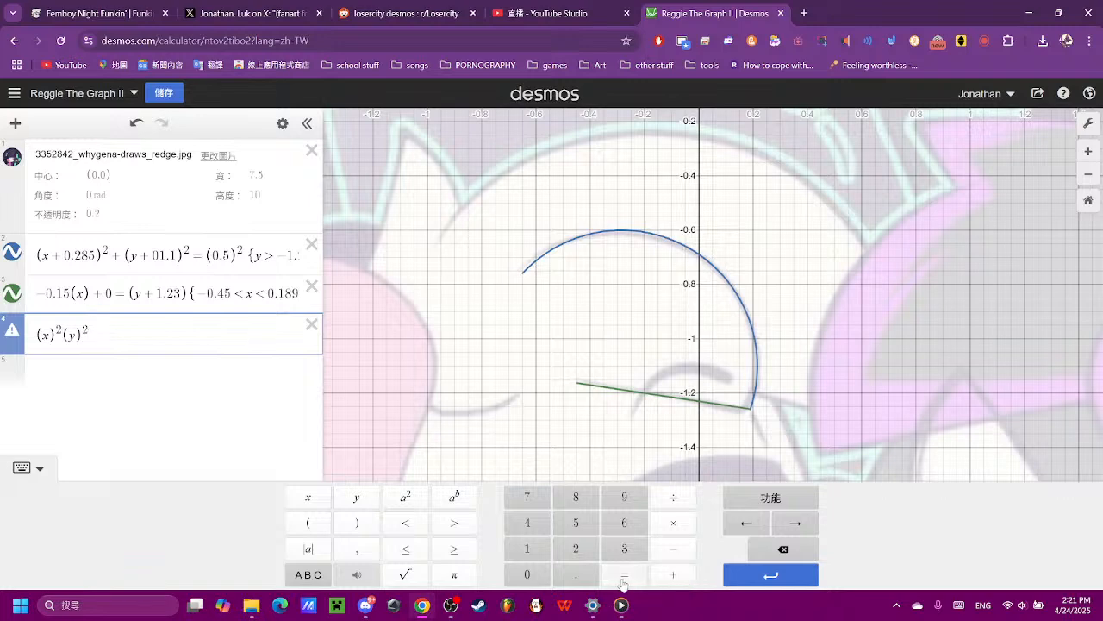
click(308, 523)
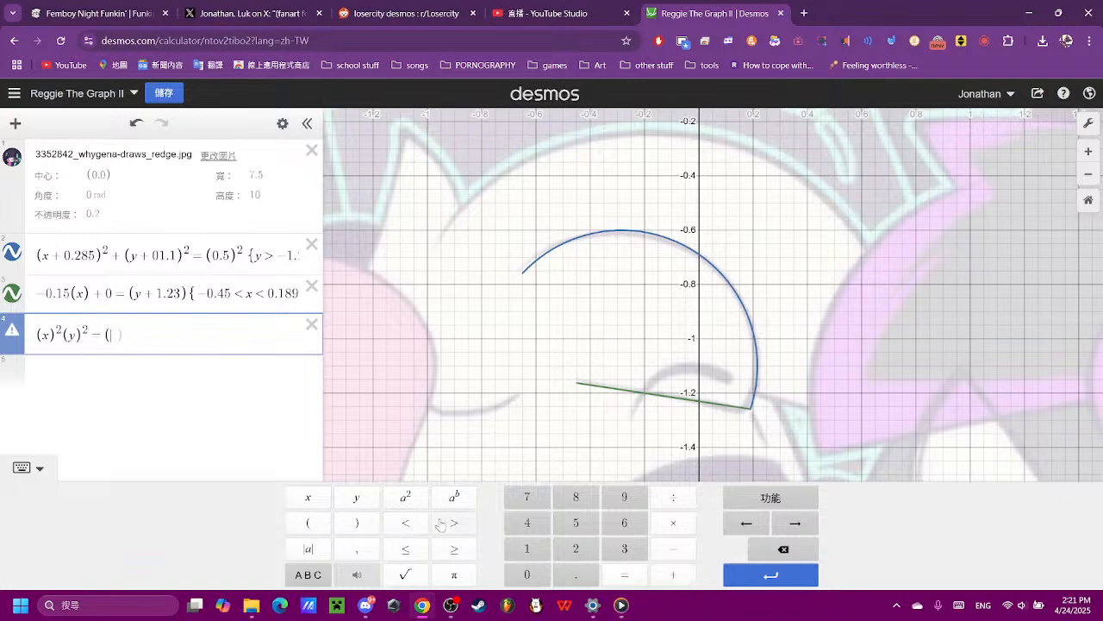
click(576, 523)
click(357, 522)
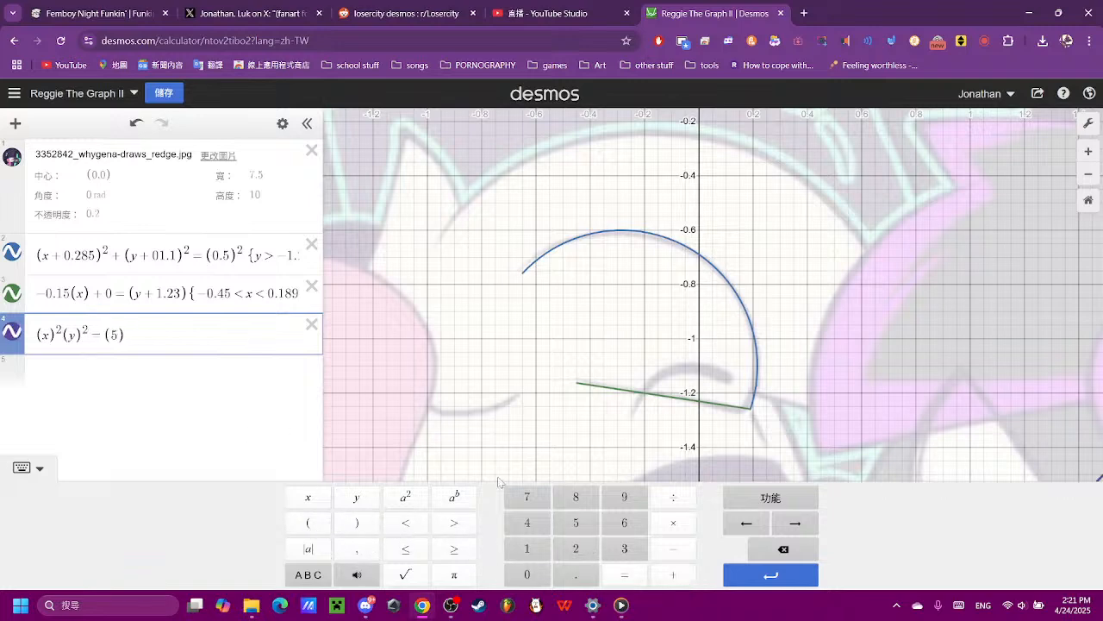
click(389, 504)
click(673, 574)
- Examine the reference face around the traced arc and line, from the eye and mouth up to the head outline
scroll(731, 417, down, 5)
scroll(731, 417, up, 6)
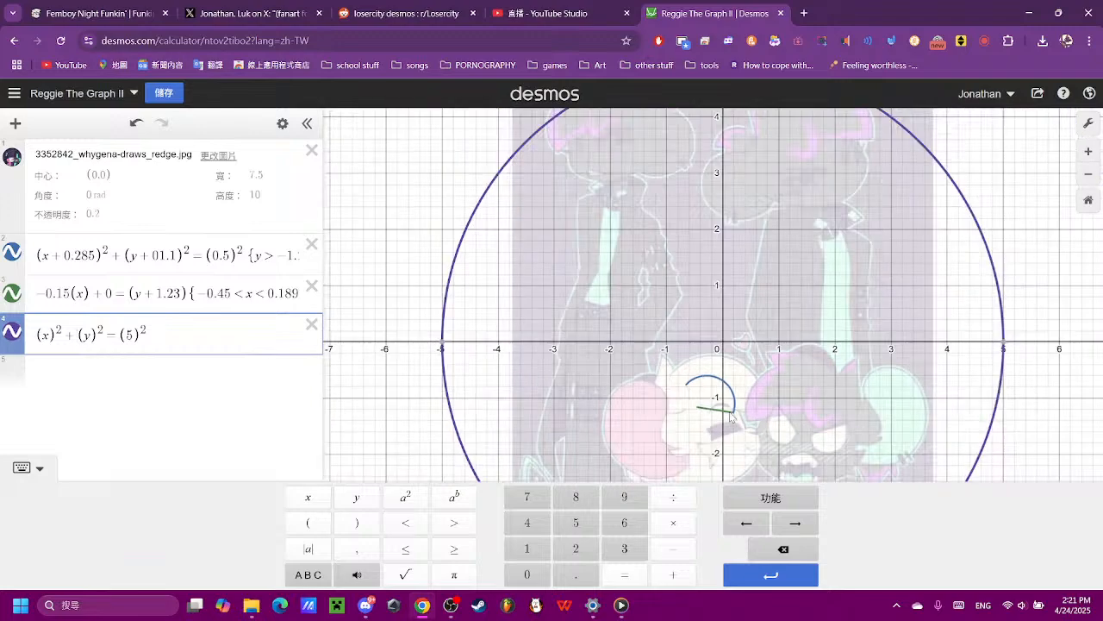
scroll(729, 413, up, 4)
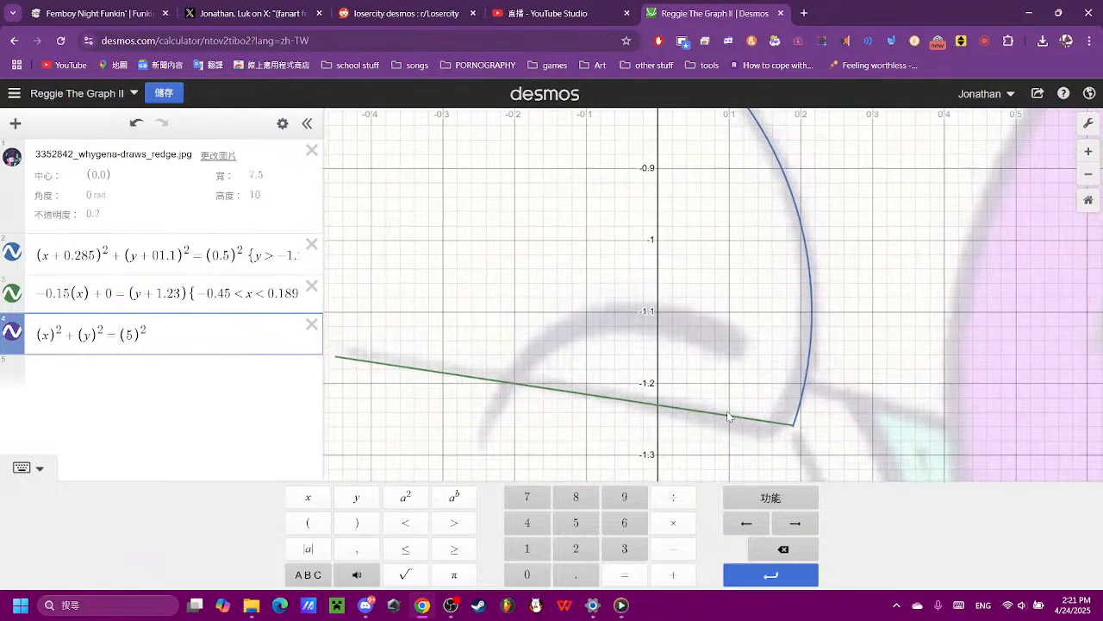
drag(850, 417, 836, 290)
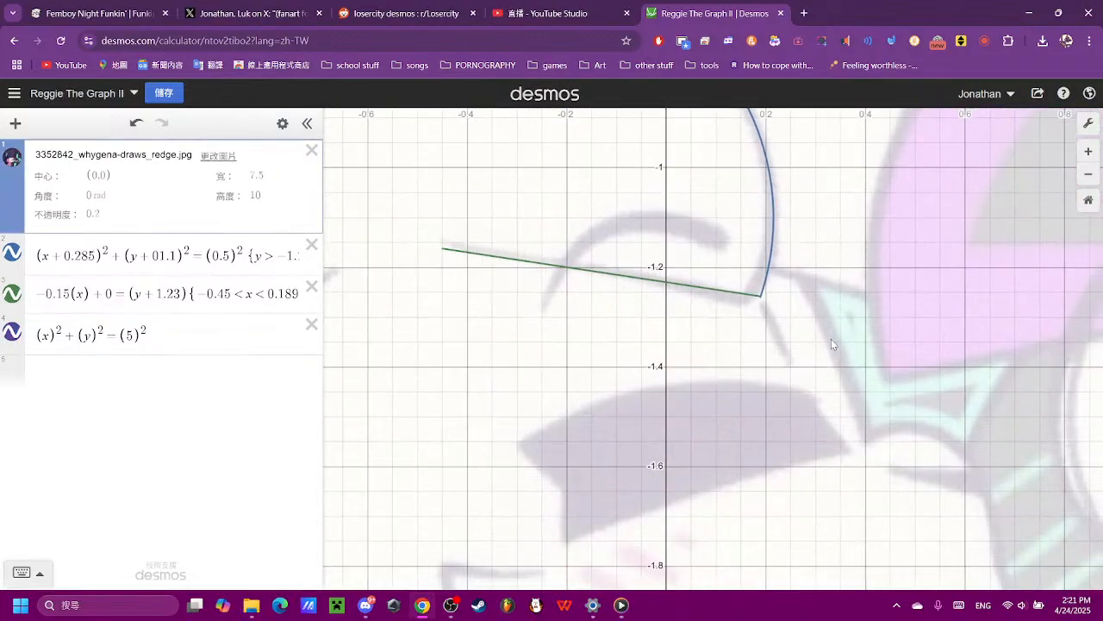
scroll(613, 293, down, 1)
drag(736, 349, 782, 493)
drag(777, 328, 734, 489)
scroll(732, 422, down, 2)
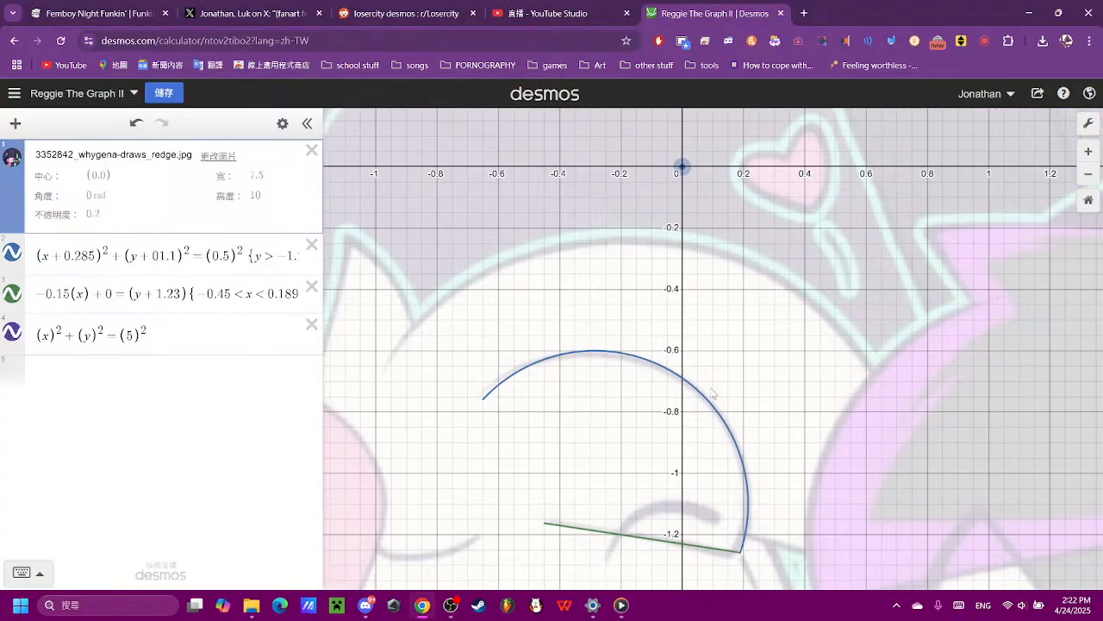
scroll(776, 352, down, 2)
drag(804, 437, 792, 303)
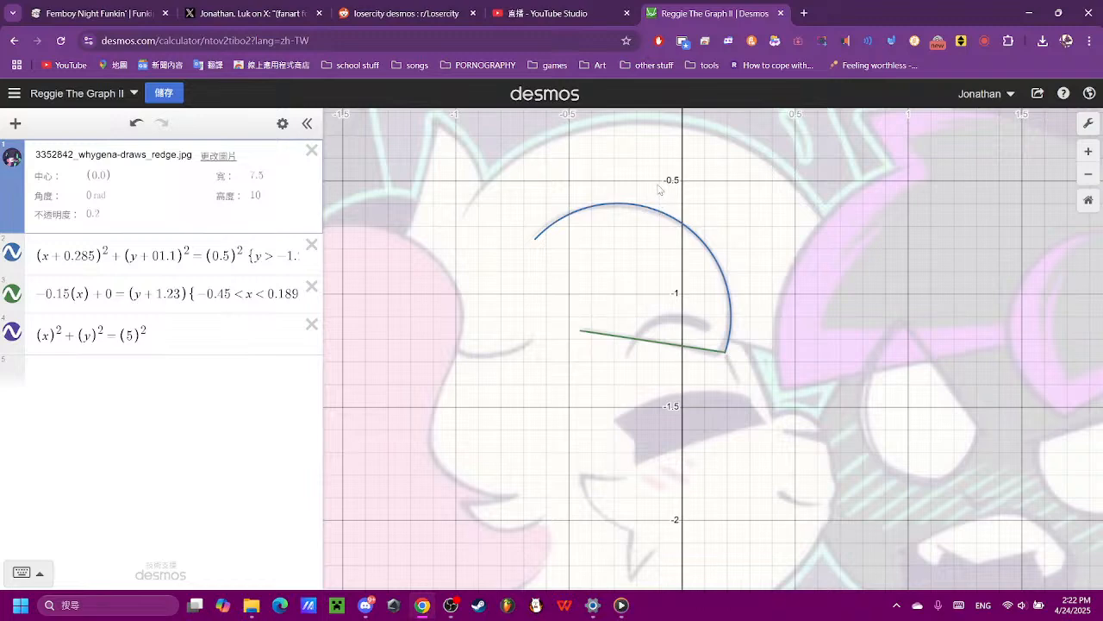
- Change the squared radius of the third equation's circle to (0.95)²
click(263, 326)
key(Left)
key(Left)
key(Left)
key(Left)
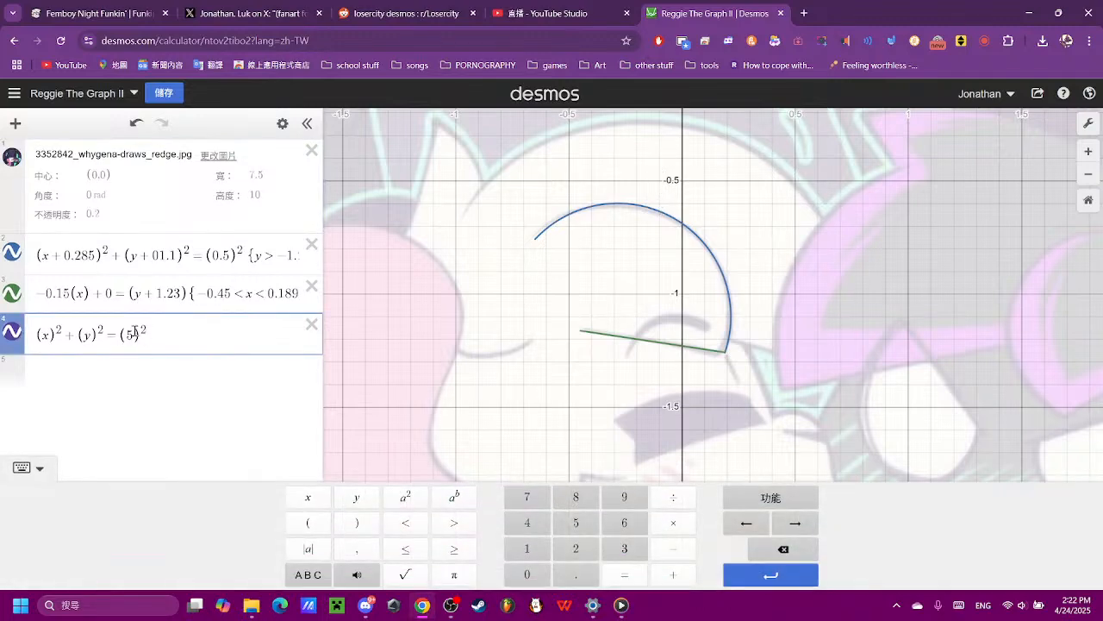
click(792, 556)
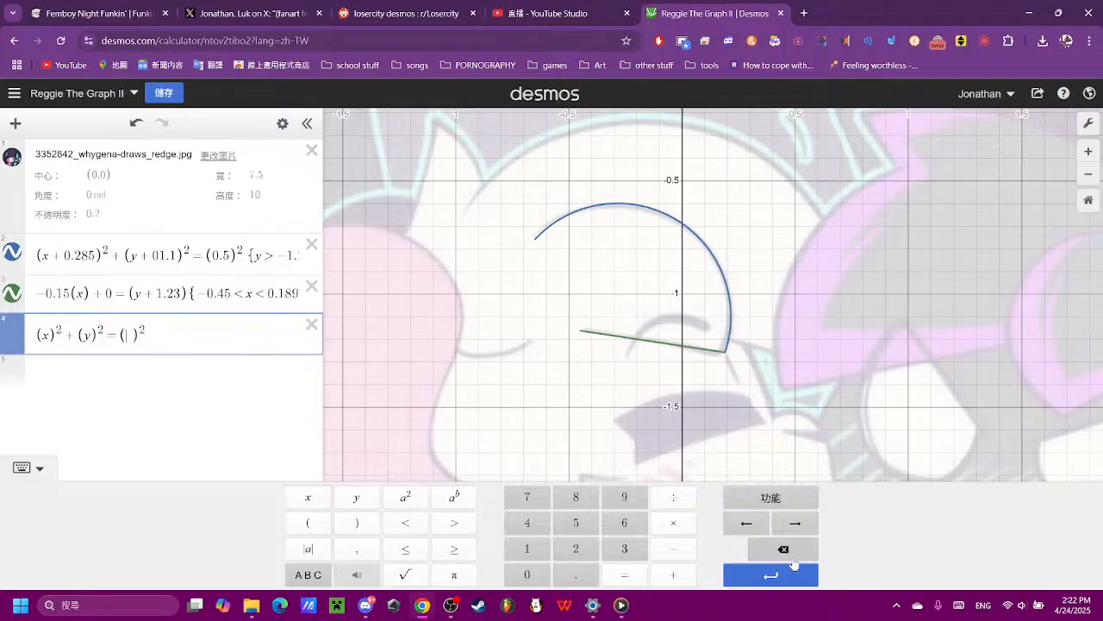
click(527, 575)
click(624, 497)
click(576, 523)
click(754, 357)
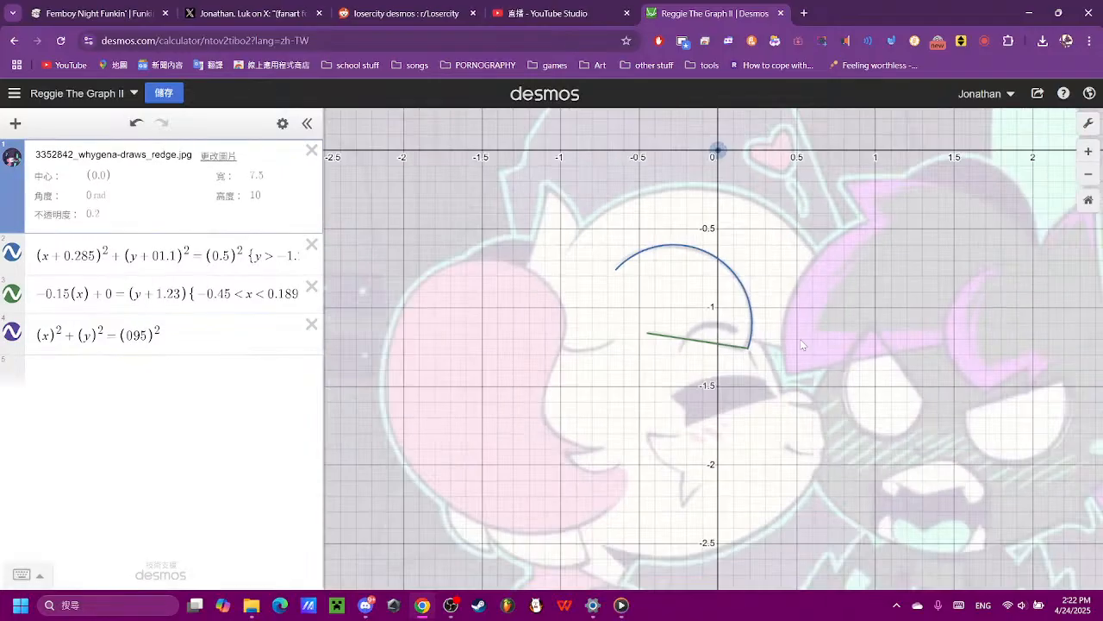
scroll(800, 342, down, 5)
click(135, 335)
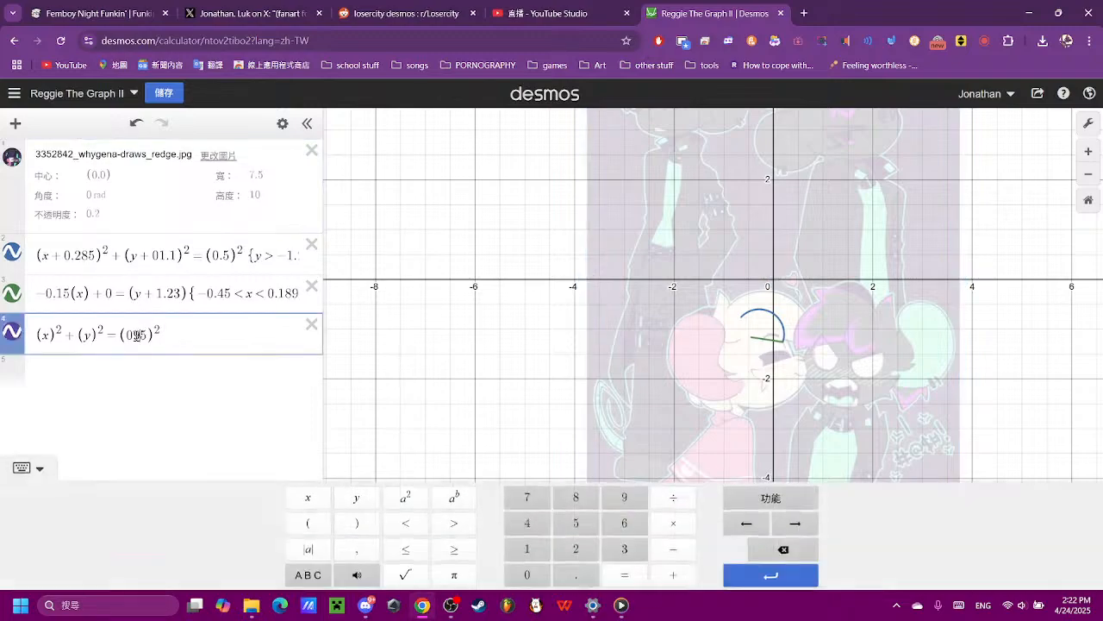
click(573, 575)
click(894, 334)
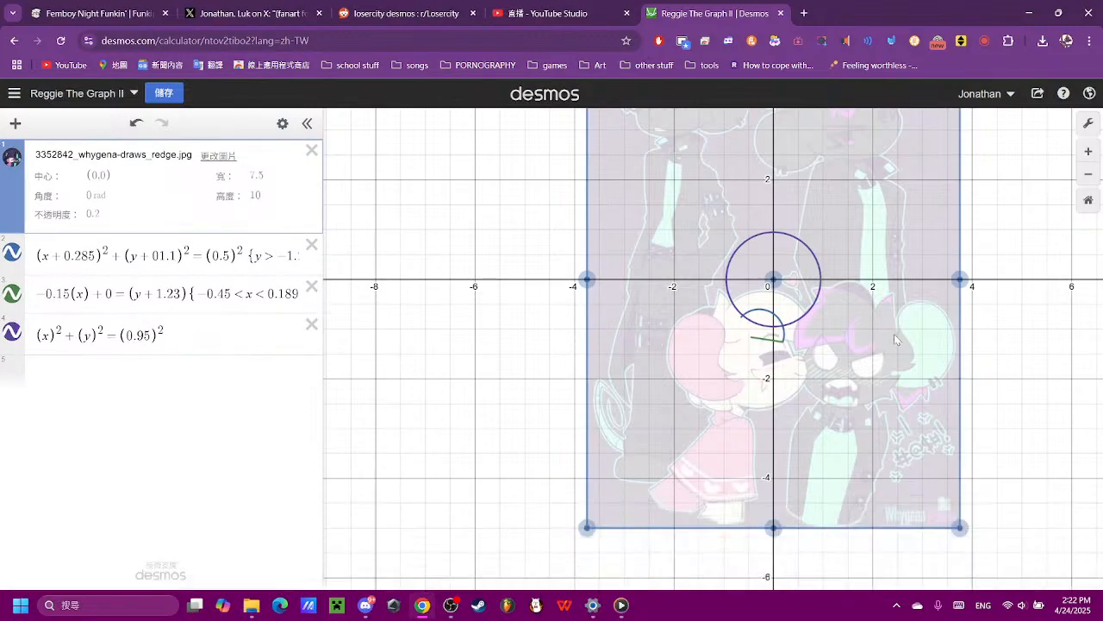
- Begin a positive vertical offset in the circle's y term, leaving it as (y + ) without a number
scroll(776, 341, up, 5)
drag(970, 340, 898, 419)
click(94, 336)
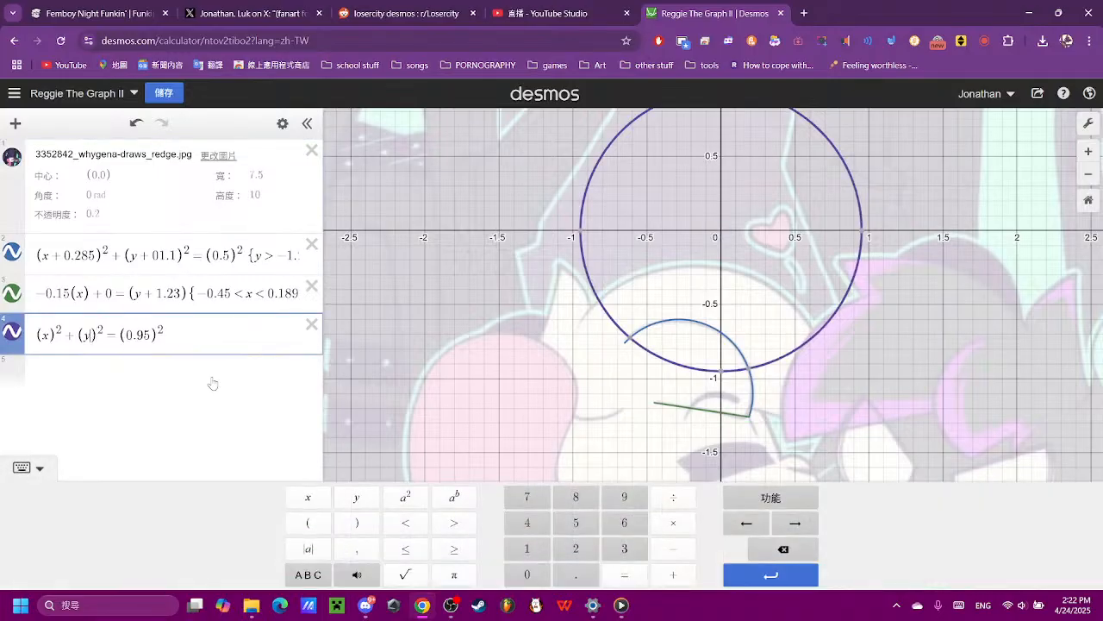
click(669, 550)
click(626, 500)
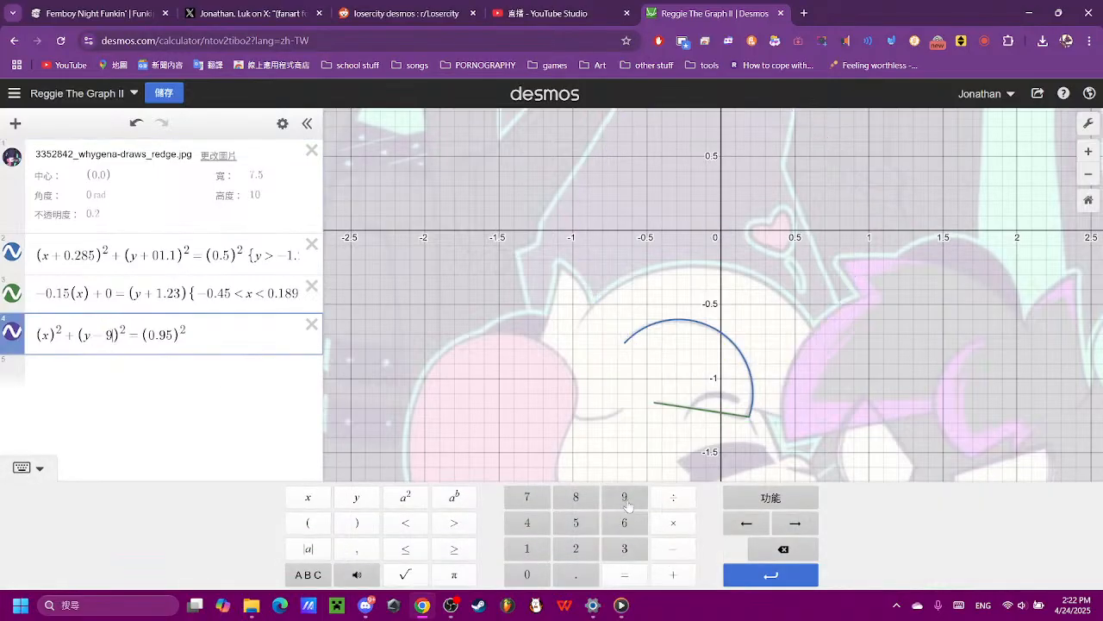
click(783, 548)
click(782, 548)
click(672, 574)
click(613, 550)
click(769, 549)
scroll(693, 372, down, 2)
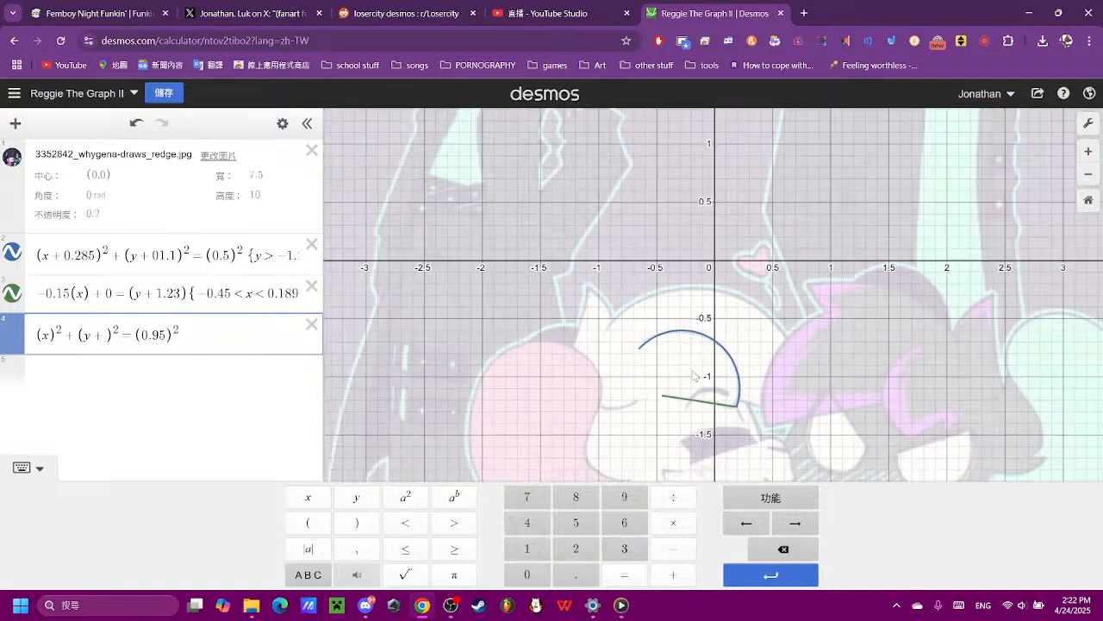
- Try 0.5, 0.8 and 0.9 as the vertical offset in the circle's y term
click(538, 572)
click(576, 572)
click(575, 524)
click(780, 549)
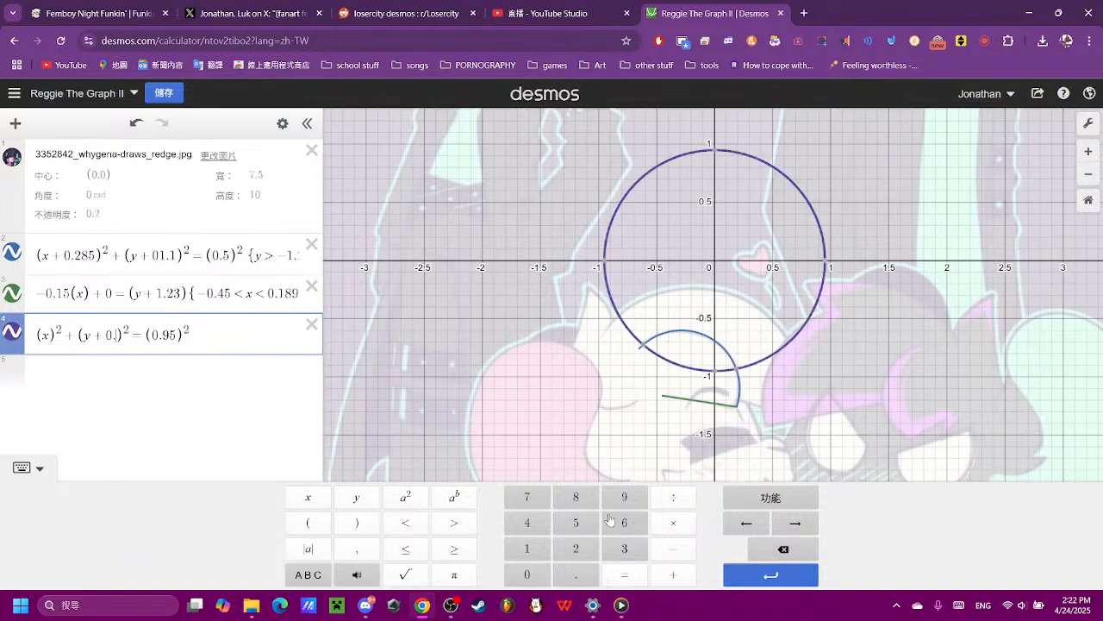
click(575, 497)
click(770, 552)
click(636, 502)
click(769, 550)
click(769, 552)
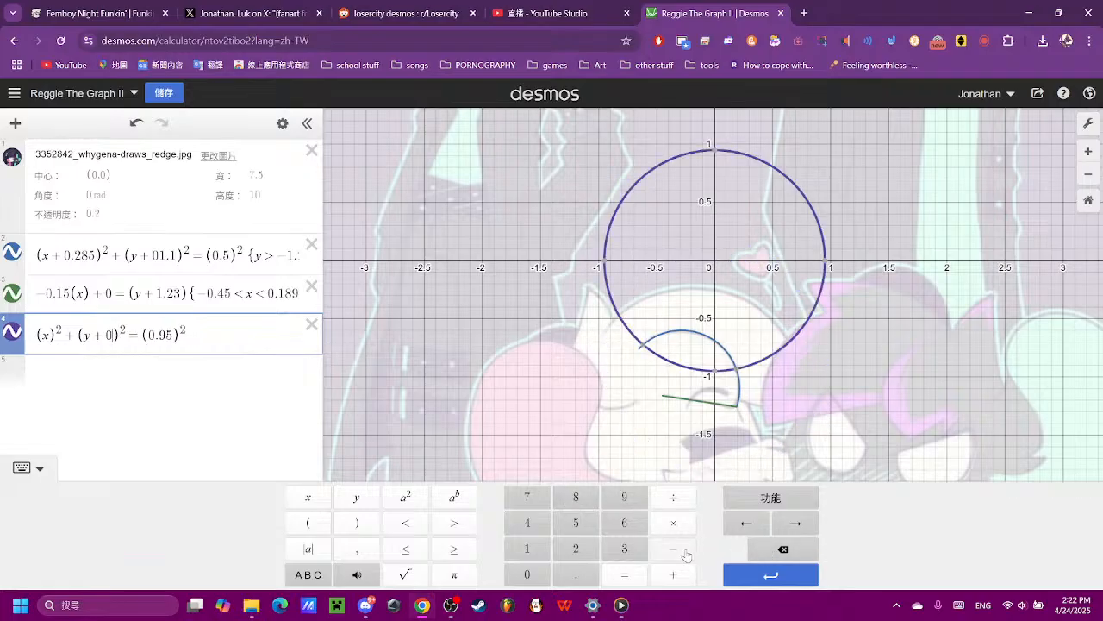
click(777, 555)
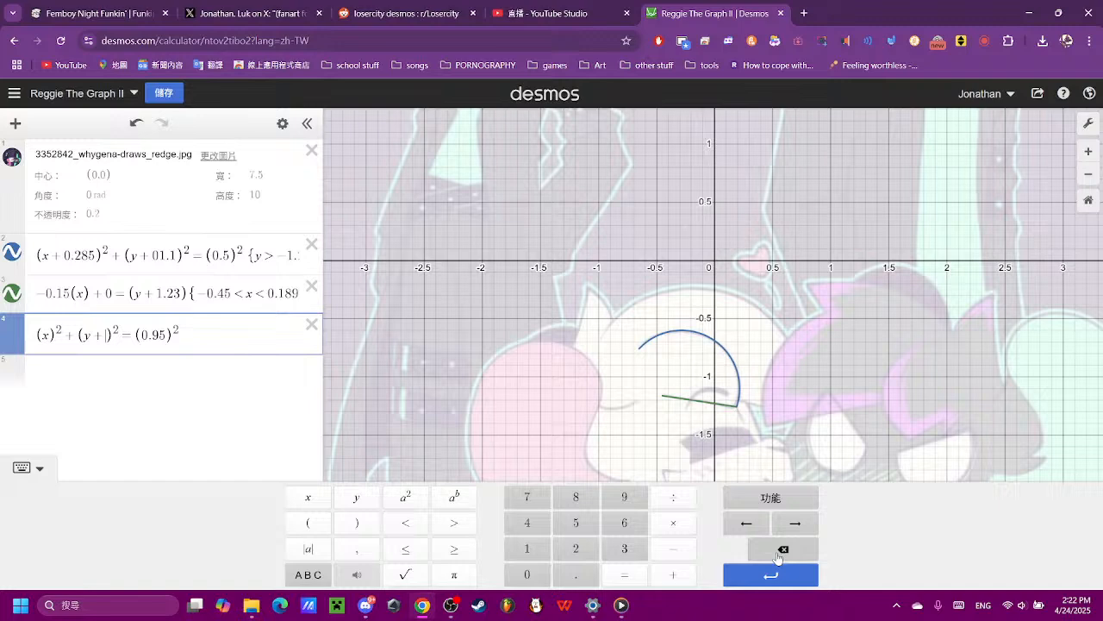
- Set the circle's y term to (y + 1.18)², trying offsets of 1.2, 1.1 and 1.17 against the head outline first
click(540, 551)
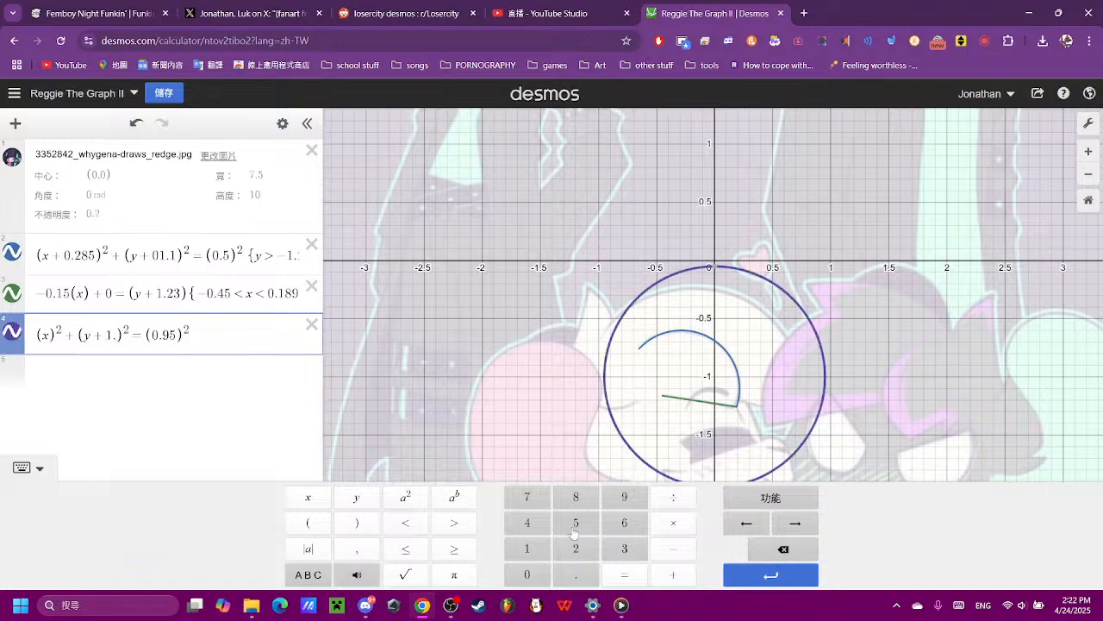
click(575, 548)
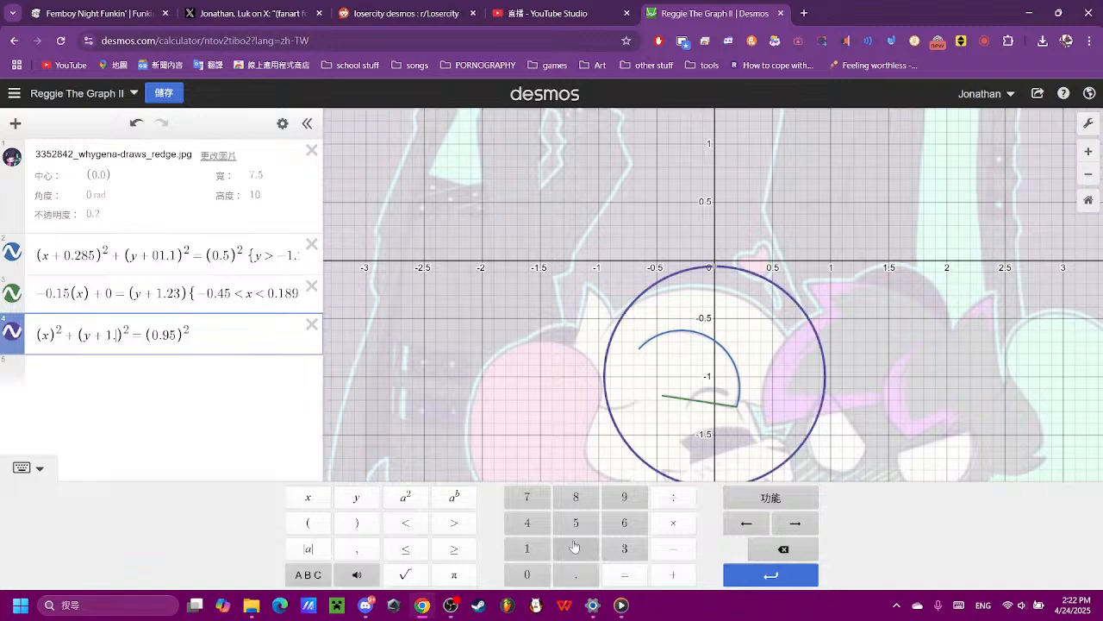
click(783, 549)
click(530, 550)
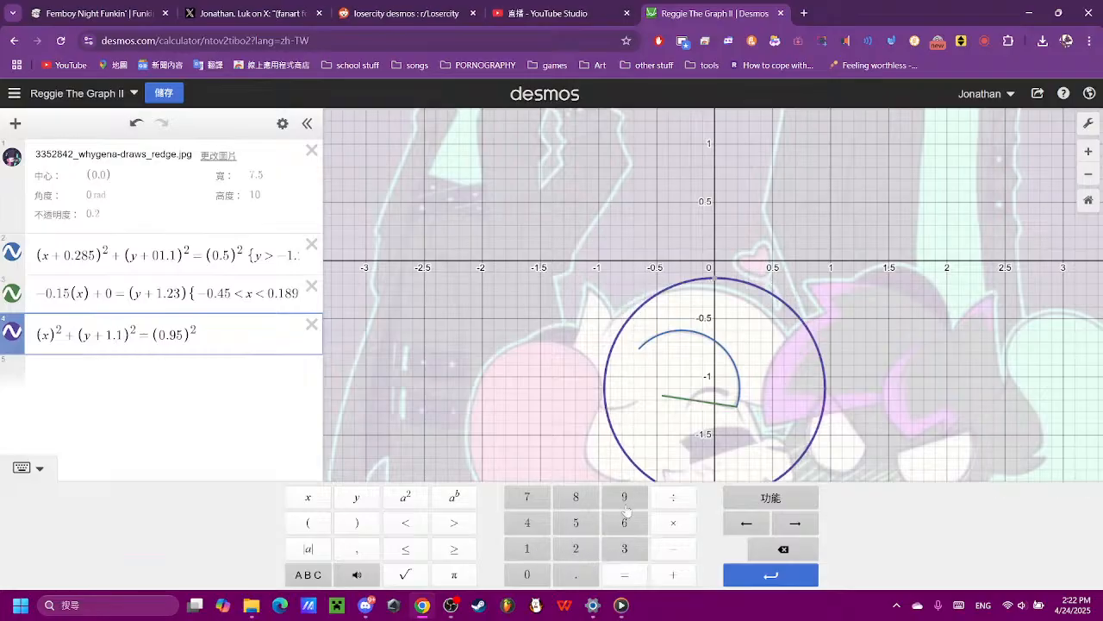
click(529, 496)
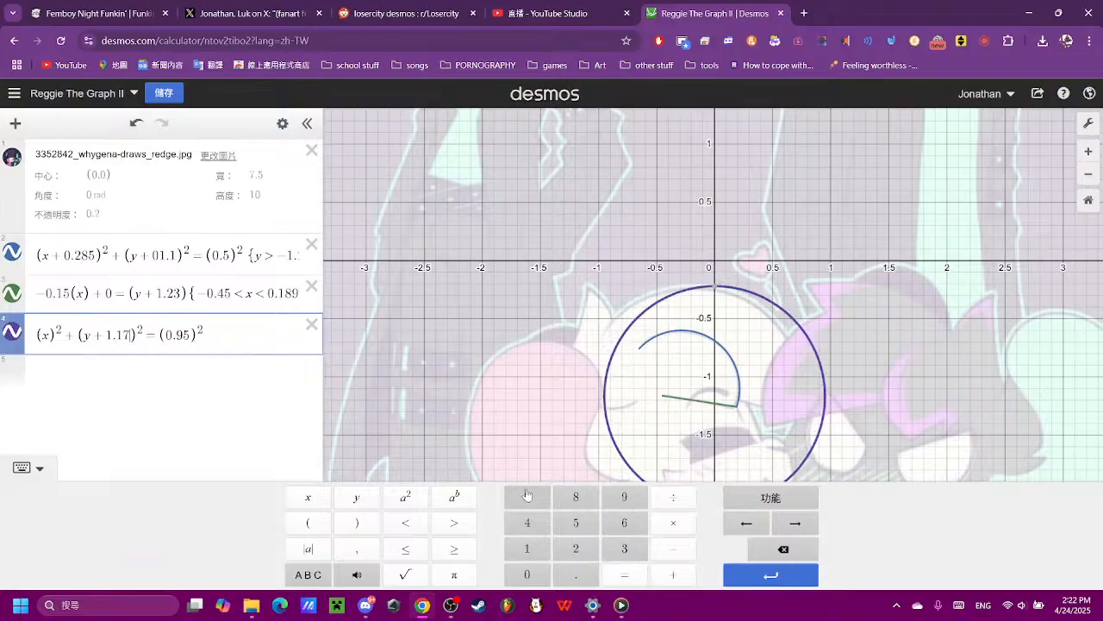
click(783, 549)
click(576, 496)
- Shift the circle horizontally by changing its x term to (x + 0.2)²
scroll(825, 372, up, 1)
scroll(825, 372, up, 3)
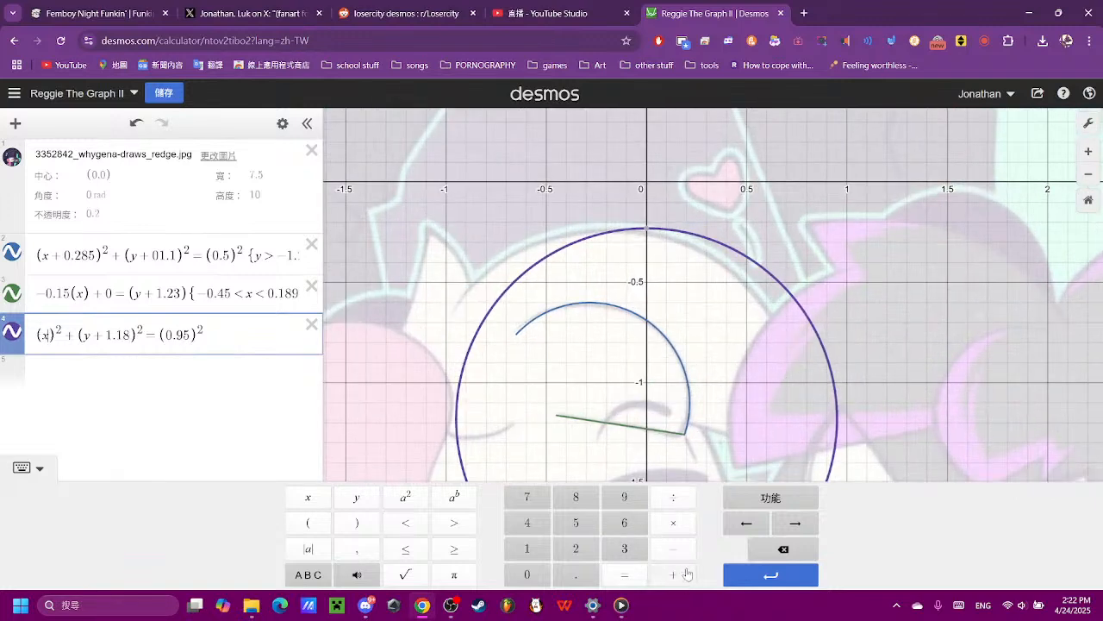
click(668, 550)
click(781, 549)
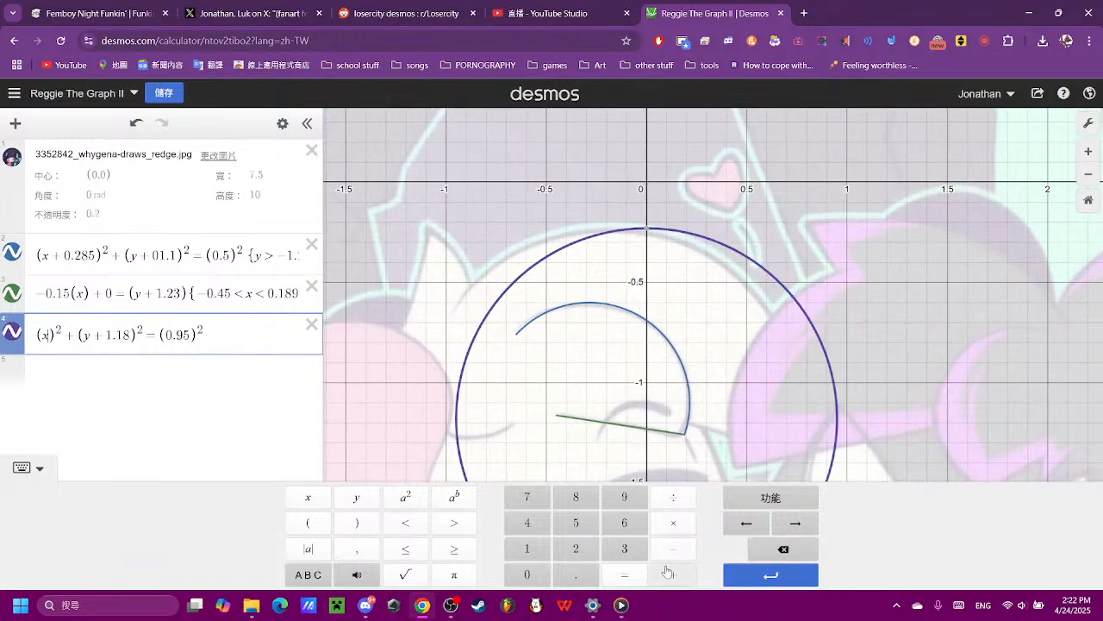
click(673, 574)
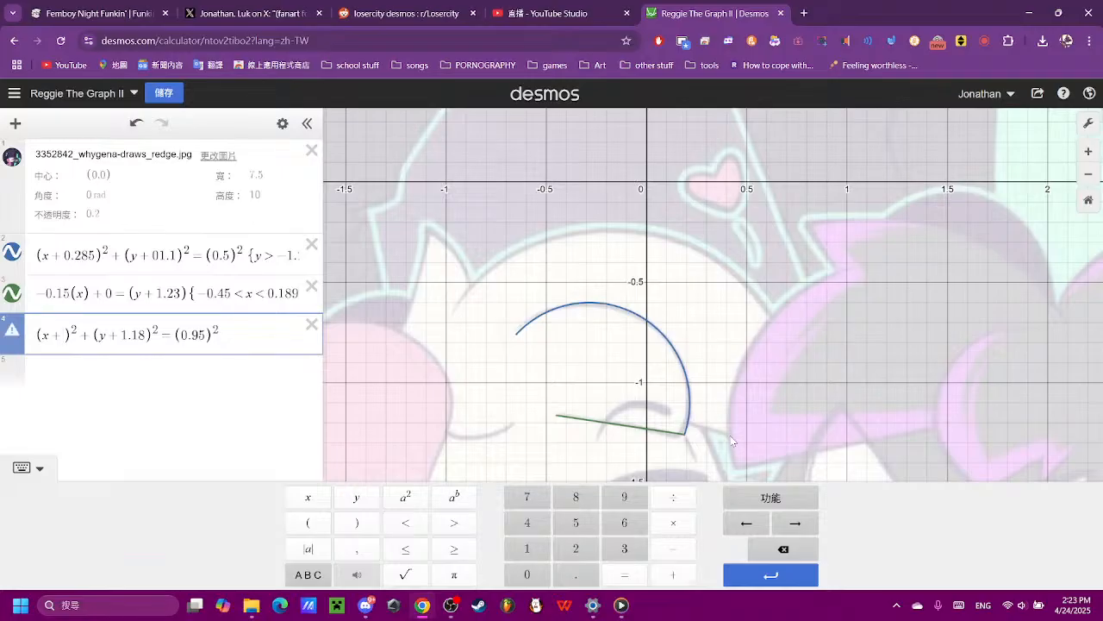
click(523, 583)
click(569, 579)
click(569, 543)
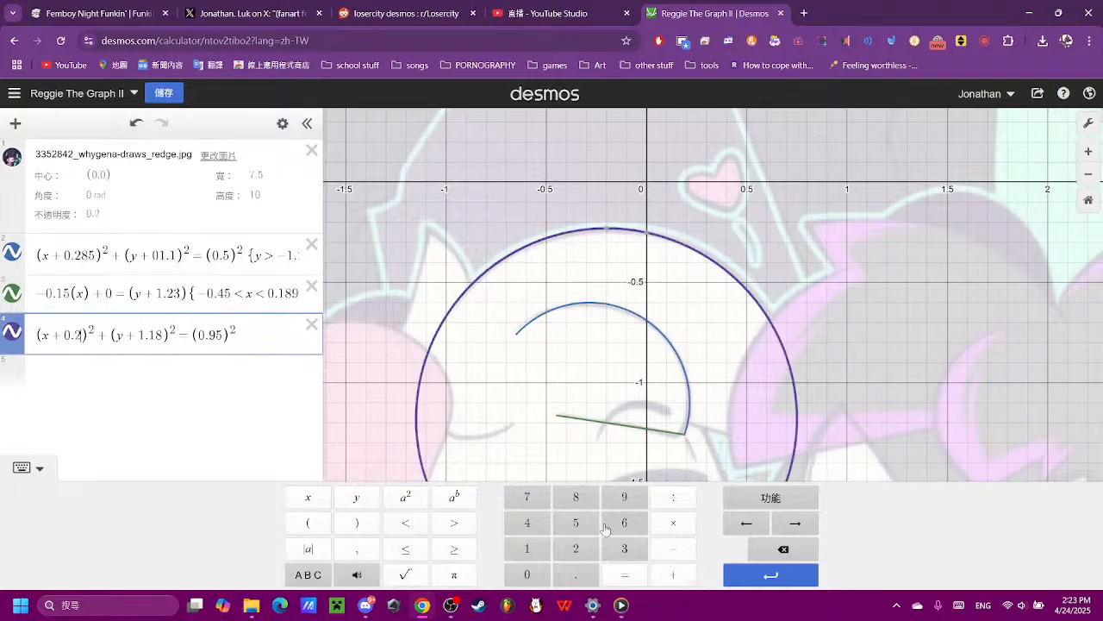
click(812, 342)
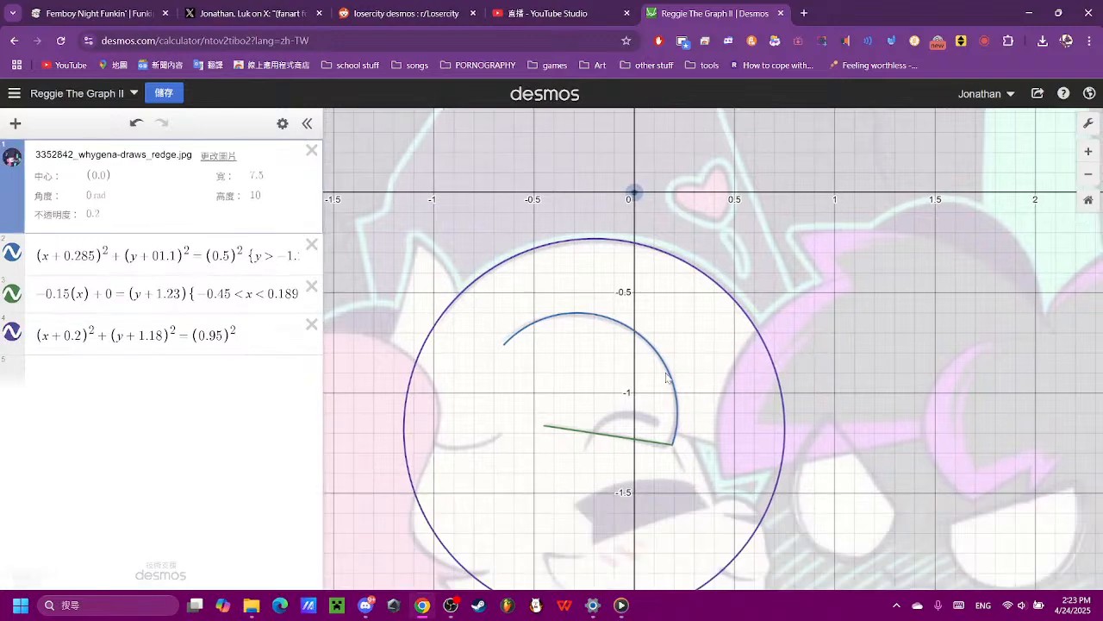
- Add empty restriction braces after the circle equation and read the curve's coordinates where the head outline ends near the ear
scroll(584, 370, up, 3)
scroll(568, 363, down, 1)
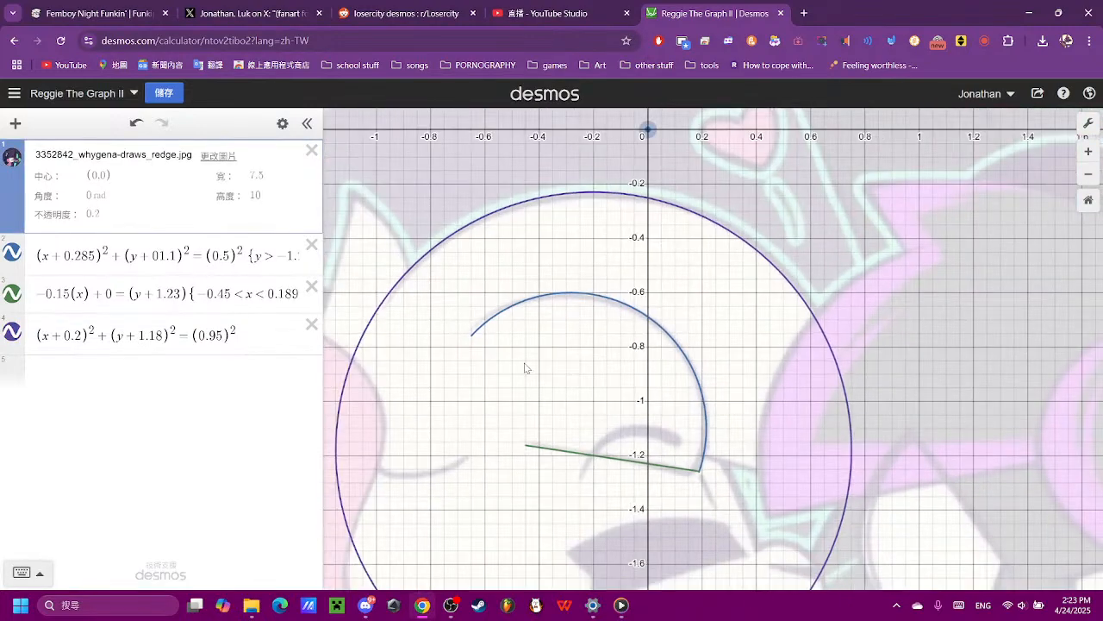
drag(749, 418, 885, 409)
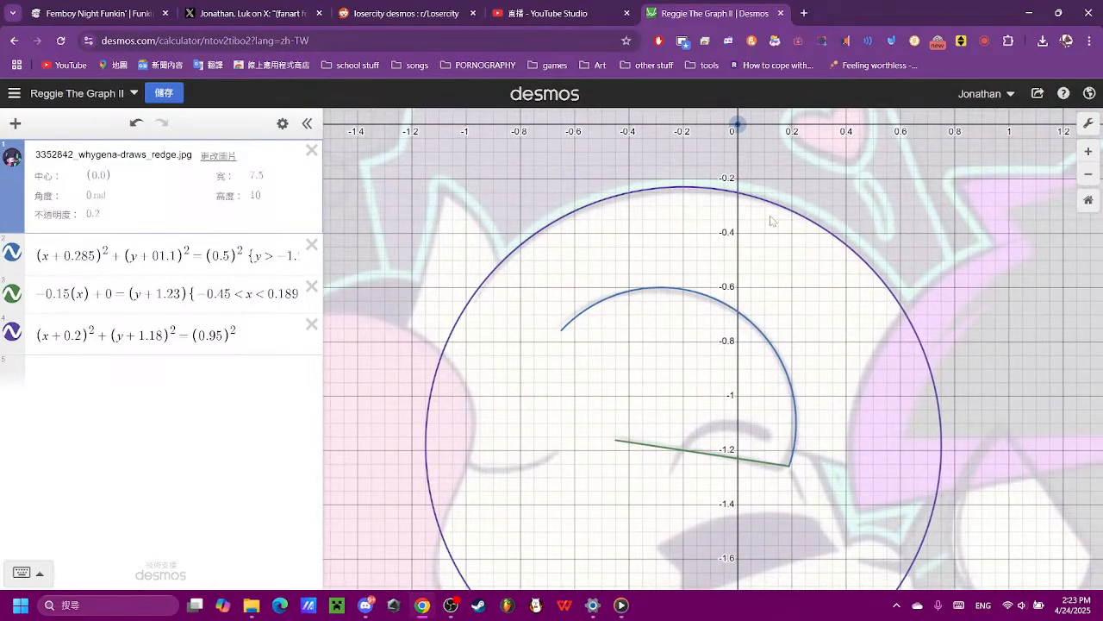
drag(804, 472, 713, 470)
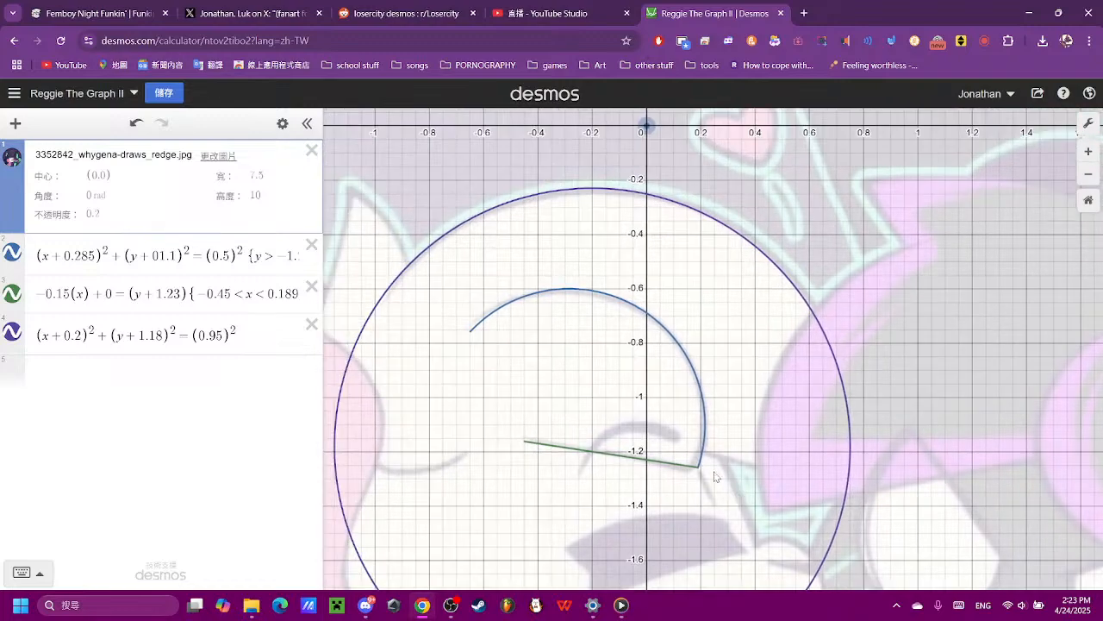
drag(476, 289, 531, 344)
click(278, 355)
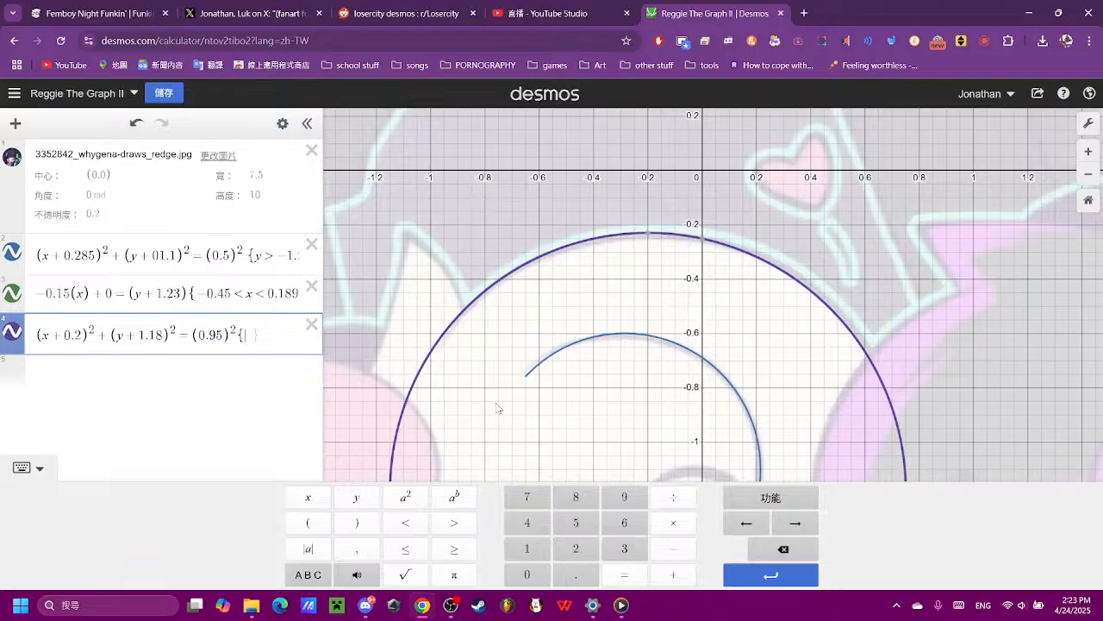
scroll(455, 363, up, 5)
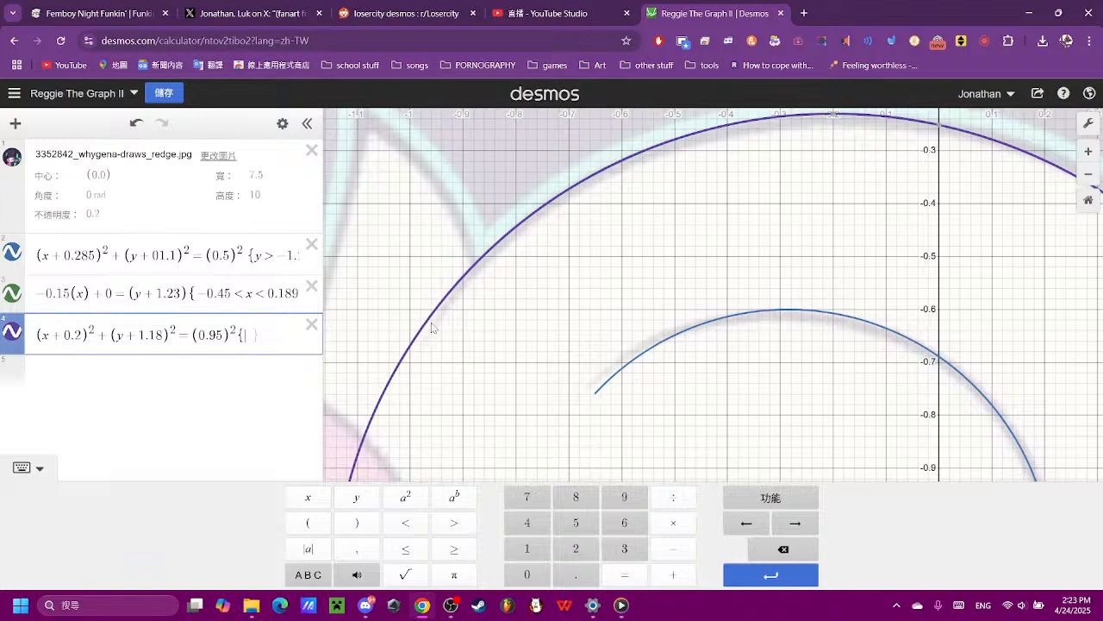
click(426, 335)
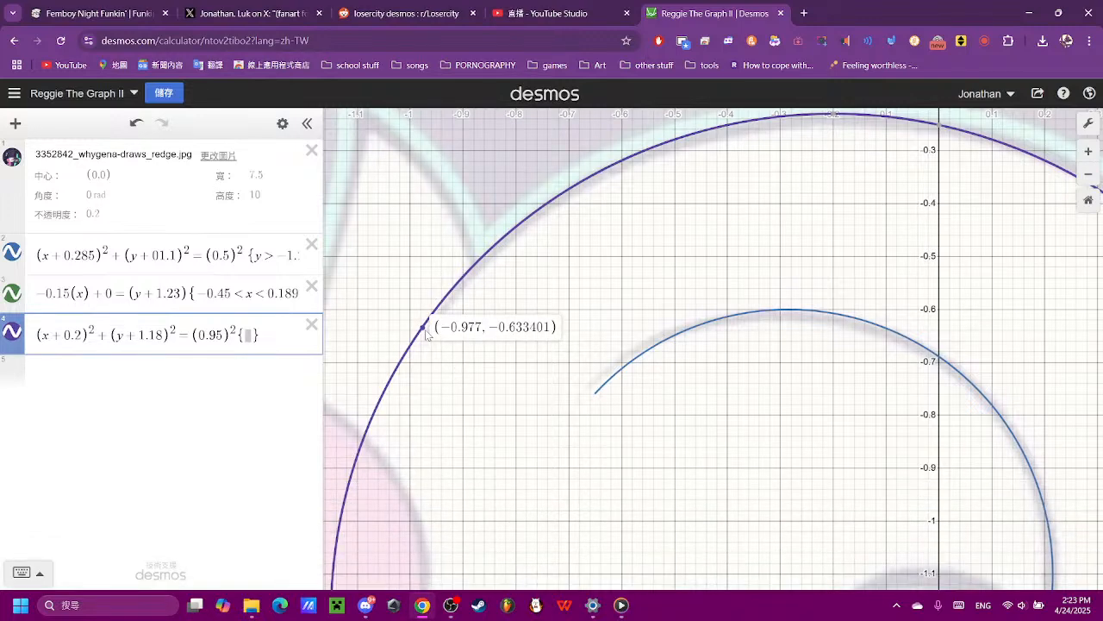
- Enter the lower bound −0.977 < x < in the circle's restriction braces
click(284, 339)
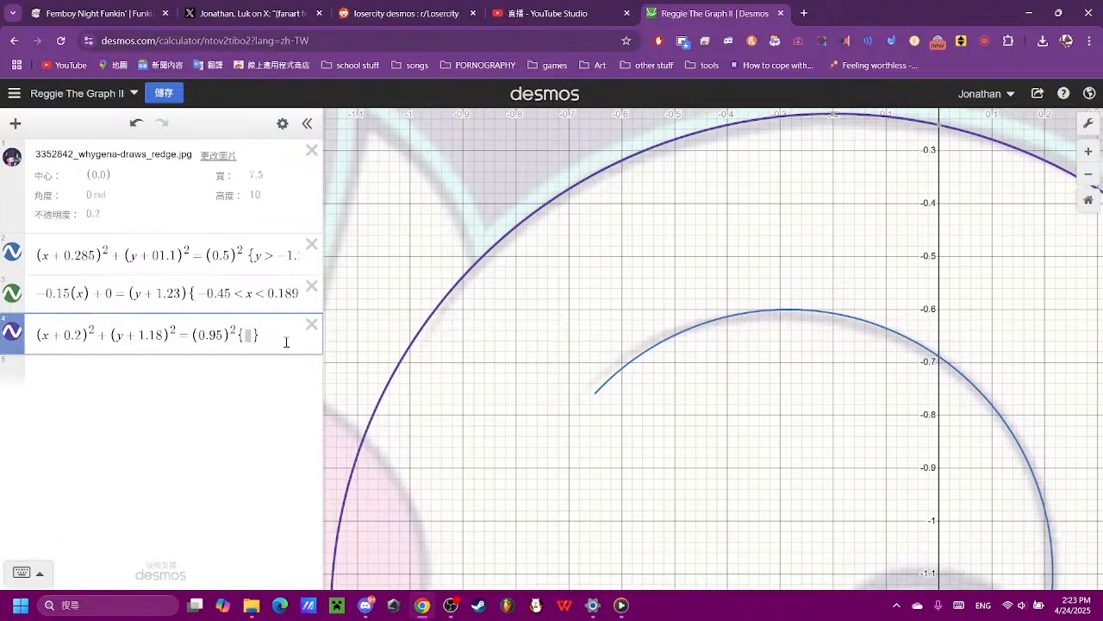
click(671, 552)
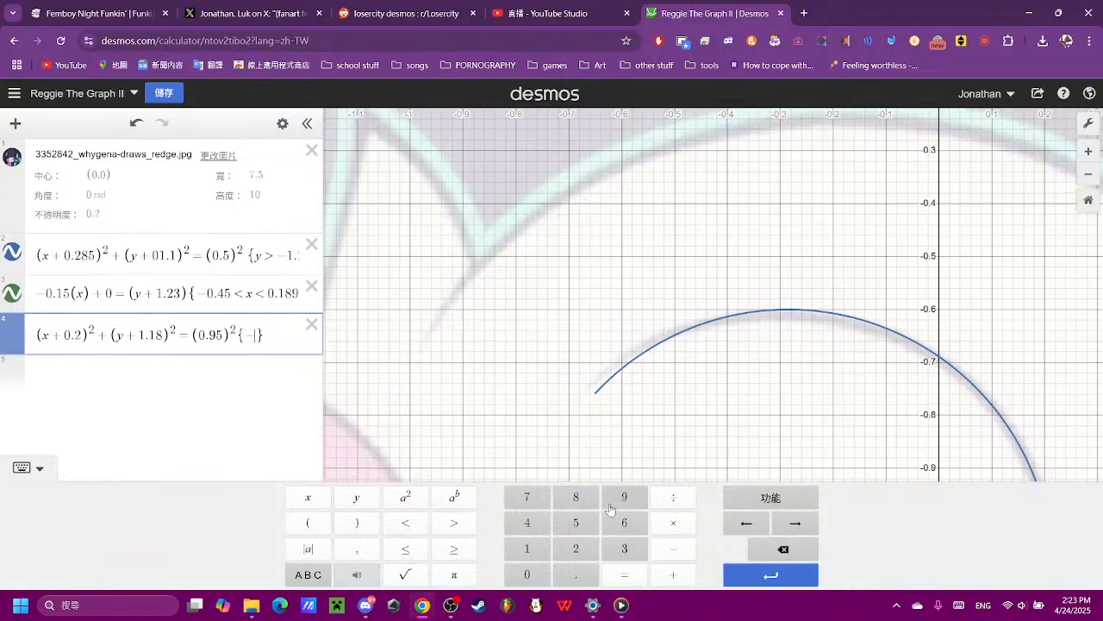
click(527, 574)
click(575, 574)
click(624, 497)
click(537, 496)
click(538, 497)
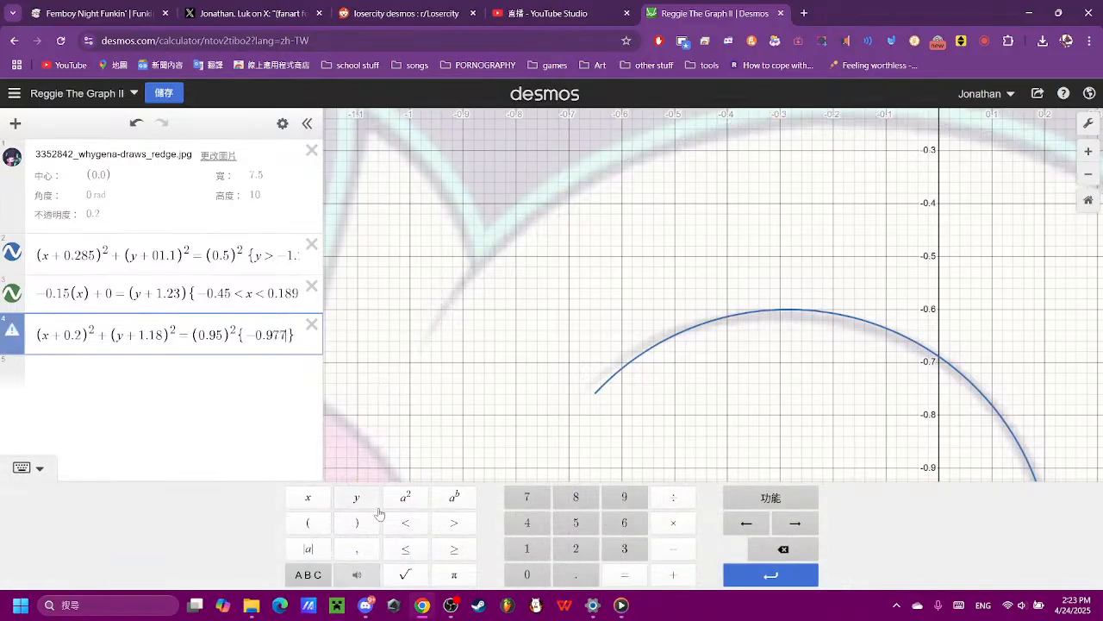
click(405, 522)
click(308, 496)
click(403, 525)
- Complete the head circle's restriction as −0.977 < x < 0.75, trying upper bounds of 0.7 and 0.74 against the outline
scroll(669, 374, down, 4)
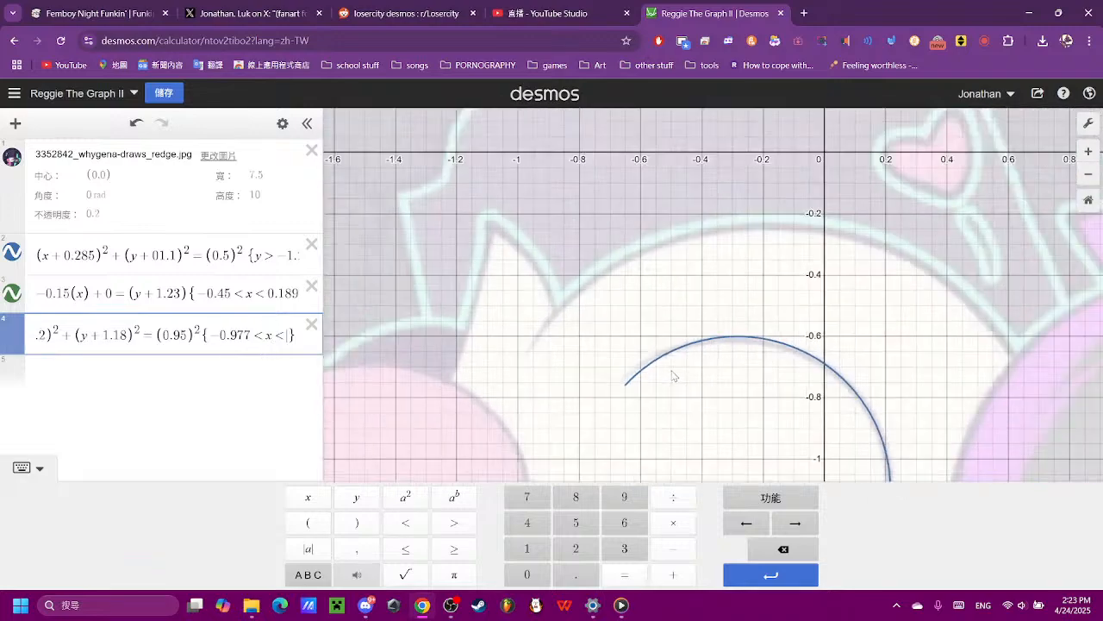
drag(918, 396, 747, 254)
drag(824, 242, 665, 297)
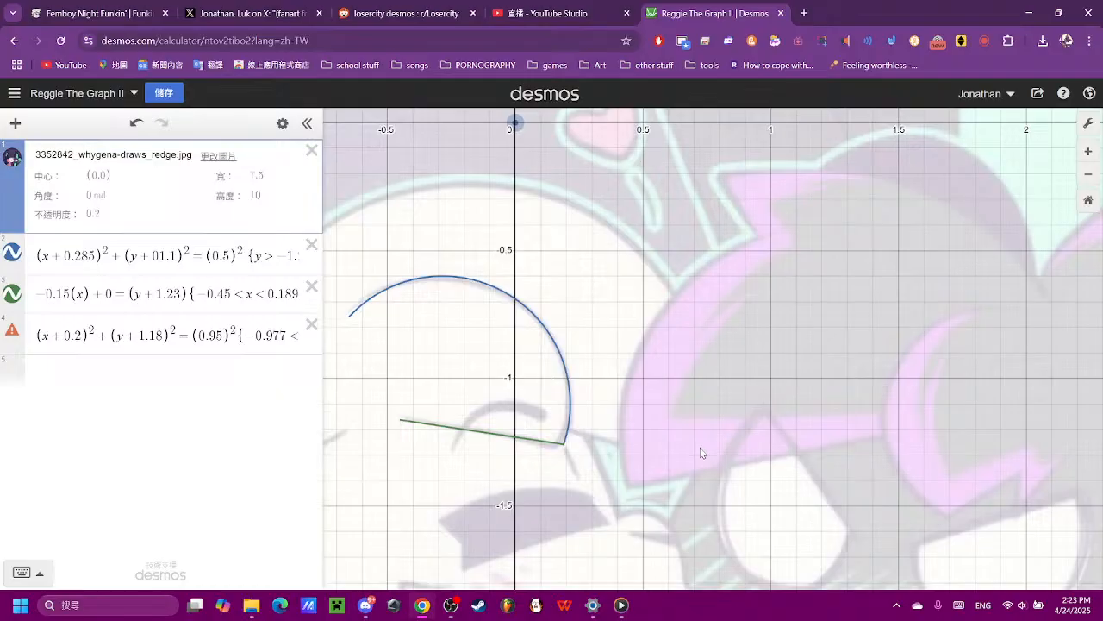
click(284, 335)
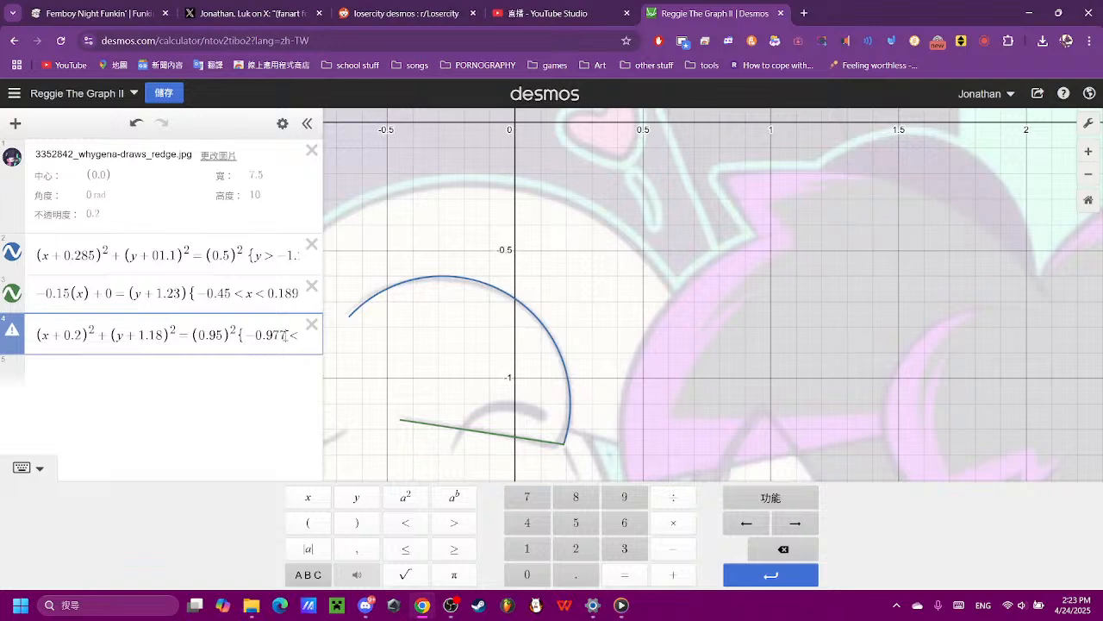
key(Right)
key(Right)
key(Right)
key(Right)
text(0.7)
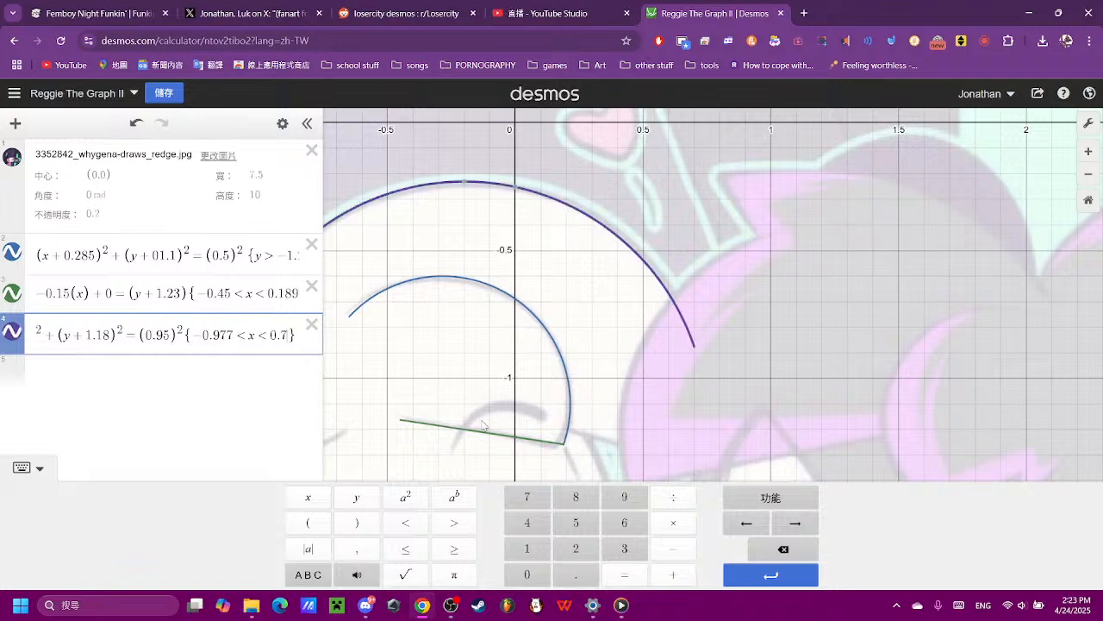
text(5)
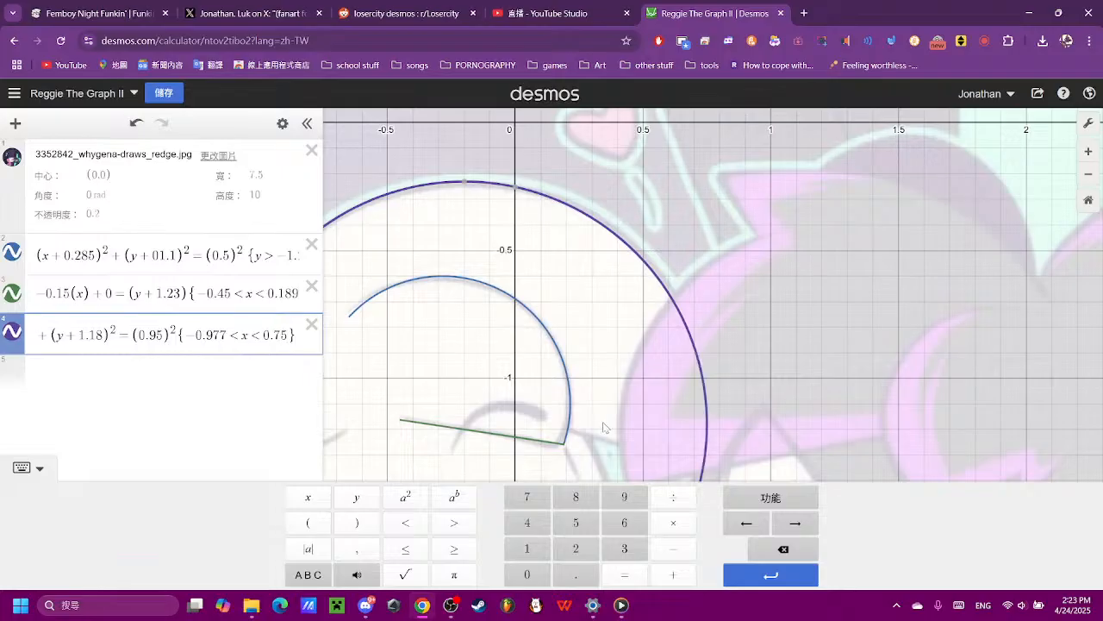
key(BackSpace)
text(4)
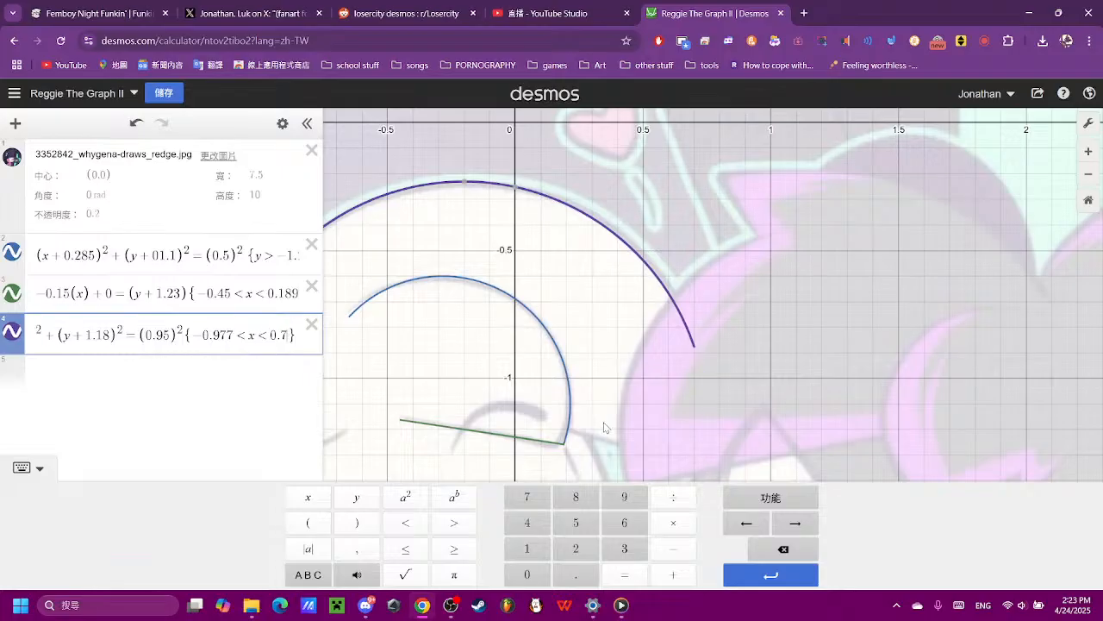
key(BackSpace)
text(5)
- Append a second pair of restriction braces to the head circle's equation after checking its lower half against the reference
click(605, 427)
scroll(606, 428, down, 4)
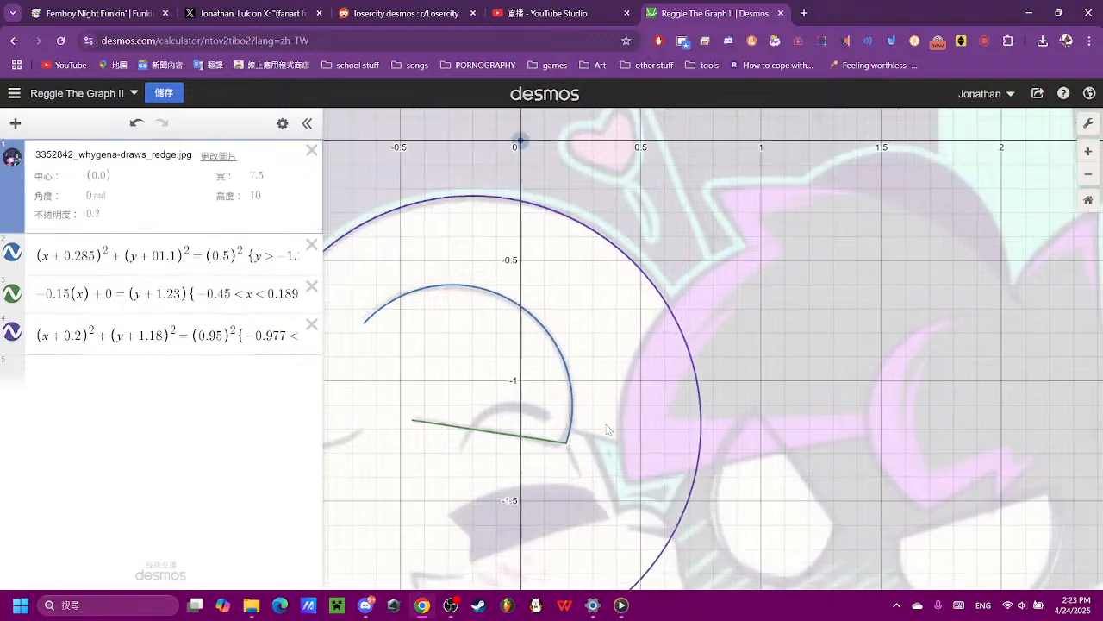
scroll(605, 498, up, 4)
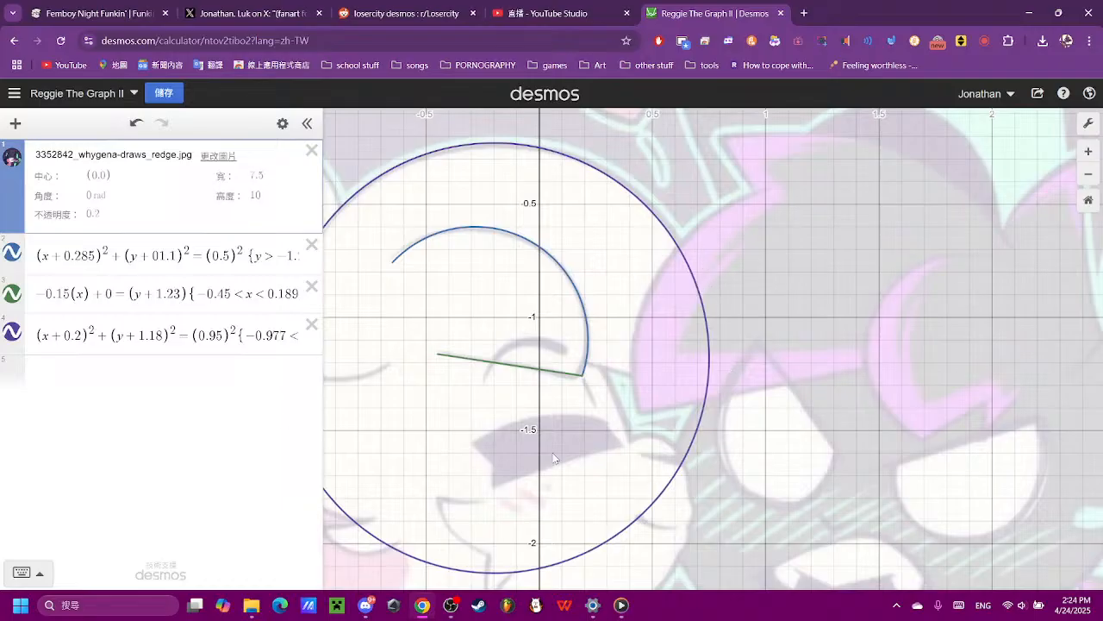
click(267, 342)
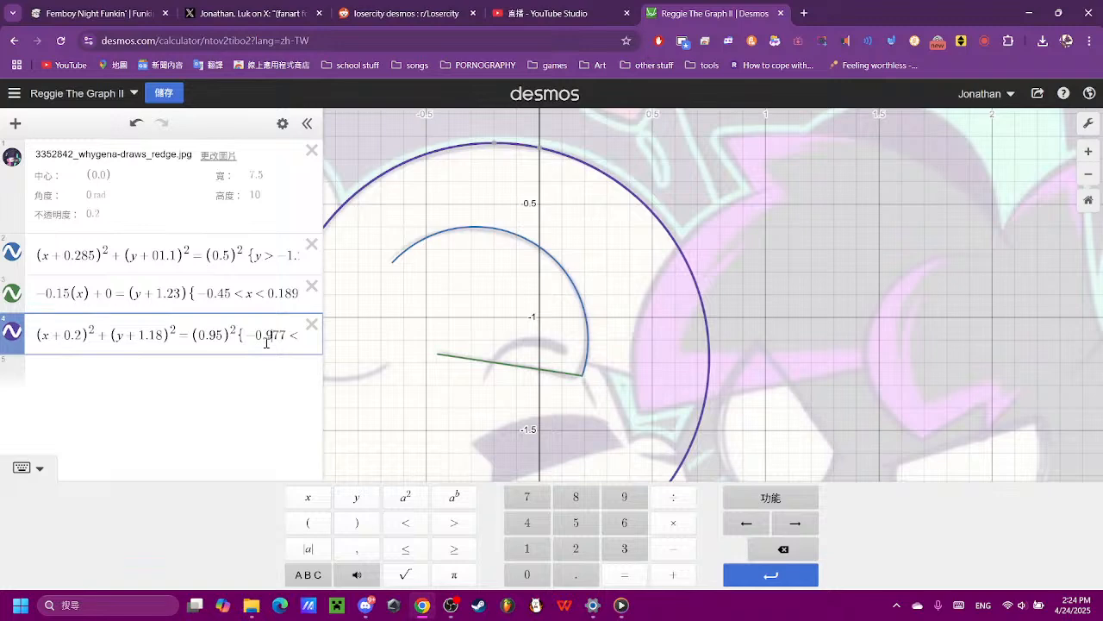
key(Right)
key(Right)
key(Right)
key(Right)
key(Right)
key(Right)
key(Right)
key(Right)
key(Right)
key(Right)
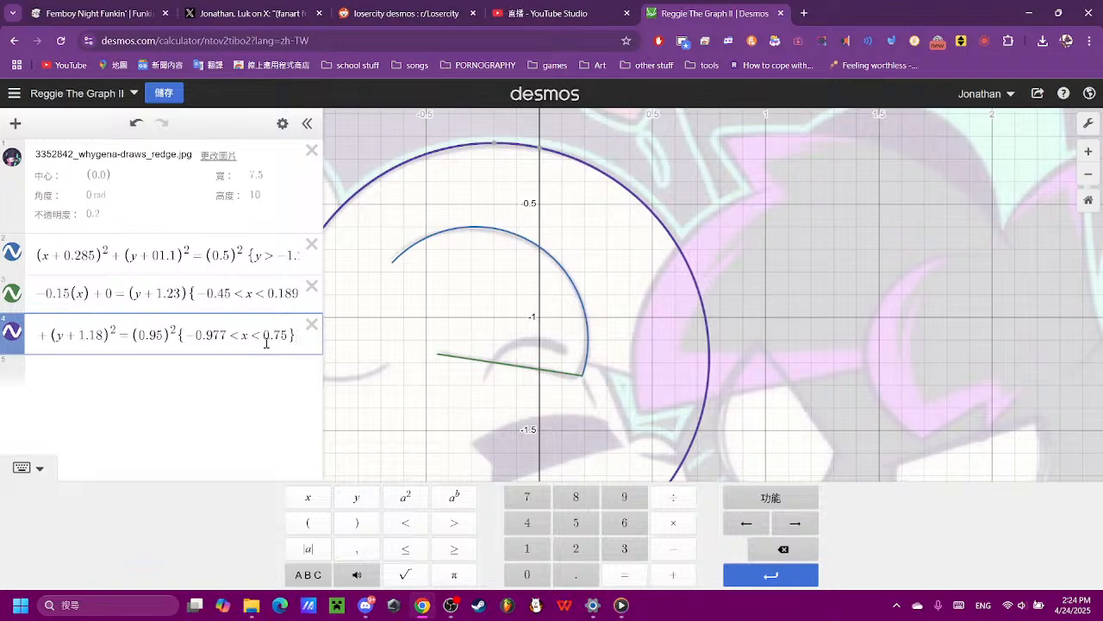
text({)
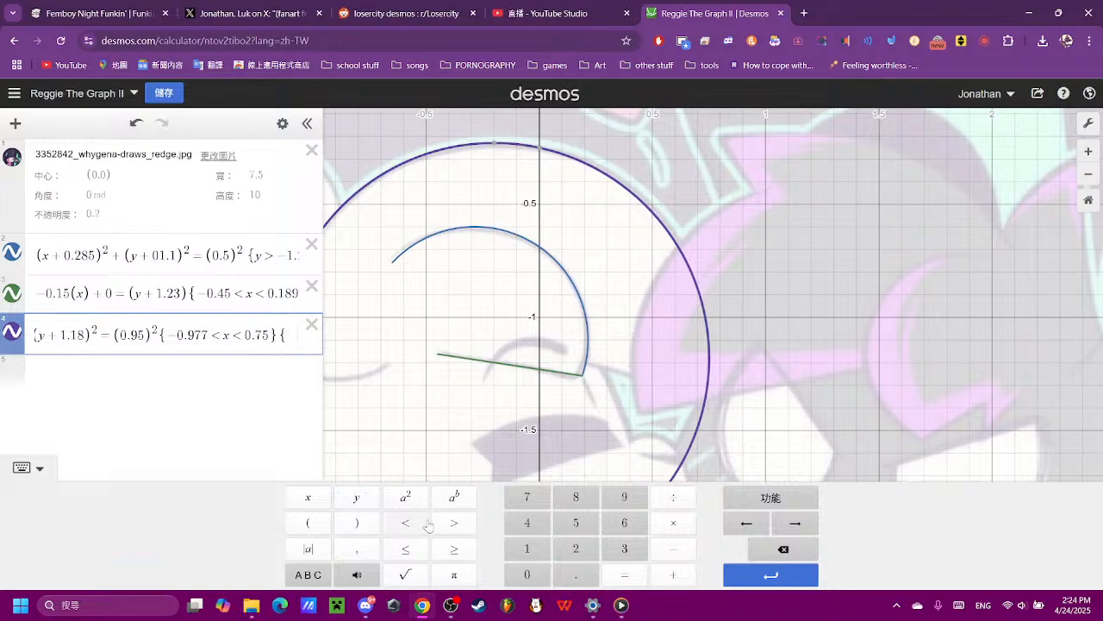
- Enter the restriction y > −1.2 in the head circle's second braces and keep the equation in the list
click(356, 498)
click(453, 523)
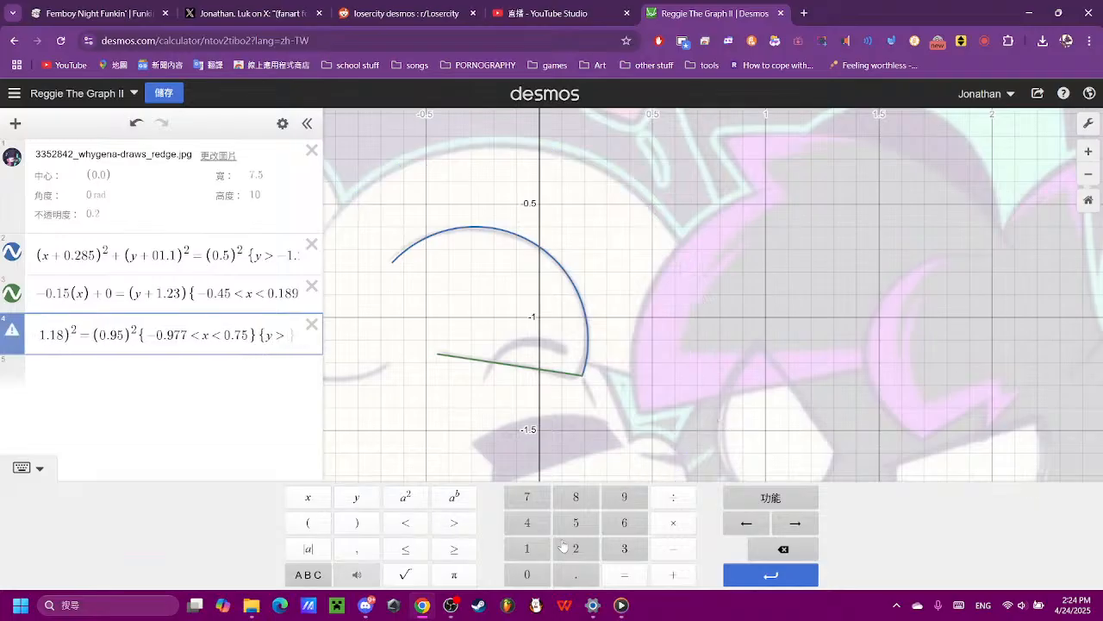
click(528, 576)
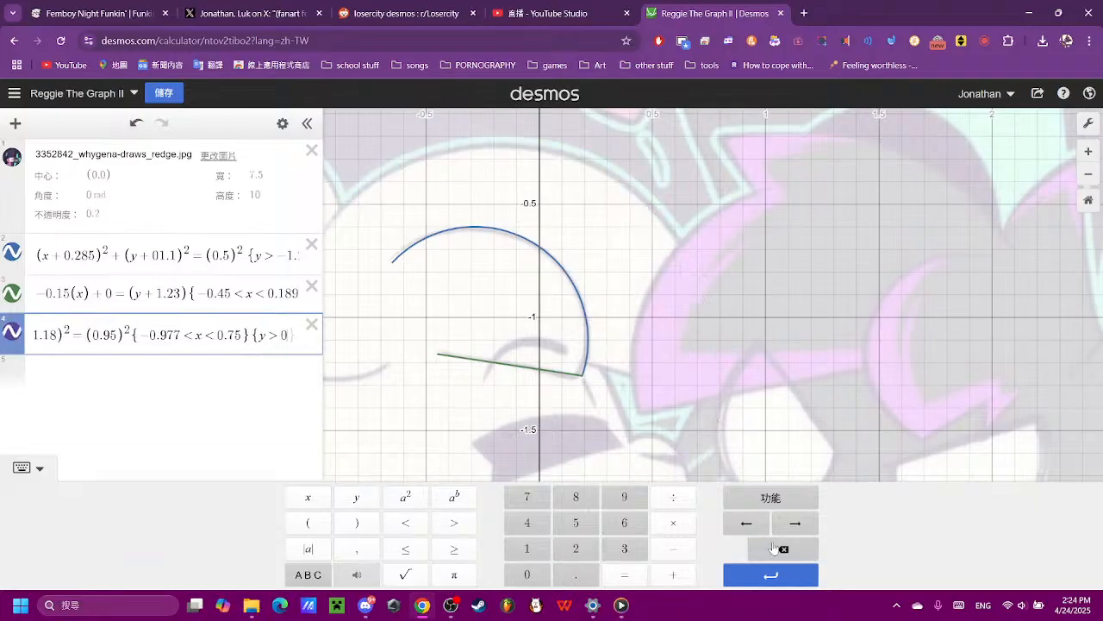
key(BackSpace)
text(1)
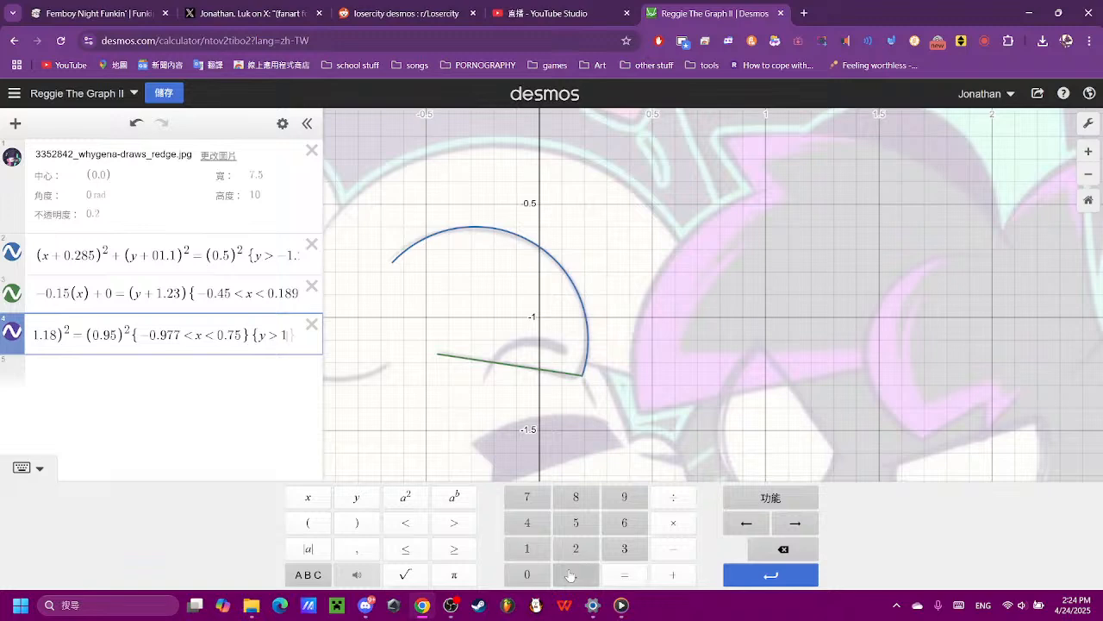
click(569, 576)
click(578, 552)
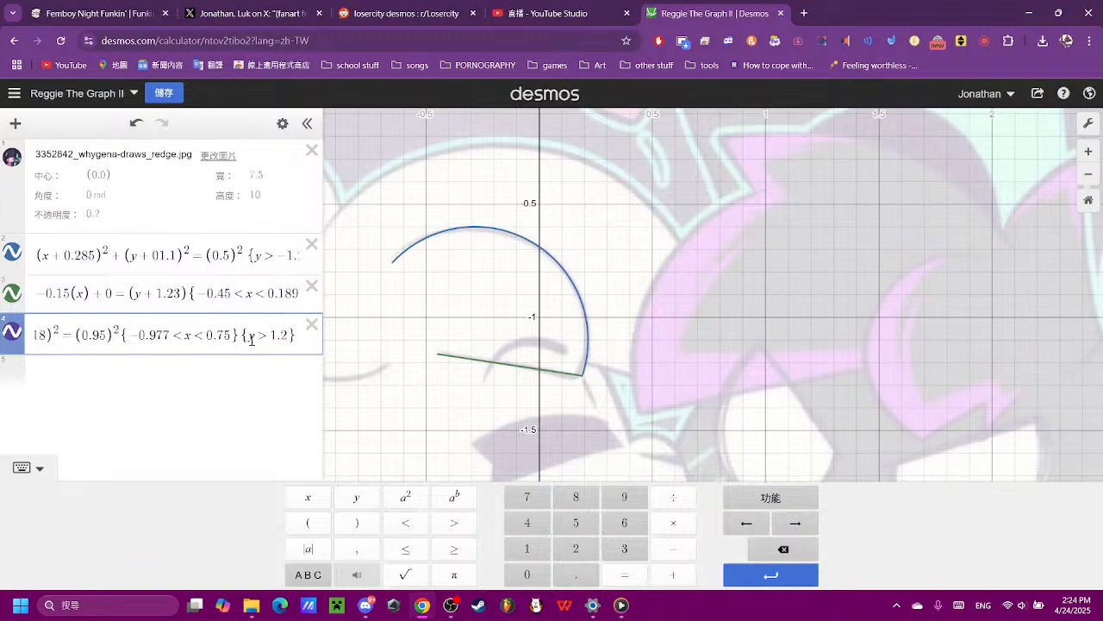
click(658, 548)
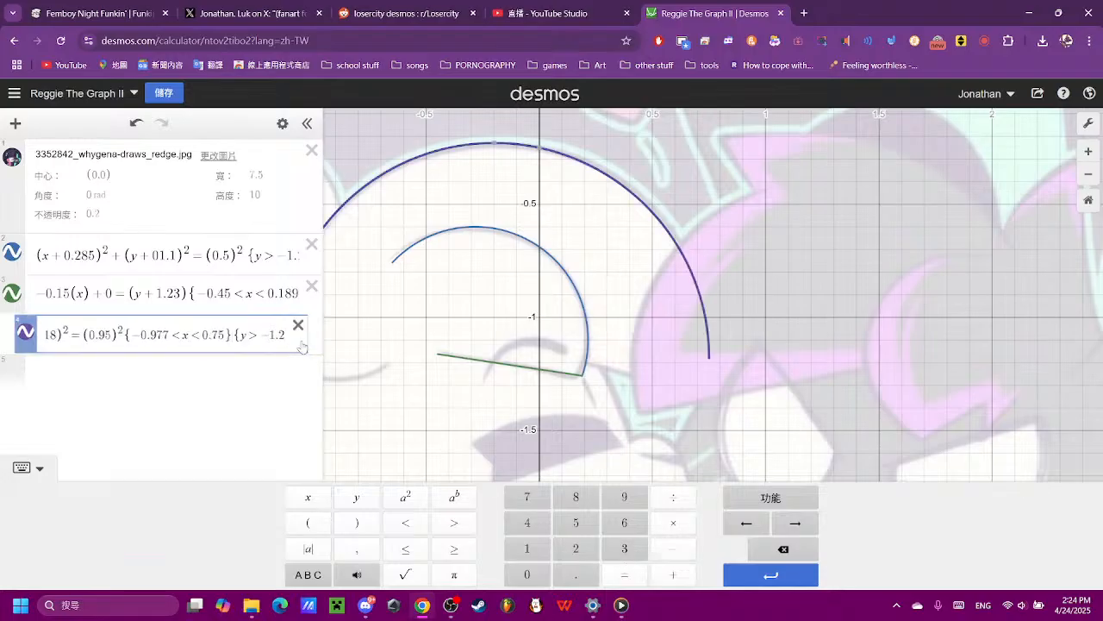
click(312, 324)
click(136, 123)
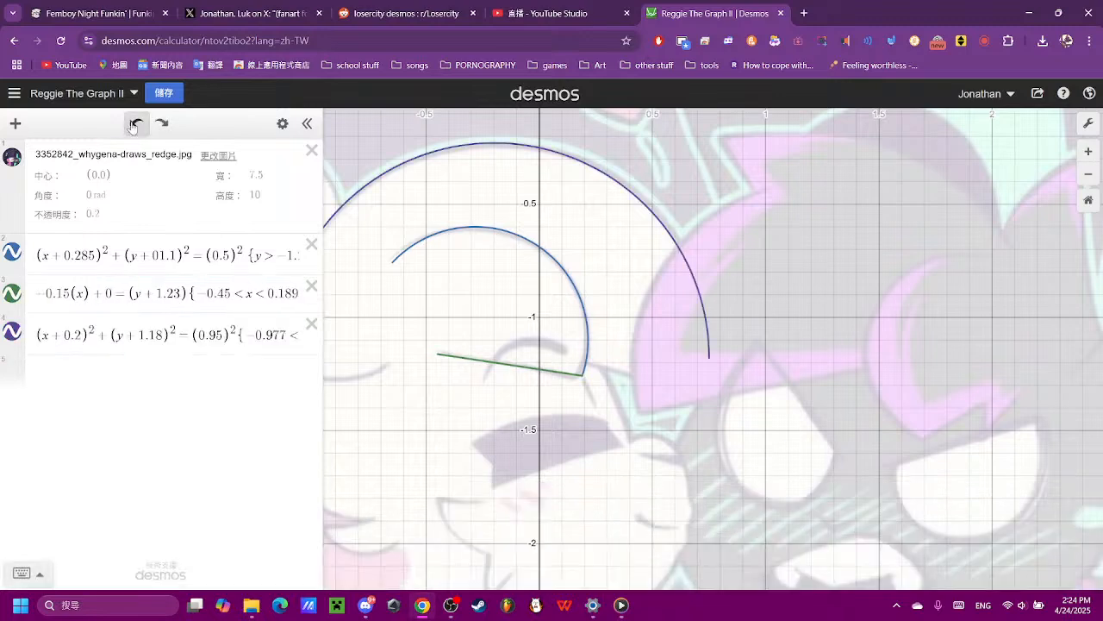
- Extend the head arc downward by setting its restriction to y > −1.34, trying −1.25 and −1.3 first
click(262, 334)
key(Right)
key(Right)
key(Right)
key(Right)
key(Right)
key(Right)
key(Right)
key(Right)
key(Right)
key(Right)
key(Right)
key(Right)
key(Right)
key(Right)
key(Right)
key(Right)
key(Right)
key(Right)
key(Right)
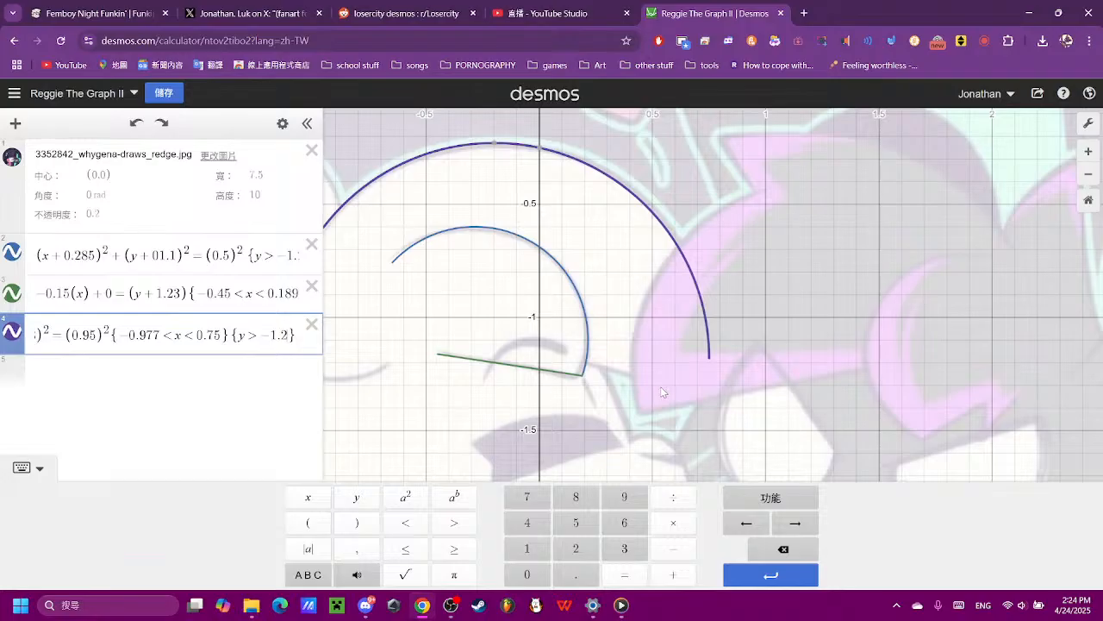
text(5)
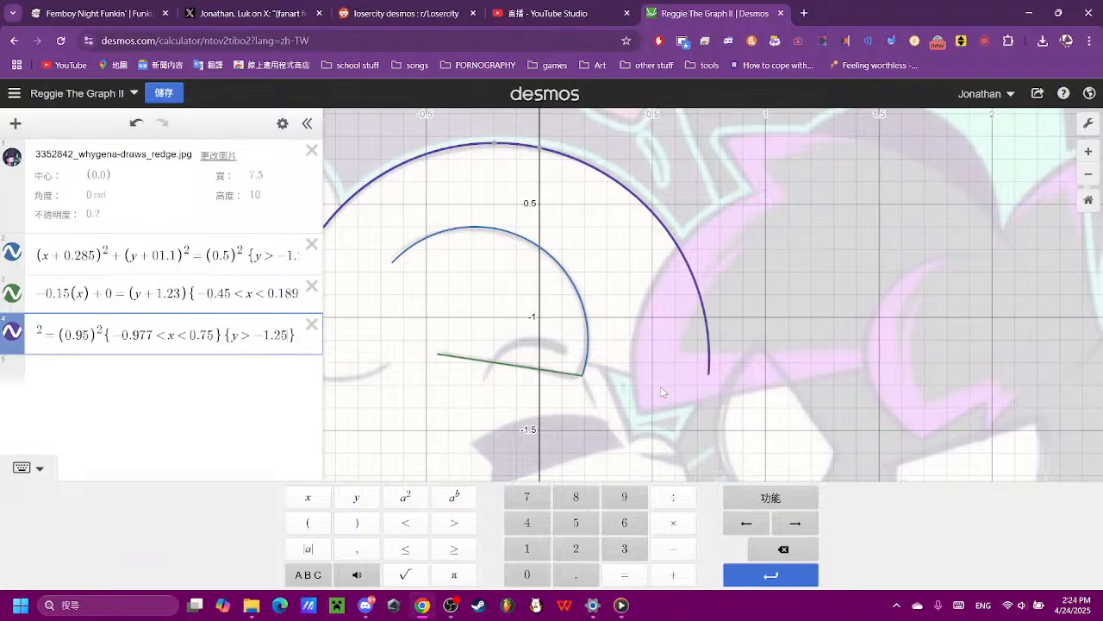
key(BackSpace)
text(7)
key(BackSpace)
key(BackSpace)
text(3)
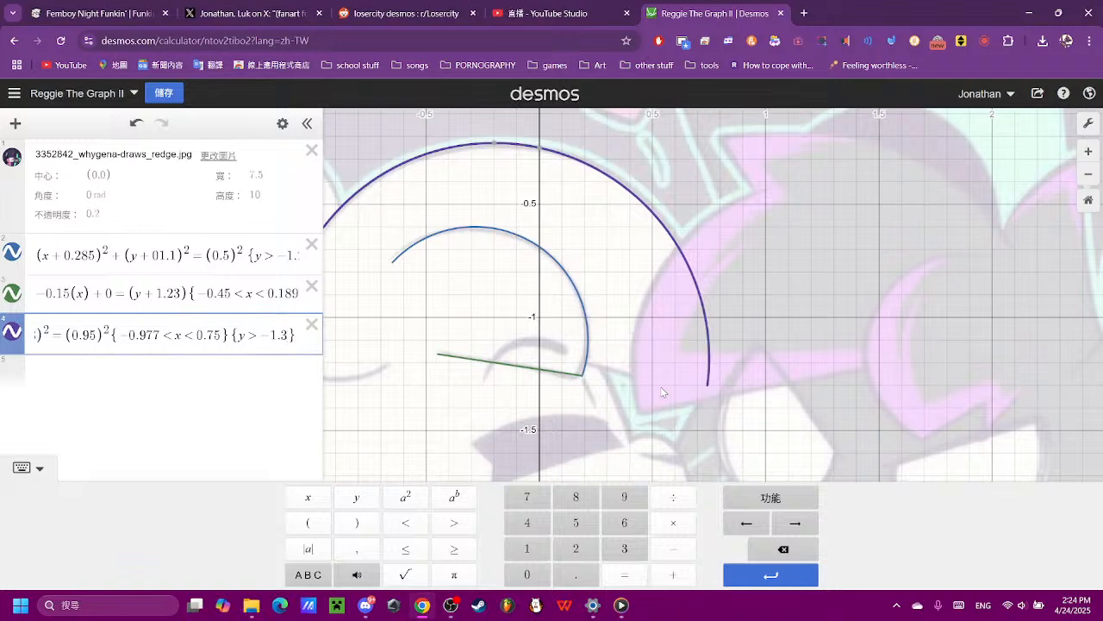
text(4)
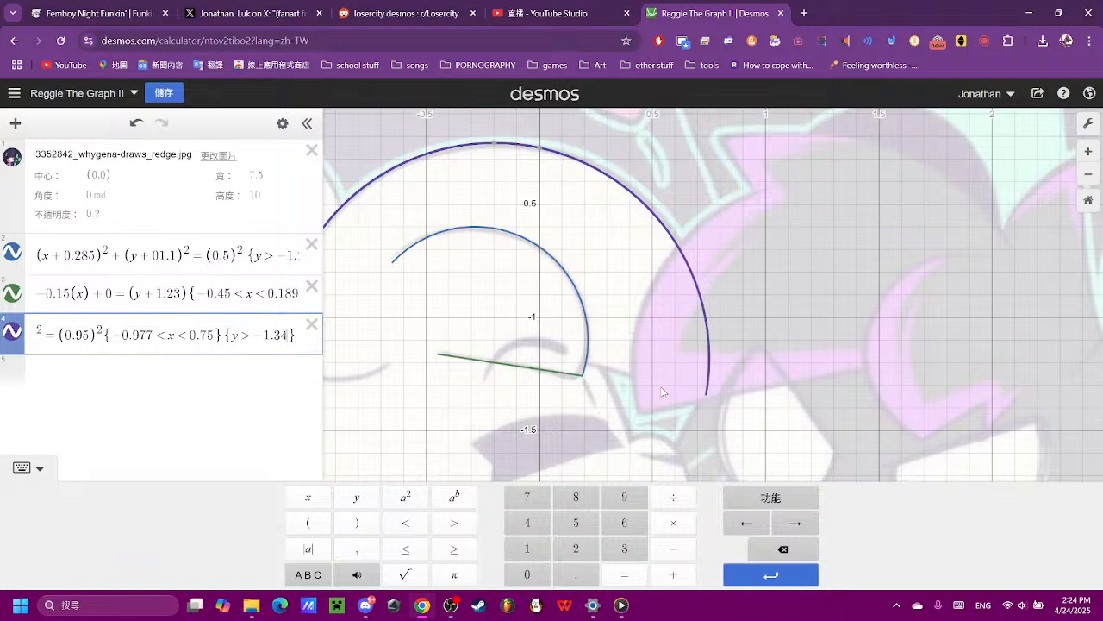
click(598, 386)
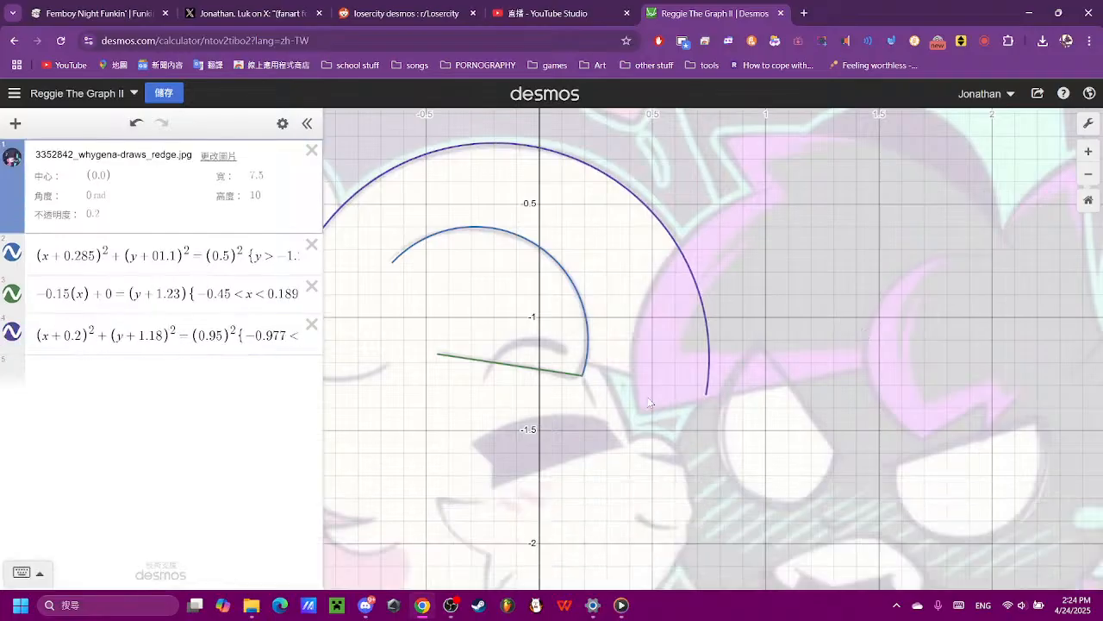
- Add a new line equation −(x) + 0 = (y) below the head circle, following the form of the existing line
scroll(597, 387, up, 2)
click(63, 292)
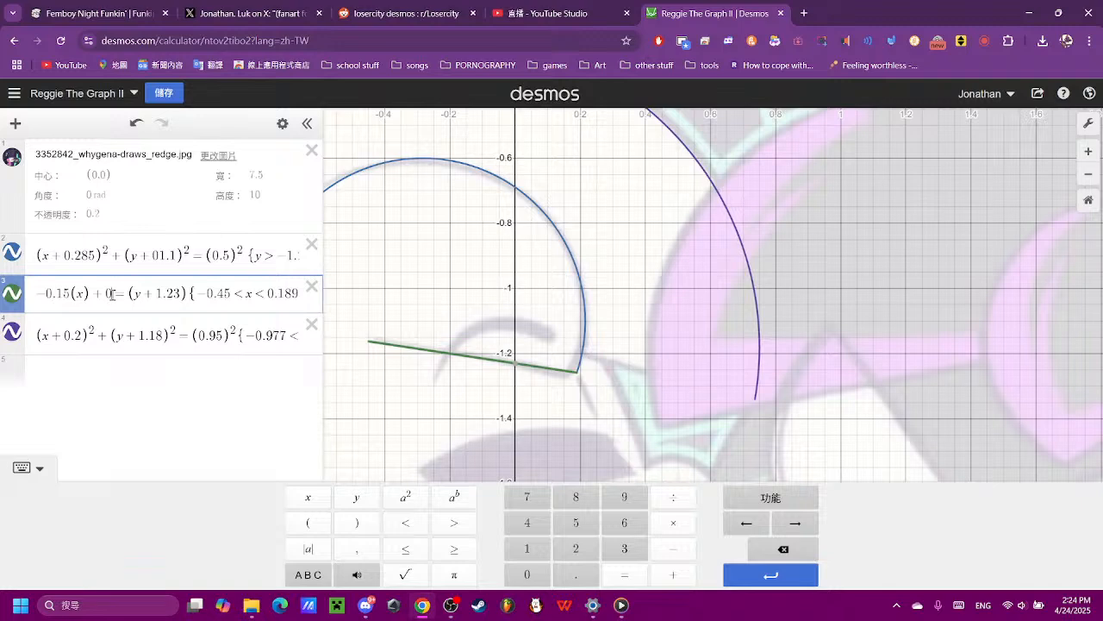
click(82, 367)
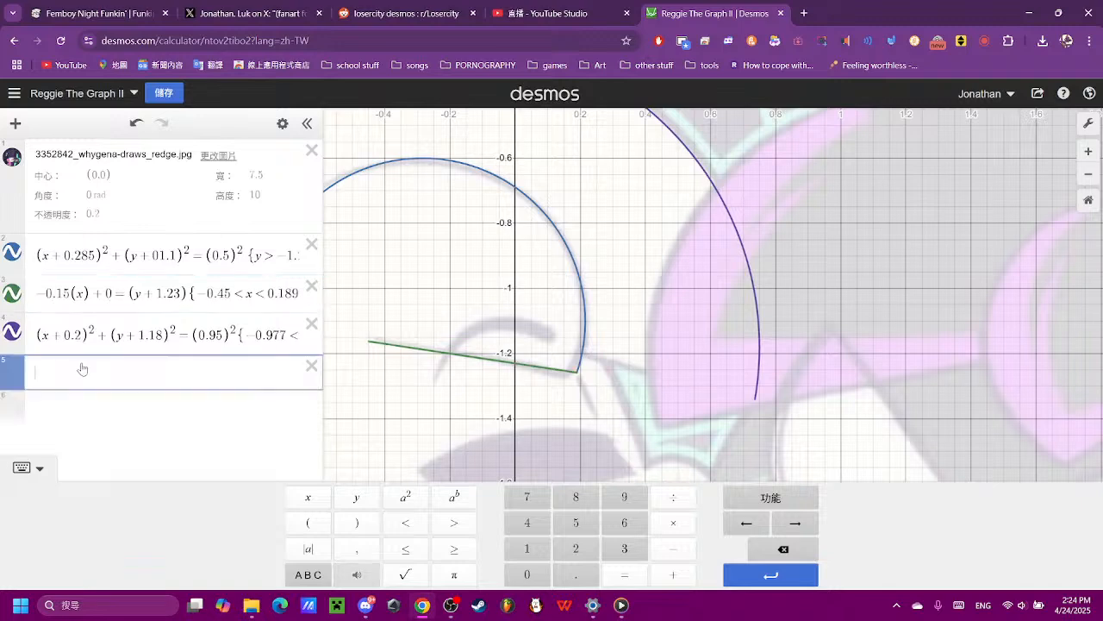
click(676, 557)
click(308, 523)
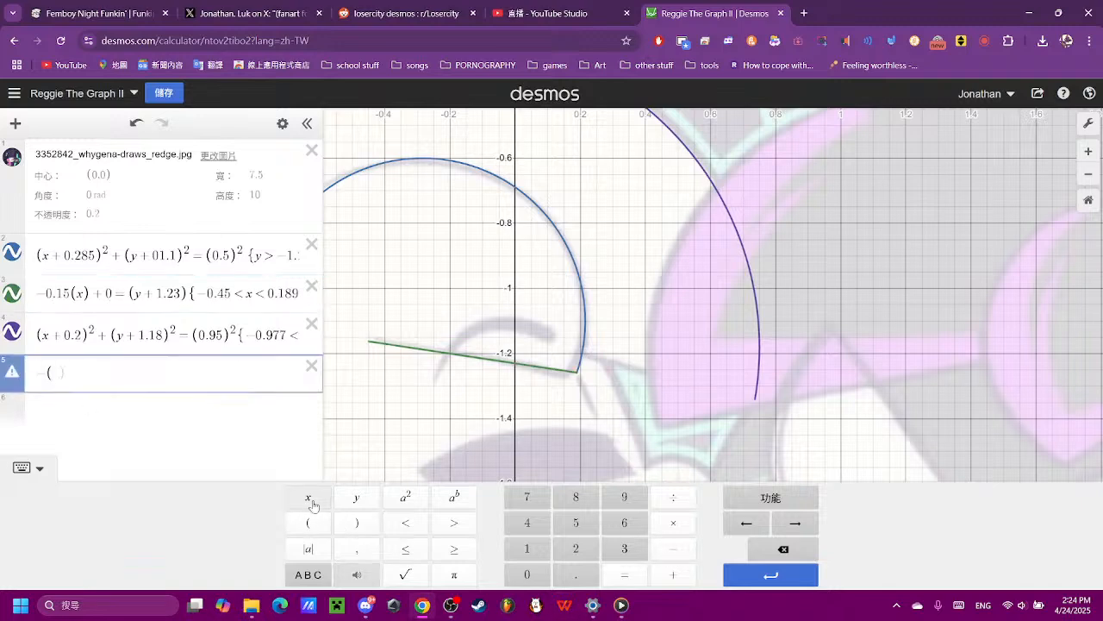
click(312, 505)
click(673, 574)
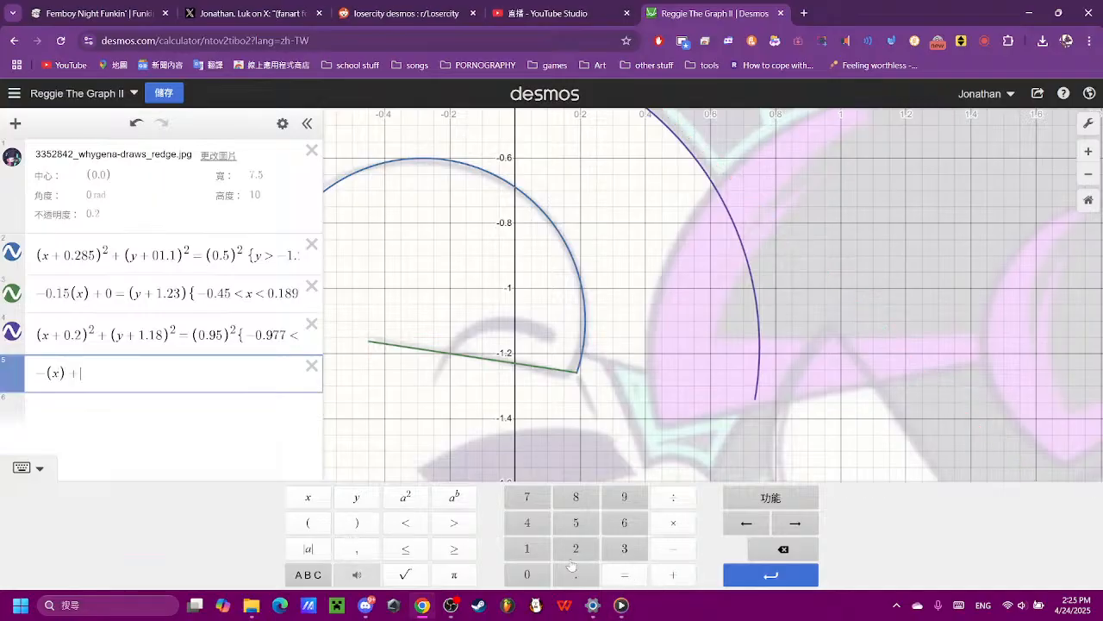
click(514, 574)
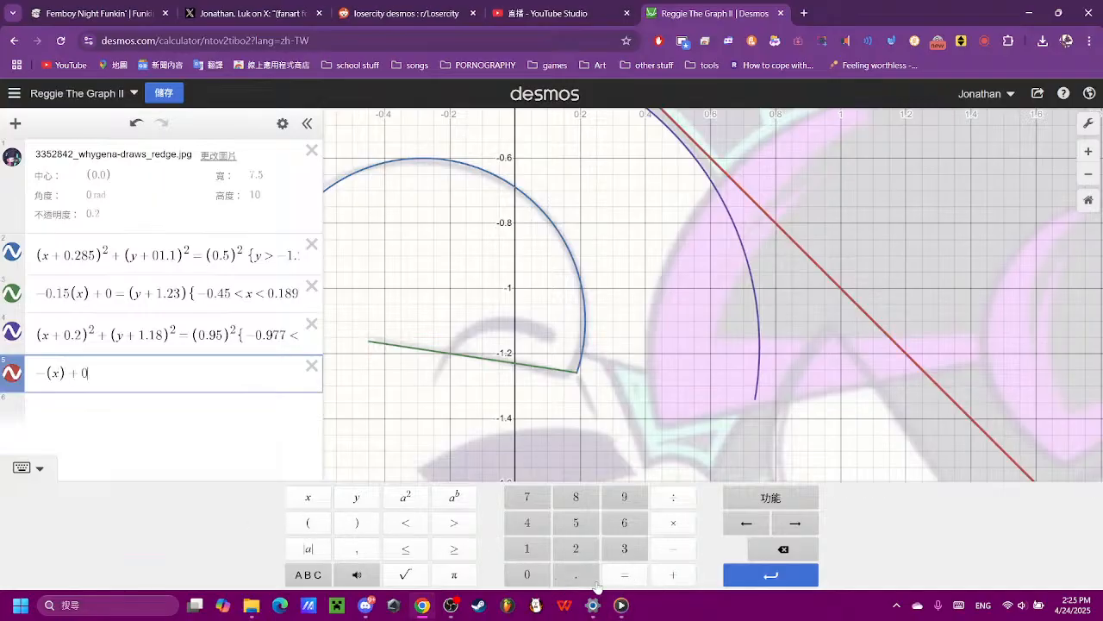
click(624, 574)
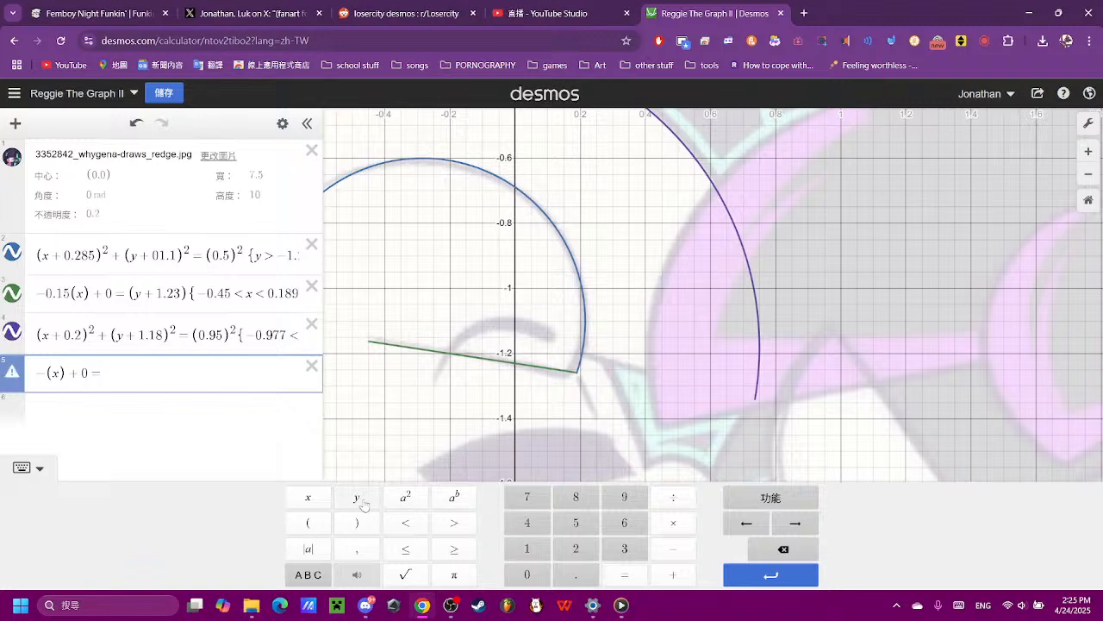
click(308, 522)
click(357, 496)
click(357, 522)
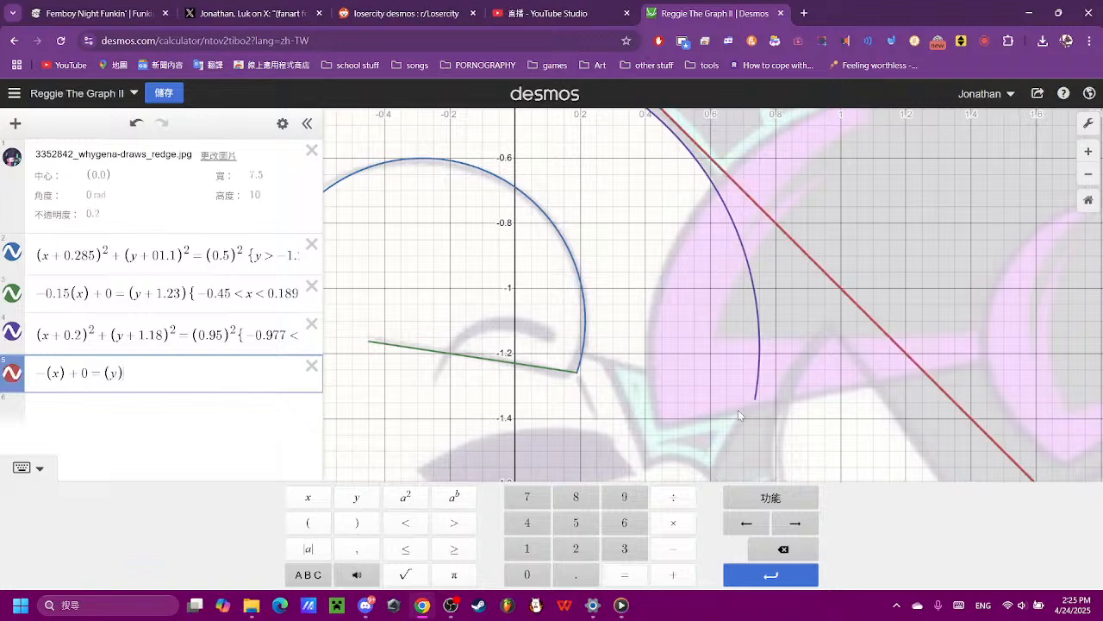
- Set the new line's slope to −0.3, trying −0.4 first
click(748, 403)
scroll(738, 411, up, 1)
scroll(483, 380, down, 5)
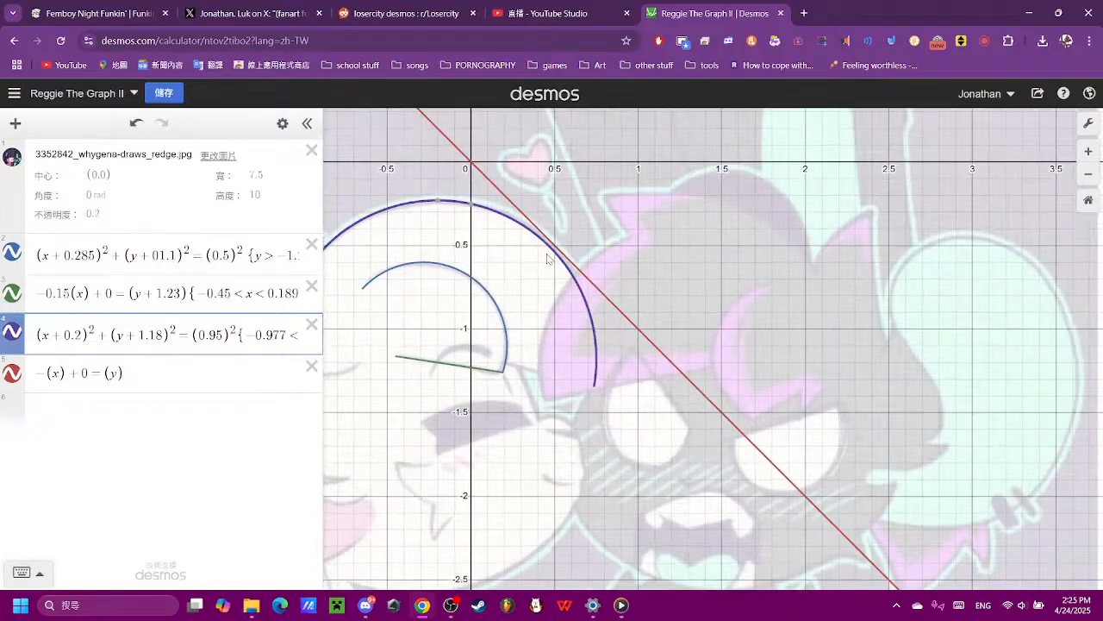
click(52, 375)
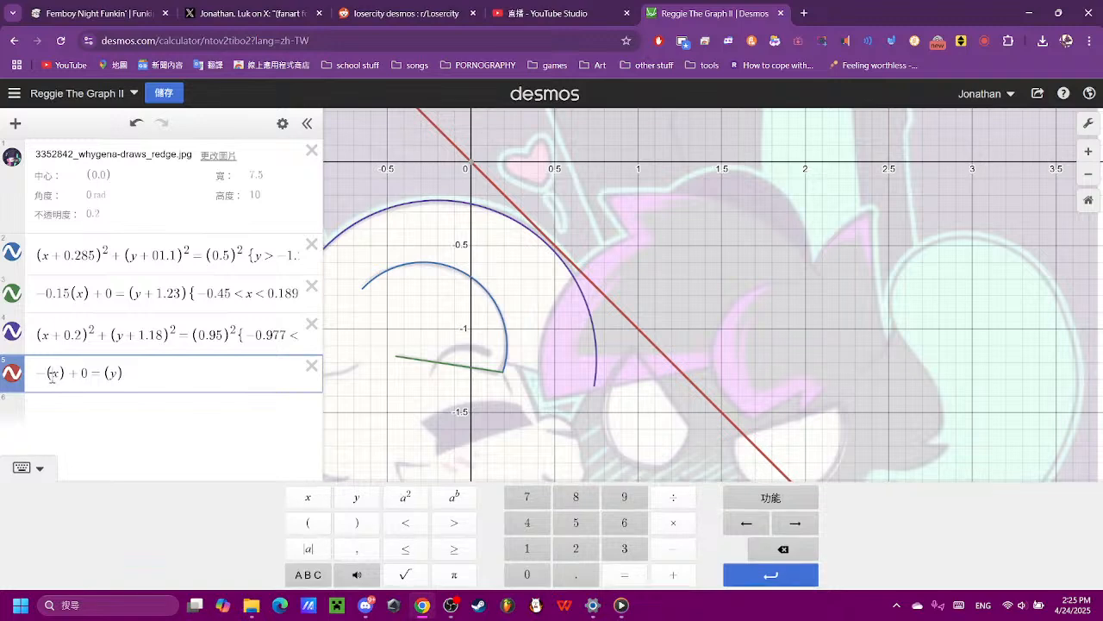
click(523, 576)
click(576, 574)
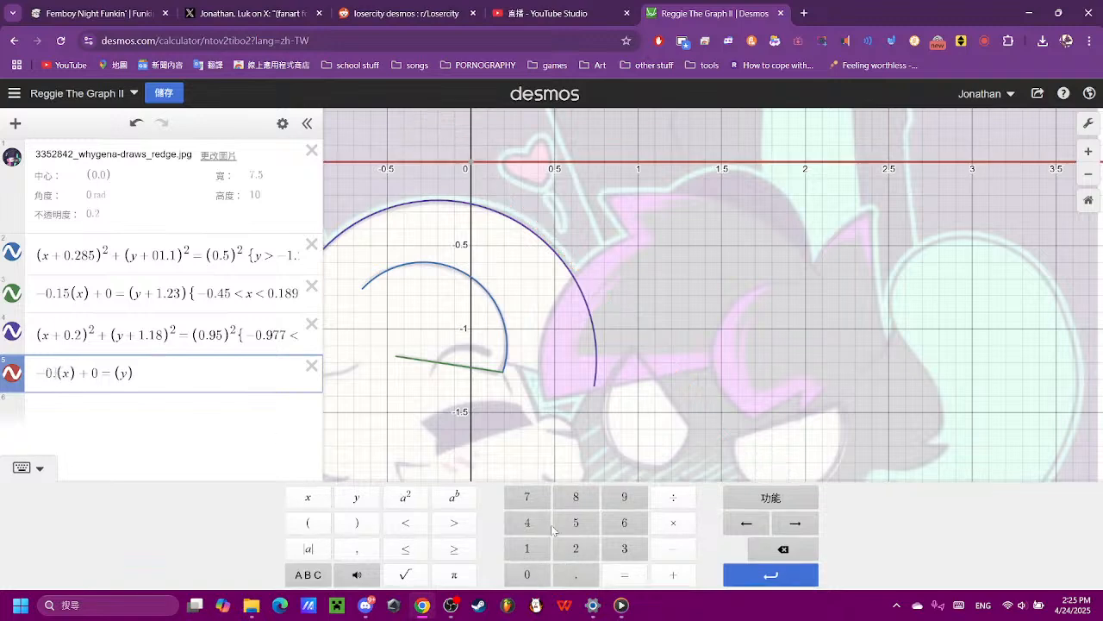
click(534, 524)
click(783, 549)
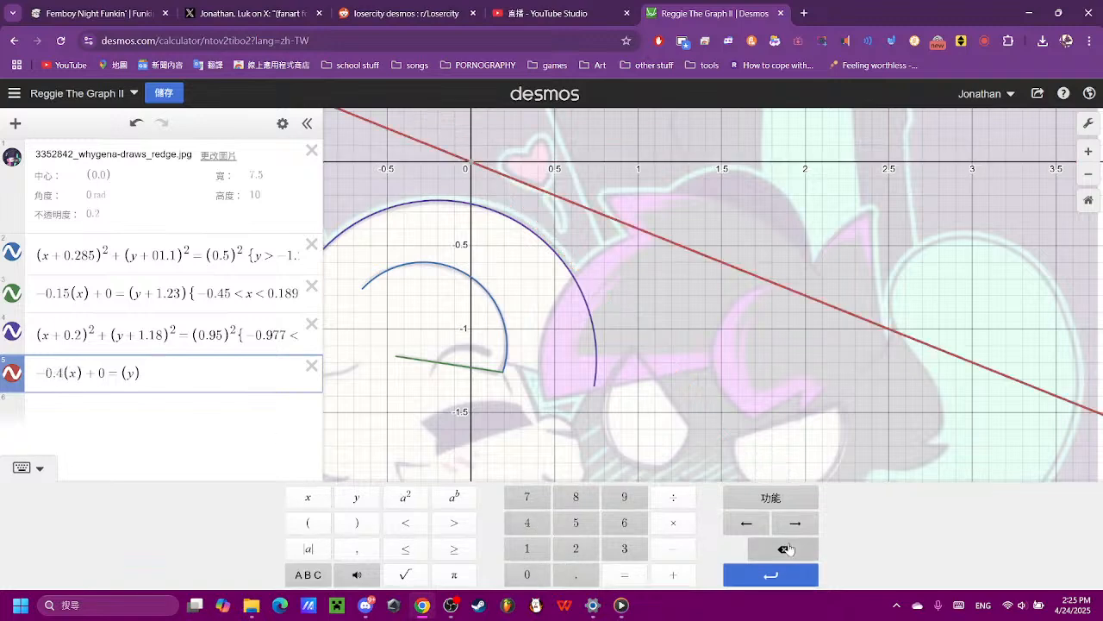
click(609, 552)
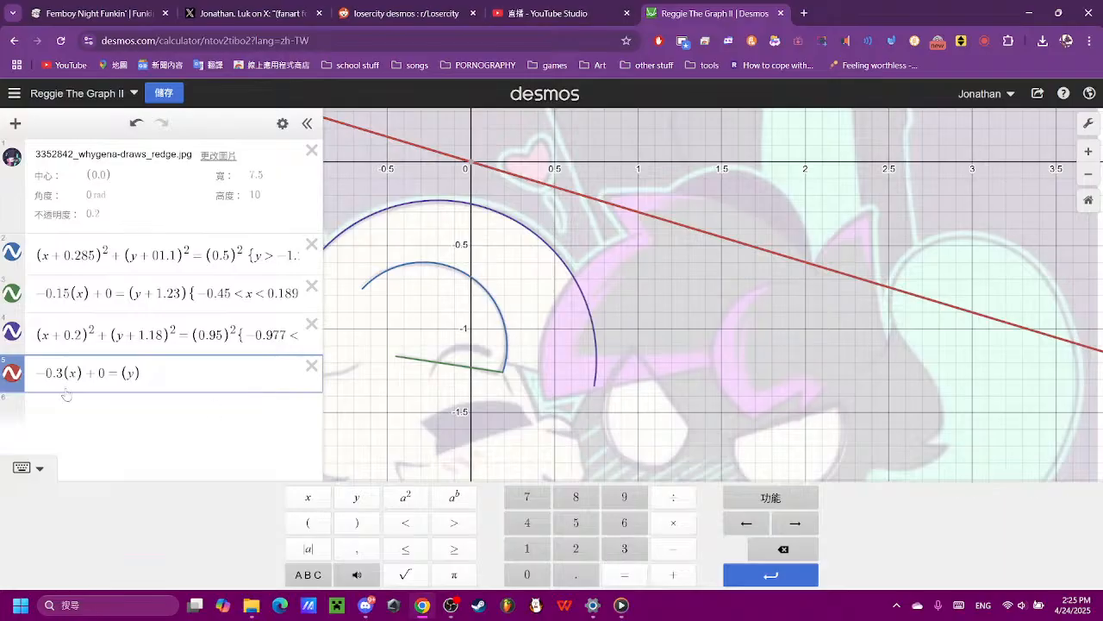
- Move the new red line down to the head arc's end by changing its y term to (y + 1.12)
click(670, 582)
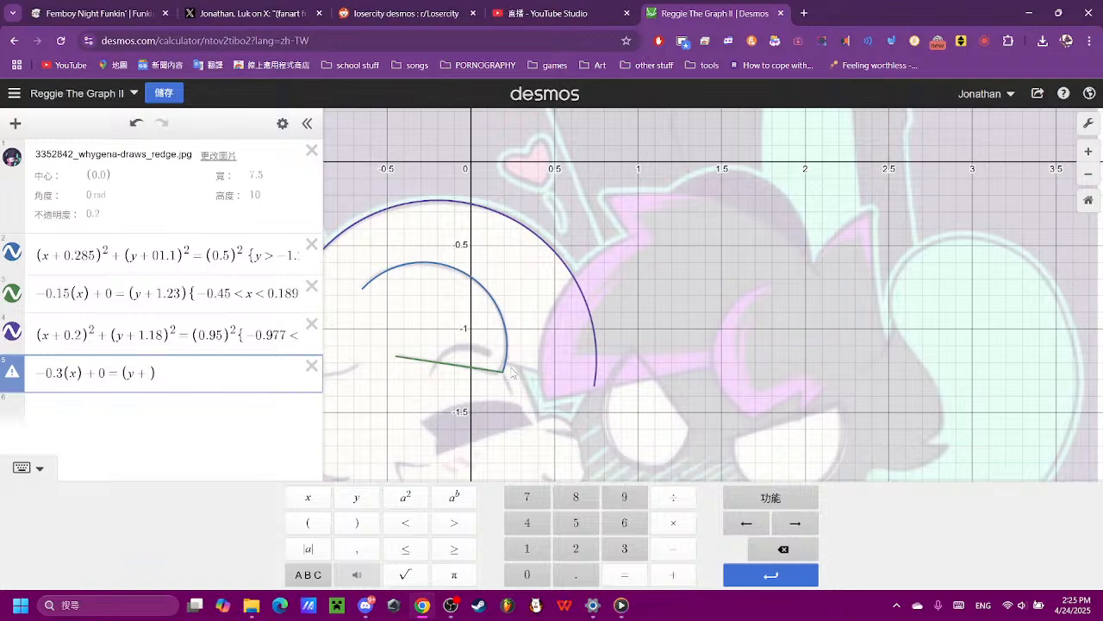
click(532, 573)
click(801, 549)
click(526, 549)
click(576, 574)
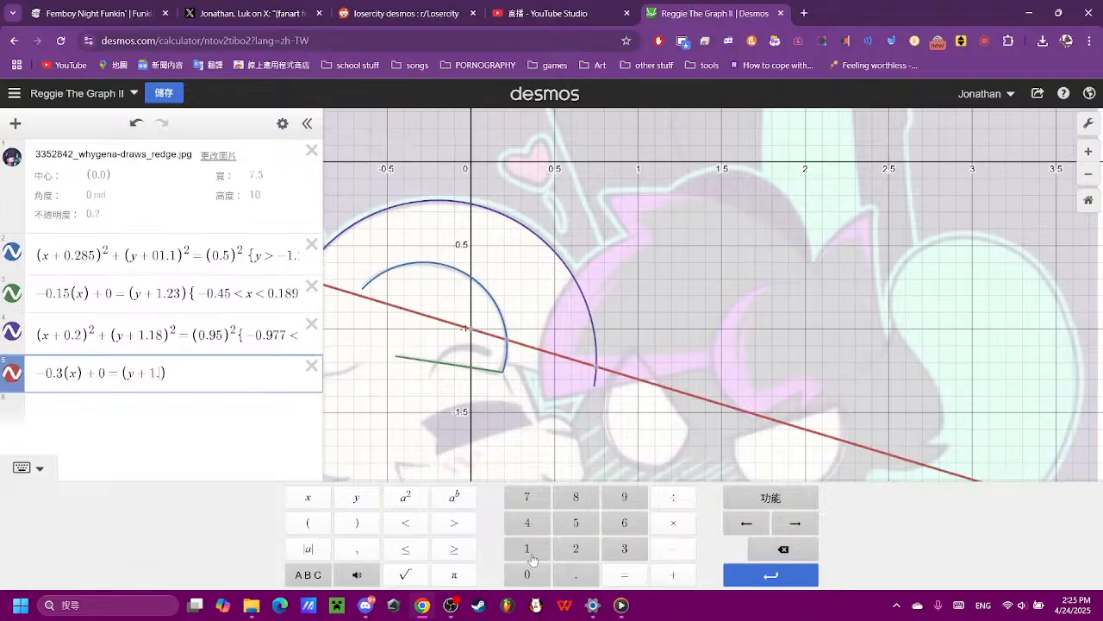
click(526, 549)
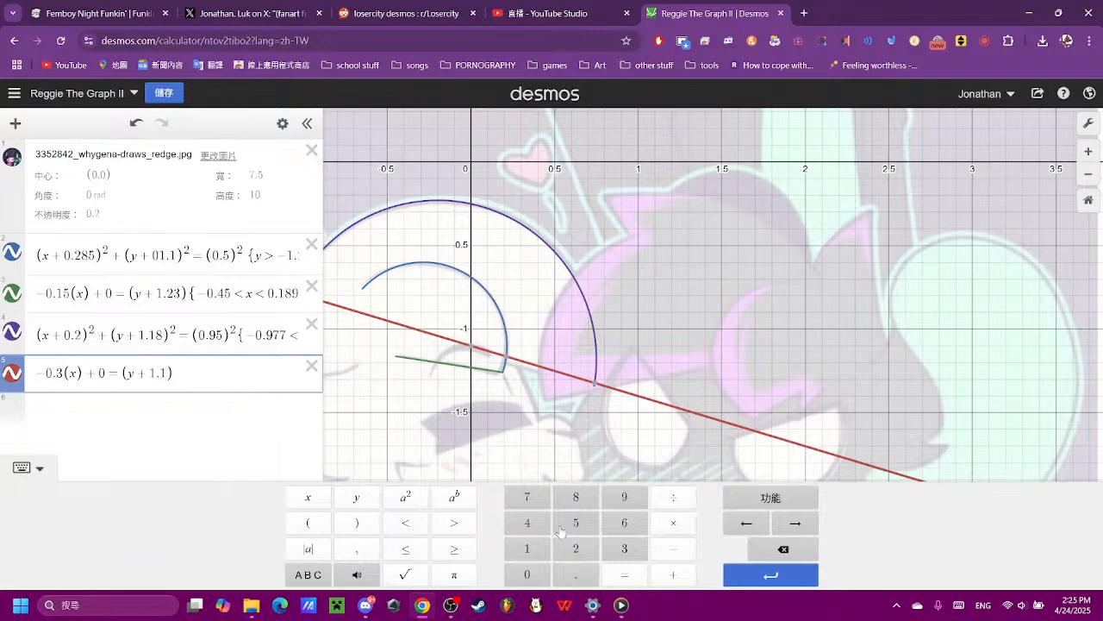
click(576, 551)
- Check the line's fit against the reference up close and set its slope to −0.28, trying −0.29 first
click(615, 406)
scroll(449, 405, up, 3)
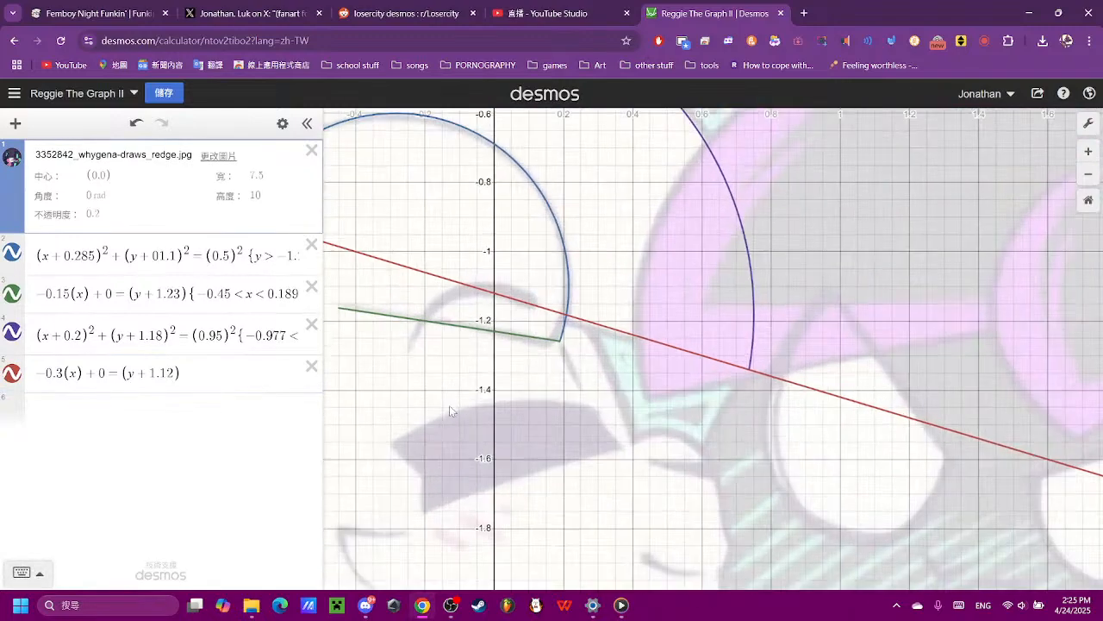
scroll(695, 397, up, 2)
scroll(668, 523, up, 2)
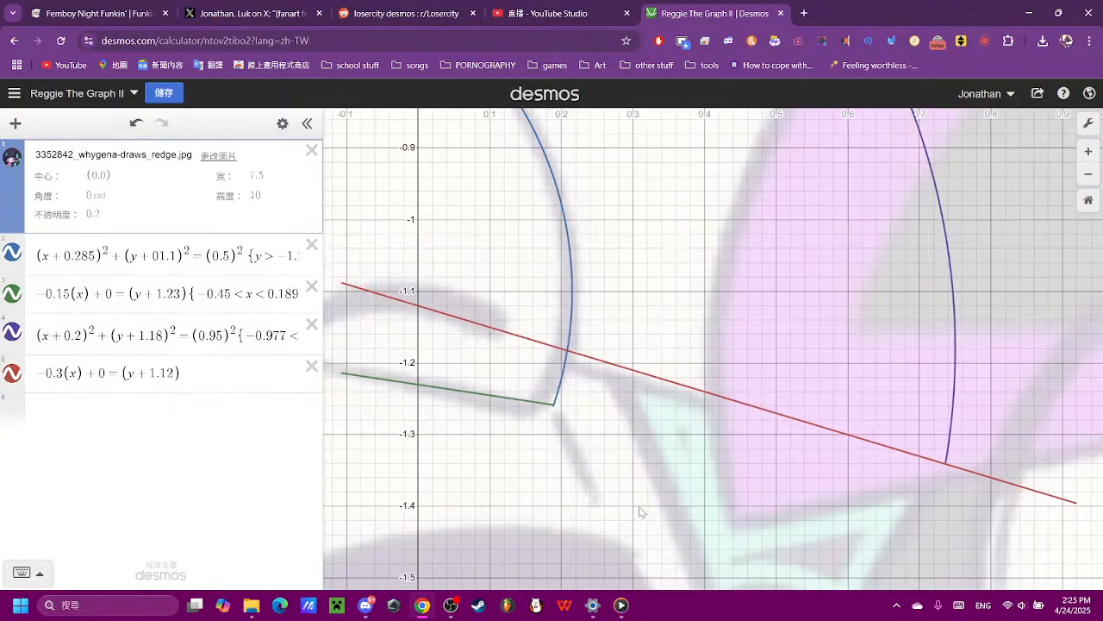
click(60, 369)
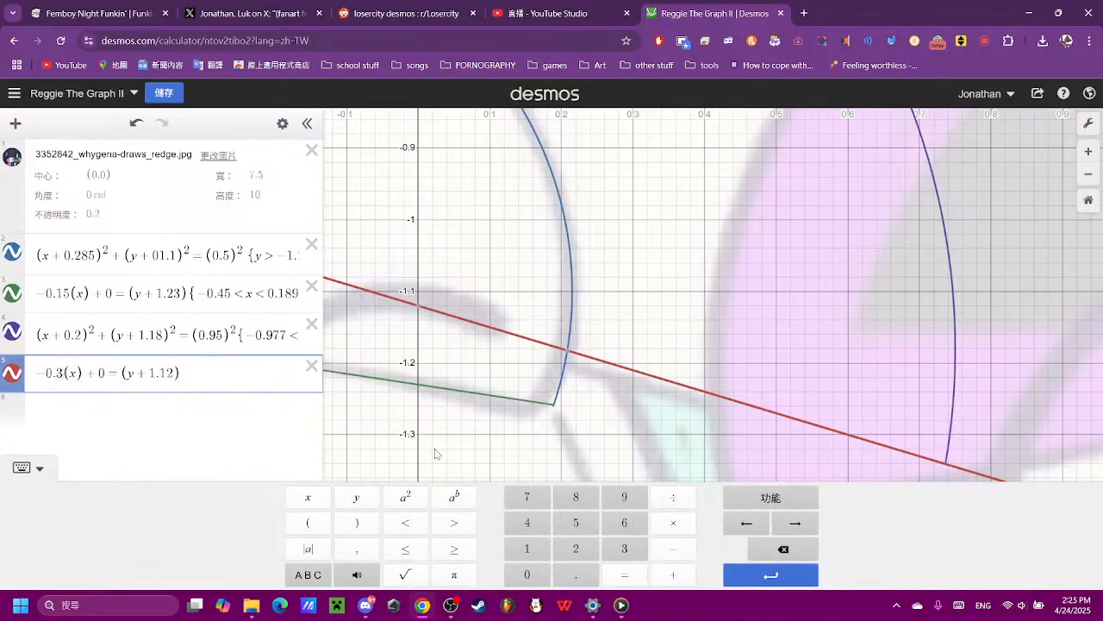
click(575, 553)
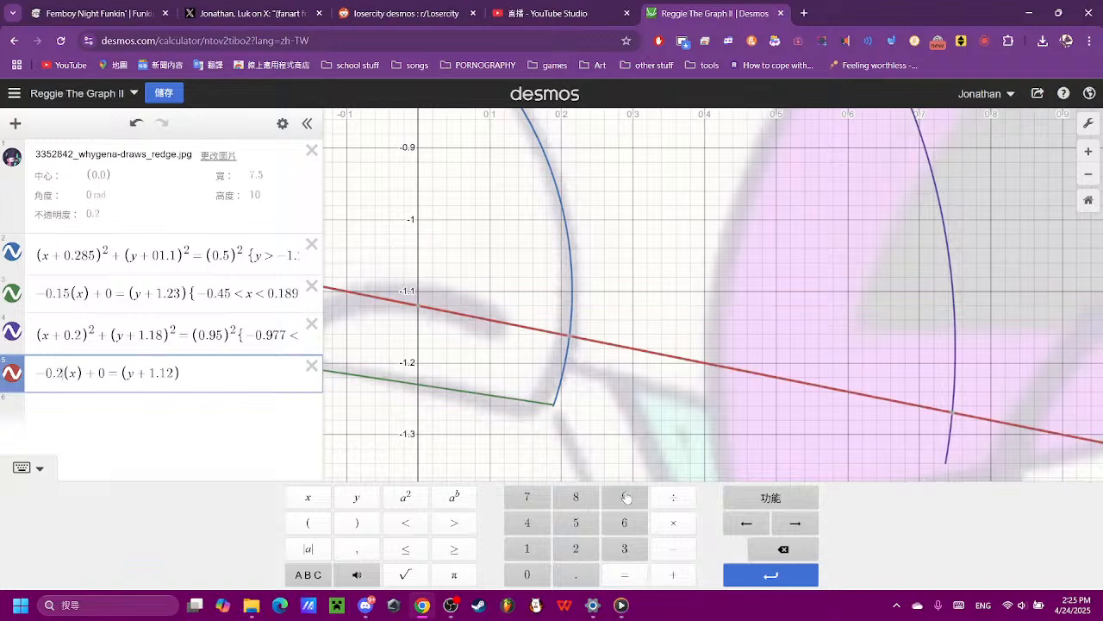
click(624, 497)
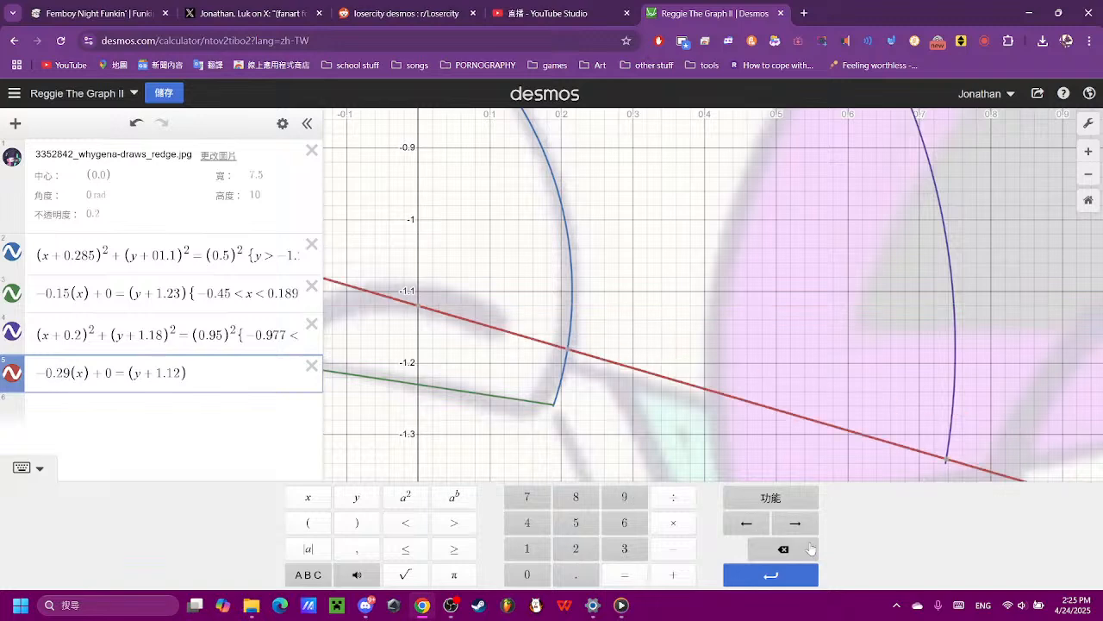
click(783, 549)
click(570, 504)
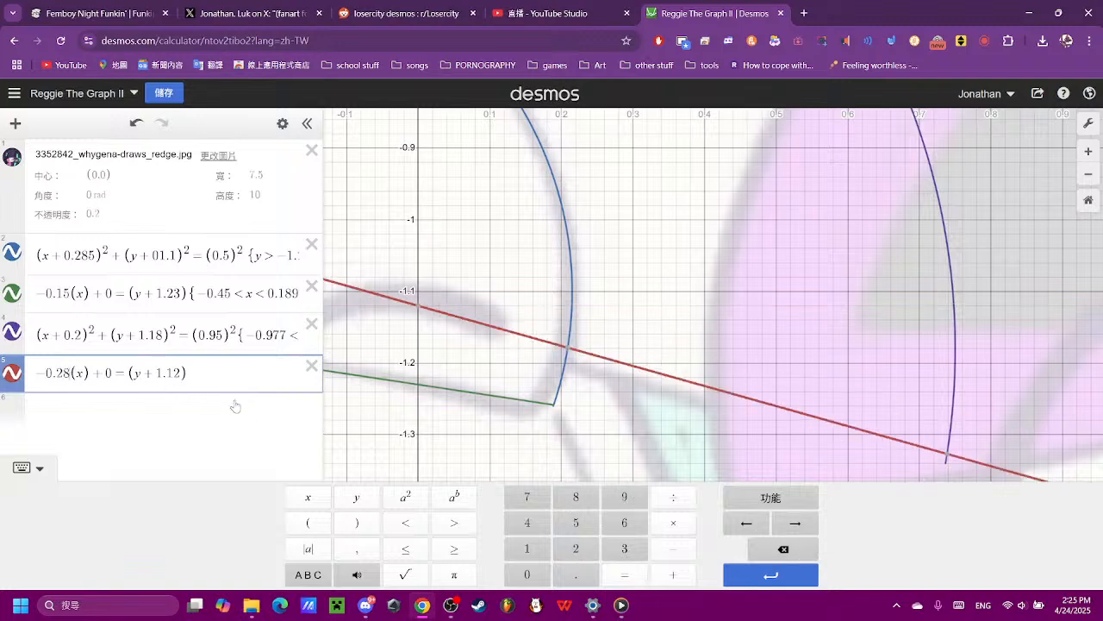
- Lower the red line slightly by setting its y term to (y + 1.13), and check where it meets the outer arc
click(764, 557)
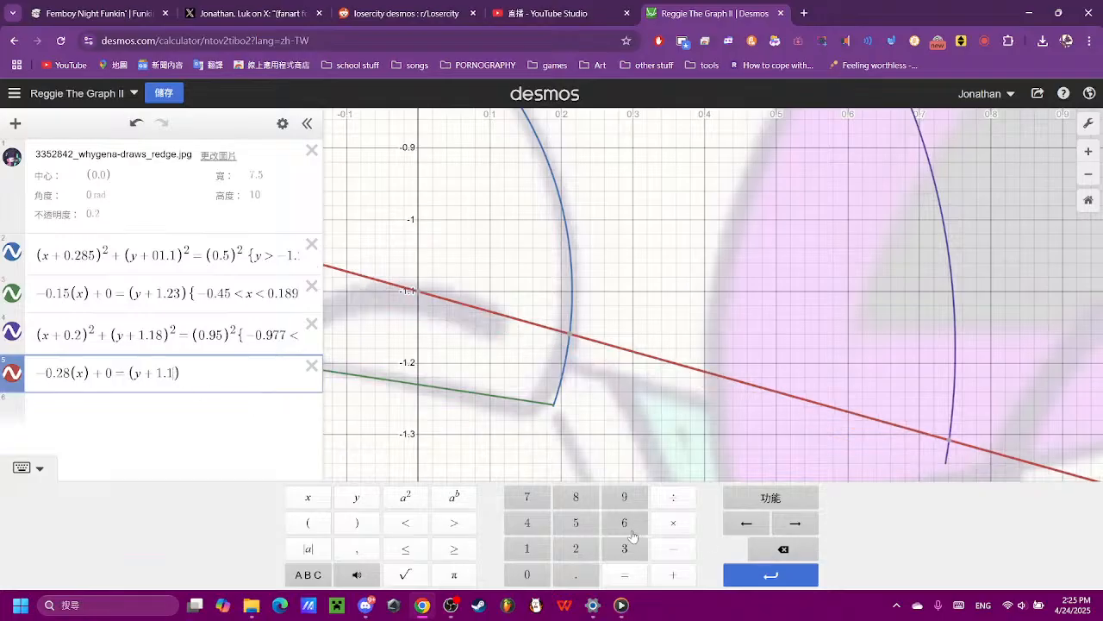
click(627, 548)
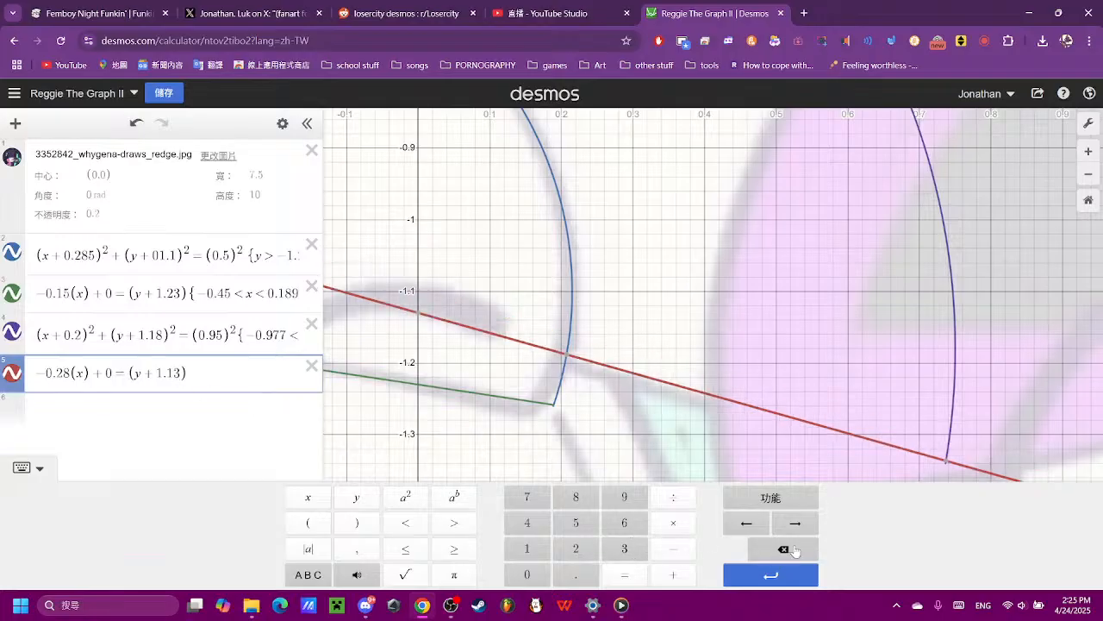
drag(963, 364, 798, 312)
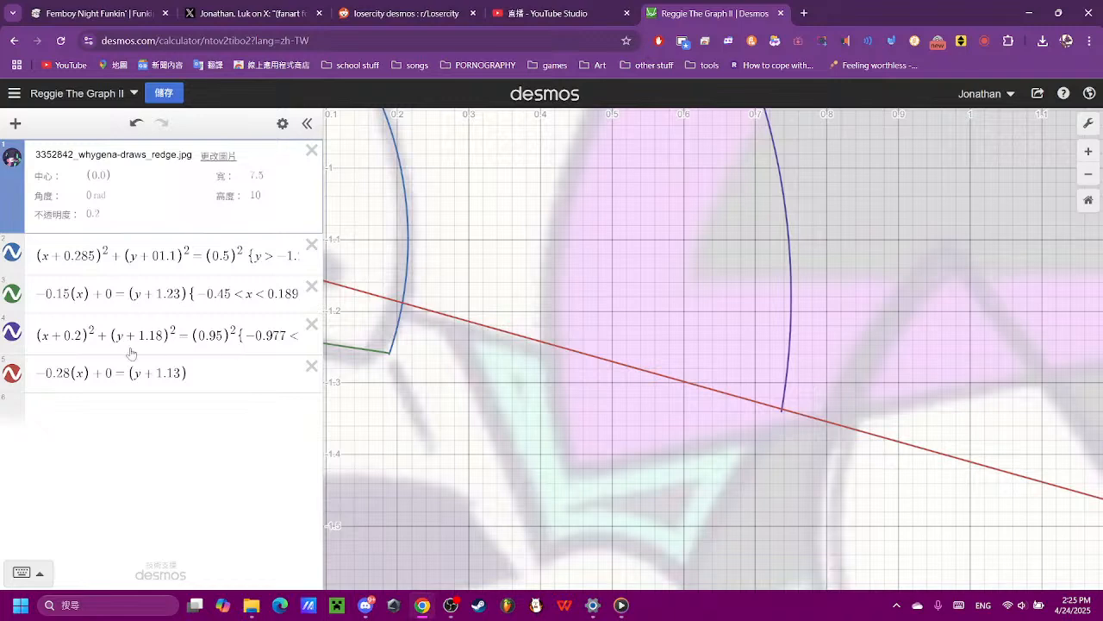
- Restrict the red line to {0.2 < x < 0.73}, reading its crossing points with the inner and outer arcs for the limits
click(225, 379)
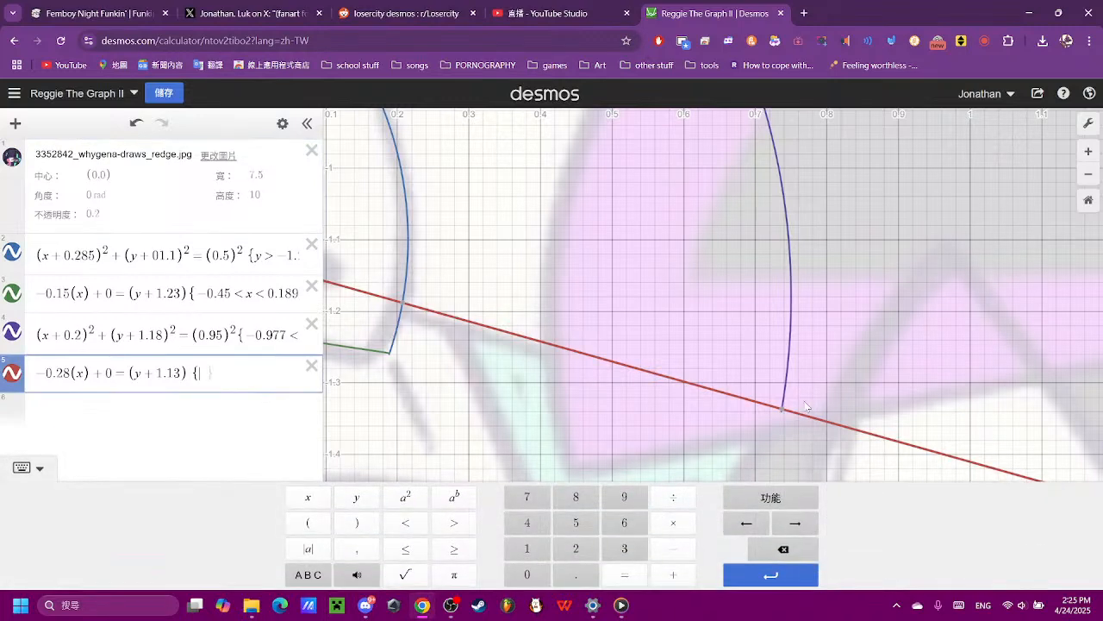
click(782, 410)
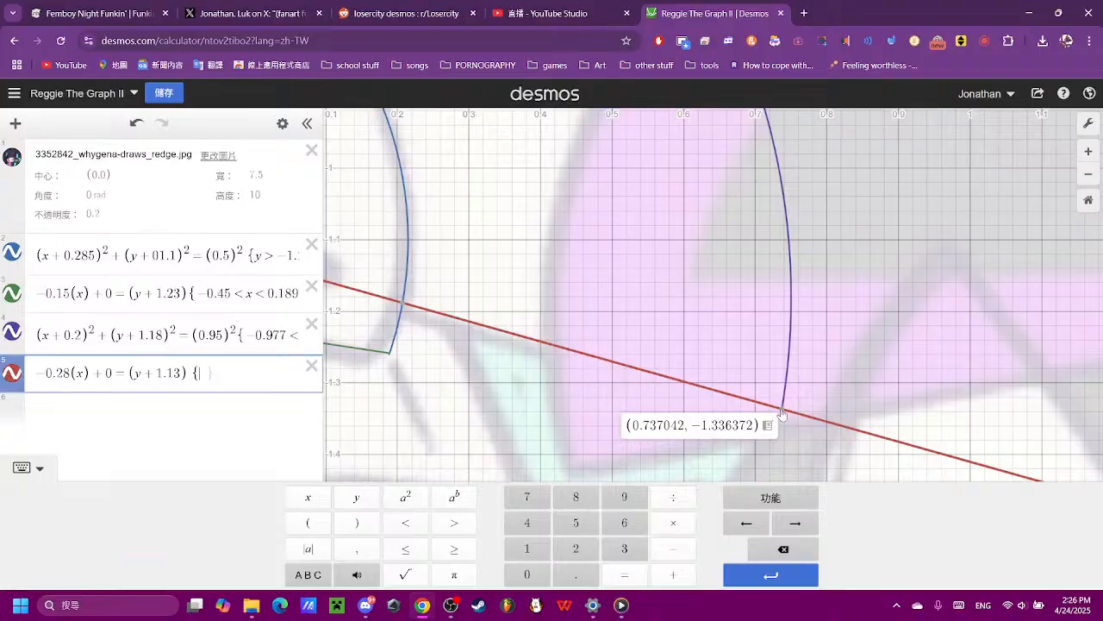
mouse_move(404, 303)
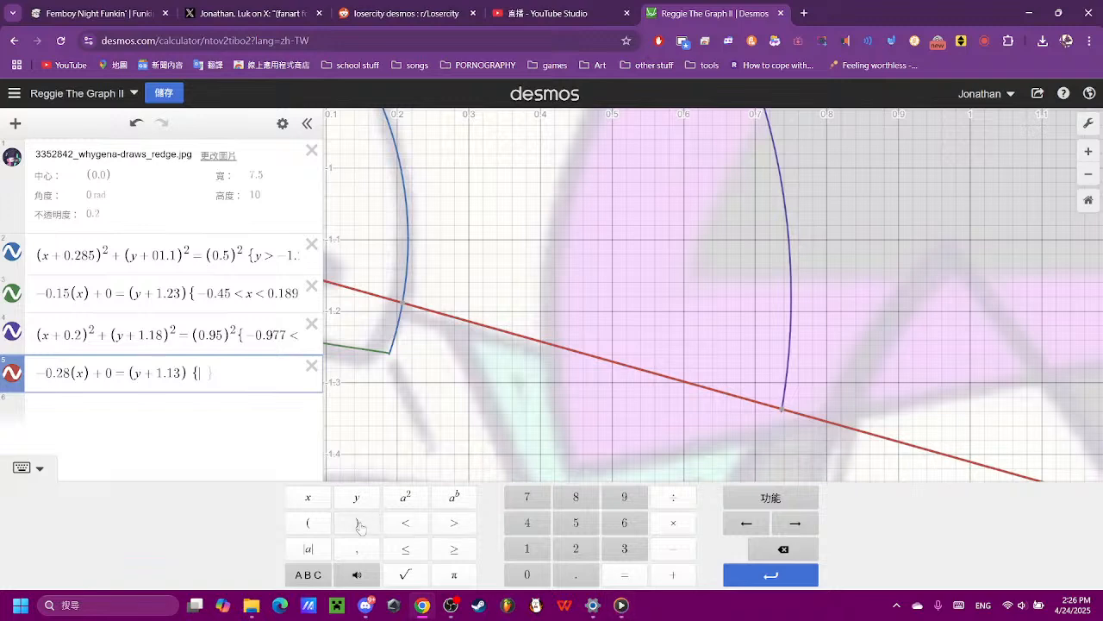
click(541, 576)
click(576, 574)
click(575, 548)
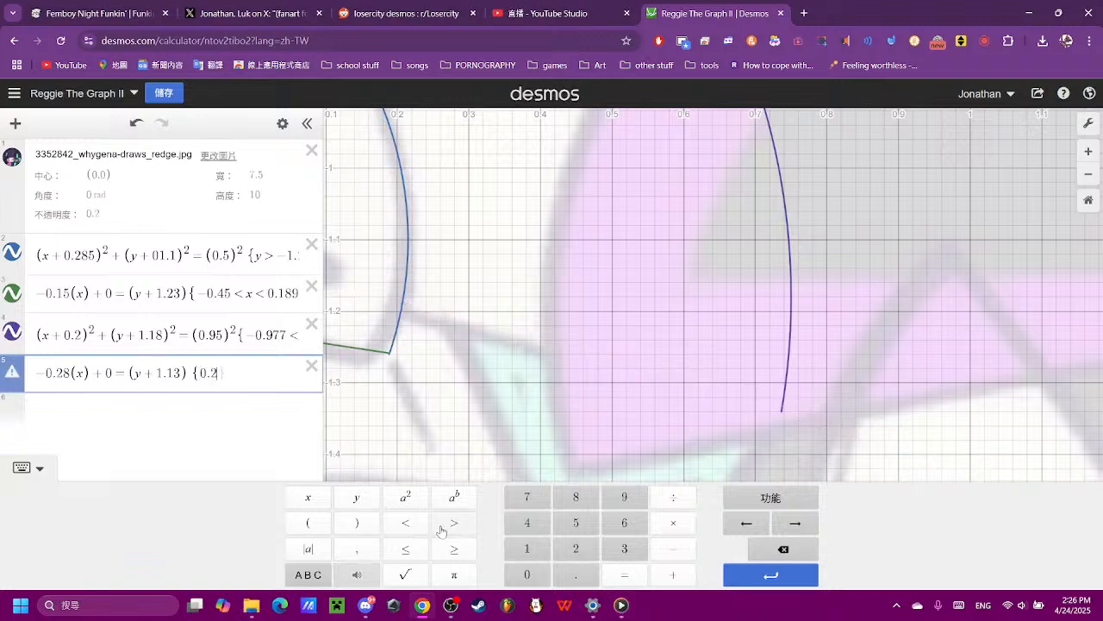
click(405, 522)
click(308, 496)
click(405, 523)
click(527, 575)
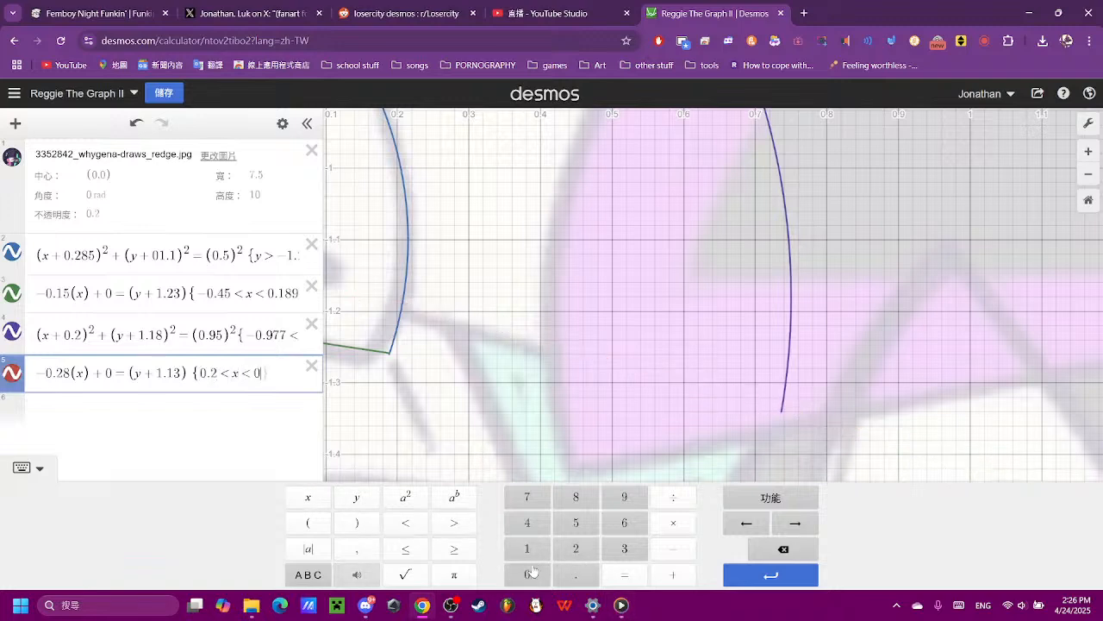
click(575, 574)
click(527, 497)
click(621, 550)
click(919, 385)
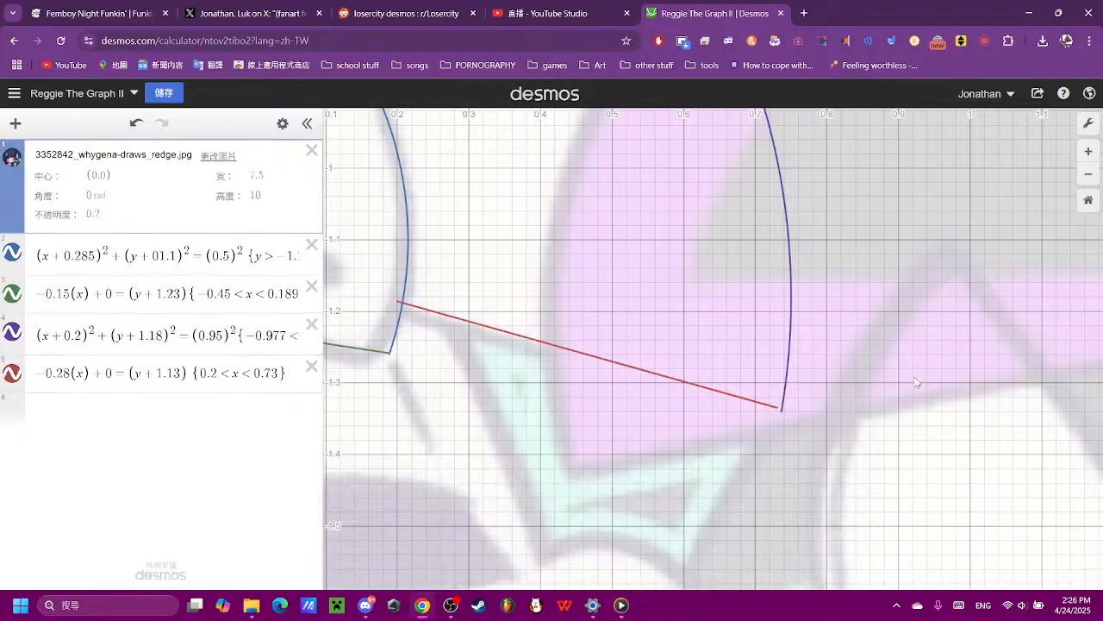
- Extend the red line to the outer arc's end by setting its upper x limit to 0.738
click(283, 372)
click(576, 506)
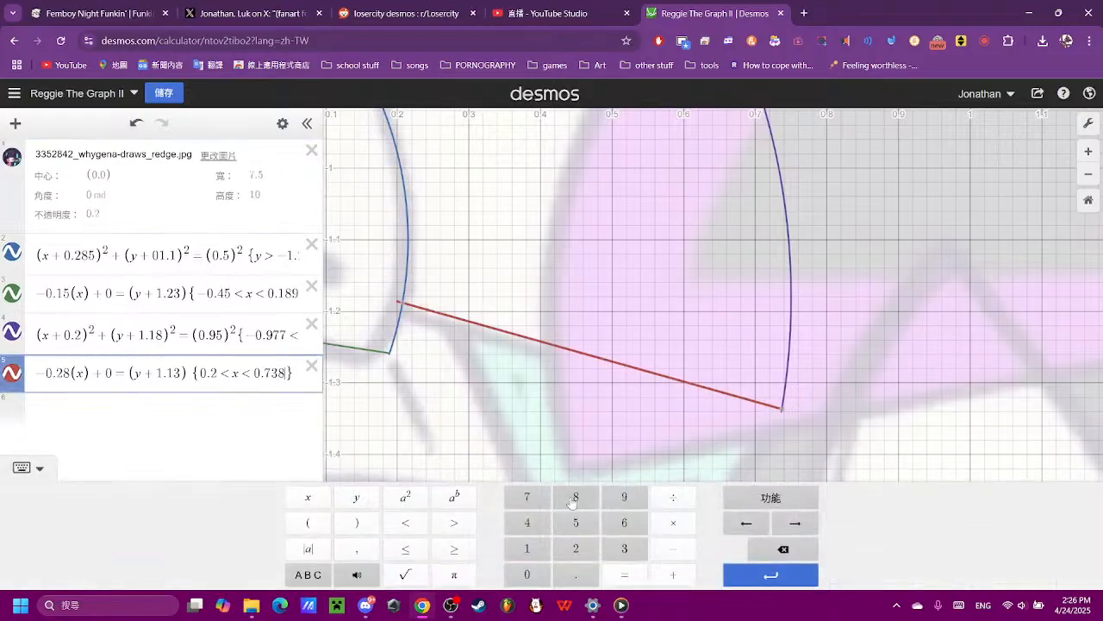
click(775, 377)
scroll(776, 377, down, 2)
scroll(775, 377, down, 3)
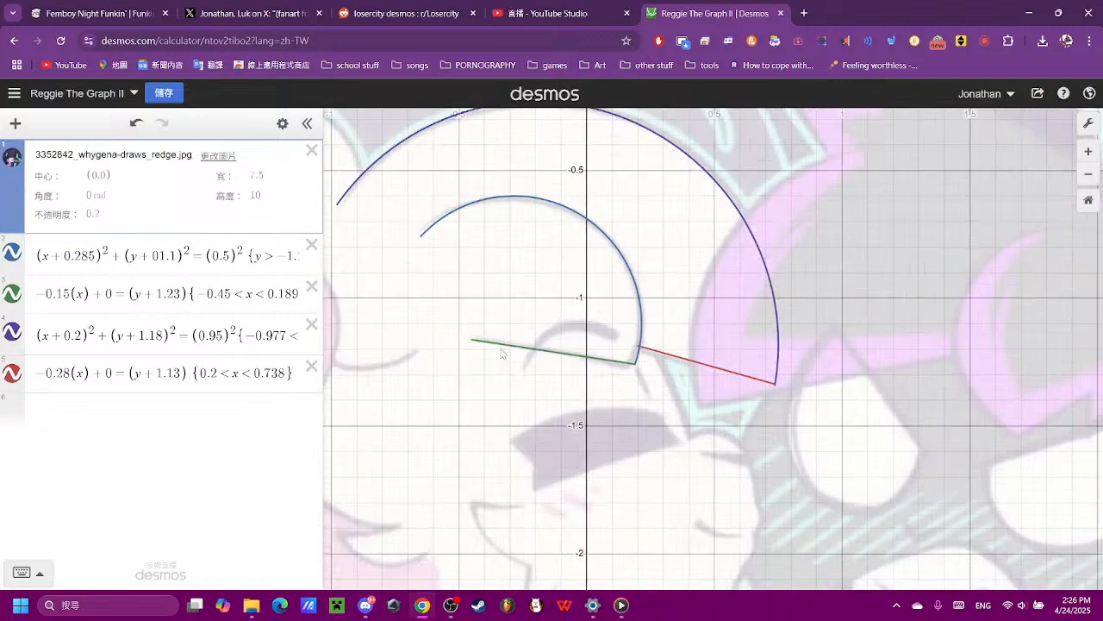
- Trim the red line's start to the inner arc by setting its lower x limit to 0.21, trying 0.22 first
click(222, 373)
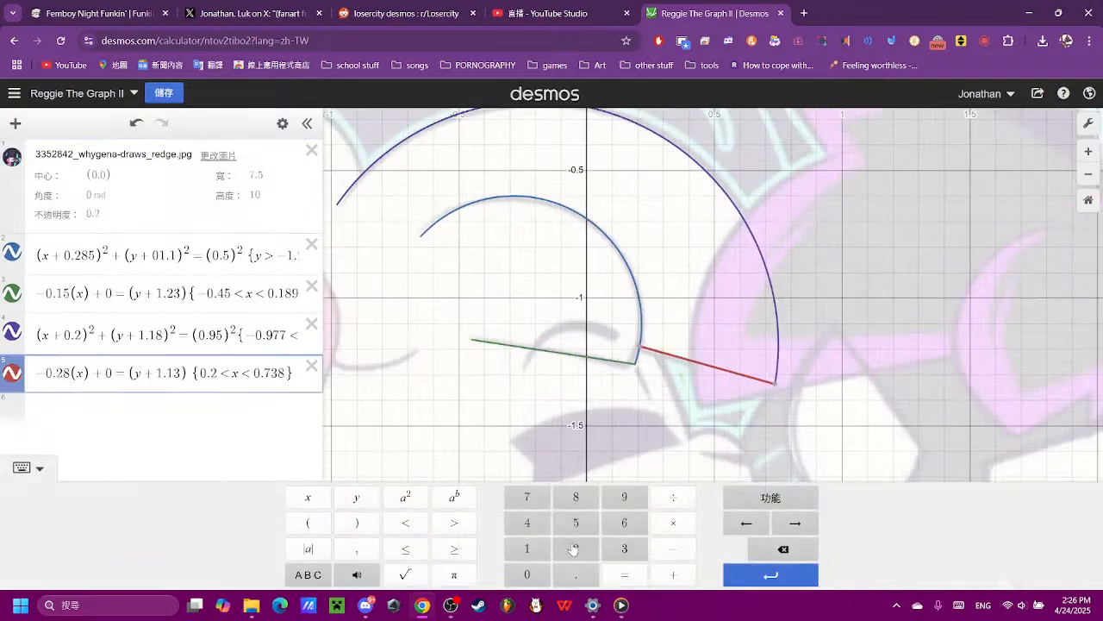
click(575, 548)
click(779, 549)
click(527, 548)
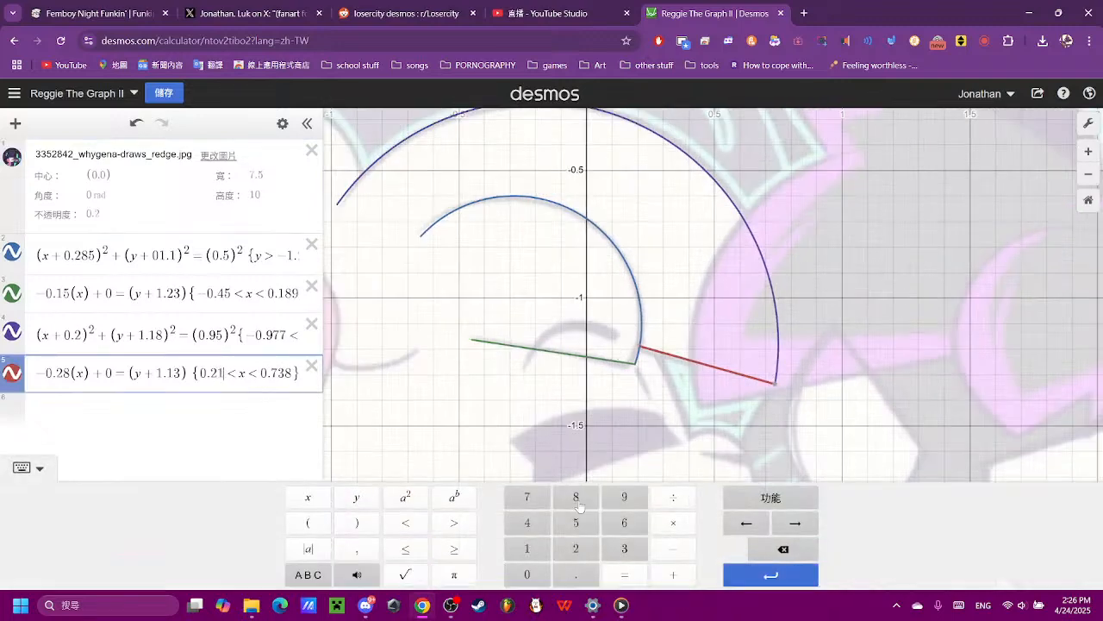
click(664, 428)
scroll(665, 428, down, 2)
drag(524, 416, 603, 412)
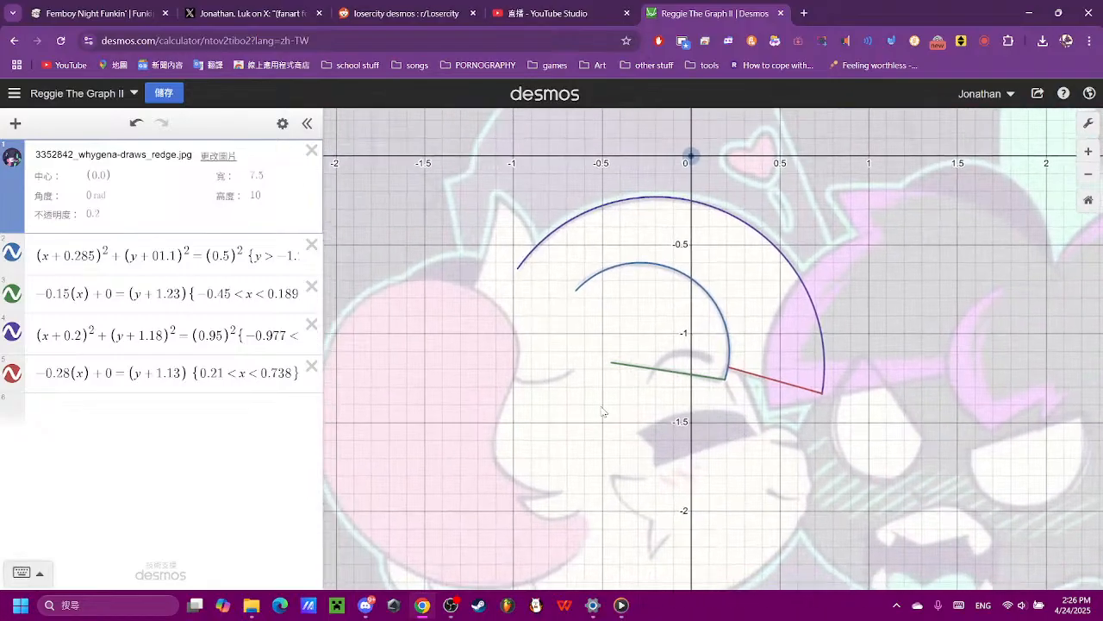
- Add a new parabola equation (x)² + 0 = (y) below the red line's equation for the pointed ear tuft
click(200, 403)
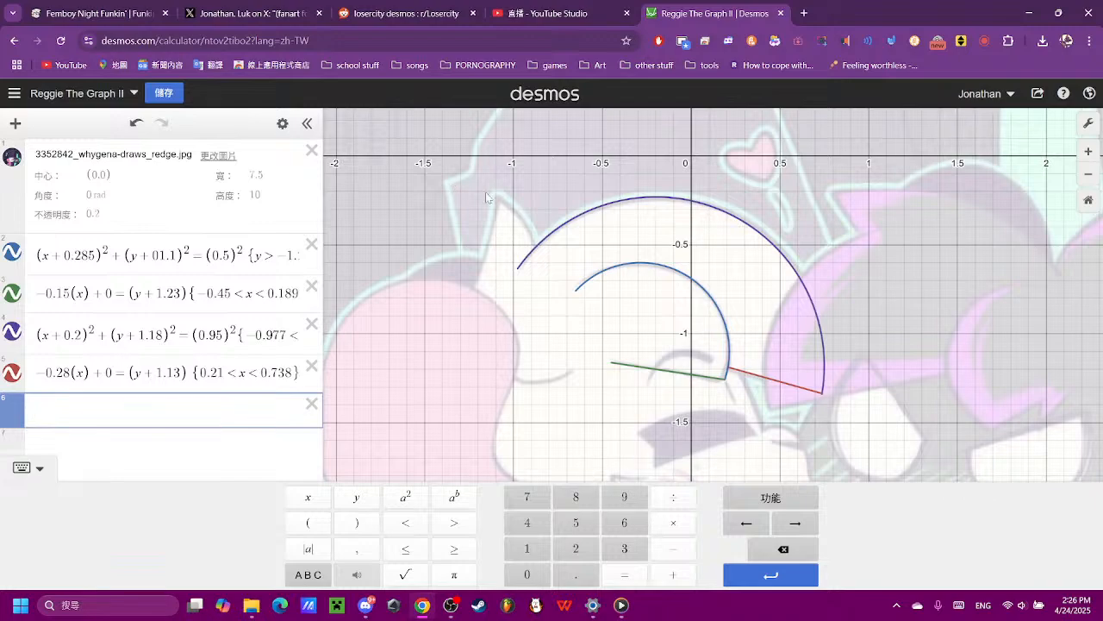
scroll(487, 197, up, 5)
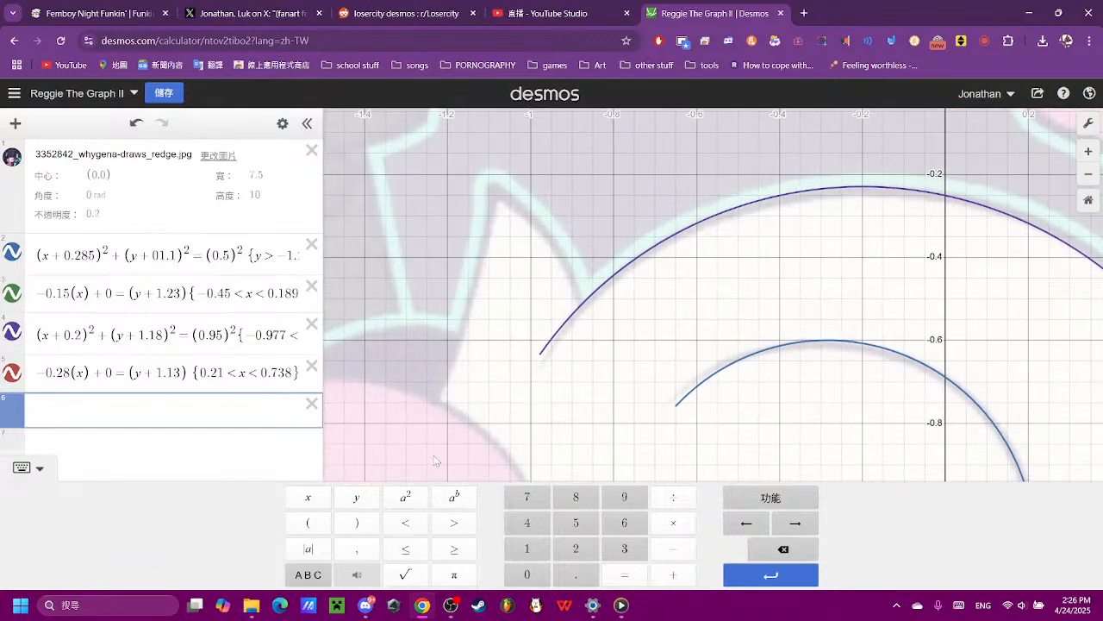
scroll(519, 468, down, 2)
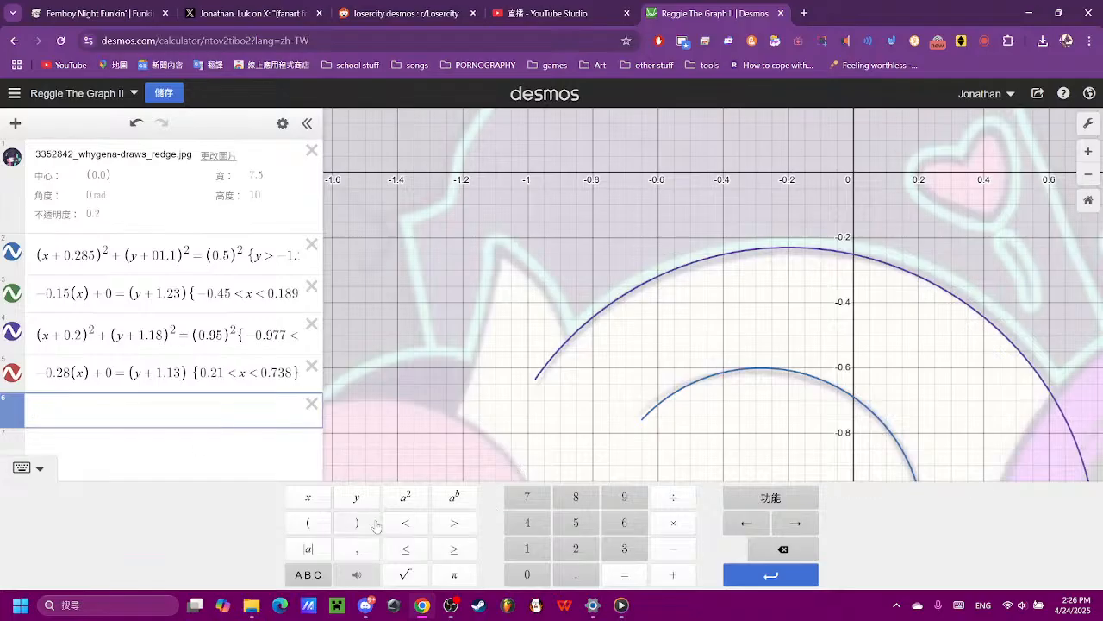
click(327, 524)
click(311, 498)
click(401, 501)
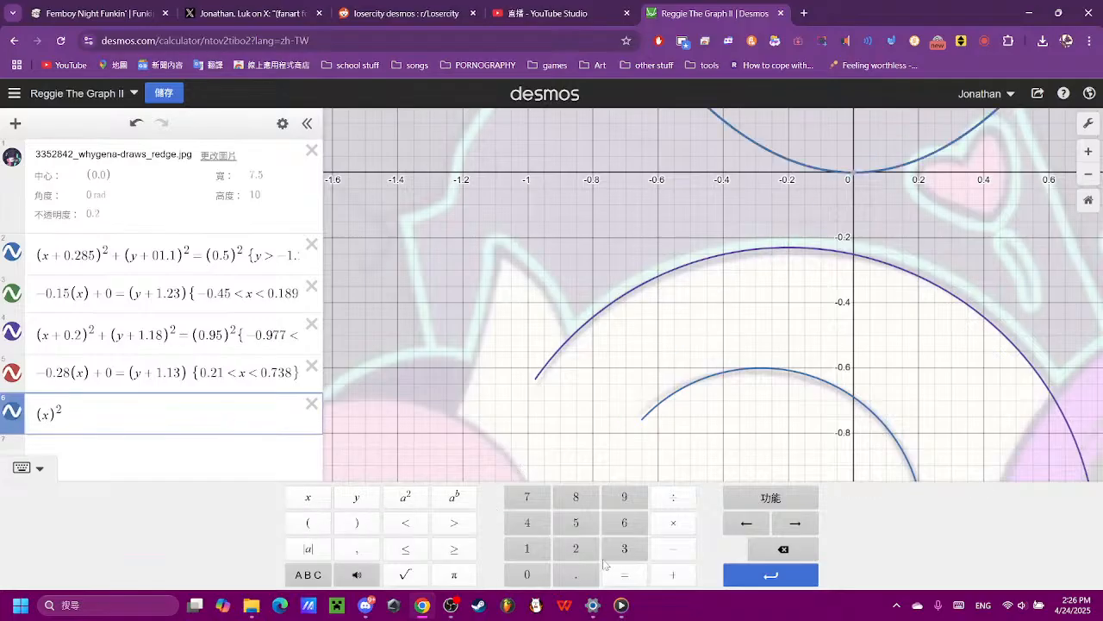
click(673, 575)
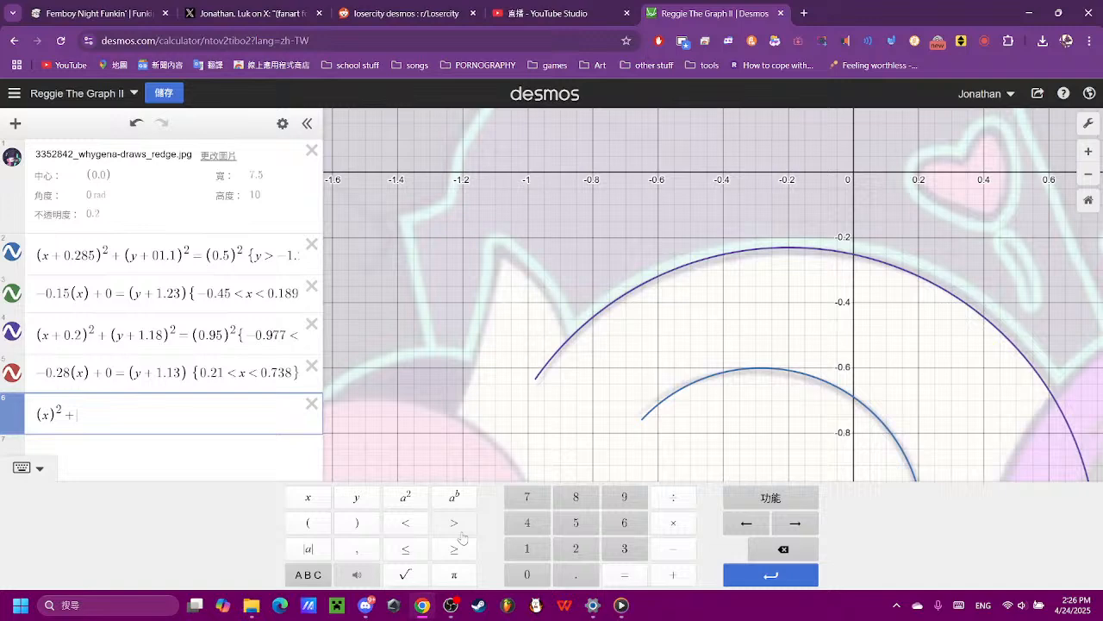
click(527, 575)
click(624, 575)
click(310, 523)
click(358, 501)
click(356, 522)
scroll(702, 406, down, 3)
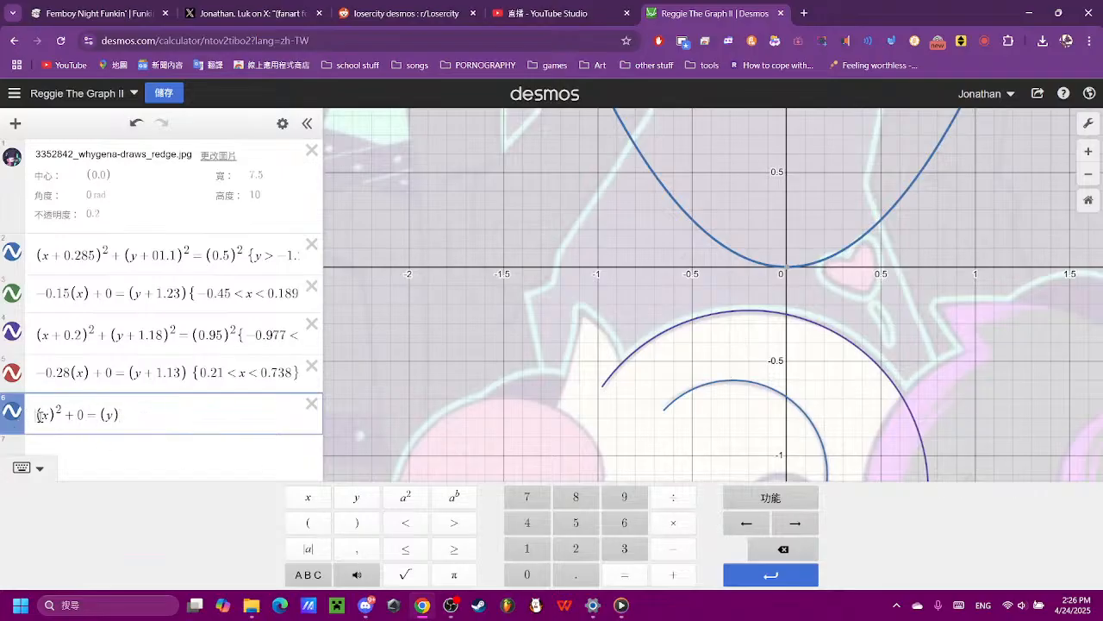
- Narrow the parabola by setting its leading coefficient to 6, trying 3, 4 and 5 first
click(622, 549)
click(780, 551)
click(526, 527)
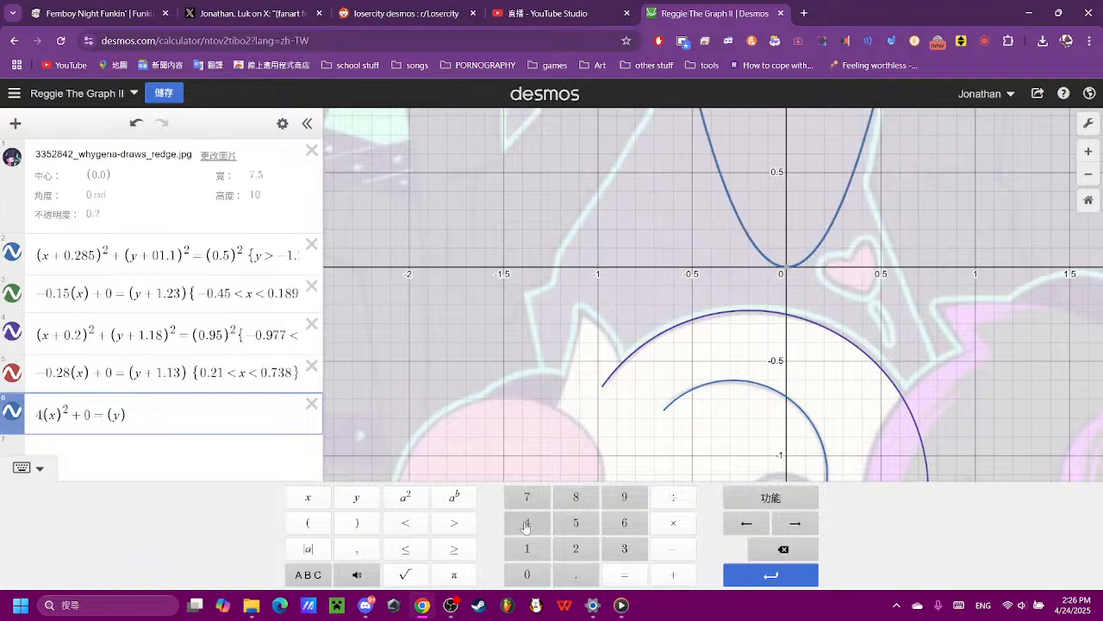
click(781, 549)
click(576, 523)
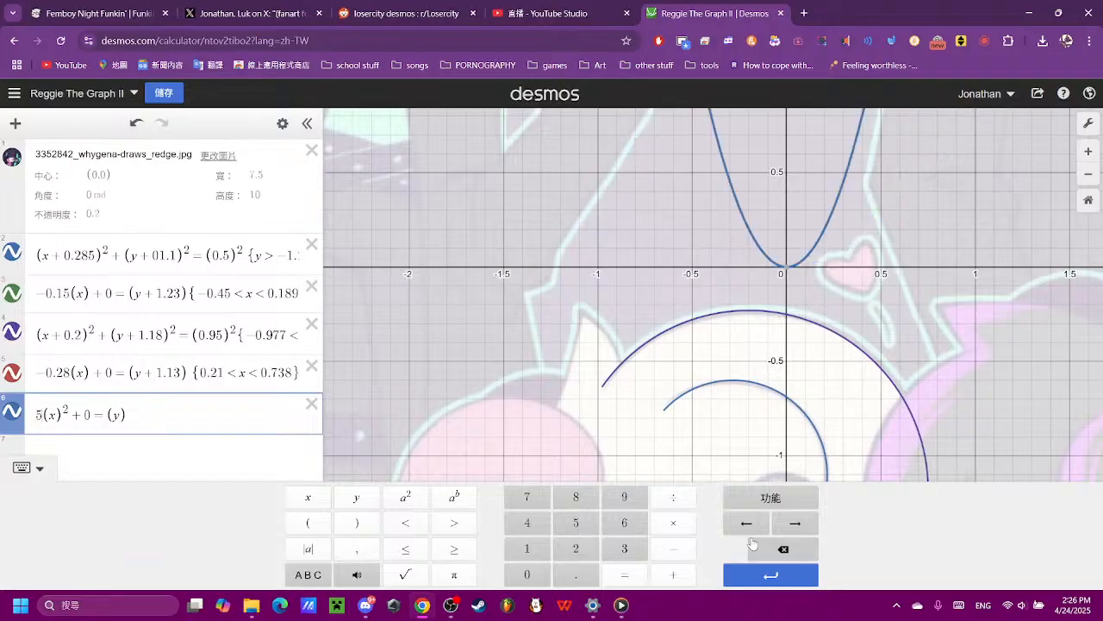
click(780, 549)
click(624, 523)
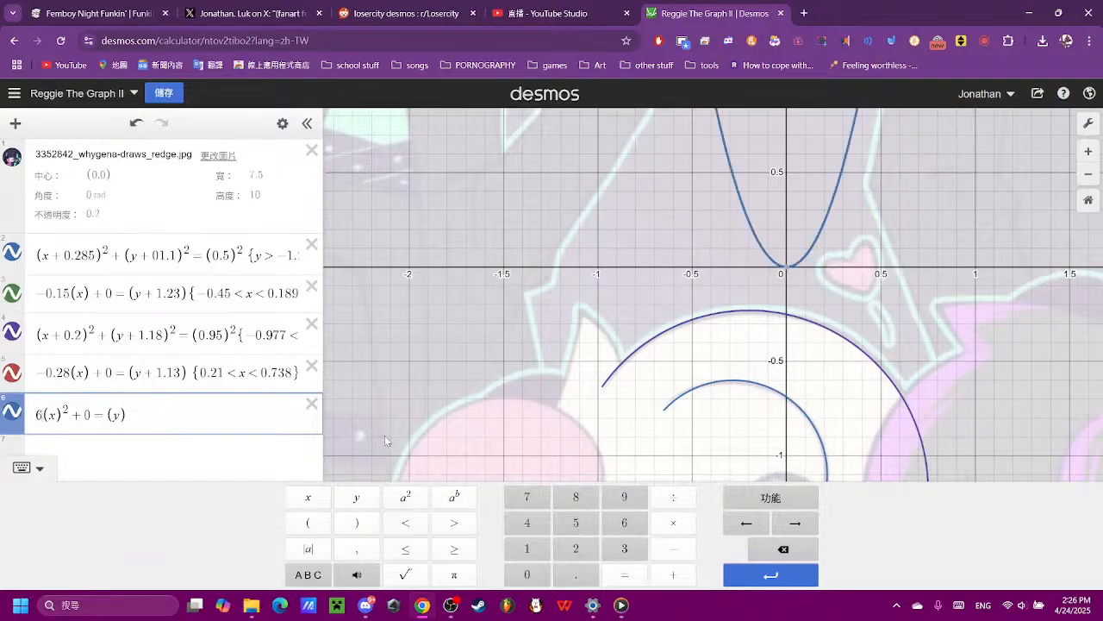
- Shift the parabola horizontally by changing its squared term to (x + 1.3), trying −5, +1, +1.25 and +1.4 first
click(673, 549)
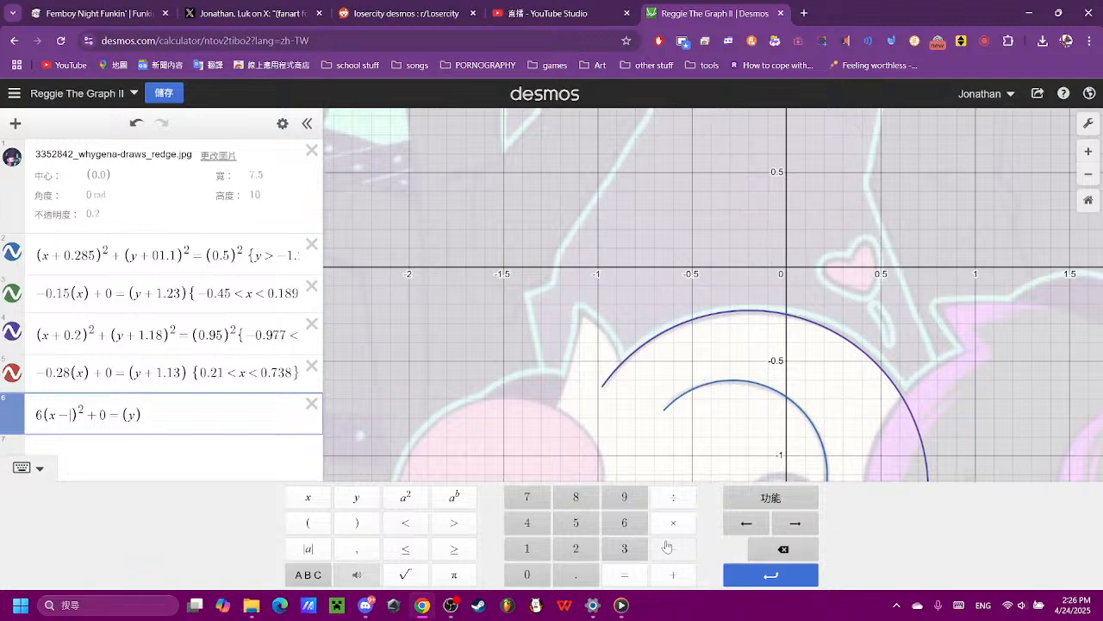
click(587, 526)
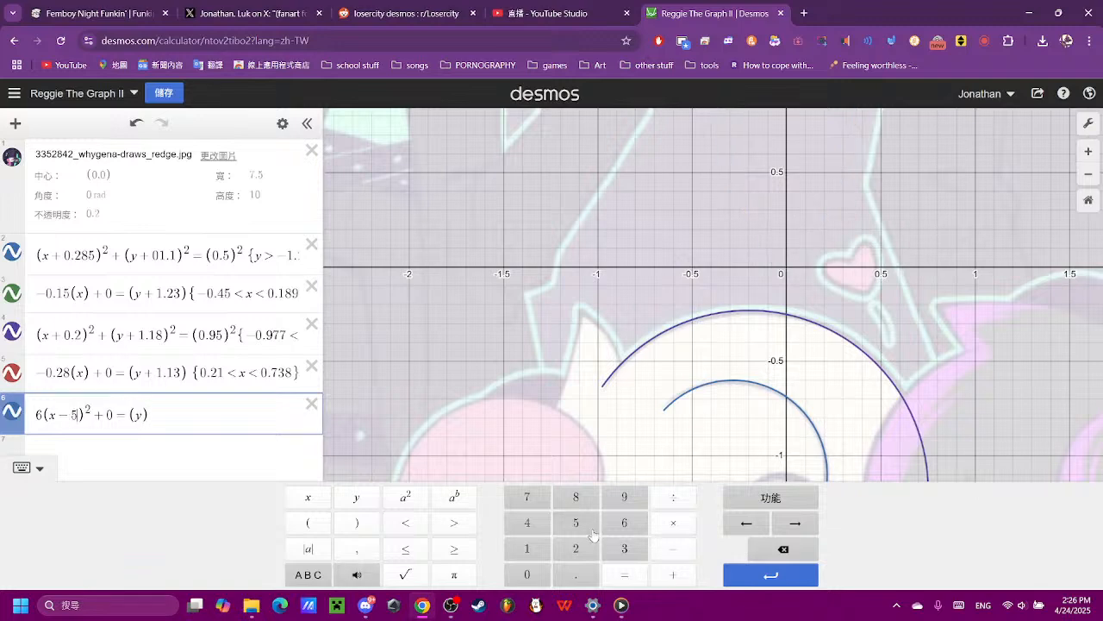
click(783, 549)
click(783, 549)
click(671, 573)
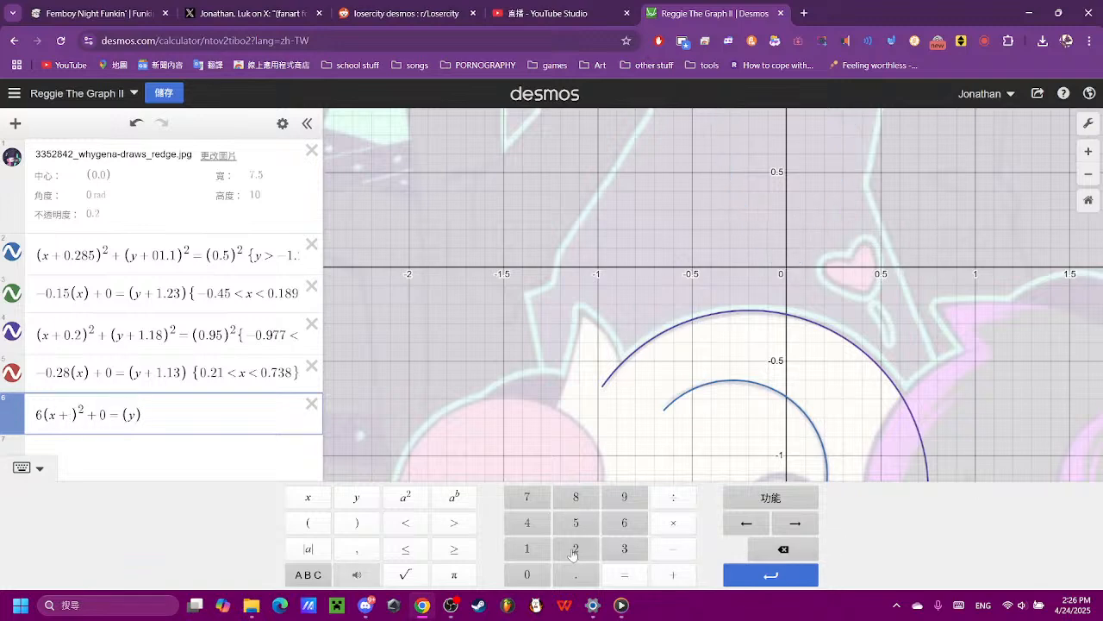
click(535, 552)
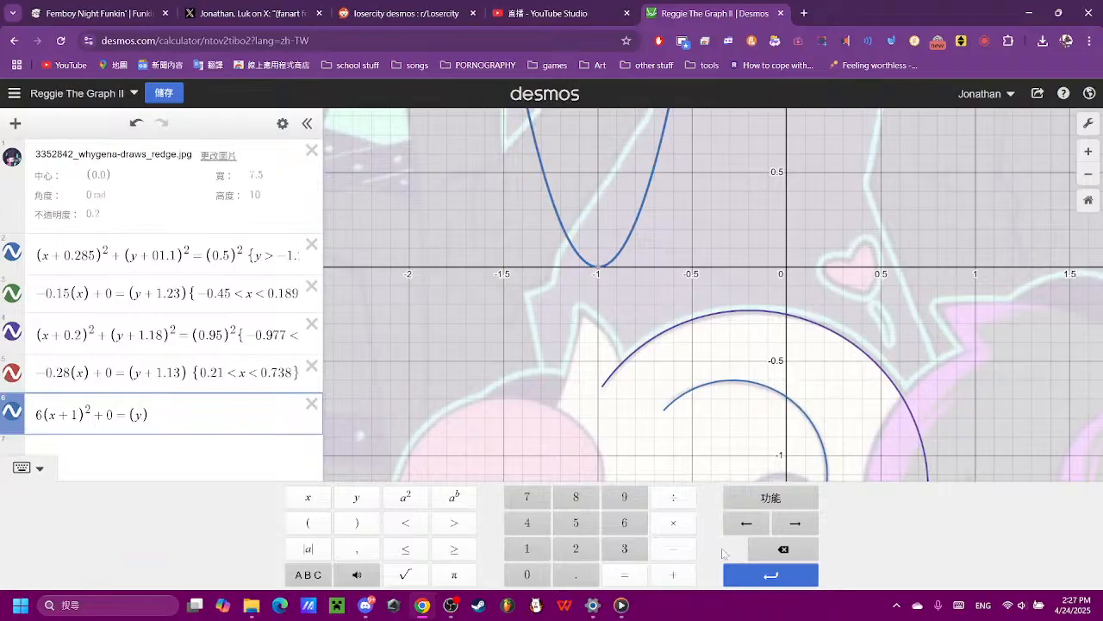
click(575, 574)
click(576, 548)
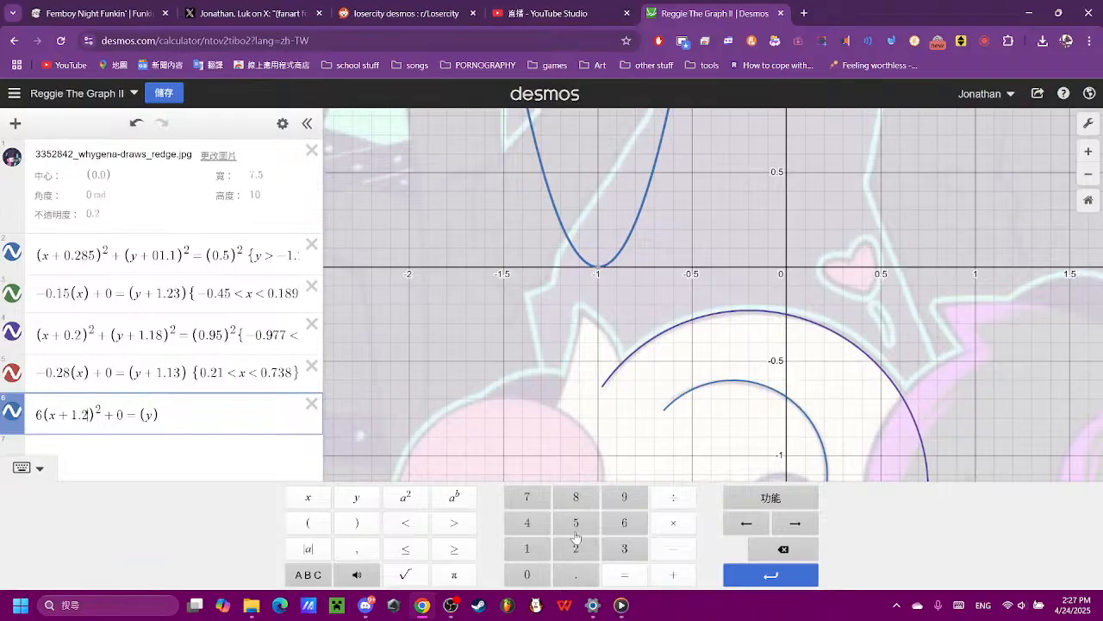
click(576, 522)
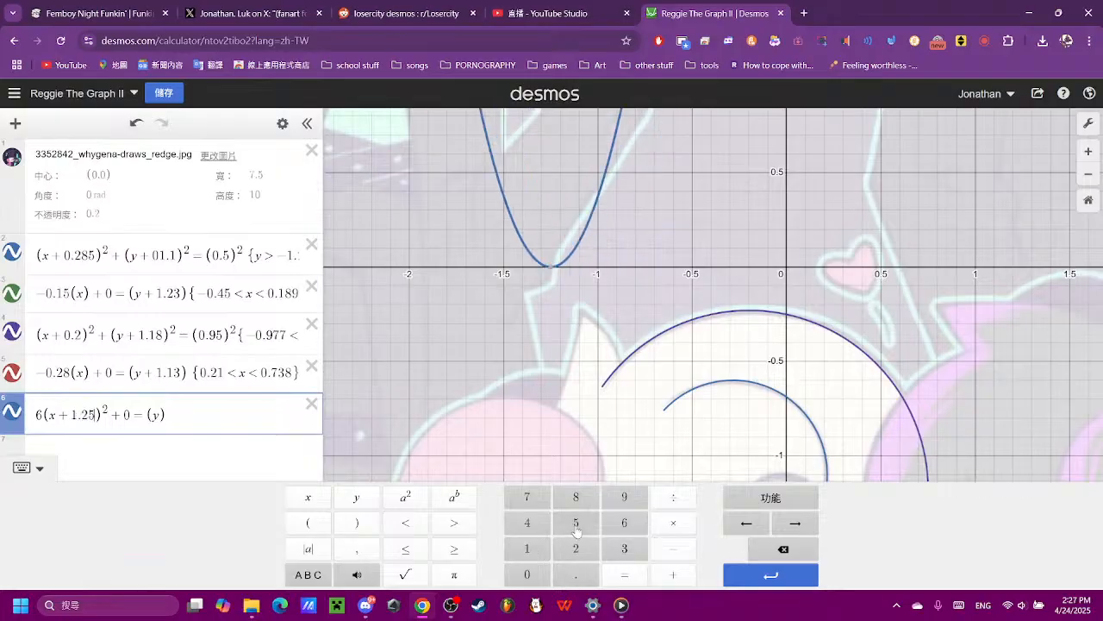
click(783, 549)
click(784, 549)
click(529, 524)
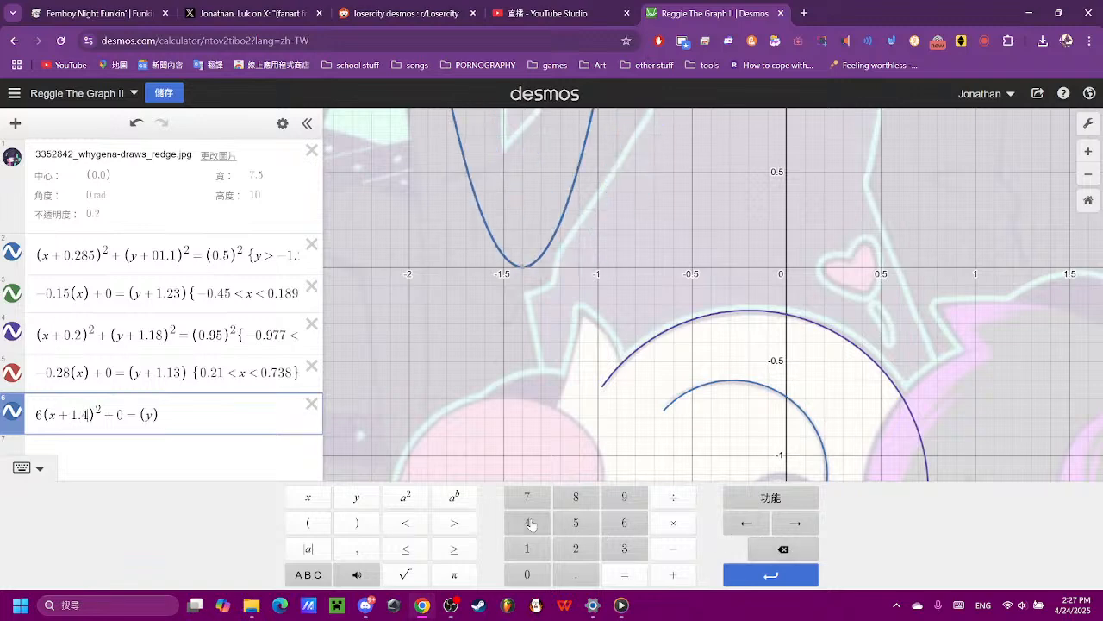
click(784, 549)
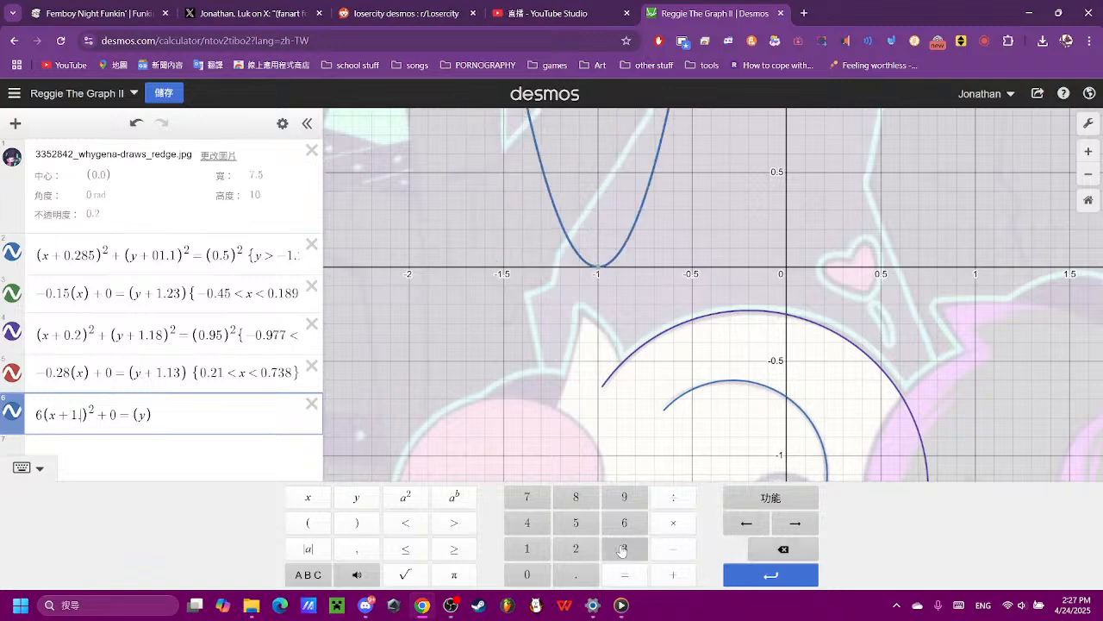
click(624, 548)
- Move the parabola down by changing the right side of its equation to (y + 0.7)
click(152, 415)
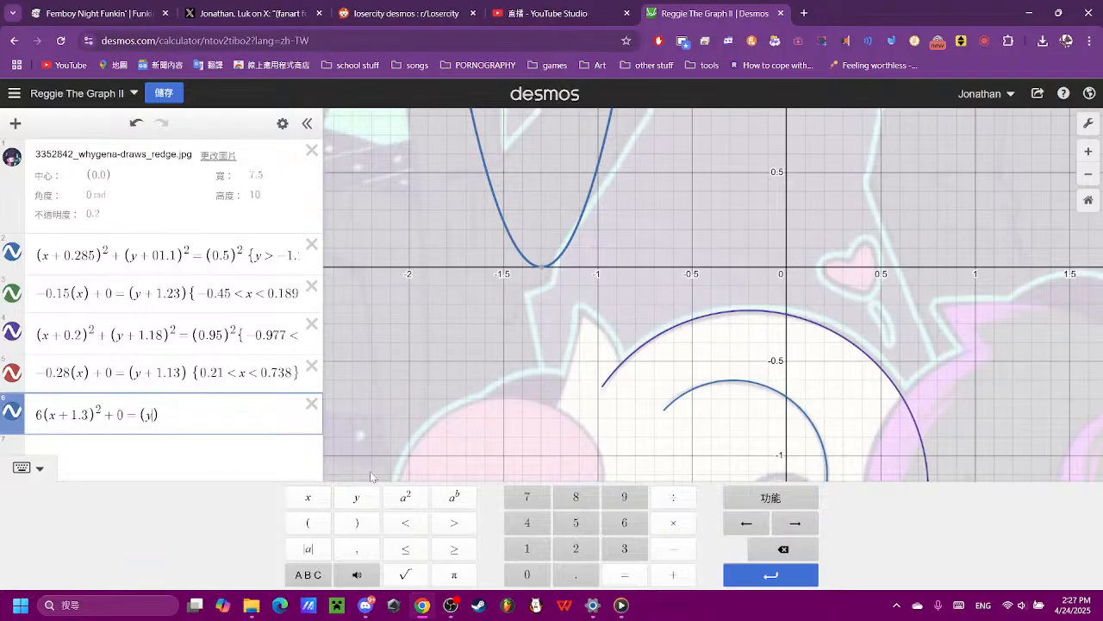
click(675, 575)
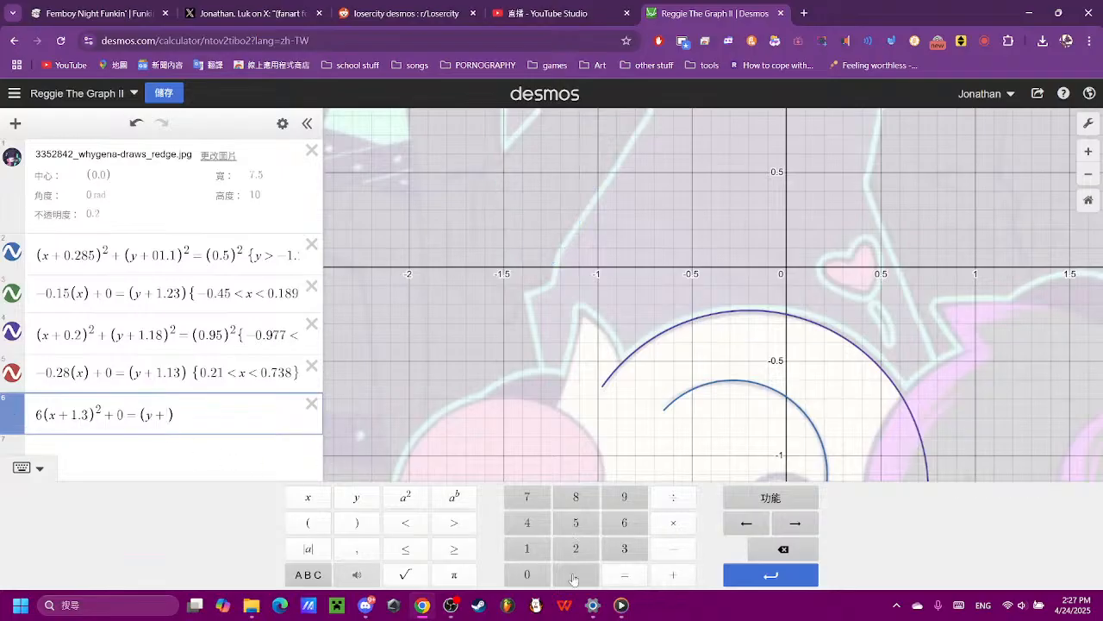
click(527, 575)
click(624, 575)
click(784, 549)
click(576, 573)
click(527, 497)
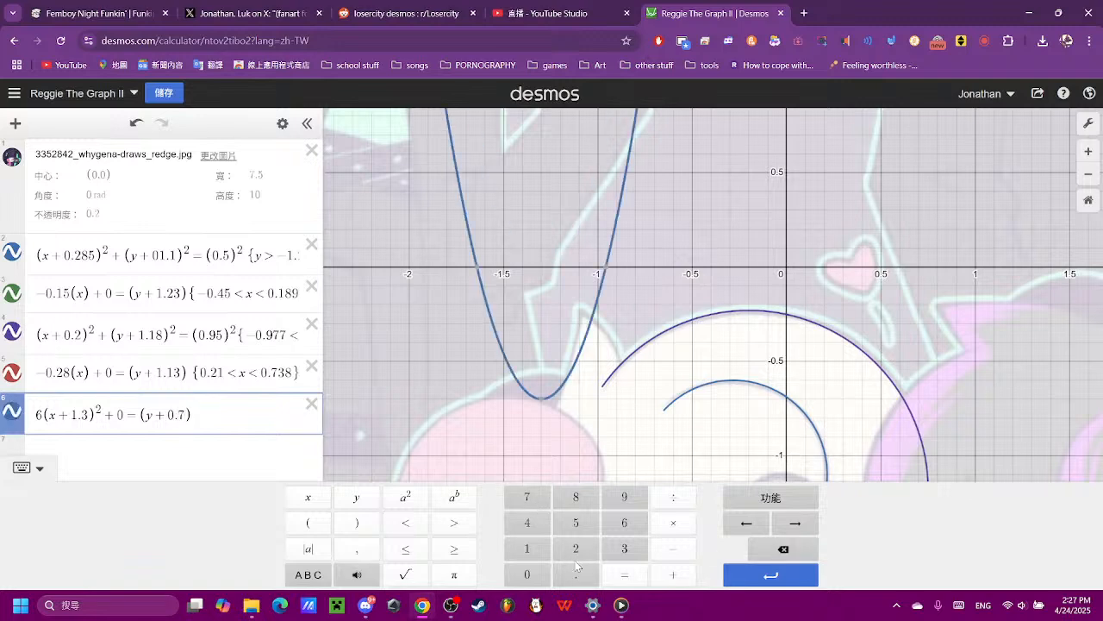
- Narrow the parabola by setting its leading coefficient to 11, trying 9 and 10 first
click(54, 428)
click(783, 549)
click(640, 505)
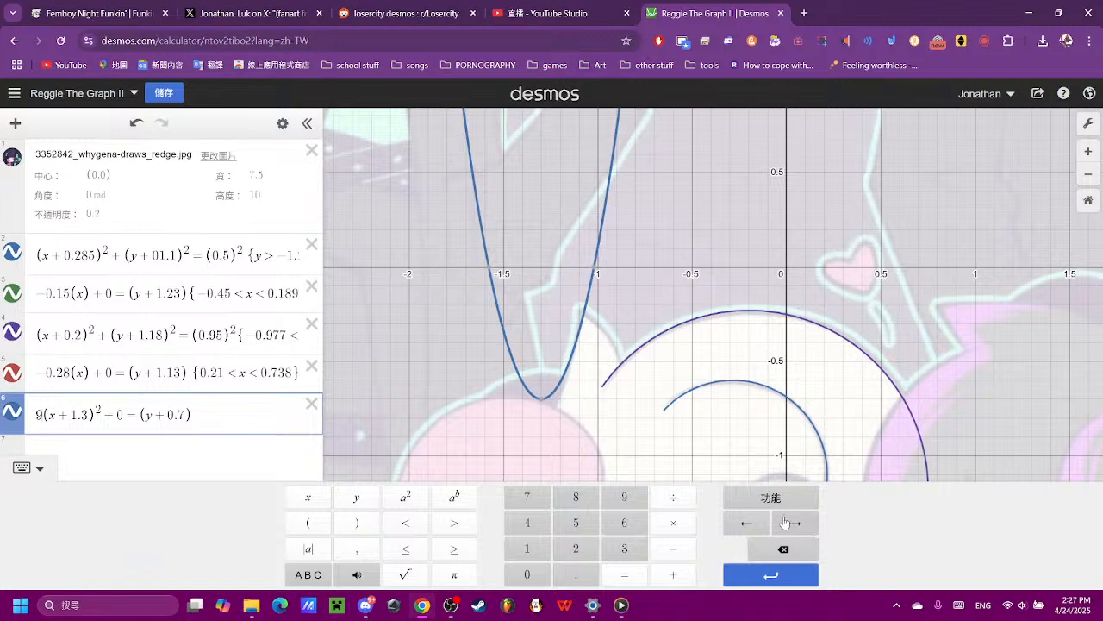
click(808, 548)
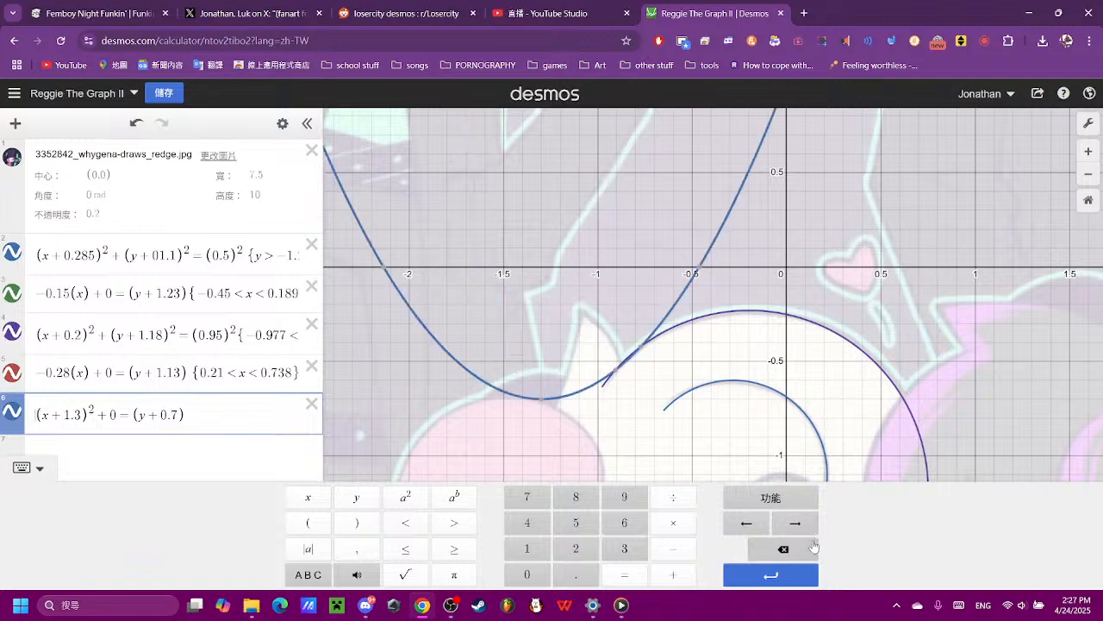
click(527, 549)
click(527, 574)
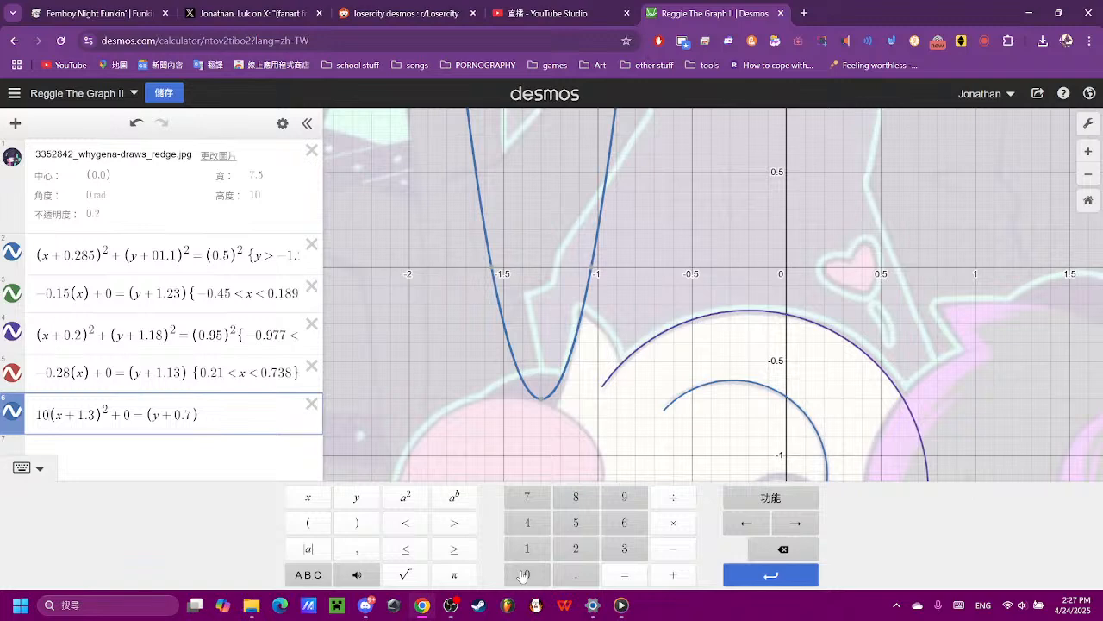
click(783, 549)
click(537, 552)
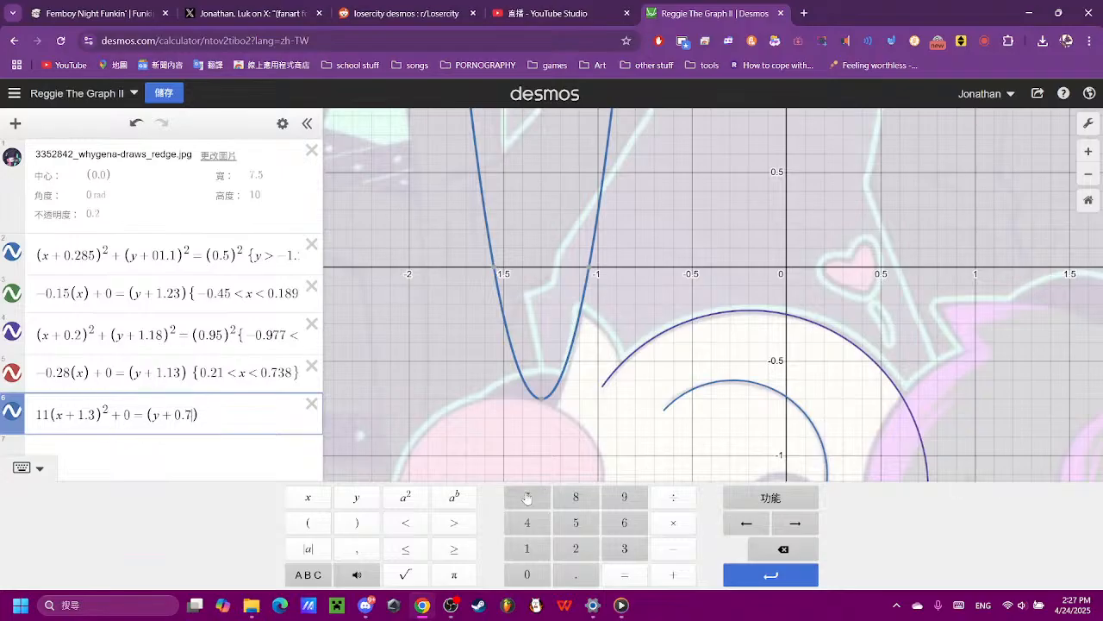
- Lower the parabola further by setting its y offset to 0.77, trying 0.72, 0.73 and 0.74 first
click(571, 548)
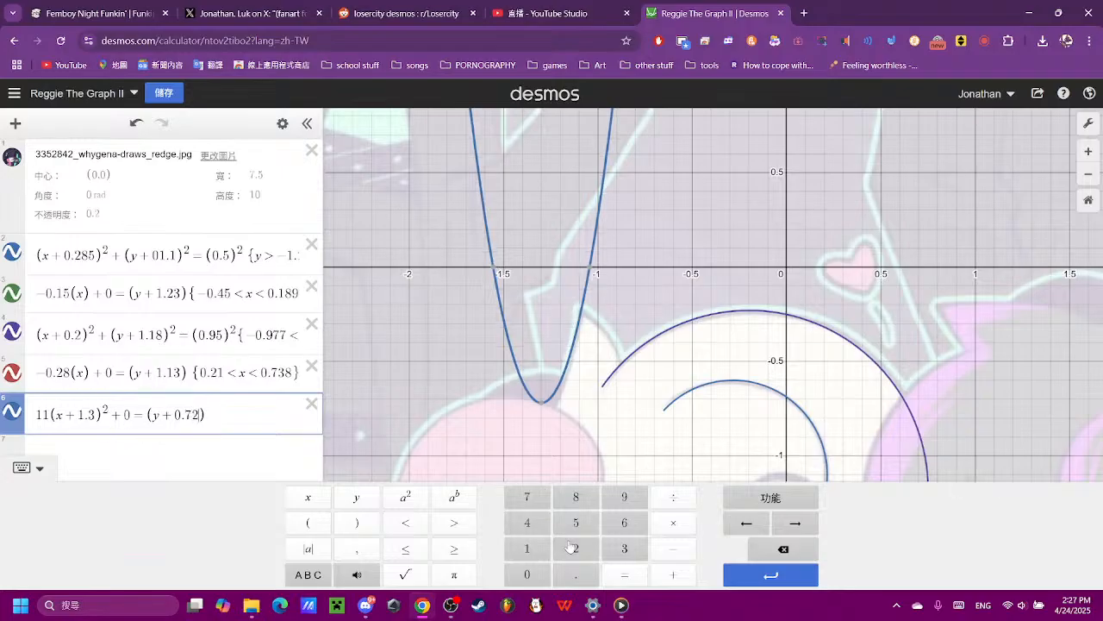
click(781, 550)
click(617, 550)
click(783, 549)
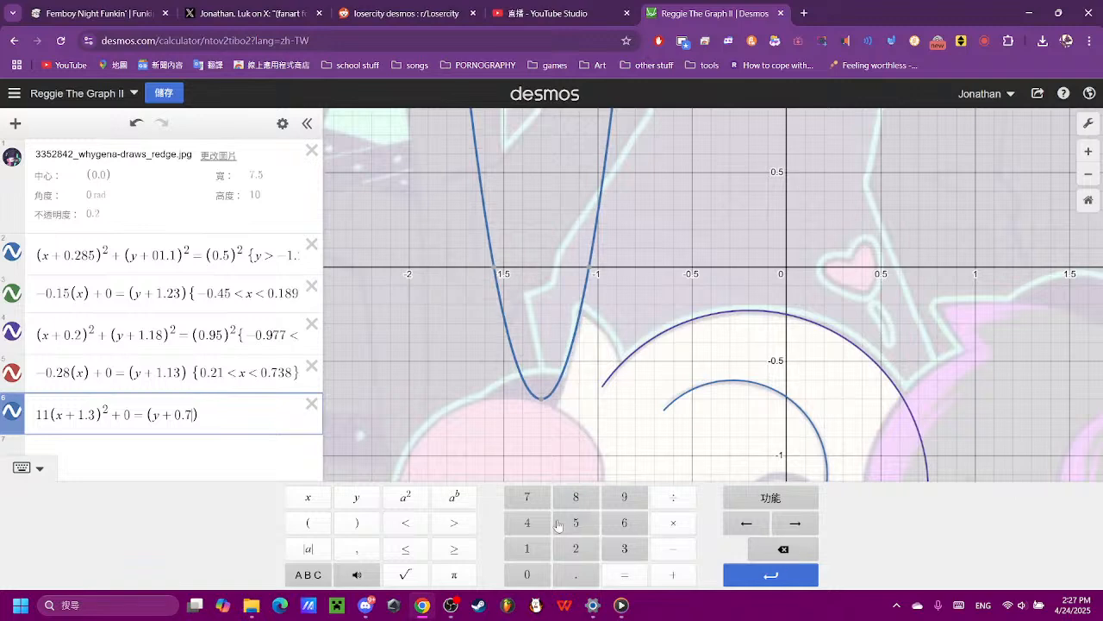
click(539, 523)
click(783, 549)
click(535, 499)
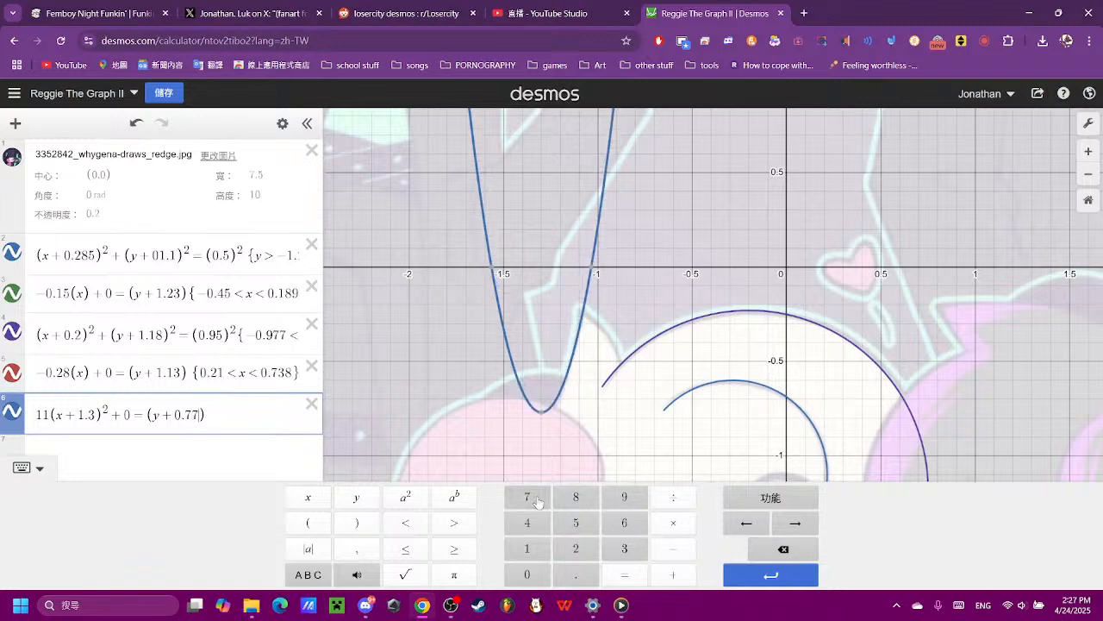
- Check the parabola's coordinates along the ear tuft and begin its equation's restriction with −1.25 < y <
scroll(568, 397, up, 5)
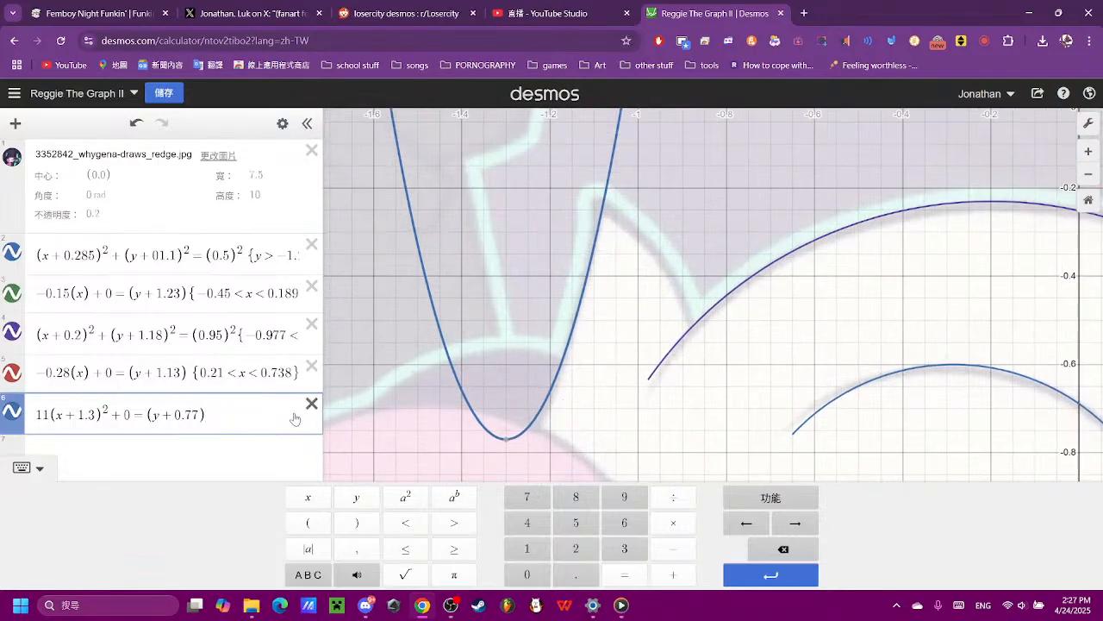
click(529, 429)
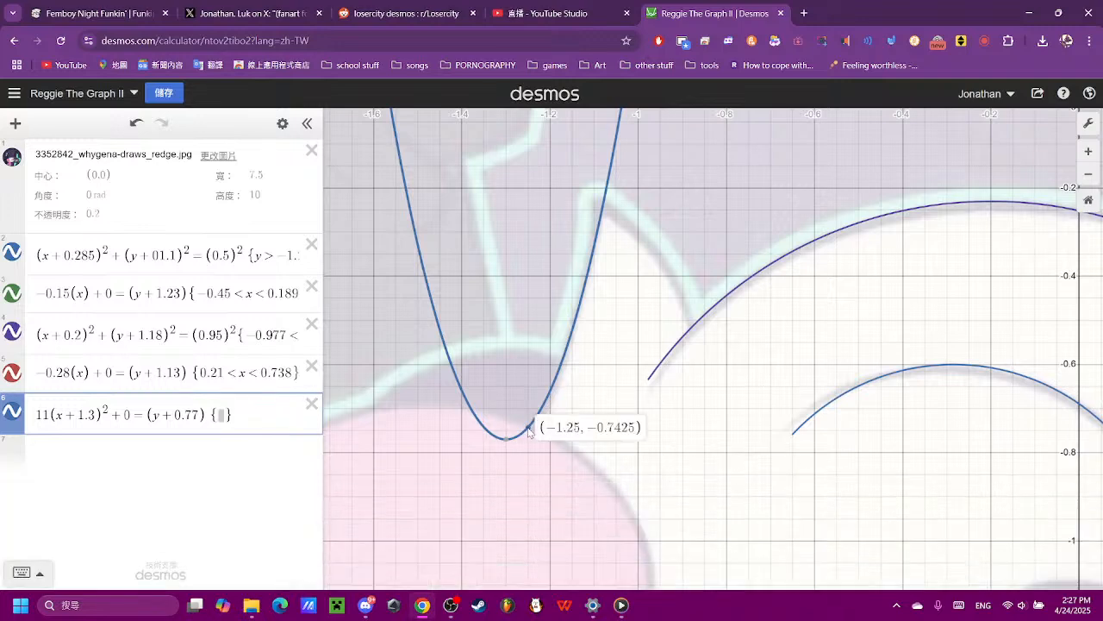
drag(660, 291, 653, 358)
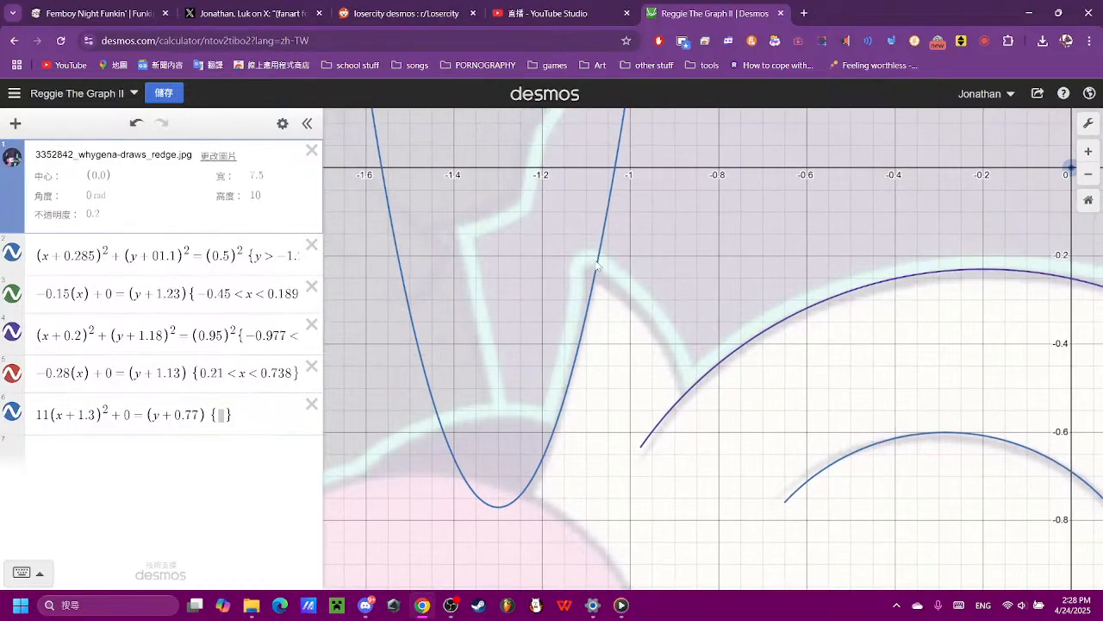
click(601, 271)
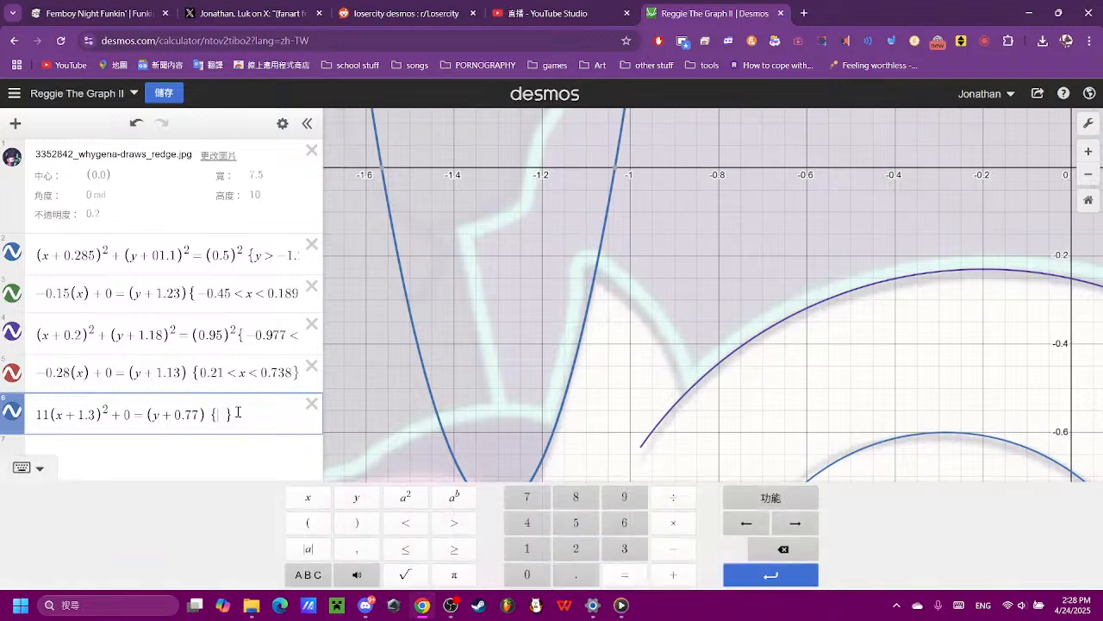
click(669, 549)
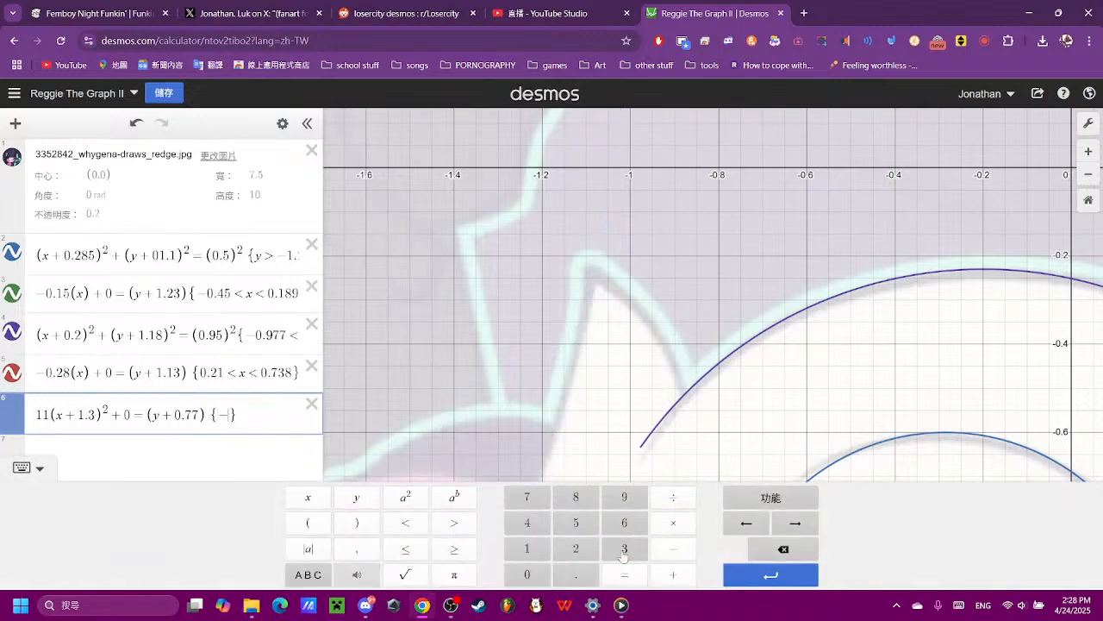
click(528, 553)
click(575, 574)
click(575, 548)
click(575, 523)
click(409, 523)
click(356, 497)
click(406, 523)
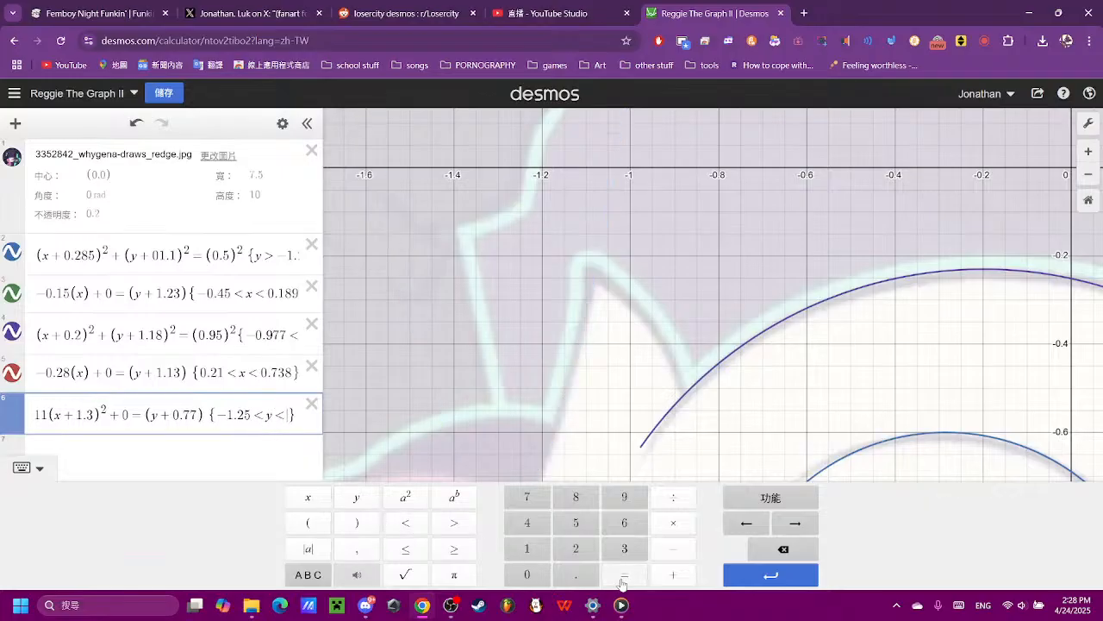
- Complete the parabola's y restriction with an upper limit of −1.07, trying −1.2 first
click(669, 549)
click(526, 548)
click(575, 574)
click(575, 548)
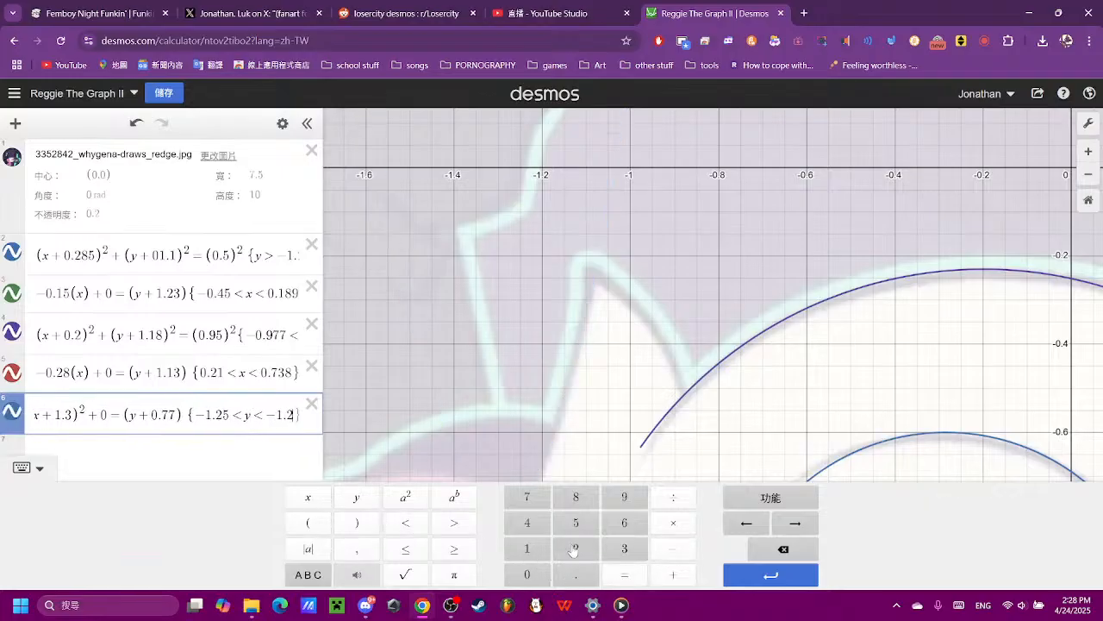
click(784, 549)
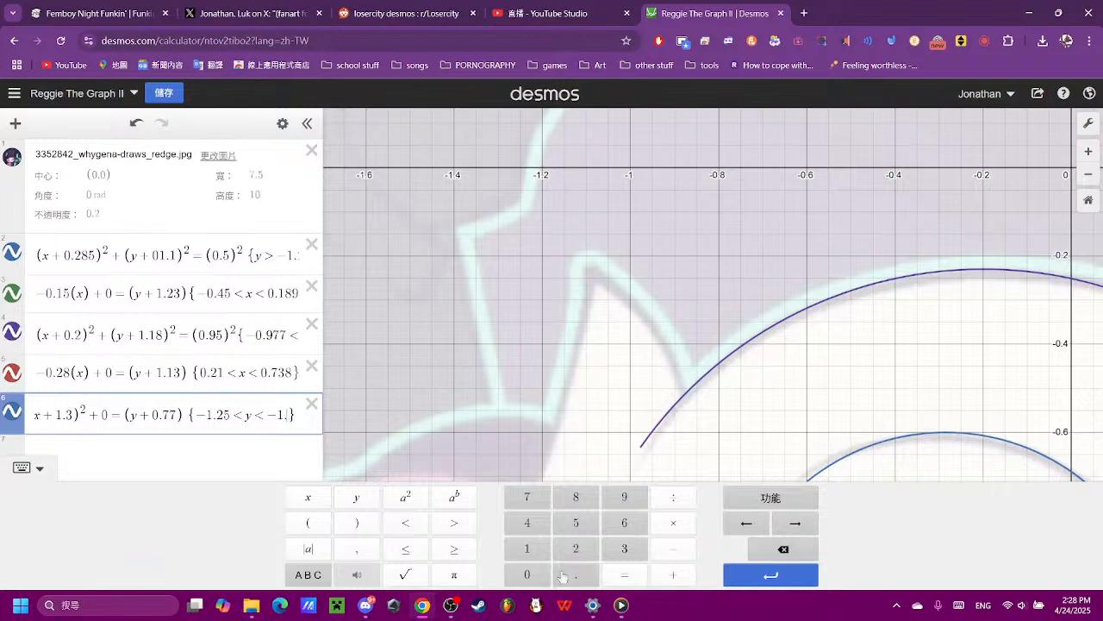
click(527, 574)
click(527, 498)
scroll(646, 395, down, 5)
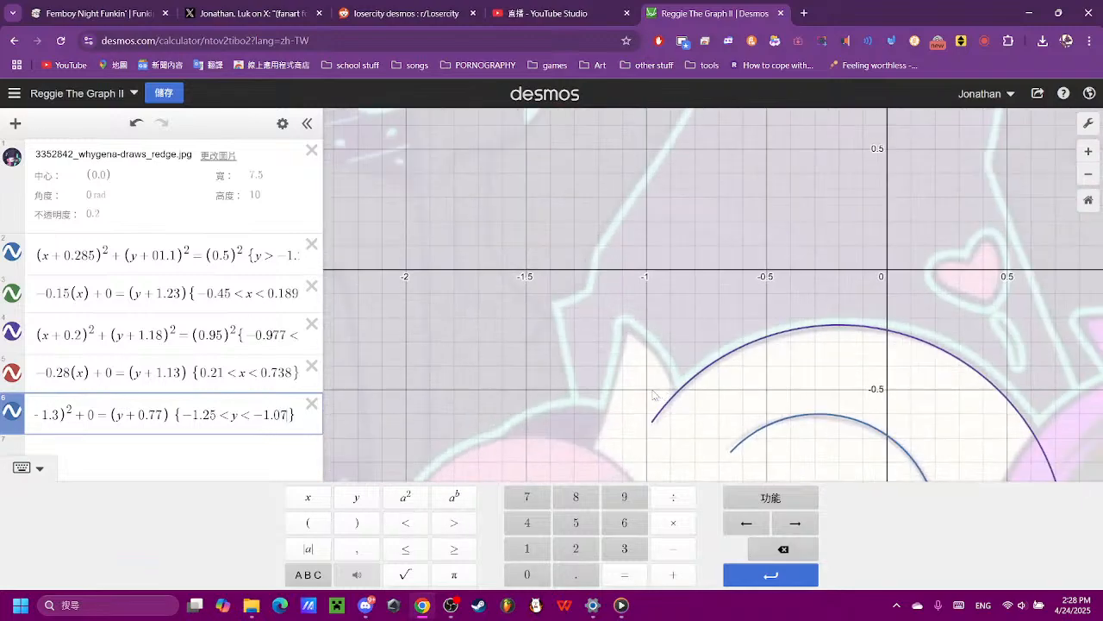
scroll(646, 395, up, 4)
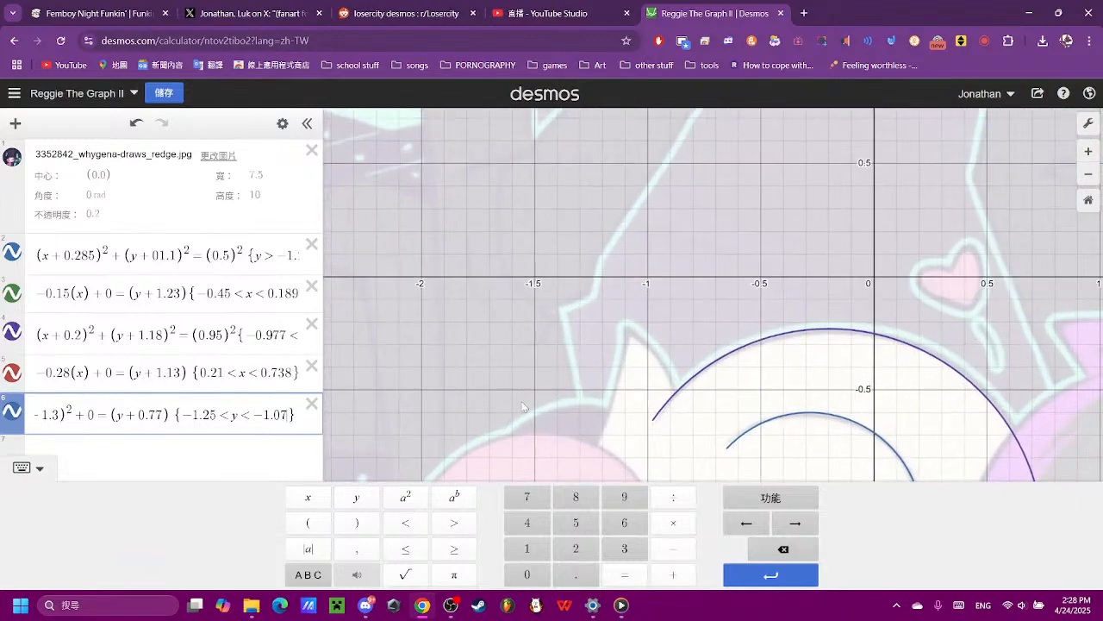
- Cut the parabola at the ear tuft's tip by setting its upper y limit to −0.23, trying −0.07 and −0.3 first
click(783, 549)
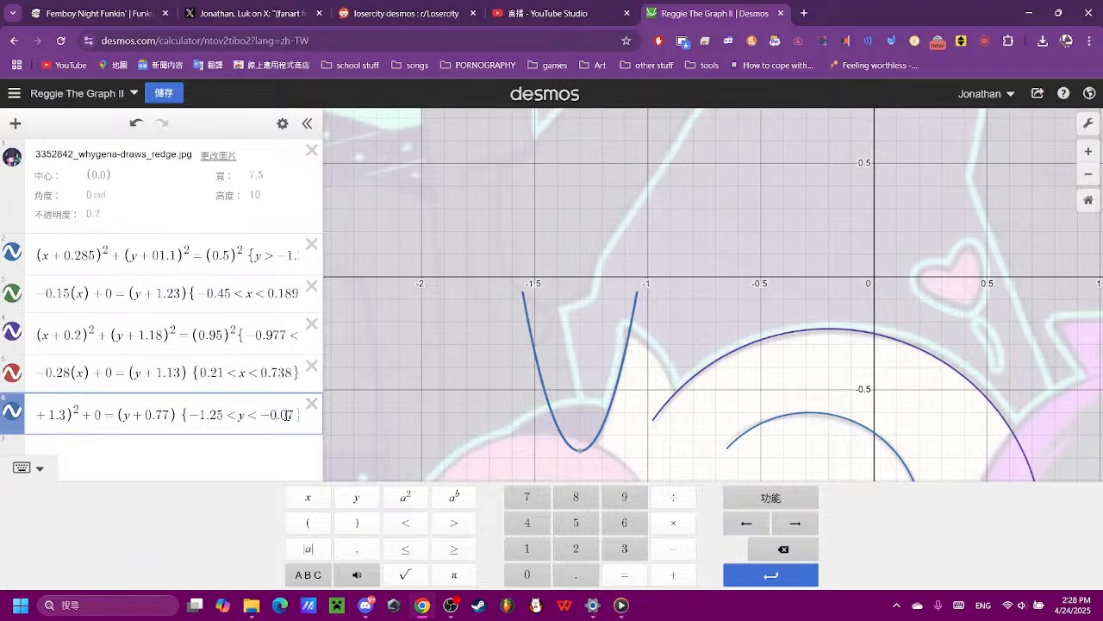
click(783, 549)
click(527, 549)
click(794, 553)
click(585, 552)
key(Right)
key(BackSpace)
key(BackSpace)
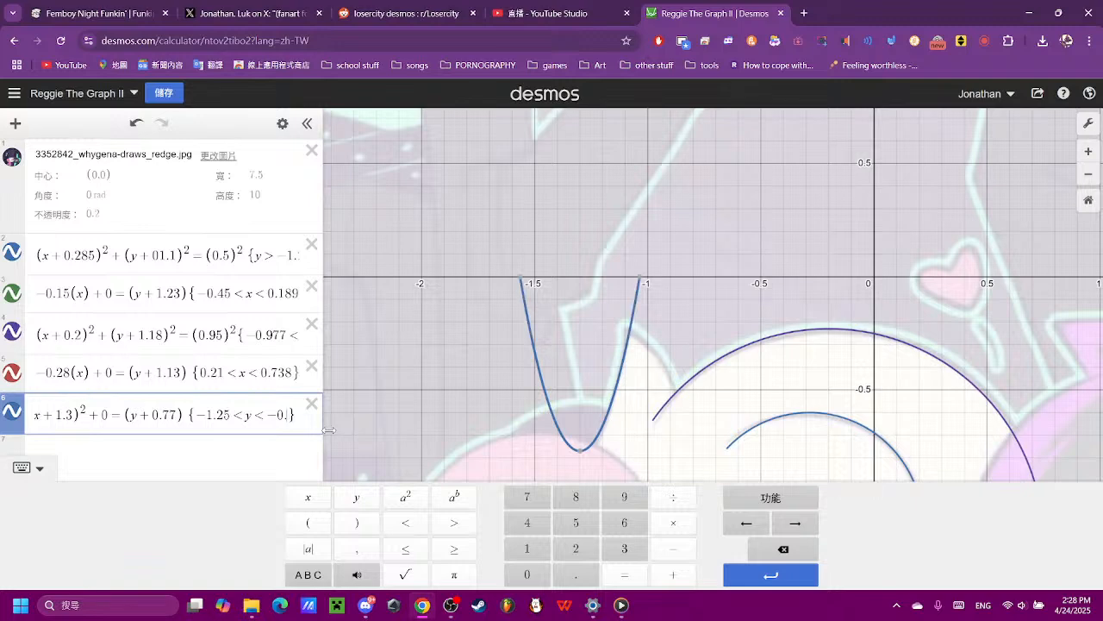
text(3)
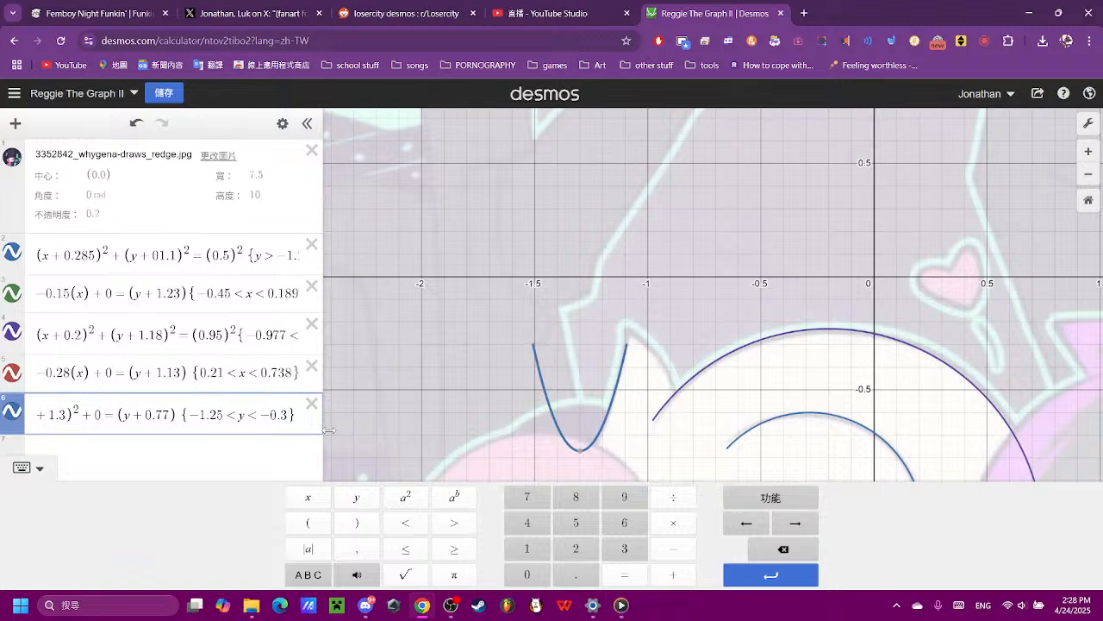
key(BackSpace)
text(23})
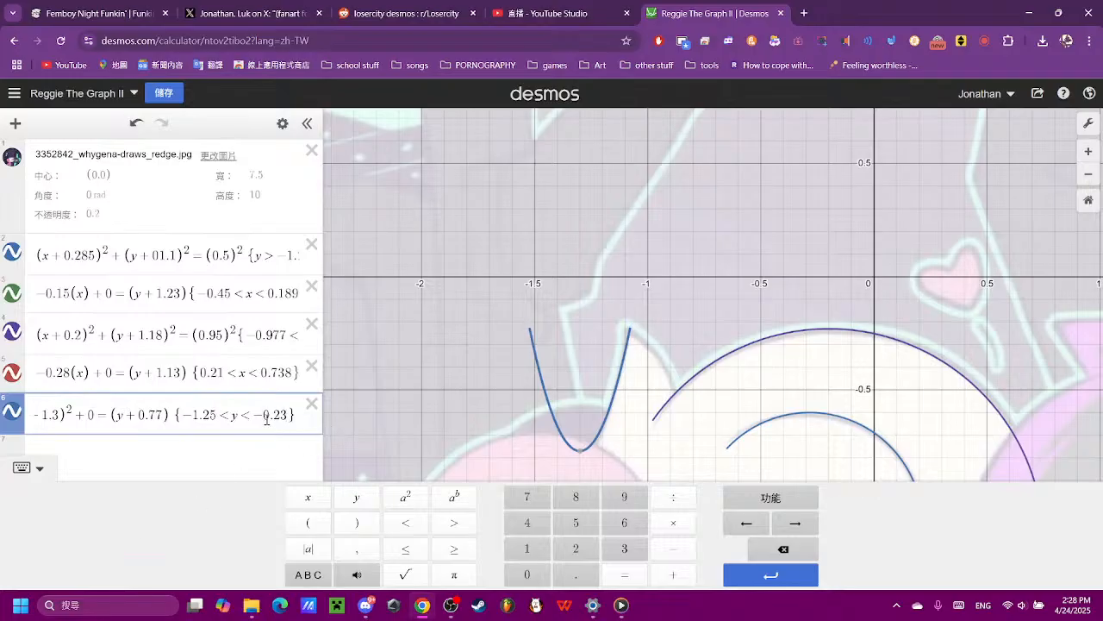
text({)
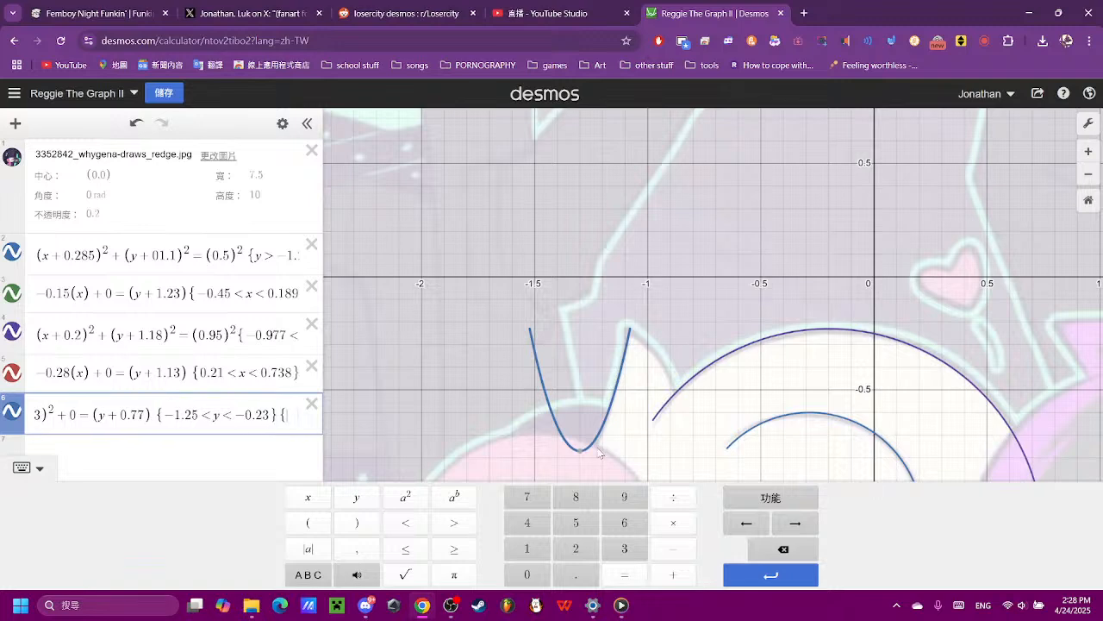
- Add a second restriction of −1.3 < x to the ear tuft's parabola to keep only its rising half
scroll(611, 401, up, 3)
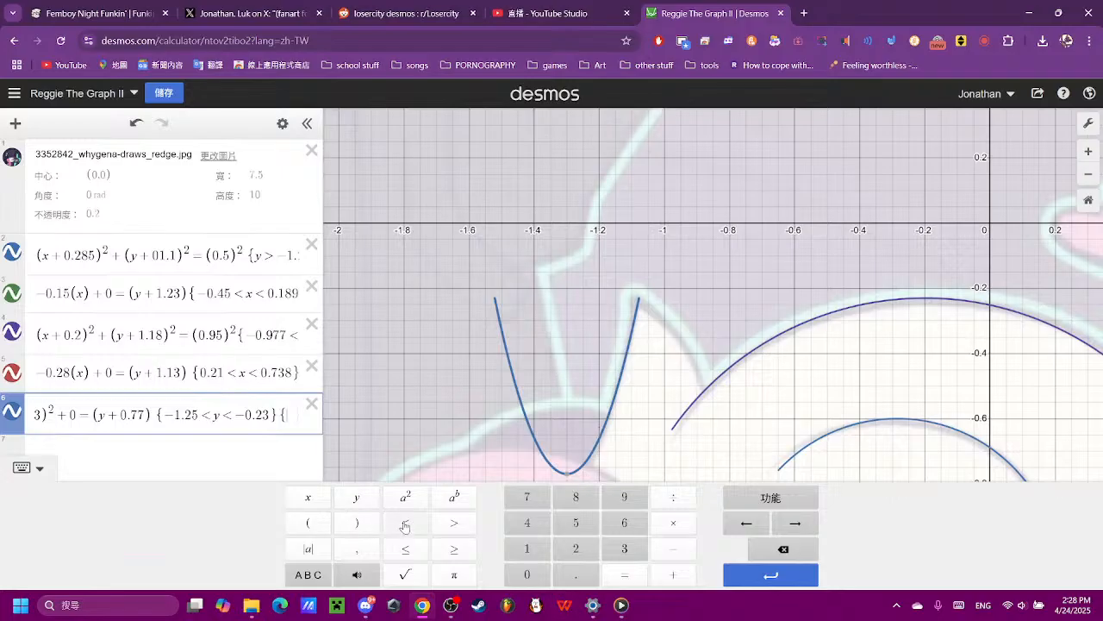
click(657, 551)
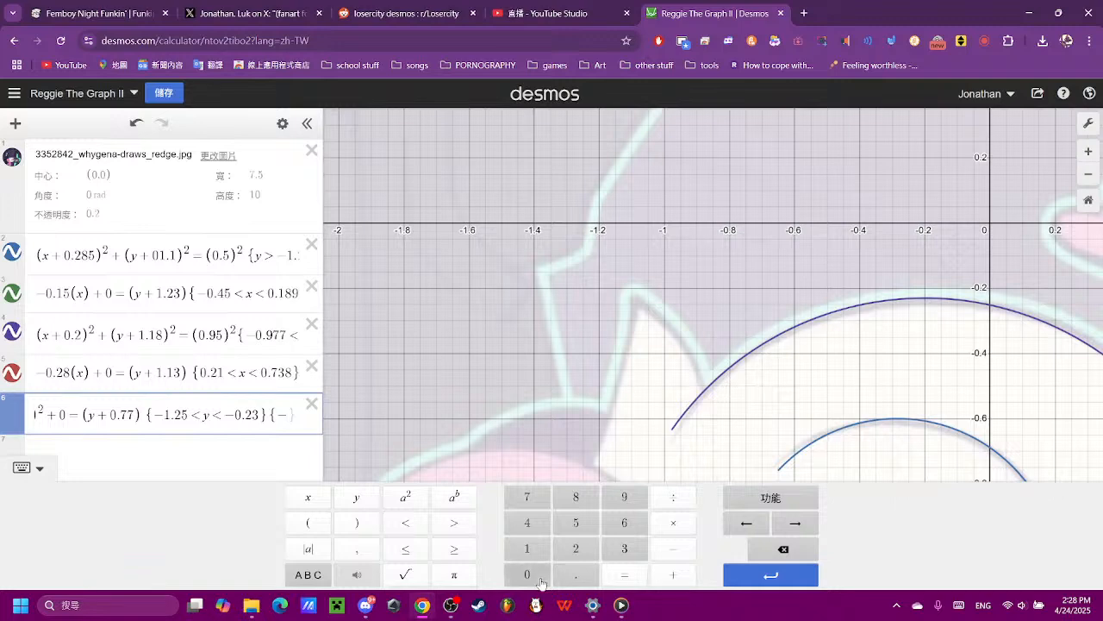
click(527, 574)
click(575, 574)
click(526, 548)
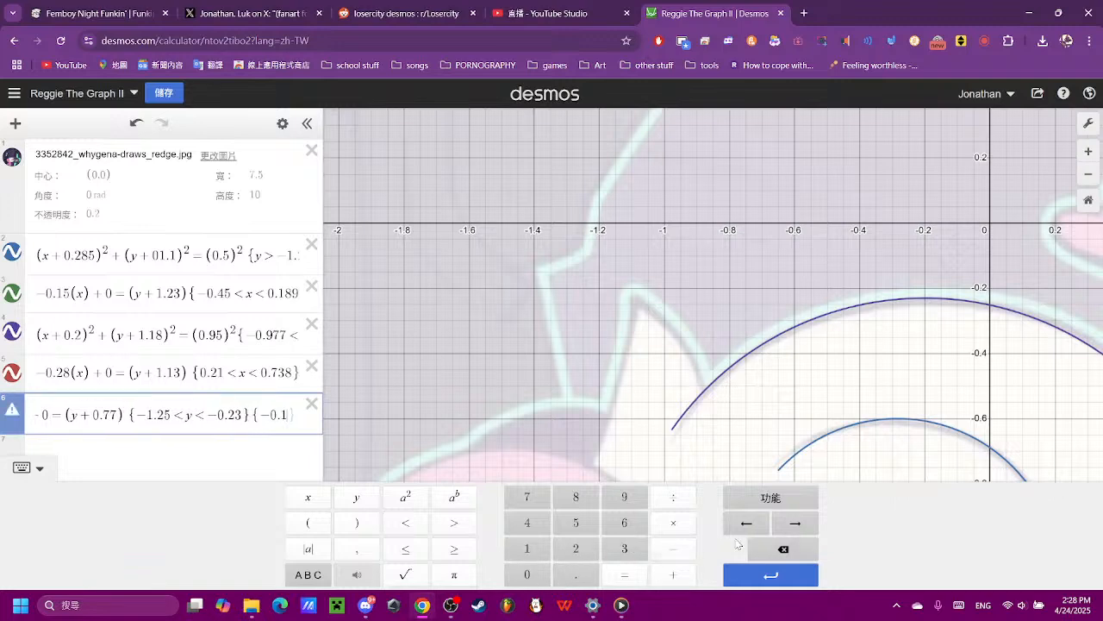
click(763, 549)
click(760, 550)
click(757, 551)
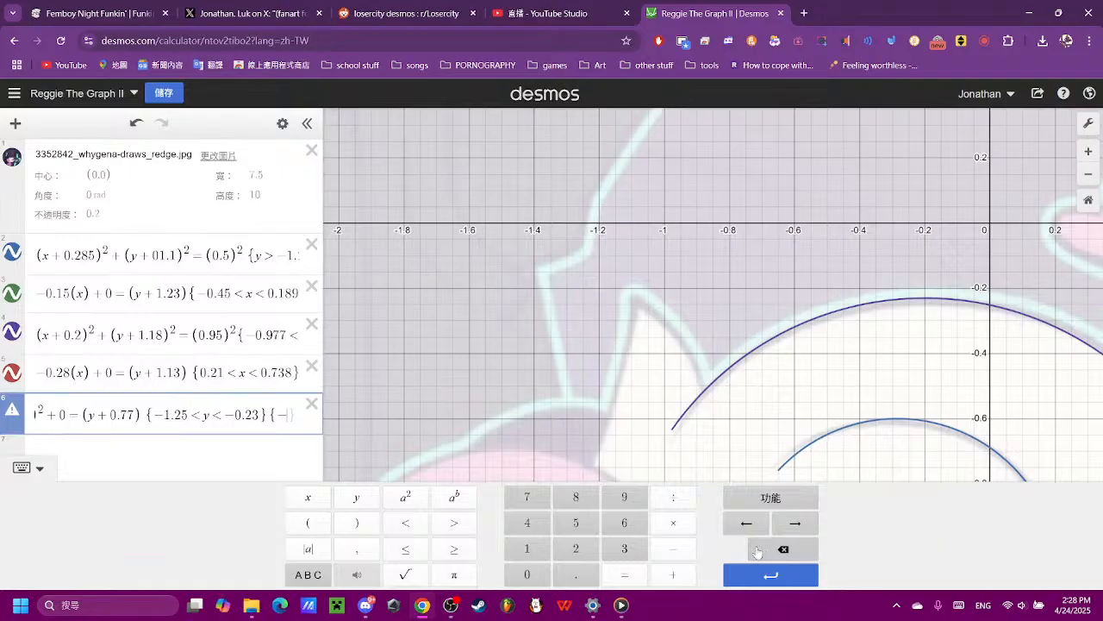
click(526, 548)
click(576, 574)
text(3)
click(405, 522)
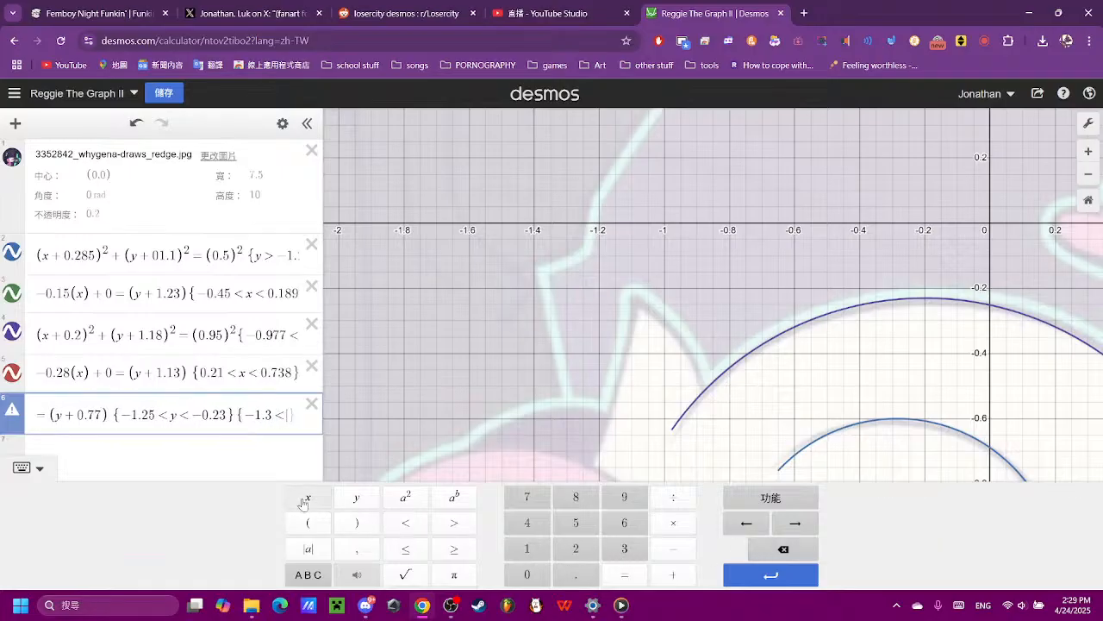
click(306, 498)
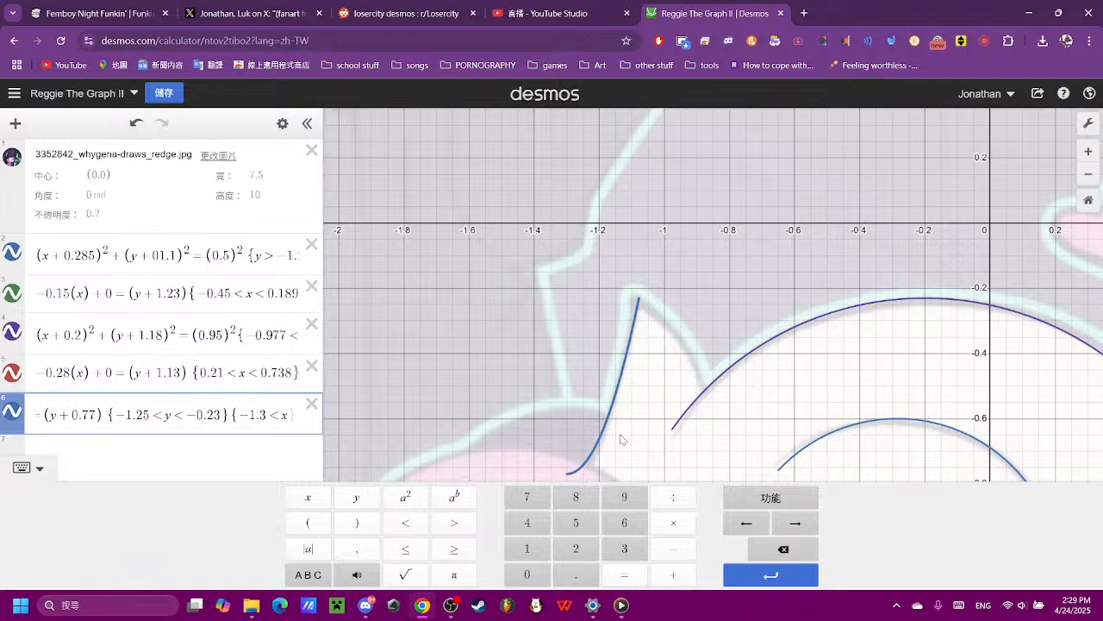
text(})
- Set the parabola's lower x limit to −1.25 to trim its bottom end
click(773, 557)
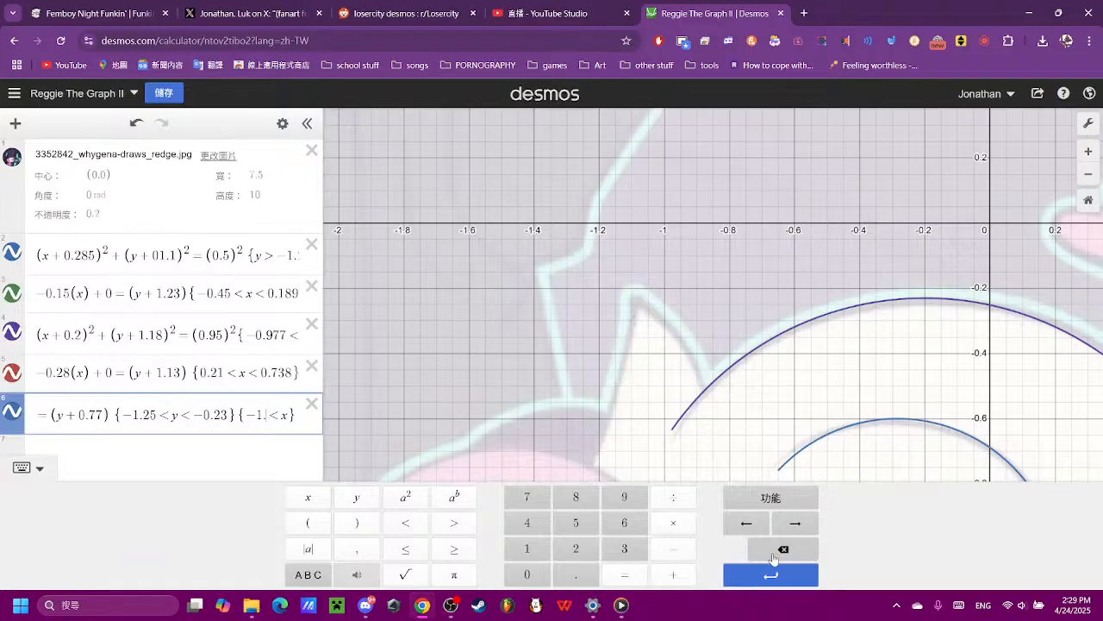
text(25)
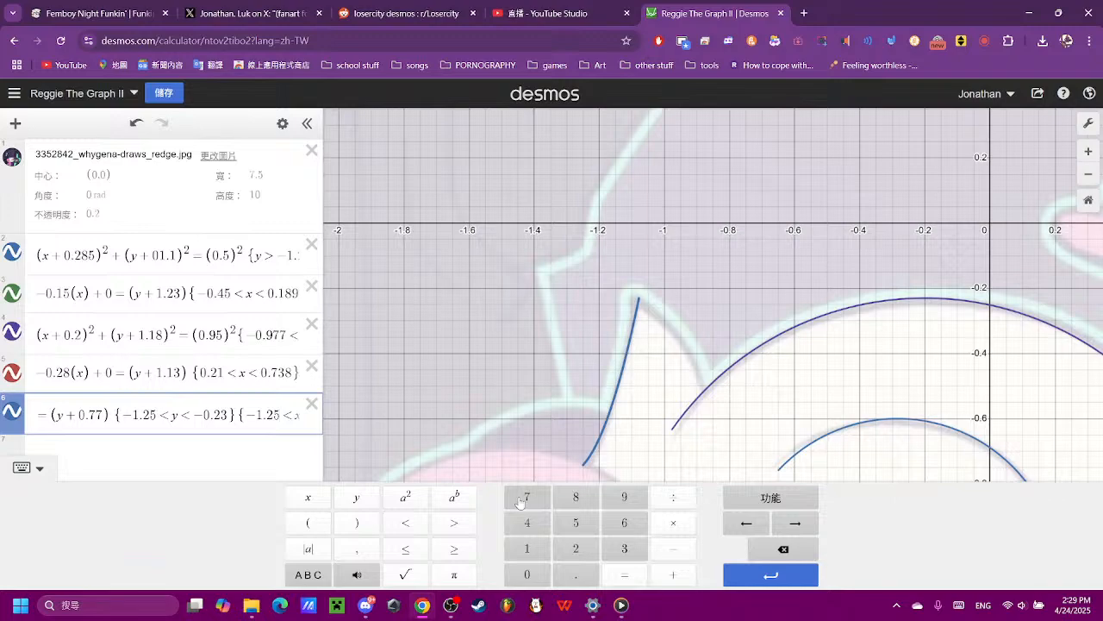
click(692, 374)
scroll(665, 371, up, 4)
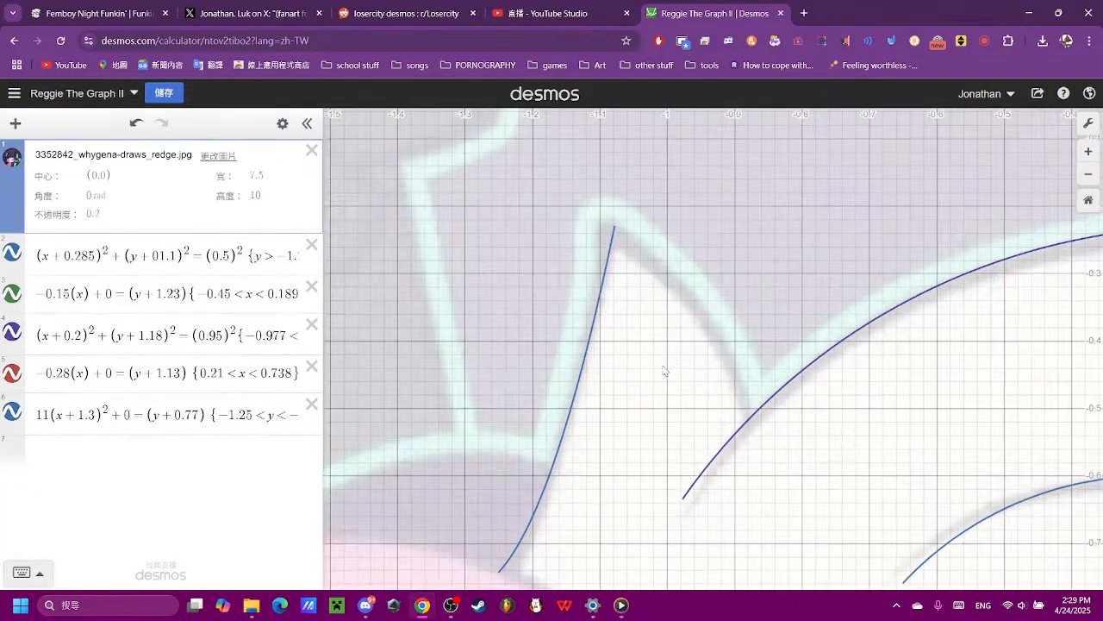
- Duplicate the ear tuft's restricted parabola equation into a new expression below it
click(137, 457)
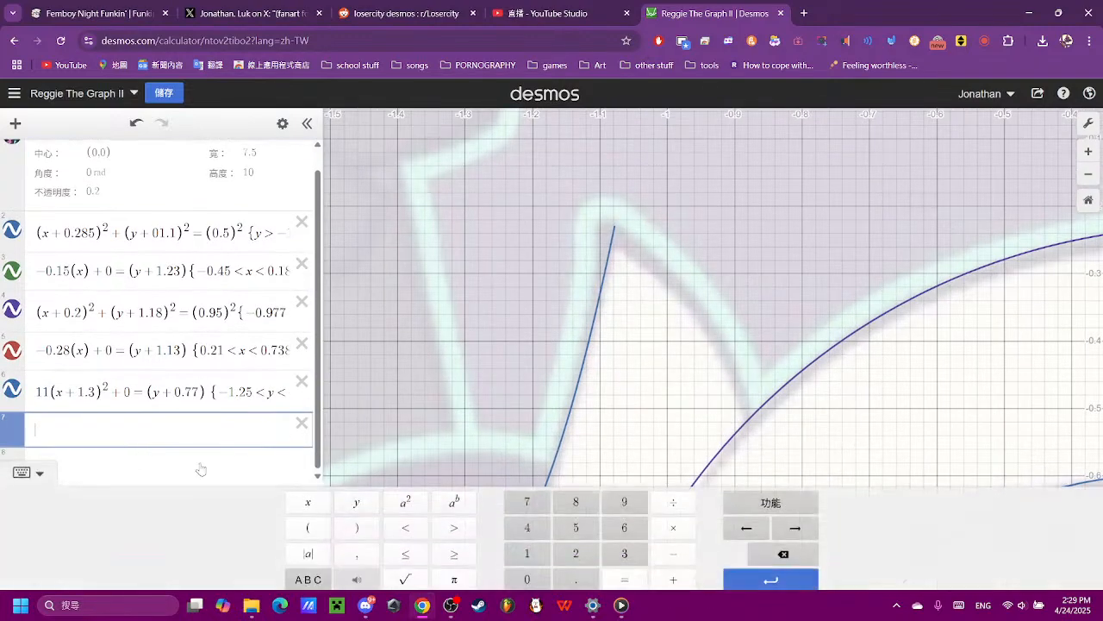
click(145, 394)
click(128, 390)
click(130, 405)
drag(88, 416, 800, 407)
click(176, 456)
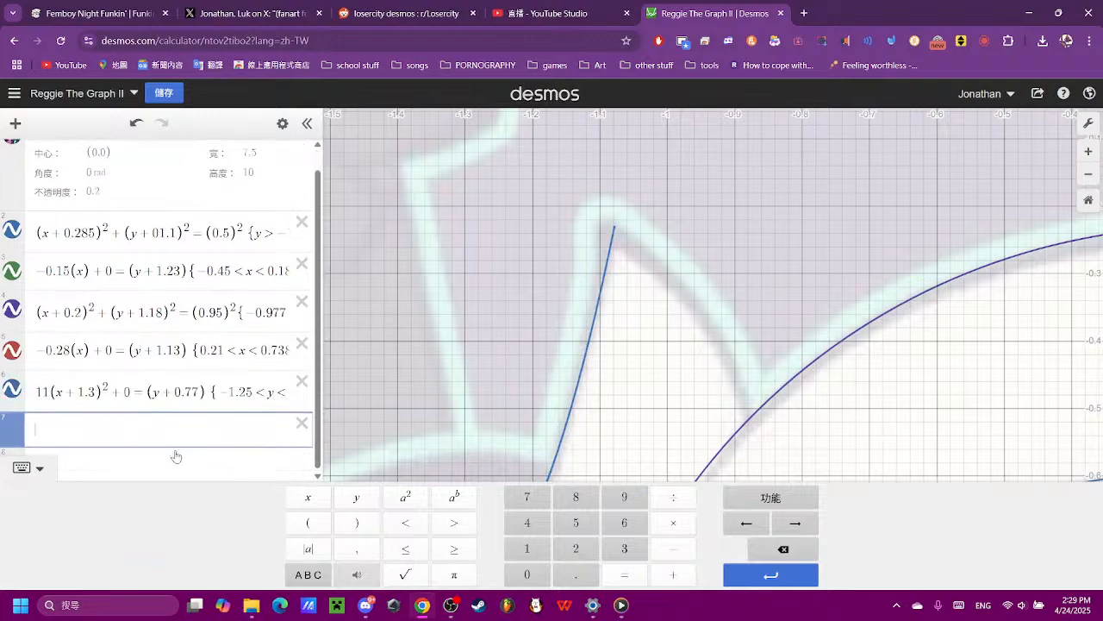
text(11(x+1.3)^2+0=(y+0.77){-1.25<y<-0.23}{-1.25<x})
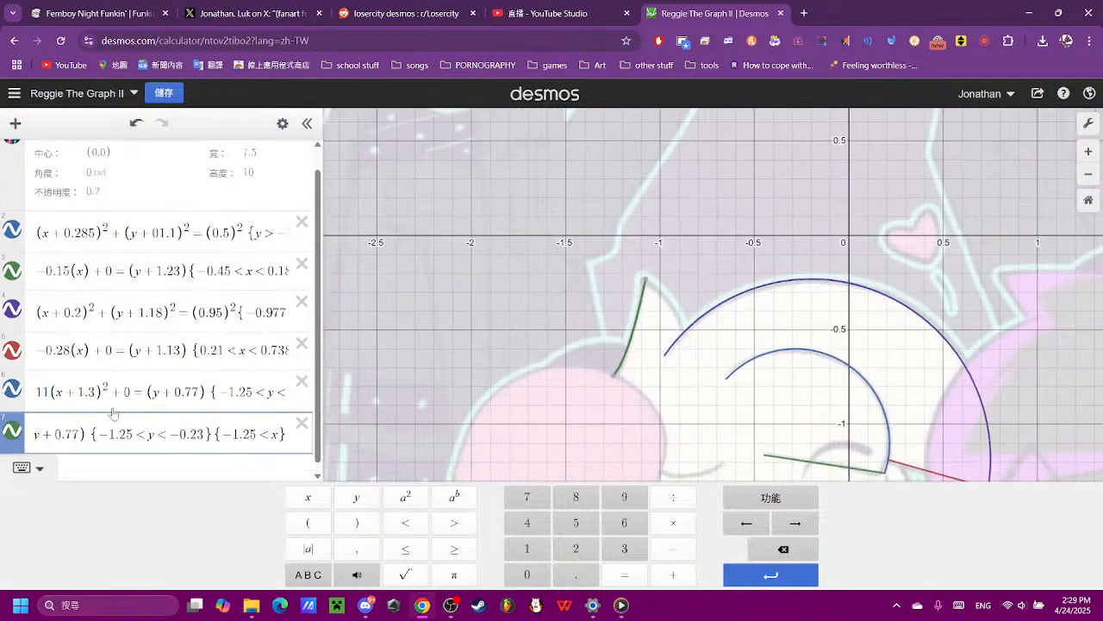
- Widen the copied parabola by setting its leading coefficient to 7, trying 10 first
key(Left)
key(Left)
key(Left)
key(Left)
key(Left)
key(Left)
key(Left)
key(Left)
key(Left)
key(Left)
key(Left)
key(Left)
key(Left)
key(Left)
key(Left)
key(Left)
key(Left)
key(Left)
key(Left)
key(Left)
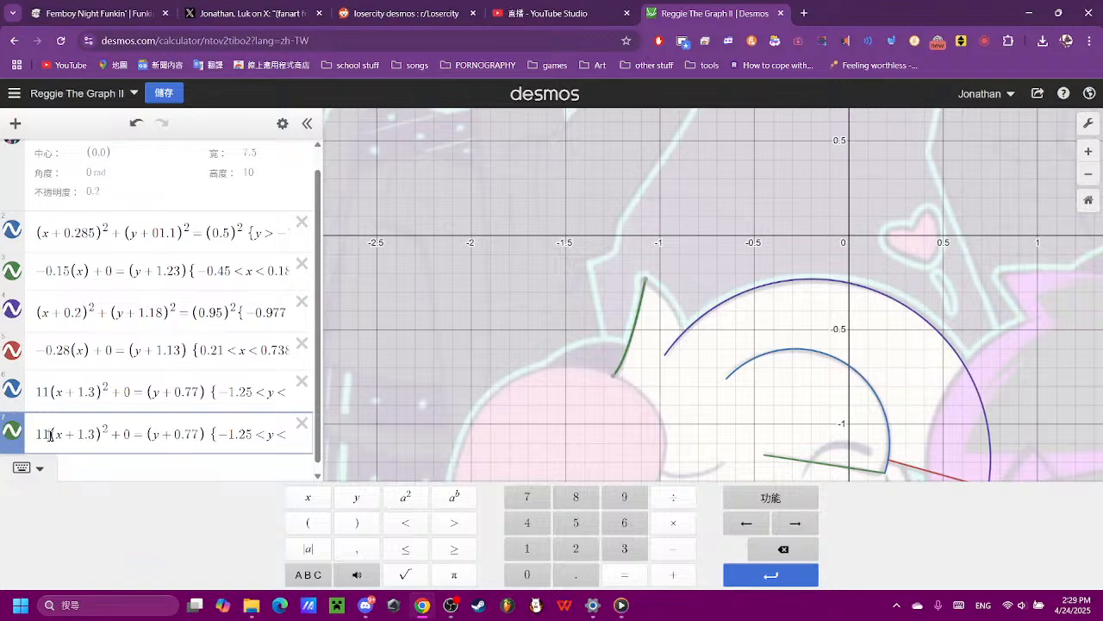
key(Delete)
key(Delete)
text(q0)
key(BackSpace)
key(BackSpace)
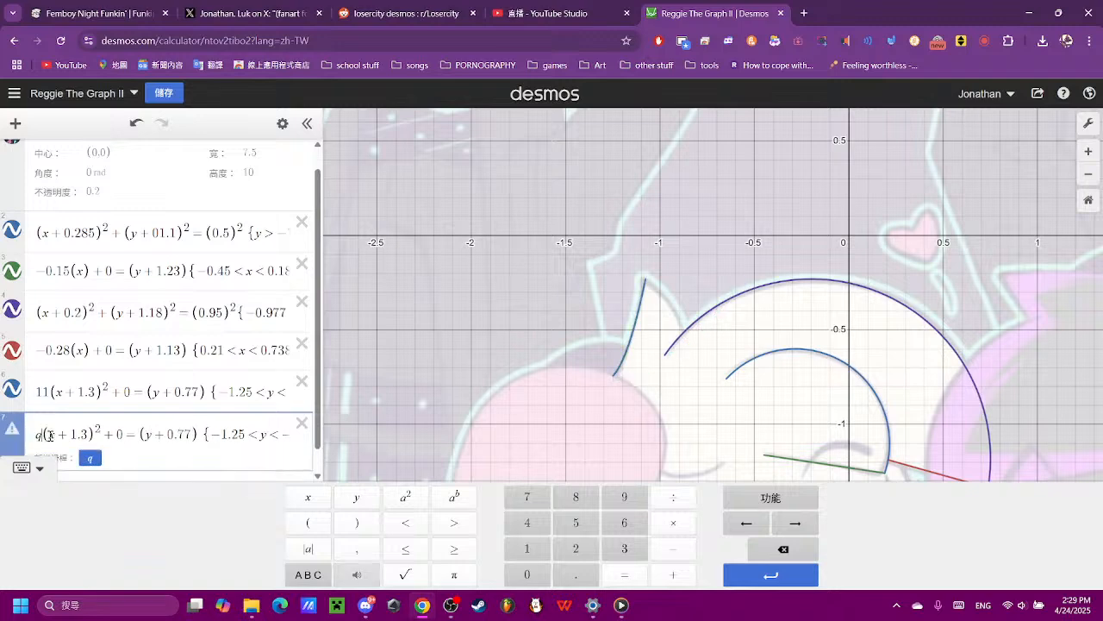
text(10)
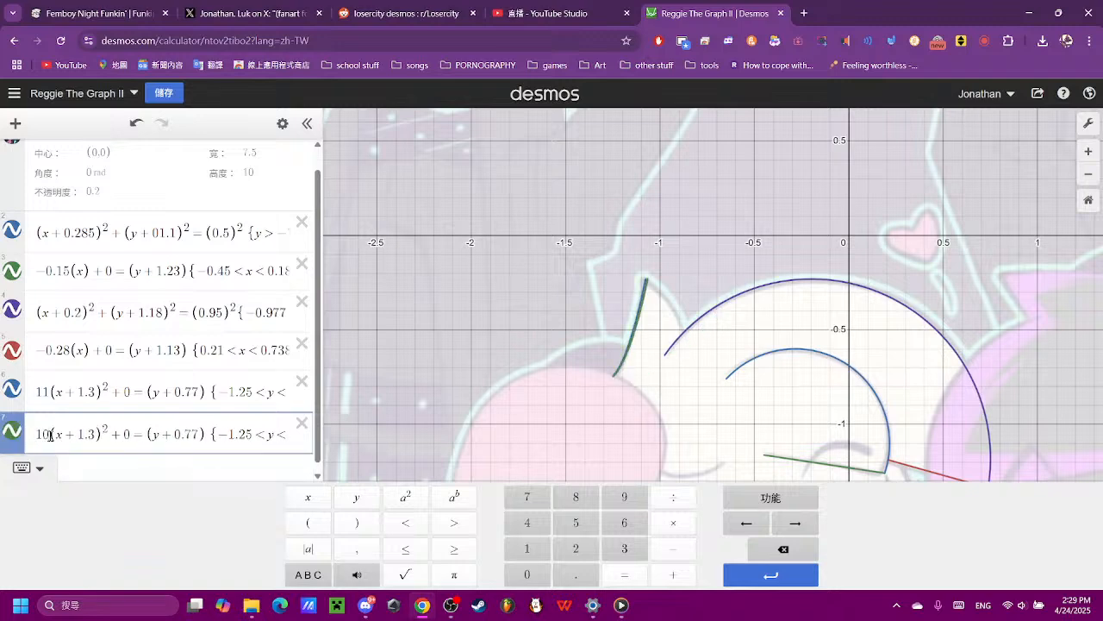
key(BackSpace)
key(BackSpace)
text(7)
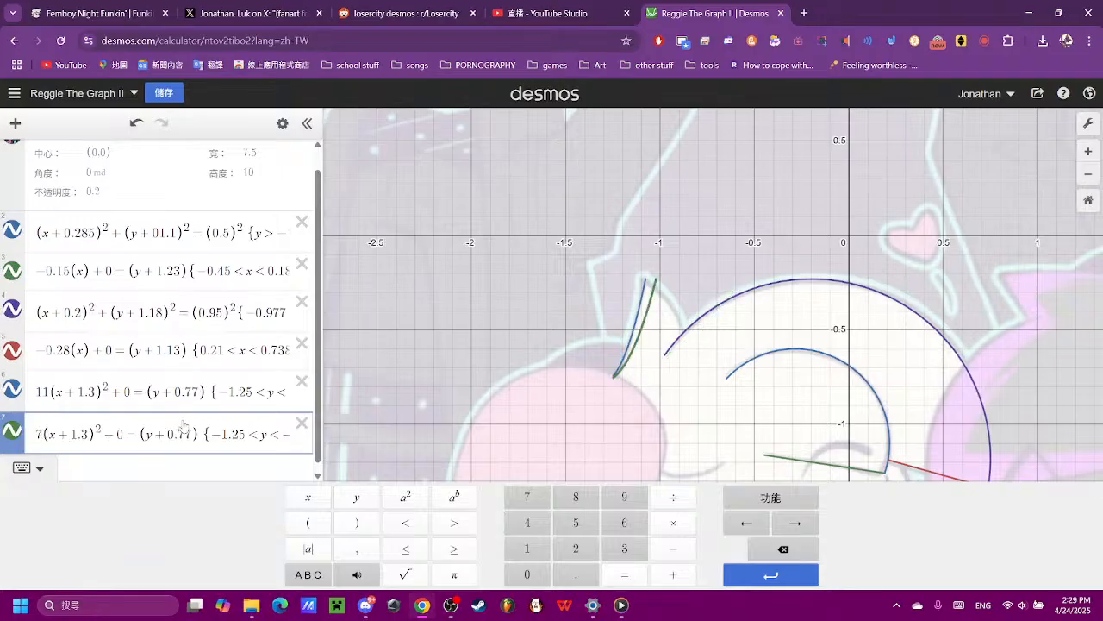
- Flip the copied parabola downward with a coefficient of −7 and delete both of its restrictions
scroll(665, 233, up, 3)
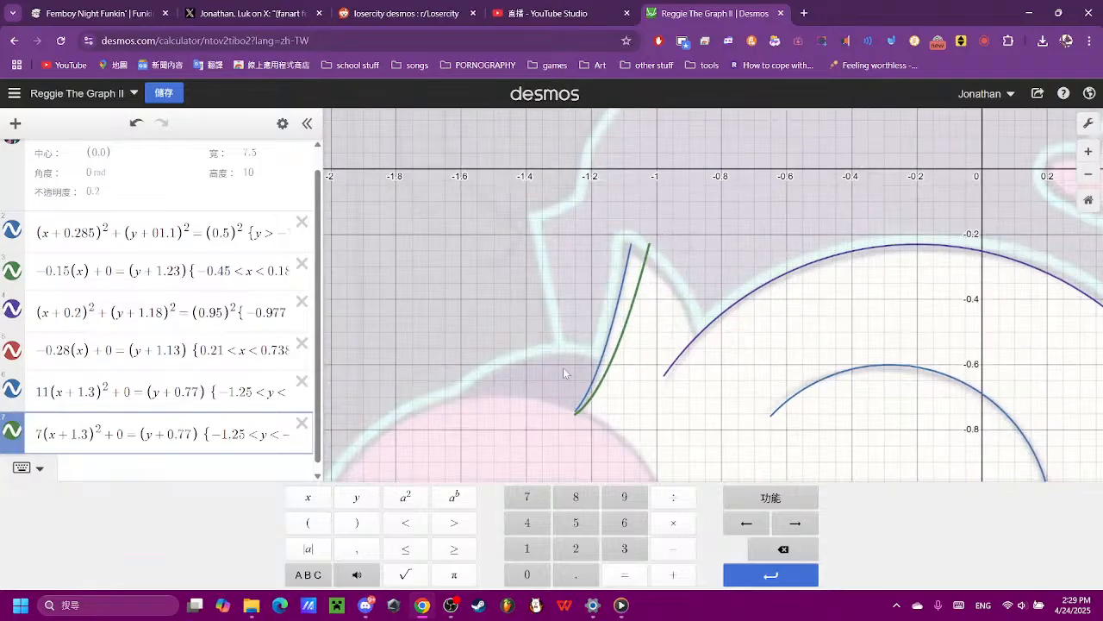
text(-)
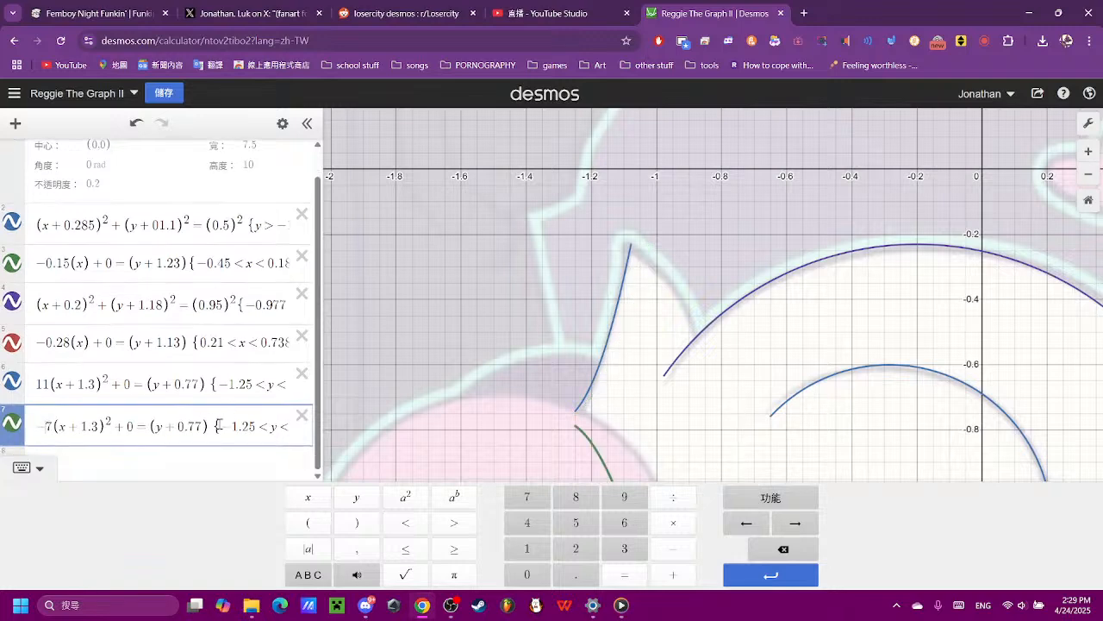
drag(214, 425, 541, 435)
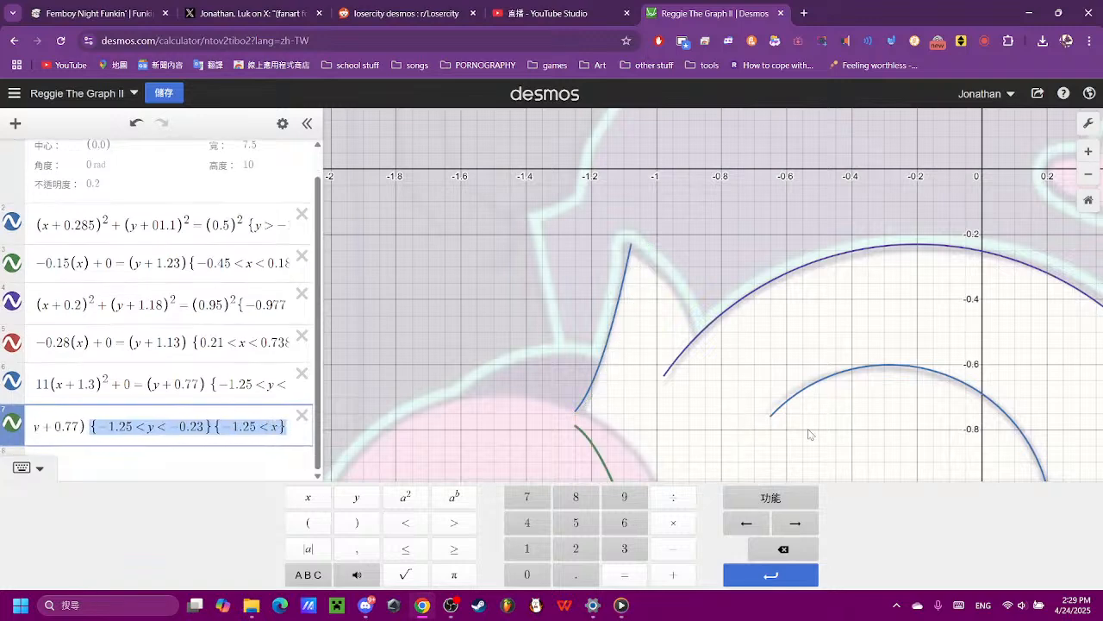
key(BackSpace)
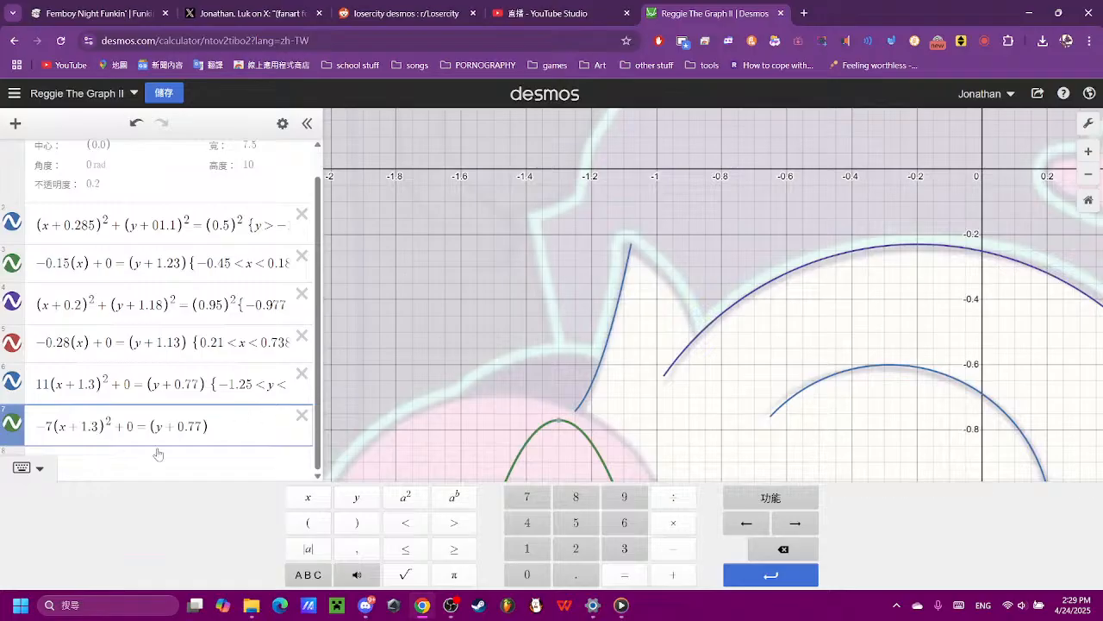
- Shift the flipped parabola sideways by setting its x offset to 1, trying 0.5, 0 and 0.9 first
key(BackSpace)
key(BackSpace)
key(BackSpace)
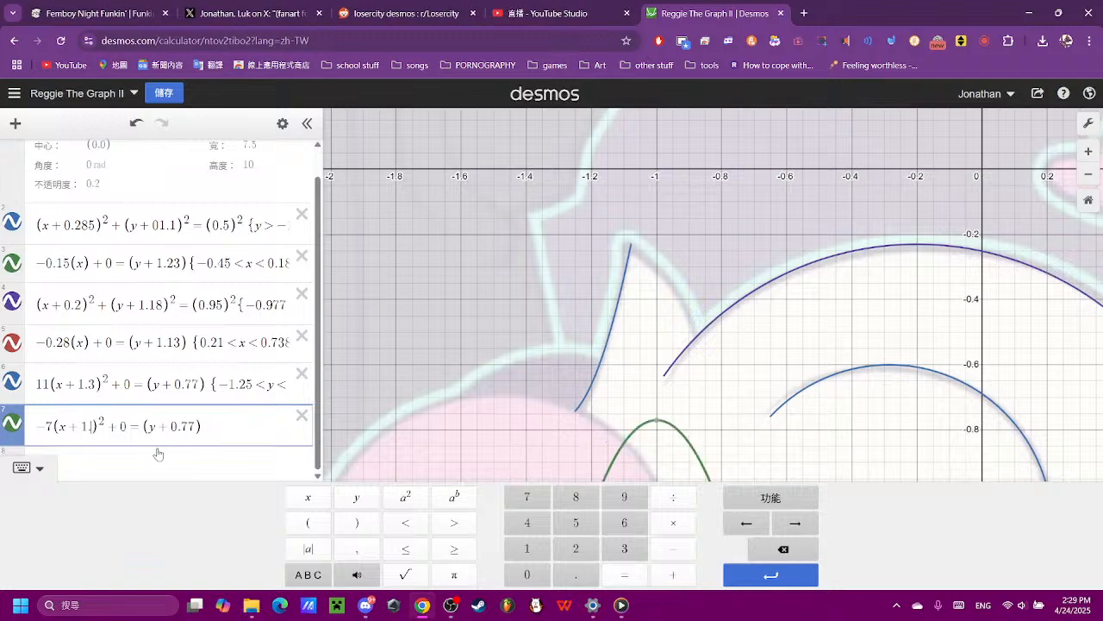
text(0.5)
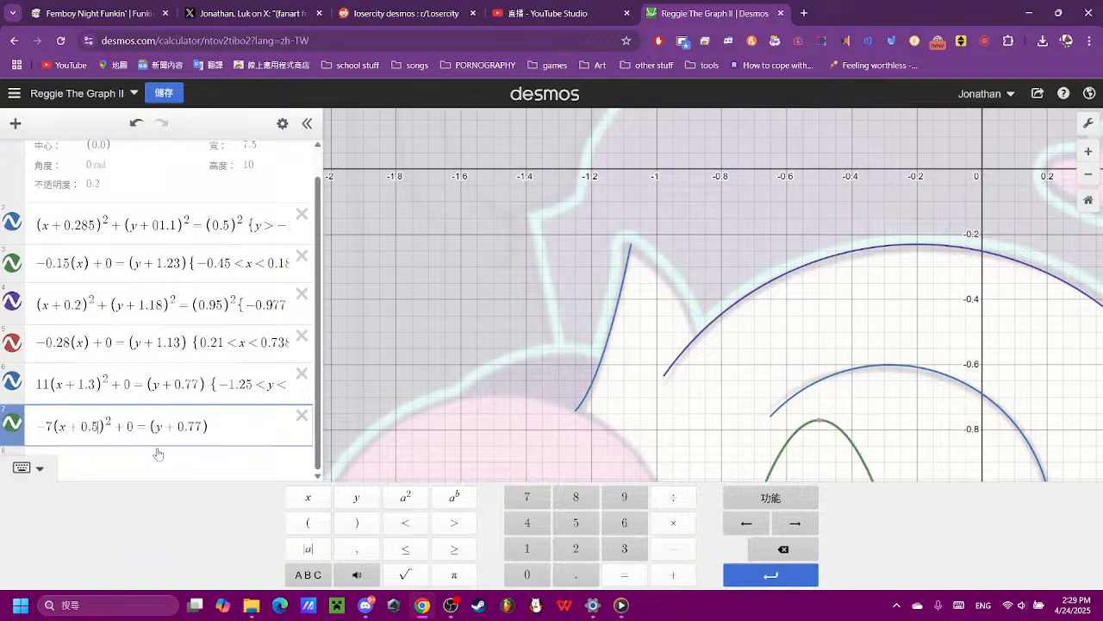
key(BackSpace)
key(BackSpace)
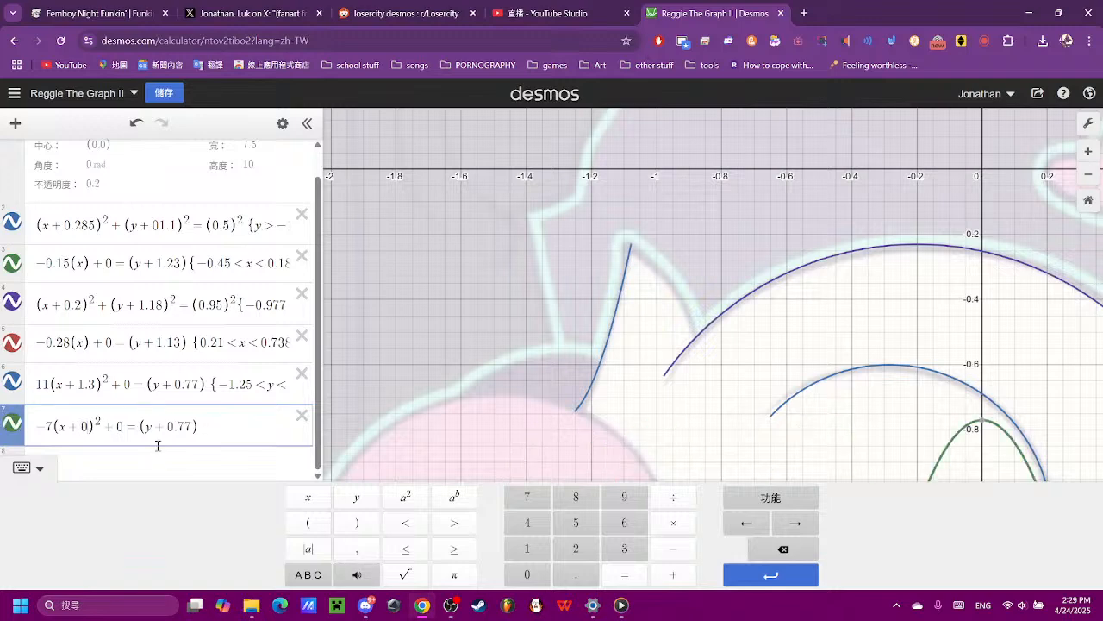
text(.9)
key(BackSpace)
key(BackSpace)
key(BackSpace)
text(1)
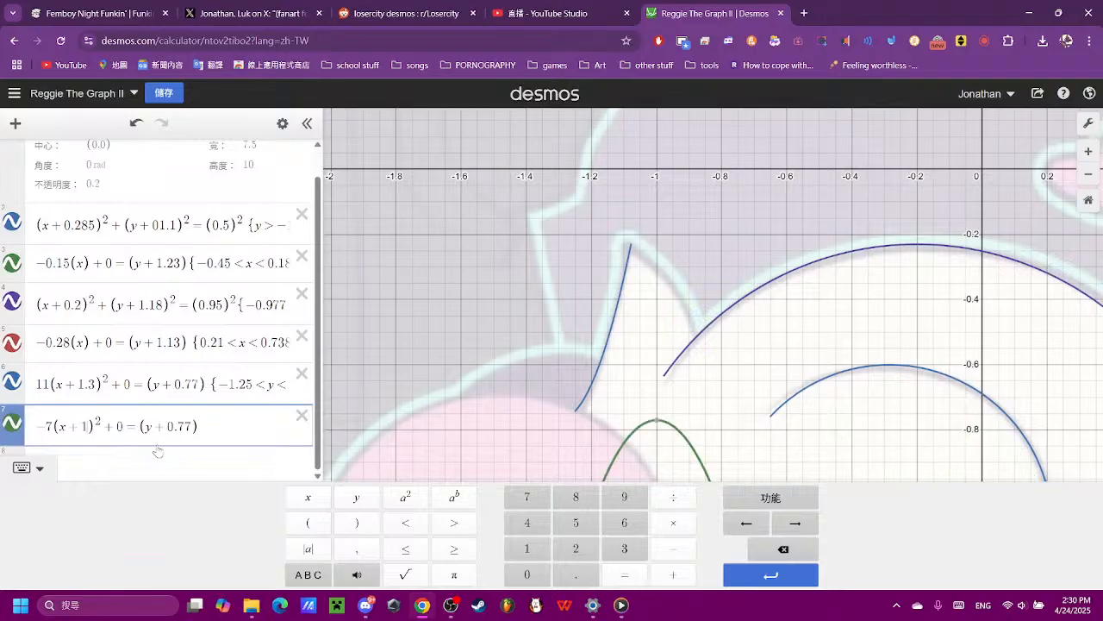
text(.3)
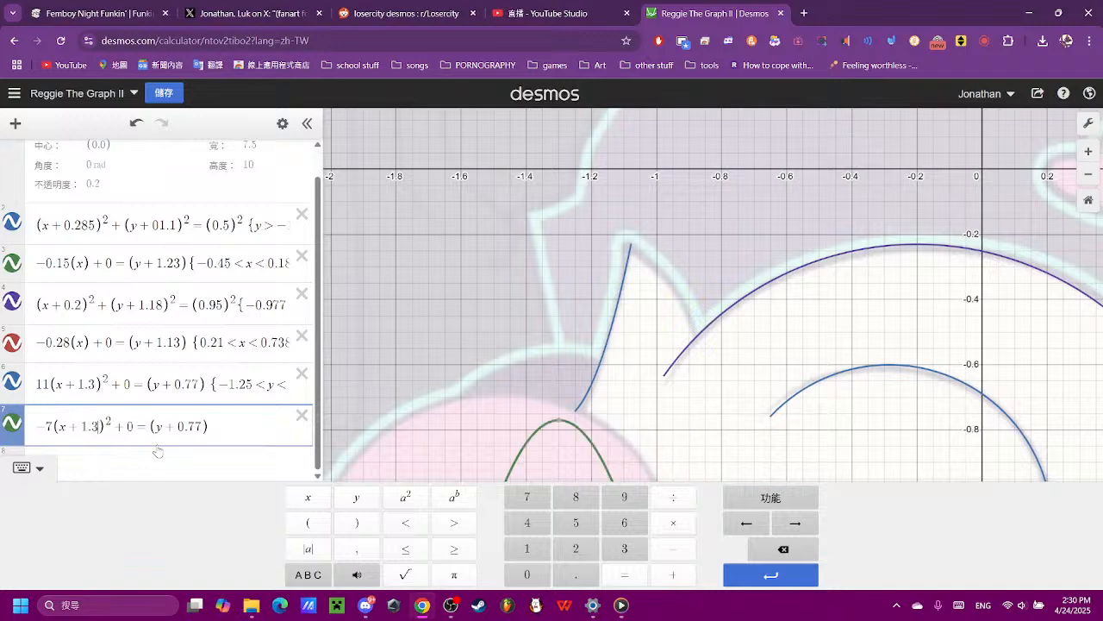
- Refine the flipped parabola's x offset to 1.1, trying 1.3, 1.05 and 1.089 first
key(BackSpace)
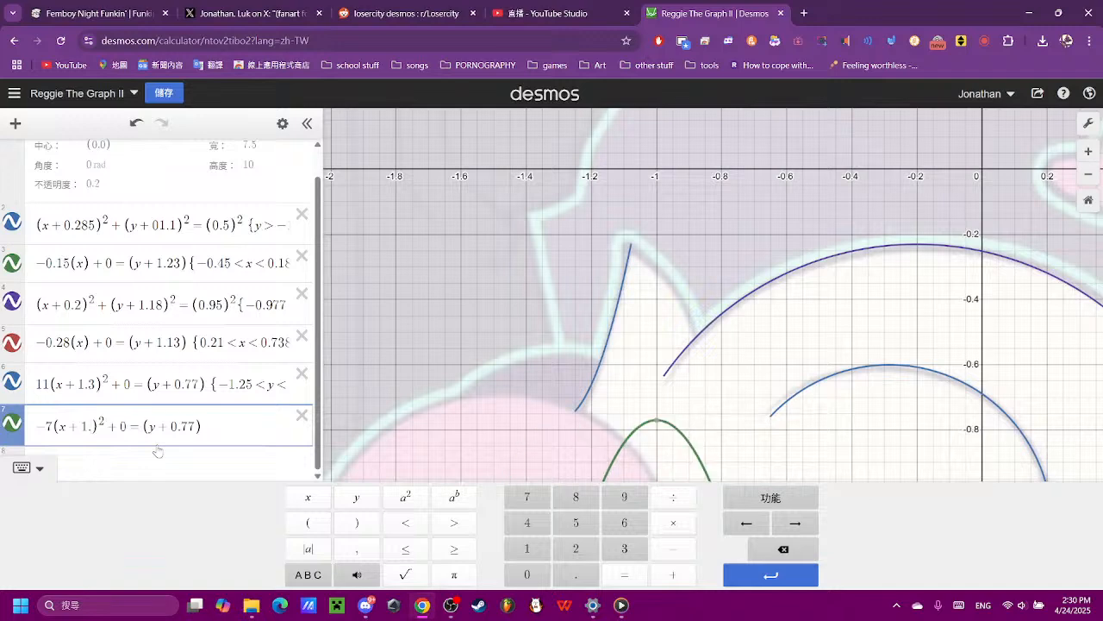
text(05)
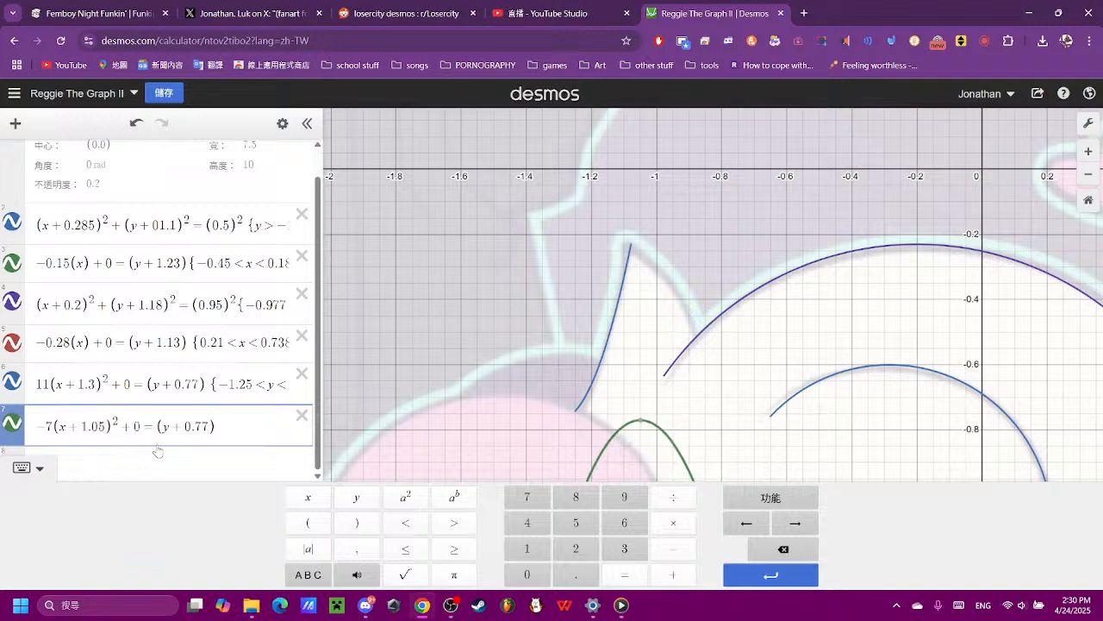
key(BackSpace)
text(89)
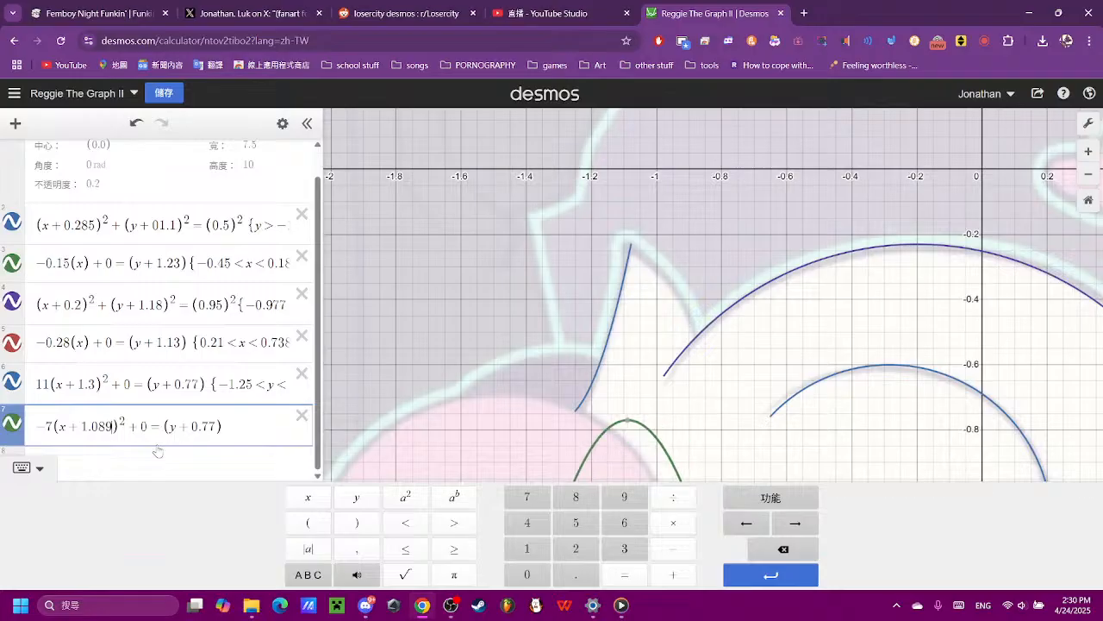
key(BackSpace)
key(BackSpace)
key(BackSpace)
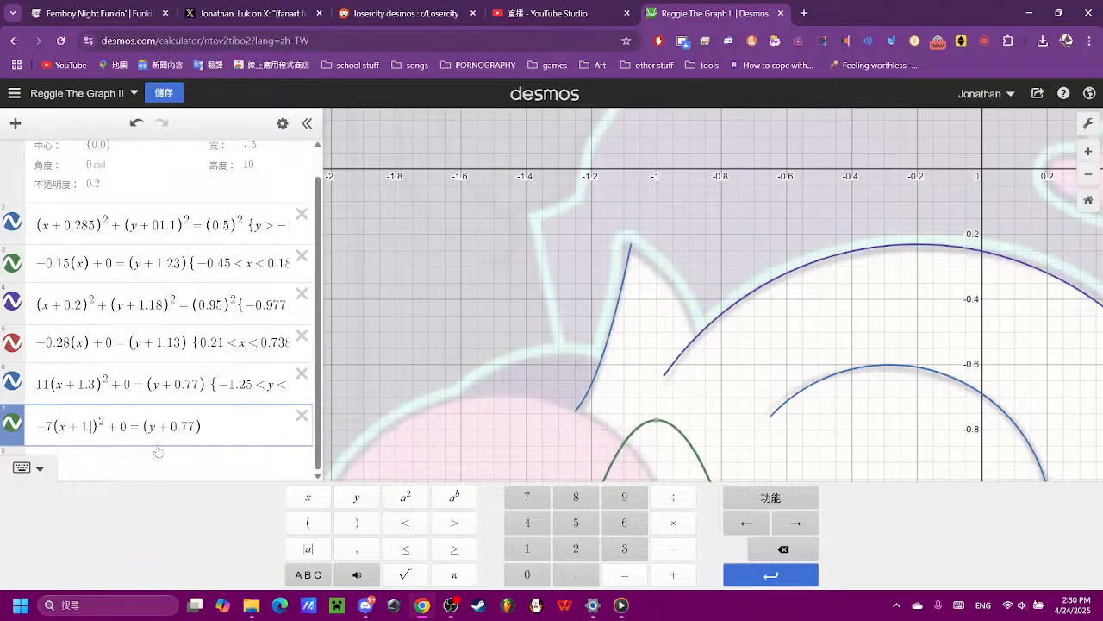
text(1.)
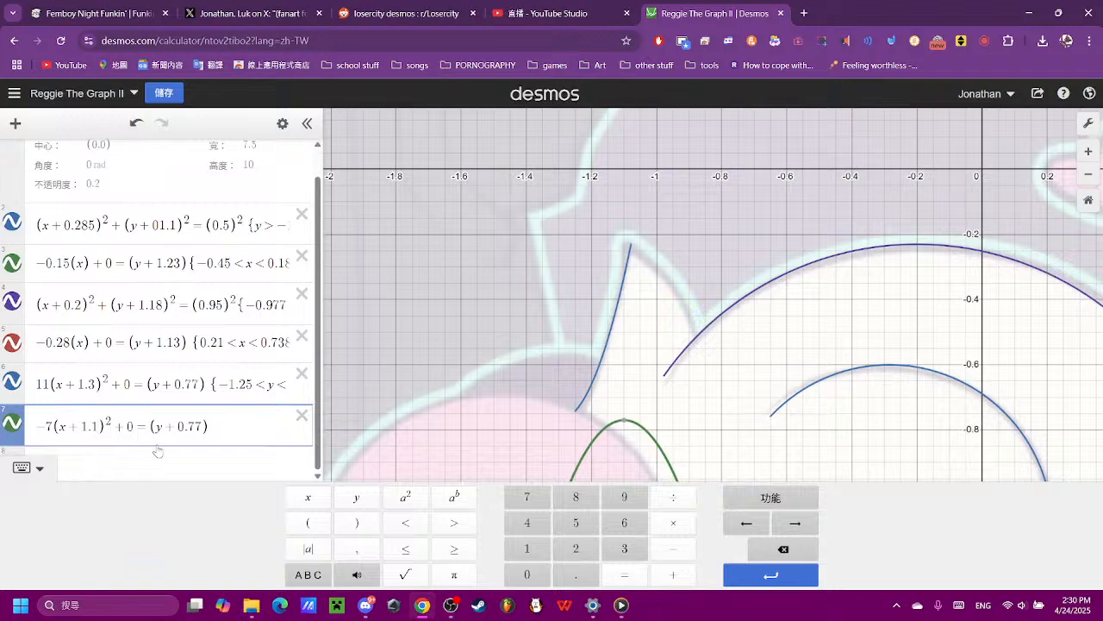
- Set the flipped parabola's leading coefficient to −6
click(51, 425)
key(BackSpace)
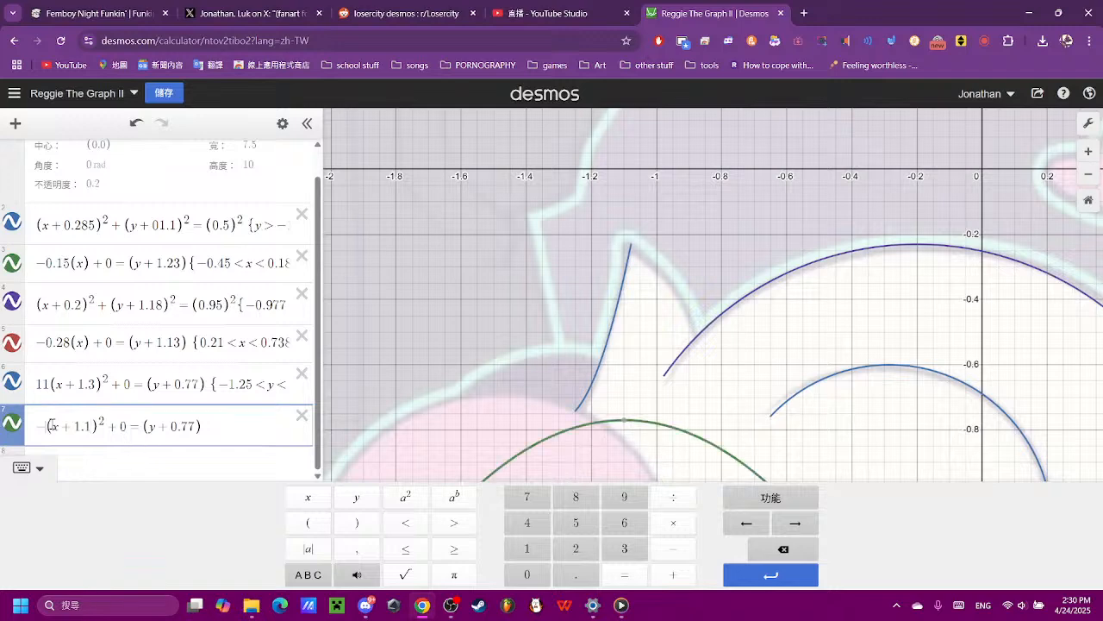
text(6)
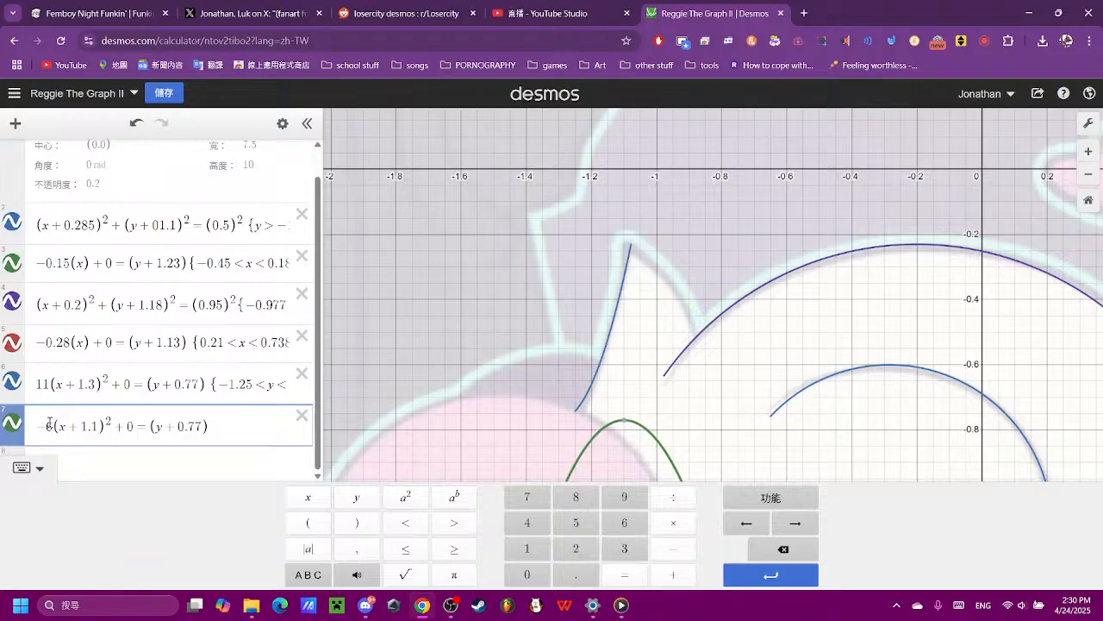
- Raise the flipped parabola toward the ear tuft by setting its y offset to 0.5
click(202, 431)
key(BackSpace)
key(BackSpace)
key(BackSpace)
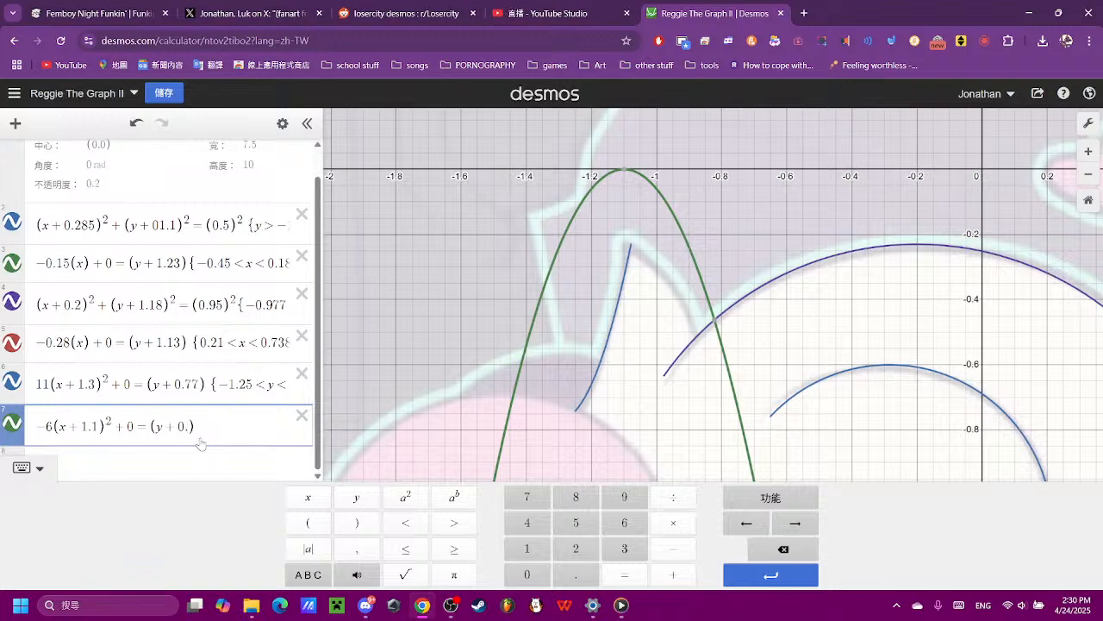
text(.01)
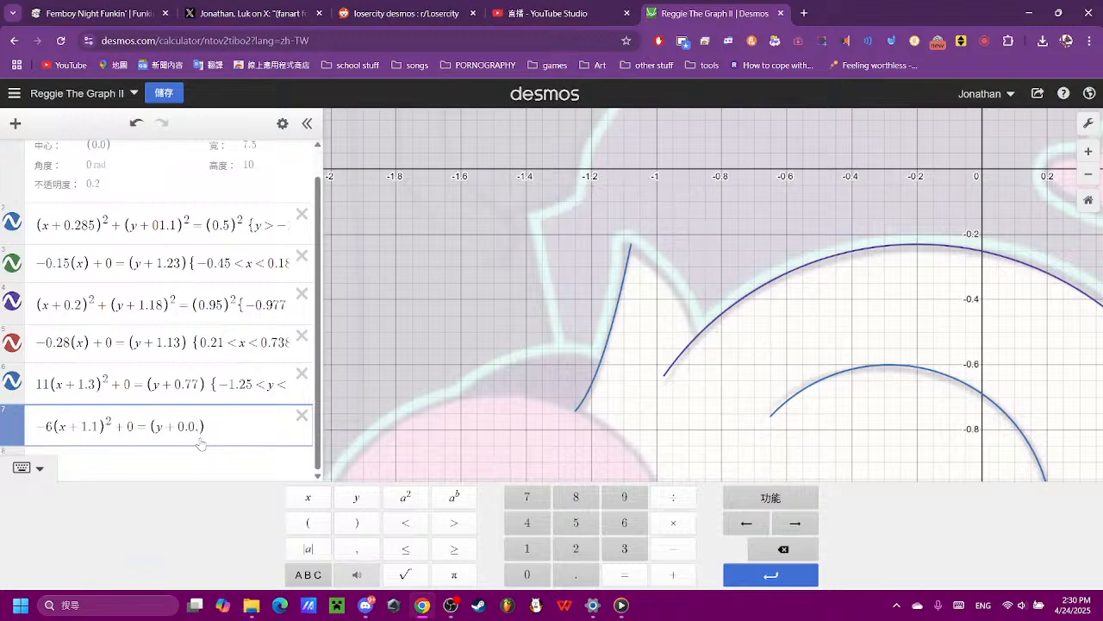
text(5)
key(Left)
key(BackSpace)
key(BackSpace)
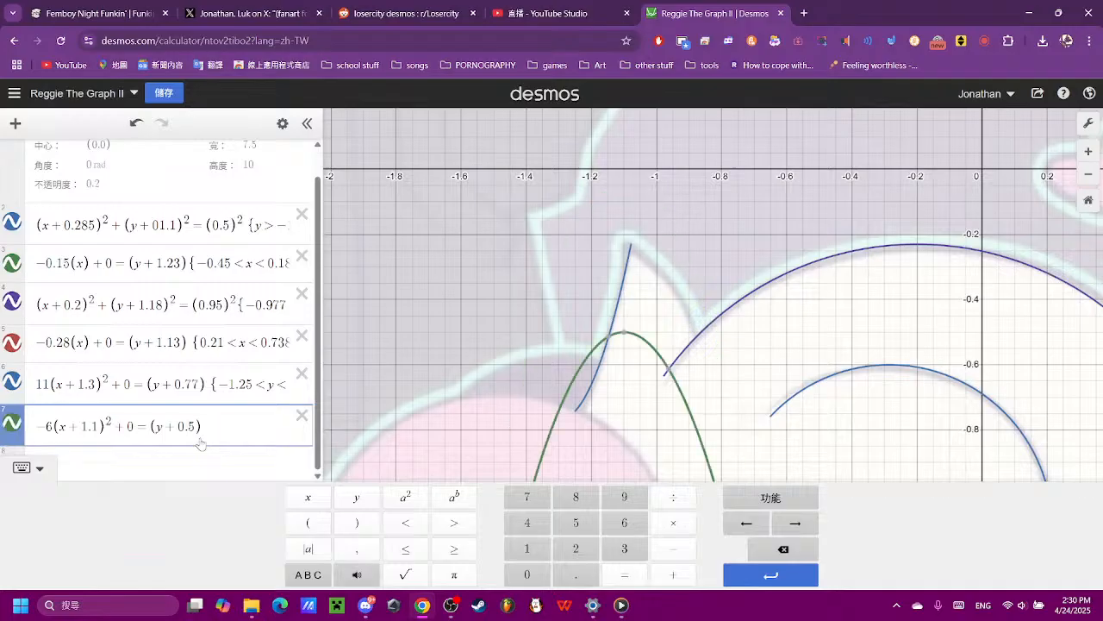
- Set the flipped parabola's y offset to 0.24, trying 0.14, 0.2 and 0.25 first
text(0)
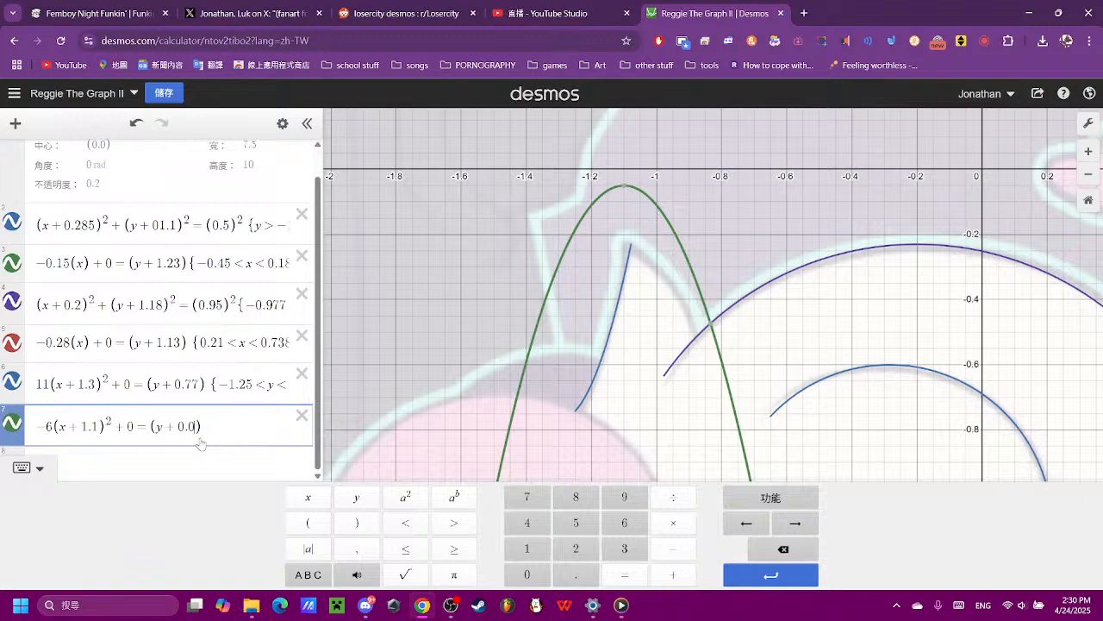
key(BackSpace)
text(14)
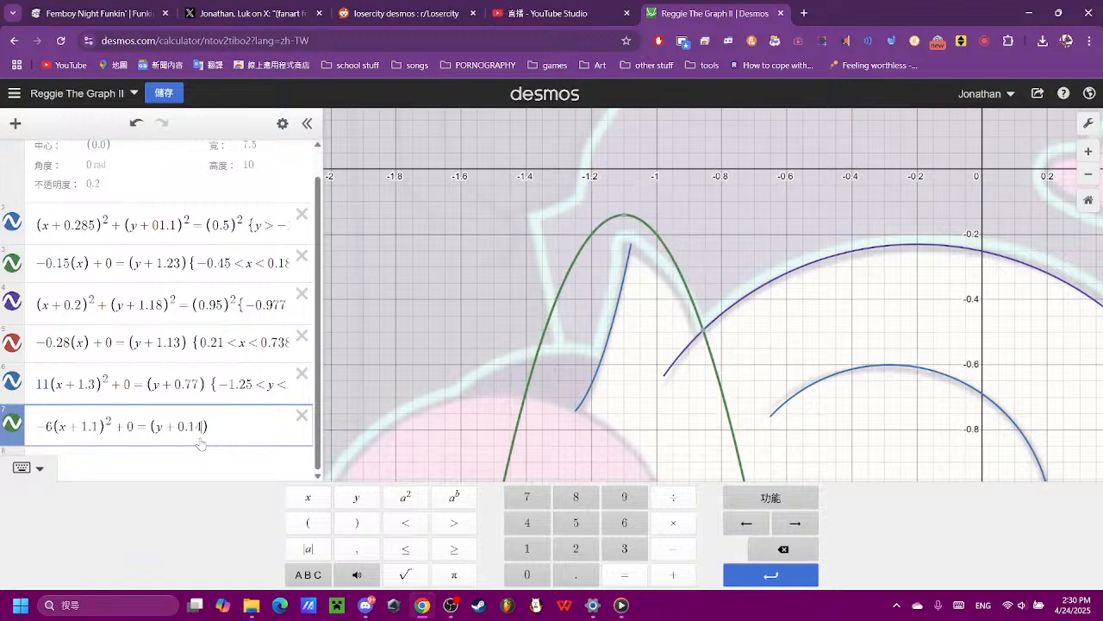
key(BackSpace)
key(BackSpace)
text(2)
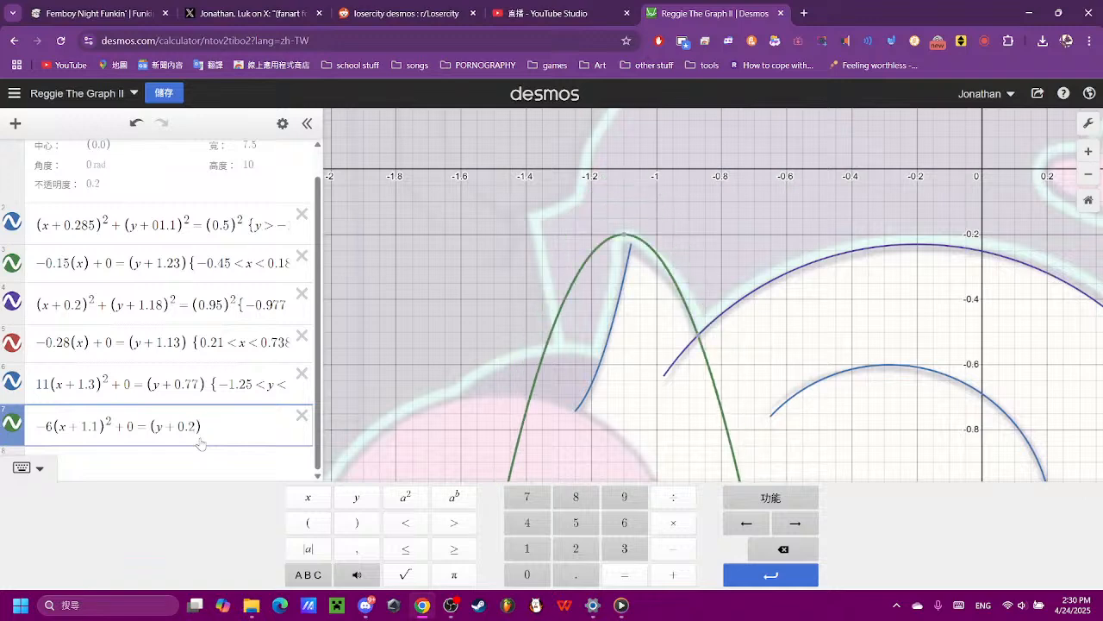
text(5)
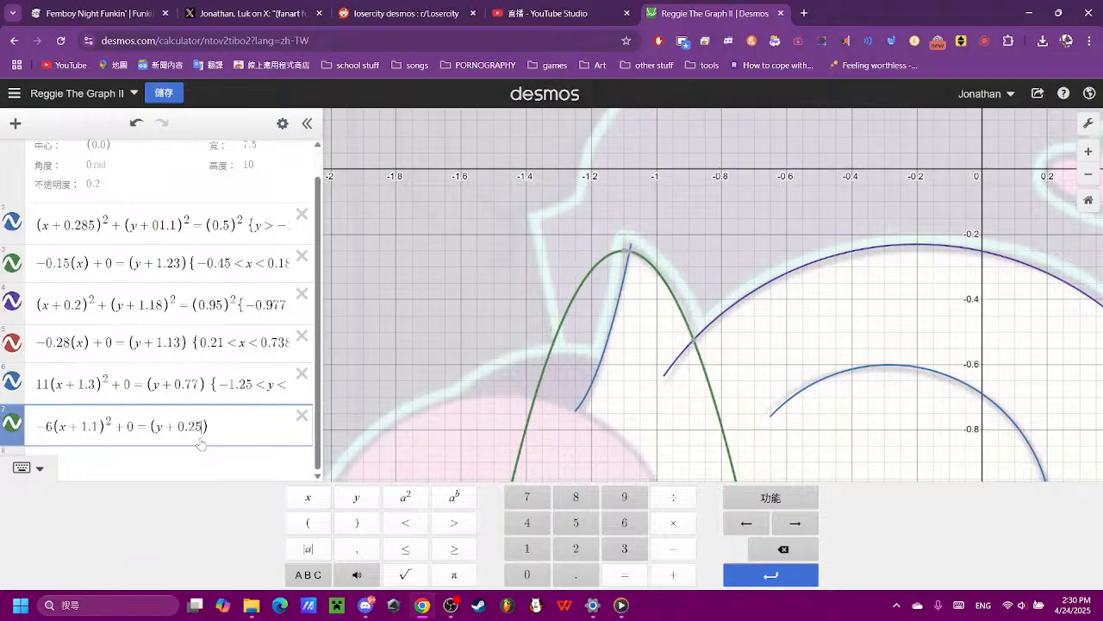
key(BackSpace)
text(4)
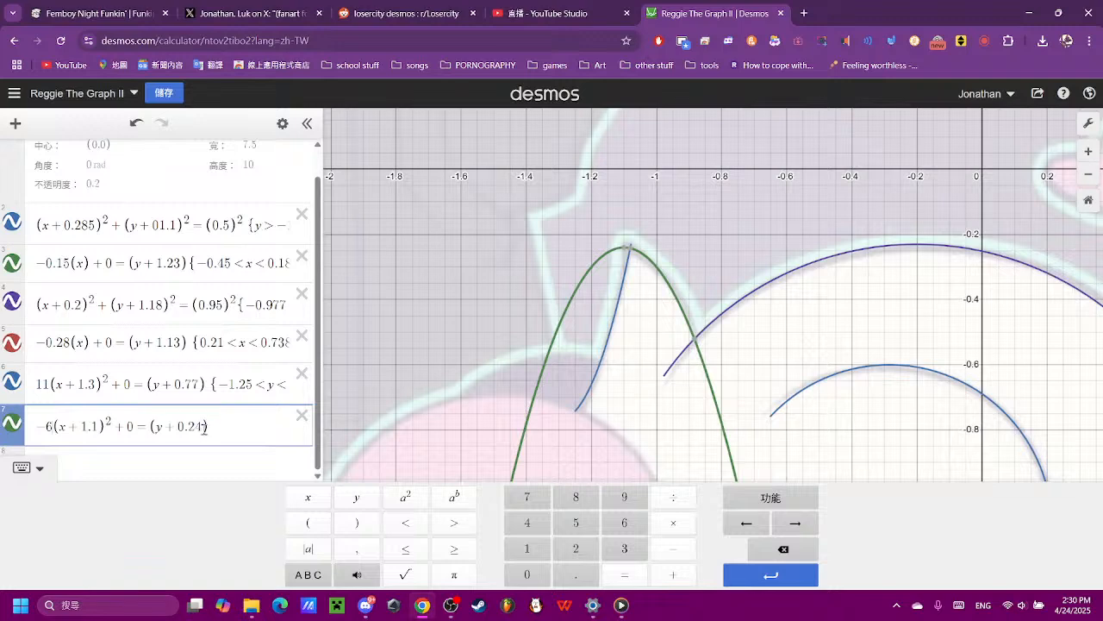
- Widen the flipped parabola by setting its leading coefficient to −5.5
text(.)
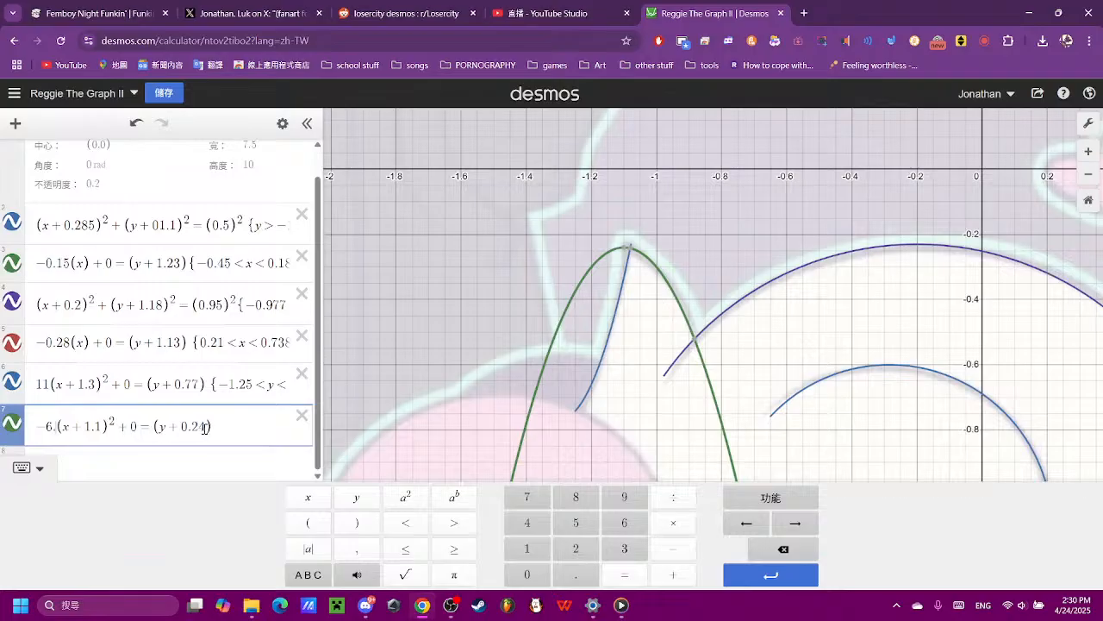
key(BackSpace)
key(BackSpace)
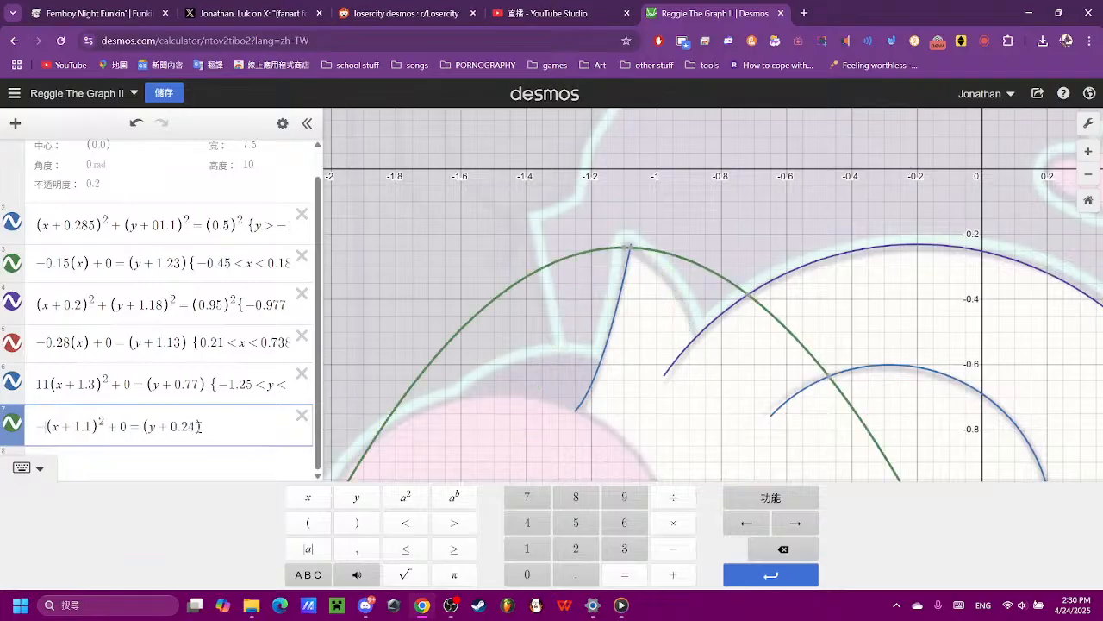
text(5.5)
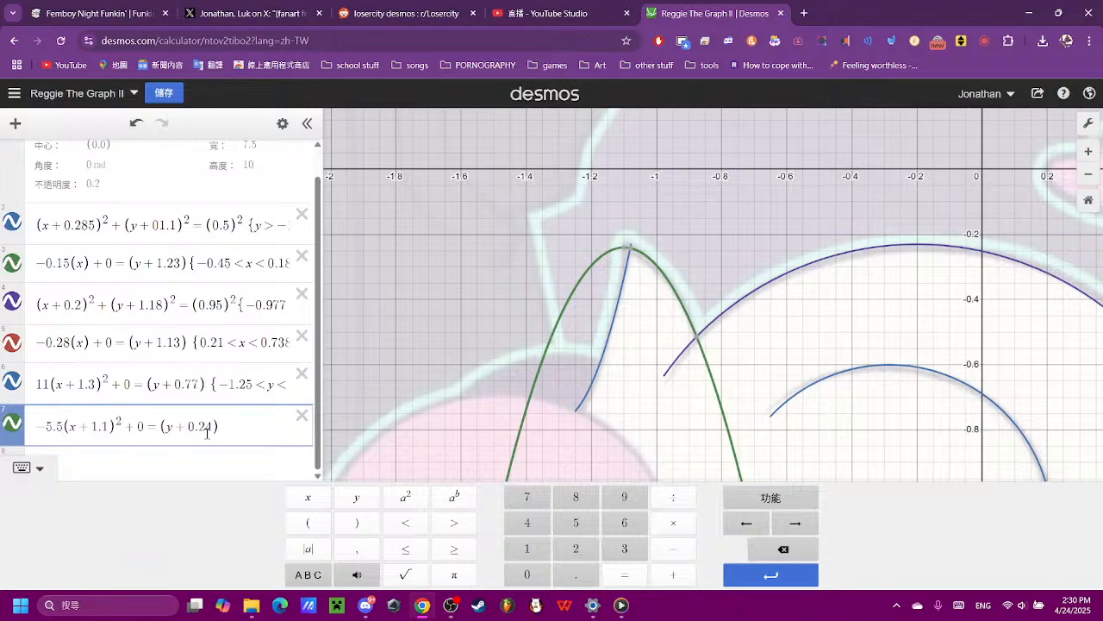
scroll(629, 246, up, 5)
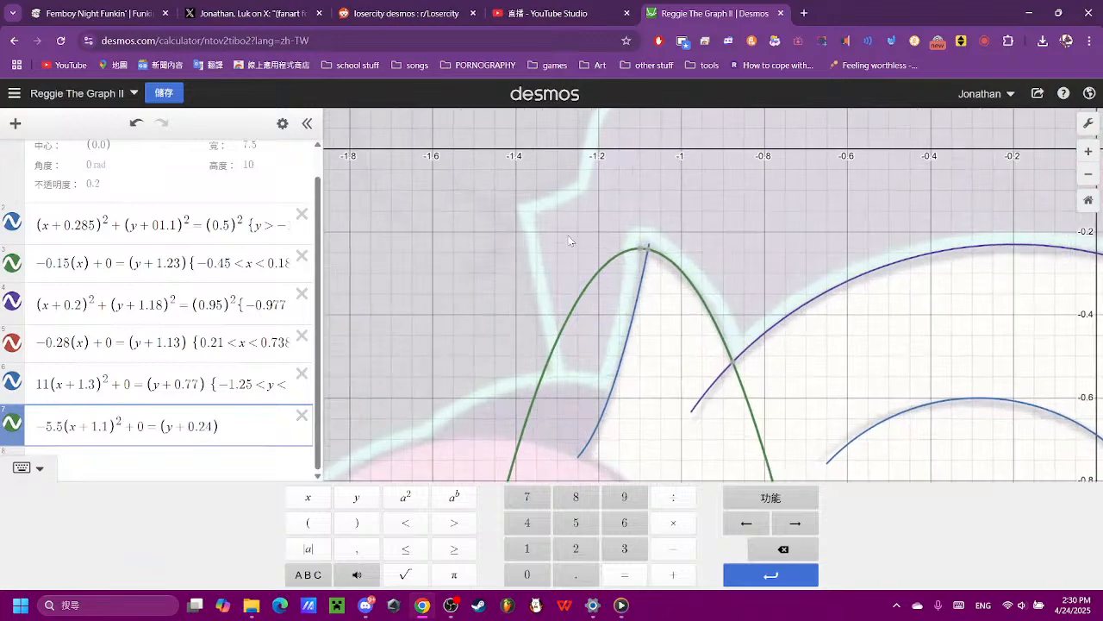
scroll(655, 248, down, 2)
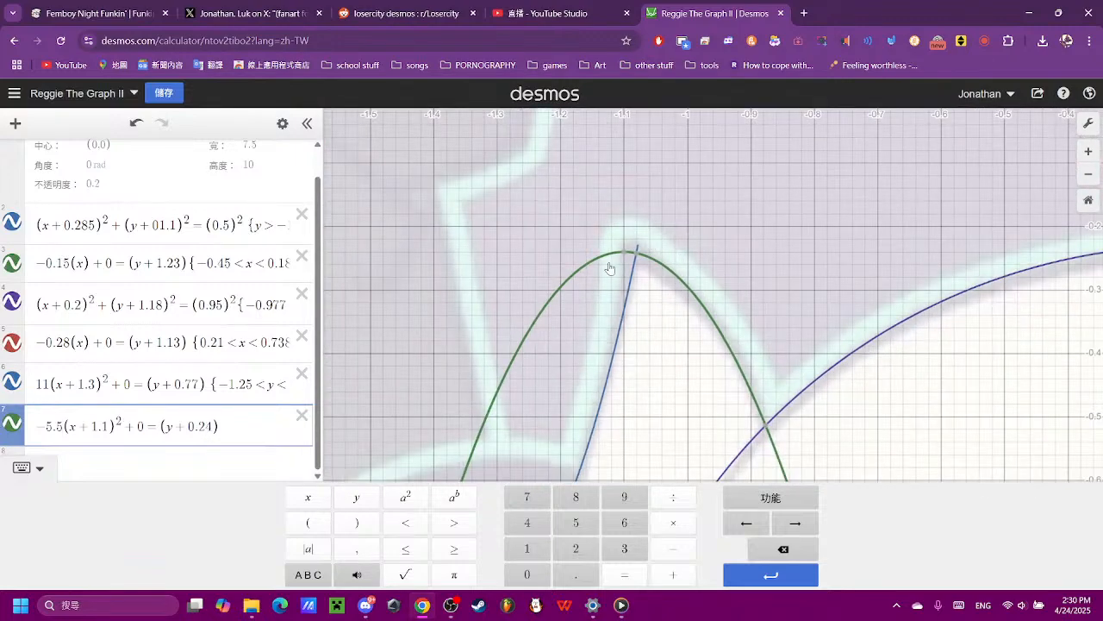
- Set the flipped parabola's y offset to 0.23 and inspect its intersection with the ear tuft's first curve
click(209, 428)
text(4)
key(BackSpace)
text(3)
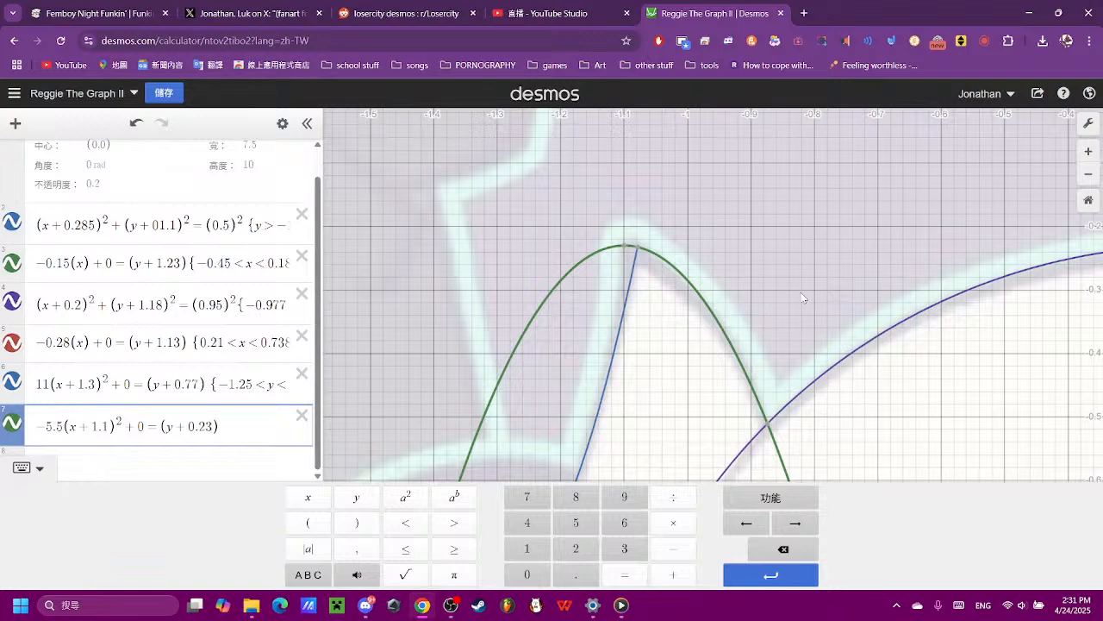
scroll(672, 257, up, 3)
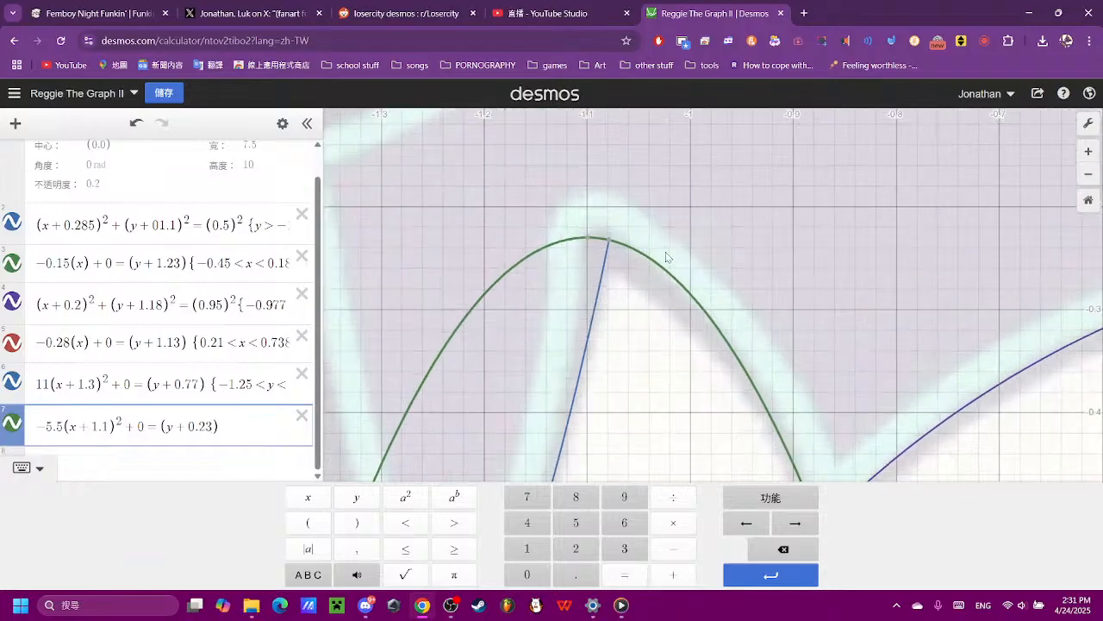
scroll(666, 256, up, 2)
click(595, 240)
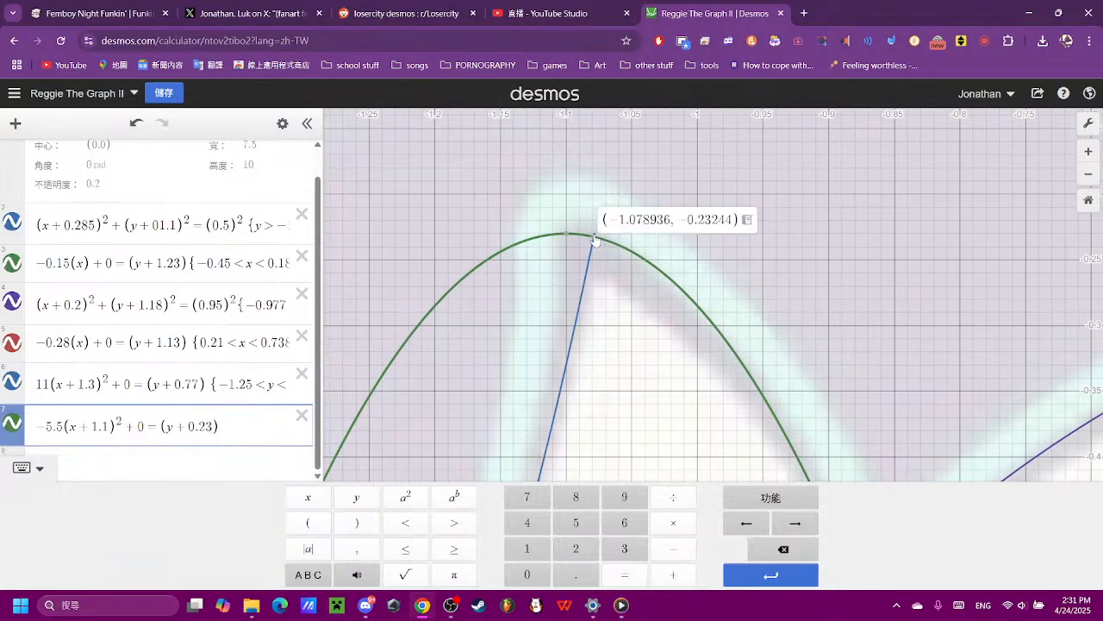
- Add a domain restriction to the flipped parabola with a lower x limit of −1.07, leaving the upper limit open
scroll(913, 305, down, 4)
click(889, 443)
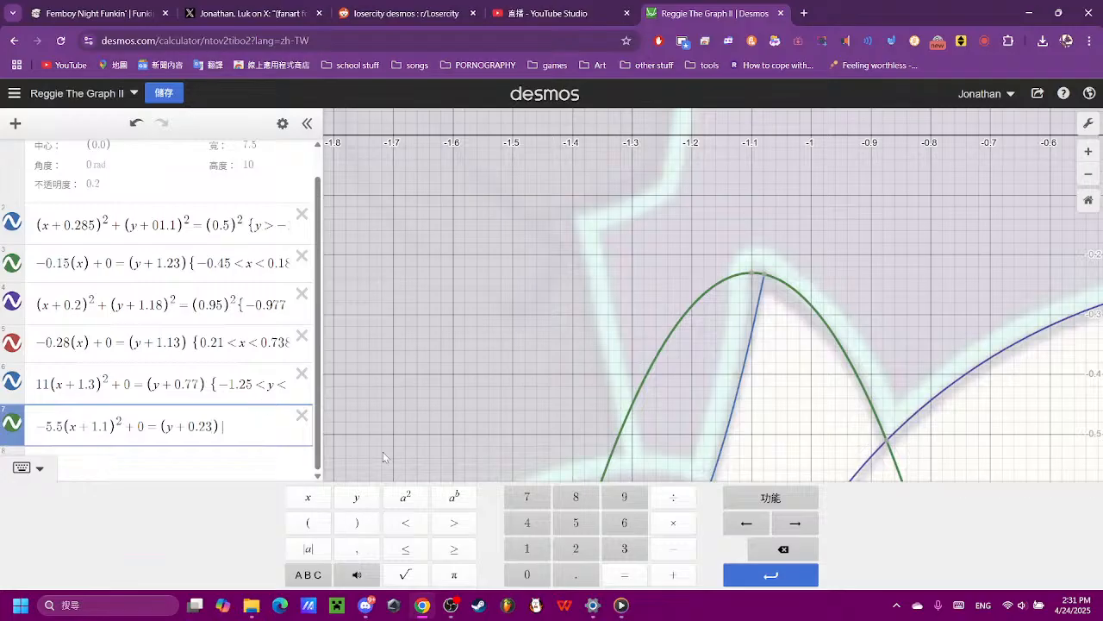
text({)
click(545, 584)
click(568, 585)
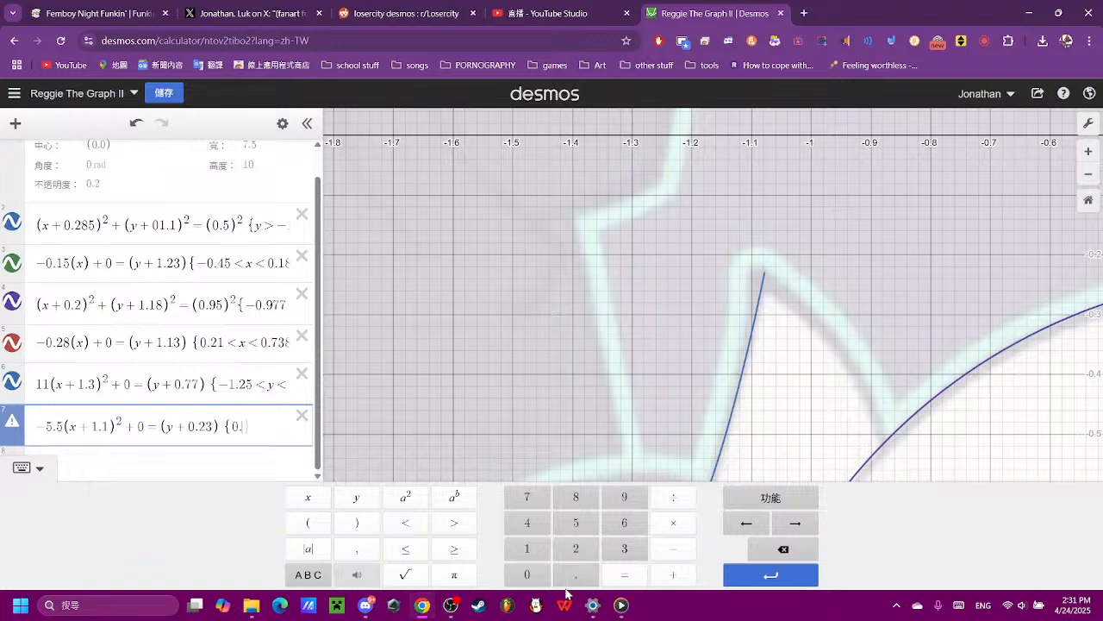
click(783, 548)
click(784, 548)
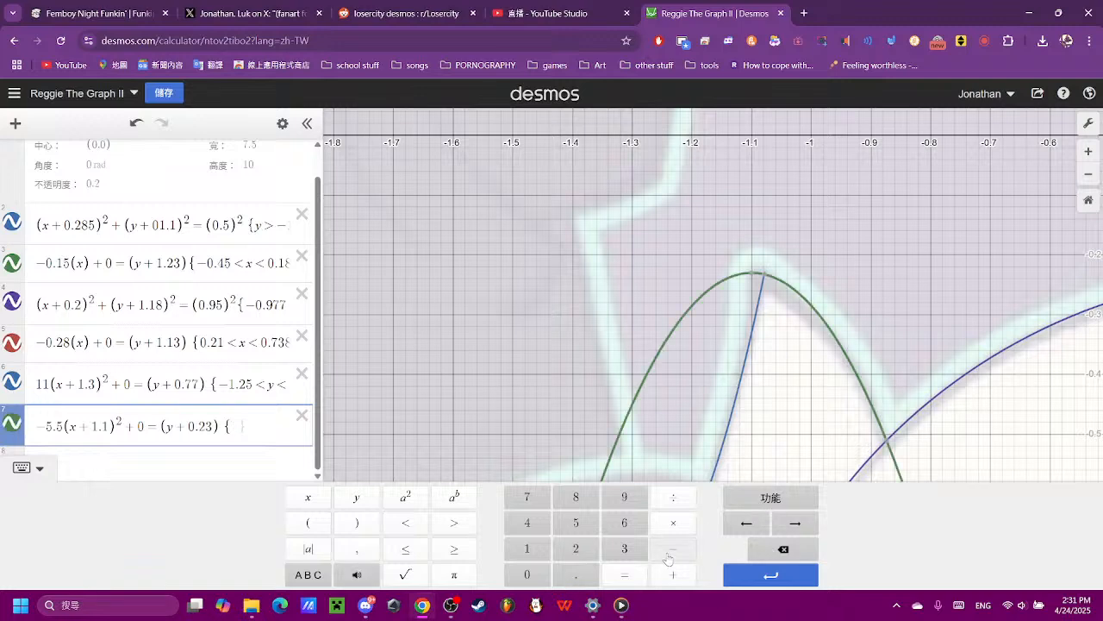
click(673, 549)
click(526, 548)
click(576, 574)
click(527, 574)
click(526, 496)
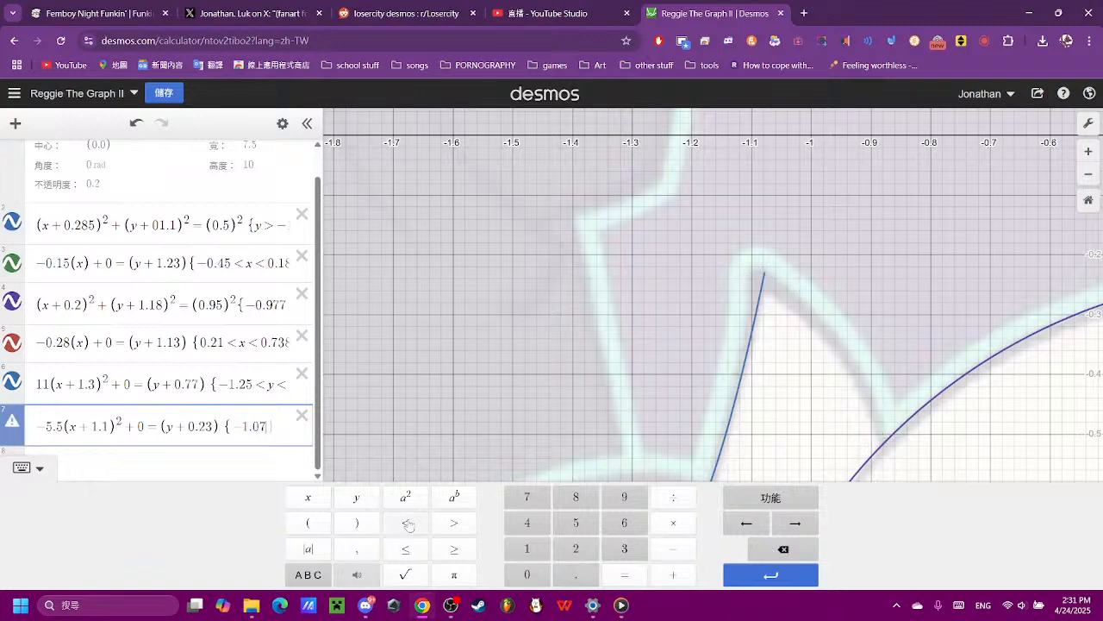
click(407, 522)
click(311, 498)
click(406, 523)
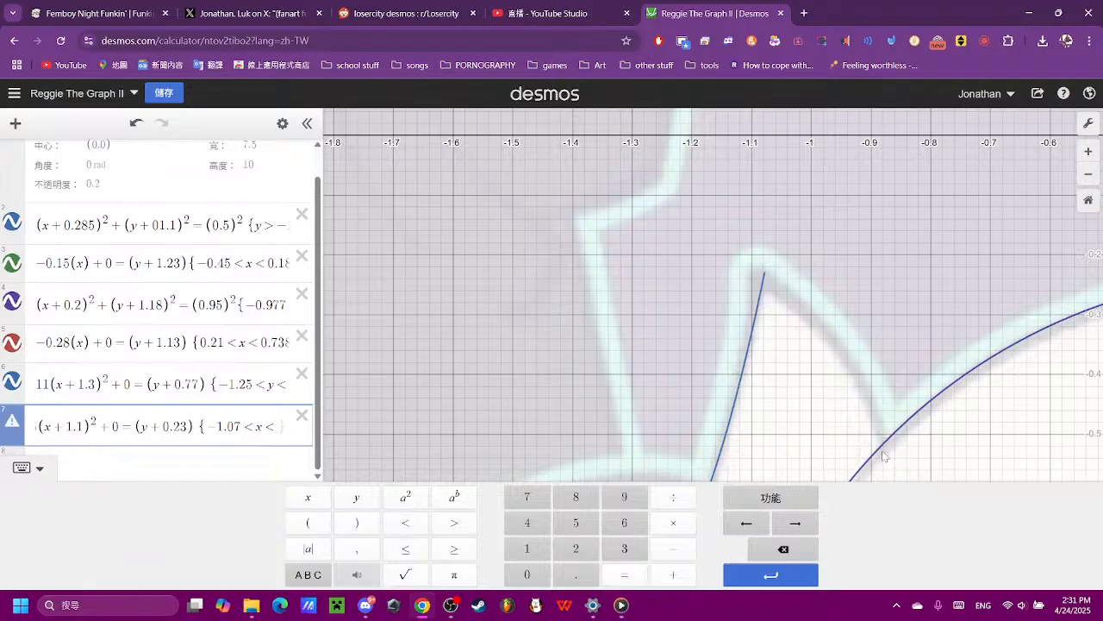
- Enter −0.8 as the upper x limit of the flipped parabola's restriction, trying 0.8 first
click(526, 574)
click(576, 574)
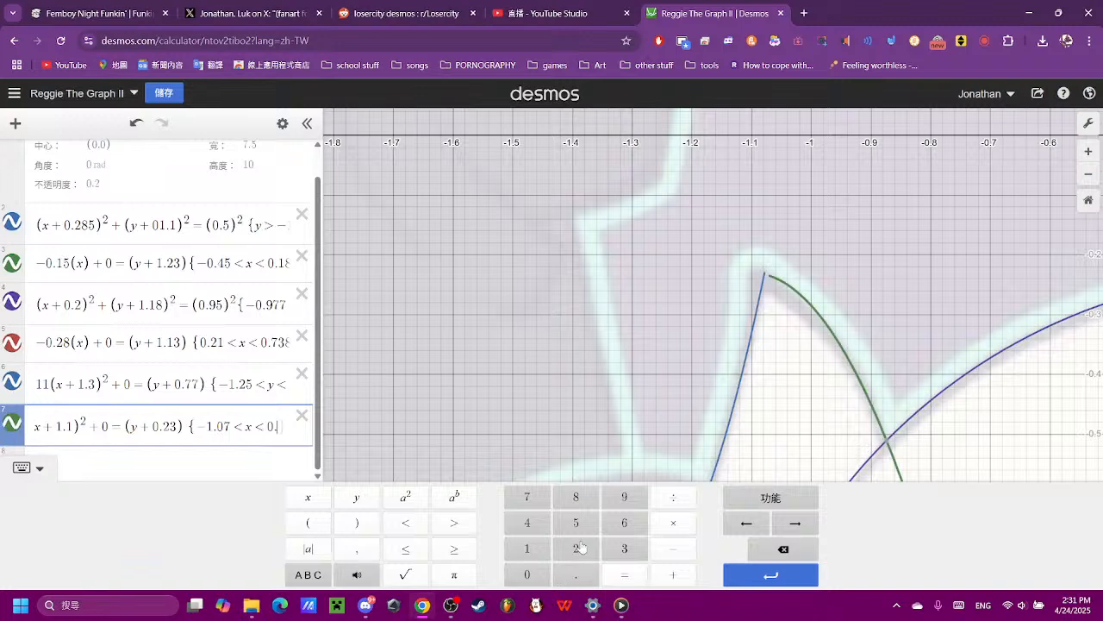
click(580, 502)
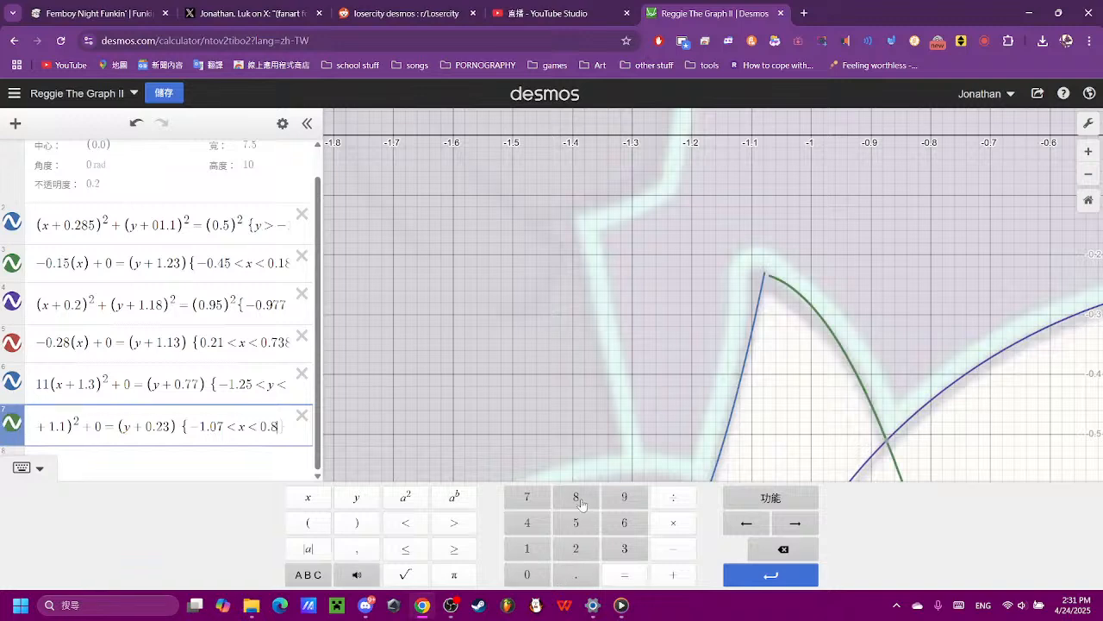
click(782, 548)
click(782, 548)
click(782, 548)
click(673, 548)
click(526, 574)
click(576, 574)
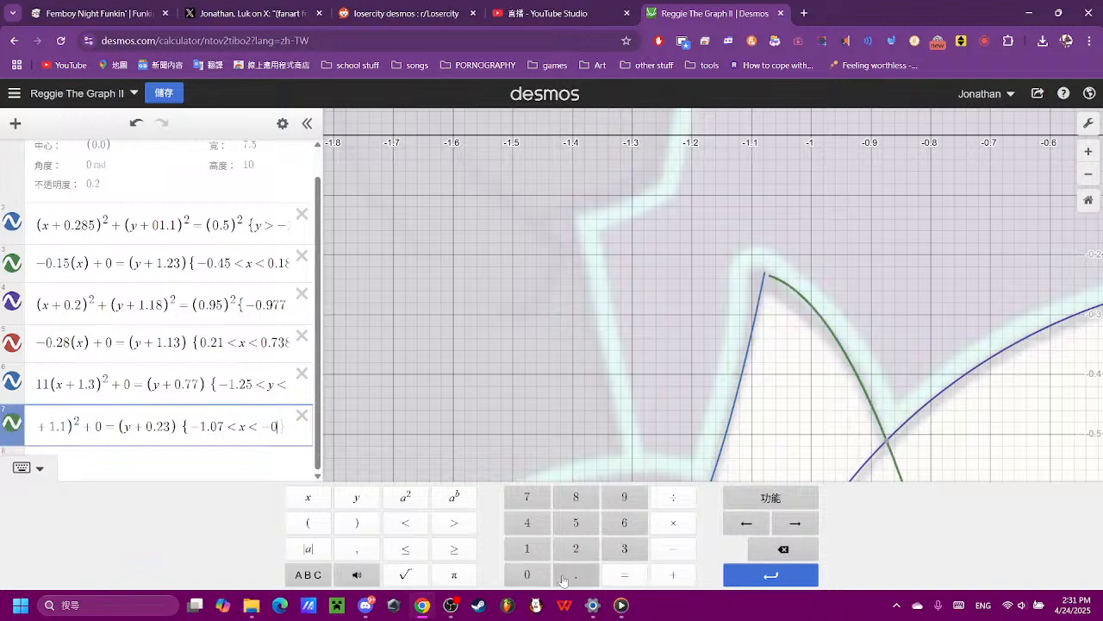
click(576, 496)
- Set the restriction's upper x limit to −0.875, where the parabola meets the large purple arc, trying −0.85 and −0.89 first
click(783, 549)
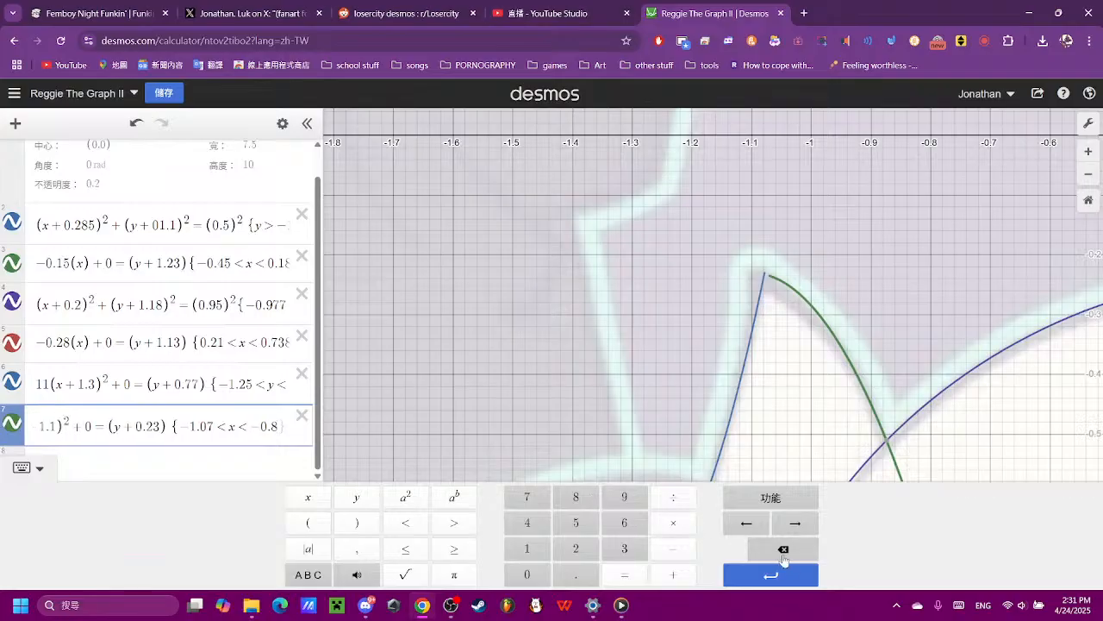
click(782, 548)
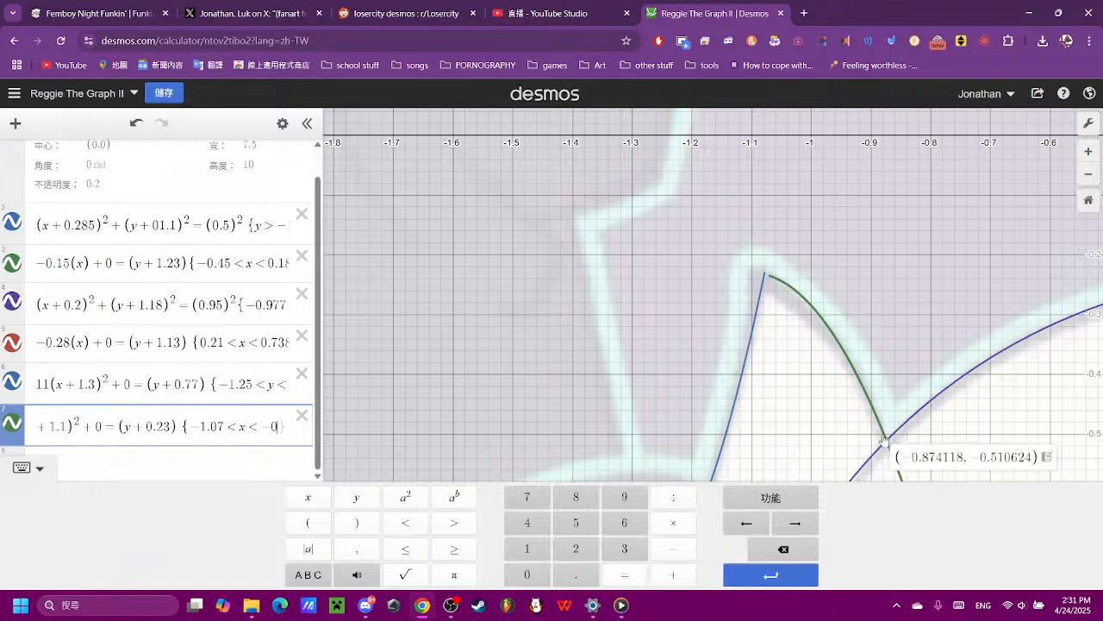
click(576, 574)
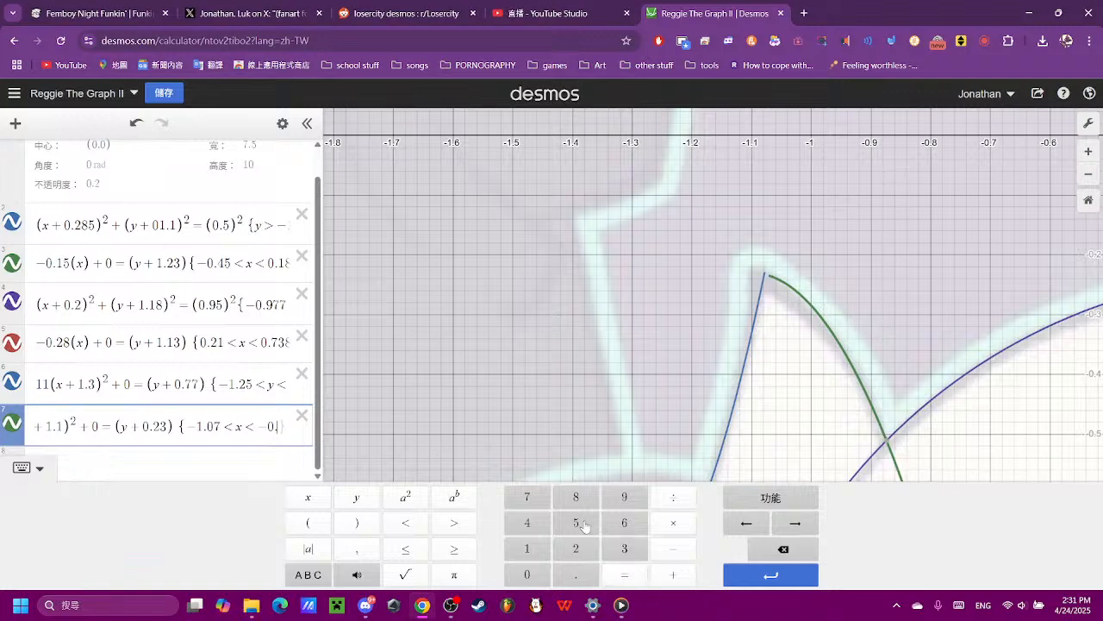
click(575, 498)
click(580, 526)
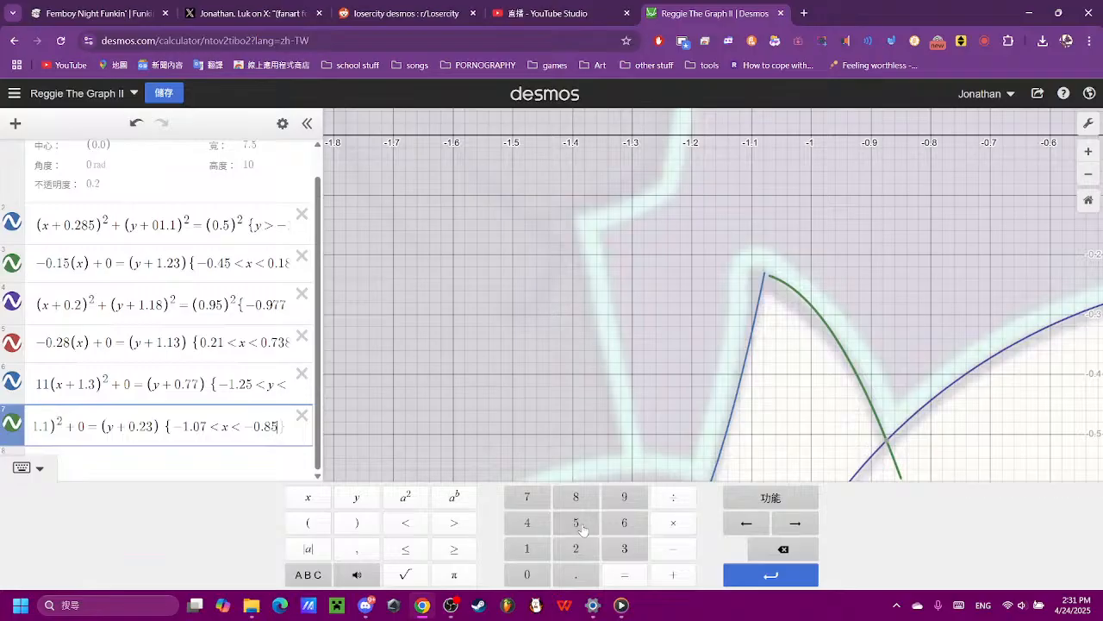
click(781, 549)
text(9)
click(782, 550)
text(7)
text(5)
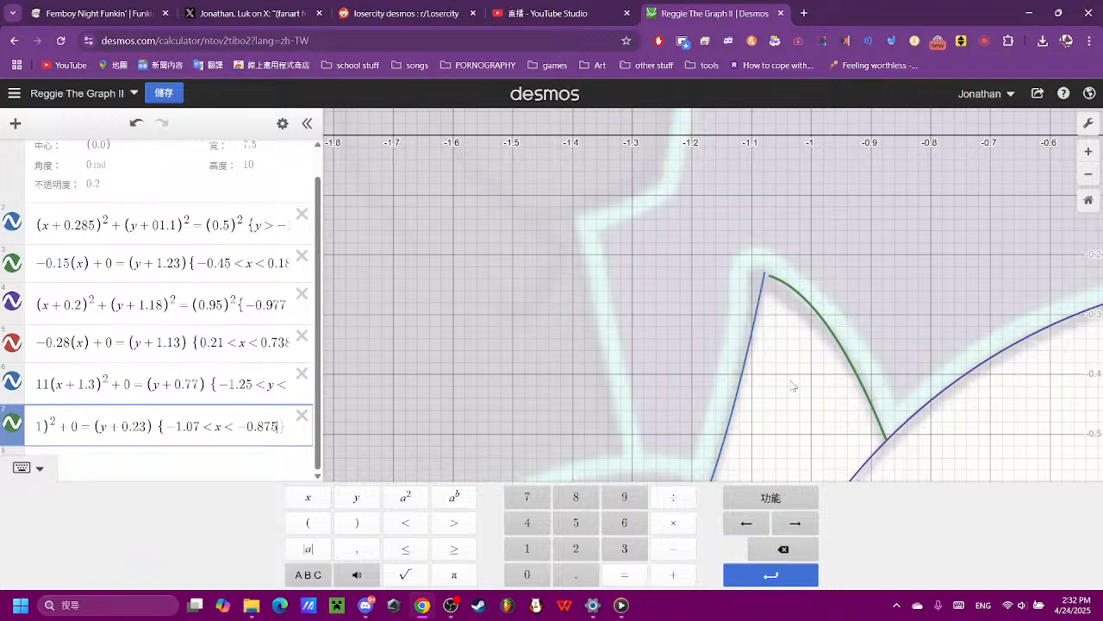
- Refine the lower x limit of the flipped parabola's restriction to −1.0756
click(199, 428)
text(56)
click(670, 260)
- Examine how the two ear tuft curves meet at the tip and how the traced outline fits the reference
scroll(673, 261, down, 5)
drag(756, 357, 725, 297)
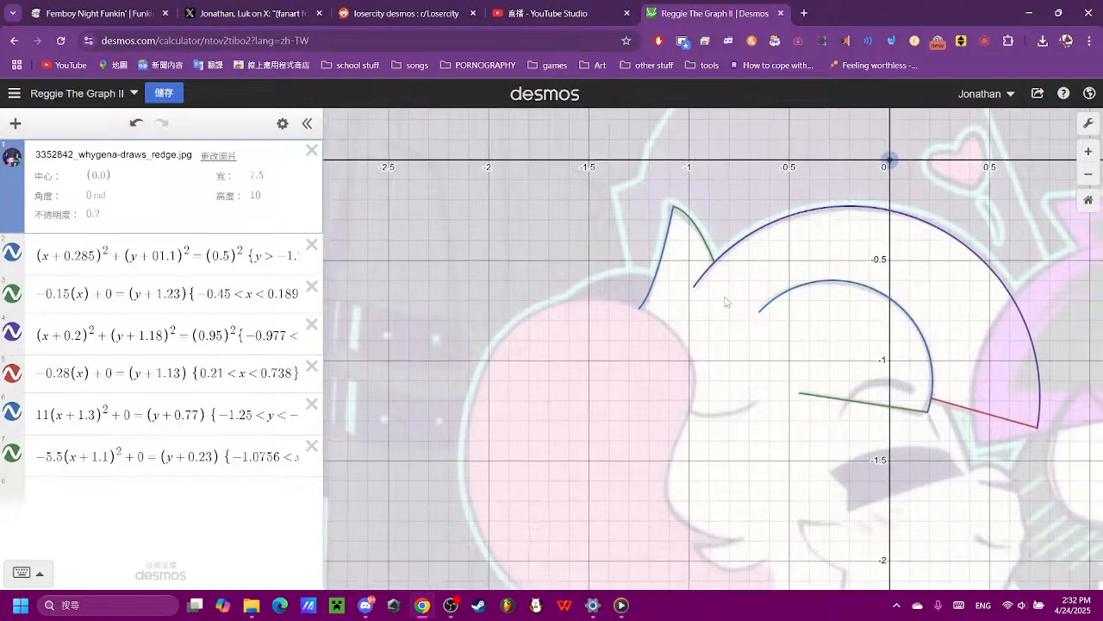
scroll(690, 237, up, 5)
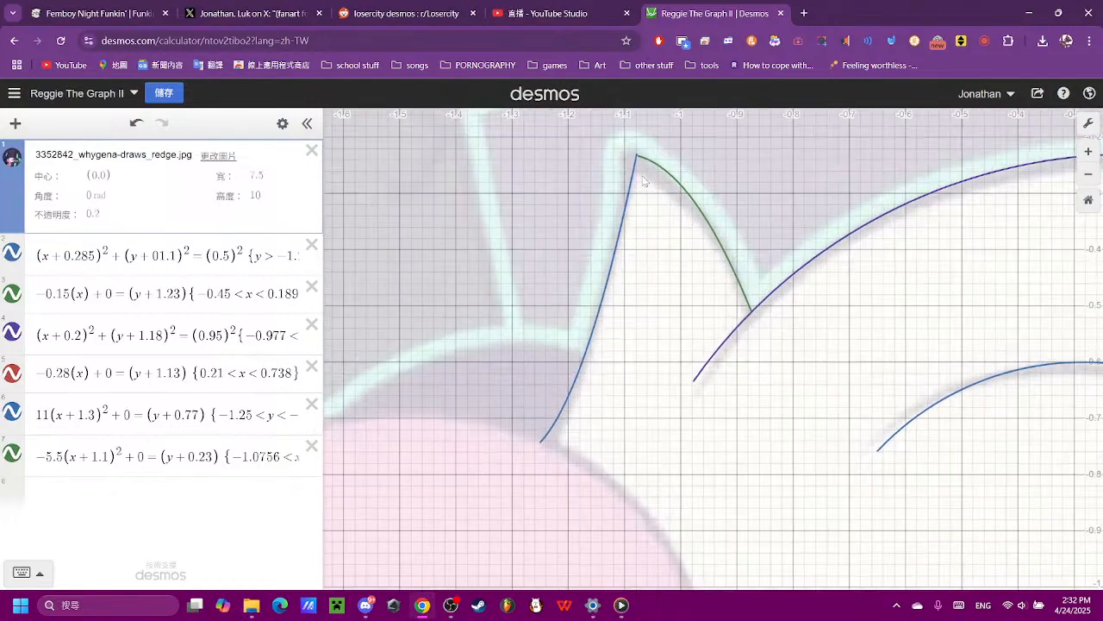
scroll(643, 180, up, 8)
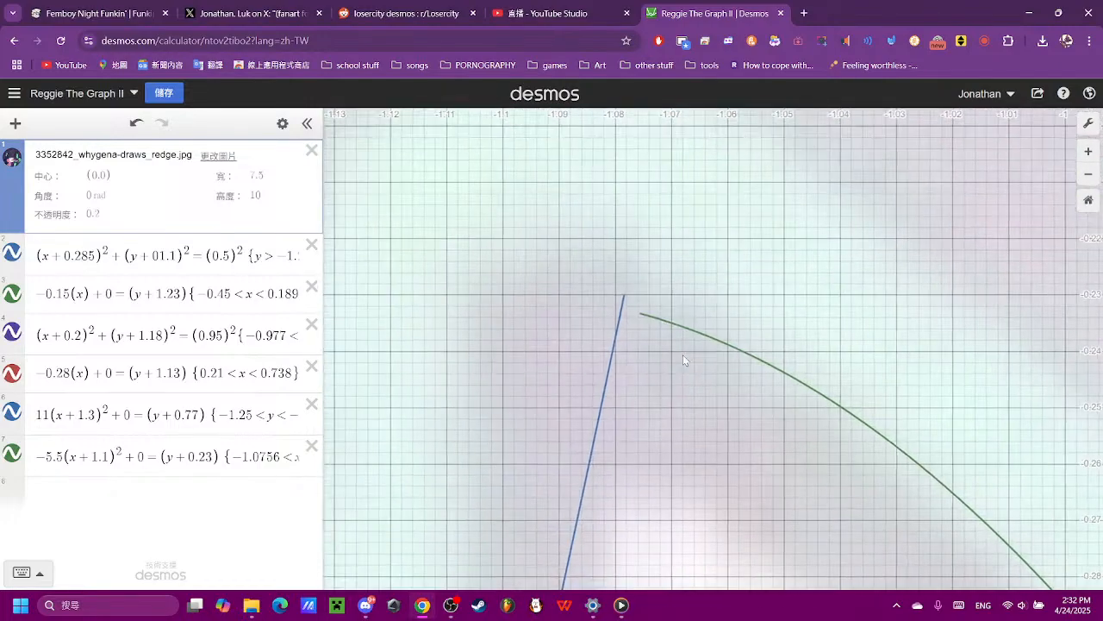
scroll(641, 337, up, 3)
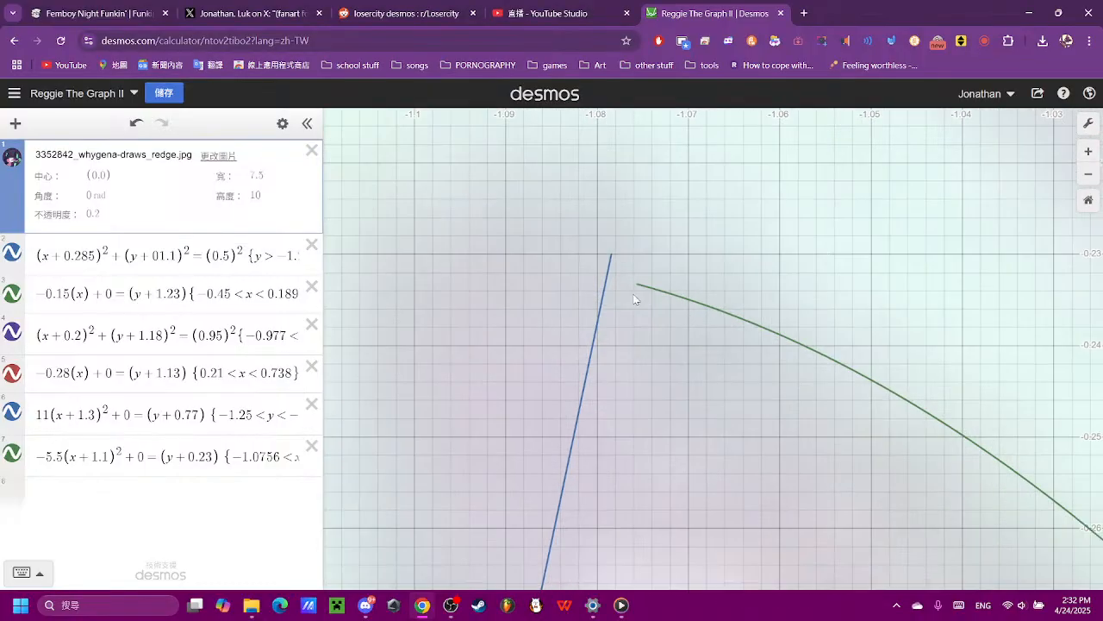
scroll(685, 352, down, 10)
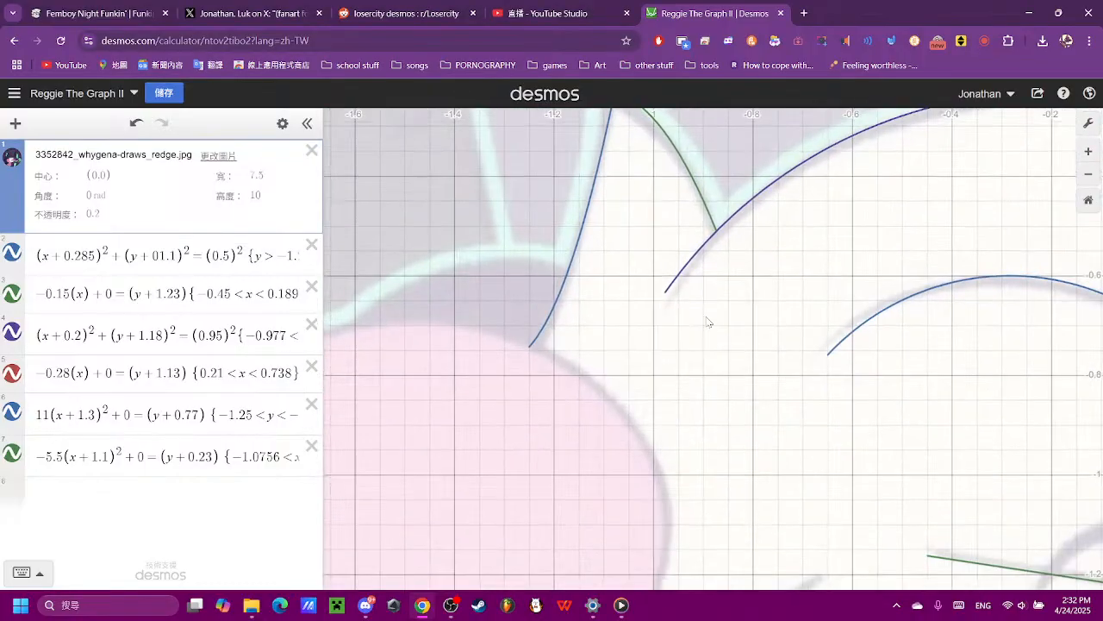
scroll(706, 321, down, 3)
drag(755, 440, 672, 407)
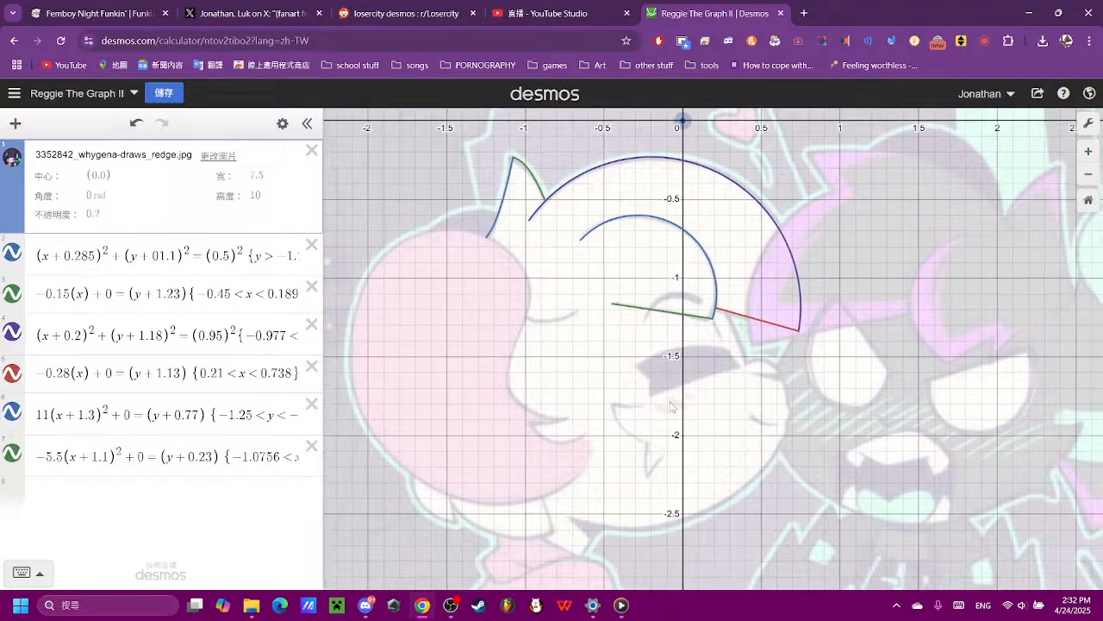
- Add a new line expression (x) + 0 = (y) below the ear tuft curves
click(202, 494)
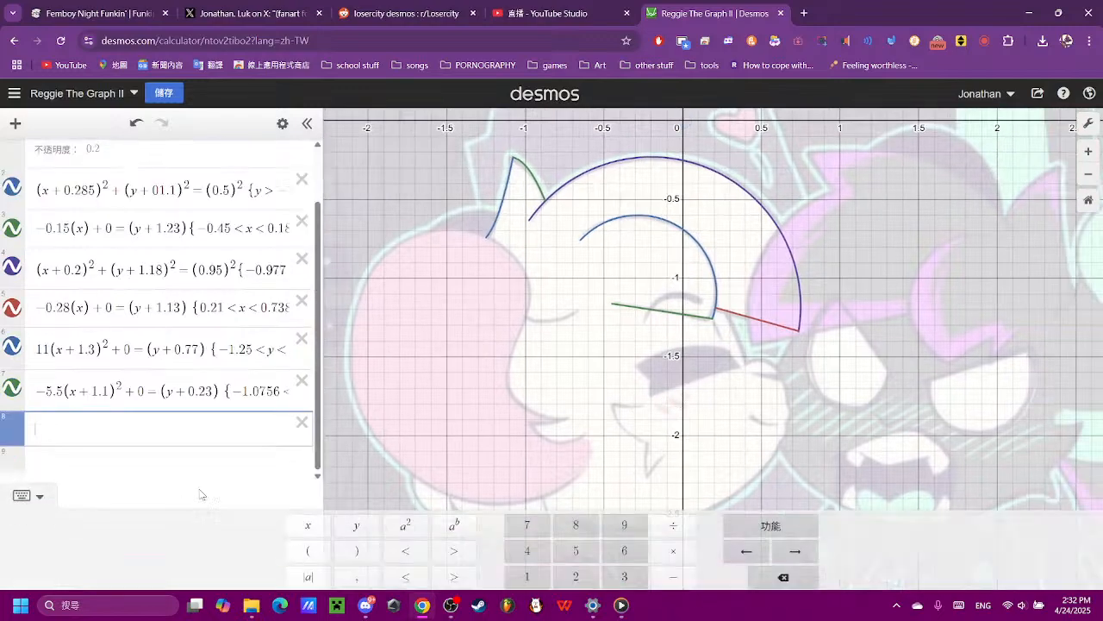
scroll(776, 296, up, 3)
drag(712, 399, 652, 244)
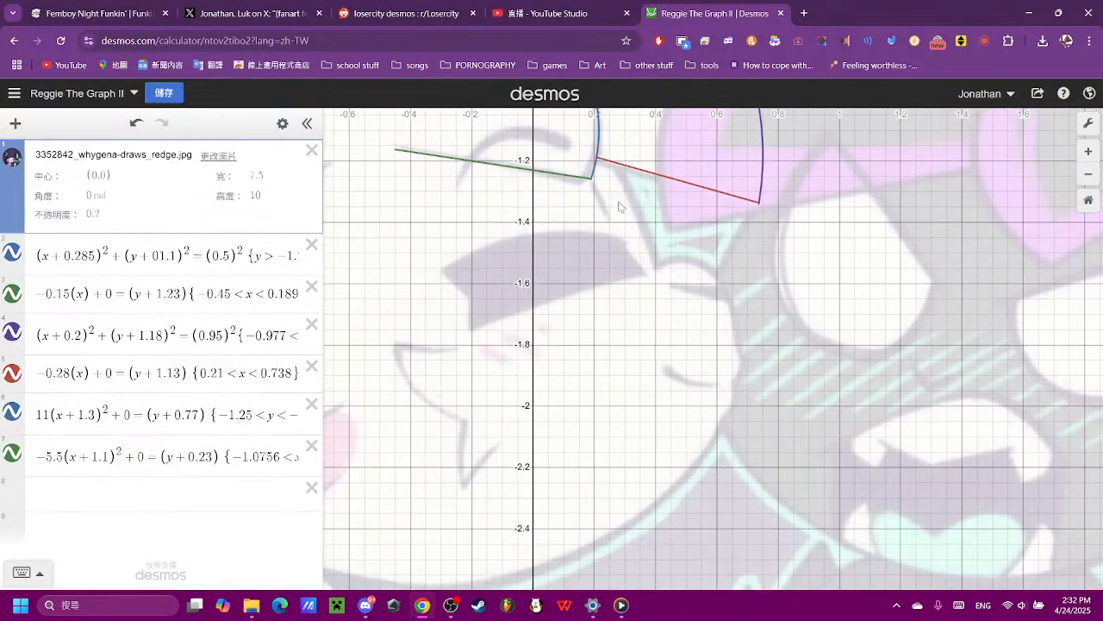
scroll(624, 200, up, 3)
click(298, 521)
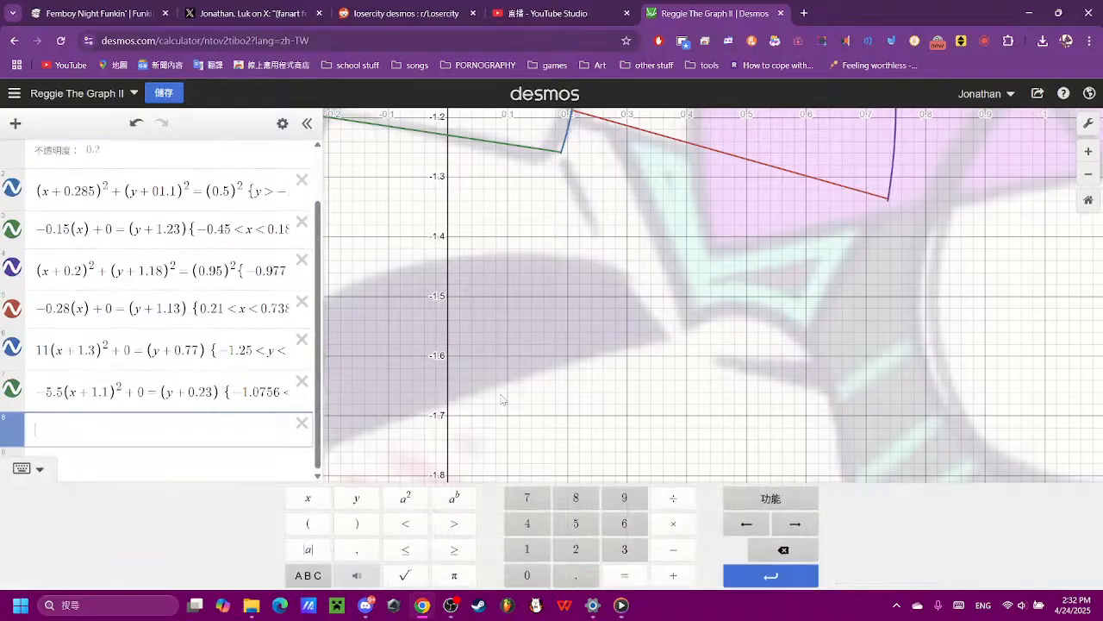
click(308, 522)
click(308, 497)
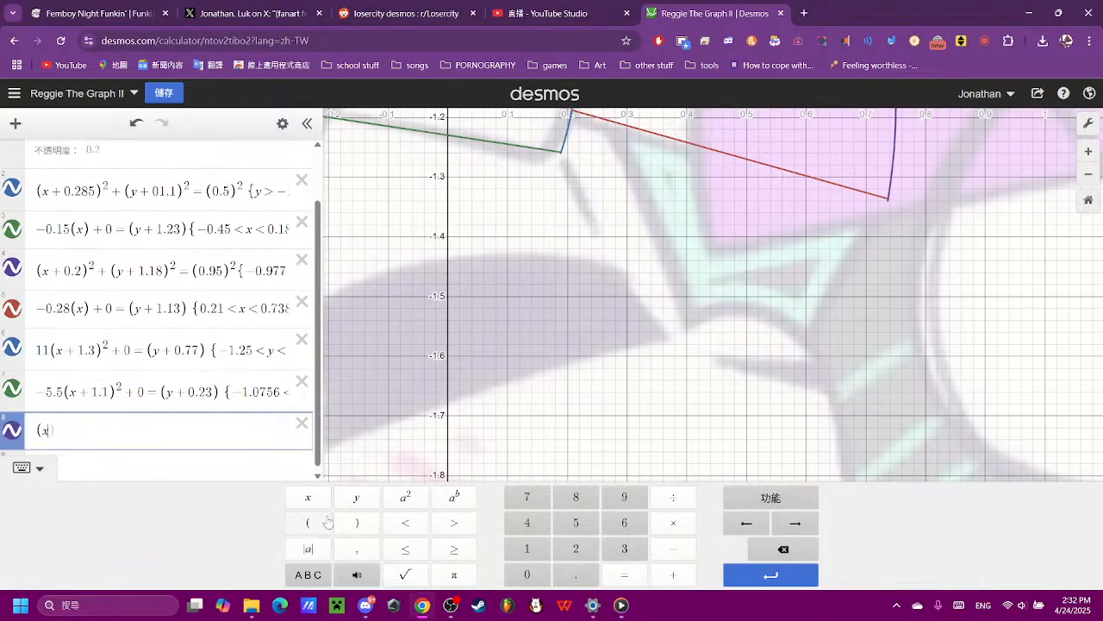
click(356, 522)
click(673, 574)
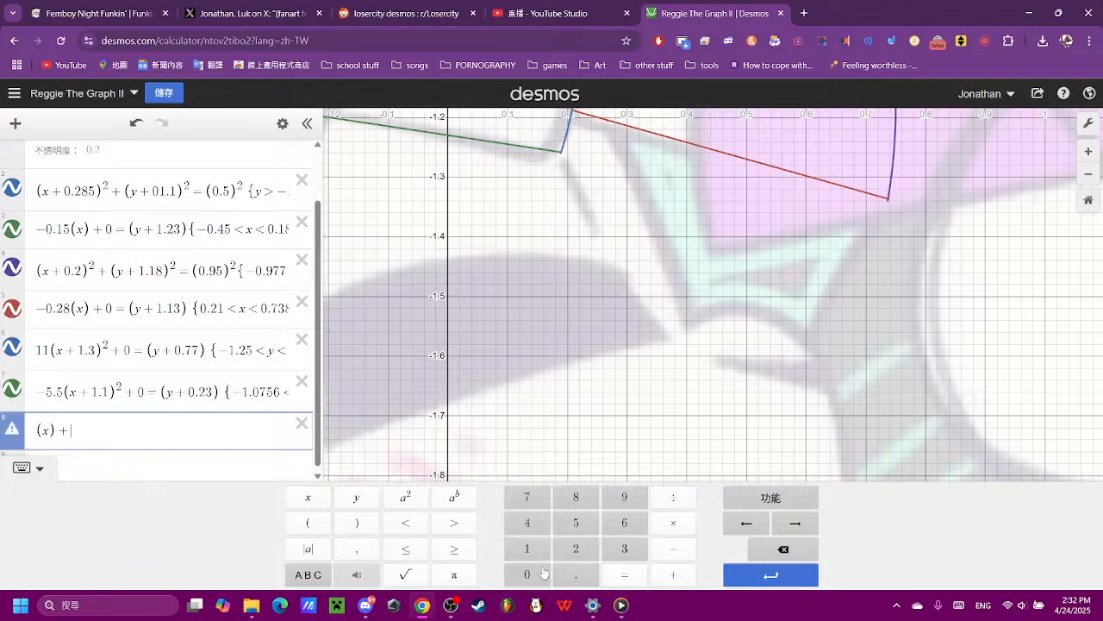
click(530, 574)
text(-)
click(307, 522)
click(355, 503)
- Set the new line's slope coefficient to −2.1, trying −1, −2 and −22 first
scroll(497, 376, down, 5)
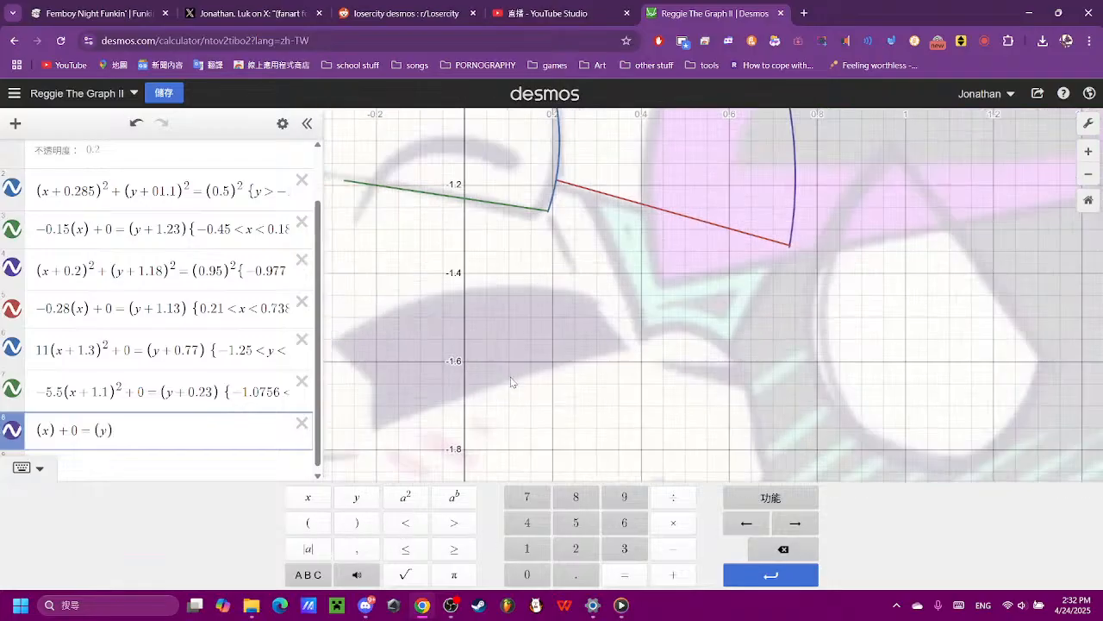
click(54, 425)
text(-)
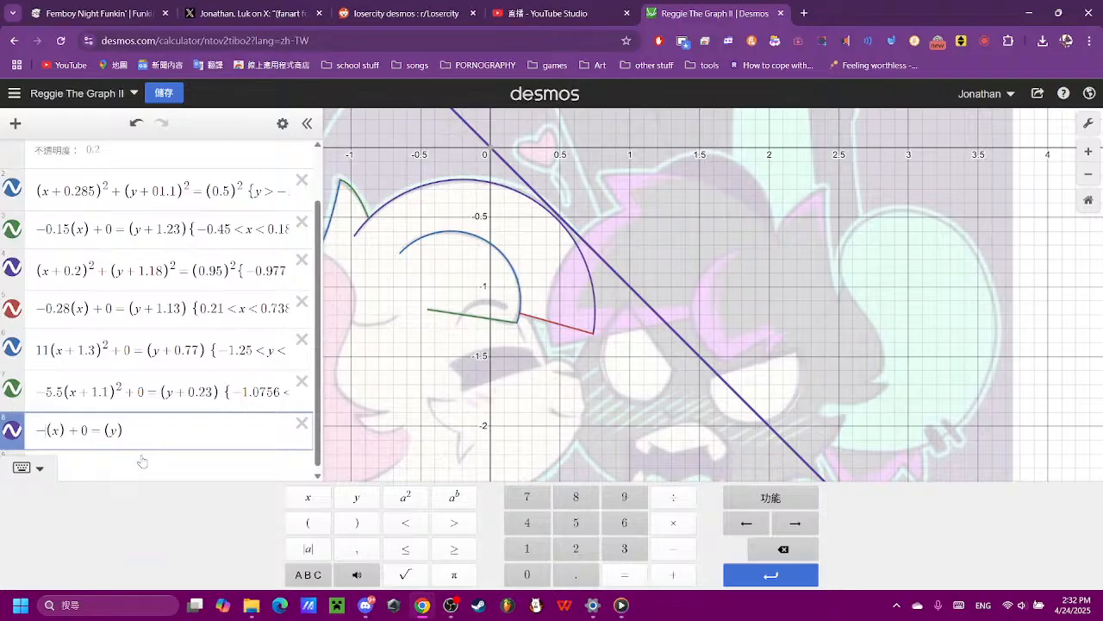
text(2)
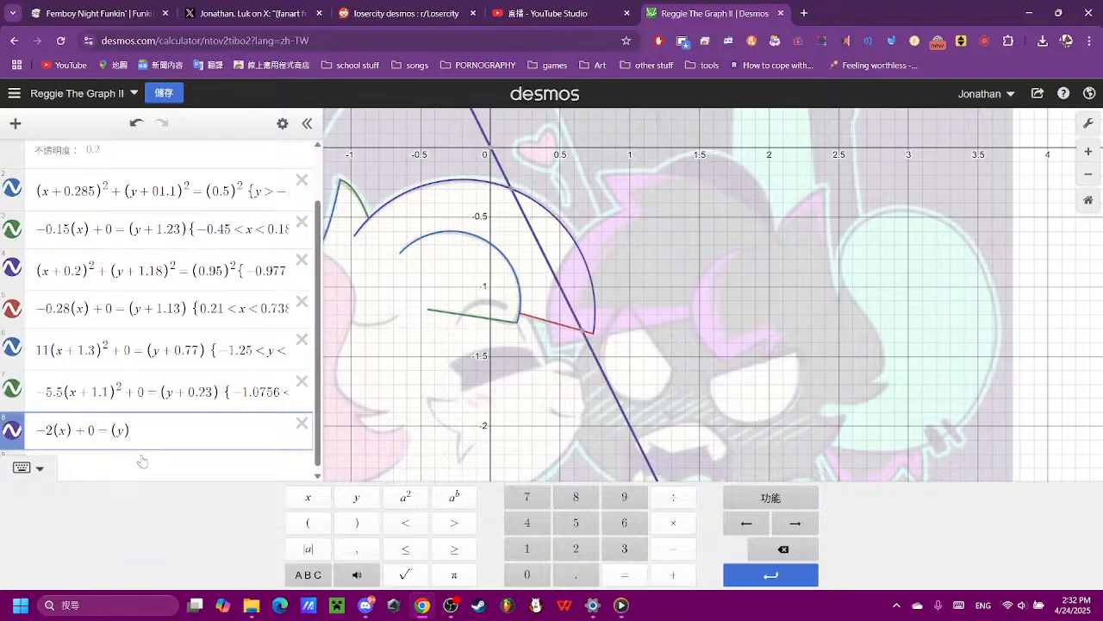
scroll(560, 388, up, 5)
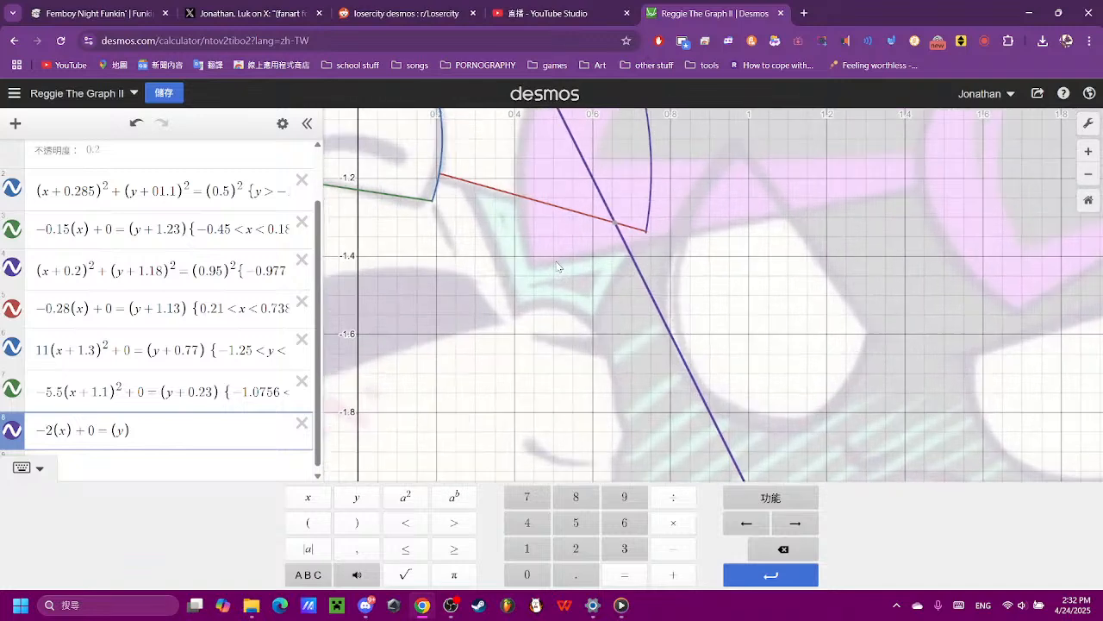
text(2)
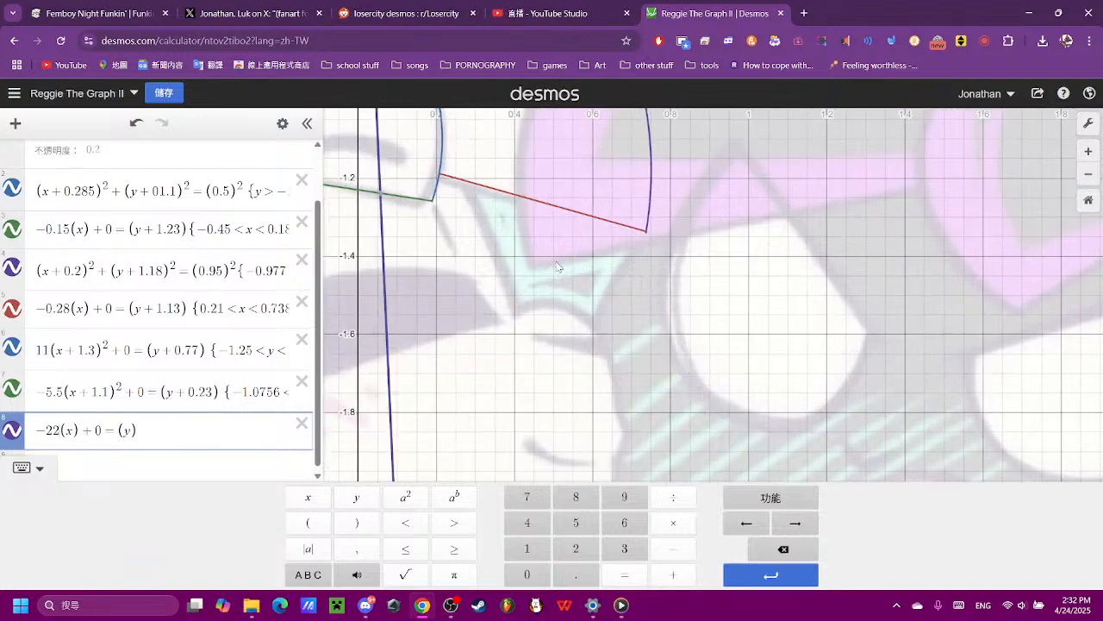
key(BackSpace)
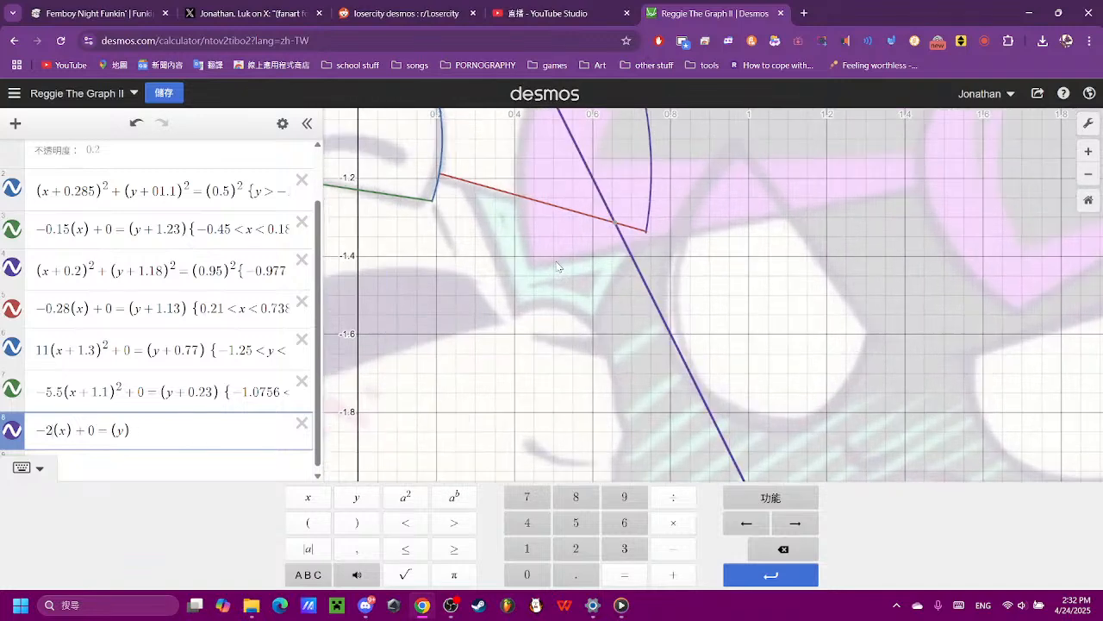
text(.1)
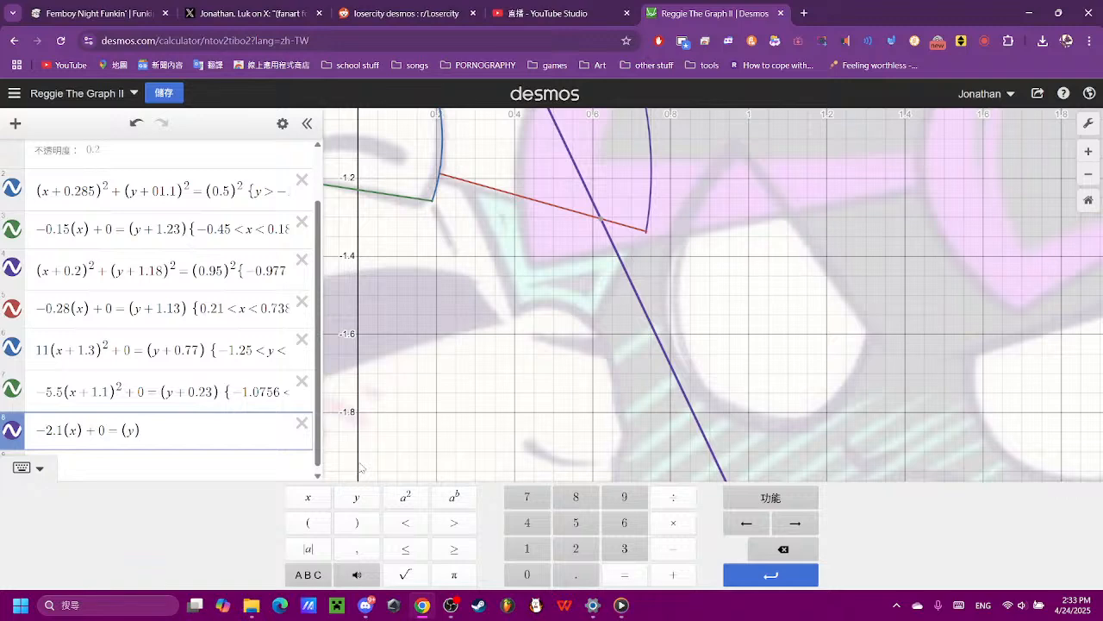
- Shift the new line horizontally by changing its bracket to (x + 0.3), trying x + 0.6 first
text(-)
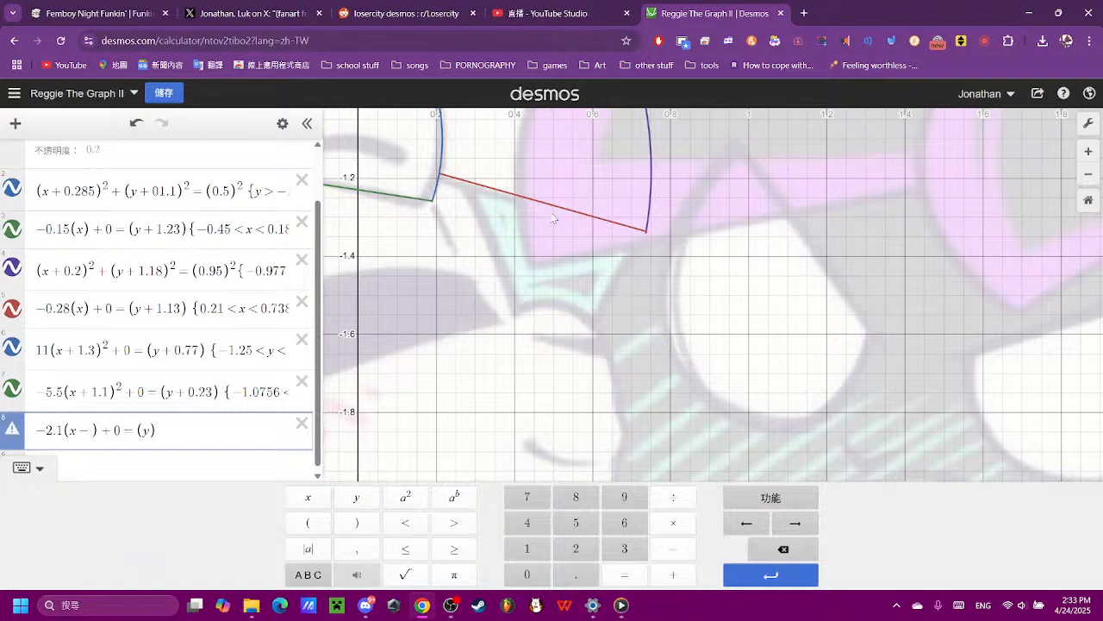
key(BackSpace)
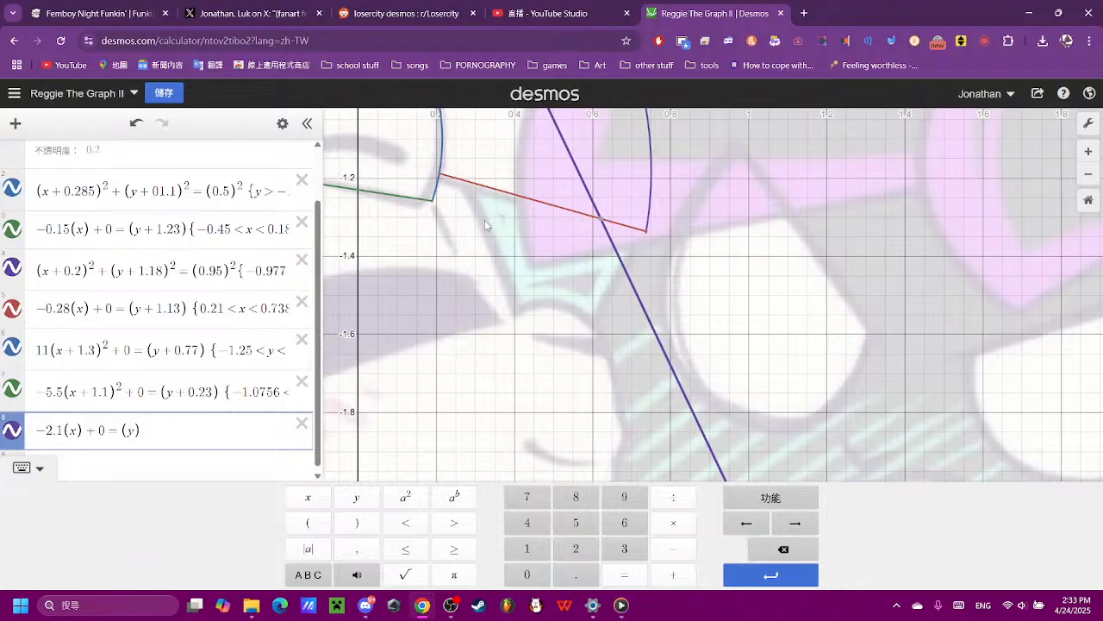
click(673, 574)
click(538, 576)
text(.)
click(623, 527)
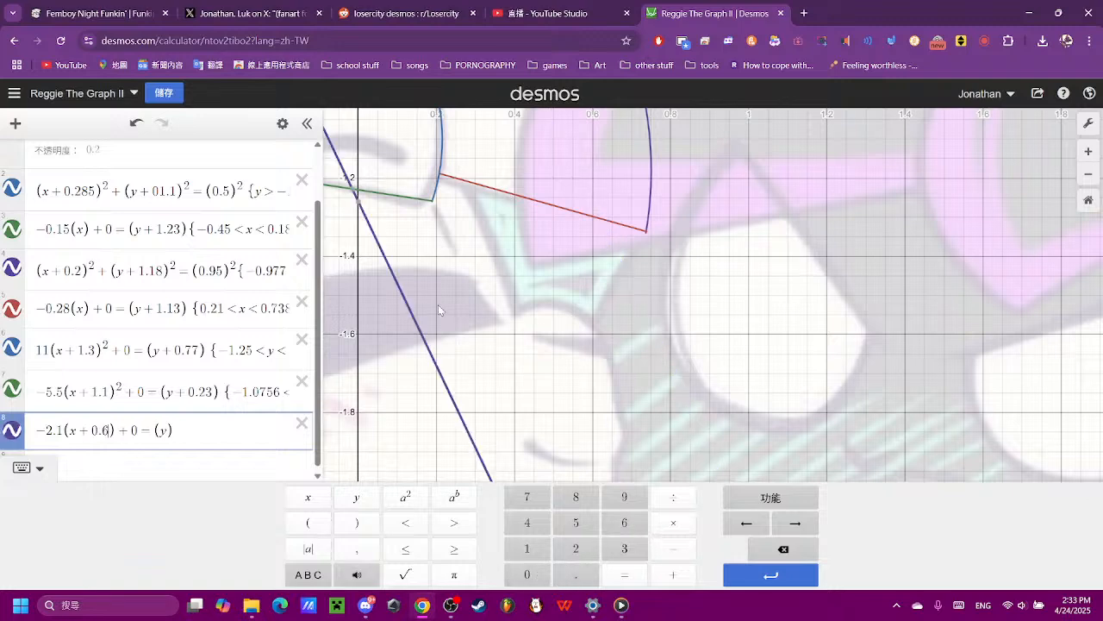
key(BackSpace)
text(3)
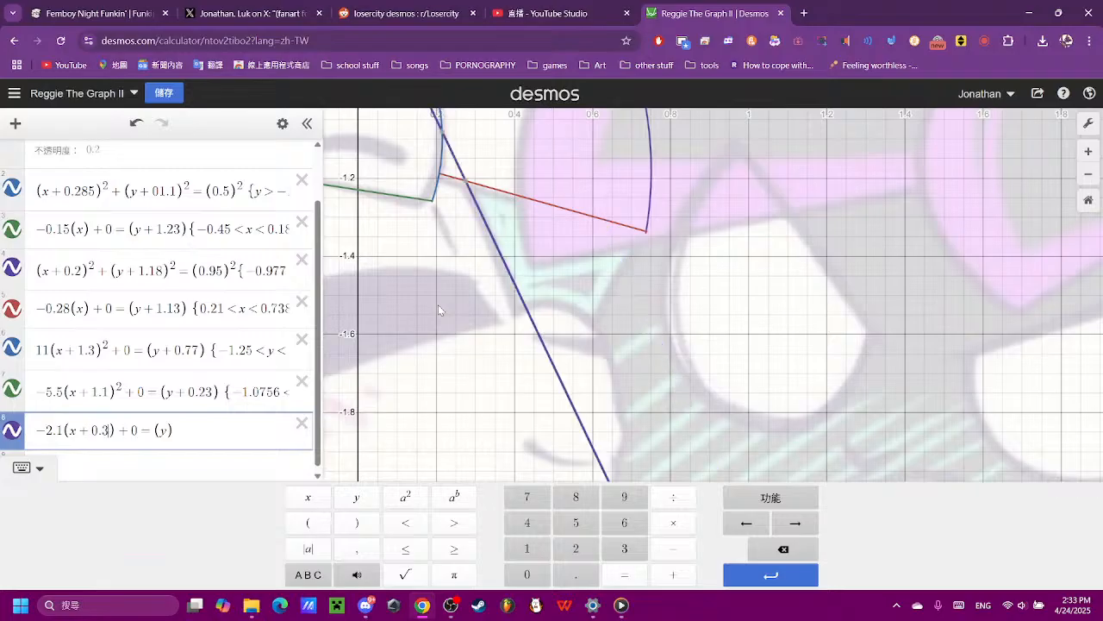
- Refine the line's slope to −2.17 to fit the reference edge, trying −2.12 and −2.13 first
scroll(543, 219, up, 3)
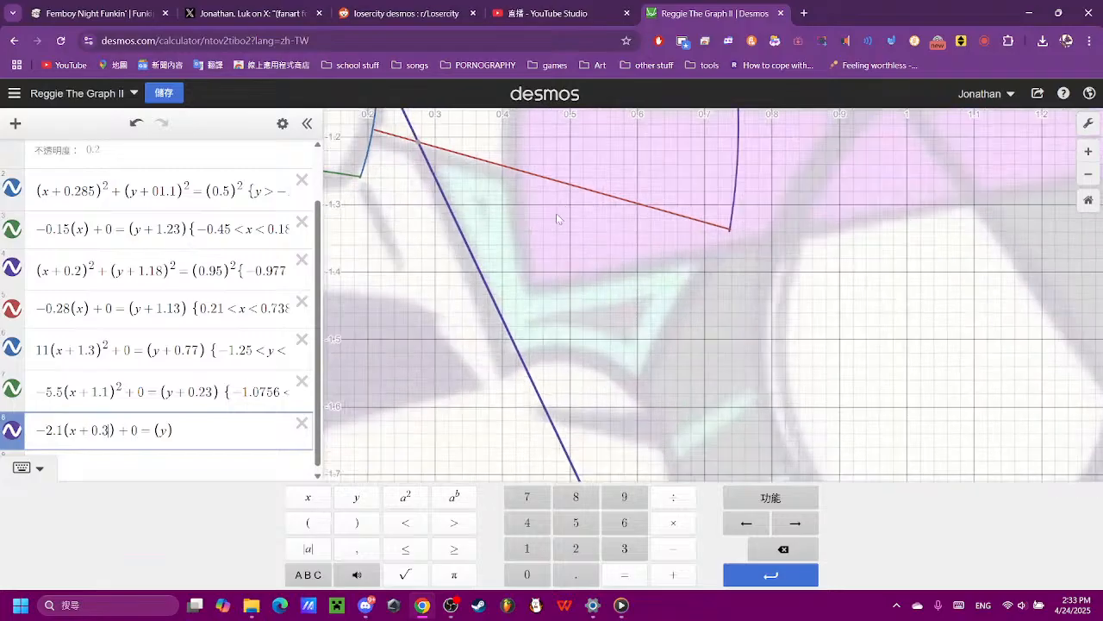
scroll(528, 222, down, 2)
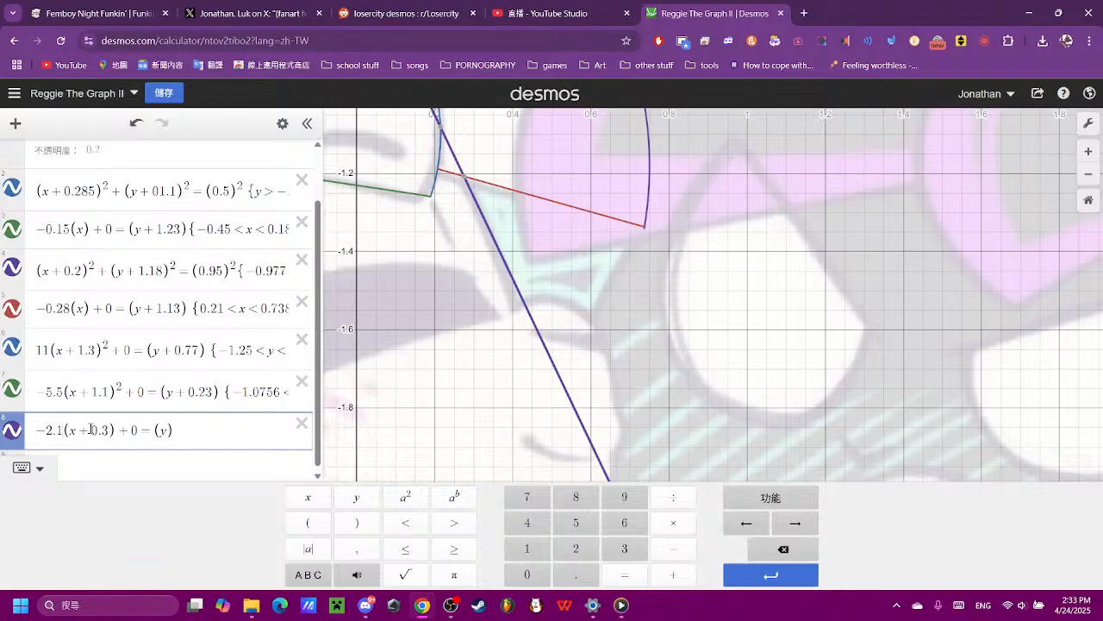
text(2)
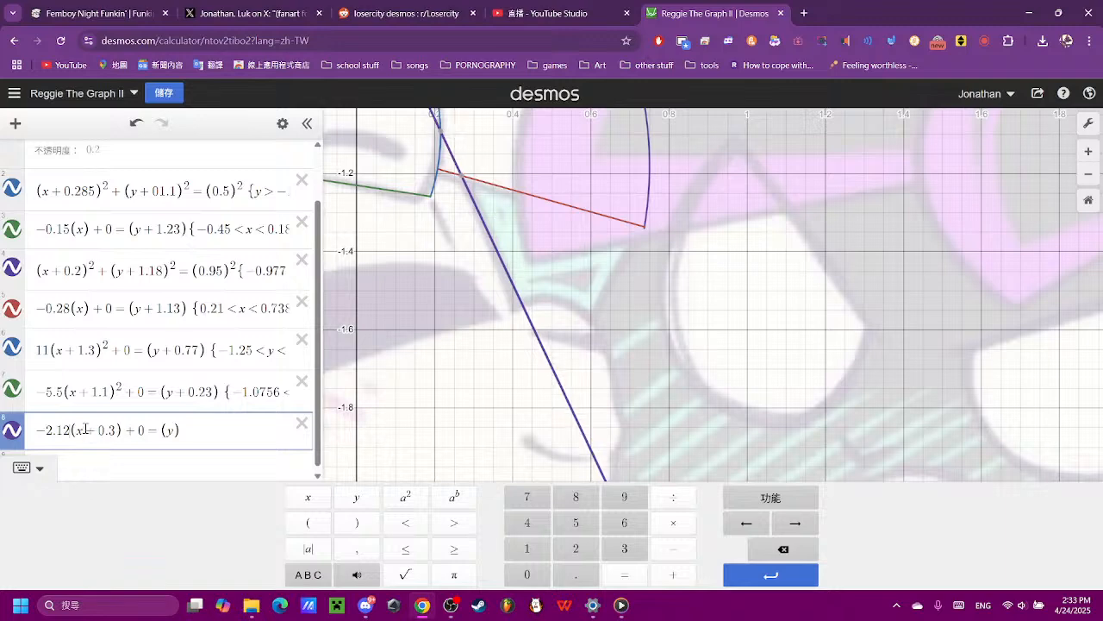
key(BackSpace)
text(3)
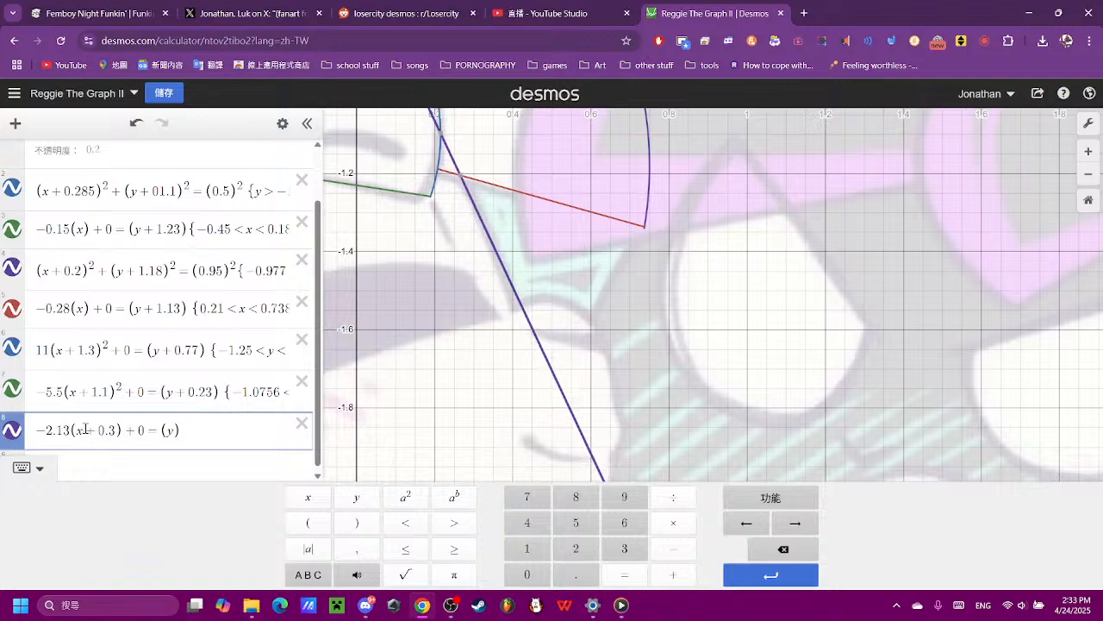
key(BackSpace)
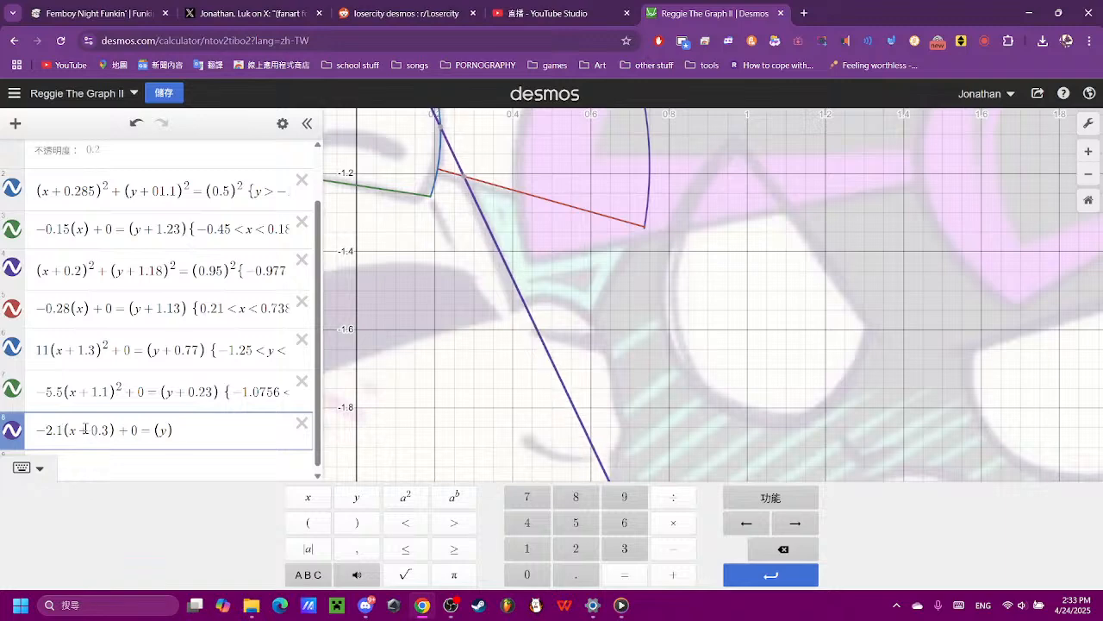
text(7)
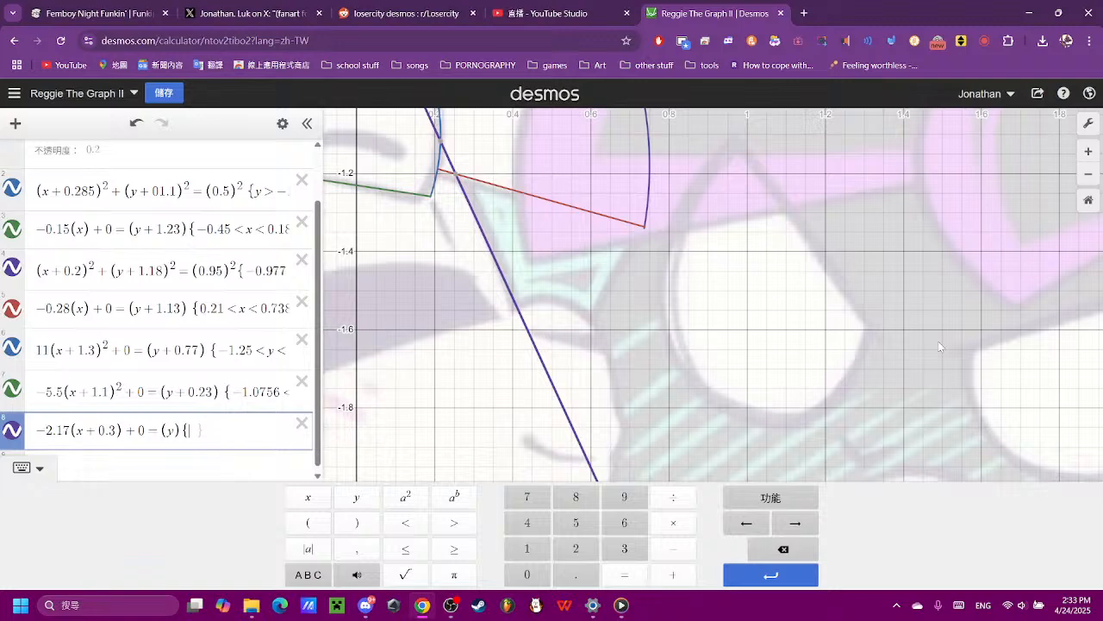
- Check the line's coordinates at both ends of the traced edge and begin its restriction with a lower limit of −1.5
scroll(938, 341, up, 1)
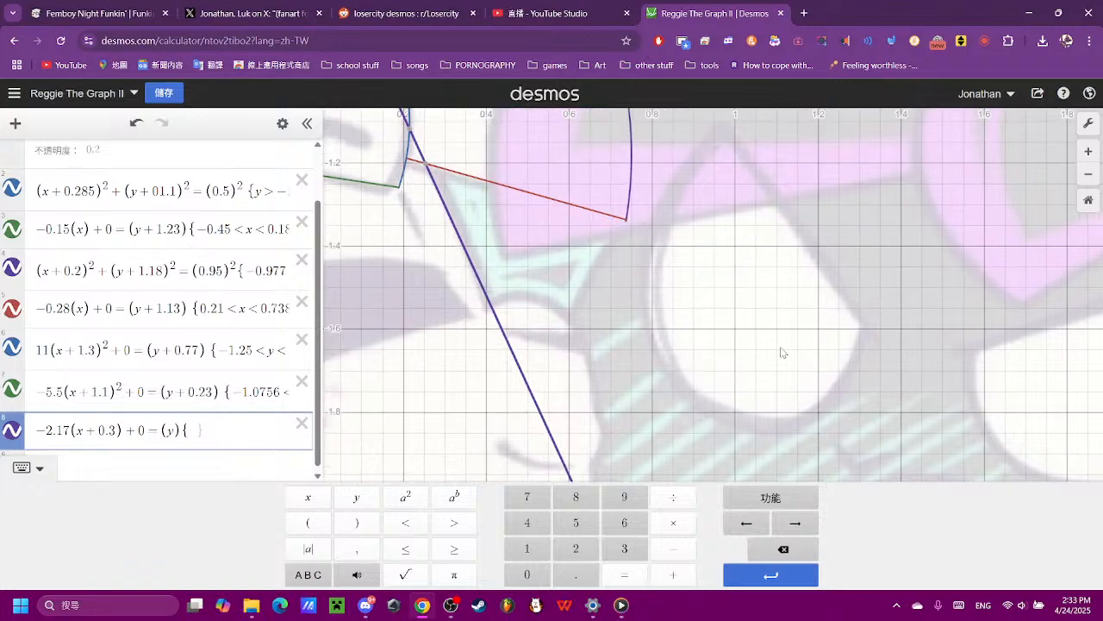
click(493, 309)
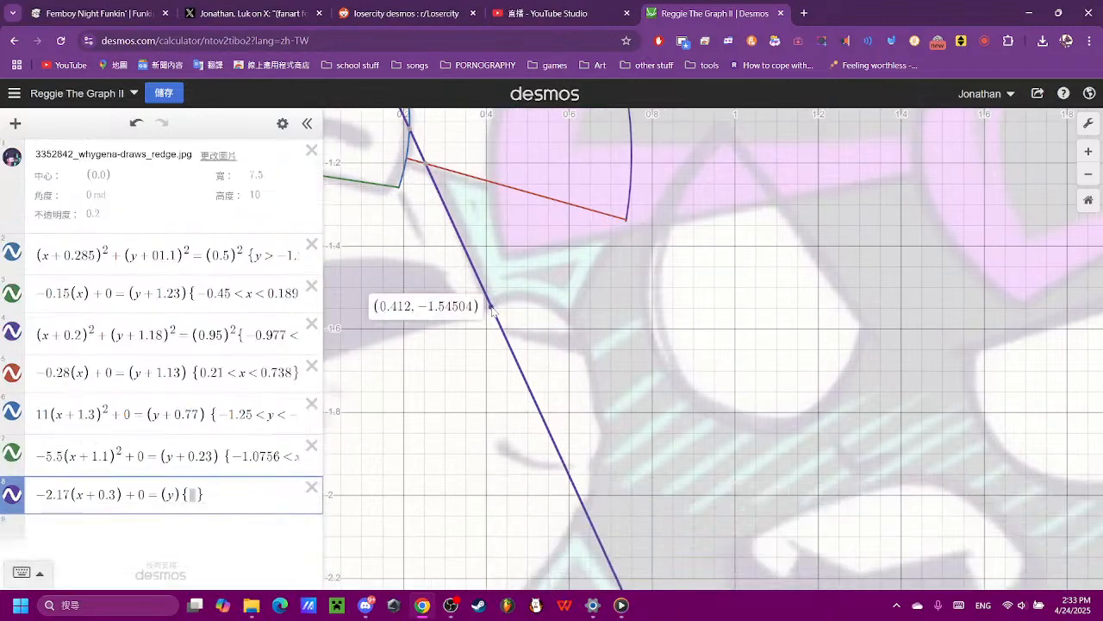
click(488, 310)
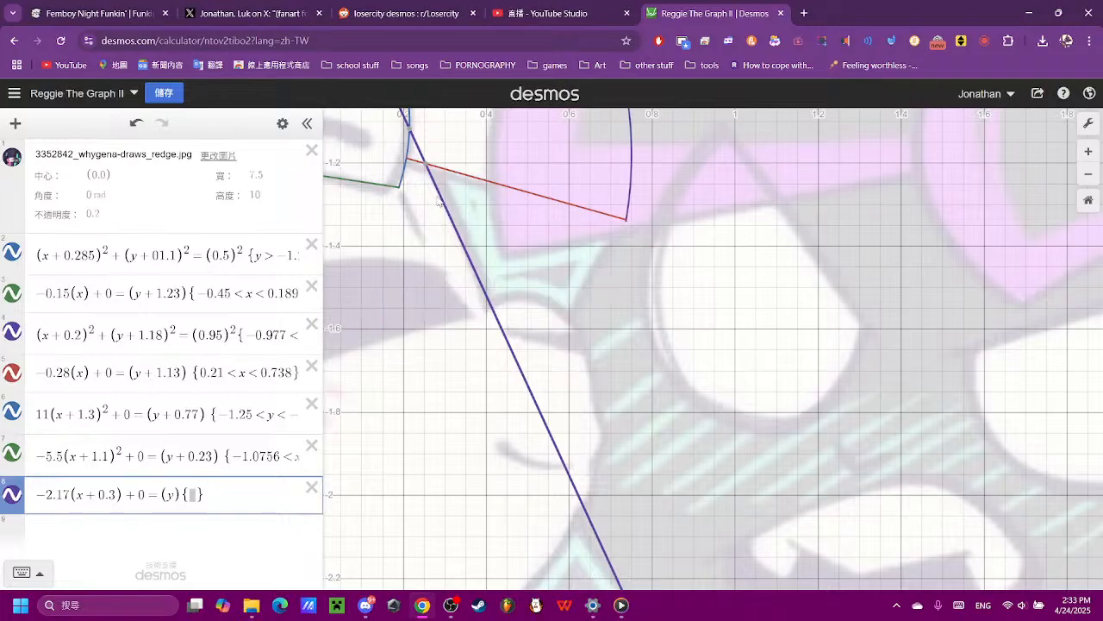
click(429, 167)
click(298, 502)
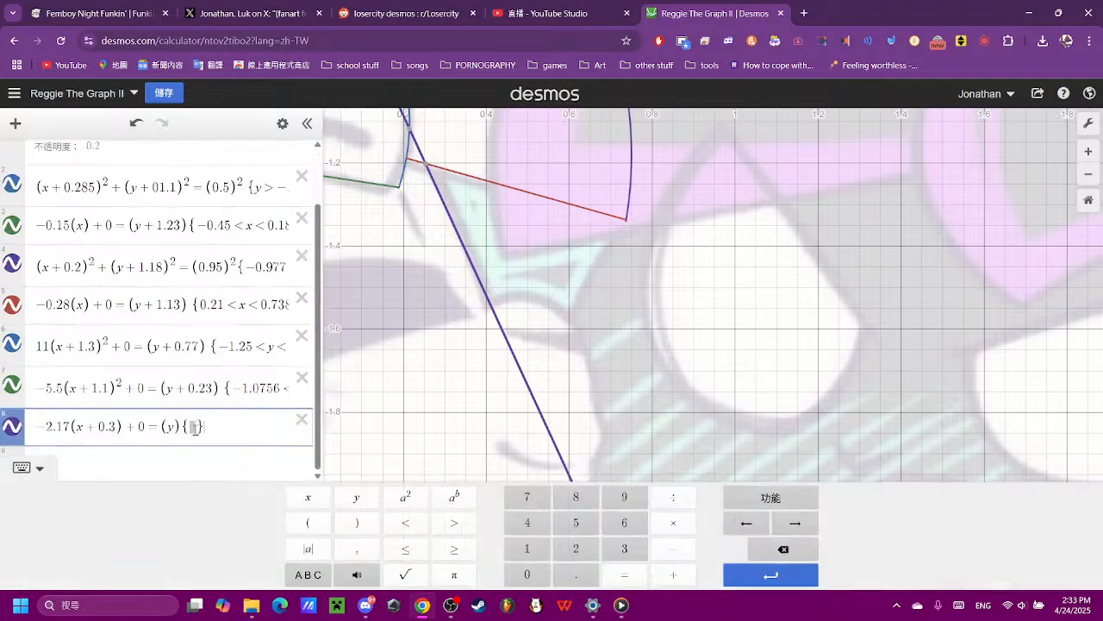
click(673, 549)
click(541, 551)
click(575, 574)
click(576, 522)
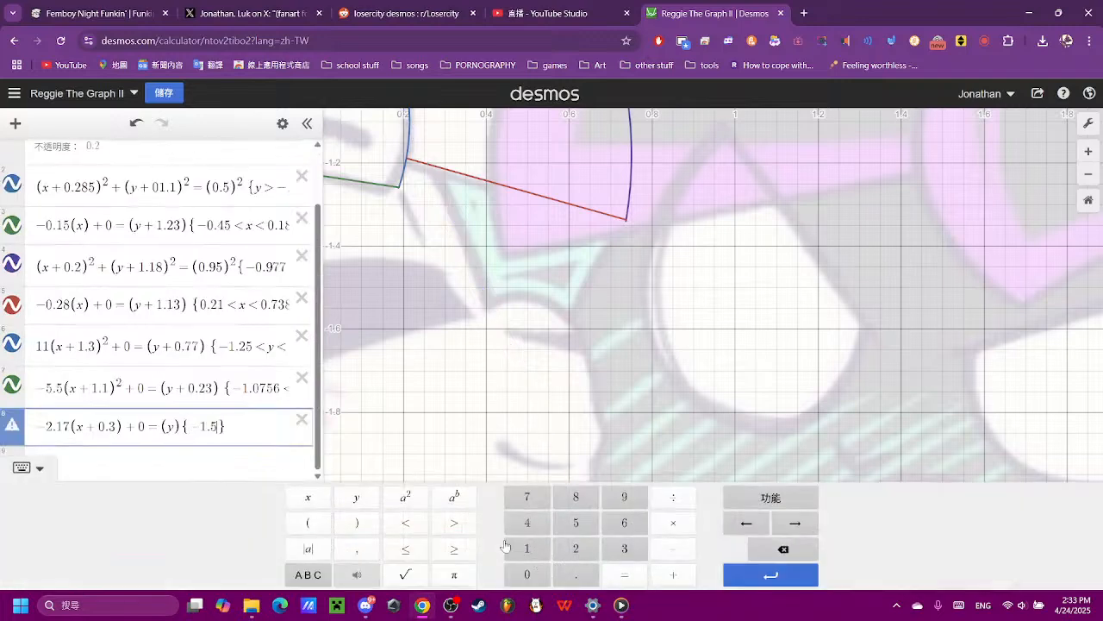
- Complete the line's restriction as a y range with an upper limit of −1.2
click(405, 522)
click(354, 498)
click(406, 522)
click(673, 549)
click(539, 555)
click(576, 574)
click(575, 548)
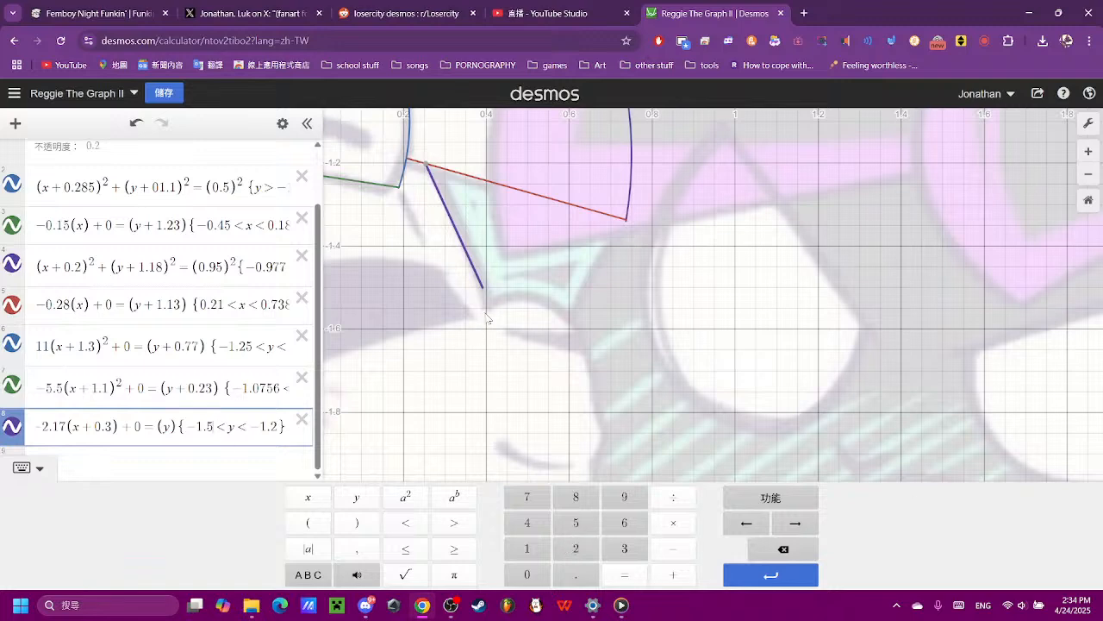
- Refine the lower y limit of the line's restriction to −1.54, trying −1.56 and −1.55 first
click(615, 523)
click(771, 549)
click(564, 526)
click(793, 550)
click(538, 528)
click(578, 362)
- Examine the reference's muzzle and cheek outline below the end of the new line to plan the next curve
scroll(577, 362, down, 4)
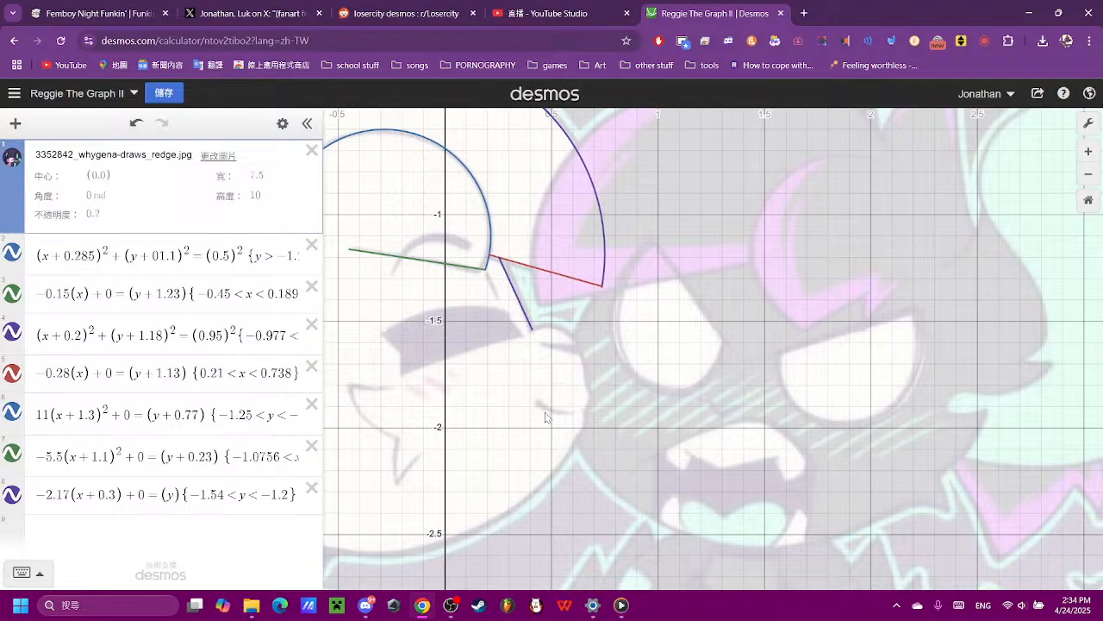
scroll(604, 448, up, 4)
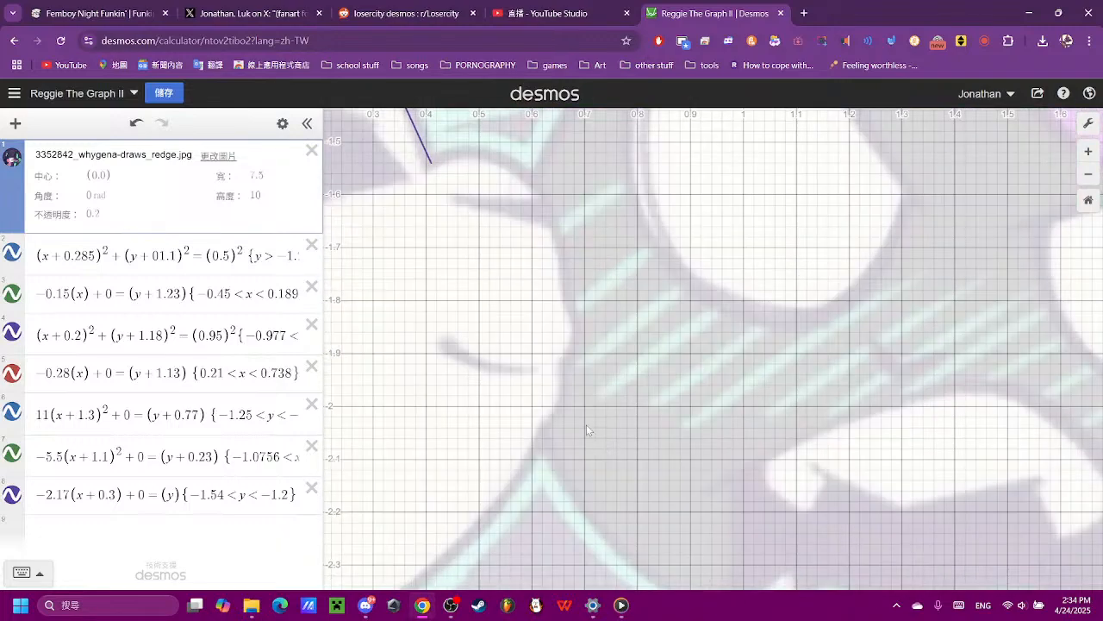
scroll(621, 259, down, 5)
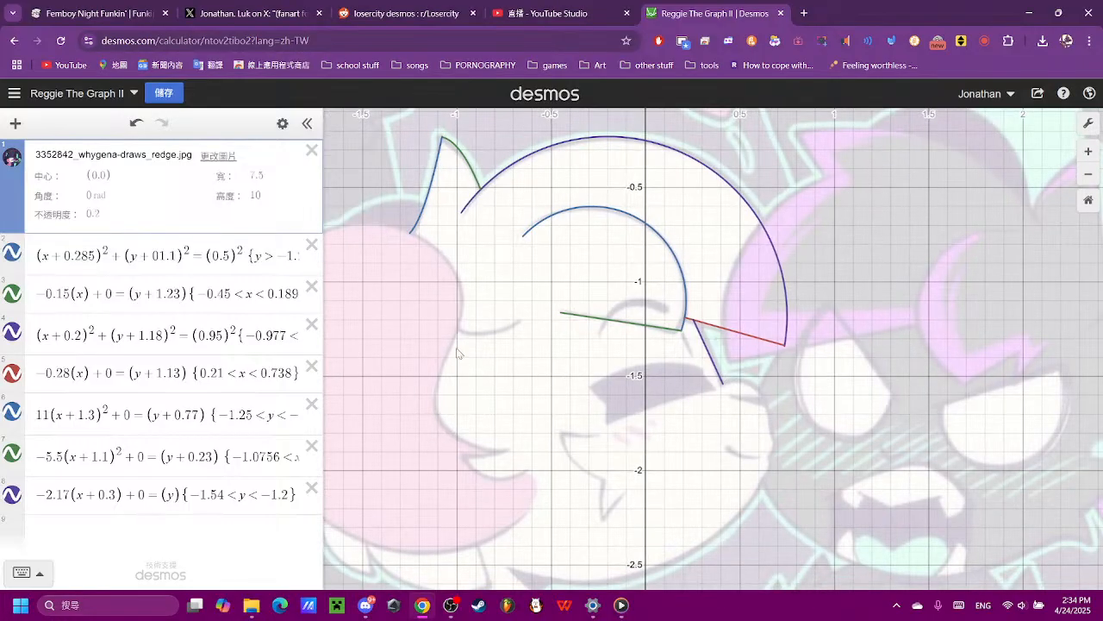
scroll(457, 348, down, 1)
drag(530, 446, 558, 284)
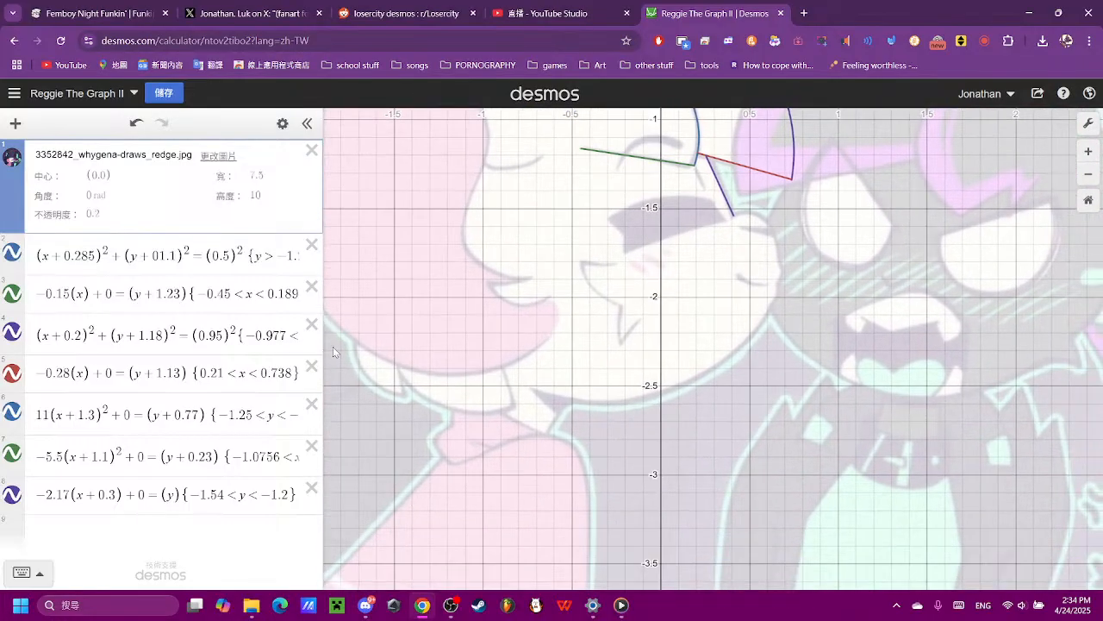
scroll(737, 291, up, 5)
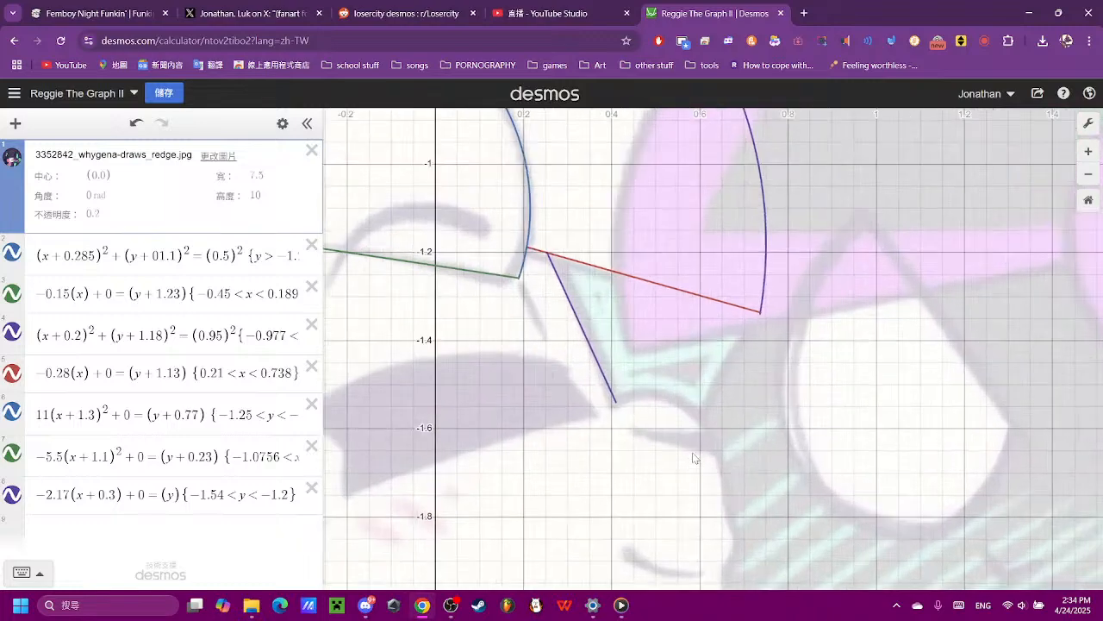
scroll(696, 461, up, 1)
drag(709, 489, 683, 357)
scroll(669, 293, up, 5)
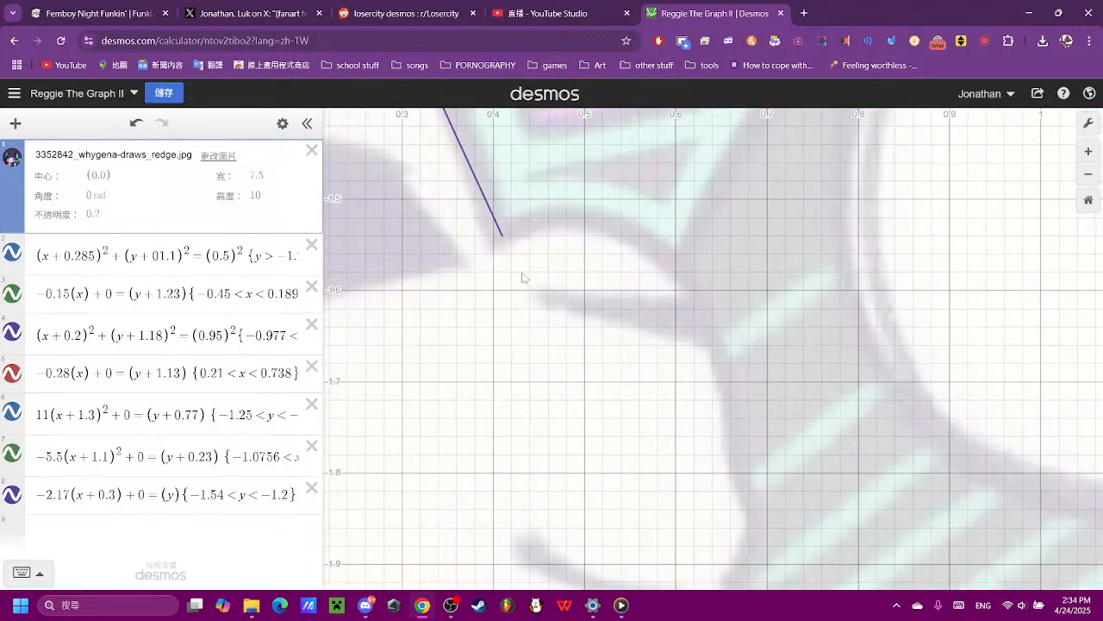
scroll(850, 401, down, 5)
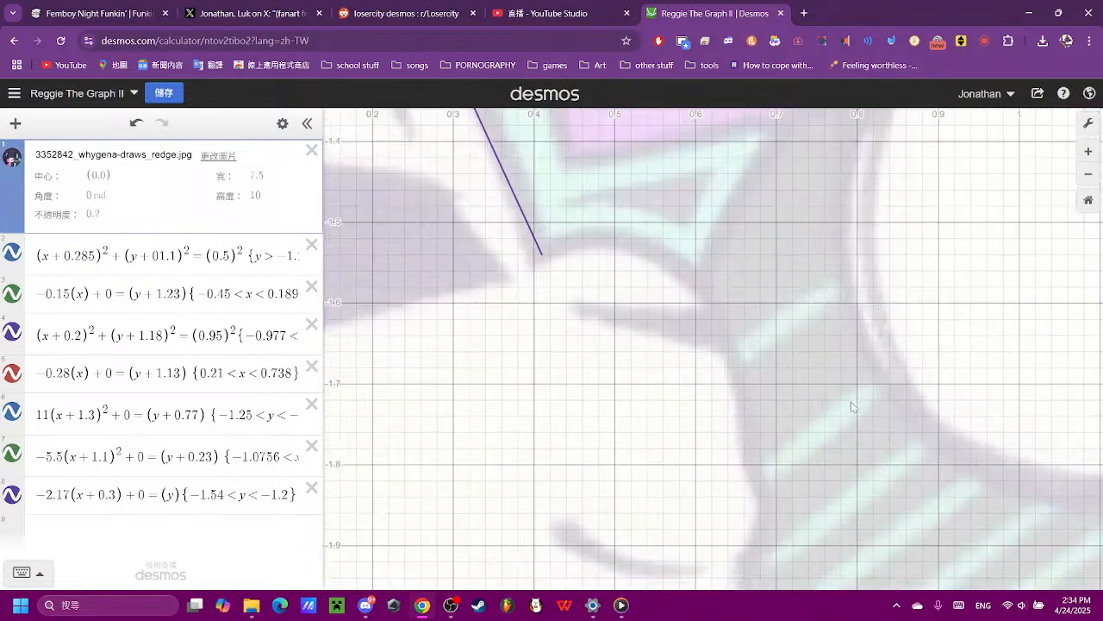
drag(830, 419, 647, 365)
scroll(647, 366, up, 4)
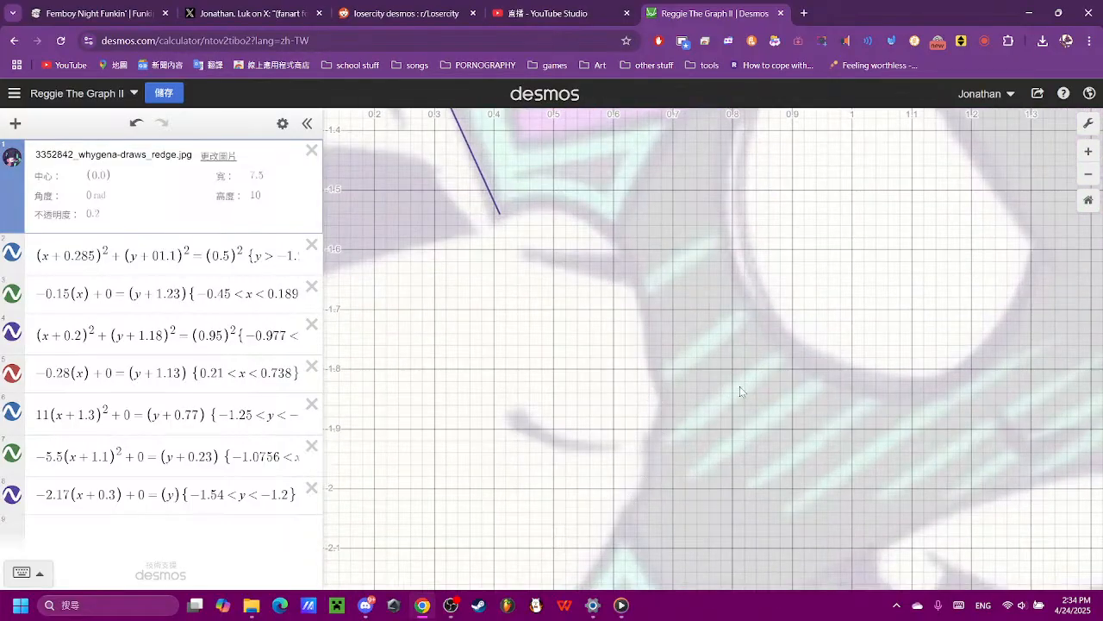
scroll(753, 369, down, 3)
scroll(756, 365, up, 4)
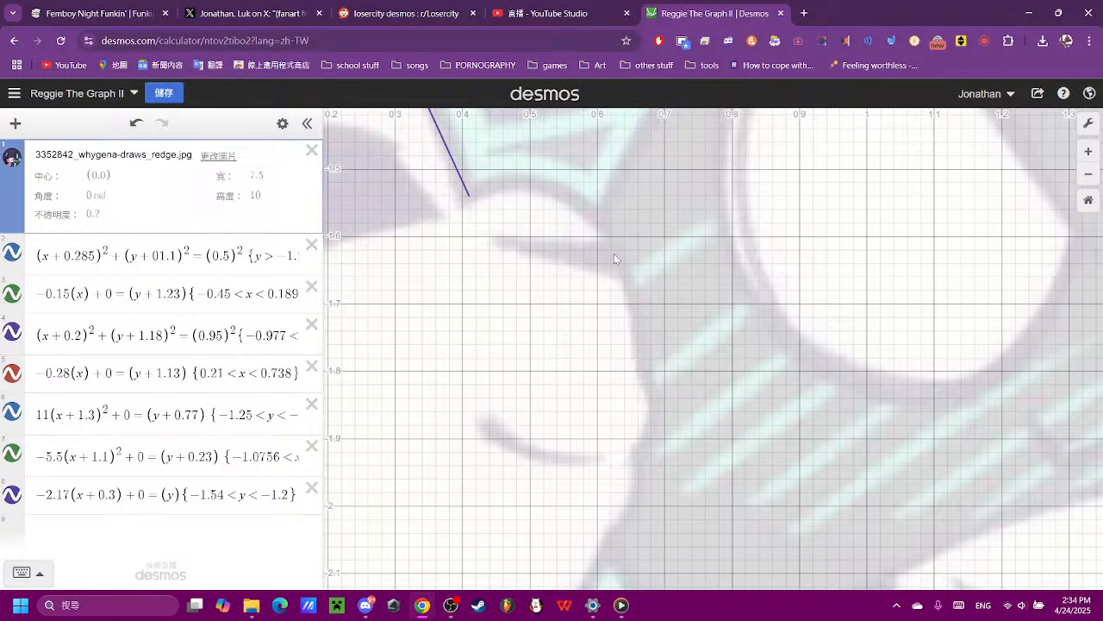
- Start a new expression after the restricted line for the next outline curve
click(210, 516)
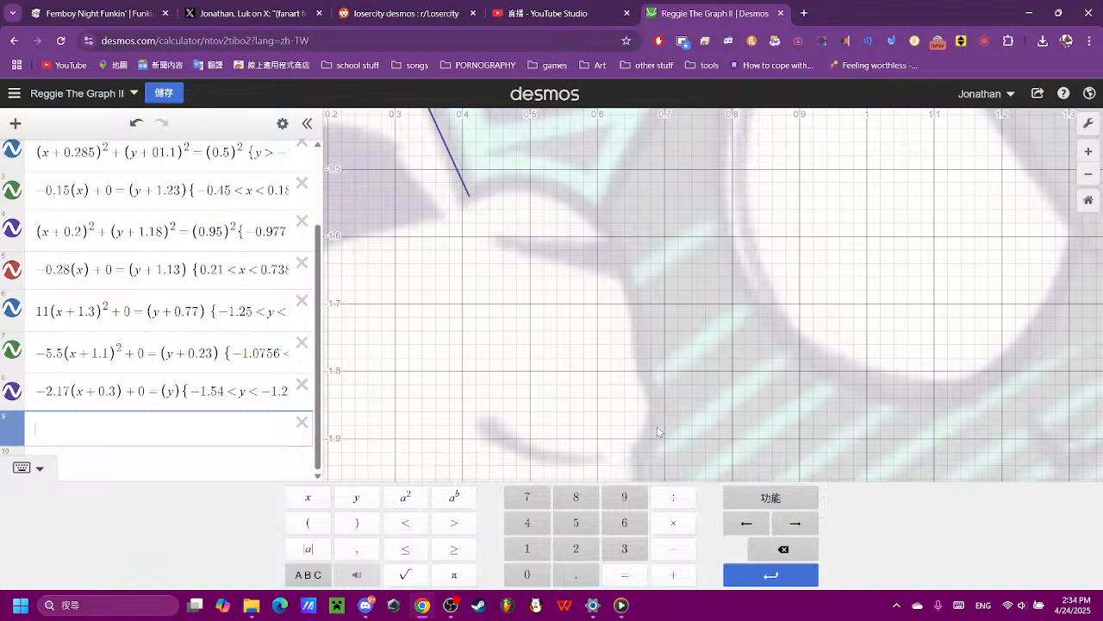
- Enter the base parabola (x)² + 0 = (y) as the new expression
click(314, 522)
click(308, 496)
click(356, 523)
click(405, 496)
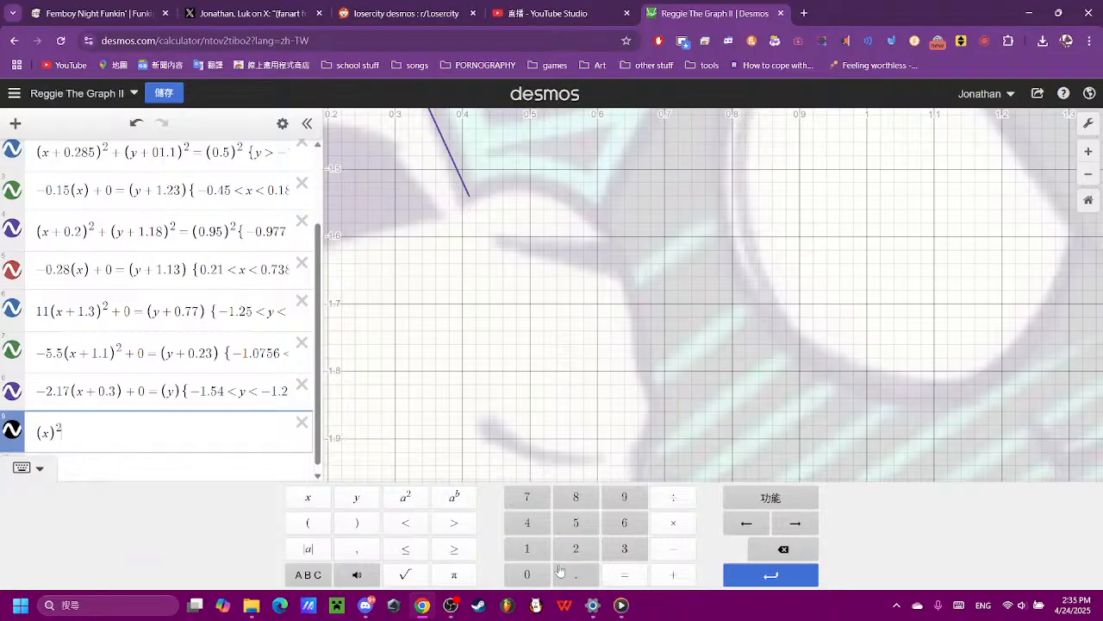
click(673, 574)
click(550, 576)
click(624, 574)
click(308, 522)
click(356, 497)
click(356, 522)
- Flip the new parabola with a leading minus sign and shift it horizontally by changing its bracket to (x − 0.5)
scroll(494, 355, down, 10)
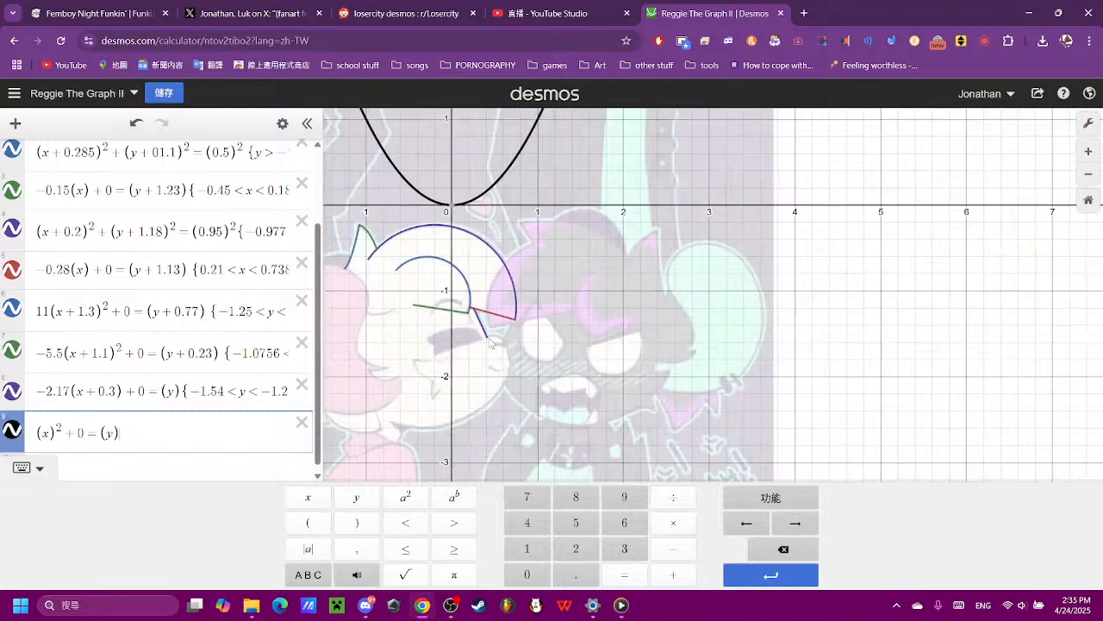
scroll(493, 342, up, 5)
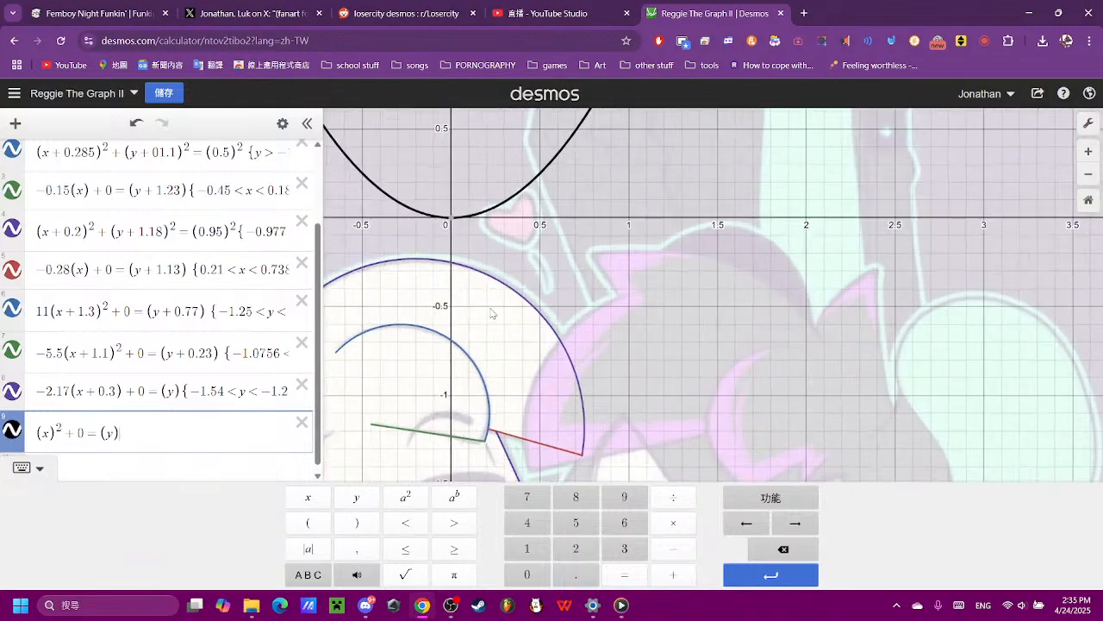
scroll(492, 313, up, 1)
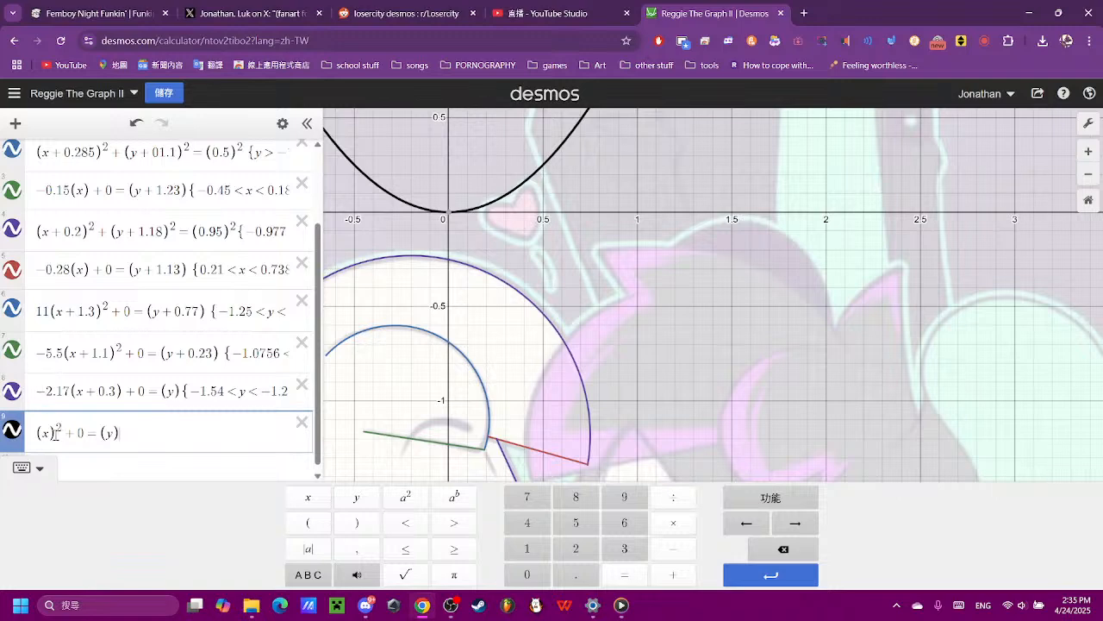
text(-)
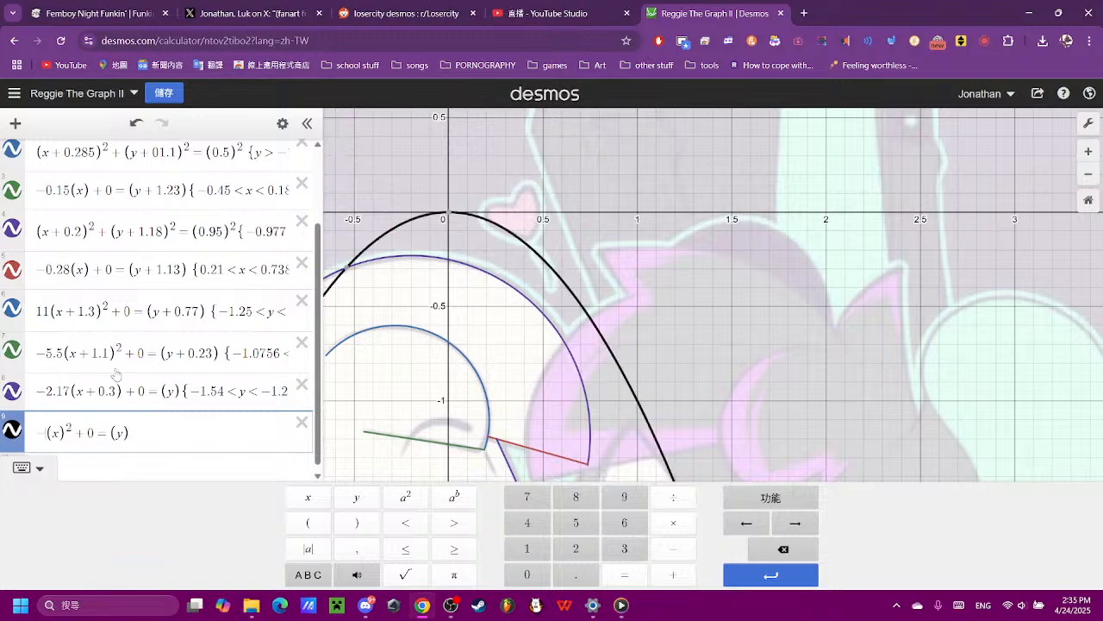
drag(707, 376, 703, 274)
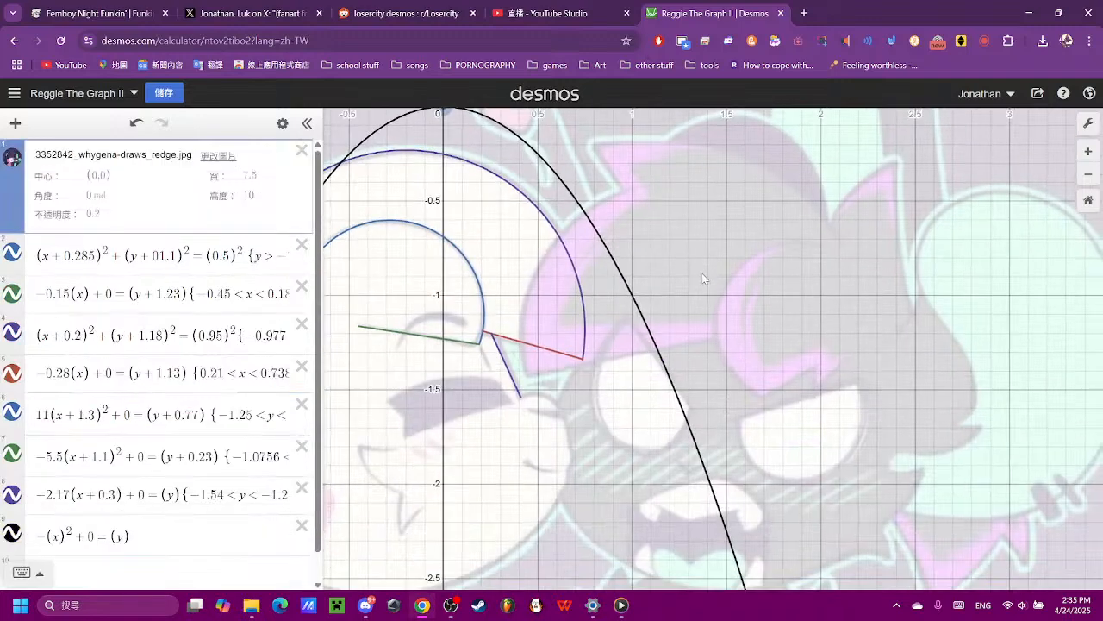
click(81, 536)
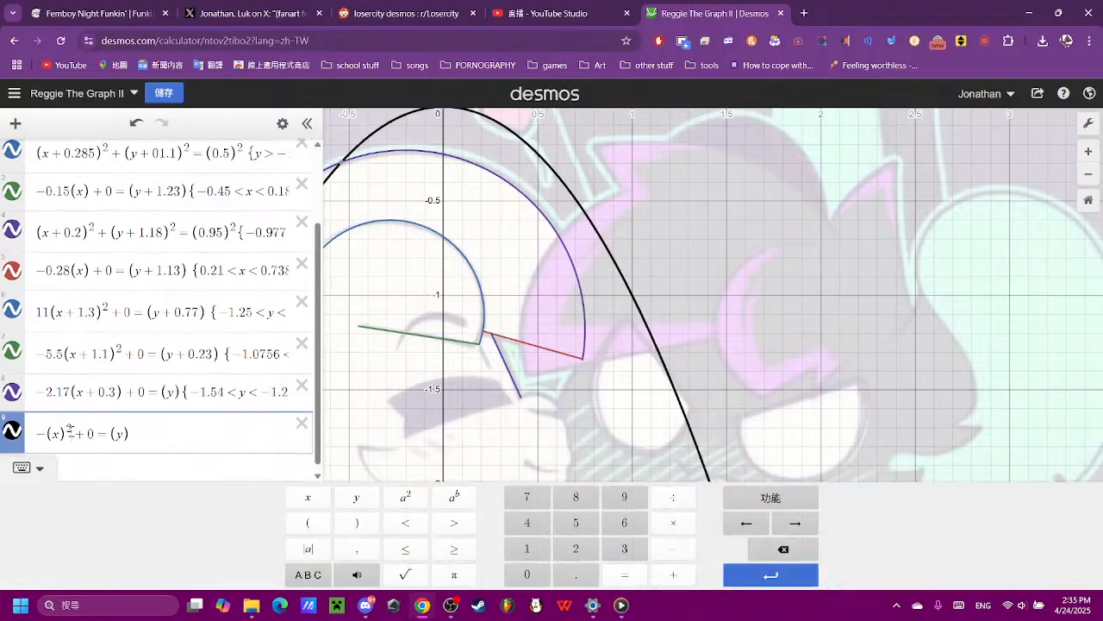
click(674, 548)
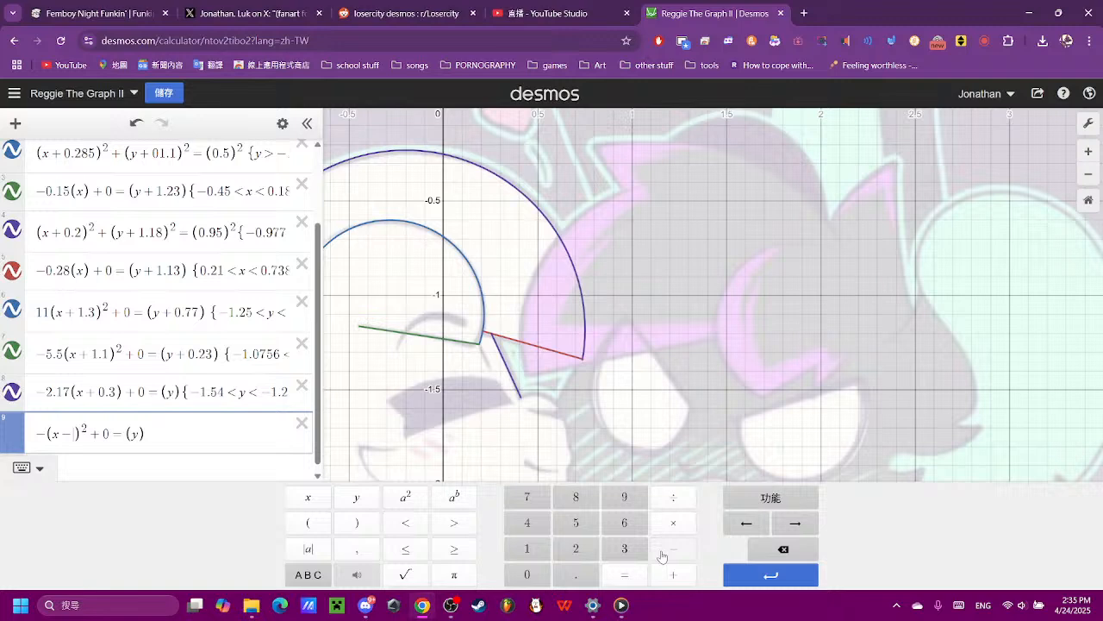
click(528, 574)
click(576, 574)
click(574, 524)
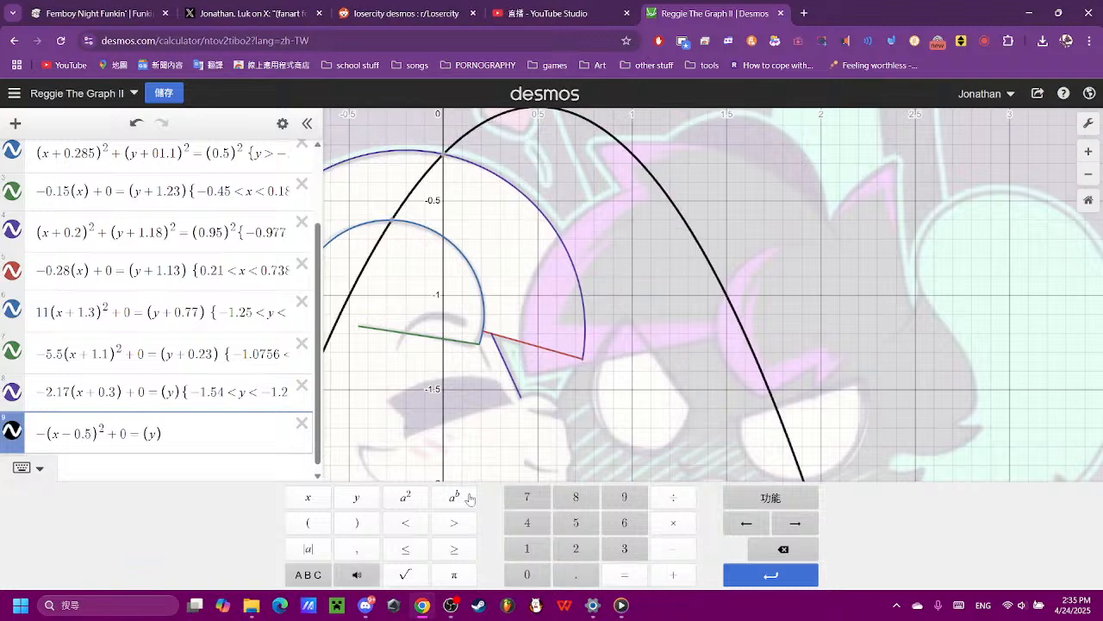
- Shift the parabola down to the end of the restricted line with (y + 1.54), trying 1.5 first
click(154, 433)
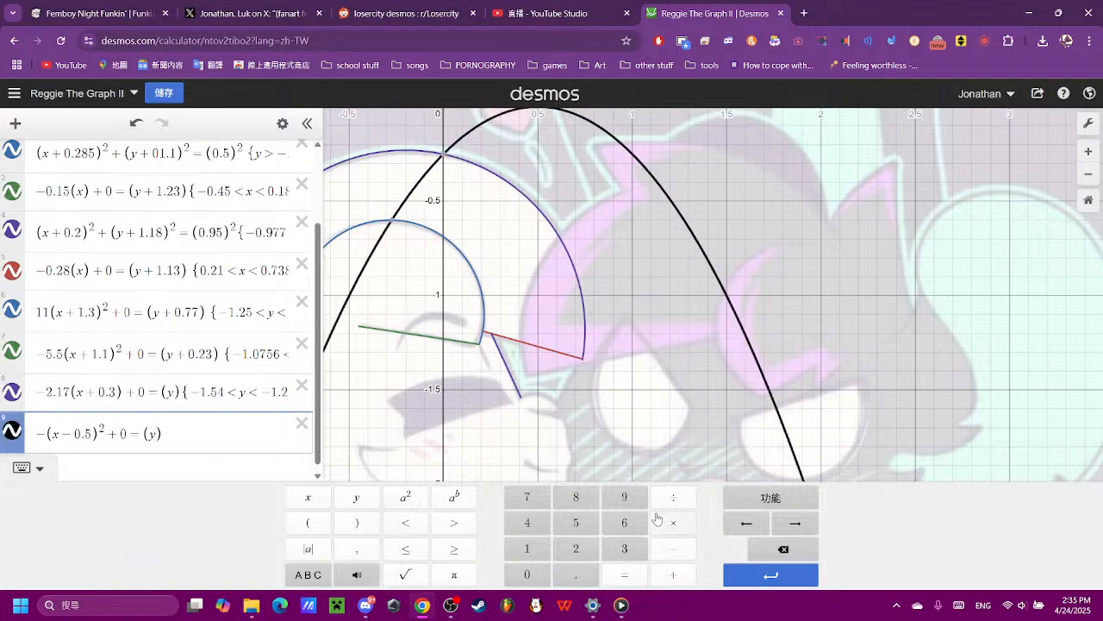
click(667, 574)
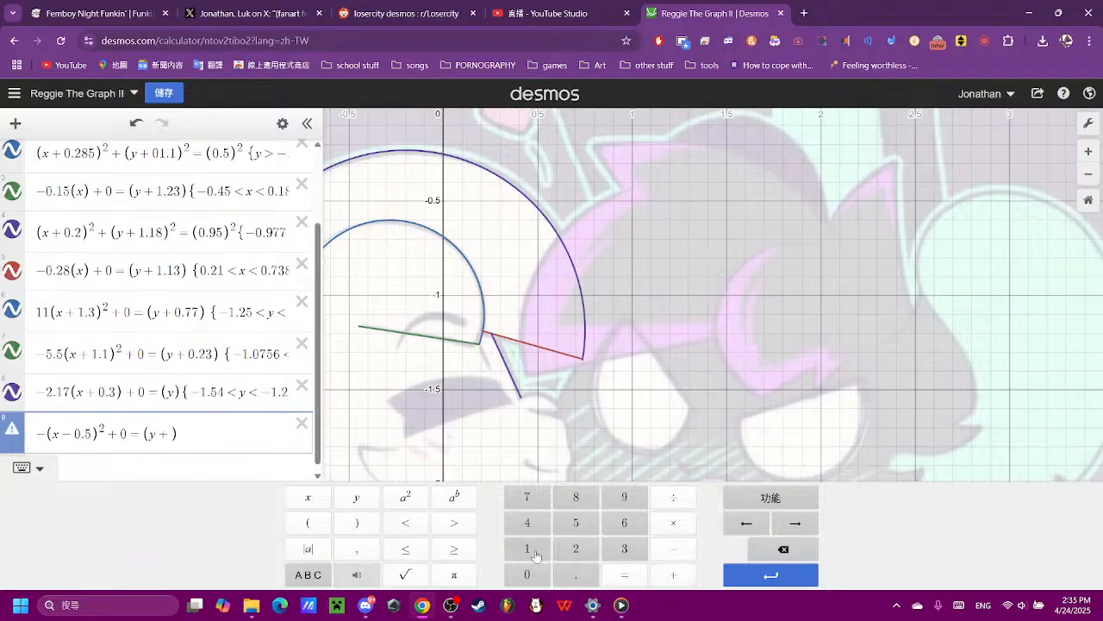
click(534, 552)
text(.)
click(574, 523)
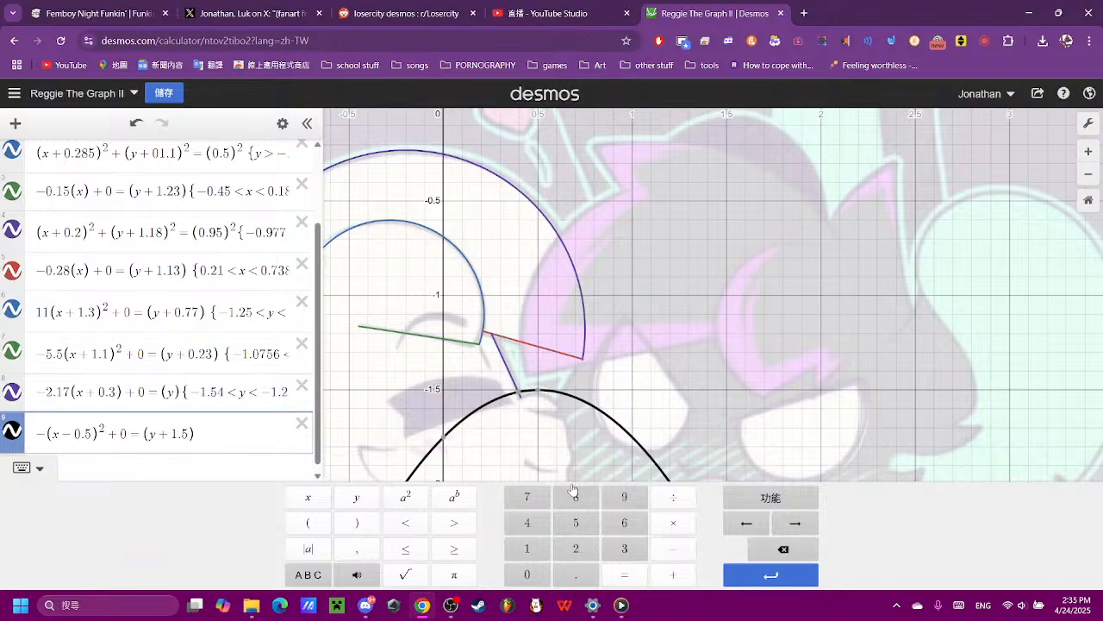
click(572, 528)
click(769, 548)
click(529, 524)
scroll(535, 409, up, 5)
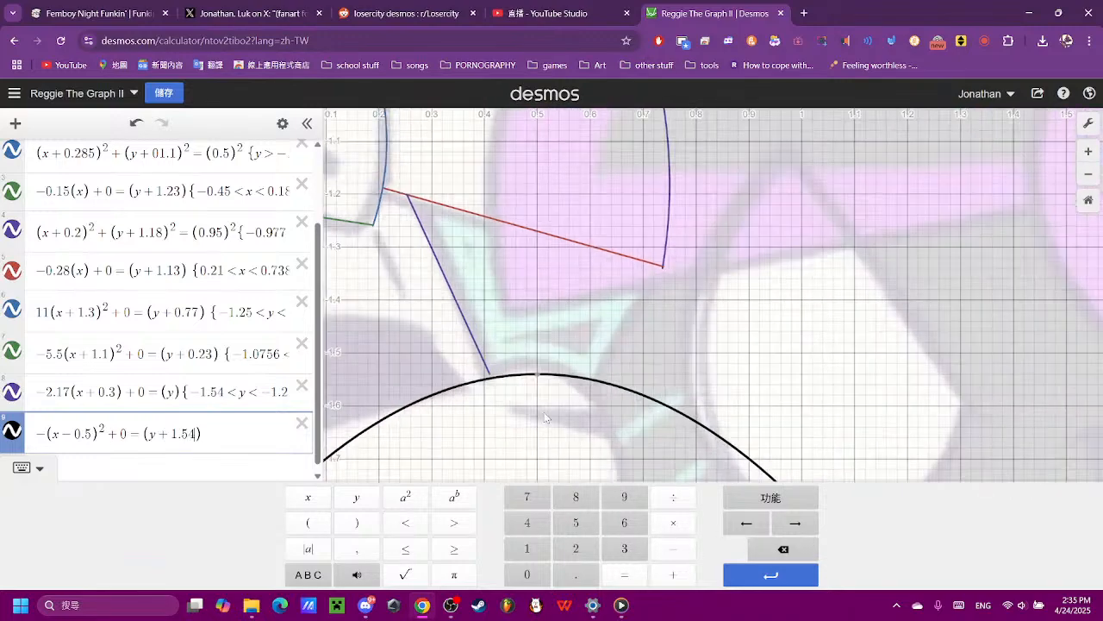
- Try a coefficient of 0.5 on y inside the parabola's right-hand bracket, and remove it again
click(569, 435)
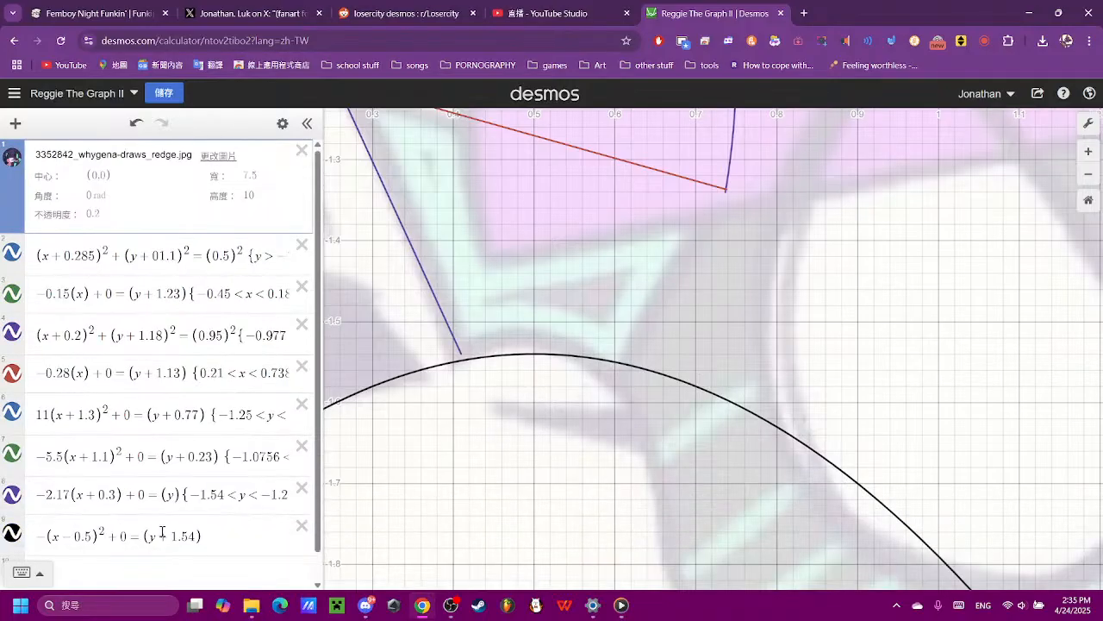
click(149, 530)
click(526, 574)
click(576, 574)
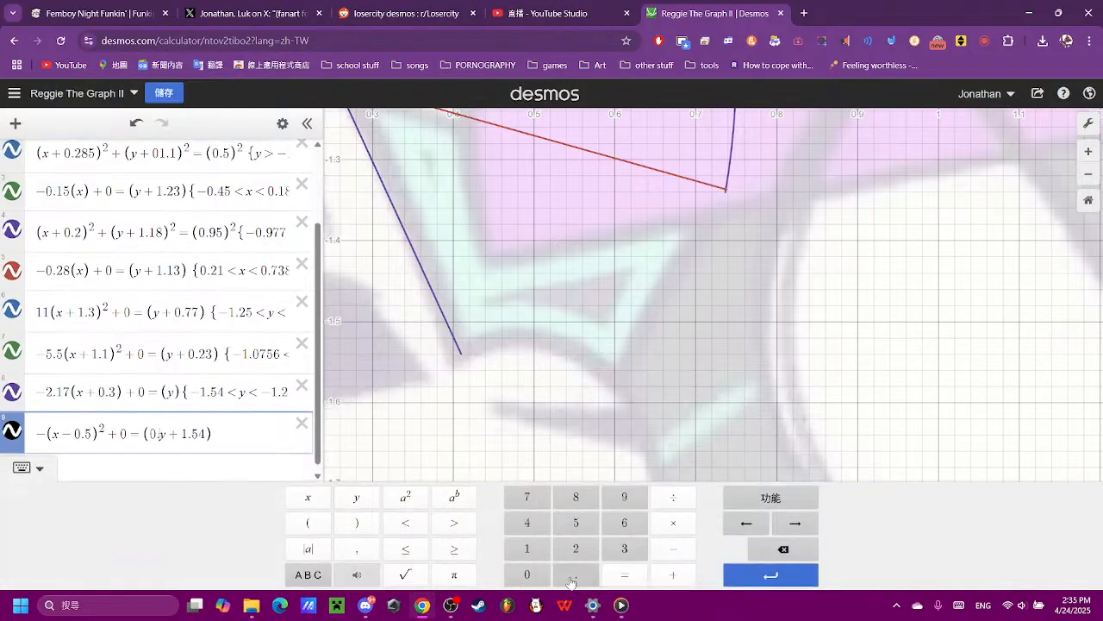
click(576, 522)
scroll(683, 323, down, 2)
scroll(683, 323, down, 6)
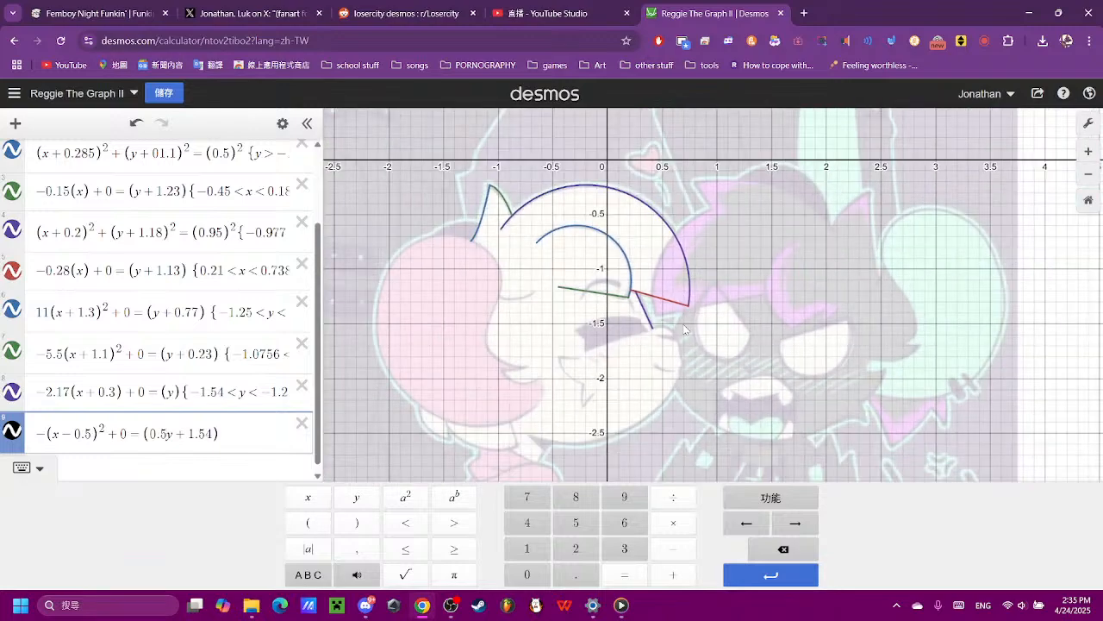
click(758, 548)
click(758, 548)
click(758, 548)
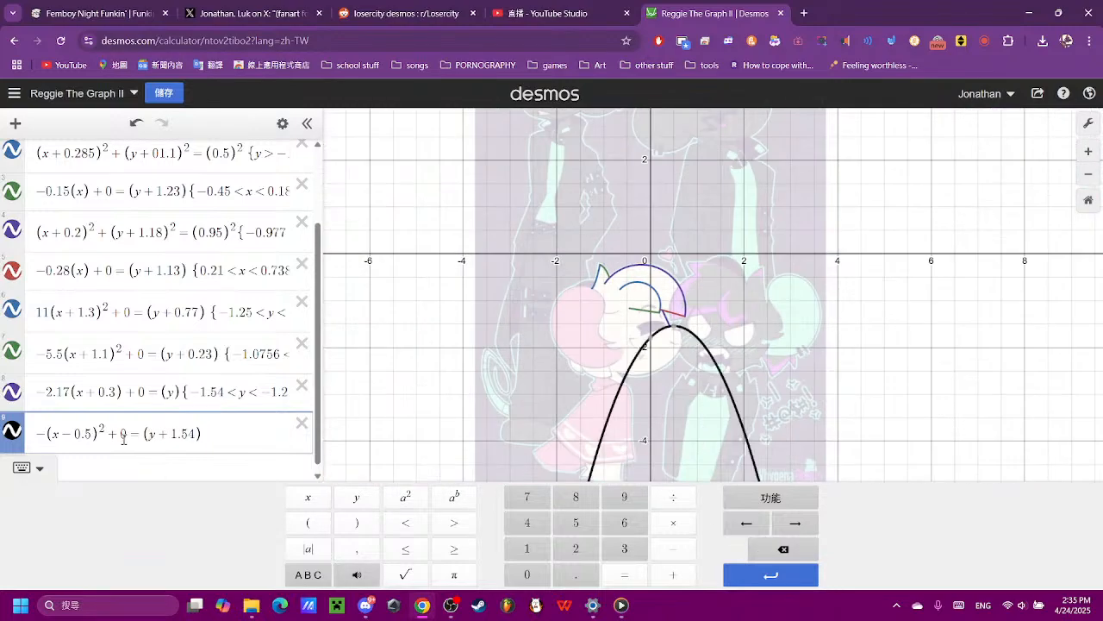
- Try multipliers such as 0.5 and 0.7 in front of the (y + 1.54) bracket, and remove them again
click(142, 434)
click(534, 573)
click(556, 575)
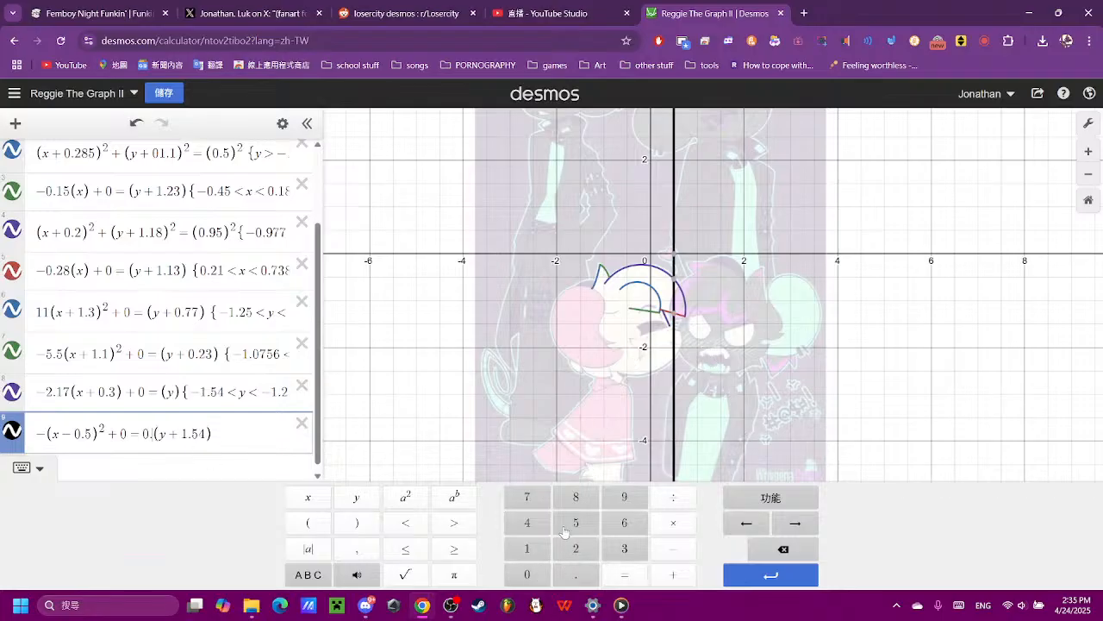
click(564, 527)
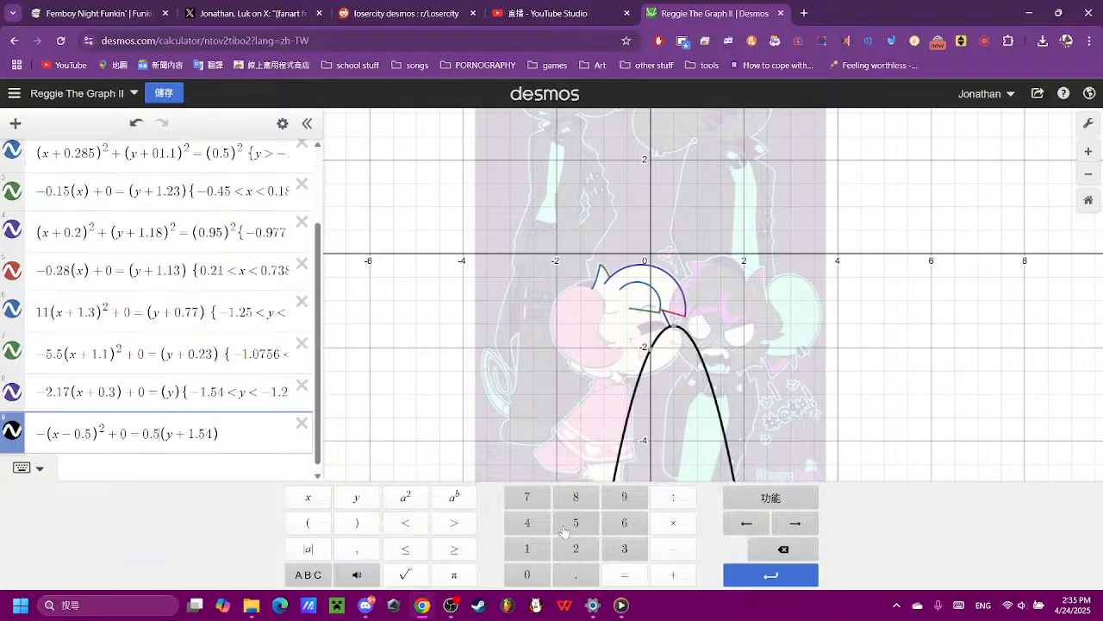
click(762, 549)
text(7)
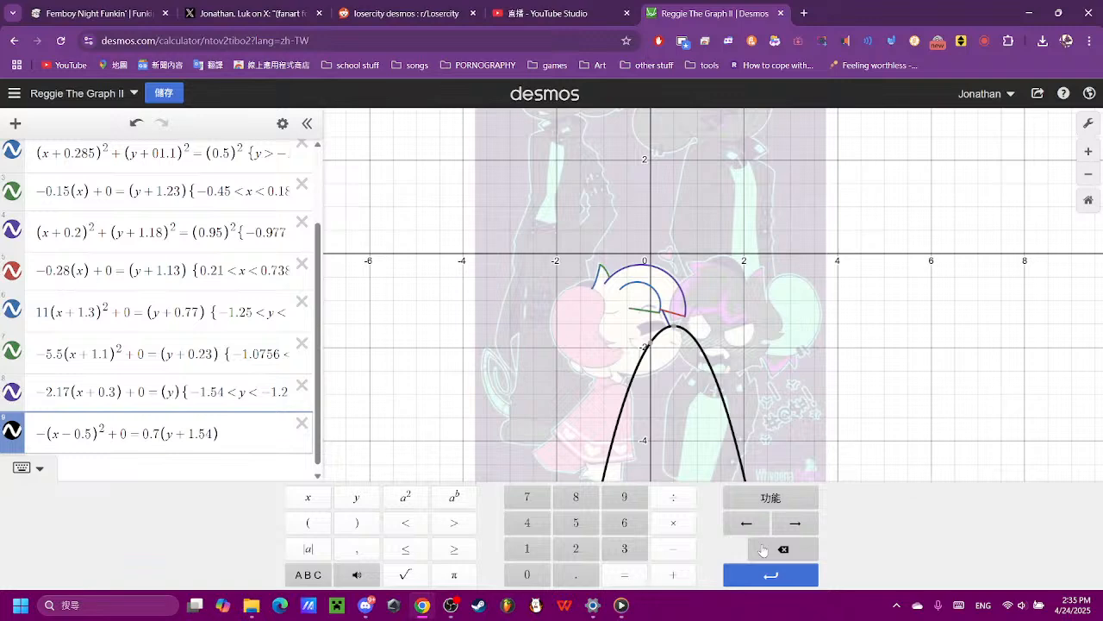
text(8)
click(762, 549)
click(762, 549)
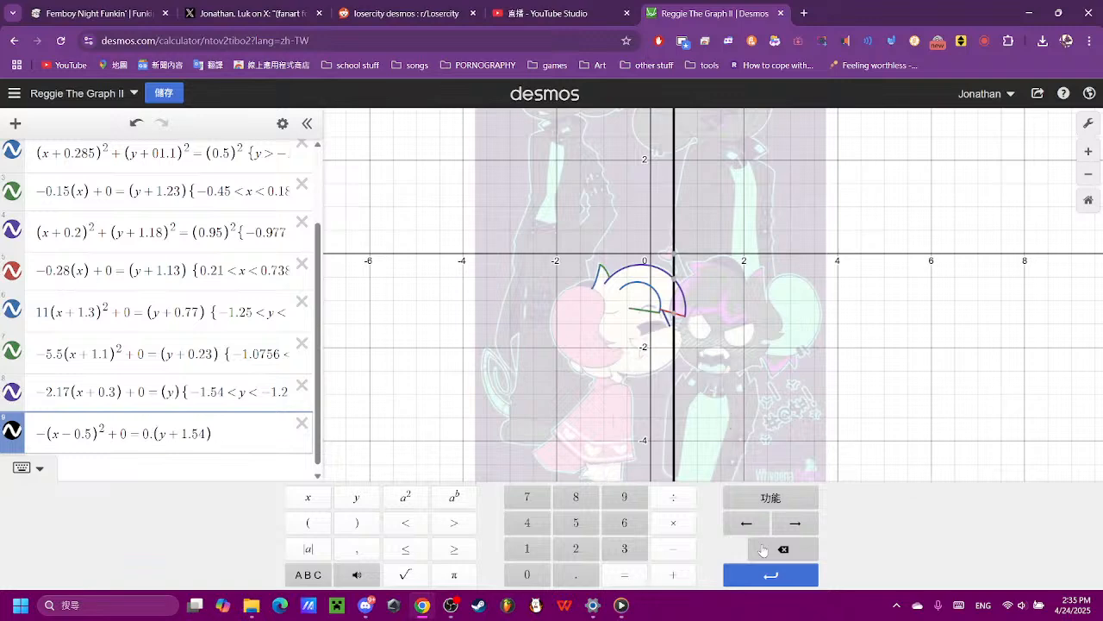
click(762, 549)
click(762, 549)
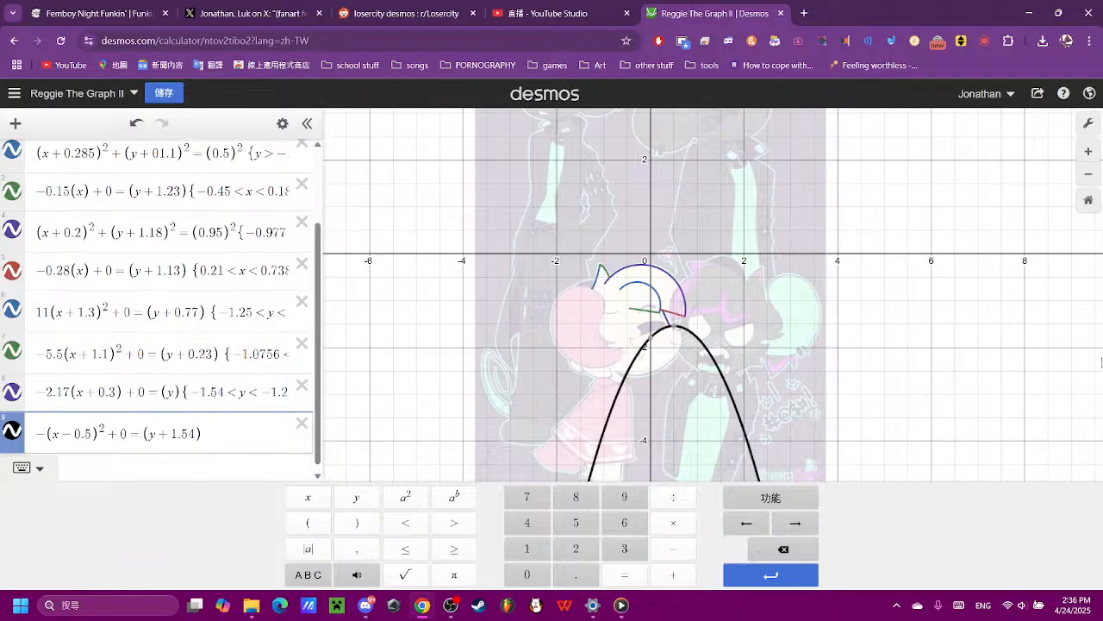
- Change the parabola's vertical offset to 1.53 and set its leading coefficient to −5, trying −6 first
scroll(824, 312, up, 3)
scroll(513, 300, up, 5)
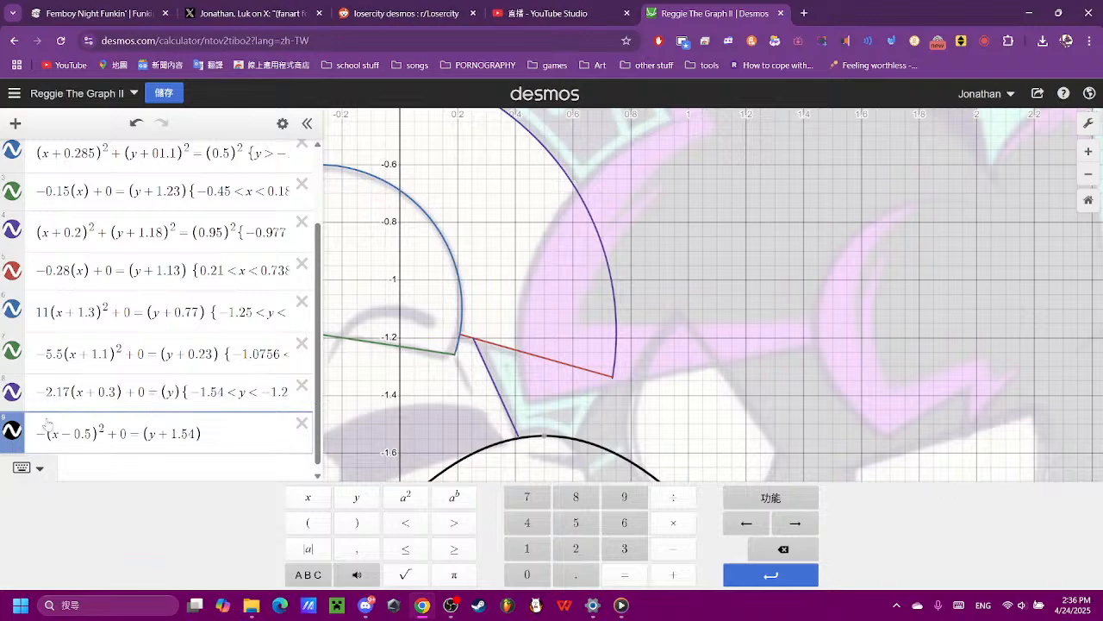
click(651, 379)
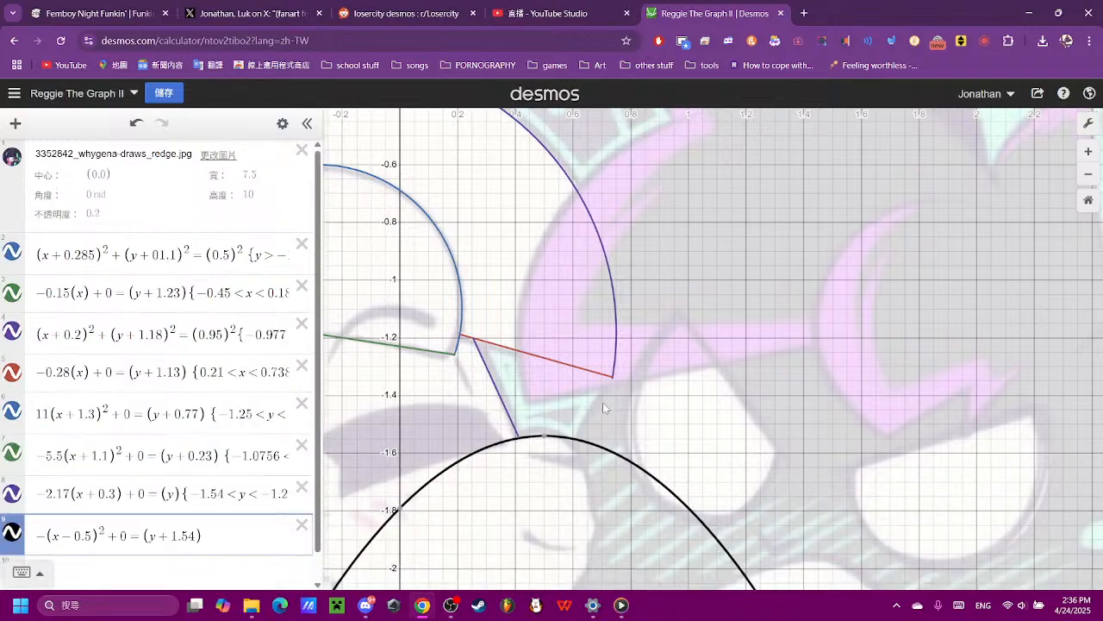
scroll(534, 482, up, 4)
click(50, 541)
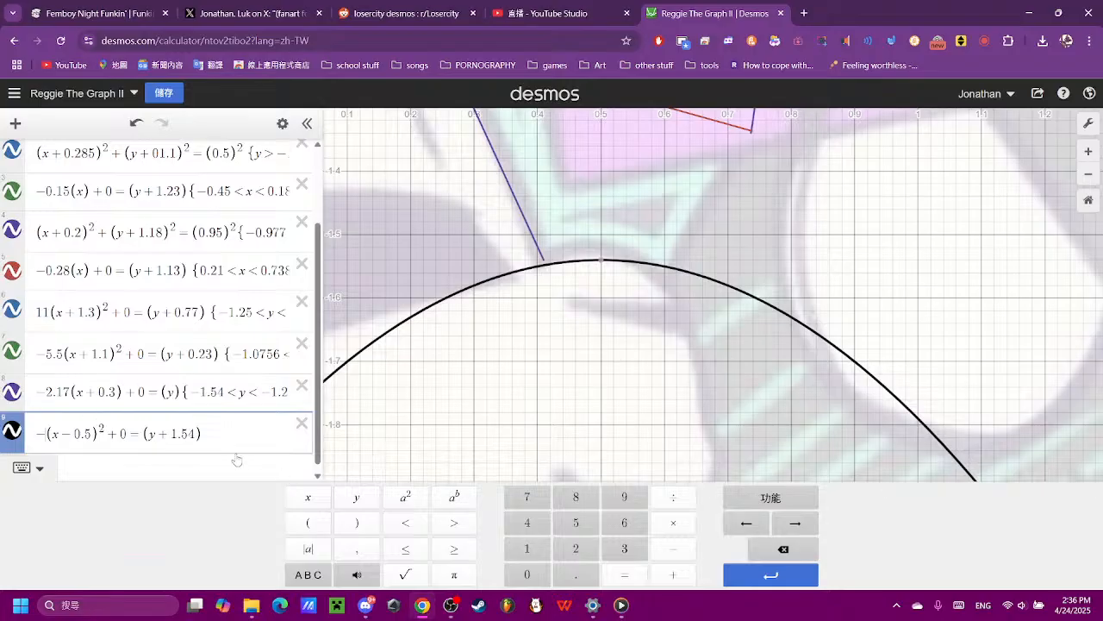
key(BackSpace)
text(3)
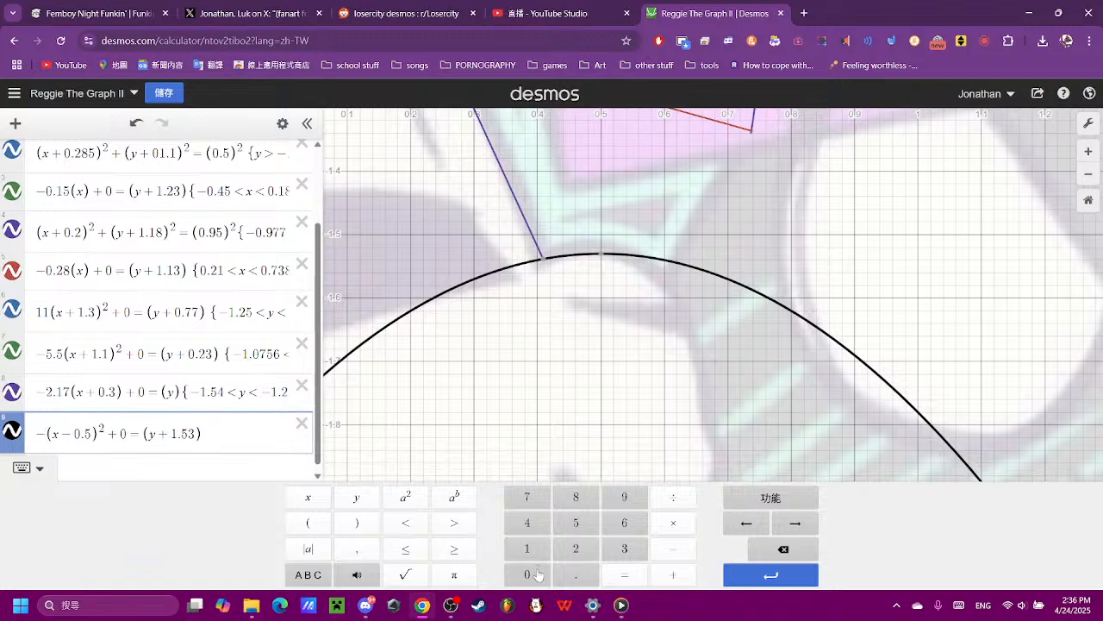
click(626, 525)
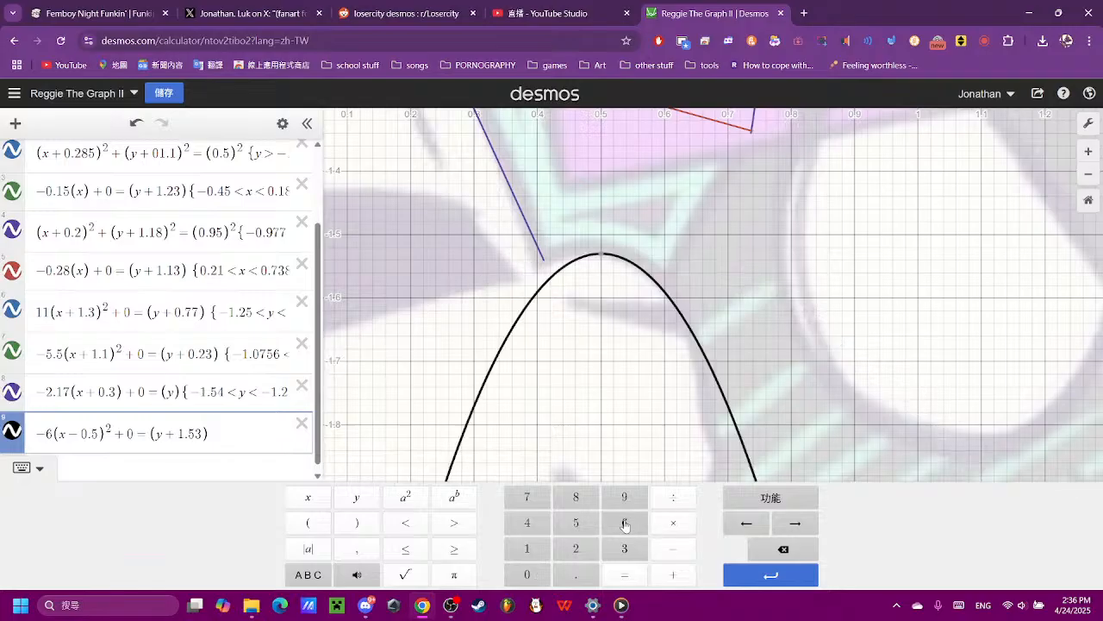
click(768, 550)
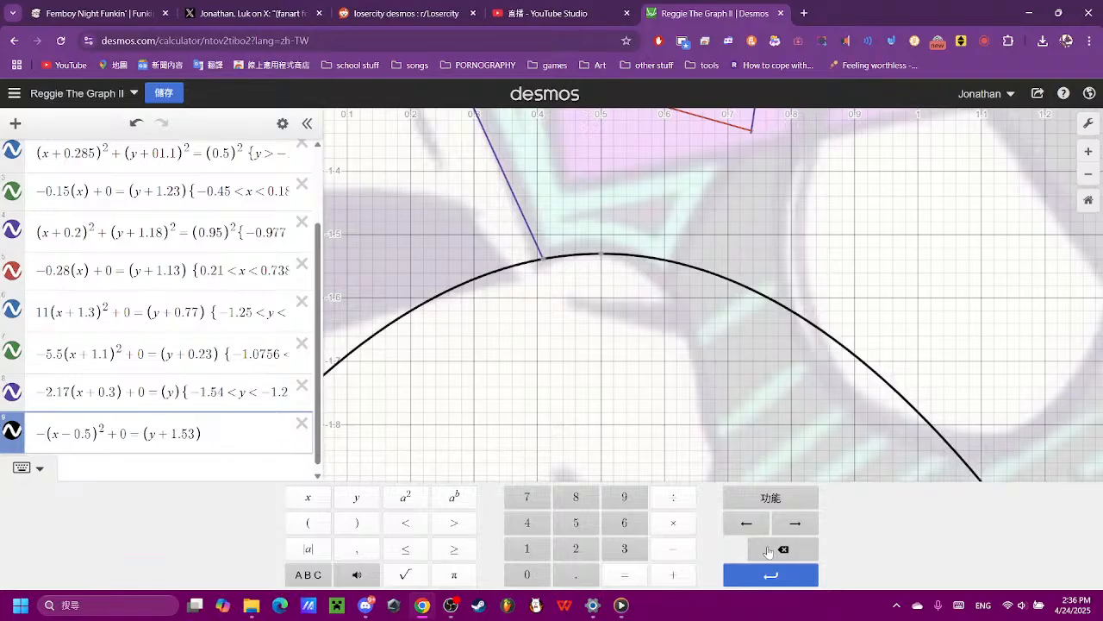
click(575, 523)
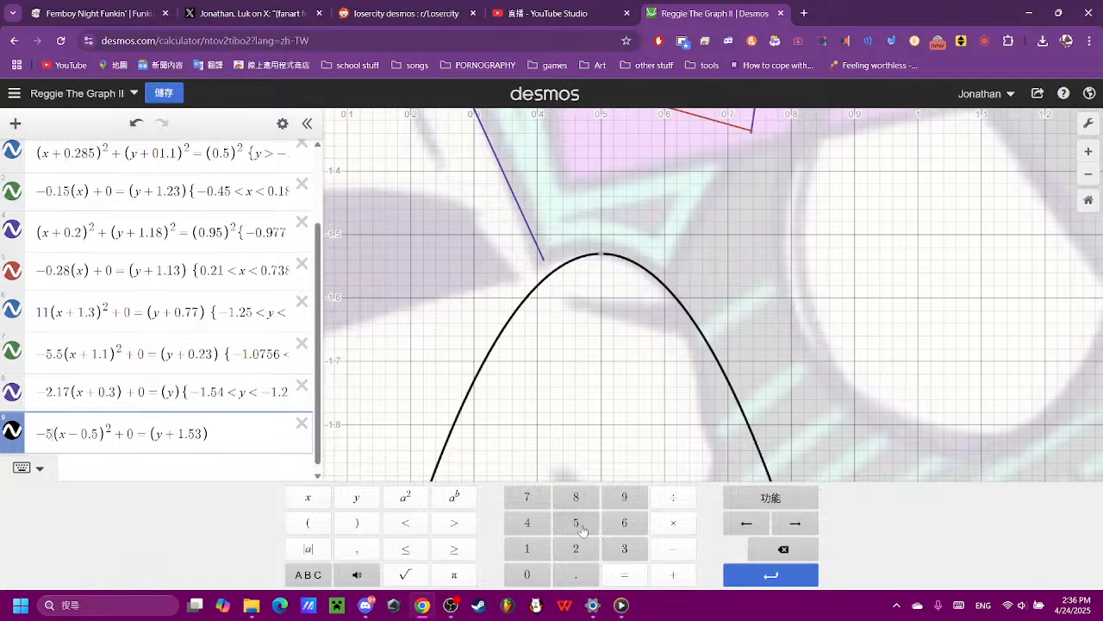
- Refine the parabola's vertical offset to 1.52, comparing it with 1.5 and 1.53
click(204, 433)
key(BackSpace)
text(2)
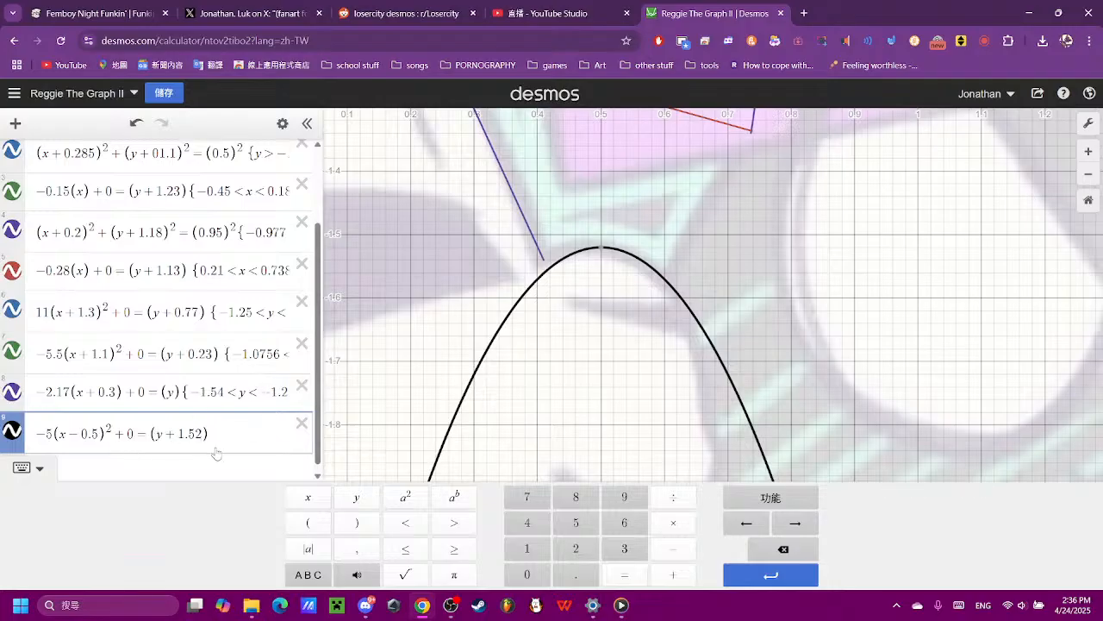
key(BackSpace)
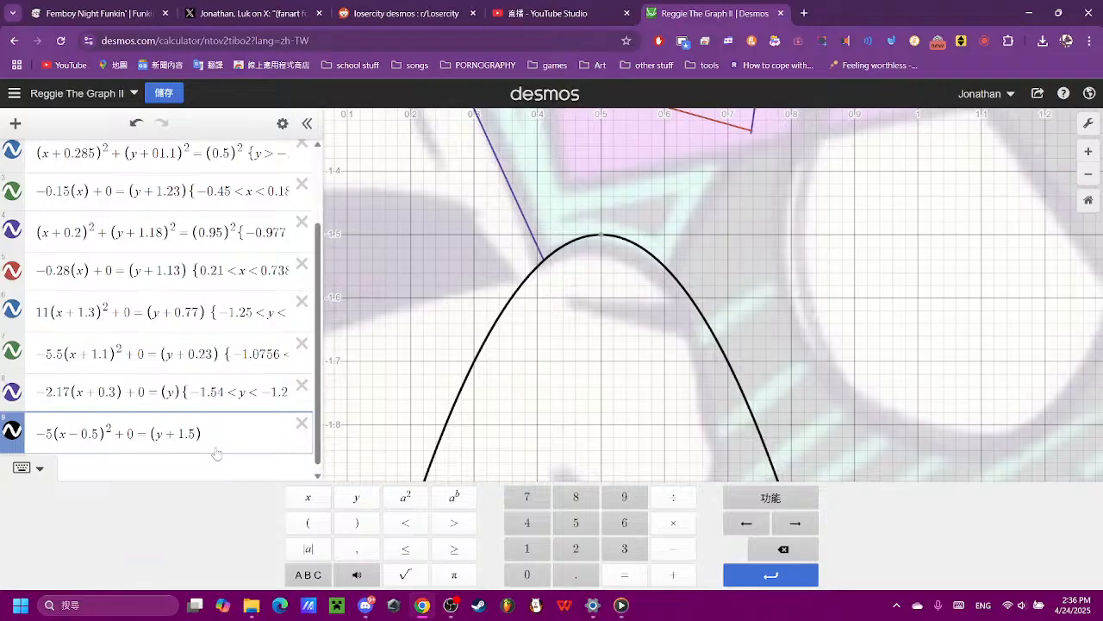
text(3)
key(BackSpace)
text(2)
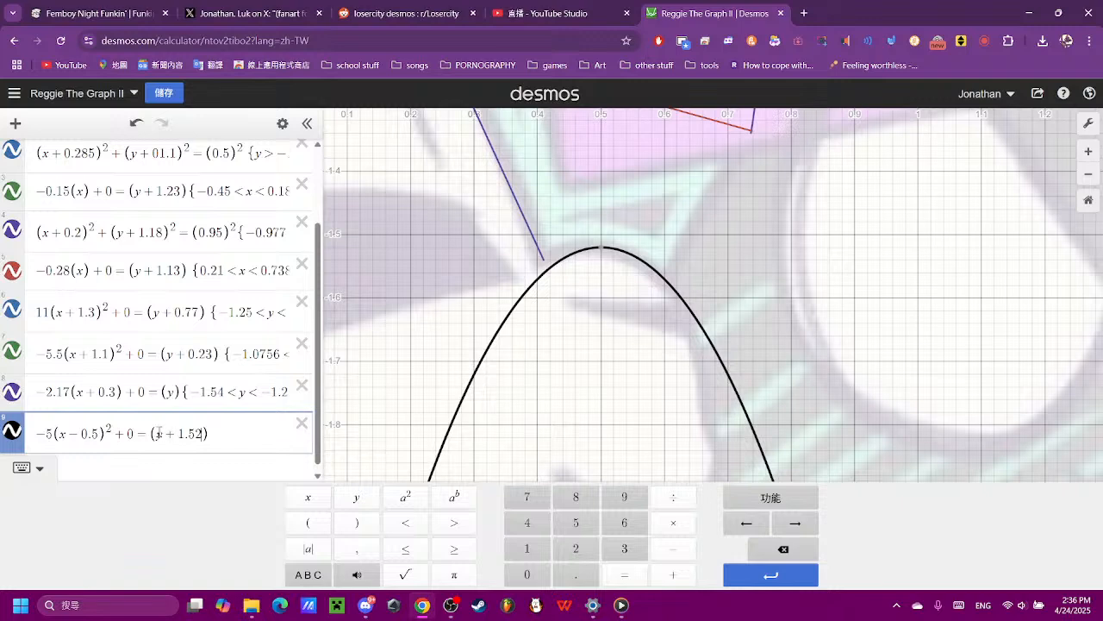
text(0.2)
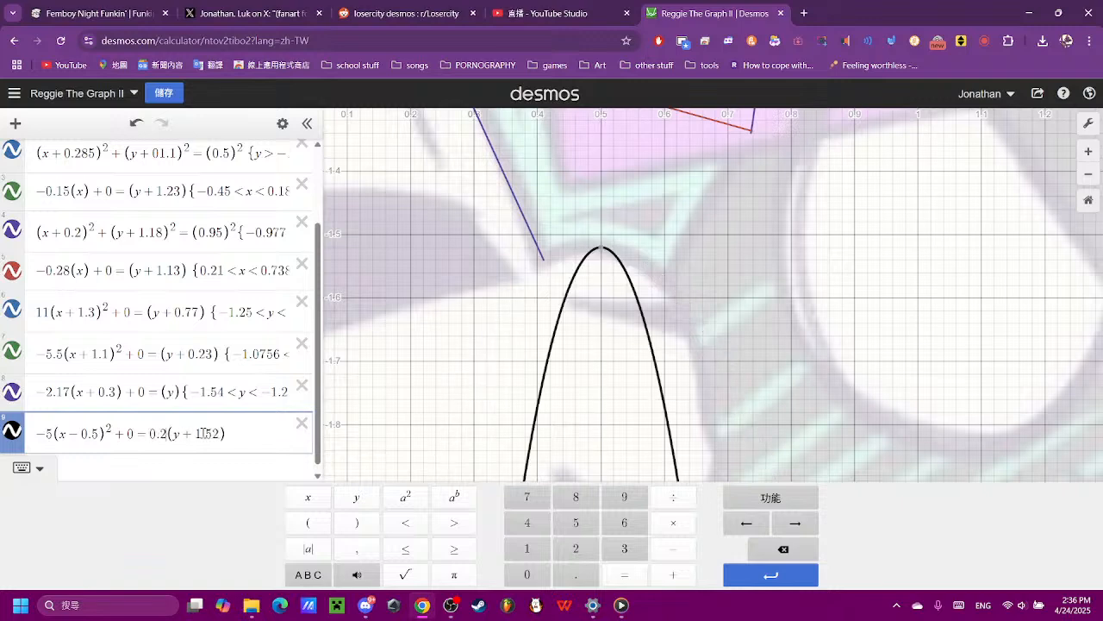
- Add a multiplier of 1.3 in front of the (y + 1.52) bracket, trying 0.2 and 2 first
key(BackSpace)
key(BackSpace)
key(BackSpace)
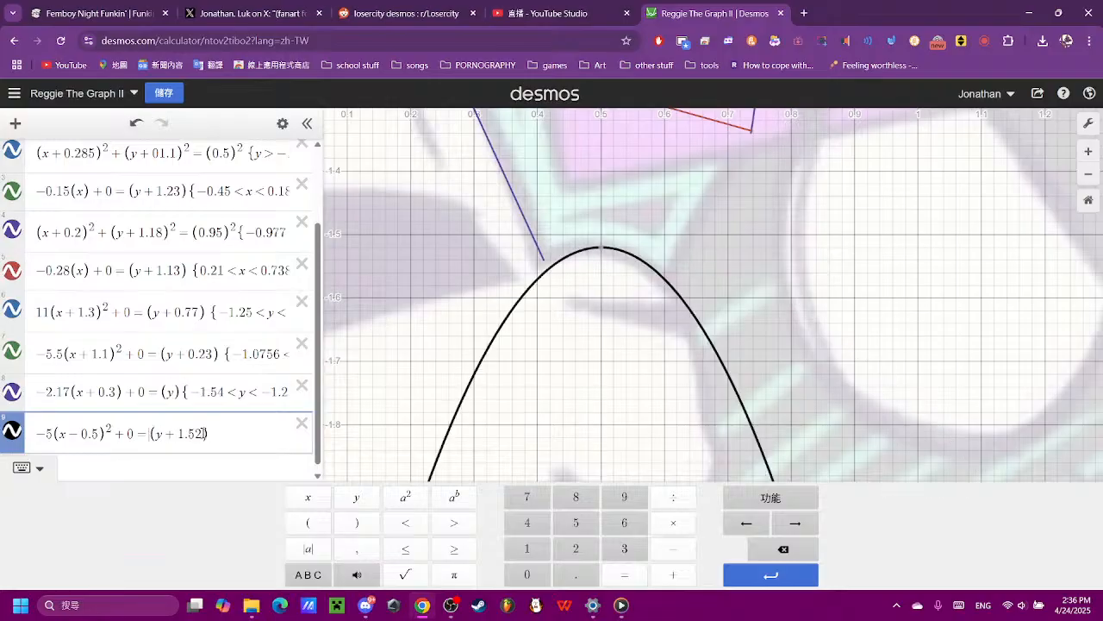
text(2)
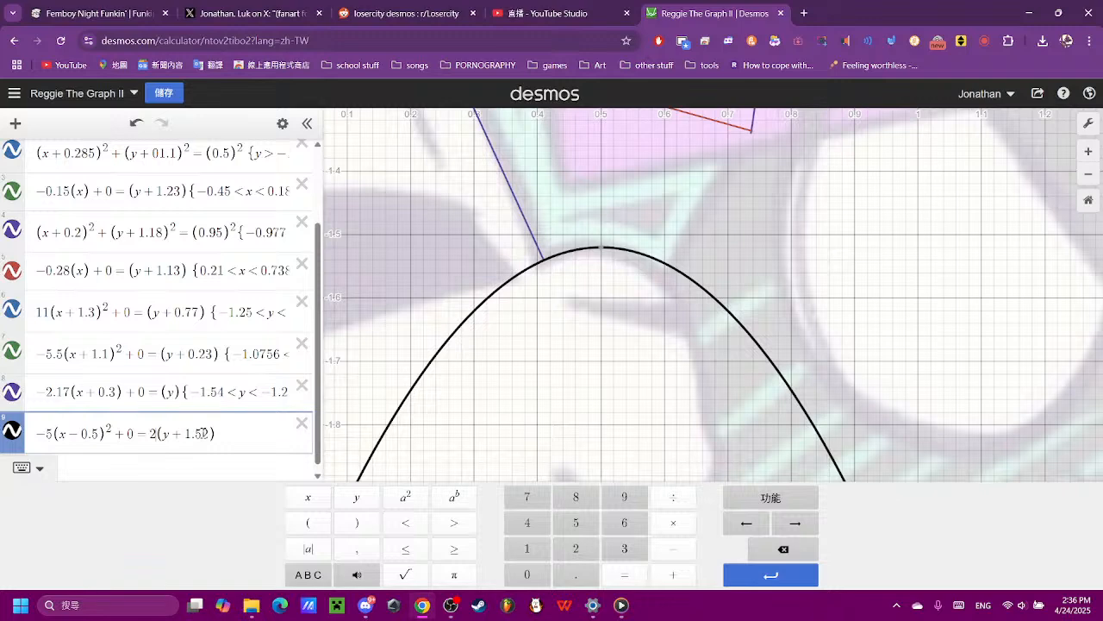
key(BackSpace)
text(1.3)
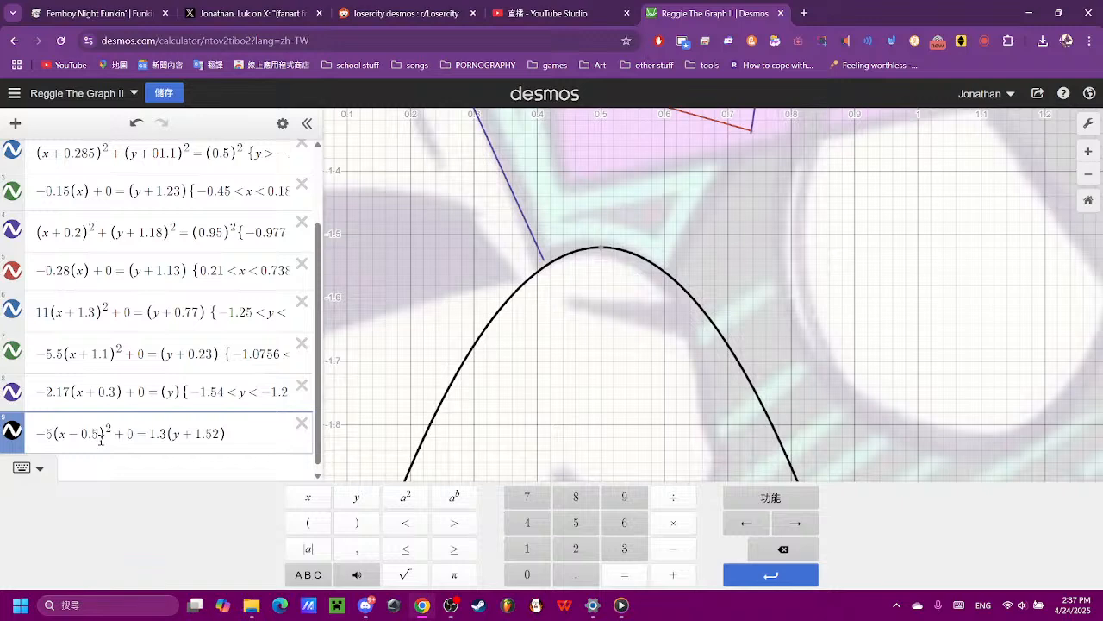
- Set the muzzle parabola's horizontal offset to 0.48, comparing it with 0.4, 0.45, 0.47 and 0.49
key(BackSpace)
text(4)
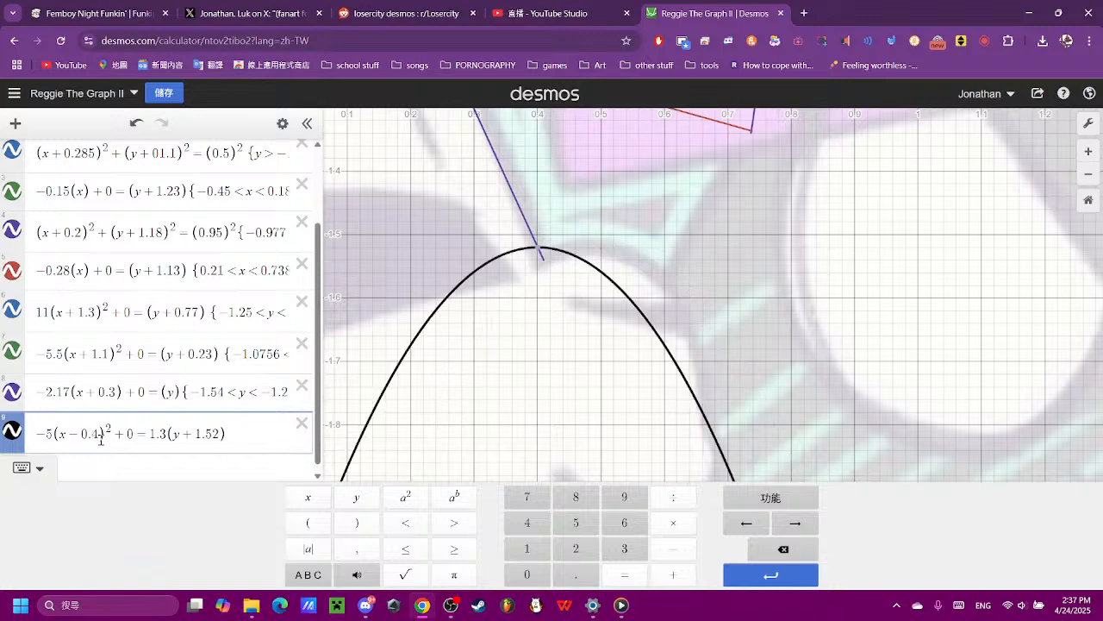
text(5)
key(BackSpace)
text(7)
key(BackSpace)
text(8)
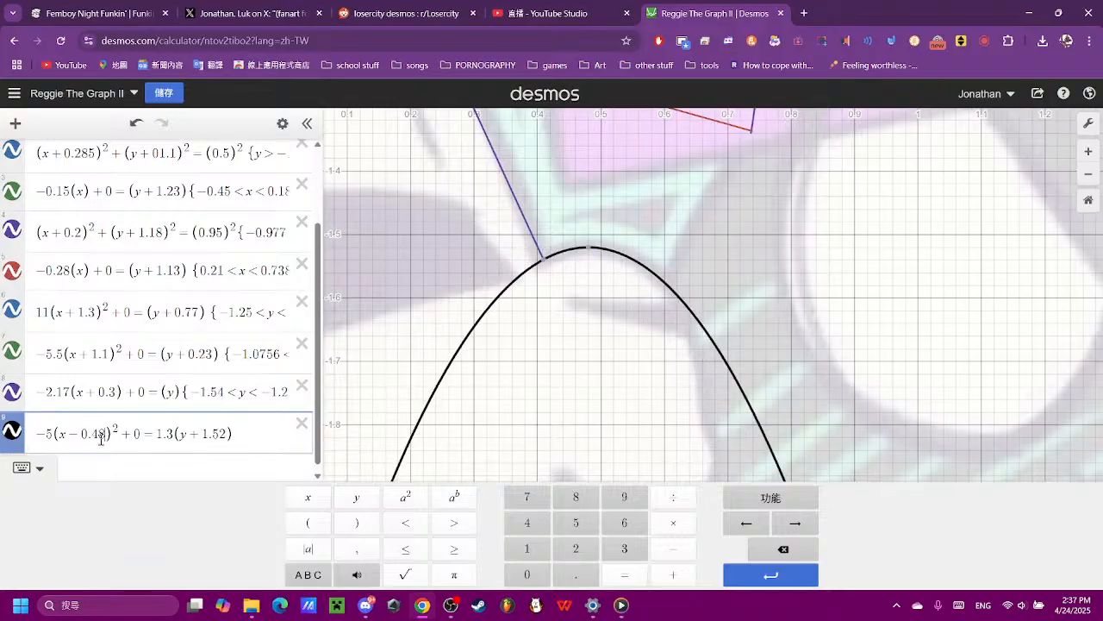
key(BackSpace)
text(9)
key(BackSpace)
text(7)
key(BackSpace)
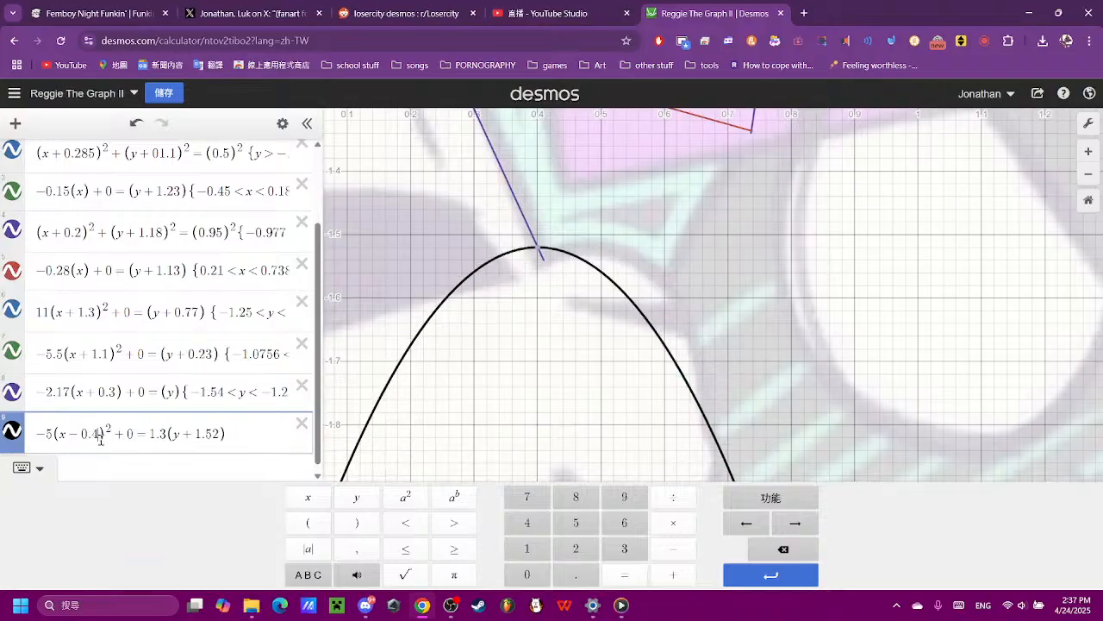
text(8)
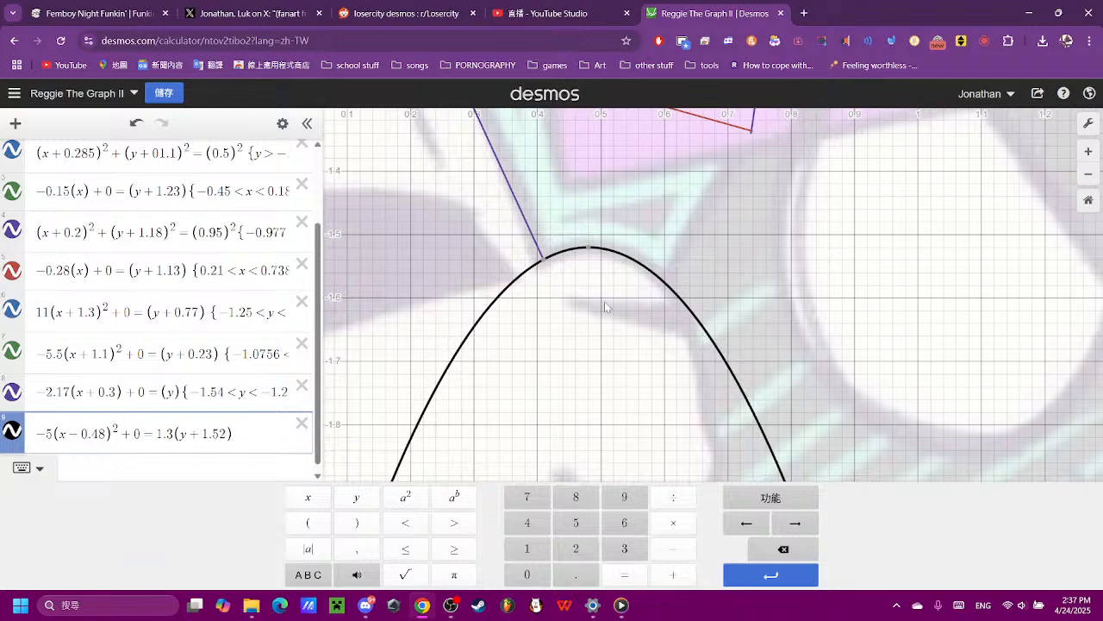
- Trace the muzzle parabola near its lower end by the cheek and restrict the curve to {−1.6 < y}
click(628, 313)
scroll(631, 316, down, 5)
scroll(642, 345, up, 5)
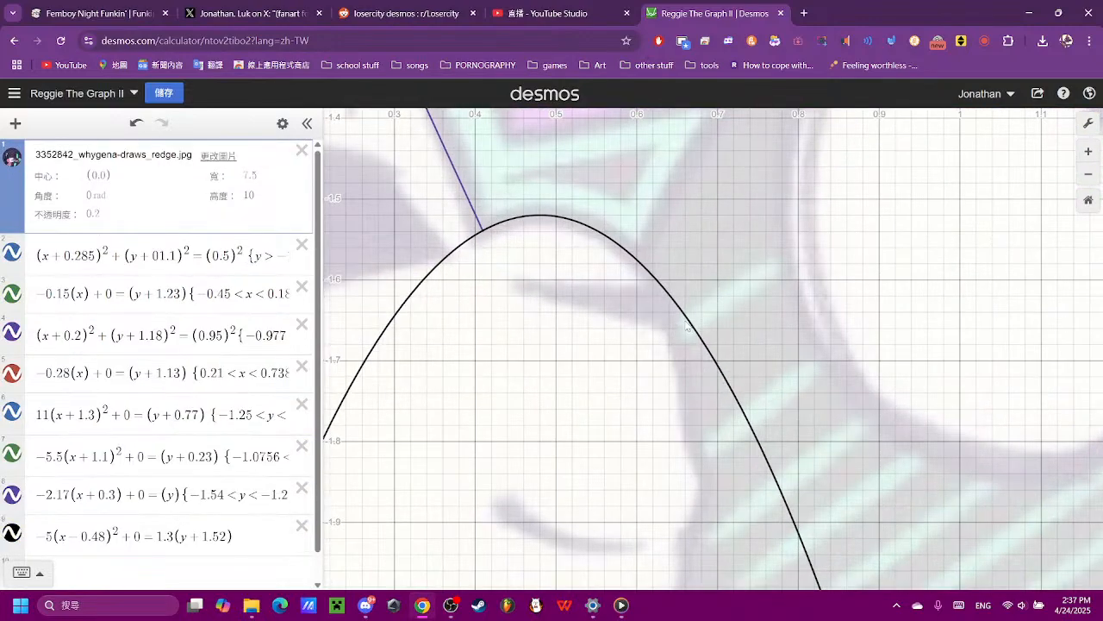
click(658, 284)
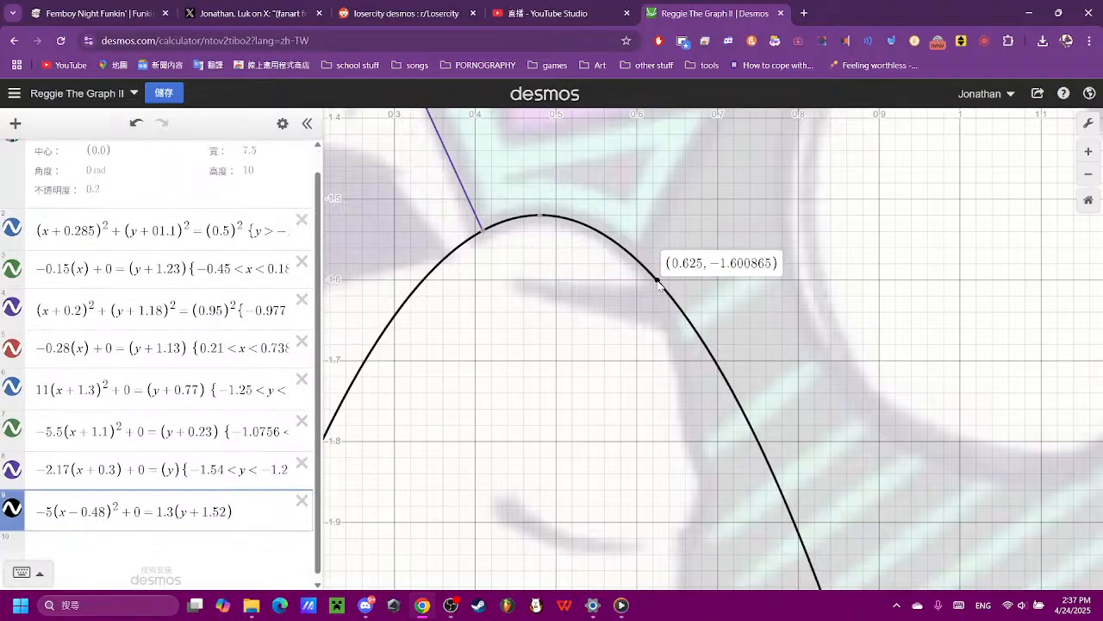
drag(658, 282, 657, 281)
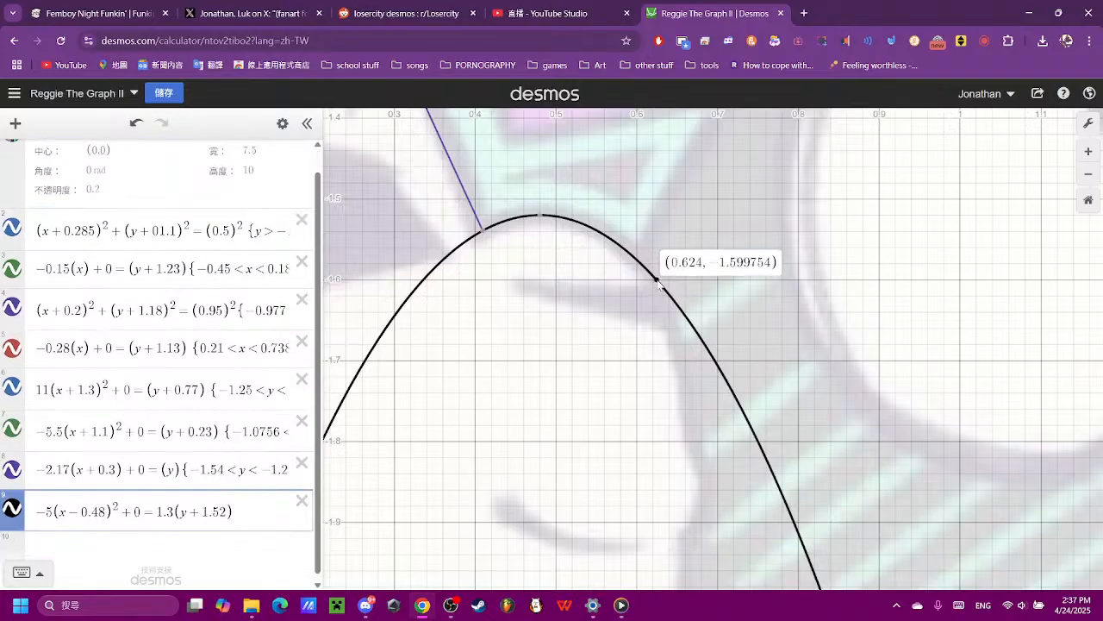
click(220, 523)
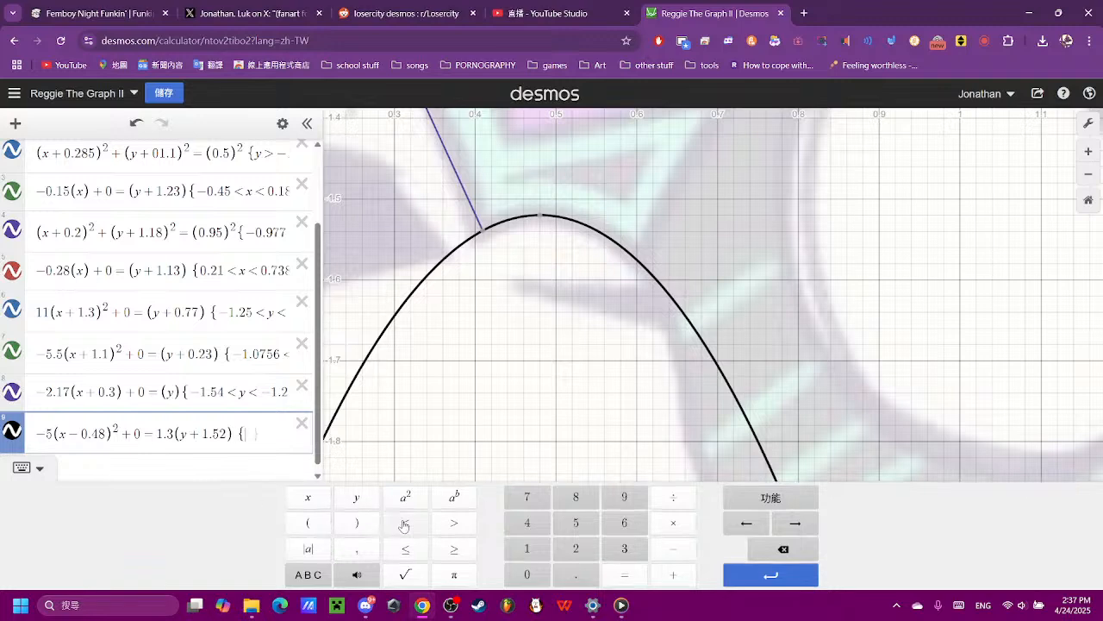
click(673, 548)
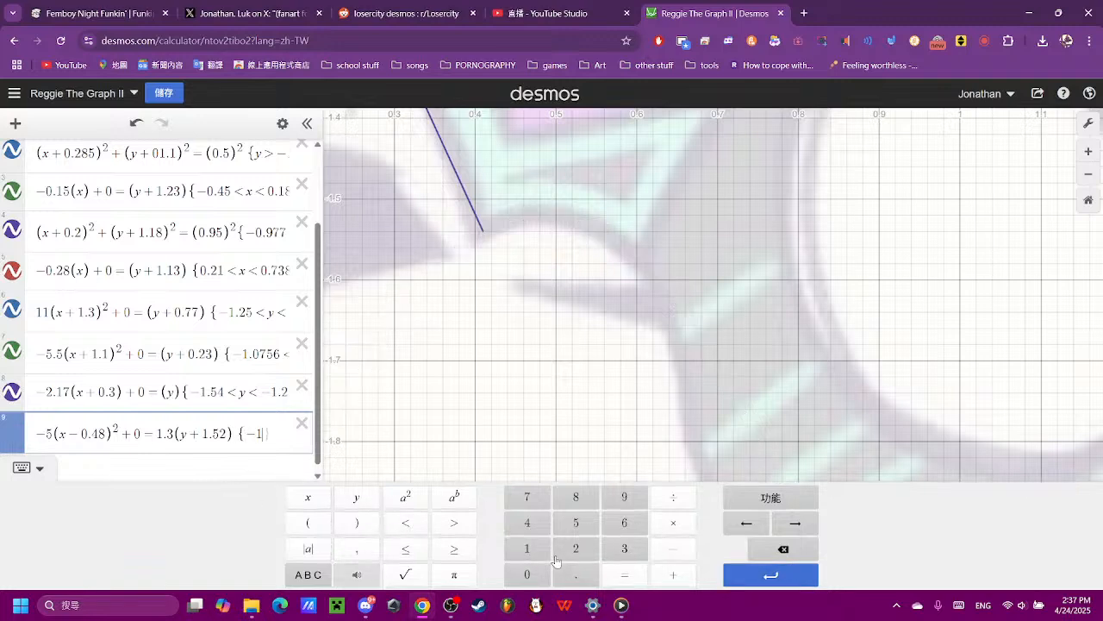
click(543, 550)
click(575, 574)
click(624, 522)
click(406, 523)
click(340, 497)
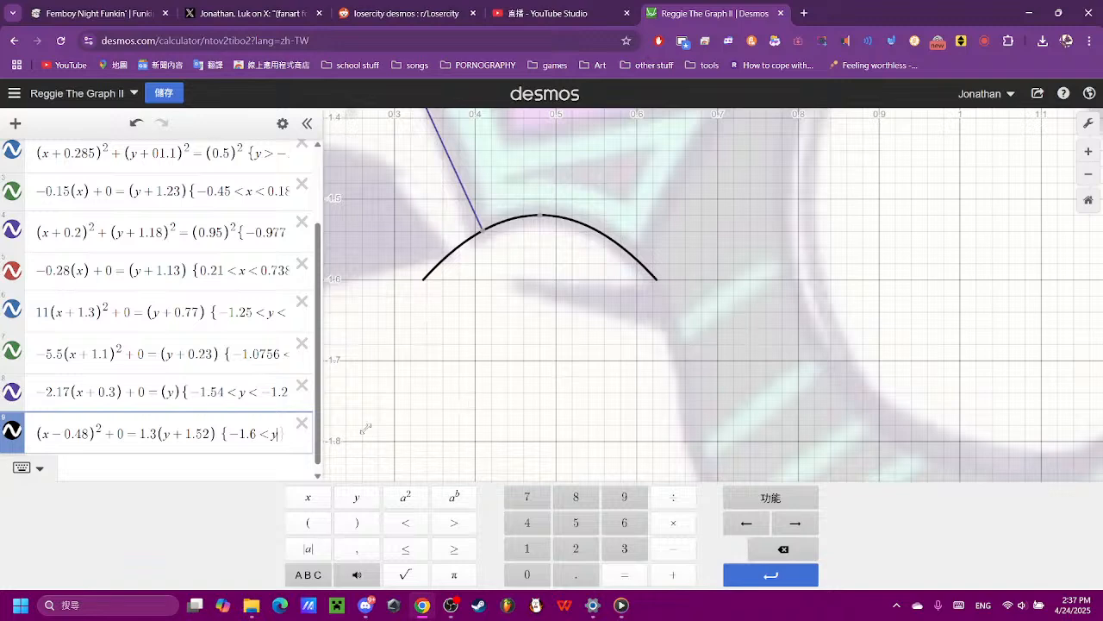
- Add a second restriction {x > 0.38} to the muzzle parabola, trying 0.35 first
text({)
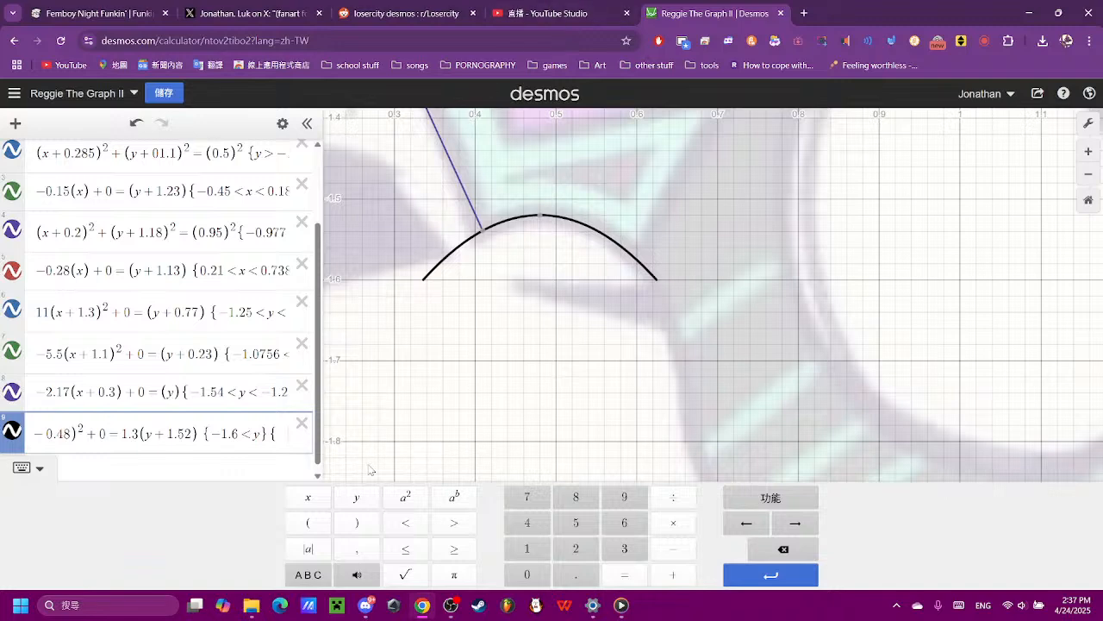
click(308, 496)
click(450, 525)
click(529, 575)
click(577, 574)
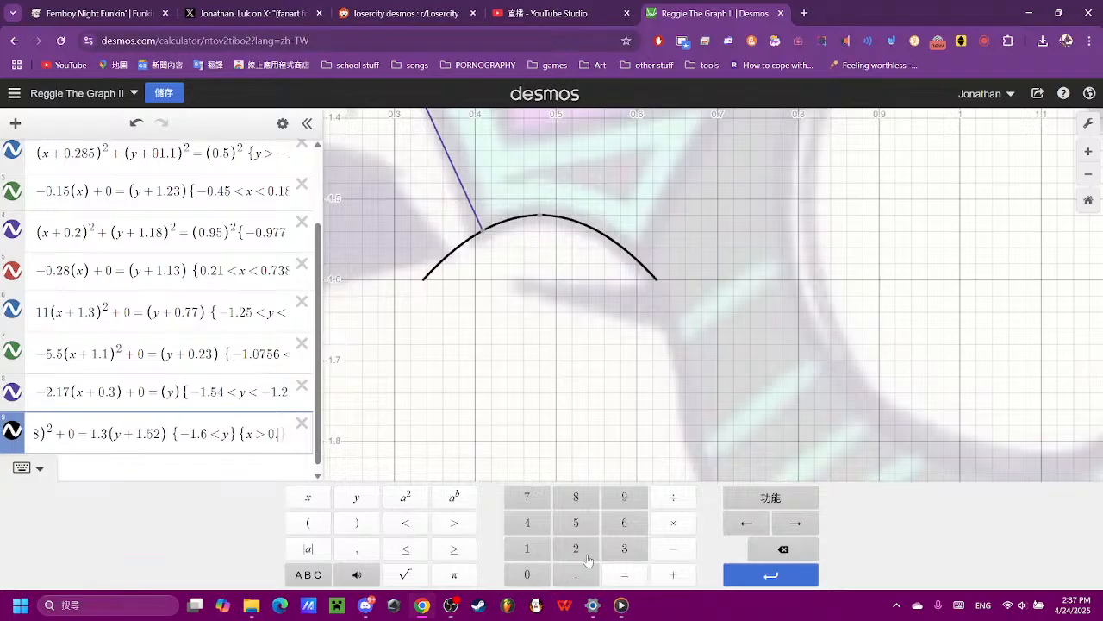
click(619, 550)
click(585, 524)
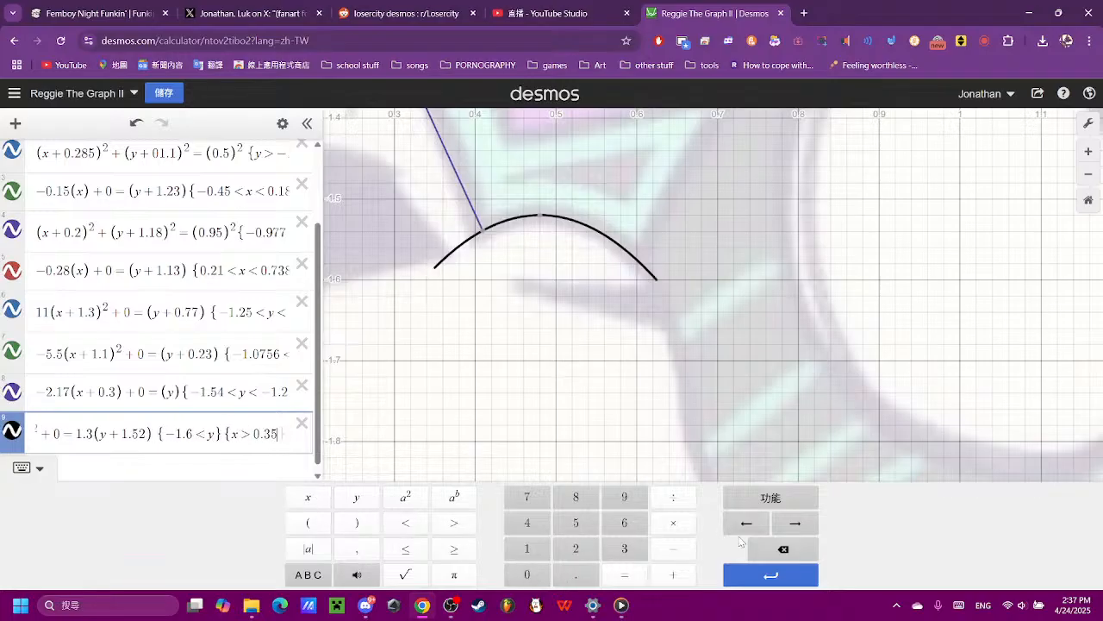
click(768, 548)
click(591, 501)
- Examine the reference's muzzle and jaw outline around the finished arc for the next curve to trace
click(688, 390)
scroll(689, 383, down, 5)
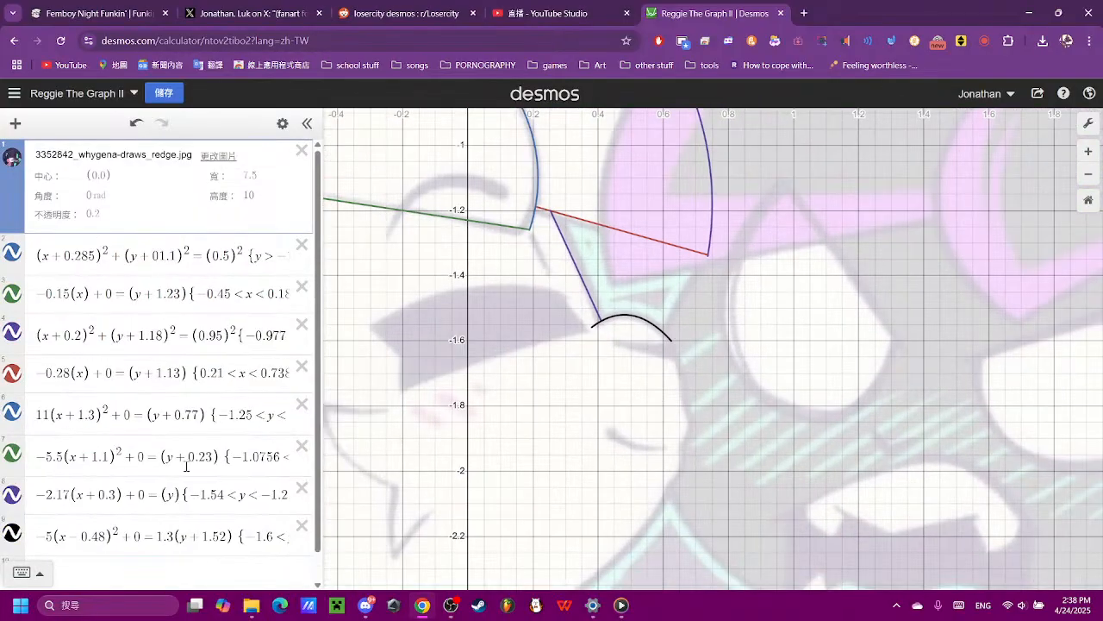
click(120, 574)
scroll(835, 292, up, 2)
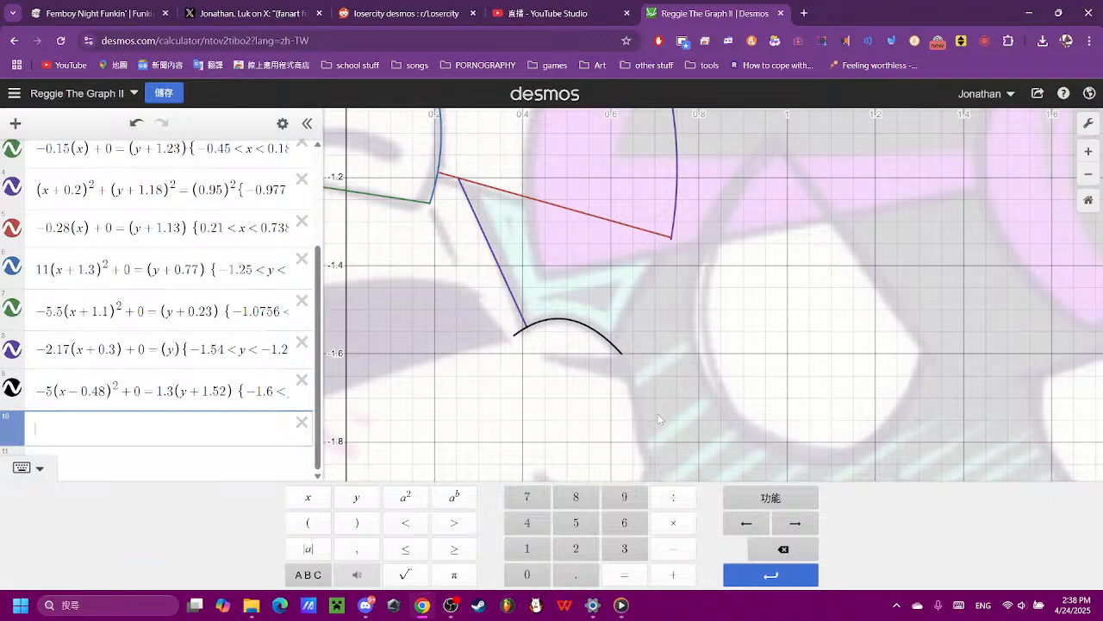
drag(661, 420, 649, 302)
scroll(649, 303, up, 2)
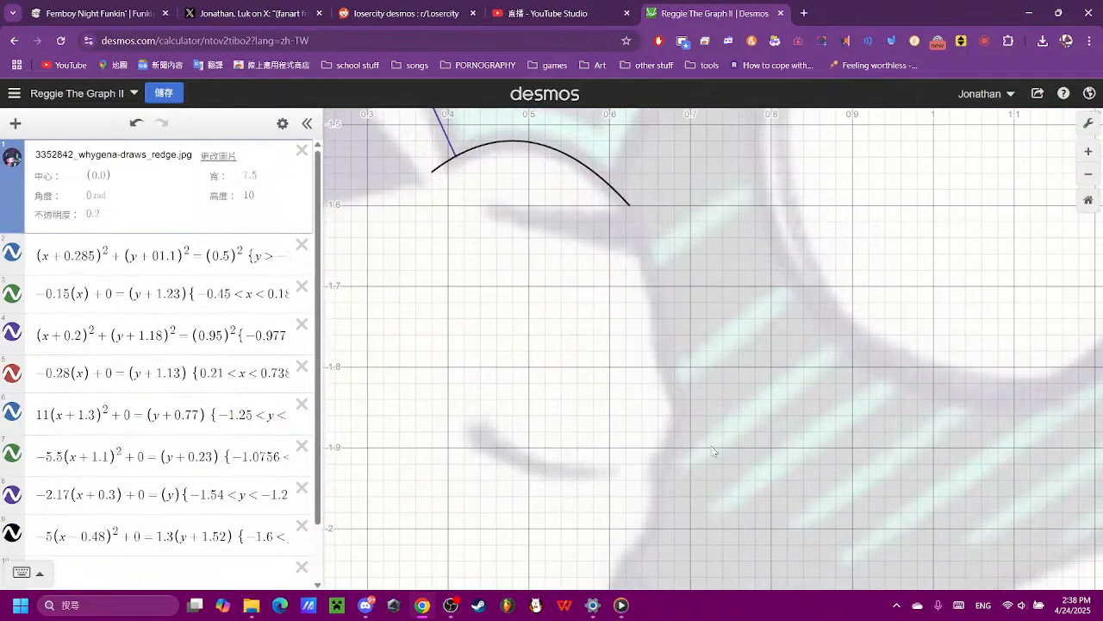
scroll(686, 439, down, 5)
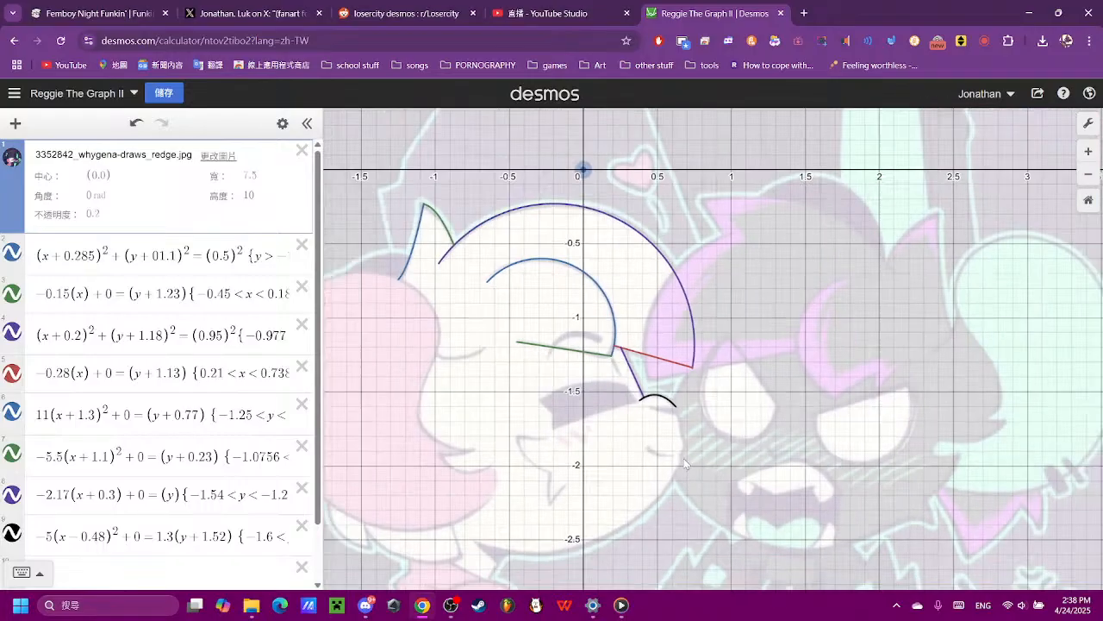
drag(686, 464, 743, 392)
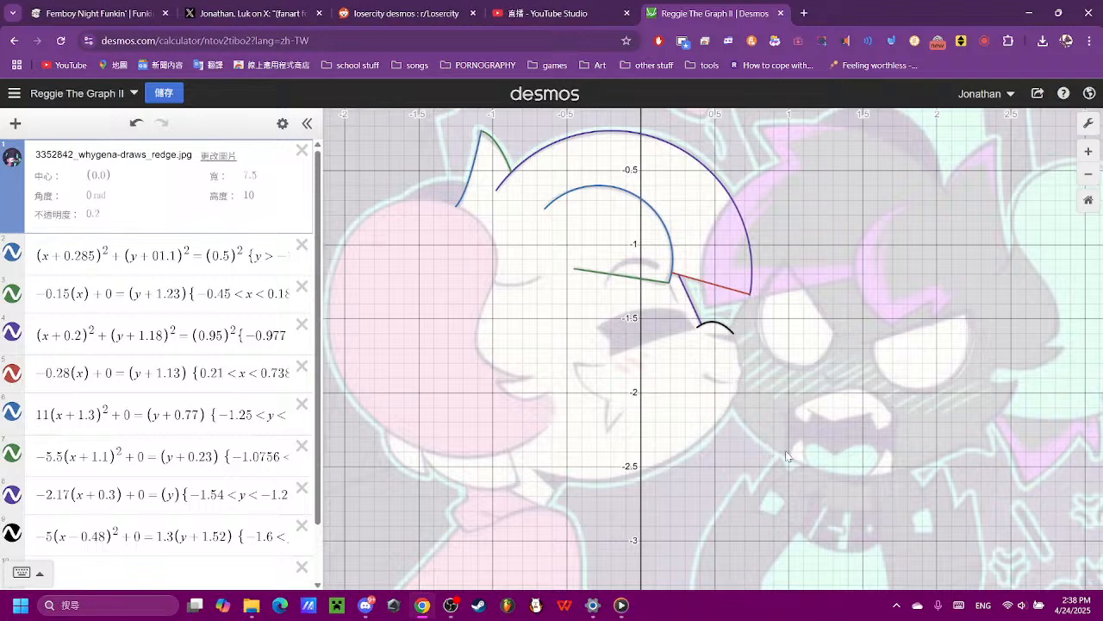
scroll(243, 489, down, 2)
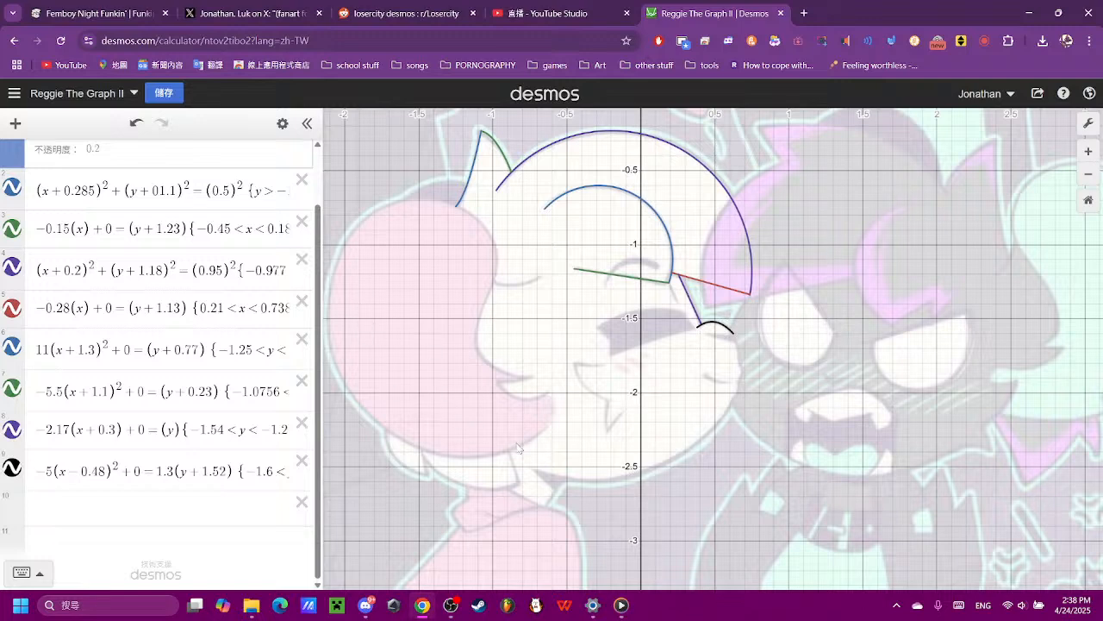
- Enter the base parabola (x)² + 0 = (y) as expression 10
click(173, 504)
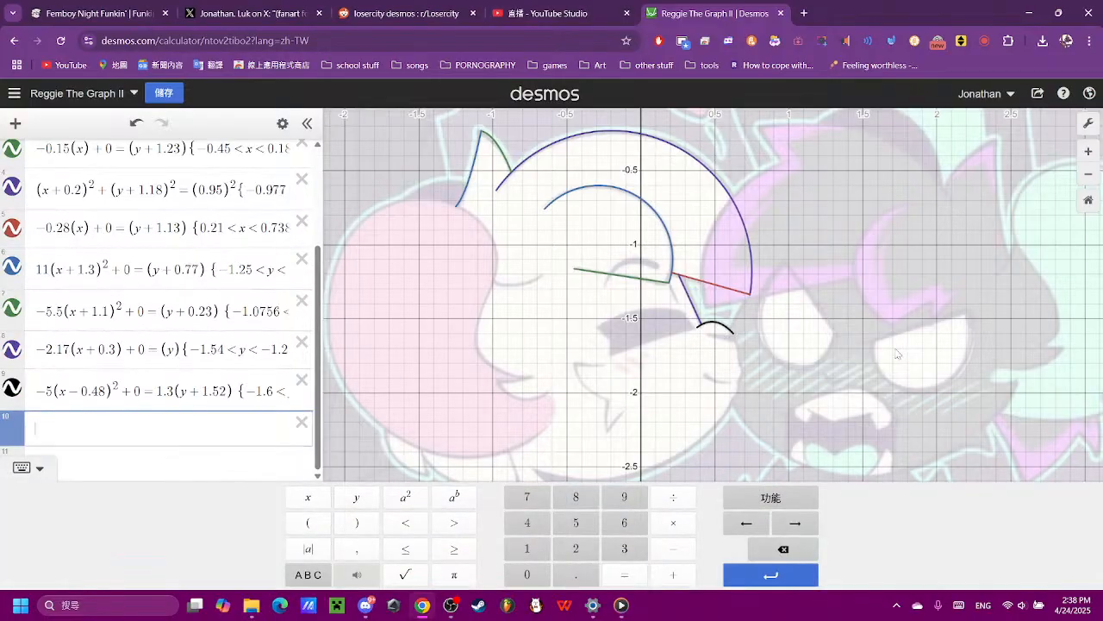
click(307, 522)
click(308, 496)
click(350, 526)
click(405, 497)
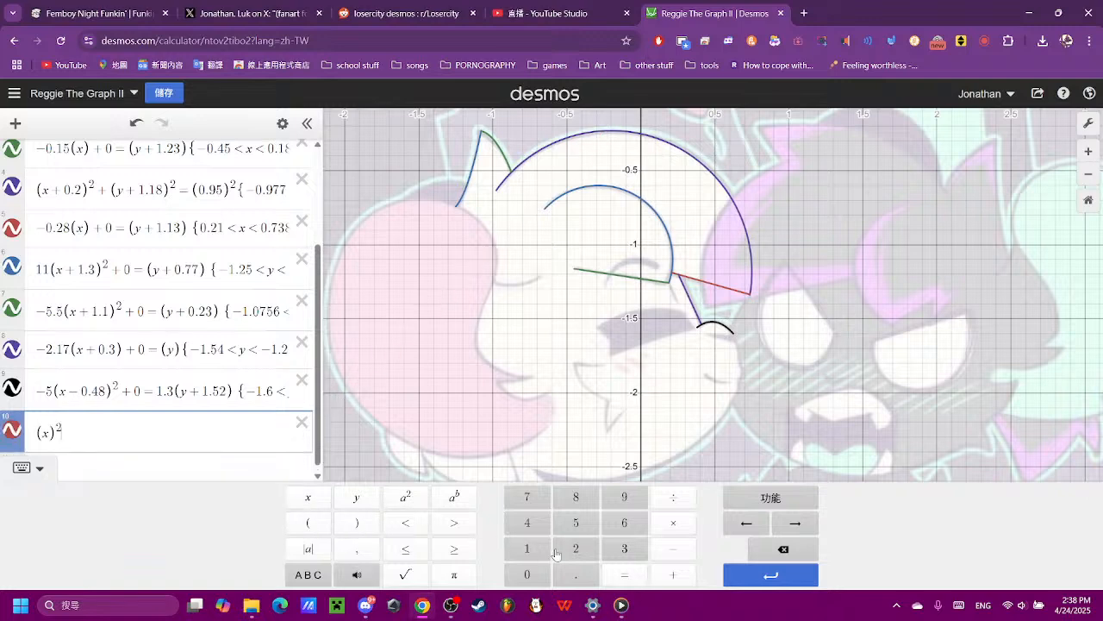
click(673, 574)
click(541, 576)
click(622, 574)
click(308, 523)
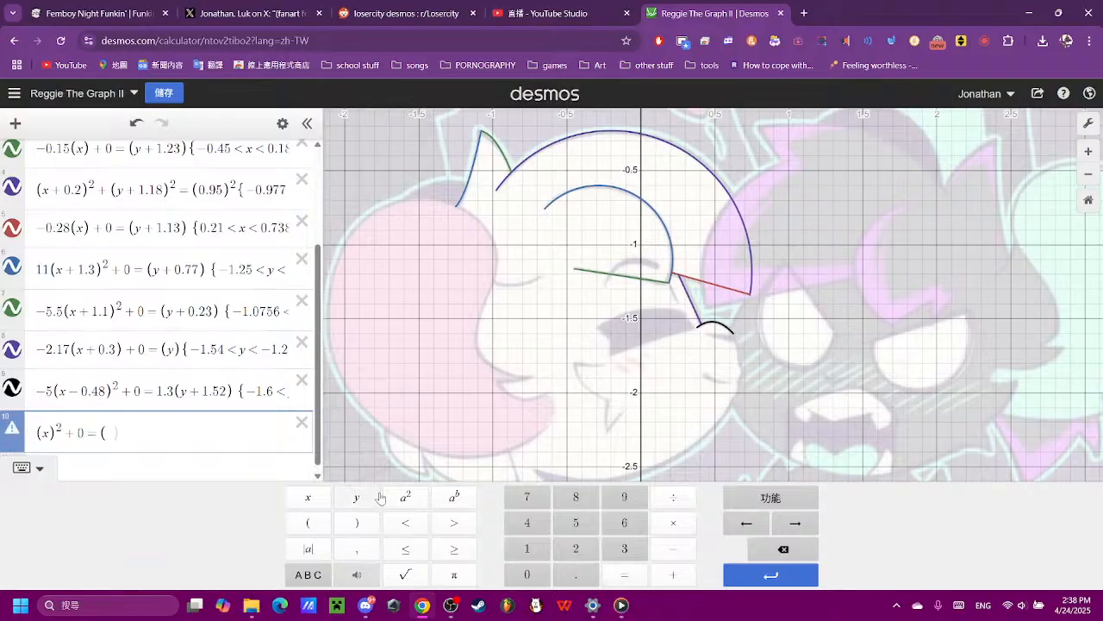
click(356, 496)
click(369, 523)
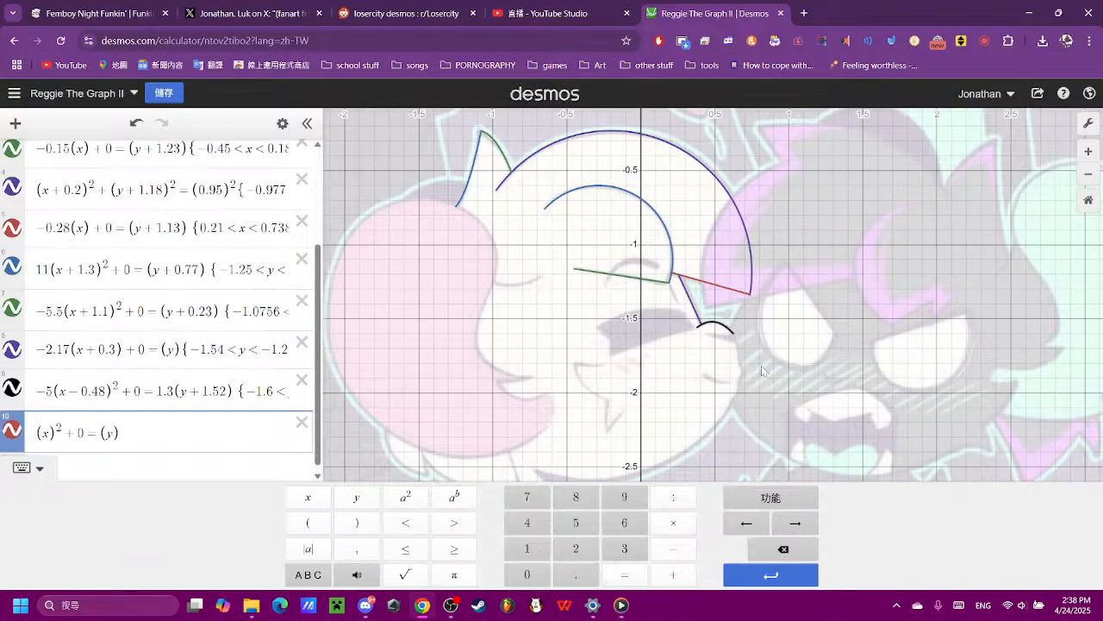
- Change the new parabola's y bracket to (y + 2.6), trying (y − 2.6) first
scroll(761, 362, down, 3)
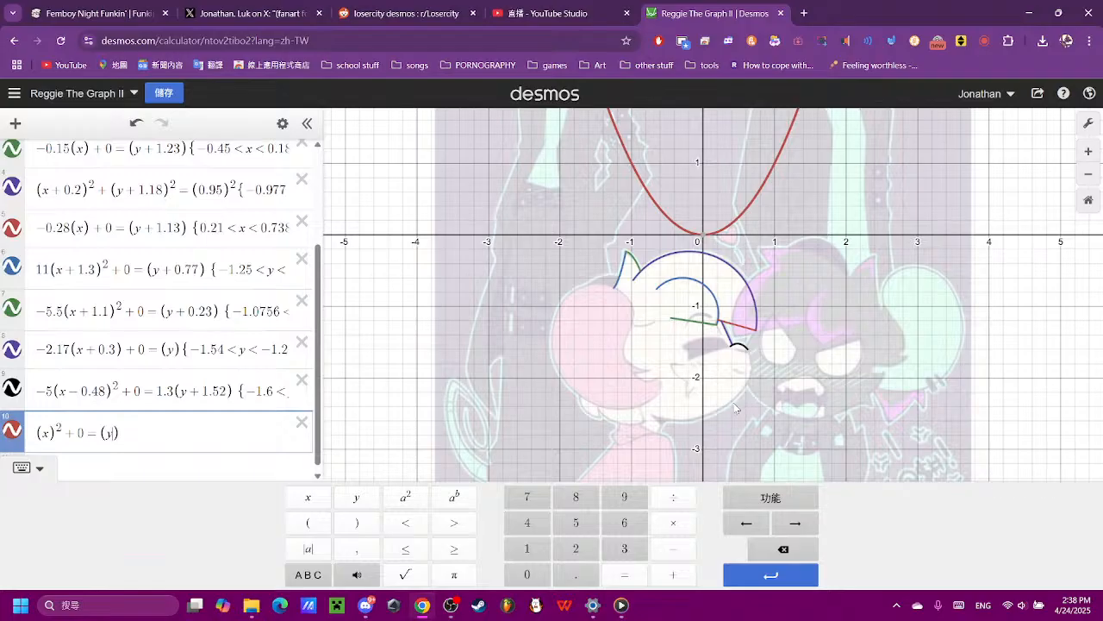
click(673, 552)
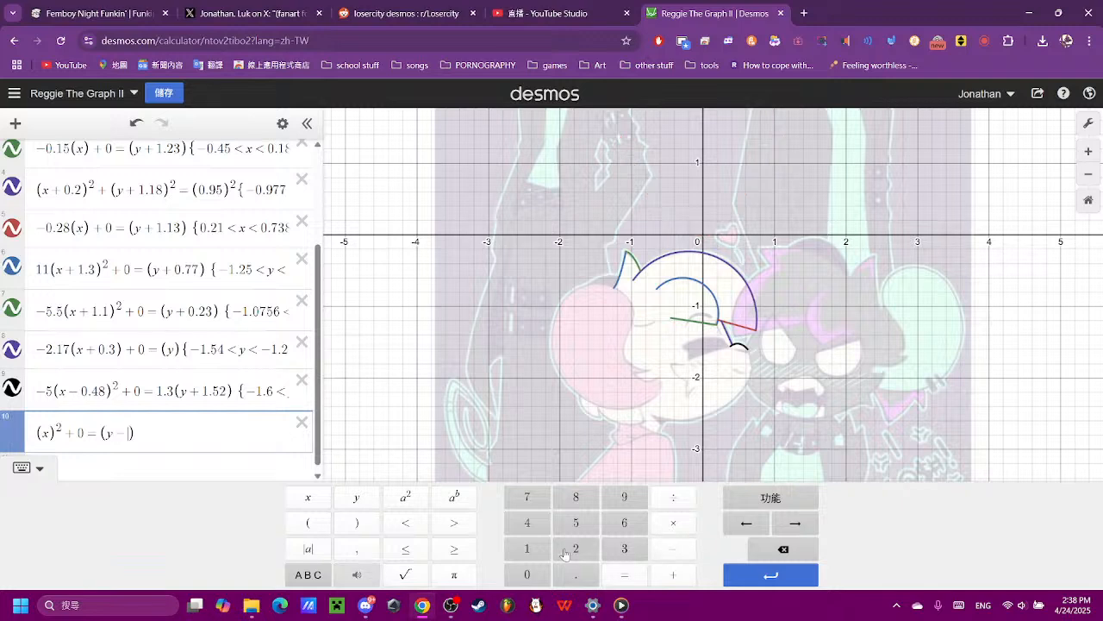
click(577, 558)
click(577, 571)
click(622, 522)
key(Left)
key(Left)
key(Left)
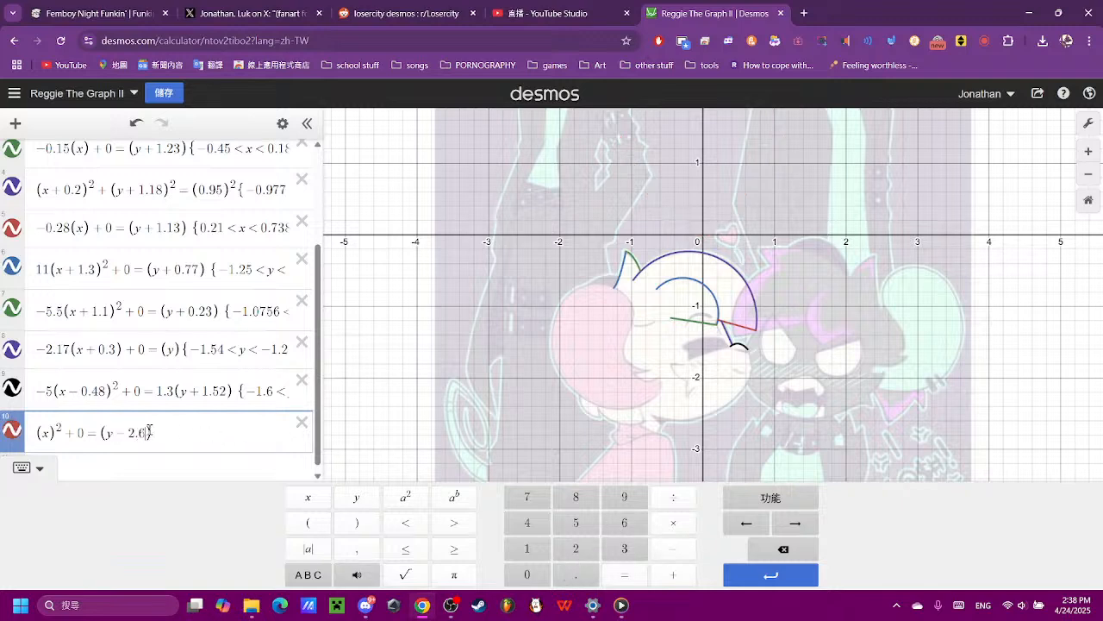
click(761, 548)
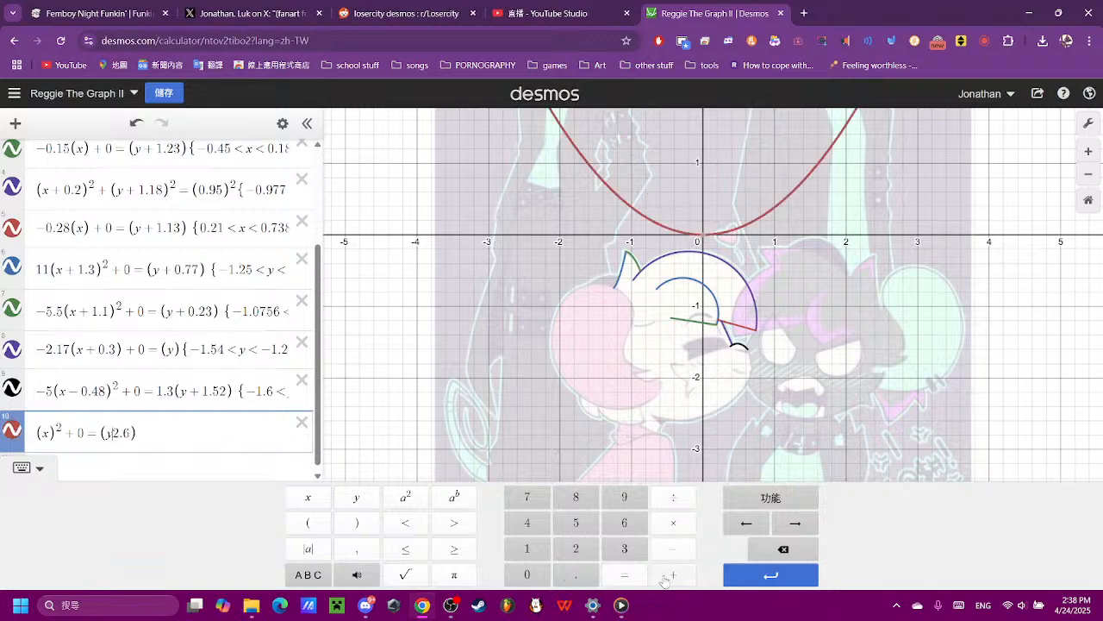
click(673, 574)
- Change the new parabola's x bracket to (x + 0.3), trying offsets of 0.15 and 0.1 first
scroll(673, 460, up, 4)
scroll(672, 464, up, 2)
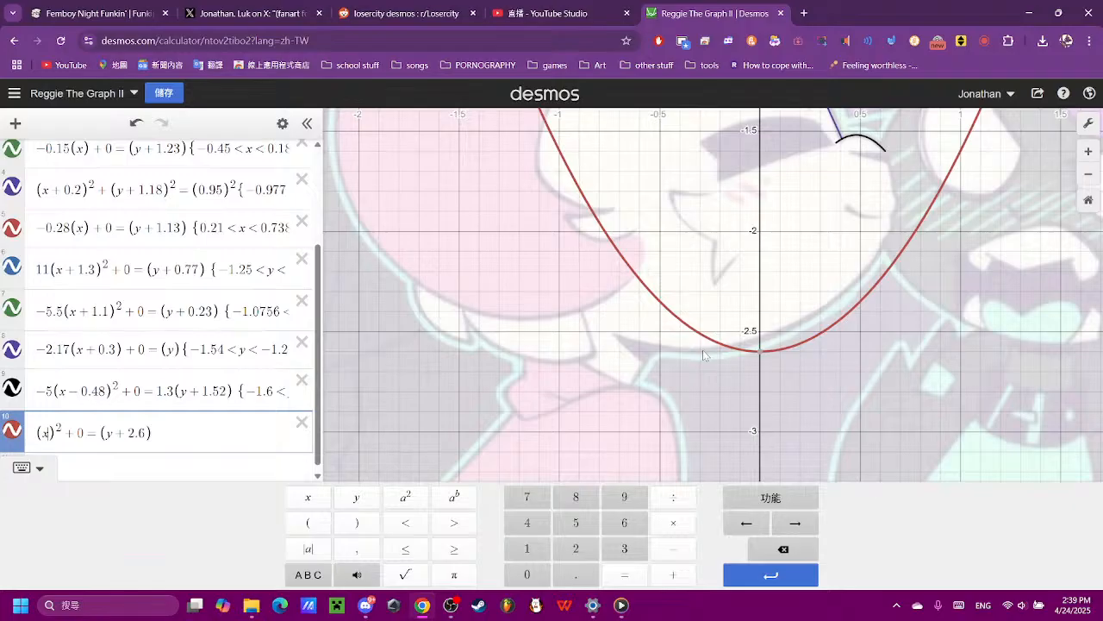
click(666, 574)
click(526, 574)
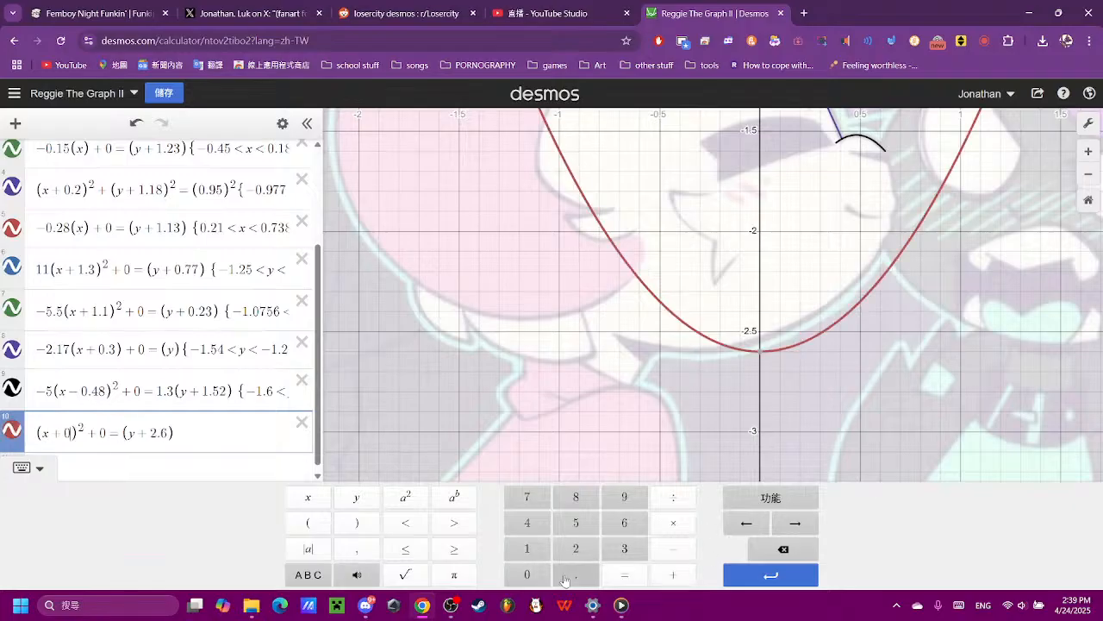
click(575, 574)
click(526, 548)
click(566, 522)
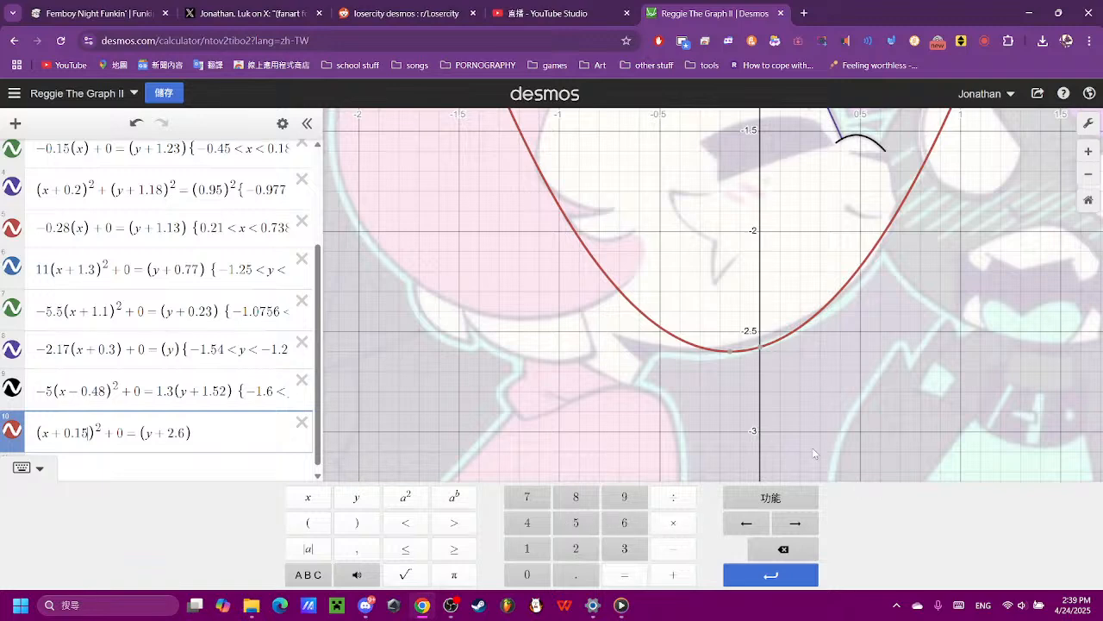
click(784, 550)
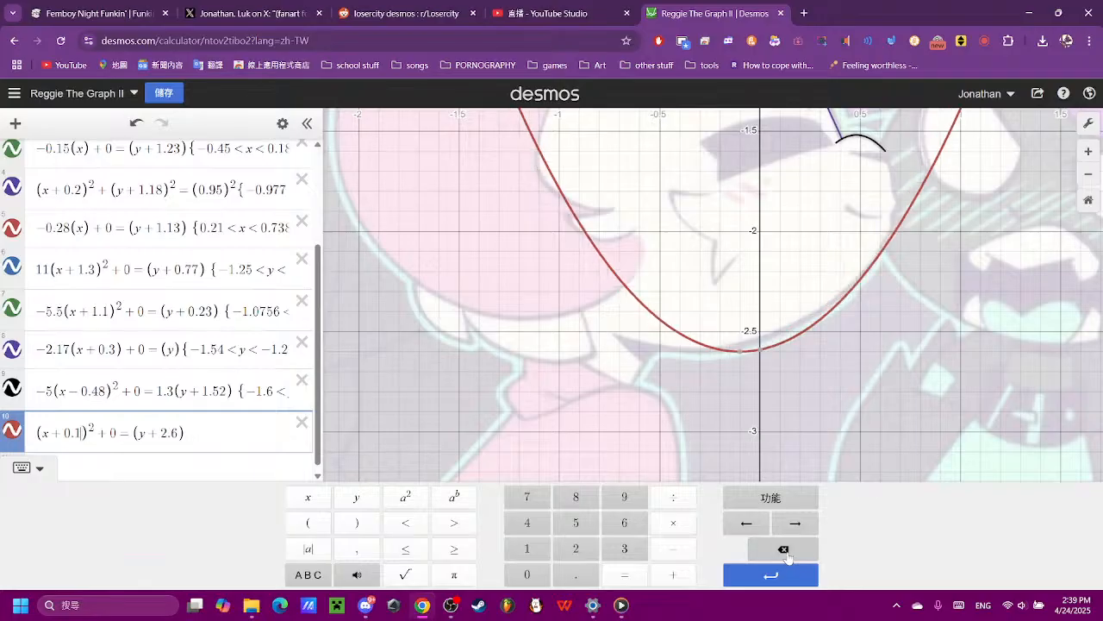
click(785, 550)
click(784, 550)
click(626, 553)
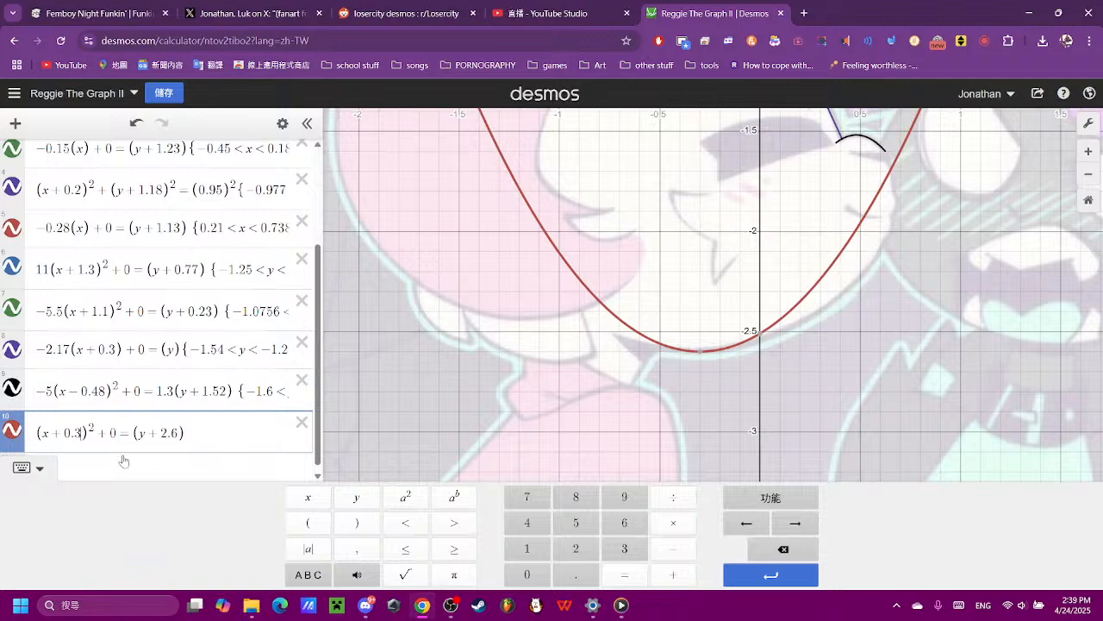
- Try a negative sign in front of the (x + 0.3) bracket and remove it again
click(37, 425)
click(671, 552)
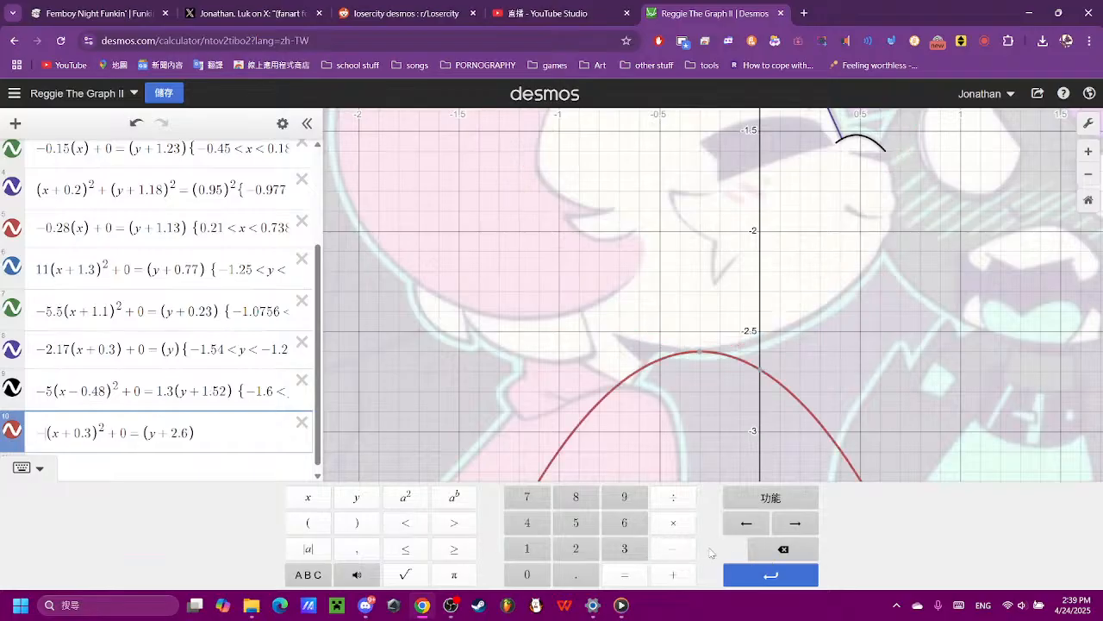
click(761, 550)
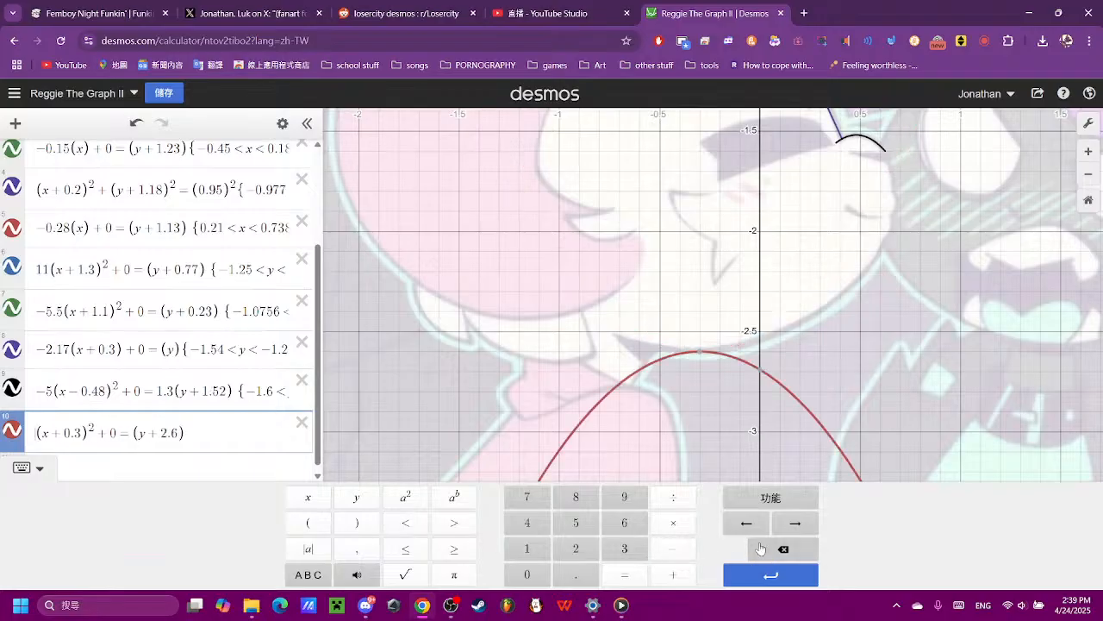
- Put a coefficient of 0.6 in front of the chin parabola's (x + 0.3)² term, trying 0.3 and 0.4 first
click(40, 433)
click(526, 574)
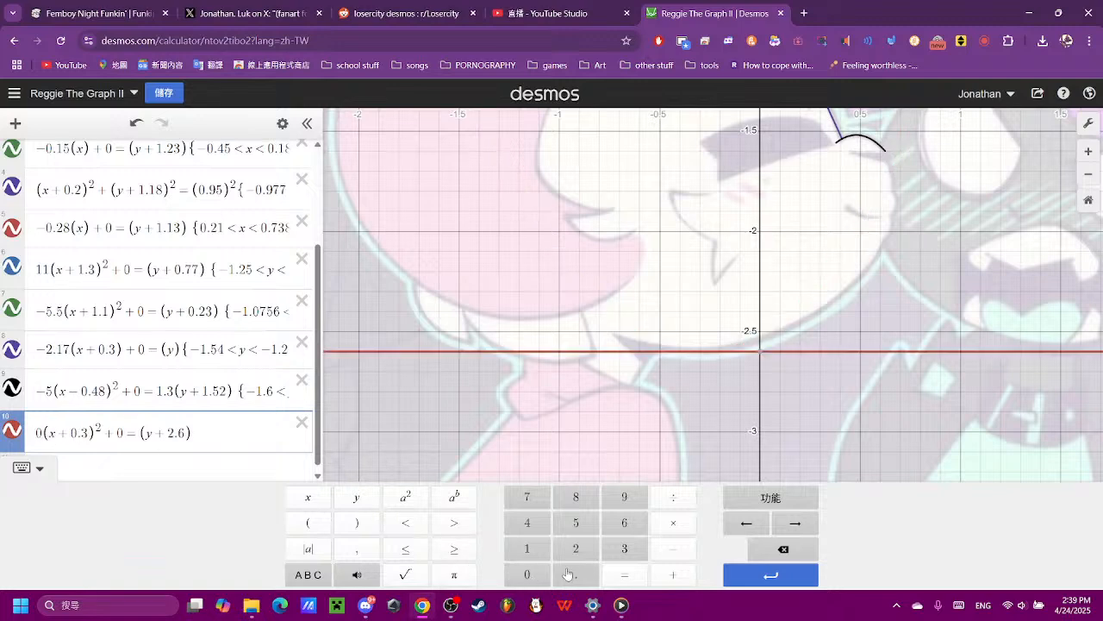
click(562, 575)
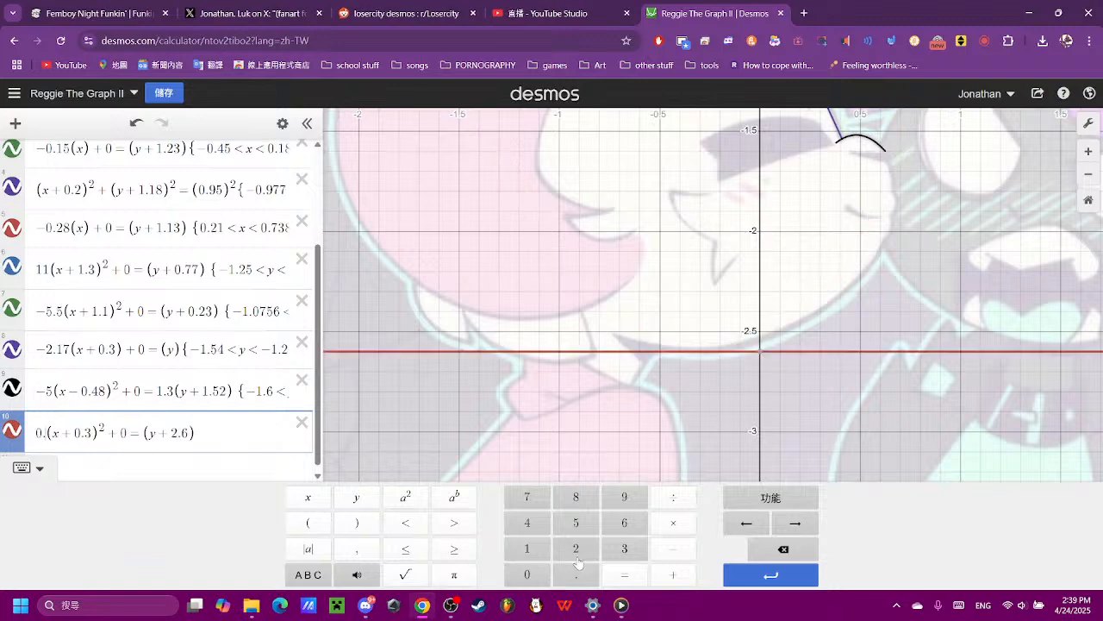
click(608, 550)
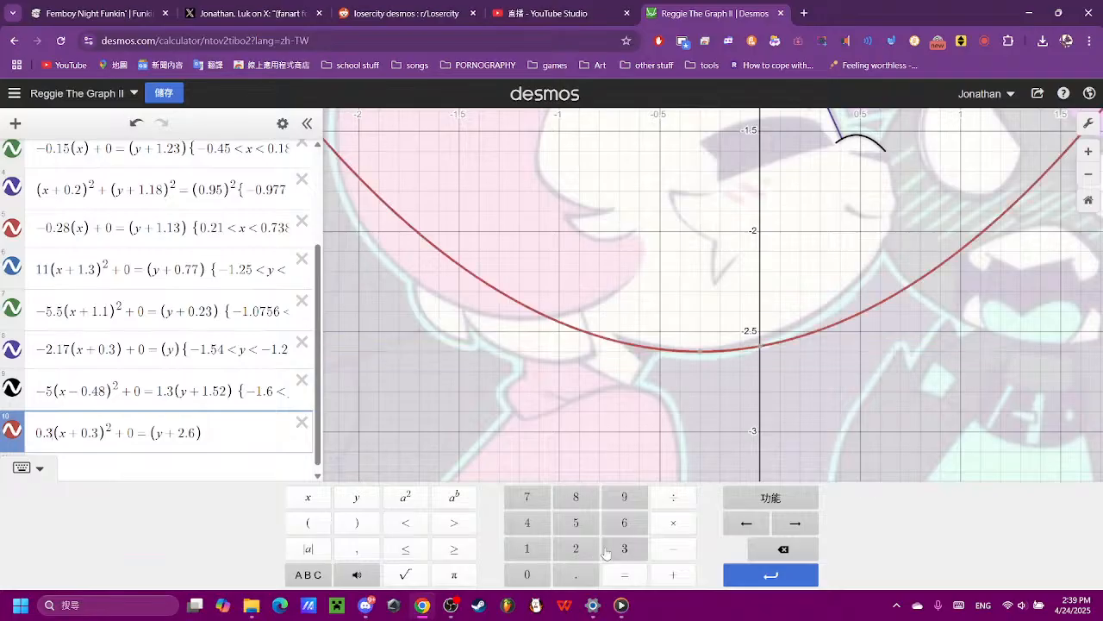
click(769, 549)
text(4)
click(768, 549)
text(6)
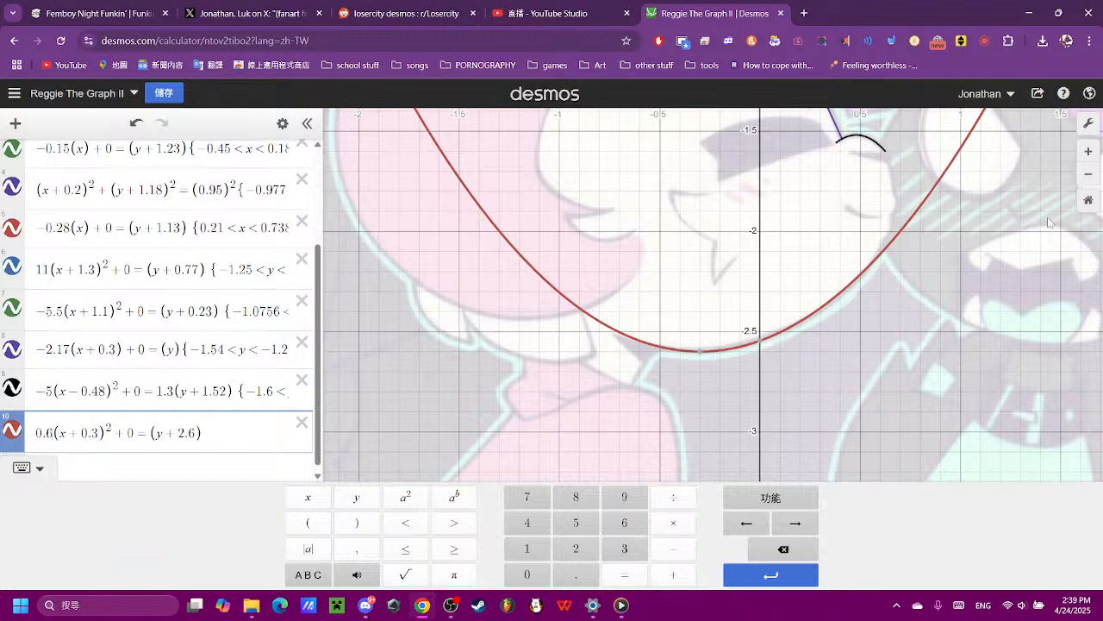
- Examine how closely the parabola follows the chin outline and where it departs from the cheek in the reference image
scroll(1052, 223, up, 3)
scroll(763, 301, up, 3)
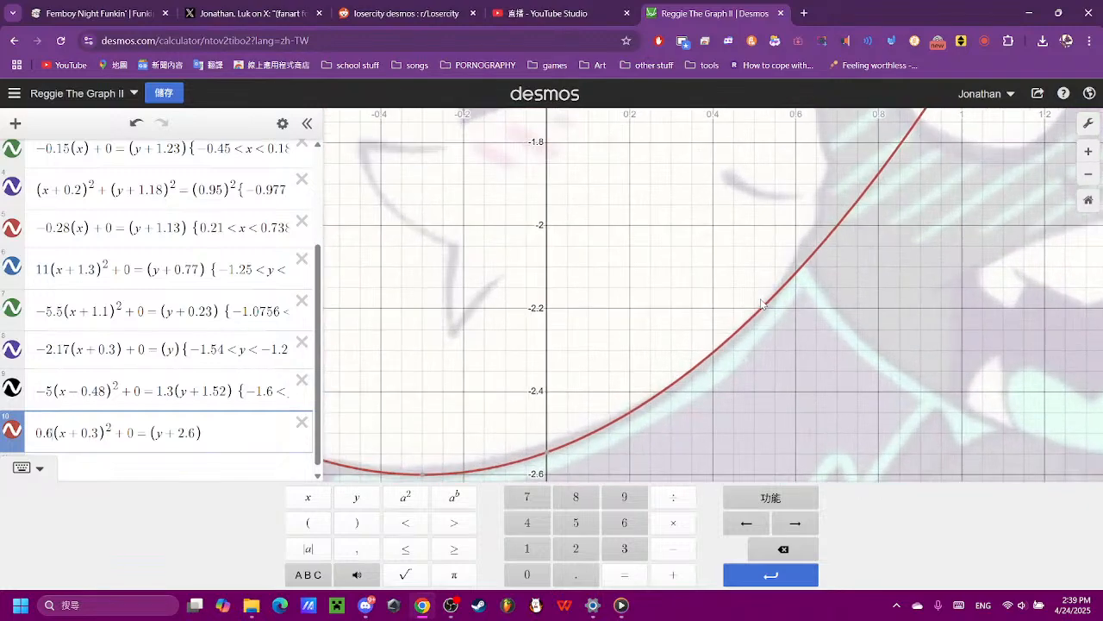
scroll(765, 303, down, 5)
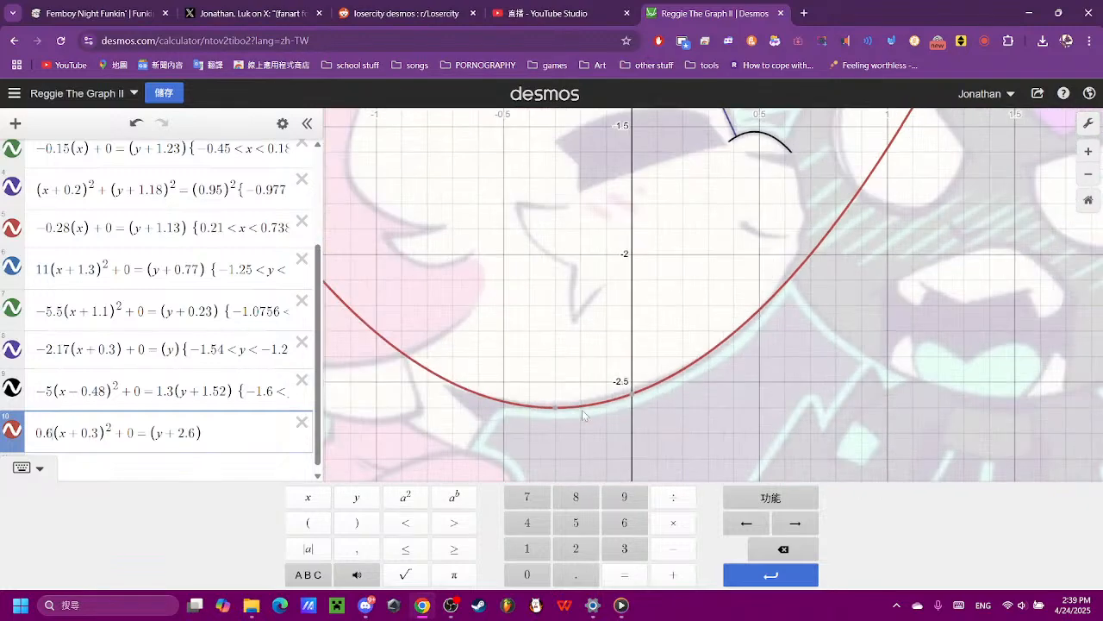
drag(900, 253, 820, 361)
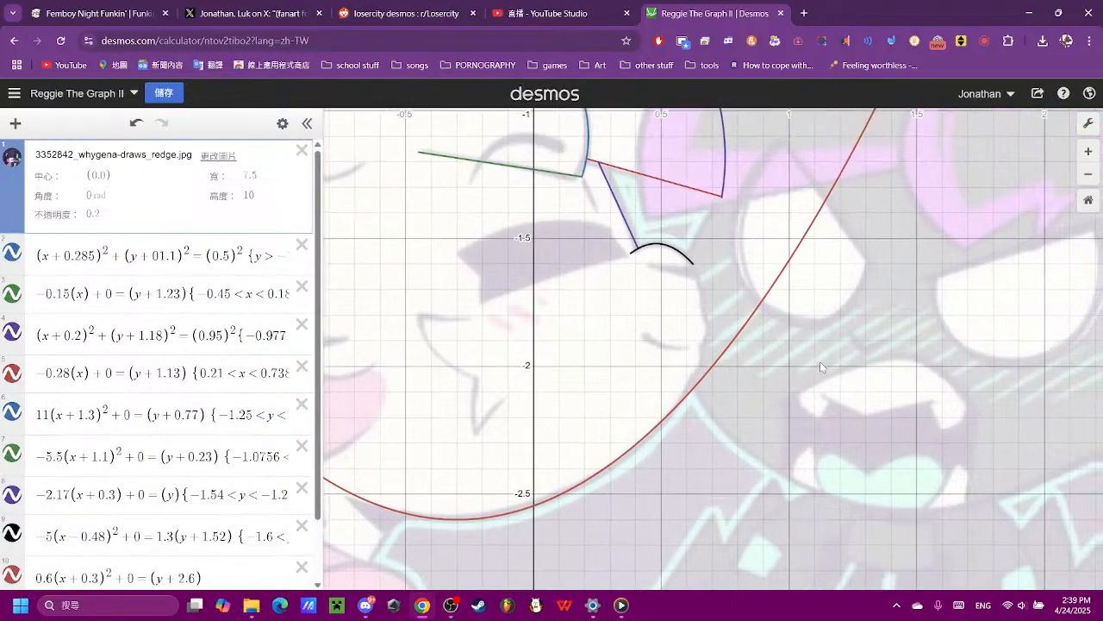
scroll(720, 360, up, 4)
scroll(190, 499, down, 2)
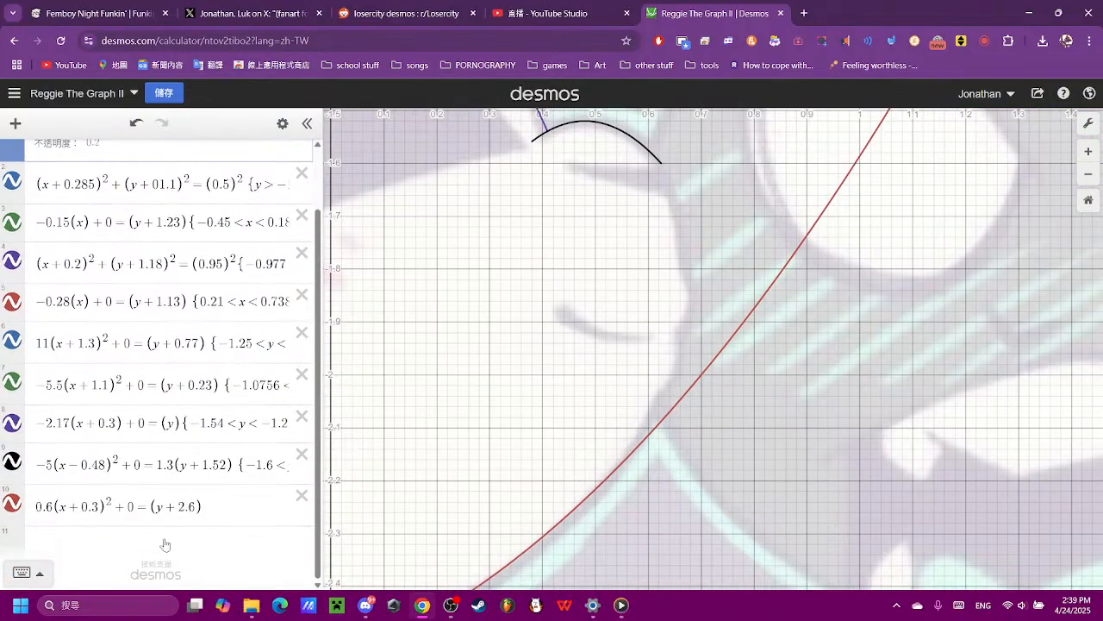
click(218, 519)
scroll(838, 353, down, 2)
scroll(836, 350, down, 2)
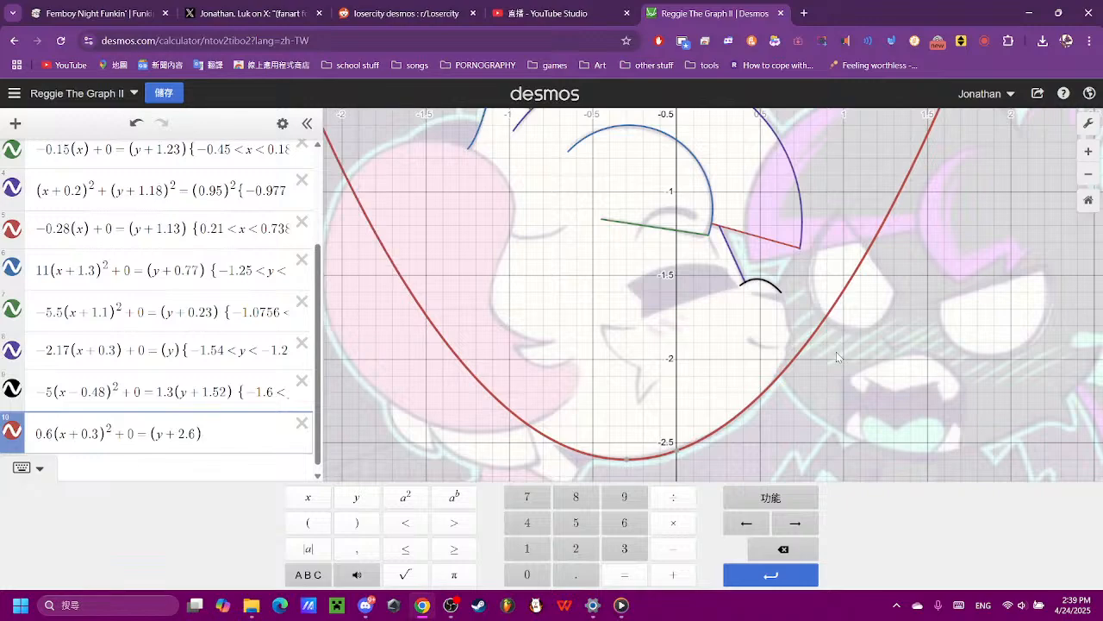
scroll(779, 349, up, 1)
scroll(779, 349, up, 3)
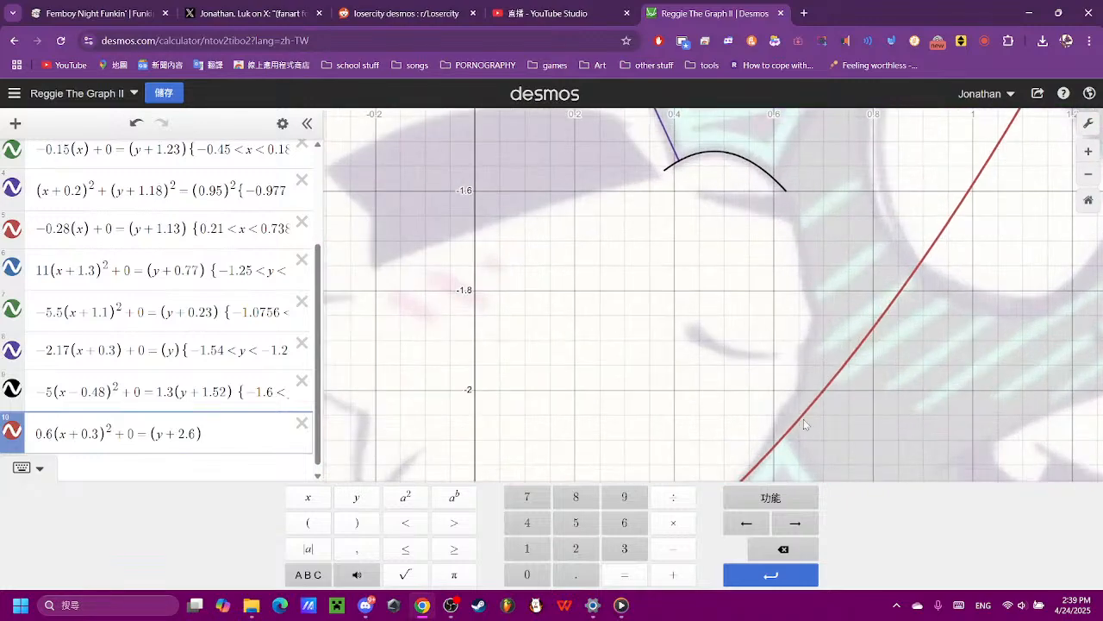
scroll(803, 419, down, 2)
scroll(803, 419, up, 1)
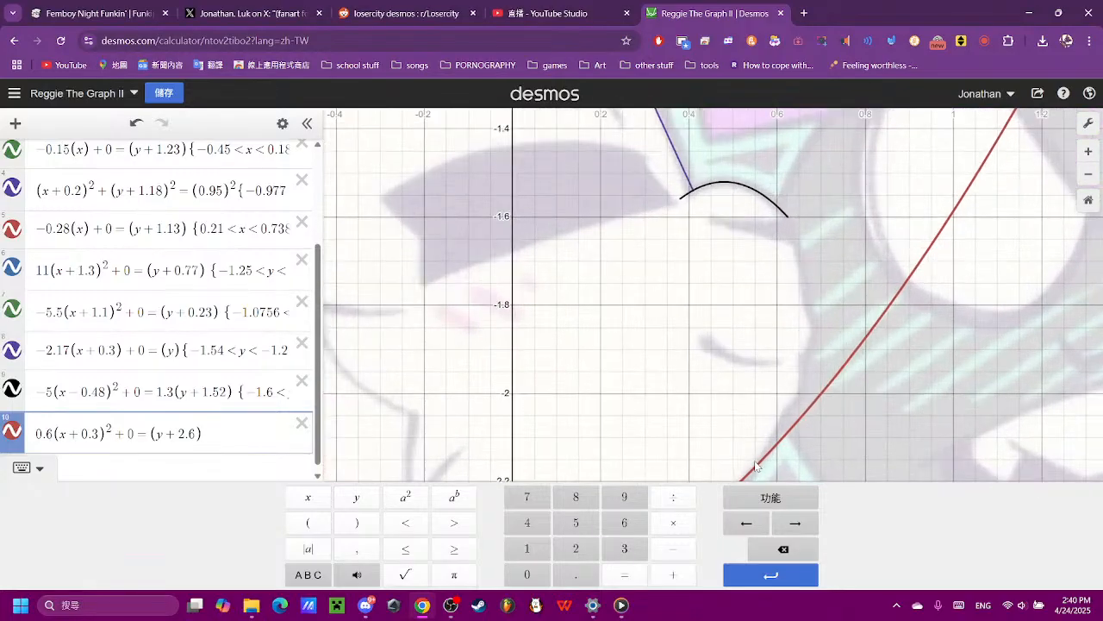
scroll(755, 459, down, 1)
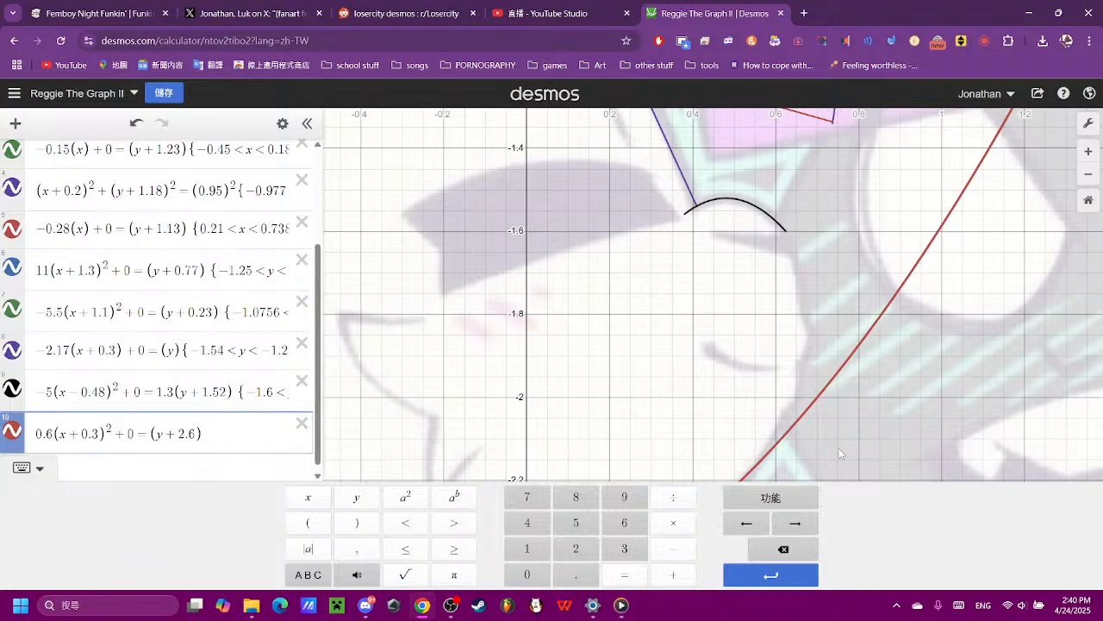
drag(839, 449, 839, 399)
scroll(774, 403, up, 1)
scroll(775, 403, up, 1)
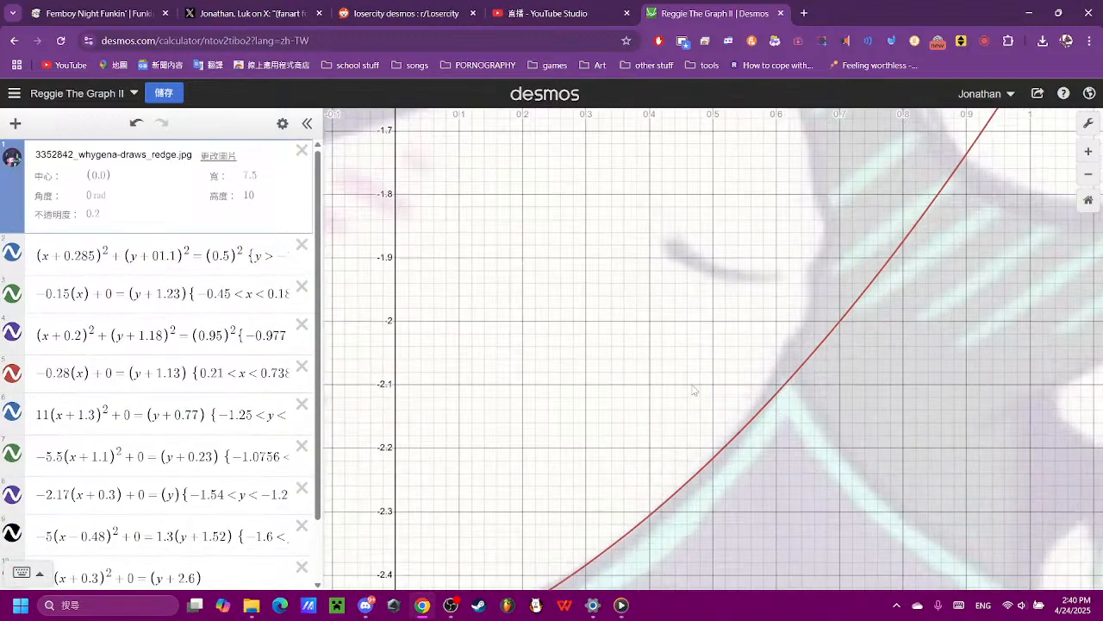
scroll(219, 478, down, 2)
- Append the condition y < −2.5 in round brackets to the chin parabola in expression 10
click(243, 504)
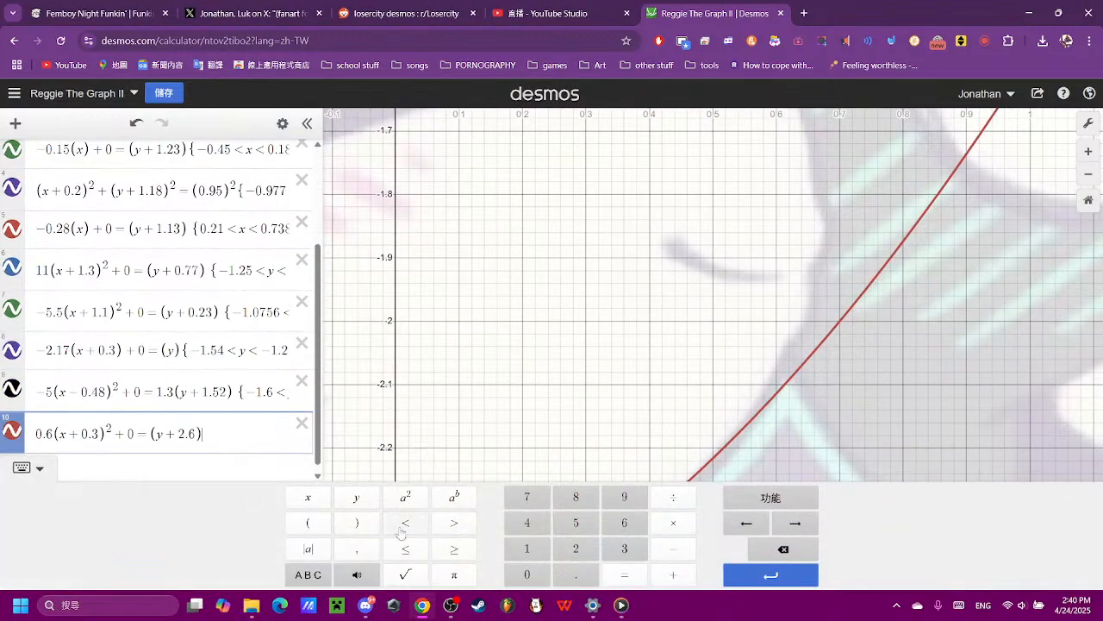
click(308, 522)
click(357, 500)
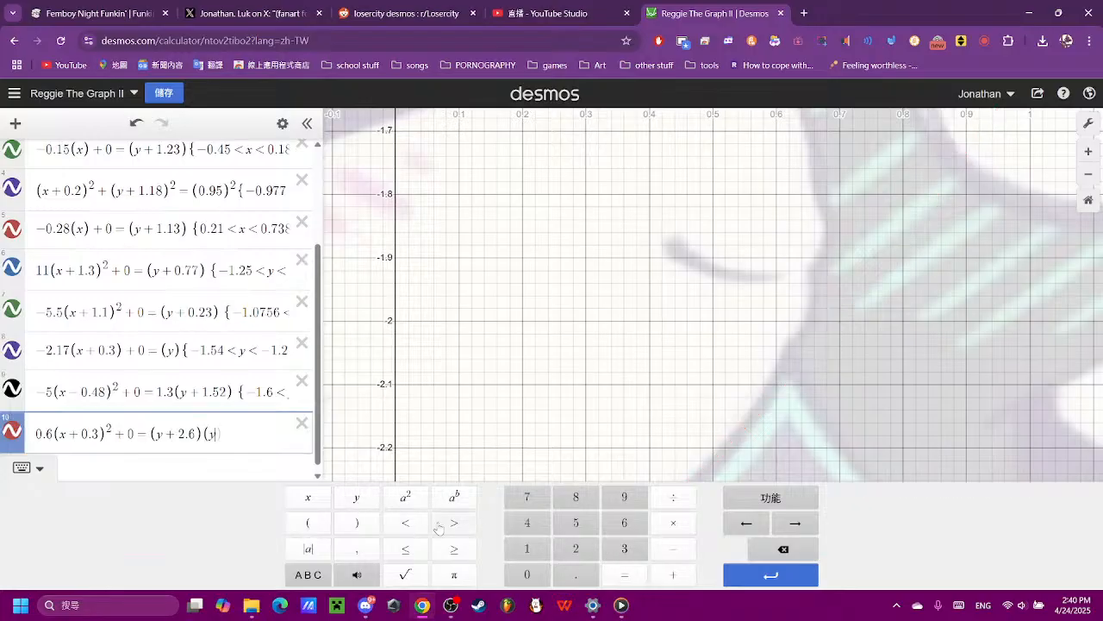
click(406, 523)
click(693, 551)
click(575, 548)
click(575, 574)
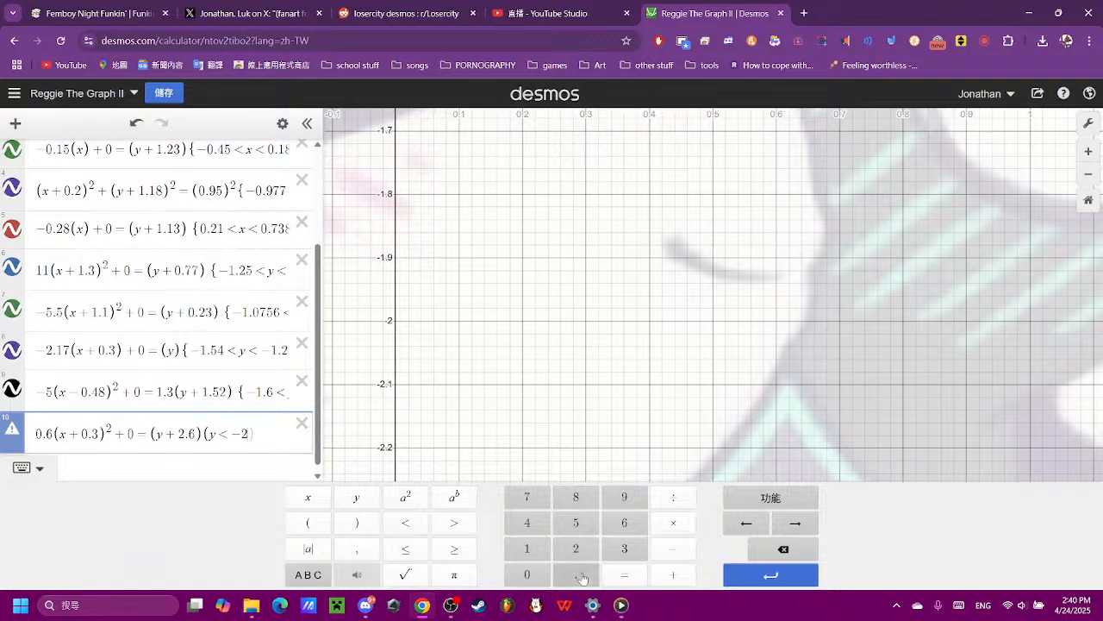
click(573, 526)
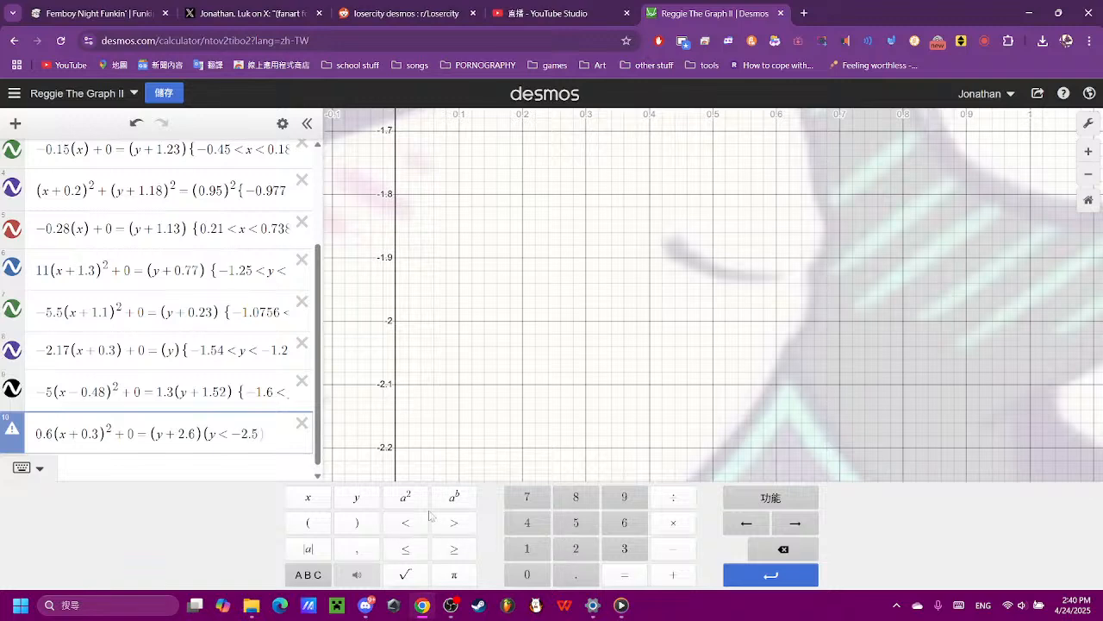
- Replace the round brackets around the y < −2.5 condition with curly braces to make it a valid restriction
text(})
key(Left)
key(Left)
key(Left)
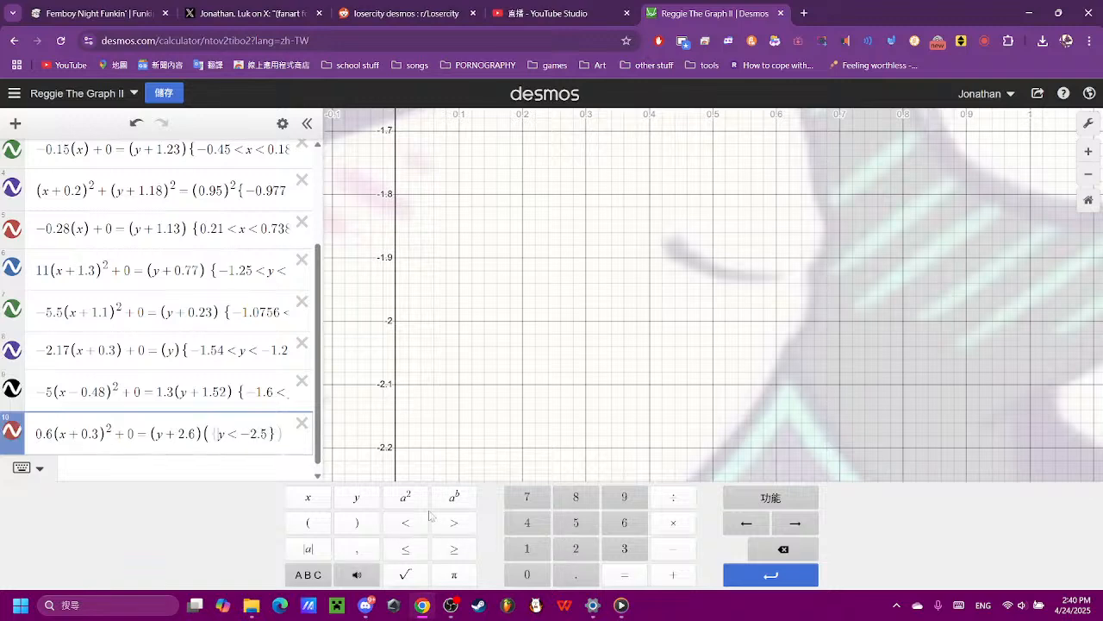
key(BackSpace)
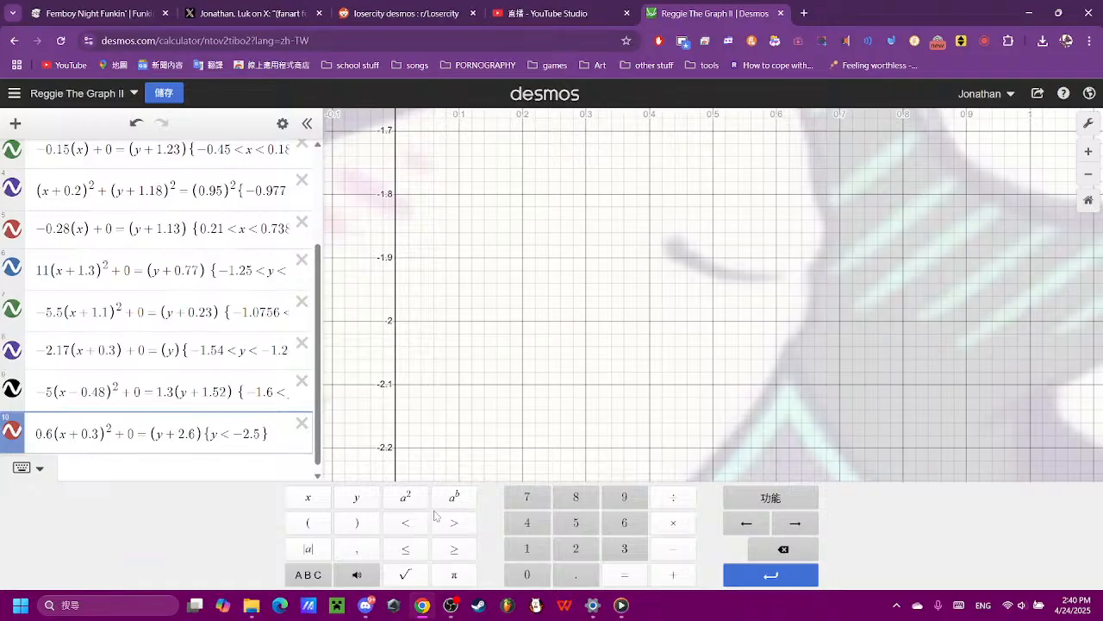
- Change the chin parabola's restriction to y < −2.1, trying limits of −2.6 and −2.65 first
scroll(818, 280, down, 6)
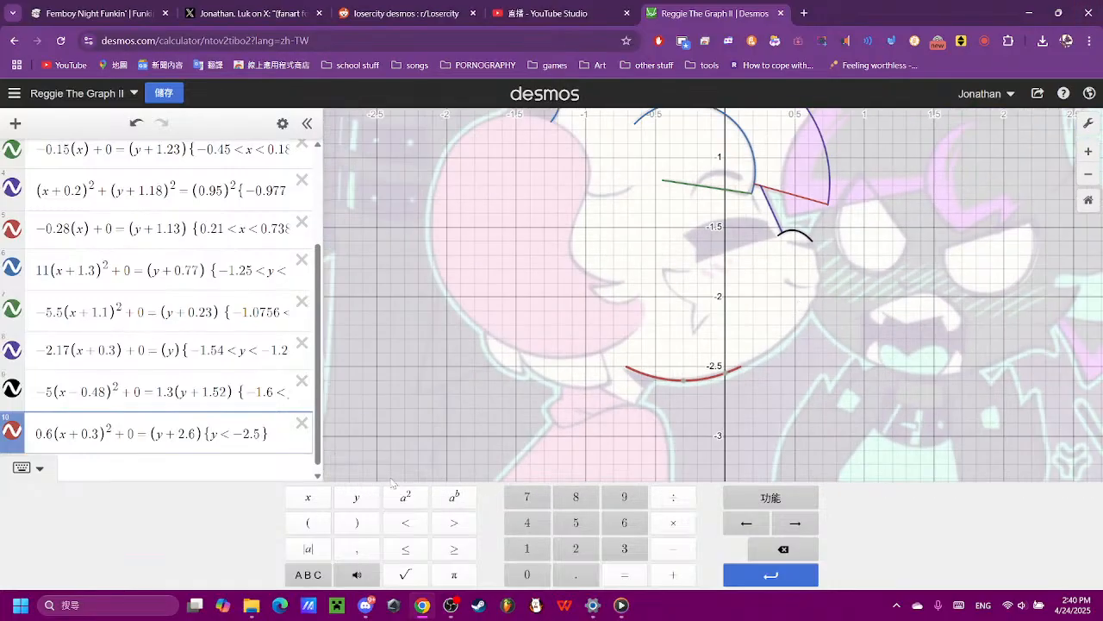
scroll(848, 389, up, 2)
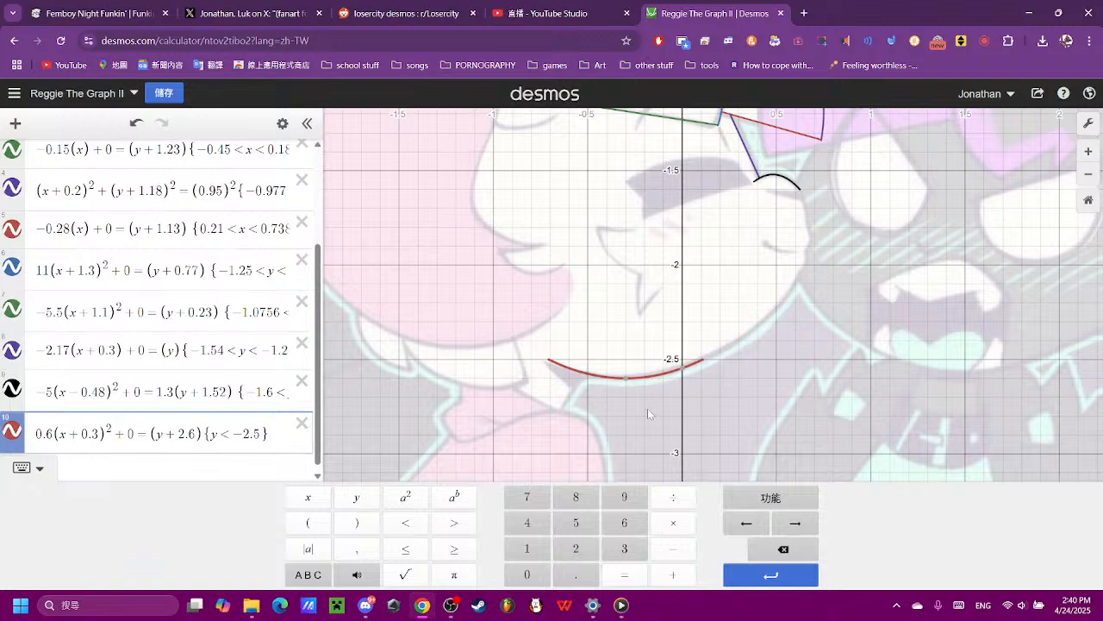
key(BackSpace)
key(BackSpace)
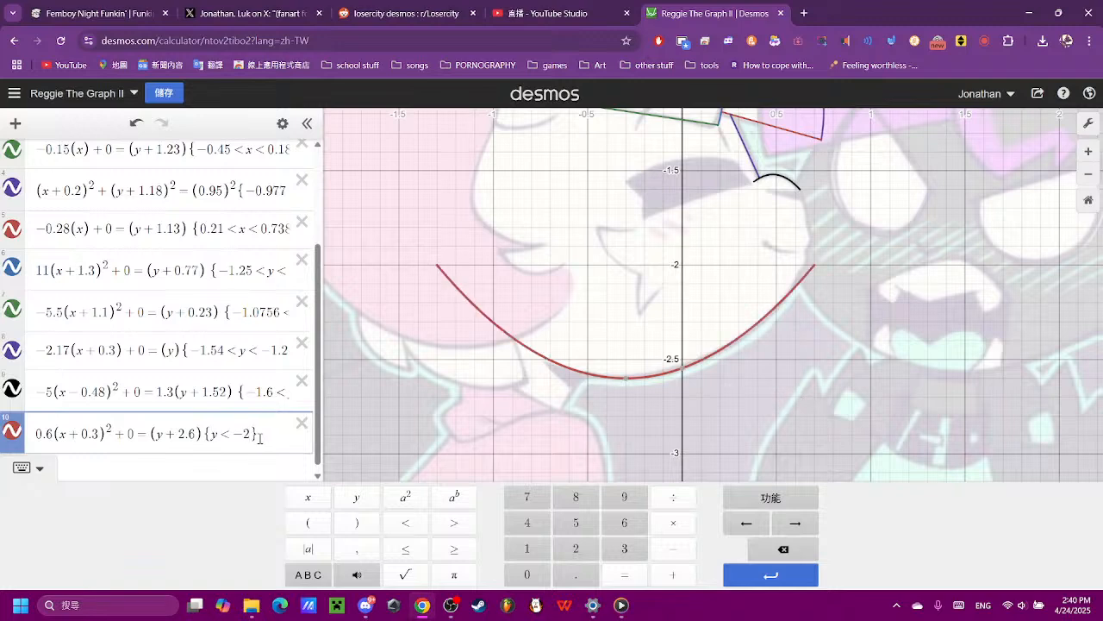
text(.6)
text(5)
key(BackSpace)
key(BackSpace)
text(1)
- Add a second restriction {−0.7 < x} to the chin parabola to cut it at the jaw's corner
scroll(590, 332, up, 5)
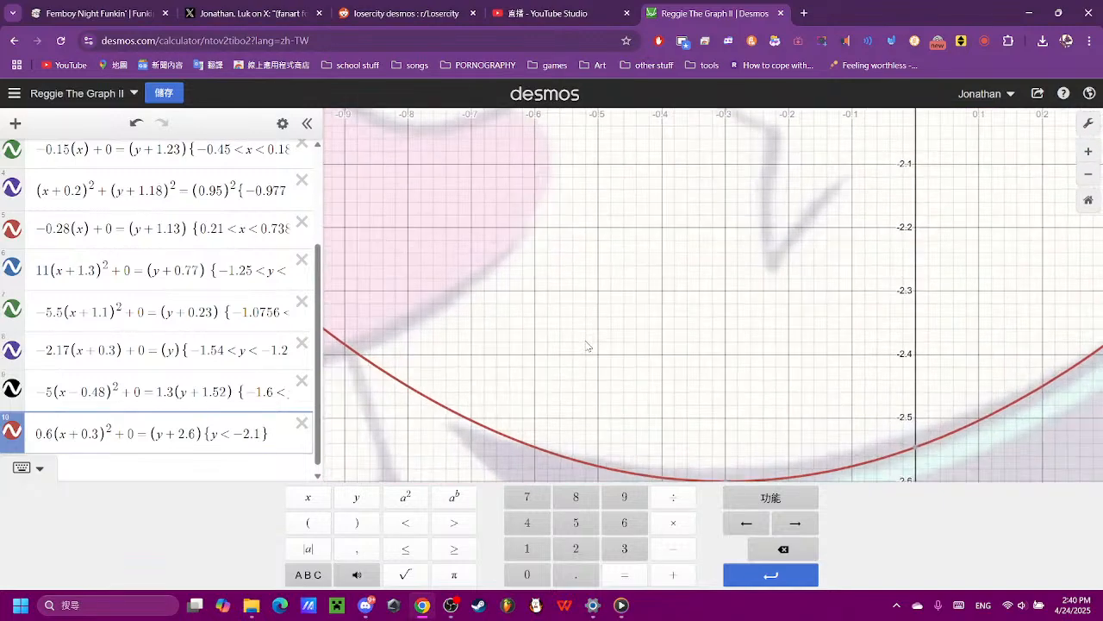
click(498, 413)
drag(476, 498, 557, 463)
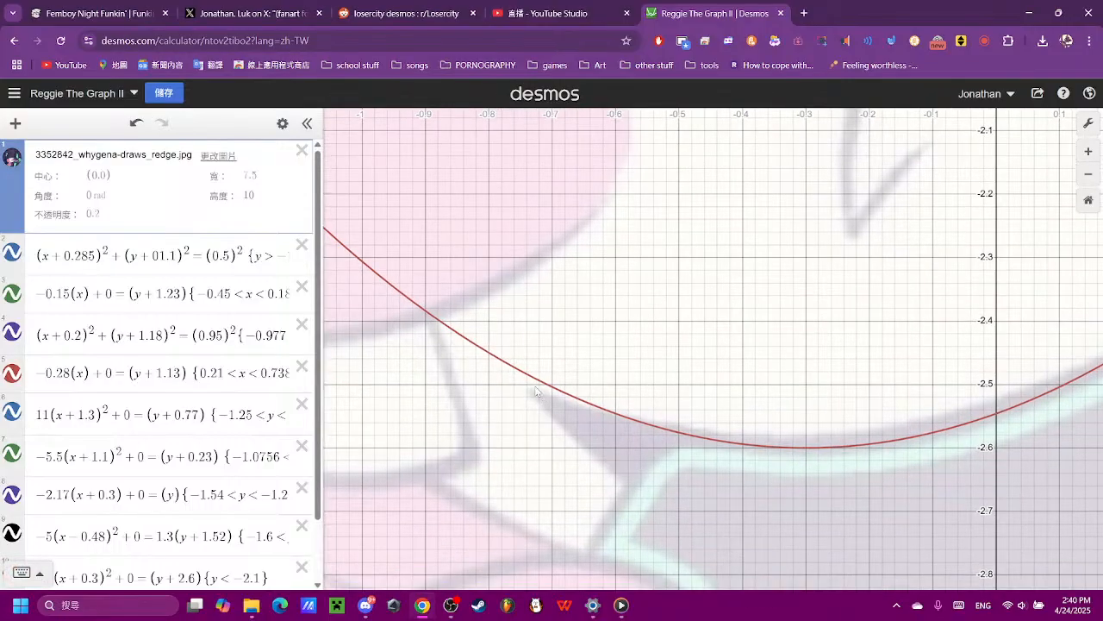
click(525, 377)
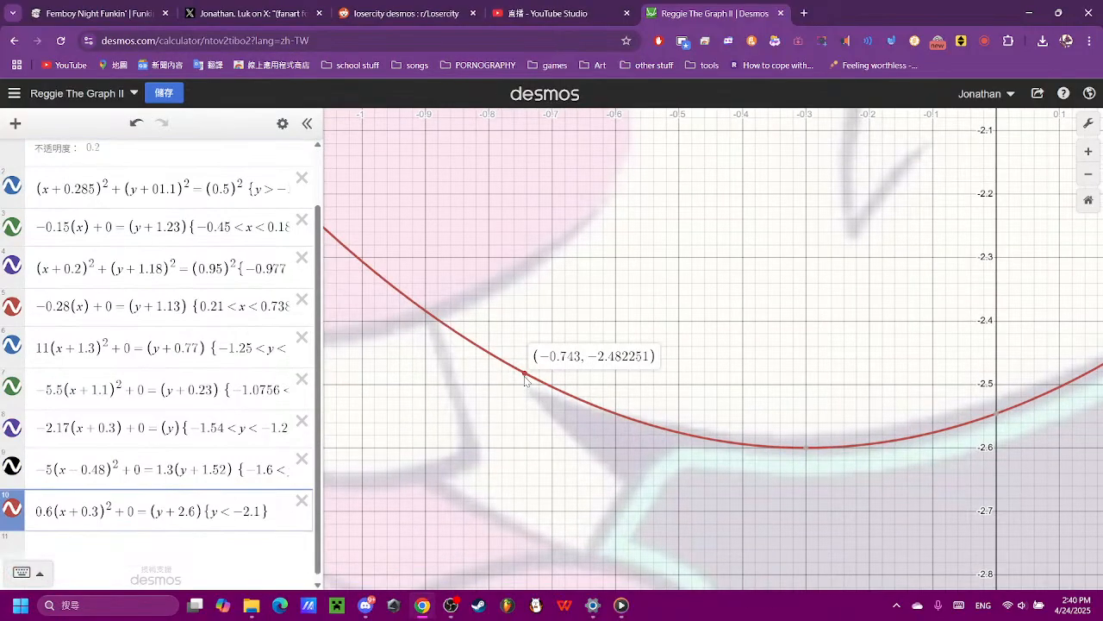
click(276, 514)
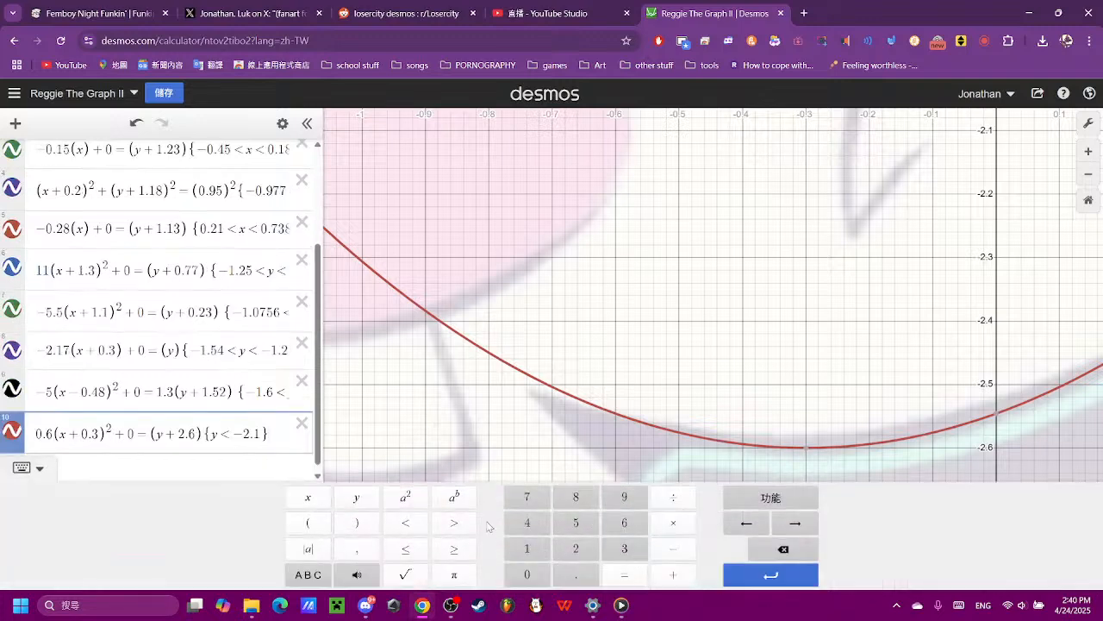
text({)
click(673, 548)
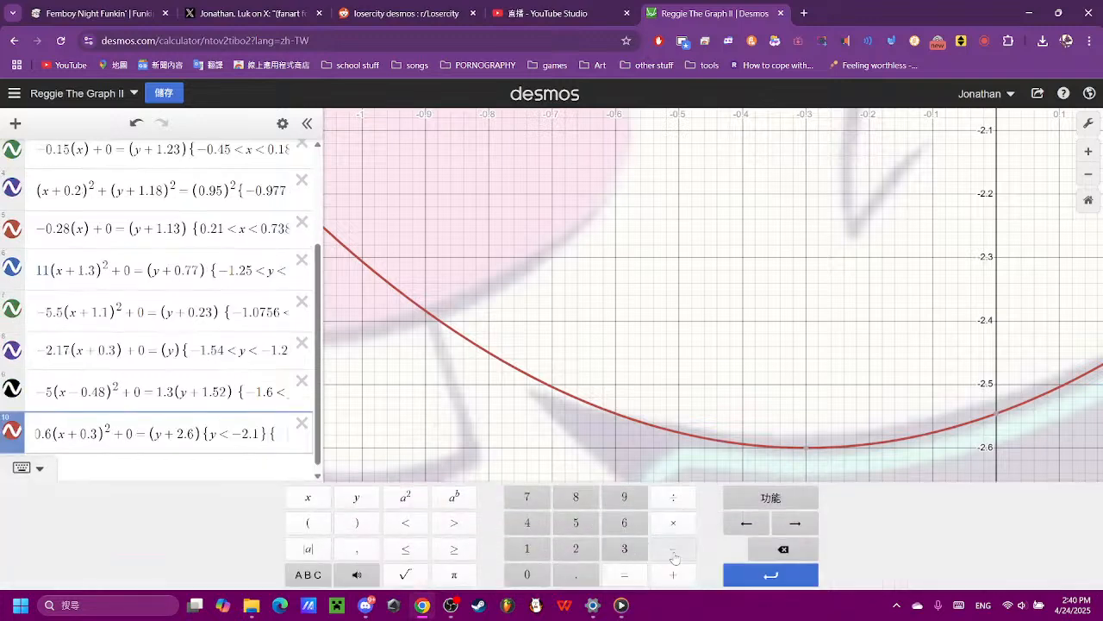
click(528, 572)
click(562, 567)
text(7)
click(405, 523)
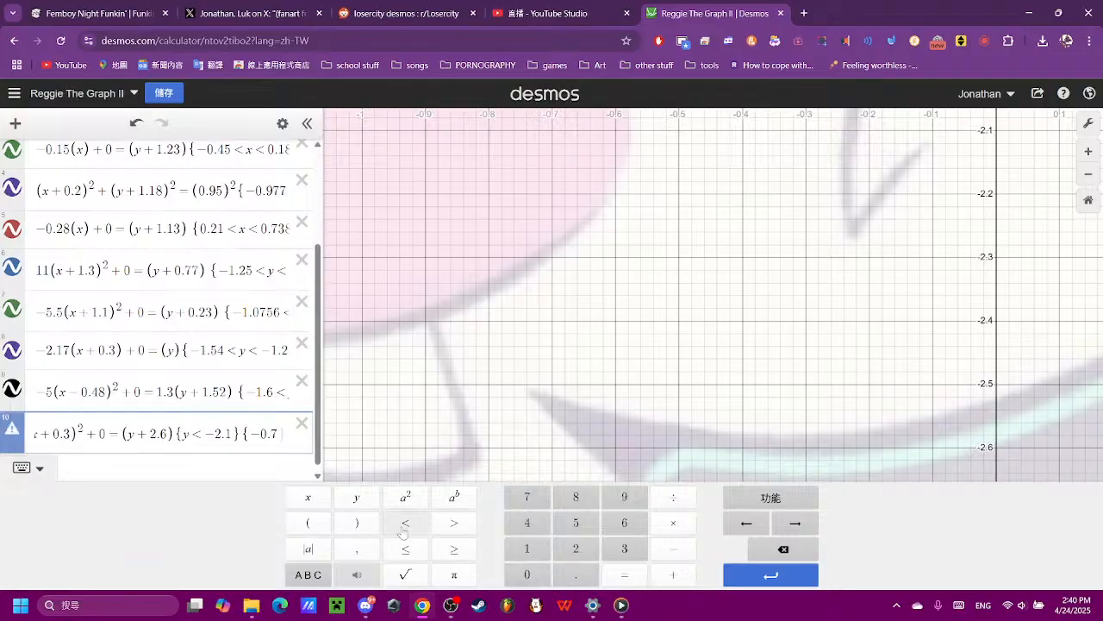
click(297, 505)
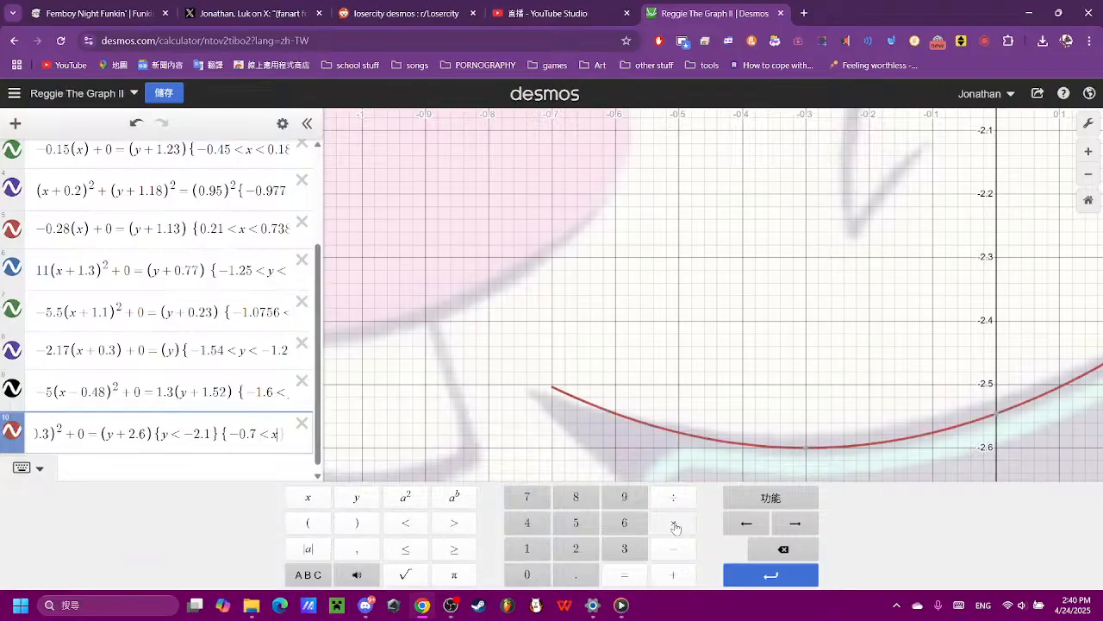
scroll(645, 328, down, 5)
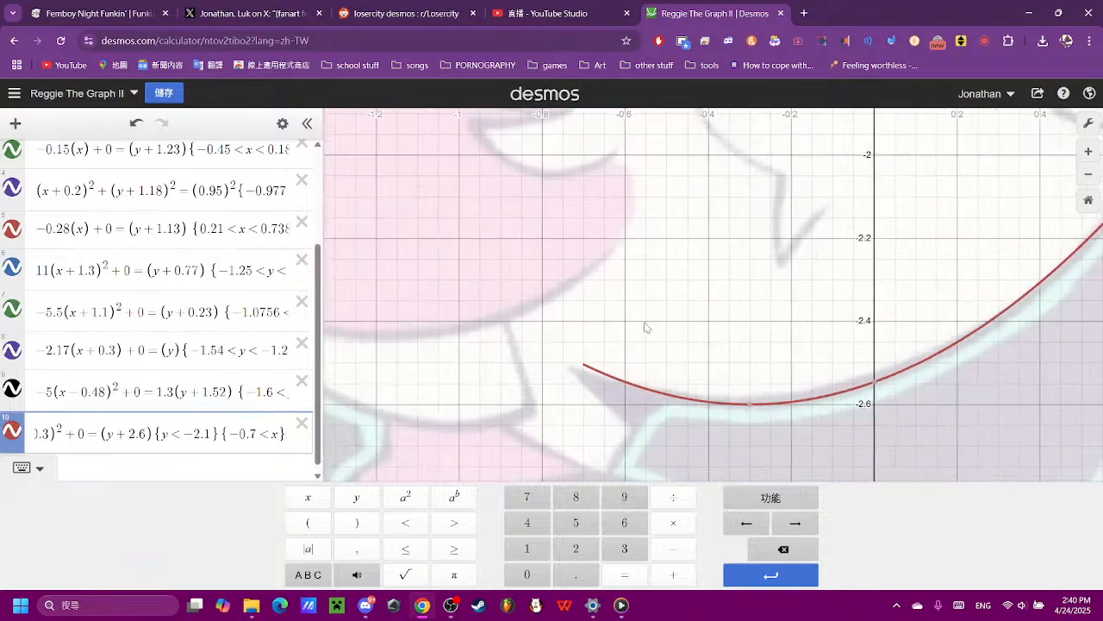
- Add a new expression 11 below the chin parabola and enter (x)² as its first term
click(869, 231)
scroll(869, 231, up, 5)
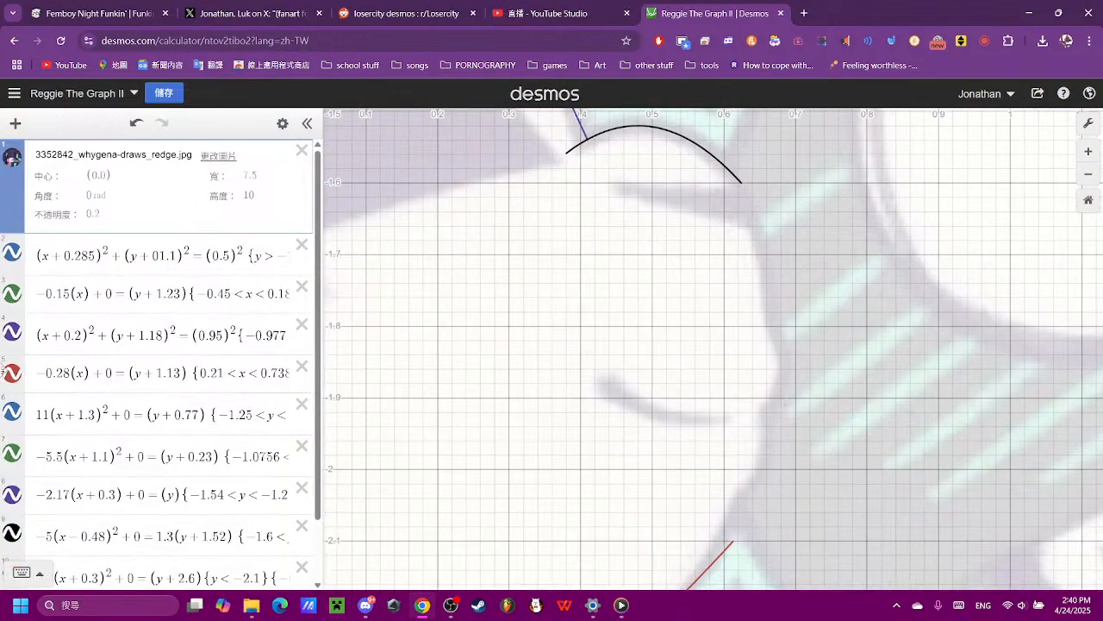
click(137, 546)
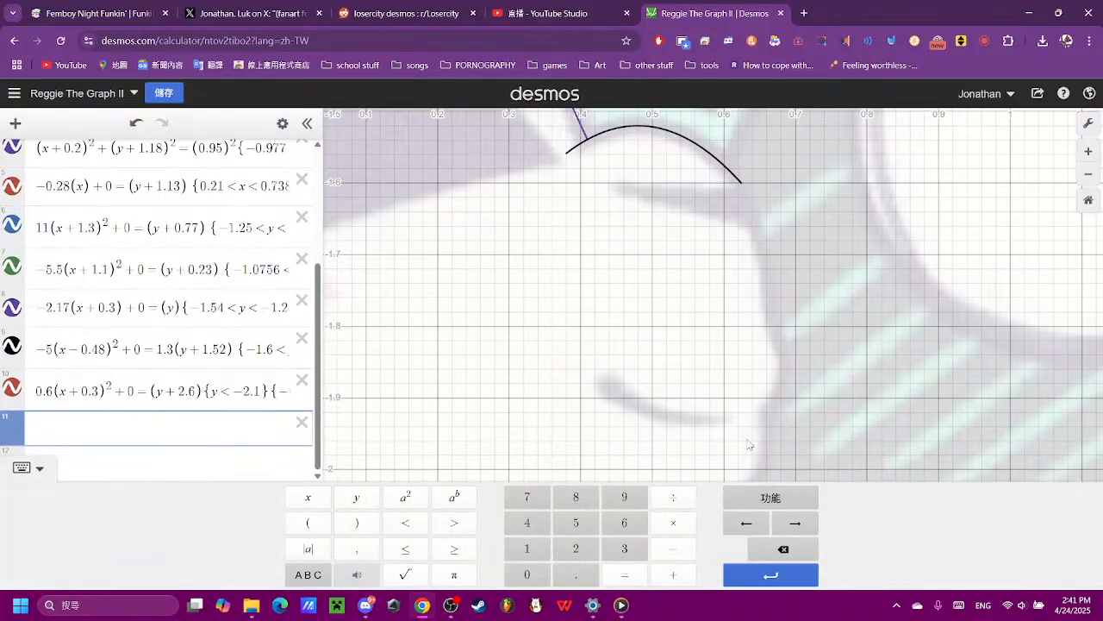
scroll(353, 358, down, 1)
click(307, 522)
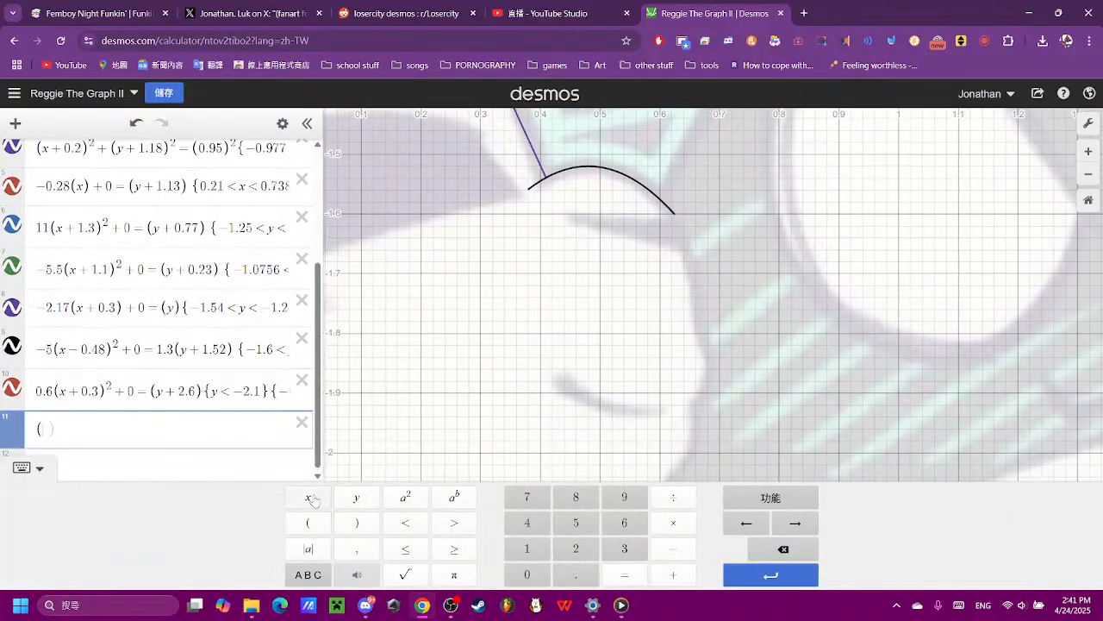
click(310, 497)
click(406, 497)
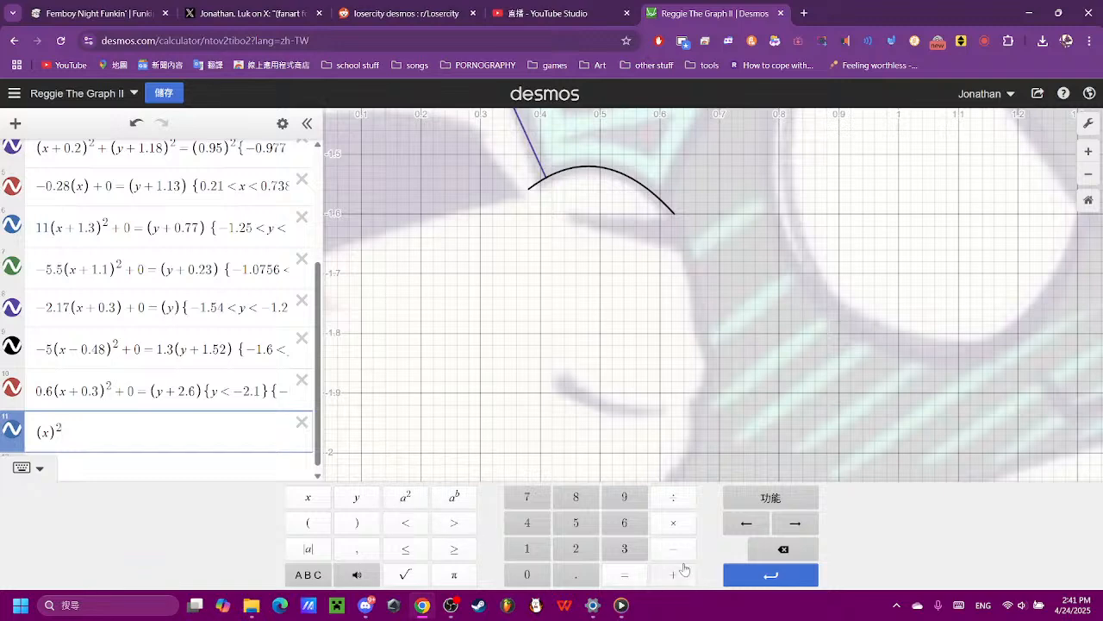
- Complete the circle template in expression 11 with + (y)² = ( )², leaving the radius empty for entry
click(673, 574)
click(308, 523)
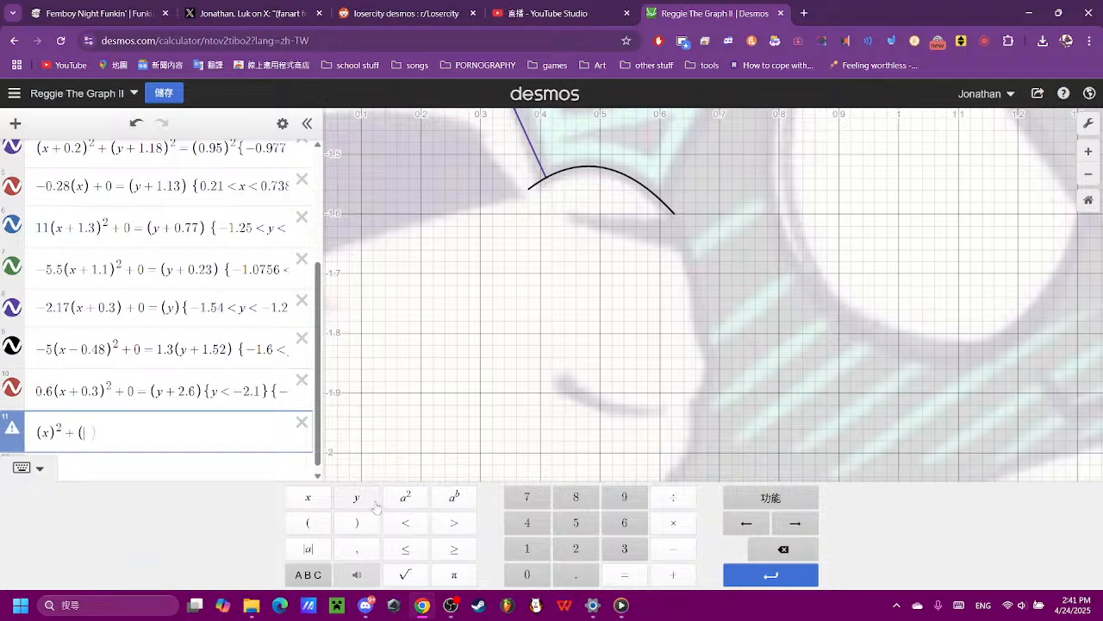
click(356, 497)
click(356, 523)
click(405, 498)
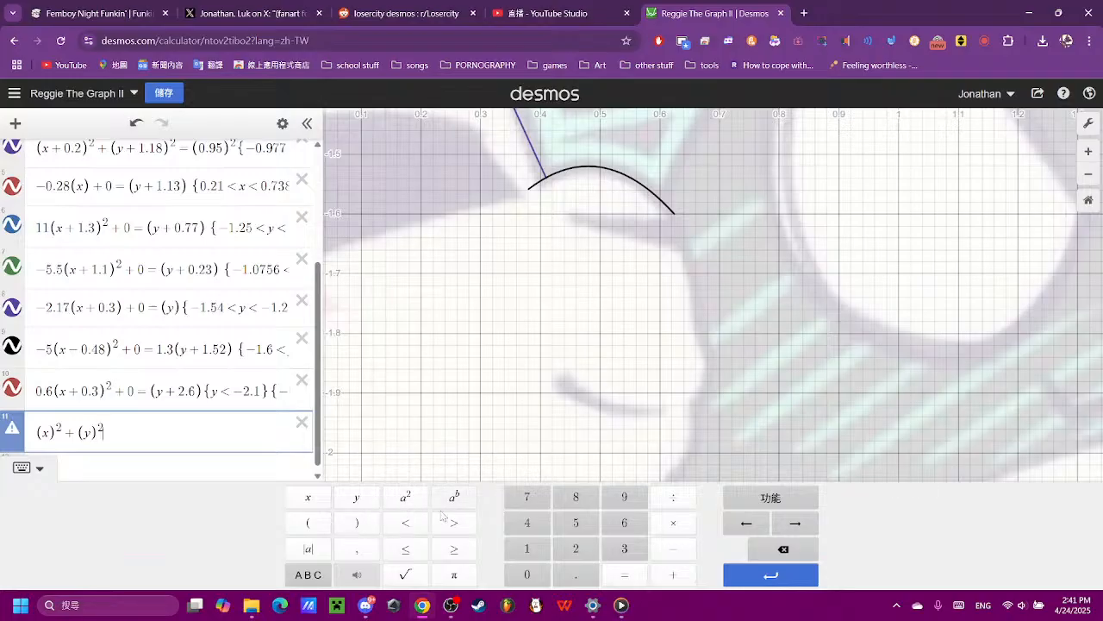
click(624, 574)
scroll(615, 321, down, 4)
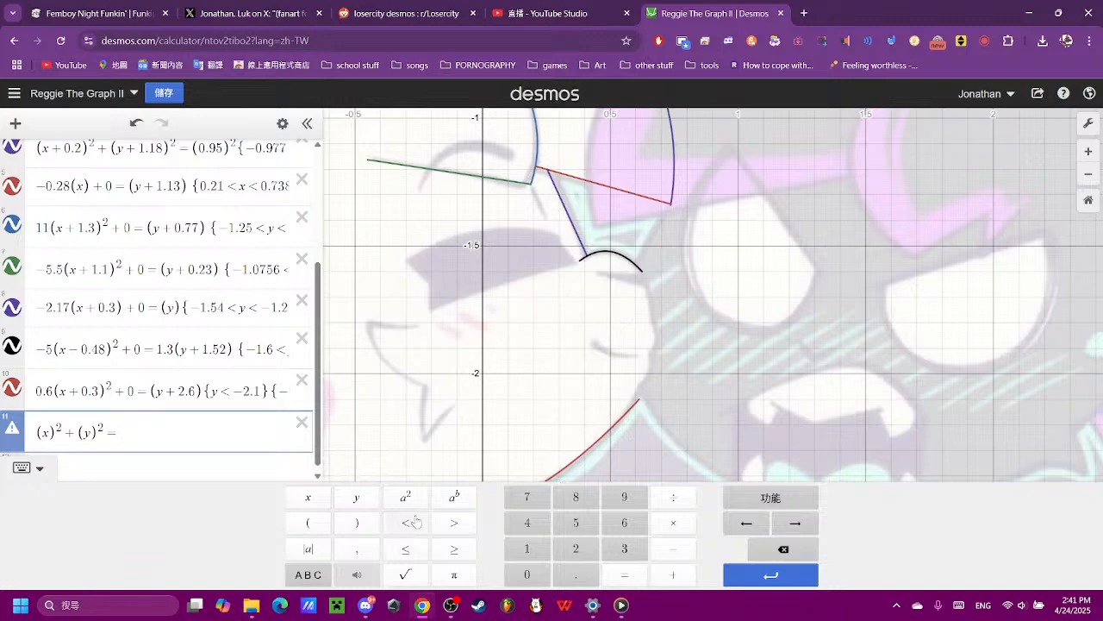
click(308, 523)
click(342, 515)
click(395, 500)
click(132, 432)
- Search the web for "long circle" in a new browser tab, view the image results, and return to the Desmos graph
click(803, 13)
text(xi)
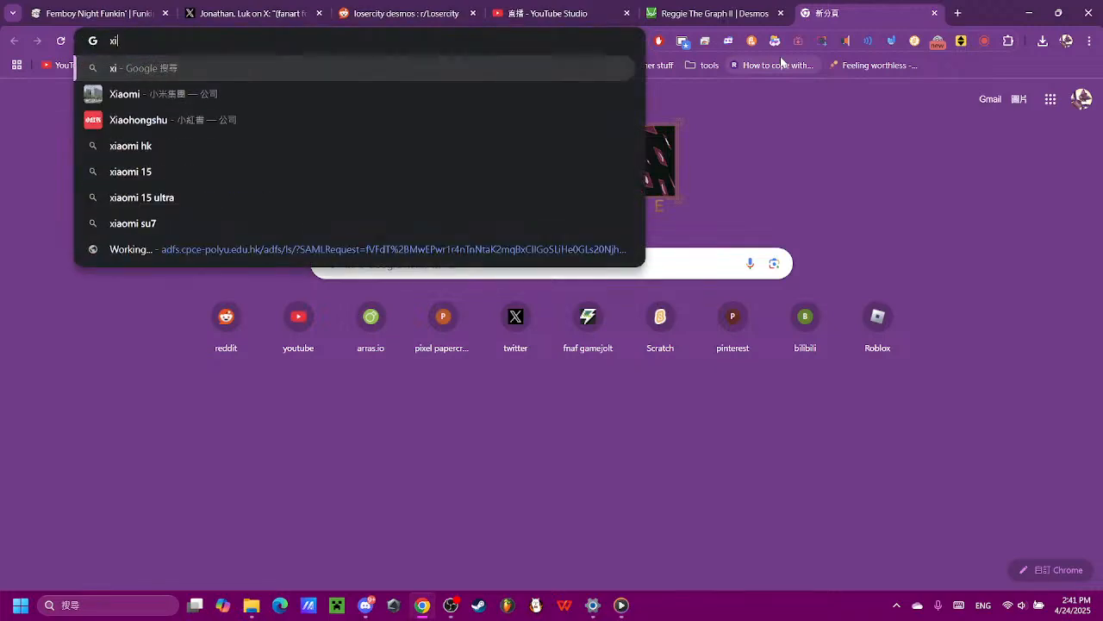
key(BackSpace)
key(BackSpace)
text(long cirlce)
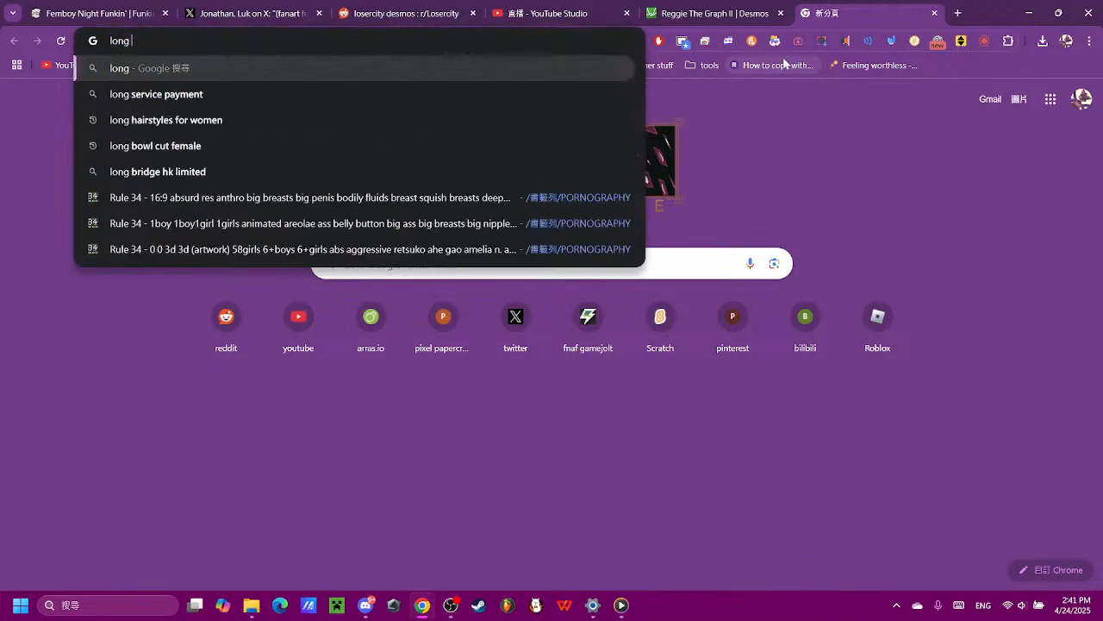
key(Return)
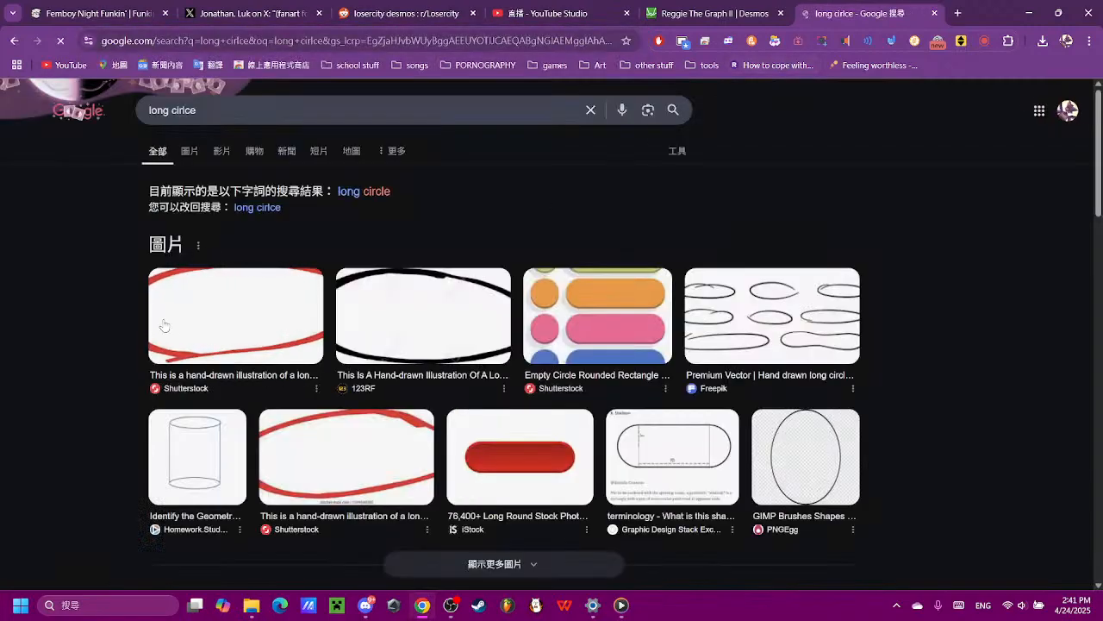
click(190, 155)
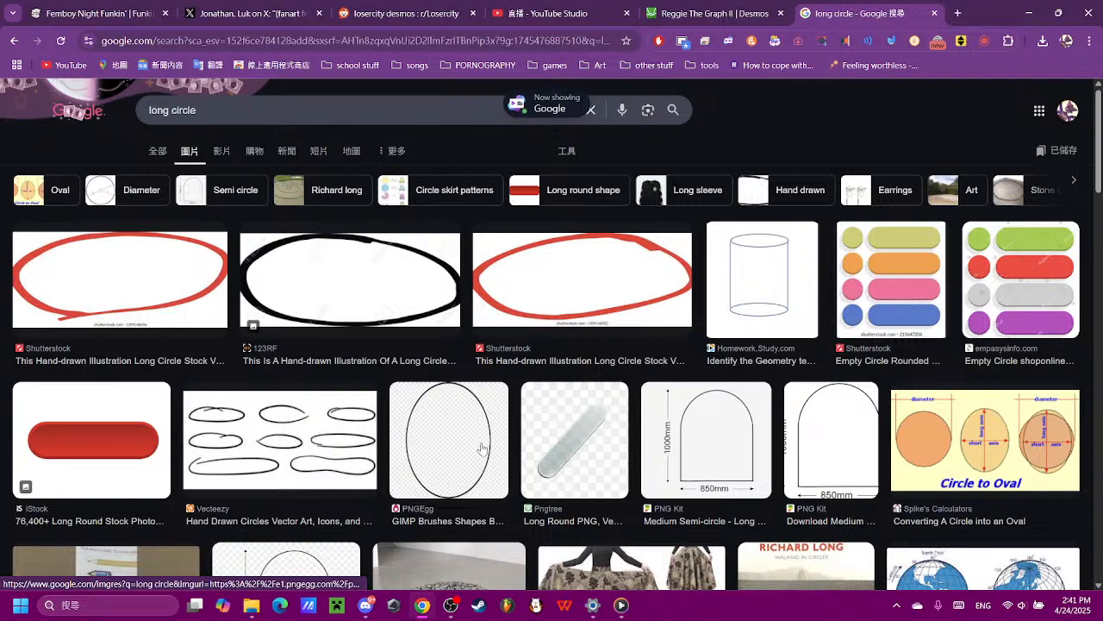
click(714, 12)
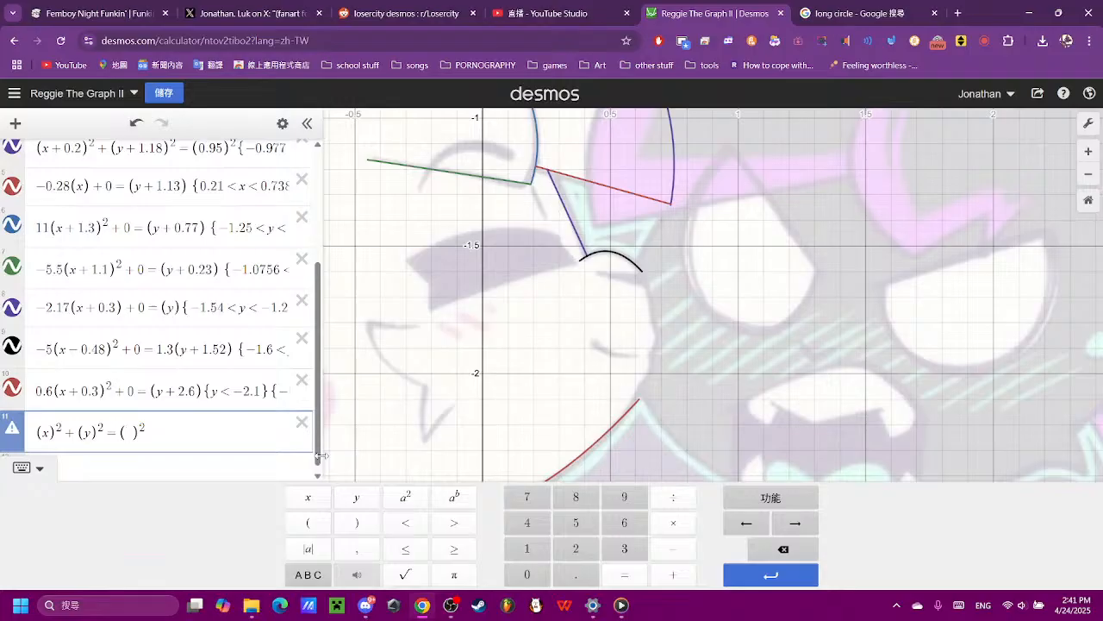
- Set the radius of the circle in expression 11 to 0.2, trying 2 first
scroll(631, 267, up, 2)
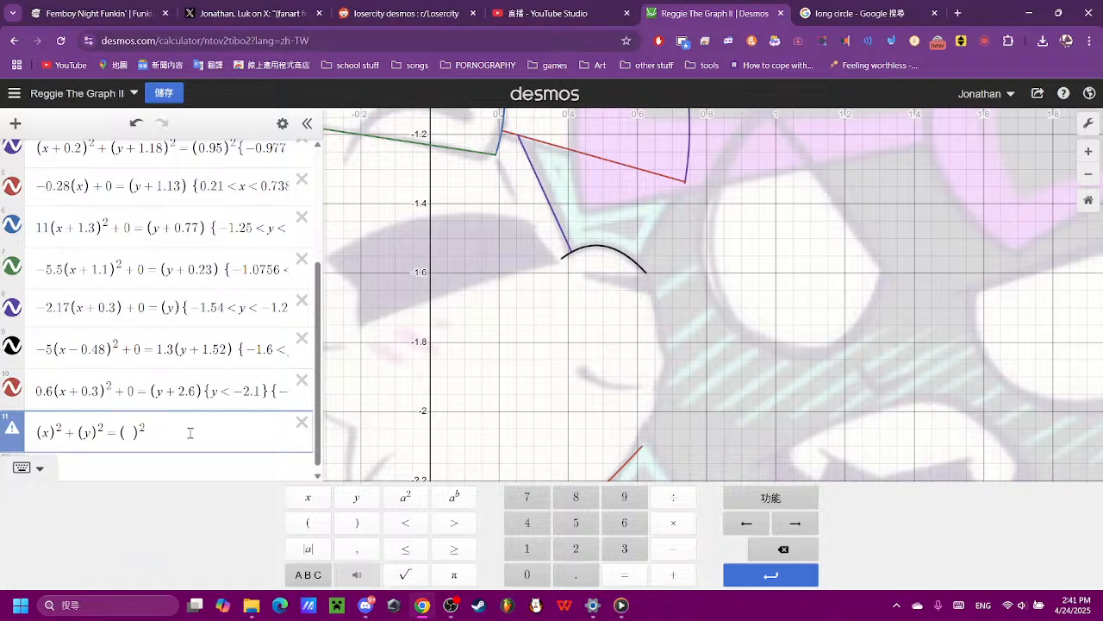
click(576, 548)
scroll(711, 379, down, 4)
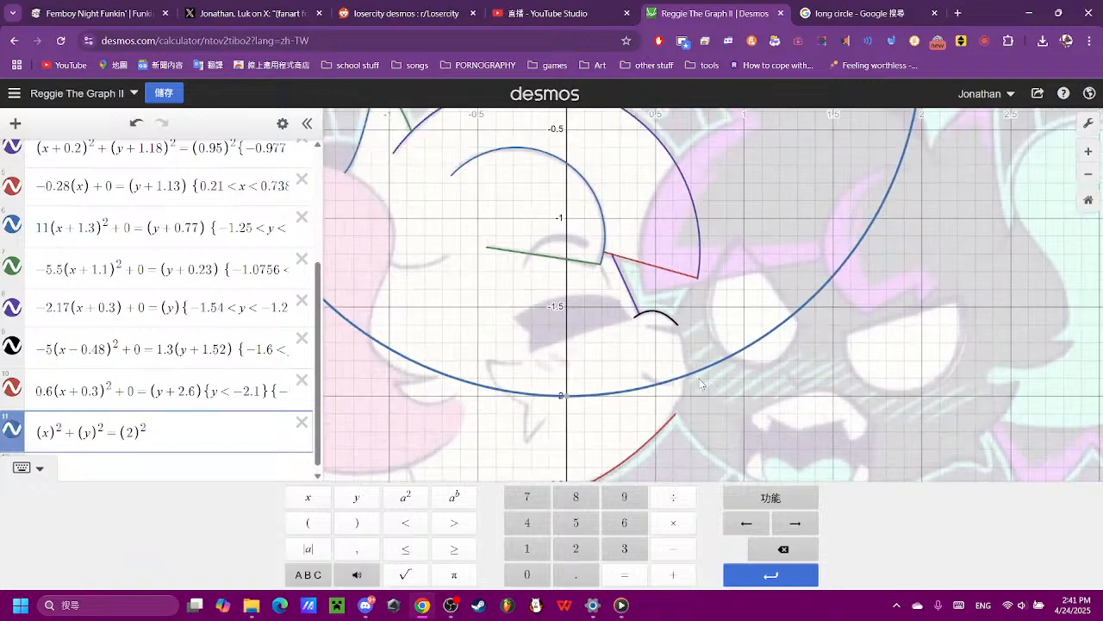
click(763, 551)
click(526, 575)
click(576, 574)
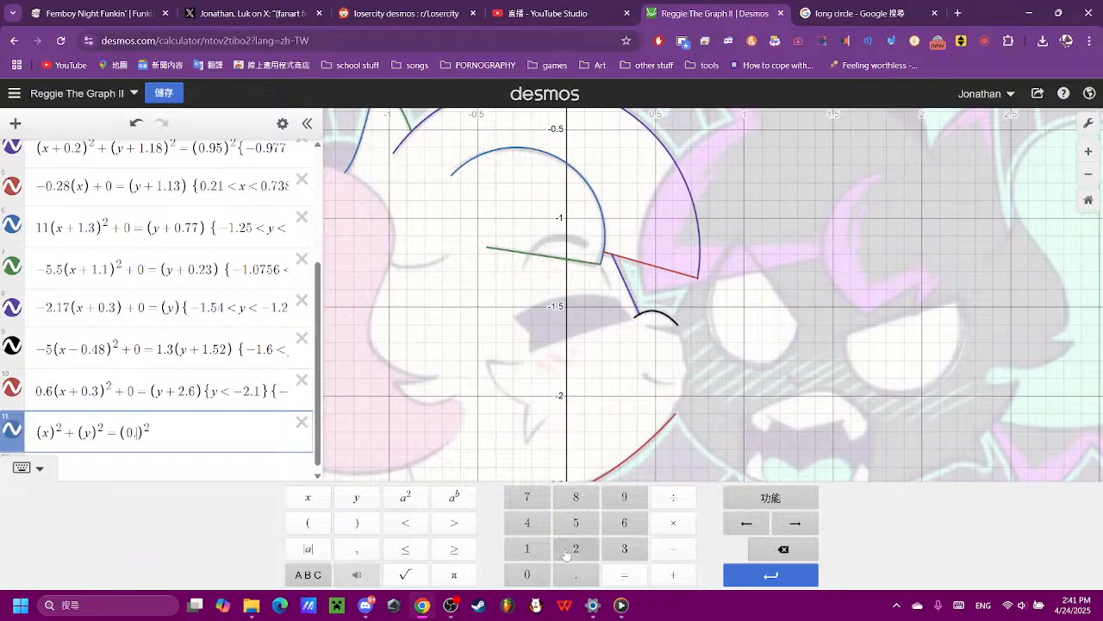
click(576, 548)
scroll(610, 346, up, 3)
scroll(610, 346, down, 4)
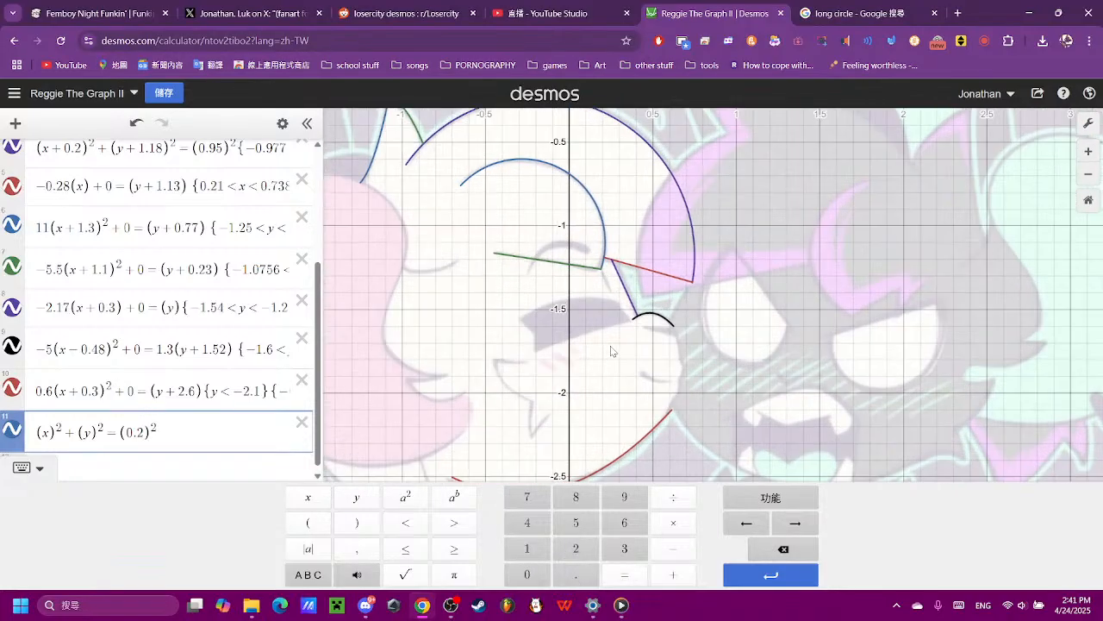
scroll(560, 308, down, 2)
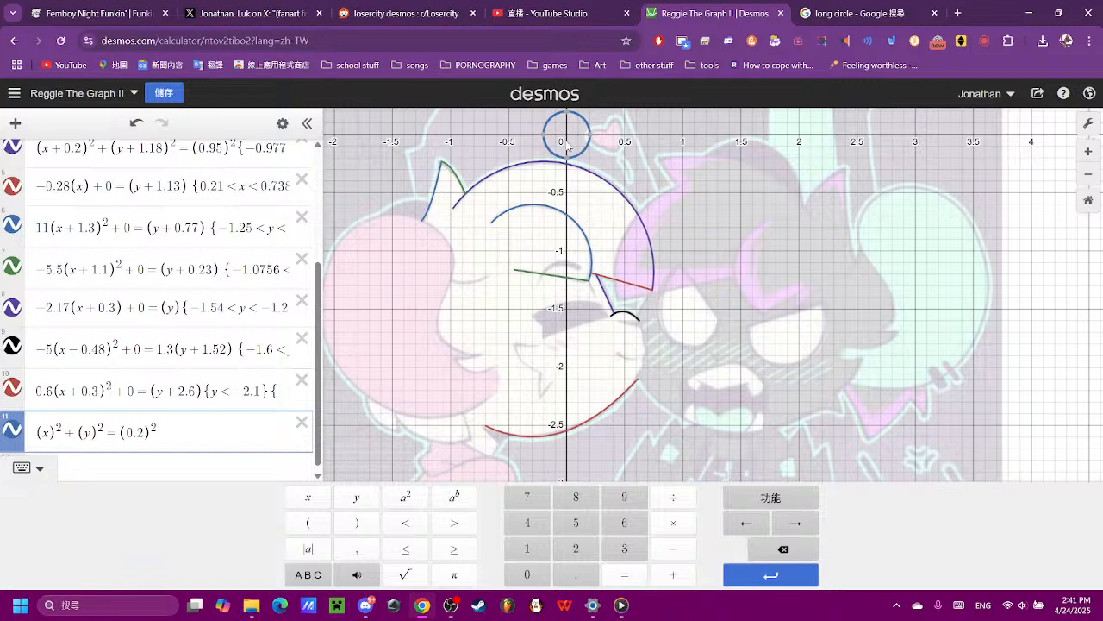
- Shift the circle down to the cheek's height by changing its y term to (y + 1.8)²
scroll(626, 341, up, 3)
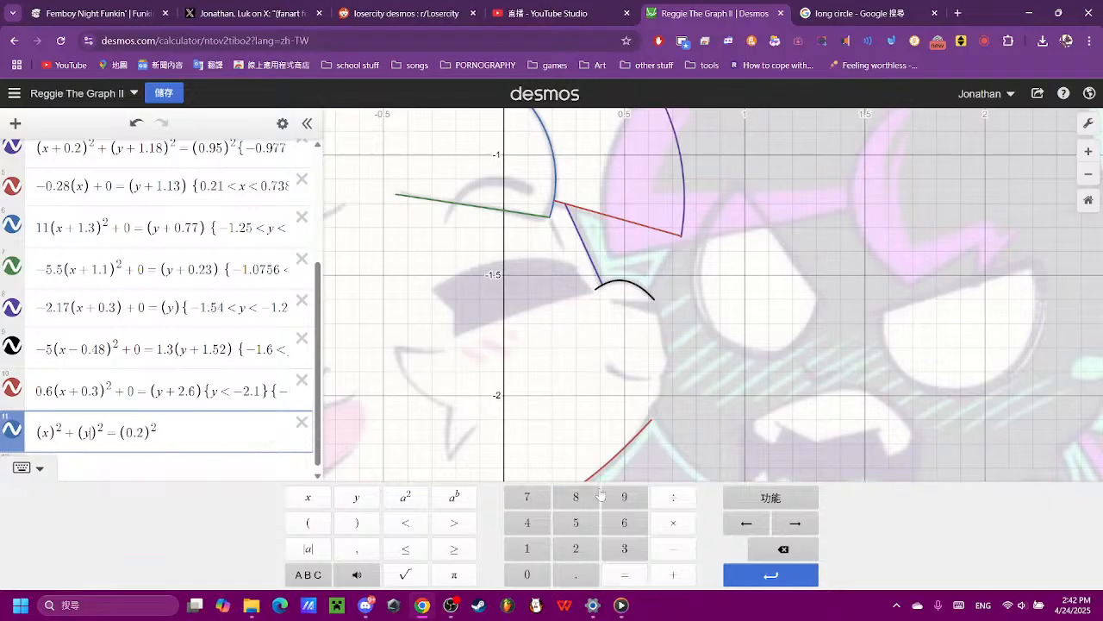
click(662, 572)
click(528, 549)
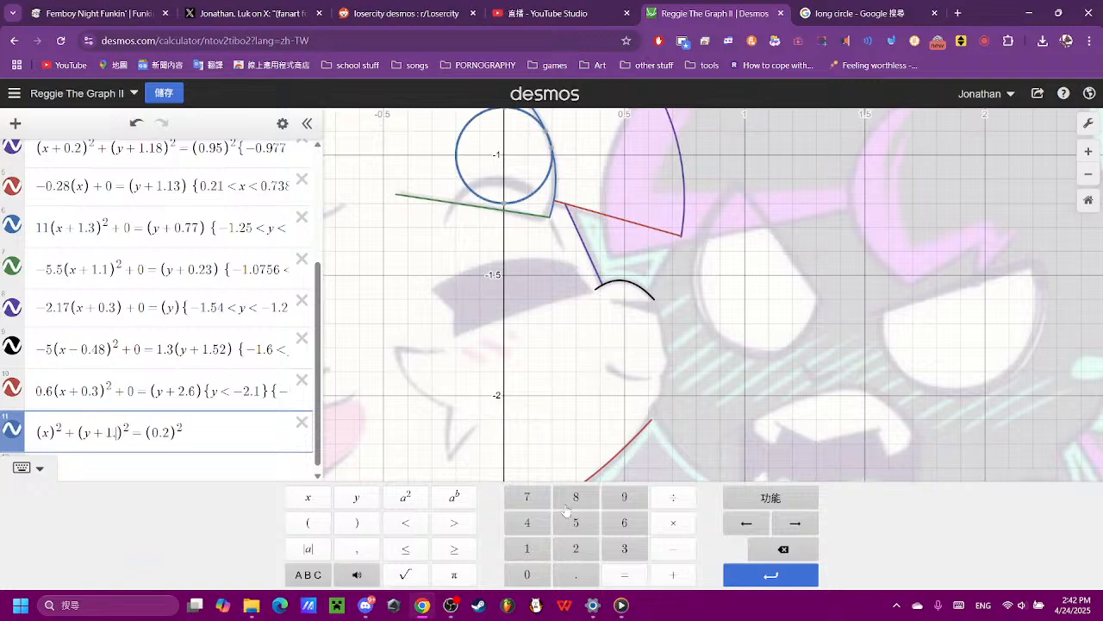
click(576, 574)
click(576, 497)
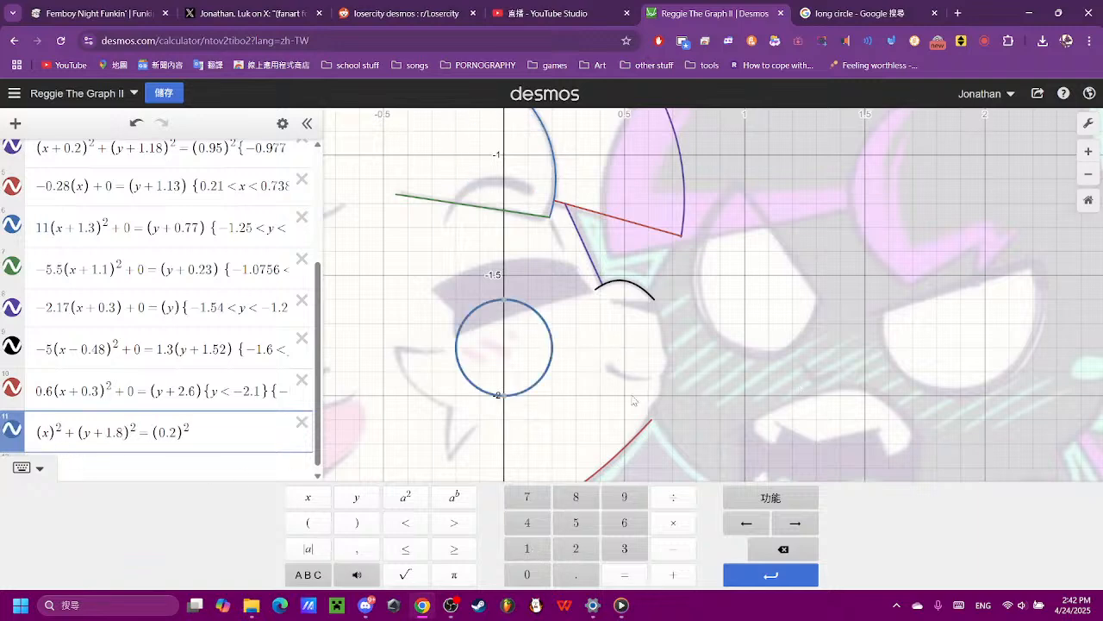
- Shift the circle sideways onto the cheek by changing its x term to (x − 0.5)²
click(661, 549)
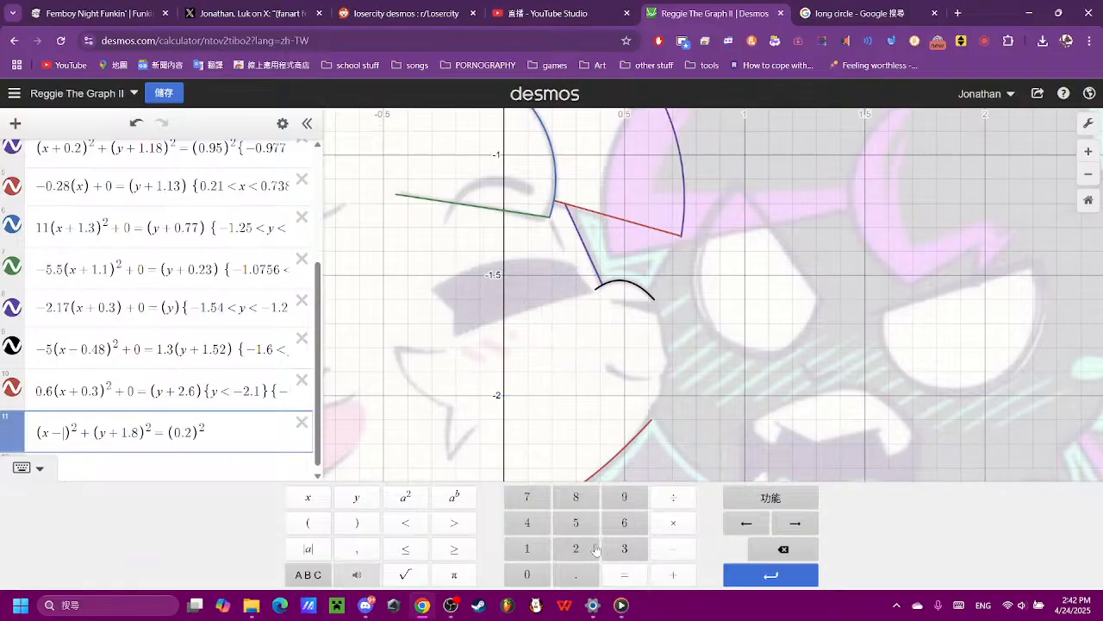
click(526, 549)
click(783, 549)
click(527, 574)
click(578, 572)
click(578, 526)
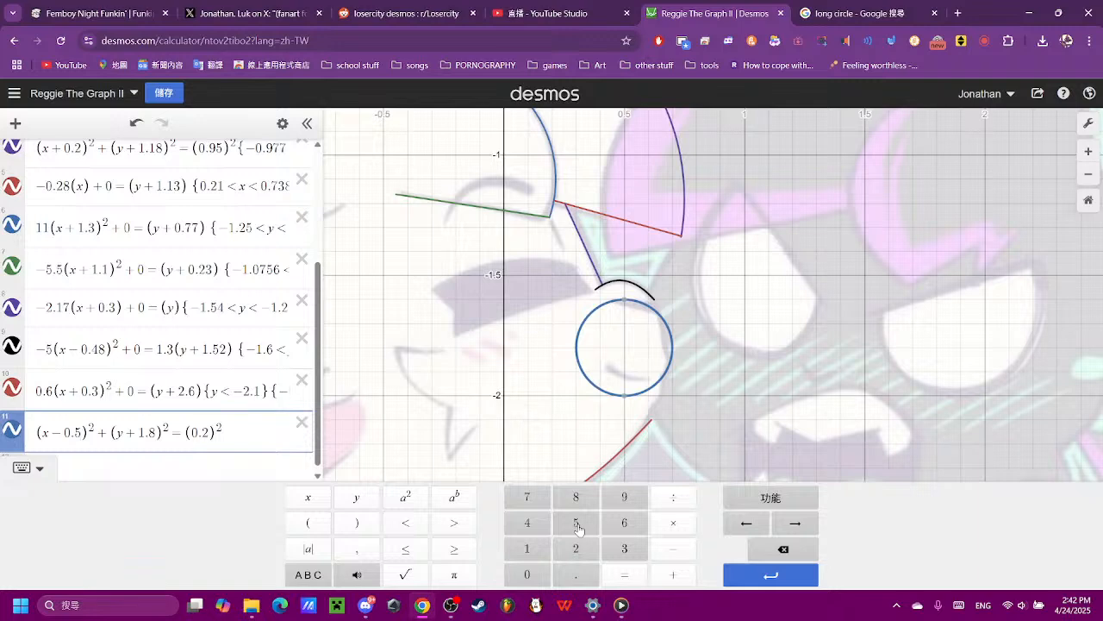
- Lower the cheek circle slightly by changing its y term to (y + 1.85)²
scroll(659, 392, up, 3)
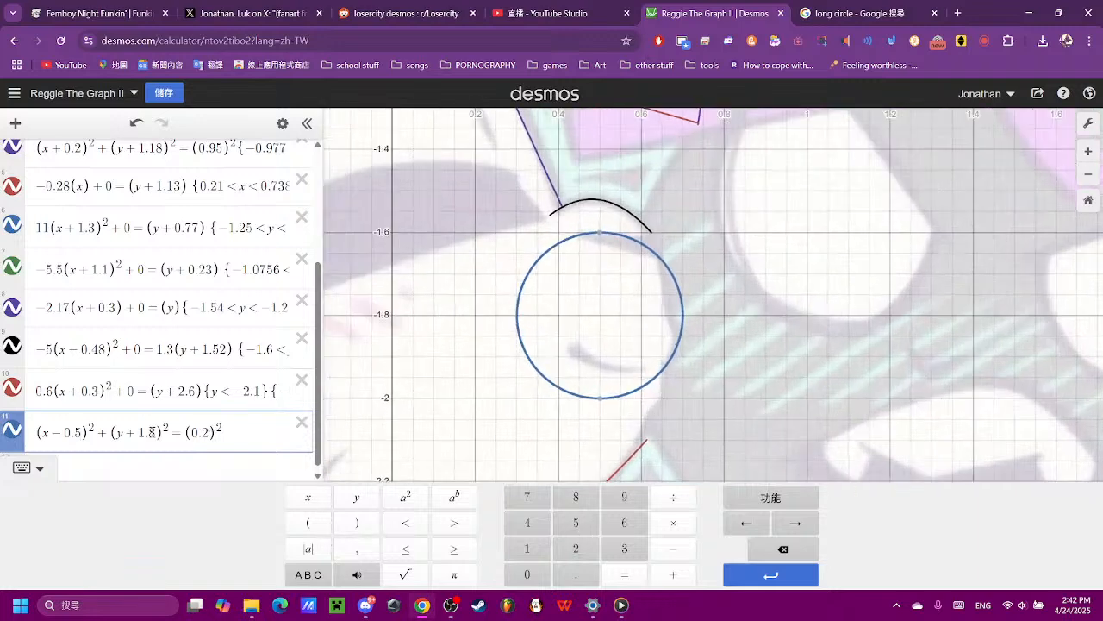
click(157, 436)
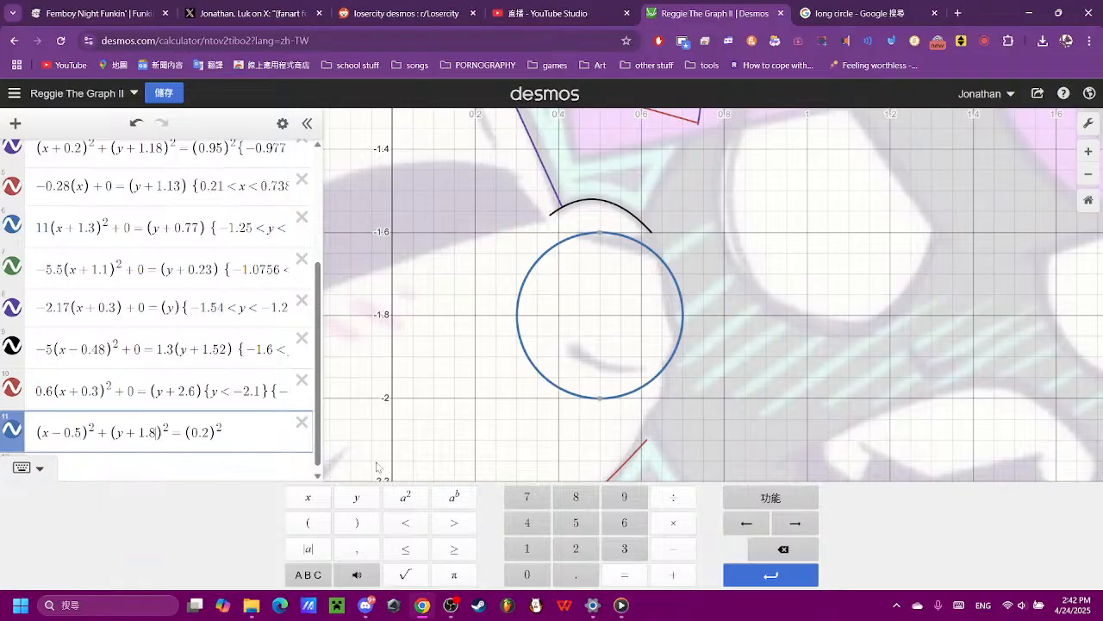
click(565, 524)
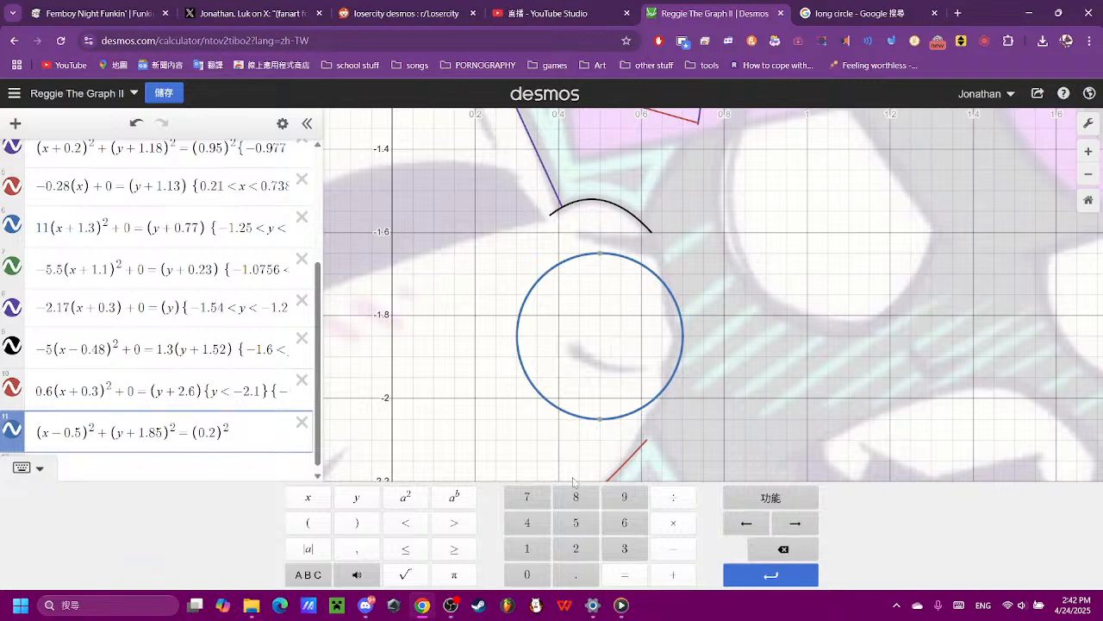
- Stretch the cheek circle into a tall ellipse by multiplying its y term by 0.42, trying 0.5 and 0.4 first
click(527, 575)
click(576, 575)
click(575, 523)
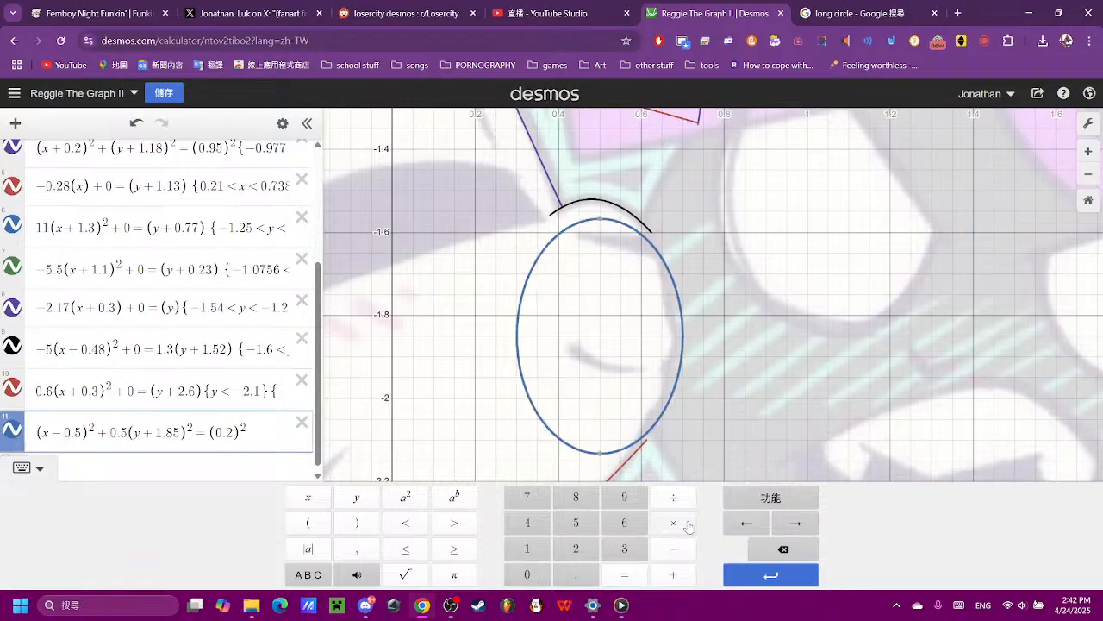
click(617, 524)
click(783, 548)
click(783, 548)
click(536, 528)
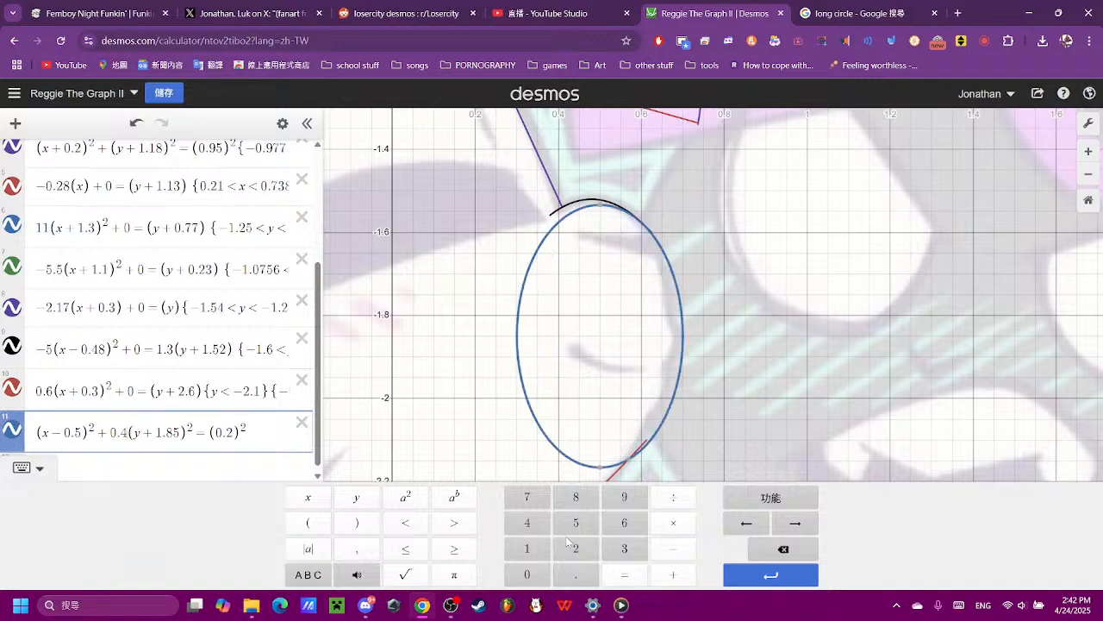
click(572, 551)
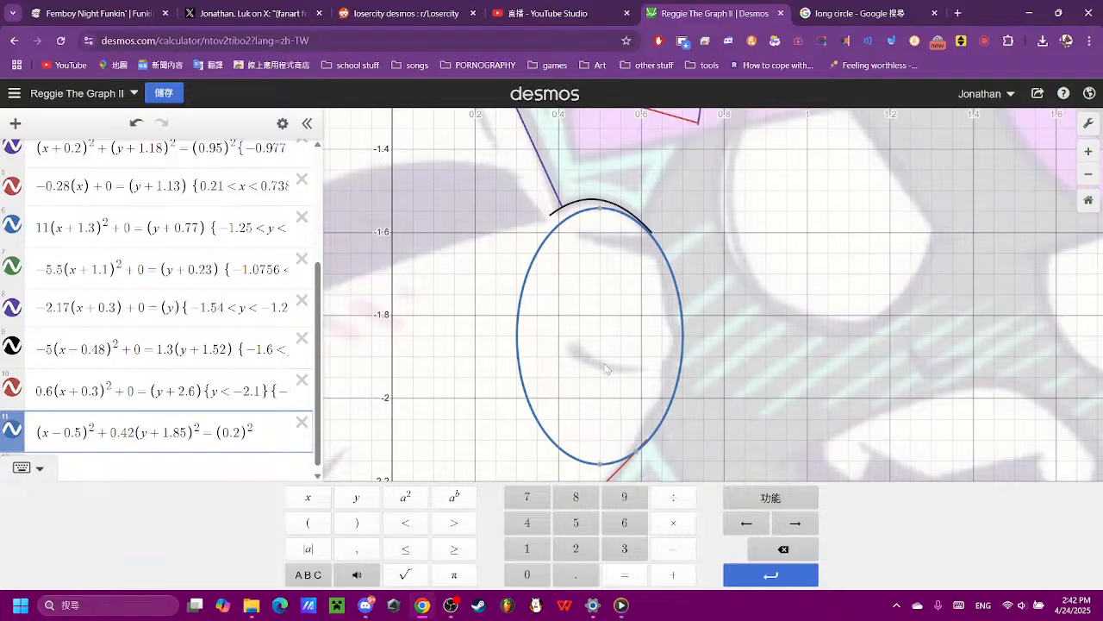
- Set the coefficient of the ellipse's y term to 0.4, trying 0.421 and 0.422 first
scroll(604, 354, up, 1)
scroll(682, 233, up, 2)
scroll(685, 231, up, 1)
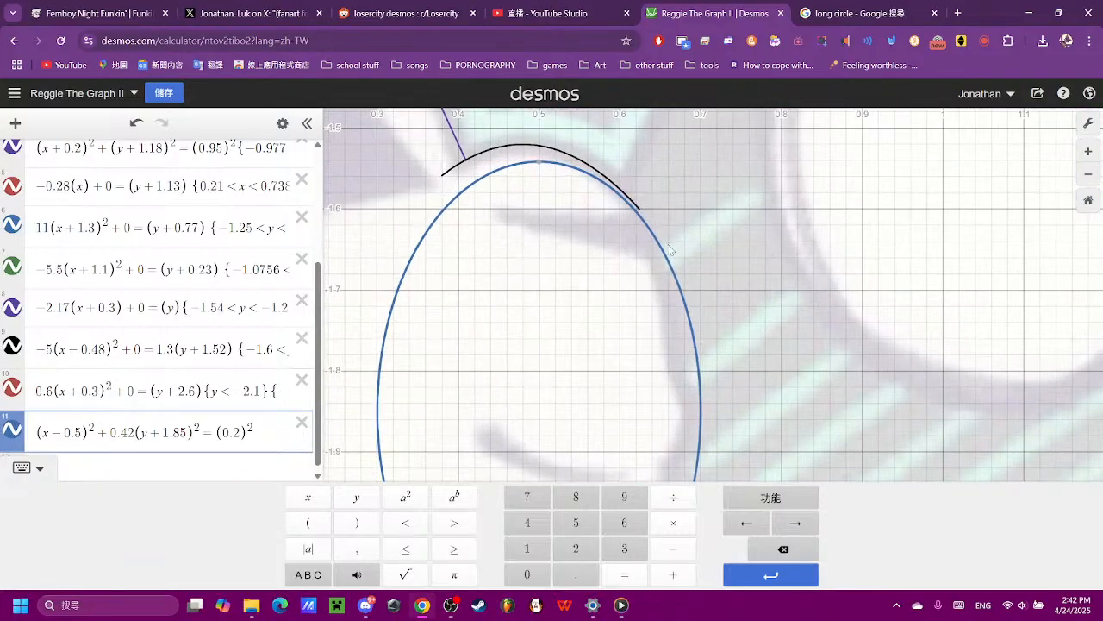
click(532, 548)
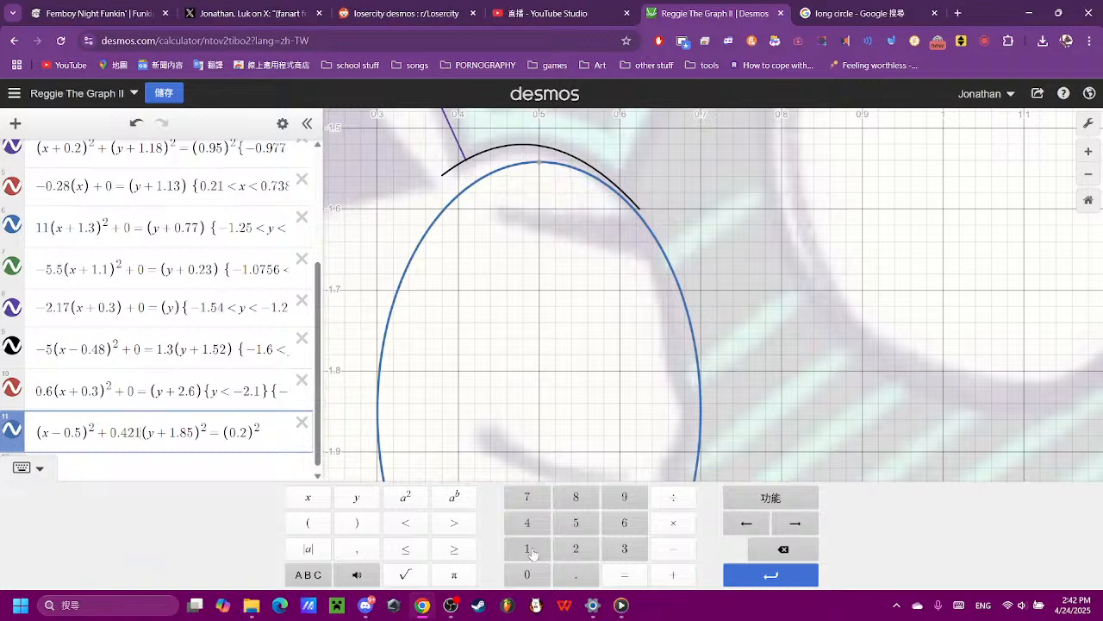
click(777, 549)
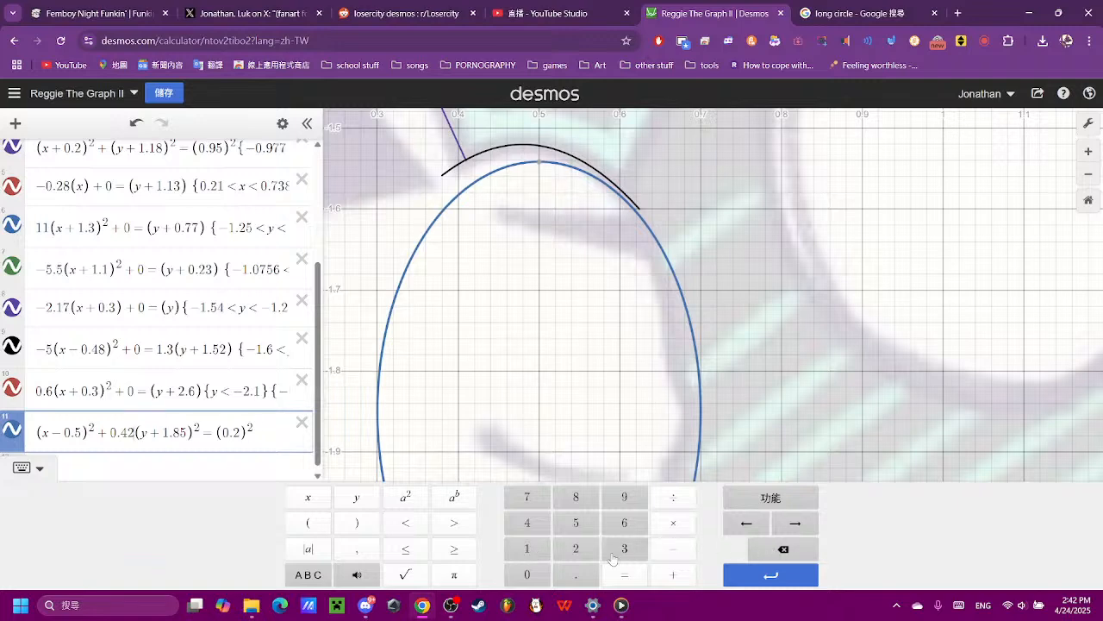
click(568, 549)
click(780, 549)
click(780, 548)
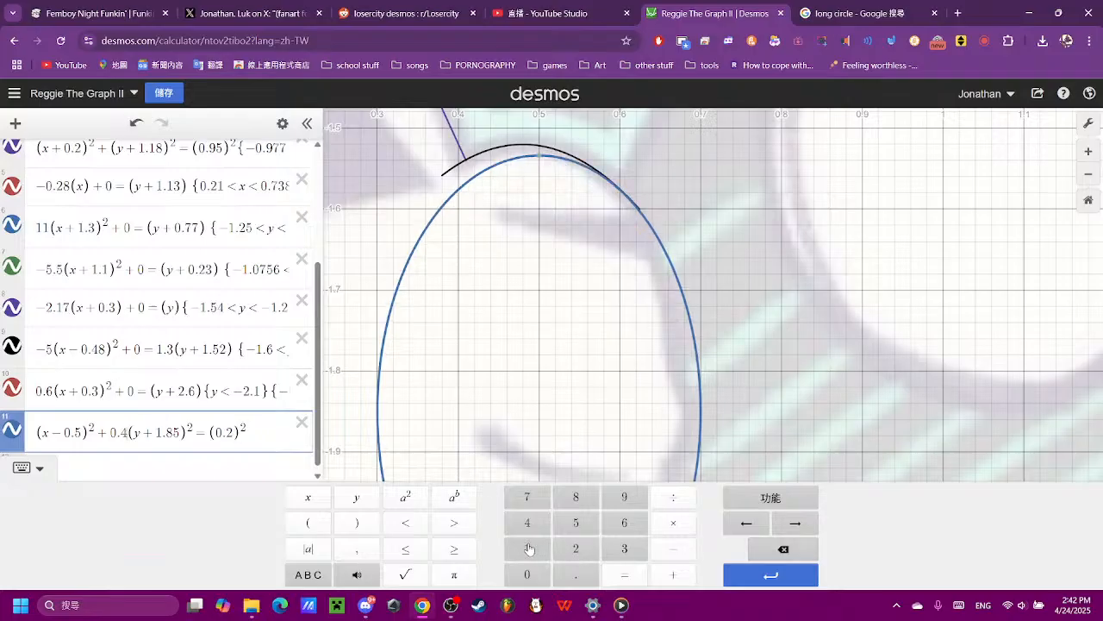
- Restrict the cheek ellipse to x > 0.555, trying a lower limit of 0.455 first
scroll(687, 371, down, 4)
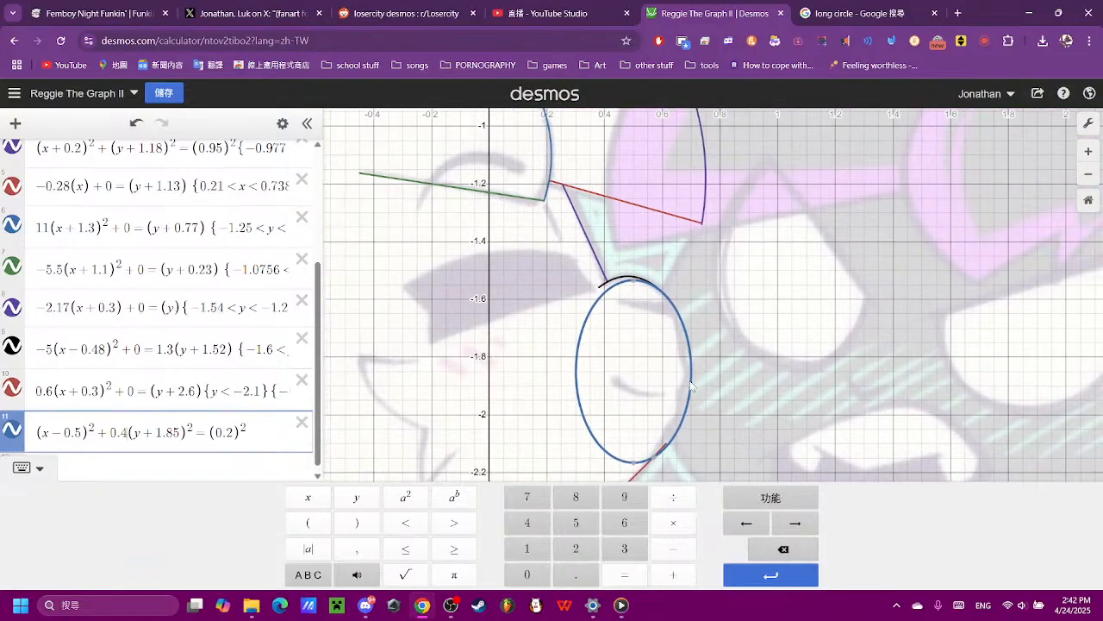
scroll(697, 412, up, 3)
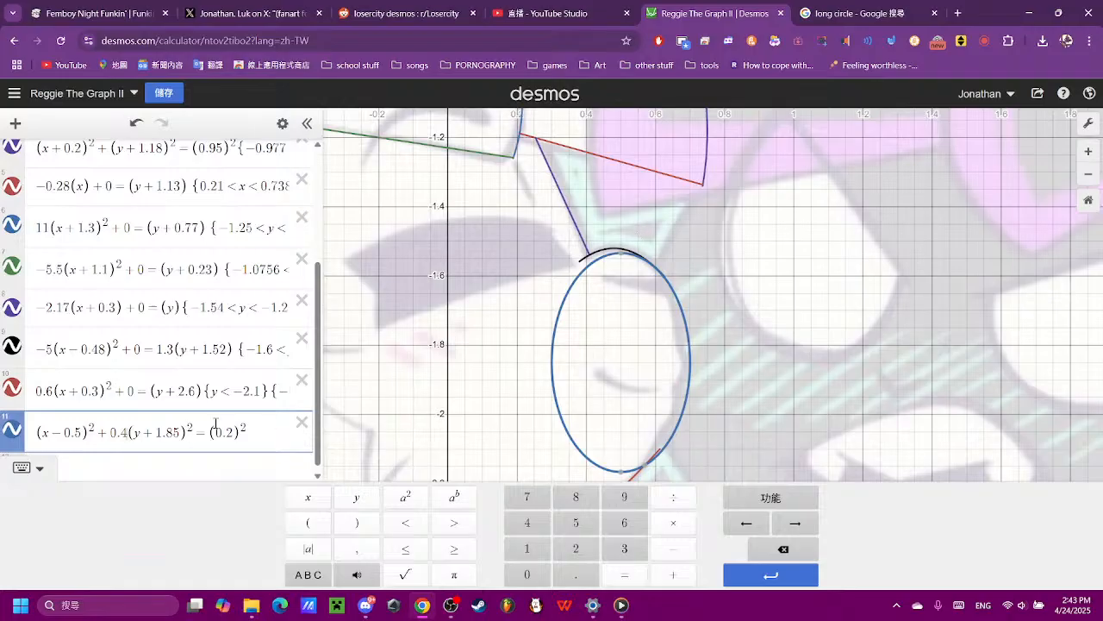
click(264, 438)
text({)
click(308, 496)
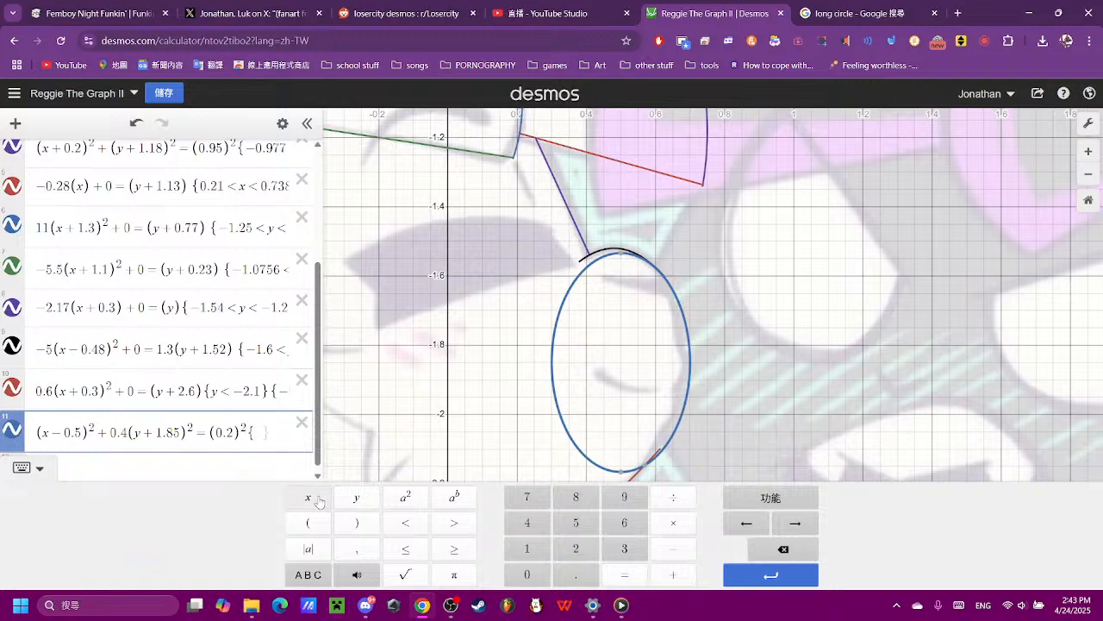
click(453, 522)
click(526, 574)
click(575, 574)
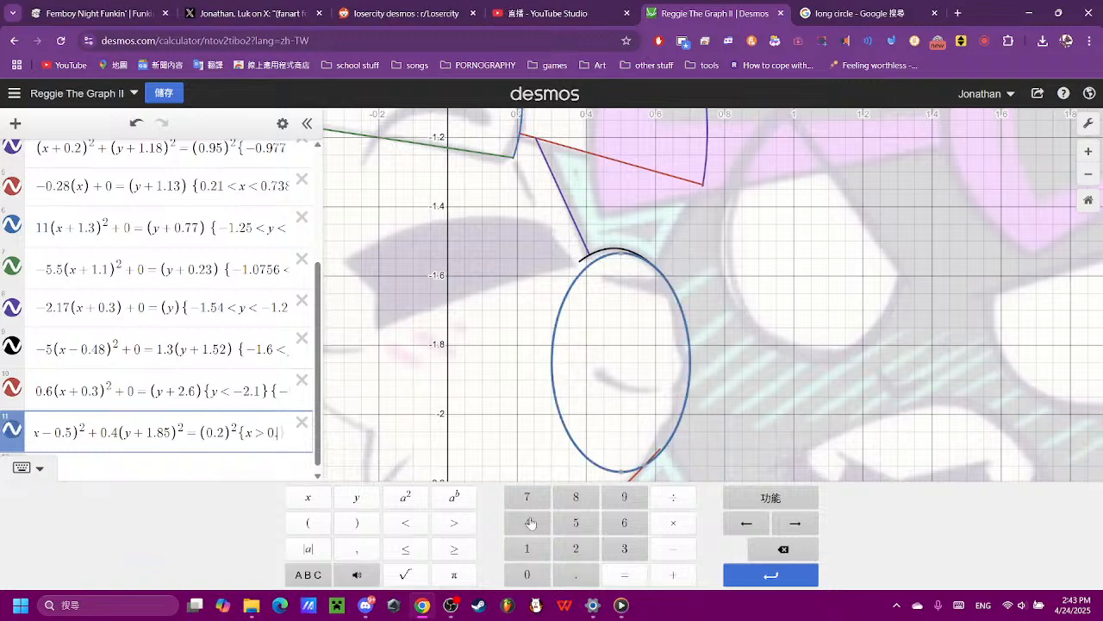
click(528, 522)
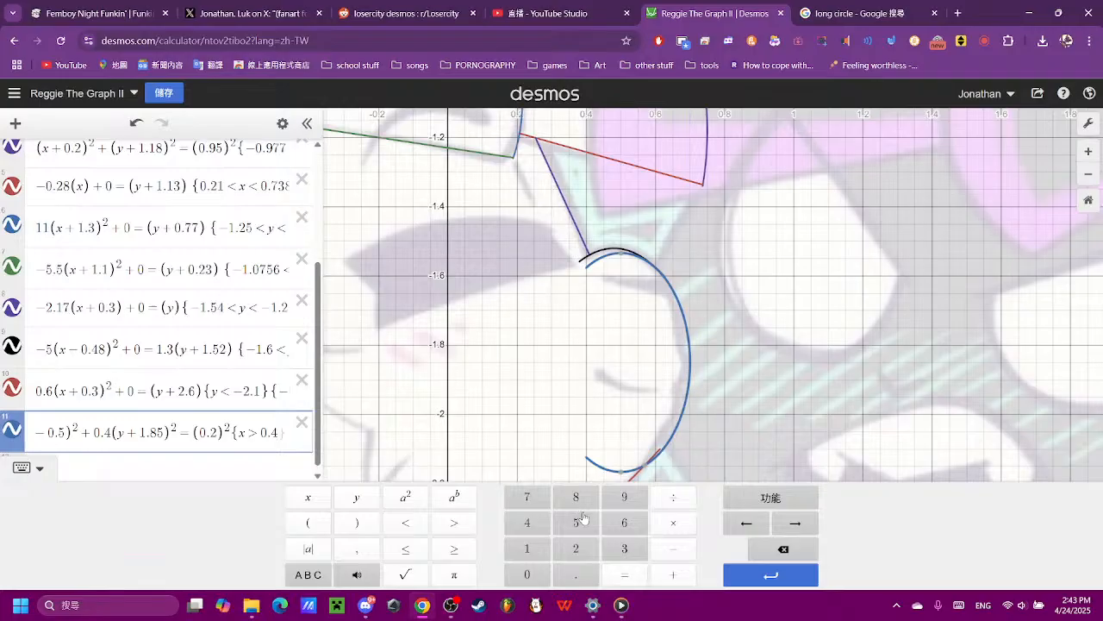
click(579, 522)
click(591, 523)
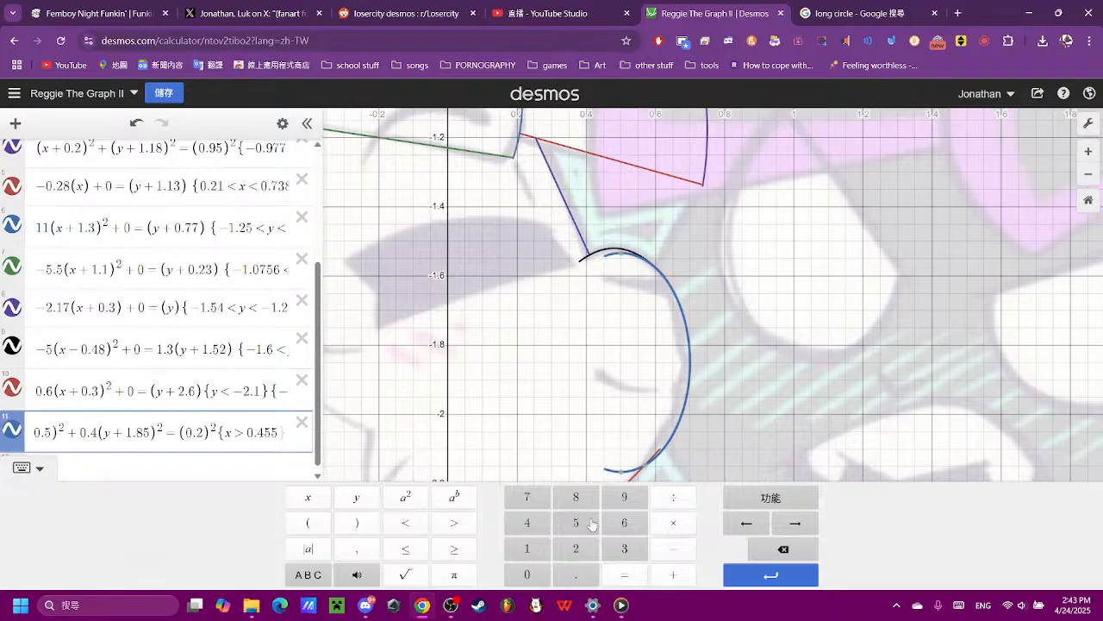
click(264, 434)
click(789, 552)
click(562, 529)
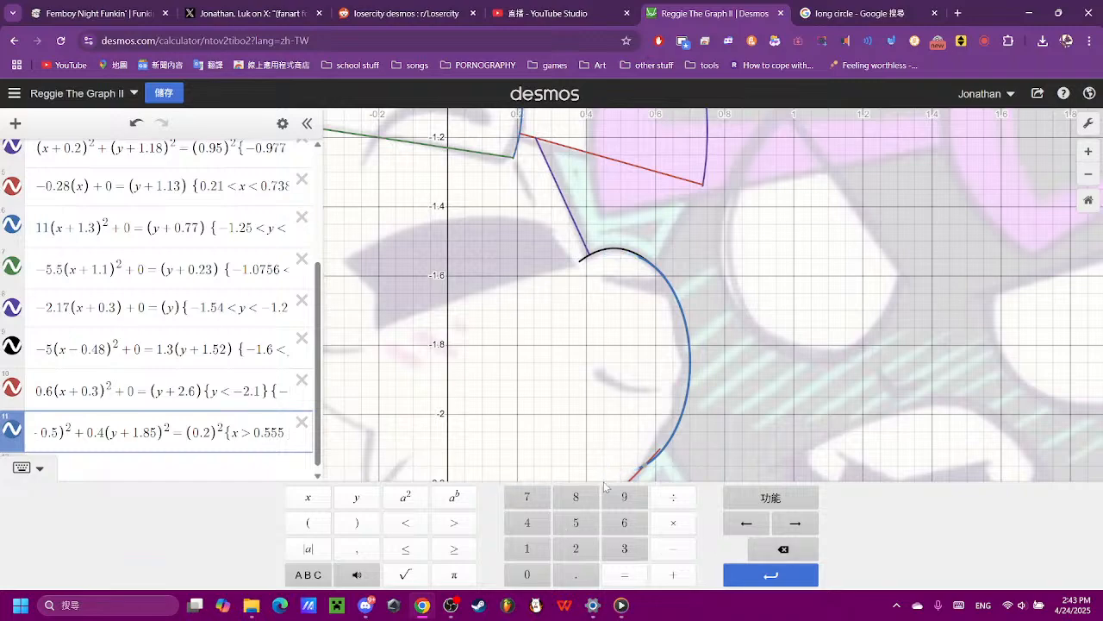
- Compare the traced outline with the reference image hidden and shown, and examine the cheek curve up close
click(700, 421)
scroll(700, 421, down, 5)
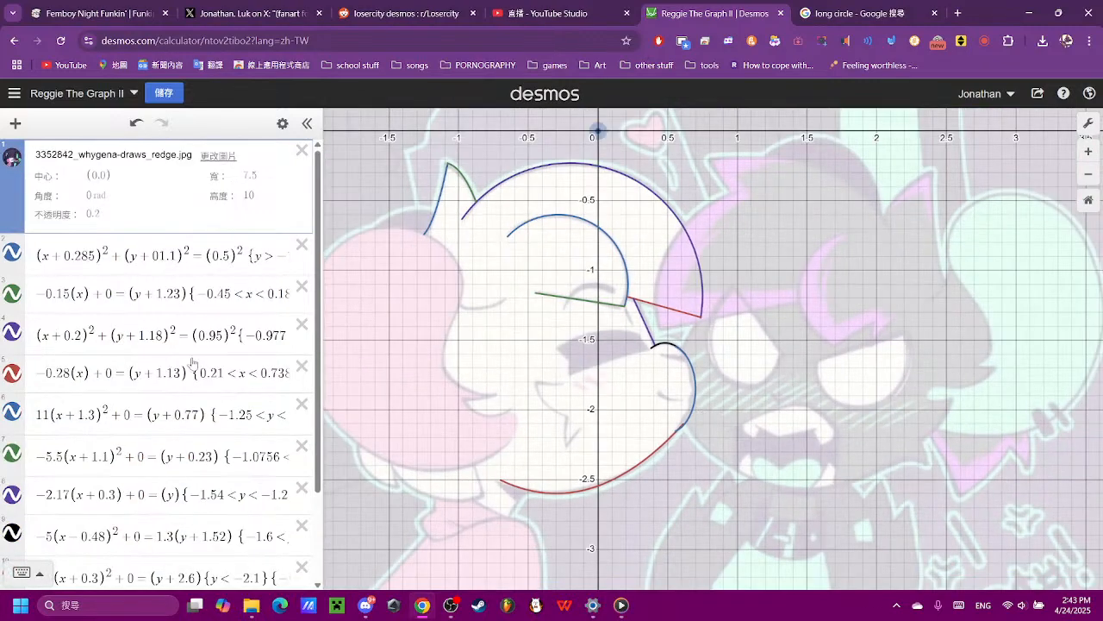
click(14, 161)
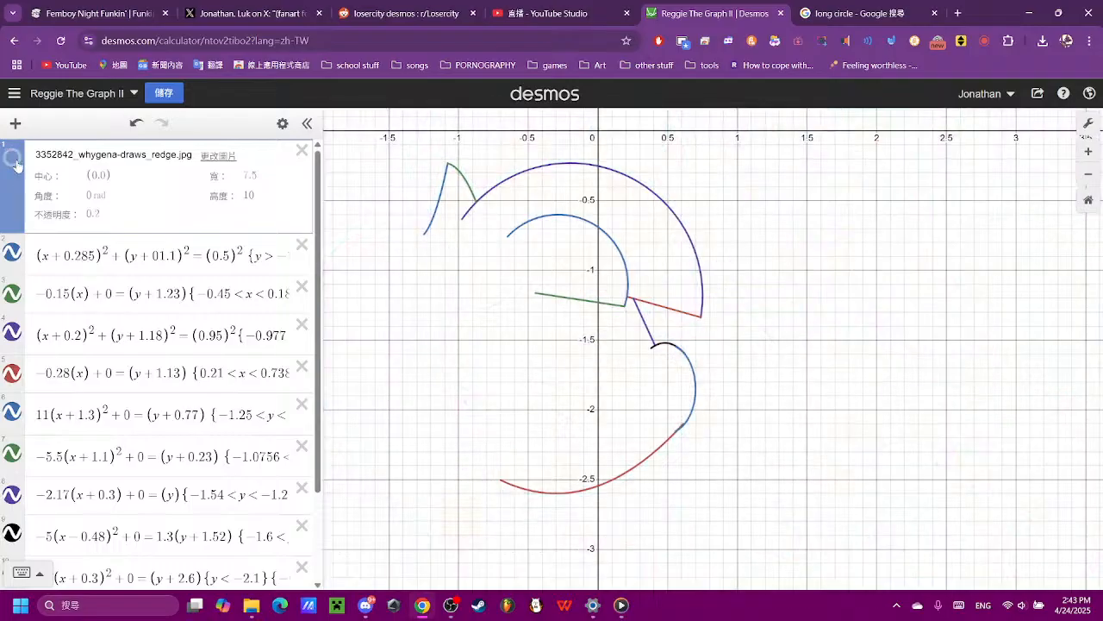
click(14, 161)
click(13, 161)
click(14, 161)
scroll(625, 389, up, 3)
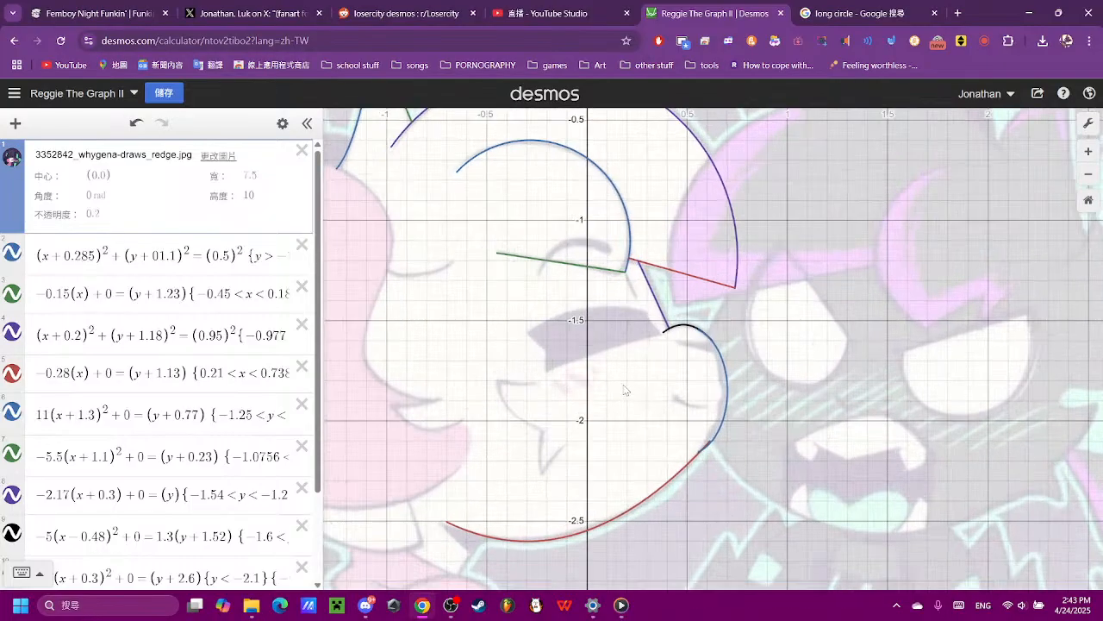
scroll(625, 390, up, 4)
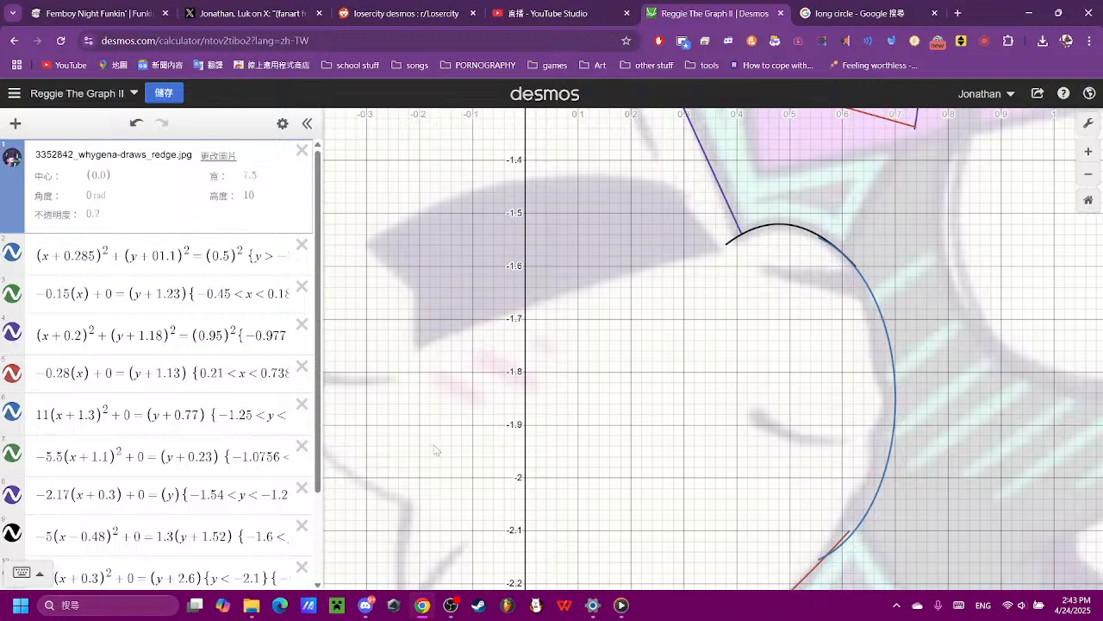
- Set the coefficient of the cheek ellipse's y term to 0.42 and check the curve's ends against the reference
scroll(247, 500, down, 2)
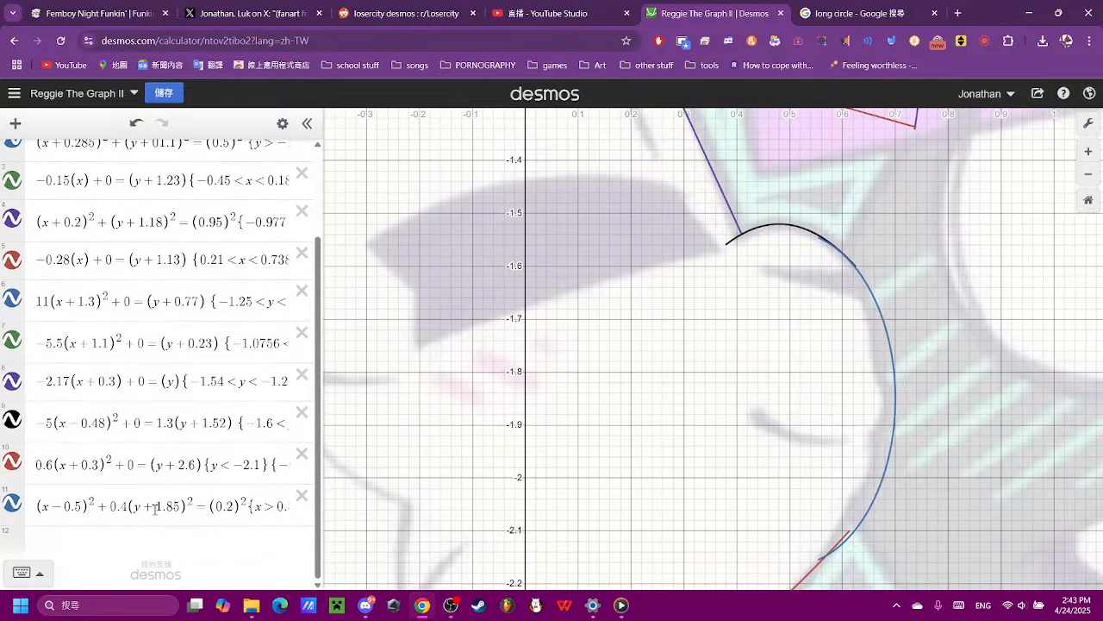
click(123, 505)
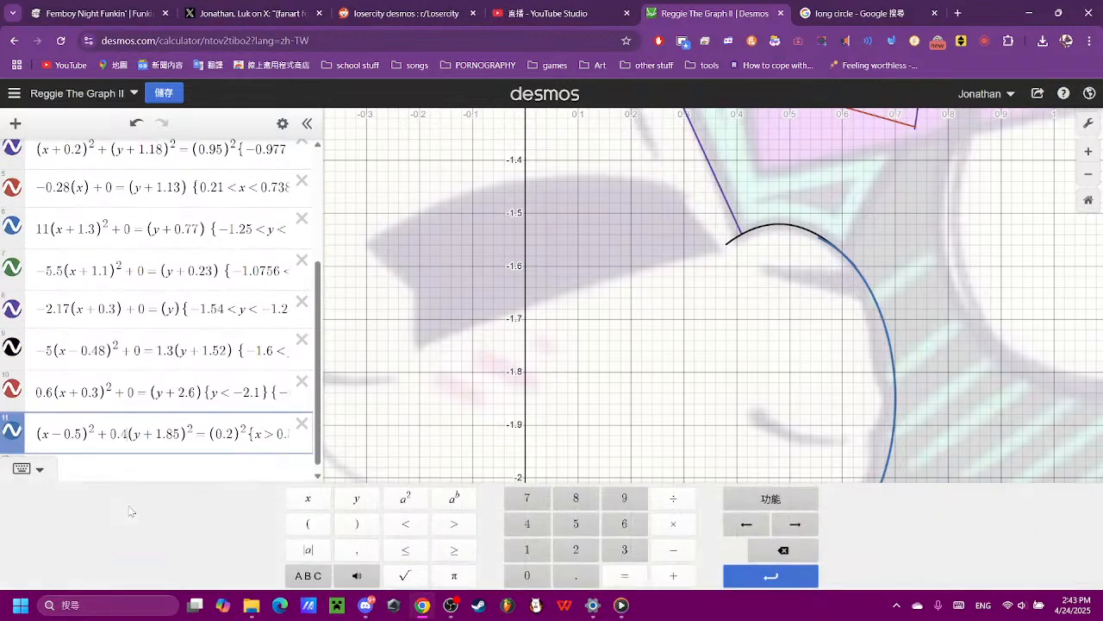
click(576, 548)
click(897, 345)
scroll(897, 342, down, 2)
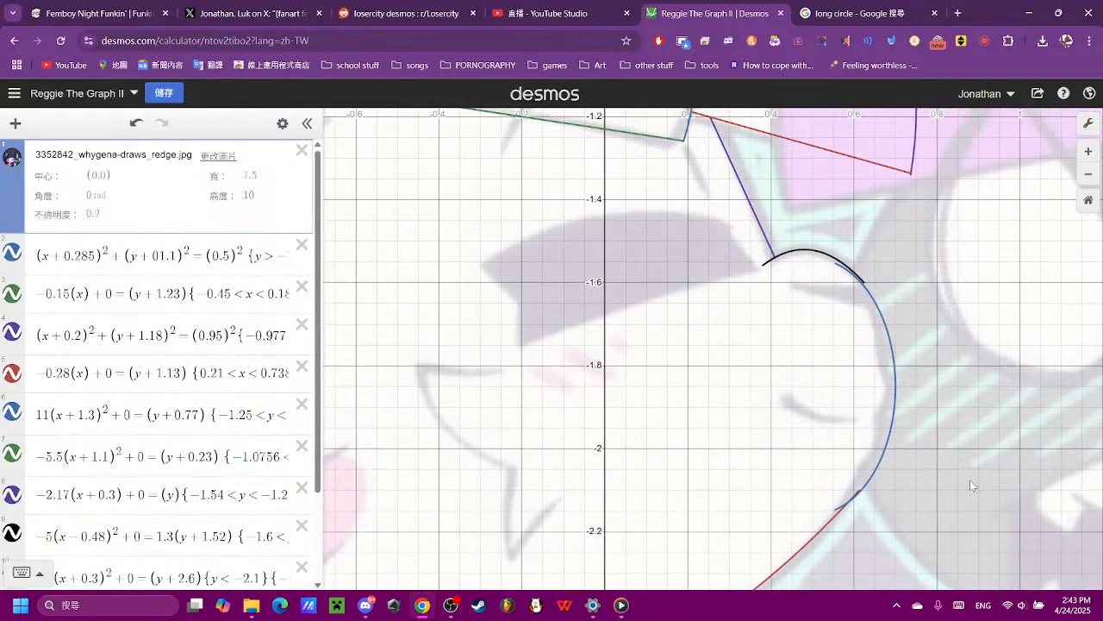
drag(983, 516, 829, 498)
scroll(701, 432, up, 1)
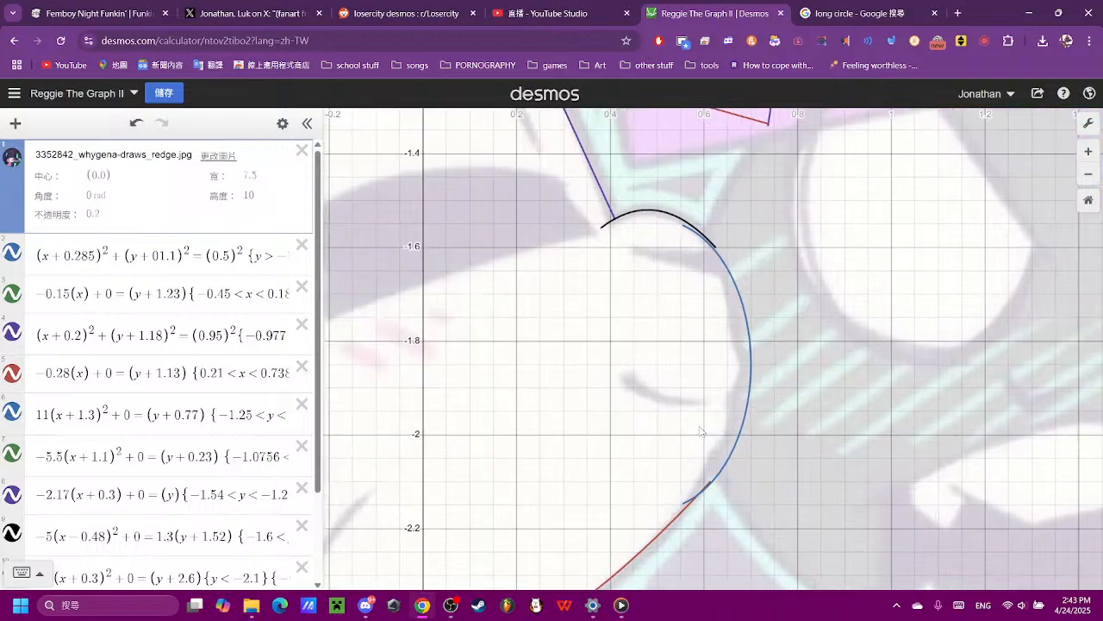
scroll(696, 429, down, 2)
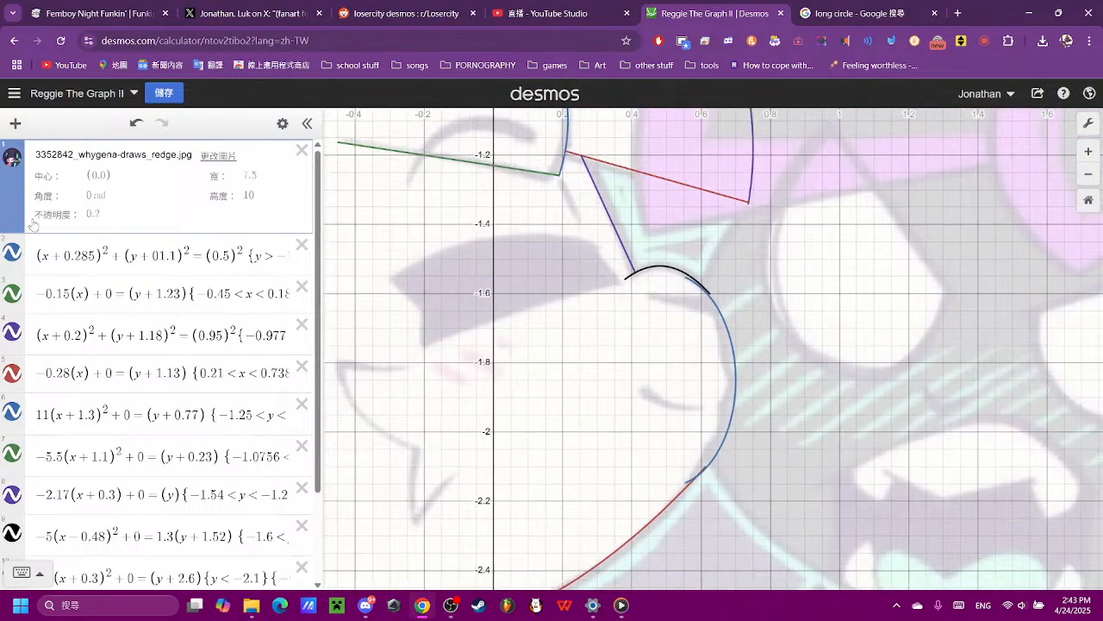
- Hide the reference image to examine the outline alone, and show it again to inspect the cheek's joins
click(12, 156)
scroll(696, 421, down, 4)
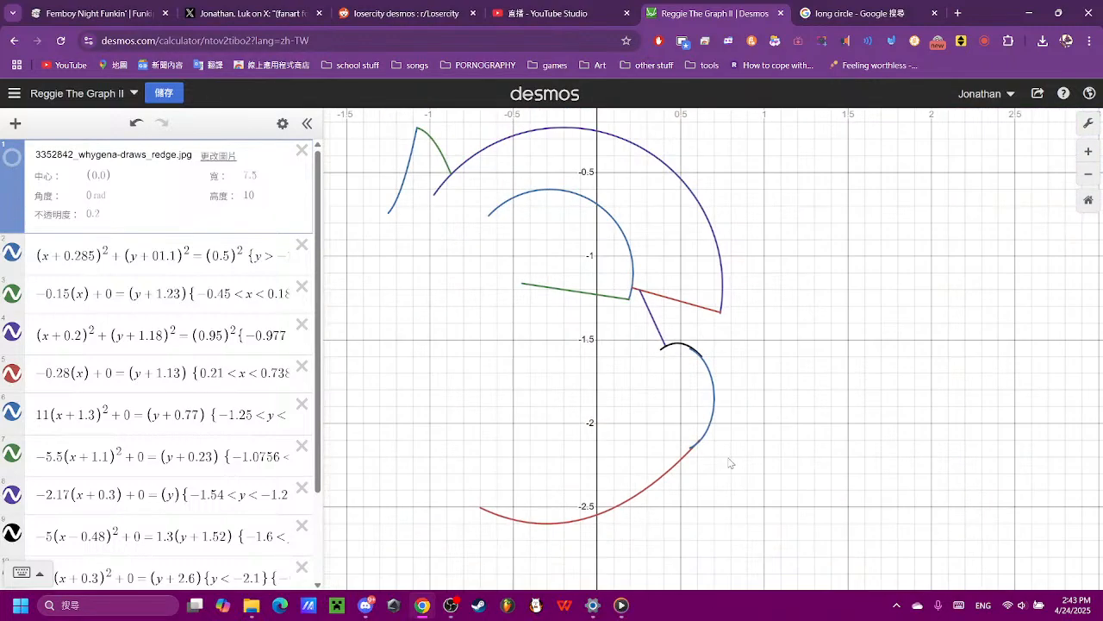
scroll(733, 461, down, 2)
scroll(468, 403, up, 3)
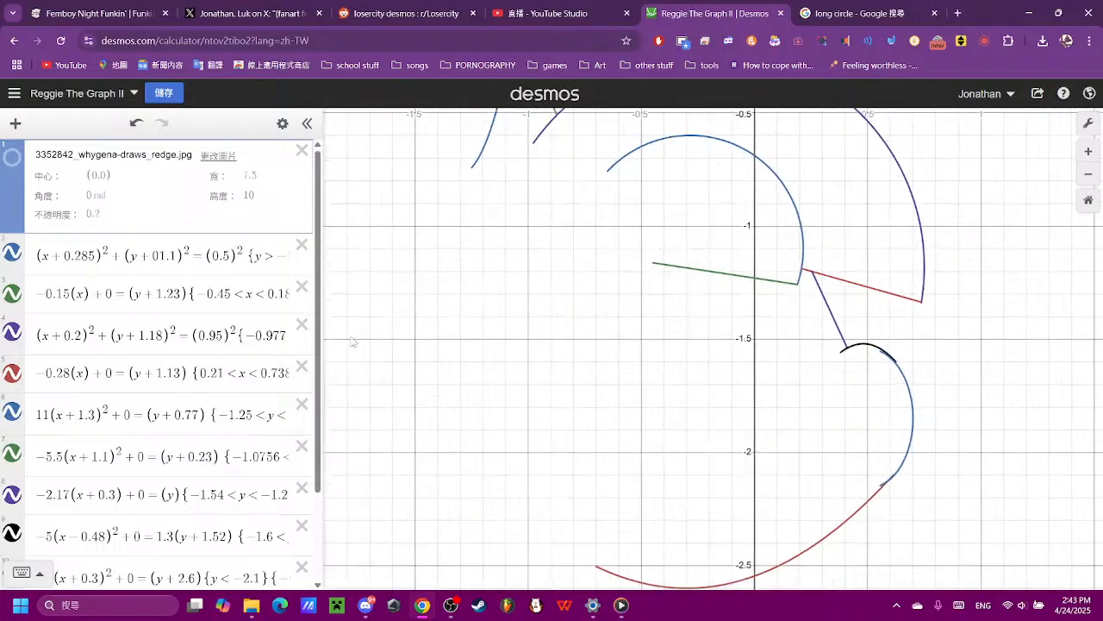
click(13, 157)
scroll(1067, 457, up, 2)
scroll(1028, 466, up, 3)
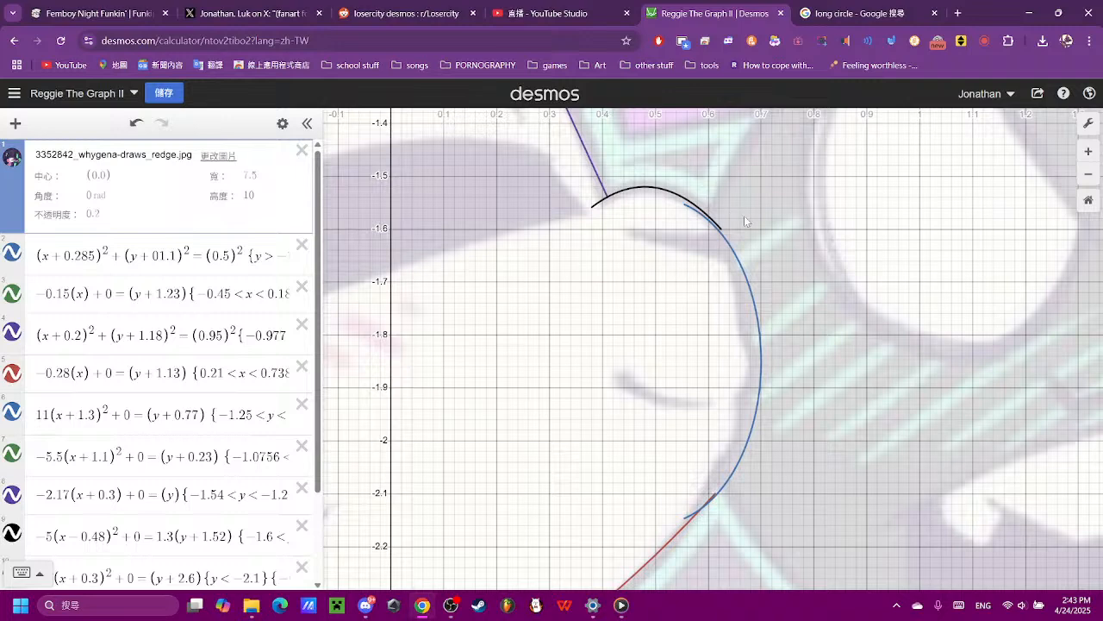
- Set the coefficient of the cheek ellipse's y term to 0.3, trying 0.4 and 0.5 first
scroll(265, 475, down, 3)
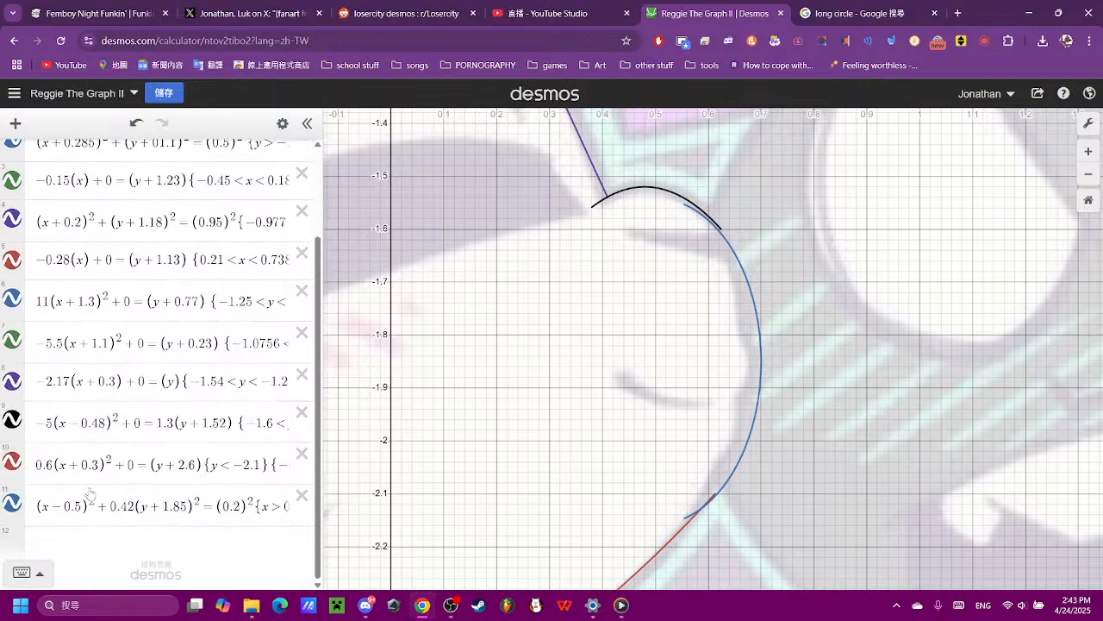
click(143, 506)
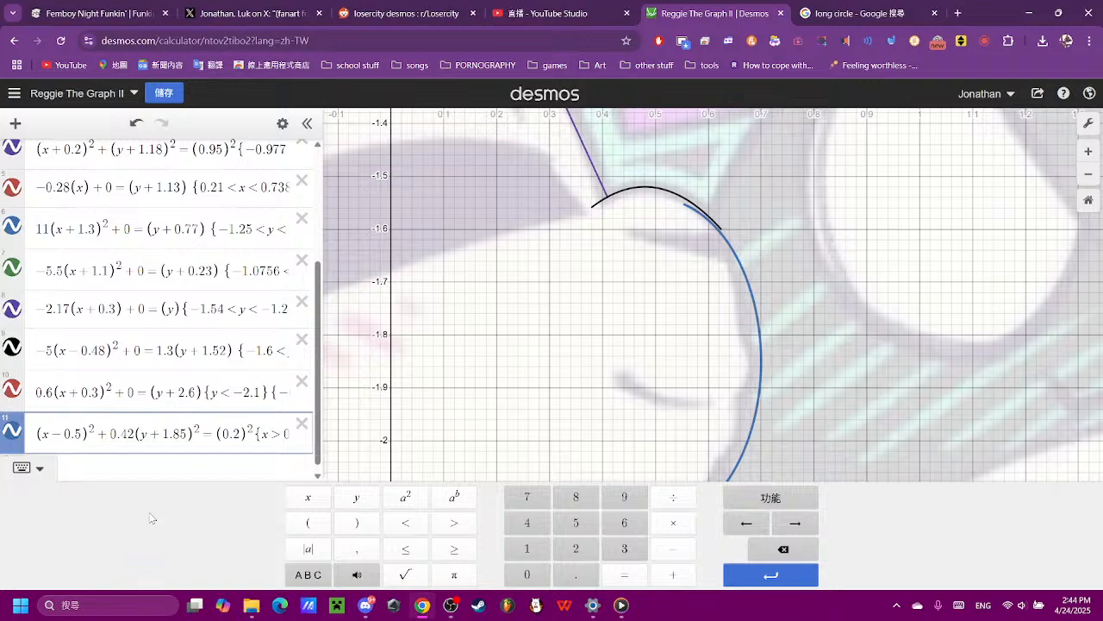
key(BackSpace)
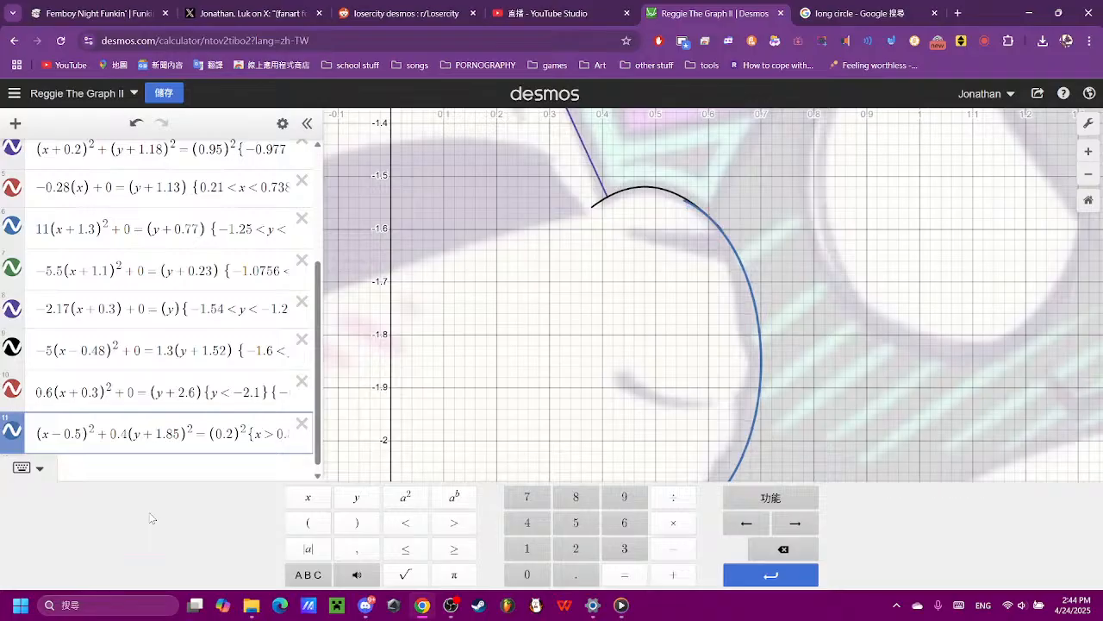
key(BackSpace)
text(5)
key(BackSpace)
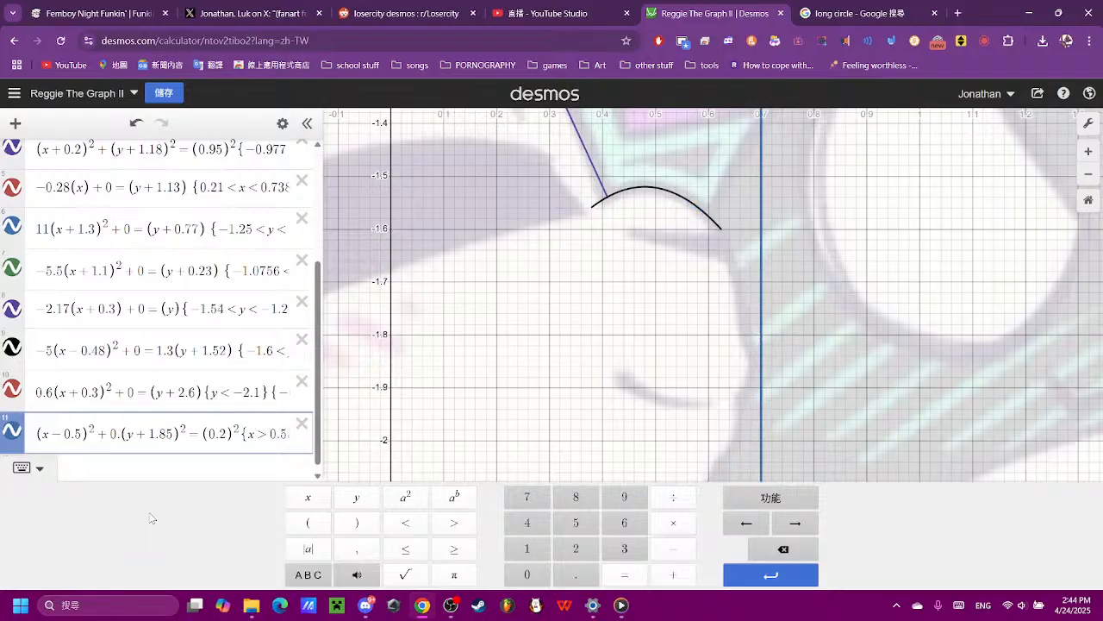
text(3)
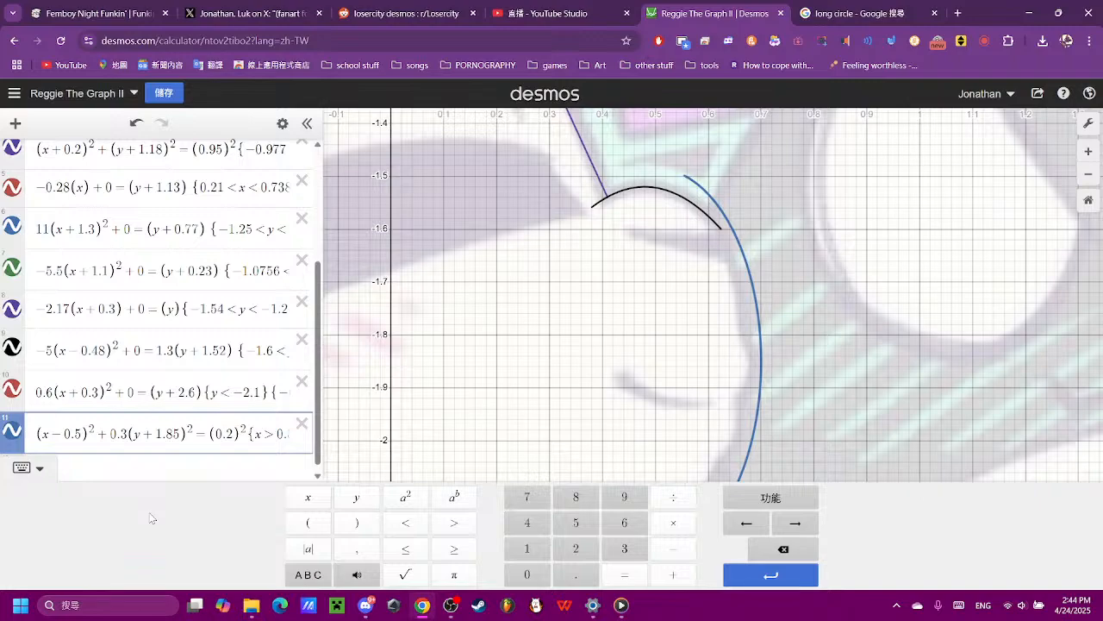
drag(483, 397, 511, 386)
scroll(598, 363, down, 3)
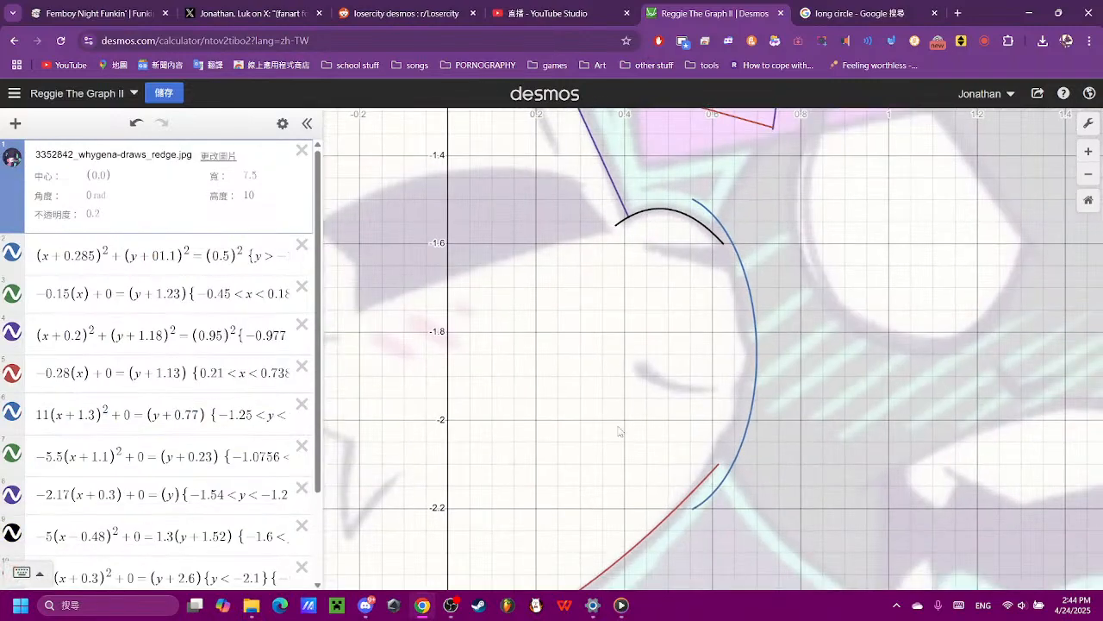
- Shift the cheek ellipse sideways by changing its x term to (x − 0.47)², trying 0.45 first
scroll(172, 517, down, 3)
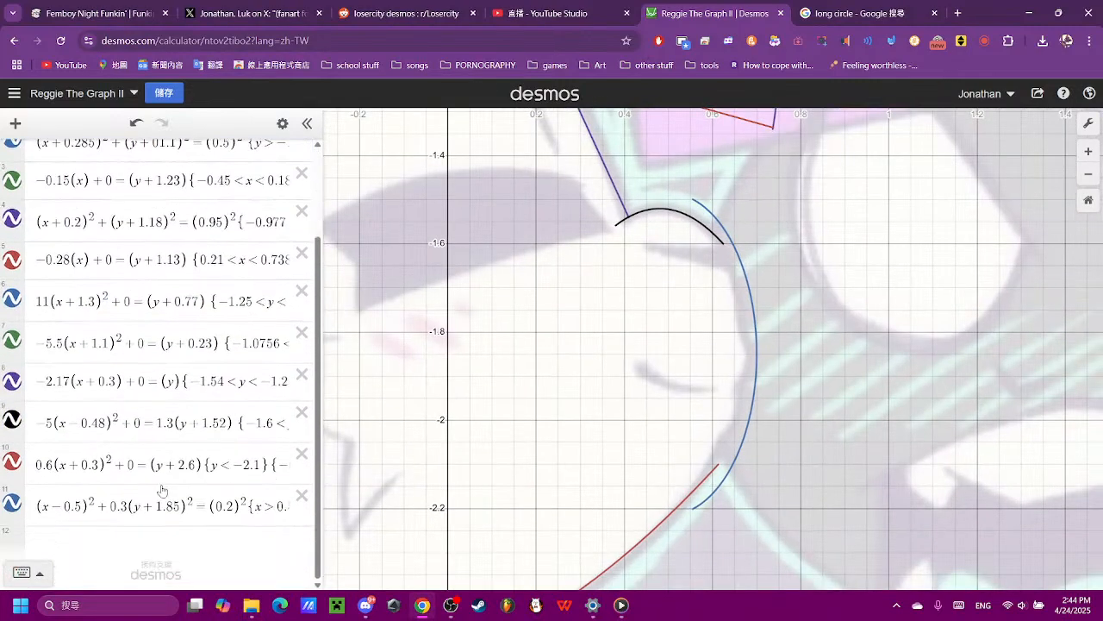
click(78, 505)
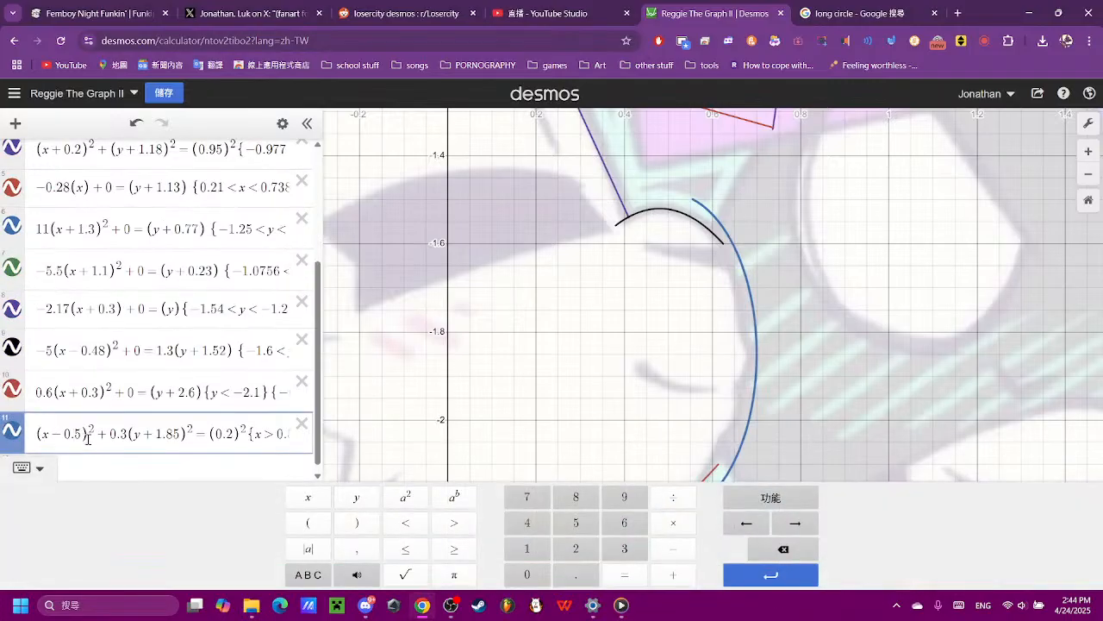
key(BackSpace)
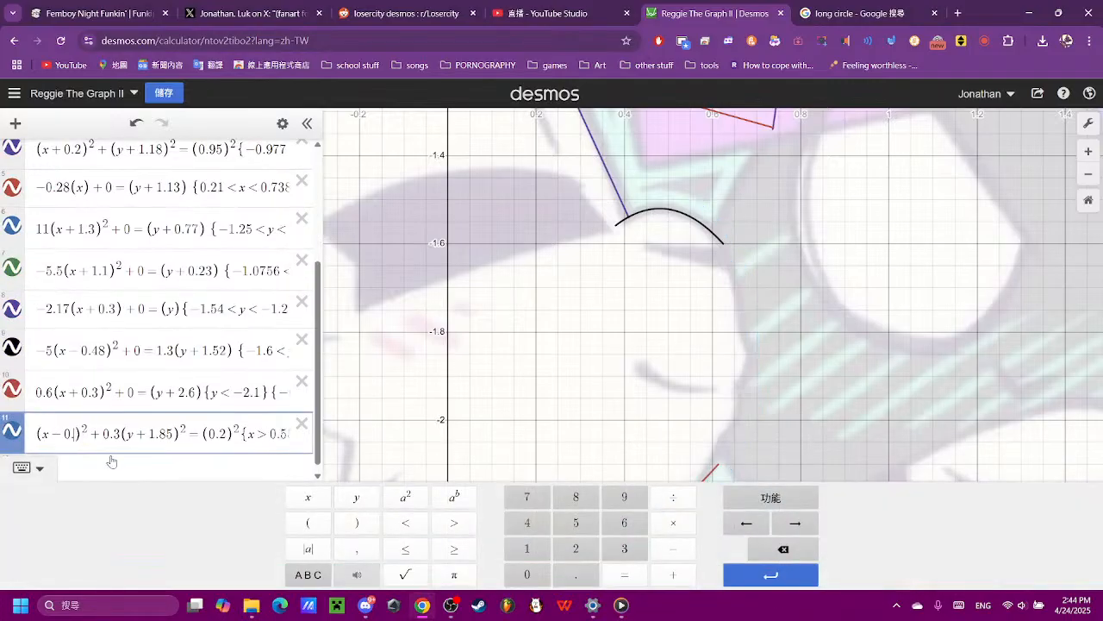
text(45)
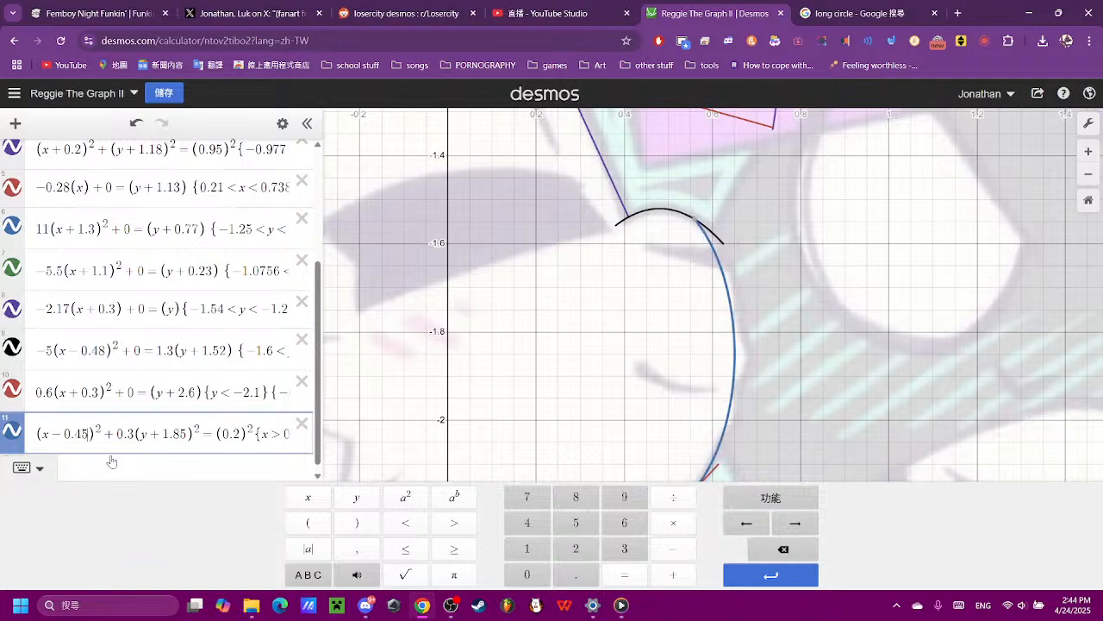
key(BackSpace)
text(7)
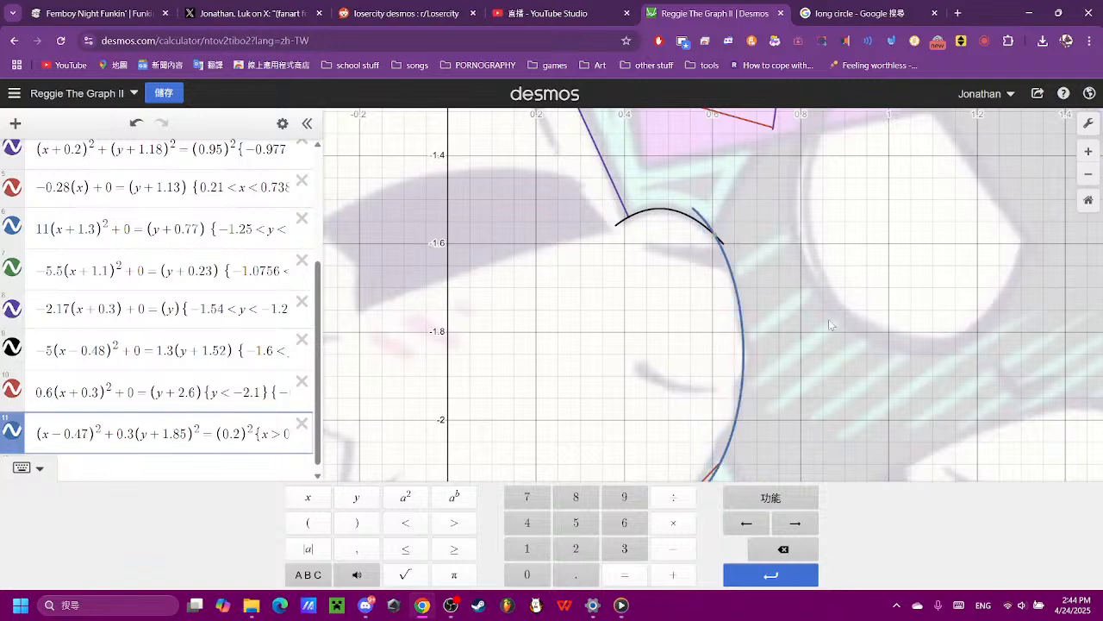
scroll(823, 331, down, 2)
click(802, 388)
- Set the cheek ellipse's restriction to x > 0.61 so it ends at the red chin curve, trying 0.67, 0.65 and 0.64 first
scroll(801, 389, up, 3)
scroll(705, 509, up, 5)
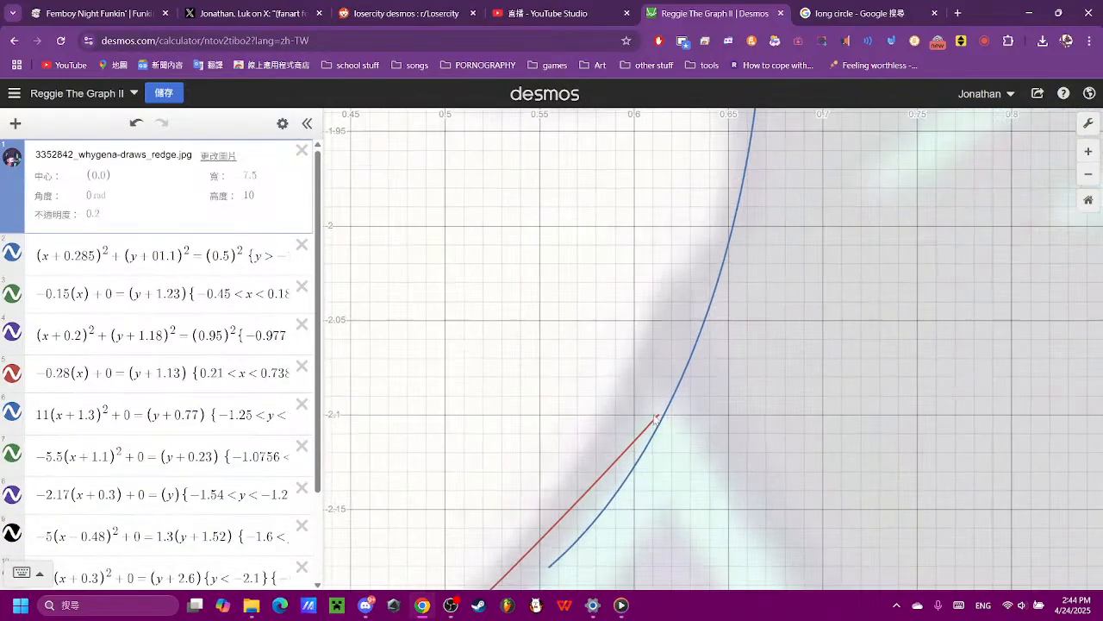
scroll(669, 416, down, 1)
scroll(128, 428, down, 1)
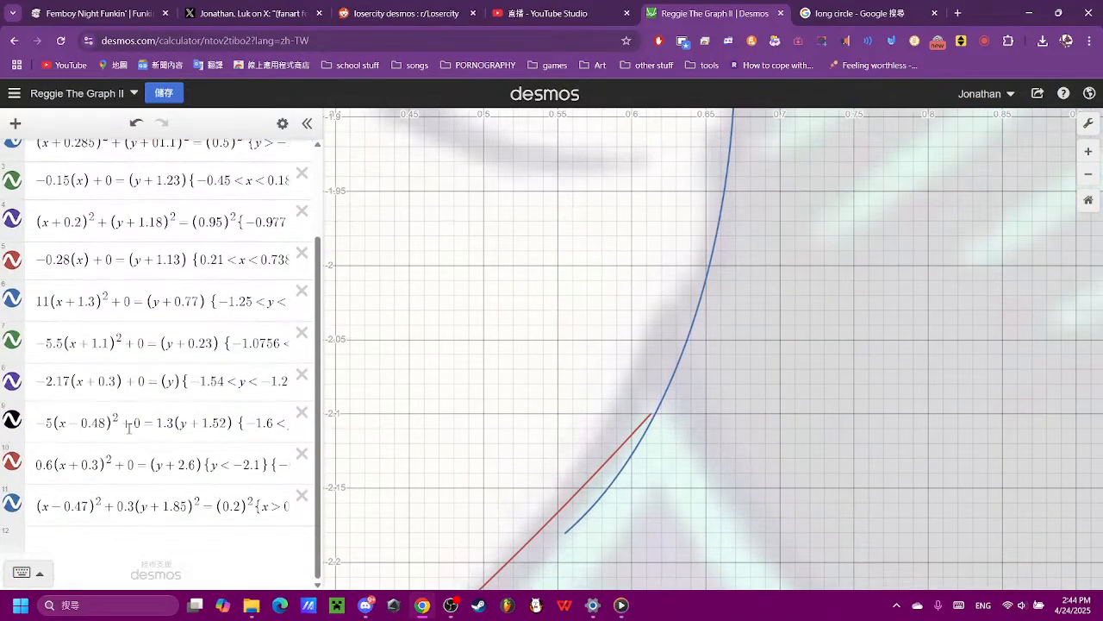
click(225, 501)
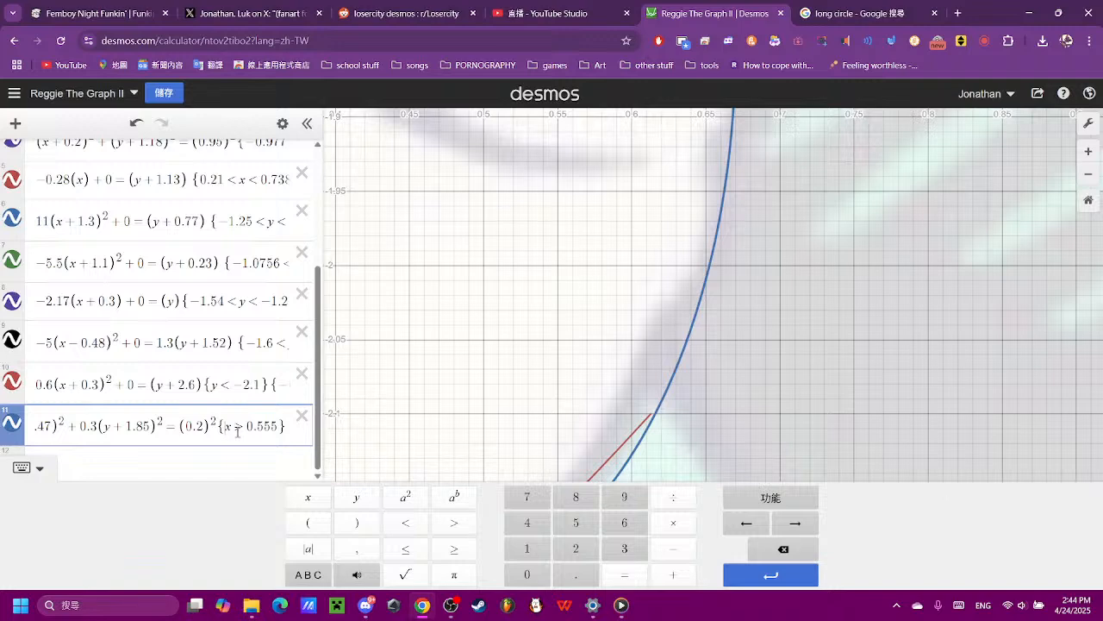
key(Right)
key(Right)
key(Right)
key(Right)
key(Right)
key(Right)
key(Left)
key(BackSpace)
key(BackSpace)
key(BackSpace)
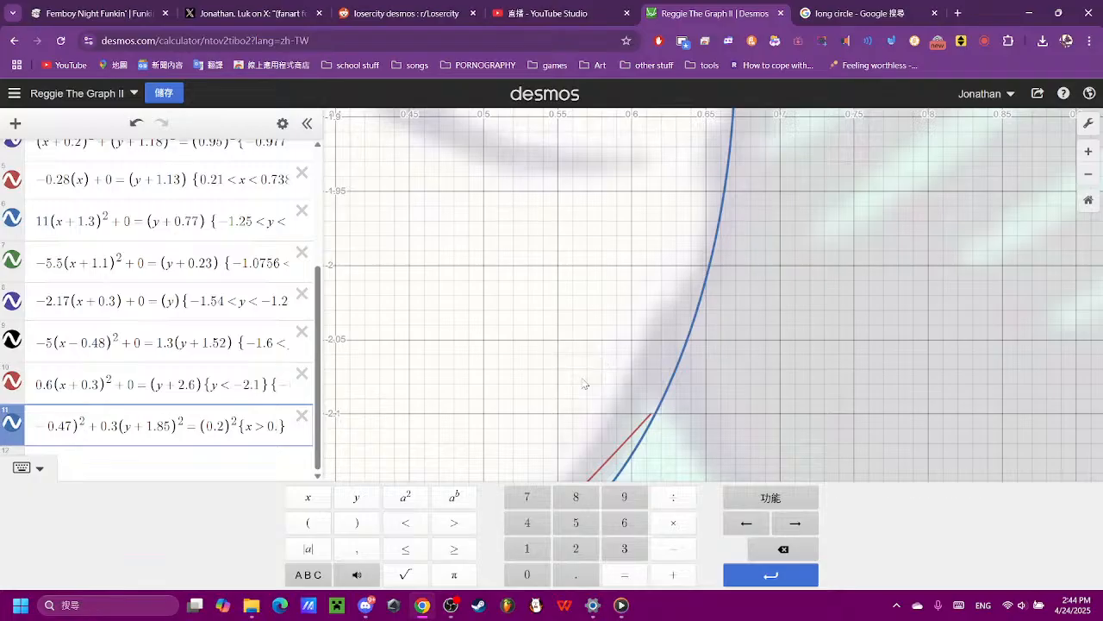
text(67)
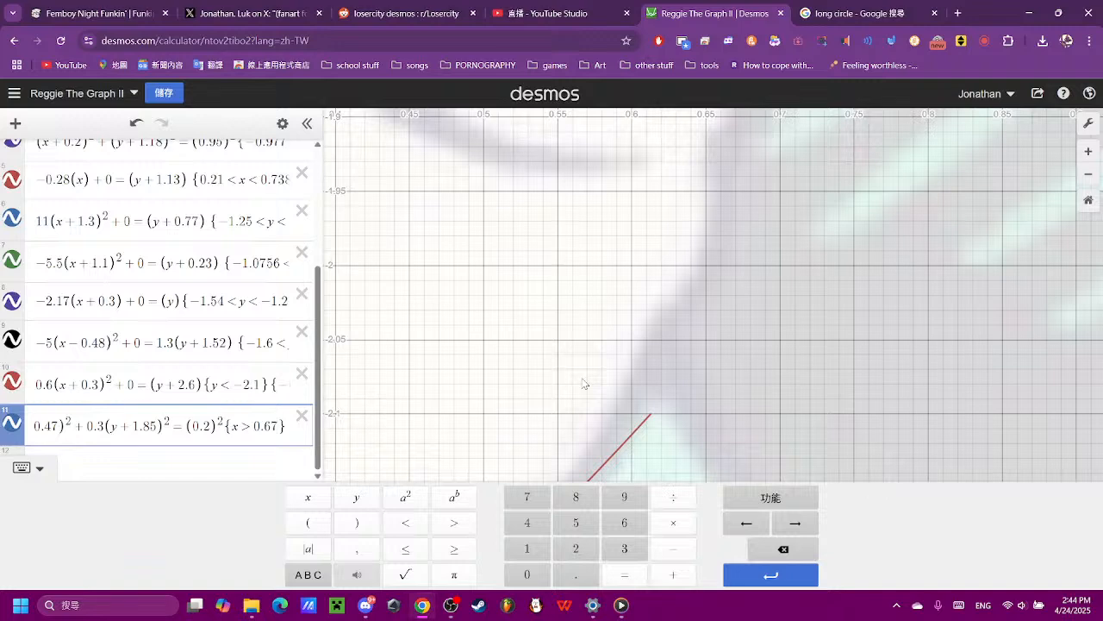
key(BackSpace)
text(5)
key(BackSpace)
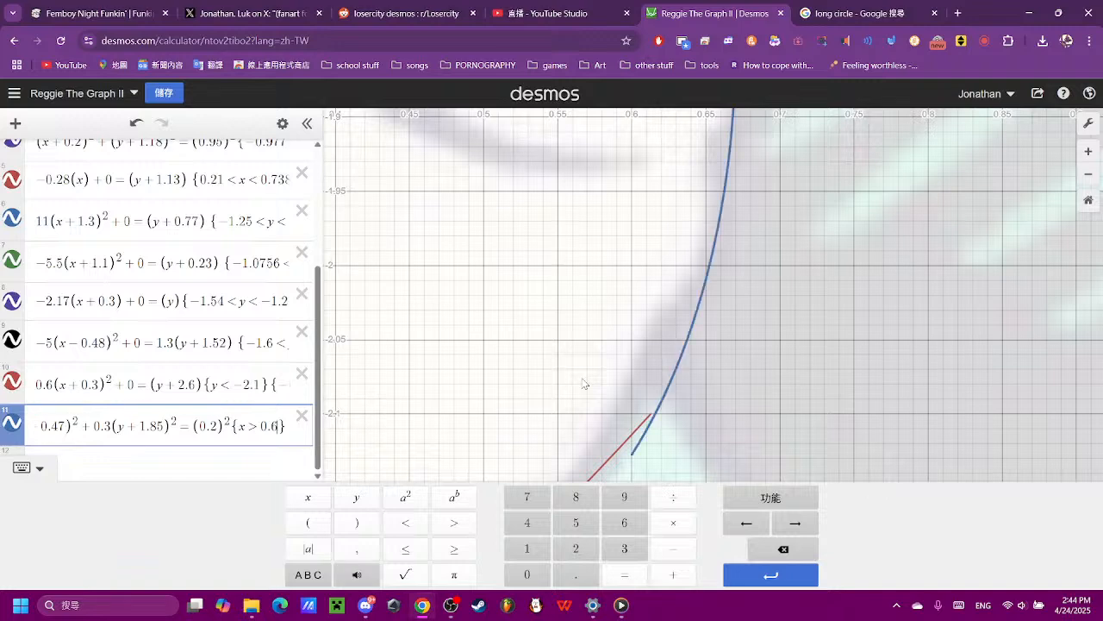
text(4)
key(BackSpace)
text(1)
scroll(815, 351, down, 10)
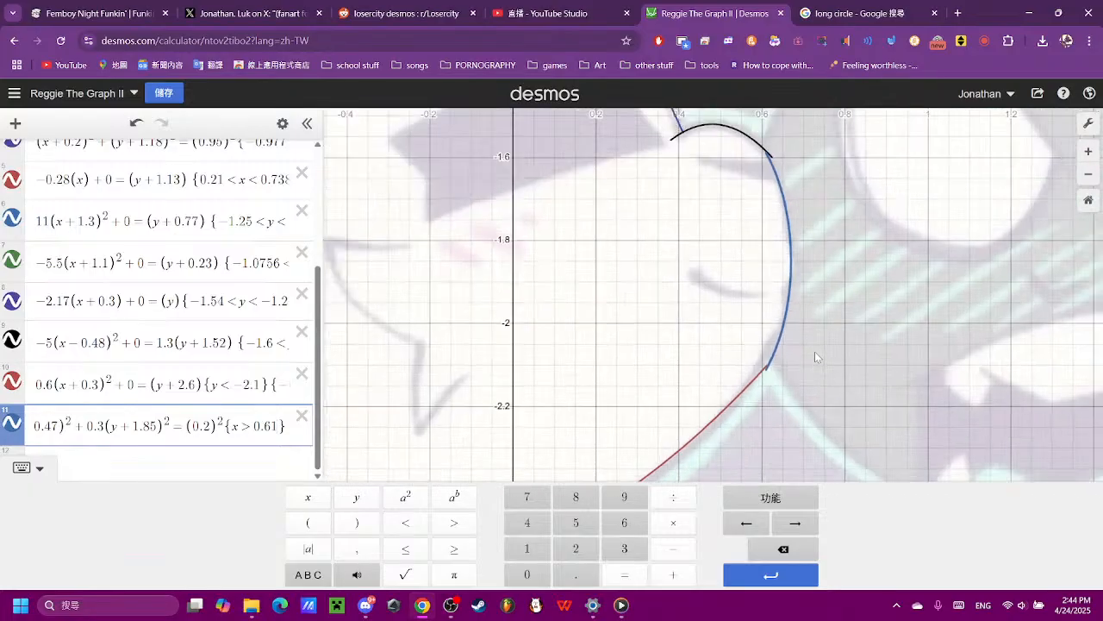
- Add the straight-line equation (x) + 0 = (y) as a new expression below the cheek ellipse
click(820, 240)
drag(822, 239, 790, 374)
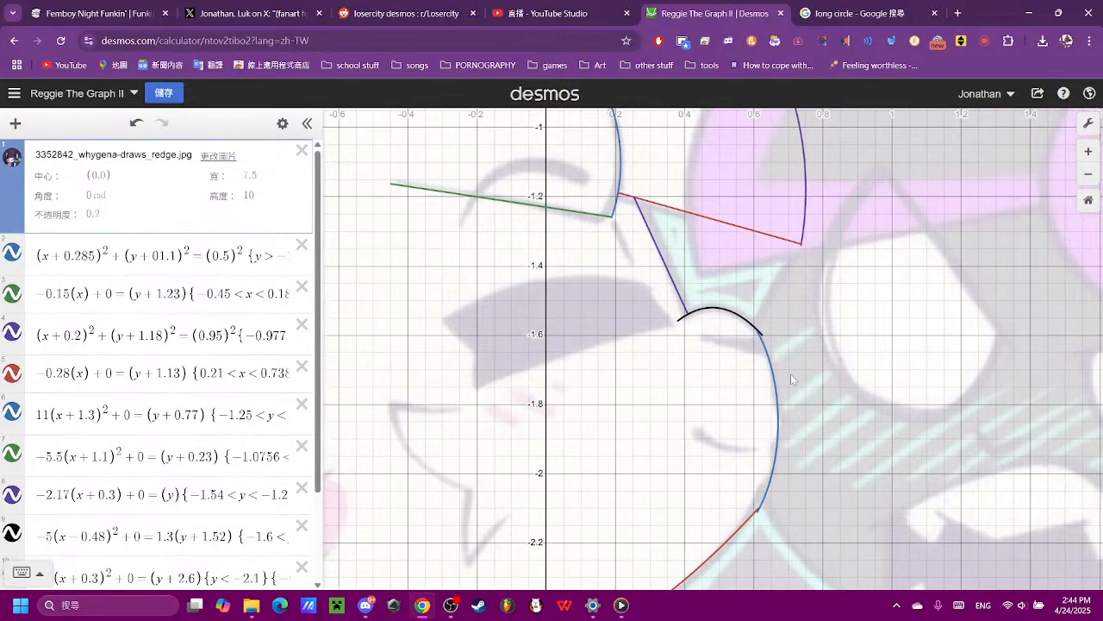
scroll(791, 373, down, 3)
scroll(799, 420, up, 7)
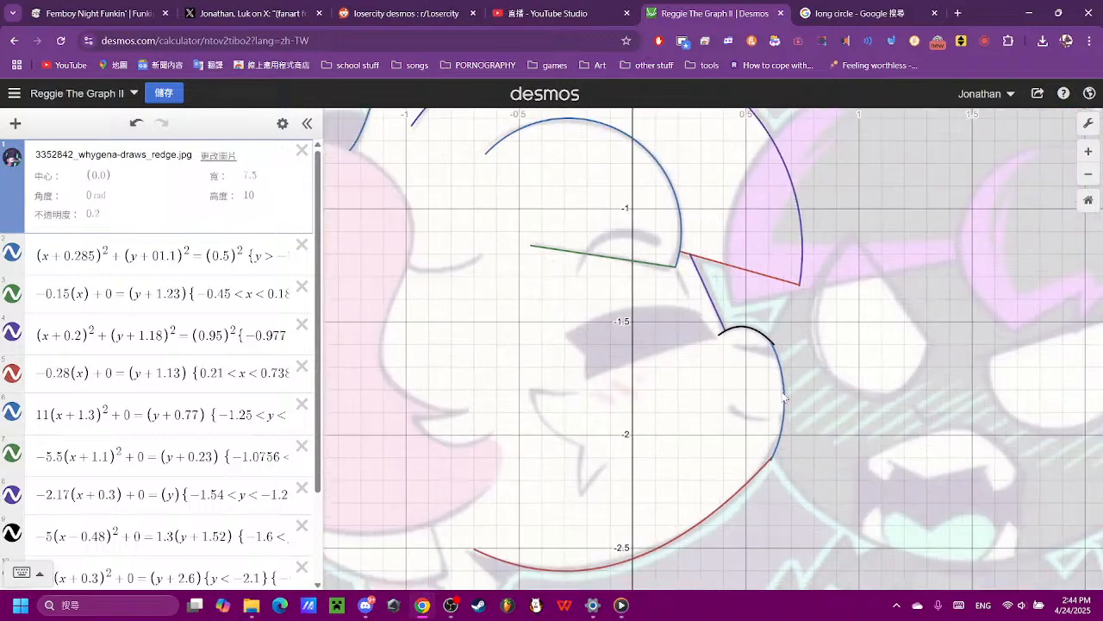
scroll(68, 411, down, 2)
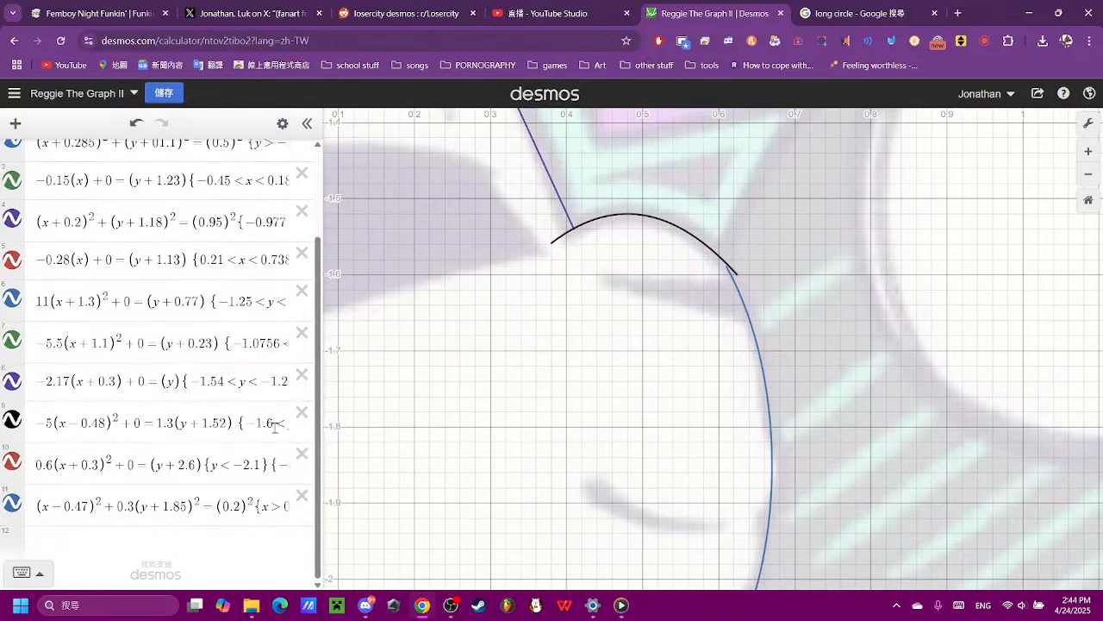
click(195, 547)
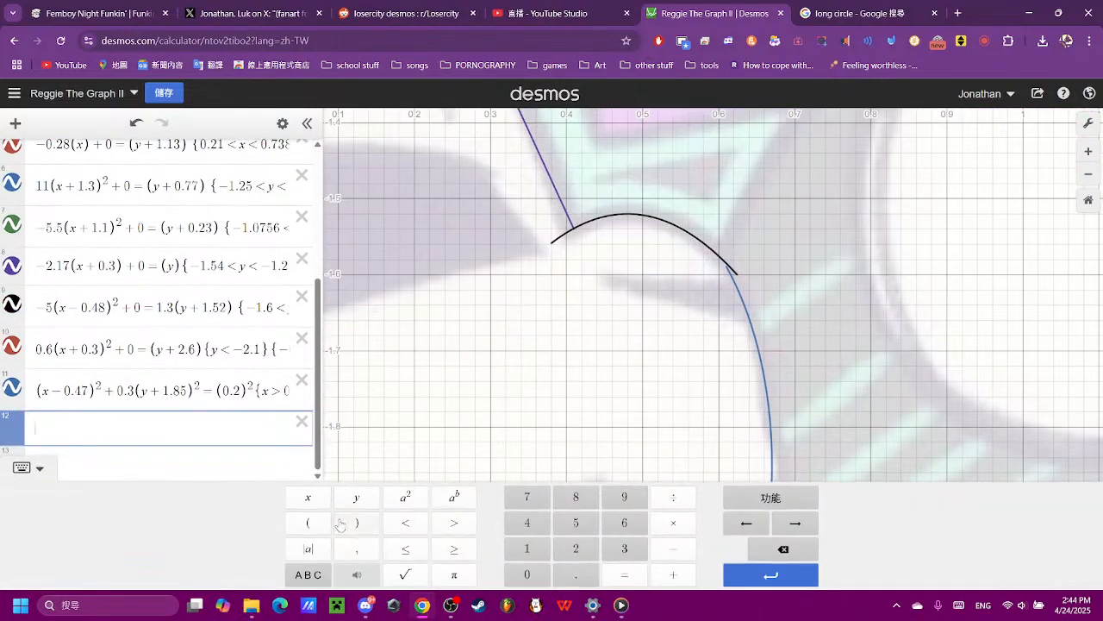
click(308, 522)
click(307, 497)
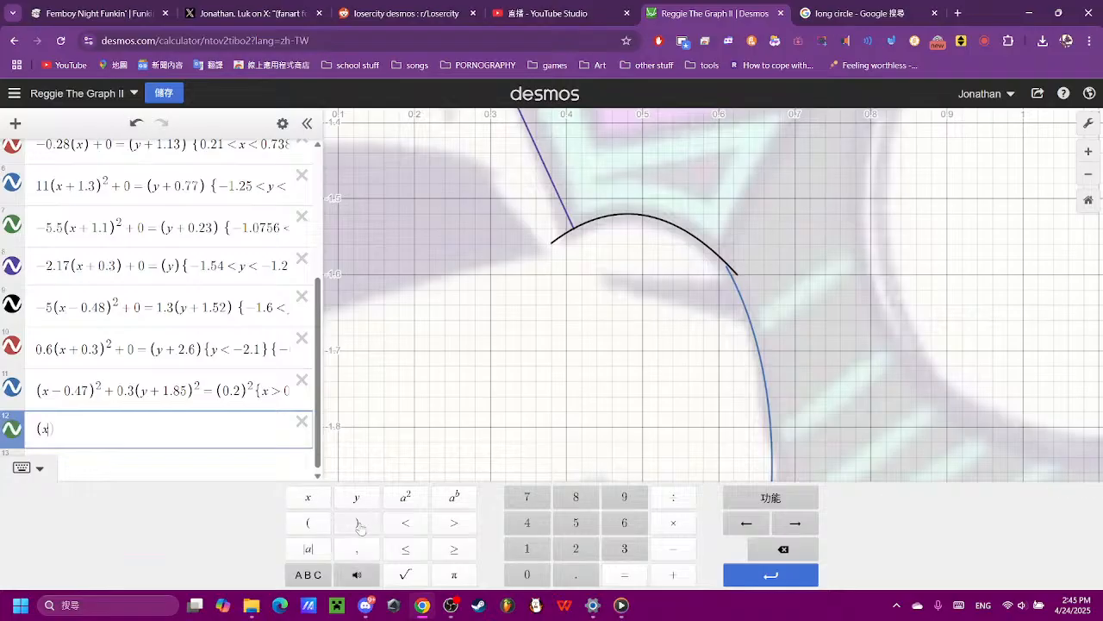
click(352, 522)
click(673, 574)
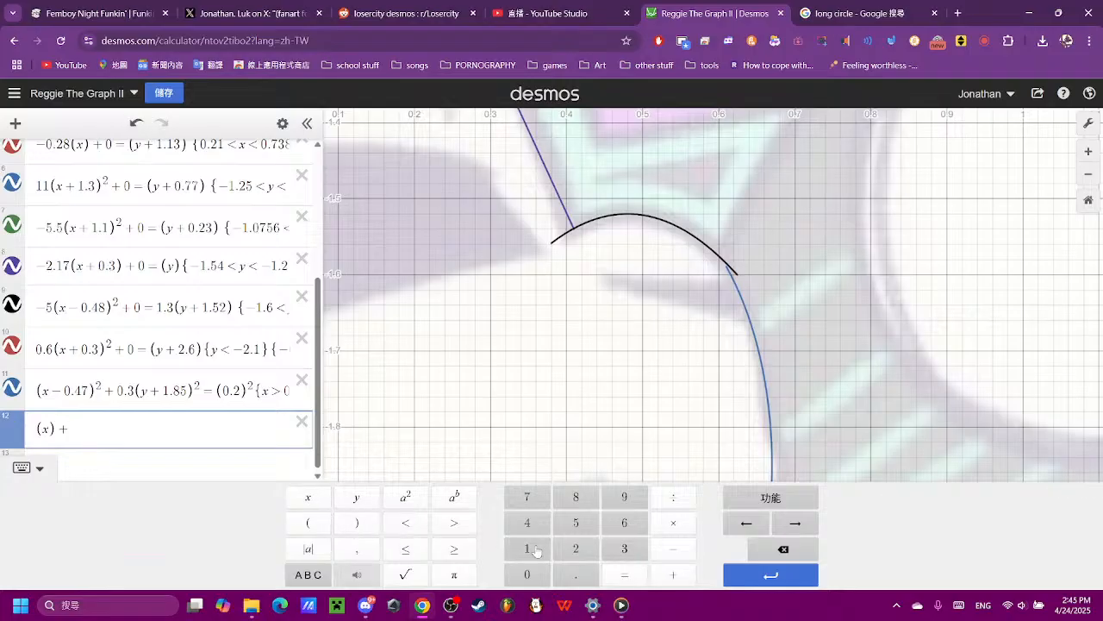
click(526, 574)
click(614, 576)
click(321, 521)
click(356, 497)
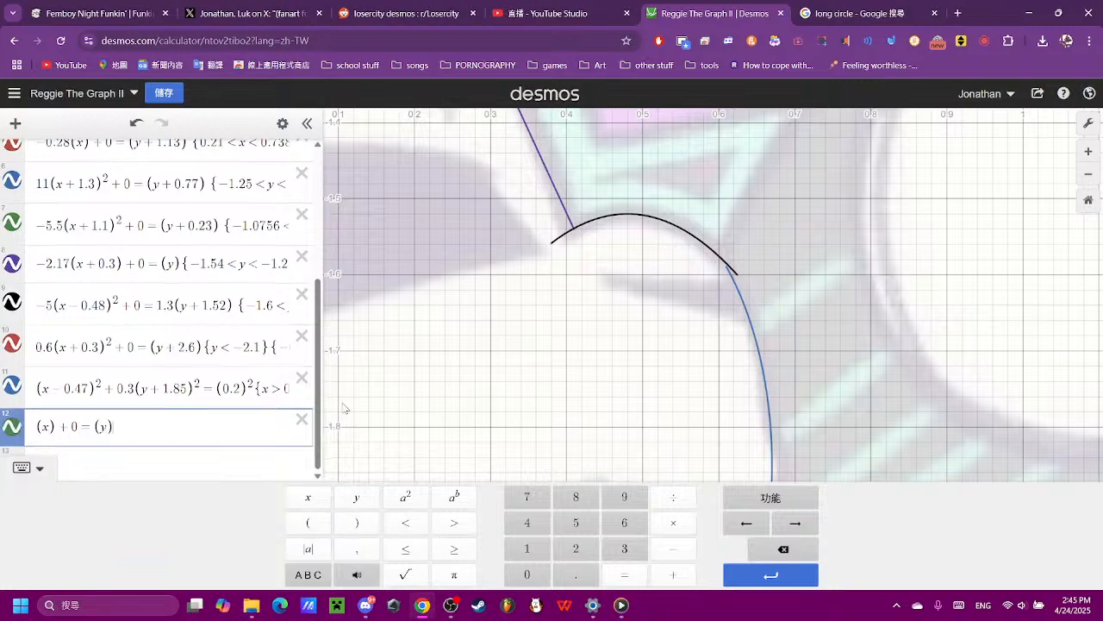
- Set the new line's x coefficient to −0.17, trying −0.3, −0.2 and −0.1 first
scroll(557, 379, down, 5)
scroll(557, 379, down, 3)
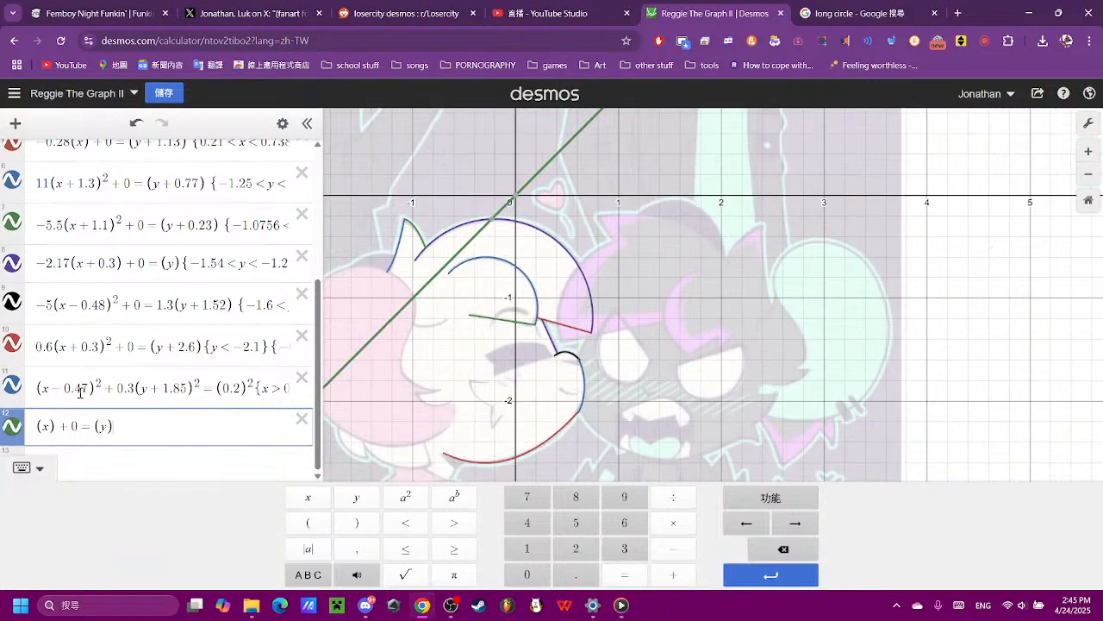
click(55, 426)
text(-)
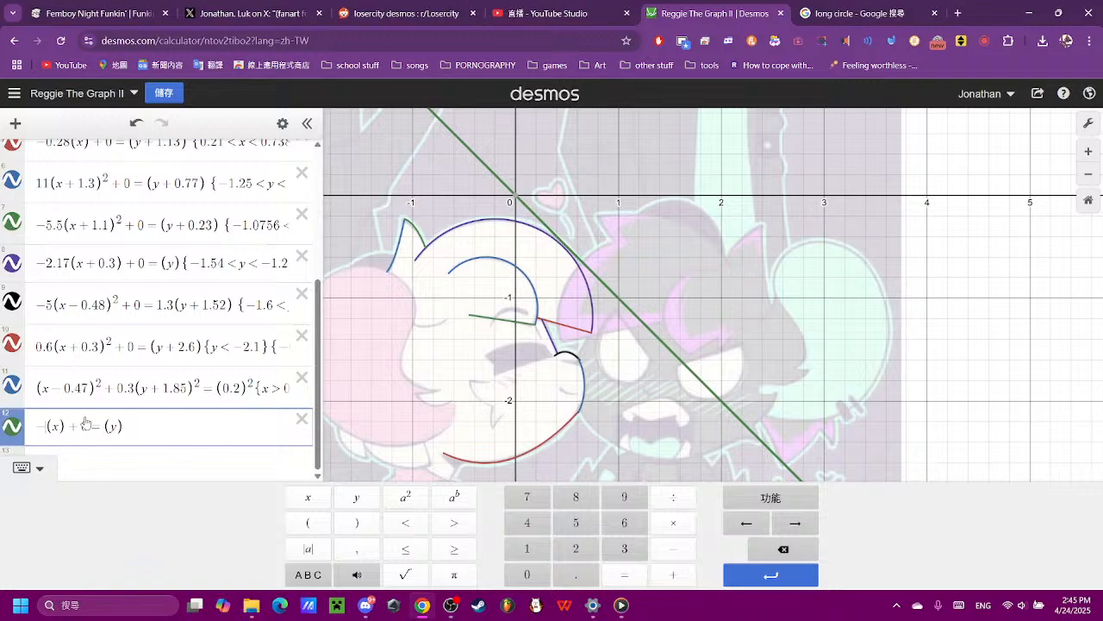
text(2)
key(BackSpace)
text(0.)
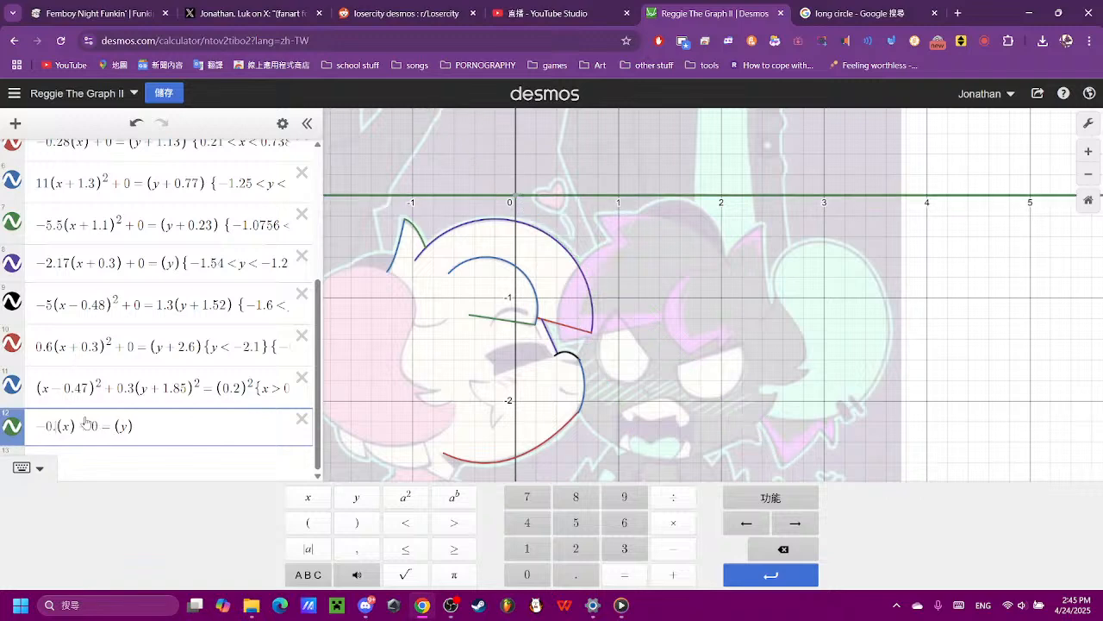
text(3)
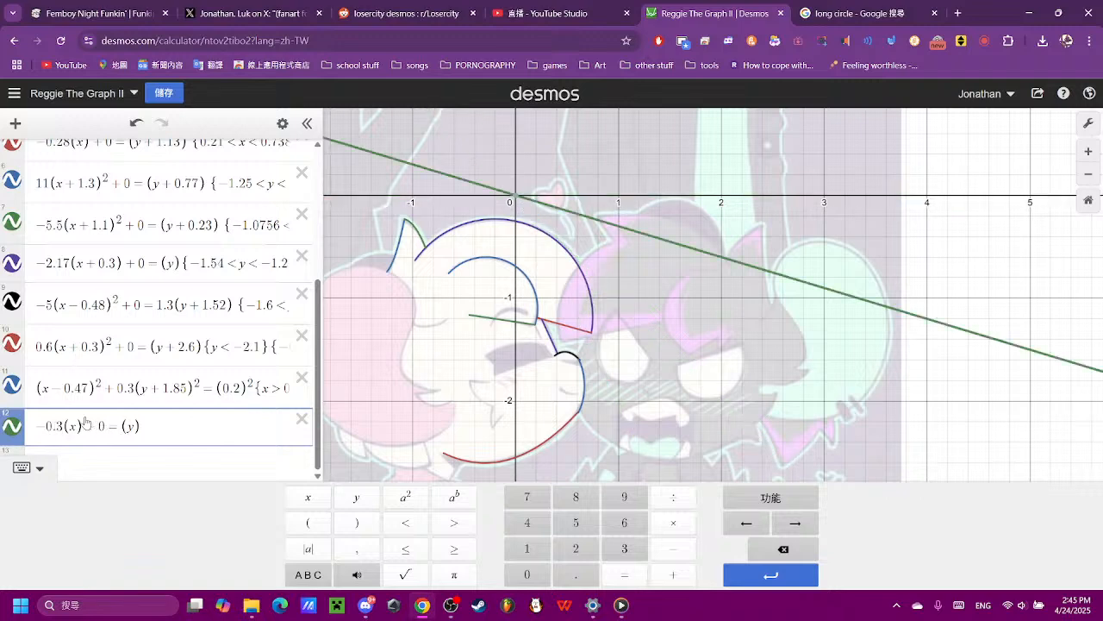
key(BackSpace)
text(2)
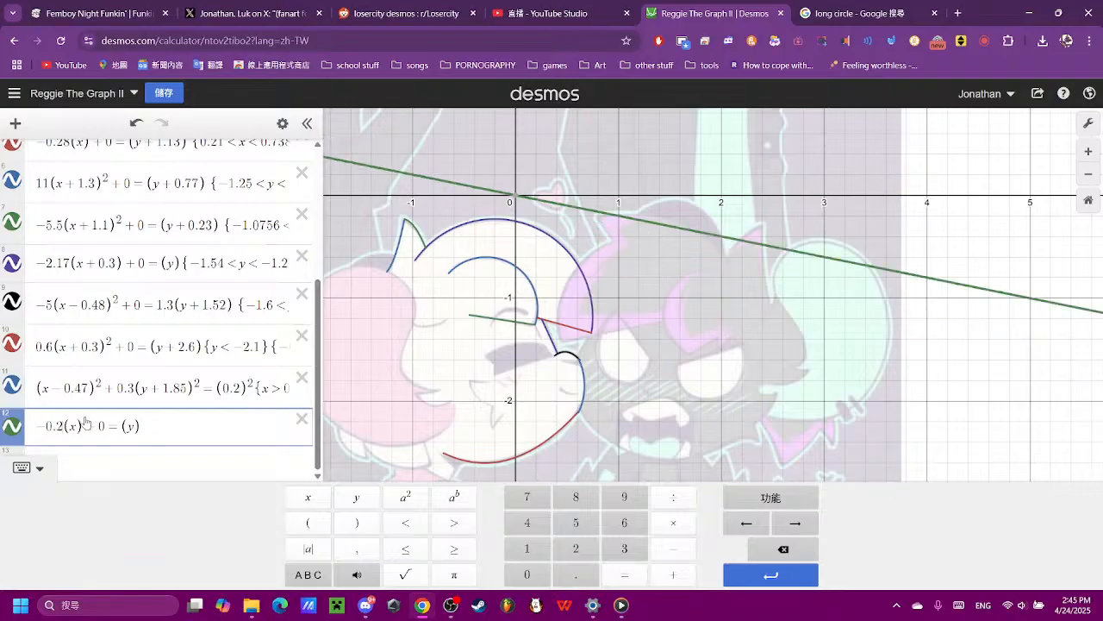
key(BackSpace)
text(1)
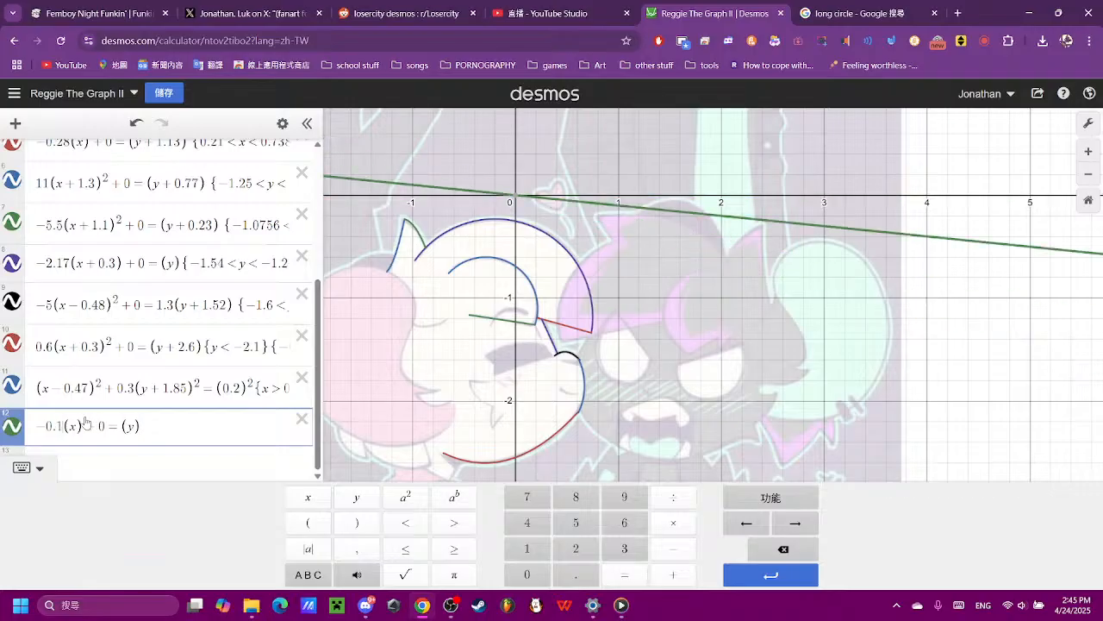
text(7)
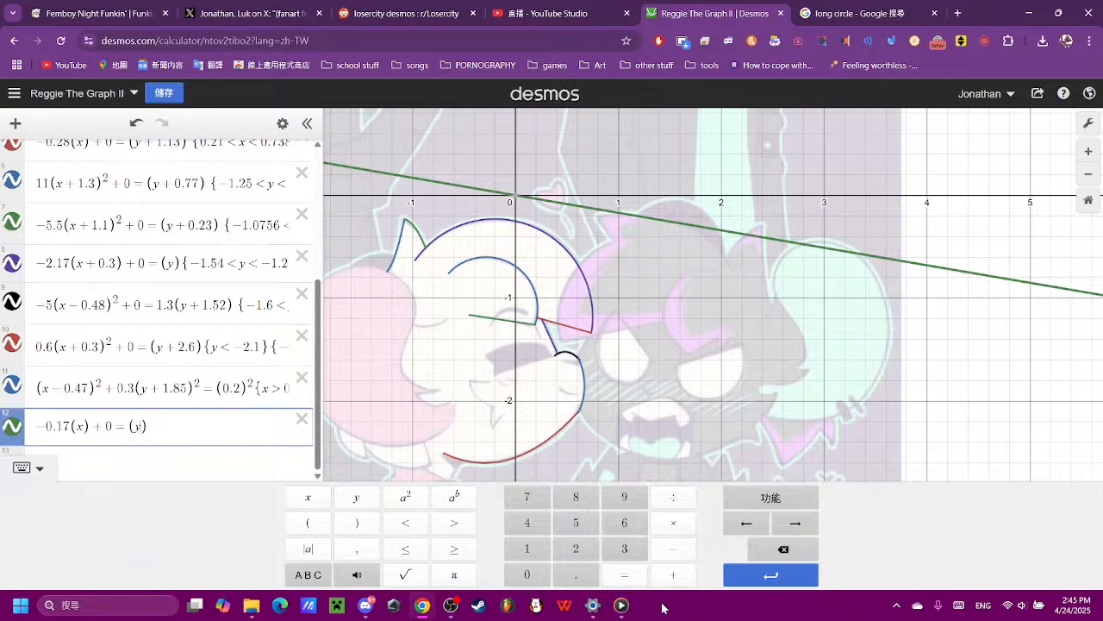
- Shift the new line down to the muzzle by changing its y term to (y + 1.6), trying 0.8 first
click(670, 575)
click(527, 575)
click(576, 574)
click(574, 500)
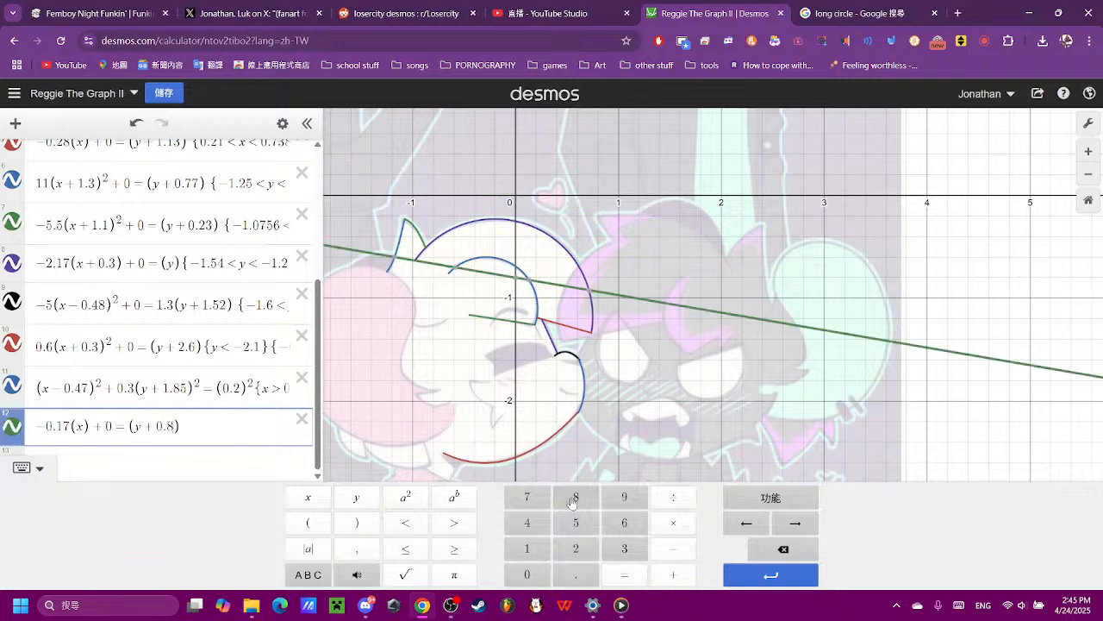
click(783, 549)
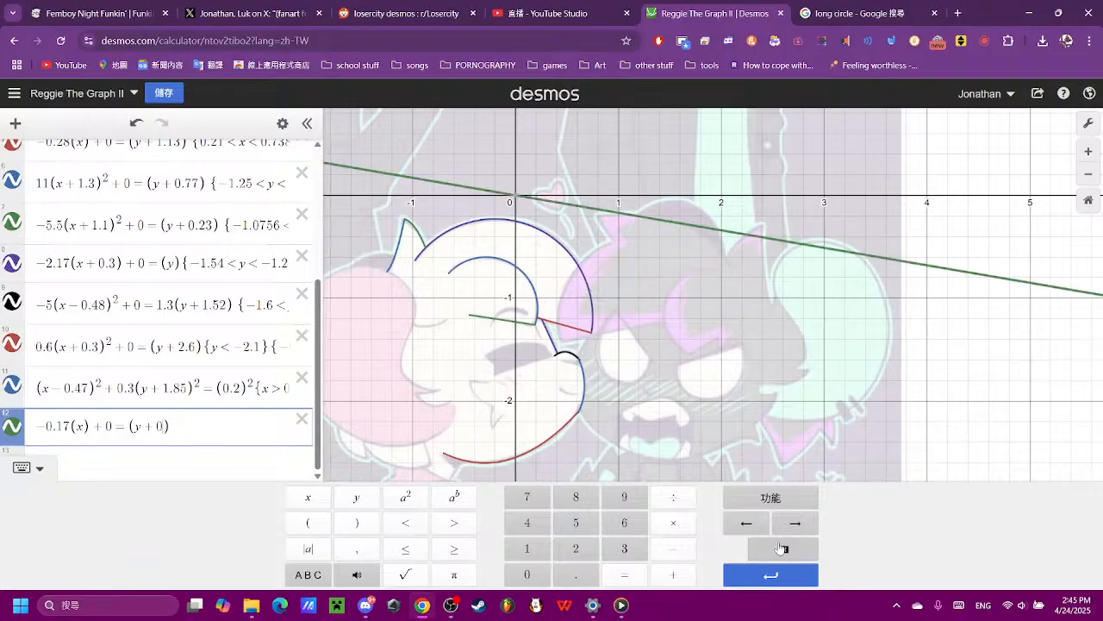
click(782, 549)
click(783, 549)
click(536, 550)
click(576, 575)
click(624, 522)
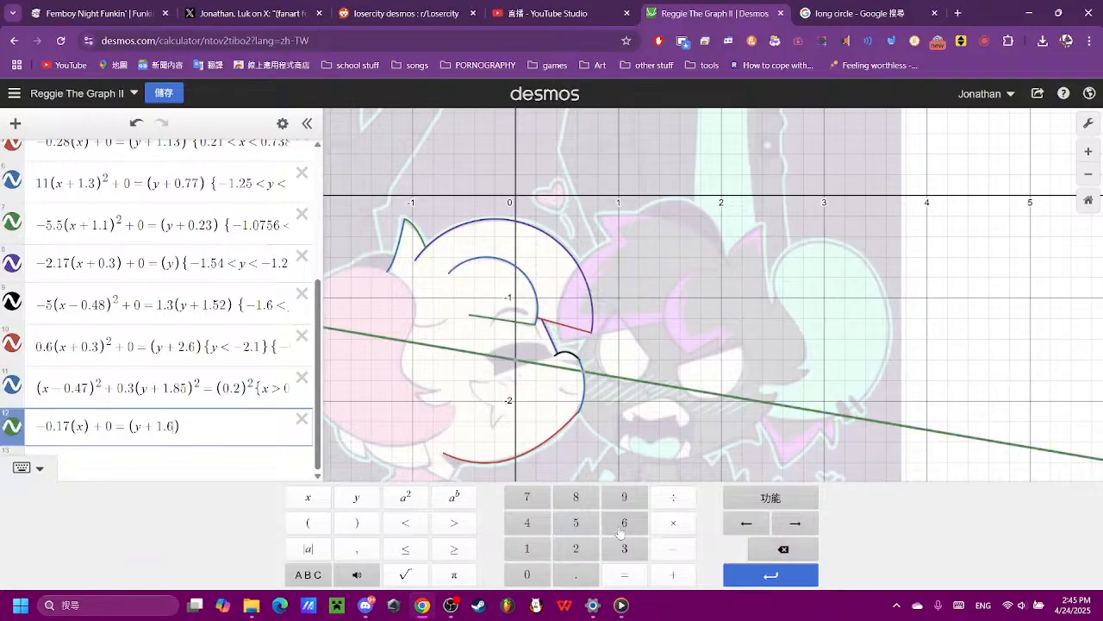
- Refine the new line's height by changing its y term to (y + 1.56), trying 1.5 first
scroll(539, 438, up, 3)
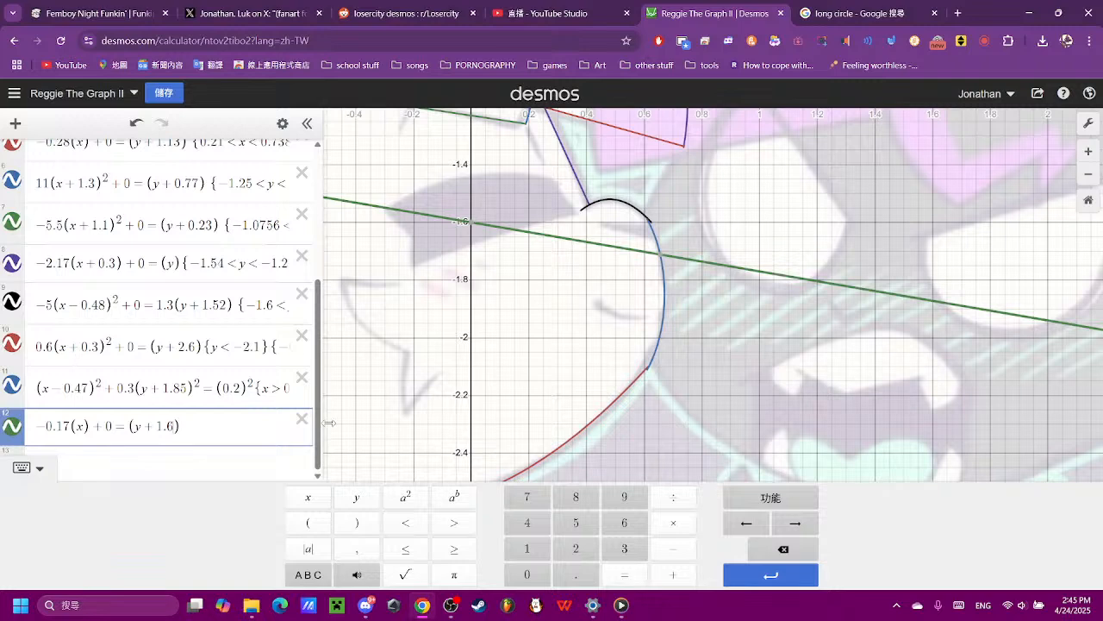
key(BackSpace)
text(5)
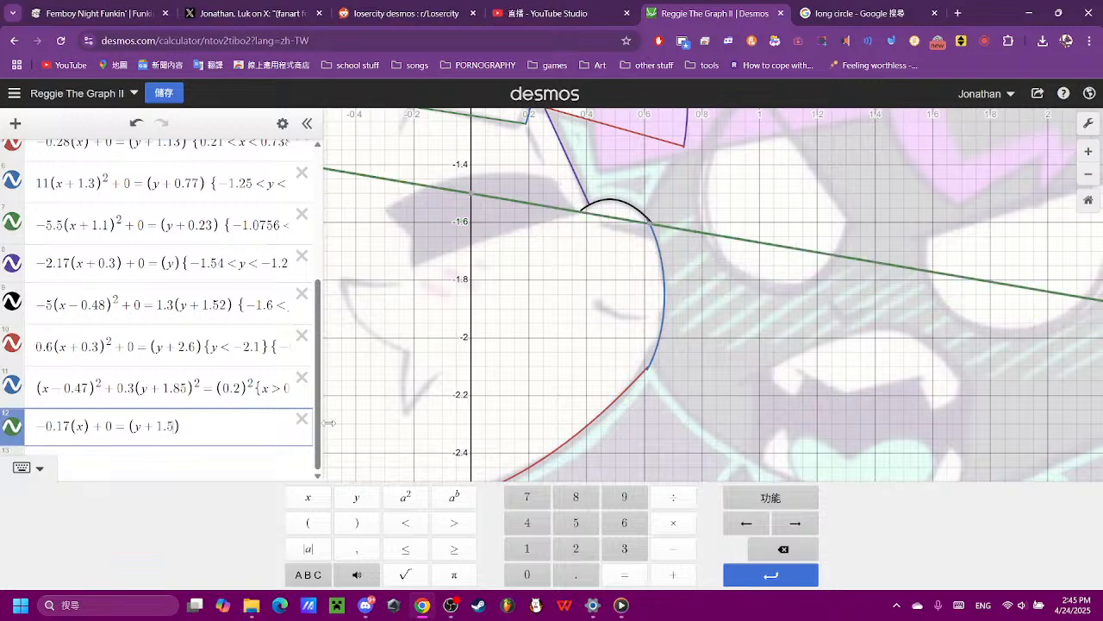
key(BackSpace)
key(BackSpace)
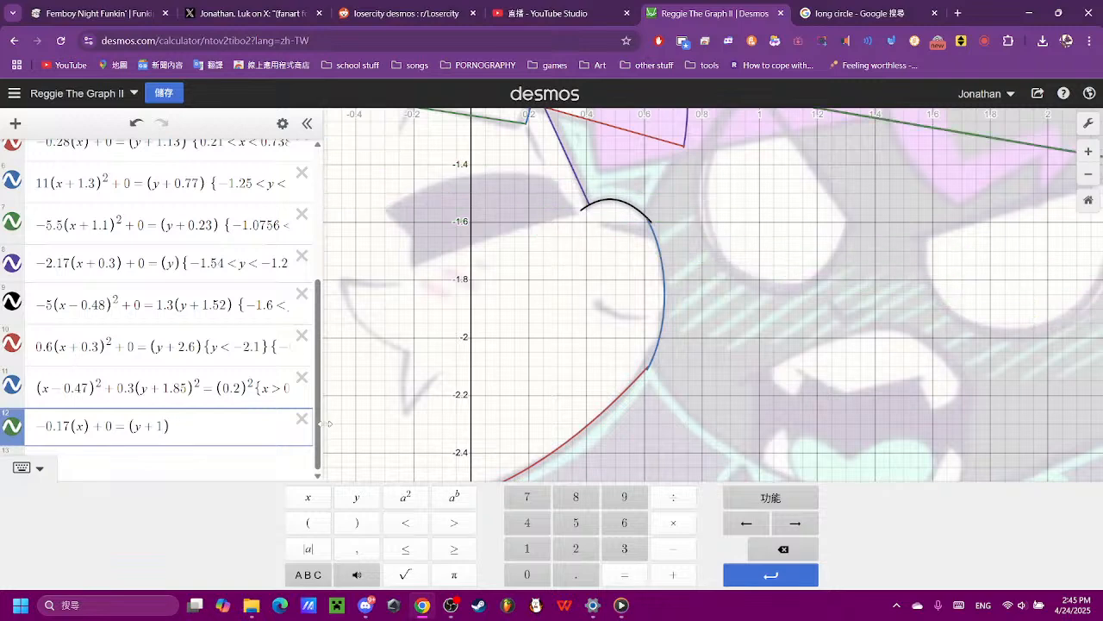
text(.5)
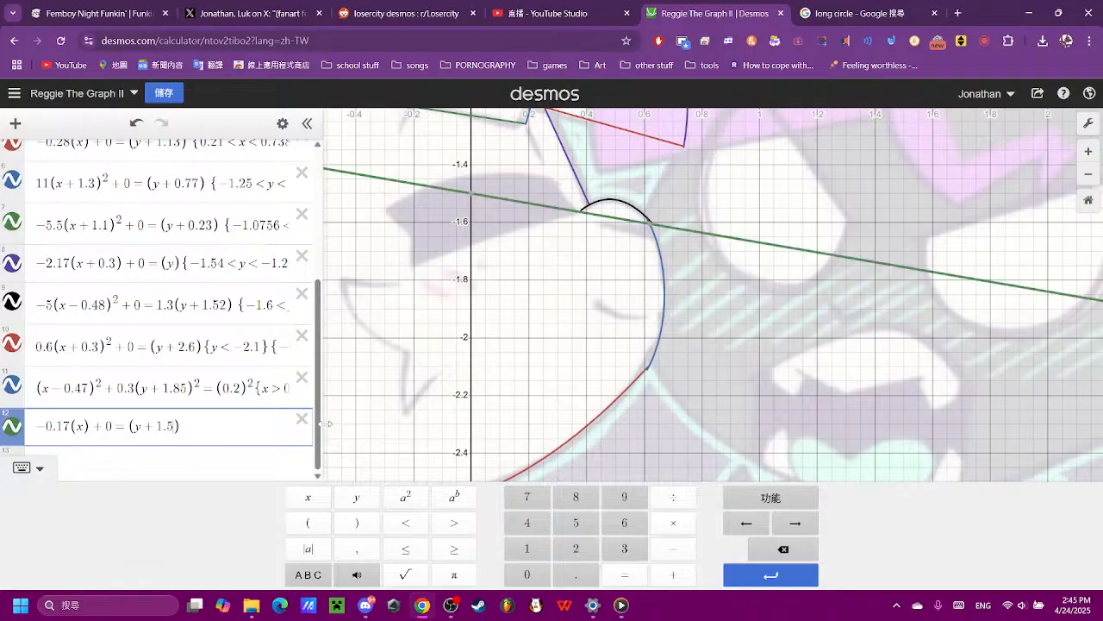
text(6)
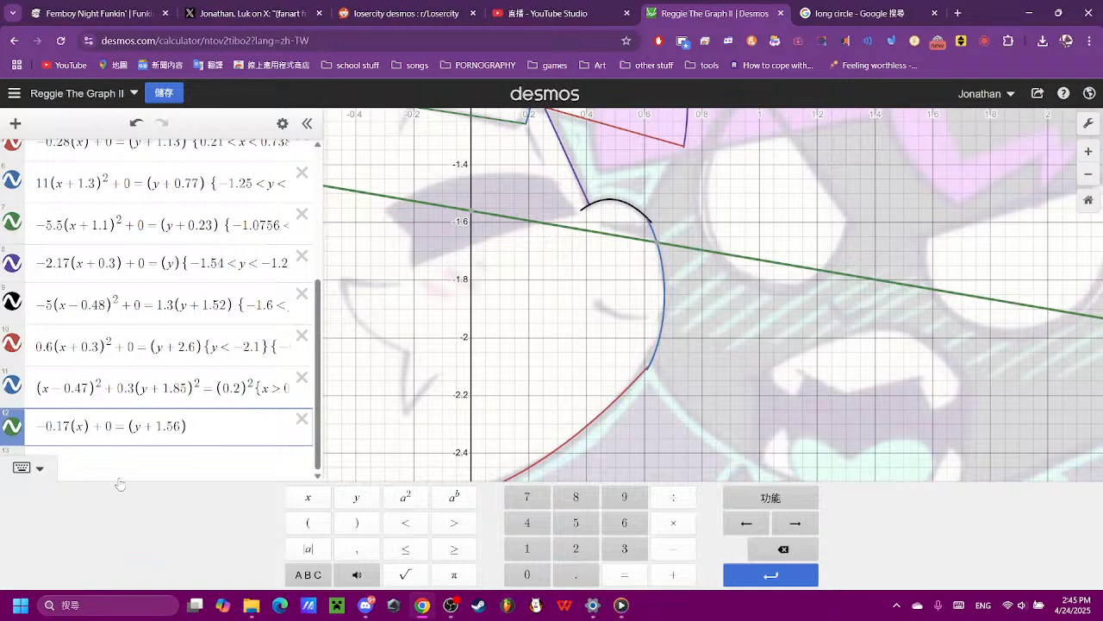
- Steepen the new line by setting its x coefficient to −0.24, trying −0.19, −0.2 and −0.23 first
key(BackSpace)
text(9)
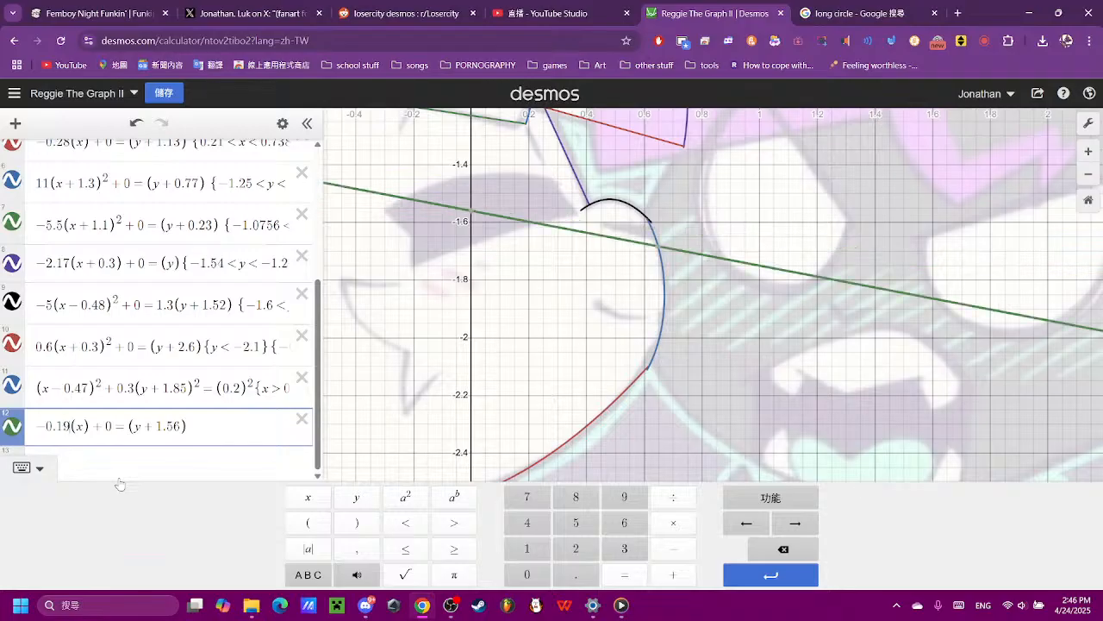
key(BackSpace)
key(BackSpace)
text(2)
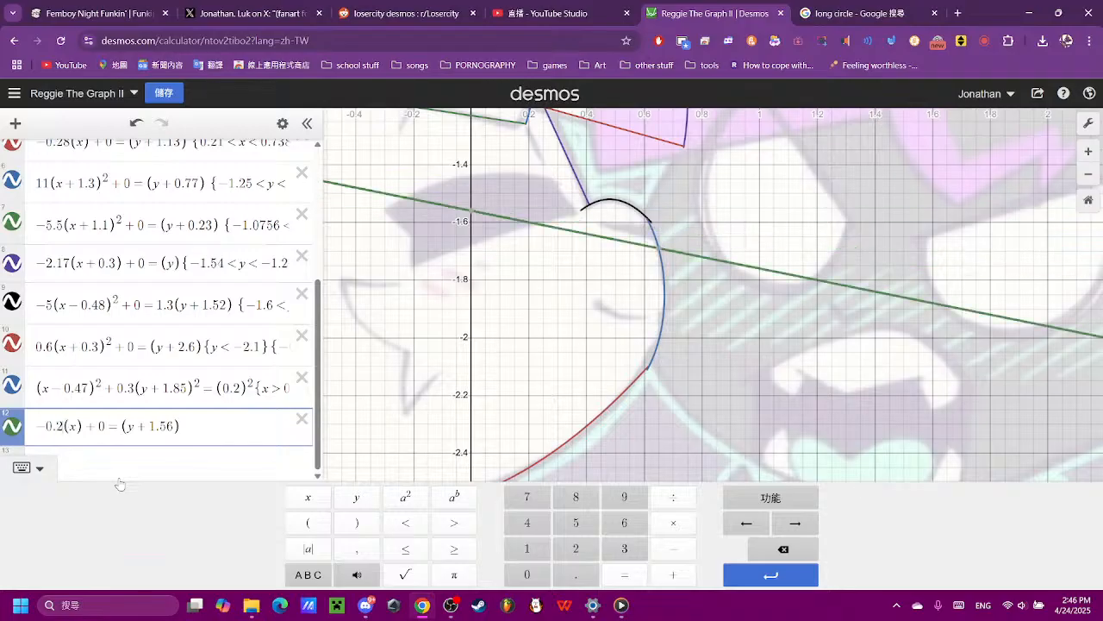
text(.)
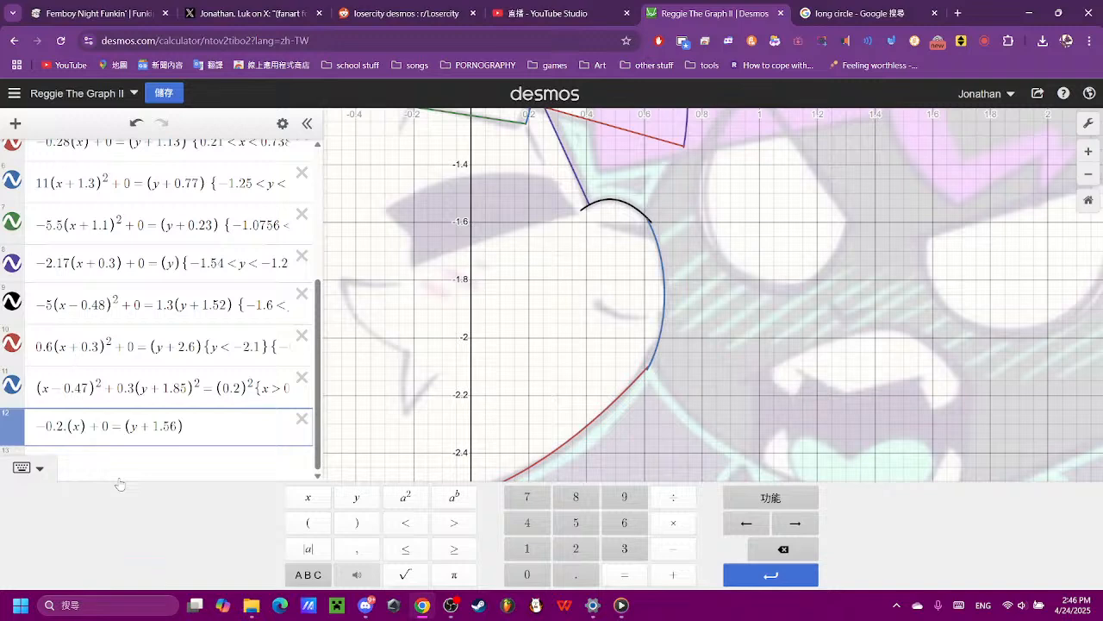
text(2)
key(BackSpace)
key(BackSpace)
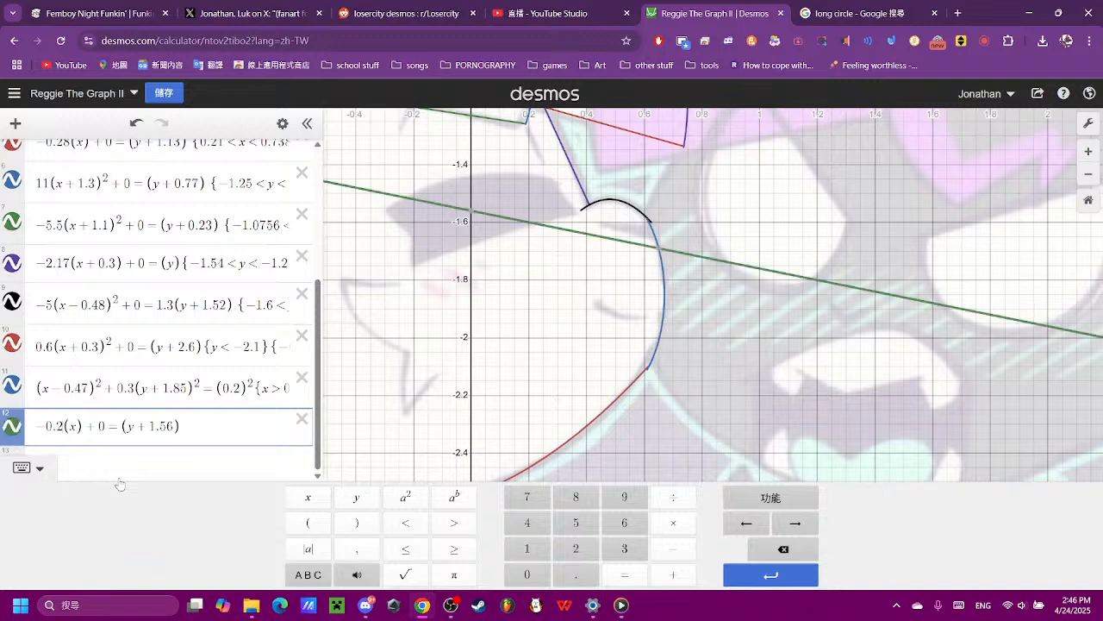
text(3)
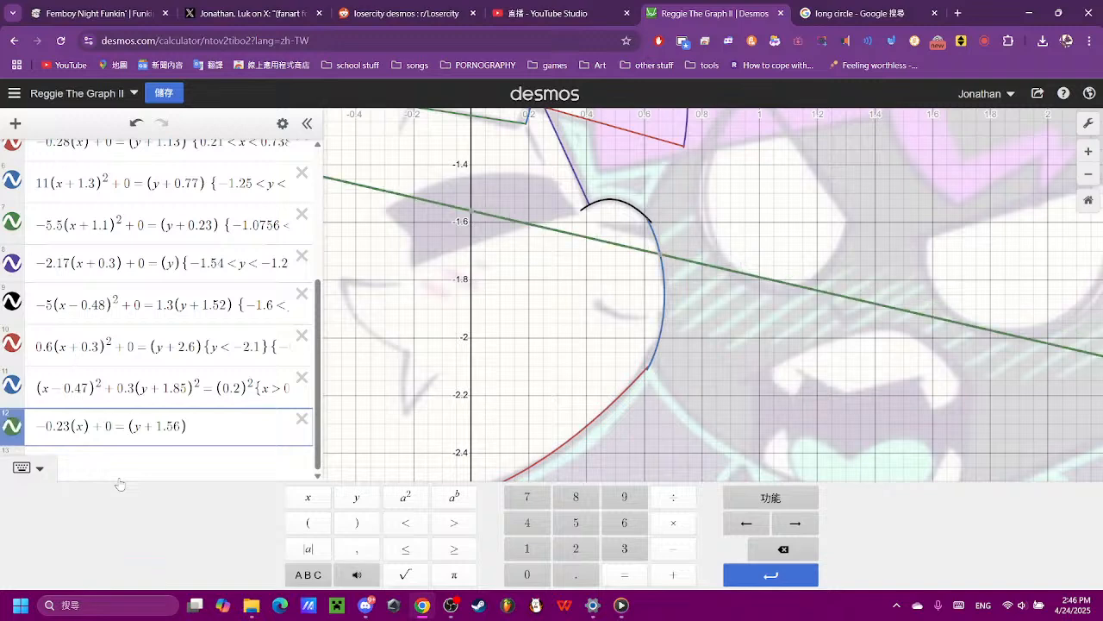
key(BackSpace)
text(4)
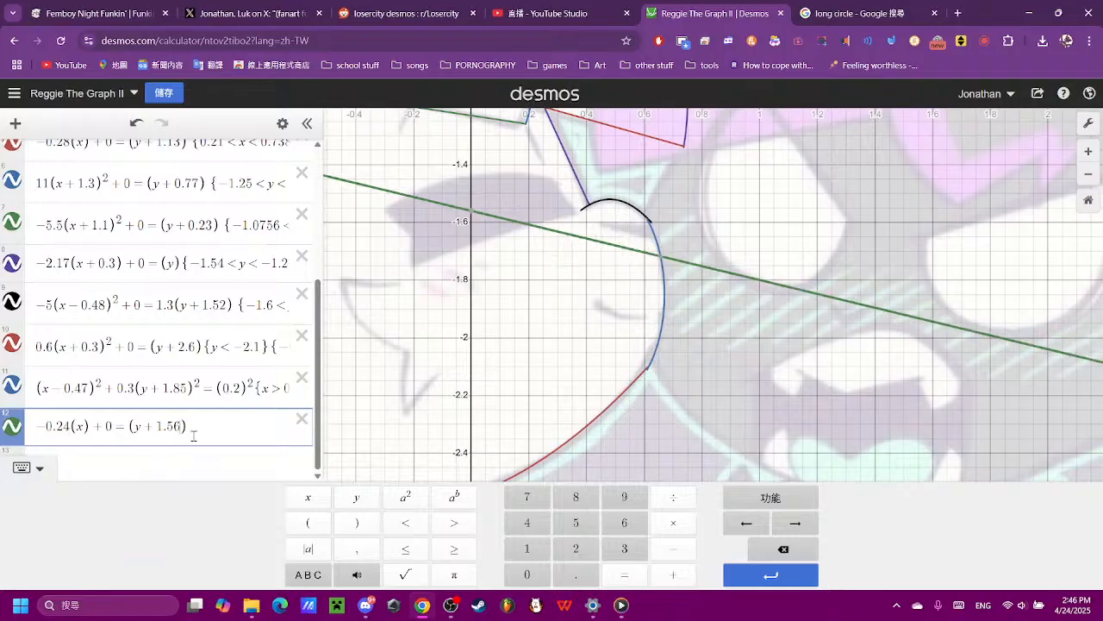
- Raise the new line by changing its y term to (y + 1.51), trying 1.54, 1.53, 1.5 and 1.52 first
key(BackSpace)
text(4)
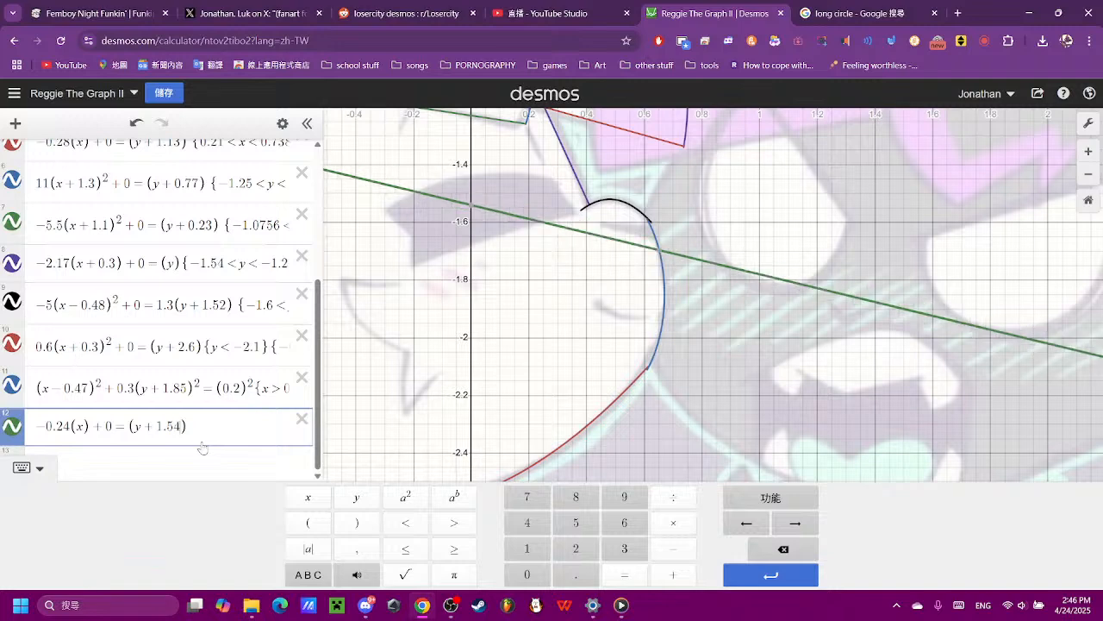
key(BackSpace)
text(3)
key(BackSpace)
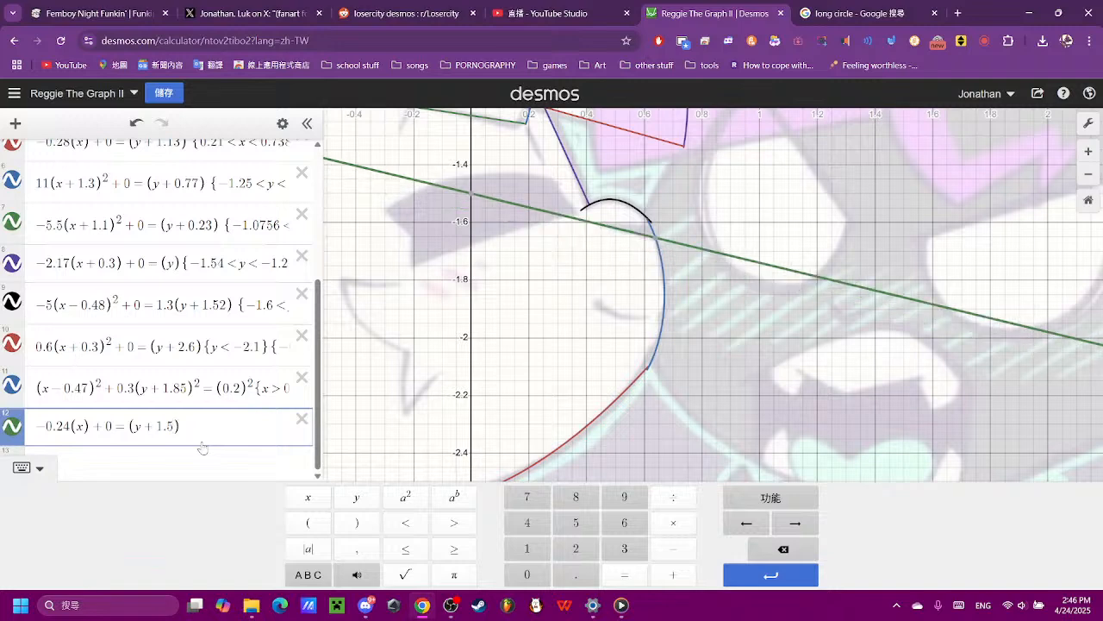
text(2)
key(BackSpace)
text(1)
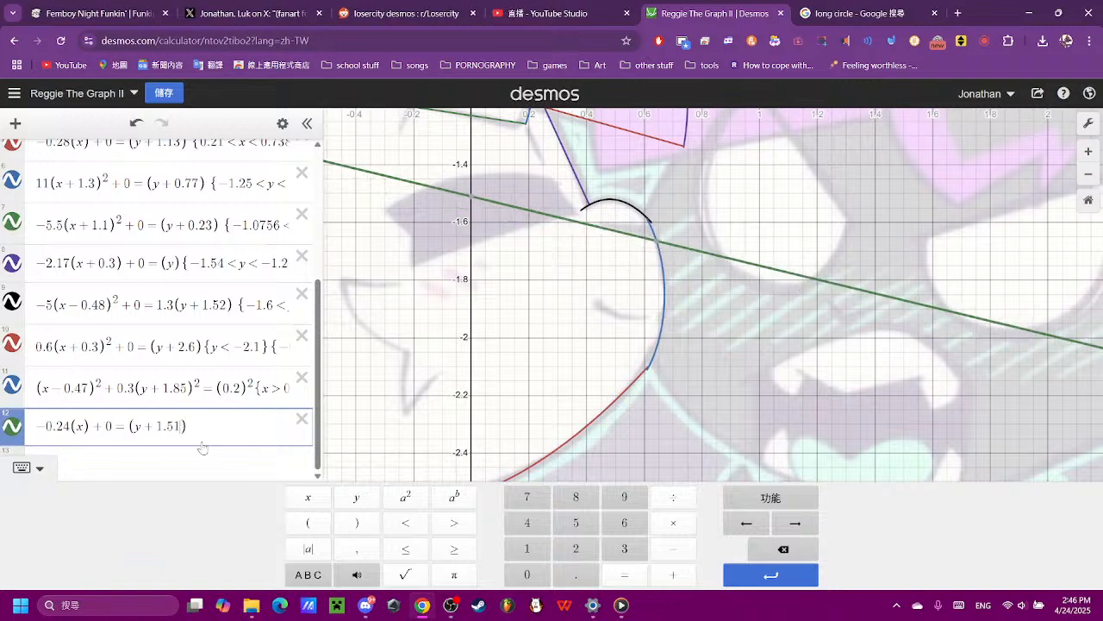
- Read the coordinates where the new line crosses the cheek's blue curve and at the line's intended left end
scroll(648, 197, up, 8)
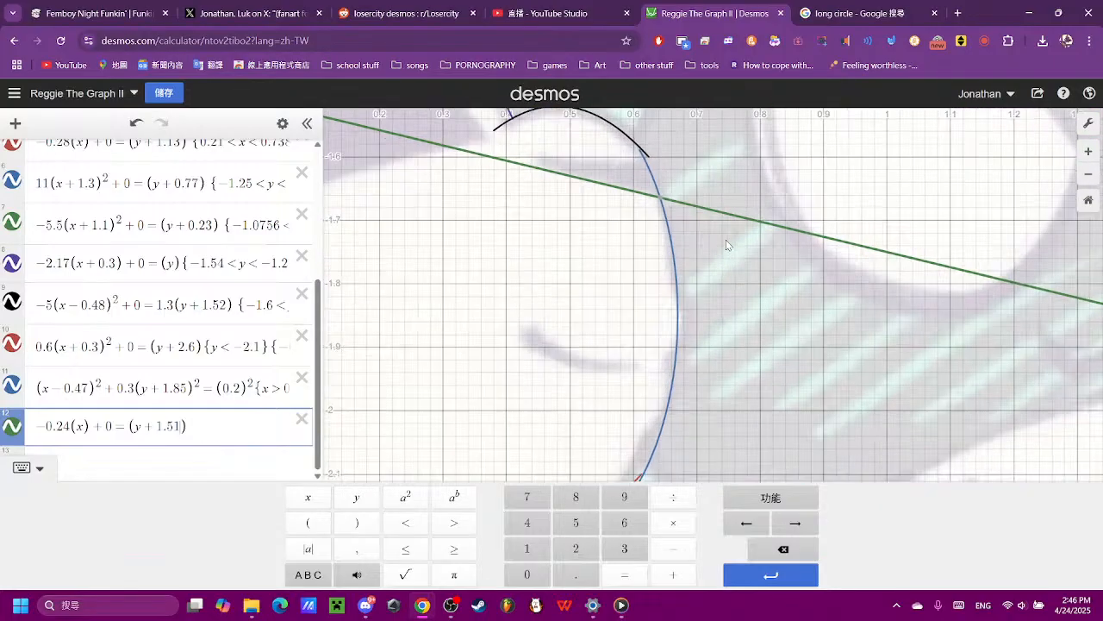
mouse_move(621, 178)
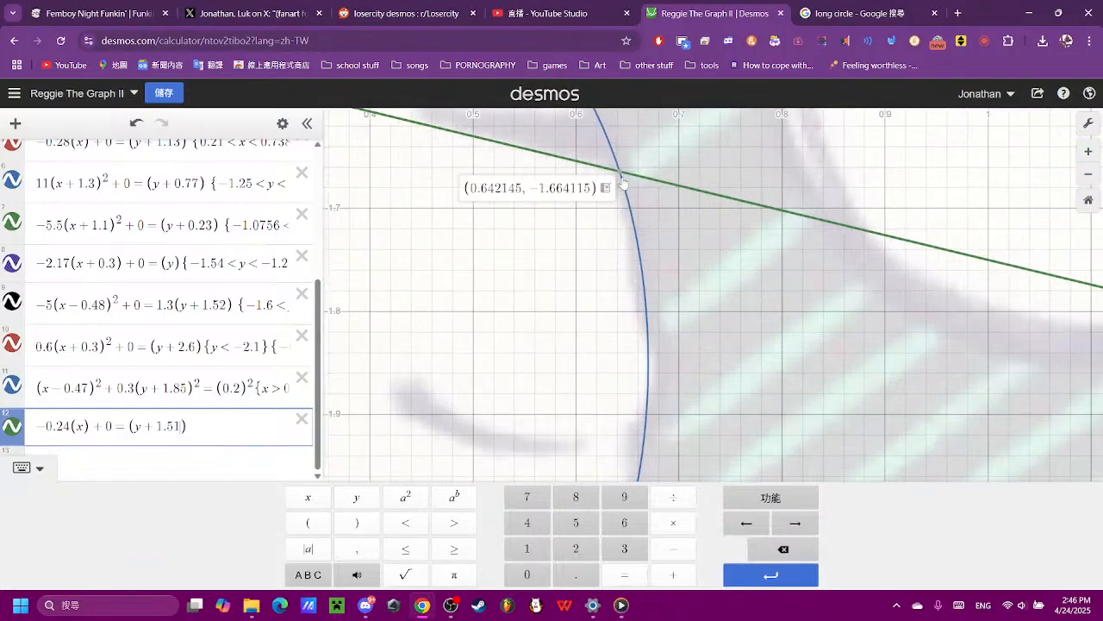
drag(576, 241, 693, 504)
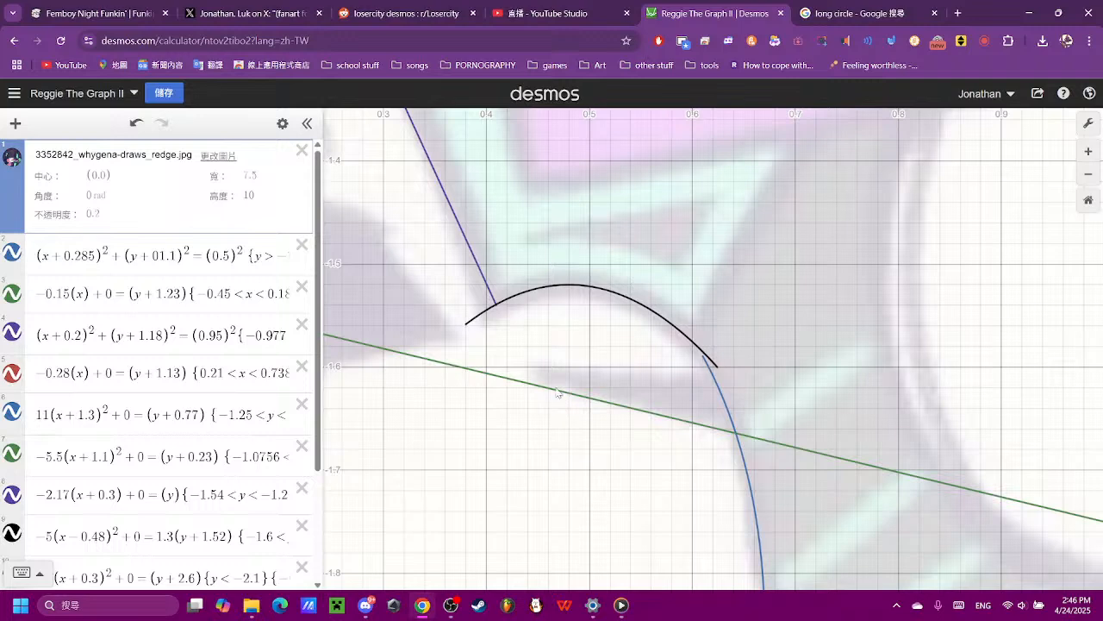
click(737, 438)
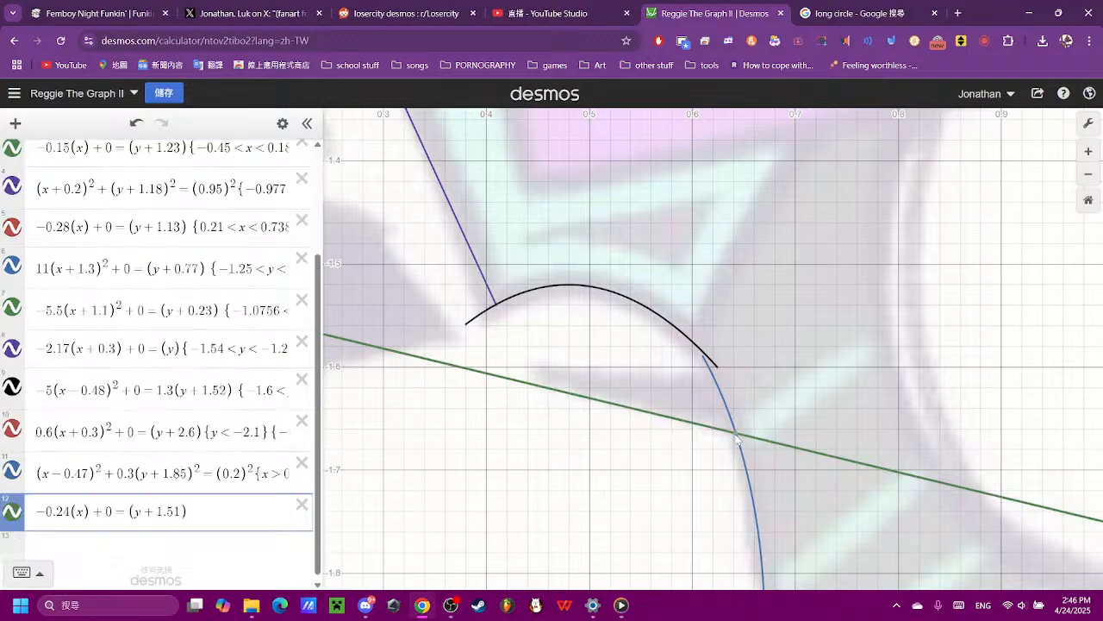
mouse_move(737, 438)
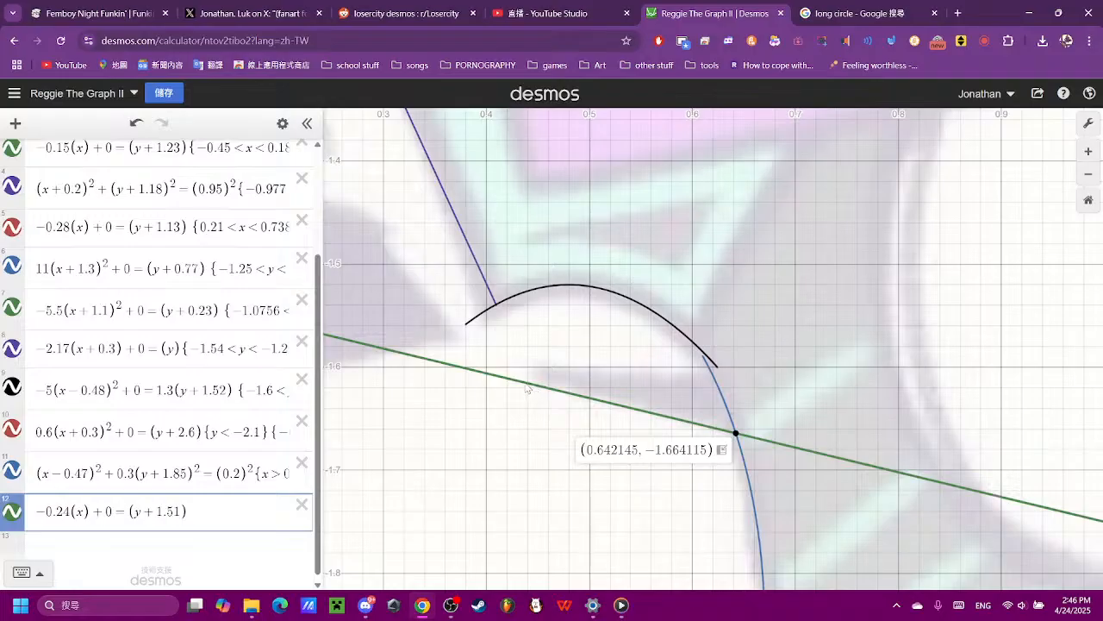
drag(527, 388, 500, 380)
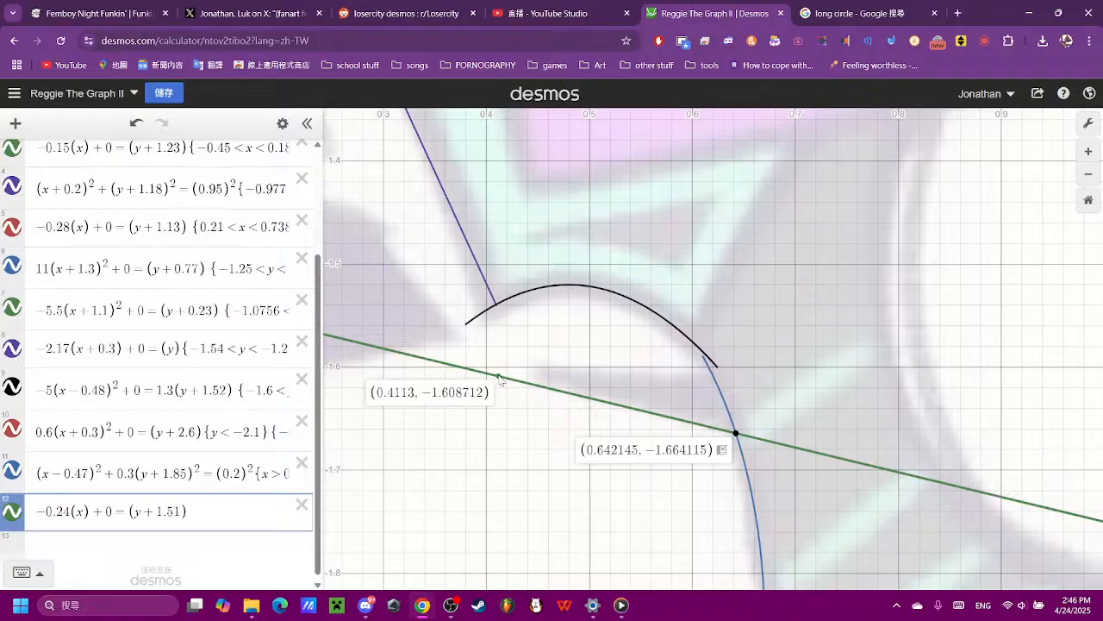
- Restrict the new line's domain by appending {0.41 < x < 0.64} to its equation
click(194, 510)
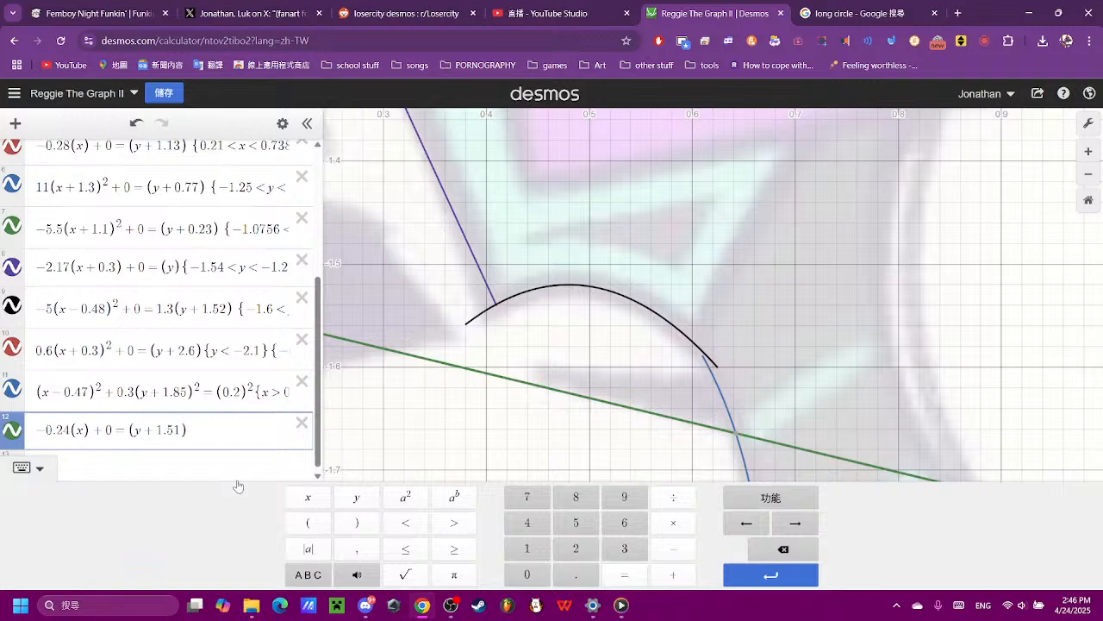
text({)
click(523, 579)
click(566, 583)
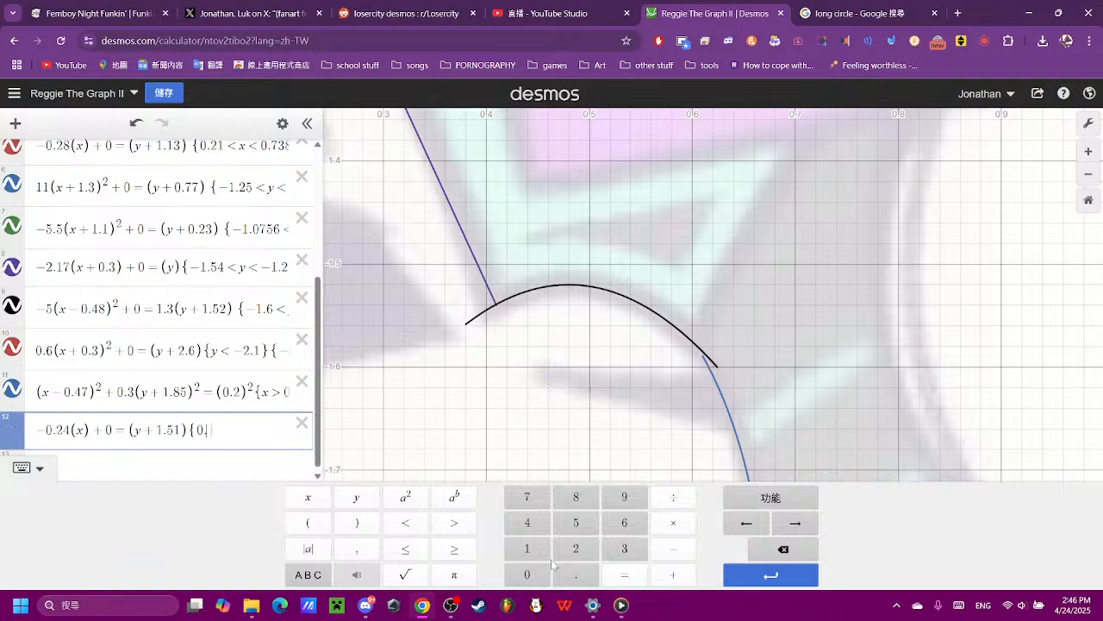
click(521, 529)
click(528, 548)
click(405, 523)
text(x <)
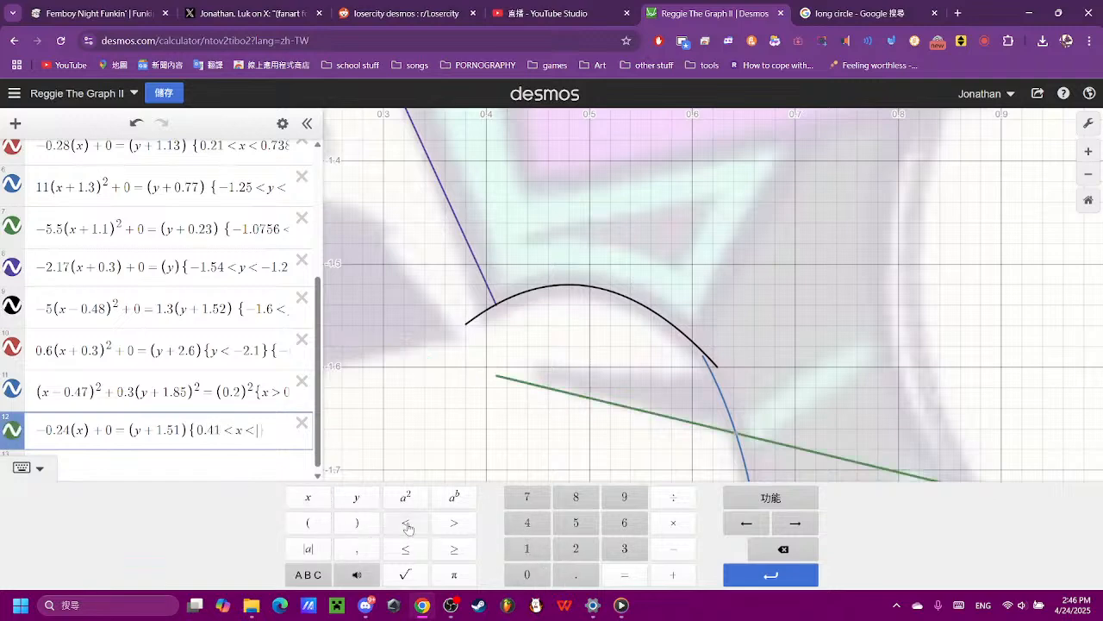
click(405, 522)
click(527, 574)
click(575, 574)
click(624, 522)
click(512, 528)
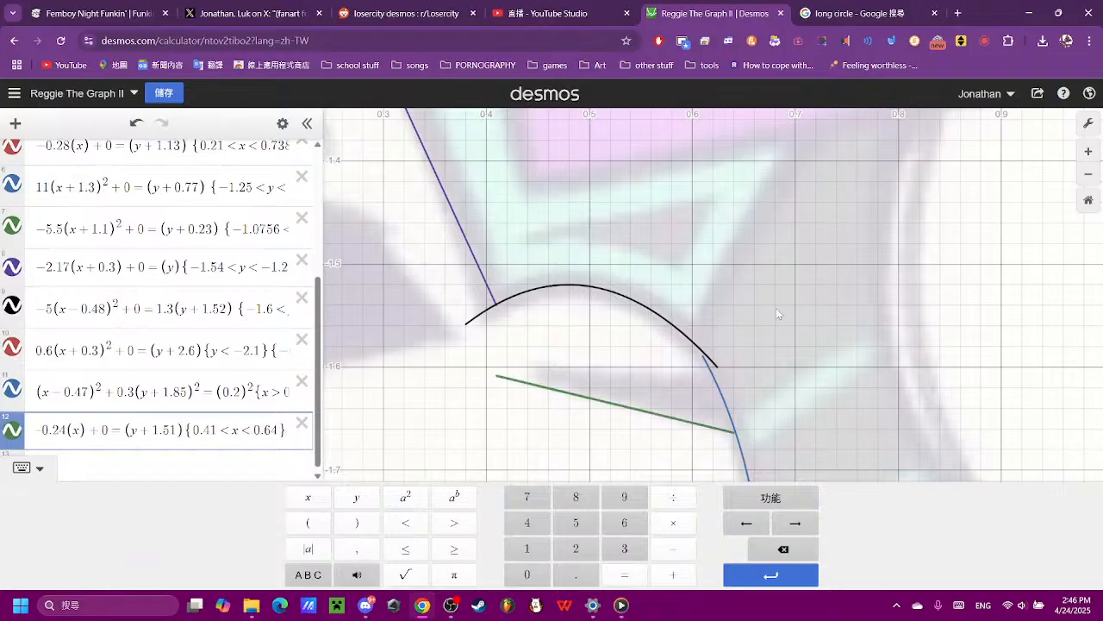
- Duplicate the restricted line by copying its whole equation into a new expression
scroll(776, 309, down, 5)
scroll(766, 373, up, 6)
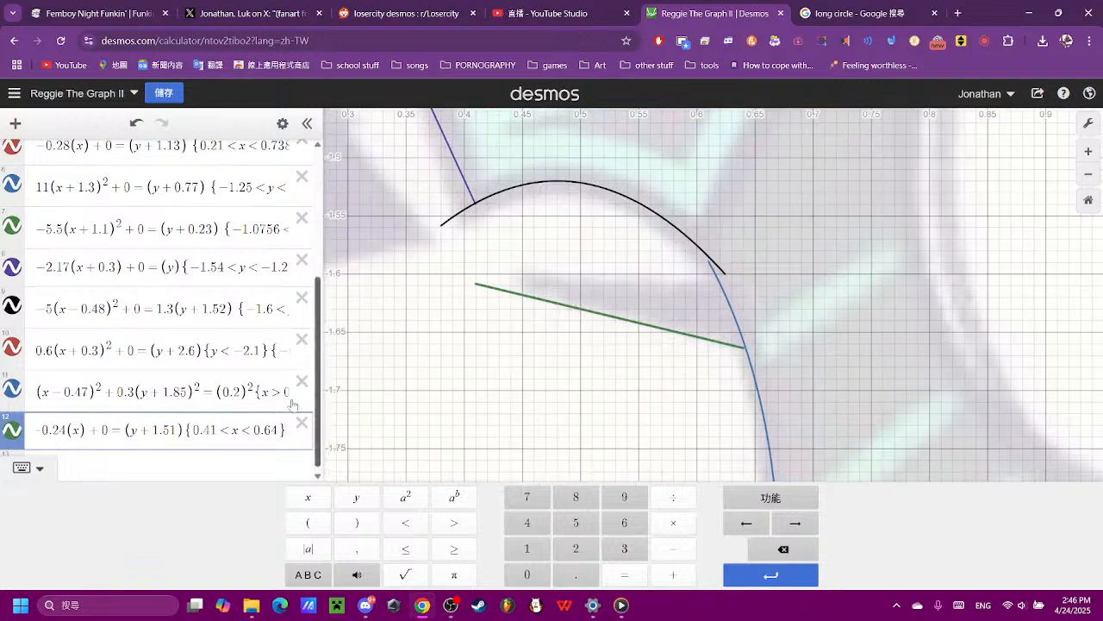
scroll(127, 454, down, 1)
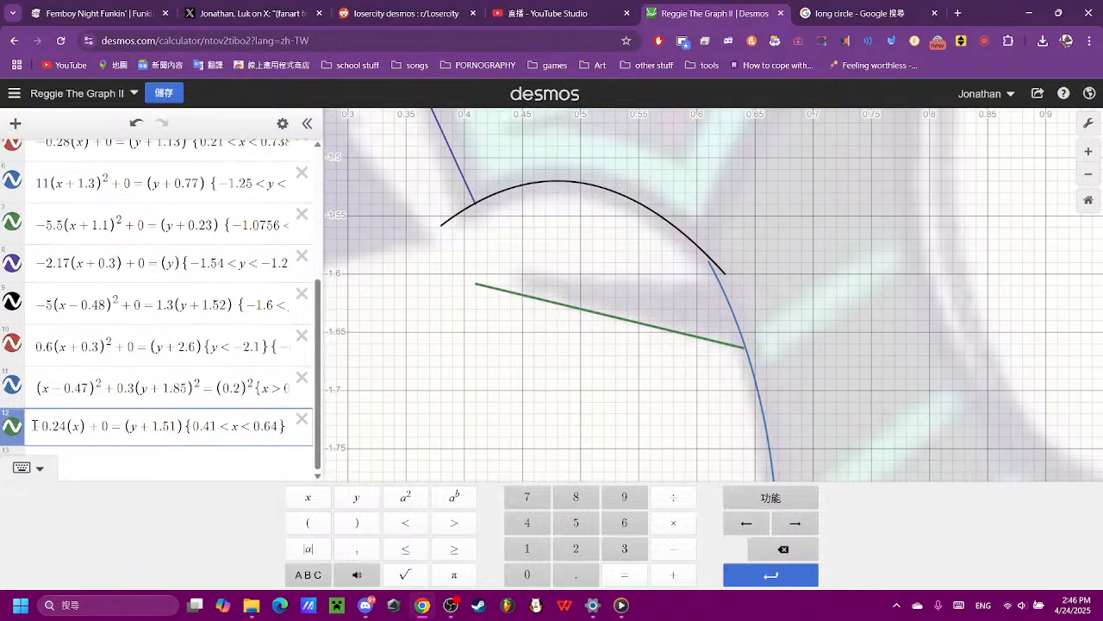
click(237, 427)
drag(66, 426, 3, 431)
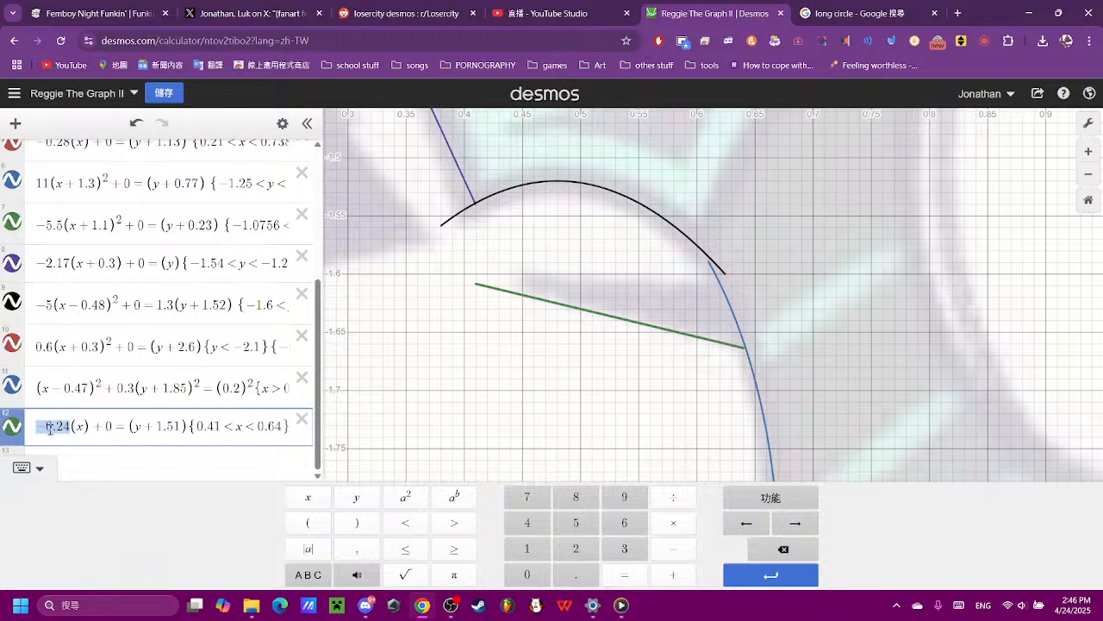
text(0.24)
key(ctrl+a)
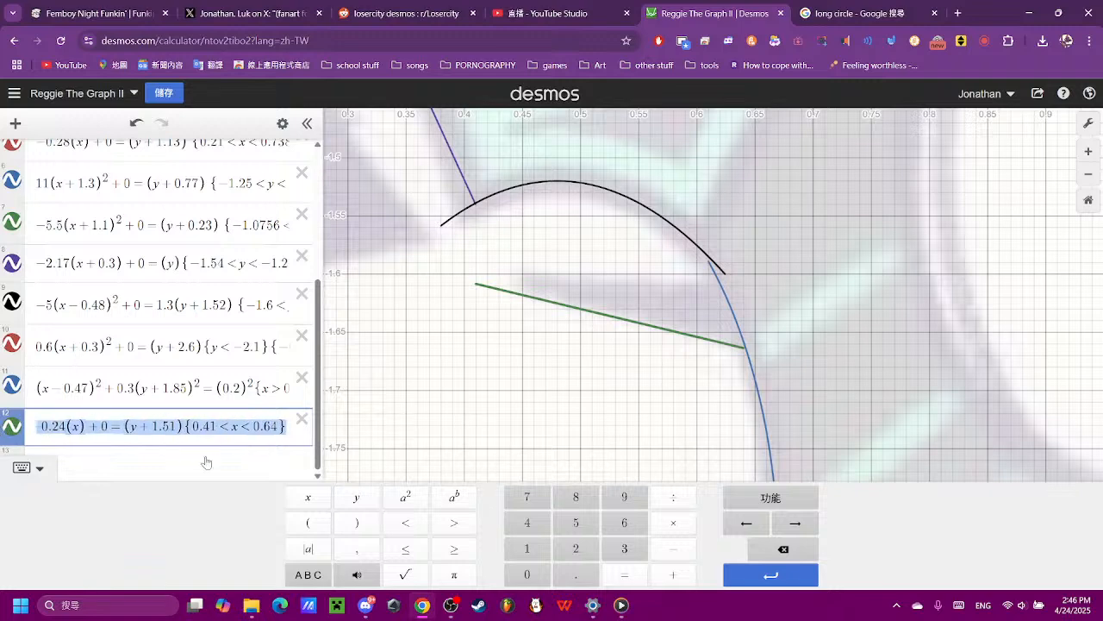
key(ctrl+c)
click(207, 463)
key(ctrl+v)
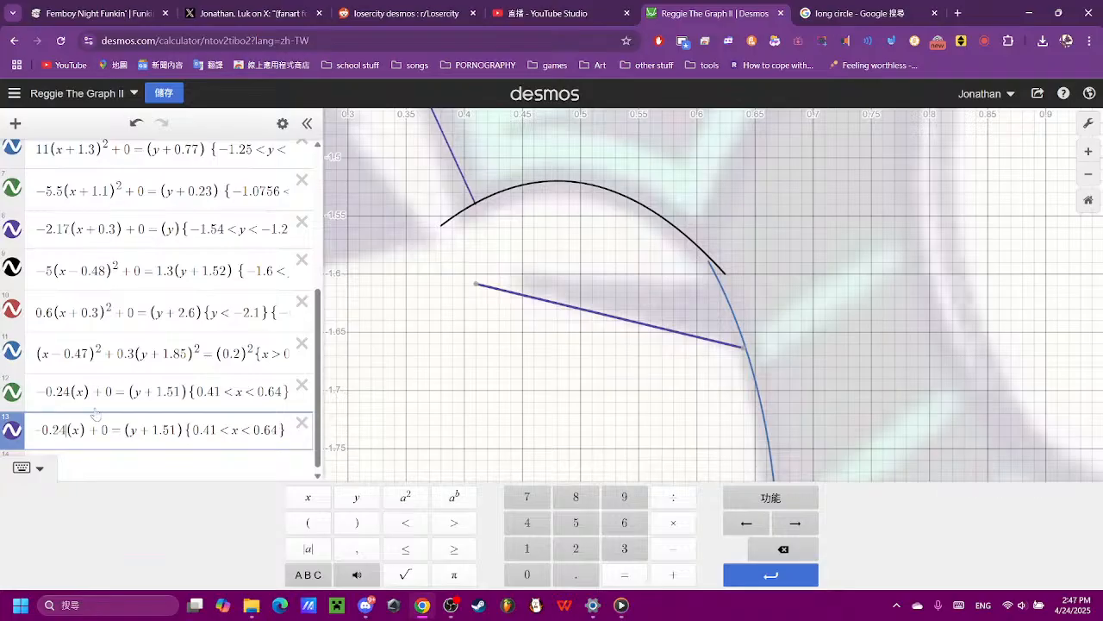
- Flatten the copied line by setting its x coefficient to −0.1, trying −0.2 first
key(BackSpace)
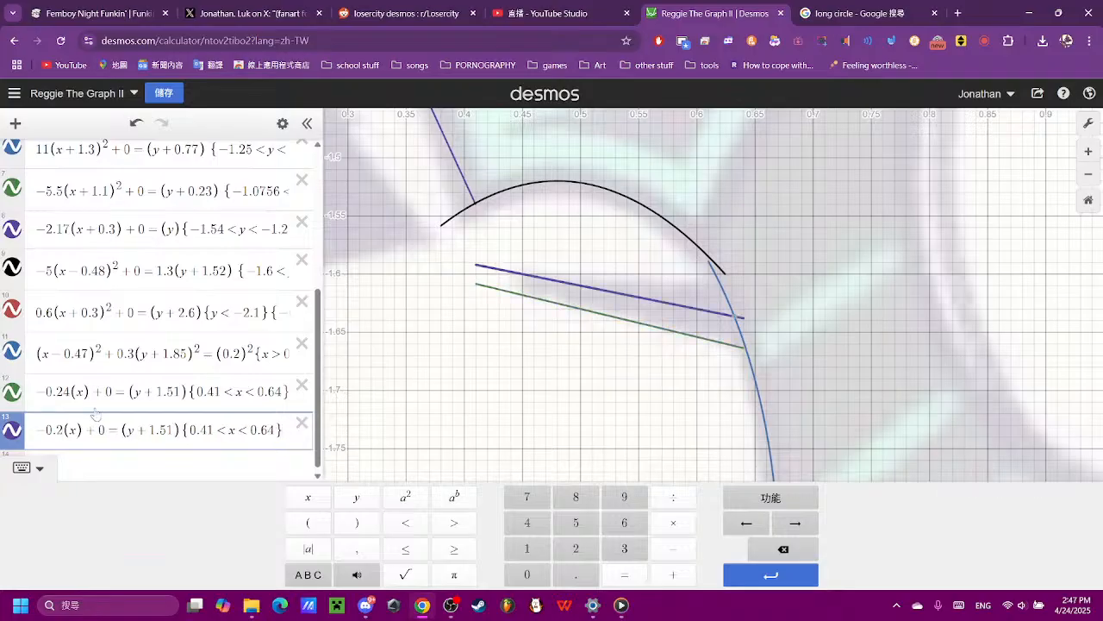
key(BackSpace)
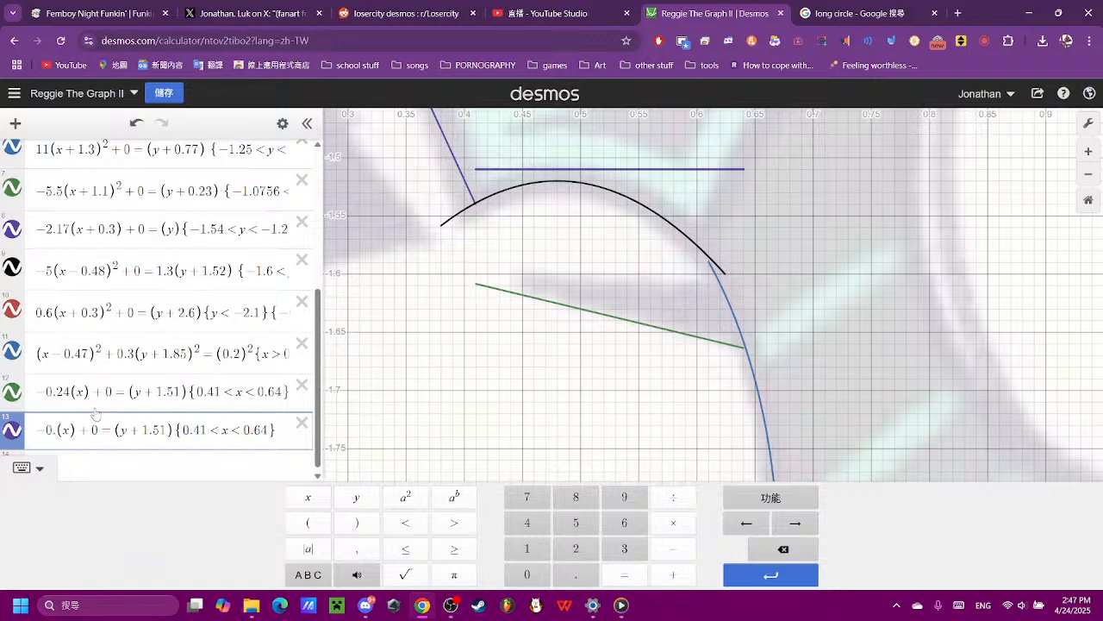
text(2)
key(BackSpace)
text(1)
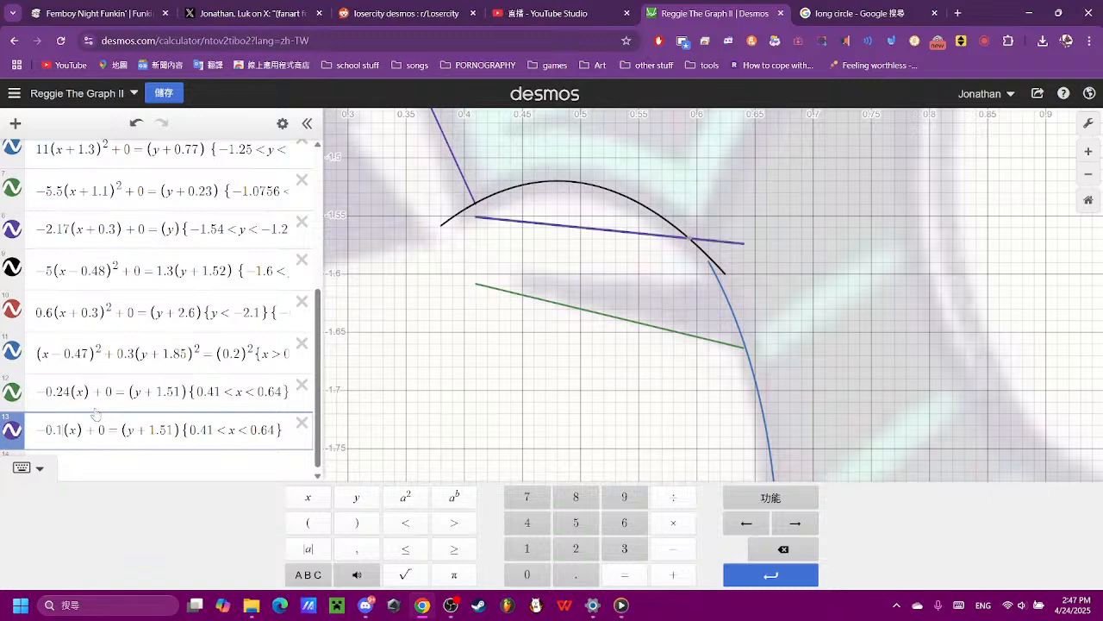
- Align the copy's left end with the original line by changing its y term to (y + 1.567), trying 1.5, 1.6, 1.56 and 1.565 first
click(189, 423)
key(BackSpace)
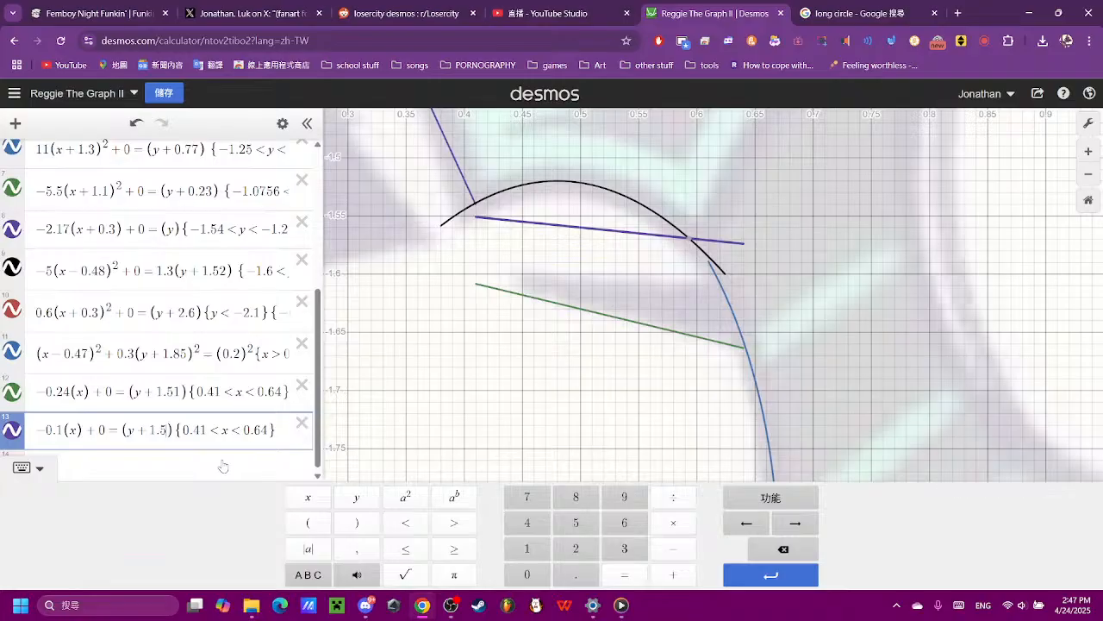
key(BackSpace)
text(6)
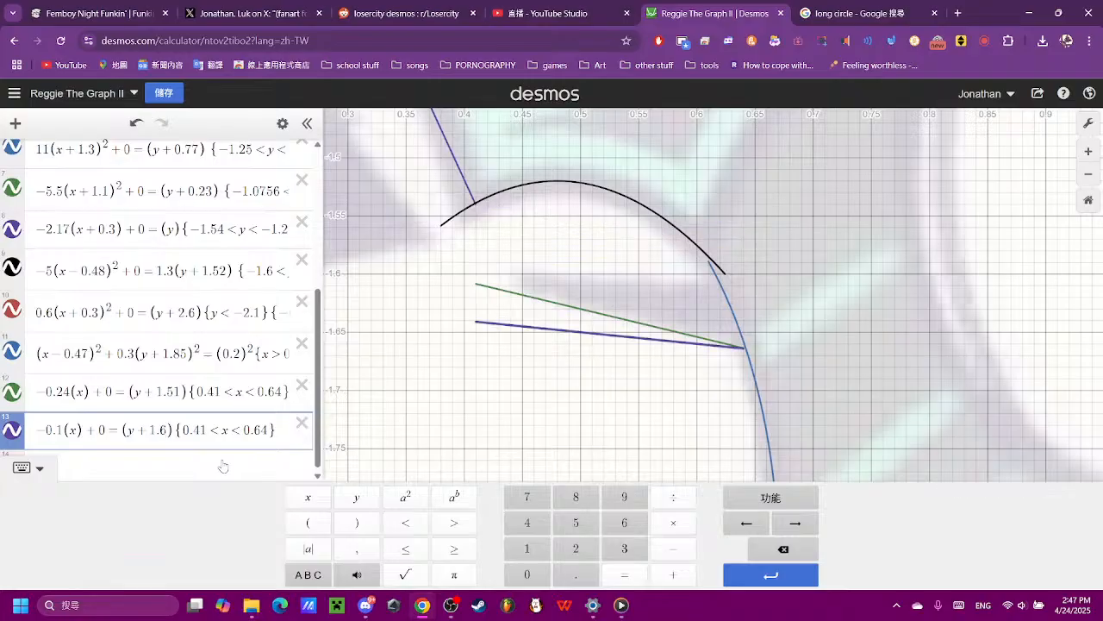
key(BackSpace)
text(56)
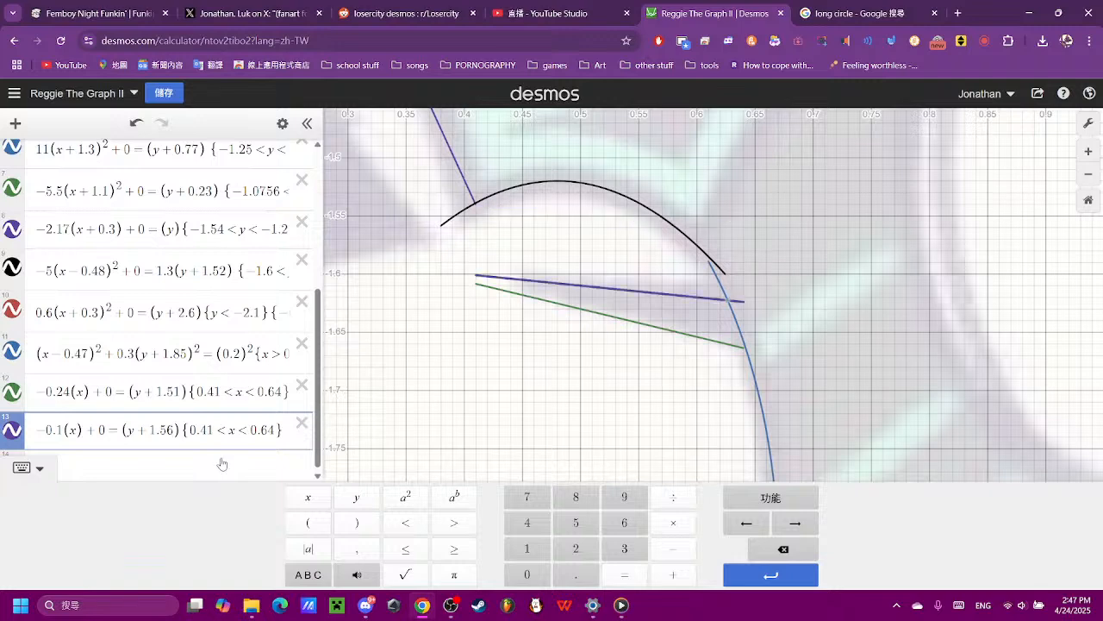
text(5)
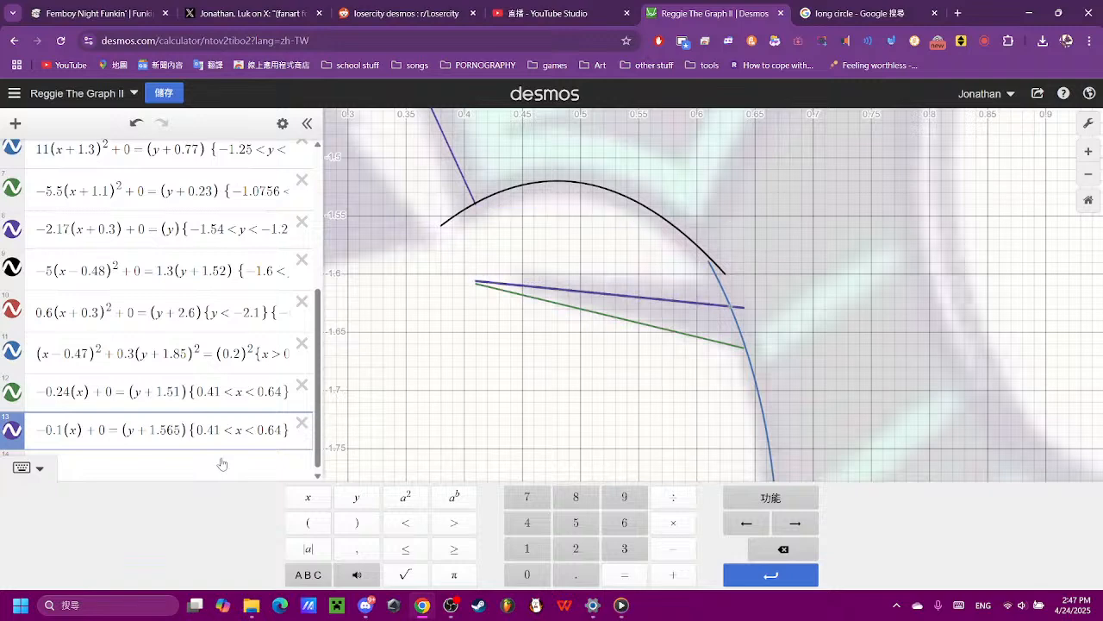
key(BackSpace)
text(7)
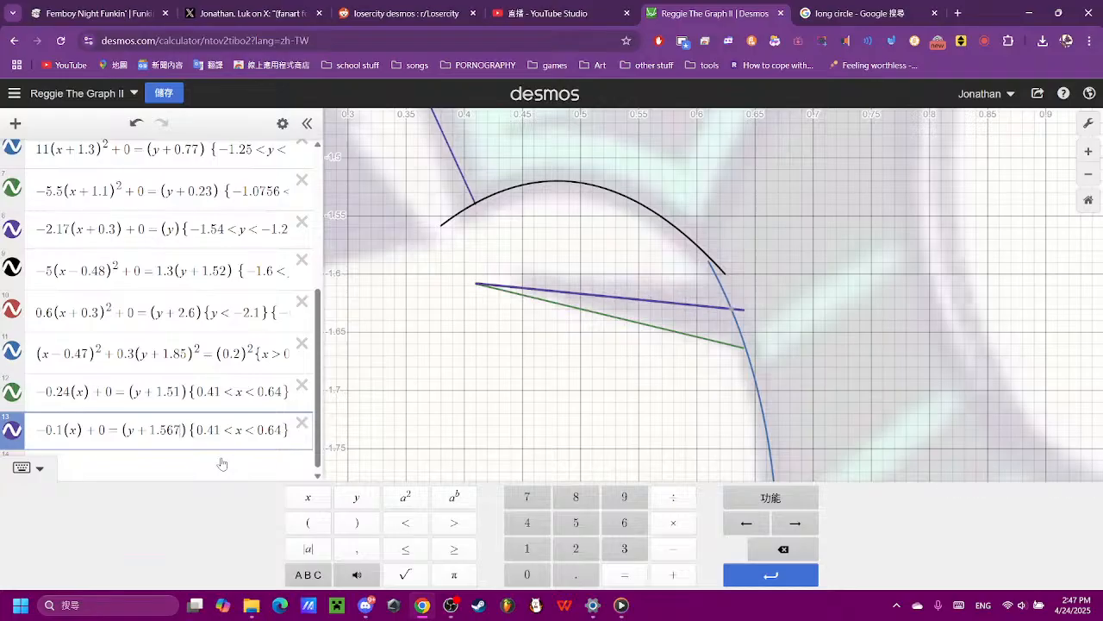
- Trim the copied line at the cheek's blue curve by setting its upper x limit to 0.628, trying 0.62 and 0.623 first
scroll(677, 278, up, 5)
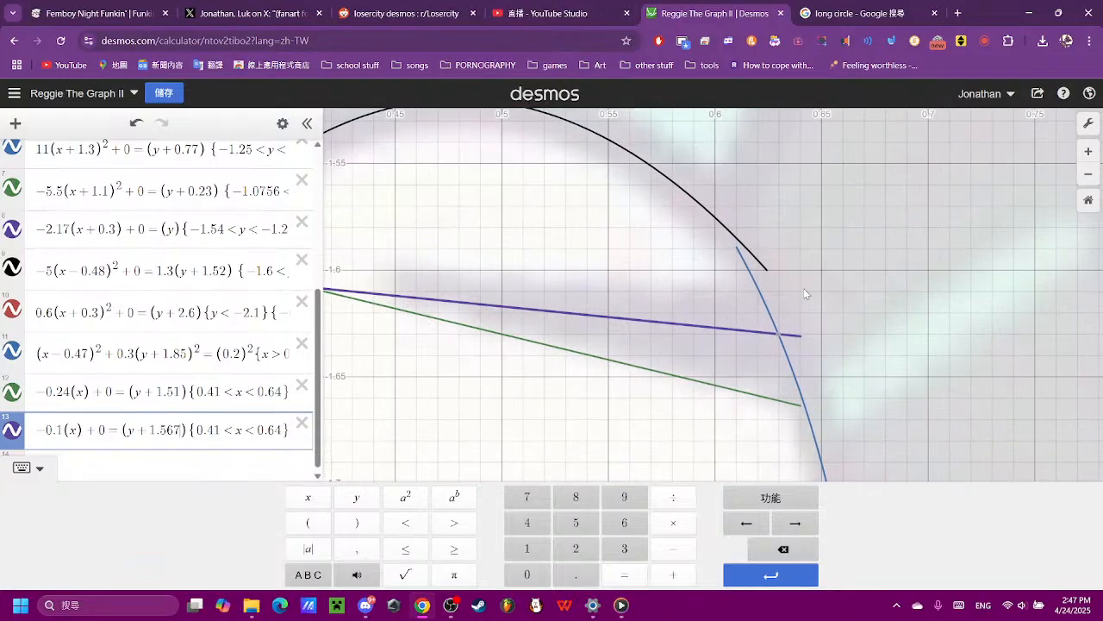
click(782, 332)
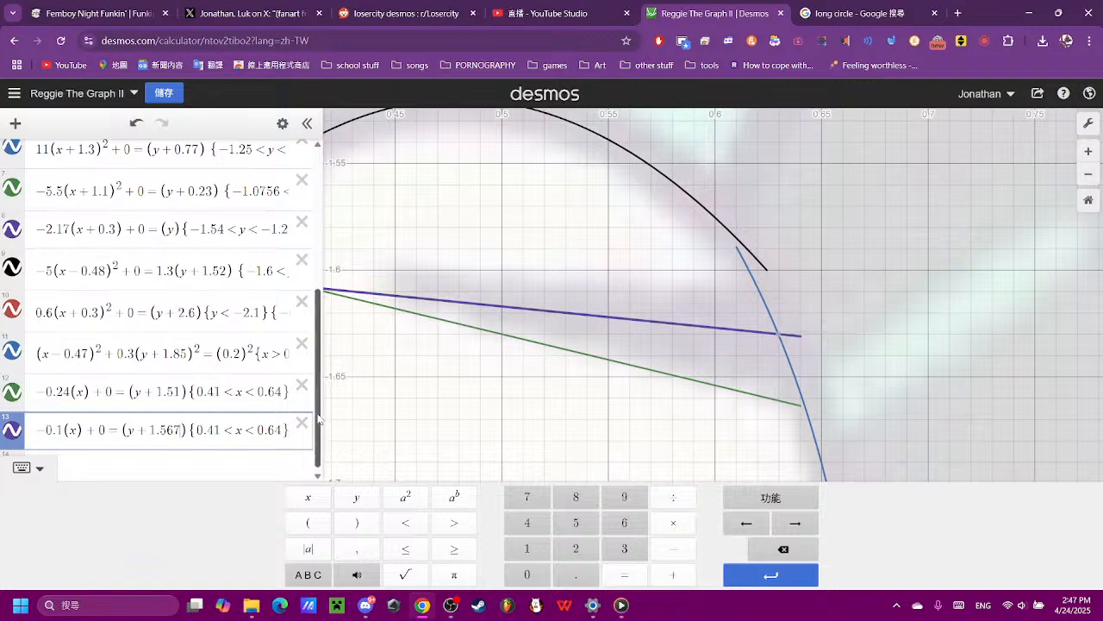
mouse_move(780, 343)
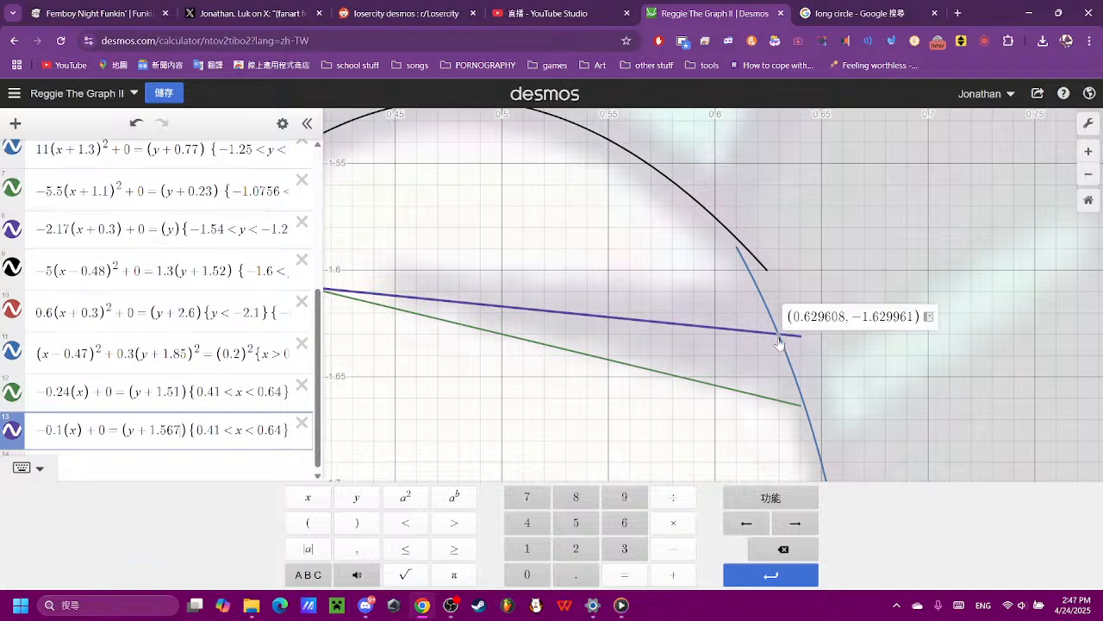
click(281, 428)
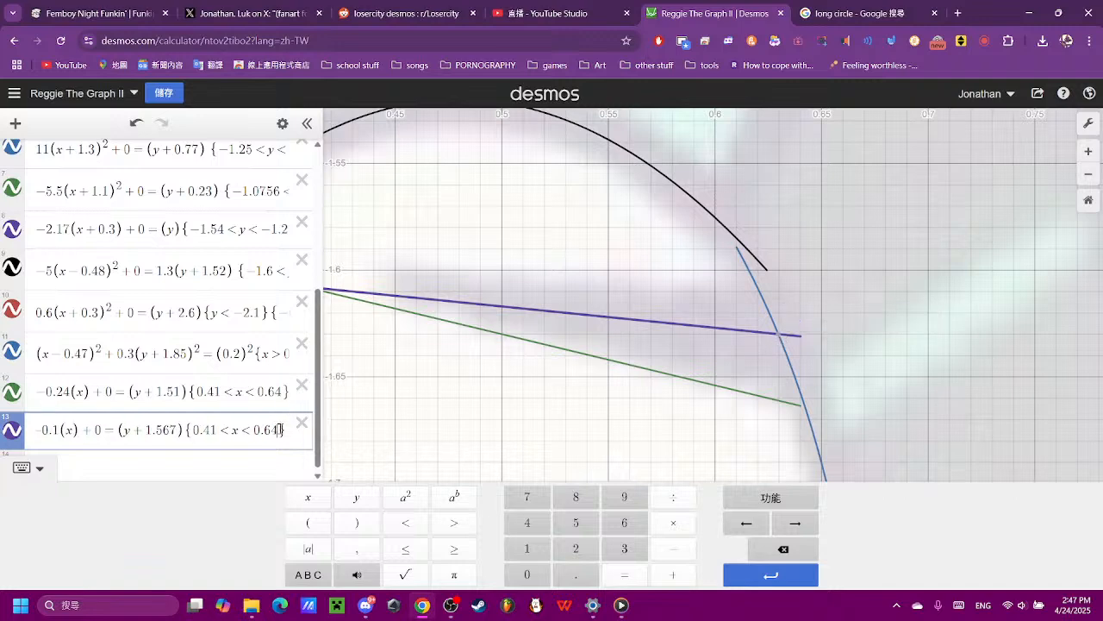
key(BackSpace)
text(23)
key(BackSpace)
text(8)
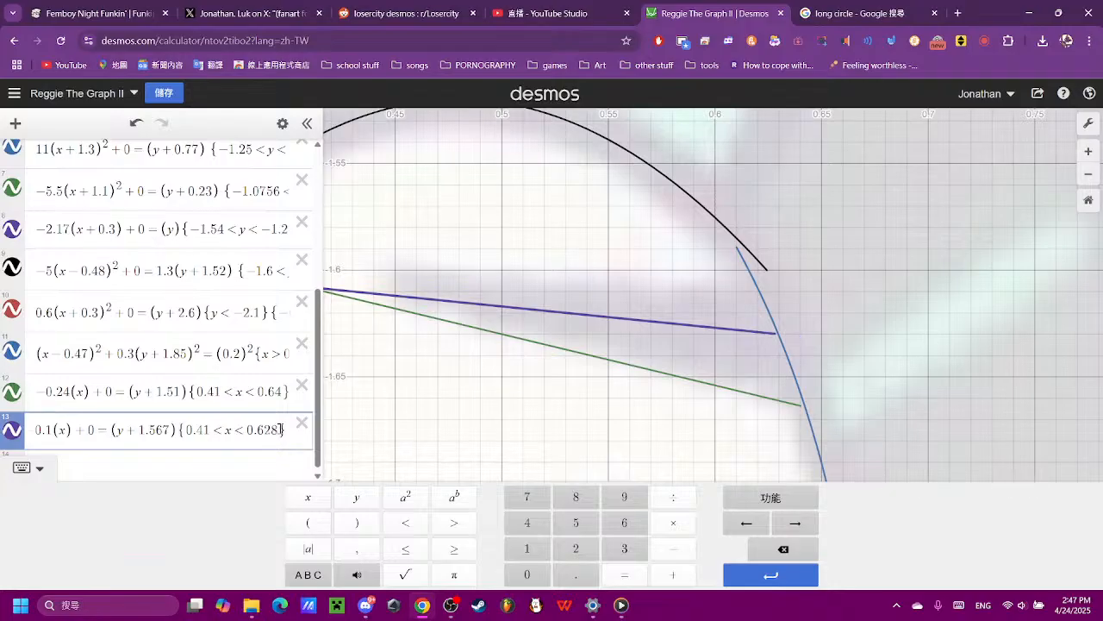
- Trim the black arc above the cheek at the blue curve by setting its lower y limit to −1.59, trying −1.63 first
scroll(798, 247, down, 10)
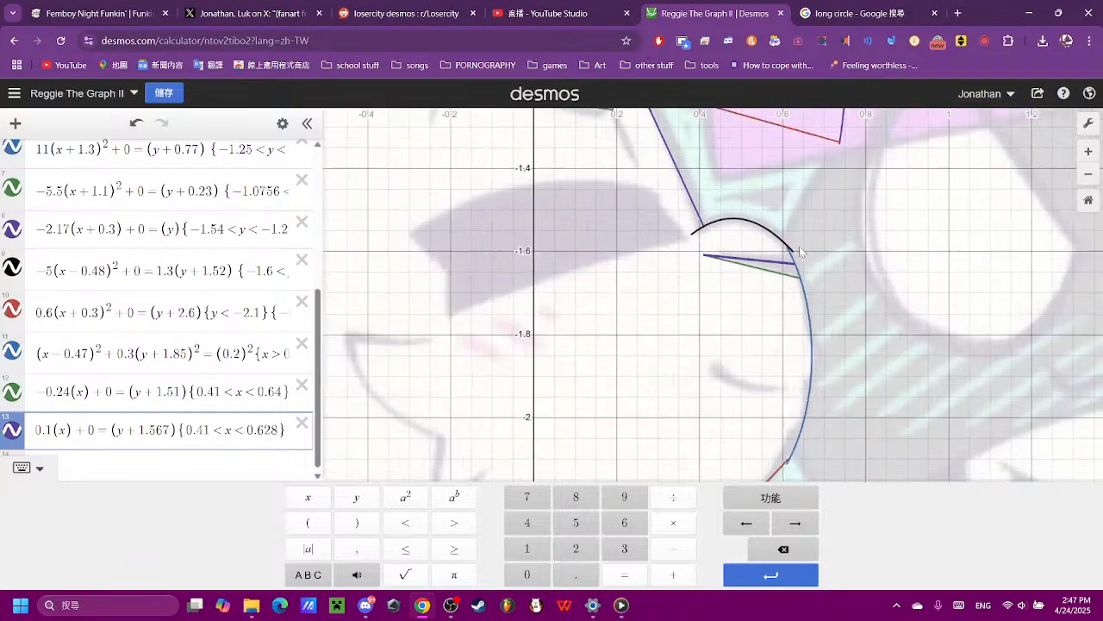
click(794, 253)
scroll(797, 252, up, 3)
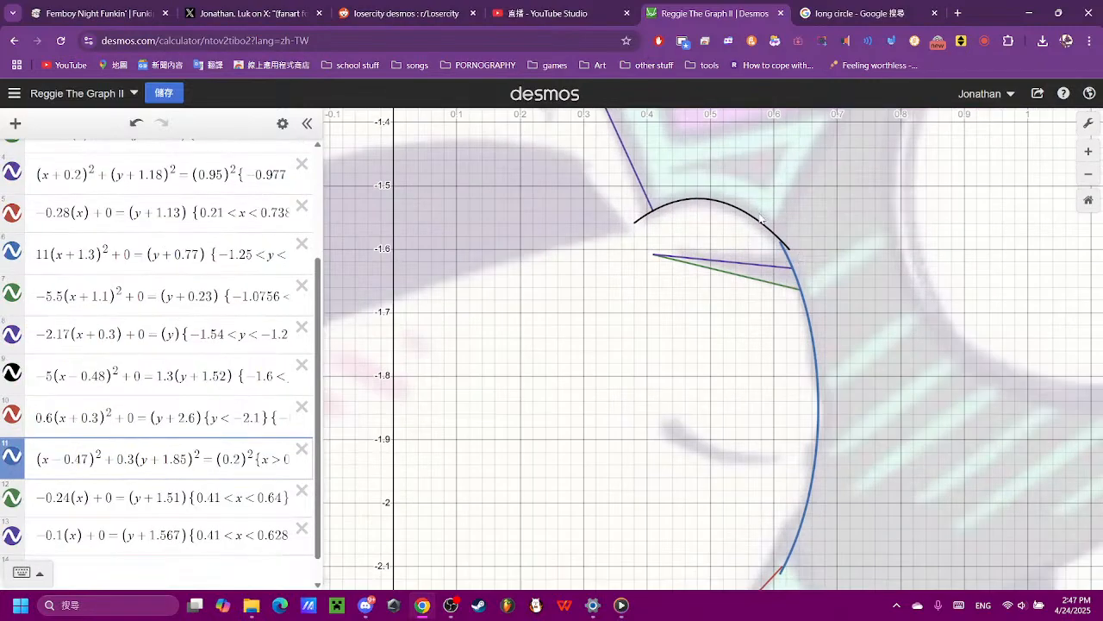
click(776, 228)
scroll(819, 250, up, 4)
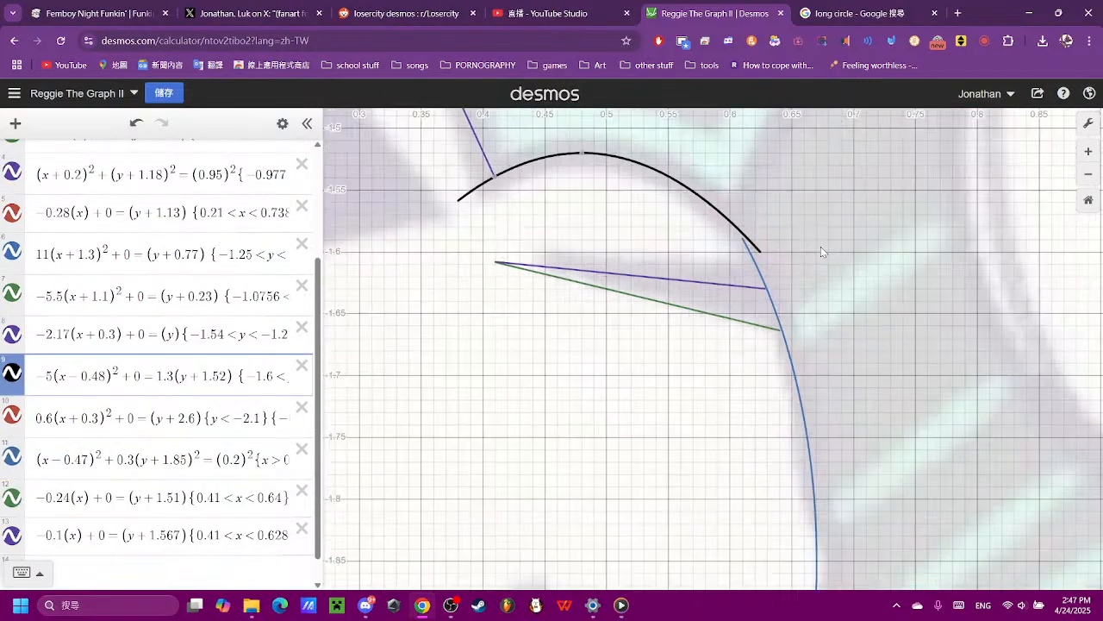
click(214, 375)
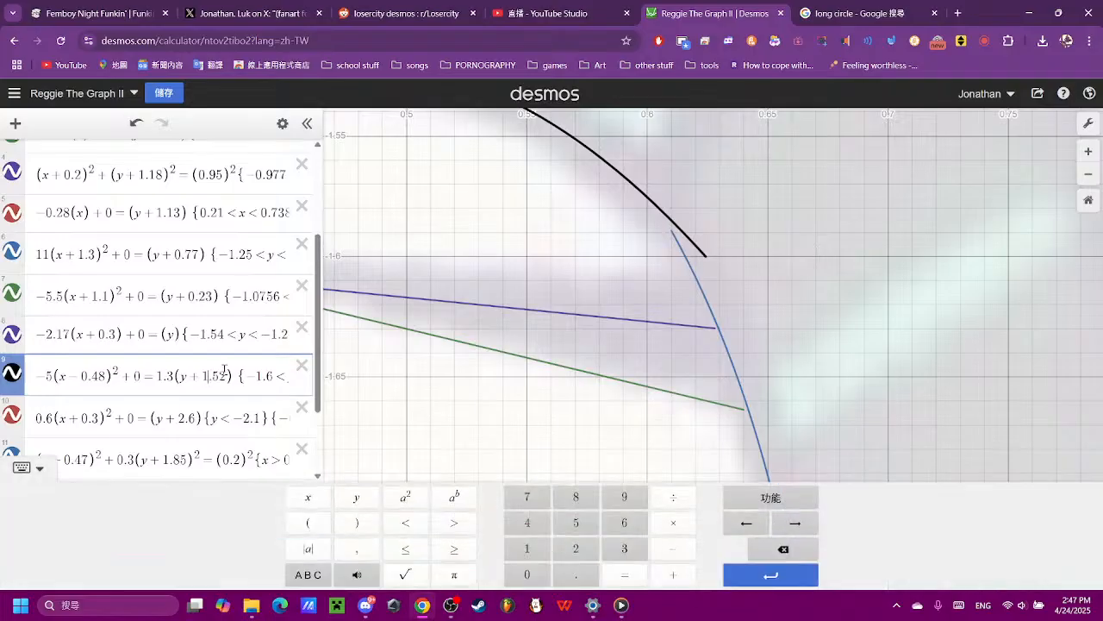
key(Right)
key(Right)
key(Right)
key(Right)
key(Right)
key(Right)
key(Right)
key(Right)
key(Right)
key(Right)
key(Right)
key(Right)
key(Right)
key(Right)
key(Right)
key(Right)
key(Right)
key(Right)
key(Right)
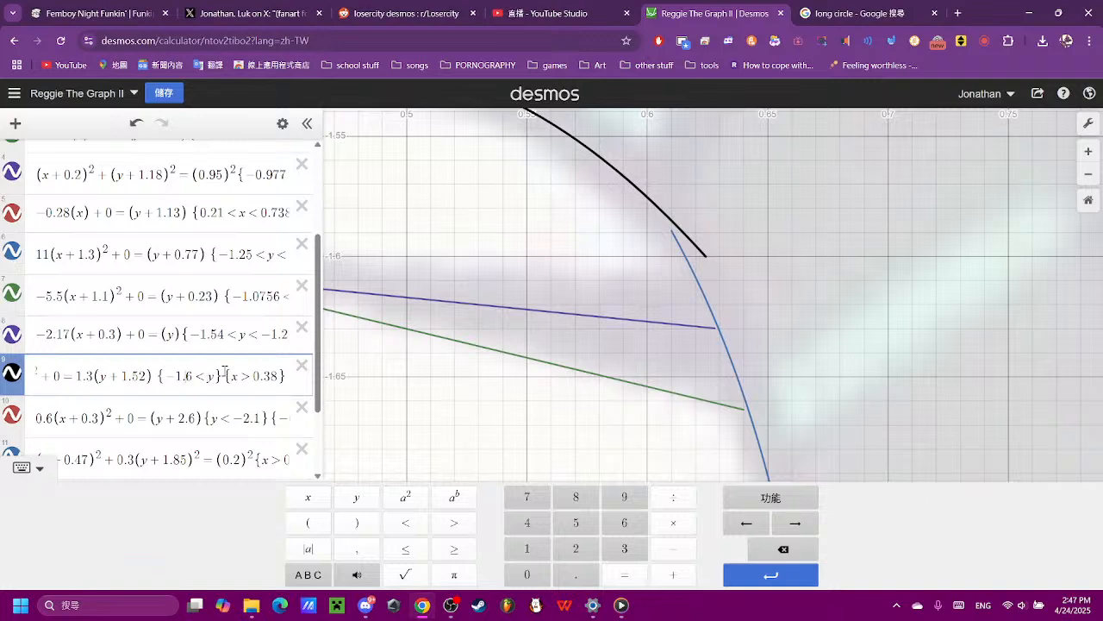
text(3)
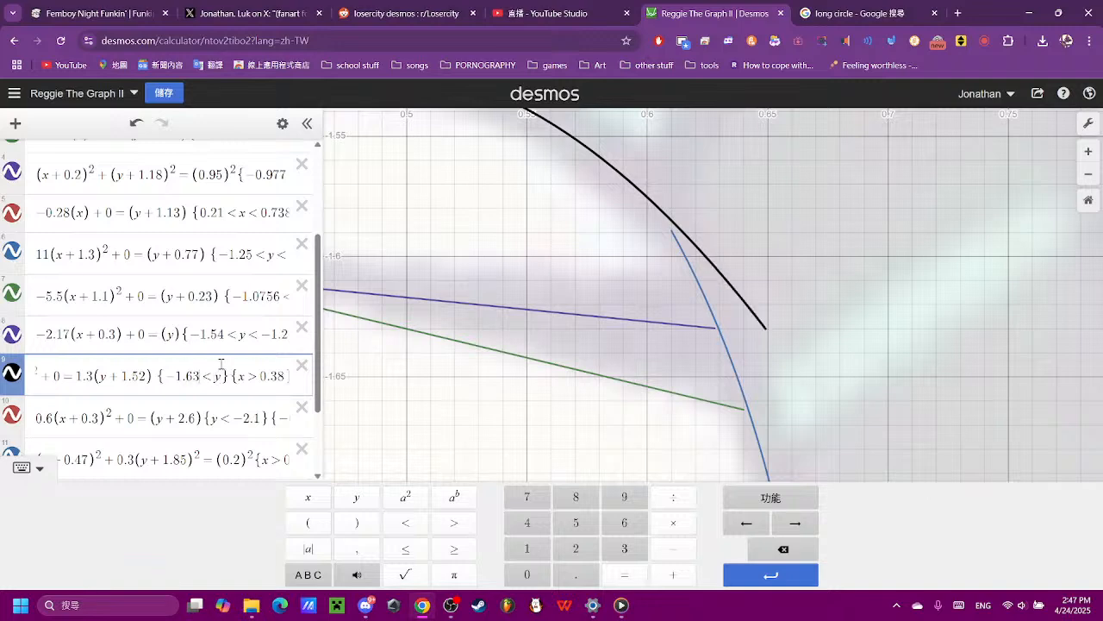
key(BackSpace)
key(BackSpace)
text(54)
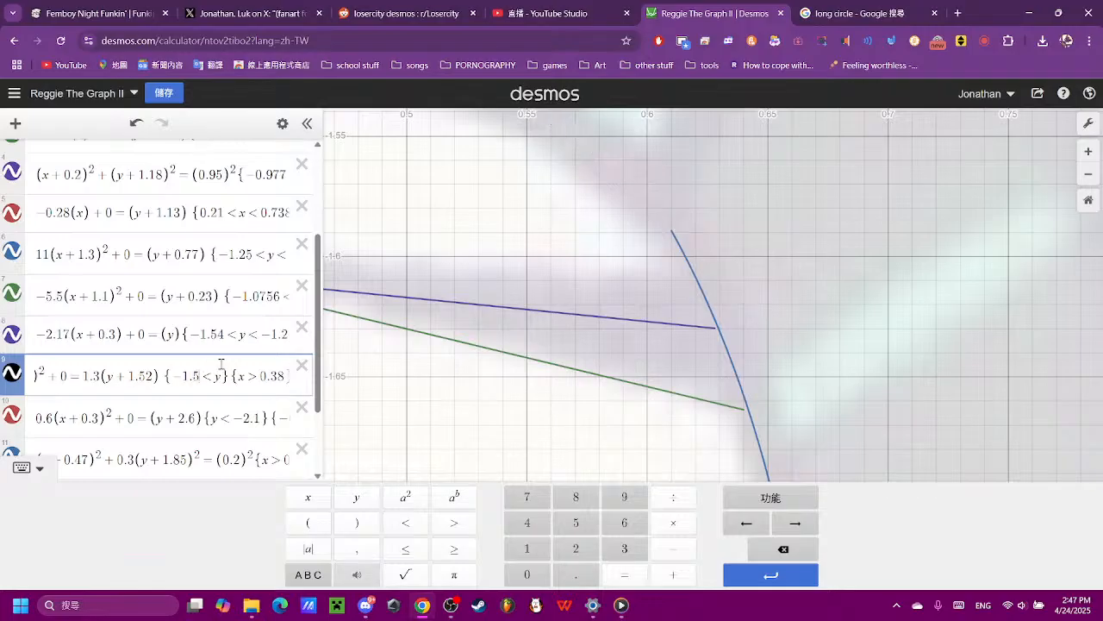
key(BackSpace)
text(9)
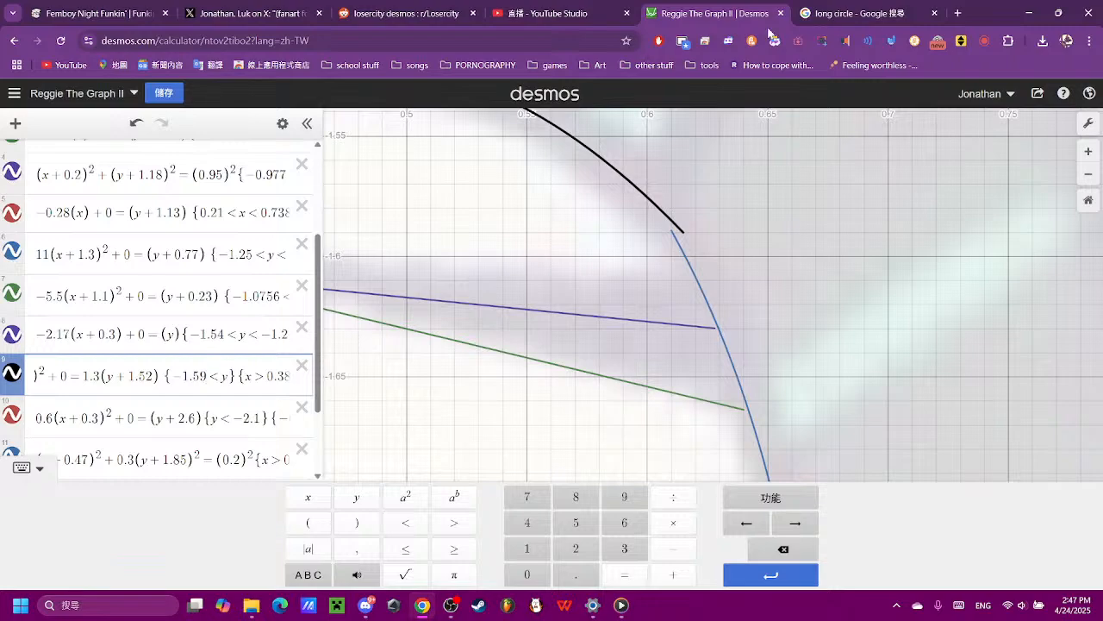
click(802, 242)
scroll(803, 243, down, 10)
scroll(799, 269, down, 2)
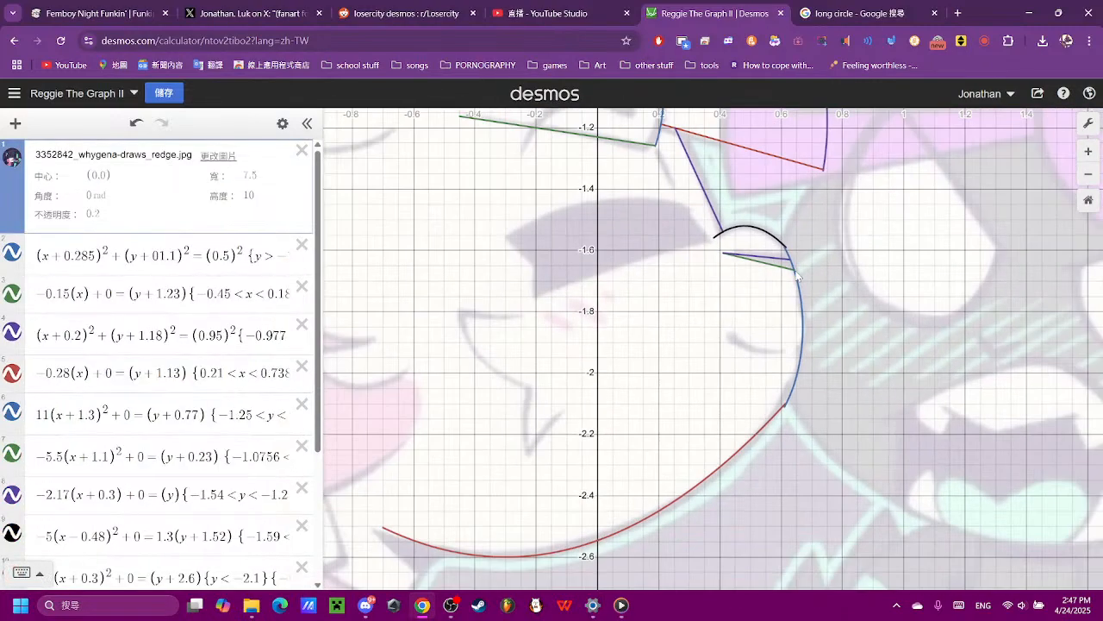
- Start a new circle equation (x)² + (y)² = ( )² for the small curved mark inside the cheek, leaving the radius blank
scroll(828, 284, up, 5)
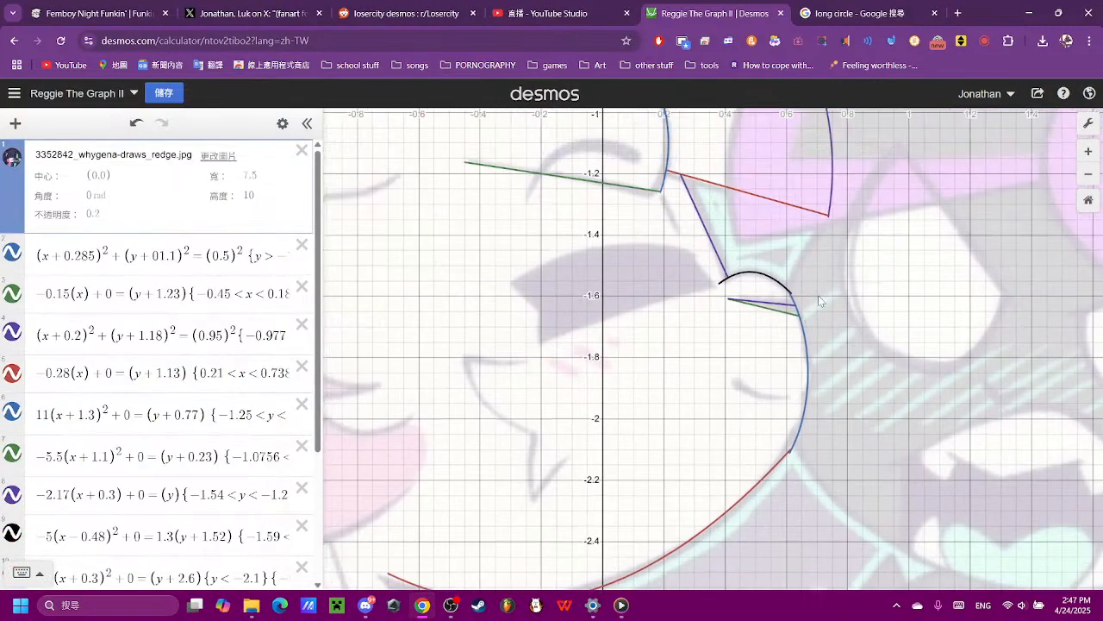
scroll(777, 490, up, 5)
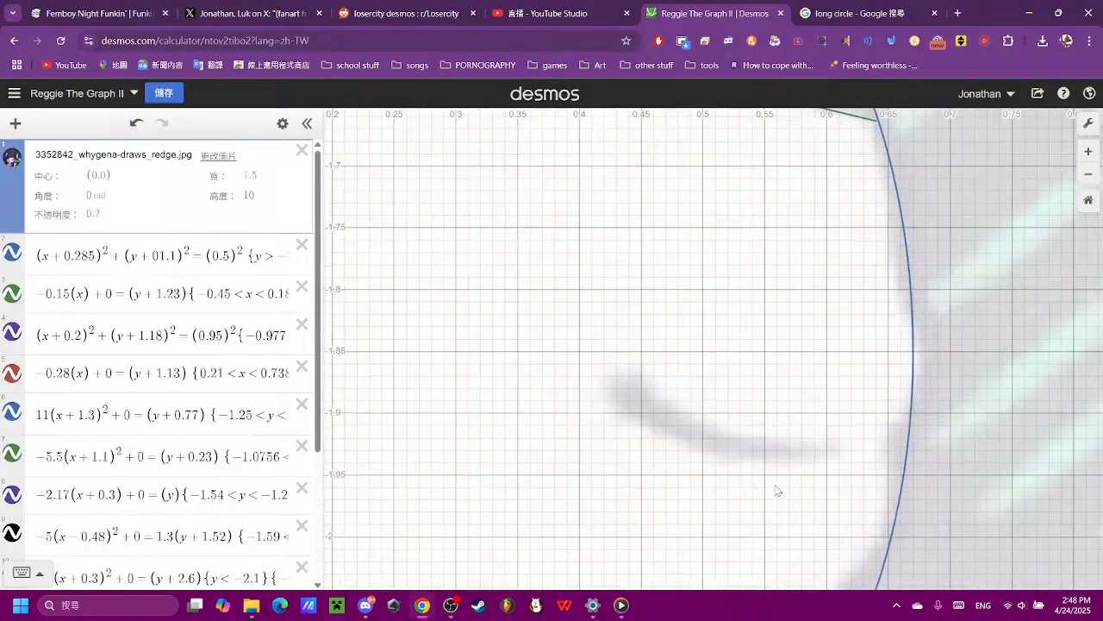
scroll(86, 321, down, 3)
scroll(615, 367, up, 2)
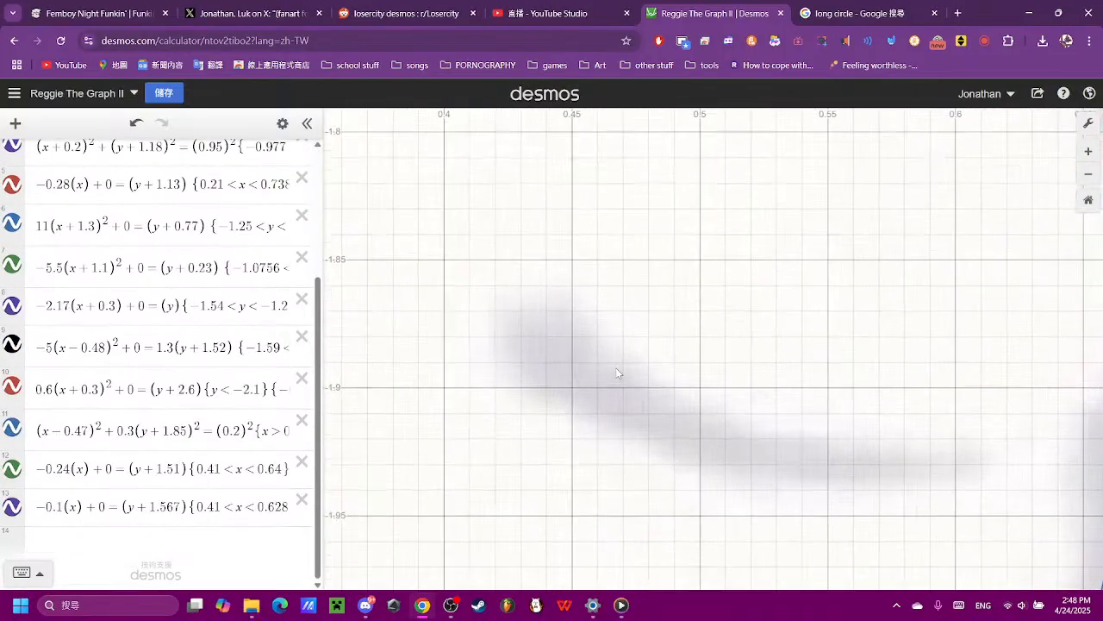
scroll(616, 366, down, 4)
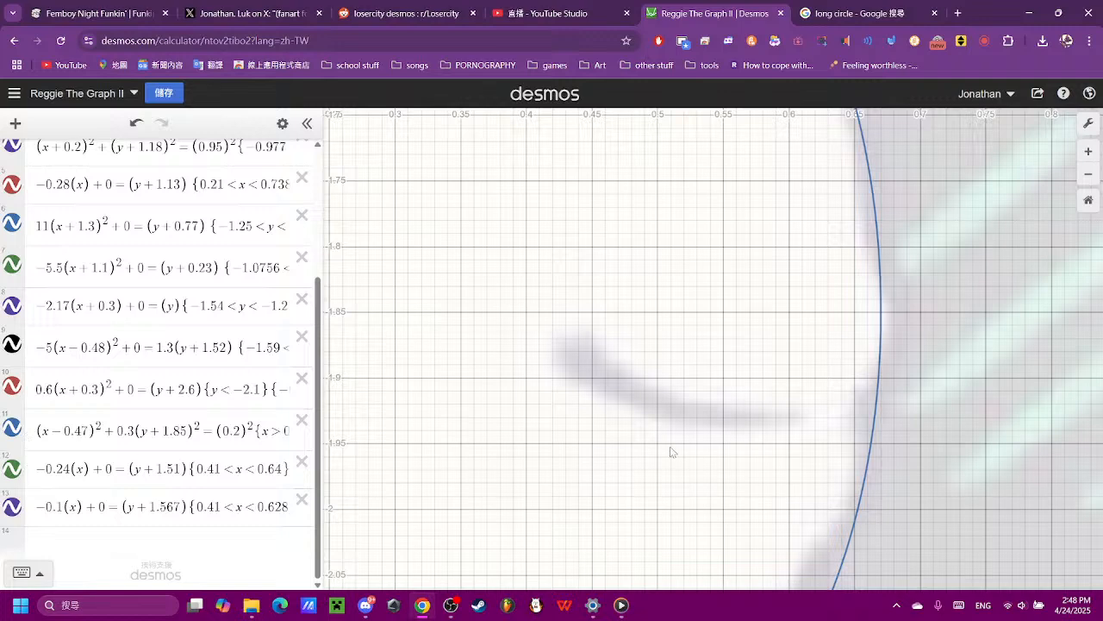
scroll(670, 449, down, 1)
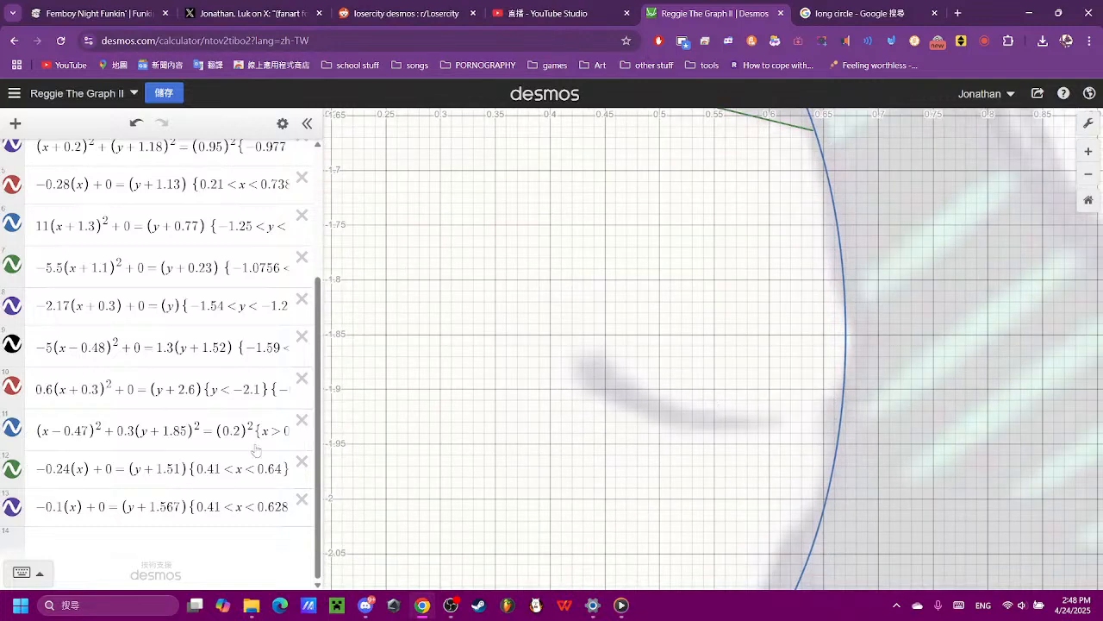
click(165, 562)
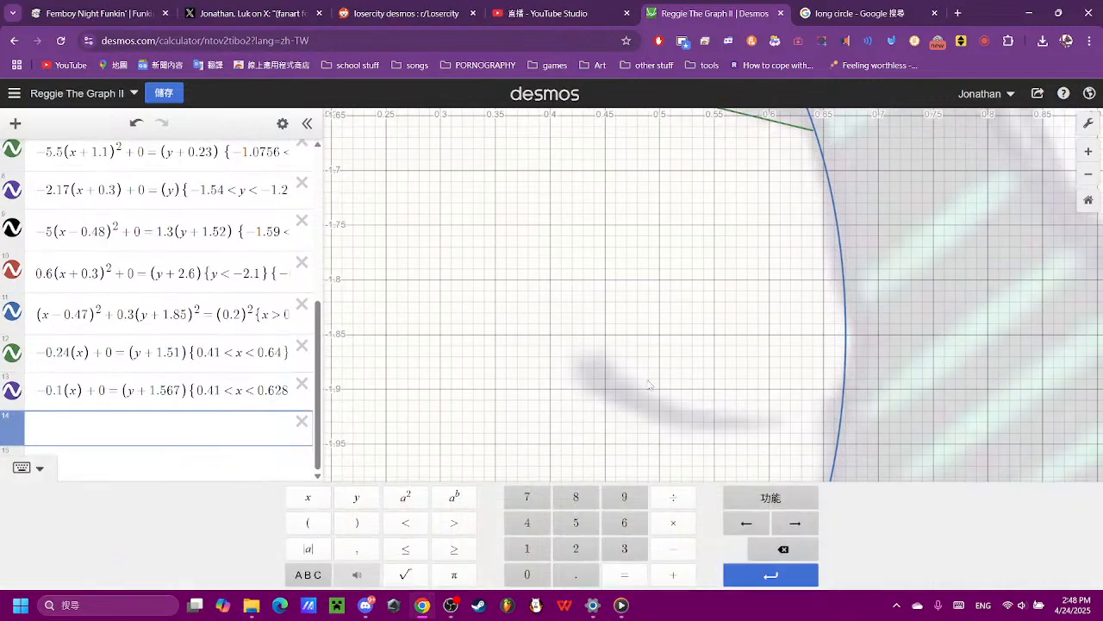
click(312, 519)
click(321, 502)
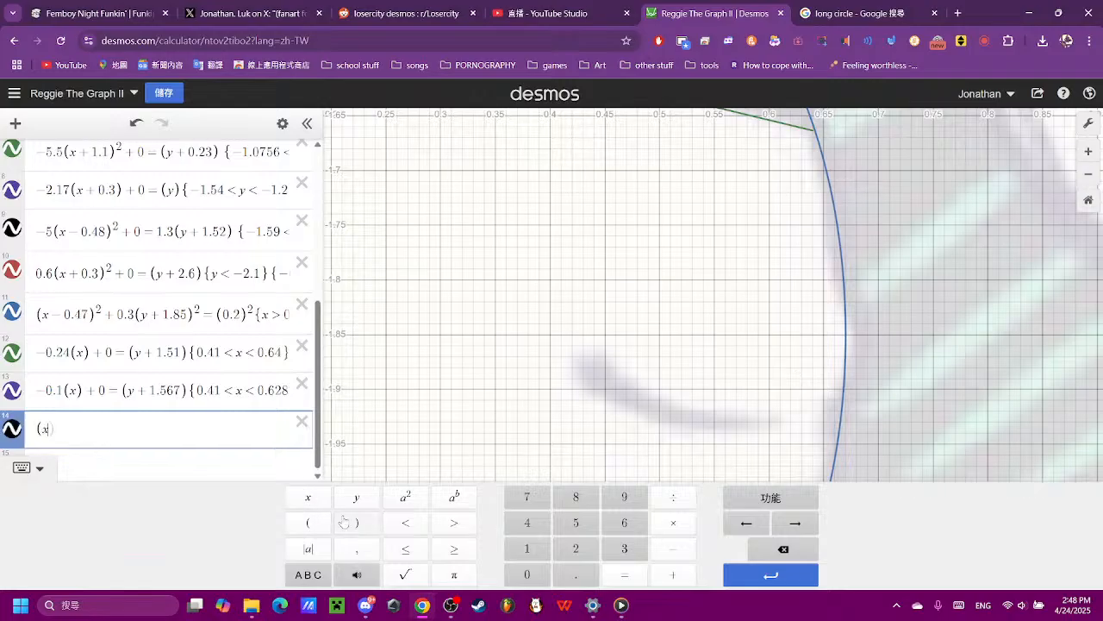
click(343, 522)
click(403, 496)
click(672, 574)
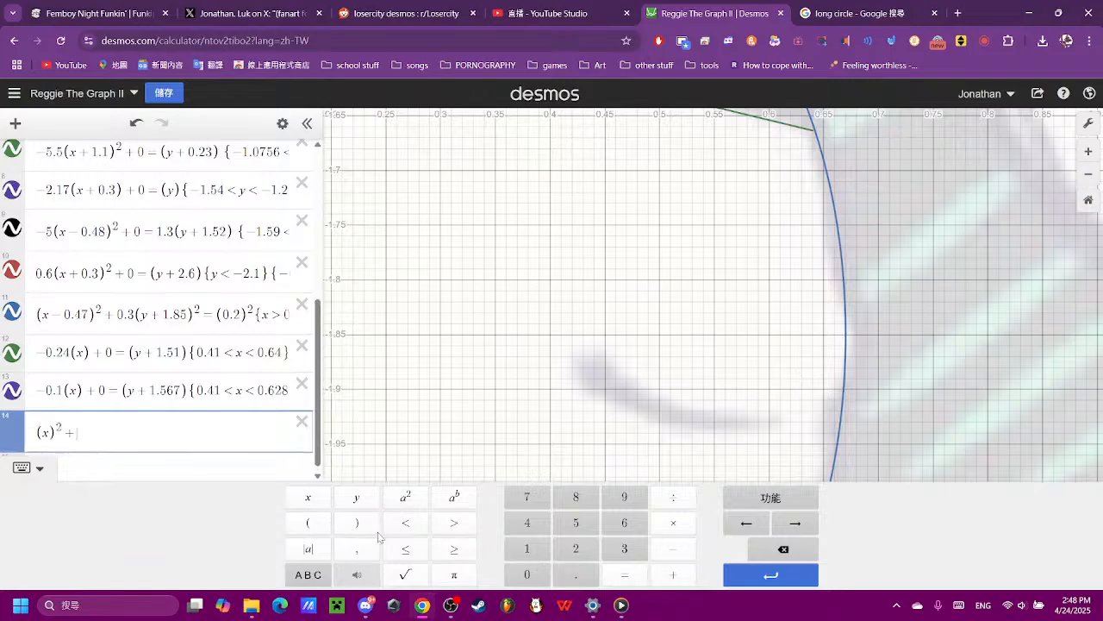
click(307, 523)
click(356, 497)
click(356, 522)
click(405, 497)
click(613, 570)
click(308, 519)
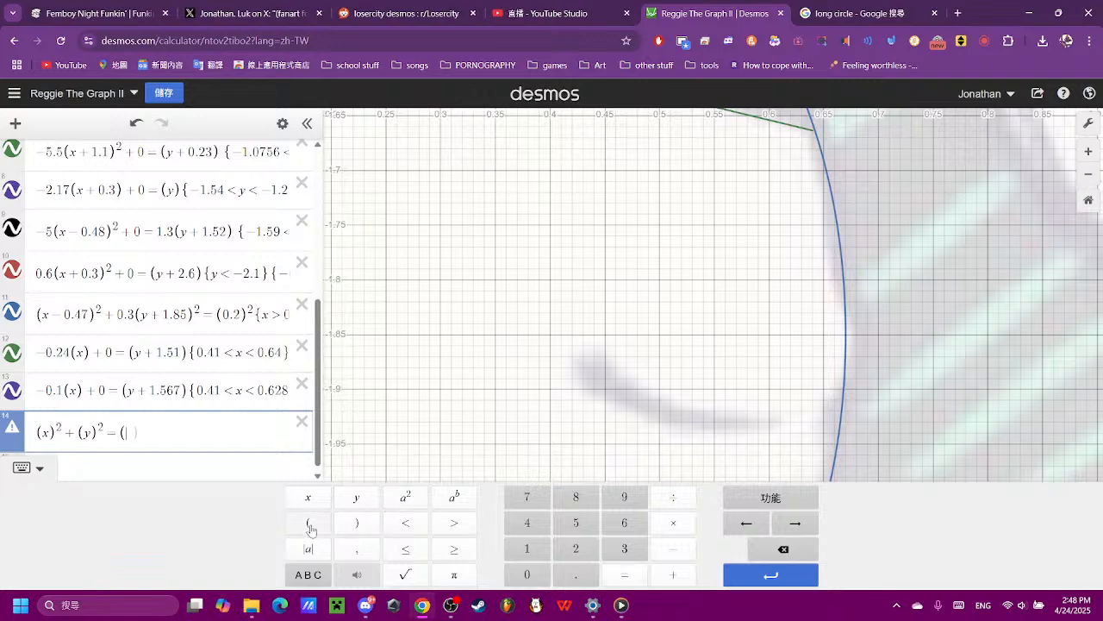
click(367, 524)
click(405, 497)
- Set the new circle's radius to 0.12
scroll(596, 353, down, 2)
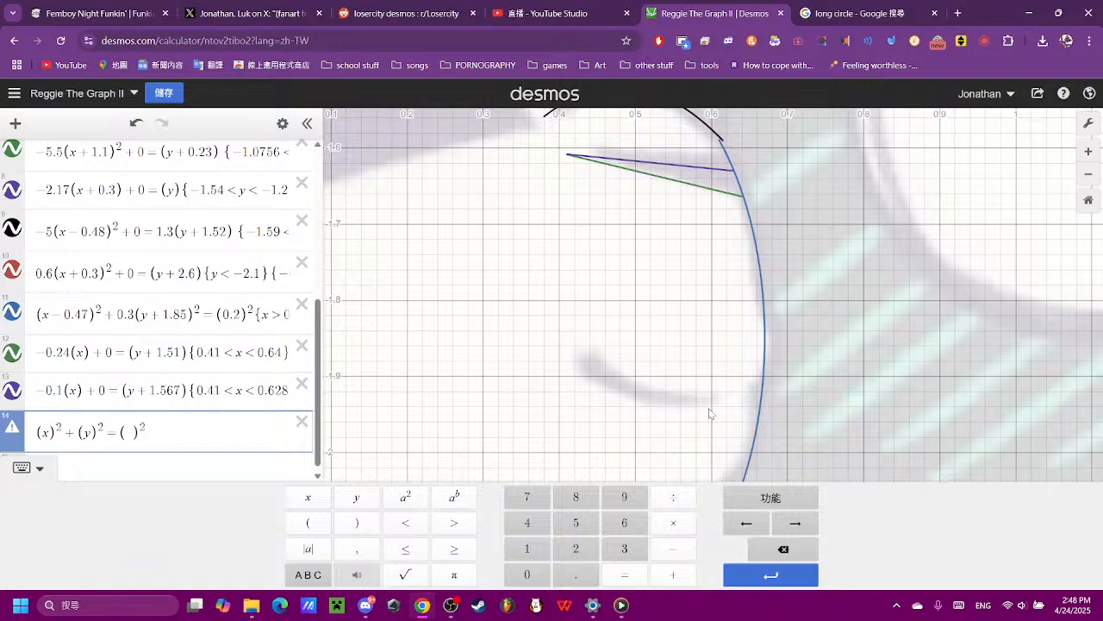
click(130, 431)
click(526, 574)
click(574, 574)
click(526, 548)
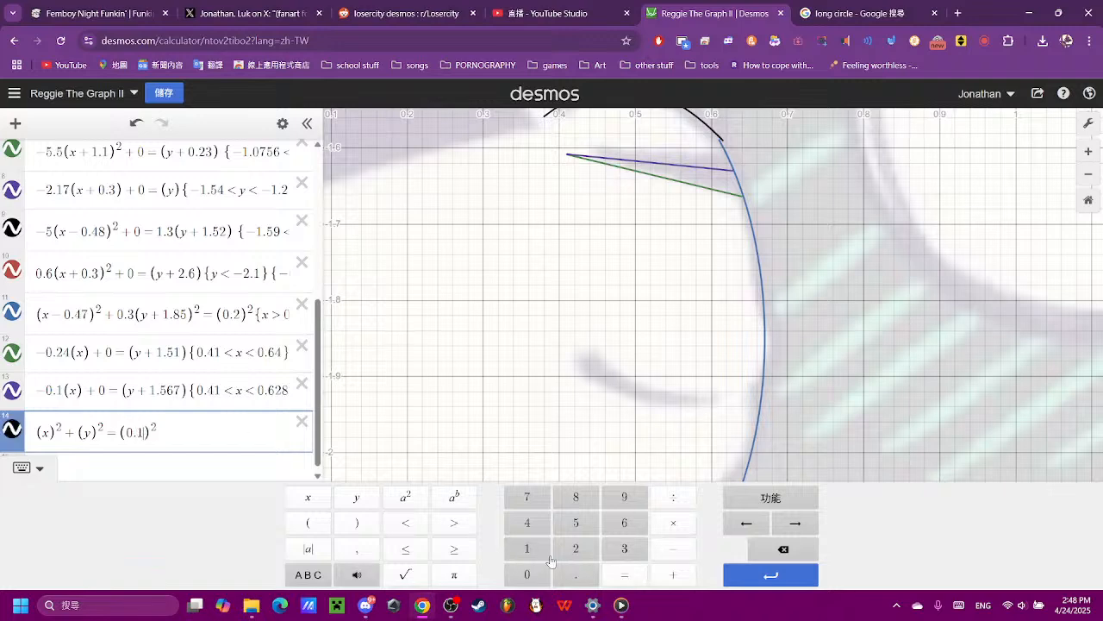
click(576, 548)
scroll(606, 257, down, 10)
scroll(606, 257, down, 5)
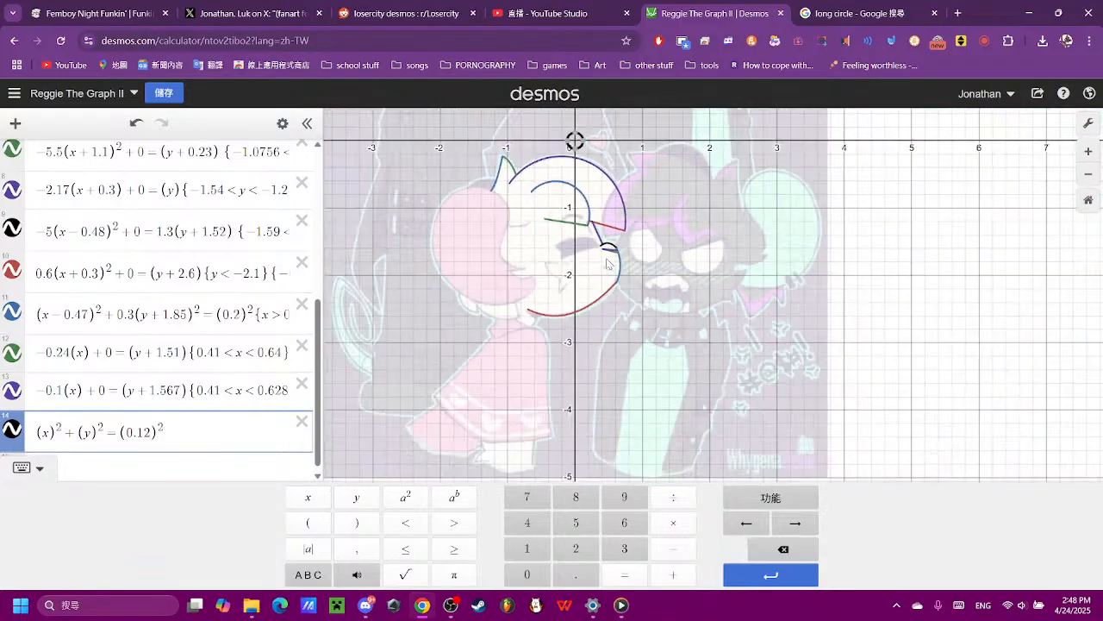
scroll(636, 216, up, 7)
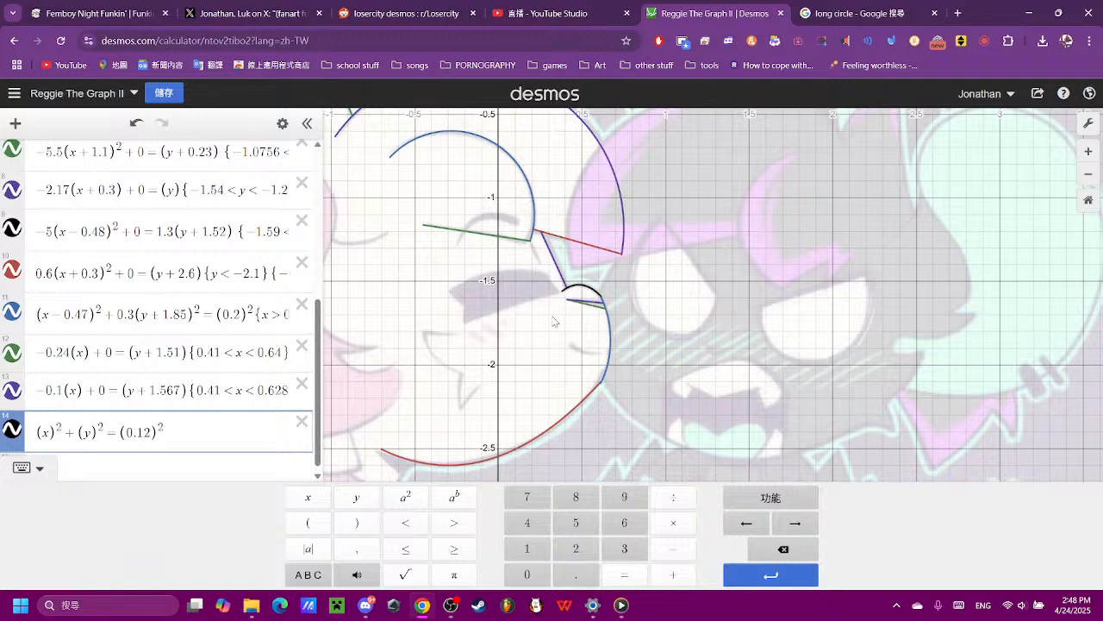
- Shift the circle down to the height of the cheek mark by changing its y term to (y + 1.87), trying (y − 1.87) first
click(91, 433)
click(673, 549)
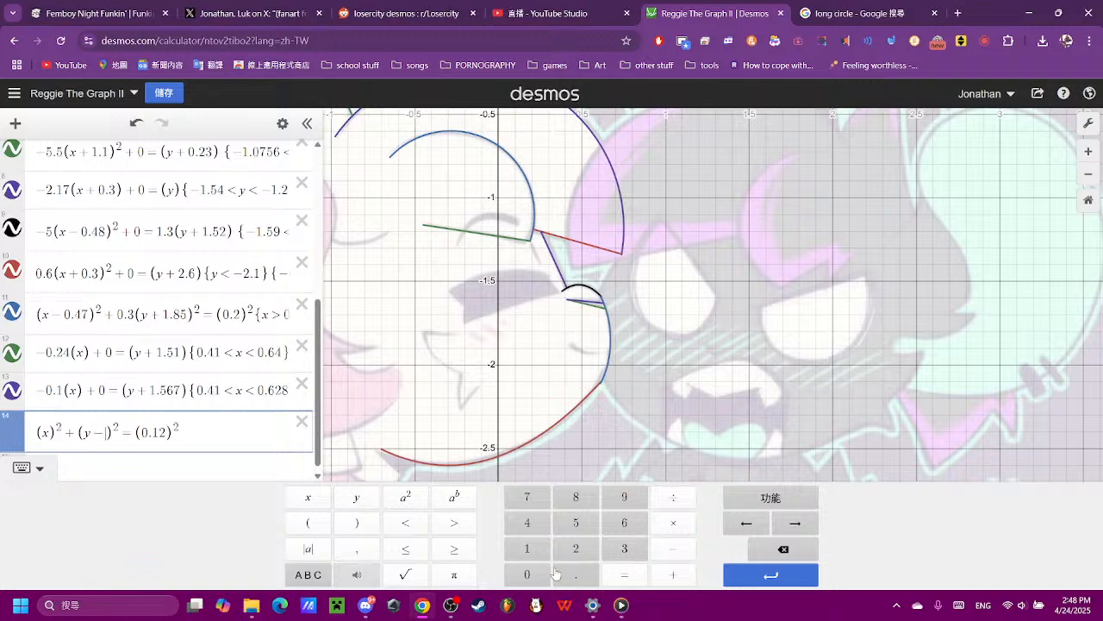
click(526, 549)
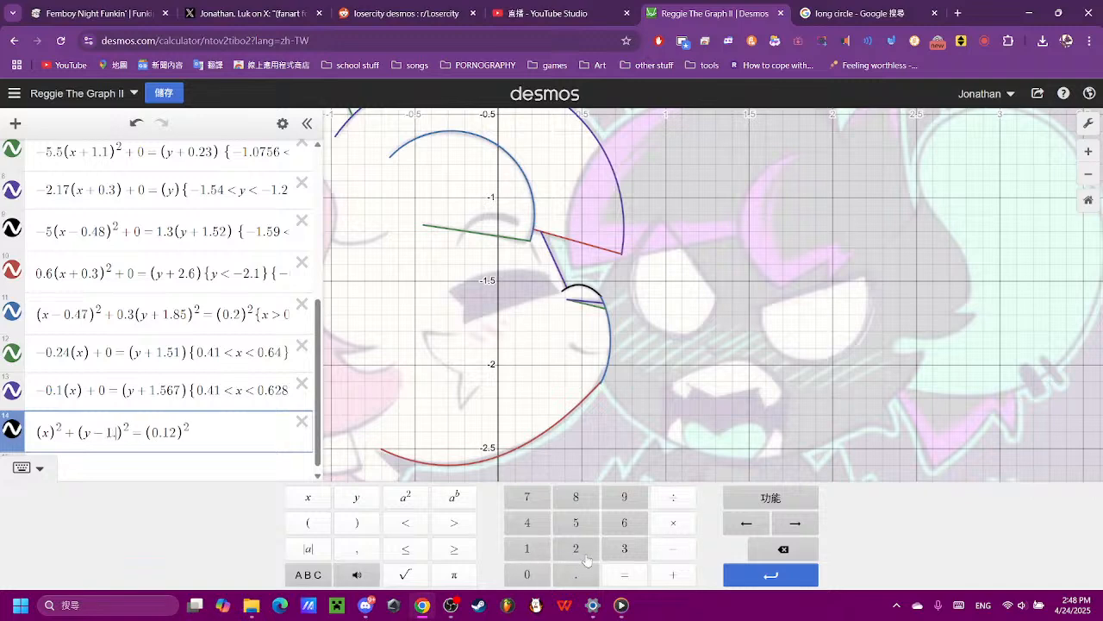
click(576, 575)
click(576, 497)
click(534, 506)
scroll(590, 370, down, 3)
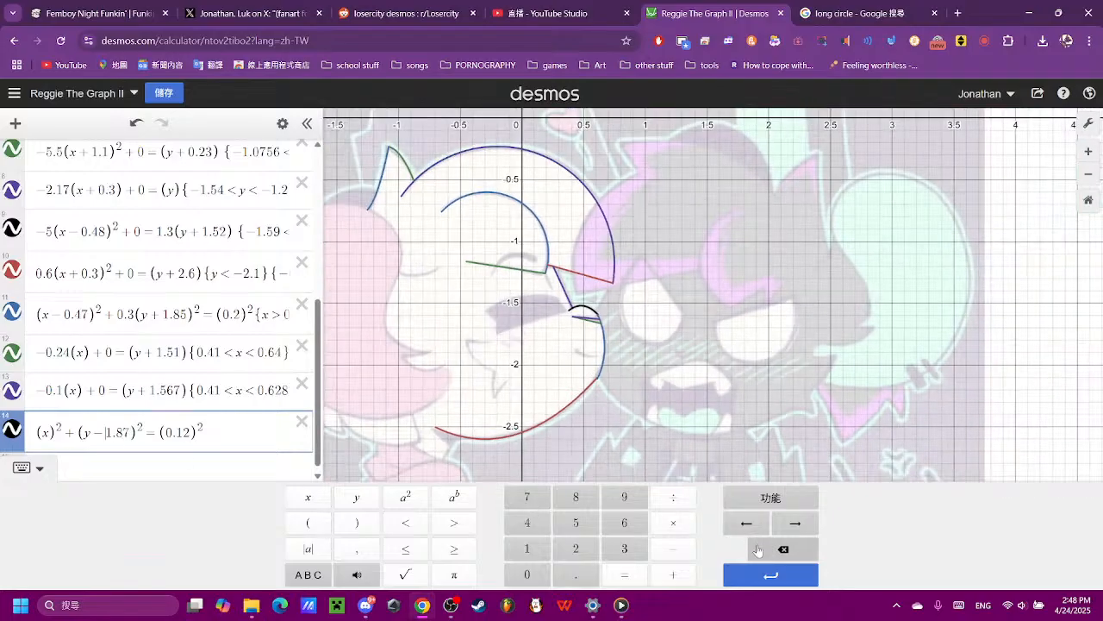
click(784, 549)
click(673, 574)
scroll(523, 376, up, 5)
scroll(526, 380, up, 2)
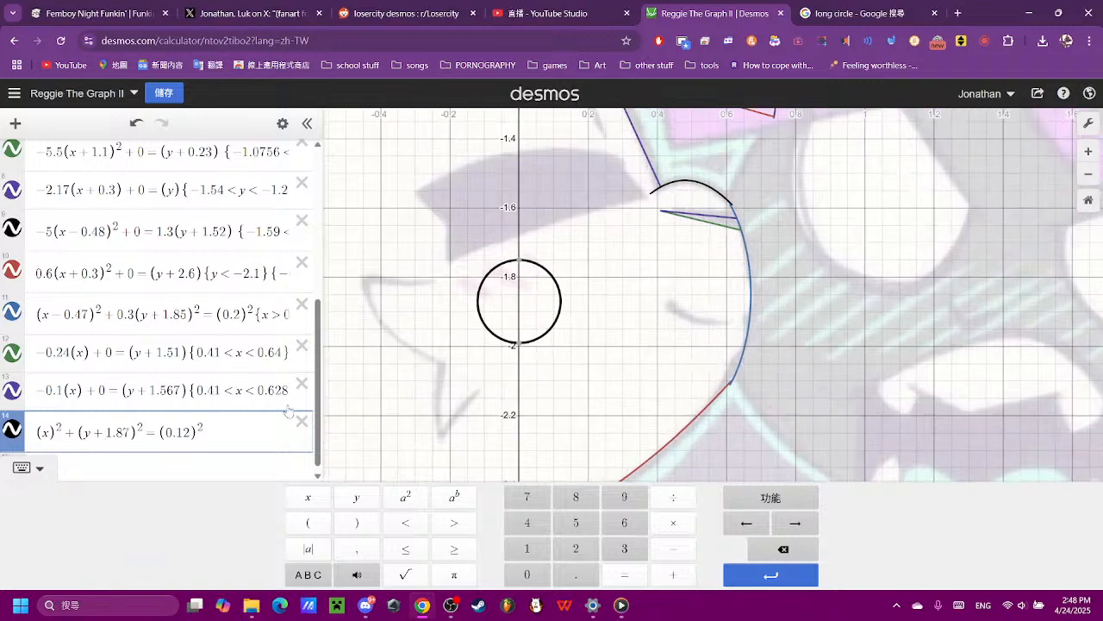
- Move the circle over the cheek mark by changing its terms to (x − 0.6) and (y + 1.8)
scroll(737, 325, up, 3)
click(128, 433)
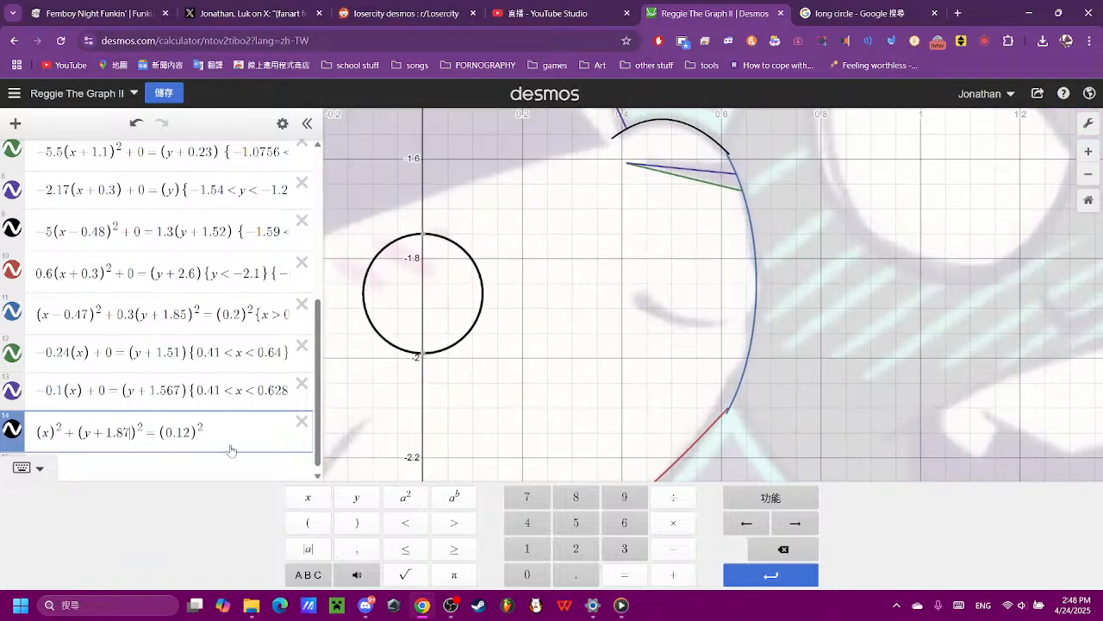
click(767, 549)
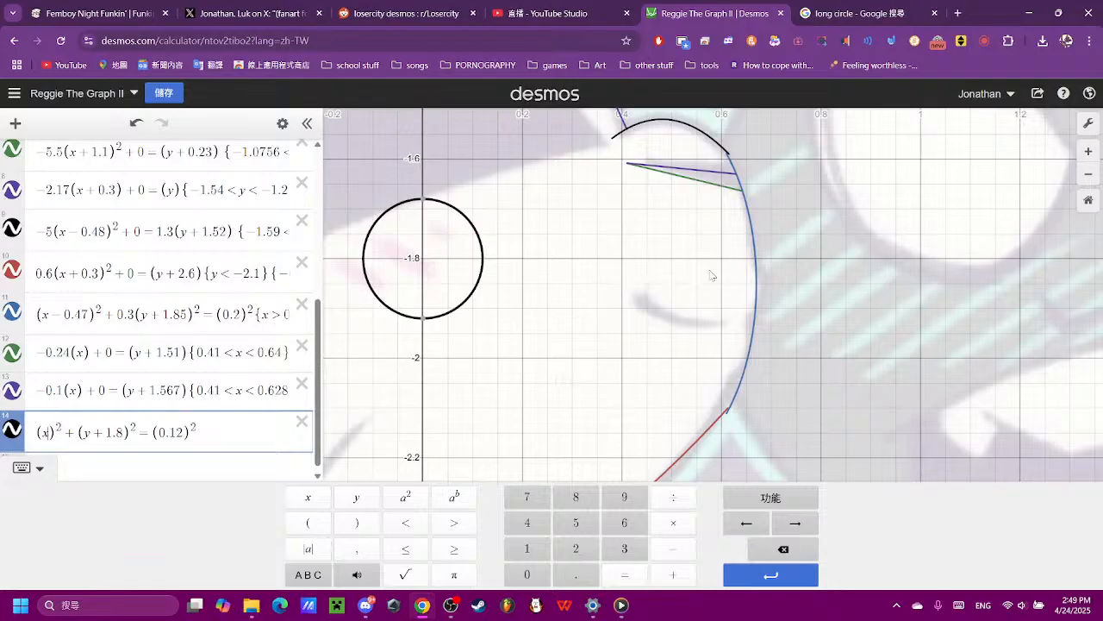
click(673, 548)
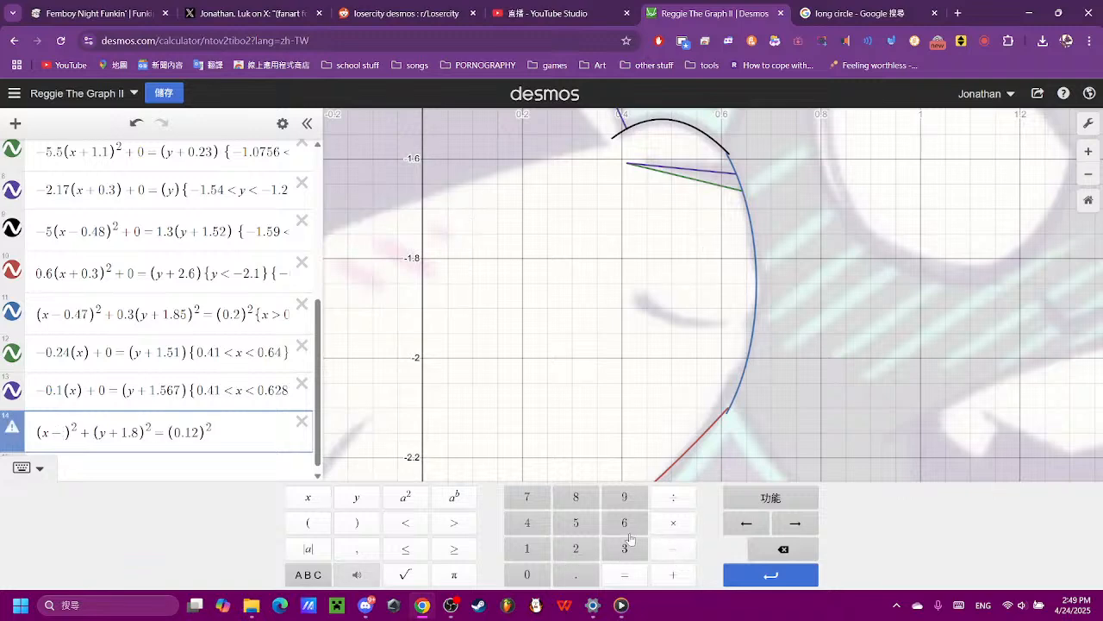
click(529, 575)
click(575, 574)
click(624, 523)
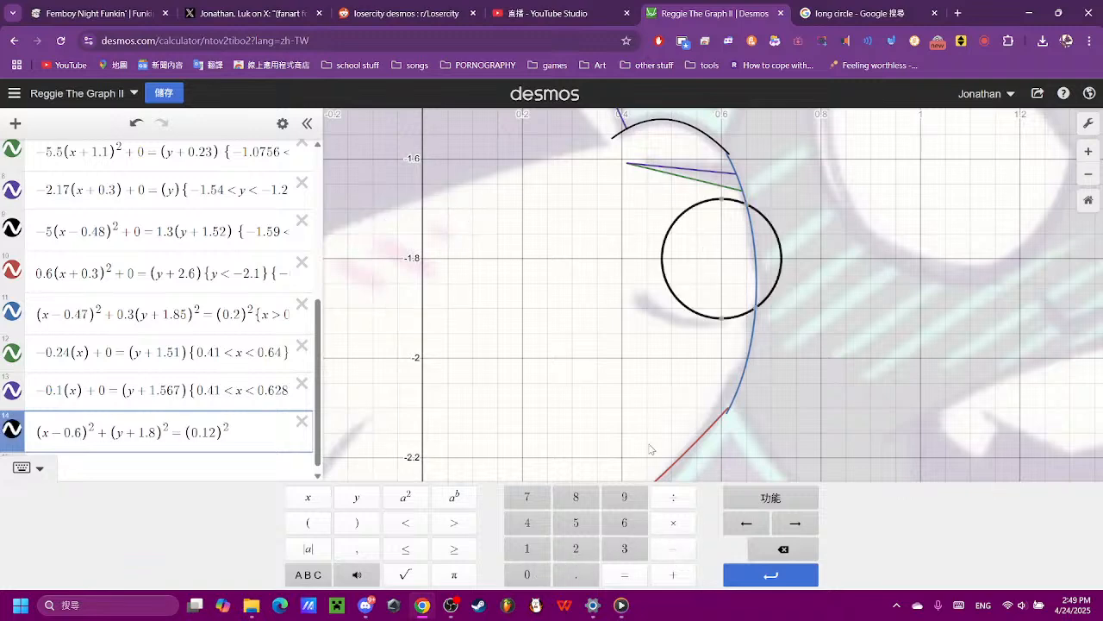
- Align the circle's lowest point with the cheek mark by changing its y term to (y + 1.81), trying 1.85 and 1.82 first
scroll(681, 316, up, 5)
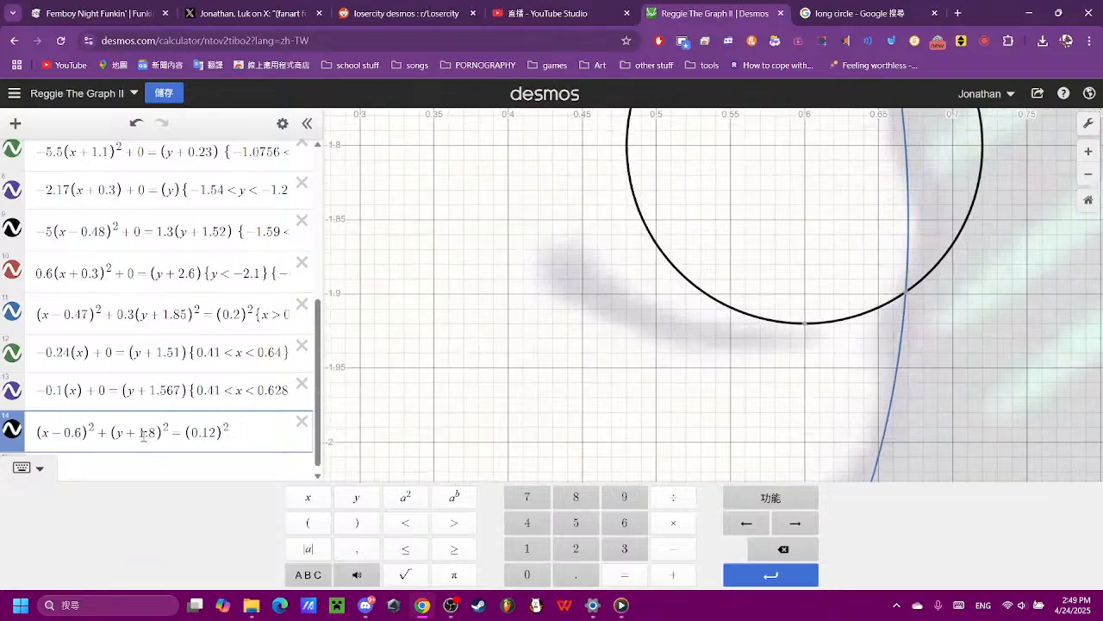
click(151, 435)
click(777, 552)
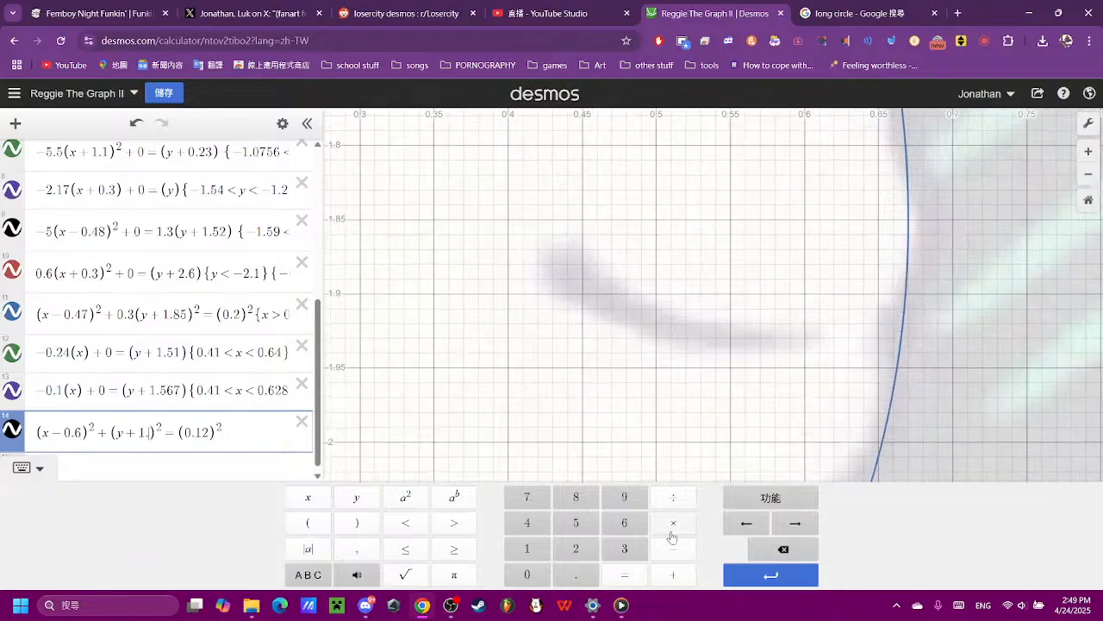
click(575, 497)
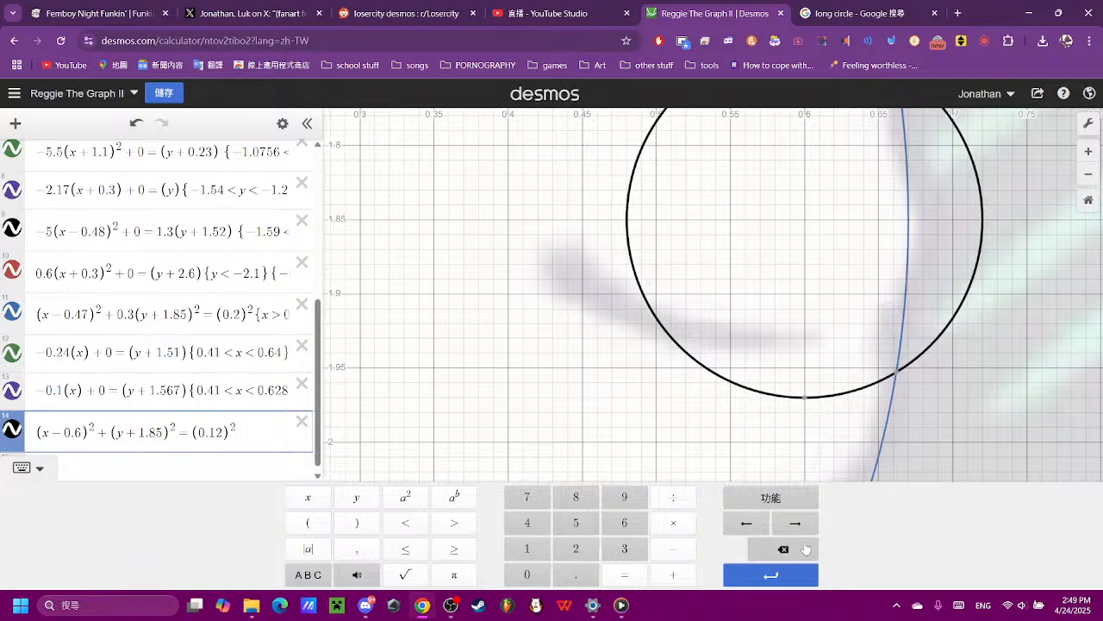
click(630, 552)
click(786, 550)
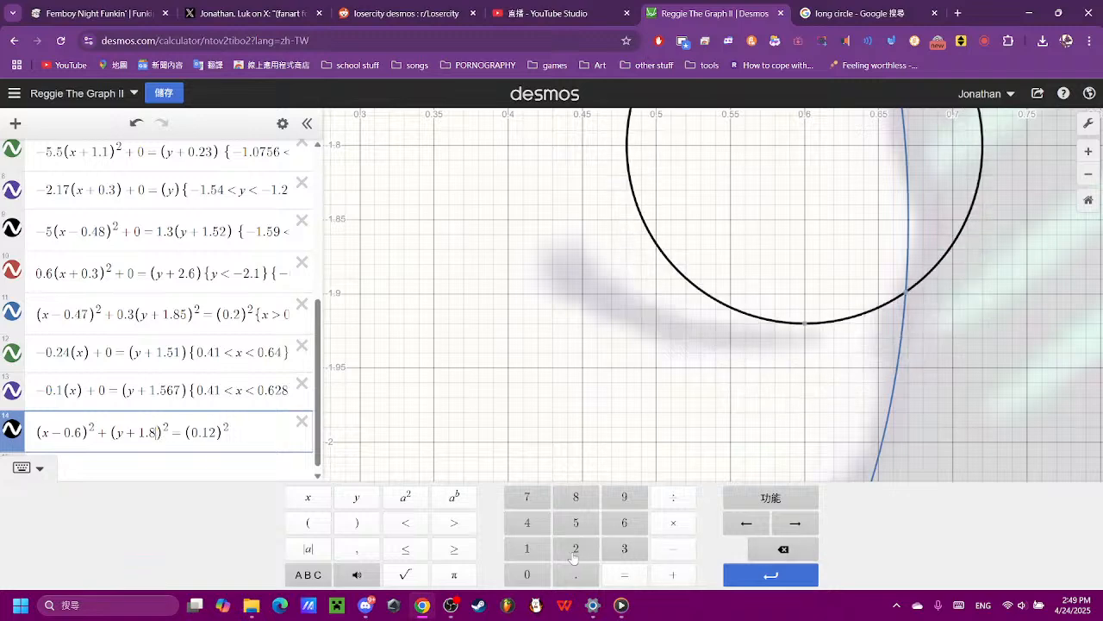
click(574, 552)
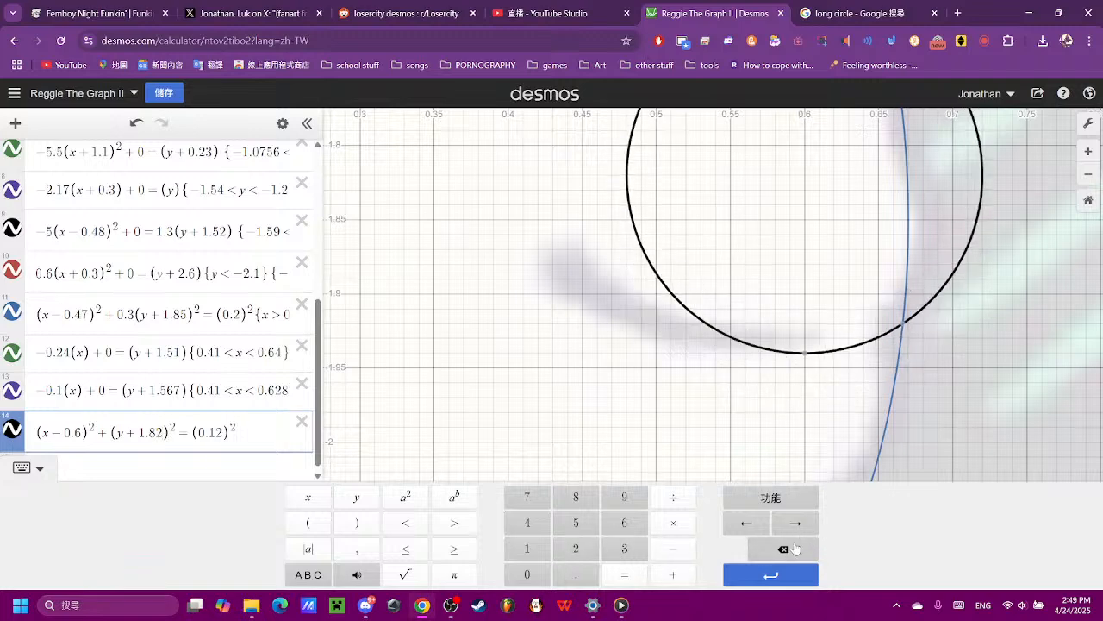
click(798, 543)
click(531, 548)
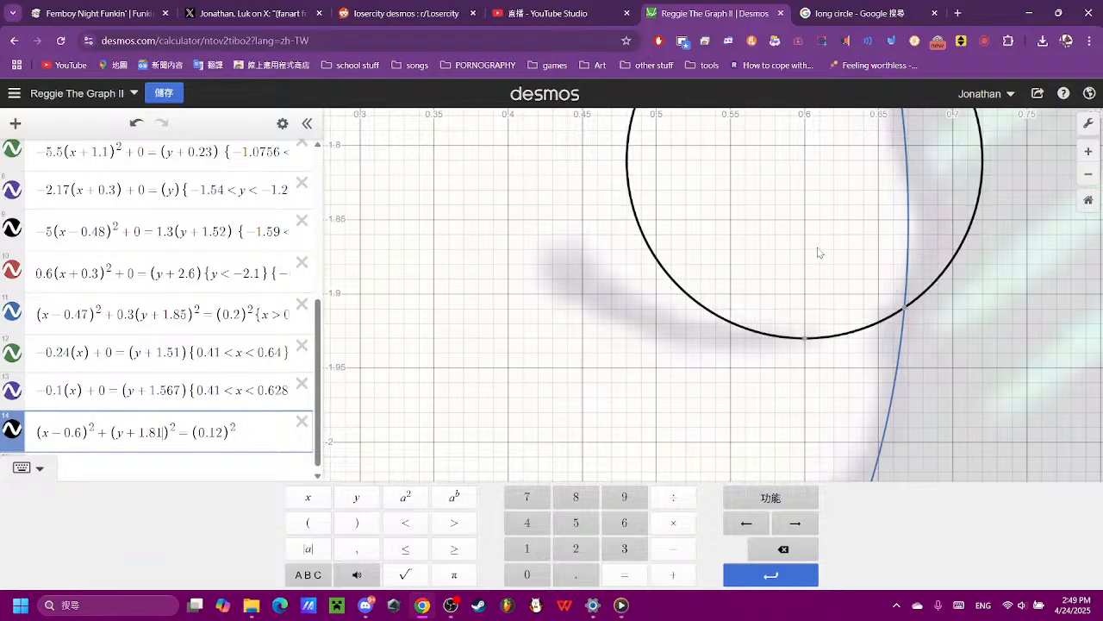
- Open the small circle's equation for editing at its end
drag(819, 252, 689, 400)
scroll(172, 362, down, 5)
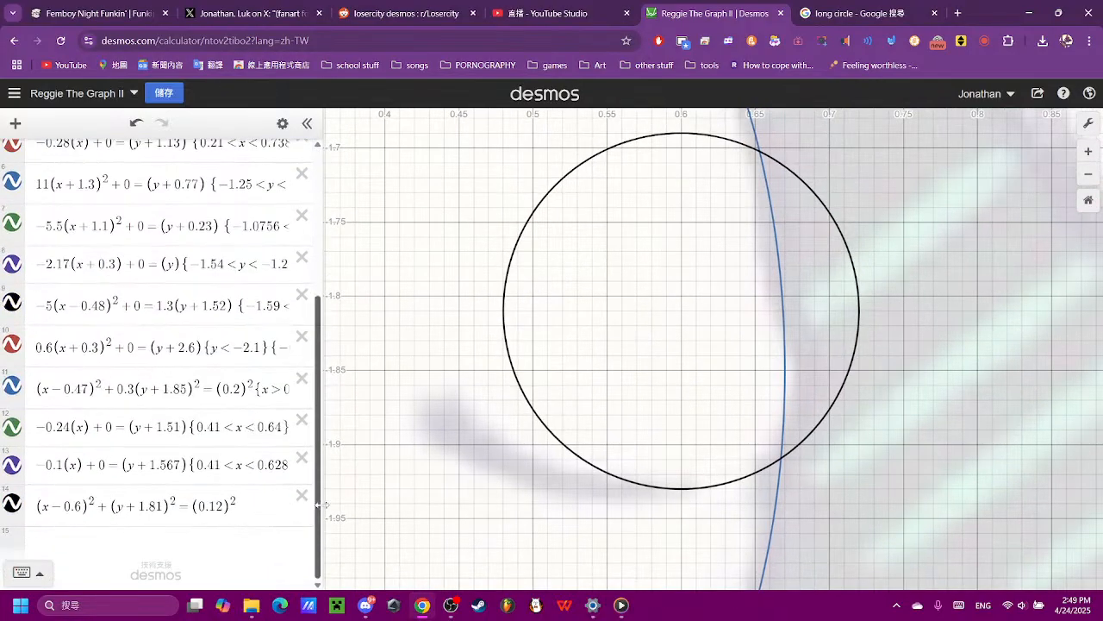
click(279, 500)
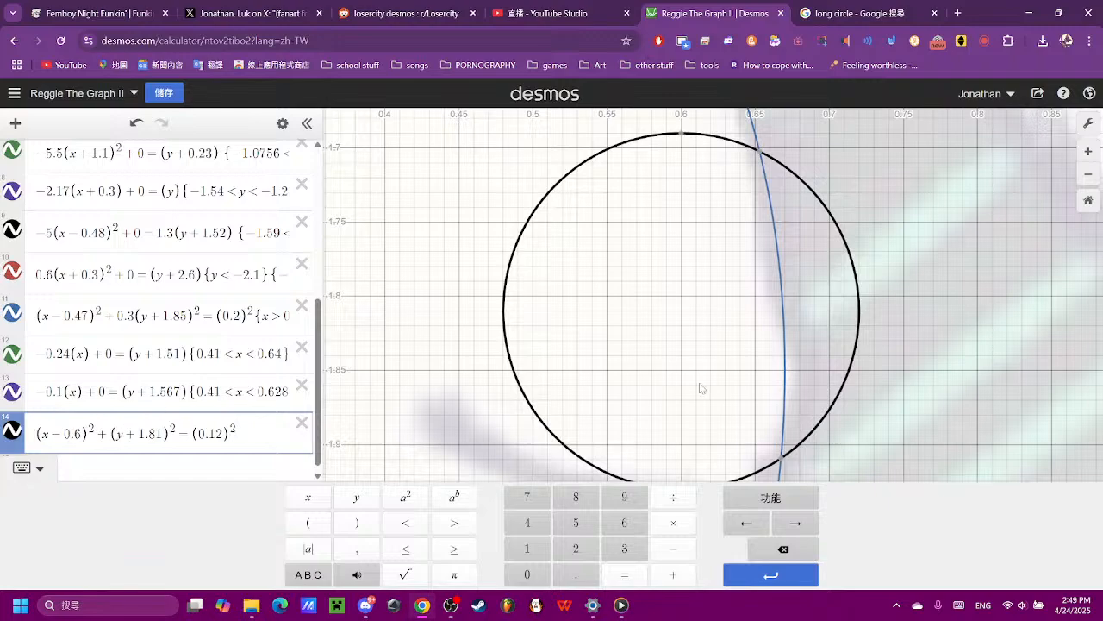
- Stretch the small circle horizontally into an ellipse by multiplying its squared x term by 0.5
drag(709, 409, 587, 340)
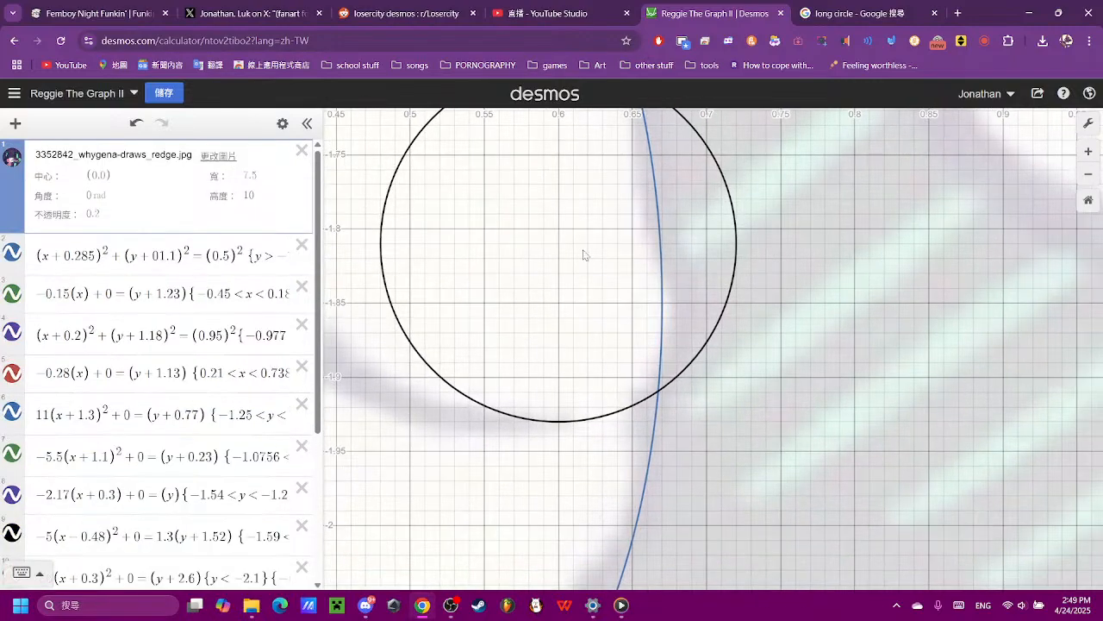
scroll(160, 435, down, 5)
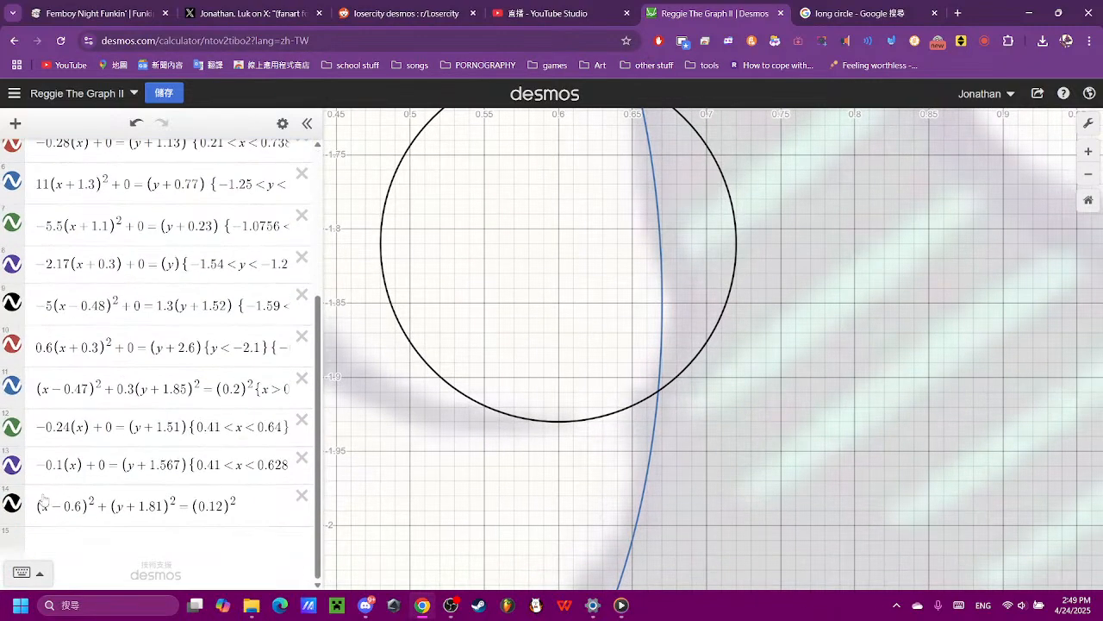
click(47, 500)
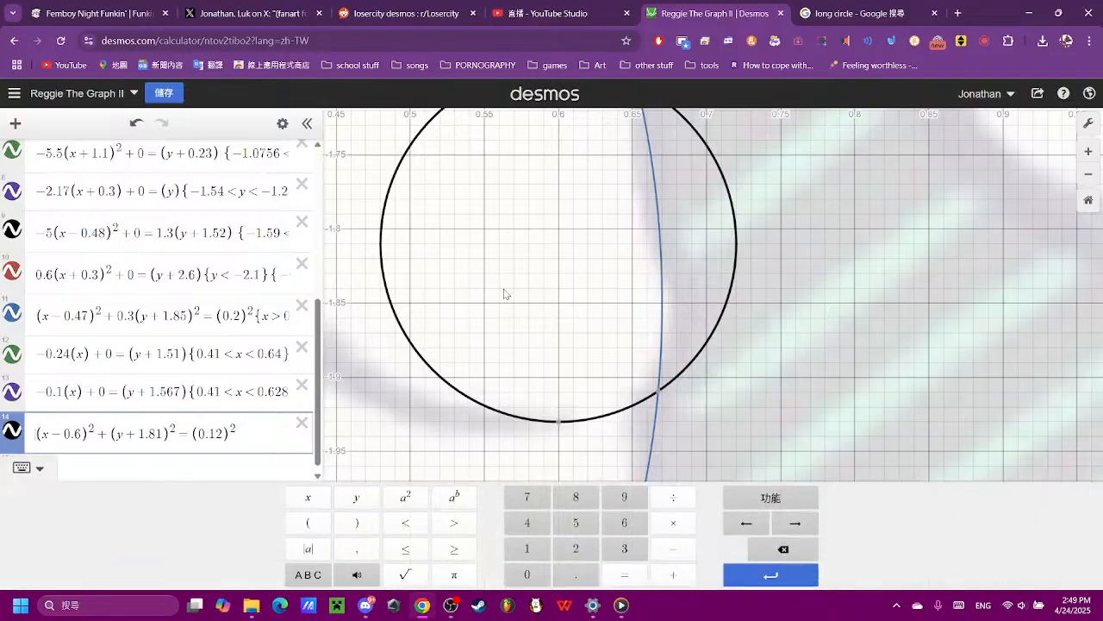
click(527, 574)
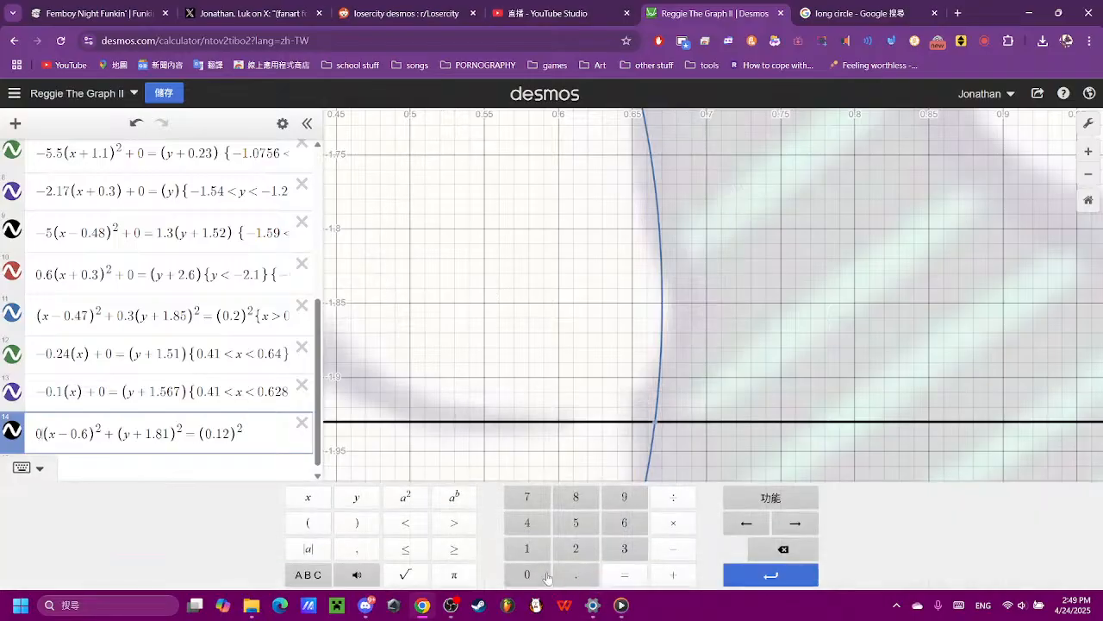
click(576, 574)
click(575, 523)
scroll(650, 379, down, 4)
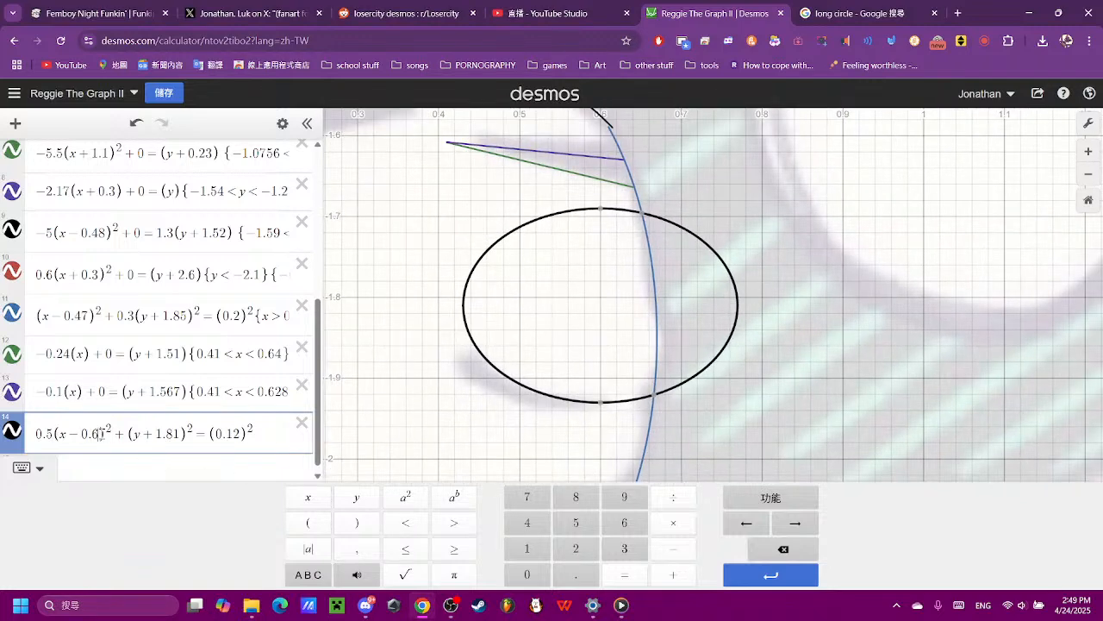
- Align the ellipse with the cheek mark by changing its x term to (x − 0.56), trying 0.5 first
key(BackSpace)
text(5)
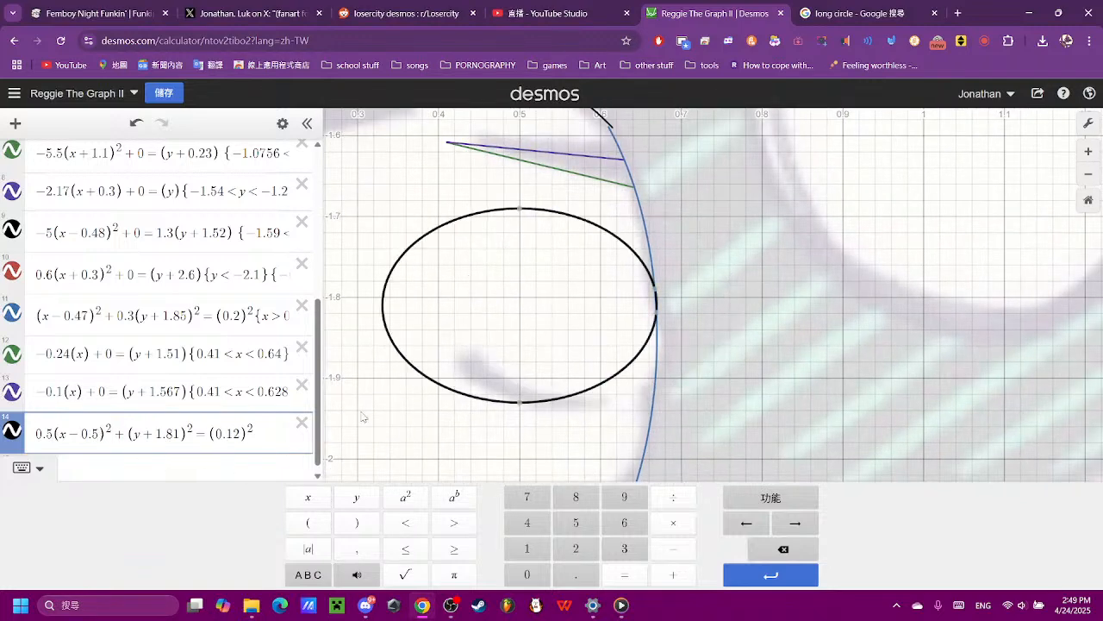
text(4)
key(BackSpace)
text(6)
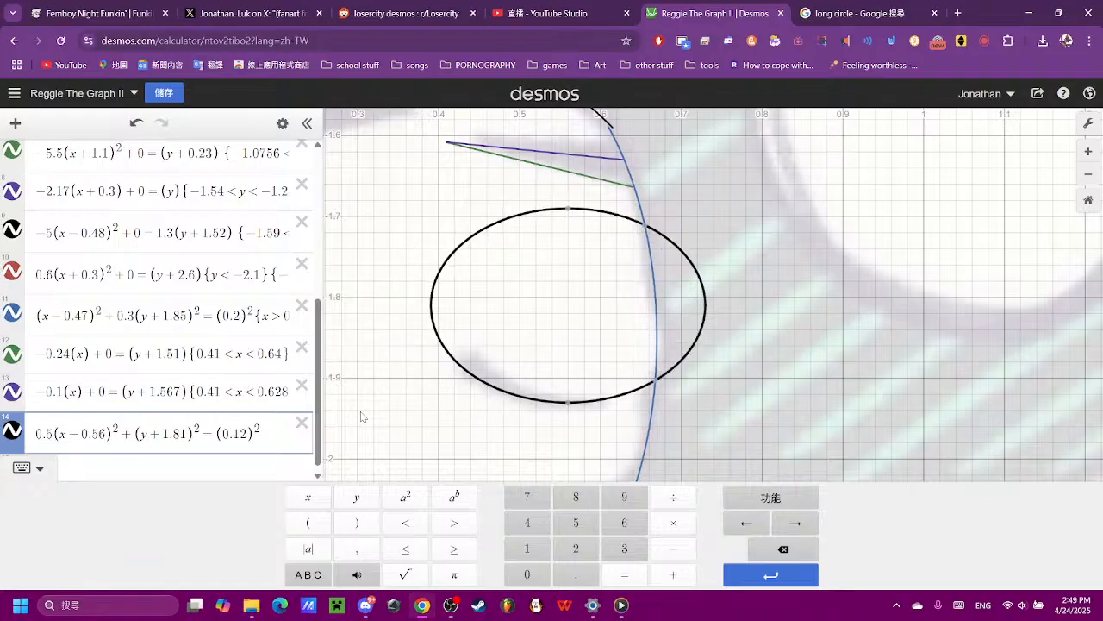
- Restrict the ellipse to the width of the cheek mark by adding {0.425 < x < 0.6} to its equation
scroll(586, 332, up, 5)
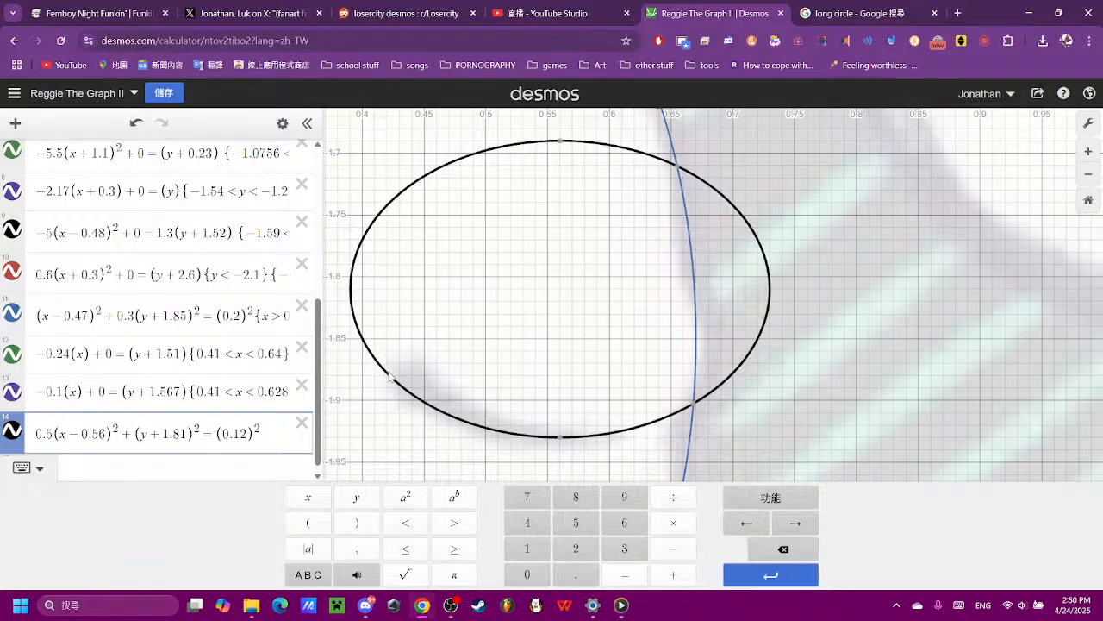
click(263, 437)
click(527, 575)
click(575, 574)
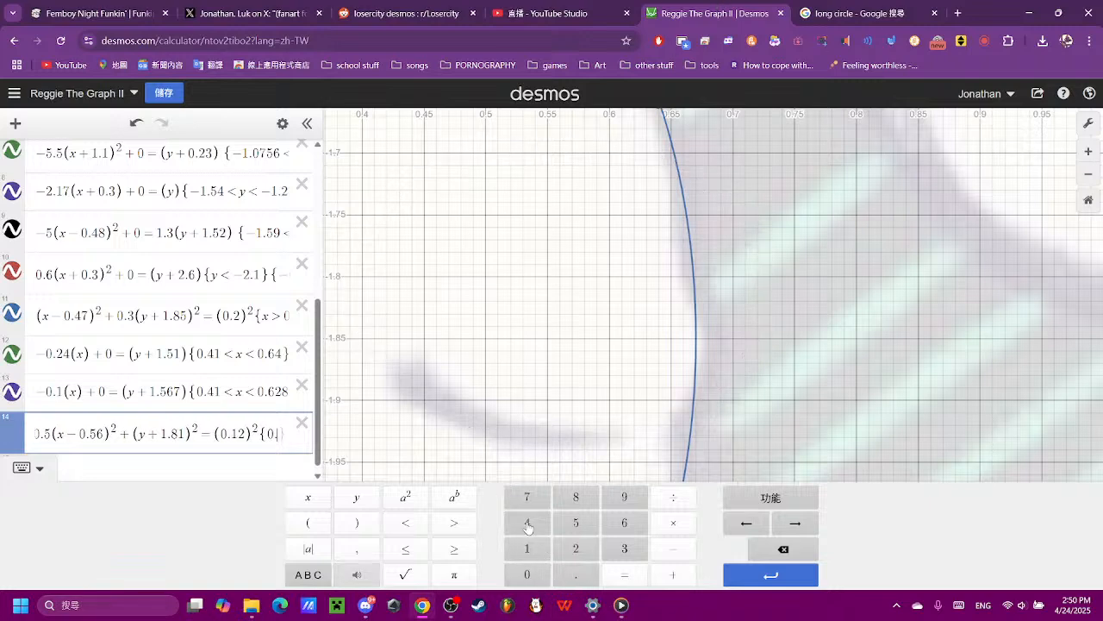
click(528, 523)
click(574, 548)
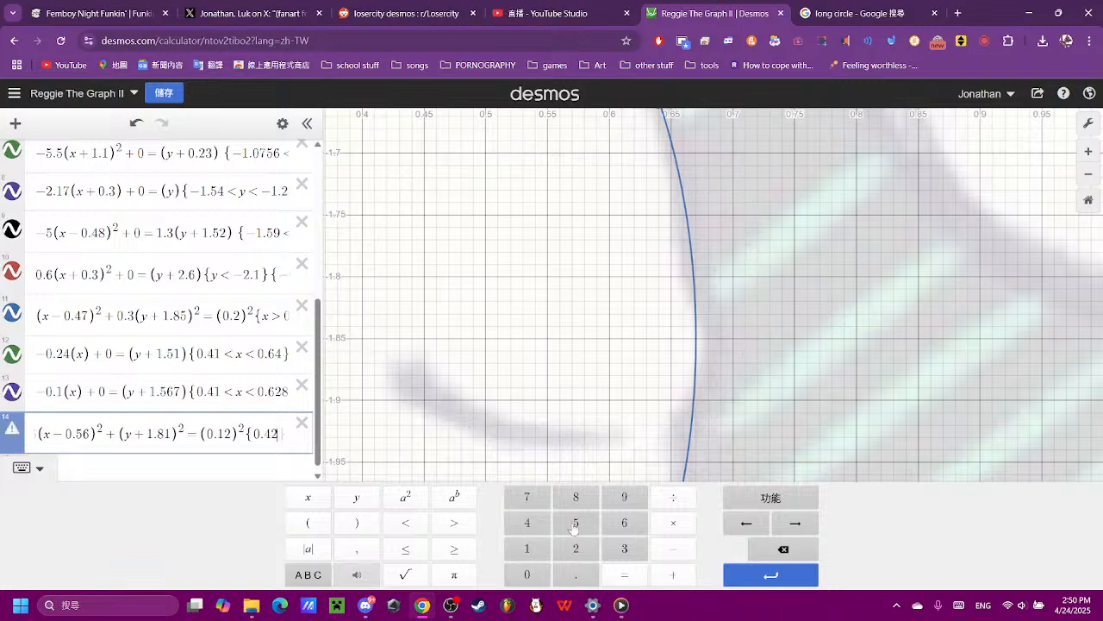
click(574, 527)
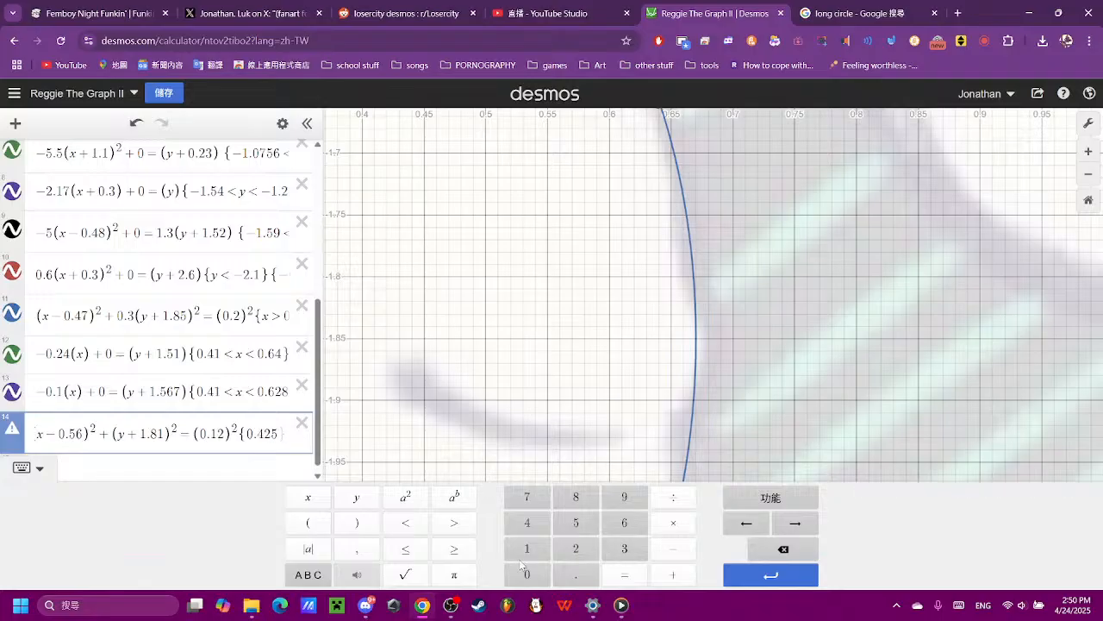
click(397, 528)
click(311, 499)
click(405, 522)
click(526, 574)
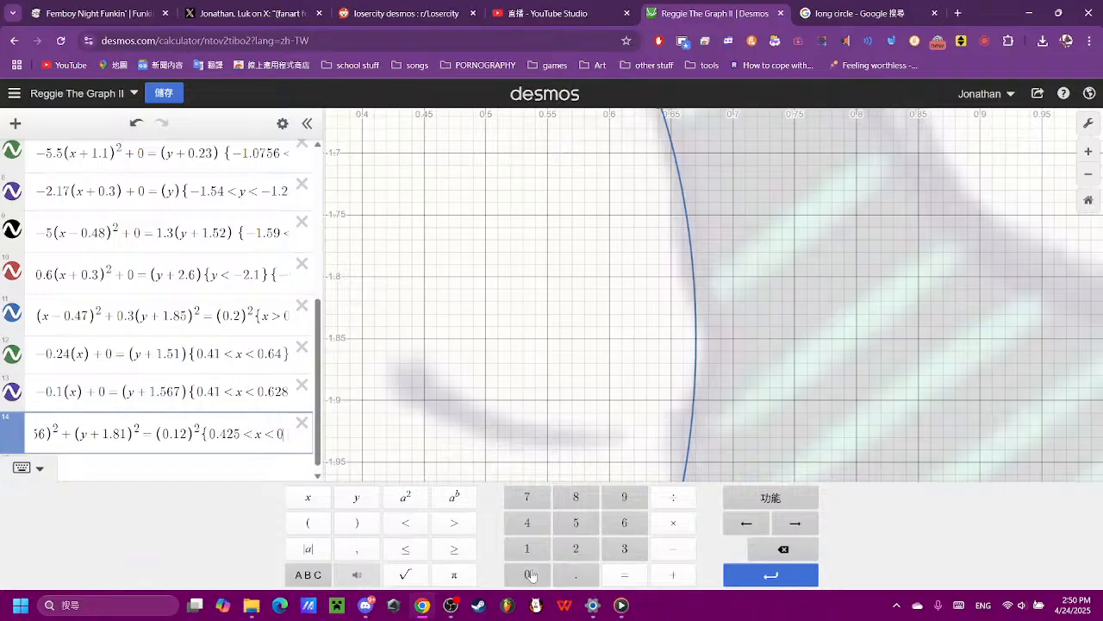
click(575, 574)
click(624, 522)
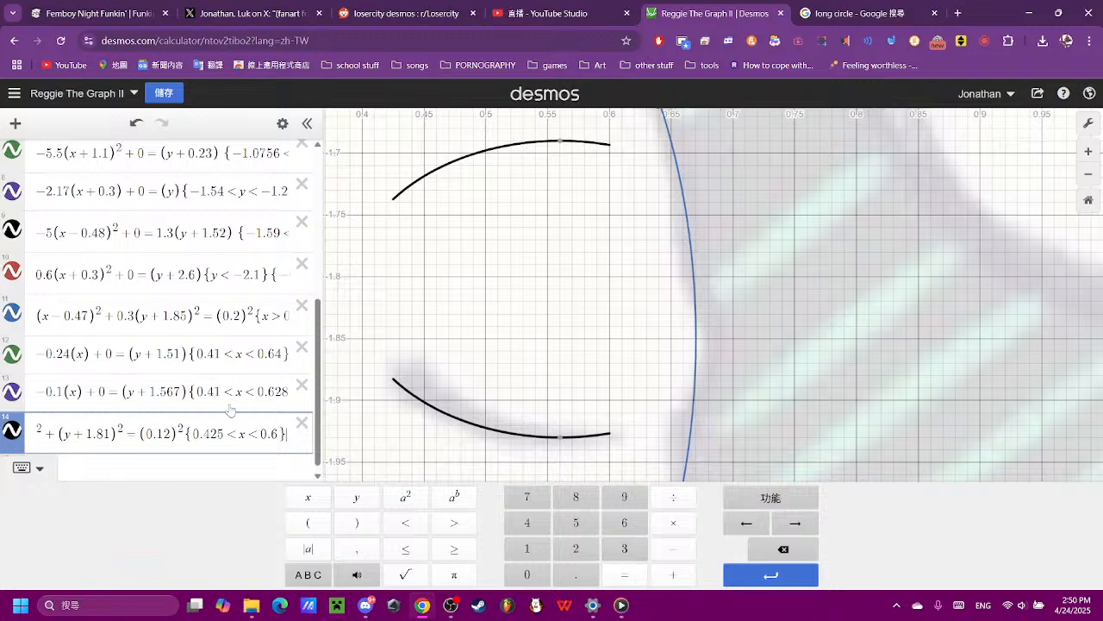
- Keep only the ellipse's lower arc by adding the restriction {y < −1.8}
text({)
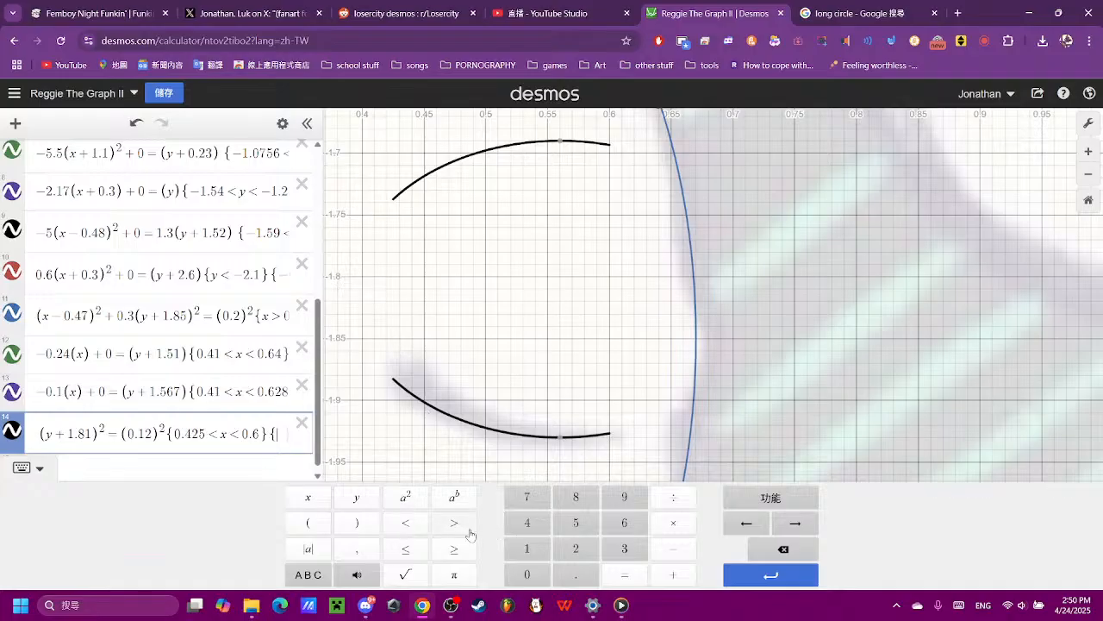
click(352, 509)
click(404, 522)
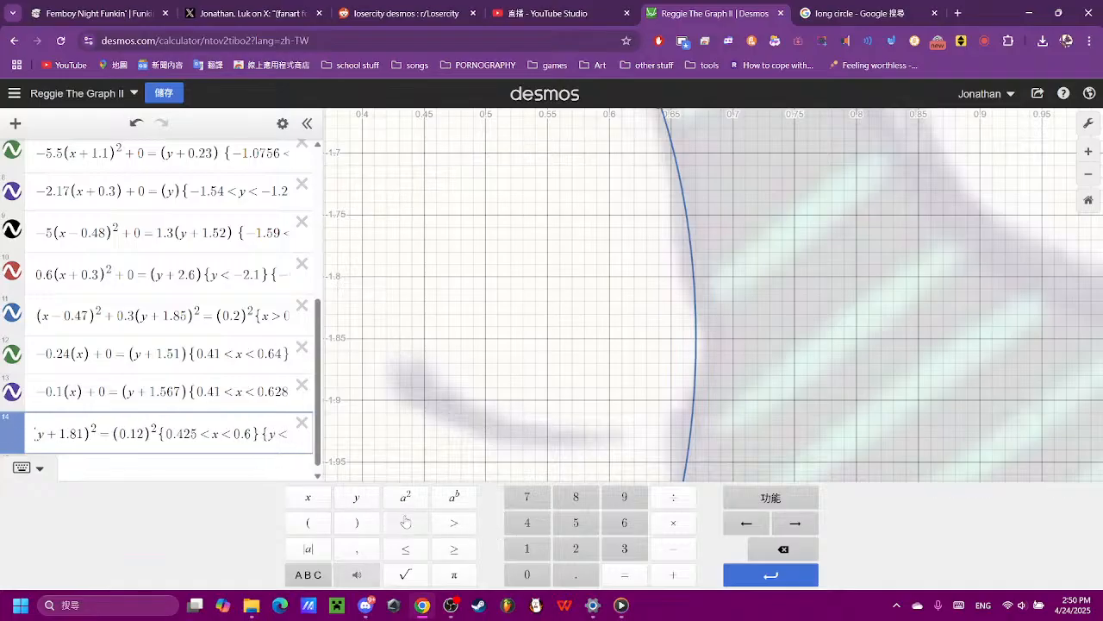
click(673, 549)
click(527, 548)
click(574, 573)
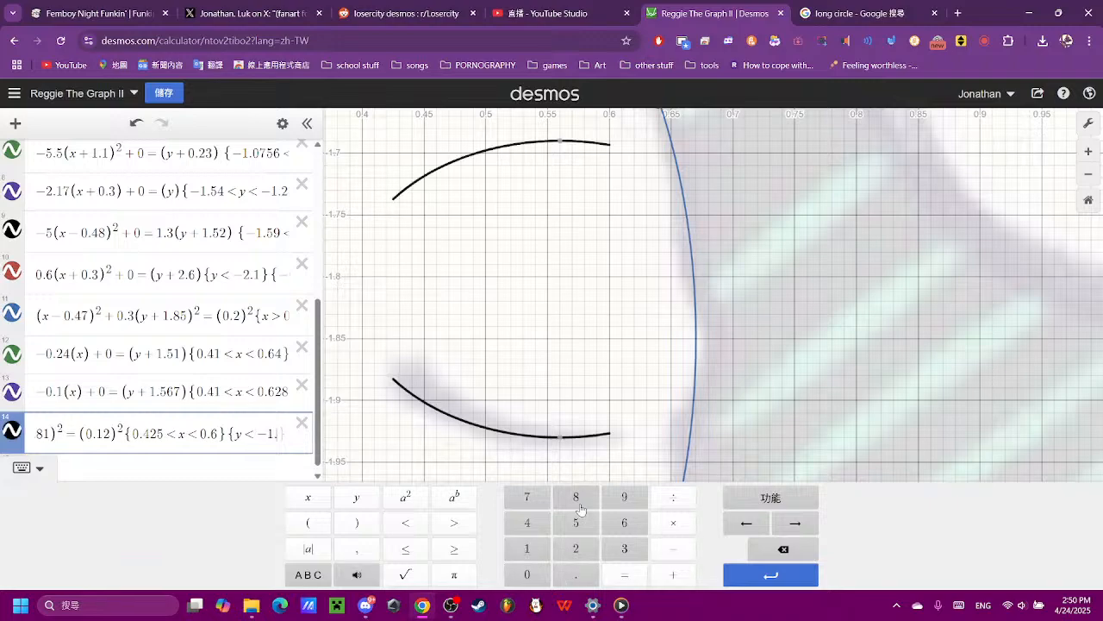
click(576, 498)
- Hide the reference image to examine the traced curves on their own, and show it again
click(601, 298)
scroll(601, 299, down, 3)
scroll(601, 299, down, 4)
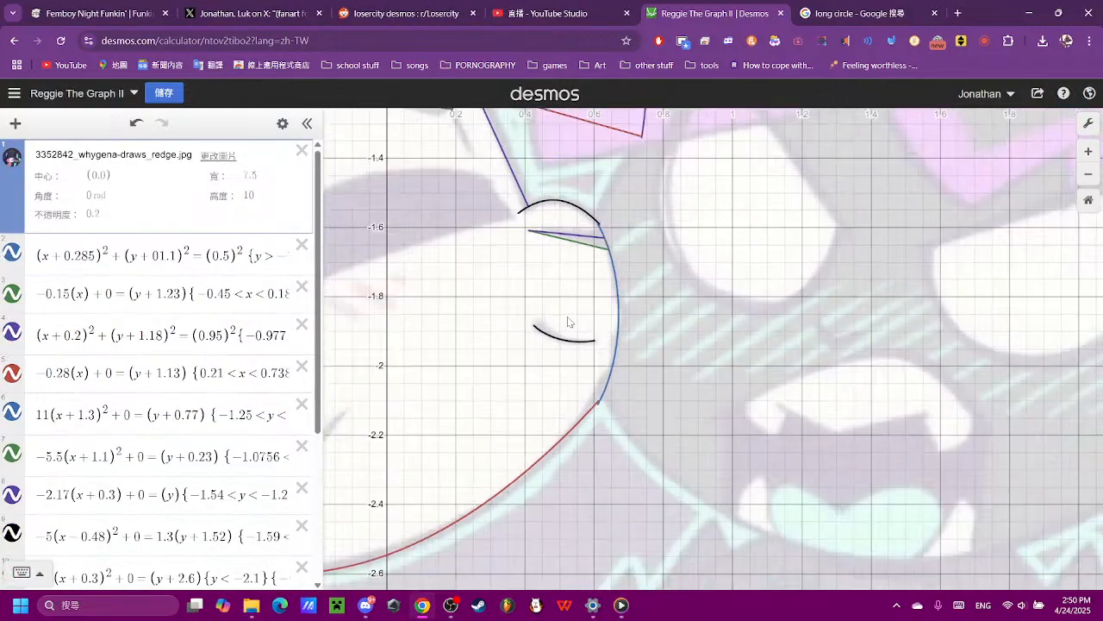
click(13, 161)
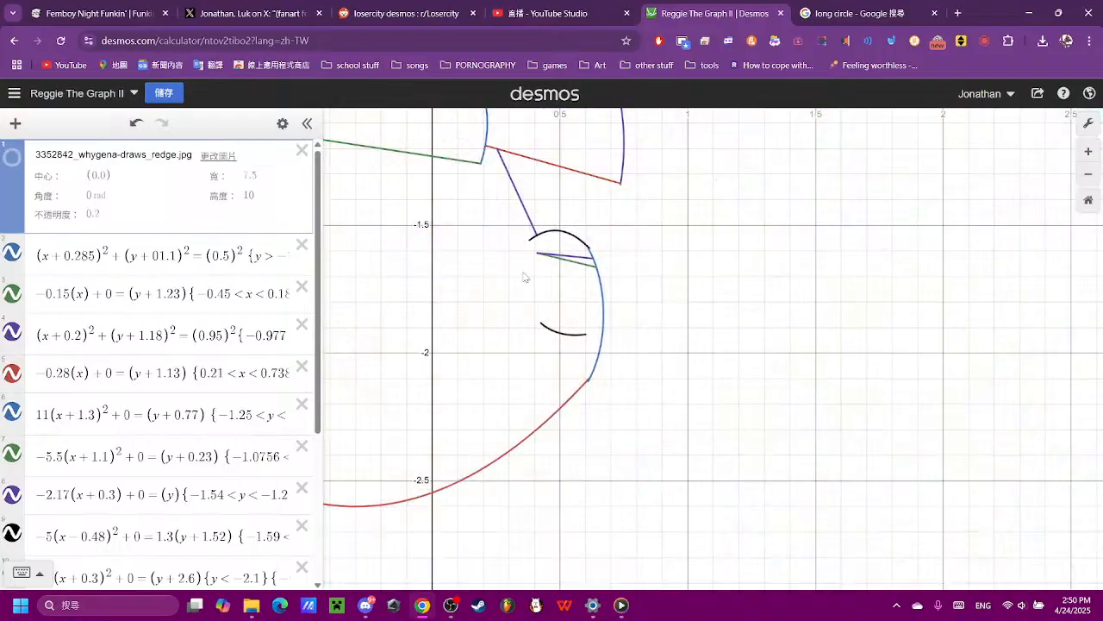
drag(440, 345, 613, 418)
scroll(522, 474, down, 4)
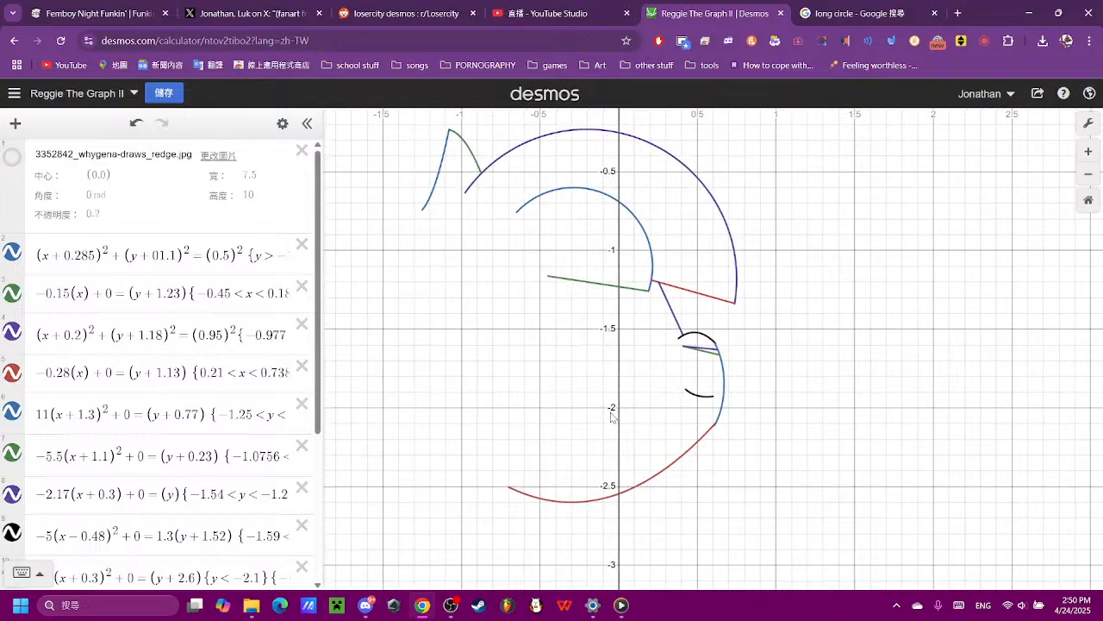
click(13, 160)
- Hide the lower line of the cheek wedge to compare the drawing without it, and show it again
scroll(719, 369, up, 8)
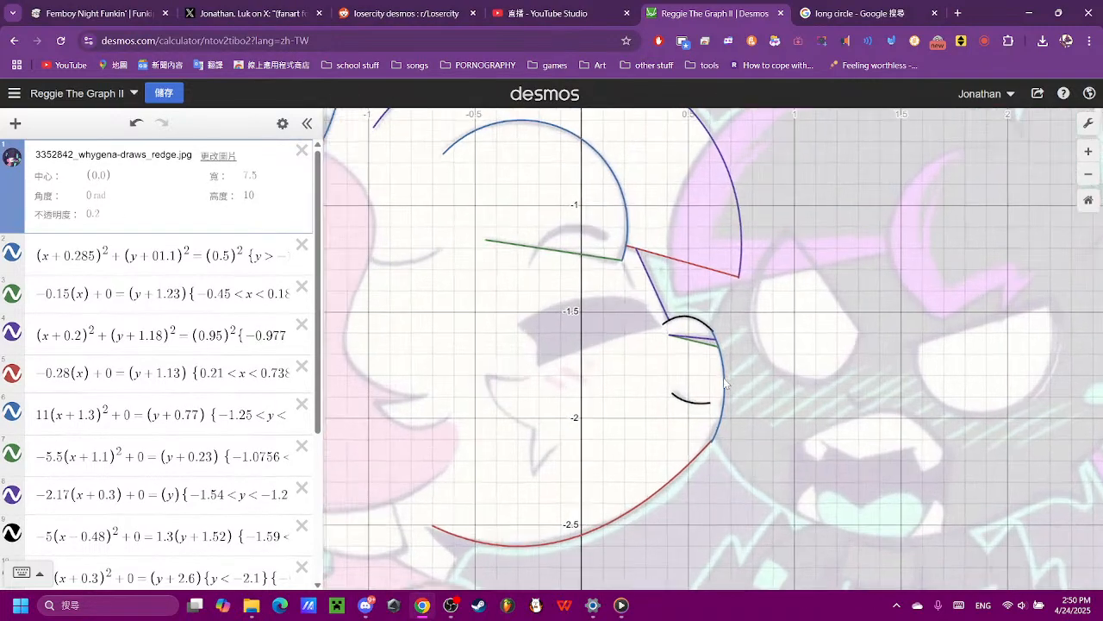
click(694, 247)
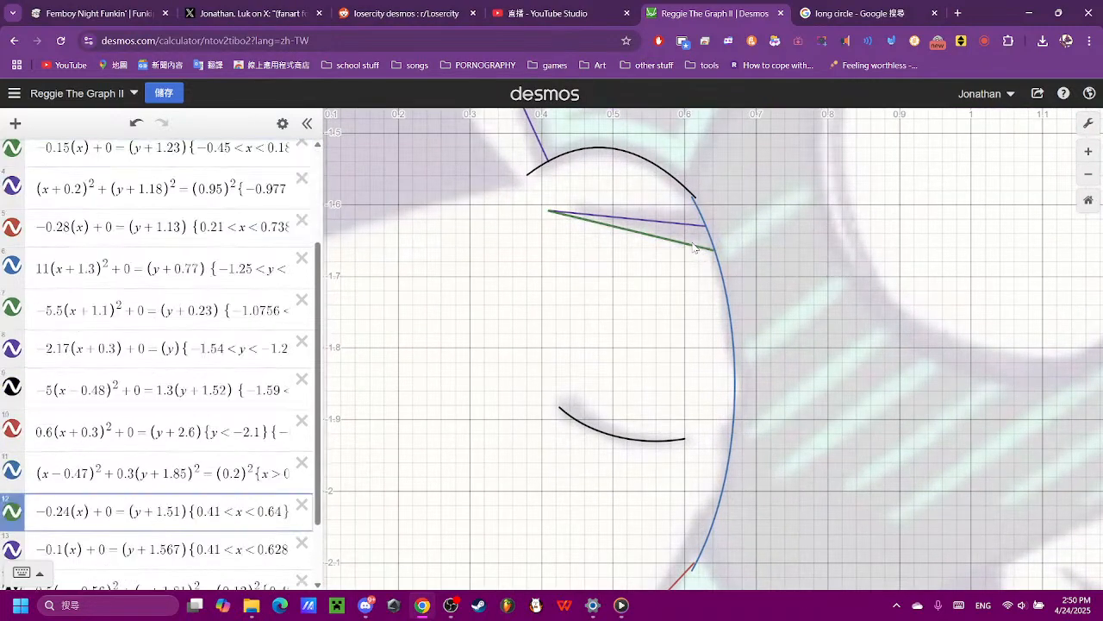
click(15, 516)
click(593, 312)
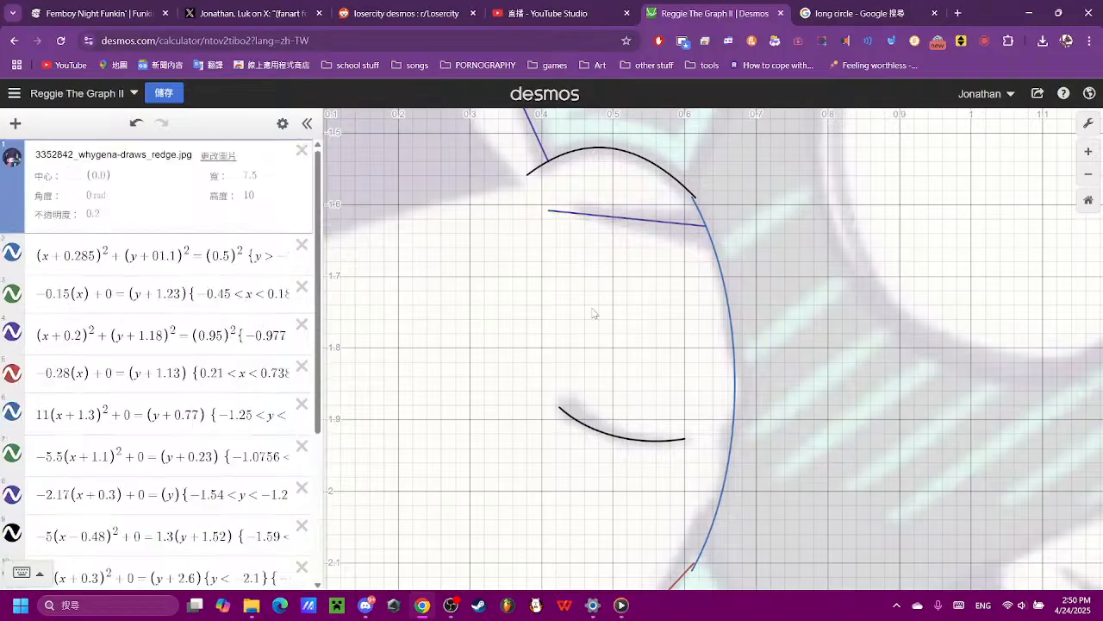
scroll(600, 326, down, 5)
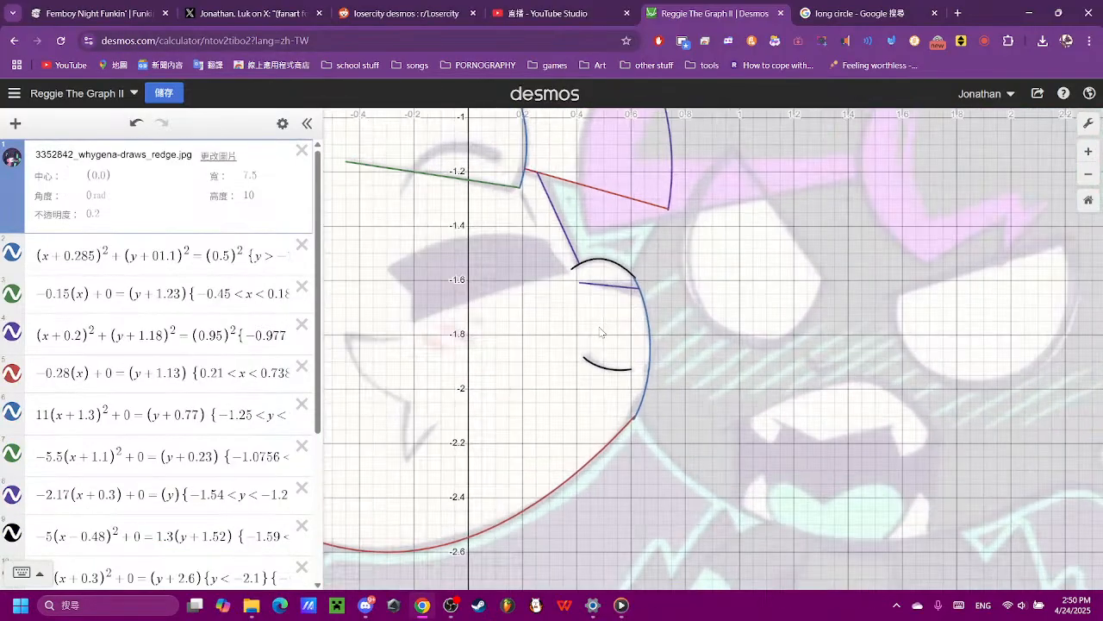
scroll(601, 332, up, 6)
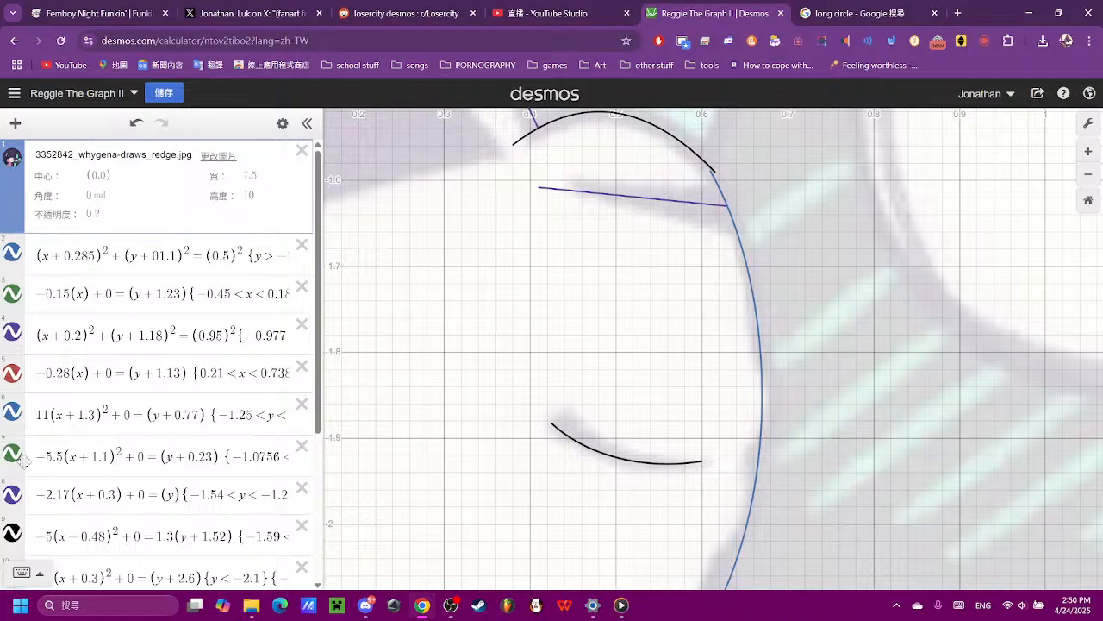
scroll(24, 462, down, 3)
click(12, 426)
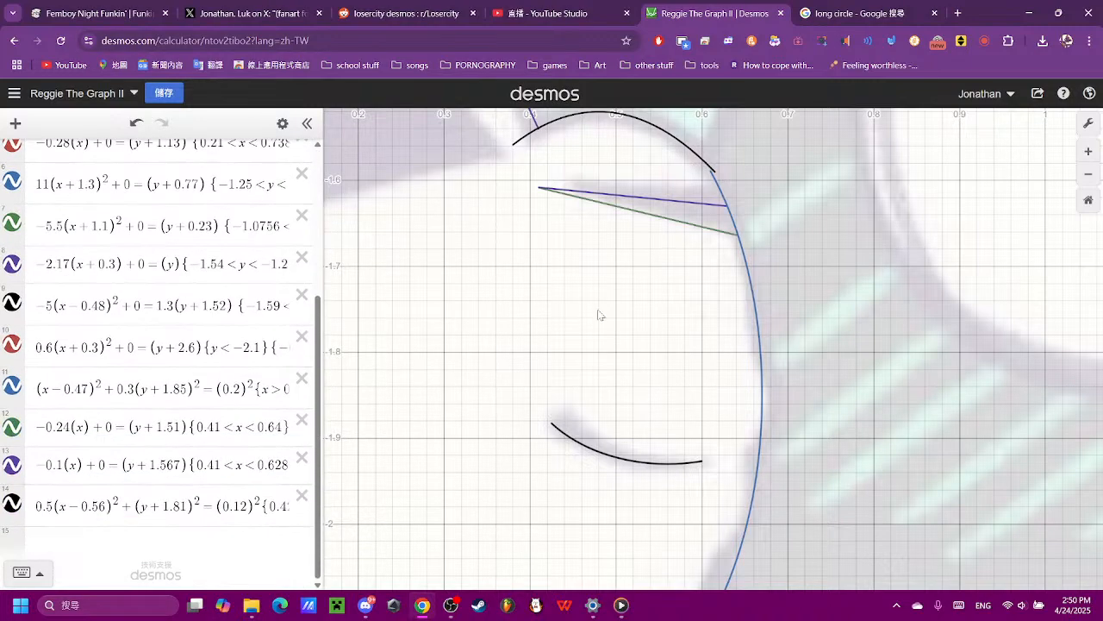
- Enter a new line equation (x) + 0 = (y) in the empty row below the cheek mark's equation
scroll(601, 316, down, 5)
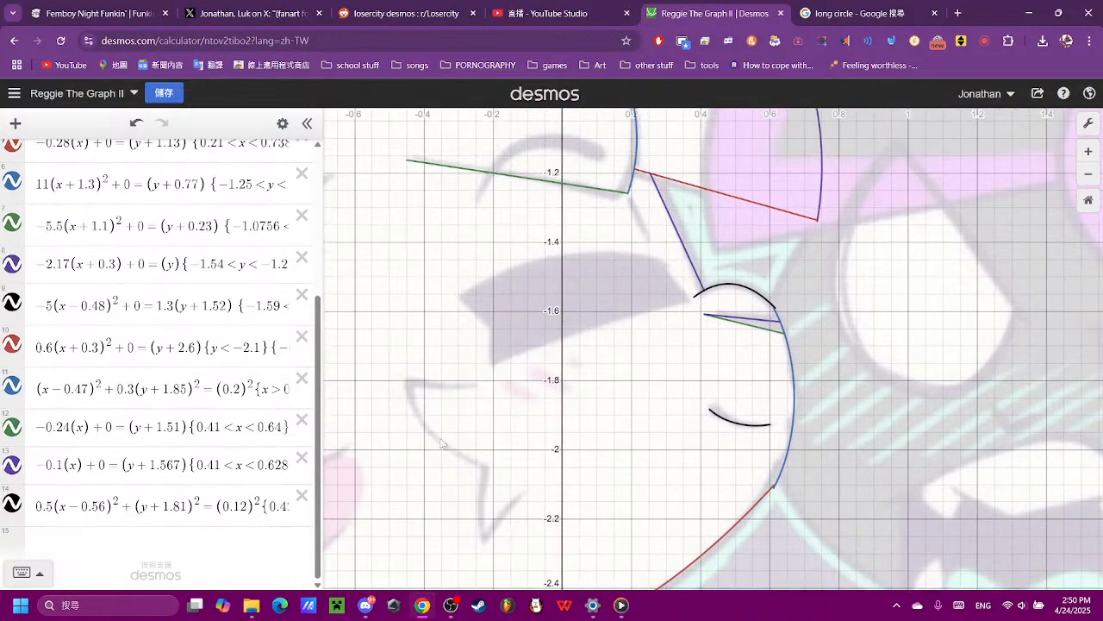
click(122, 527)
click(309, 517)
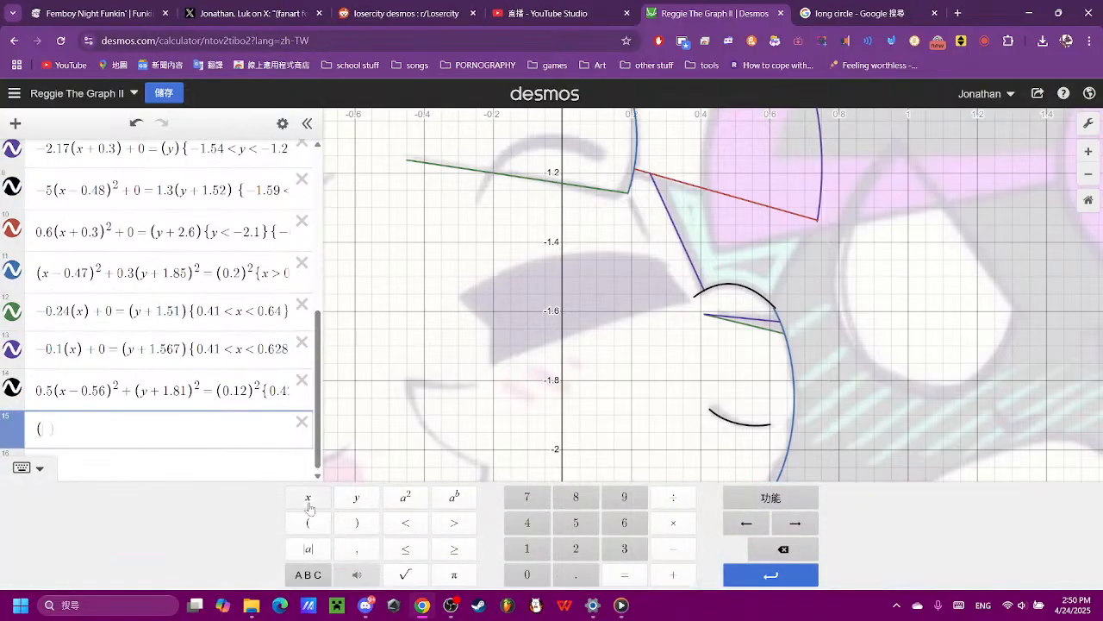
click(309, 506)
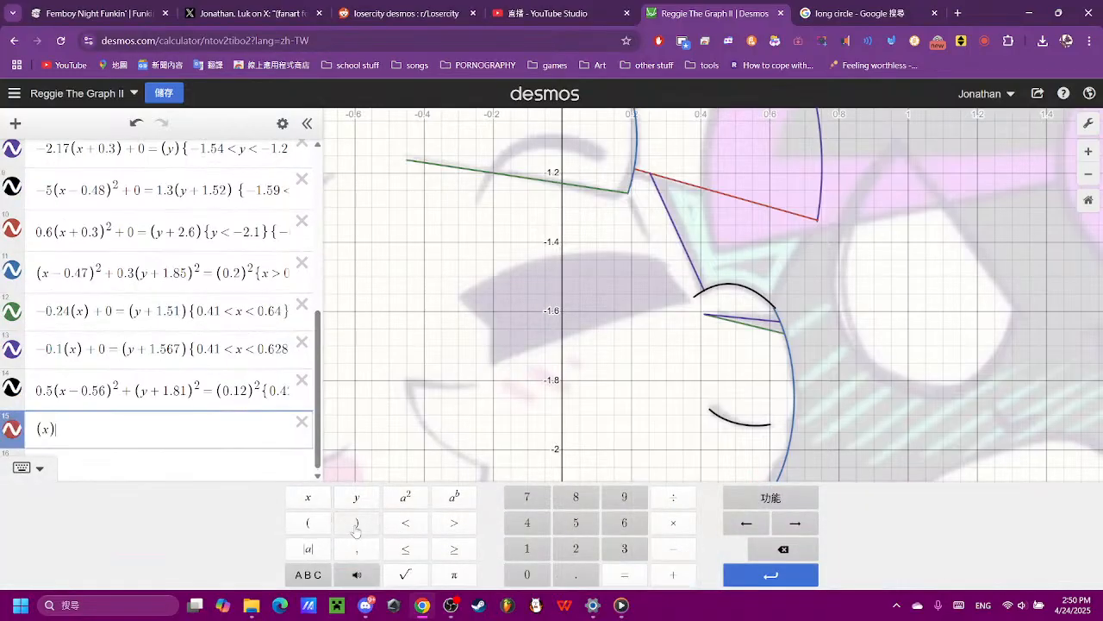
click(671, 574)
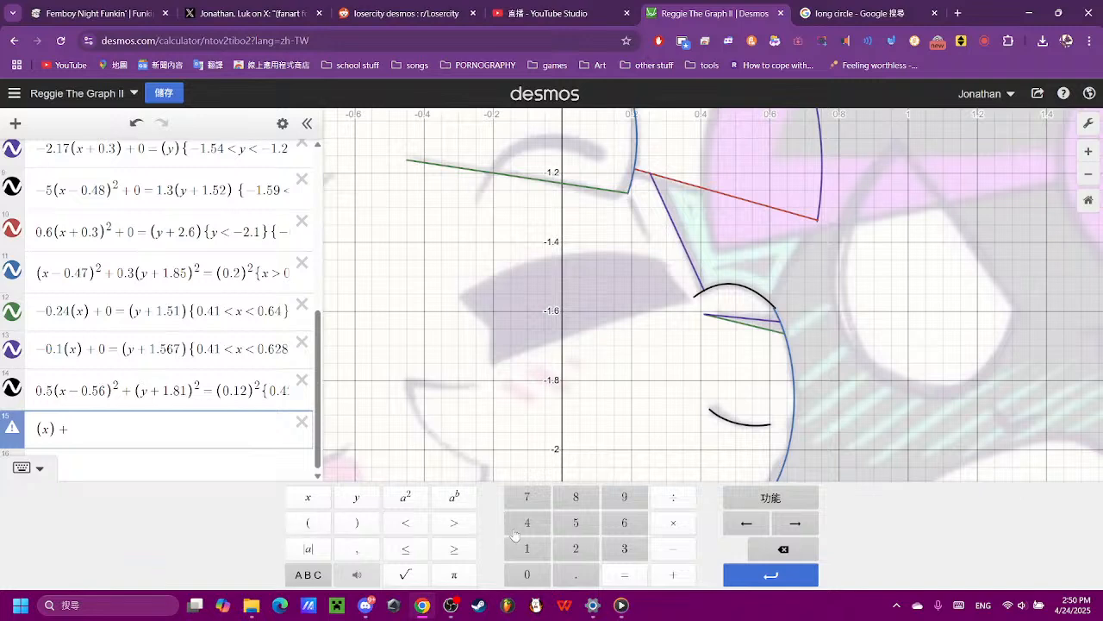
click(529, 574)
click(623, 575)
click(356, 497)
click(752, 552)
click(322, 527)
click(358, 500)
click(361, 523)
- Set the new line's slope to 0.22 by adding that coefficient before (x)
scroll(538, 418, down, 5)
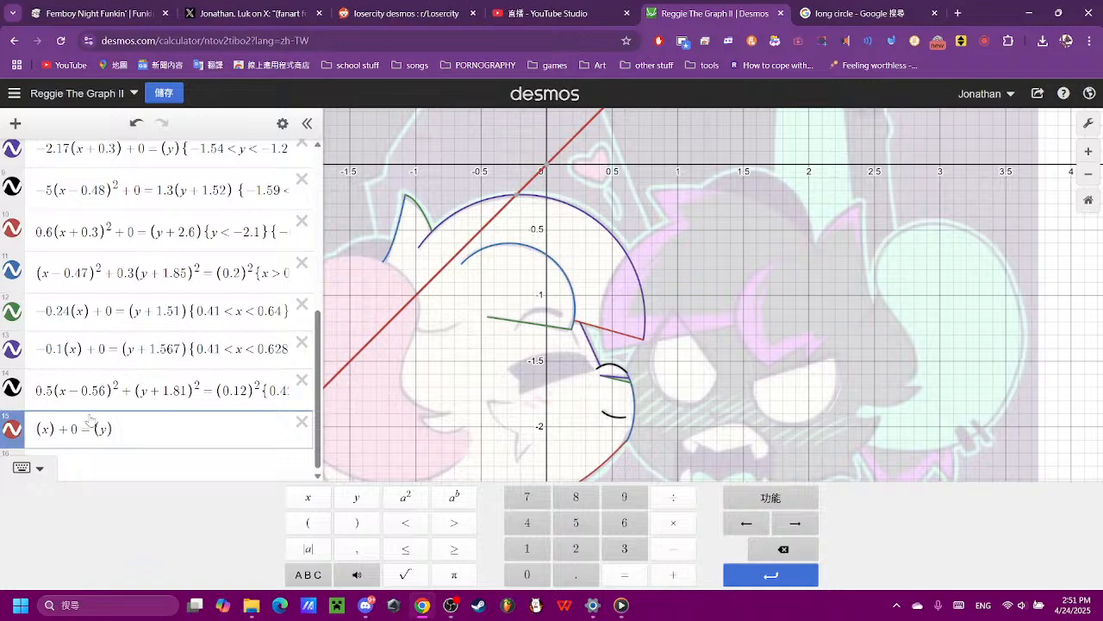
text(0.22)
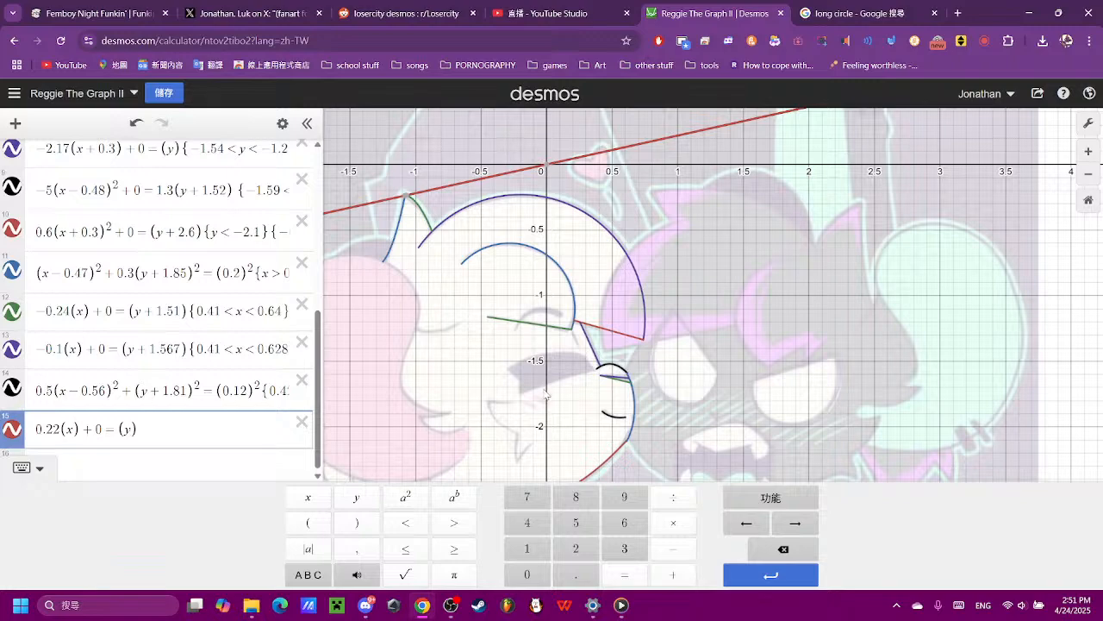
scroll(550, 395, up, 2)
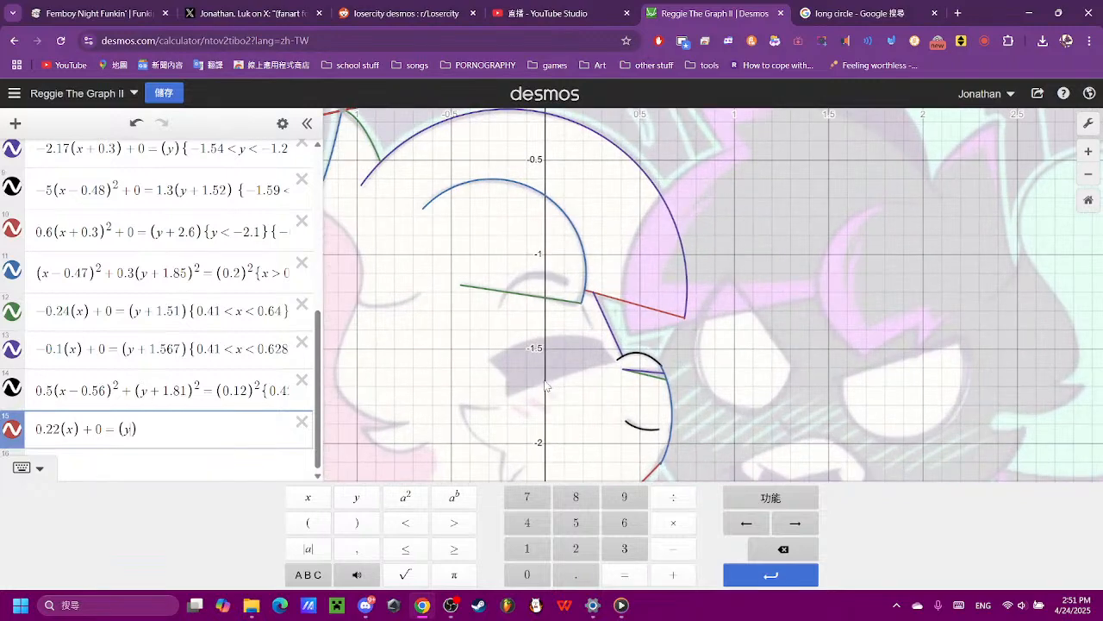
click(546, 385)
scroll(240, 392, down, 3)
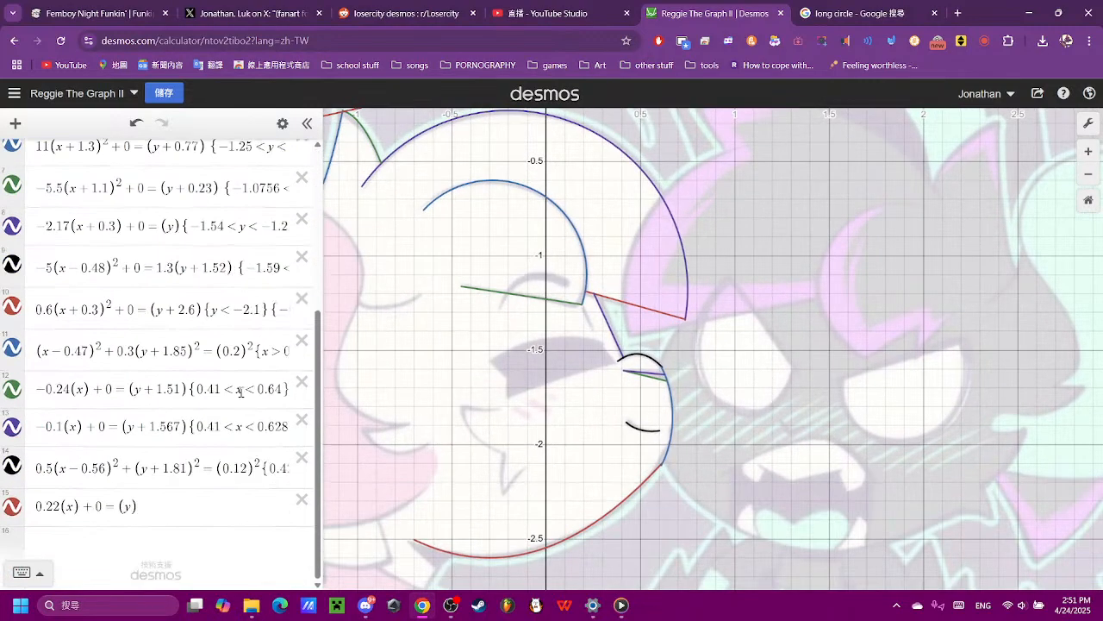
- Add a vertical offset of +1.7 to the y term of the 0.22-slope line
click(164, 525)
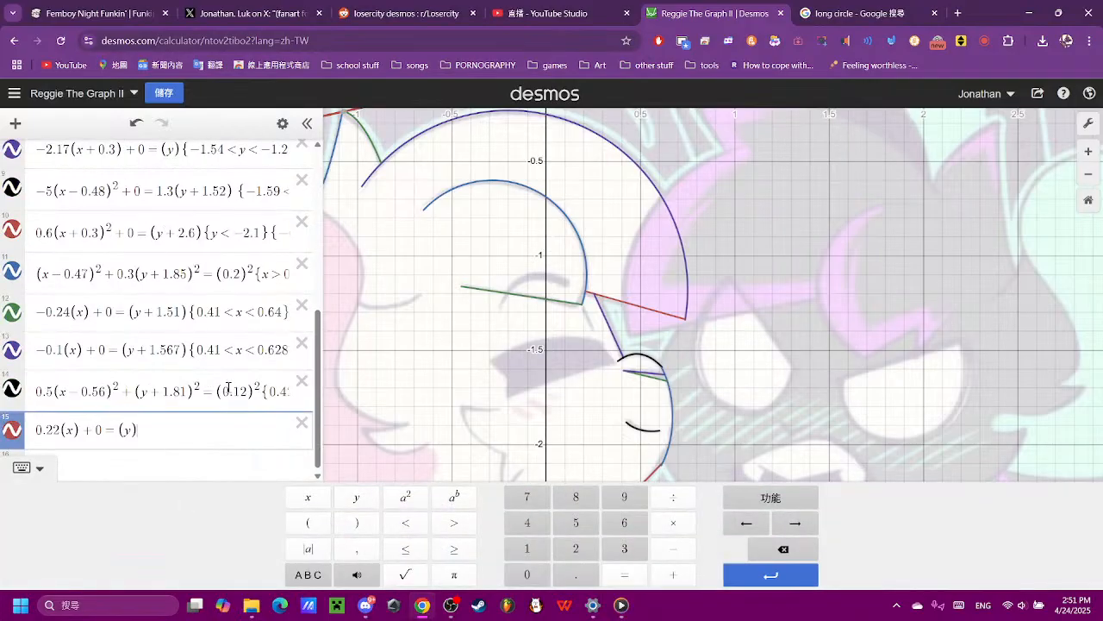
click(132, 429)
click(661, 575)
click(532, 575)
click(784, 549)
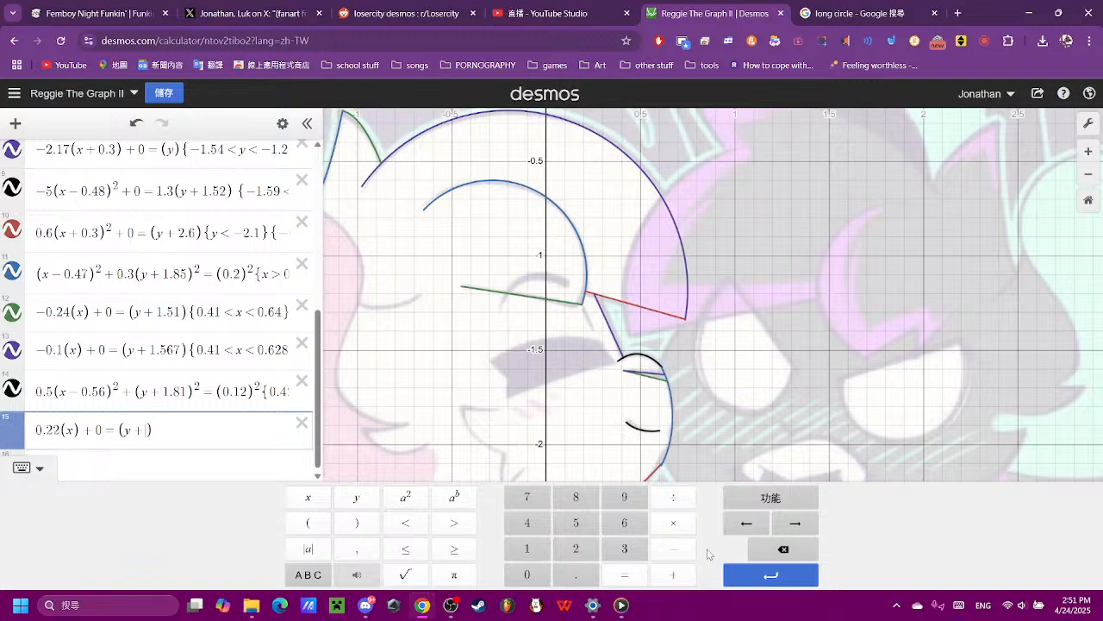
click(527, 549)
click(575, 575)
click(527, 496)
click(576, 523)
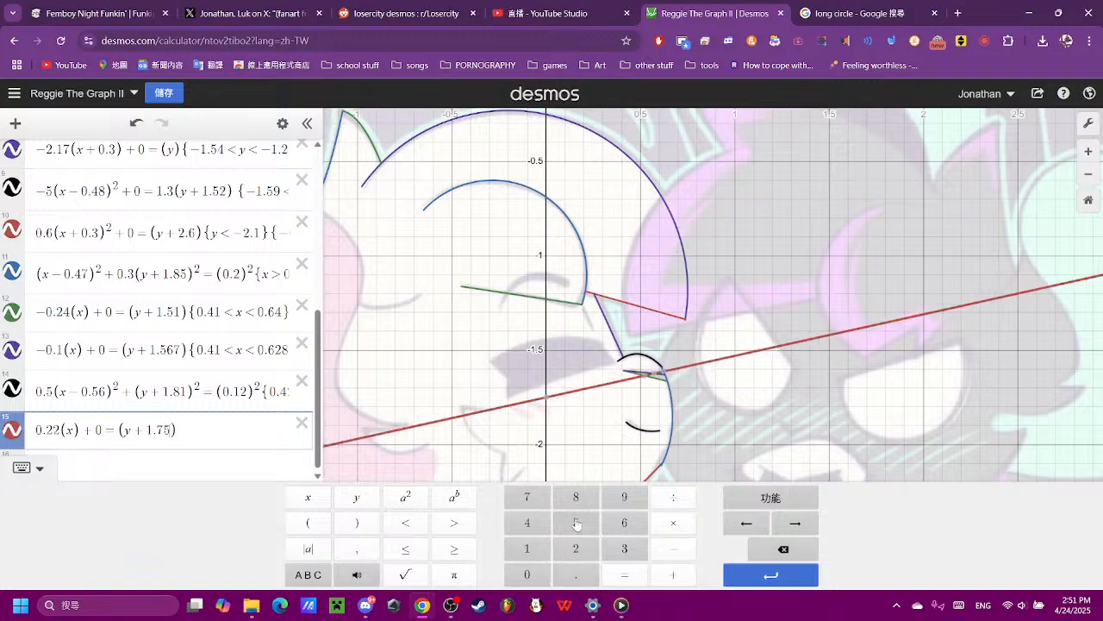
click(765, 548)
- Steepen the mouth line by testing slopes such as 0.24 and 0.26, ending with a slope of 0.3
scroll(517, 387, up, 3)
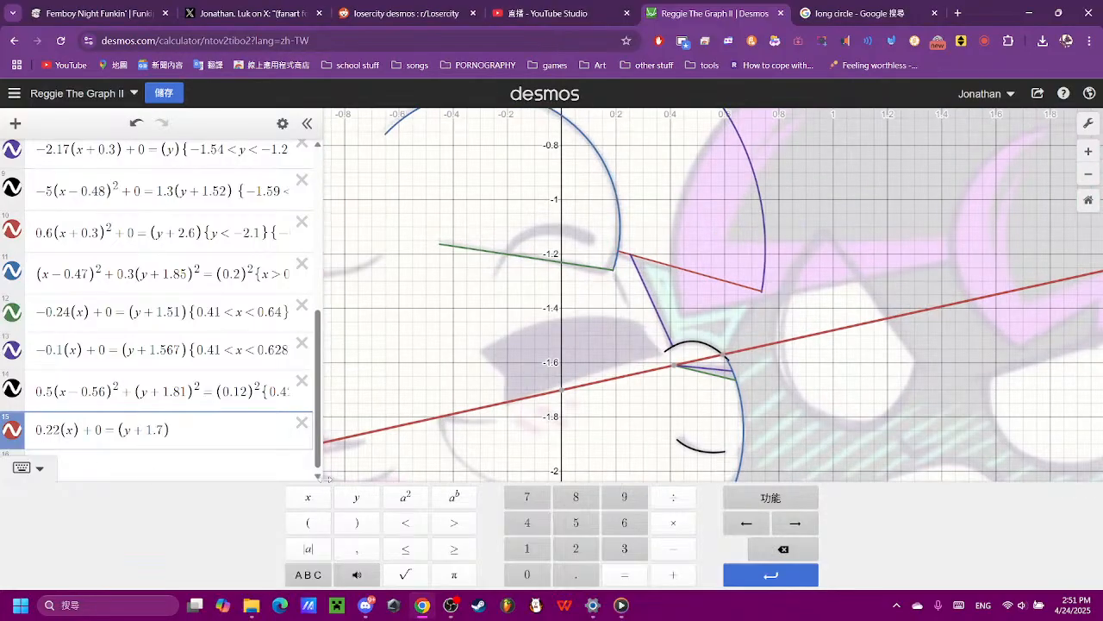
key(BackSpace)
text(4)
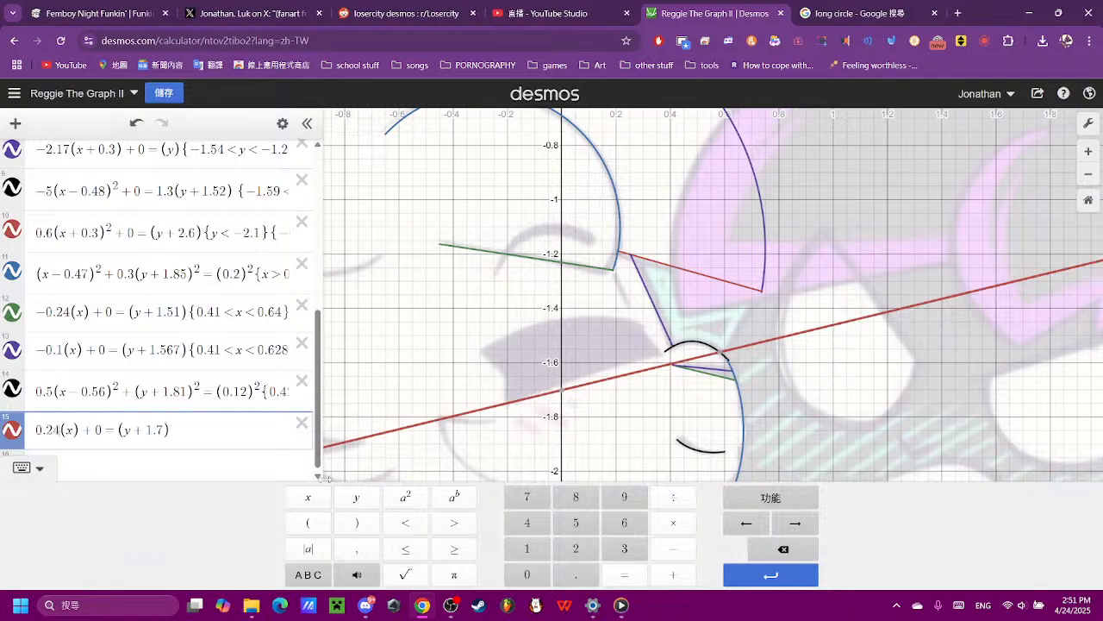
key(BackSpace)
text(5)
key(BackSpace)
text(62)
key(BackSpace)
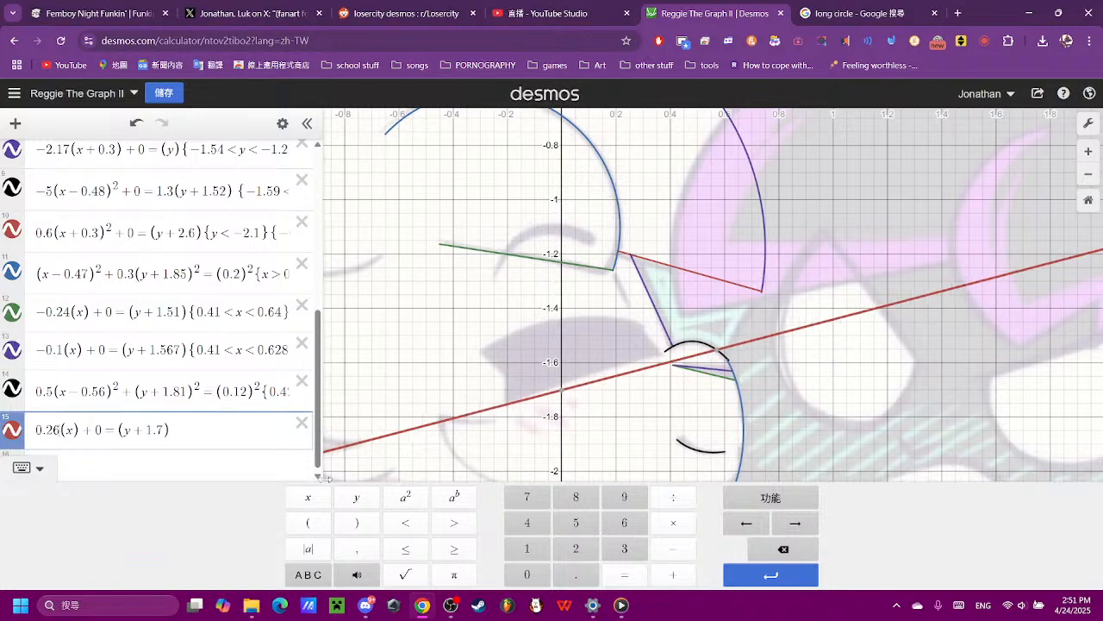
text(8)
key(BackSpace)
key(BackSpace)
key(BackSpace)
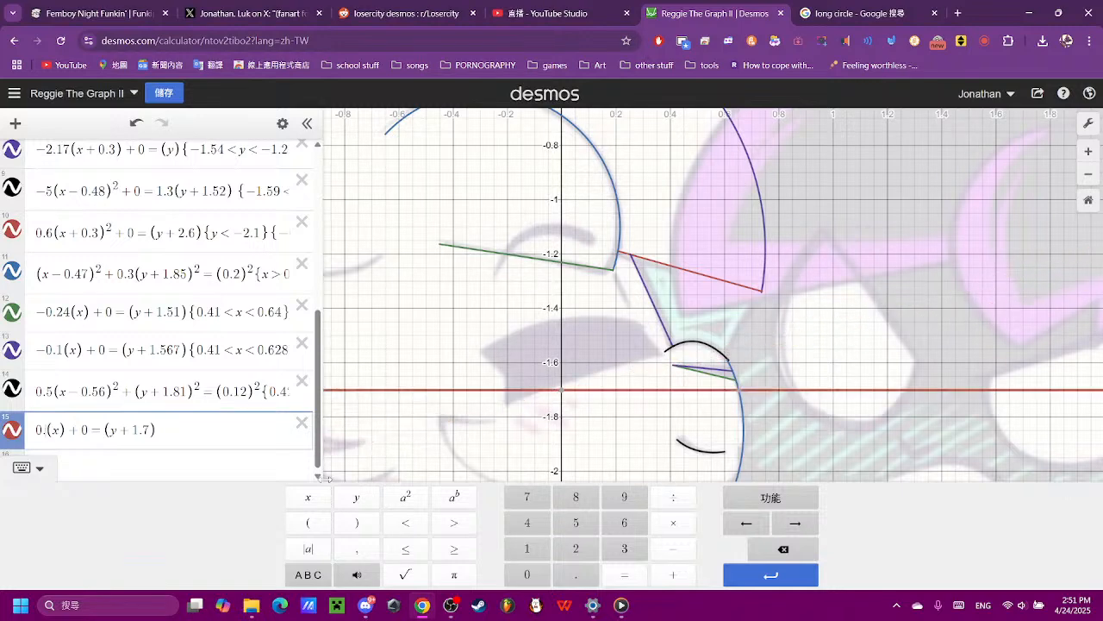
text(3)
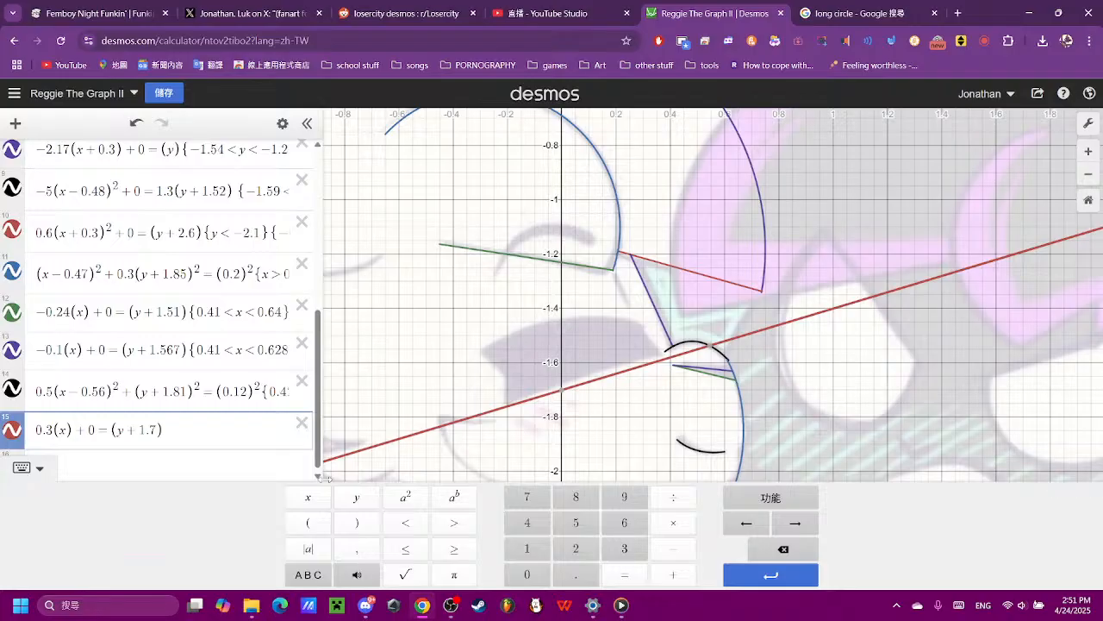
- Set the mouth line's vertical offset to 1.678 so it follows the lower edge of the open mouth
scroll(603, 307, up, 3)
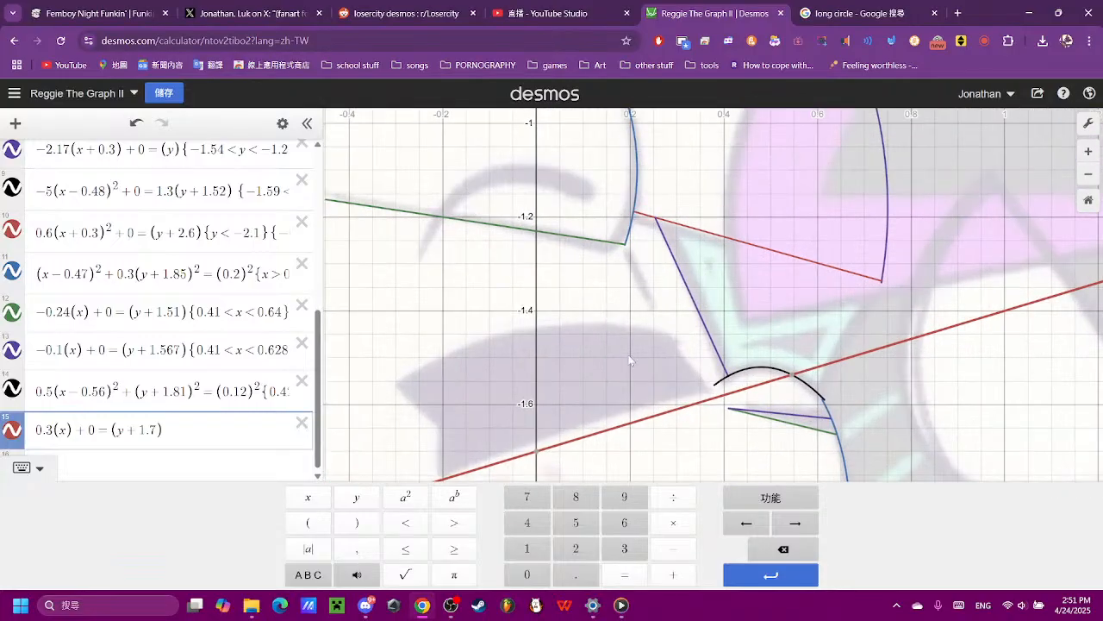
click(158, 433)
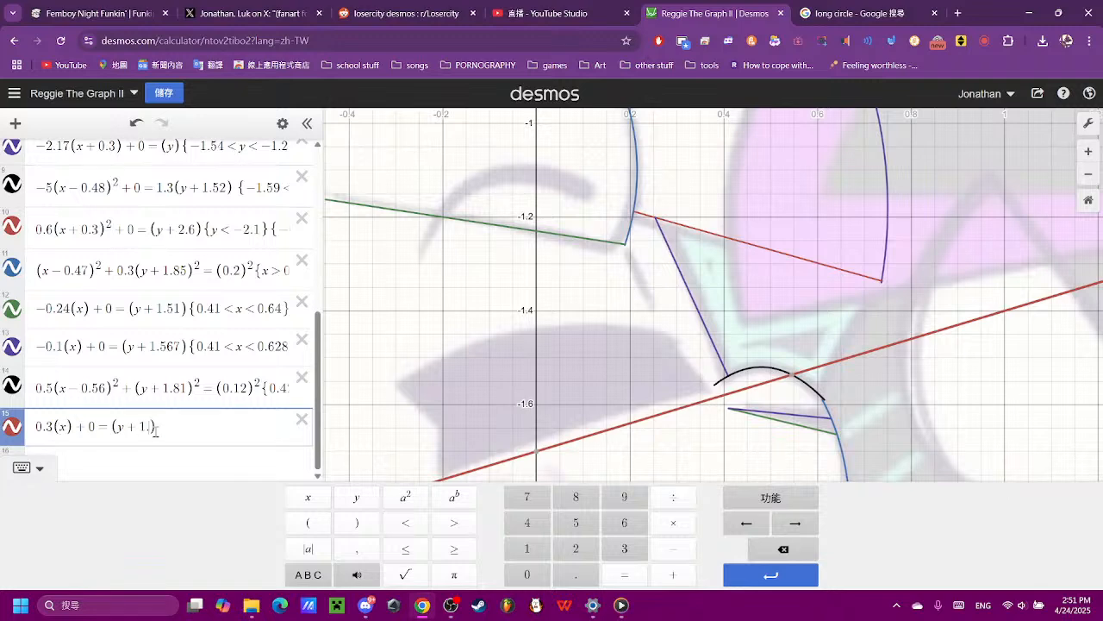
text(67)
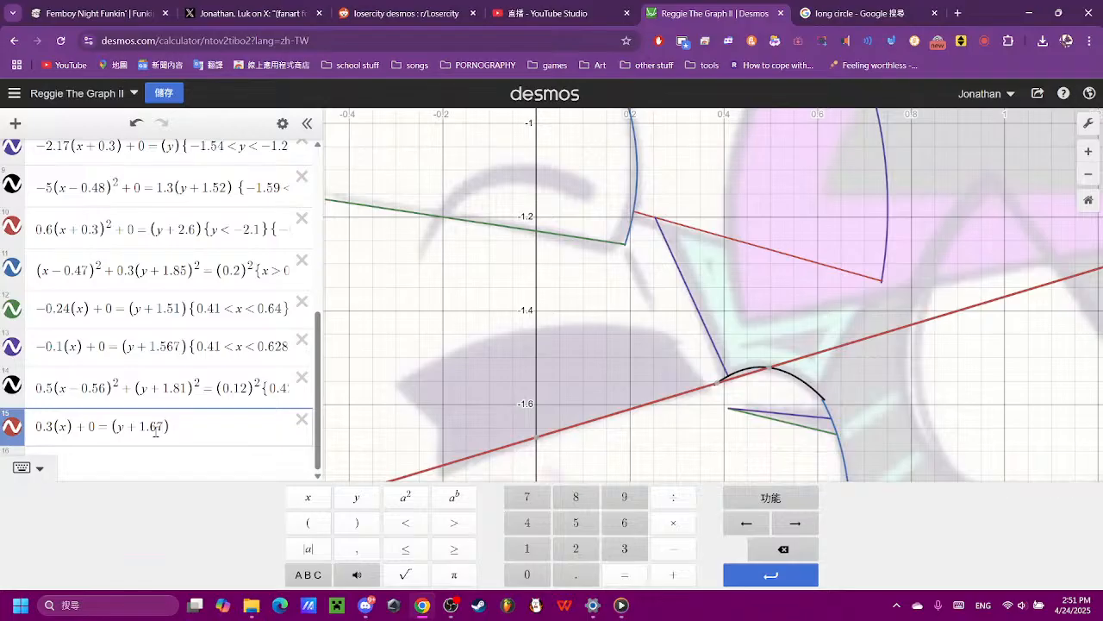
text(8)
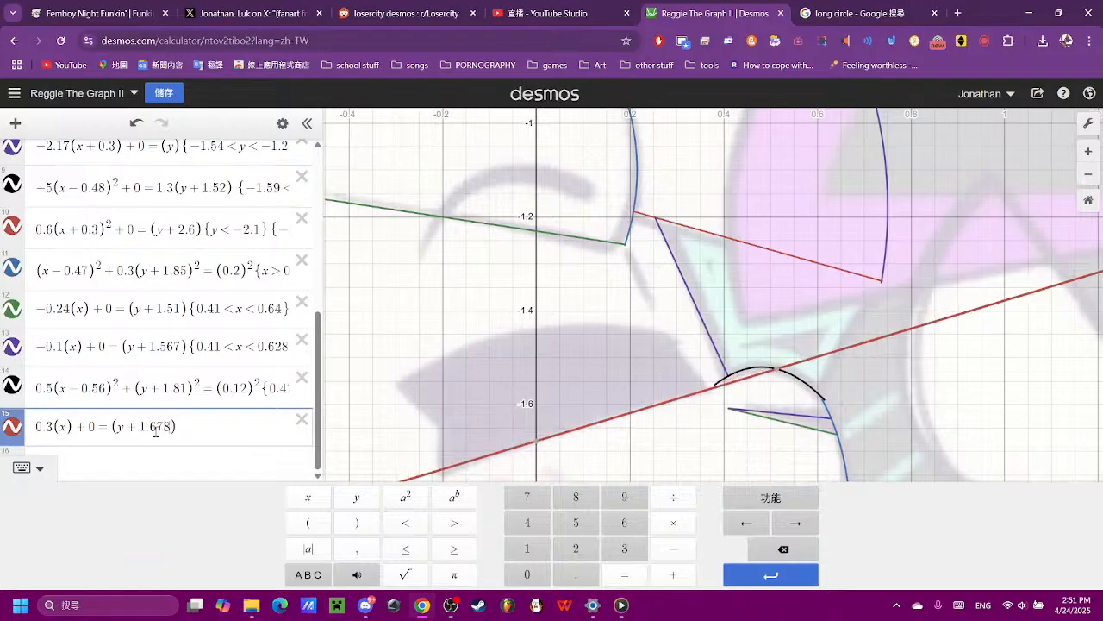
scroll(541, 412, down, 5)
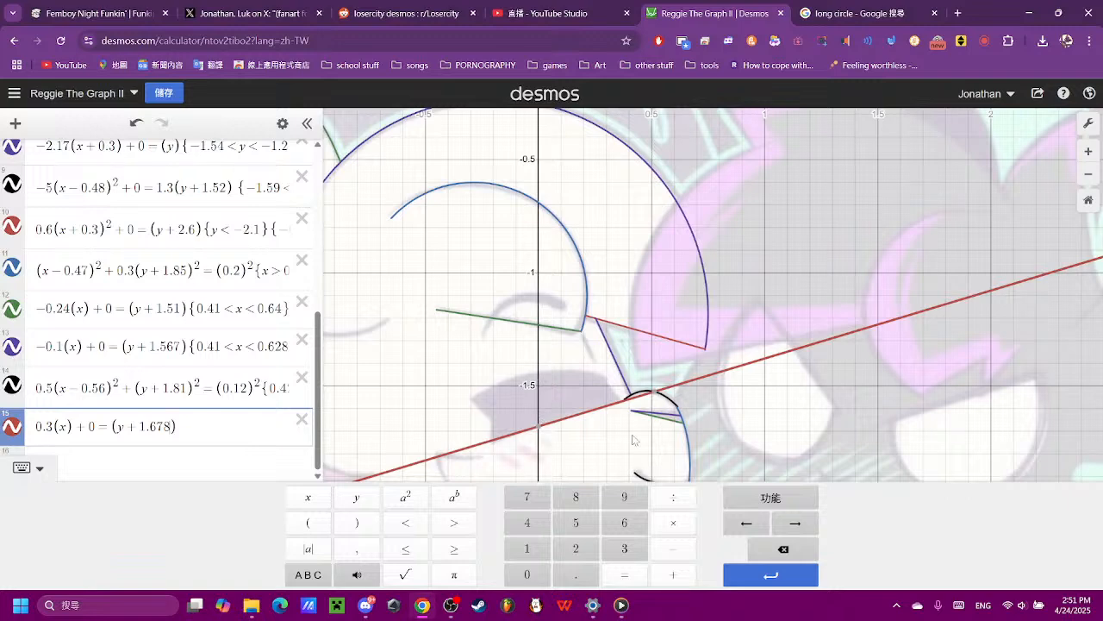
scroll(632, 402, up, 3)
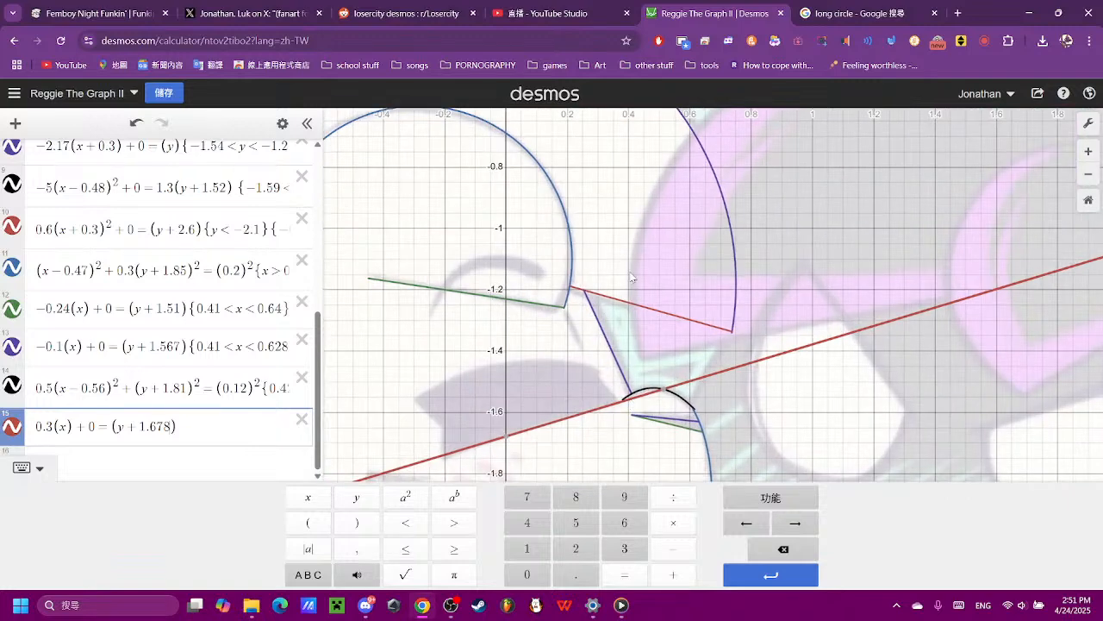
- Restrict the mouth line to the mouth's lower edge with the domain {-0.2 < x < 0.367}
click(620, 407)
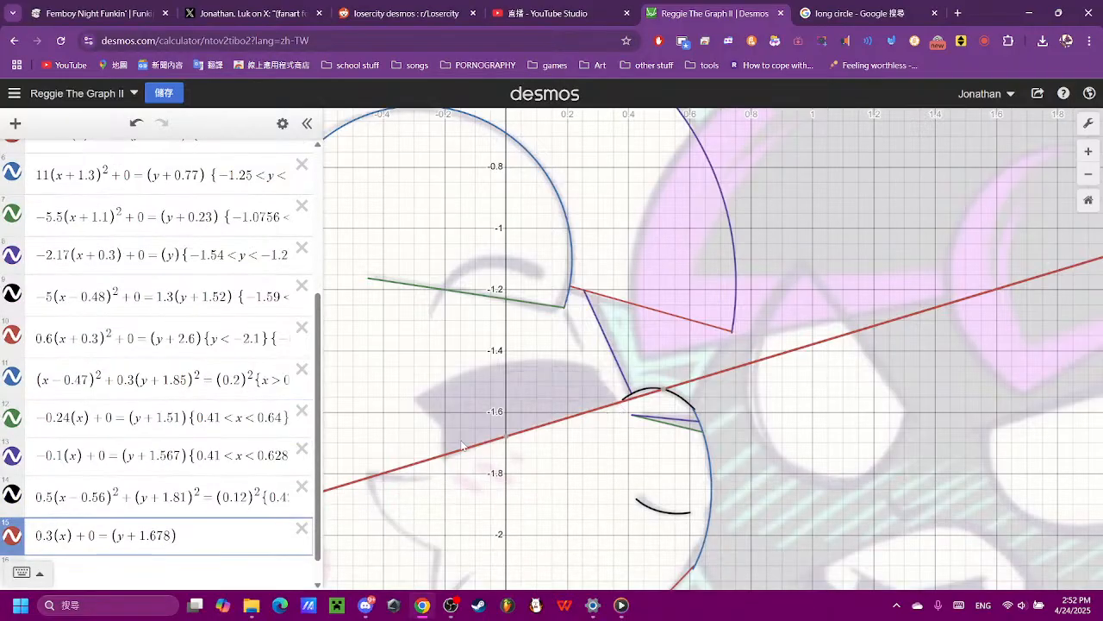
drag(445, 455, 420, 462)
click(208, 536)
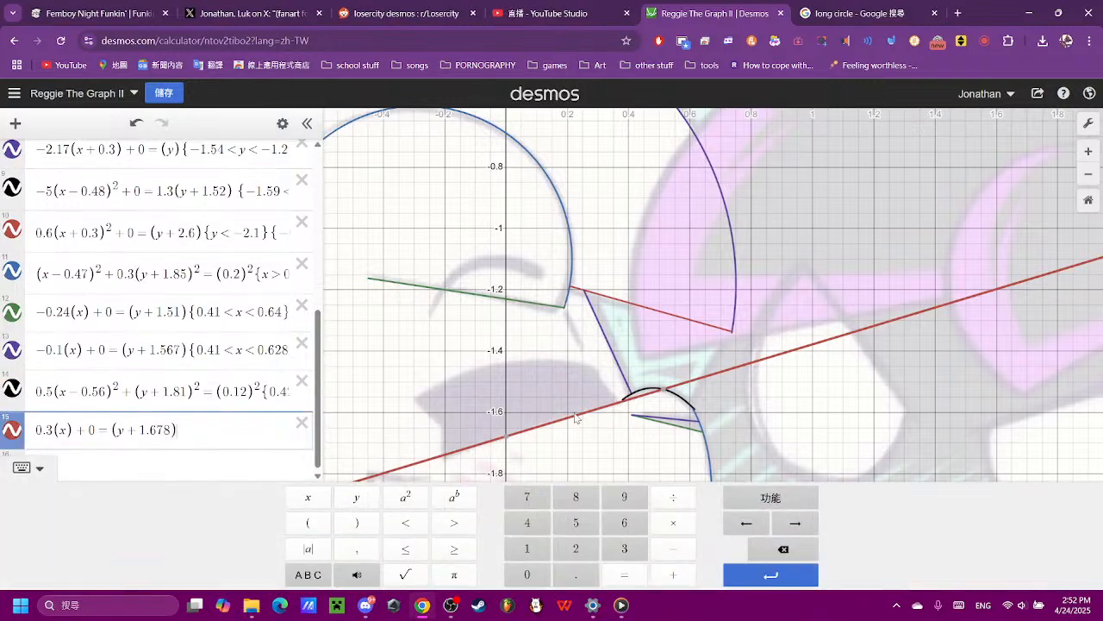
click(673, 549)
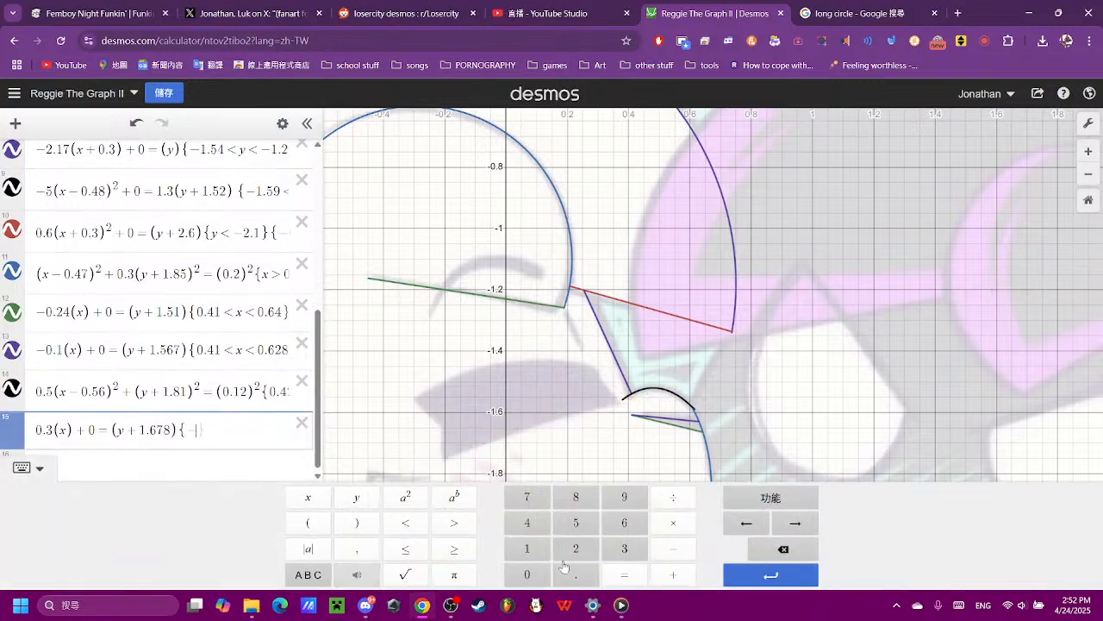
click(526, 574)
click(574, 569)
click(575, 548)
click(405, 522)
click(308, 496)
click(401, 522)
click(527, 574)
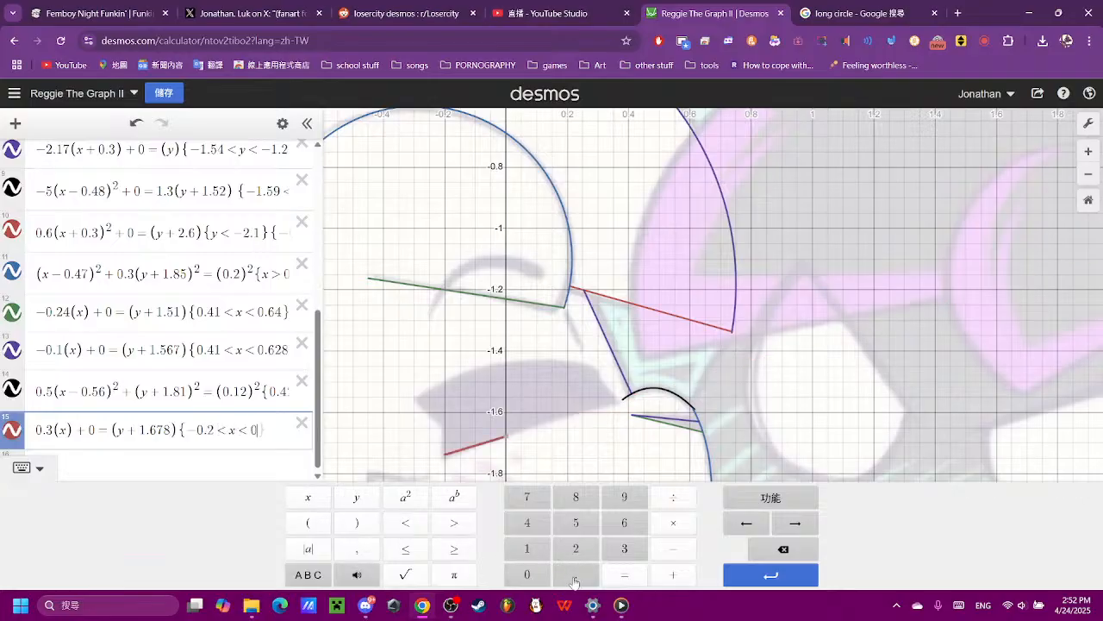
click(576, 574)
click(624, 549)
click(606, 528)
click(530, 500)
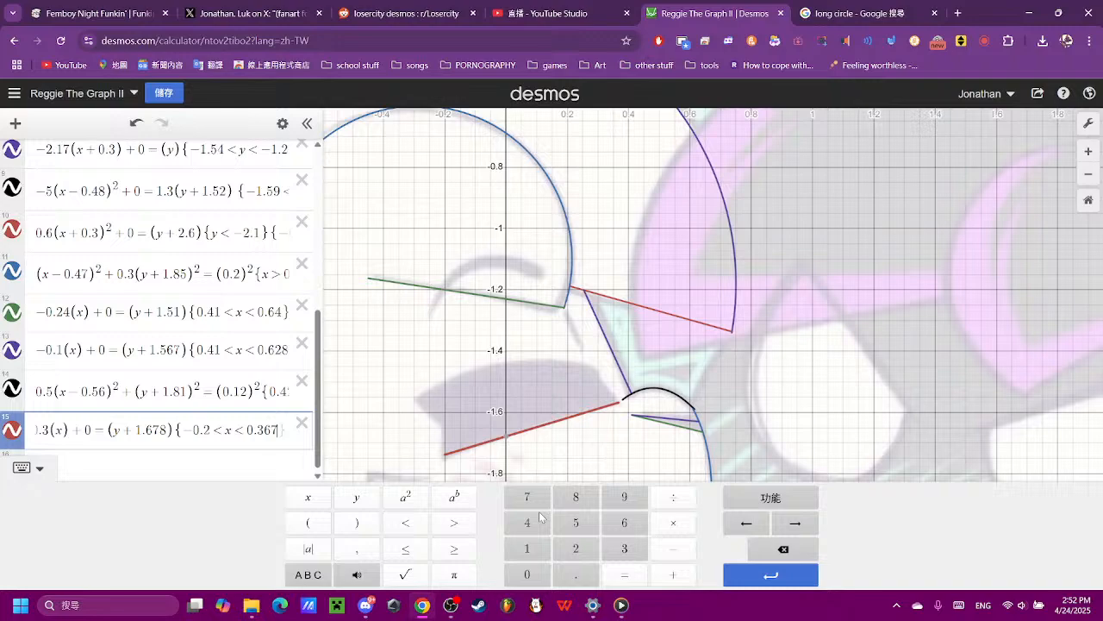
click(624, 428)
scroll(627, 435, up, 5)
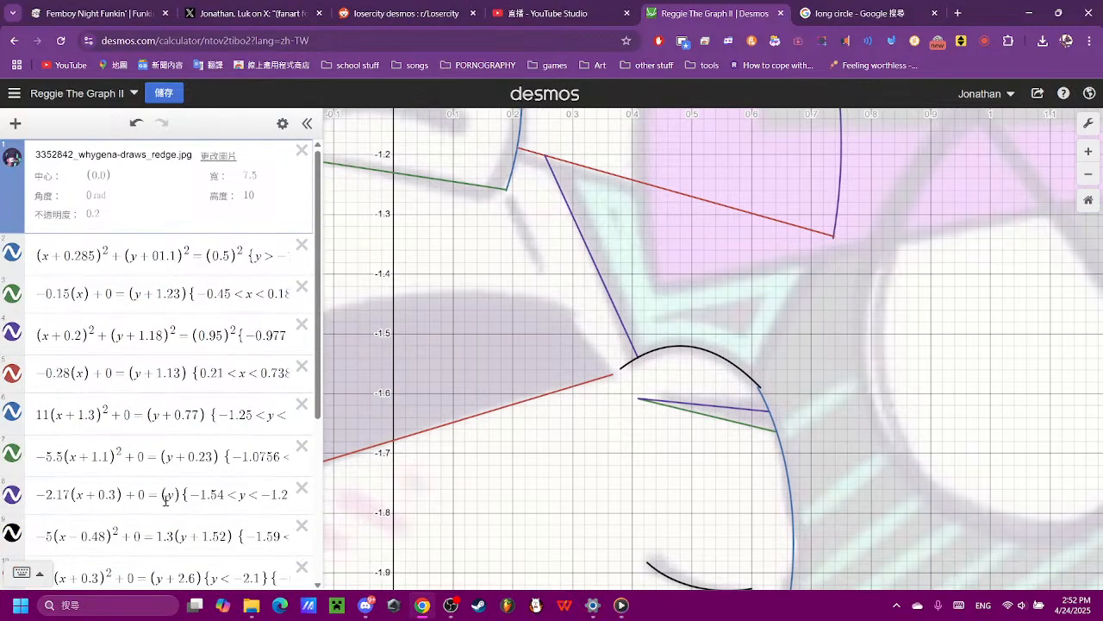
- Enter a new line equation (x) + 0 = (y) in the empty row below the mouth line
scroll(165, 500, down, 5)
click(178, 537)
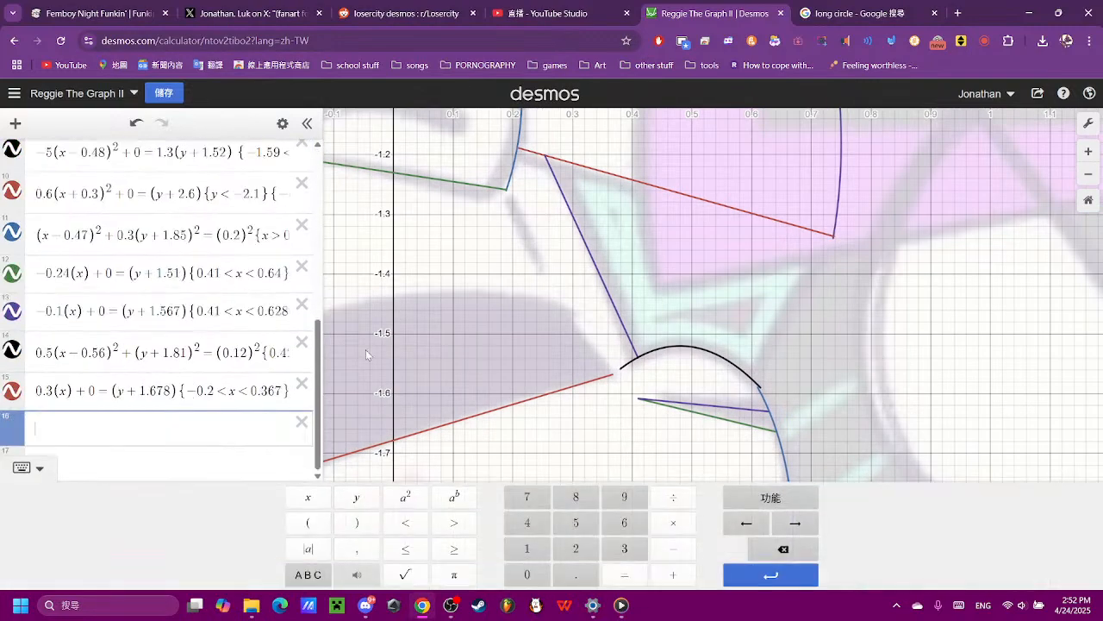
click(307, 523)
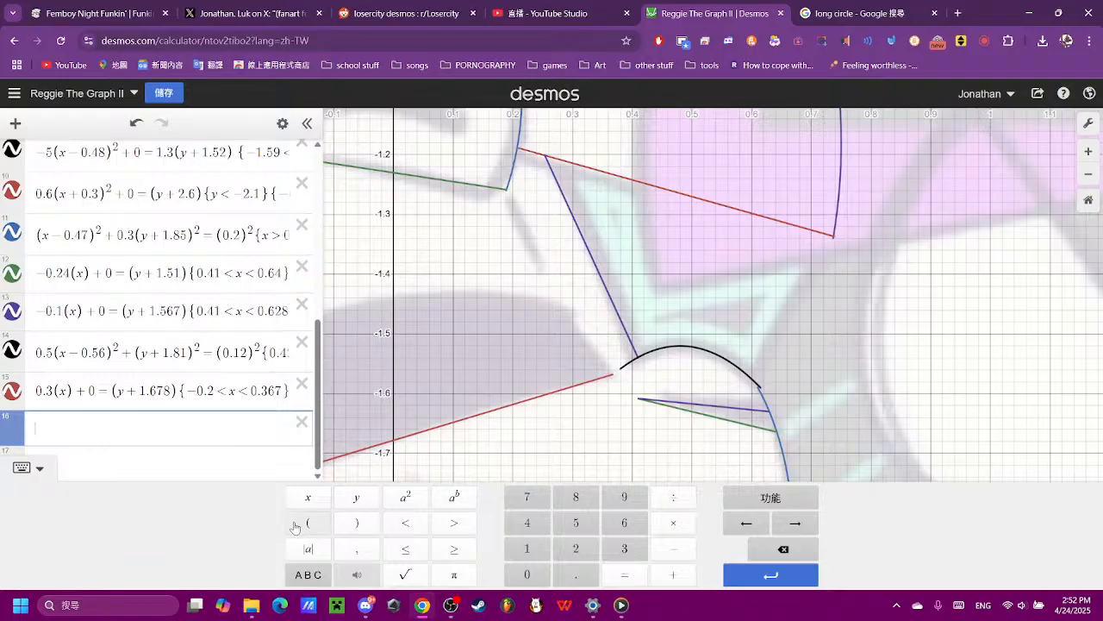
click(308, 497)
click(357, 523)
scroll(562, 299, down, 10)
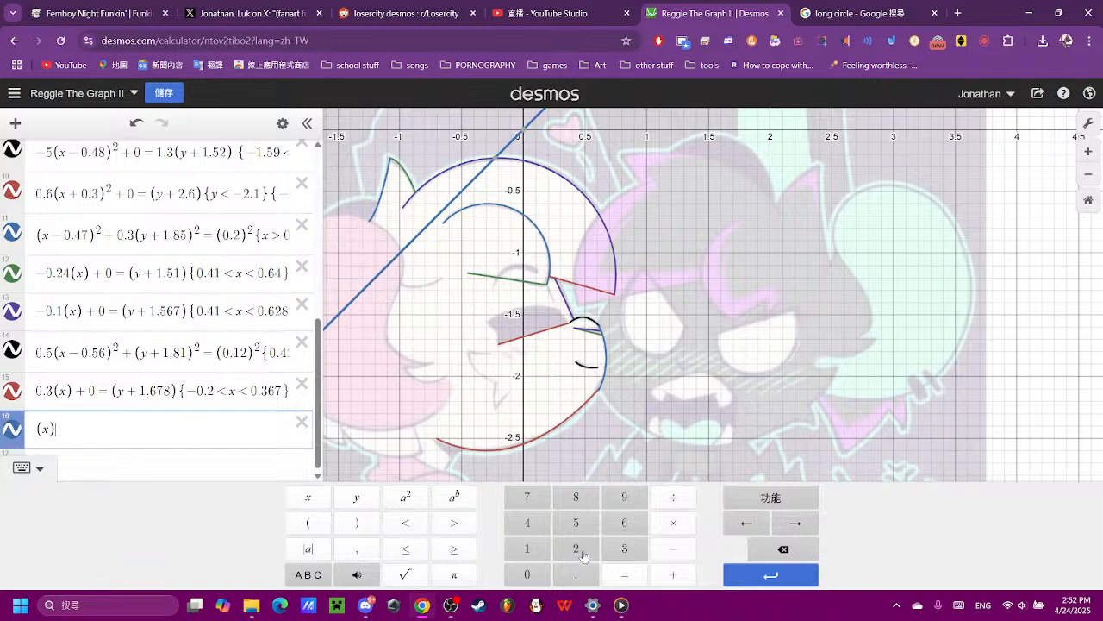
click(674, 575)
click(522, 574)
click(624, 575)
click(308, 522)
click(356, 497)
click(355, 520)
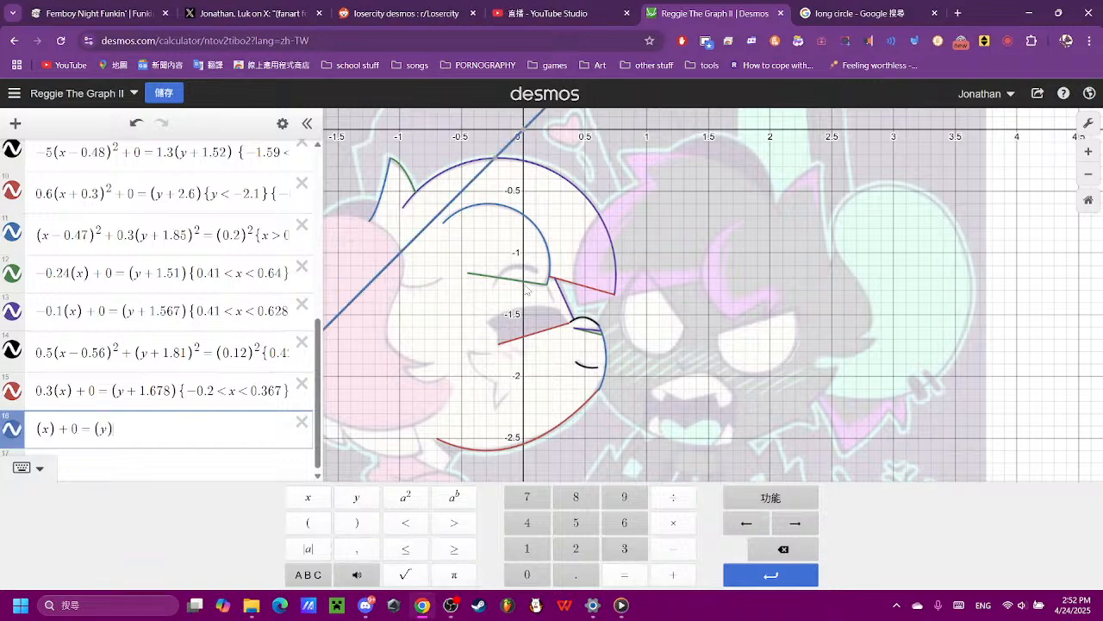
- Give the new line a slope of -1.56 by adding that coefficient before (x)
click(58, 429)
text(-)
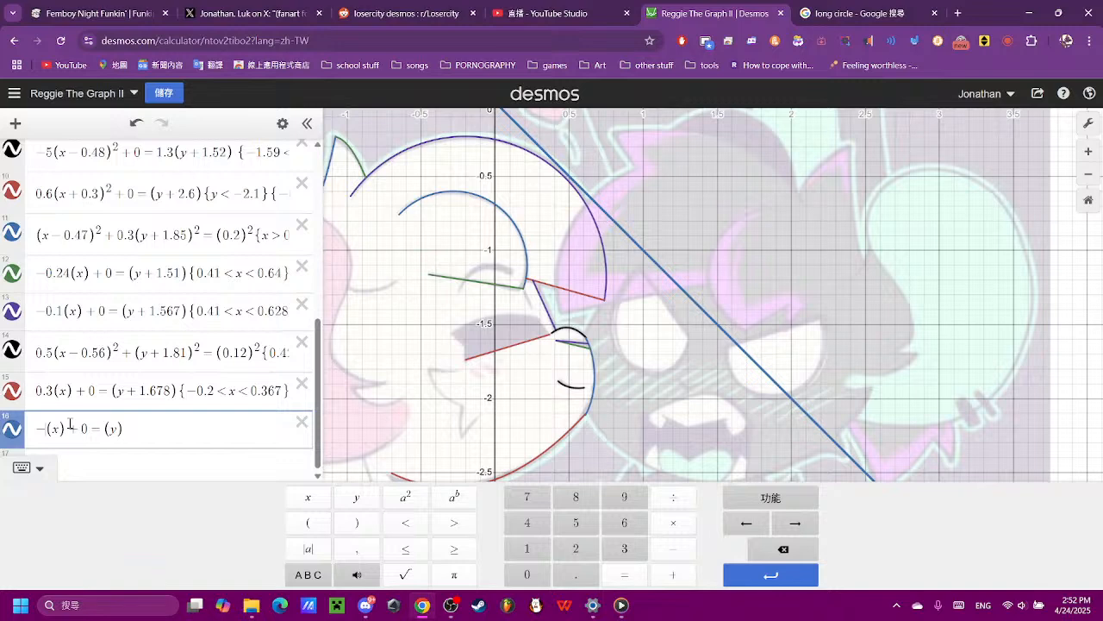
text(1.56)
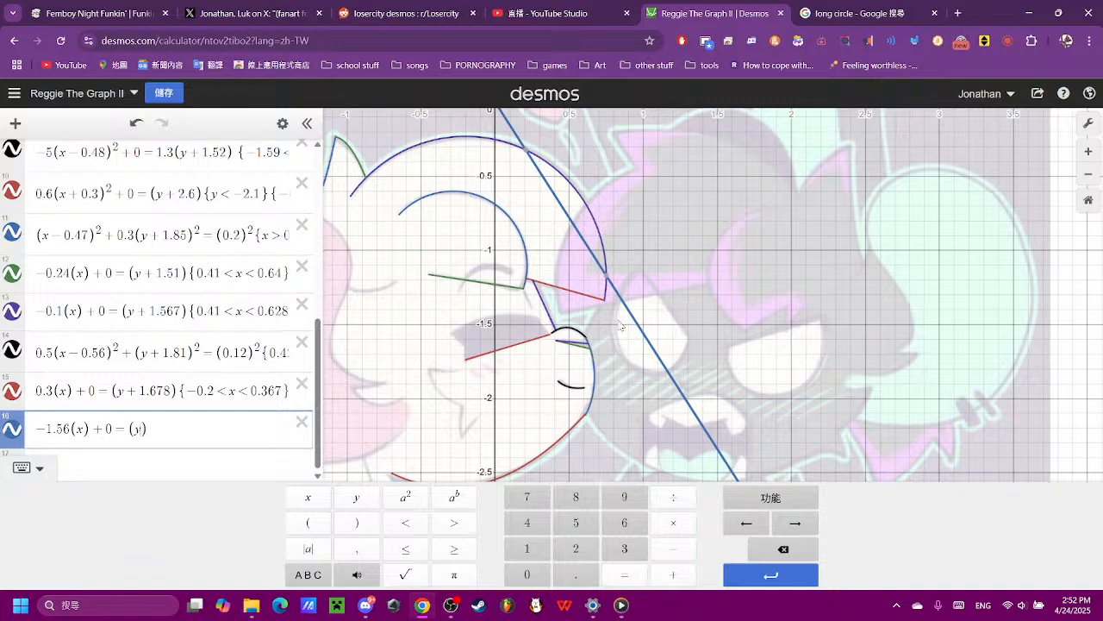
- Shift the steep line horizontally to the mouth's corner with (x + 0.65), trying 0.5 and 0.6 first
scroll(636, 331, up, 2)
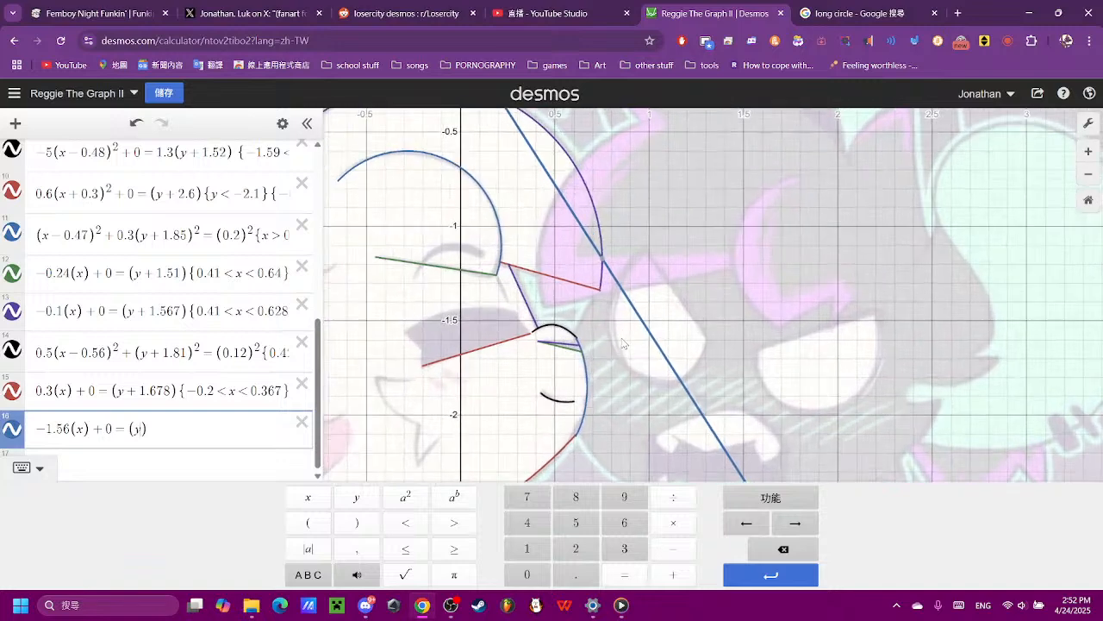
scroll(608, 351, up, 1)
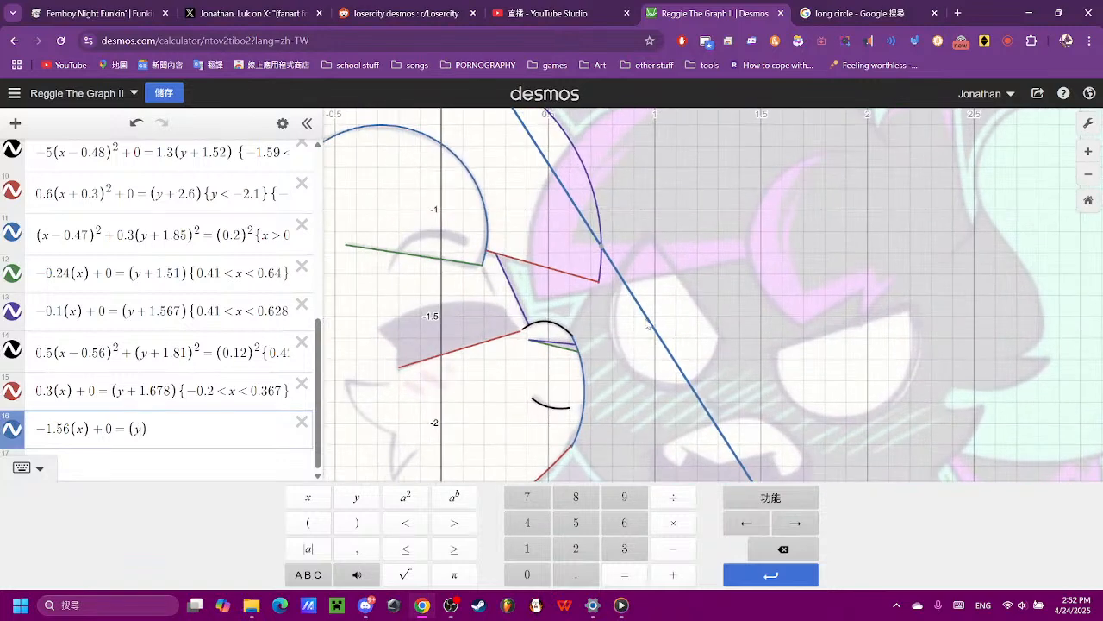
click(675, 574)
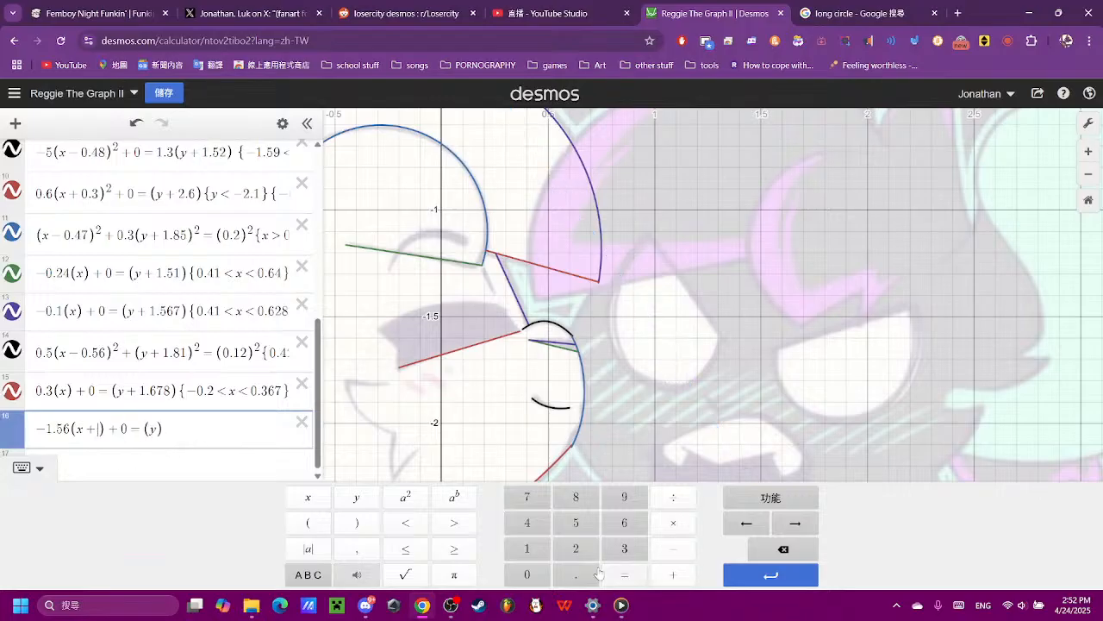
click(528, 575)
click(569, 571)
click(575, 524)
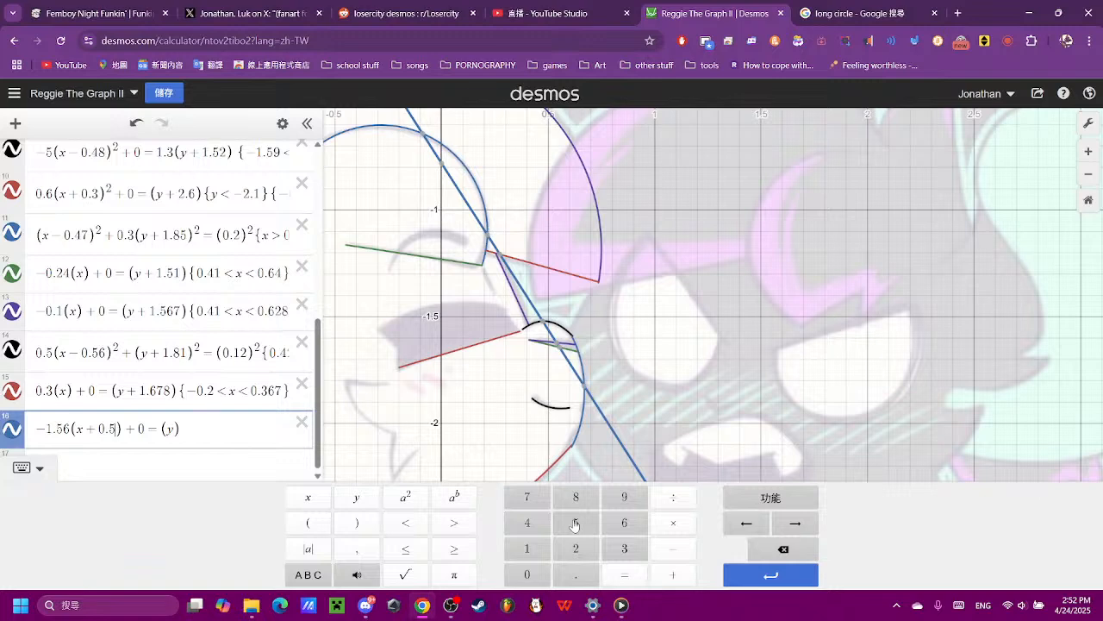
key(BackSpace)
text(7)
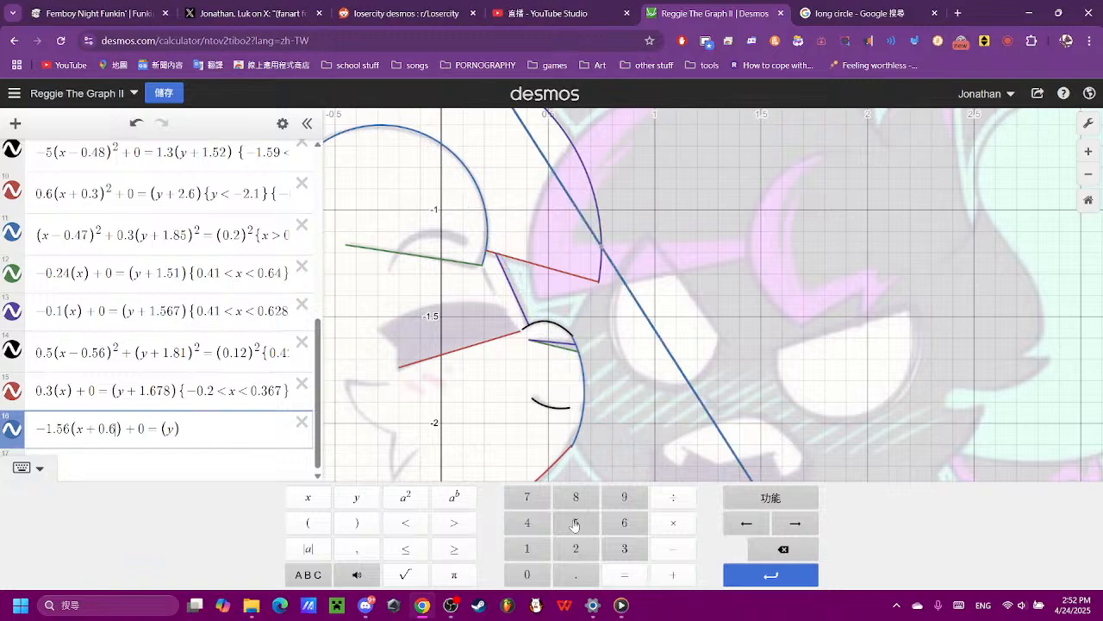
key(BackSpace)
text(65)
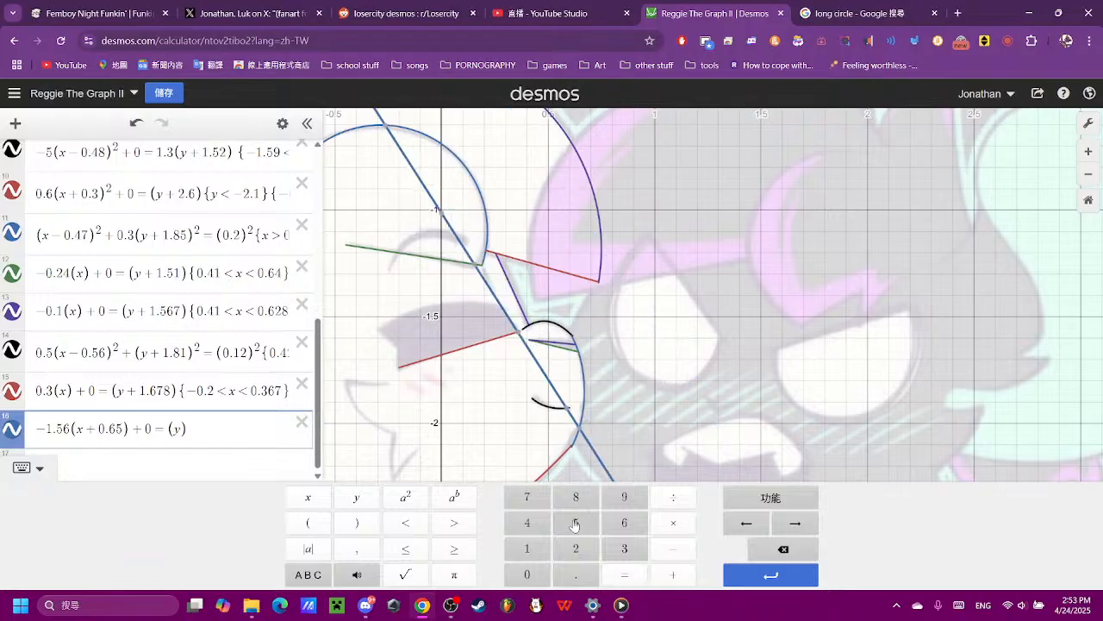
- Read the coordinates on the steep line where it meets the end of the mouth line
scroll(627, 376, up, 5)
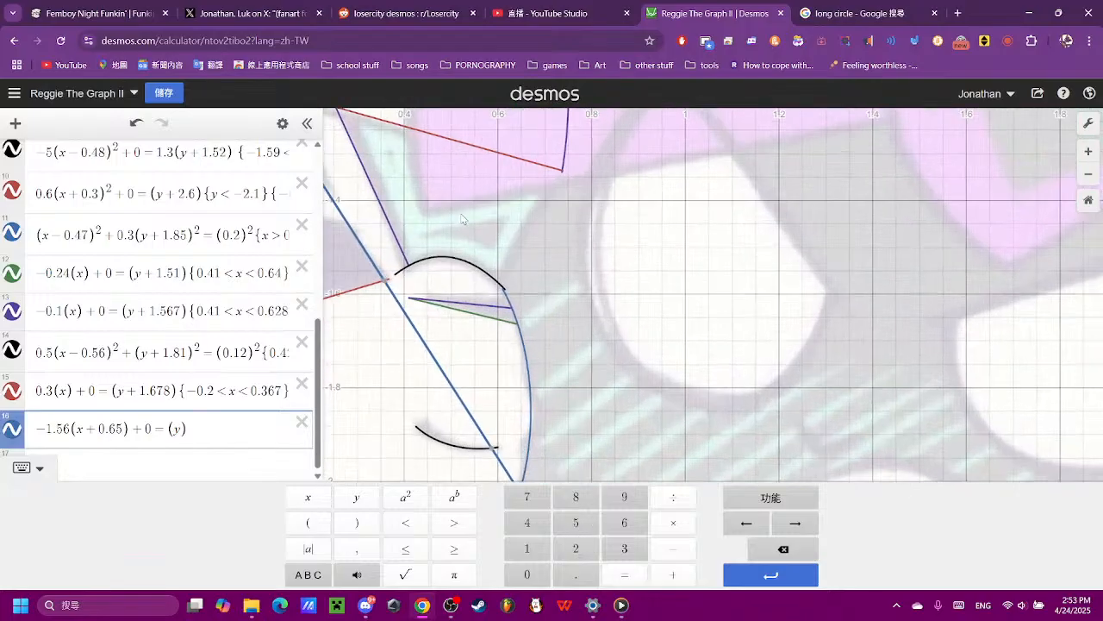
click(461, 219)
scroll(689, 448, up, 5)
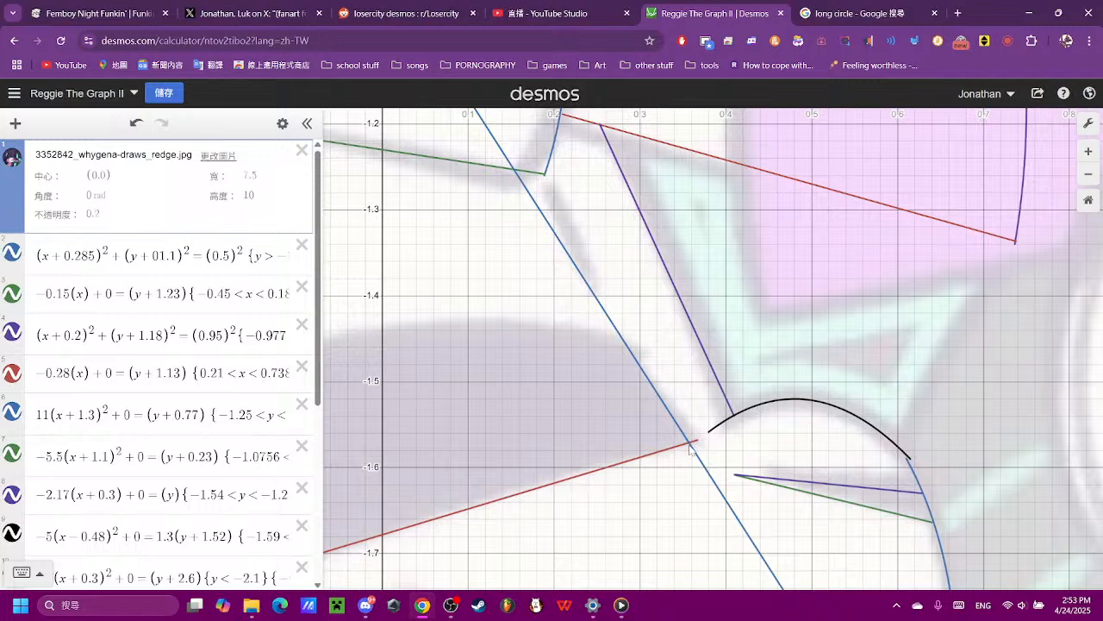
click(690, 446)
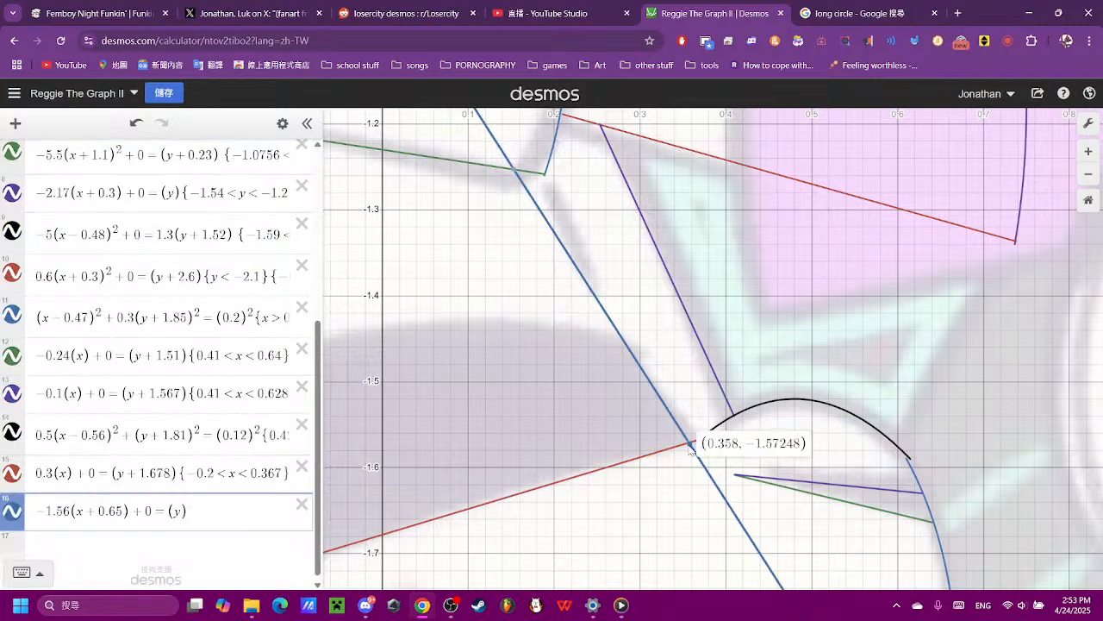
- Start a domain restriction on the steep line at the mouth's corner with the lower limit -1.5 < y <
drag(690, 448, 692, 440)
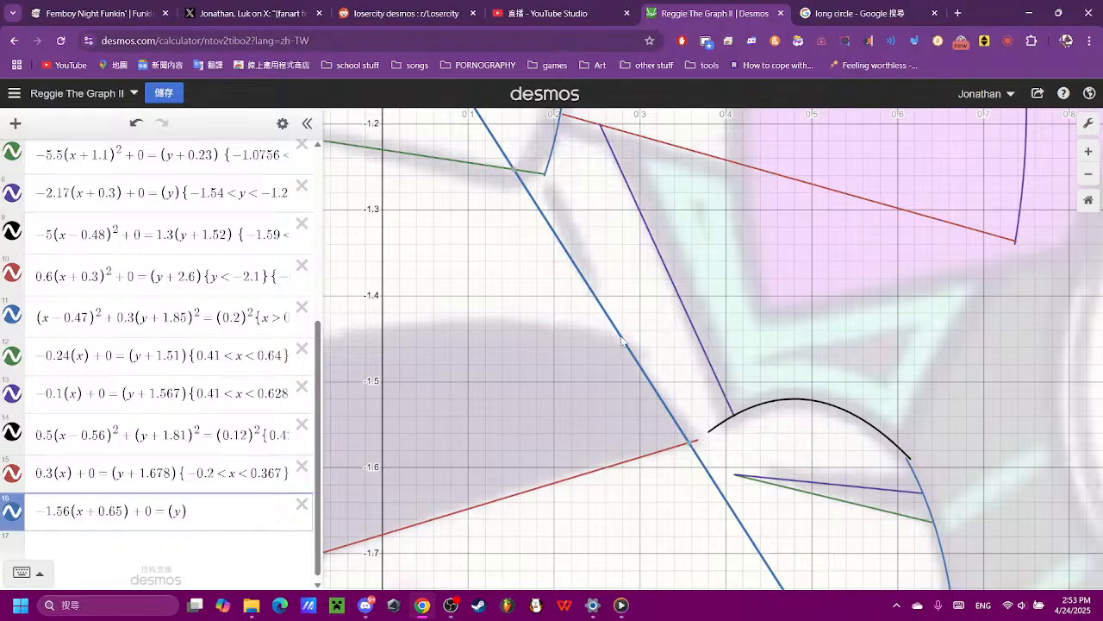
drag(630, 353, 618, 346)
click(269, 495)
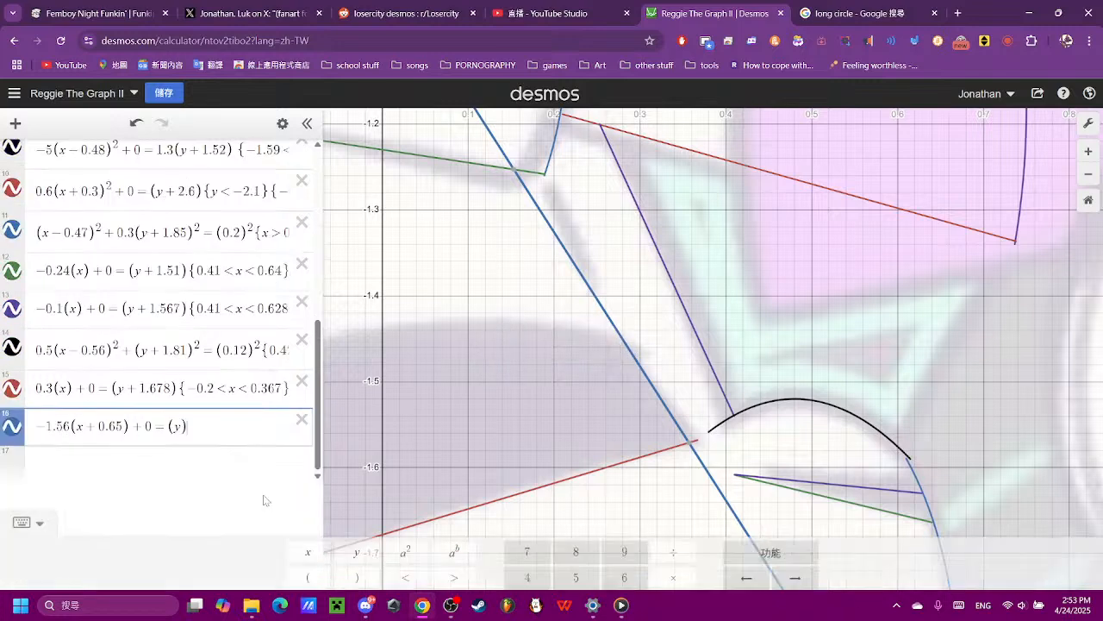
text({)
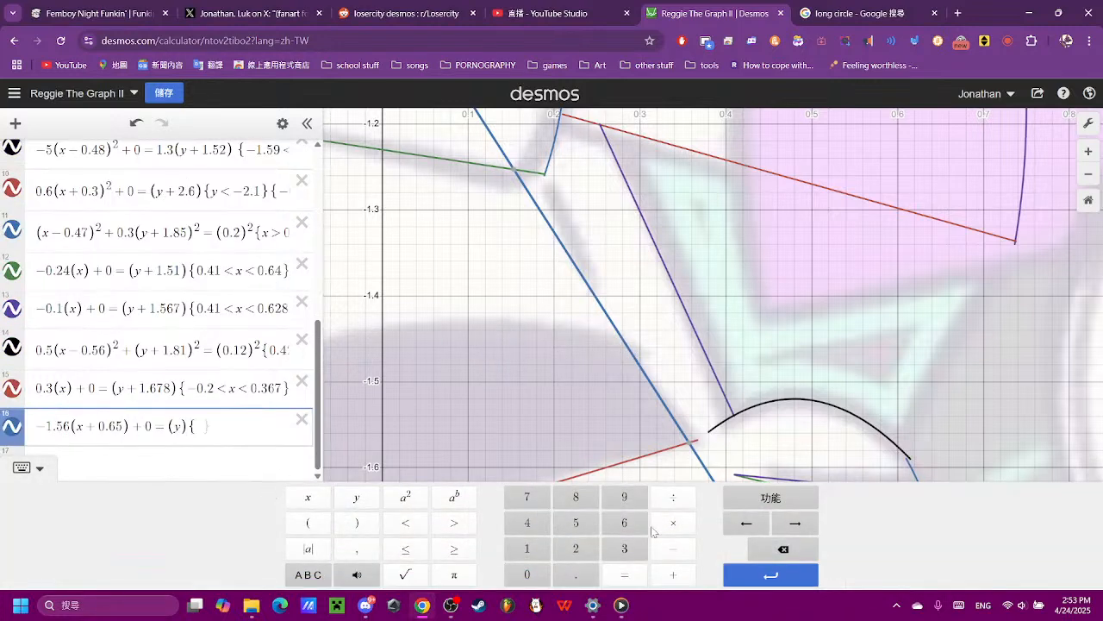
click(673, 548)
click(527, 548)
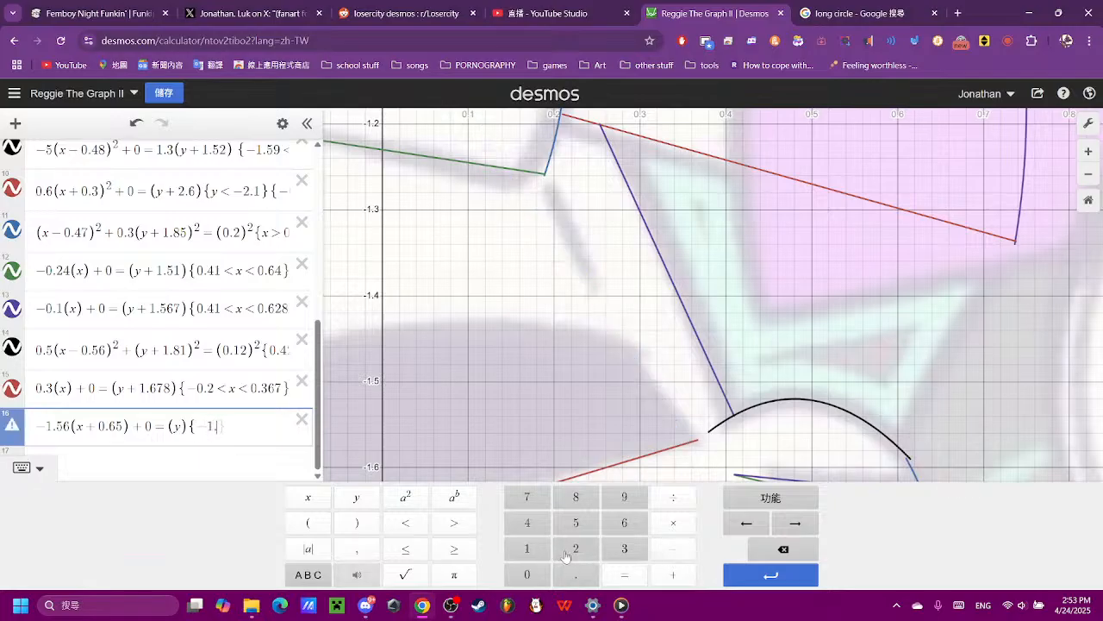
click(576, 572)
click(575, 522)
click(405, 522)
click(369, 503)
click(409, 524)
- Complete the steep line's restriction with an upper y limit of -1.28, trying 0.28 and 1.28 first
click(527, 574)
click(576, 574)
click(576, 548)
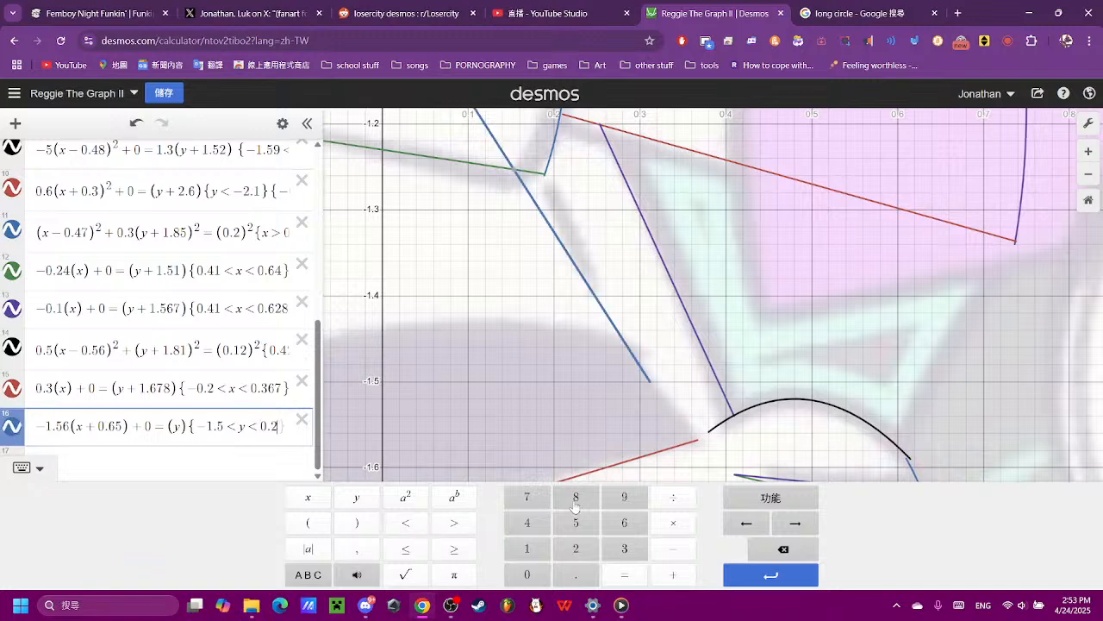
click(576, 496)
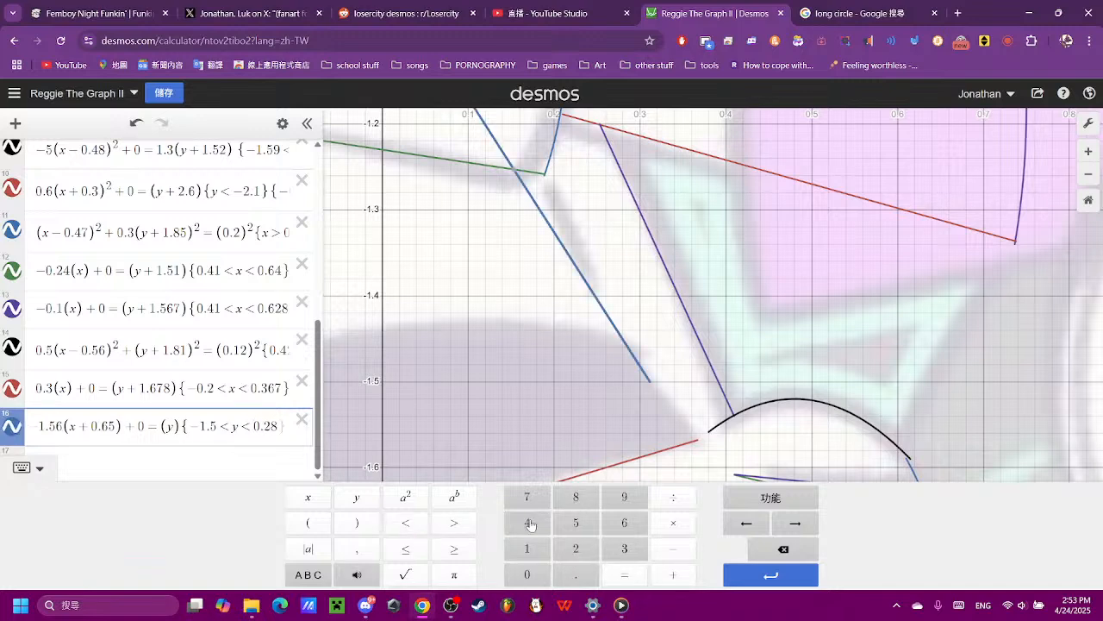
click(260, 428)
click(783, 549)
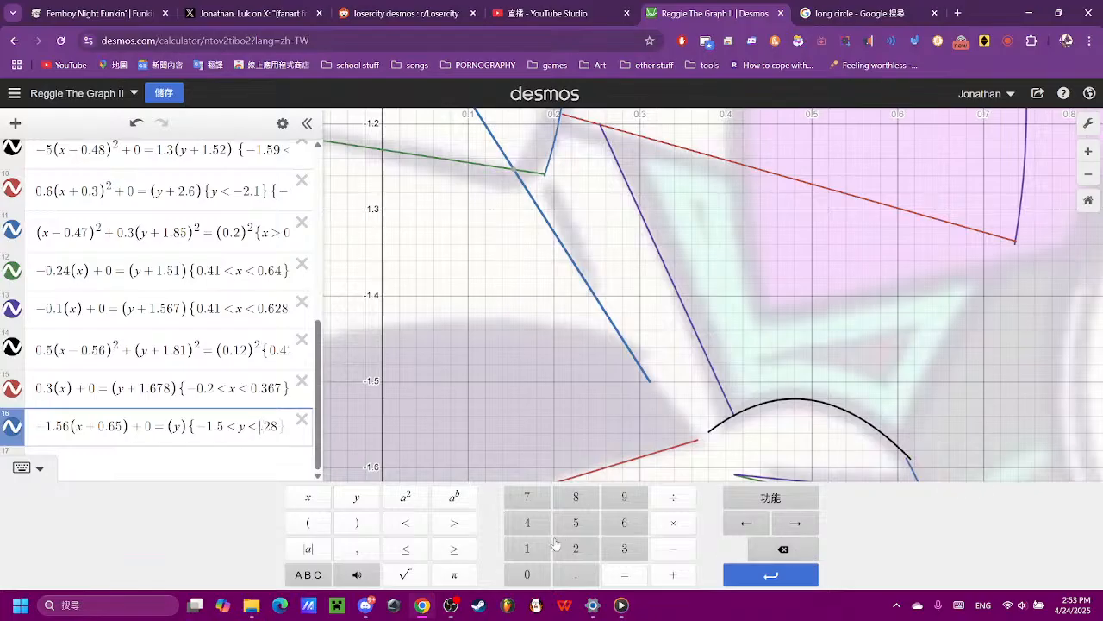
click(527, 549)
scroll(582, 445, down, 5)
scroll(583, 450, down, 2)
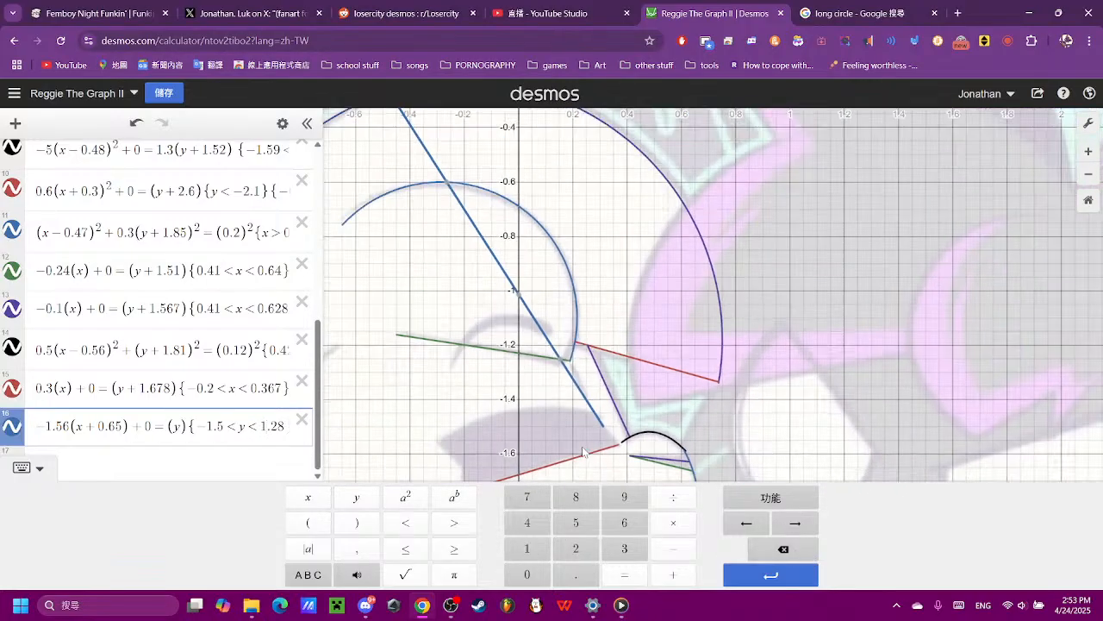
scroll(503, 404, down, 1)
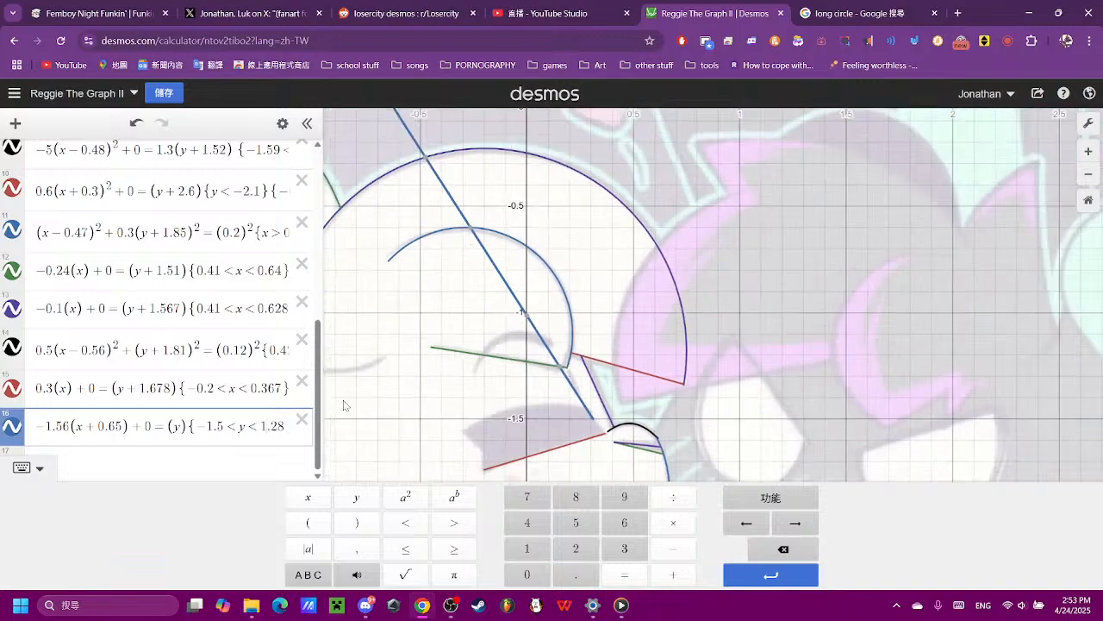
scroll(458, 388, down, 4)
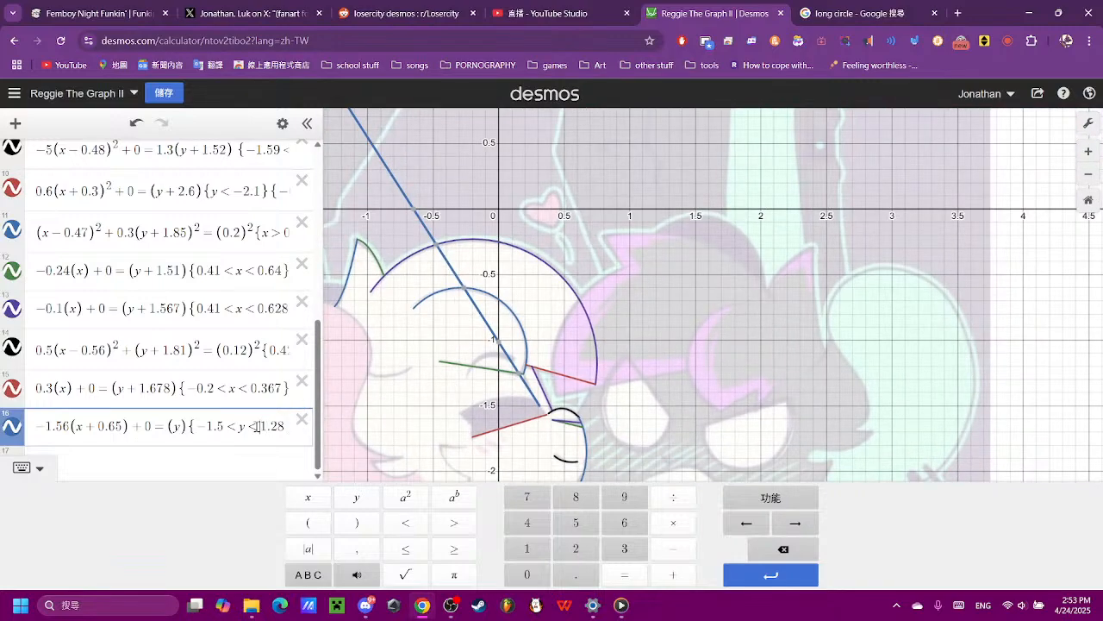
click(256, 426)
click(673, 548)
- Extend the steep line down to the mouth line by setting its lower y limit to -1.57
scroll(504, 437, up, 3)
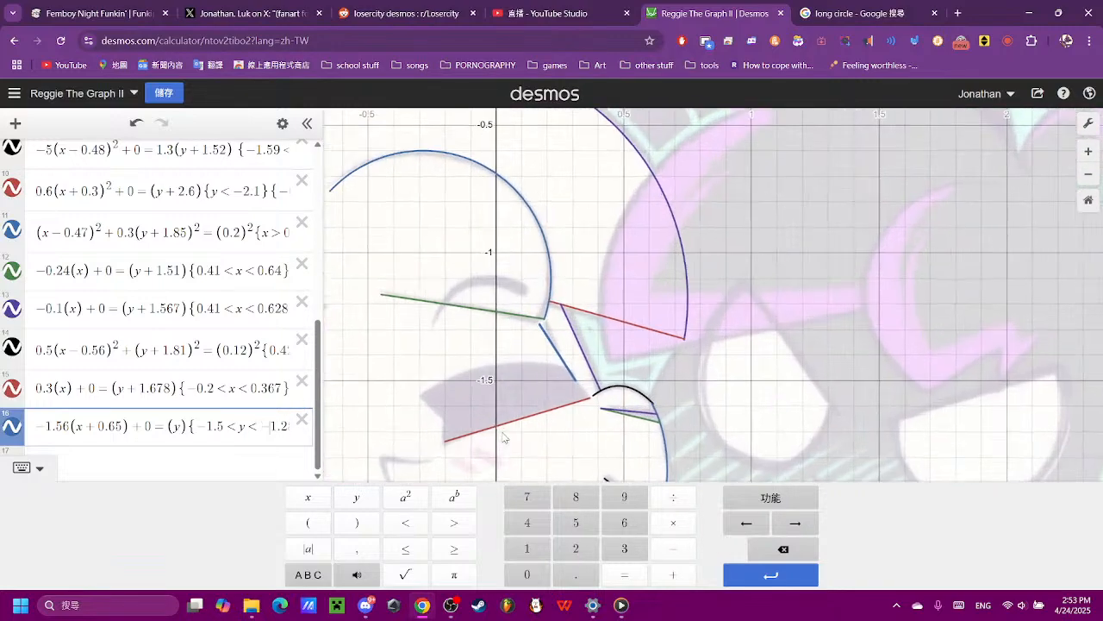
scroll(504, 437, up, 3)
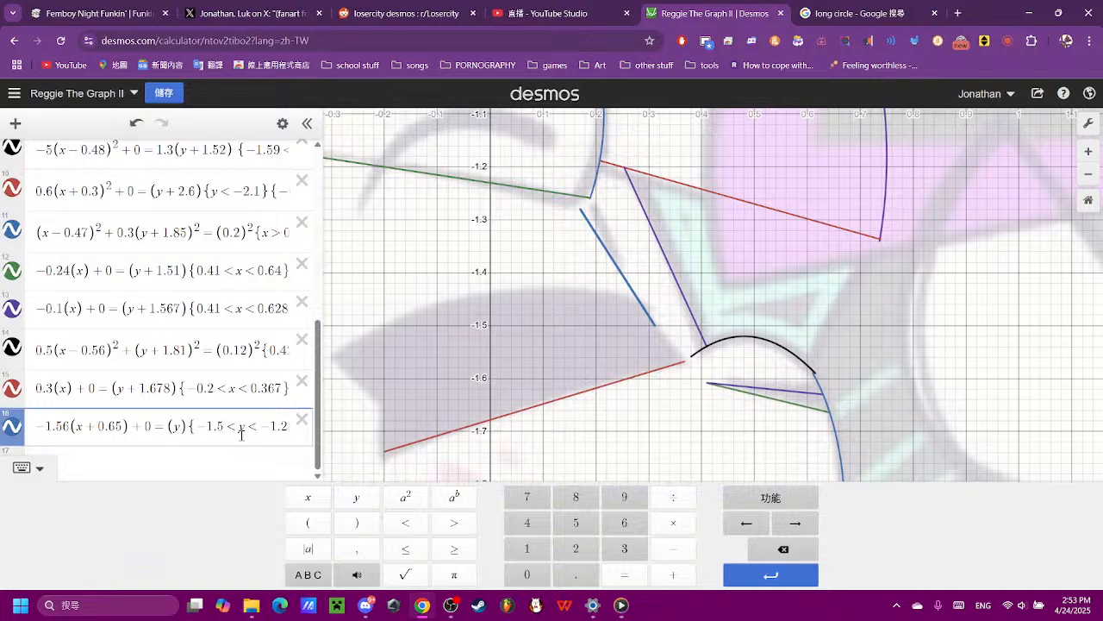
text(7)
scroll(700, 374, up, 3)
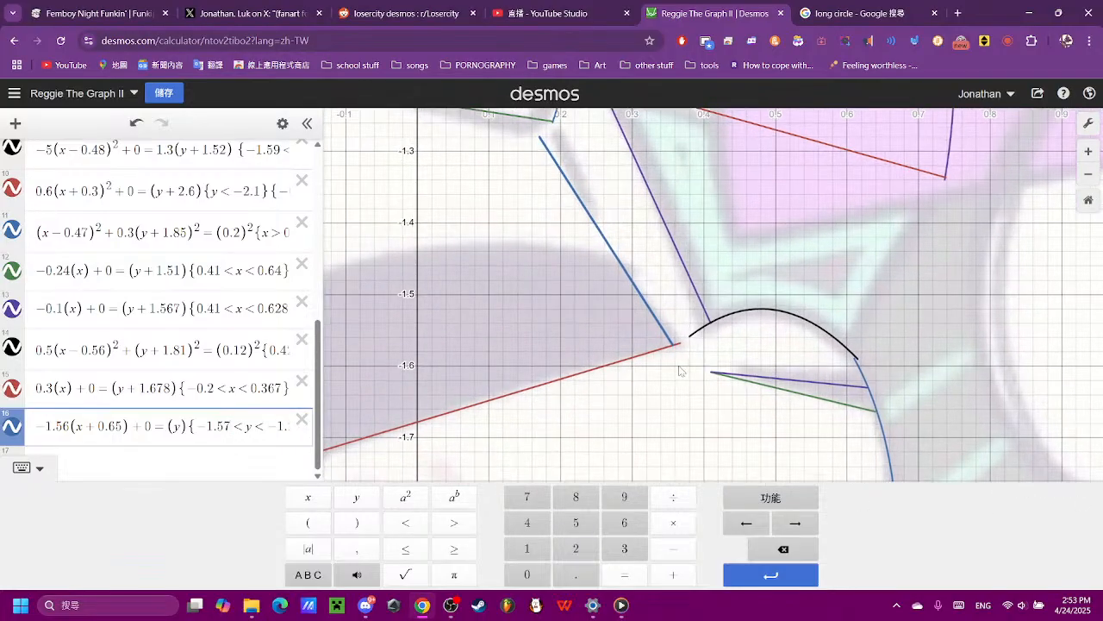
- Read the coordinates on the steep line at the mouth's upper edge and set its upper y limit to -1.45
click(651, 275)
scroll(652, 293, up, 5)
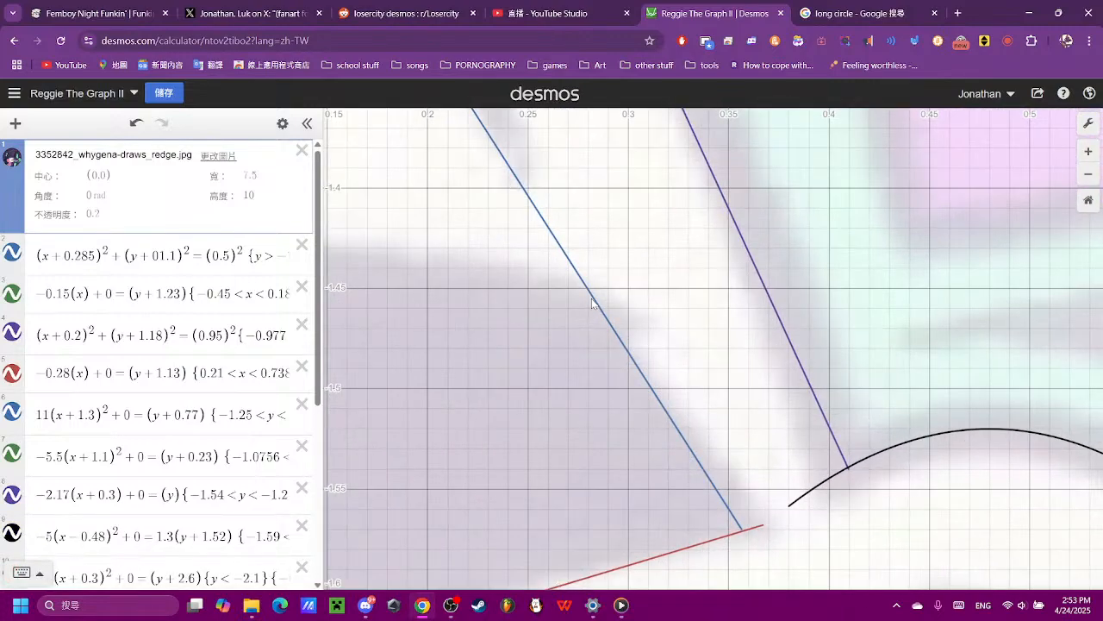
drag(591, 302, 586, 294)
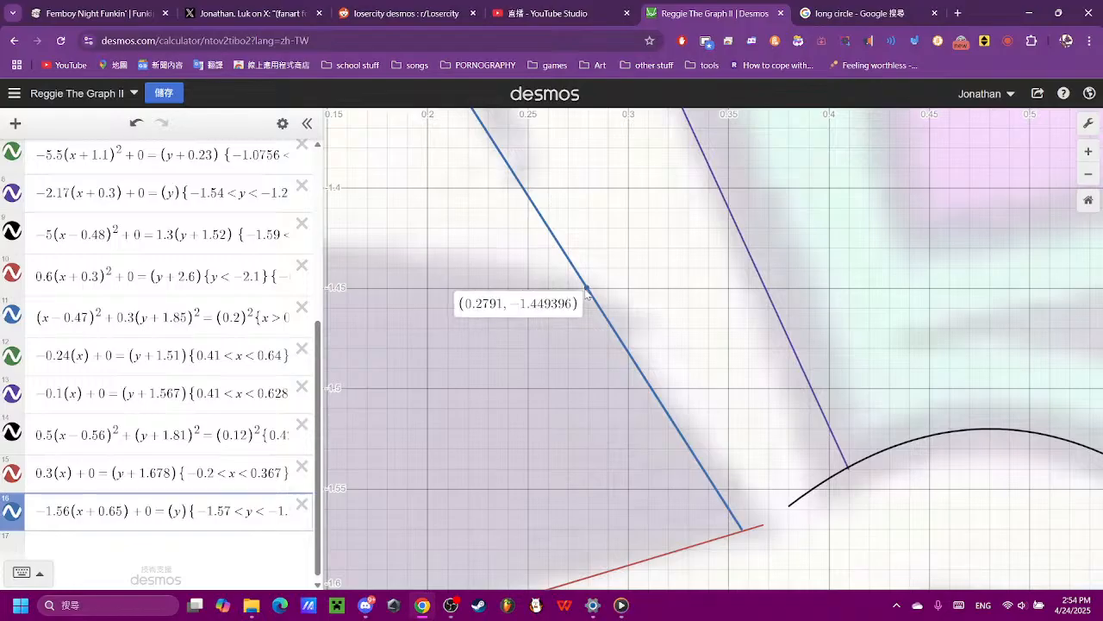
drag(586, 294, 586, 294)
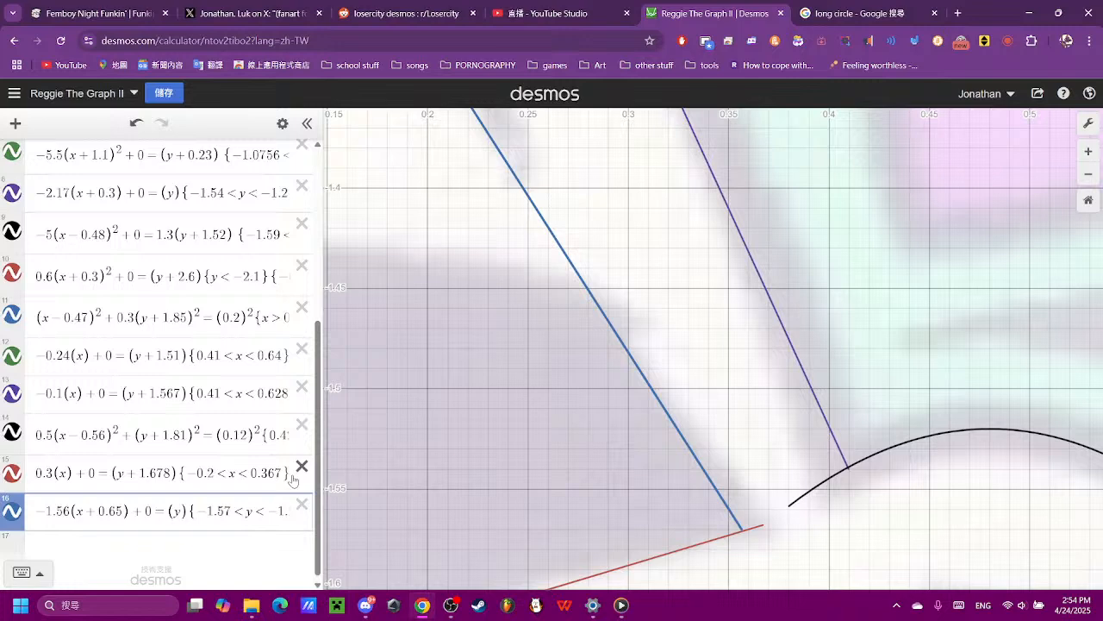
click(247, 504)
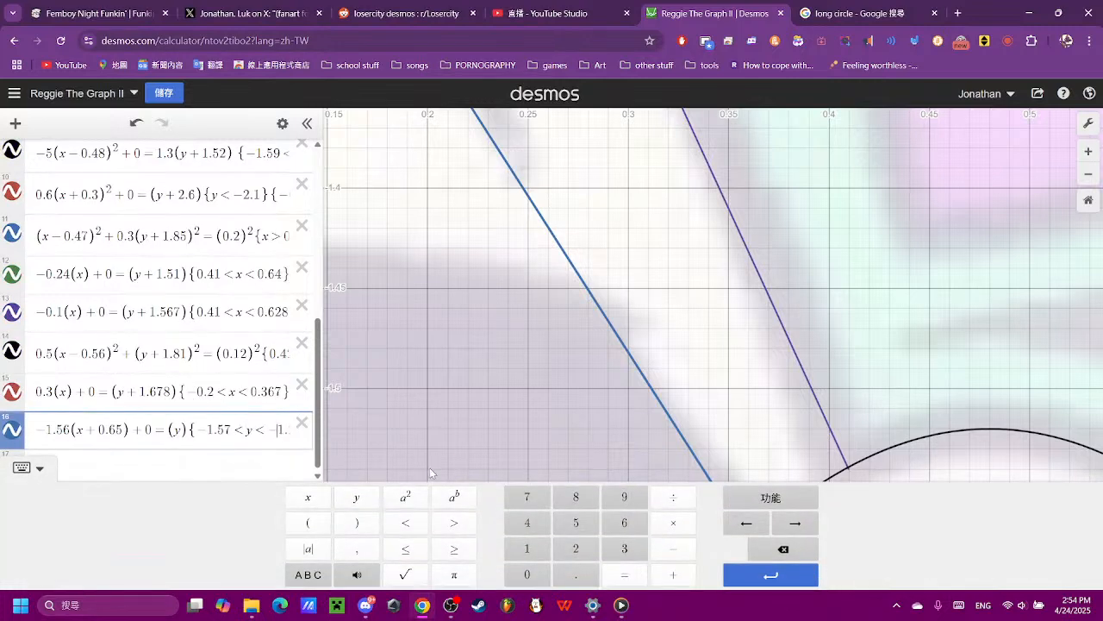
text(28)
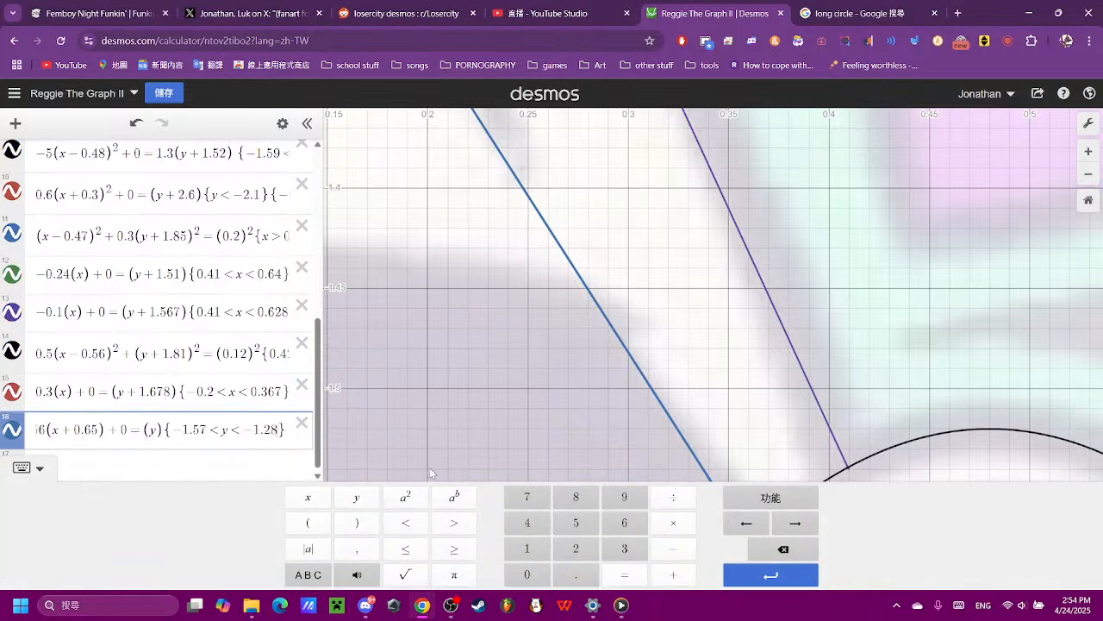
key(BackSpace)
key(BackSpace)
text(45)
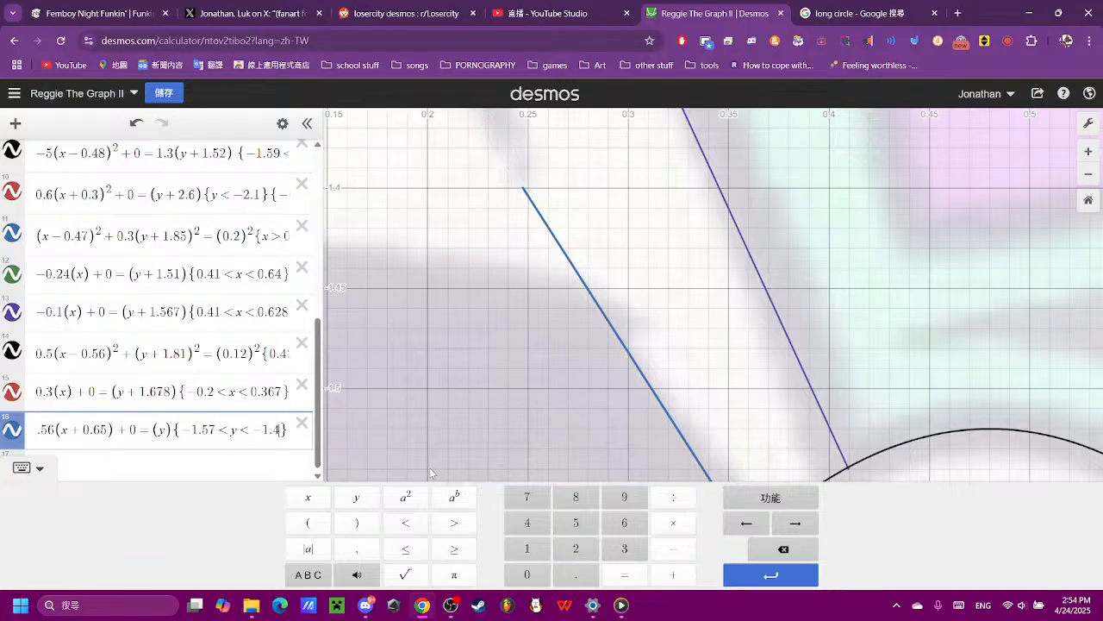
scroll(676, 384, down, 5)
click(681, 385)
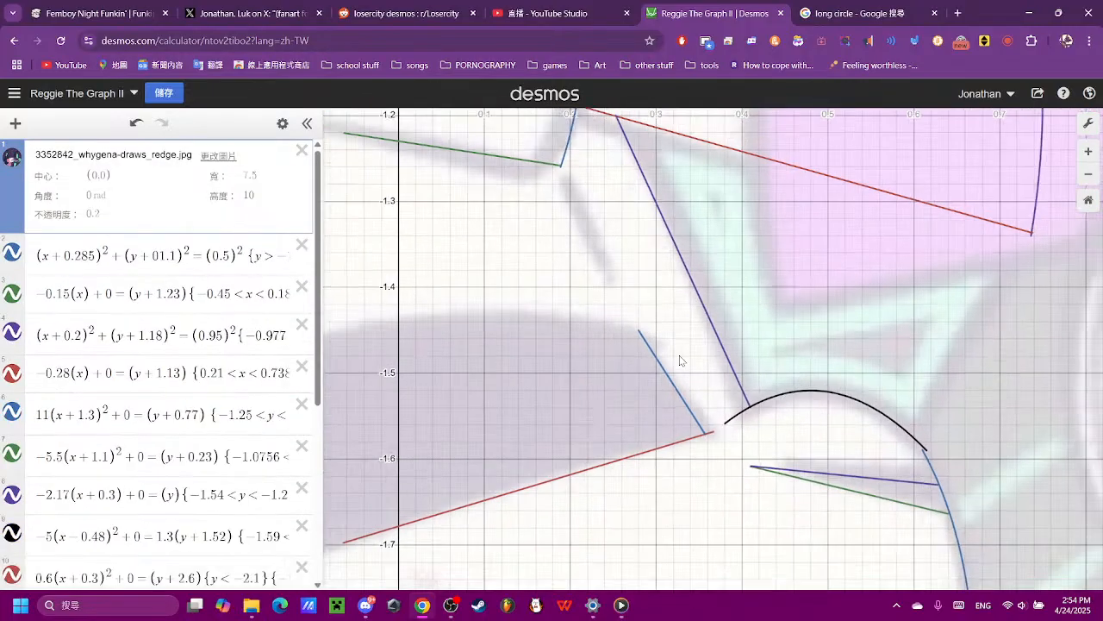
- Enter a new line equation (x) = (y) in the empty row below the steep line
scroll(428, 450, up, 5)
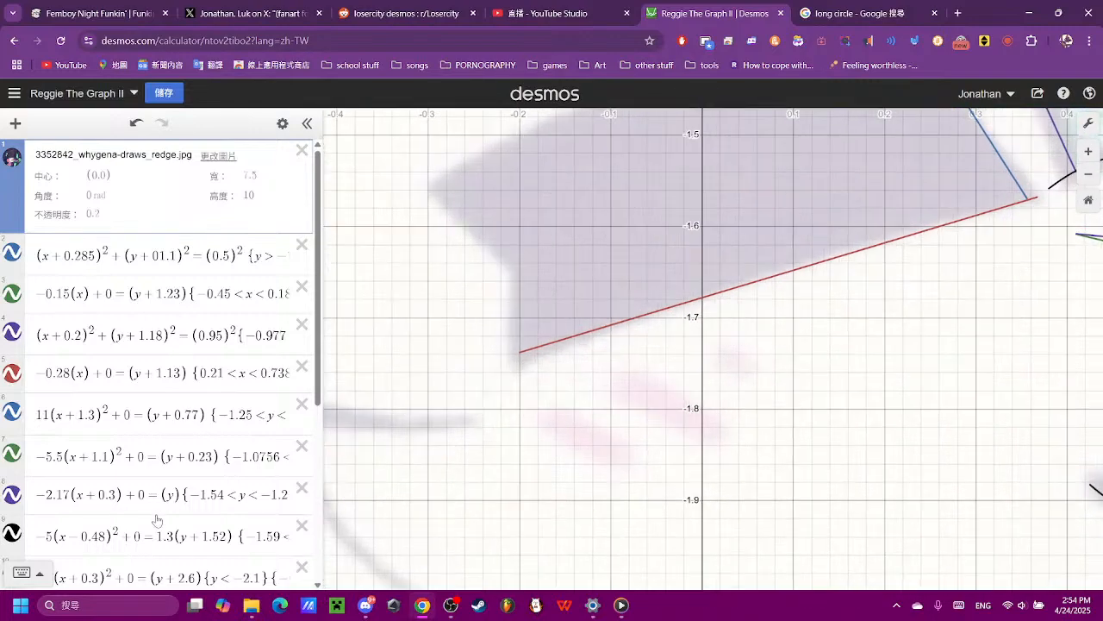
scroll(172, 517, down, 10)
click(197, 537)
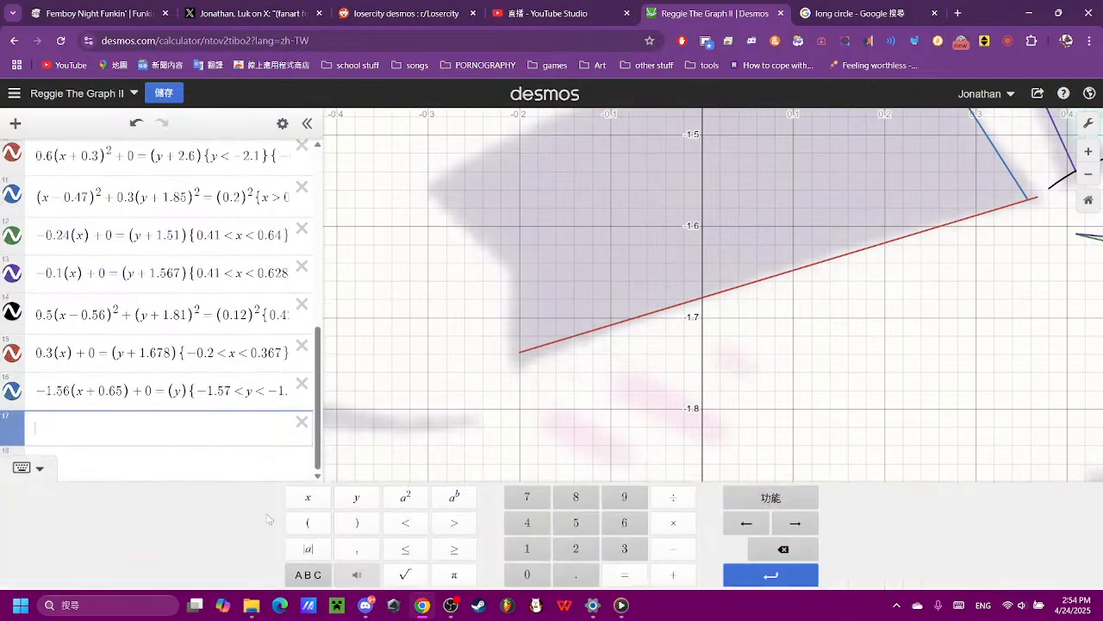
click(307, 523)
click(307, 497)
click(356, 523)
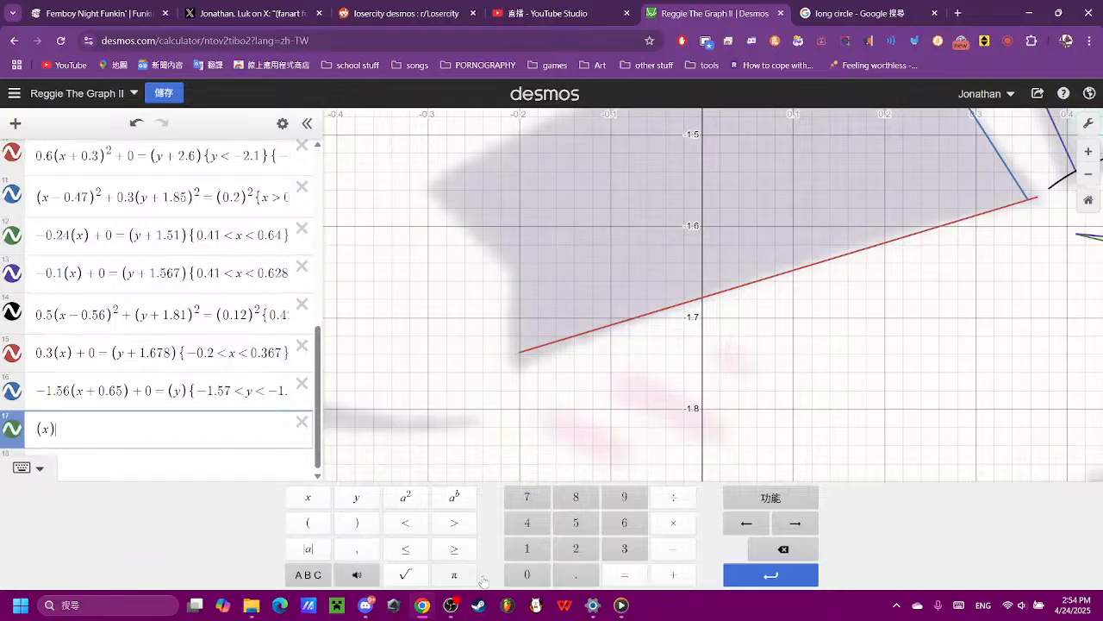
click(624, 574)
click(307, 523)
click(357, 498)
click(357, 522)
- Compare the new line with the mouth's inner corner and remove = (y) from its equation, leaving only (x)
scroll(452, 387, down, 6)
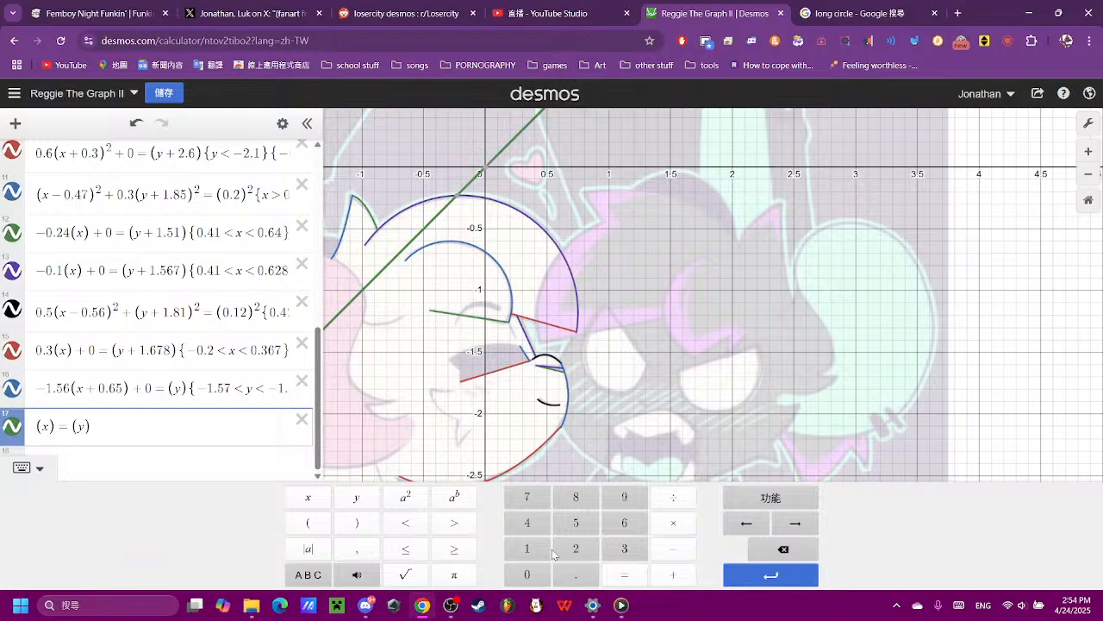
scroll(458, 398, up, 5)
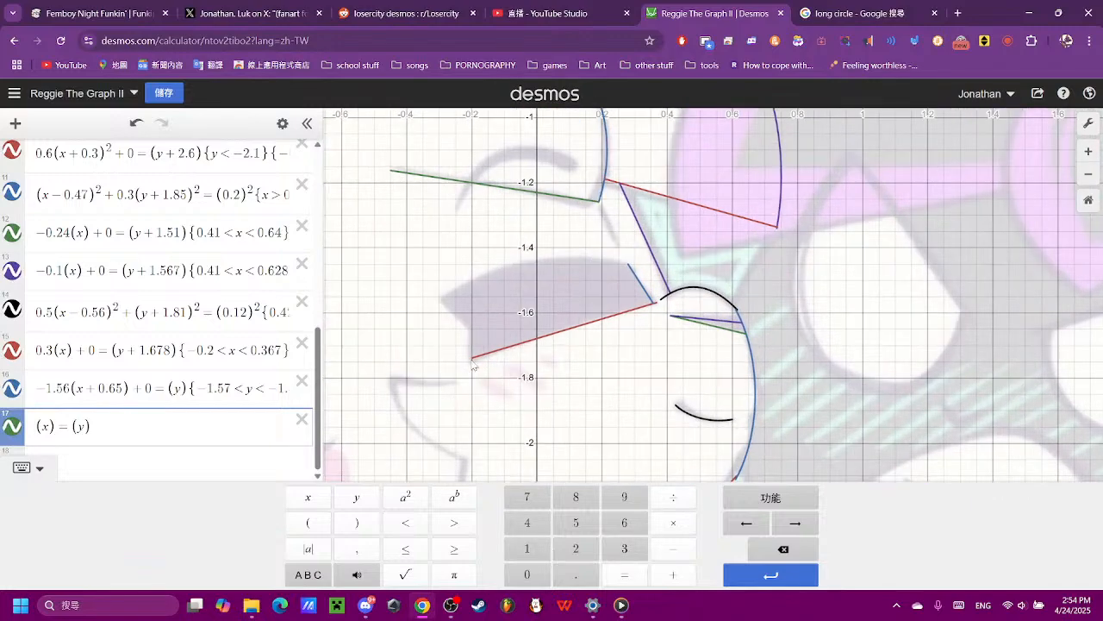
scroll(469, 419, down, 3)
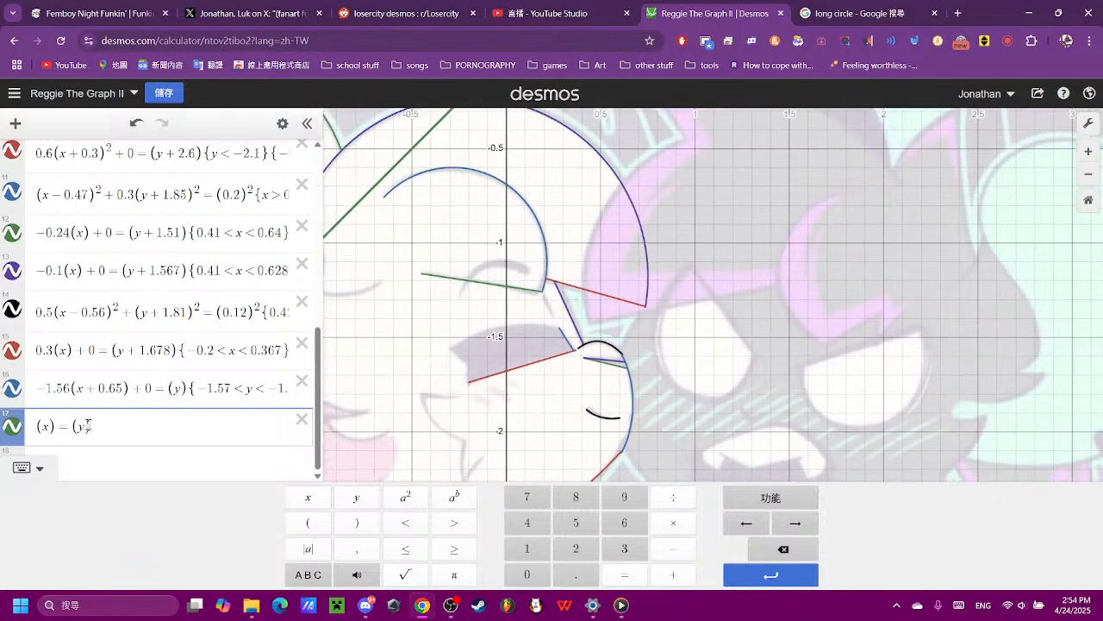
drag(90, 427, 56, 425)
key(BackSpace)
scroll(705, 148, down, 5)
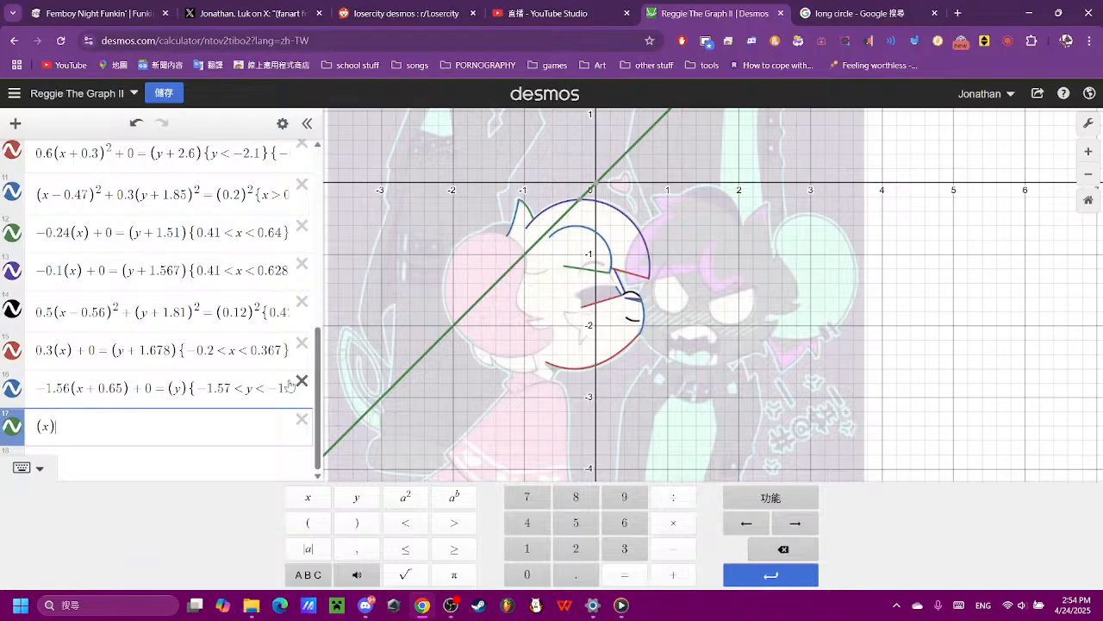
- Turn the new equation into the vertical line (x) = 0.1
click(431, 360)
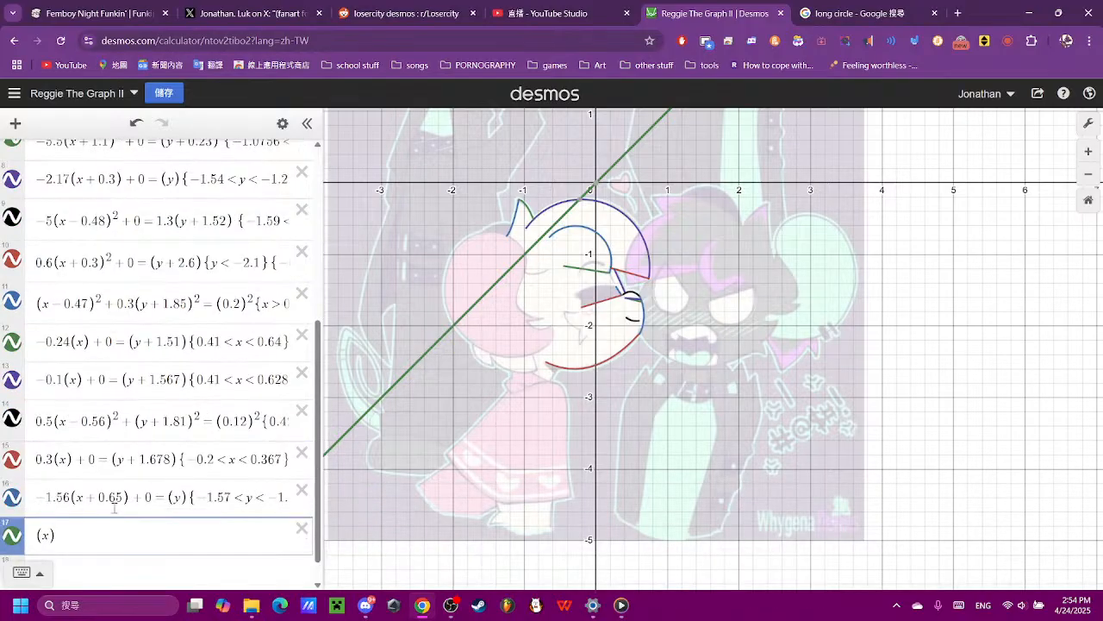
click(74, 431)
click(624, 574)
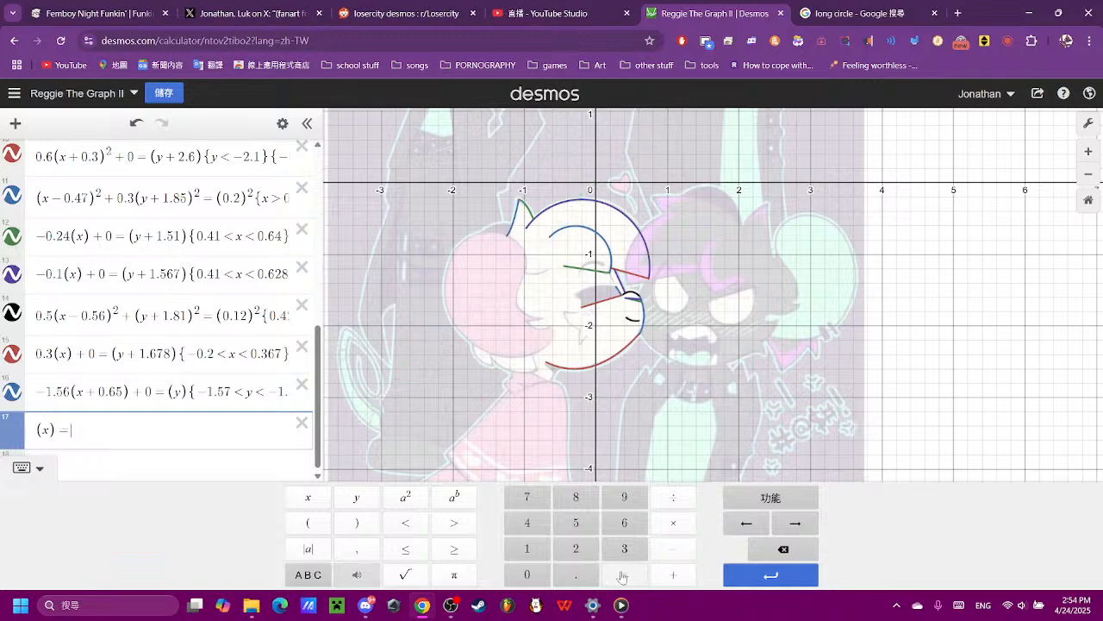
click(766, 549)
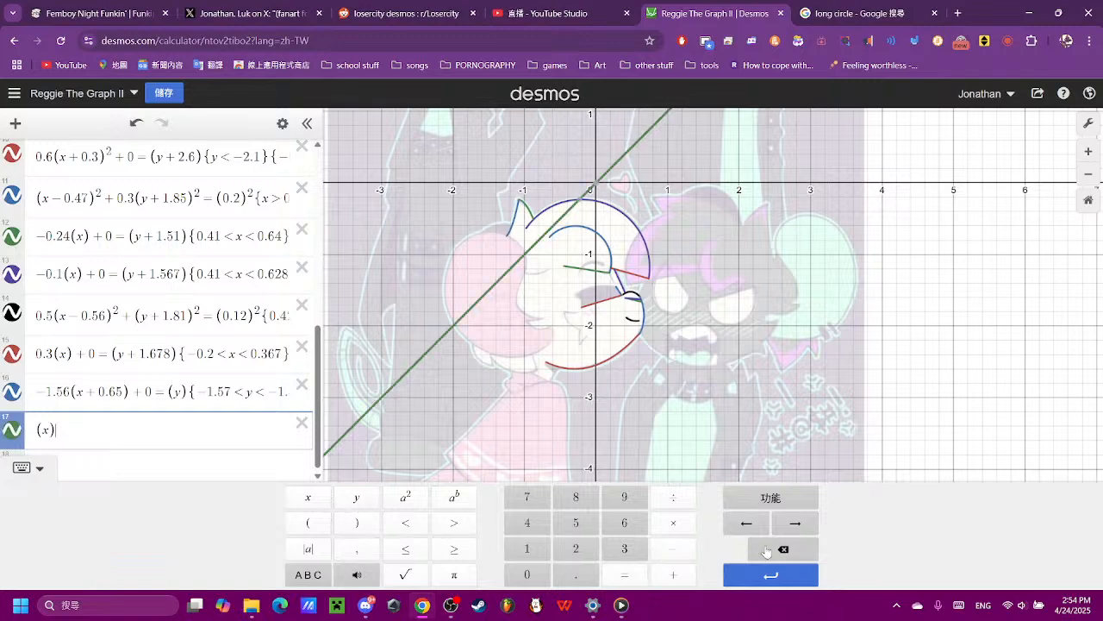
click(624, 574)
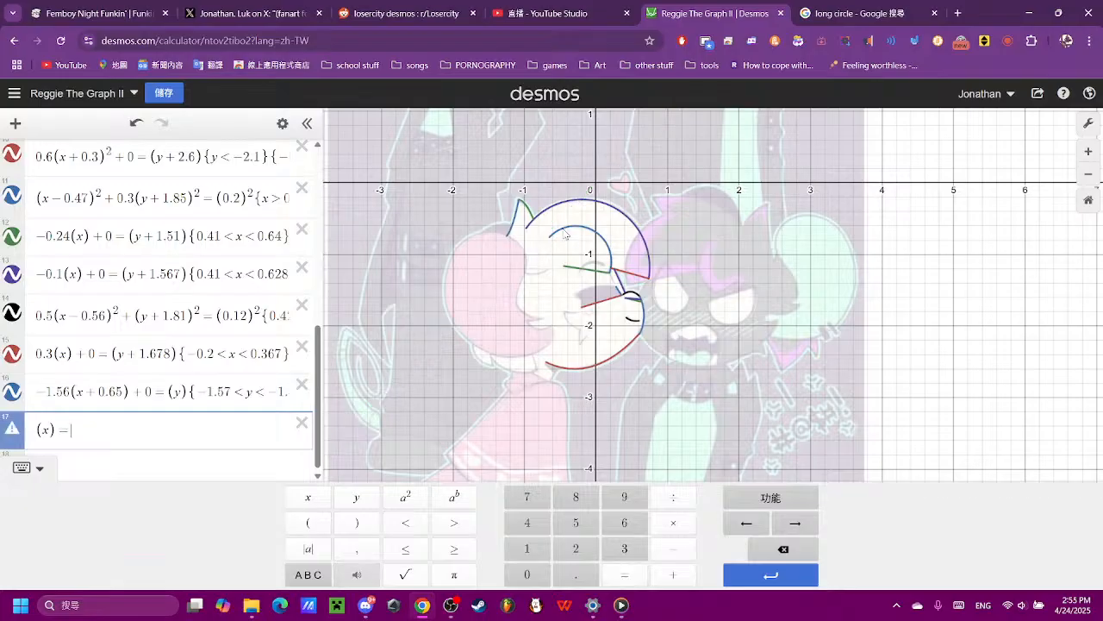
click(526, 574)
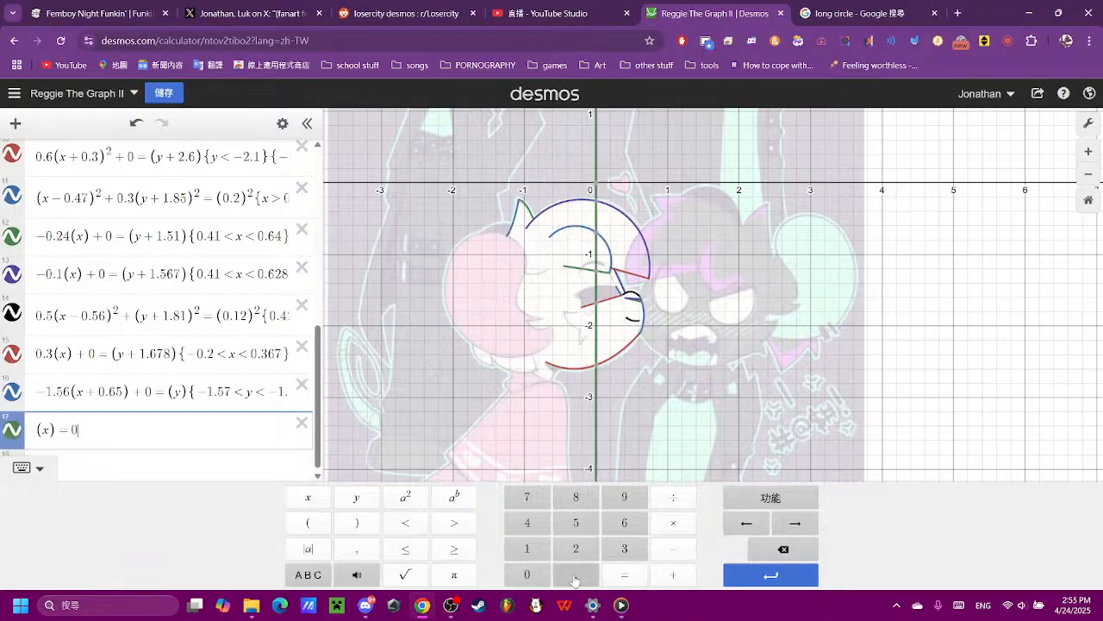
click(575, 575)
click(534, 552)
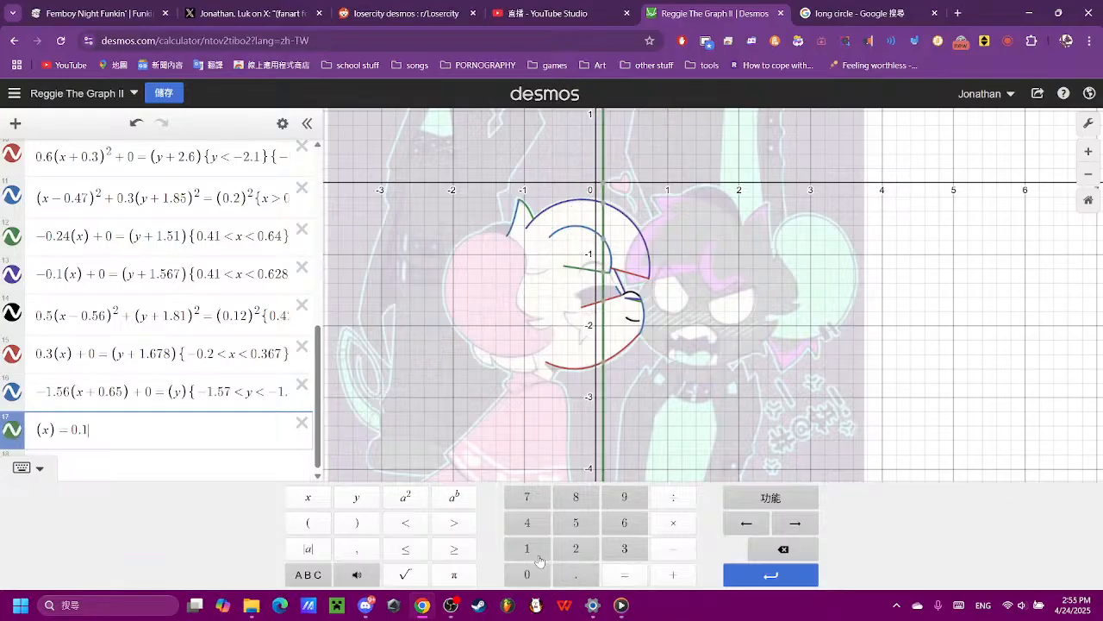
- Move the vertical line to the negative side with (x) = -0.5, trying -0.1 first
click(72, 425)
click(671, 550)
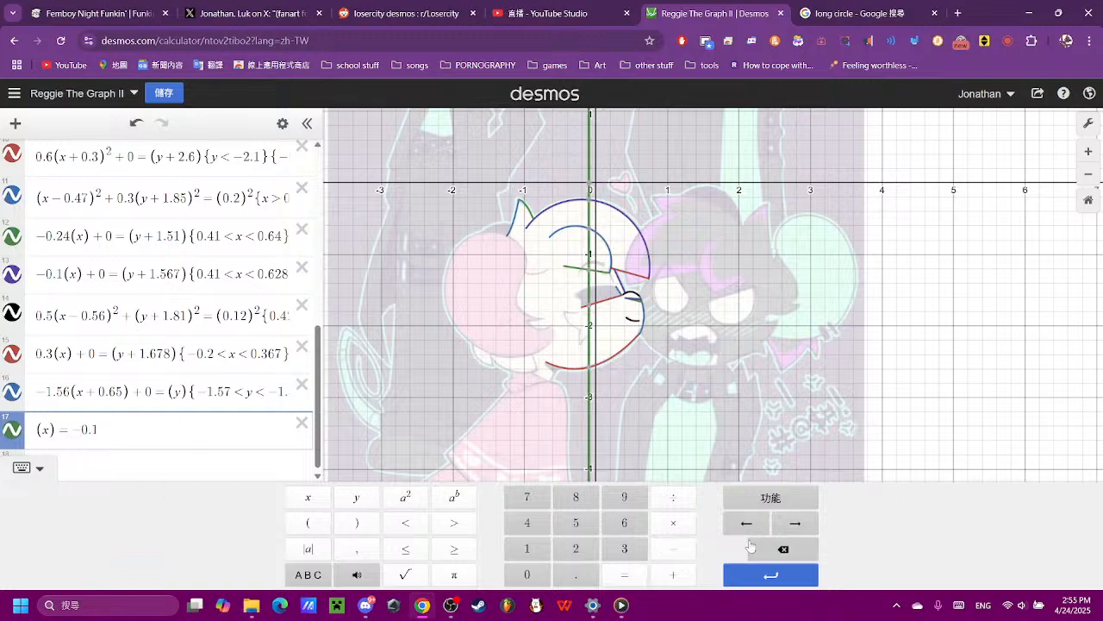
click(781, 549)
click(575, 523)
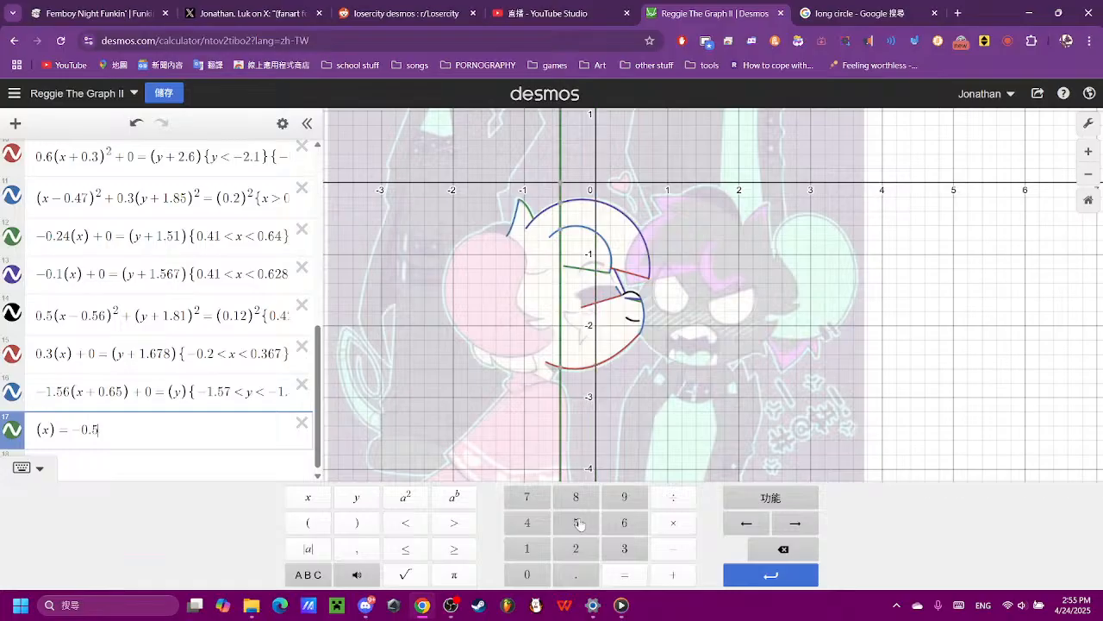
- Move the vertical line to (x) = -0.2 and check it against the mouth's lower corner
click(781, 548)
click(576, 549)
scroll(583, 312, up, 3)
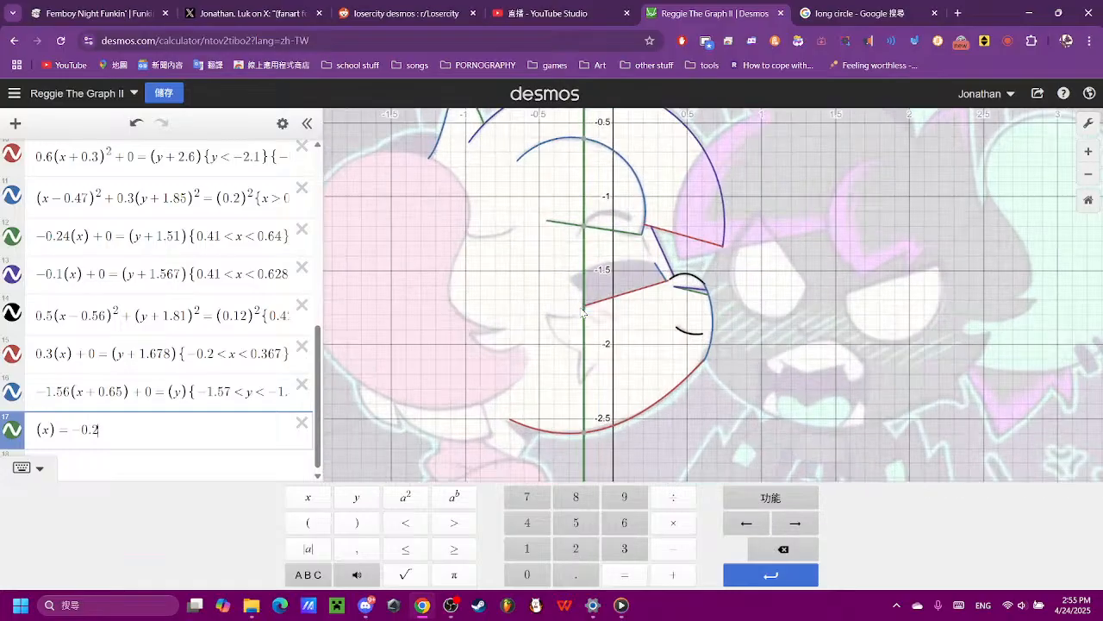
scroll(583, 312, up, 10)
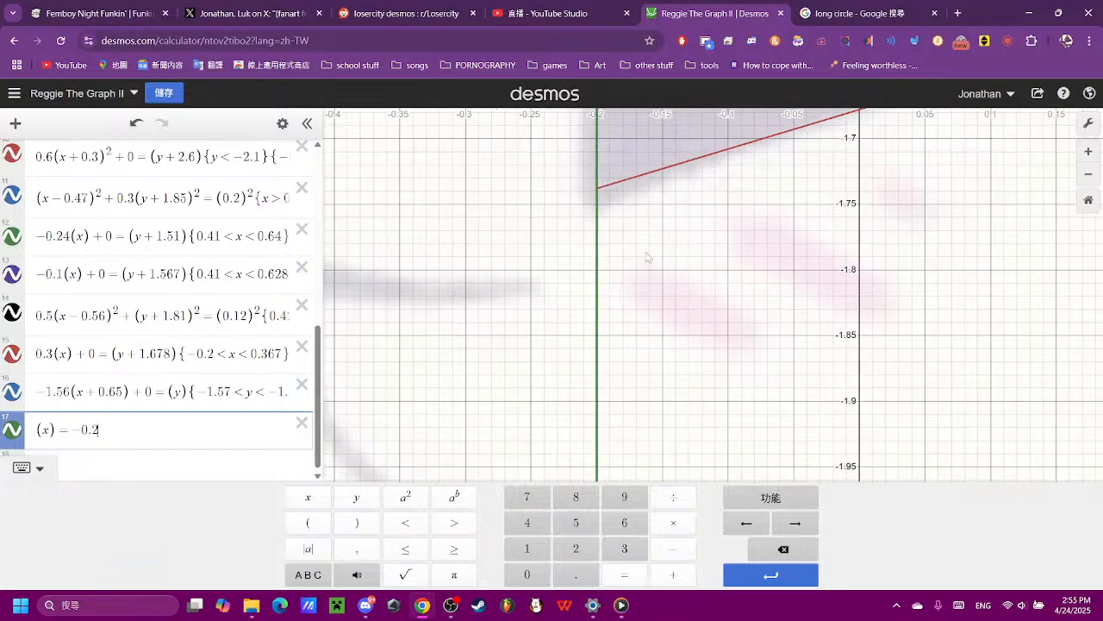
drag(645, 253, 622, 534)
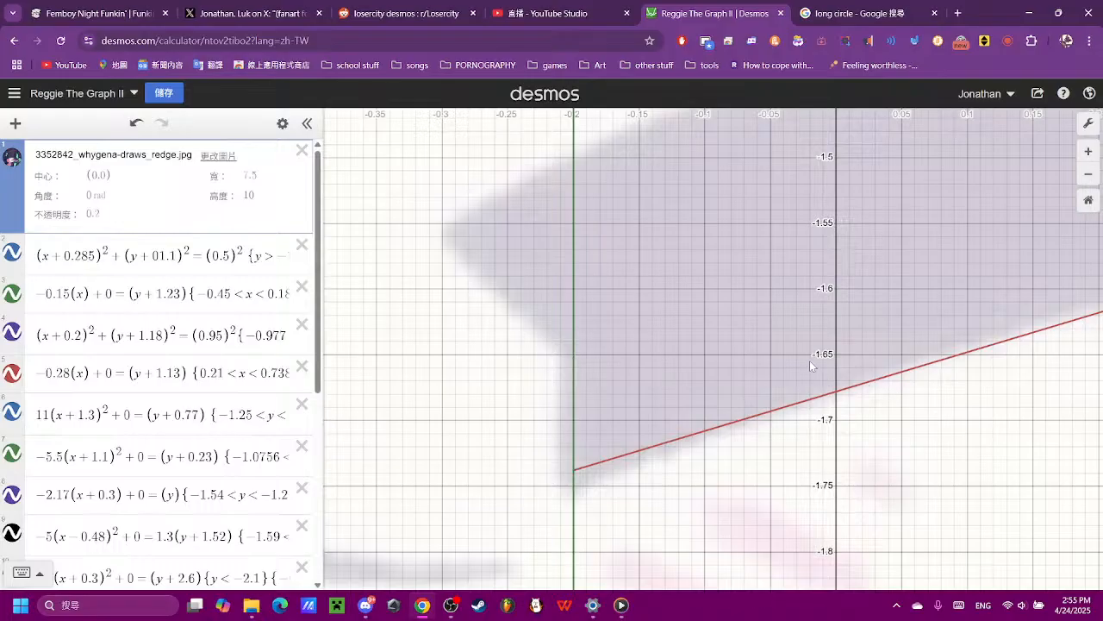
click(575, 473)
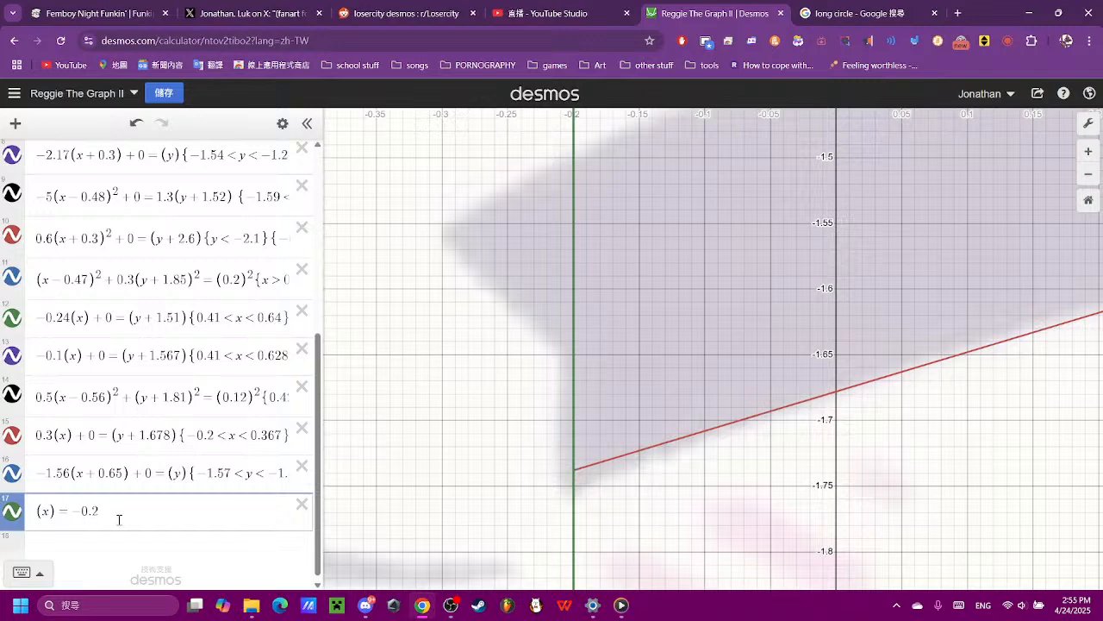
- Restrict the vertical line with the range {-1.65 > y > -2}
click(173, 516)
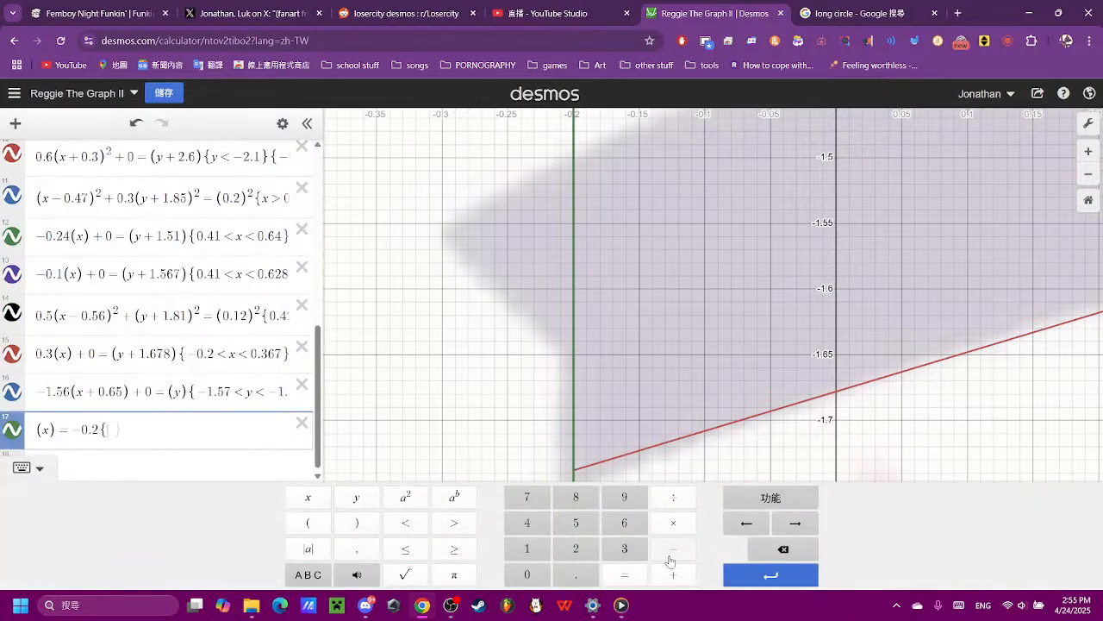
text({)
click(671, 552)
click(526, 548)
click(575, 573)
click(622, 524)
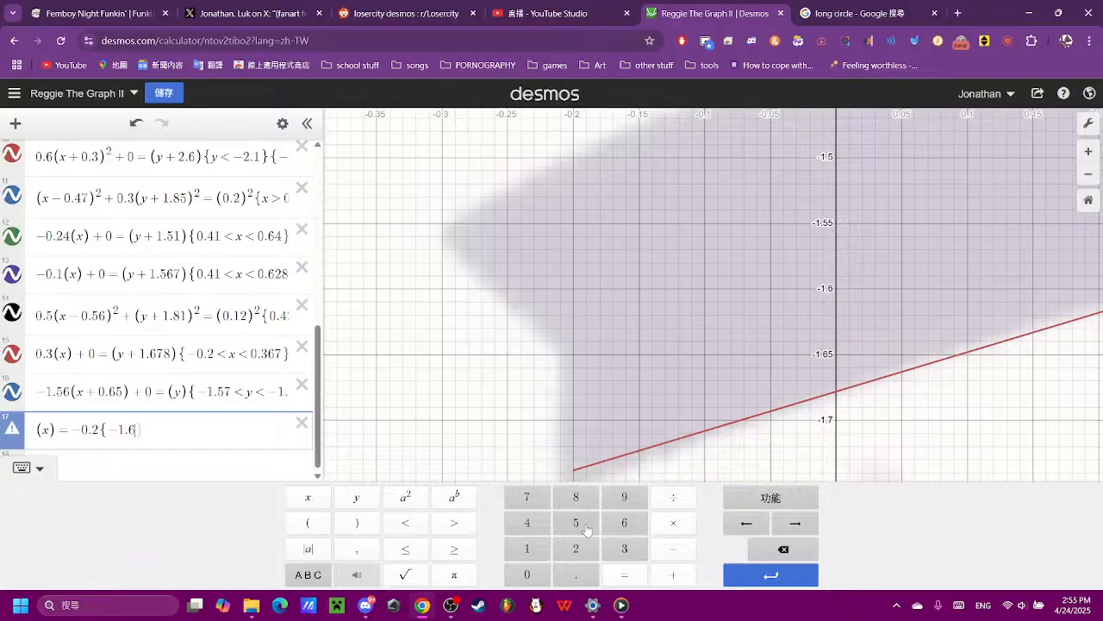
click(585, 527)
click(455, 523)
click(377, 504)
click(454, 523)
click(672, 548)
click(576, 548)
- Shorten the vertical line by raising the lower limit of its range to -1.75, trying -1.7 and -1.78 first
scroll(609, 447, down, 10)
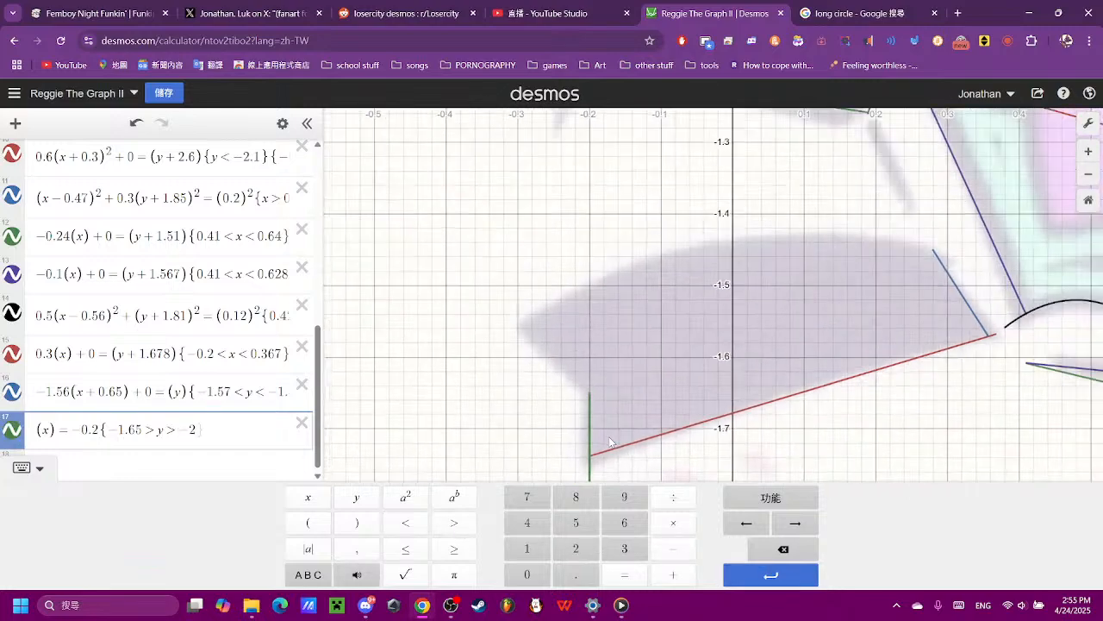
scroll(639, 451, up, 5)
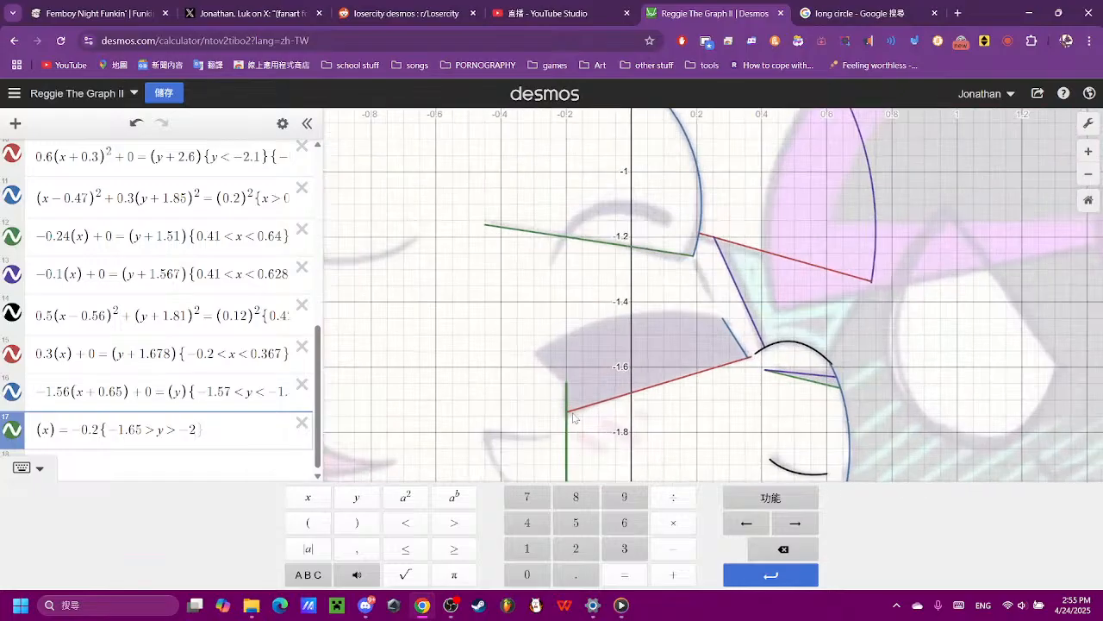
scroll(572, 417, up, 3)
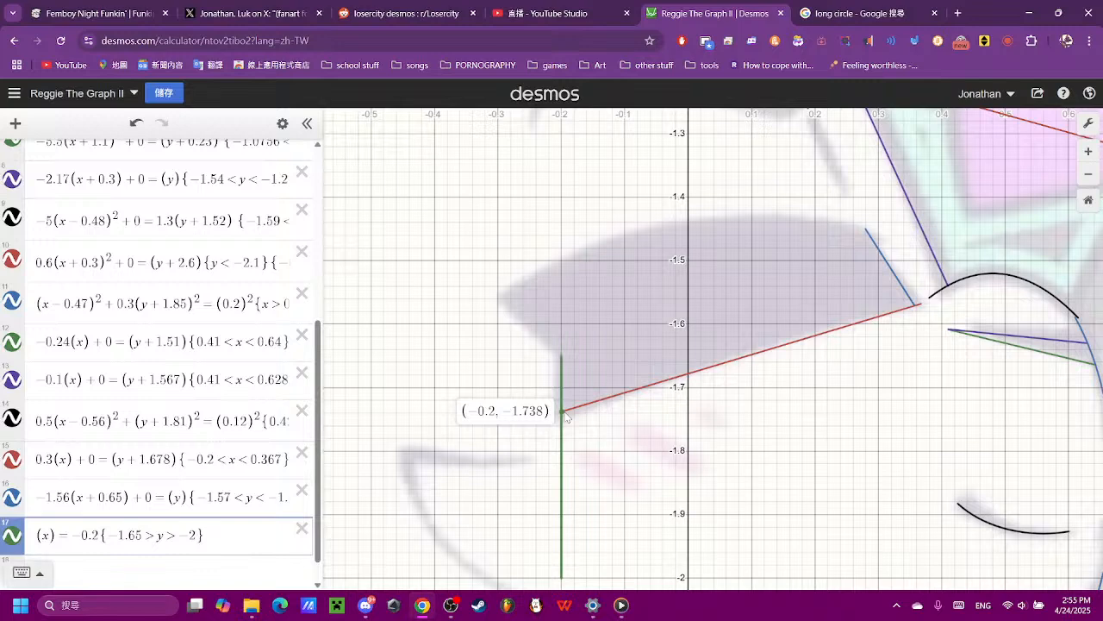
click(199, 534)
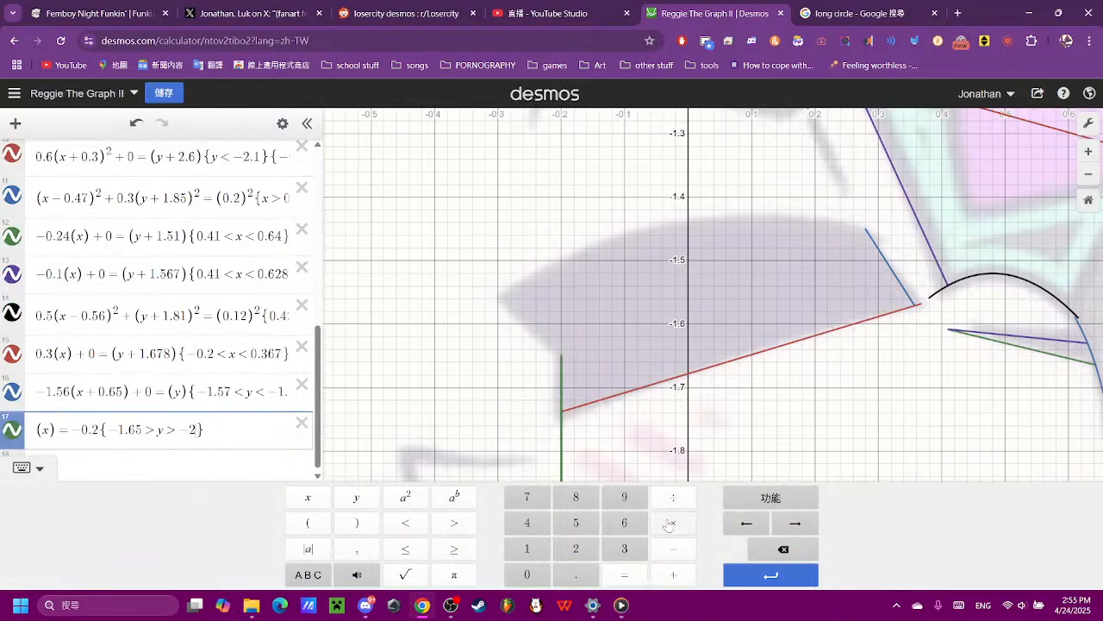
click(782, 548)
click(527, 548)
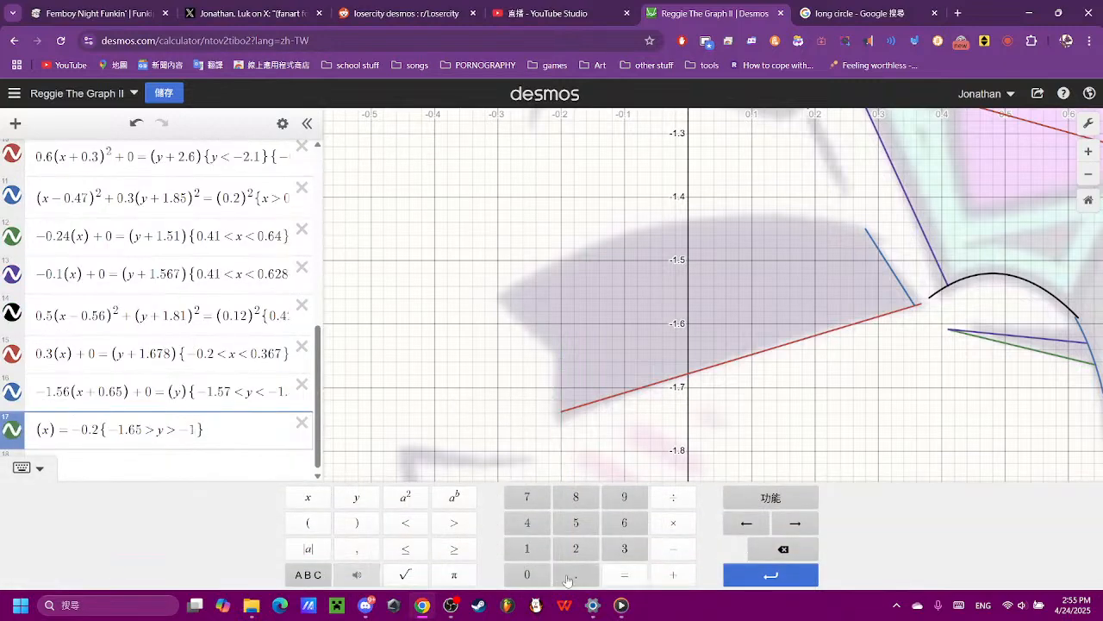
click(567, 577)
click(521, 504)
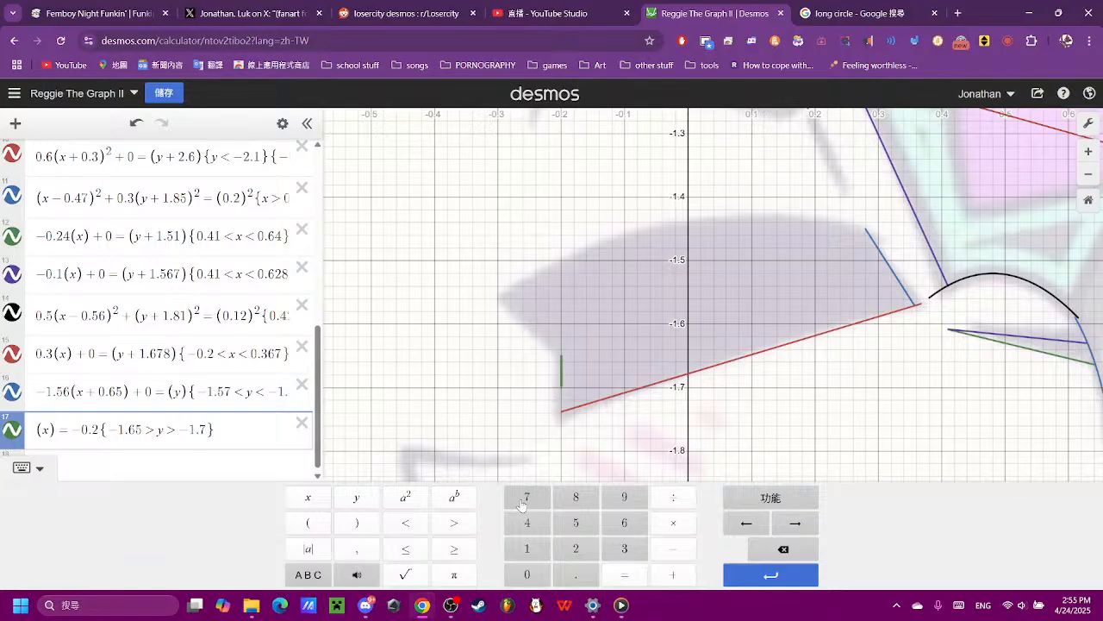
click(575, 498)
click(765, 549)
click(576, 522)
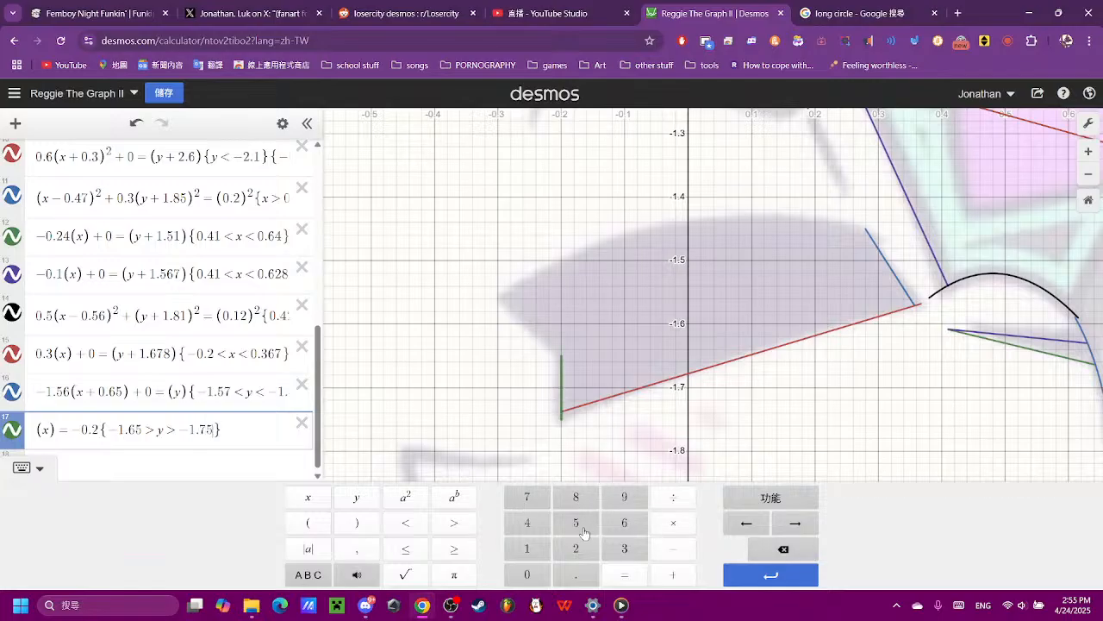
- Fine-tune the vertical line's lower limit to -1.74 so it ends at the red mouth line, trying -1.76 first
click(785, 552)
click(631, 531)
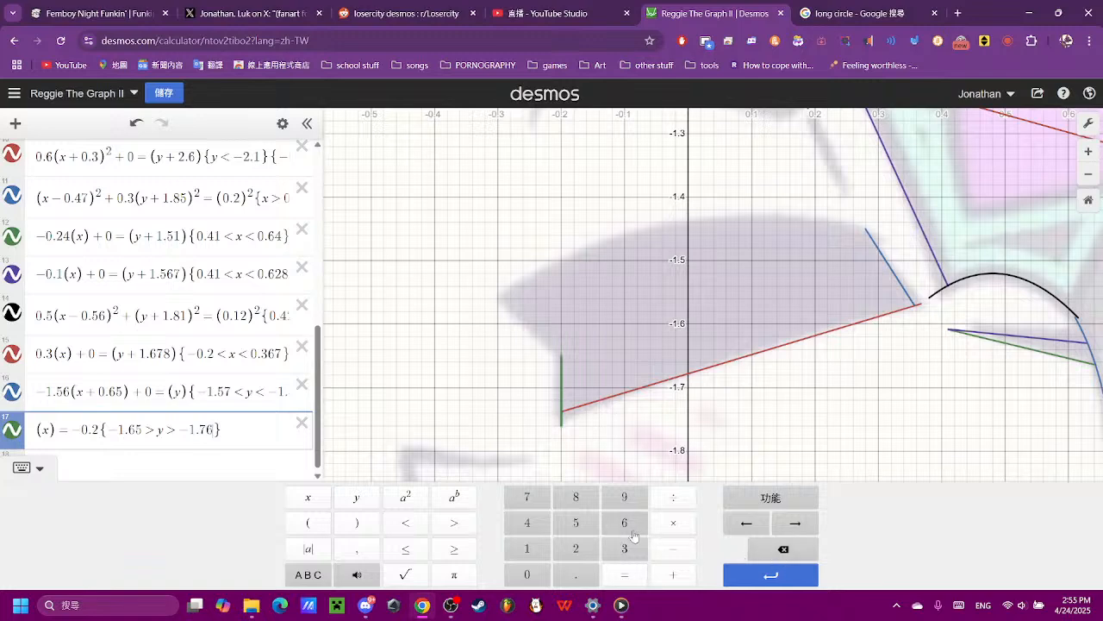
click(763, 547)
click(583, 527)
click(770, 553)
click(531, 527)
click(660, 437)
scroll(248, 464, down, 5)
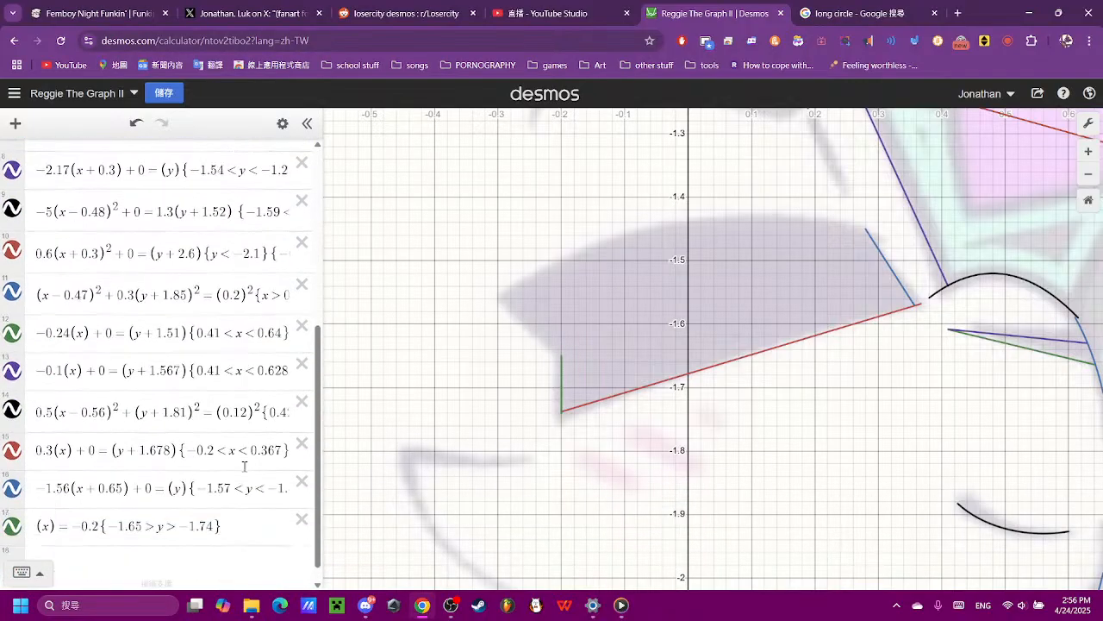
- Enter the new line equation -(x) = (y) in the empty row below the vertical line
click(224, 555)
click(308, 522)
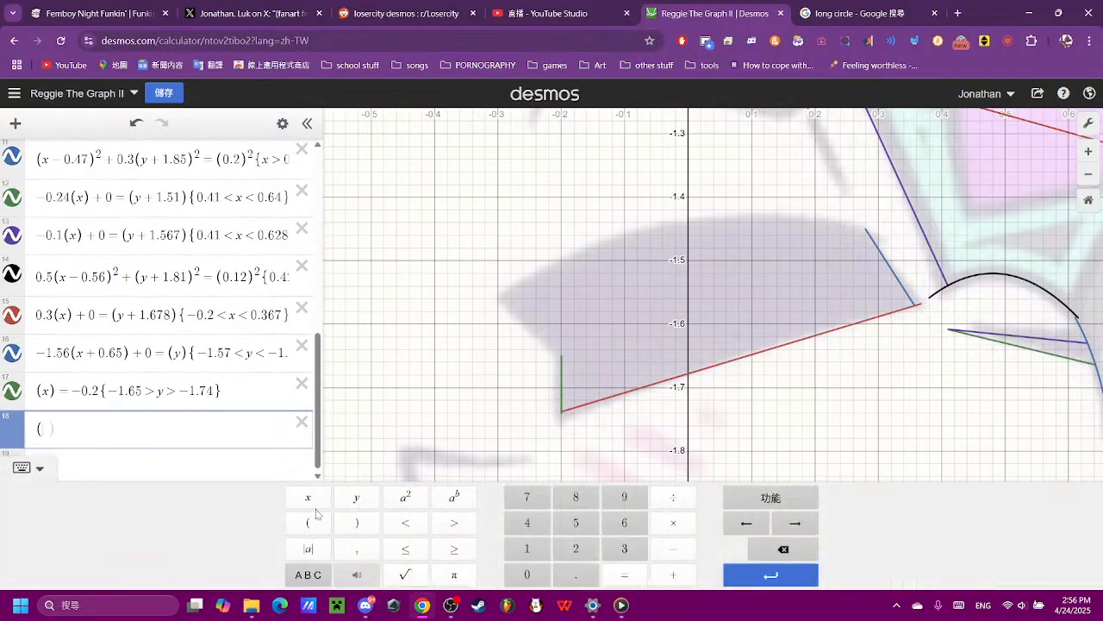
text(x)
click(357, 522)
click(623, 574)
click(307, 523)
text(y)
click(357, 522)
scroll(433, 430, down, 2)
scroll(437, 415, down, 4)
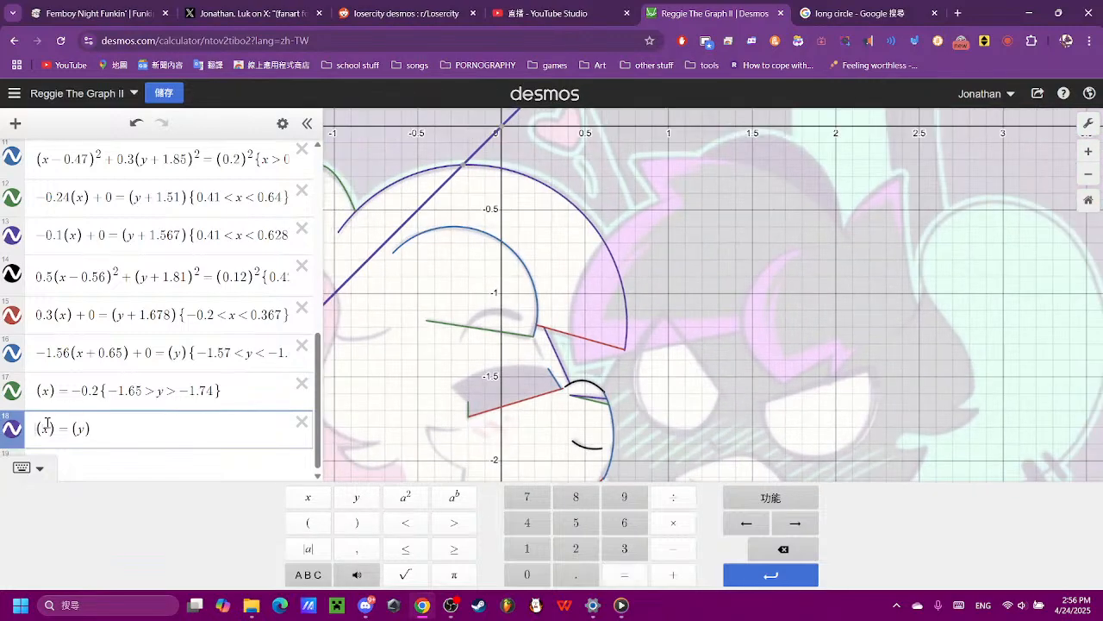
text(-)
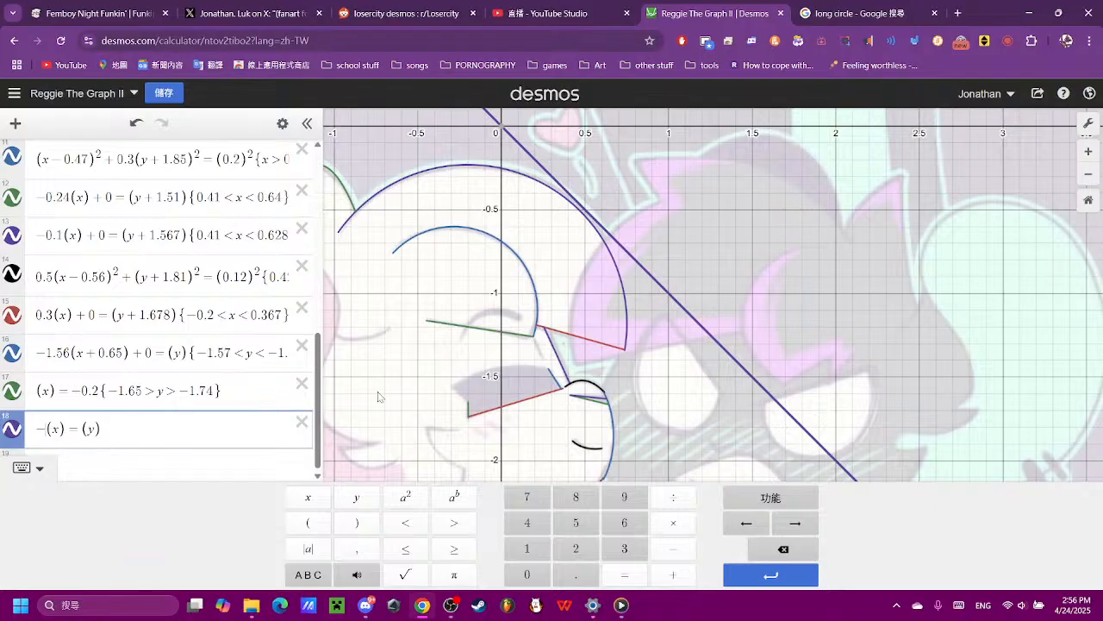
- Switch to YouTube Studio to check the livestream's status and return to the Desmos graph
click(523, 18)
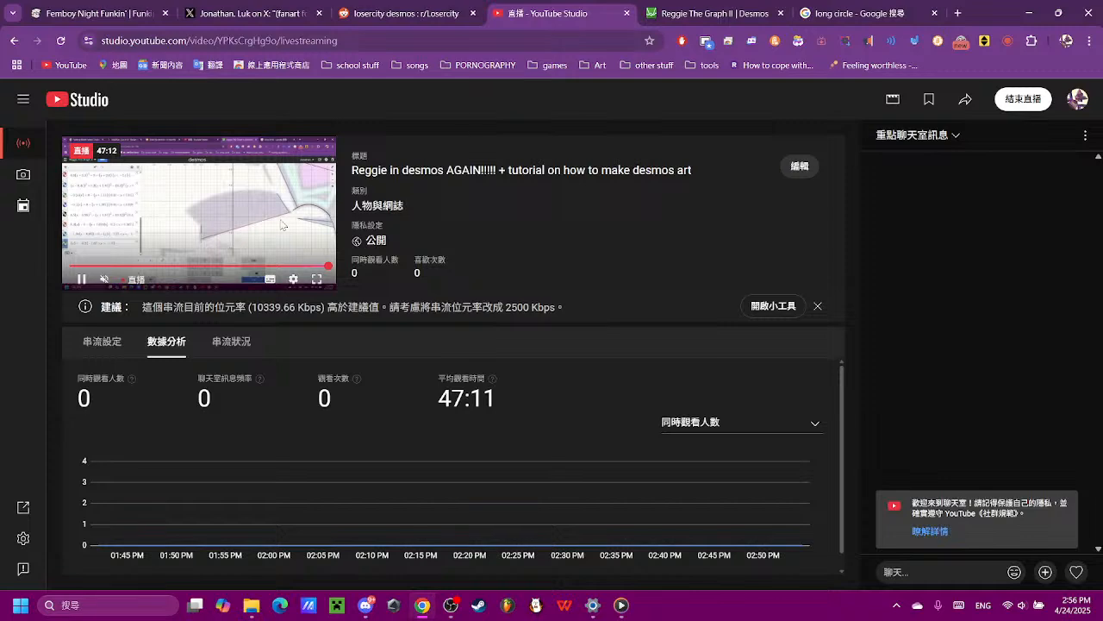
click(715, 17)
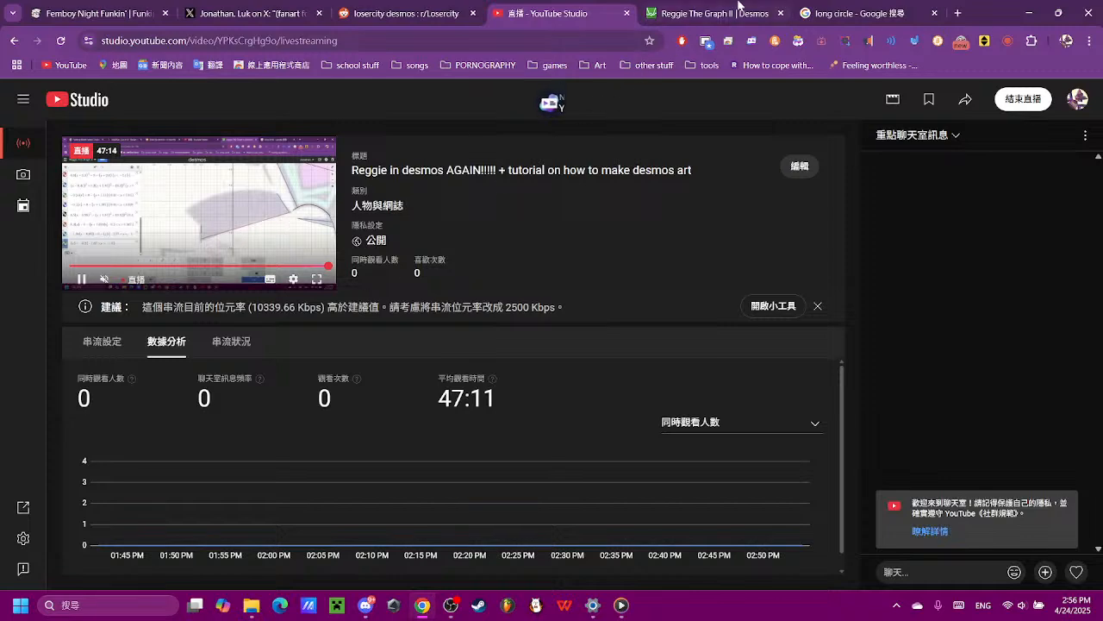
- Shift the descending line onto the mouth's slanted edge with -(x + 1.85) = (y), trying 1 and 1.8 first
scroll(560, 345, up, 2)
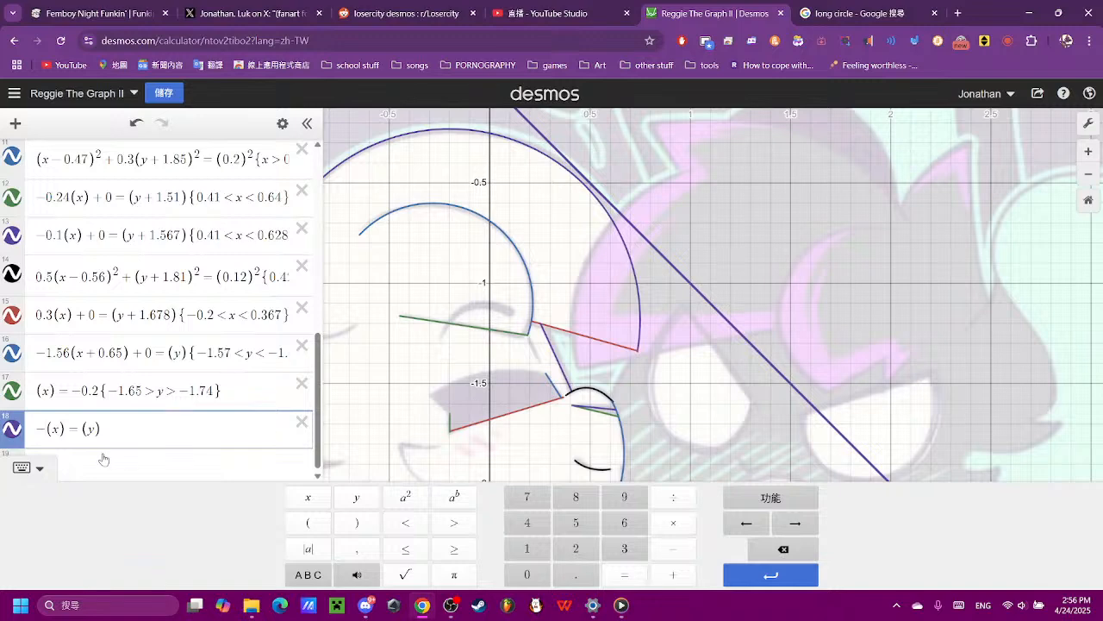
click(54, 423)
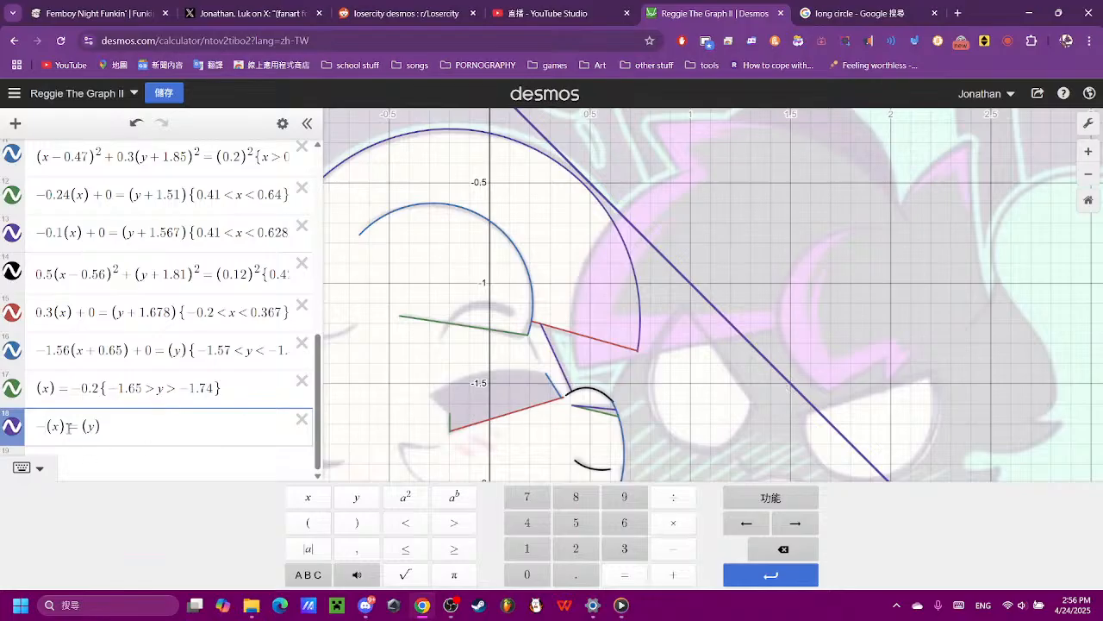
click(674, 574)
click(526, 548)
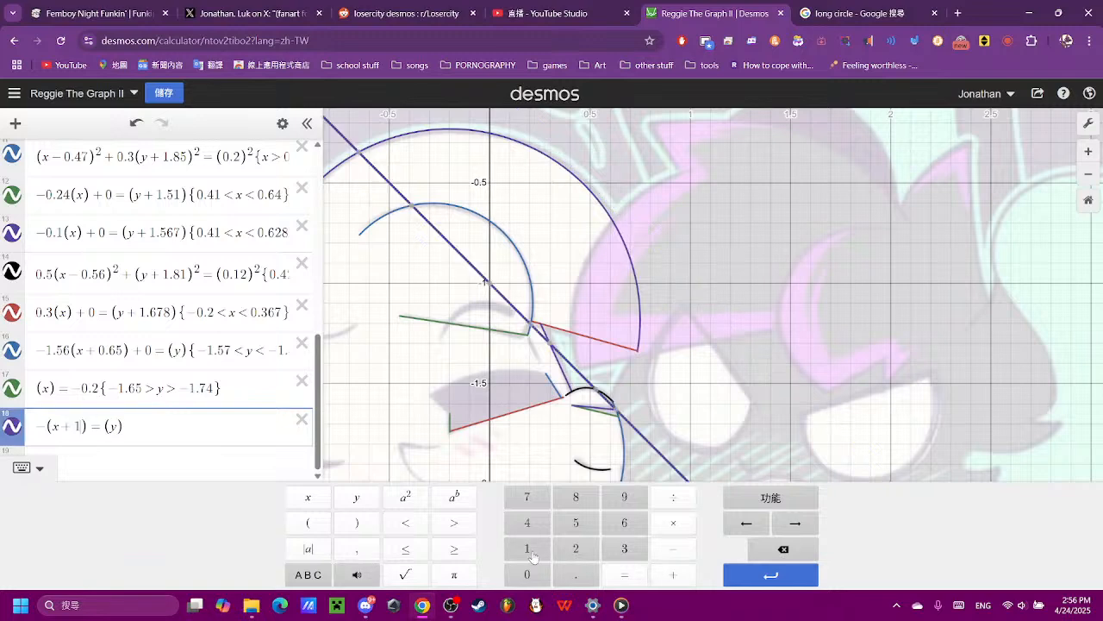
click(573, 508)
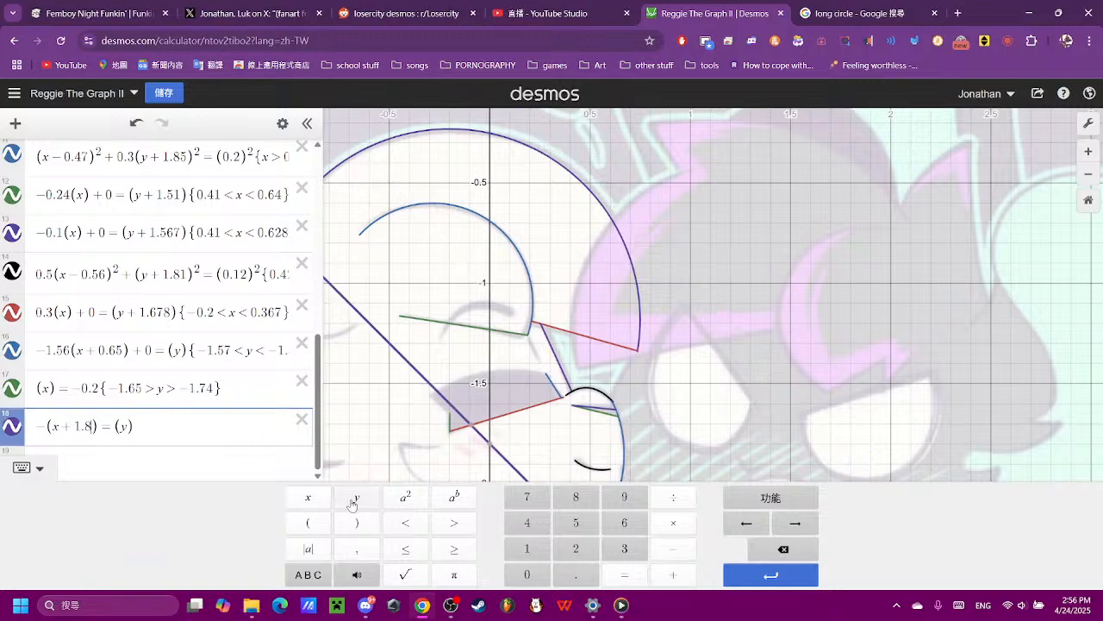
click(576, 523)
scroll(445, 429, up, 5)
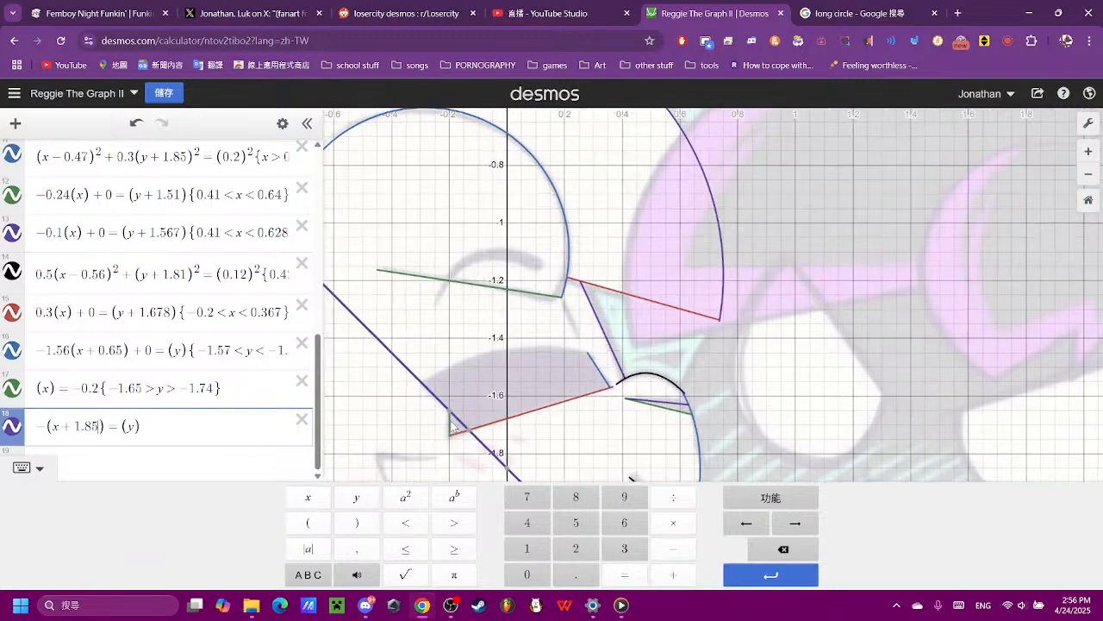
scroll(444, 428, up, 3)
click(460, 381)
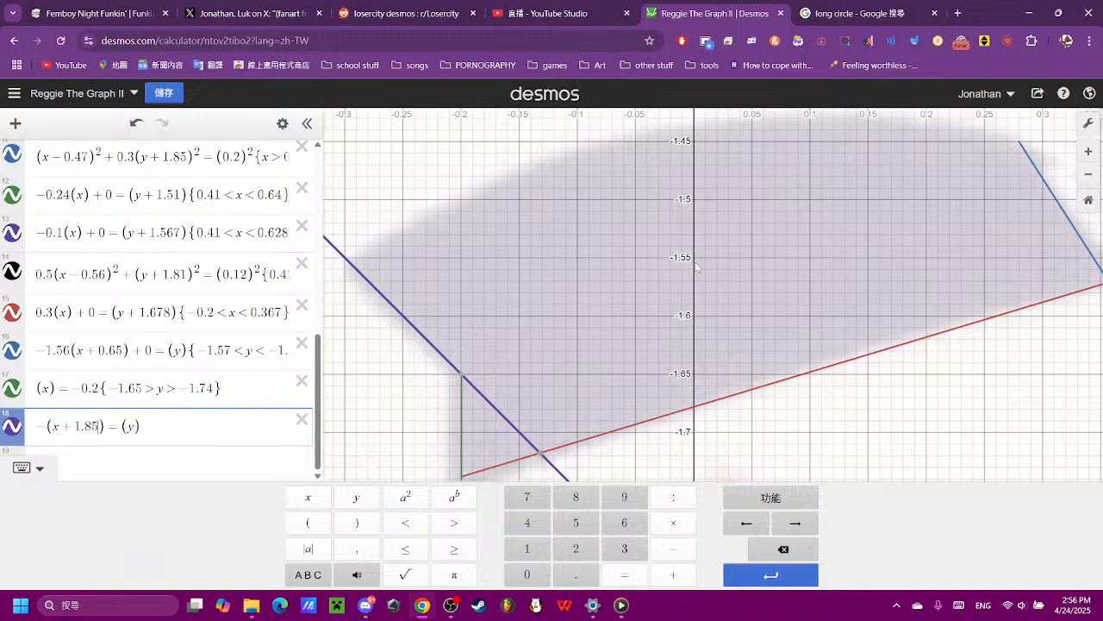
- Begin a range restriction on the slanted line with the upper limit {-1.55 > y}
text(y){)
click(674, 550)
click(527, 548)
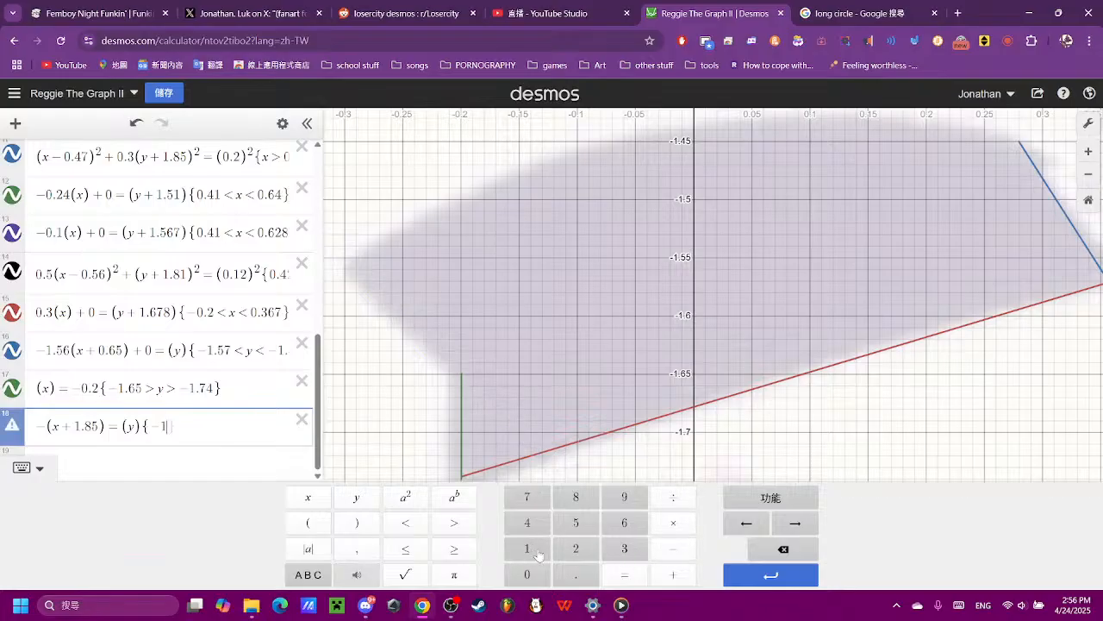
click(576, 574)
click(575, 522)
click(578, 524)
click(455, 522)
click(356, 497)
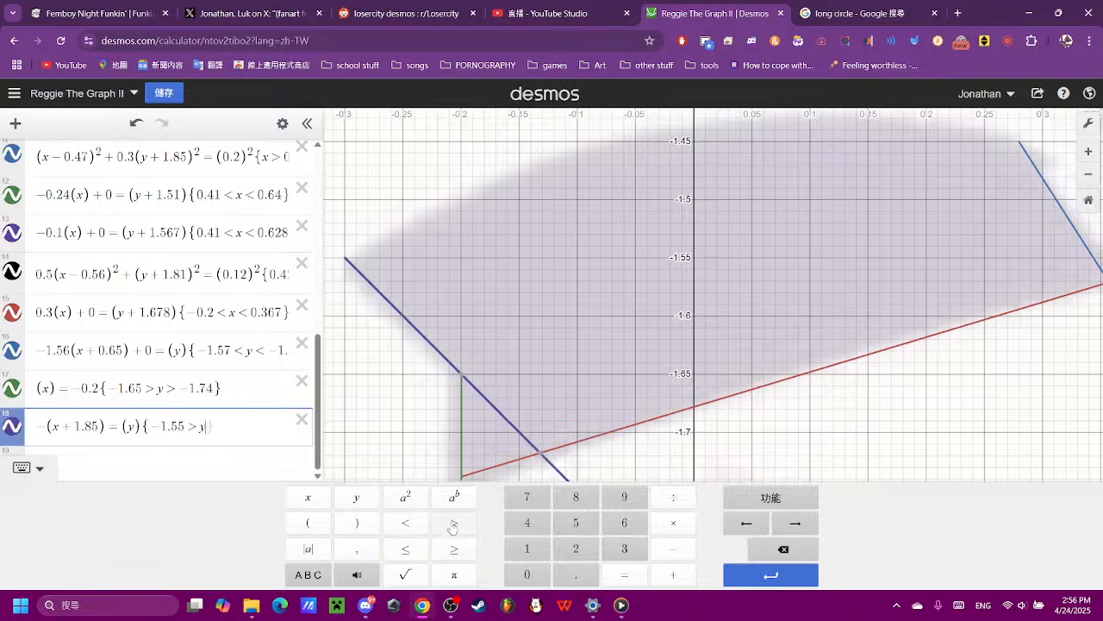
- Complete the slanted line's restriction with the lower limit y > -1.65 and check the mouth outline
click(454, 522)
click(673, 548)
click(527, 548)
click(573, 576)
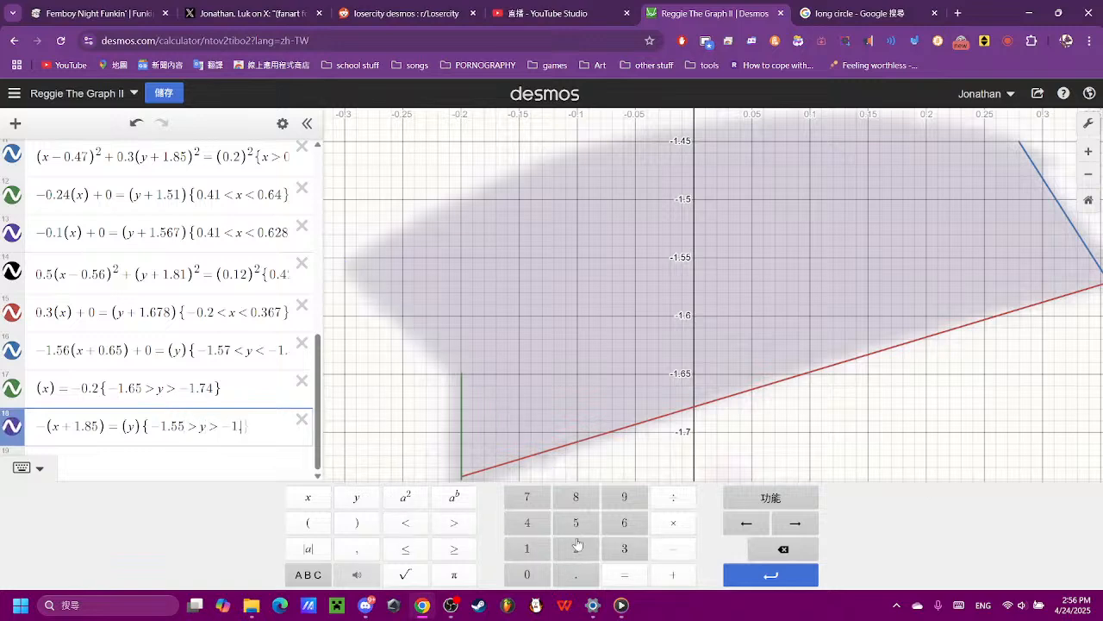
click(625, 523)
click(575, 523)
scroll(543, 349, down, 2)
click(543, 349)
scroll(543, 349, down, 3)
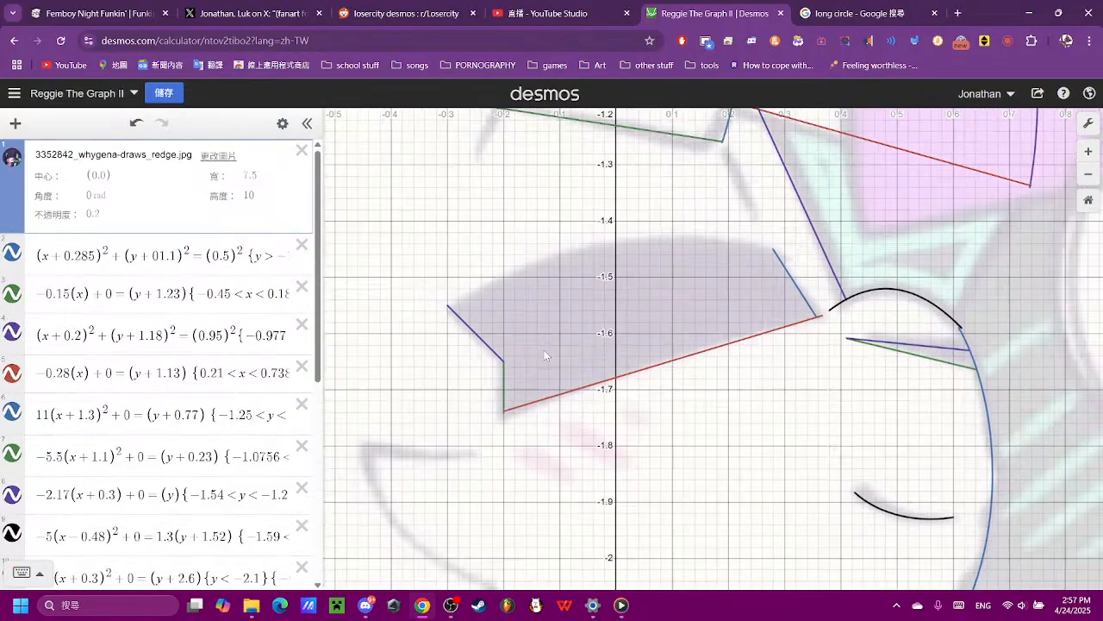
- Add a new parabola equation (x)^2 = (y) below the mouth's slanted line expression
scroll(93, 369, down, 5)
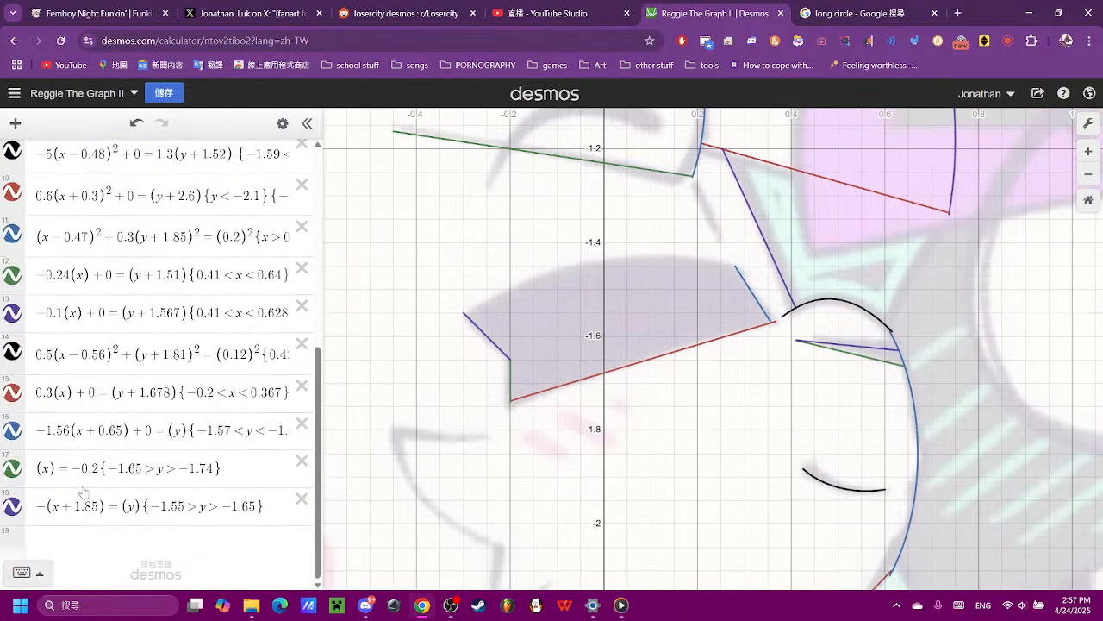
click(156, 550)
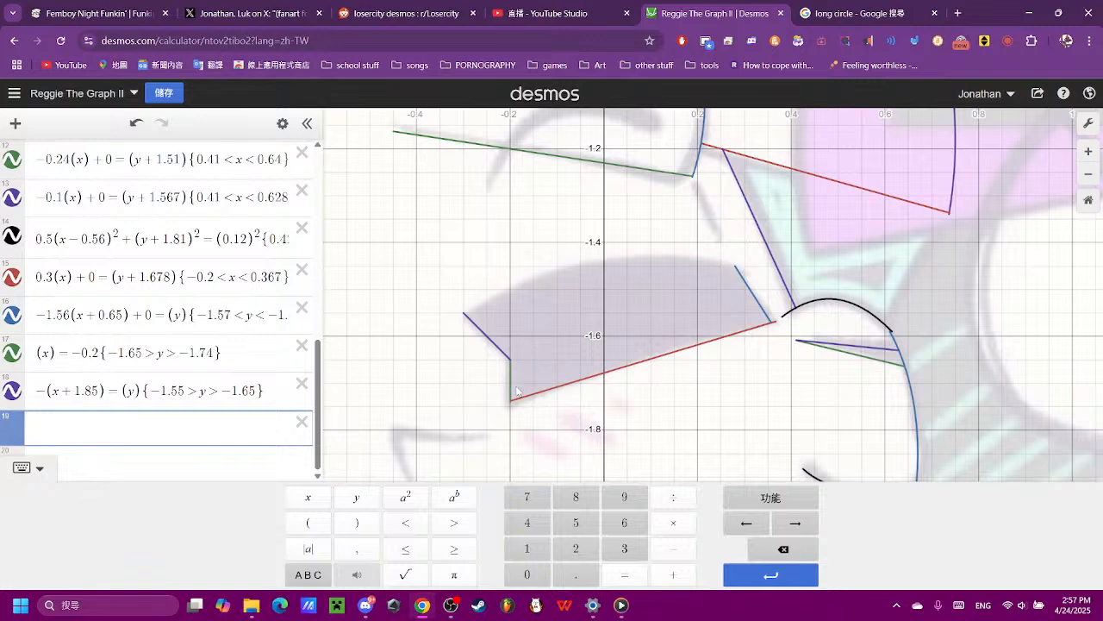
click(308, 522)
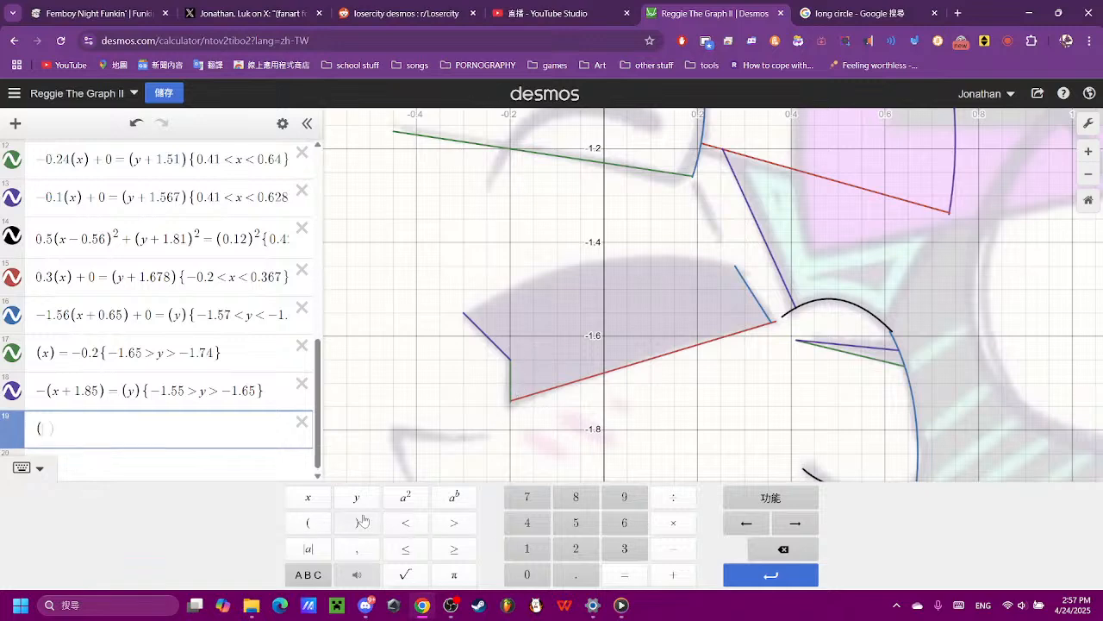
click(309, 497)
click(356, 523)
click(405, 498)
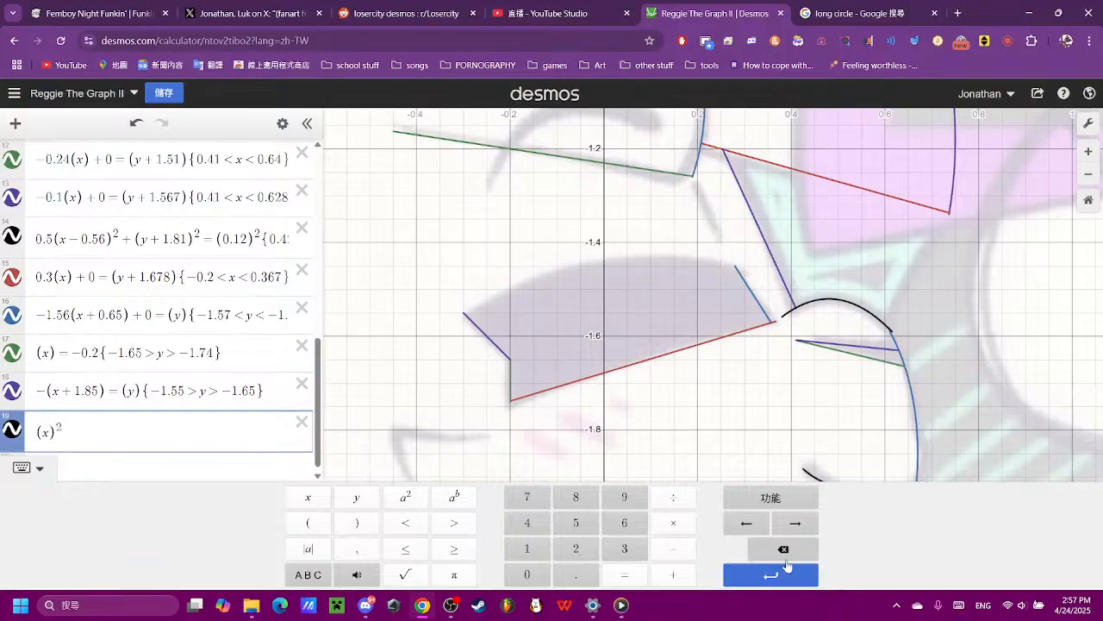
click(624, 574)
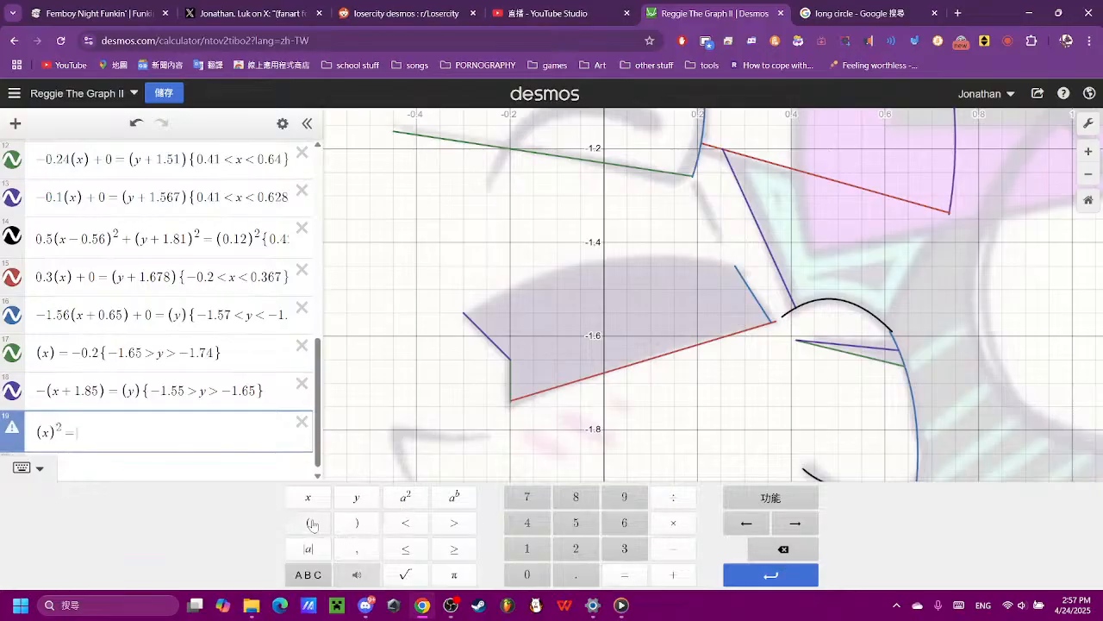
click(356, 498)
click(784, 552)
click(308, 522)
click(356, 497)
- Flip the new parabola downward and flatten it with a leading coefficient of -0.07, trying -0.1 first
scroll(793, 327, down, 3)
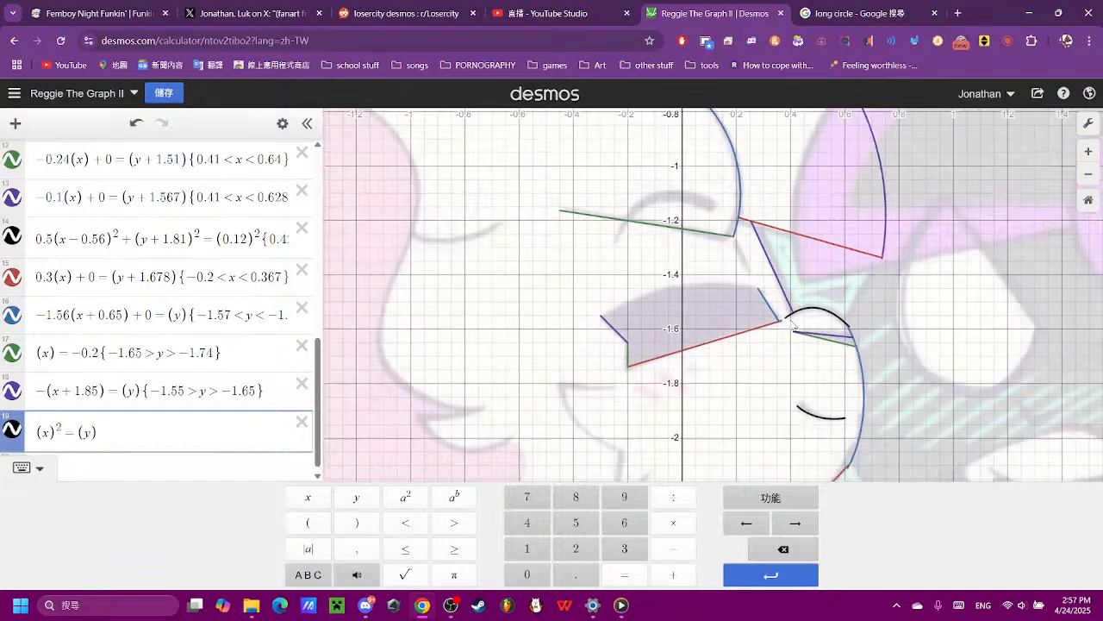
scroll(793, 326, down, 5)
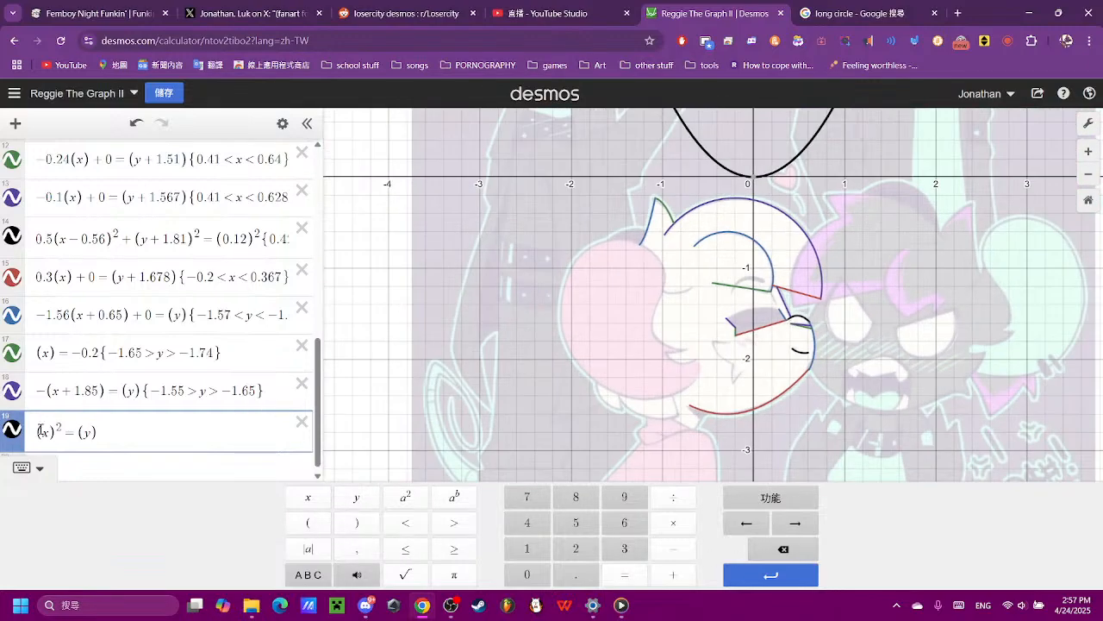
click(39, 431)
text(-)
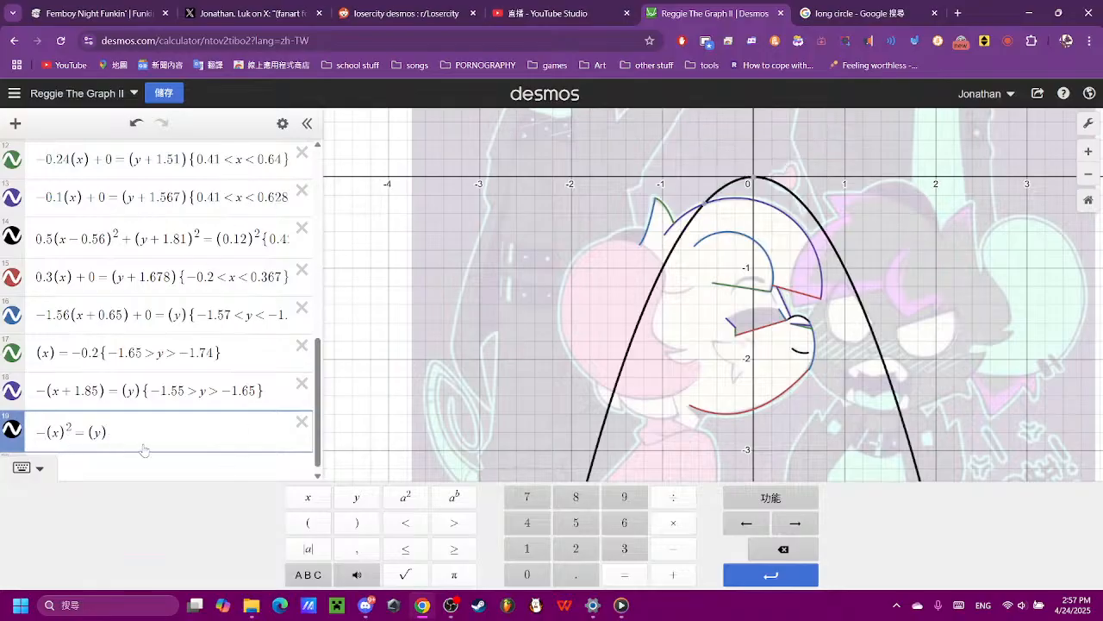
text(10)
key(BackSpace)
key(BackSpace)
text(0.1)
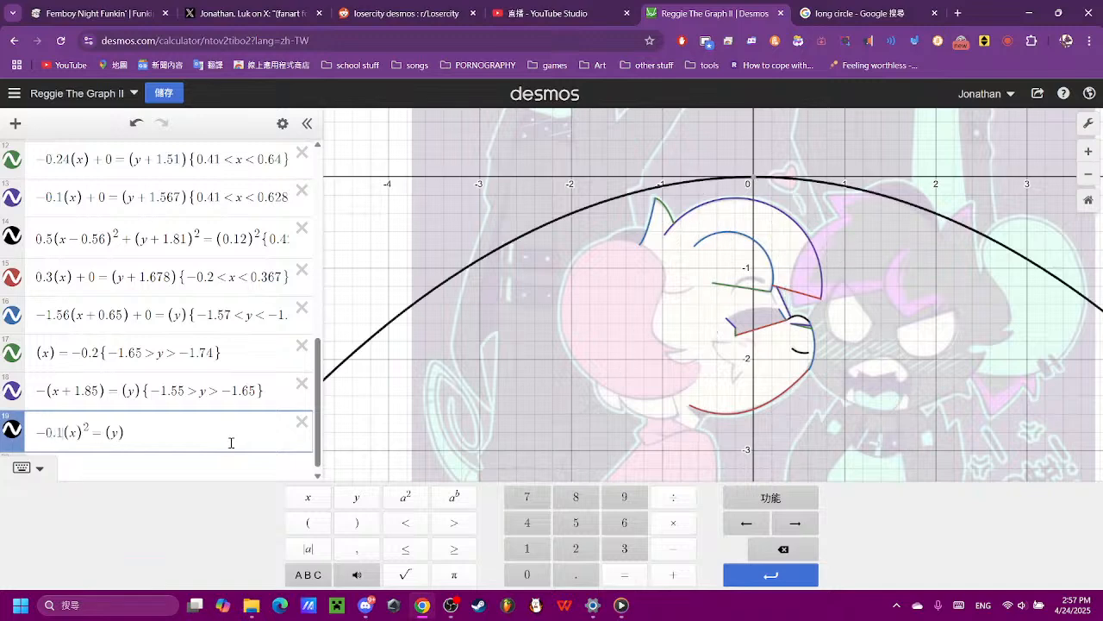
key(BackSpace)
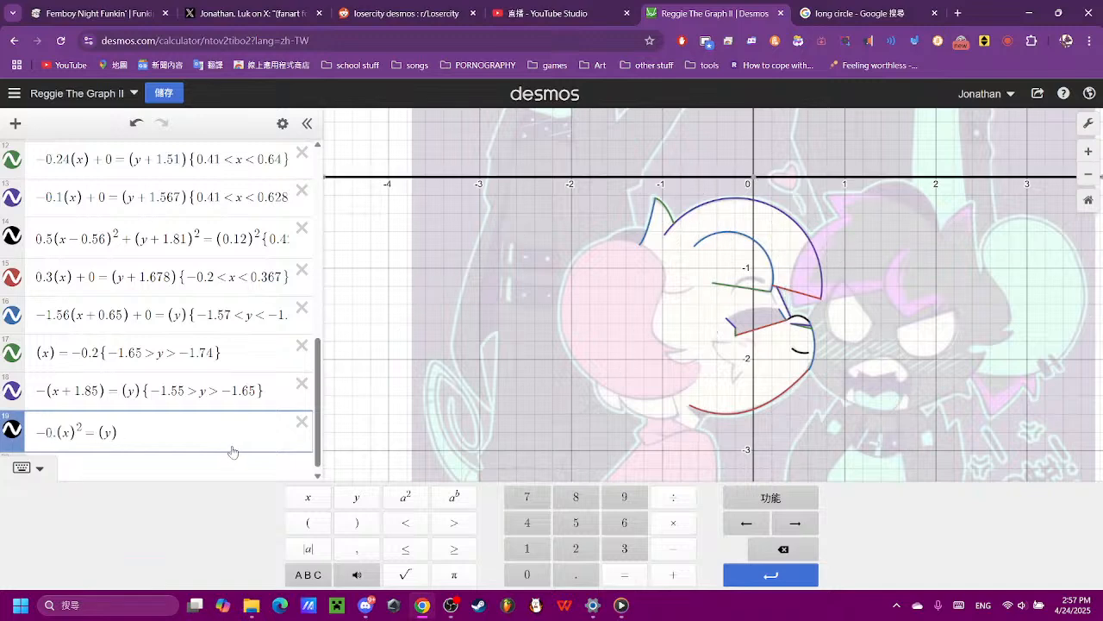
text(7)
key(BackSpace)
text(1)
key(BackSpace)
text(07)
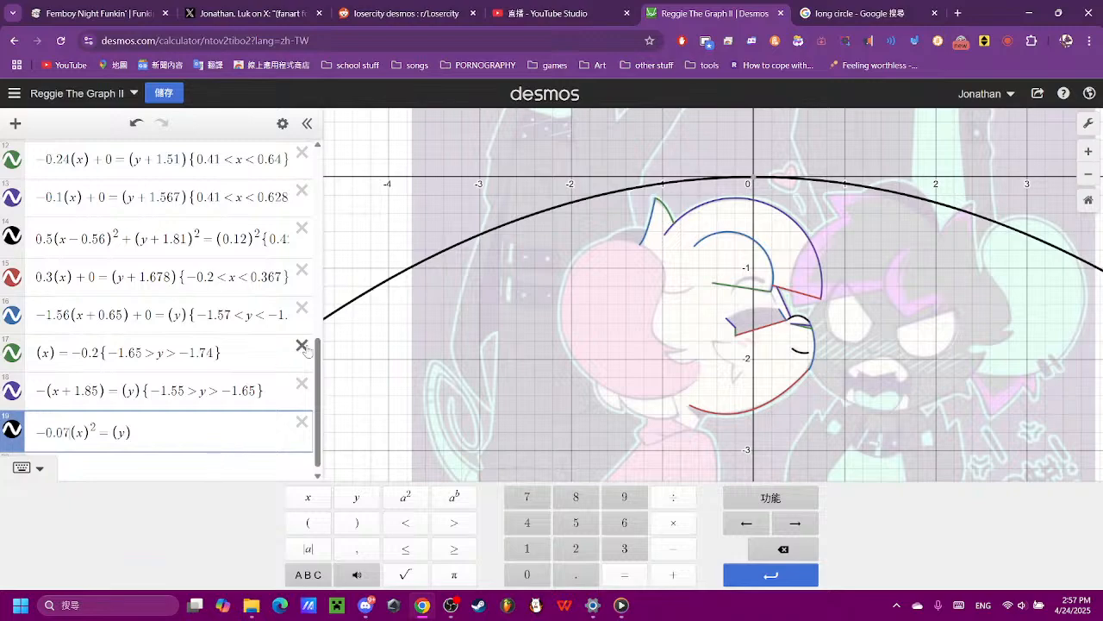
- Shift the parabola horizontally by changing its x term to (x - 0.1)
scroll(815, 290, up, 5)
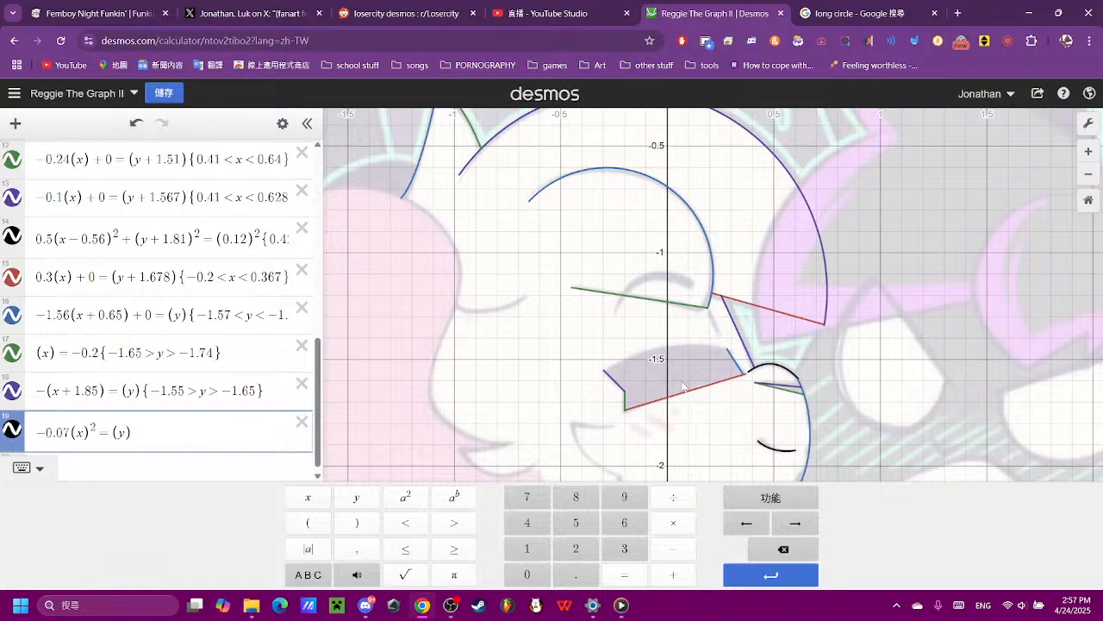
click(653, 548)
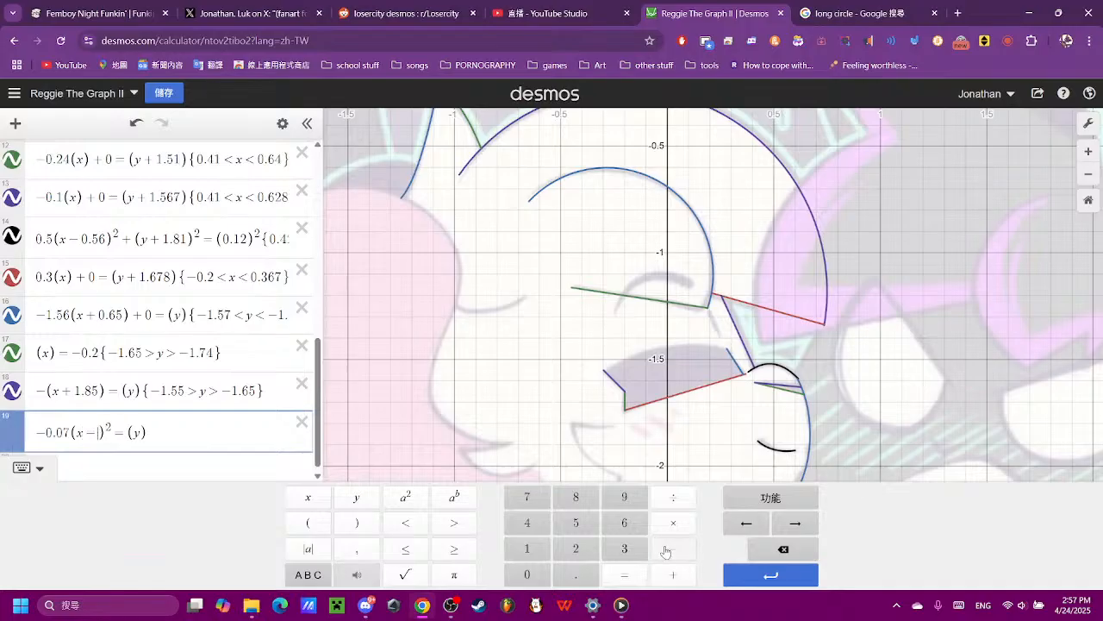
click(528, 573)
text(.1)
- Move the parabola down to the mouth's upper edge by changing its y term to (y + 1.45)
scroll(694, 330, down, 4)
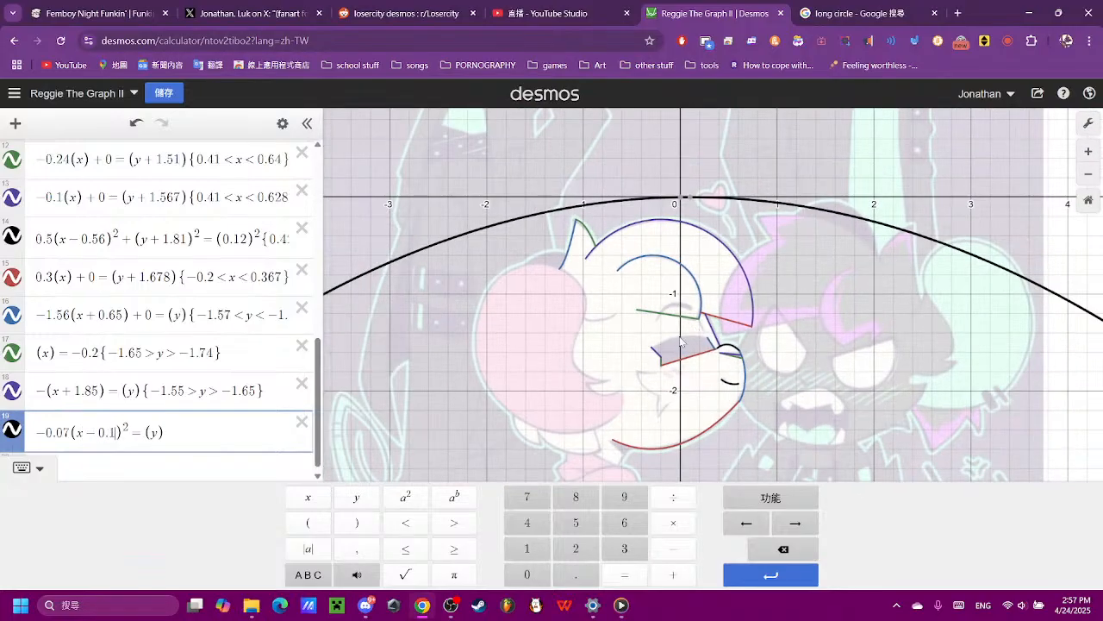
scroll(681, 343, up, 2)
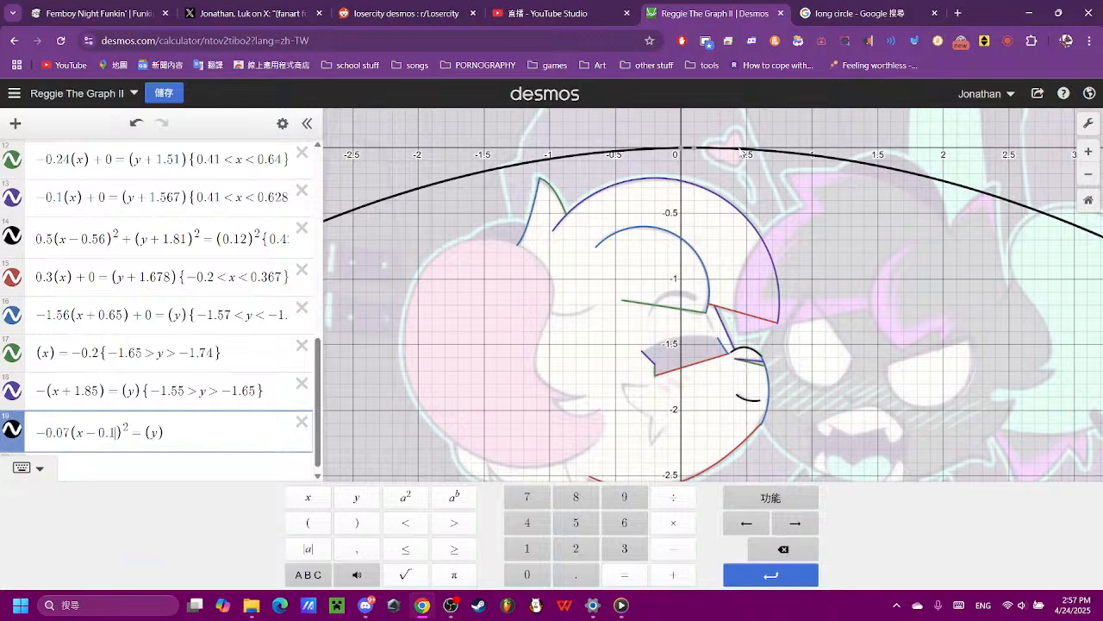
scroll(695, 344, up, 5)
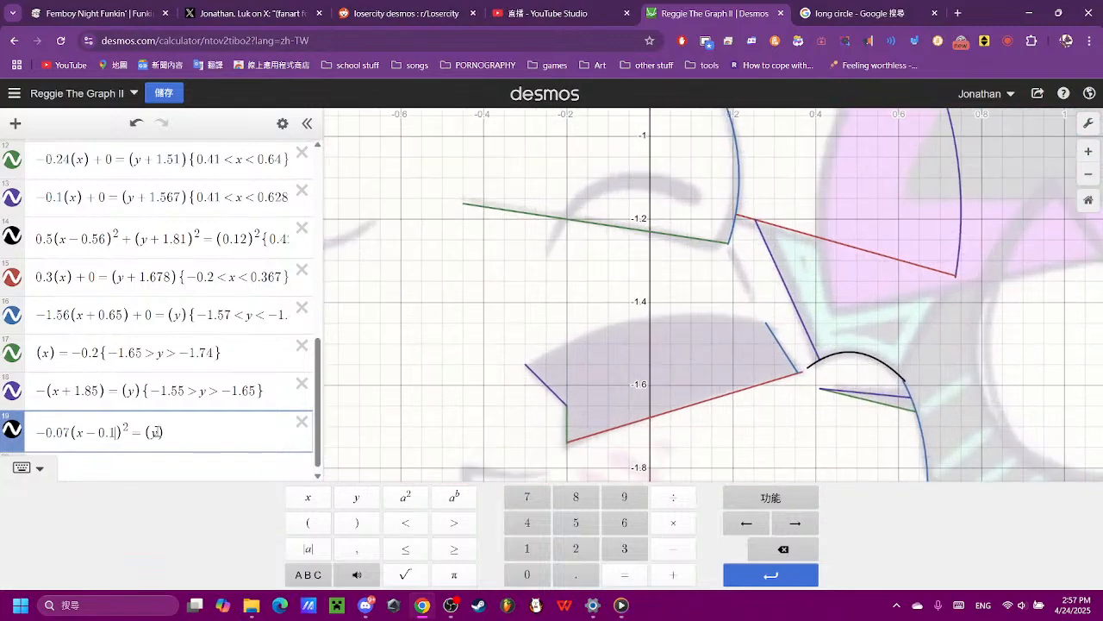
click(673, 574)
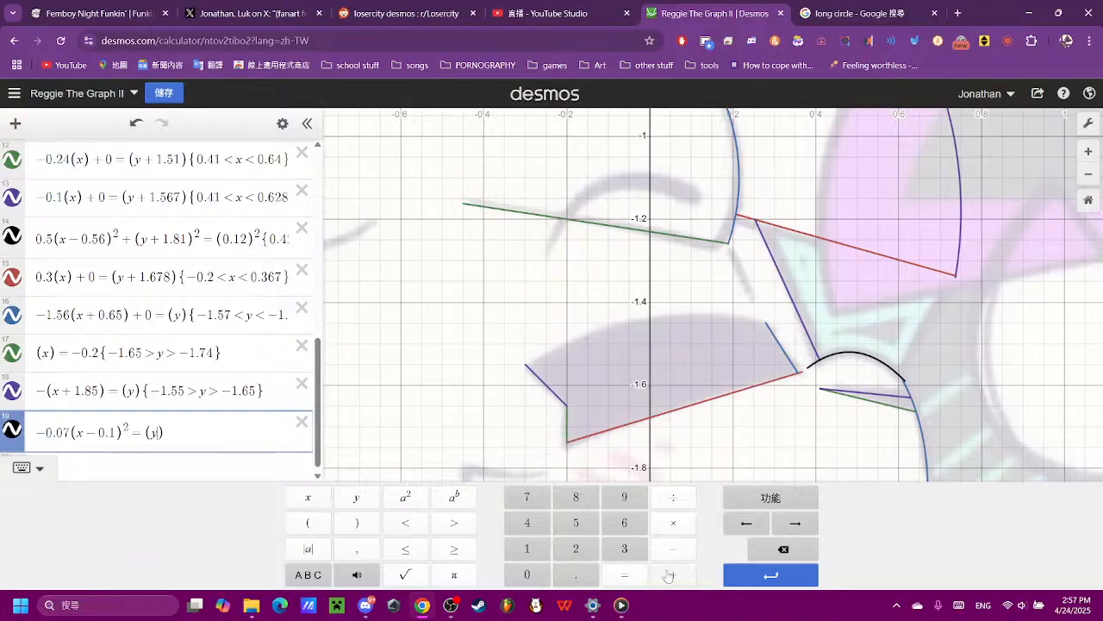
click(527, 548)
text(.)
click(527, 522)
click(576, 523)
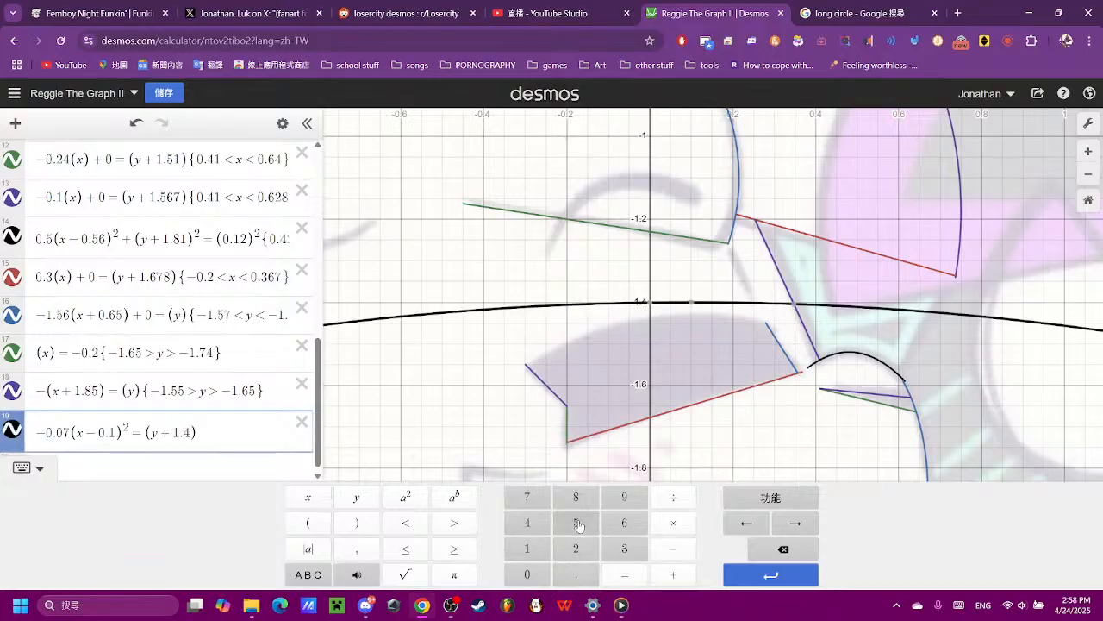
- Steepen the parabola to match the mouth's upper edge with coefficient -0.4, trying -0.08, -0.1, -0.13, -0.2 and -0.3 first
scroll(592, 360, down, 5)
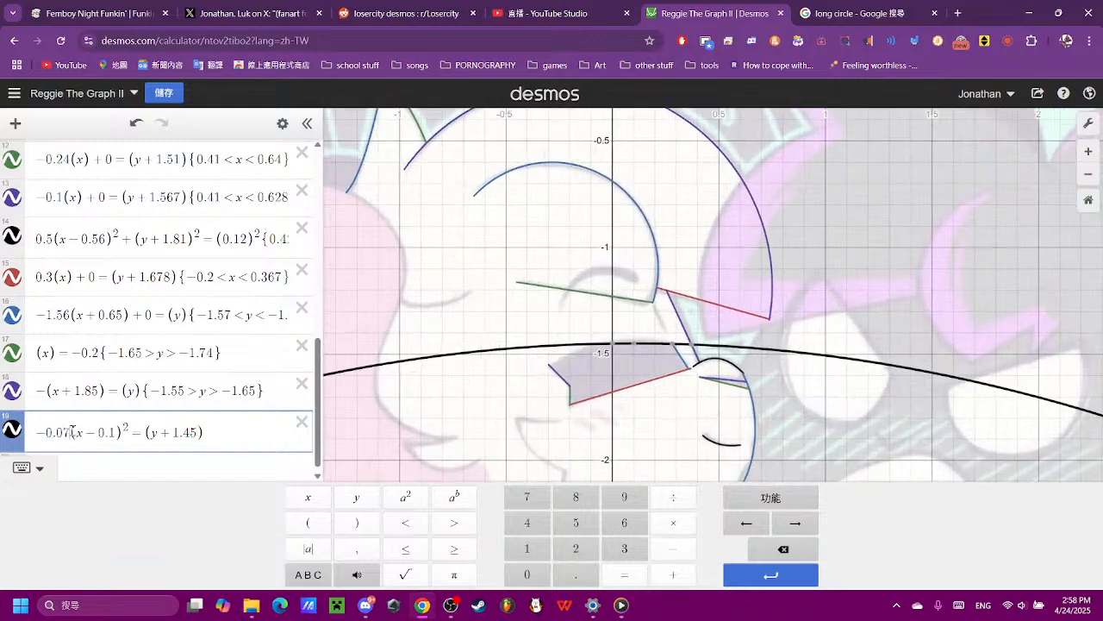
click(782, 549)
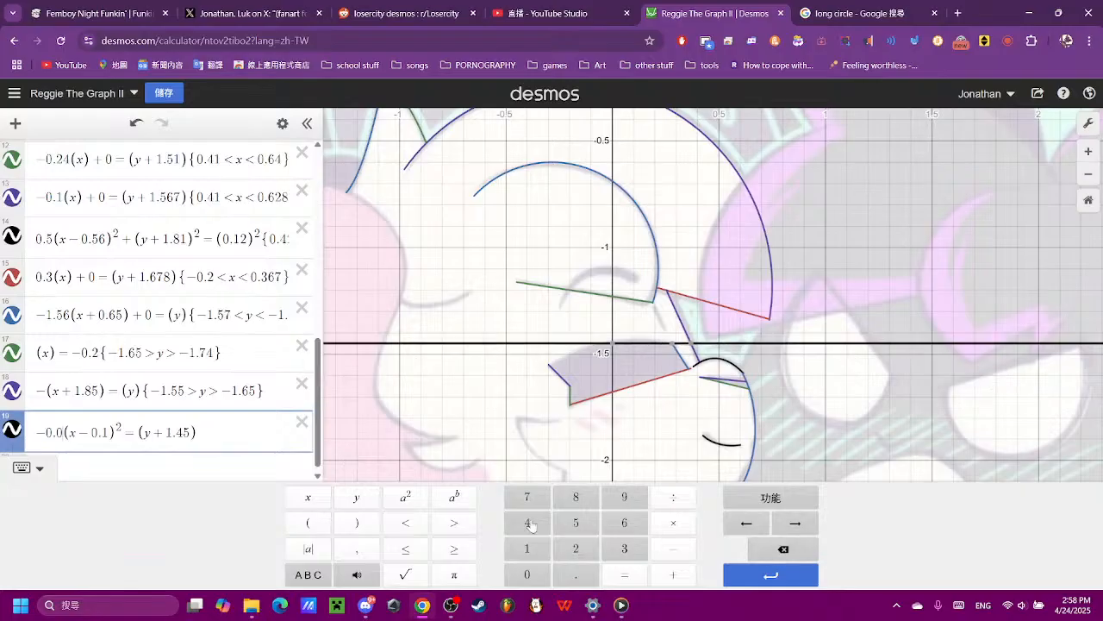
click(570, 504)
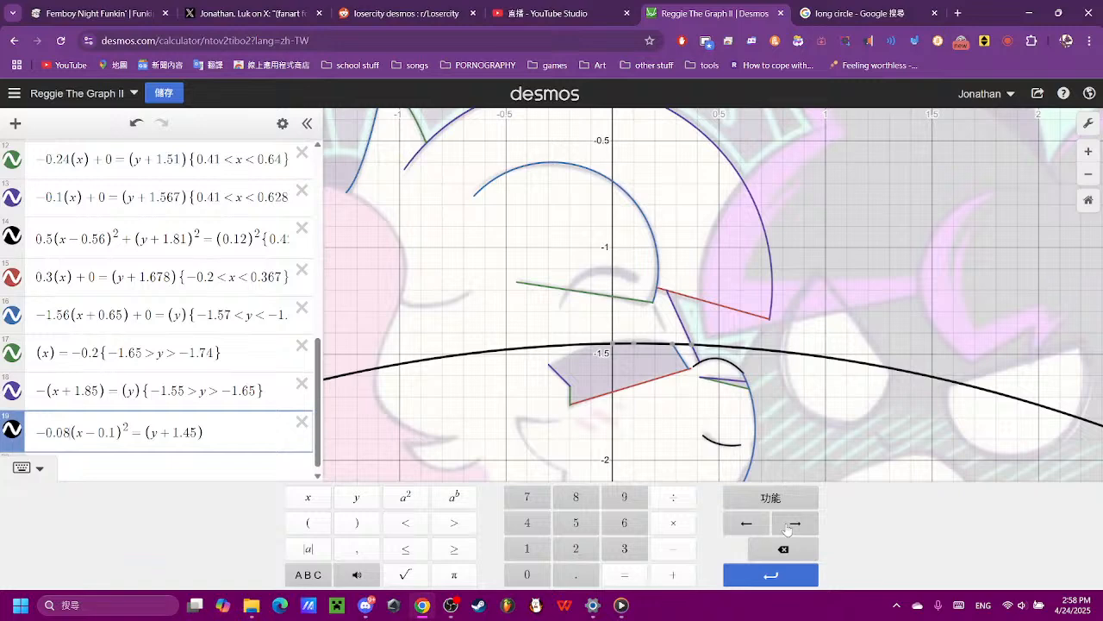
key(BackSpace)
key(BackSpace)
text(1)
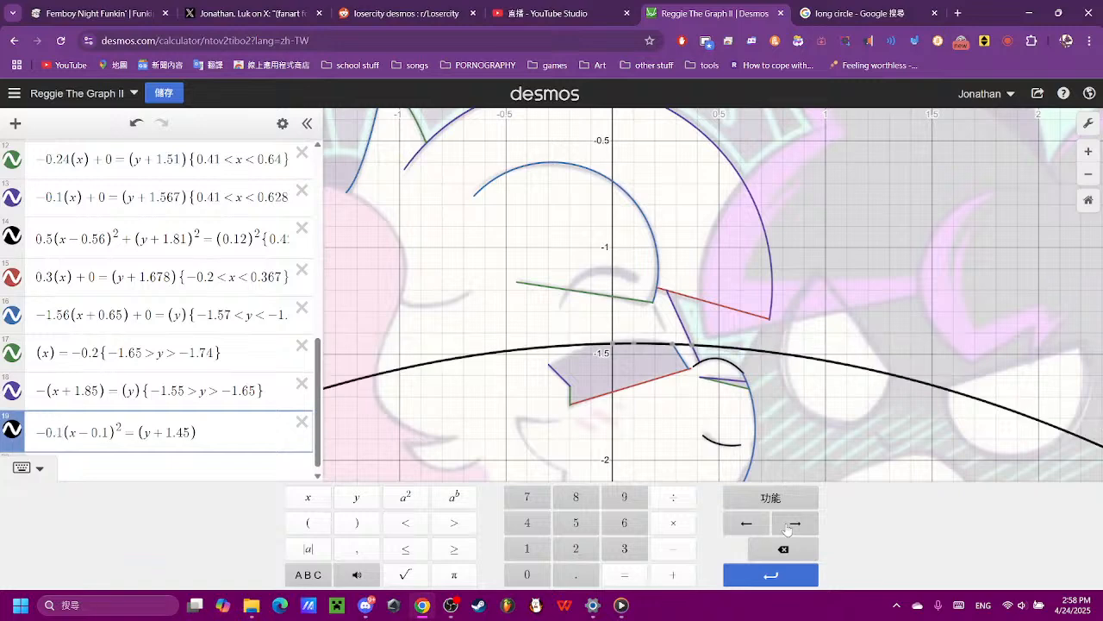
text(3)
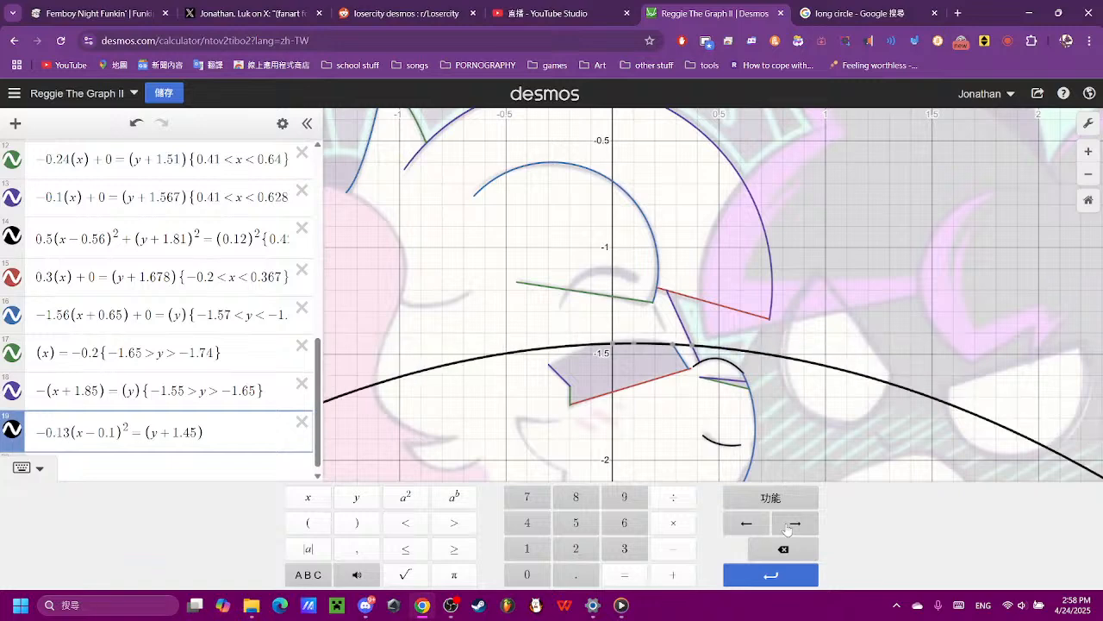
key(BackSpace)
key(BackSpace)
text(2)
key(BackSpace)
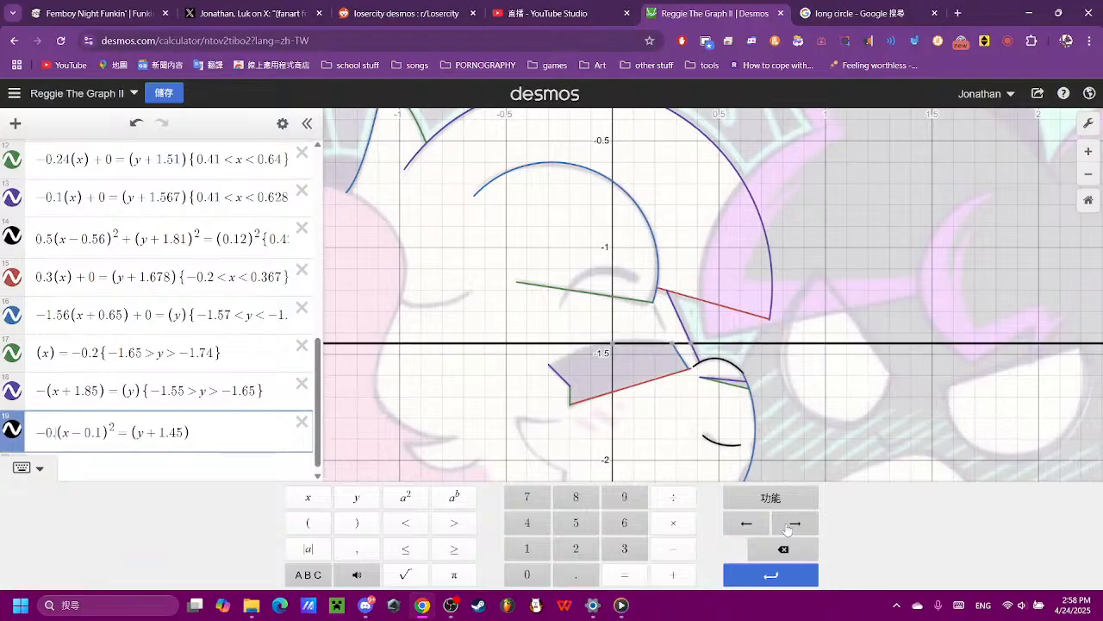
text(3)
key(BackSpace)
text(4)
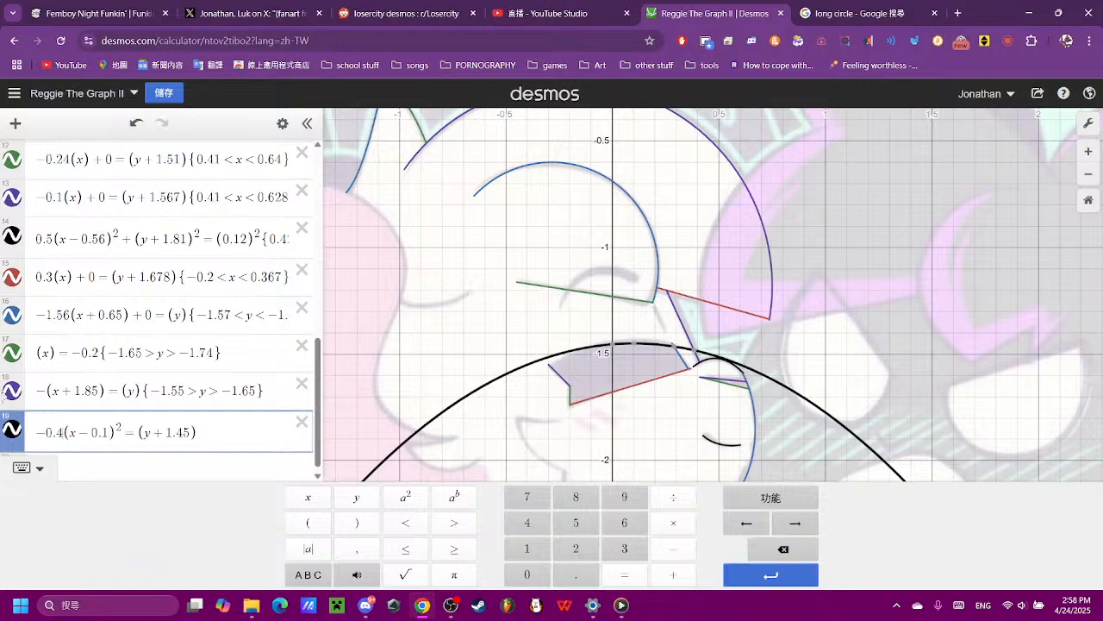
text(2)
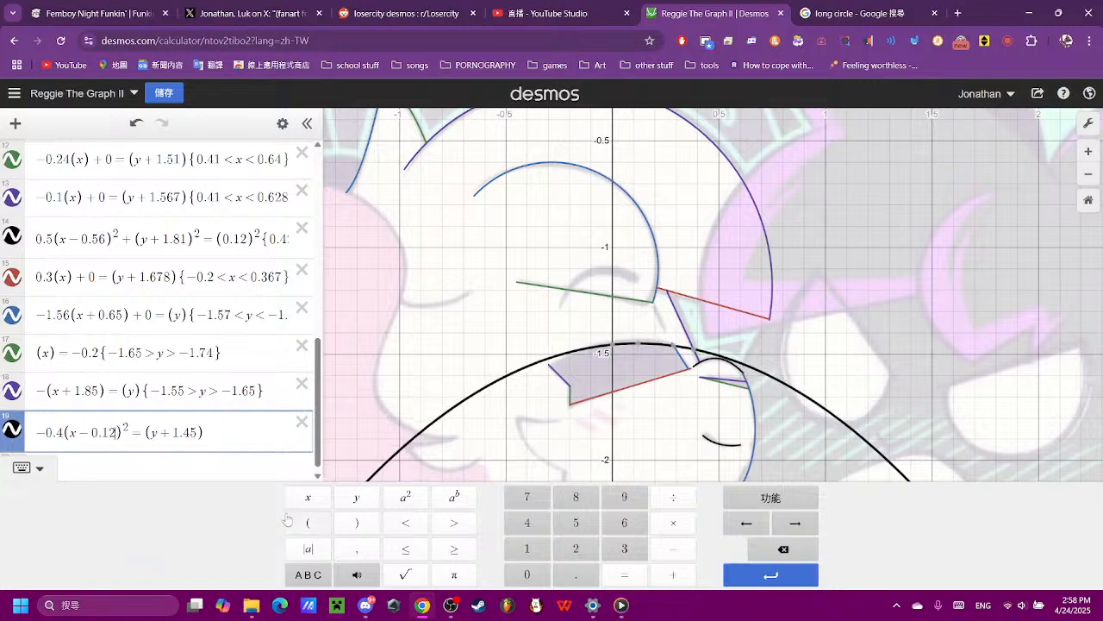
- Fine-tune the parabola's horizontal shift to (x - 0.177), trying 0.12 and 0.16 first
key(BackSpace)
text(6)
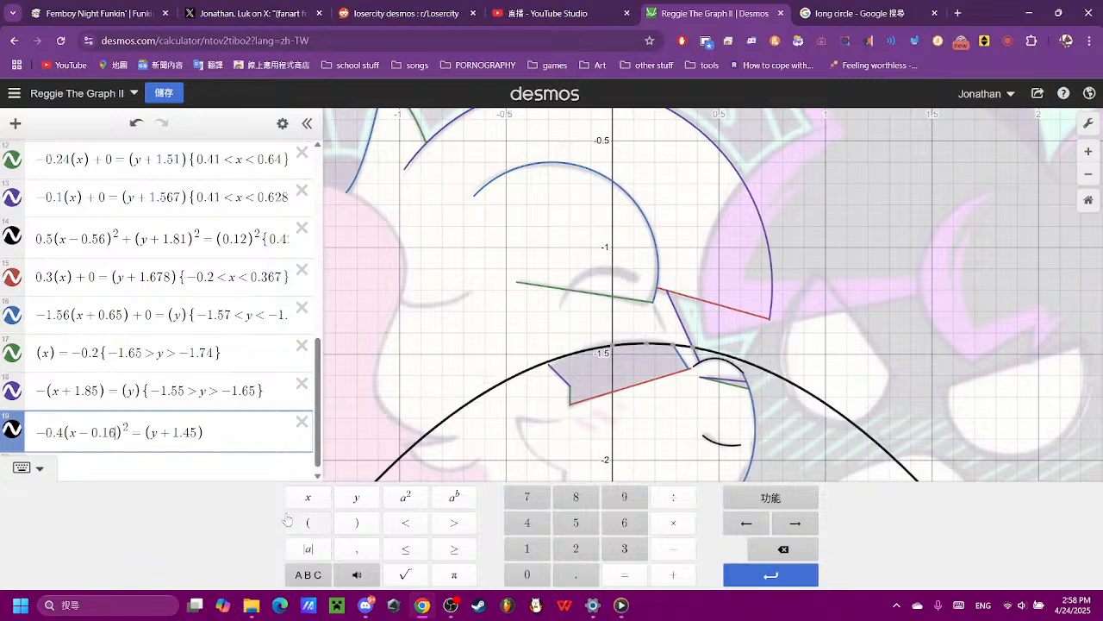
key(BackSpace)
text(77)
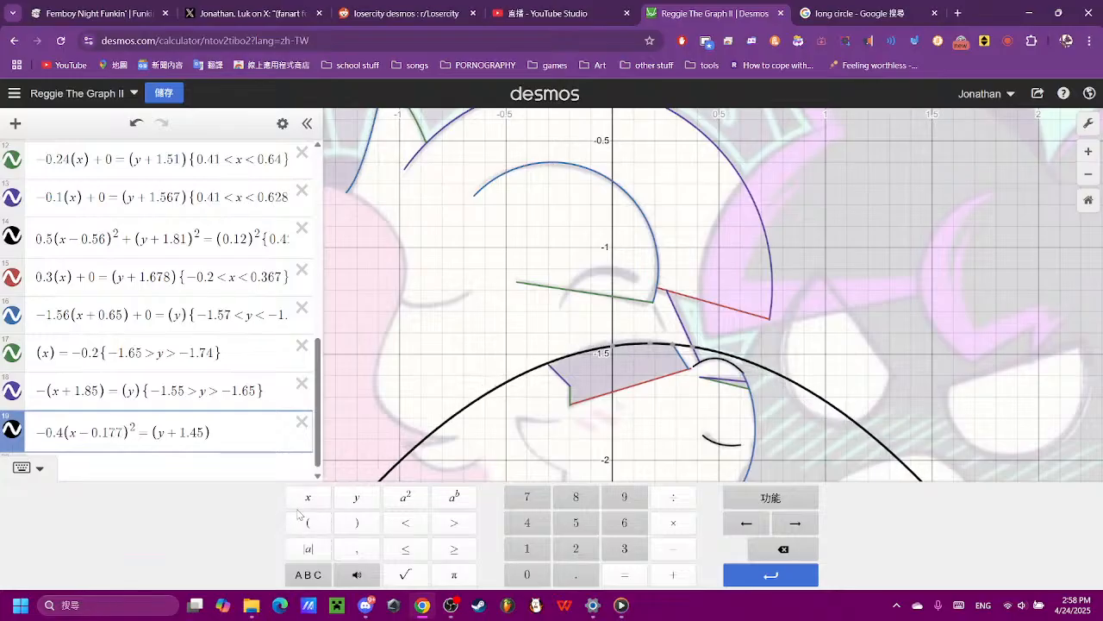
- Examine how the parabola meets both ends of the mouth's upper edge and trace a point on it
scroll(685, 357, up, 5)
click(740, 342)
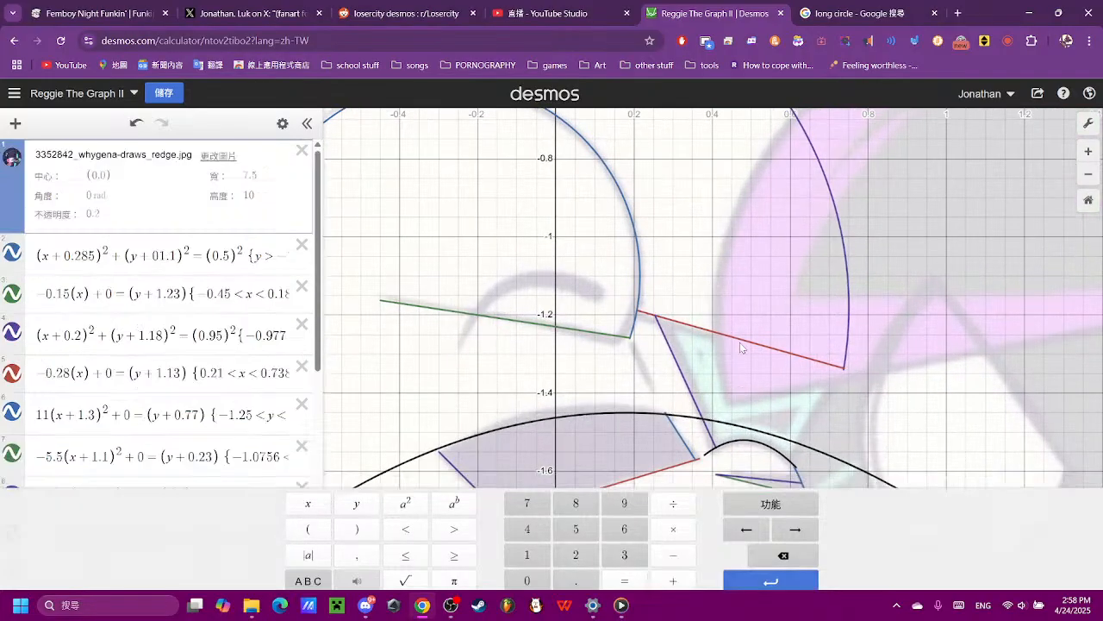
scroll(704, 263, up, 3)
scroll(729, 331, up, 2)
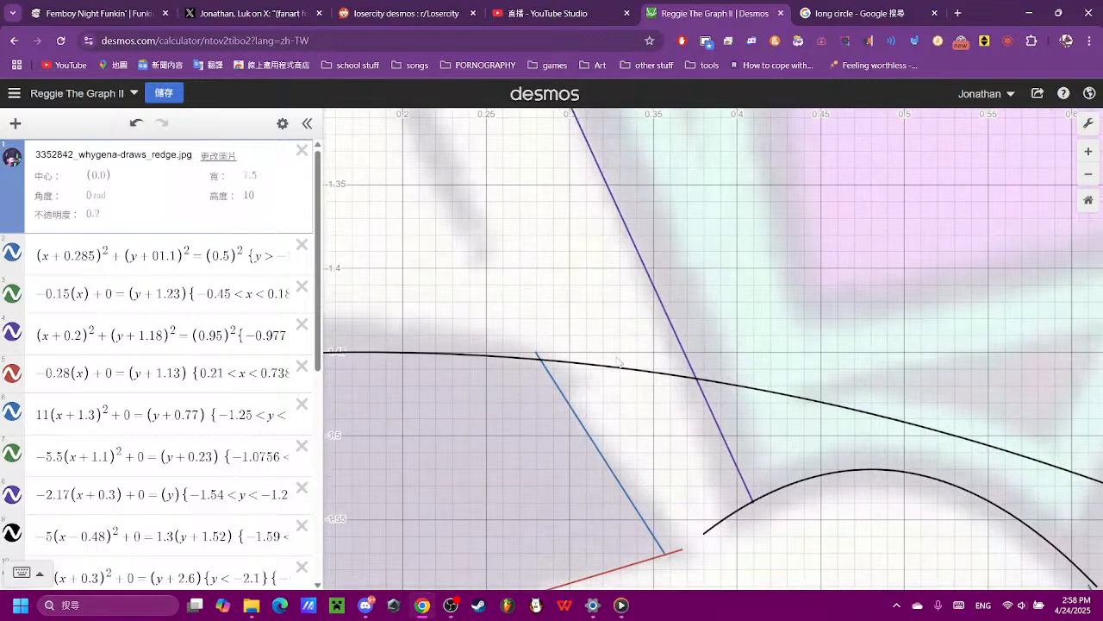
click(622, 370)
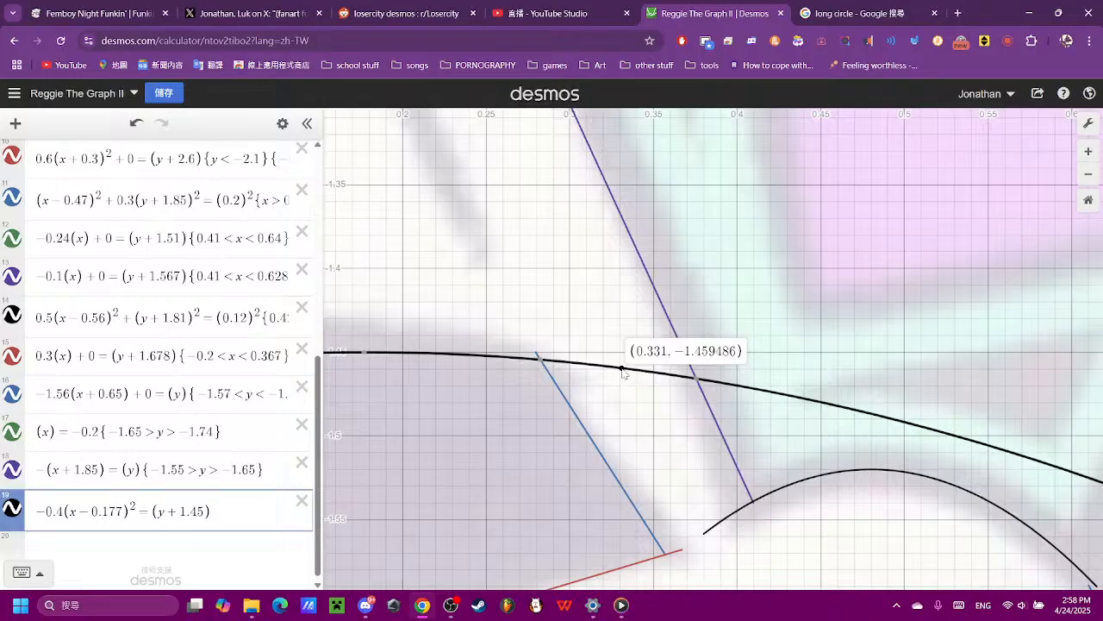
scroll(559, 428, down, 4)
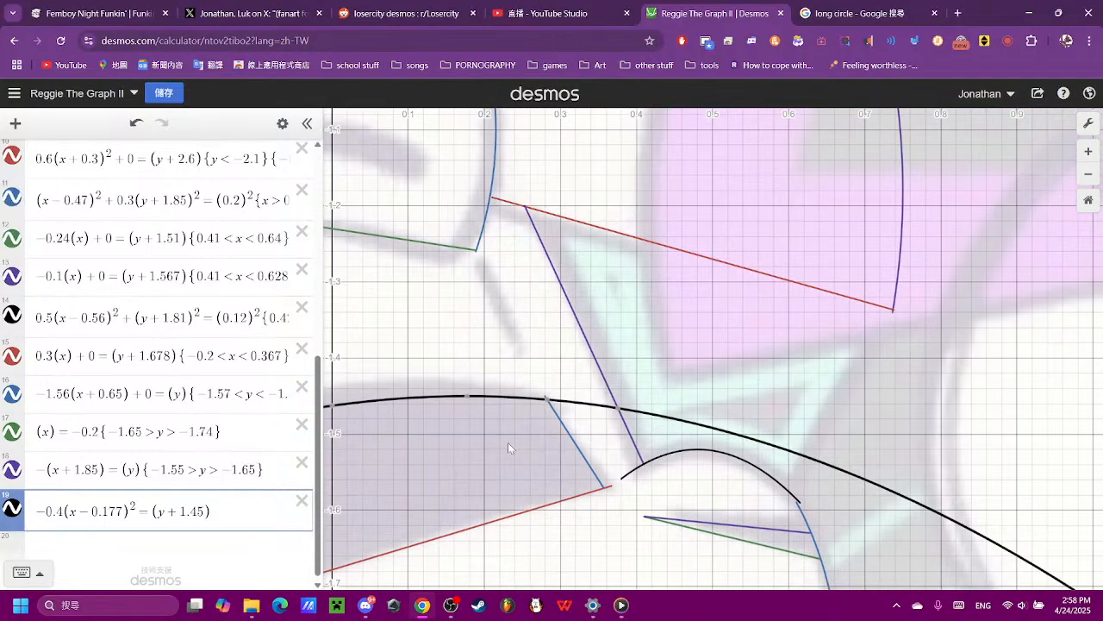
drag(361, 444, 755, 337)
click(434, 386)
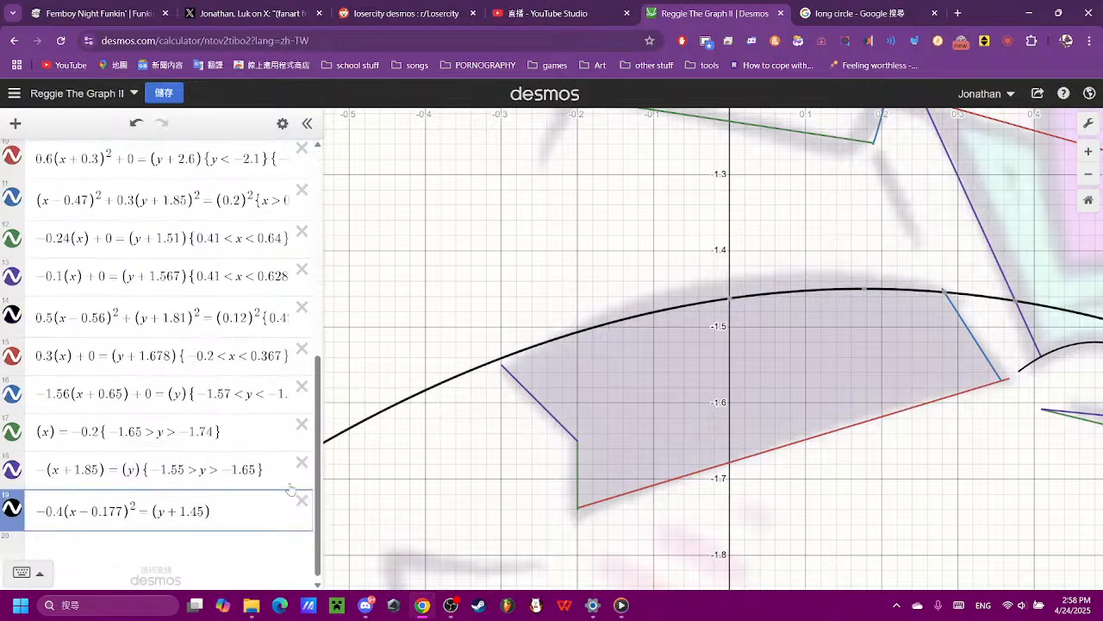
- Restrict the parabola along the mouth's upper edge to {-0.3 < x < 0.3}
click(21, 572)
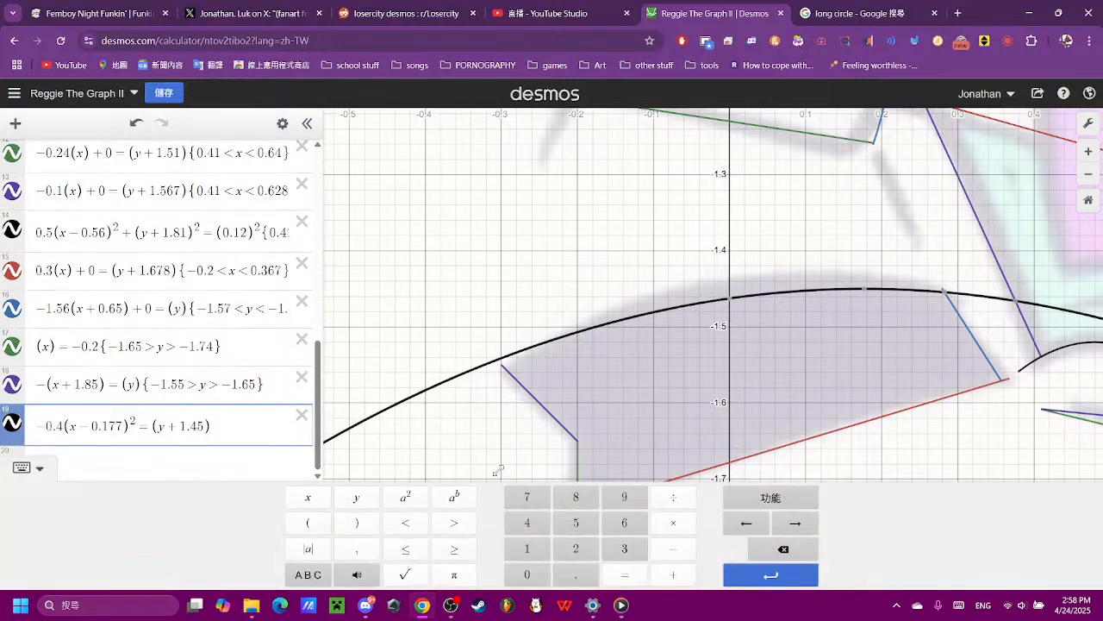
text({-0.3)
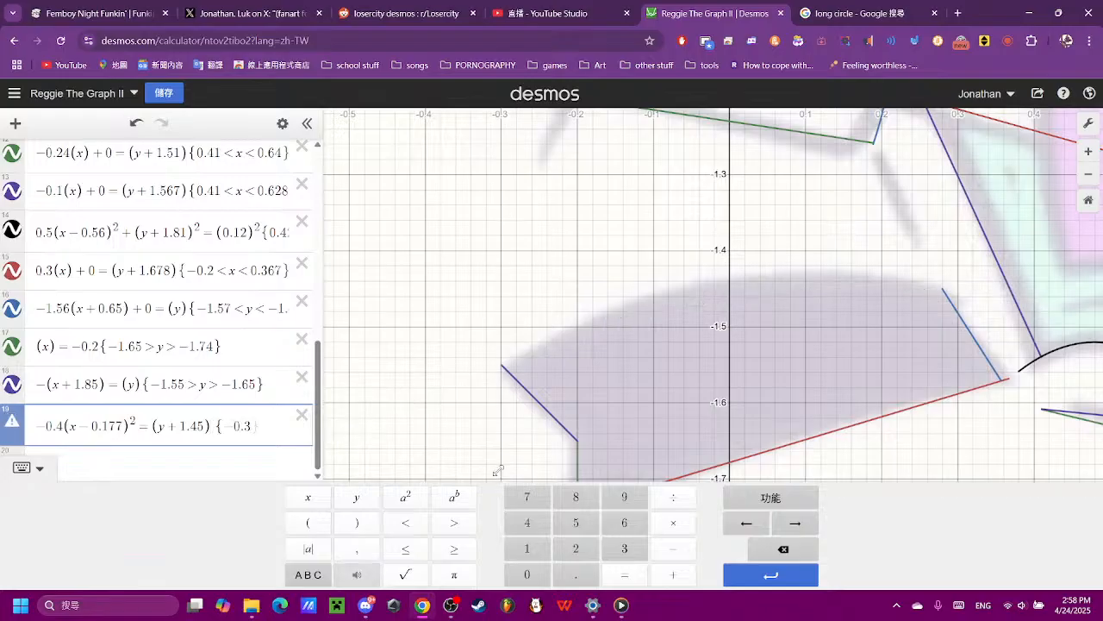
text(<x<0.3)
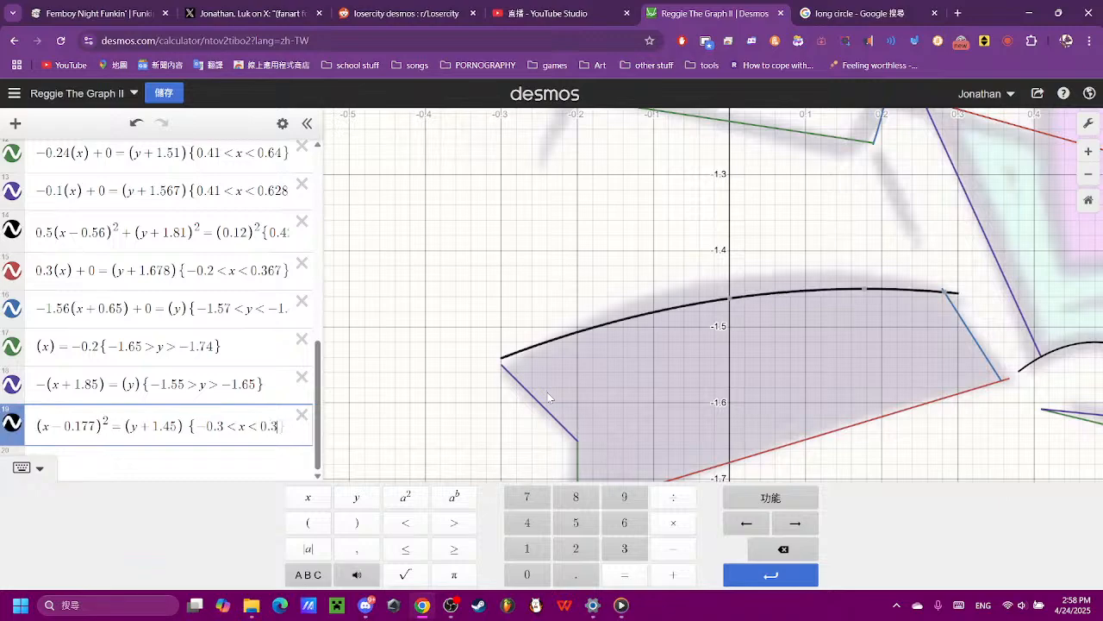
- Extend the parabola's lower x limit to -0.34, trying -0.35 first
click(504, 380)
scroll(514, 380, up, 5)
click(490, 337)
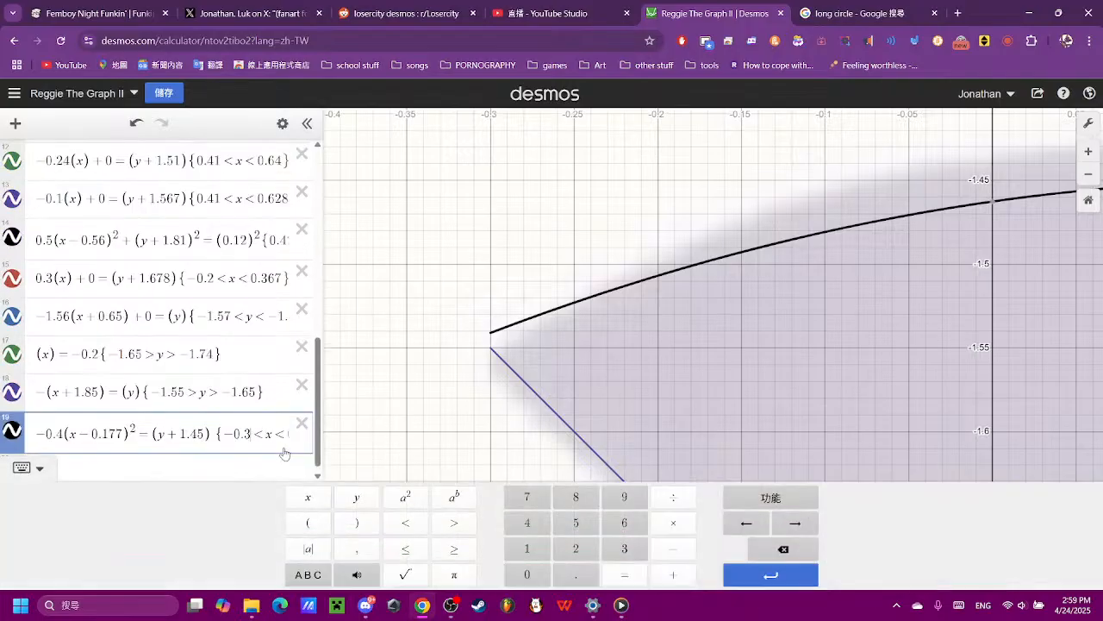
text(5)
key(BackSpace)
text(4)
- Set the upper y limit of the line -(x + 1.85) = (y) to -1.544, trying -1.53, -1.5 and -1.545 first
click(230, 398)
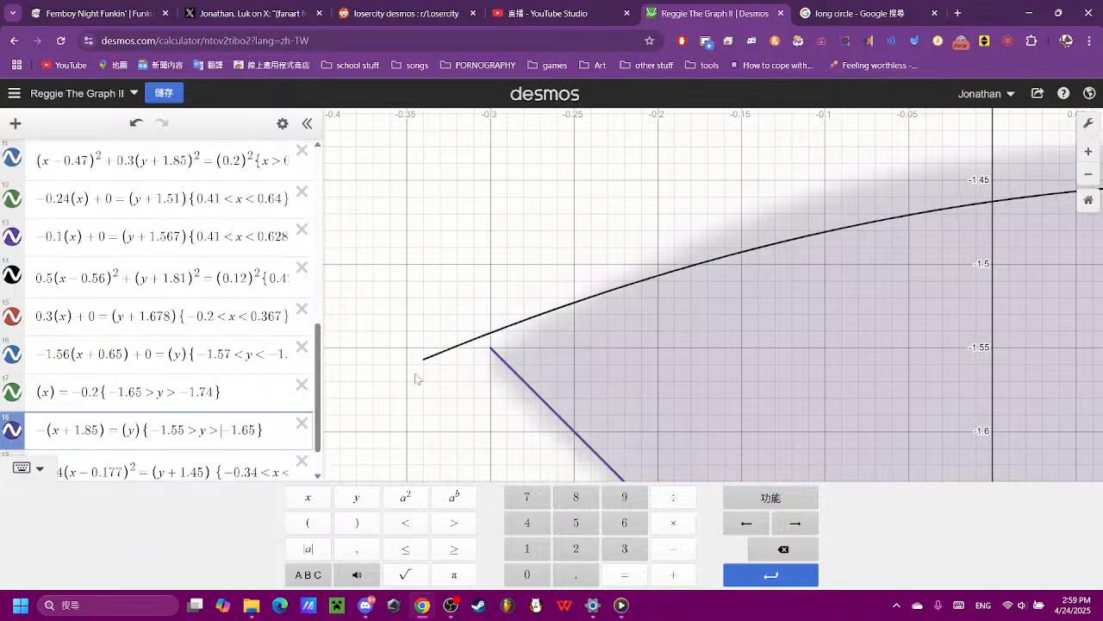
click(503, 367)
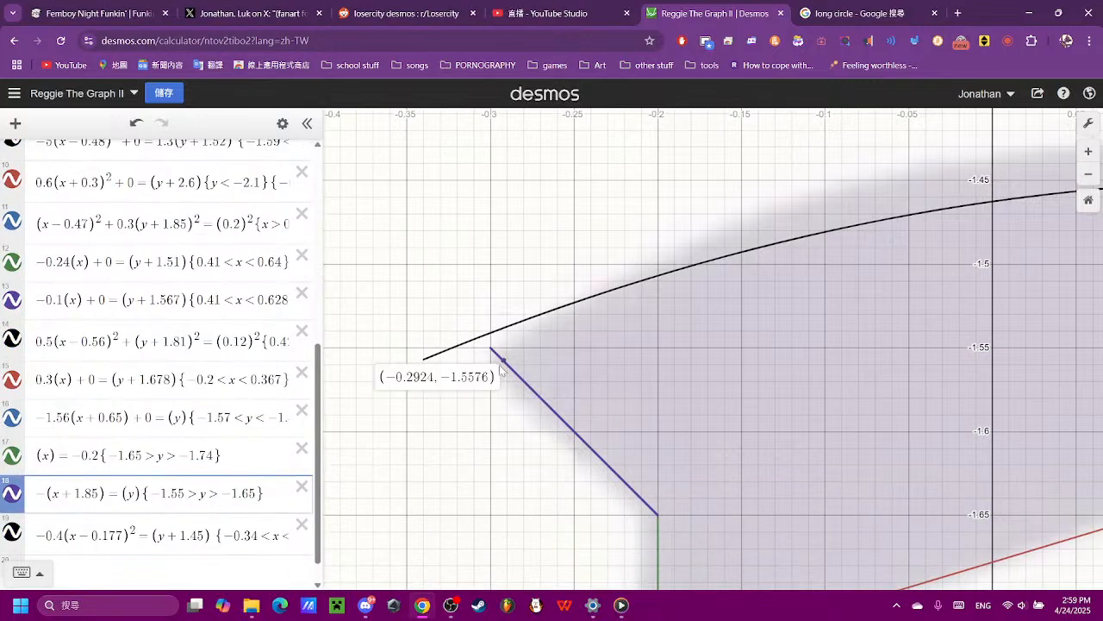
click(261, 507)
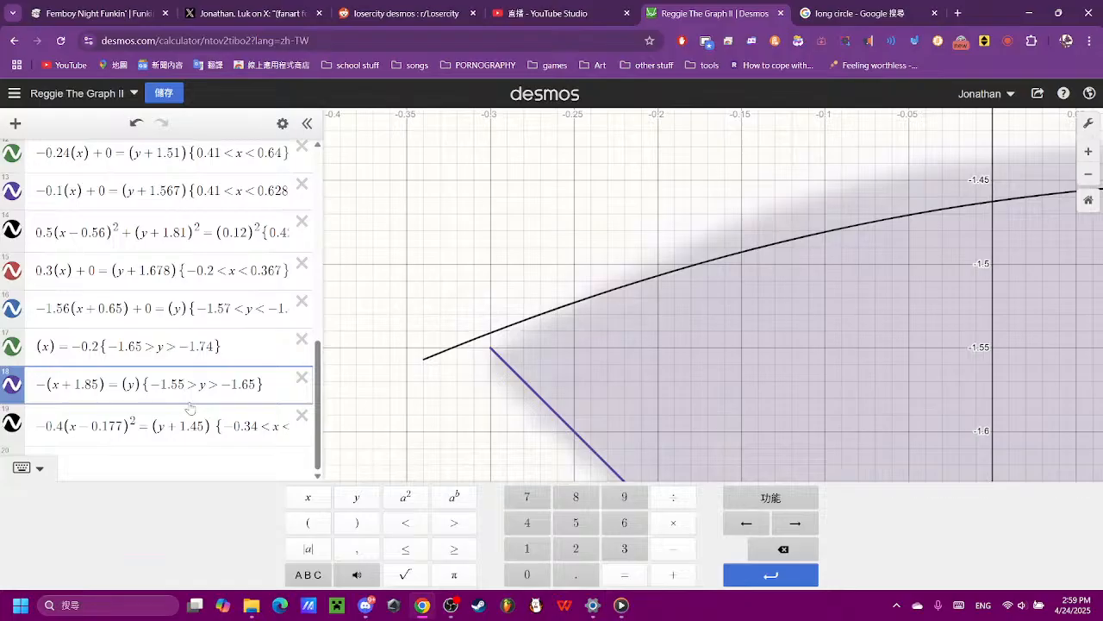
key(BackSpace)
text(3)
key(BackSpace)
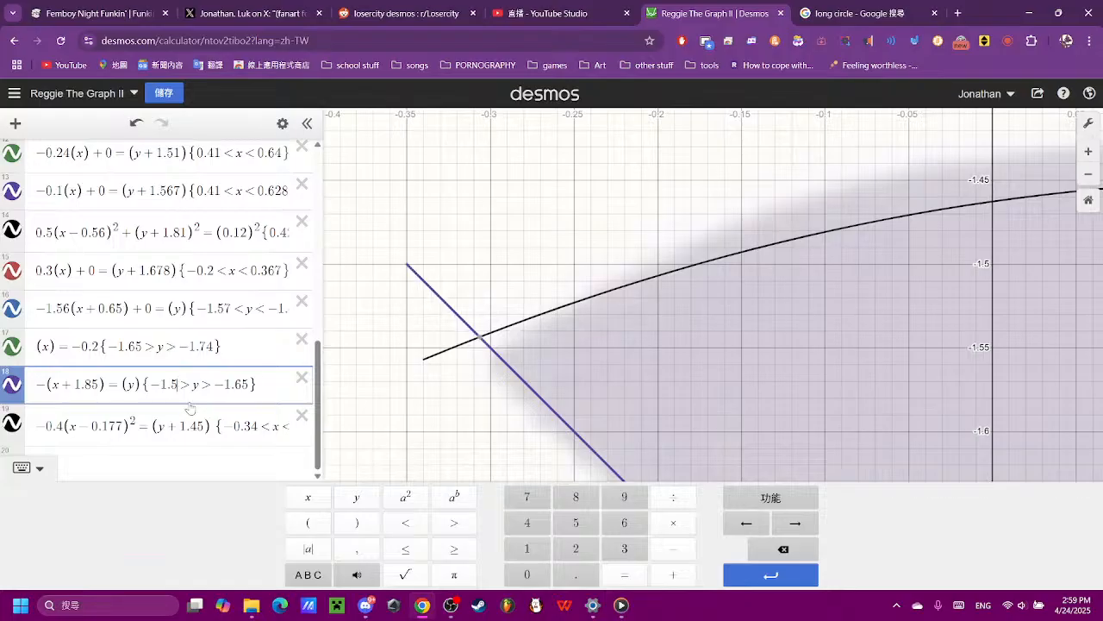
text(45)
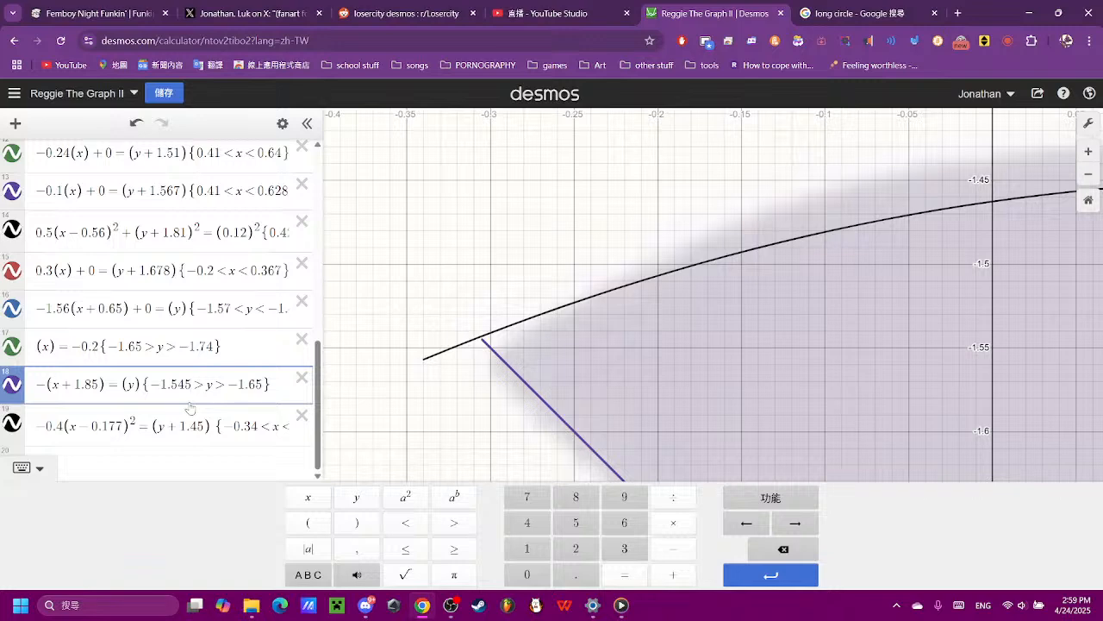
key(BackSpace)
text(4)
- Hide the reference image so only the plotted curves are displayed
scroll(626, 250, down, 5)
click(626, 249)
click(12, 157)
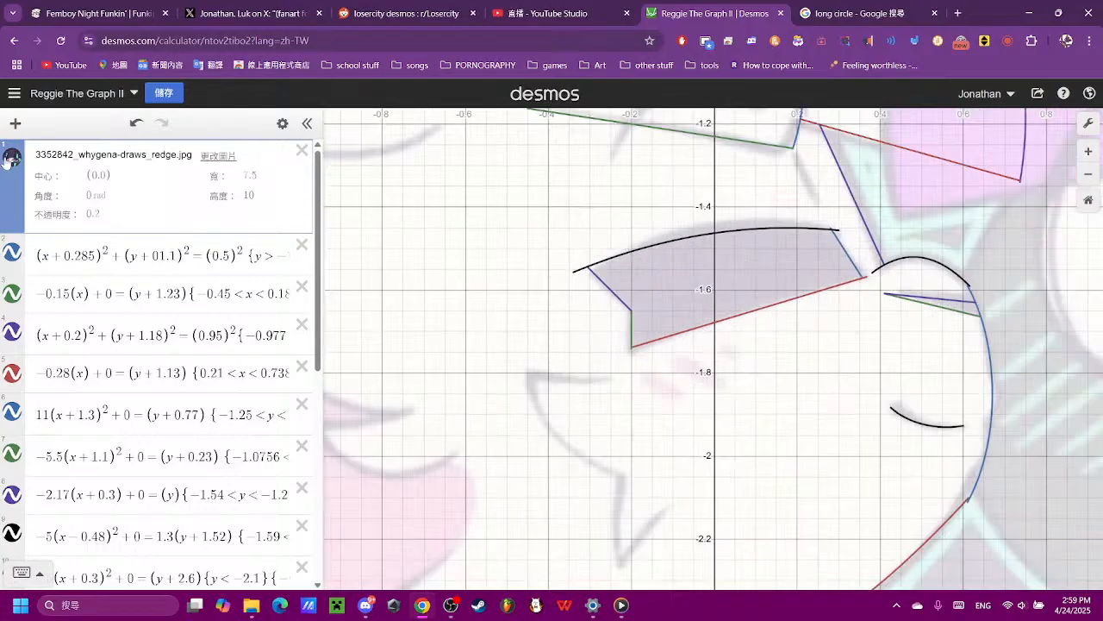
- Trim the mouth's slanted blue edge at the upper parabola by setting its upper y limit to -1.455
scroll(972, 334, up, 2)
scroll(948, 298, up, 2)
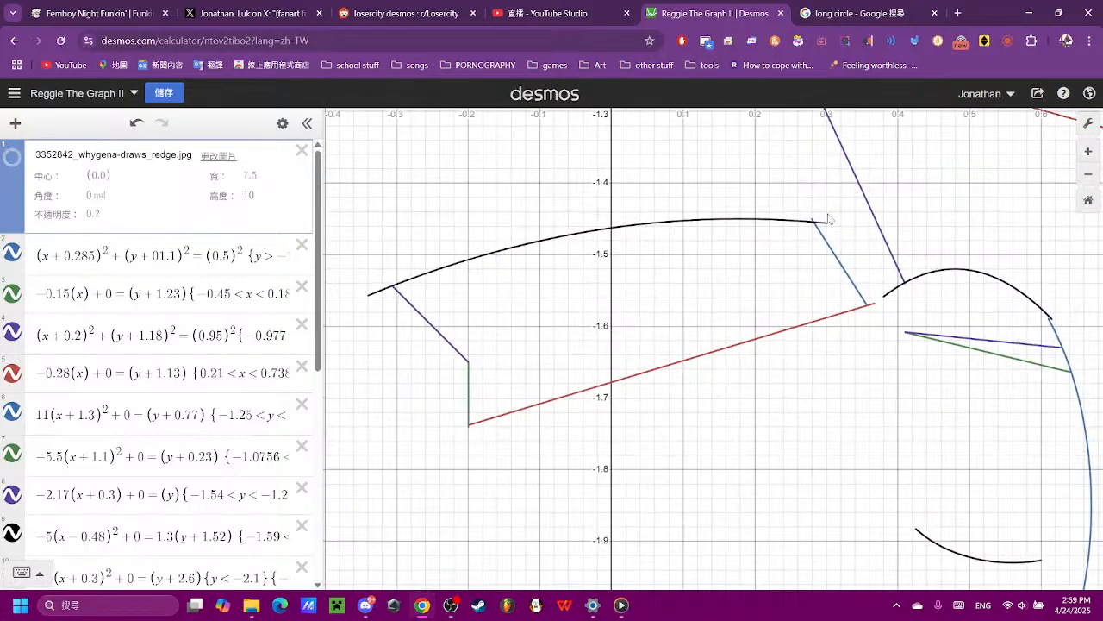
click(823, 220)
scroll(819, 228, up, 3)
scroll(815, 228, up, 4)
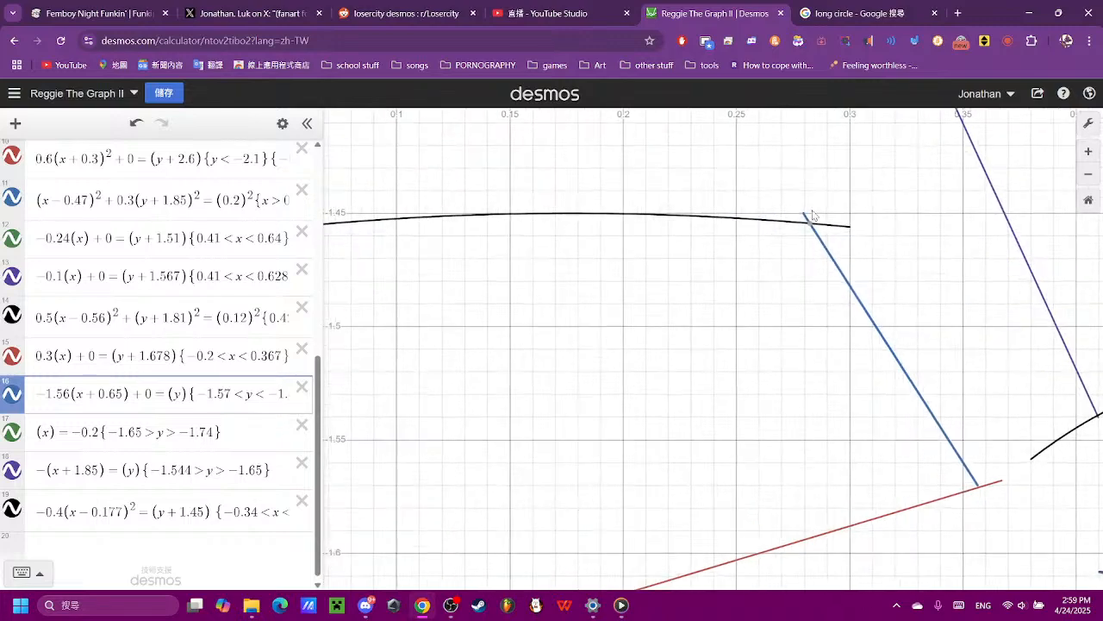
click(806, 239)
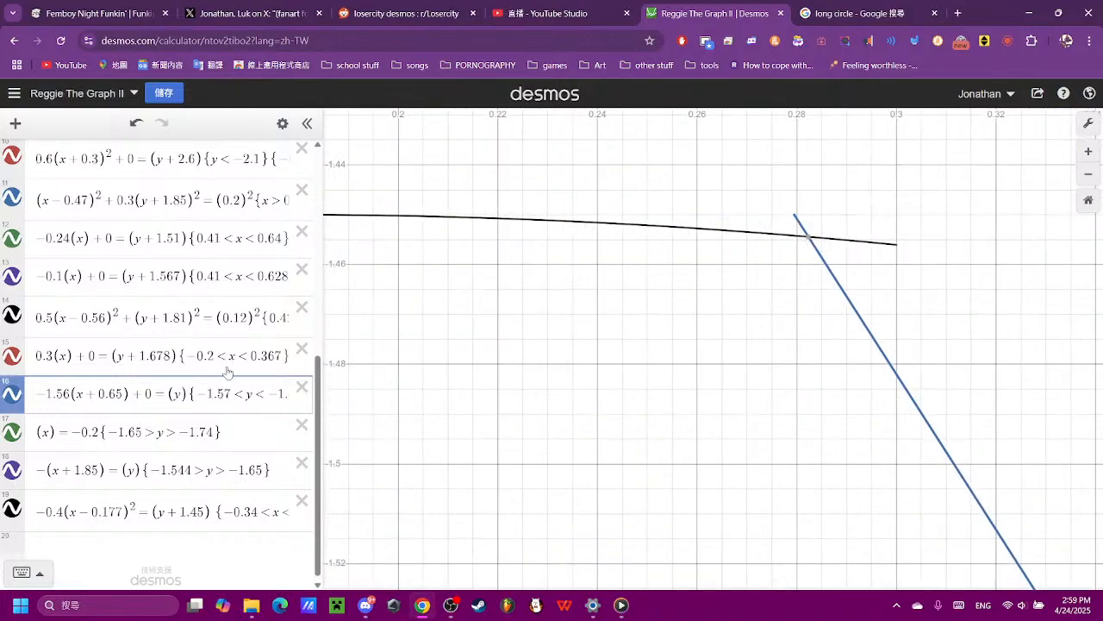
click(251, 388)
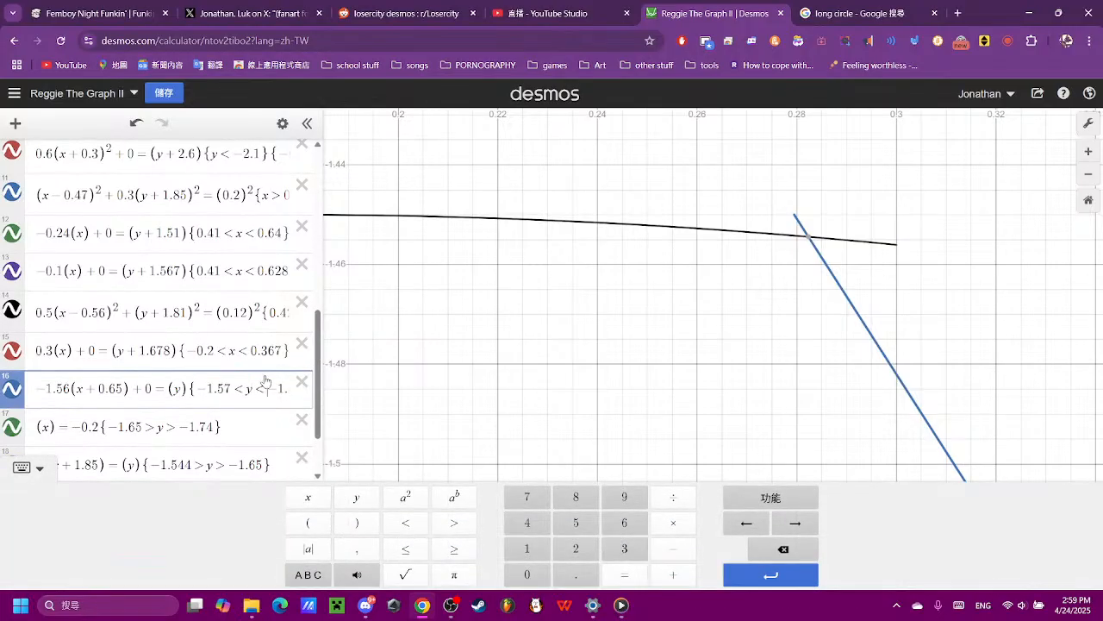
key(Right)
key(Right)
key(Right)
key(Right)
key(Right)
key(Right)
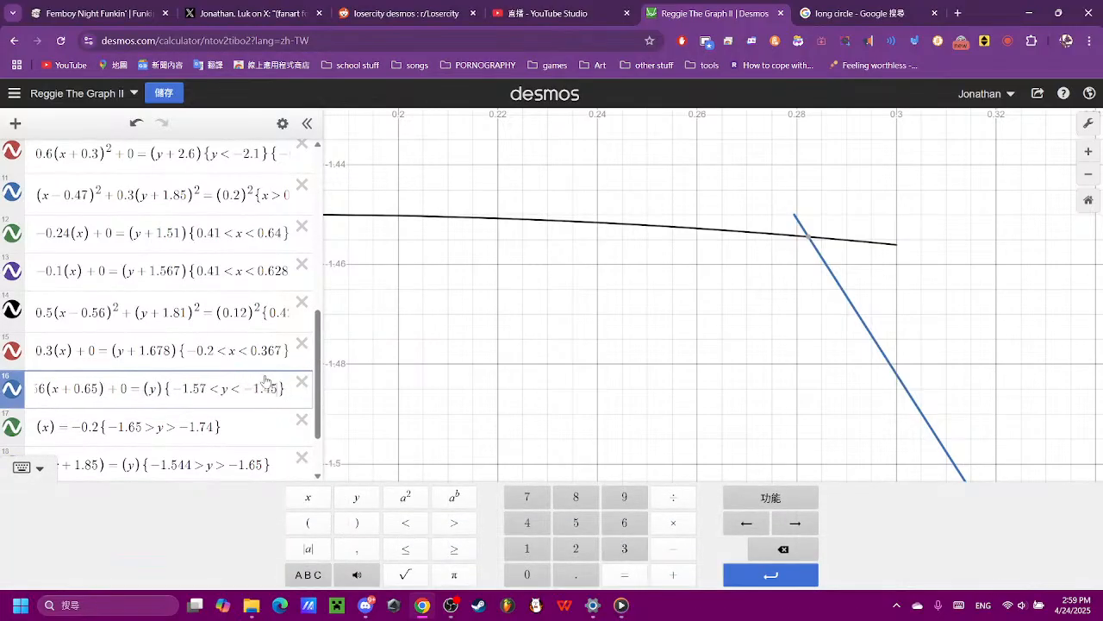
text(5)
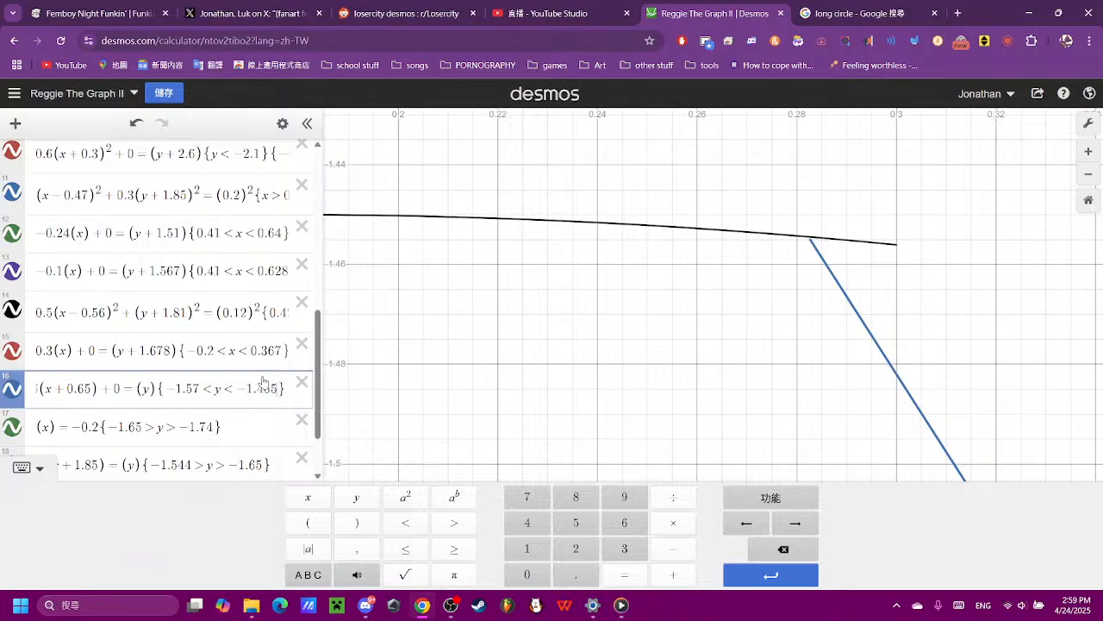
- Check the trimmed mouth outline against the whole drawing and show the reference image again
scroll(573, 325, down, 10)
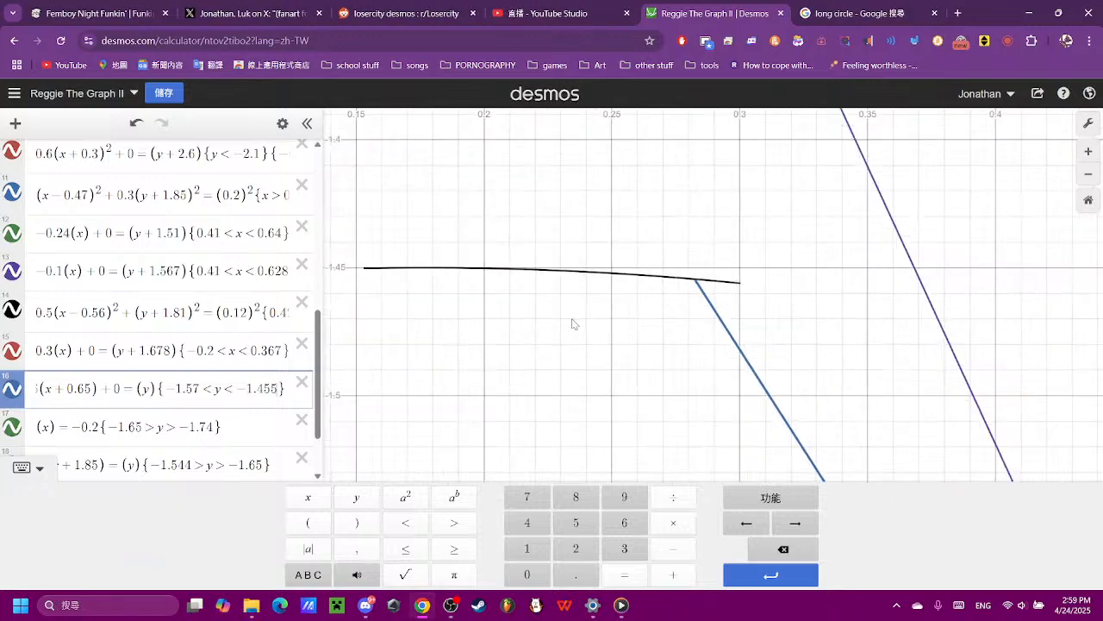
scroll(573, 324, down, 10)
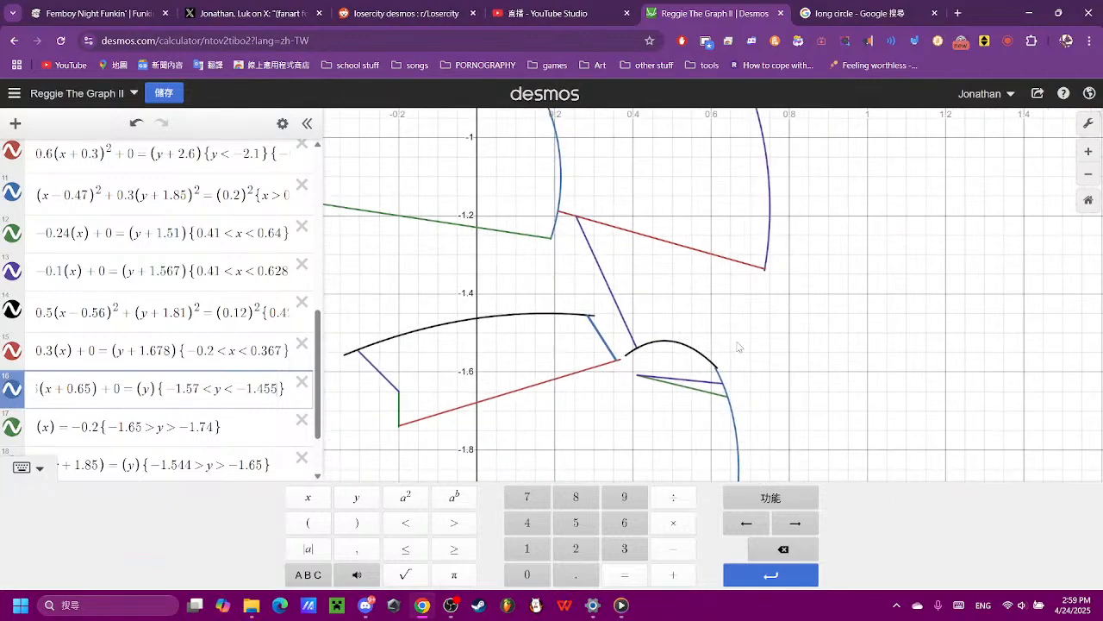
click(733, 348)
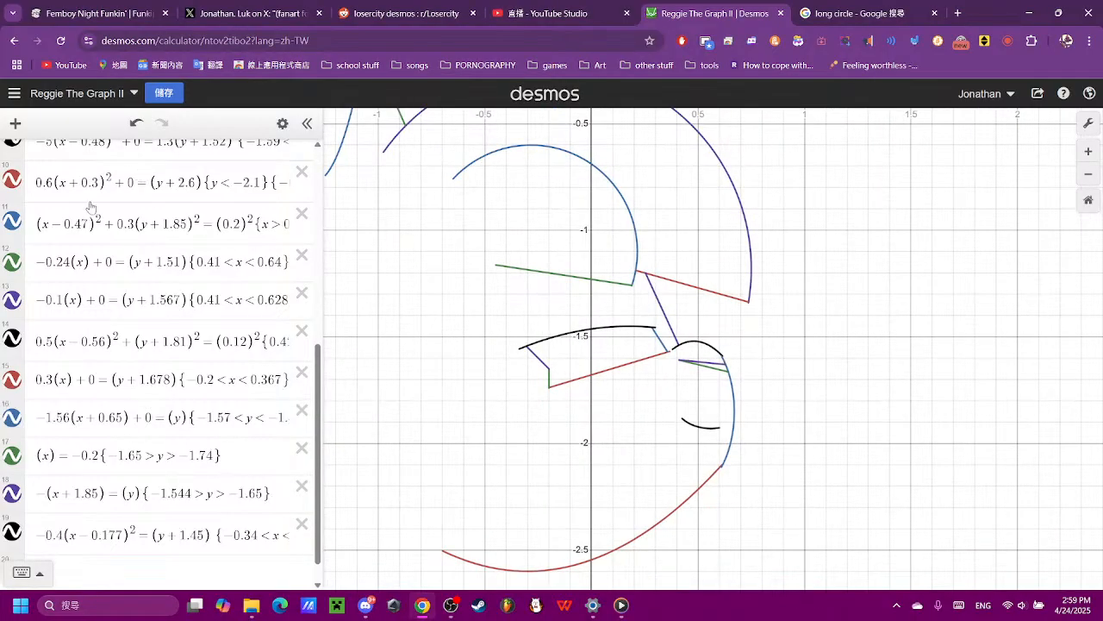
scroll(90, 208, up, 10)
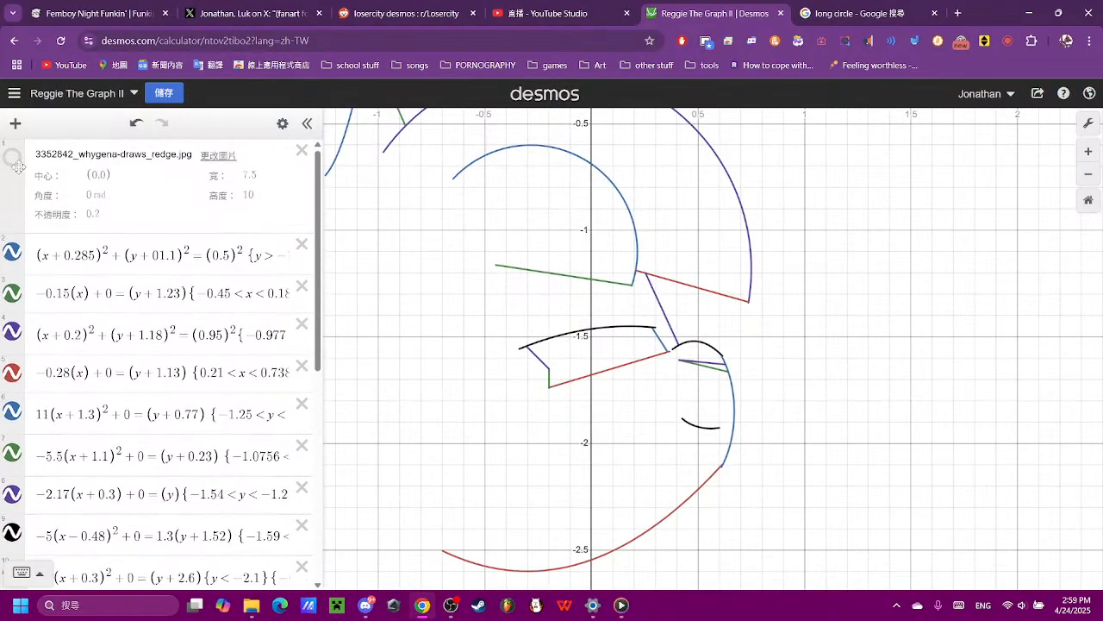
click(14, 160)
scroll(689, 393, down, 3)
scroll(625, 399, up, 4)
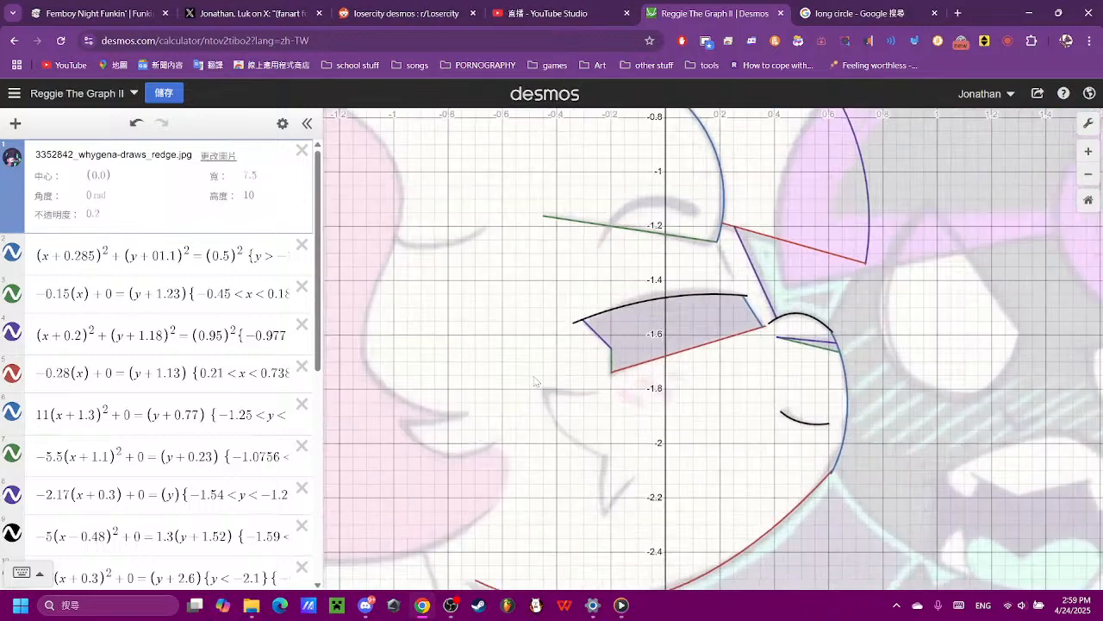
- Add the new equation (x) = (y) for the short grey line below the mouth
scroll(18, 258, down, 8)
click(17, 128)
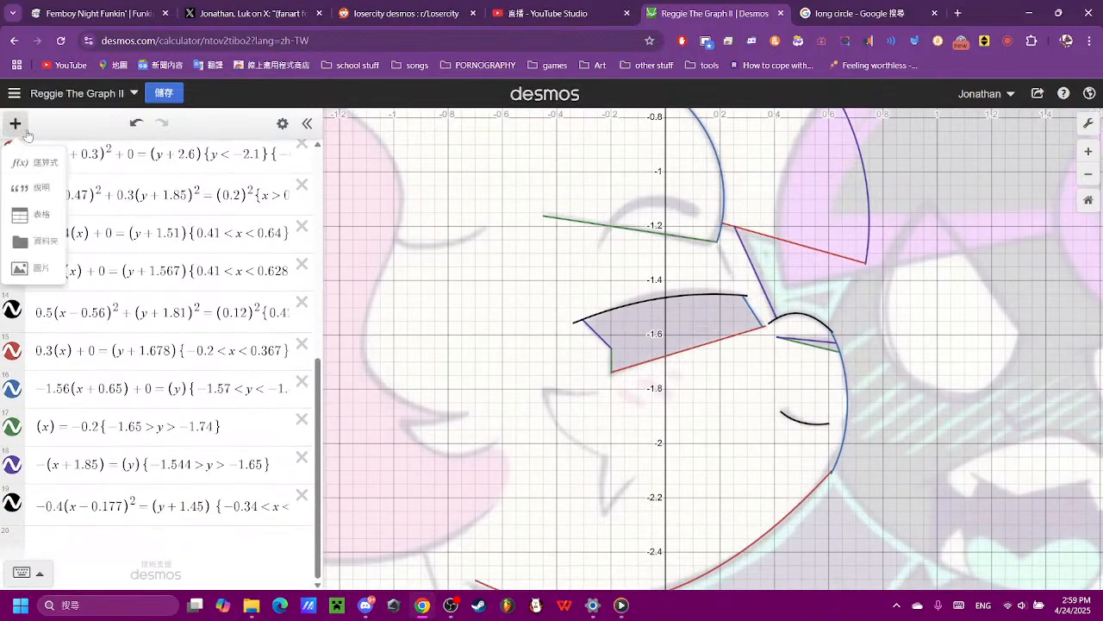
click(101, 543)
click(102, 543)
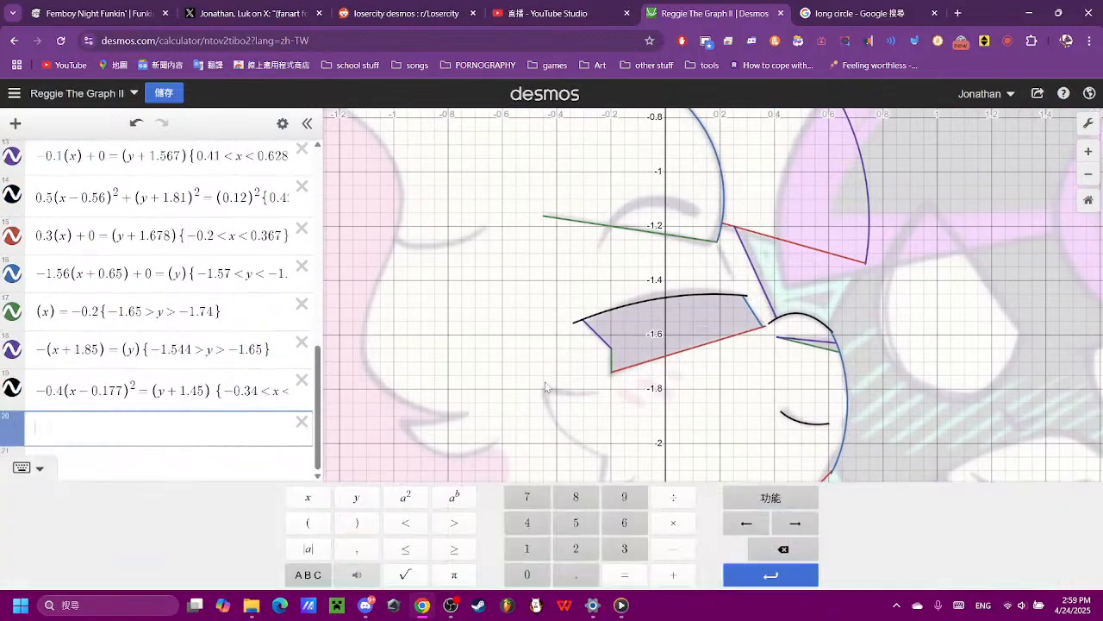
scroll(593, 452, up, 6)
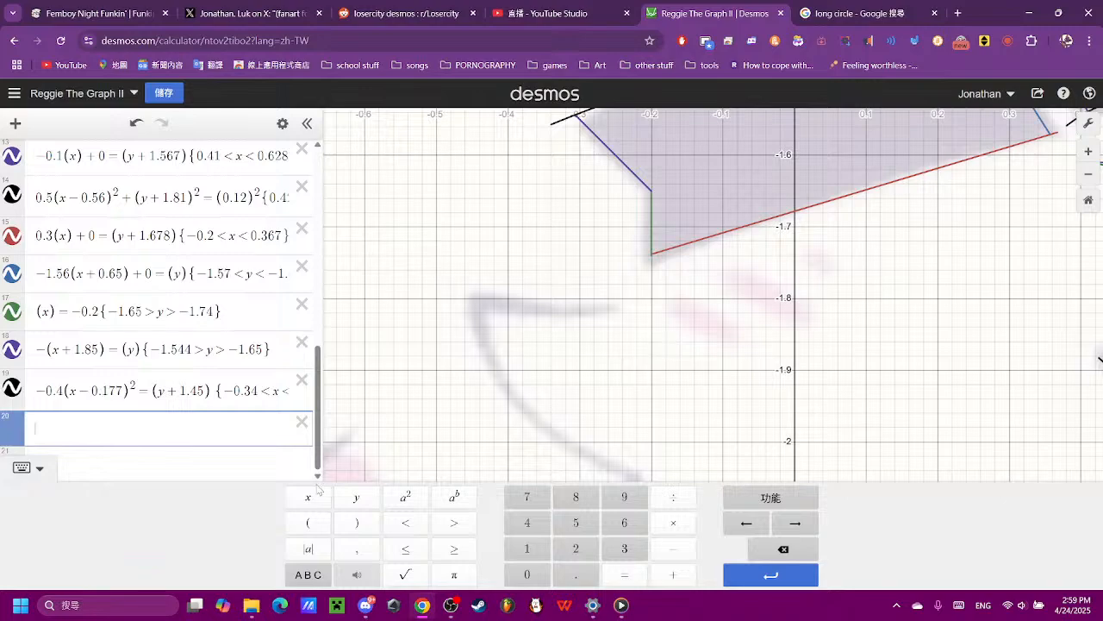
click(313, 518)
click(314, 499)
click(348, 528)
click(616, 576)
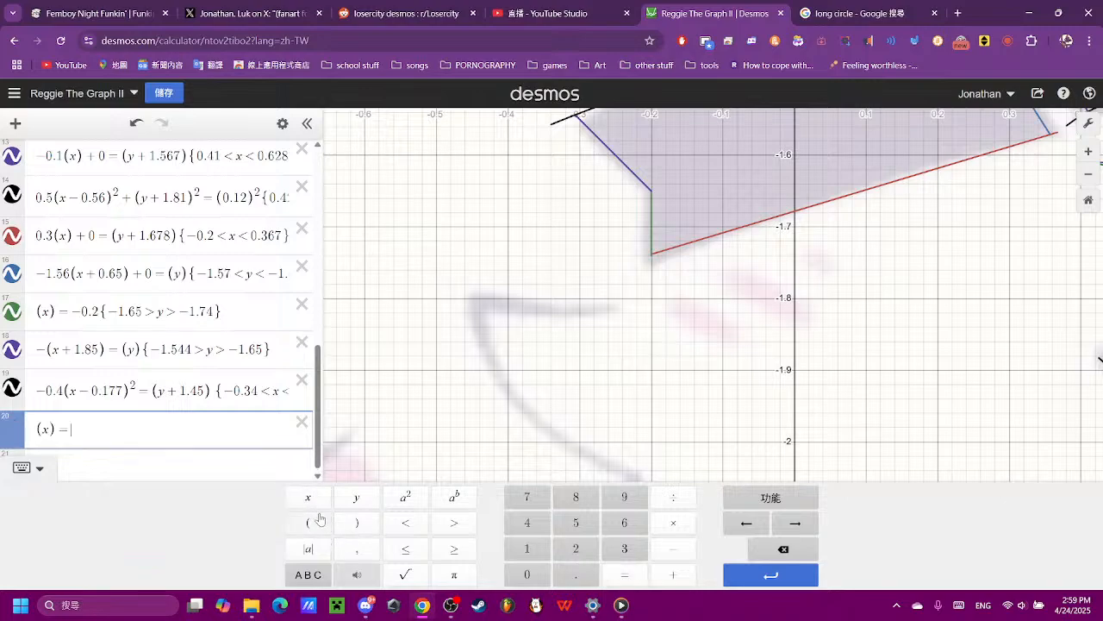
click(316, 520)
click(353, 498)
- Give the new line a slight downward slope by setting its coefficient to -0.05
scroll(477, 302, down, 10)
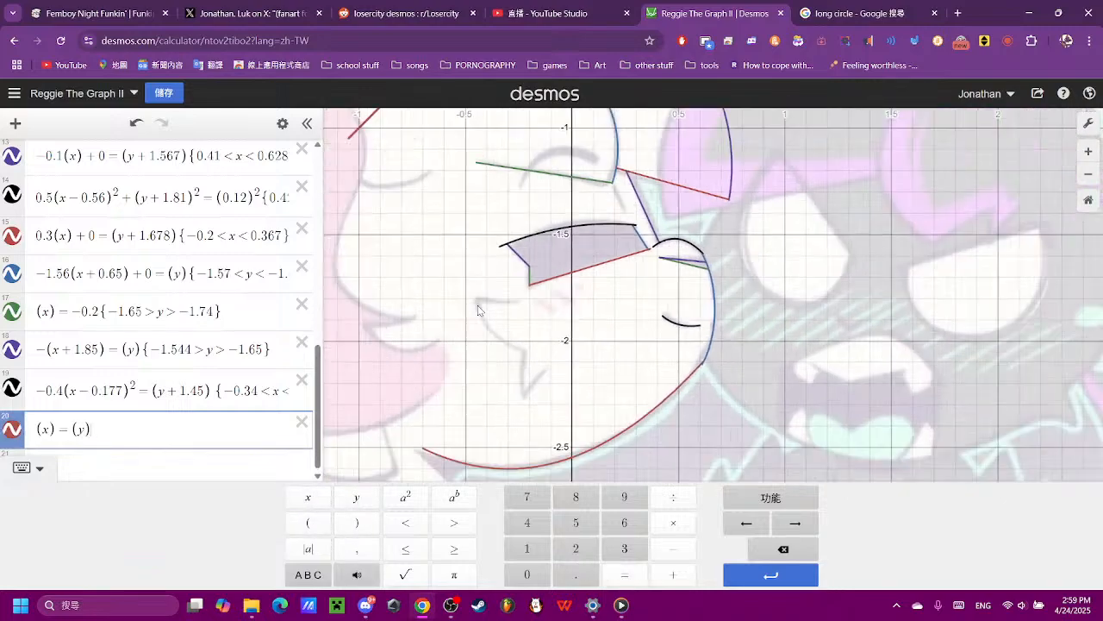
click(33, 431)
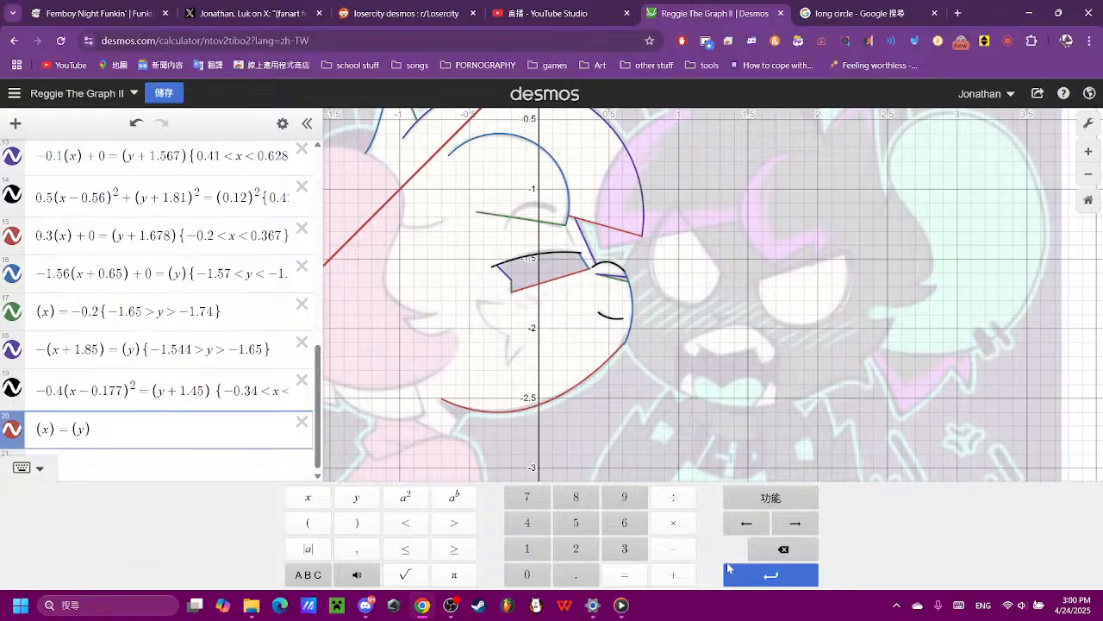
click(678, 549)
scroll(435, 325, up, 5)
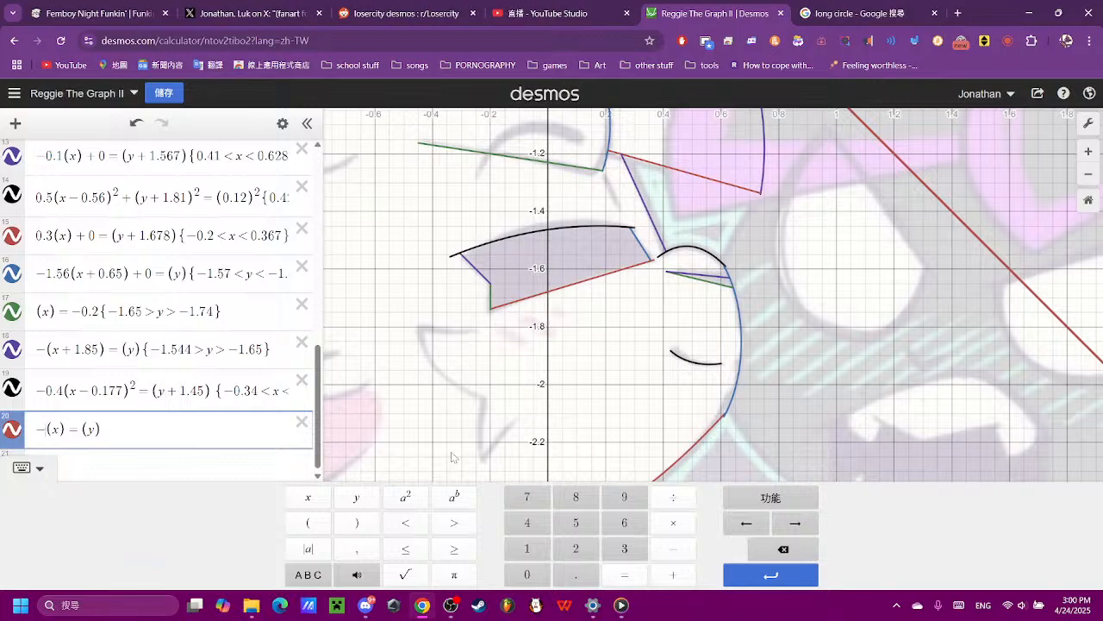
click(527, 574)
click(576, 574)
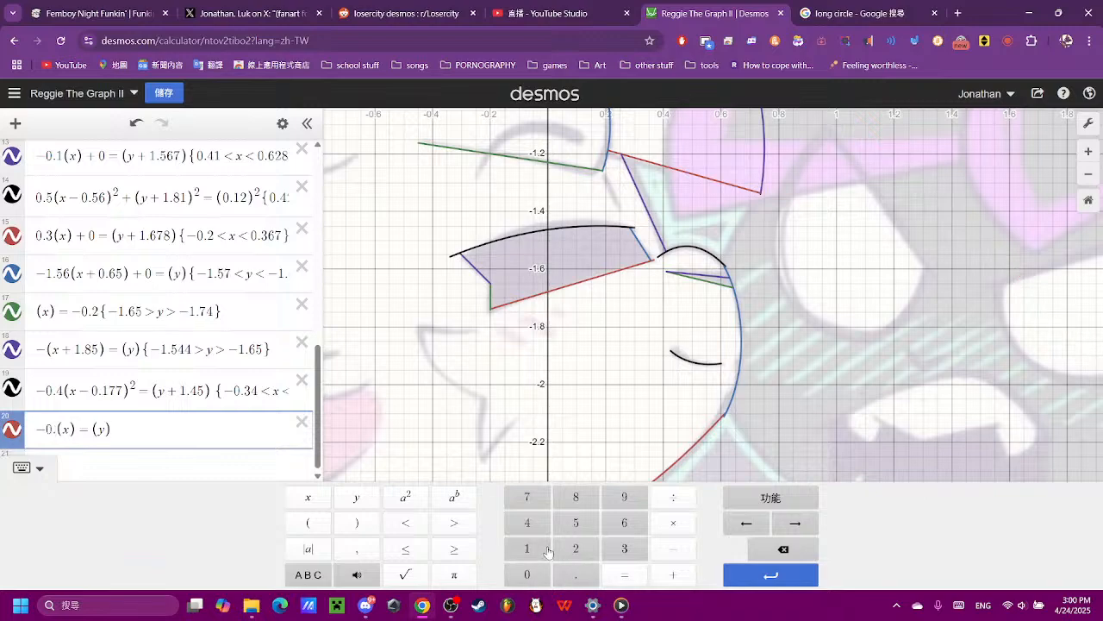
click(527, 574)
click(576, 522)
- Lower the line to the grey stroke below the mouth by changing its y term to (y + 1.84), trying 1.8 and 1.85 first
scroll(580, 366, down, 5)
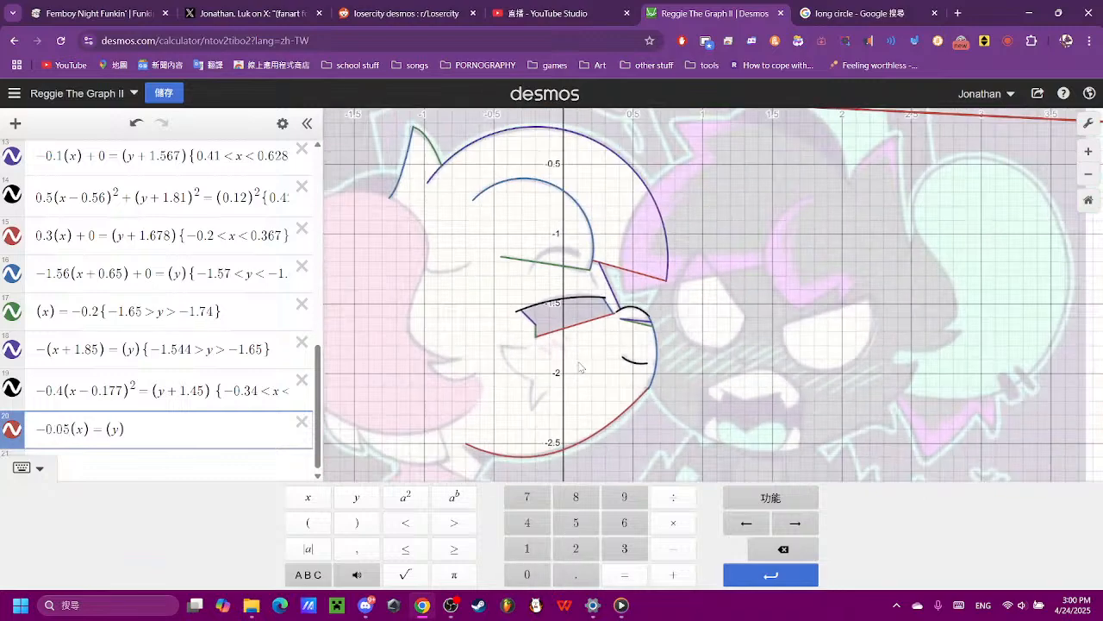
scroll(580, 366, down, 3)
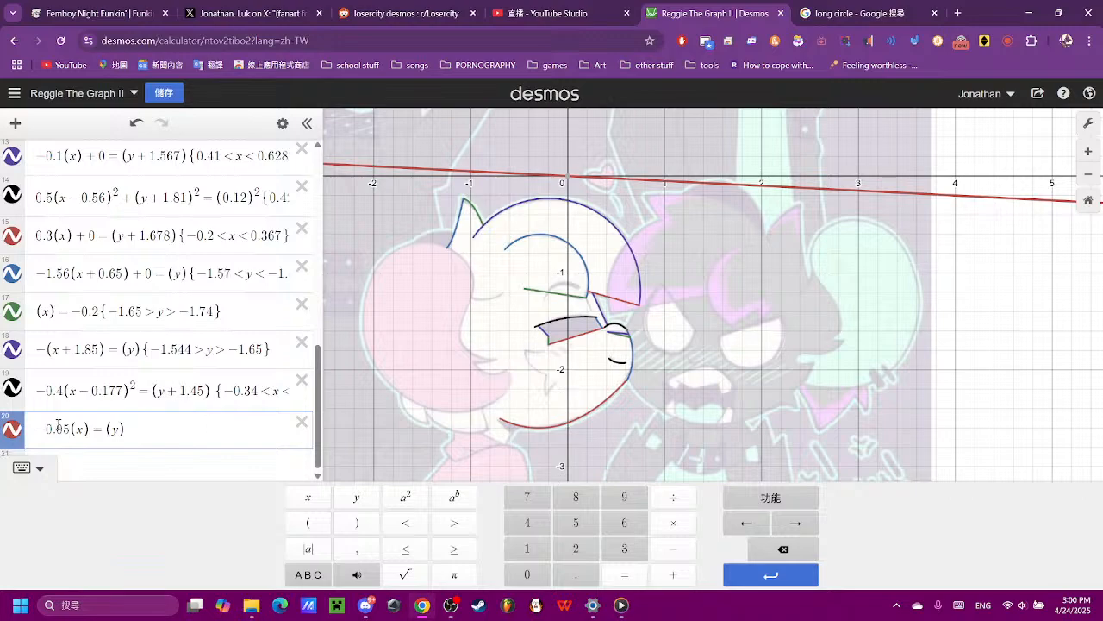
click(673, 574)
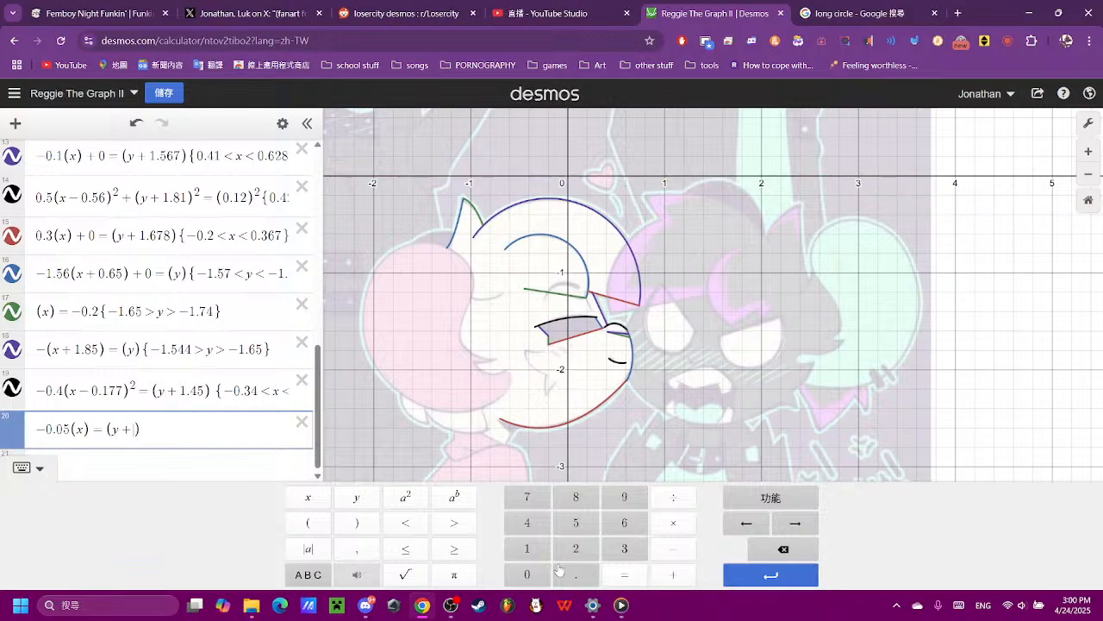
click(526, 548)
click(571, 574)
click(575, 496)
scroll(534, 394, up, 5)
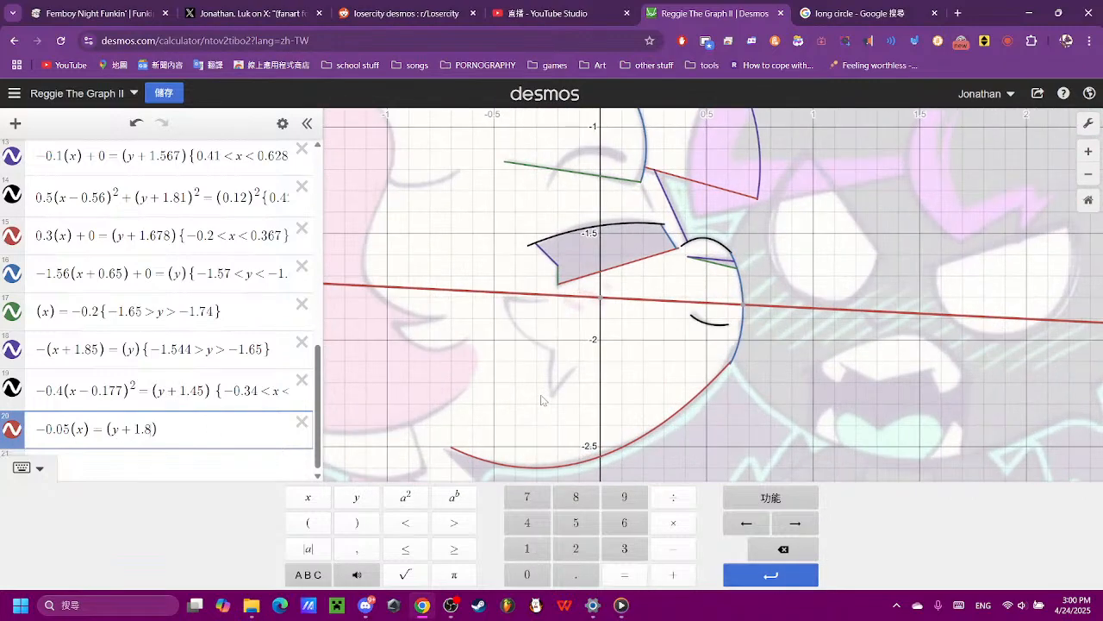
click(575, 523)
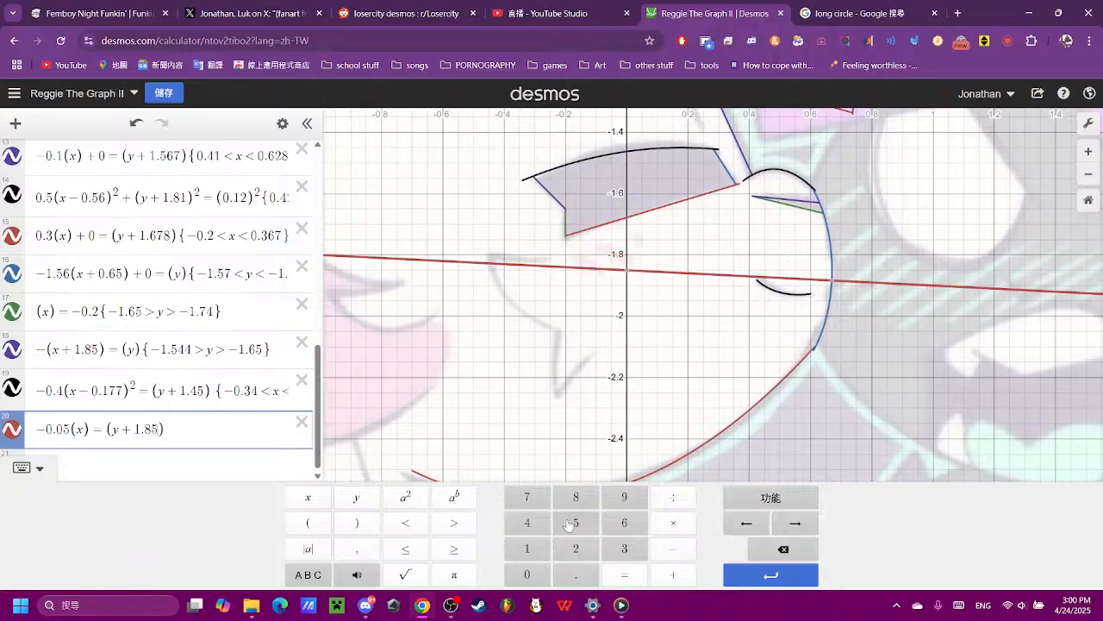
click(783, 548)
click(530, 521)
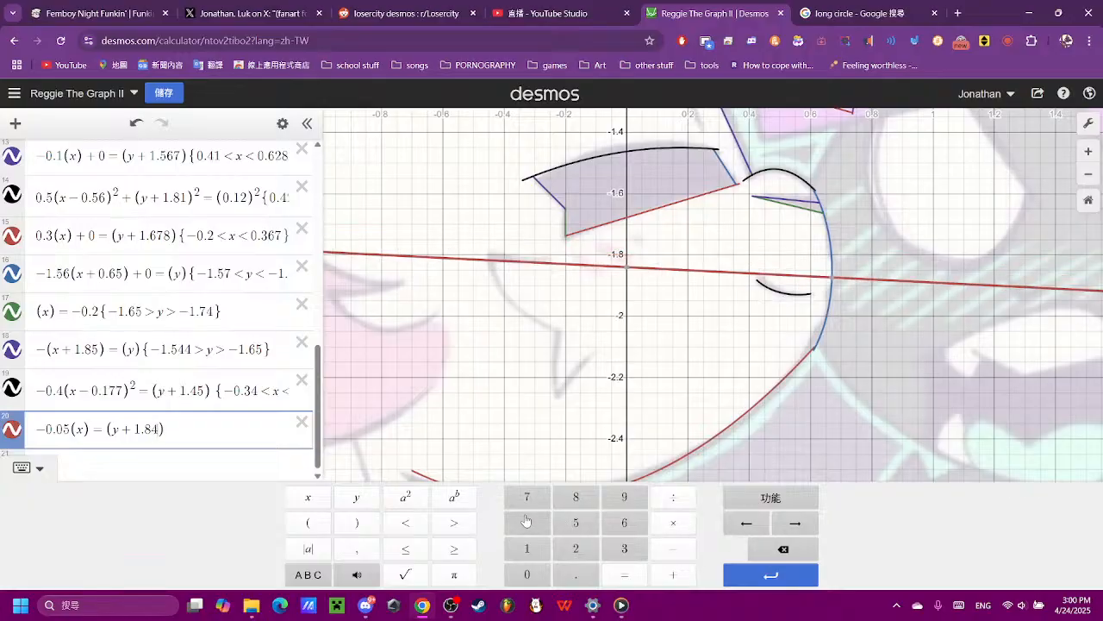
- Set the y term of the line below the mouth to (y + 1.83) and compare it with the grey stroke
click(783, 549)
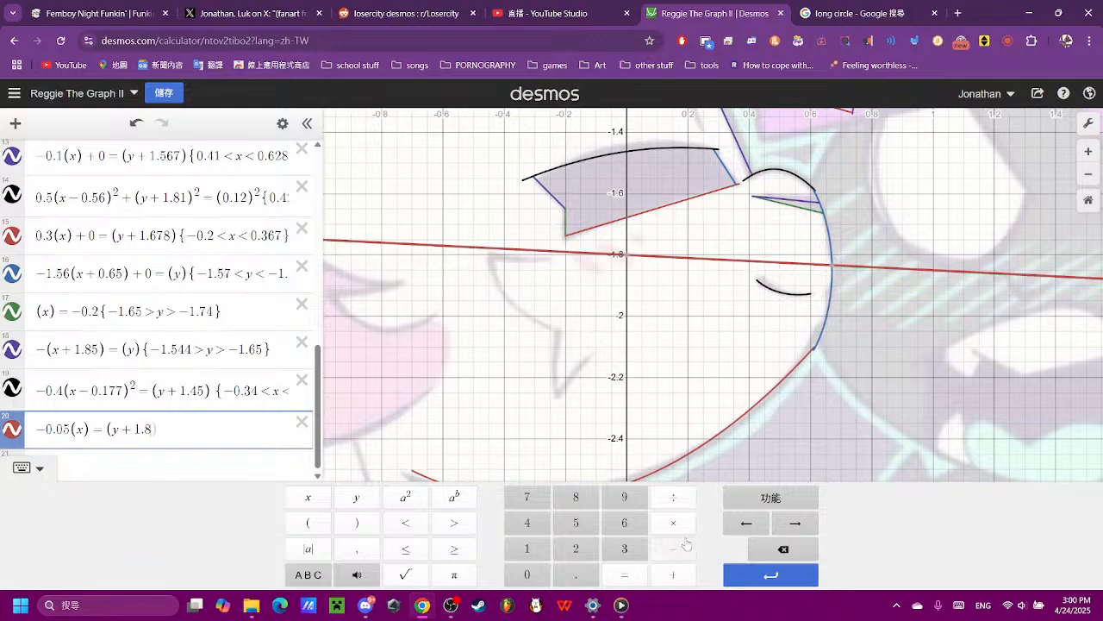
click(624, 548)
scroll(582, 276, up, 3)
scroll(483, 280, up, 3)
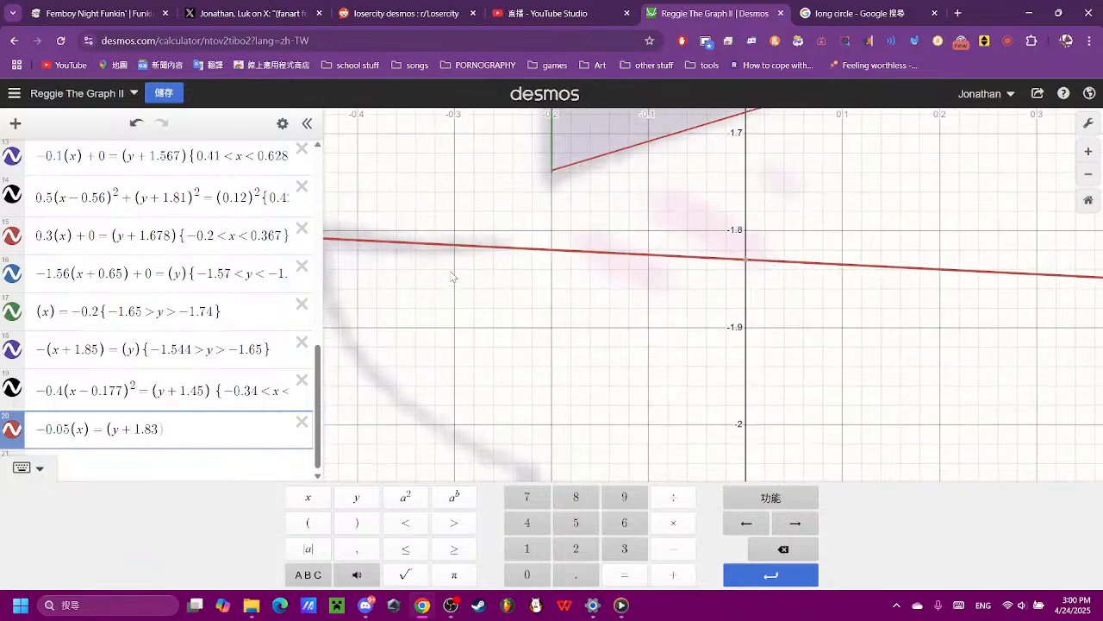
drag(488, 287, 606, 374)
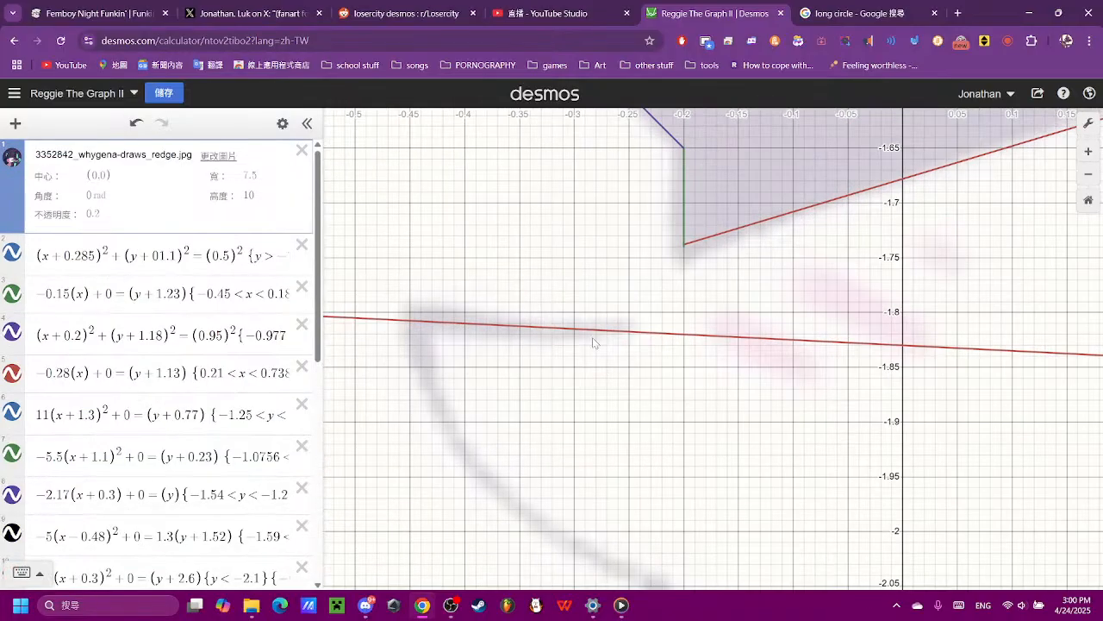
- Add the restriction {-0.45 < x < -.85} to the line (y + 1.83) below the mouth
scroll(246, 506, down, 10)
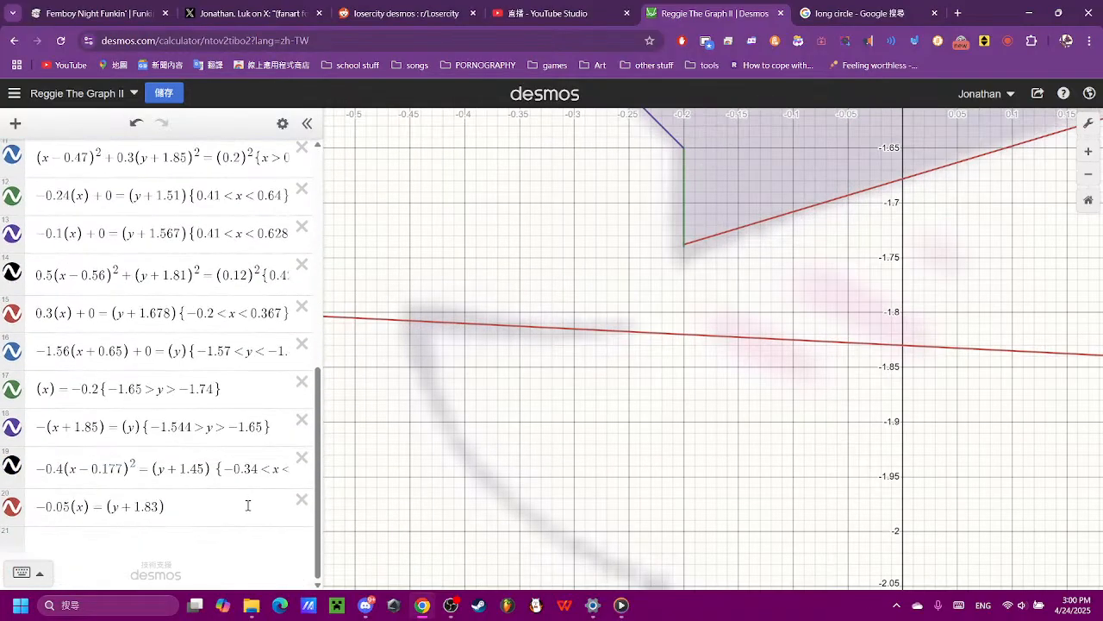
click(259, 515)
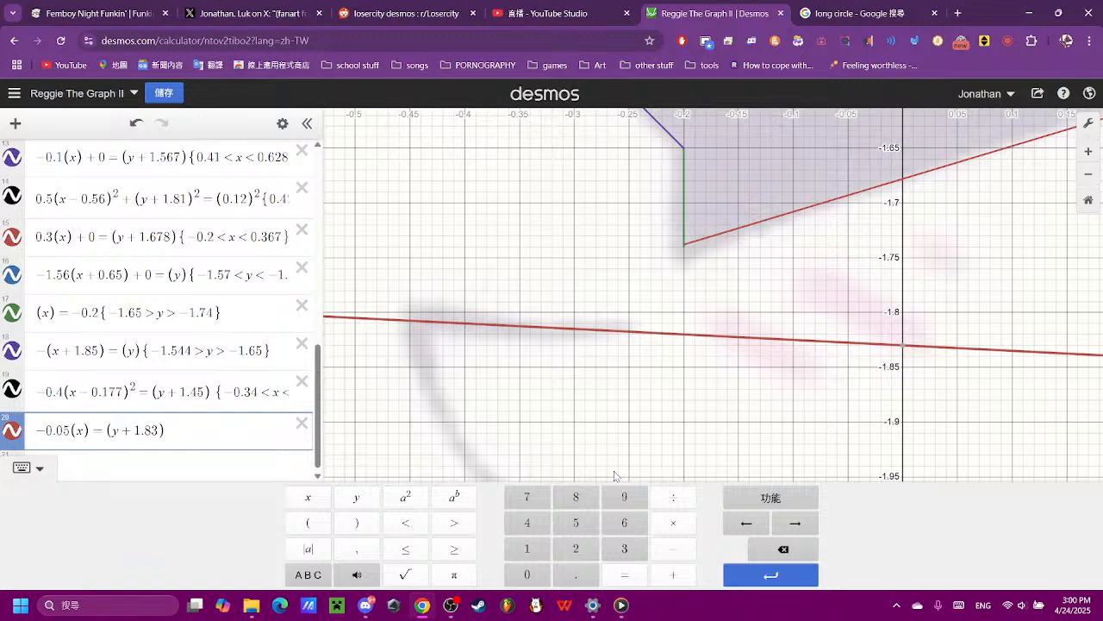
text({-0)
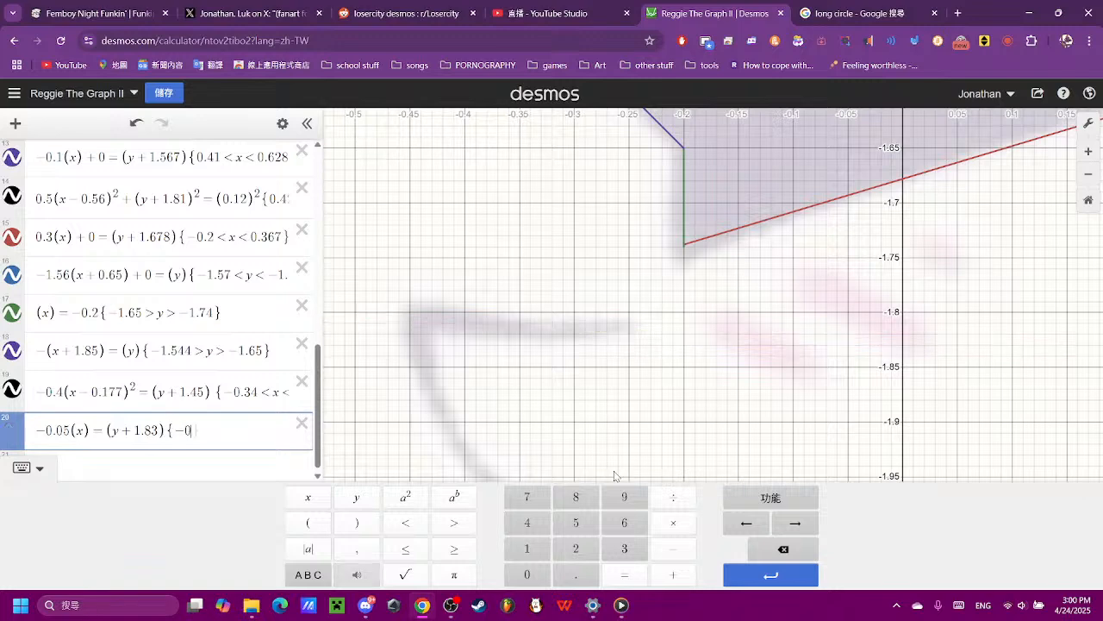
text(.45 < x )
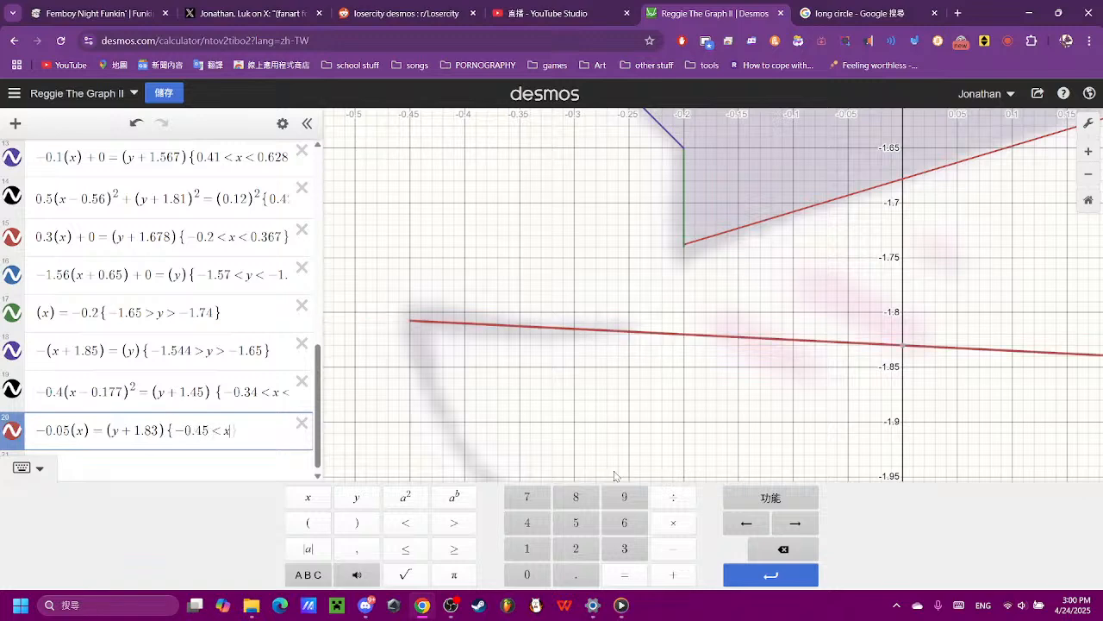
text(< -)
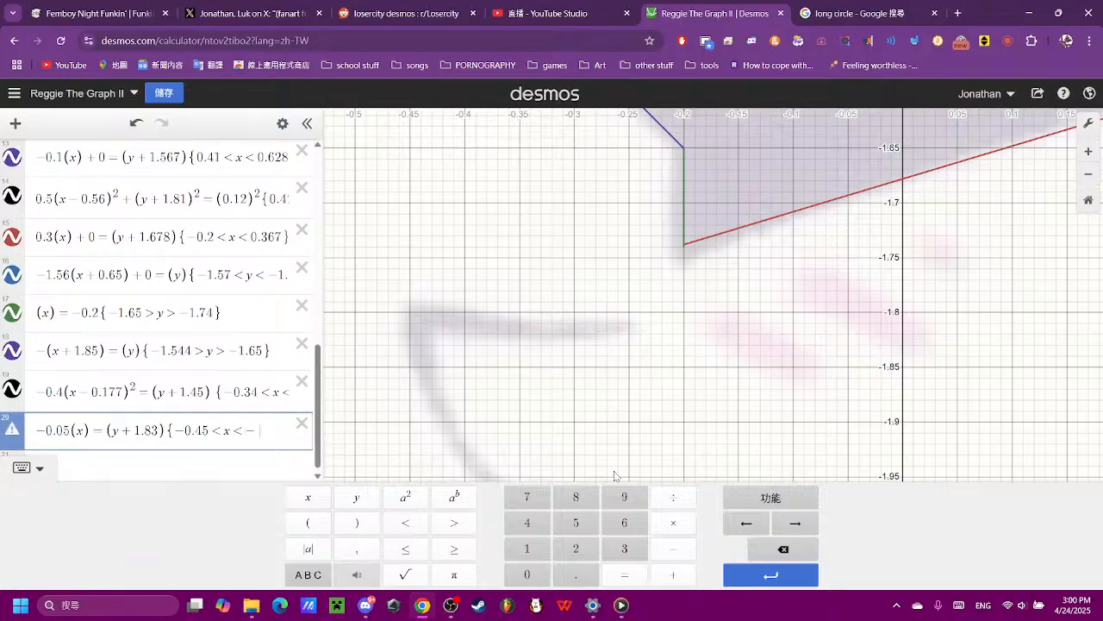
text(.85)
scroll(900, 288, down, 1)
scroll(886, 256, down, 5)
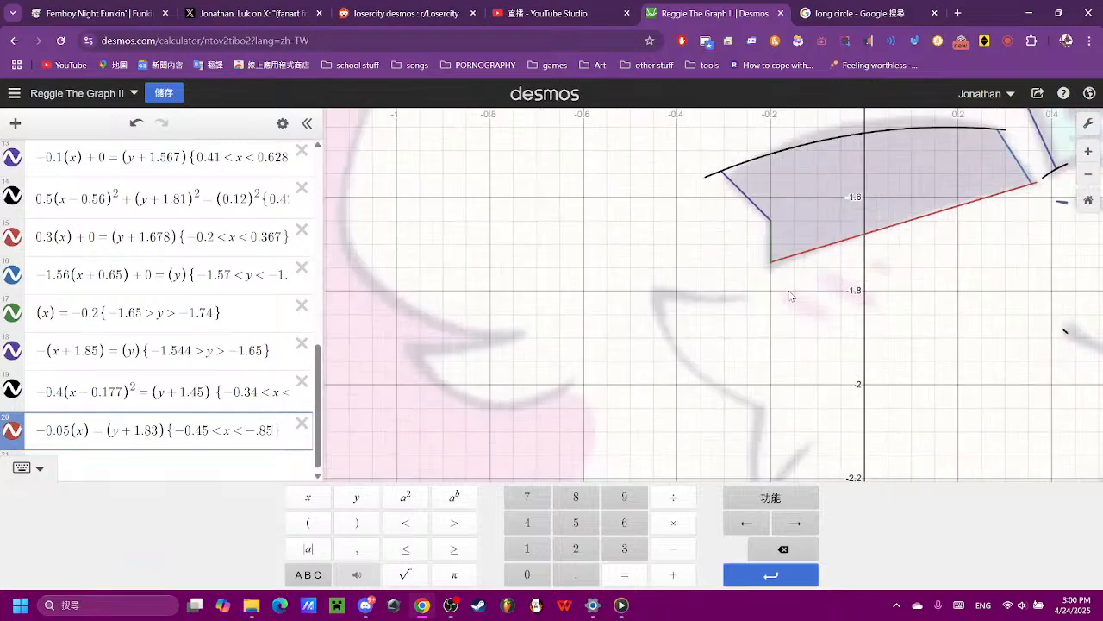
- Correct the line's restriction to {-0.45 > x > -0.85} by completing the decimal and reversing both inequality signs
click(258, 428)
text(0)
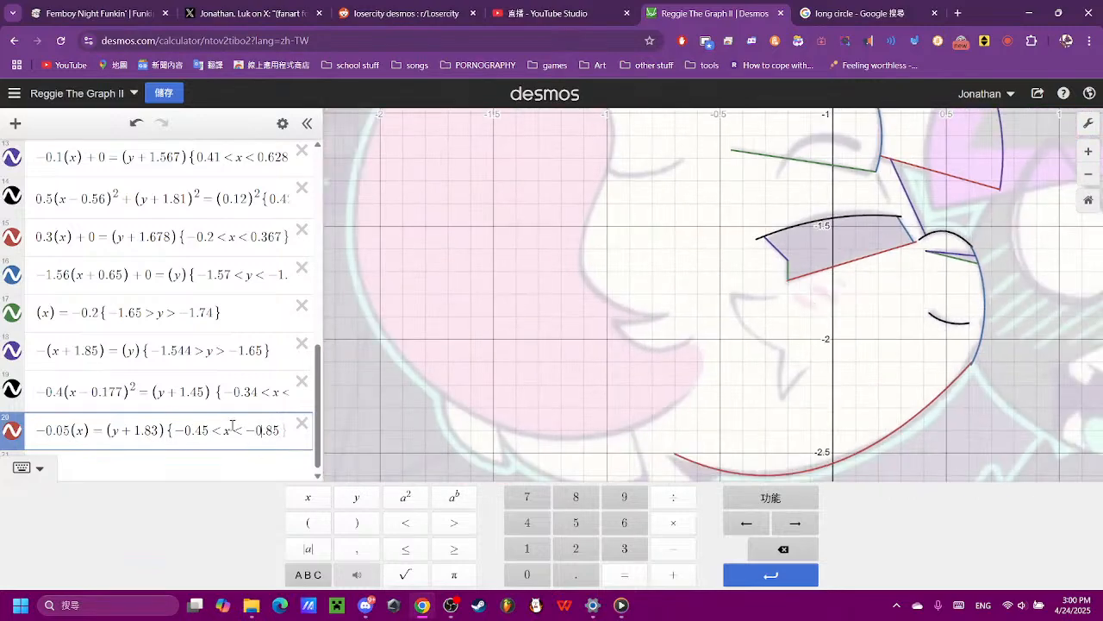
key(BackSpace)
text(>)
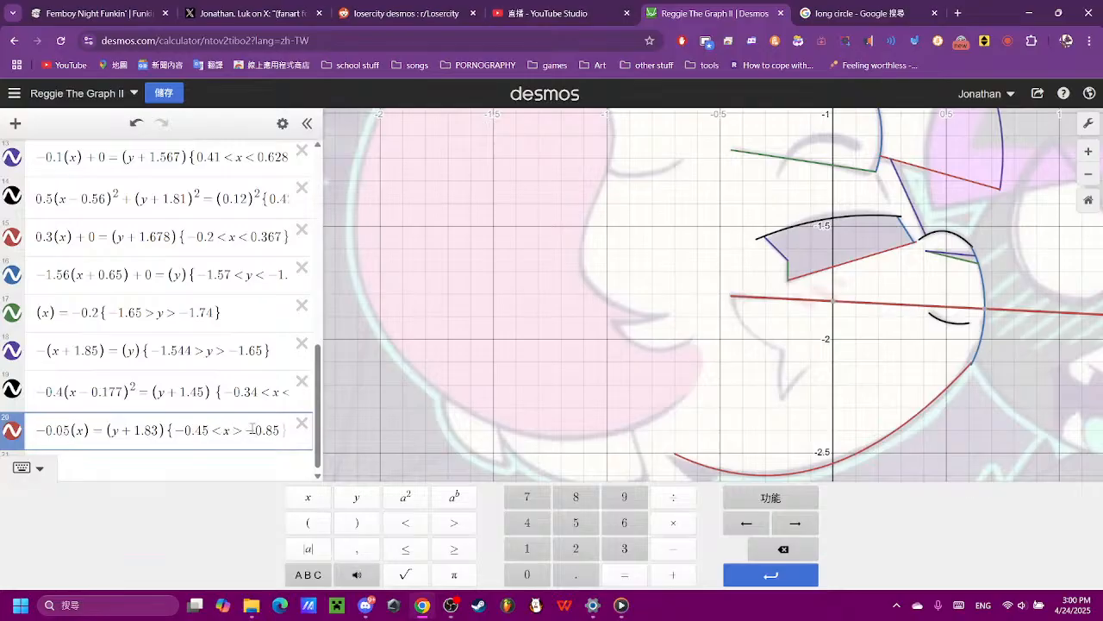
key(Left)
key(Left)
key(BackSpace)
text(>)
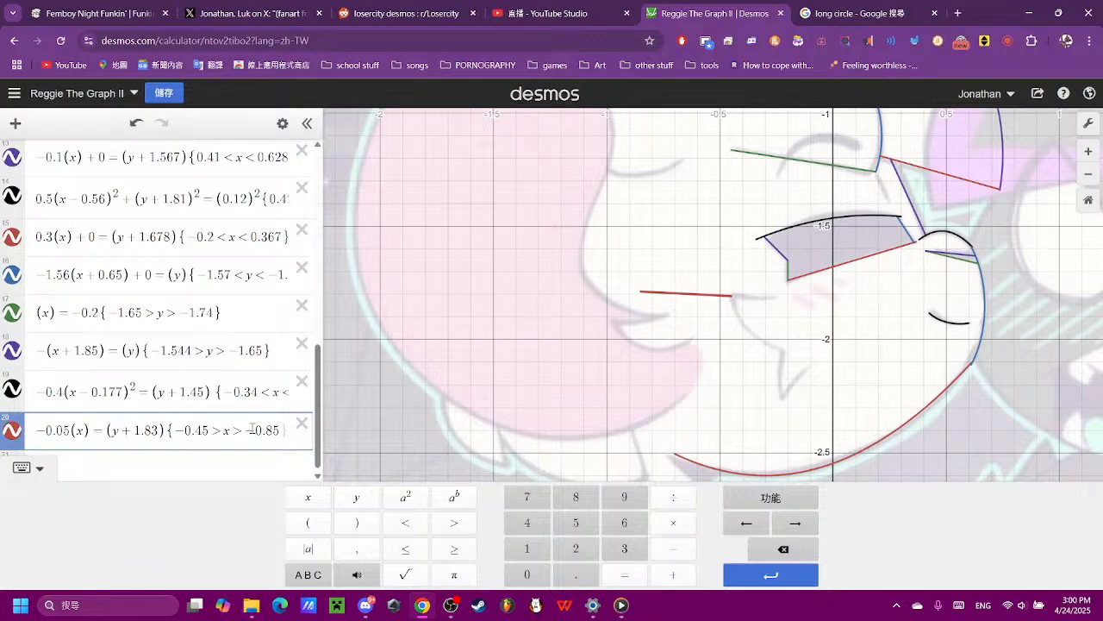
- Compare the restricted segment with the grey stroke and remove the -0.45 upper bound, leaving {x > -0.85}
scroll(640, 353, up, 5)
drag(859, 302, 588, 383)
scroll(197, 448, down, 6)
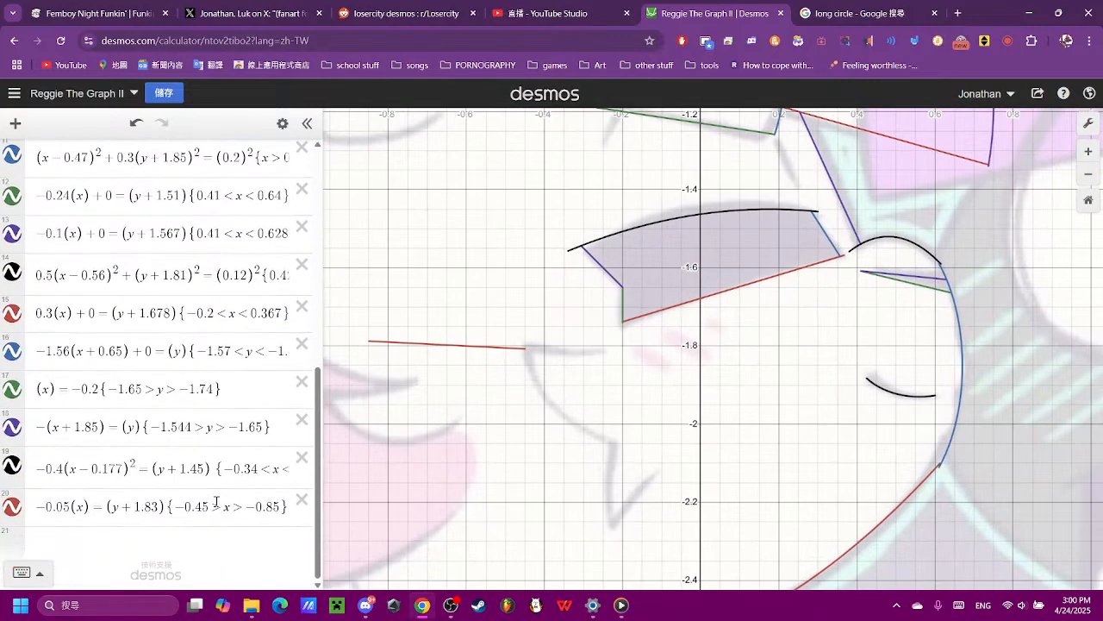
click(227, 499)
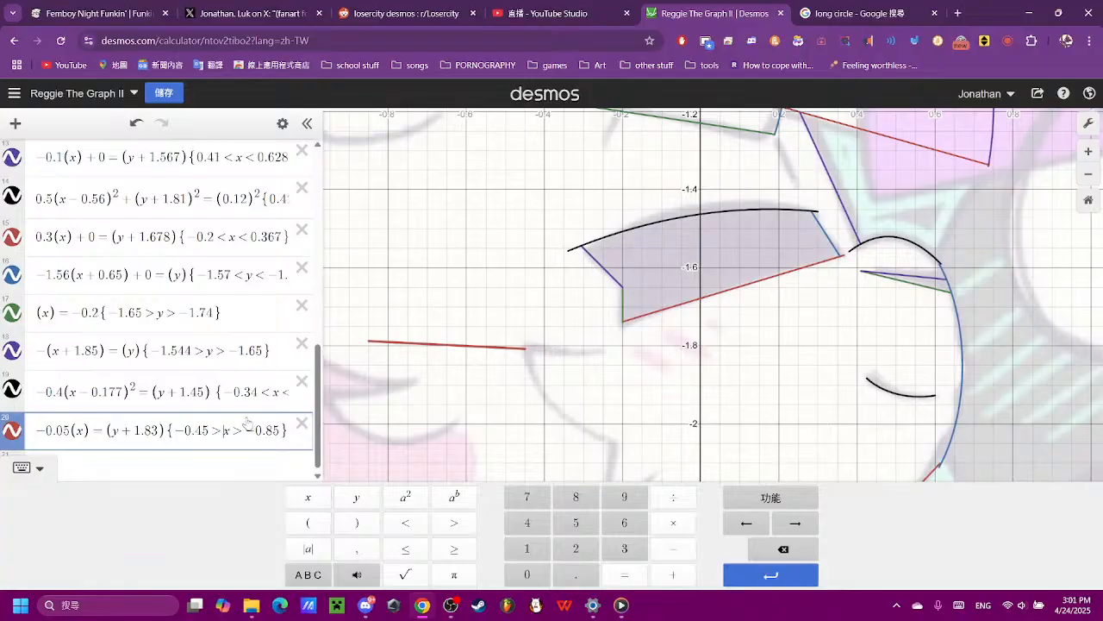
key(BackSpace)
key(BackSpace)
key(BackSpace)
key(BackSpace)
key(BackSpace)
key(BackSpace)
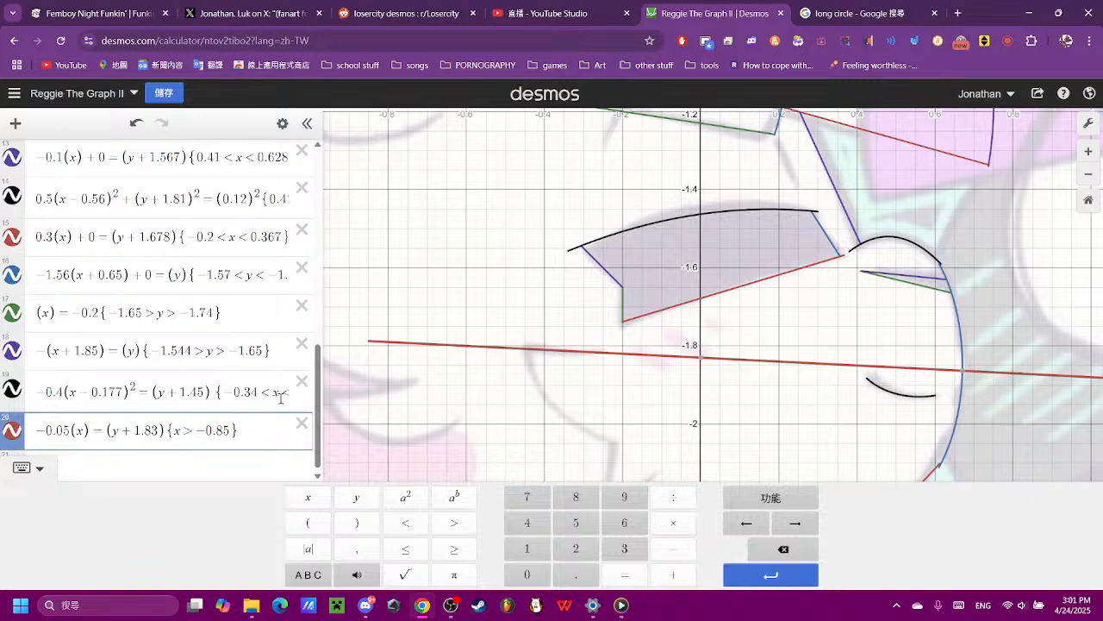
- Set the lower x bound of the line below the mouth to -0.45 to match the stroke's corner
click(526, 350)
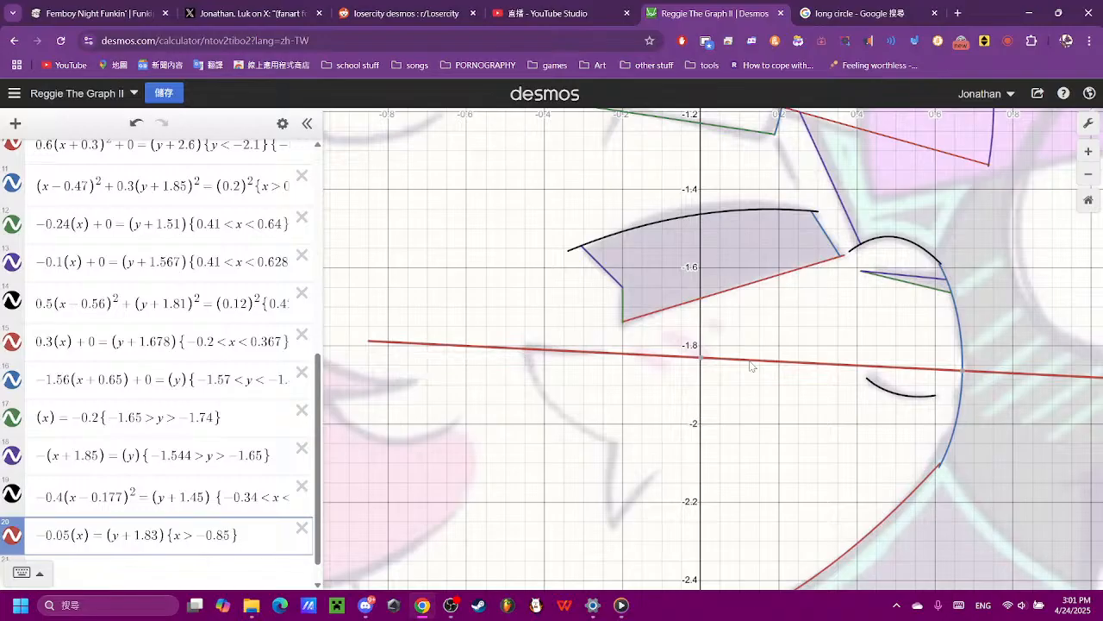
click(636, 356)
click(221, 540)
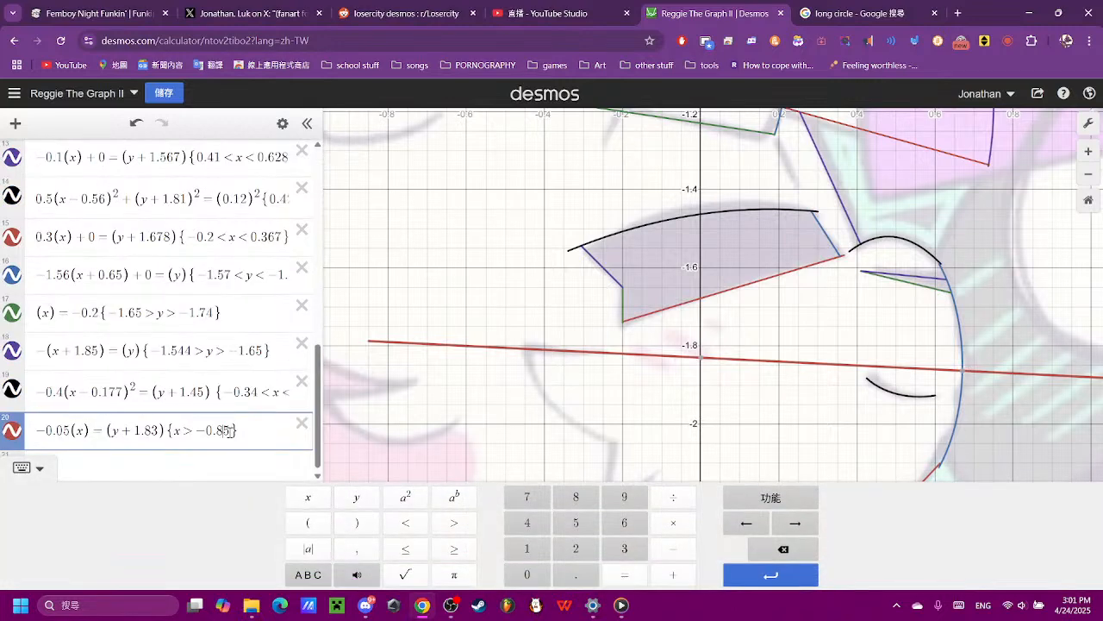
key(BackSpace)
text(4)
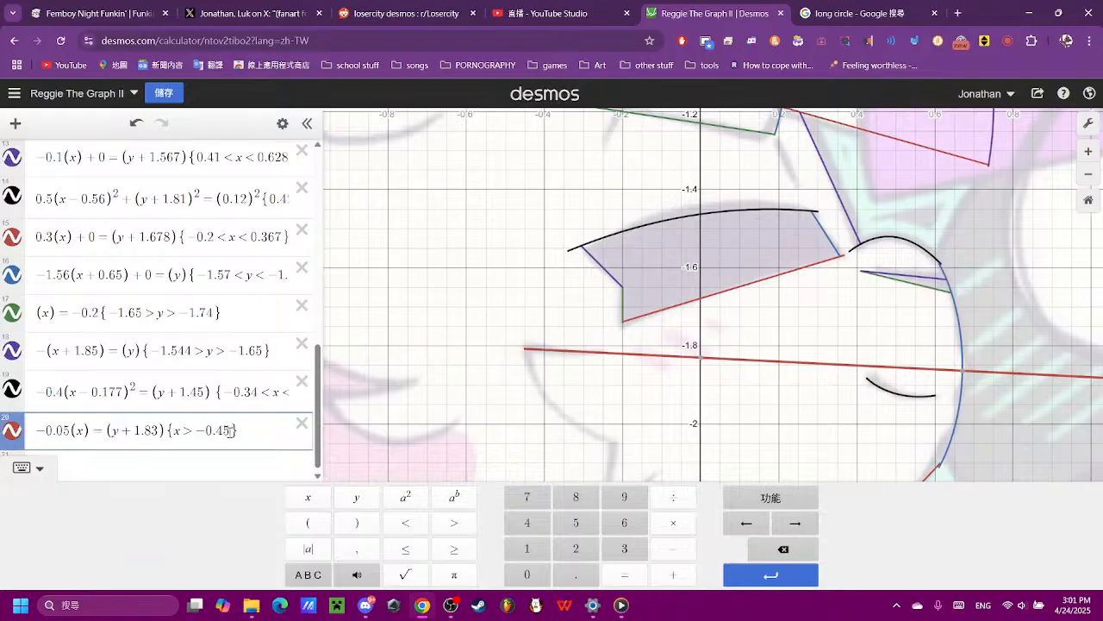
text(-0)
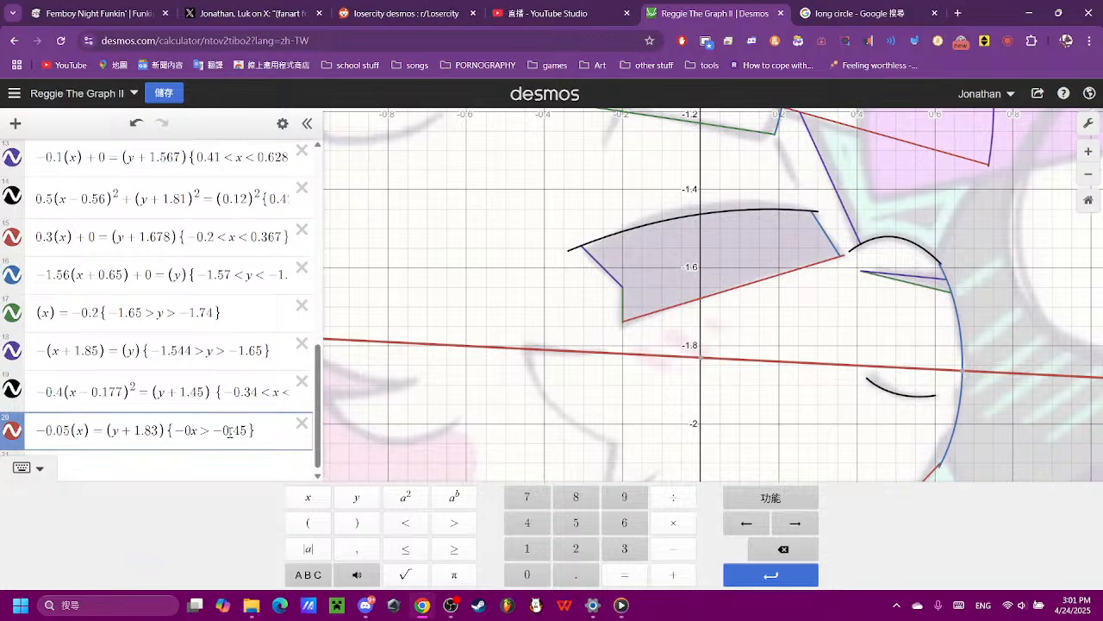
text(.16>)
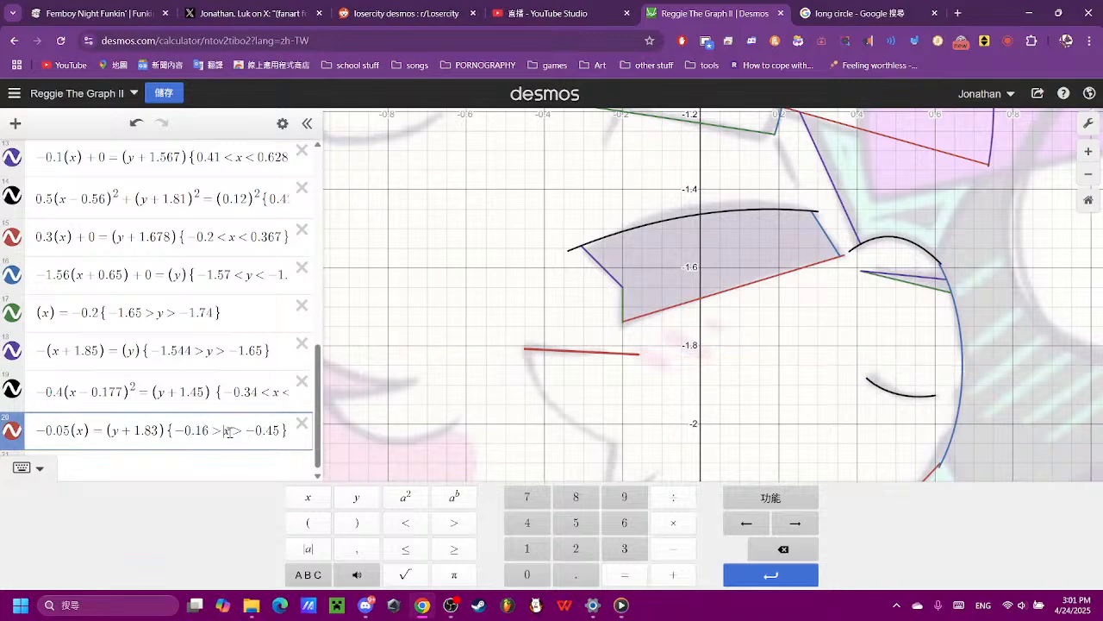
- Add an upper x bound of -0.16, making the line's restriction {-0.16 > x > -0.45}, and check the segment's ends
click(622, 318)
scroll(626, 323, down, 5)
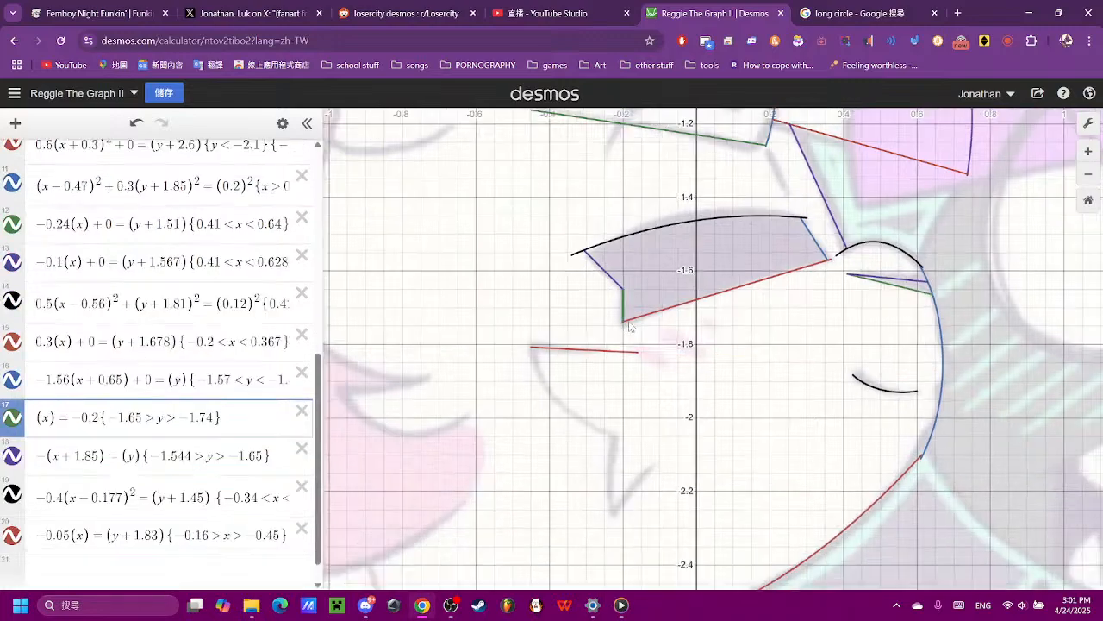
scroll(684, 385, up, 6)
scroll(190, 465, down, 2)
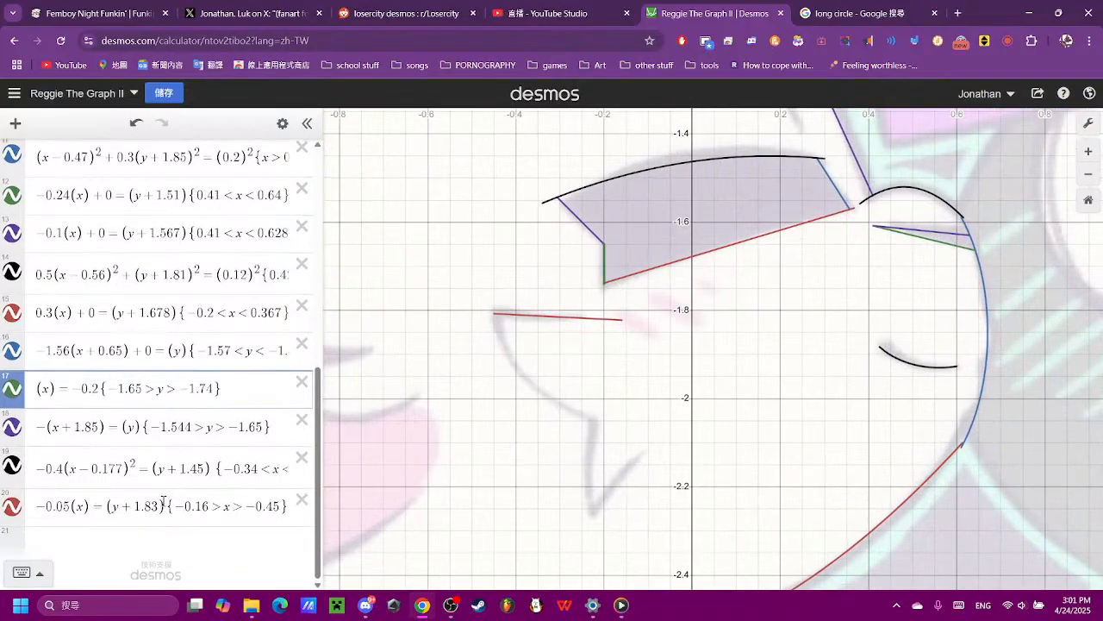
- Start a new equation for the curved grey stroke with the left side (x)² + (y)²
click(199, 543)
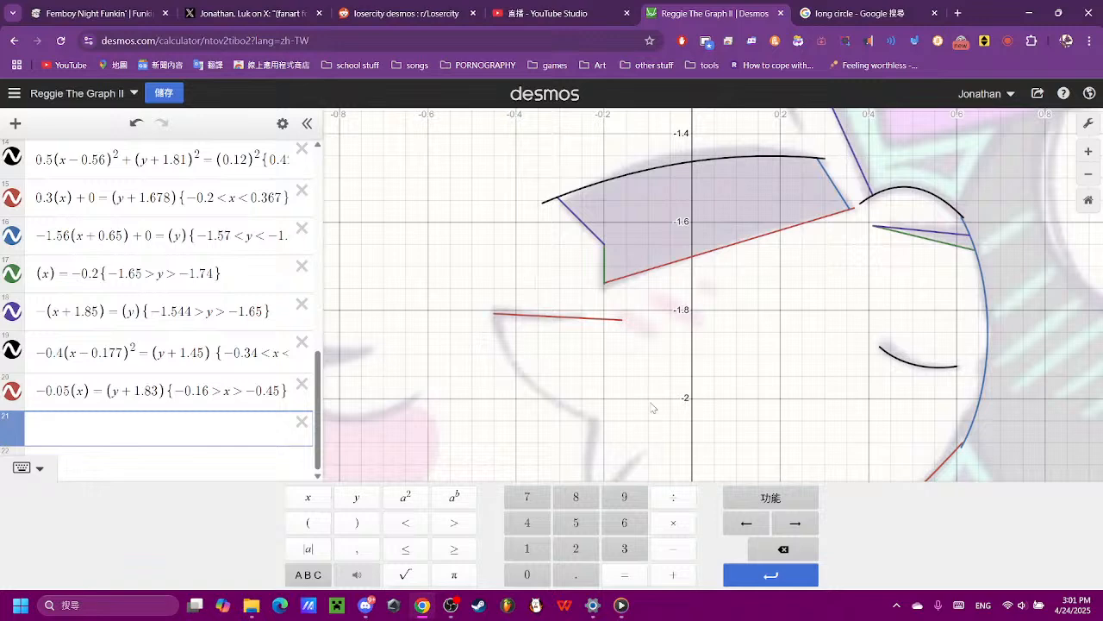
text((x))
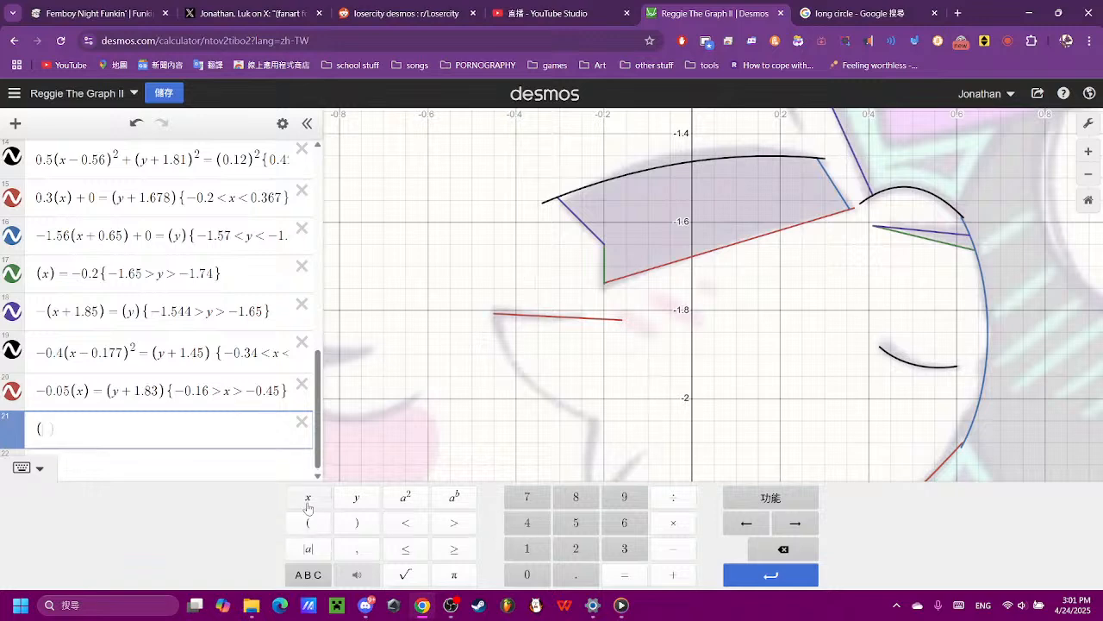
click(405, 498)
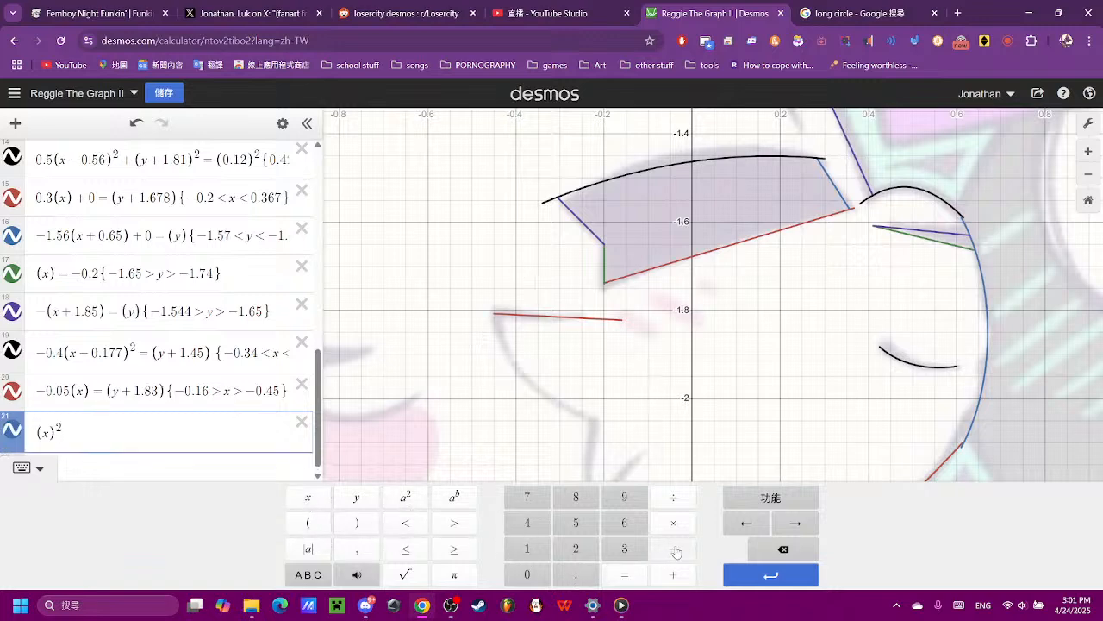
click(673, 575)
click(356, 497)
click(356, 523)
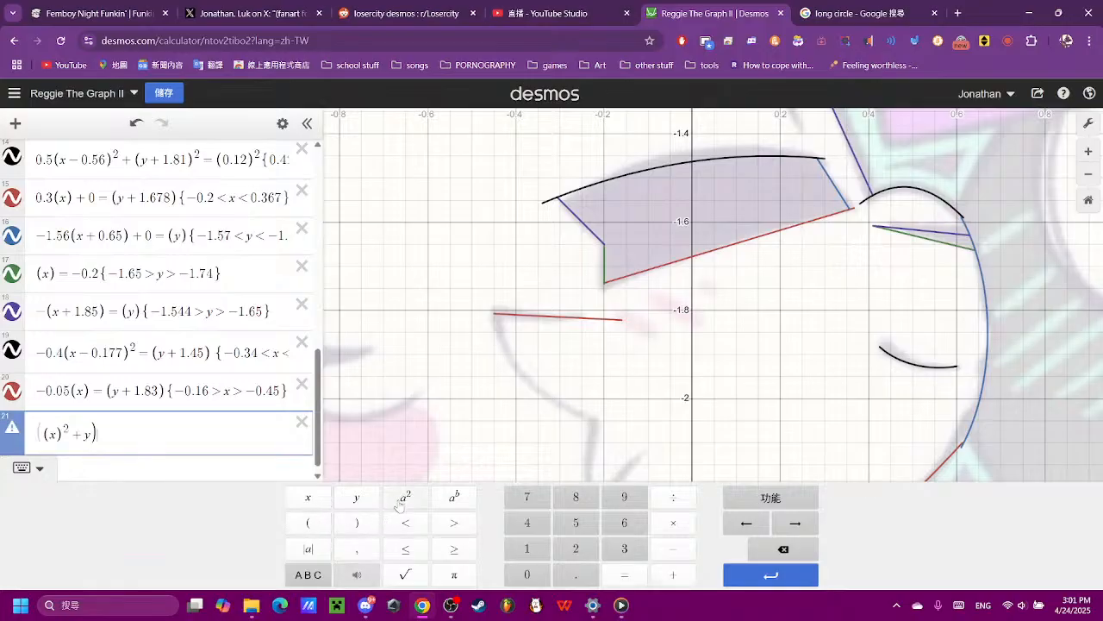
key(BackSpace)
key(BackSpace)
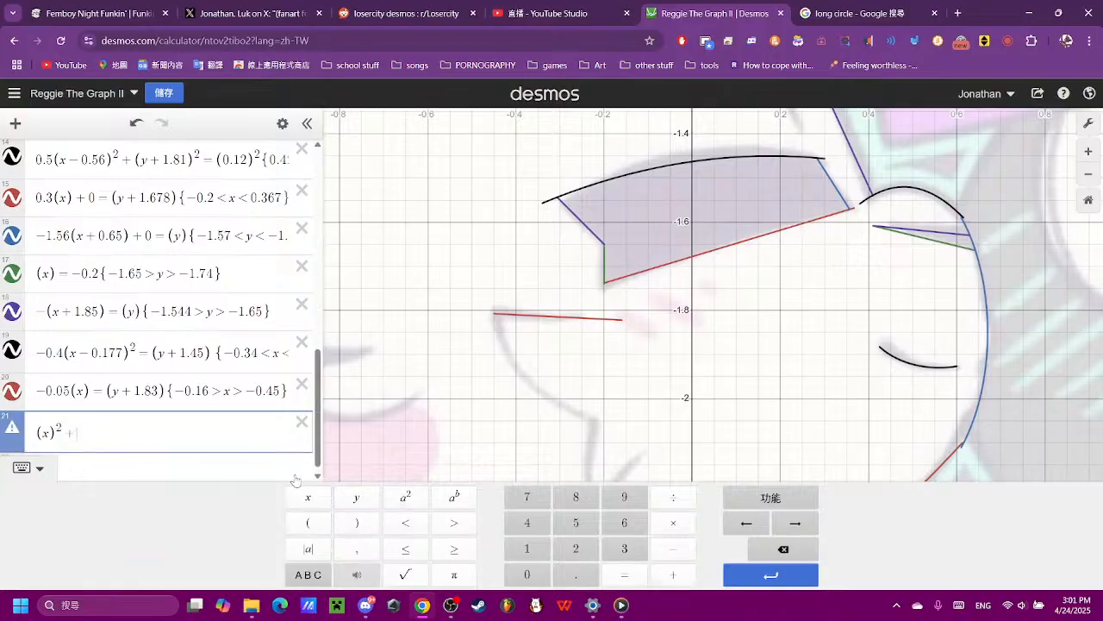
click(308, 522)
click(356, 497)
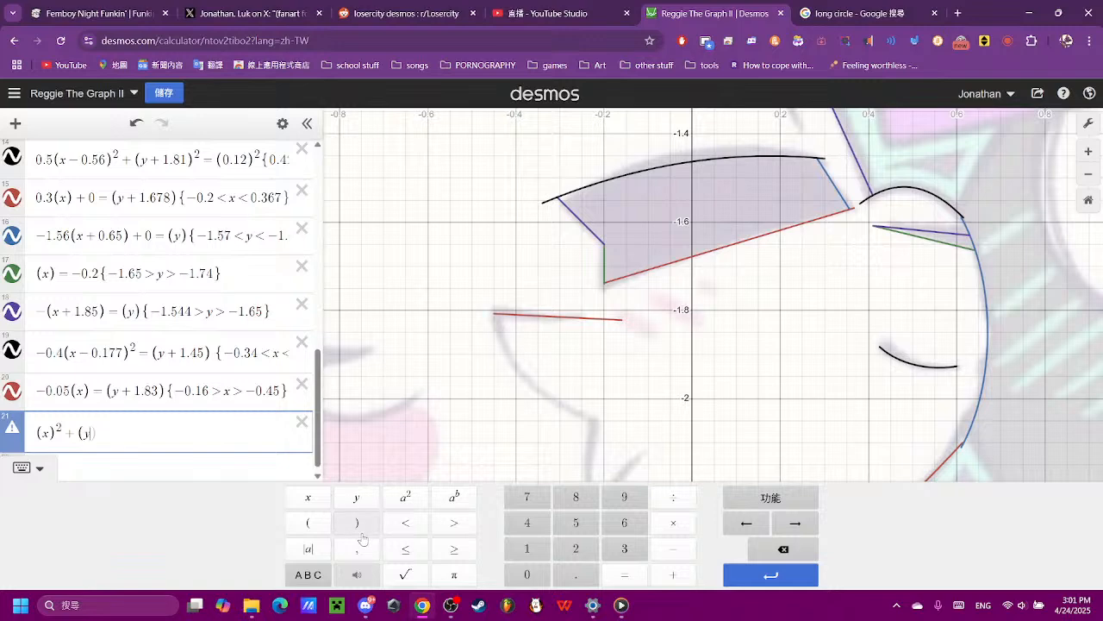
click(356, 522)
click(405, 497)
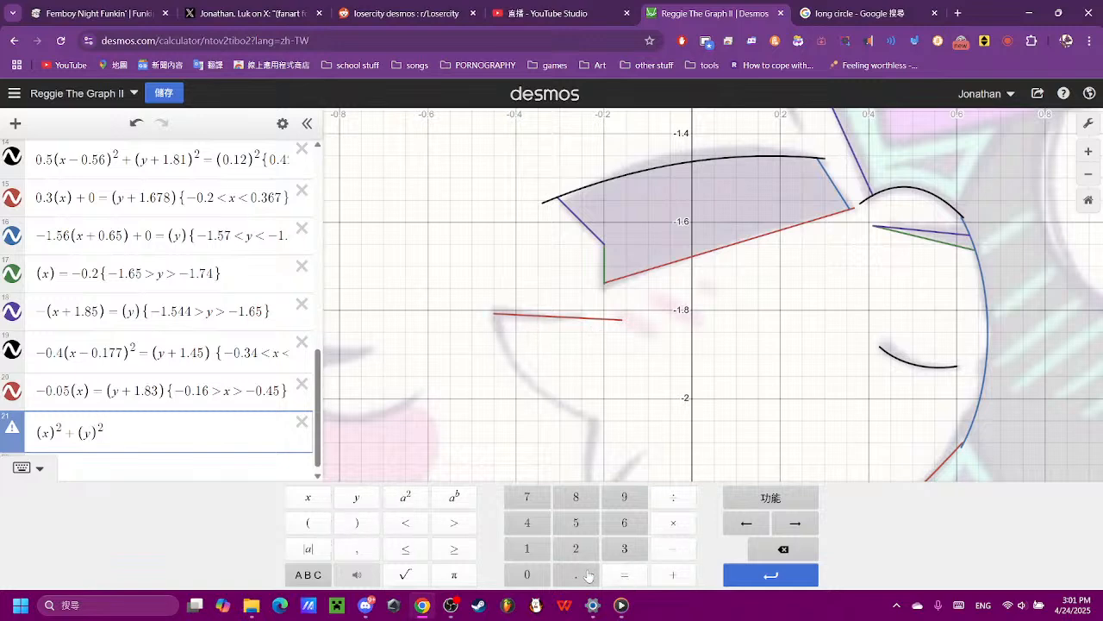
- Complete the new circle equation with = (0.6)² and view its size against the drawing
click(619, 573)
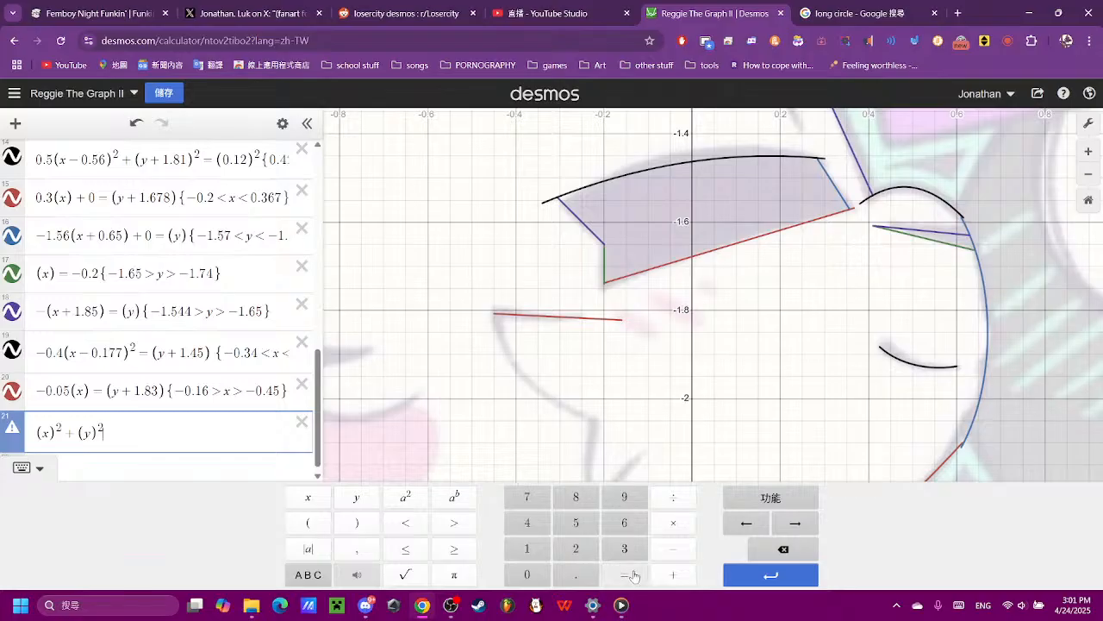
click(308, 523)
click(528, 574)
click(575, 574)
click(624, 523)
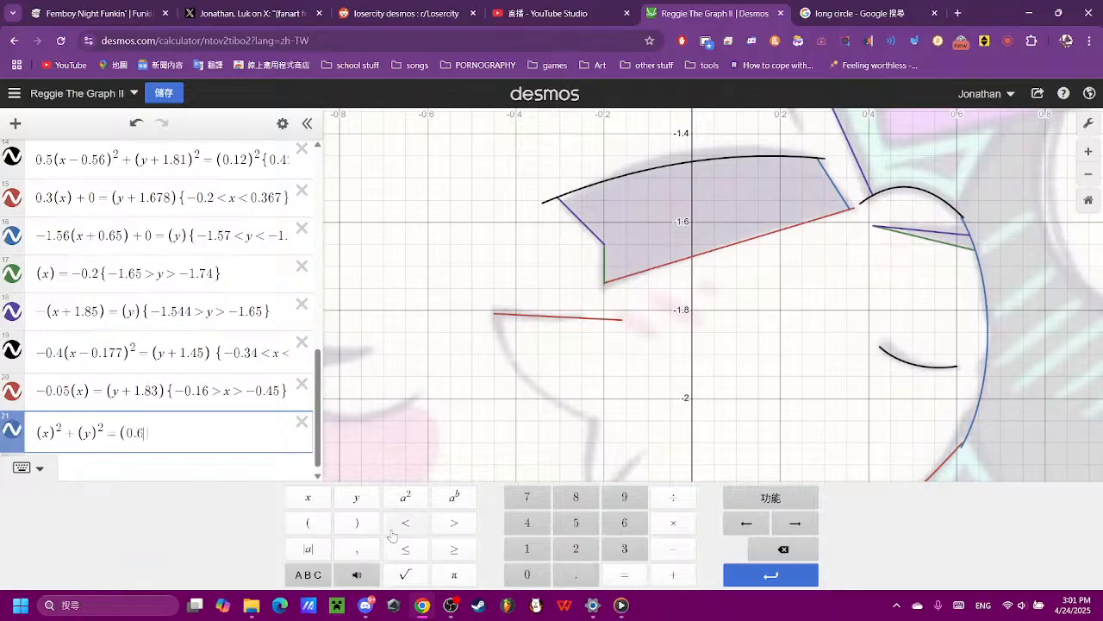
click(405, 496)
scroll(630, 335, down, 2)
scroll(630, 335, down, 3)
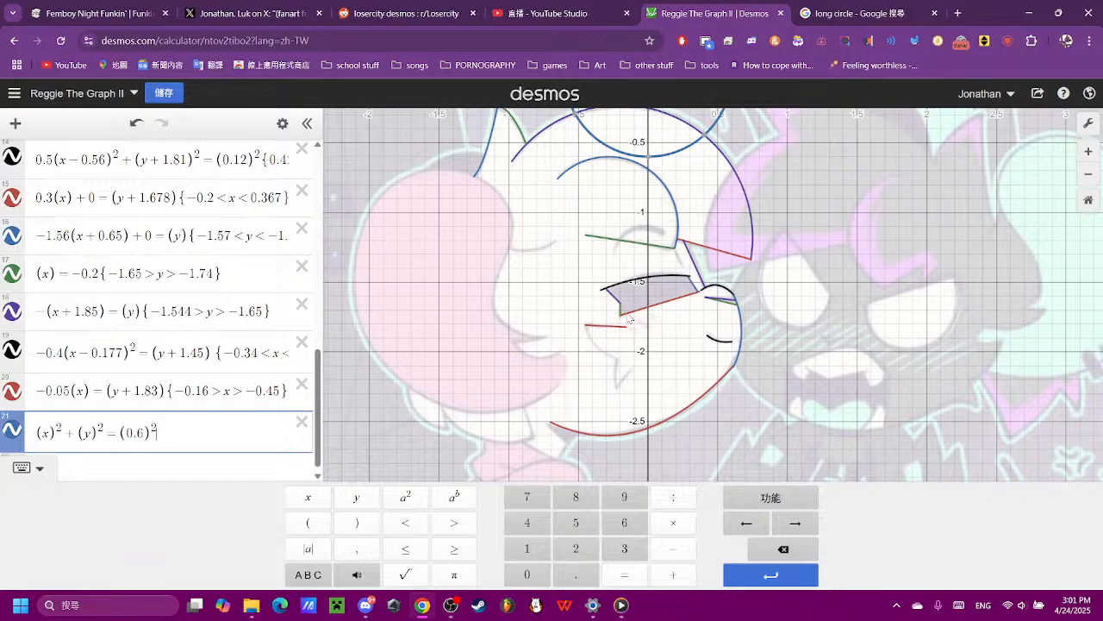
- Reduce the new circle's radius term to (0.25)² and compare the circle with the curved stroke below the mouth
scroll(586, 383, up, 5)
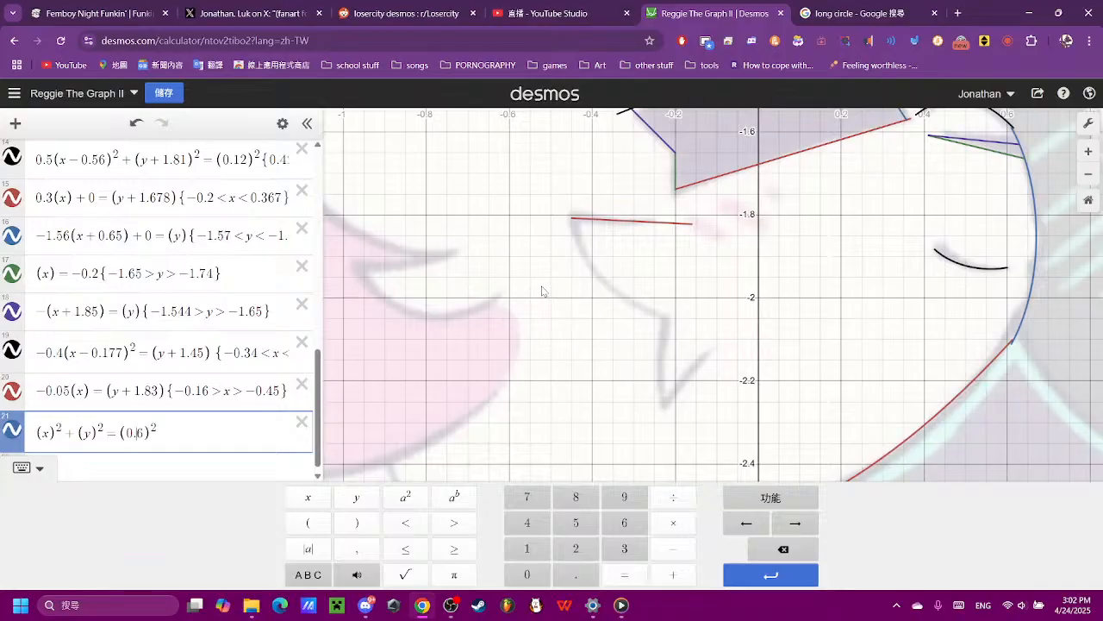
key(BackSpace)
text(25)
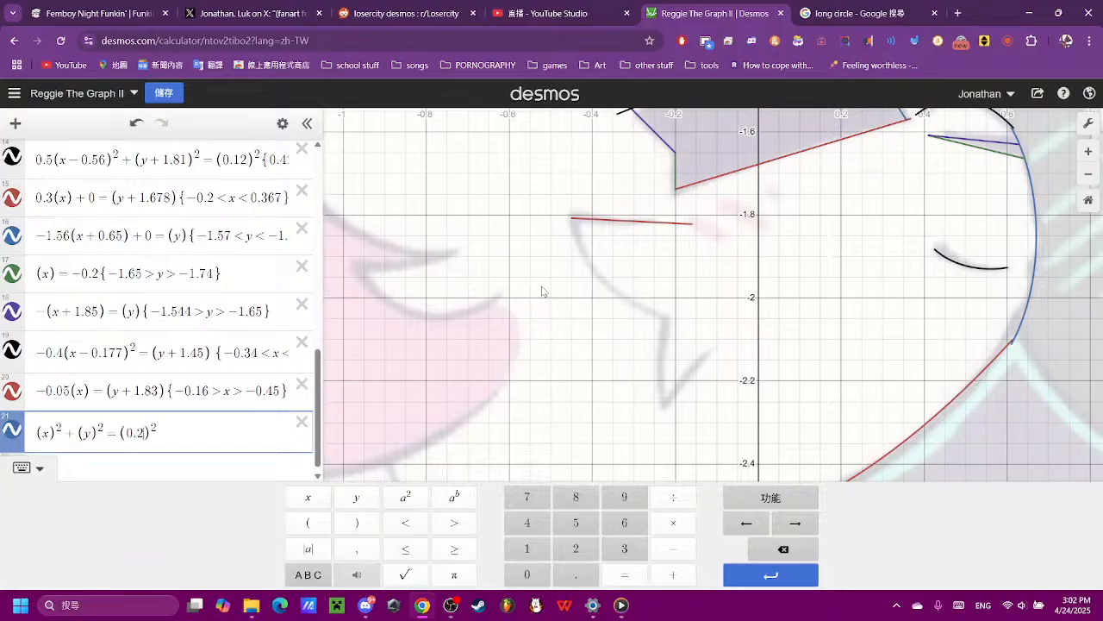
scroll(763, 200, down, 2)
scroll(748, 202, down, 2)
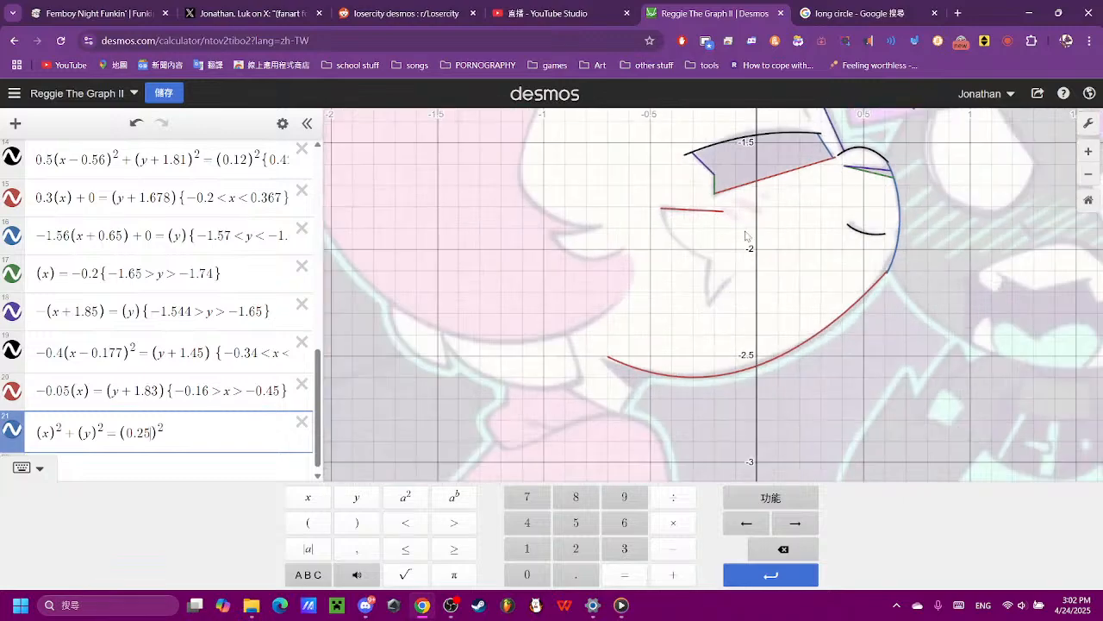
drag(746, 230, 674, 456)
scroll(675, 456, down, 2)
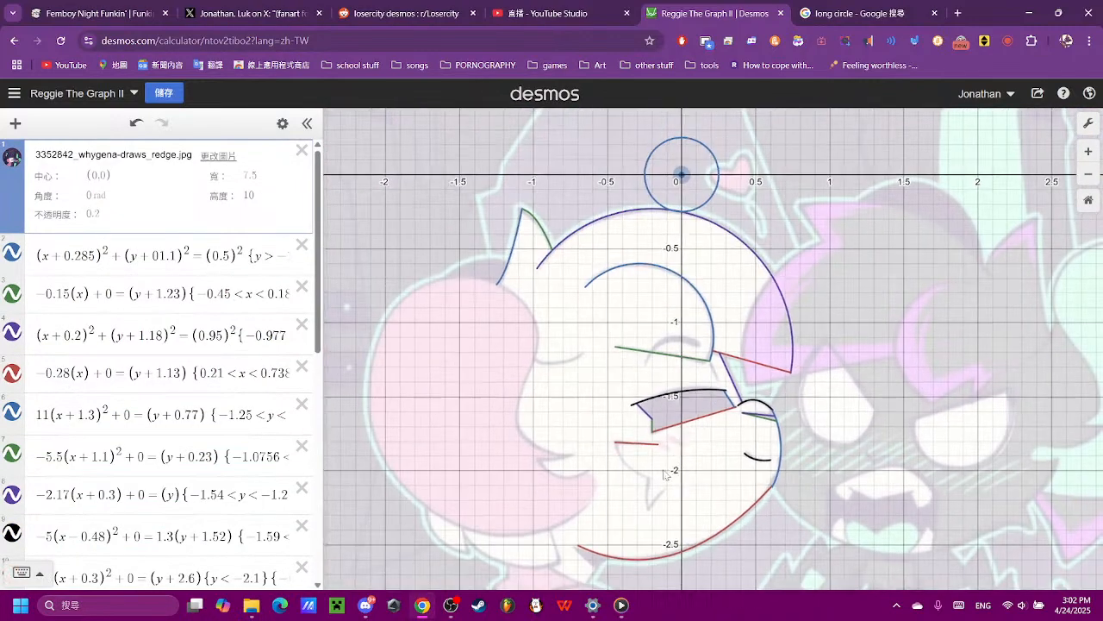
drag(663, 467, 635, 479)
scroll(636, 479, up, 3)
drag(651, 437, 595, 509)
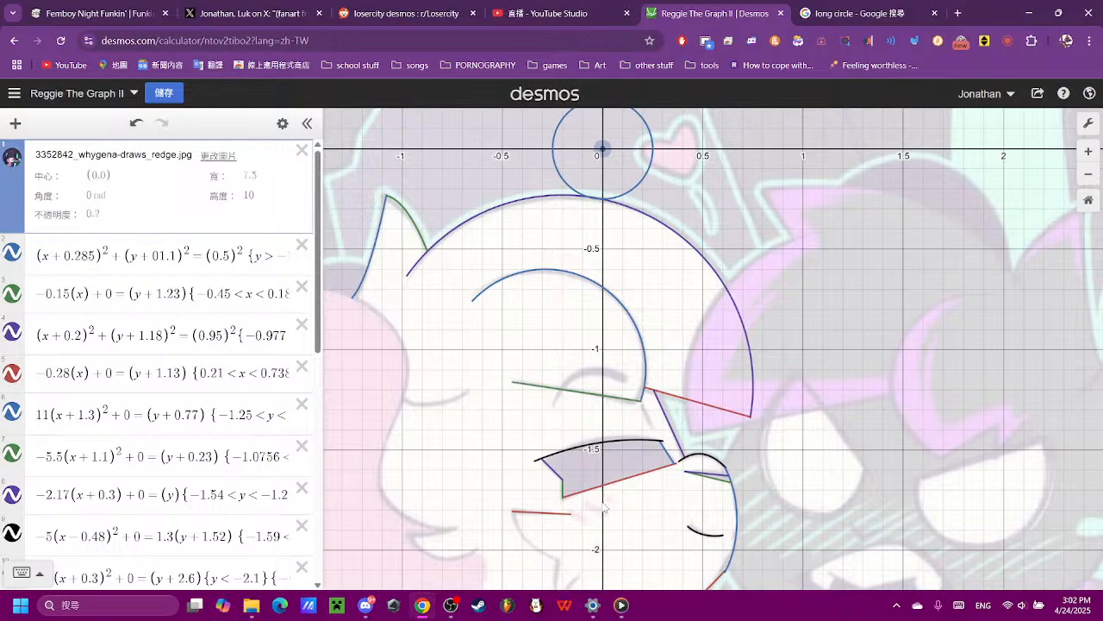
- Move the new circle down to the mouth area by making its y term (y + 1.75)², and compare it with the grey stroke
scroll(130, 362, down, 10)
click(221, 503)
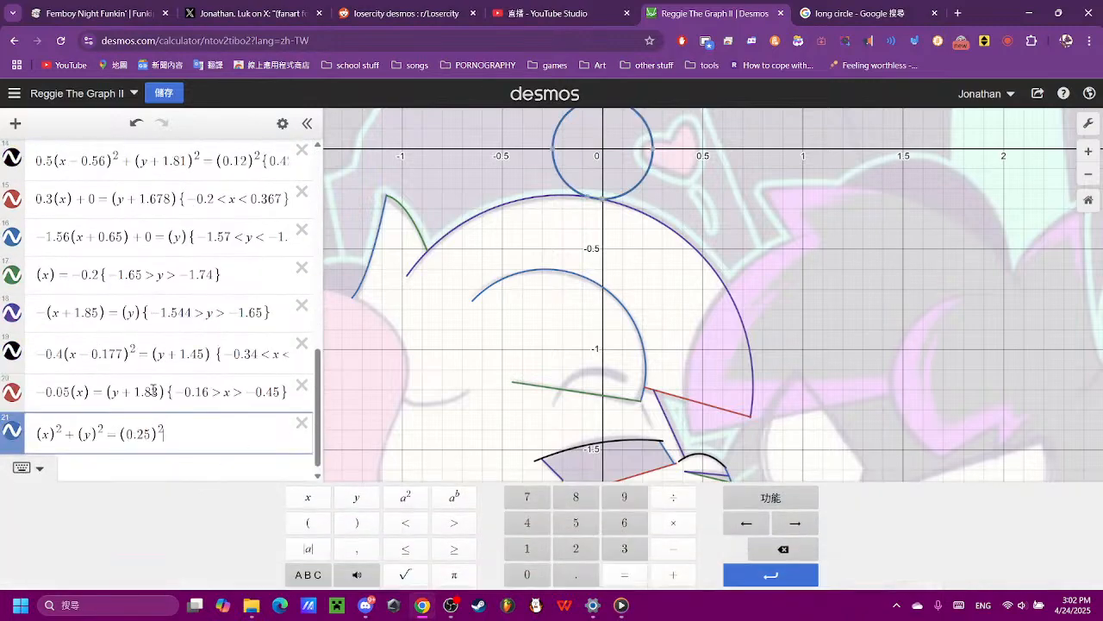
click(90, 437)
text(+1.75)
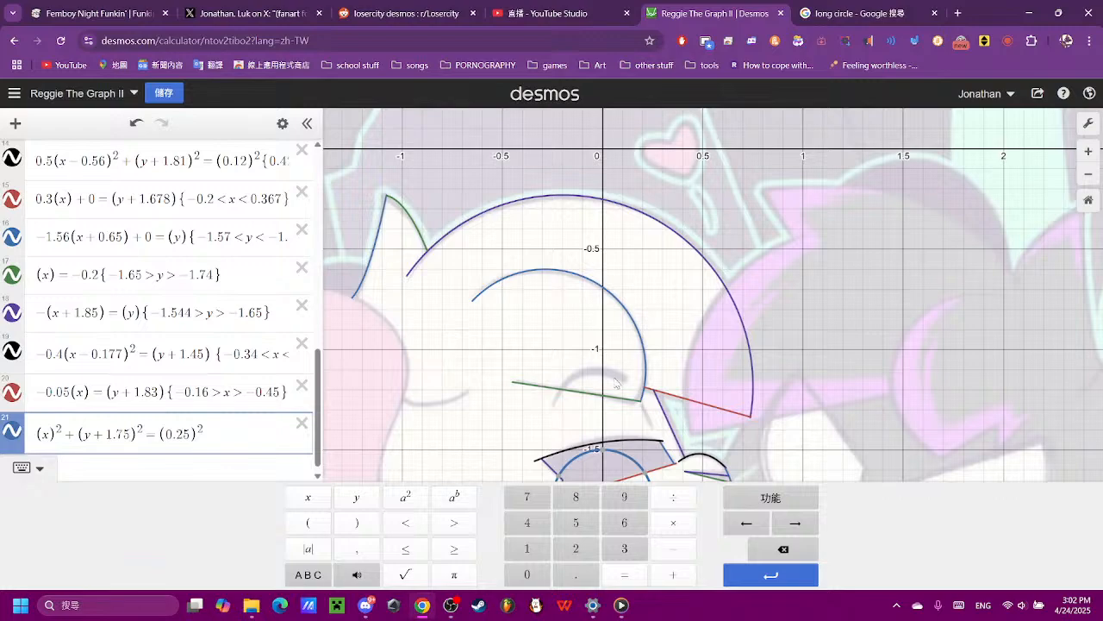
drag(610, 388, 573, 249)
scroll(543, 376, up, 5)
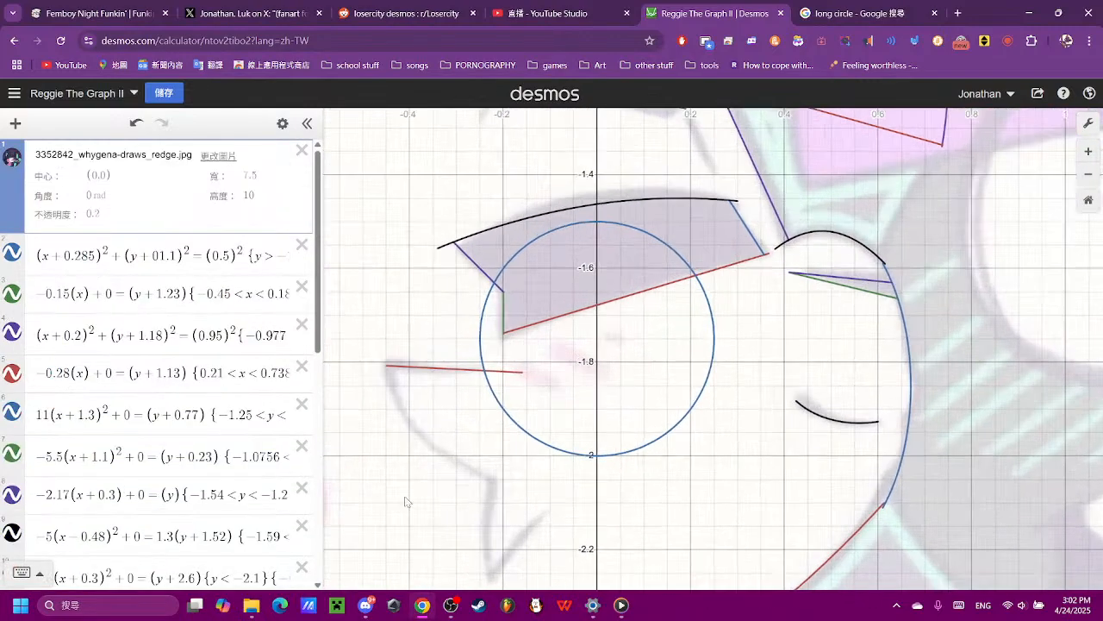
- Fine-tune the circle's vertical offset by trying 1.77, and set the y term to (y + 1.79)²
scroll(84, 366, down, 10)
click(119, 500)
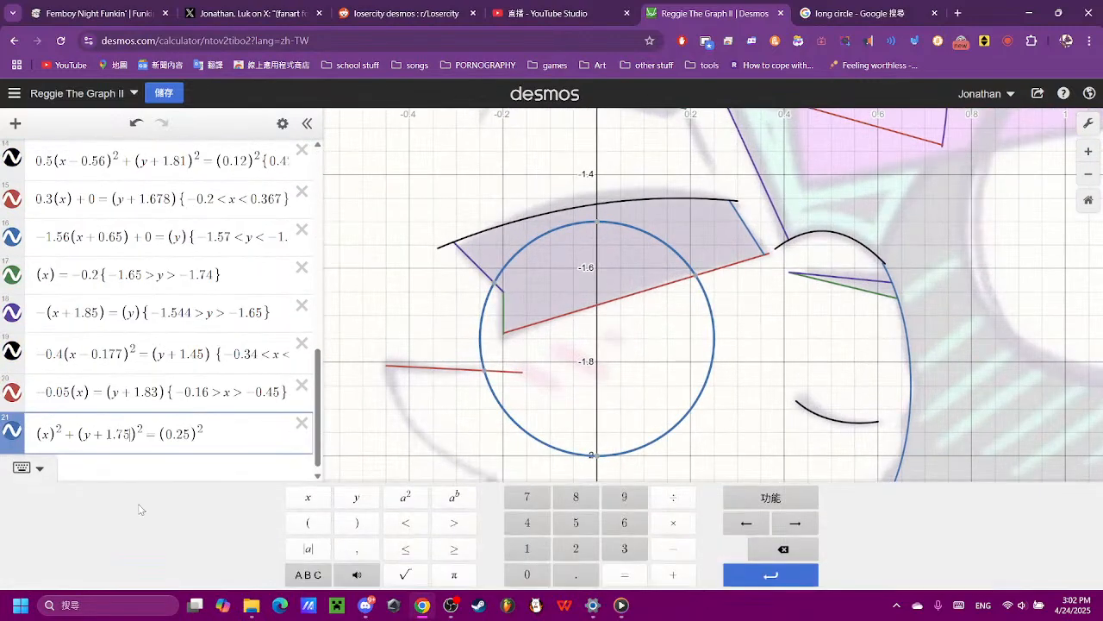
key(BackSpace)
text(7)
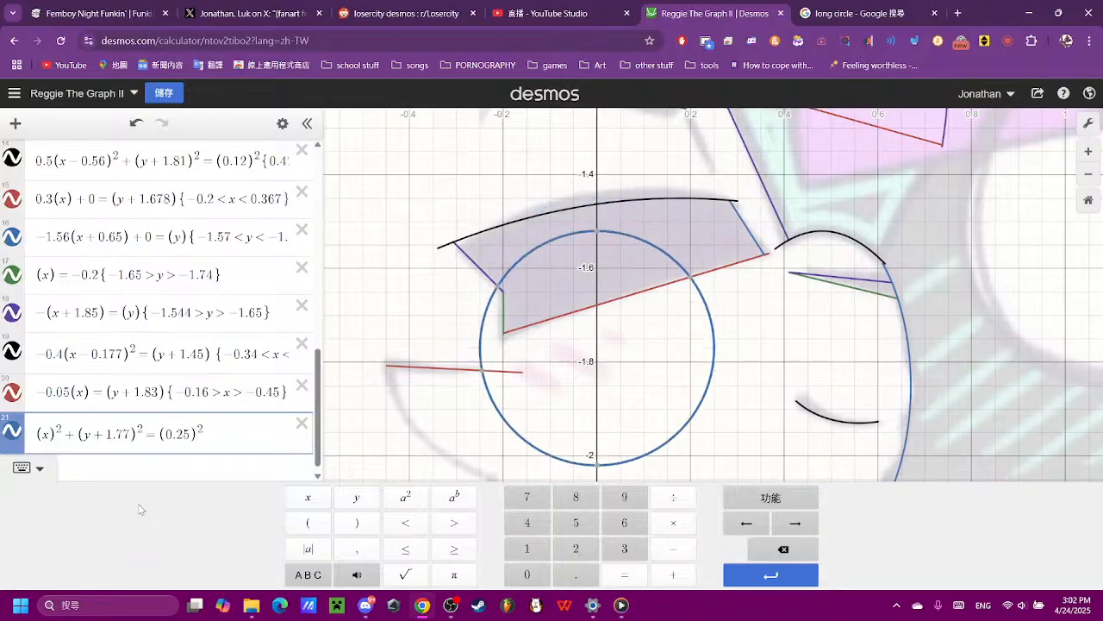
key(BackSpace)
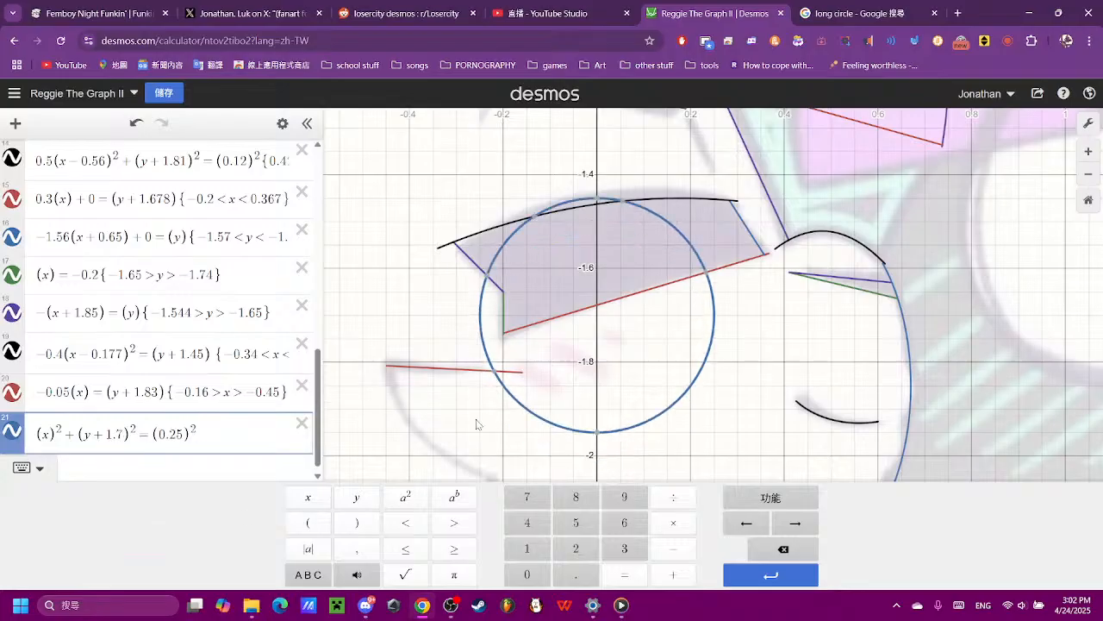
text(9)
drag(454, 404, 423, 325)
- Open the x term of the new circle's equation for editing
scroll(133, 528, down, 6)
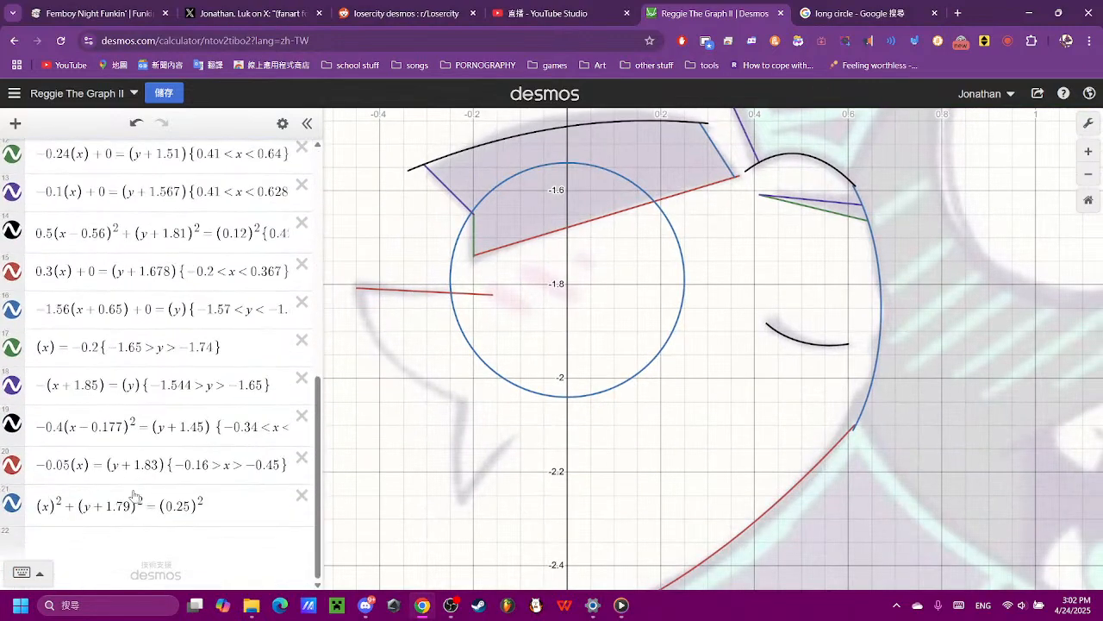
click(103, 498)
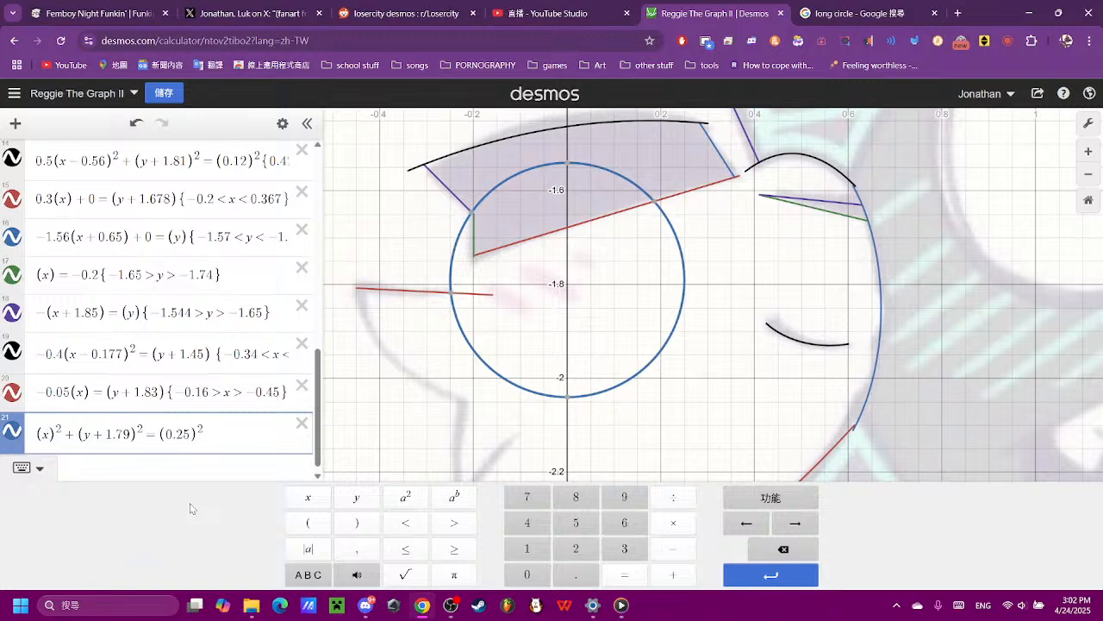
- Shift the circle in expression 21 horizontally by changing its x term to (x+0.2)²
text(+ )
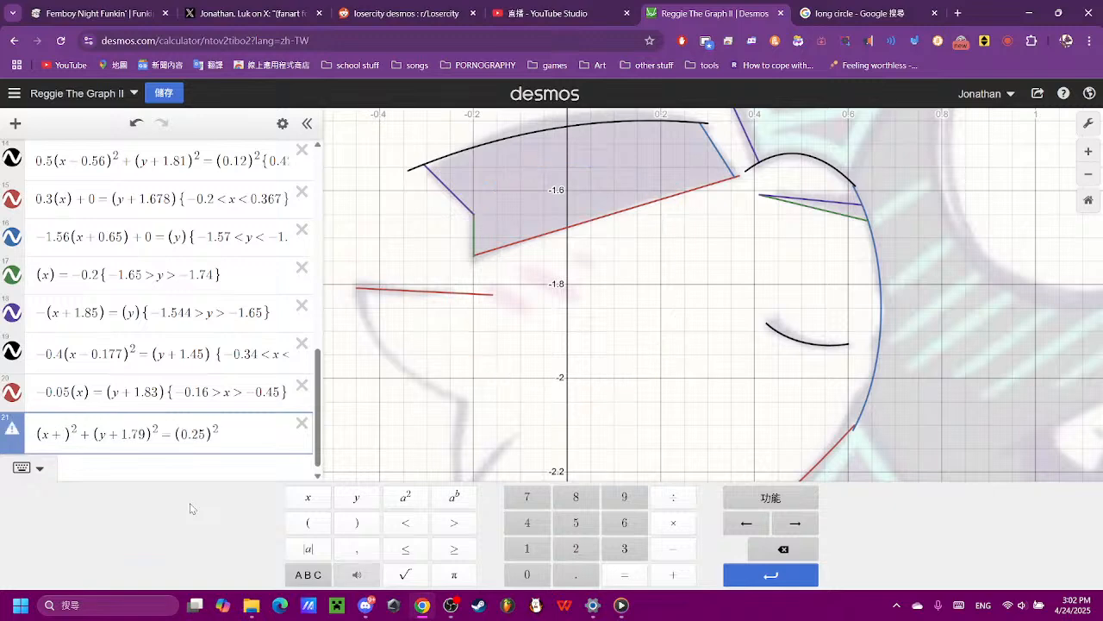
text(0.2)
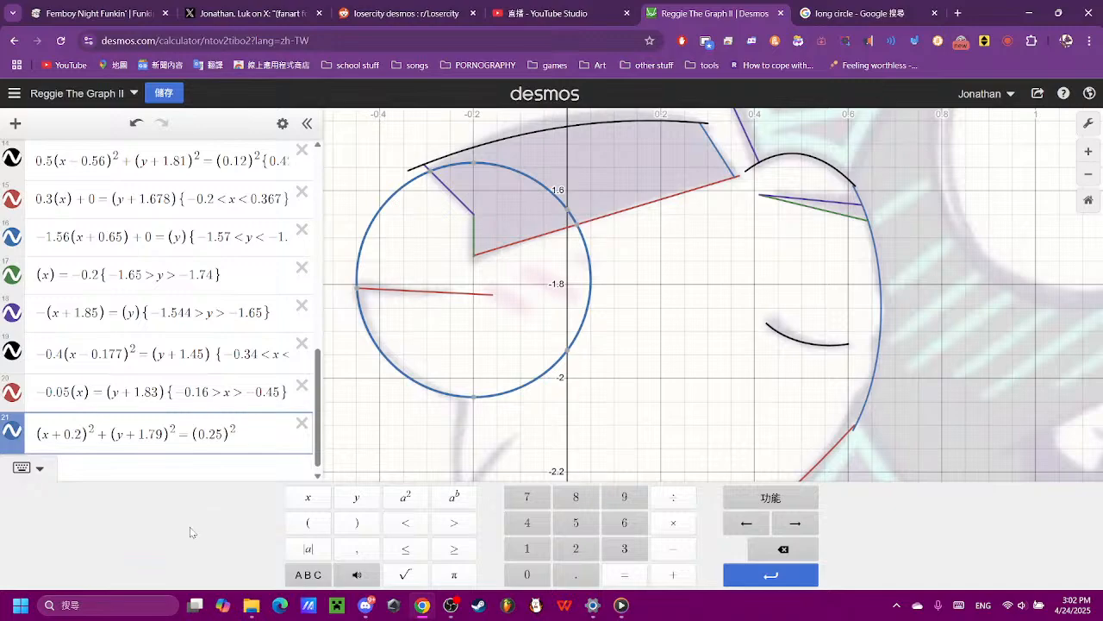
- Restrict the circle in expression 21 to its lower half with the condition {-1.8 > y}
scroll(379, 302, up, 5)
click(390, 306)
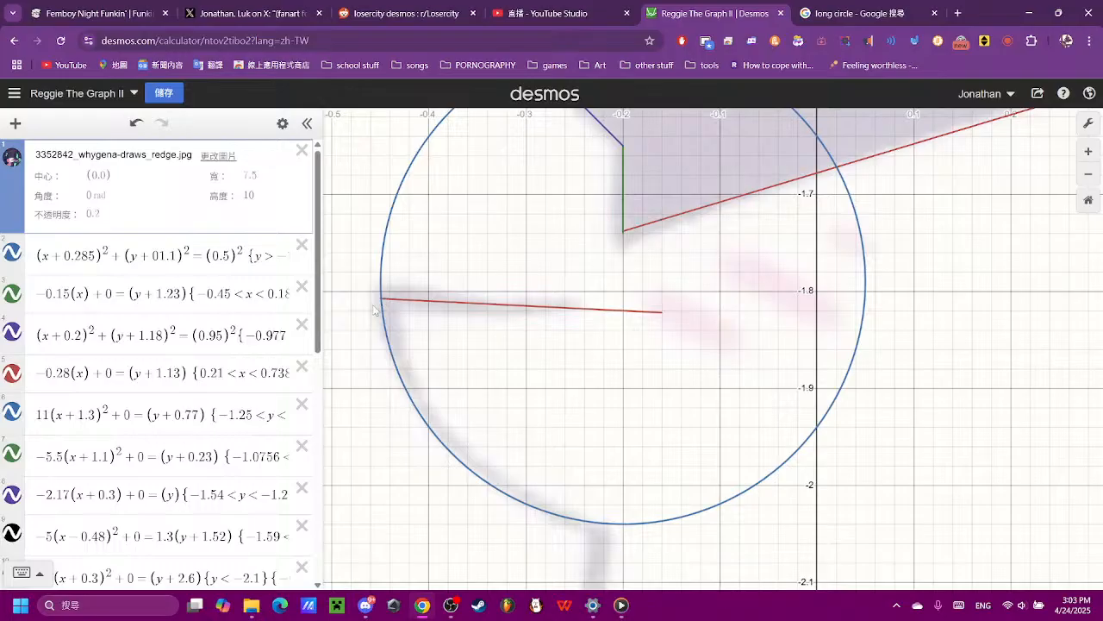
scroll(297, 373, down, 10)
click(250, 501)
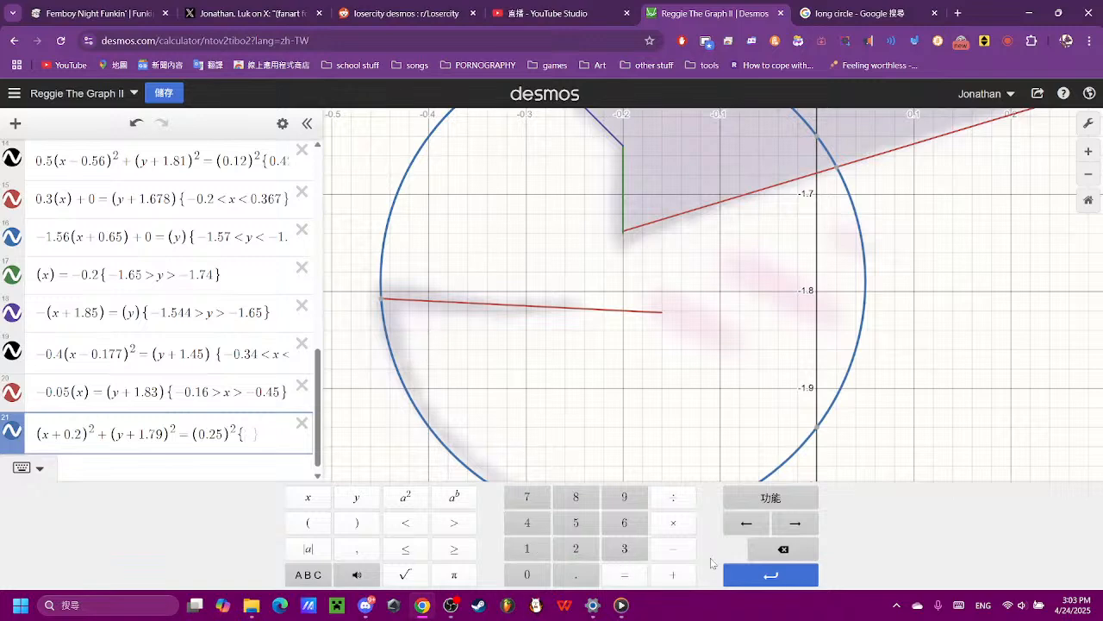
click(675, 550)
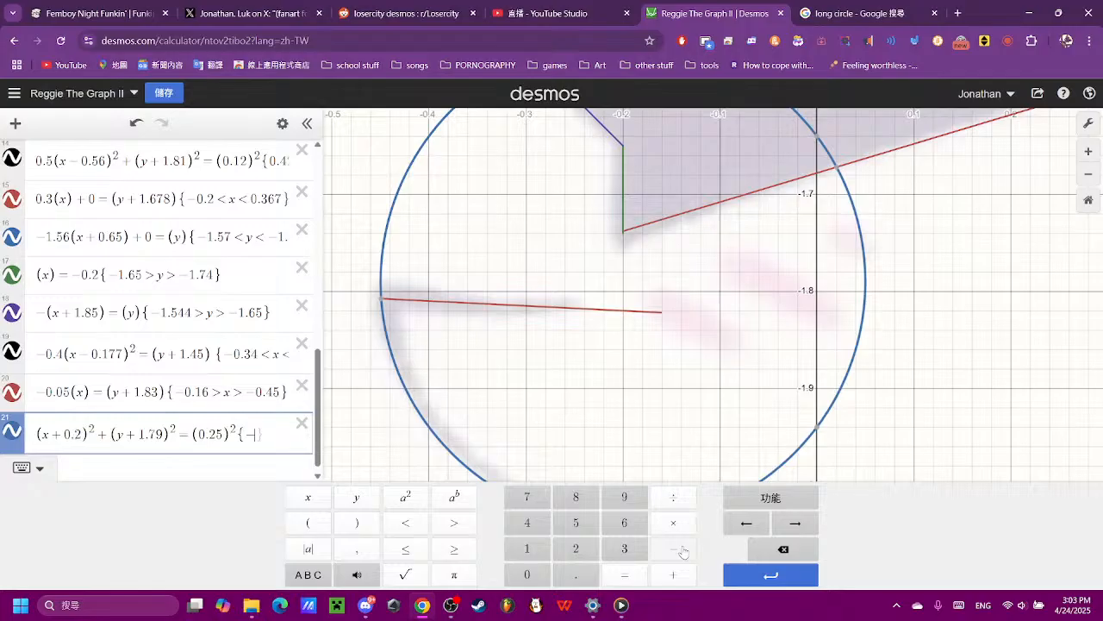
click(536, 549)
click(573, 498)
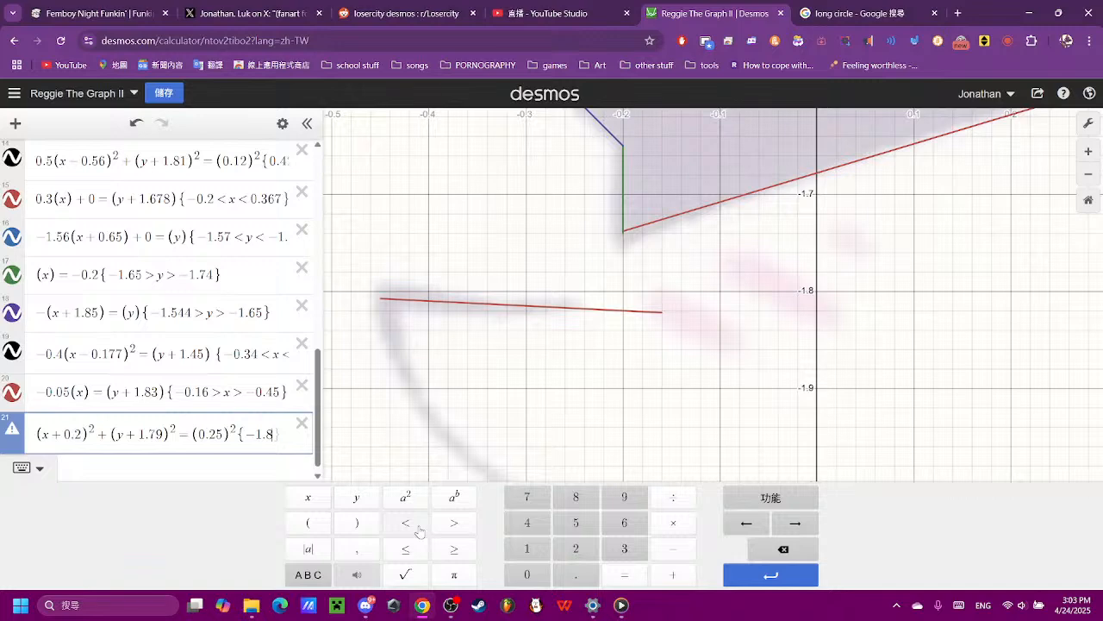
click(453, 522)
click(356, 497)
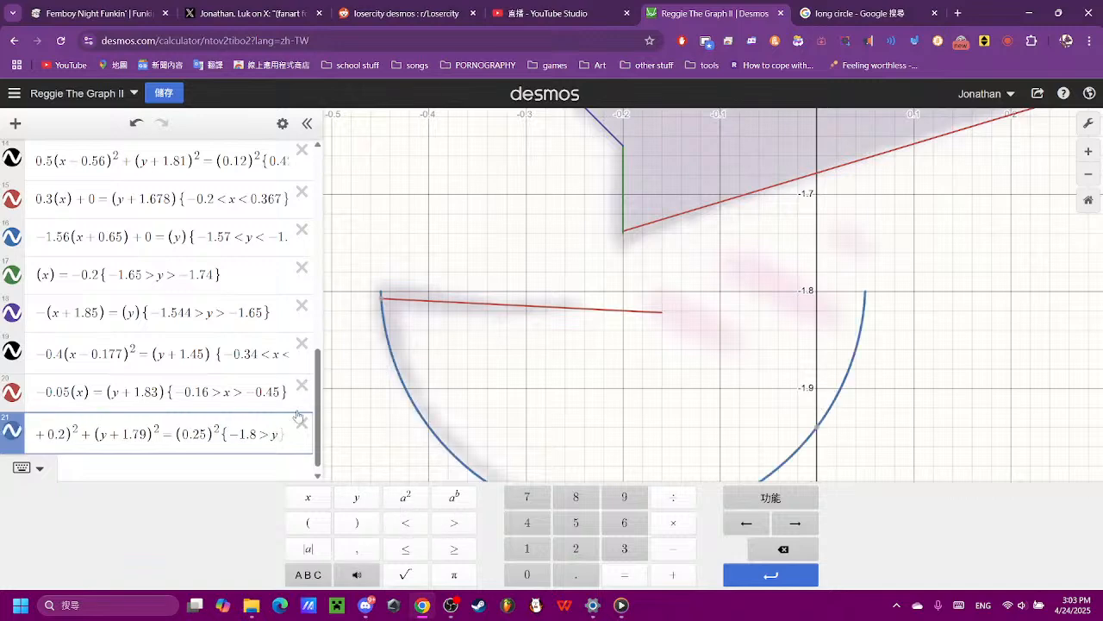
- Refine the y limit in the circle's restriction to -1.81
click(256, 435)
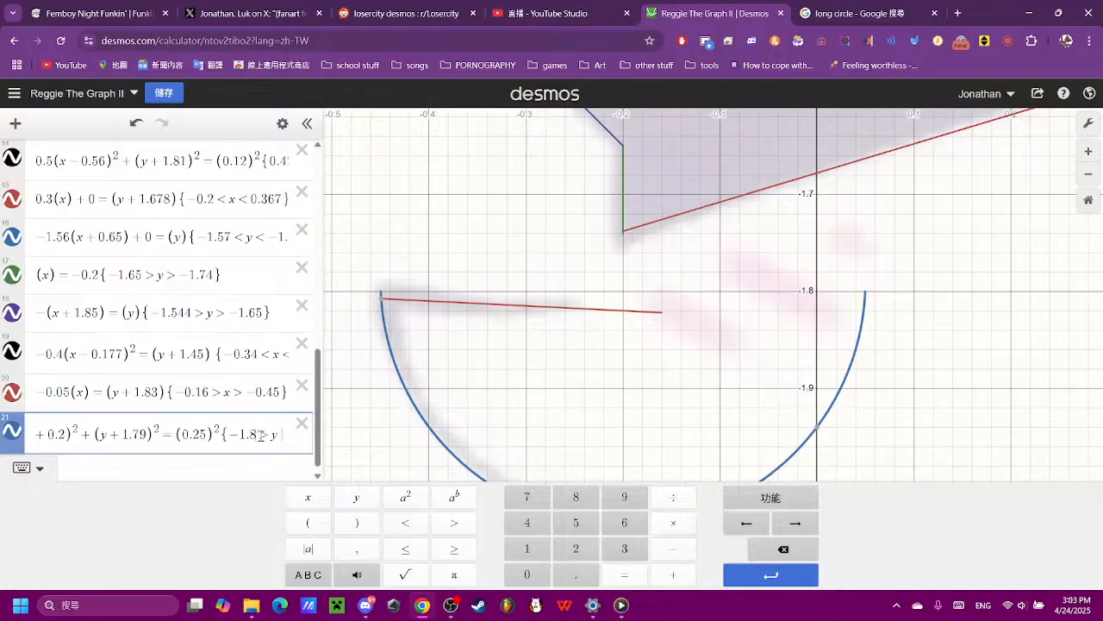
click(569, 549)
click(774, 554)
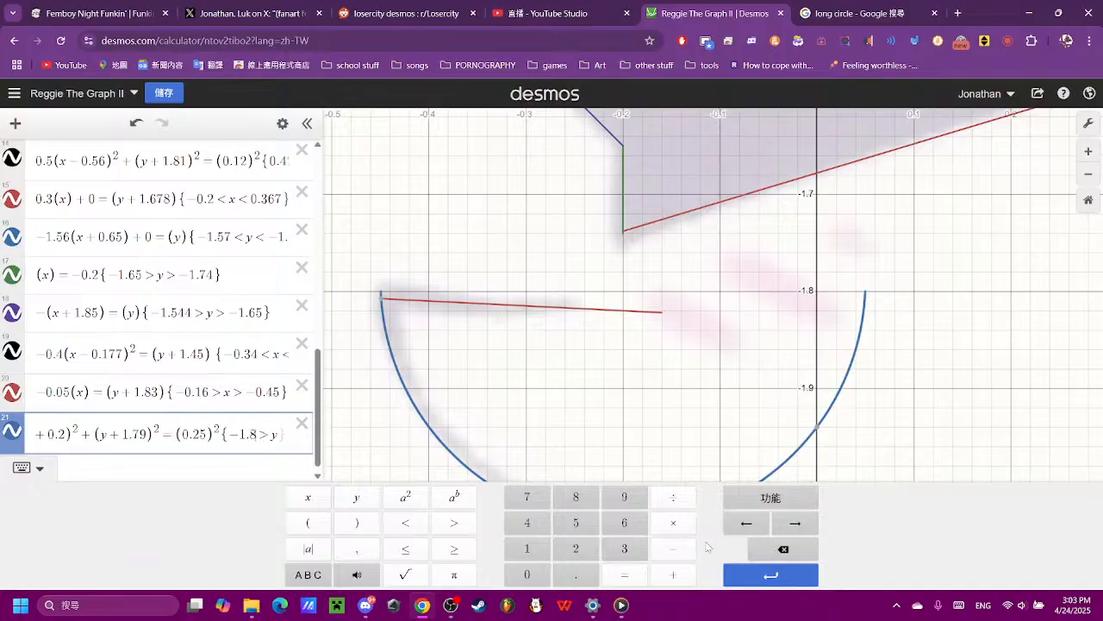
click(511, 549)
- Add a second restriction {x < -0.21} to expression 21 so the arc ends at the corner of the reference outline
drag(687, 438, 652, 352)
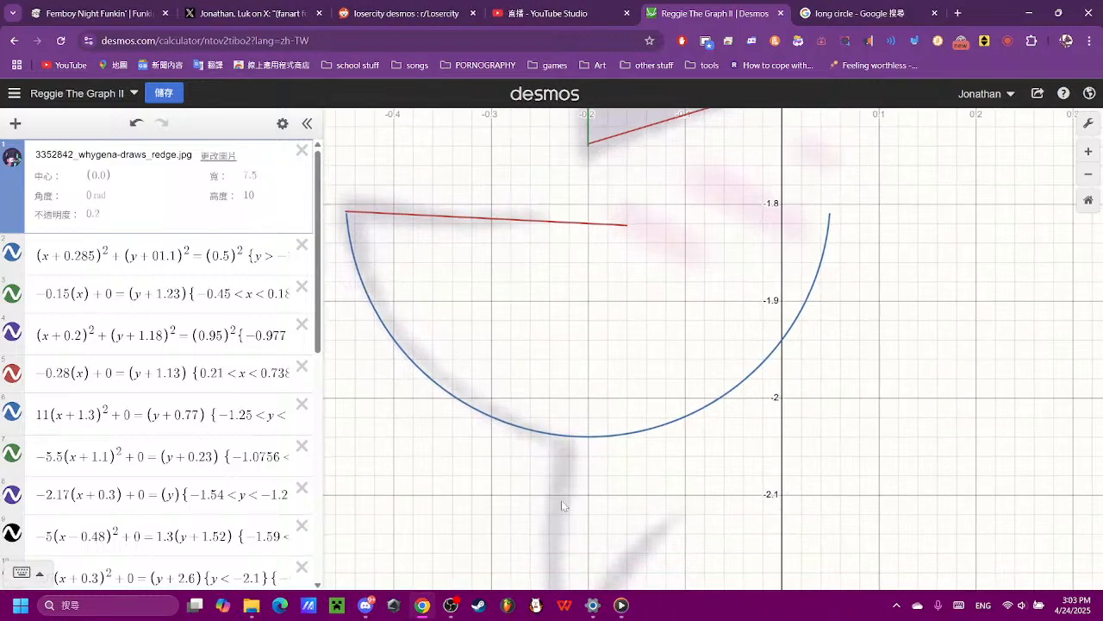
drag(583, 468, 569, 406)
scroll(570, 410, up, 3)
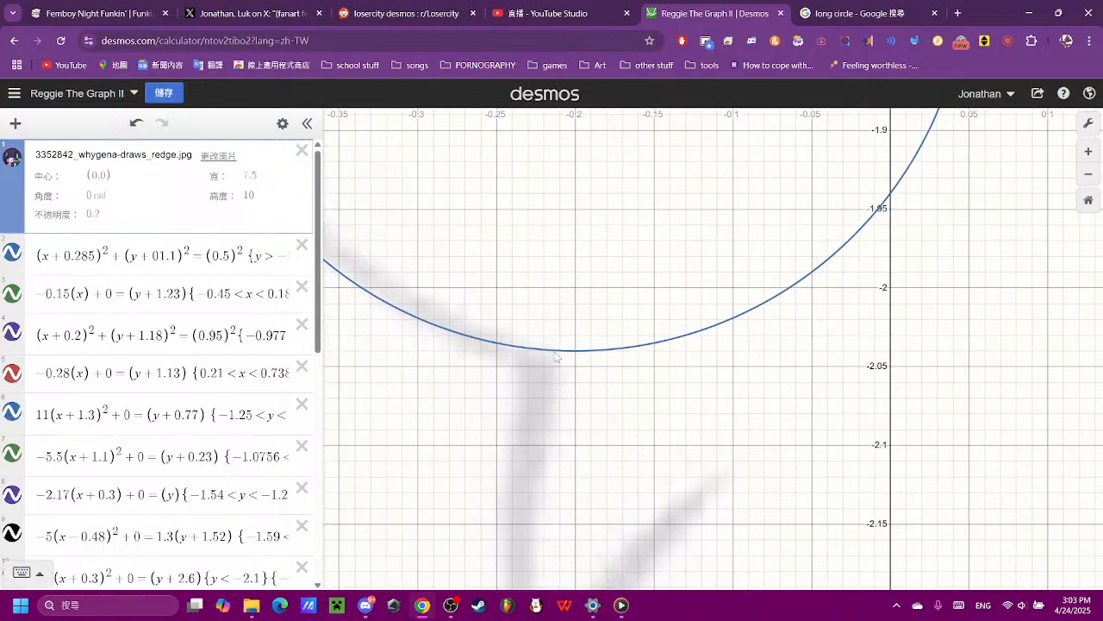
click(546, 351)
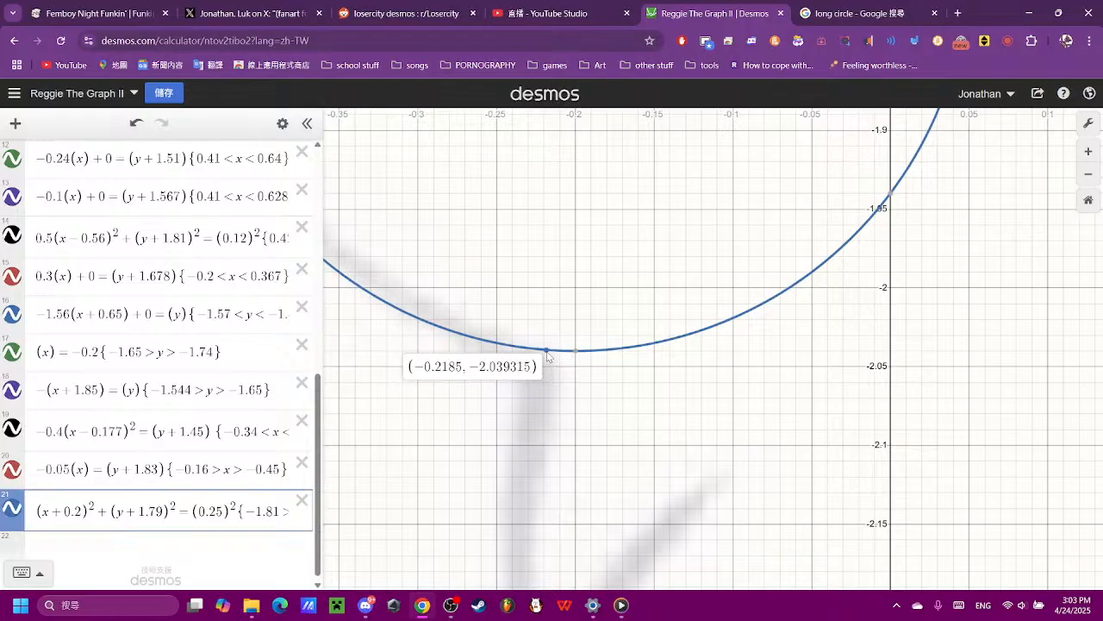
click(234, 498)
key(Right)
key(Right)
key(Right)
key(Right)
key(Right)
key(Right)
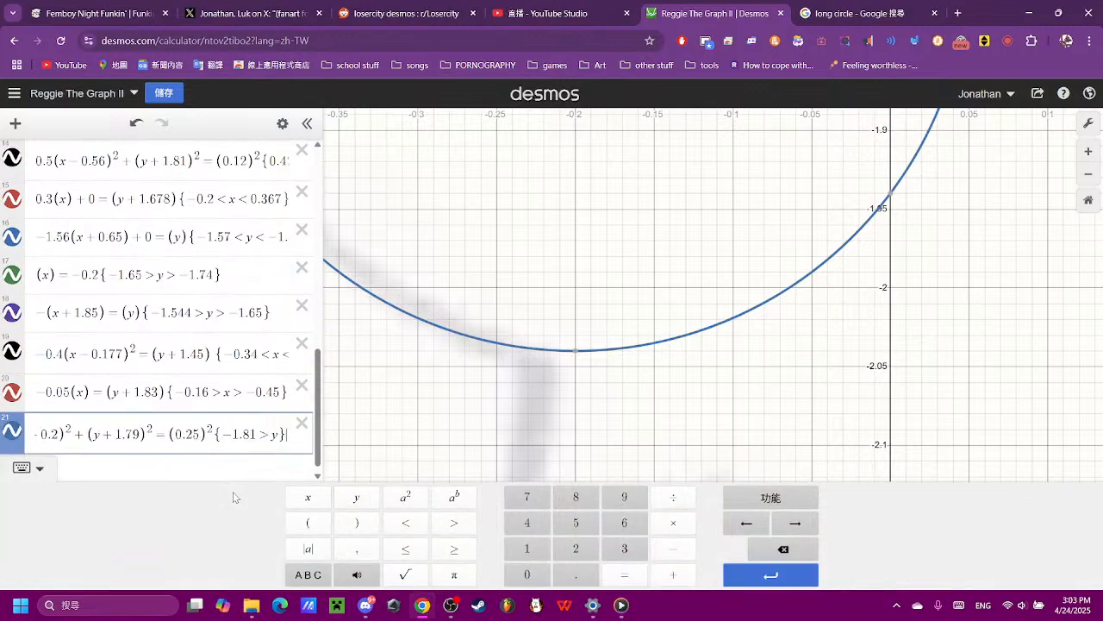
text({)
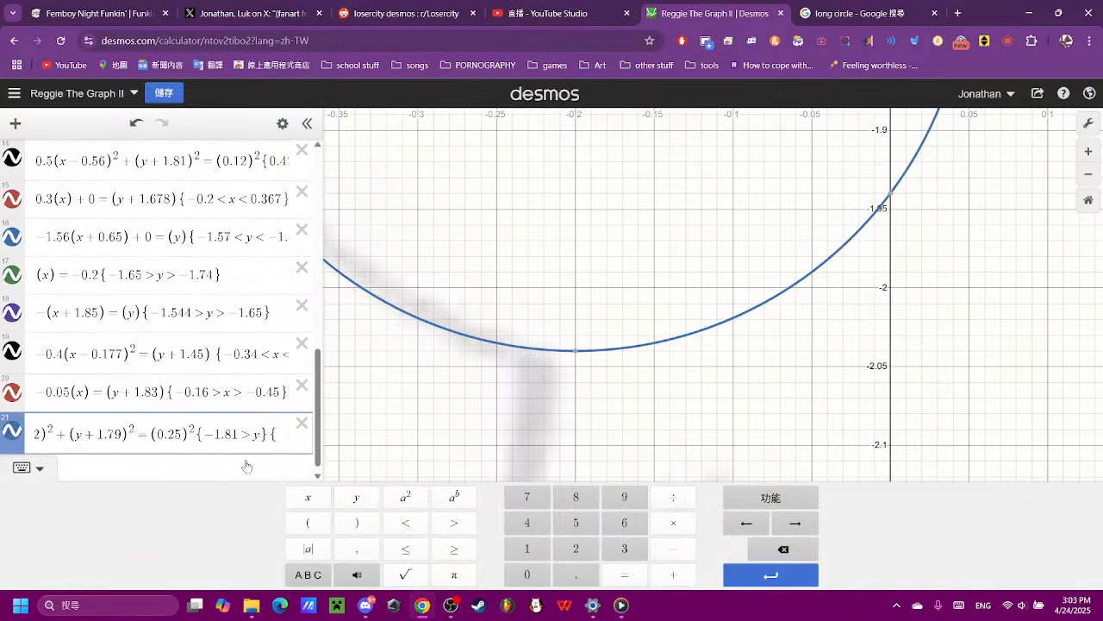
click(304, 498)
click(406, 522)
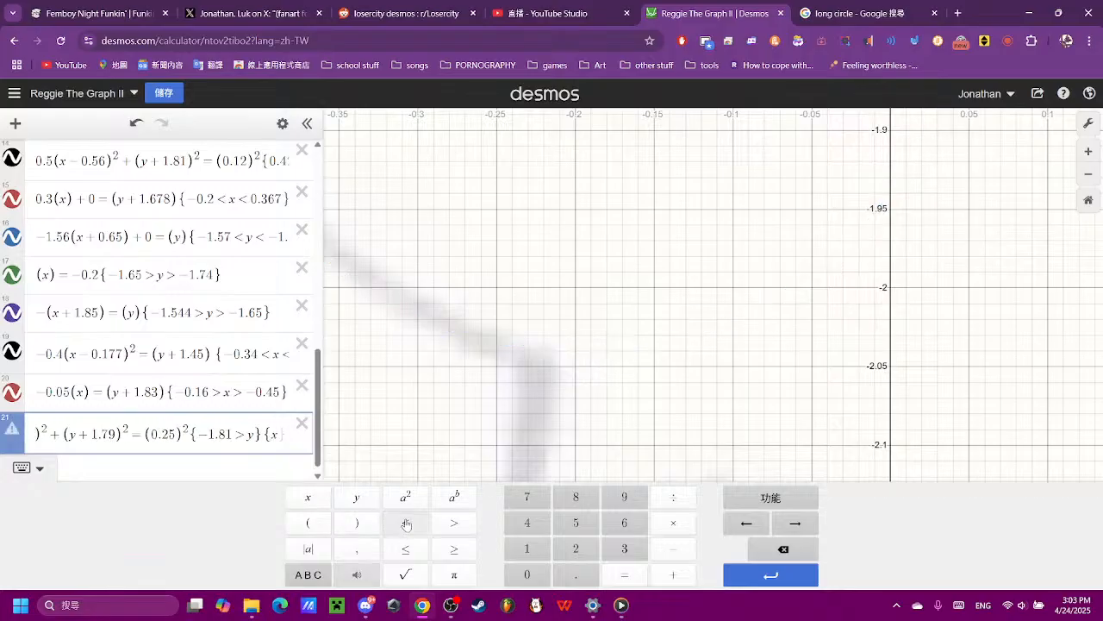
click(527, 574)
click(760, 543)
click(673, 548)
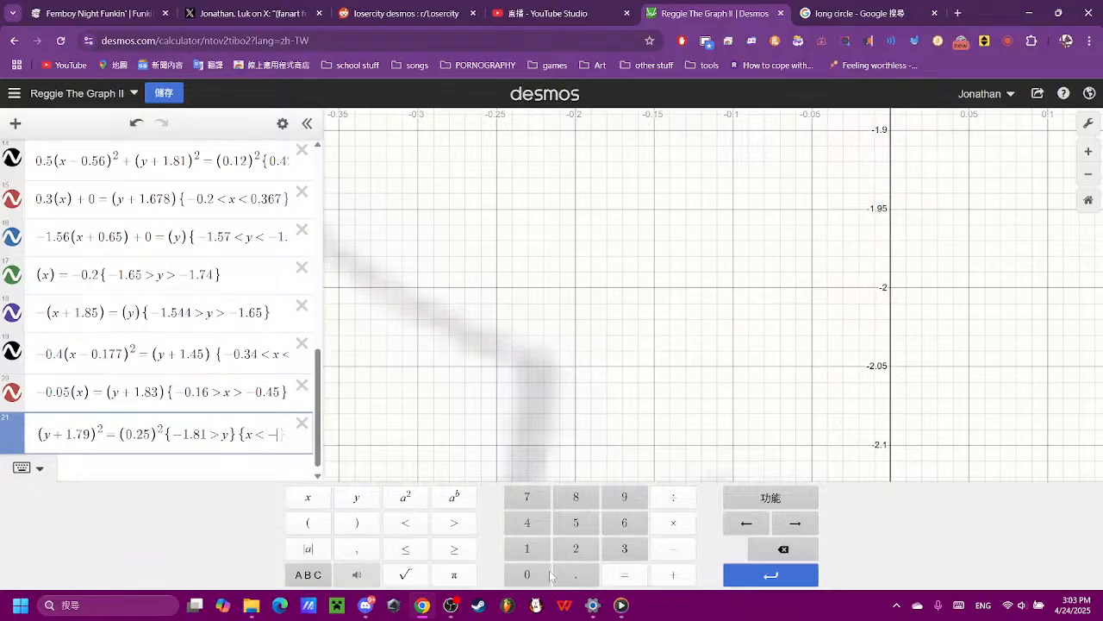
click(526, 574)
click(576, 548)
click(533, 555)
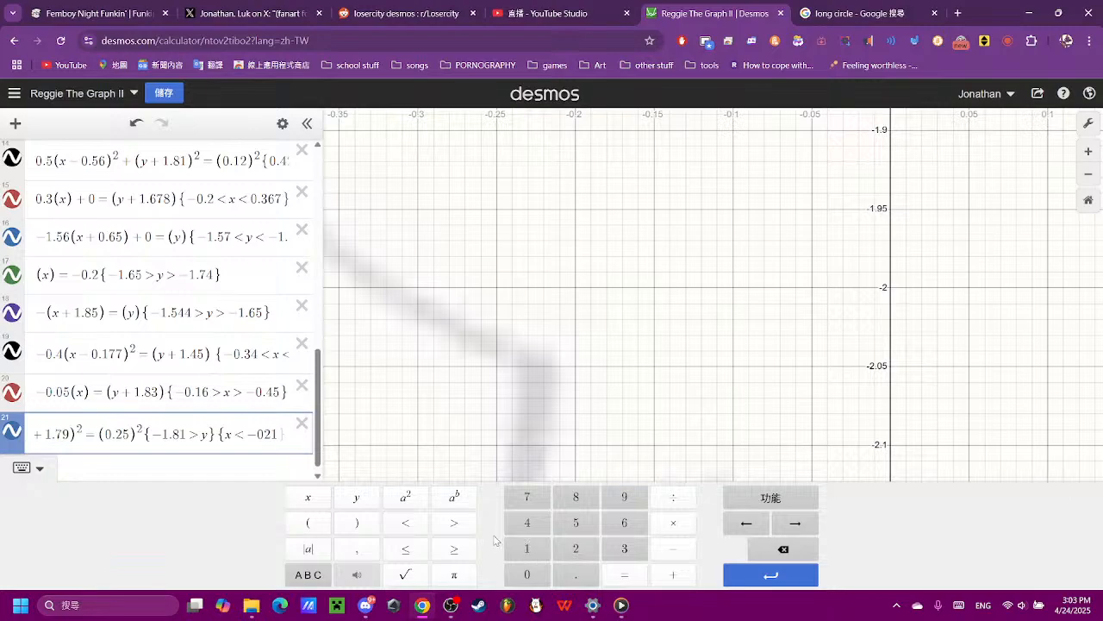
click(267, 435)
click(576, 574)
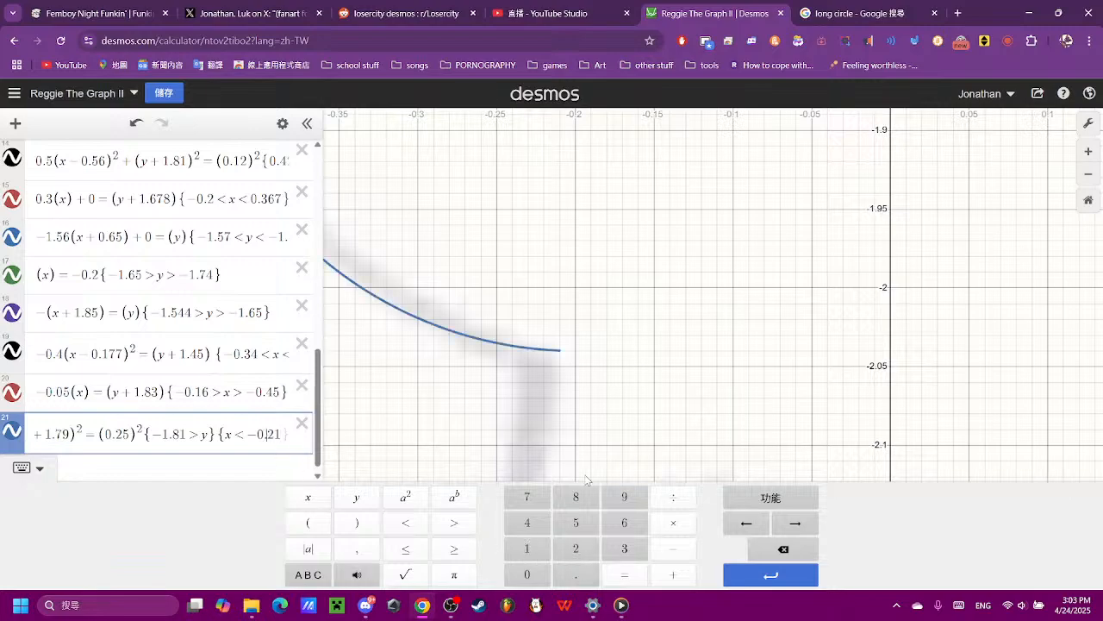
- Examine the traced curves around the face, toggling the reference image off and back on
scroll(589, 301, down, 3)
scroll(590, 315, down, 4)
click(606, 335)
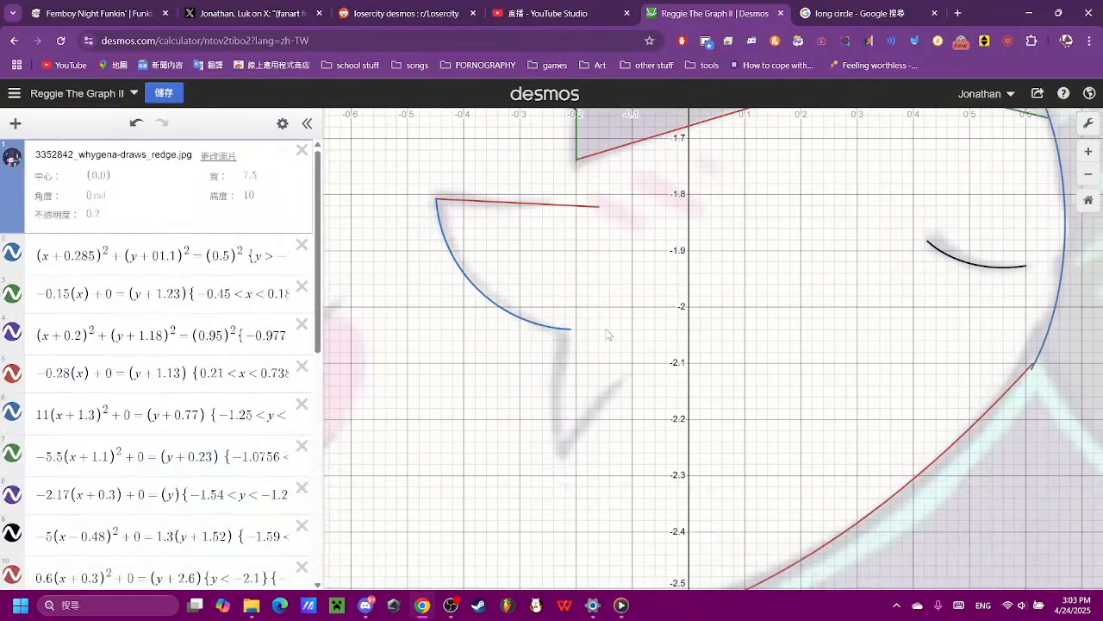
scroll(595, 359, down, 4)
drag(668, 307, 600, 465)
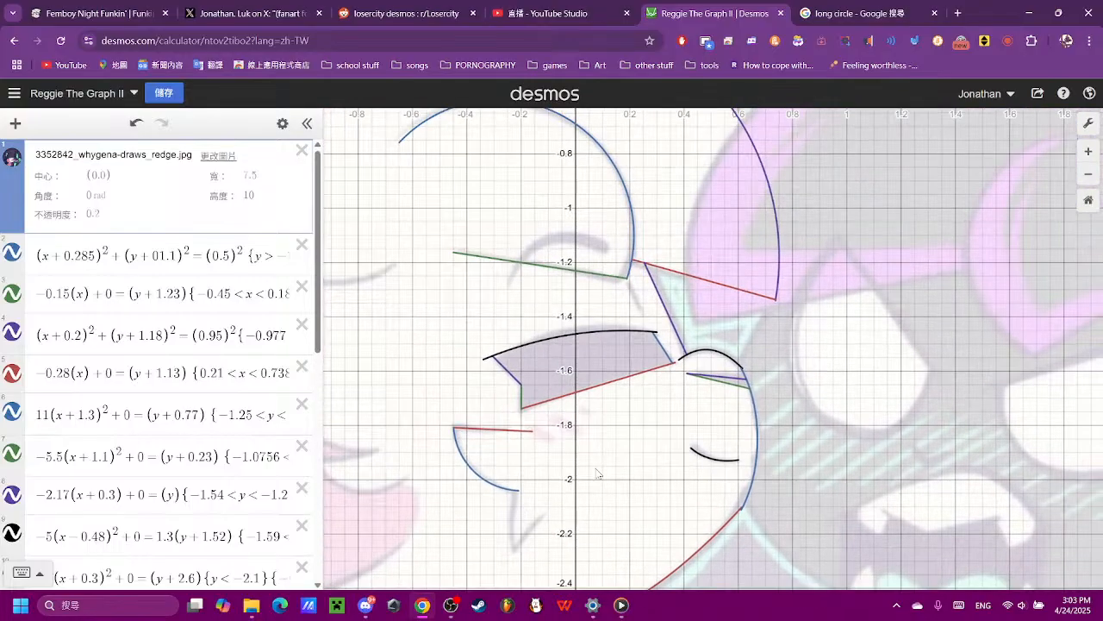
click(10, 163)
click(10, 166)
- Begin a new circle equation in expression 22 by entering (x)²+(y)²=
drag(605, 402, 654, 206)
scroll(648, 244, up, 5)
scroll(597, 363, up, 3)
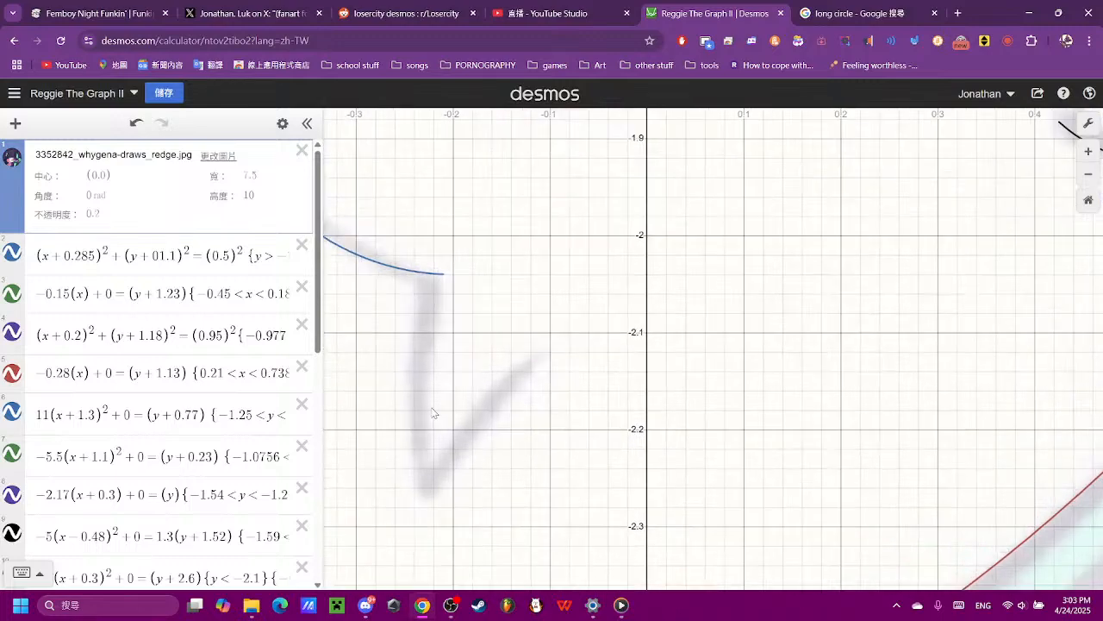
scroll(80, 429, down, 6)
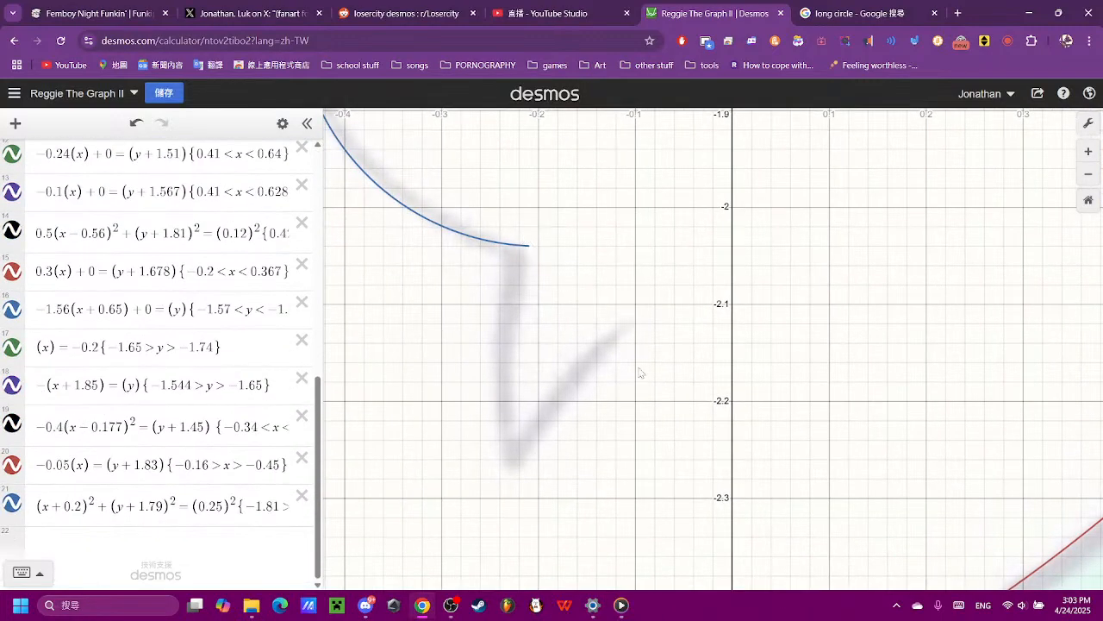
click(176, 530)
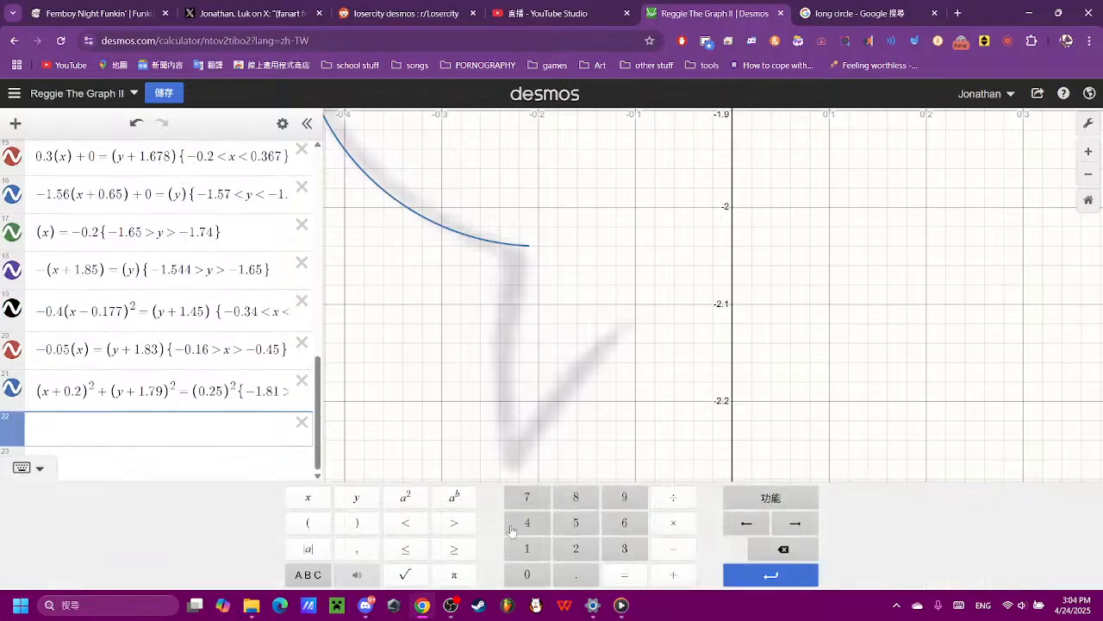
click(308, 522)
click(308, 496)
click(357, 522)
click(405, 496)
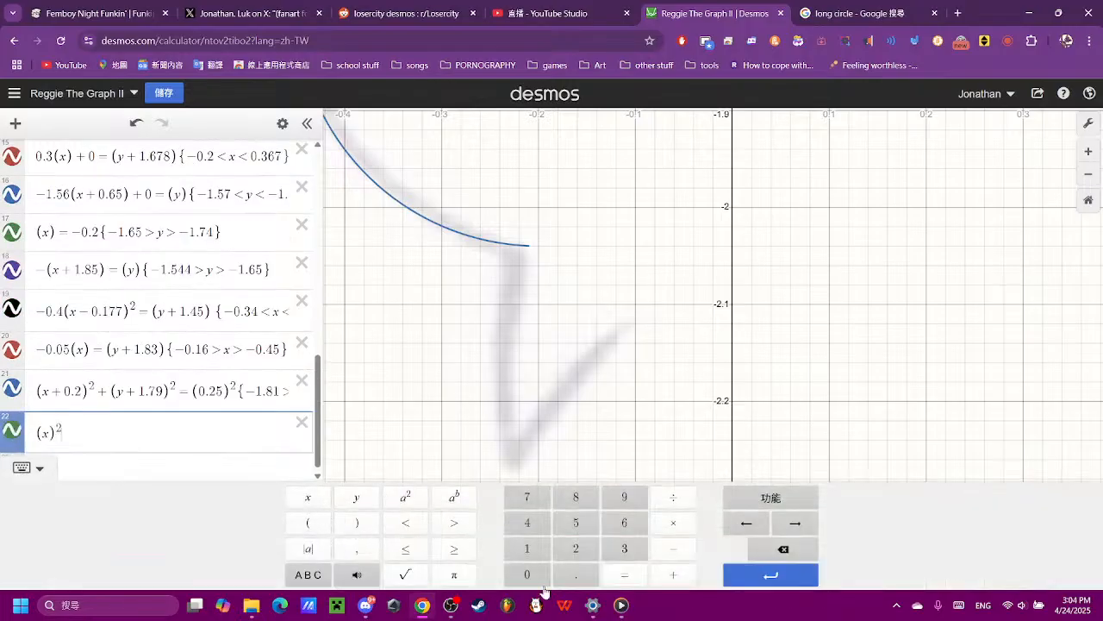
click(673, 574)
click(308, 523)
click(356, 496)
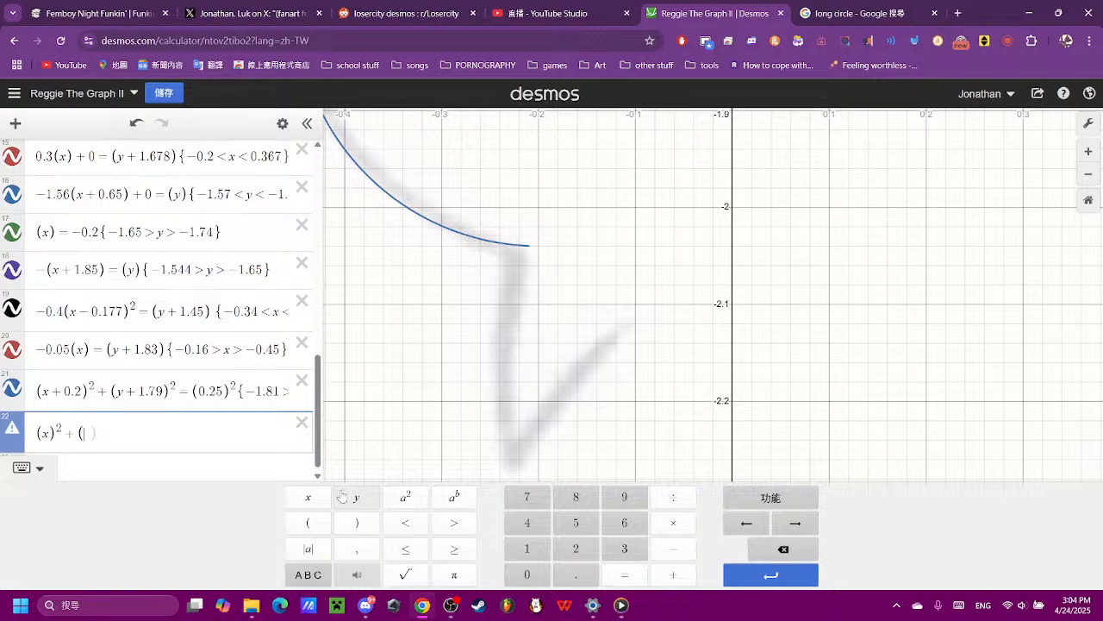
click(399, 503)
click(624, 574)
- Complete the circle equation in expression 22 with (0.25)² on the right-hand side
scroll(517, 337, down, 3)
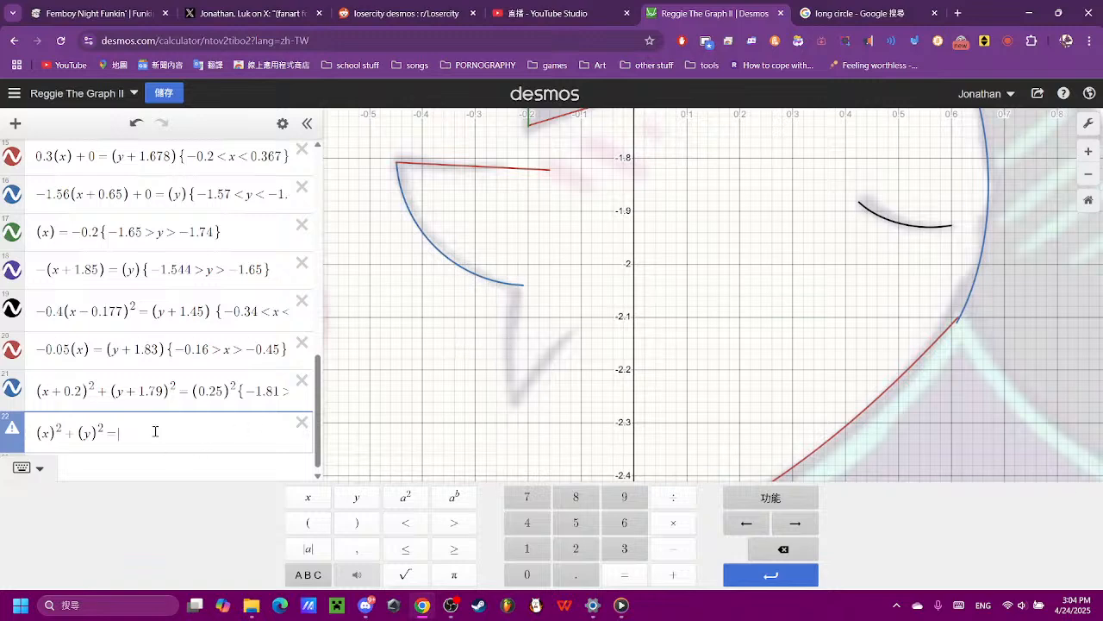
click(308, 523)
click(529, 574)
text(.)
click(576, 548)
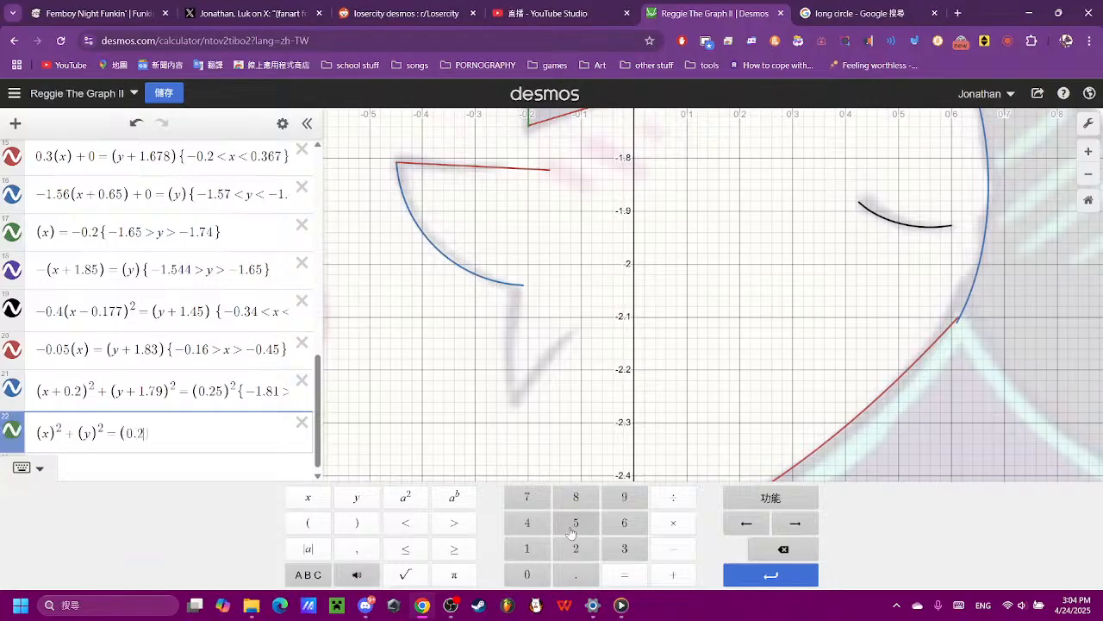
click(575, 522)
click(368, 528)
click(405, 497)
- Move the new circle down to the face by changing its y term to (y+2.25)²
scroll(638, 336, down, 6)
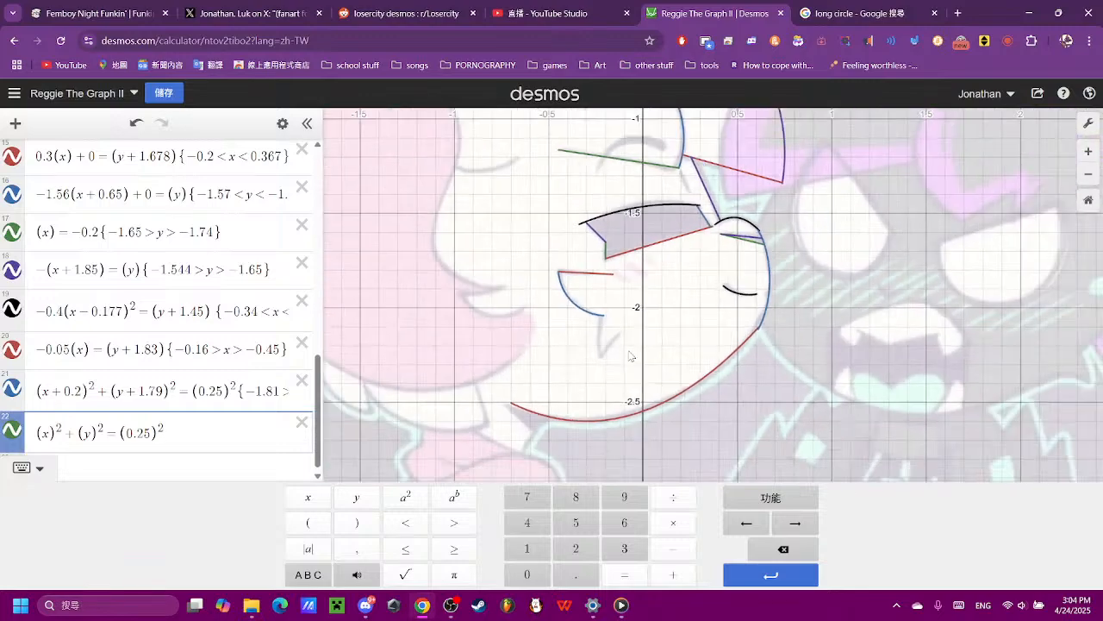
scroll(628, 336, down, 3)
scroll(629, 336, up, 3)
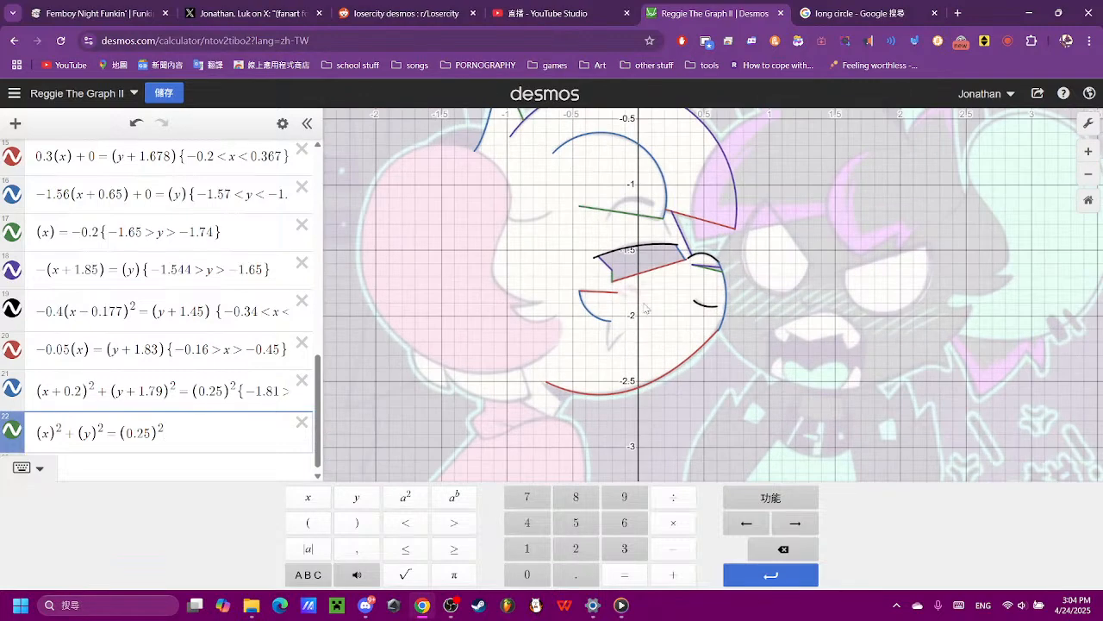
drag(644, 307, 623, 390)
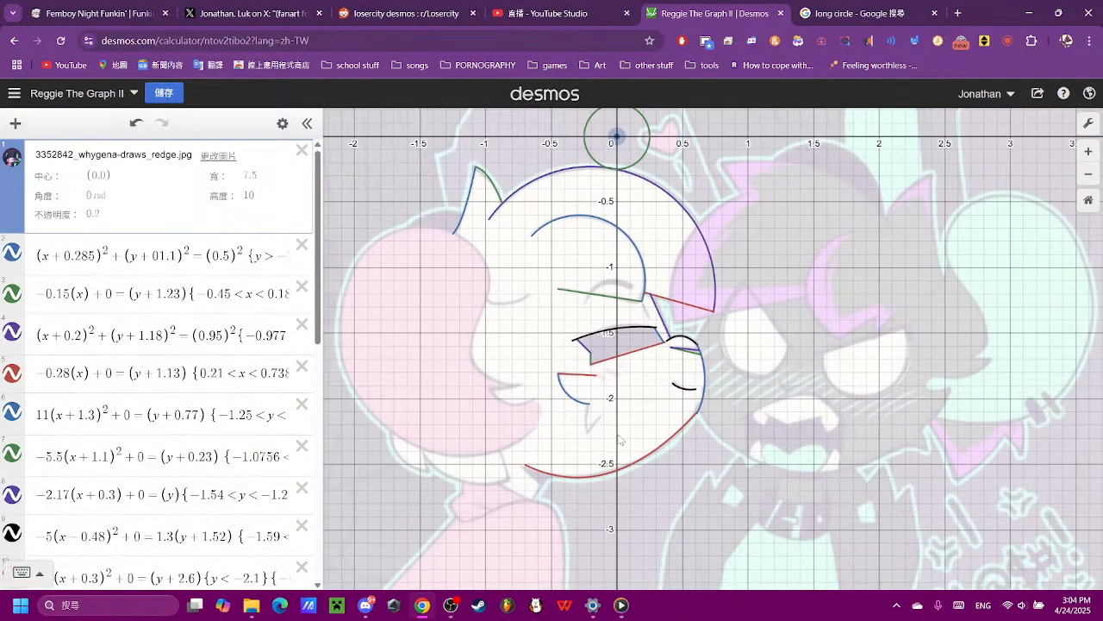
scroll(272, 497, down, 6)
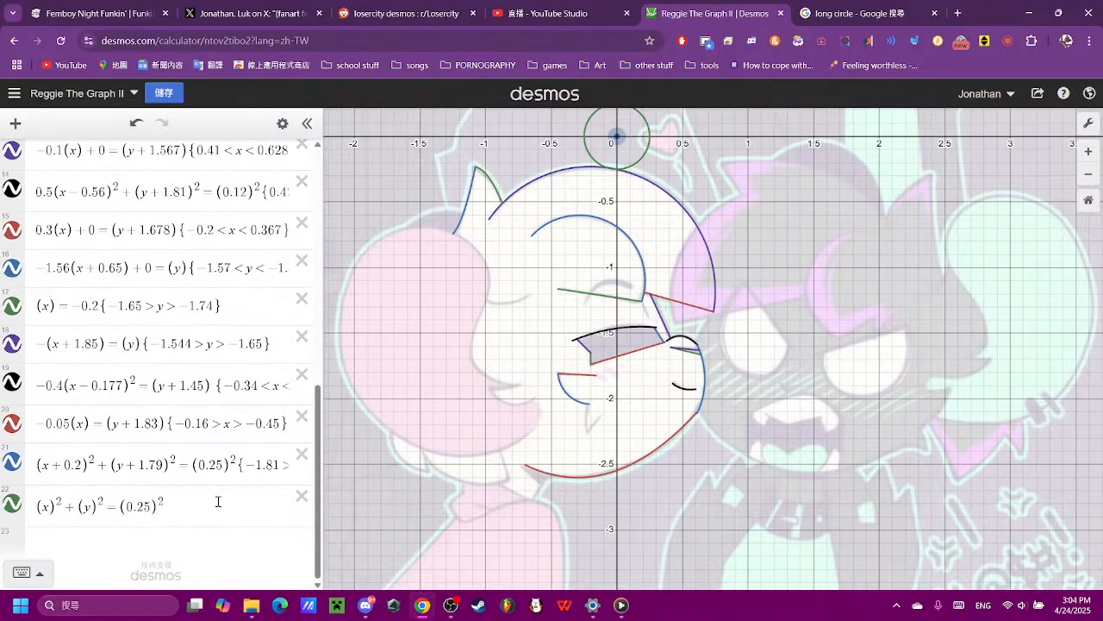
click(218, 502)
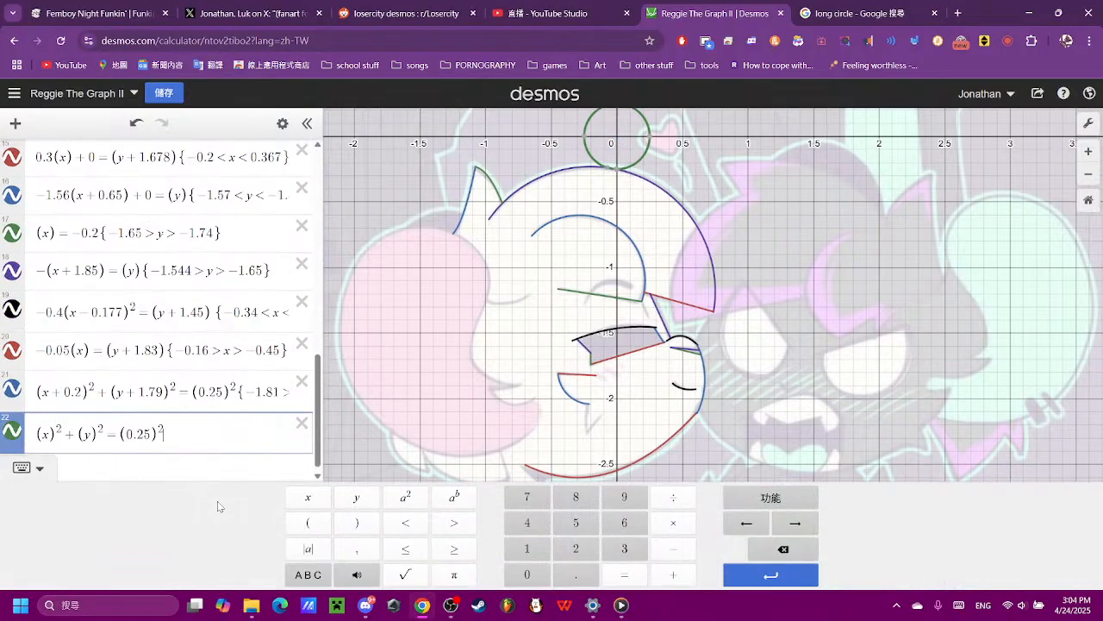
click(106, 440)
click(673, 574)
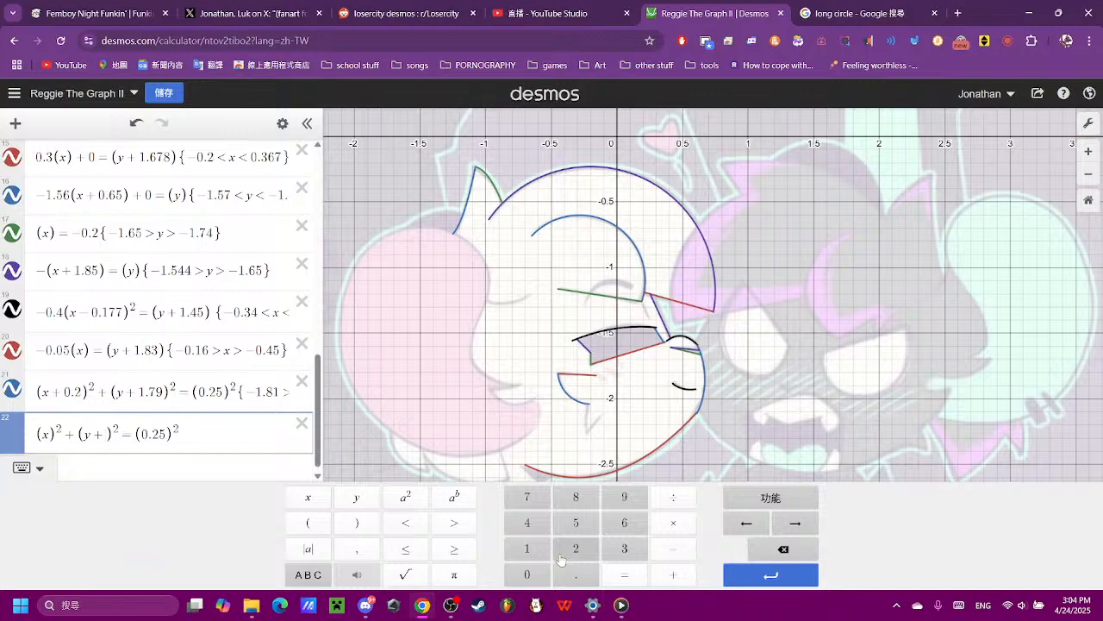
click(575, 549)
click(576, 574)
click(576, 548)
click(575, 523)
- Stretch the new circle into a tall ellipse by multiplying its y term by 0.2
scroll(607, 414, up, 5)
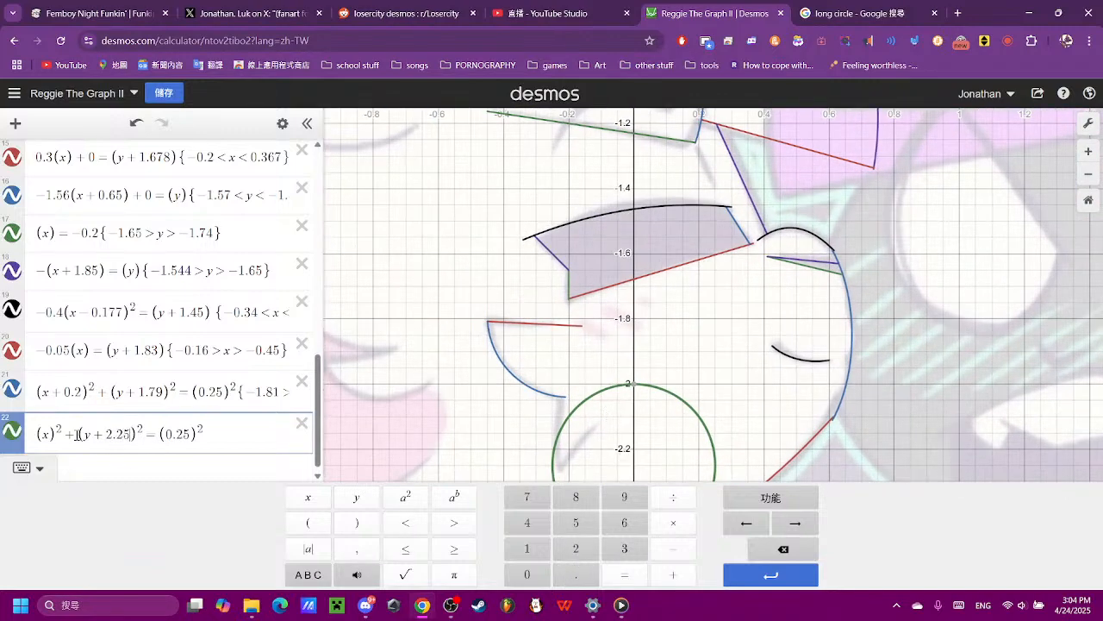
click(527, 574)
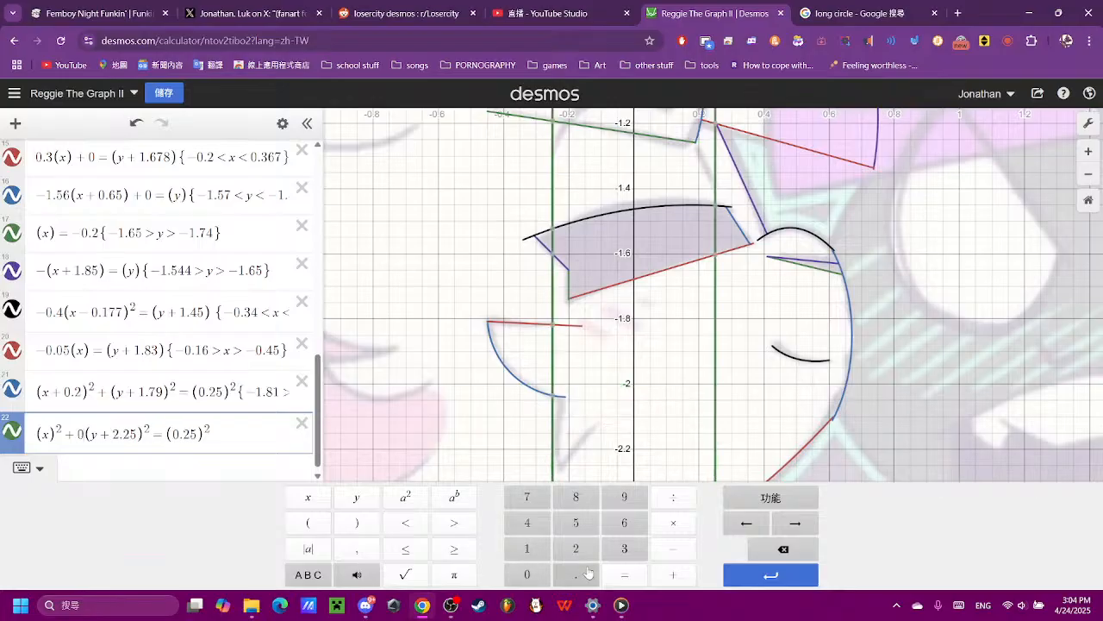
click(576, 574)
click(582, 545)
drag(759, 431, 708, 310)
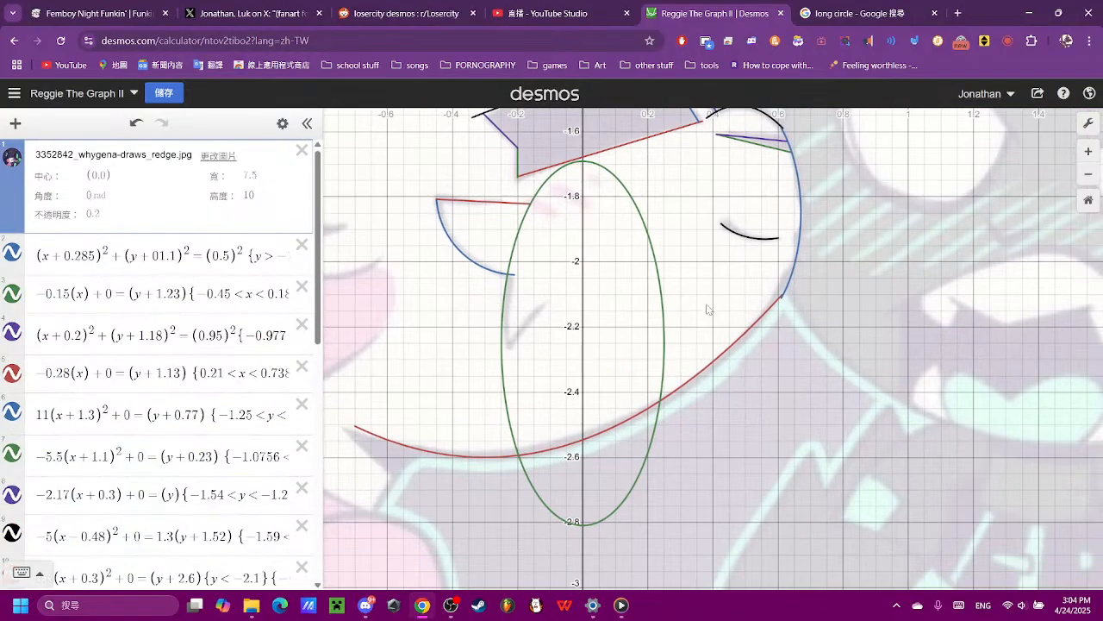
scroll(709, 311, up, 2)
scroll(179, 520, down, 10)
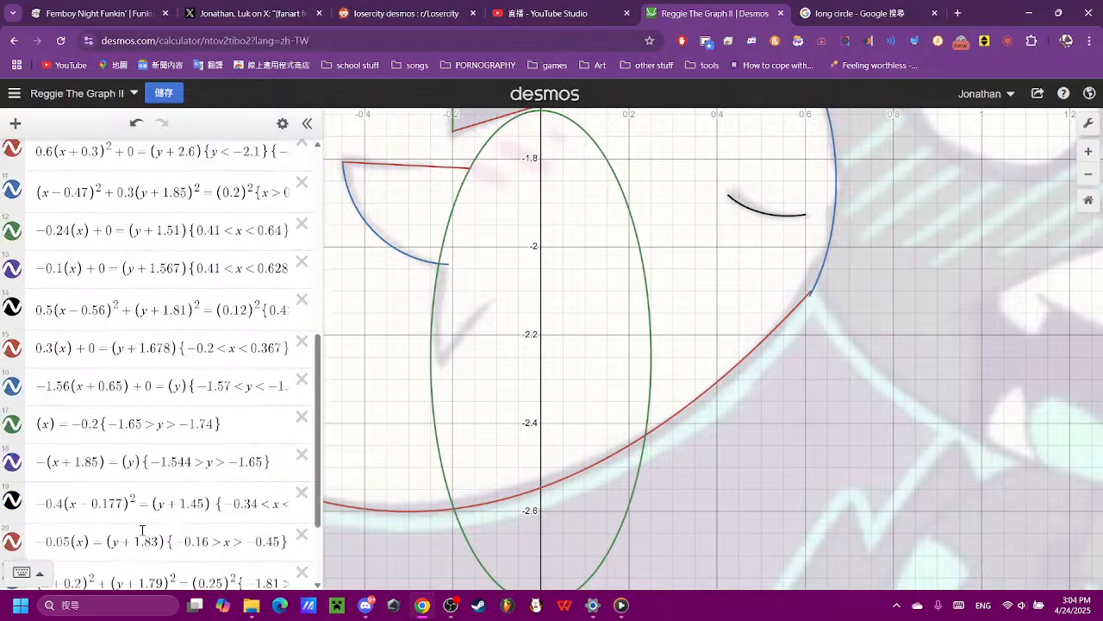
- Try y-term coefficients between 0.1 and 0.22 in expression 22 to adjust the ellipse's height
click(99, 500)
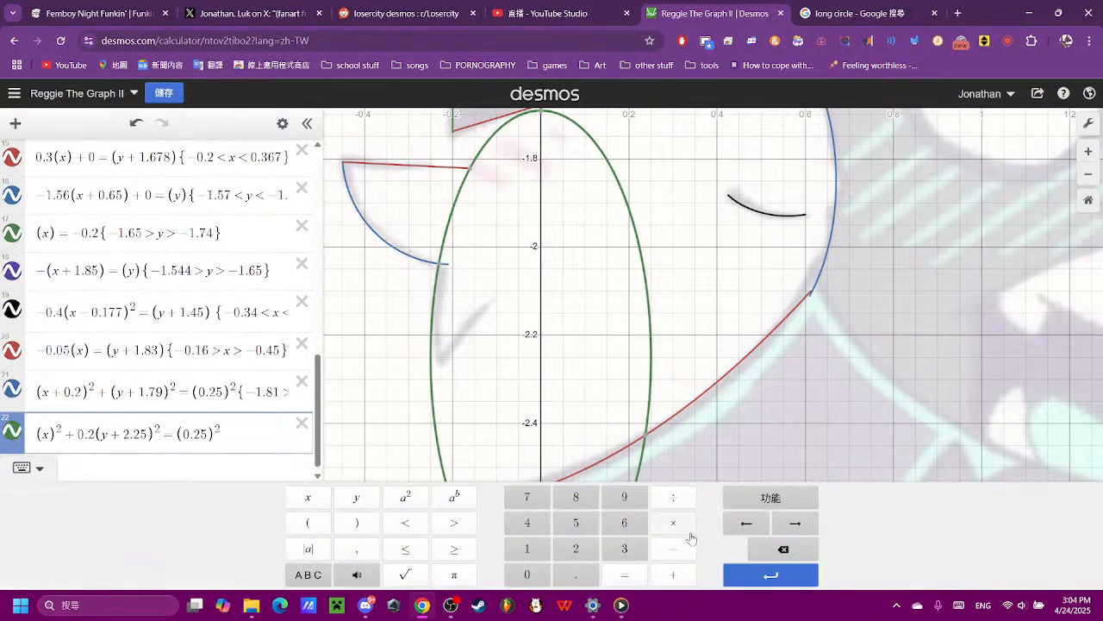
click(574, 550)
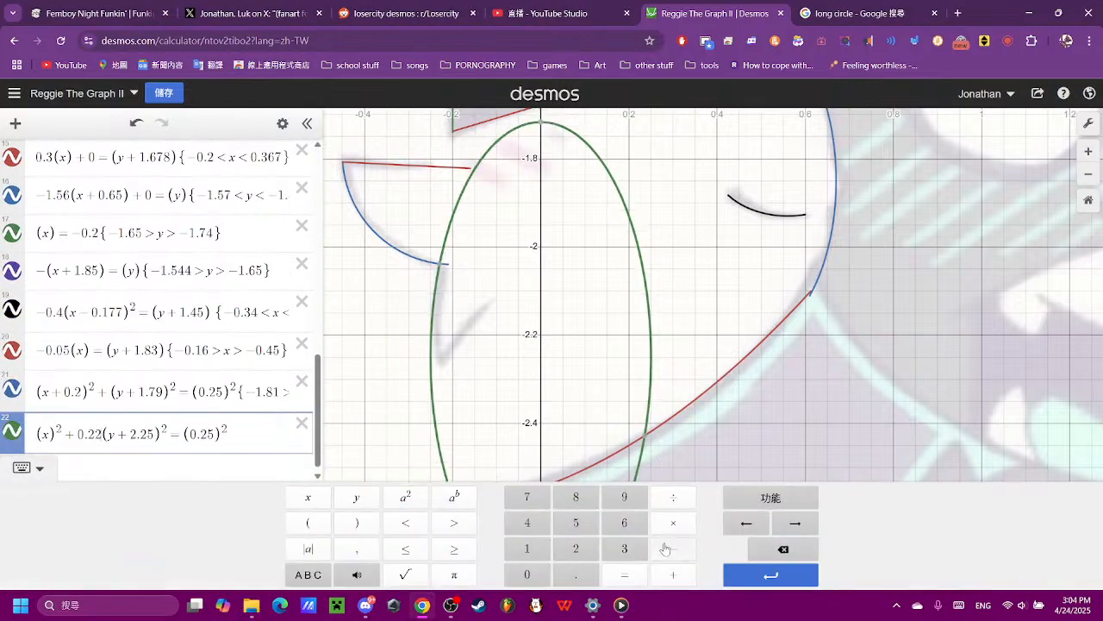
click(780, 548)
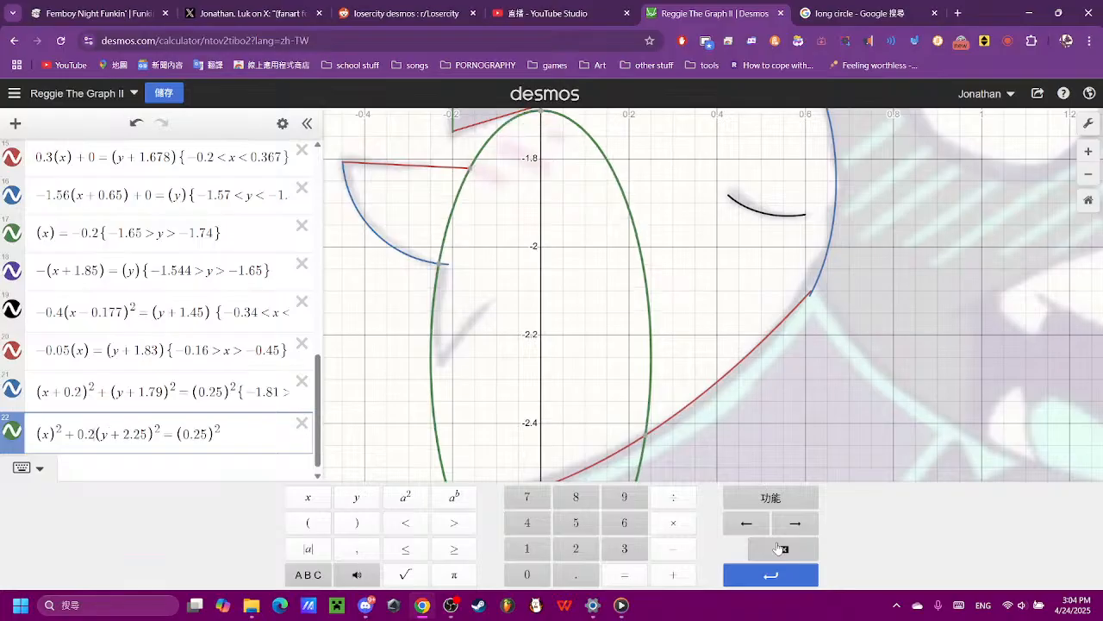
click(780, 548)
click(528, 549)
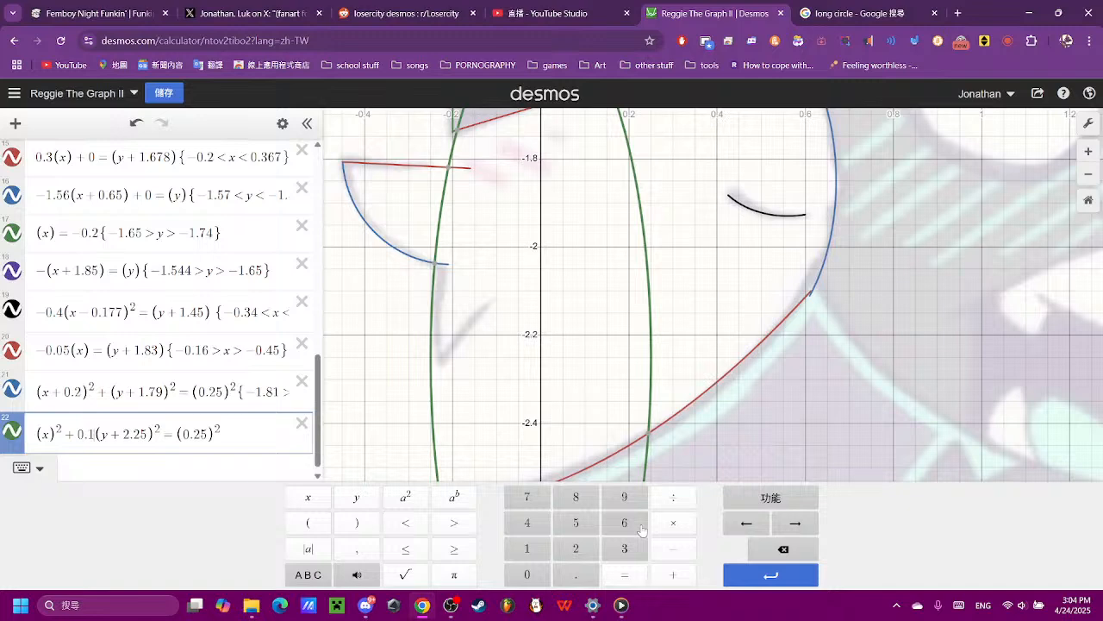
click(542, 503)
click(763, 554)
click(575, 504)
click(772, 555)
click(624, 500)
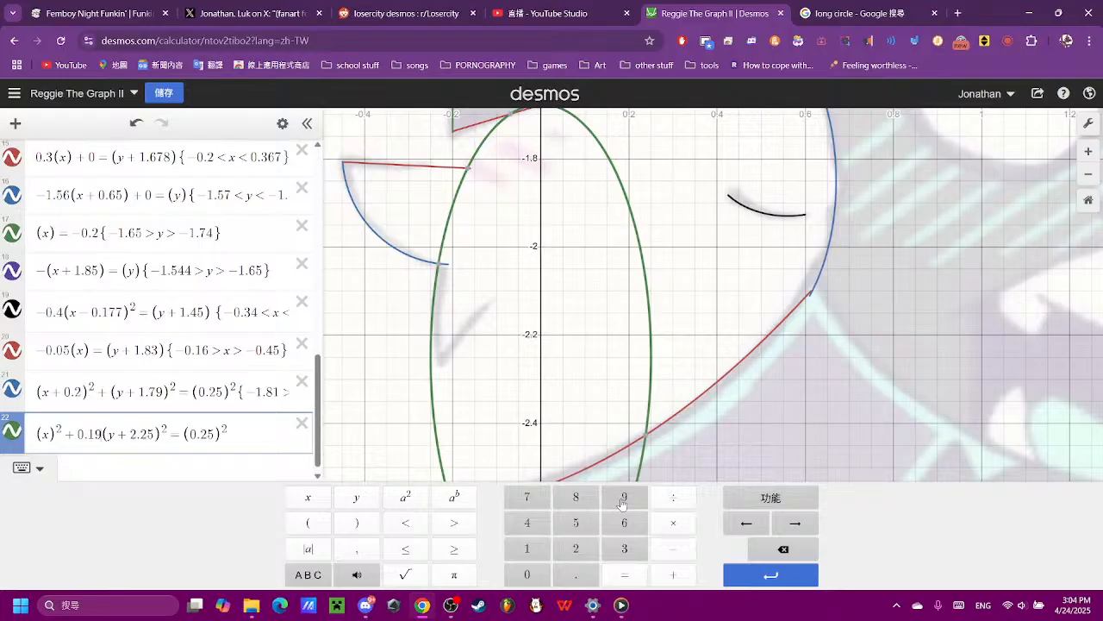
- Reshape the ellipse in expression 22 by setting its y-term coefficient to 0.28 and its y term to (y+2.2)²
click(771, 554)
click(771, 554)
click(576, 548)
click(574, 498)
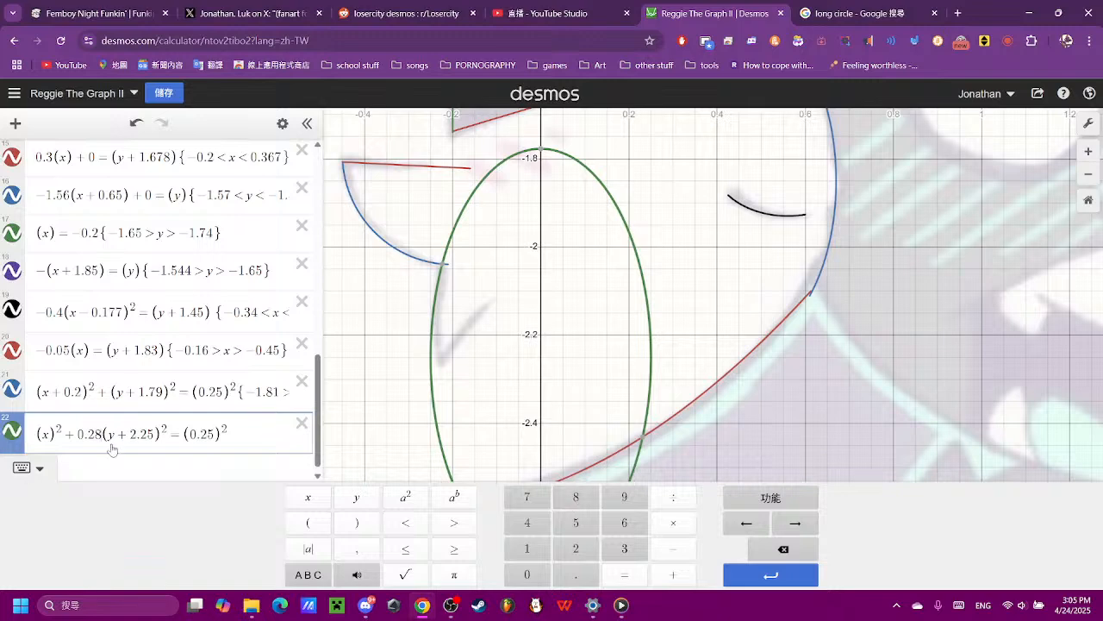
click(155, 438)
click(768, 548)
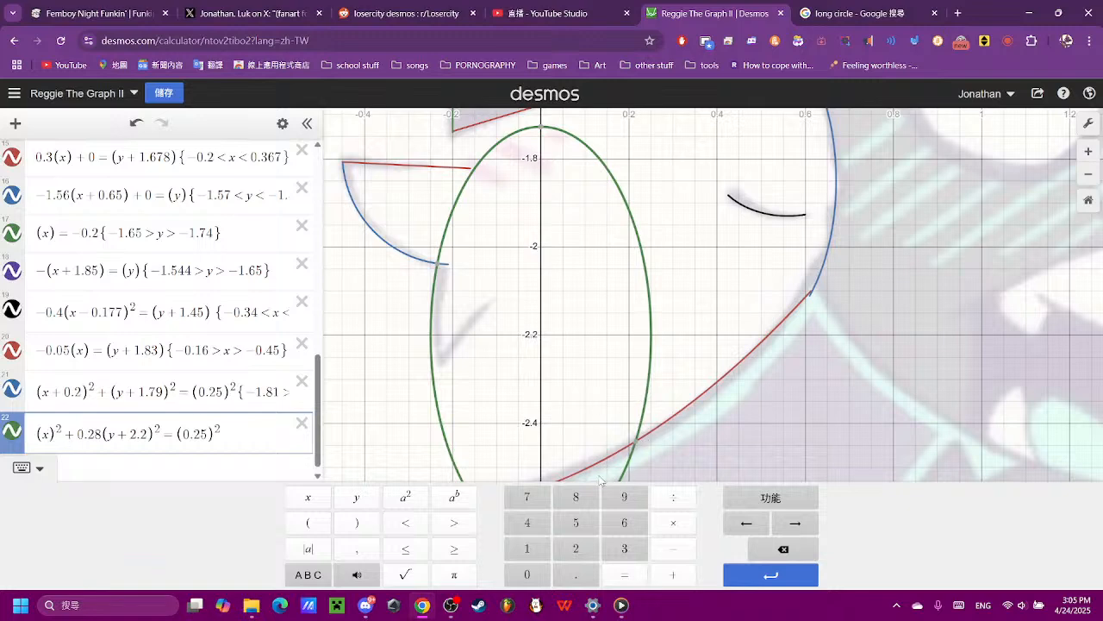
- Shift the ellipse in expression 22 sideways onto the reference stroke by changing its x term to (x−0.02)²
click(668, 553)
click(548, 576)
click(561, 578)
click(534, 552)
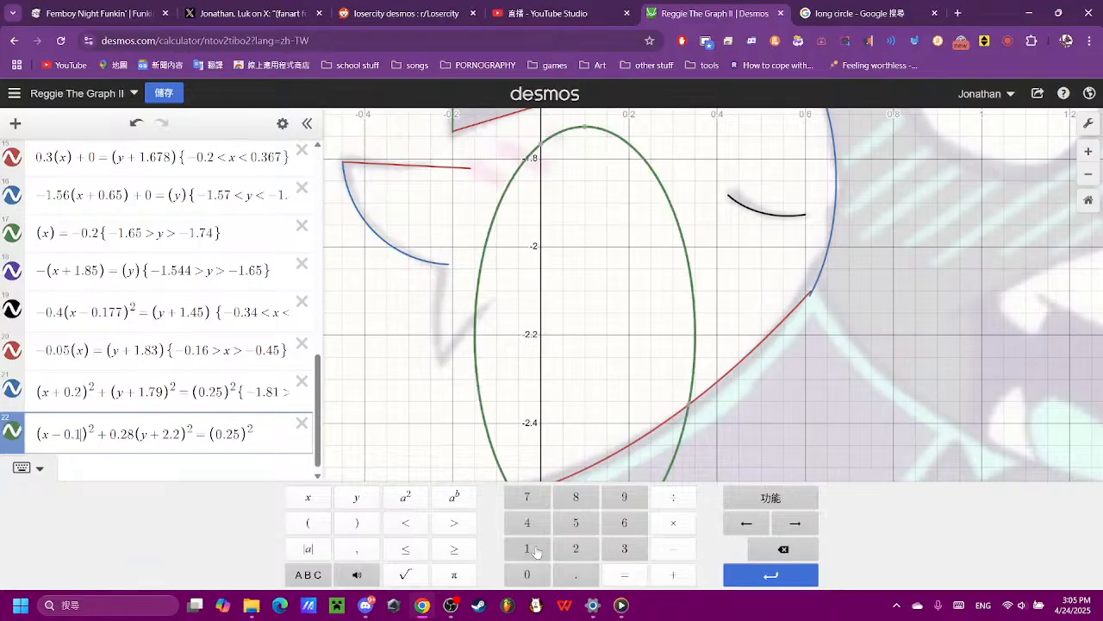
click(783, 549)
click(548, 573)
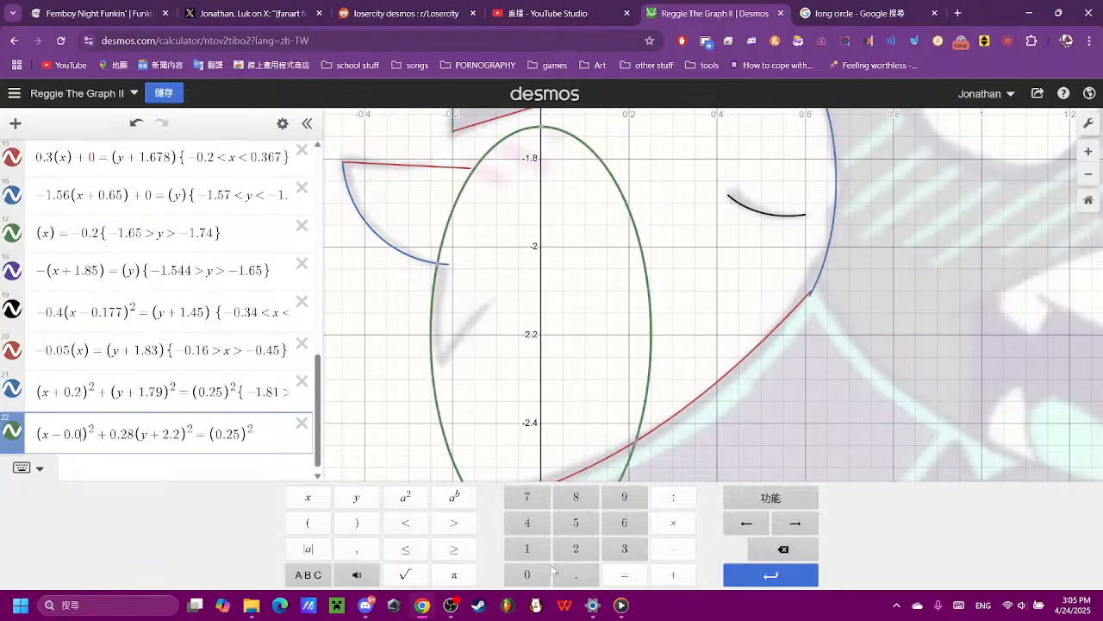
click(576, 522)
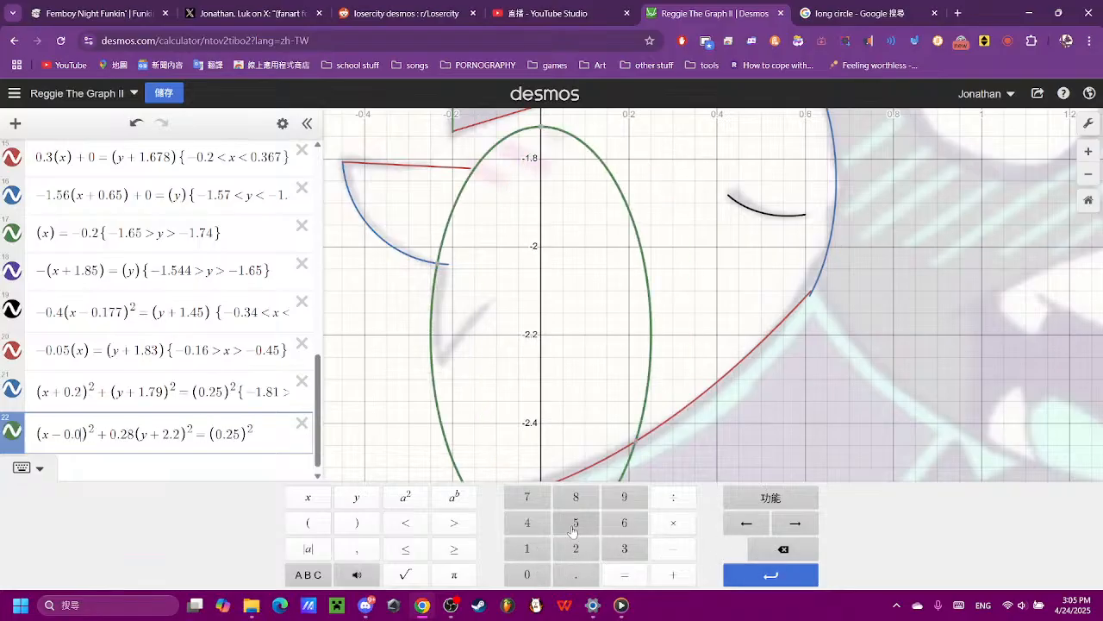
click(765, 546)
click(576, 548)
- Examine where the ellipse meets the blue curve and where the reference stroke reaches its lower tip
scroll(487, 372, up, 2)
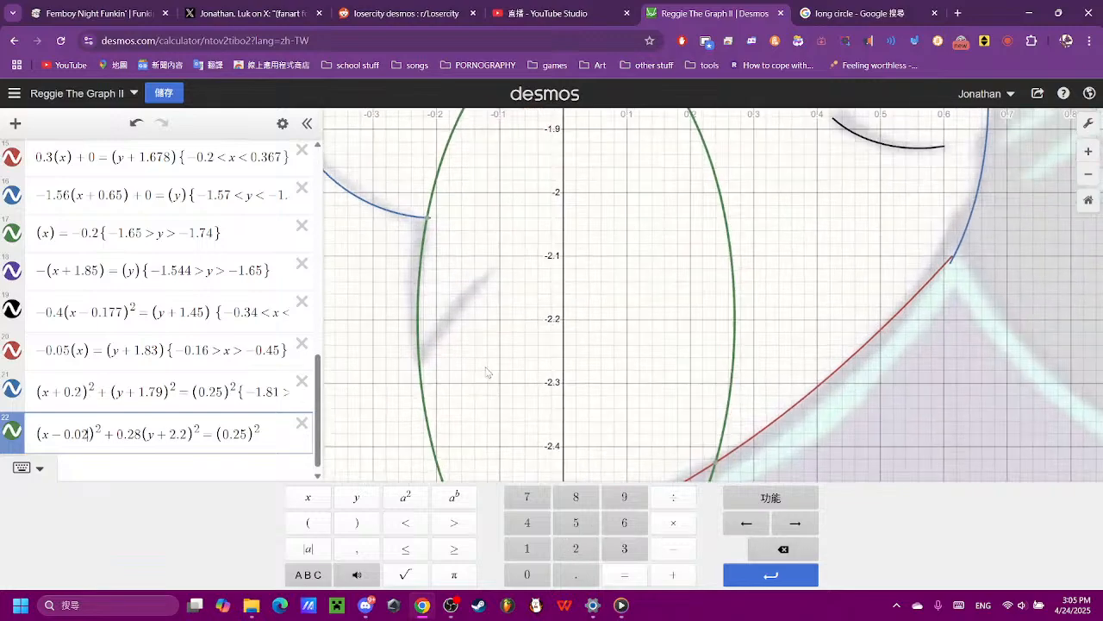
scroll(426, 229, up, 2)
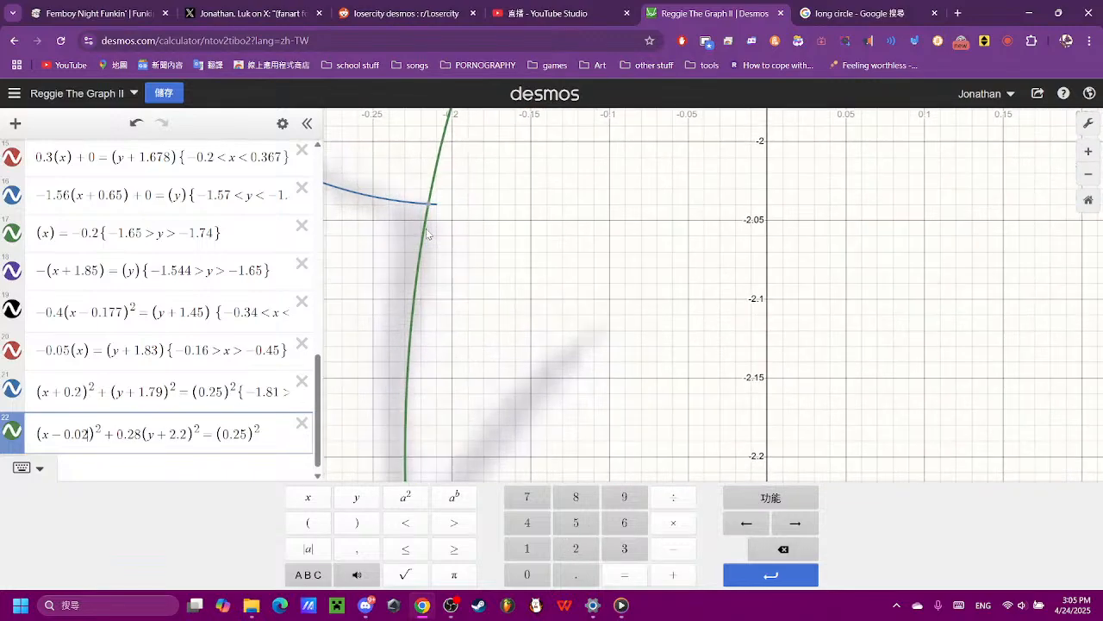
scroll(428, 253, down, 2)
click(429, 226)
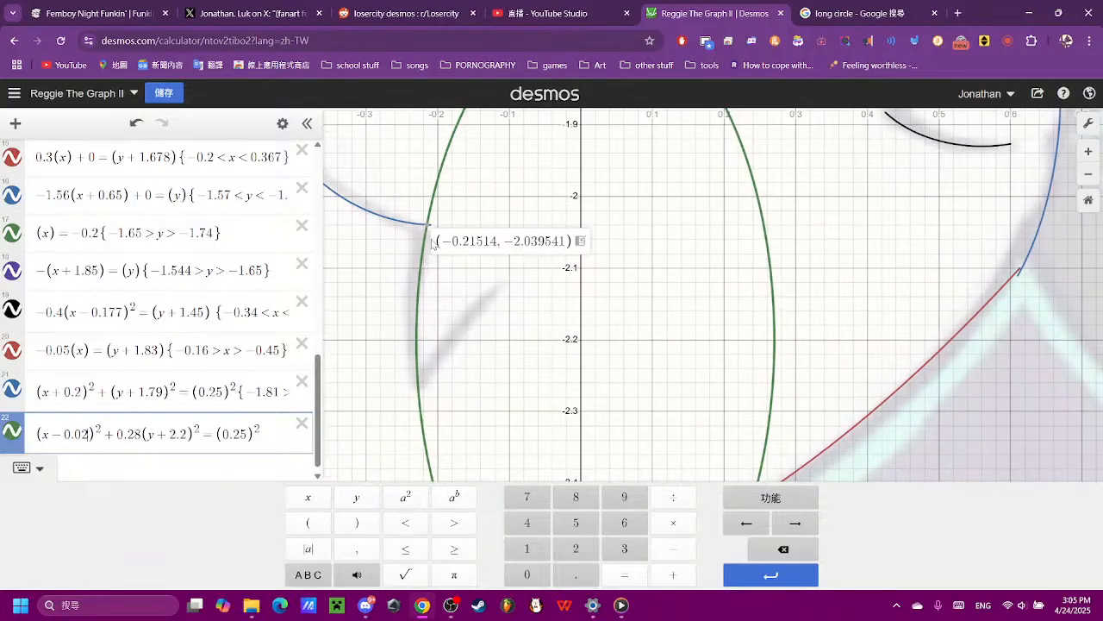
click(417, 394)
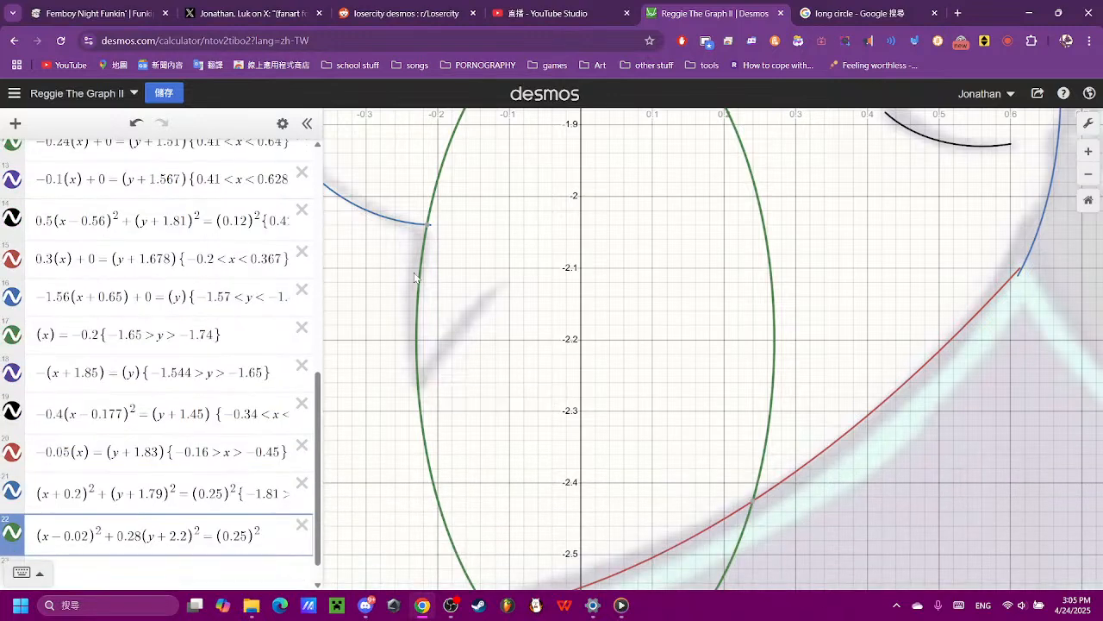
mouse_move(426, 230)
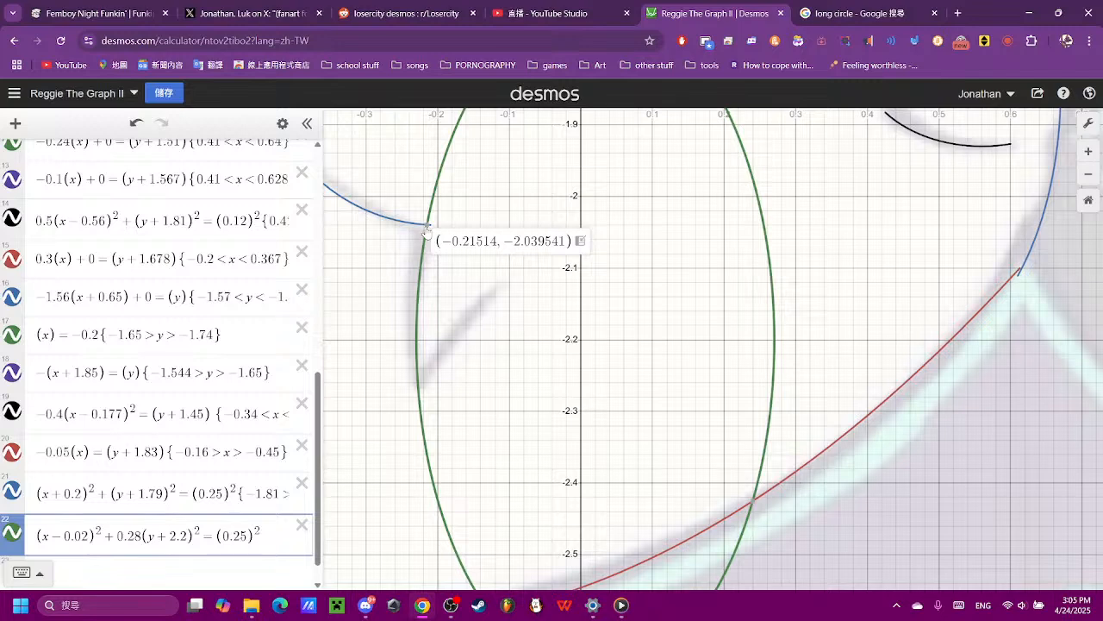
click(419, 384)
scroll(240, 464, down, 3)
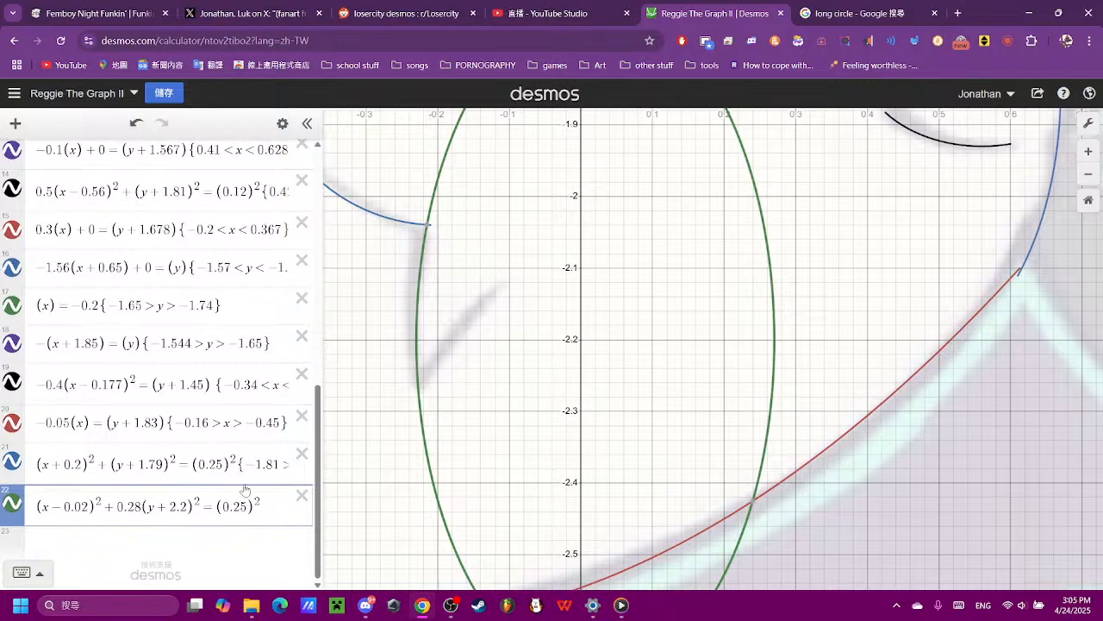
- Add the restriction {−2.2<y<−2} to the ellipse equation in expression 22
click(257, 479)
text(p)
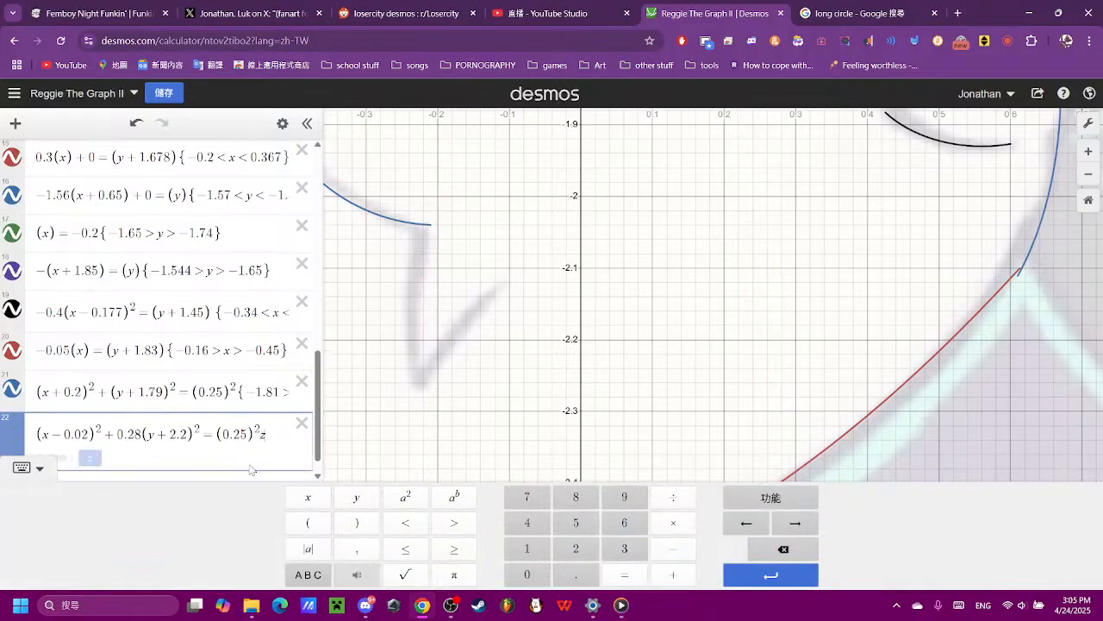
key(BackSpace)
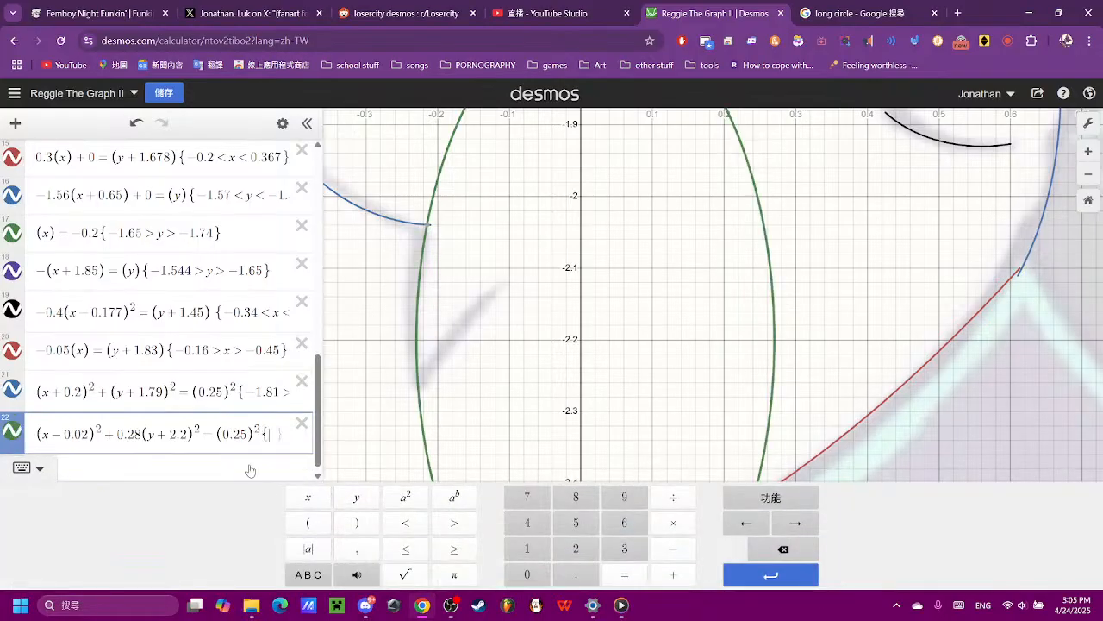
text(-2)
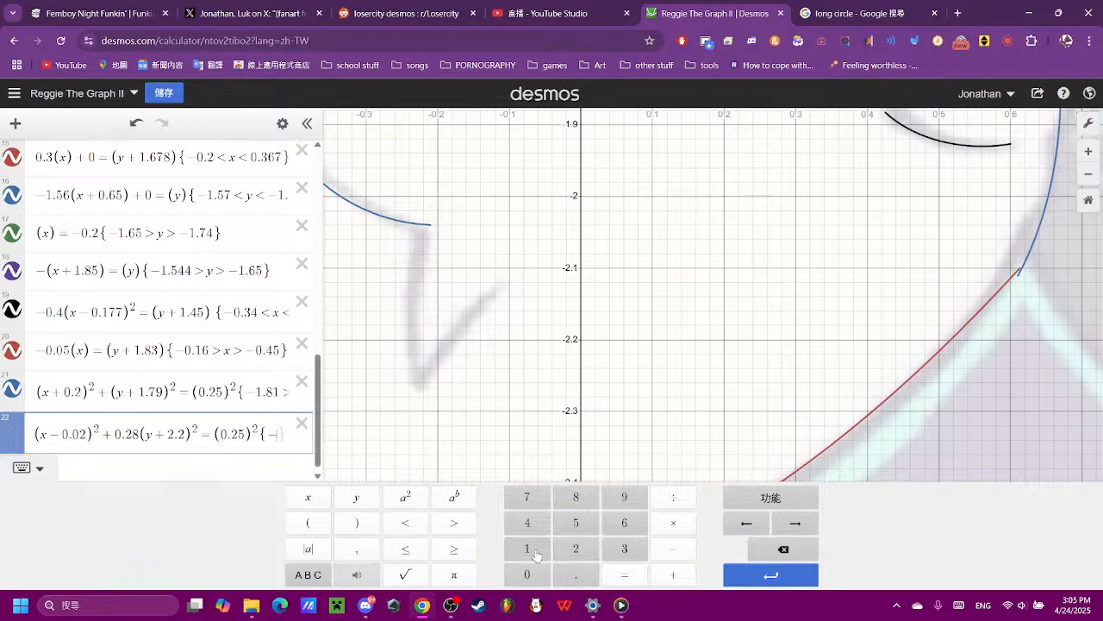
text(.2<)
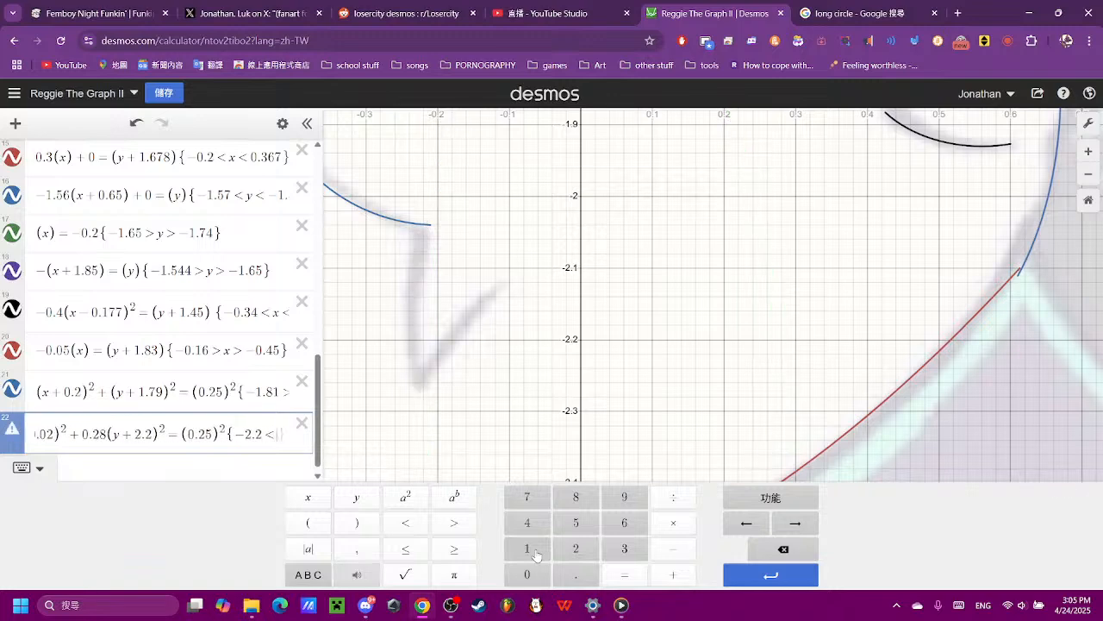
text(y<)
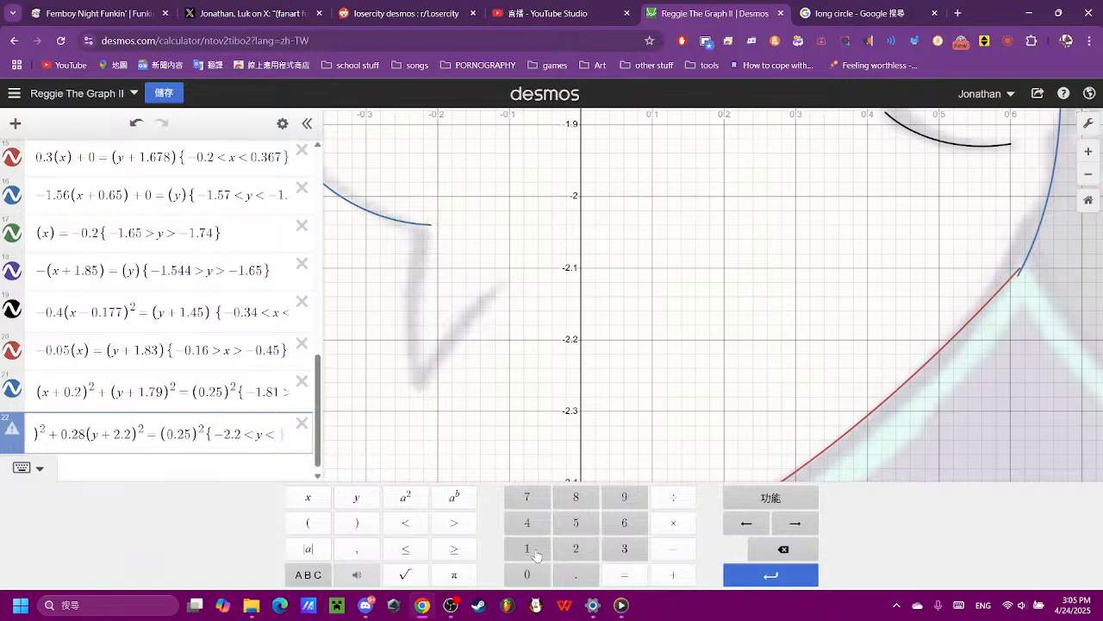
text(-2)
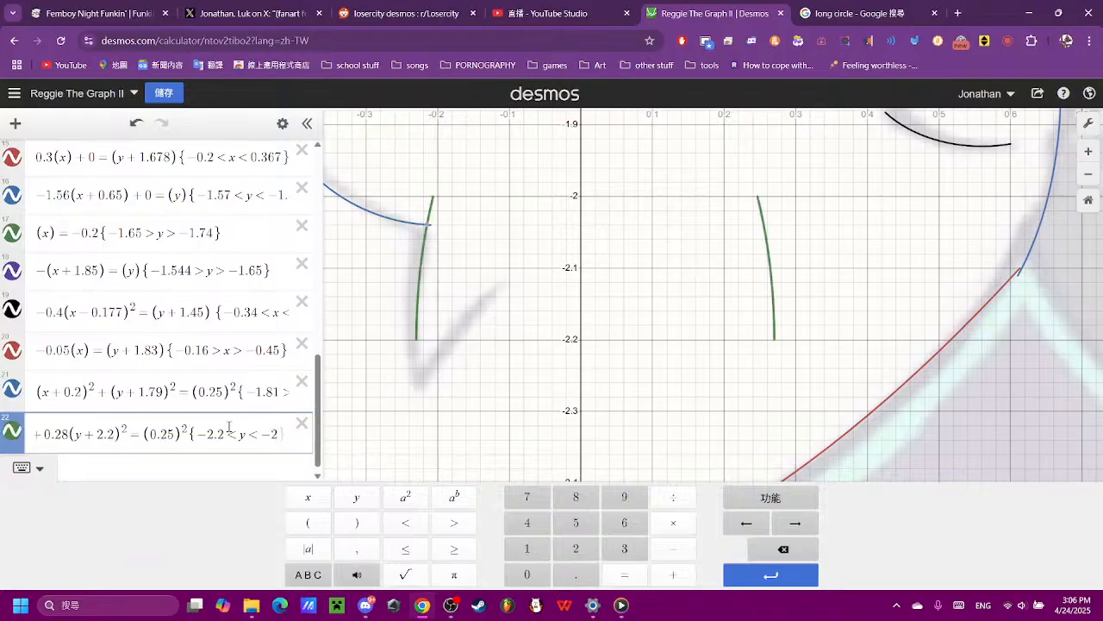
- Extend the green arc downward by changing the lower y bound of expression 22 to −2.26
click(223, 419)
text(5)
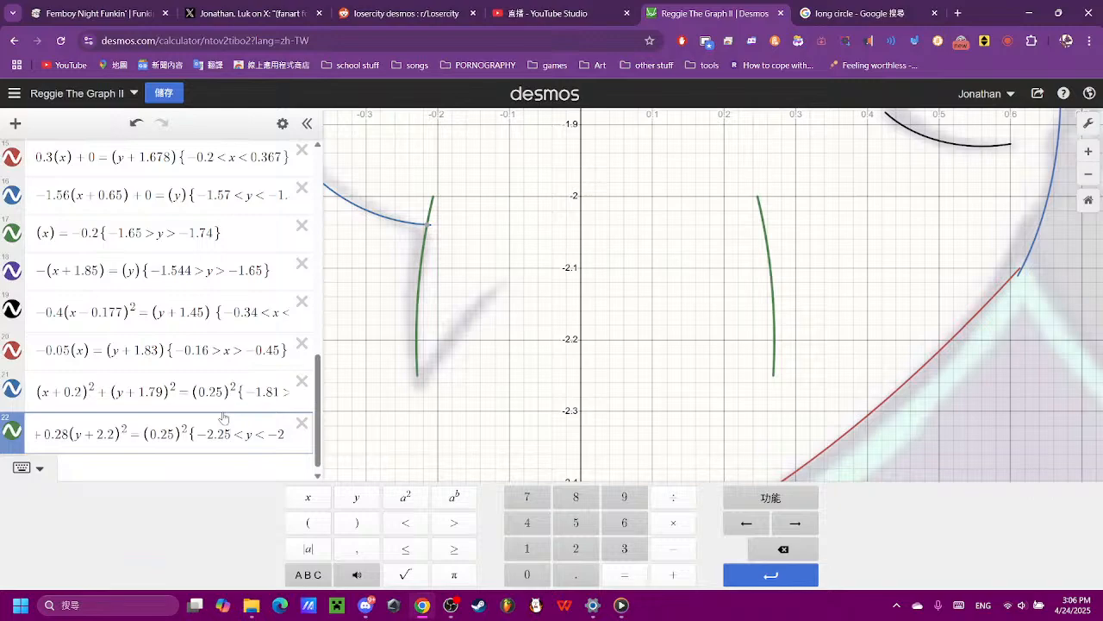
key(BackSpace)
text(6)
- Extend the end of the blue curve by changing the x restriction in expression 21 to x<−0.2
click(472, 312)
scroll(474, 300, down, 5)
scroll(473, 298, up, 5)
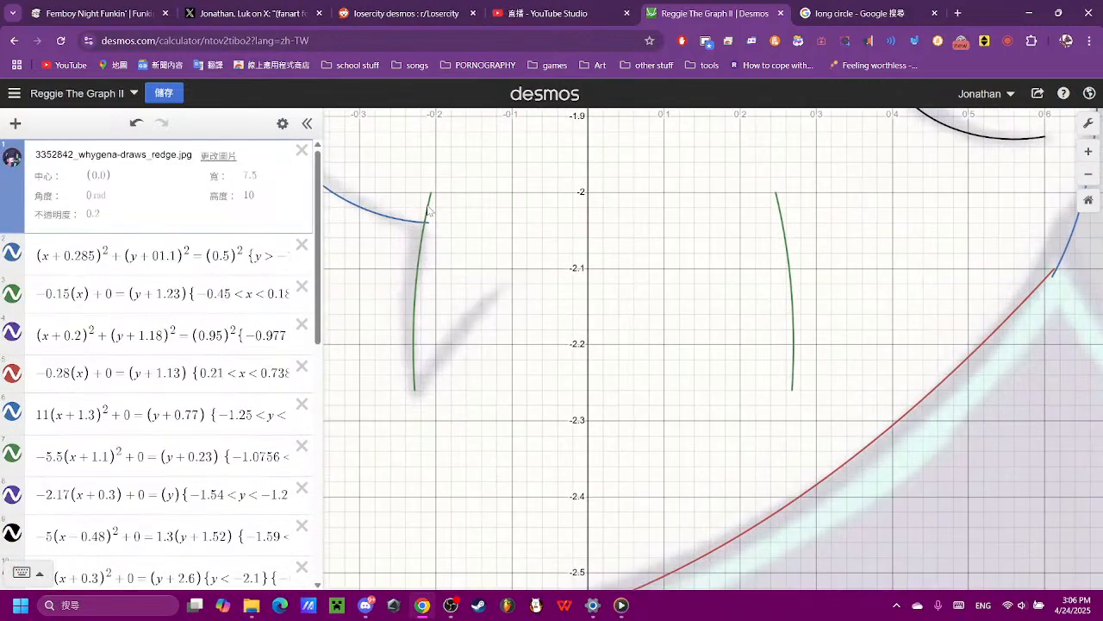
click(423, 221)
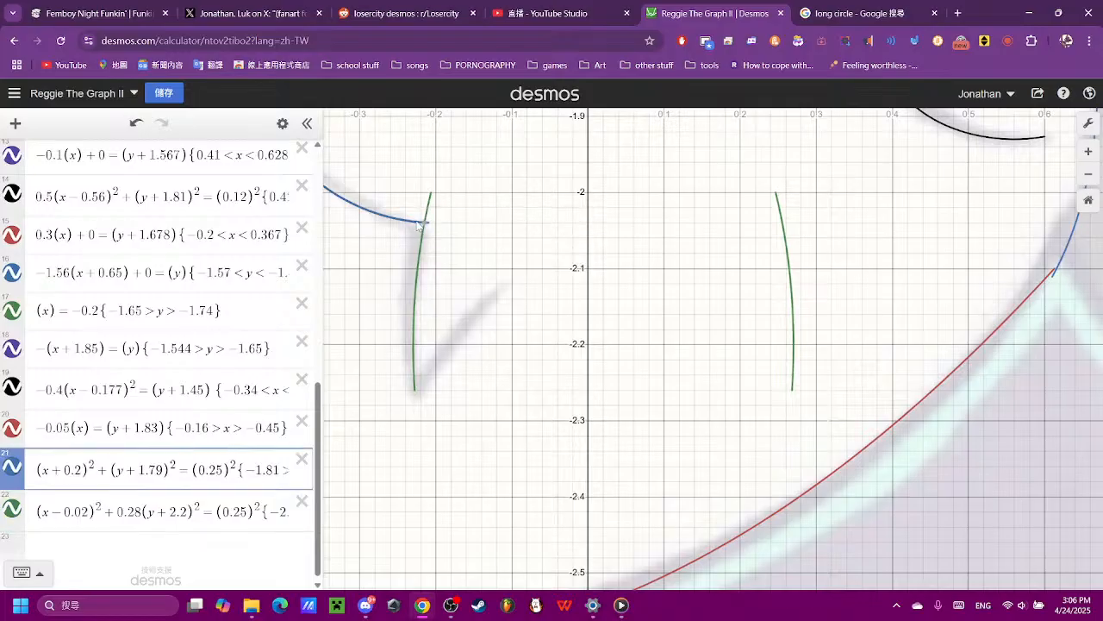
scroll(247, 474, down, 1)
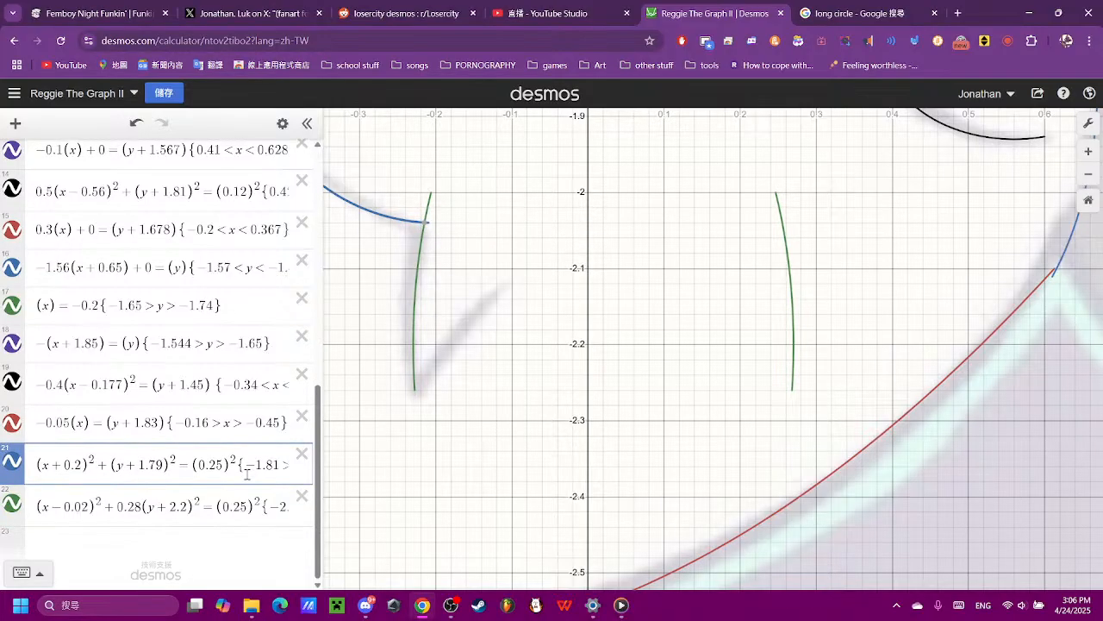
click(247, 473)
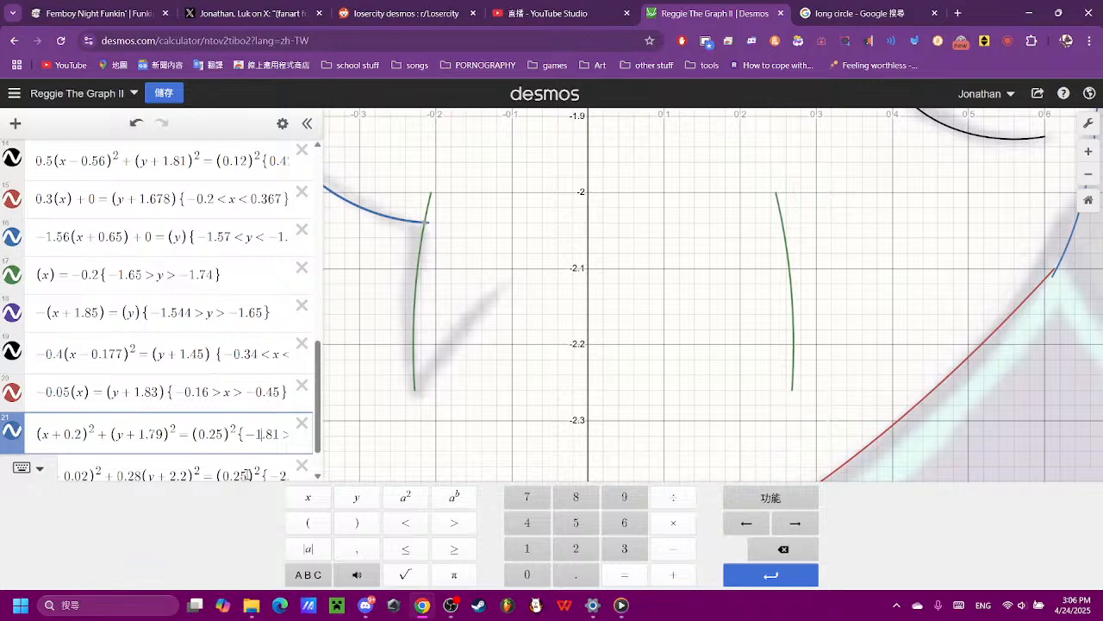
key(Right)
key(Right)
key(Right)
key(Right)
key(Right)
key(Right)
key(Right)
key(Right)
key(Right)
key(Right)
key(Right)
key(Right)
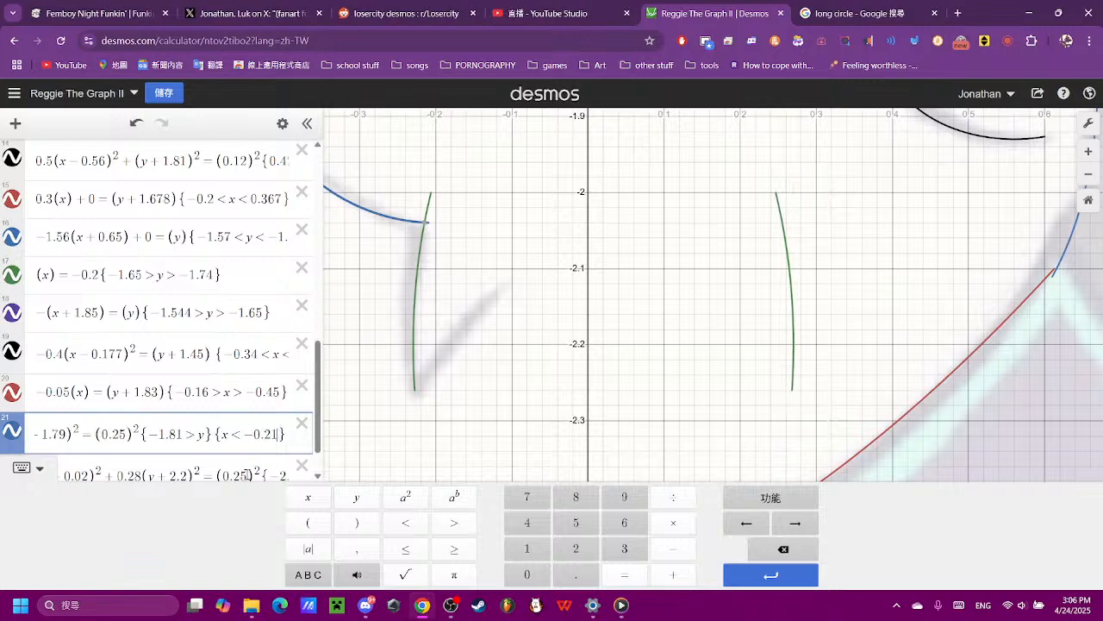
key(BackSpace)
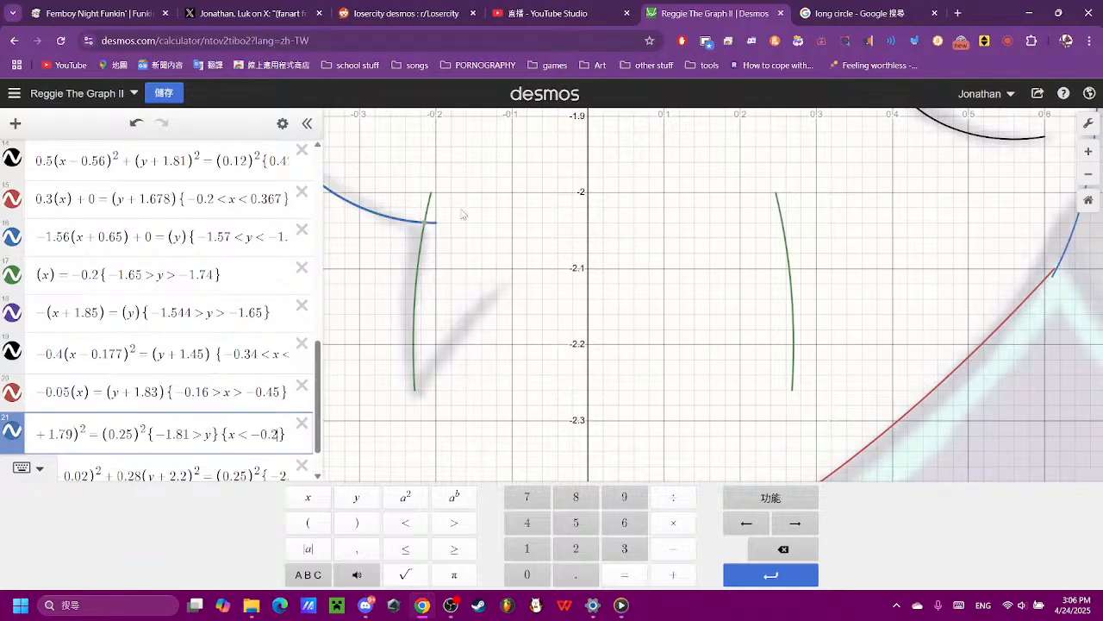
- Trim the green arc at its intersection with the blue curve by setting the upper y bound of expression 22 to −2.04
scroll(439, 211, up, 4)
click(422, 211)
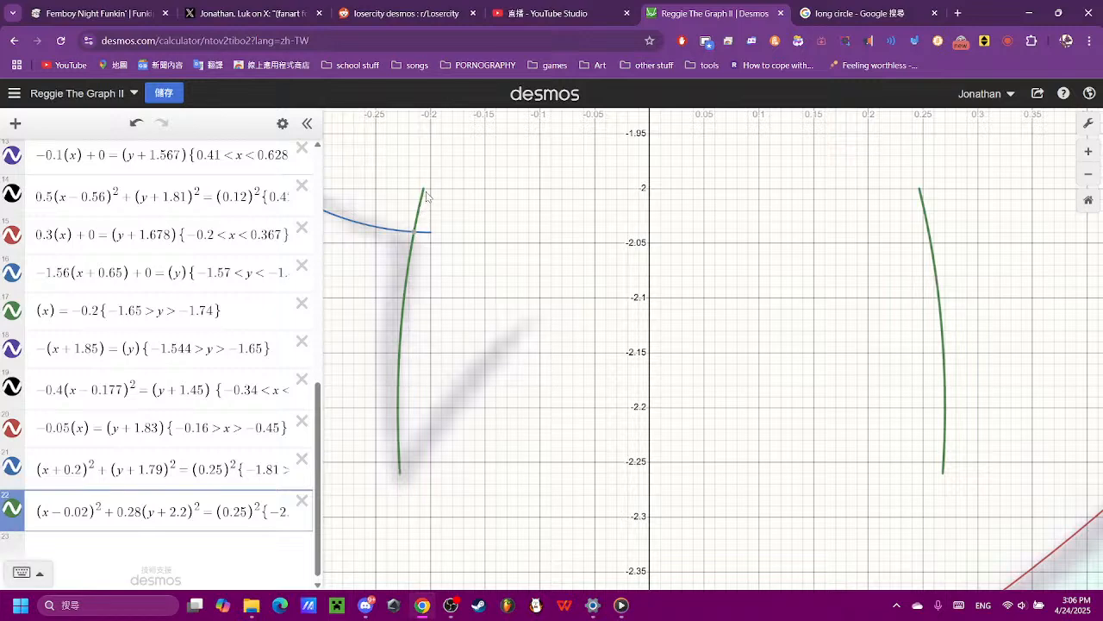
click(418, 234)
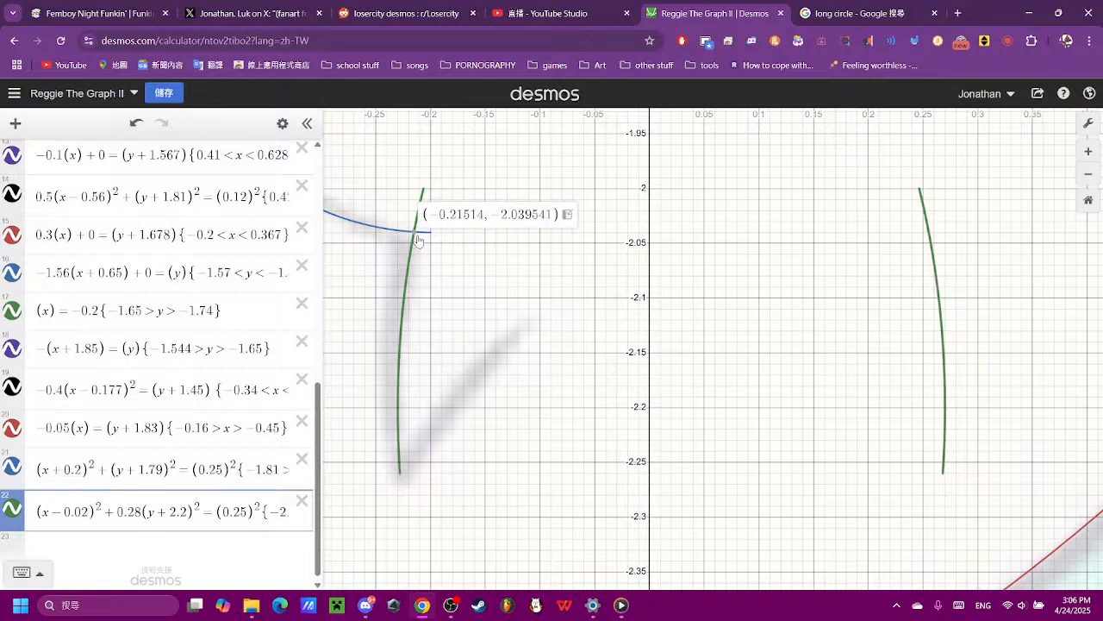
click(238, 514)
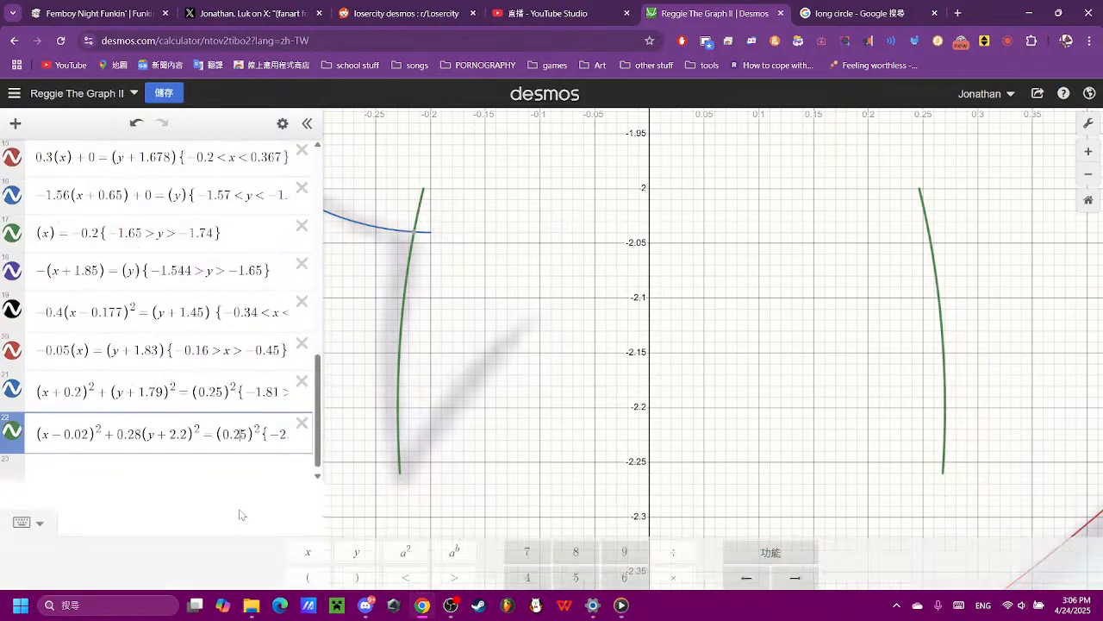
key(Right)
key(Right)
key(Right)
key(Right)
key(Right)
key(Right)
key(Right)
key(Right)
key(Right)
key(Right)
key(Right)
key(Right)
key(Right)
key(Right)
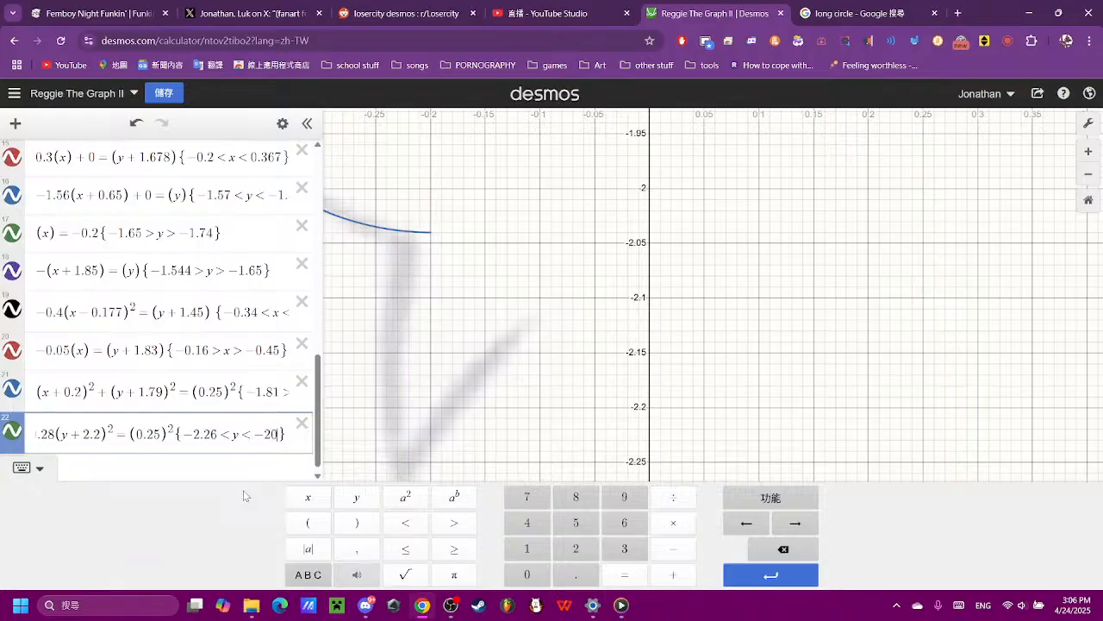
text(.03)
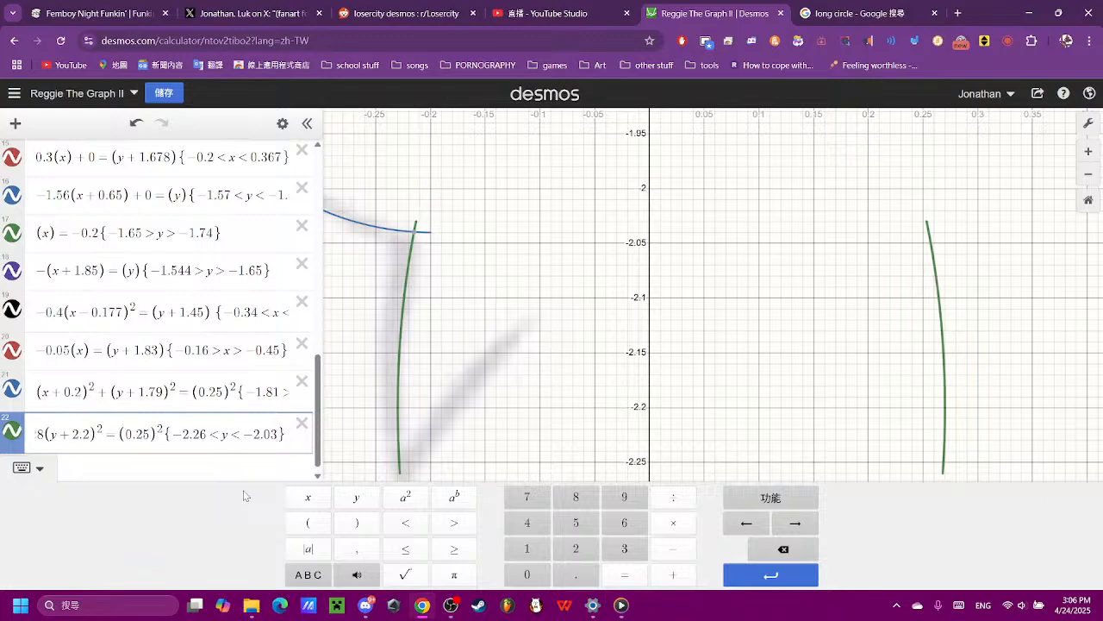
key(BackSpace)
text(4)
click(513, 377)
scroll(521, 377, down, 5)
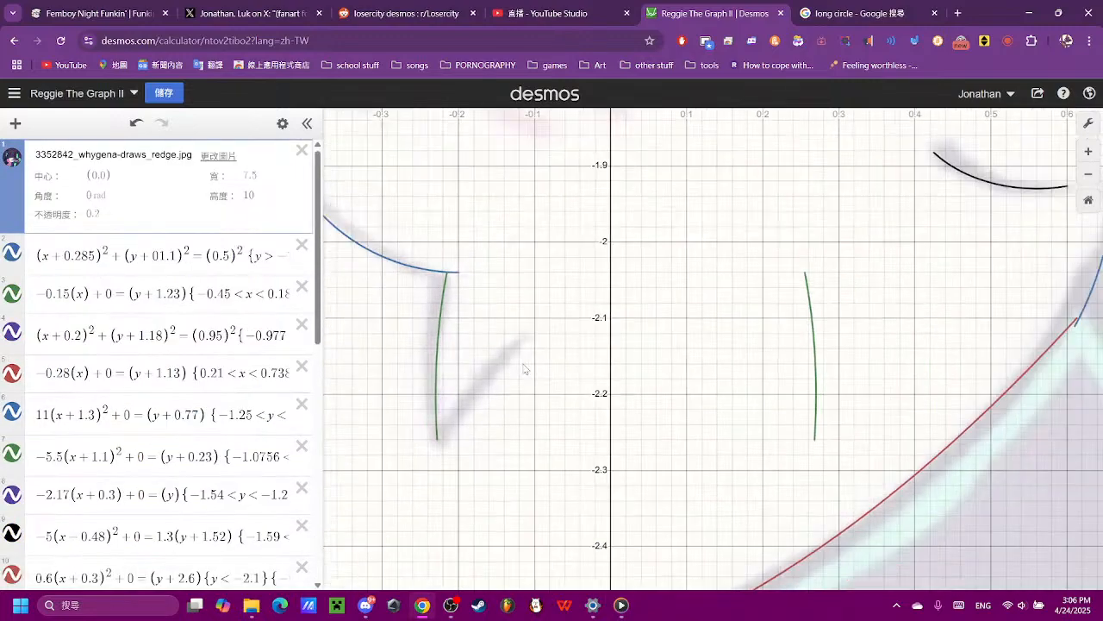
scroll(206, 388, down, 10)
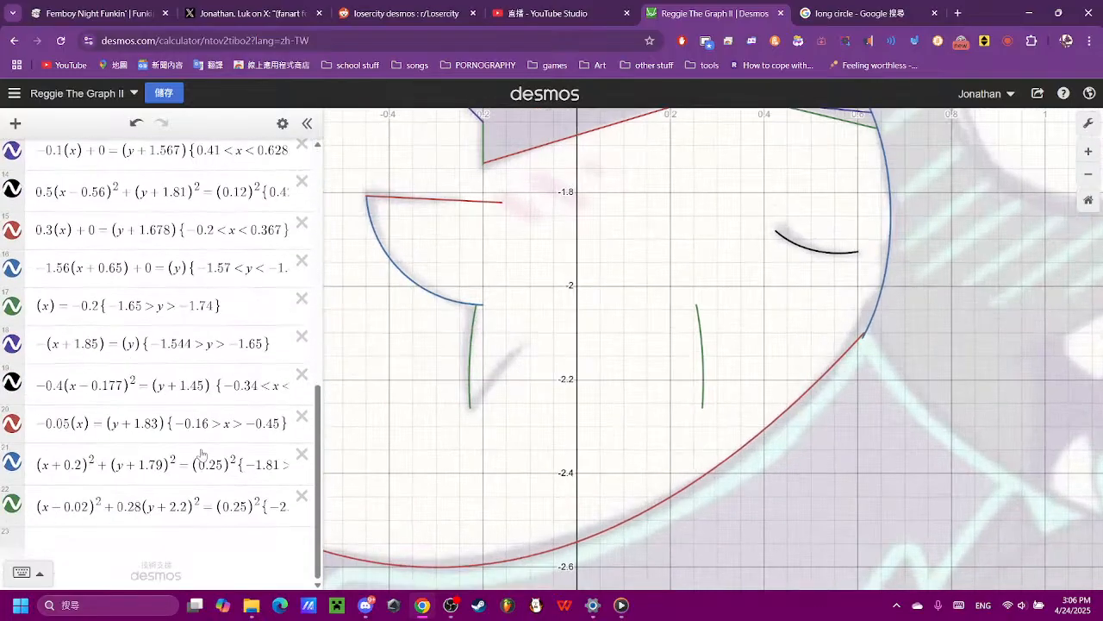
- Remove the right-hand green arc by adding a second restriction {x<0} to the ellipse equation in expression 22
click(272, 508)
key(Right)
key(Right)
key(Right)
key(Right)
key(Right)
key(Right)
key(Right)
key(Right)
key(Right)
key(Right)
key(Right)
key(Right)
key(Right)
key(Right)
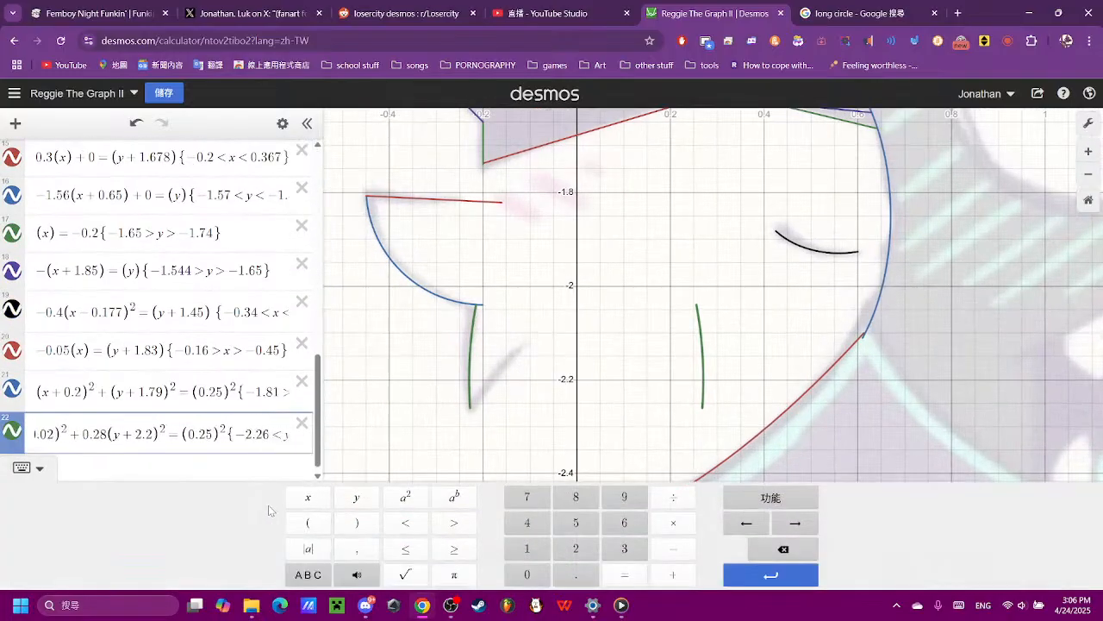
text({)
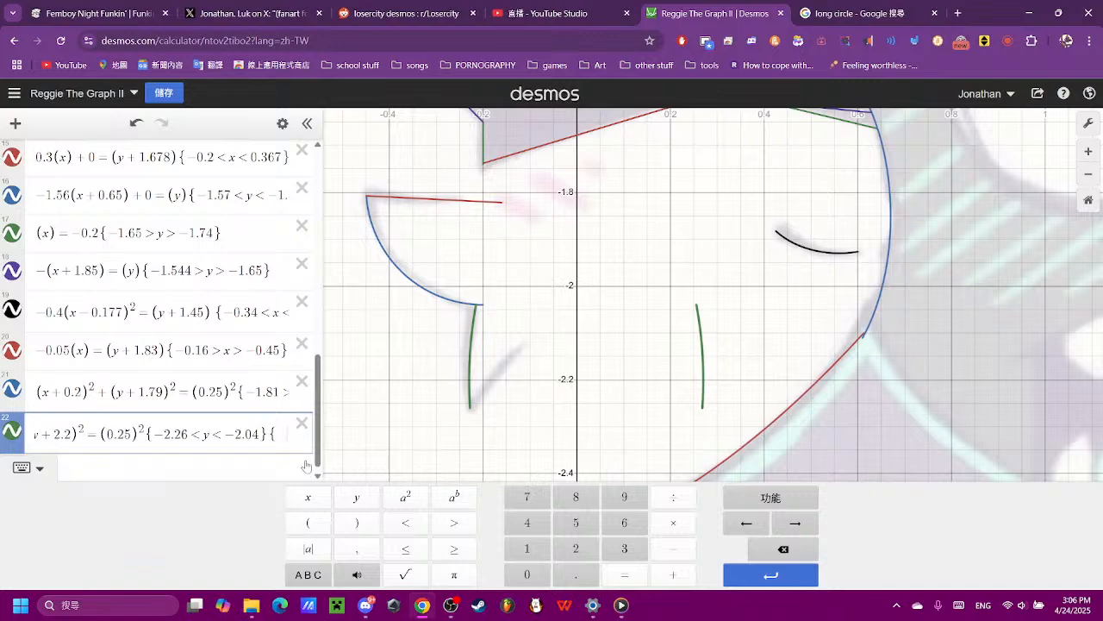
click(351, 500)
click(407, 526)
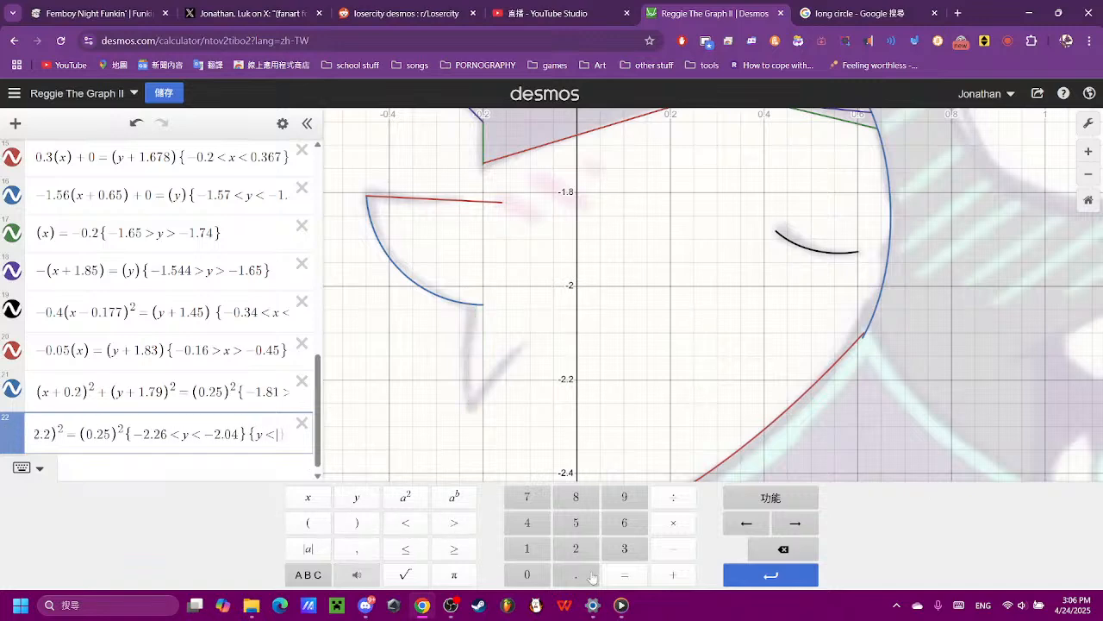
click(526, 574)
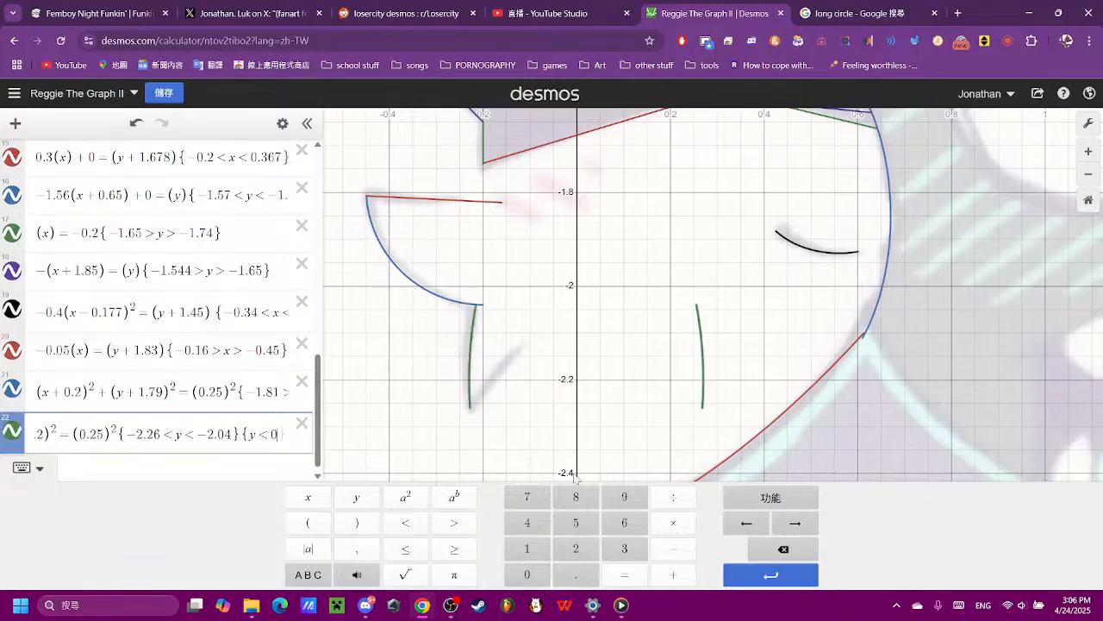
click(754, 553)
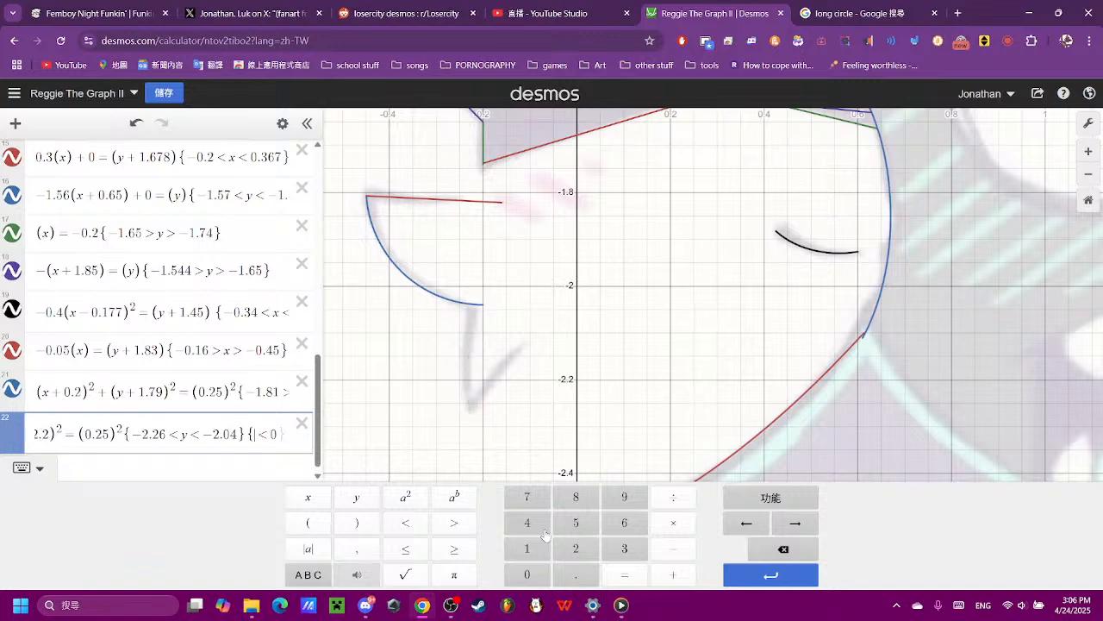
click(318, 503)
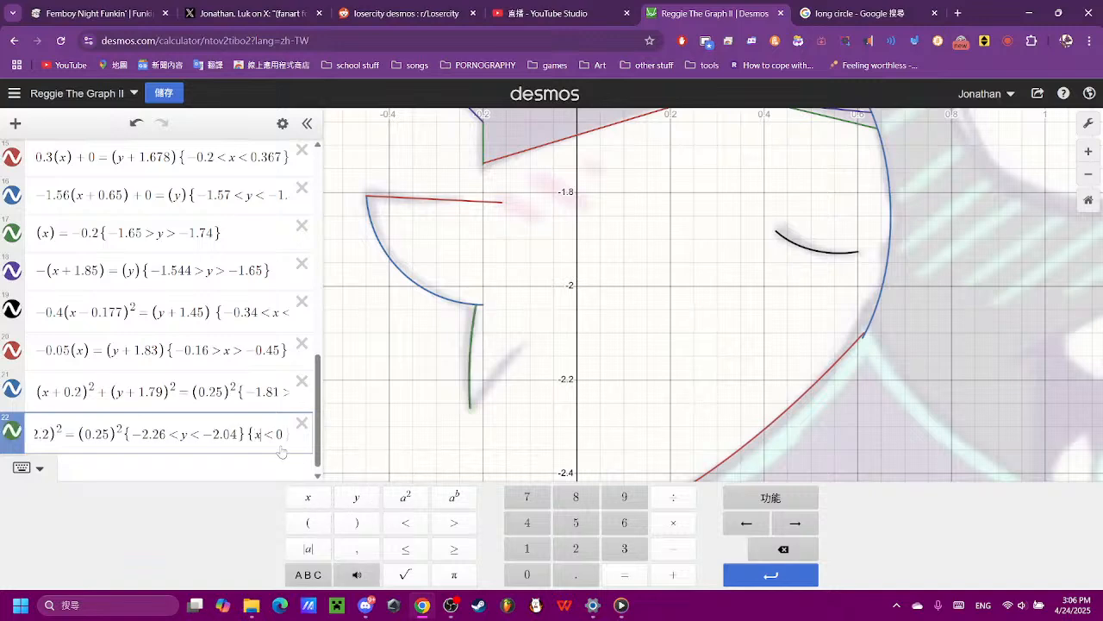
- Enter the line (x)=(y) as expression 23 for the short diagonal stroke beside the green arc
click(229, 463)
scroll(583, 366, down, 6)
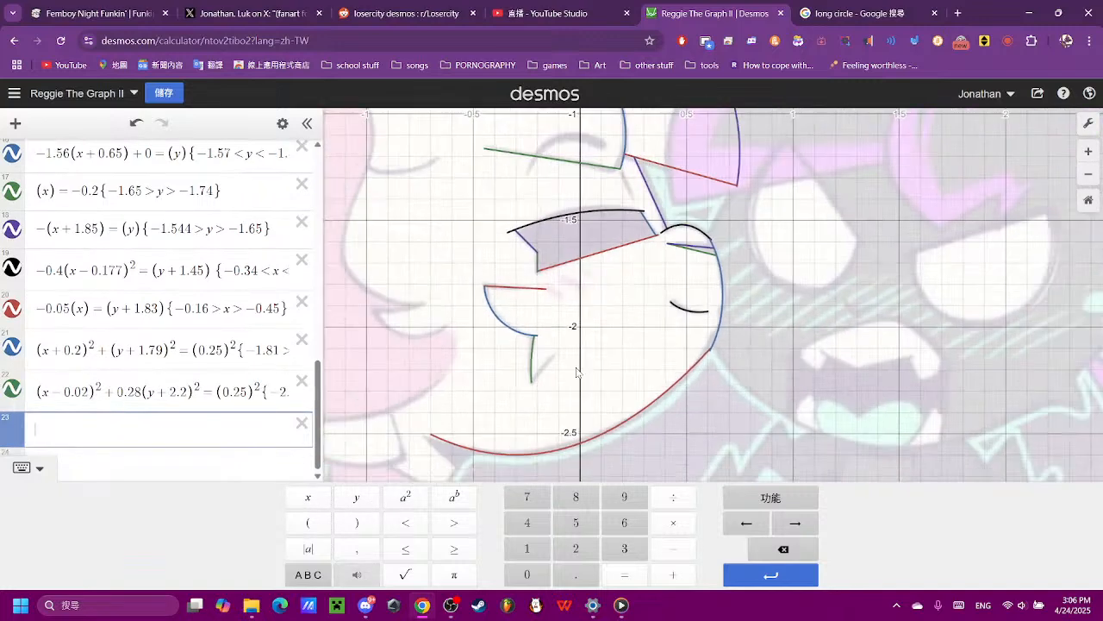
scroll(550, 397, up, 12)
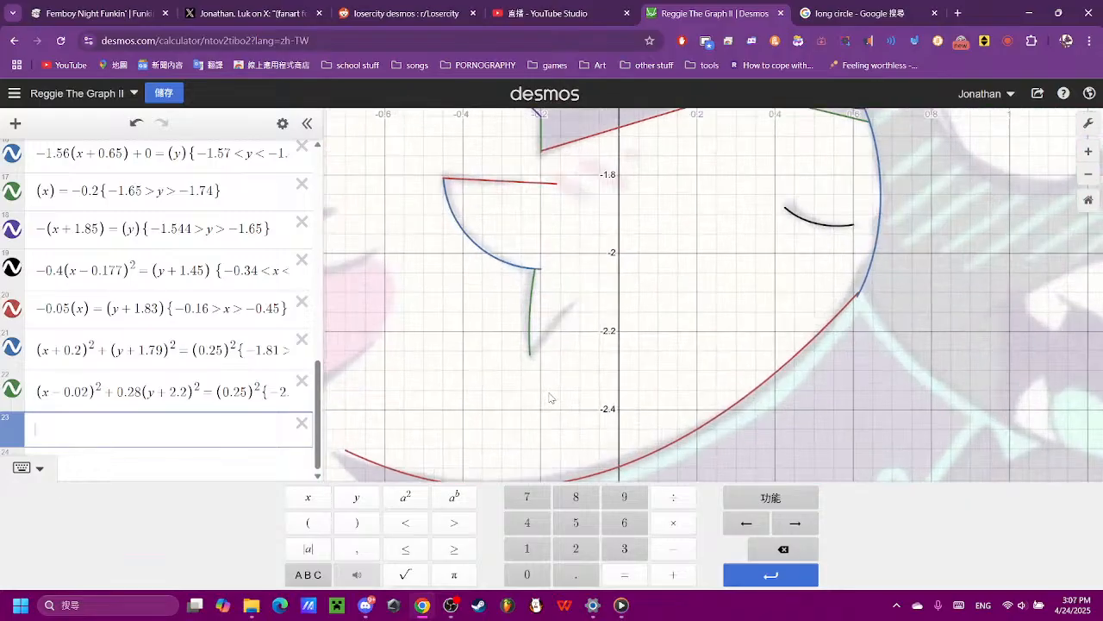
click(632, 404)
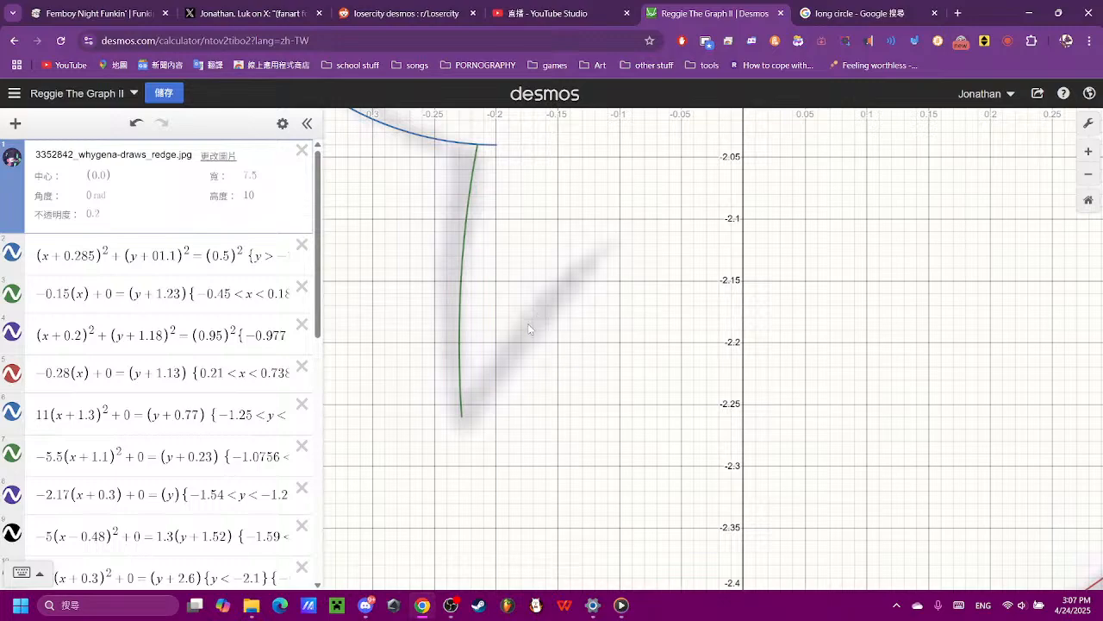
scroll(110, 512, down, 8)
click(120, 518)
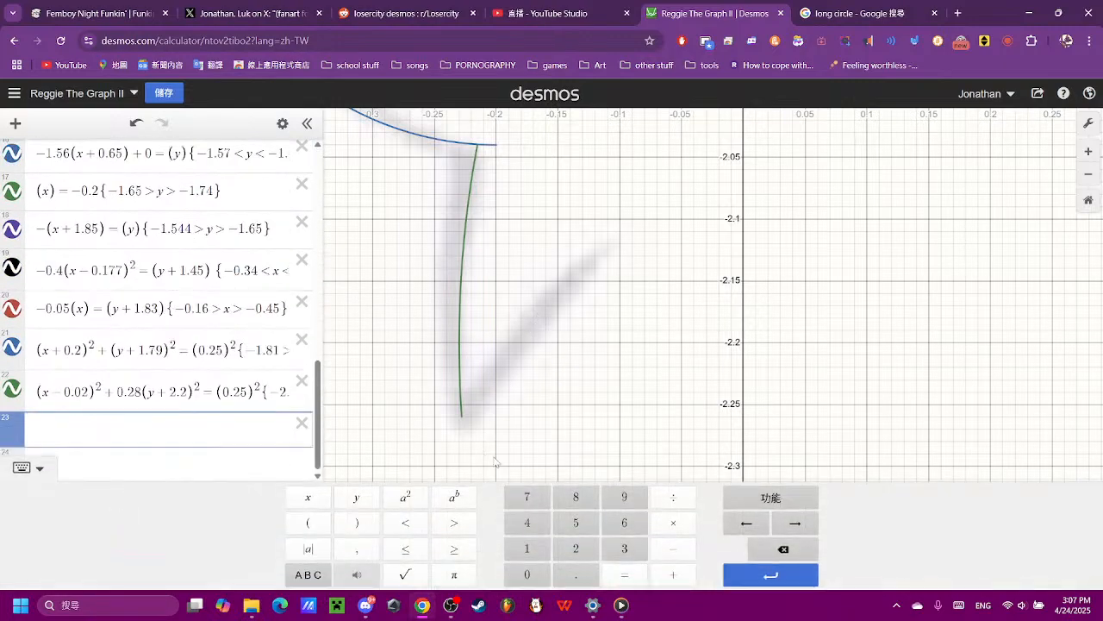
click(307, 522)
click(308, 496)
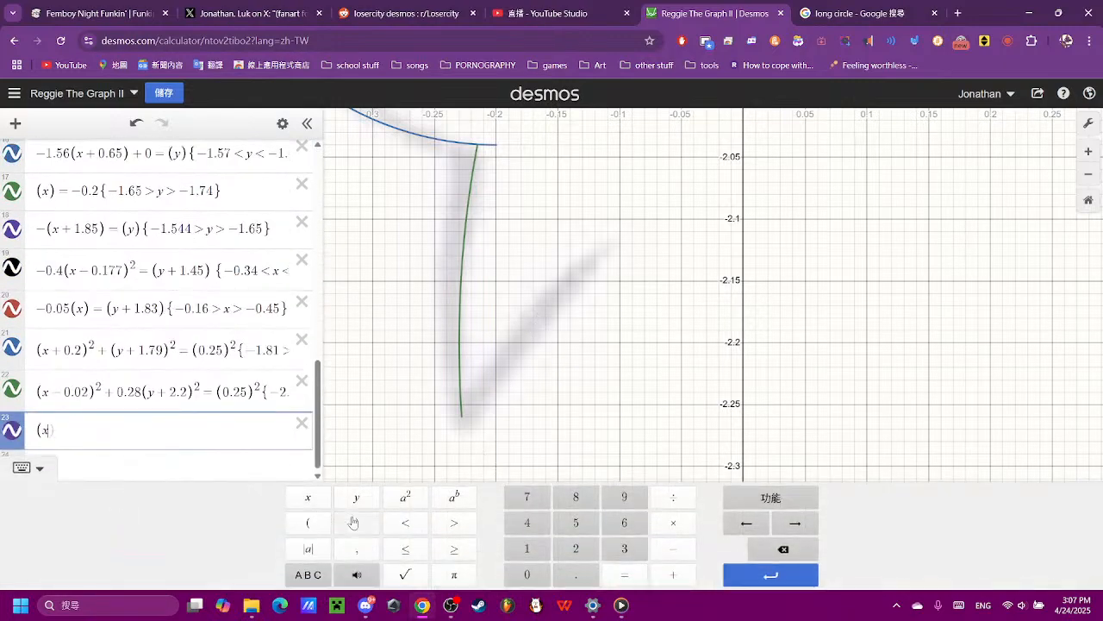
click(636, 576)
click(308, 522)
click(356, 496)
scroll(628, 386, down, 3)
scroll(629, 386, down, 5)
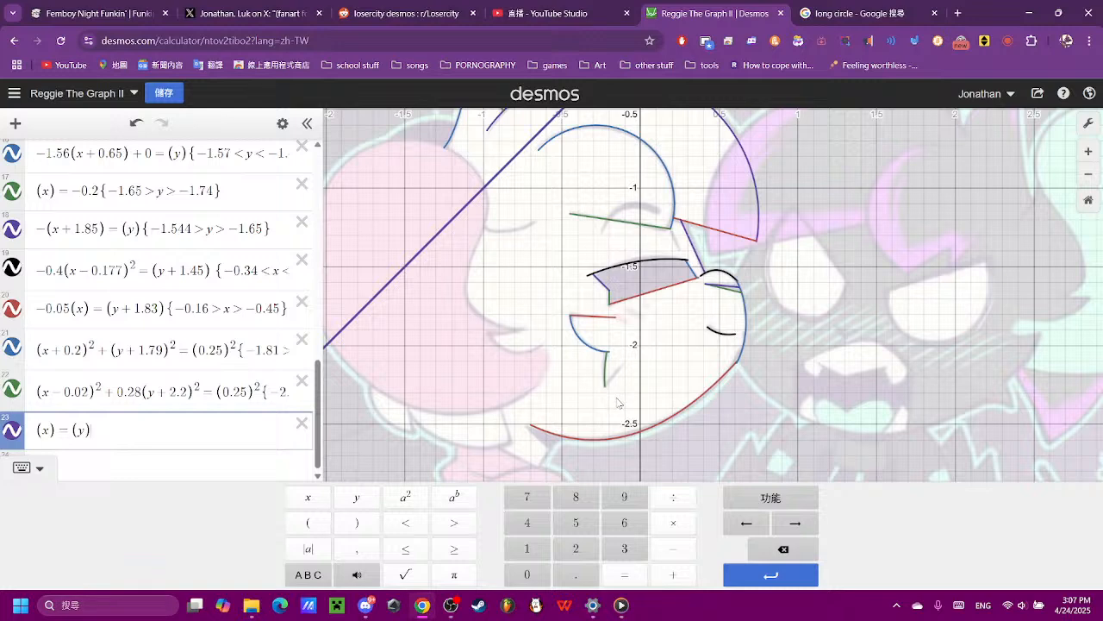
- Steepen the line in expression 23 by adding the coefficient 1.1 before (x)
click(36, 428)
click(529, 549)
click(575, 574)
click(531, 550)
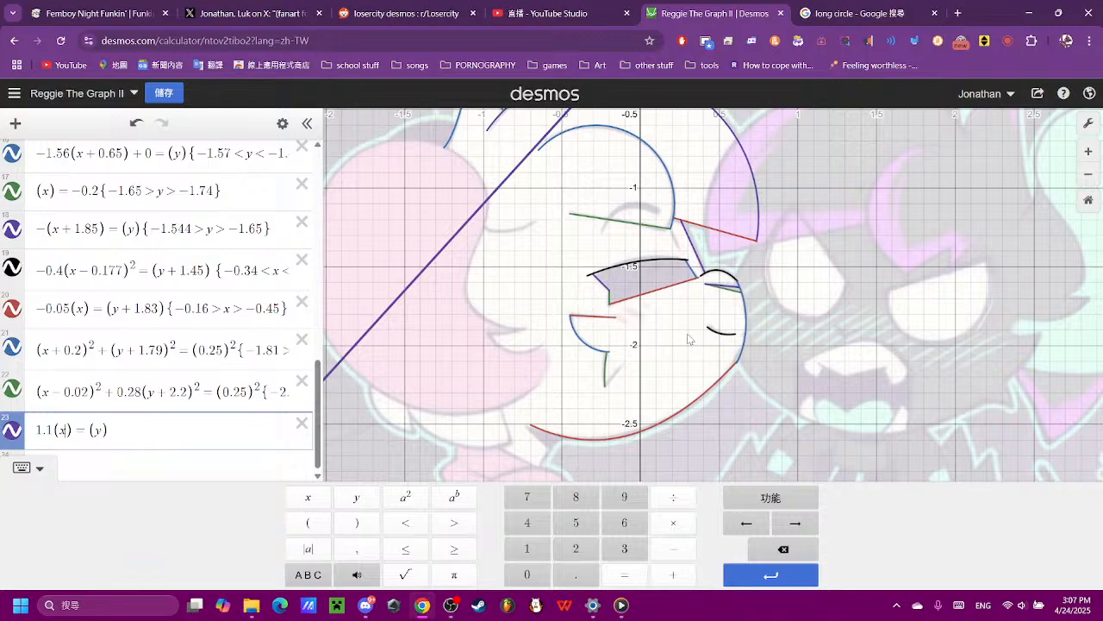
- Try to shift the line in expression 23 by changing the x term to (x+2.3)
click(671, 369)
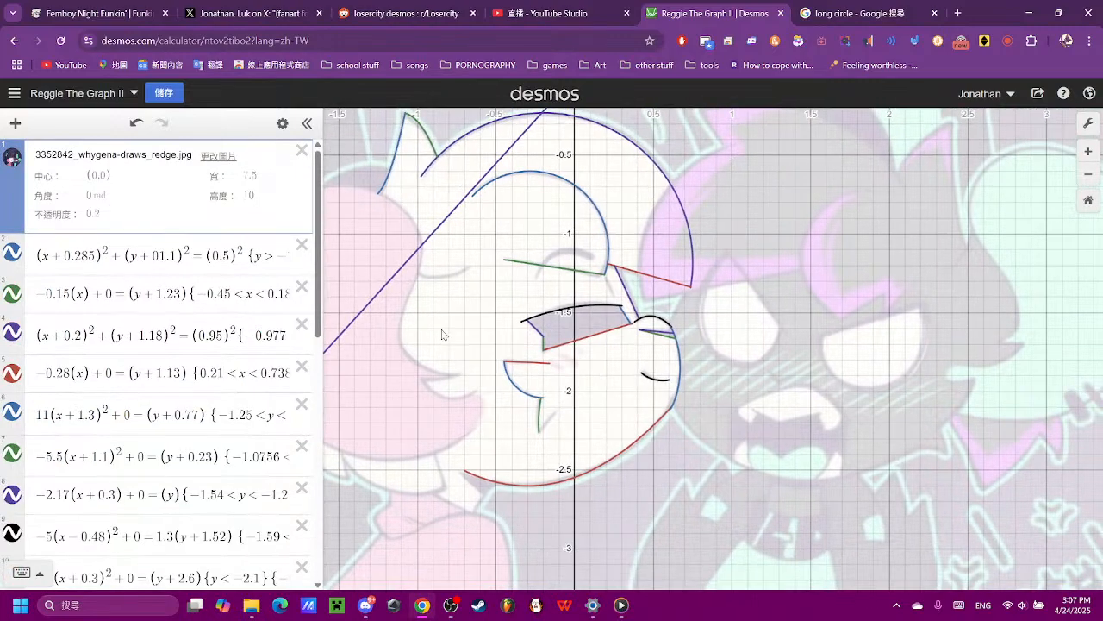
scroll(405, 315, down, 2)
scroll(181, 487, down, 7)
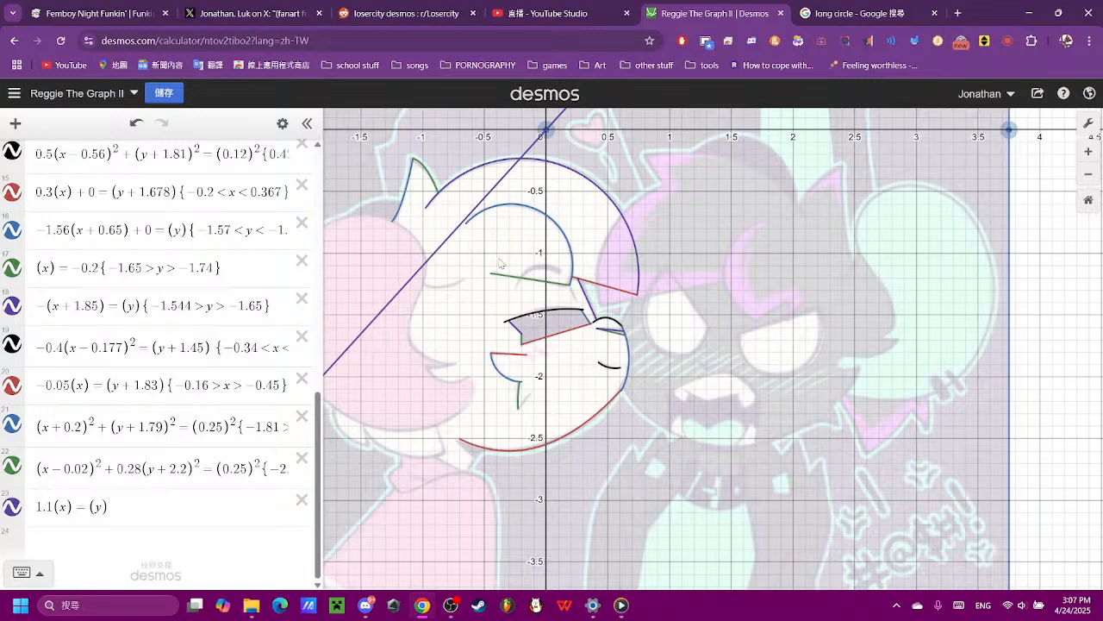
click(64, 506)
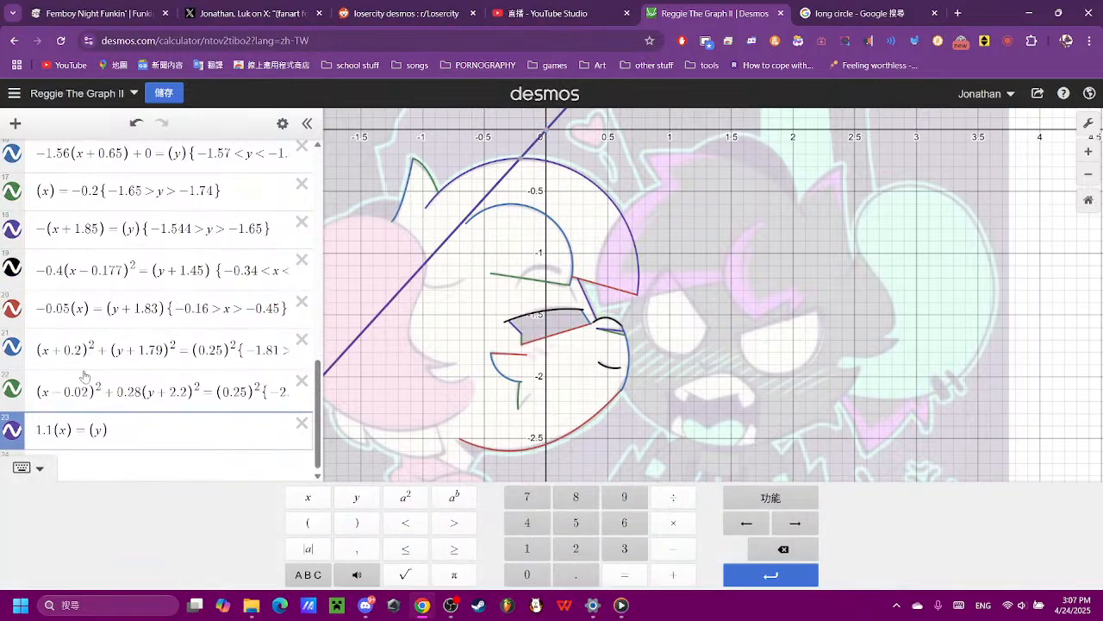
click(673, 574)
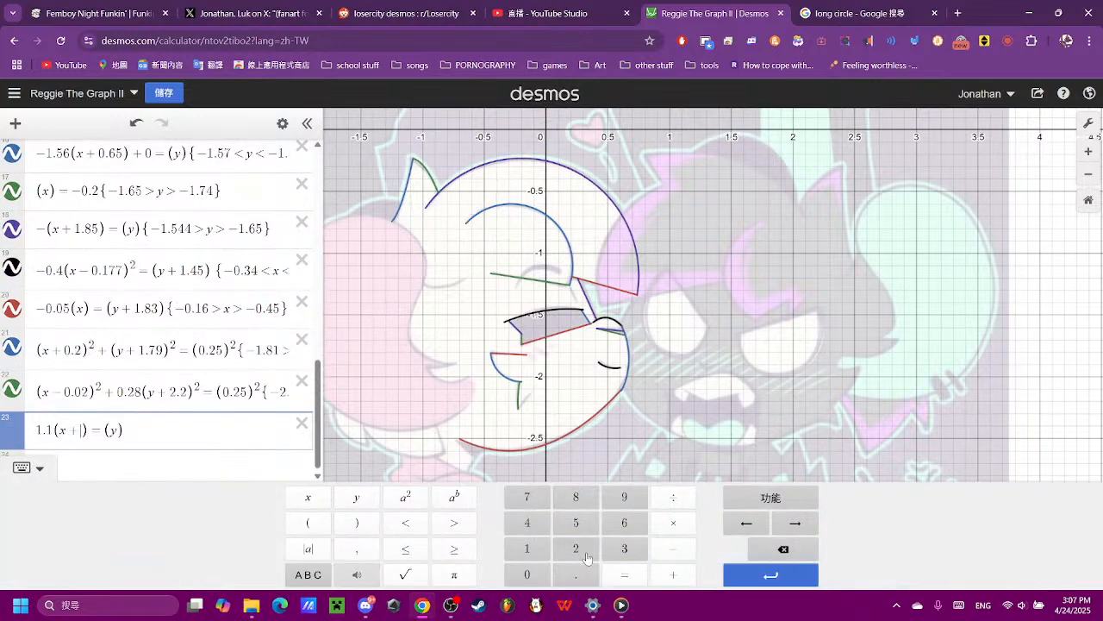
click(576, 549)
click(575, 574)
click(638, 549)
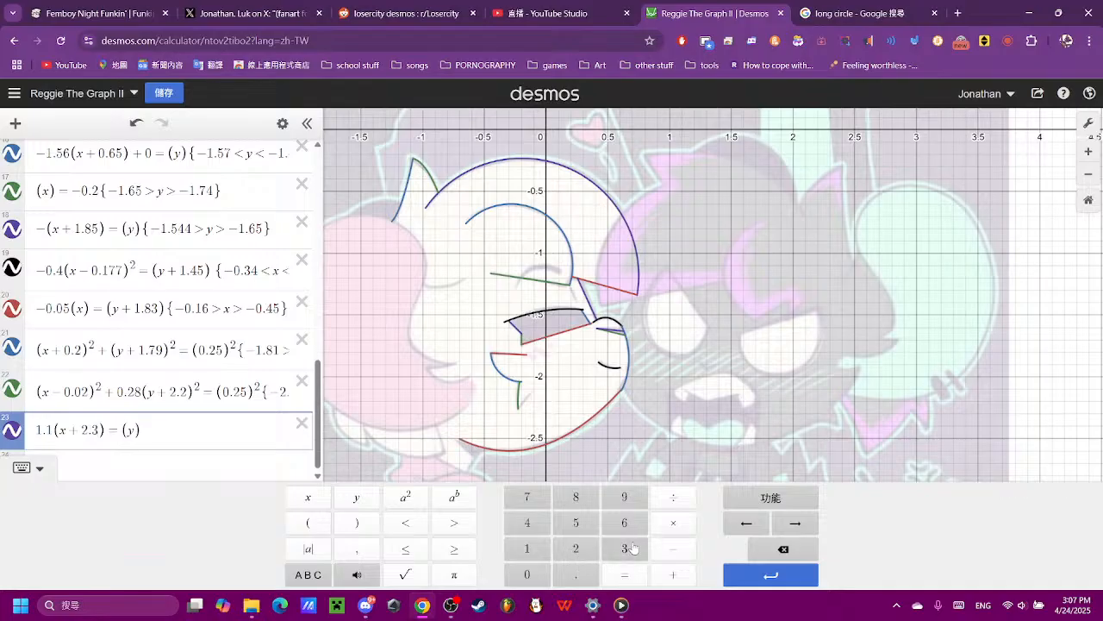
scroll(530, 293, down, 3)
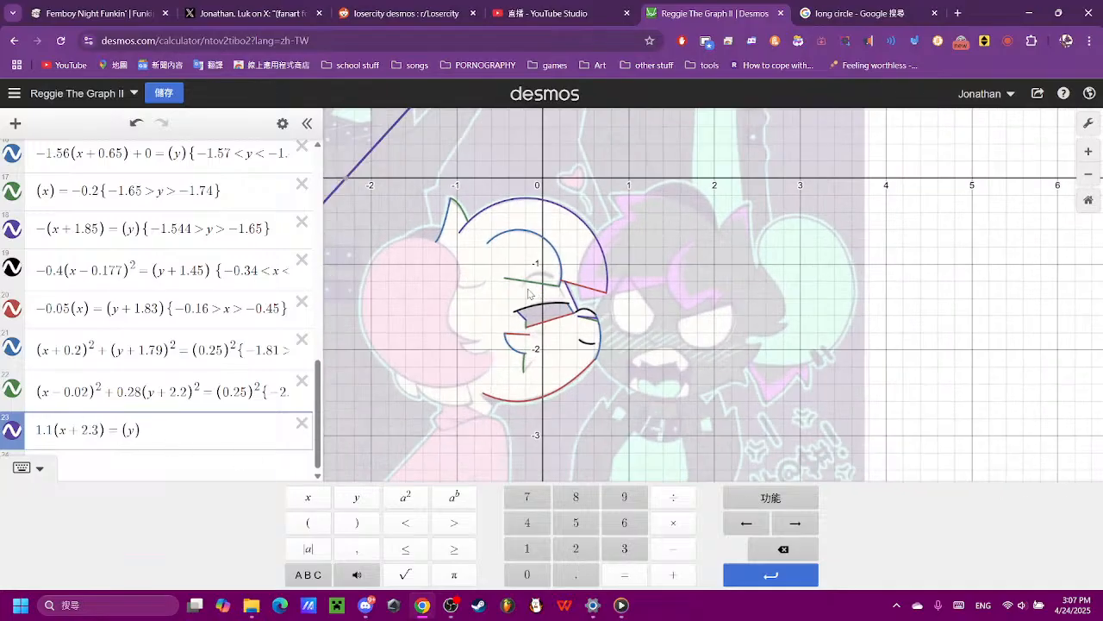
- Remove the +2.3 offset from the x term of expression 23
drag(103, 430, 71, 428)
right_click(72, 430)
click(71, 430)
right_click(90, 429)
click(91, 430)
click(783, 549)
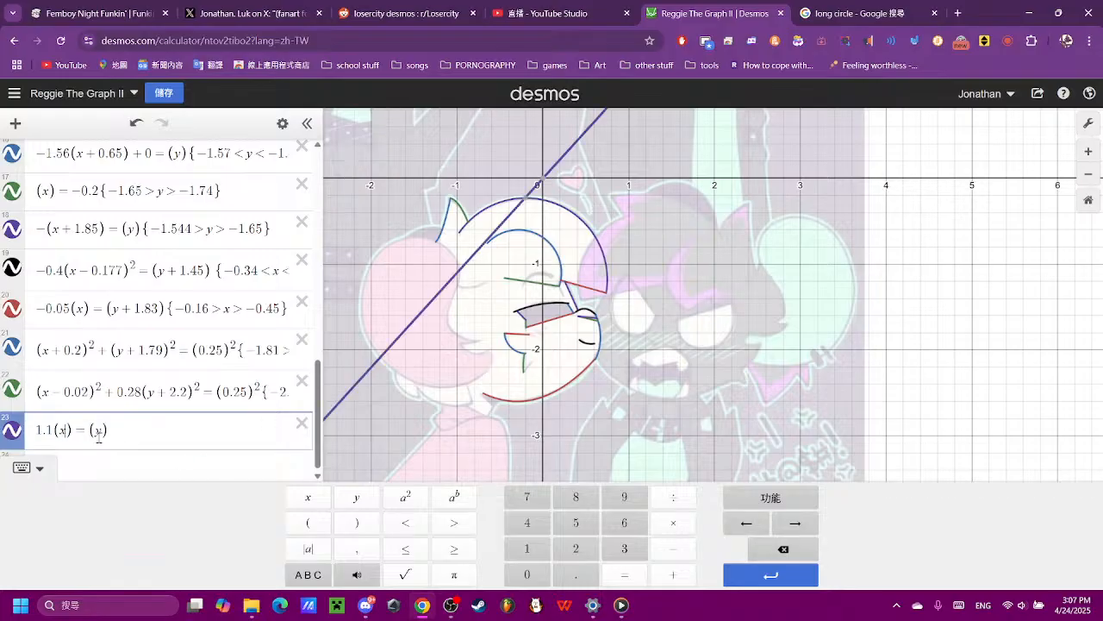
- Move the line in expression 23 downward by changing the y term to (y+2.3)
click(673, 574)
click(576, 548)
click(576, 574)
click(624, 548)
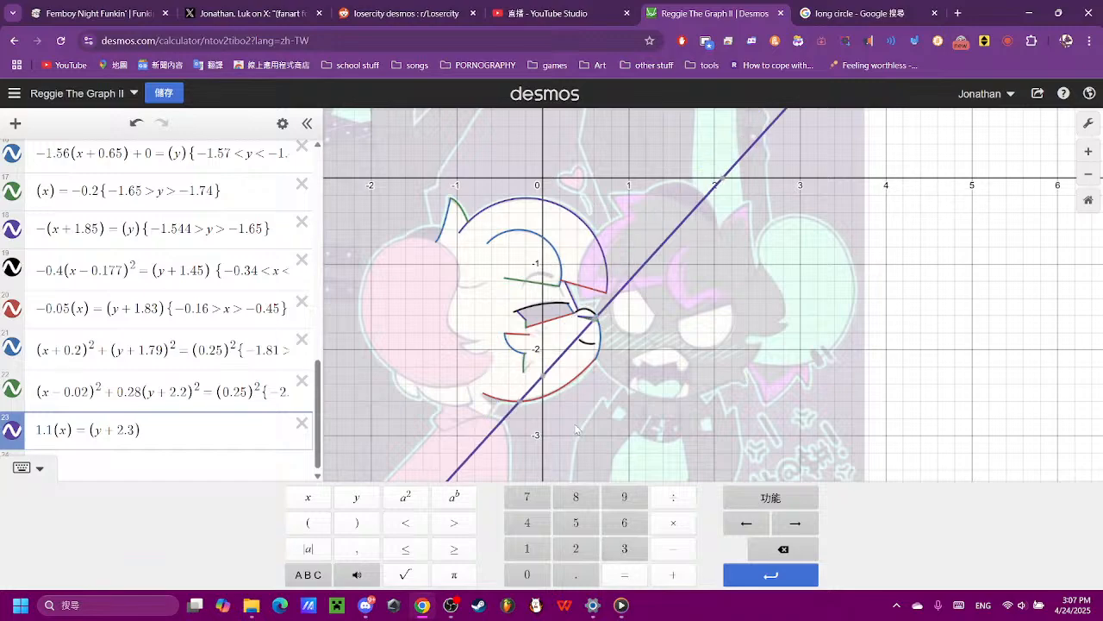
scroll(573, 420, up, 5)
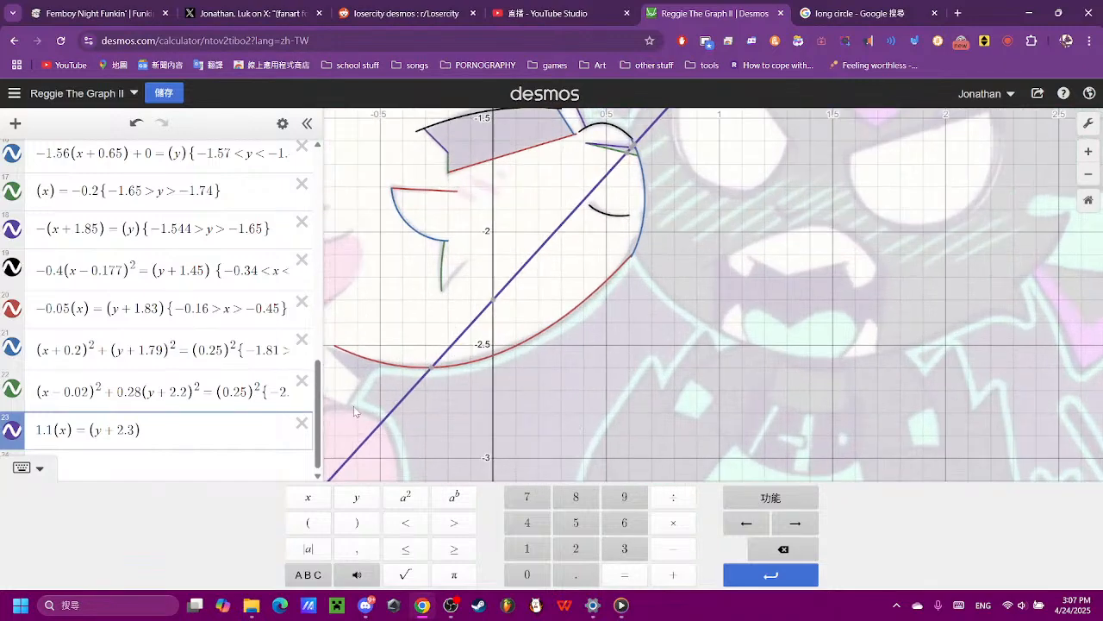
- Align the line with the short diagonal stroke by reducing the y offset in expression 23 to 2
click(783, 549)
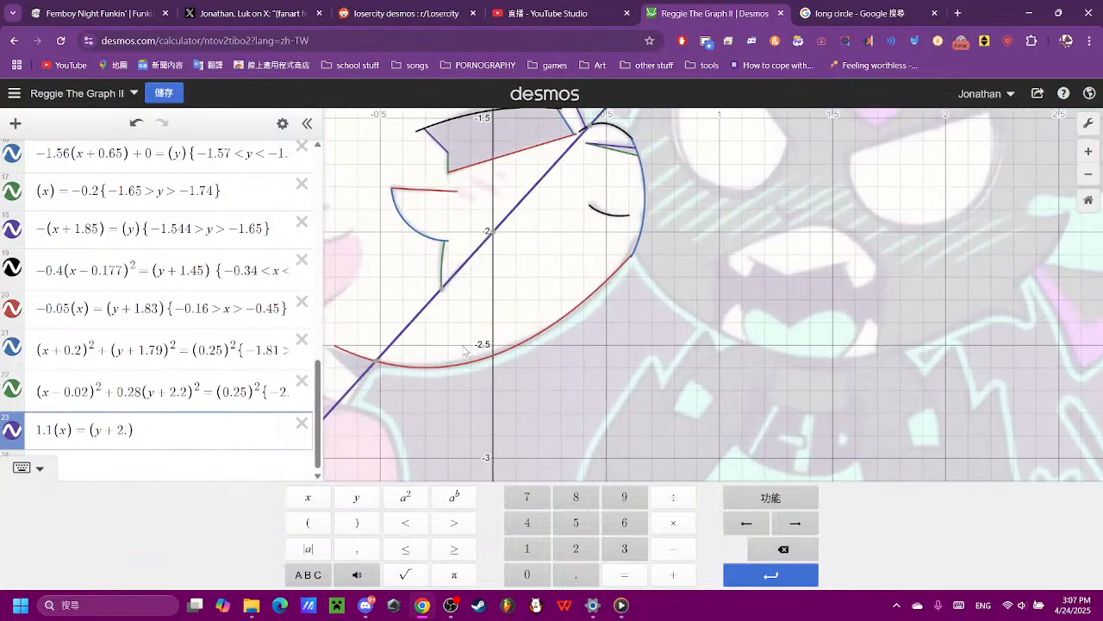
scroll(454, 310, up, 4)
scroll(454, 309, up, 2)
click(492, 247)
scroll(532, 441, up, 3)
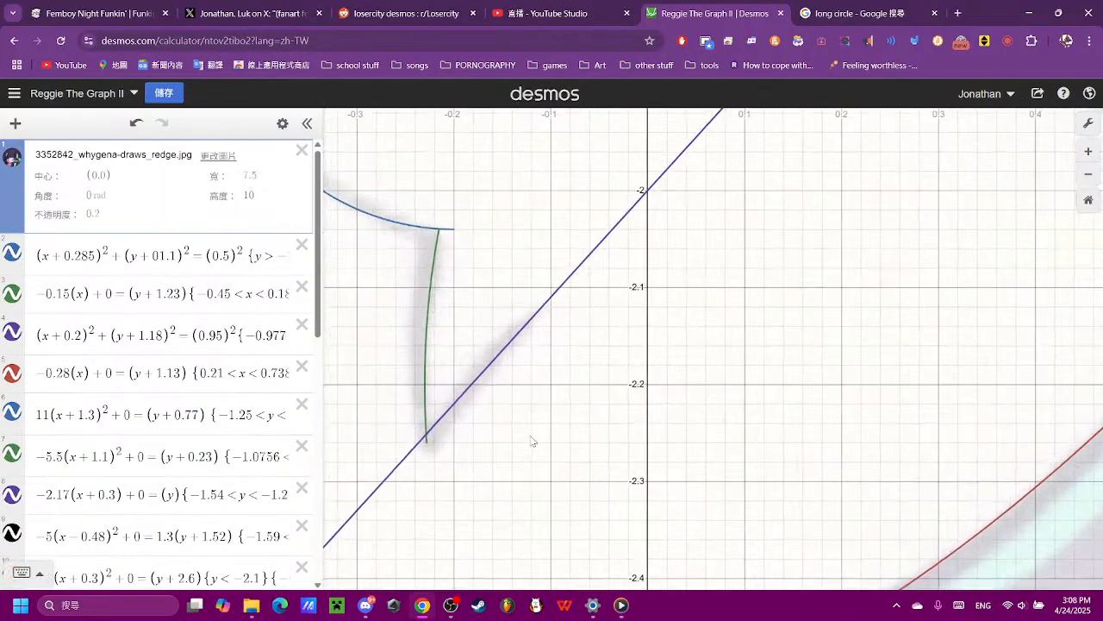
- Check where the line meets the green arc and add the restriction {−0.2<x<−0.1} to expression 23
click(534, 320)
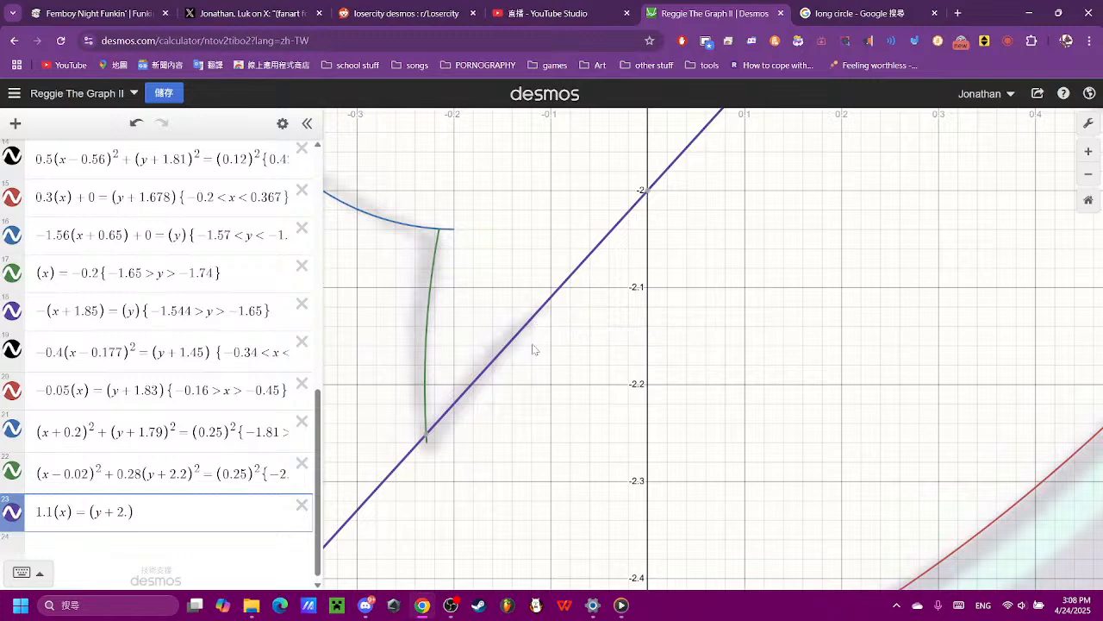
click(427, 437)
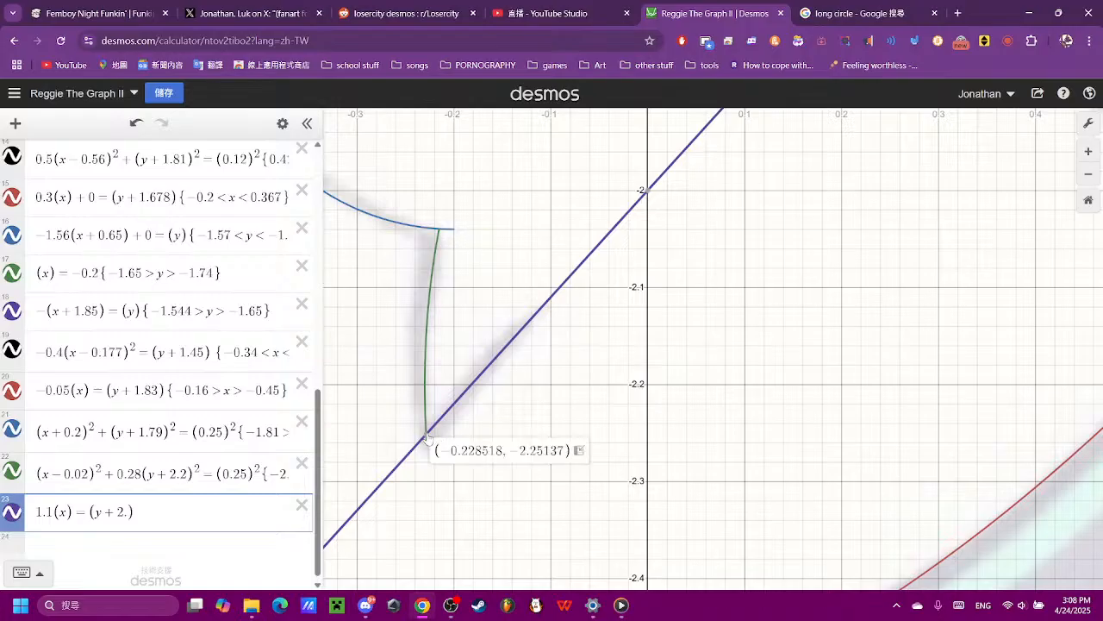
click(216, 504)
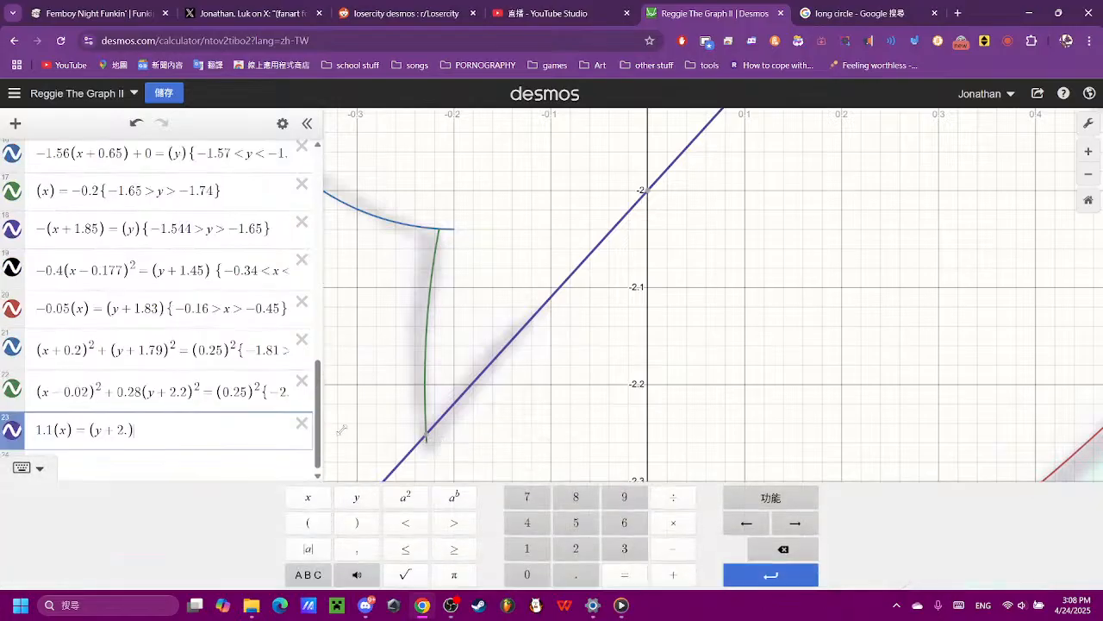
text({-0)
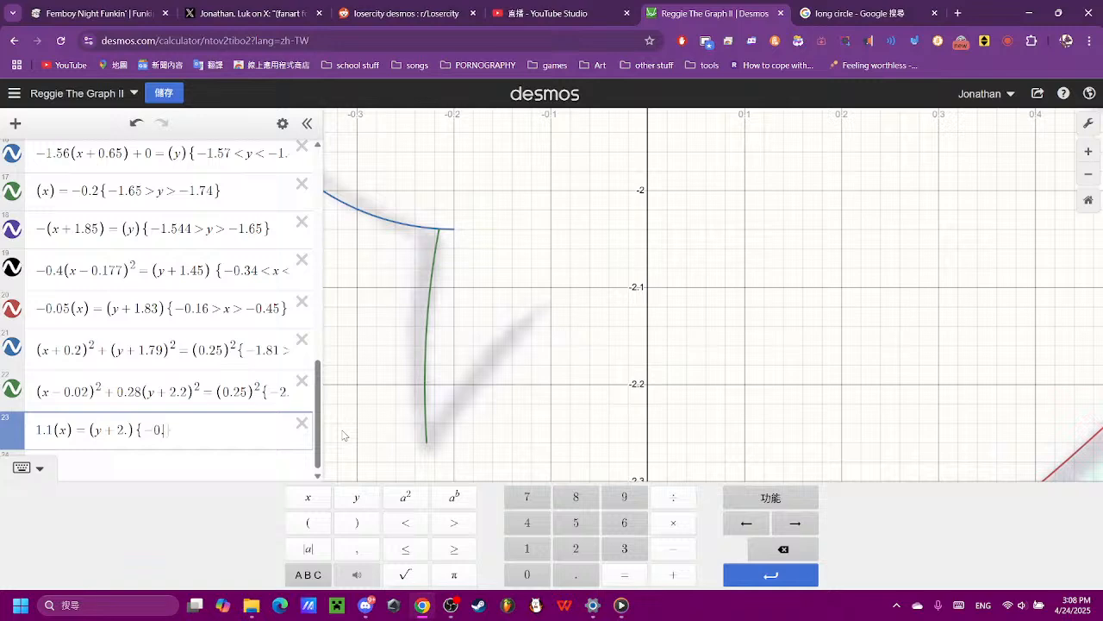
text(.2<x<-0.1)
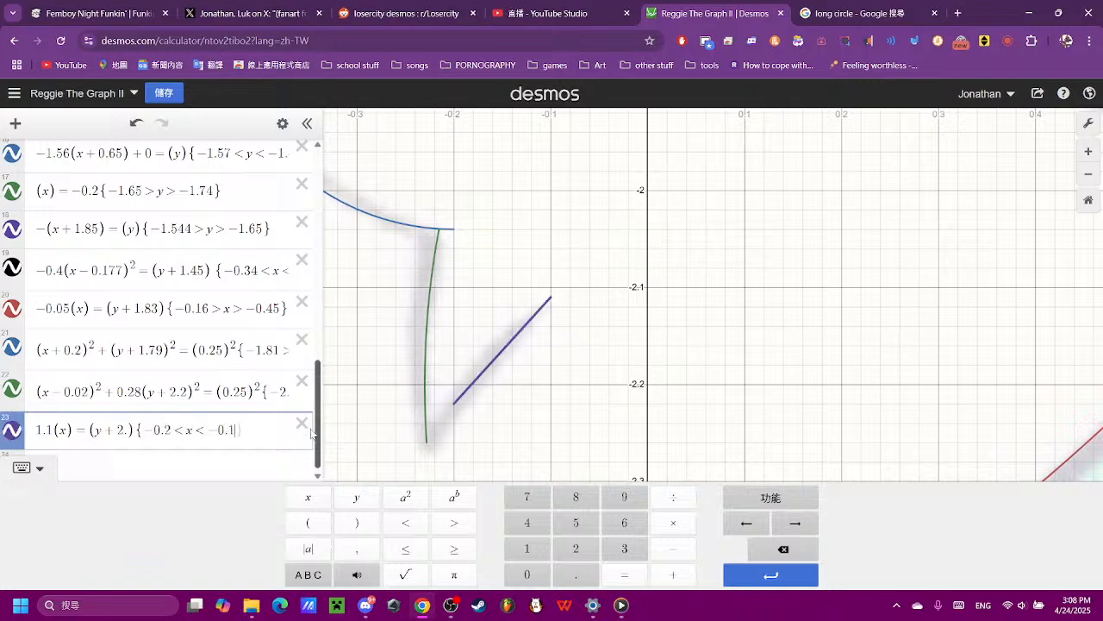
- Extend the diagonal line down to the green arc by setting the lower x bound of expression 23 to −0.23
click(170, 440)
text(5)
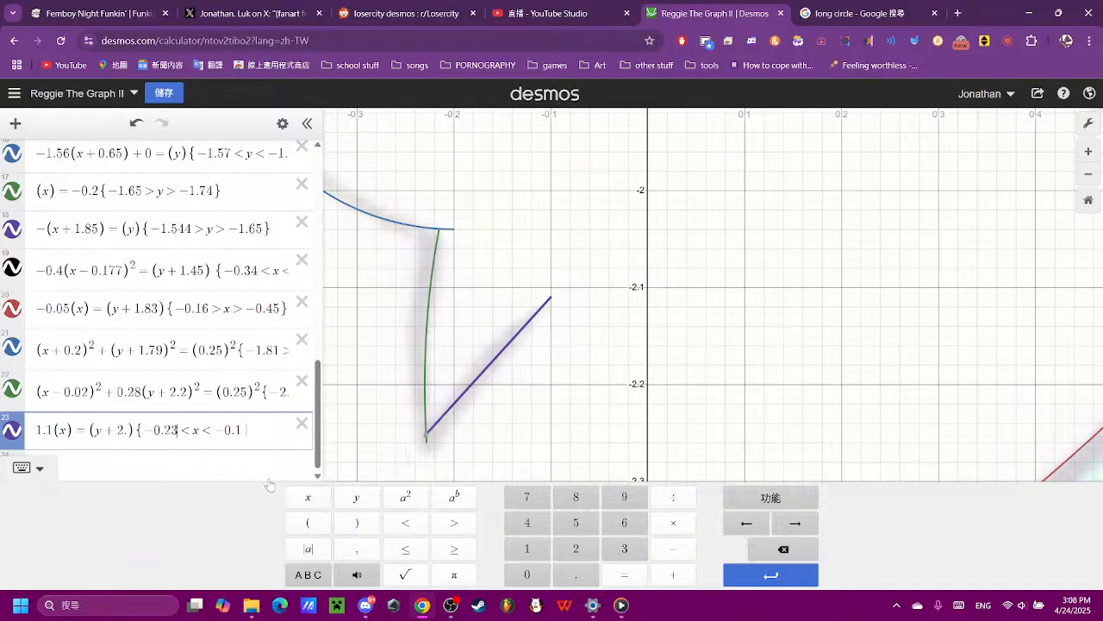
click(823, 292)
scroll(818, 293, down, 5)
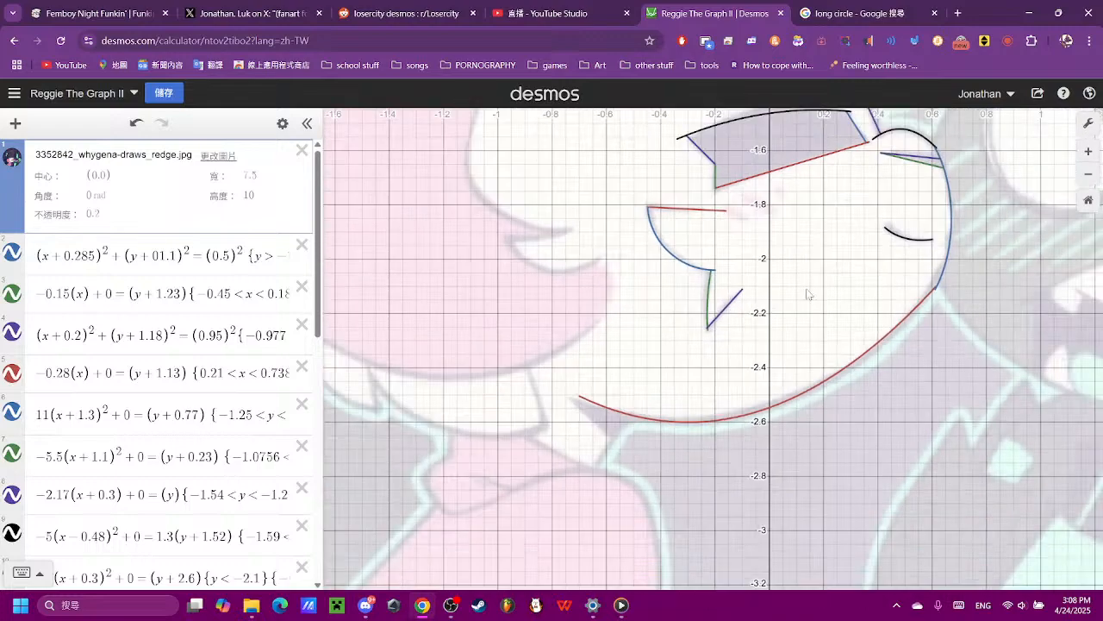
scroll(737, 290, up, 8)
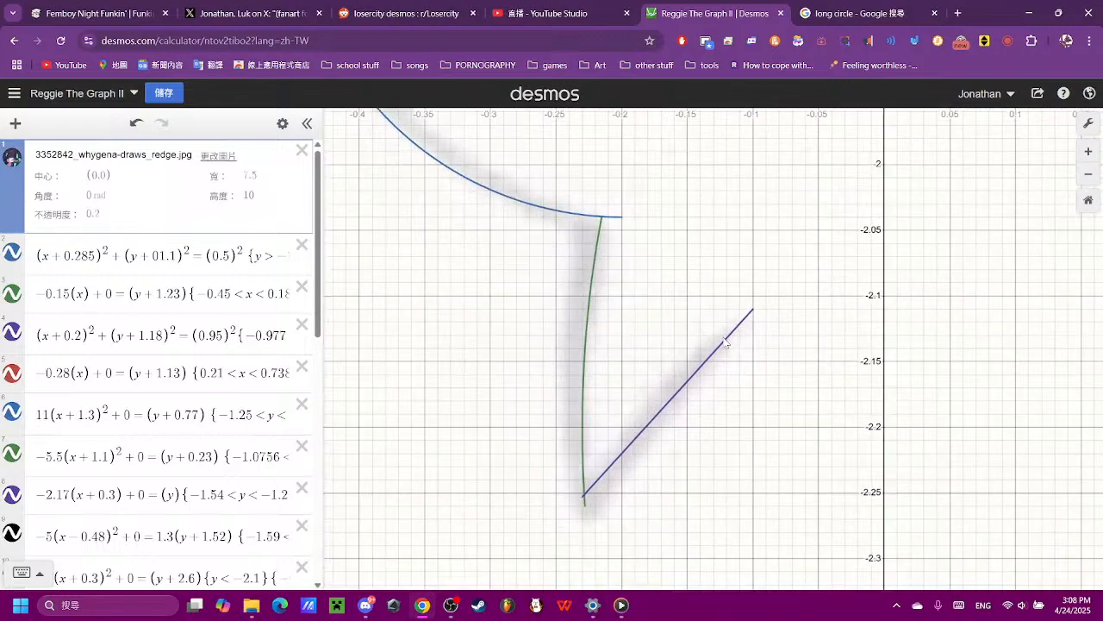
- Shorten the upper end of the diagonal line by setting the upper x bound of expression 23 to −0.12
click(725, 341)
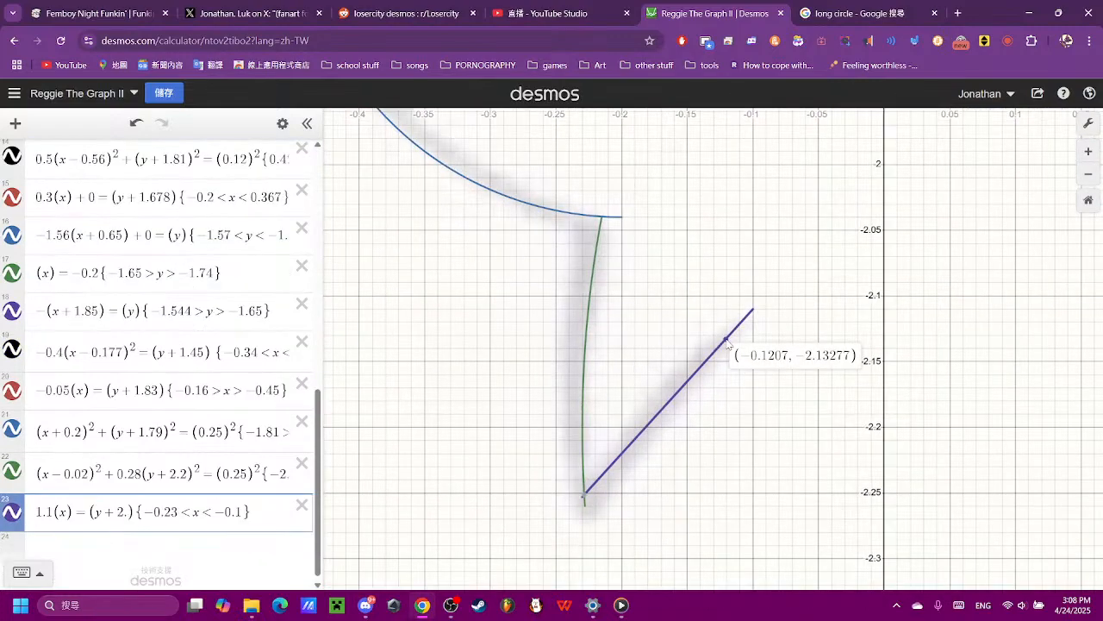
click(240, 510)
text(2)
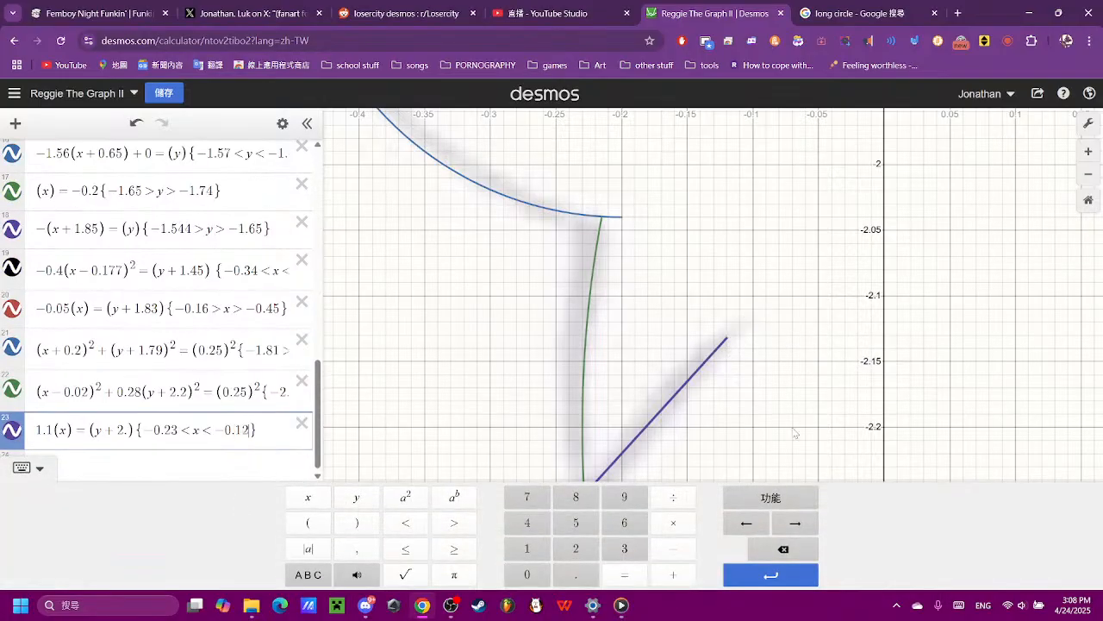
click(877, 396)
scroll(877, 397, down, 10)
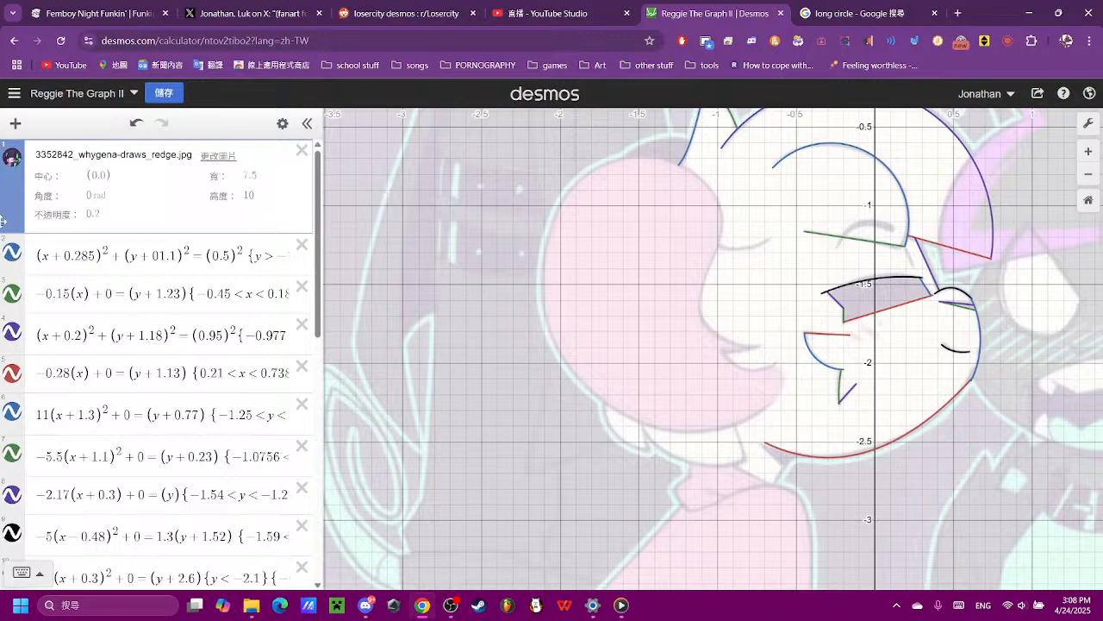
- Copy the restricted line equation from expression 16, the short blue edge of the shaded shape, into the empty expression 24
click(11, 160)
click(11, 161)
scroll(990, 295, up, 7)
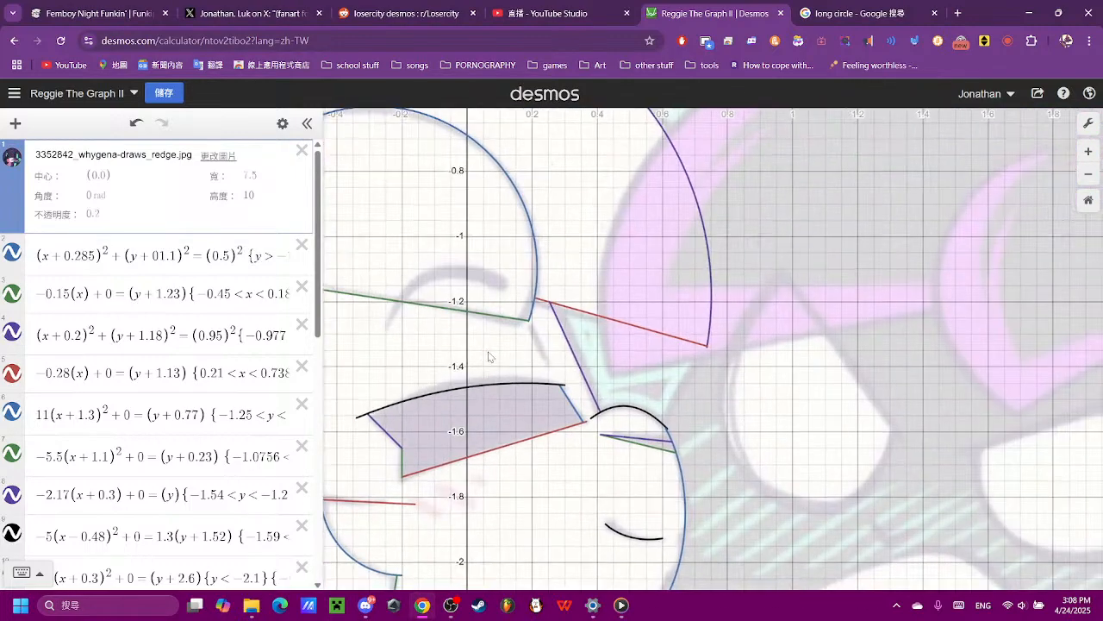
click(643, 452)
scroll(136, 379, down, 3)
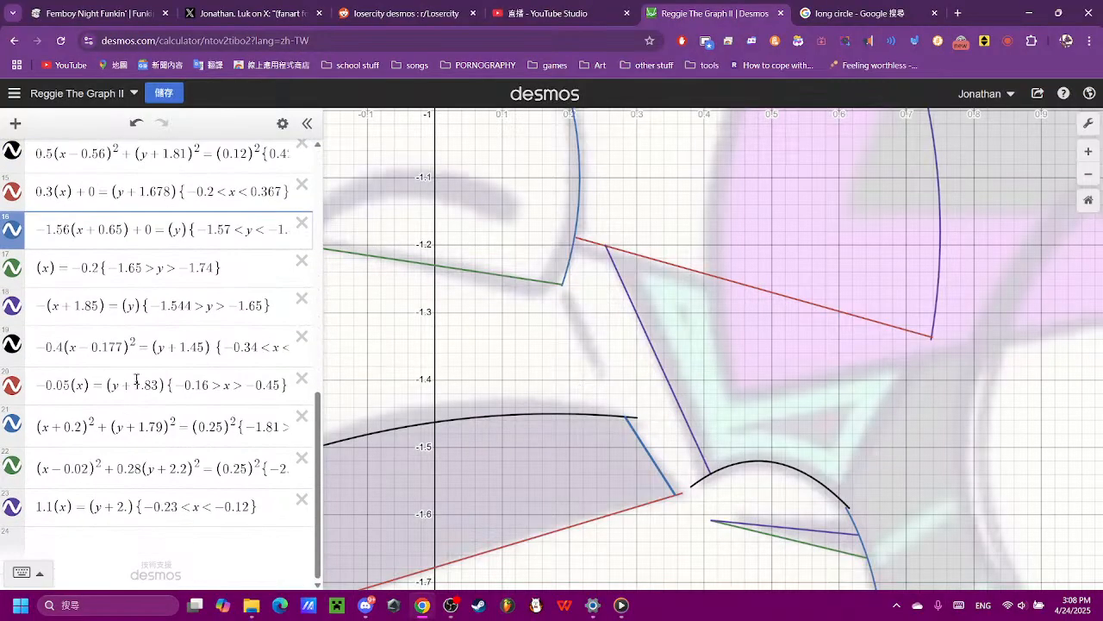
drag(40, 228, 724, 223)
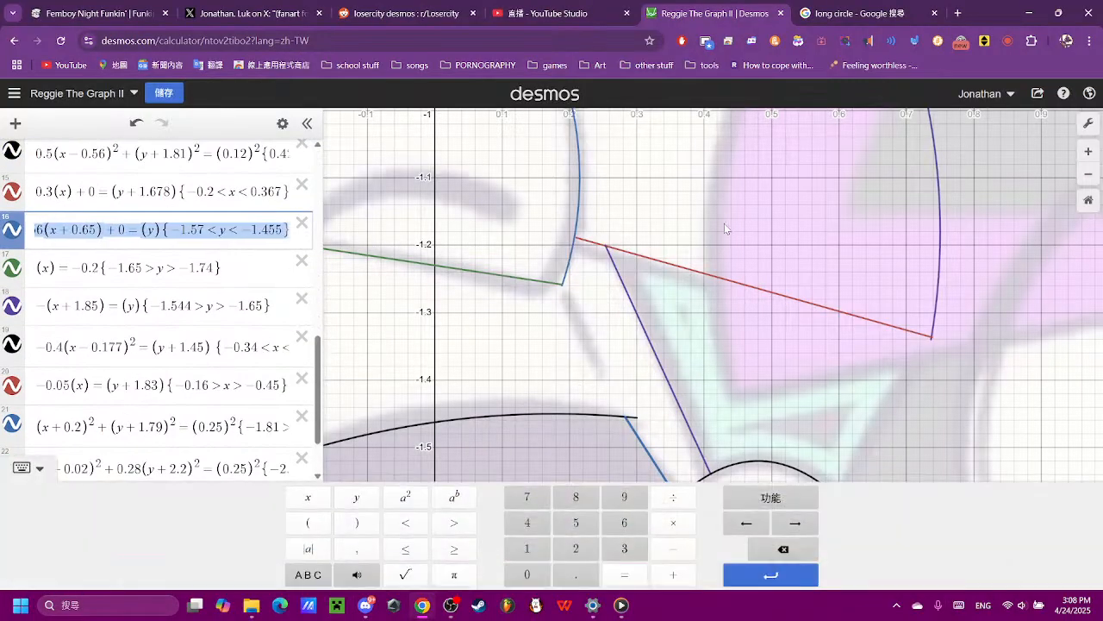
click(756, 231)
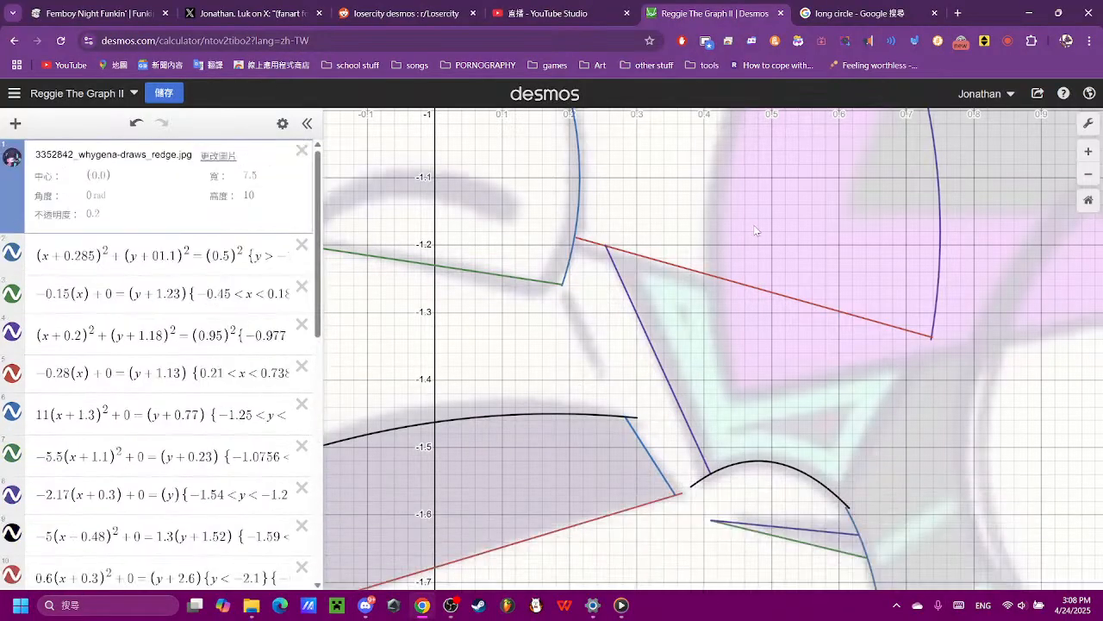
click(649, 453)
drag(37, 513, 601, 443)
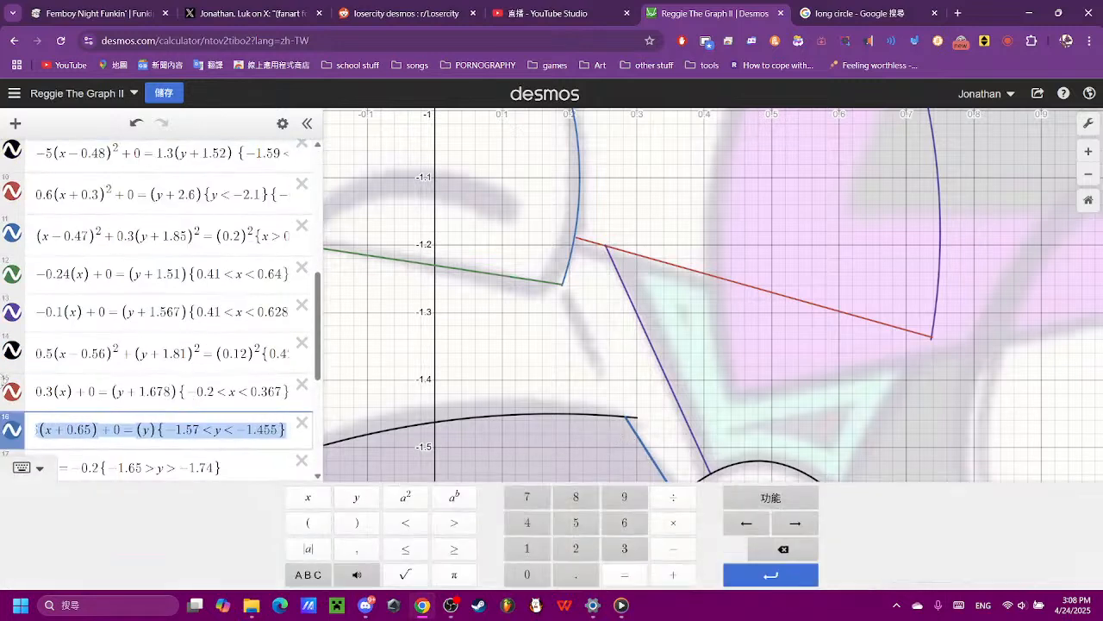
scroll(69, 352, down, 4)
click(131, 457)
key(ctrl+v)
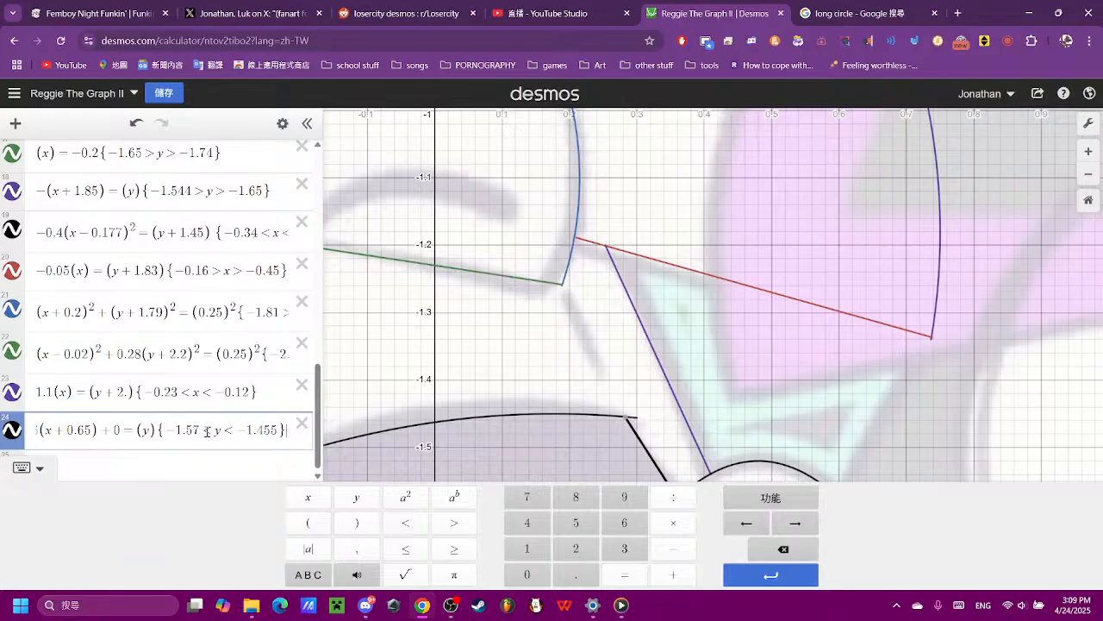
- Change the restriction of expression 24 to {−1.4<y<−1.25} to bring the segment up to the short diagonal stroke
key(BackSpace)
key(BackSpace)
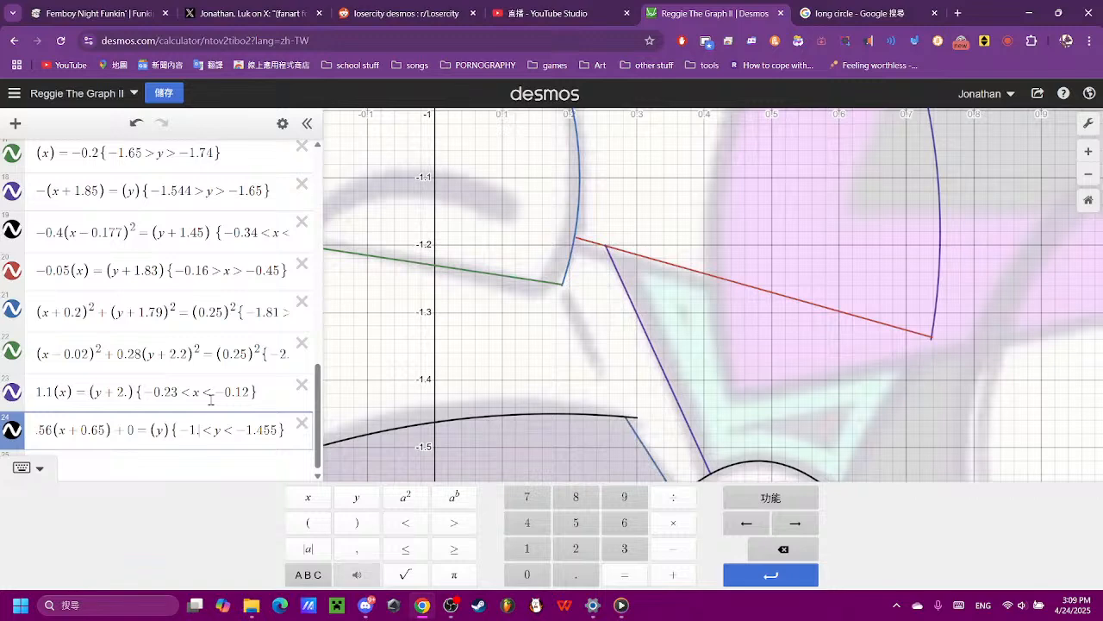
text(4)
key(Right)
key(Right)
key(Right)
key(Right)
key(Right)
key(Right)
key(Right)
key(Right)
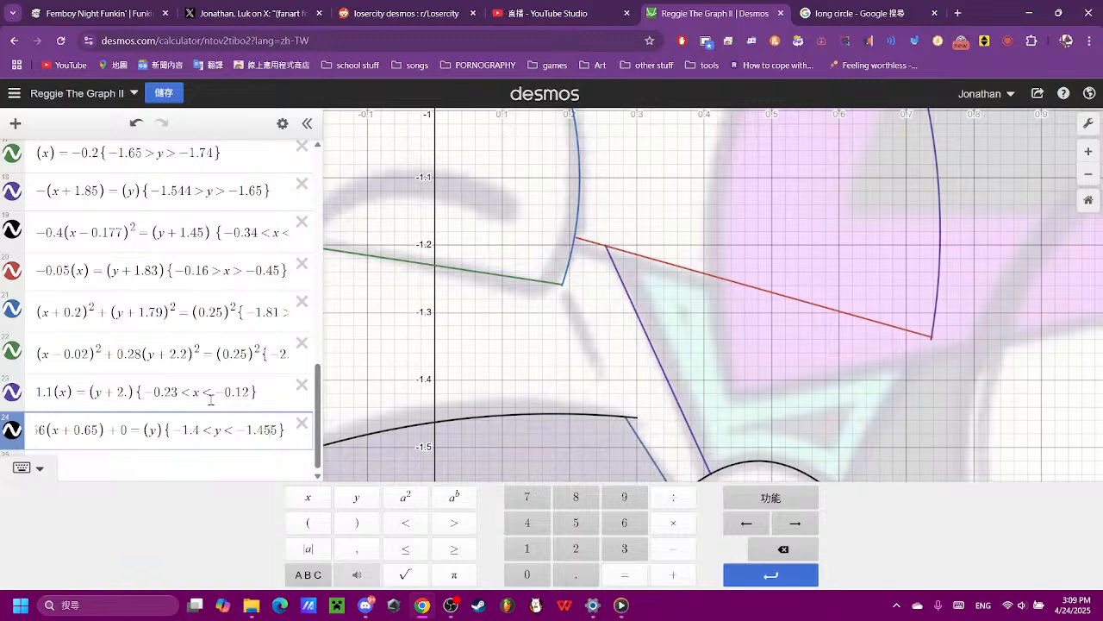
key(BackSpace)
key(BackSpace)
key(BackSpace)
text(25)
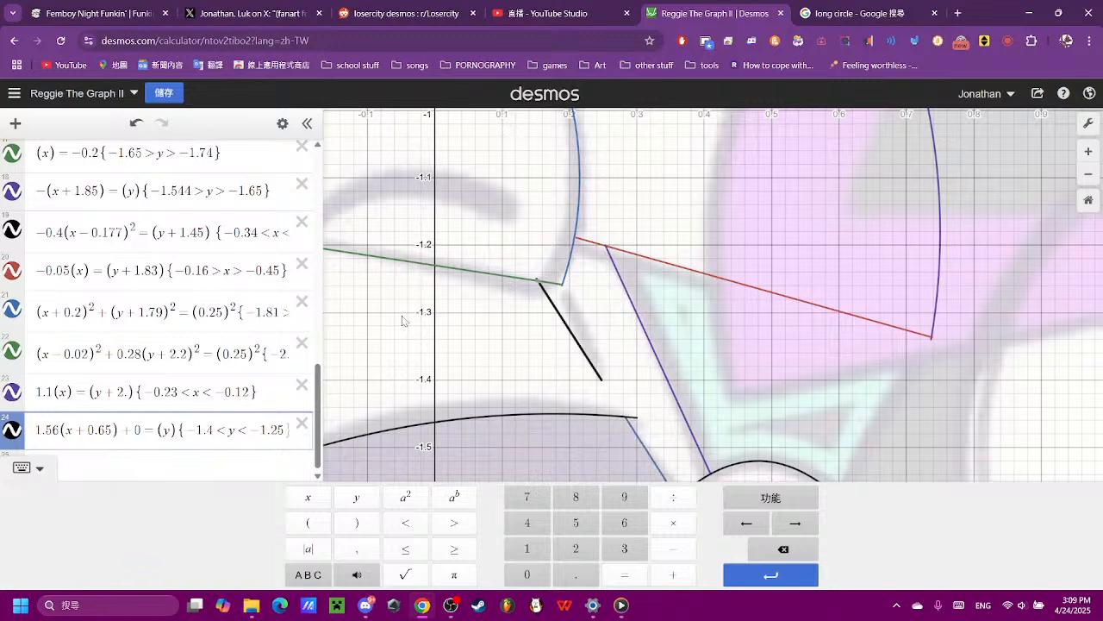
- Try slopes of −1.57, −1.6 and −1.9 for the line in expression 24
click(62, 434)
key(BackSpace)
text(7)
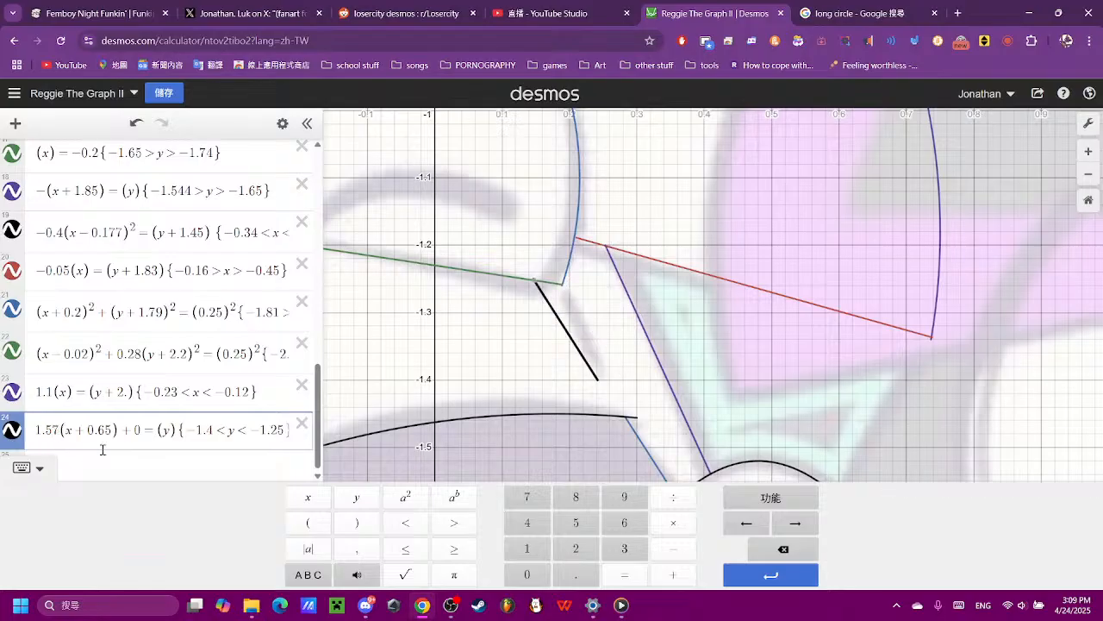
key(BackSpace)
key(BackSpace)
text(6)
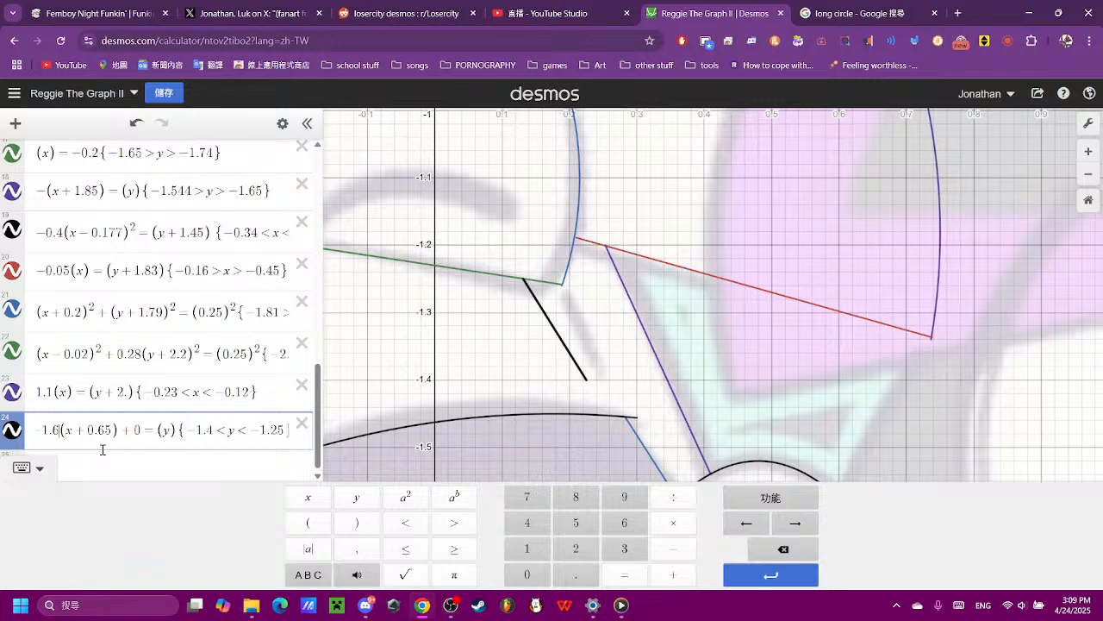
key(BackSpace)
text(9)
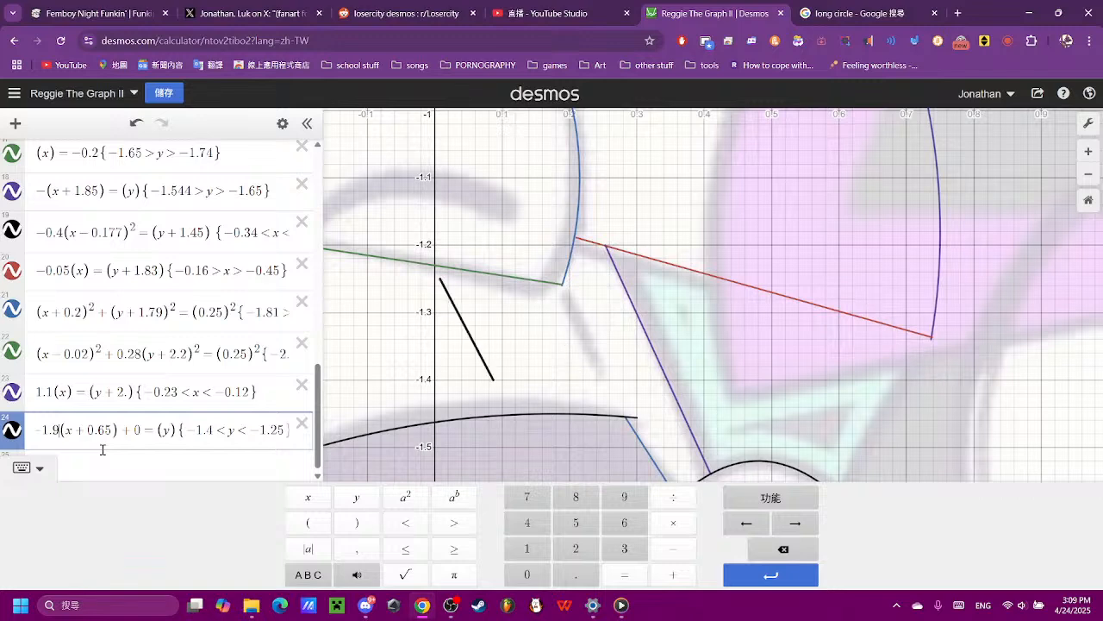
- Steepen the line in expression 24 by setting its slope to −2
key(BackSpace)
key(BackSpace)
text(2)
key(BackSpace)
key(BackSpace)
text(2)
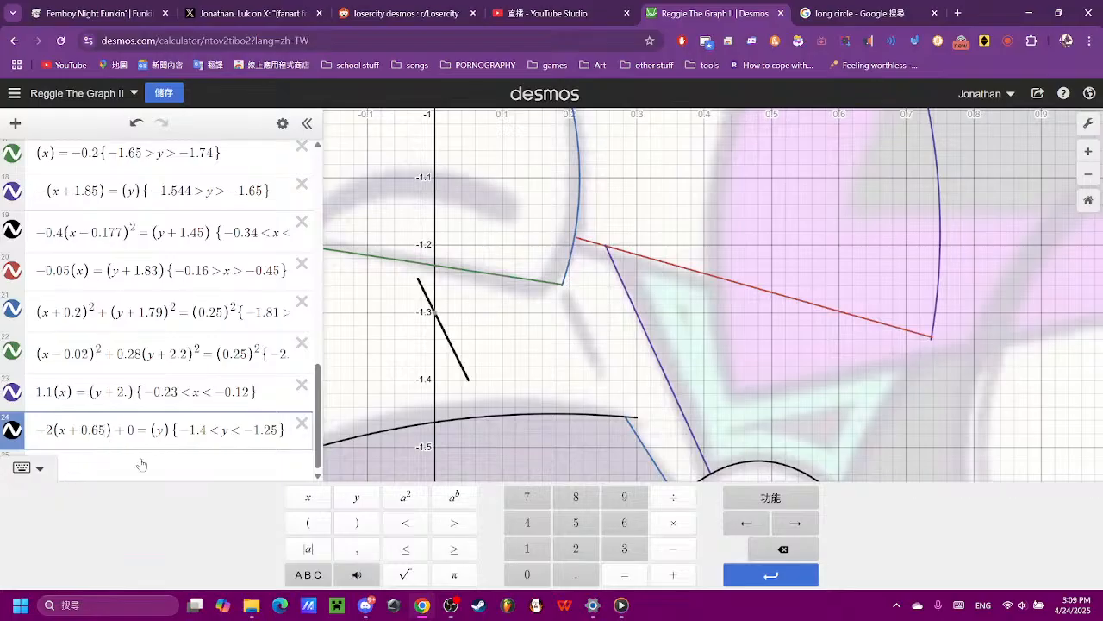
- Try x offsets of 0.2, 0.56 and 0.567 for the line in expression 24
key(BackSpace)
key(BackSpace)
text(2)
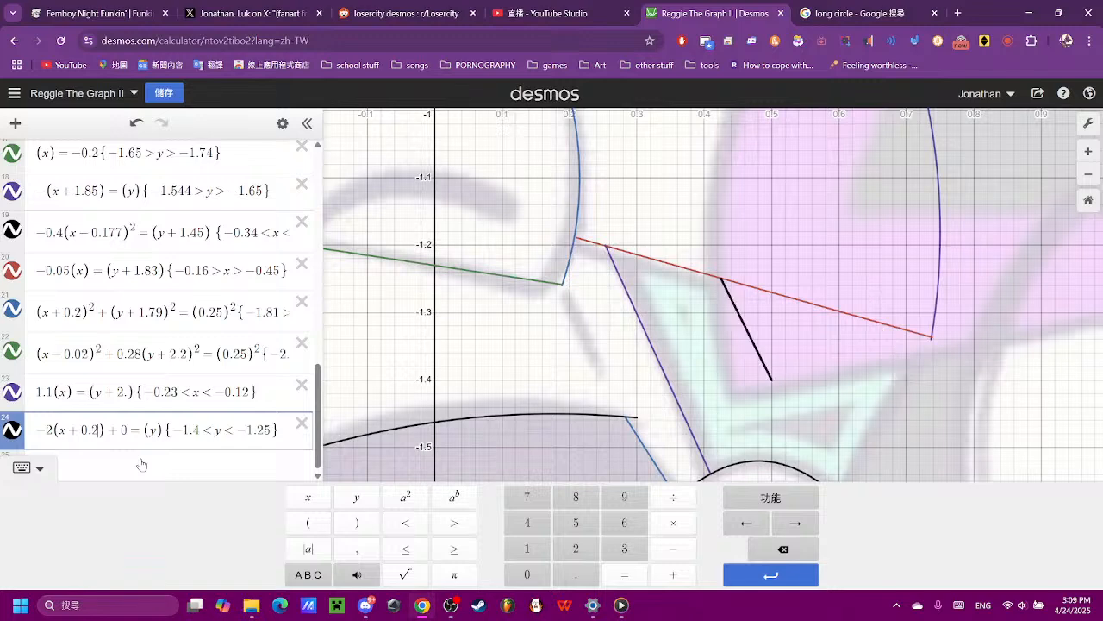
key(BackSpace)
text(3)
key(BackSpace)
text(56)
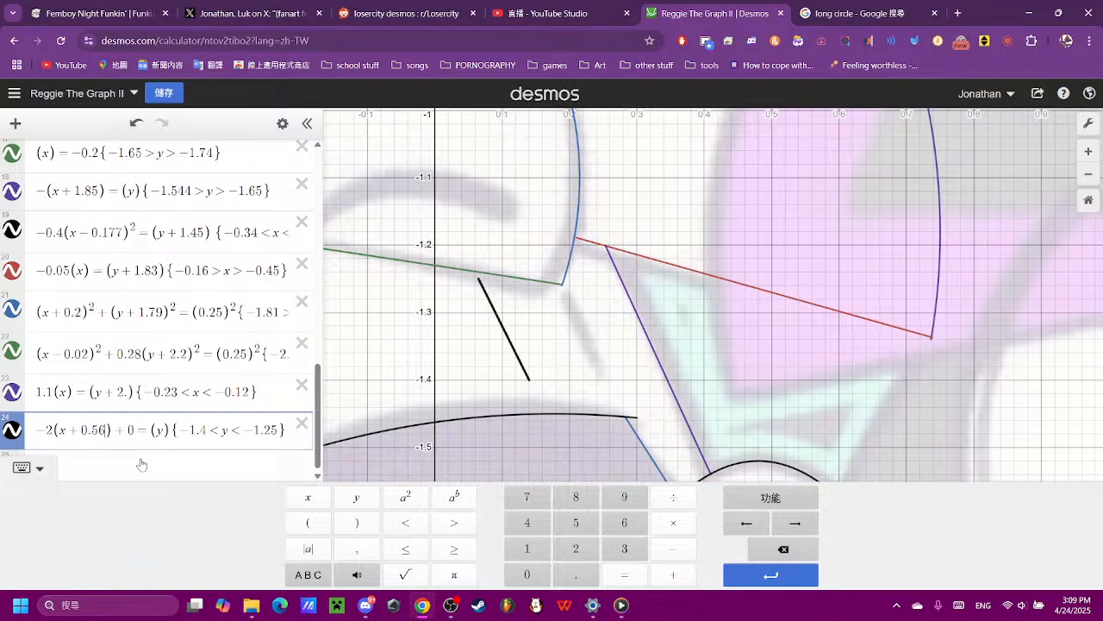
key(BackSpace)
text(4)
key(BackSpace)
text(67)
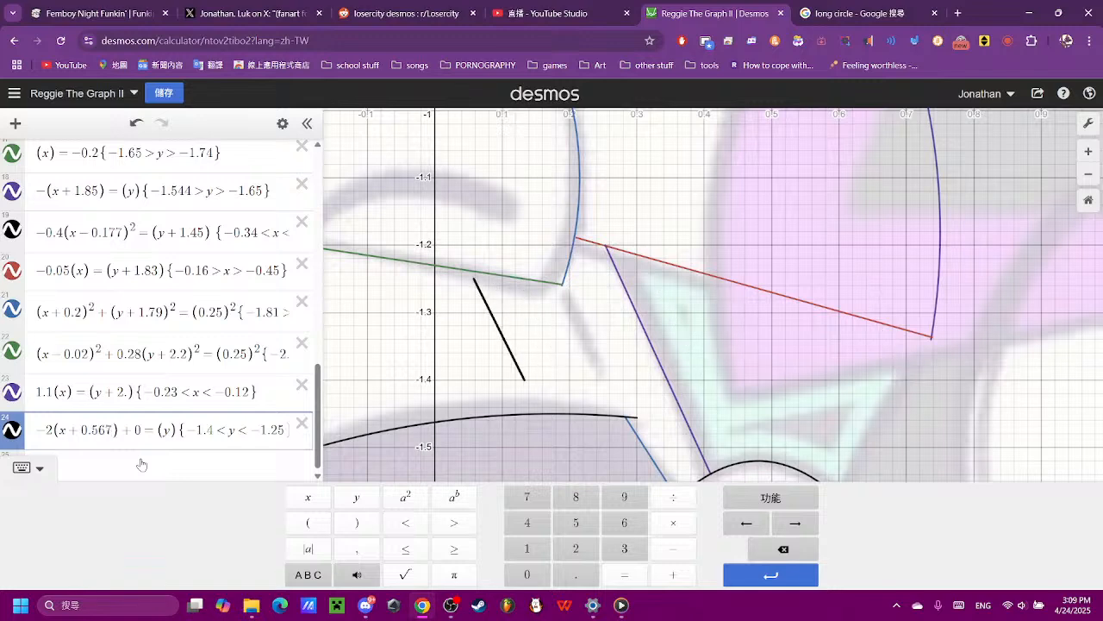
- Align the line with the short diagonal stroke by setting the x offset in expression 24 to 0.45
key(BackSpace)
key(BackSpace)
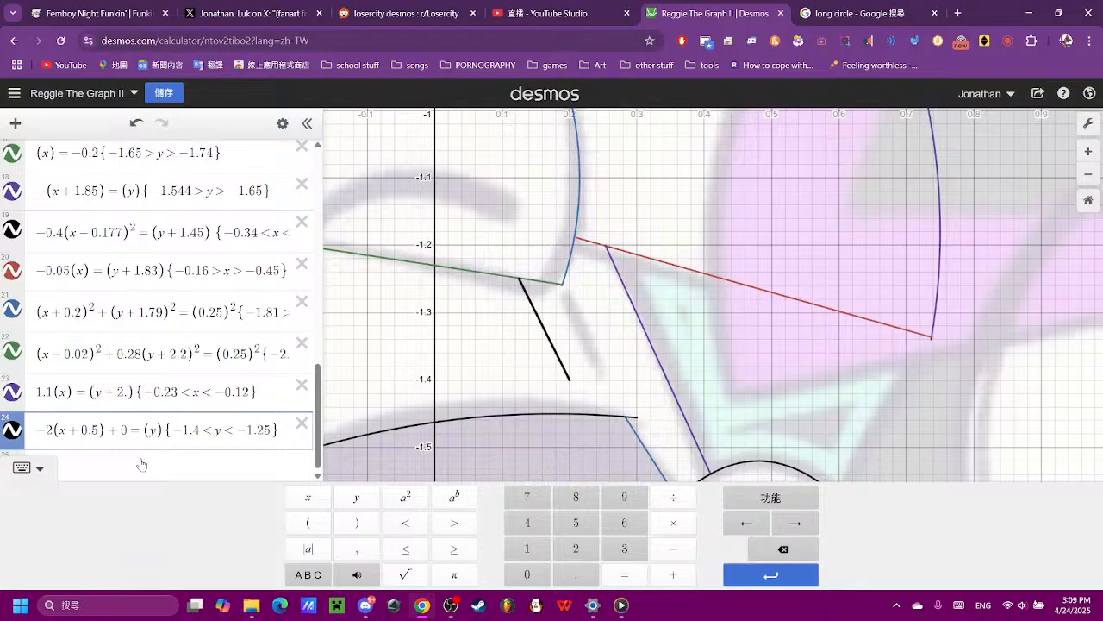
key(BackSpace)
text(4)
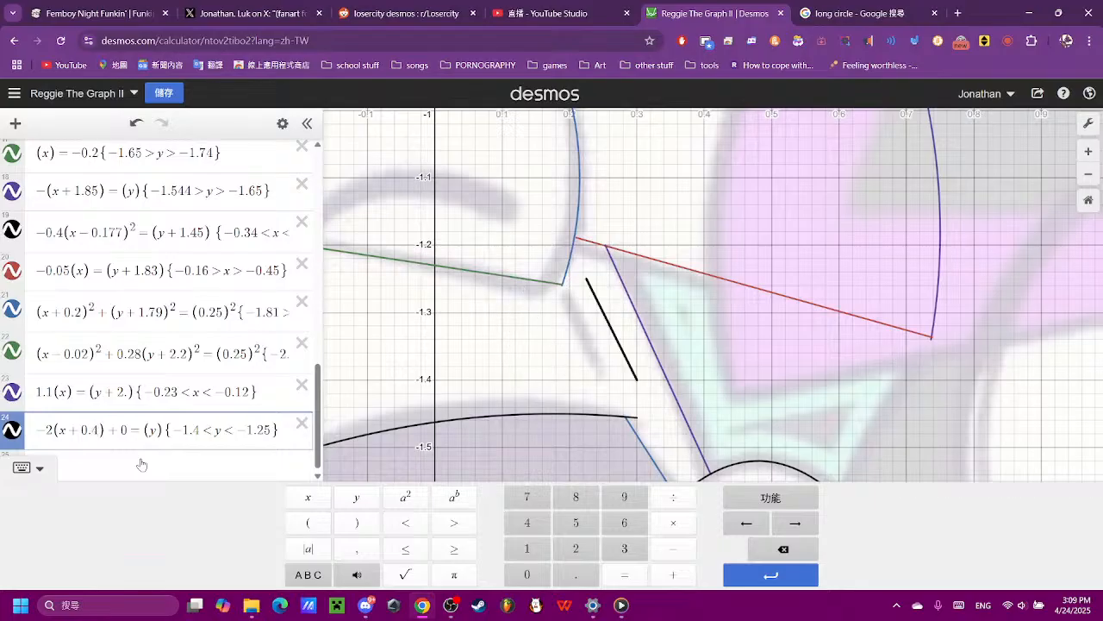
text(5)
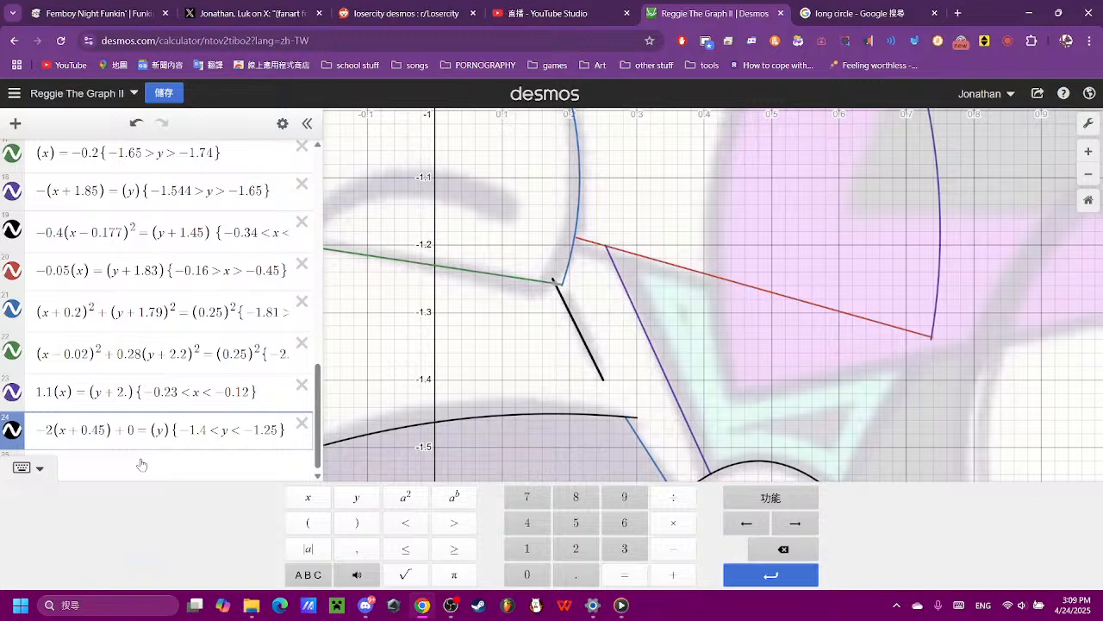
- Shorten the upper end of the diagonal line by setting the upper y bound of expression 24 to −1.29
scroll(546, 312, up, 3)
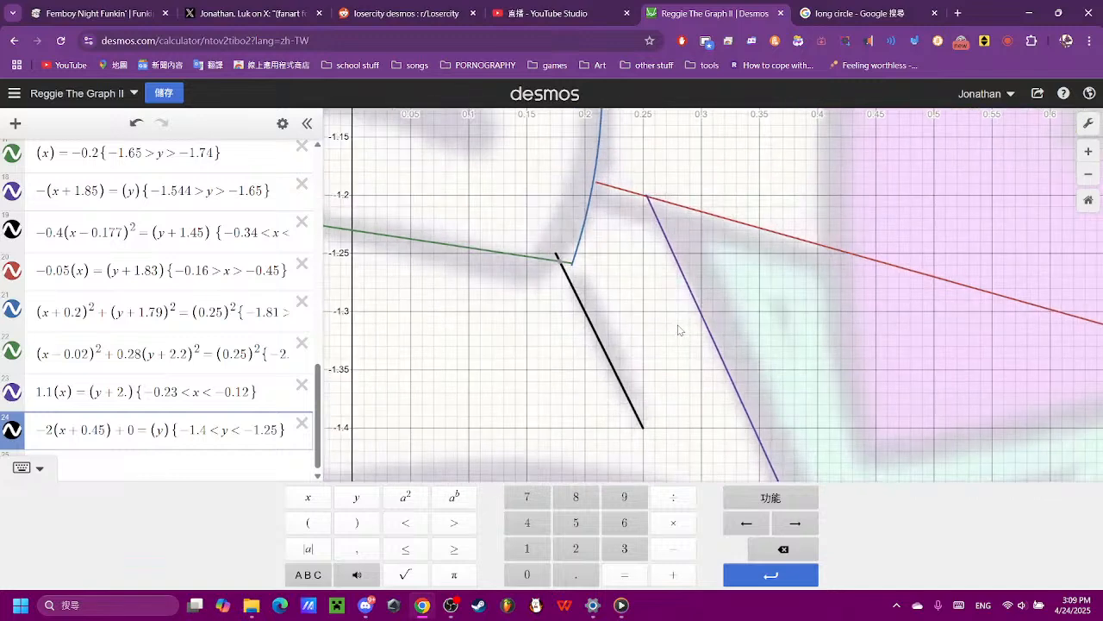
click(275, 430)
key(BackSpace)
text(8)
scroll(727, 371, down, 5)
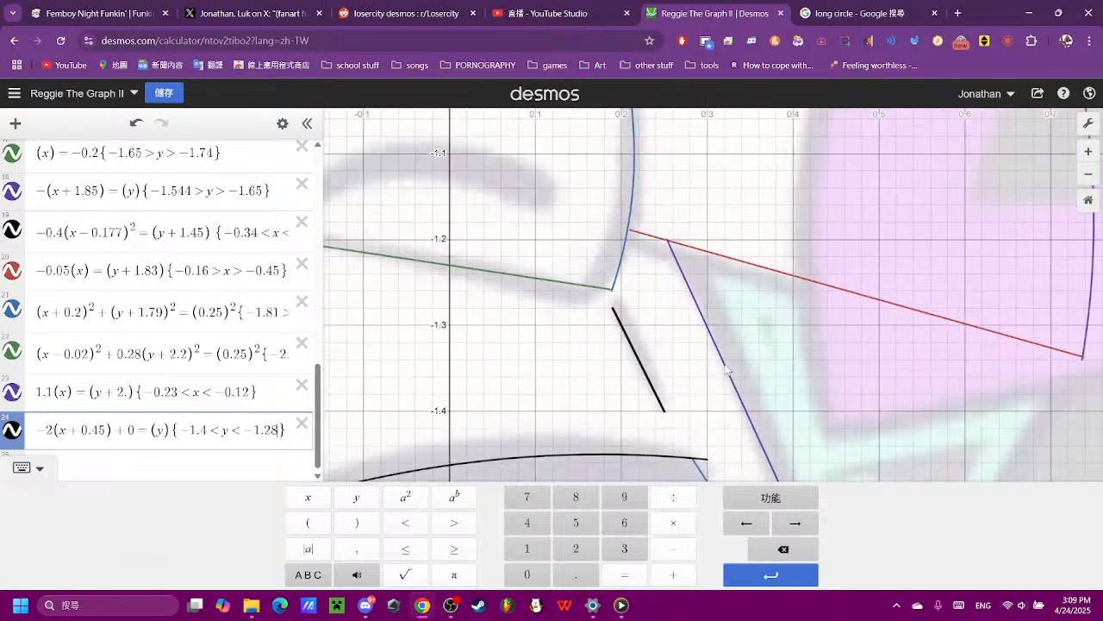
scroll(726, 370, up, 3)
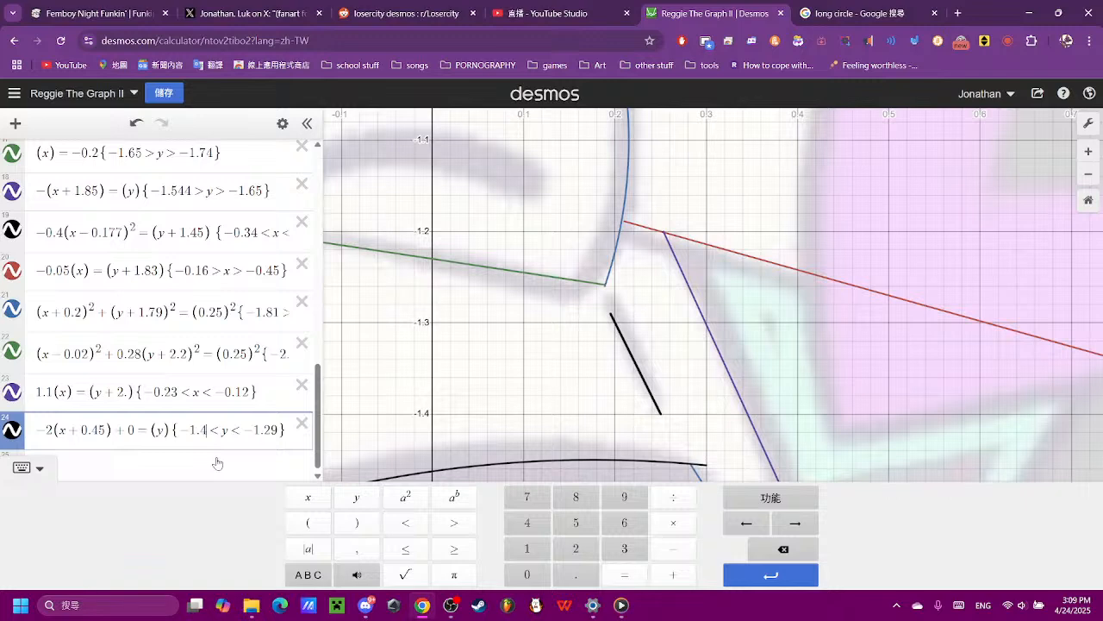
- Trim the lower end of the diagonal line by setting the lower y bound of expression 24 to −1.389
key(BackSpace)
text(389)
scroll(676, 263, down, 10)
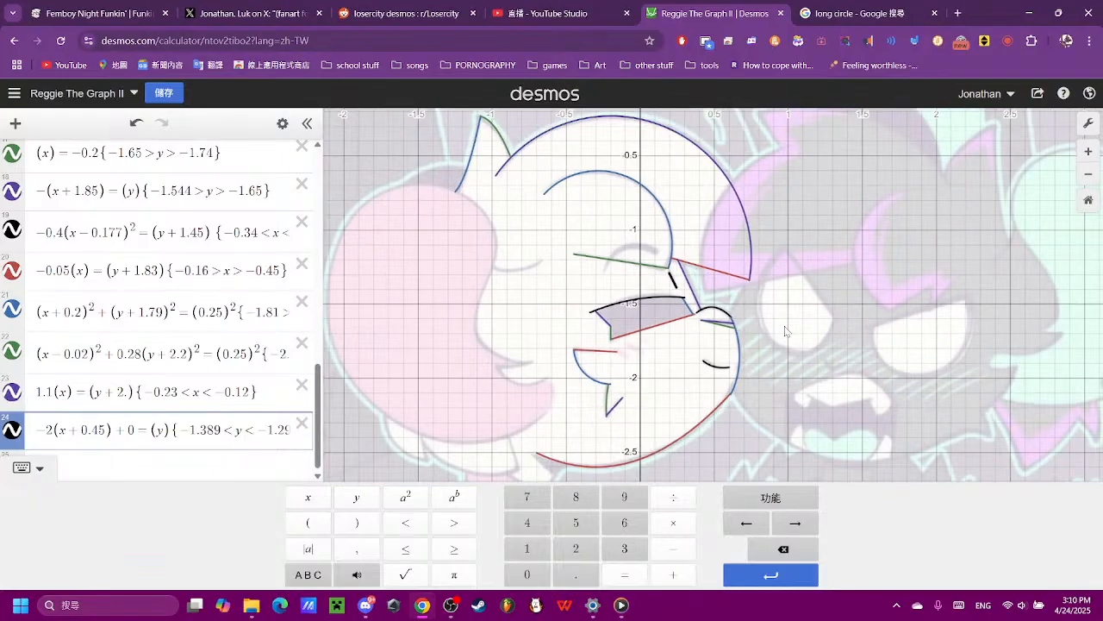
click(785, 388)
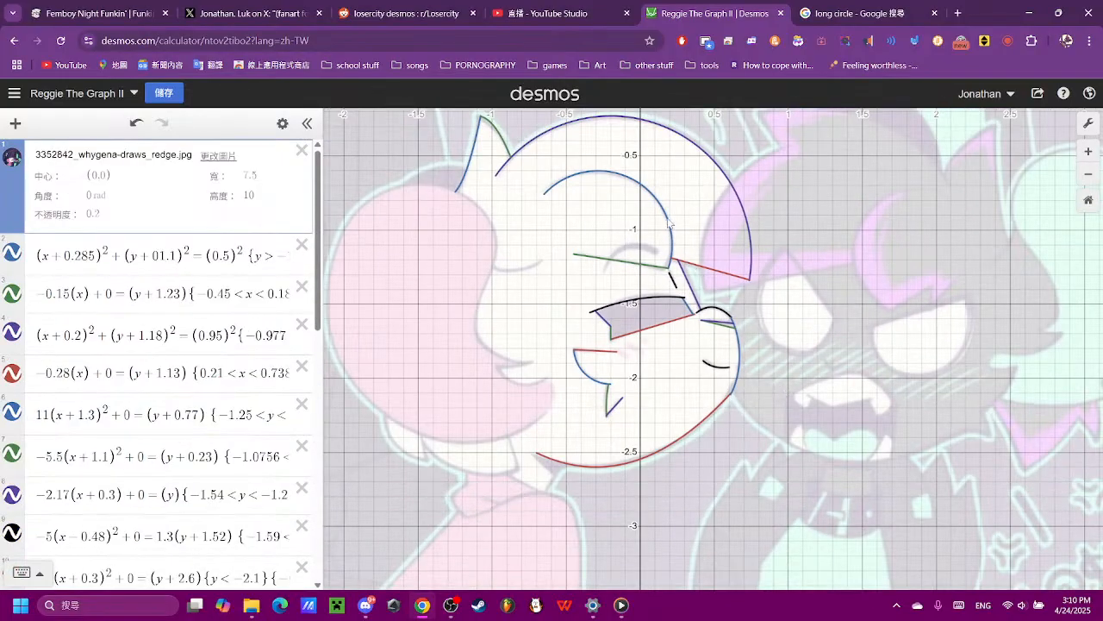
- Begin a circle equation in the empty expression 25 with (x)²+(y)² as its left side
scroll(670, 220, up, 3)
scroll(78, 417, down, 8)
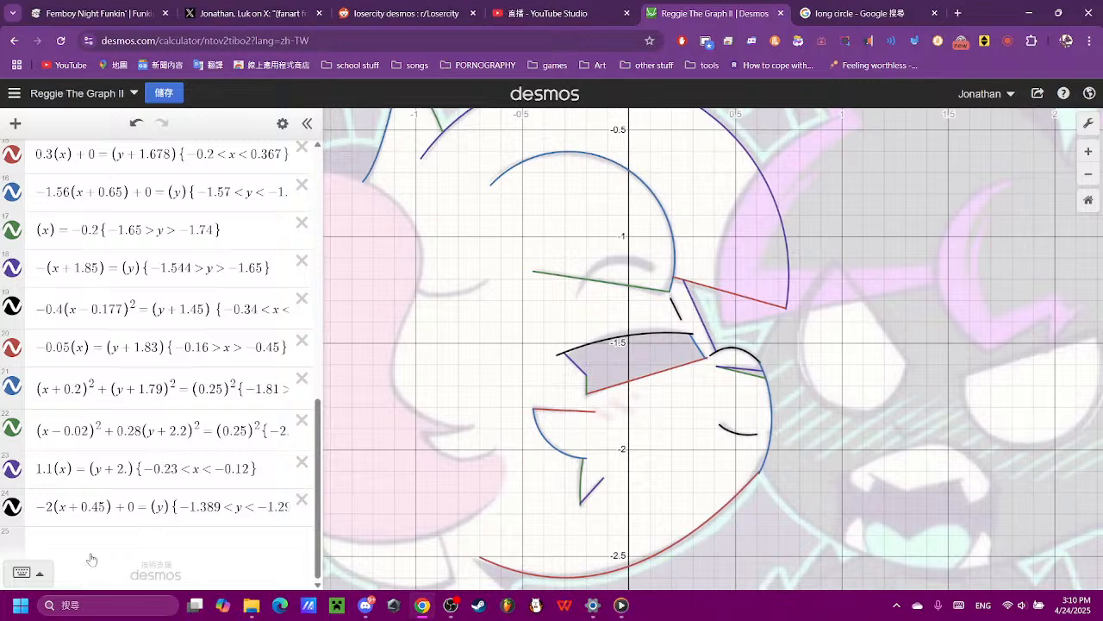
click(180, 550)
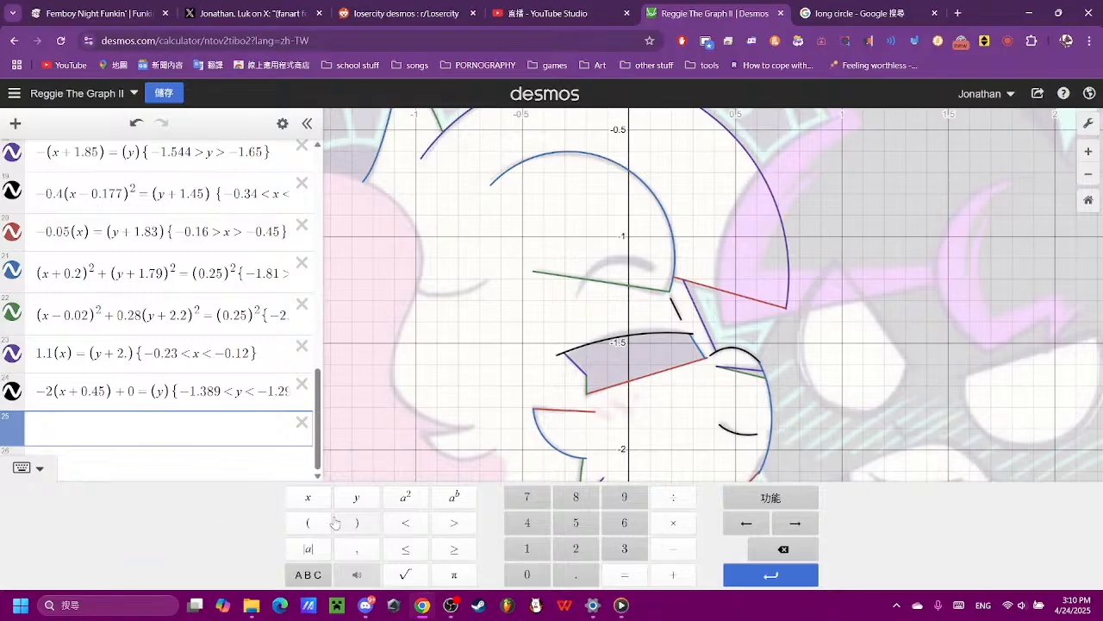
click(308, 523)
click(307, 498)
click(356, 522)
click(405, 498)
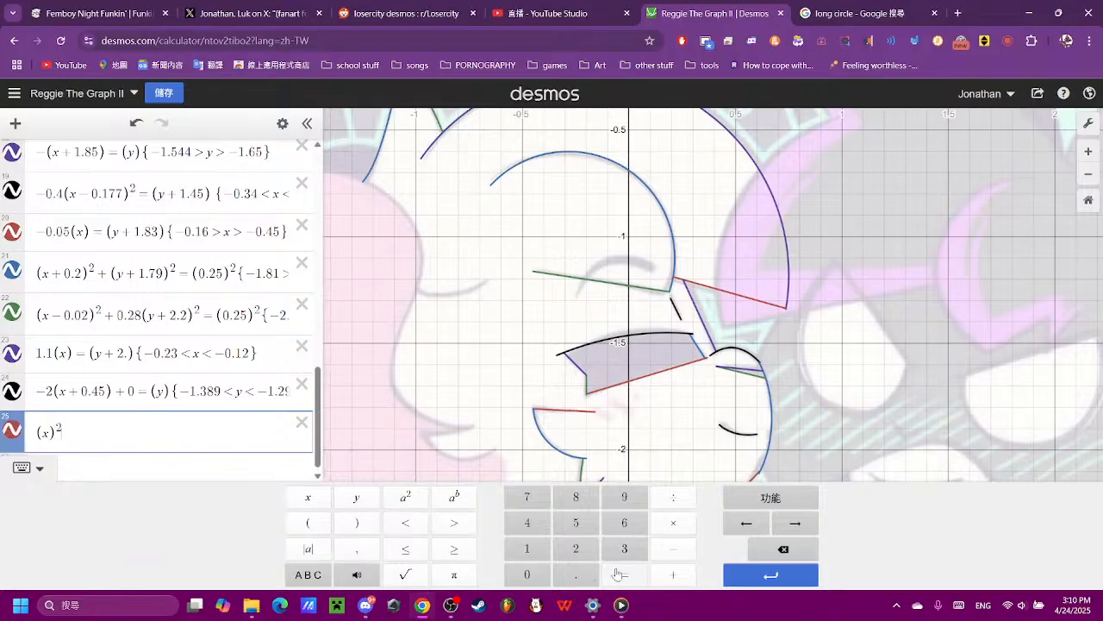
click(673, 574)
click(308, 522)
click(356, 497)
click(356, 523)
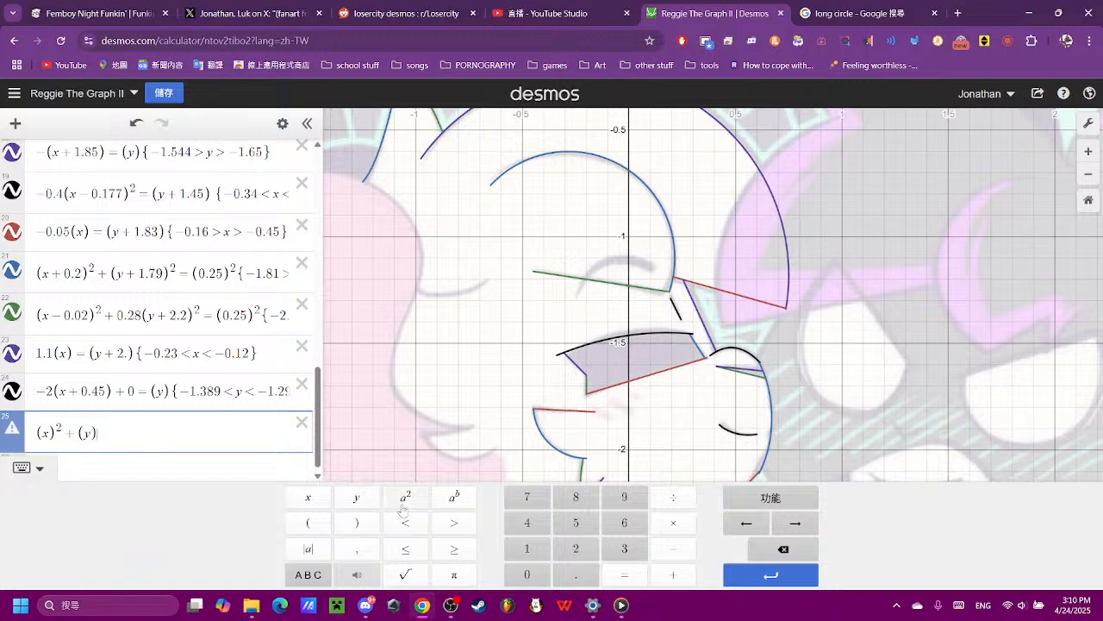
click(406, 497)
- Complete the circle equation in expression 25 by setting it equal to (0.2)²
click(624, 574)
click(307, 523)
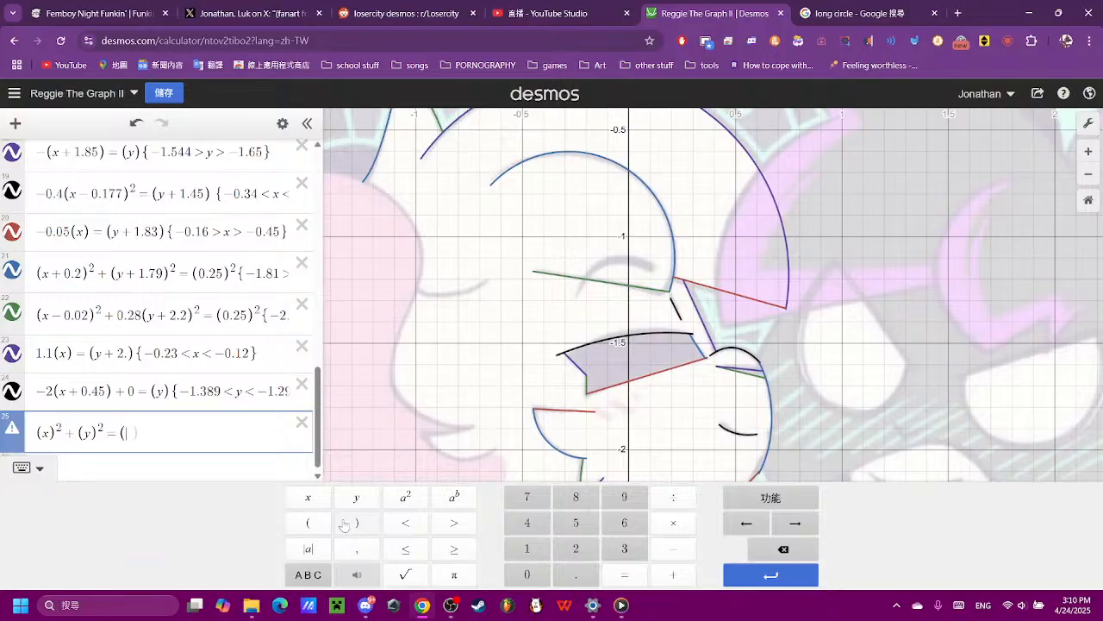
click(528, 574)
click(576, 574)
click(576, 548)
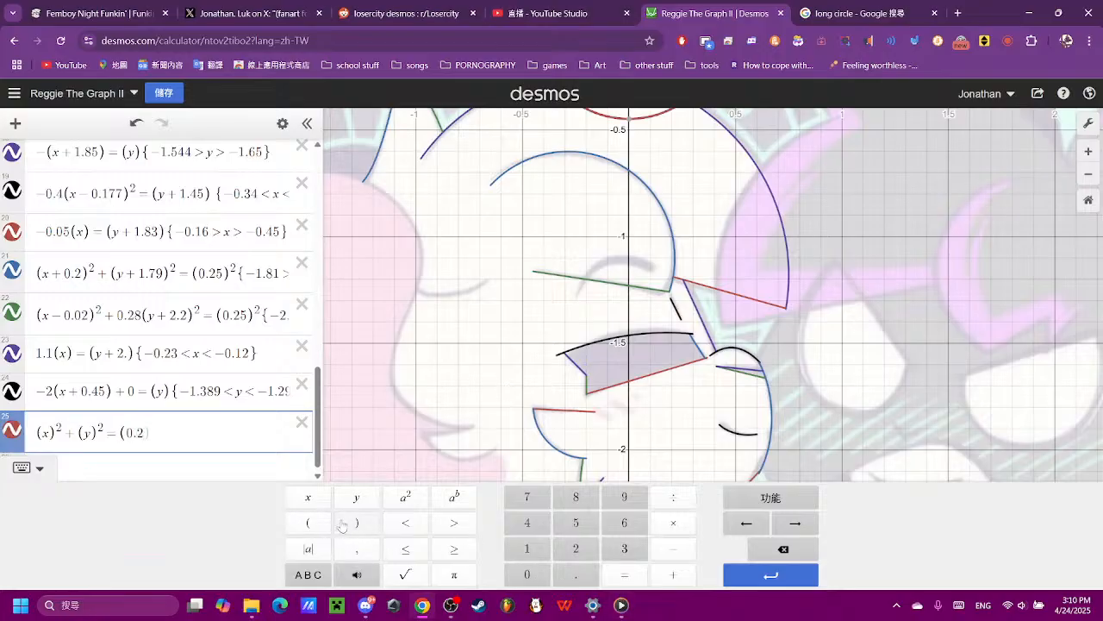
click(799, 550)
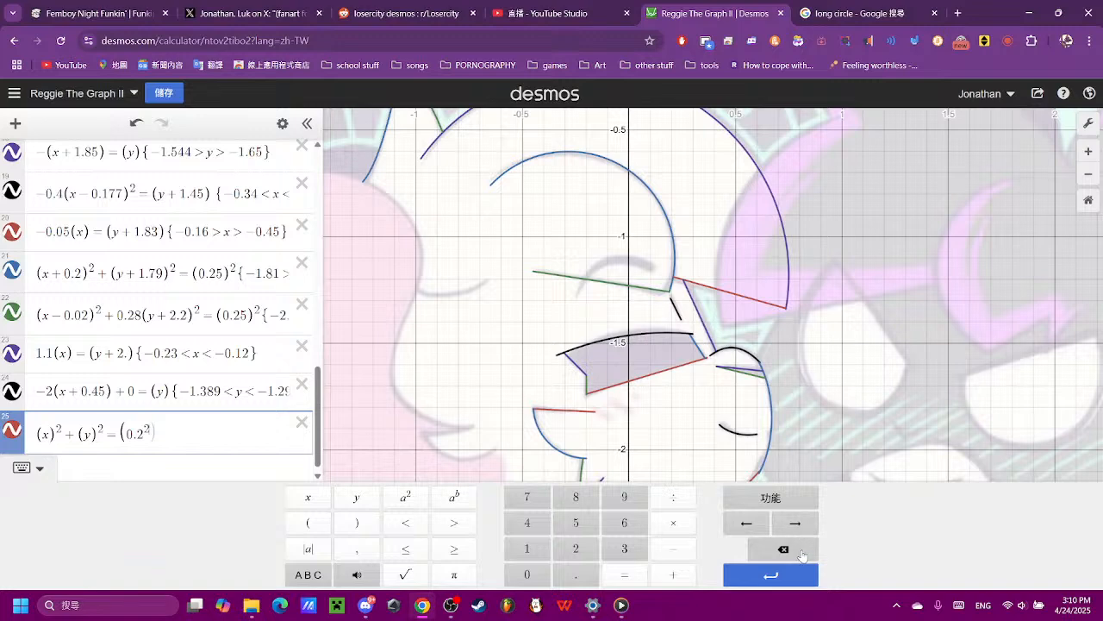
text(^()
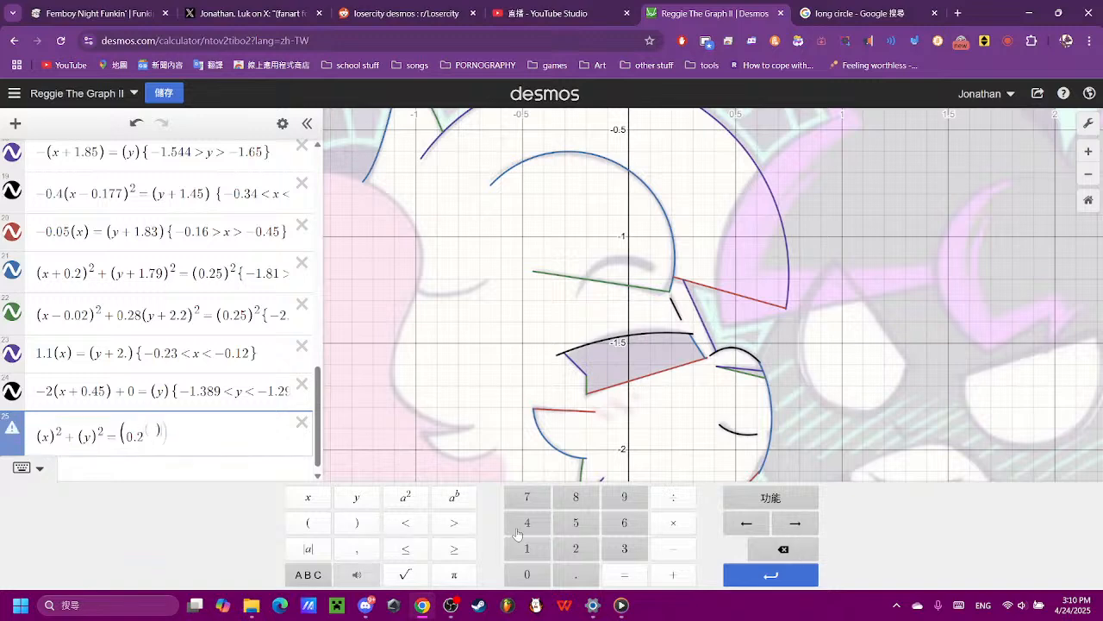
click(781, 552)
click(745, 523)
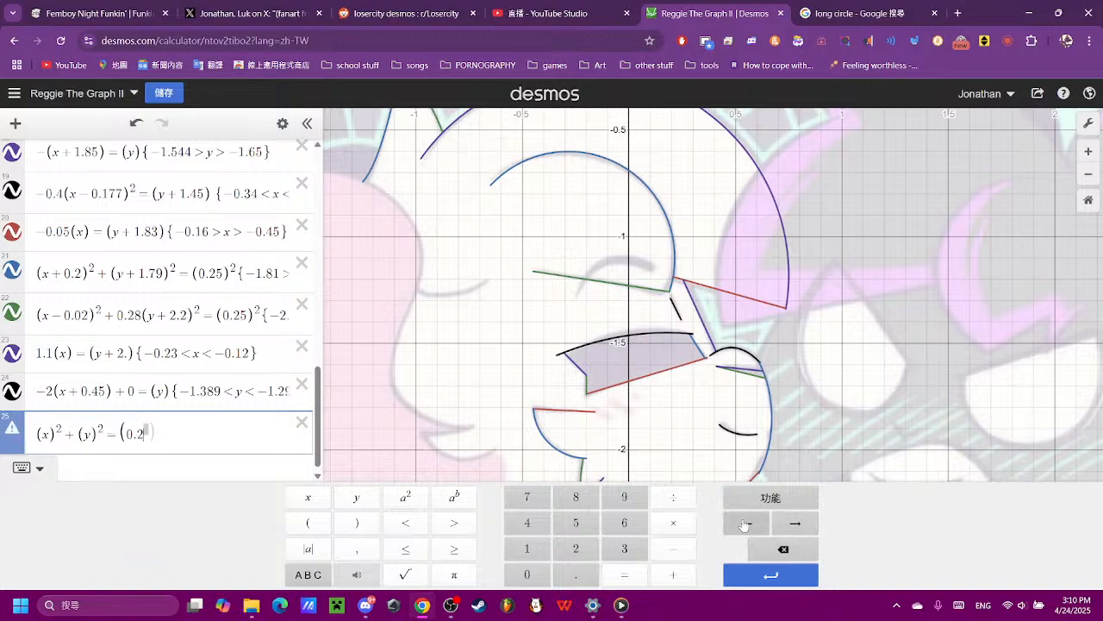
click(744, 523)
click(793, 524)
click(357, 522)
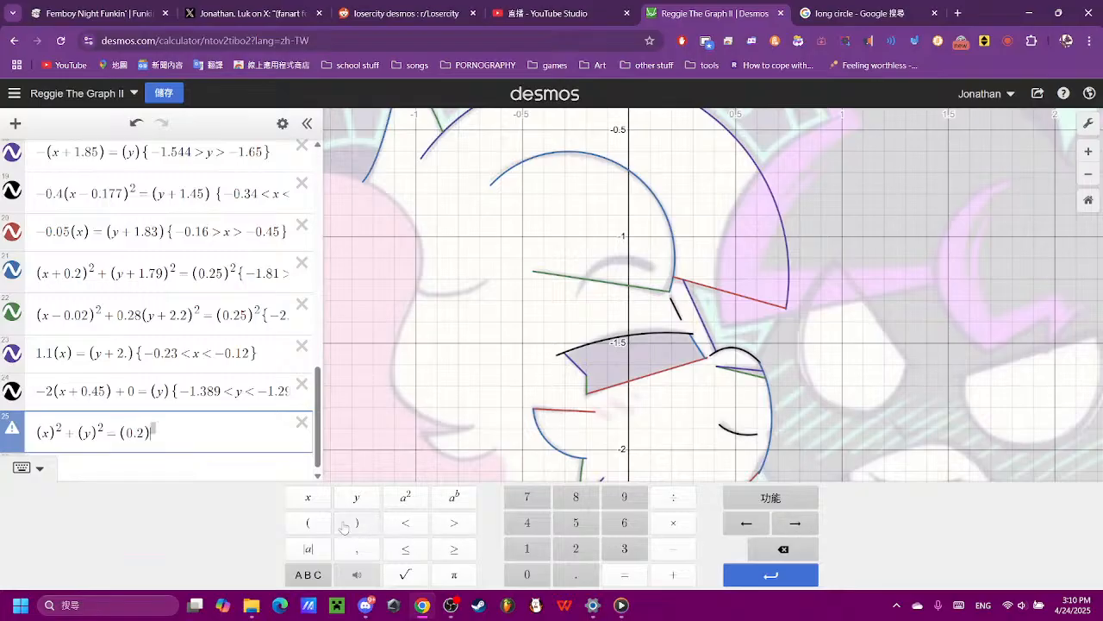
click(404, 498)
- Move the circle down to the closed eye by changing the y term of expression 25 to (y+1.25)²
scroll(657, 295, down, 3)
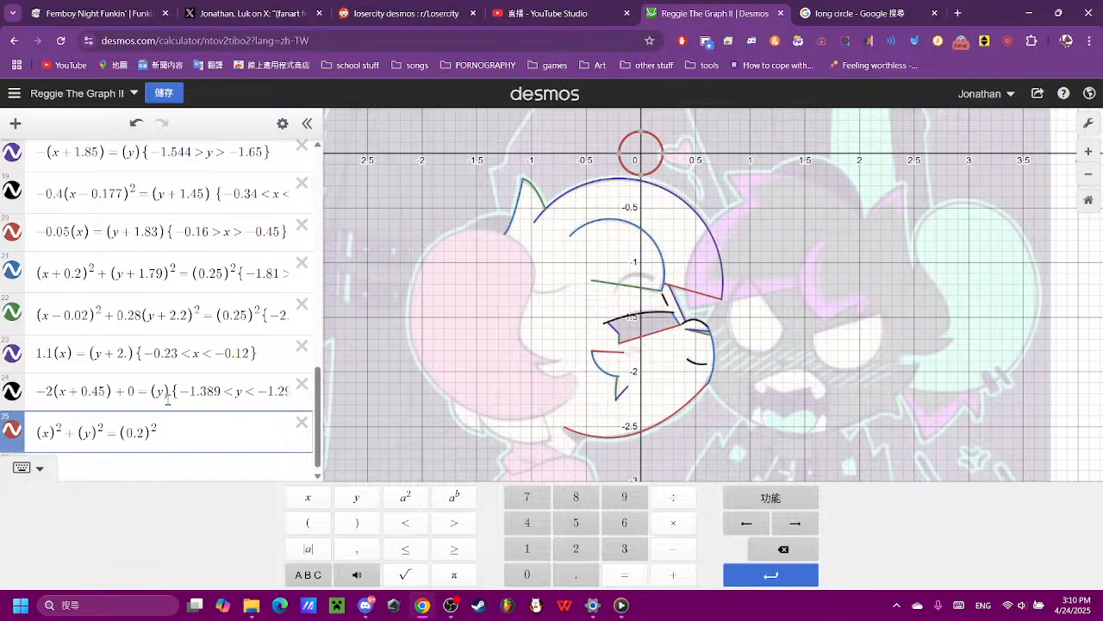
click(87, 432)
click(673, 574)
click(527, 548)
click(576, 574)
click(576, 548)
click(575, 522)
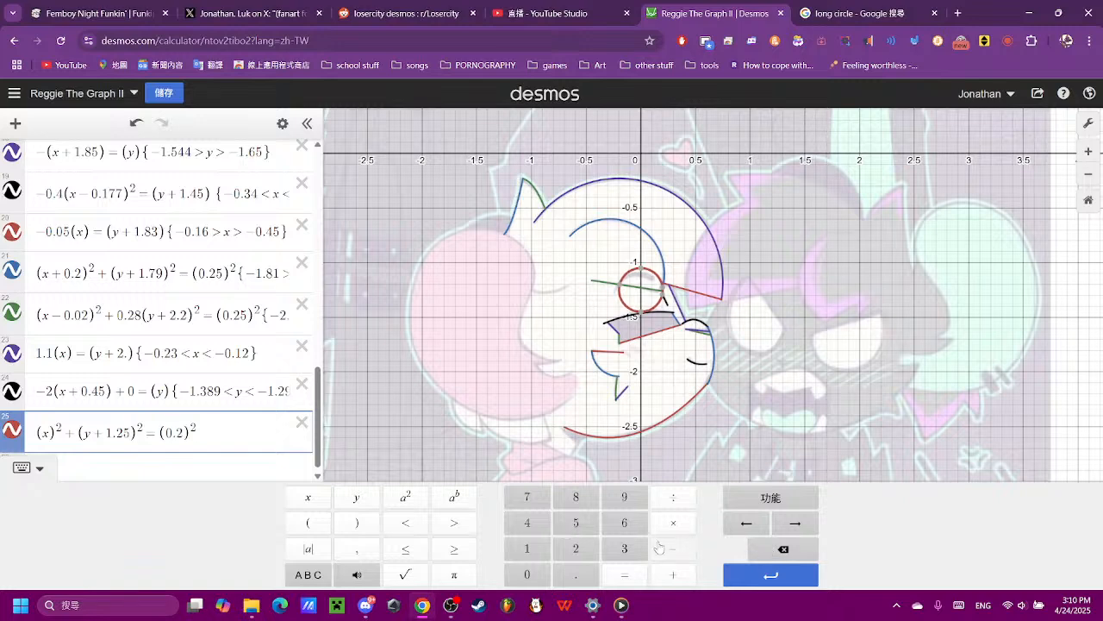
- Lower the circle over the closed eye by changing the y term of expression 25 to (y+1.29)²
click(780, 549)
click(624, 523)
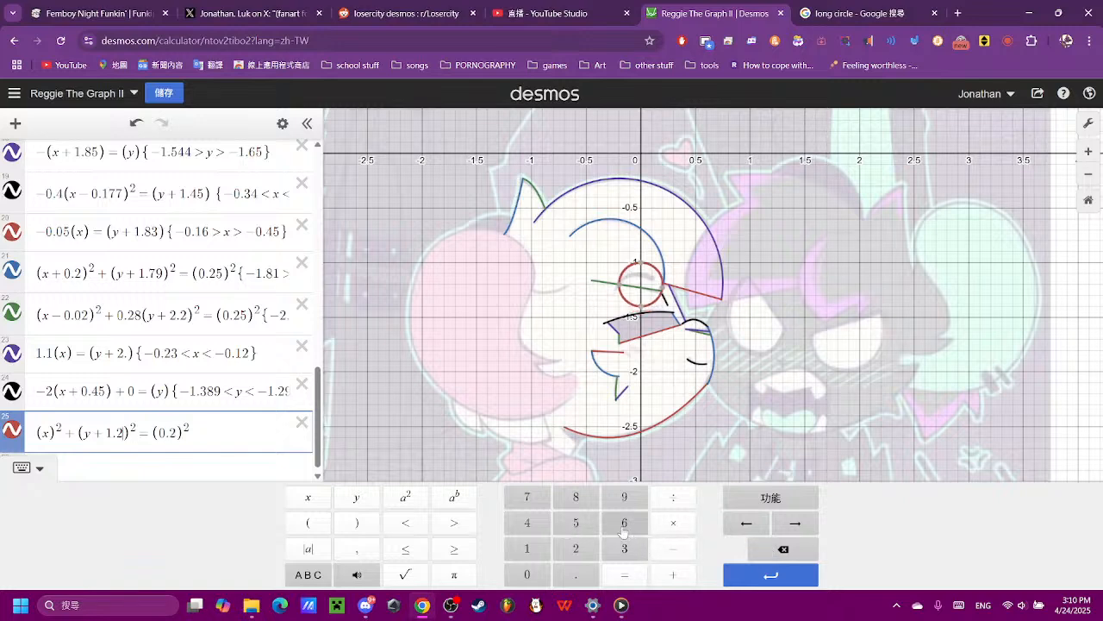
click(813, 553)
click(528, 497)
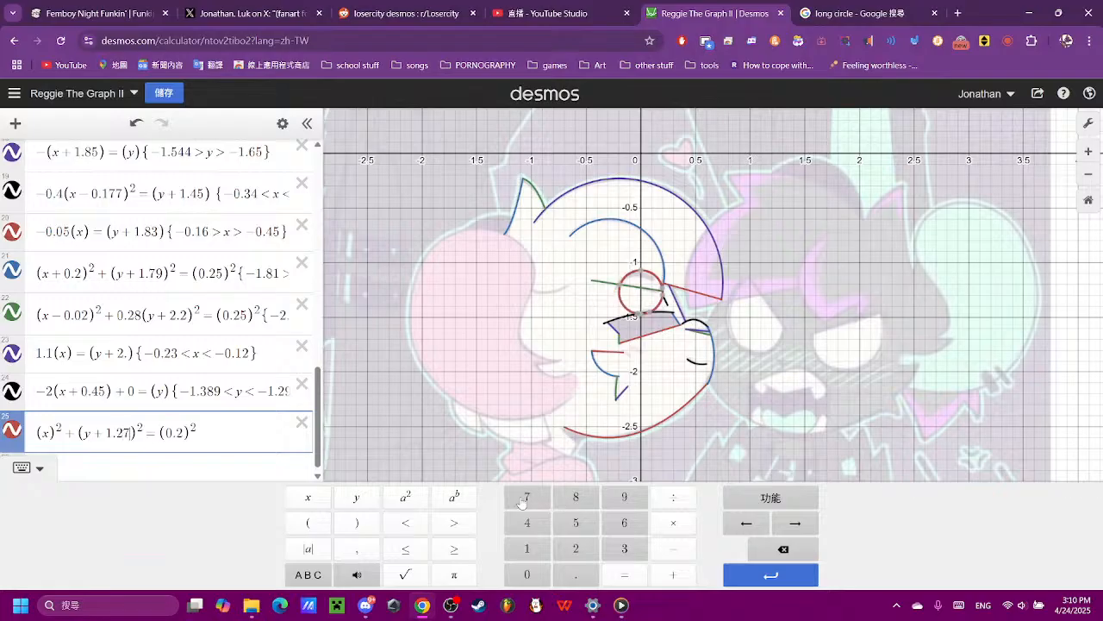
click(780, 549)
click(590, 498)
scroll(656, 338, up, 2)
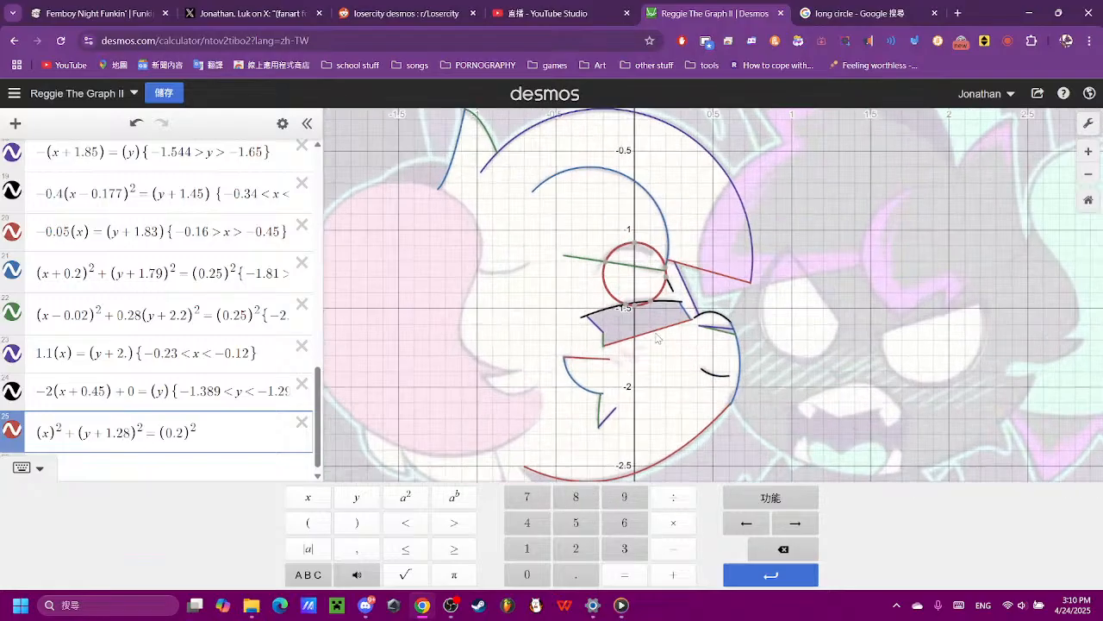
scroll(657, 338, up, 3)
click(783, 551)
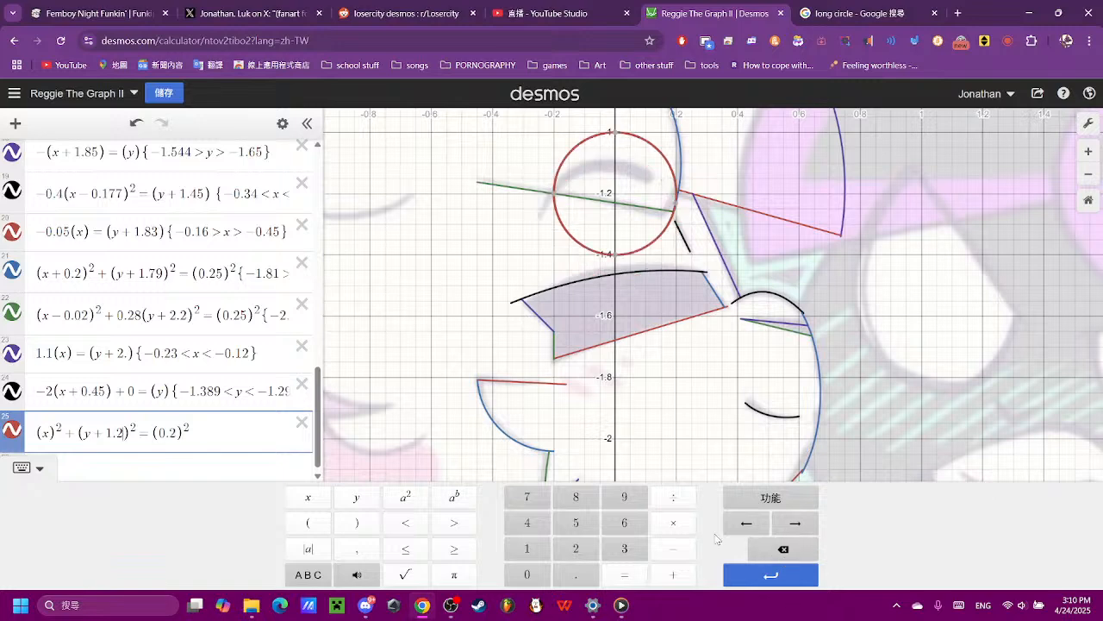
click(617, 502)
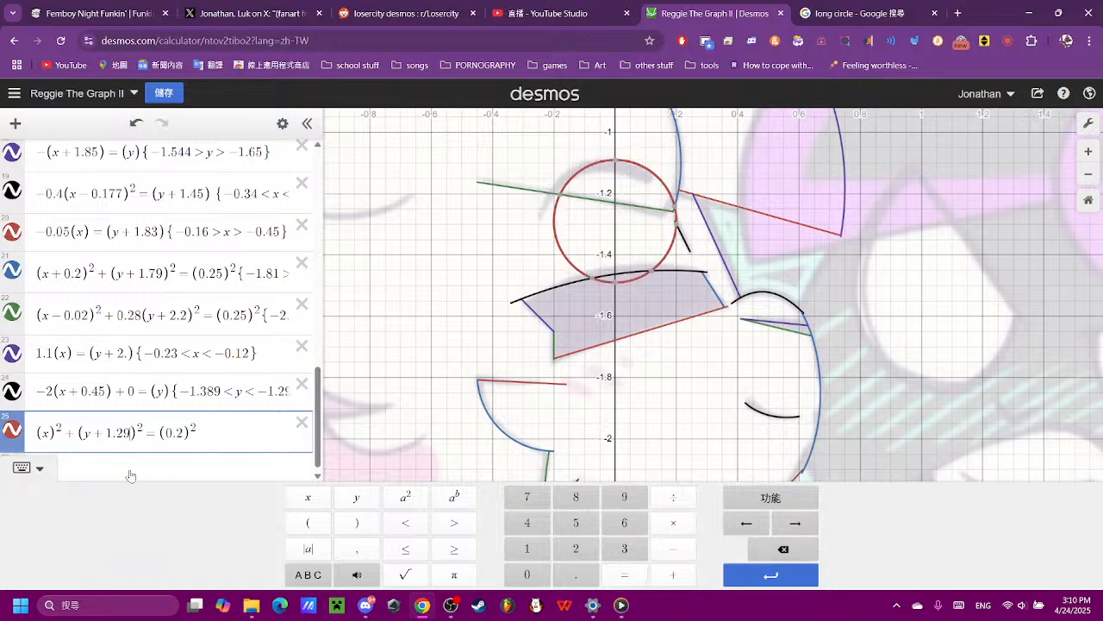
- Shift the circle sideways by changing the x term of expression 25 to (x+0.2)²
click(48, 434)
click(522, 574)
click(544, 578)
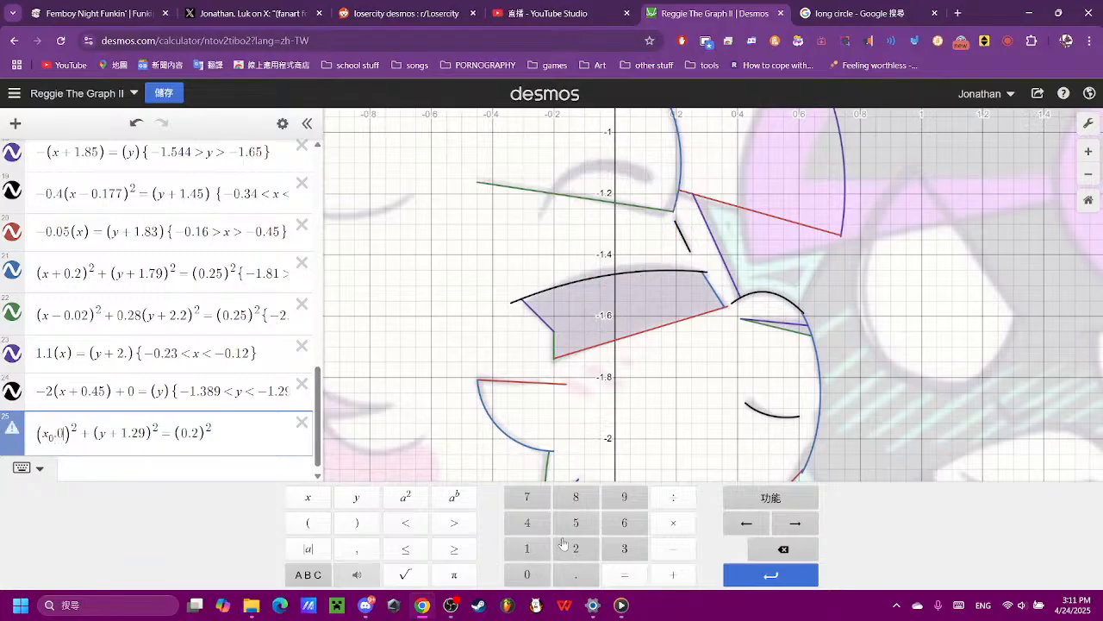
click(577, 553)
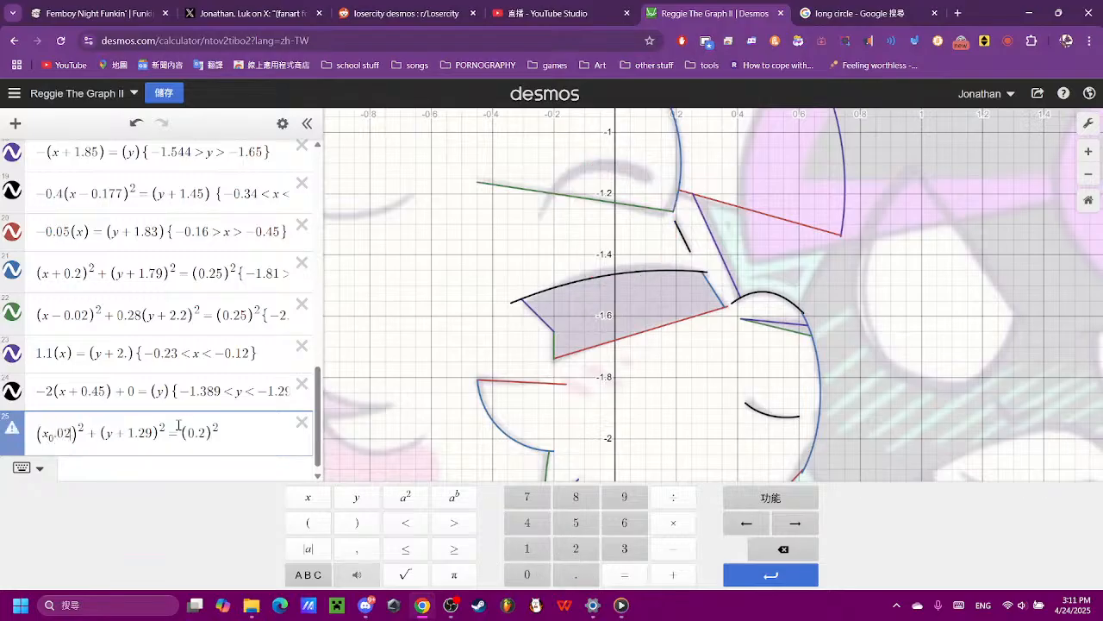
click(755, 550)
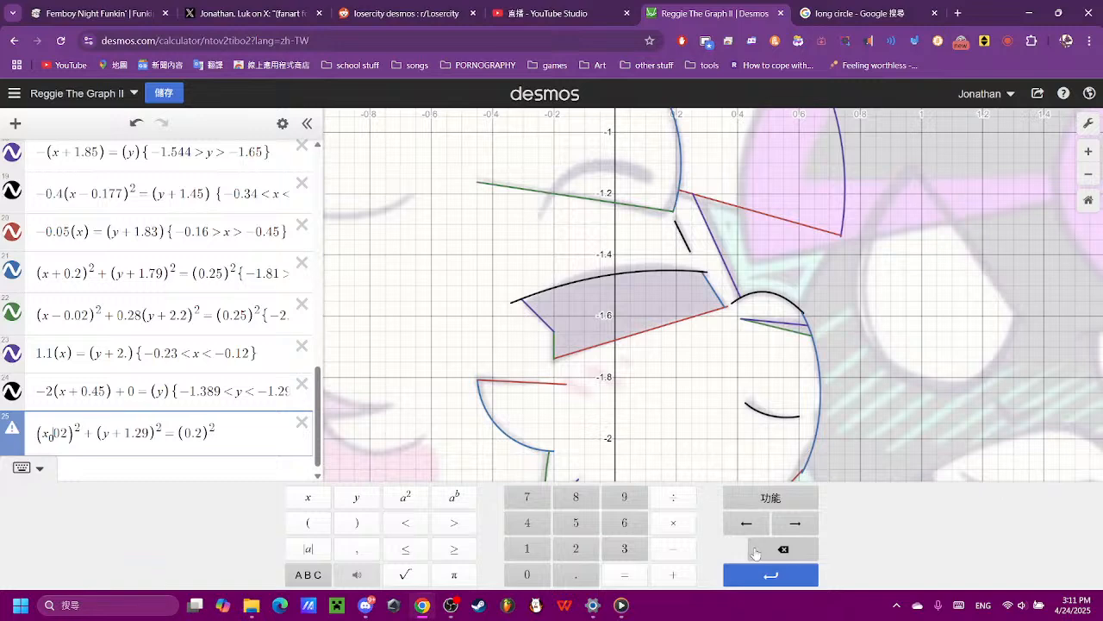
click(755, 551)
click(671, 575)
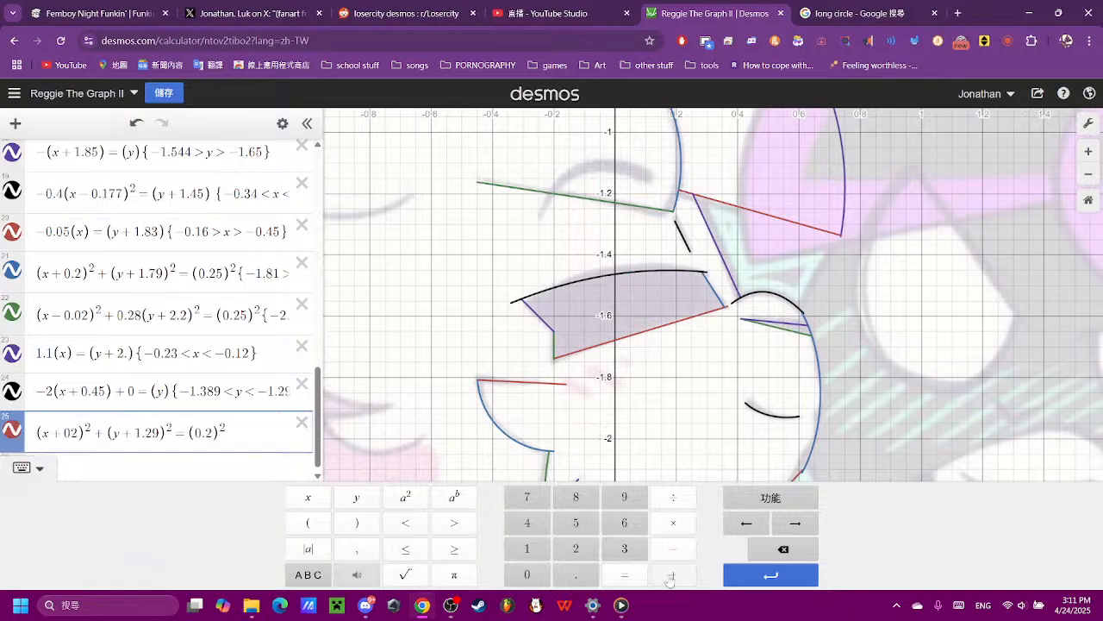
click(69, 432)
click(569, 575)
click(94, 428)
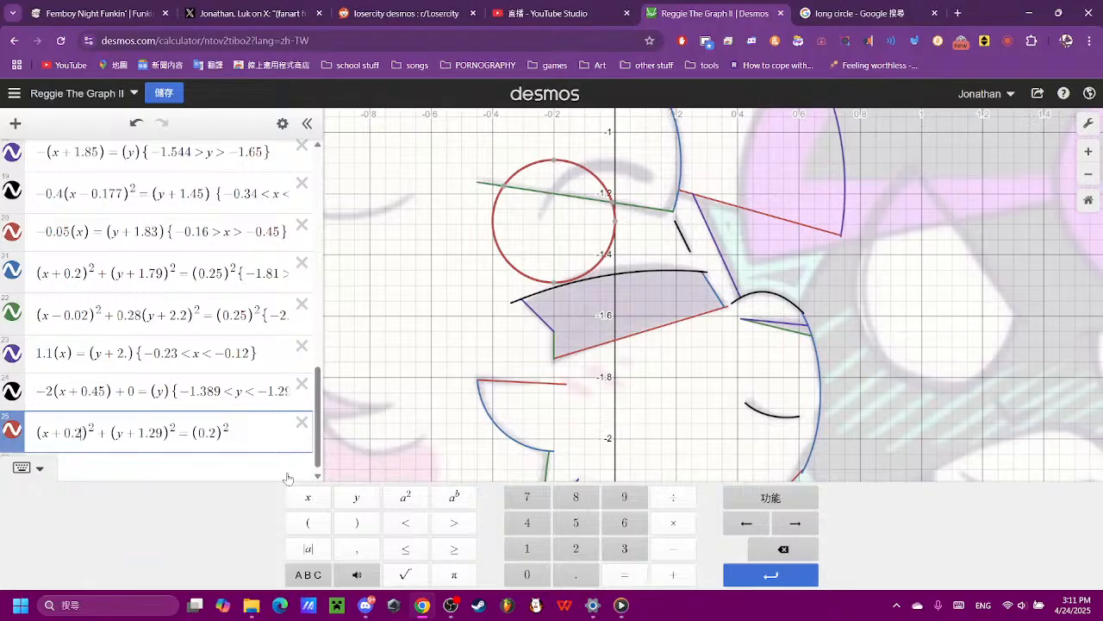
- Fine-tune the circle's horizontal position by setting the x term of expression 25 to (x+0.04)²
click(783, 549)
click(527, 550)
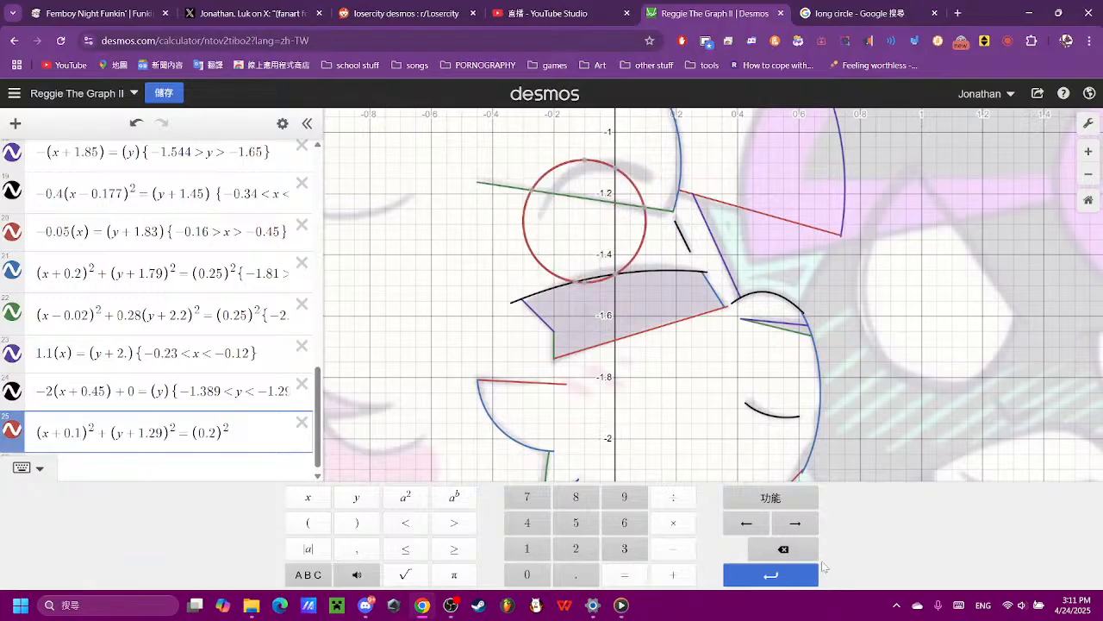
click(782, 549)
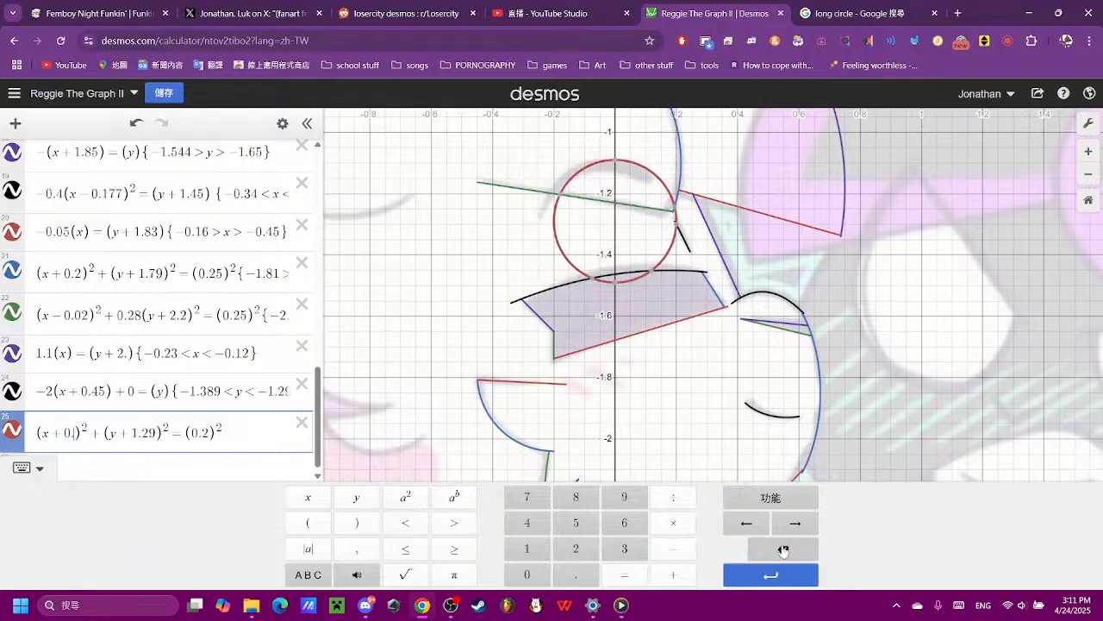
click(528, 549)
click(783, 549)
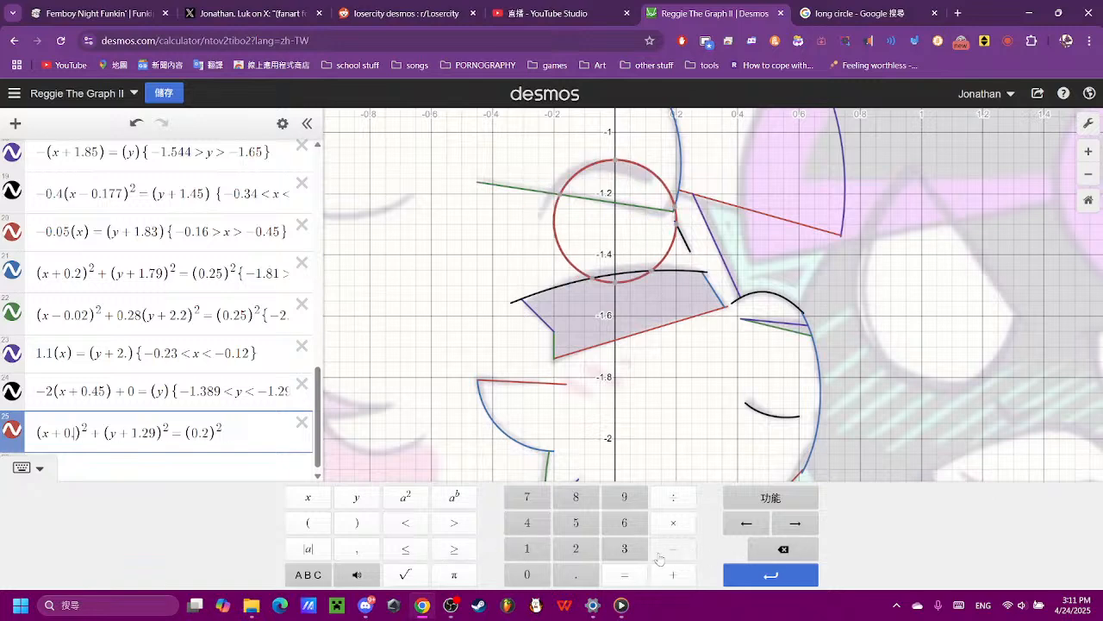
click(528, 574)
click(575, 522)
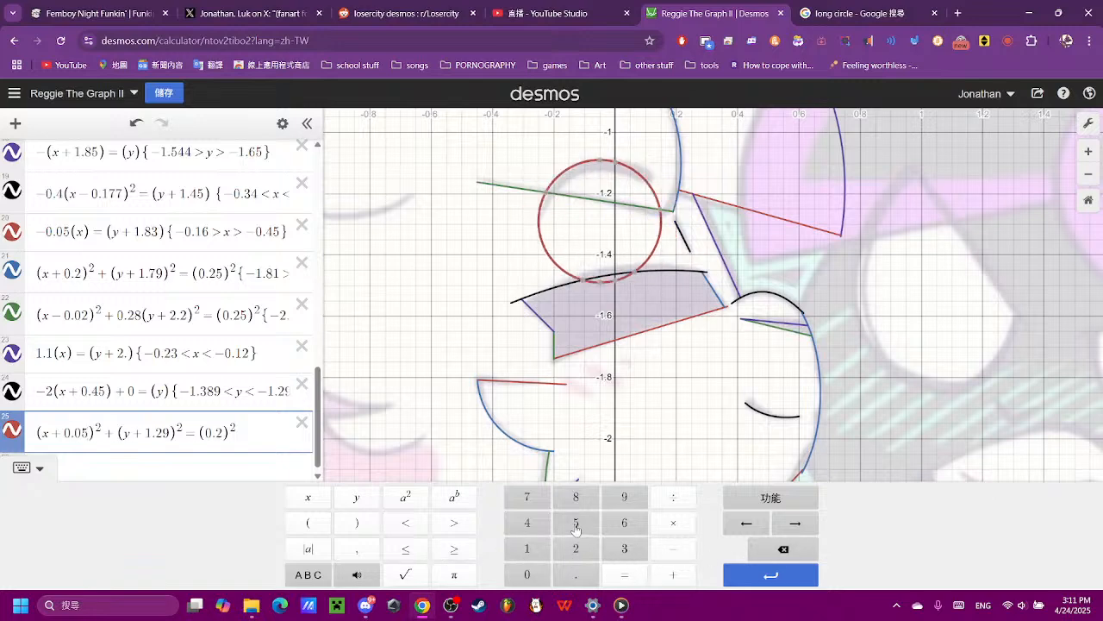
click(783, 549)
click(538, 530)
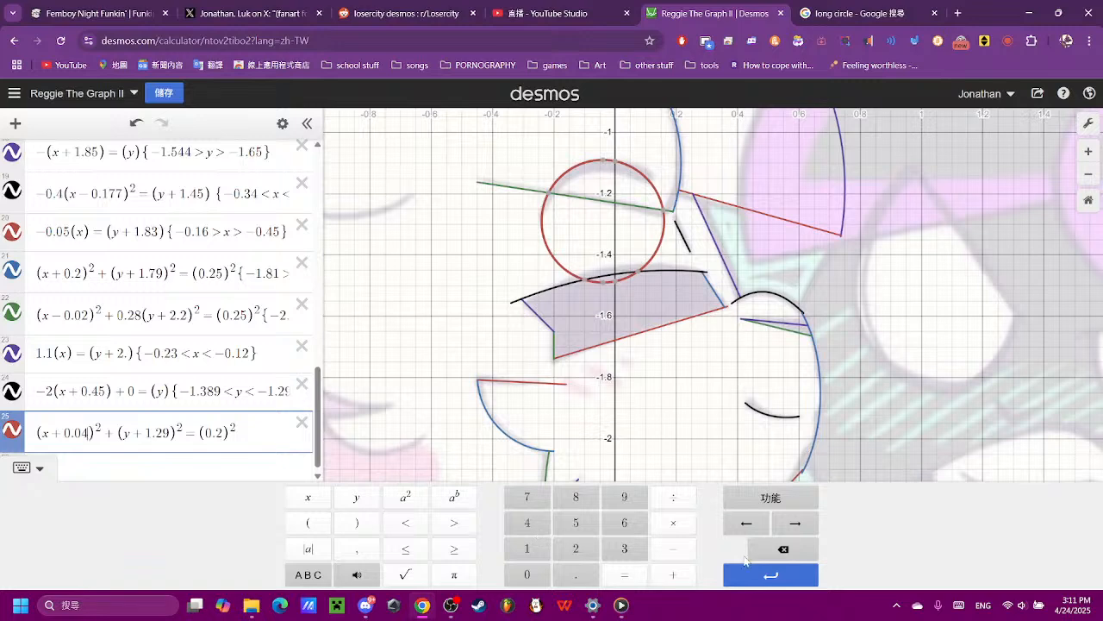
- Try x offsets of 0.07 and 0.08 for the circle in expression 25, and restore 0.04
click(765, 556)
click(526, 497)
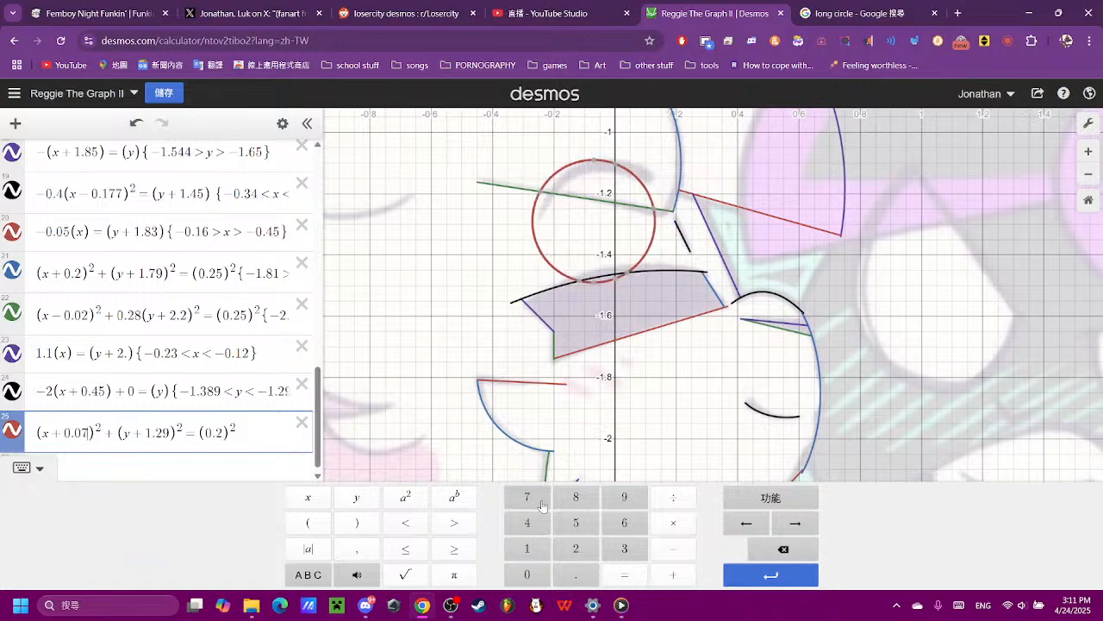
click(772, 555)
click(576, 498)
click(782, 550)
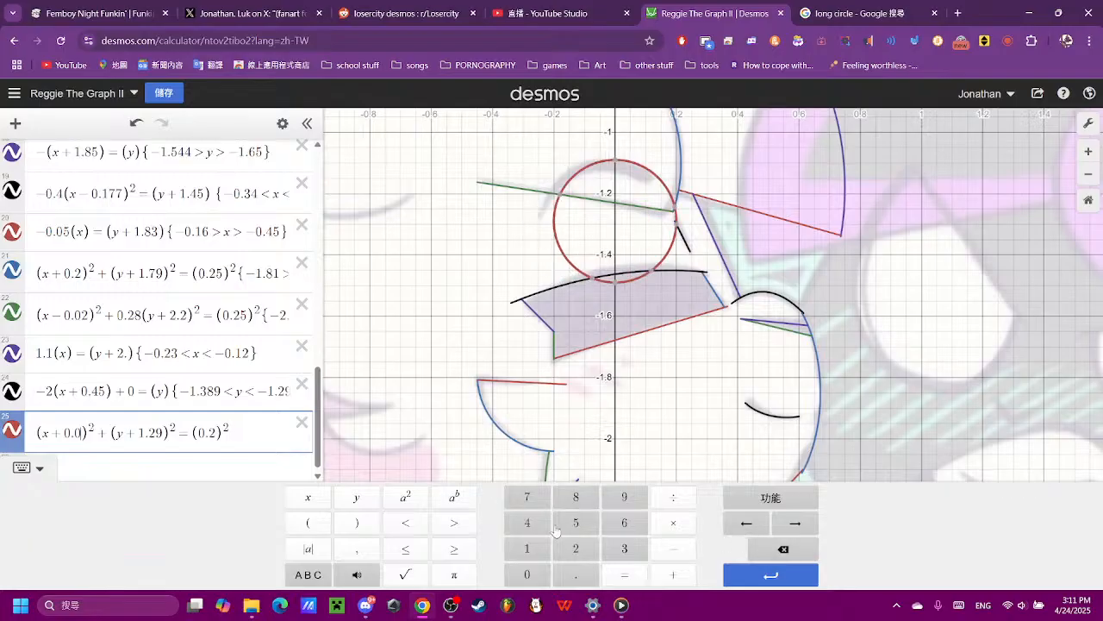
click(538, 527)
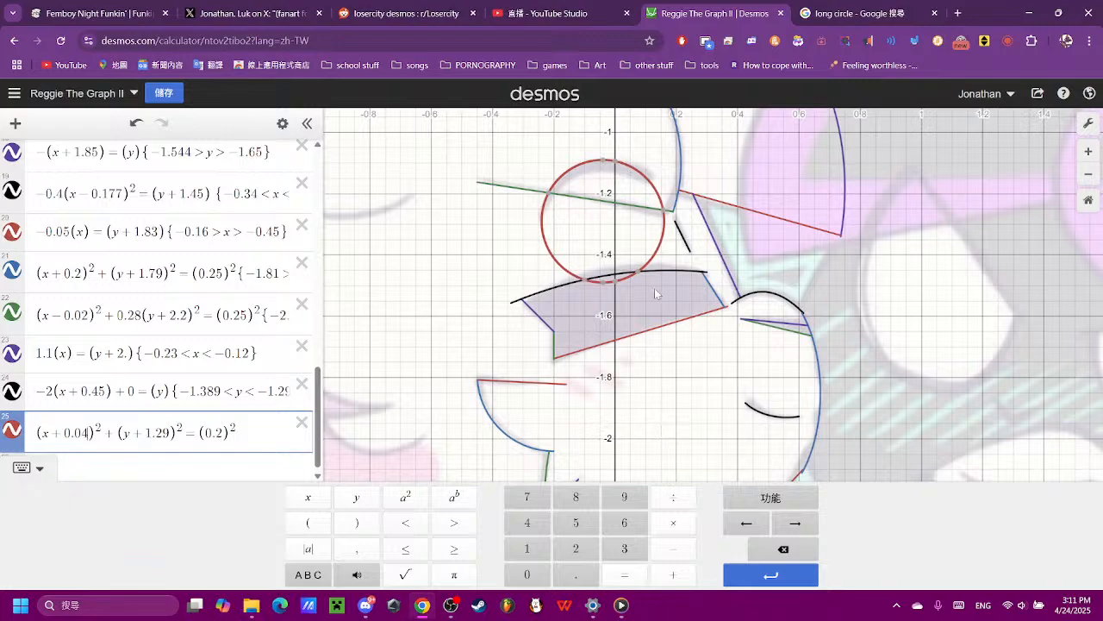
- Restrict the circle in expression 25 to its upper half with the condition {−1.3<y}
scroll(594, 250, up, 5)
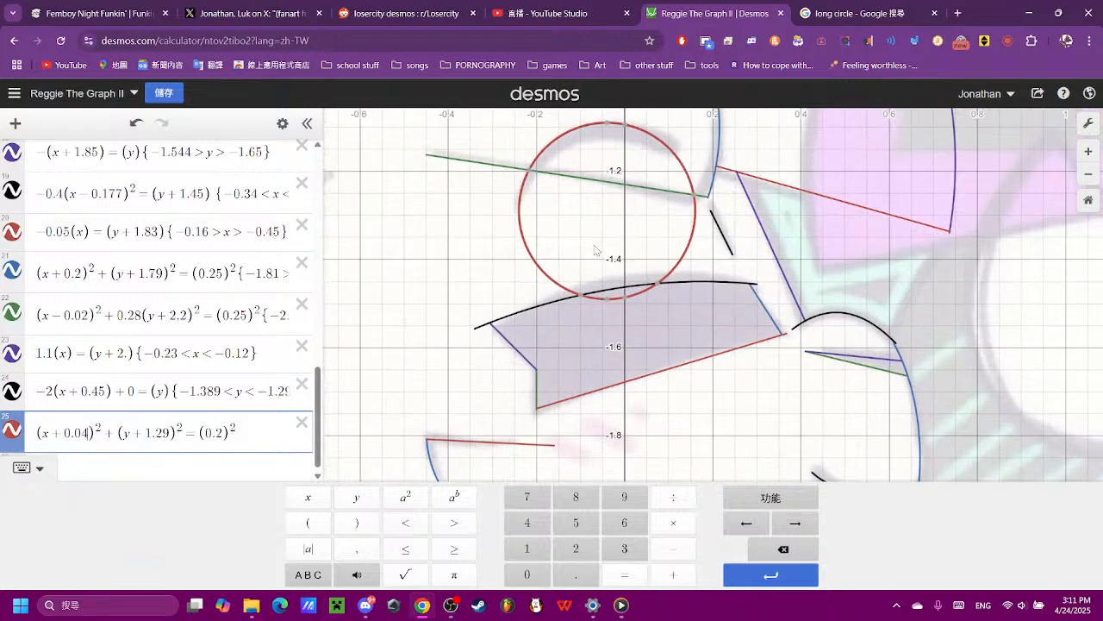
drag(606, 259, 553, 476)
scroll(553, 471, up, 2)
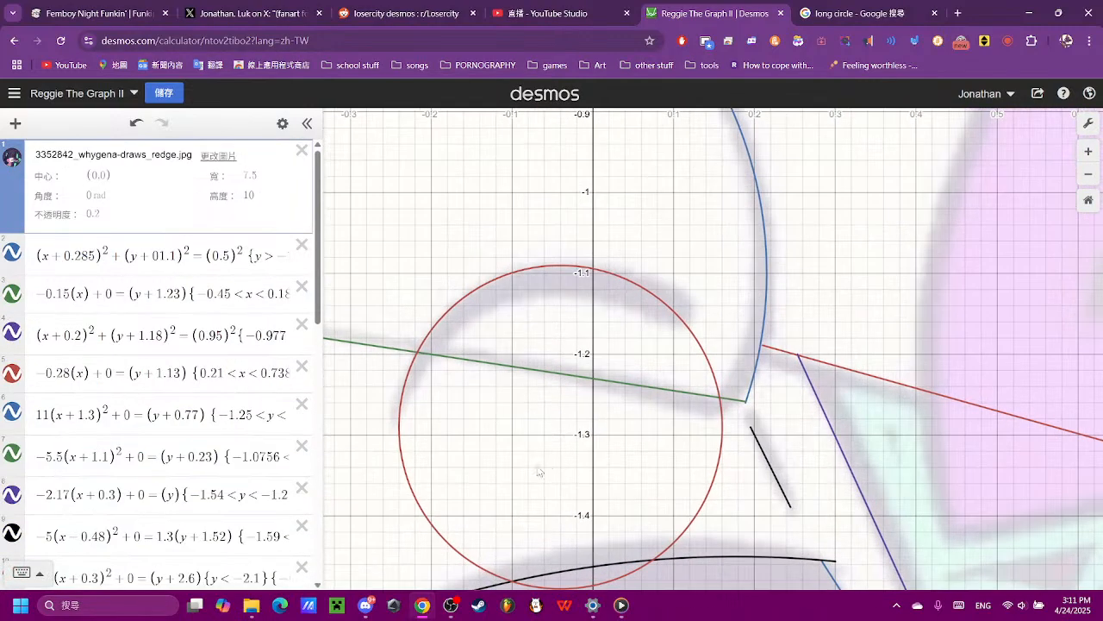
click(402, 439)
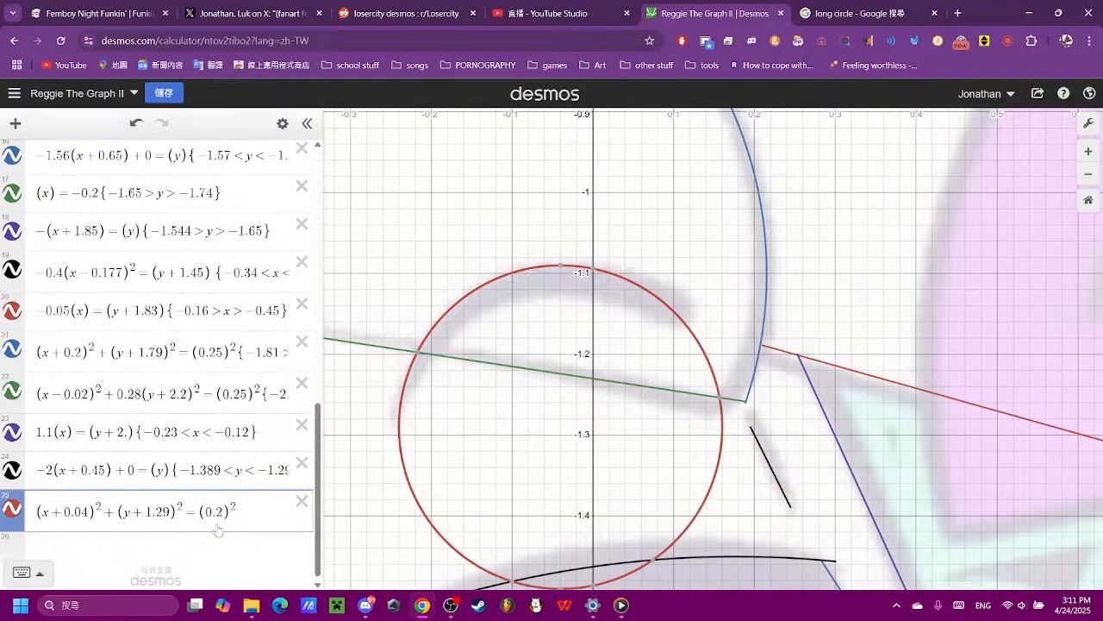
click(259, 511)
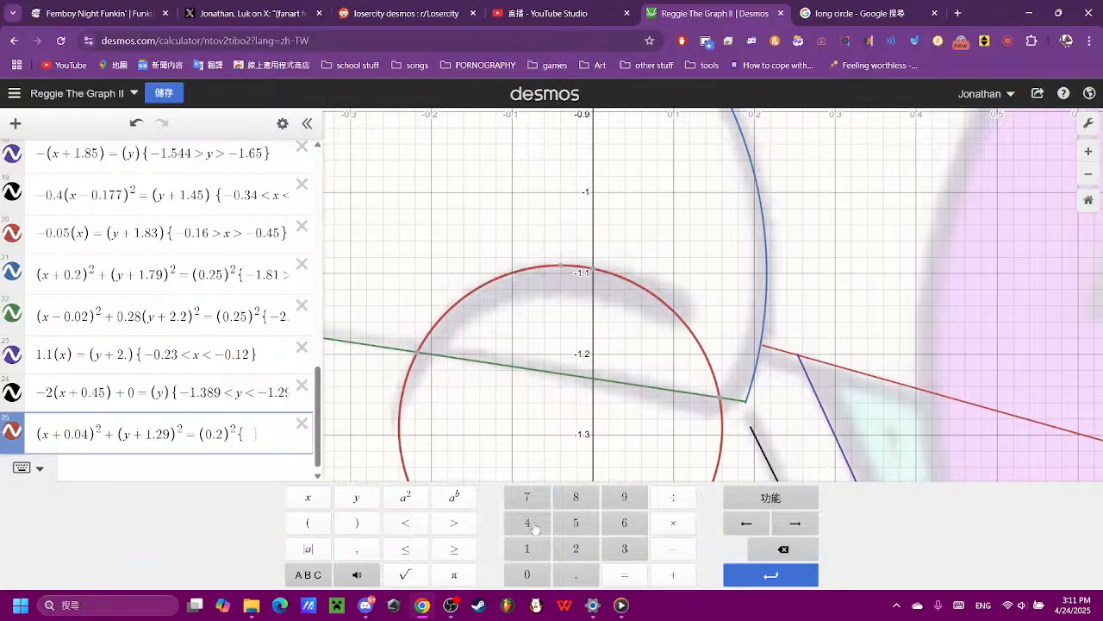
click(674, 548)
click(526, 548)
click(576, 574)
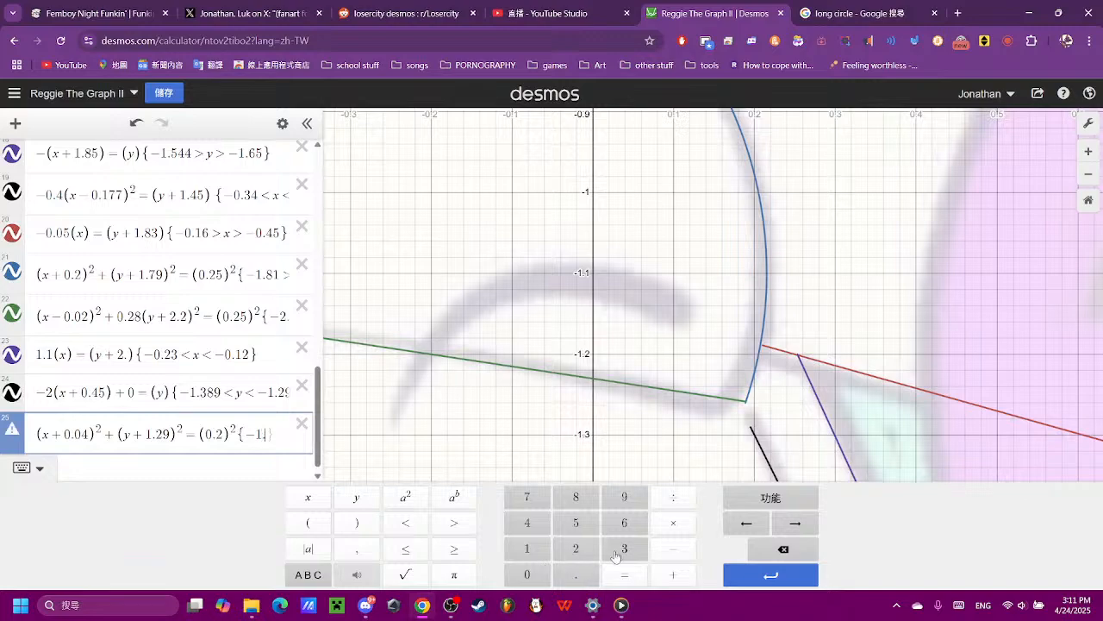
click(624, 549)
click(405, 522)
click(353, 498)
scroll(668, 363, up, 5)
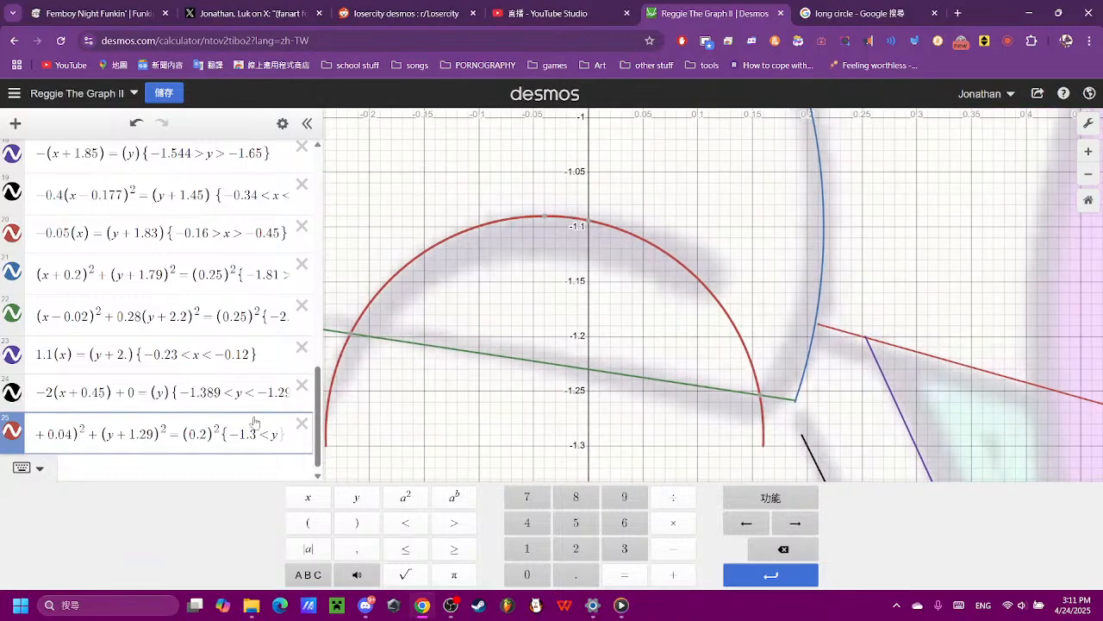
- Trim the right end of the eye arc by adding the restriction {x<0.12} to expression 25
key(Right)
text({)
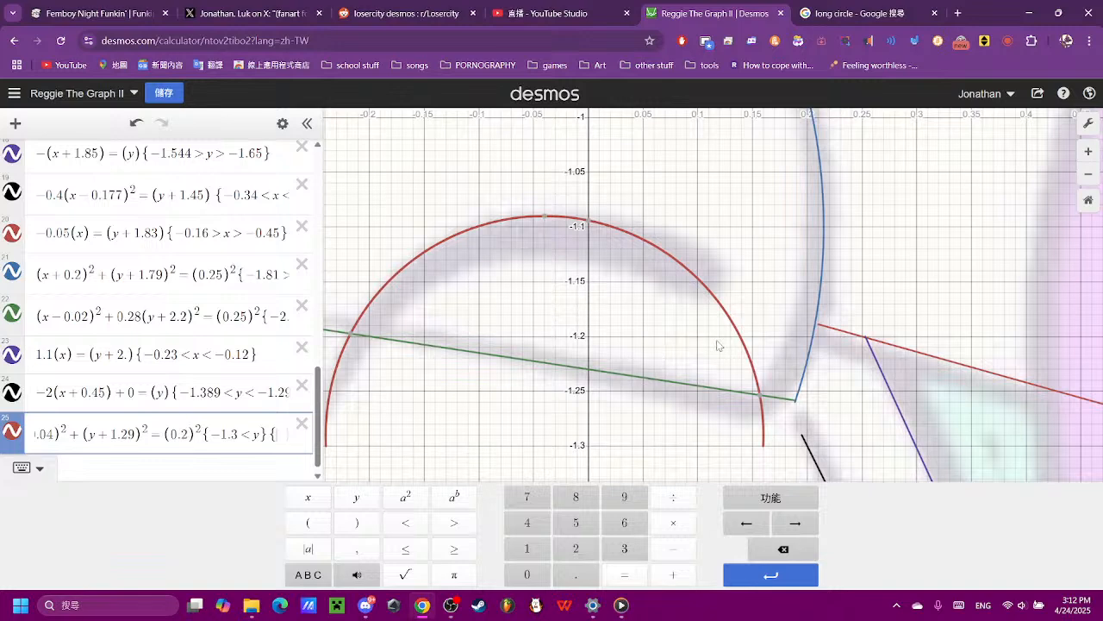
text(x)
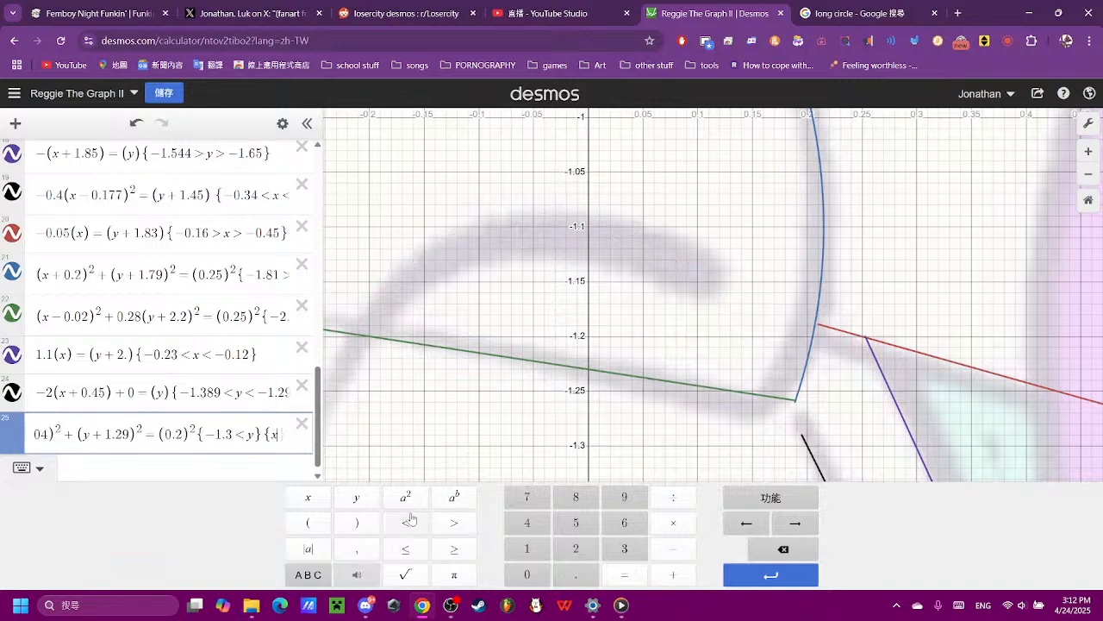
click(410, 518)
text(0.12)
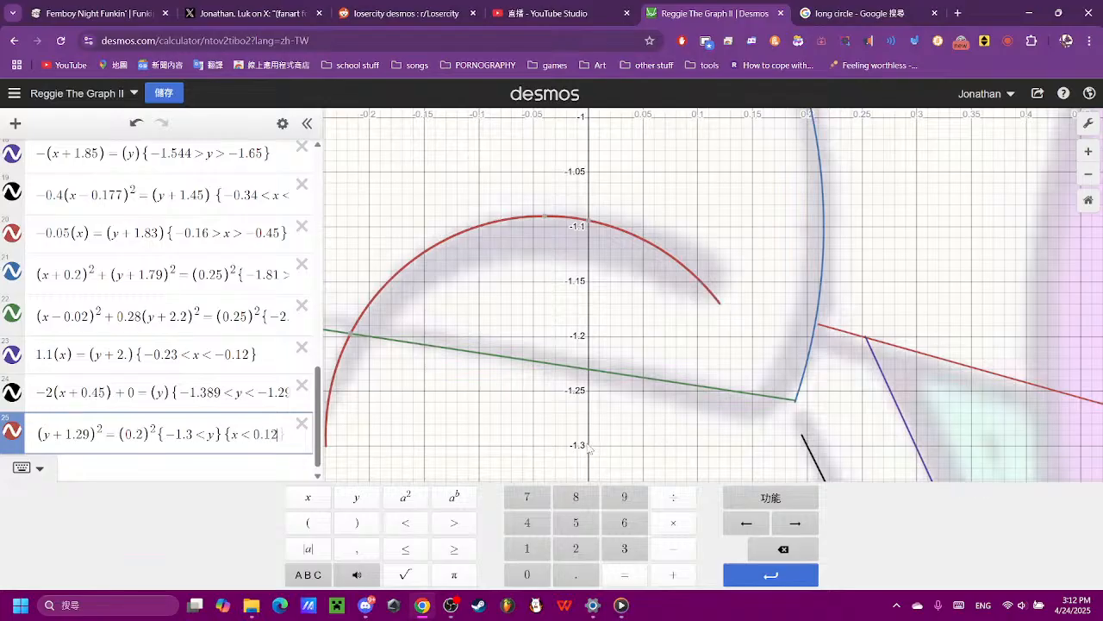
click(737, 351)
- Toggle the reference image's visibility and add an empty expression 26 below the eye arc's equation
scroll(737, 351, down, 5)
scroll(737, 351, down, 3)
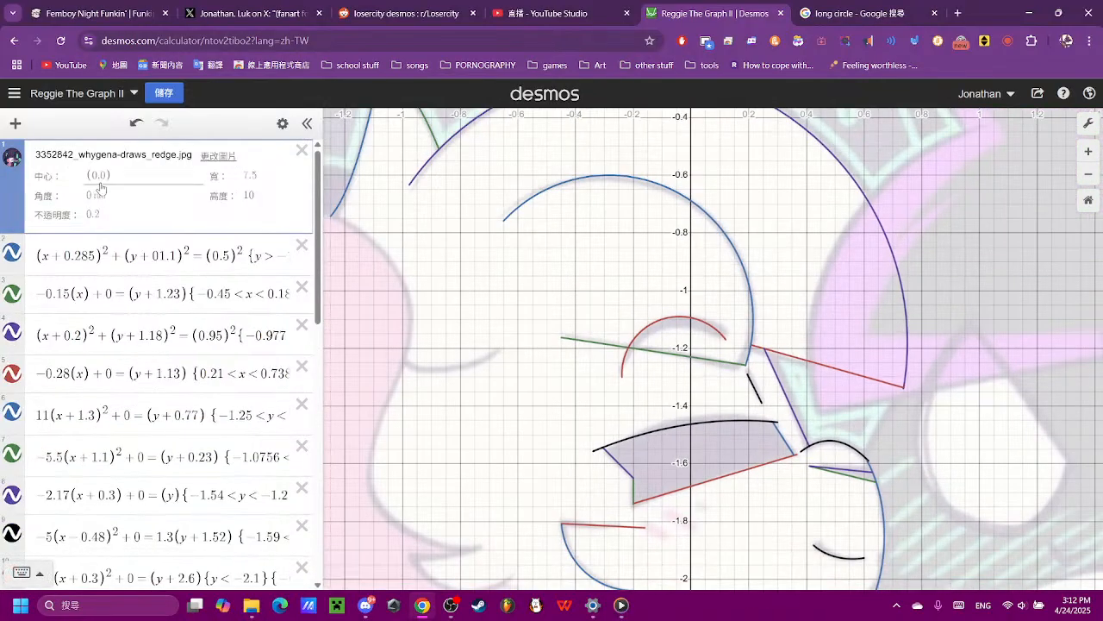
click(12, 159)
click(13, 164)
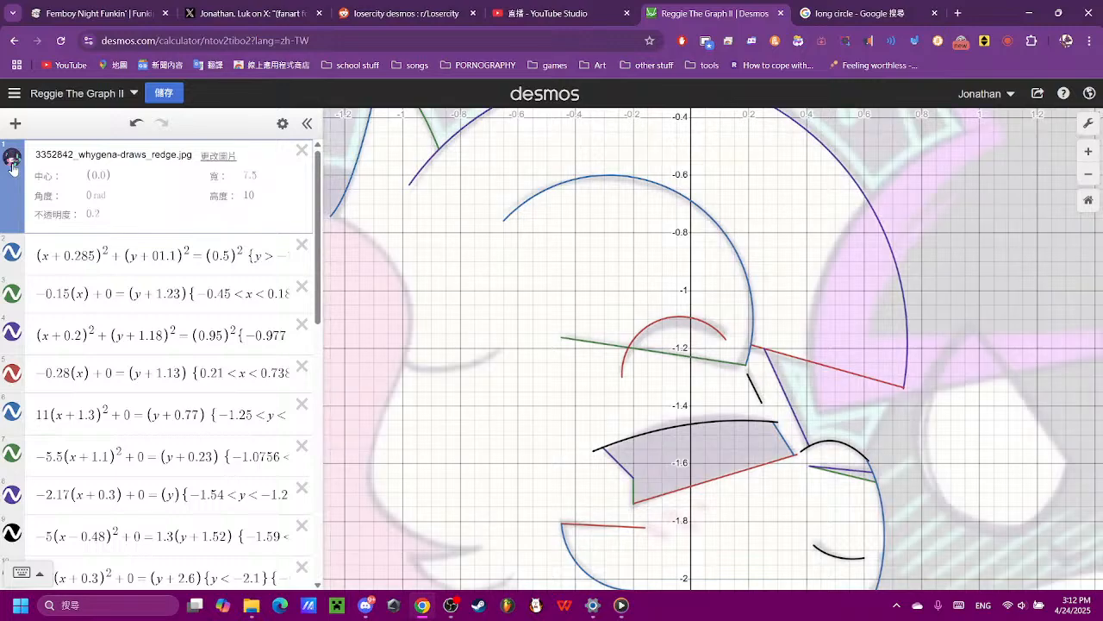
scroll(724, 356, down, 3)
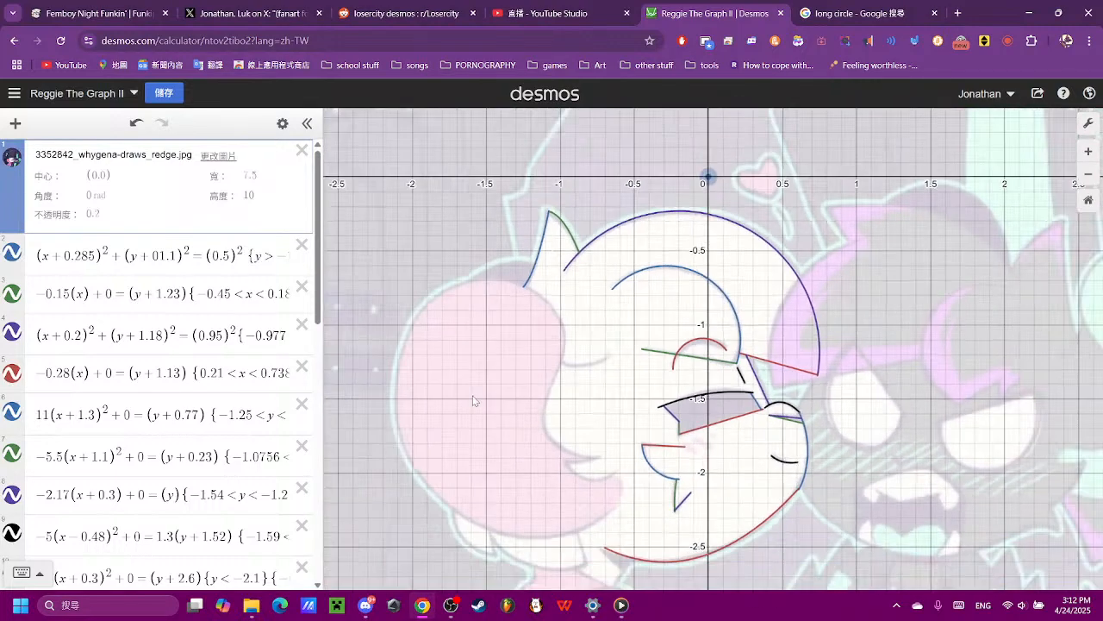
scroll(229, 420, down, 5)
scroll(225, 421, down, 3)
scroll(186, 498, down, 2)
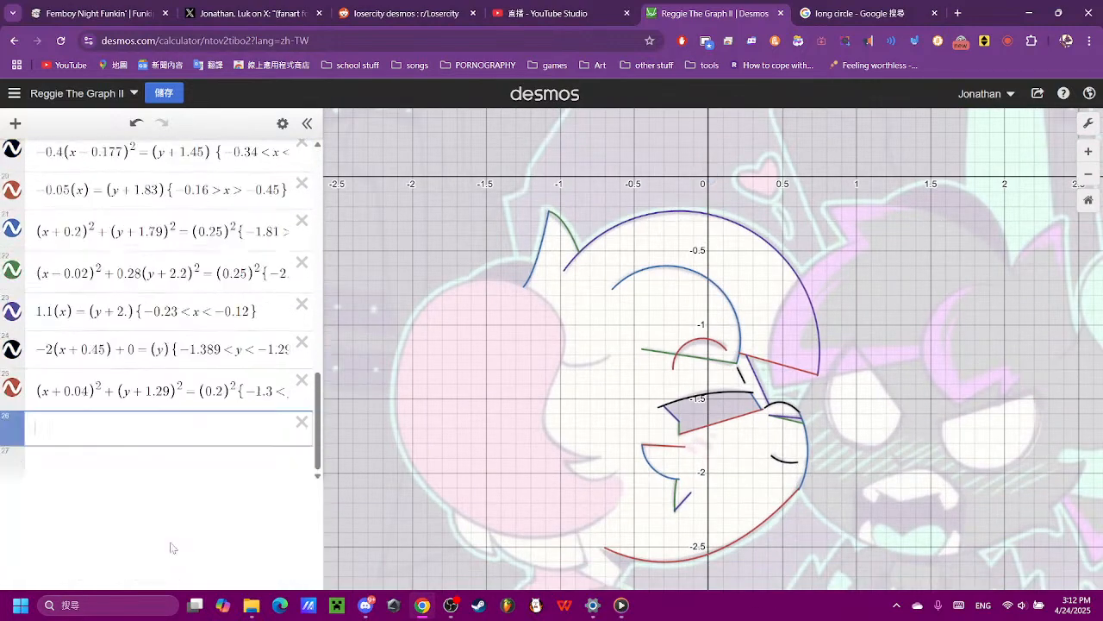
click(170, 545)
drag(591, 388, 630, 329)
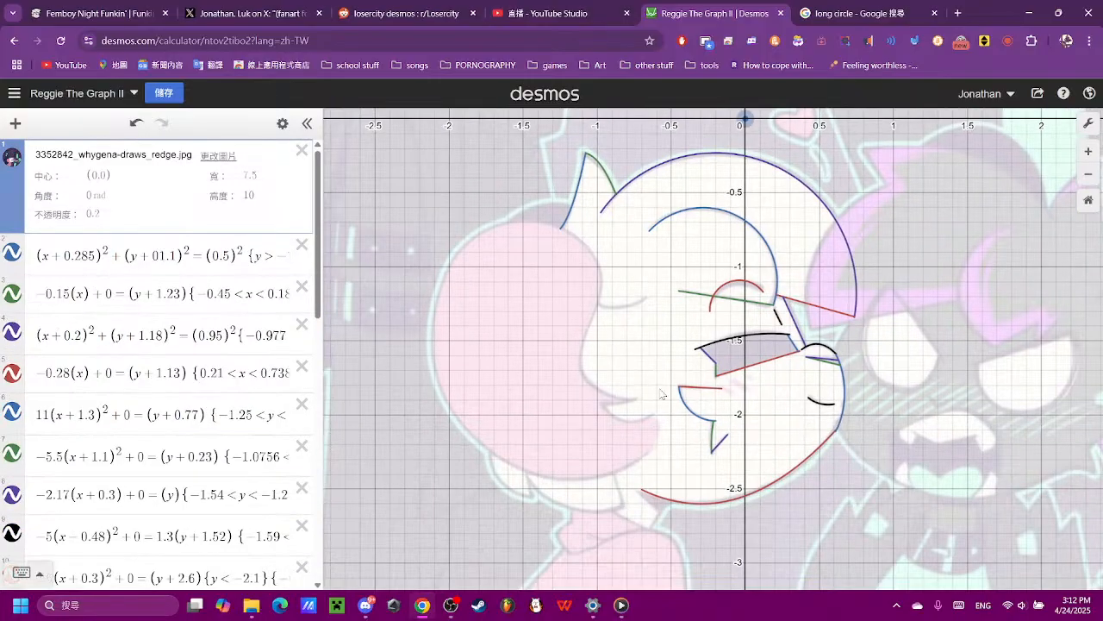
drag(658, 392, 591, 406)
drag(727, 518, 785, 335)
drag(520, 117, 523, 307)
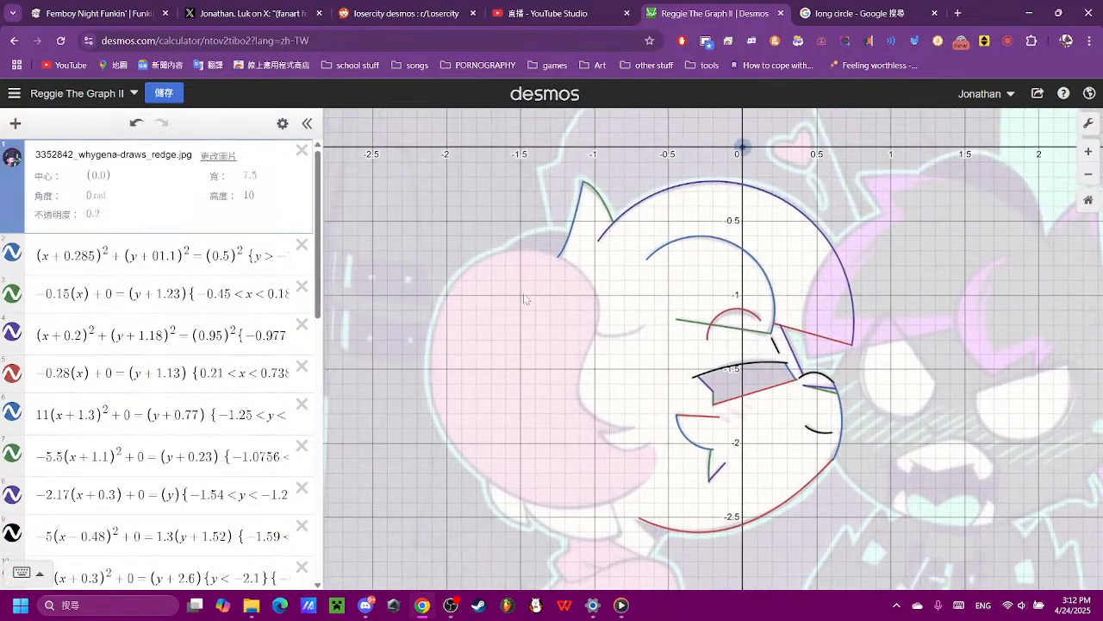
scroll(530, 308, up, 1)
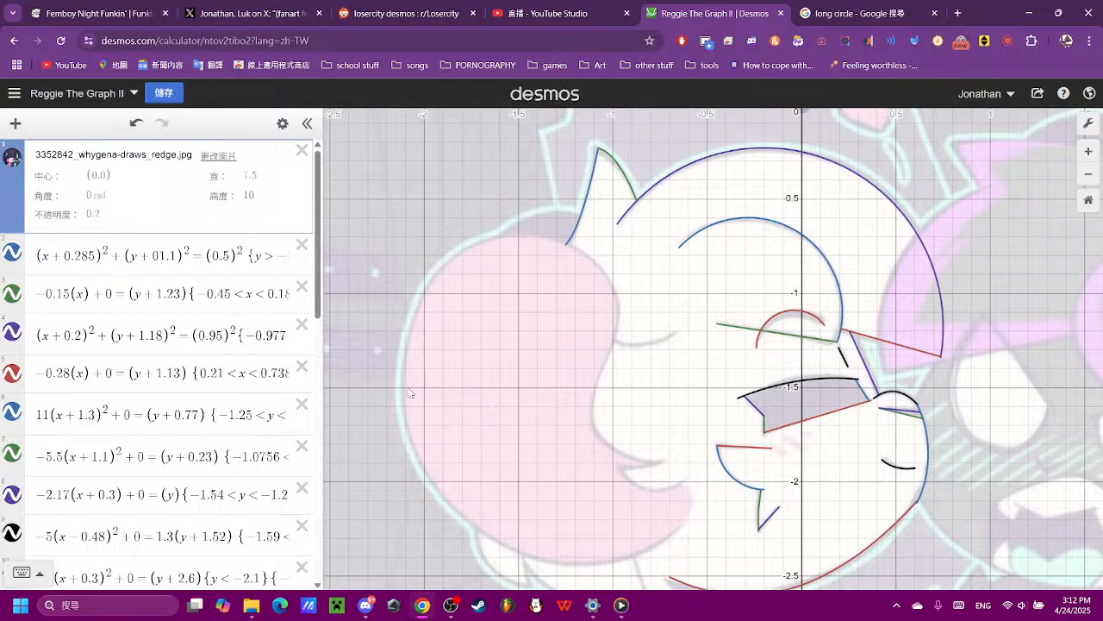
scroll(129, 388, down, 10)
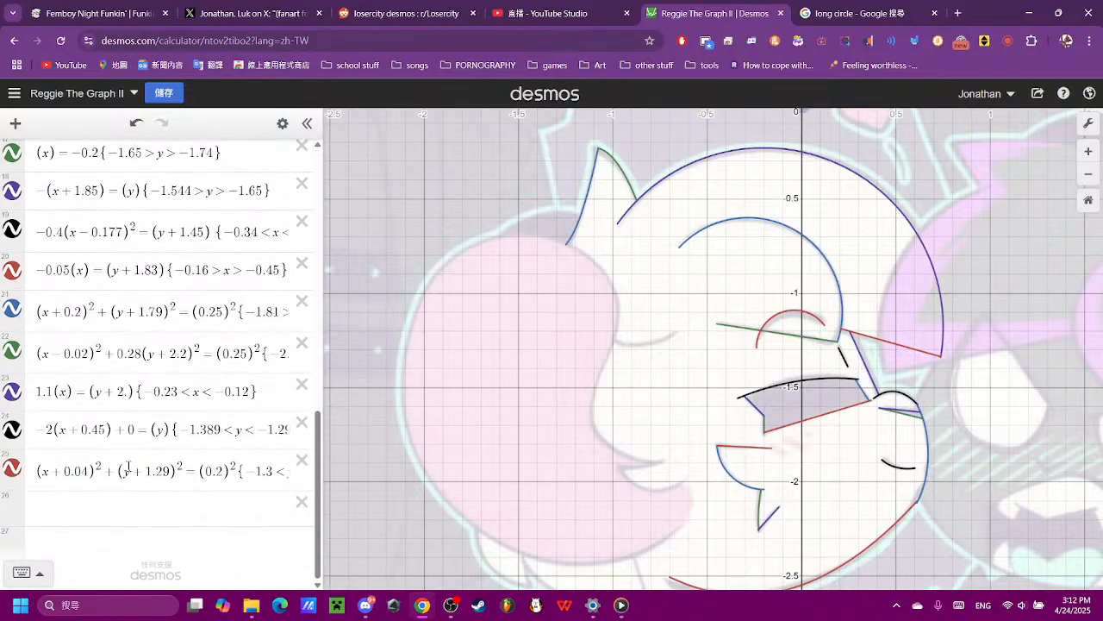
- Enter the squared radius (0.95)² in the empty expression 26
click(197, 523)
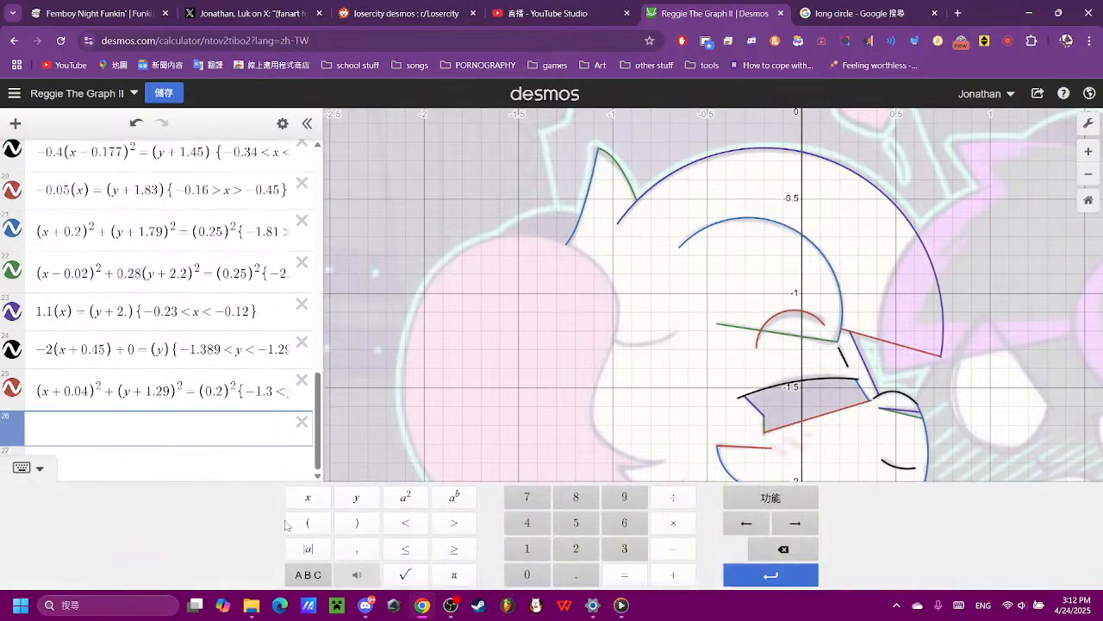
click(297, 524)
click(529, 572)
click(575, 574)
click(626, 499)
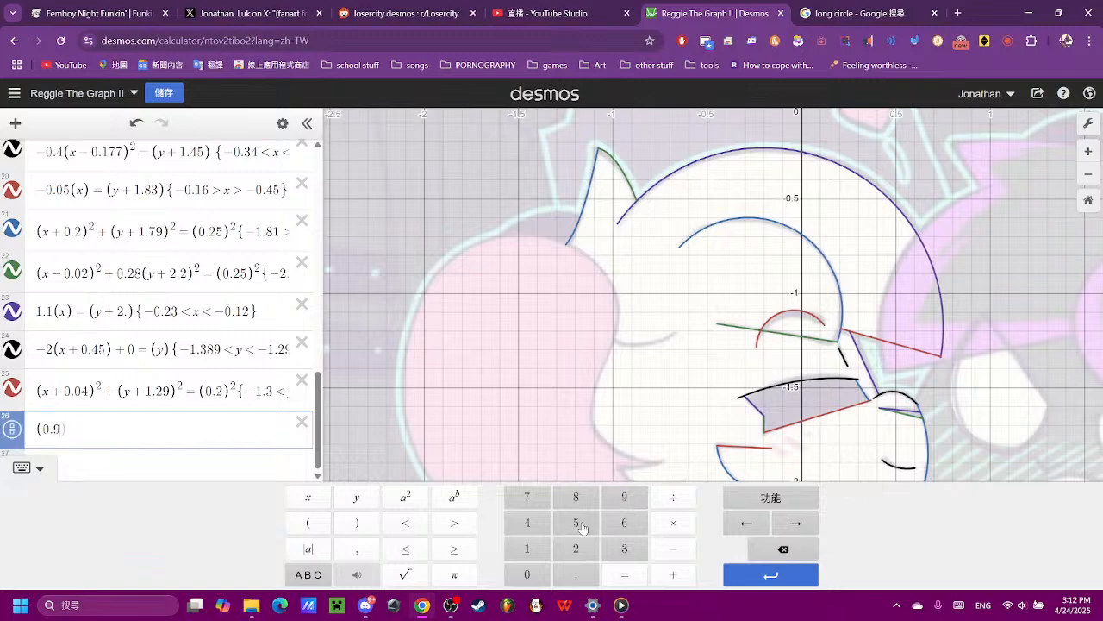
click(577, 524)
click(405, 497)
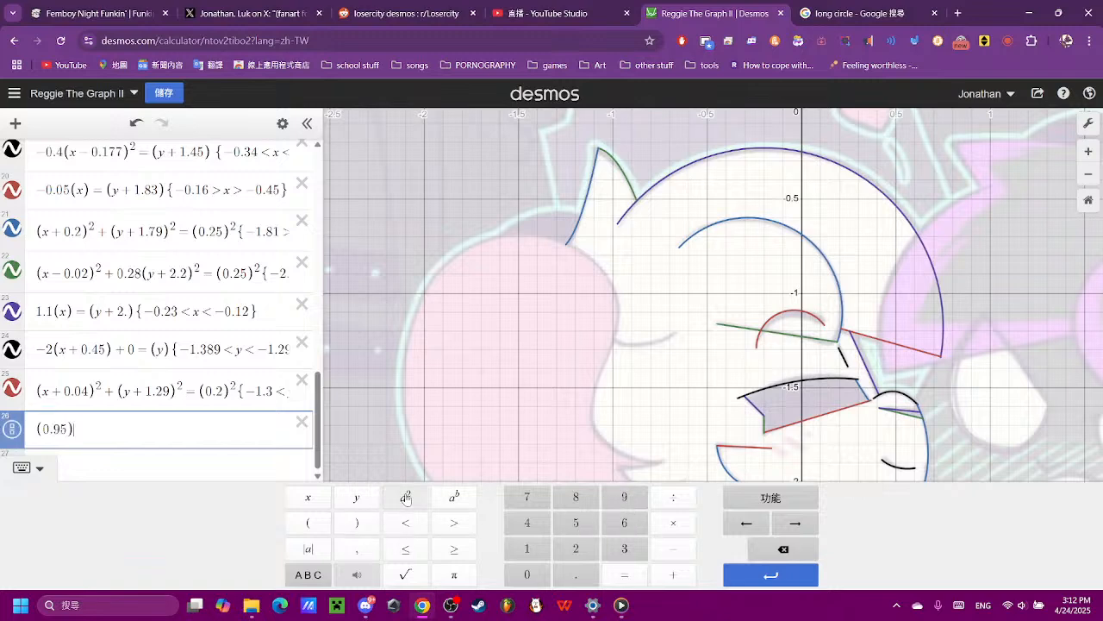
- Complete expression 26 as the circle equation (x)² + (y)² = (0.95)²
click(39, 431)
click(624, 574)
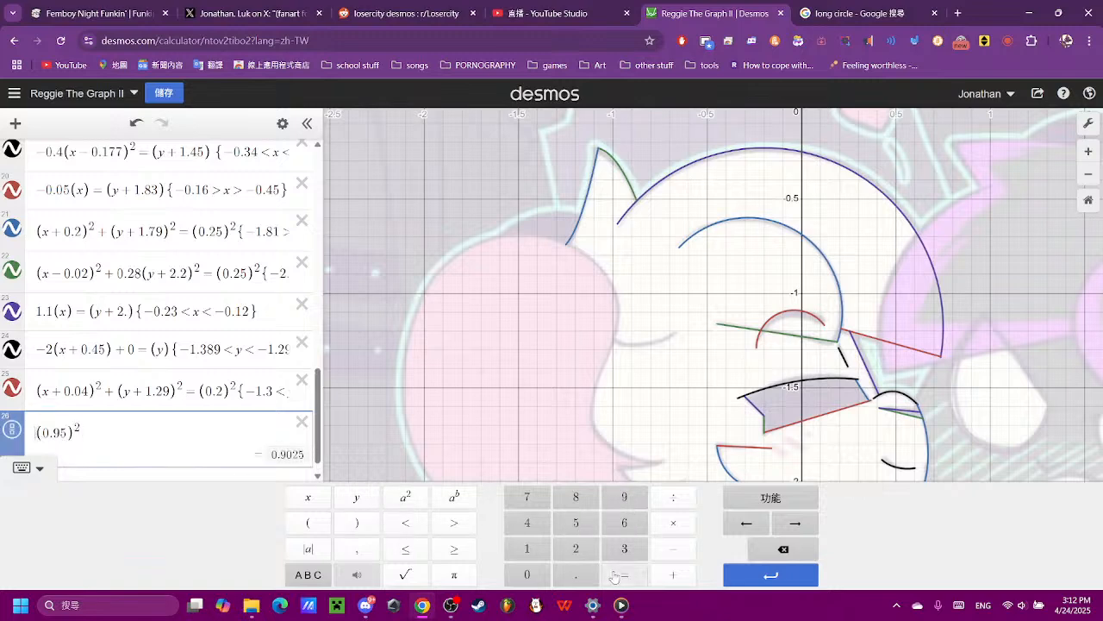
click(307, 523)
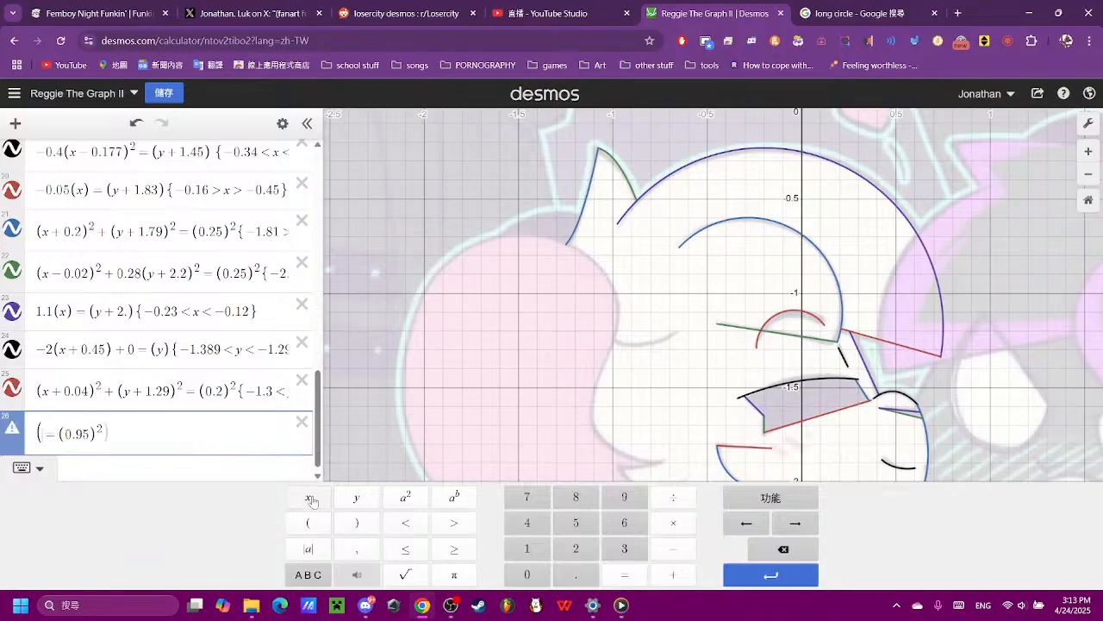
click(308, 498)
click(356, 522)
click(405, 497)
click(673, 574)
click(308, 523)
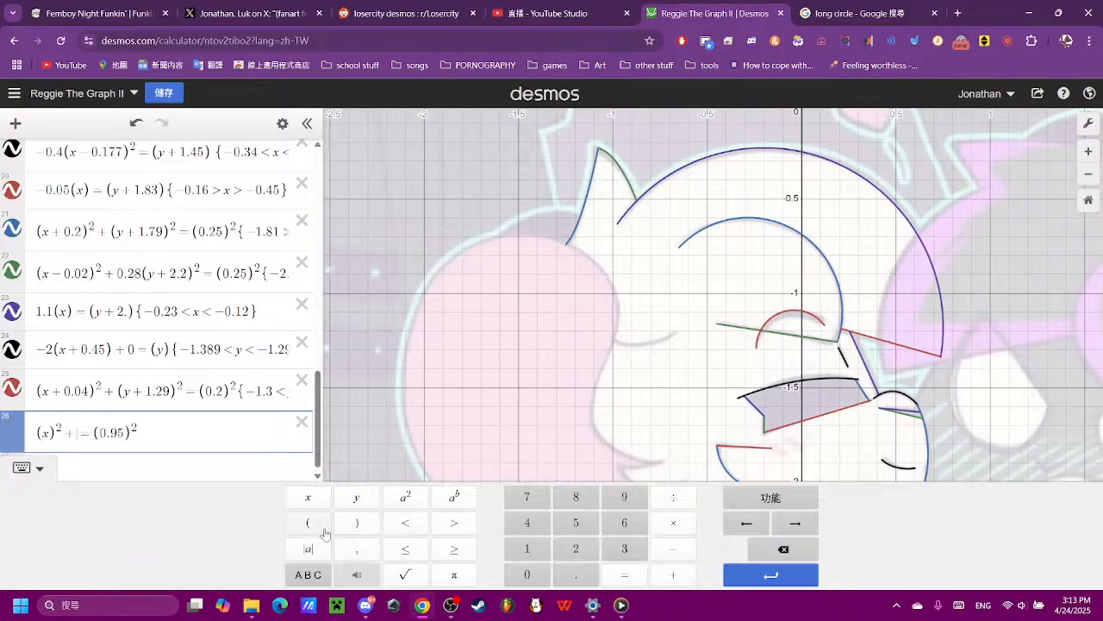
click(356, 497)
click(373, 521)
click(405, 497)
scroll(689, 356, down, 2)
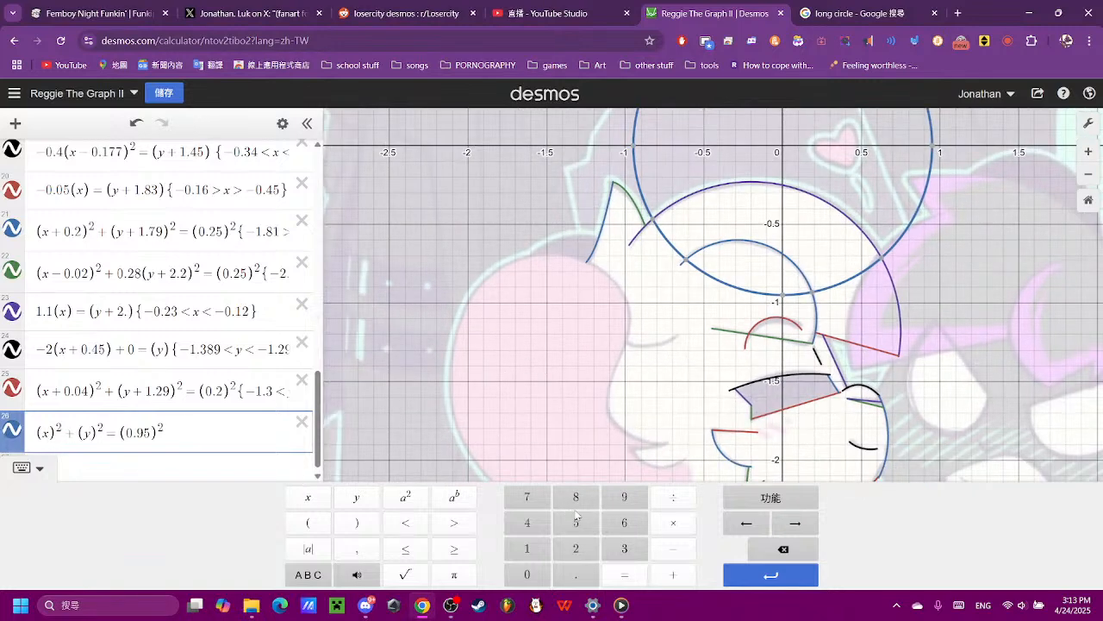
- Shift the circle in expression 26 over the pink hair with the terms (x + 1.5)² and (y + 1.5)²
click(673, 574)
click(539, 549)
click(576, 574)
click(572, 523)
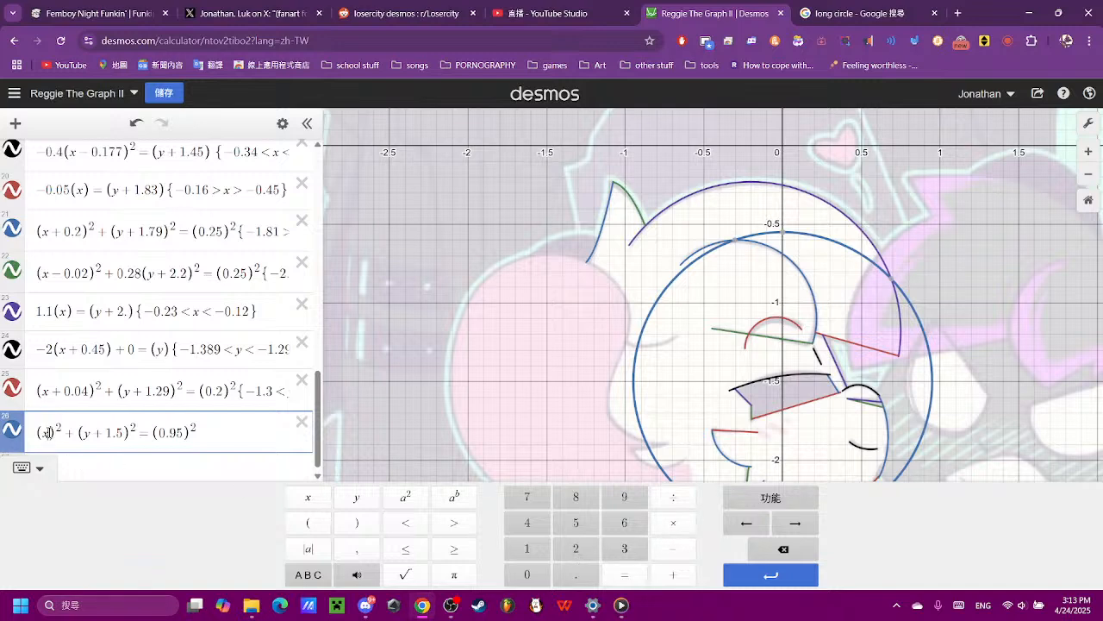
click(655, 575)
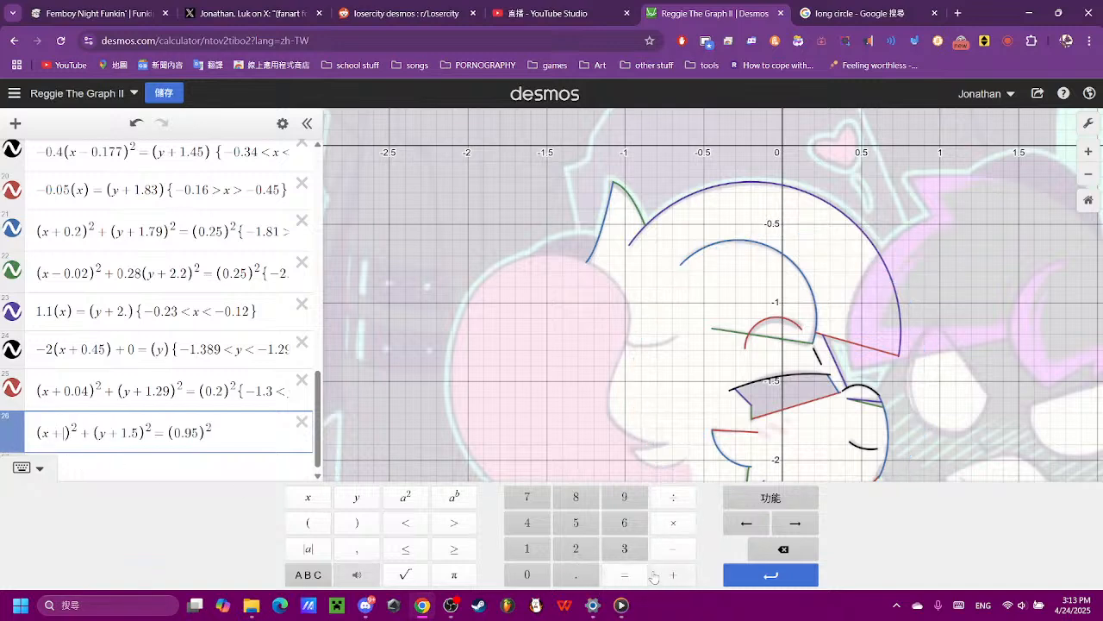
click(535, 547)
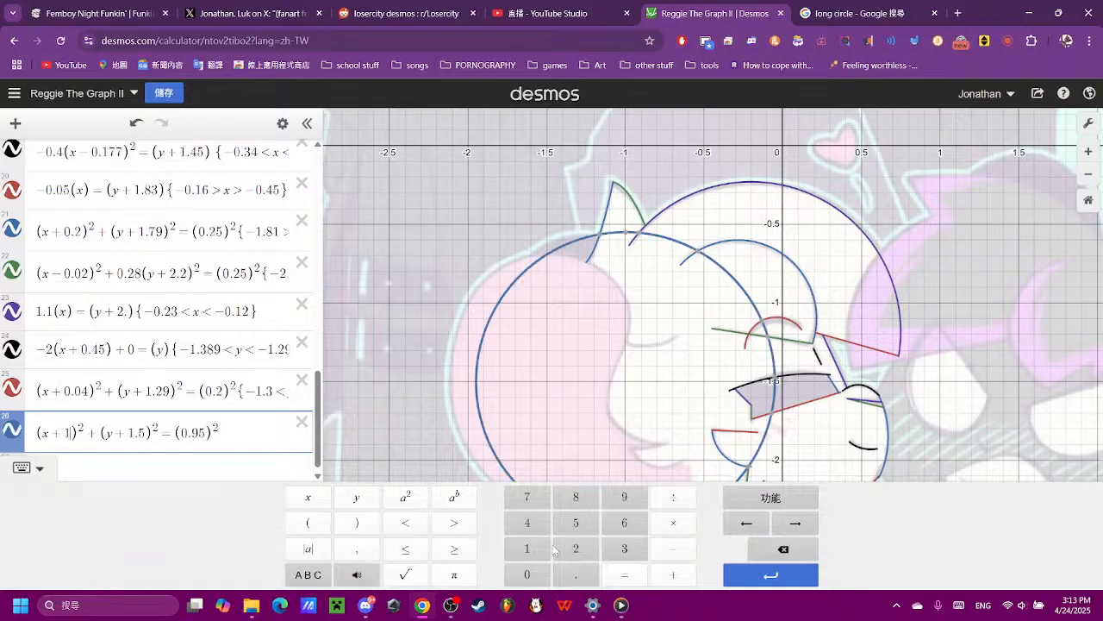
click(570, 574)
click(584, 533)
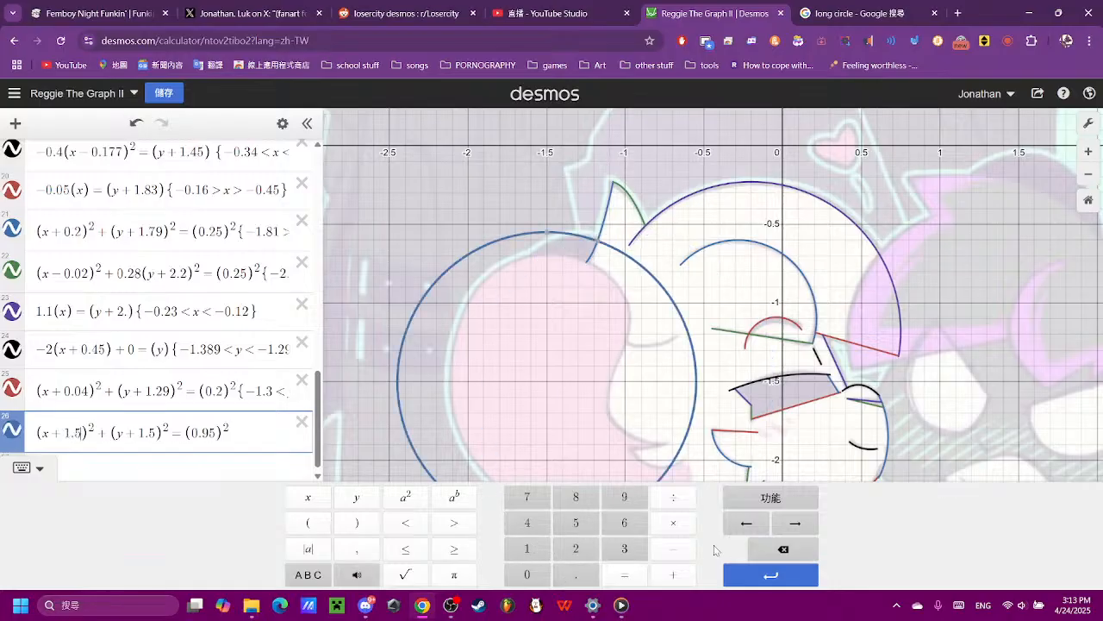
- Refine the x offset of the circle in expression 26 to 1.16, trying 1.2, 1.1 and 1.15 on the way
click(758, 551)
click(581, 552)
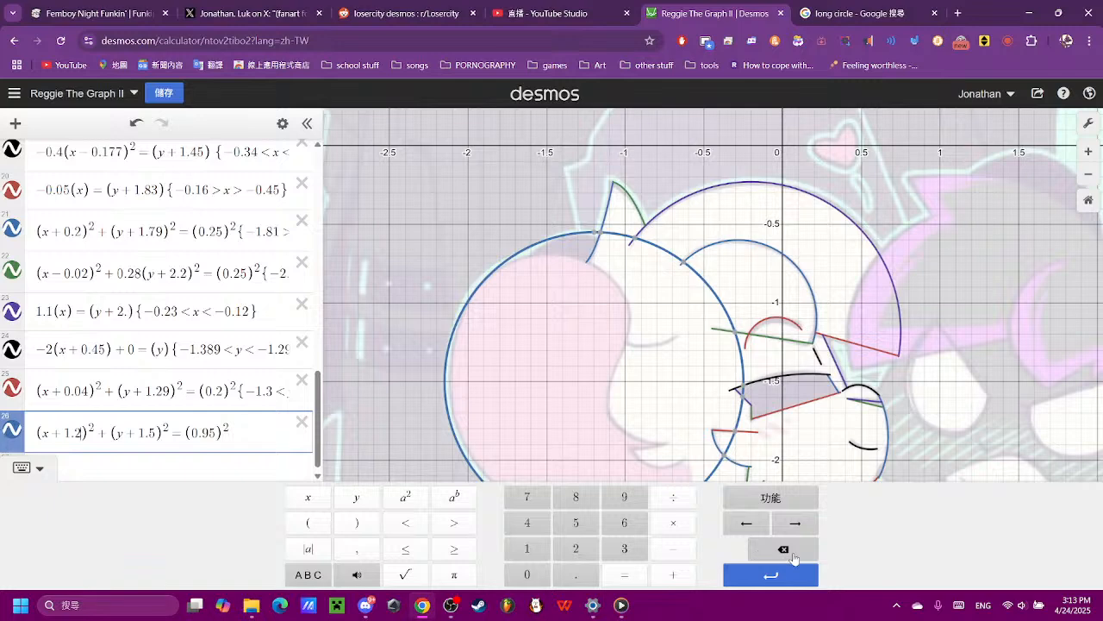
click(759, 552)
click(544, 550)
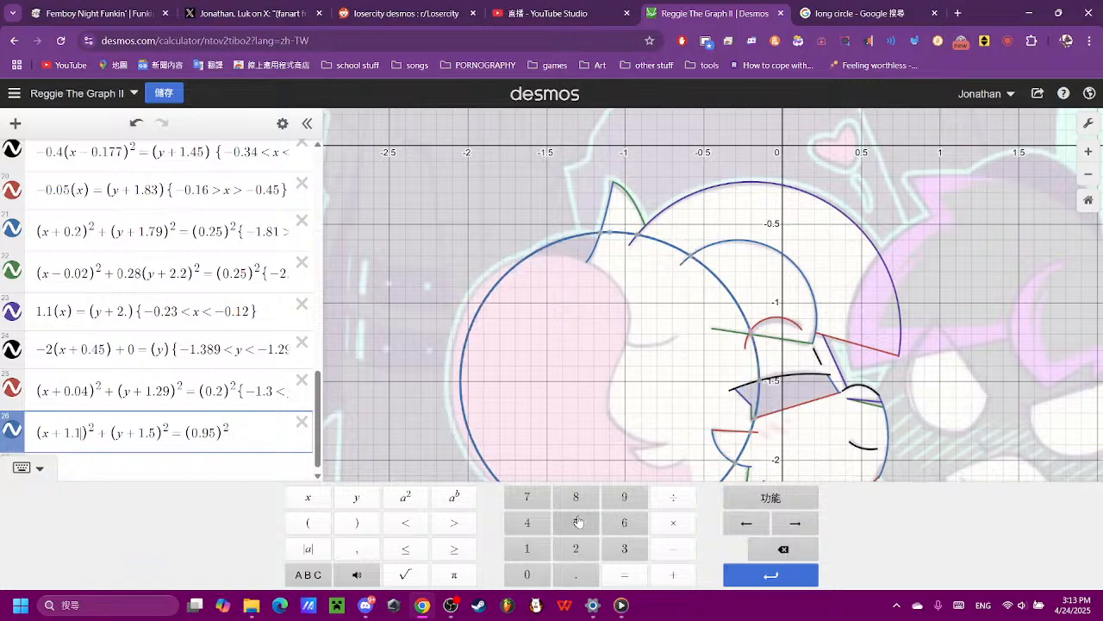
click(575, 523)
click(770, 553)
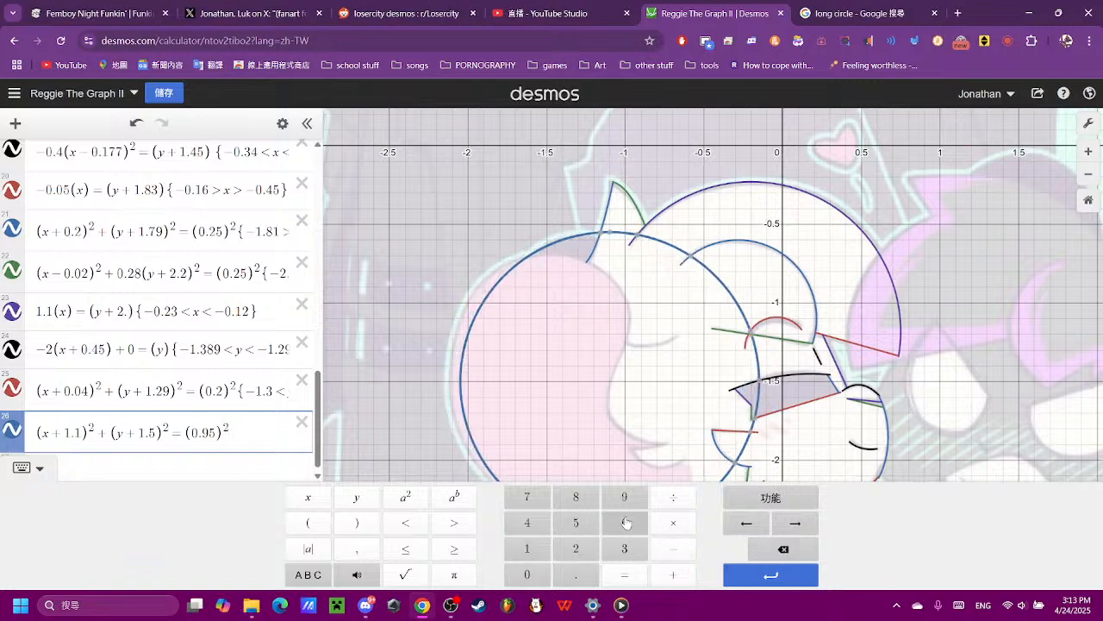
click(625, 523)
scroll(517, 400, down, 2)
click(518, 401)
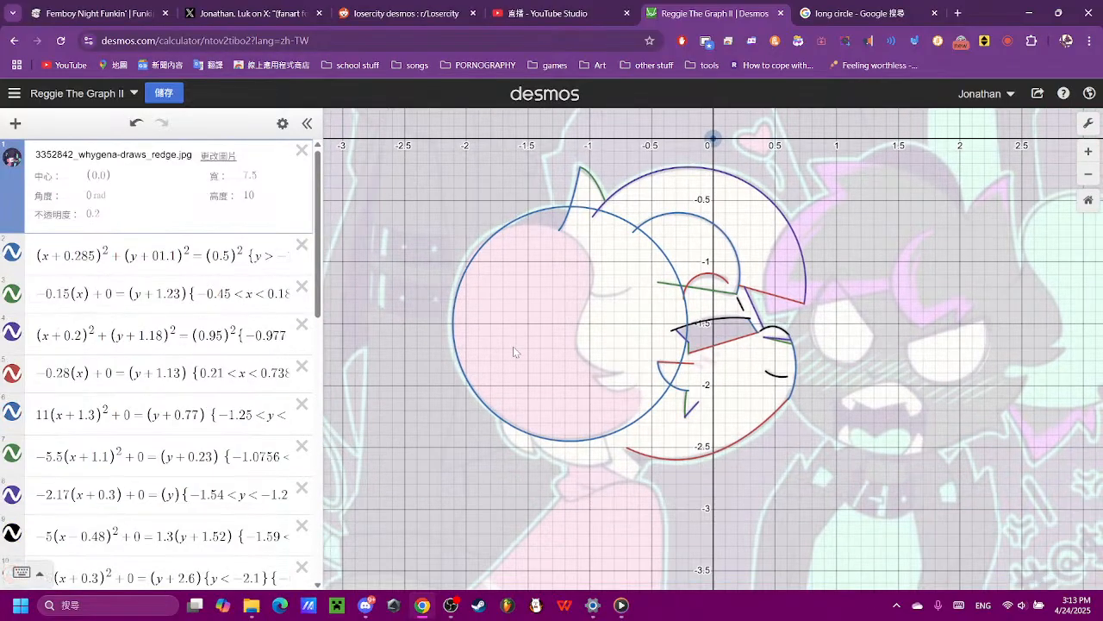
scroll(513, 346, up, 3)
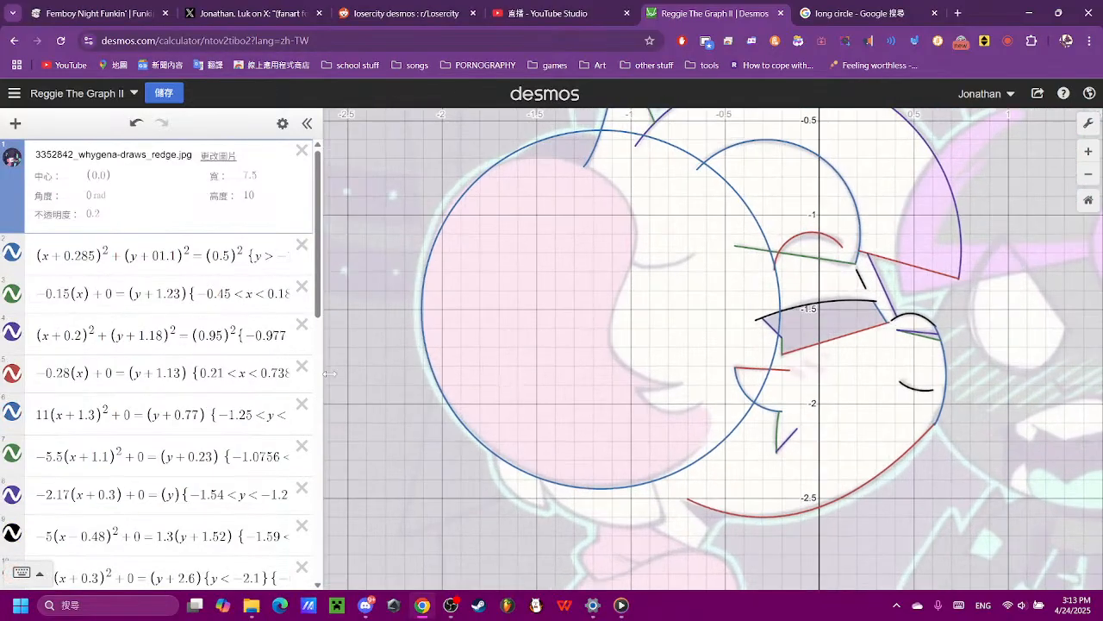
- Try a coefficient of 1.1 in front of the (y + 1.5)² term in expression 26, and remove it
scroll(173, 505, down, 8)
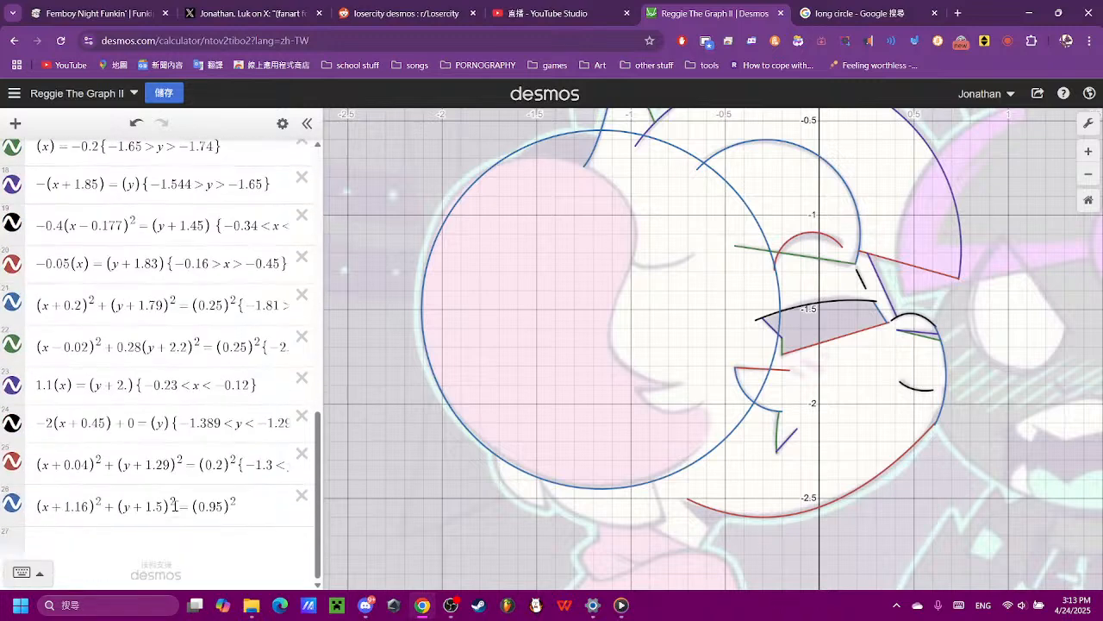
click(137, 508)
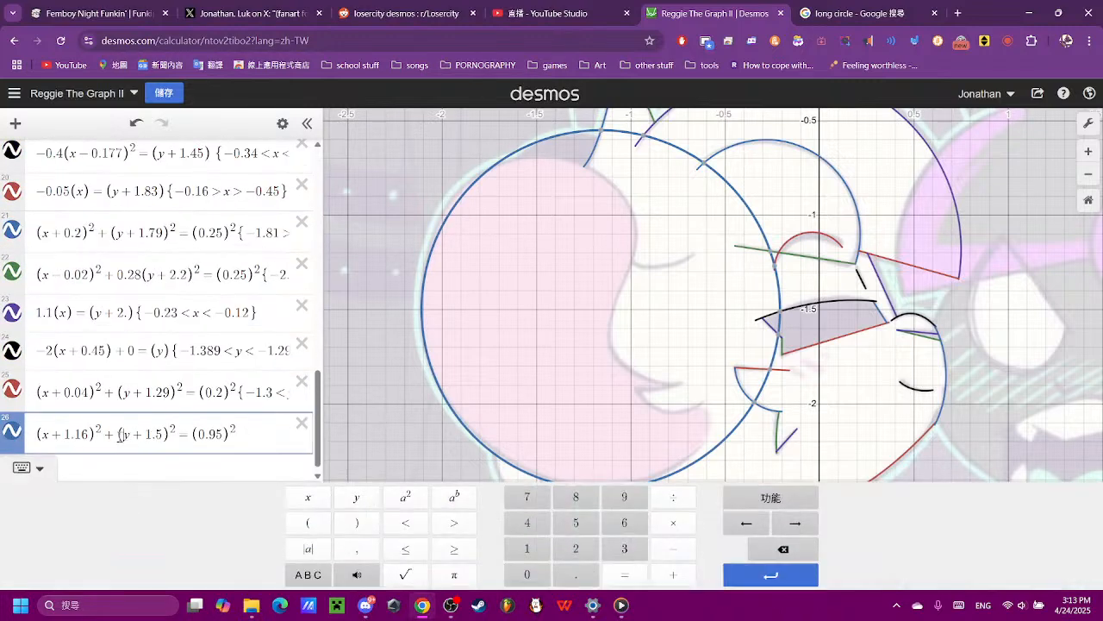
click(529, 556)
click(575, 572)
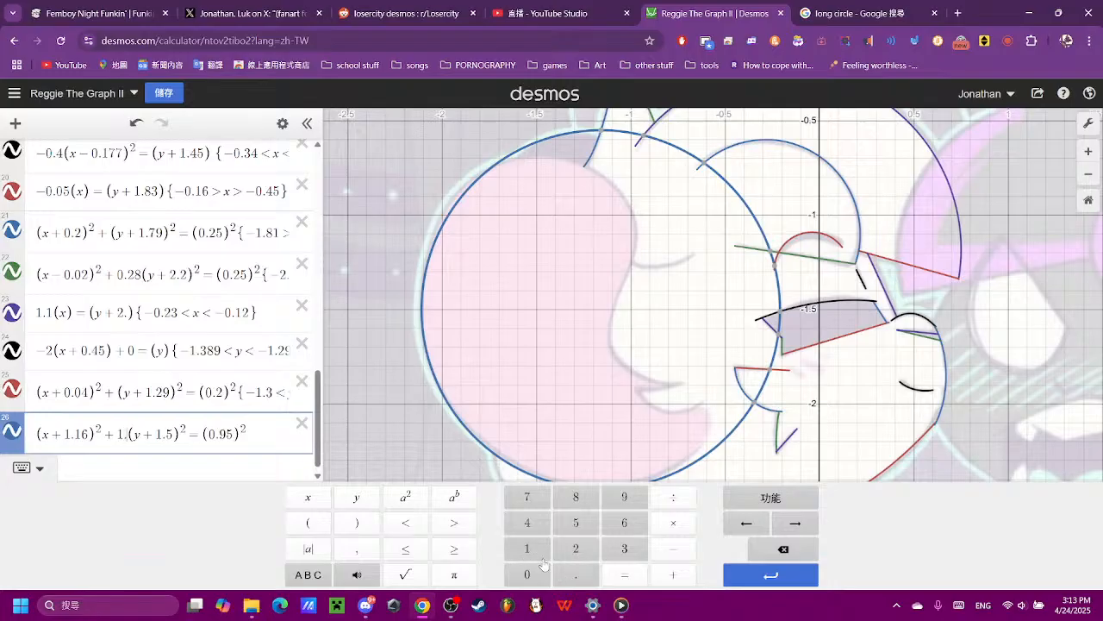
click(529, 556)
click(779, 549)
click(779, 549)
click(779, 549)
- Stretch the circle vertically by giving the (y + 1.5)² term in expression 26 a coefficient of 0.96, after trying 0.95
click(527, 574)
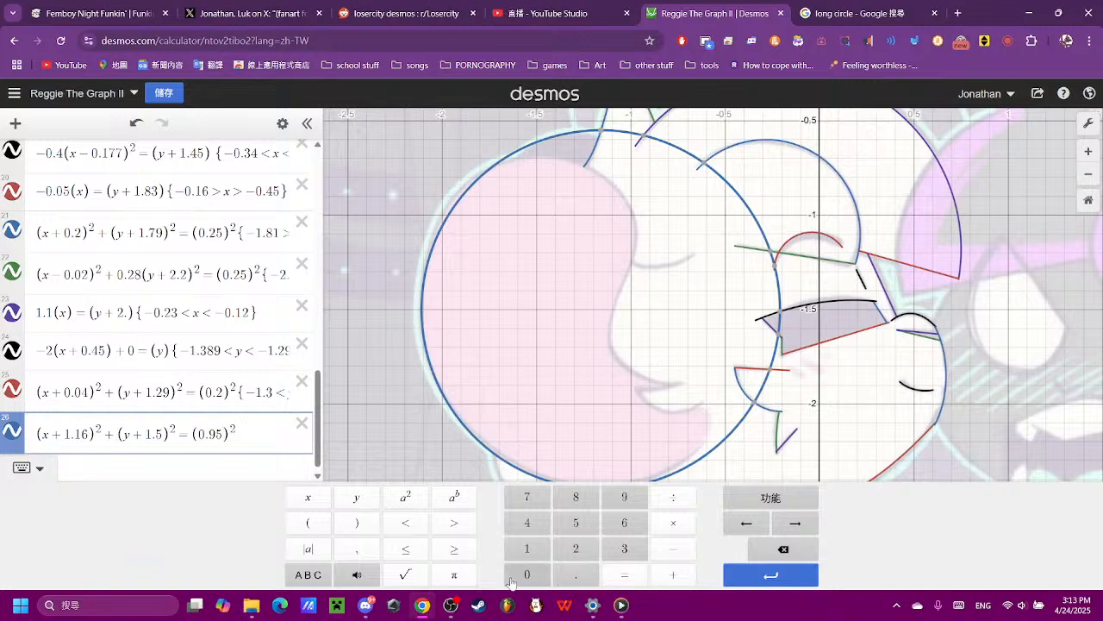
click(575, 574)
click(624, 497)
click(575, 523)
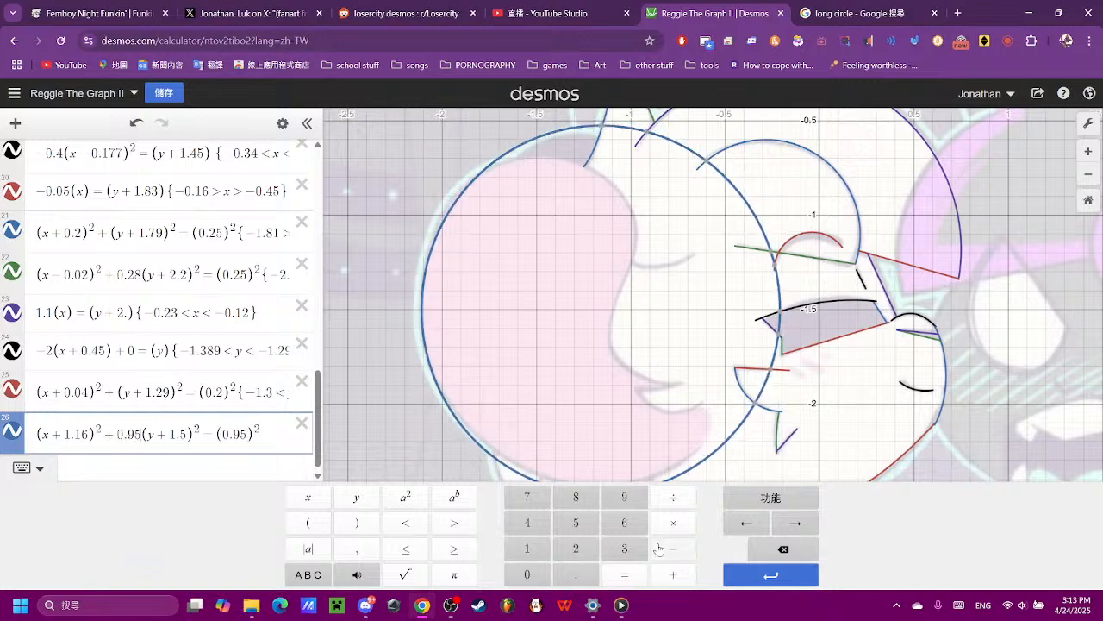
click(754, 548)
click(621, 532)
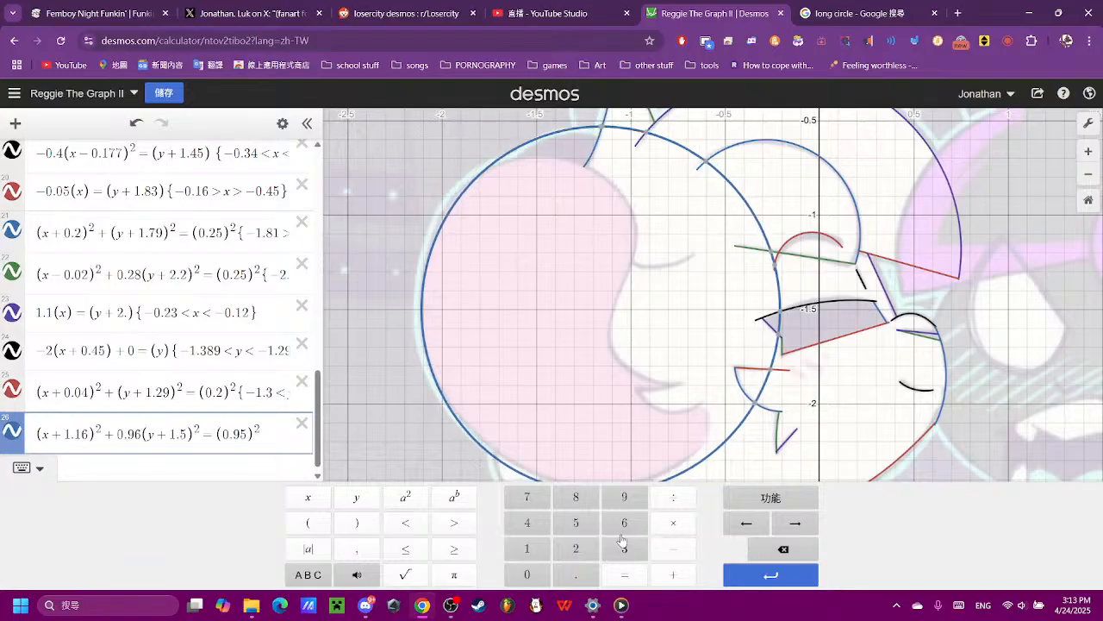
- Try y-term coefficients of 0.9, 0.1, 0.8 and 0.95 in expression 26, and restore 0.96
click(765, 554)
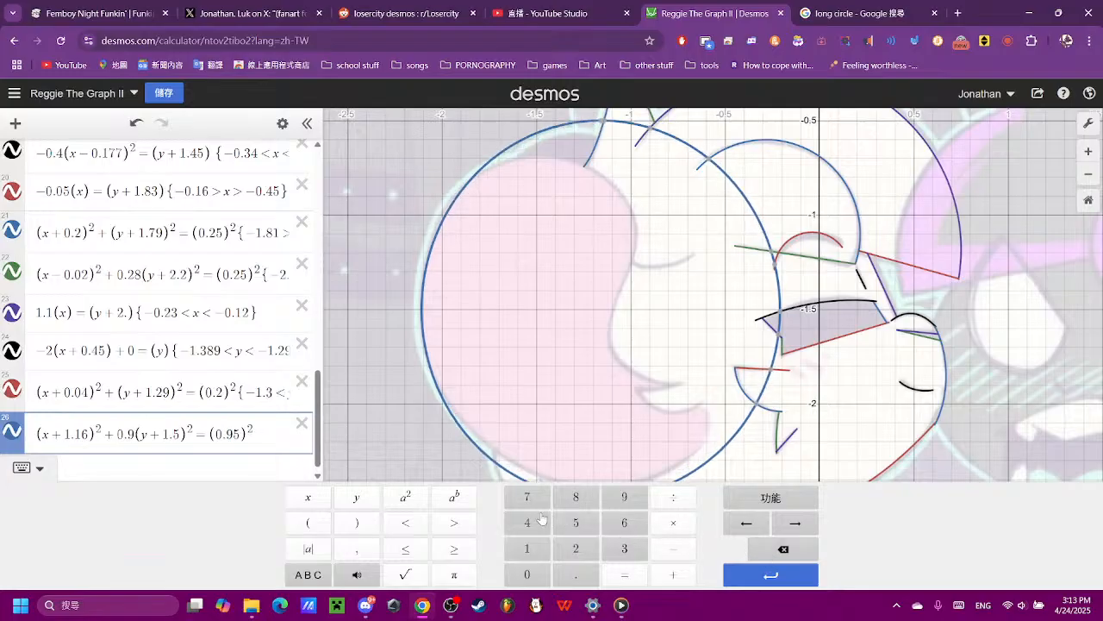
click(783, 549)
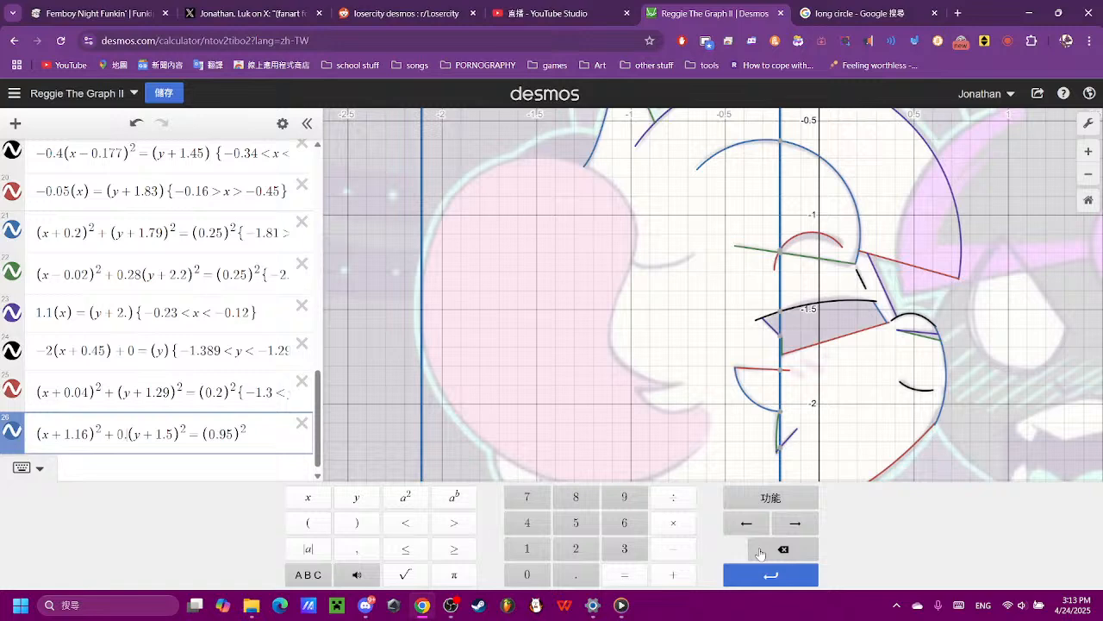
click(530, 548)
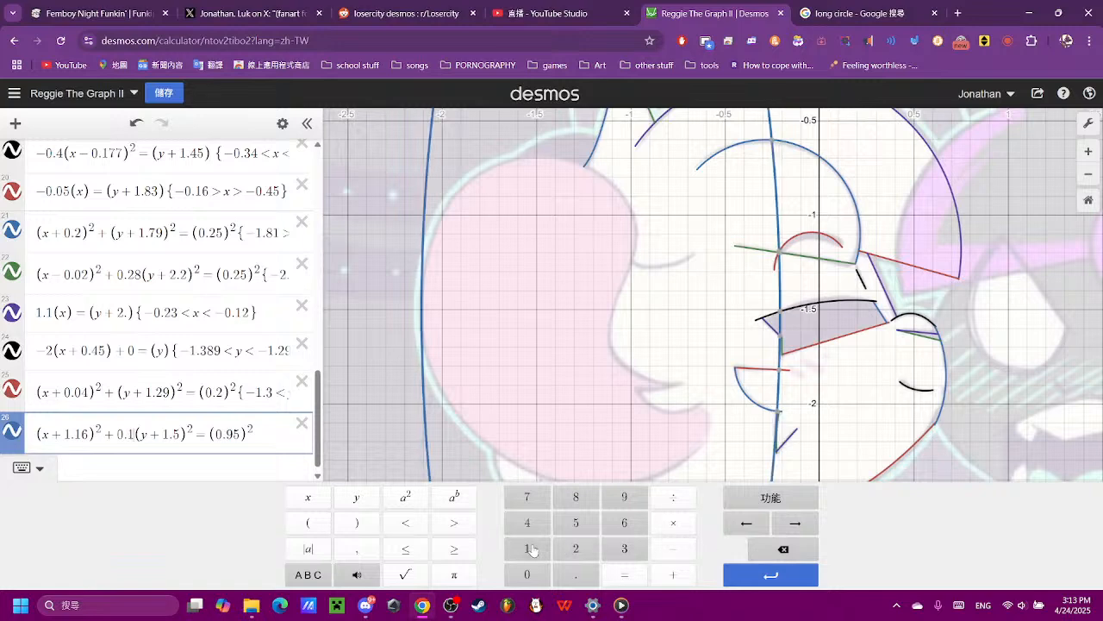
click(780, 547)
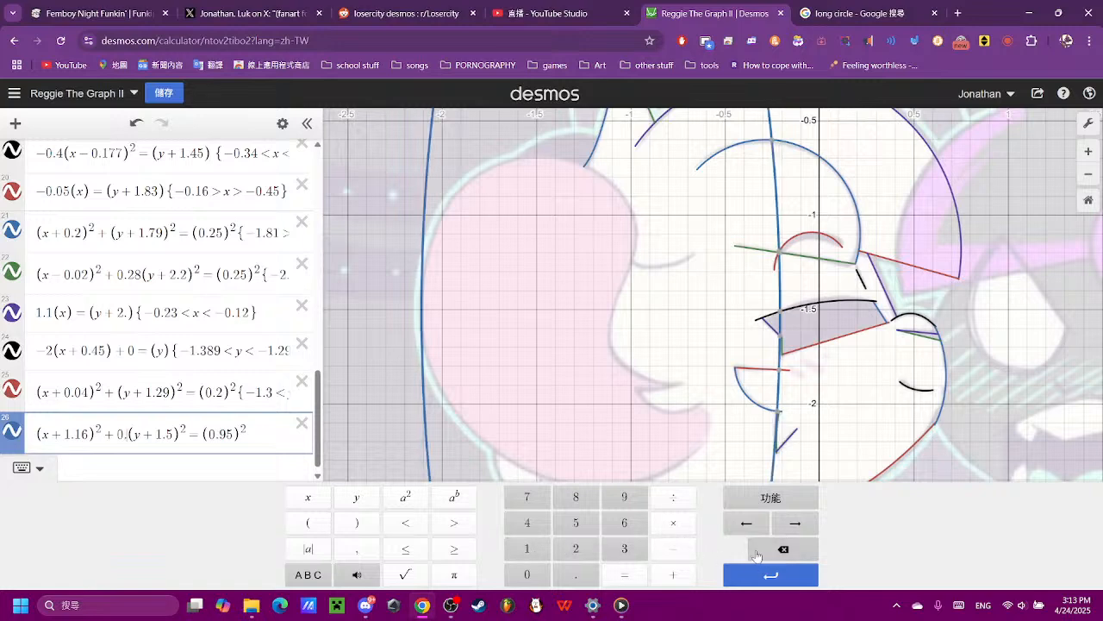
click(567, 500)
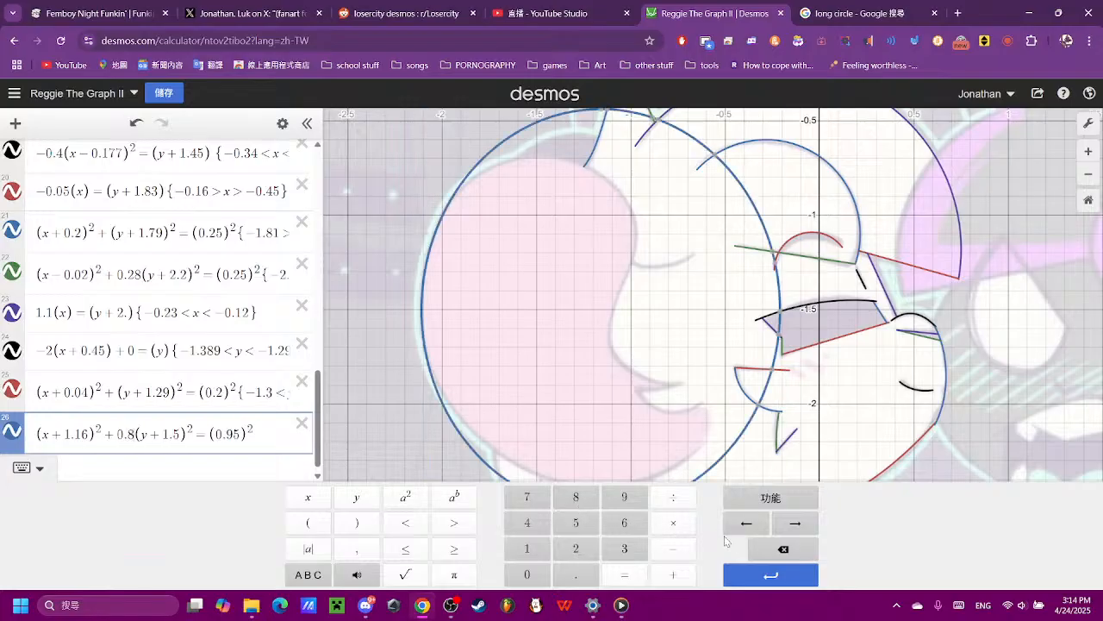
click(780, 548)
click(631, 507)
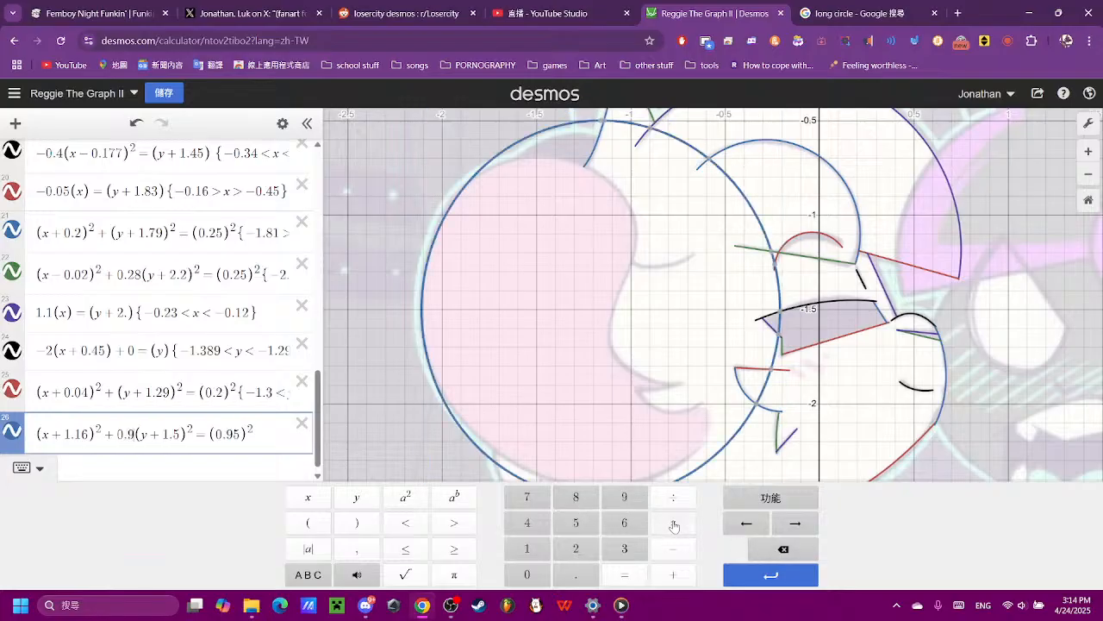
click(579, 529)
click(760, 552)
click(620, 534)
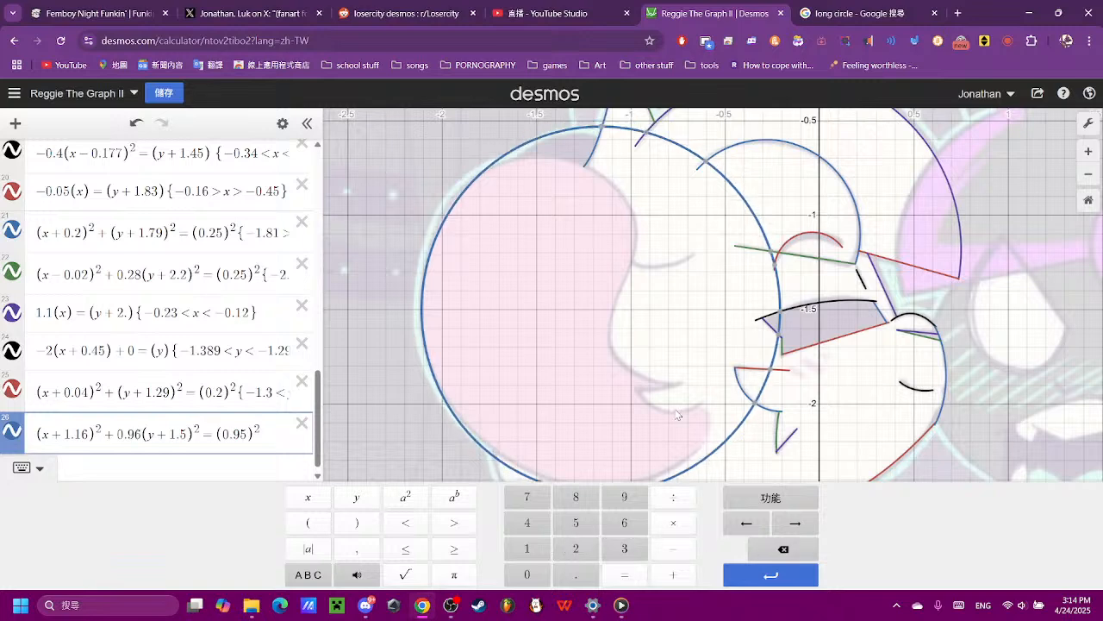
- Try radius values of 0.9 and 0.96 on the right side of expression 26, and restore 0.95
drag(676, 411, 661, 354)
scroll(137, 489, down, 12)
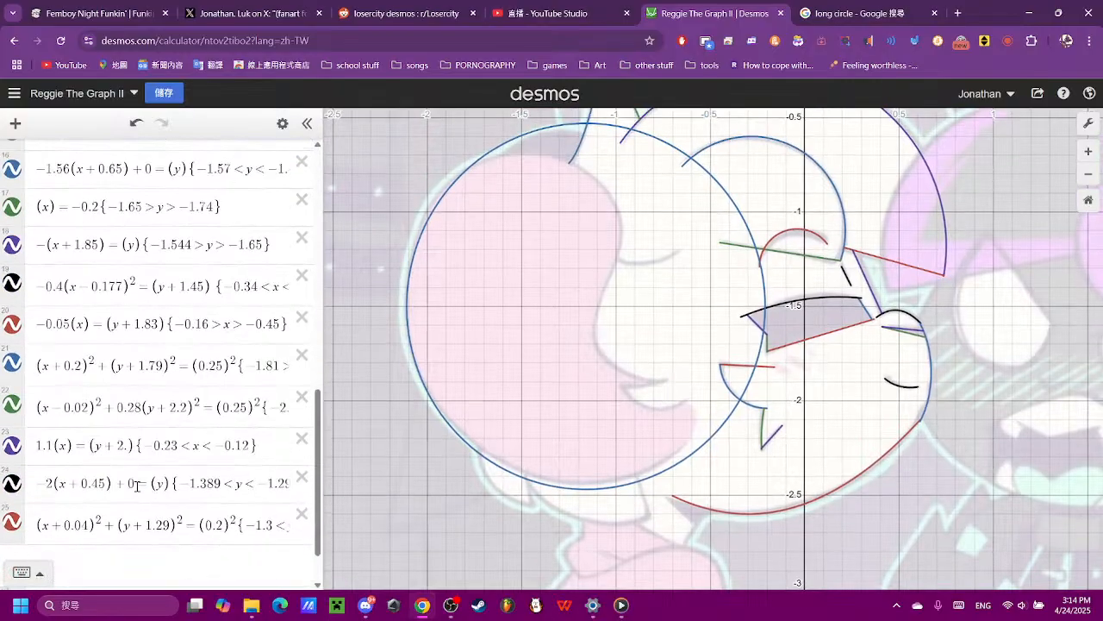
click(248, 510)
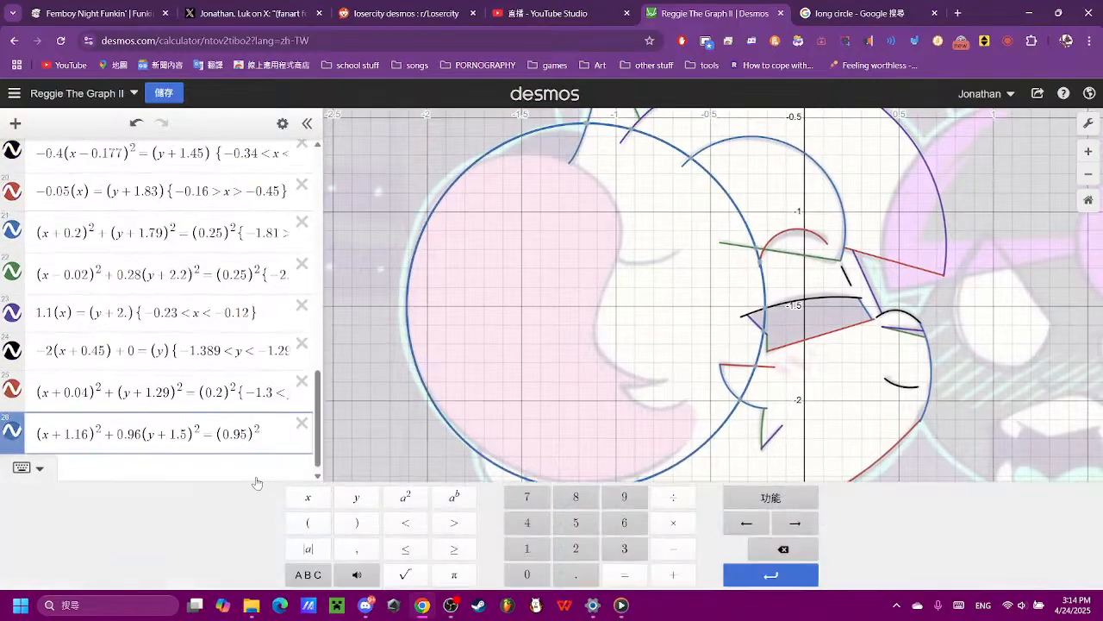
click(762, 552)
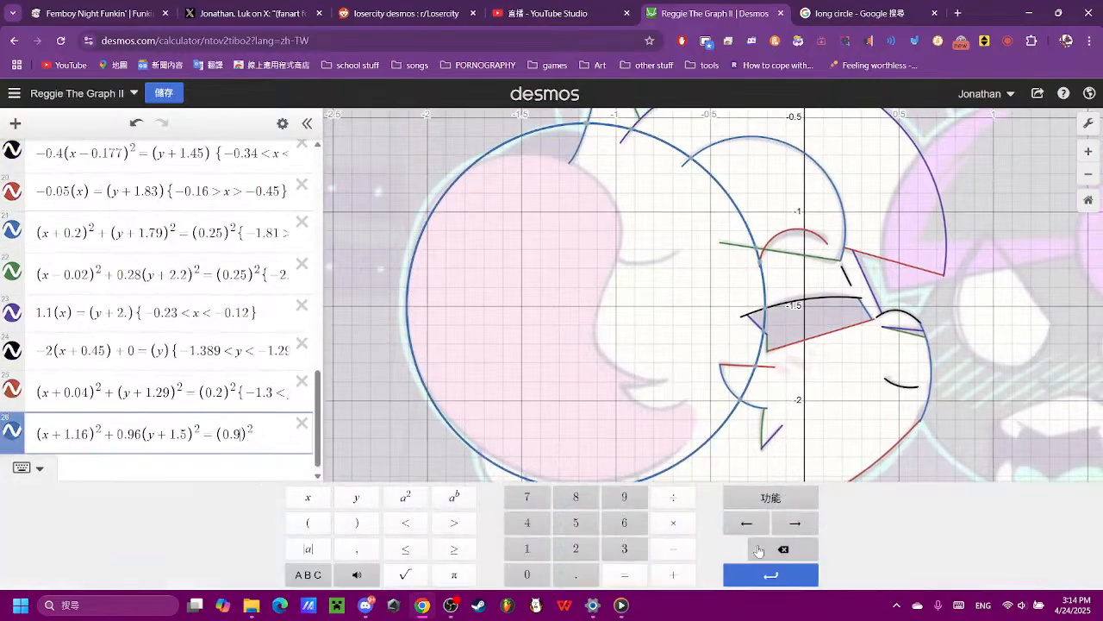
click(619, 523)
click(785, 546)
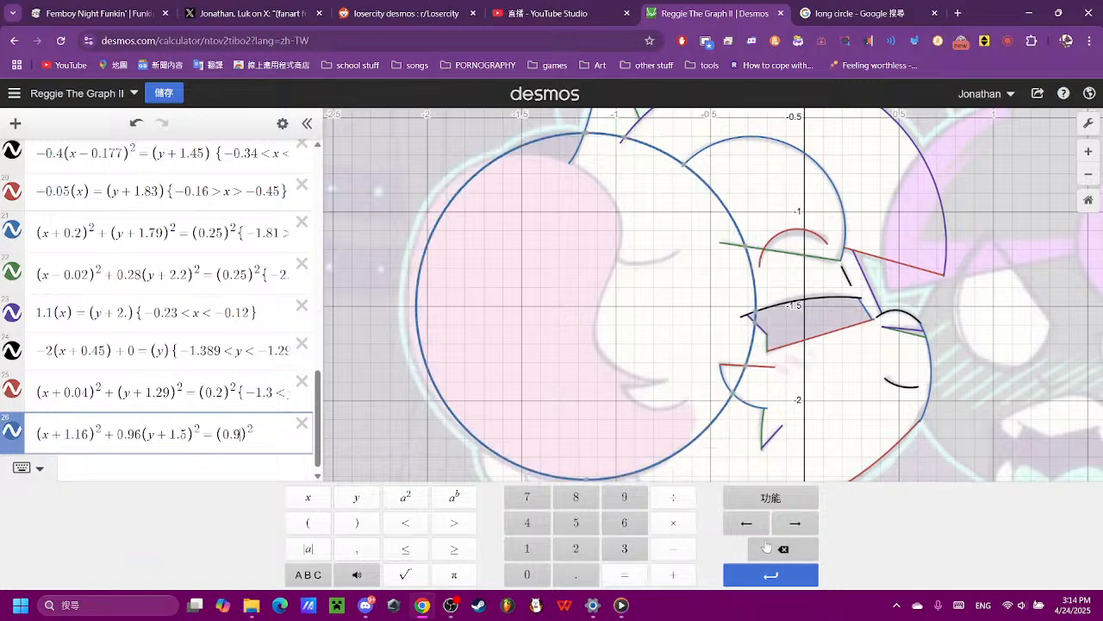
click(574, 523)
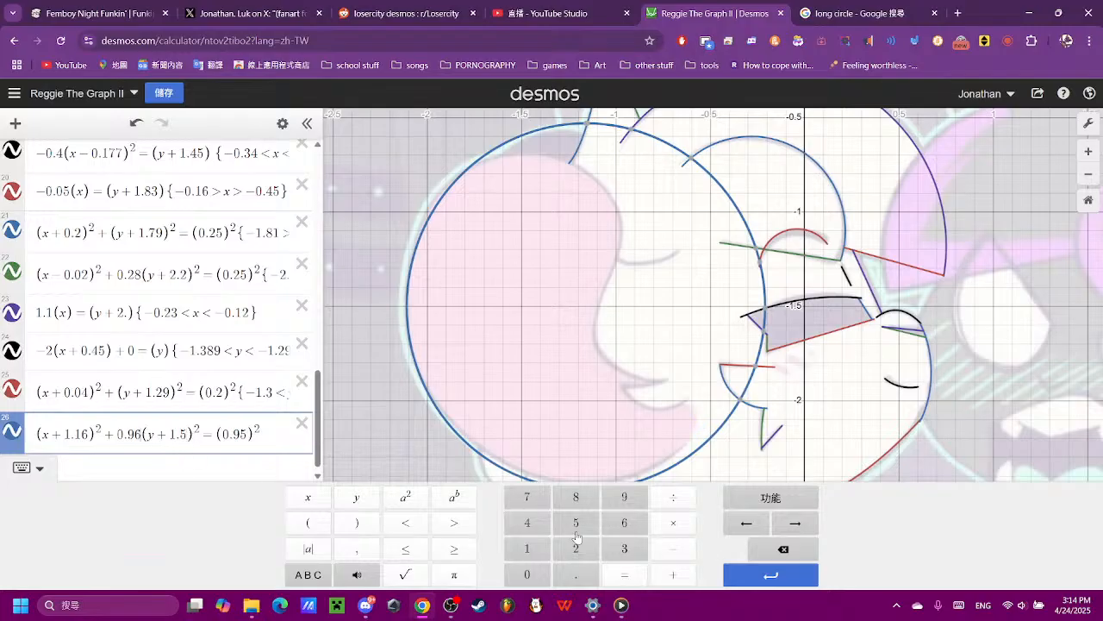
- Fine-tune the coefficient of the (y + 1.5)² term in expression 26 to 0.969
click(621, 500)
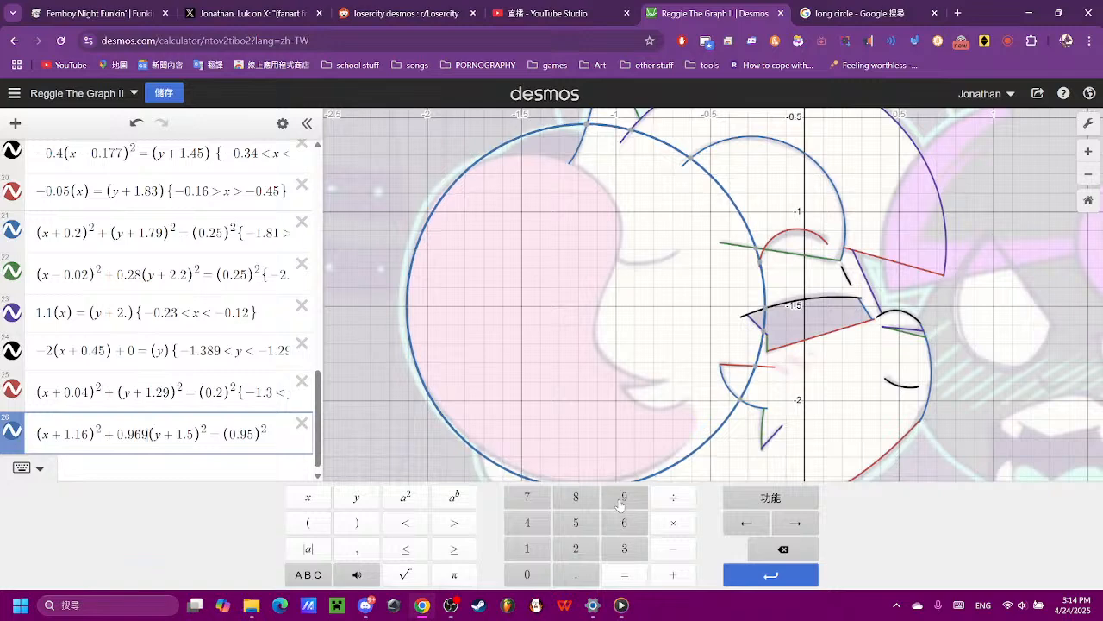
click(616, 396)
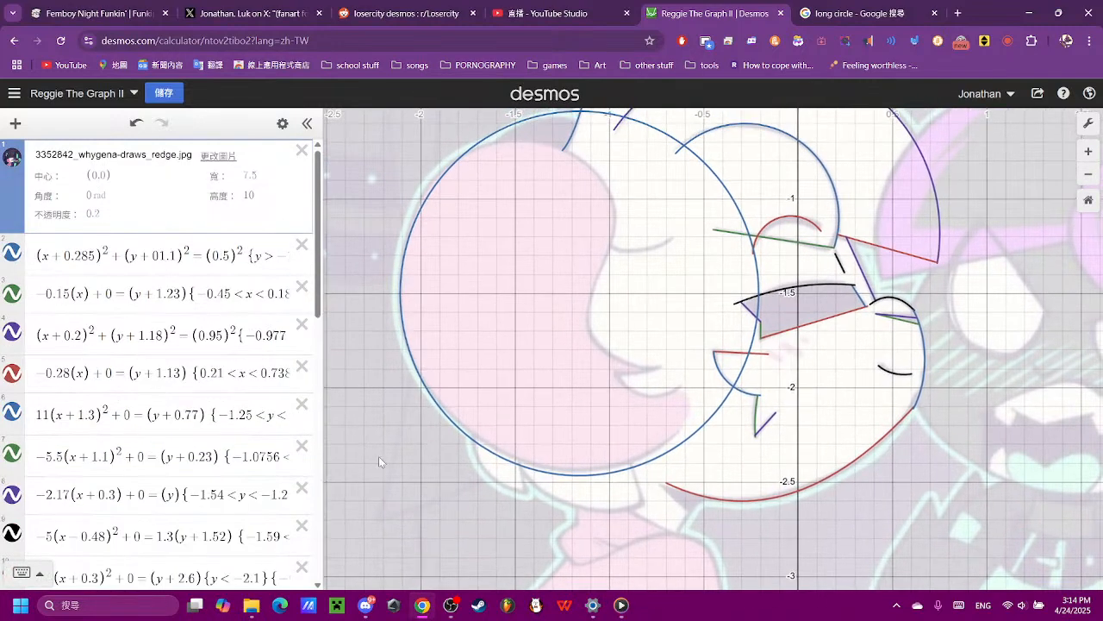
- Remove the coefficient of the (y + 1.5)² term in expression 26, after trying 0.1
scroll(176, 466, down, 10)
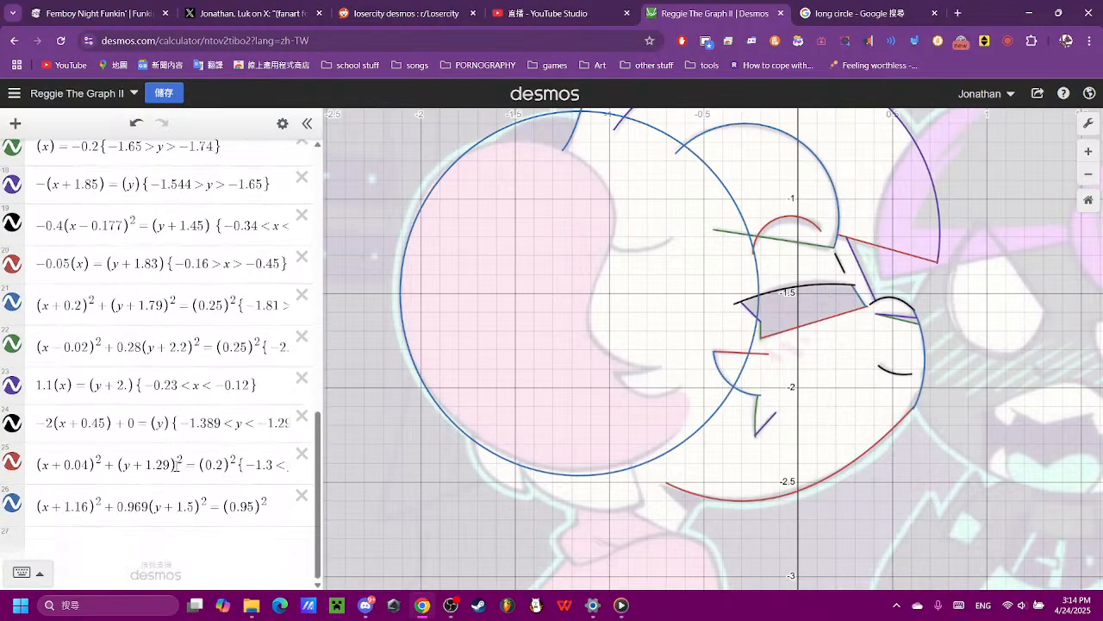
click(145, 509)
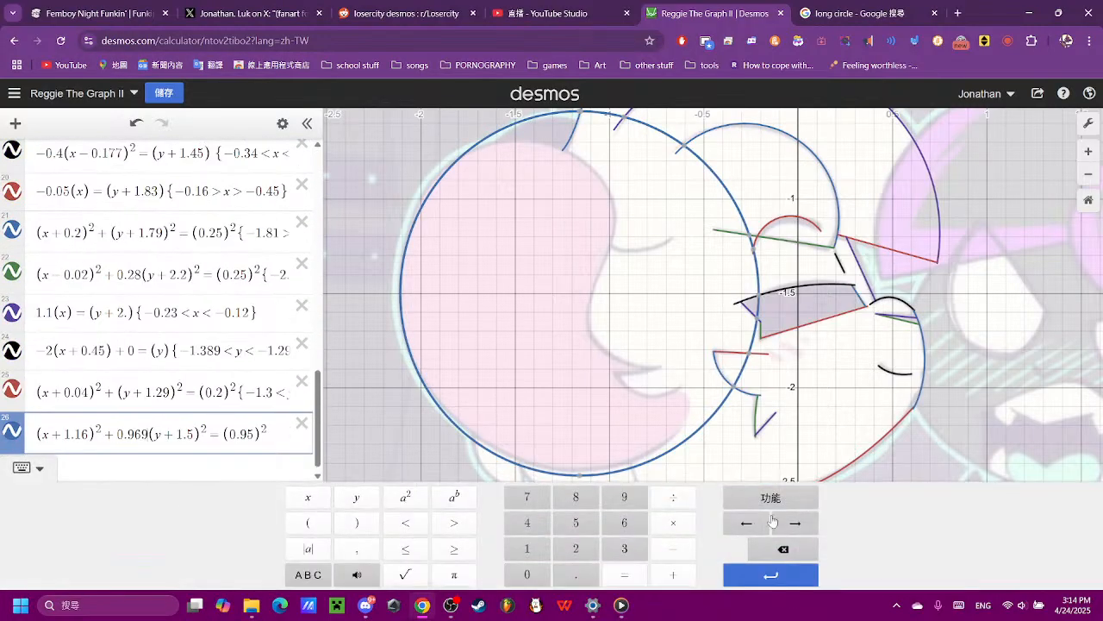
click(770, 549)
click(768, 550)
click(768, 552)
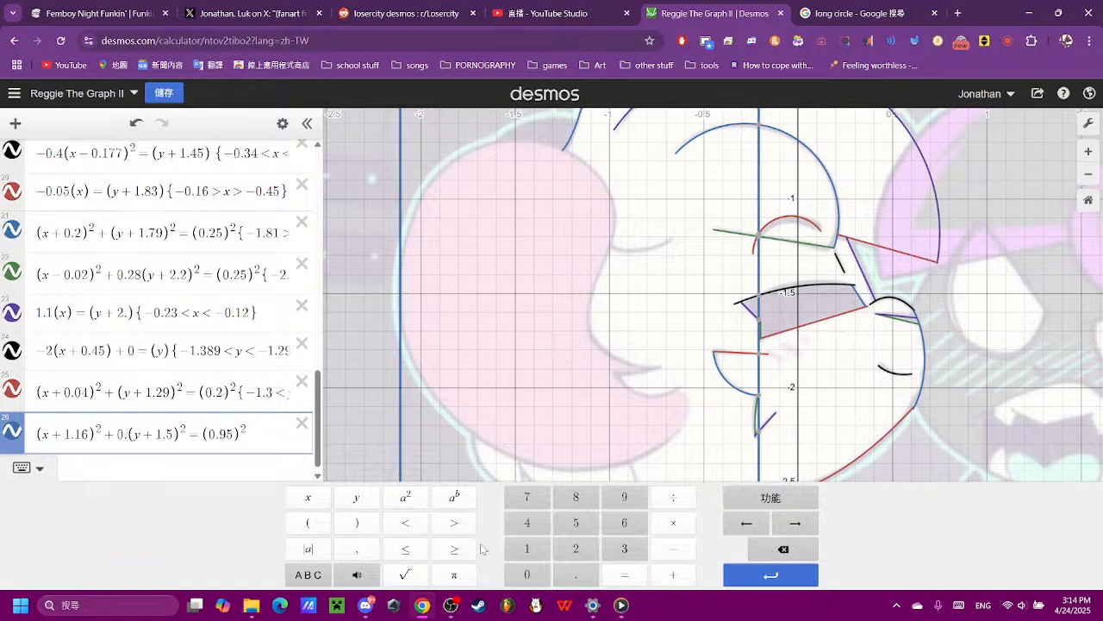
click(523, 549)
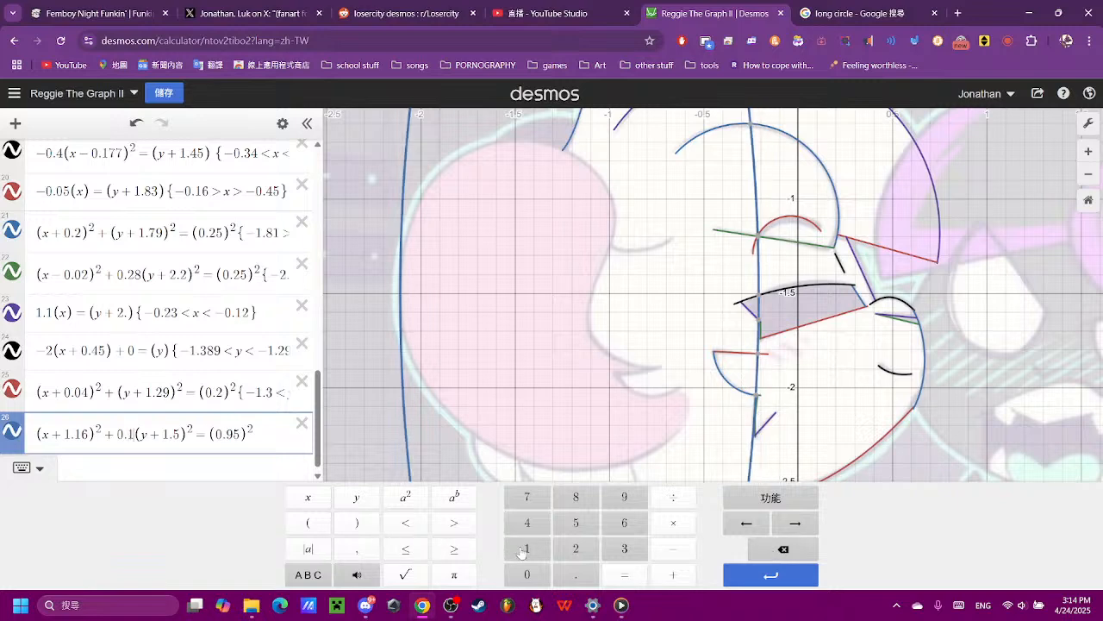
click(770, 550)
click(778, 549)
click(778, 550)
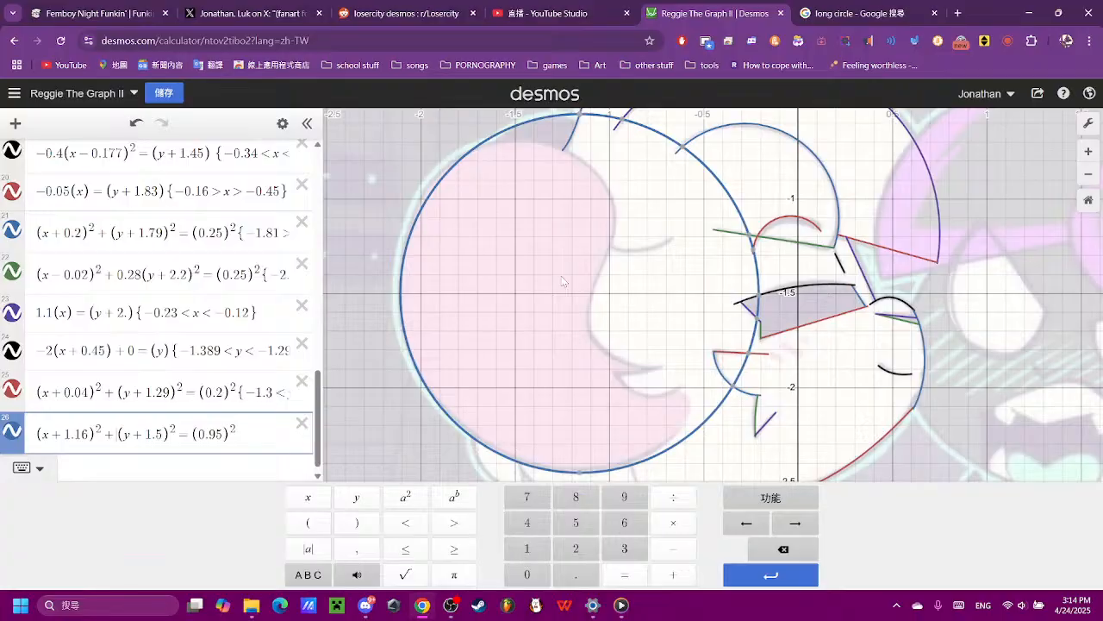
- Open the hair circle's equation in expression 26 for further editing at its end
click(515, 221)
scroll(207, 368, down, 10)
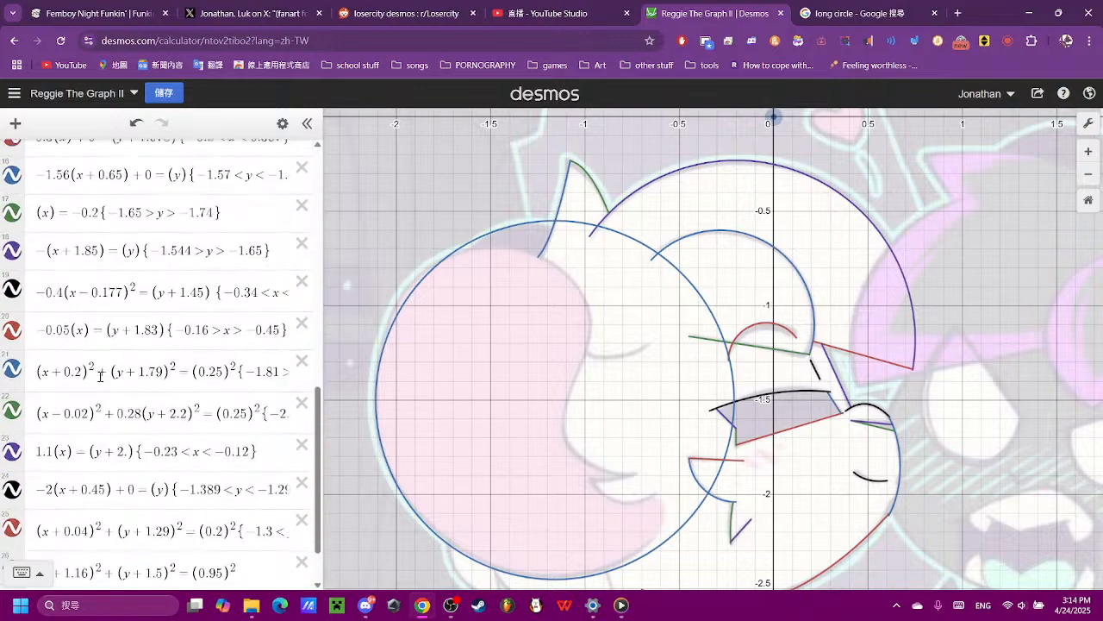
click(238, 509)
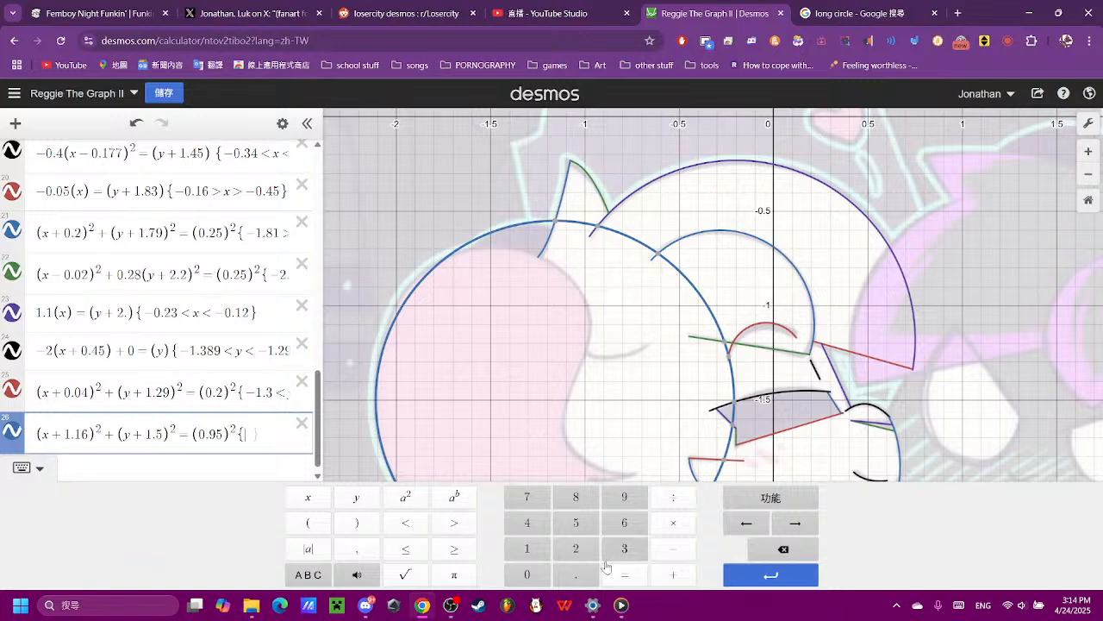
- Restrict the hair circle in expression 26 to −0.7 > y and check the trimmed arc against the reference
click(673, 548)
click(527, 574)
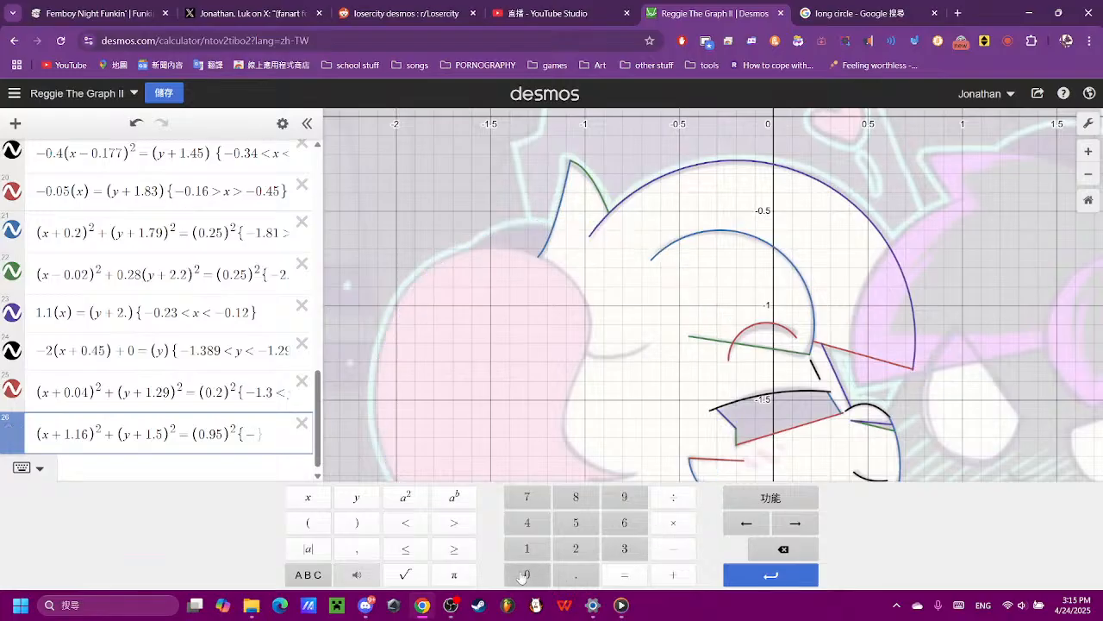
click(576, 574)
click(526, 496)
click(454, 522)
click(356, 497)
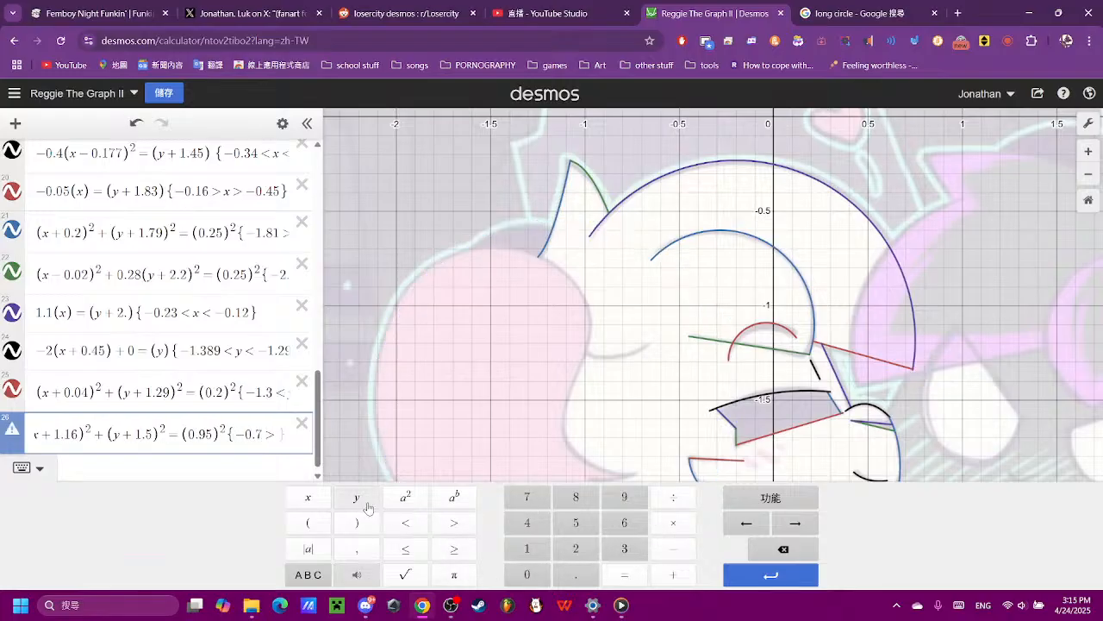
drag(643, 399, 599, 247)
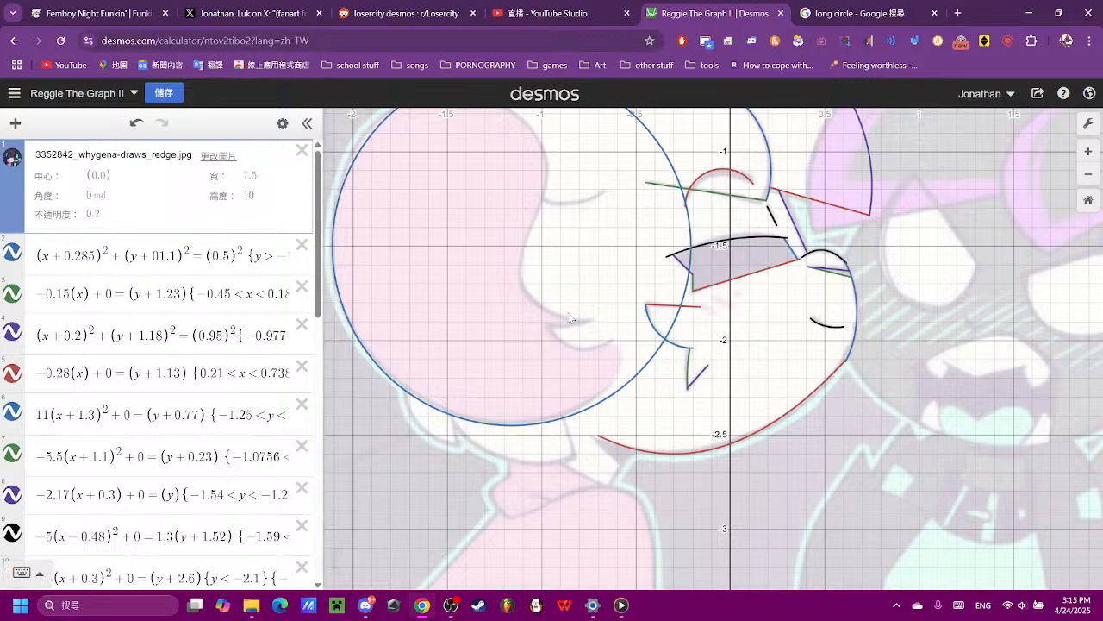
drag(578, 362, 593, 452)
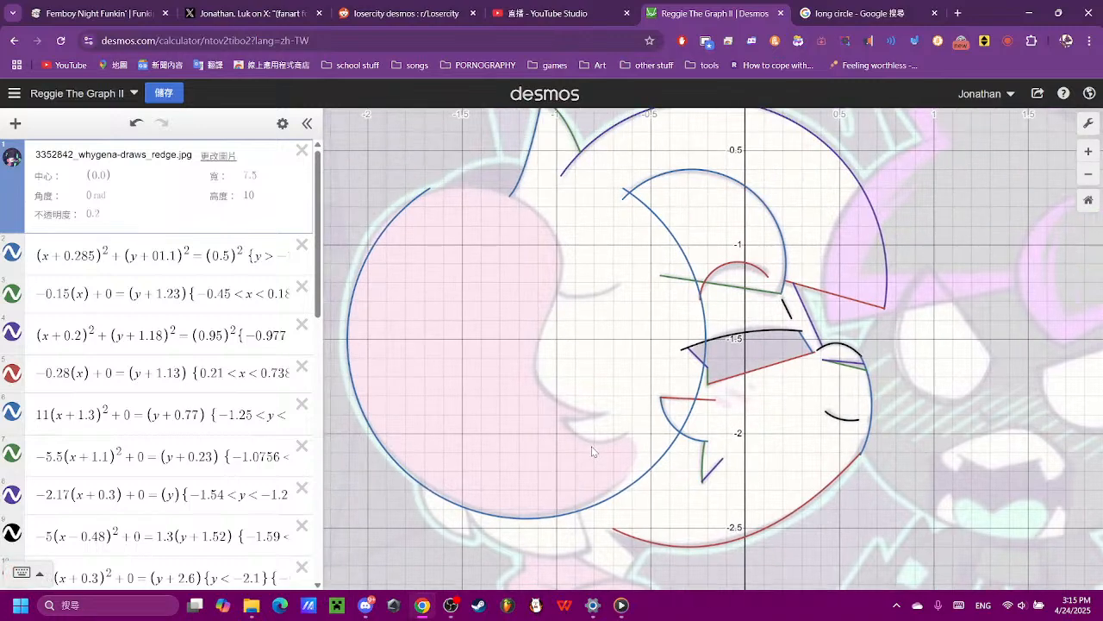
- Add a second restriction {x < −0.7} to the hair circle in expression 26
scroll(250, 419, down, 10)
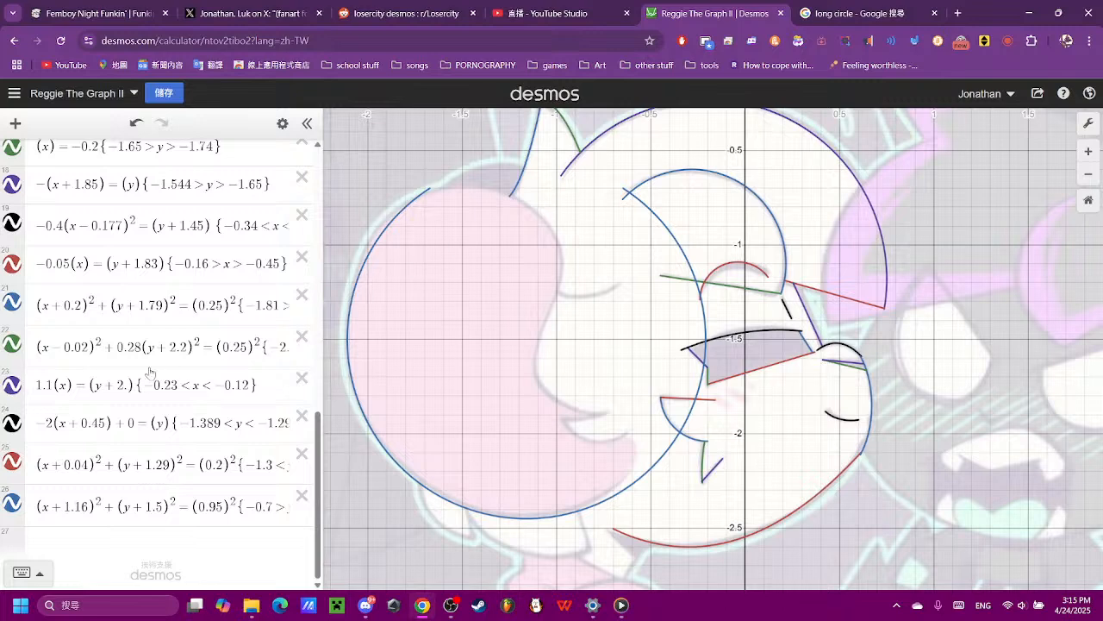
click(222, 522)
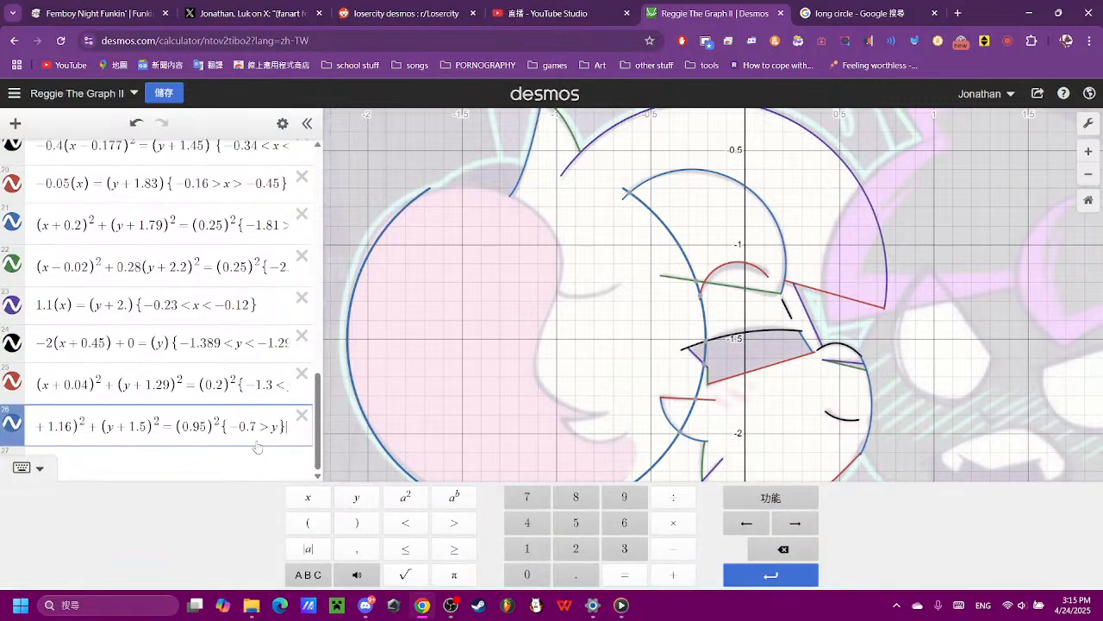
text({)
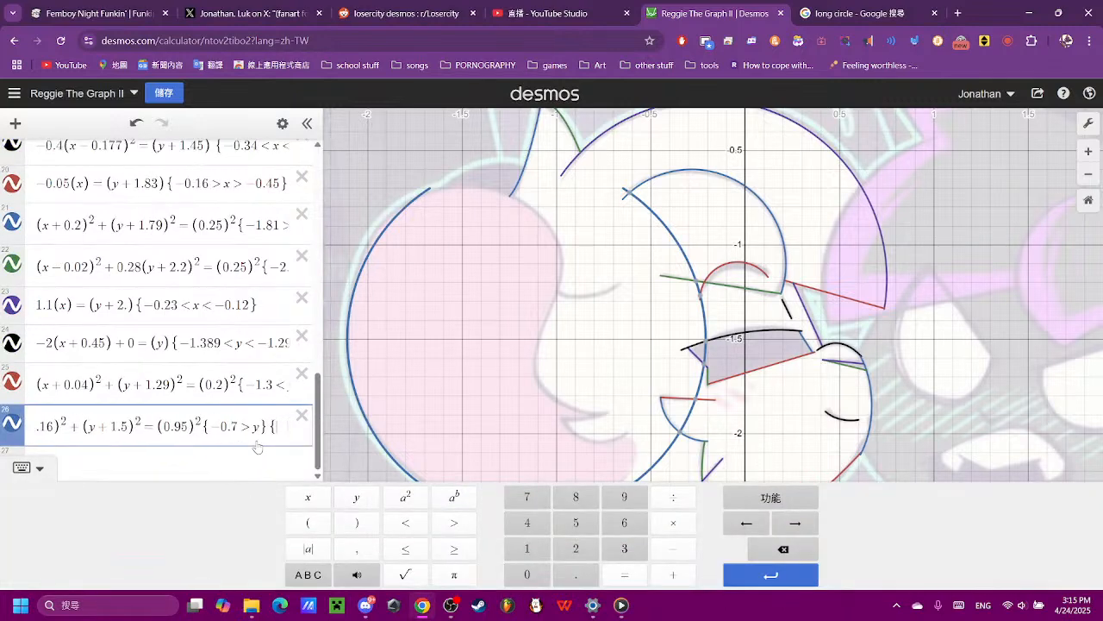
click(308, 496)
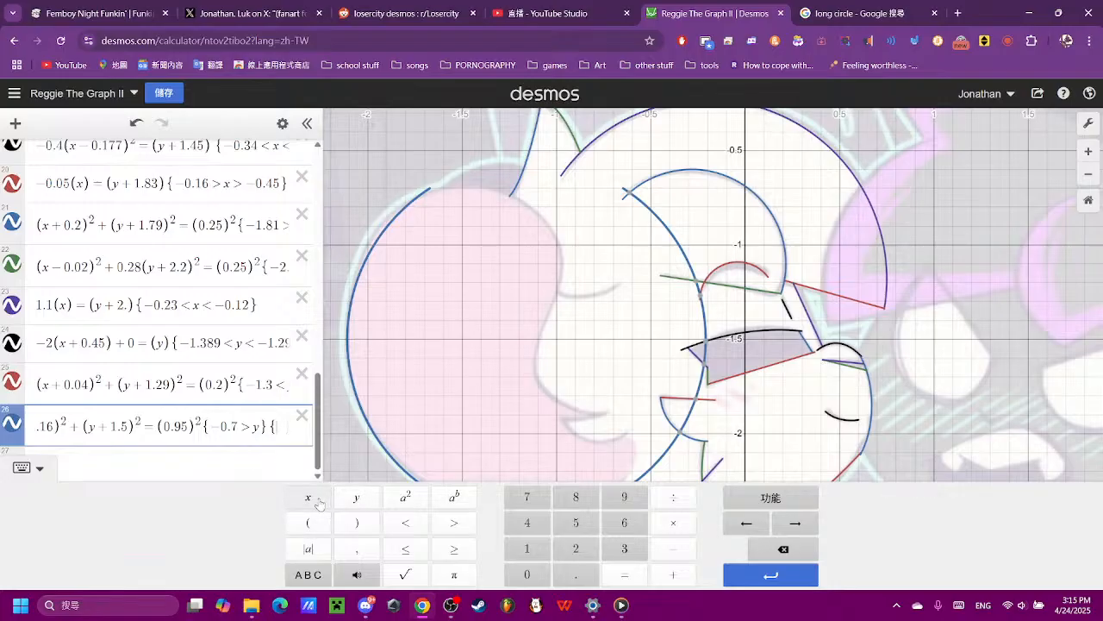
click(422, 532)
click(570, 575)
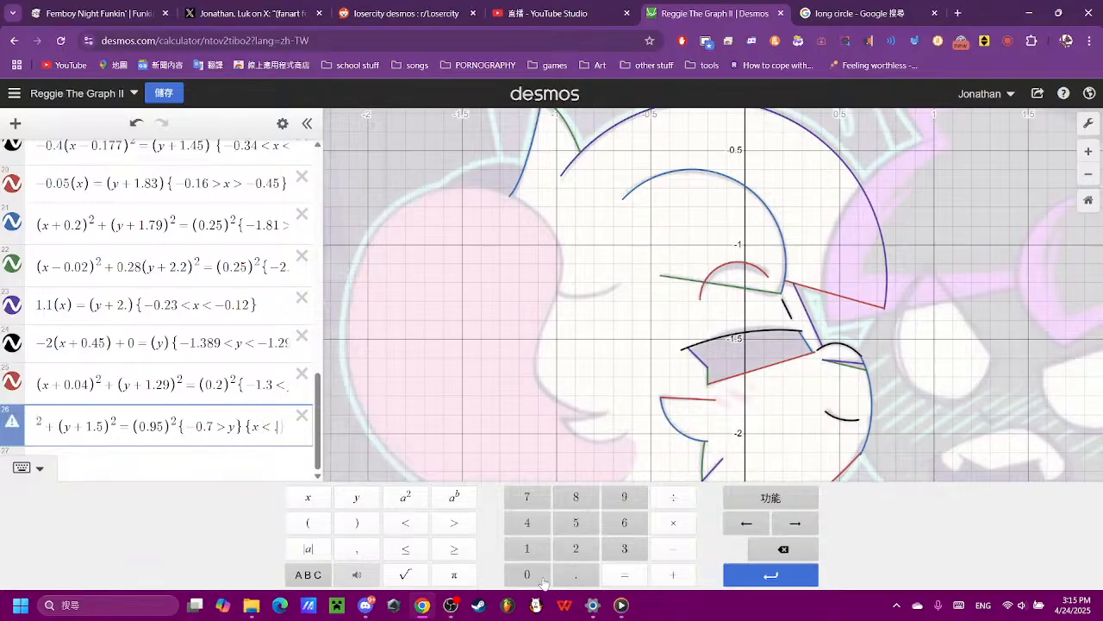
click(783, 549)
click(527, 574)
click(576, 574)
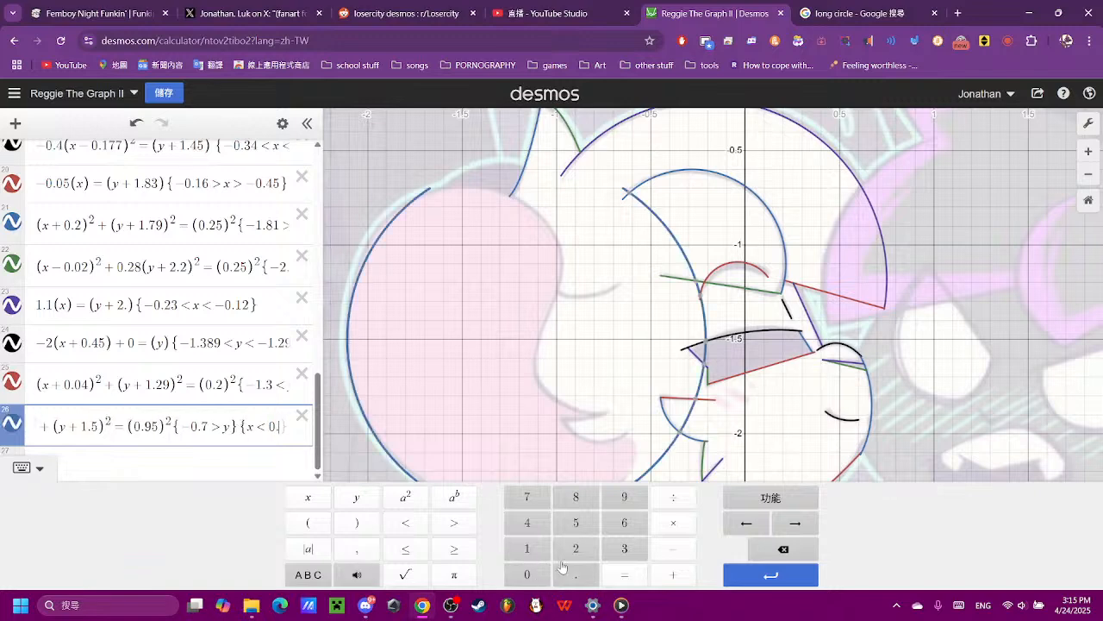
click(522, 498)
click(260, 424)
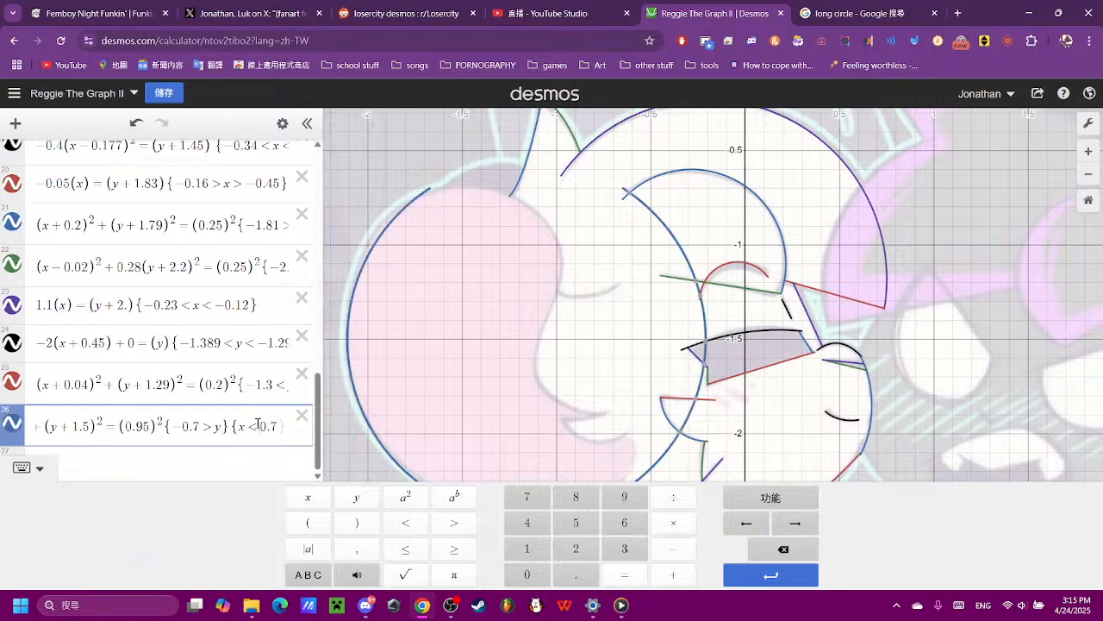
click(673, 549)
scroll(628, 425, down, 3)
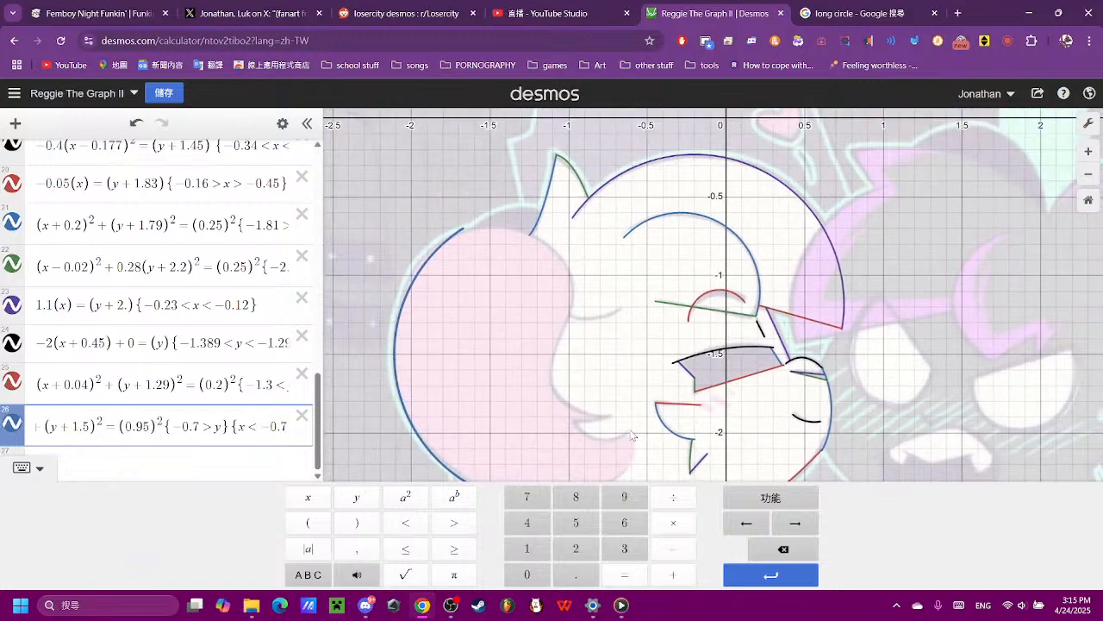
- Fine-tune the x limit of the hair circle's second restriction in expression 26 to −0.66
click(291, 437)
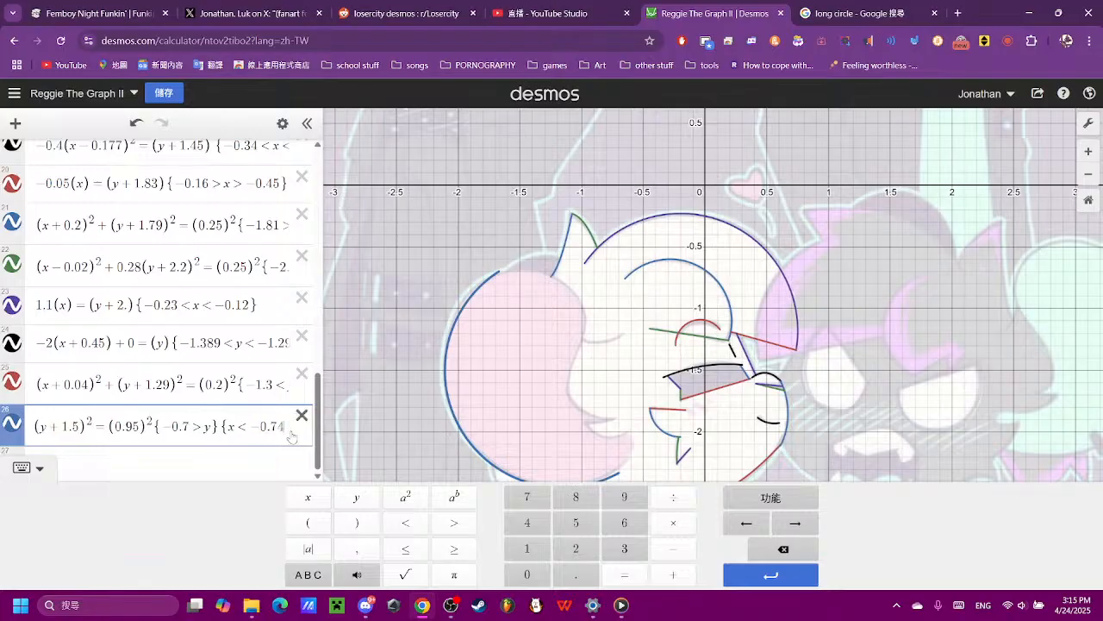
text(4)
key(BackSpace)
text(6)
key(BackSpace)
key(BackSpace)
text(6)
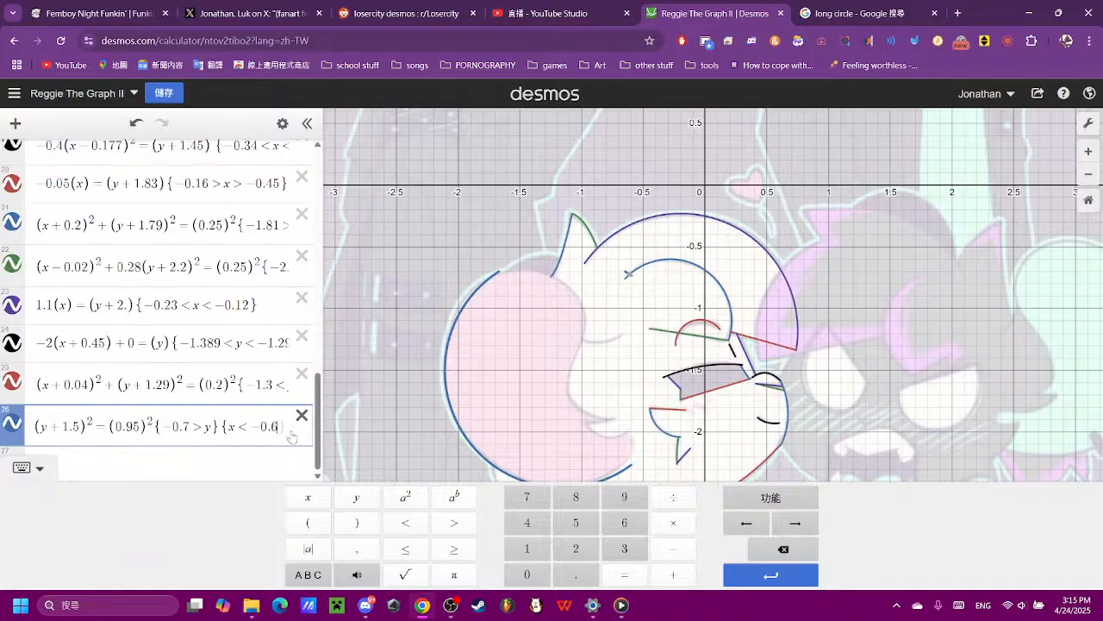
text(7)
key(BackSpace)
text(6)
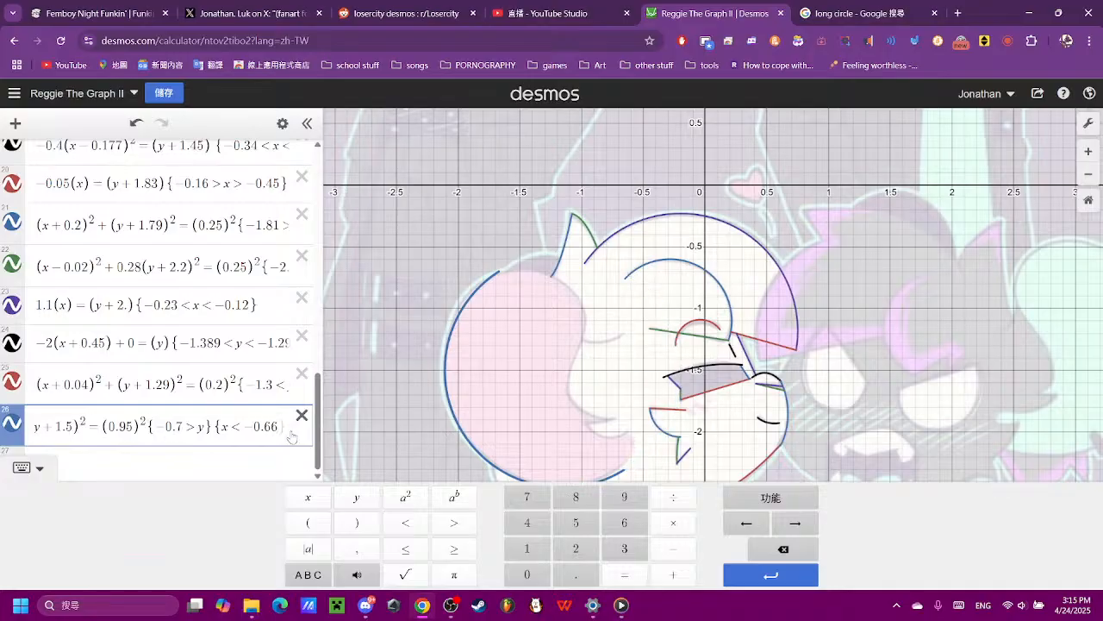
- Examine the trimmed hair arc and the untraced outlines around the head, undoing any accidental move of the reference image
click(1028, 342)
scroll(503, 389, up, 3)
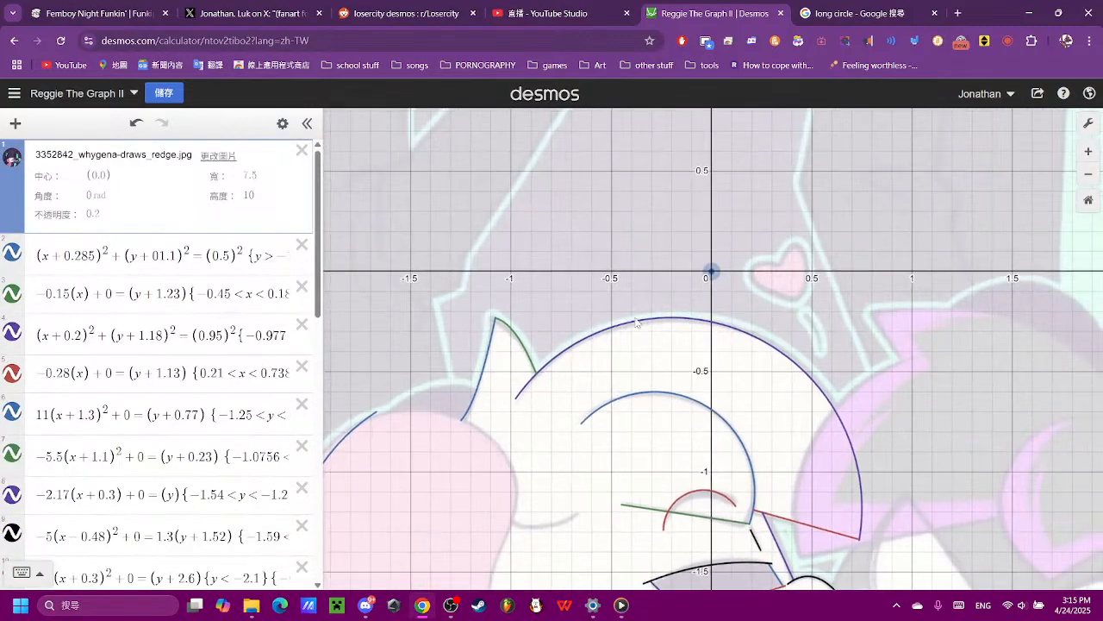
drag(707, 272, 729, 337)
key(ctrl+z)
drag(958, 359, 862, 145)
drag(847, 266, 881, 144)
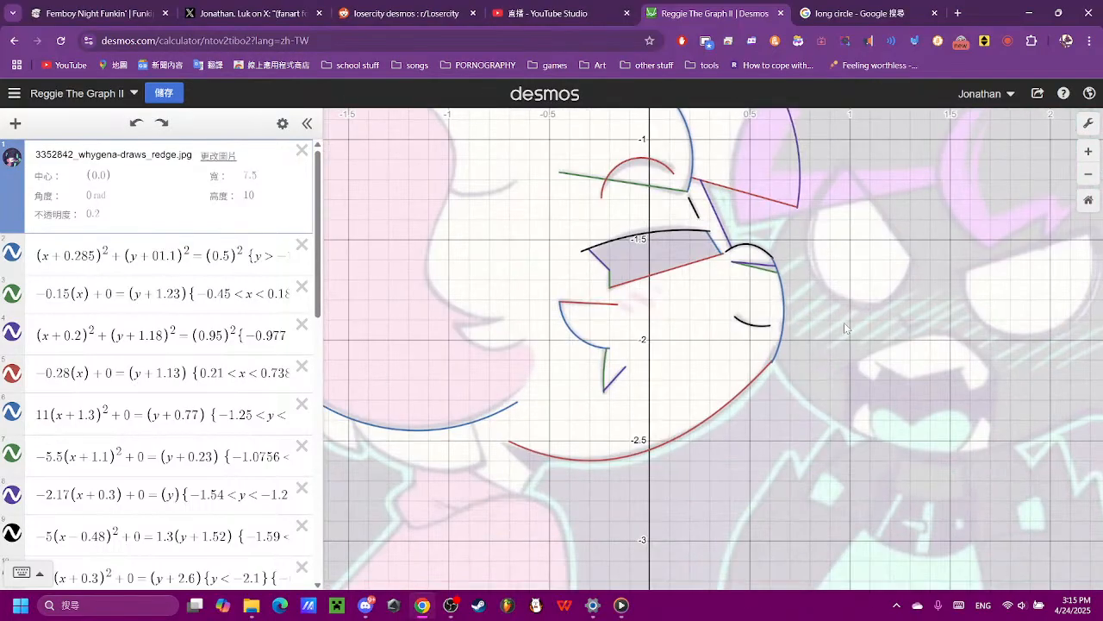
scroll(779, 347, down, 2)
scroll(772, 341, down, 1)
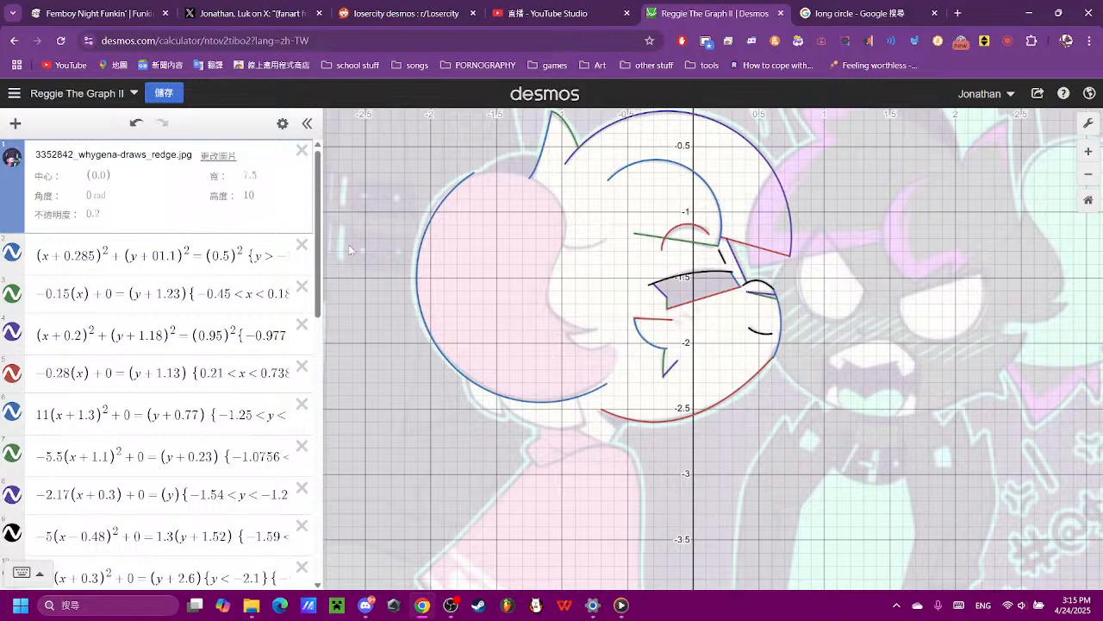
scroll(196, 344, down, 8)
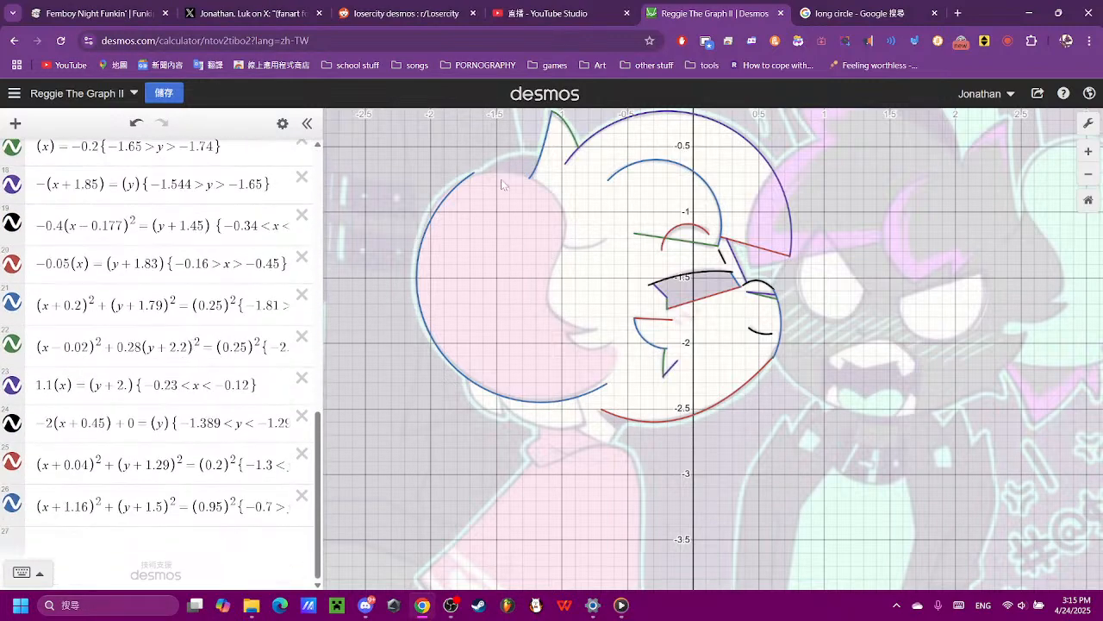
- Start a new circle equation in expression 27 with the left side (x)² + (y)²
click(132, 553)
click(308, 522)
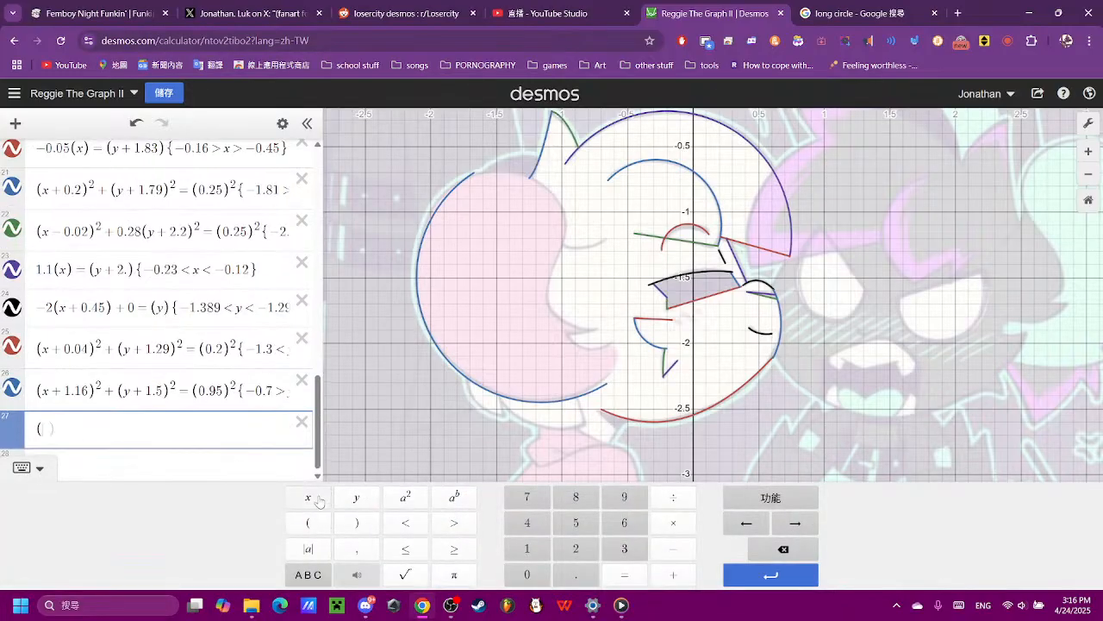
click(318, 500)
click(357, 522)
click(405, 496)
click(674, 574)
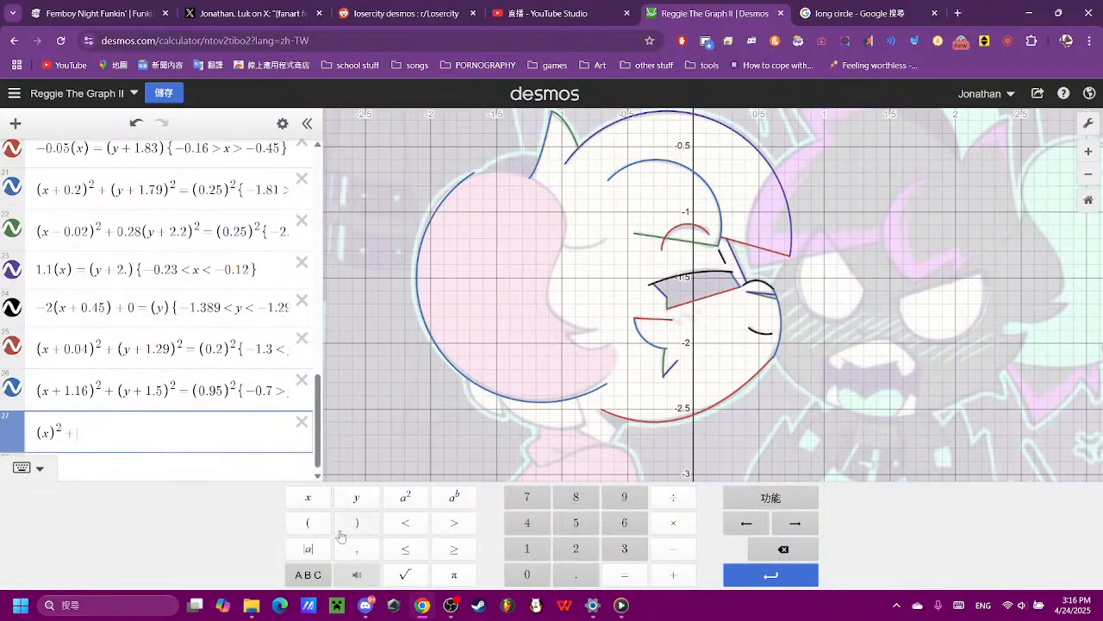
click(308, 522)
click(356, 497)
click(356, 523)
click(395, 499)
click(624, 574)
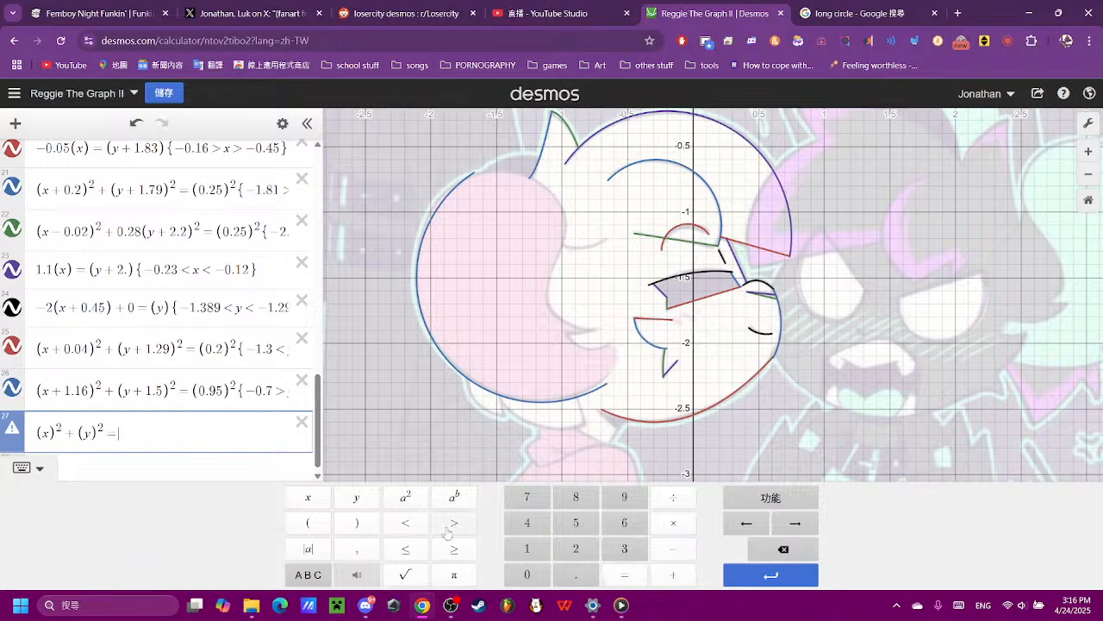
- Complete the circle equation in expression 27 with the right side (0.3)², after trying 0.6
click(308, 523)
click(357, 522)
click(405, 496)
click(544, 580)
click(575, 574)
click(624, 522)
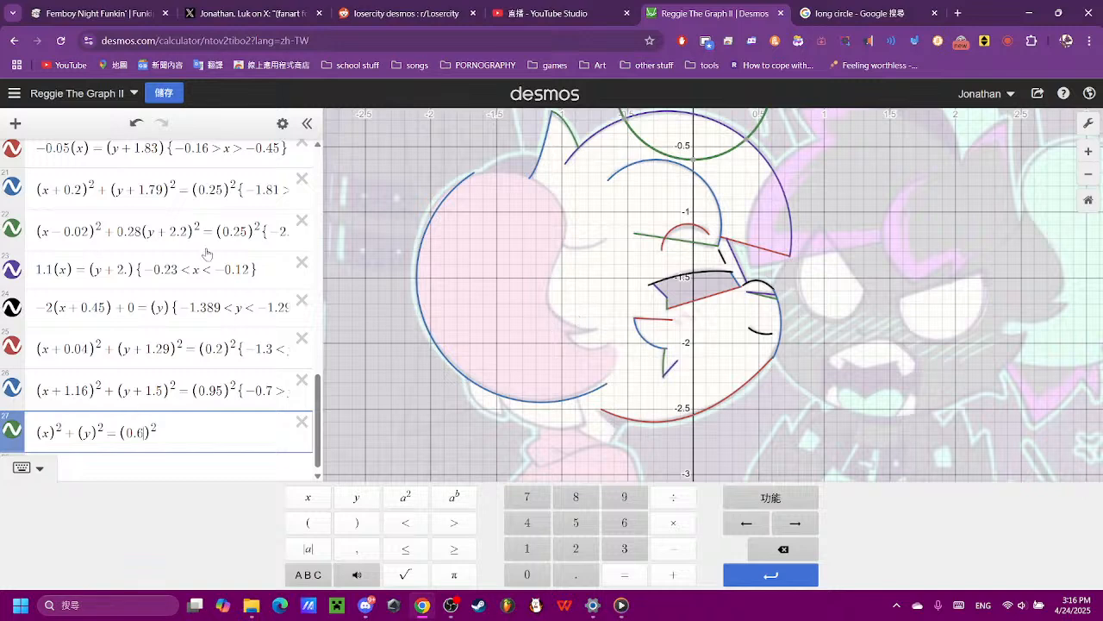
click(782, 548)
click(624, 548)
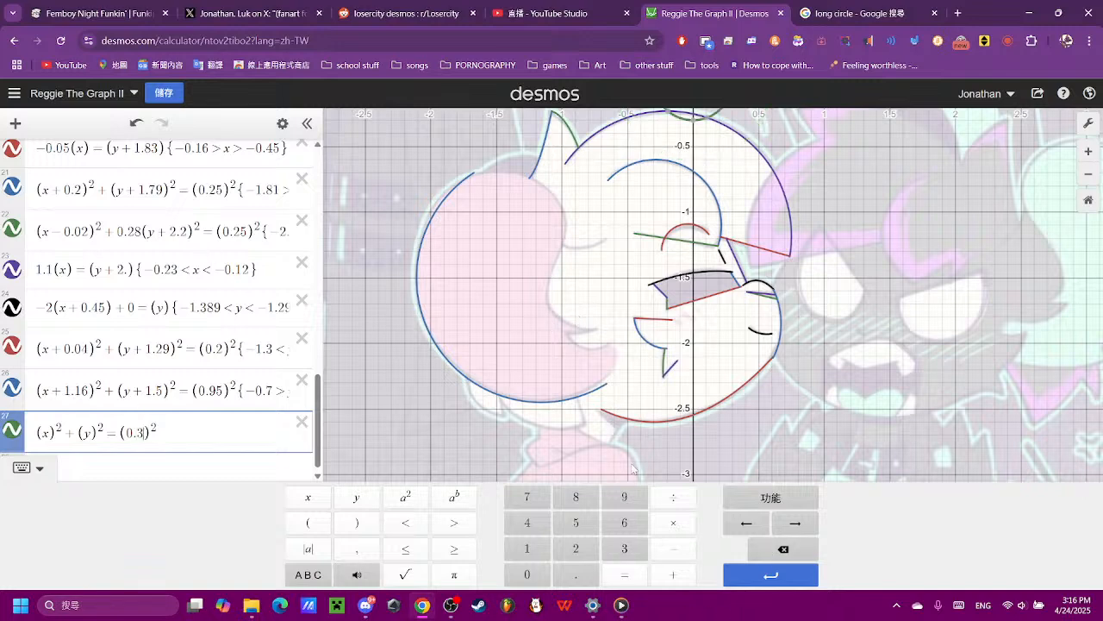
- Shift the new circle down by changing its y term in expression 27 to (y + 1)²
drag(594, 241, 542, 421)
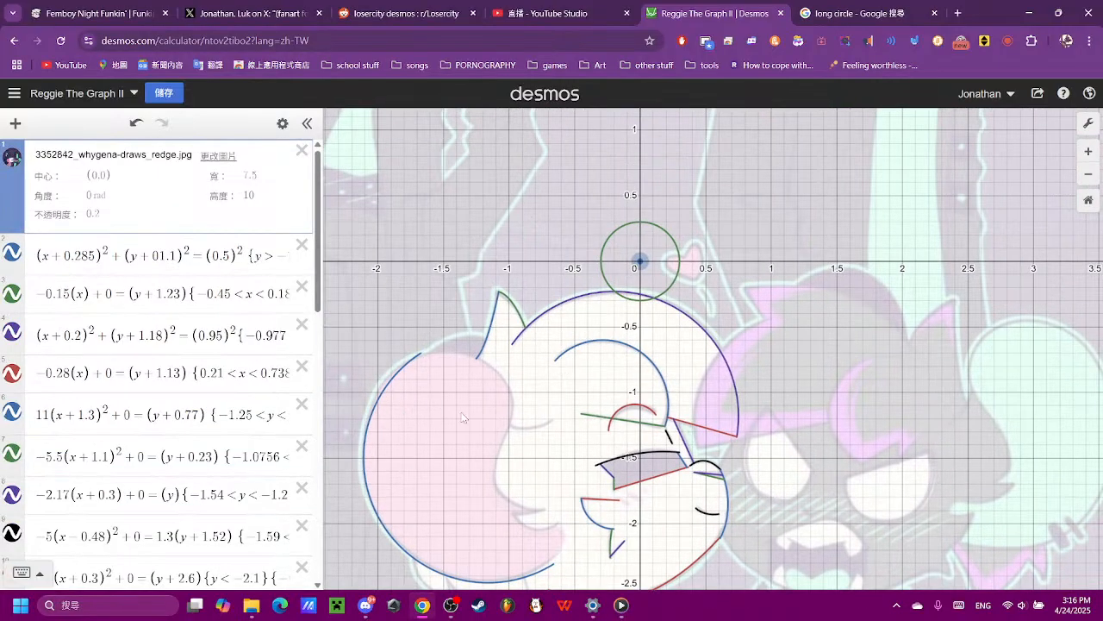
scroll(129, 431, down, 10)
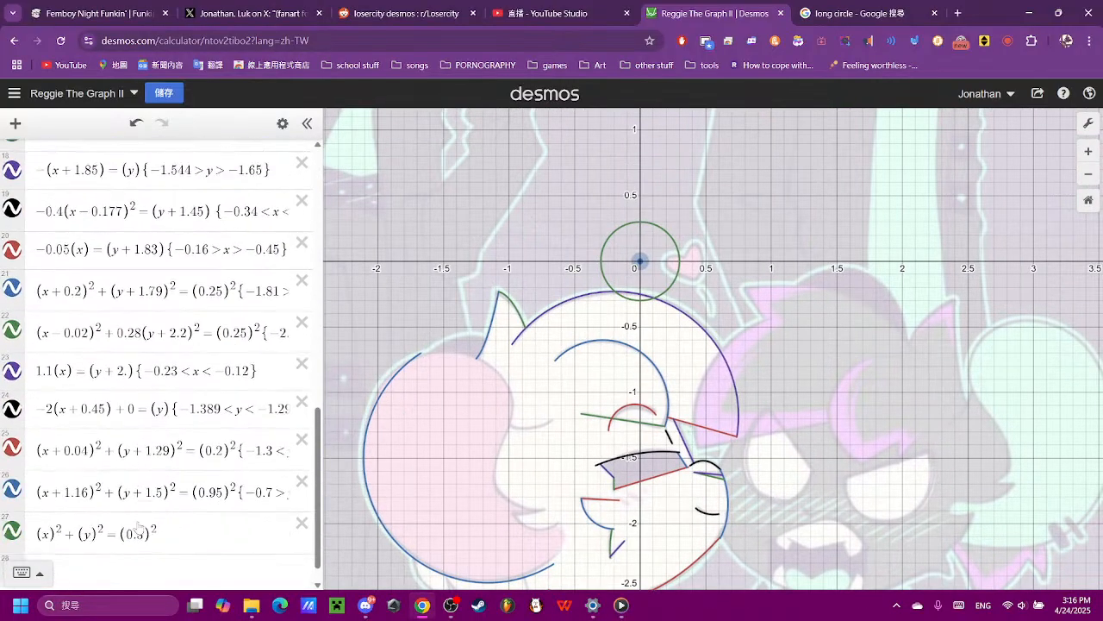
click(113, 514)
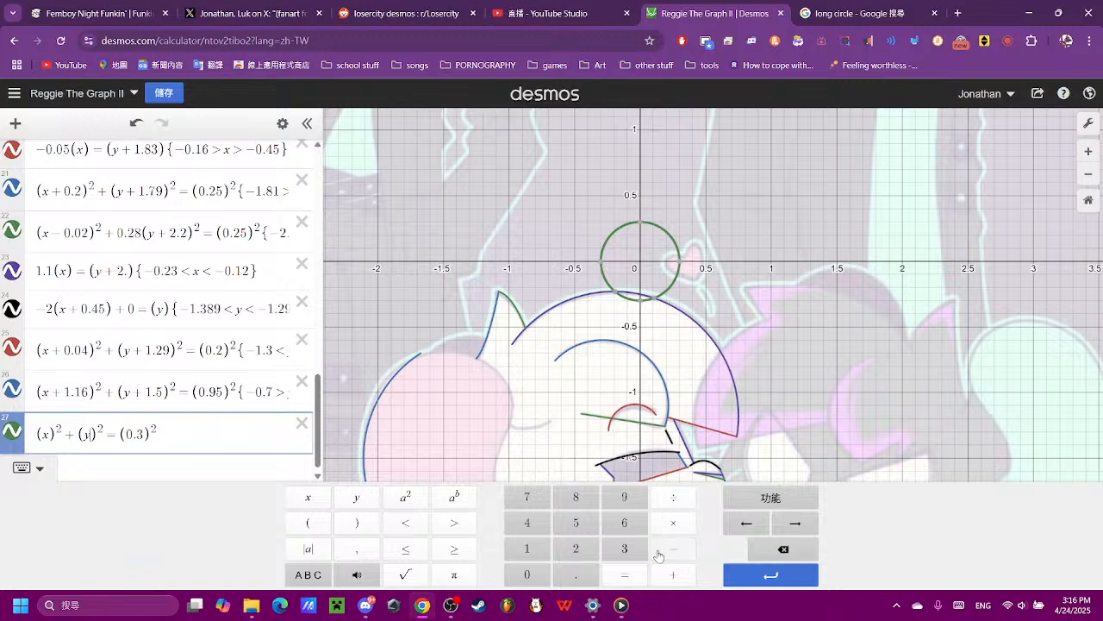
key(BackSpace)
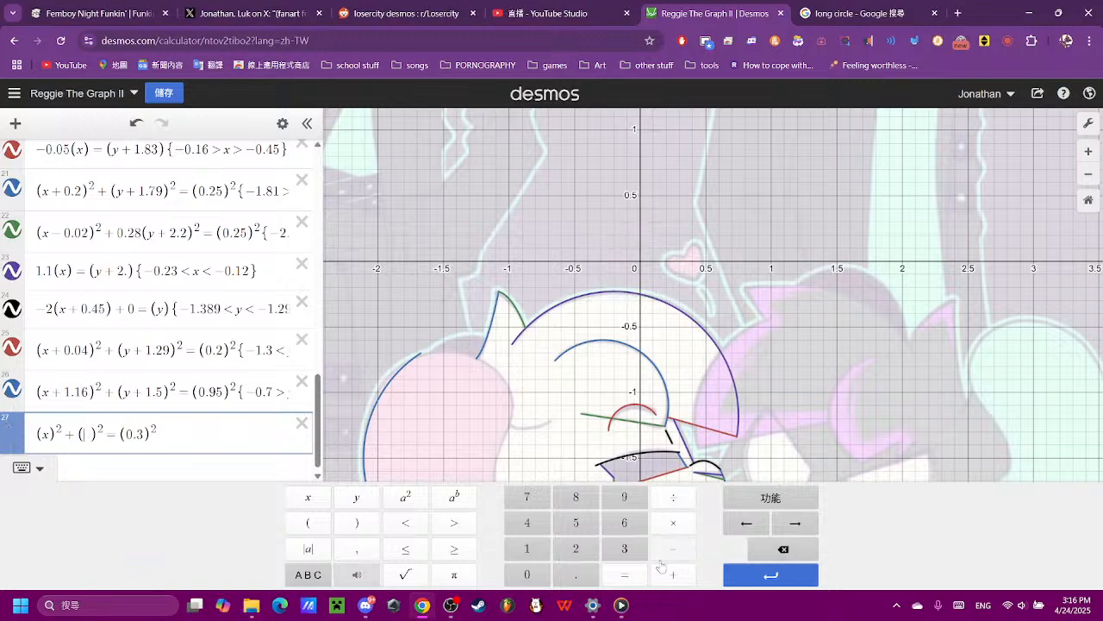
click(526, 548)
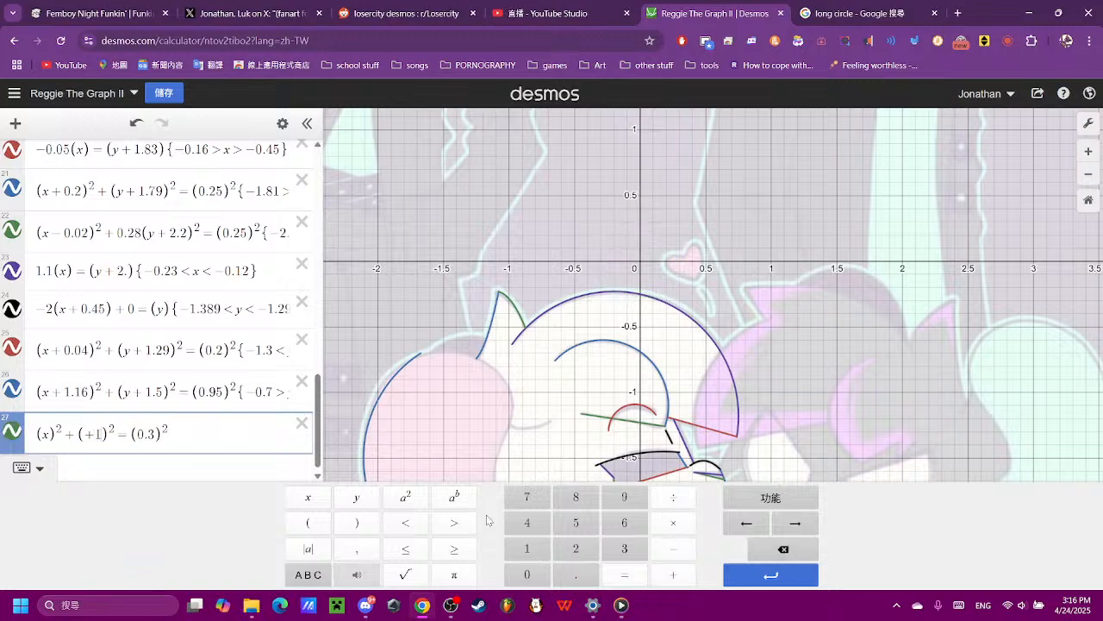
click(83, 431)
click(356, 497)
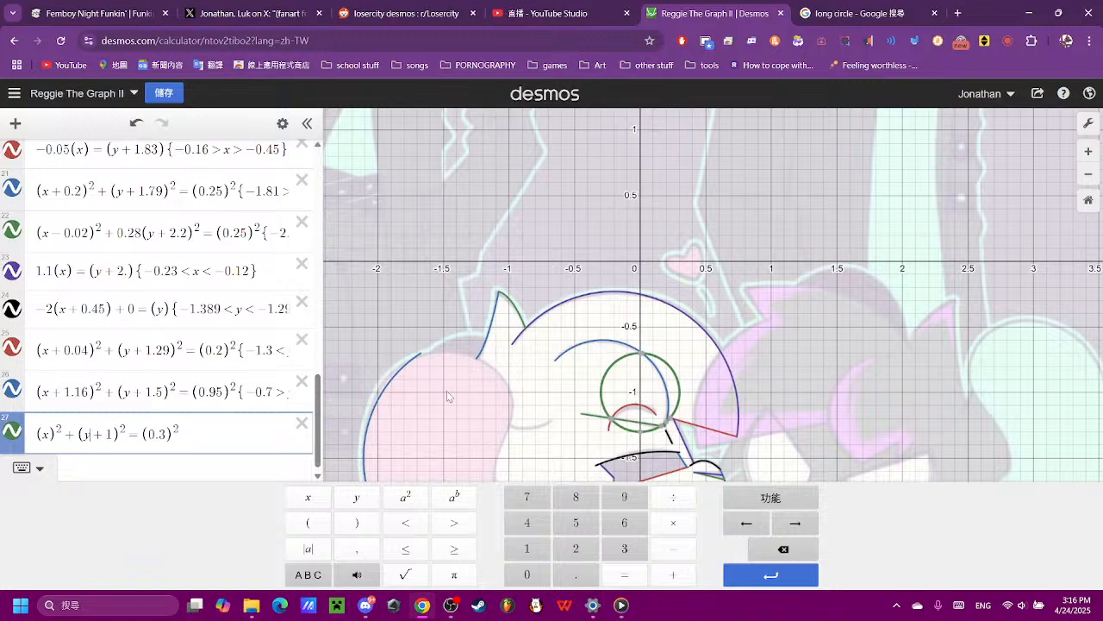
- Move the new circle onto the pink hair by changing its x term in expression 27 to (x + 1.4)²
click(44, 436)
click(673, 574)
click(542, 554)
click(562, 571)
click(521, 519)
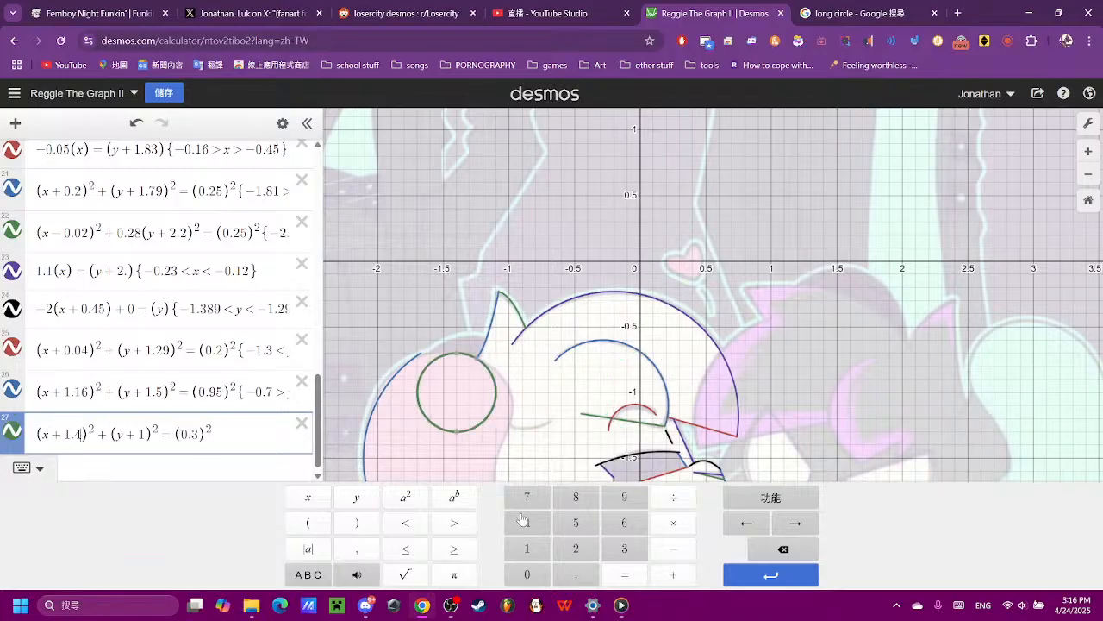
- Fine-tune the x offset of the circle in expression 27 to 1.44, after trying 1.45
scroll(485, 429, up, 3)
scroll(485, 429, up, 2)
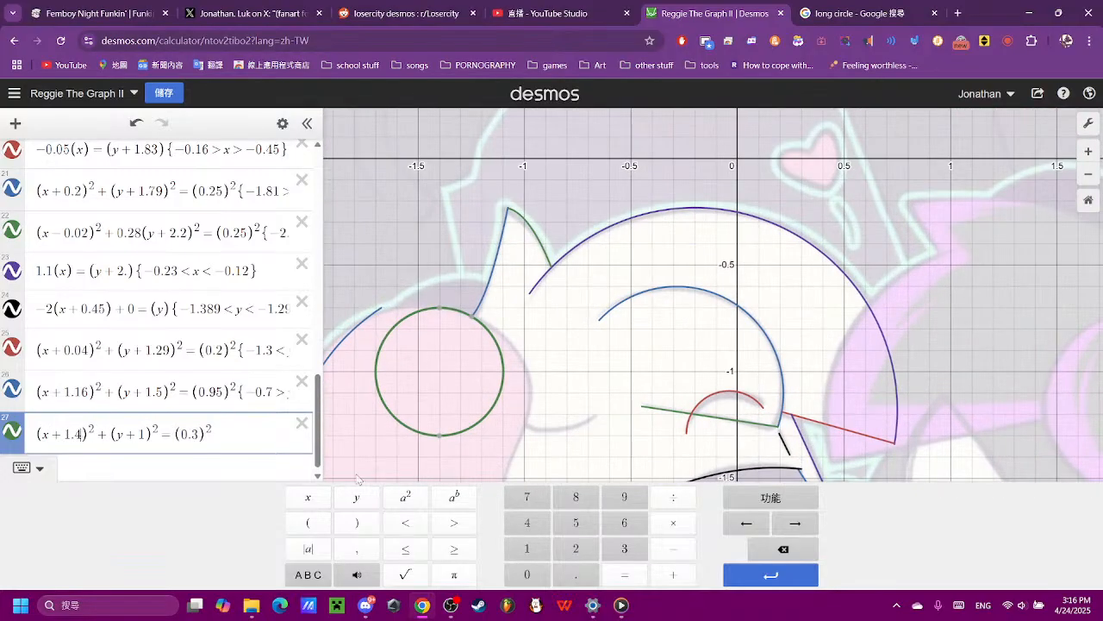
click(576, 523)
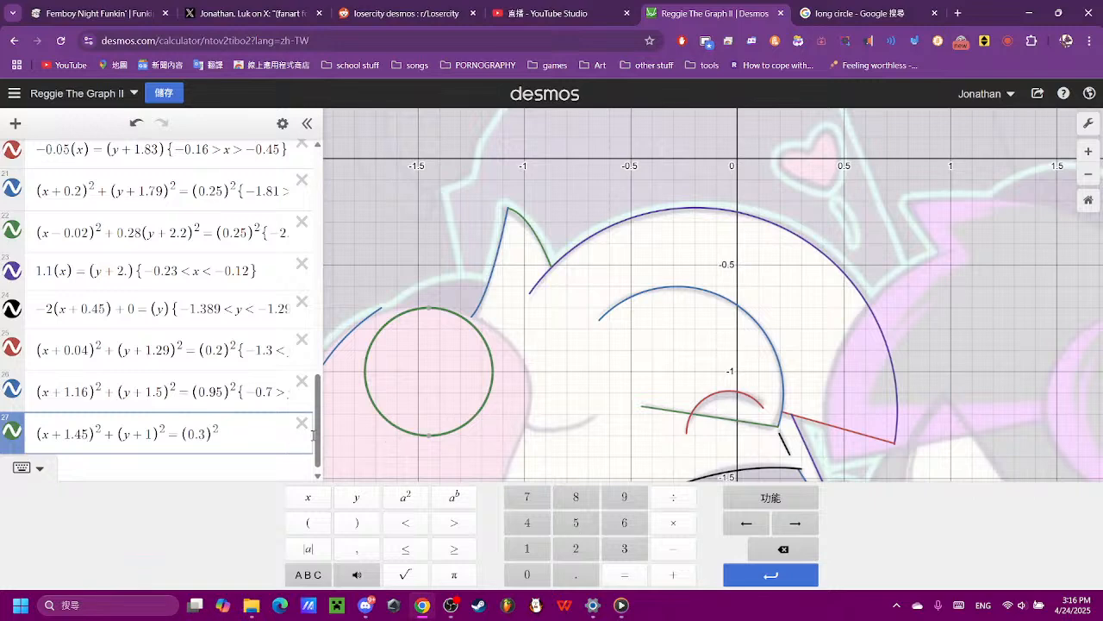
click(772, 544)
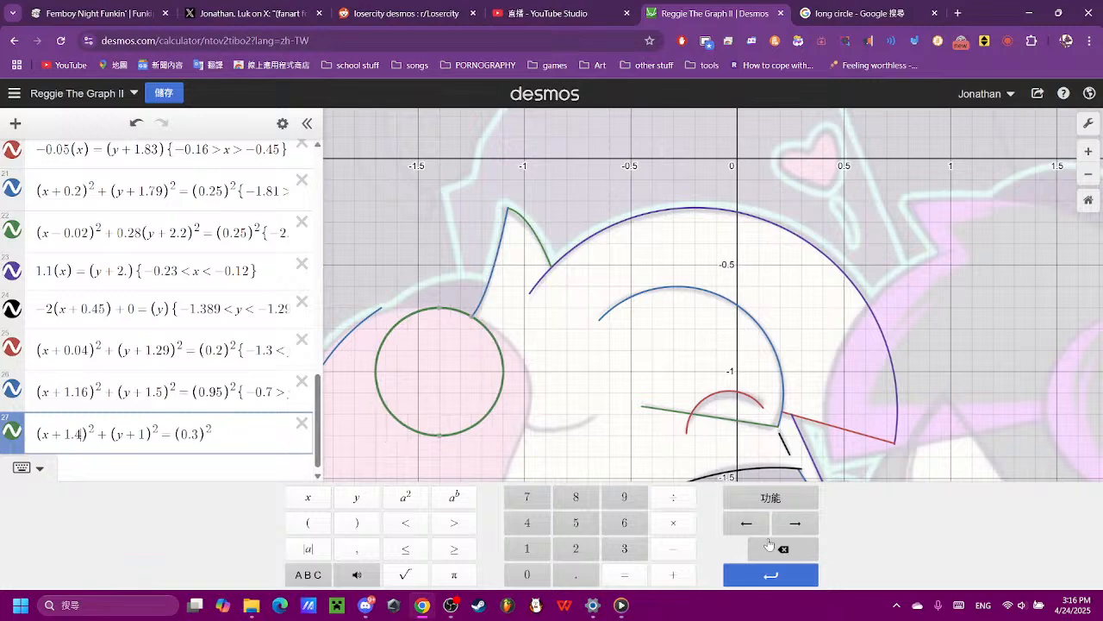
click(532, 526)
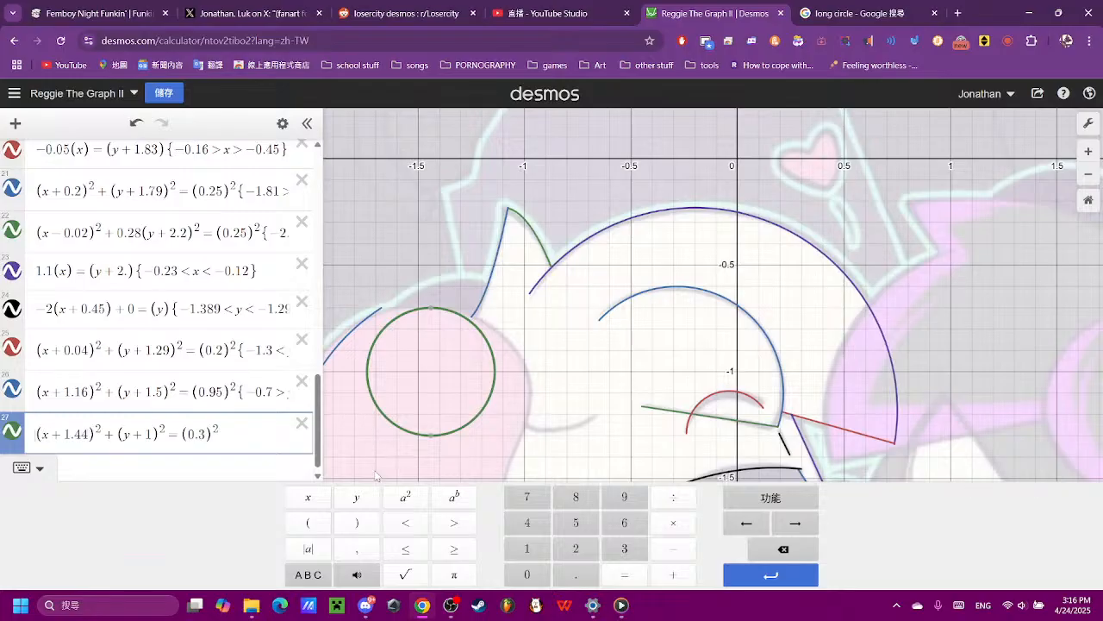
- Stretch the circle in expression 27 horizontally by adding the coefficient 0.44 before its x term, after trying 0.5 and 0.4
click(536, 575)
click(574, 575)
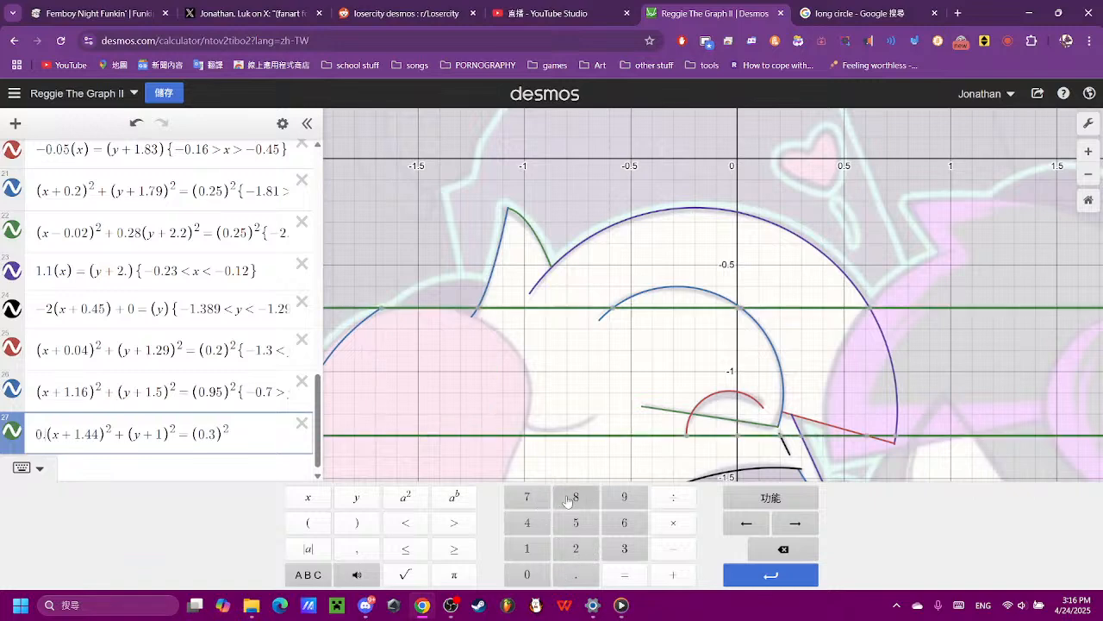
click(575, 497)
click(783, 549)
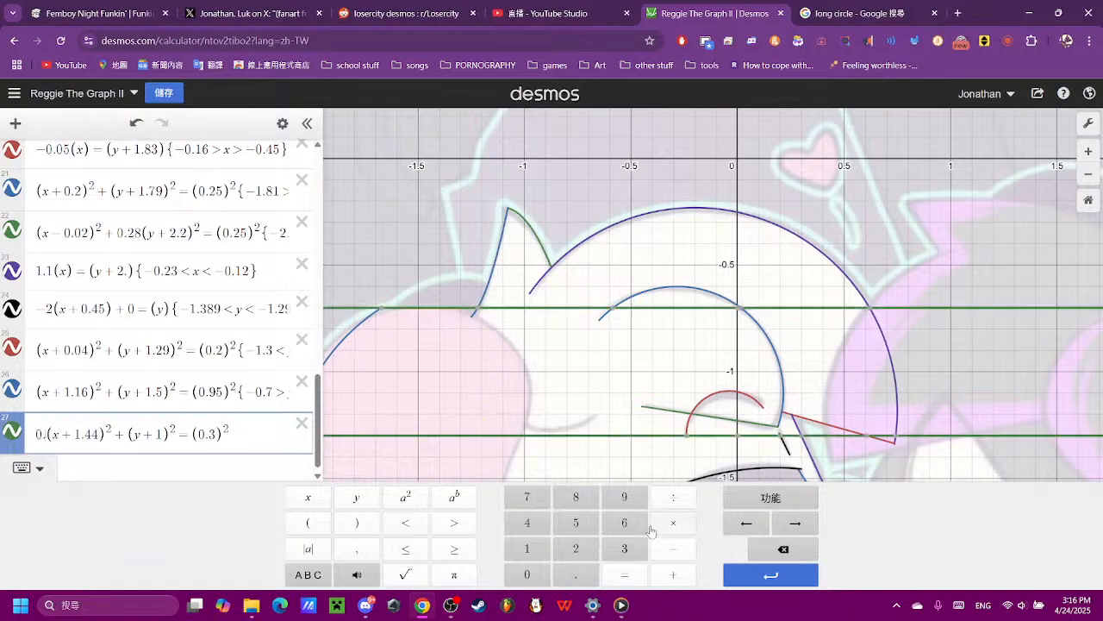
click(587, 528)
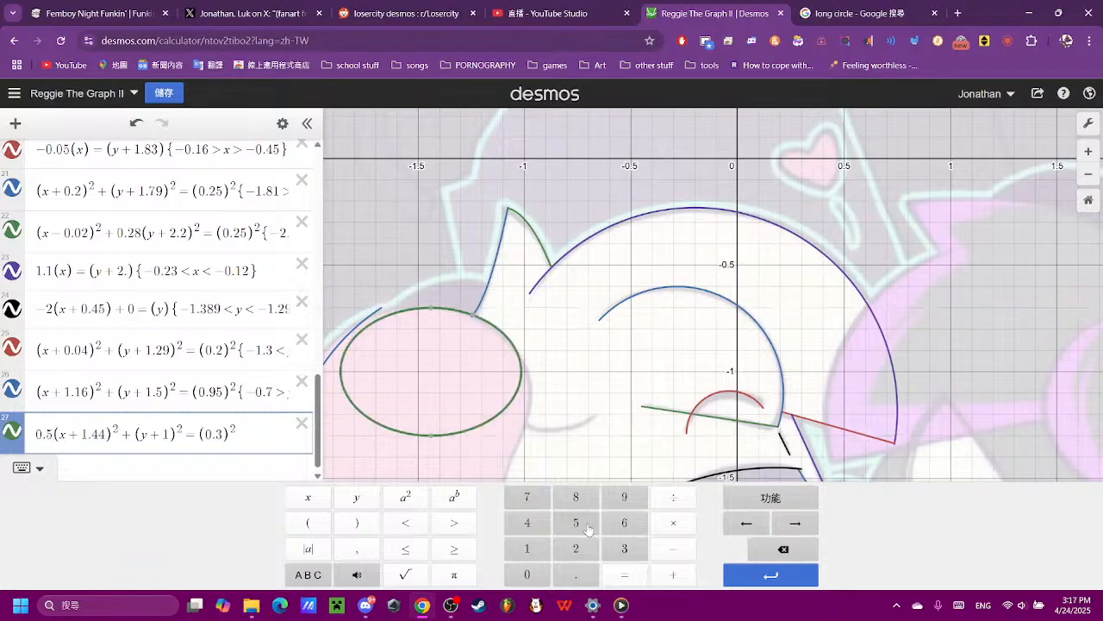
click(786, 550)
click(544, 524)
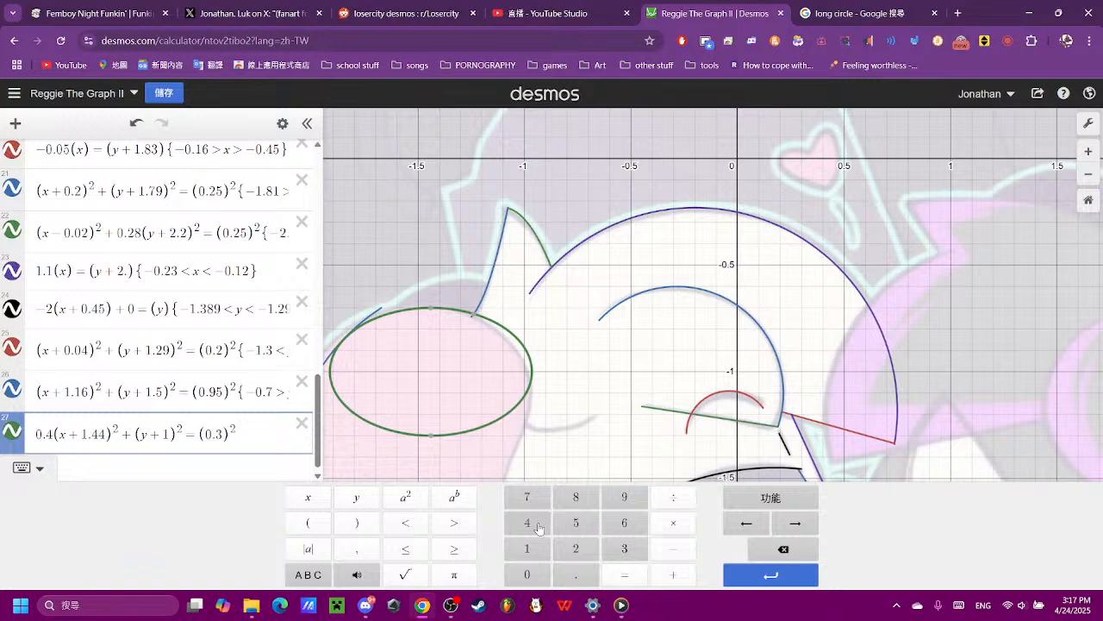
click(539, 526)
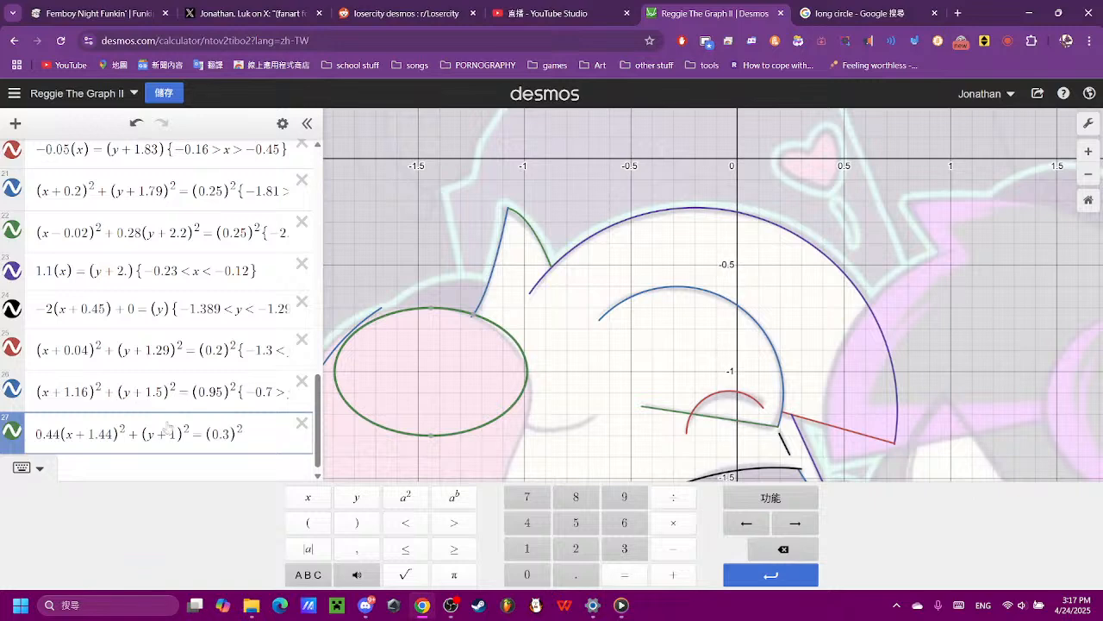
- Try x offsets of 1.445 and 1.449 for the ellipse in expression 27 and compare its edge with the hair outline
click(117, 436)
click(591, 528)
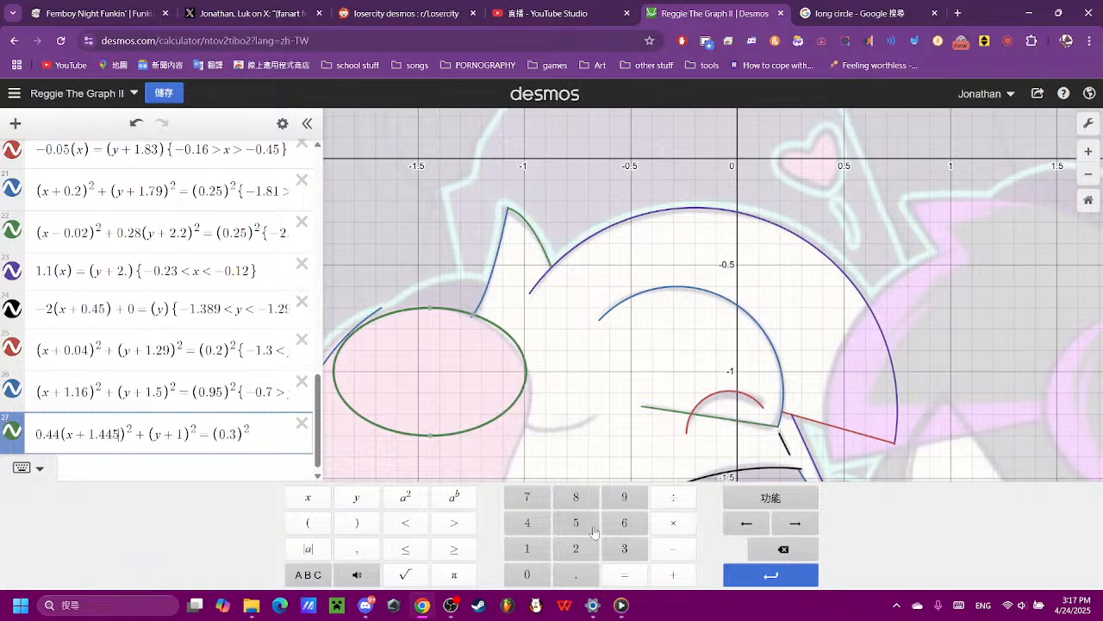
click(780, 548)
click(628, 500)
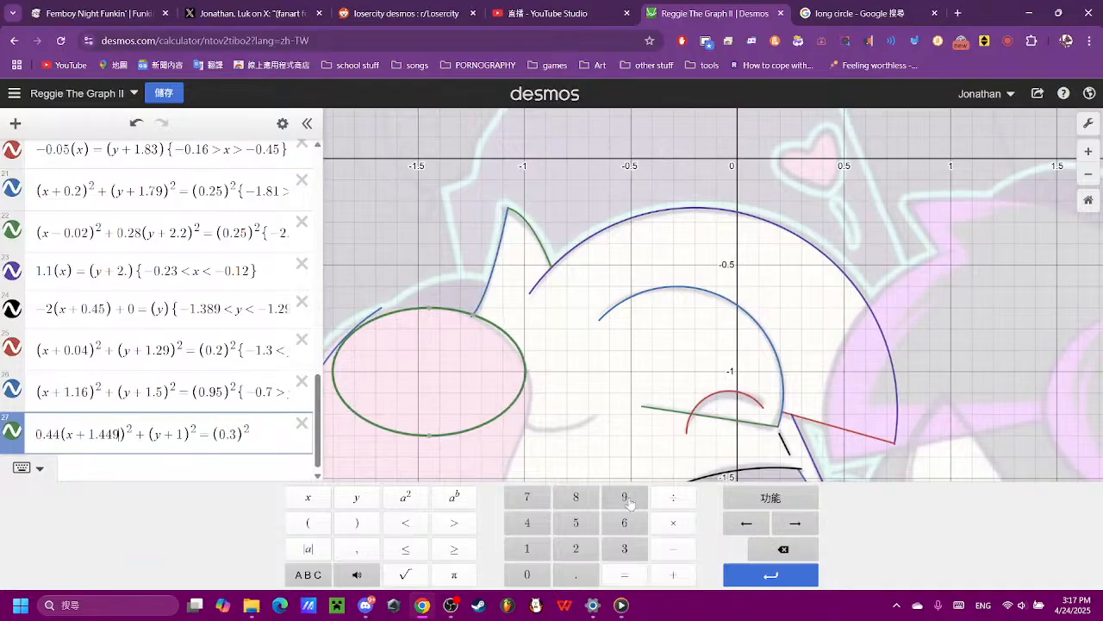
click(494, 388)
scroll(362, 338, up, 8)
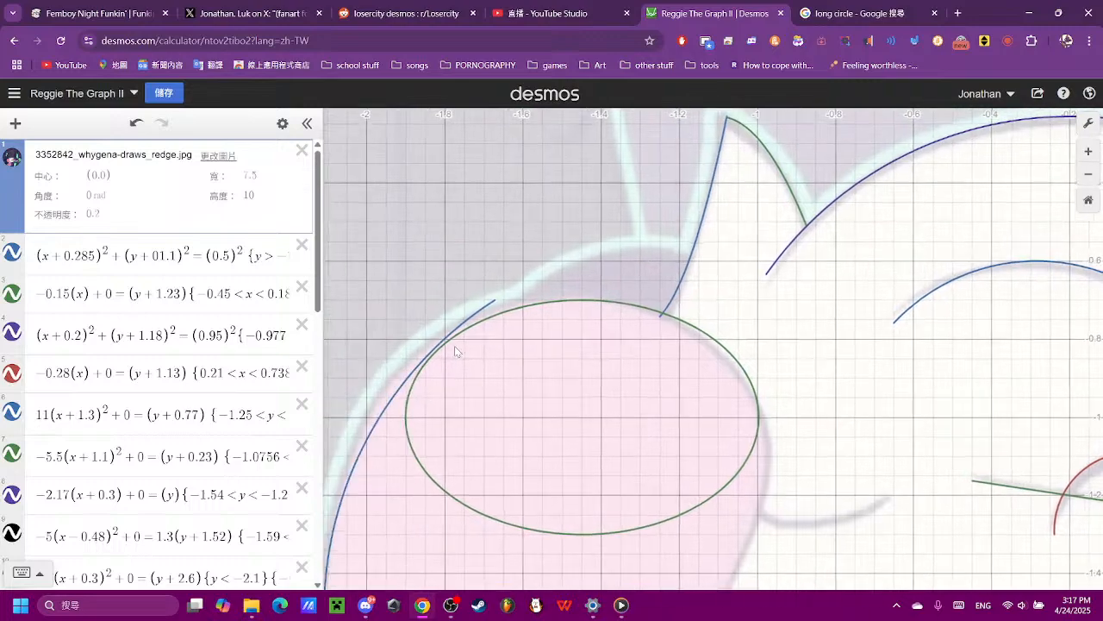
scroll(200, 510, down, 4)
scroll(201, 509, down, 5)
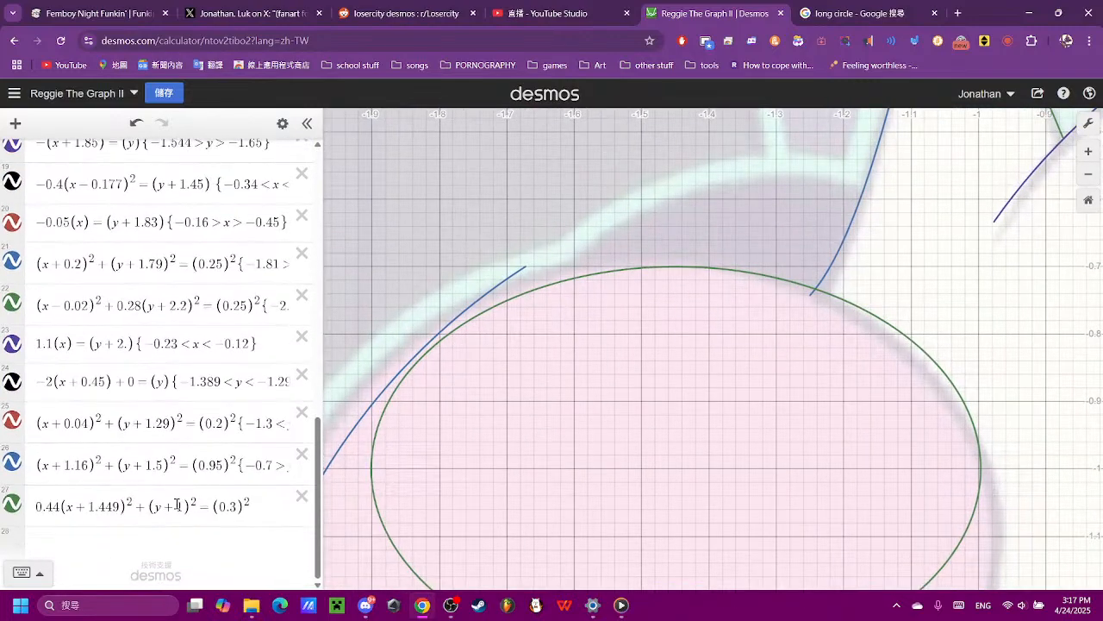
- Set the x offset of the ellipse in expression 27 to 1.458
click(176, 507)
drag(123, 435, 106, 433)
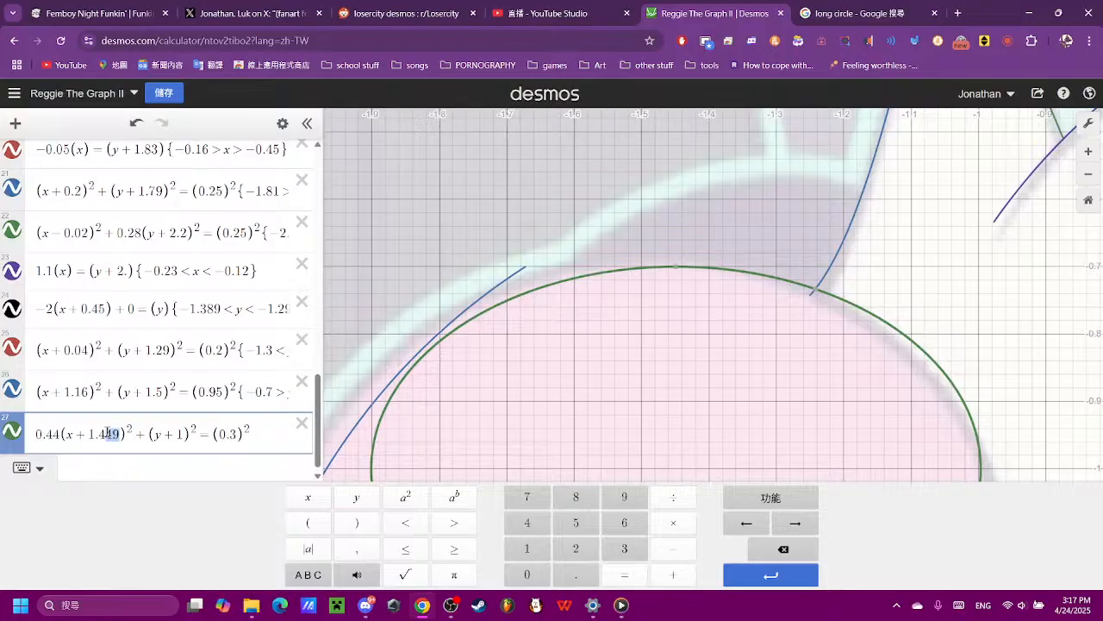
click(581, 524)
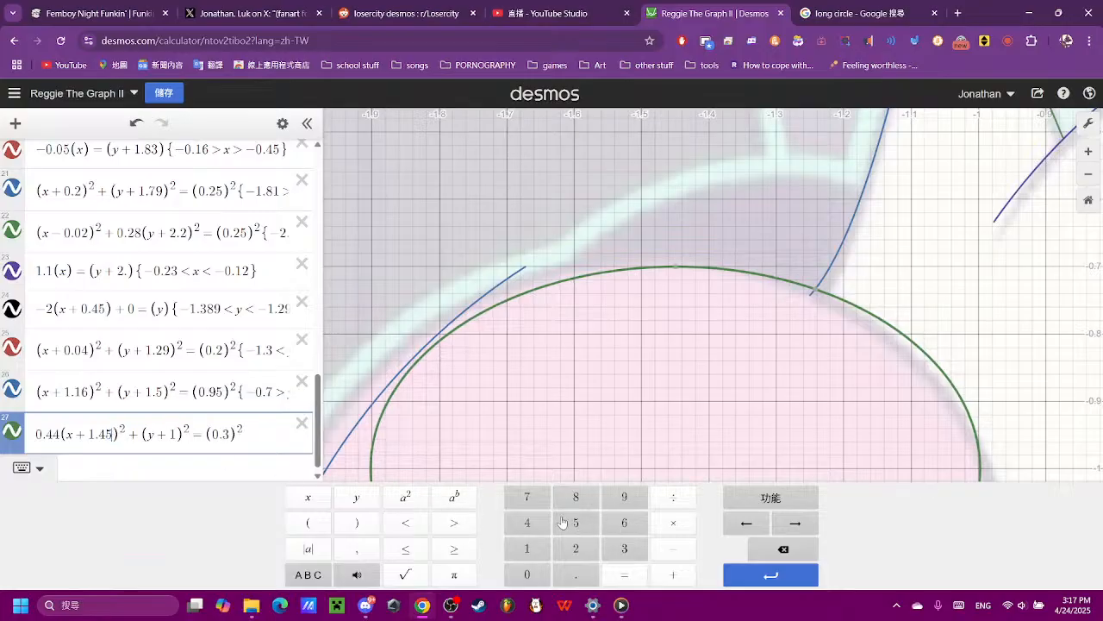
click(567, 507)
click(576, 435)
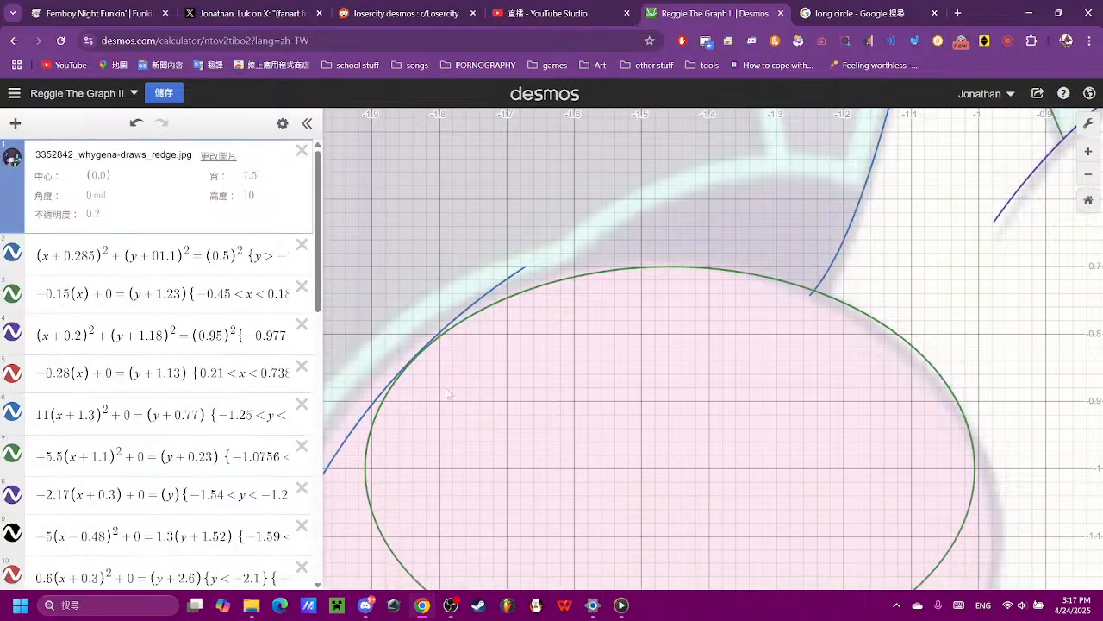
- Trim the large hair circle in expression 26 to the ellipse by setting its upper y limit to −0.789, after trying −0.78
click(447, 323)
click(230, 476)
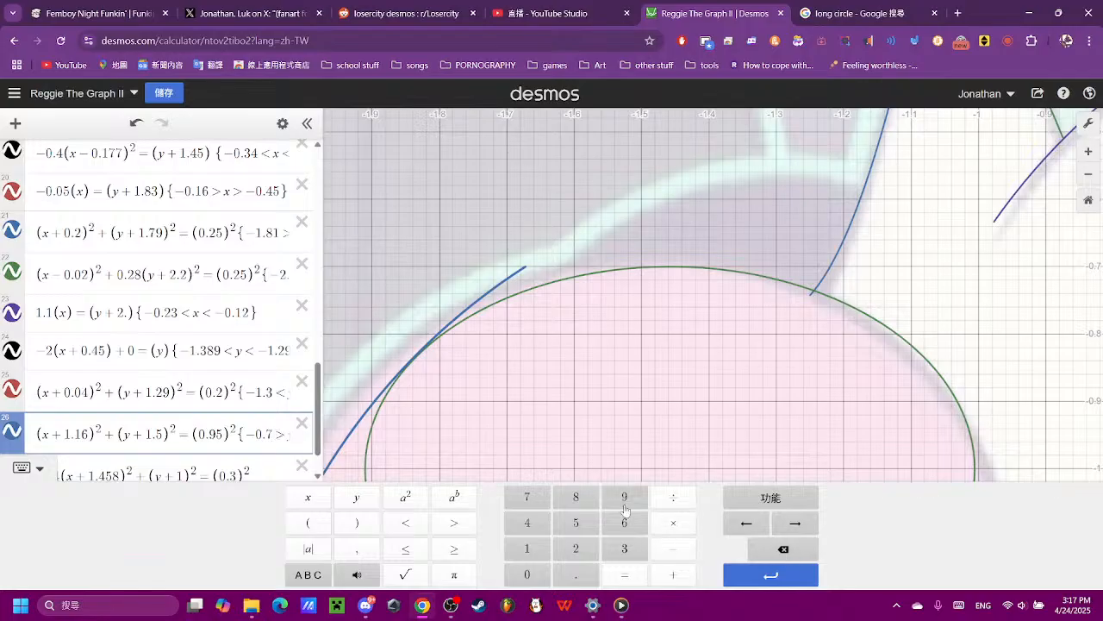
click(578, 504)
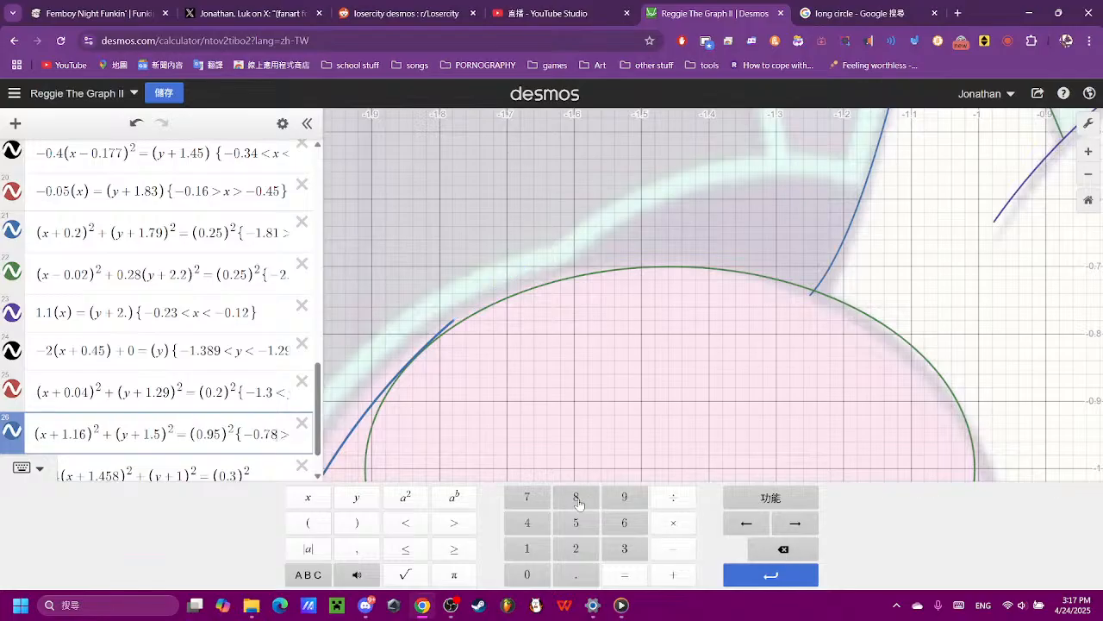
click(625, 504)
scroll(528, 399, down, 5)
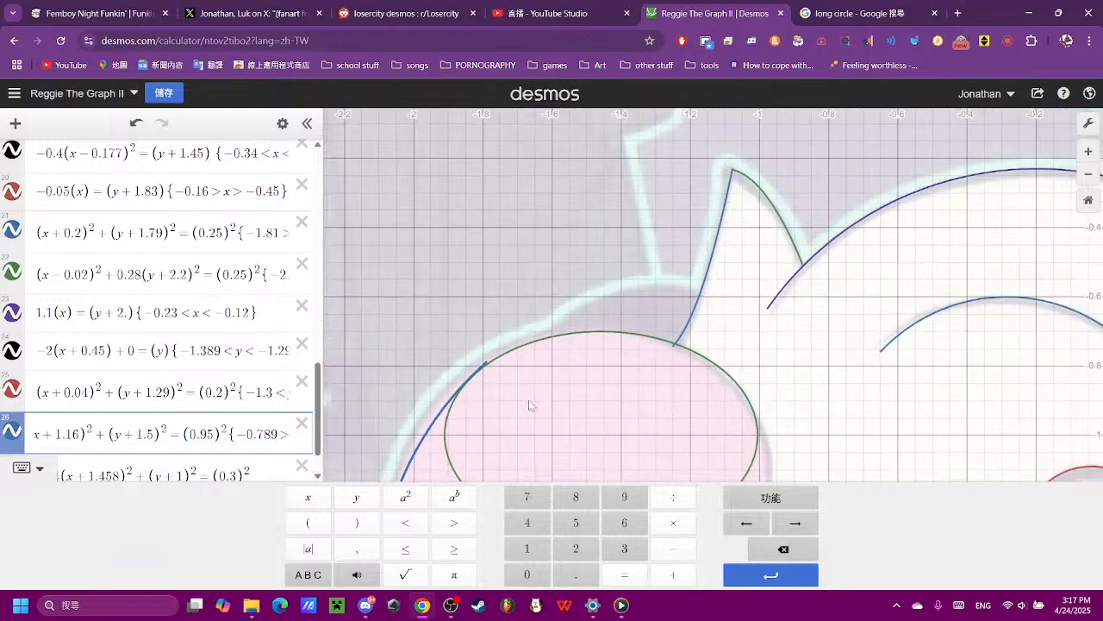
- Add the restriction {−0.1 < y} to the ellipse in expression 27
click(634, 356)
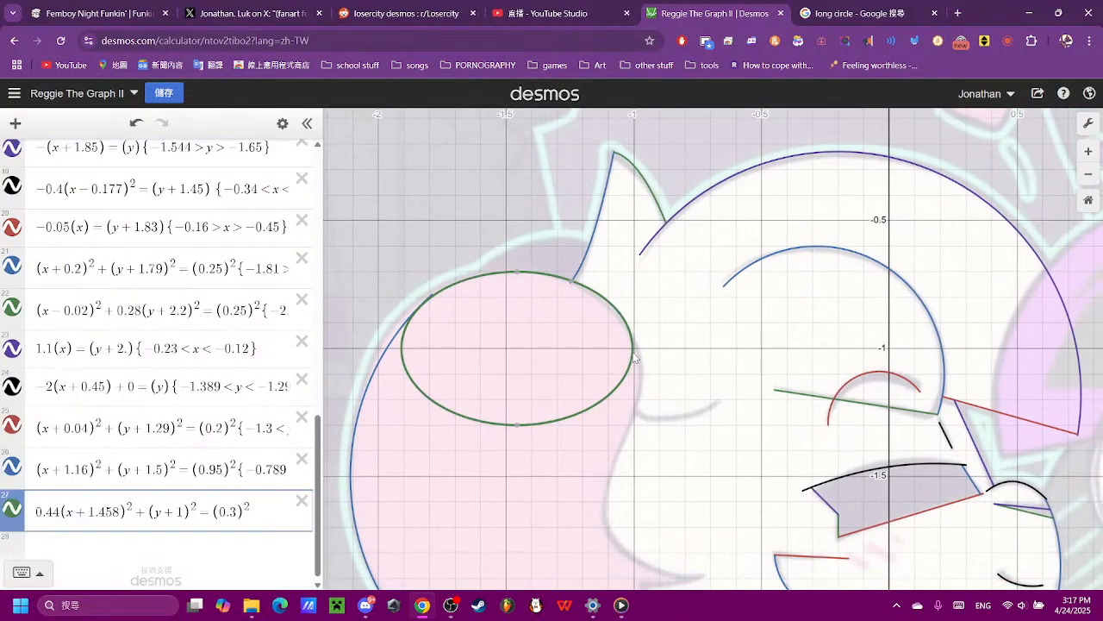
scroll(661, 389, down, 2)
scroll(660, 390, down, 1)
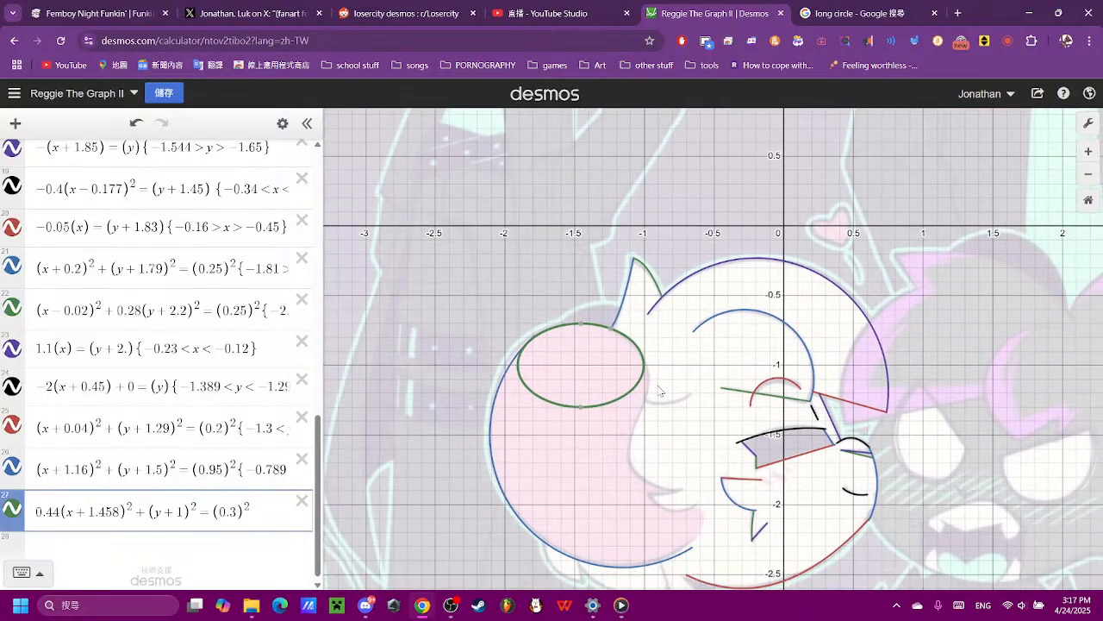
scroll(660, 390, up, 3)
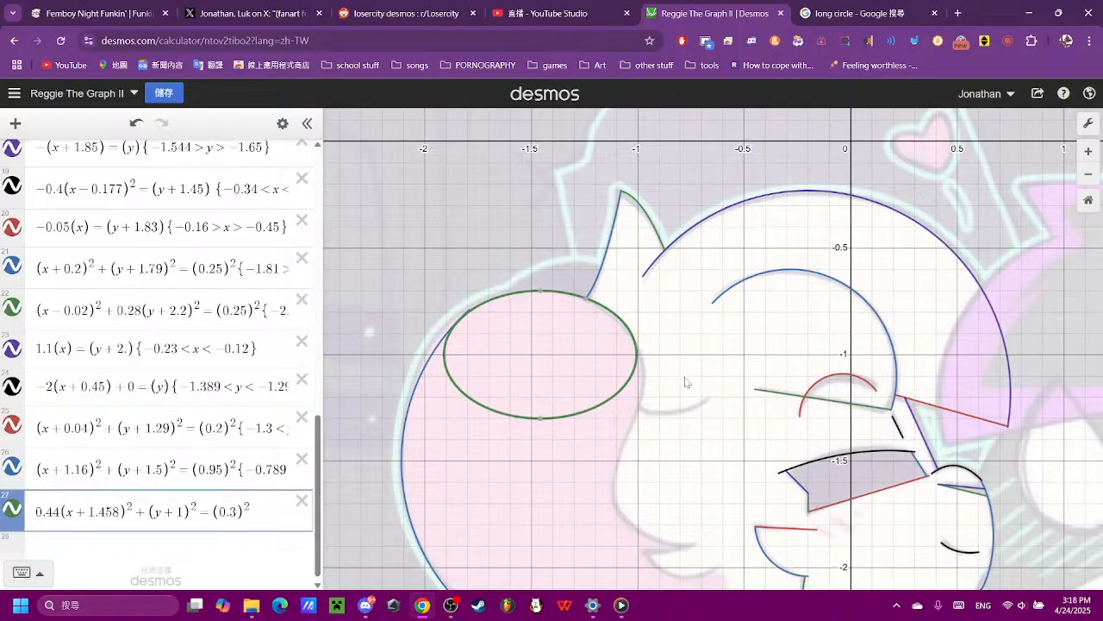
scroll(177, 395, down, 1)
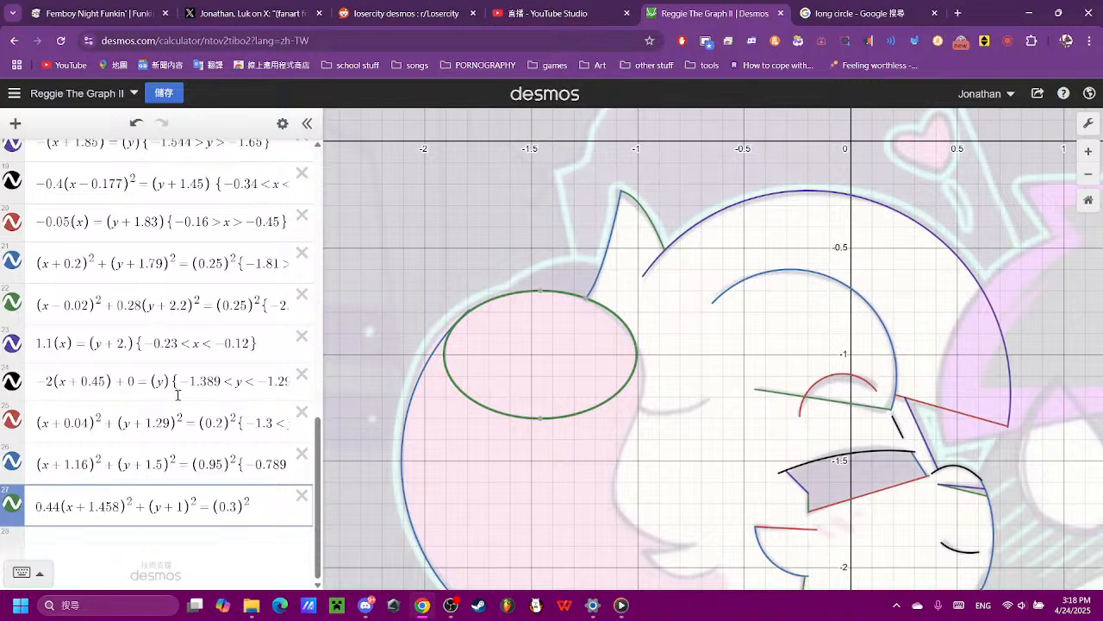
click(269, 500)
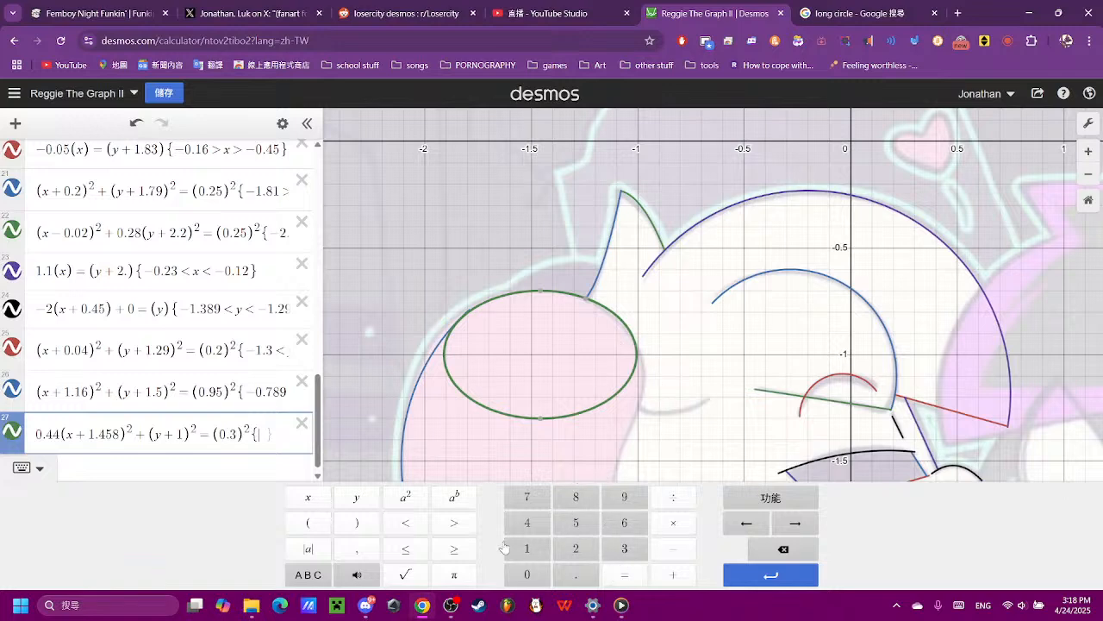
click(670, 554)
click(534, 575)
click(582, 575)
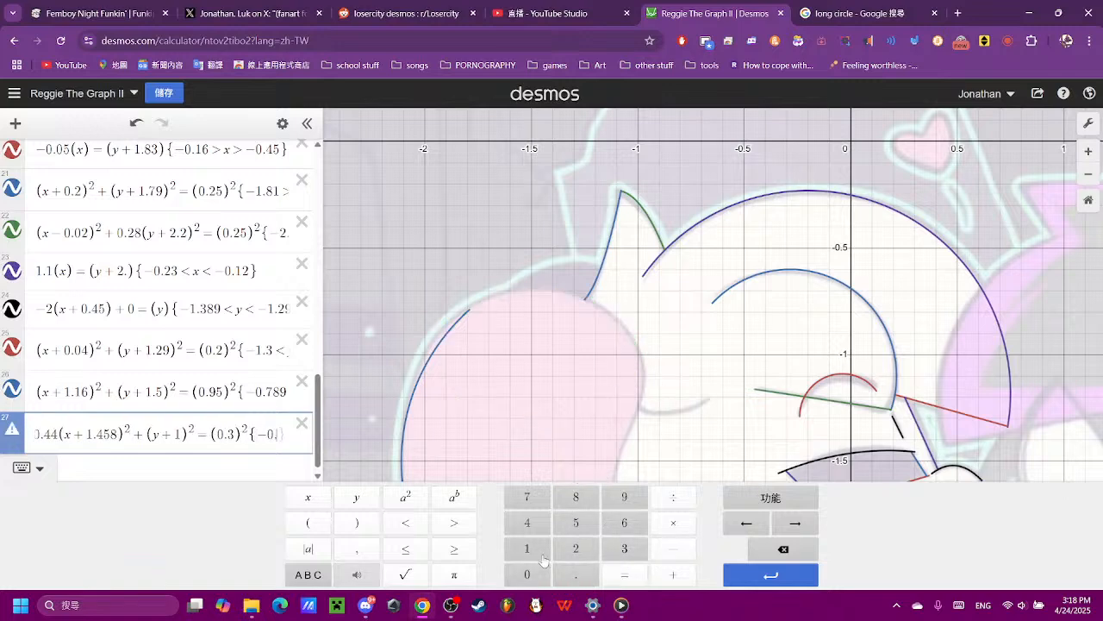
click(541, 557)
click(411, 522)
click(361, 500)
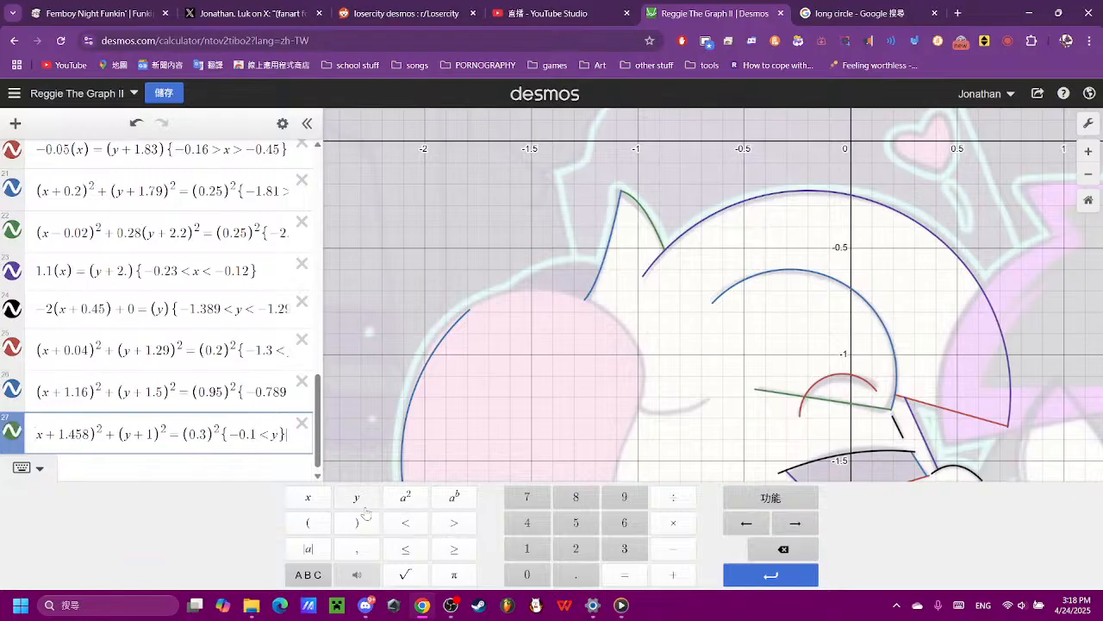
- Correct the lower y limit of the ellipse in expression 27 to −1
key(Return)
key(Up)
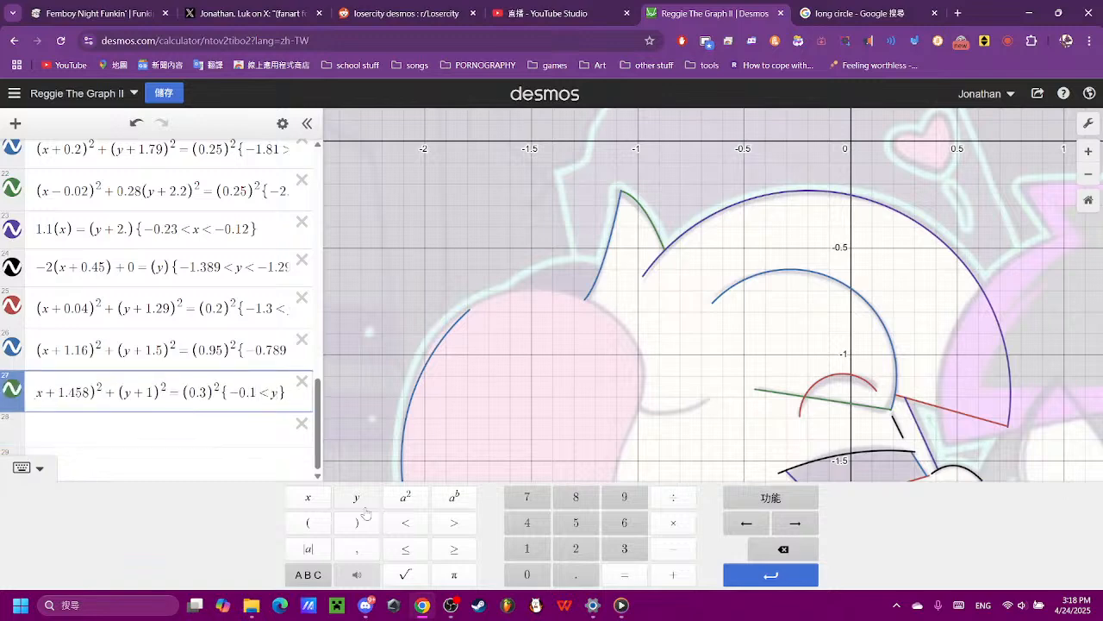
key(BackSpace)
key(BackSpace)
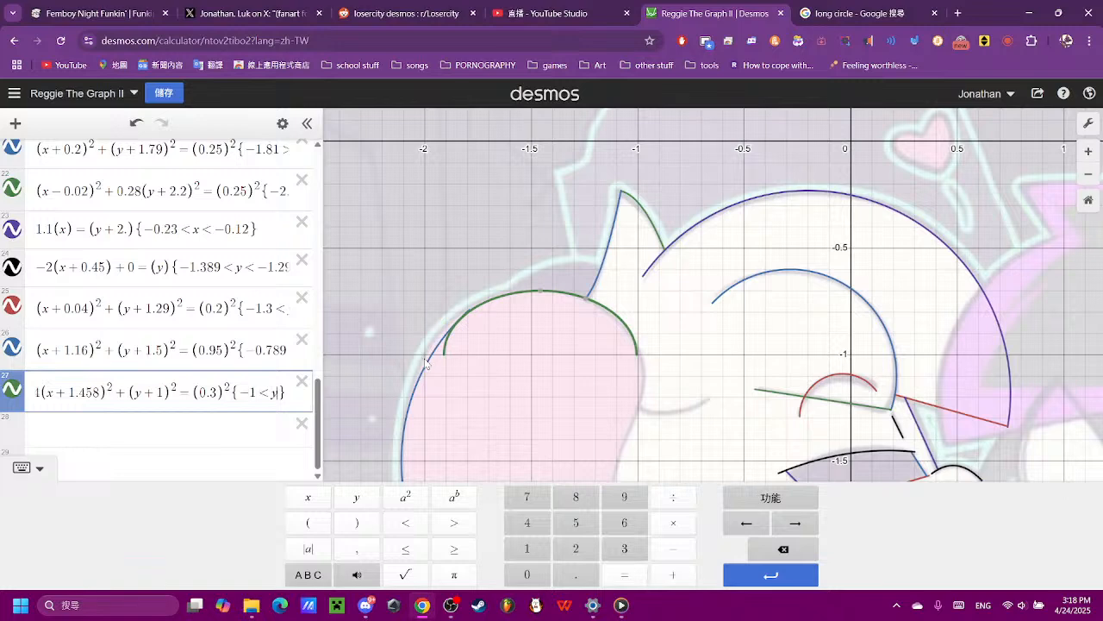
- Add a second restriction {−1.9 < x} to the ellipse in expression 27
scroll(660, 362, up, 4)
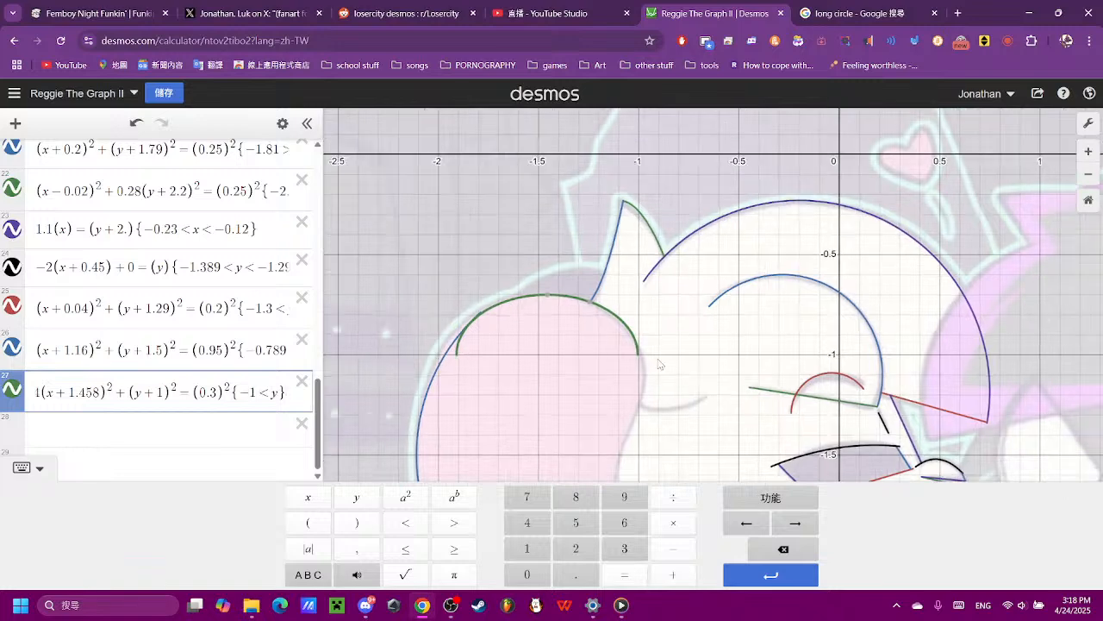
drag(677, 266, 913, 328)
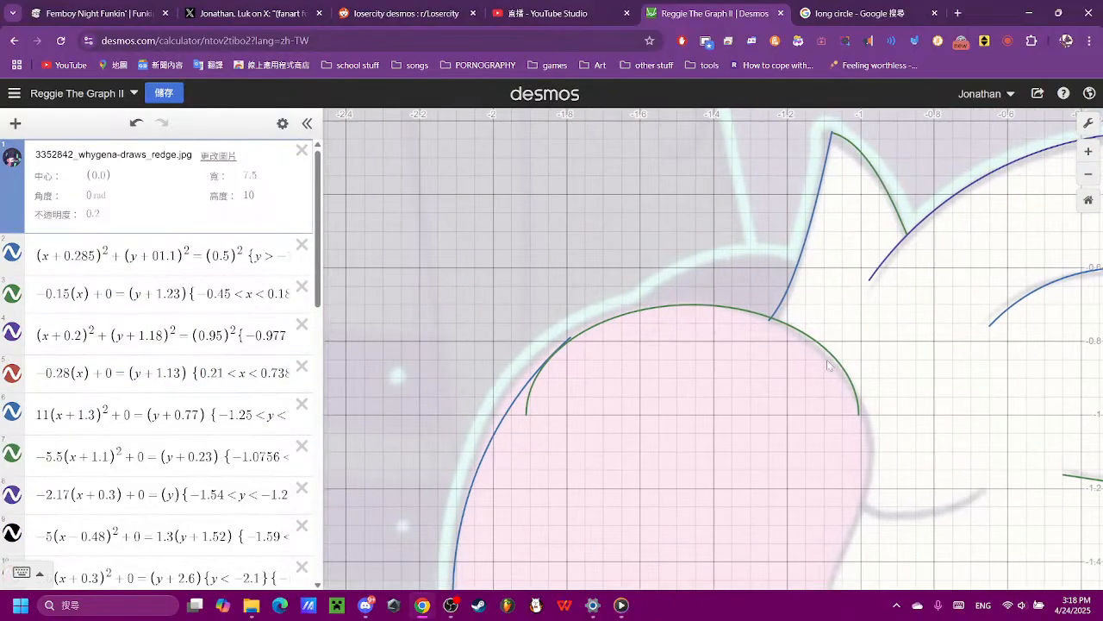
drag(795, 365, 752, 351)
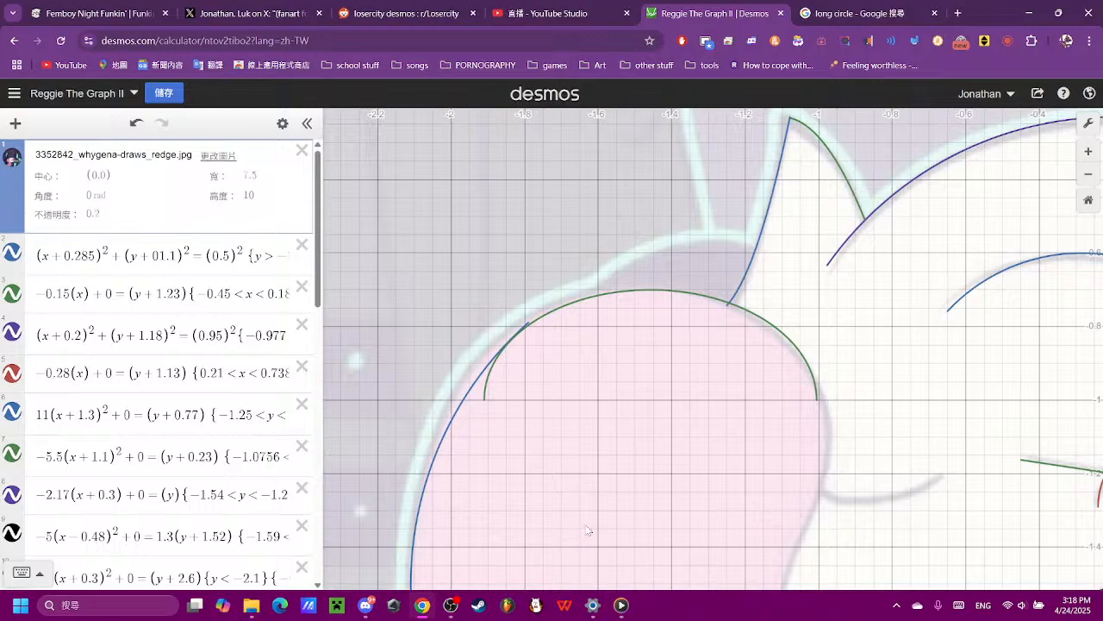
scroll(248, 477, down, 10)
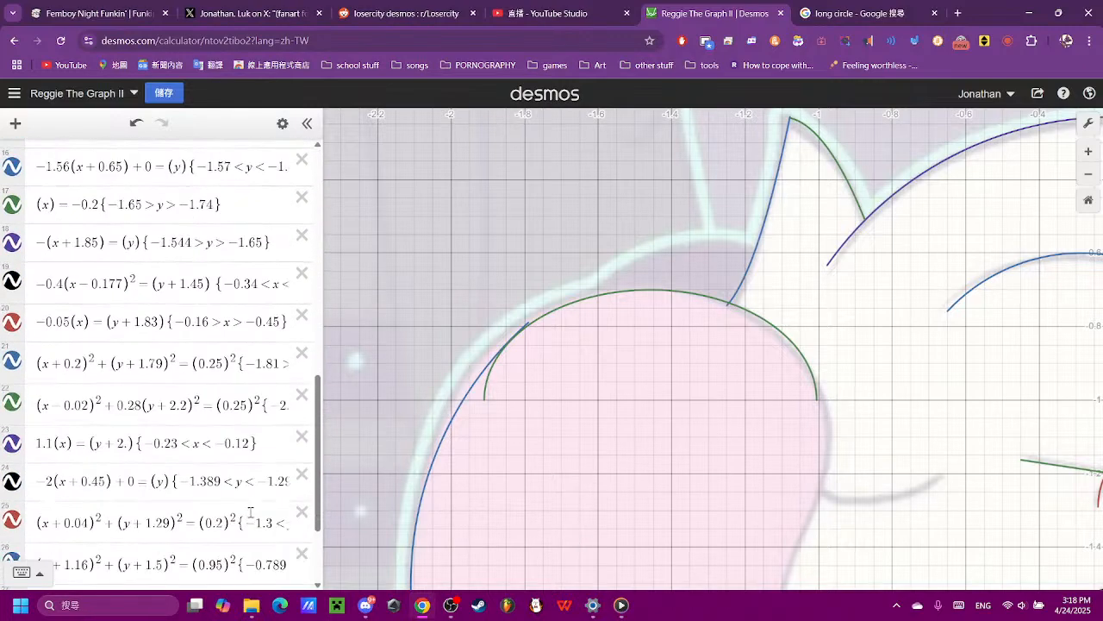
click(248, 476)
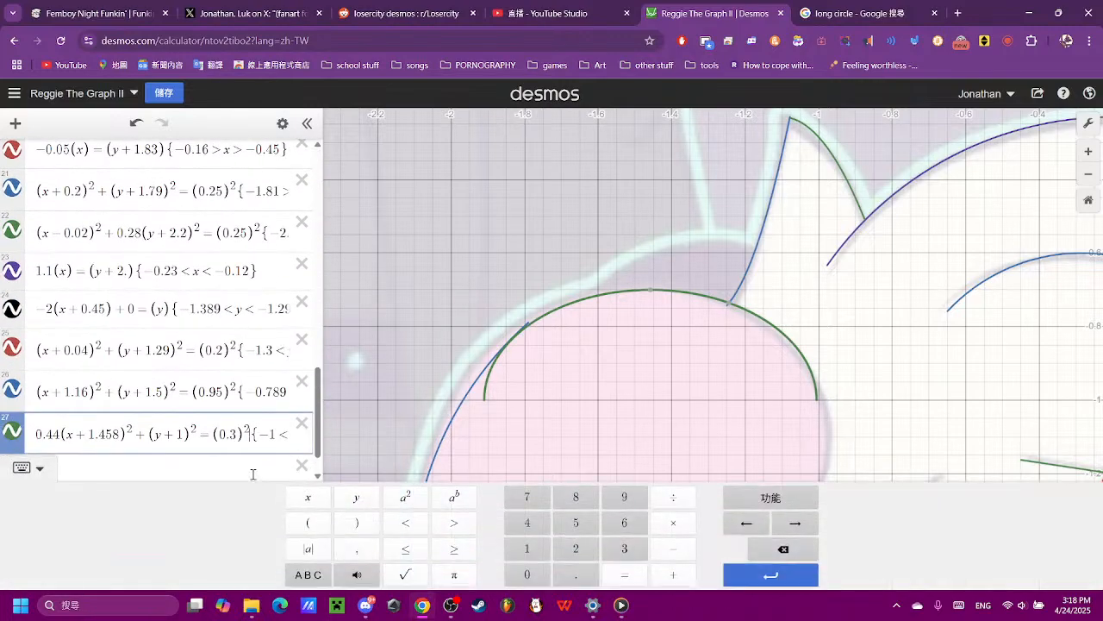
key(Right)
key(Right)
key(Right)
key(Right)
key(Right)
key(Right)
text({)
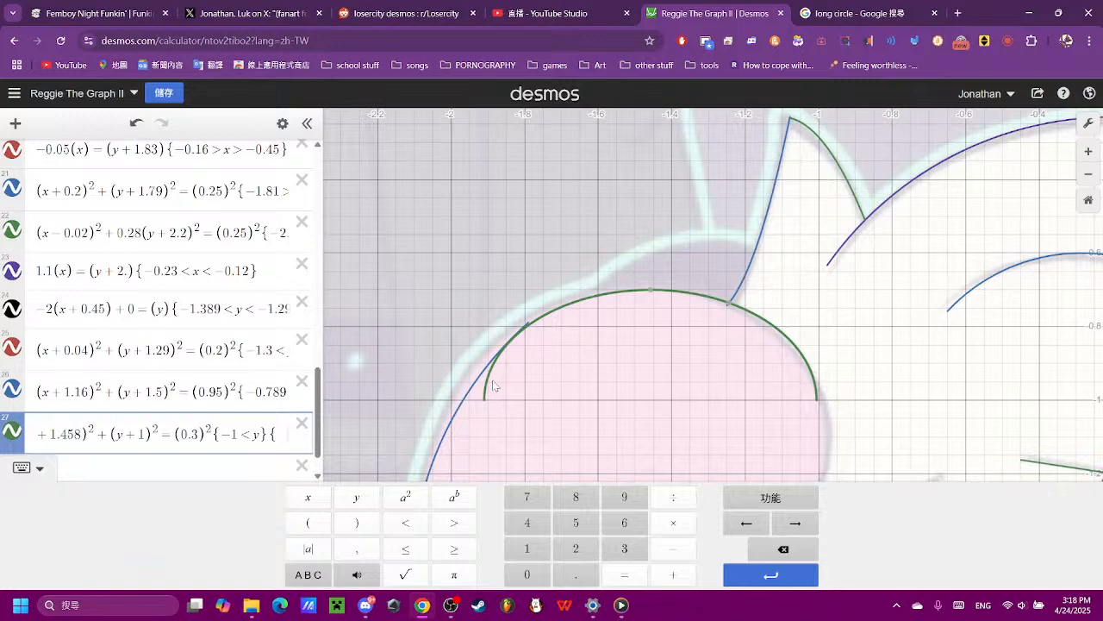
text(-1.9)
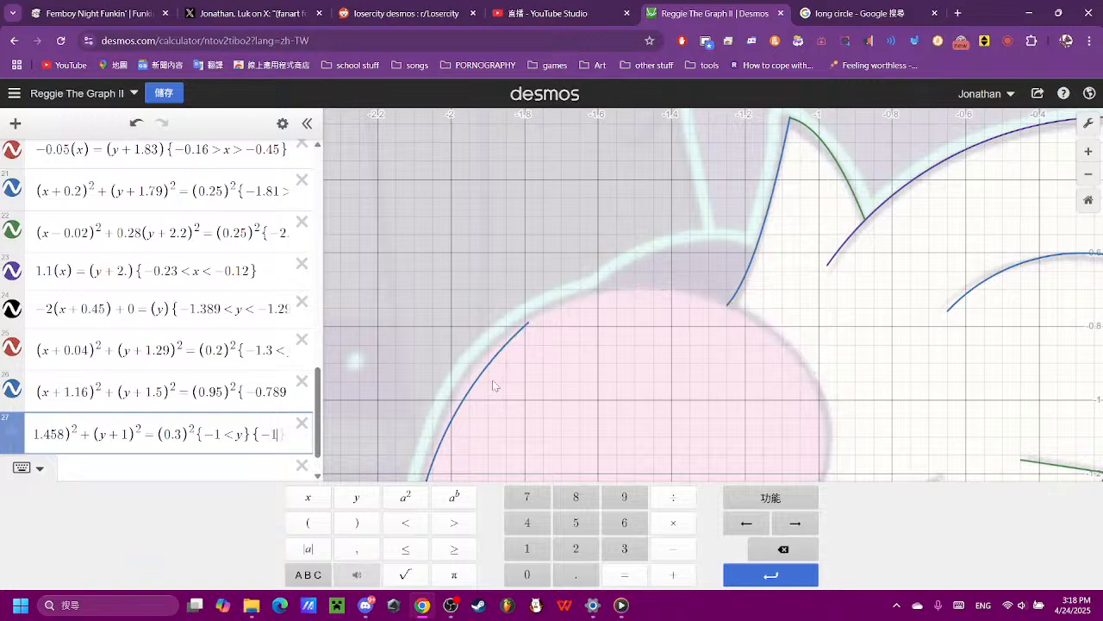
text(<x)
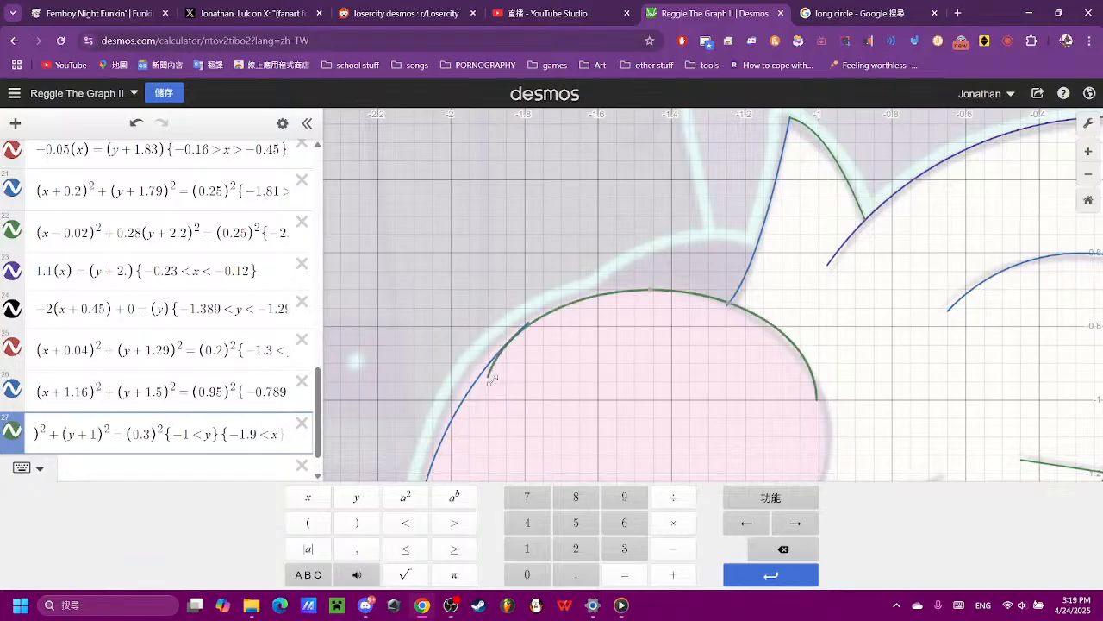
text())
- Raise the lower x limit of the ellipse in expression 27 to −1.8, so it starts at the large hair arc
key(BackSpace)
text(8)
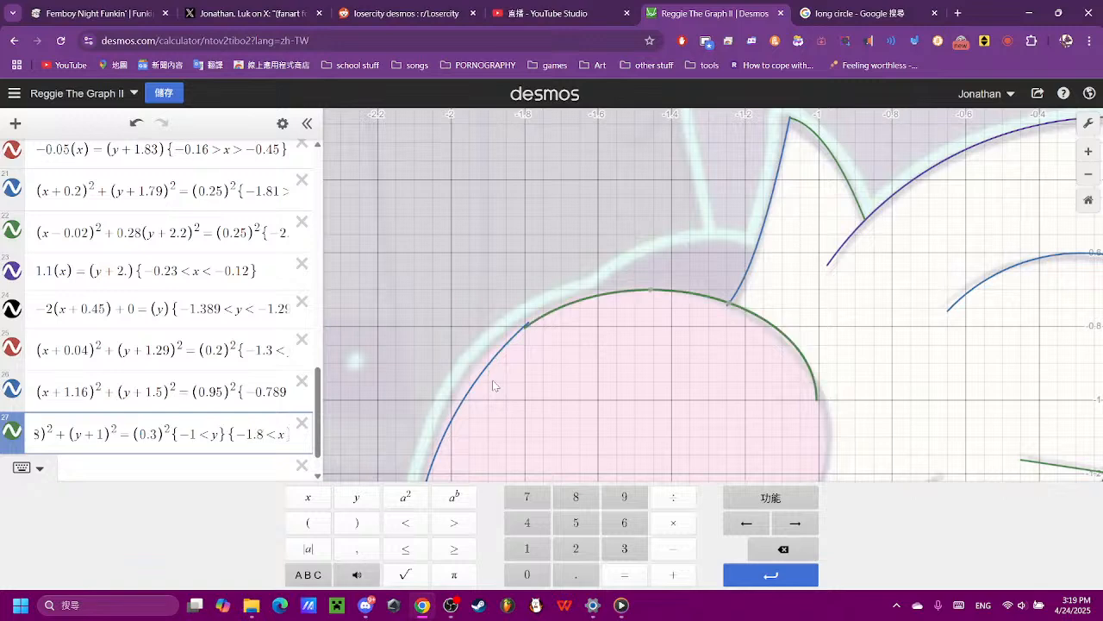
click(845, 312)
scroll(844, 312, down, 3)
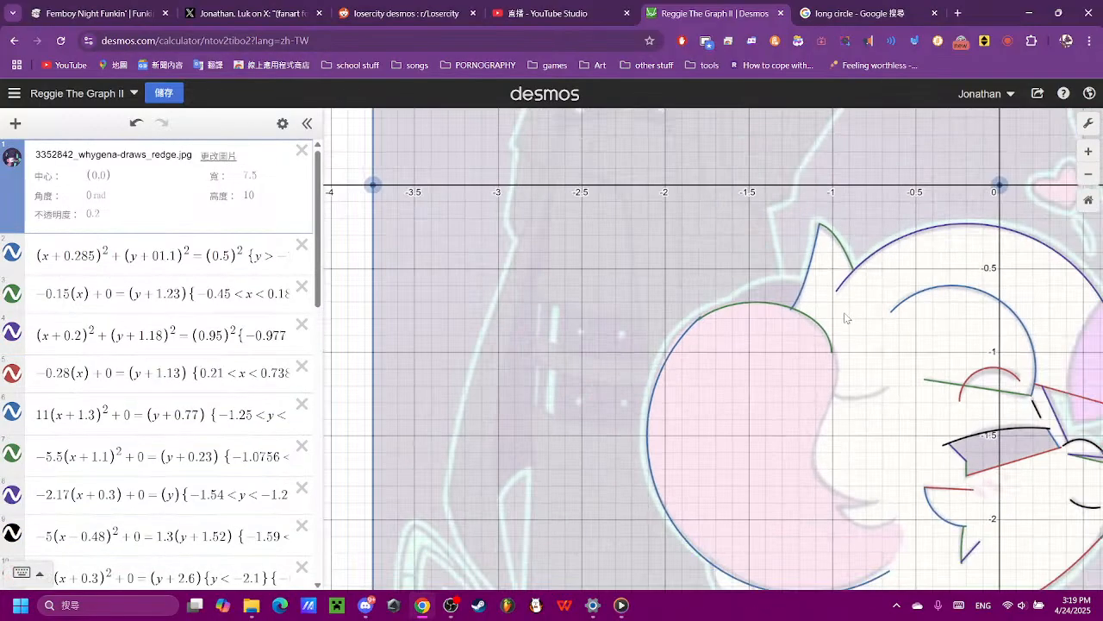
drag(844, 312, 545, 164)
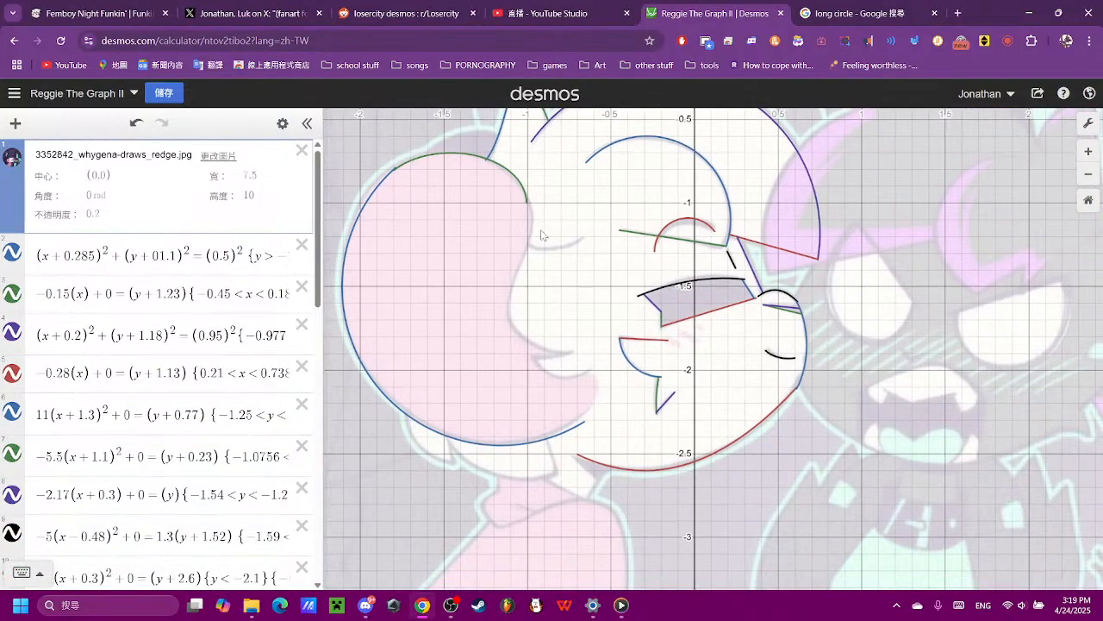
- Start a new equation in the empty expression 28 with the sin function
scroll(215, 332, down, 10)
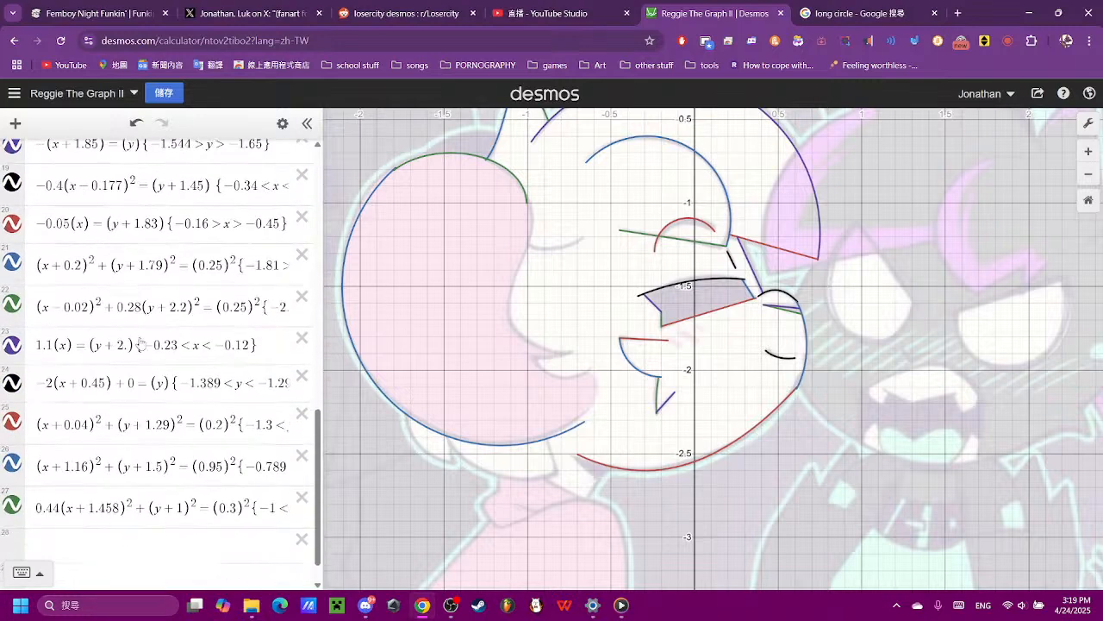
click(195, 506)
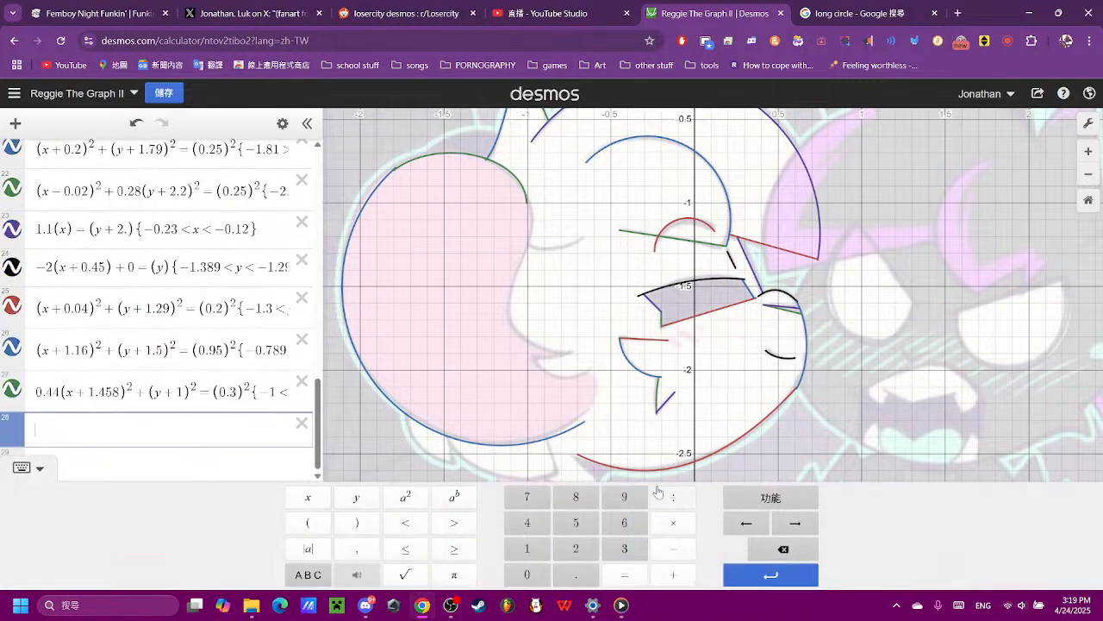
text(cos)
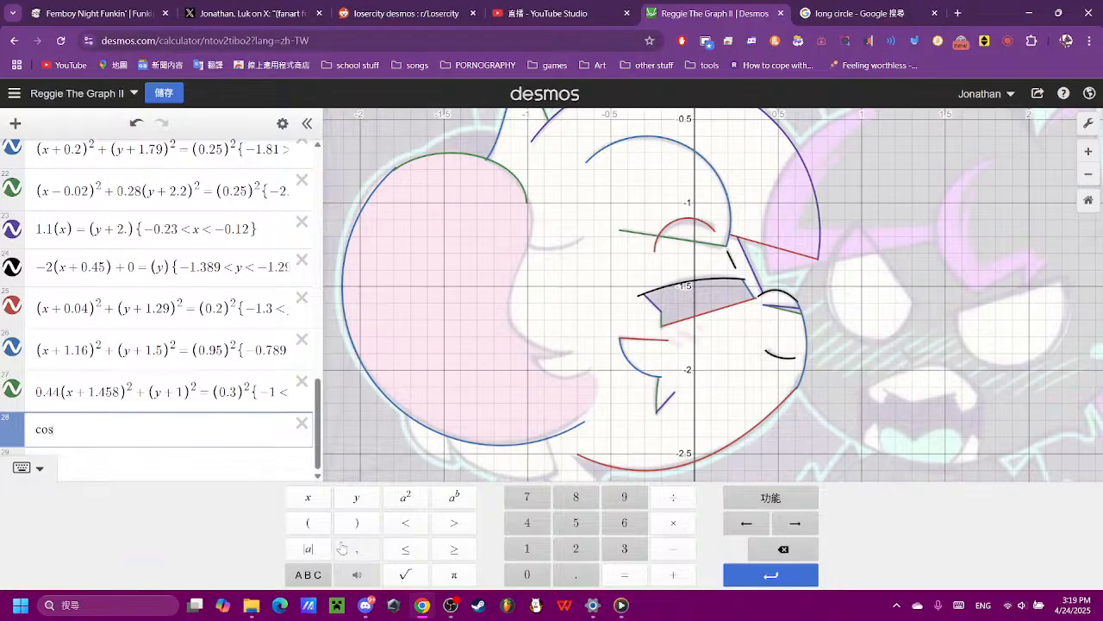
key(BackSpace)
key(BackSpace)
key(BackSpace)
text(sin)
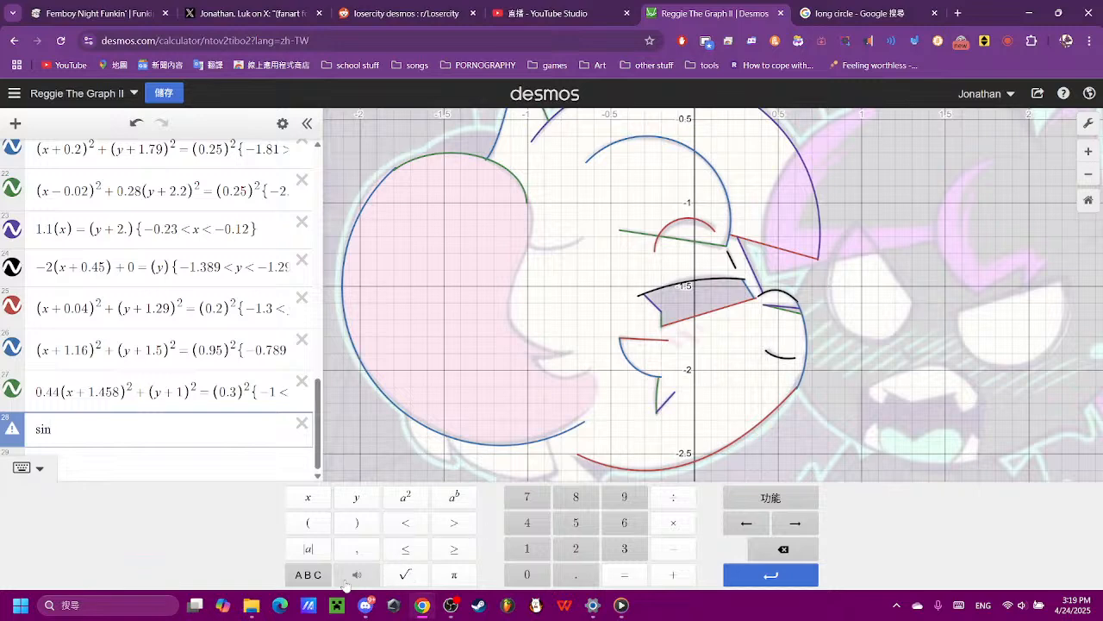
- Complete expression 28 as the sine curve sin(x) = (y)
click(312, 522)
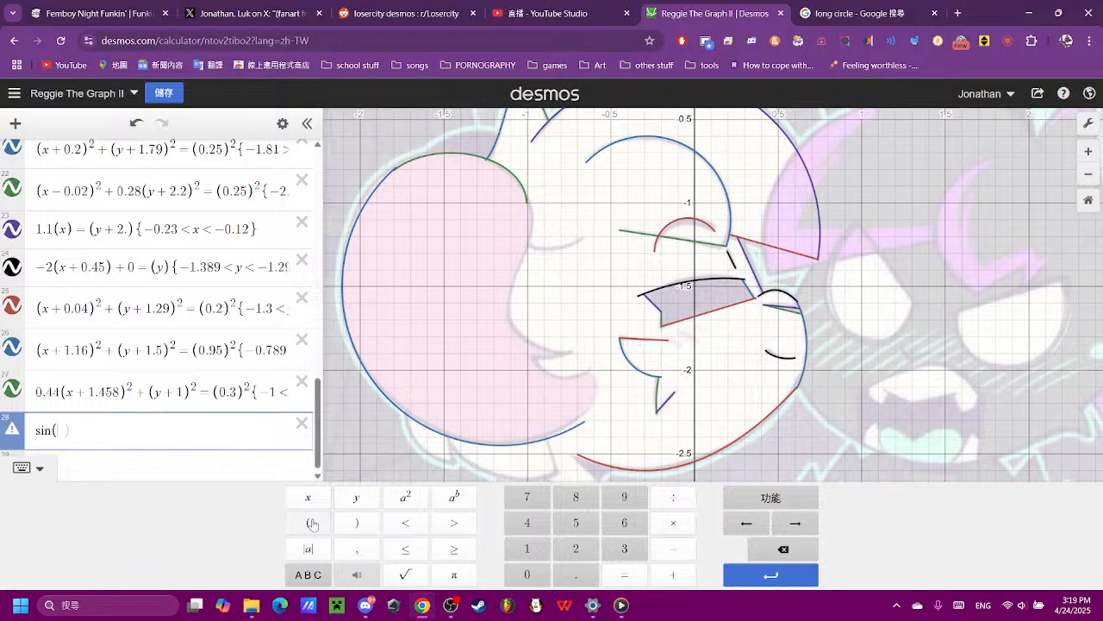
click(357, 523)
click(624, 574)
click(307, 522)
click(356, 496)
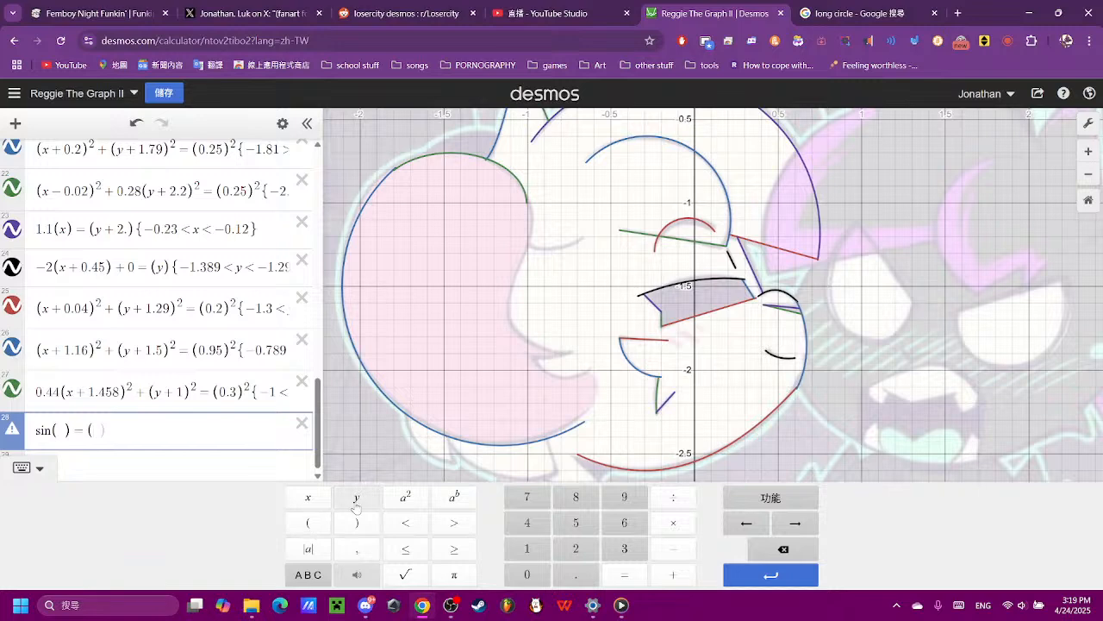
scroll(473, 288, down, 2)
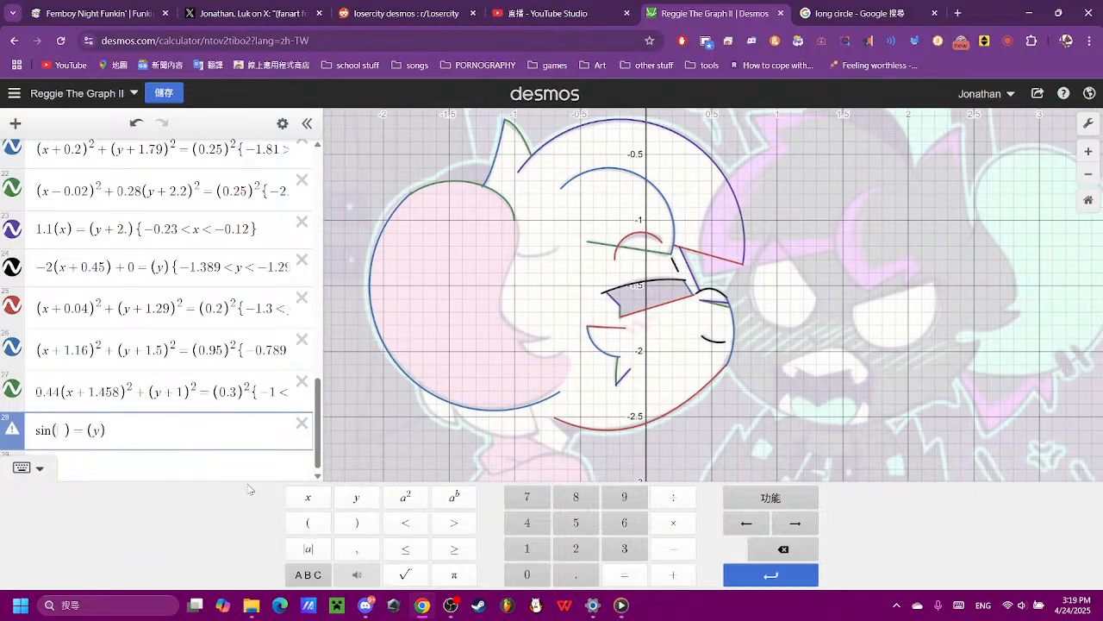
click(307, 497)
scroll(628, 341, down, 1)
scroll(627, 341, down, 2)
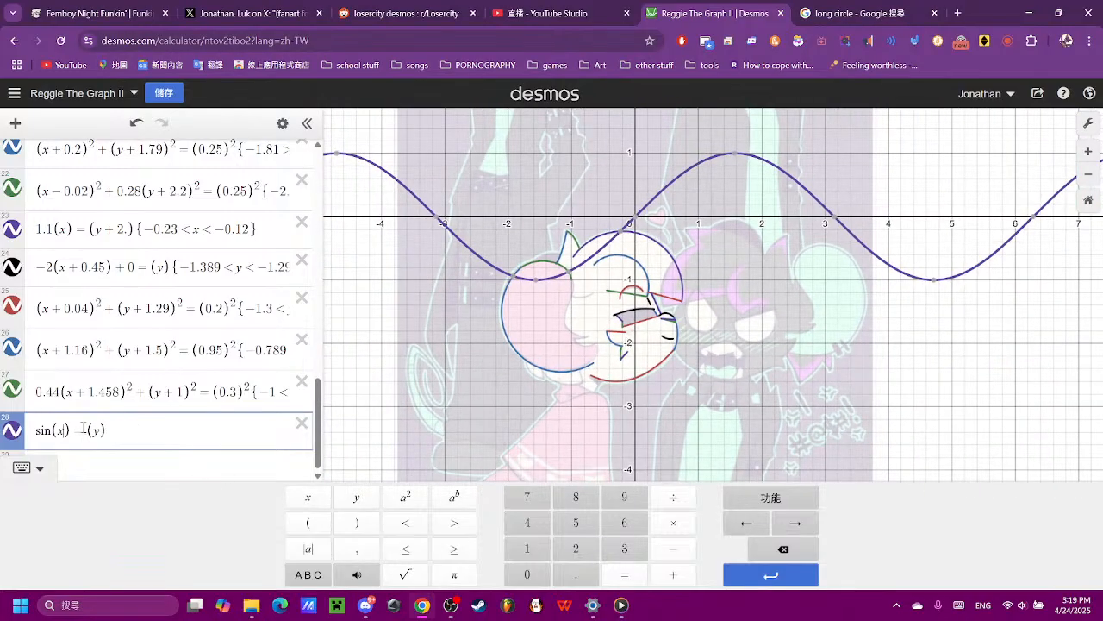
- Swap the variables in expression 28 to make the wave vertical, giving sin(y) = (x)
key(BackSpace)
text(y)
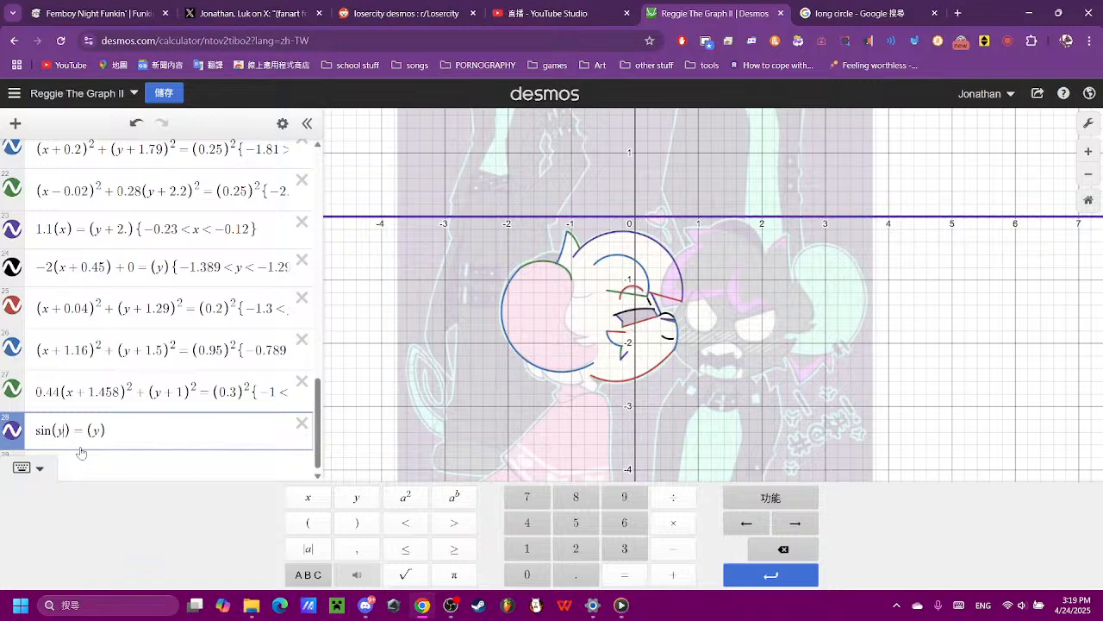
key(BackSpace)
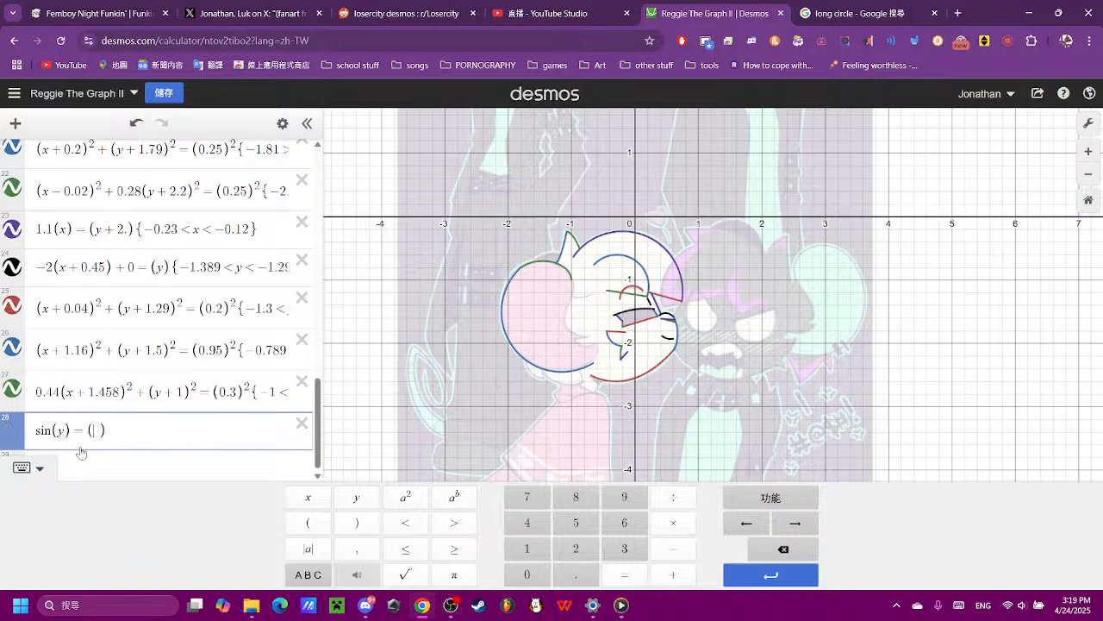
text(x)
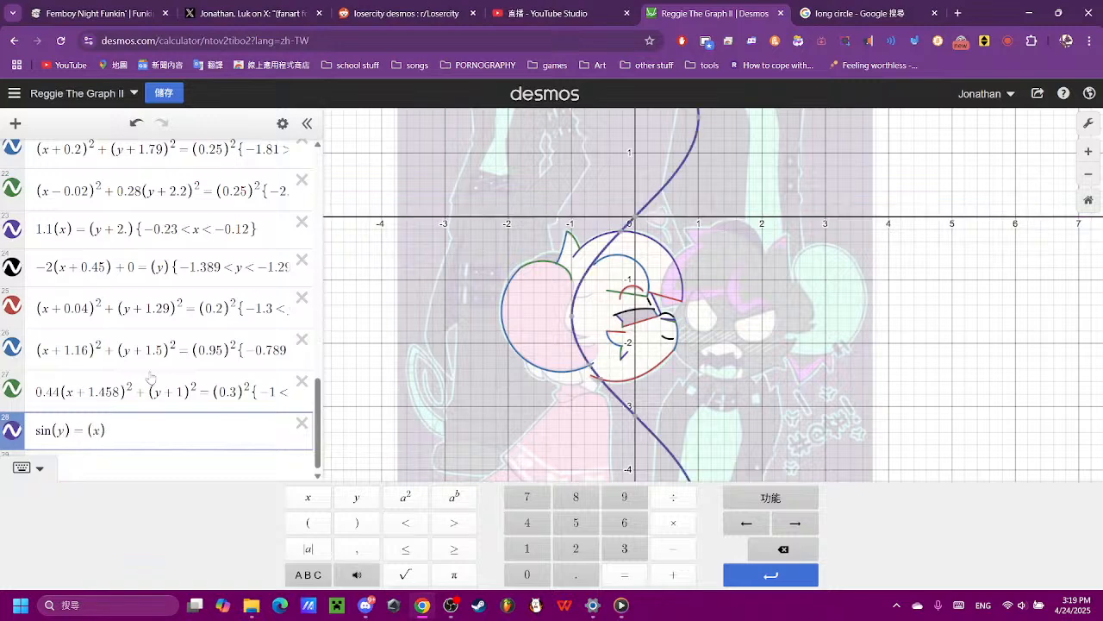
scroll(637, 144, up, 3)
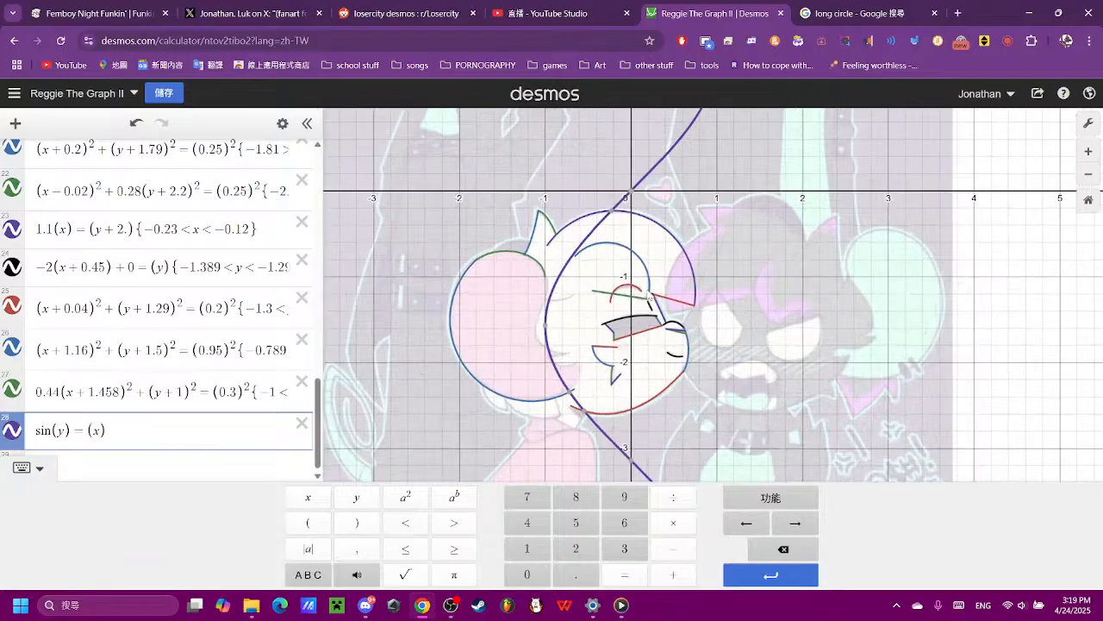
click(509, 340)
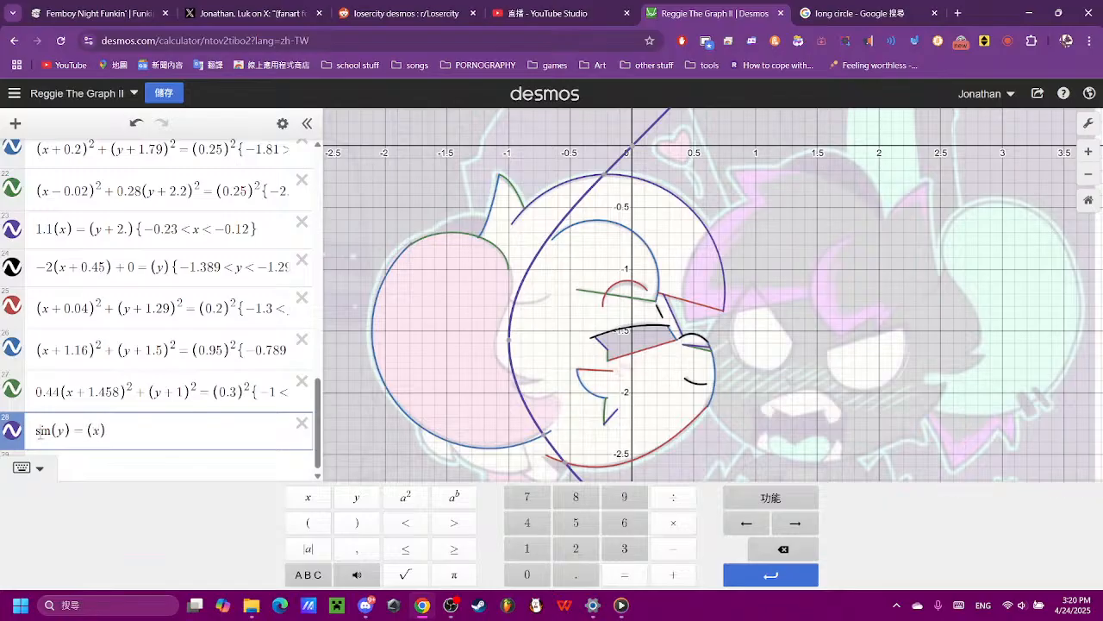
- Try a factor of 5 before the sine and before (x) in expression 28
scroll(473, 160, down, 3)
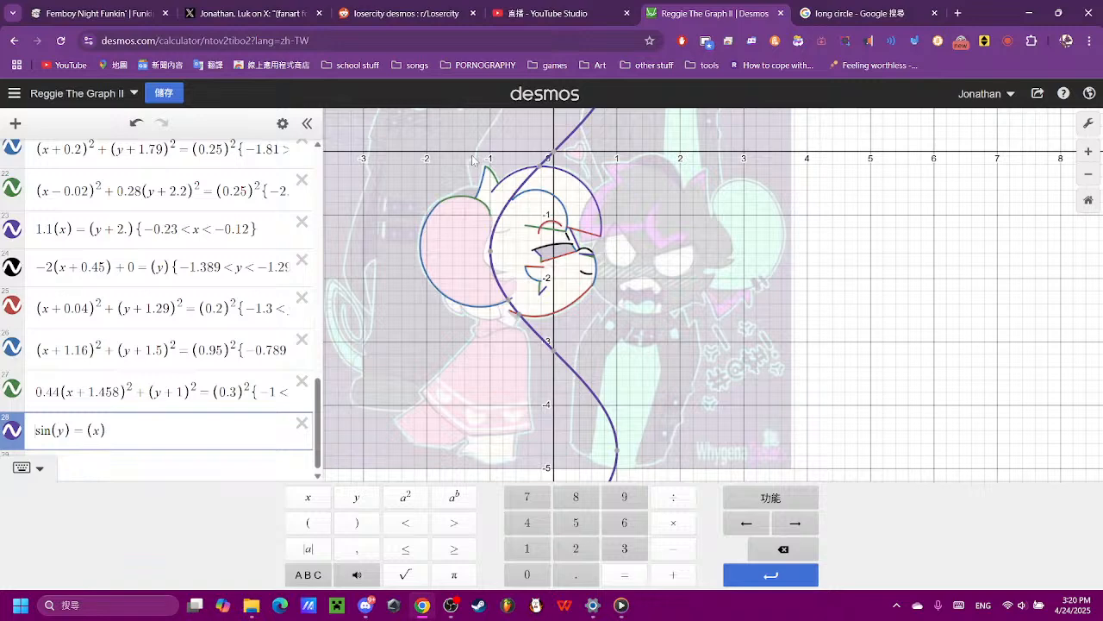
text(5)
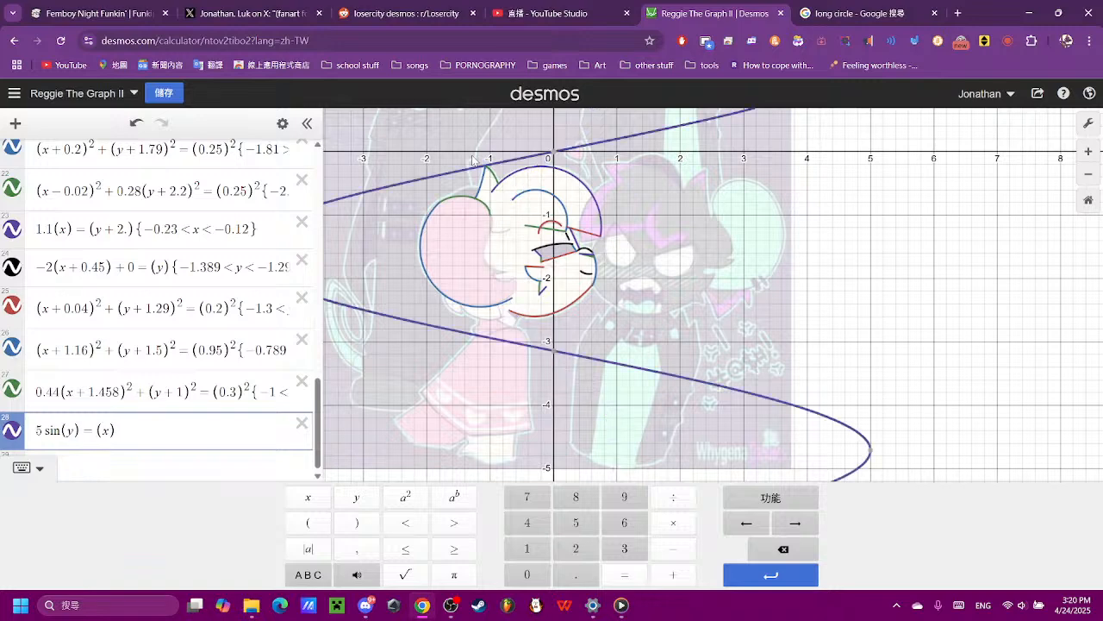
key(BackSpace)
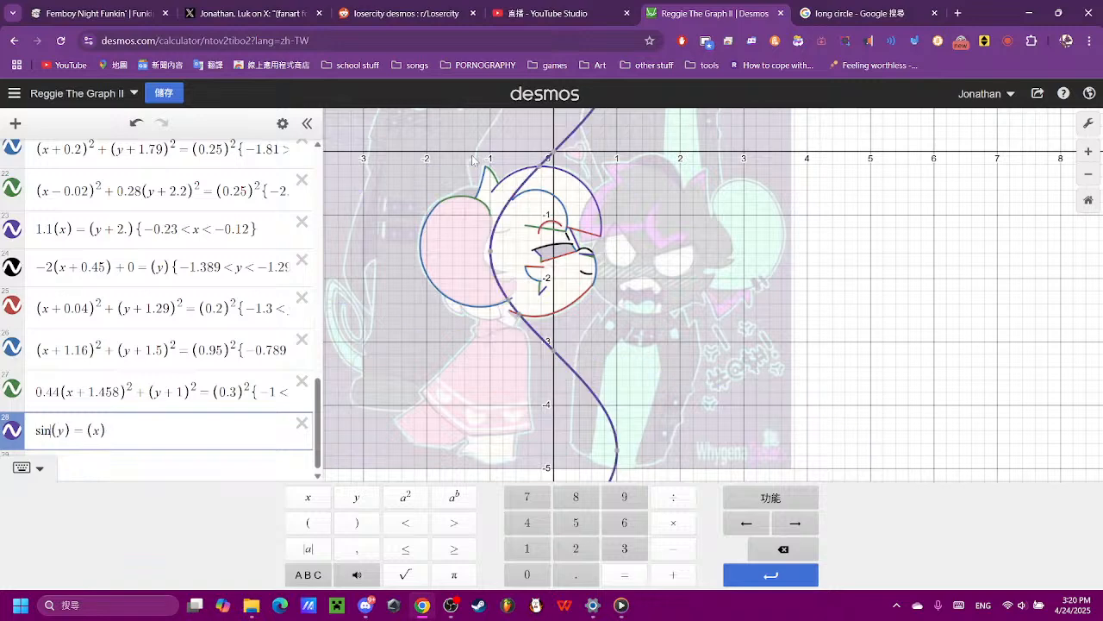
key(Right)
key(Right)
key(Right)
text(5)
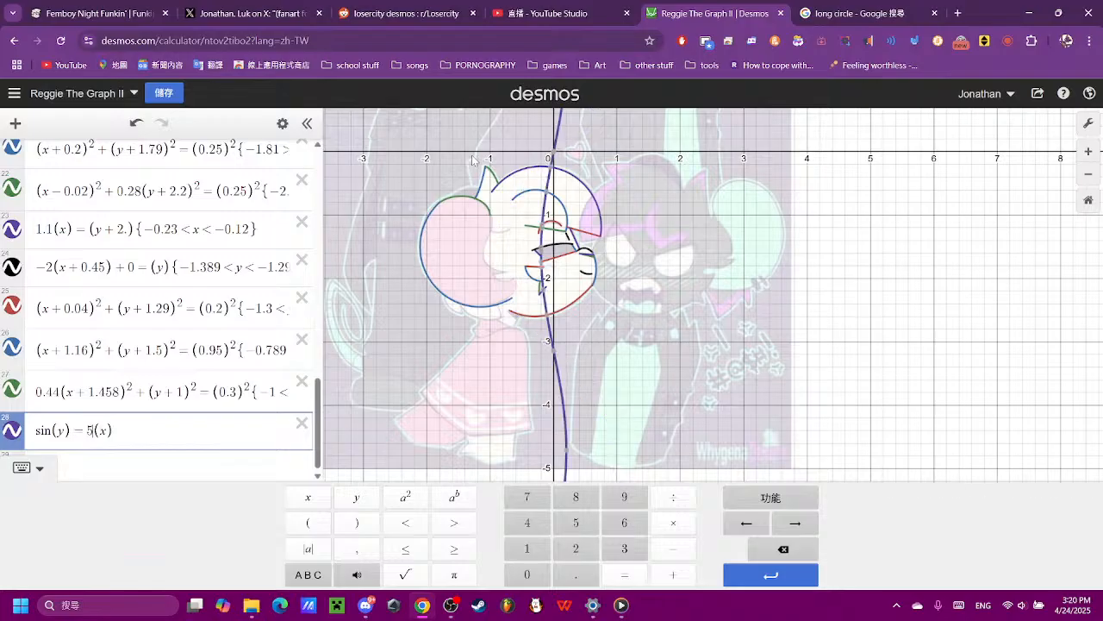
key(BackSpace)
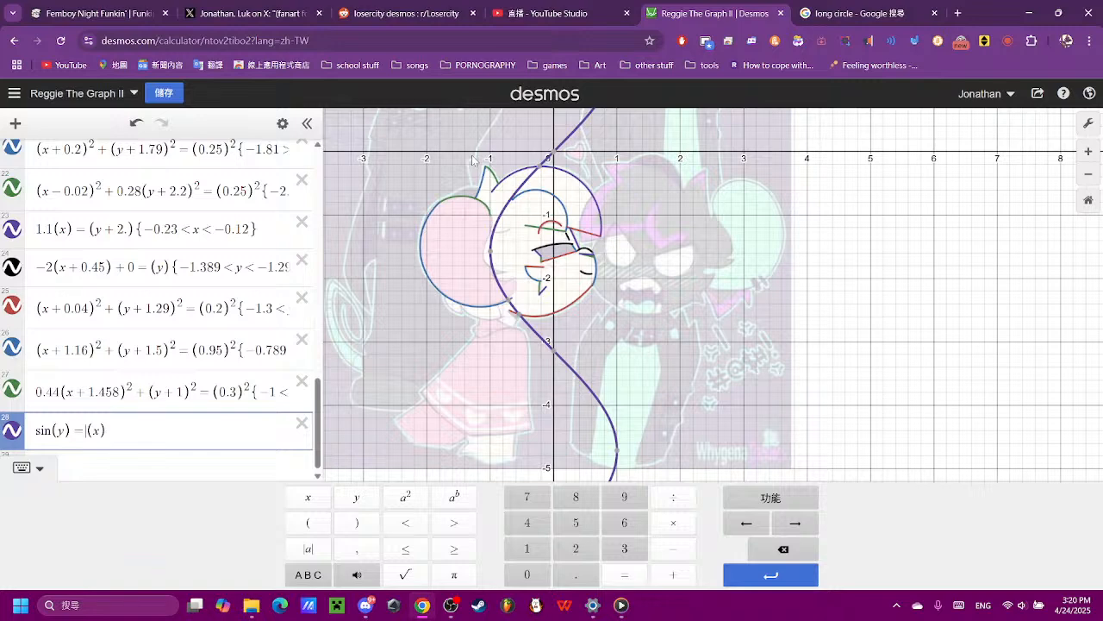
text(5)
key(BackSpace)
- Try the coefficients 0.9 and 0.1 on y inside the sine of expression 28
text(0.9)
key(BackSpace)
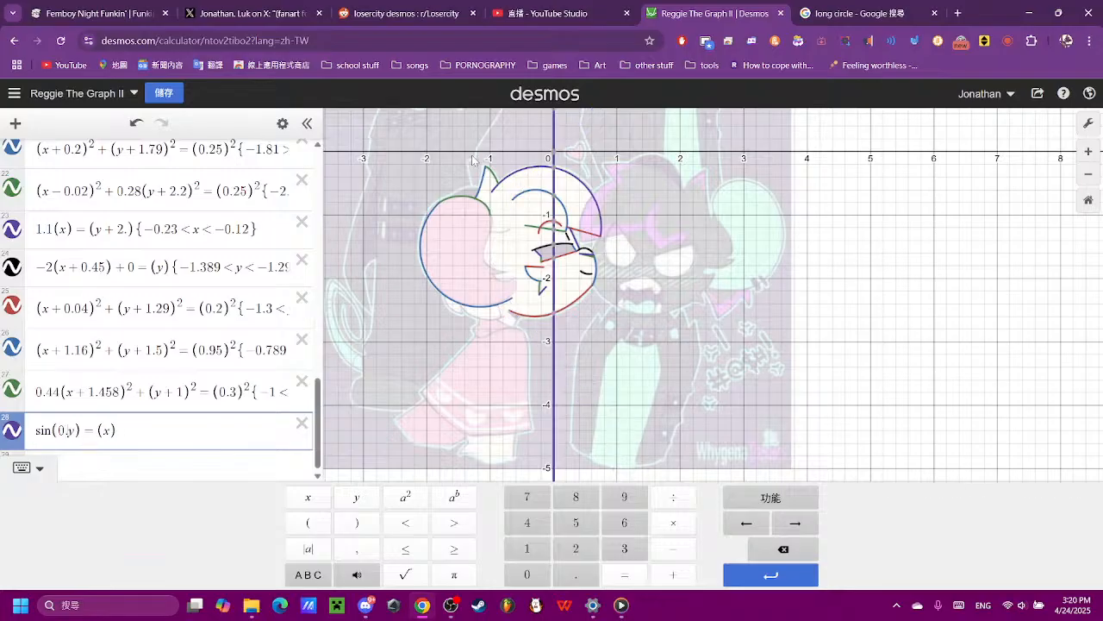
text(1)
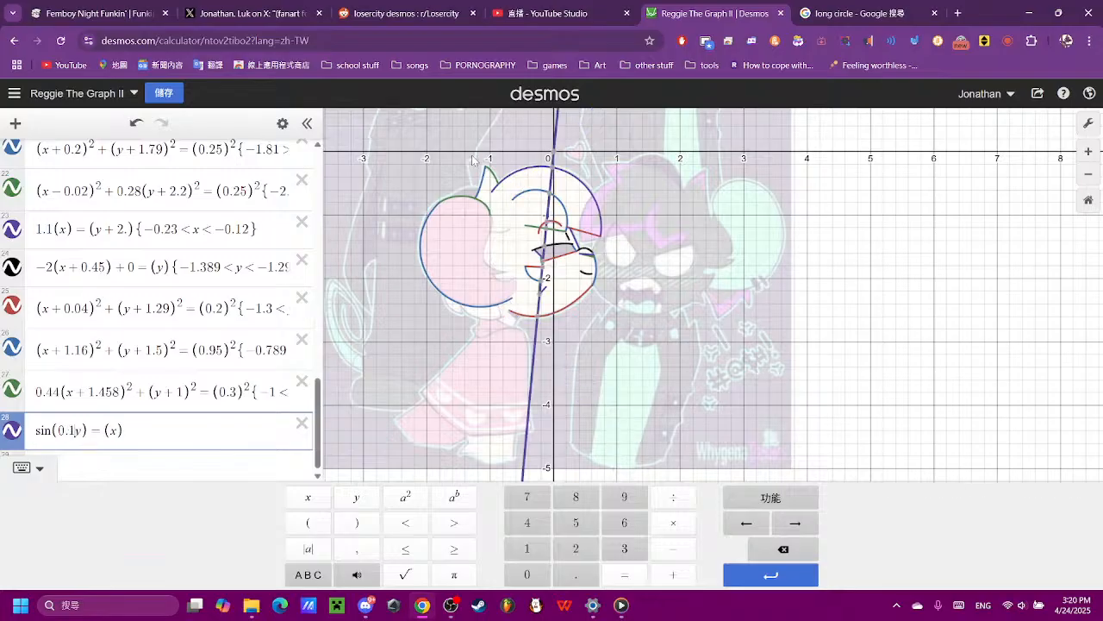
key(BackSpace)
key(BackSpace)
key(BackSpace)
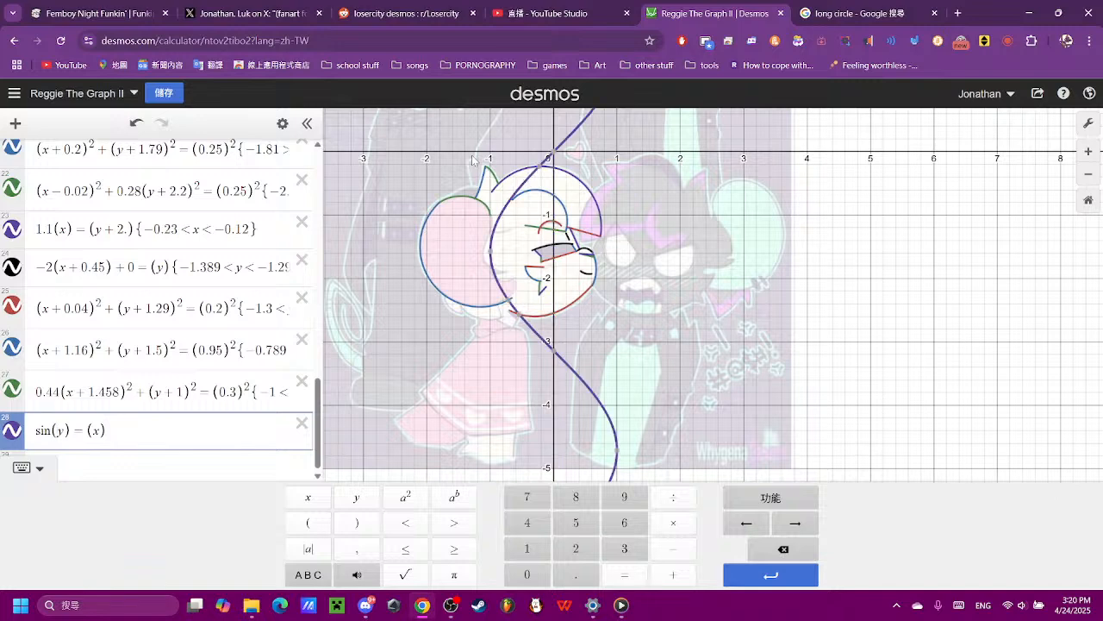
- Try the coefficients 9, 4 and 3 on y inside the sine of expression 28
text(9)
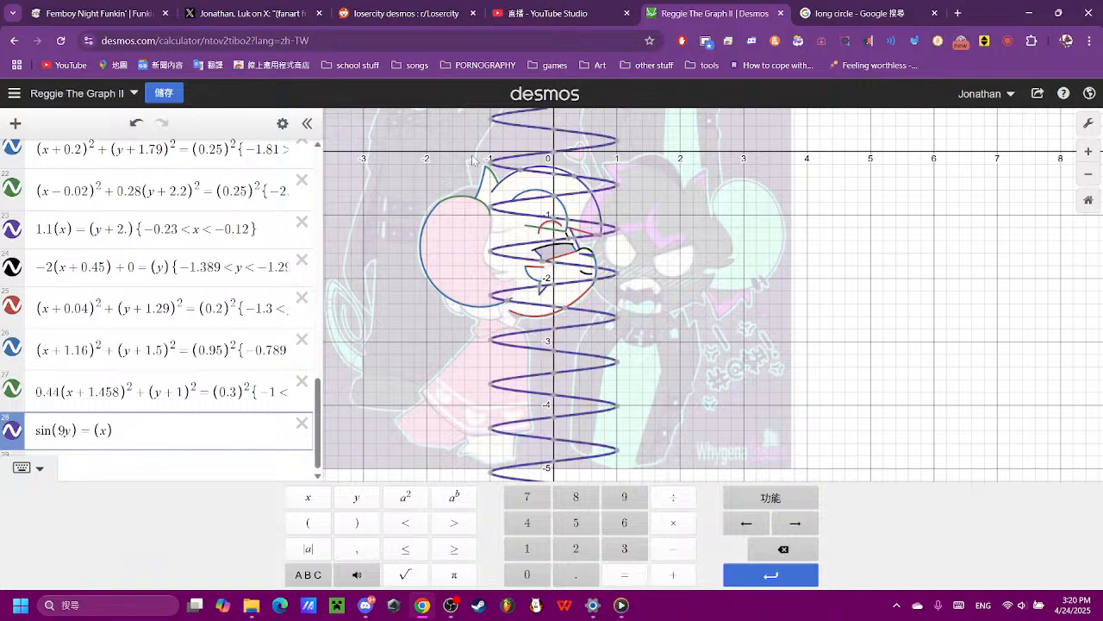
key(BackSpace)
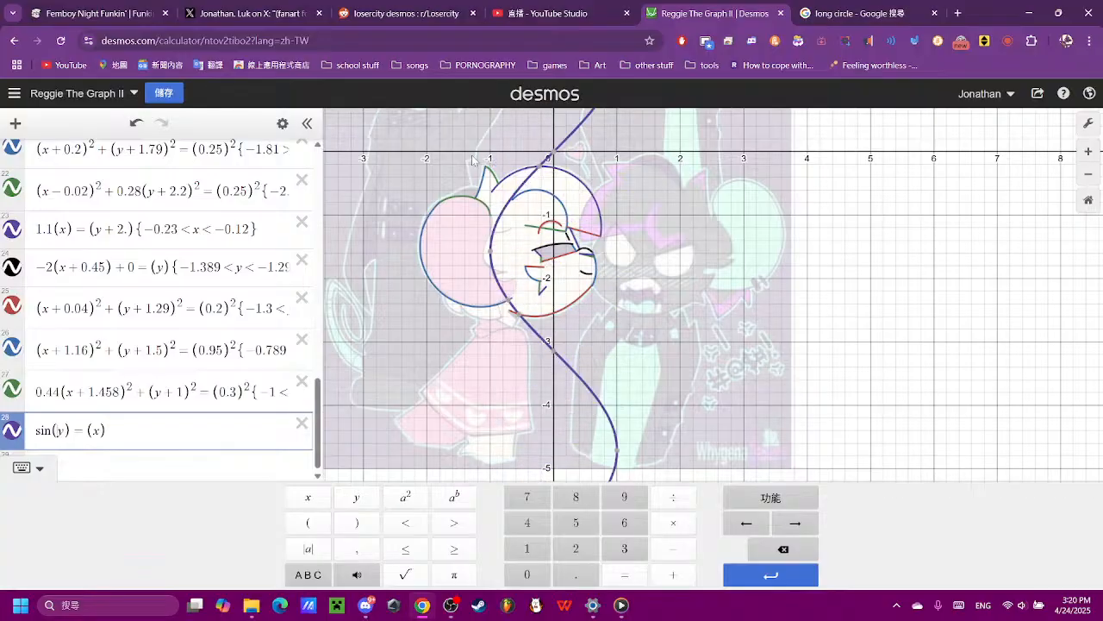
text(9)
key(BackSpace)
text(9)
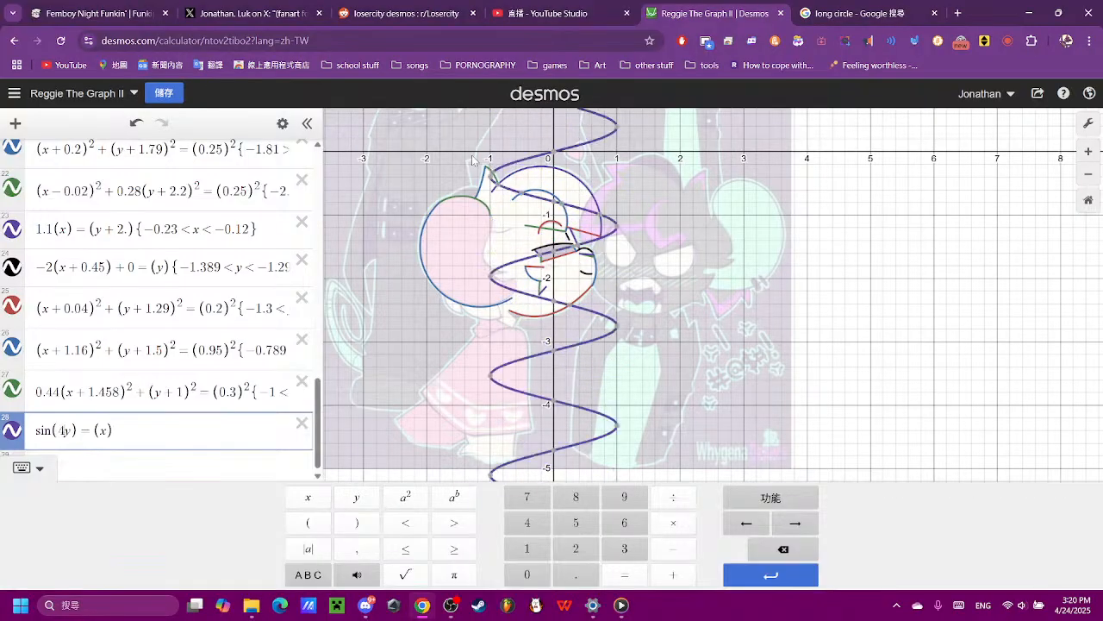
key(BackSpace)
text(3)
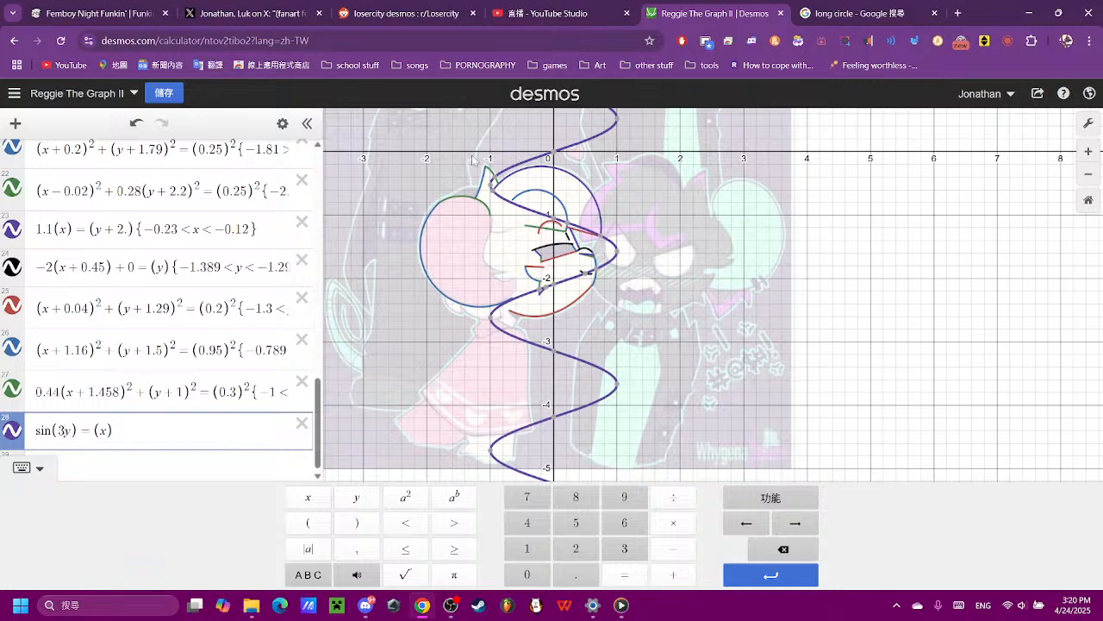
key(BackSpace)
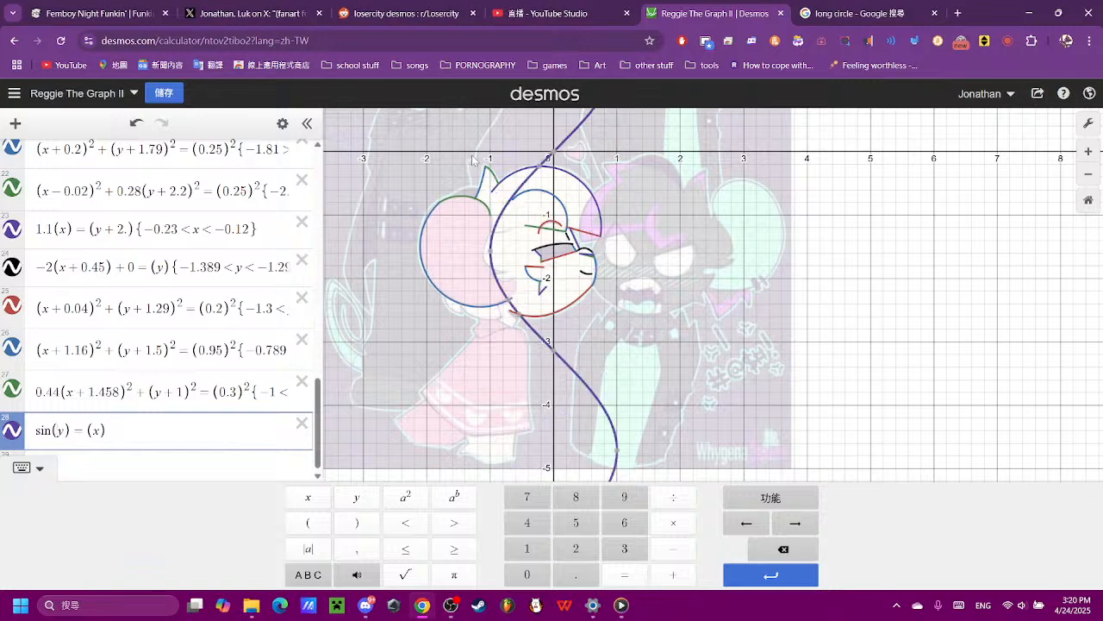
- Set the coefficient of y to 5 and, after trying 0.4, the coefficient of x to 9 in expression 28
text(5)
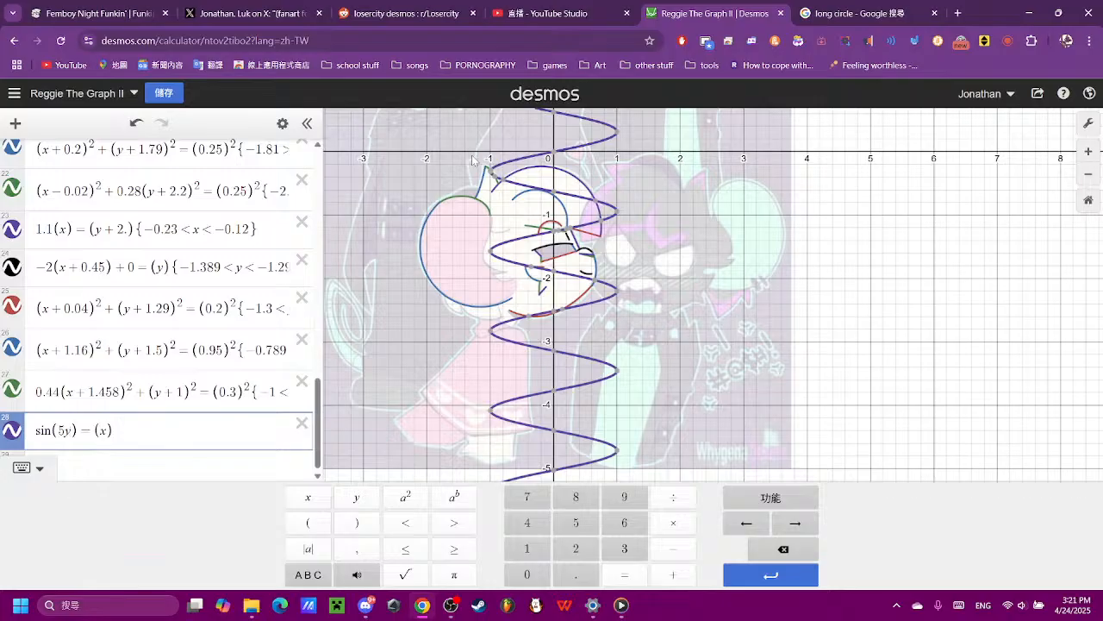
text(0.4)
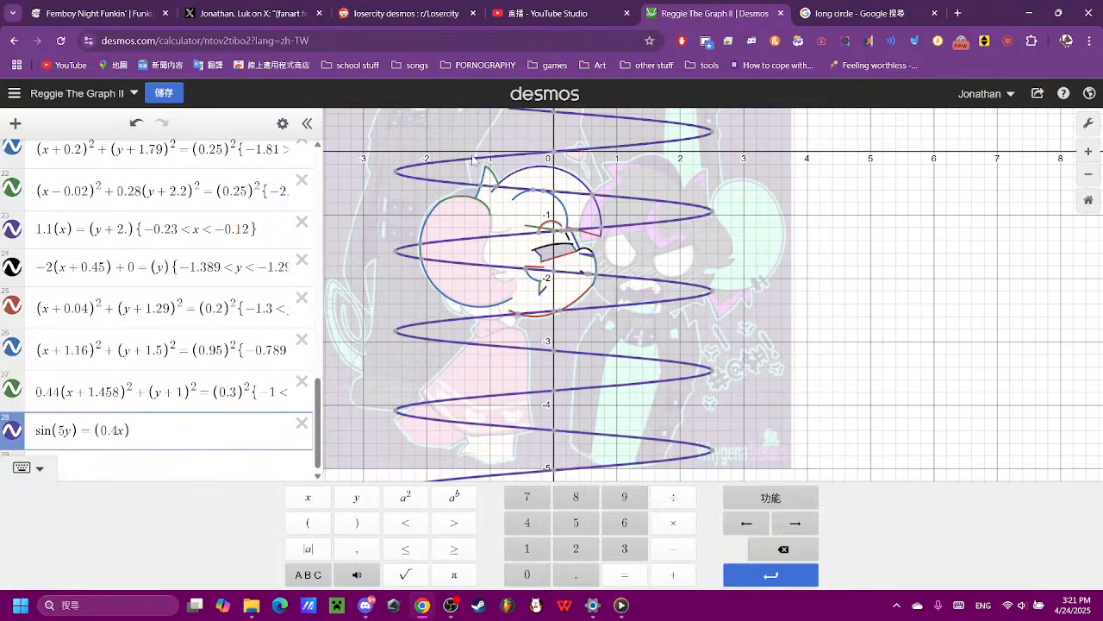
key(BackSpace)
key(BackSpace)
key(BackSpace)
text(9)
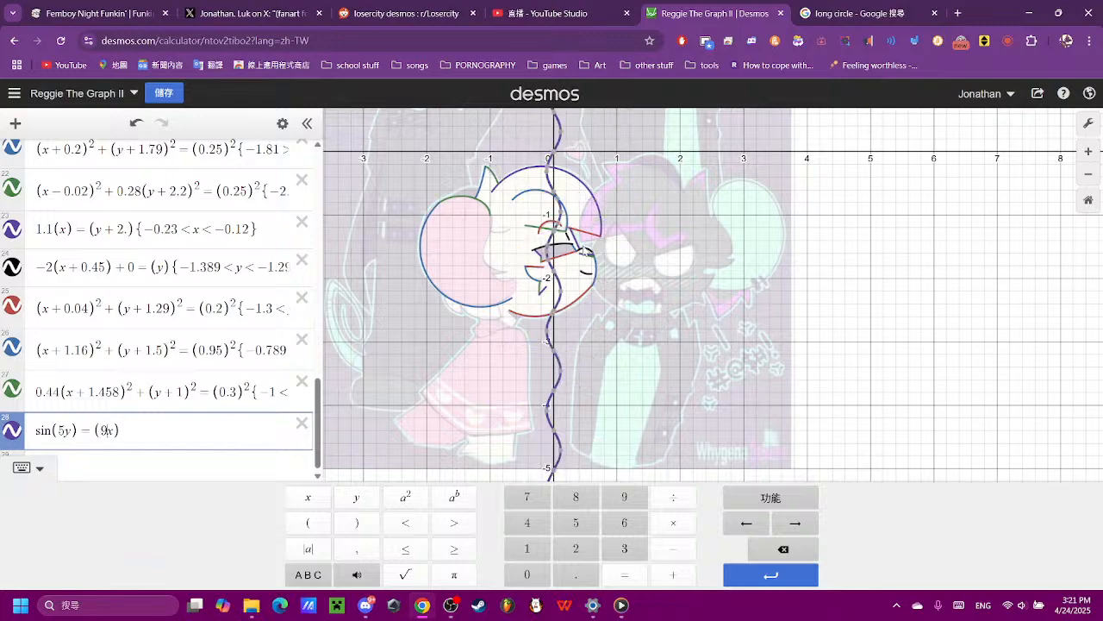
- Put x and y in their own parentheses in expression 28, giving sin(5(y)) = (9(x))
scroll(518, 224, up, 2)
scroll(517, 225, up, 3)
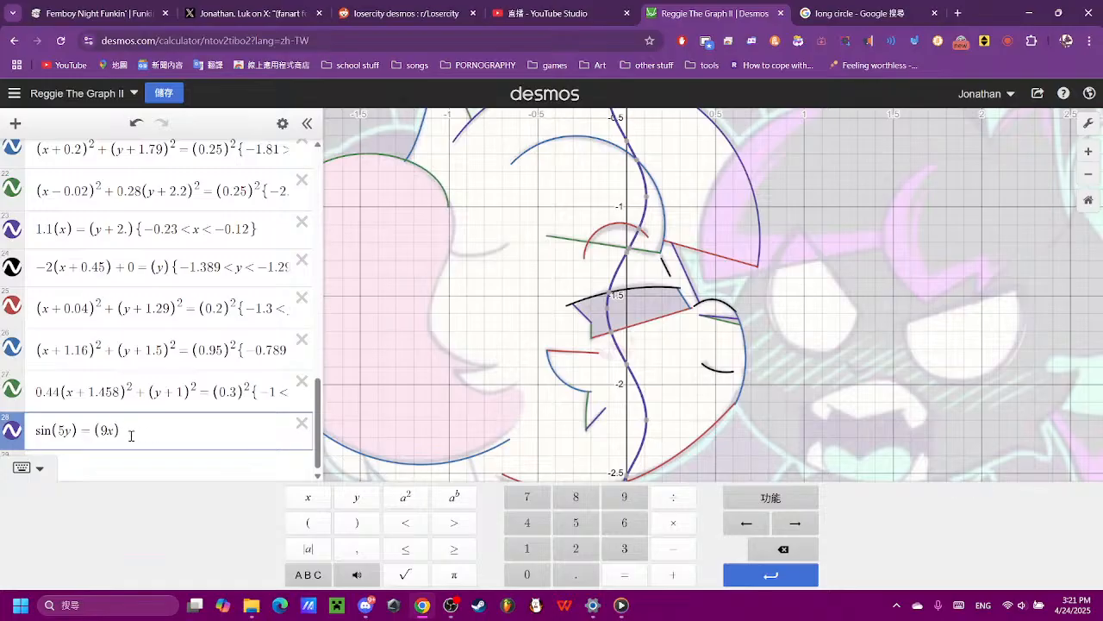
click(320, 527)
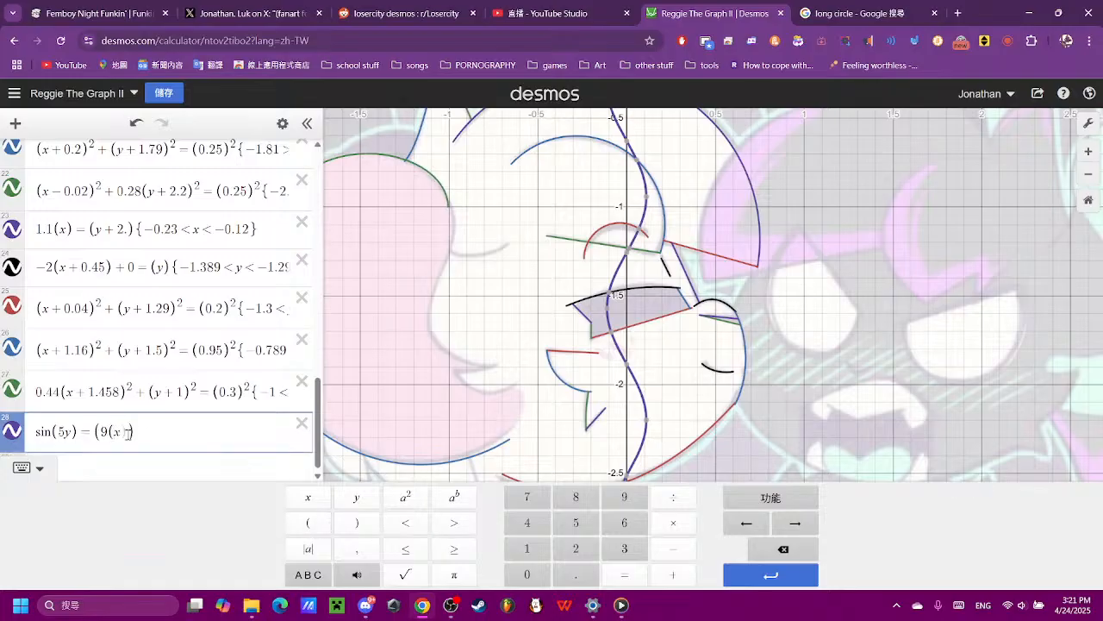
click(127, 432)
click(348, 524)
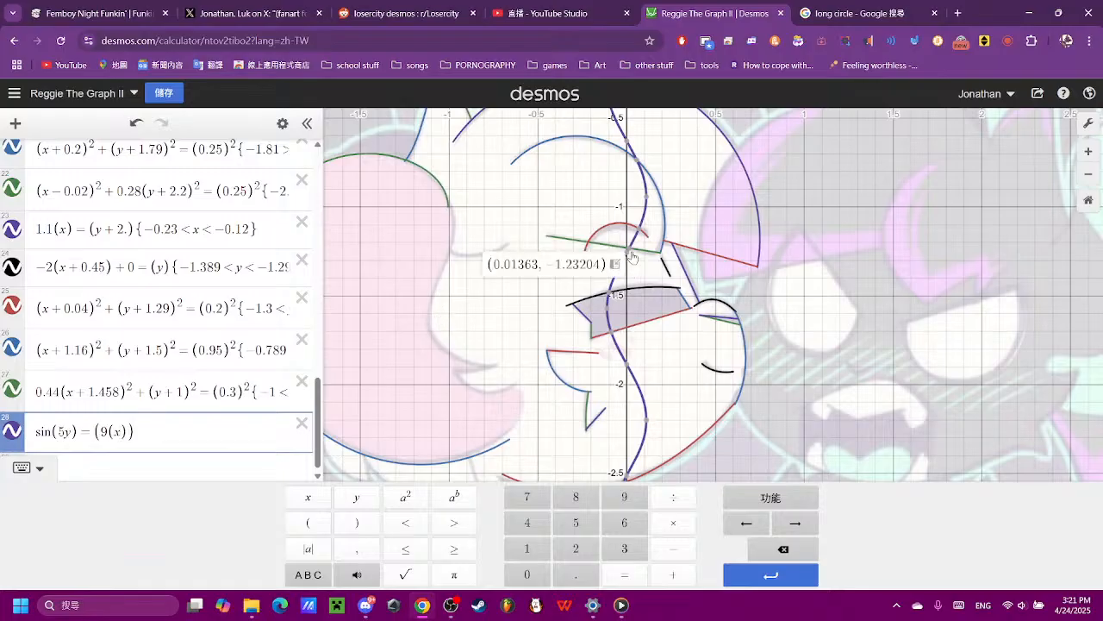
click(74, 437)
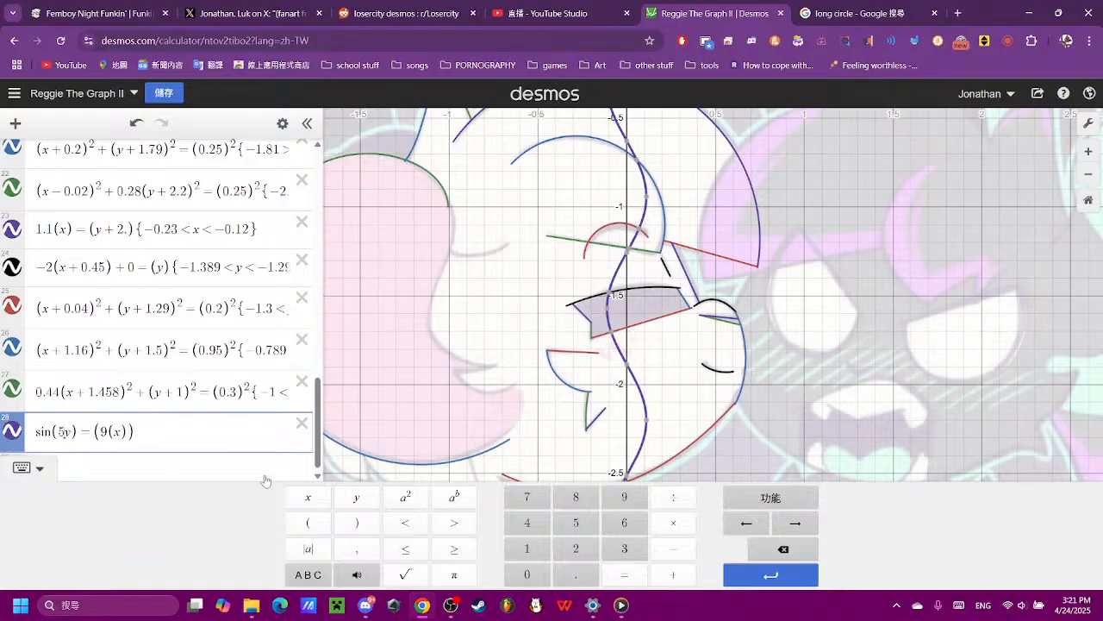
click(307, 523)
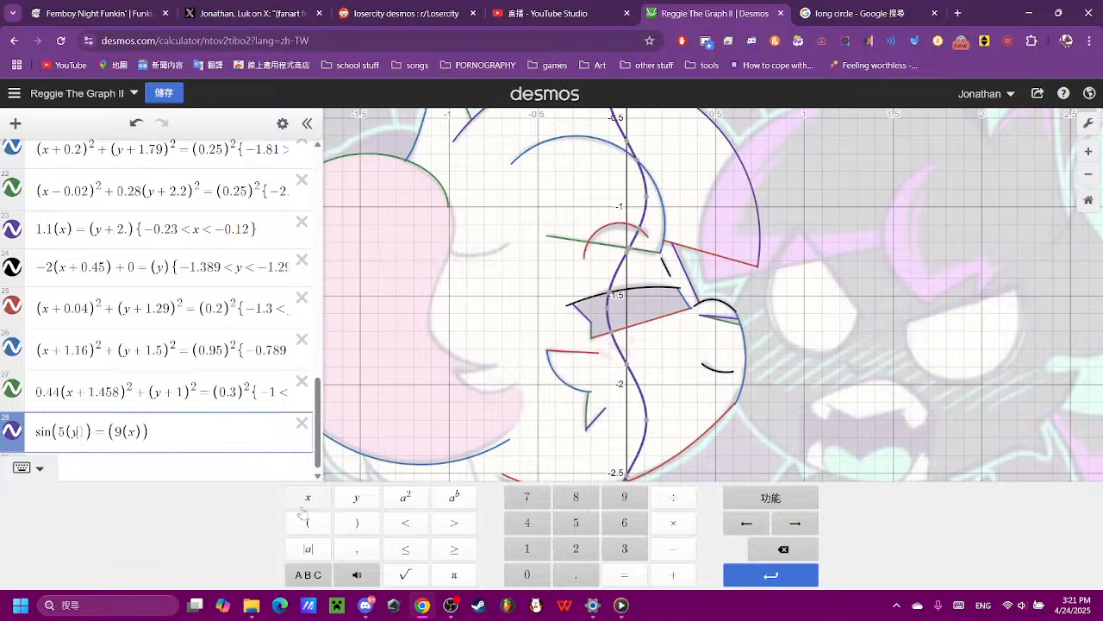
click(356, 523)
- Shift the sine wave onto the hair's inner edge by changing x to x + 1 in expression 28
click(136, 431)
click(674, 574)
click(527, 548)
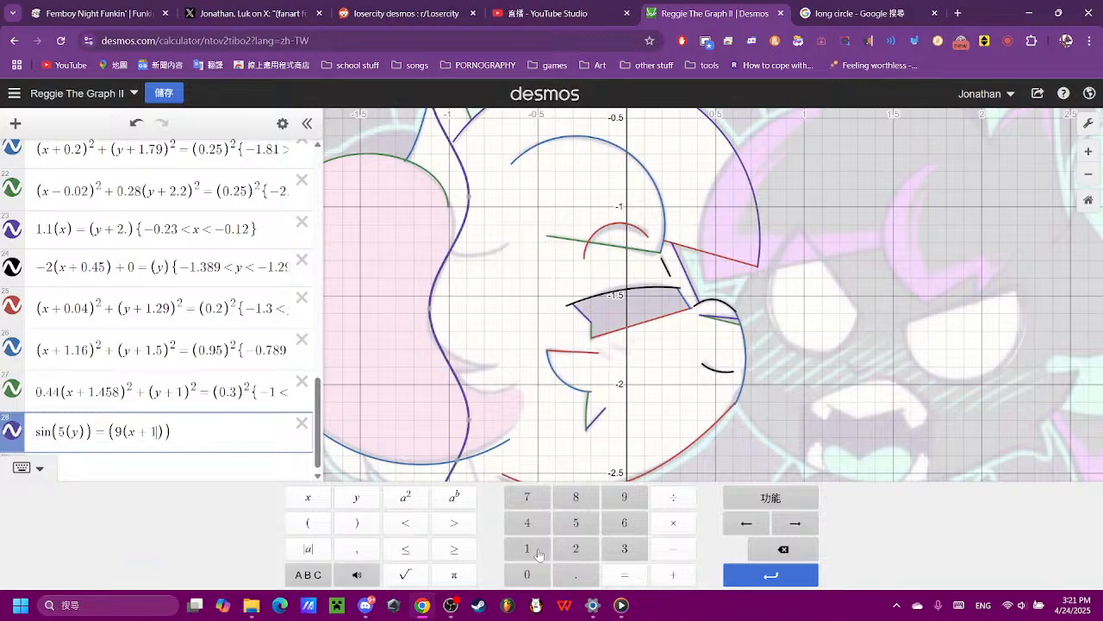
scroll(451, 255, up, 2)
scroll(452, 254, down, 3)
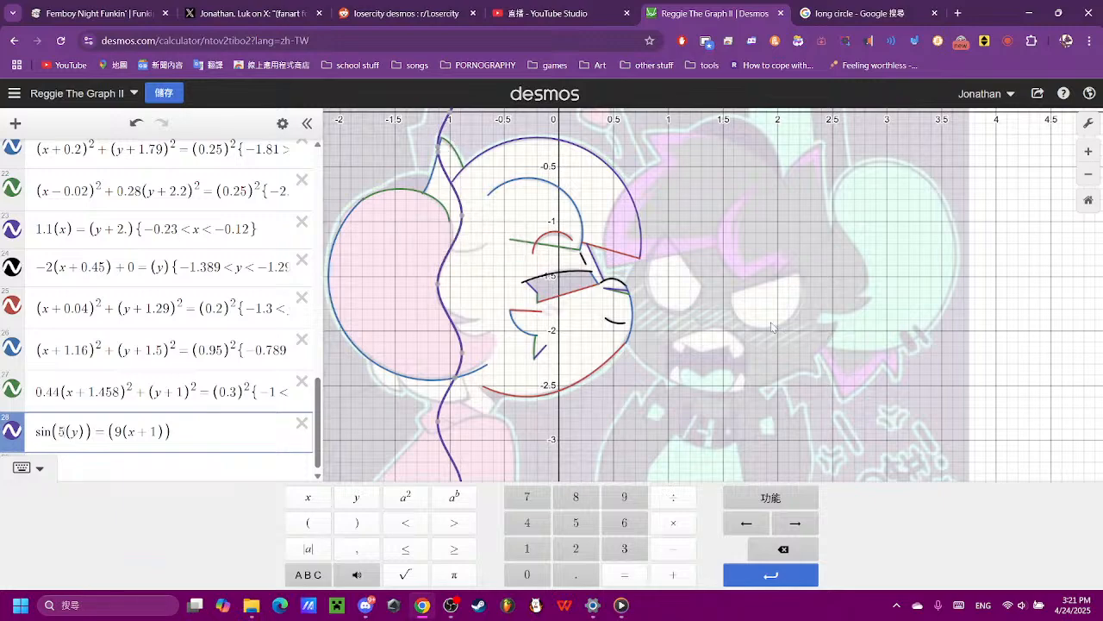
- Set the coefficient of y inside the sine of expression 28 to 5.5
scroll(387, 226, up, 2)
scroll(387, 225, up, 3)
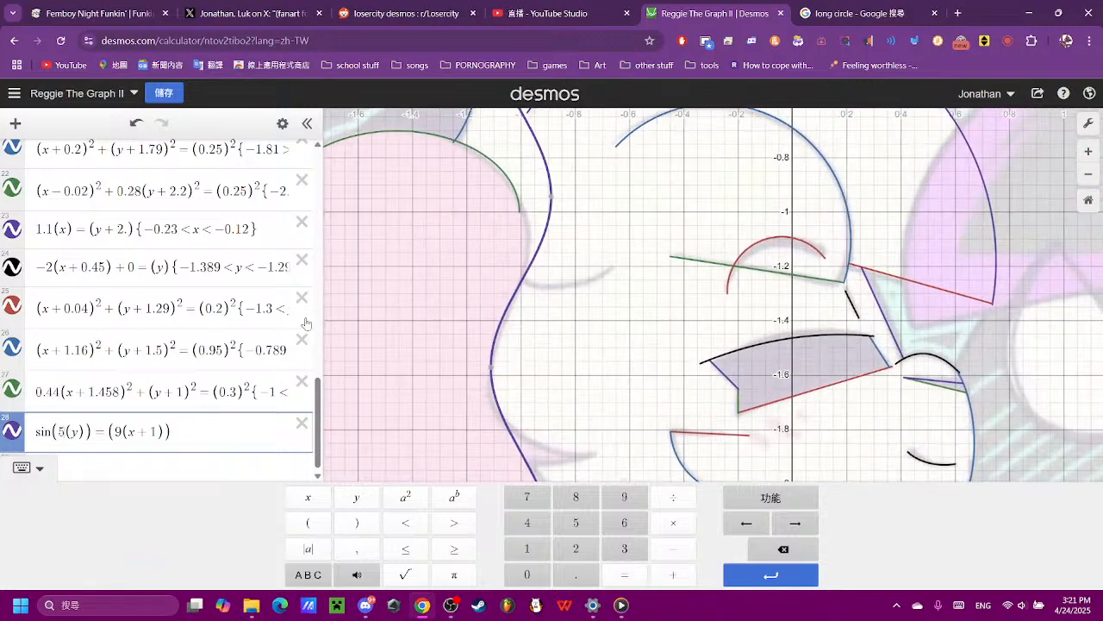
click(576, 574)
click(576, 522)
click(782, 548)
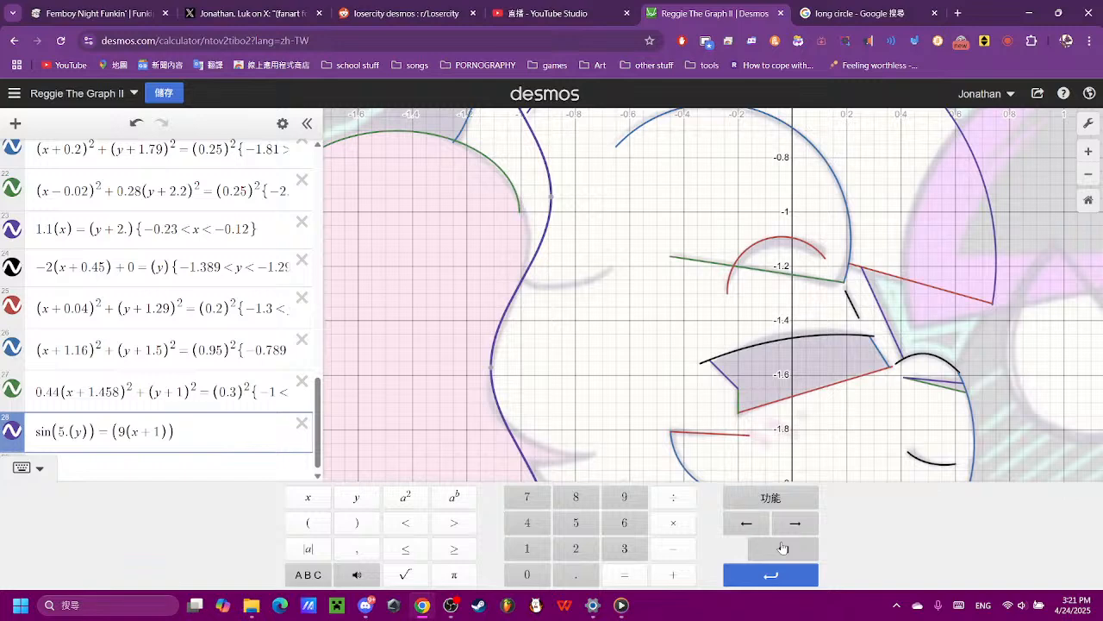
scroll(698, 405, down, 3)
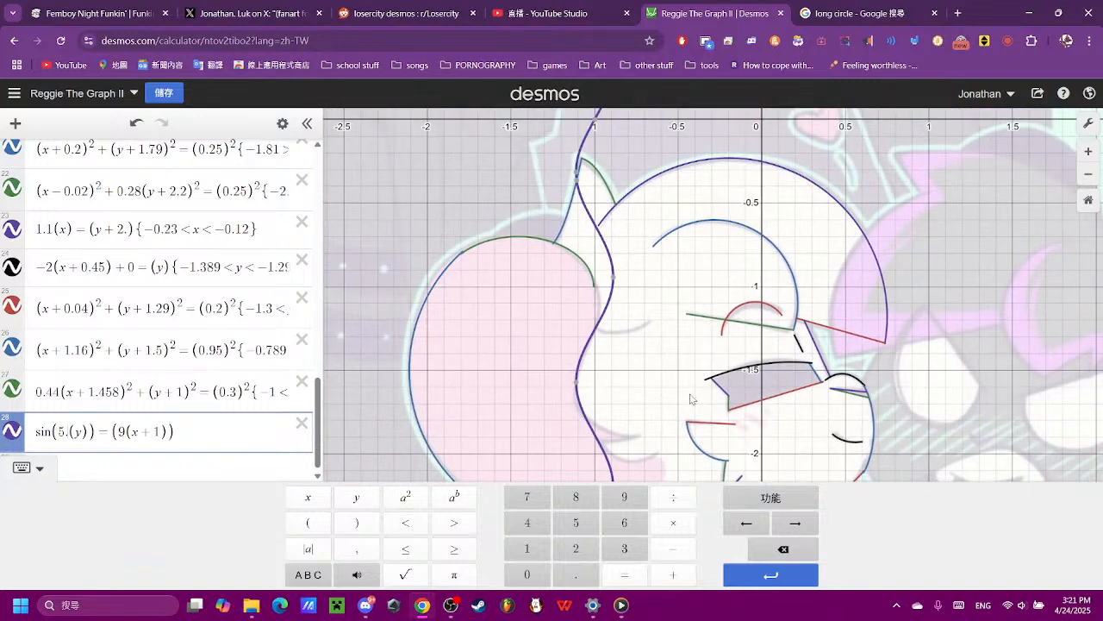
click(576, 522)
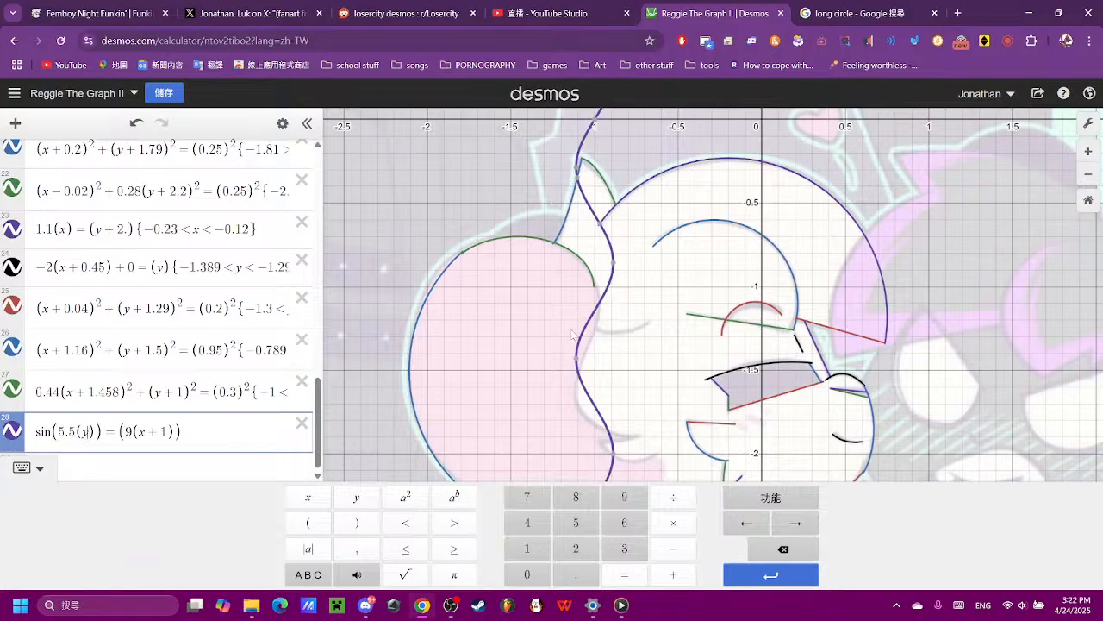
- Shift the sine wave down along the hair's inner edge by changing y to y + 0.15 in expression 28
click(575, 364)
click(674, 574)
click(527, 574)
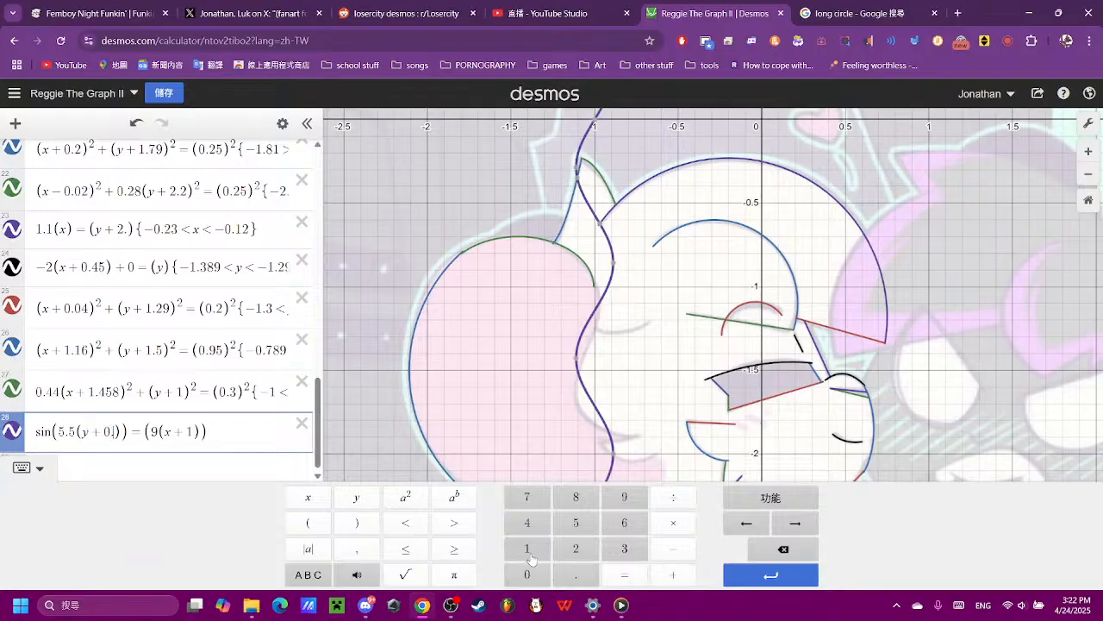
click(576, 574)
click(526, 548)
click(576, 523)
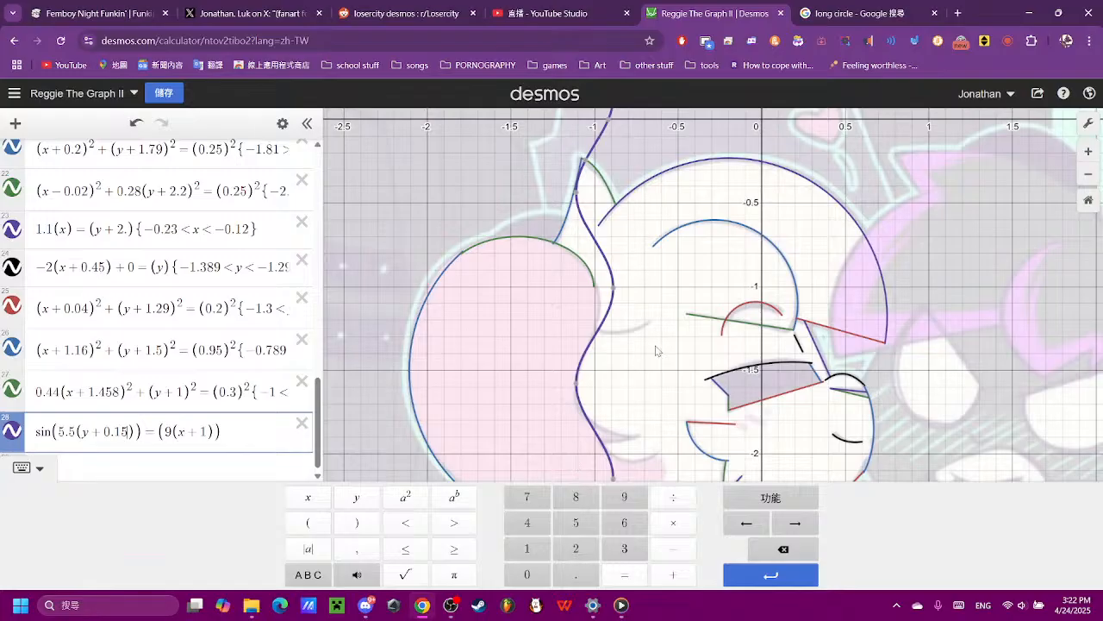
scroll(634, 308, up, 3)
scroll(630, 305, up, 5)
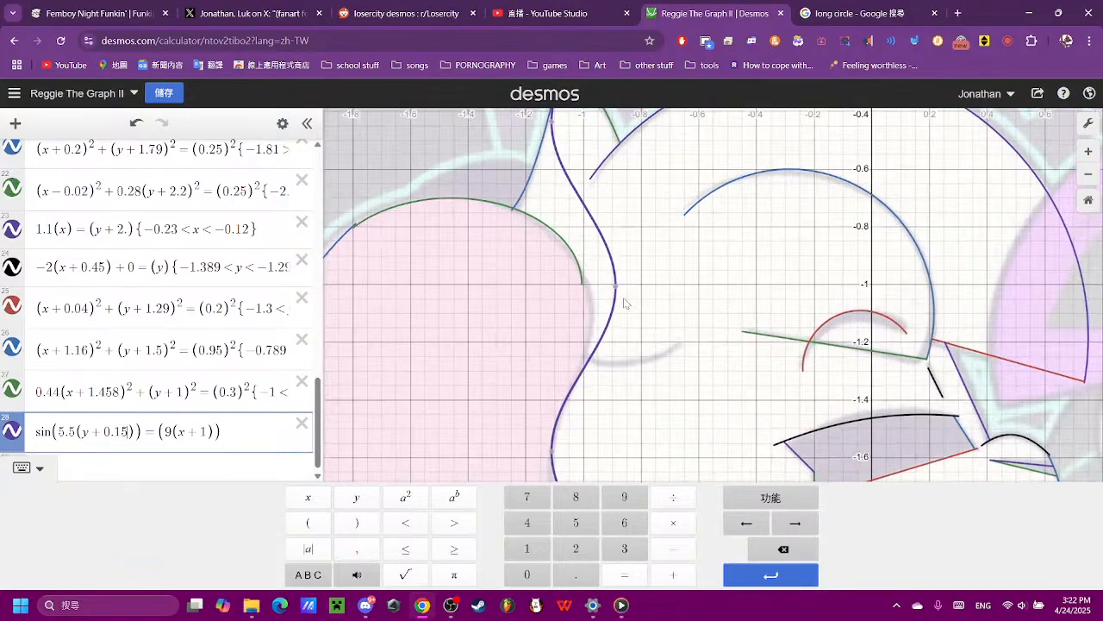
scroll(619, 301, down, 3)
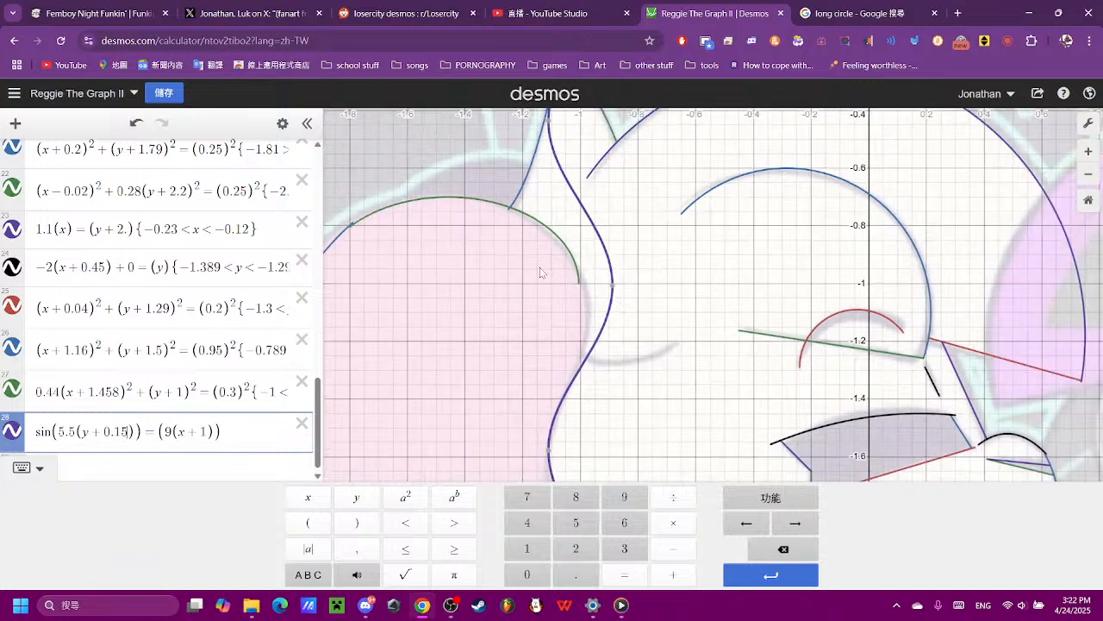
scroll(674, 244, down, 3)
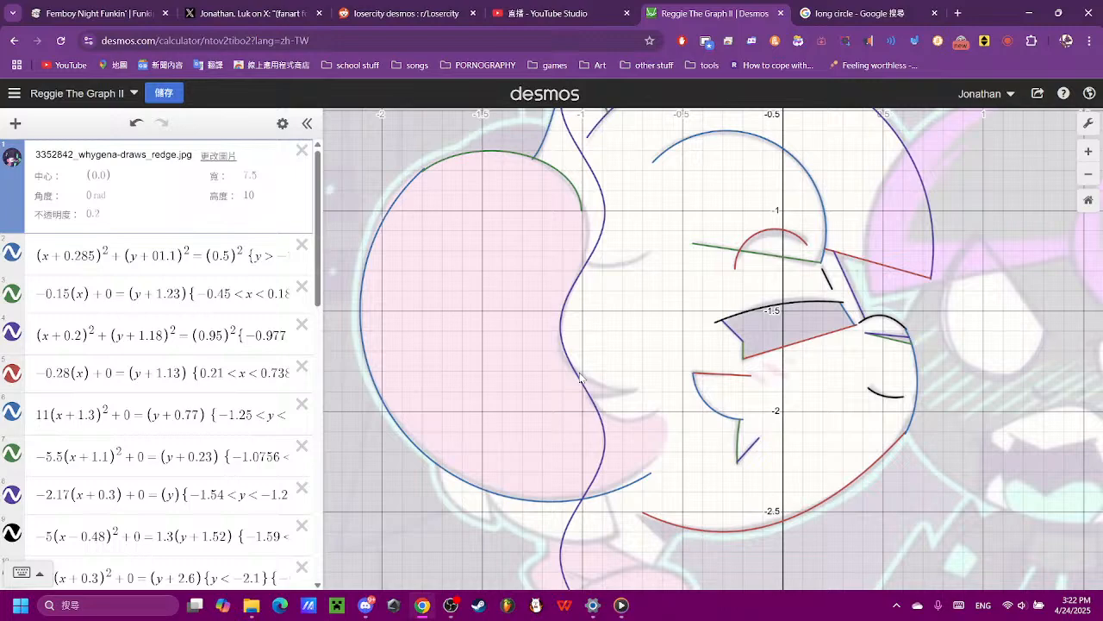
- Append a restriction to expression 28 that cuts off the sine wave above y = −1.1, written {−1.1 > y}
scroll(361, 445, down, 1)
scroll(254, 466, down, 10)
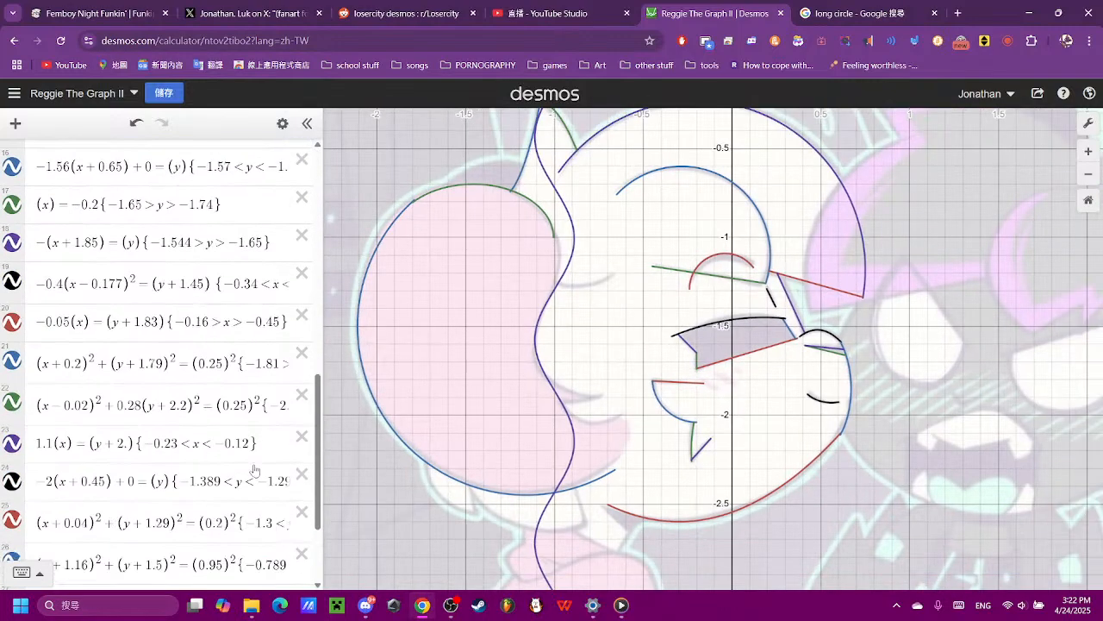
click(263, 500)
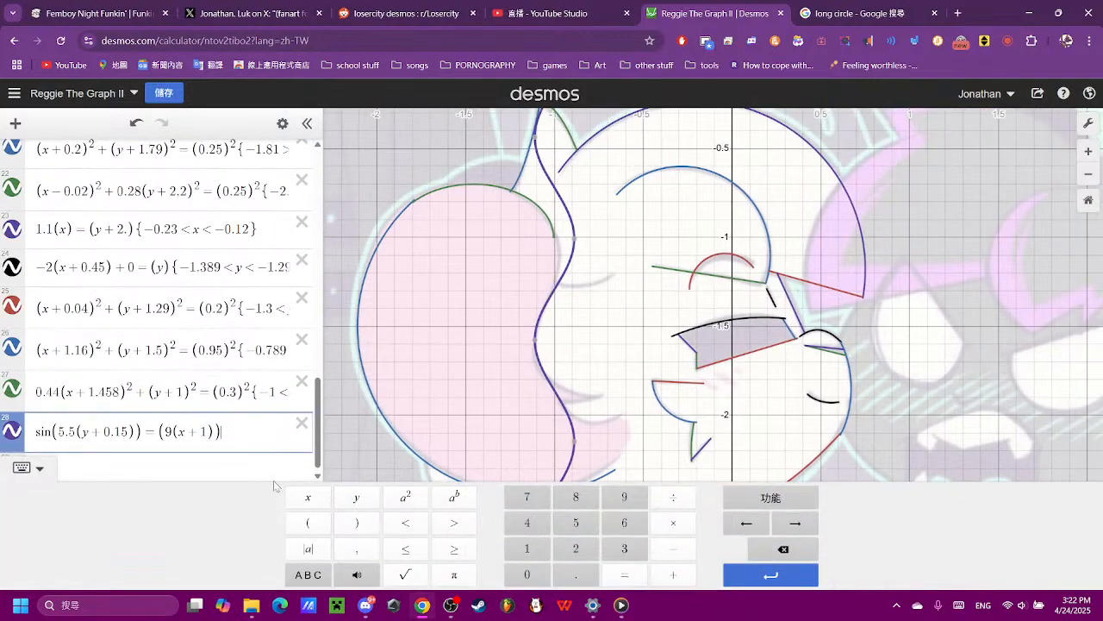
text({)
click(673, 548)
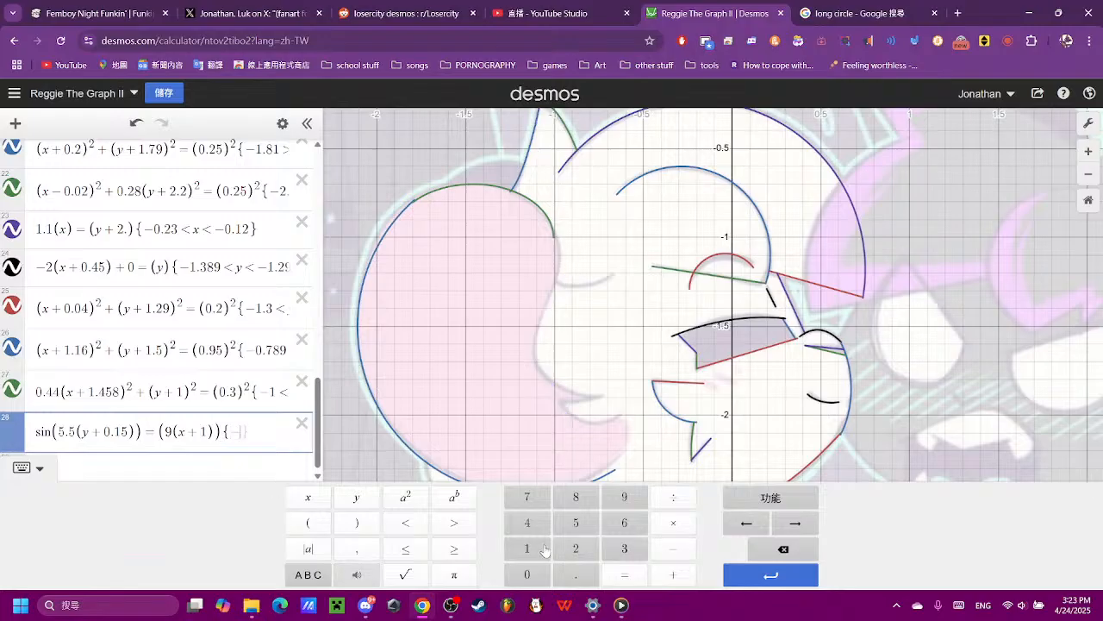
click(534, 550)
click(562, 576)
click(532, 552)
click(406, 523)
click(783, 548)
click(454, 522)
click(361, 500)
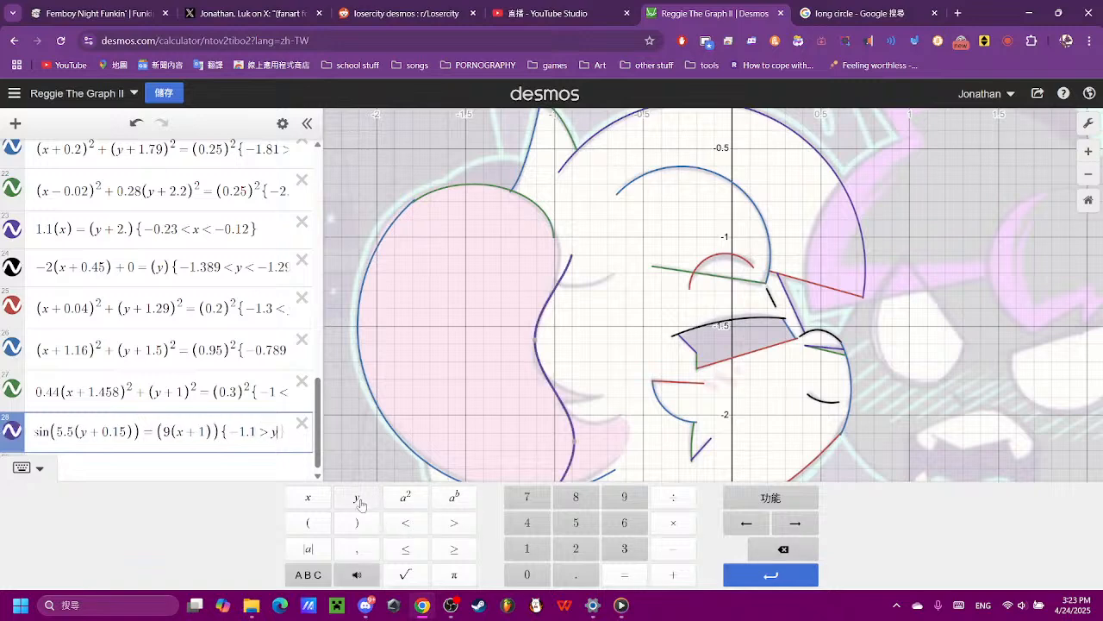
- Add the lower limit −1.8 to the restriction of expression 28, giving {−1.1 > y > −1.8}
click(441, 517)
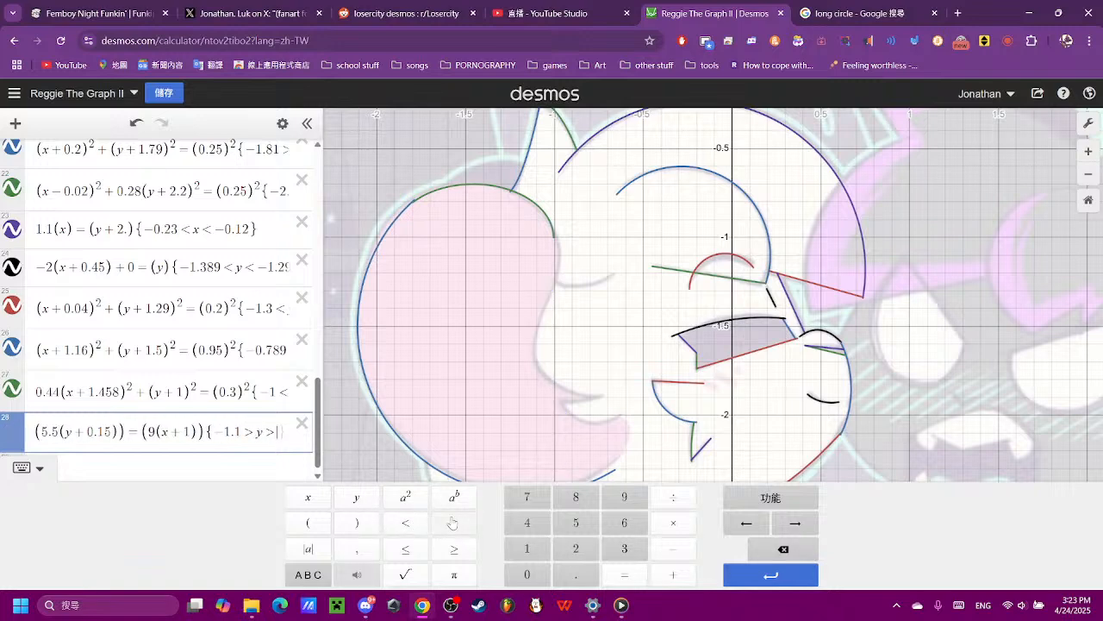
click(671, 551)
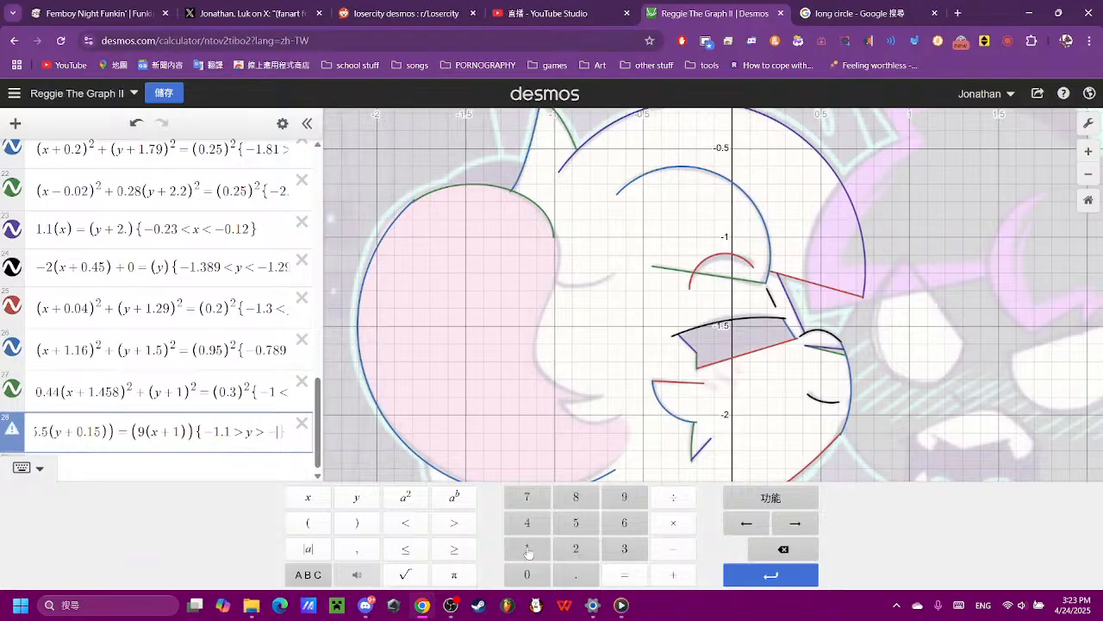
click(527, 550)
click(574, 571)
click(580, 506)
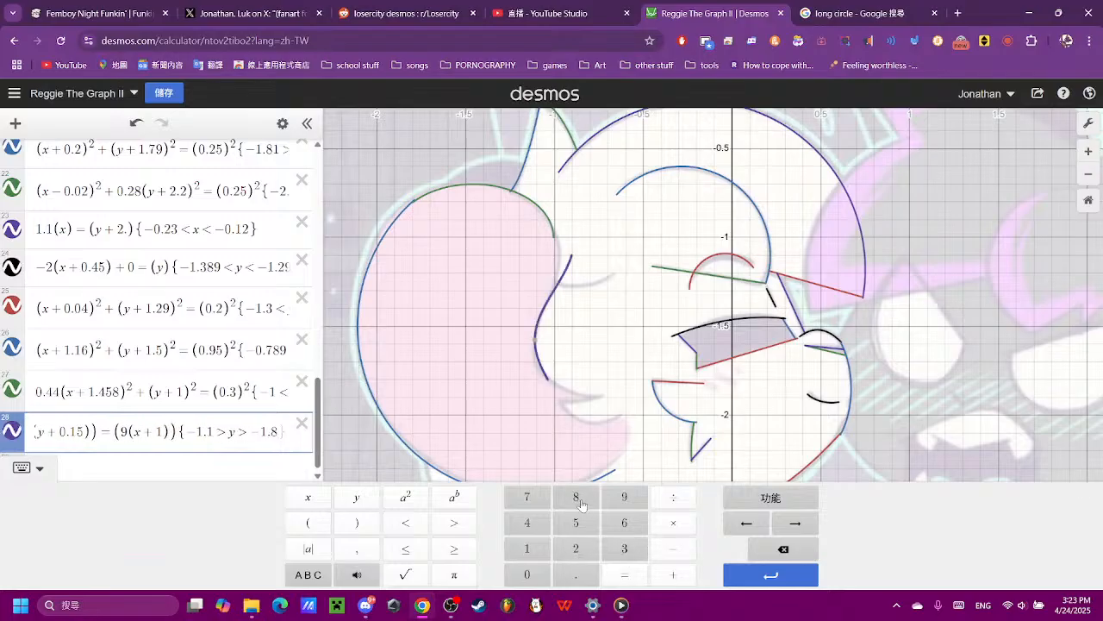
- Examine how both ends of the restricted sine wave fit the hair's inner edge, and review the restriction in expression 28
click(554, 295)
scroll(586, 310, up, 3)
scroll(587, 310, down, 6)
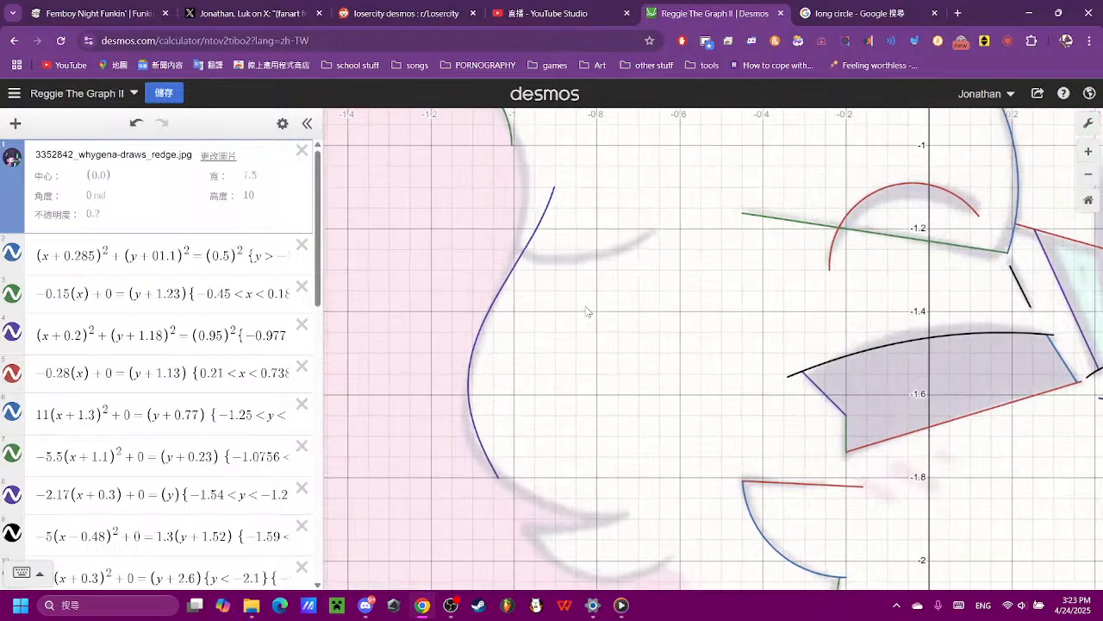
scroll(599, 436, up, 5)
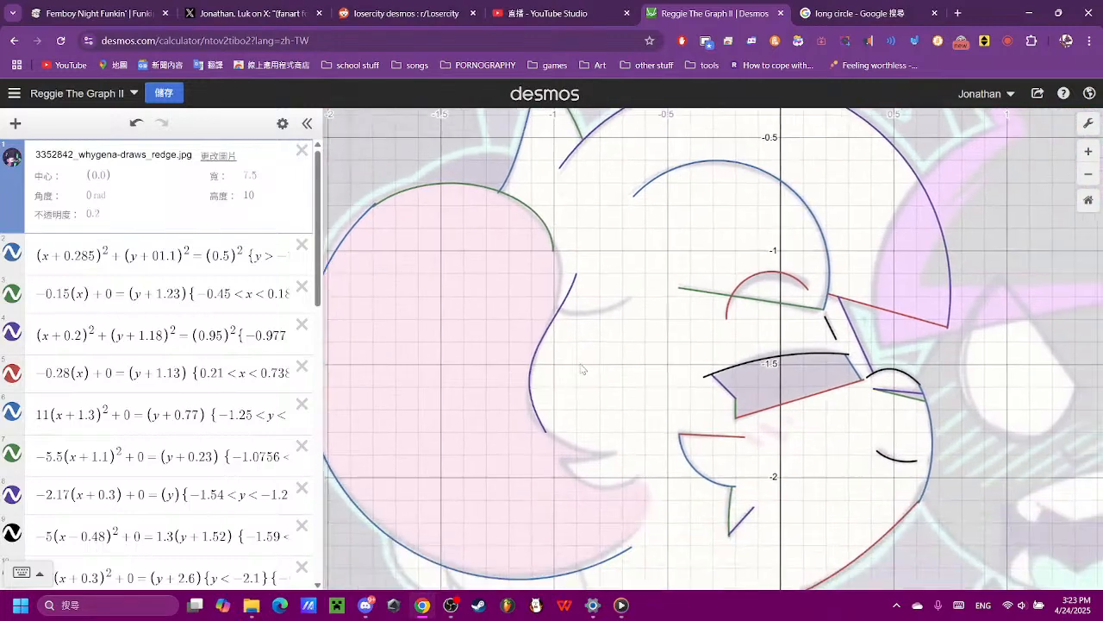
scroll(566, 433, up, 1)
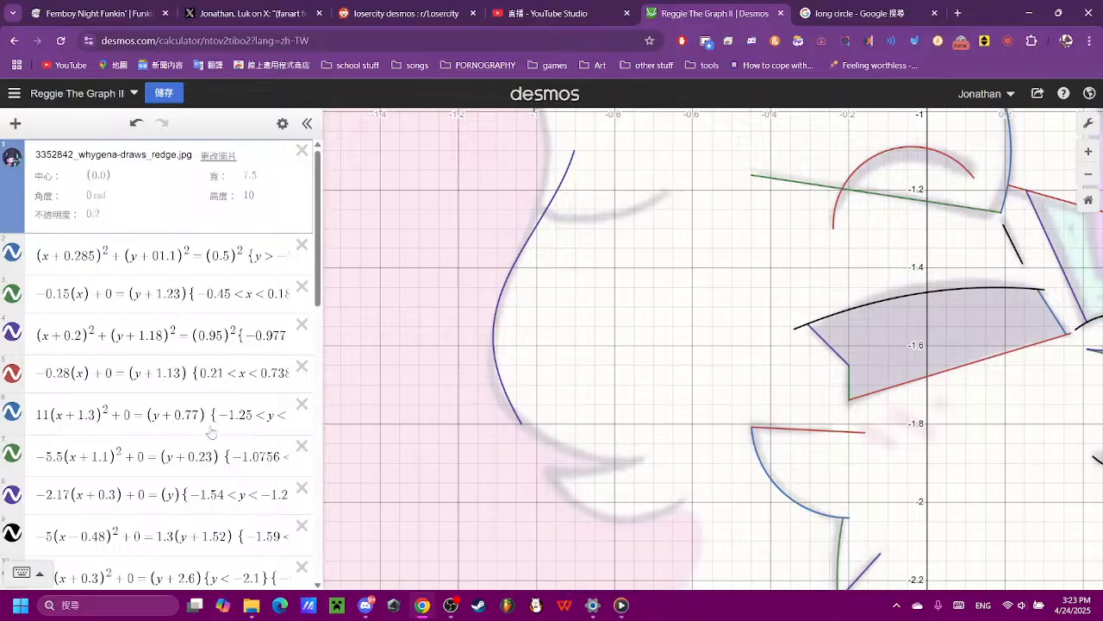
scroll(649, 426, down, 3)
scroll(241, 367, down, 10)
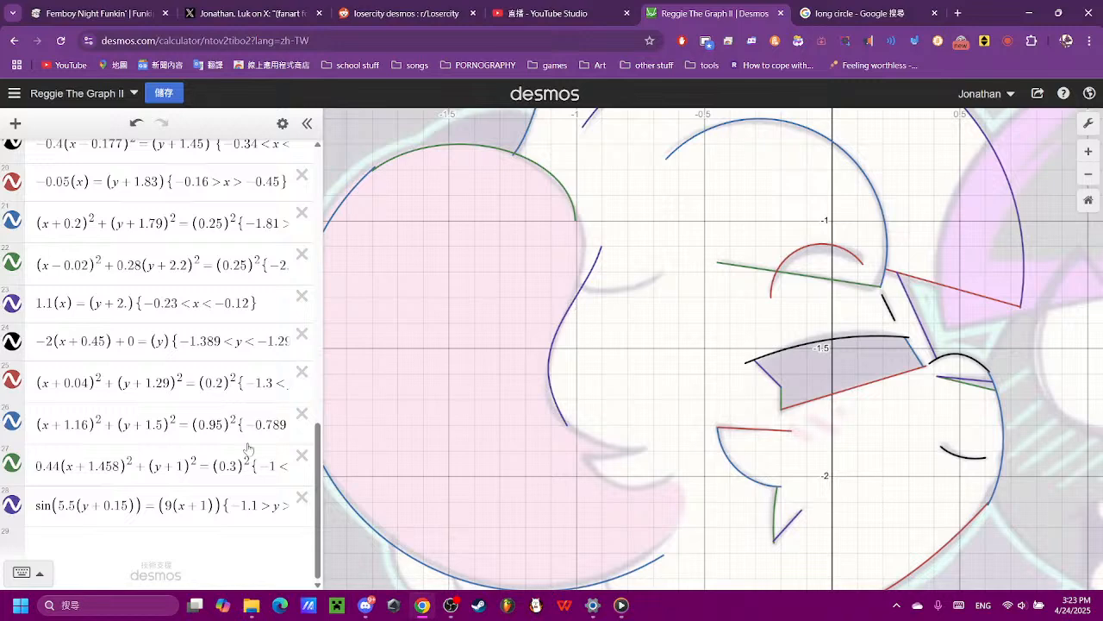
click(224, 506)
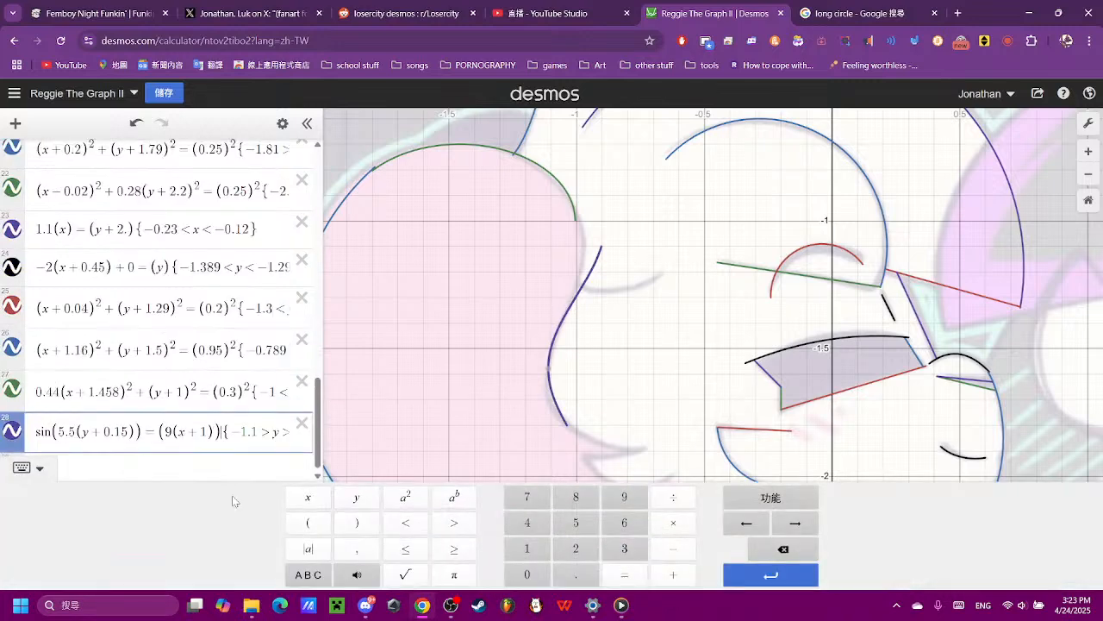
key(Right)
key(Right)
key(Right)
key(Right)
key(Right)
key(Right)
key(Right)
key(Right)
key(Right)
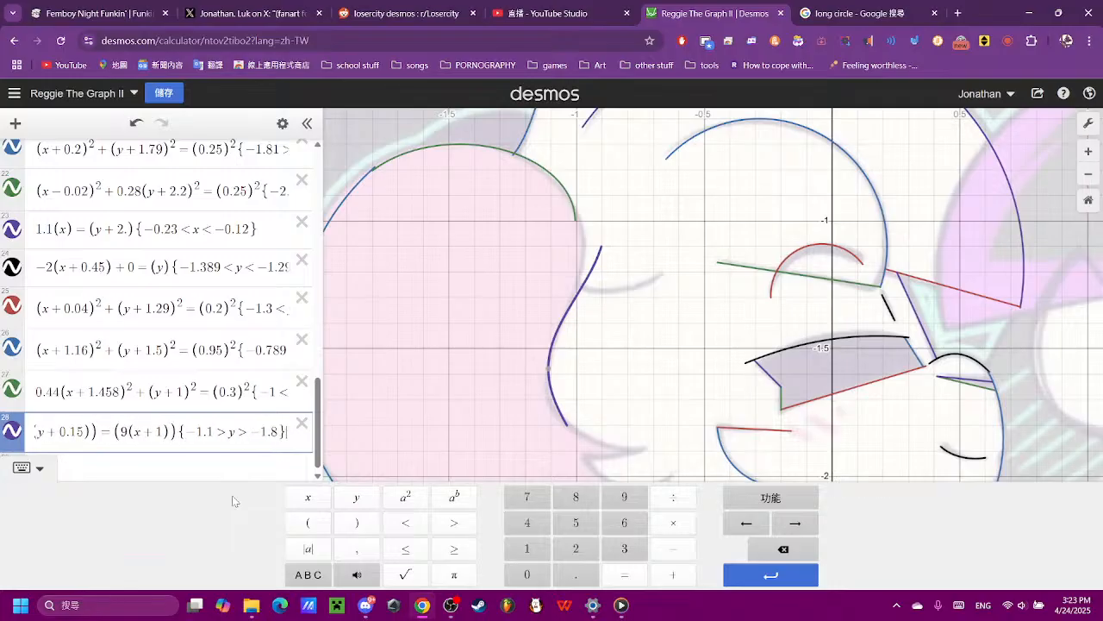
scroll(599, 132, up, 1)
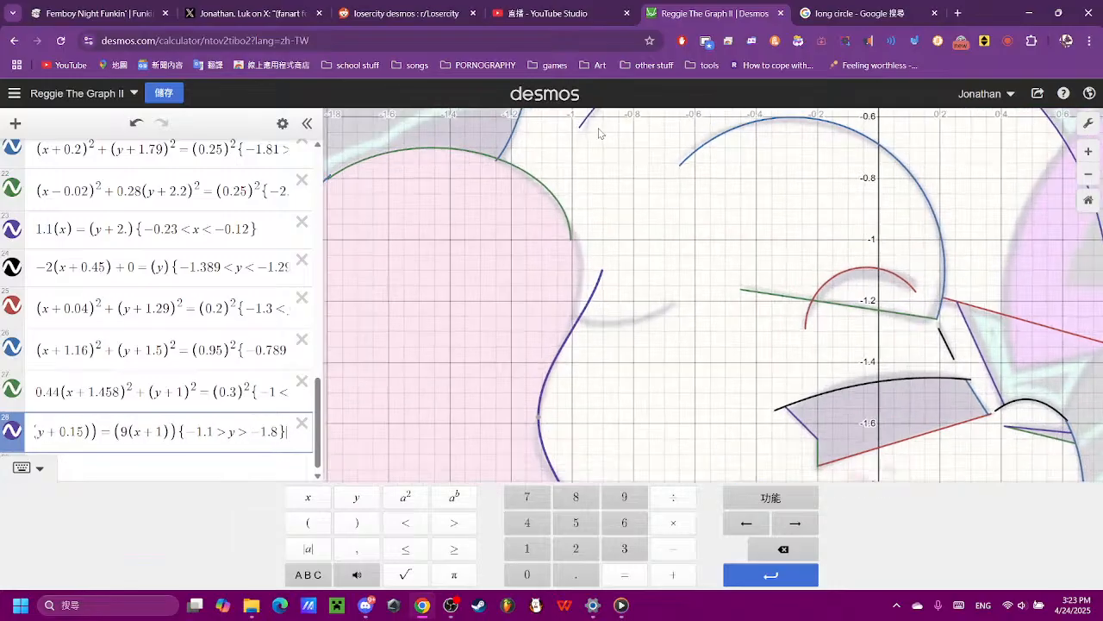
- Enter a new parabola (x)² = (y) as expression 29
click(232, 469)
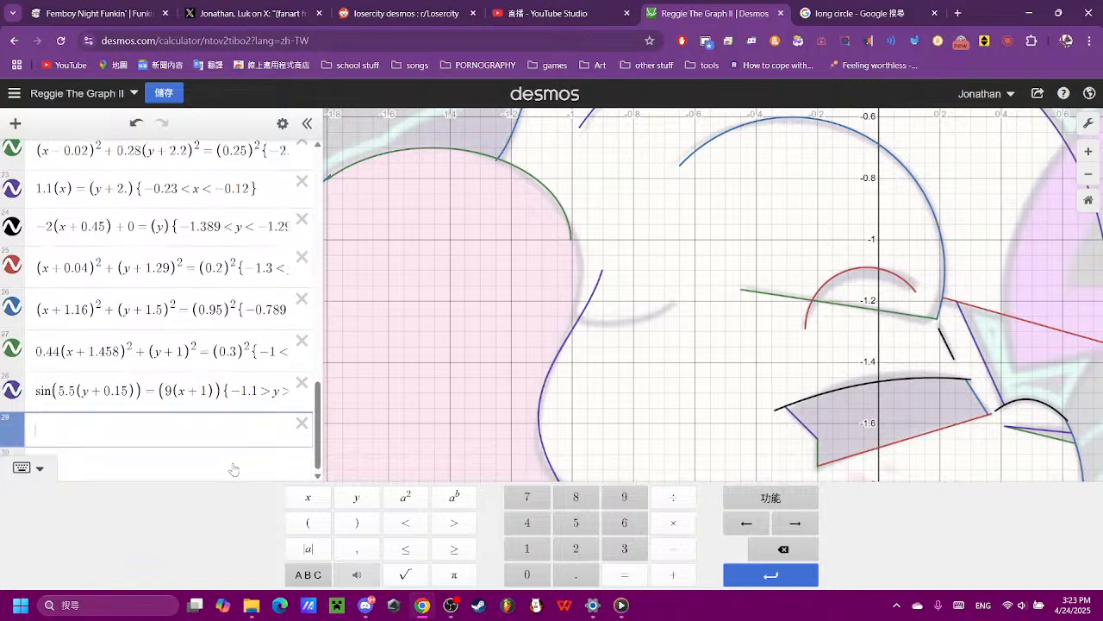
click(308, 523)
click(308, 496)
click(356, 522)
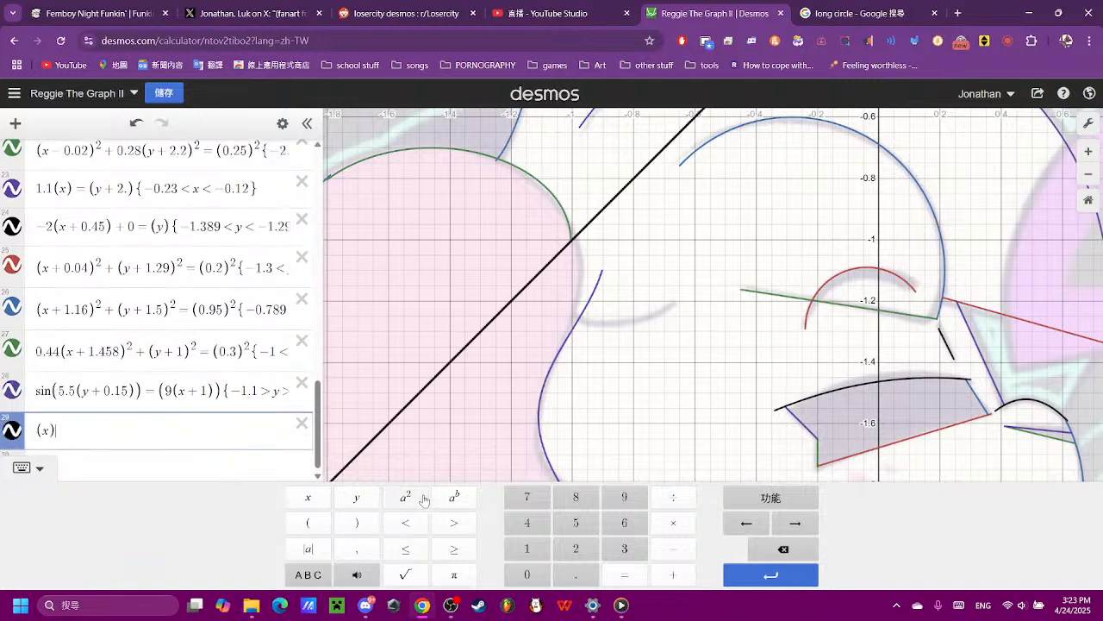
click(406, 496)
click(624, 575)
click(307, 522)
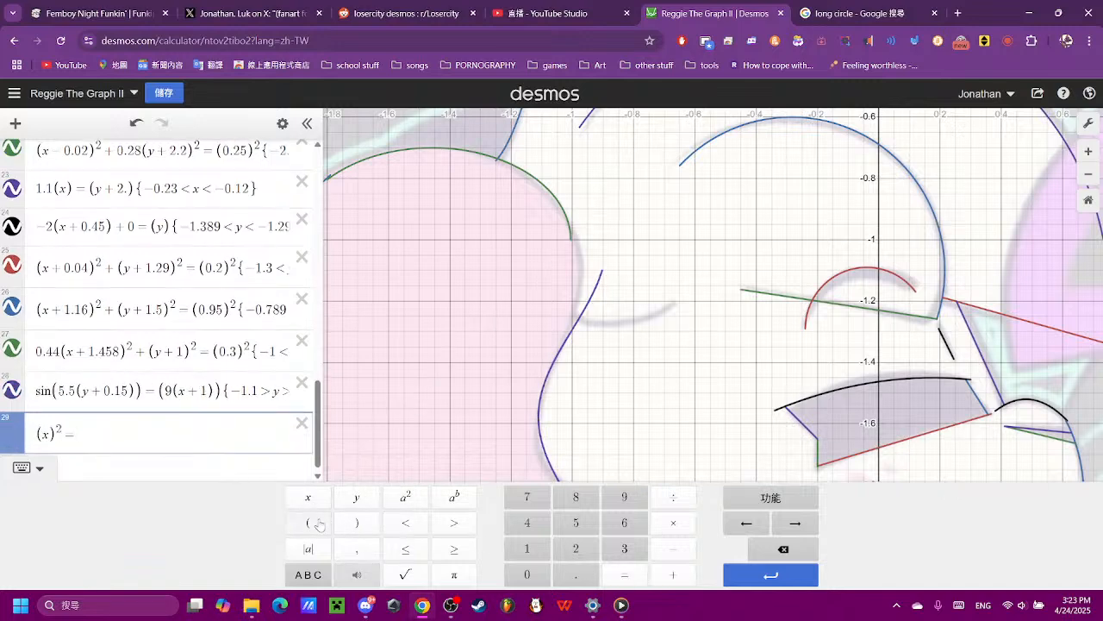
click(356, 497)
click(361, 522)
scroll(697, 331, down, 5)
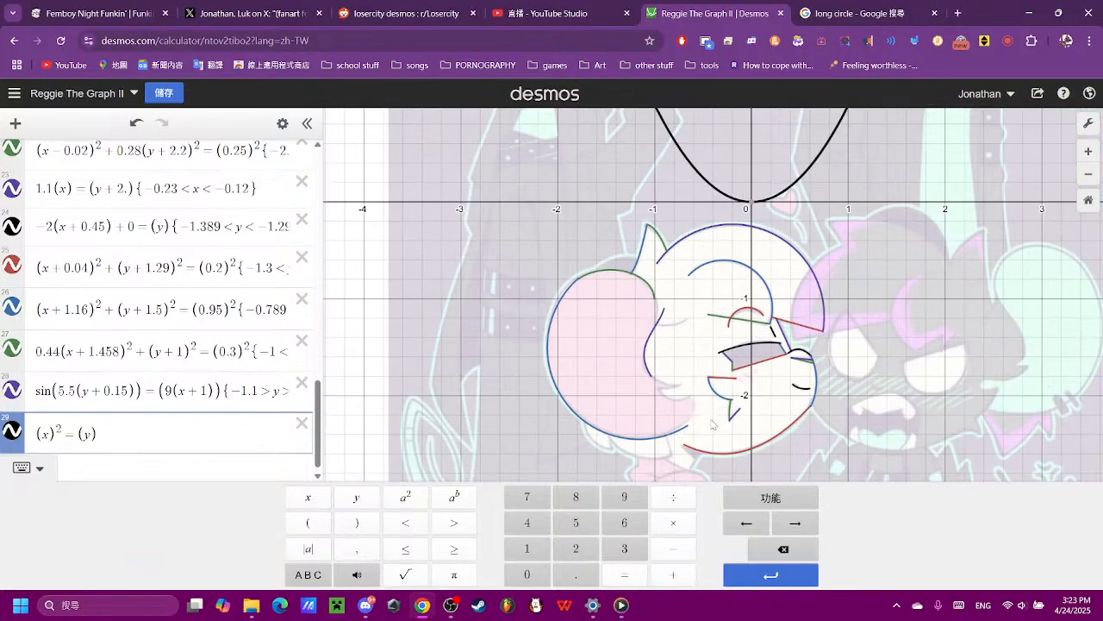
- Set the coefficient of (x)² in expression 29 to 0.3 after trying 0.6, 0.8, 0.09, 0.9 and 0.4
text(0.)
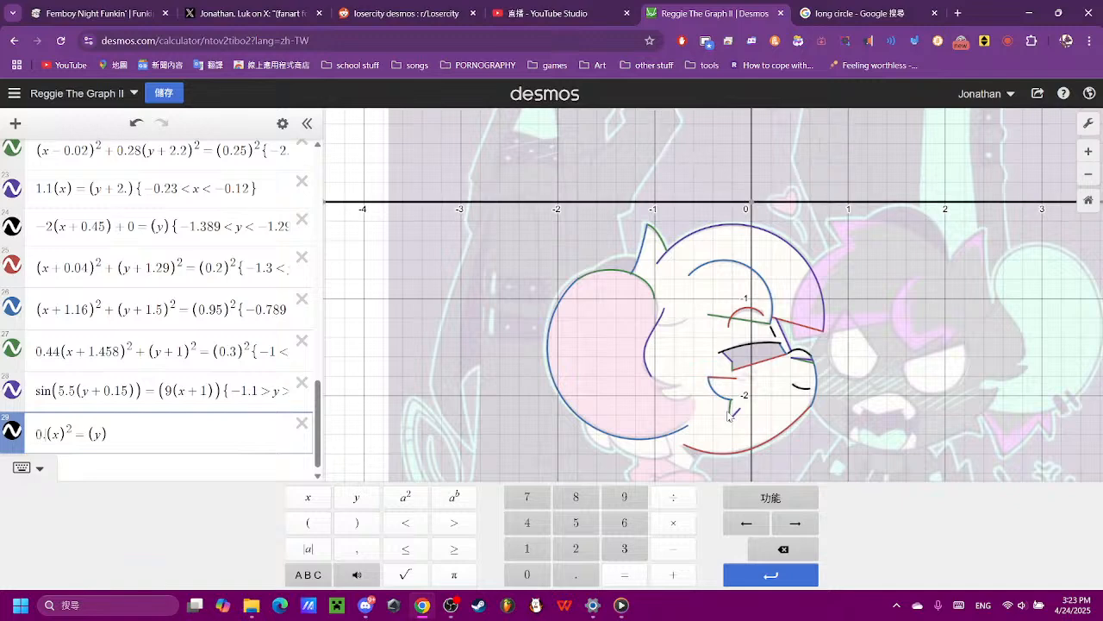
text(6)
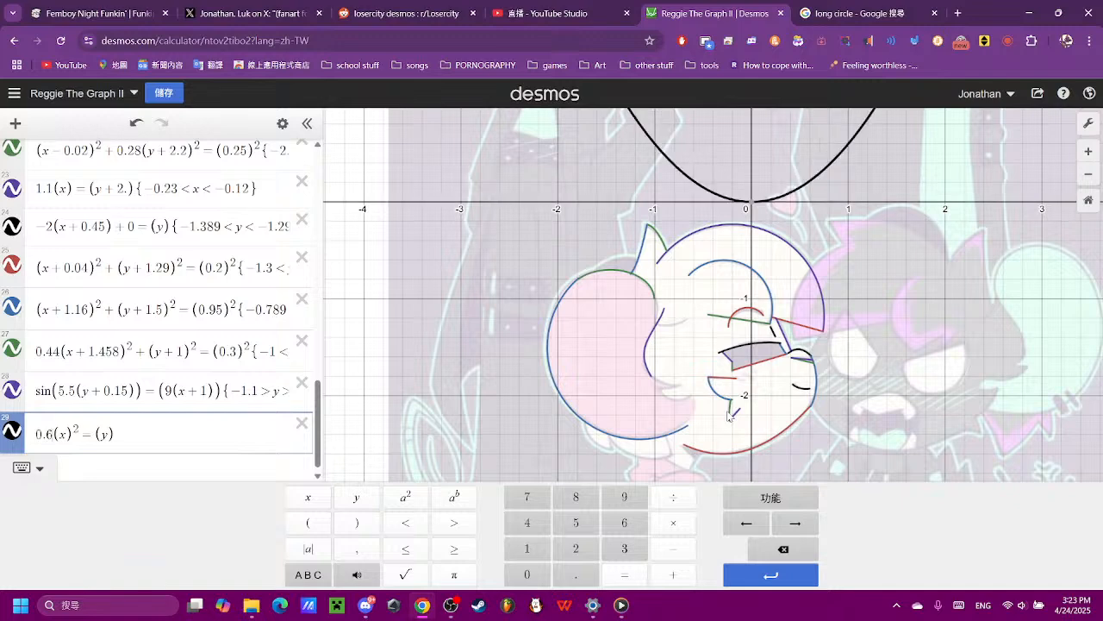
key(BackSpace)
text(8)
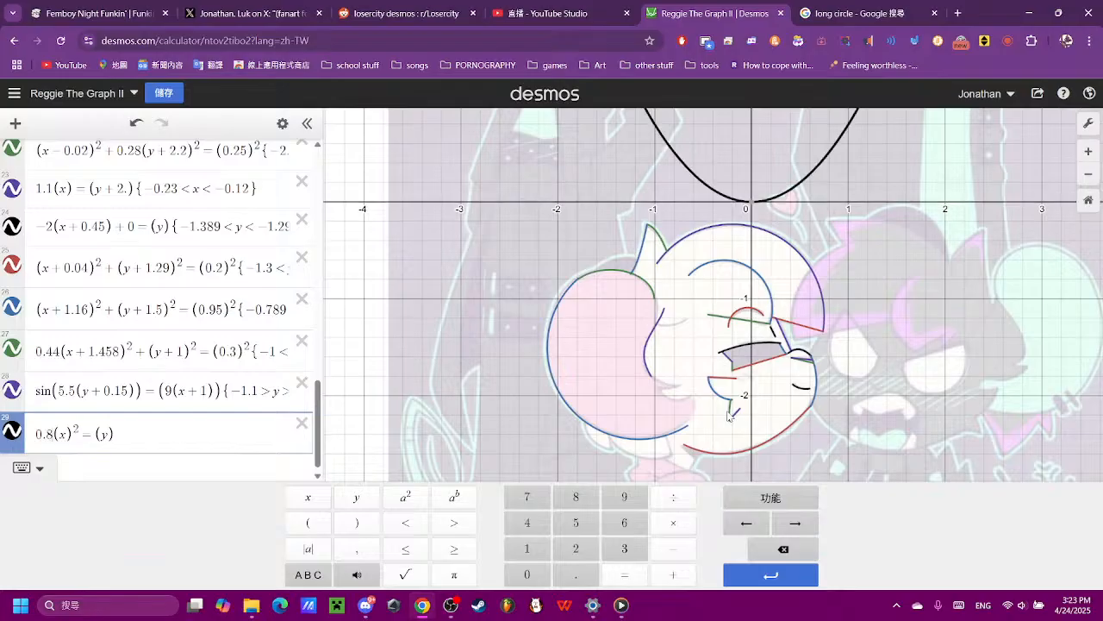
key(BackSpace)
text(09)
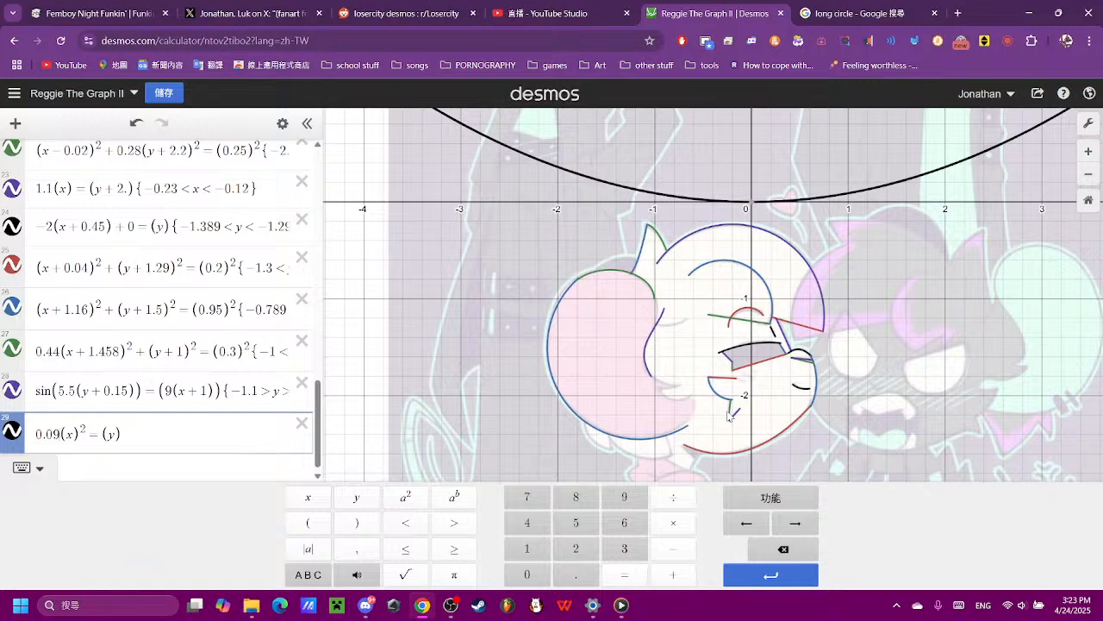
key(BackSpace)
key(BackSpace)
text(9)
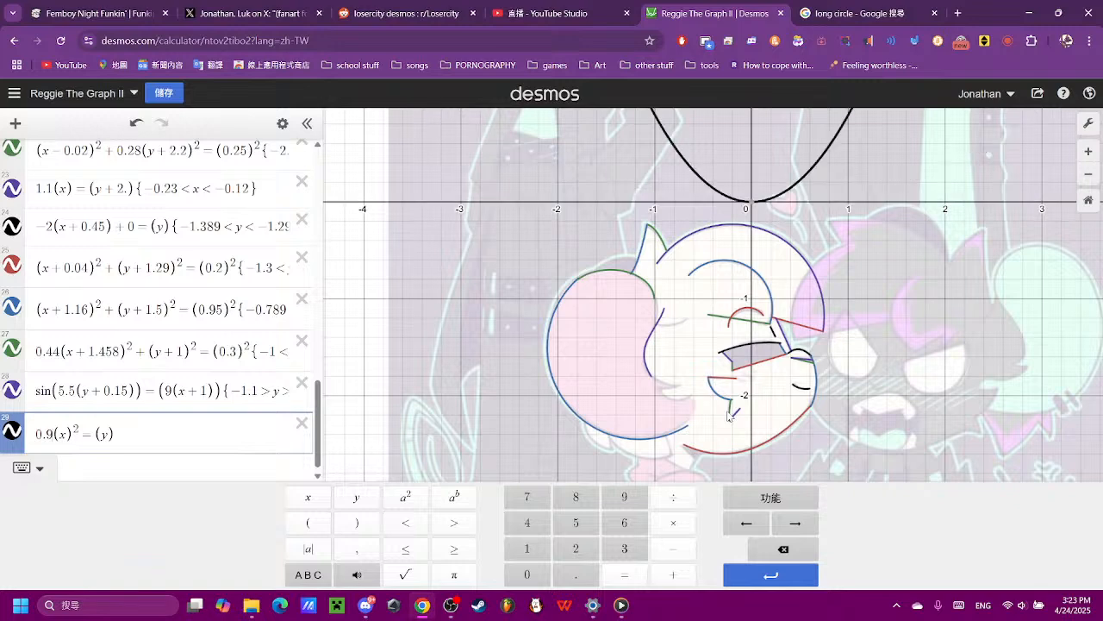
key(BackSpace)
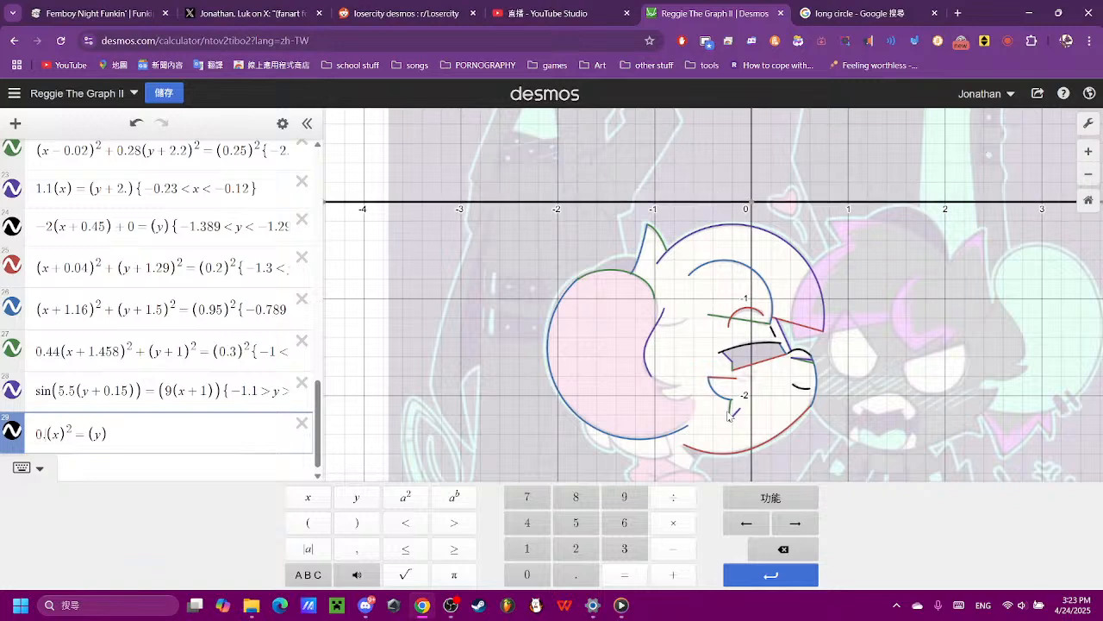
text(4)
key(BackSpace)
text(3)
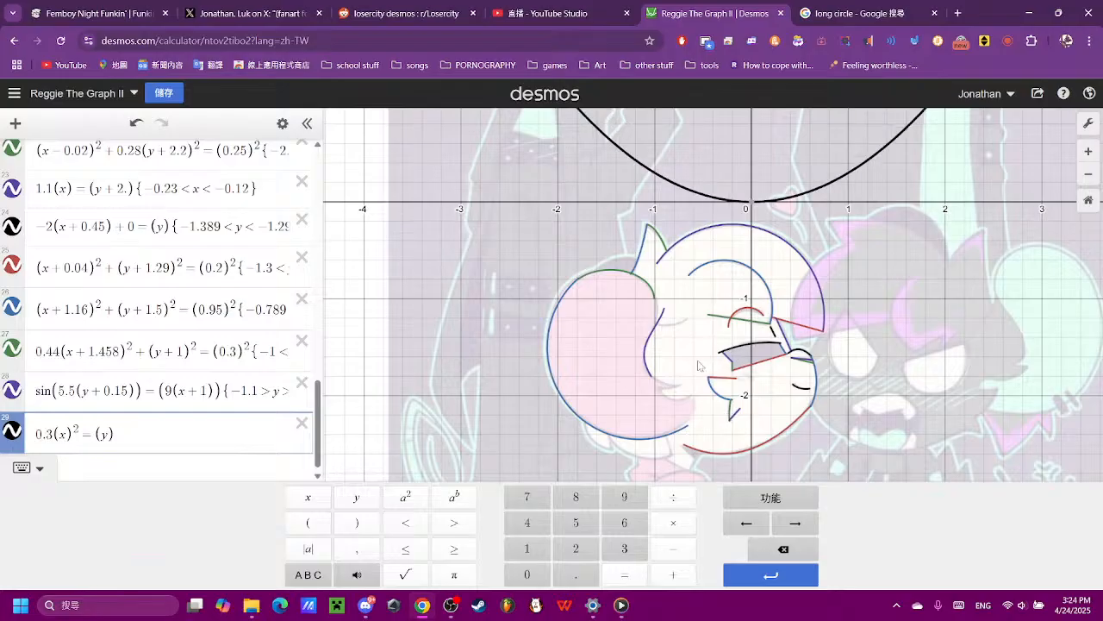
- Shift the parabola sideways by changing x to x + 0.8 in expression 29
double_click(63, 436)
click(101, 435)
text(+0.8)
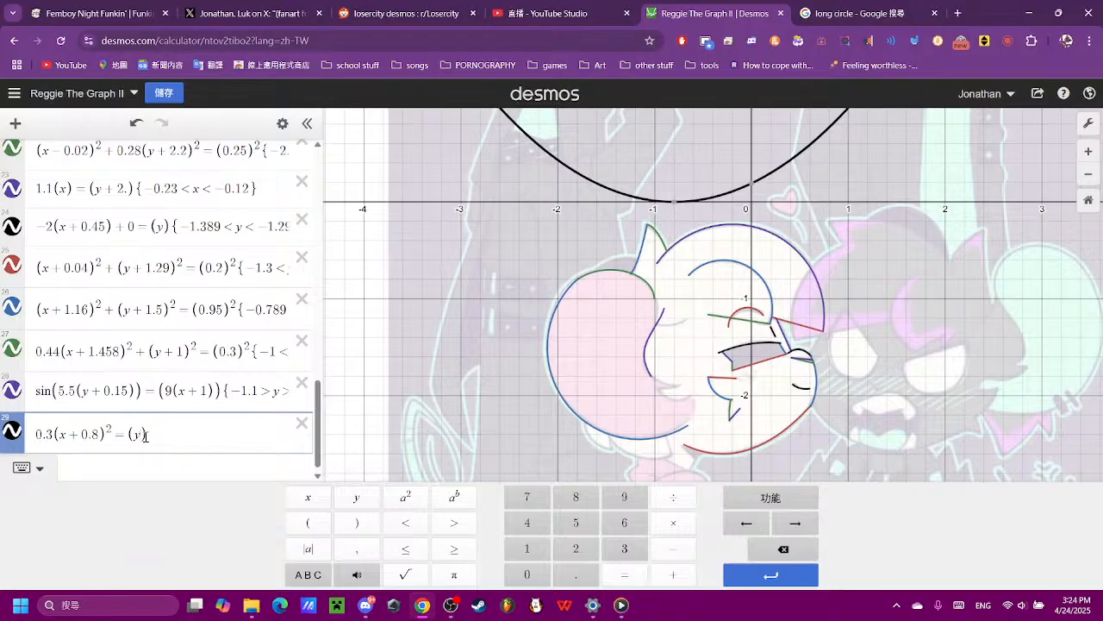
- Shift the parabola in expression 29 vertically to y + 1.89 after trying 1.85, 1.856, 1.8, 1.86, 1.87 and 1.88
text(+1.85)
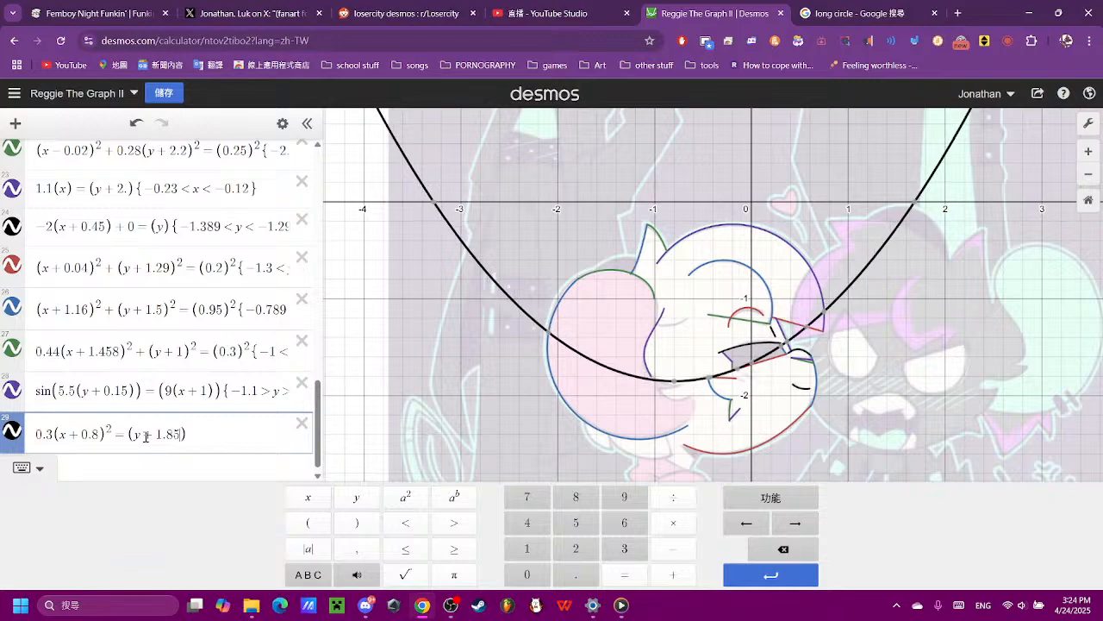
scroll(172, 438, up, 1)
scroll(789, 420, up, 5)
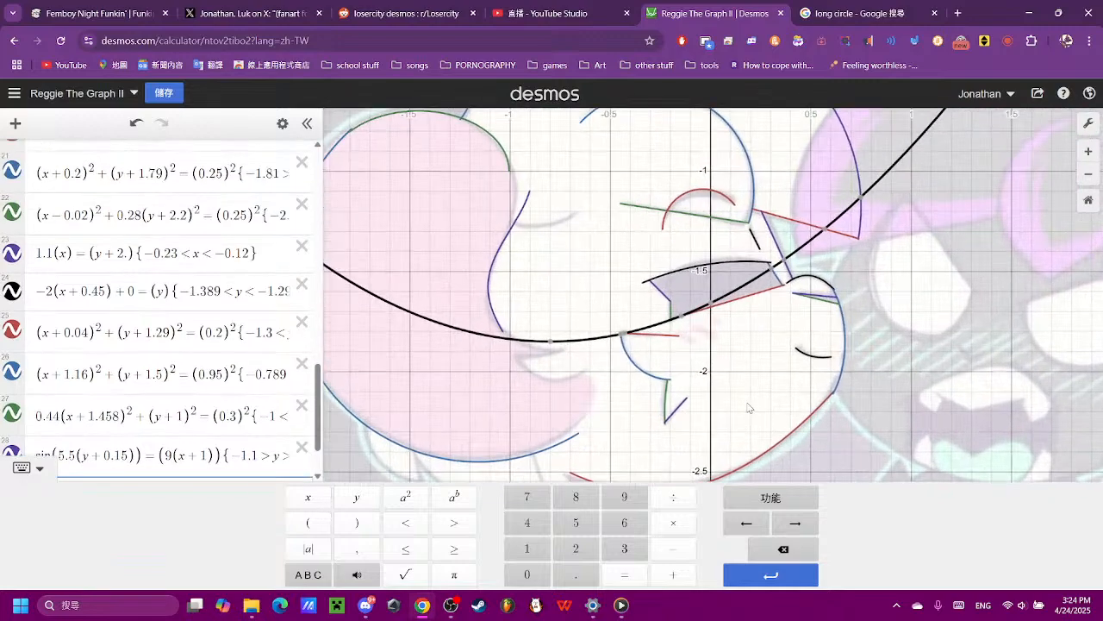
text(6)
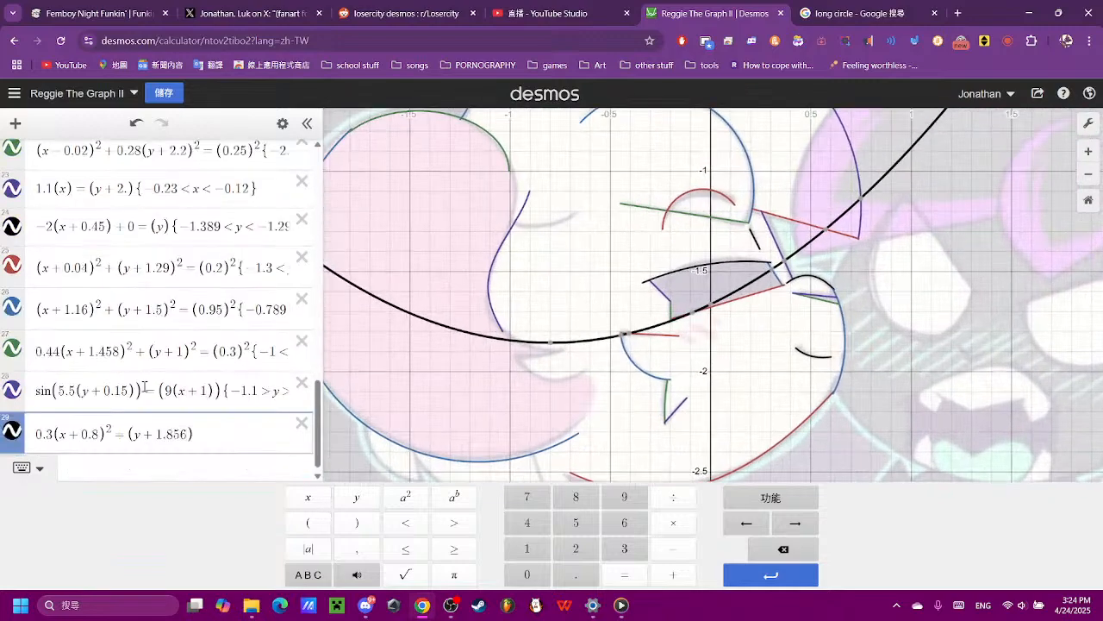
key(BackSpace)
key(BackSpace)
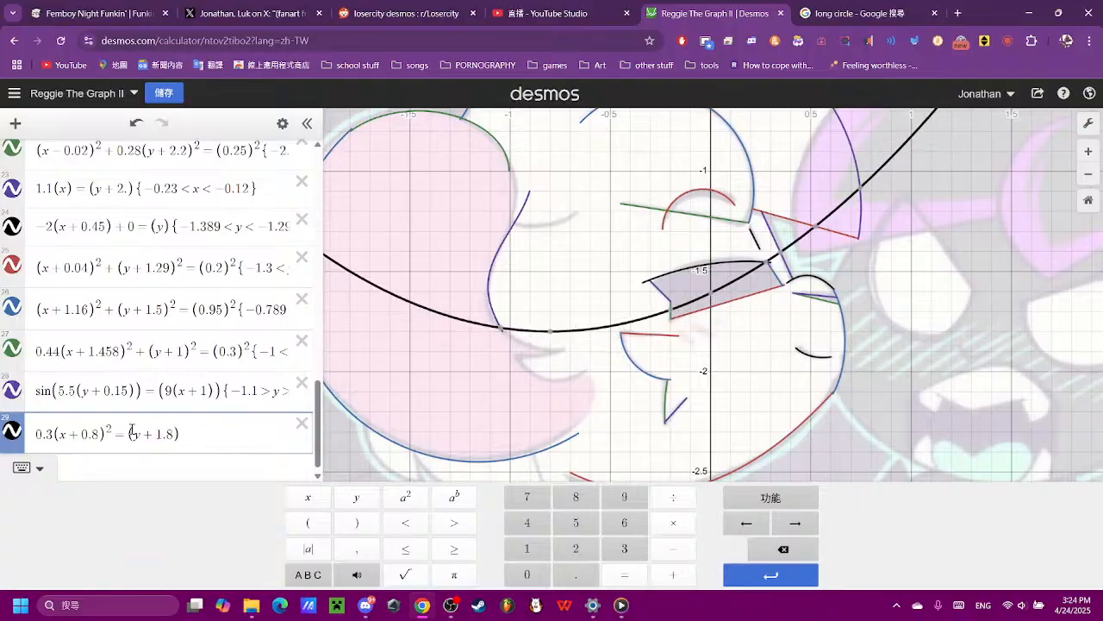
text(6)
key(BackSpace)
text(7)
key(BackSpace)
text(8)
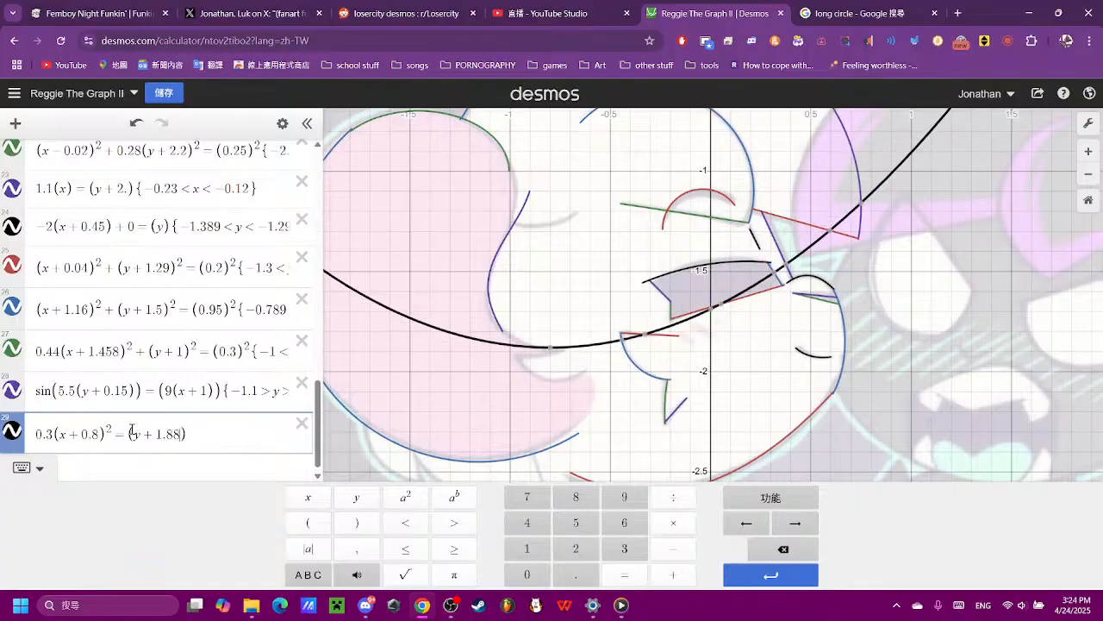
key(BackSpace)
text(9)
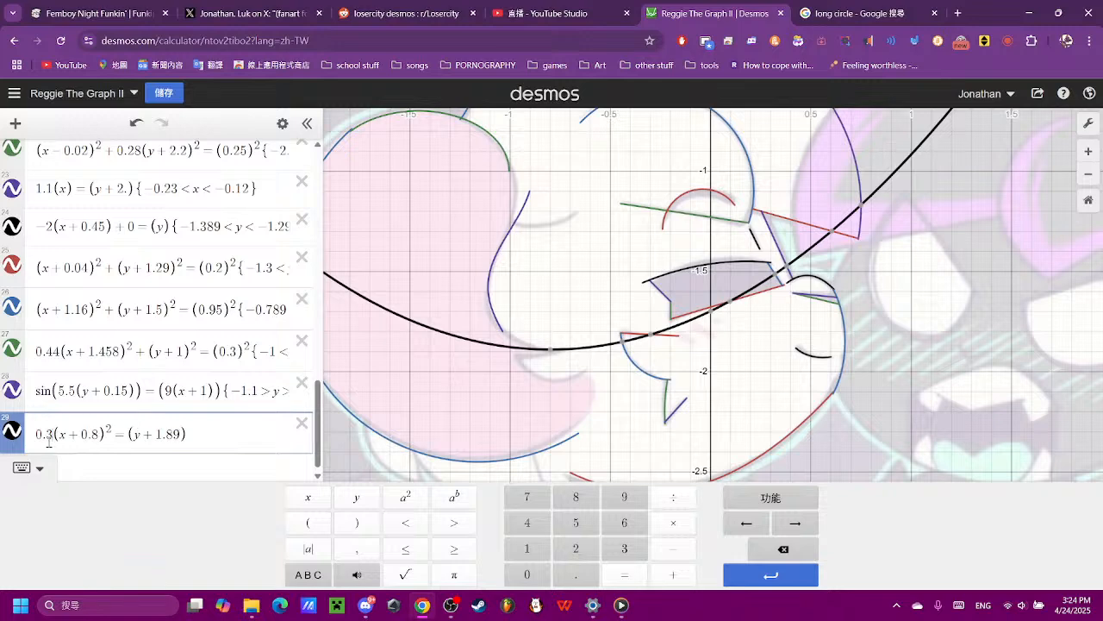
- Set the coefficient of the parabola in expression 29 to 1.54 after trying 0.4, 0.6, 0.7, 0.8 and 0.9
key(BackSpace)
text(4)
key(BackSpace)
text(6)
key(BackSpace)
text(77)
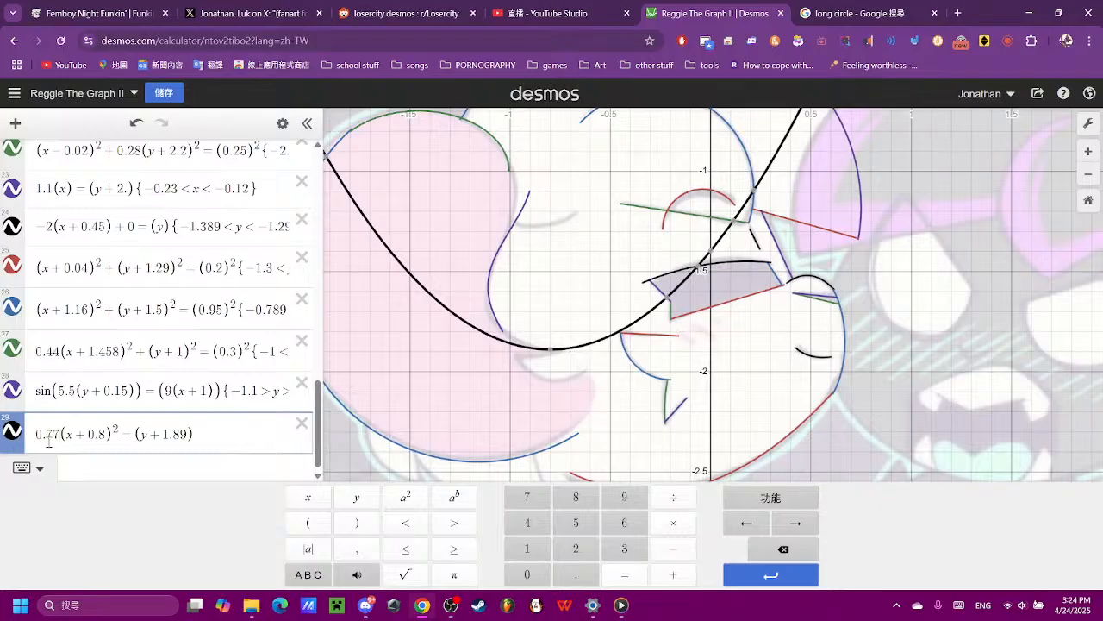
key(BackSpace)
text(8)
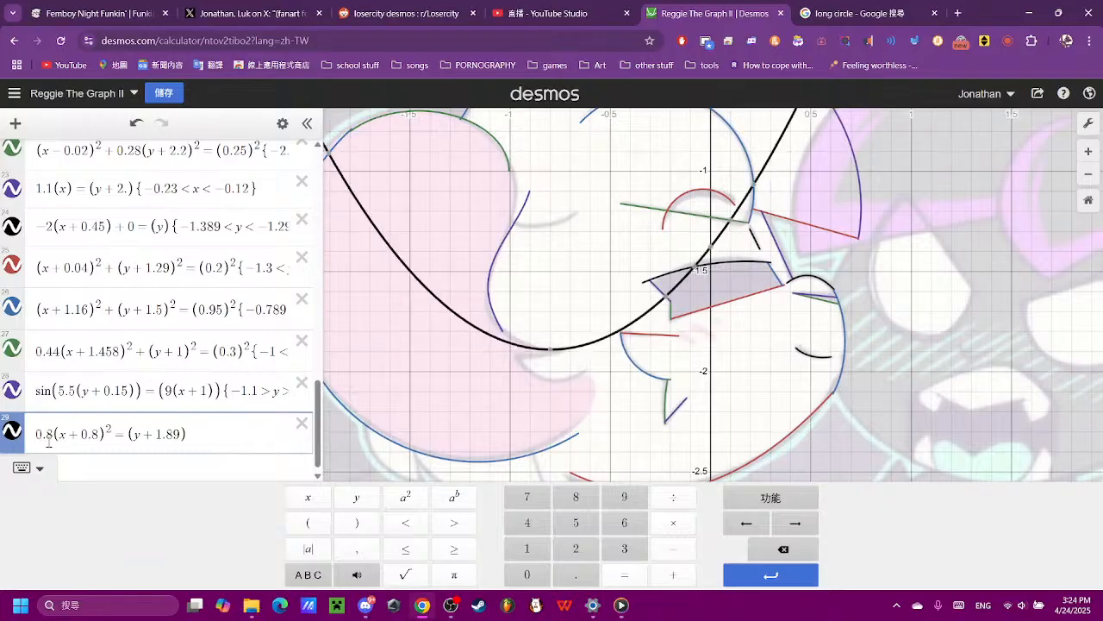
key(BackSpace)
text(9)
key(BackSpace)
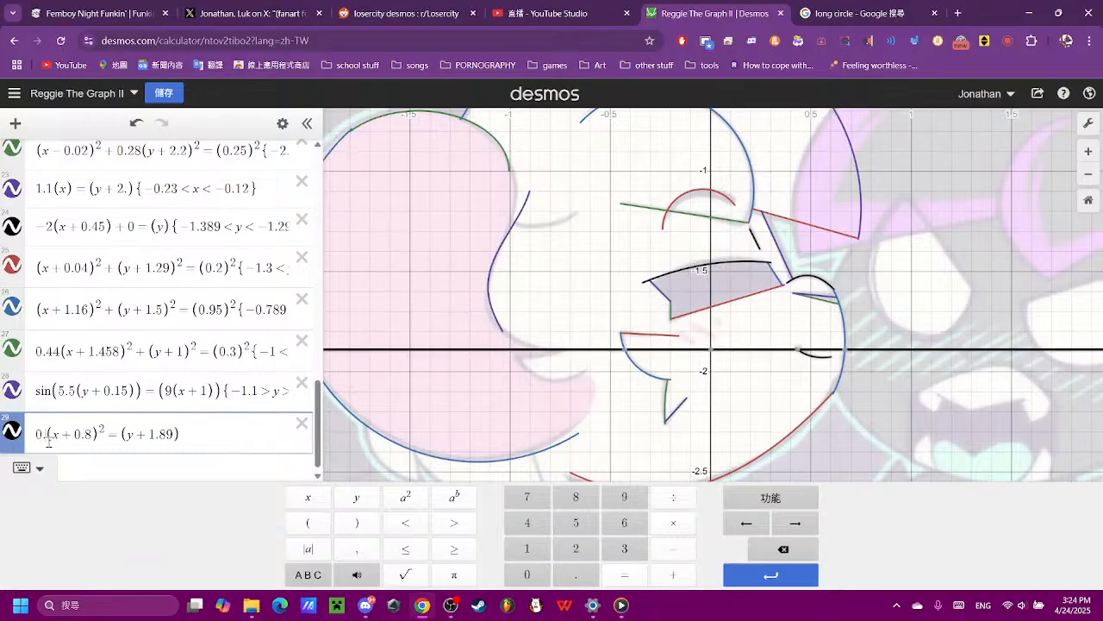
key(BackSpace)
key(BackSpace)
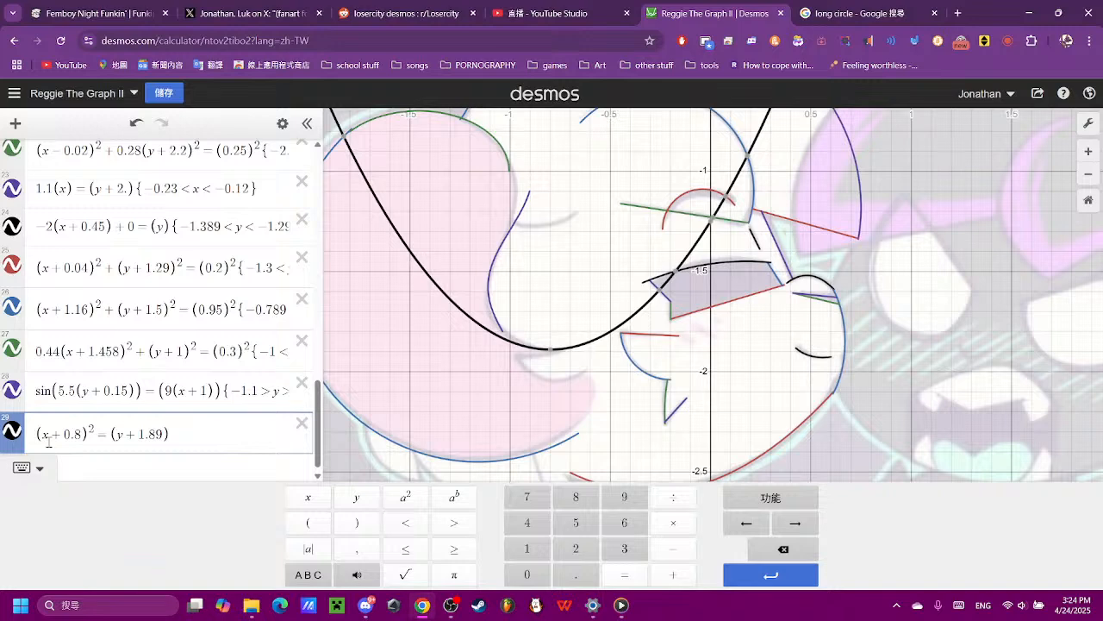
text(1.)
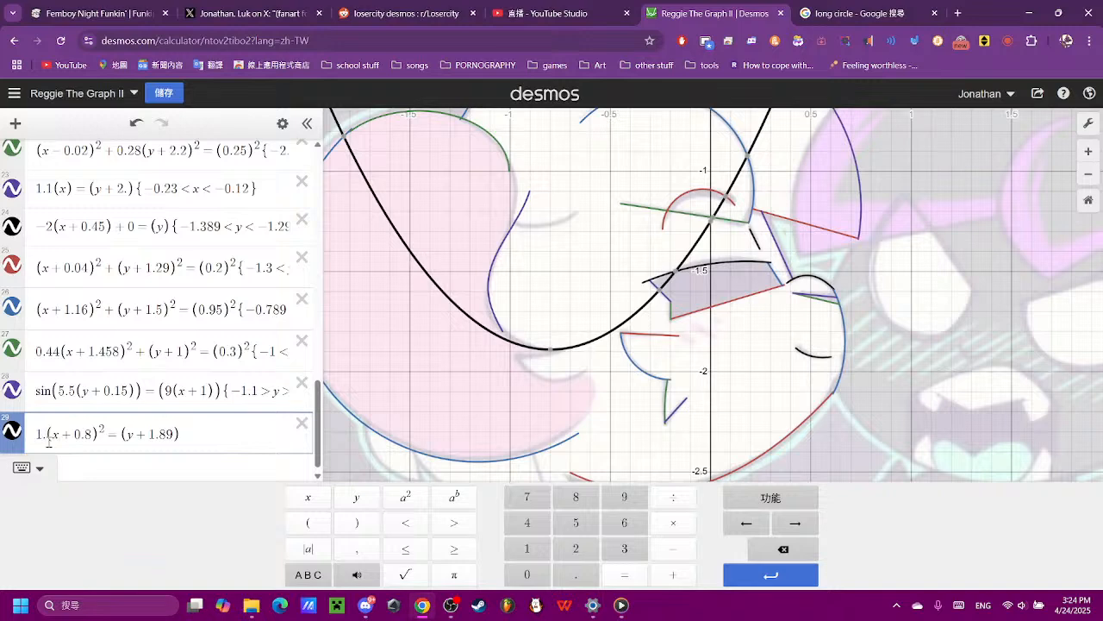
text(54)
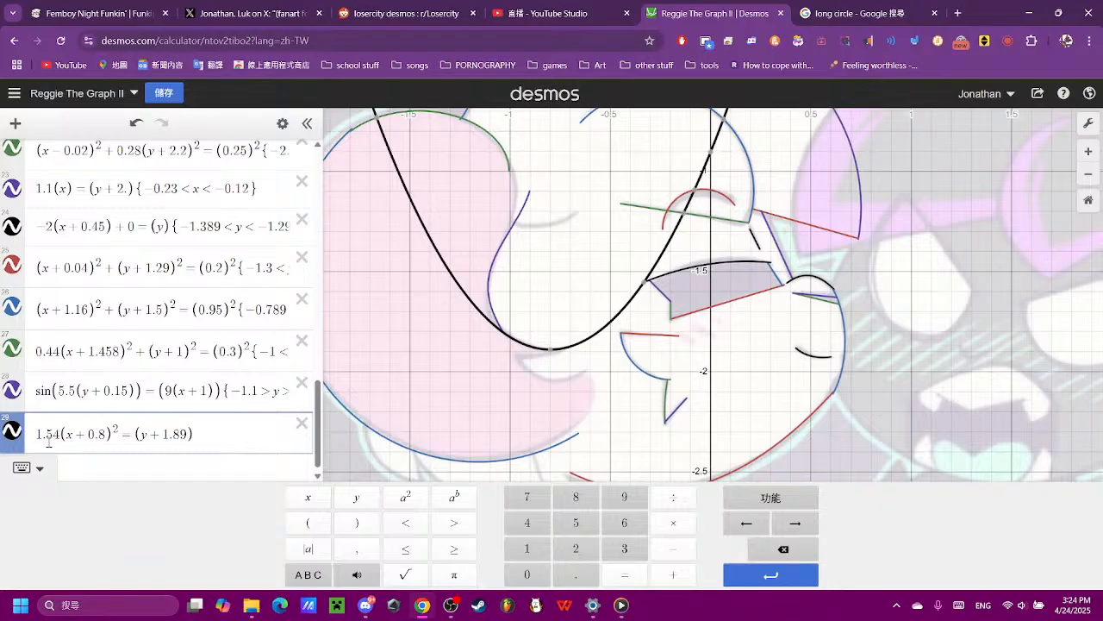
- Read the coordinates where the parabola meets the sine wave and where the hair strand's upper line ends
scroll(534, 345, up, 5)
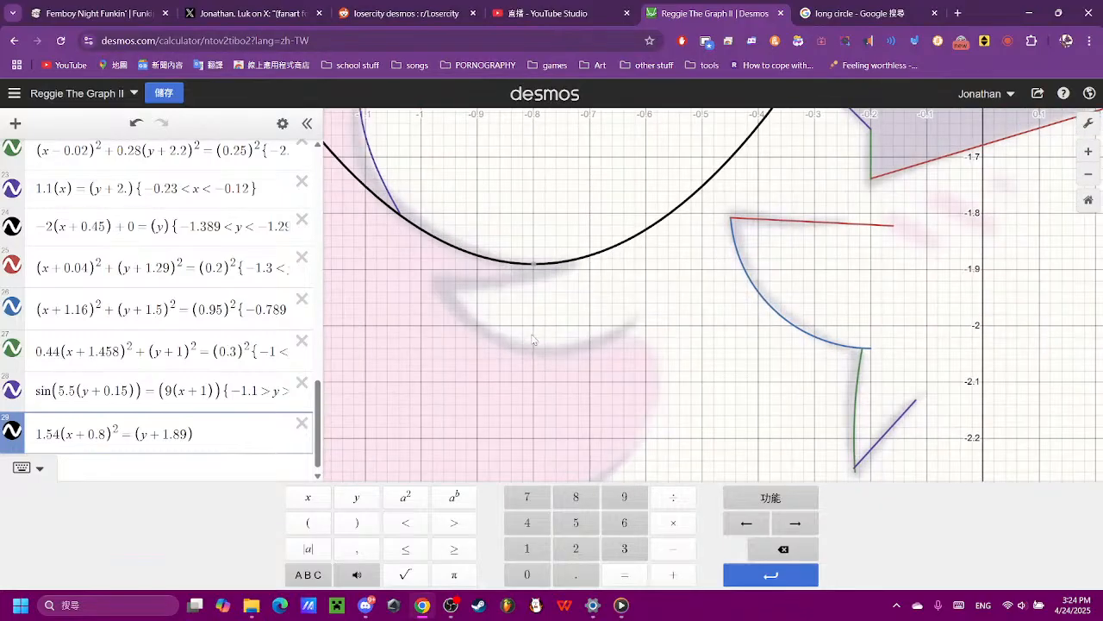
drag(532, 338, 628, 379)
drag(496, 307, 499, 311)
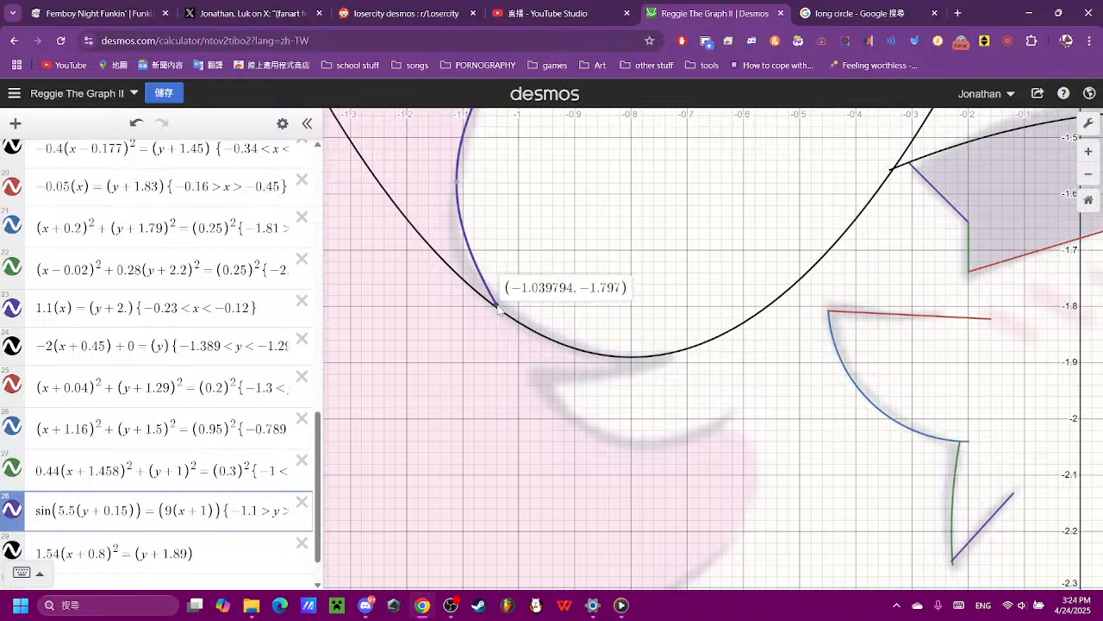
click(499, 310)
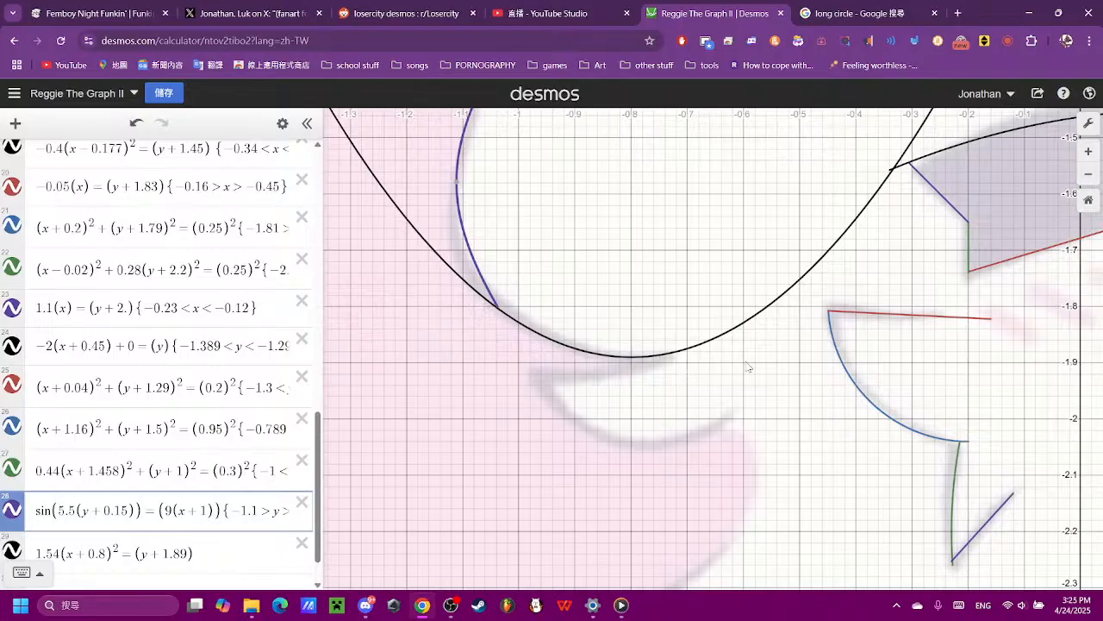
click(677, 353)
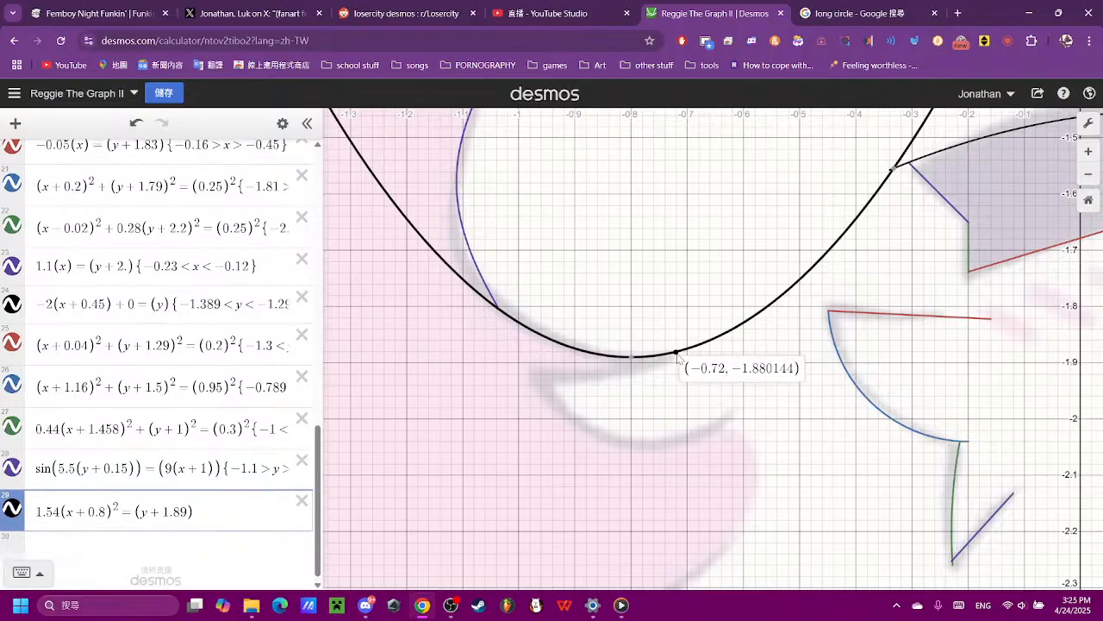
click(494, 305)
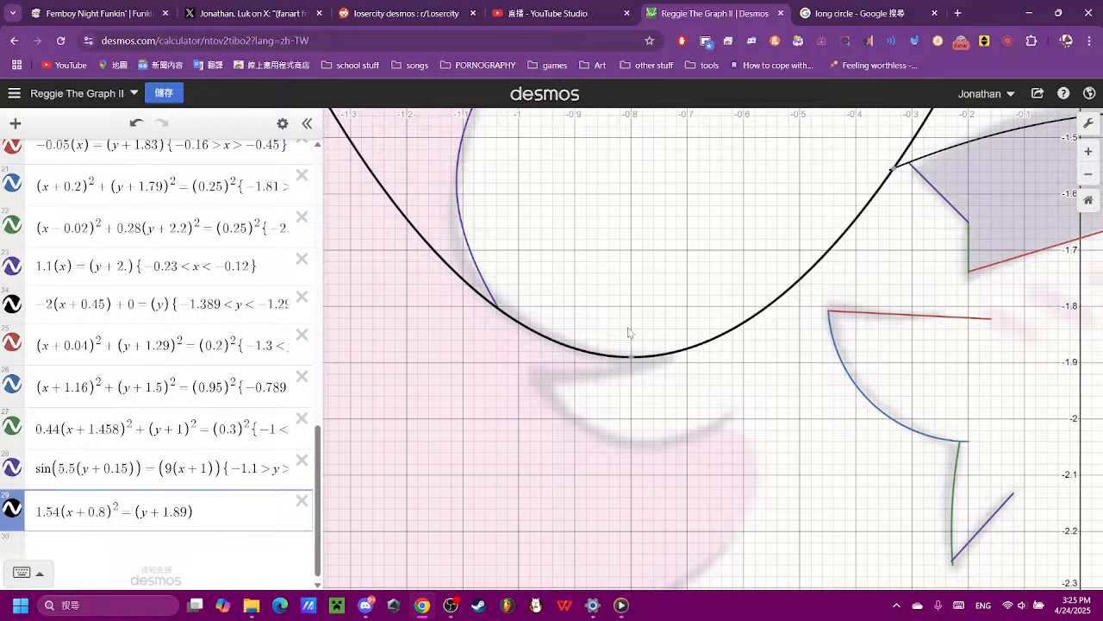
click(673, 354)
- Add the restriction {−1 < x < −0.7} to the parabola in expression 29
click(238, 509)
text({)
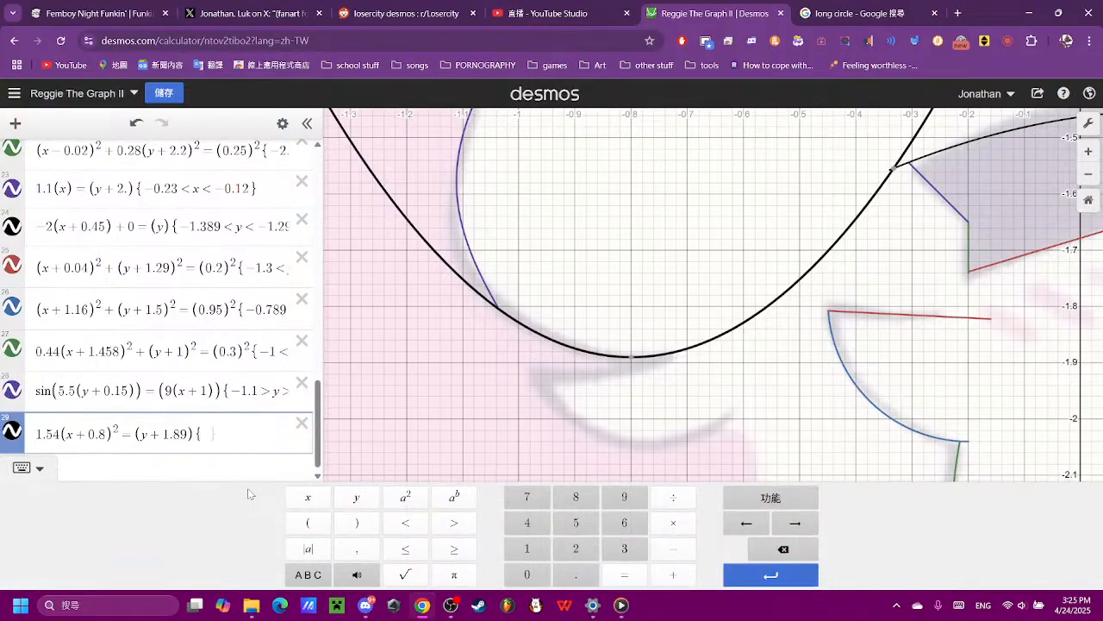
text(-1 < s)
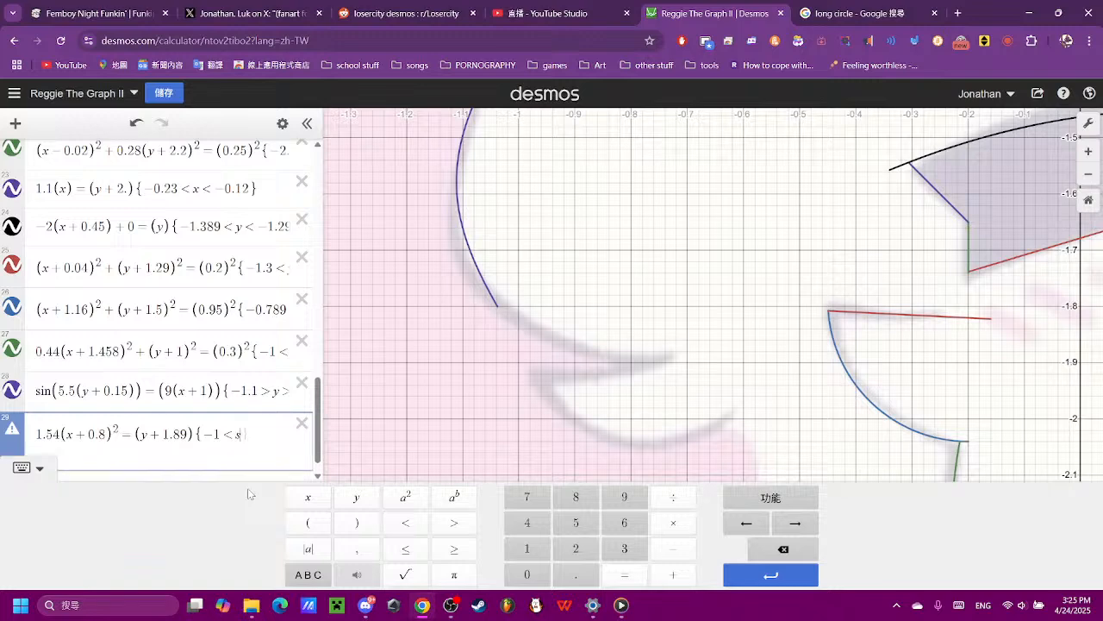
key(BackSpace)
text(x<)
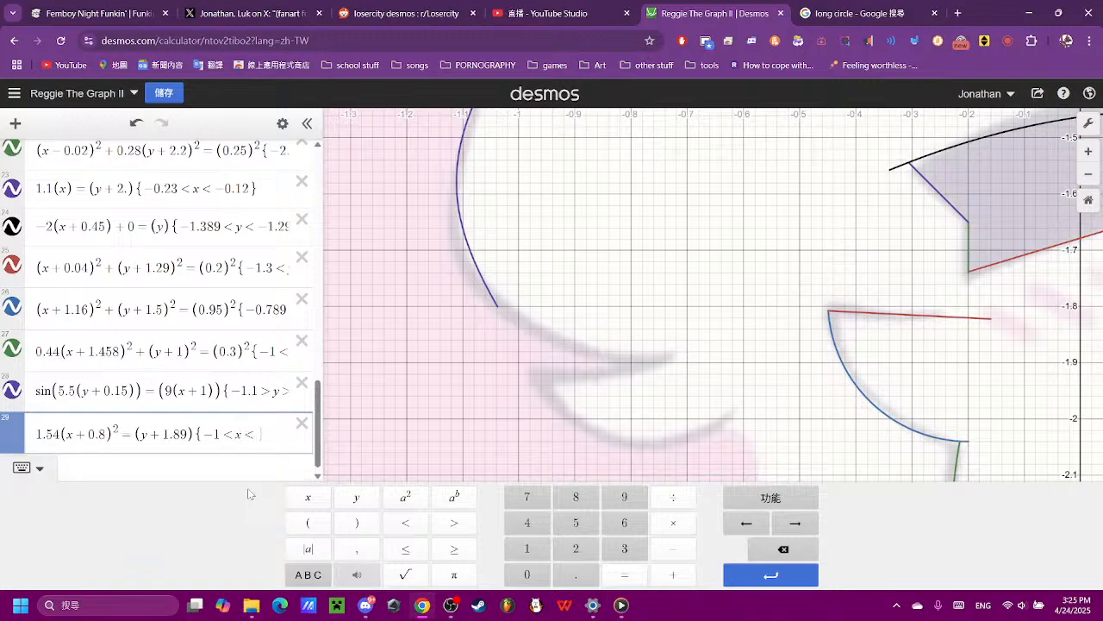
text(-0.7)
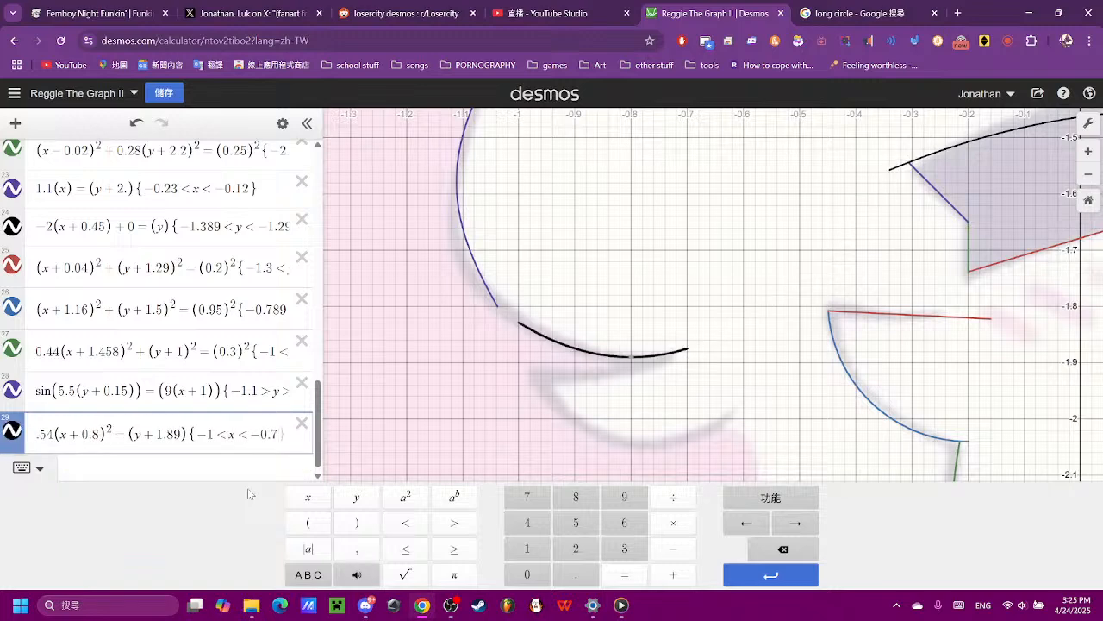
- Set the lower x limit of expression 29 to −1.04 after trying −1.4, −1.3 and −1.2, joining it to the sine wave
key(Left)
key(Left)
key(Left)
text(.4)
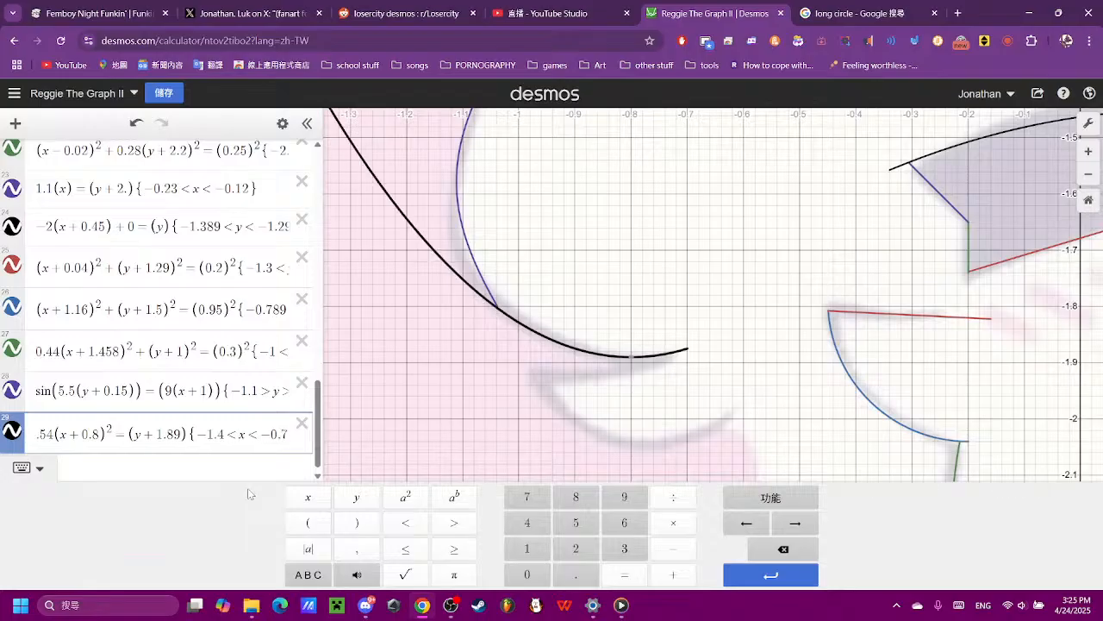
key(BackSpace)
text(3)
key(BackSpace)
text(2)
key(BackSpace)
key(BackSpace)
text(1)
key(BackSpace)
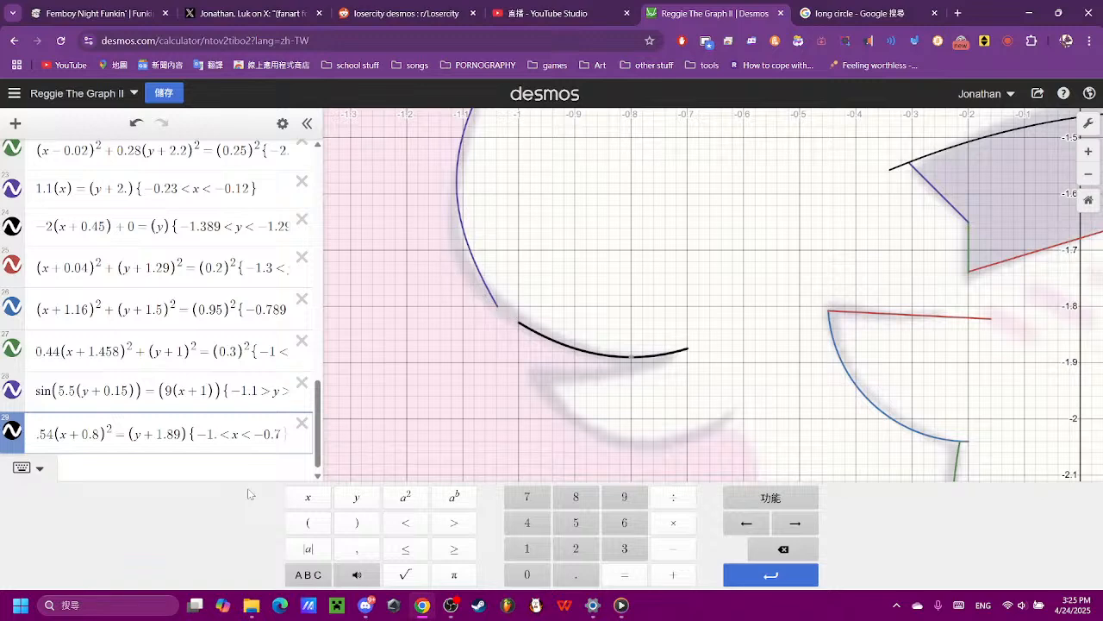
key(BackSpace)
text(0)
key(BackSpace)
text(04)
click(247, 488)
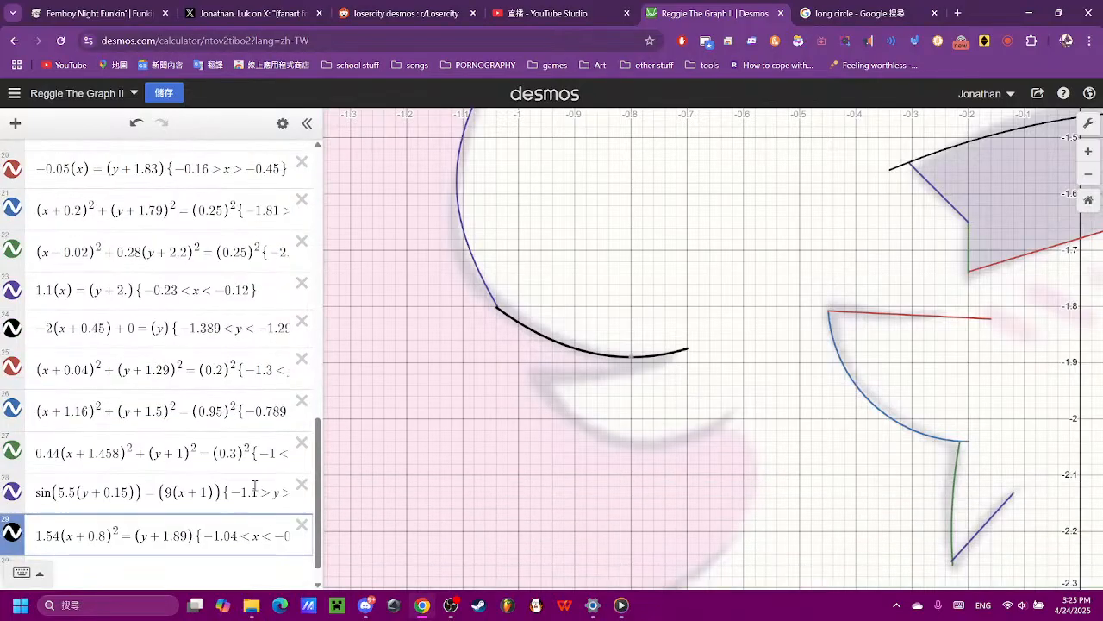
- Set the upper x limit of expression 29 to −0.72 after trying −0.75, −0.76 and −0.77
click(217, 516)
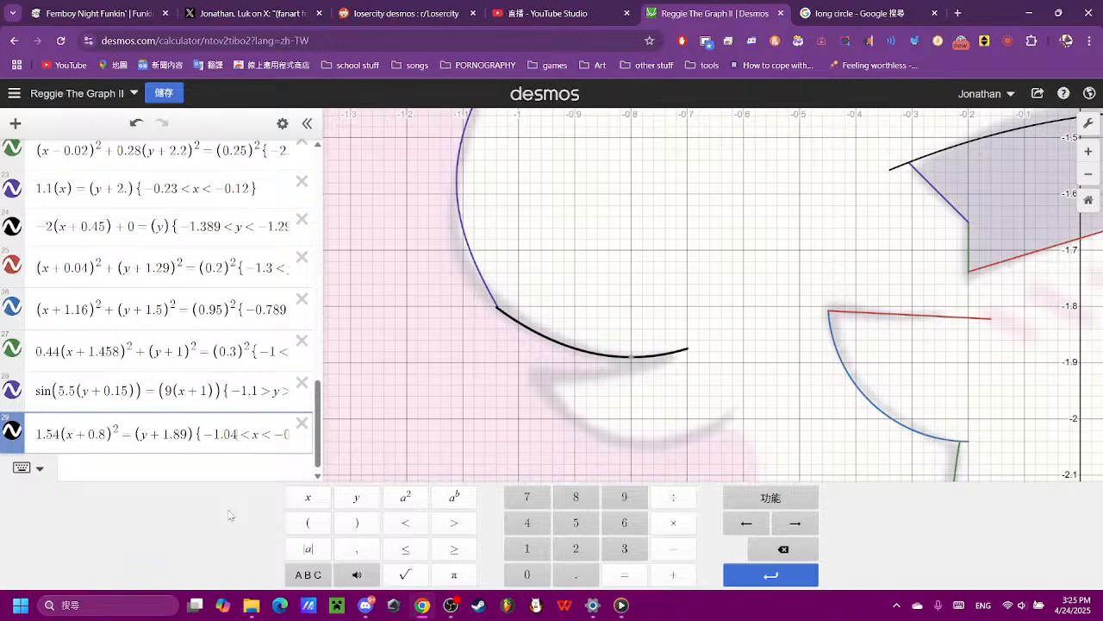
key(Home)
key(Delete)
key(Delete)
key(Delete)
key(Delete)
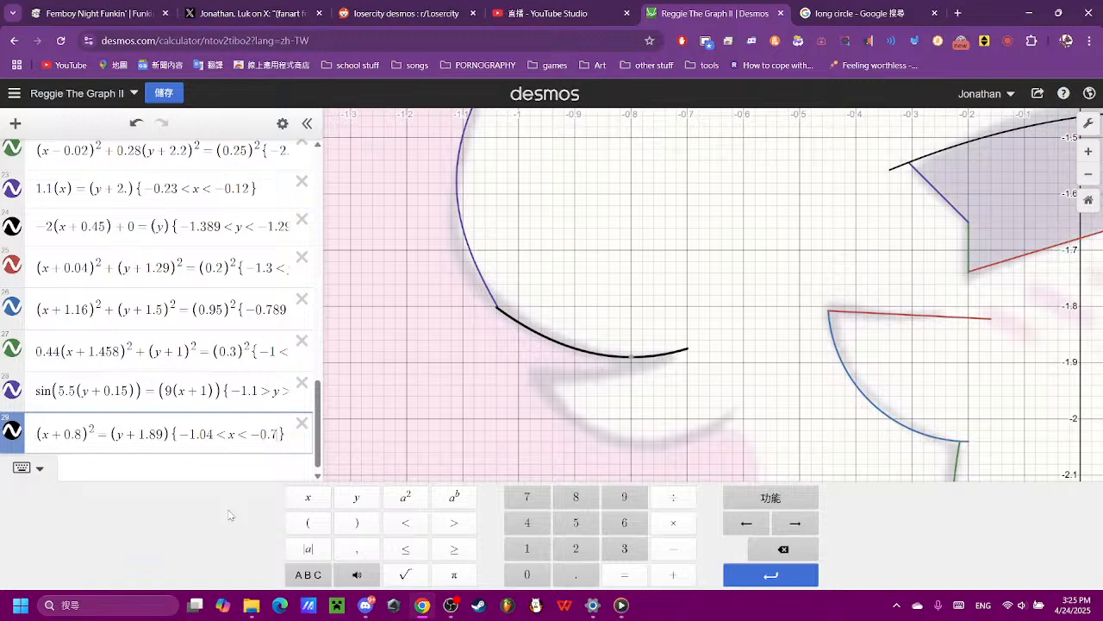
text(5)
key(BackSpace)
text(6)
key(BackSpace)
text(7)
key(BackSpace)
text(2)
click(771, 296)
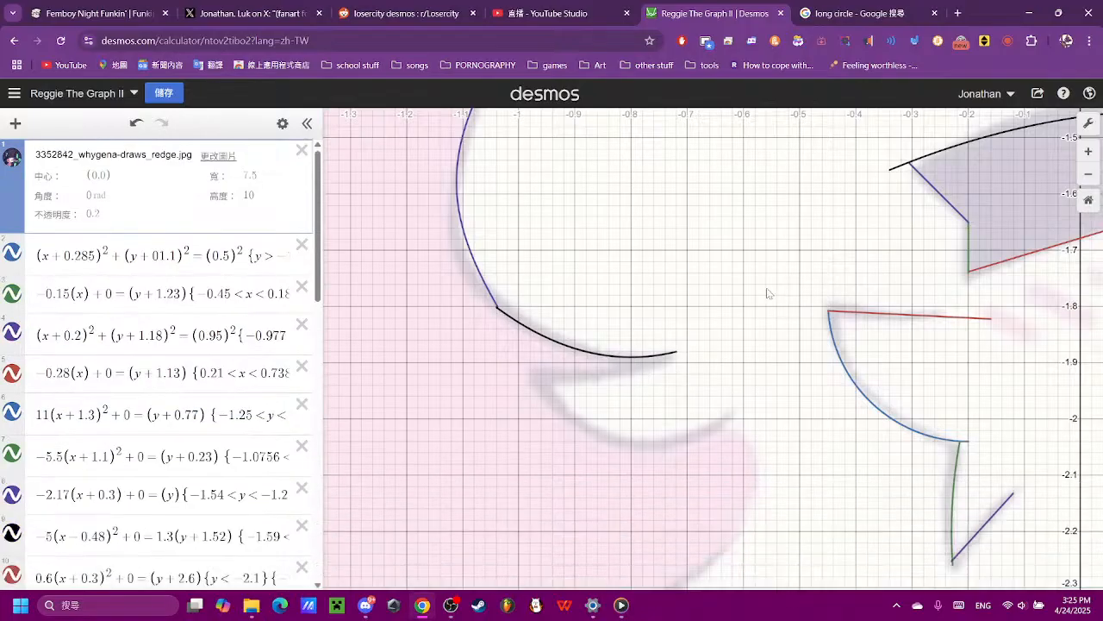
- Enter a new straight line (x) = (y) as expression 30
scroll(770, 295, down, 6)
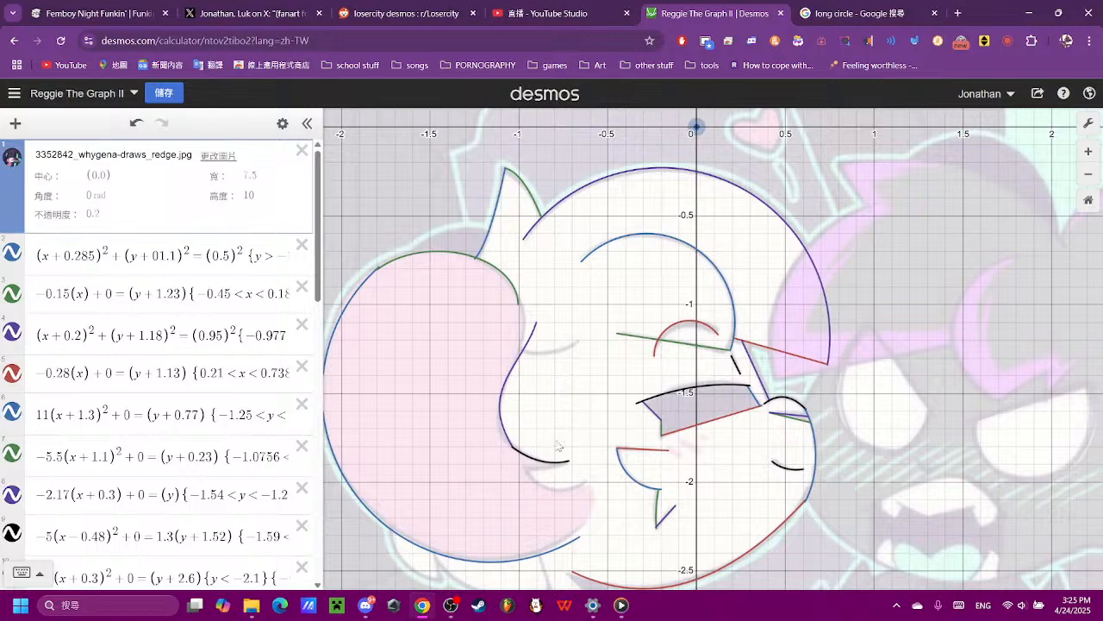
scroll(559, 446, up, 5)
scroll(148, 442, down, 5)
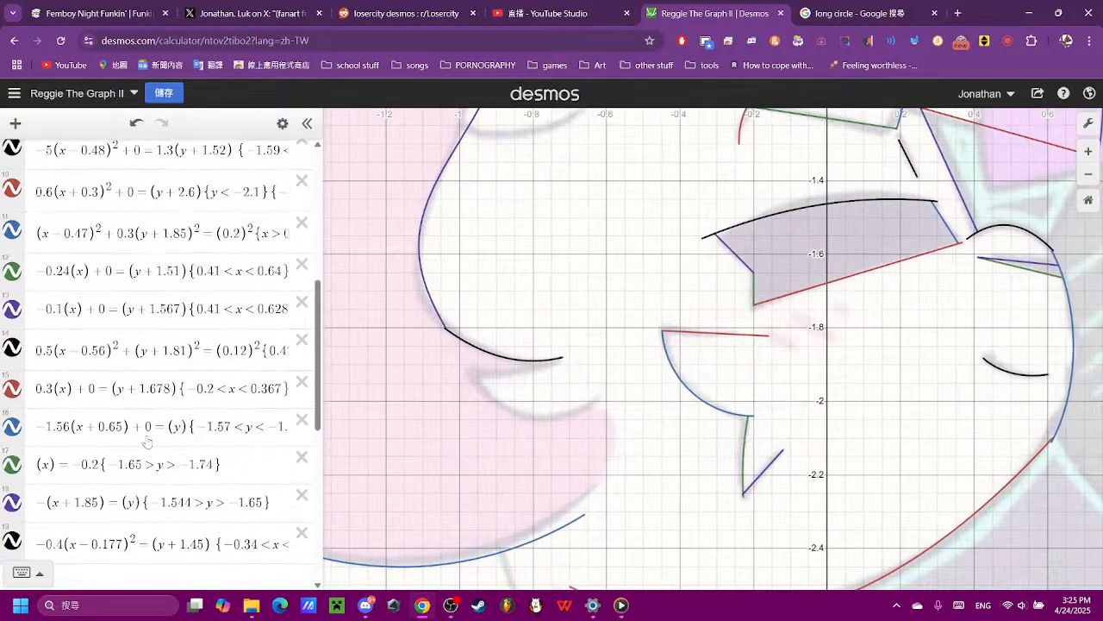
scroll(149, 442, down, 6)
click(151, 495)
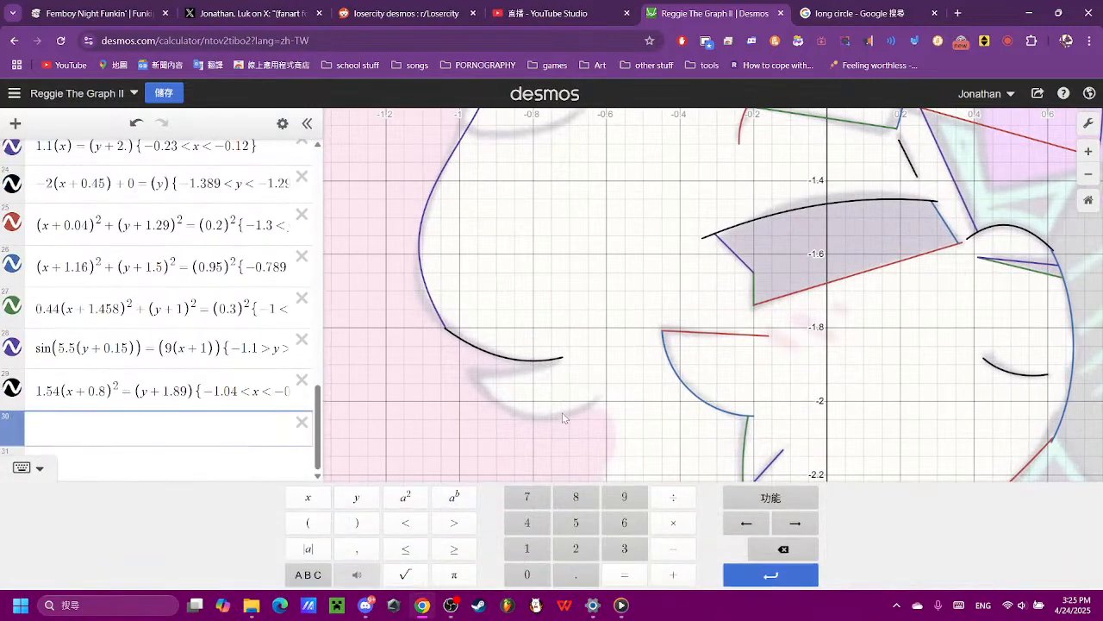
click(308, 522)
text(x)
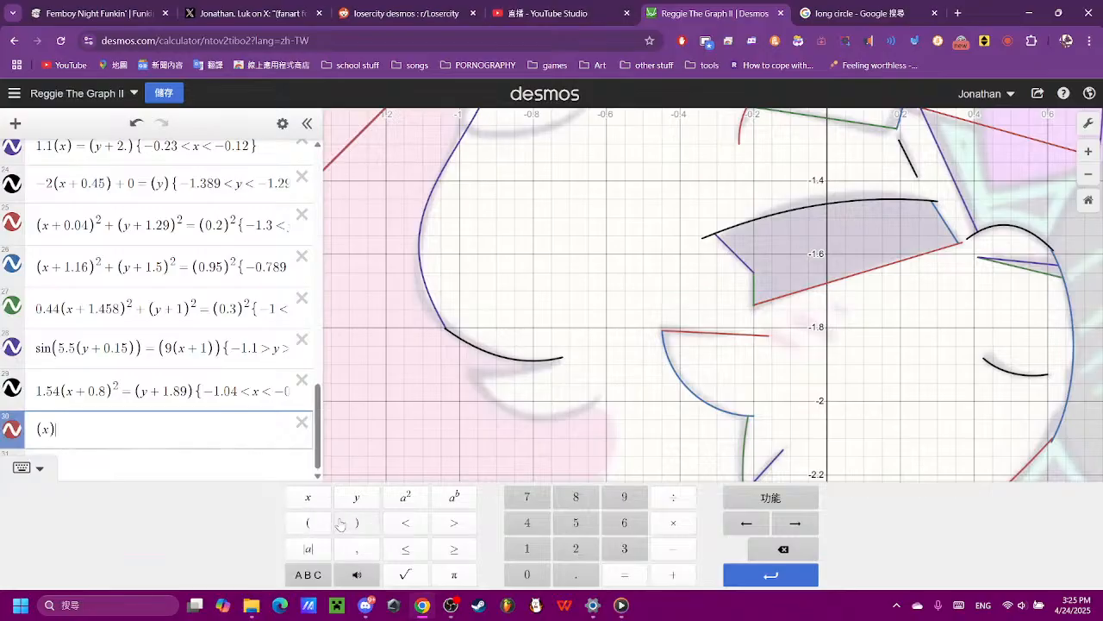
click(625, 574)
click(308, 522)
click(356, 496)
- Set the coefficient of (x) in expression 30 to 0.1 after trying 0.5 and 0.2
scroll(561, 394, down, 5)
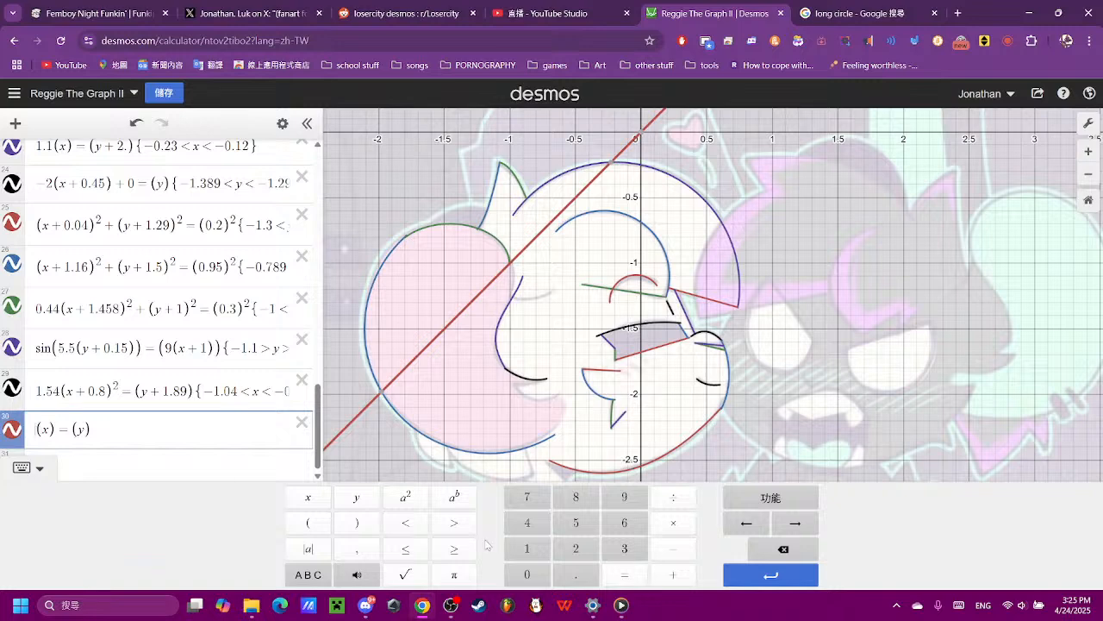
click(526, 574)
click(576, 574)
click(561, 533)
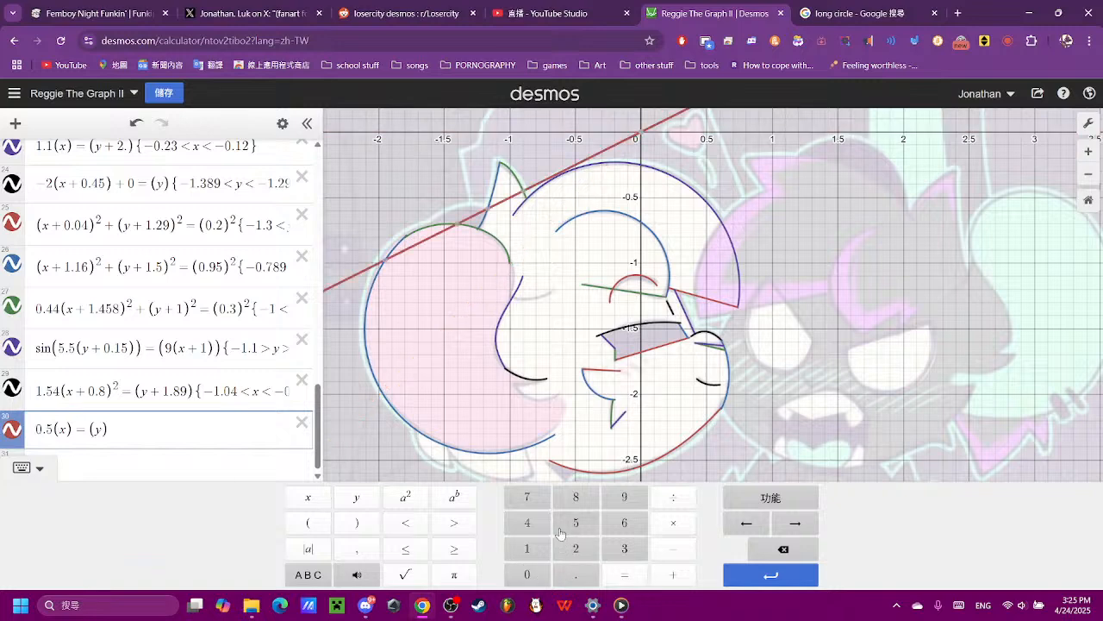
click(752, 550)
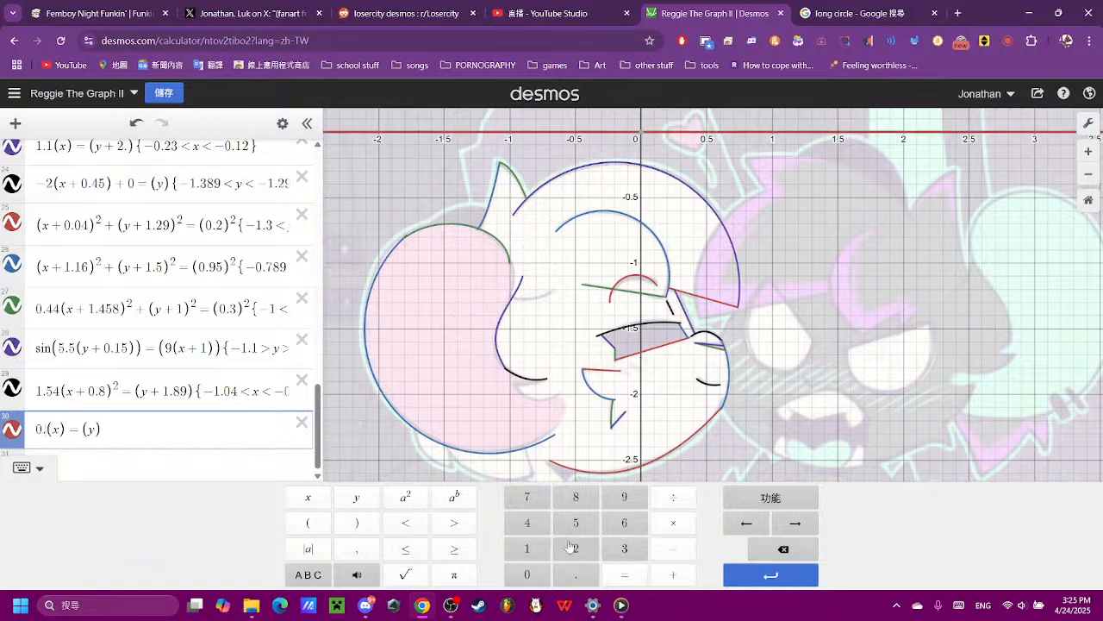
click(575, 548)
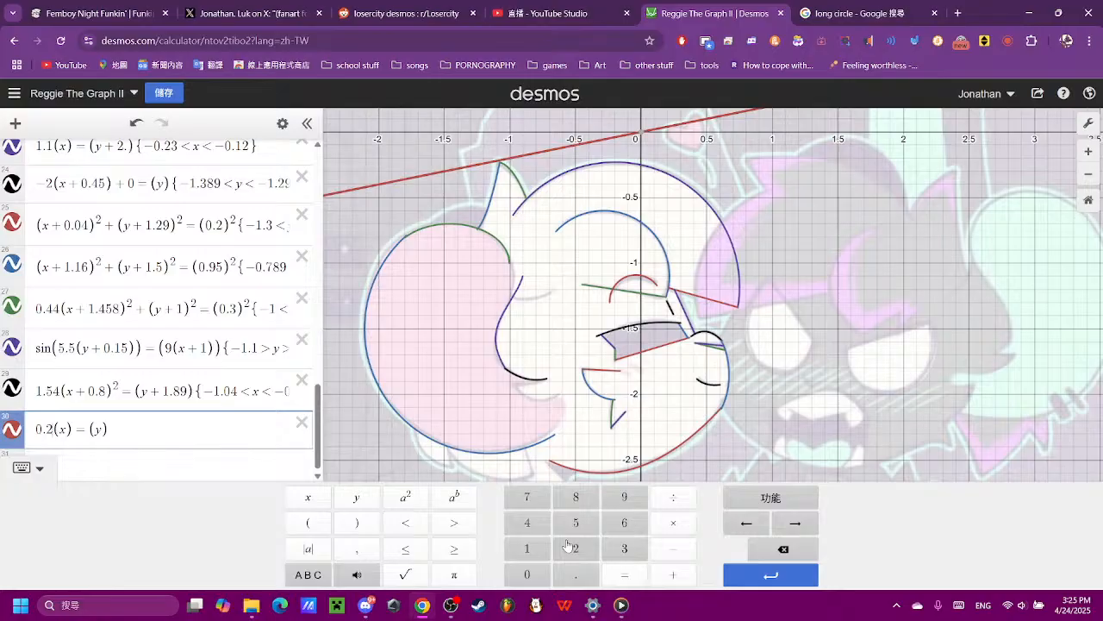
click(784, 552)
click(528, 548)
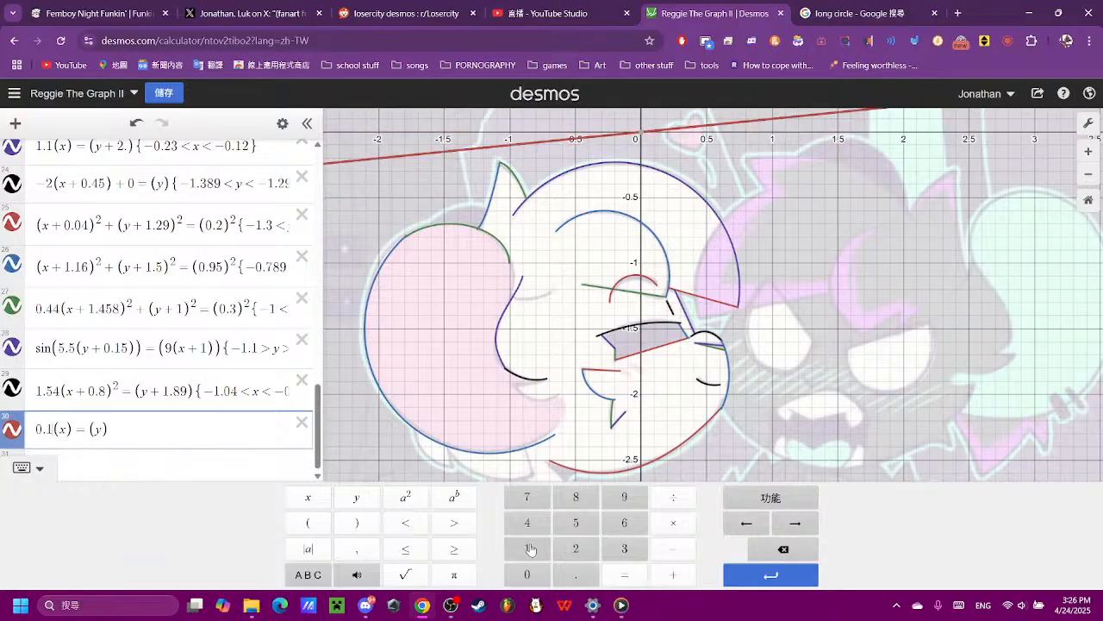
- Set the coefficient of (x) in expression 30 to 0.15 and its right side to (y + 1.75)
click(576, 522)
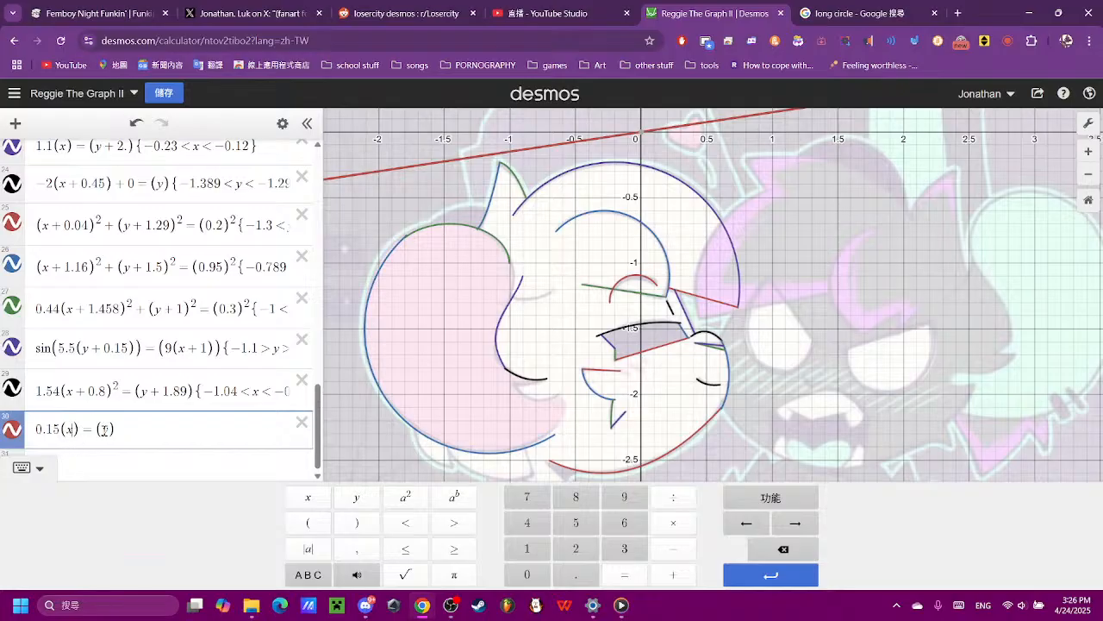
click(673, 574)
click(526, 548)
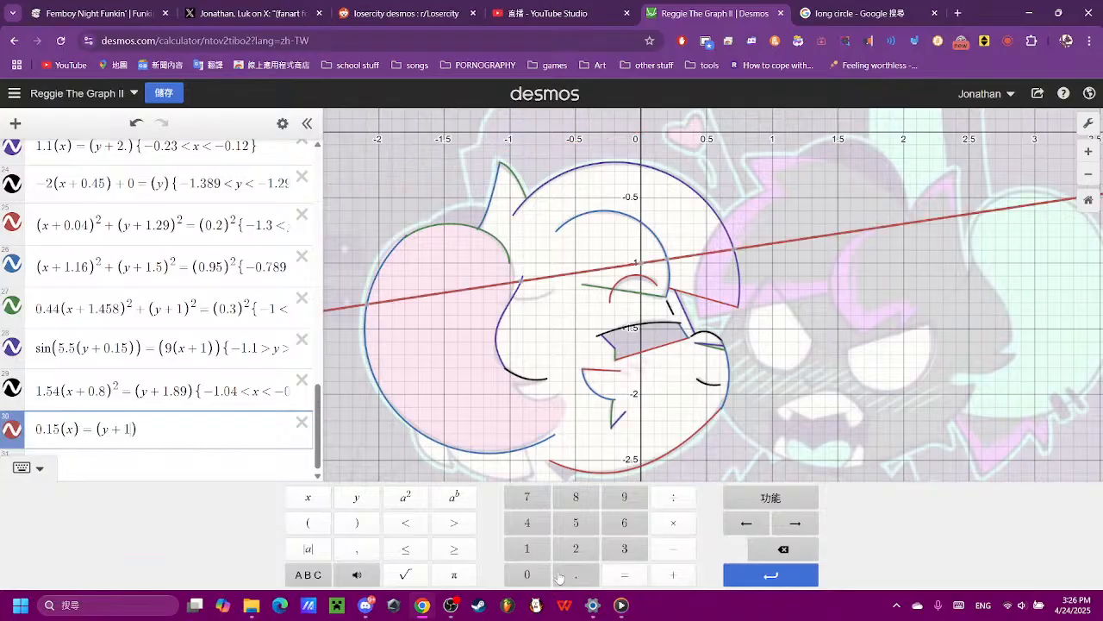
click(526, 499)
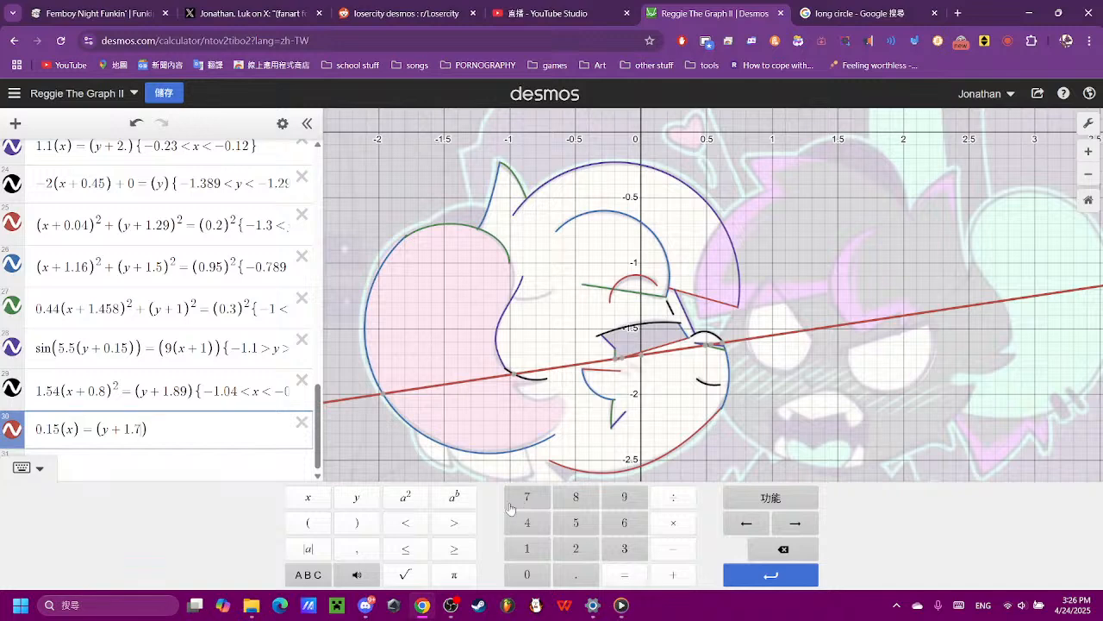
click(578, 524)
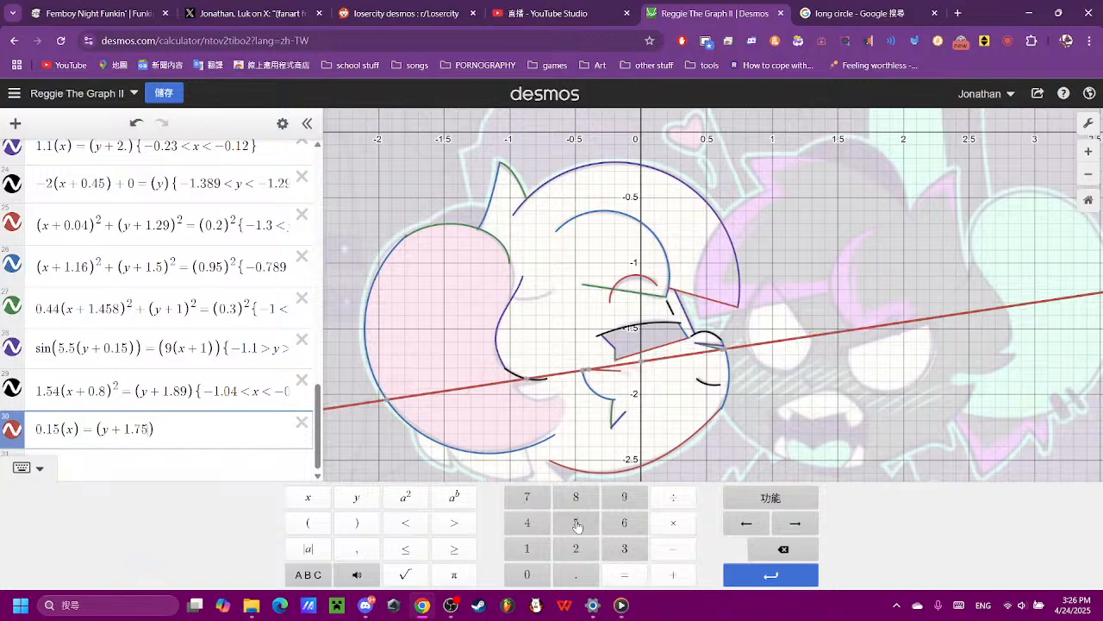
- Set the y offset of expression 30 to 1.78 after trying 1.8 and 1.76
click(782, 559)
click(782, 559)
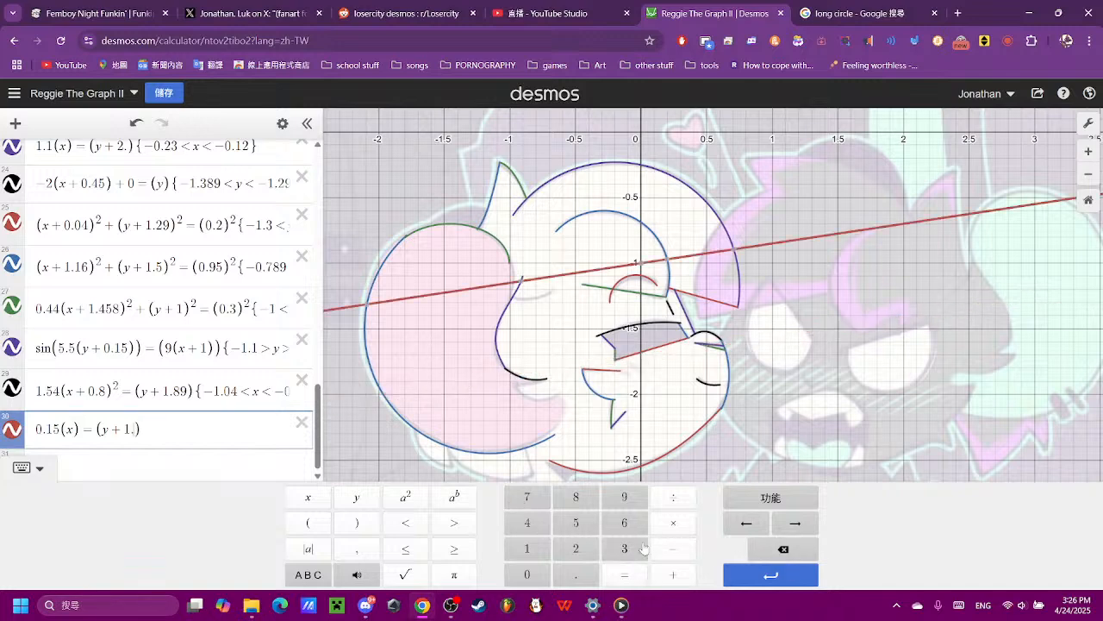
click(586, 504)
click(780, 552)
click(544, 507)
click(626, 521)
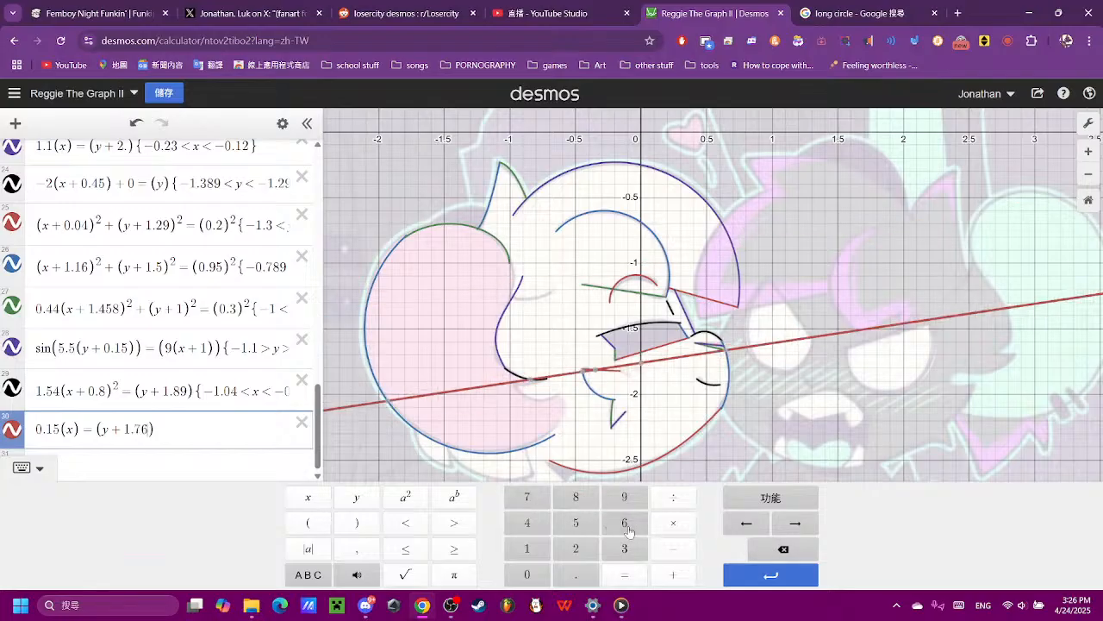
click(780, 558)
click(576, 500)
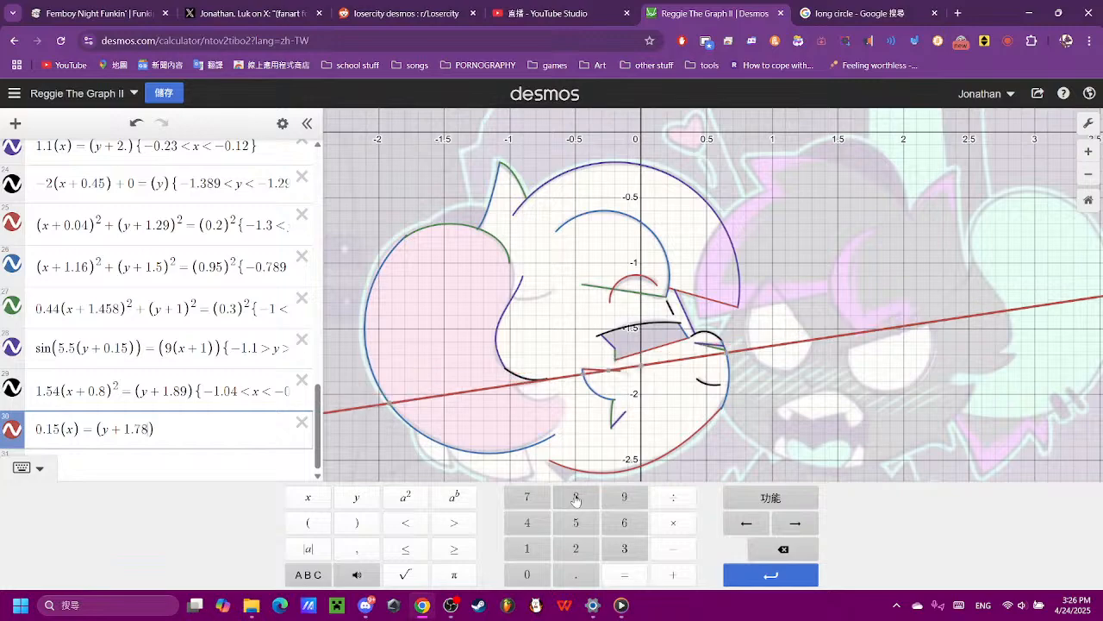
- Check coordinates along the line of expression 30 at the hair tip and restrict it to −0.9 < x < −0.7
scroll(493, 411, up, 1)
scroll(493, 412, up, 6)
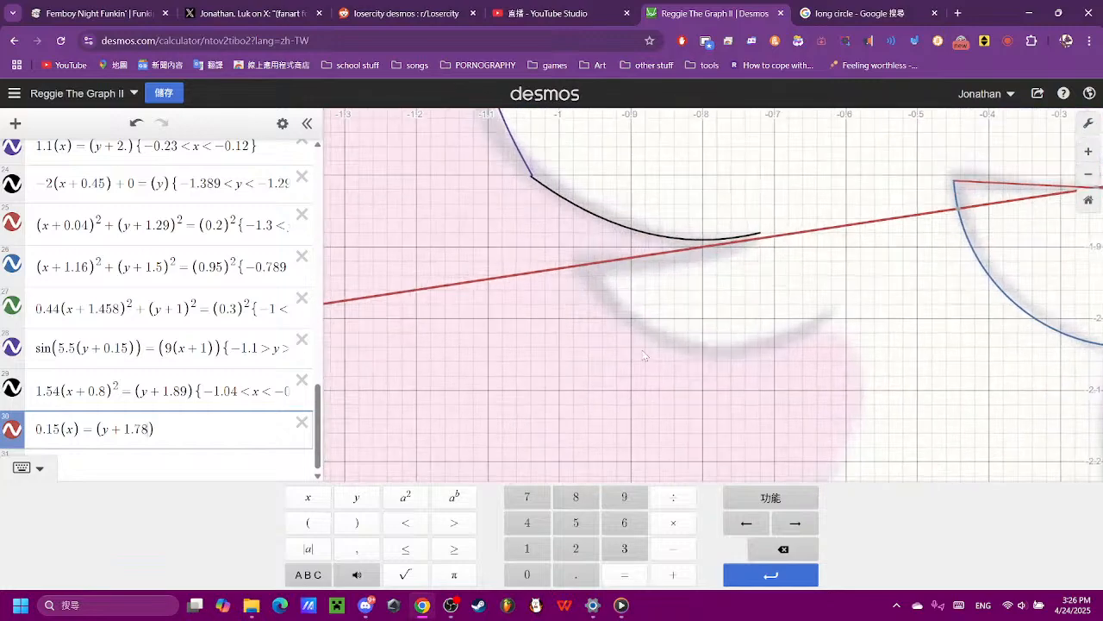
drag(714, 311, 570, 432)
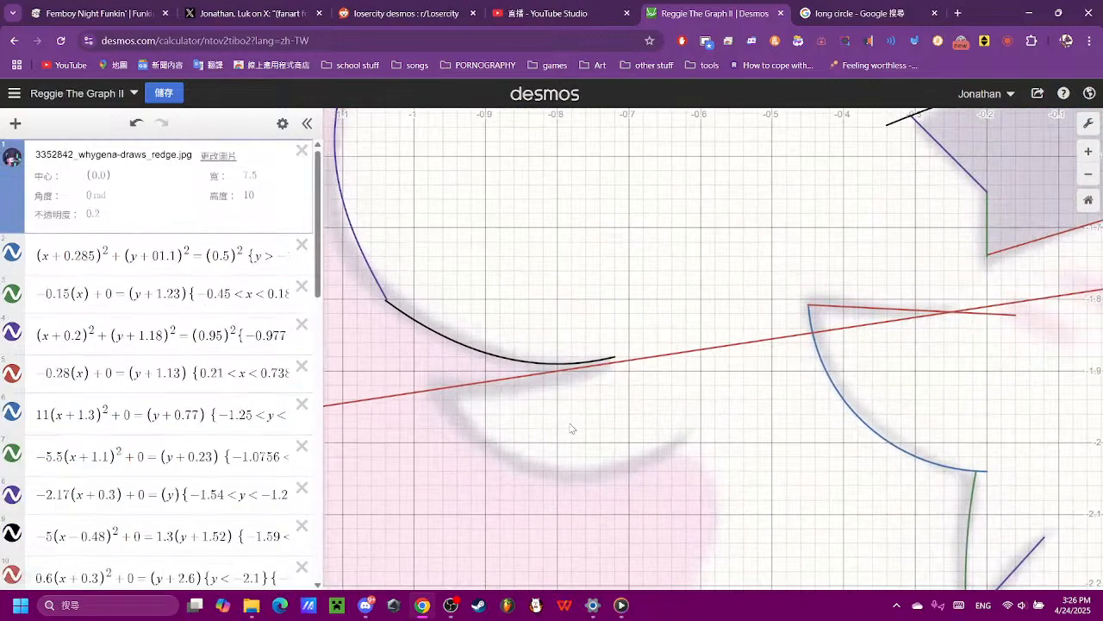
click(617, 363)
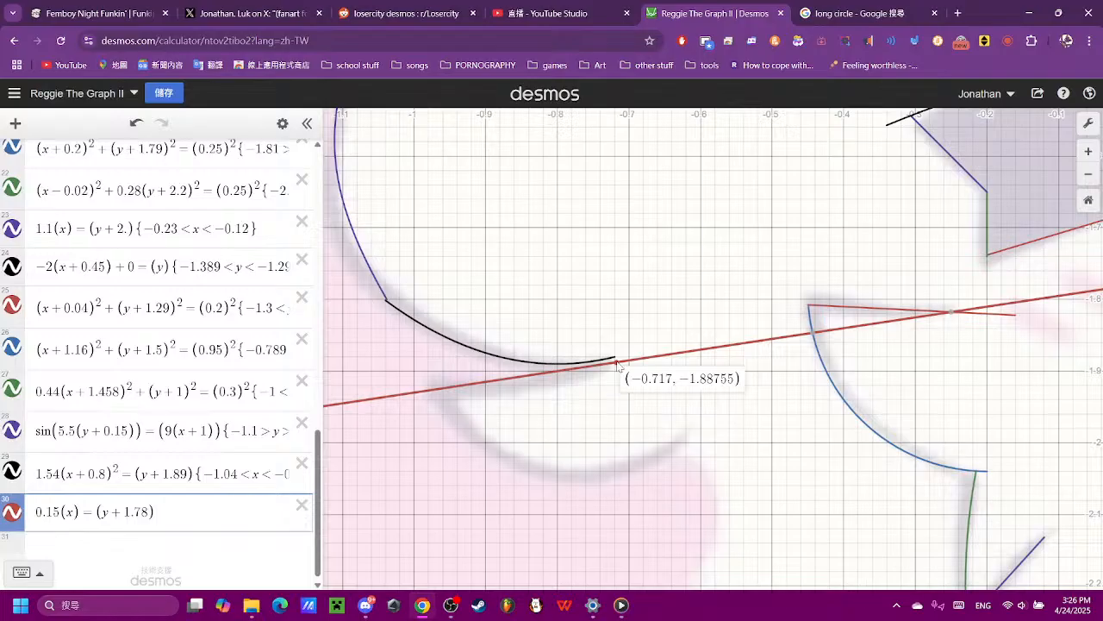
drag(617, 363, 431, 391)
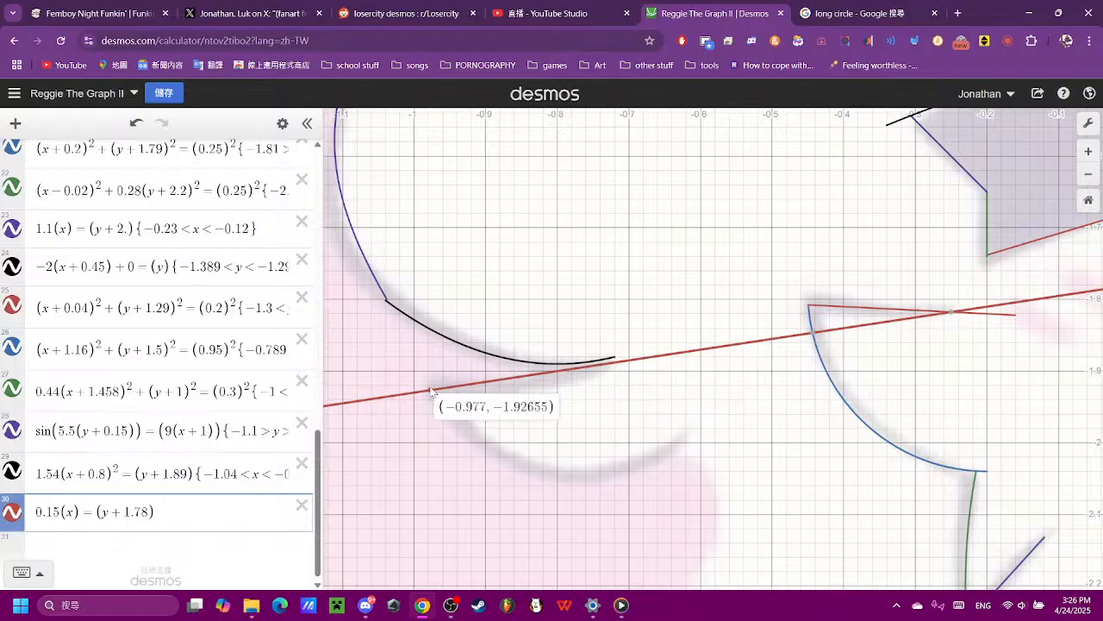
click(238, 505)
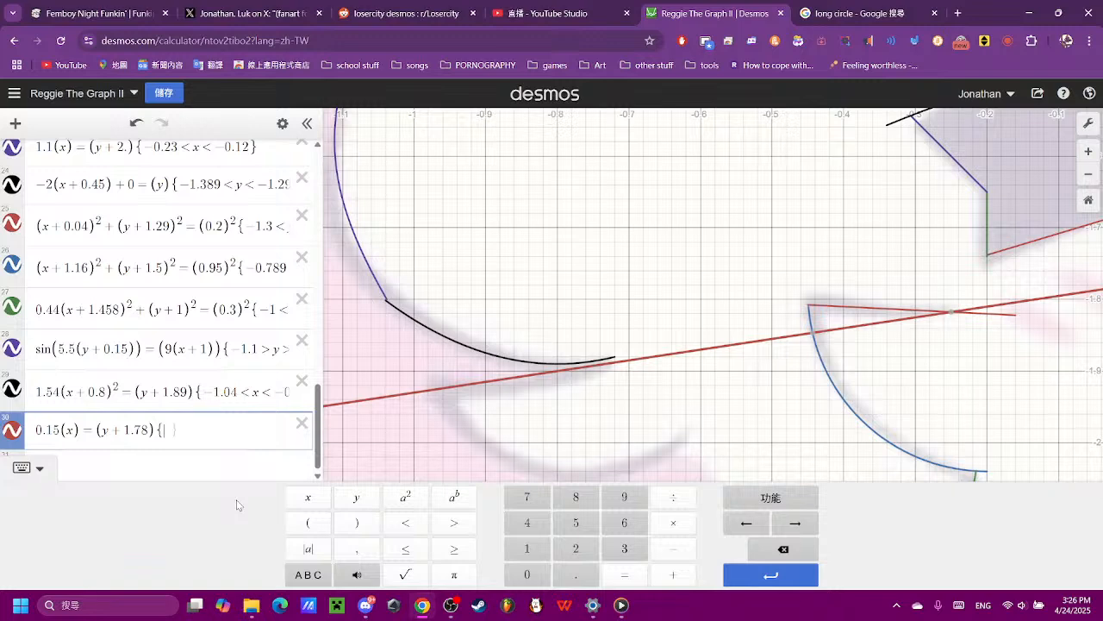
text(-0.9 )
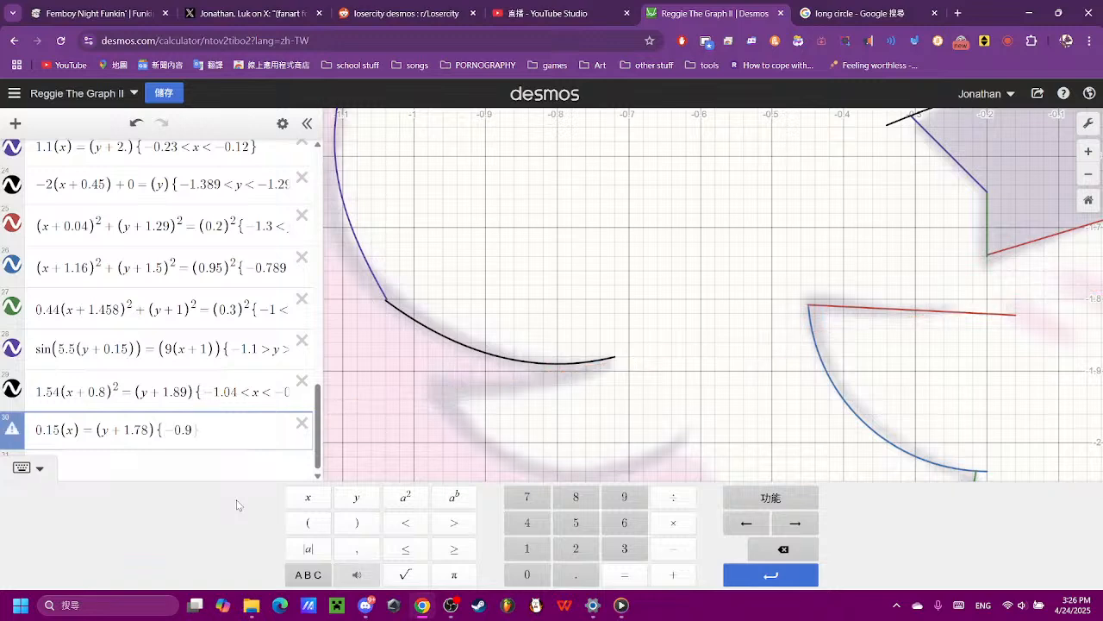
text(< x < -0.7)
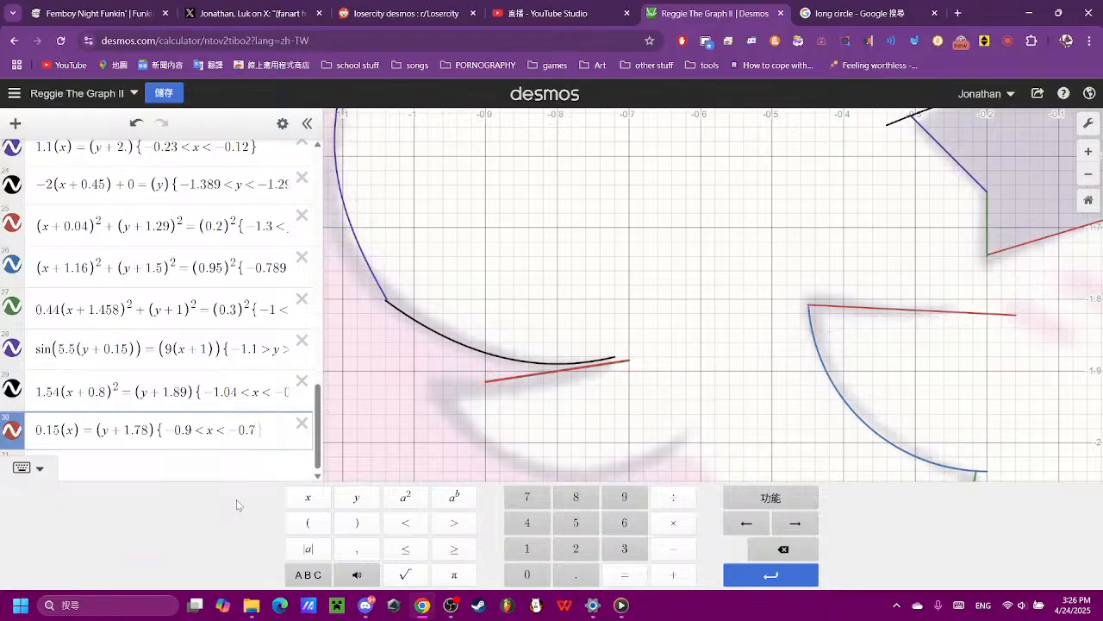
key(Return)
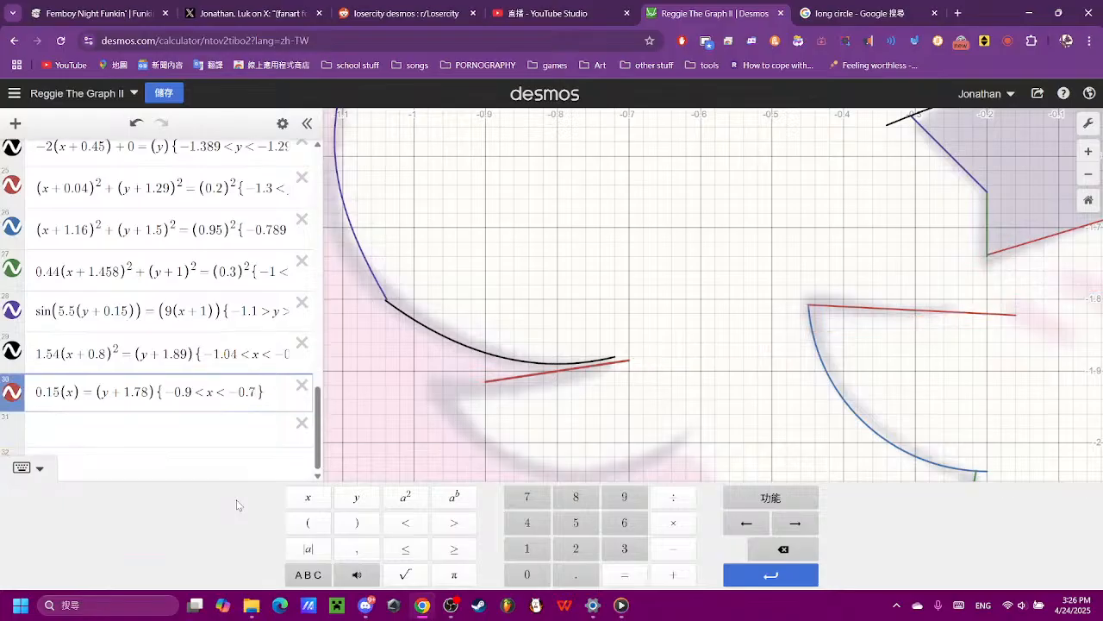
- Set the lower x limit of expression 30 to −0.97 after trying −1 and −0.9
click(194, 393)
key(BackSpace)
text(1)
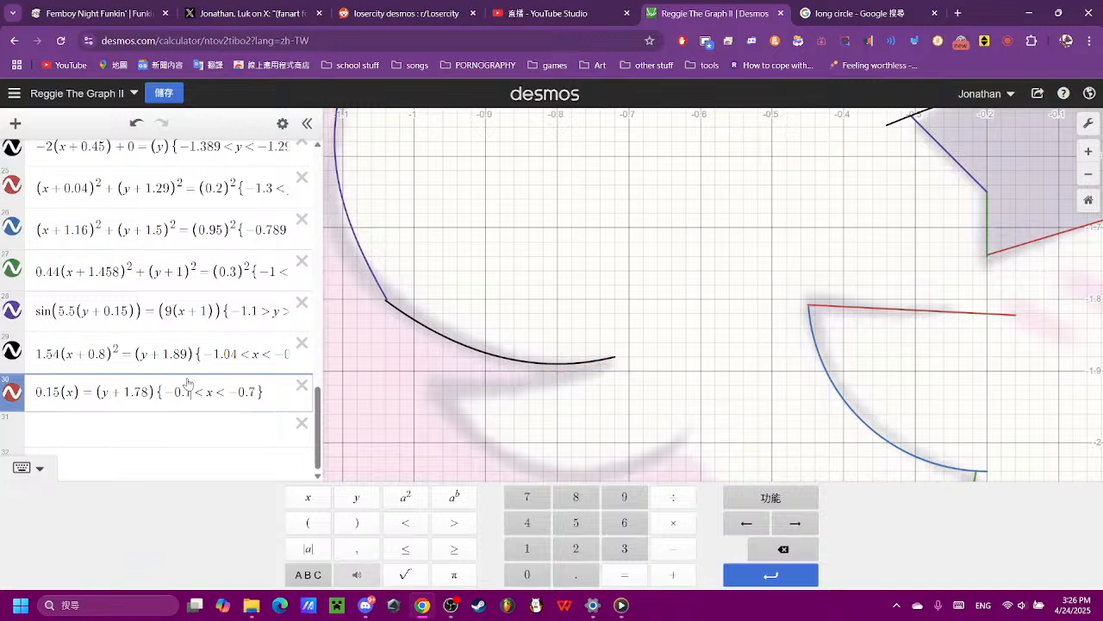
key(BackSpace)
key(BackSpace)
text(1)
key(BackSpace)
key(BackSpace)
text(1)
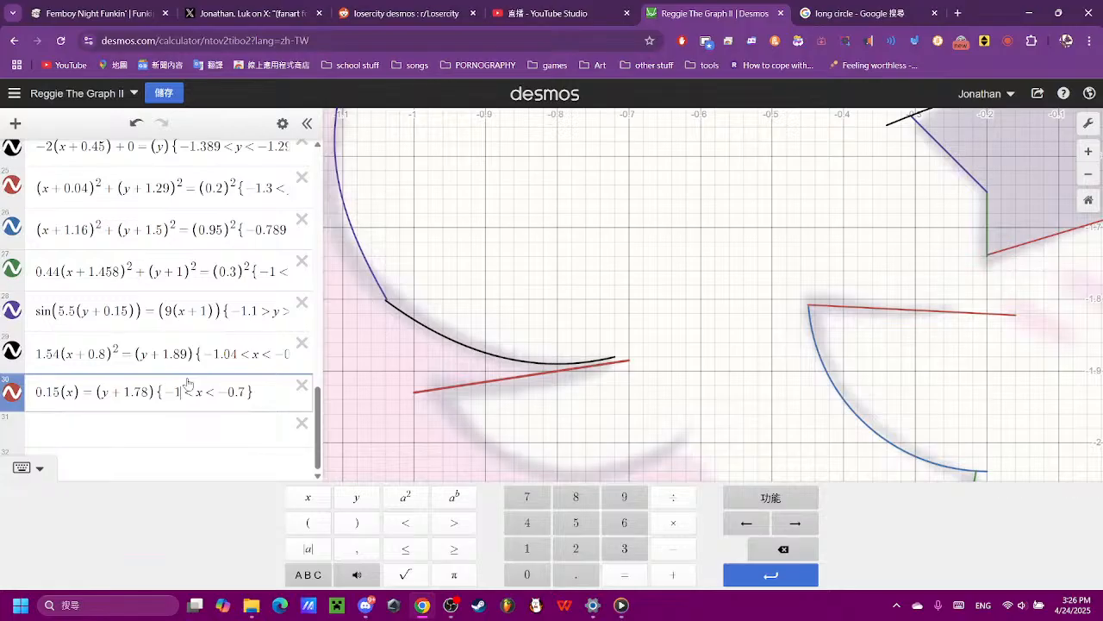
key(BackSpace)
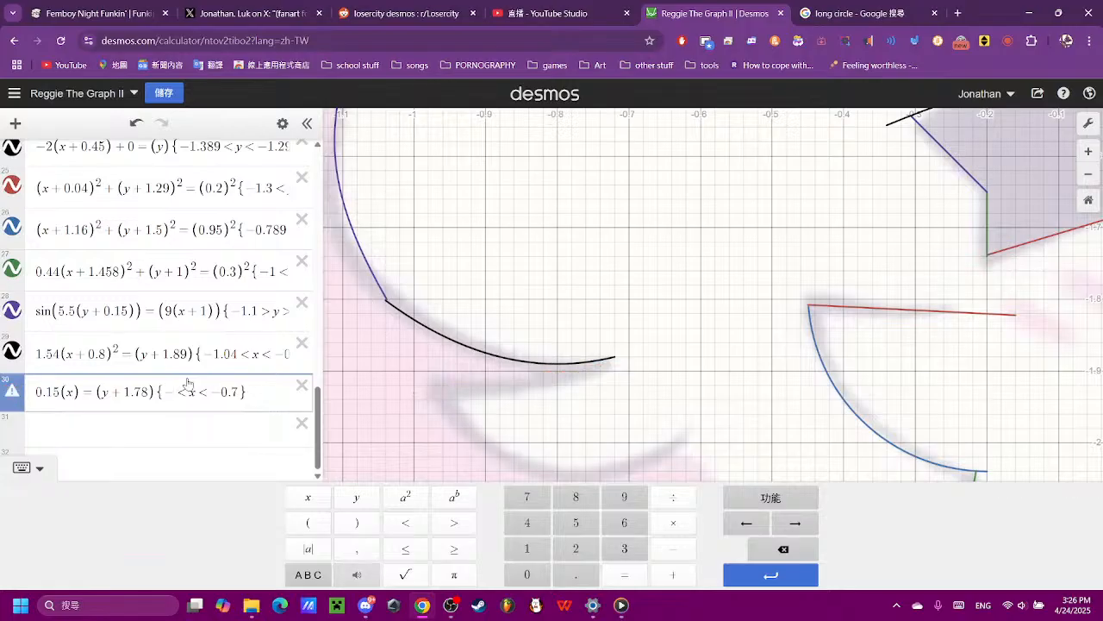
text(0.9)
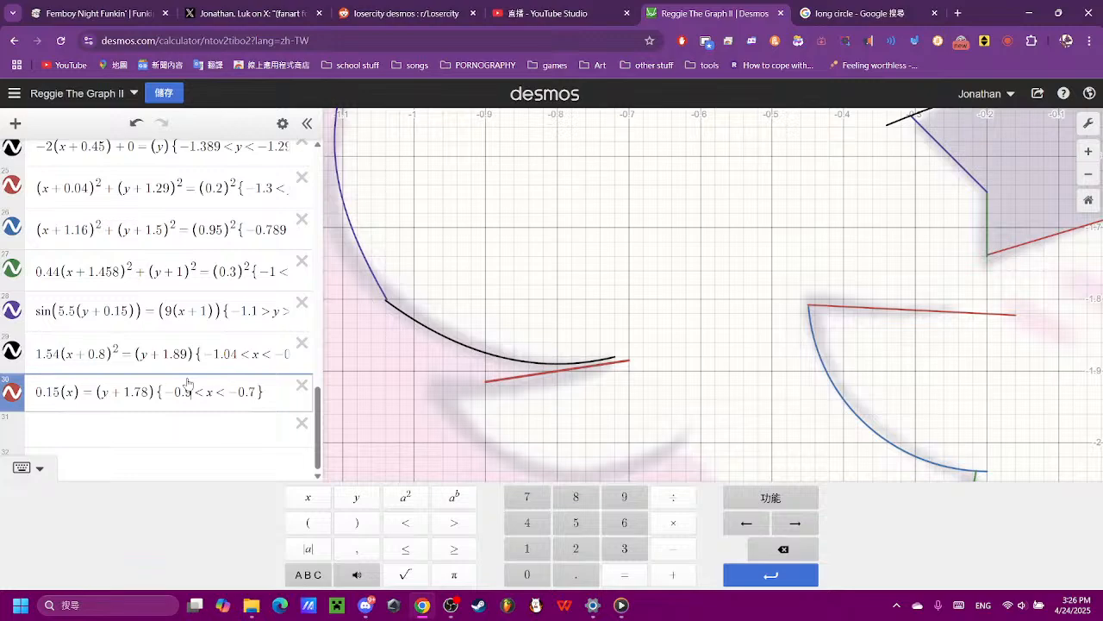
text(7)
- Enter a new parabola (x)² = (y) as expression 31
click(673, 337)
scroll(631, 338, down, 5)
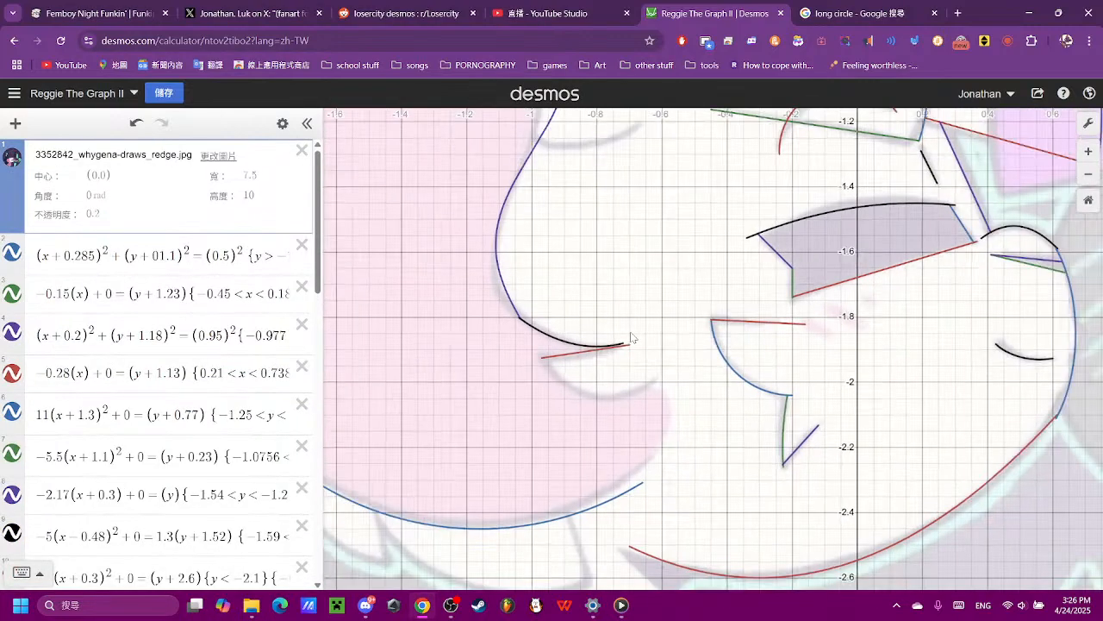
drag(641, 303, 595, 412)
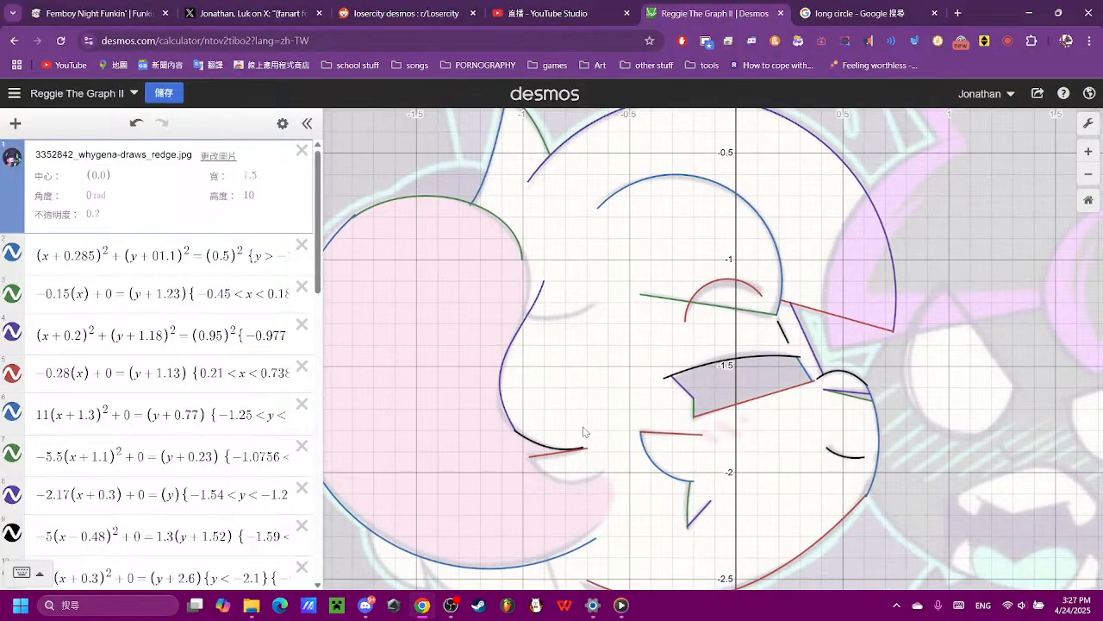
scroll(584, 431, up, 5)
scroll(141, 428, down, 10)
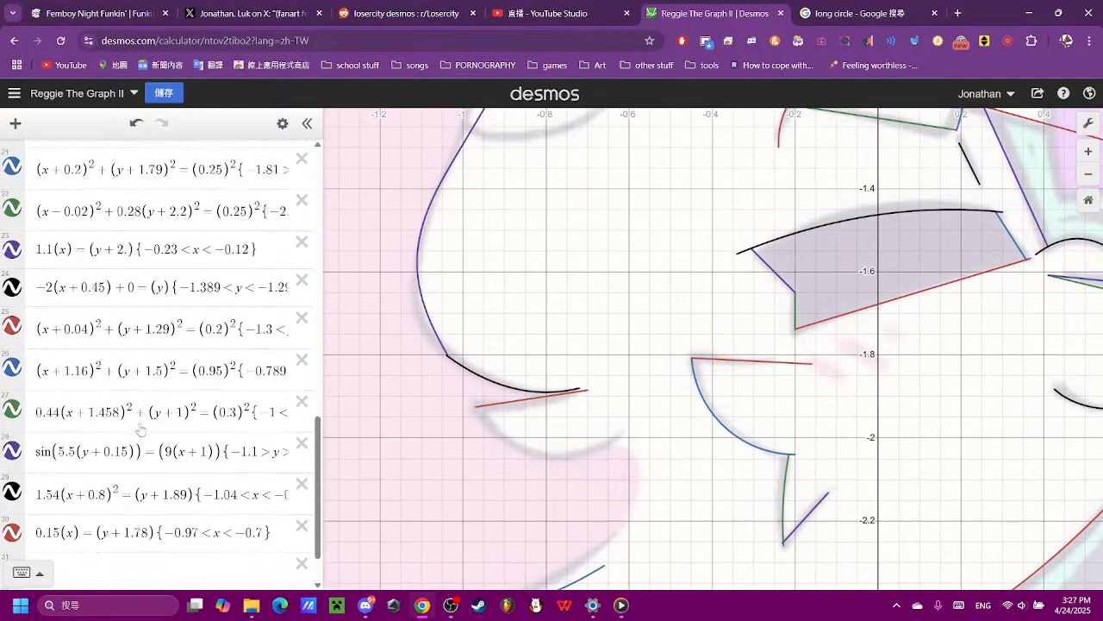
scroll(140, 428, down, 2)
click(141, 497)
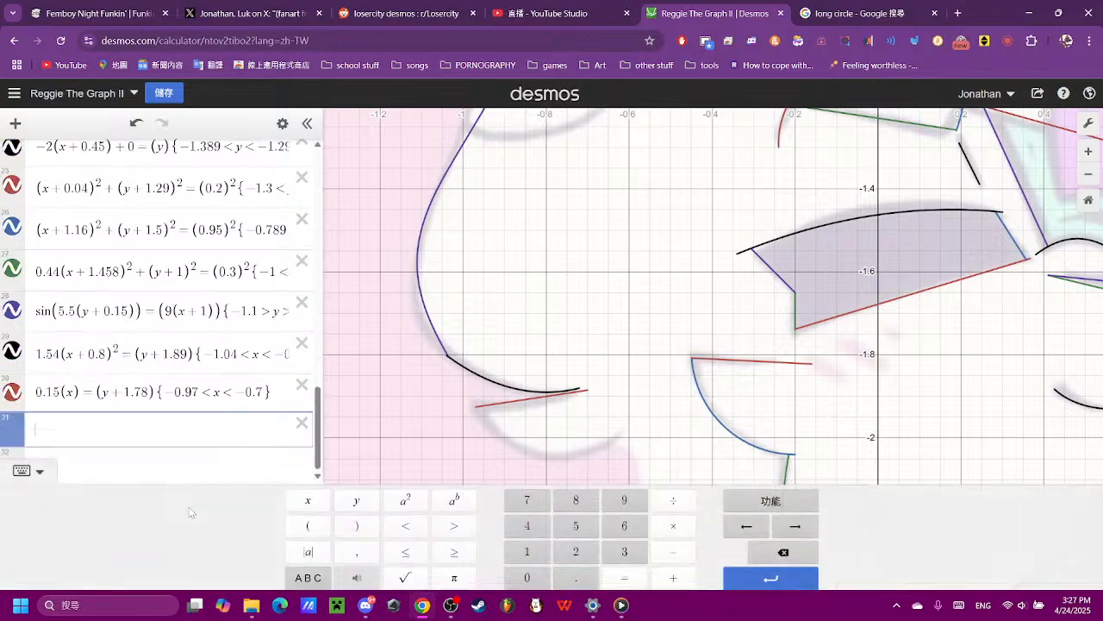
click(308, 522)
click(308, 497)
click(403, 500)
click(624, 574)
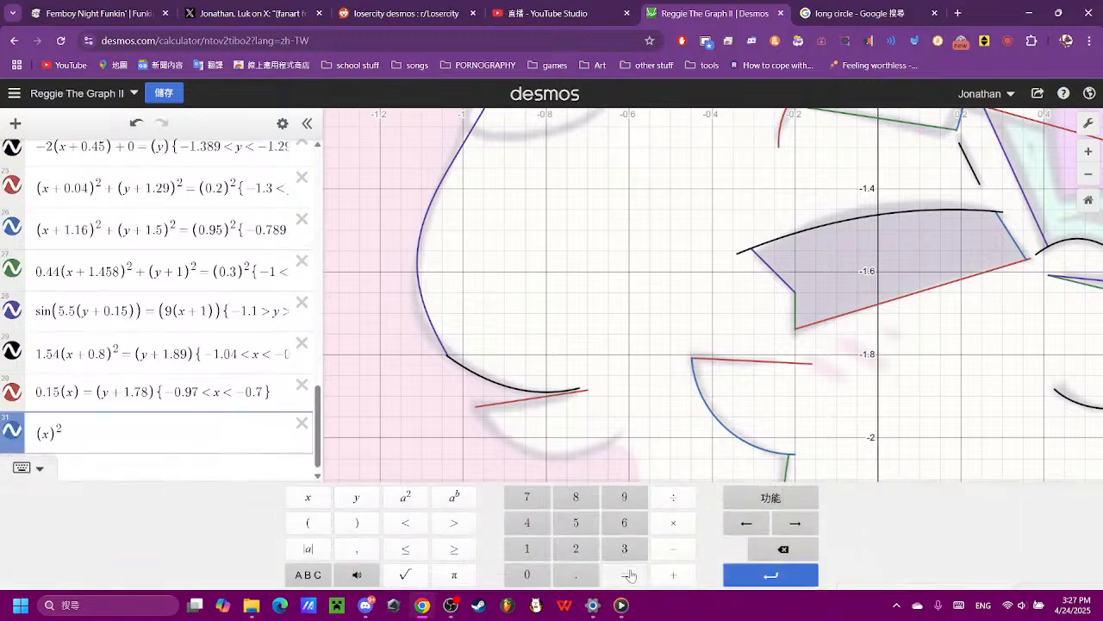
click(307, 522)
click(356, 497)
scroll(500, 403, down, 5)
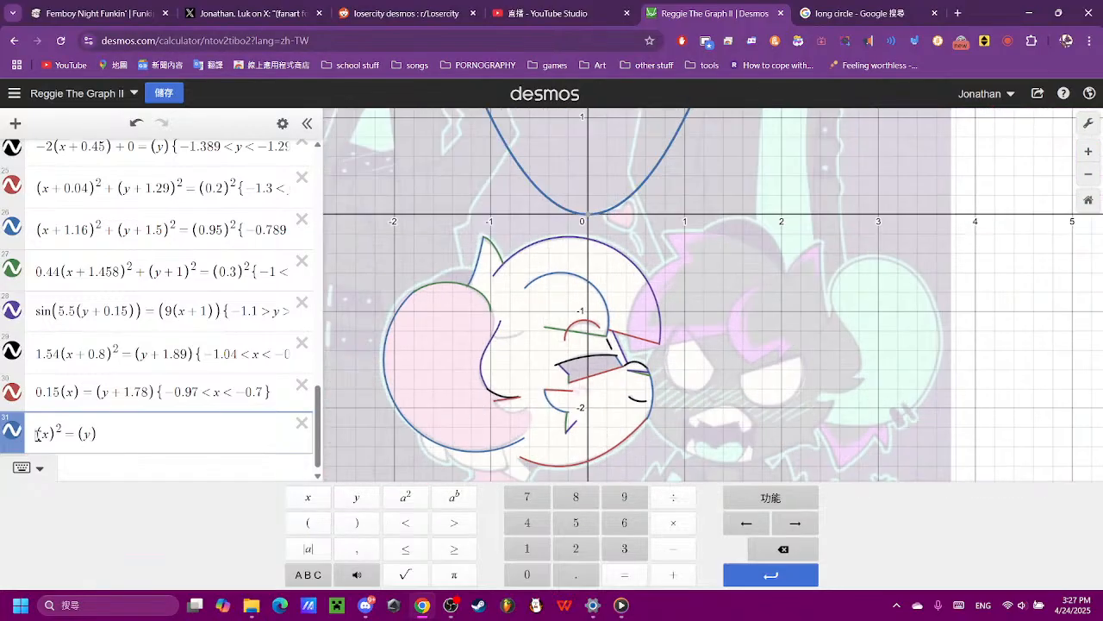
- Try the coefficients 0.3, 0.4 and 1 before the squared term of expression 31, then remove the coefficient
click(548, 574)
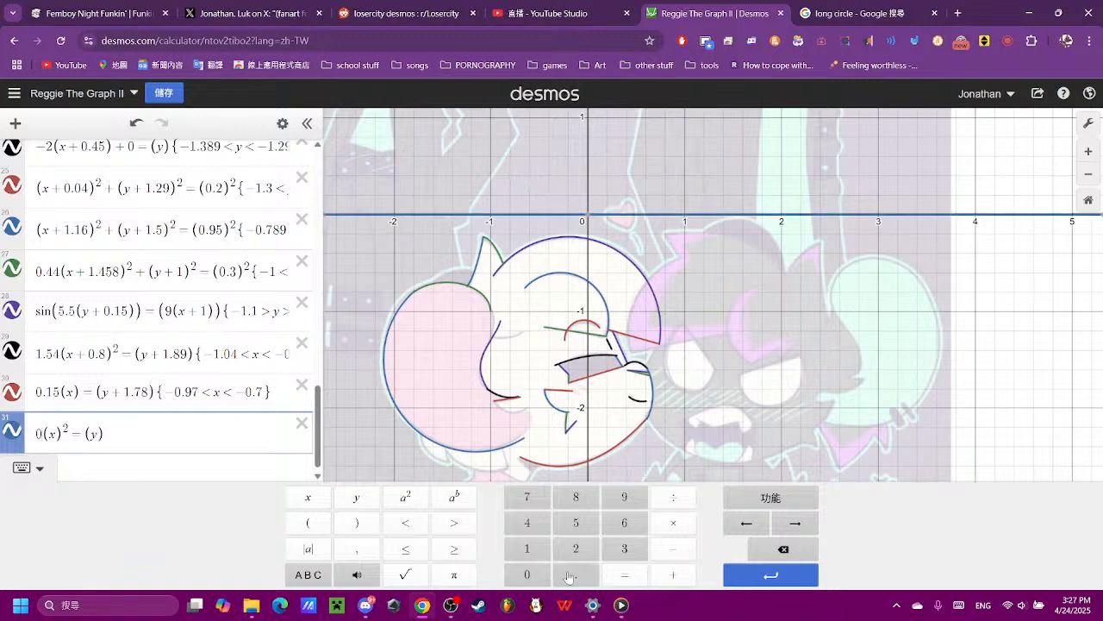
click(574, 574)
click(619, 550)
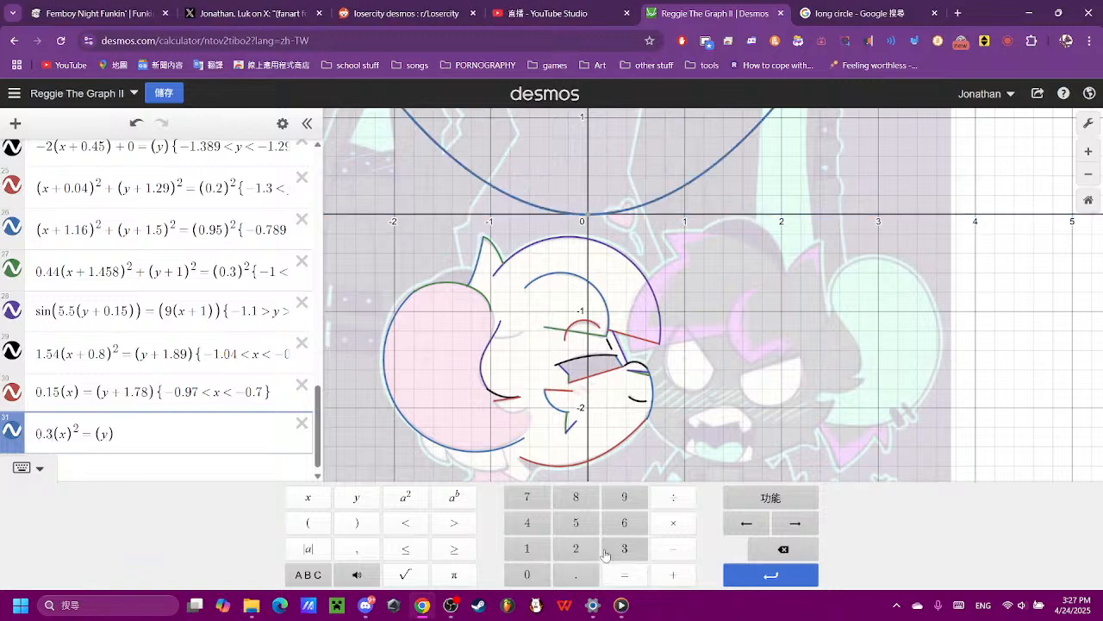
click(759, 549)
click(520, 525)
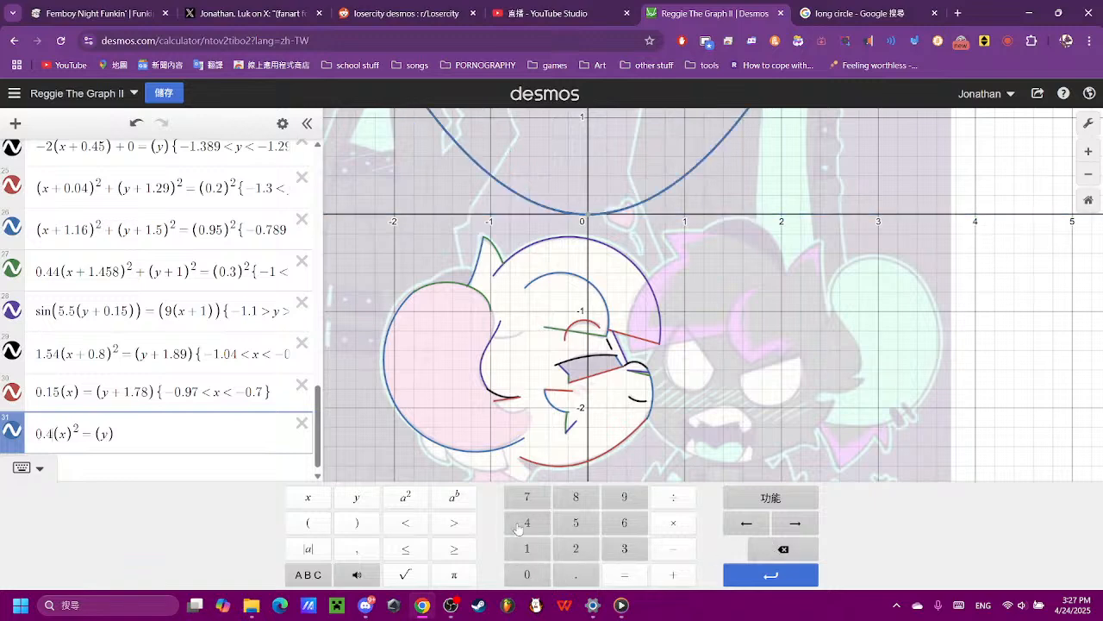
click(783, 548)
click(783, 548)
click(782, 548)
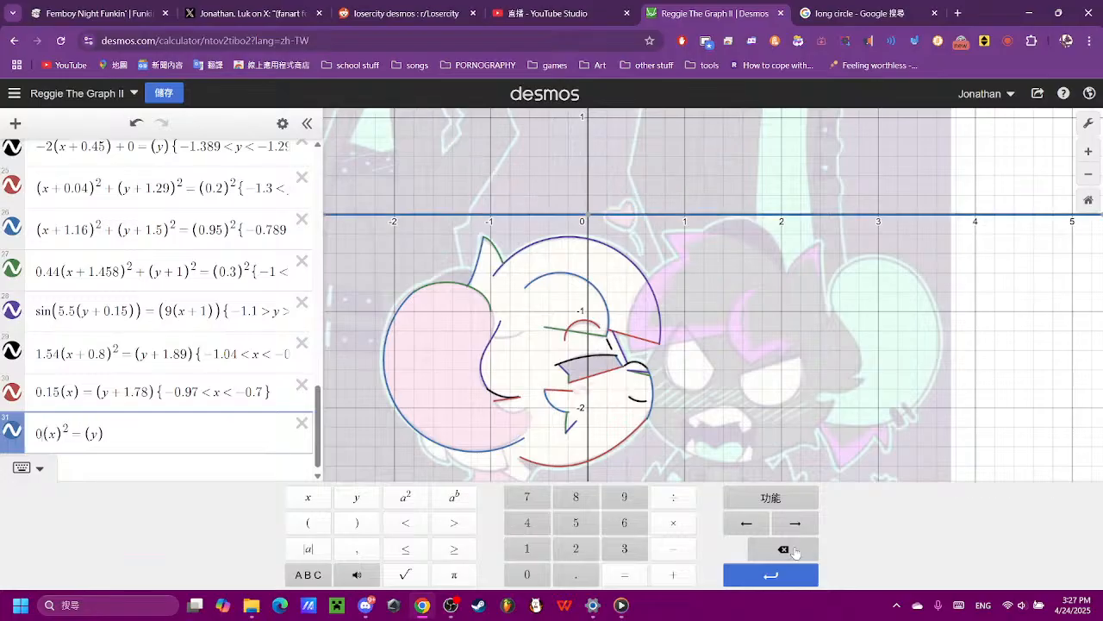
click(534, 546)
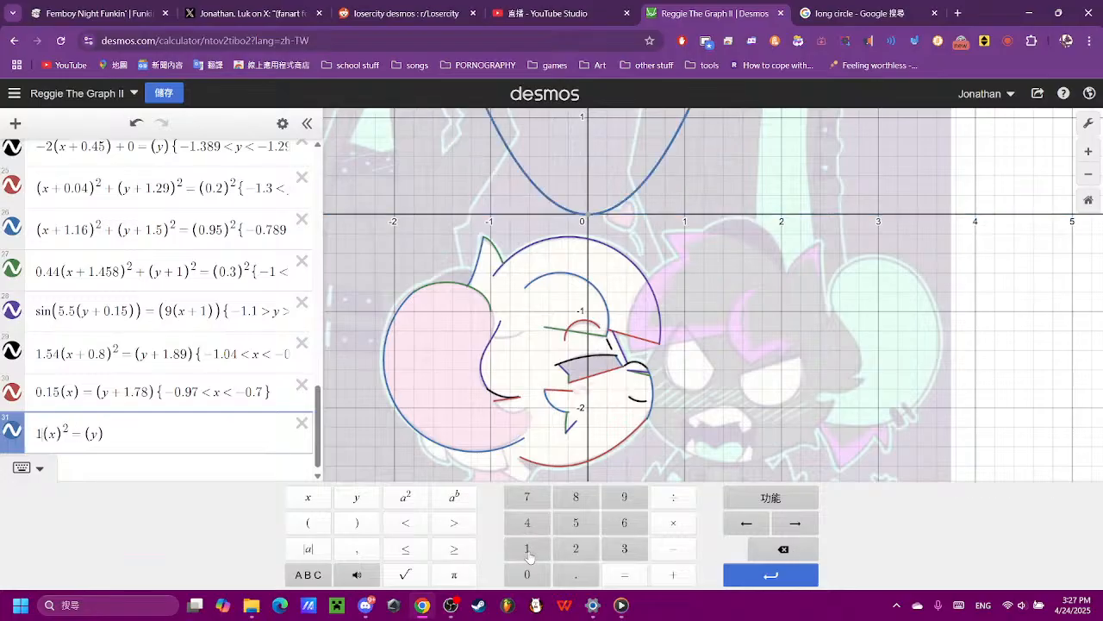
click(780, 549)
- Shift the parabola in expression 31 to the curve below the hair tip as (x + 0.8)² = (y + 2)
click(673, 574)
click(526, 574)
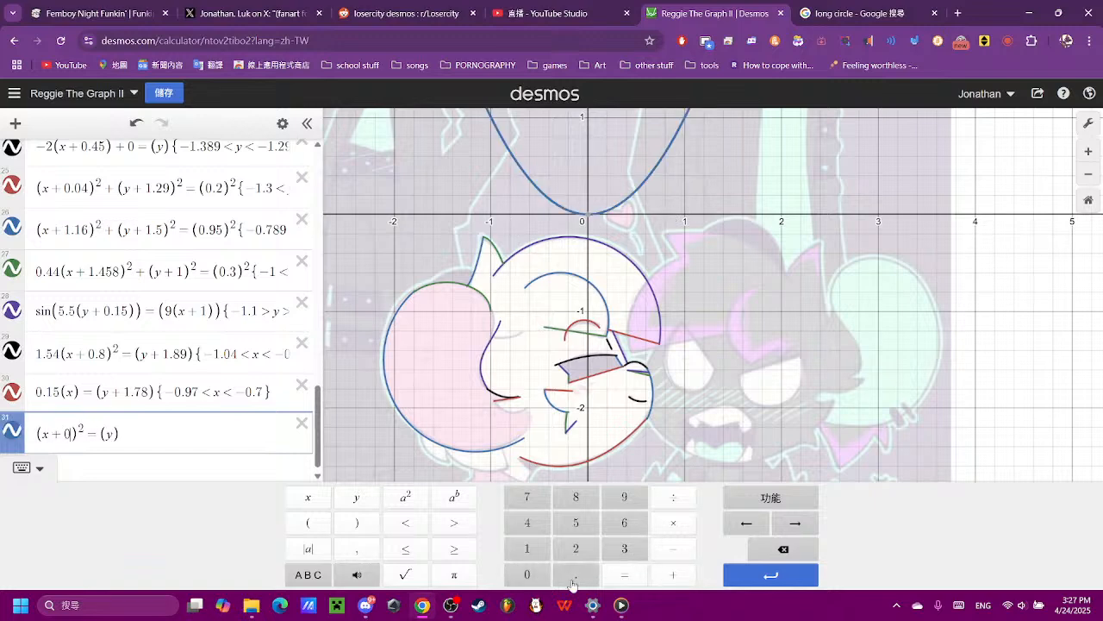
click(575, 574)
click(591, 502)
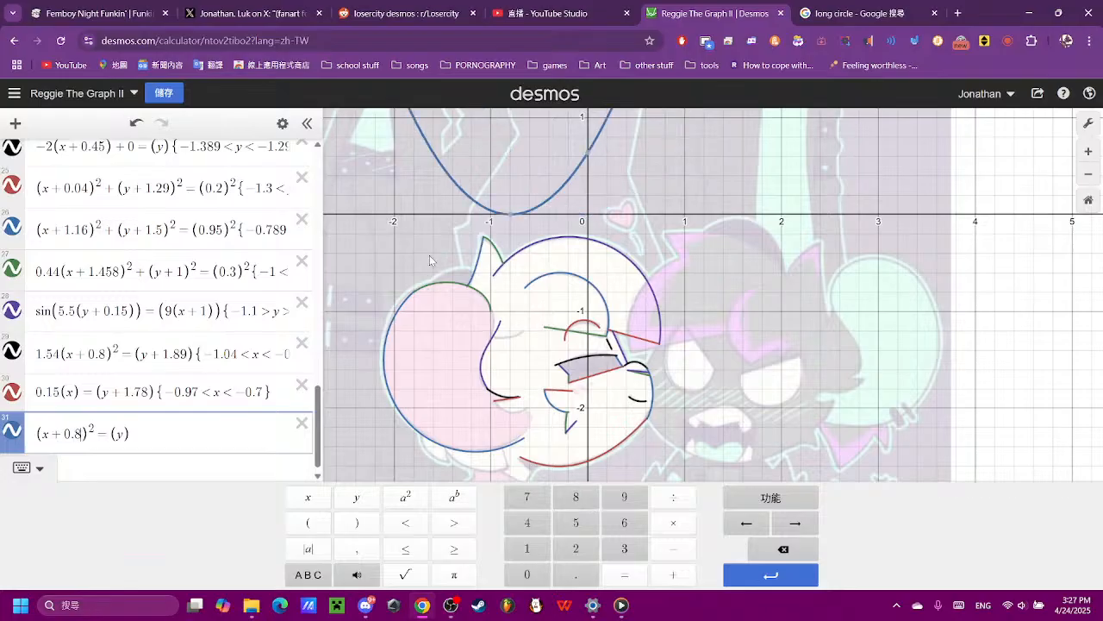
click(131, 437)
click(673, 574)
click(576, 548)
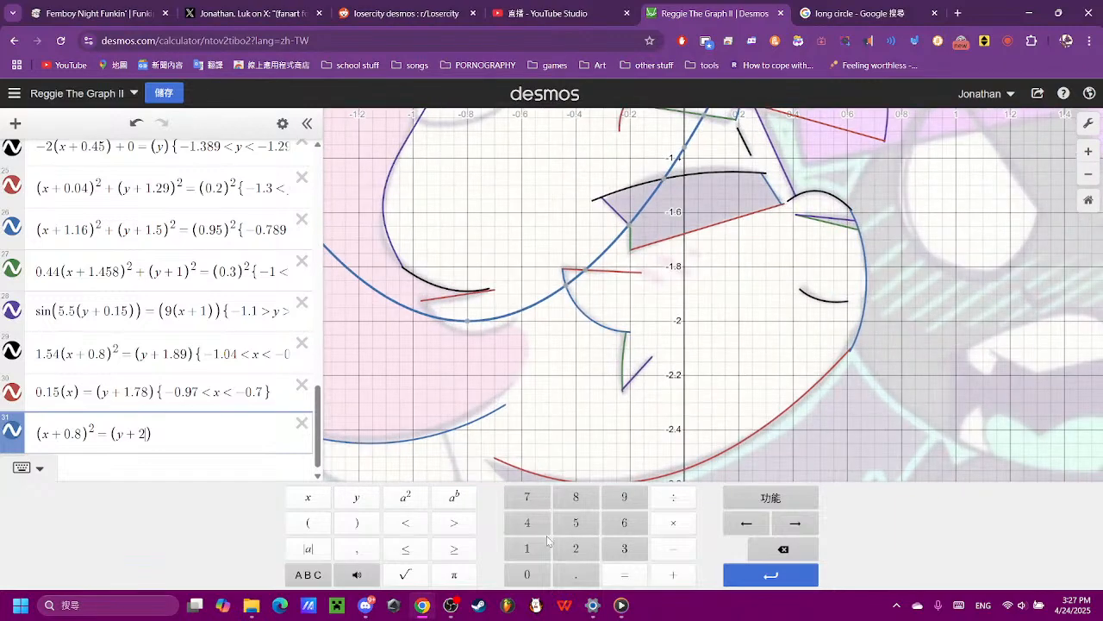
- Set the constant added to y in expression 31 to 2.04 after trying 2.2, 2.1, 2.07 and 2.03
click(565, 548)
click(783, 548)
click(575, 574)
click(571, 551)
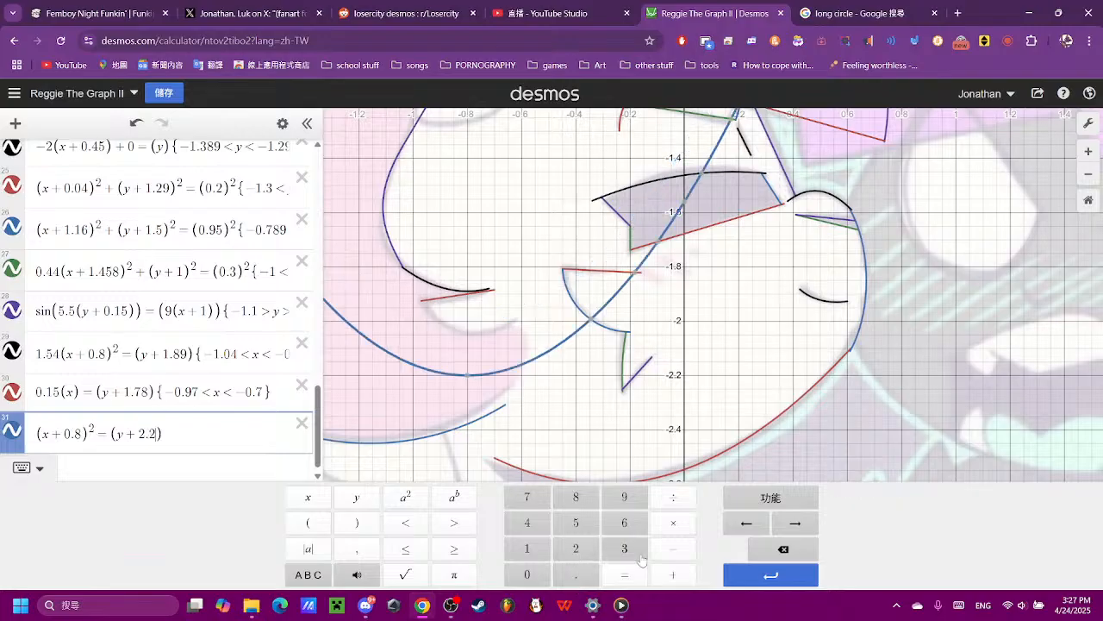
click(783, 548)
click(527, 548)
click(783, 548)
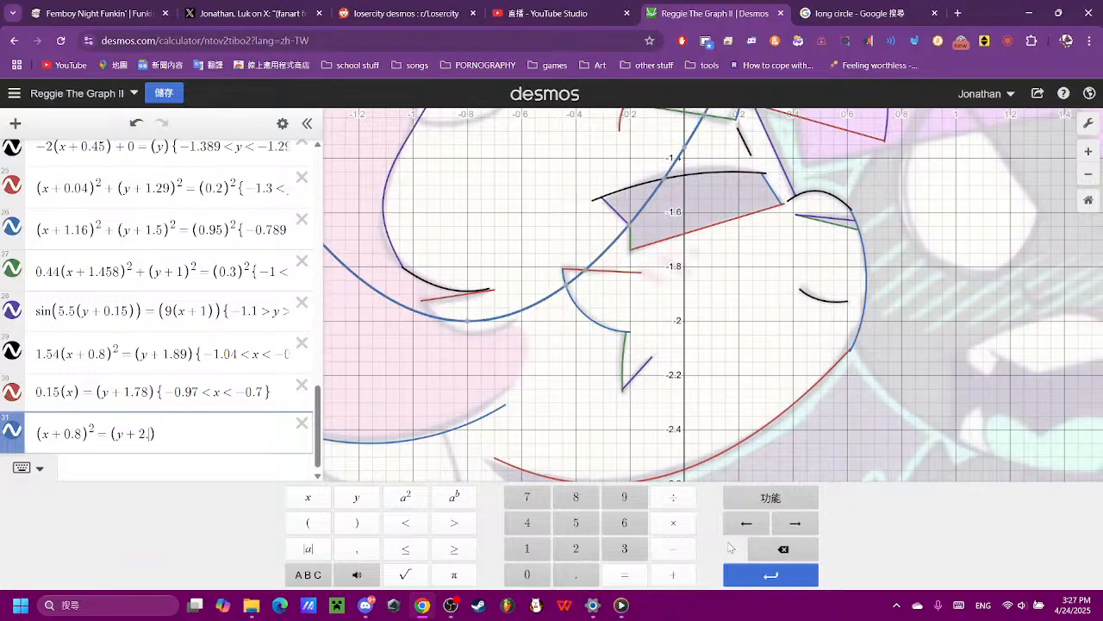
click(526, 574)
click(527, 497)
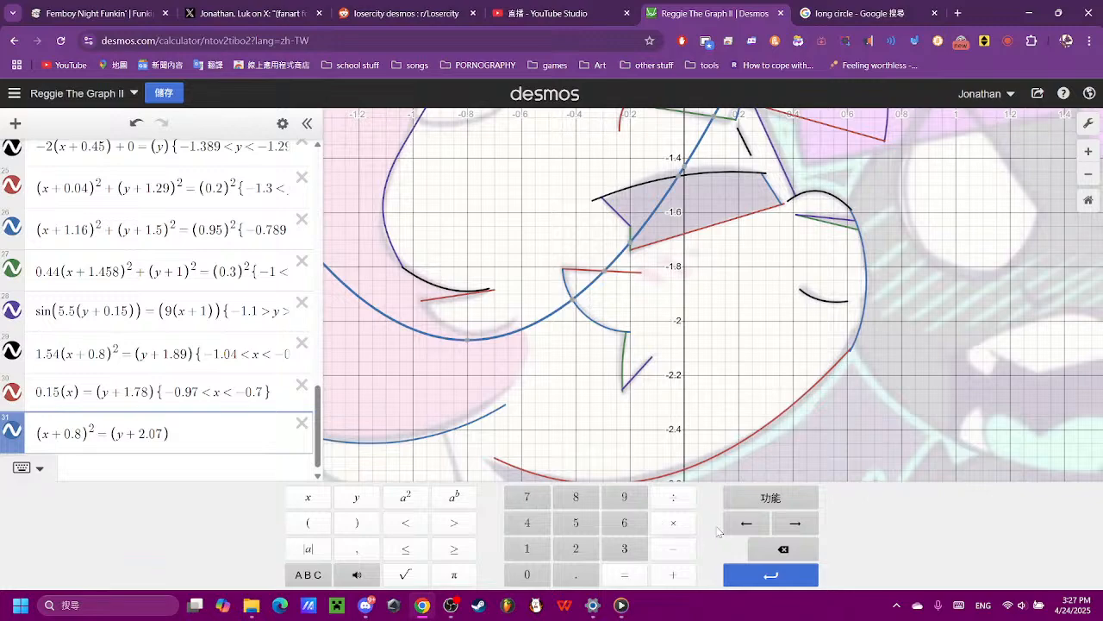
click(783, 548)
click(624, 548)
click(782, 548)
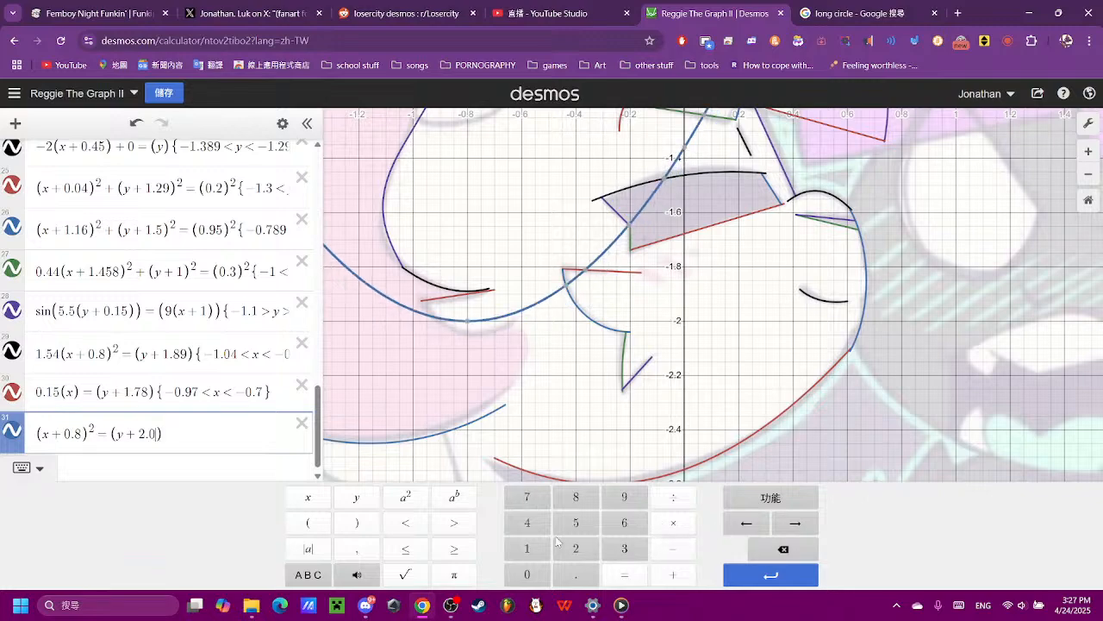
click(527, 522)
scroll(366, 371, up, 3)
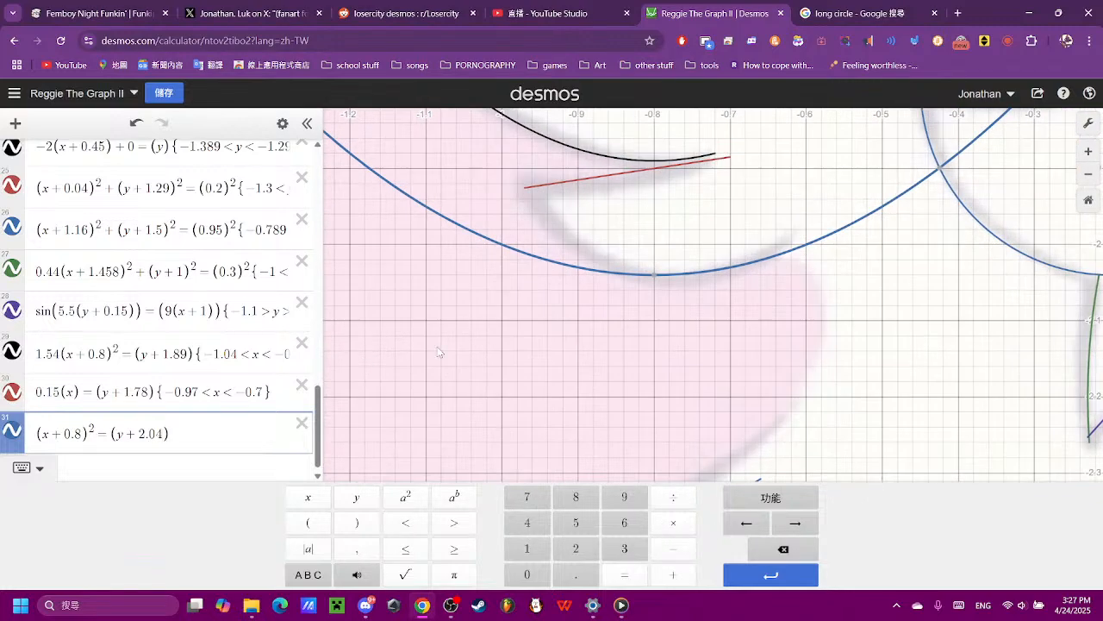
- Put the coefficient 2 before the squared term of expression 31 after trying 1.2
click(82, 434)
click(518, 550)
click(576, 574)
click(576, 548)
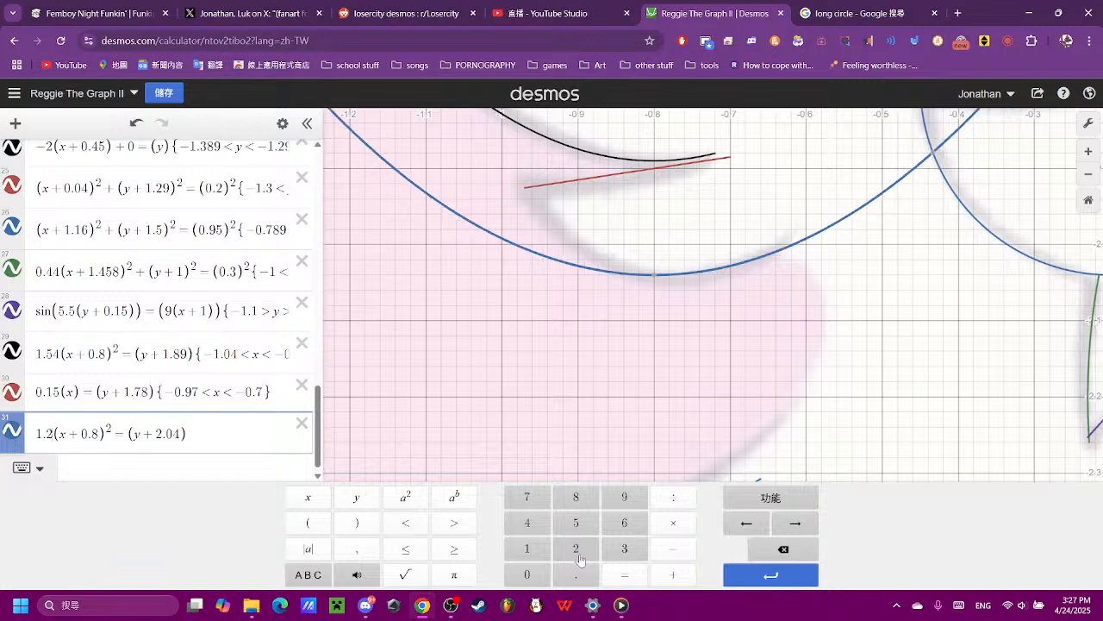
click(762, 551)
click(762, 551)
click(758, 551)
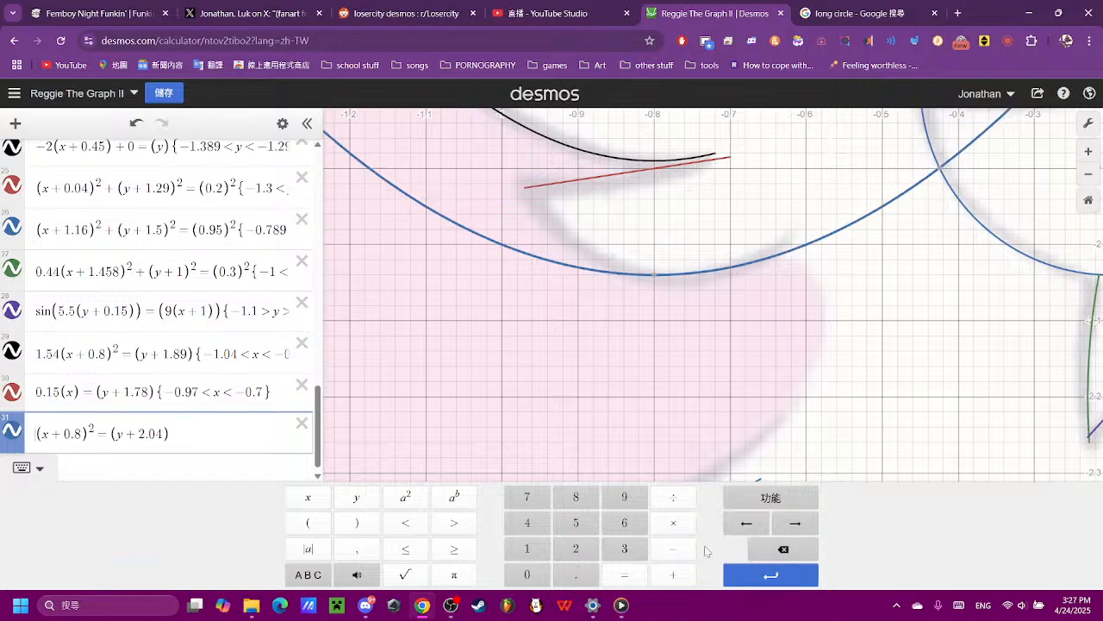
click(584, 545)
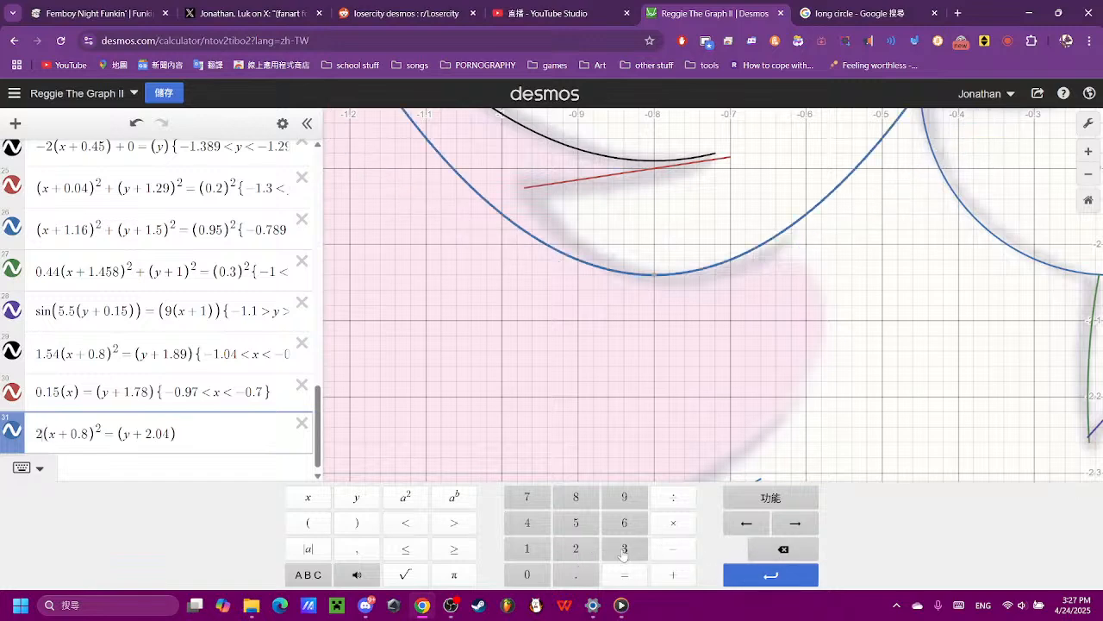
- Set the constant added to x in expression 31 to 0.73 after trying 0.7 and 0.76
click(85, 439)
click(781, 549)
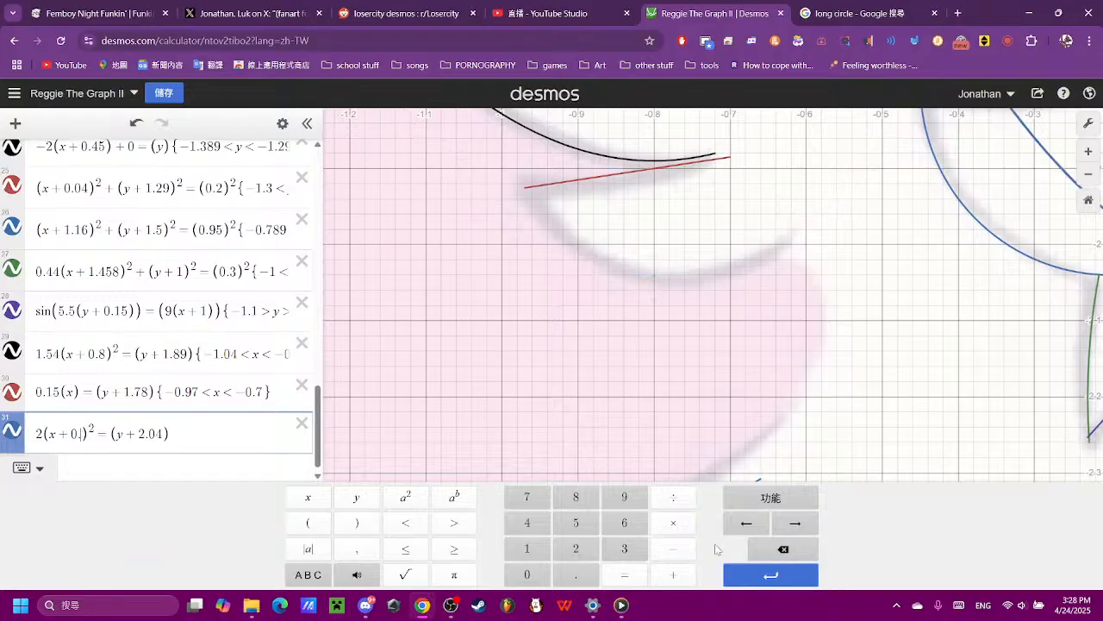
click(526, 509)
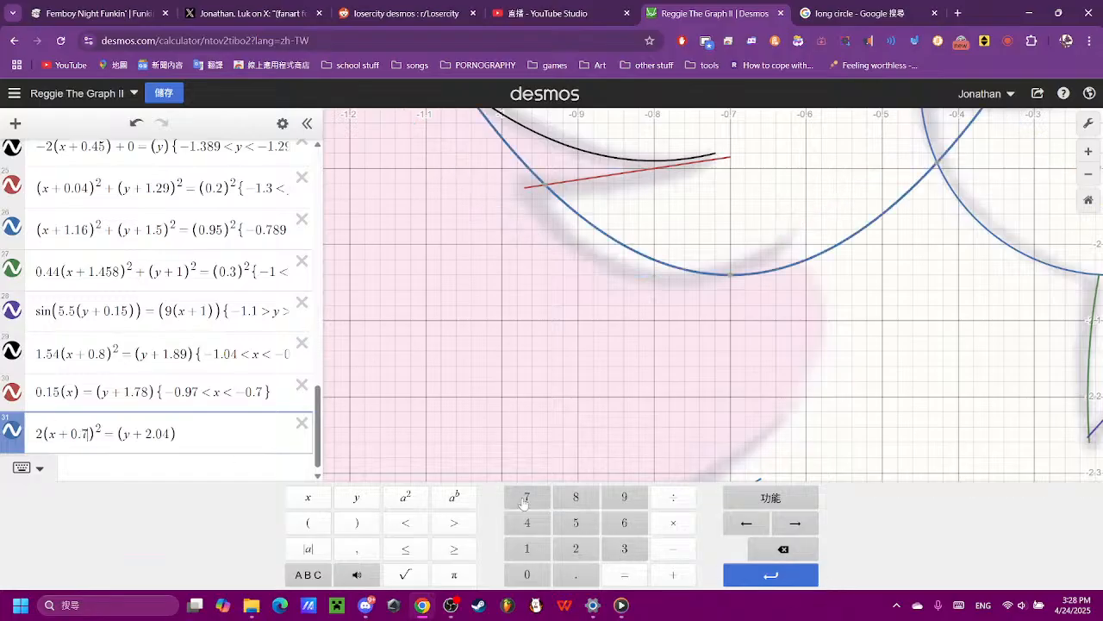
click(613, 527)
click(774, 550)
click(624, 549)
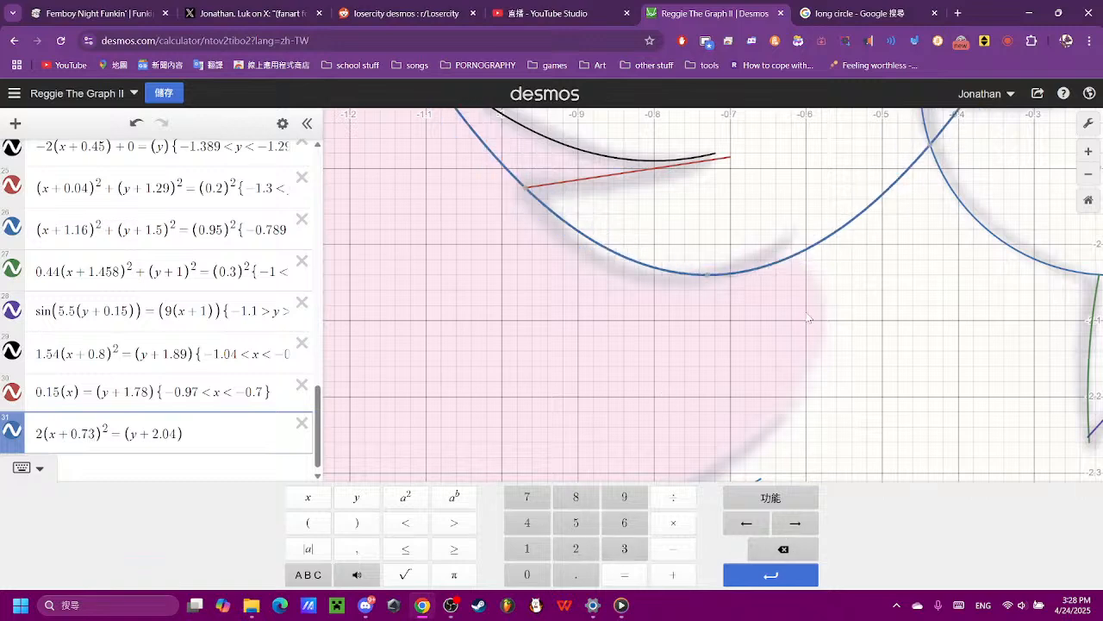
- Add the domain restriction {−0.9 < x < 0.5} to the parabola in expression 31
drag(849, 277, 807, 482)
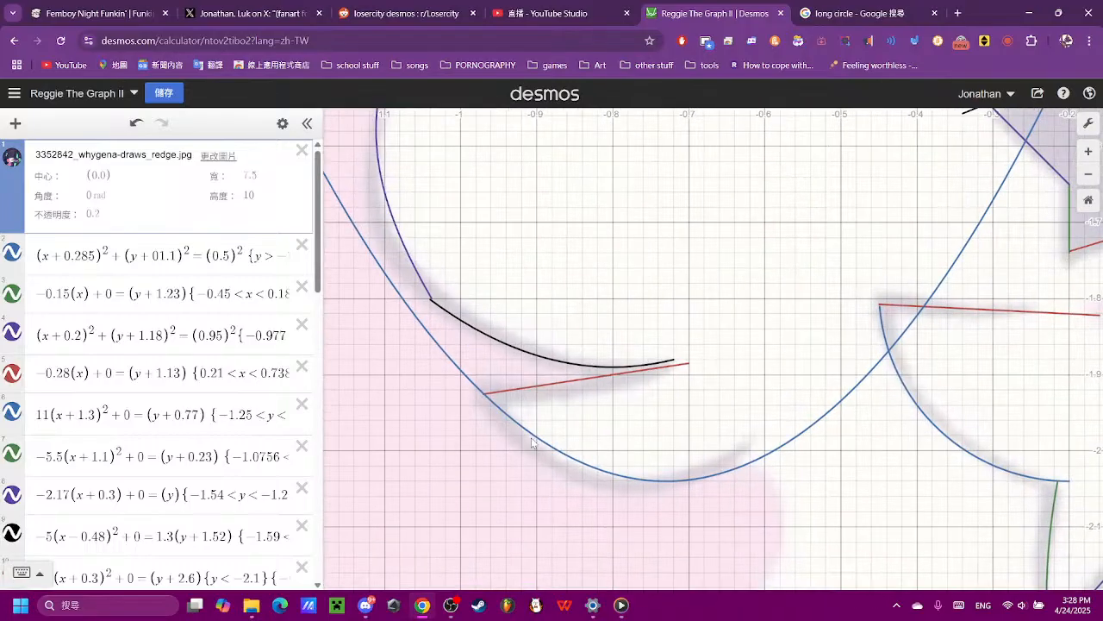
click(487, 397)
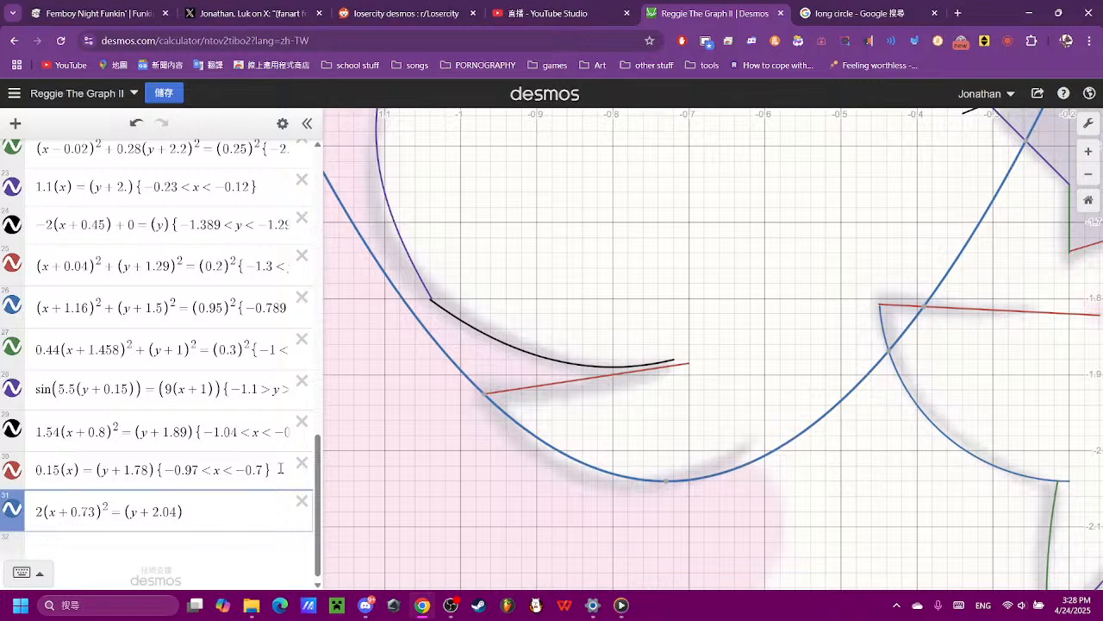
click(242, 509)
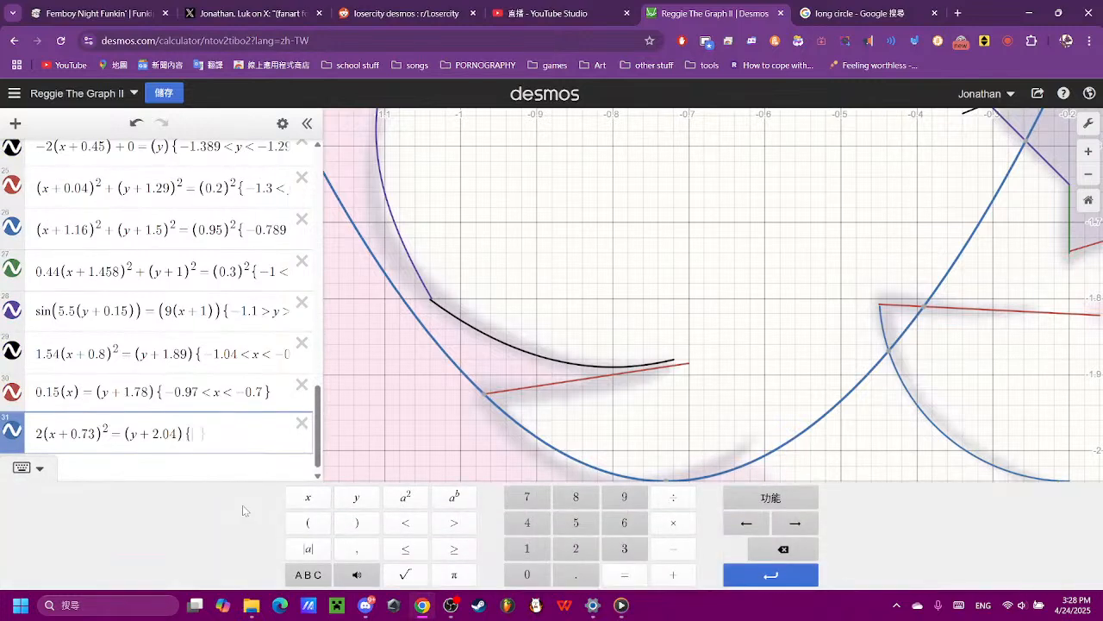
click(674, 548)
click(548, 575)
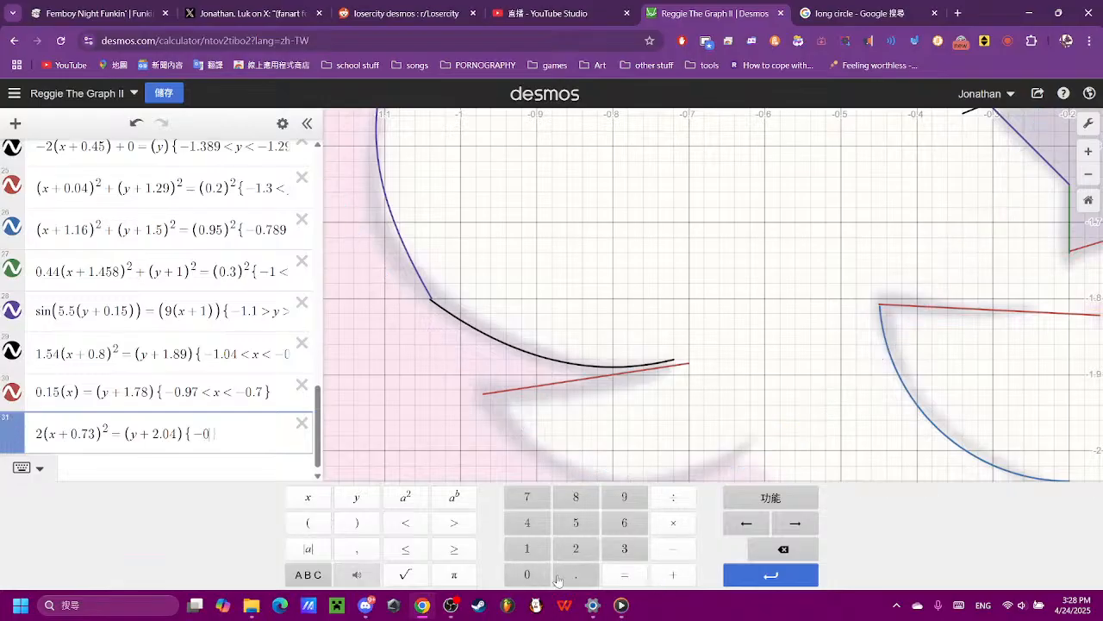
click(574, 575)
click(624, 497)
click(414, 520)
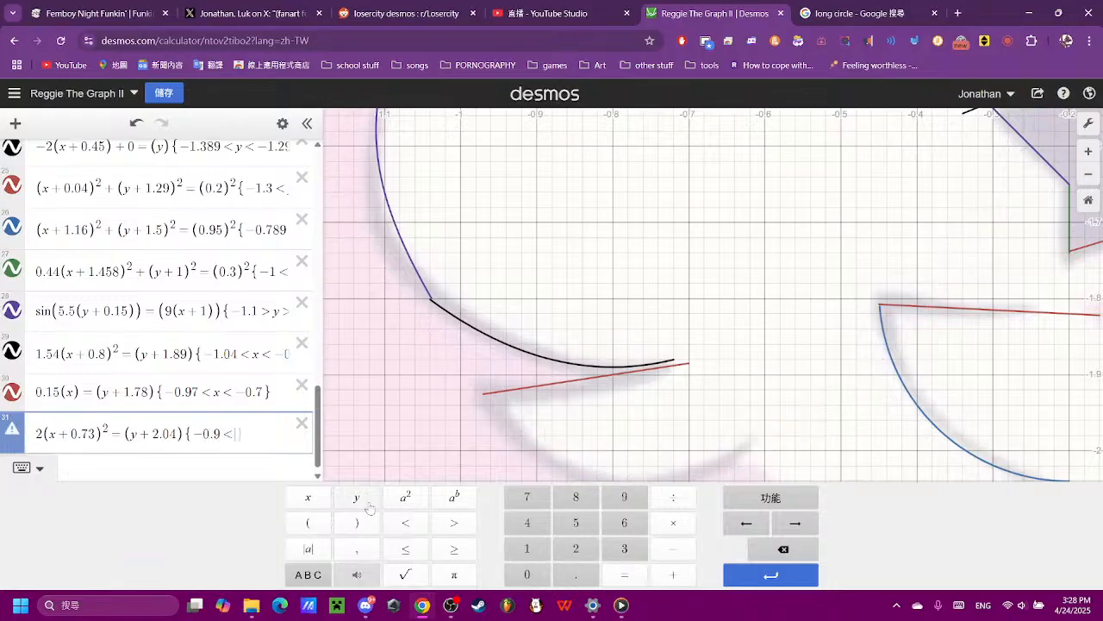
click(308, 498)
click(405, 522)
click(527, 575)
click(575, 575)
click(575, 522)
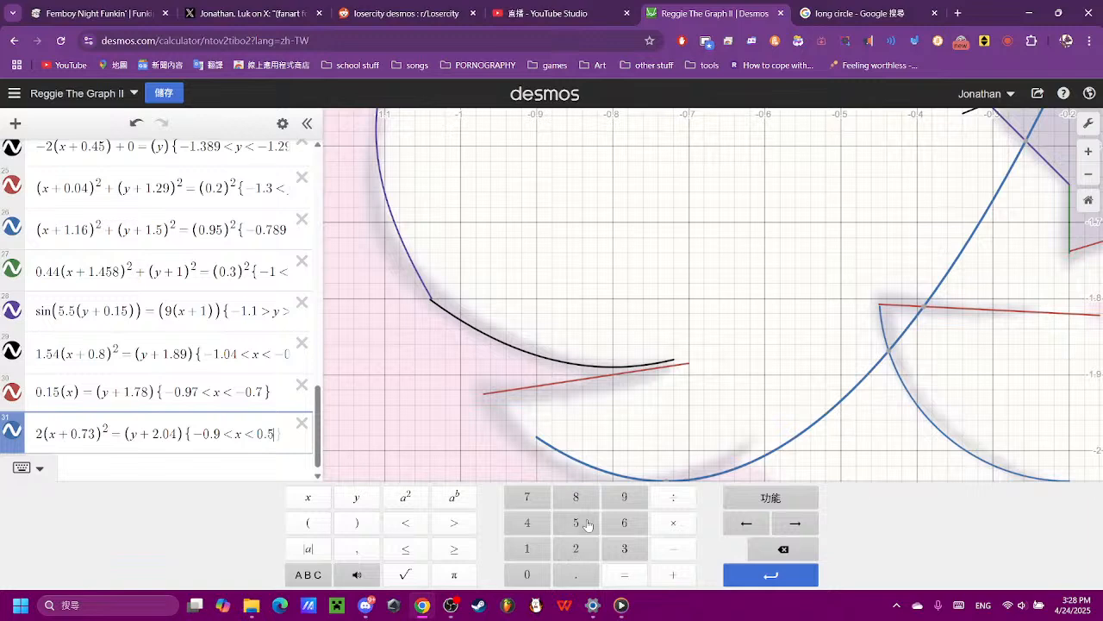
- Change the domain limits of expression 31 to −0.97 and −0.6 so the curve follows the hair tip
scroll(526, 356, down, 5)
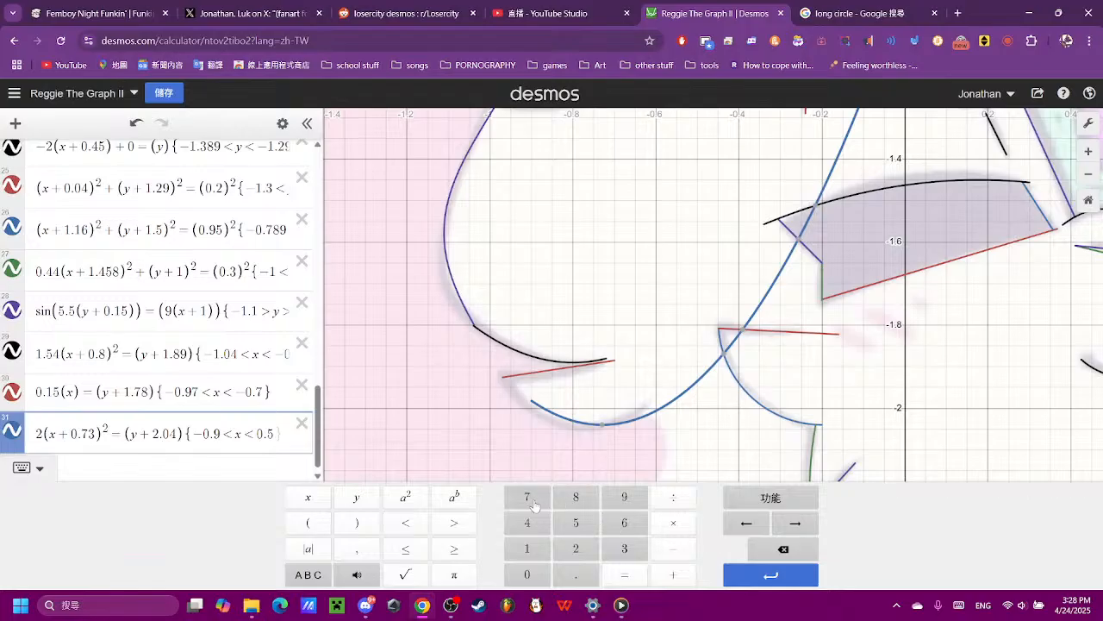
click(535, 503)
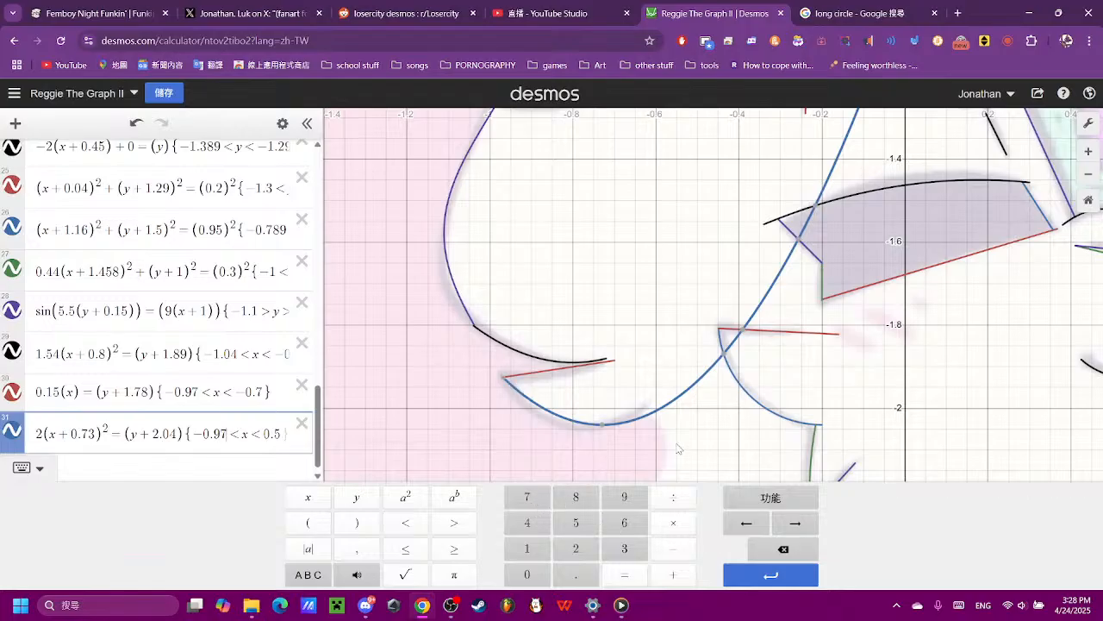
click(285, 434)
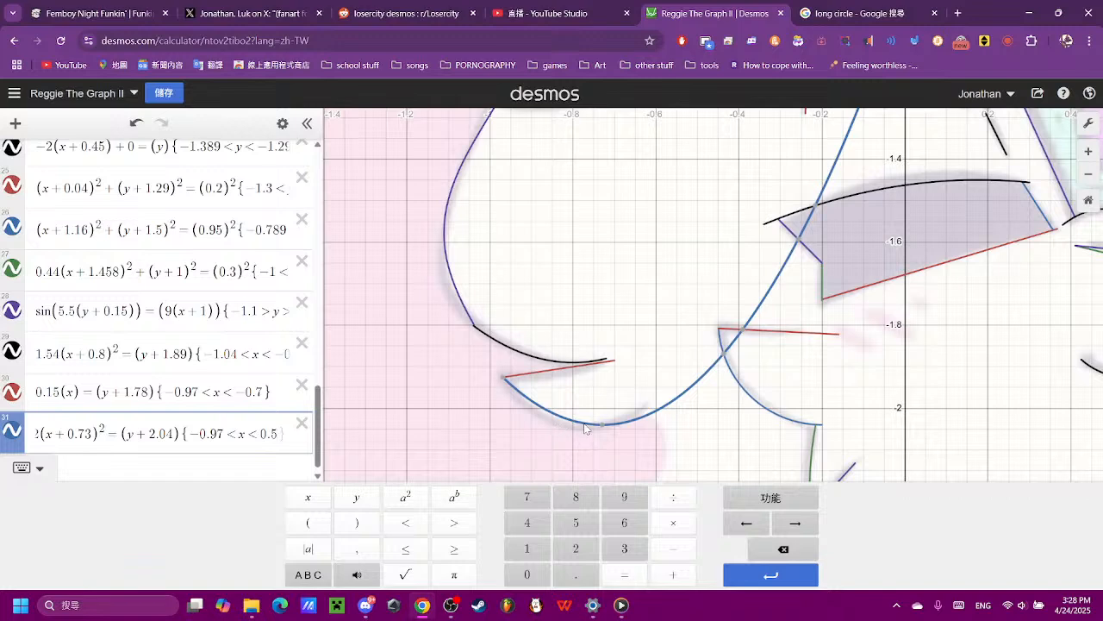
click(772, 548)
click(621, 523)
click(675, 549)
click(675, 448)
- Hide the reference image to review the traced outline on its own, and show the image again
scroll(675, 448, down, 5)
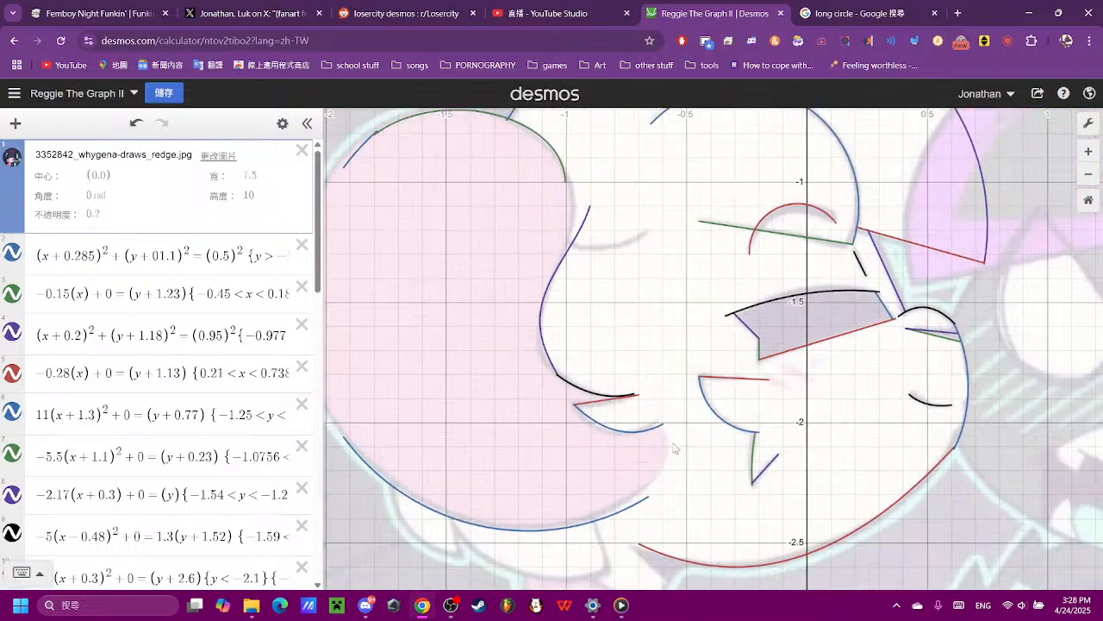
click(12, 159)
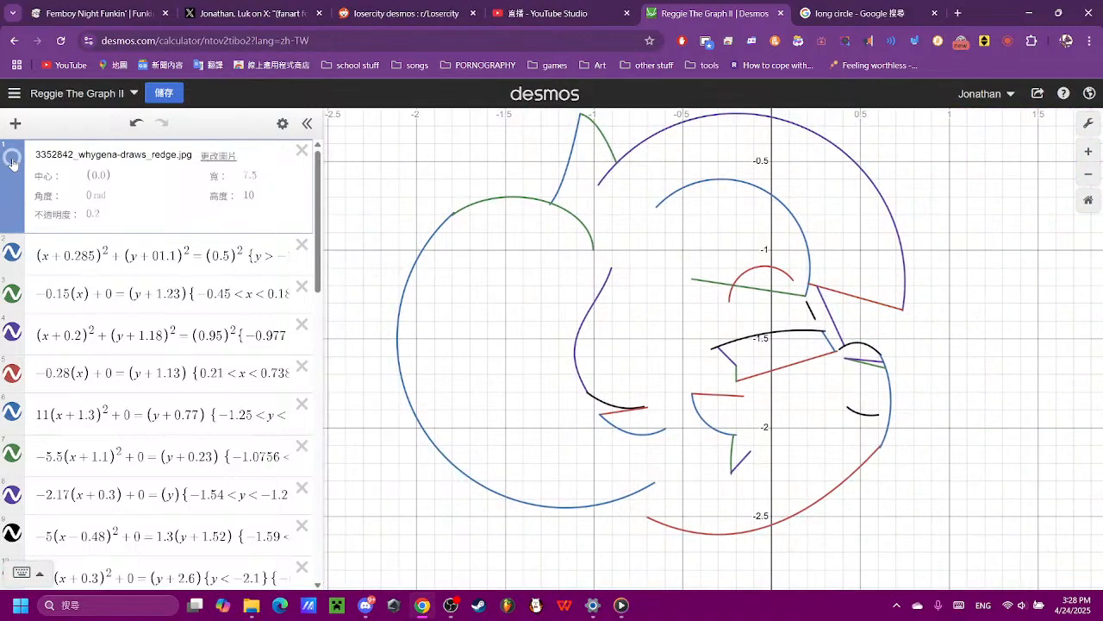
click(12, 159)
- Enter a new parabola (x)² = y as expression 32 for the short line beside the hair's inner edge
drag(721, 474, 669, 370)
drag(582, 207, 565, 455)
scroll(562, 366, up, 4)
scroll(565, 365, up, 1)
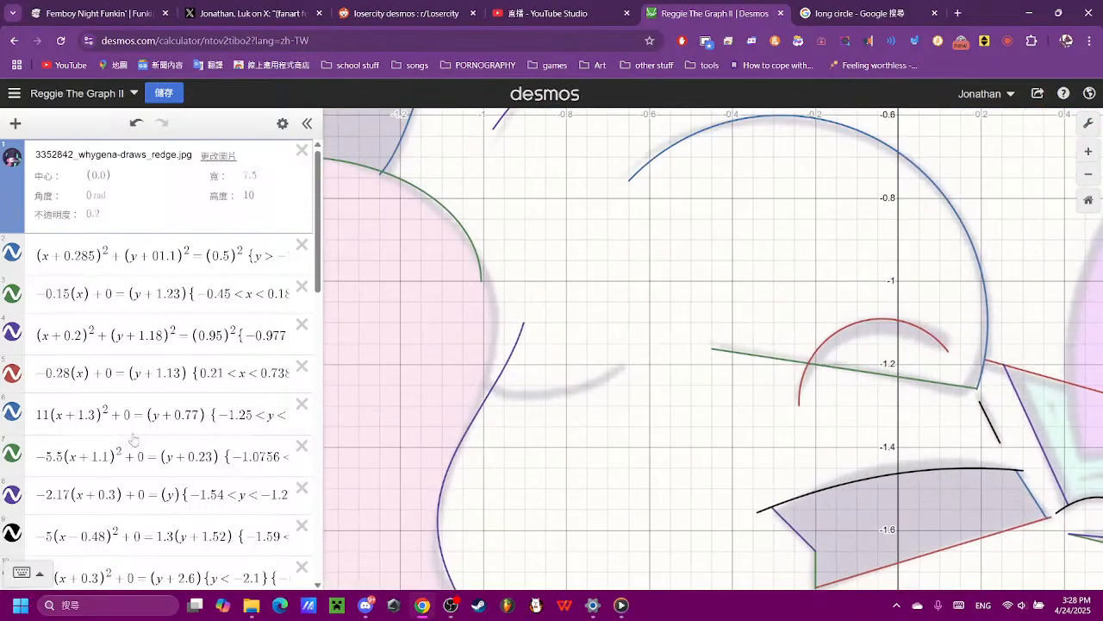
scroll(132, 435, down, 10)
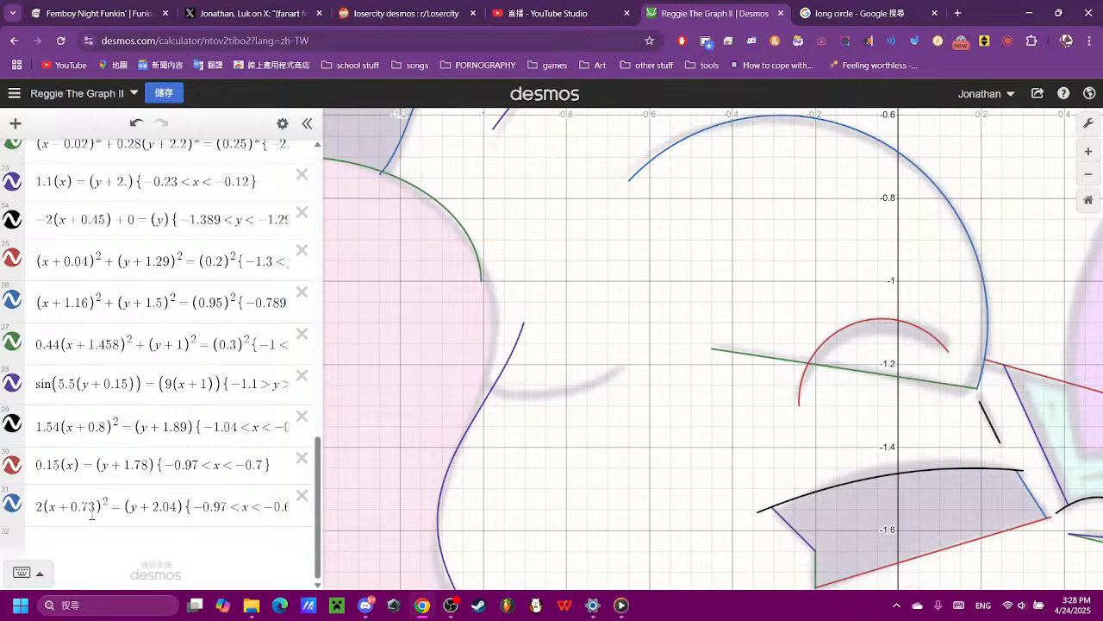
click(167, 546)
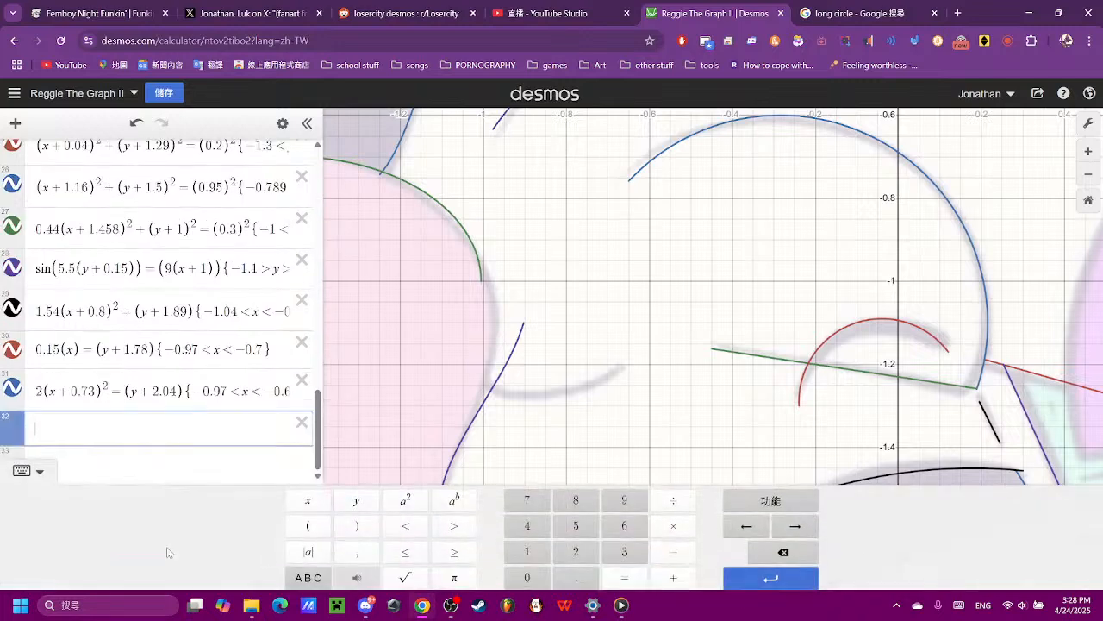
click(326, 529)
click(308, 496)
click(356, 523)
click(405, 496)
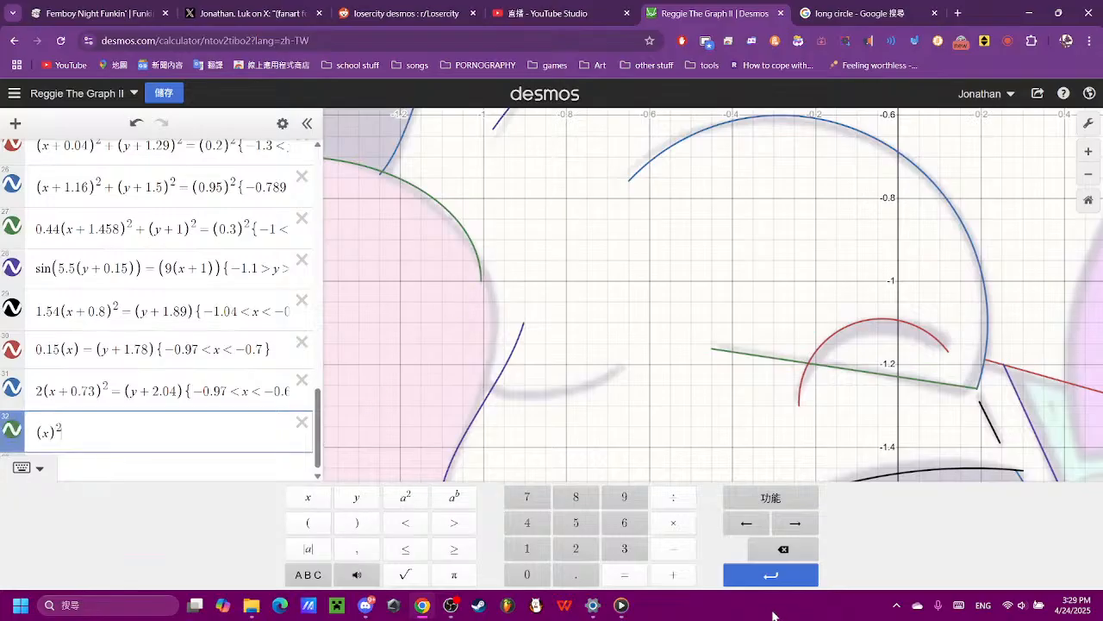
click(624, 574)
click(356, 498)
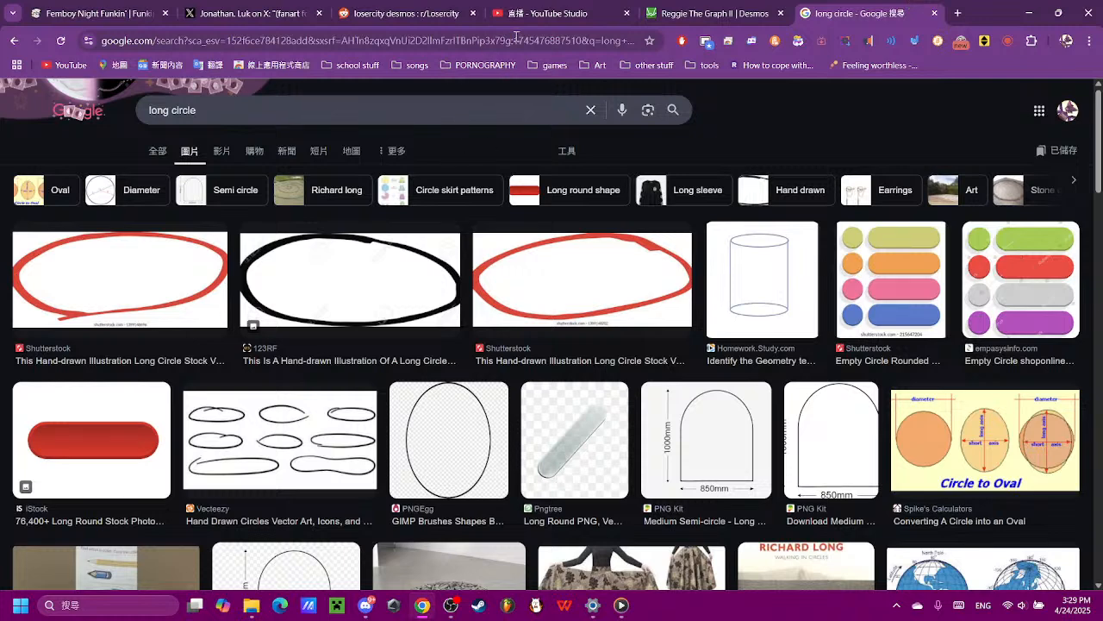
- Open YouTube in place of the image search results and check the livestream dashboard in YouTube Studio
click(67, 64)
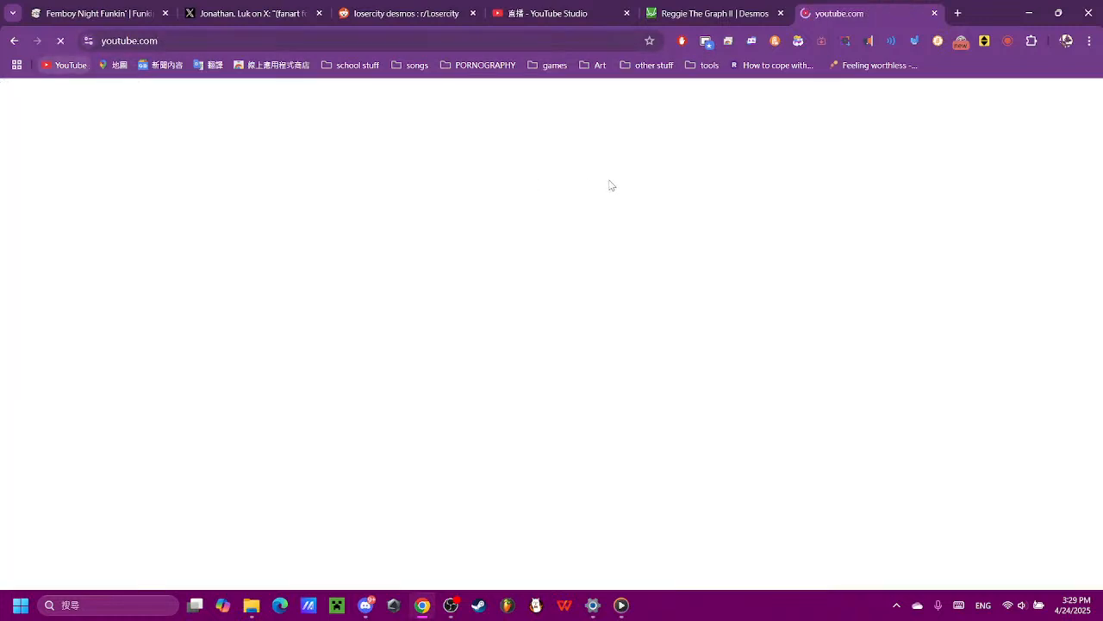
click(581, 13)
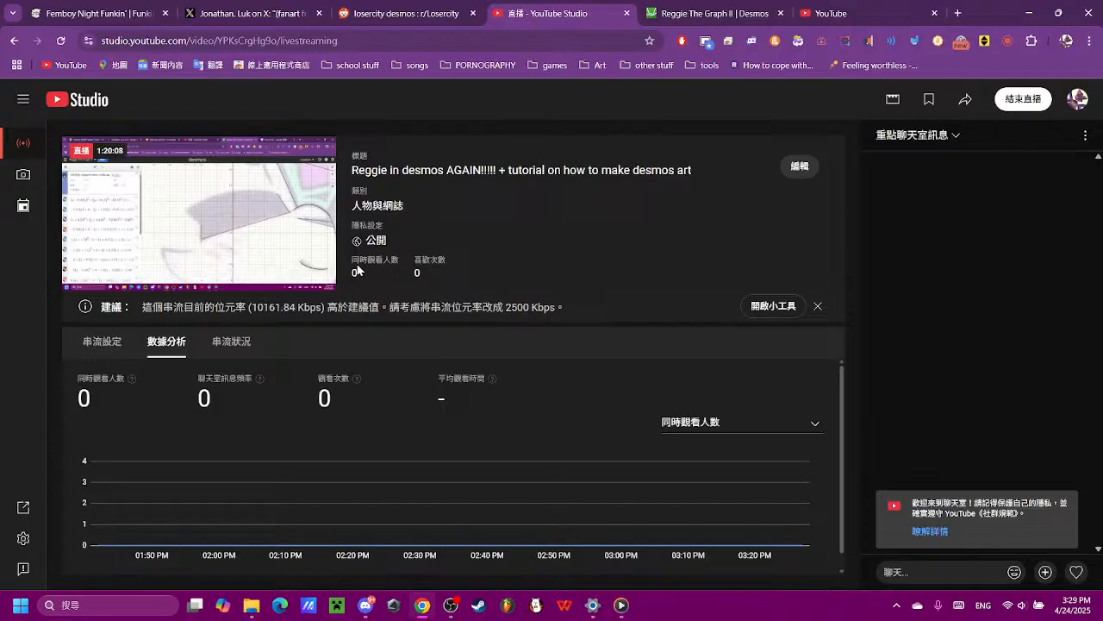
click(831, 13)
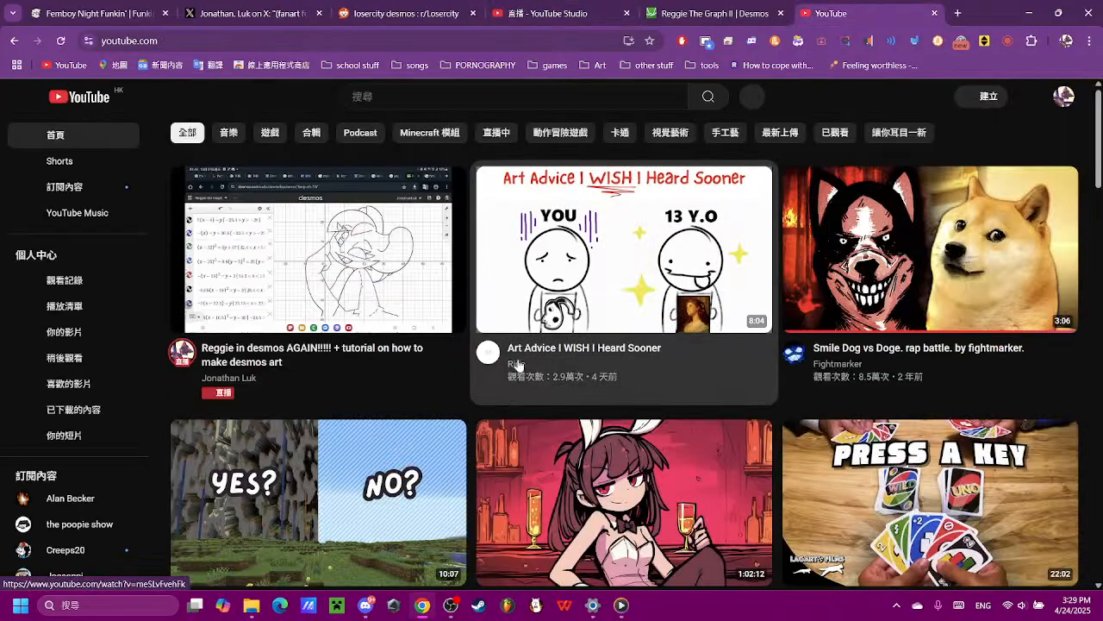
mouse_move(320, 390)
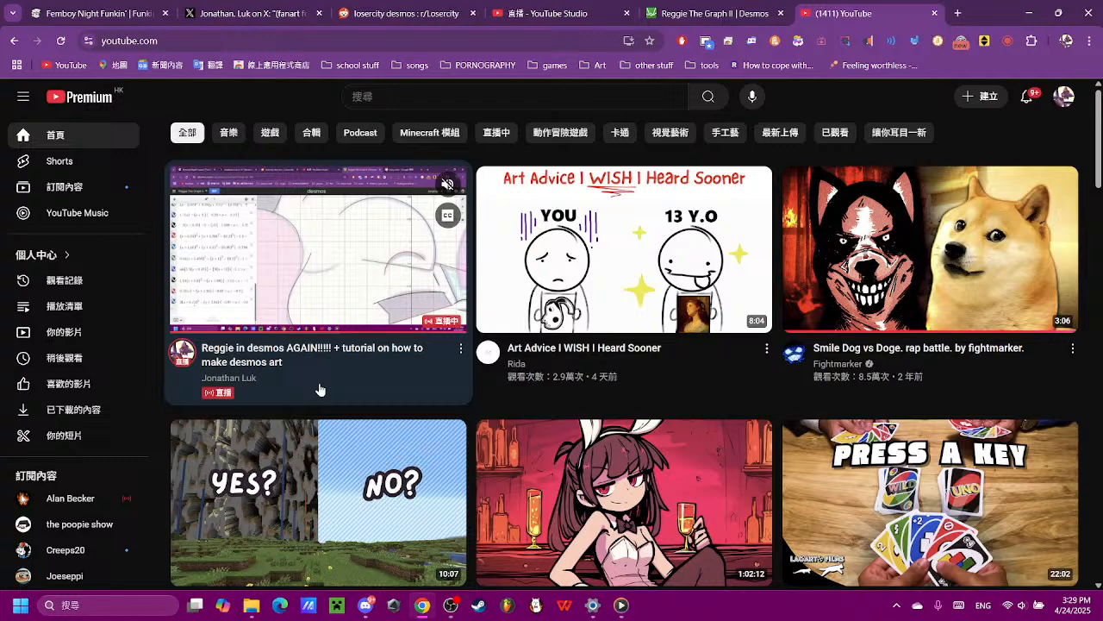
- Filter the YouTube home feed to music and browse the recommended videos for something to play
click(232, 135)
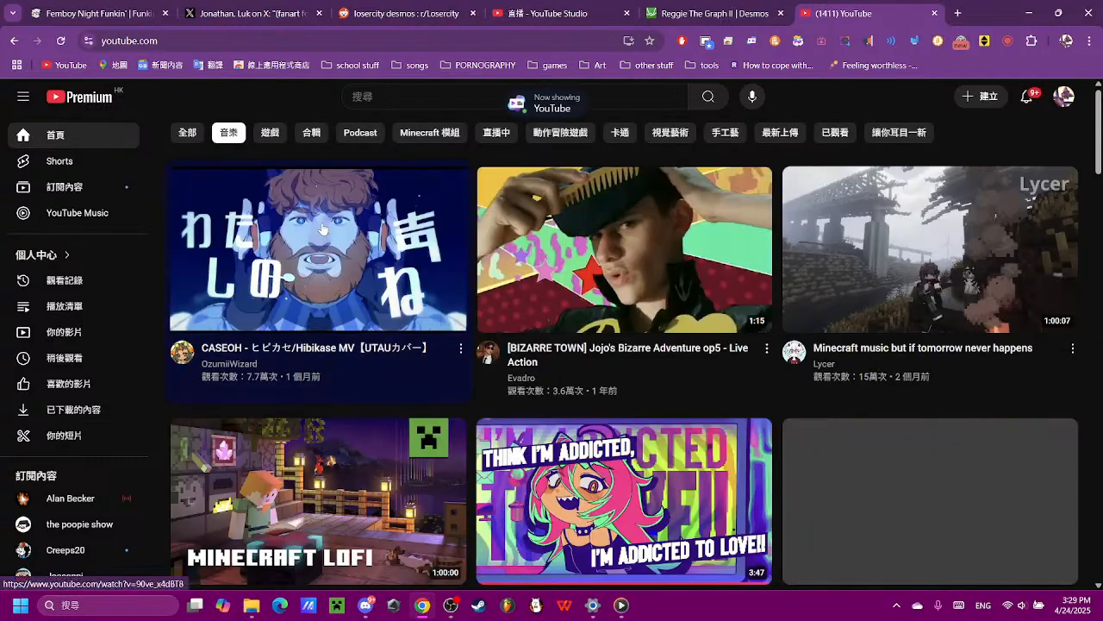
scroll(1100, 443, down, 3)
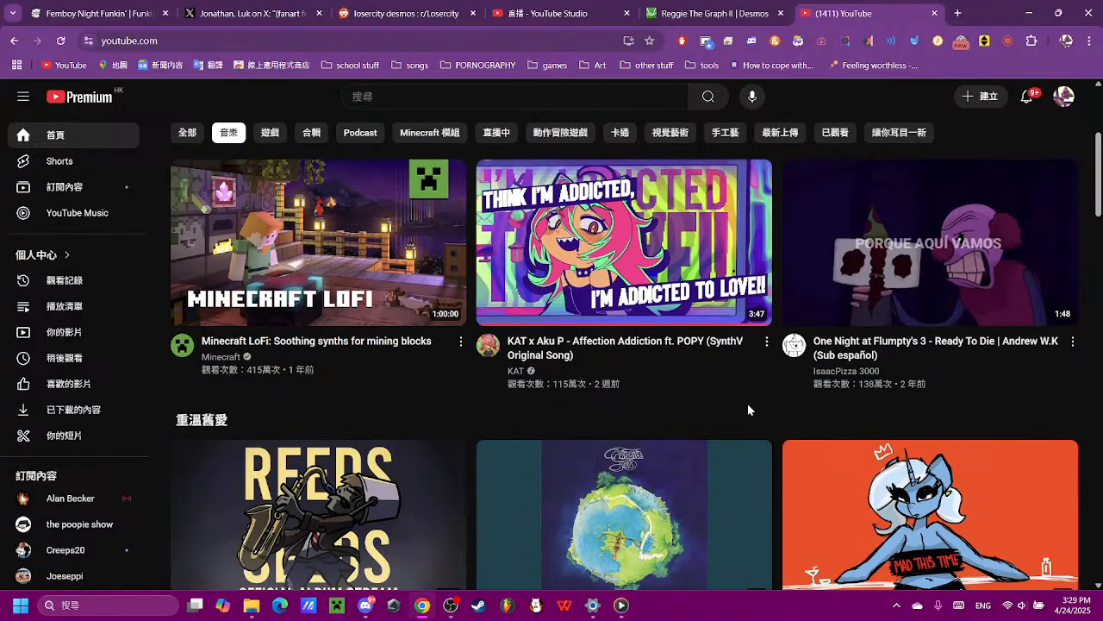
scroll(687, 405, down, 8)
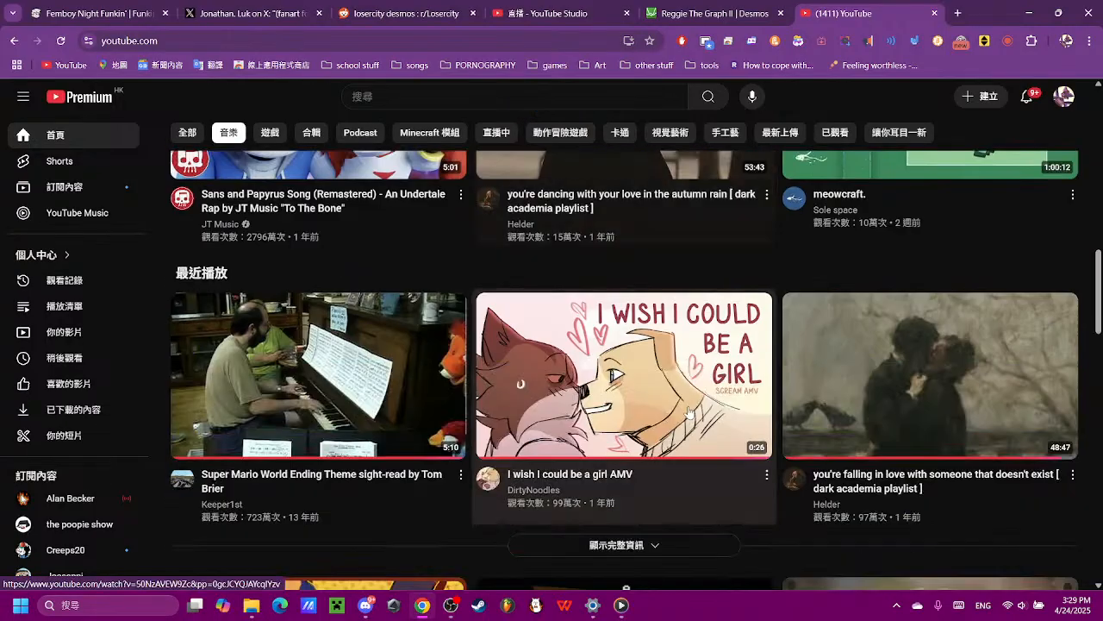
scroll(689, 413, down, 5)
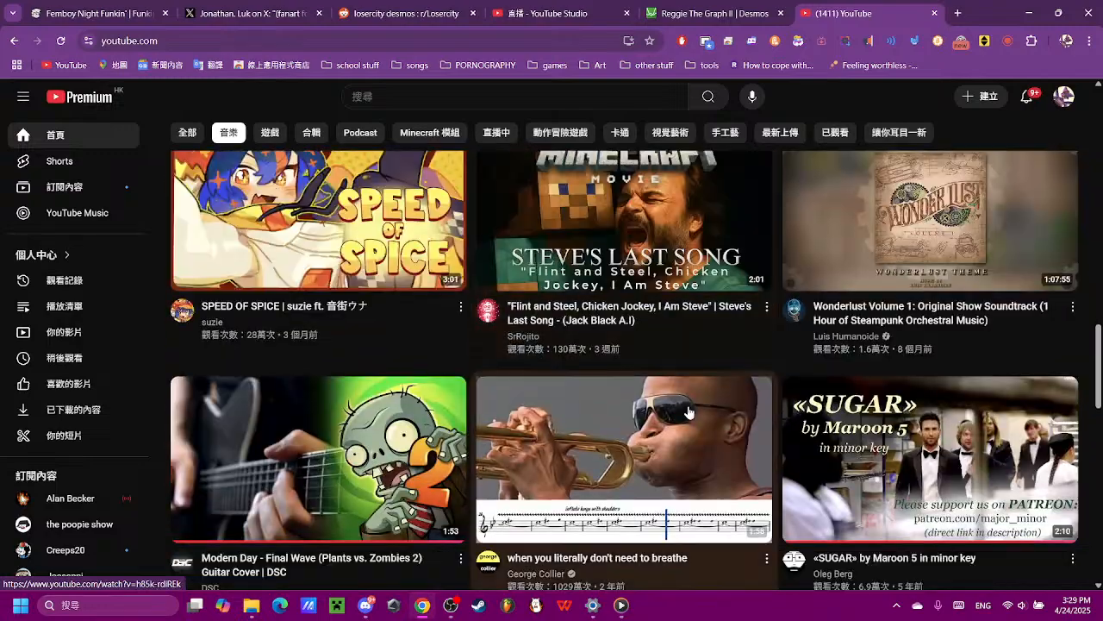
scroll(687, 418, up, 3)
scroll(650, 433, up, 2)
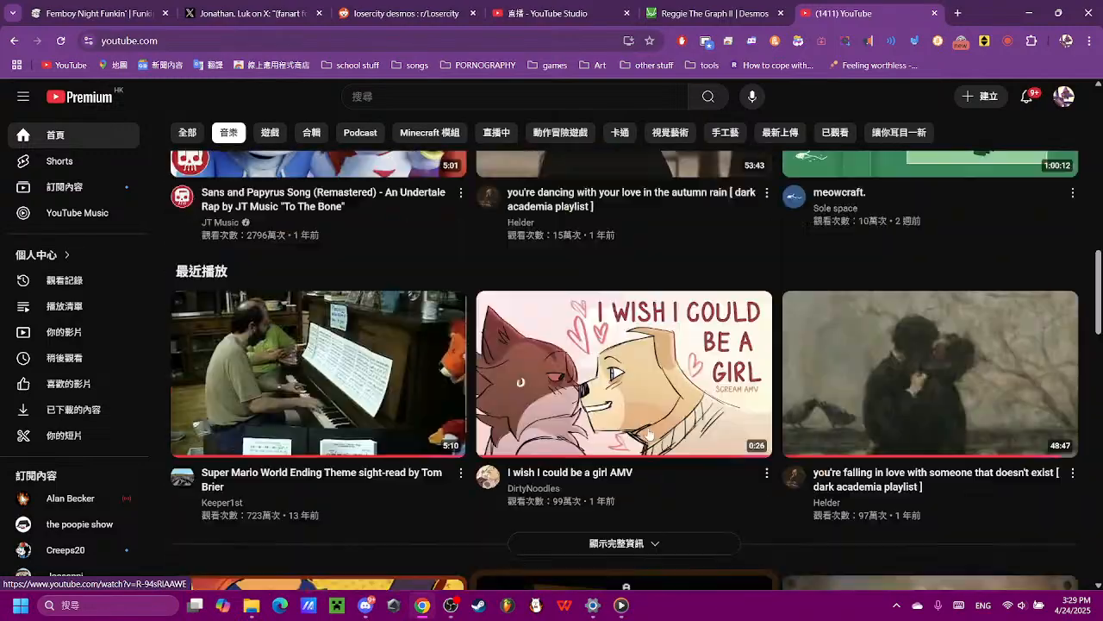
scroll(642, 435, up, 3)
scroll(517, 423, up, 2)
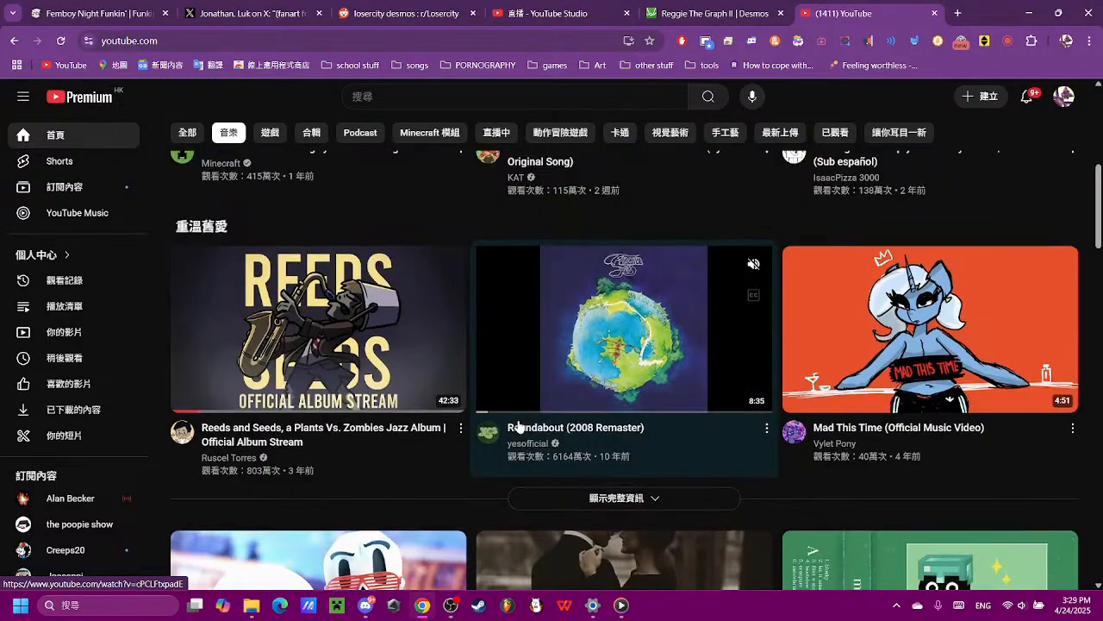
scroll(518, 422, up, 2)
scroll(518, 421, down, 2)
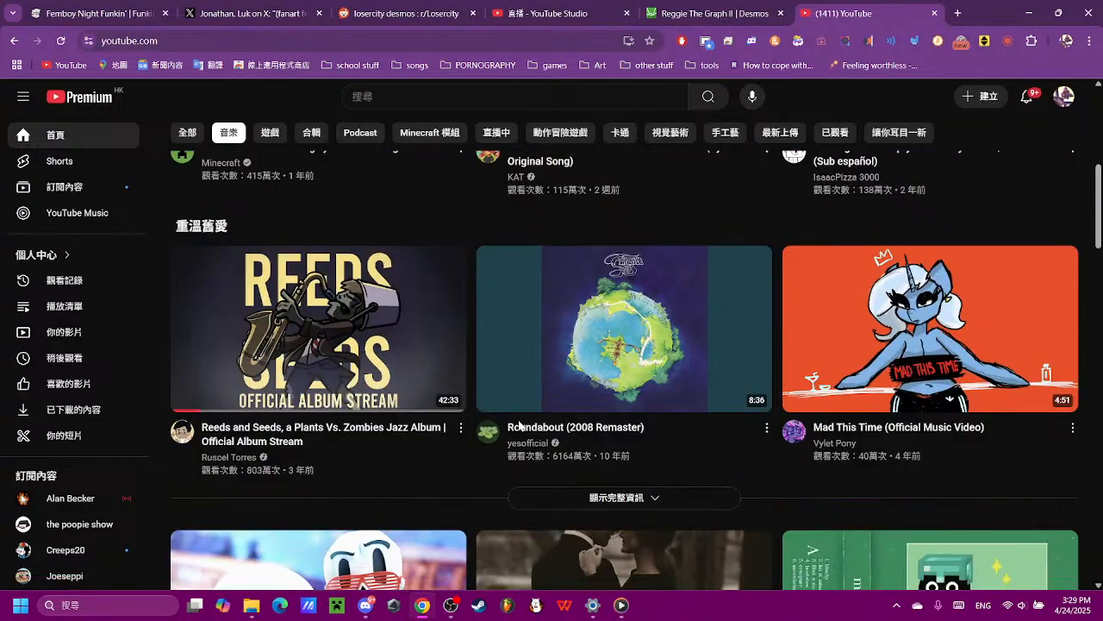
- Play the "Reeds and Seeds, a Plants Vs. Zombies Jazz Album" video and lower its volume slightly
click(404, 433)
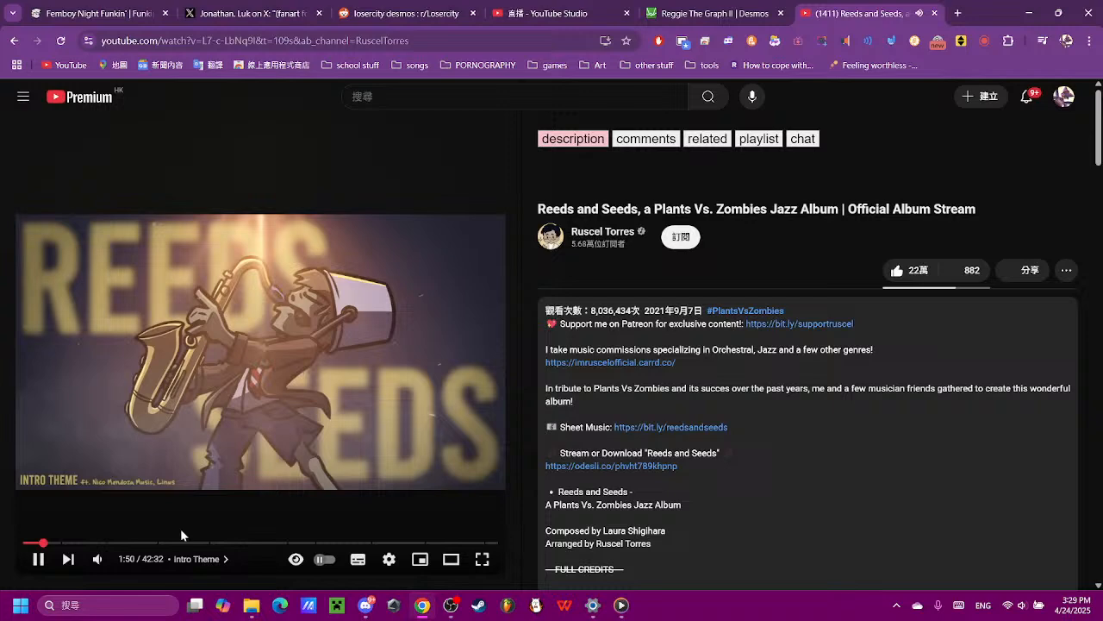
mouse_move(113, 561)
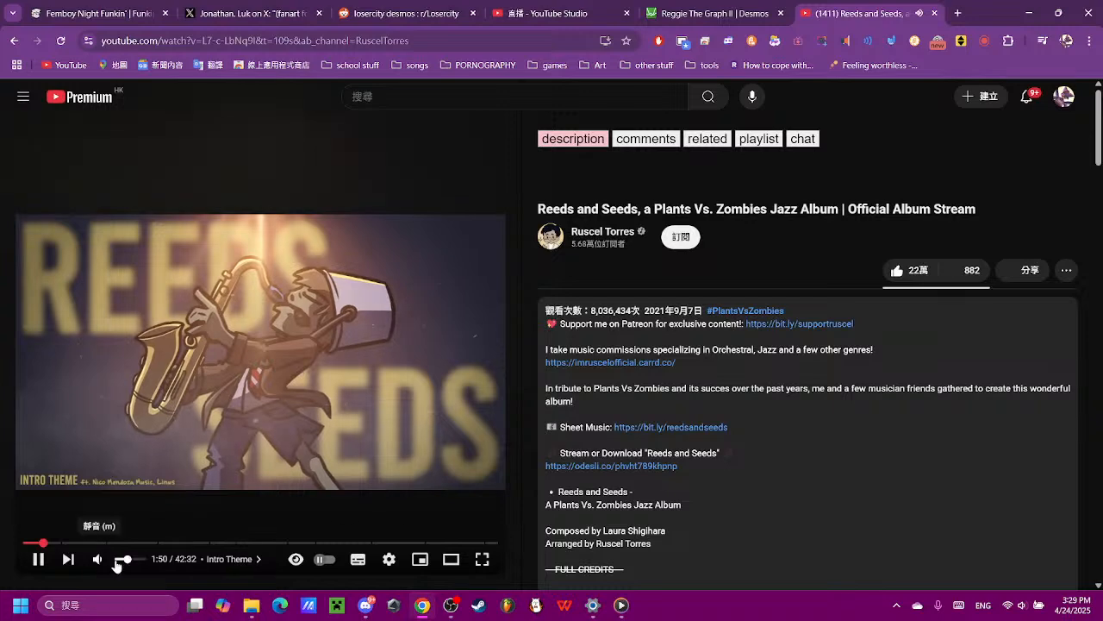
drag(126, 560, 121, 559)
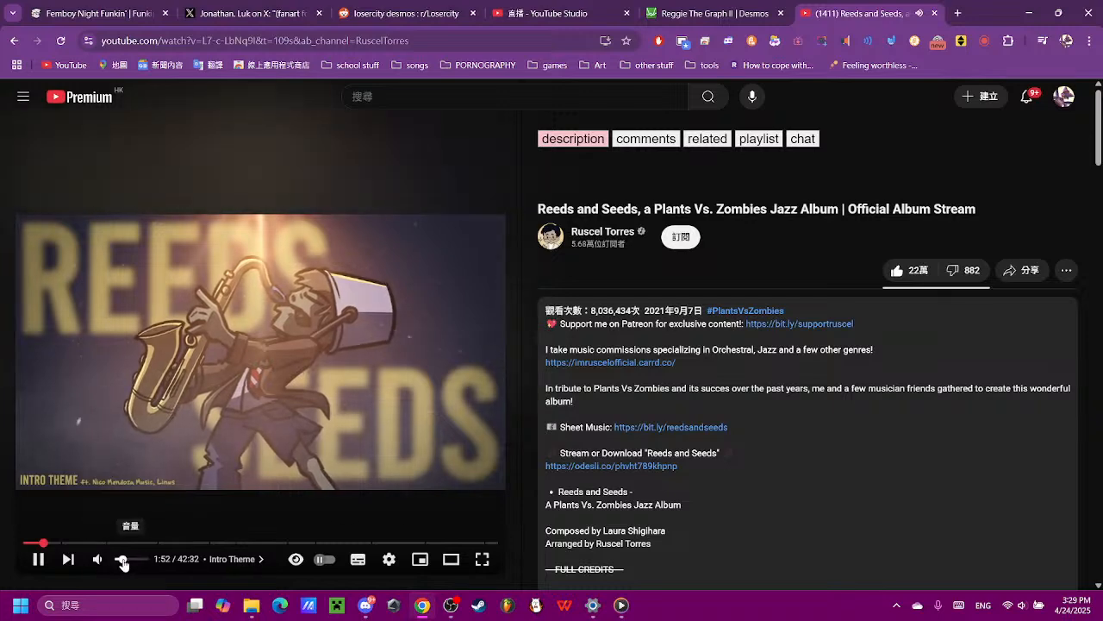
- Return to the Desmos graph and widen the parabola in expression 32 by giving (x)² a coefficient of 0.2
click(690, 13)
drag(692, 270, 473, 270)
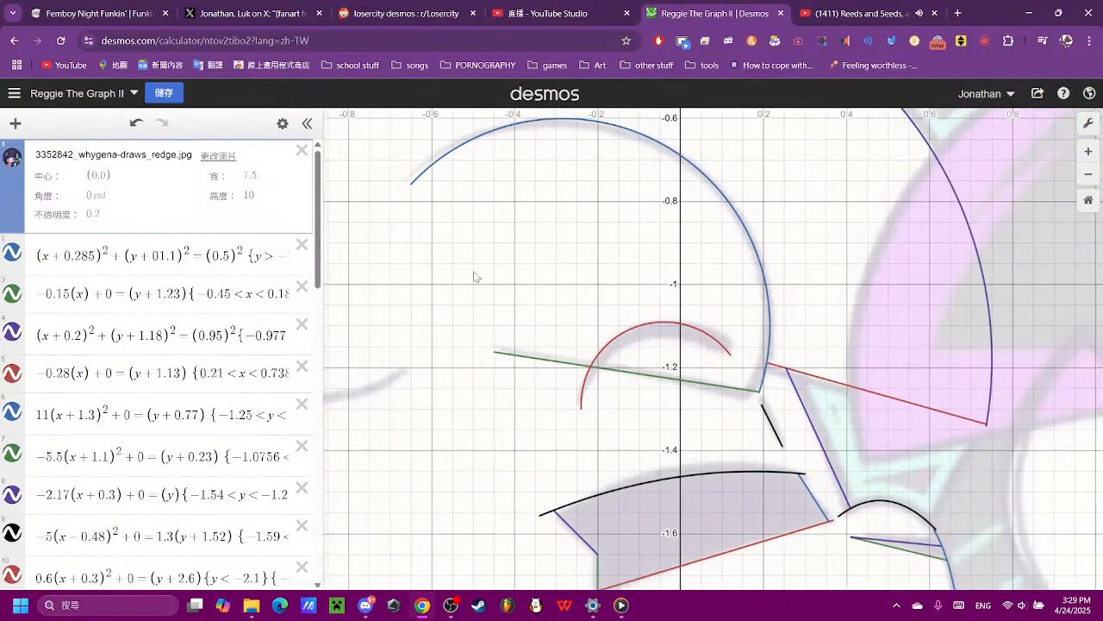
scroll(682, 343, down, 5)
scroll(455, 364, up, 5)
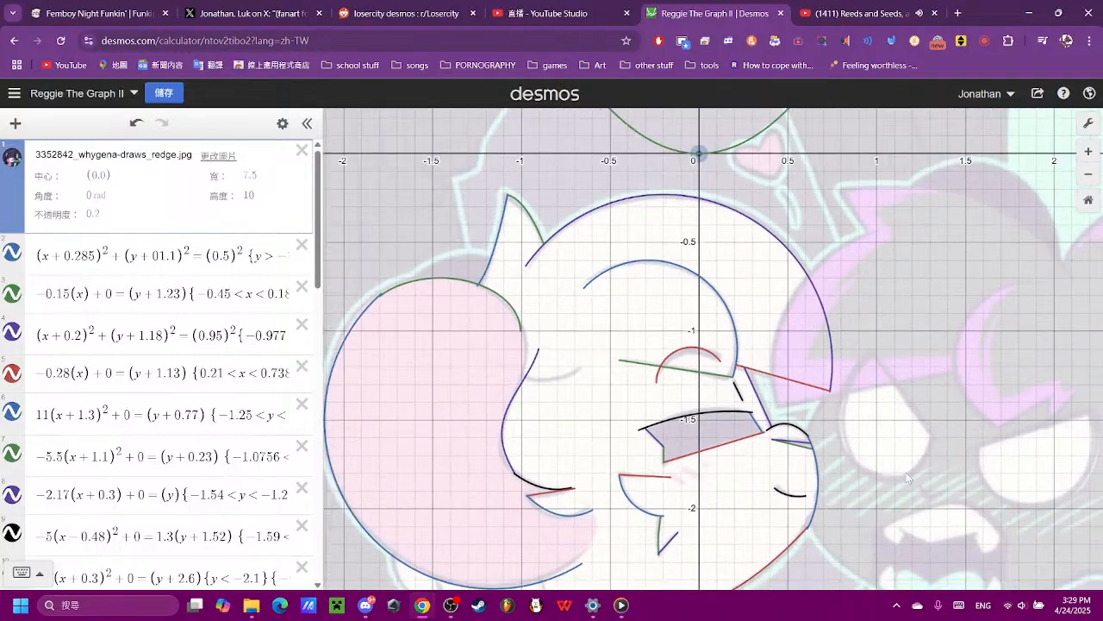
scroll(9, 461, down, 3)
scroll(9, 461, down, 10)
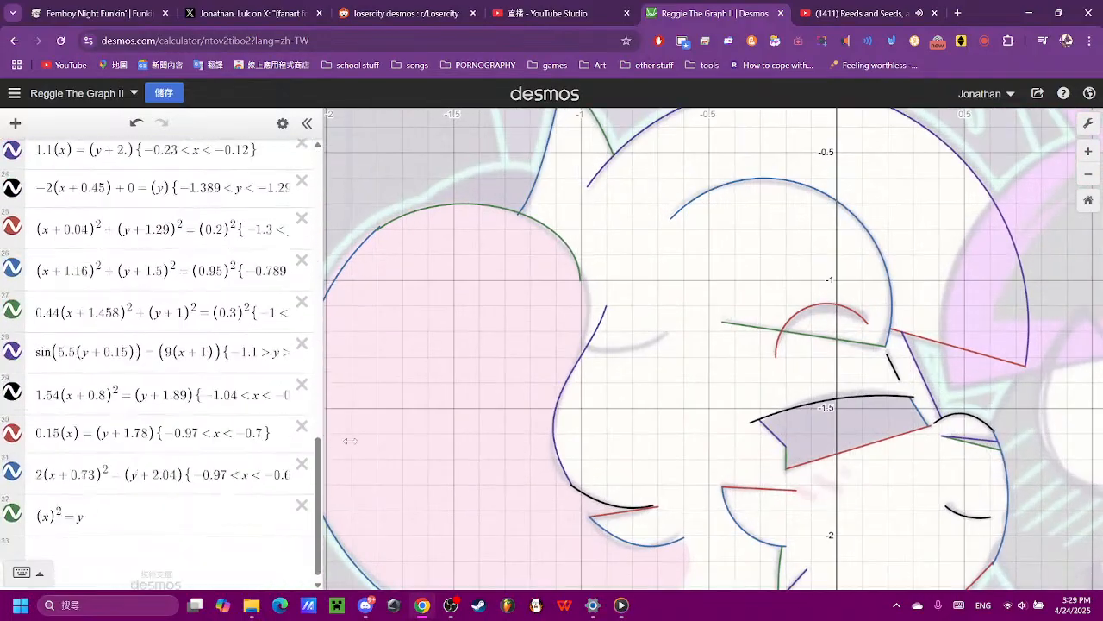
scroll(434, 377, down, 5)
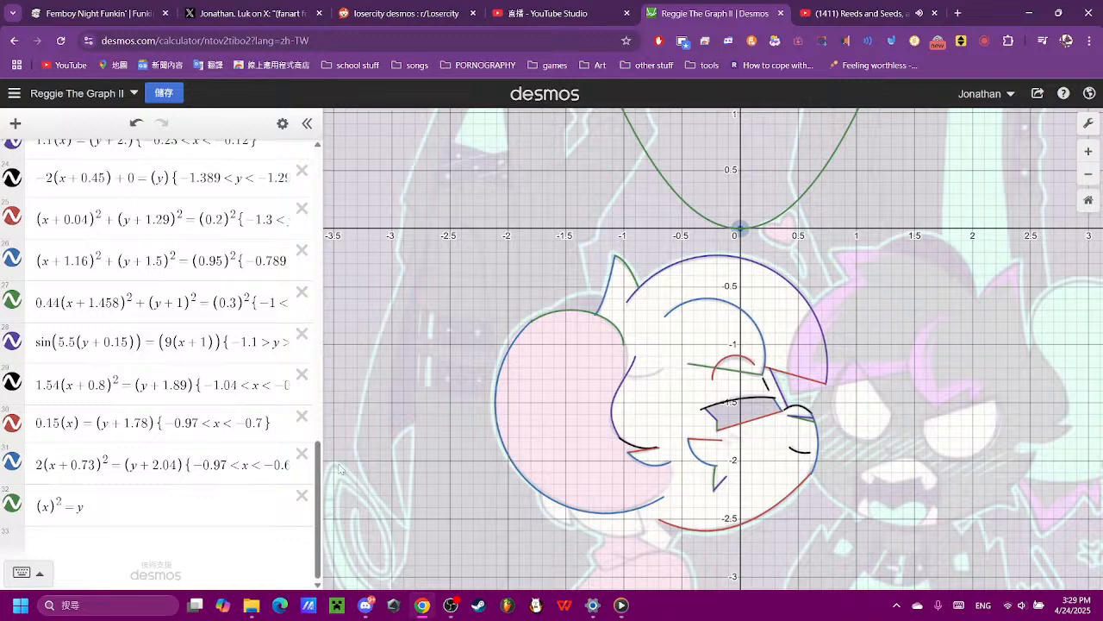
click(49, 506)
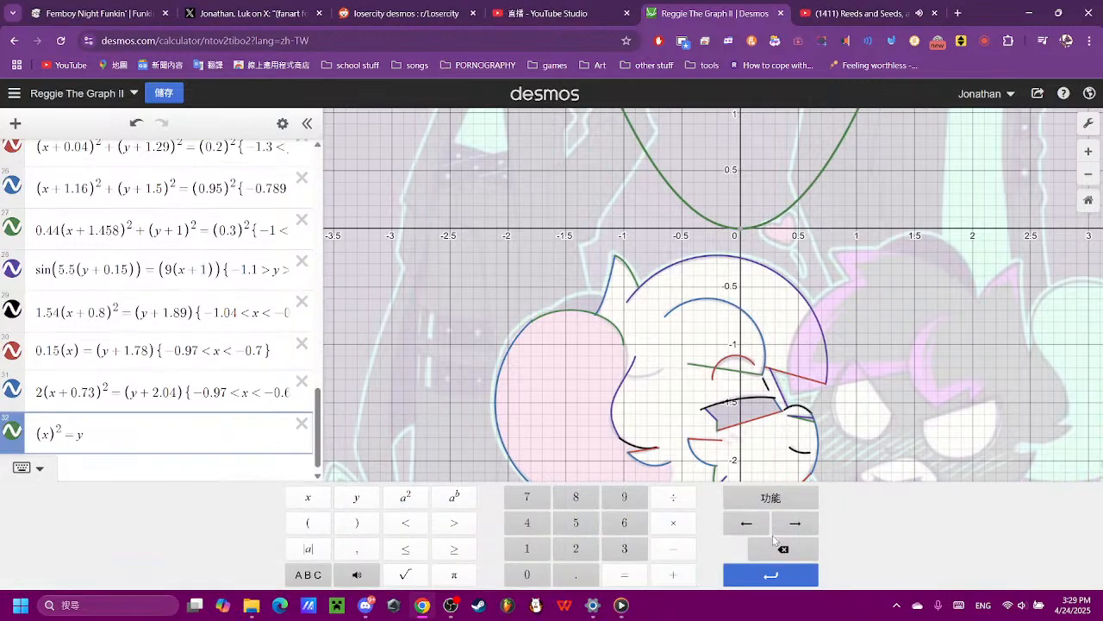
click(538, 575)
click(566, 579)
click(597, 523)
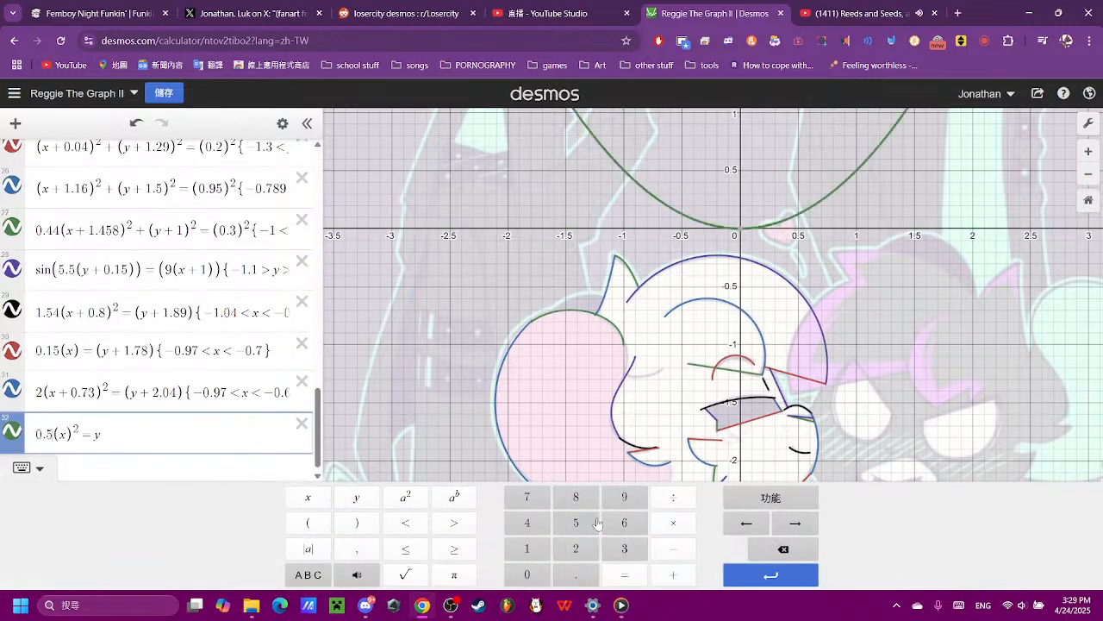
click(803, 550)
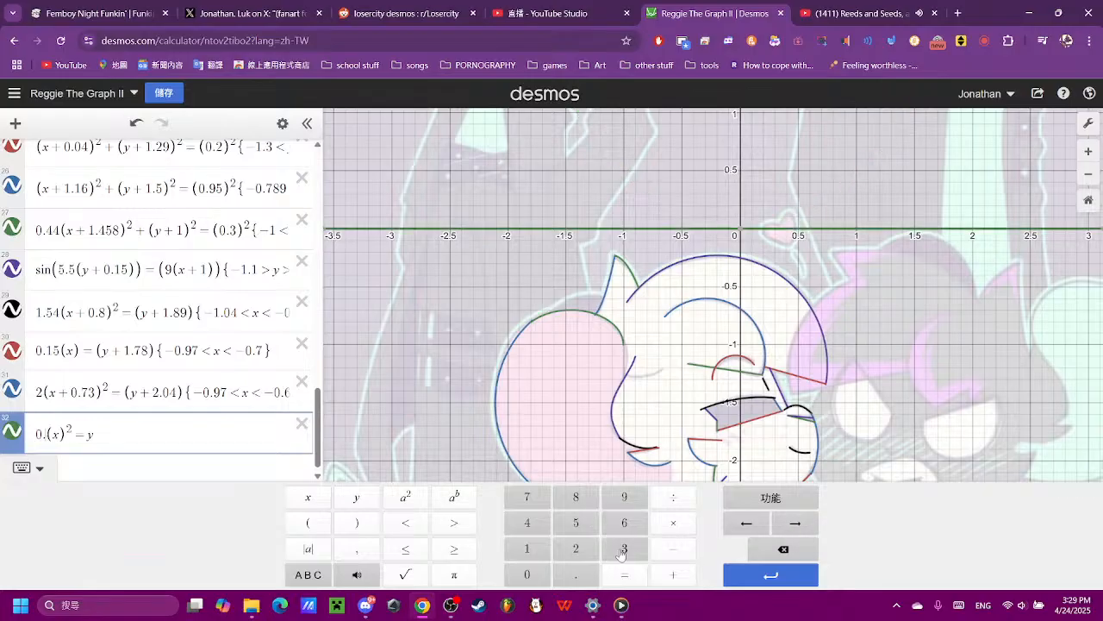
click(569, 556)
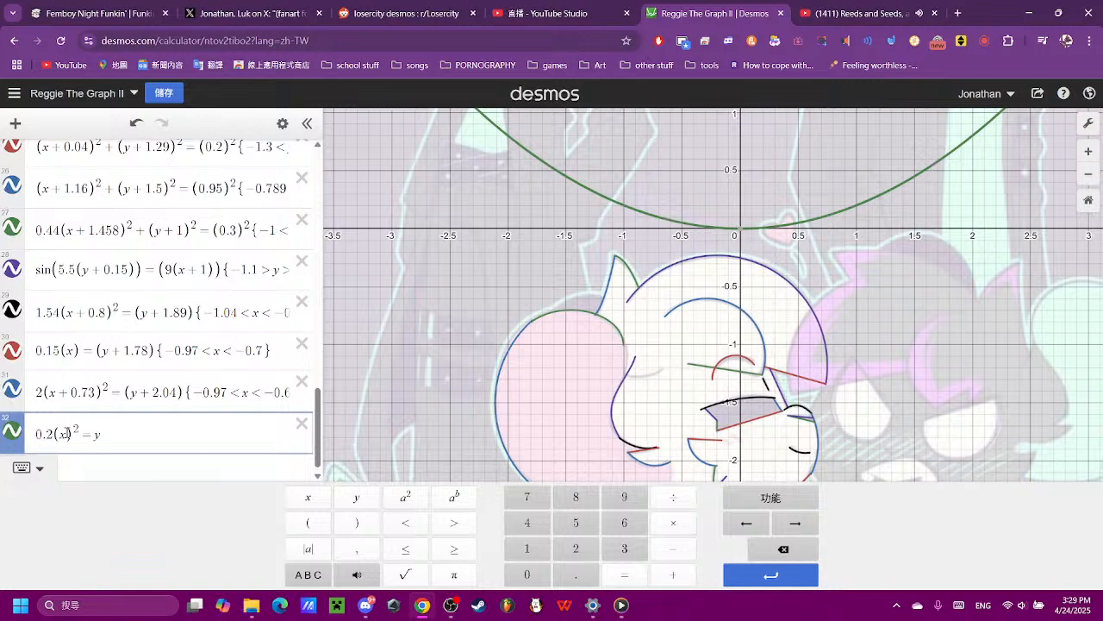
- Shift the parabola in expression 32 onto the short curve beside the hair, making it 0.2(x+0.8)² = y+1.25
click(681, 575)
click(527, 575)
click(576, 575)
click(576, 496)
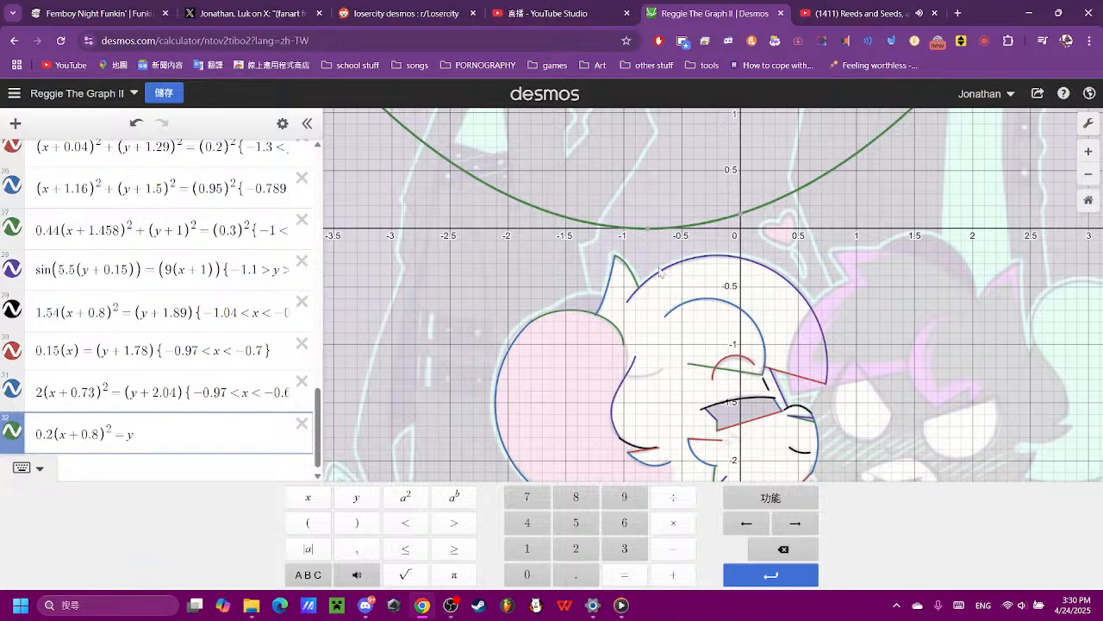
click(673, 575)
click(527, 549)
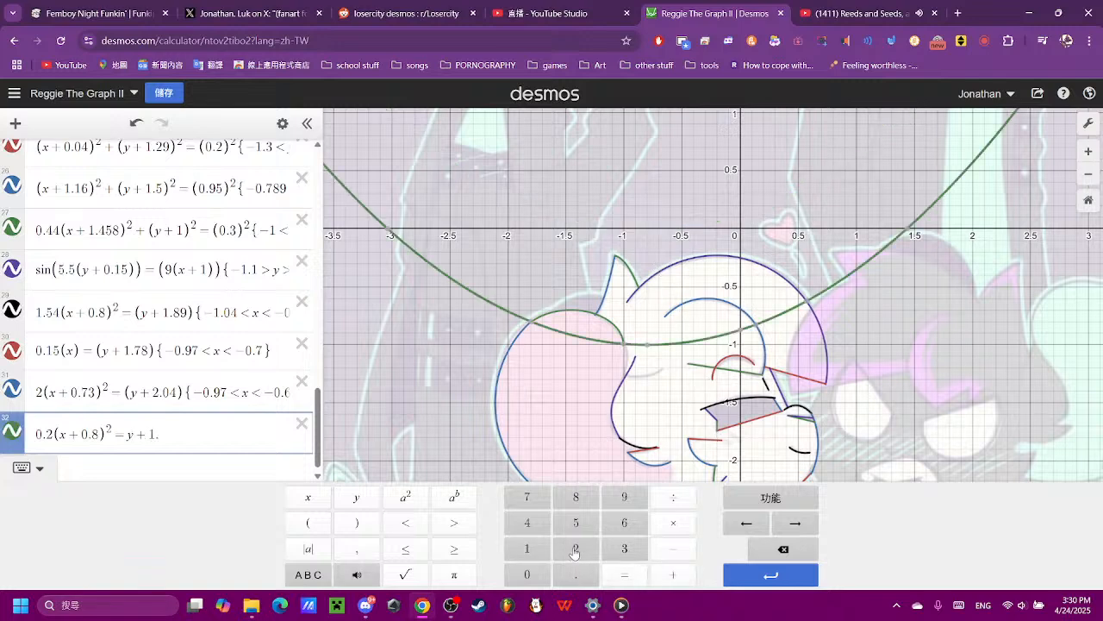
click(576, 550)
click(575, 522)
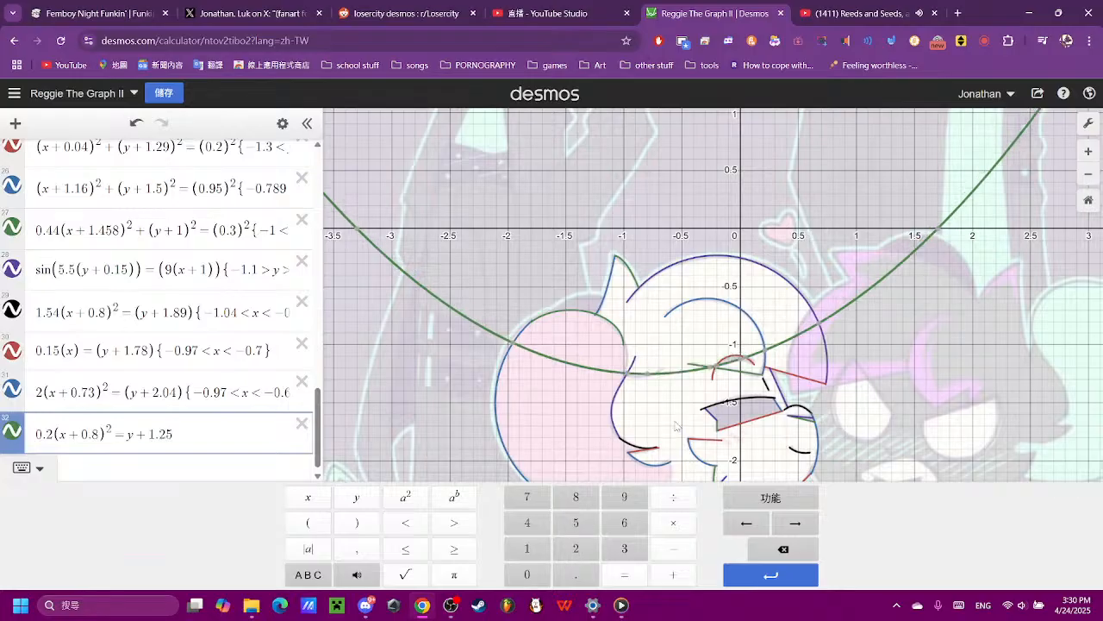
- Compare the parabola in expression 32 with the reference line up close and set its vertical offset to y+1.27
click(674, 425)
scroll(659, 448, up, 10)
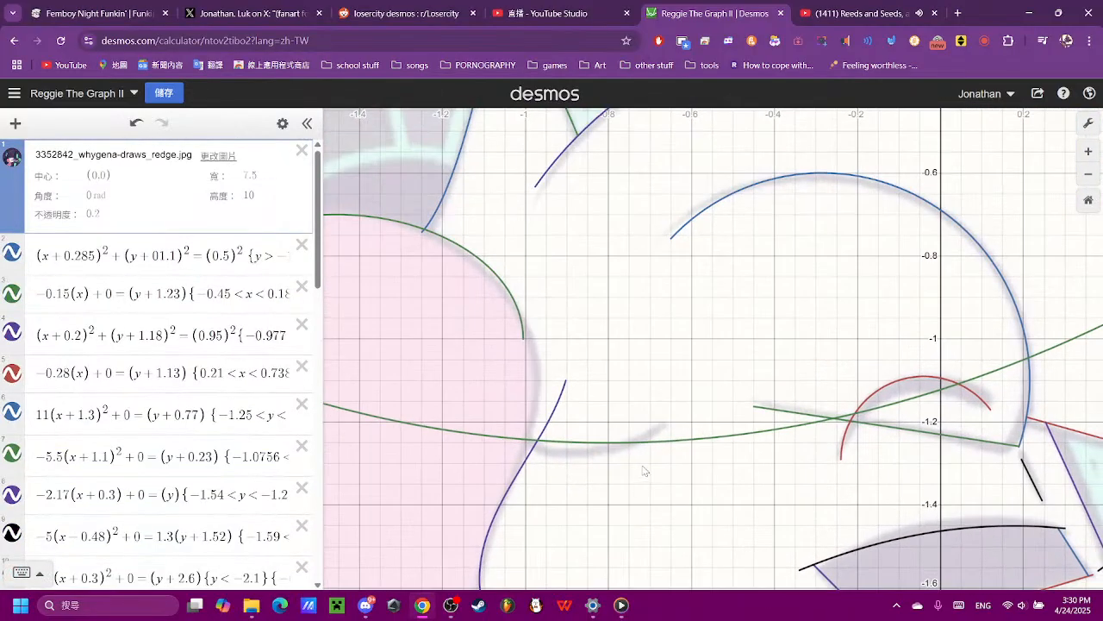
click(650, 447)
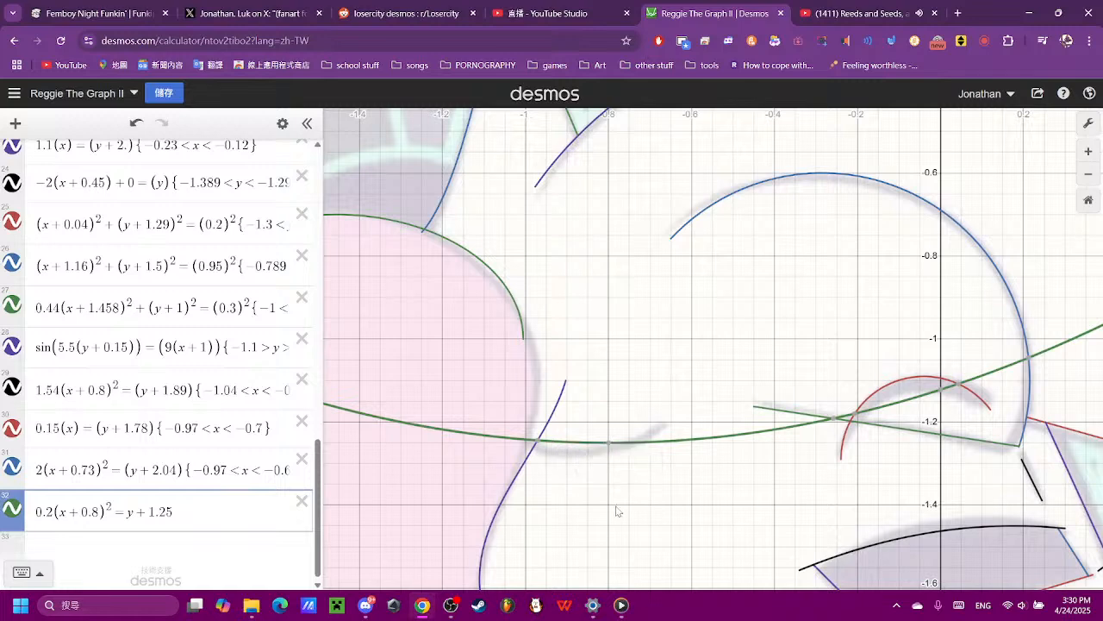
click(146, 517)
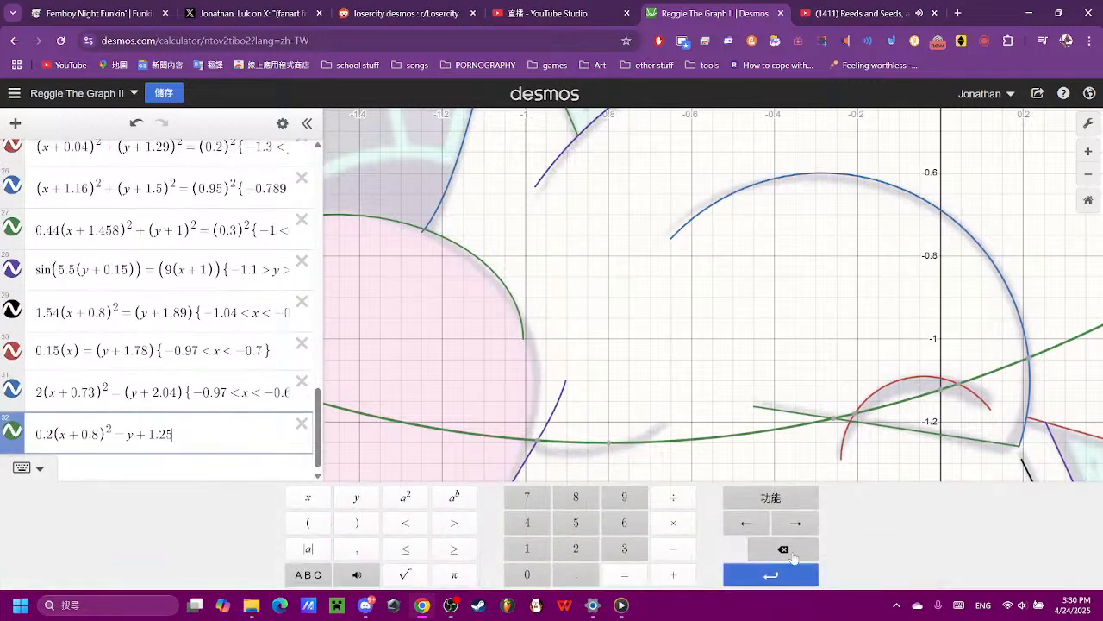
click(782, 549)
click(624, 522)
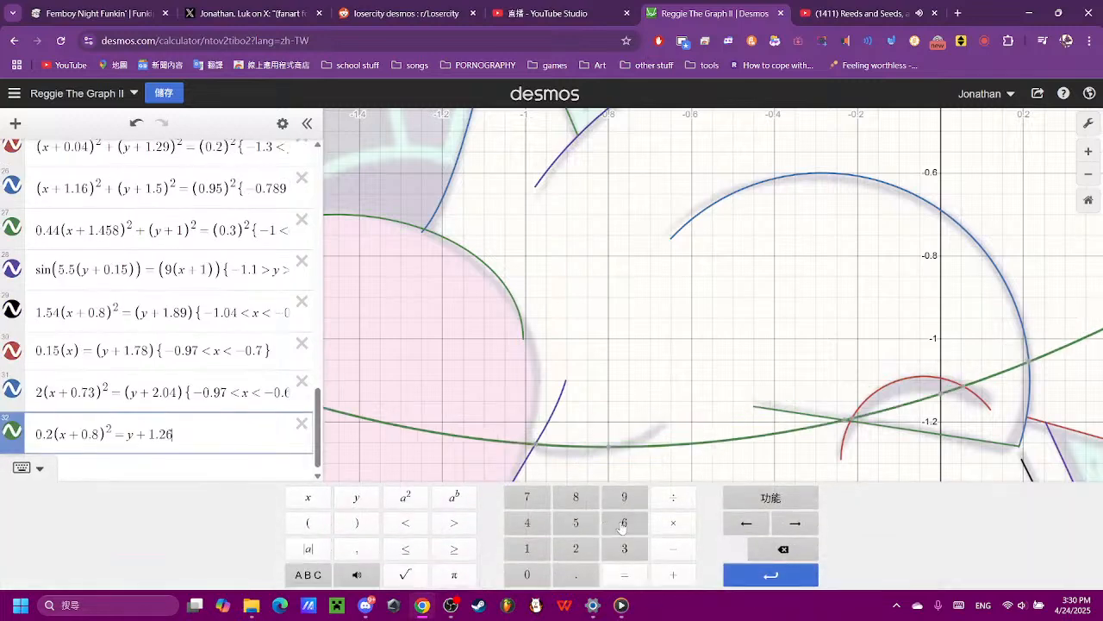
click(783, 549)
click(526, 497)
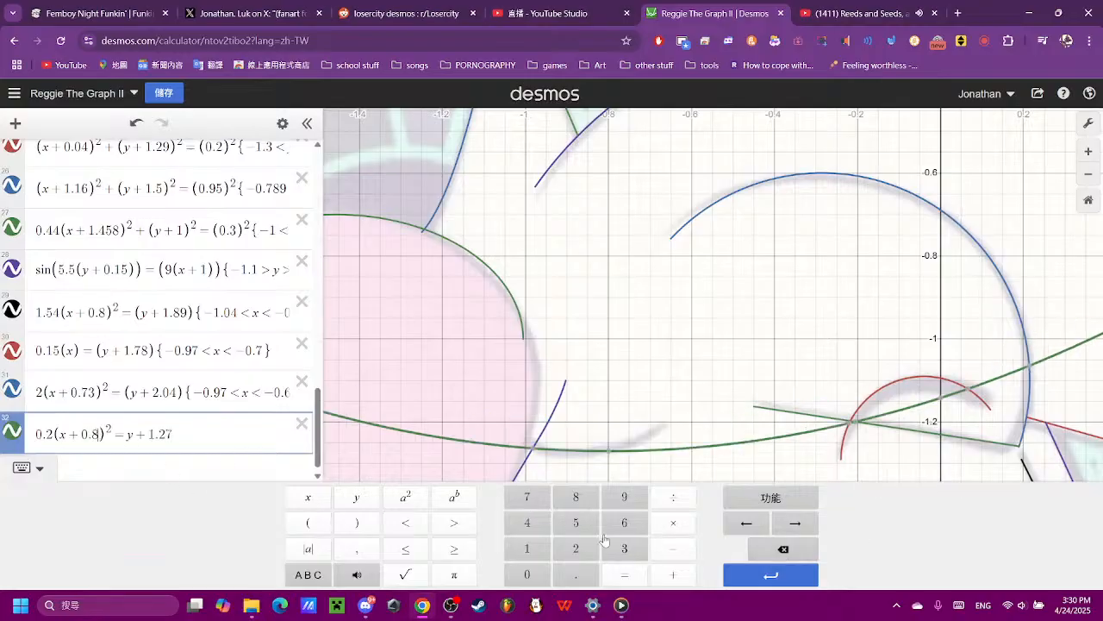
- Adjust the horizontal offset of the parabola in expression 32 to (x+0.89)²
click(575, 548)
click(782, 549)
click(576, 522)
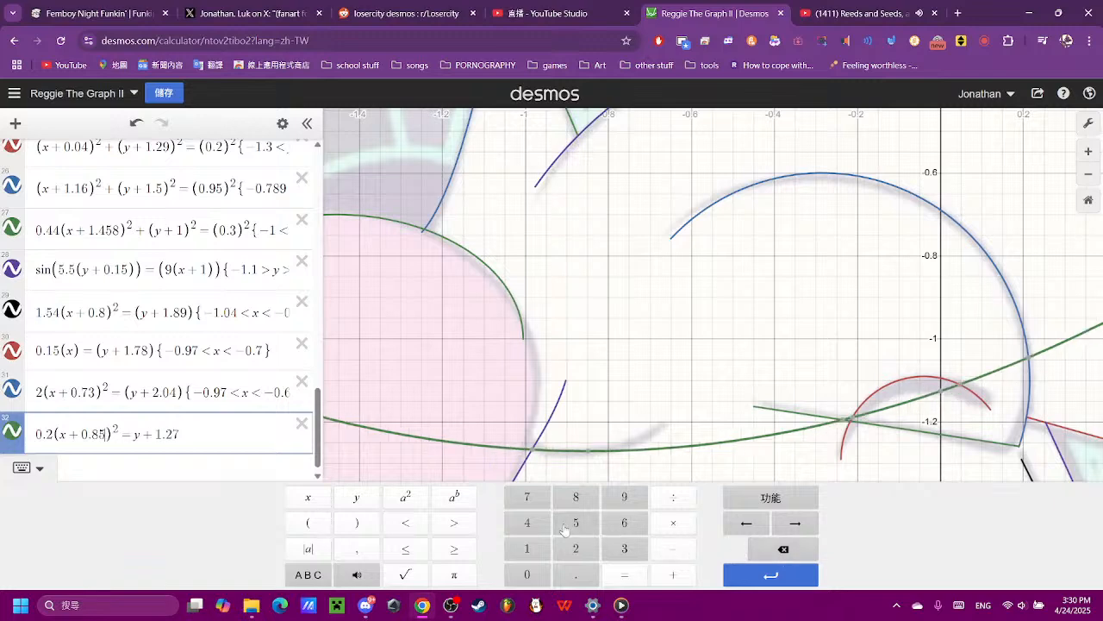
click(784, 549)
click(622, 499)
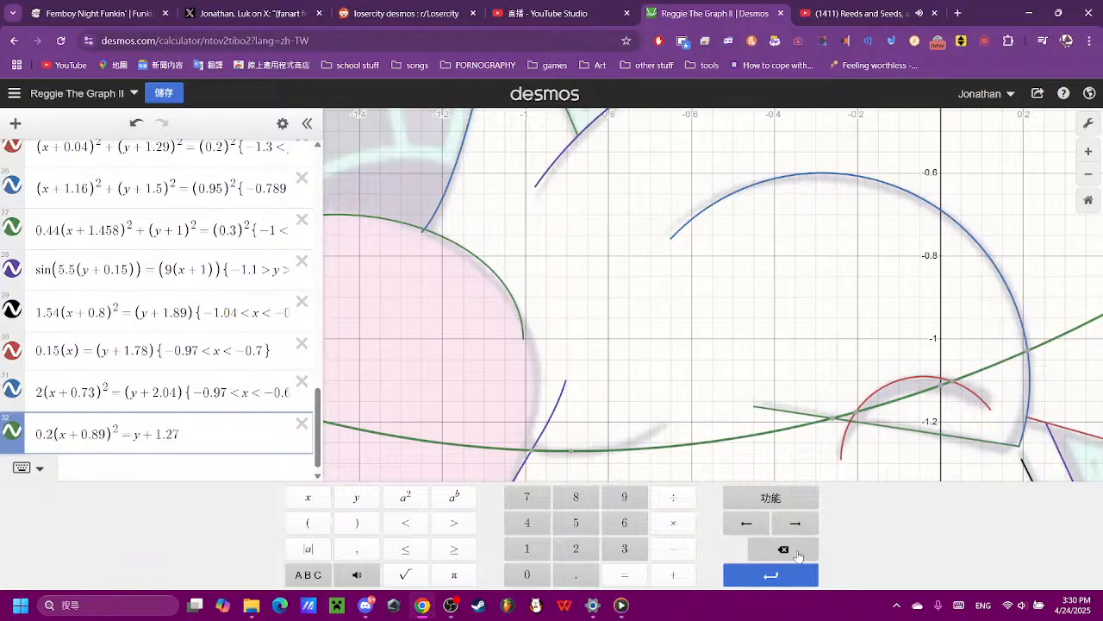
- Try steeper coefficients for the parabola in expression 32 against the reference line, settling on 0.9
click(624, 523)
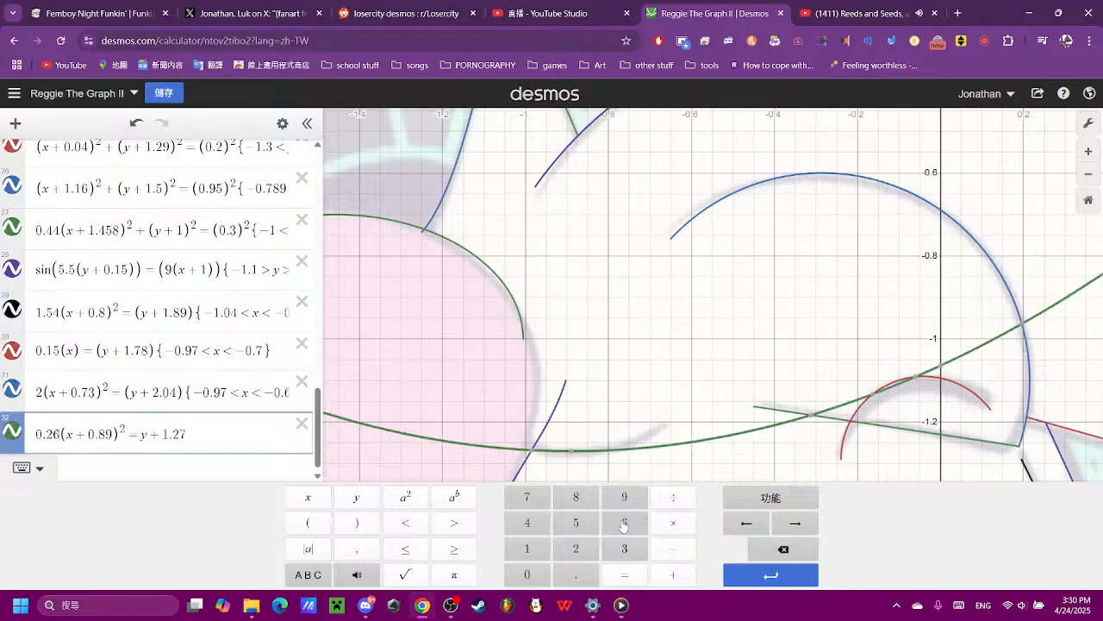
click(784, 549)
click(784, 549)
click(626, 549)
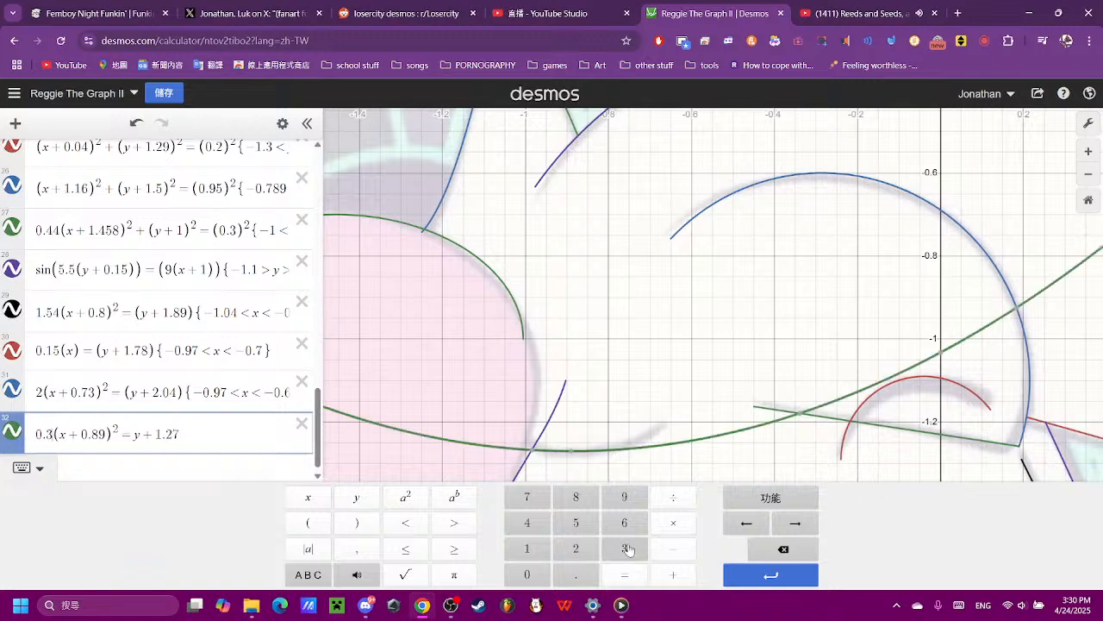
click(752, 551)
click(527, 524)
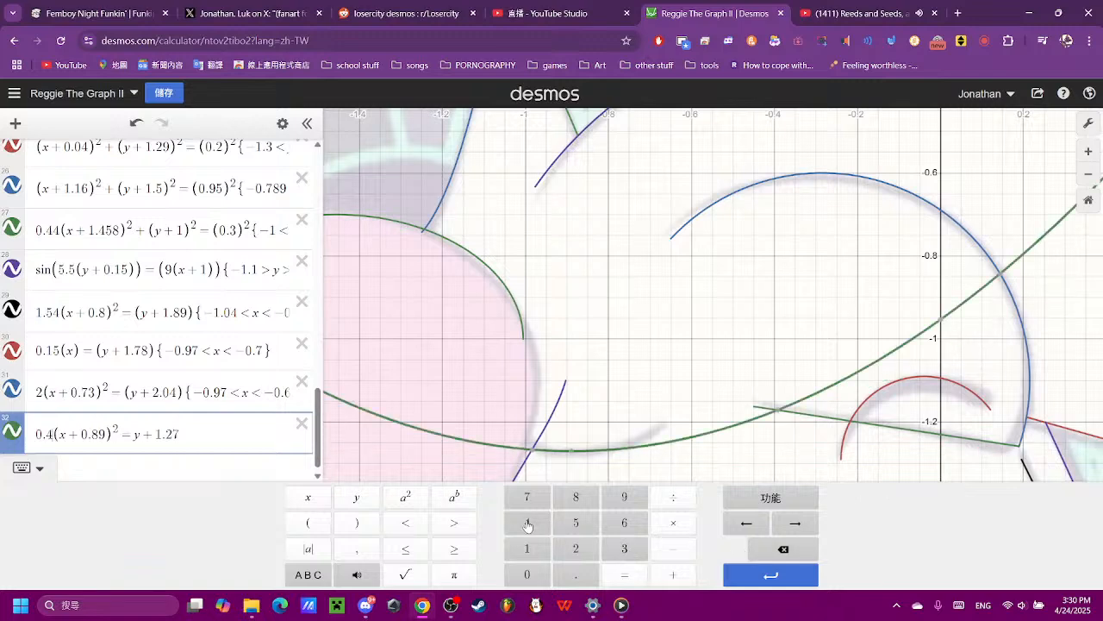
click(780, 544)
click(584, 504)
click(784, 546)
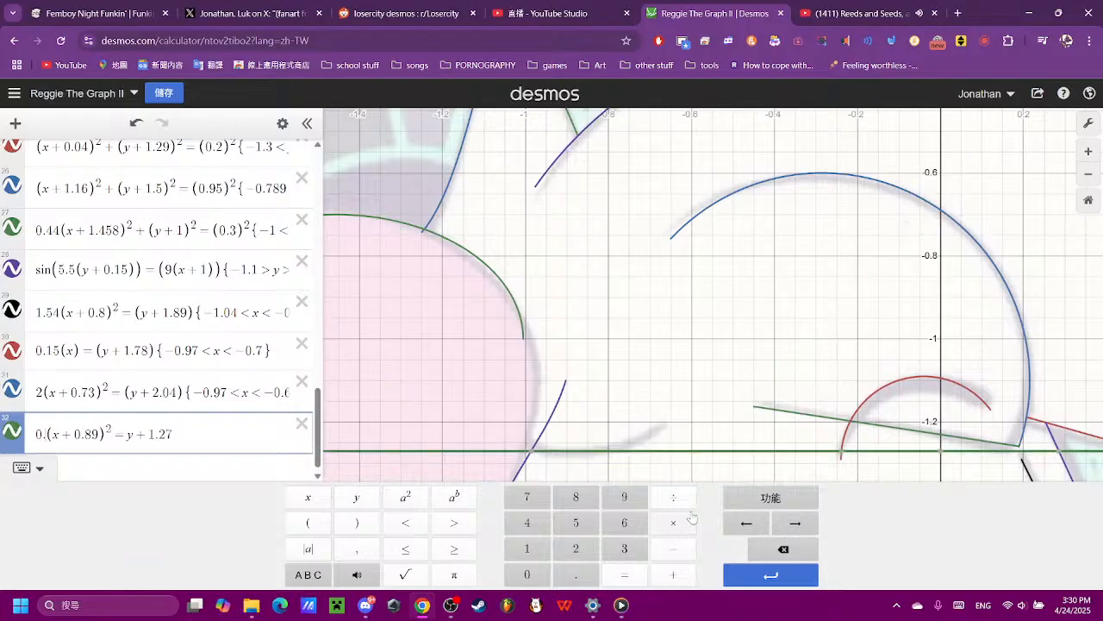
click(624, 497)
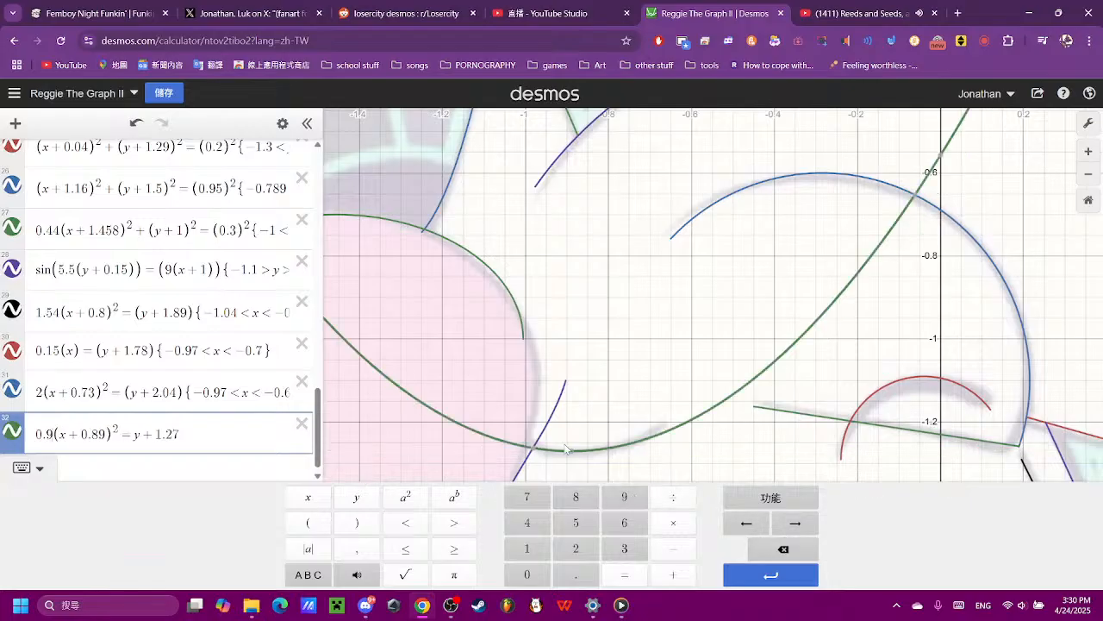
- Read the curve's end points on the graph and restrict expression 32 to {−0.99 < x < −0.6}
mouse_move(533, 450)
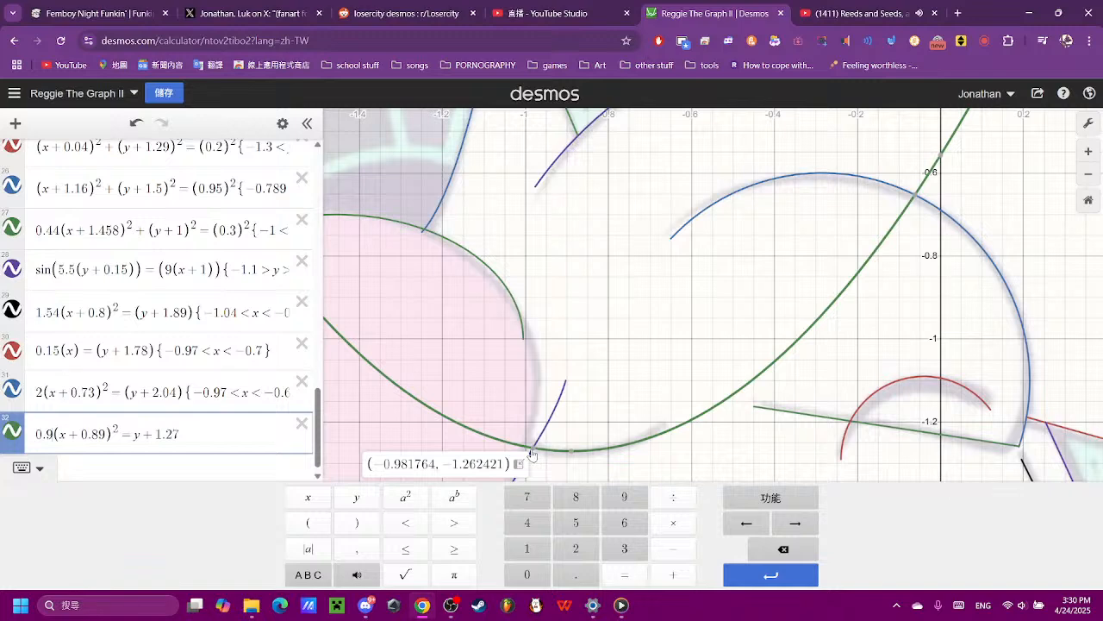
click(674, 439)
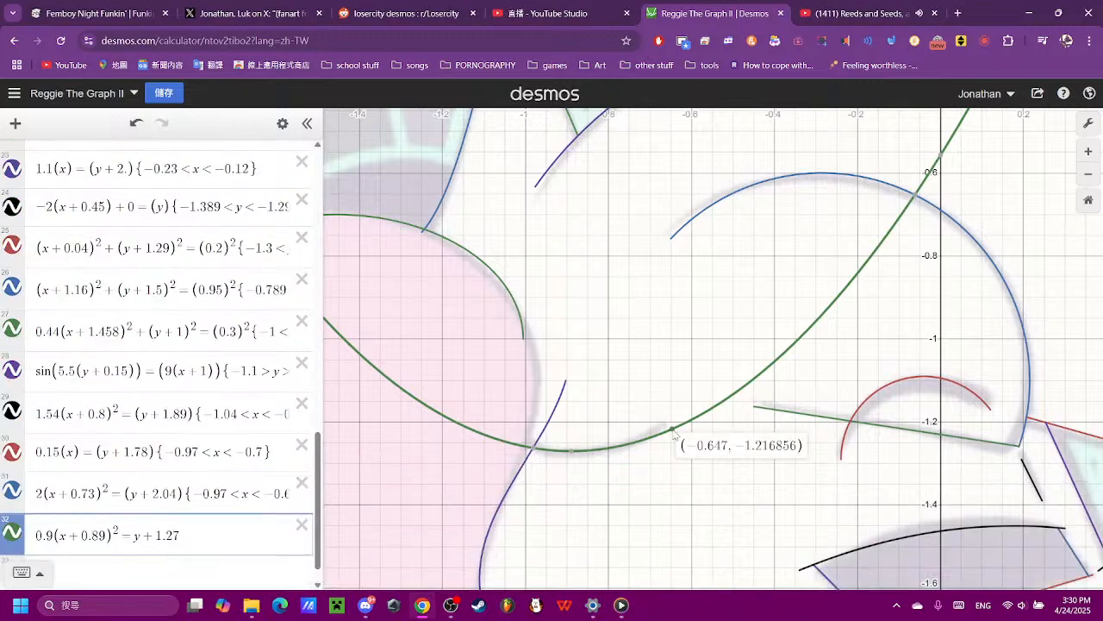
scroll(200, 449, down, 2)
click(222, 501)
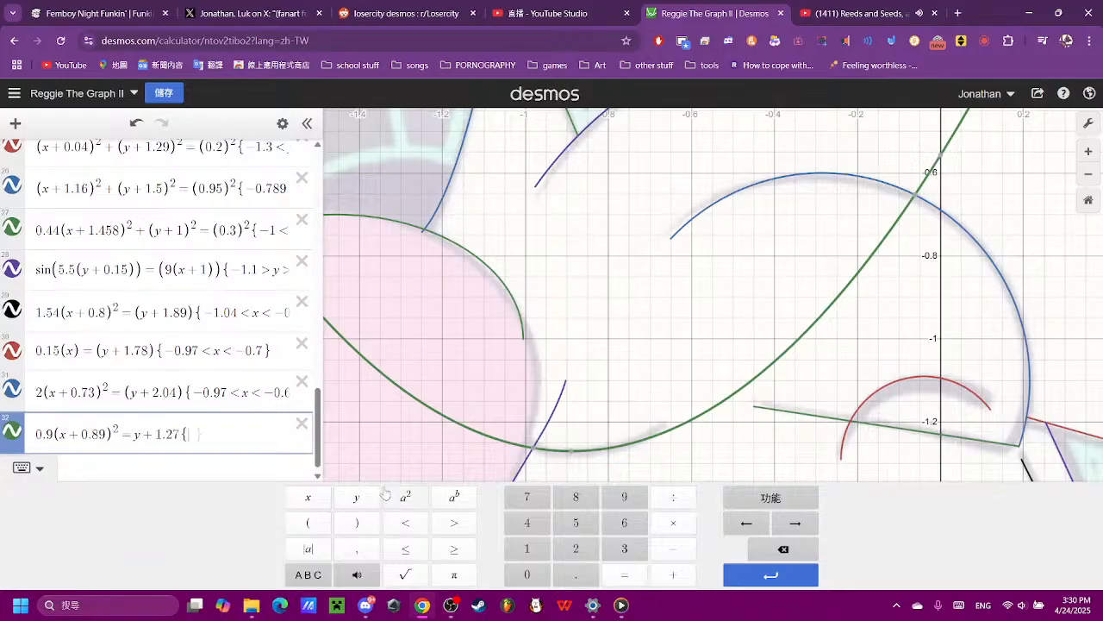
text(-0.9)
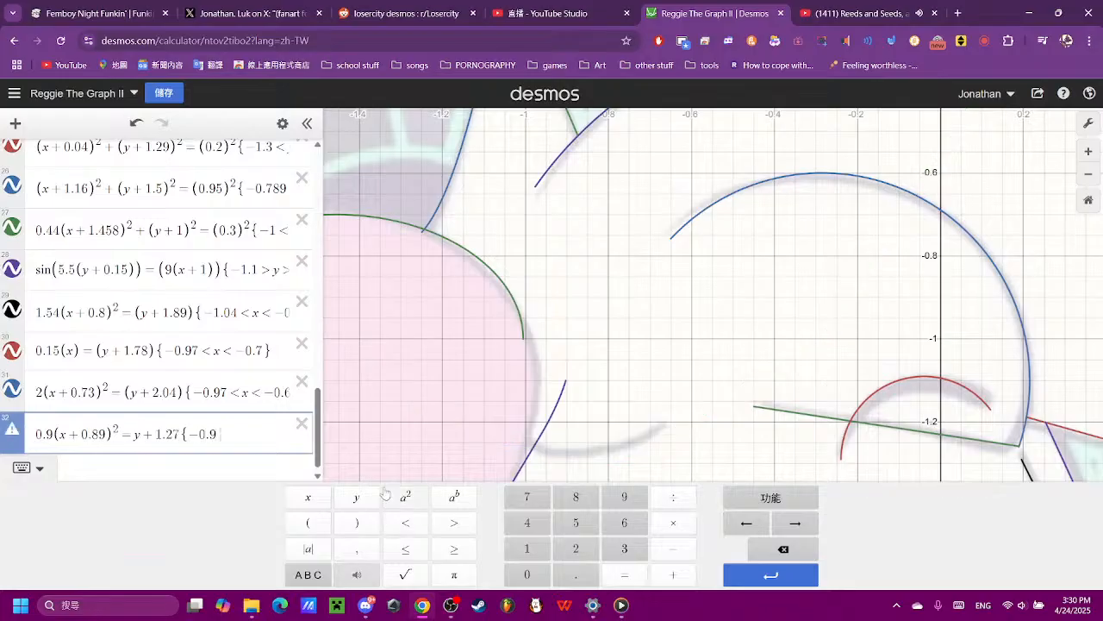
text(<x)
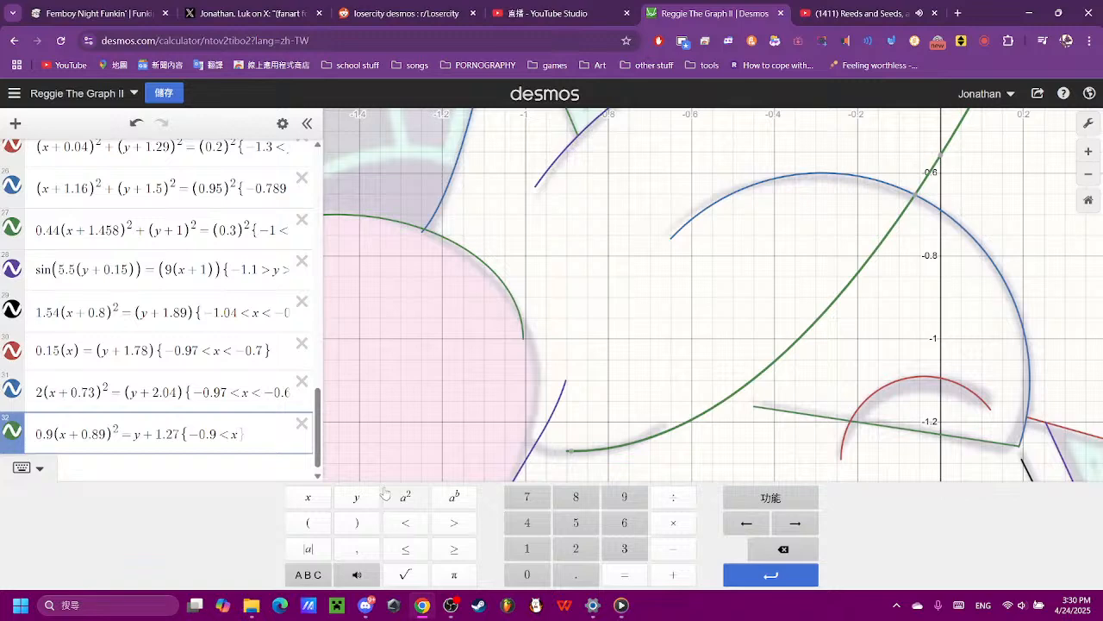
text(<-0.6)
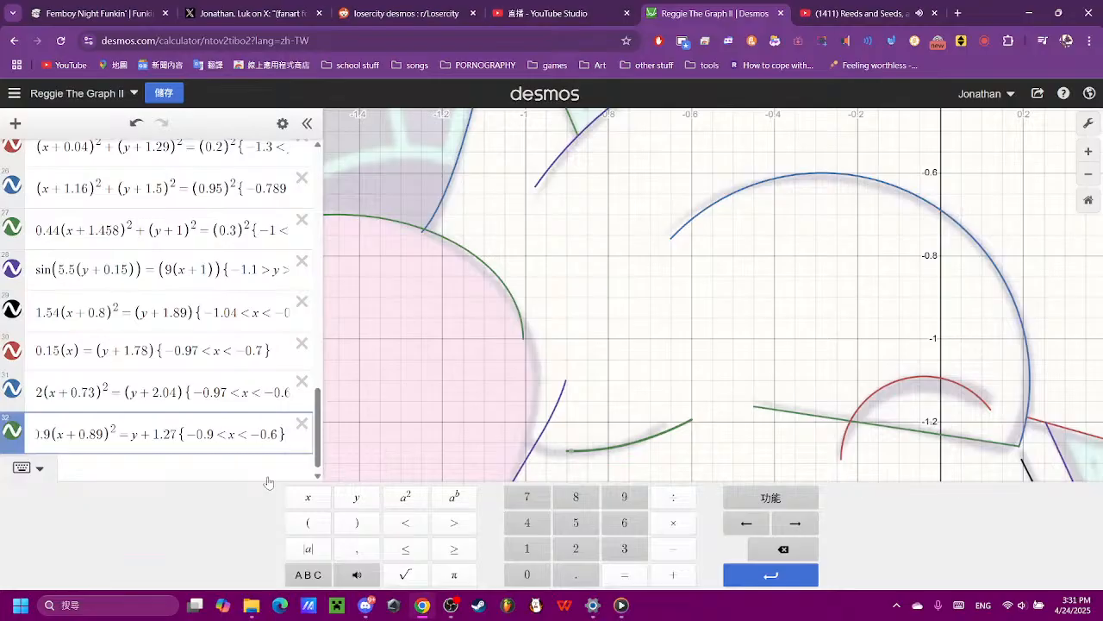
text(9)
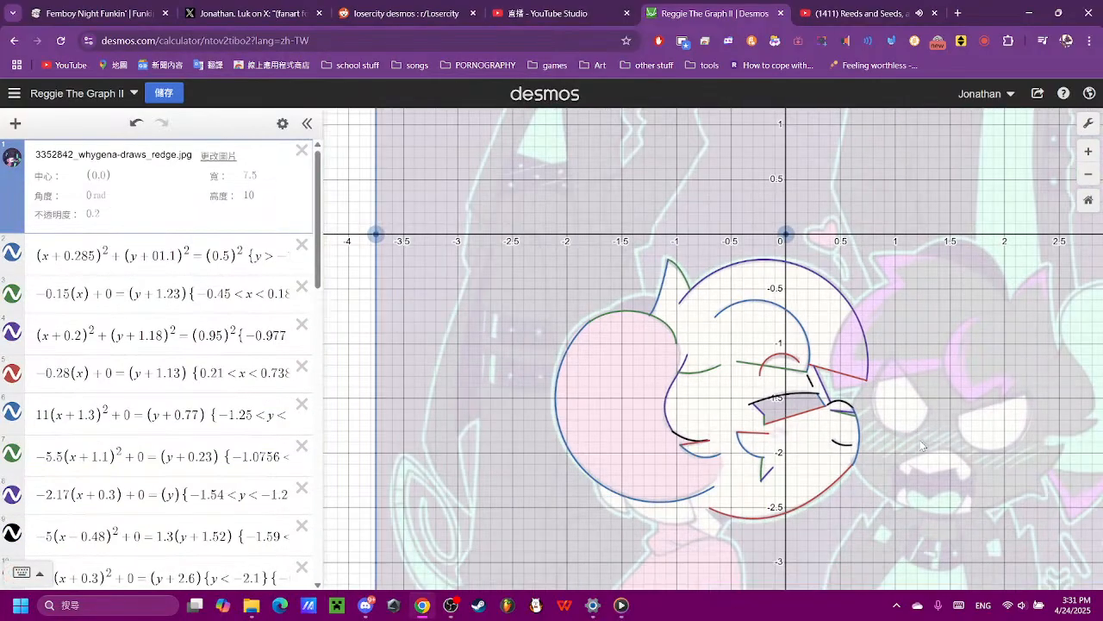
- Examine the traced head, body and ear areas of the reference image for outlines that still lack a curve
drag(922, 445, 702, 347)
scroll(458, 426, up, 5)
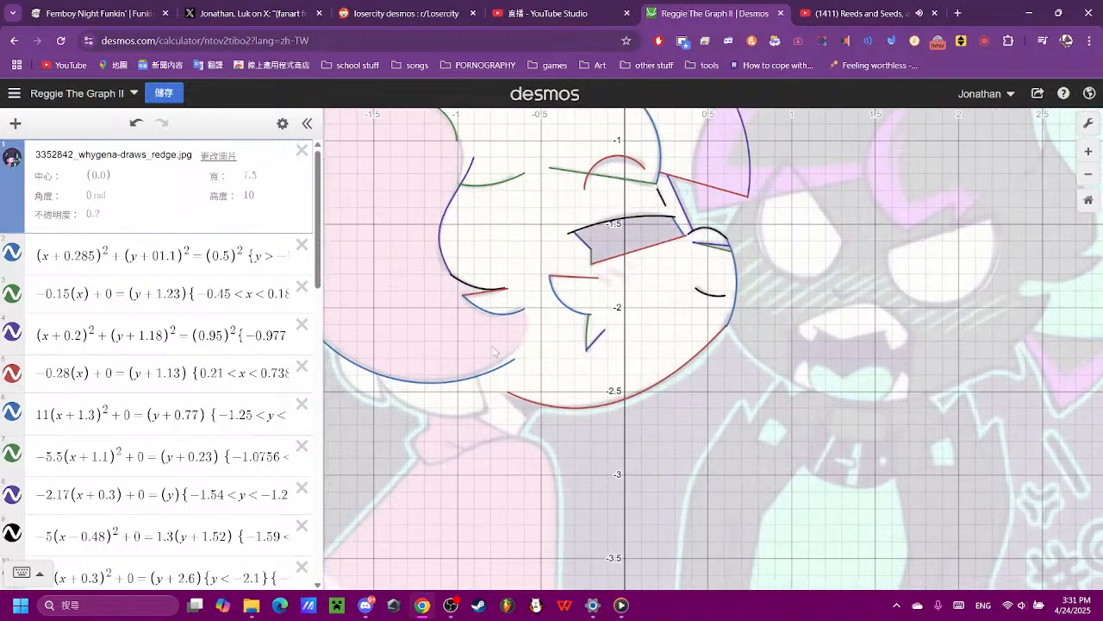
scroll(458, 427, down, 1)
scroll(457, 423, down, 4)
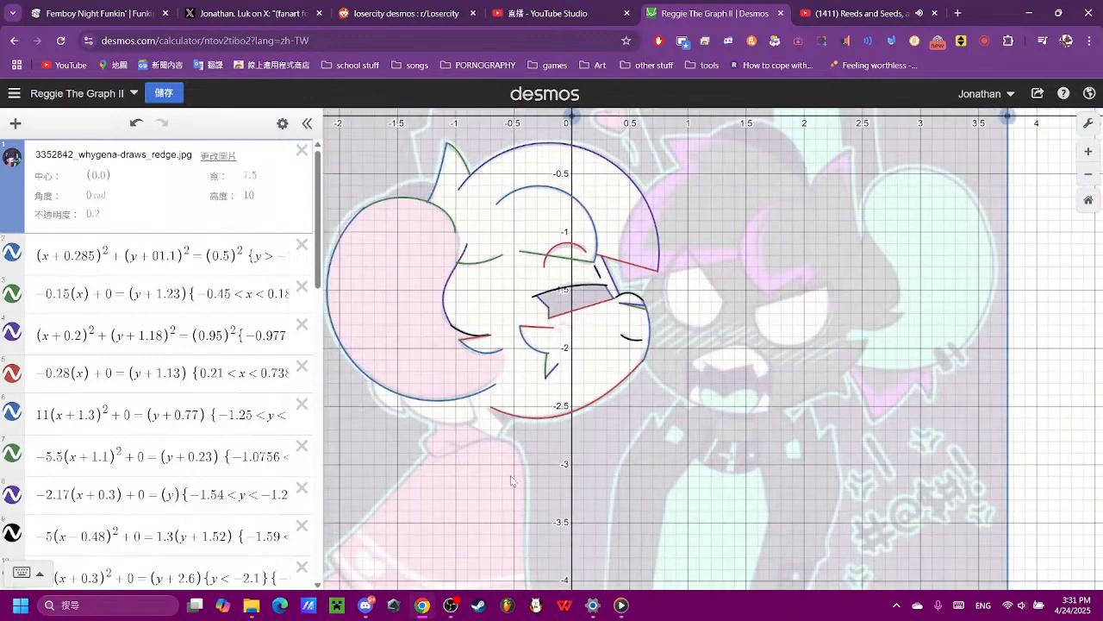
drag(511, 476, 520, 425)
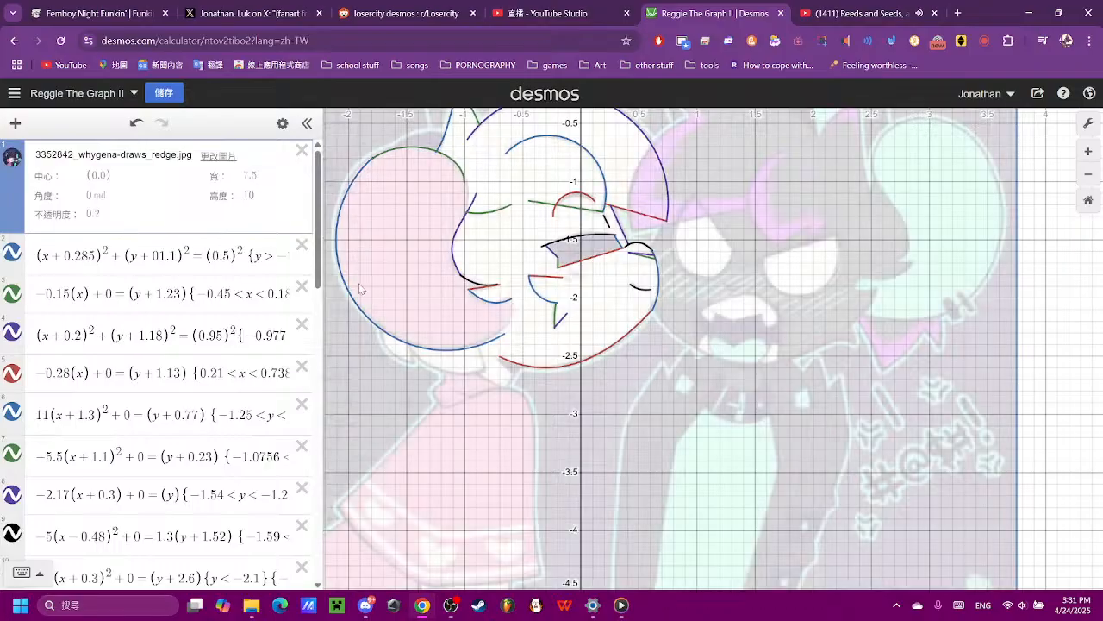
mouse_move(519, 332)
mouse_down()
mouse_move(537, 419)
mouse_move(578, 261)
mouse_move(611, 406)
mouse_up()
drag(572, 221, 607, 381)
drag(586, 264, 611, 366)
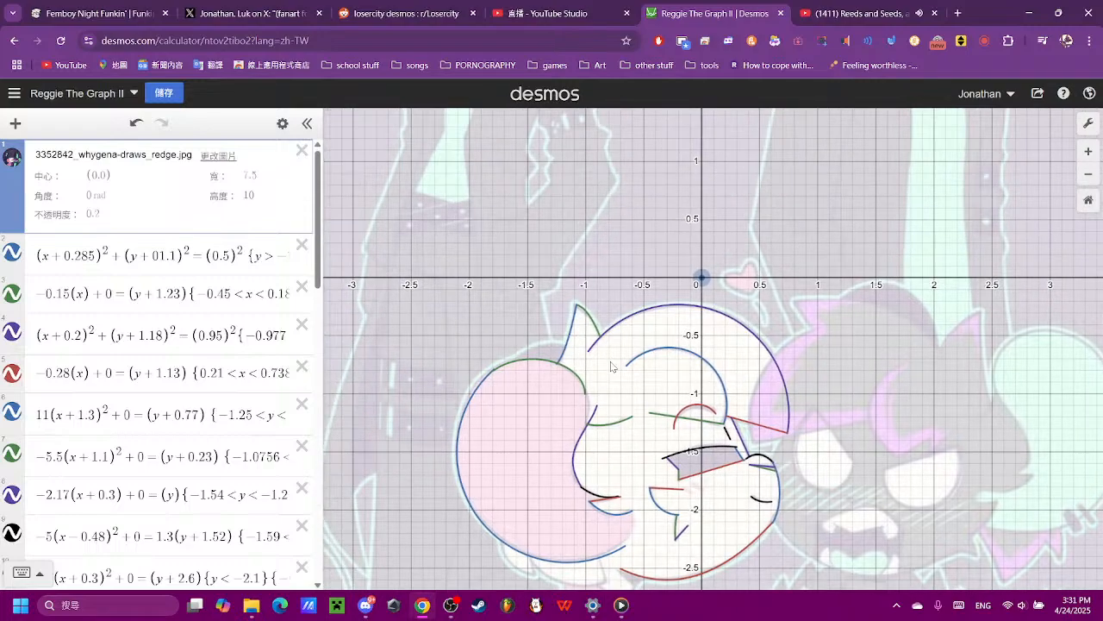
scroll(432, 354, up, 5)
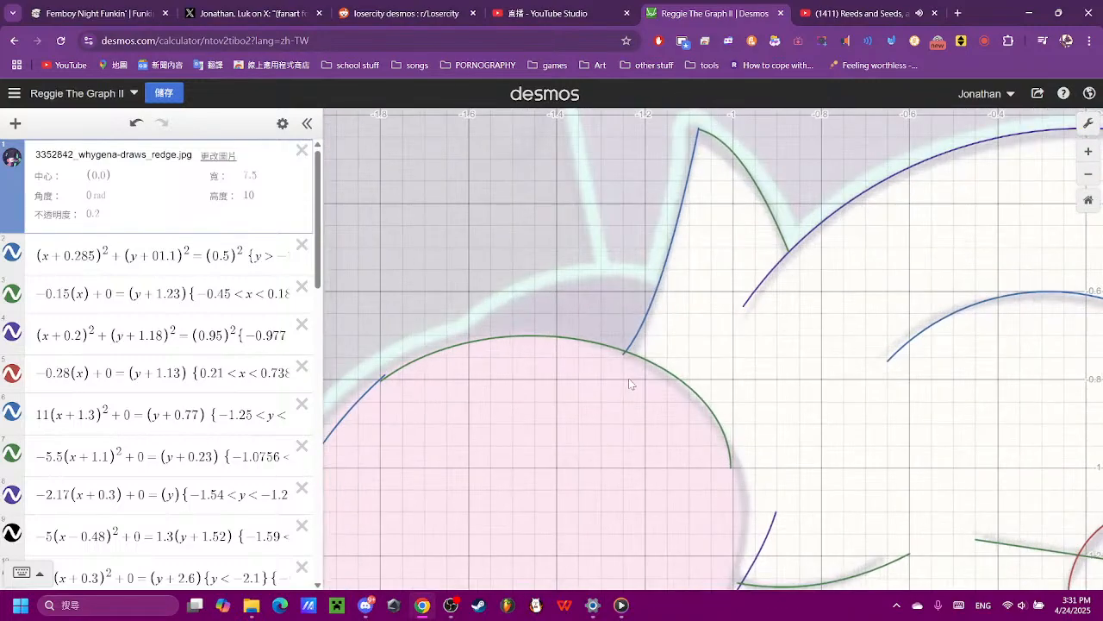
scroll(628, 377, down, 2)
scroll(625, 397, down, 3)
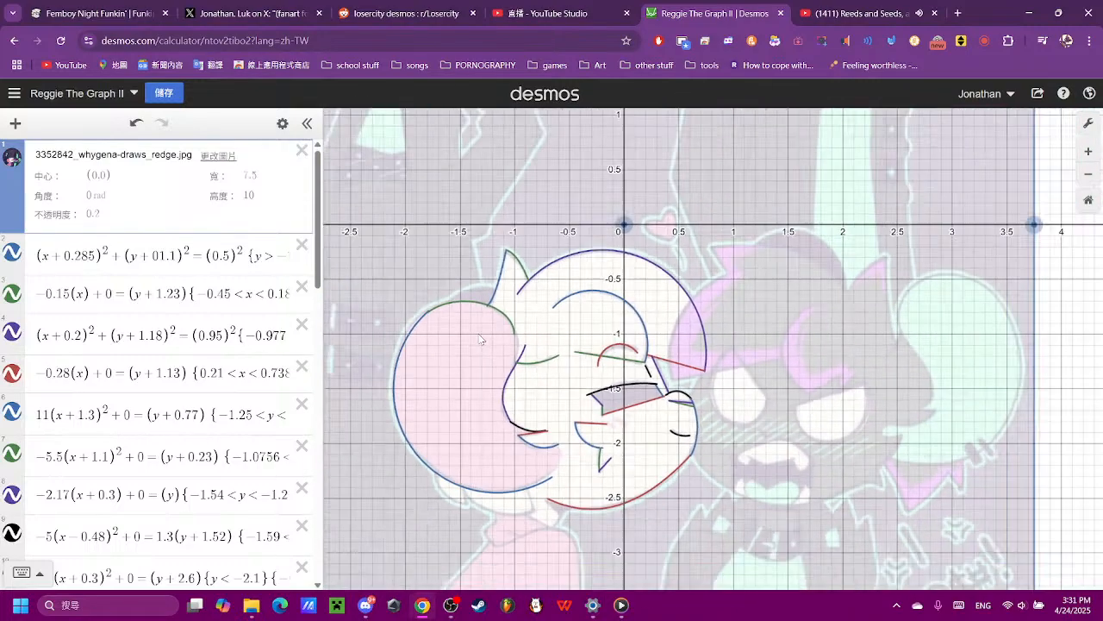
- Add a new parabola (x)² = (y) as expression 33 at the end of the expression list
scroll(161, 353, down, 10)
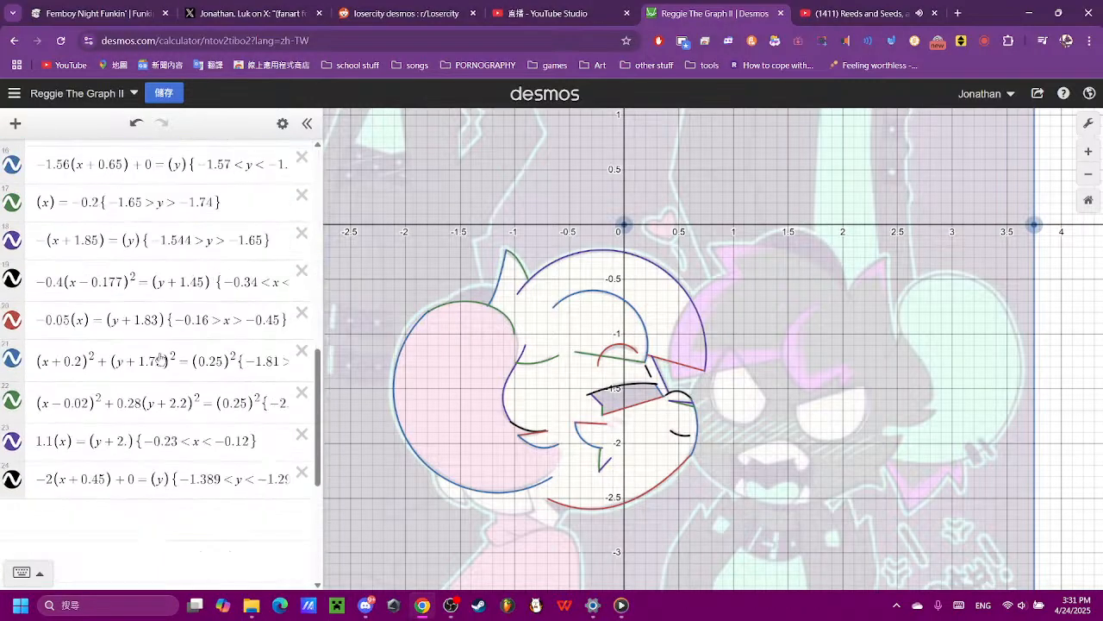
click(173, 550)
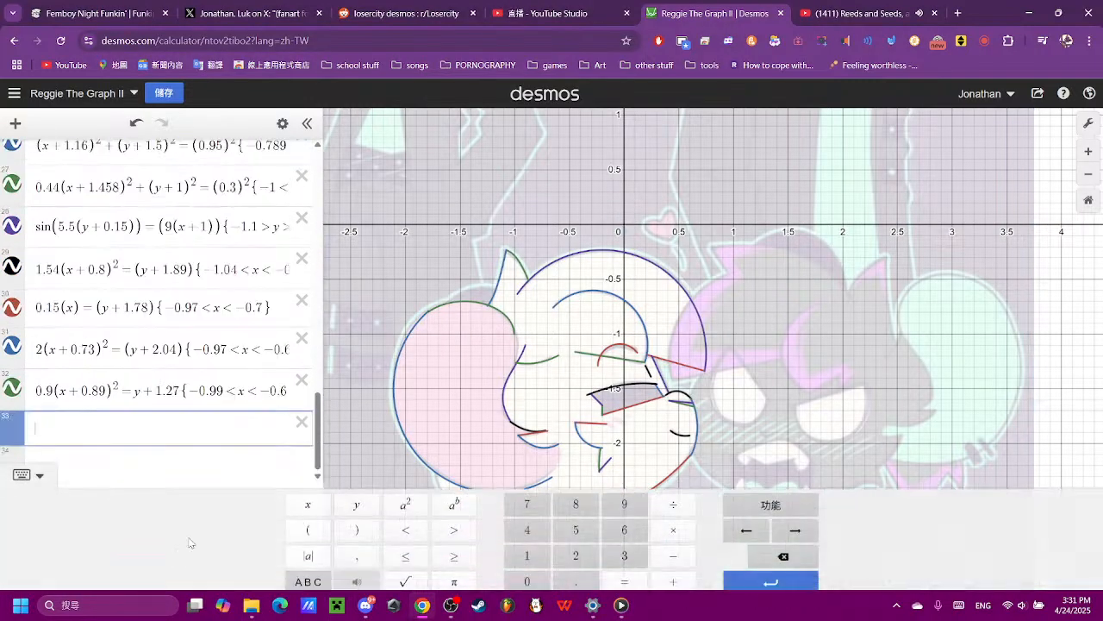
click(307, 523)
text(x)
click(356, 524)
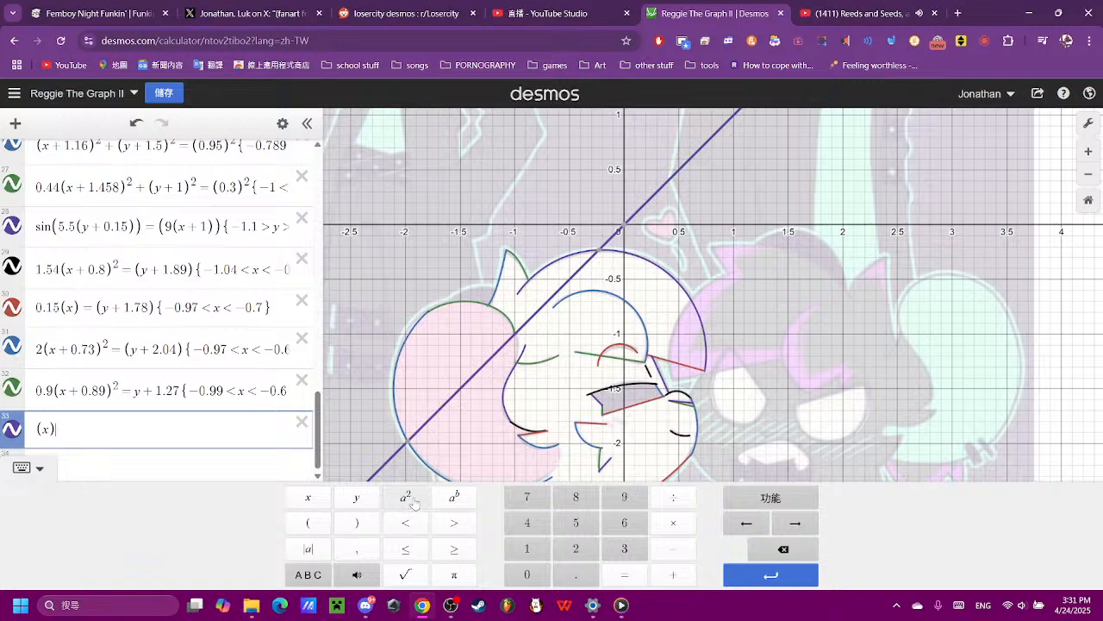
click(405, 497)
text(=)
click(308, 522)
click(356, 497)
click(356, 522)
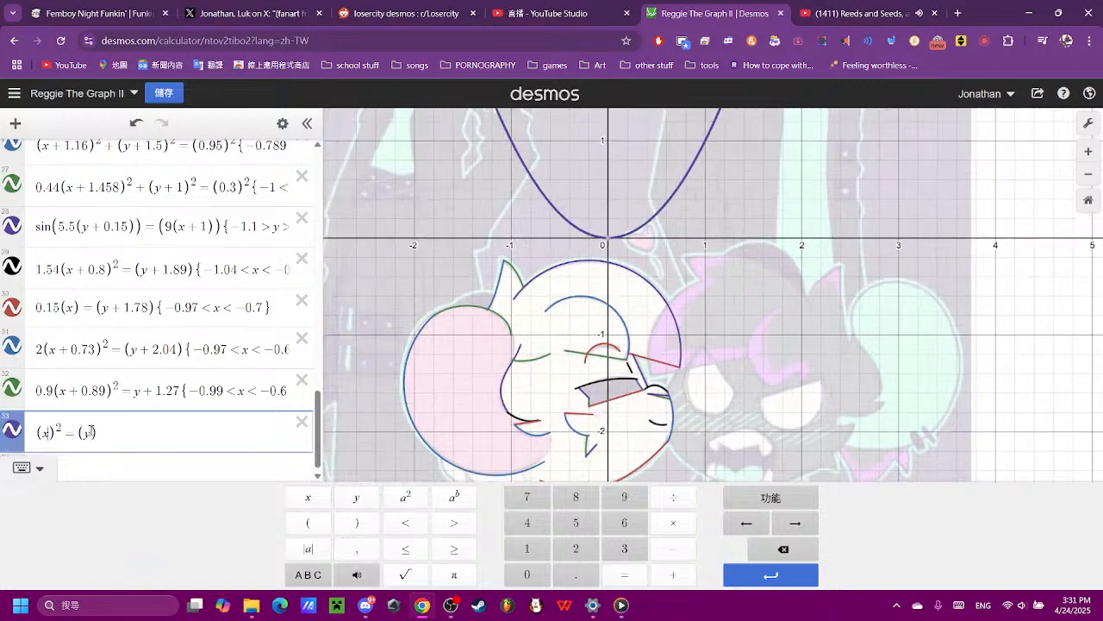
- Flip and widen the parabola in expression 33 with coefficient −0.5 and lower it with (y+0.6)
text(-)
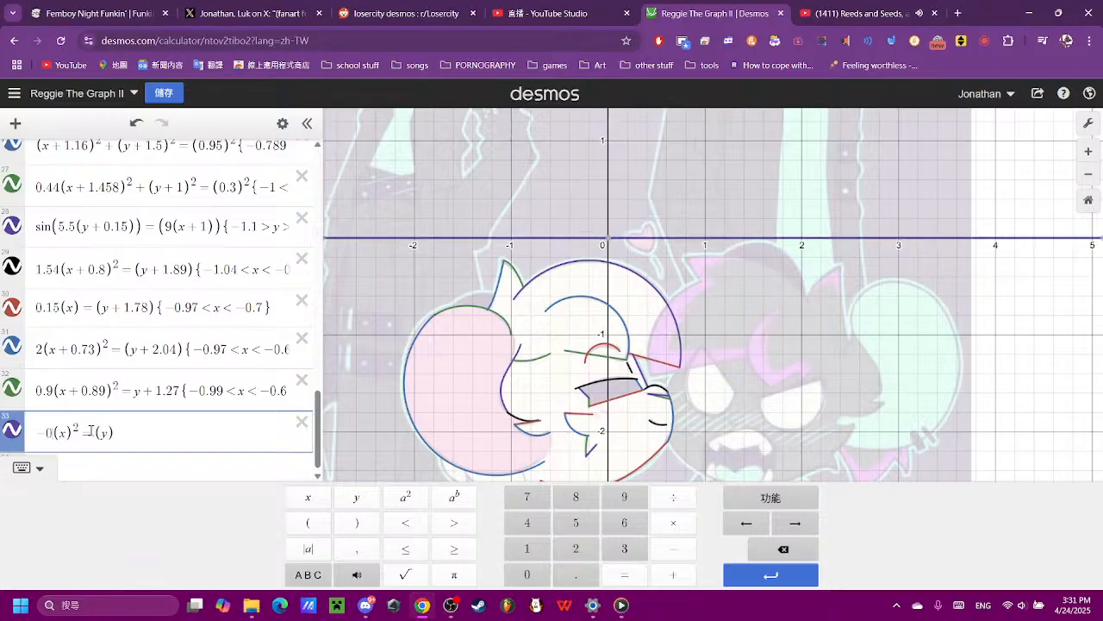
text(0.5)
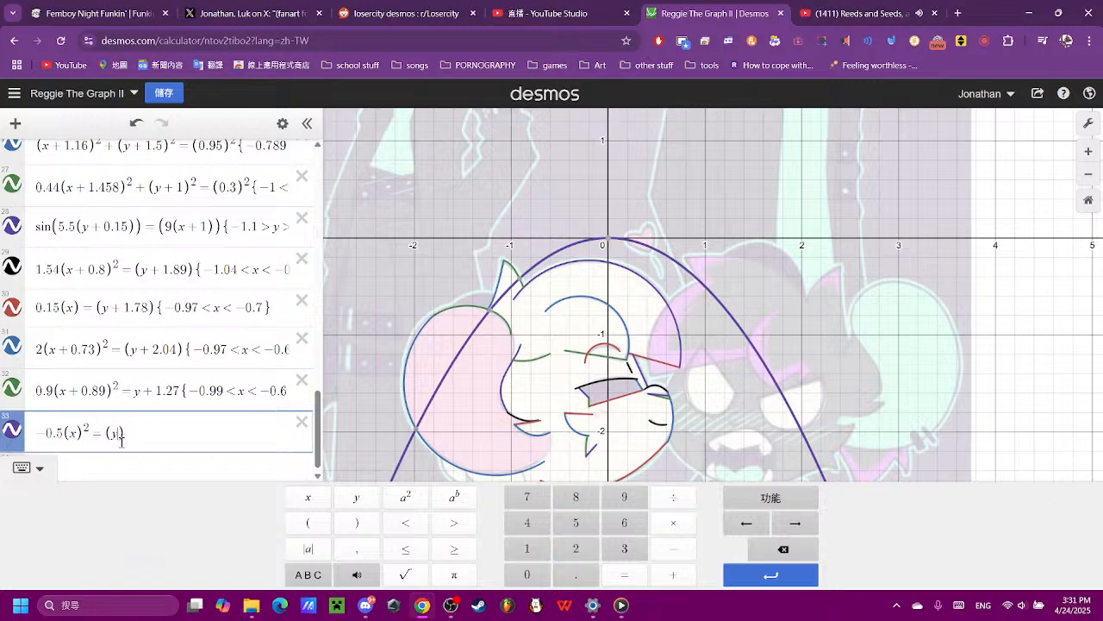
text(+0.6)
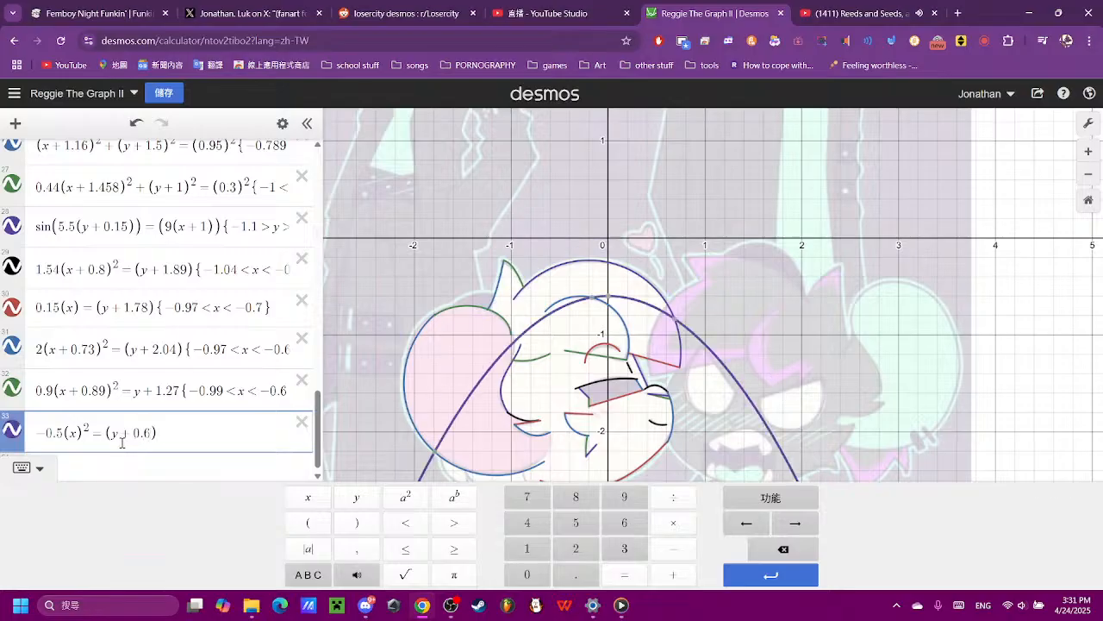
- Shift the parabola in expression 33 to (x+1.3)² and (y+0.55) so its peak meets the outline above the ear
key(BackSpace)
text(55)
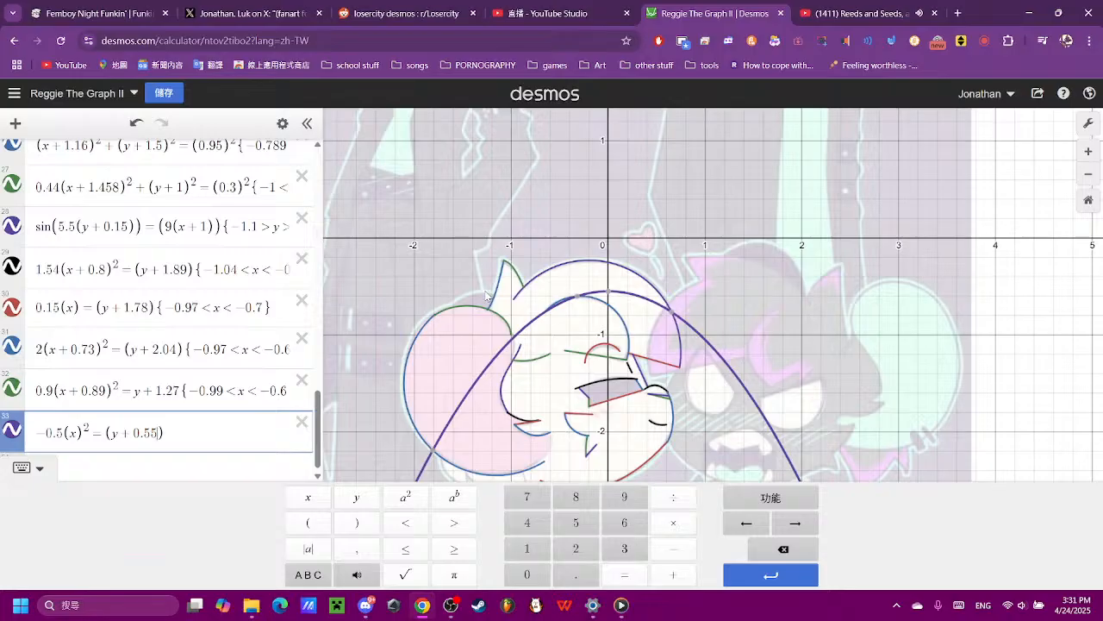
click(78, 436)
text(+1.18)
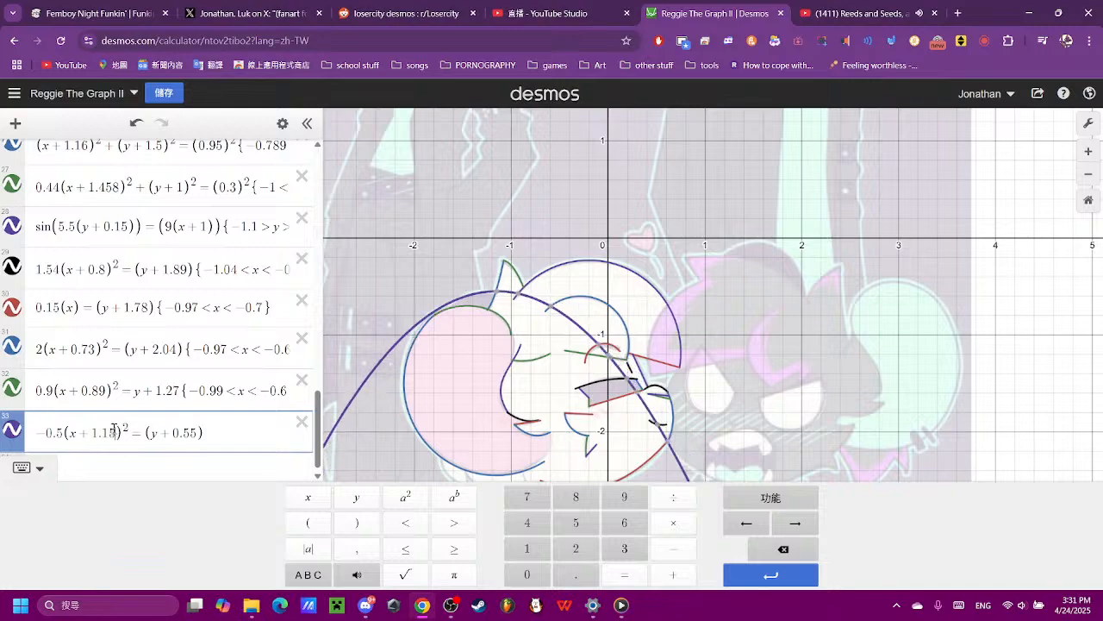
scroll(487, 296, up, 8)
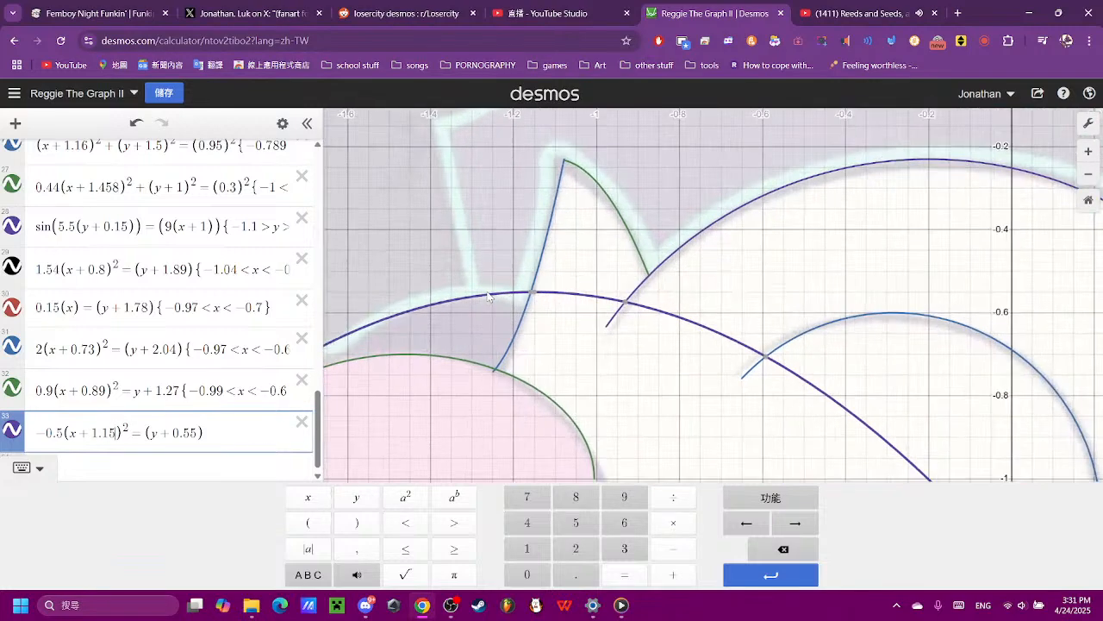
text(8)
key(BackSpace)
key(BackSpace)
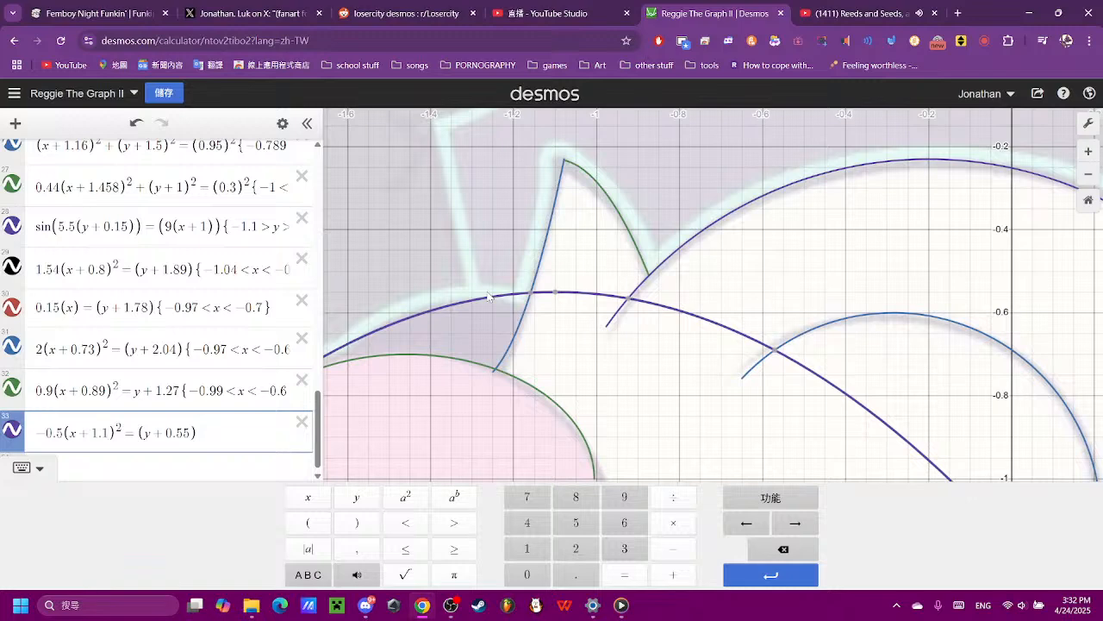
key(BackSpace)
text(3)
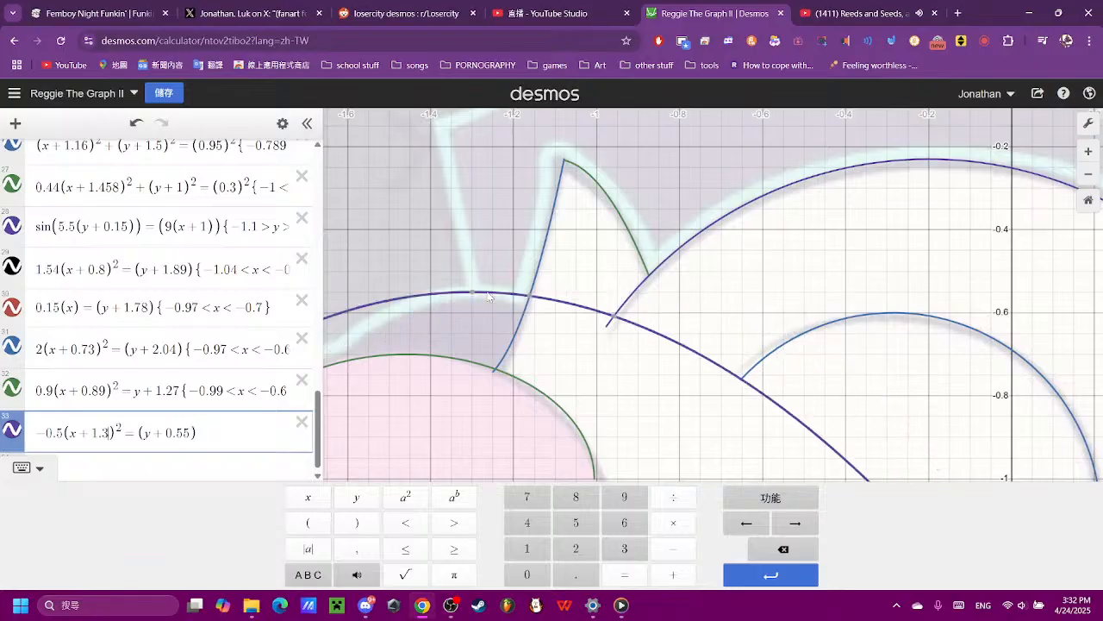
- Try steeper coefficients for the parabola in expression 33, settling on −1
click(53, 434)
key(BackSpace)
text(4)
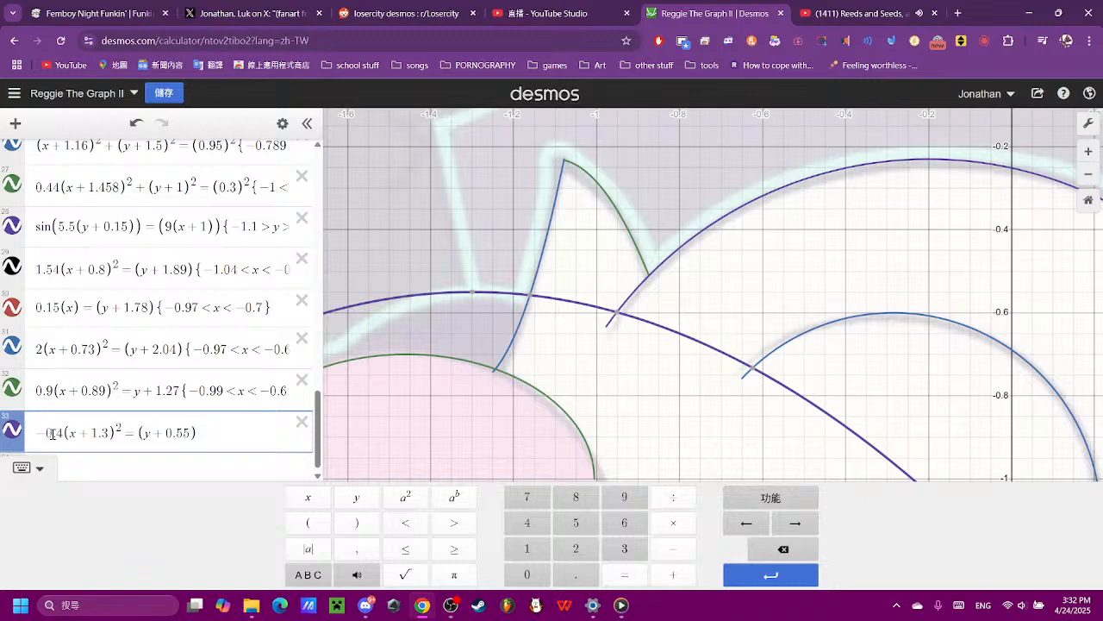
key(BackSpace)
key(BackSpace)
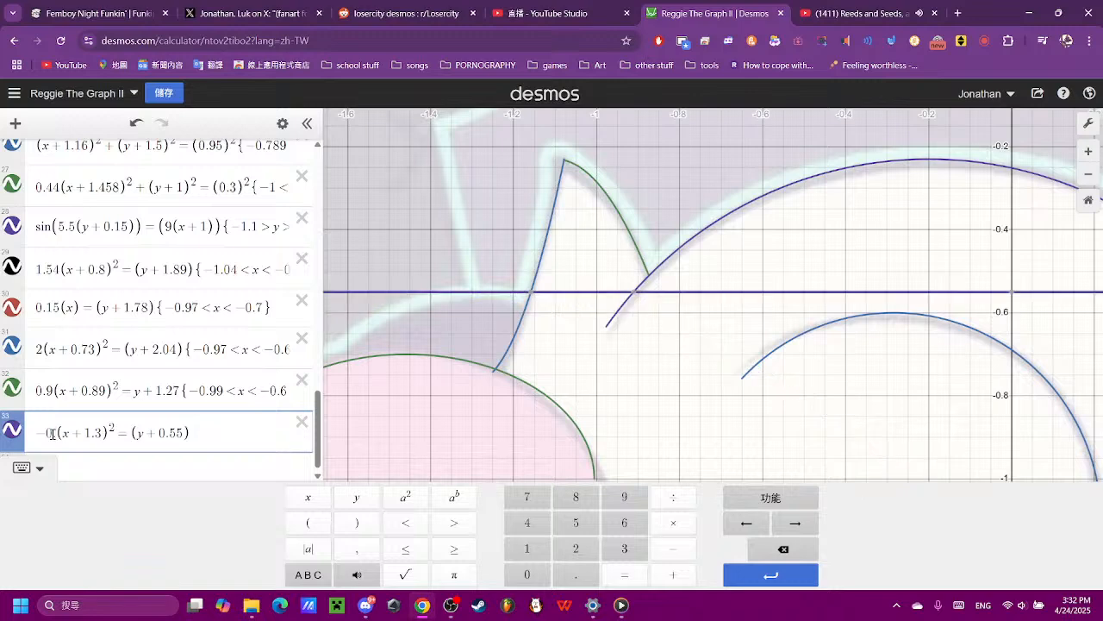
text(1)
key(BackSpace)
text(8)
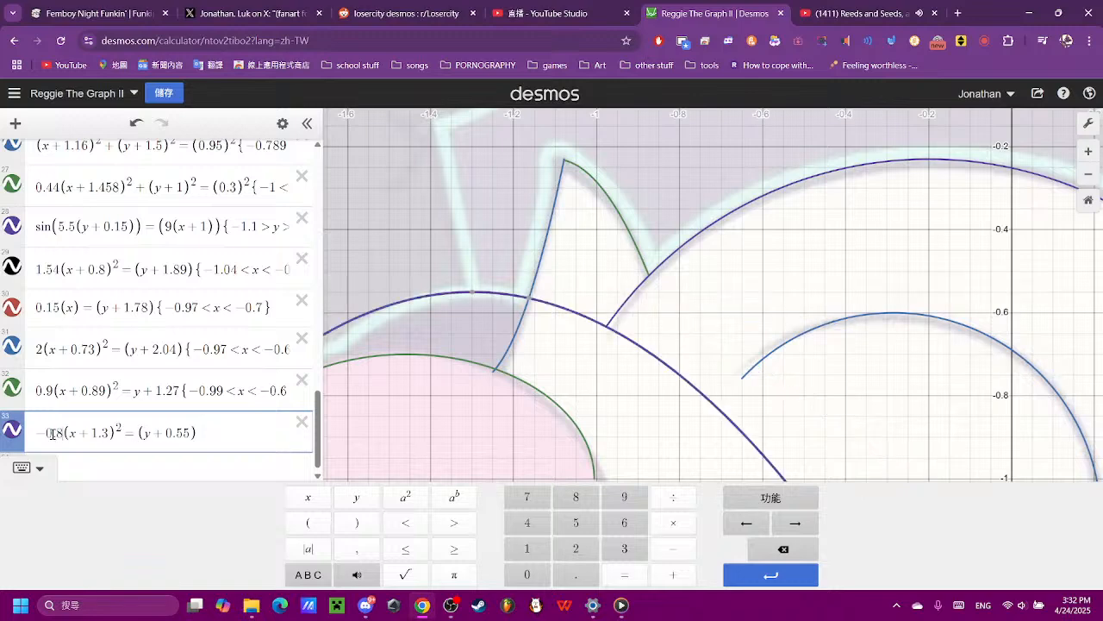
key(BackSpace)
text(9)
key(BackSpace)
text(0)
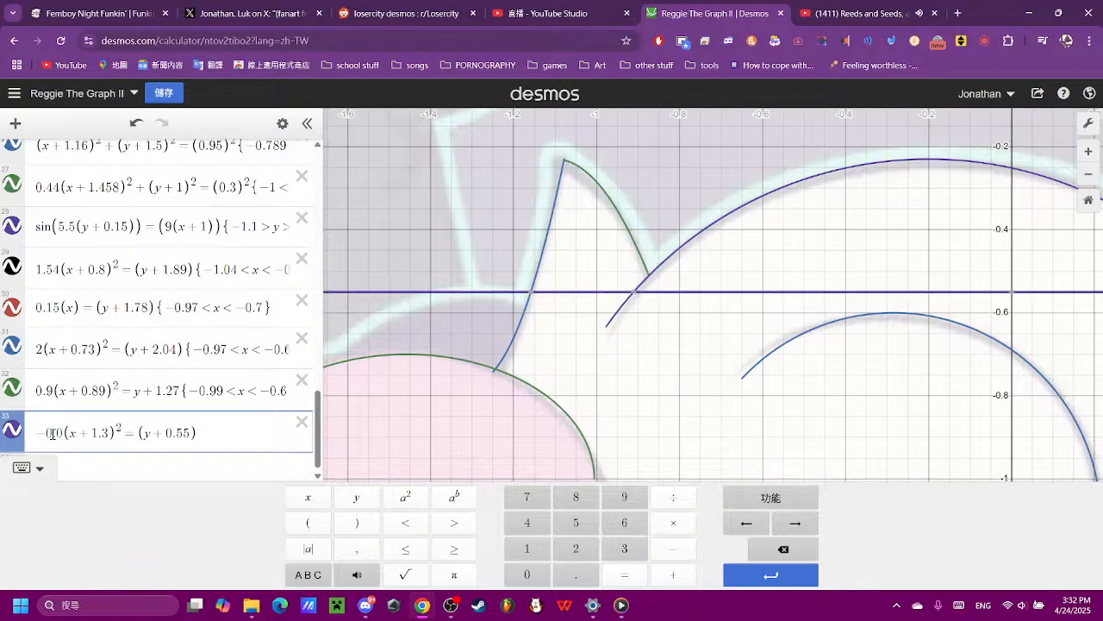
key(BackSpace)
text(9)
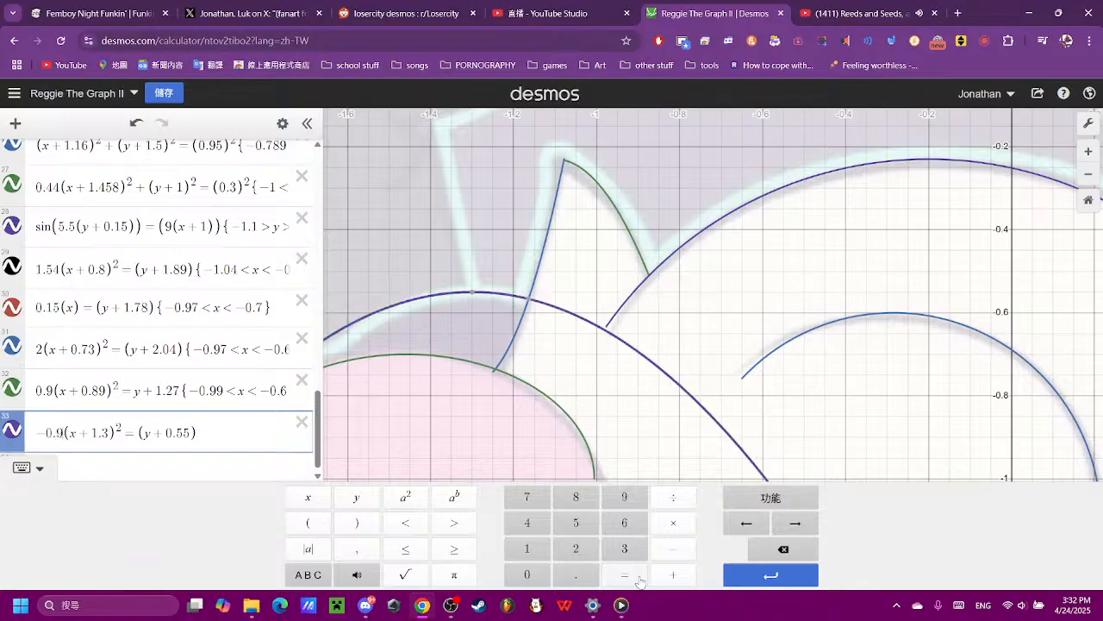
key(BackSpace)
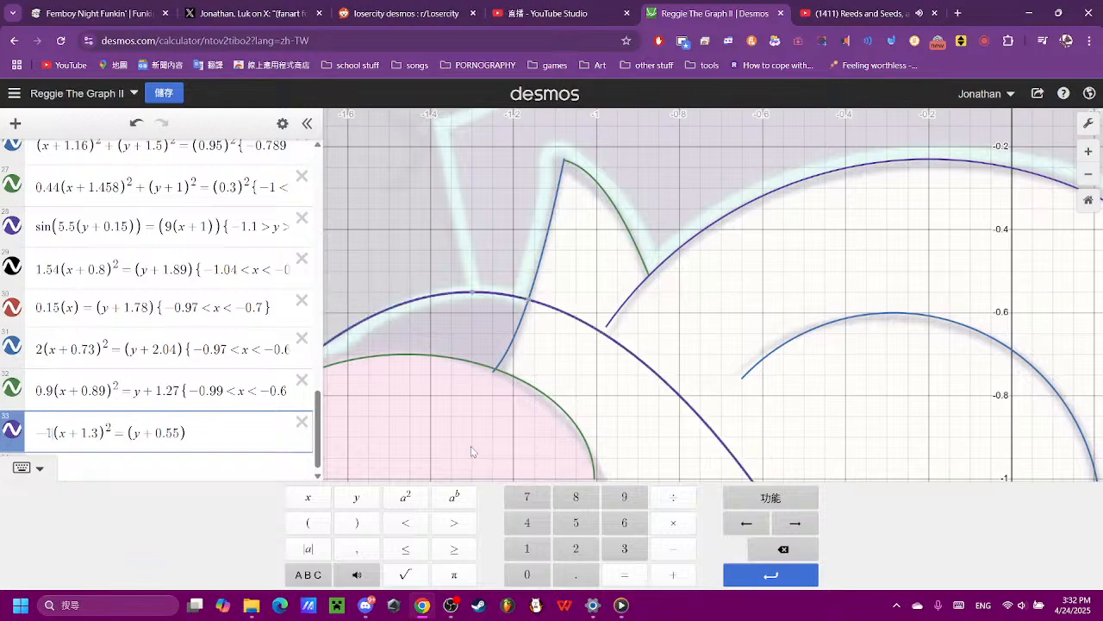
- Check the parabola against the outline above the ear and set its coefficient to −1.3
click(659, 258)
drag(685, 281, 846, 236)
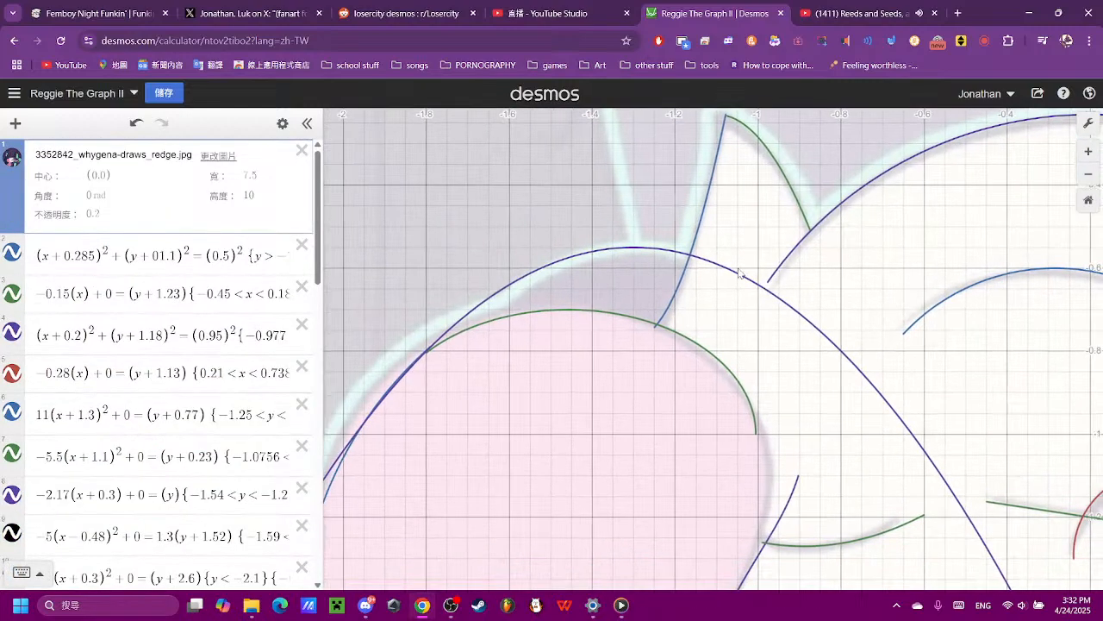
scroll(104, 517, down, 9)
scroll(108, 515, down, 2)
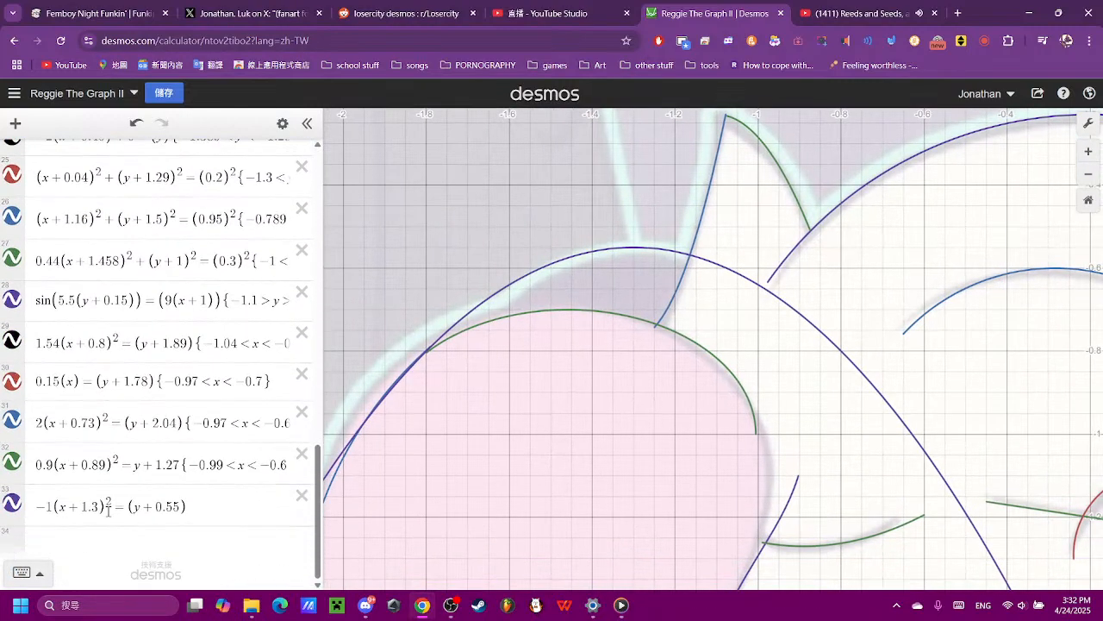
click(53, 506)
text(.3)
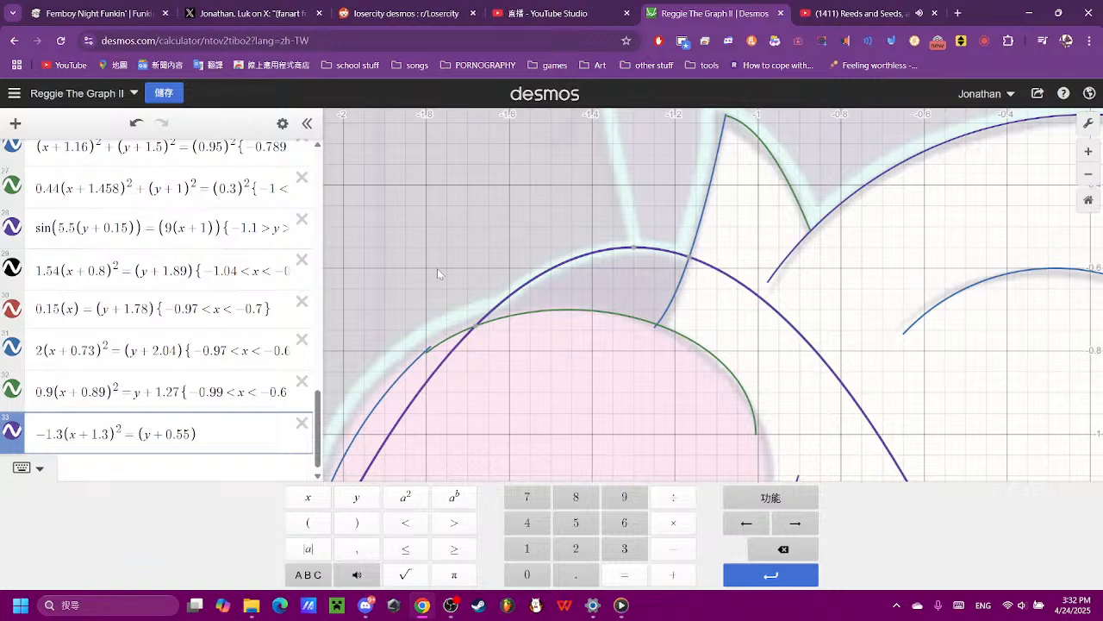
- Read the coordinates where the parabola crosses the ear's upper outline, and delete the point expression made from them
click(476, 329)
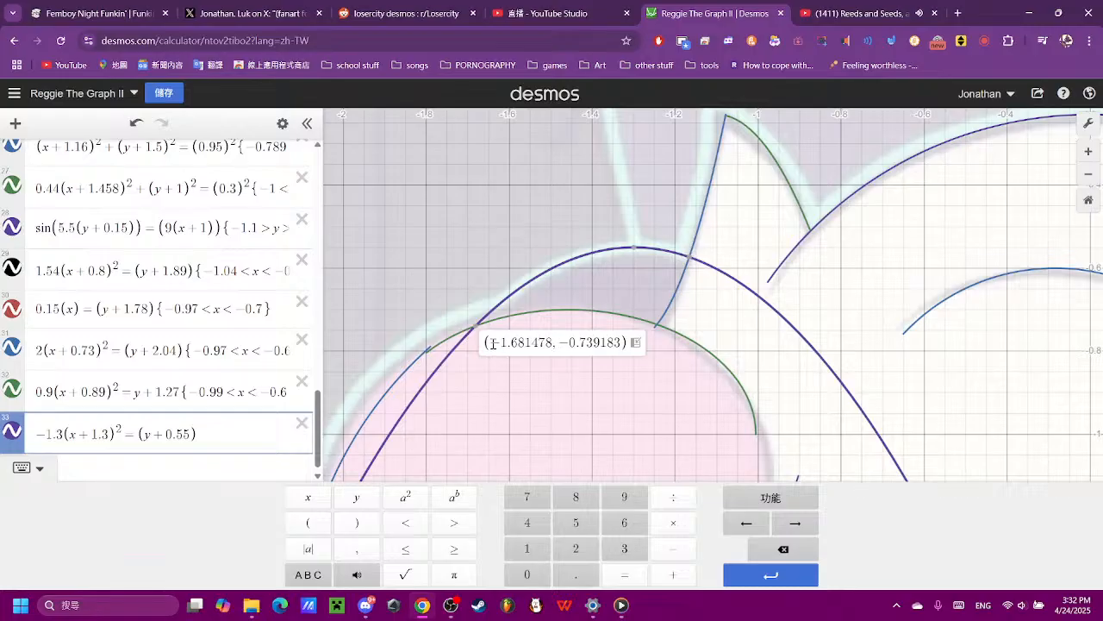
drag(487, 342, 501, 342)
click(512, 345)
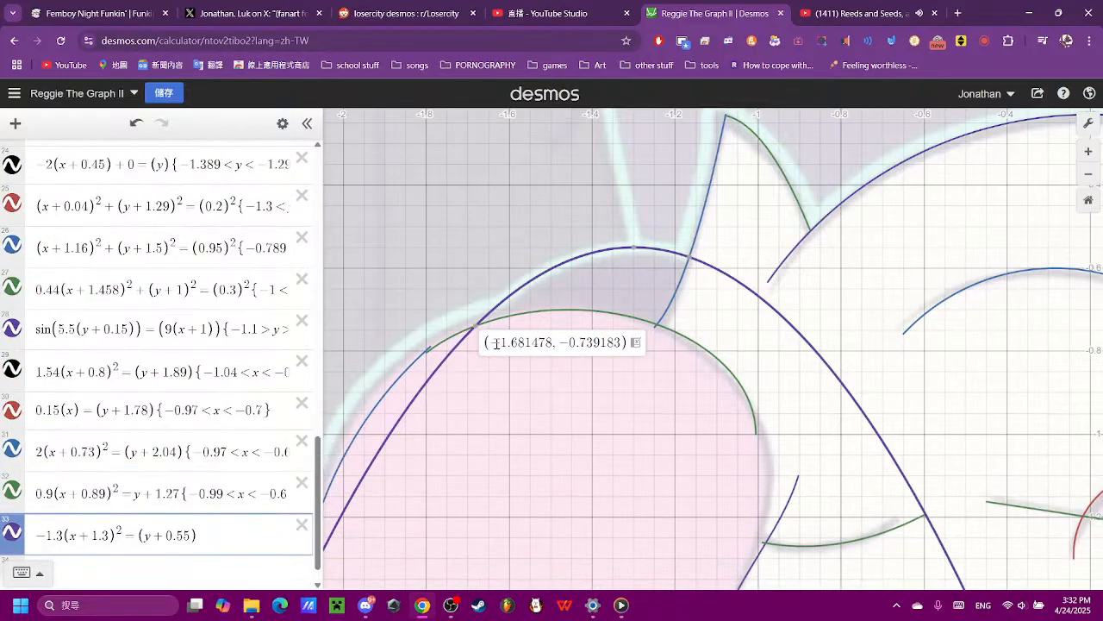
click(635, 343)
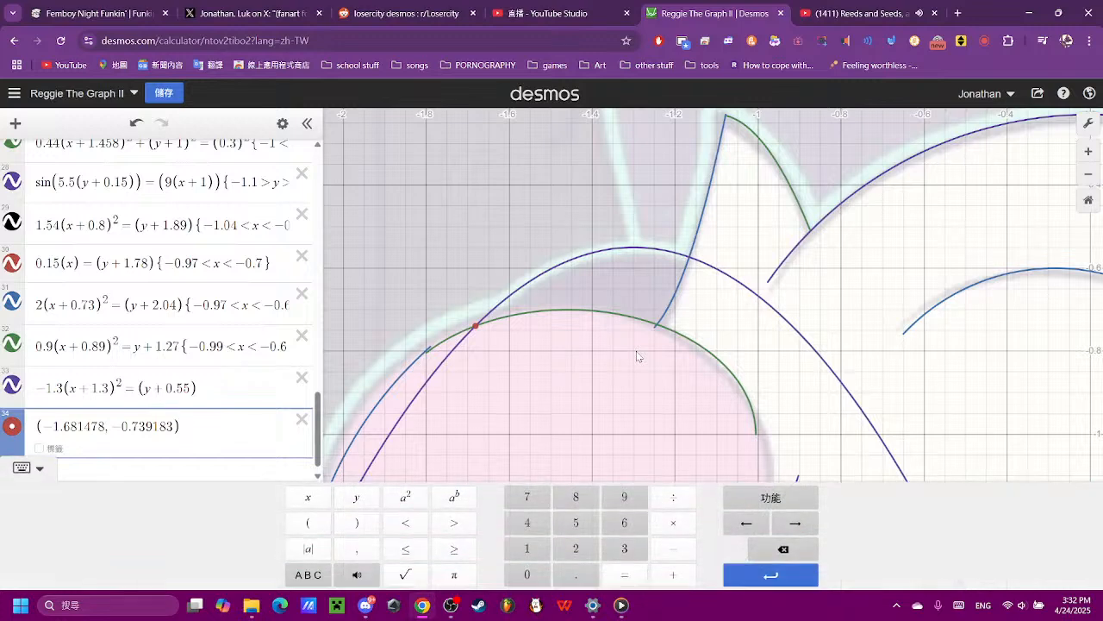
drag(191, 427, 52, 427)
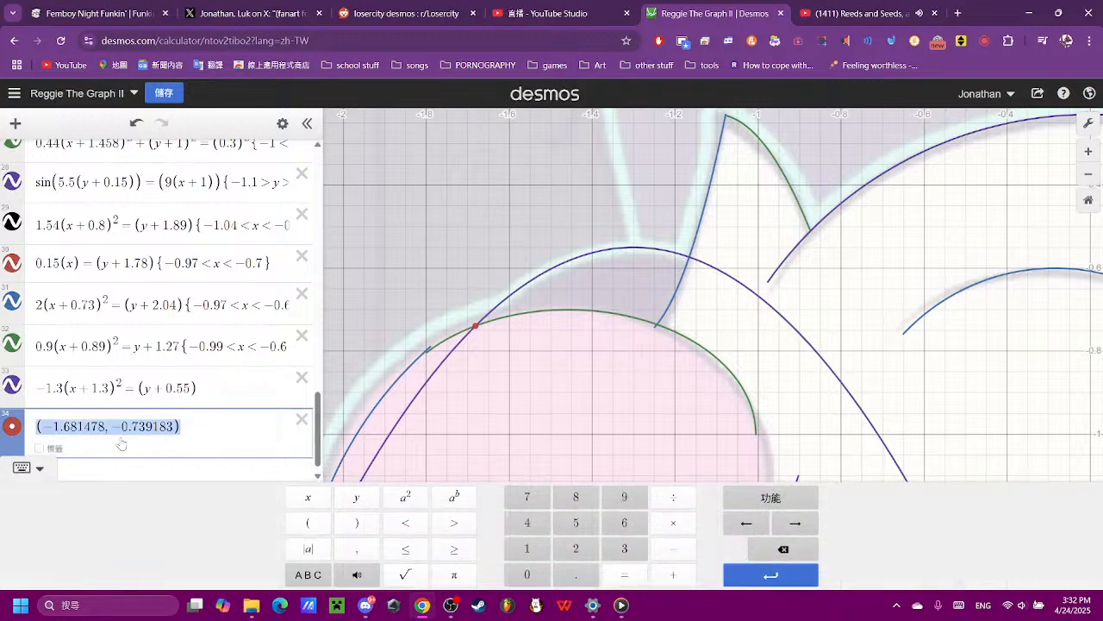
click(302, 419)
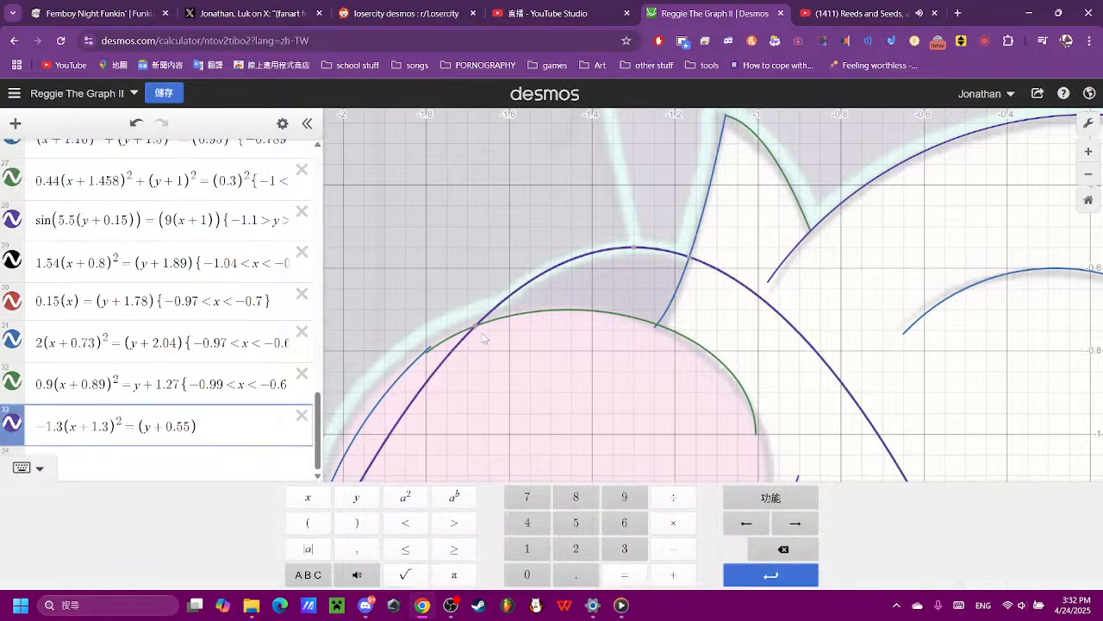
- Add a domain restriction to expression 33 with the lower bound −1.68 < x
mouse_move(477, 334)
text({-)
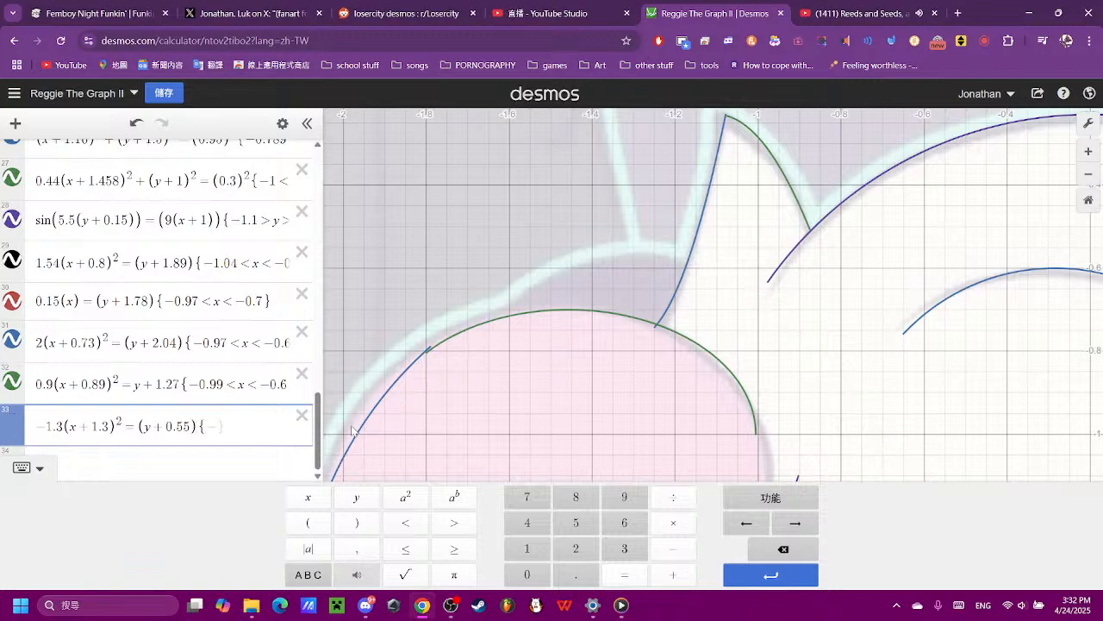
text(1/68)
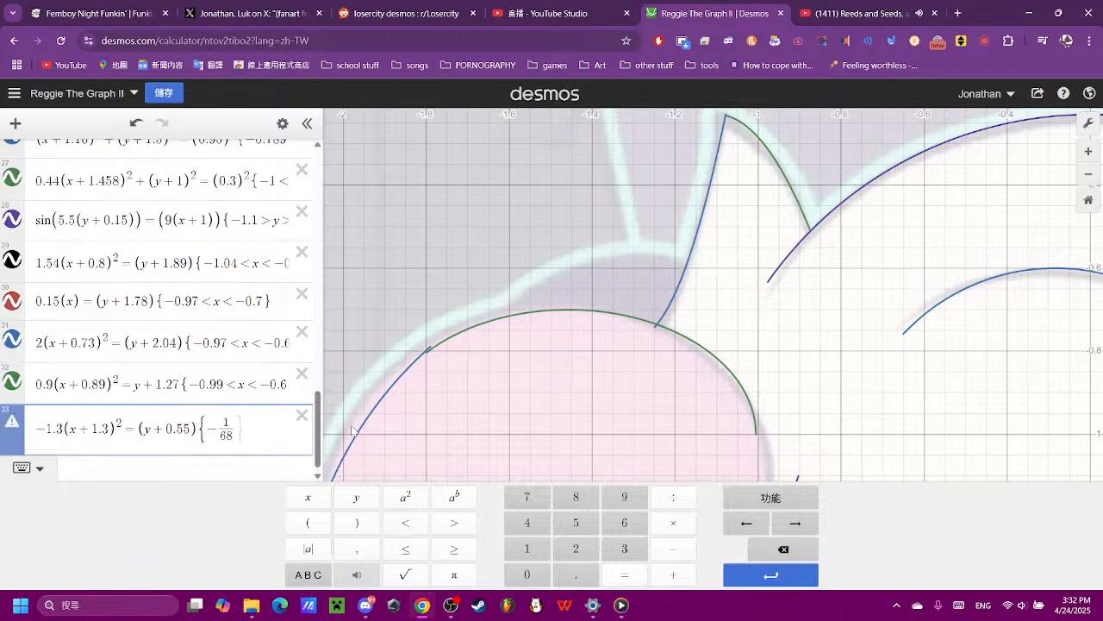
key(BackSpace)
key(BackSpace)
key(BackSpace)
key(BackSpace)
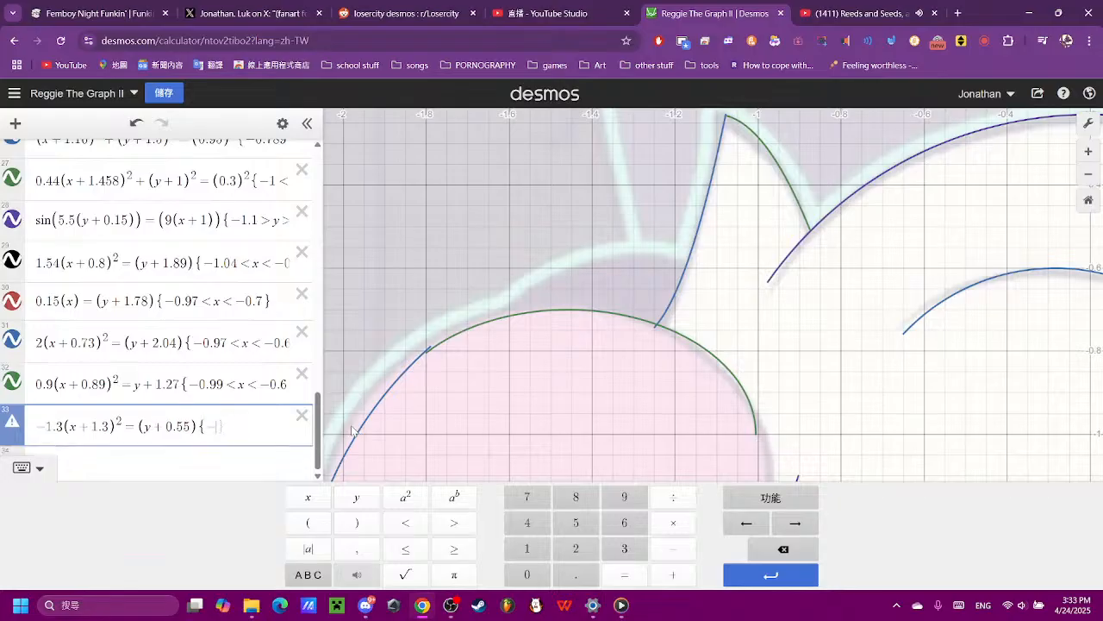
text(1.68<x<-1.66)
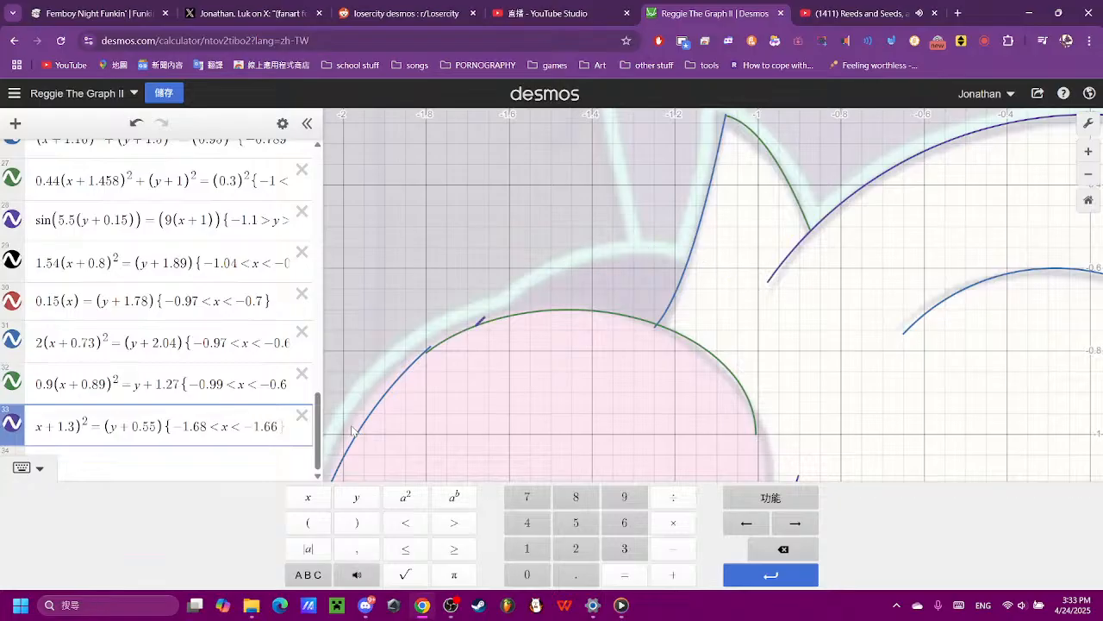
- Set the upper bound of expression 33's restriction to x < −1.17 so the curve ends at the hair tuft
key(BackSpace)
key(BackSpace)
key(BackSpace)
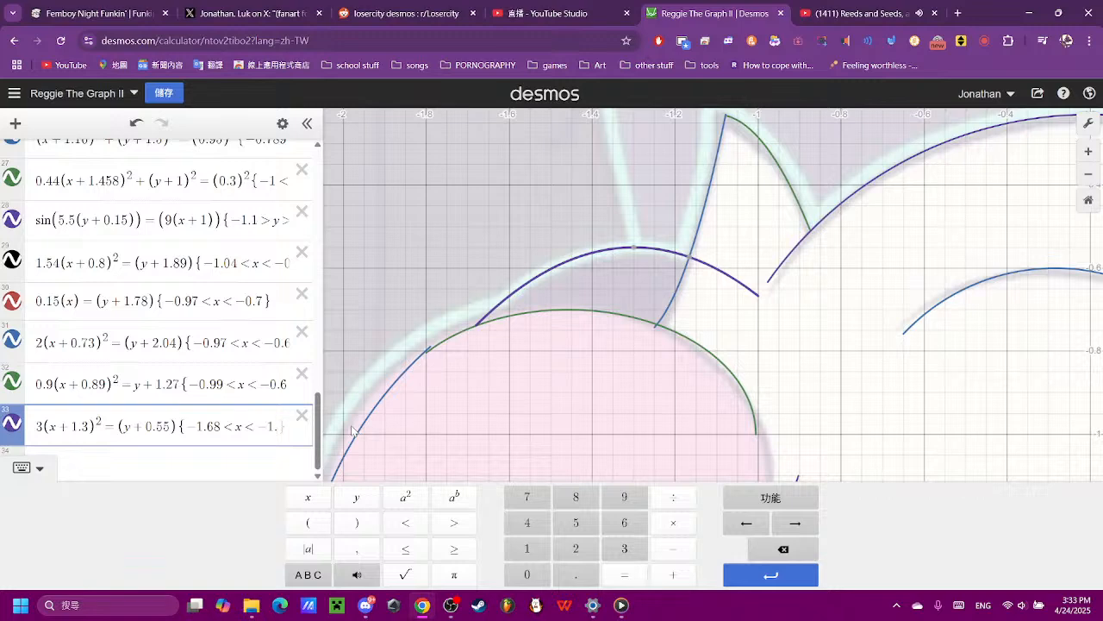
text(.6)
key(BackSpace)
key(BackSpace)
text(3)
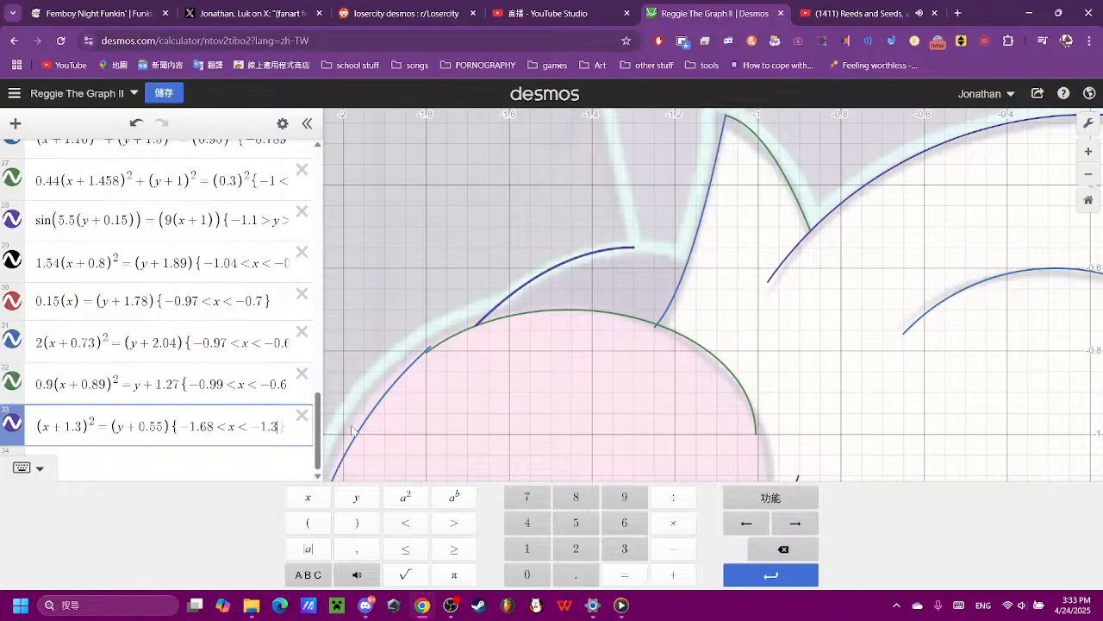
key(BackSpace)
text(2)
key(BackSpace)
text(14)
key(BackSpace)
text(6)
key(BackSpace)
text(8)
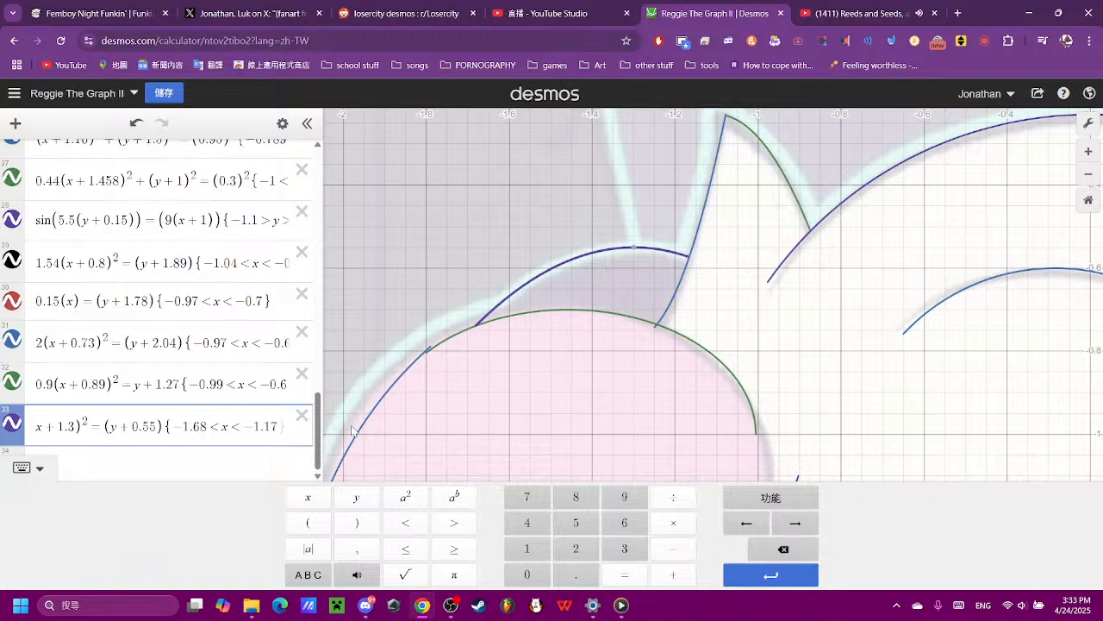
click(808, 319)
- Inspect the untraced outlines below the head and add the line (x) = (y) as expression 34
scroll(807, 319, down, 3)
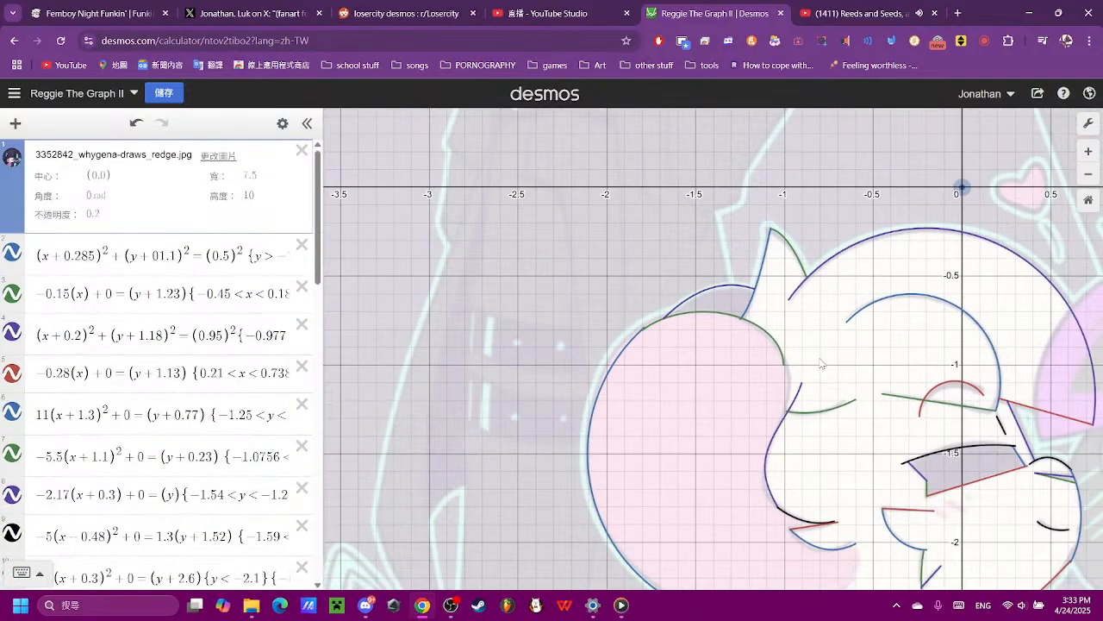
drag(823, 364, 575, 225)
drag(707, 432, 708, 374)
scroll(571, 378, up, 2)
scroll(470, 389, up, 2)
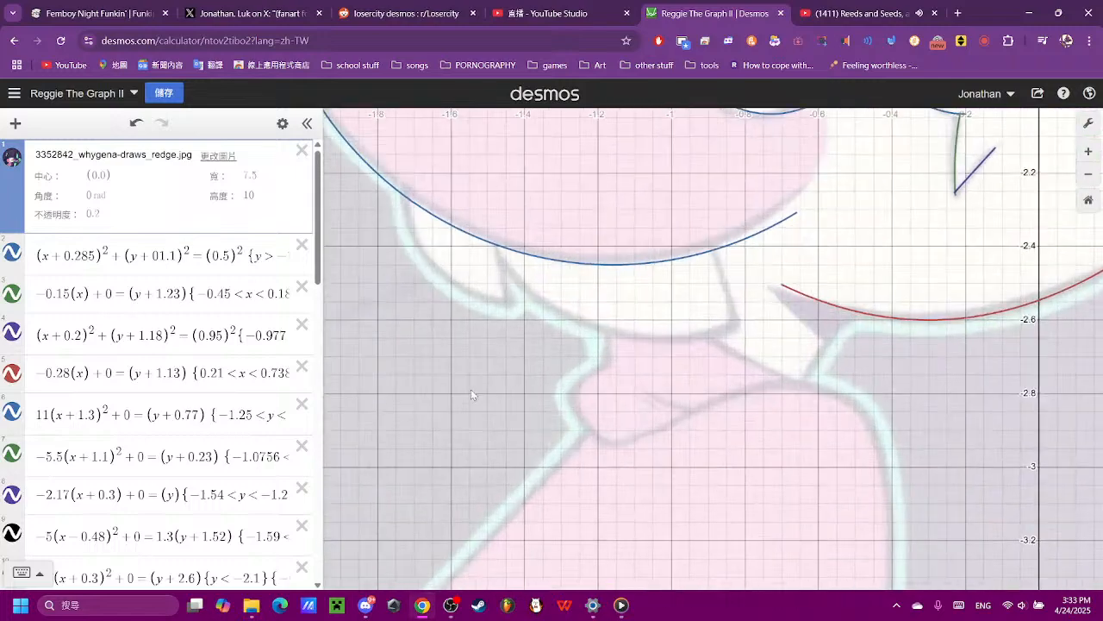
scroll(218, 414, down, 10)
click(196, 552)
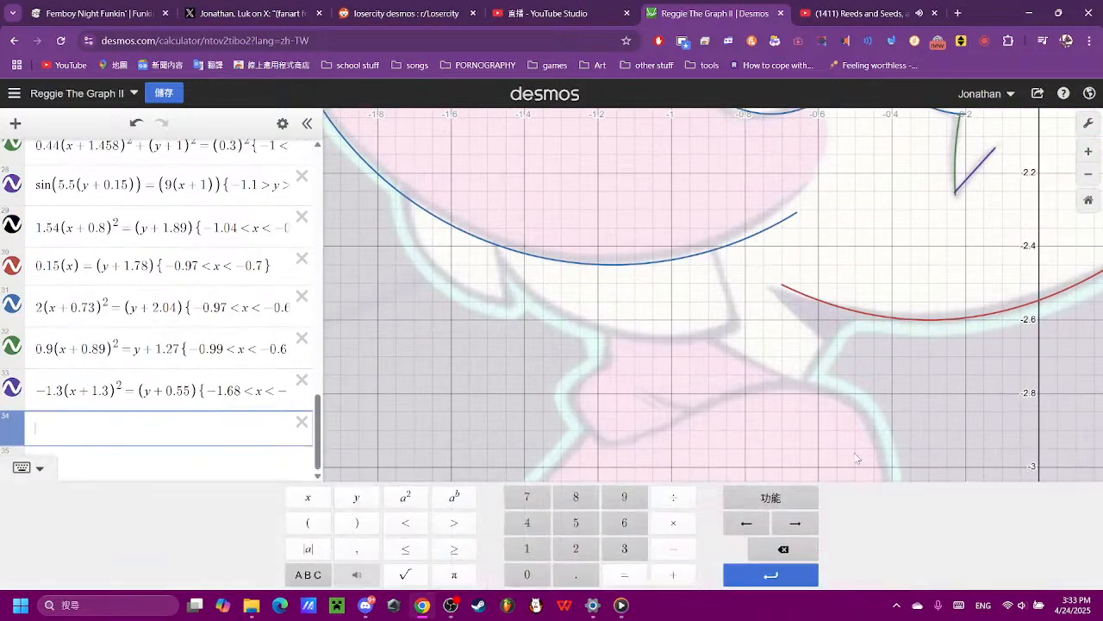
click(317, 521)
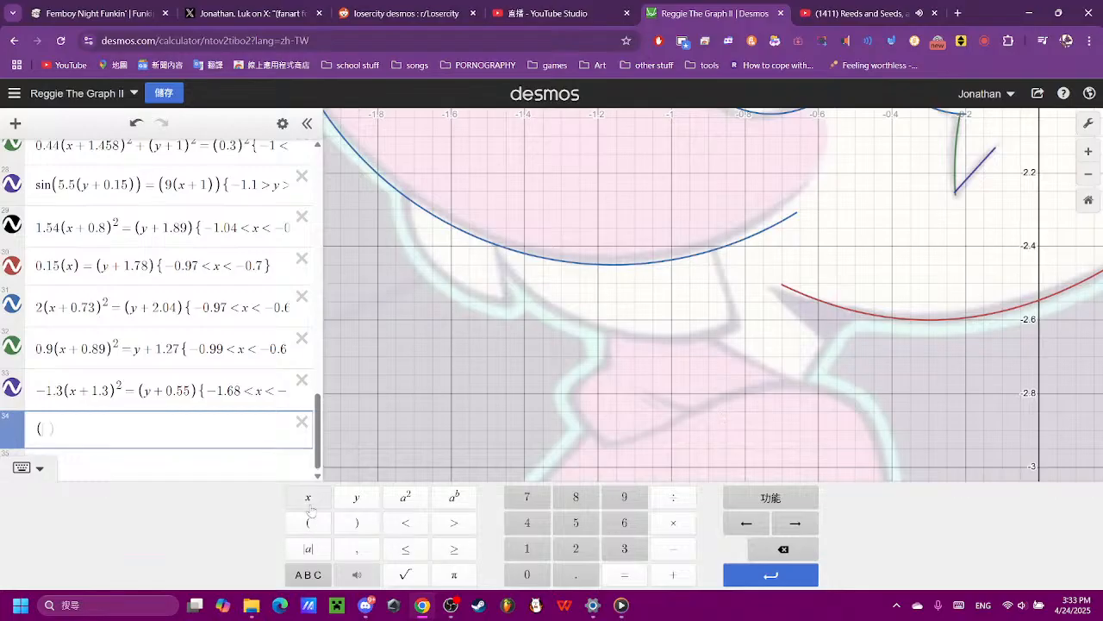
click(308, 497)
click(357, 522)
click(624, 574)
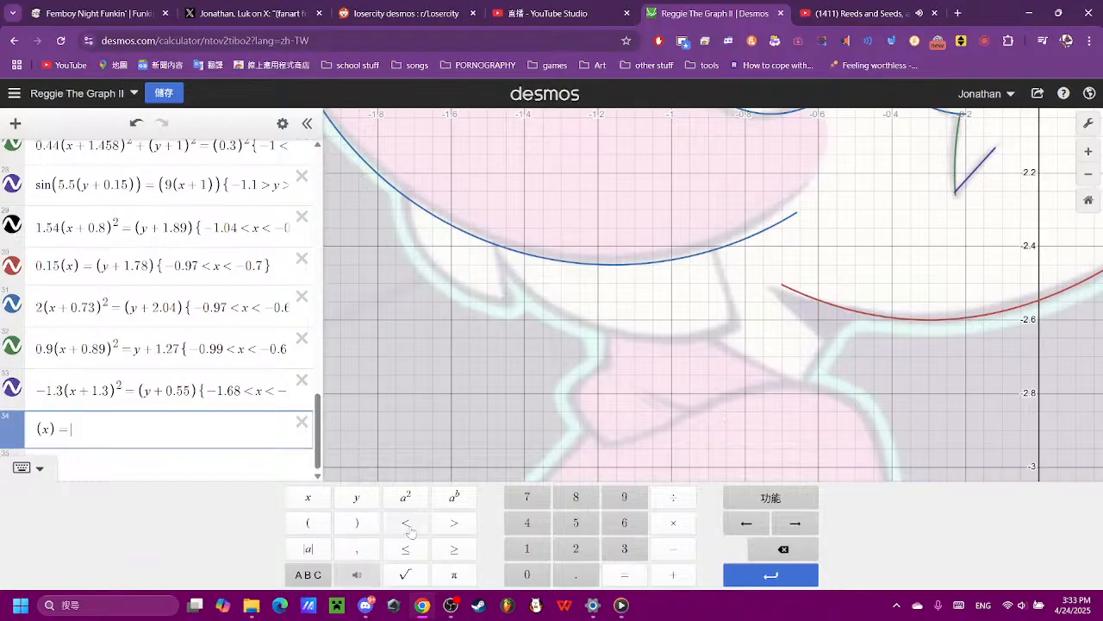
click(308, 522)
click(355, 497)
click(357, 522)
- Negate the x side of expression 34 and try −10 as its coefficient
scroll(487, 393, down, 5)
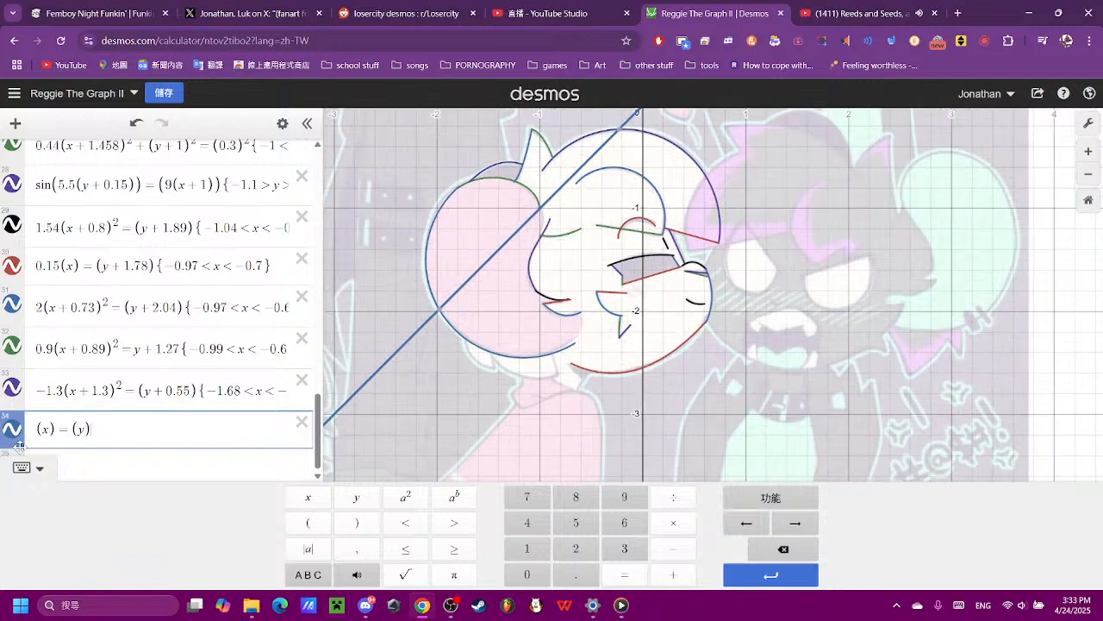
click(44, 432)
text(-)
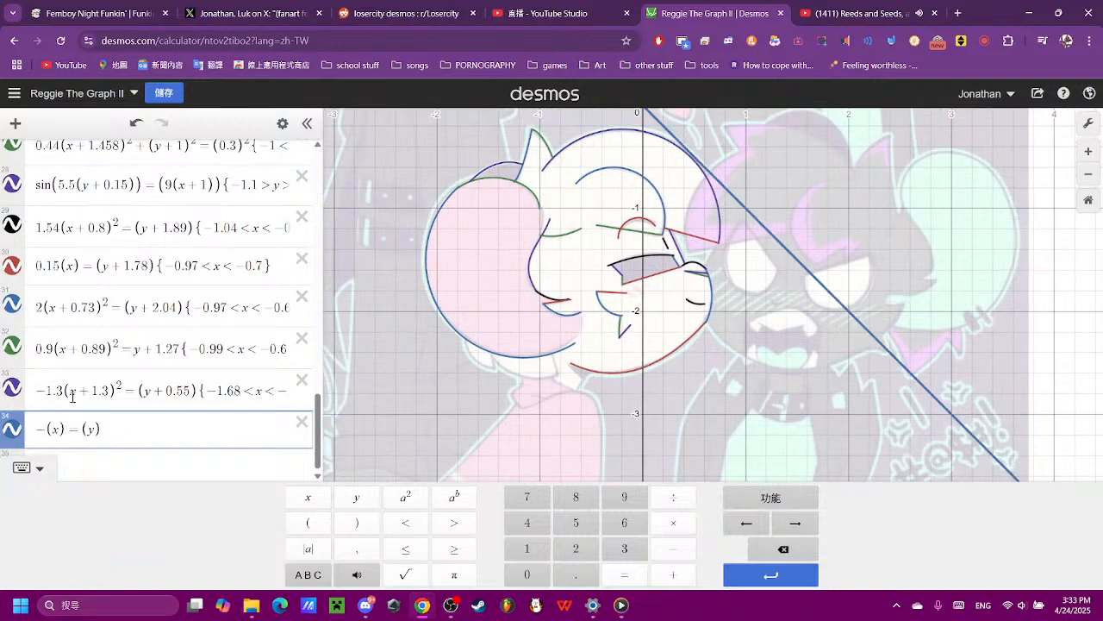
text(10)
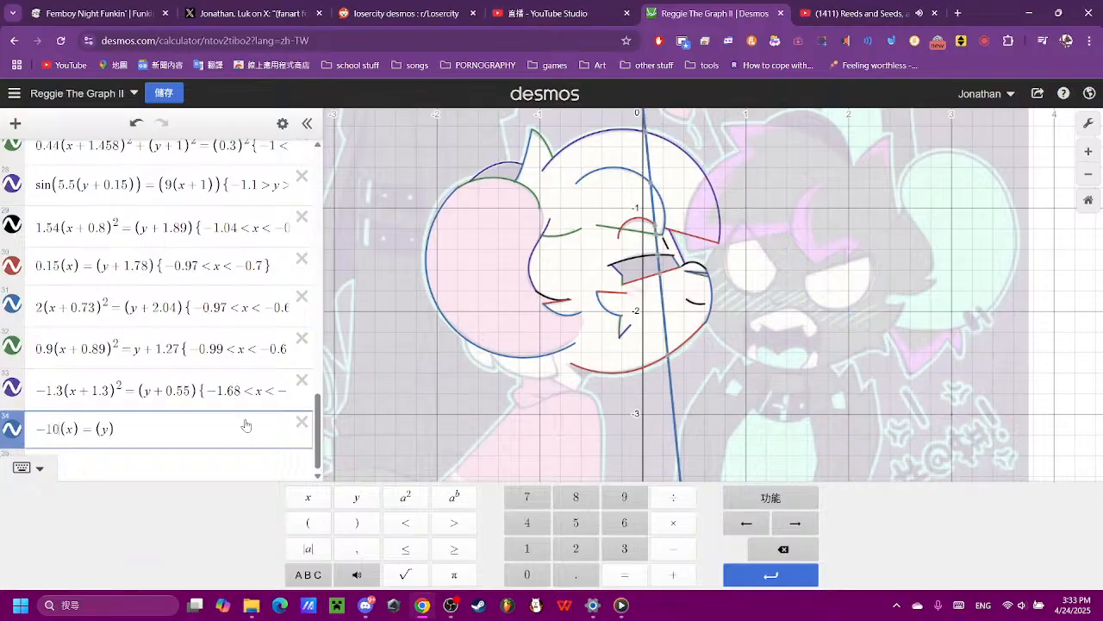
key(BackSpace)
key(BackSpace)
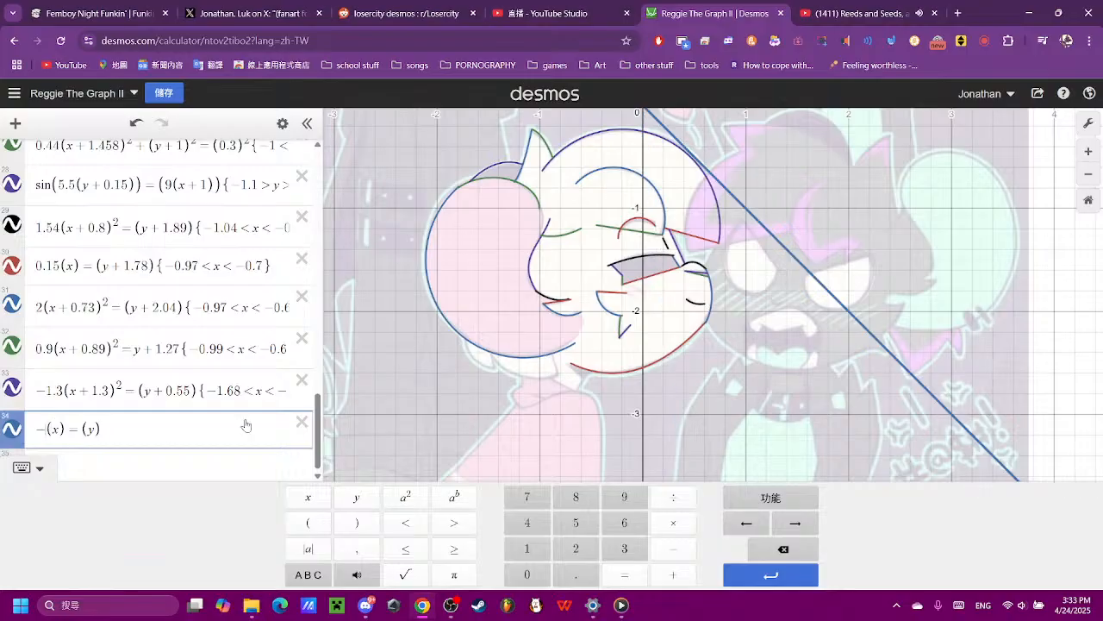
- Set the coefficient of (x) in expression 34 to −3 to match the slant of the short outline below the ear
text(9)
key(BackSpace)
text(7)
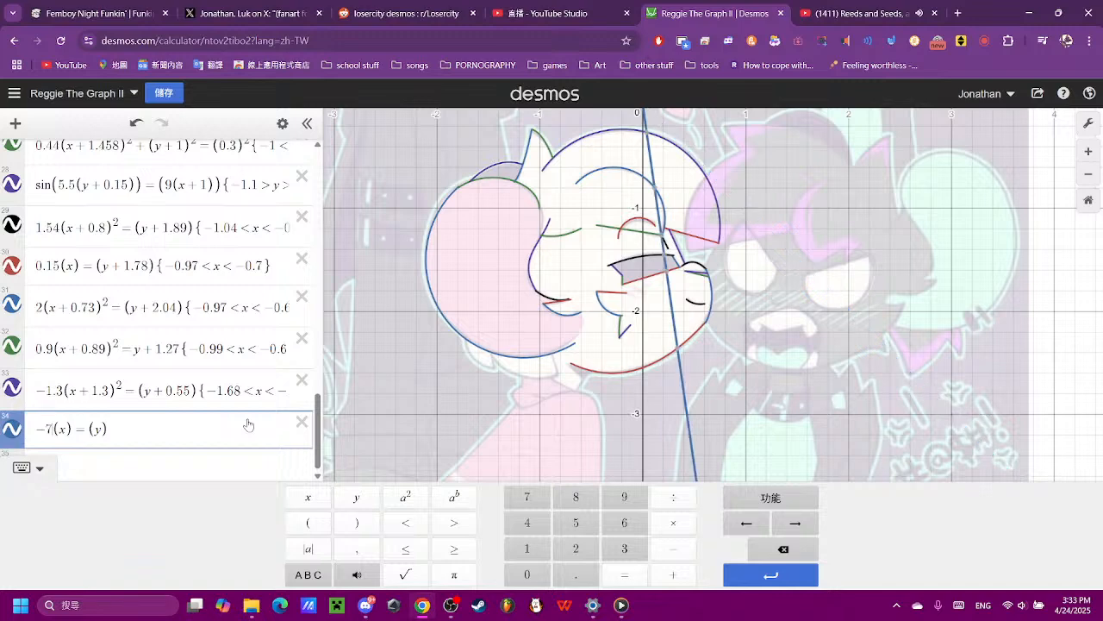
key(BackSpace)
text(4)
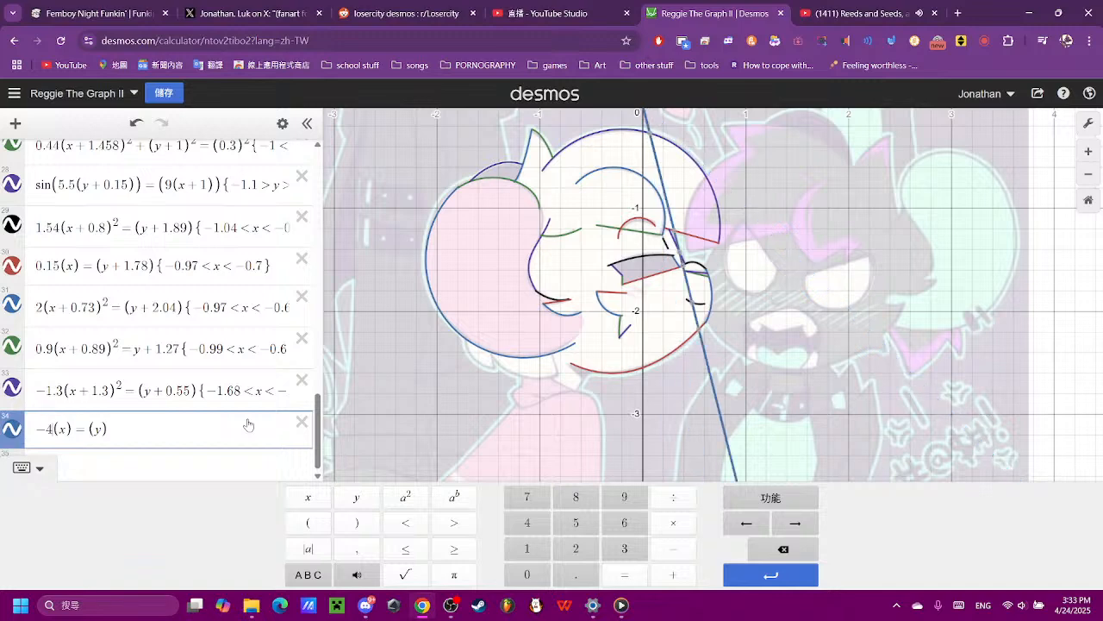
key(BackSpace)
text(3)
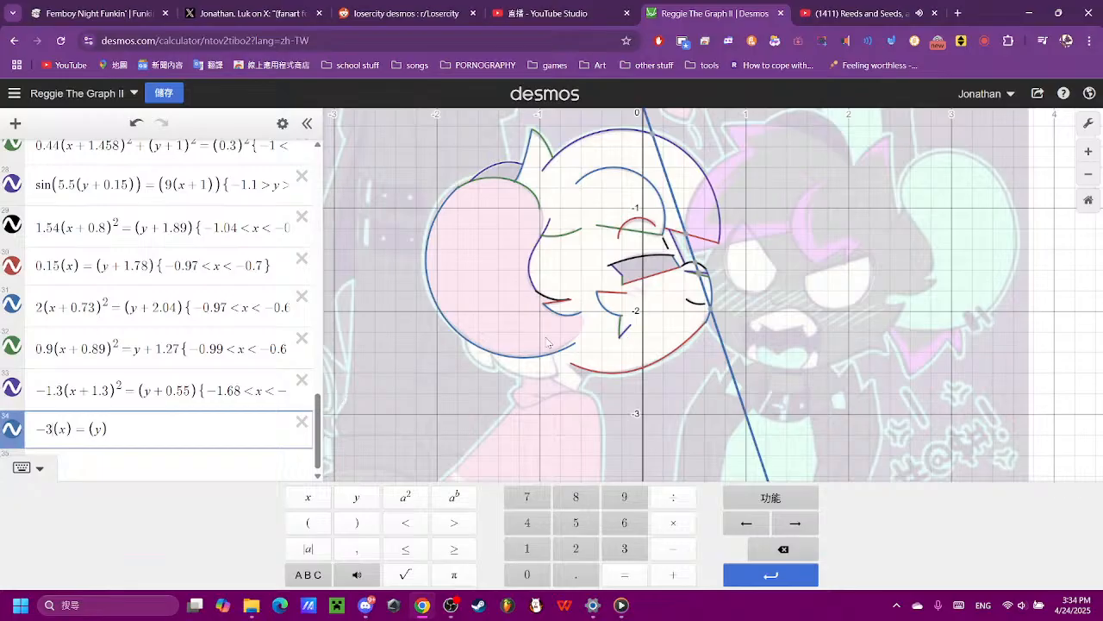
- Shift expression 34 horizontally by changing its x term to (x + 1.7), and check its fit to the outline below the ear
click(62, 429)
text(+1)
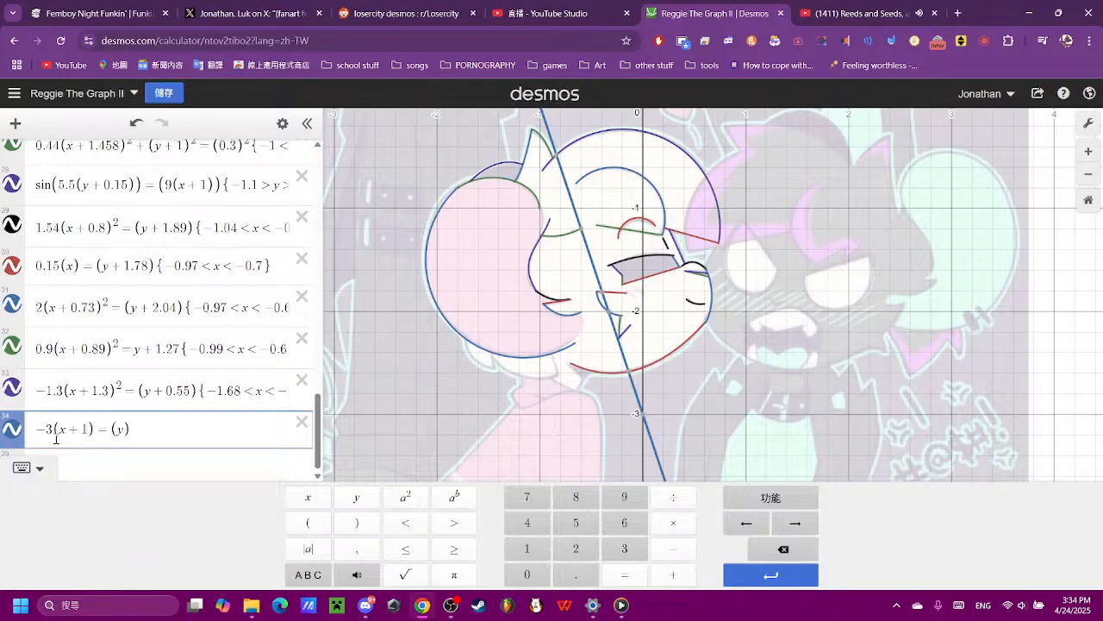
key(BackSpace)
key(BackSpace)
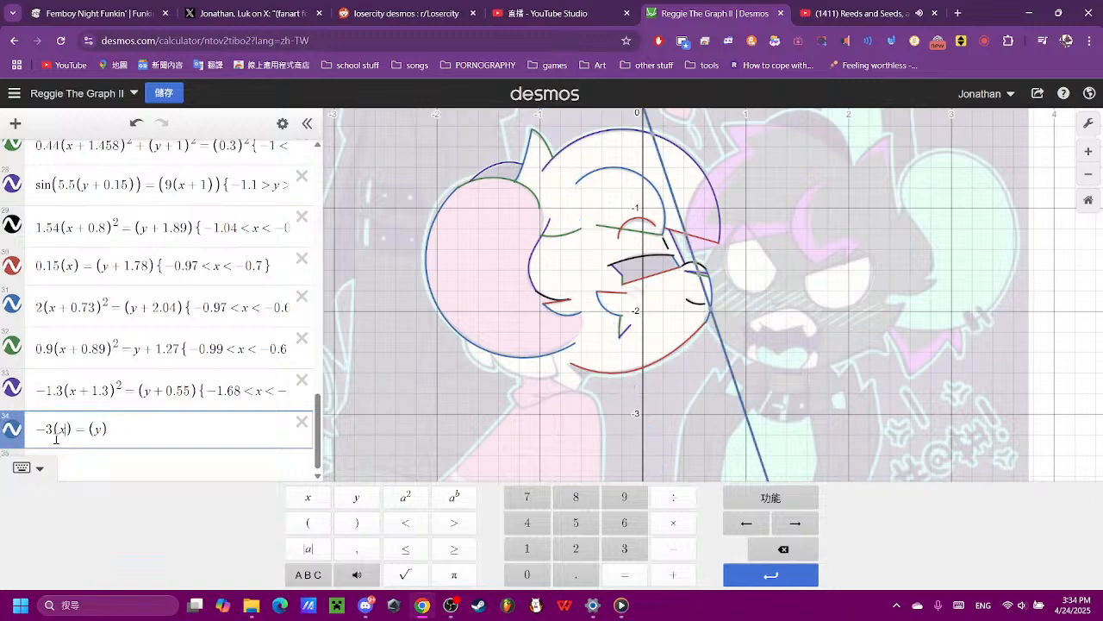
text(+ )
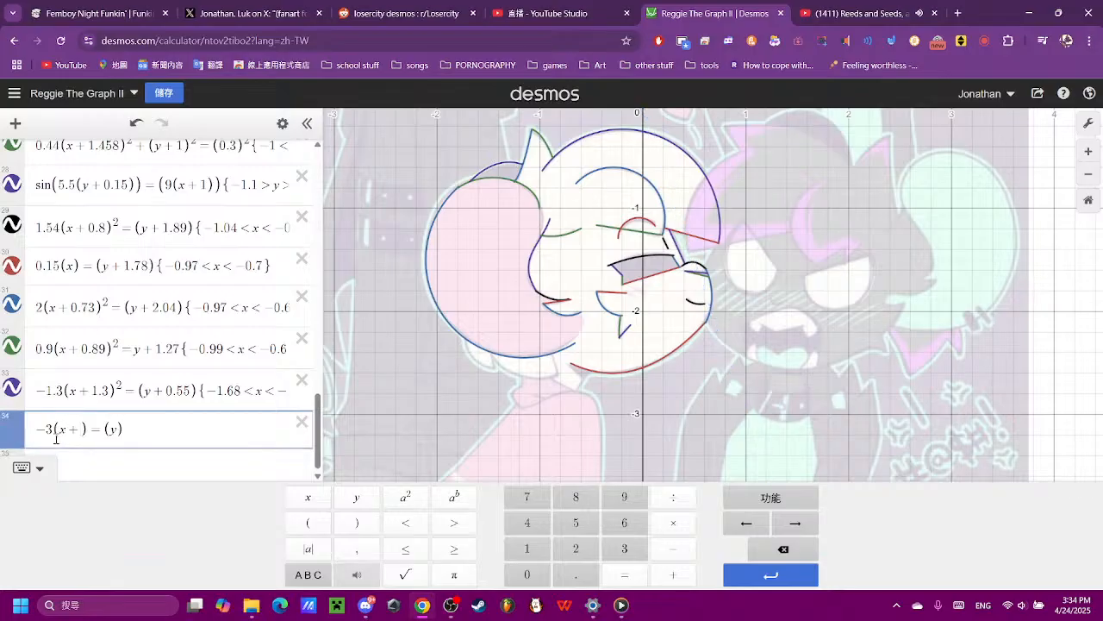
text(1.5)
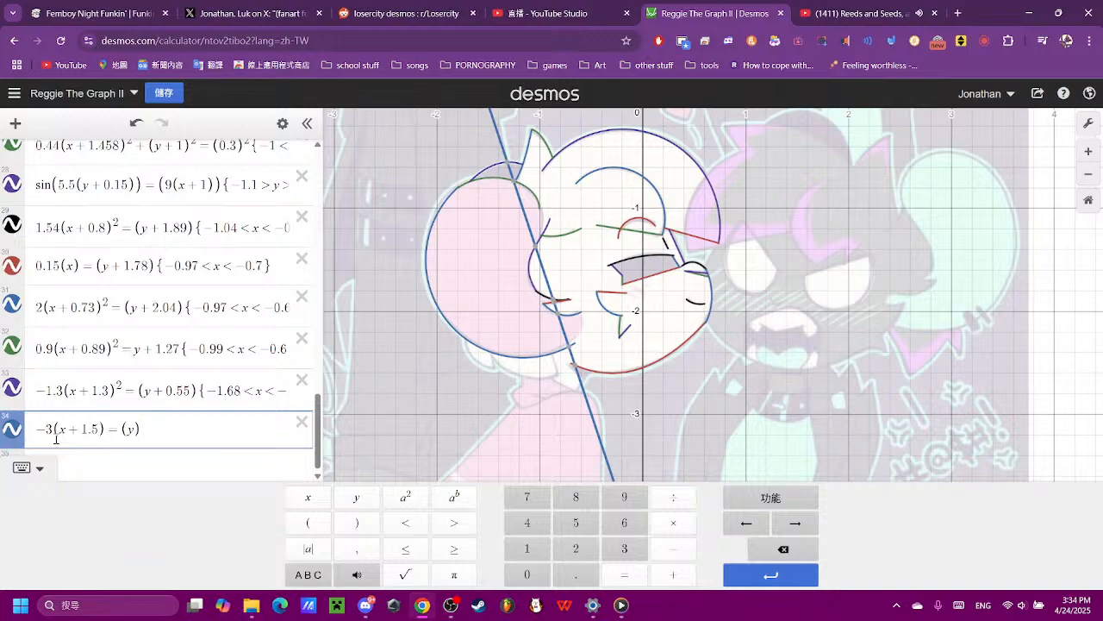
key(BackSpace)
text(7)
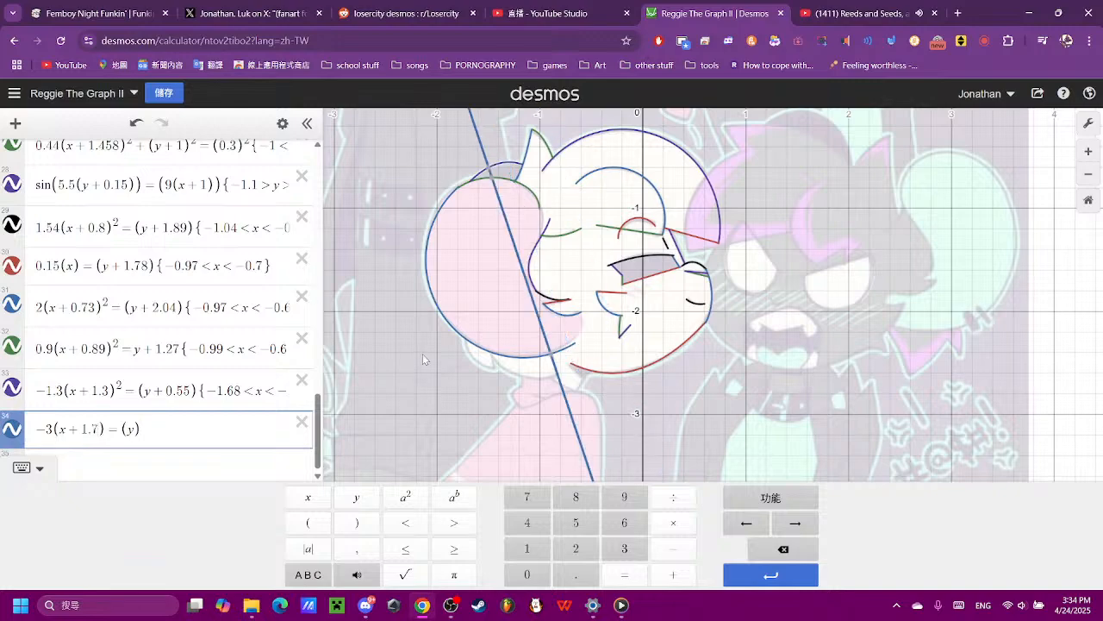
scroll(423, 359, up, 10)
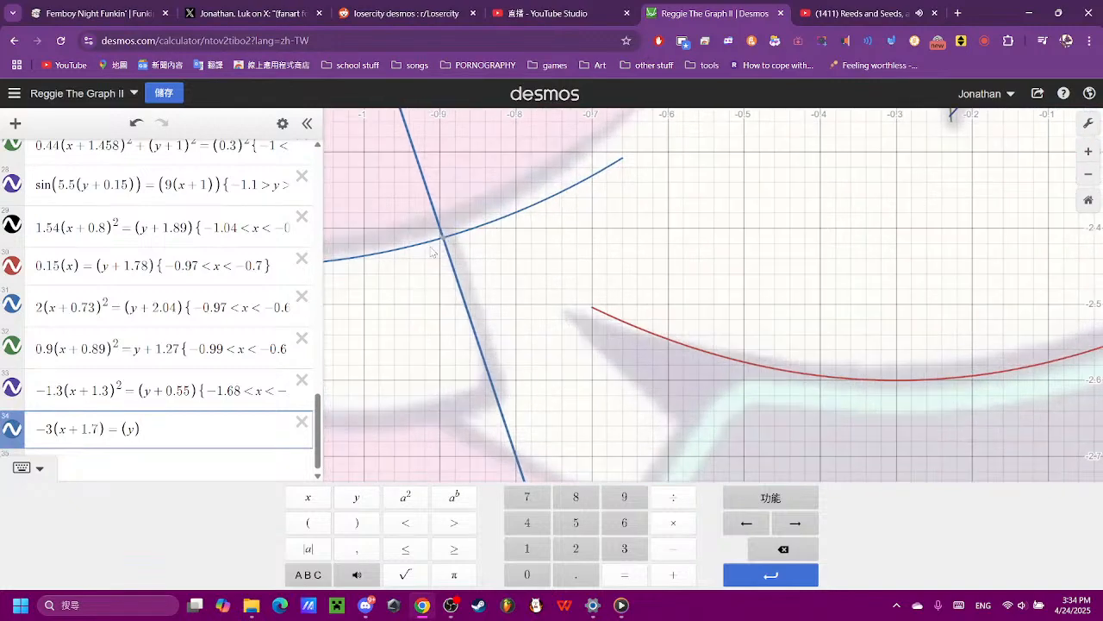
mouse_move(444, 245)
click(496, 398)
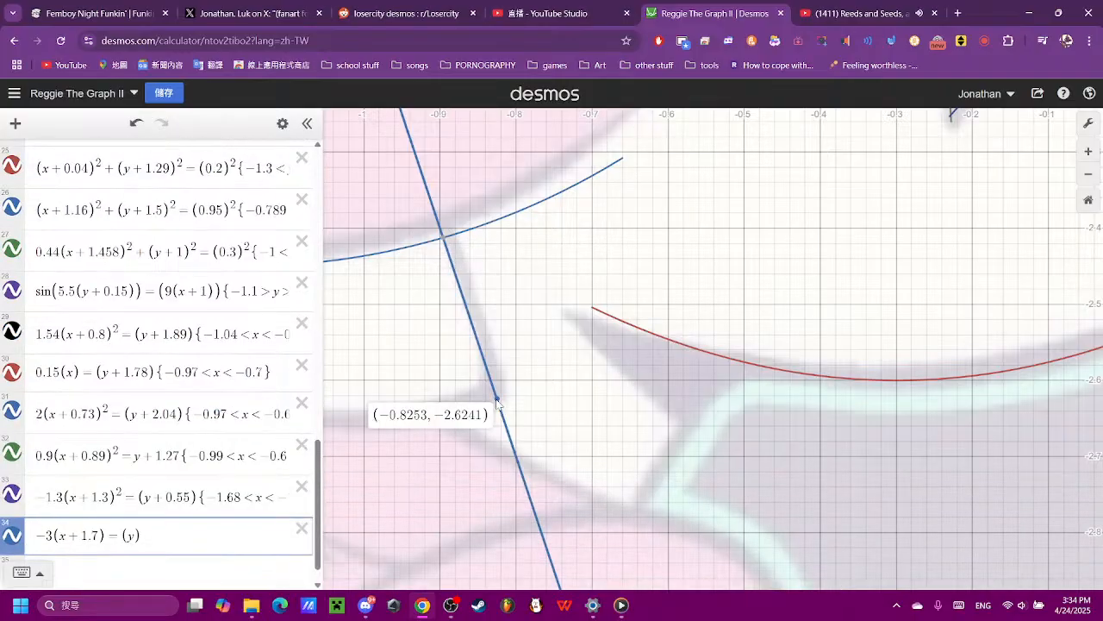
- Add a range restriction to expression 34 with the lower bound −2.6 < y
click(235, 543)
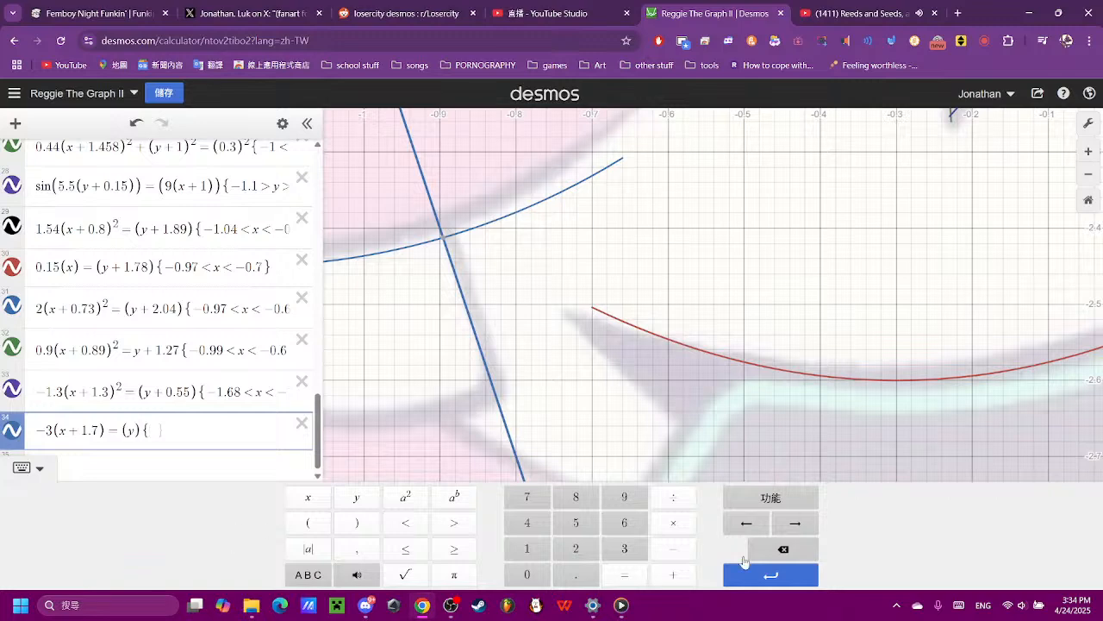
click(673, 549)
click(576, 548)
click(624, 522)
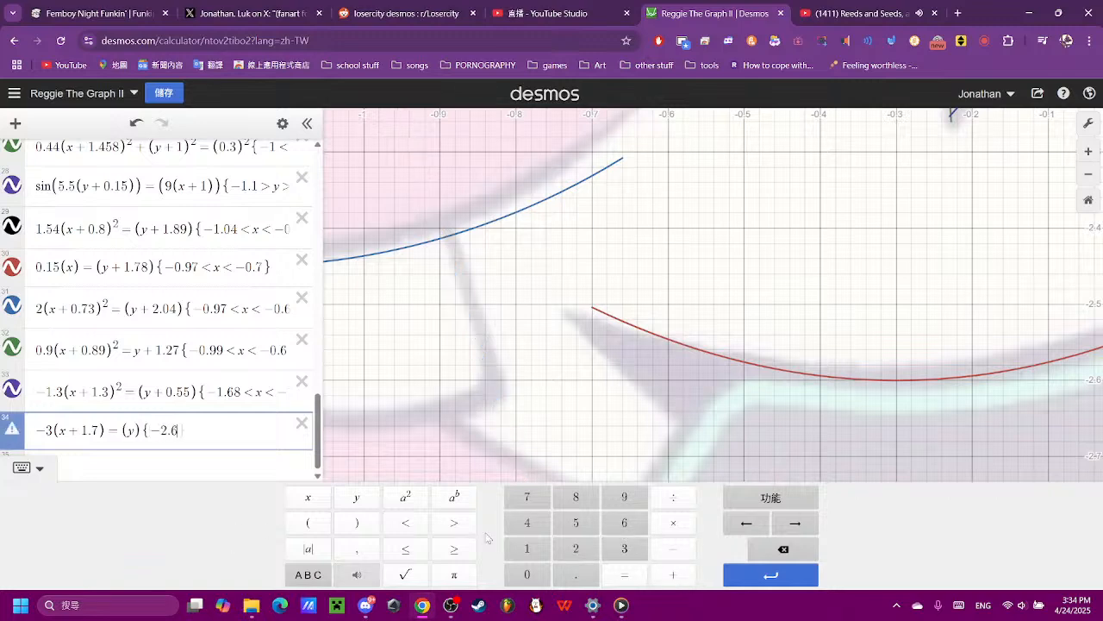
click(405, 522)
click(356, 496)
- Set the upper bound of expression 34's restriction to y < −2.41 so the line starts at the ear's lower curve
click(405, 523)
click(673, 548)
click(576, 548)
click(575, 574)
click(527, 522)
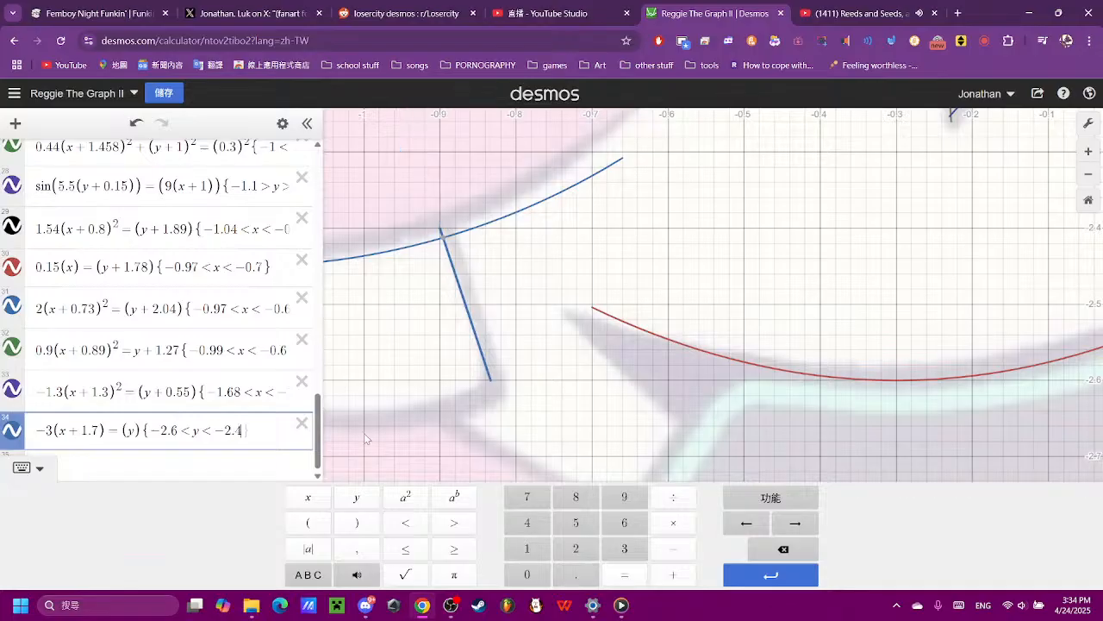
click(576, 548)
click(558, 402)
- Extend expression 34 slightly downward by setting the lower bound of its restriction to −2.62
scroll(559, 402, down, 2)
scroll(558, 402, down, 3)
scroll(265, 504, down, 15)
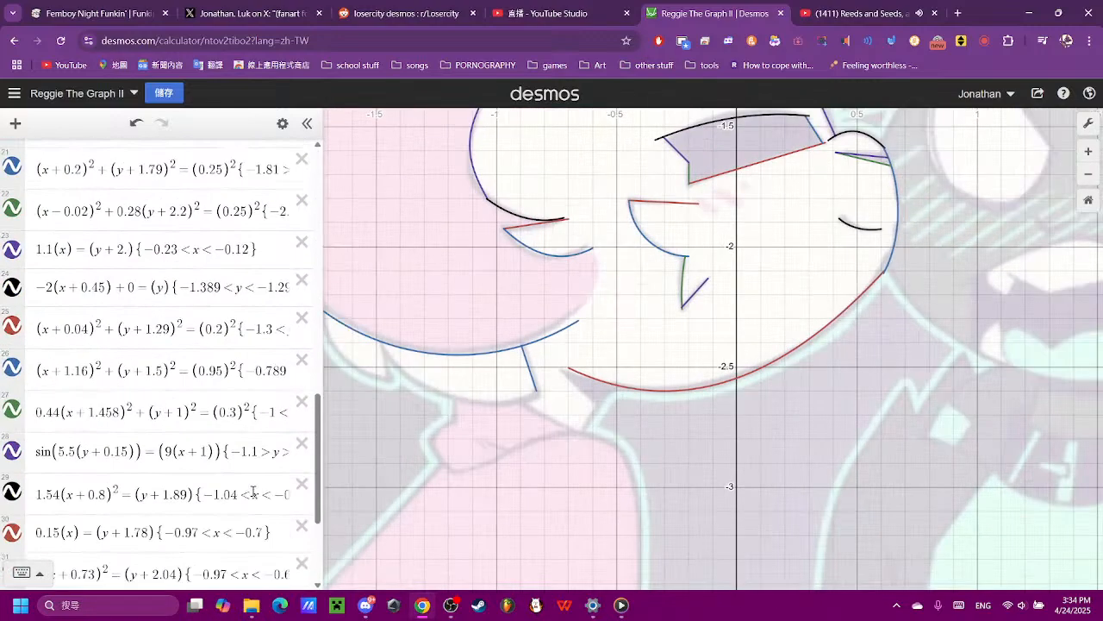
click(250, 504)
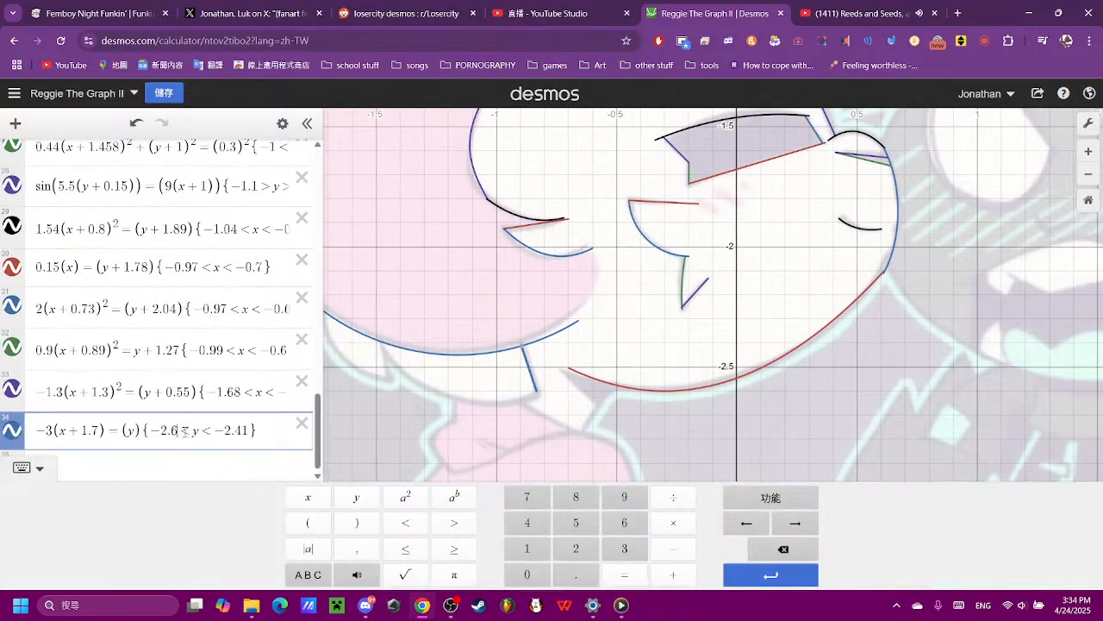
click(571, 556)
click(614, 450)
scroll(613, 449, down, 2)
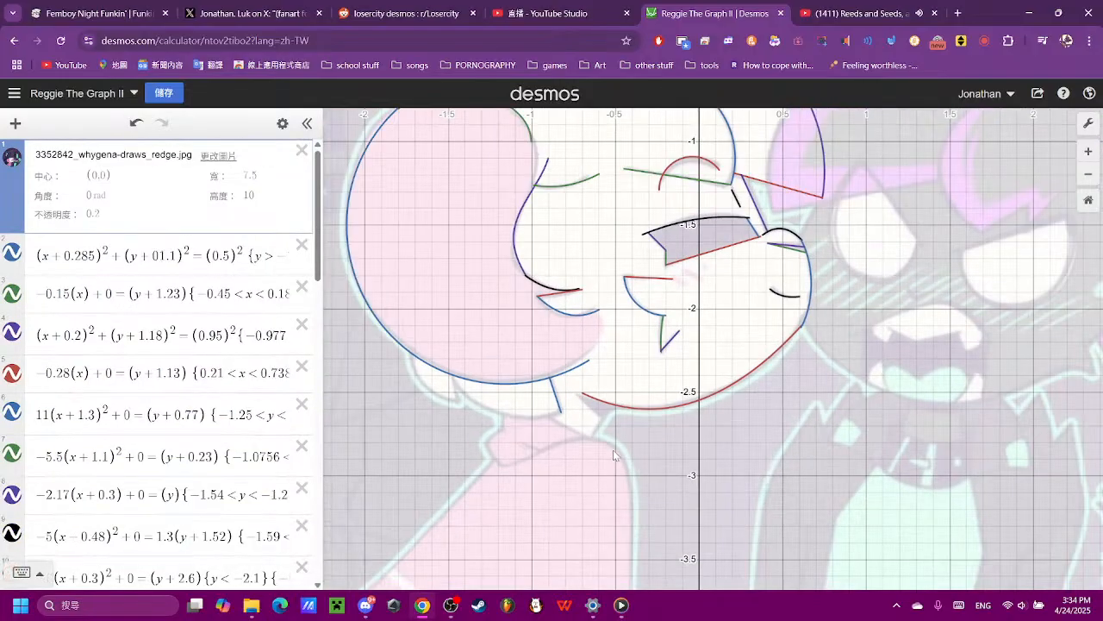
- Start a circle equation in expression 35 with the left side (x)² + (y)²
scroll(86, 398, down, 15)
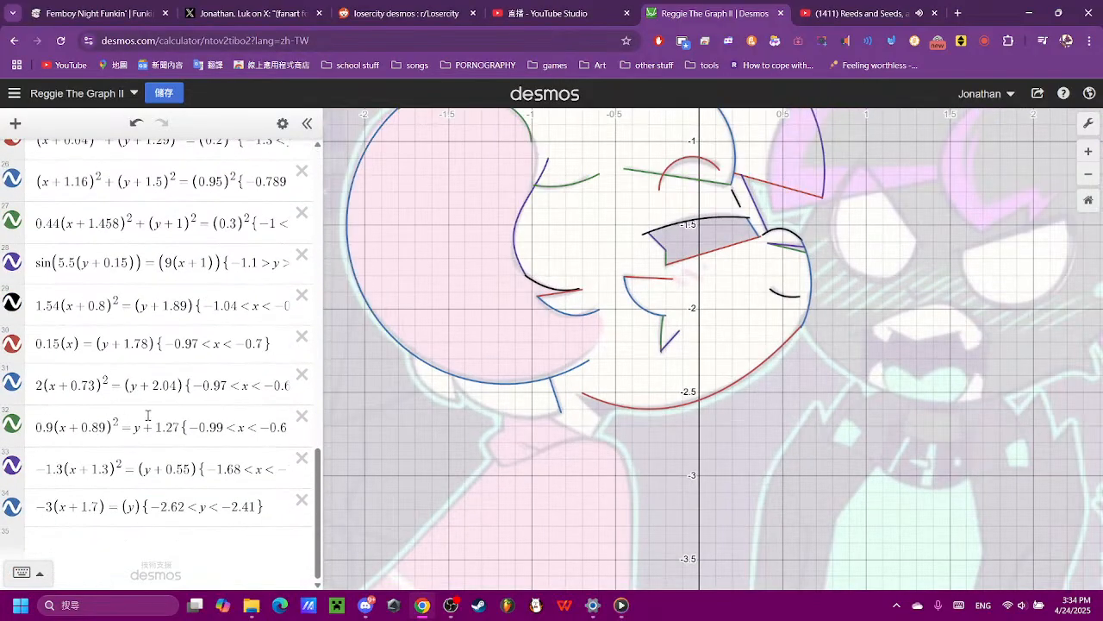
click(217, 546)
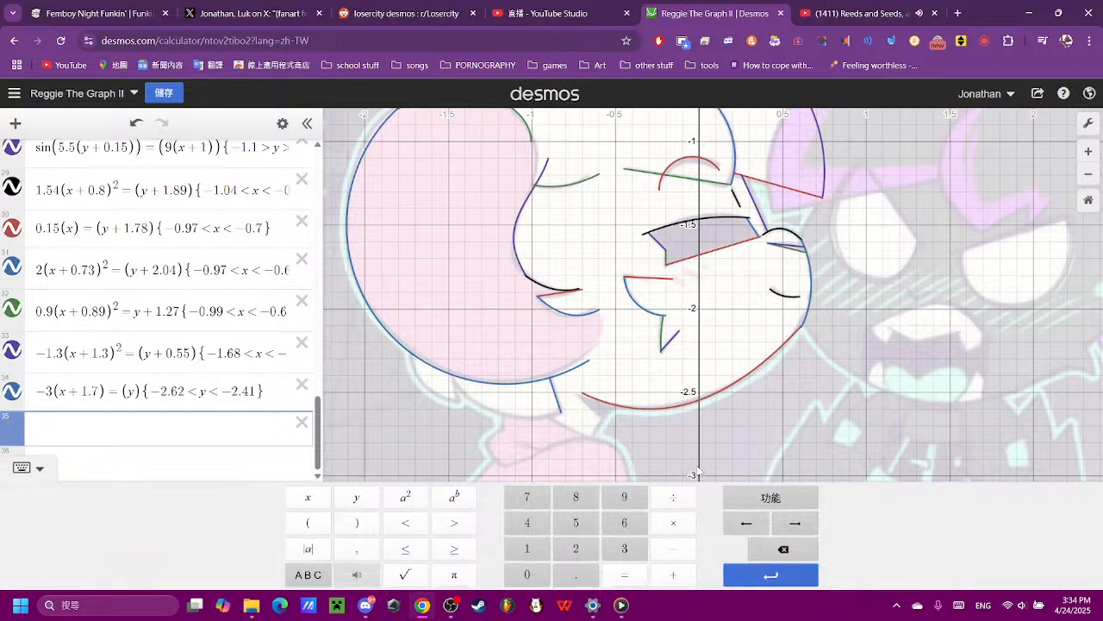
click(307, 523)
click(357, 523)
click(406, 497)
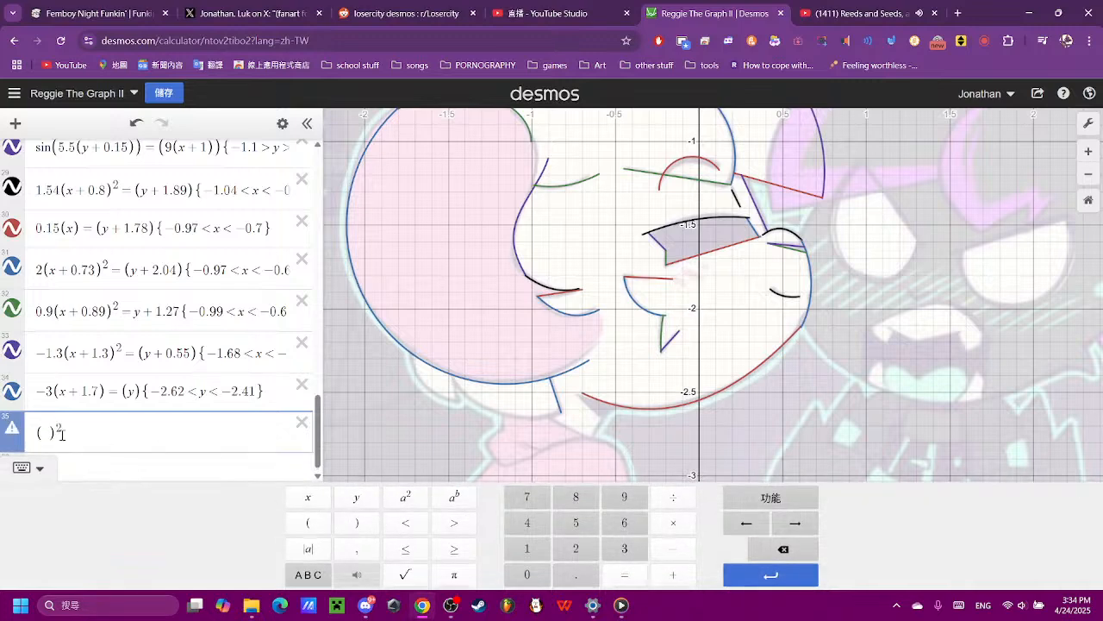
click(315, 502)
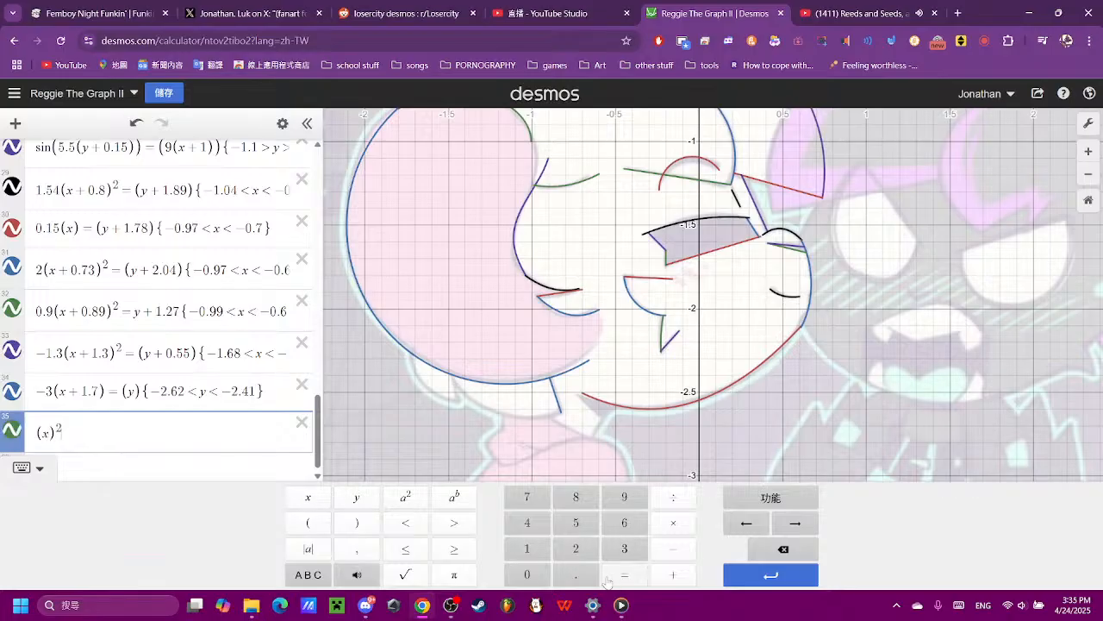
click(673, 574)
click(308, 522)
click(356, 498)
click(357, 522)
click(405, 497)
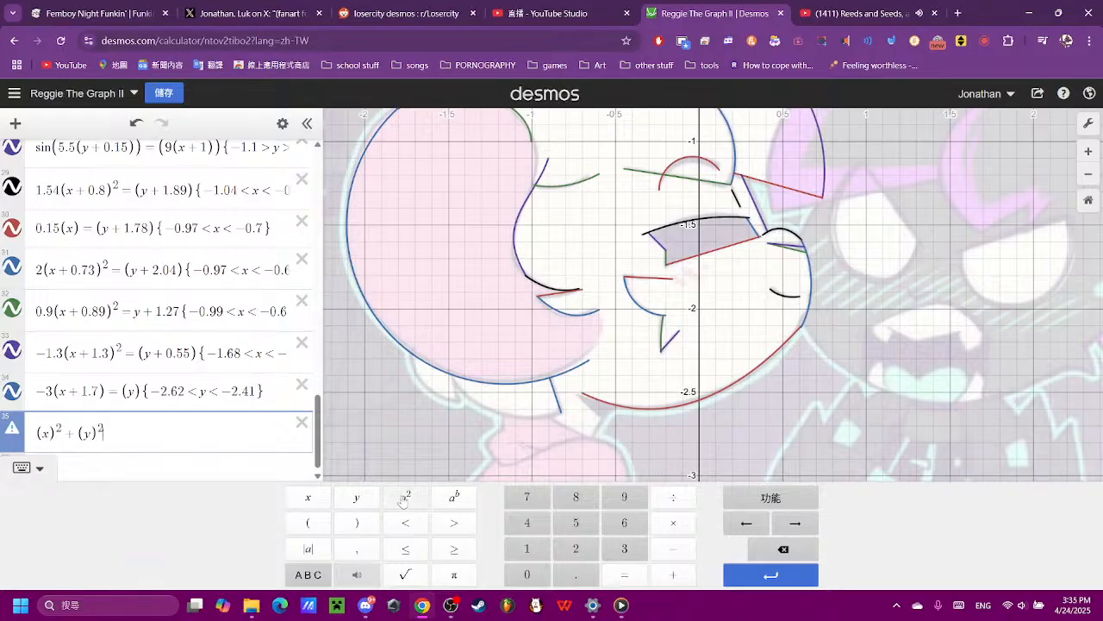
- Complete the circle in expression 35 with = (0.25)² on the right side
click(619, 573)
click(308, 523)
click(520, 575)
click(576, 574)
click(575, 548)
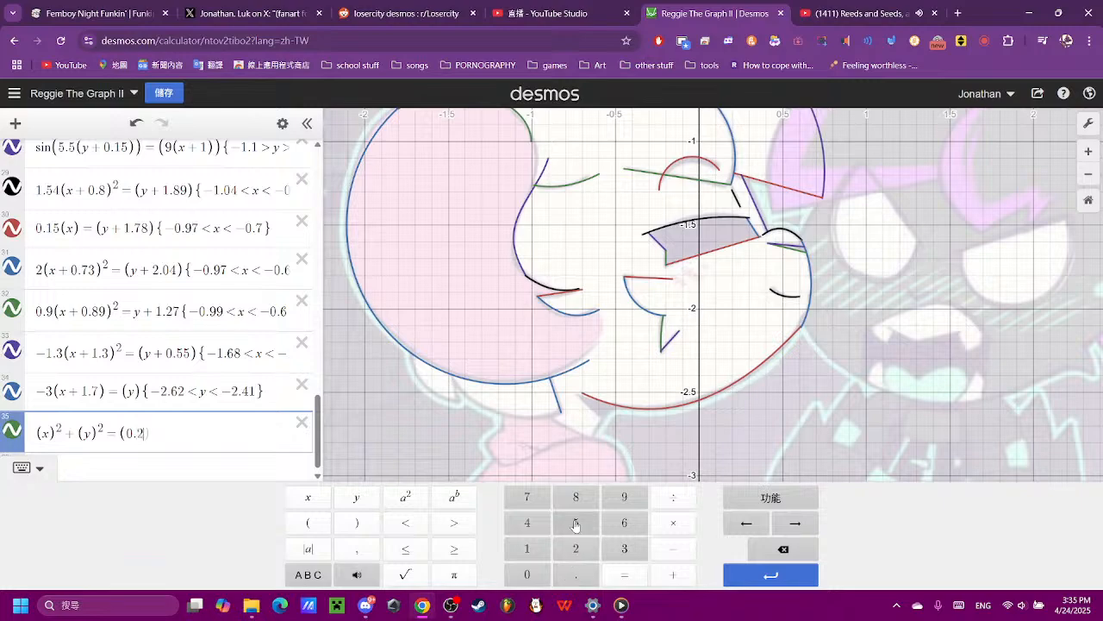
click(575, 522)
click(356, 522)
click(395, 500)
scroll(713, 302, down, 5)
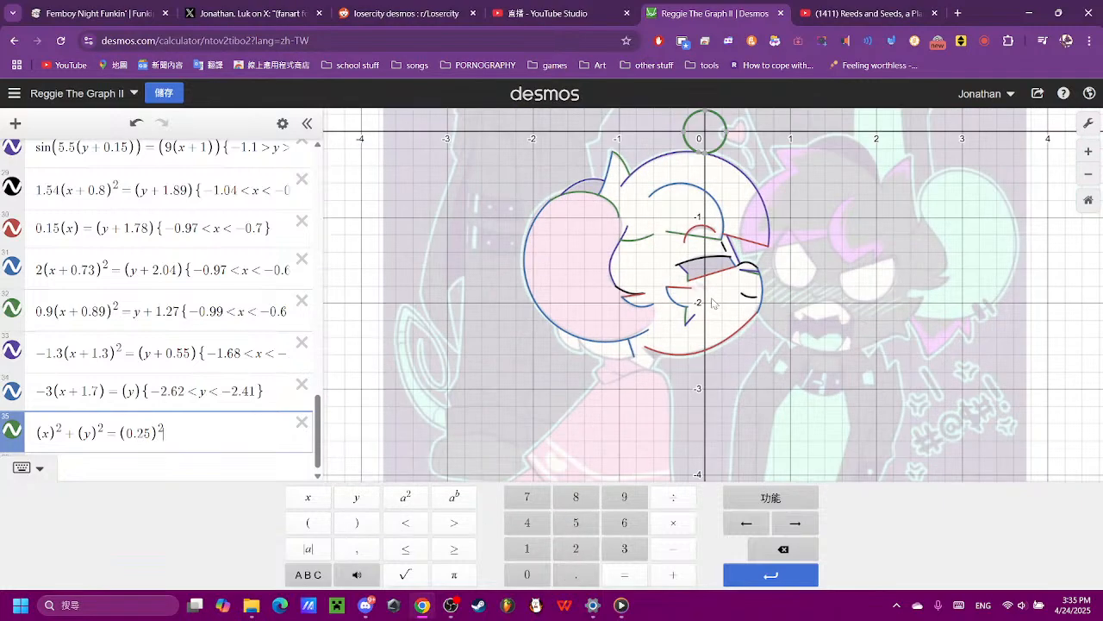
- Move the expression 35 circle down by changing its y term to (y + 2.36)
scroll(649, 366, up, 5)
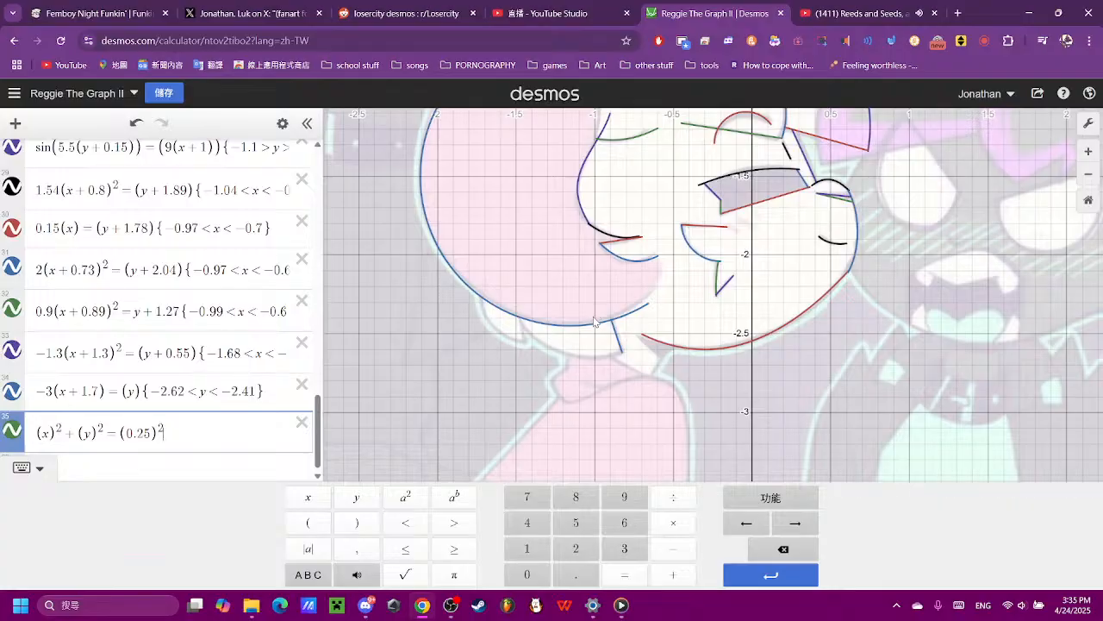
click(92, 432)
click(673, 574)
click(576, 548)
click(576, 574)
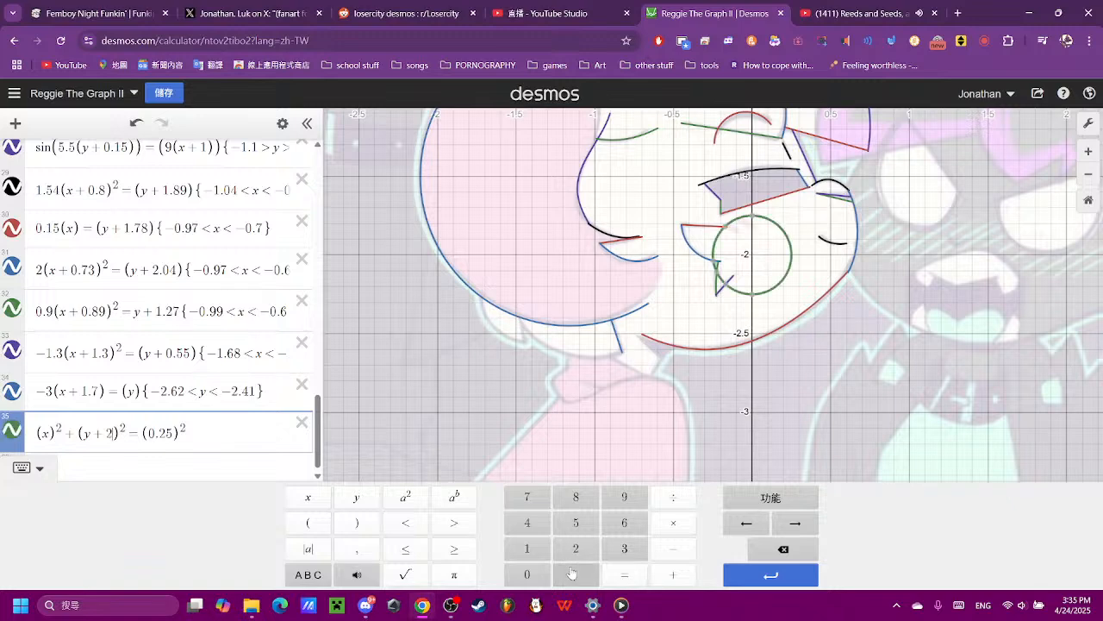
click(527, 522)
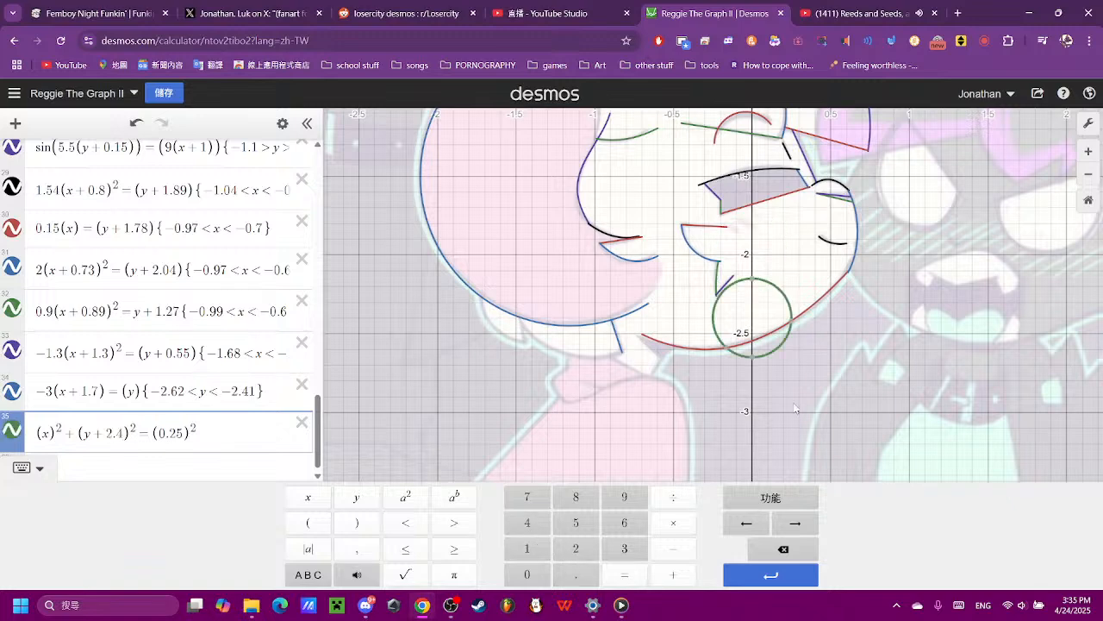
click(750, 543)
click(620, 556)
click(615, 527)
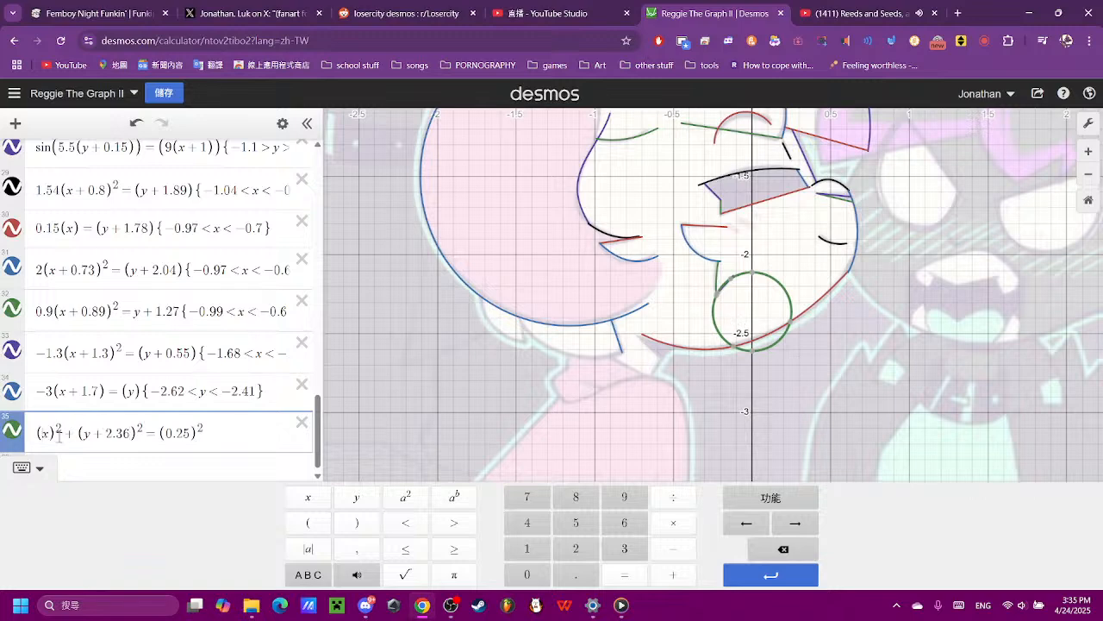
- Move the expression 35 circle below the ear by setting its x term to (x + 1) and its y term to (y + 2.4)
click(664, 575)
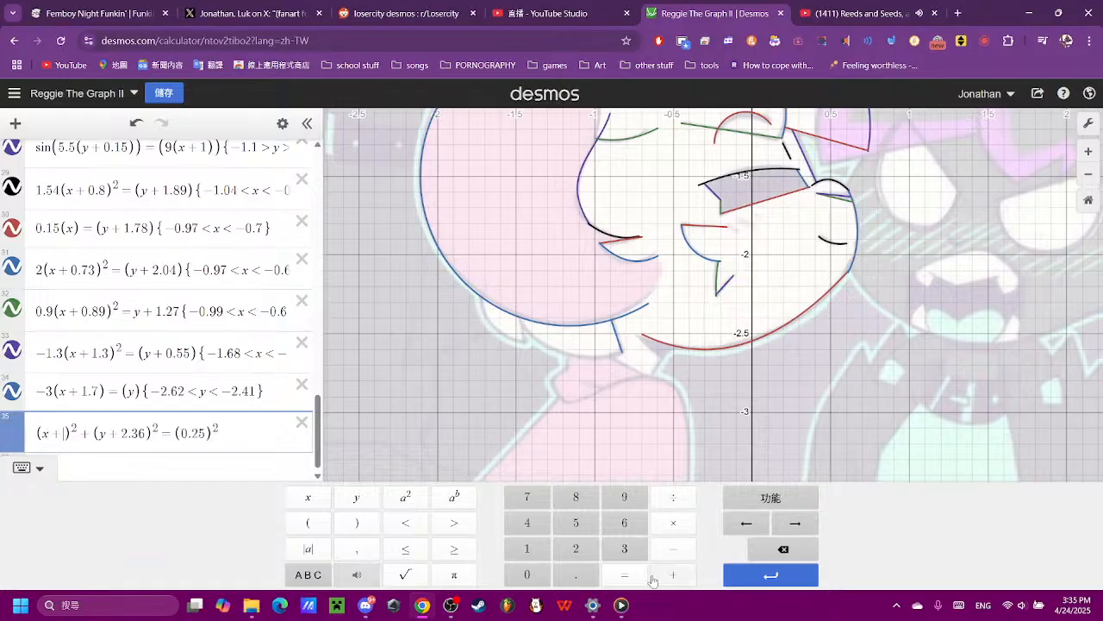
click(517, 556)
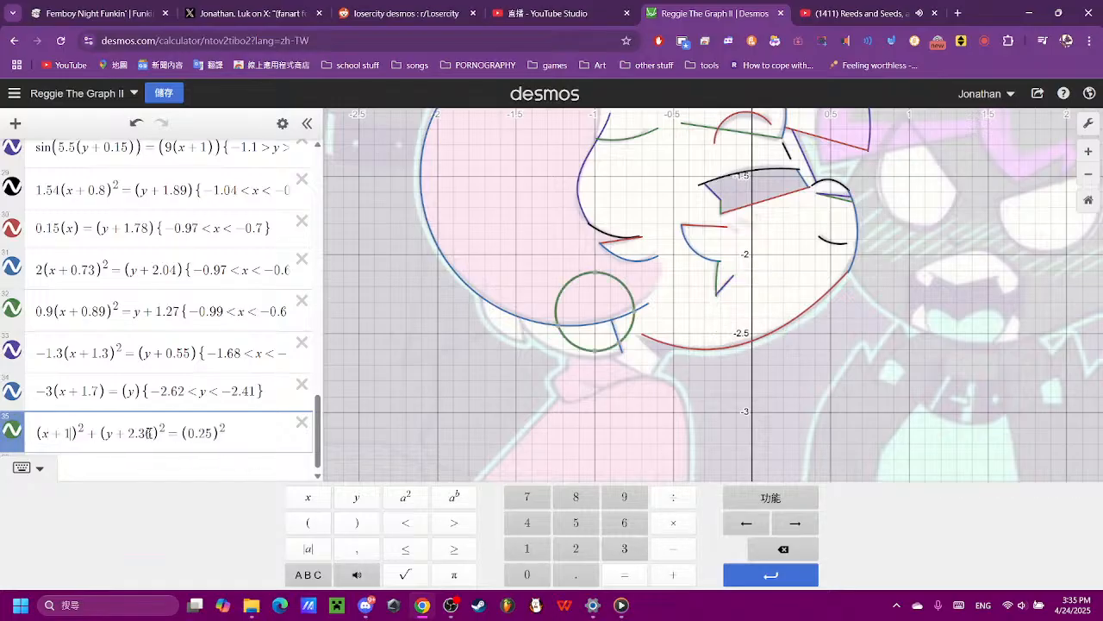
click(784, 548)
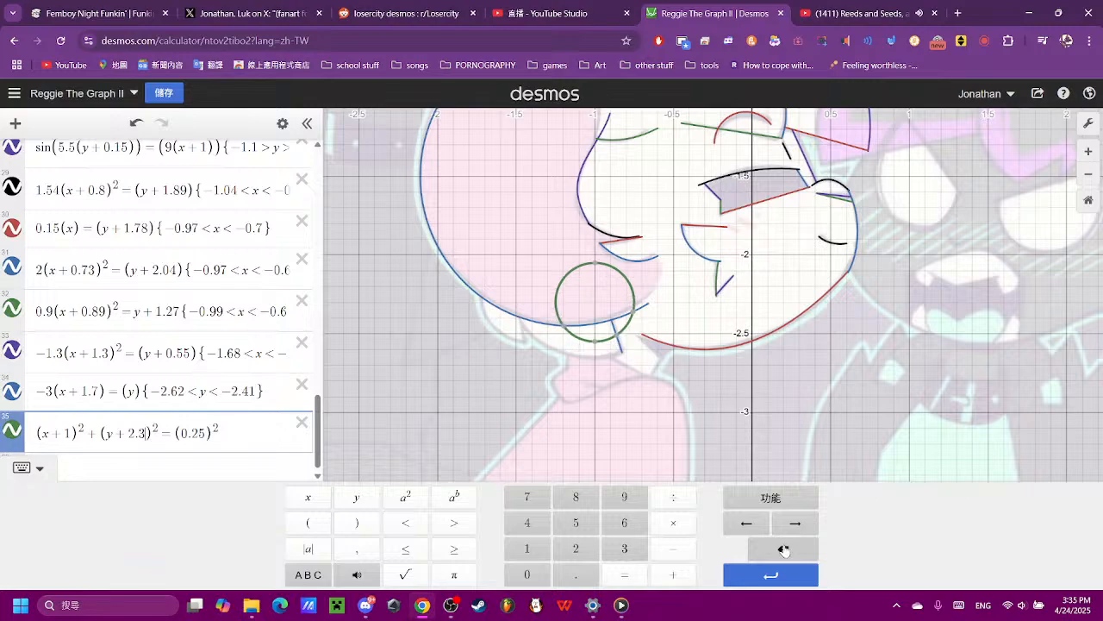
click(784, 548)
click(532, 532)
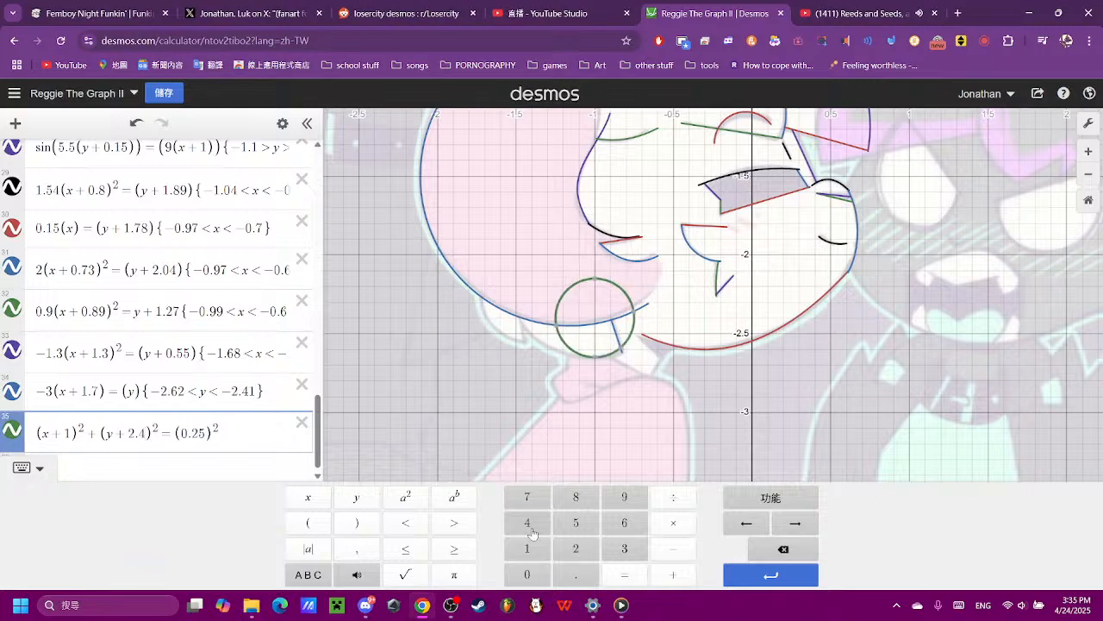
- Stretch the expression 35 circle into a wide ellipse by multiplying its (x + 1)² term by 0.3
scroll(662, 384, up, 5)
drag(611, 368, 638, 411)
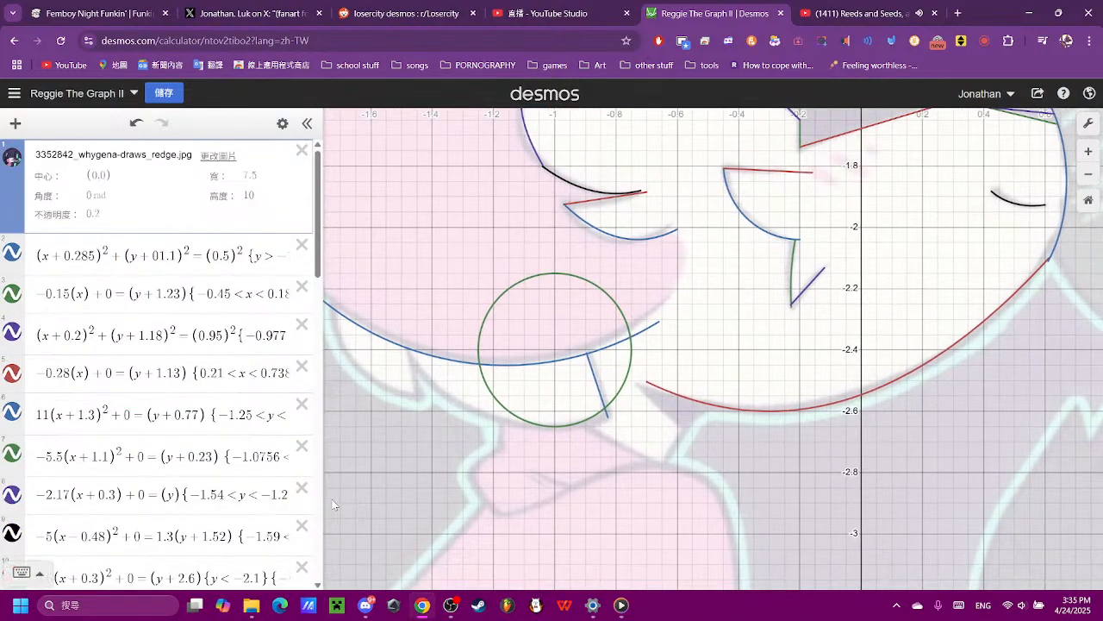
scroll(190, 513, down, 15)
click(189, 512)
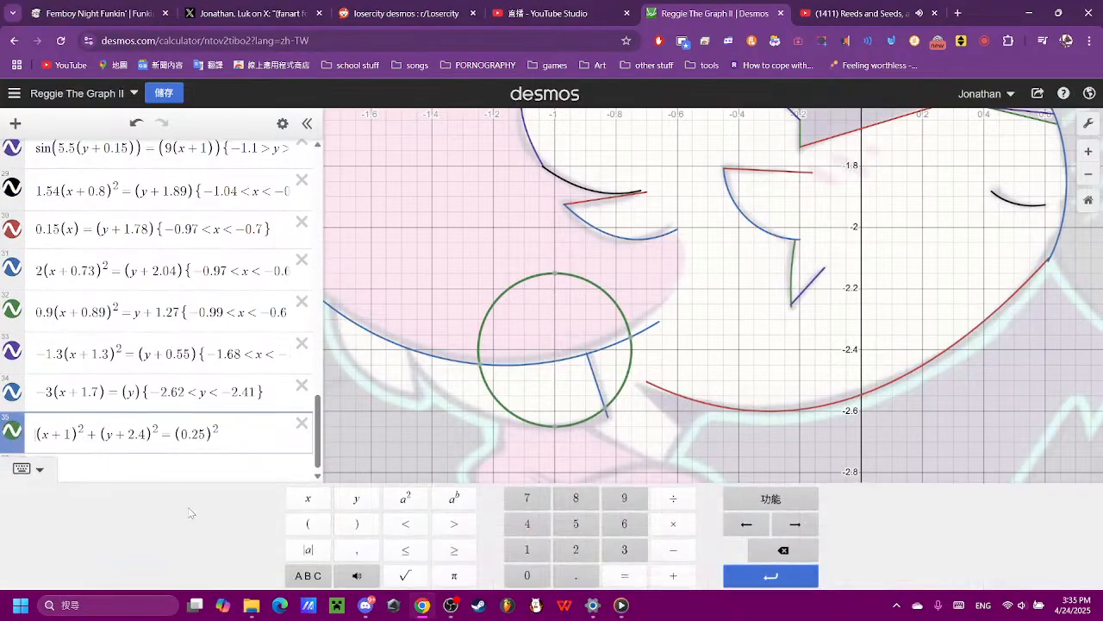
click(524, 572)
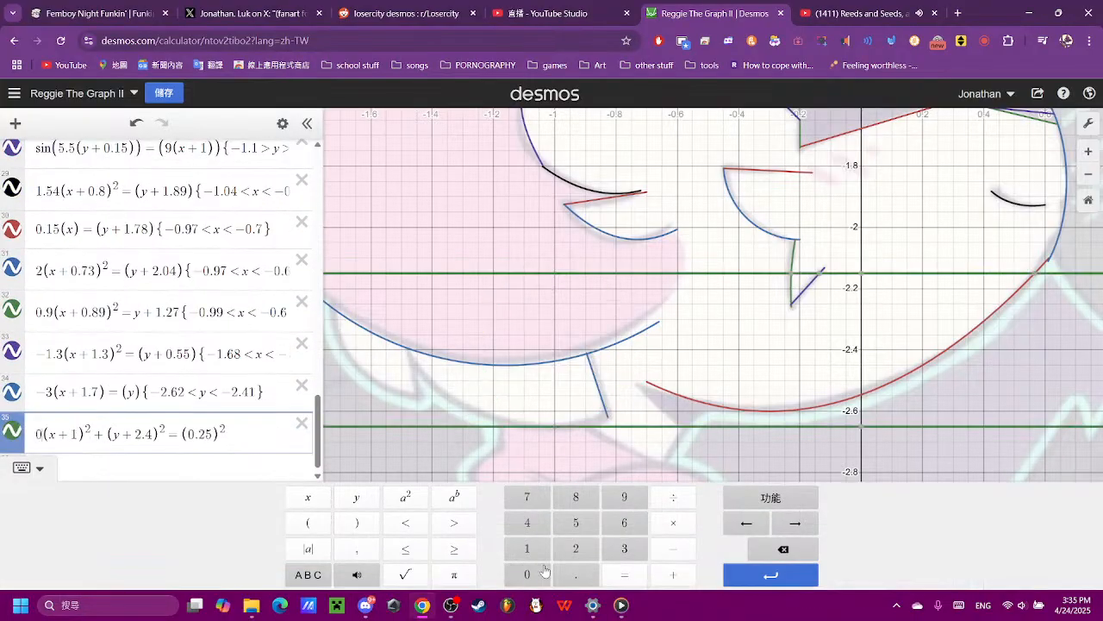
click(576, 574)
click(526, 497)
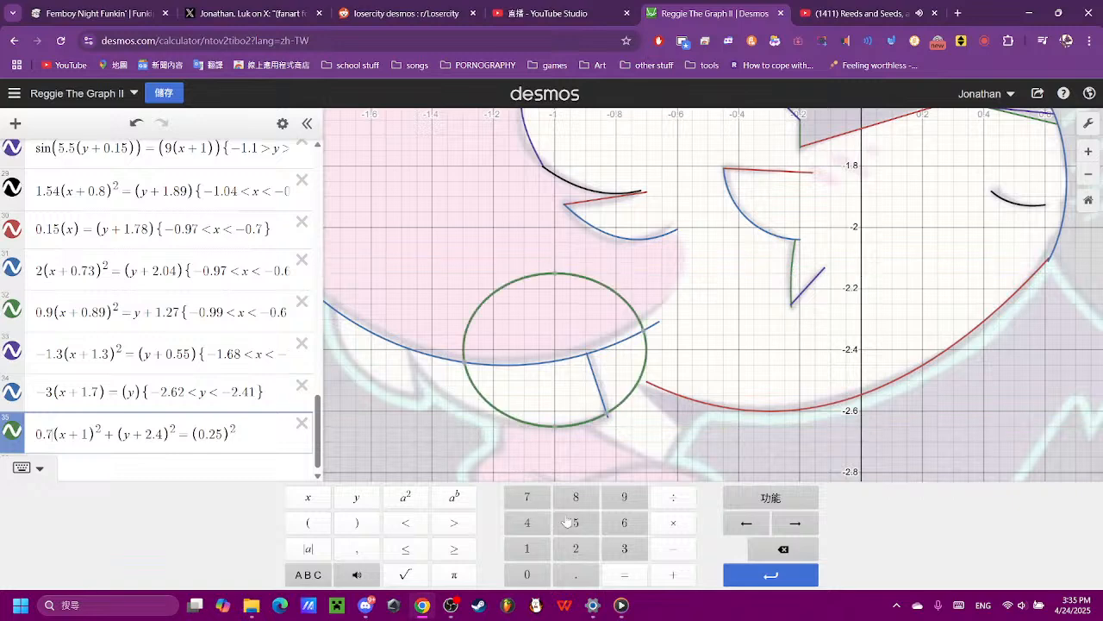
click(576, 522)
click(783, 554)
click(783, 552)
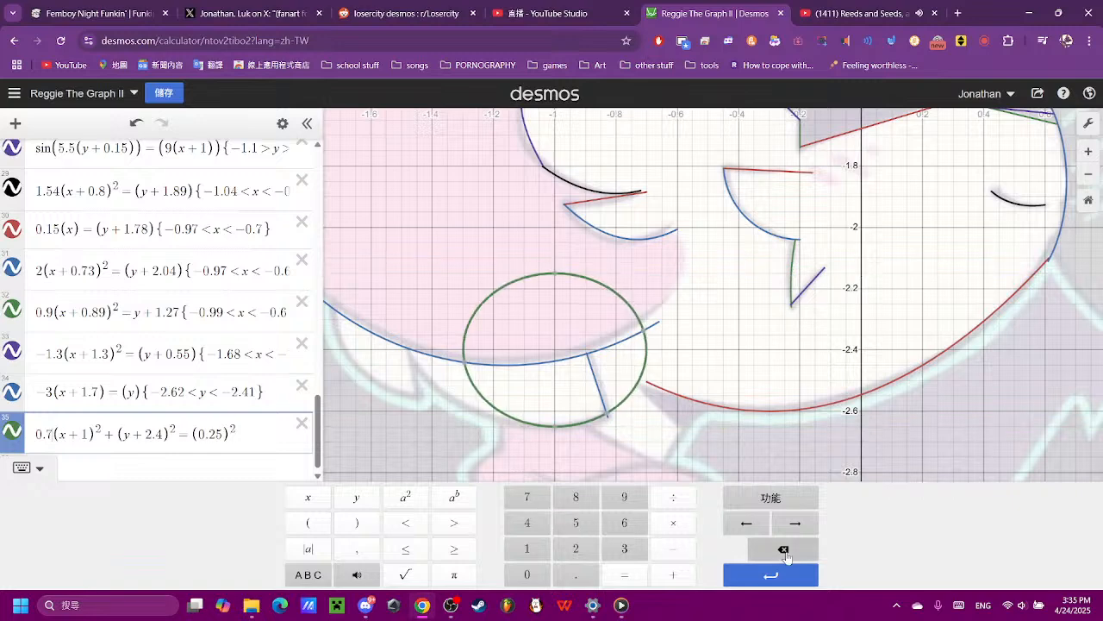
click(577, 555)
click(577, 527)
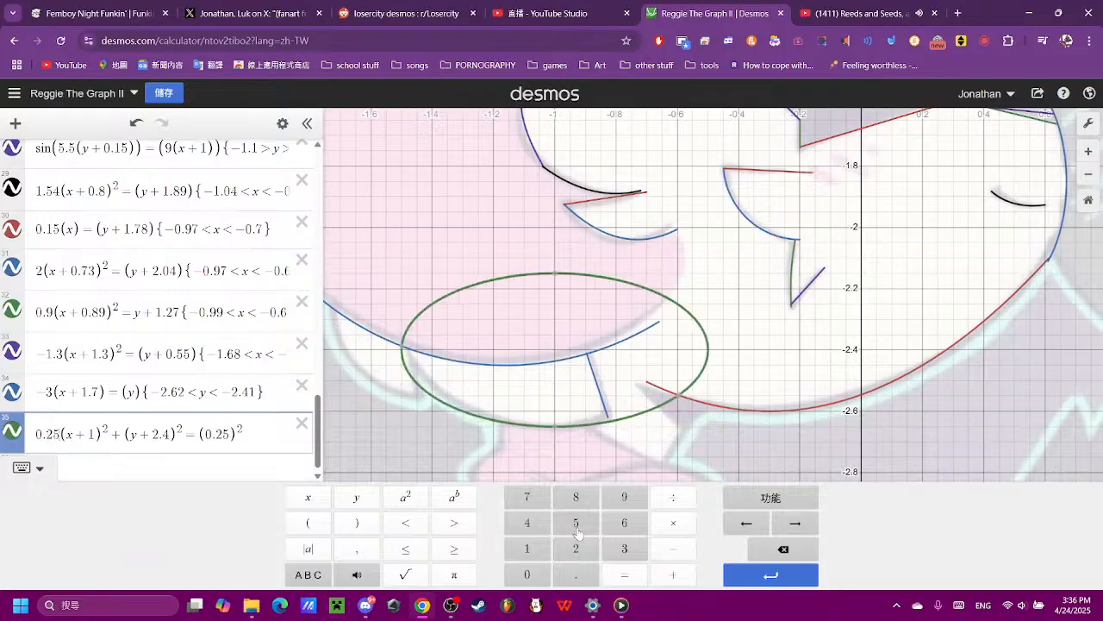
click(782, 552)
click(781, 552)
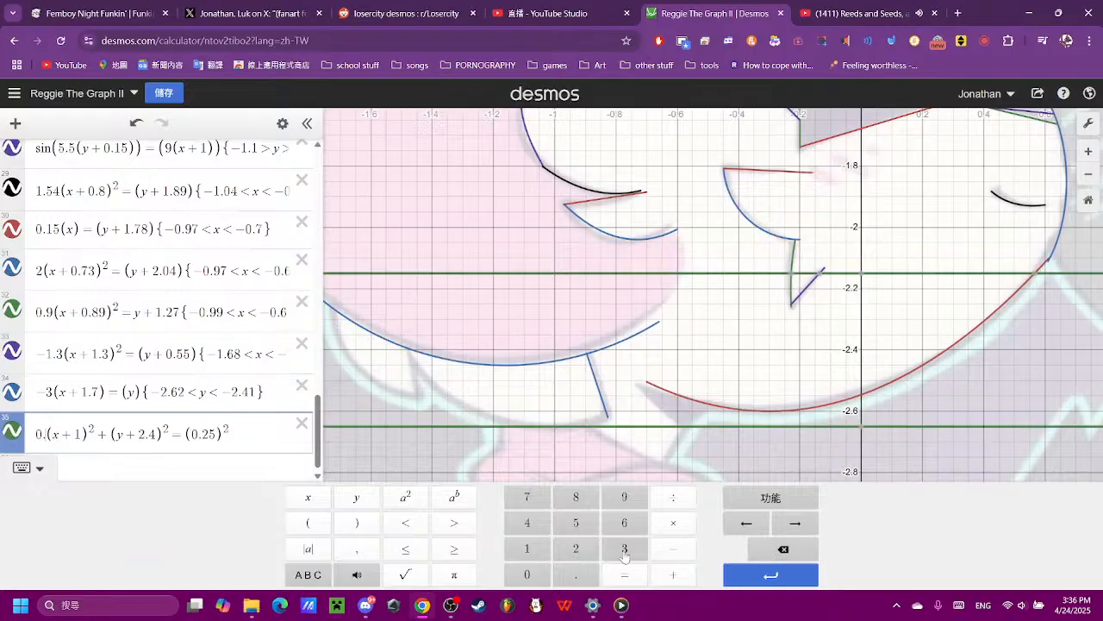
click(624, 551)
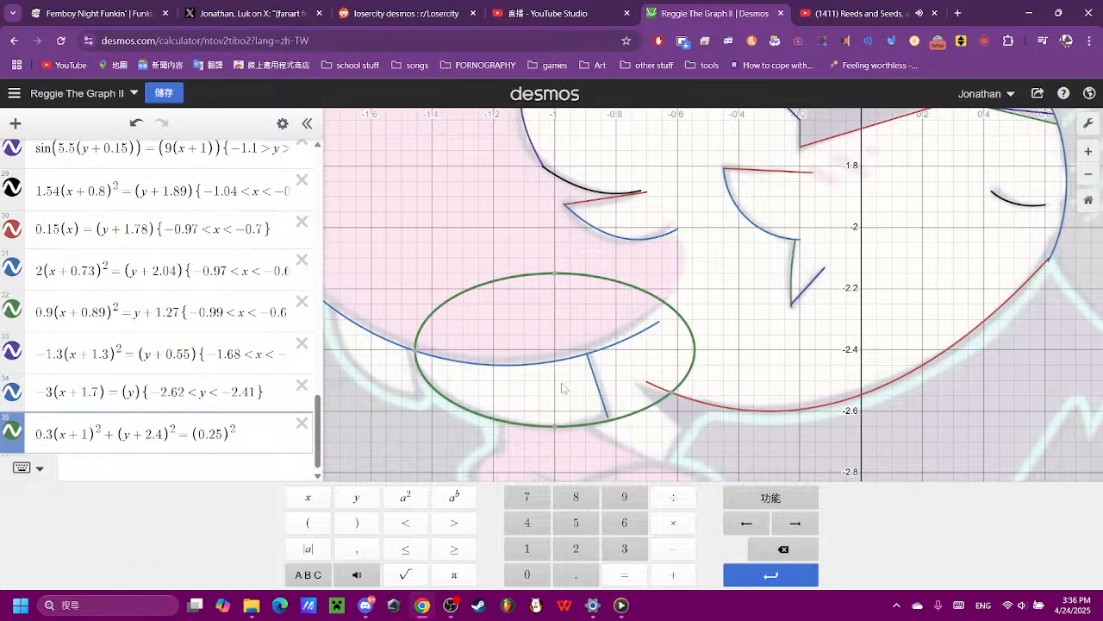
- Extend the short line in expression 34 down to the ellipse by setting its lower y limit to −2.63
scroll(543, 372, up, 2)
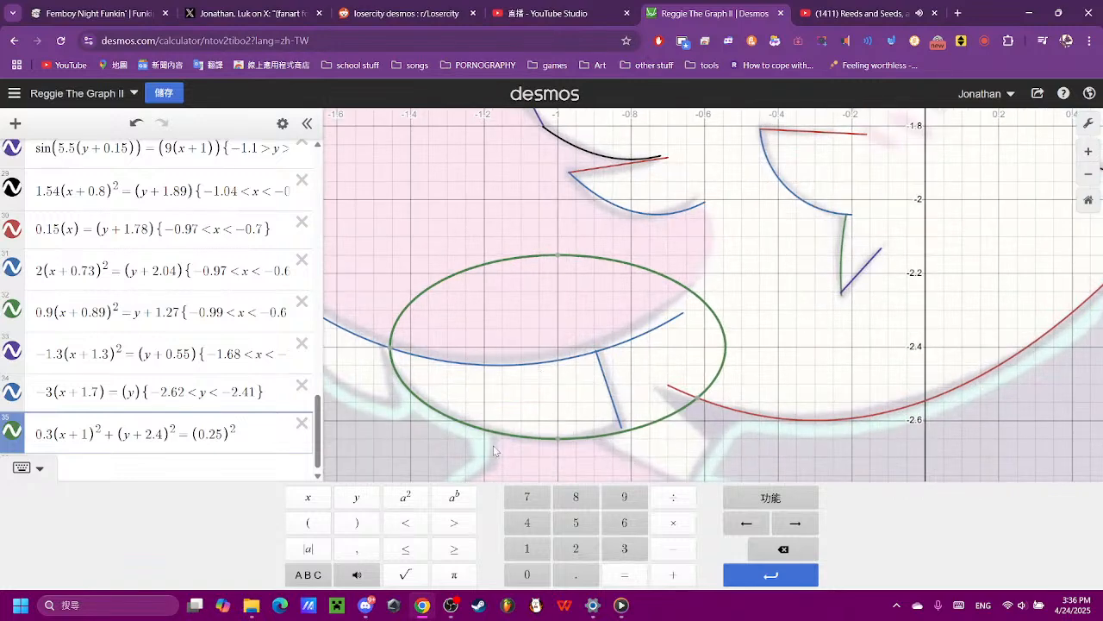
click(623, 424)
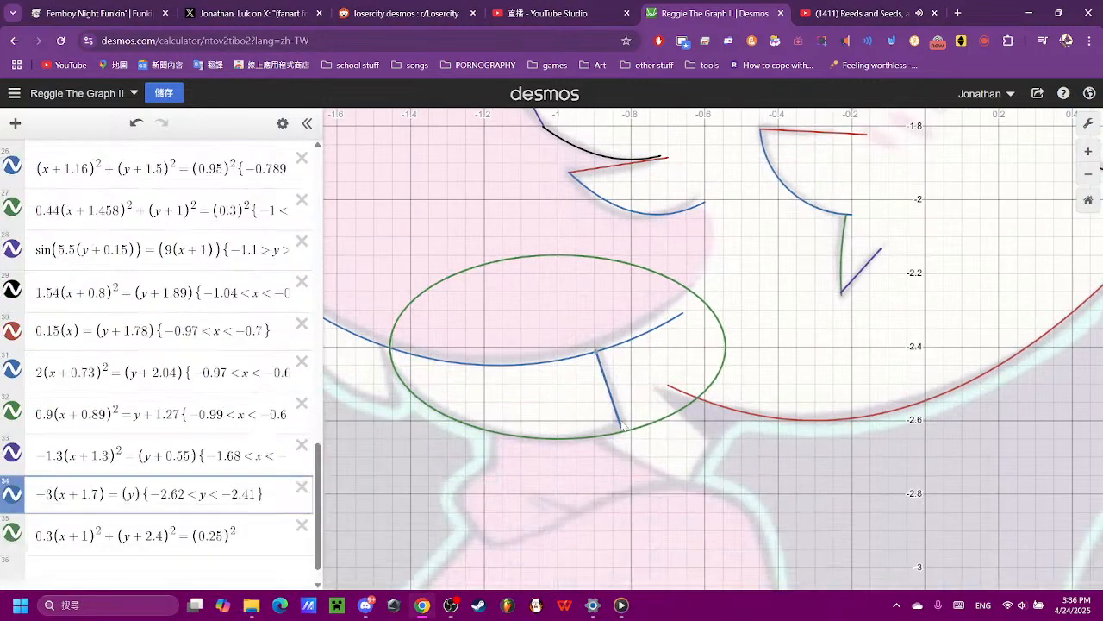
click(199, 501)
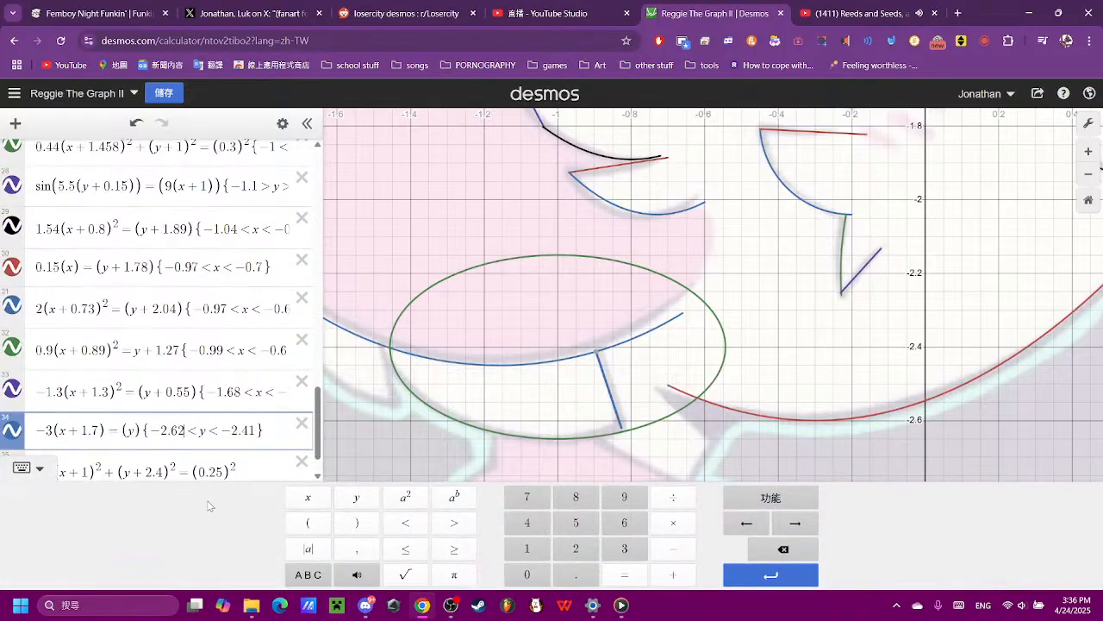
key(BackSpace)
text(4)
key(BackSpace)
text(3)
- Check the ellipse's leftmost point and restrict expression 35 to its lower half with {y < −2.4}
click(392, 351)
drag(392, 351, 391, 350)
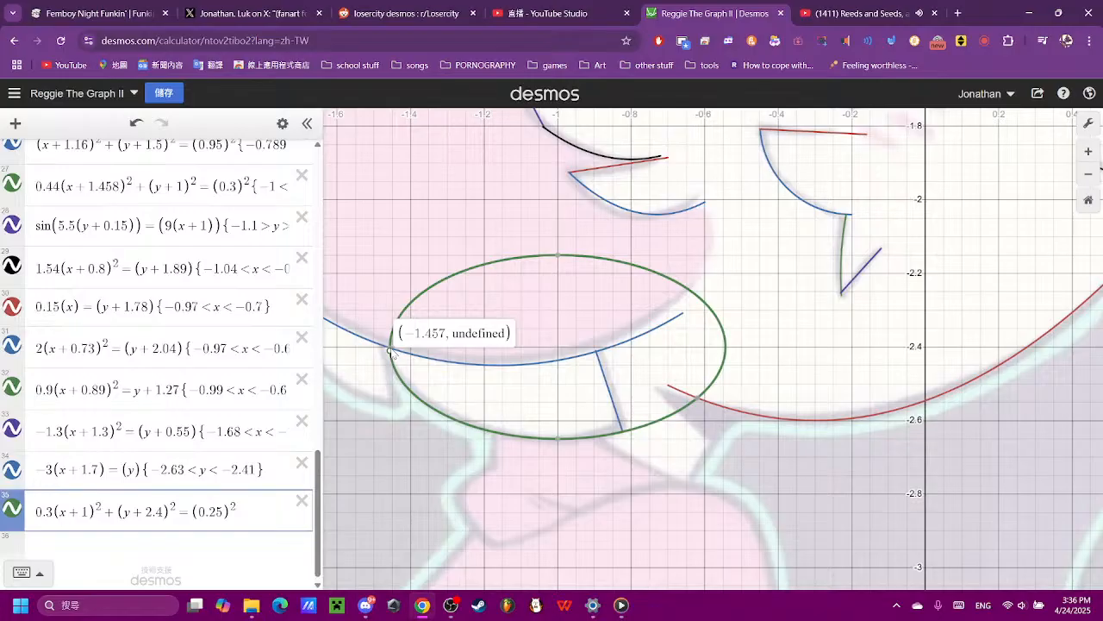
drag(390, 350, 391, 350)
click(263, 513)
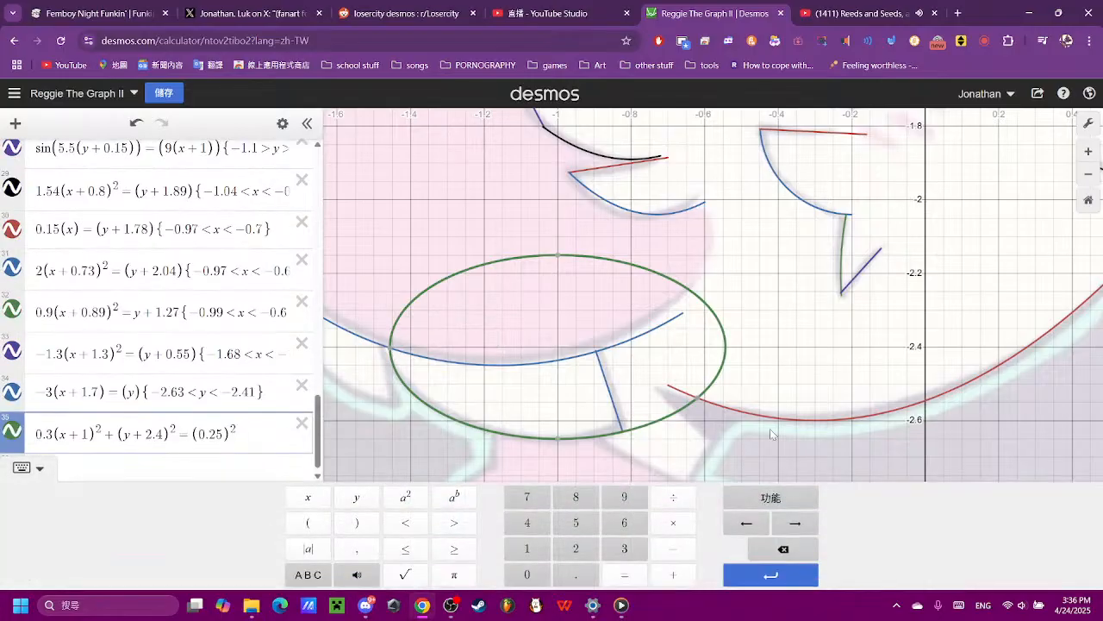
text({)
click(356, 497)
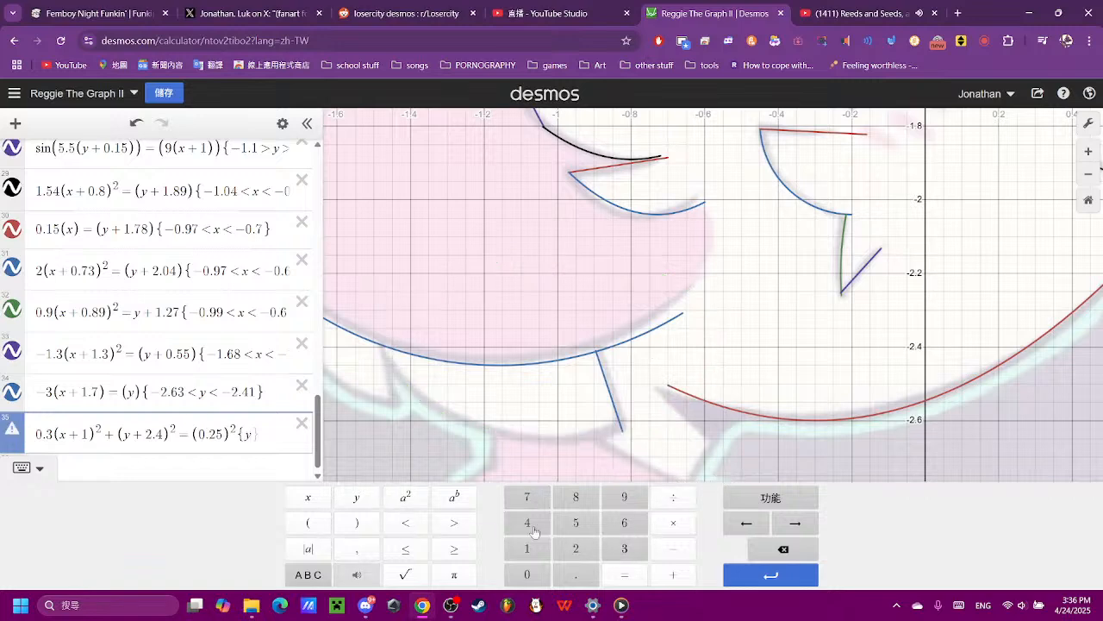
click(397, 522)
click(685, 550)
click(529, 550)
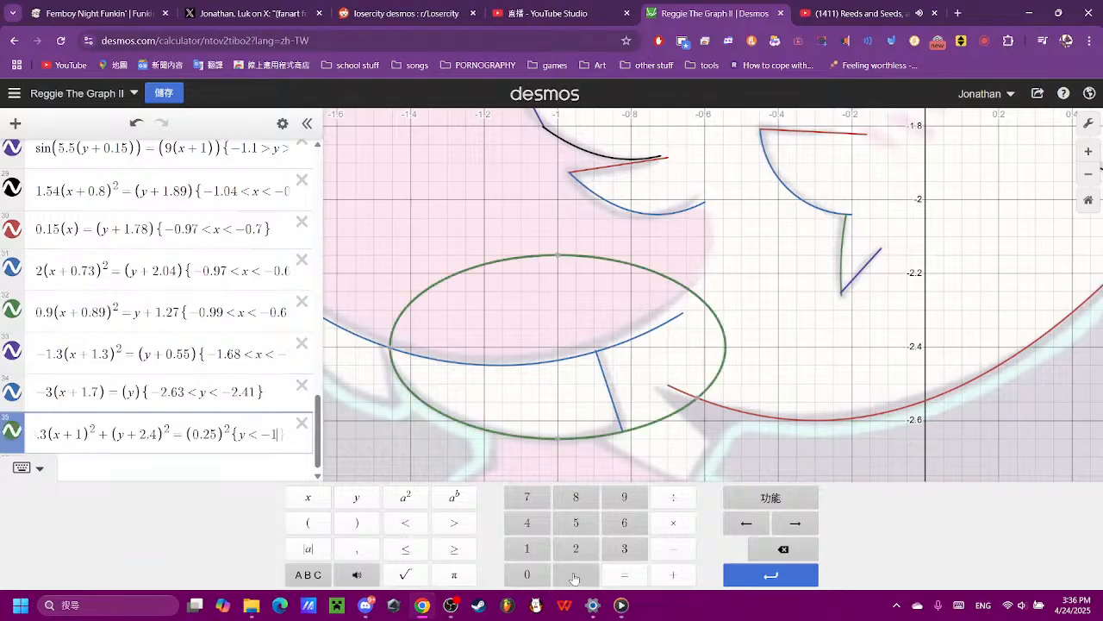
click(574, 576)
click(523, 523)
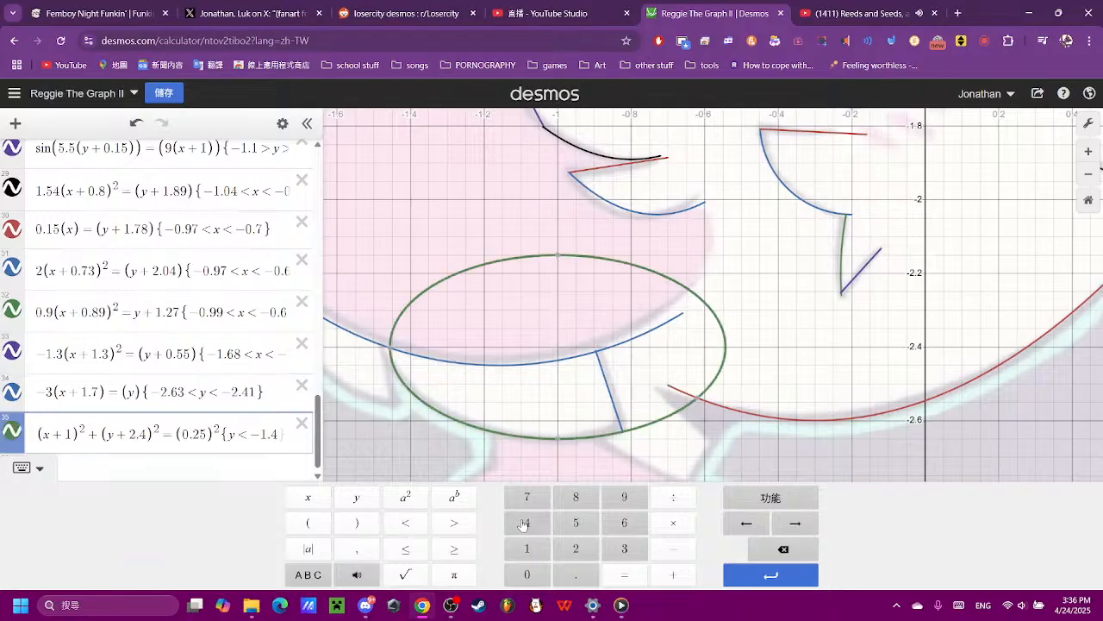
click(266, 438)
click(782, 555)
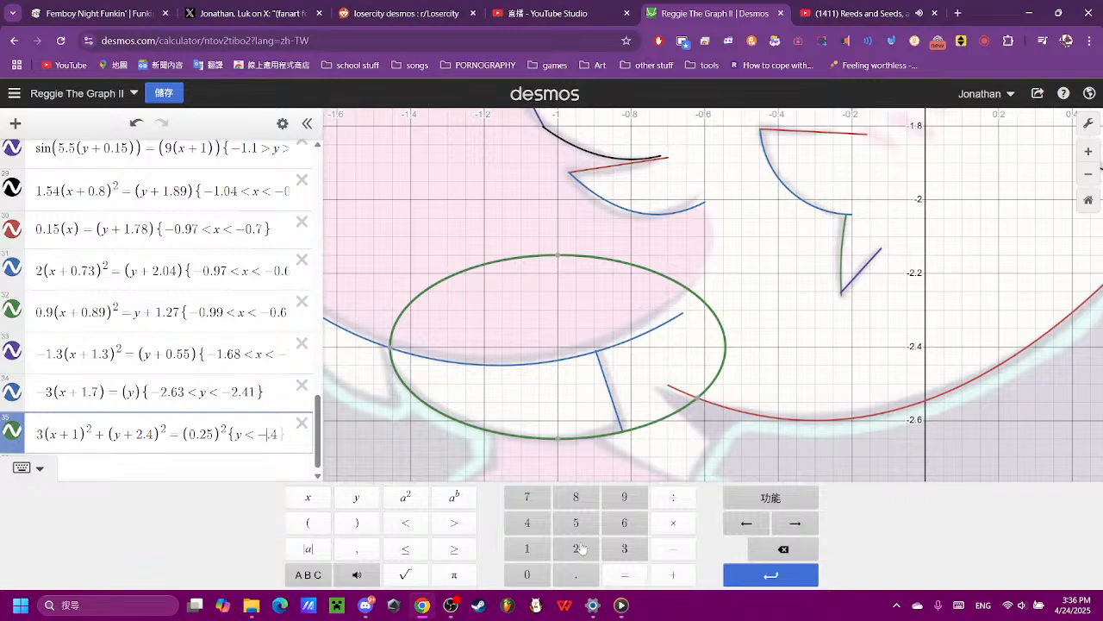
click(582, 549)
- Add a second restriction {x < −0.8} to the expression 35 ellipse to cut off its right part
click(746, 370)
scroll(662, 420, up, 3)
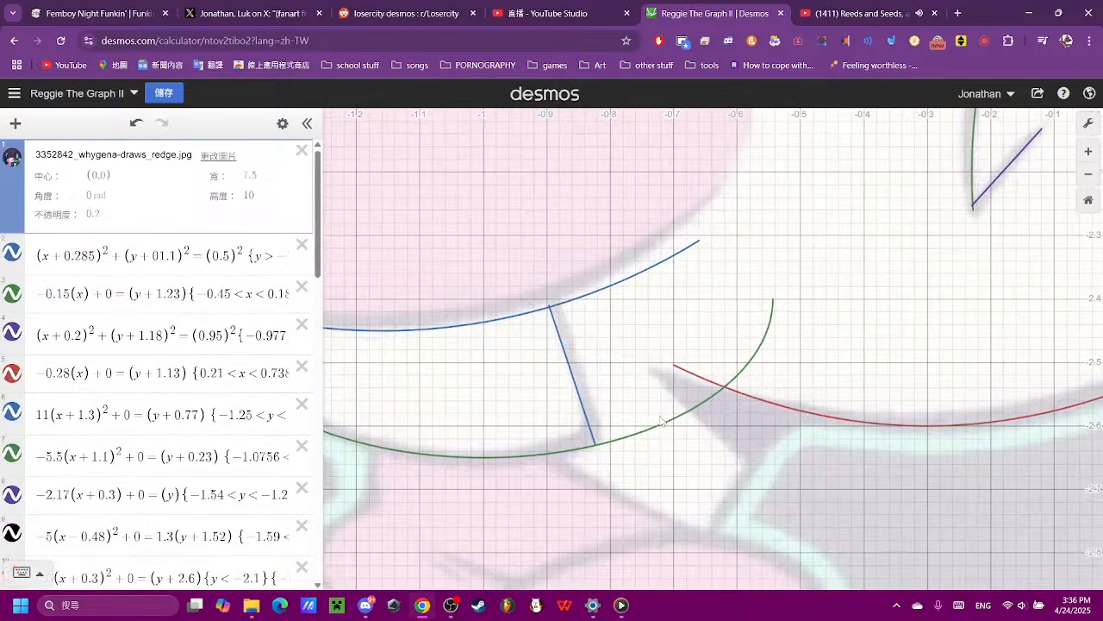
scroll(225, 487, down, 12)
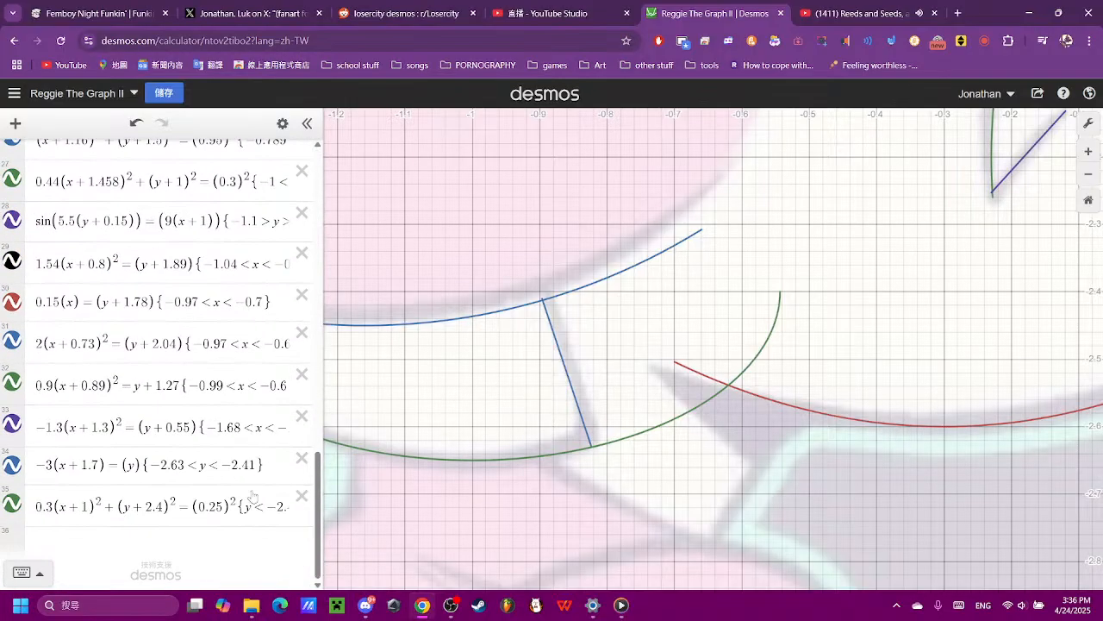
click(253, 494)
text({)
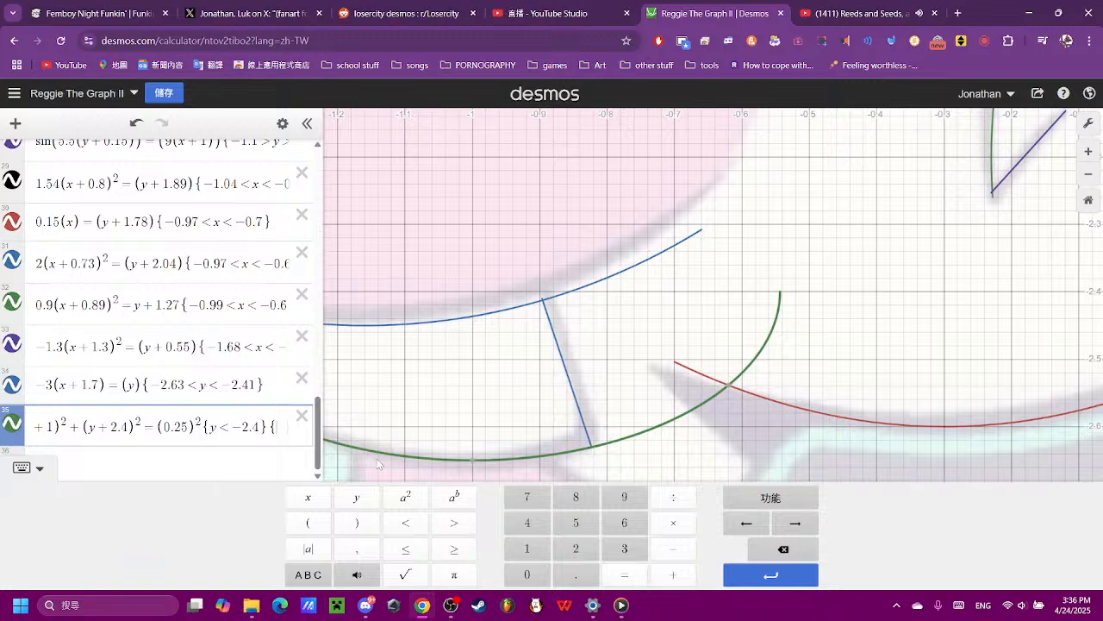
click(307, 496)
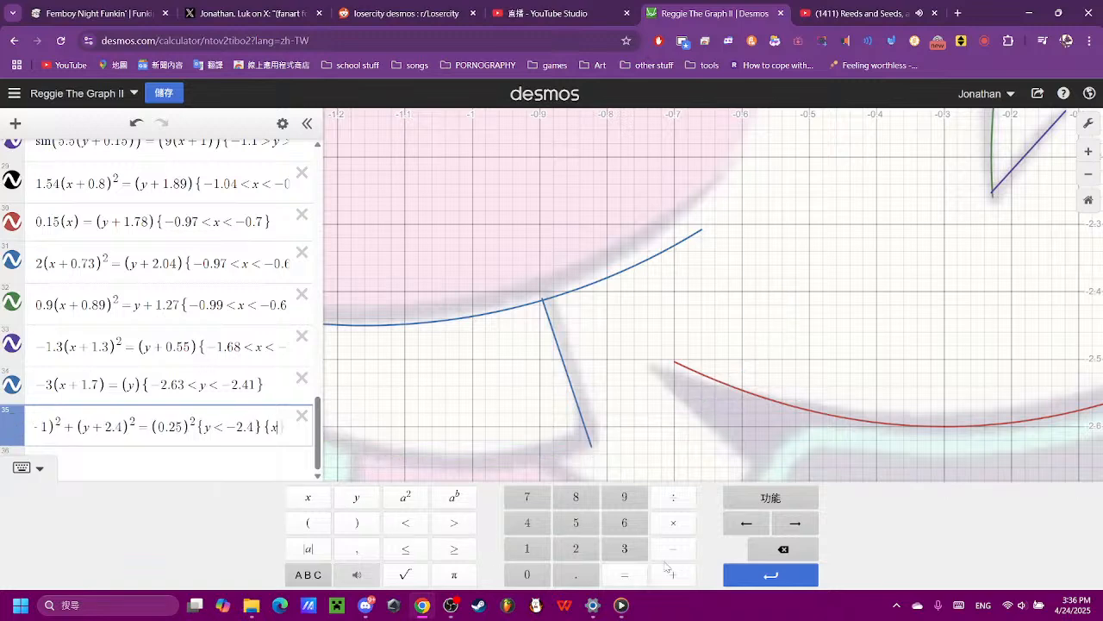
click(405, 524)
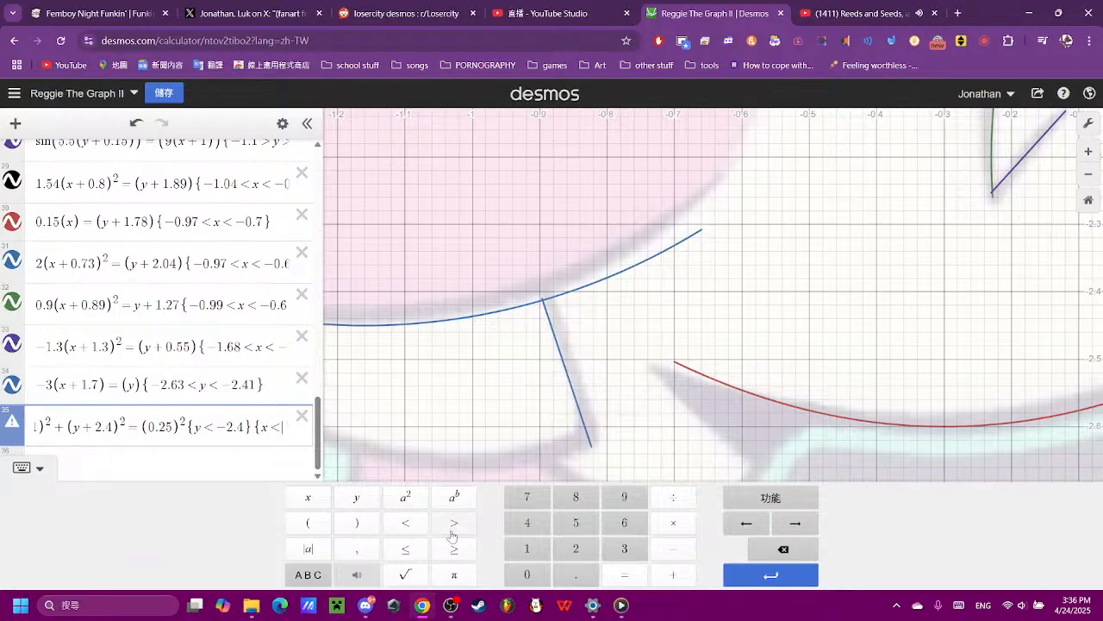
click(673, 550)
click(540, 574)
click(556, 576)
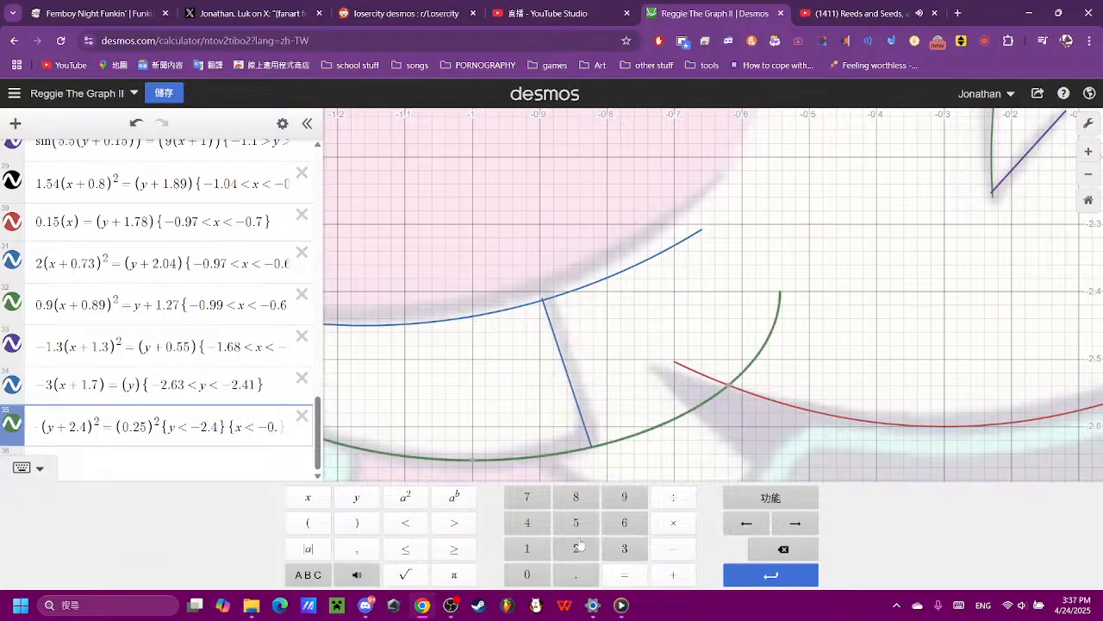
click(578, 505)
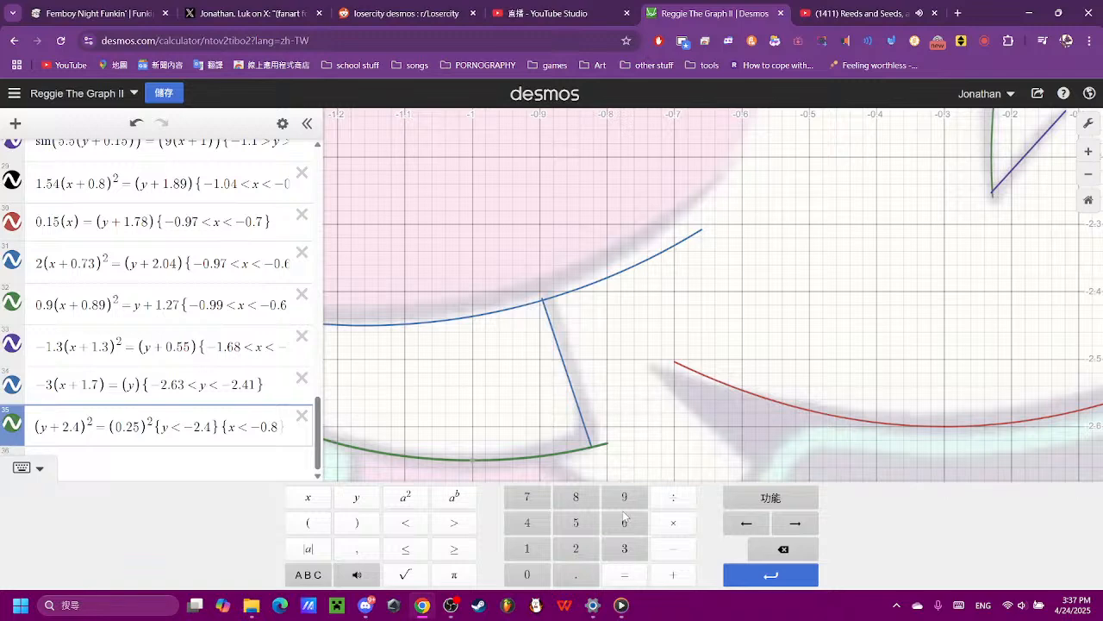
- Refine the x limit of expression 35 to −0.82 so the arc ends at the short line
text(5)
key(BackSpace)
text(4)
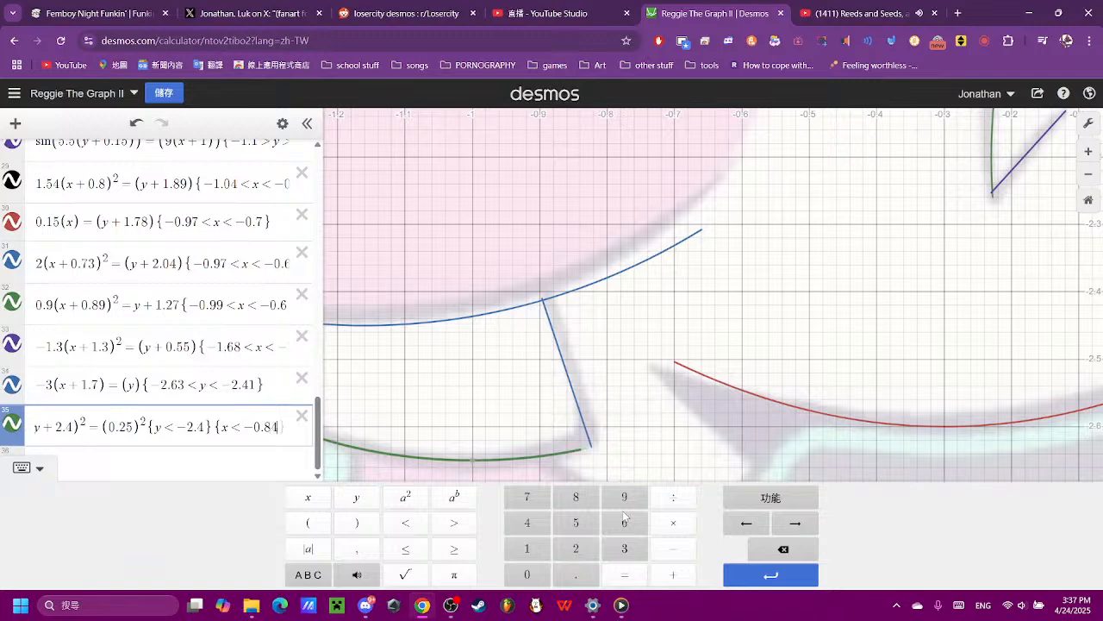
key(BackSpace)
text(3)
key(BackSpace)
text(2)
- Start a new line in expression 36 with the equation (x) = (y)
scroll(684, 364, down, 5)
scroll(683, 364, down, 5)
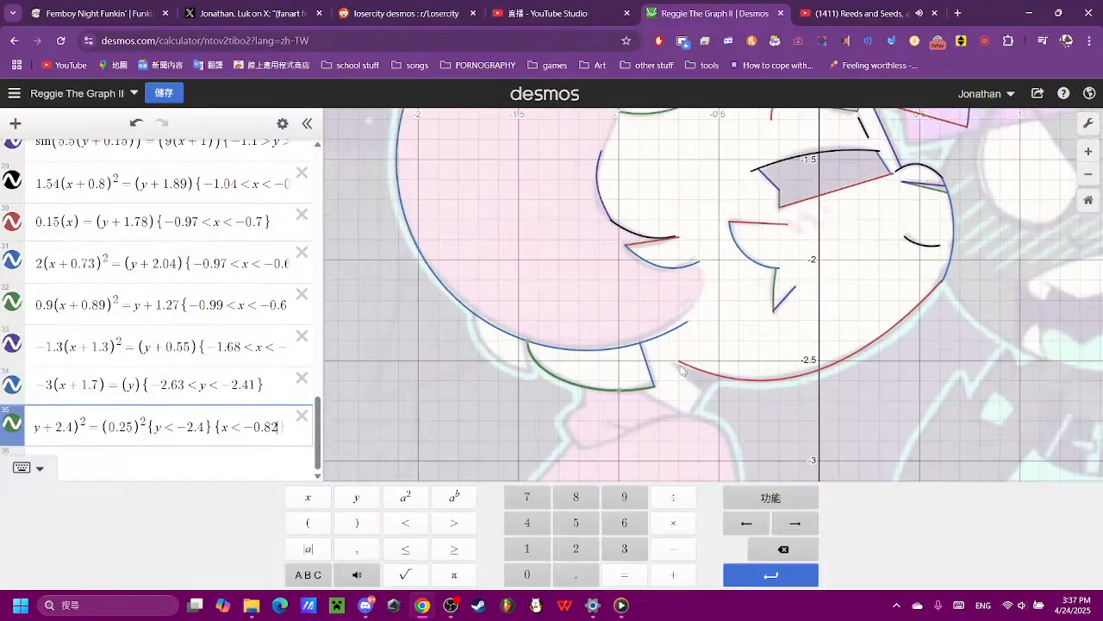
click(191, 465)
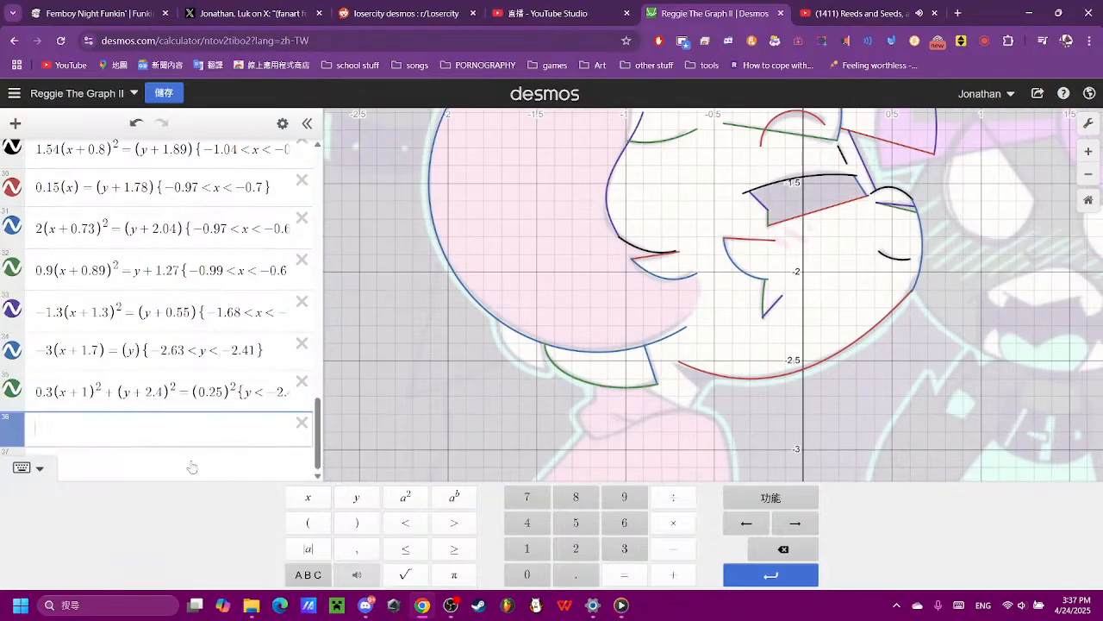
scroll(661, 394, up, 4)
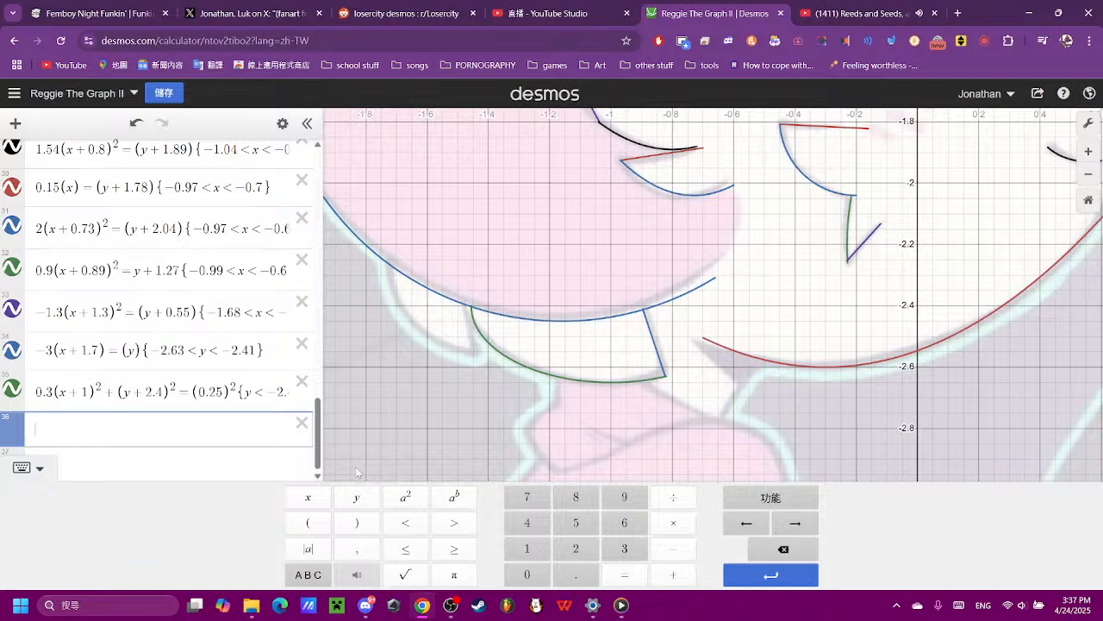
click(308, 522)
click(309, 500)
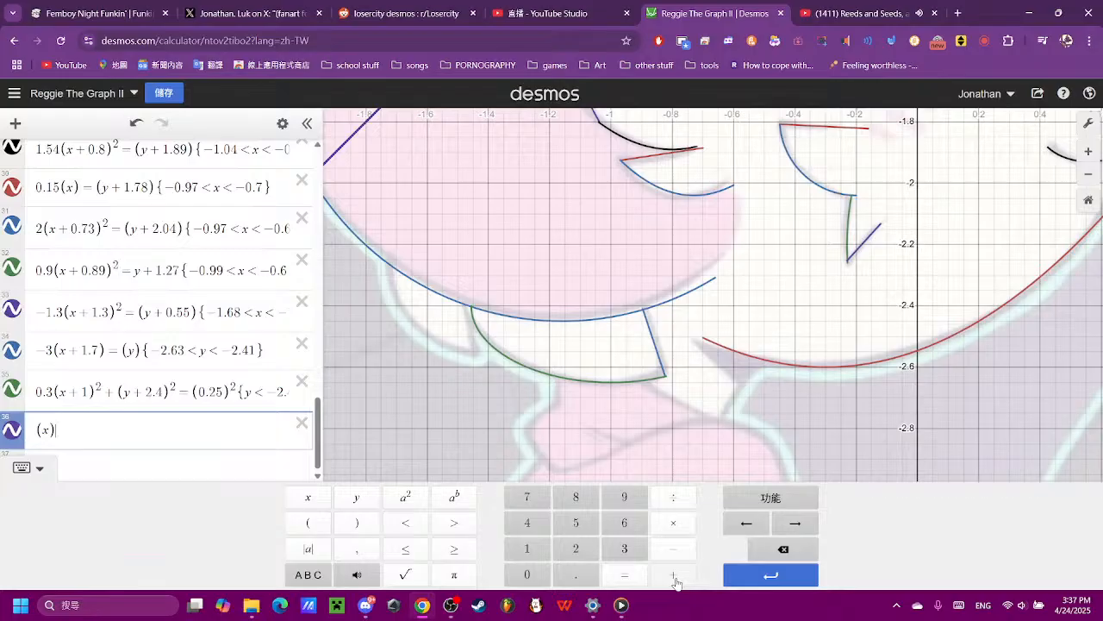
click(677, 583)
key(BackSpace)
click(622, 575)
click(311, 523)
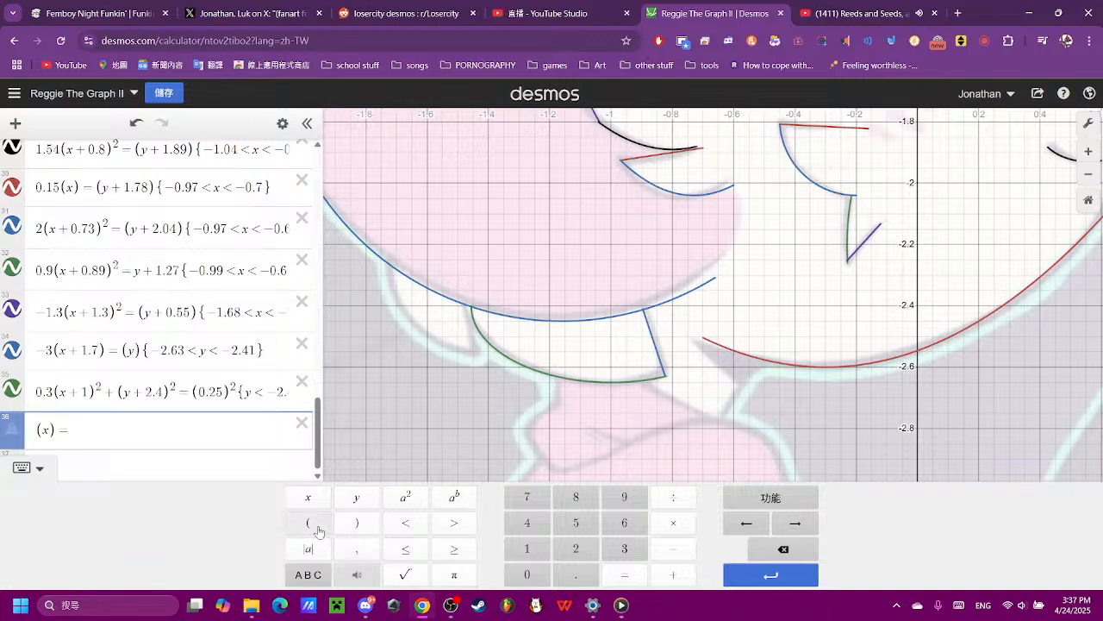
click(356, 498)
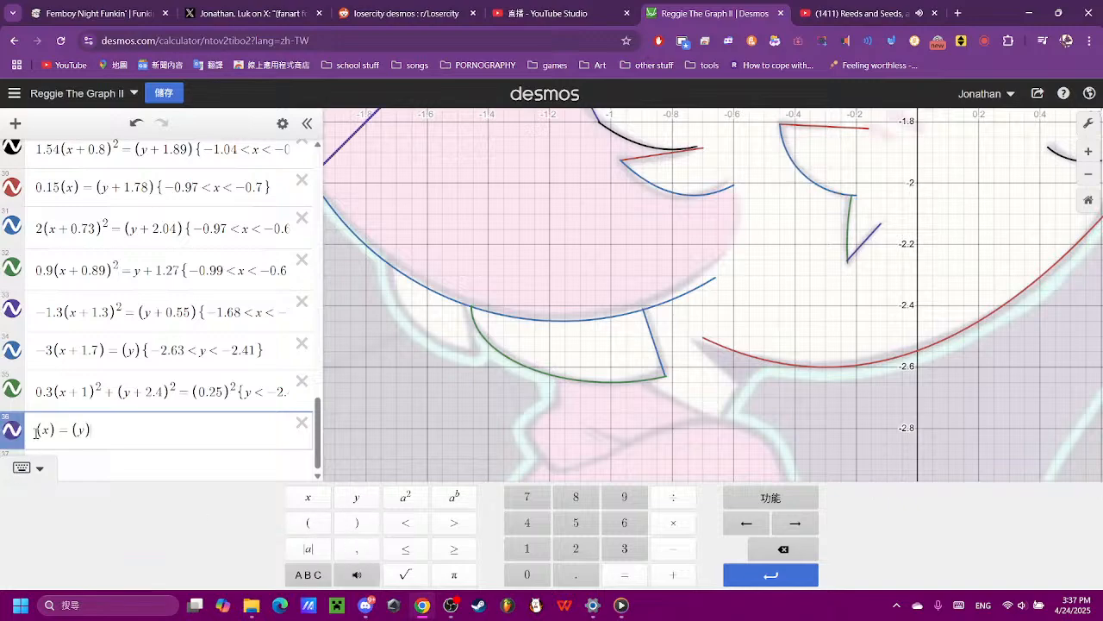
- Make the expression 36 line steep and descending by giving its x term the coefficient −5
scroll(857, 394, down, 3)
scroll(858, 394, down, 4)
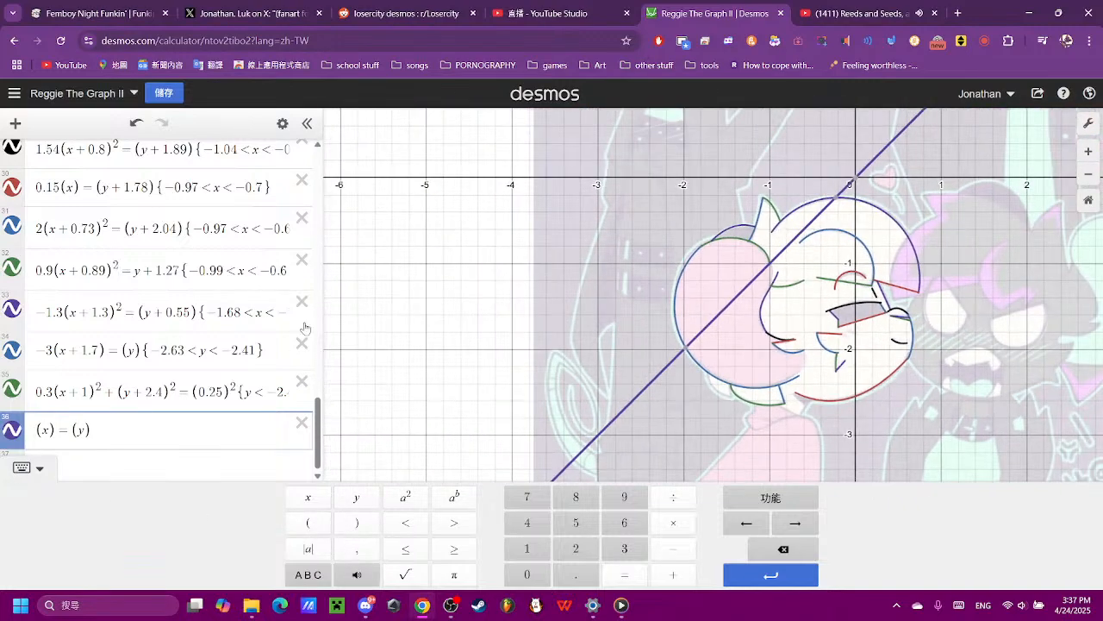
text(-)
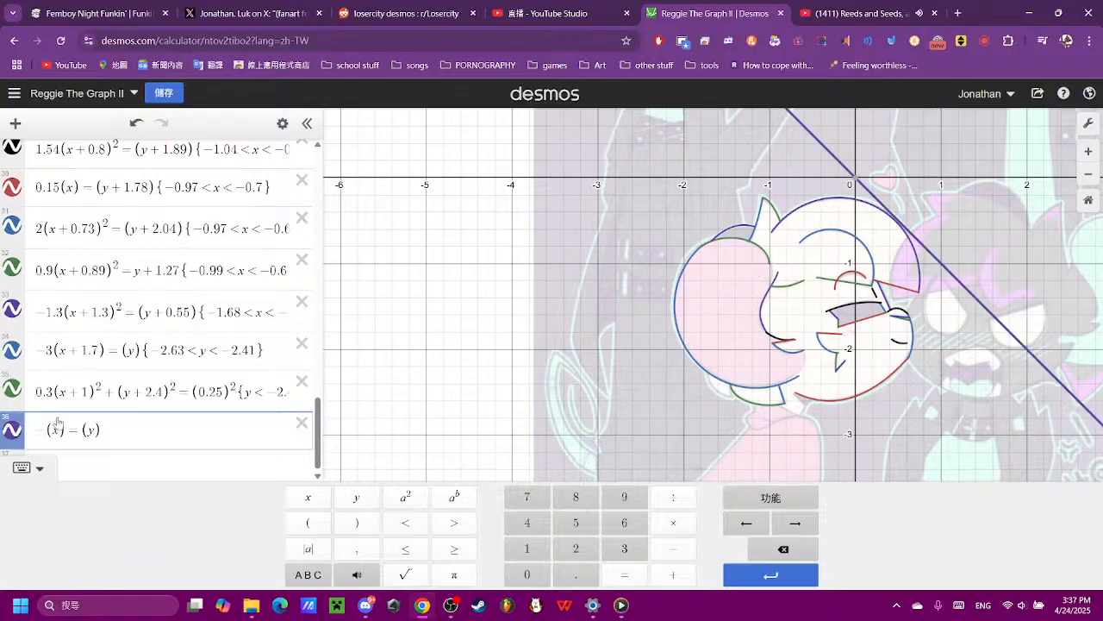
text(4)
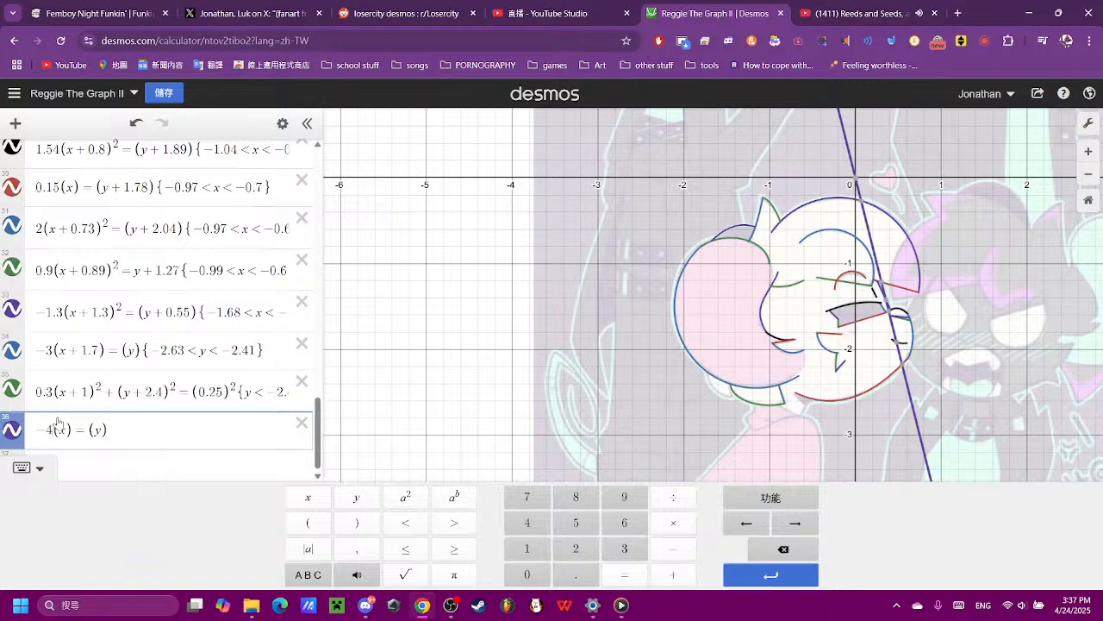
key(BackSpace)
text(5)
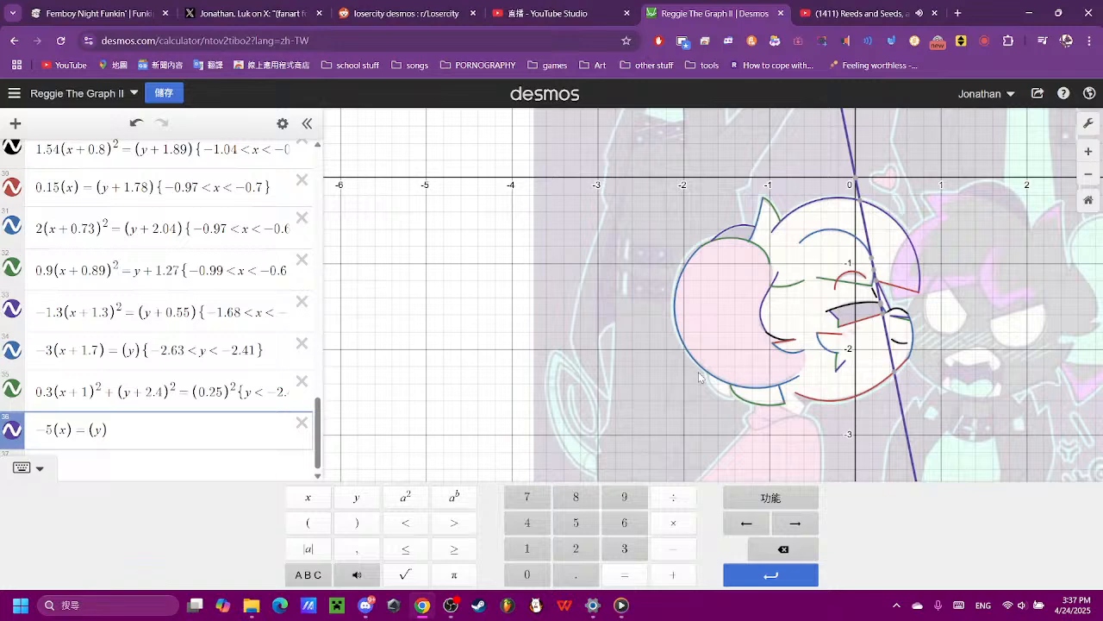
- Shift the expression 36 line to the left by changing its x term to (x + 1.95)
text(+2)
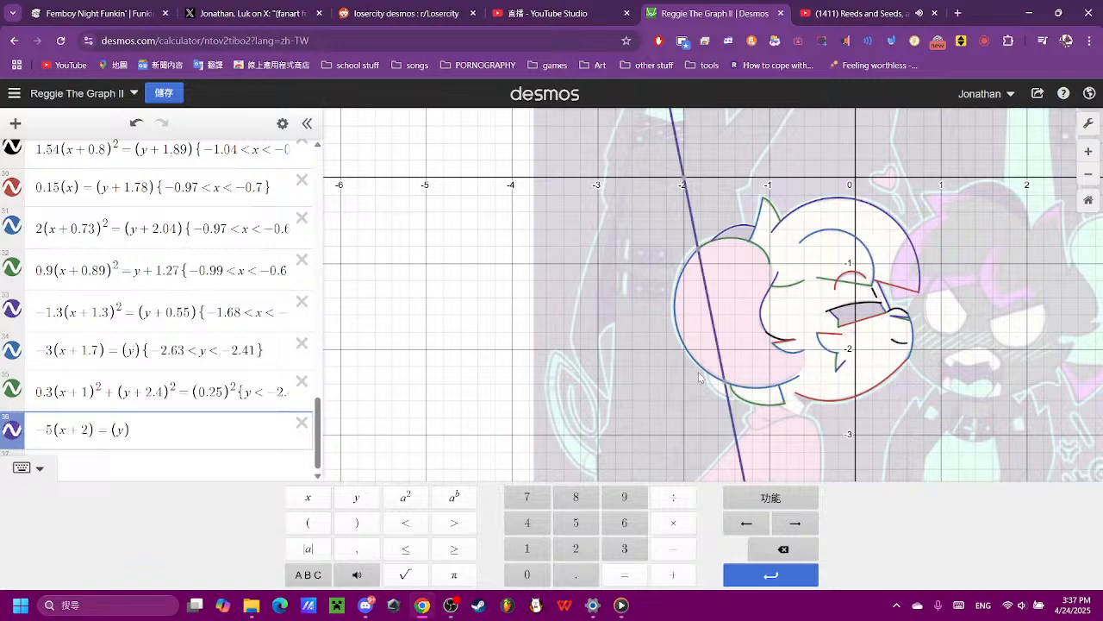
key(BackSpace)
text(1.9)
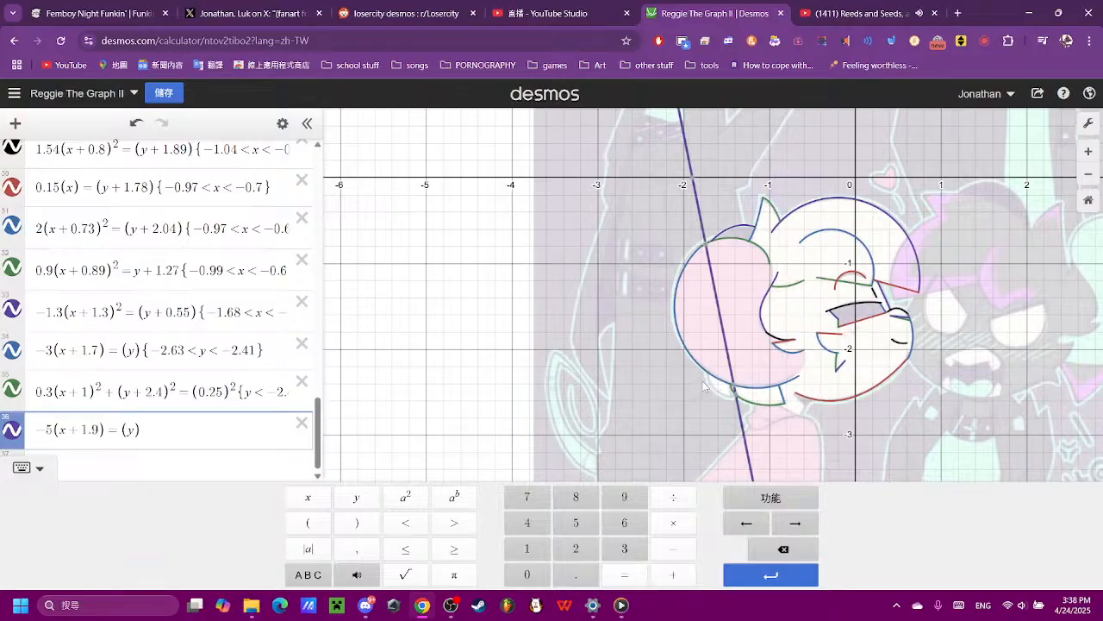
text(5)
- Check where the expression 36 line meets the ear outline, and restrict the line with {−2.5 < y < −2.4}
scroll(926, 399, up, 2)
scroll(926, 400, up, 2)
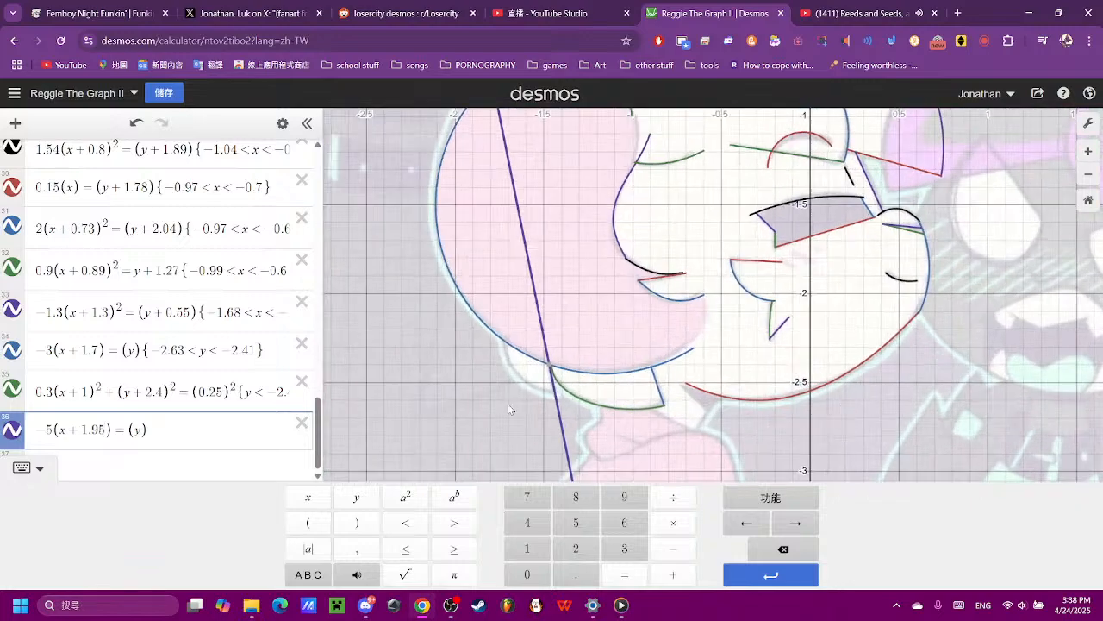
scroll(398, 402, up, 3)
scroll(404, 403, up, 3)
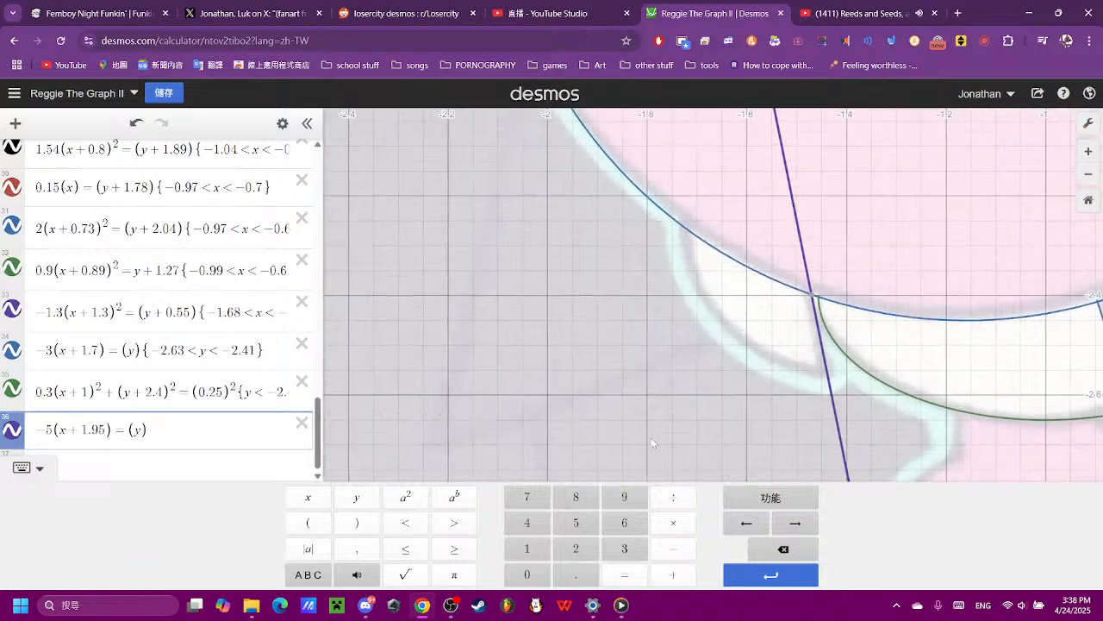
drag(874, 426, 754, 442)
scroll(748, 444, up, 2)
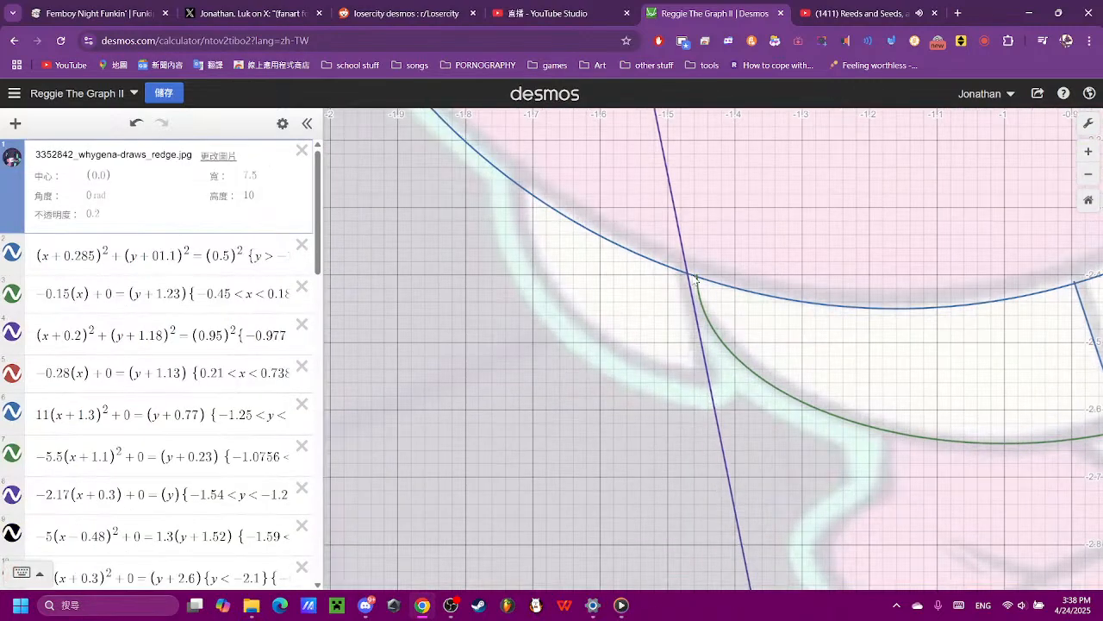
click(691, 276)
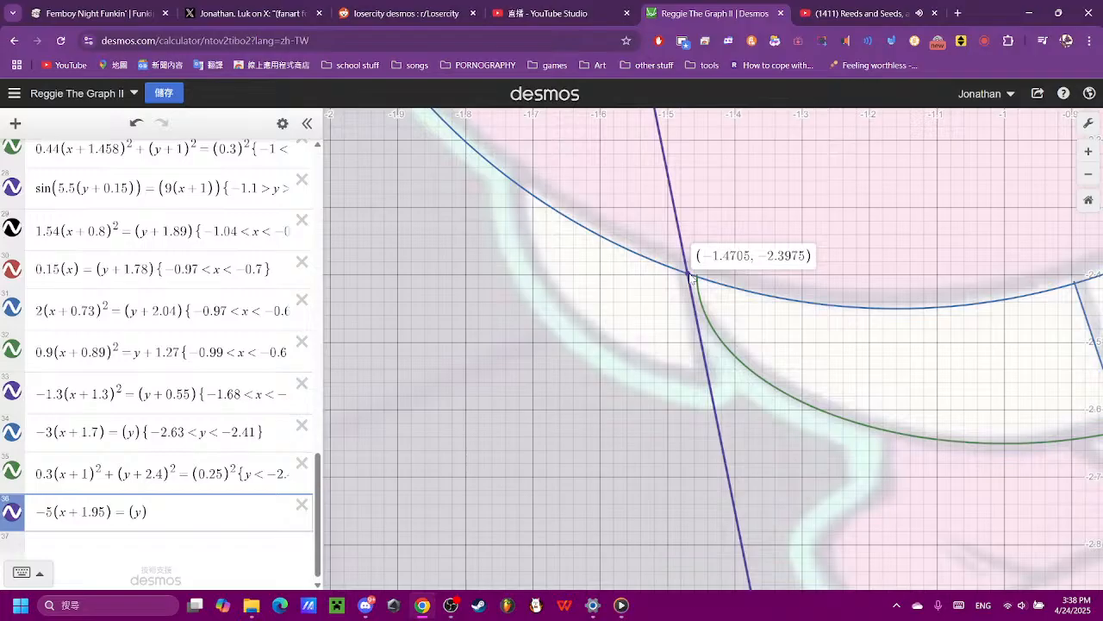
click(712, 389)
click(237, 516)
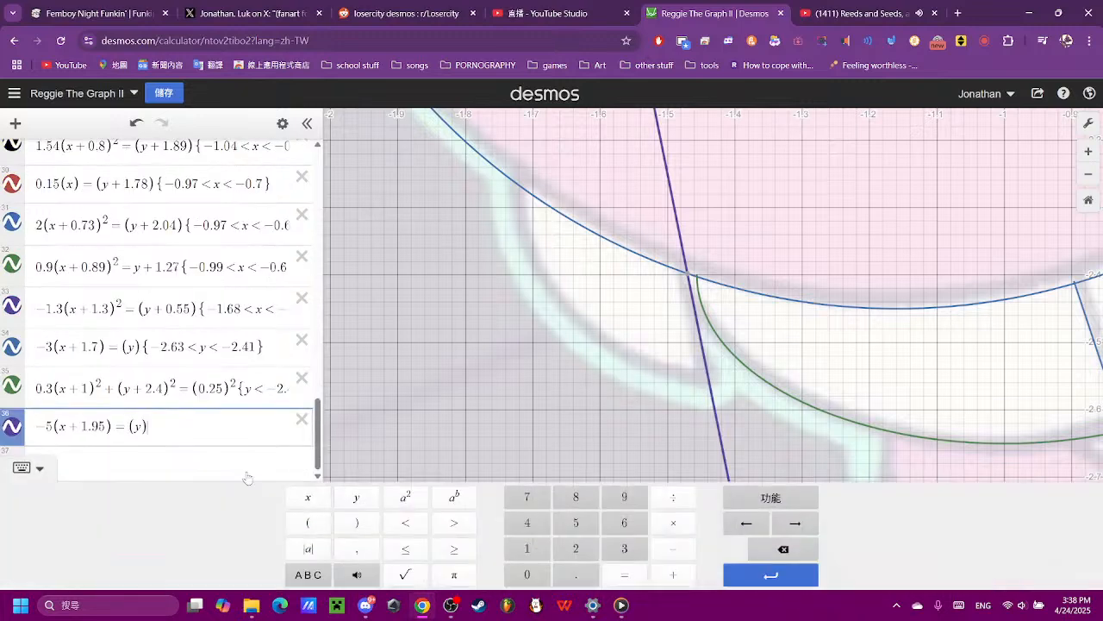
text(-)
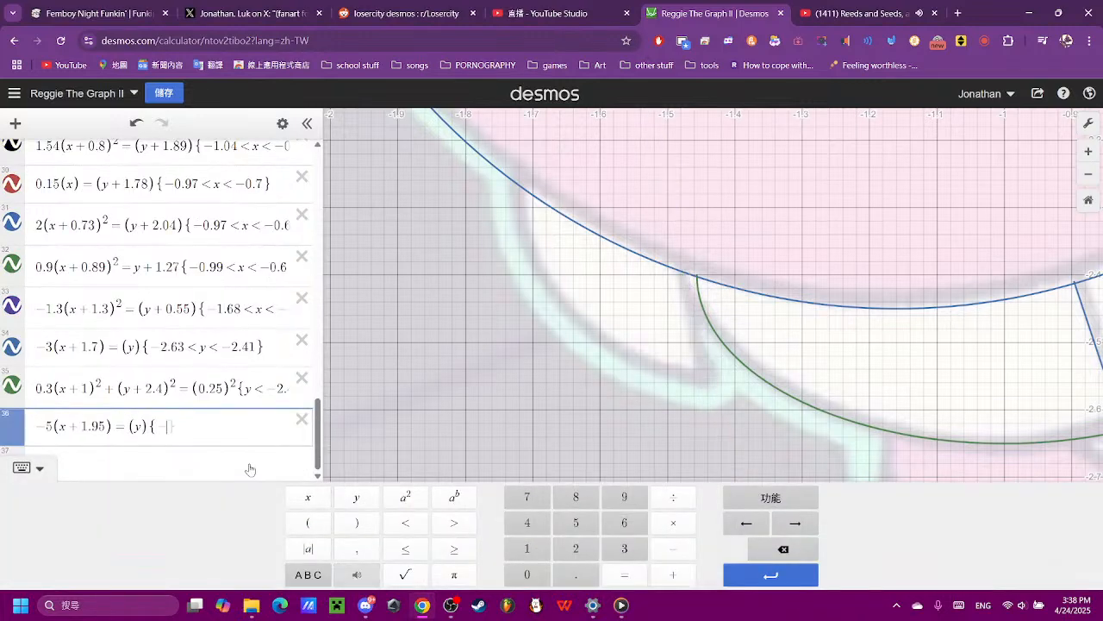
text(2.5<y)
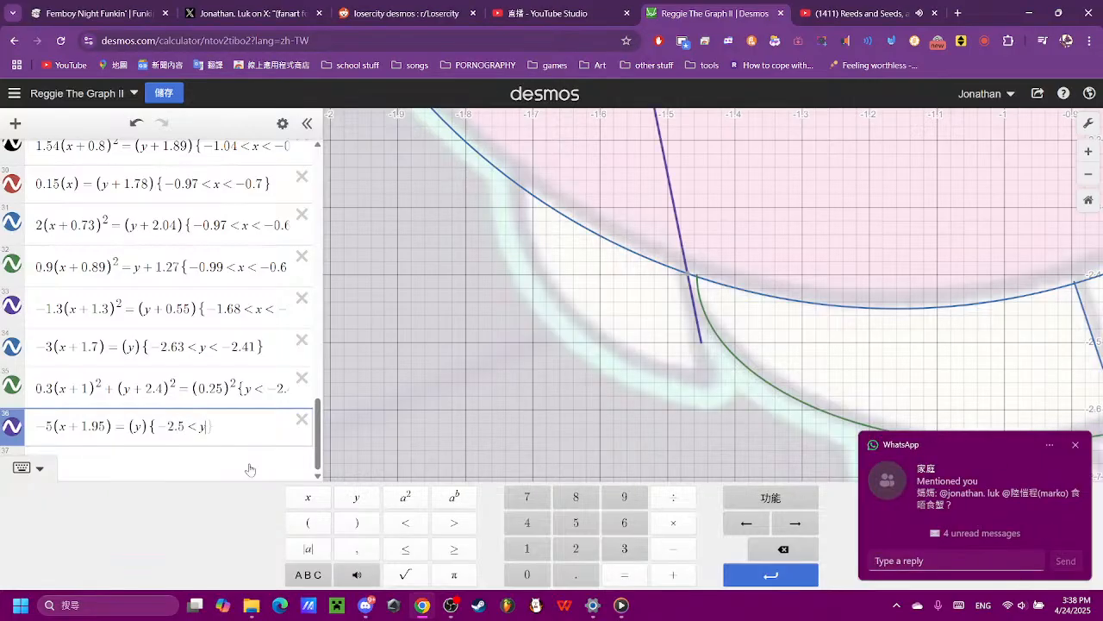
text(<)
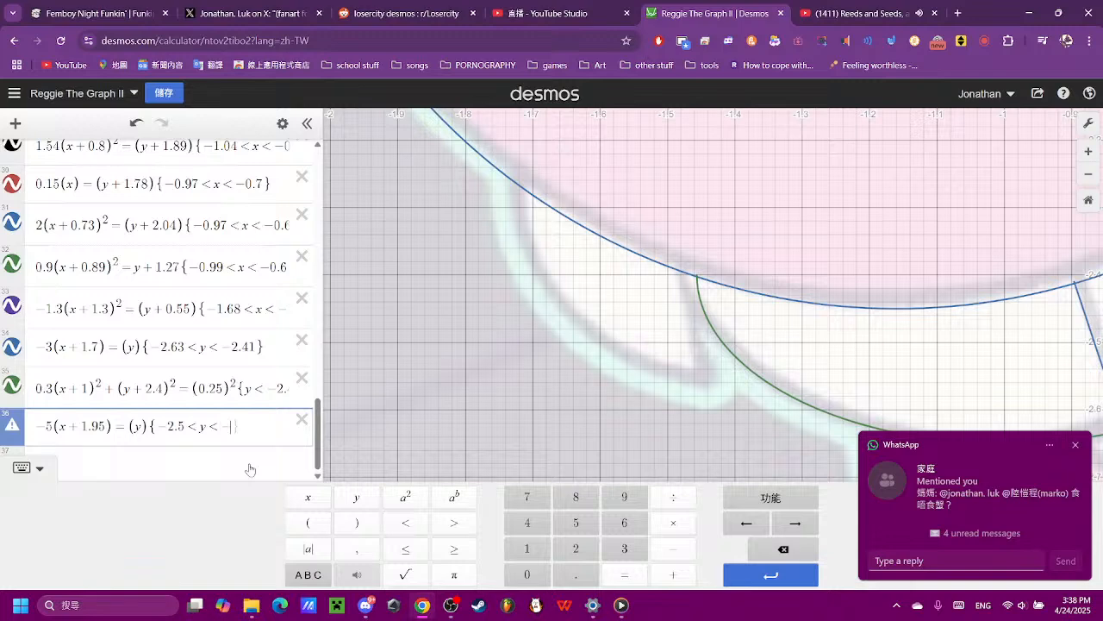
text(-2.4)
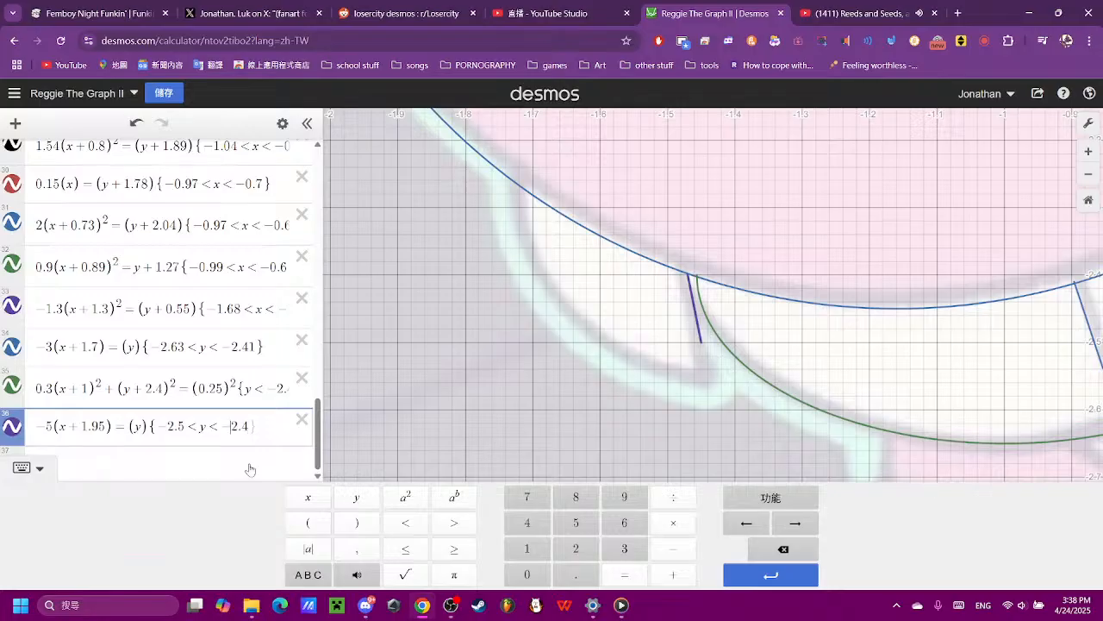
- Extend the expression 36 line downward by setting its lower y limit to −2.57, and dismiss the message notification
text(5)
key(BackSpace)
text(6)
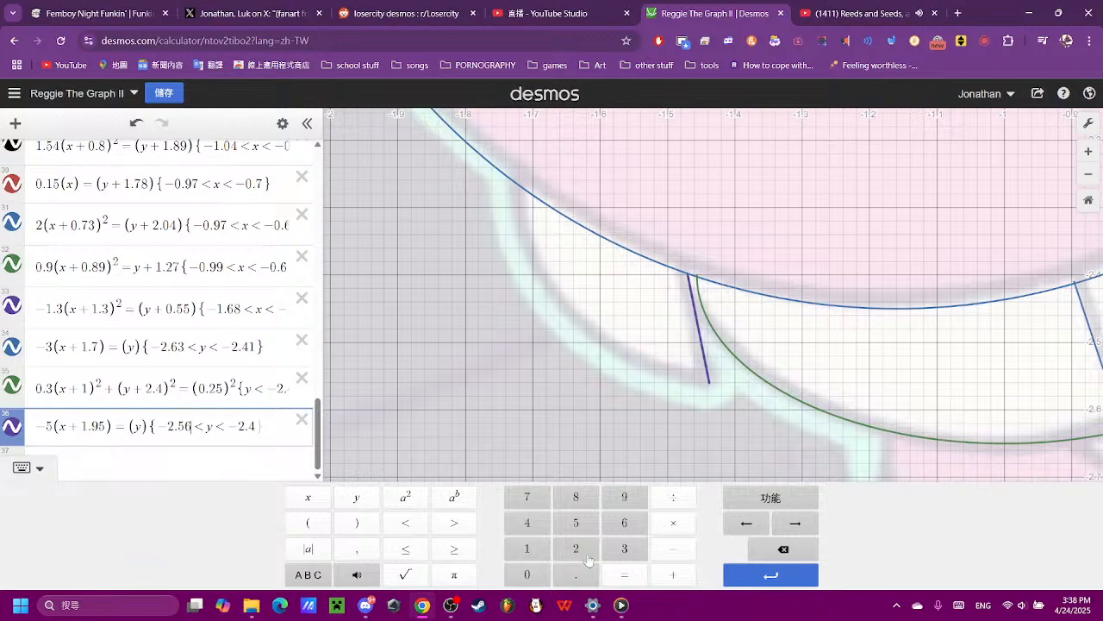
click(747, 411)
scroll(744, 409, down, 4)
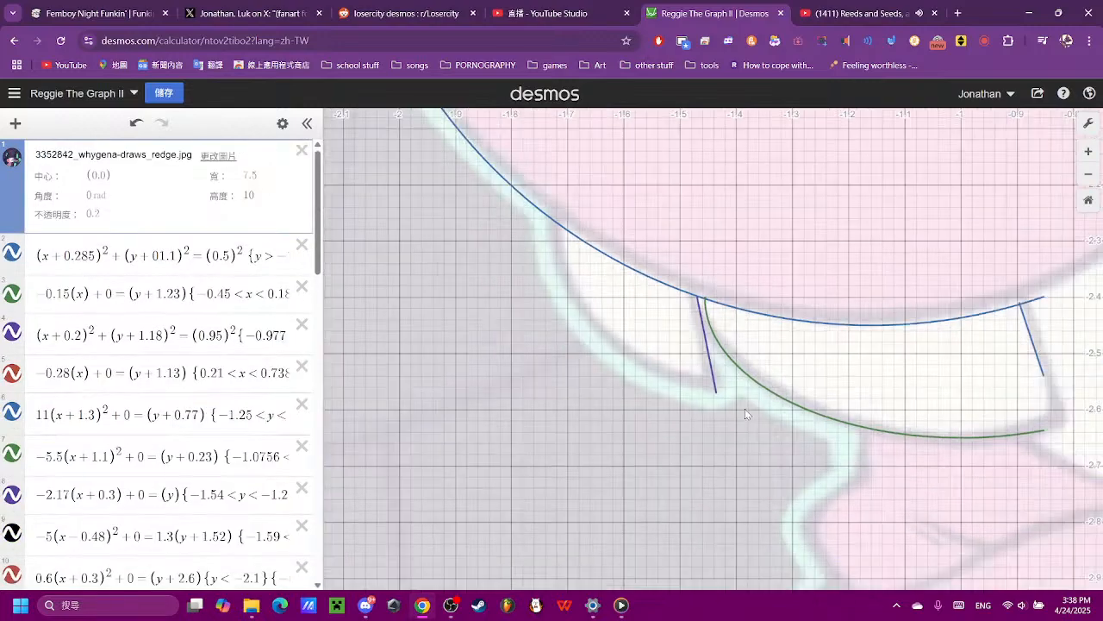
scroll(745, 408, down, 2)
scroll(179, 393, down, 12)
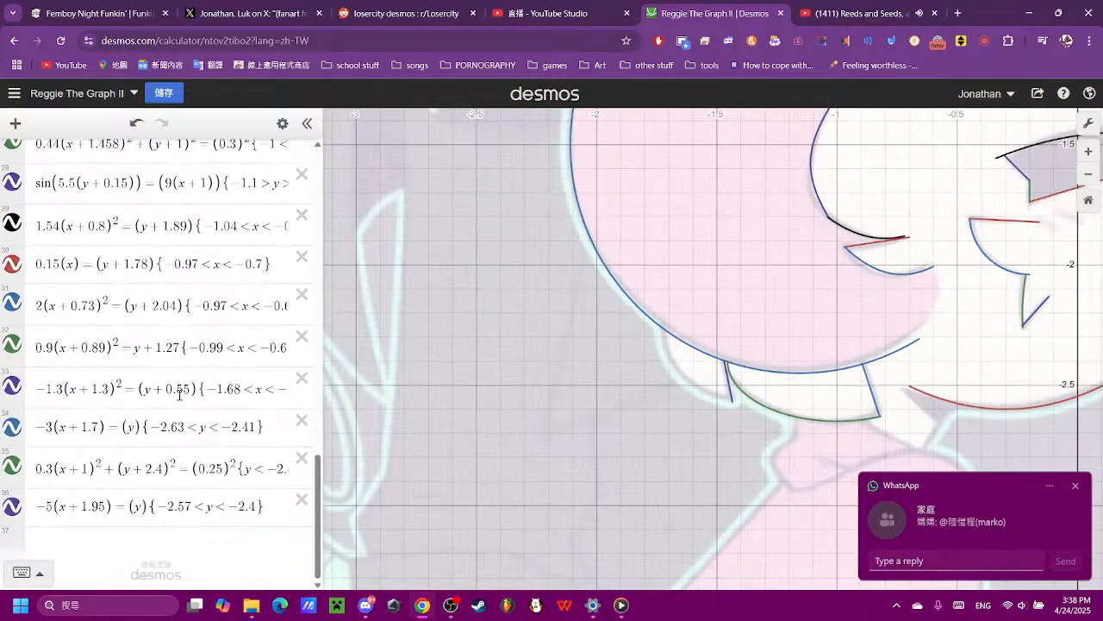
click(1078, 487)
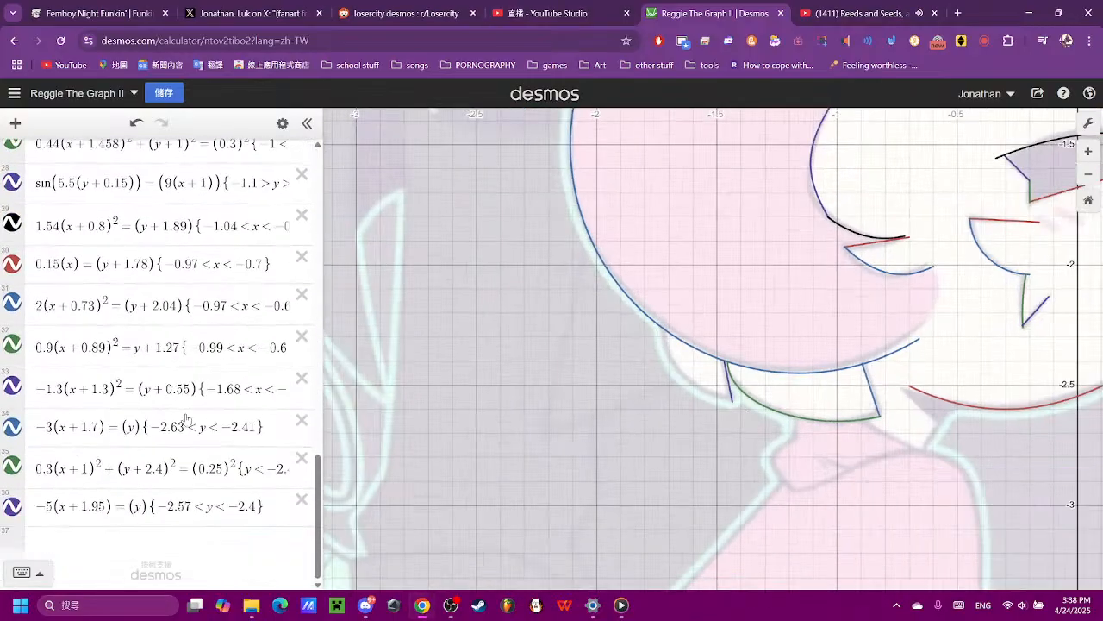
- Start a circle in expression 37 with the equation (x)² + (y)² = (0.6)²
click(169, 543)
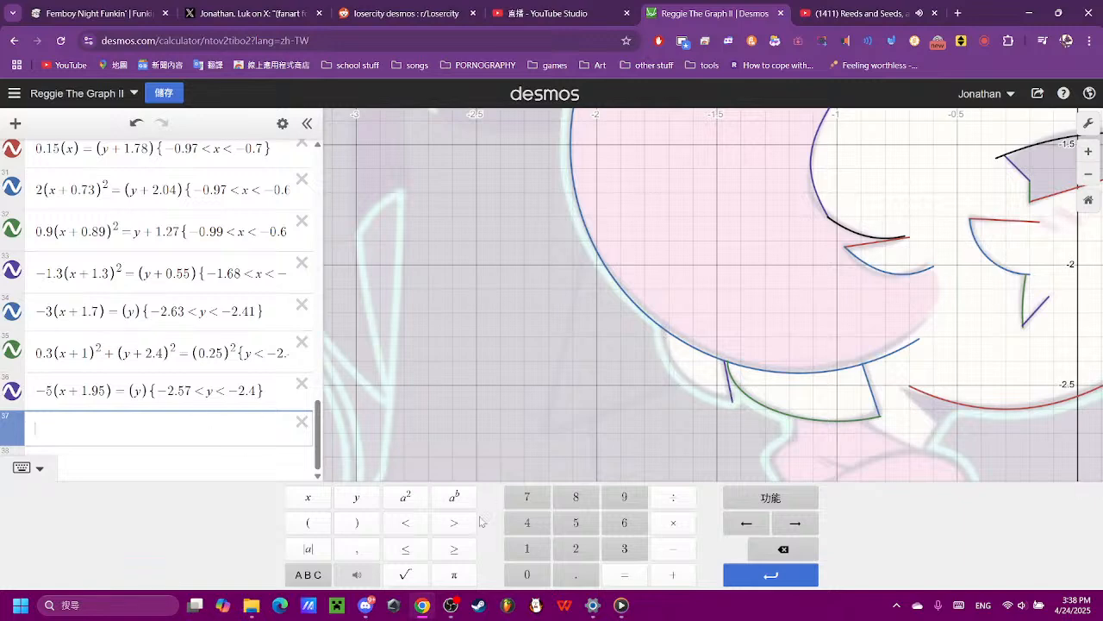
click(310, 522)
click(319, 502)
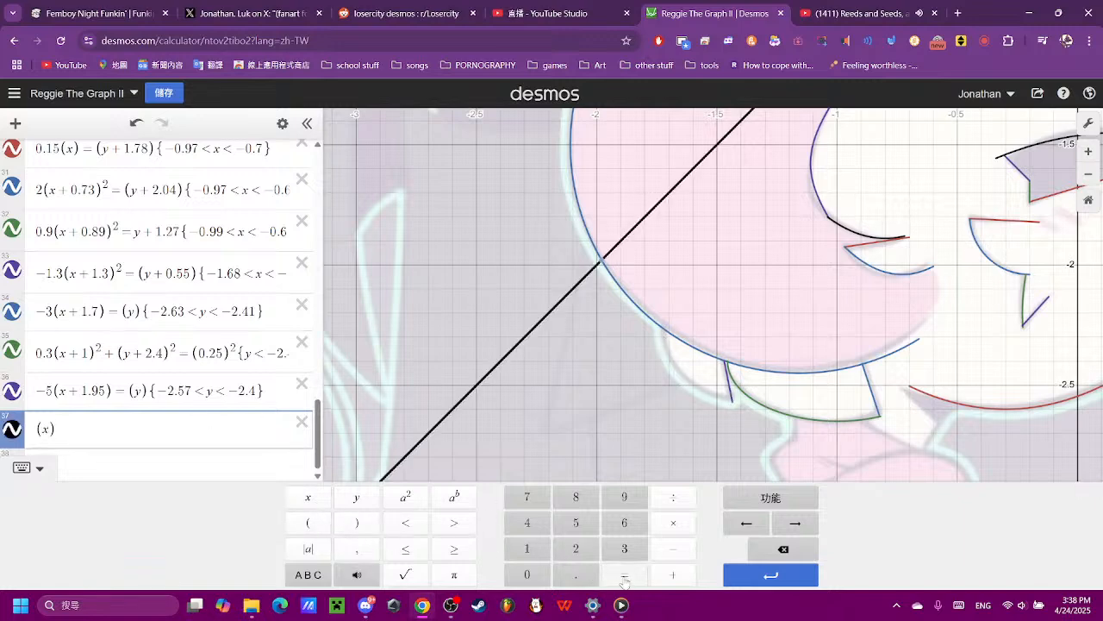
click(673, 574)
click(308, 522)
click(355, 497)
click(356, 522)
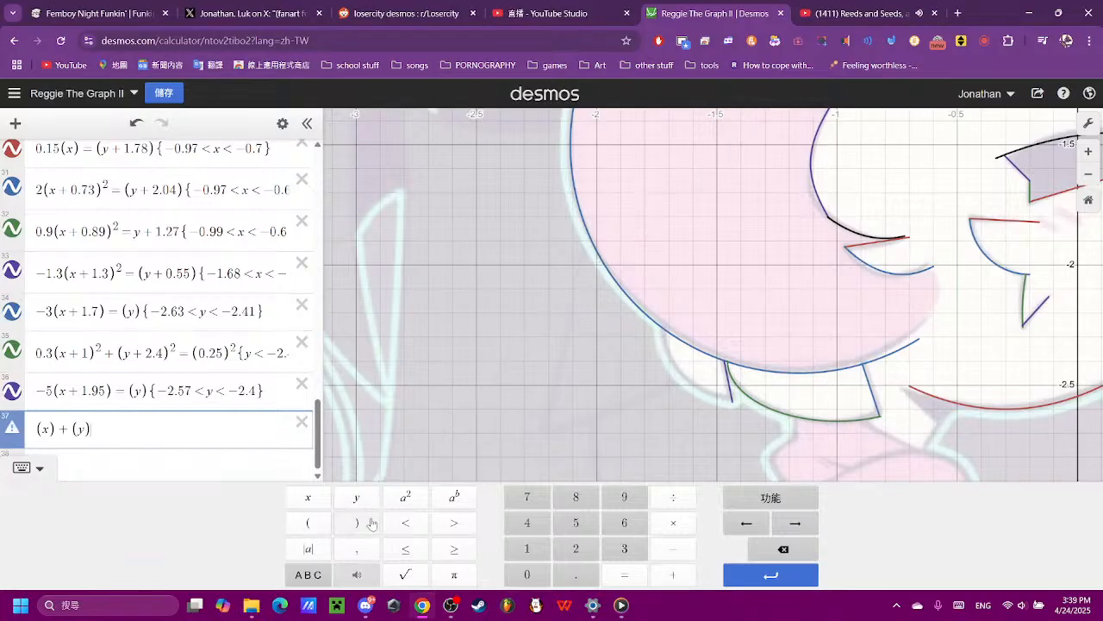
click(405, 497)
click(625, 574)
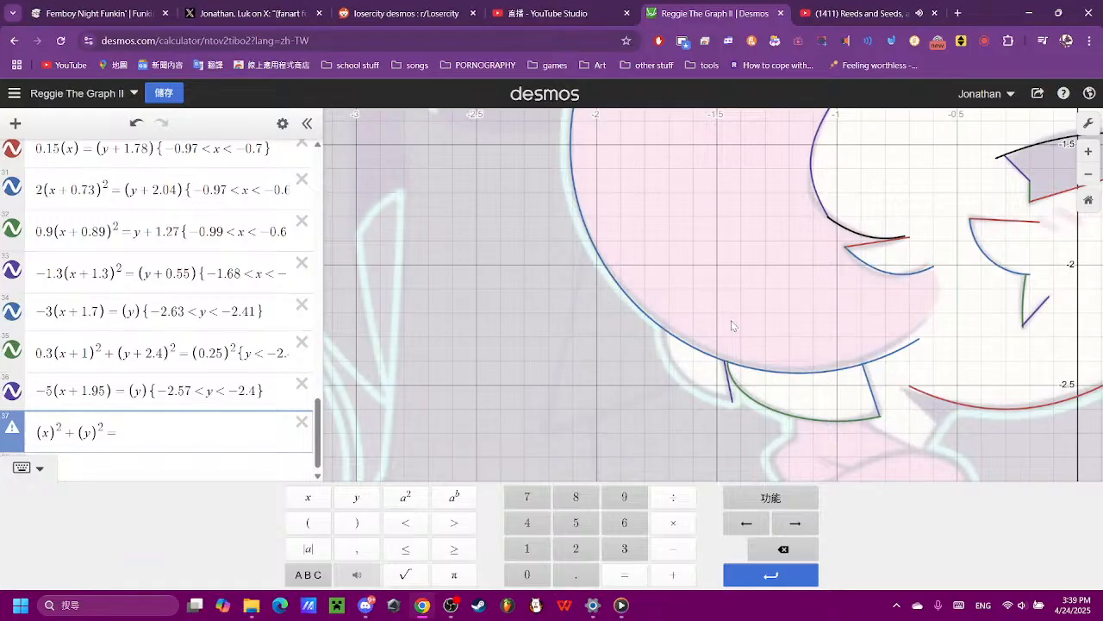
click(320, 520)
click(538, 576)
click(593, 577)
click(622, 525)
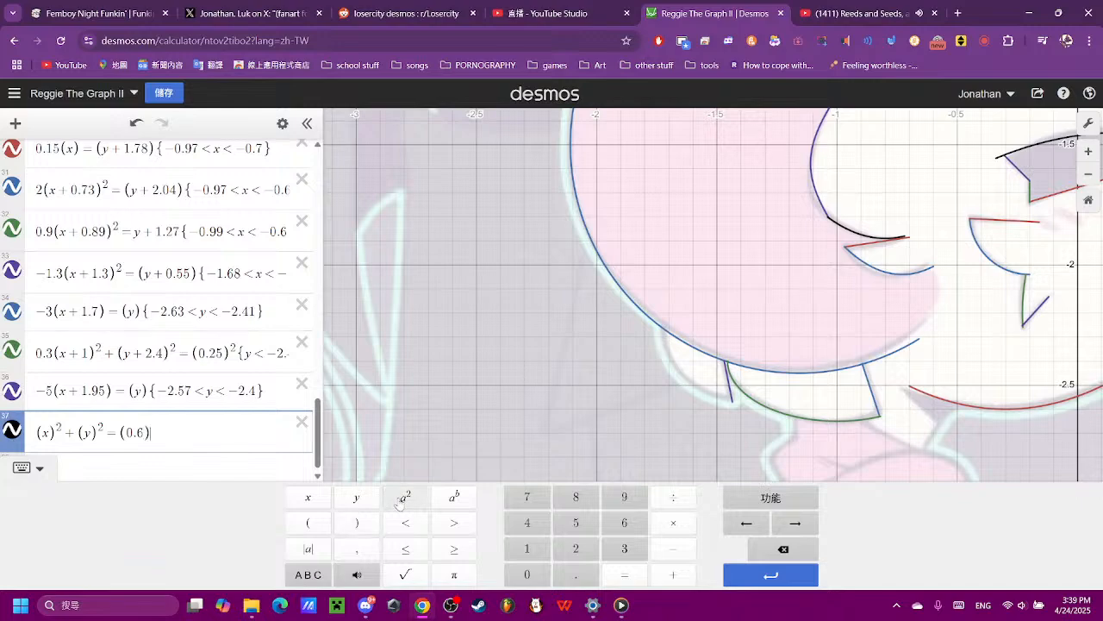
- Shrink the expression 37 circle by setting its radius to 0.3
scroll(726, 348, down, 5)
click(727, 348)
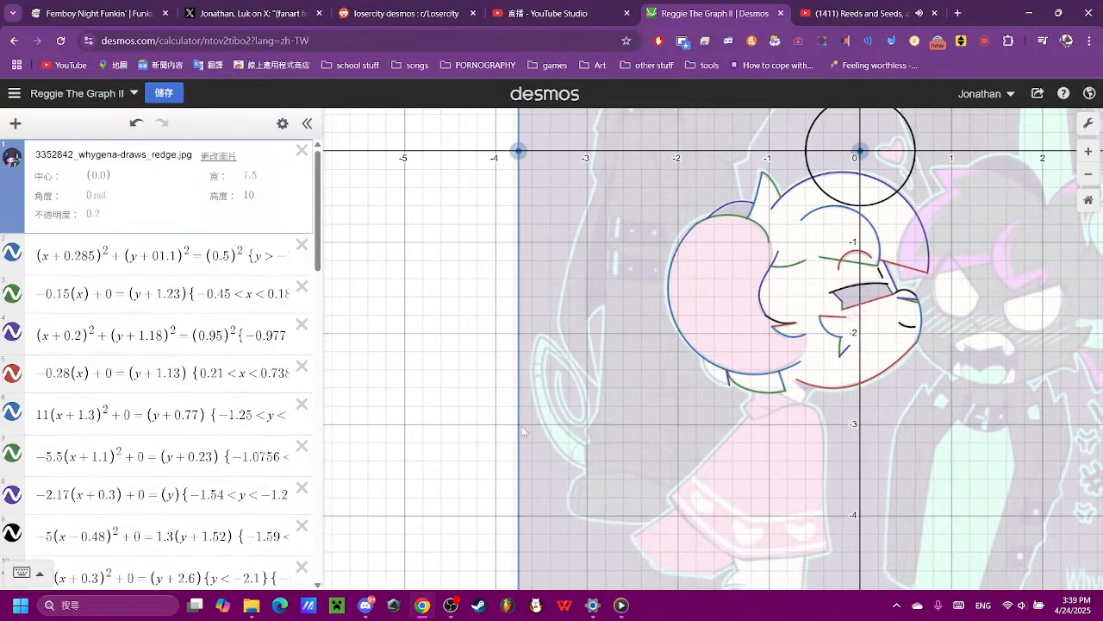
scroll(149, 502, down, 15)
click(149, 502)
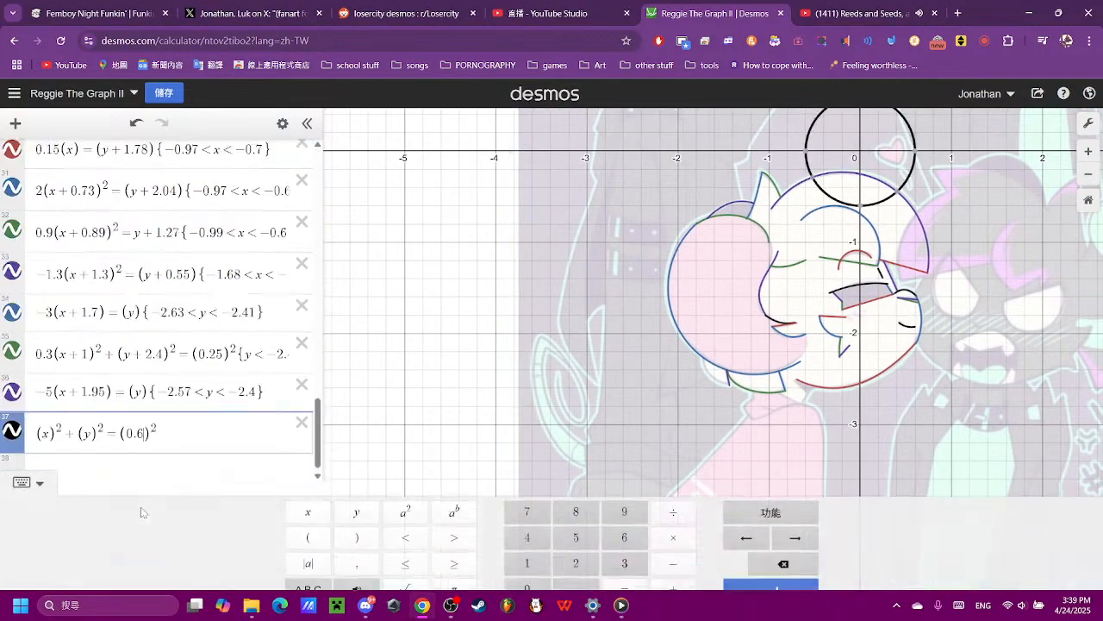
key(BackSpace)
text(3)
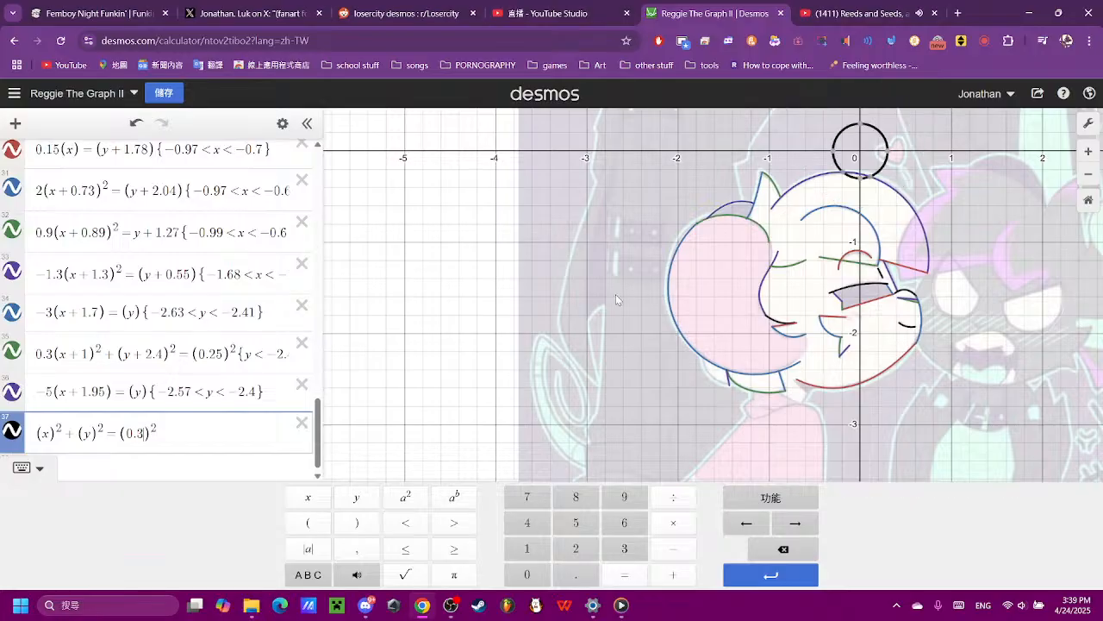
- Move the expression 37 circle down by changing its y term to (y + 2.3)
scroll(733, 349, up, 3)
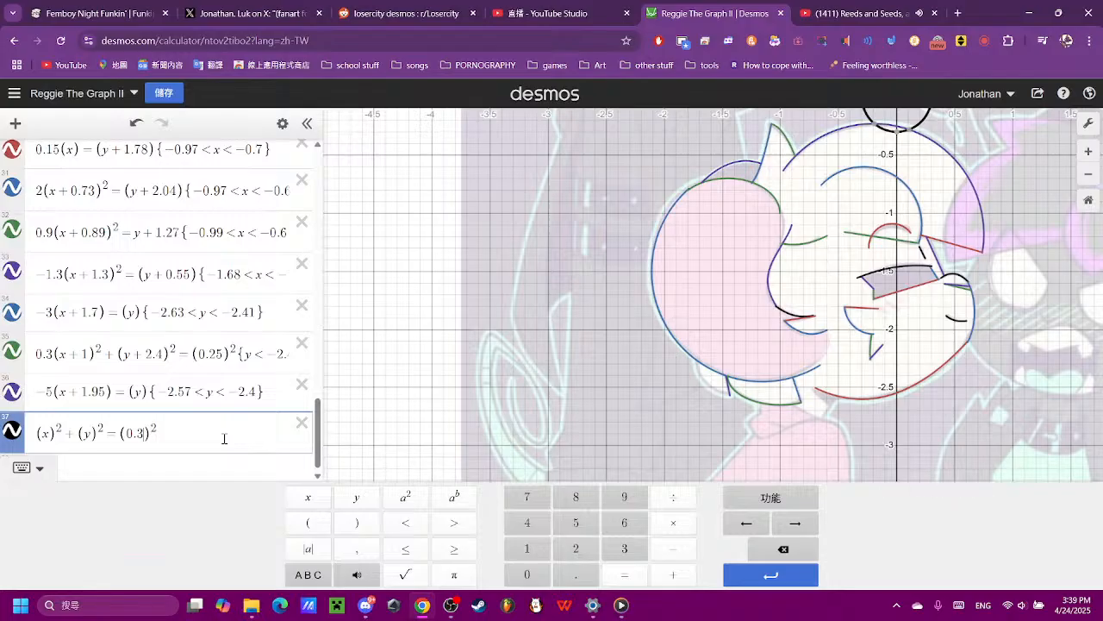
key(Left)
key(Left)
key(Left)
text(+2.)
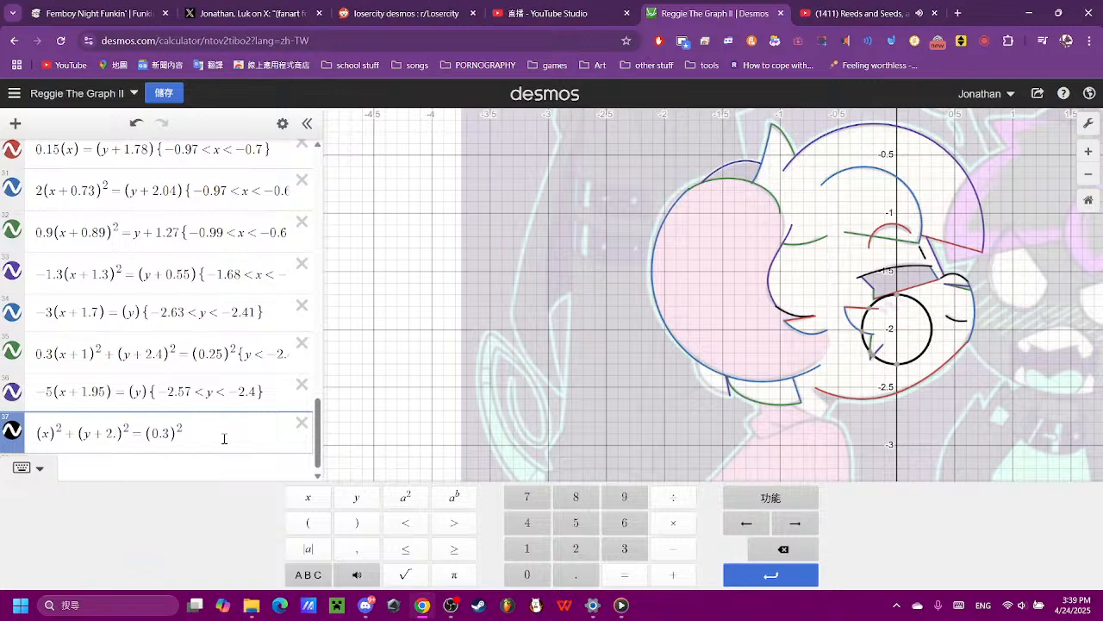
text(3)
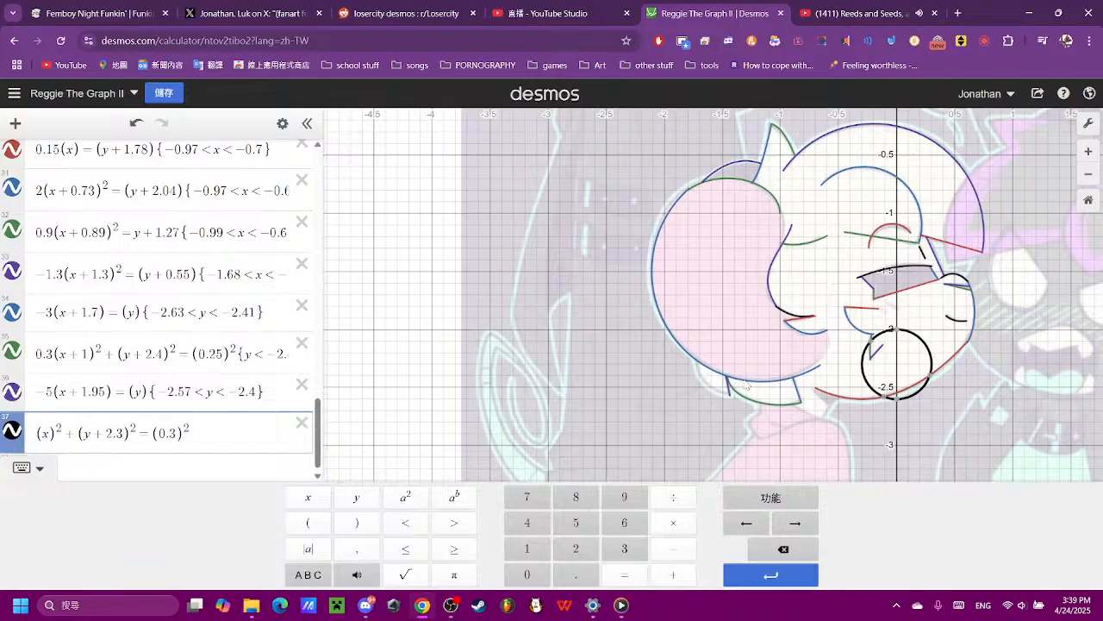
- Fine-tune the vertical position of the expression 37 circle by setting its y offset to 2.28
key(BackSpace)
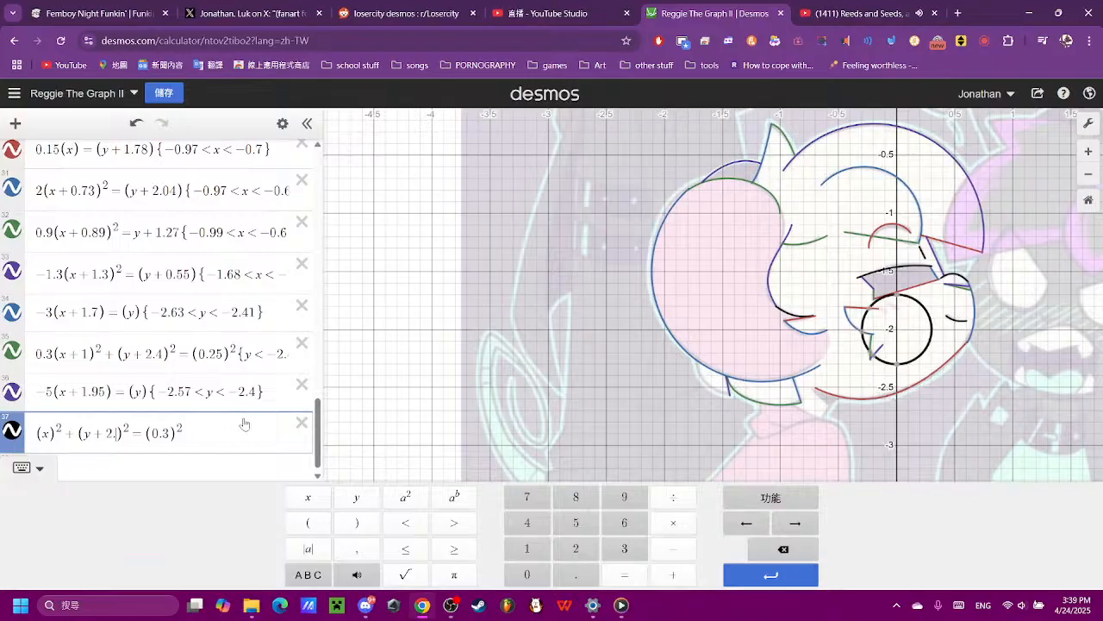
text(25)
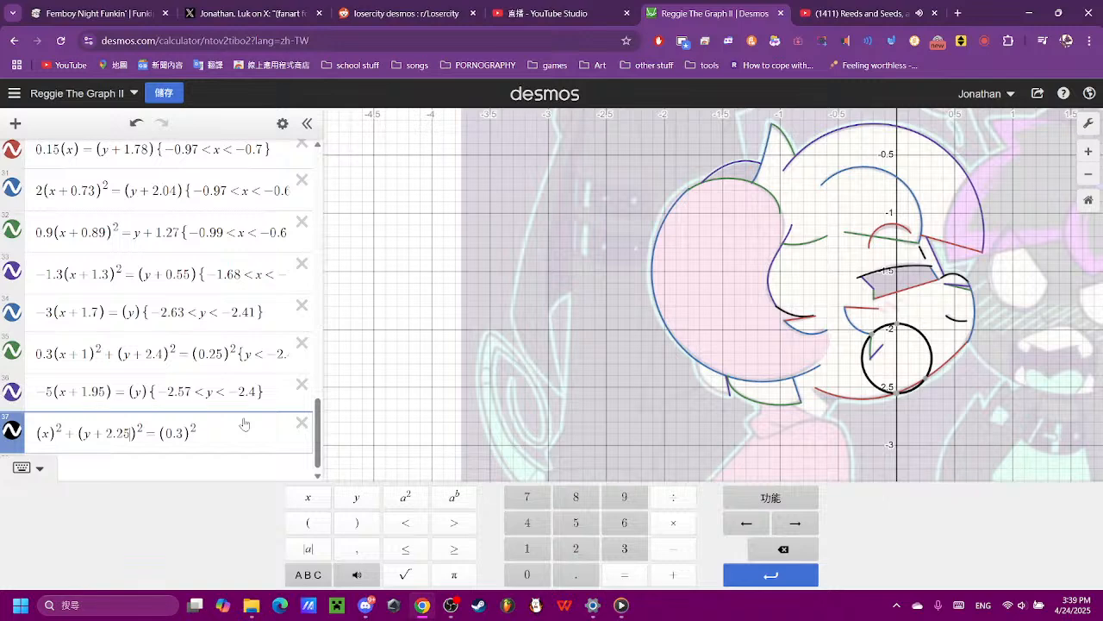
key(BackSpace)
text(6)
key(BackSpace)
text(7)
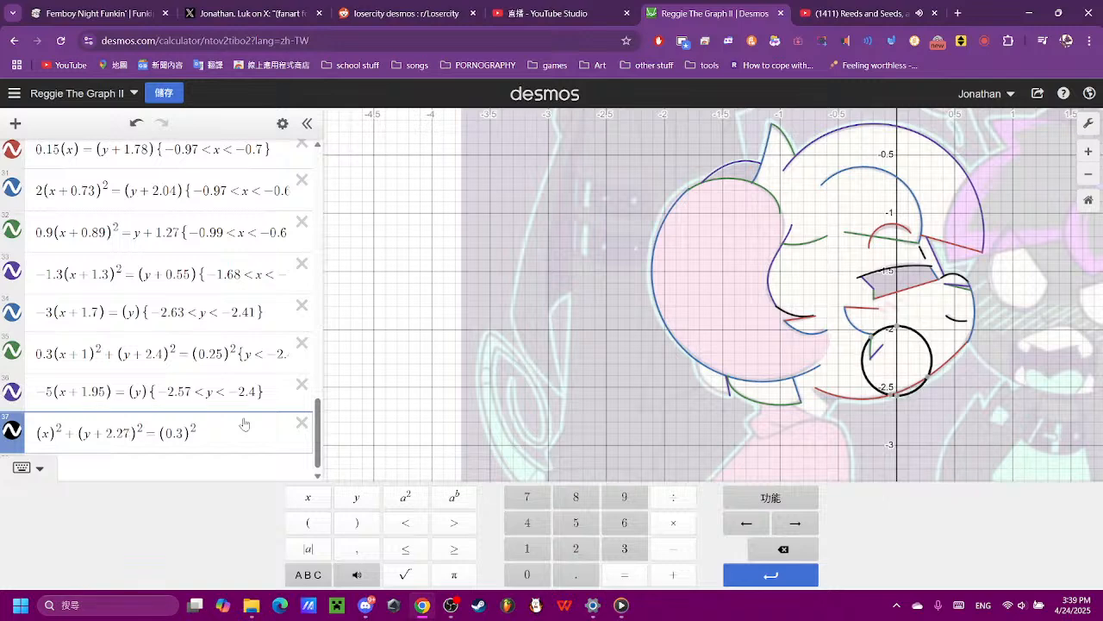
key(BackSpace)
text(8)
key(BackSpace)
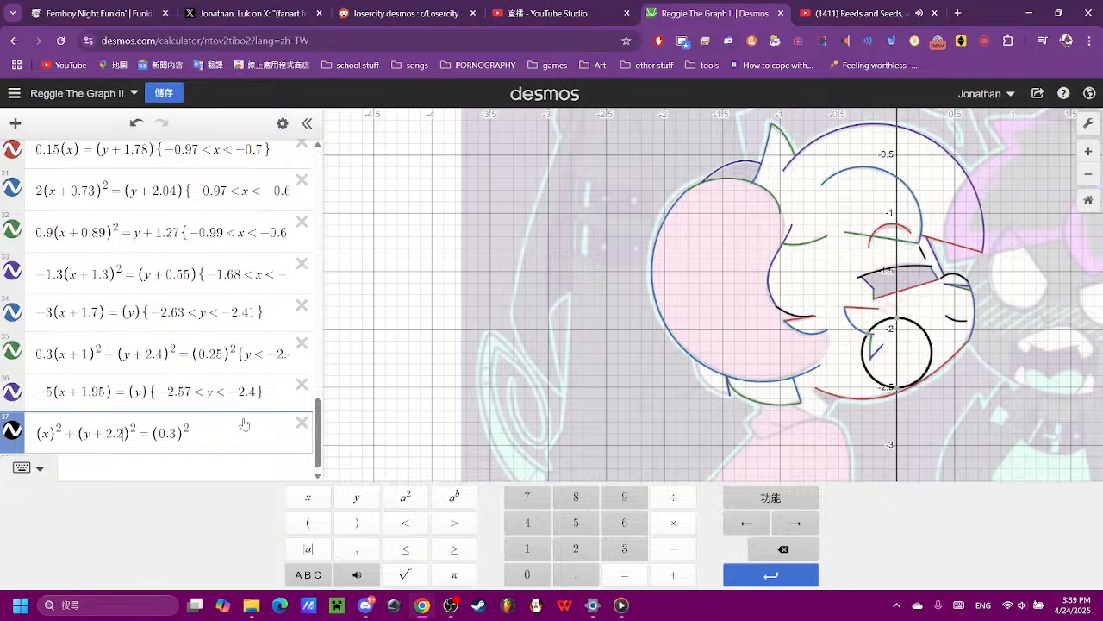
text(8)
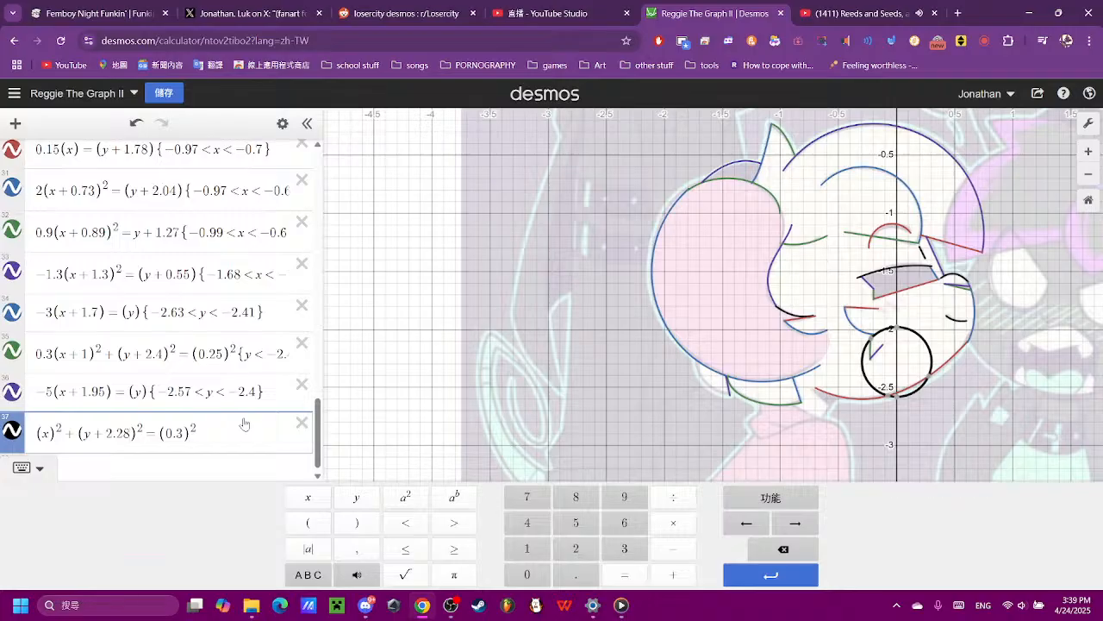
- Move the expression 37 circle left under the ear by changing its x term to (x + 1.3)
click(49, 434)
text(+)
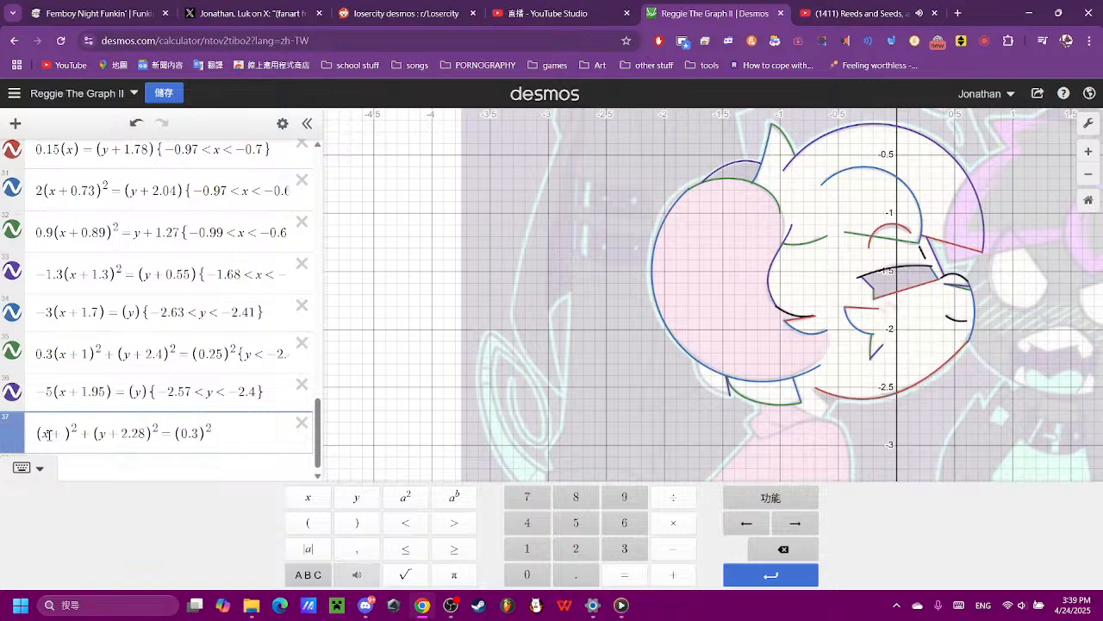
text(1.3)
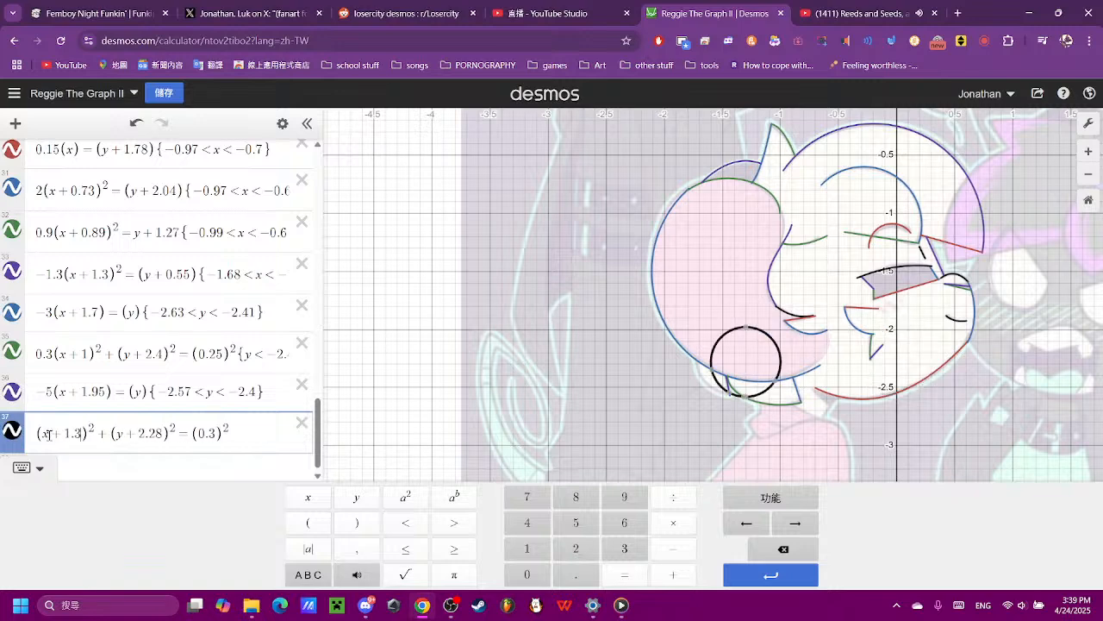
- Fit the expression 37 circle to the small shape under the ear by setting its x offset to 1.42 and y offset to 2.27
scroll(766, 431, up, 3)
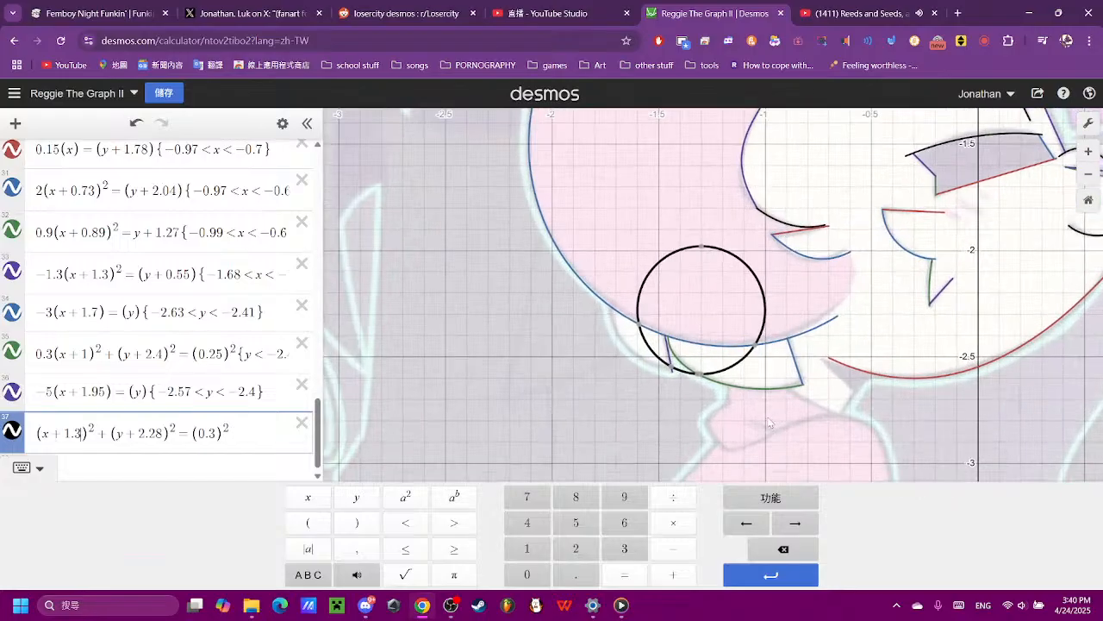
scroll(759, 419, up, 2)
key(BackSpace)
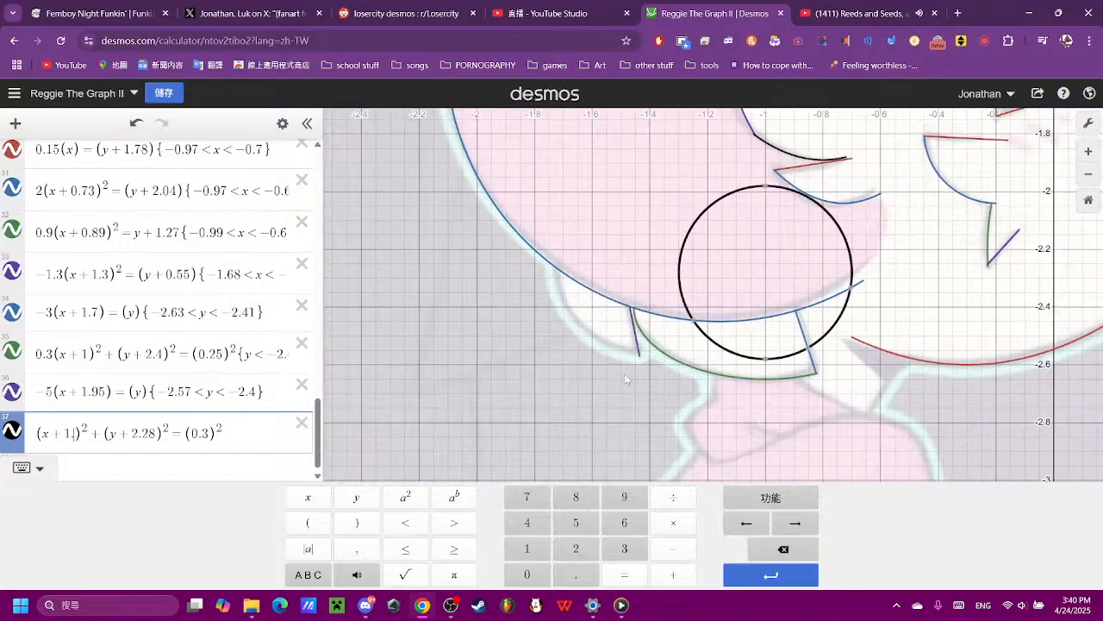
text(4)
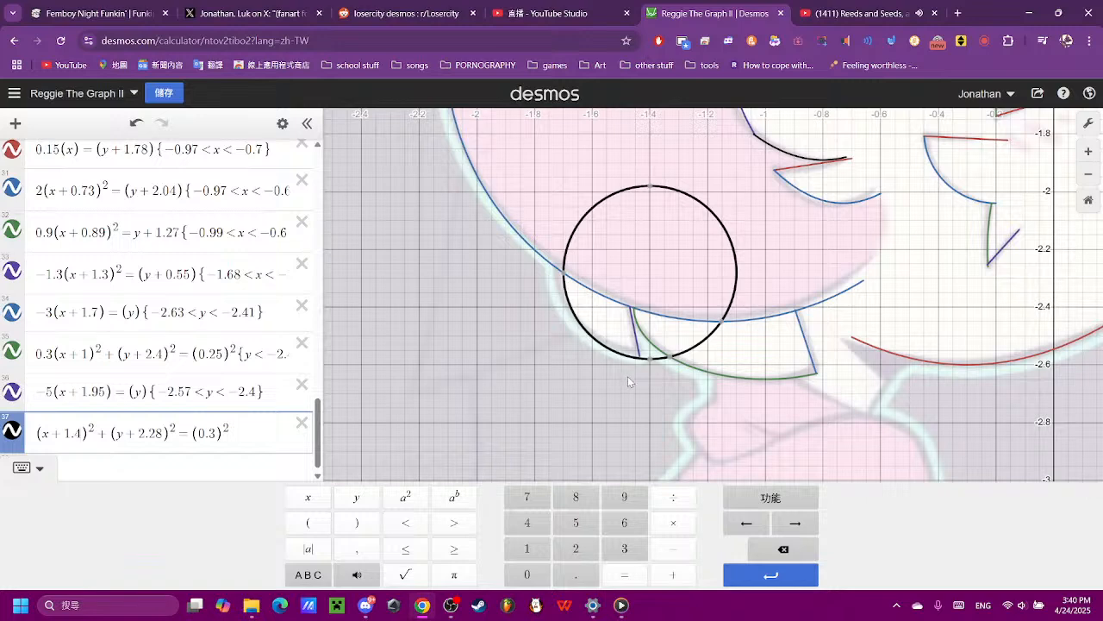
text(2)
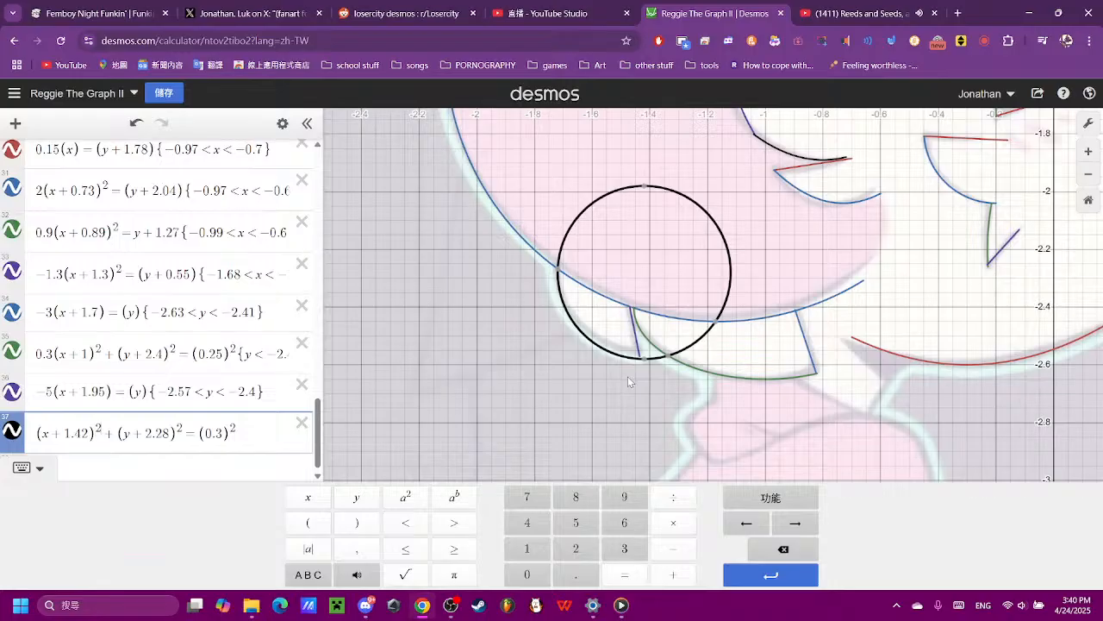
key(BackSpace)
text(7)
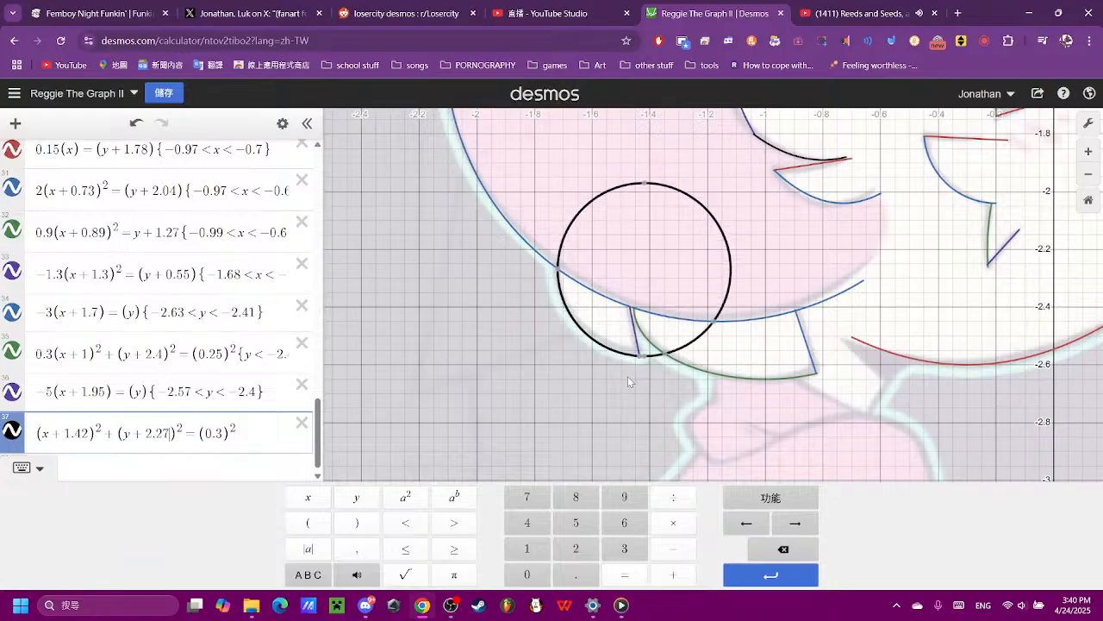
scroll(627, 376, up, 5)
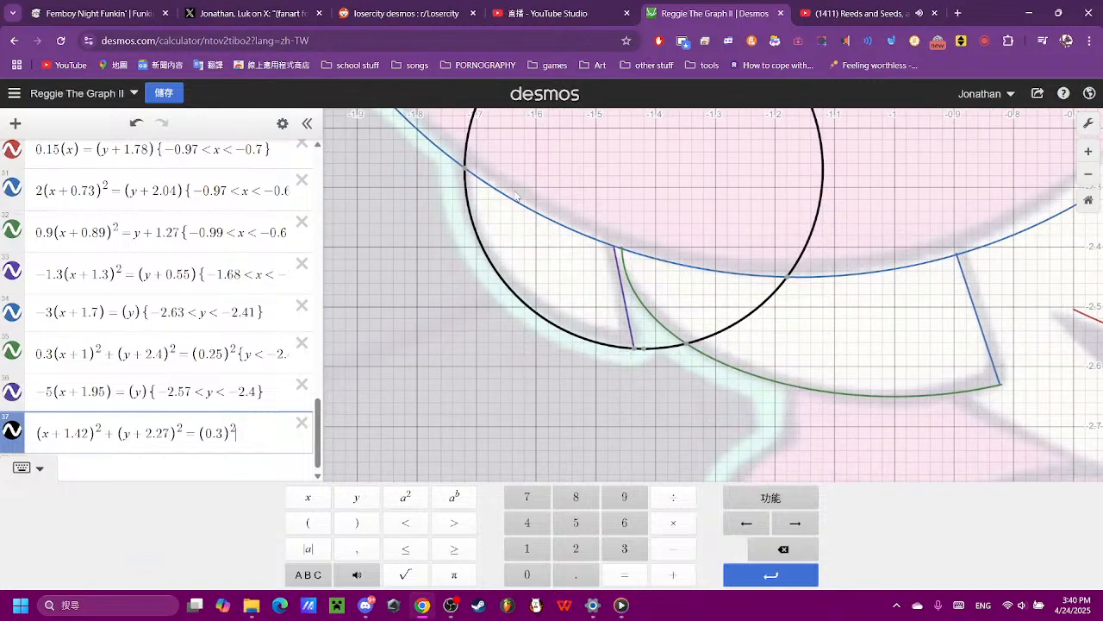
- Cut off the upper part of the expression 37 circle by adding the restriction {y < -2.2}
mouse_move(465, 171)
click(356, 496)
click(405, 522)
click(576, 549)
click(575, 574)
click(572, 550)
key(Left)
key(Left)
key(Left)
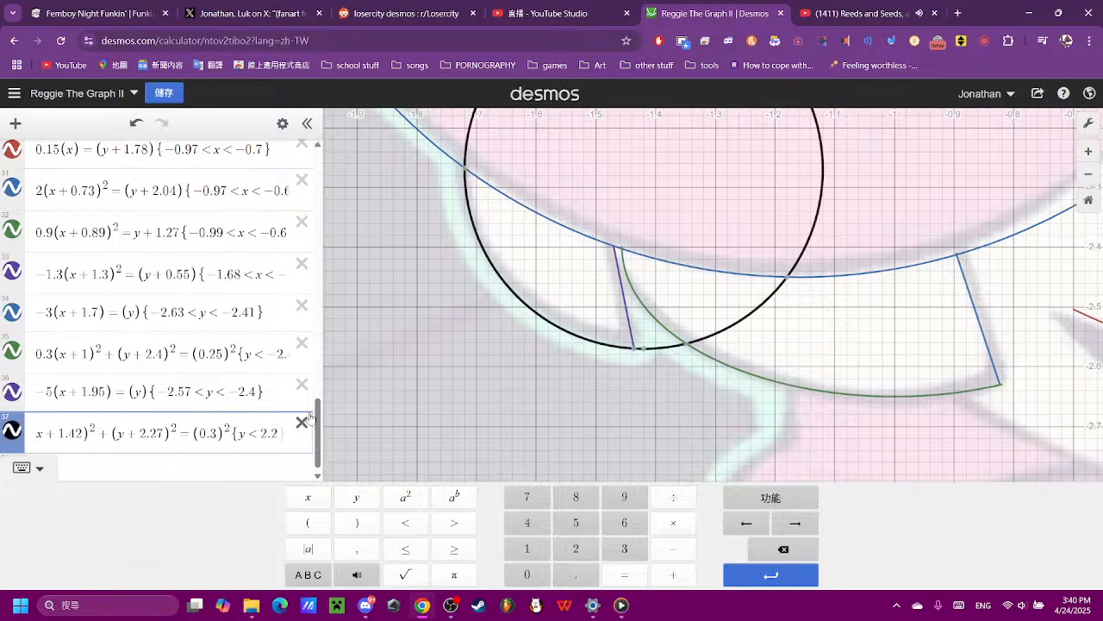
click(674, 548)
click(301, 422)
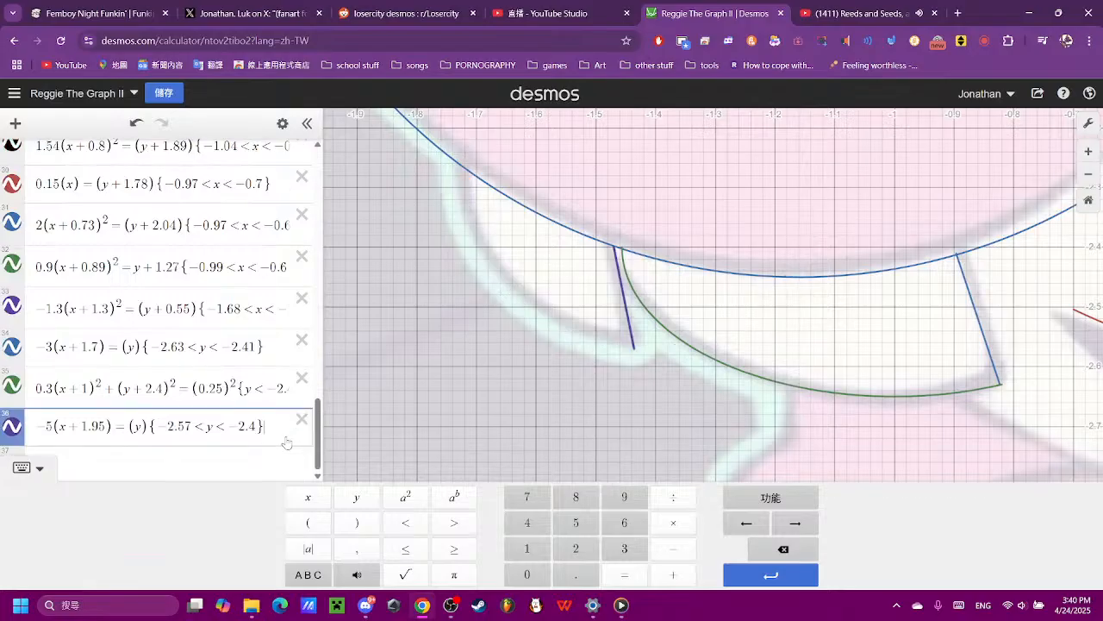
click(301, 420)
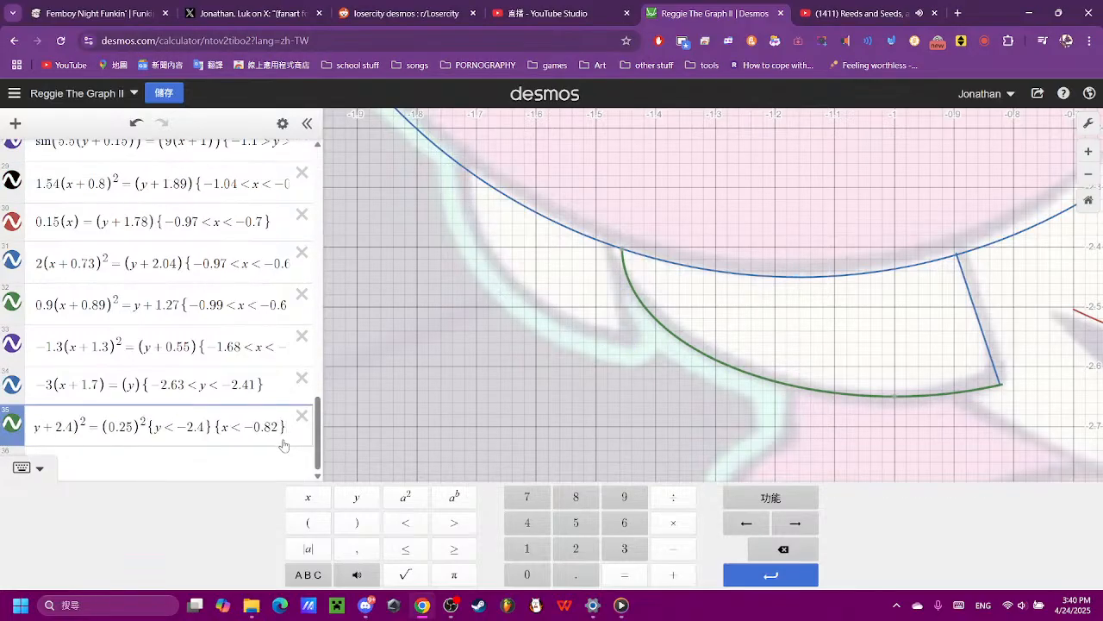
key(ctrl+z)
key(ctrl+z)
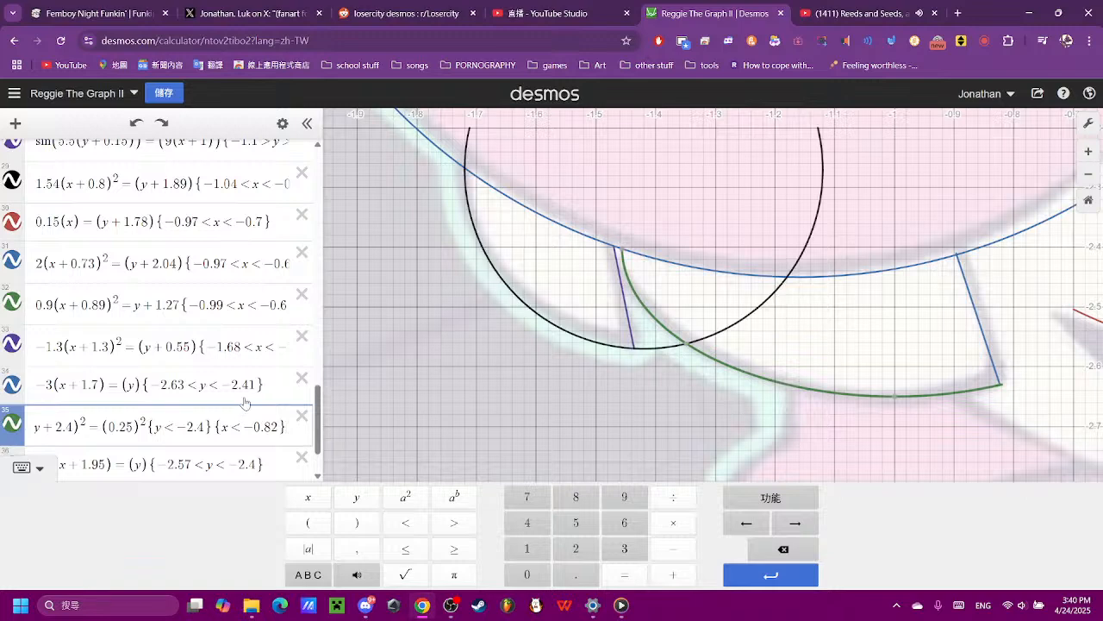
- Tighten the vertical restriction of the expression 37 circle to y < -2.27 so the arc starts at the ear outline
click(244, 427)
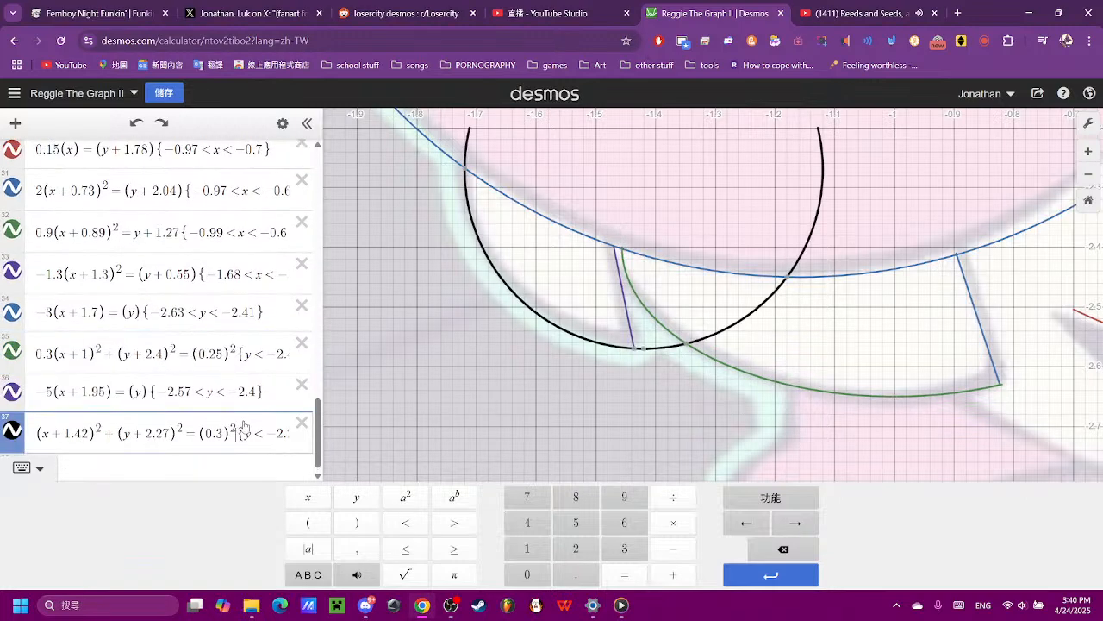
key(Right)
key(Right)
key(Right)
key(Right)
key(Right)
key(Right)
key(Right)
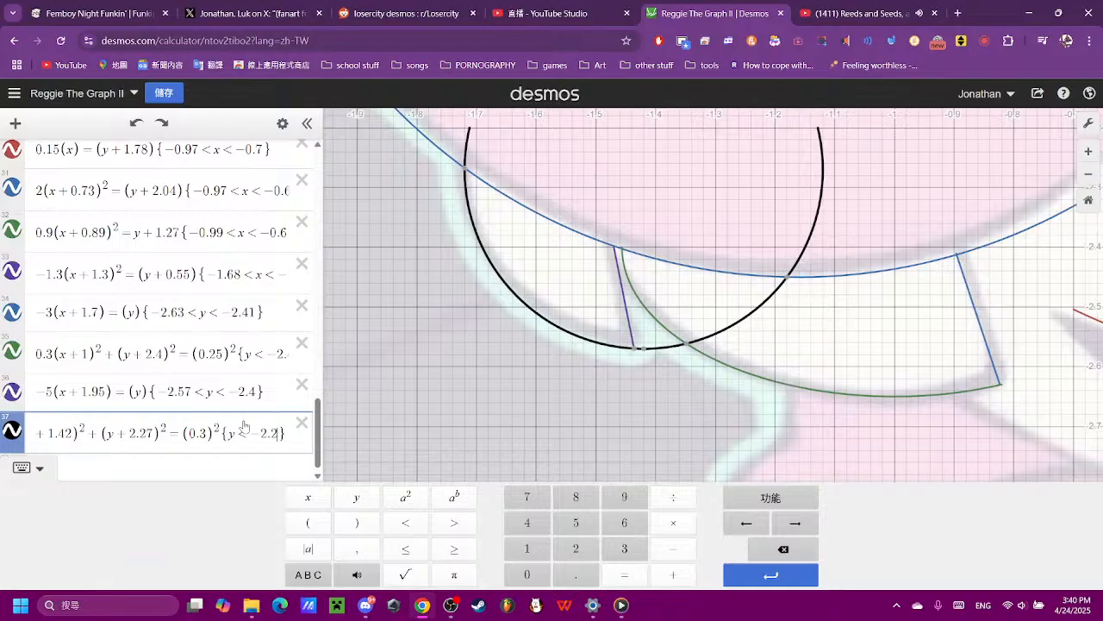
key(BackSpace)
text(3)
key(BackSpace)
text(3)
key(BackSpace)
text(258)
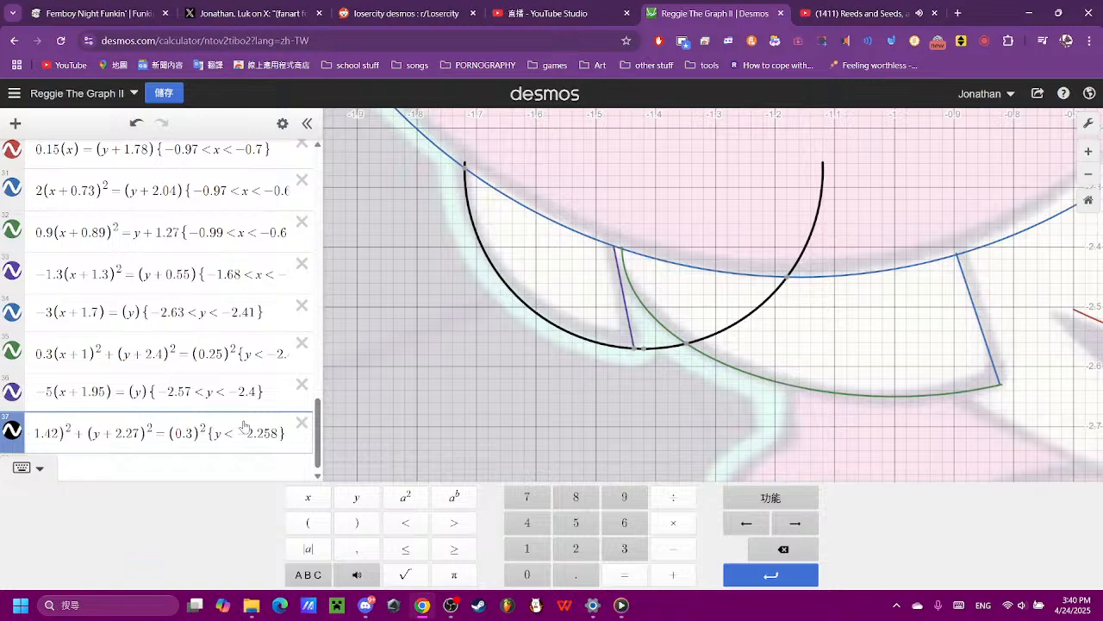
key(BackSpace)
key(BackSpace)
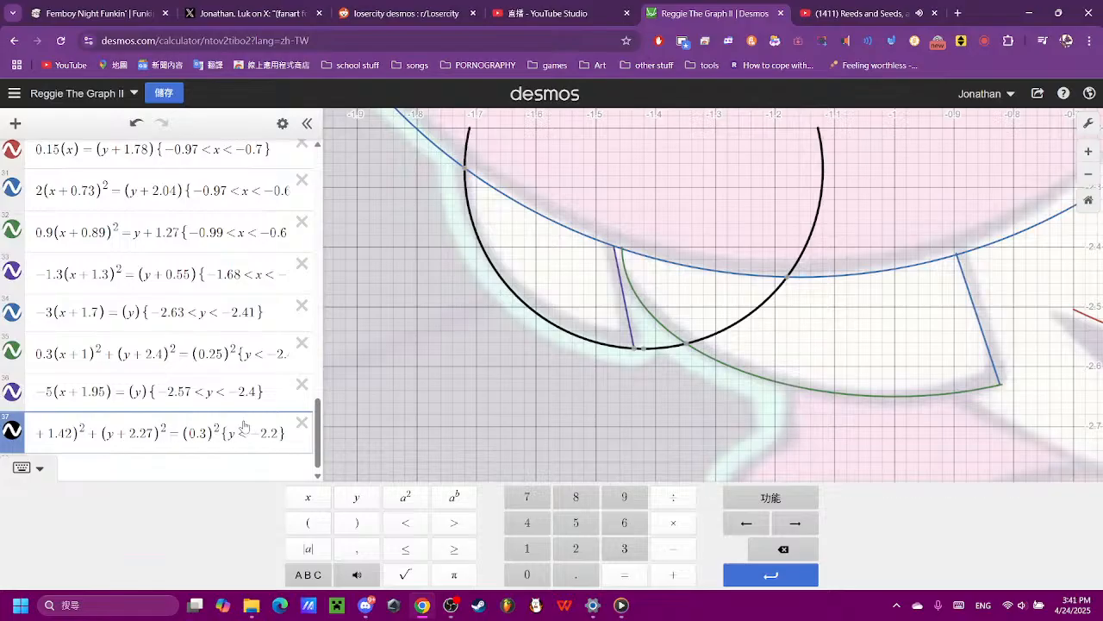
text(6)
key(BackSpace)
text(7)
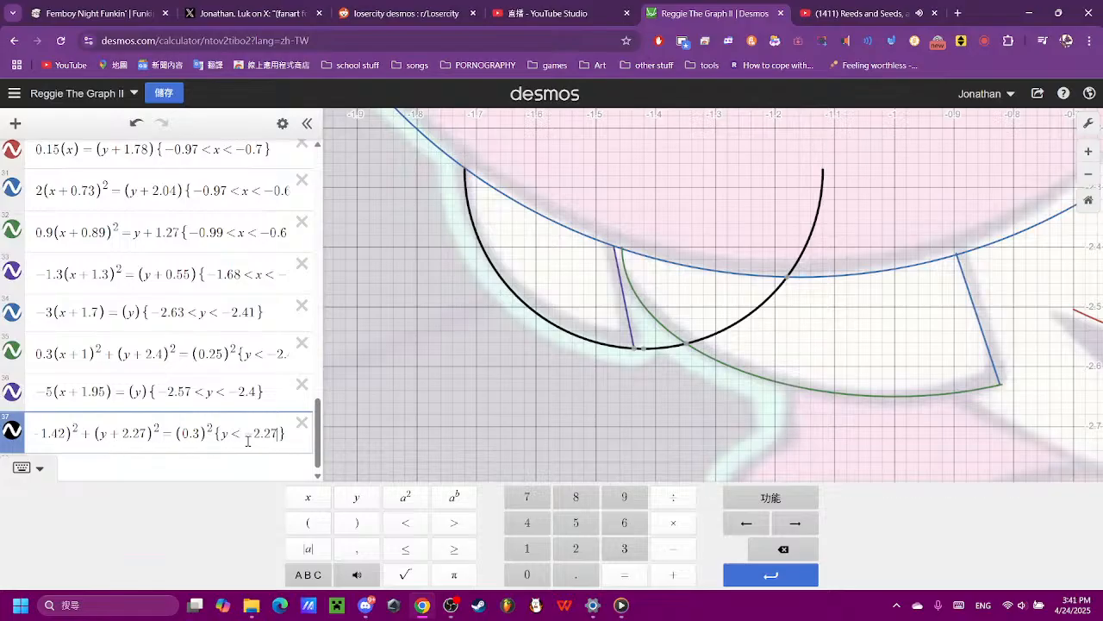
- Trim the expression 37 arc at the short purple line by adding a second restriction, x < -1.43
scroll(641, 388, up, 5)
click(616, 306)
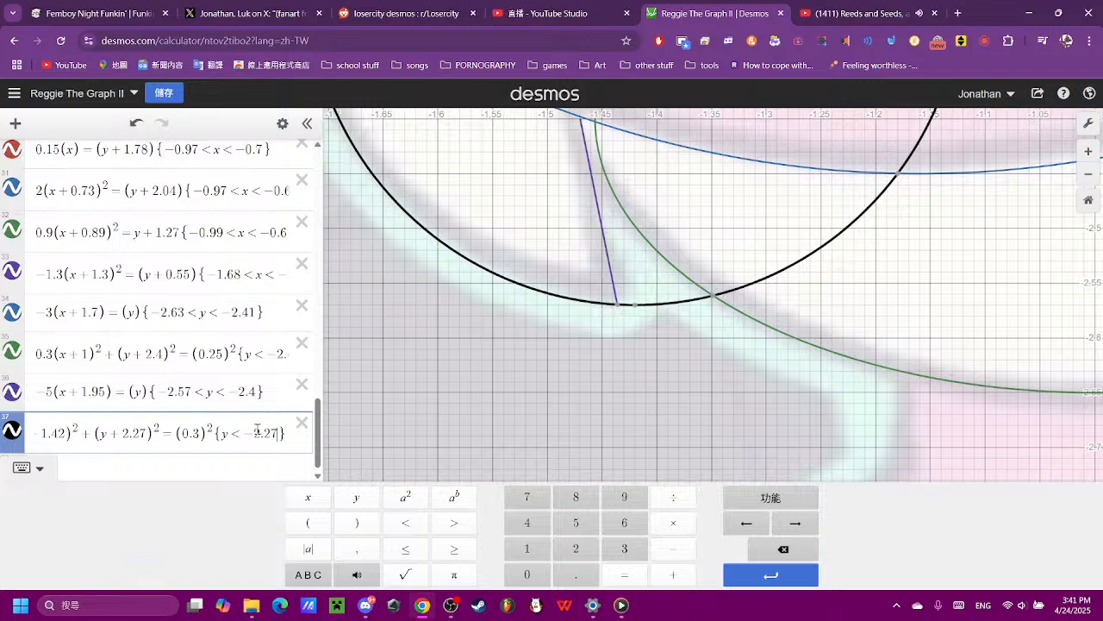
text({)
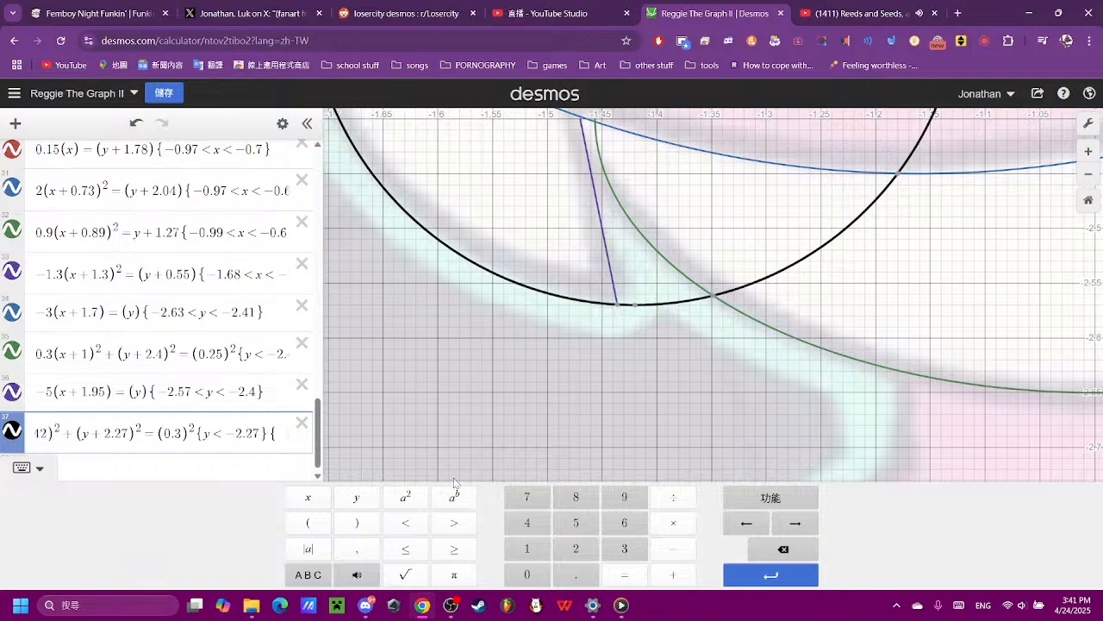
click(308, 497)
click(407, 523)
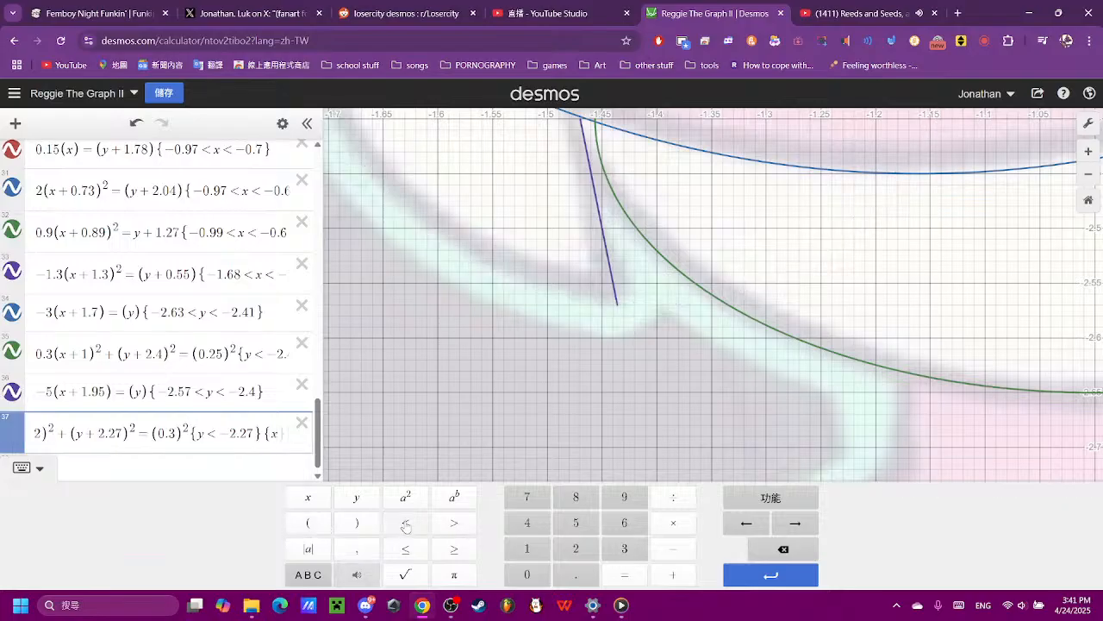
click(673, 548)
click(527, 549)
click(576, 575)
click(527, 523)
click(625, 549)
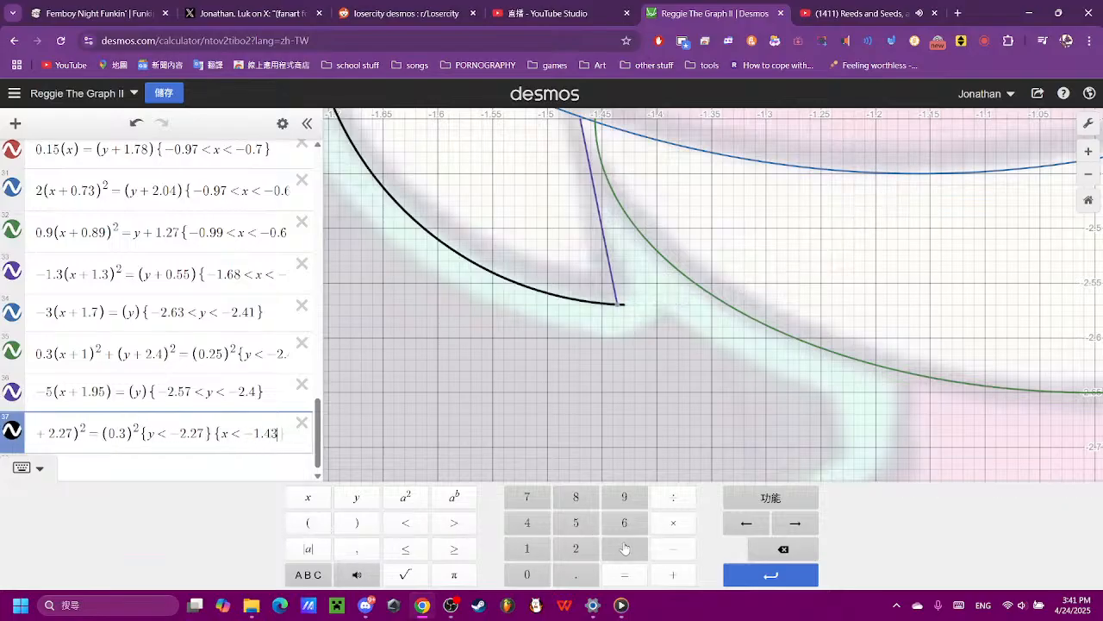
- Examine the traced head against the reference image, including the untraced neck area below the chin
click(676, 390)
scroll(675, 390, down, 5)
scroll(676, 391, down, 3)
drag(664, 394, 654, 398)
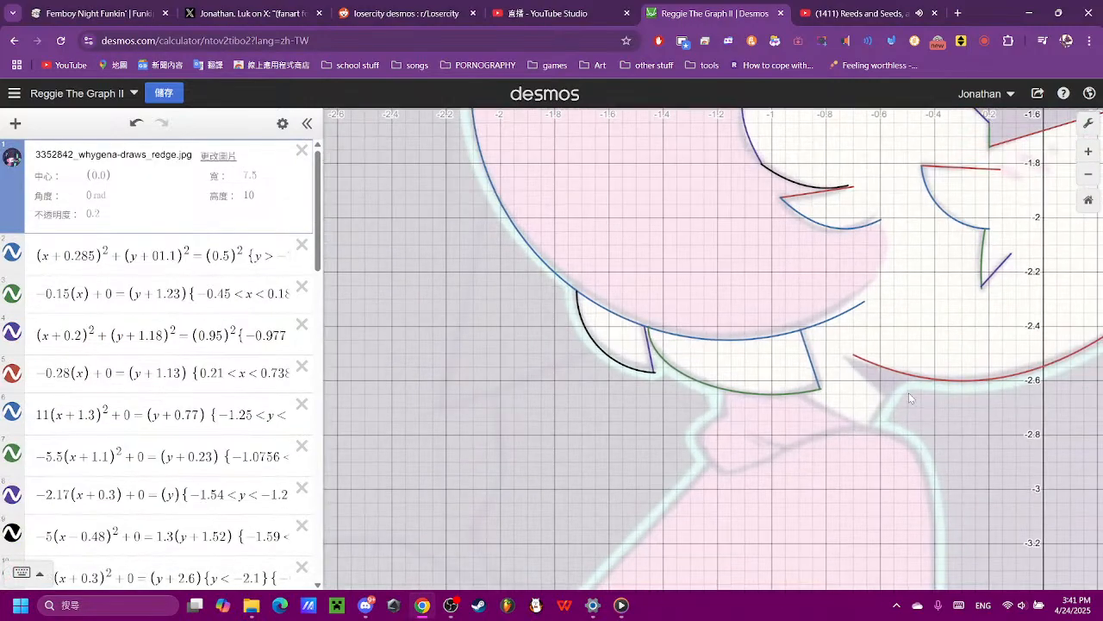
drag(898, 378, 851, 384)
drag(891, 472, 856, 486)
drag(884, 276, 653, 430)
scroll(652, 430, down, 5)
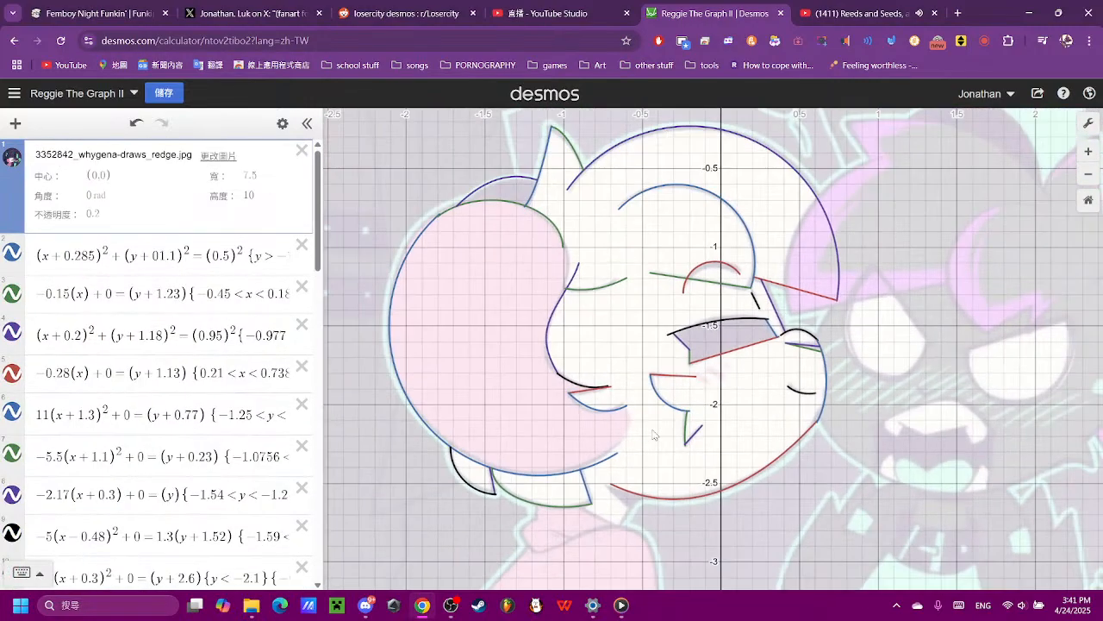
drag(959, 443, 896, 387)
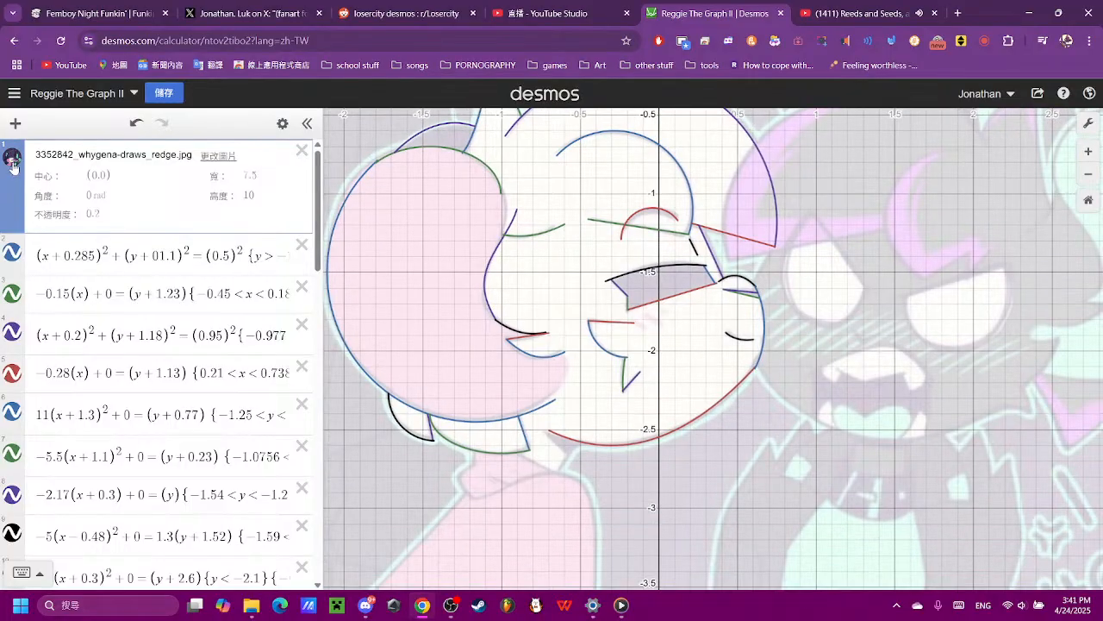
click(12, 158)
click(12, 159)
click(649, 439)
scroll(652, 351, up, 5)
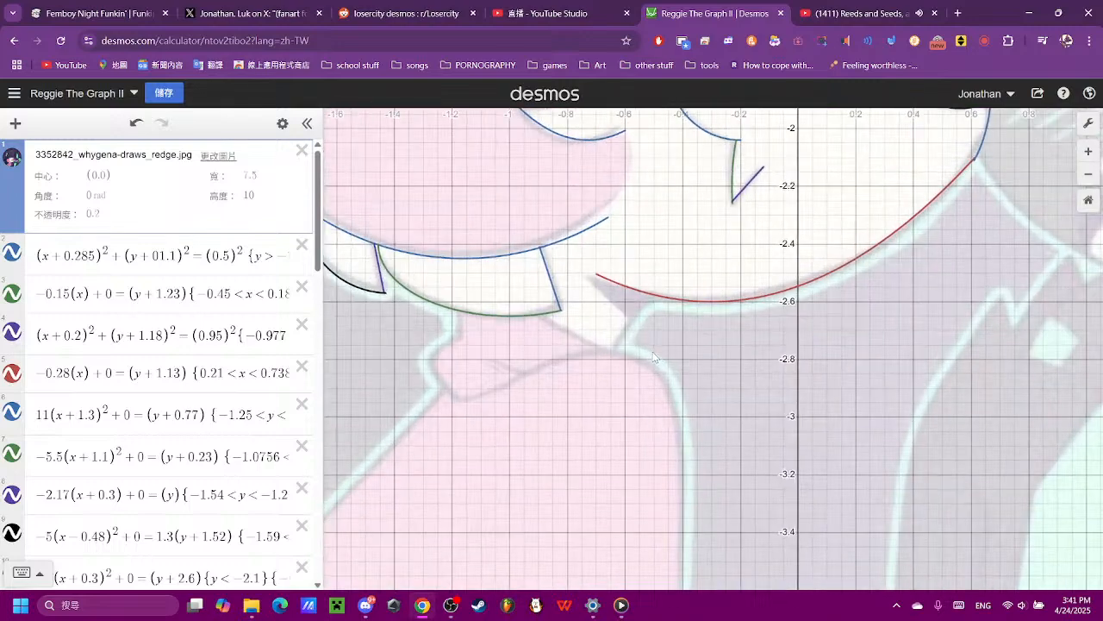
- Add the line (x) = (y) as a new expression 38
scroll(159, 420, down, 7)
scroll(159, 420, down, 5)
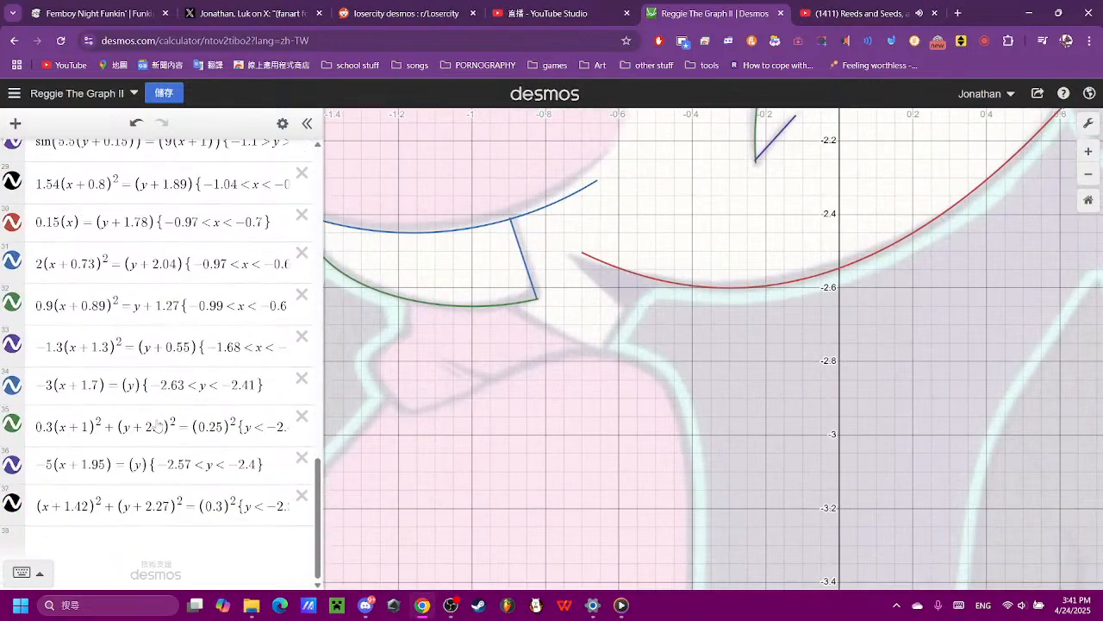
click(164, 543)
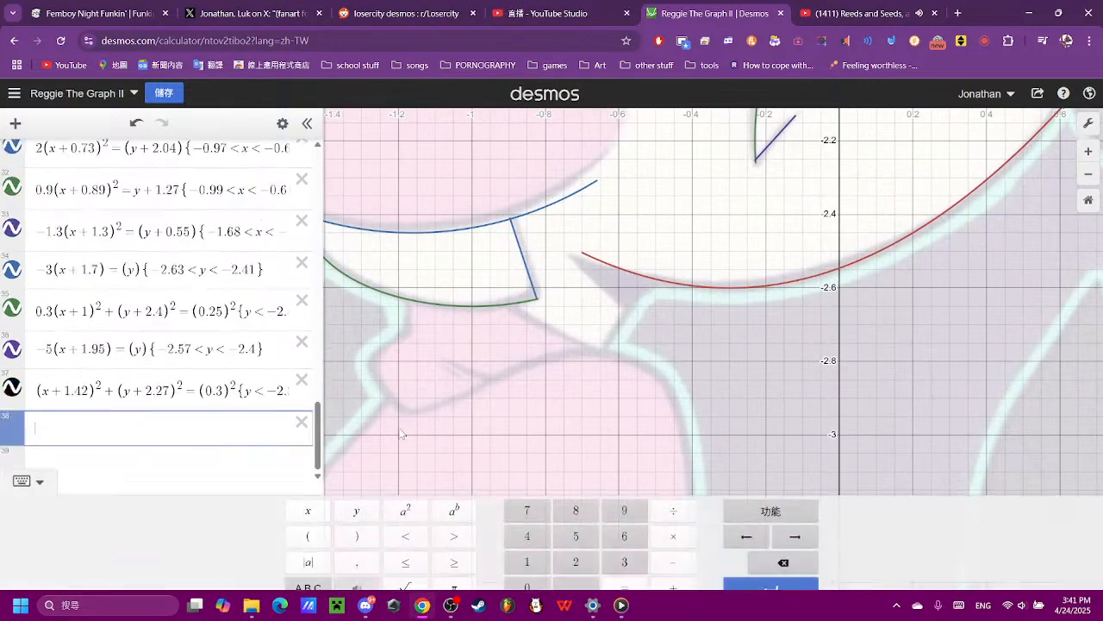
click(310, 523)
click(310, 502)
click(353, 523)
click(624, 574)
click(308, 522)
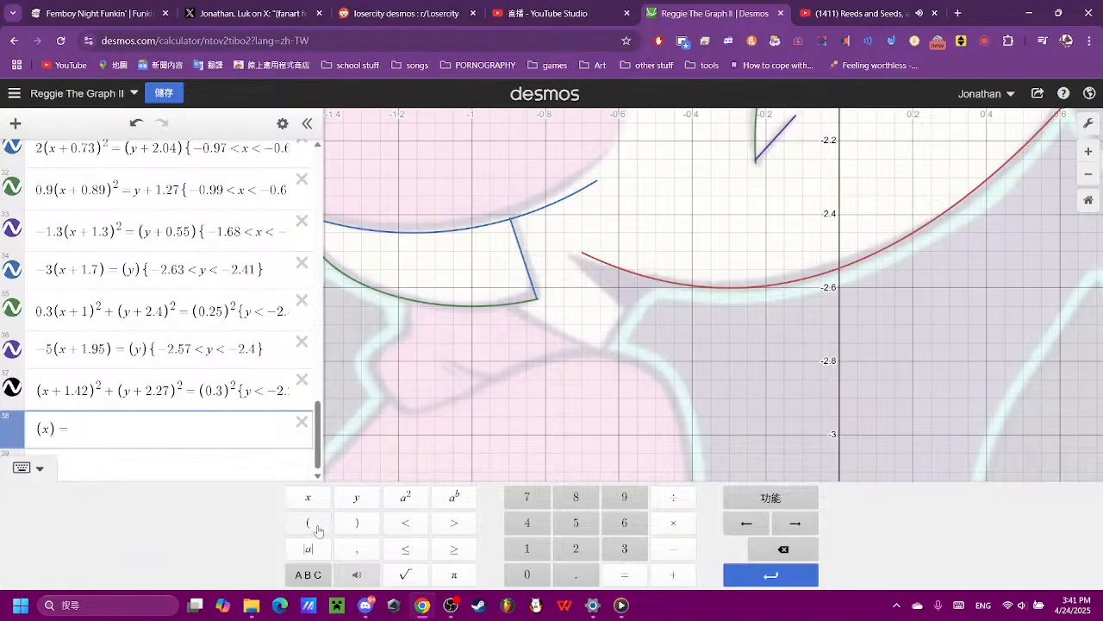
click(356, 497)
click(356, 522)
- Steepen the expression 38 line by setting the coefficient of x to 1.4
scroll(526, 410, down, 2)
scroll(526, 404, down, 3)
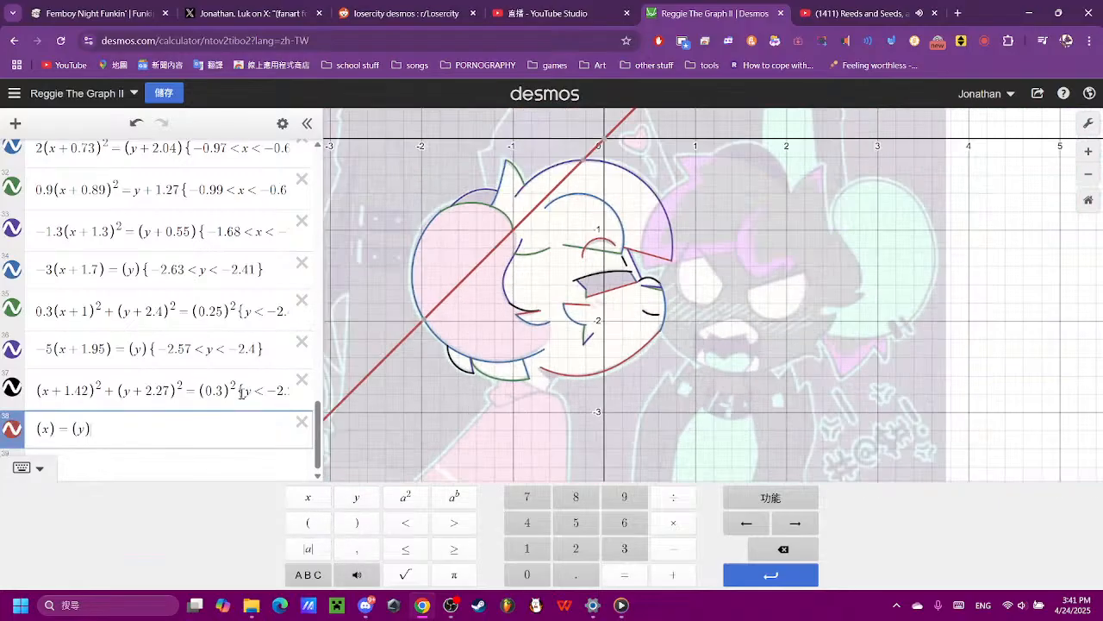
text(1.3)
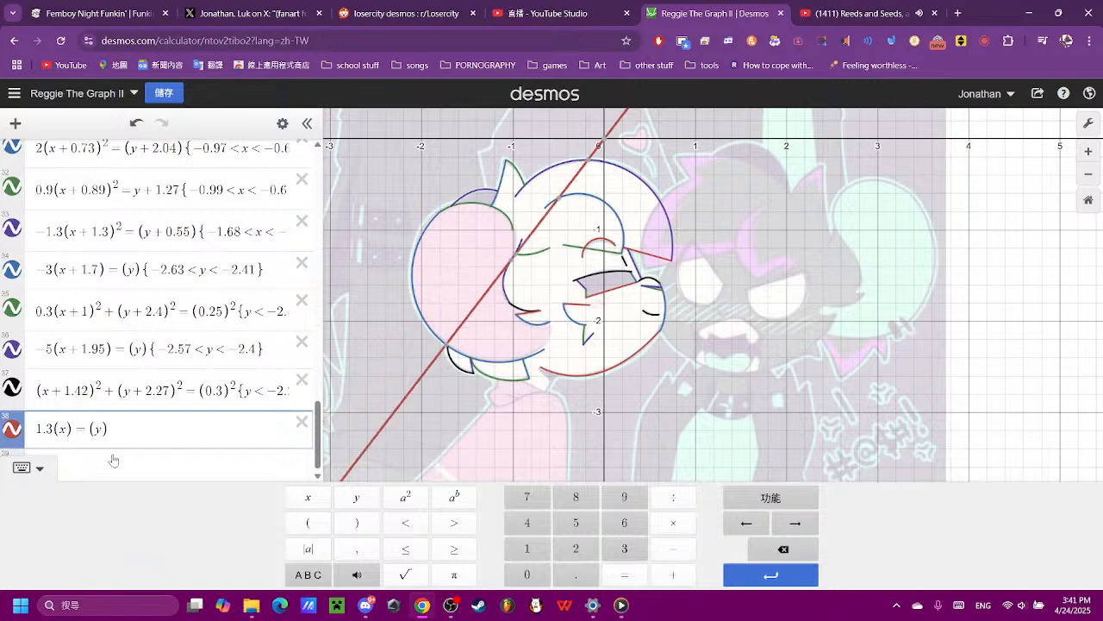
key(BackSpace)
text(5)
key(BackSpace)
text(4)
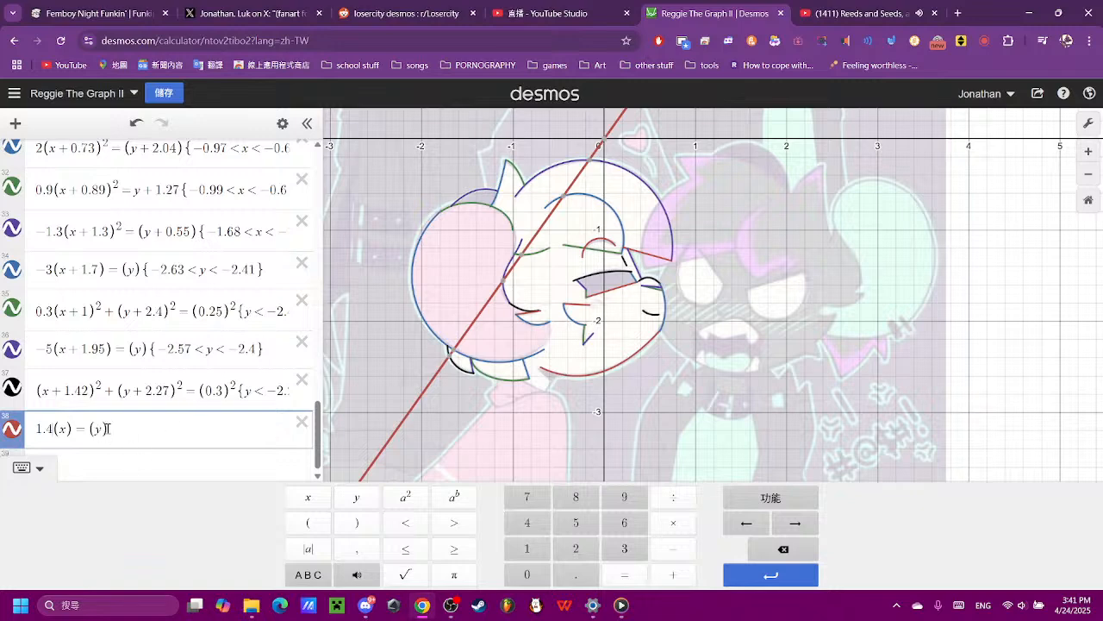
- Shift the expression 38 line down to the neck edge below the chin by changing its y term to (y + 1.87)
text(+1.)
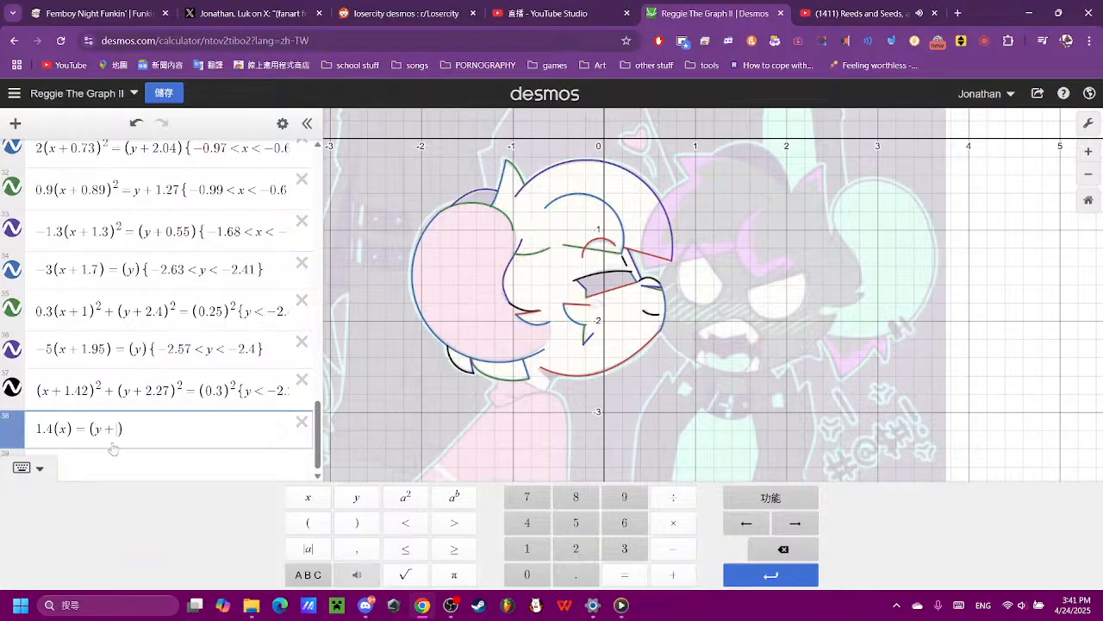
text(8)
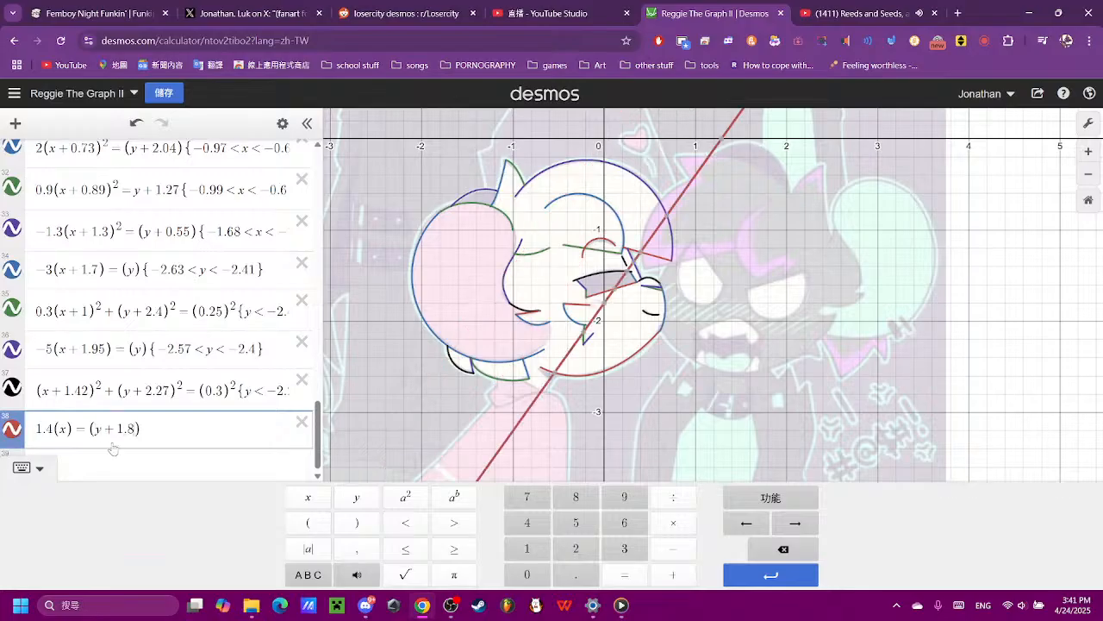
text(5)
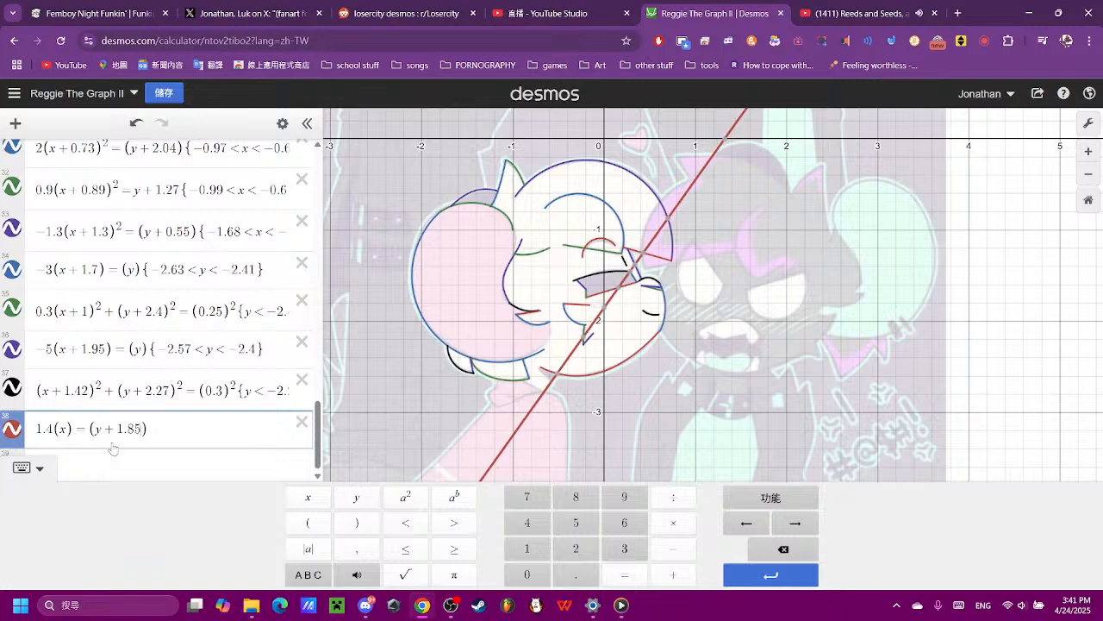
text(=)
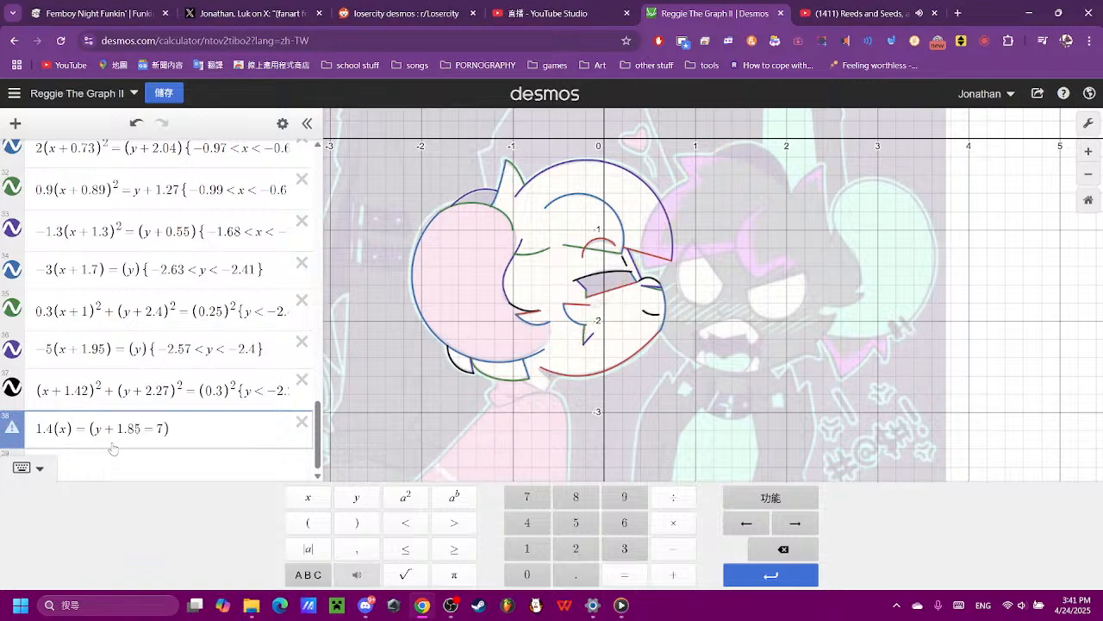
key(BackSpace)
key(BackSpace)
text(7)
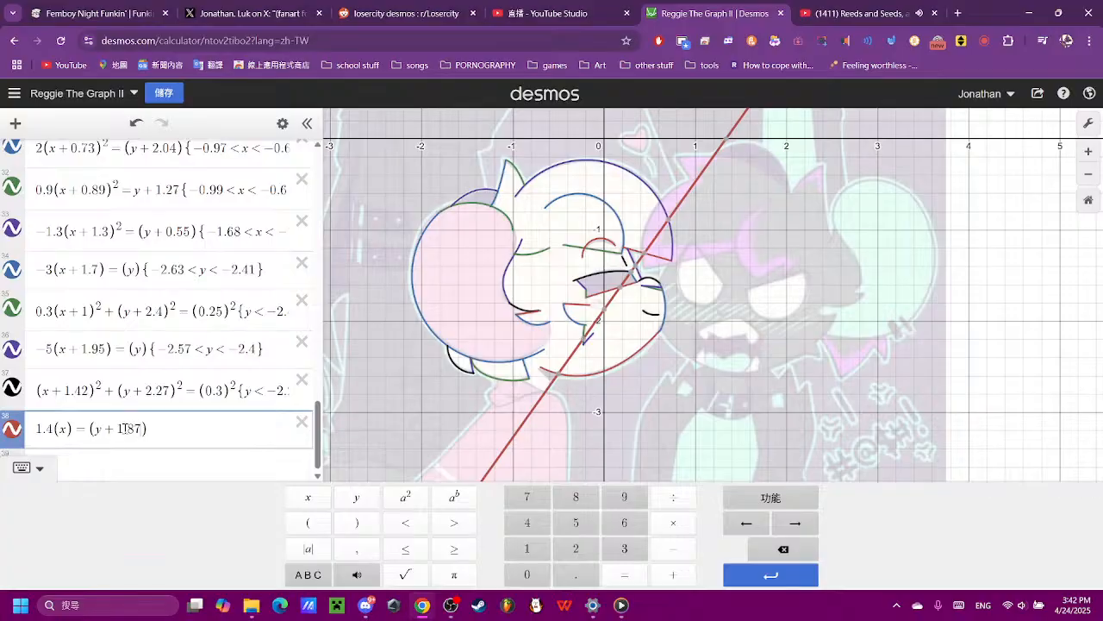
scroll(543, 398, up, 5)
scroll(547, 397, up, 3)
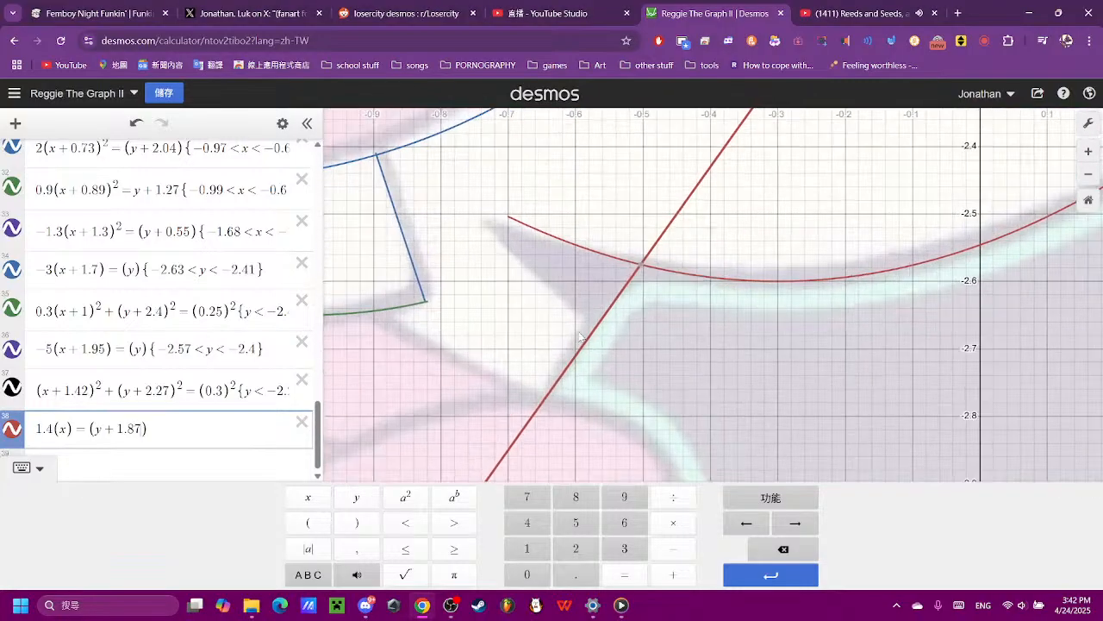
- Check the end points of the expression 38 line and restrict it to {-2.7 < y < -2.5}
click(639, 269)
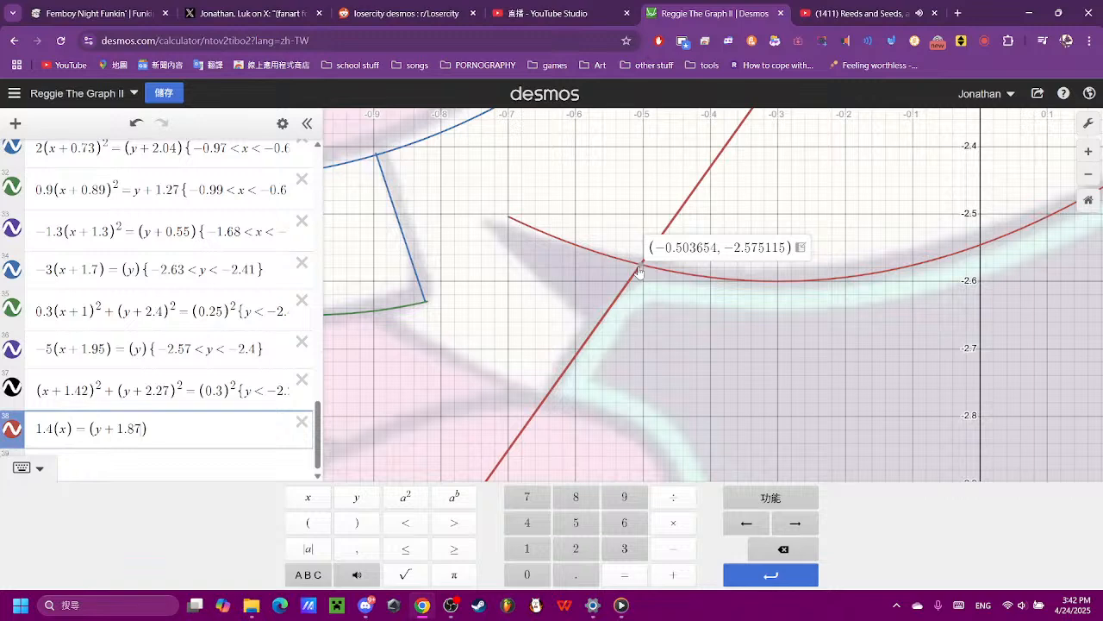
click(542, 404)
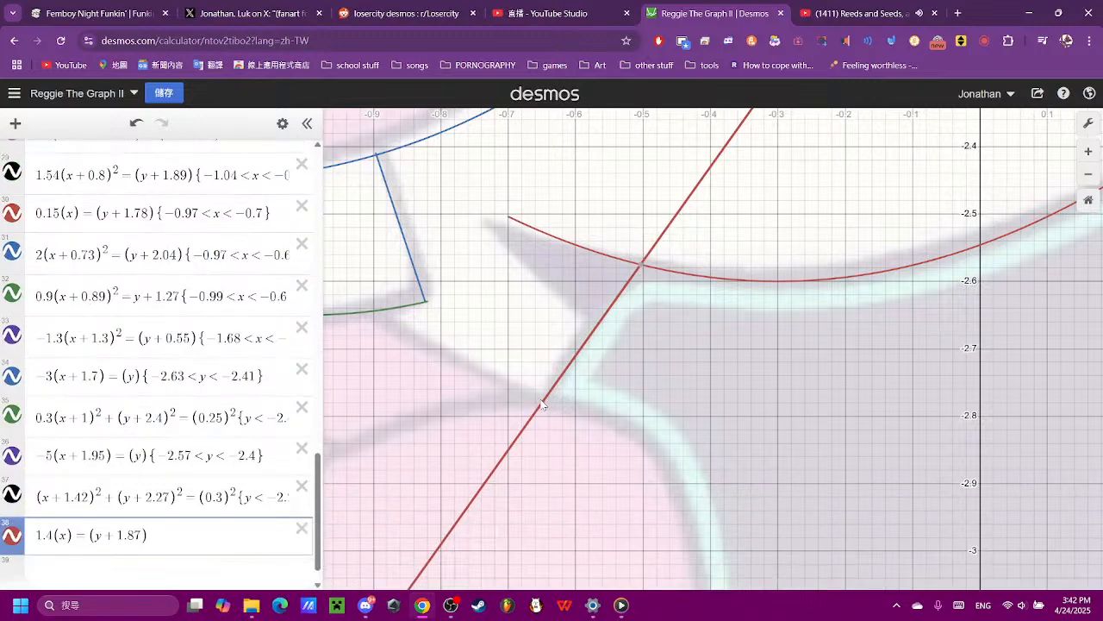
click(213, 547)
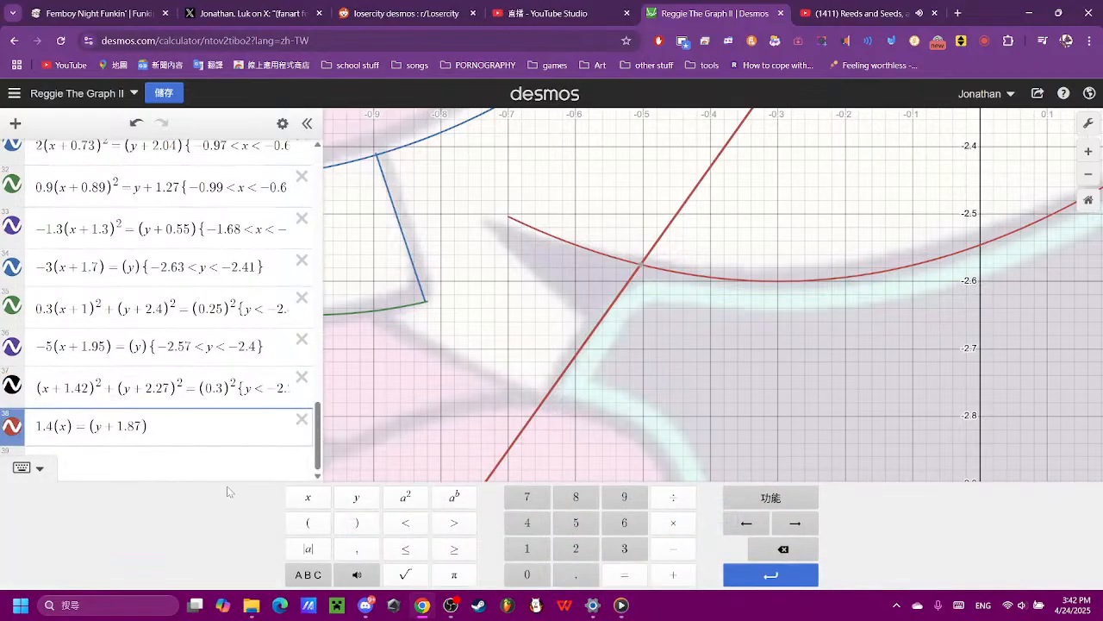
text({-2)
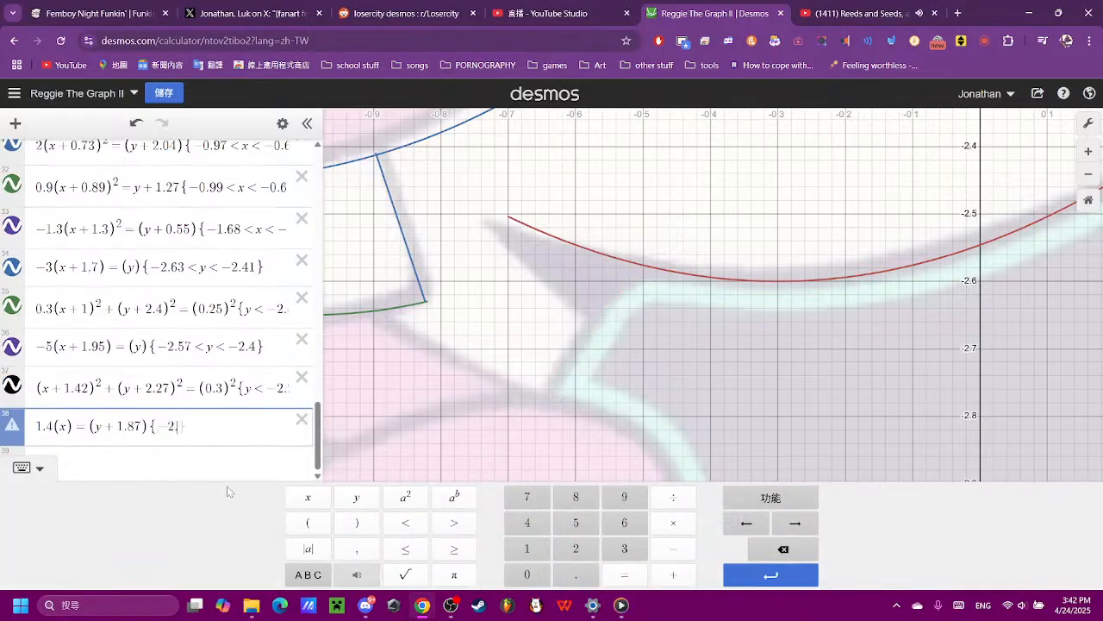
text(.7<y)
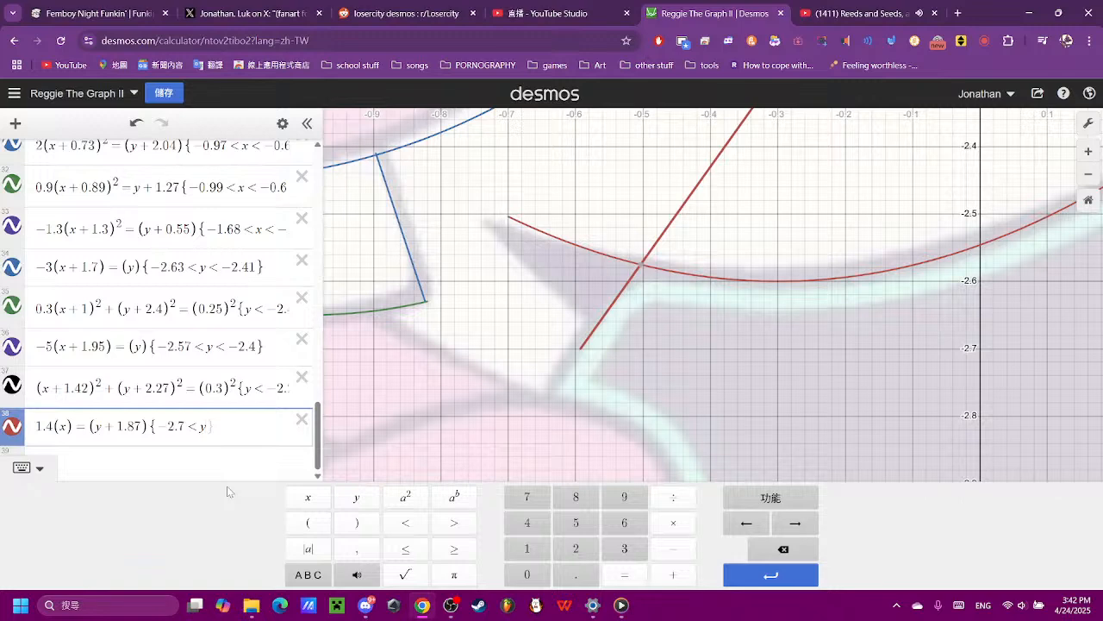
text(<-2.5)
- Extend the expression 38 line's lower end to the neck corner by setting the lower y limit to -2.77
key(Left)
key(Left)
key(Left)
key(Left)
key(Left)
key(Left)
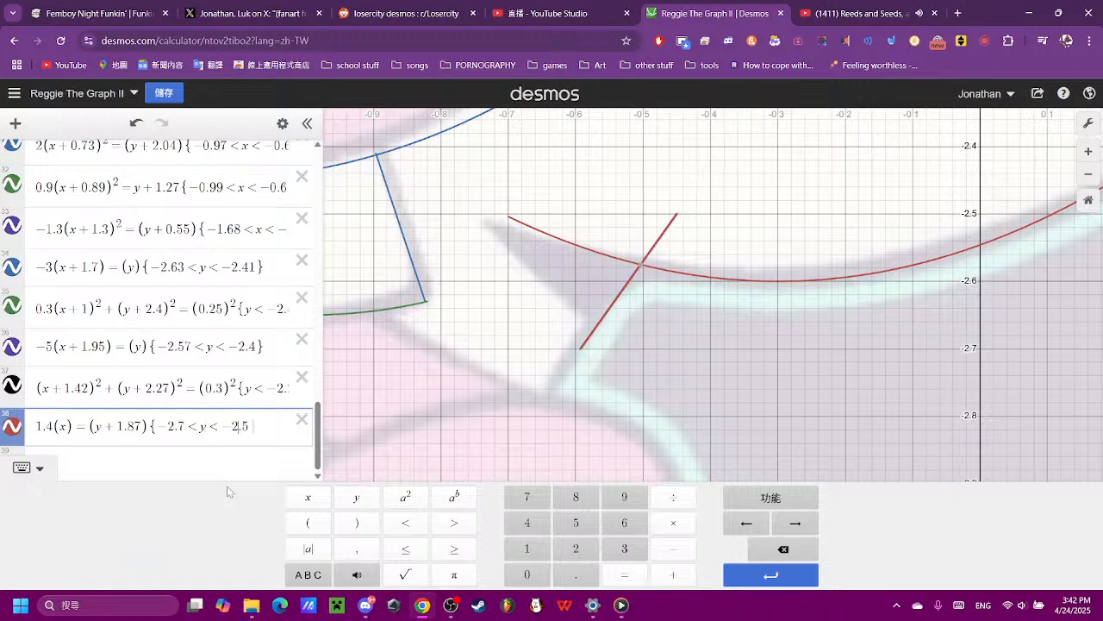
text(6)
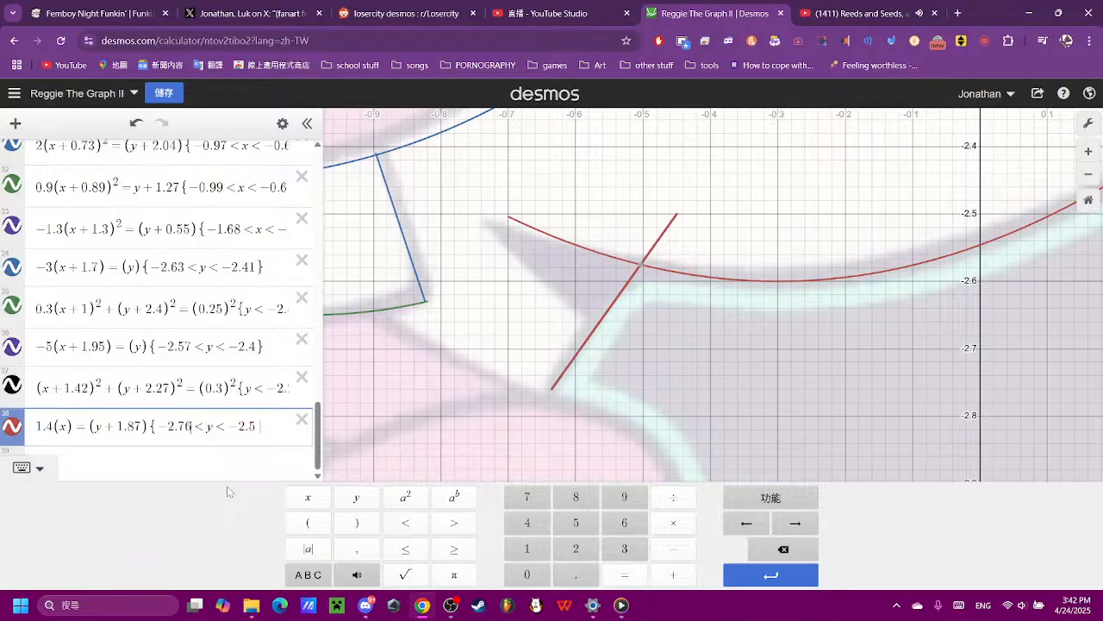
key(BackSpace)
text(7)
- Go to the upper y limit in the expression 38 restriction for editing
key(Right)
key(Right)
key(Right)
key(Right)
key(Right)
key(Right)
key(Right)
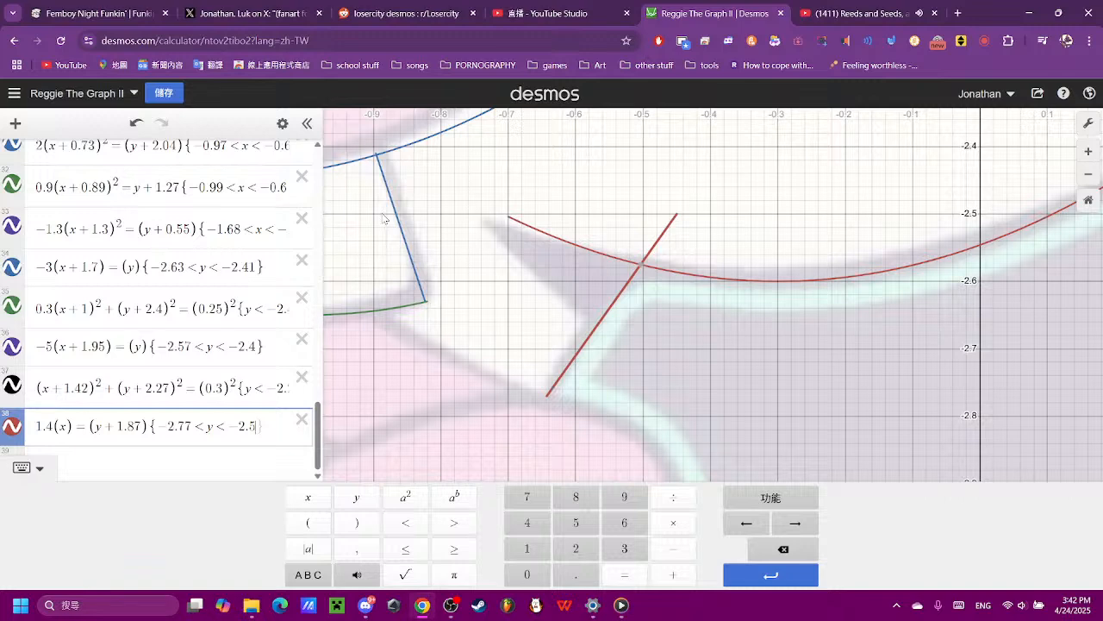
- Set the upper y limit of the expression 38 neck-edge line to -2.58
text(8)
key(BackSpace)
text(8)
key(BackSpace)
text(8)
click(817, 396)
scroll(816, 396, down, 5)
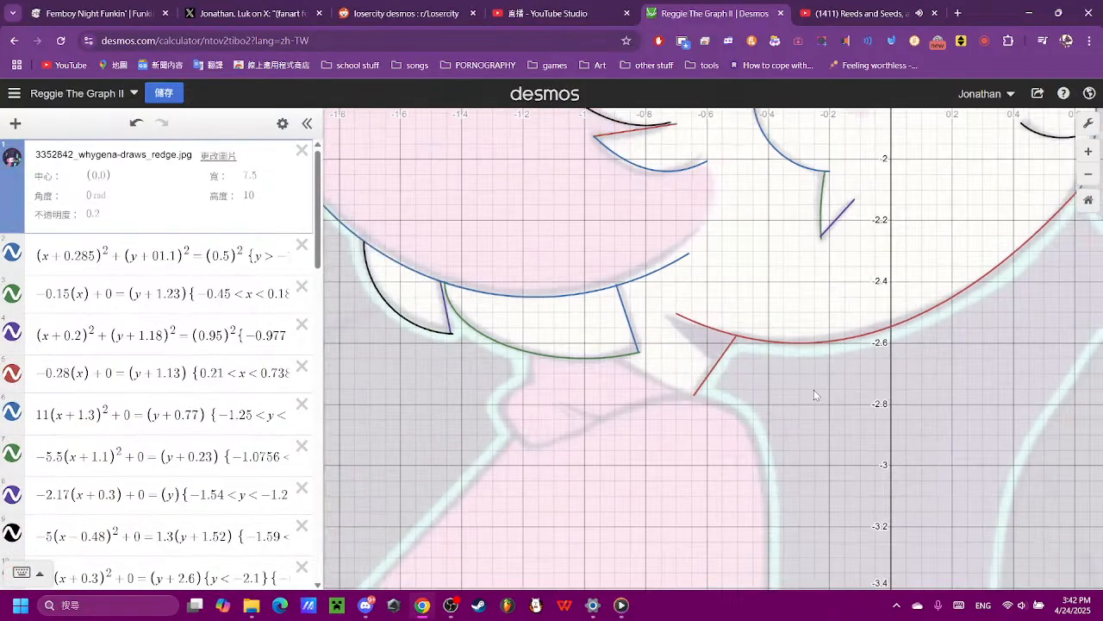
- Add the line (x) = (y) as a new expression 39 for the lower neck edge
drag(811, 354, 666, 401)
scroll(666, 401, up, 2)
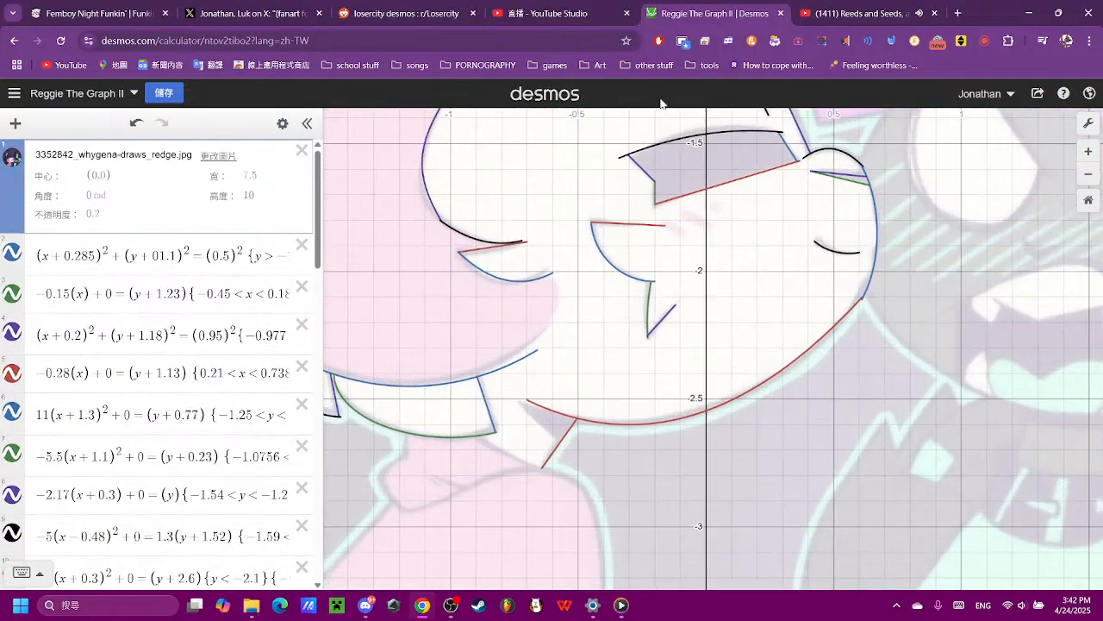
drag(616, 468, 628, 336)
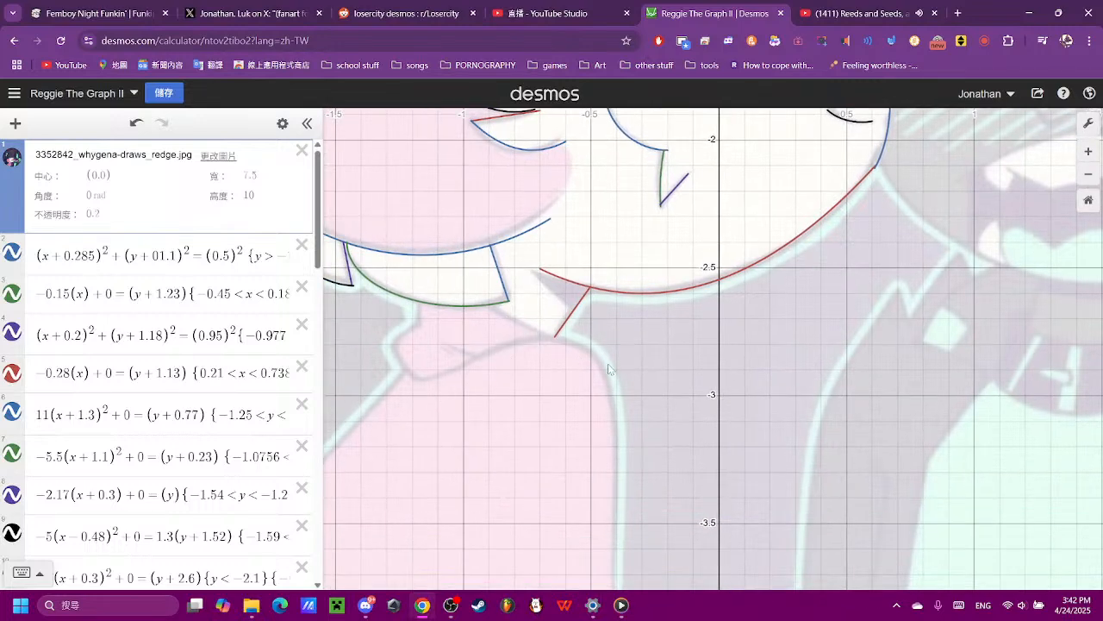
scroll(561, 367, up, 2)
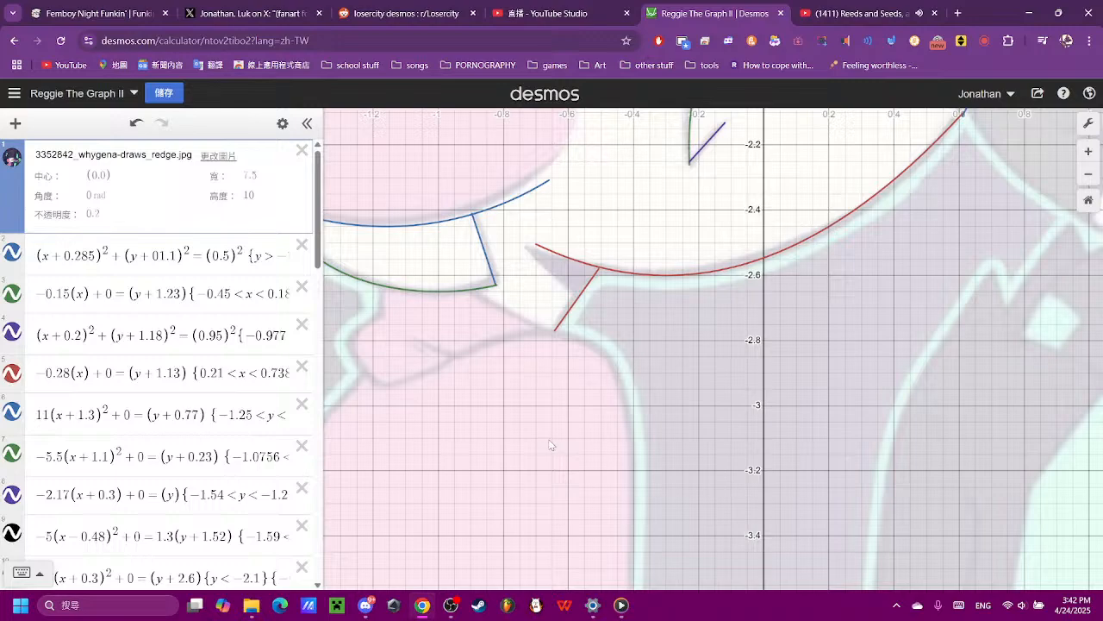
scroll(225, 534, down, 15)
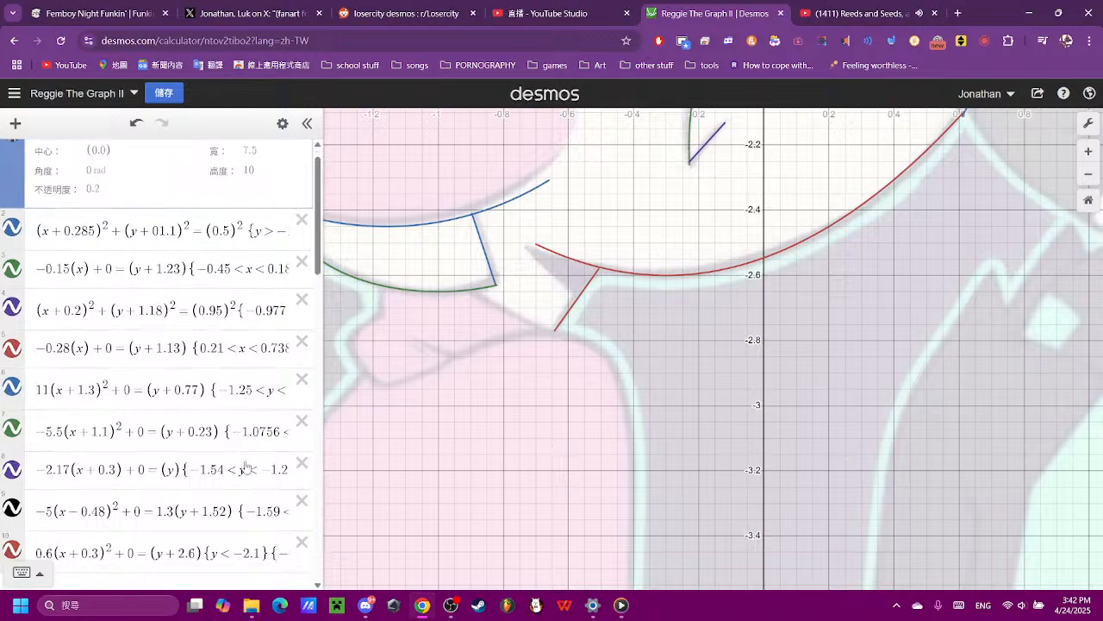
click(225, 534)
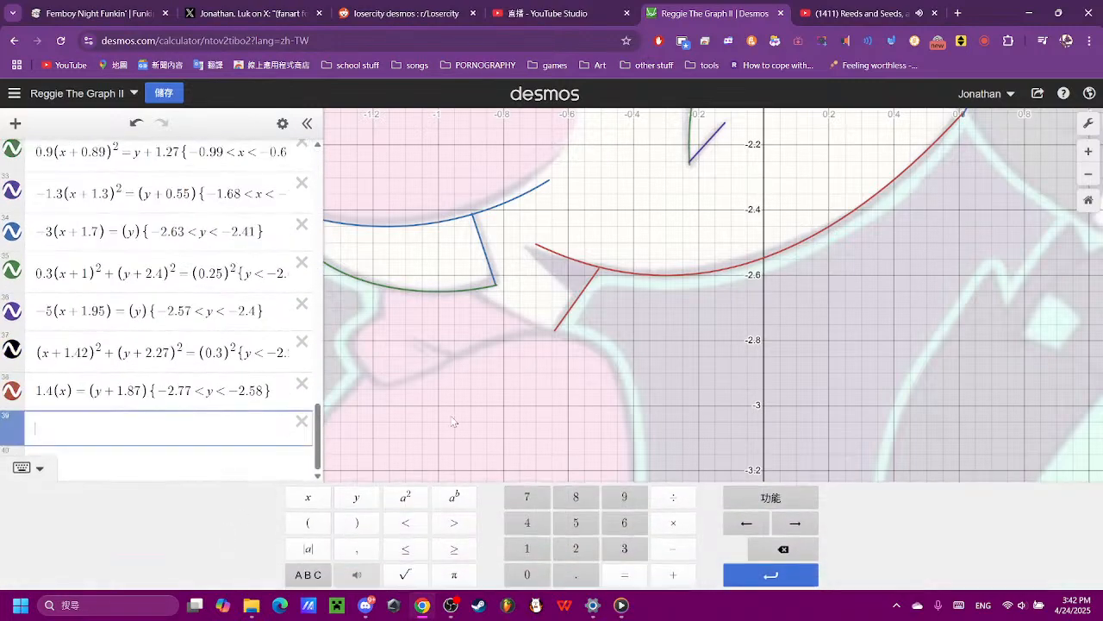
text((x)=)
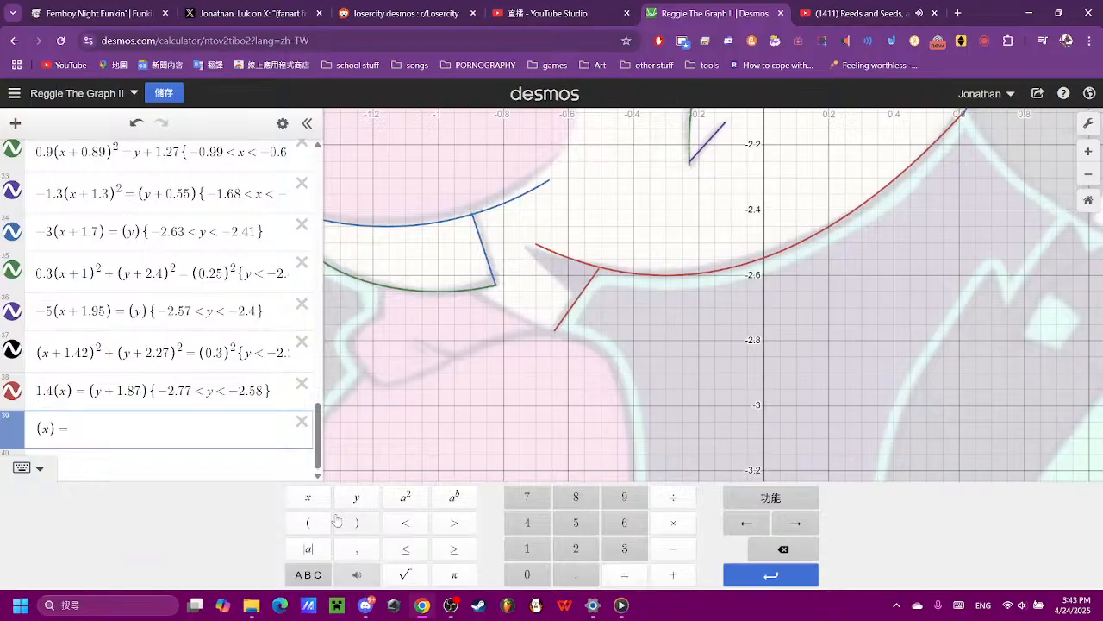
text((y))
- Give the expression 39 line a gentle downward slope by setting its x coefficient to -0.2
scroll(528, 375, down, 3)
scroll(528, 375, down, 3)
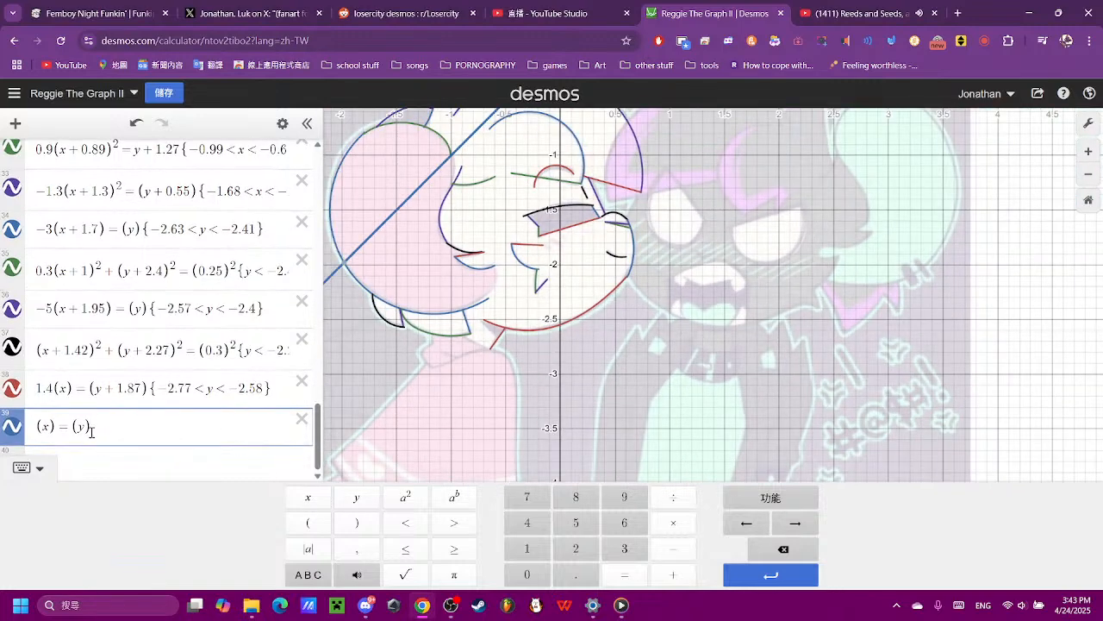
click(38, 428)
click(673, 548)
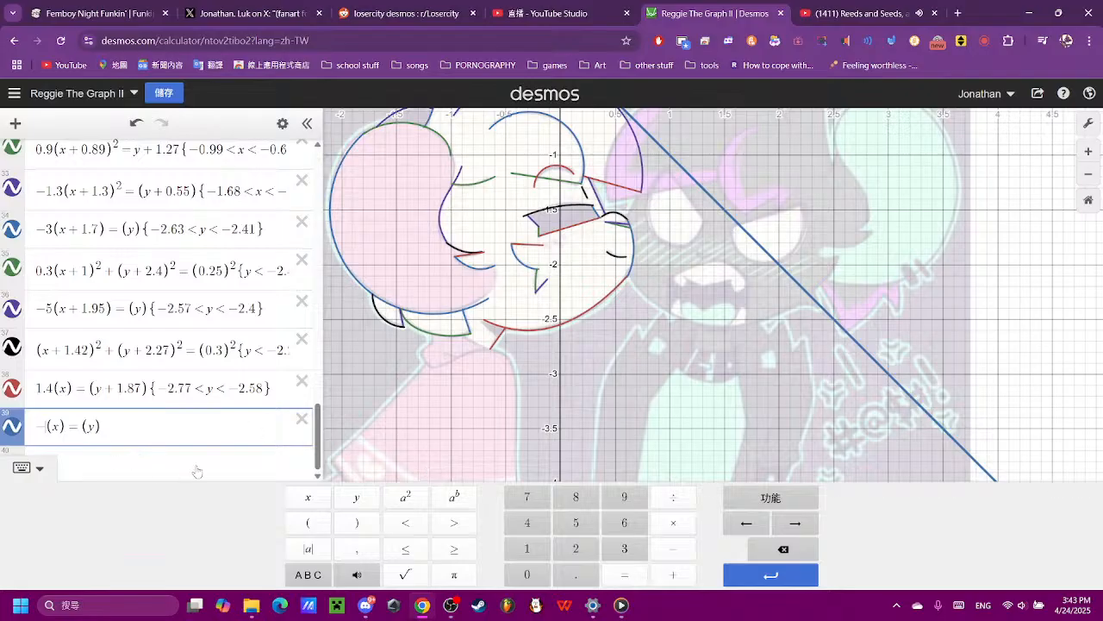
click(576, 523)
click(783, 549)
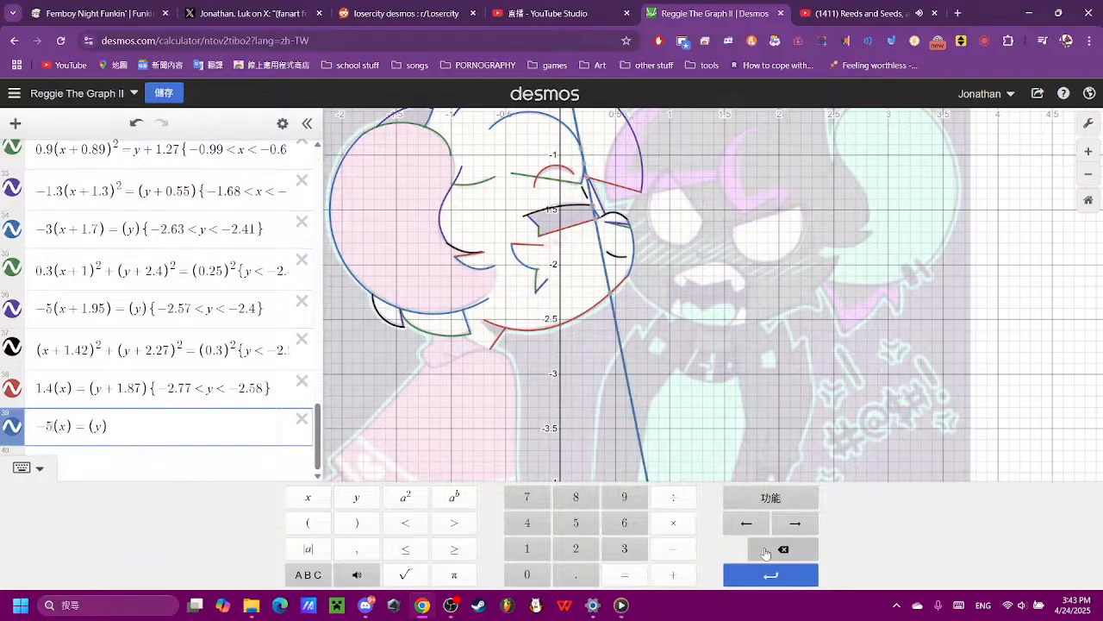
click(527, 574)
click(576, 574)
click(576, 548)
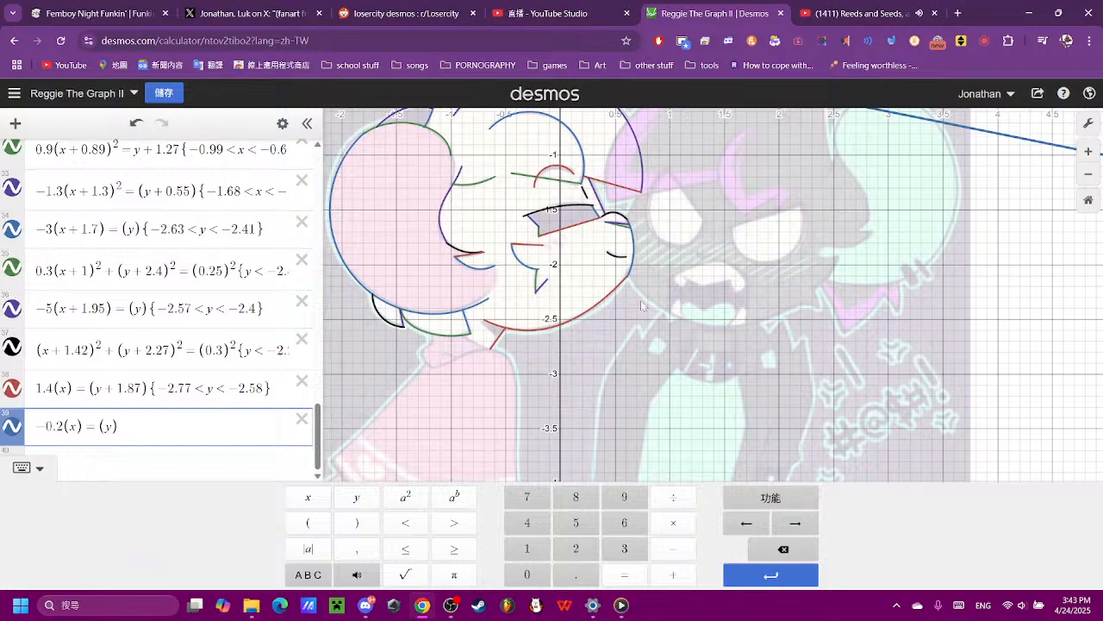
- Steepen the expression 39 coefficient to -0.25 and lower the line to the neck by changing its y term to (y + 2.95)
drag(640, 300, 598, 422)
scroll(219, 470, down, 4)
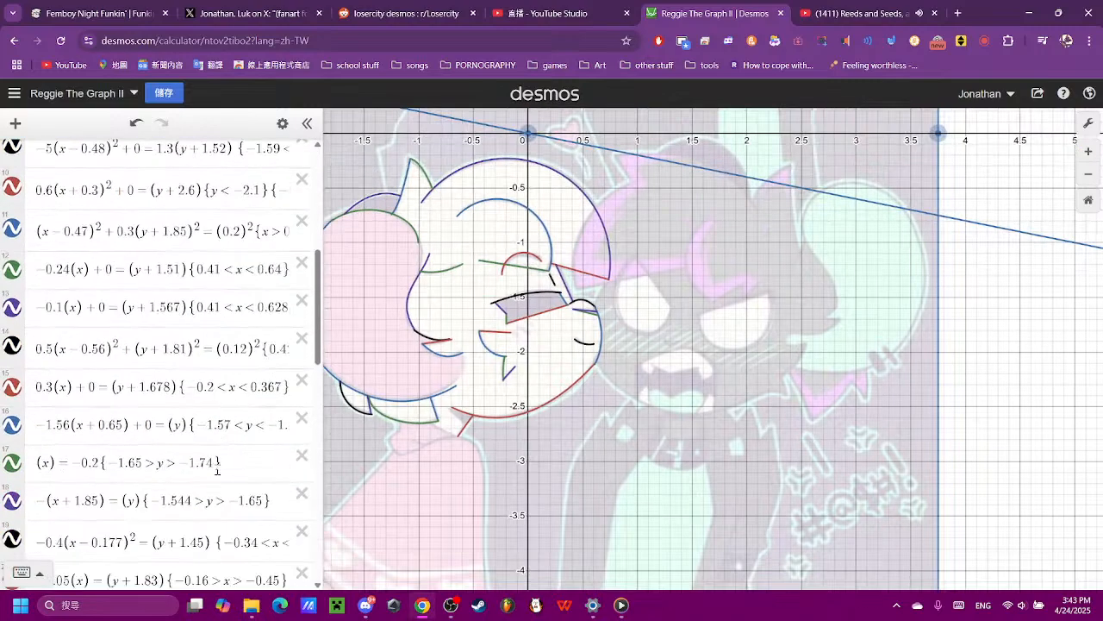
scroll(218, 470, down, 10)
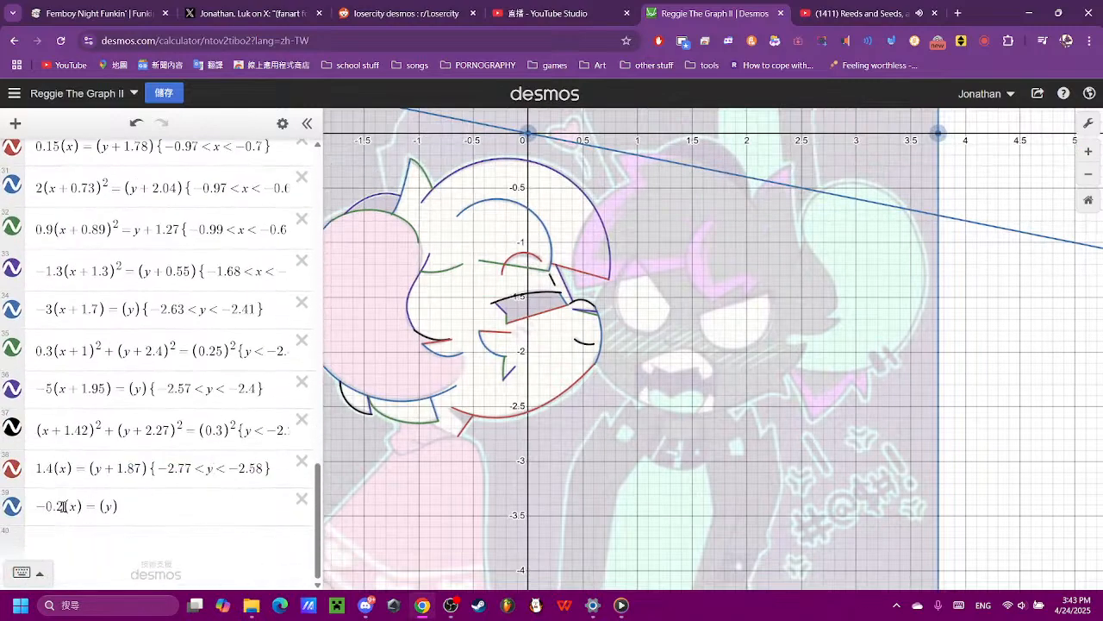
click(63, 506)
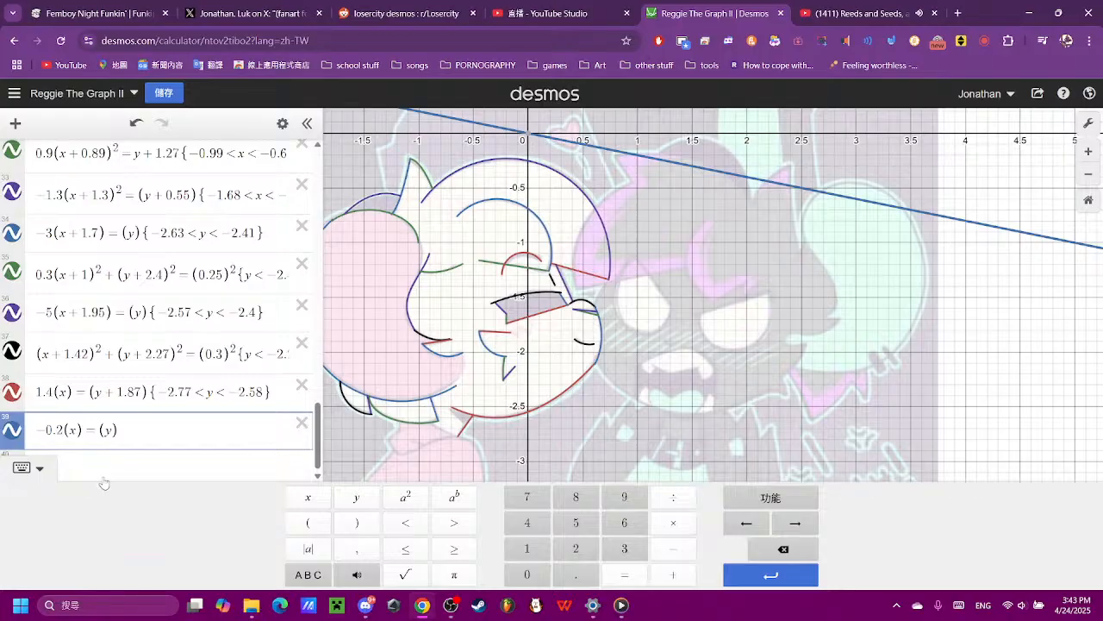
click(577, 525)
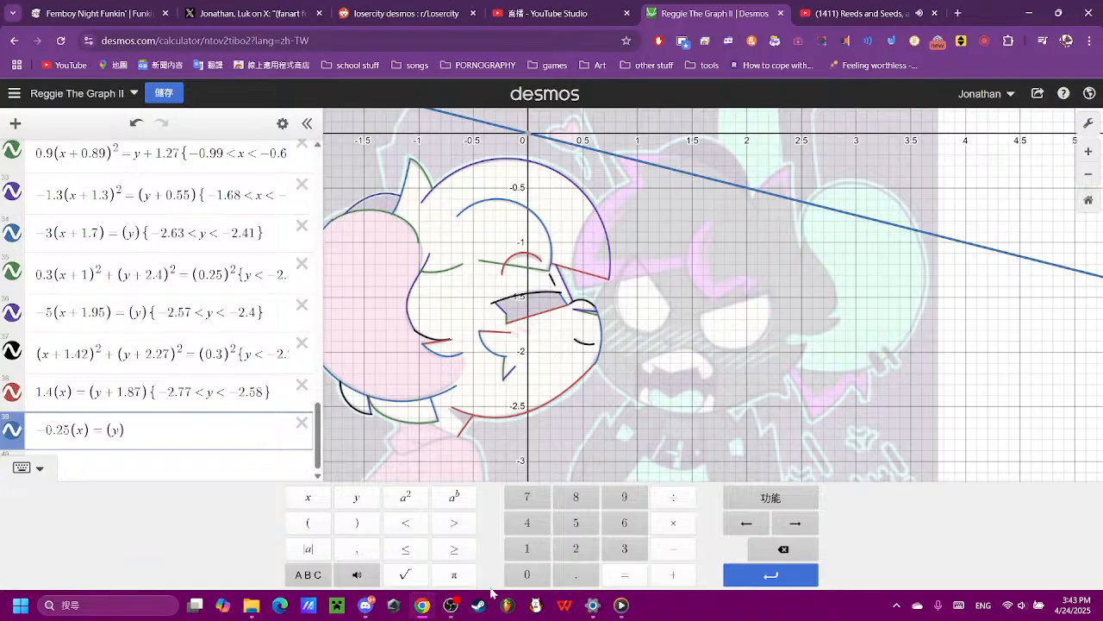
click(672, 573)
click(575, 552)
click(570, 574)
click(624, 500)
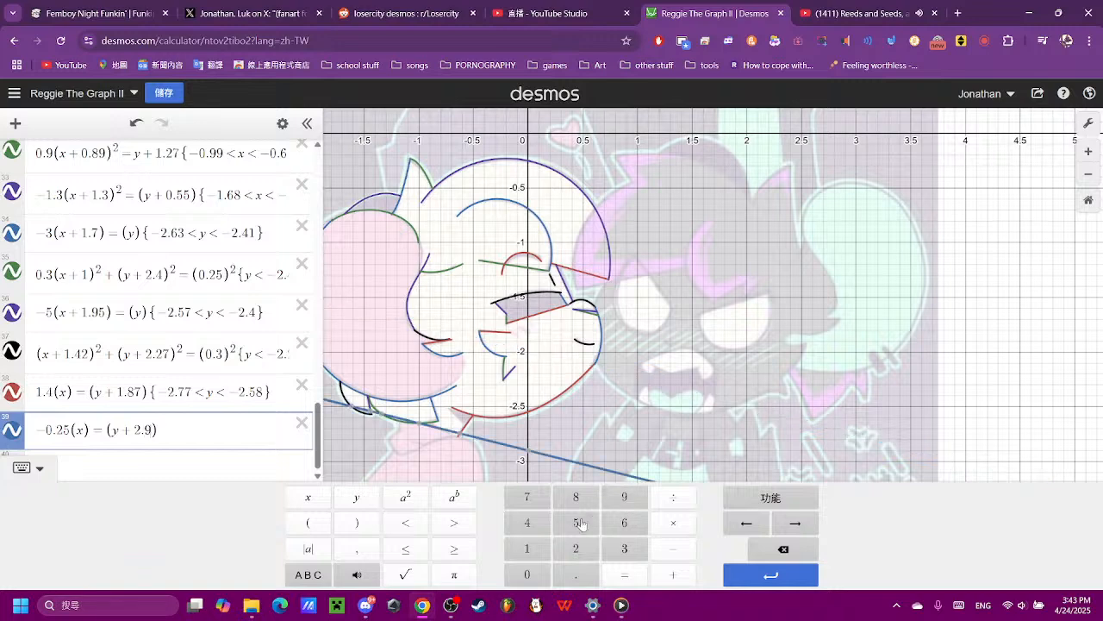
click(576, 522)
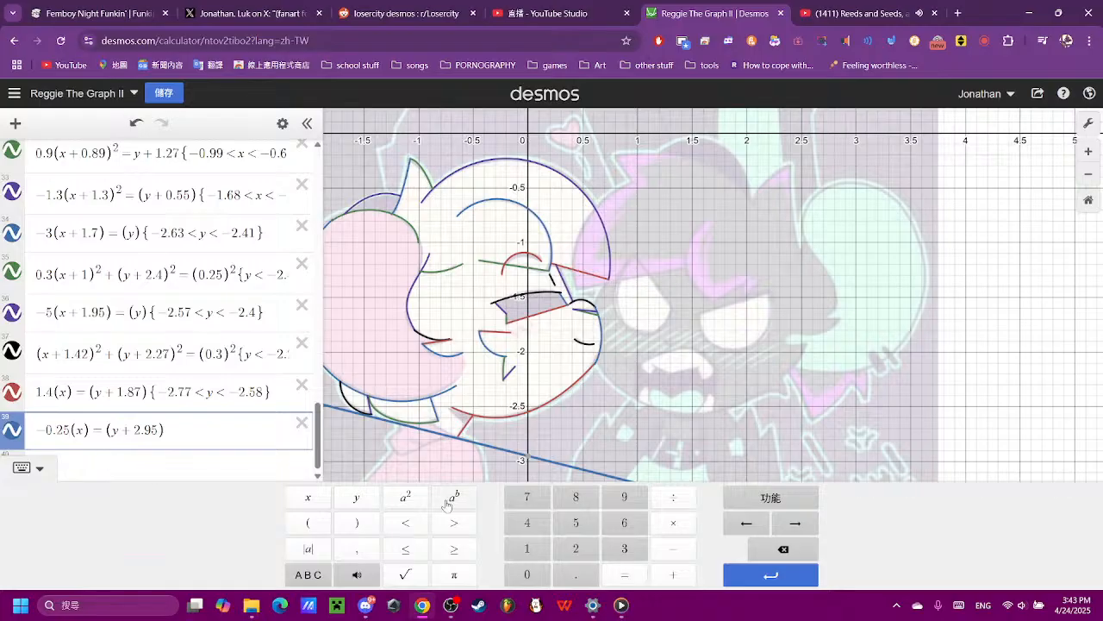
- Set the x coefficient of the expression 39 line to -0.3 to follow the lower neck edge
click(765, 549)
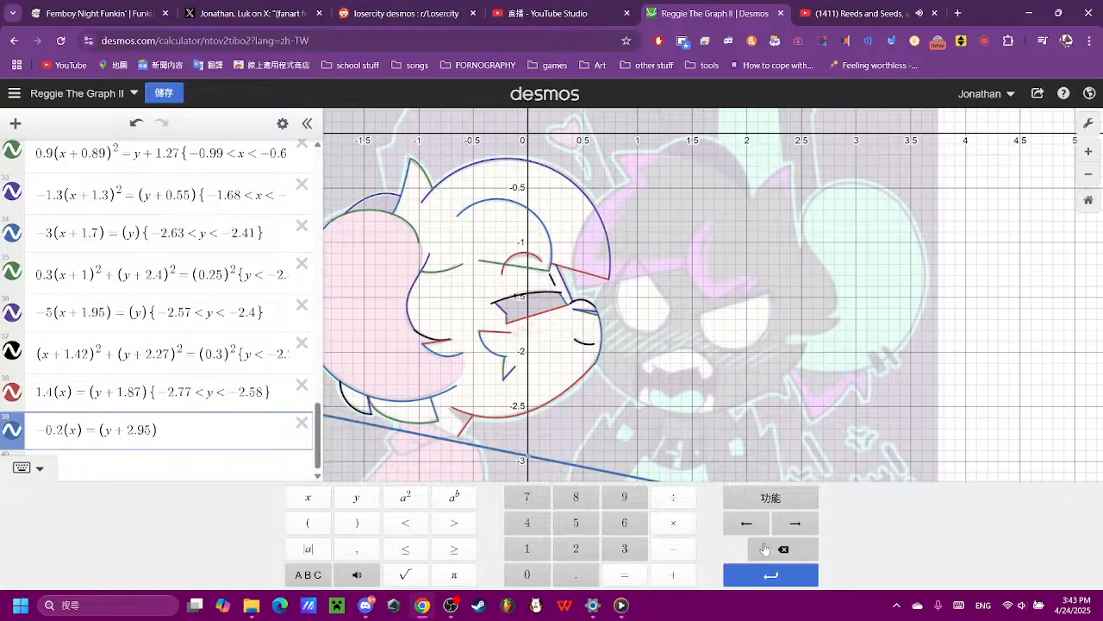
click(764, 548)
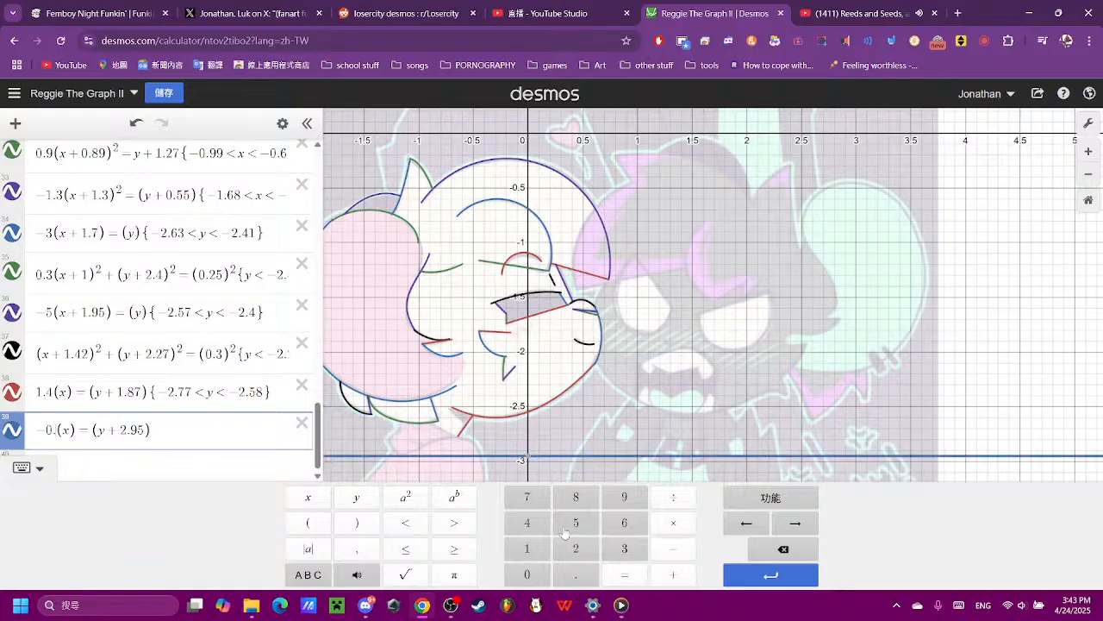
click(625, 550)
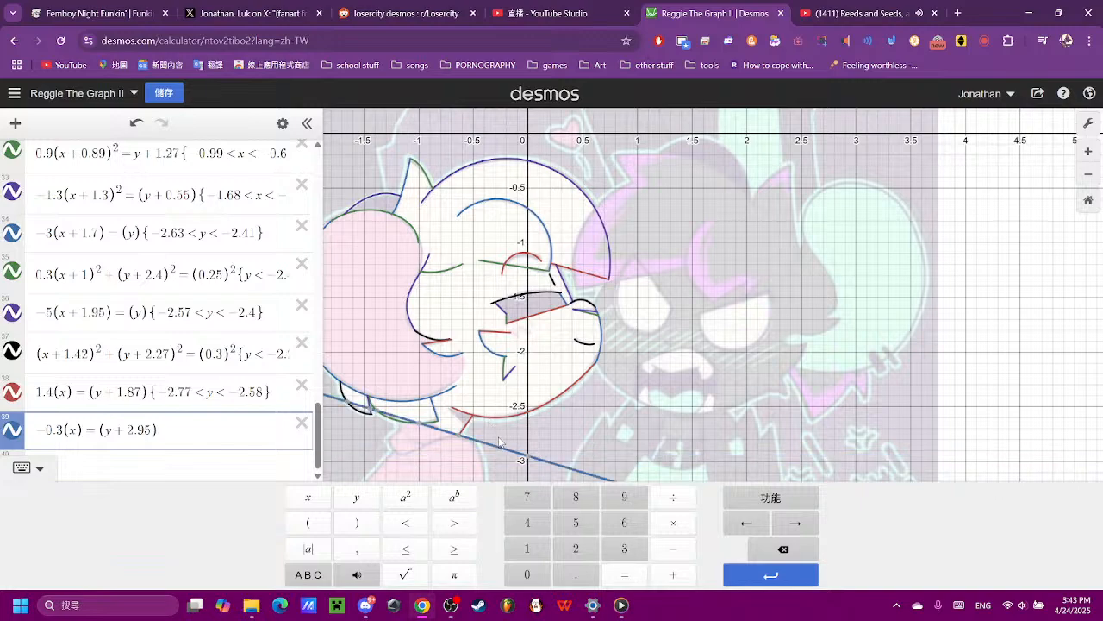
drag(502, 444, 518, 362)
scroll(517, 360, up, 5)
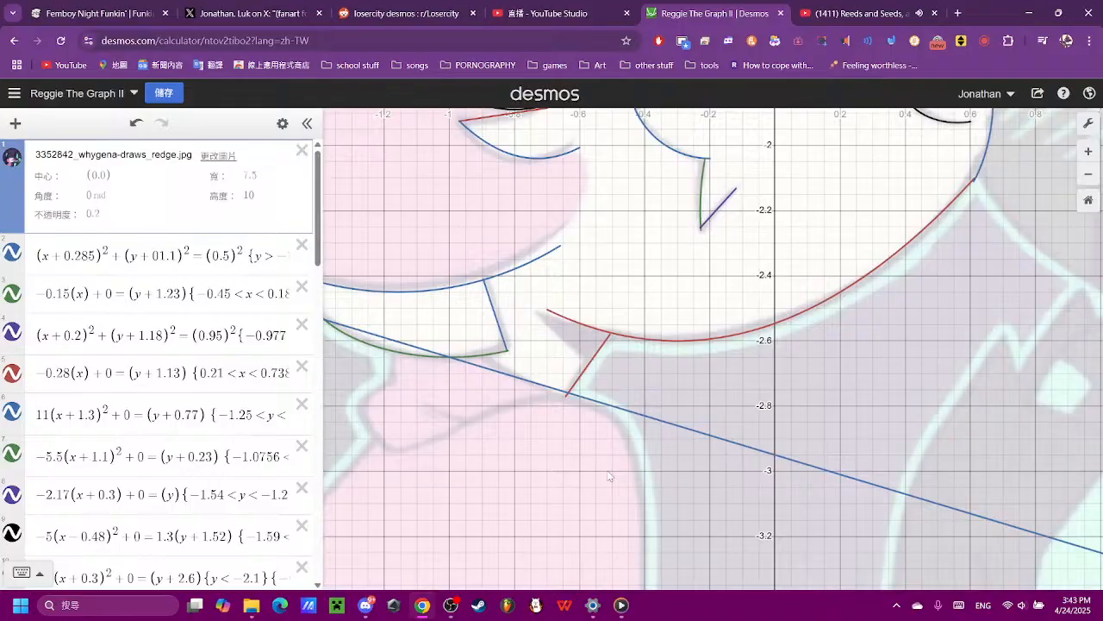
- Check the end points of the expression 39 line on the neck edge and restrict it to {-1 < x < 0.5}
click(611, 411)
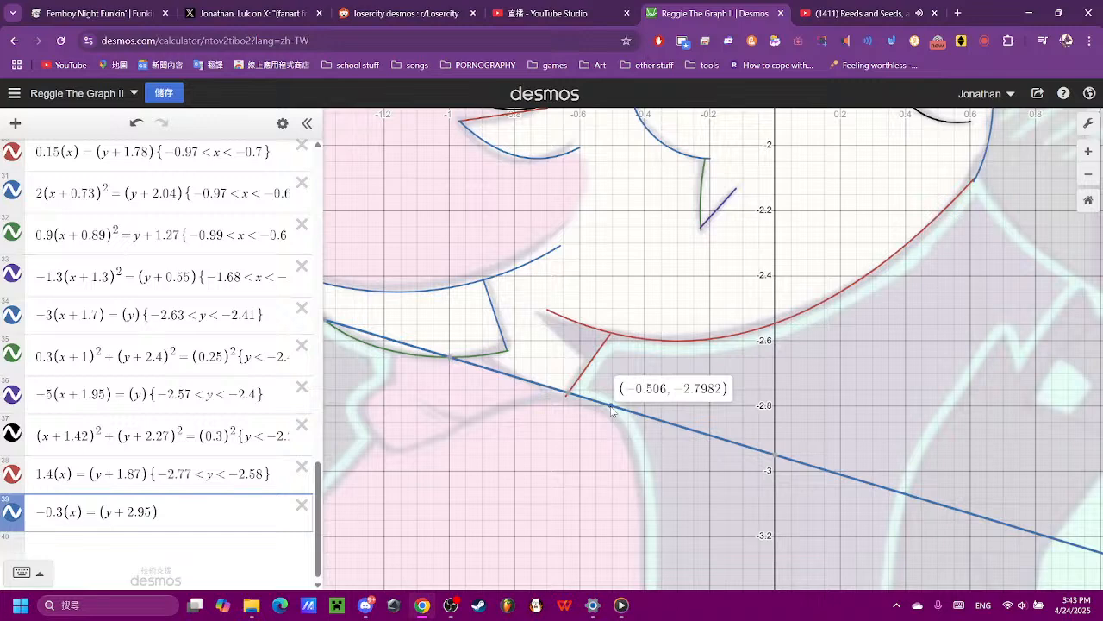
mouse_move(454, 364)
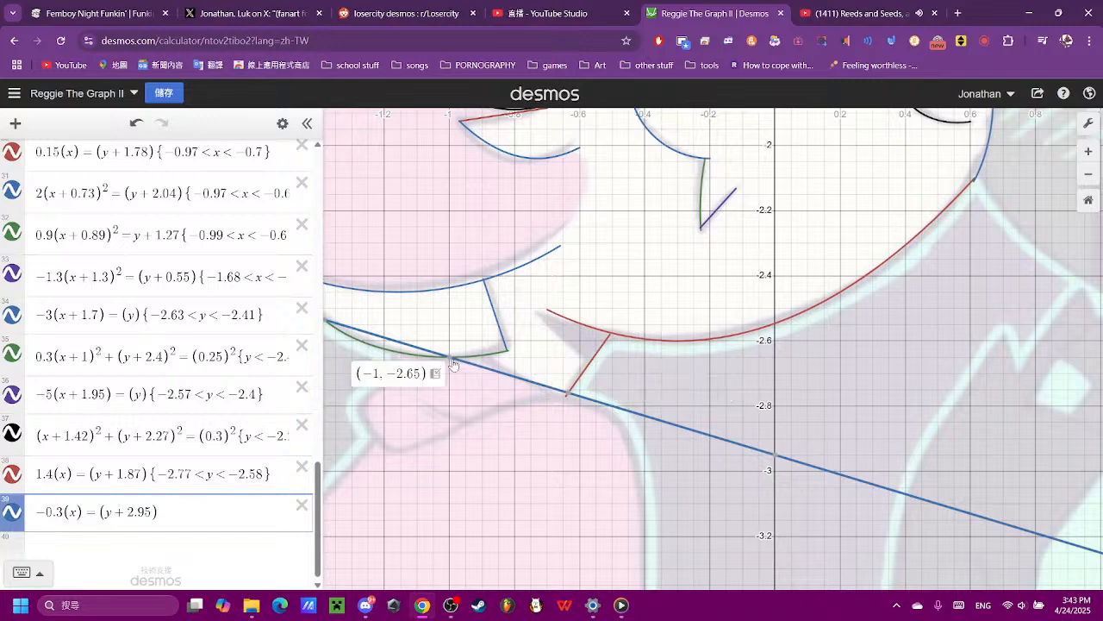
click(213, 506)
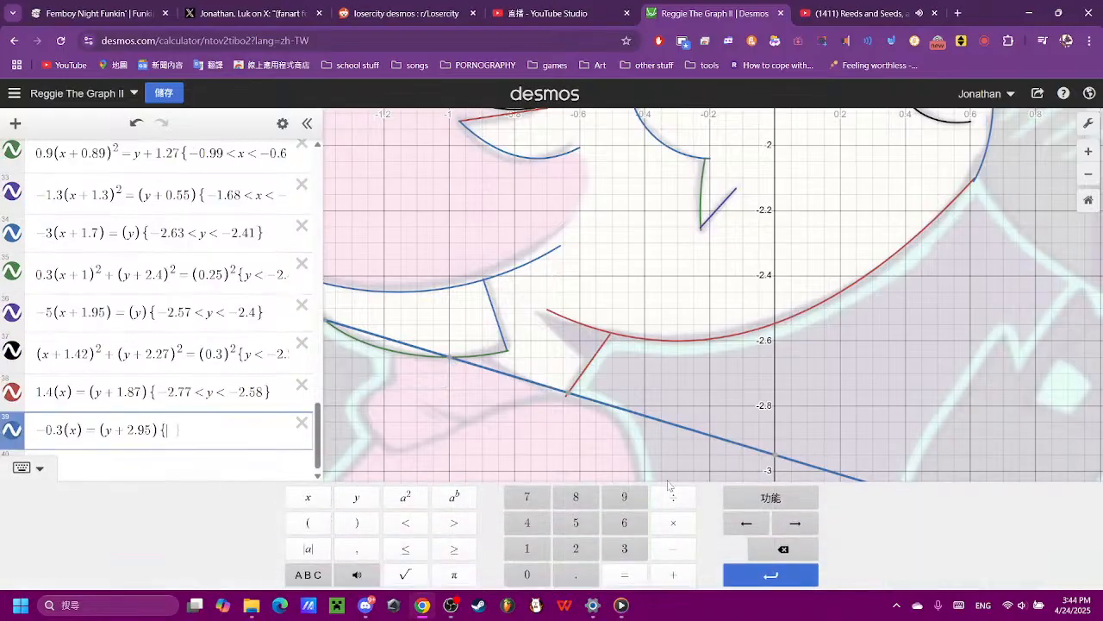
click(673, 548)
click(575, 523)
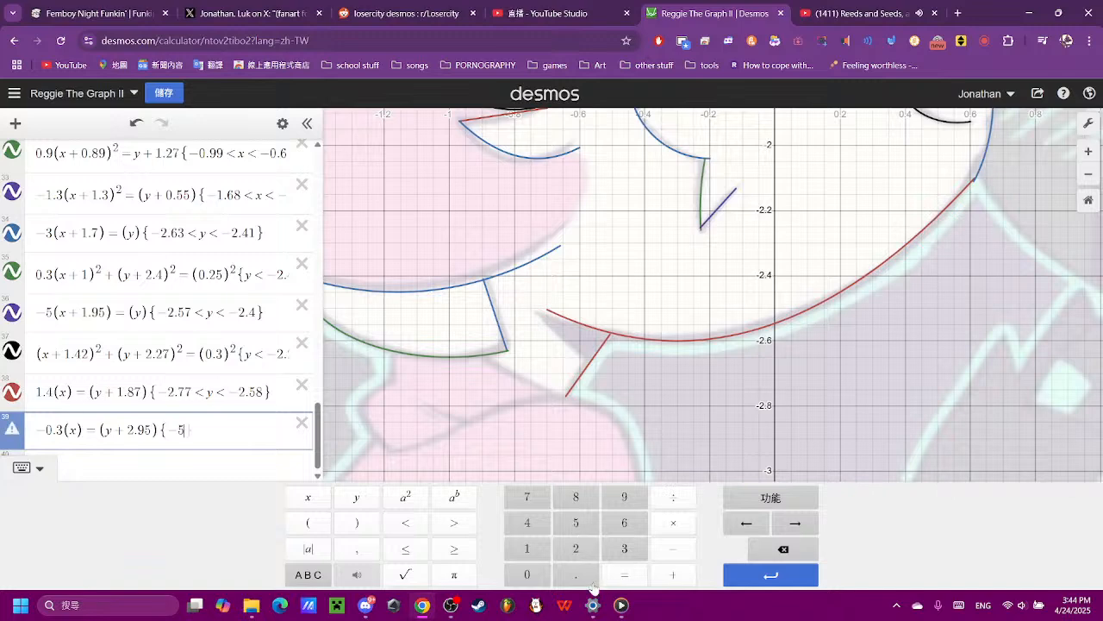
click(763, 549)
click(527, 548)
click(405, 522)
click(308, 497)
click(405, 522)
click(527, 574)
click(576, 574)
click(576, 522)
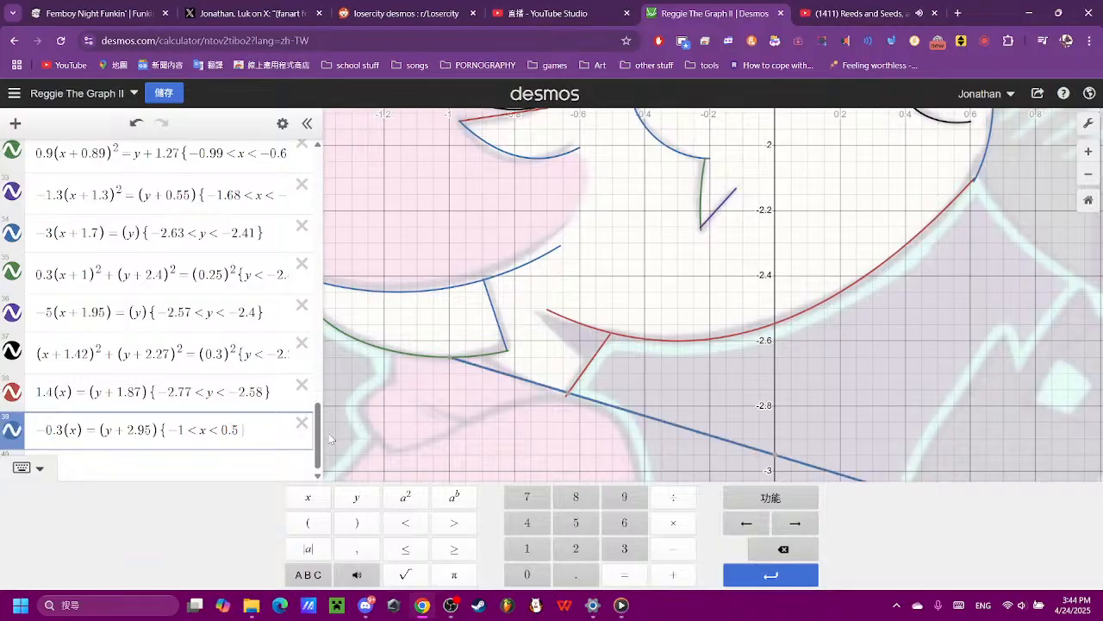
- Correct the upper x limit of the expression 39 line to -0.5
click(222, 430)
click(664, 548)
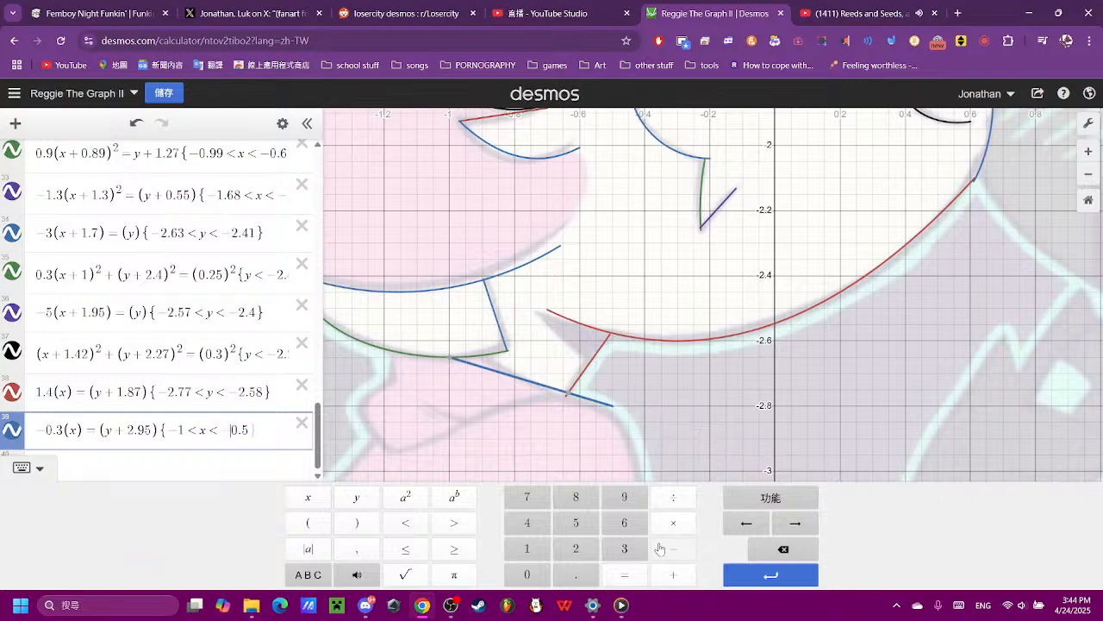
click(660, 402)
- Examine the neck and collar outline below the chin against the traced lines
scroll(660, 402, down, 4)
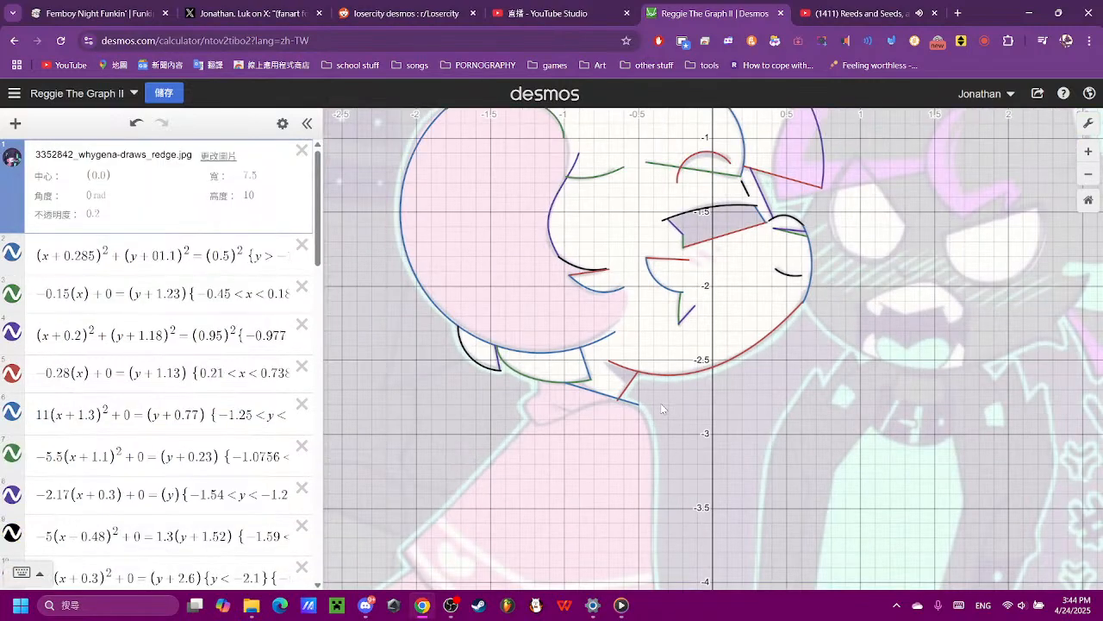
drag(852, 502, 776, 439)
drag(697, 317, 697, 465)
scroll(638, 452, up, 5)
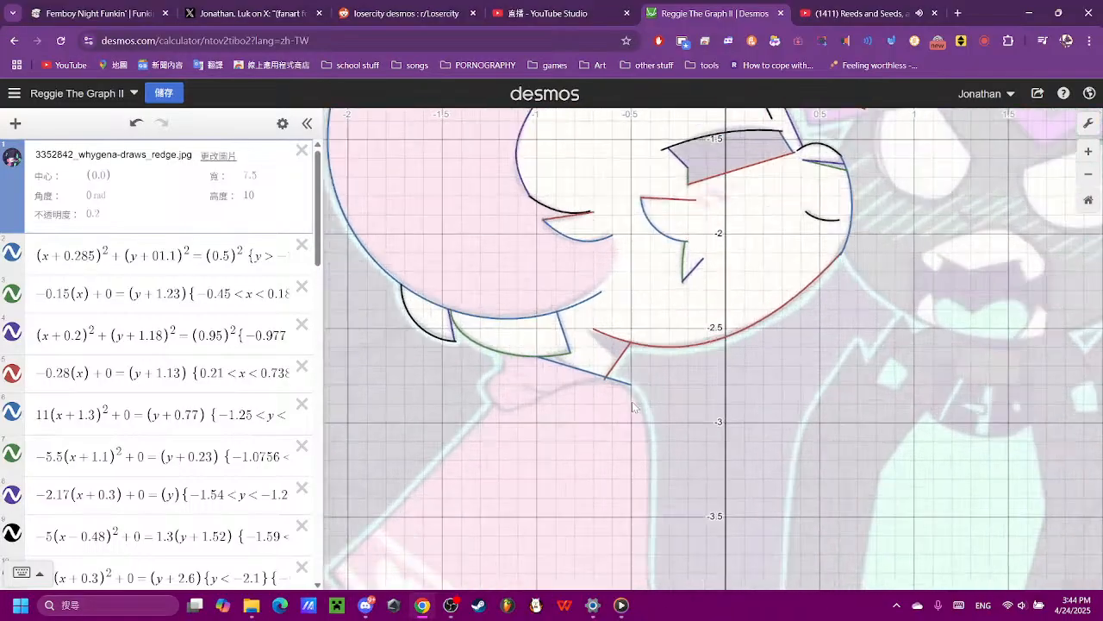
scroll(611, 437, up, 3)
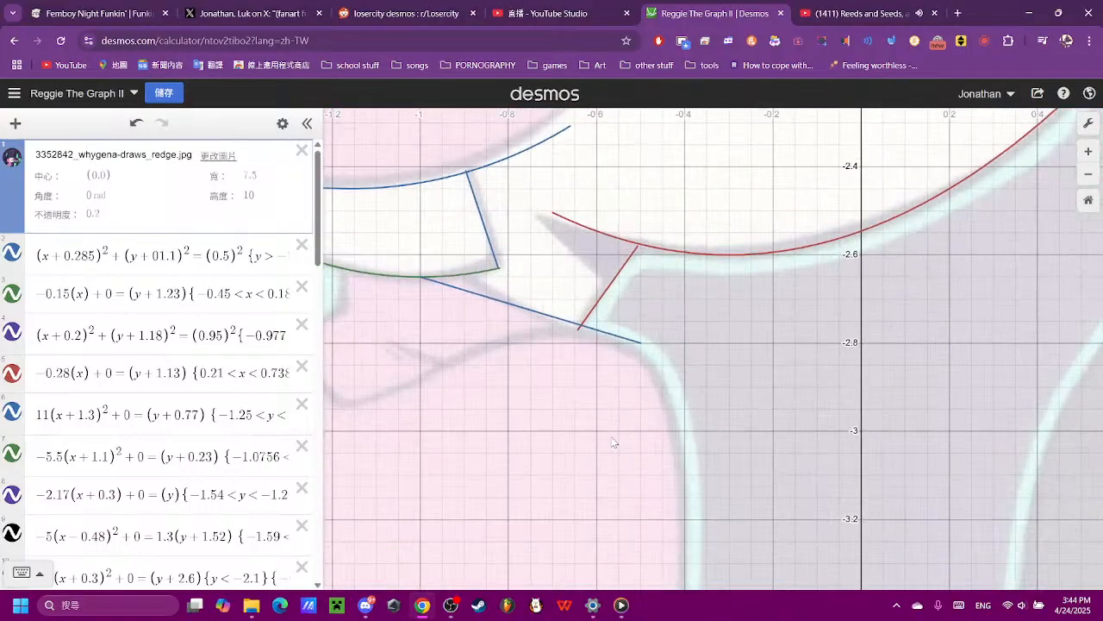
drag(565, 410, 662, 436)
scroll(662, 436, down, 3)
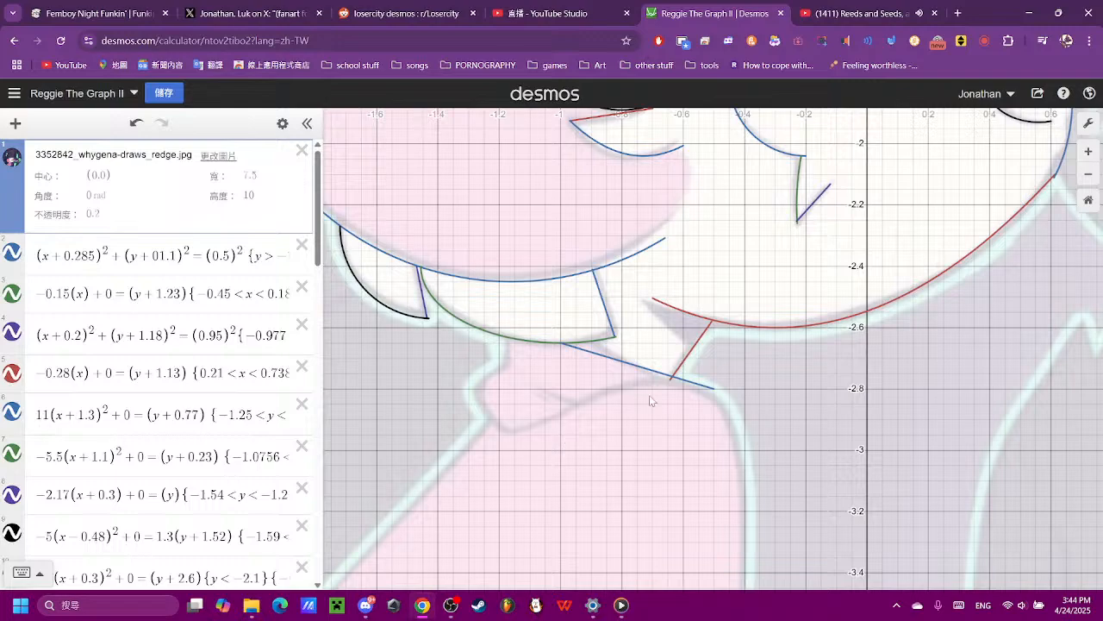
scroll(698, 416, up, 3)
scroll(698, 416, down, 2)
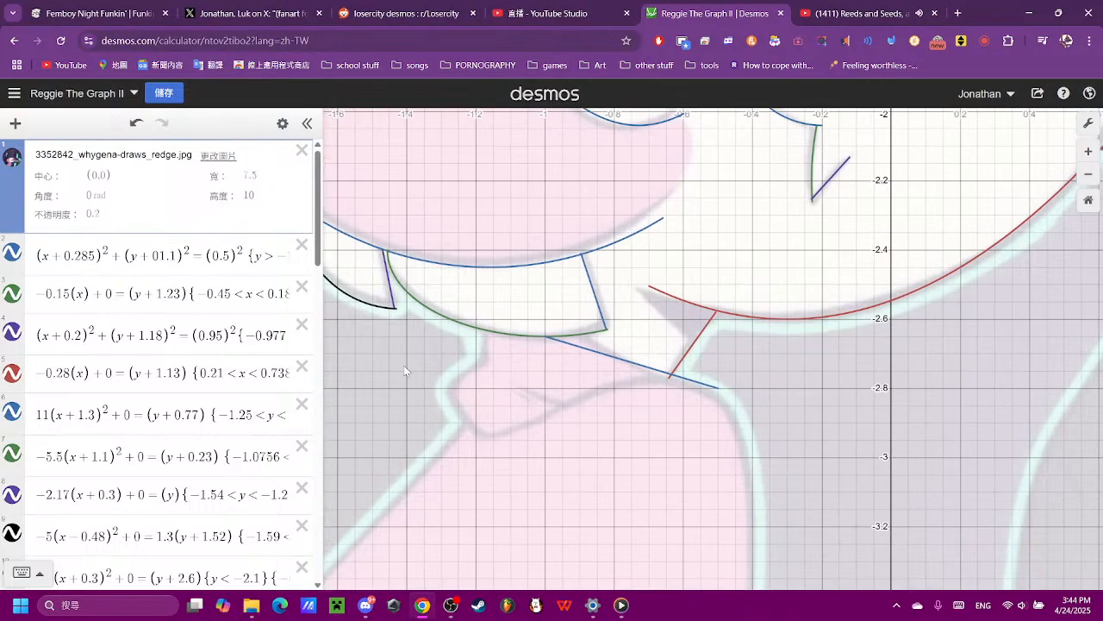
- Enter a sine equation sin((x)) = (y) as new expression 40
scroll(249, 396, down, 4)
scroll(249, 396, down, 10)
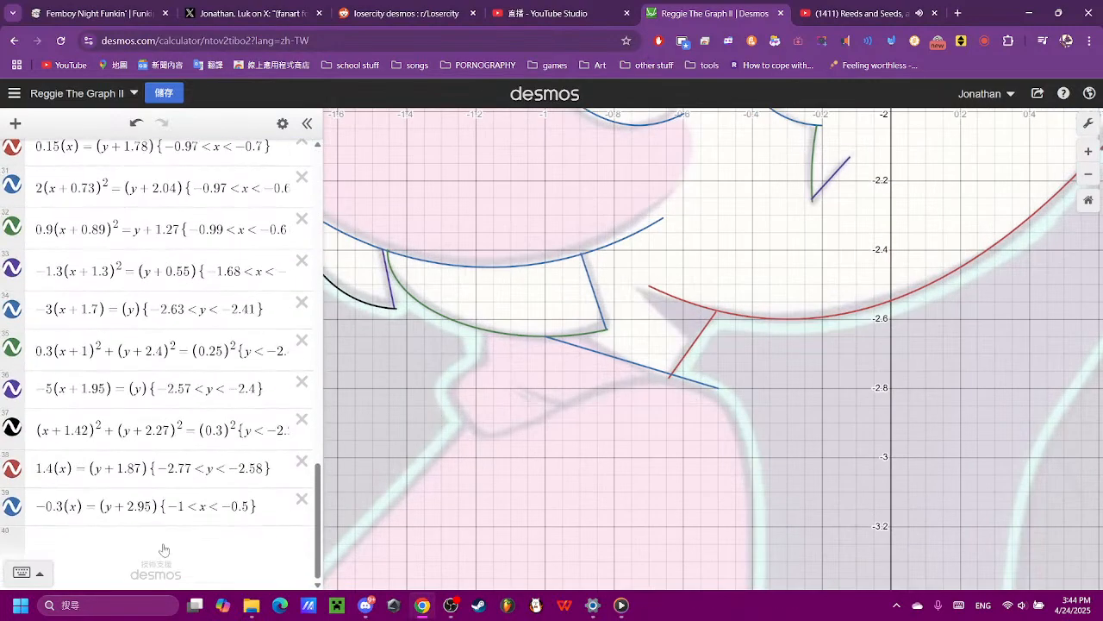
click(164, 549)
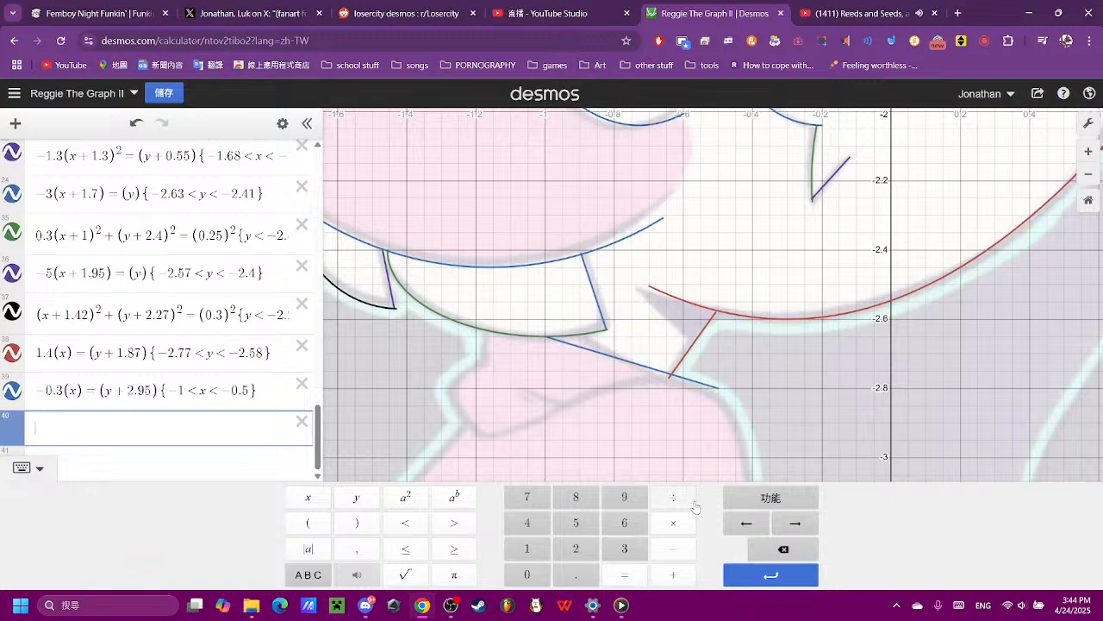
text(sin()
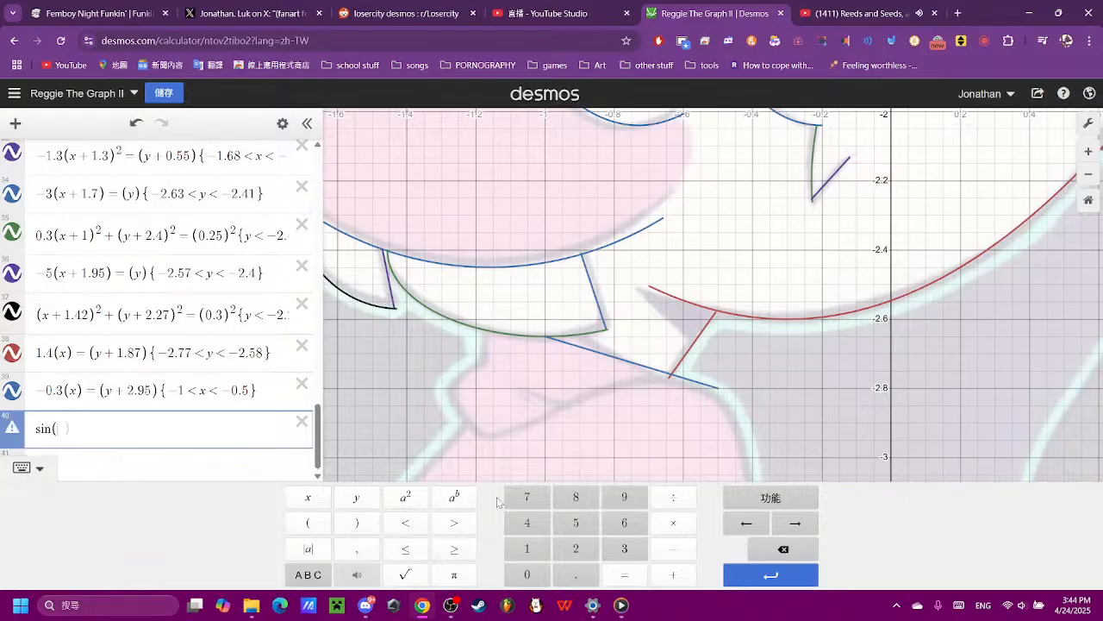
text(x))
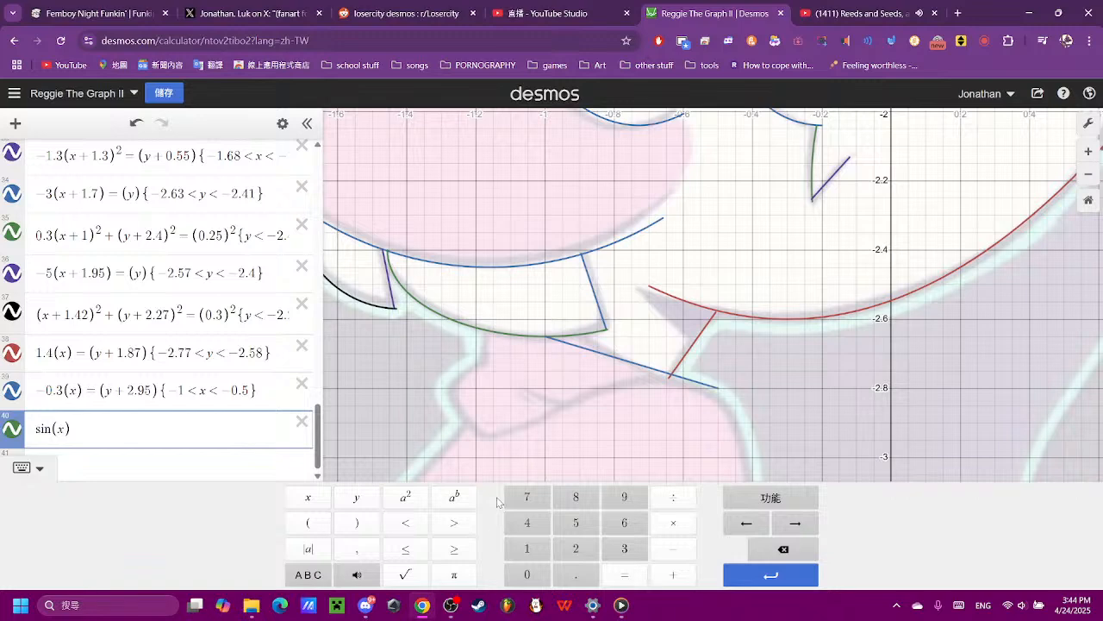
click(622, 569)
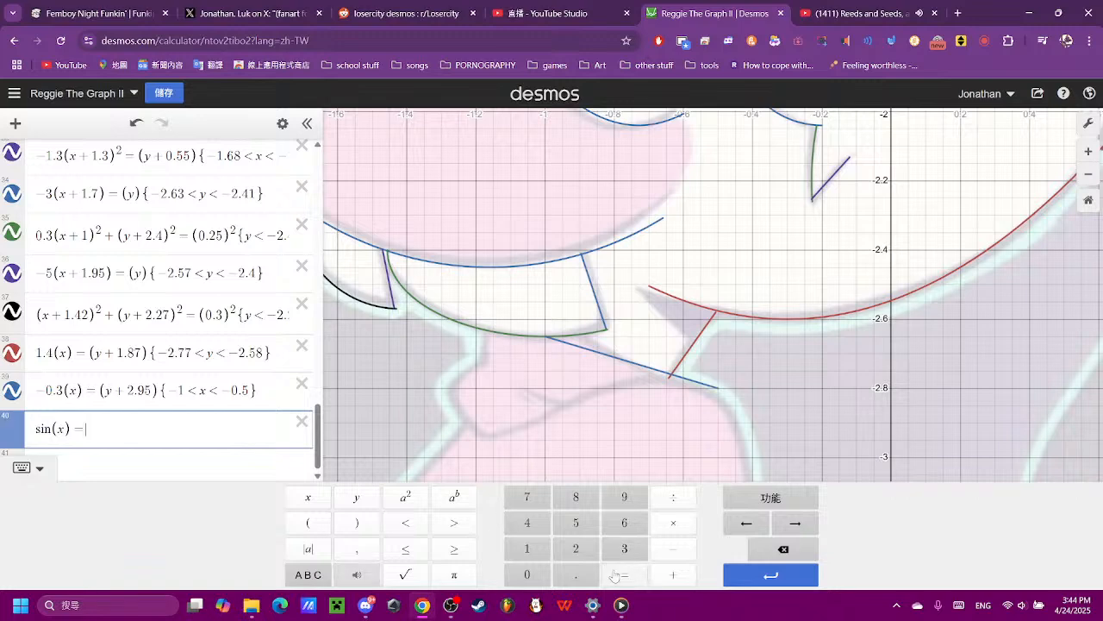
click(357, 497)
text())
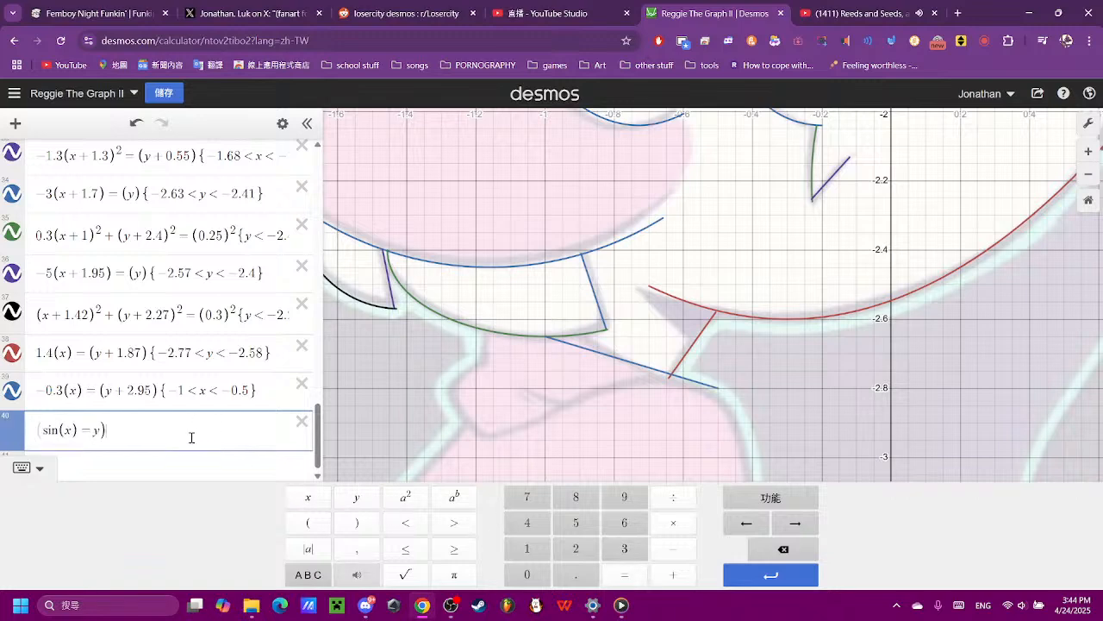
text(()
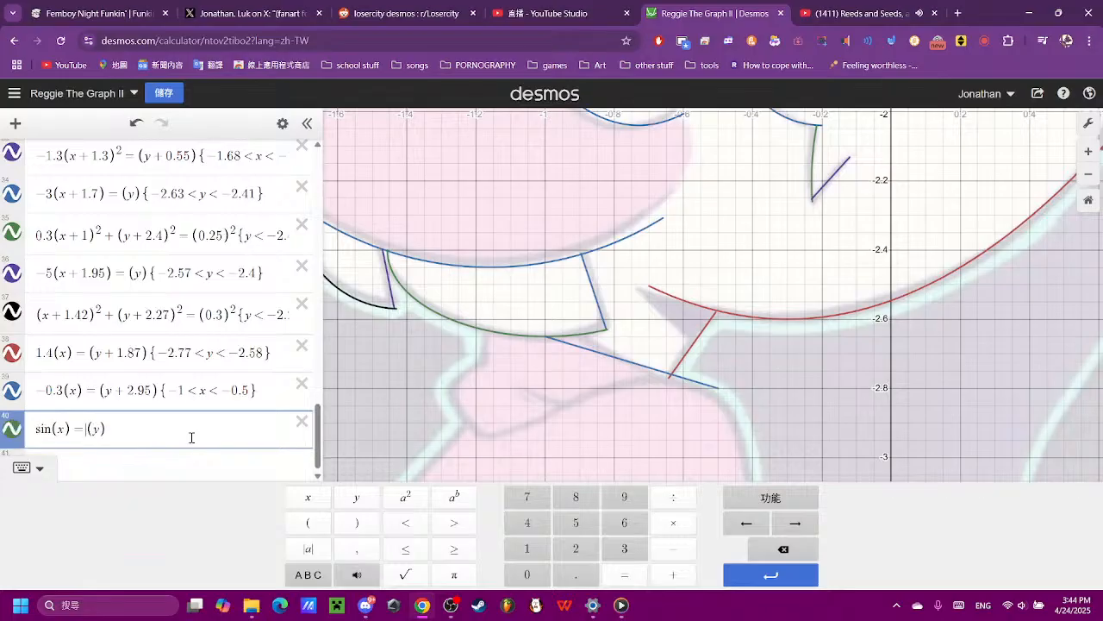
text((x)
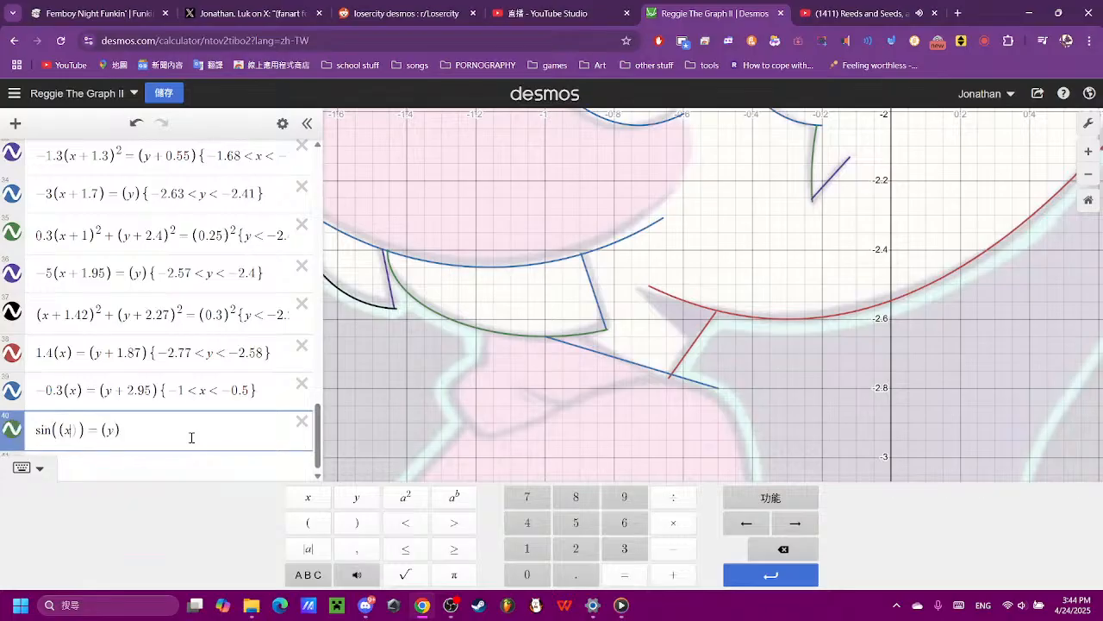
- Flatten the expression 40 sine wave by setting the coefficient before (y) to 4
scroll(357, 419, down, 8)
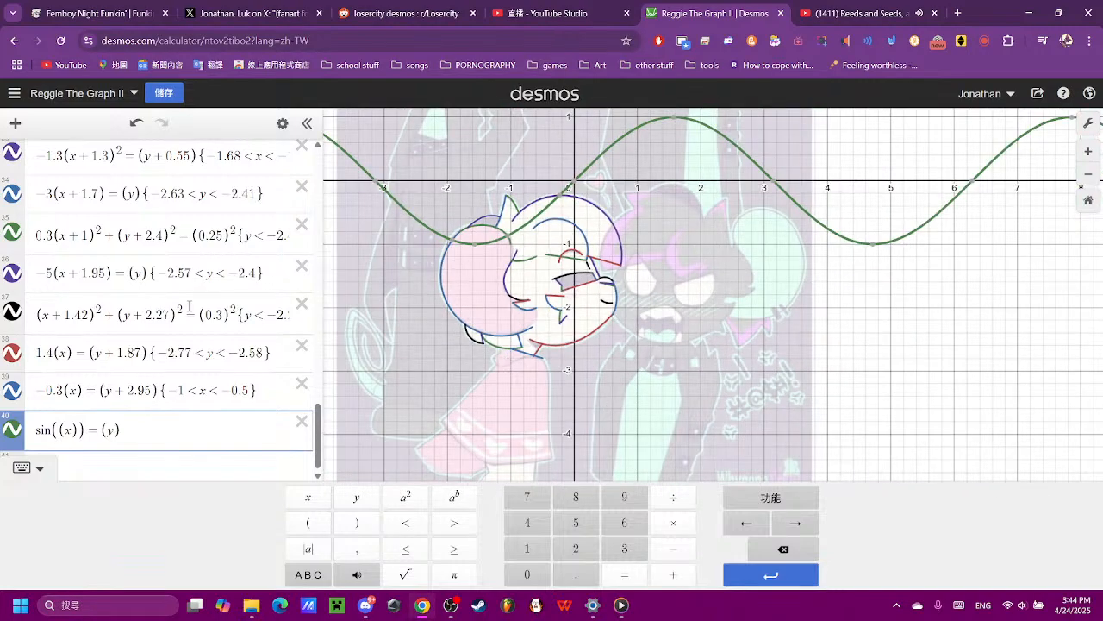
click(104, 429)
text(10)
key(BackSpace)
key(BackSpace)
text(5)
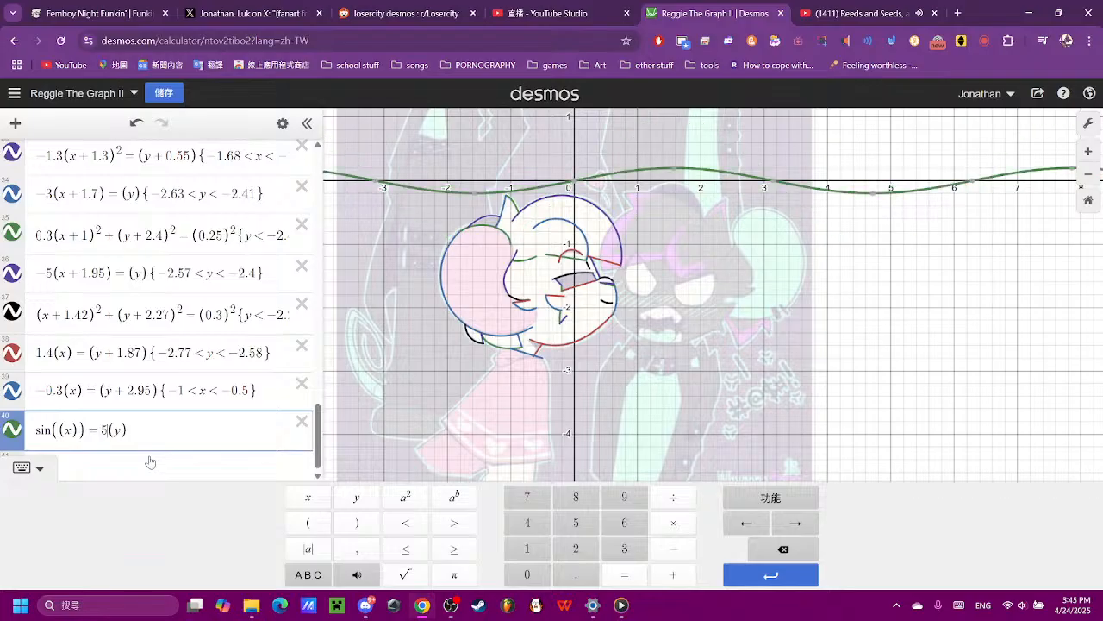
key(BackSpace)
text(4)
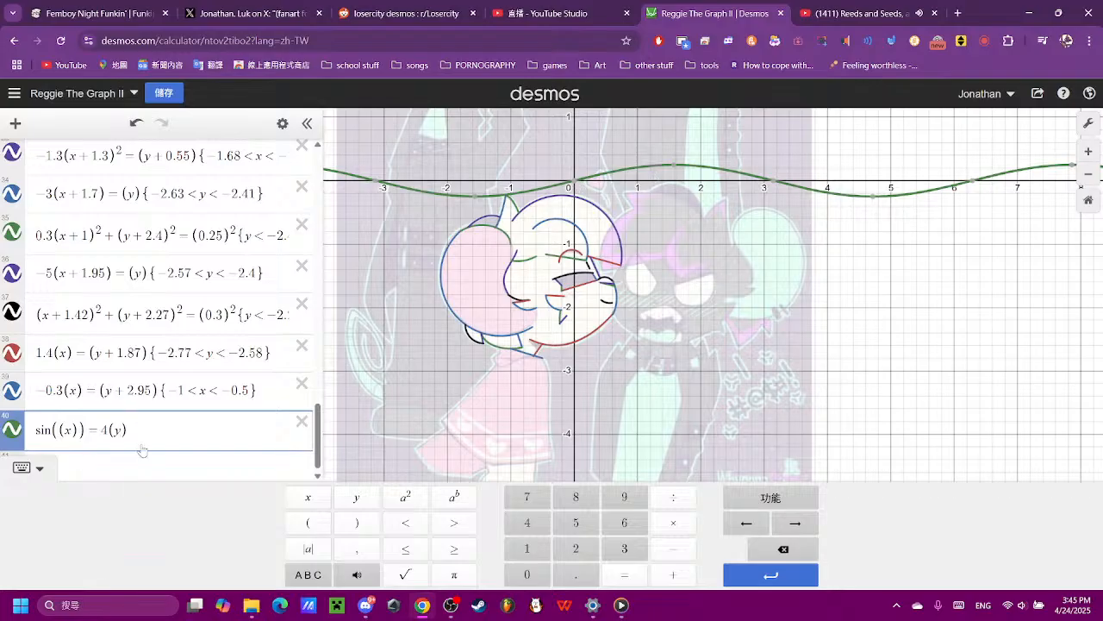
- Move the expression 40 sine wave down to the collar by changing its y term to (y + 2.95)
text(+ )
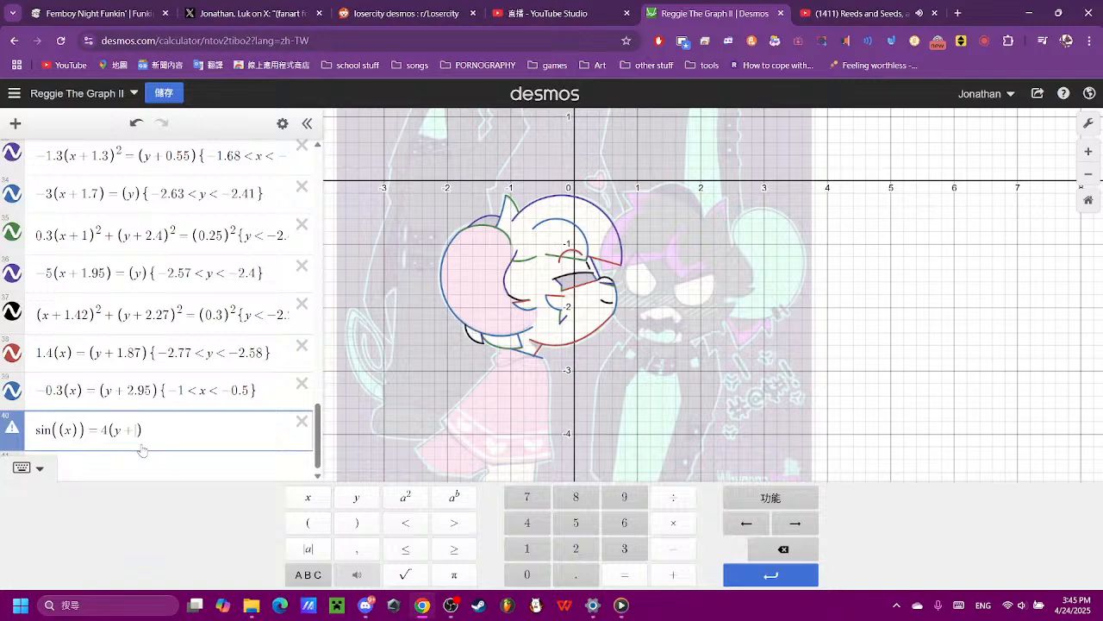
text(2.9)
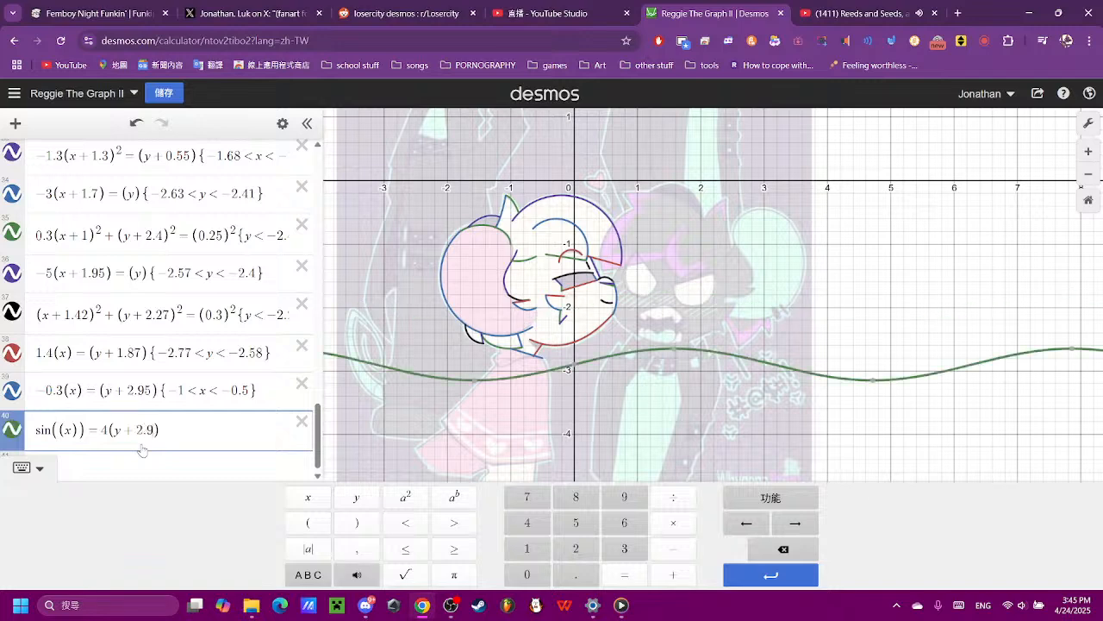
text(55)
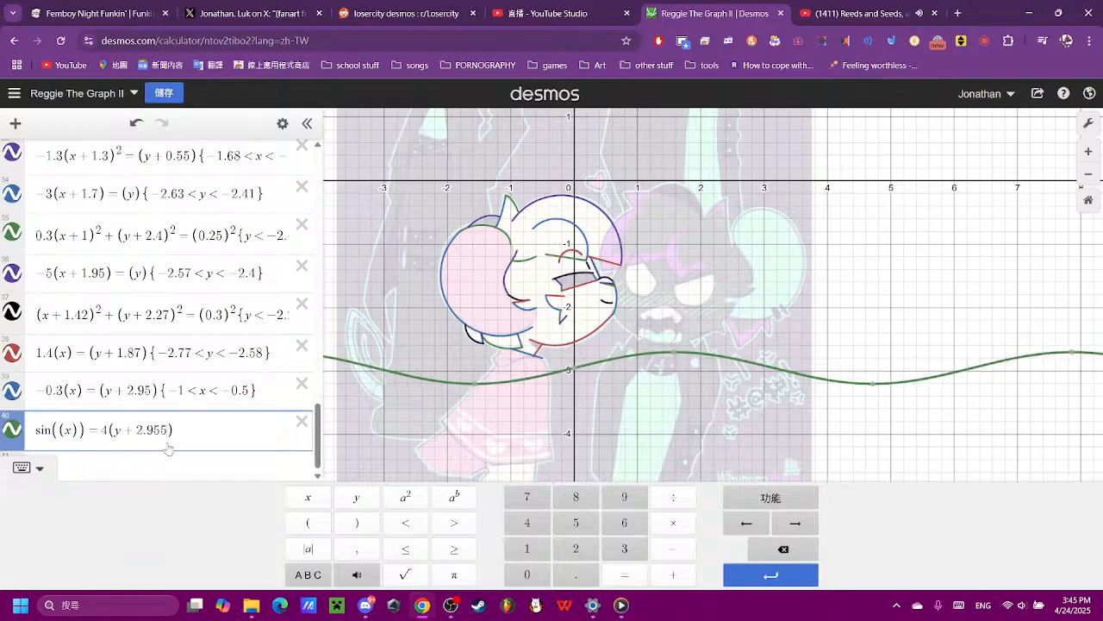
key(BackSpace)
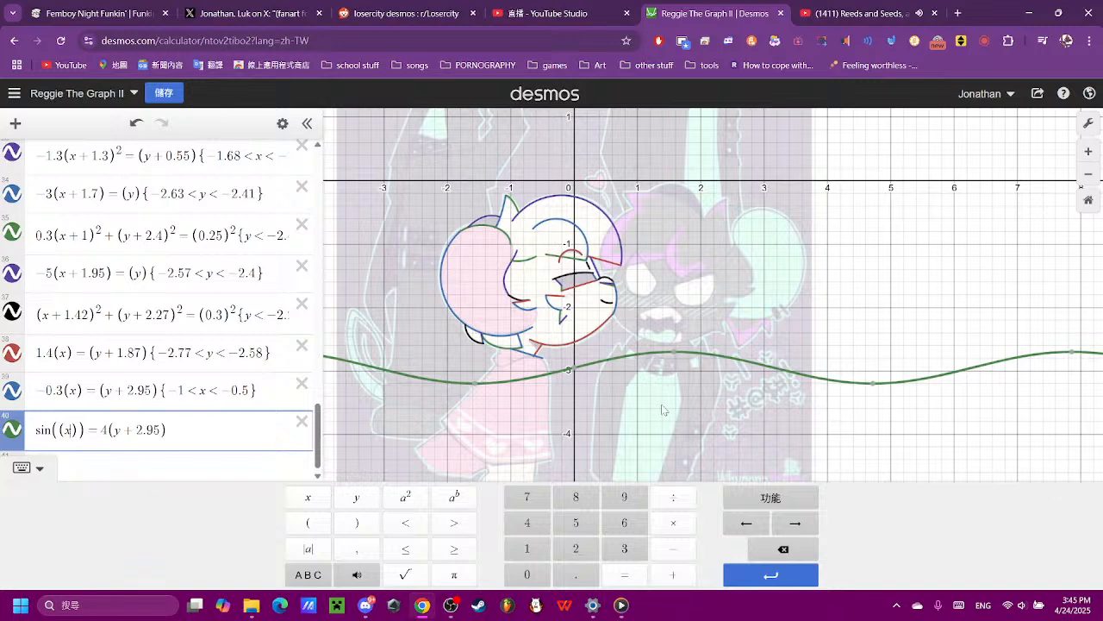
- Shift the expression 40 sine wave horizontally, trying x + 0.2 and settling on x + 1.2
scroll(673, 369, up, 3)
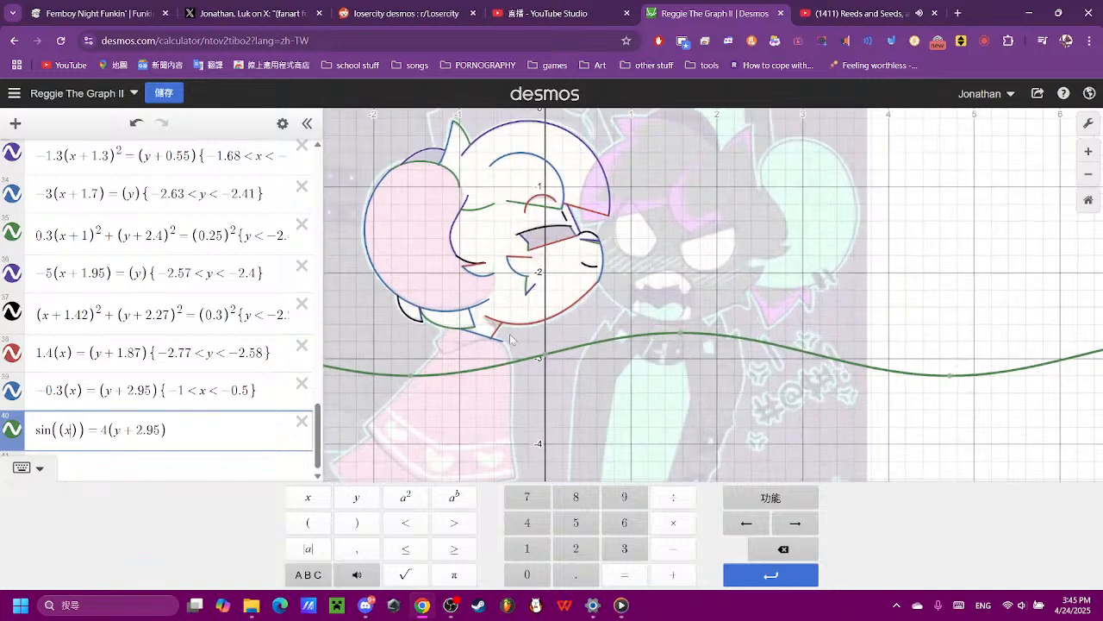
text(+0.2)
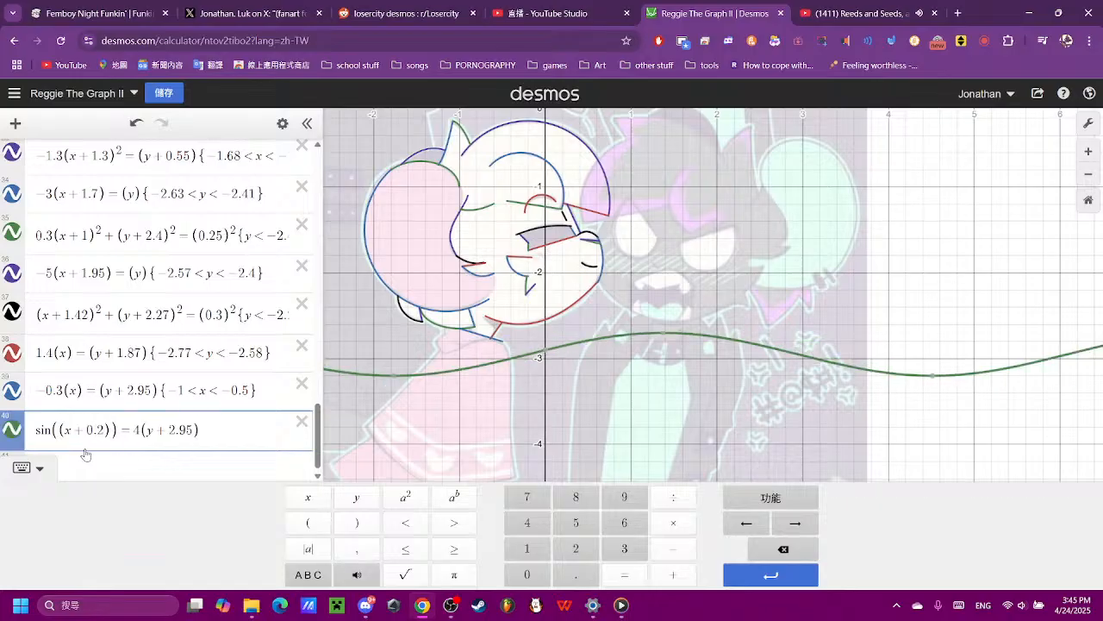
key(BackSpace)
key(BackSpace)
key(BackSpace)
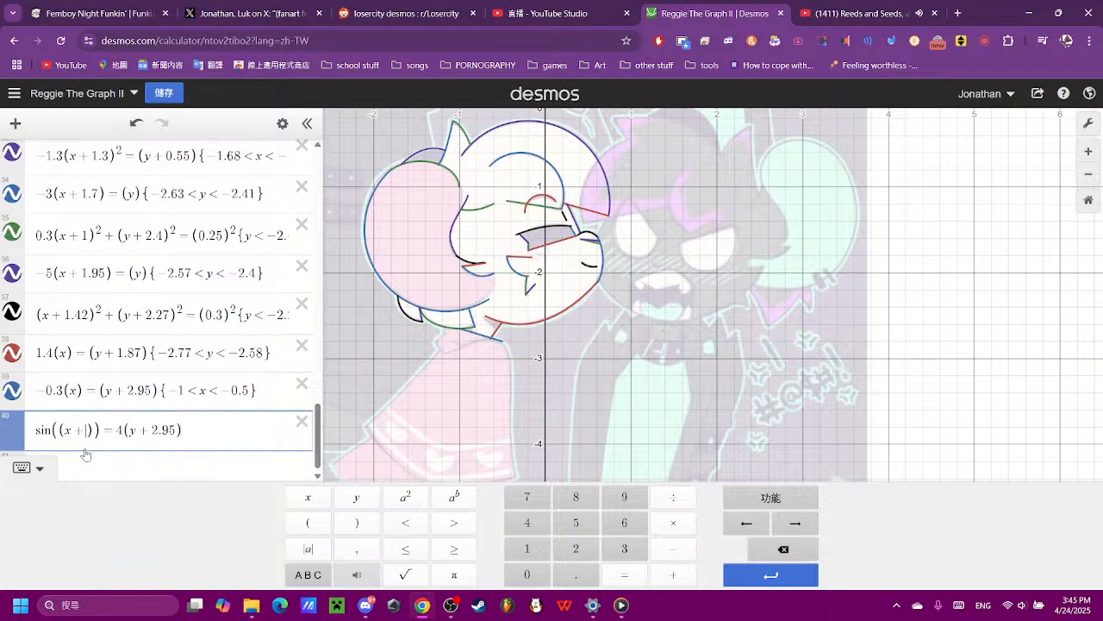
text(1.2)
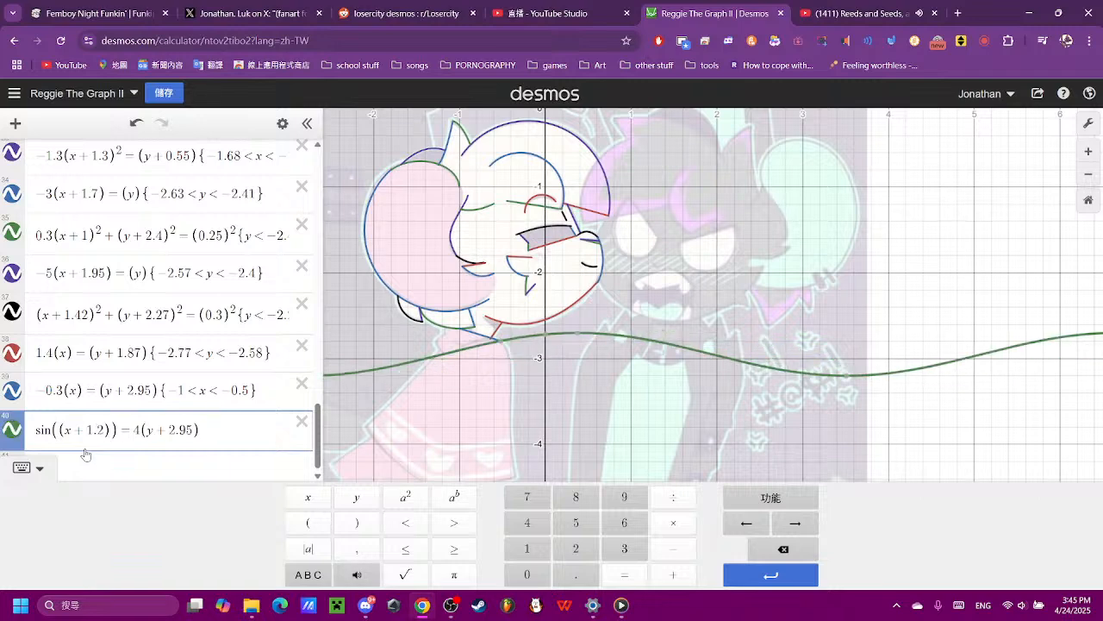
- Try a horizontal offset of x + 5 for the expression 40 sine wave
key(BackSpace)
key(BackSpace)
key(BackSpace)
text(5)
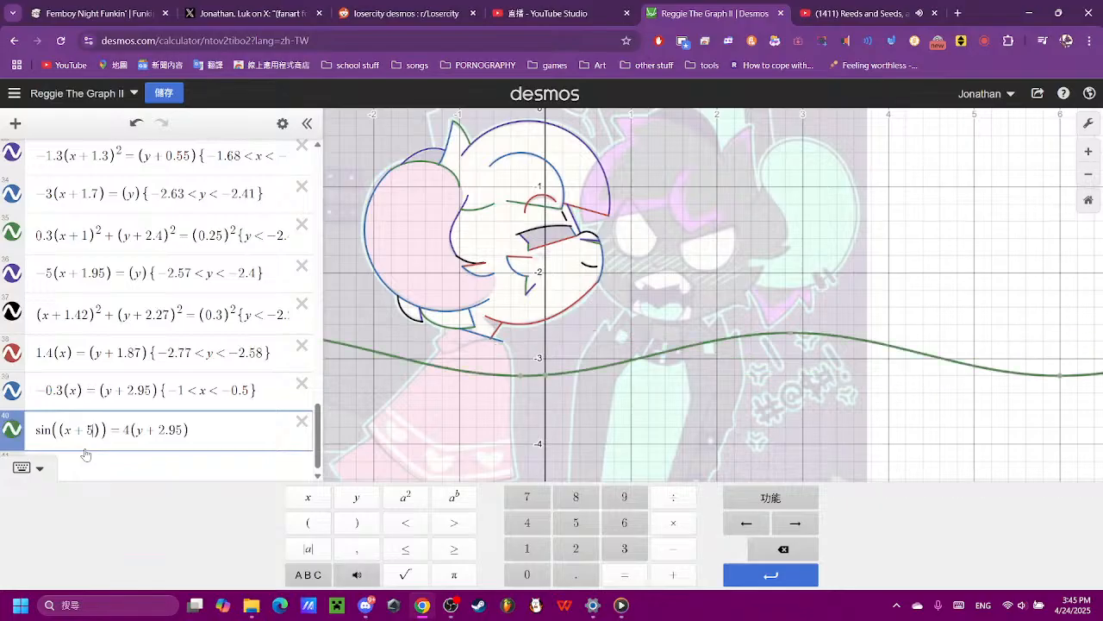
key(BackSpace)
text(5.2)
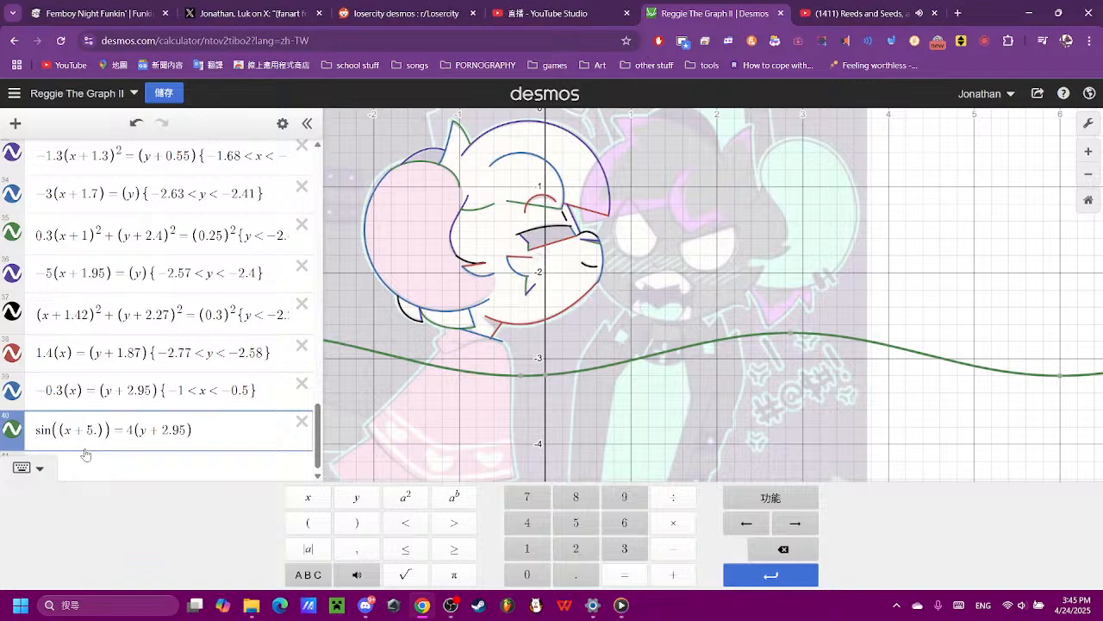
key(BackSpace)
text(3)
key(BackSpace)
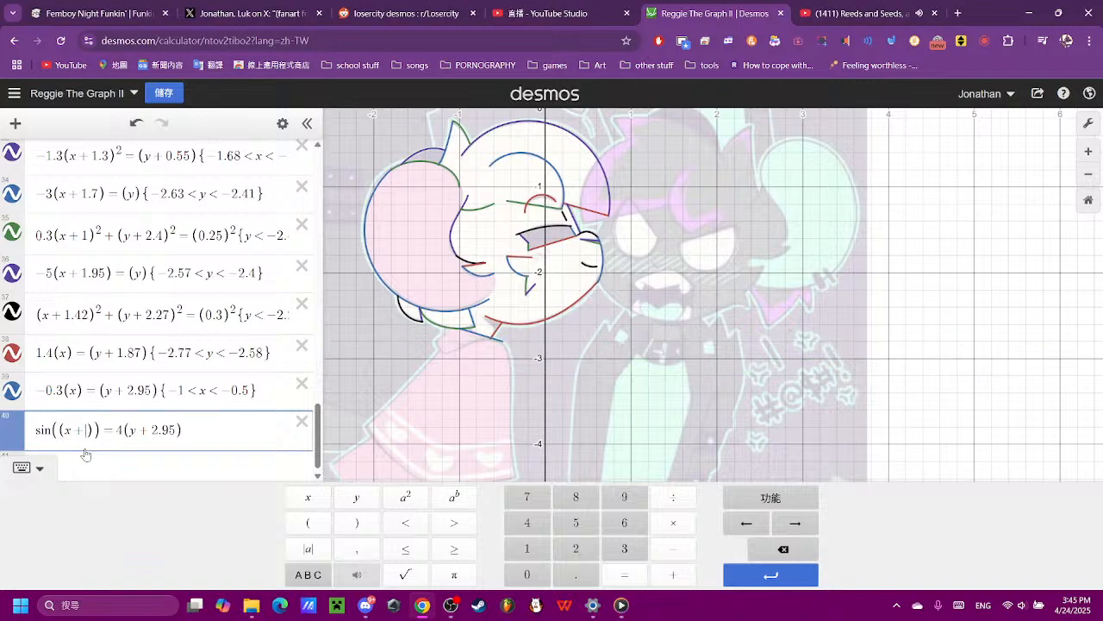
text(5)
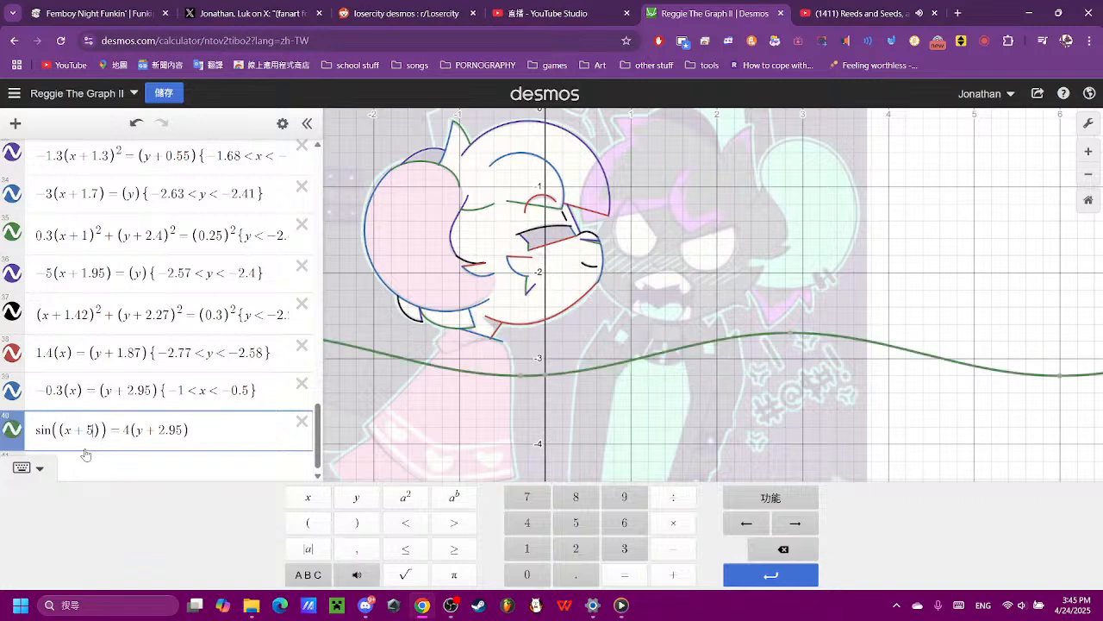
- Set the horizontal offset of the expression 40 sine wave to x + 1.4 after trying 2 and 1
key(BackSpace)
text(2)
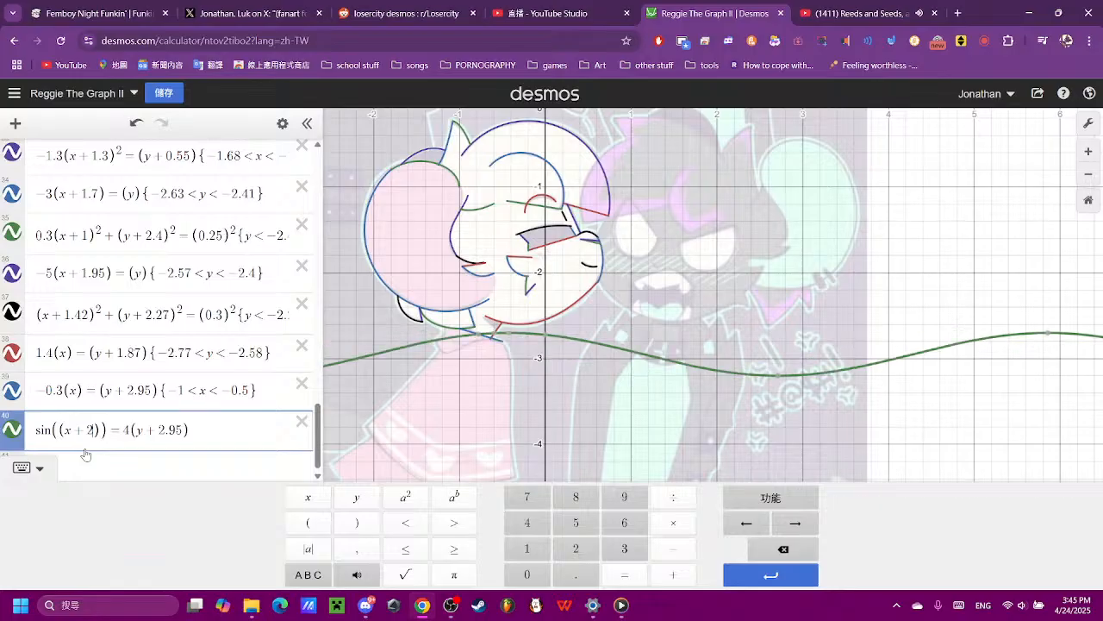
key(BackSpace)
text(1)
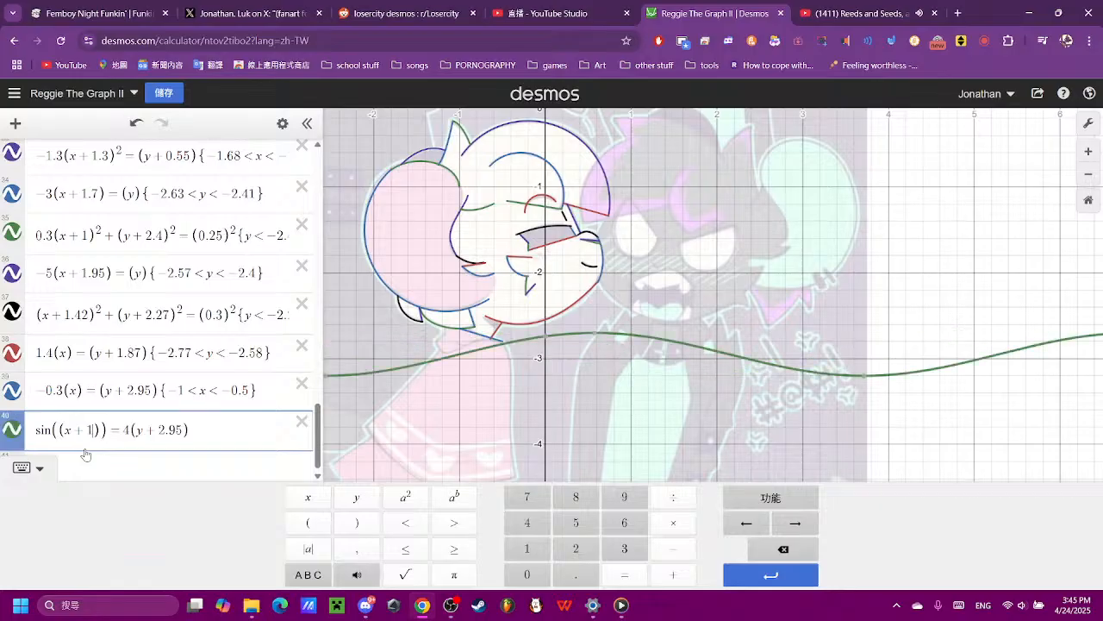
text(.4)
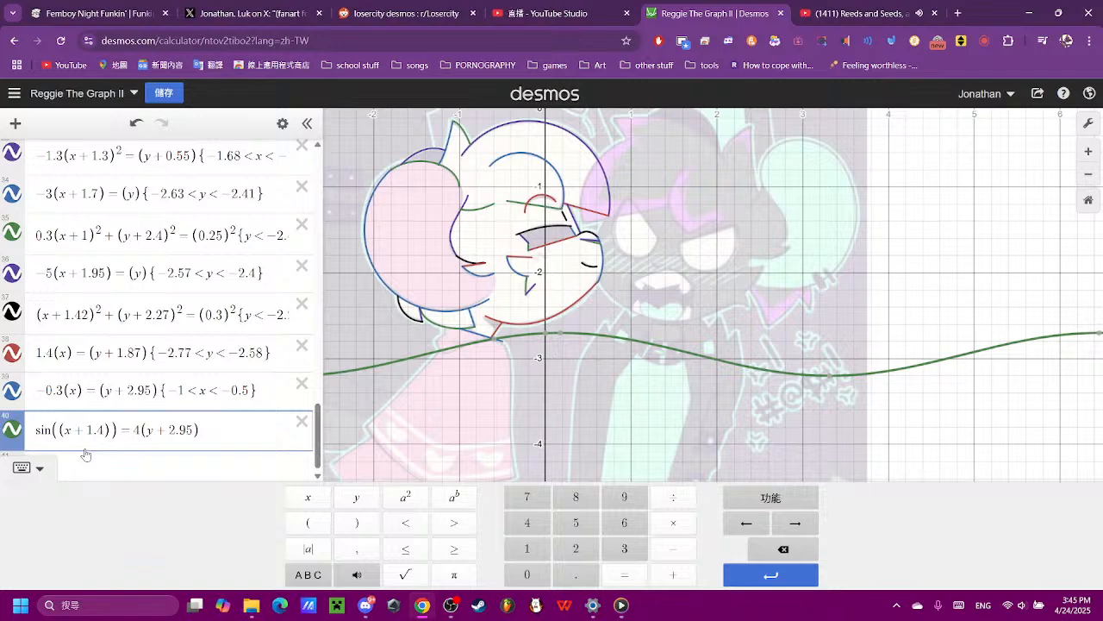
- Shorten the period of the expression 40 sine wave by setting its x coefficient to 2, after trying 5
click(137, 429)
click(52, 435)
key(Left)
text(5)
key(BackSpace)
key(Right)
key(Right)
key(Right)
key(Right)
text(5)
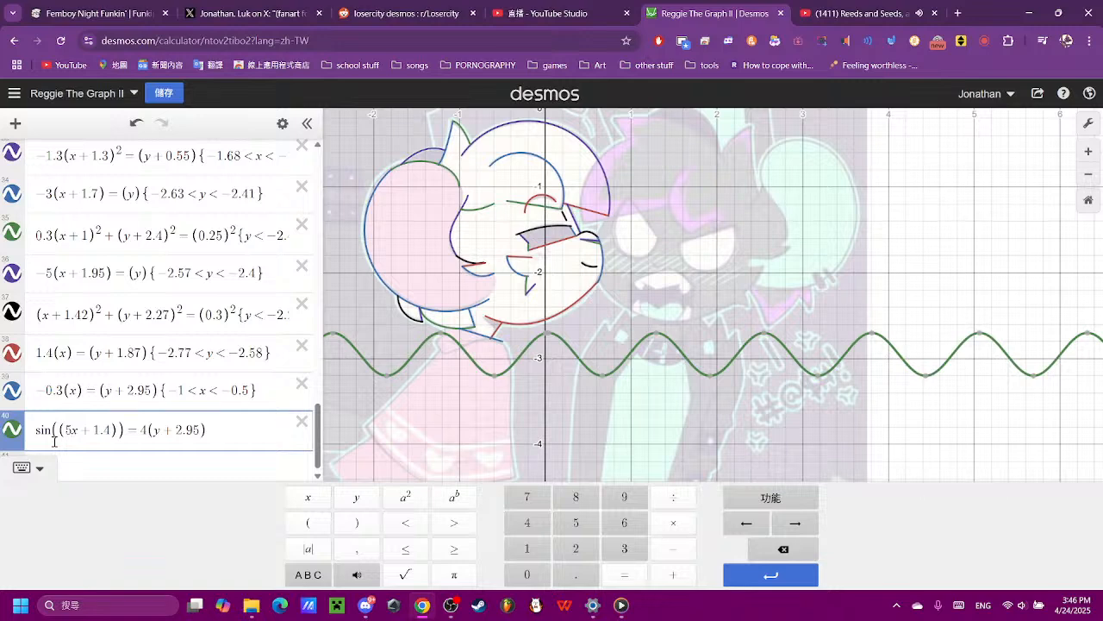
key(BackSpace)
text(2)
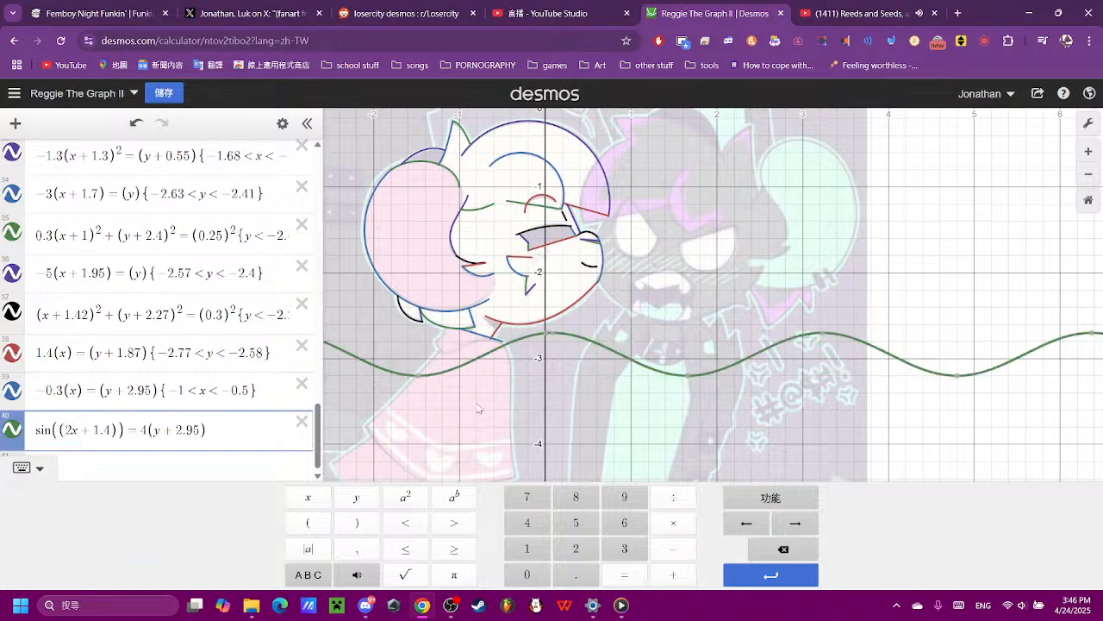
- Change the vertical offset of the expression 40 sine wave to (y + 3) to match the shoulder edge
scroll(484, 400, up, 5)
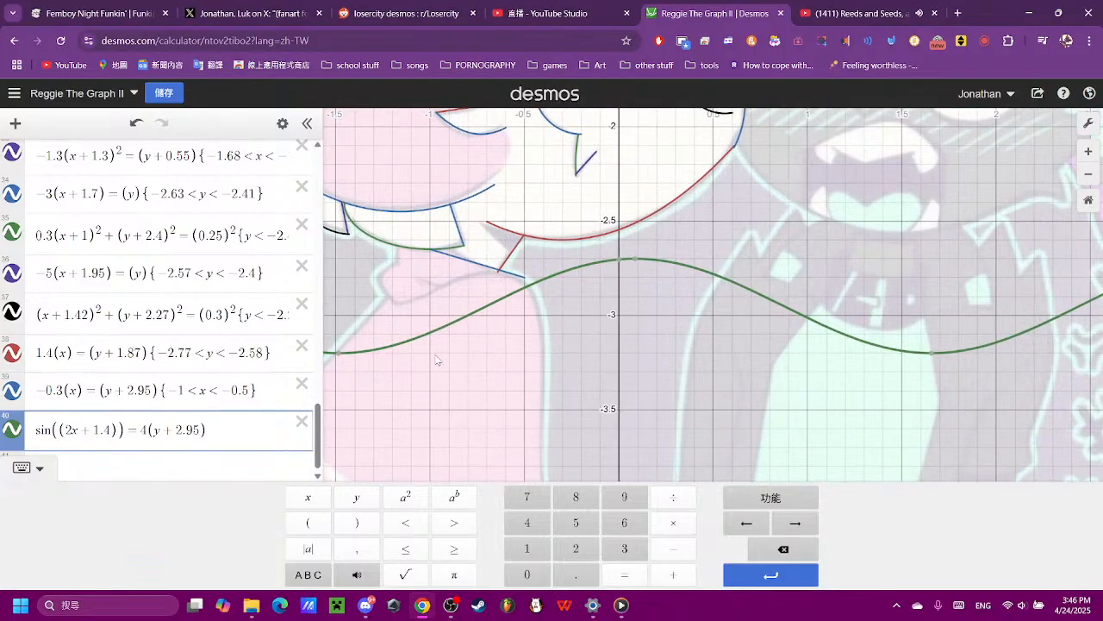
click(214, 431)
key(BackSpace)
text(7)
key(BackSpace)
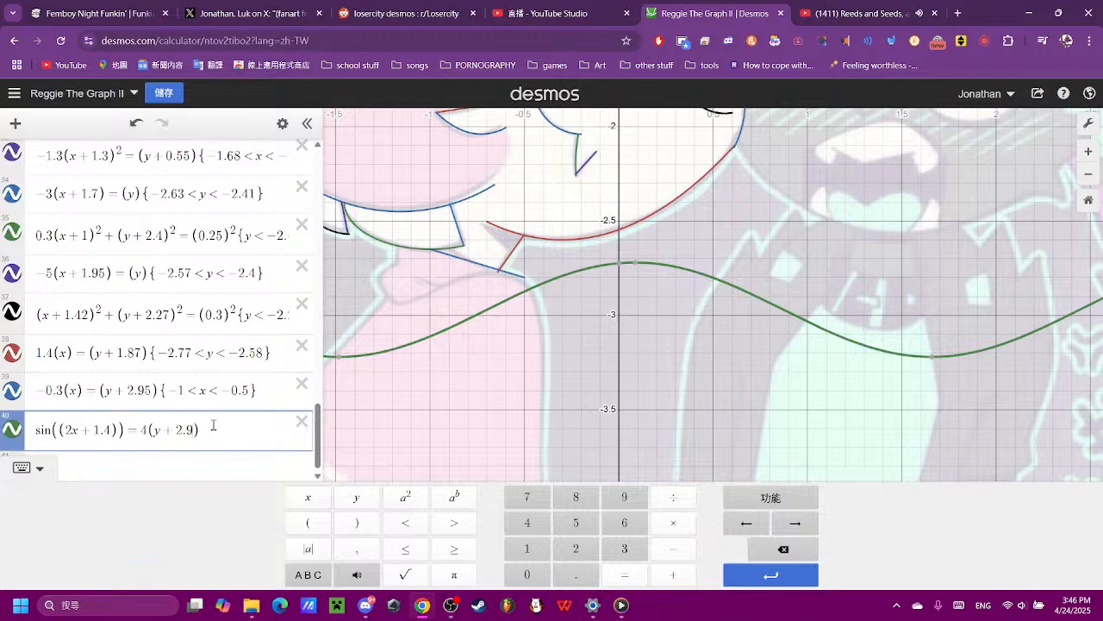
key(BackSpace)
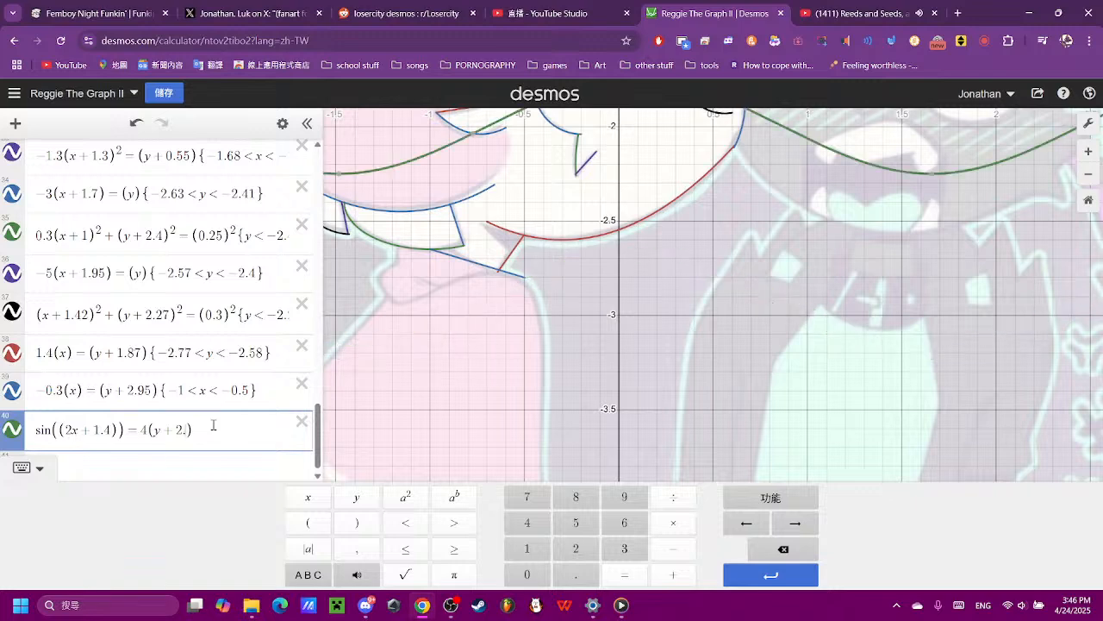
key(BackSpace)
- Set the constant inside the expression 40 sine to 2.6, after trying 1.5 and 2, to align the crest below the neck
key(BackSpace)
text(3)
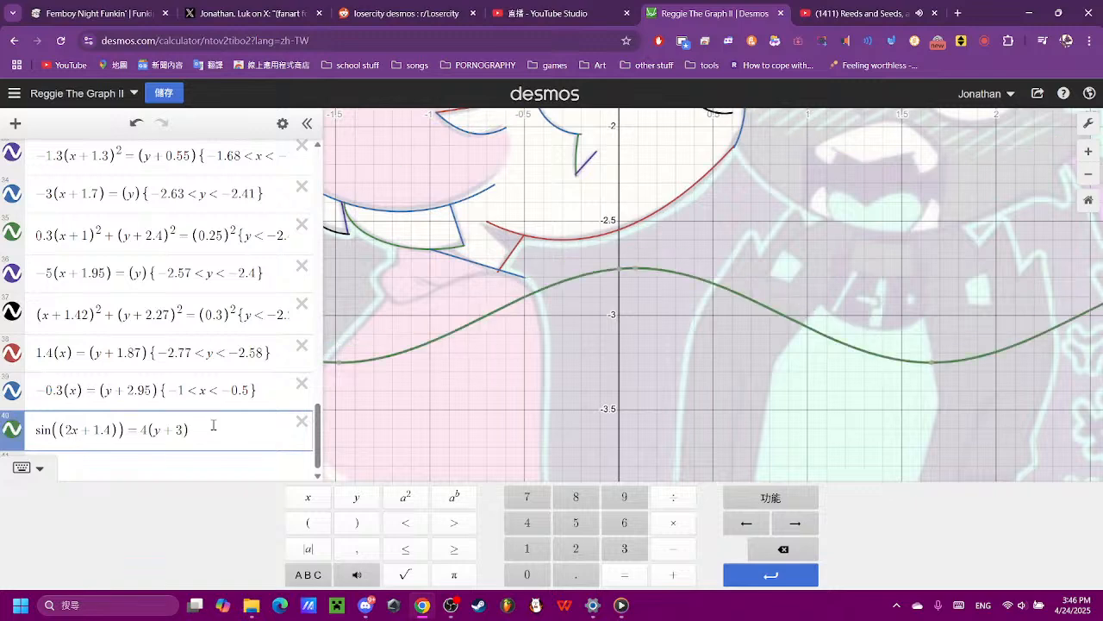
click(113, 443)
key(BackSpace)
text(5)
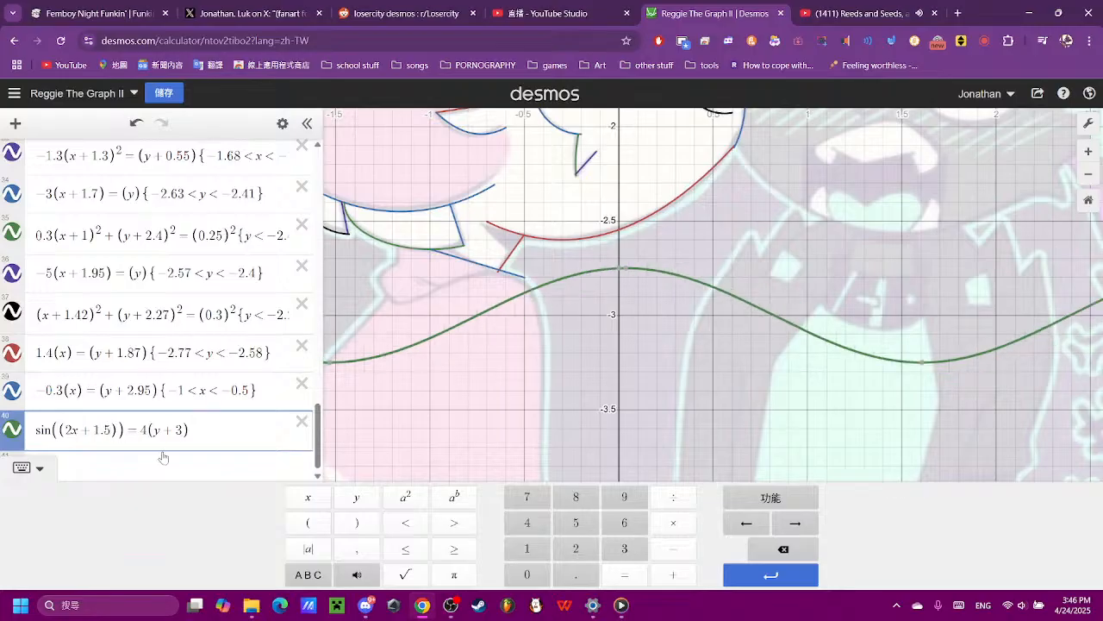
key(BackSpace)
key(BackSpace)
key(BackSpace)
text(2)
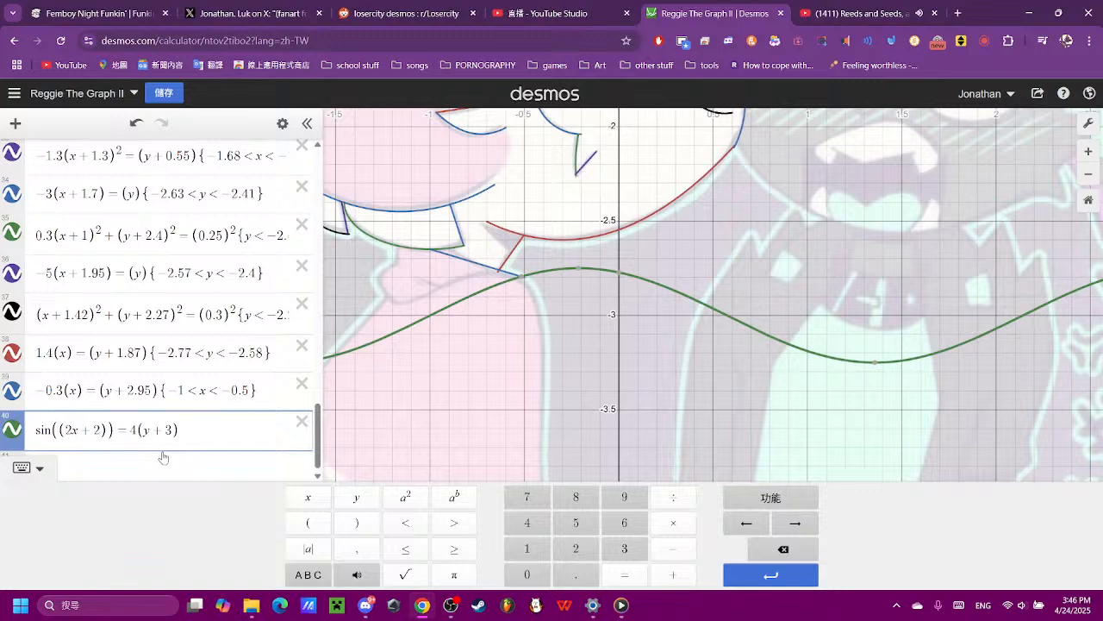
text(.6)
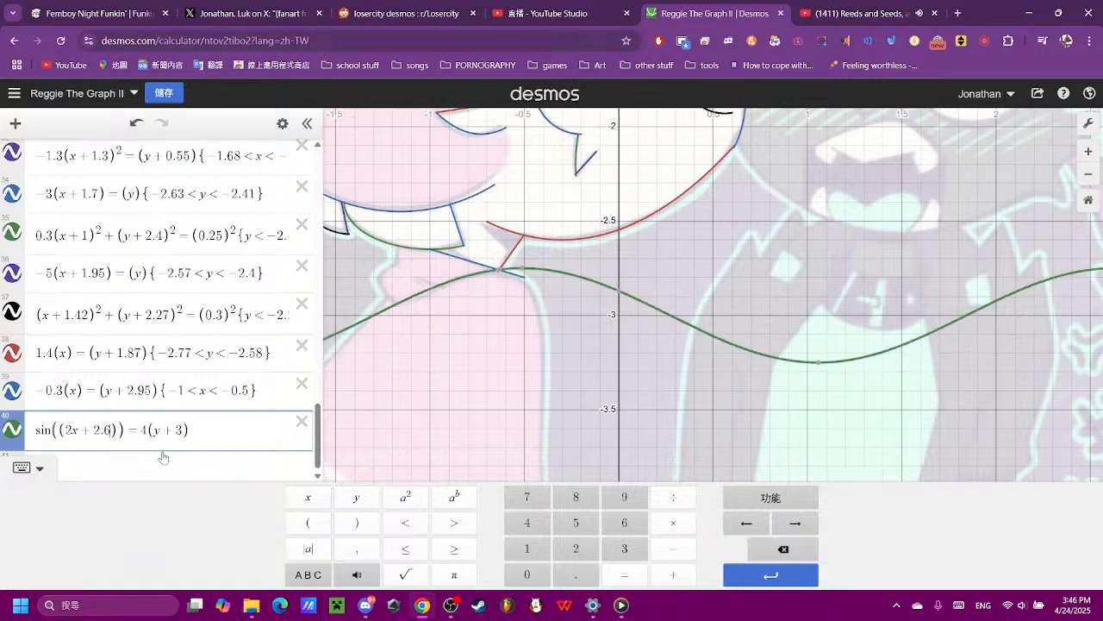
- Restrict the expression 40 sine wave to −1.16 < x < −0.635 so it covers only the shoulder edge below the neck
click(396, 349)
scroll(508, 325, up, 3)
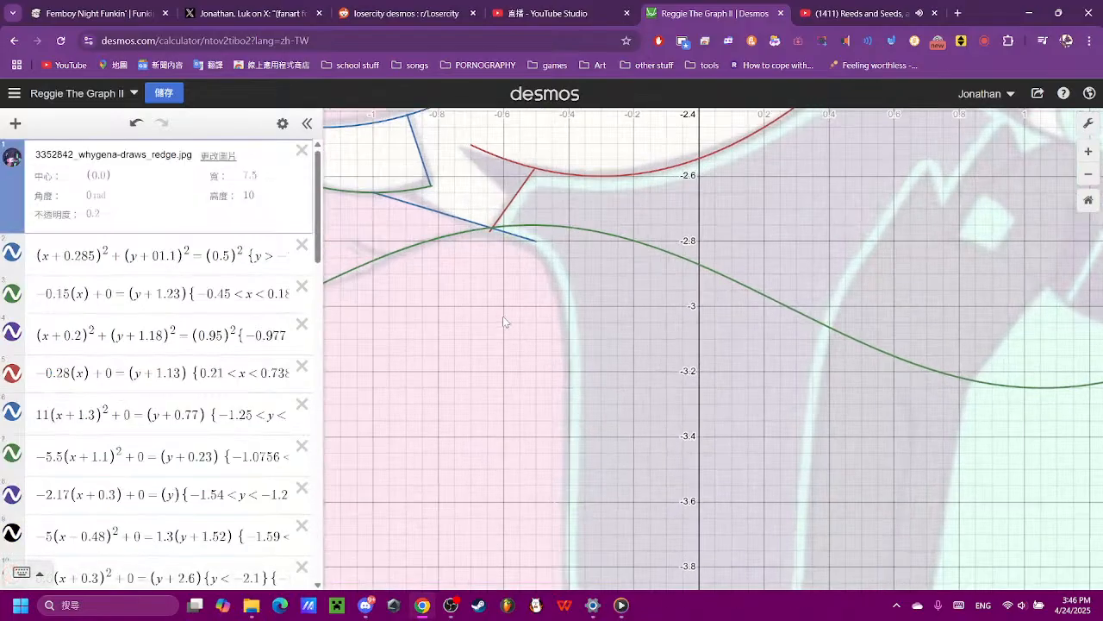
drag(504, 320, 715, 437)
click(702, 347)
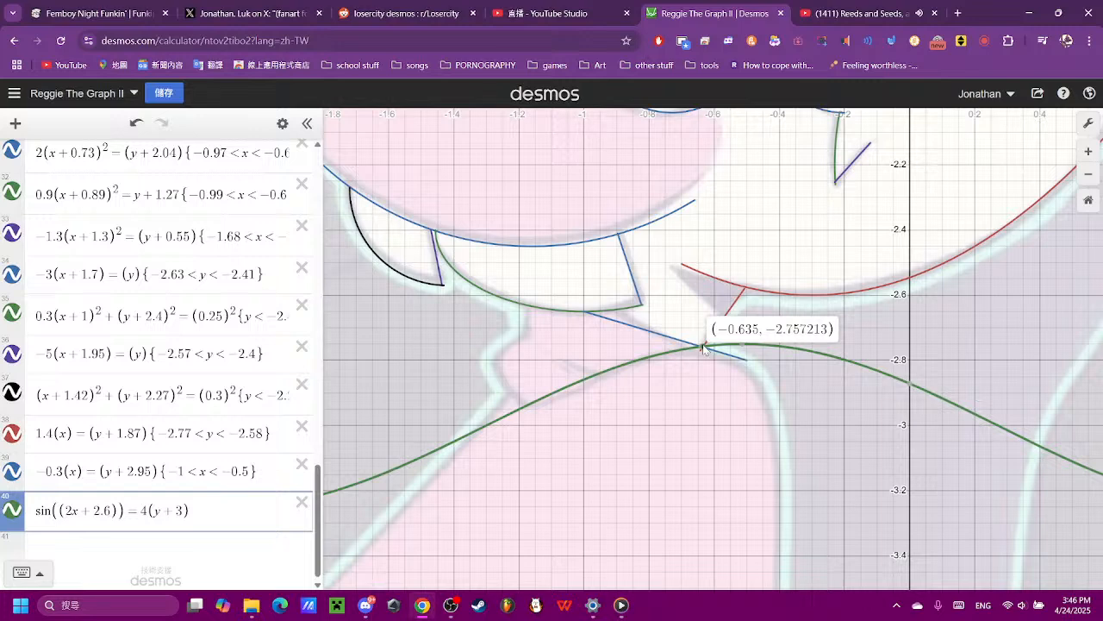
click(529, 405)
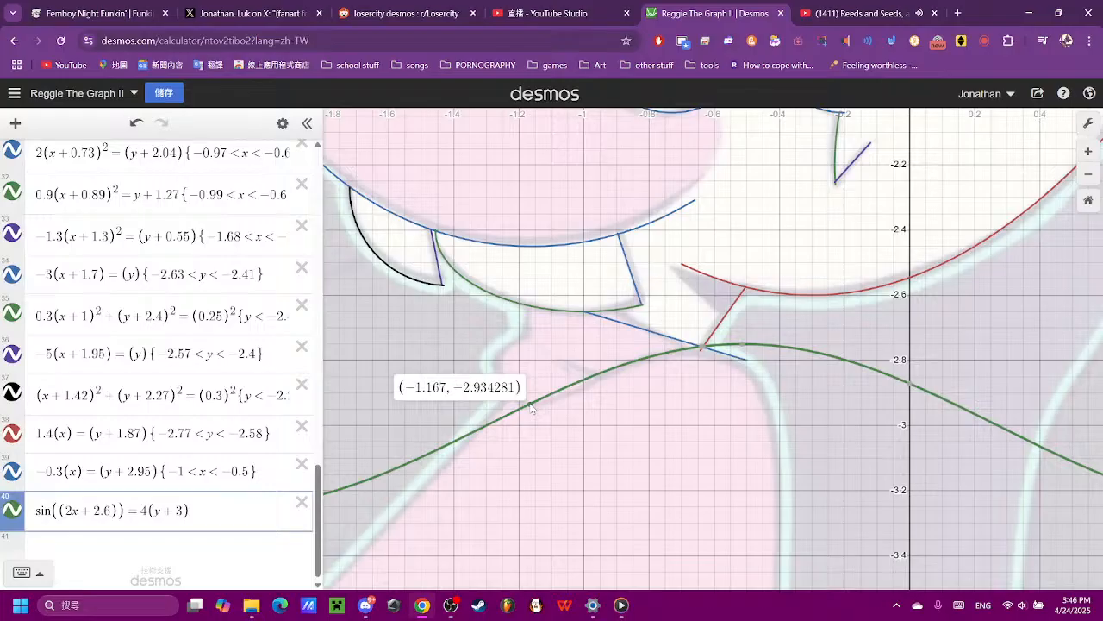
click(209, 507)
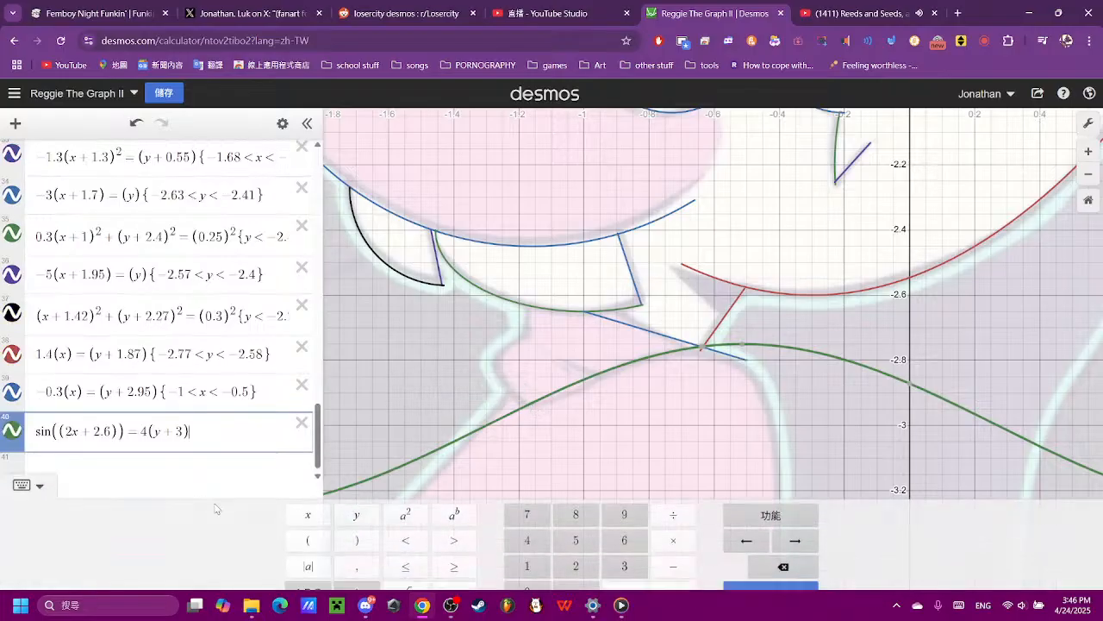
text({)
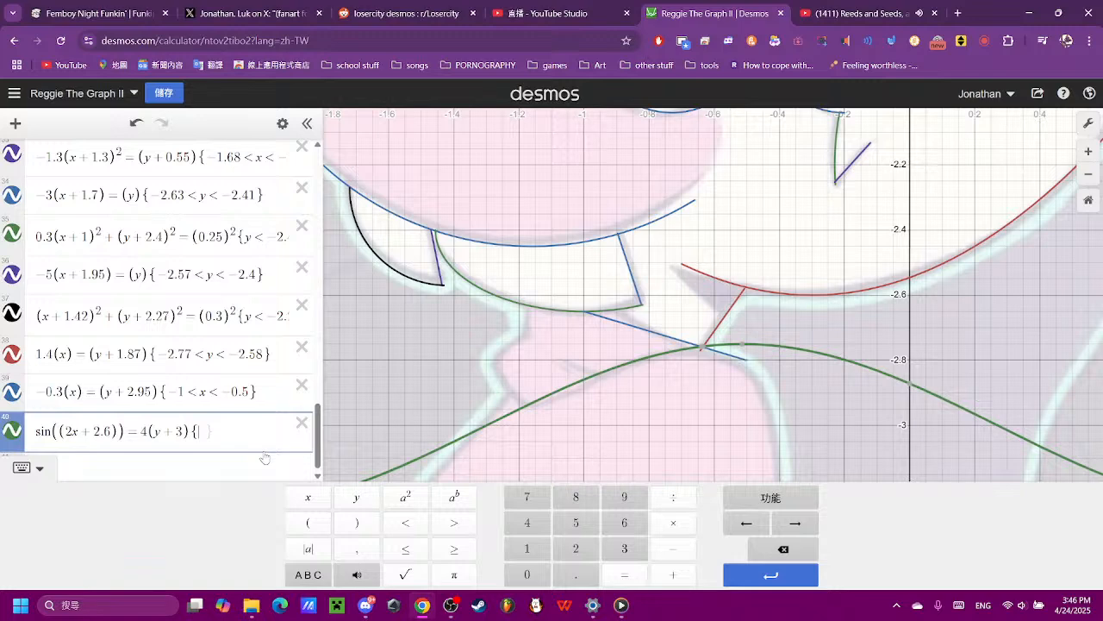
text(-1.16)
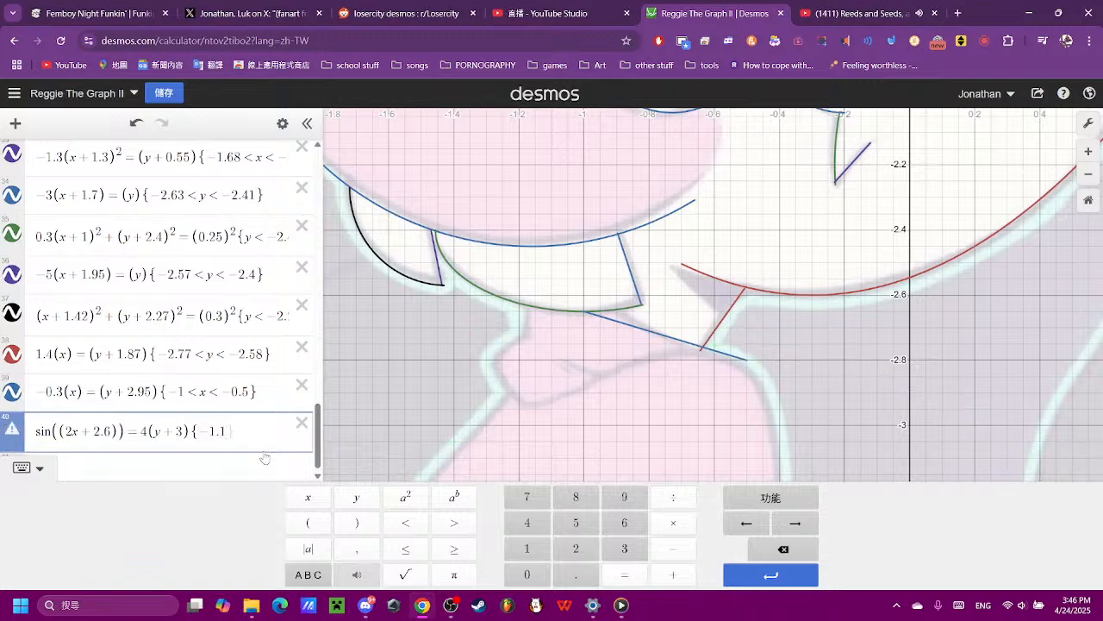
text(<x<-0.635)
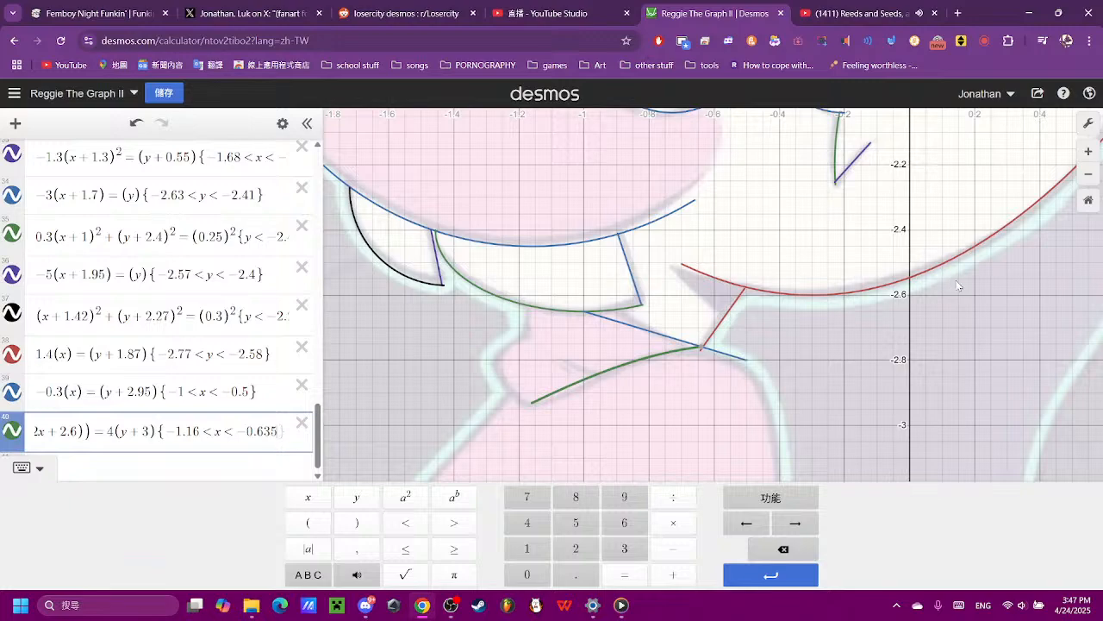
- Add the line (x) = (y) as expression 41 below the sine curve
click(805, 354)
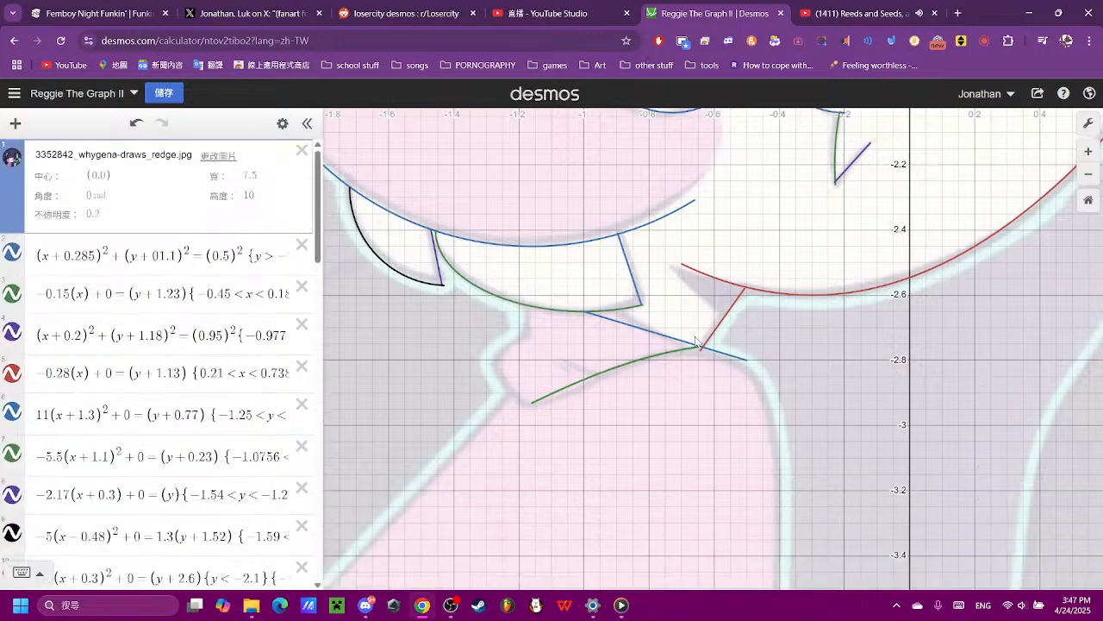
scroll(583, 382, down, 3)
scroll(583, 382, down, 1)
scroll(186, 441, down, 15)
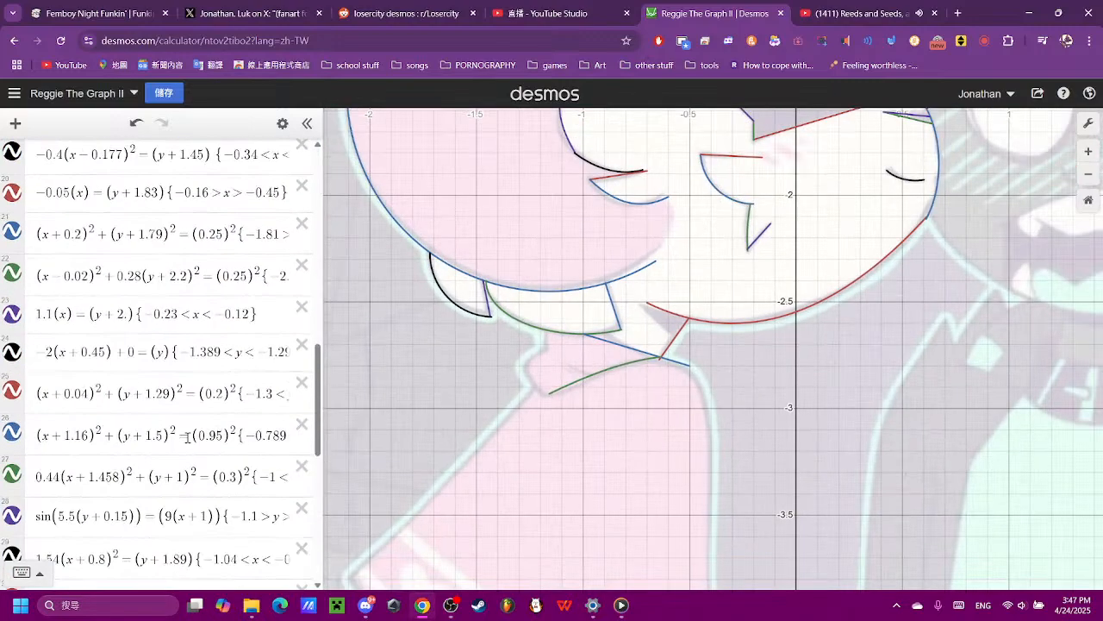
click(188, 541)
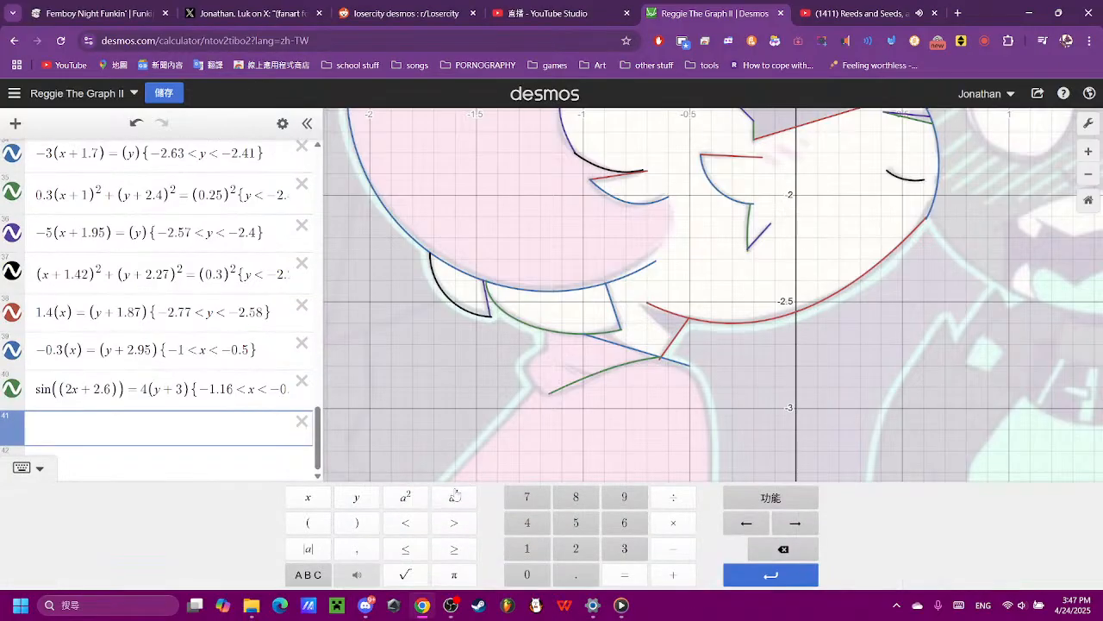
click(312, 524)
text(x)
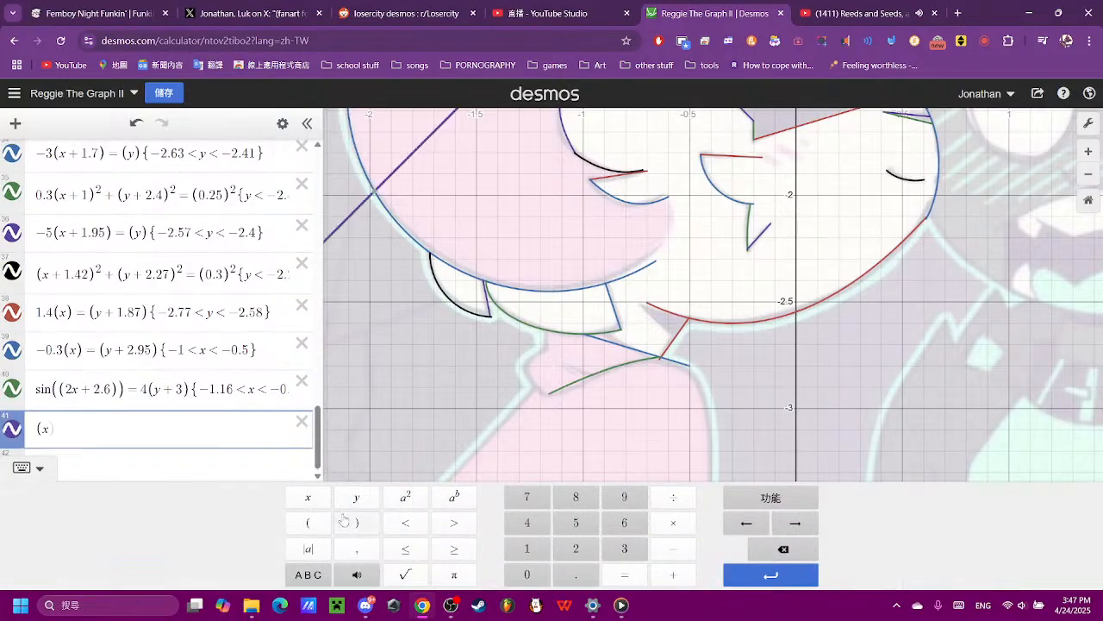
click(624, 574)
click(307, 523)
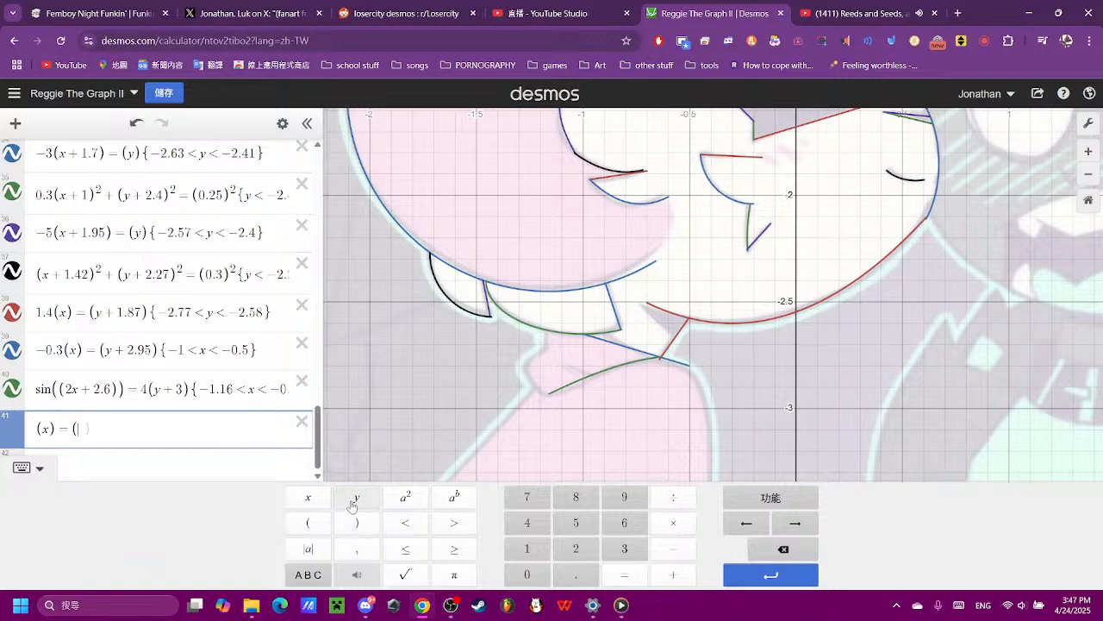
click(356, 497)
- Give the expression 41 line a negative slope of −1.5, after trying −2
click(40, 434)
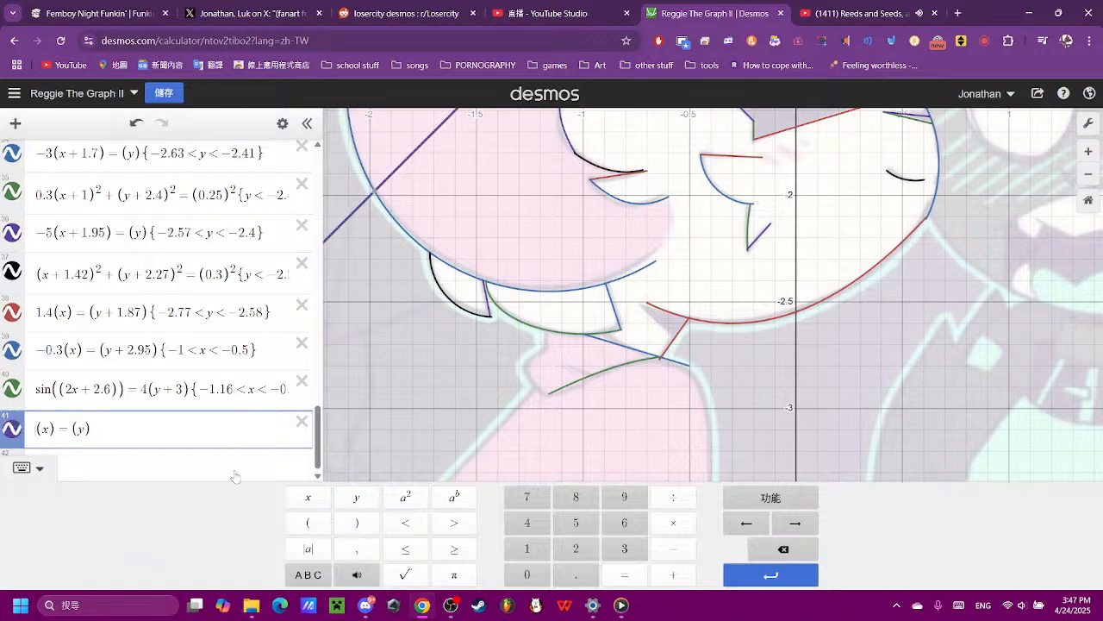
click(673, 548)
scroll(534, 361, down, 2)
scroll(533, 358, down, 2)
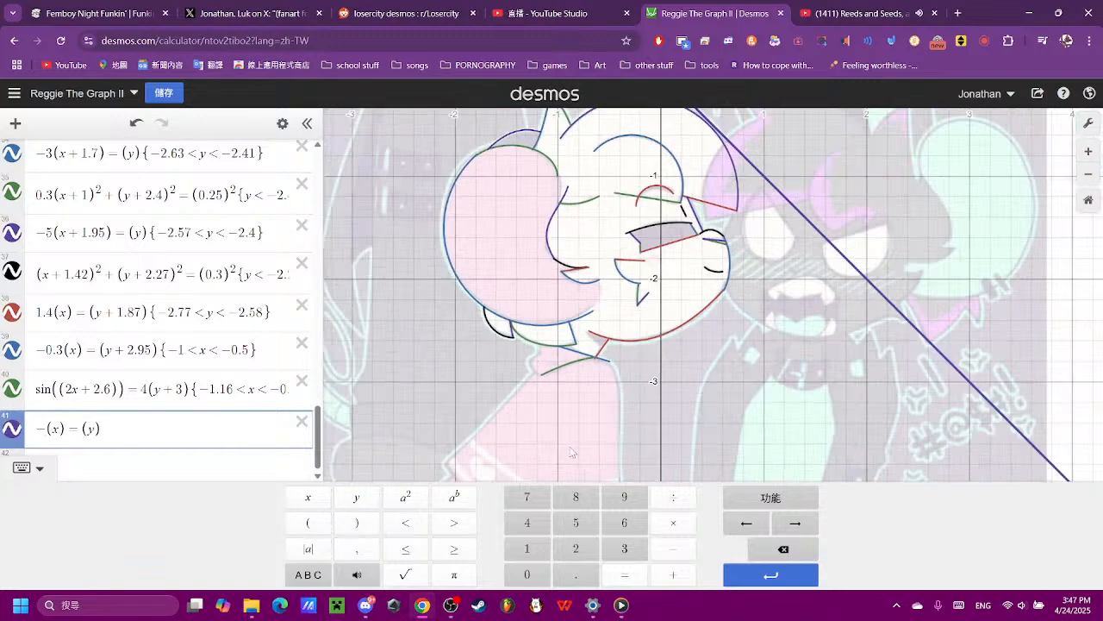
click(576, 548)
click(773, 549)
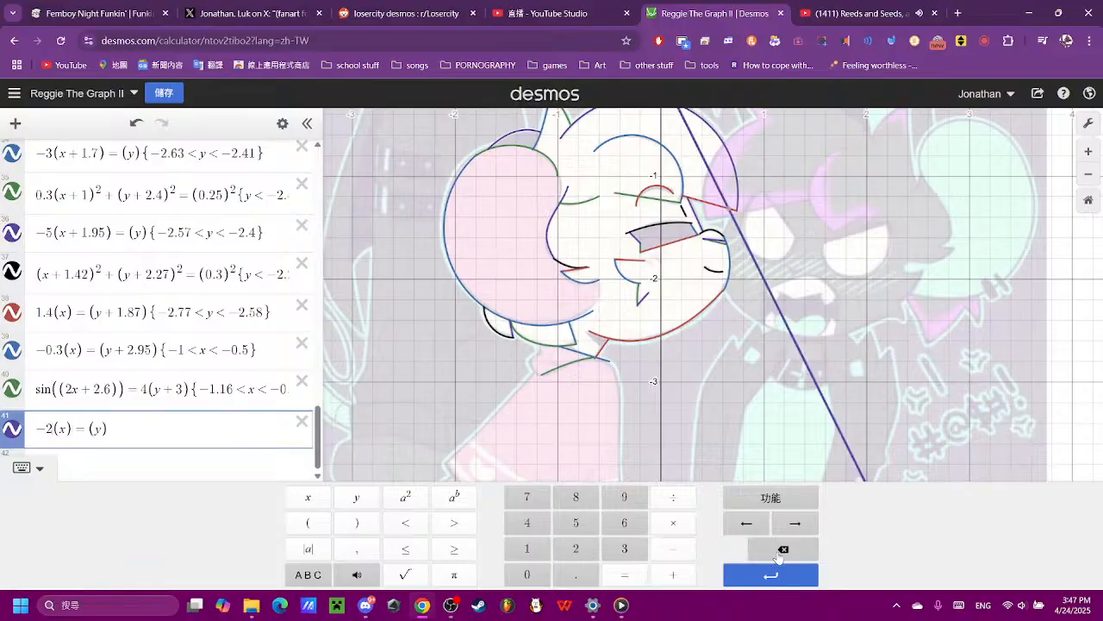
click(527, 548)
click(576, 574)
click(576, 522)
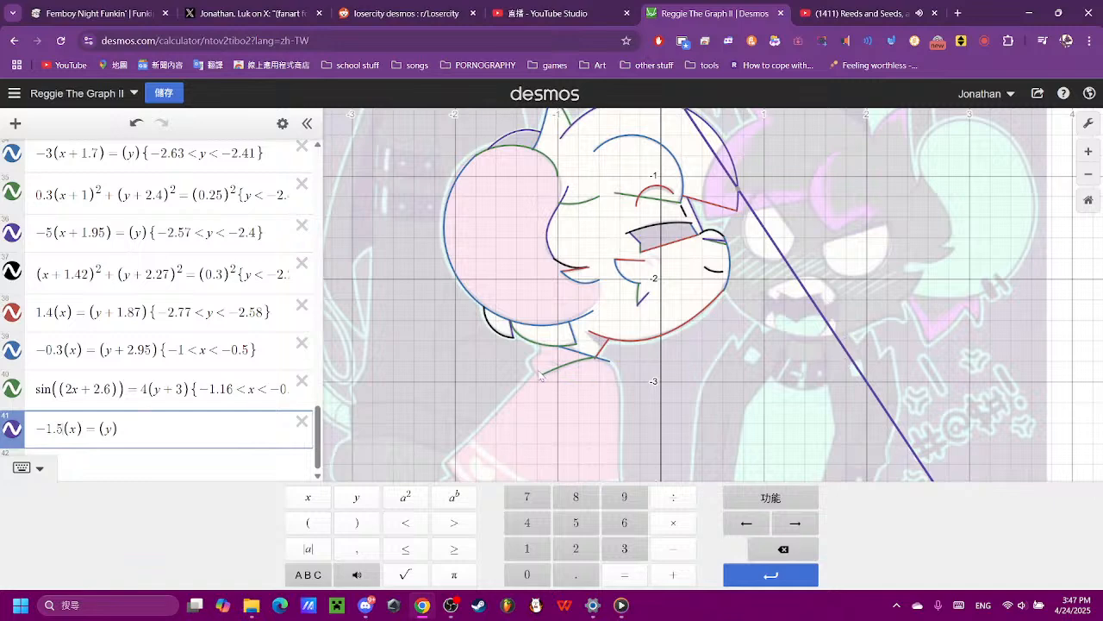
- Shift the expression 41 line horizontally with x + 3.15, after trying 1.5, 3, 3.2 and 3.1
click(77, 432)
click(671, 574)
click(539, 553)
click(575, 520)
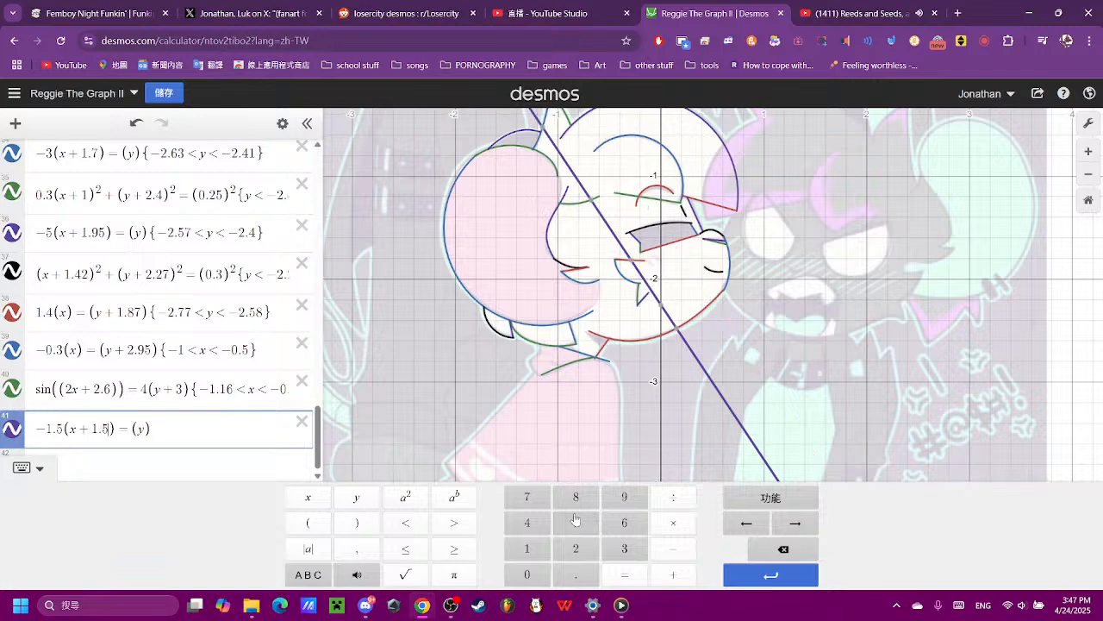
click(782, 551)
click(783, 552)
click(783, 552)
click(640, 552)
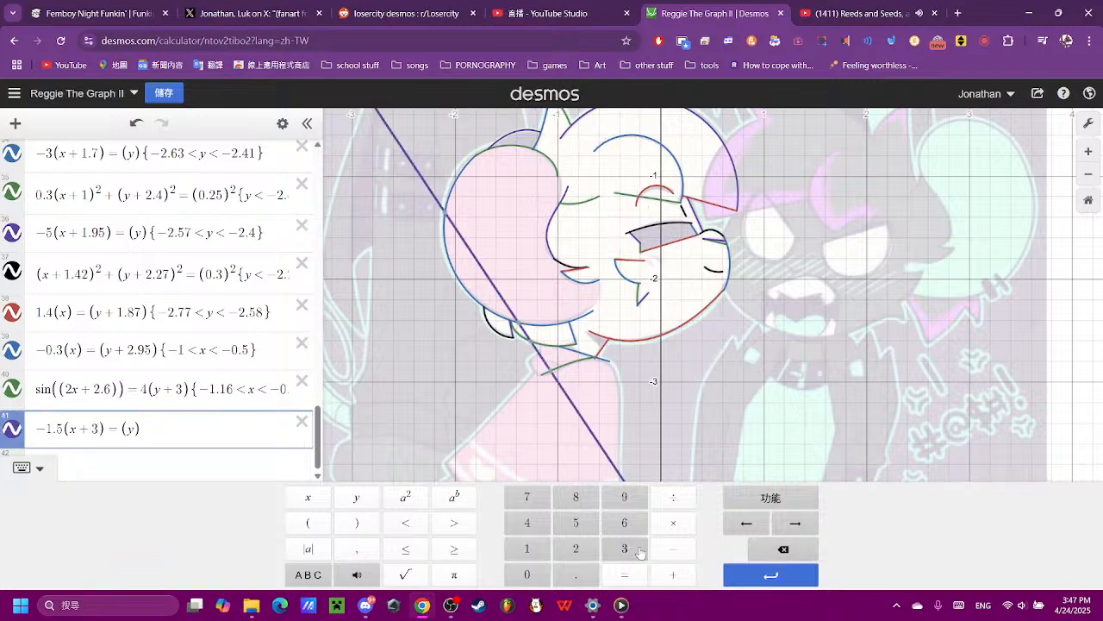
click(576, 574)
click(576, 548)
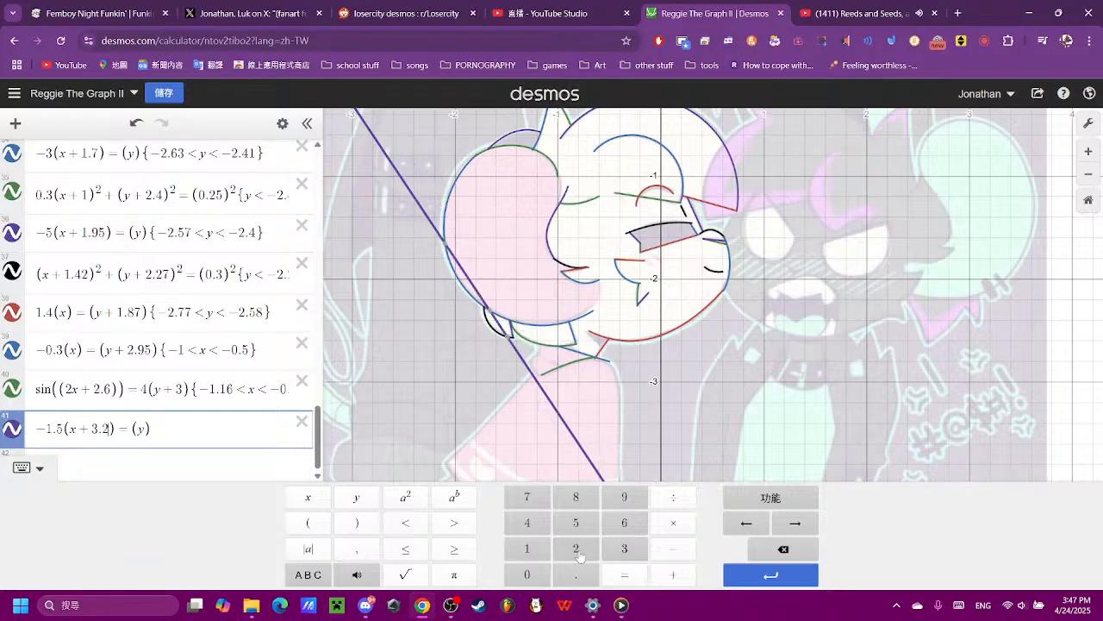
click(783, 548)
click(527, 548)
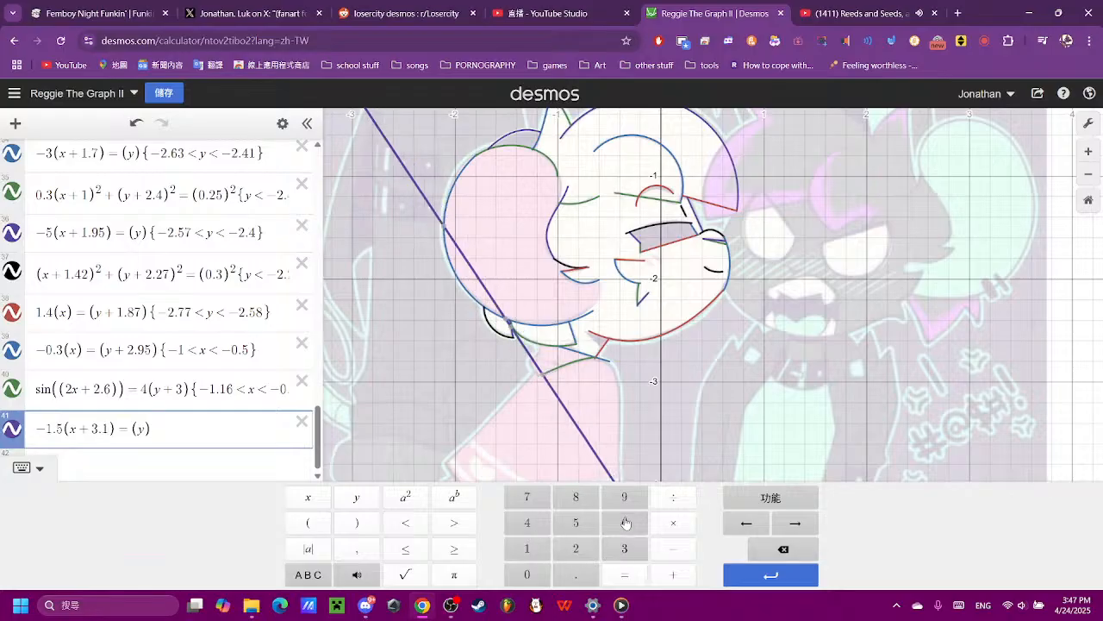
click(562, 530)
- Change the slope of the expression 41 line to −1.45 to follow the short edge beside the sine curve's lower end
scroll(551, 416, up, 5)
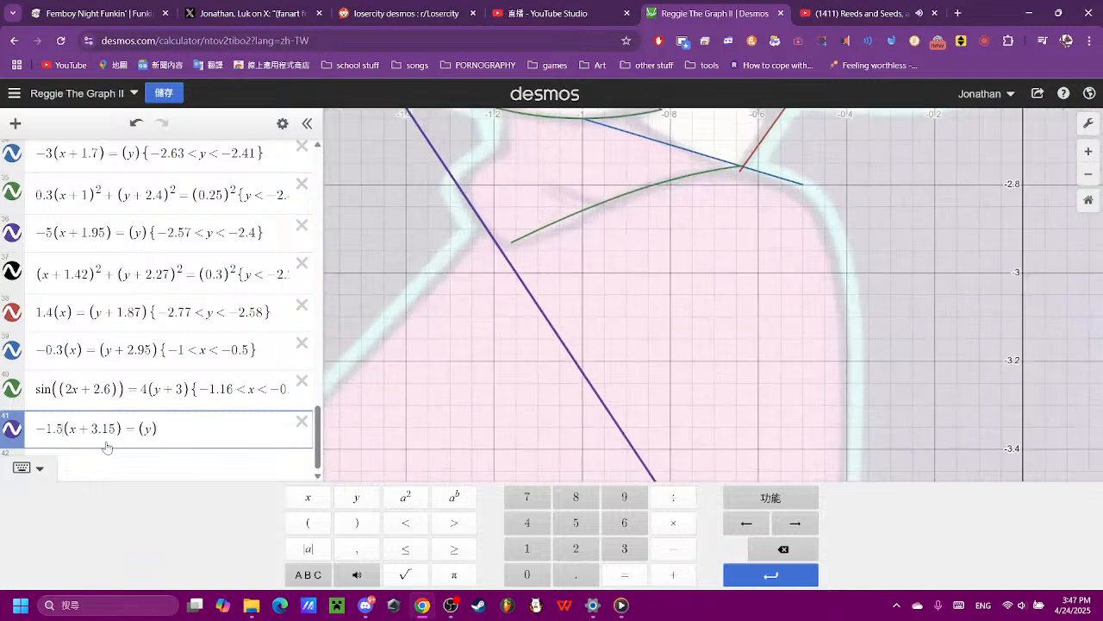
text(4)
key(BackSpace)
key(BackSpace)
text(45)
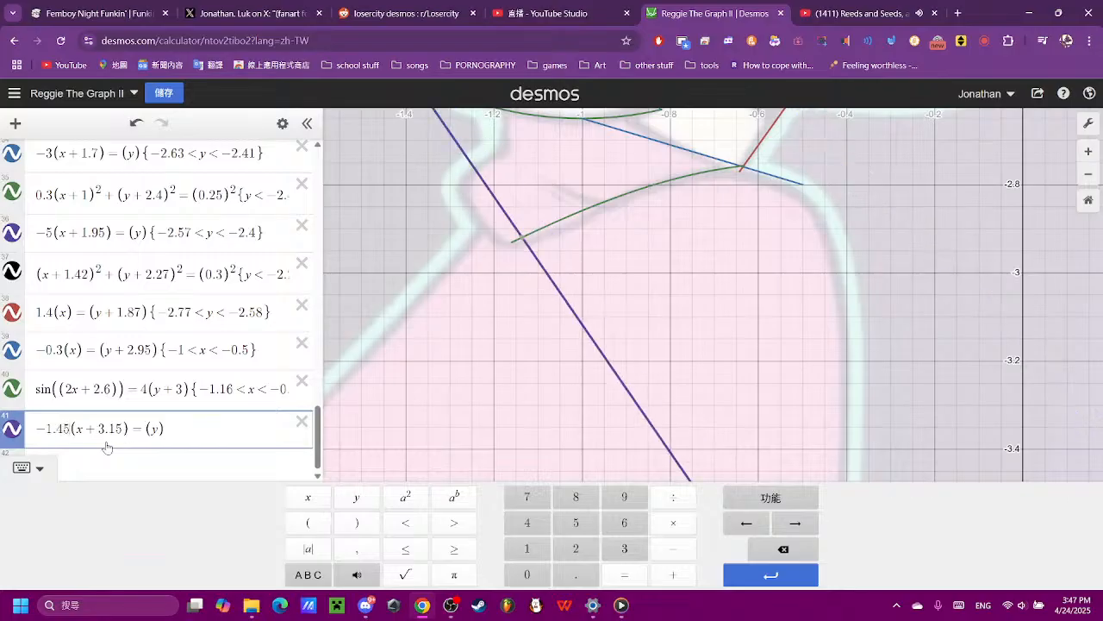
- Set the horizontal offset of the expression 41 line to x + 3.19, after trying 3.17 and 3.18
click(121, 435)
key(BackSpace)
text(7)
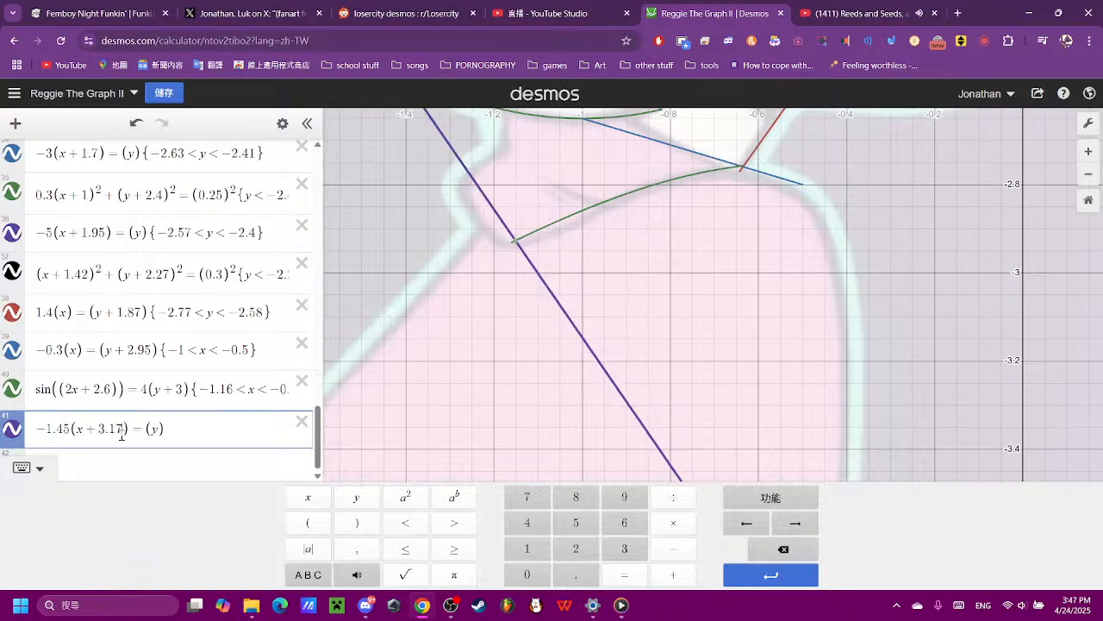
key(BackSpace)
text(8)
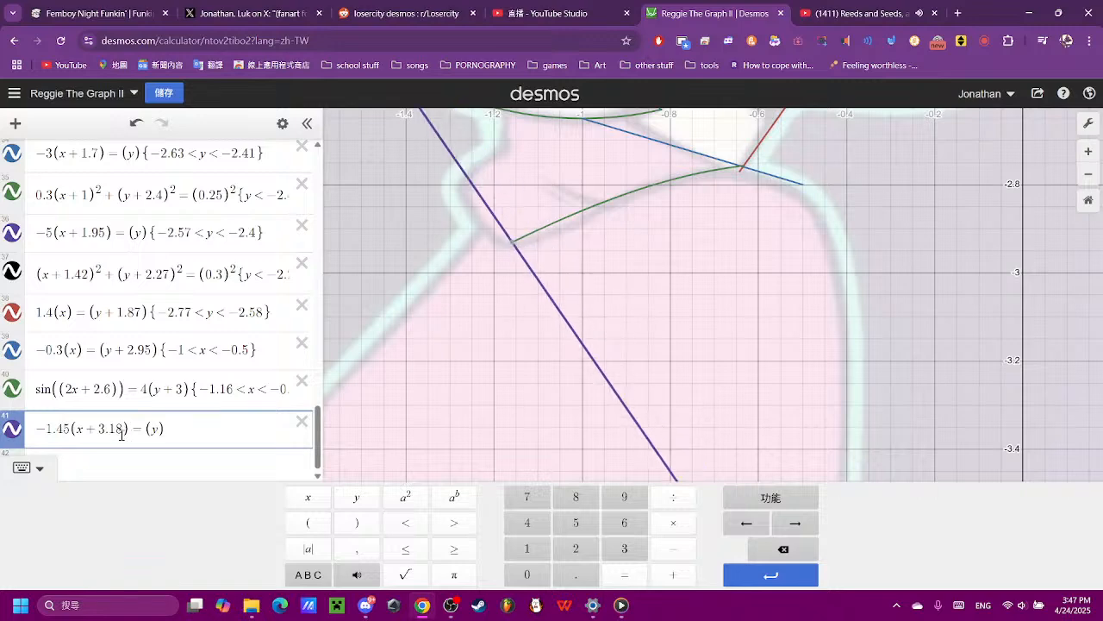
key(BackSpace)
text(9)
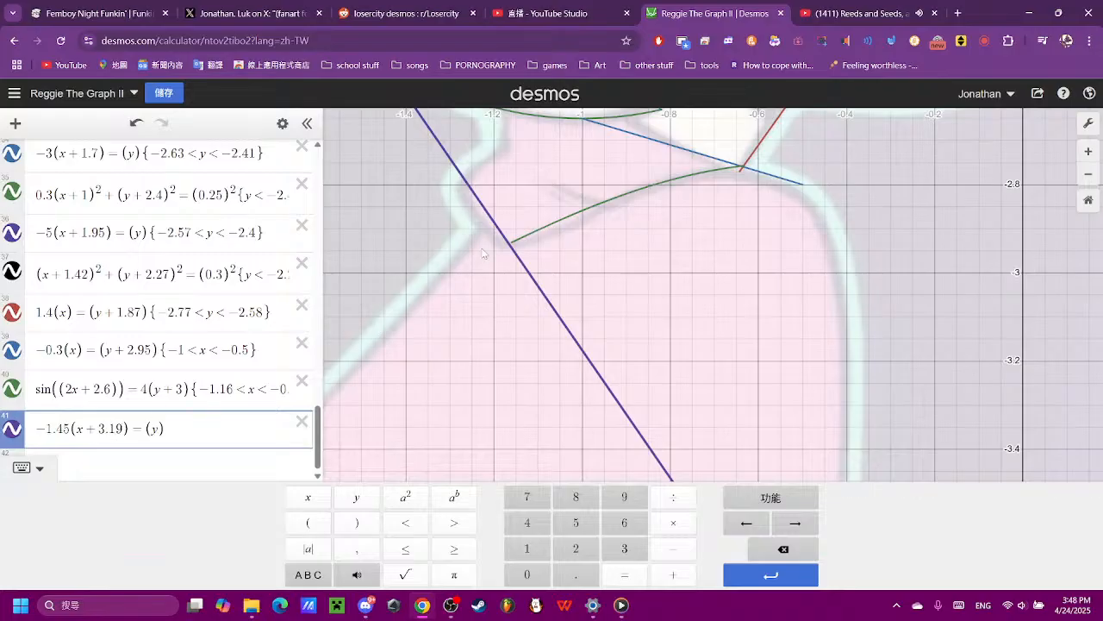
- Restrict the expression 41 line to −2.93 < y < −2.7, starting where it meets the lower end of the sine curve
scroll(483, 253, down, 3)
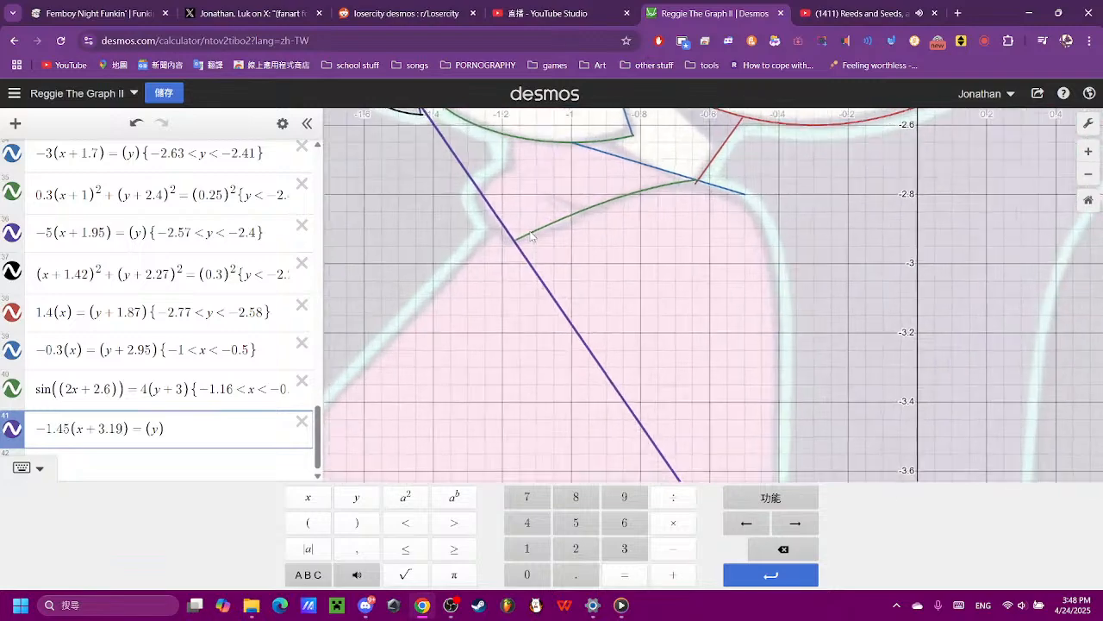
scroll(531, 234, up, 5)
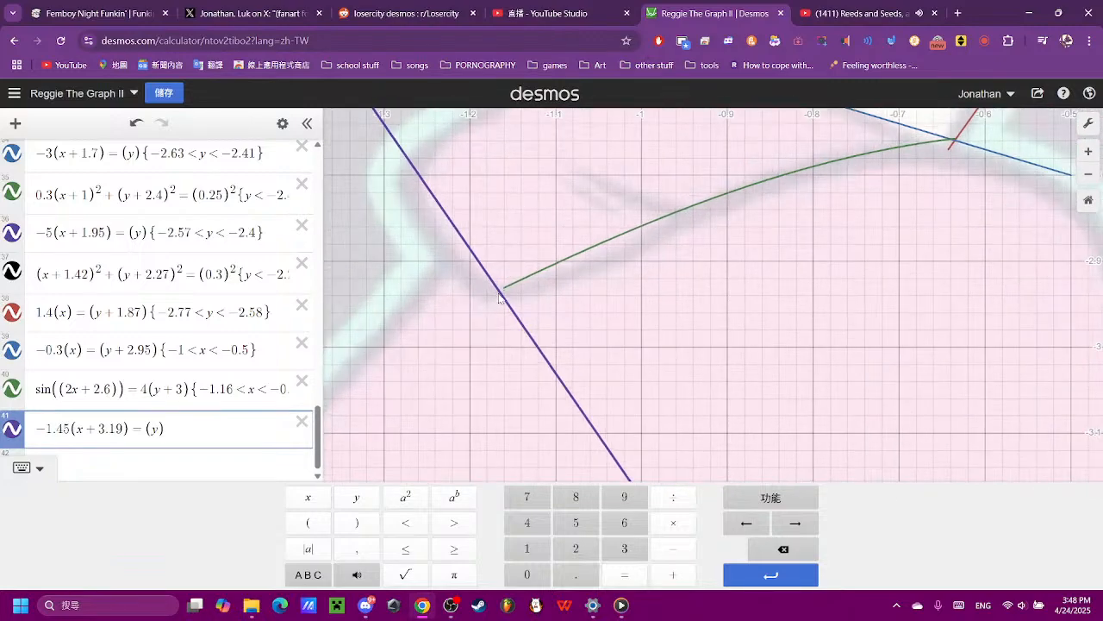
click(501, 293)
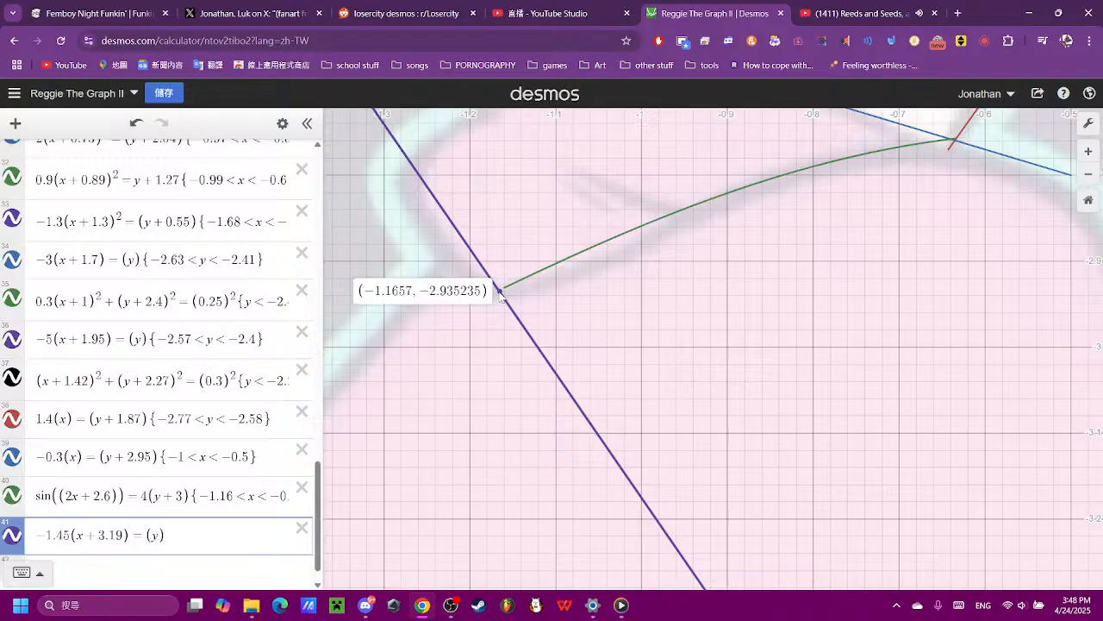
click(415, 166)
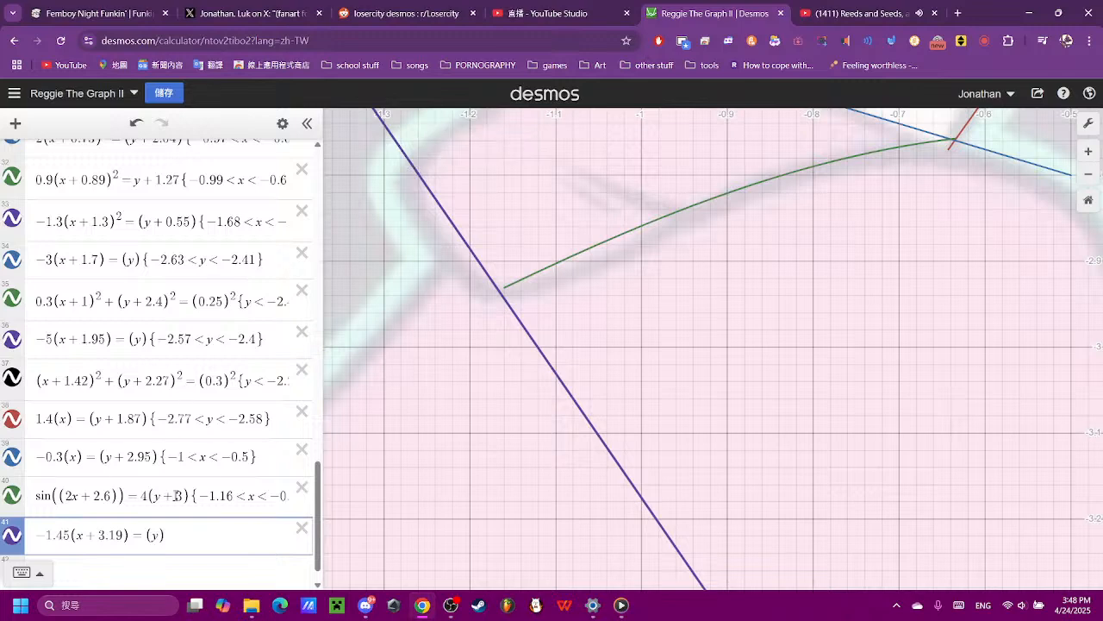
click(209, 533)
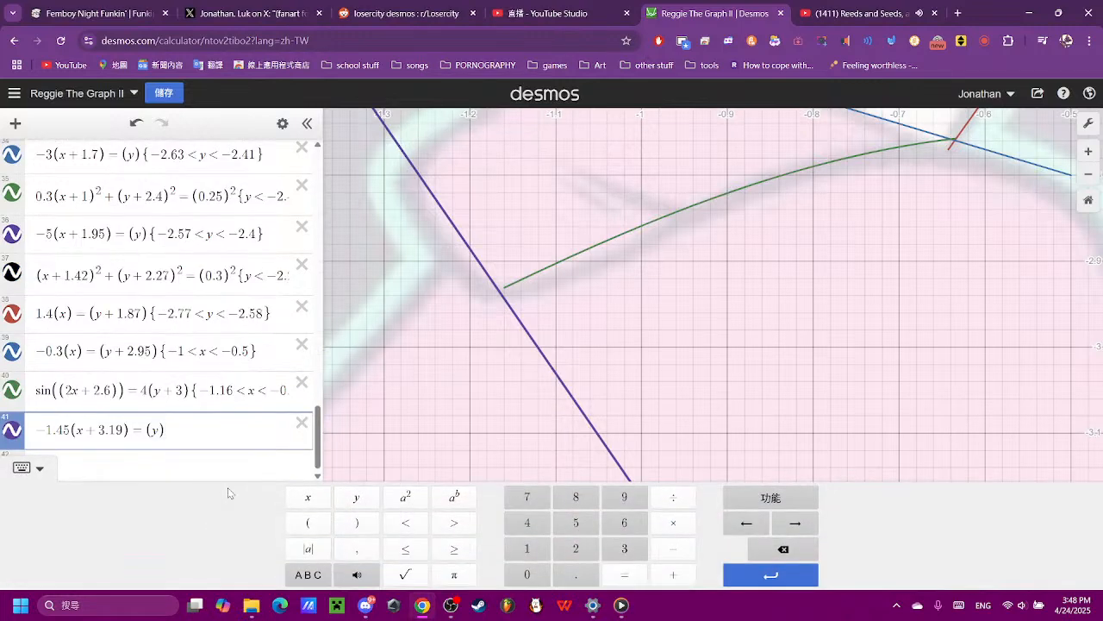
text({−)
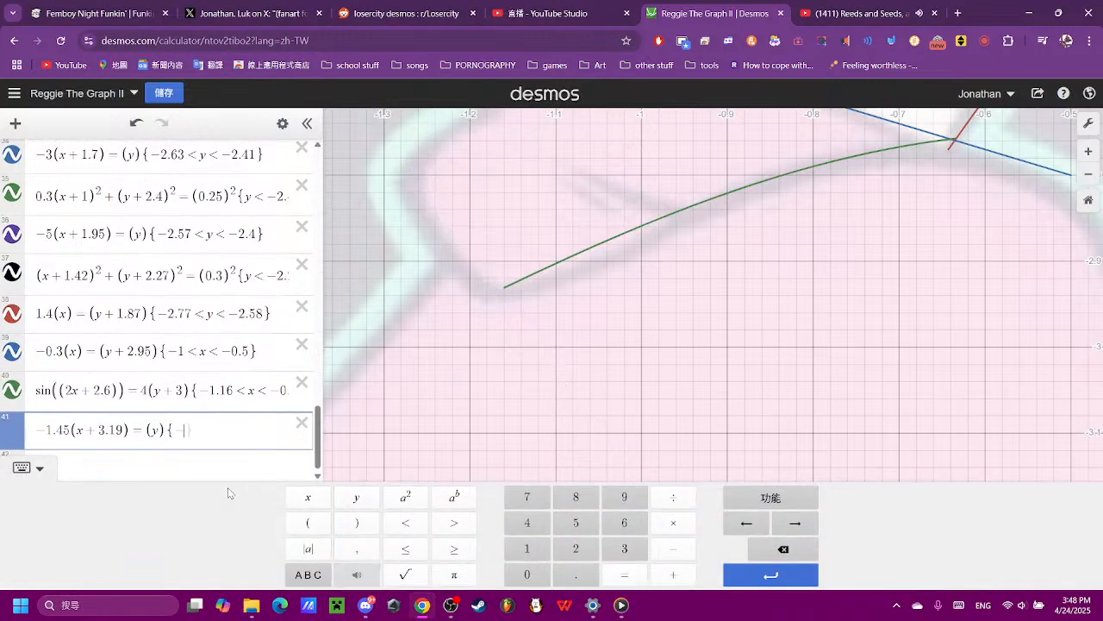
text(-2.93 < y < -2.7)
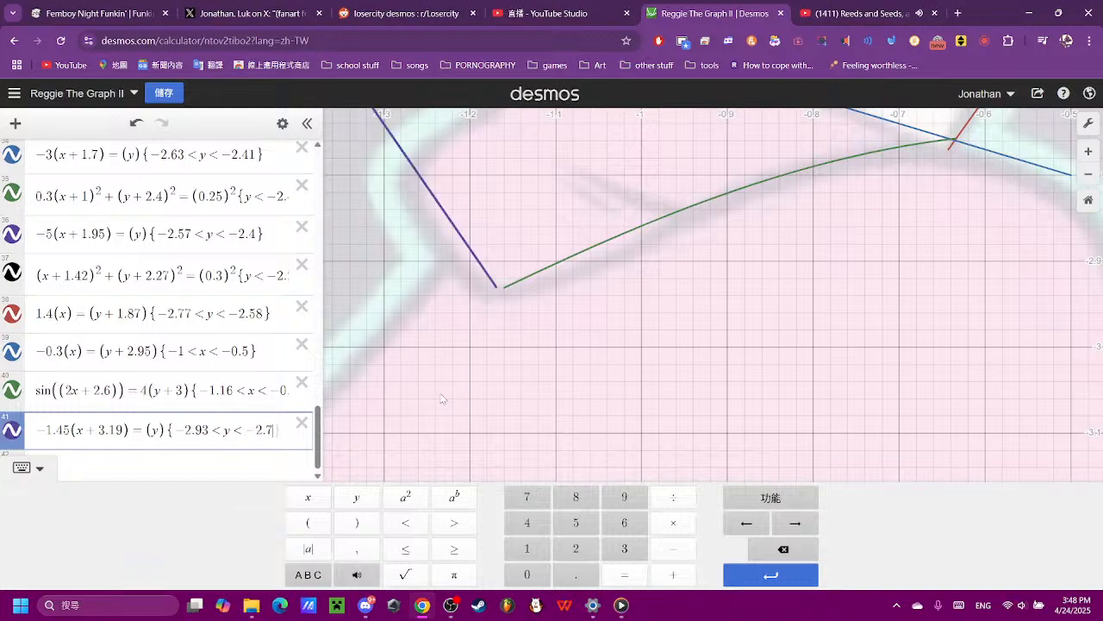
- Set the upper y limit of the expression 41 line to −2.78, after trying −2.74, to shorten its upper end
drag(480, 352, 519, 531)
scroll(205, 474, down, 14)
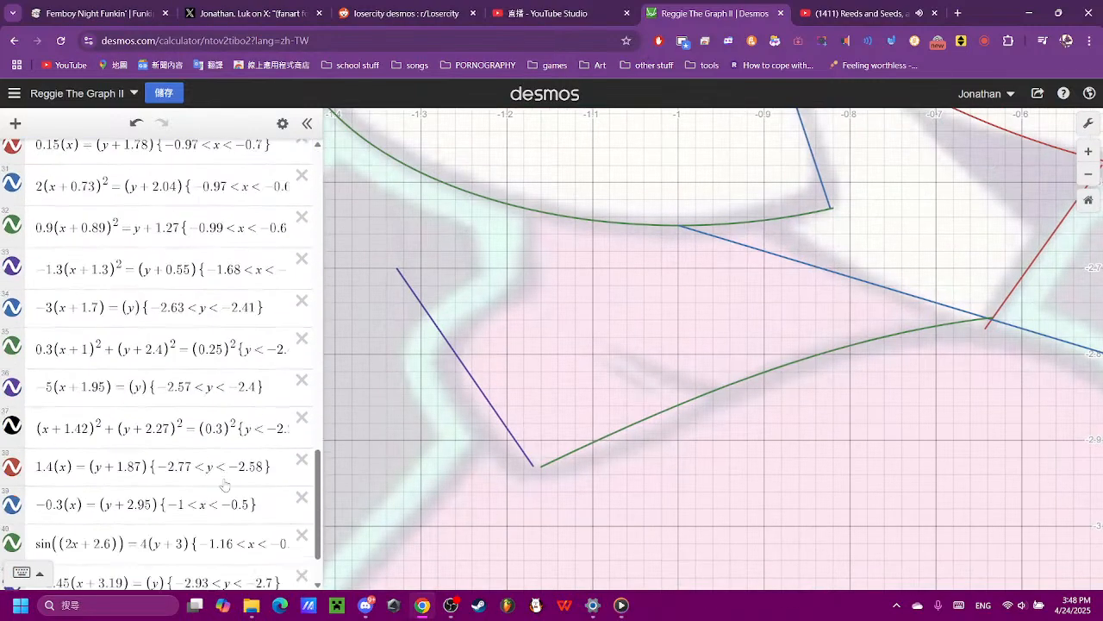
click(250, 512)
key(Right)
key(Right)
key(Right)
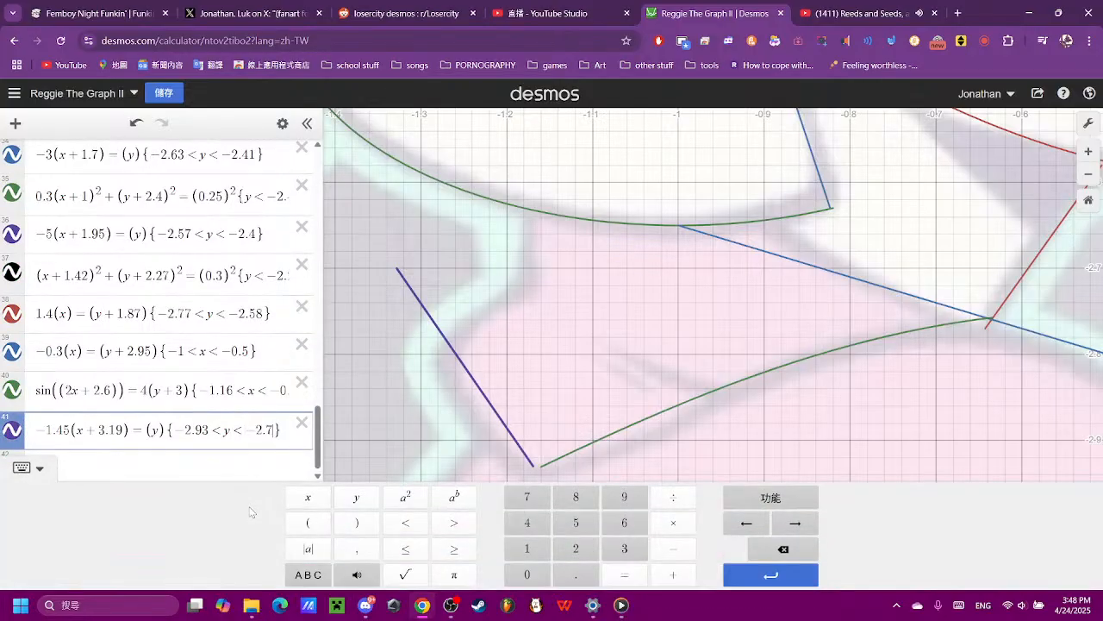
text(4)
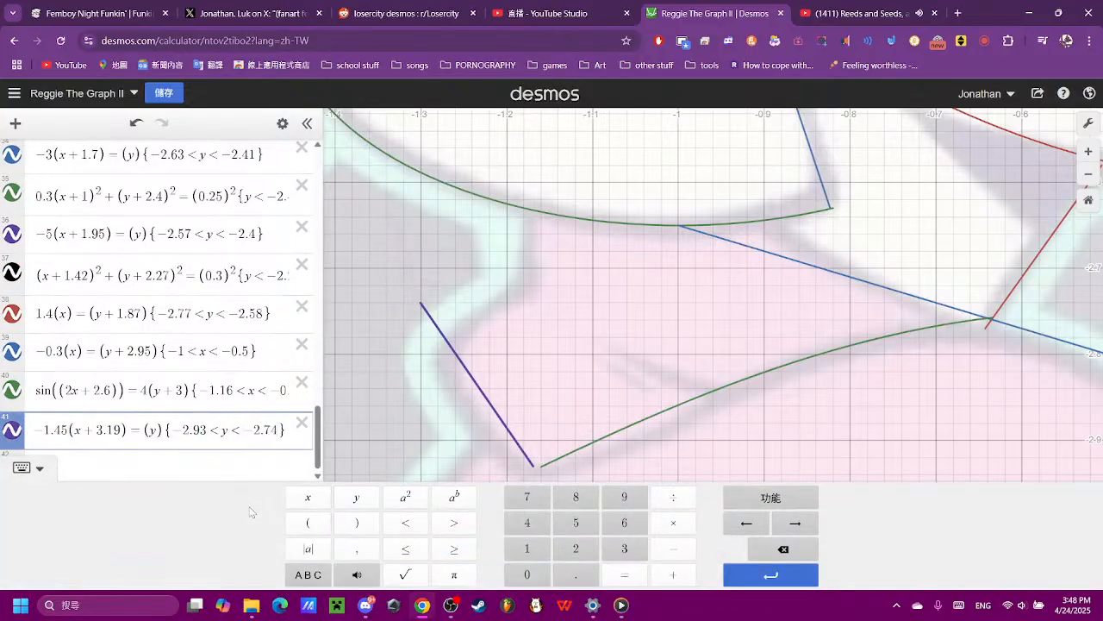
key(BackSpace)
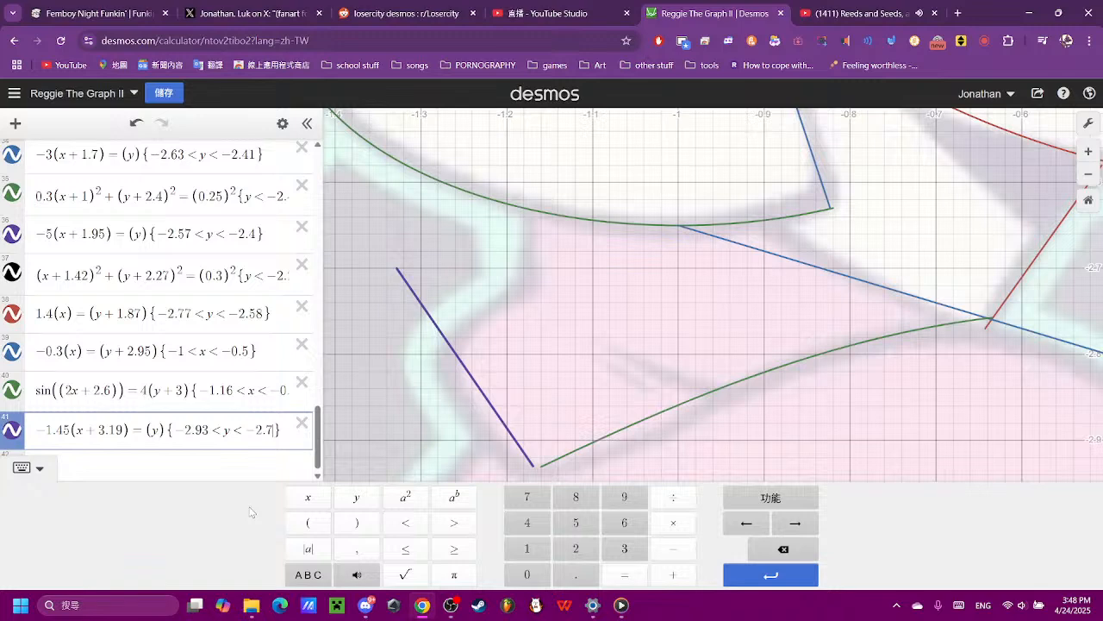
text(8)
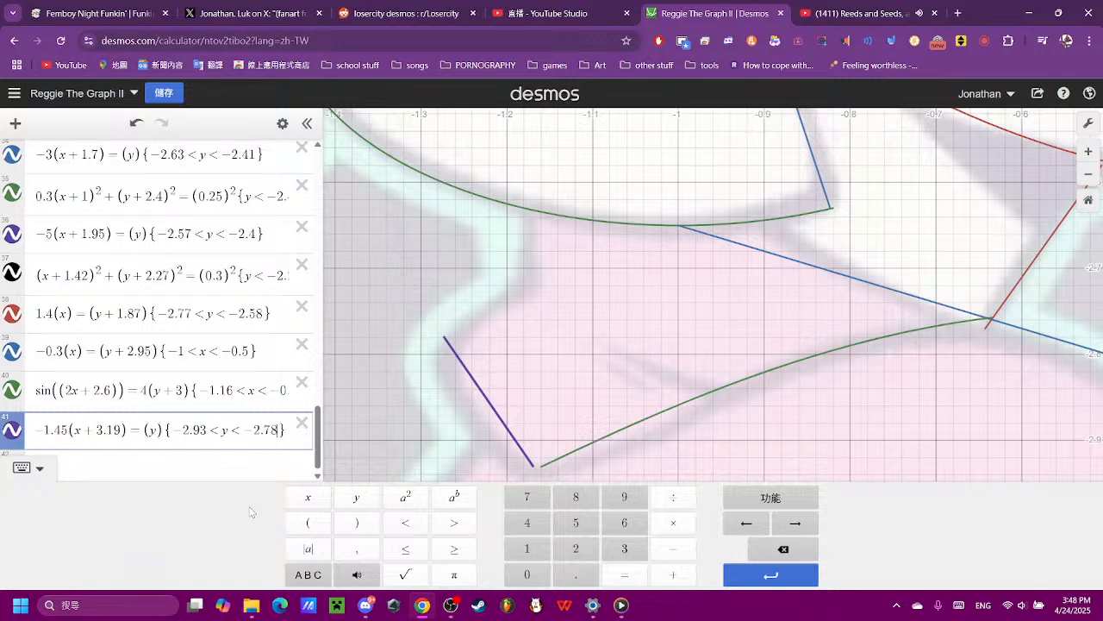
- Begin a circle equation in expression 42 with (x)² + (y)² on its left-hand side
click(556, 380)
scroll(532, 439, down, 5)
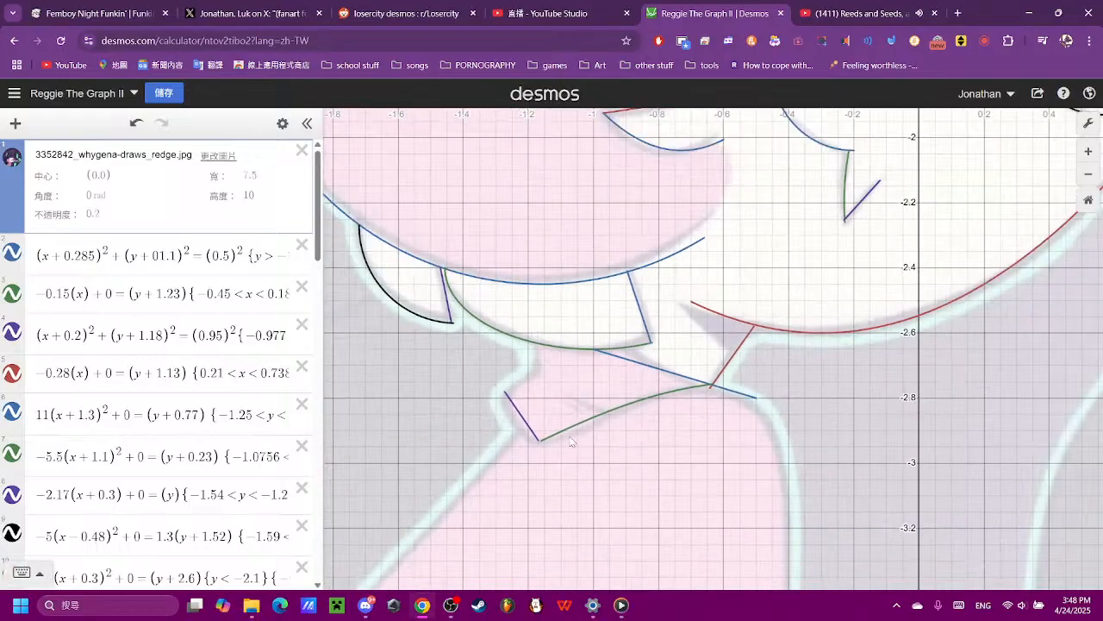
scroll(129, 428, down, 10)
scroll(129, 428, down, 5)
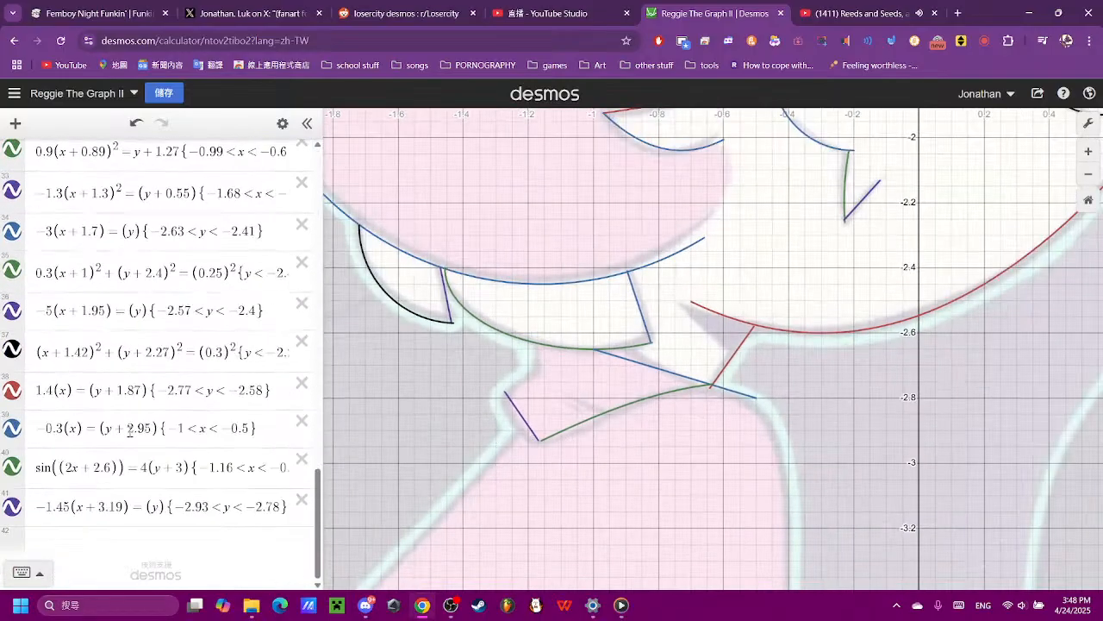
click(156, 546)
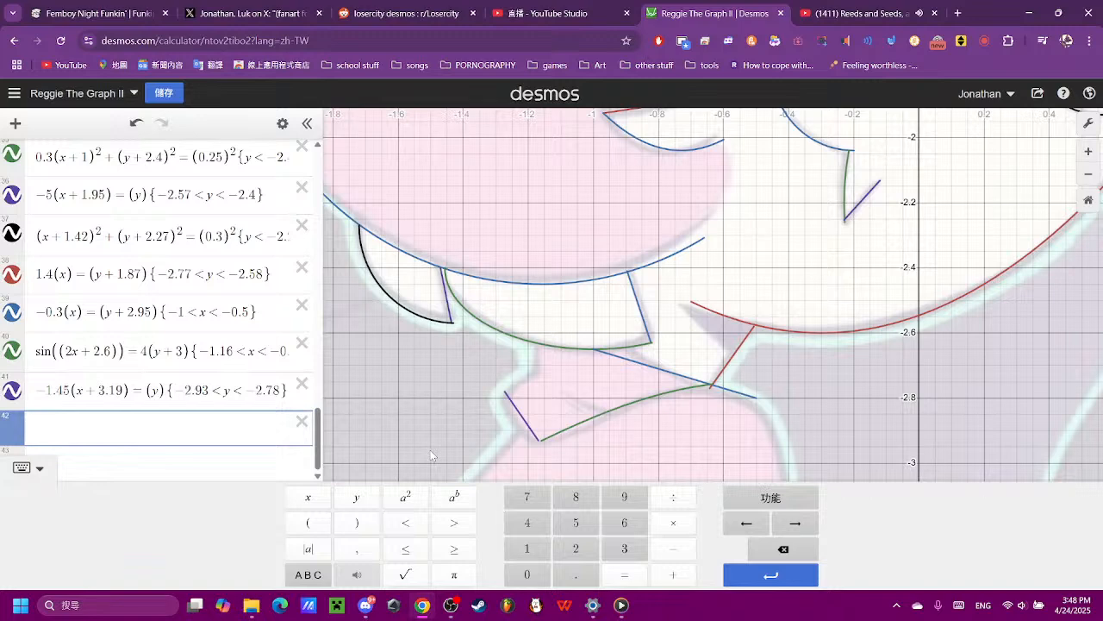
text(()
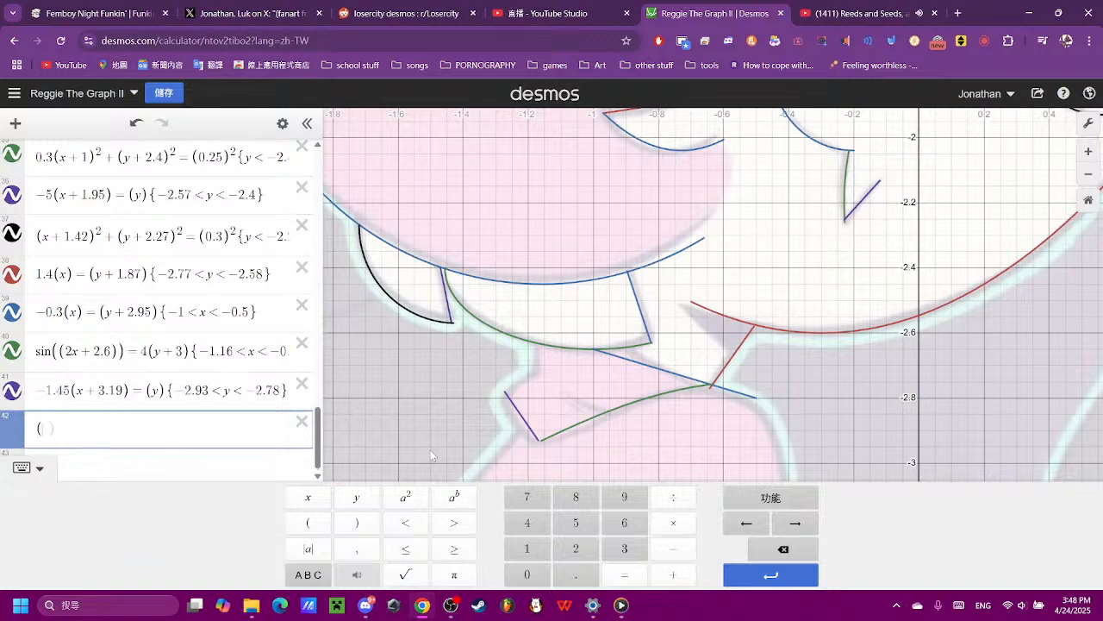
click(308, 498)
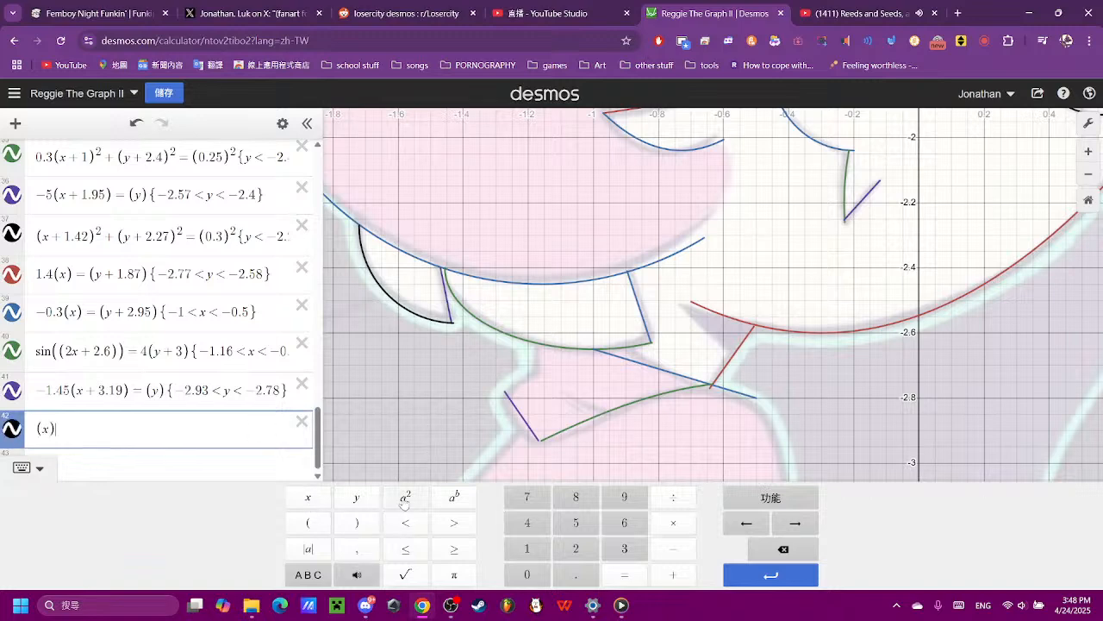
click(405, 498)
click(664, 577)
click(307, 523)
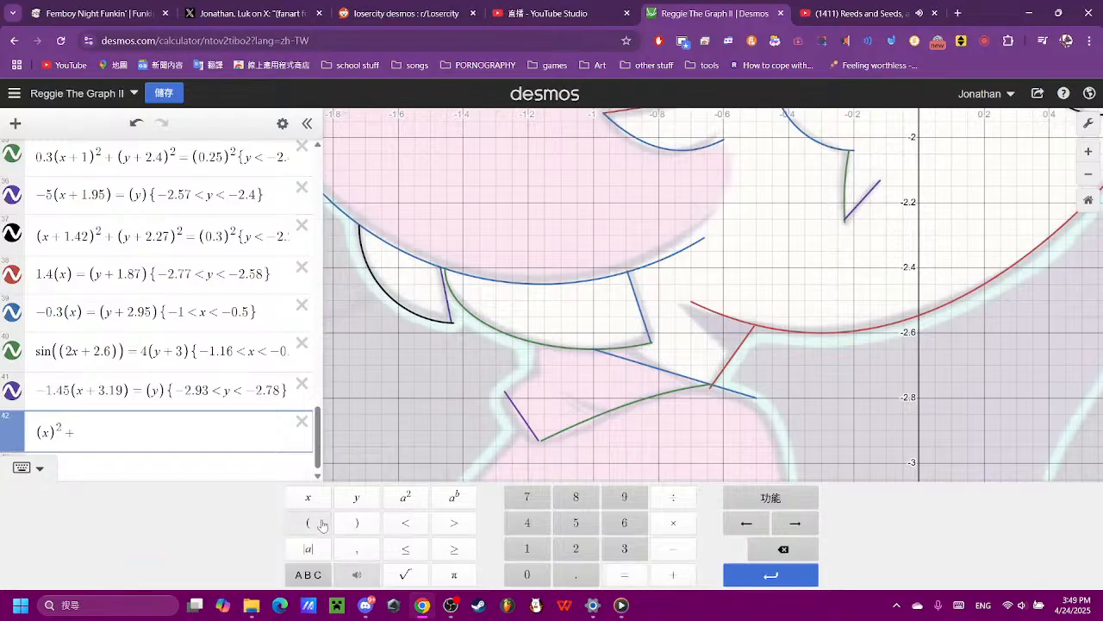
click(356, 498)
click(402, 499)
click(624, 575)
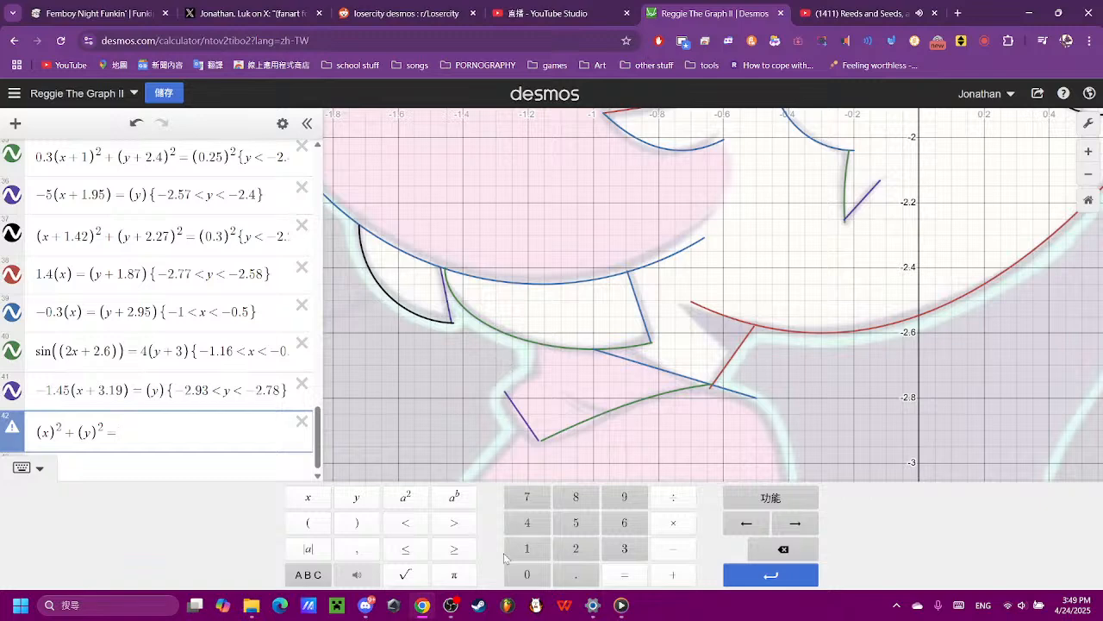
- Complete the expression 42 circle equation with (0.15)² as the squared radius
click(308, 523)
click(527, 574)
click(576, 574)
click(527, 548)
click(576, 522)
click(356, 522)
click(405, 496)
- Offset the centre of the expression 42 circle with y + 2.6 and x + 3.7
scroll(650, 369, down, 5)
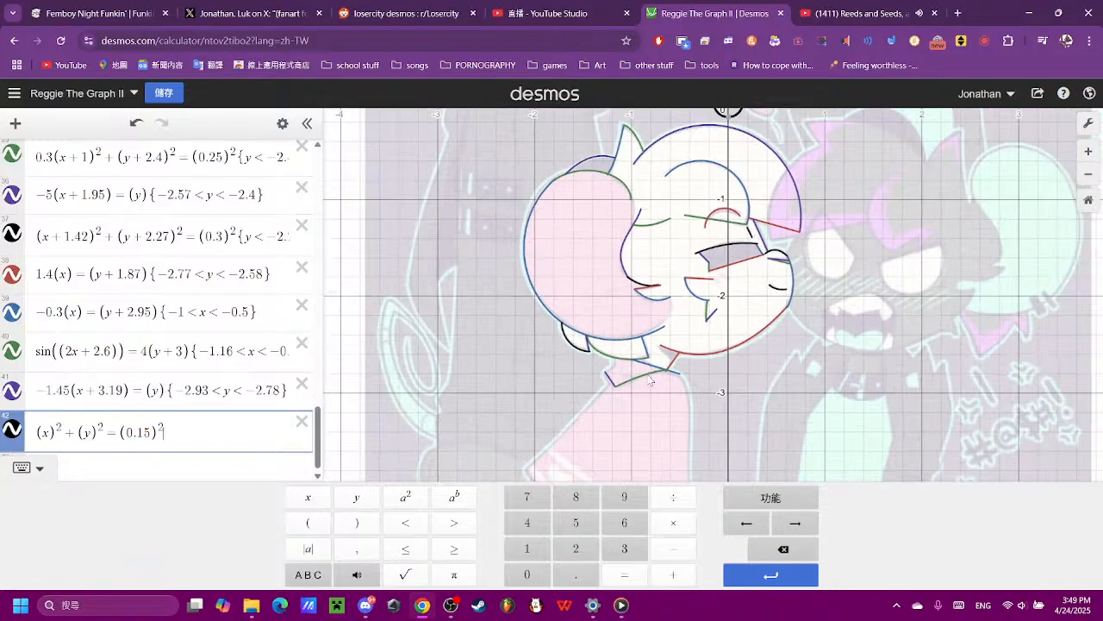
scroll(651, 369, up, 3)
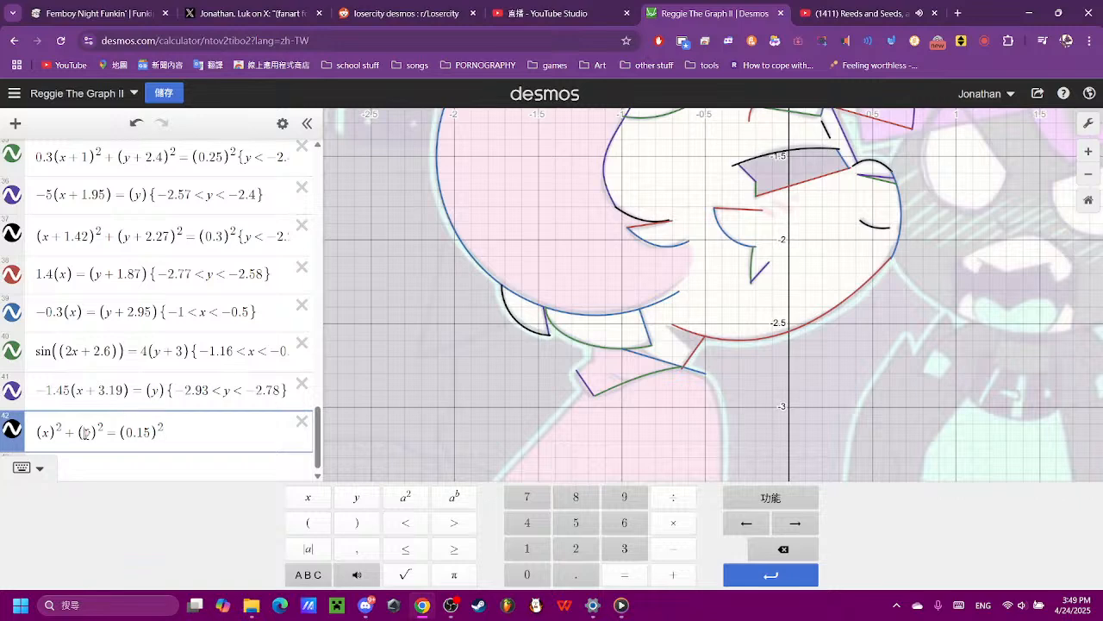
text(+2.6)
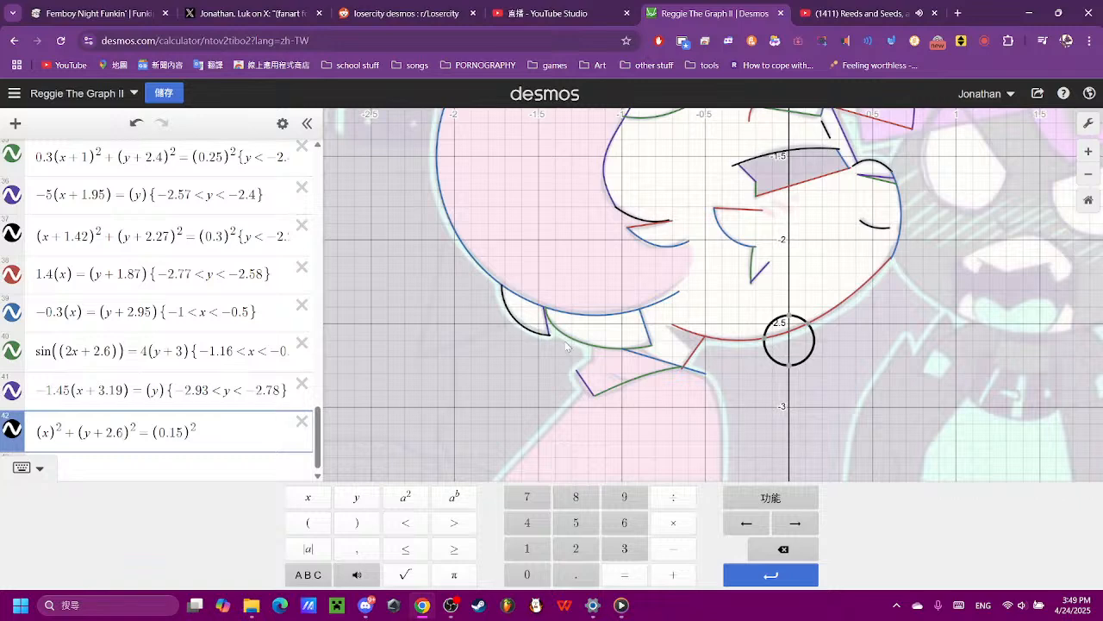
click(62, 442)
text(+1)
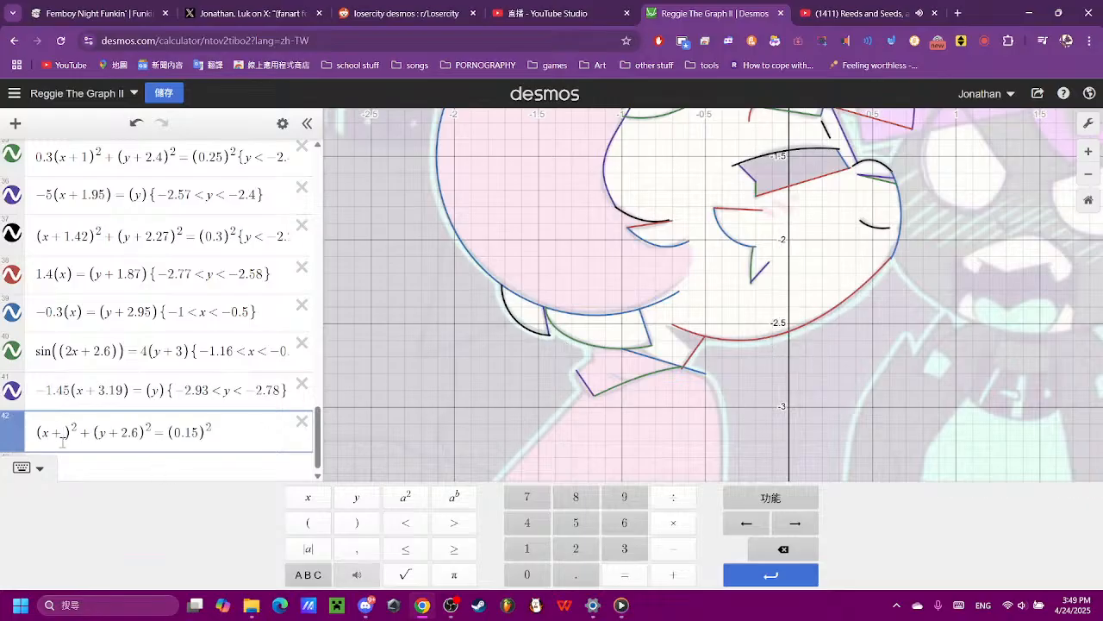
text(3.7)
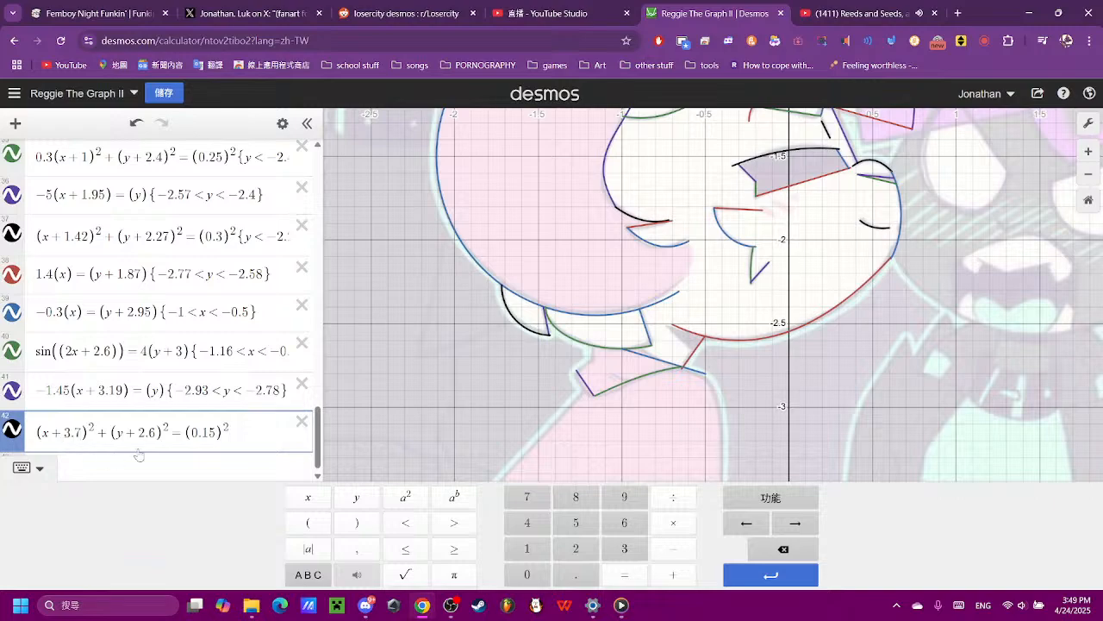
- Set the horizontal offset of the expression 42 circle to x + 1.3, after trying 1.4
scroll(513, 323, down, 5)
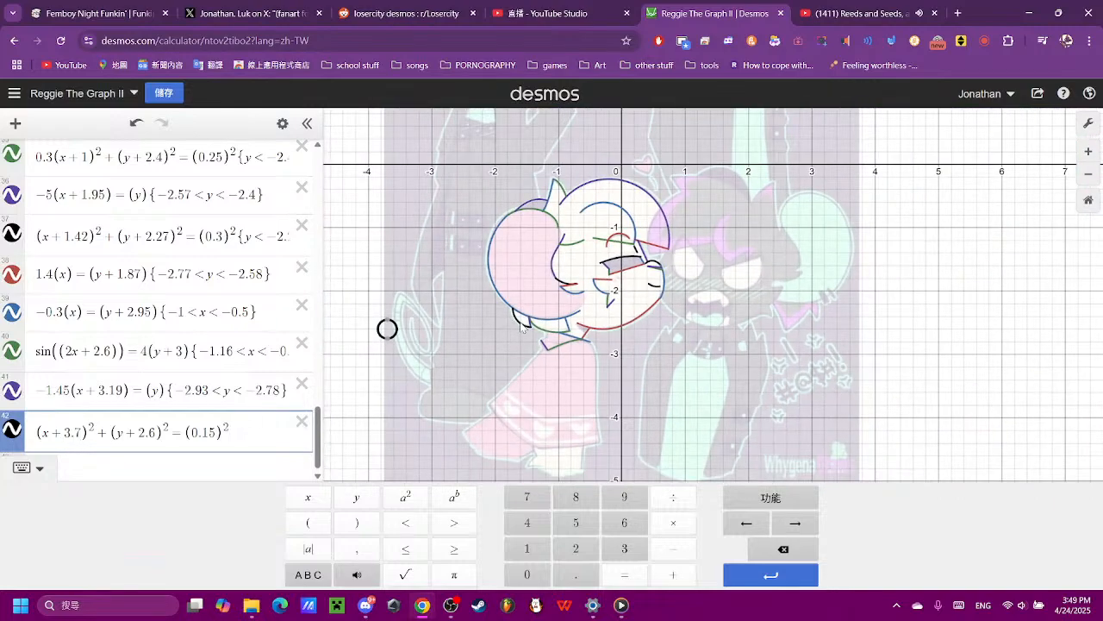
key(BackSpace)
key(BackSpace)
key(BackSpace)
text(1)
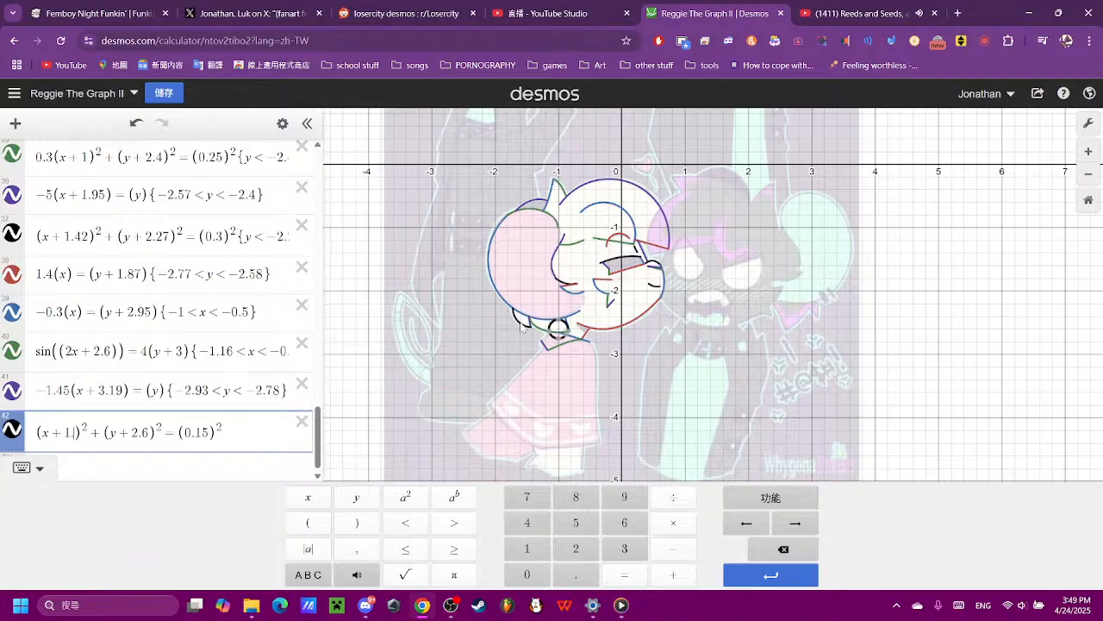
text(.4)
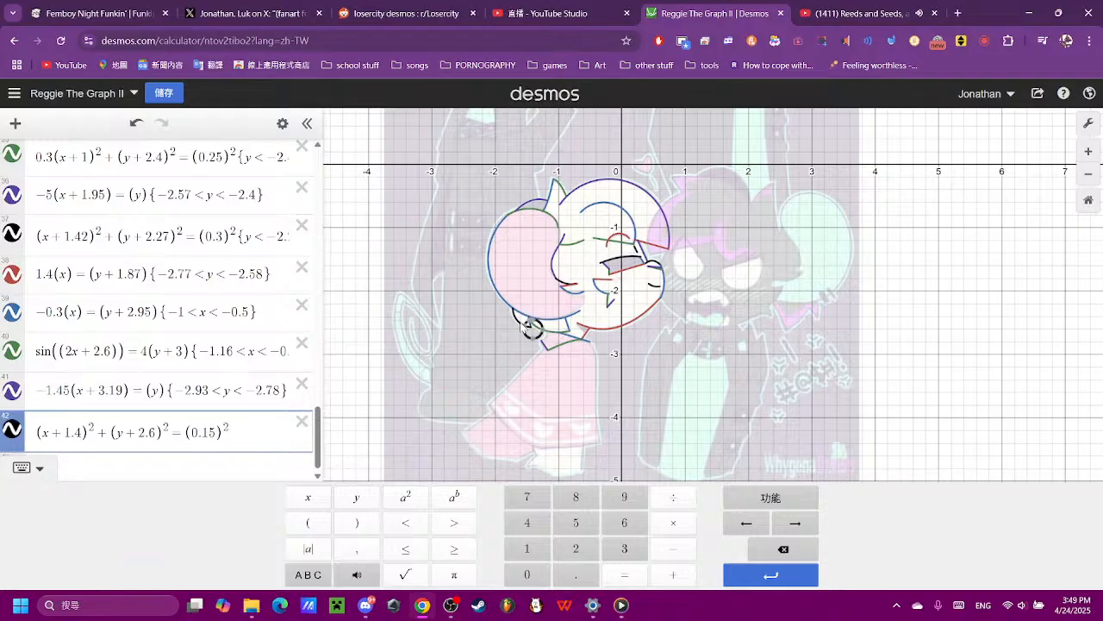
key(BackSpace)
text(3)
- Set the vertical offset of the expression 42 circle to y + 2.634 so it meets the short purple line's upper end
scroll(522, 326, up, 10)
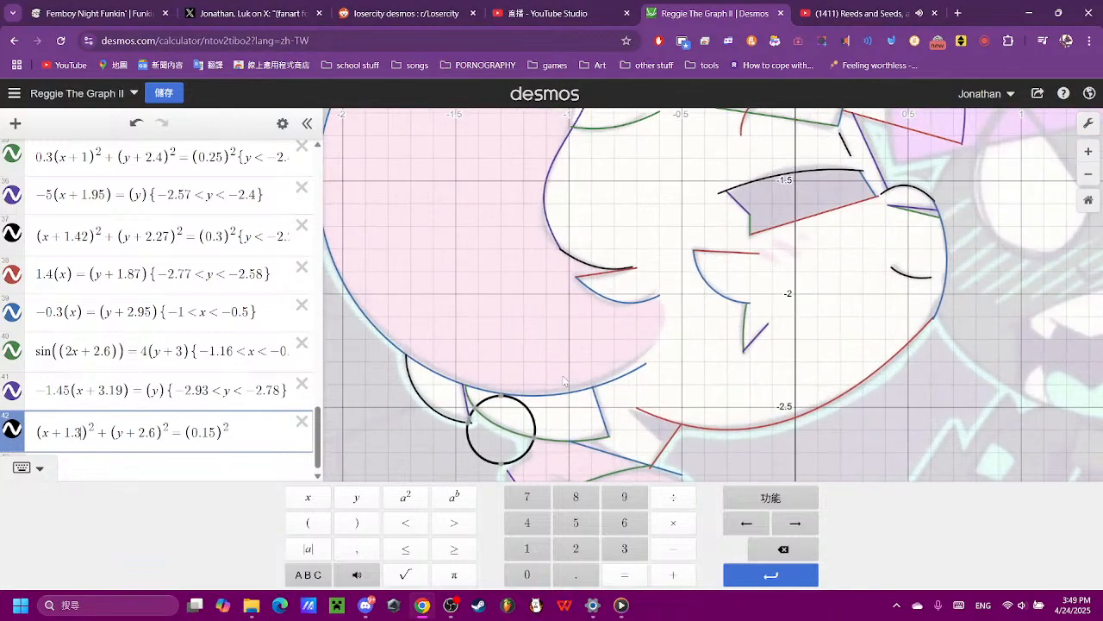
drag(569, 419, 597, 308)
scroll(579, 374, up, 10)
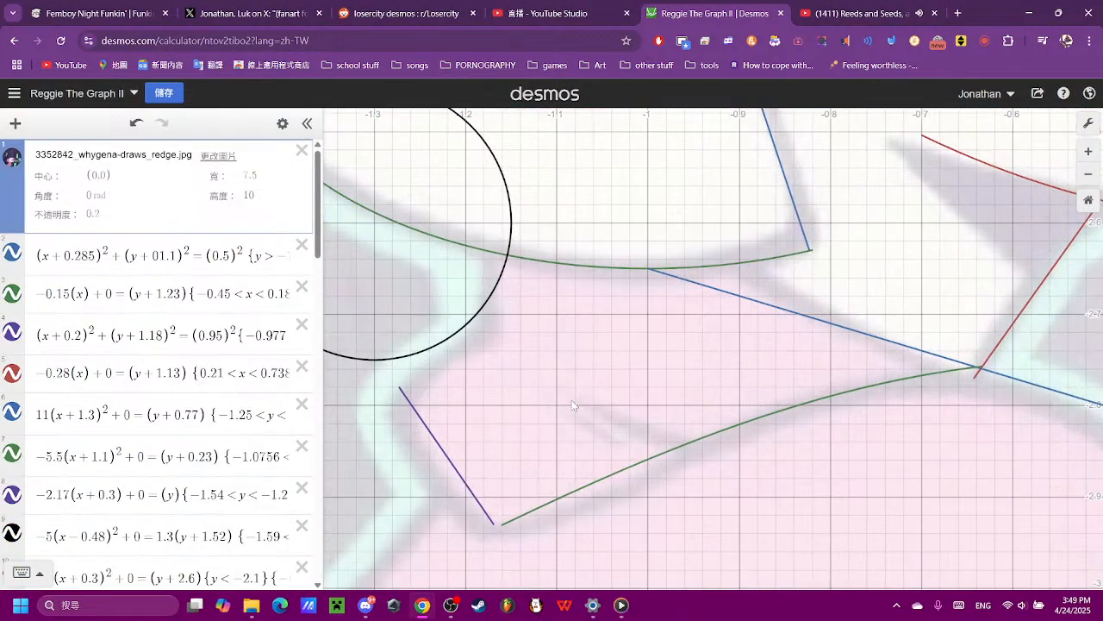
drag(567, 396, 761, 353)
scroll(152, 508, down, 10)
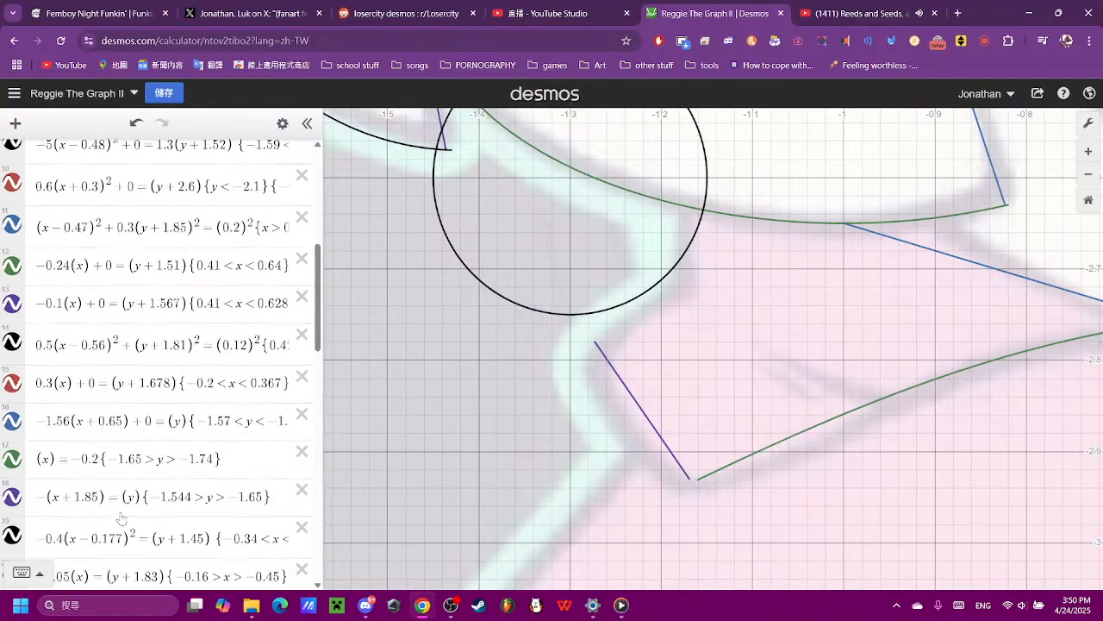
scroll(152, 509, down, 3)
click(146, 507)
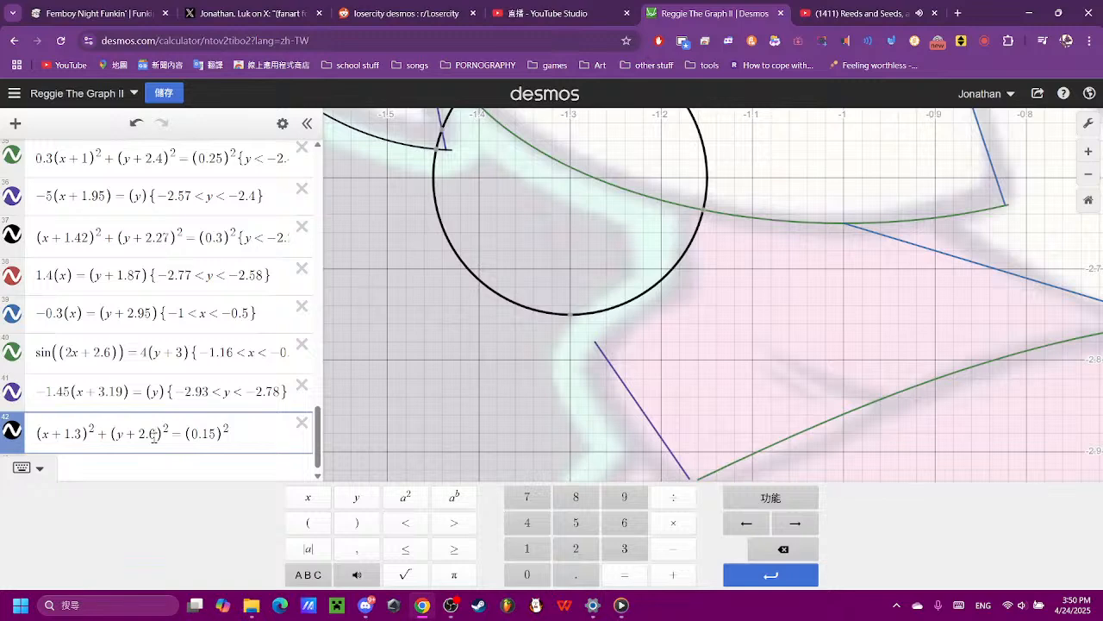
text(34)
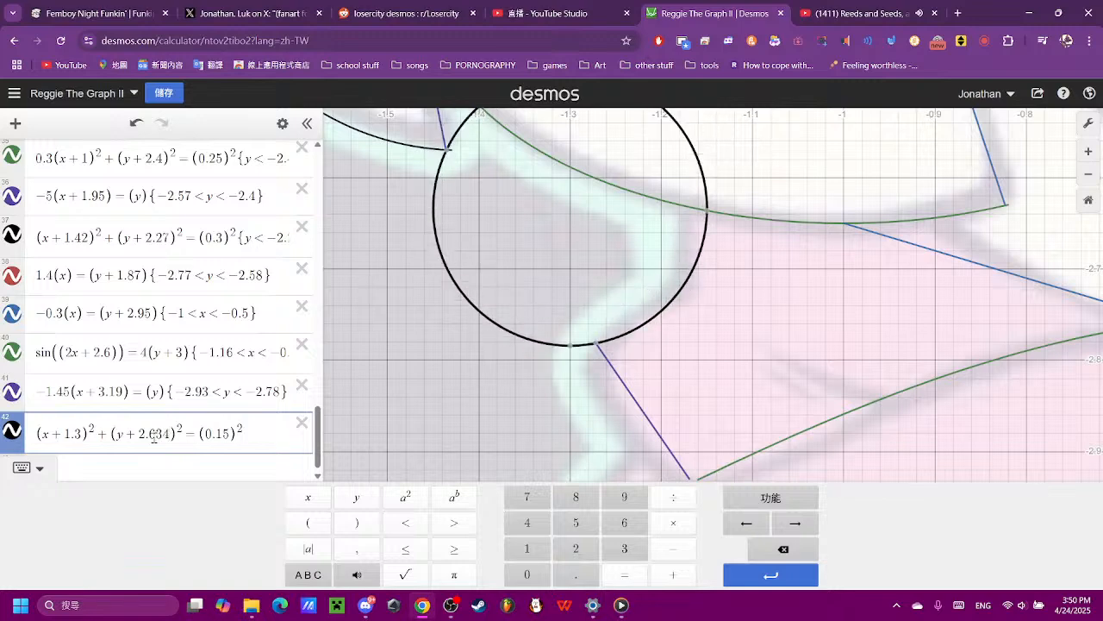
- Restrict the expression 42 circle to y < −2.635, ending it where it crosses the green curve
click(708, 213)
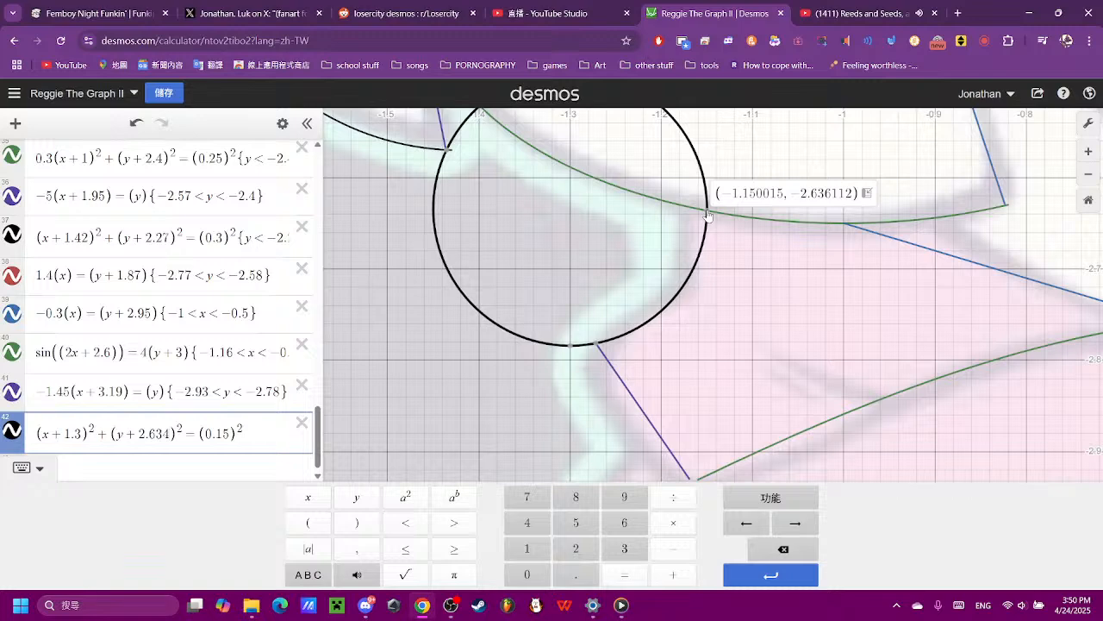
click(360, 500)
click(411, 522)
click(654, 553)
click(576, 548)
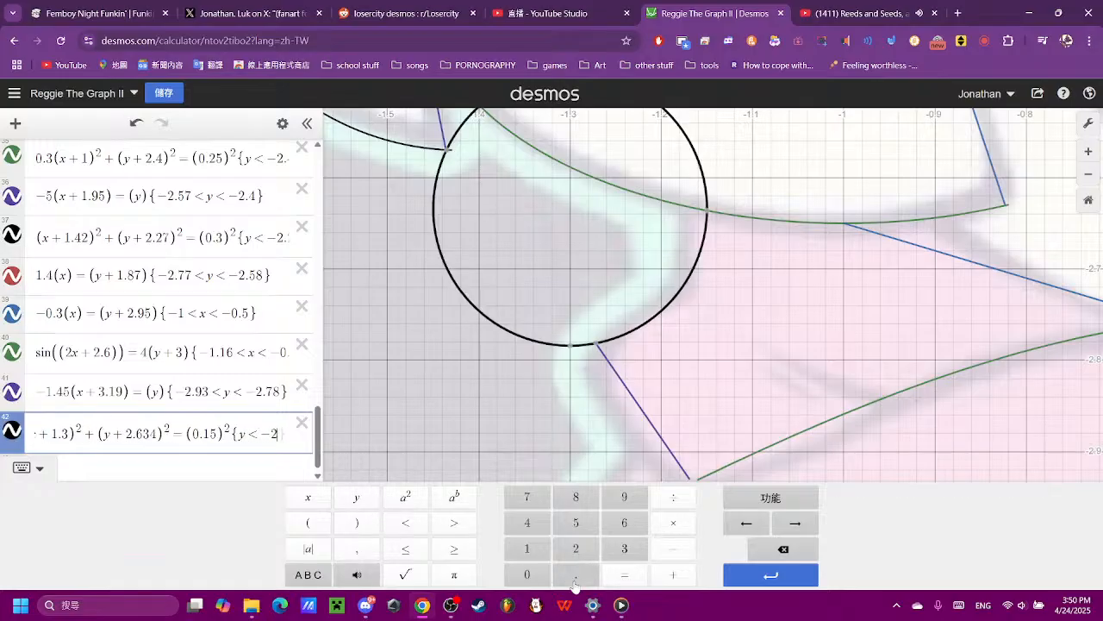
click(575, 574)
click(624, 522)
click(624, 548)
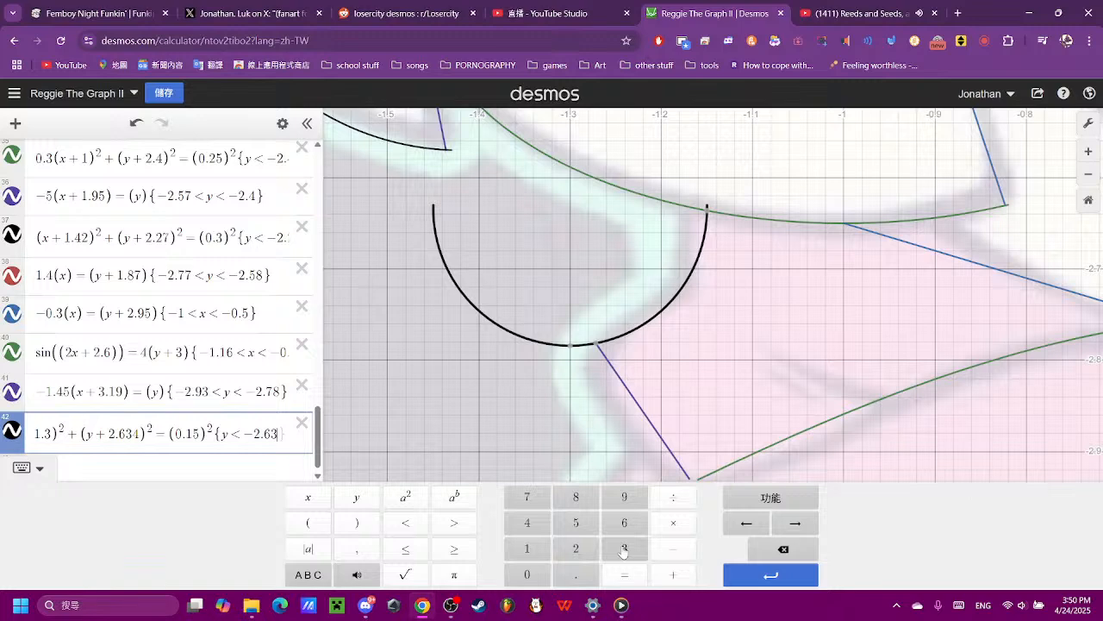
click(575, 522)
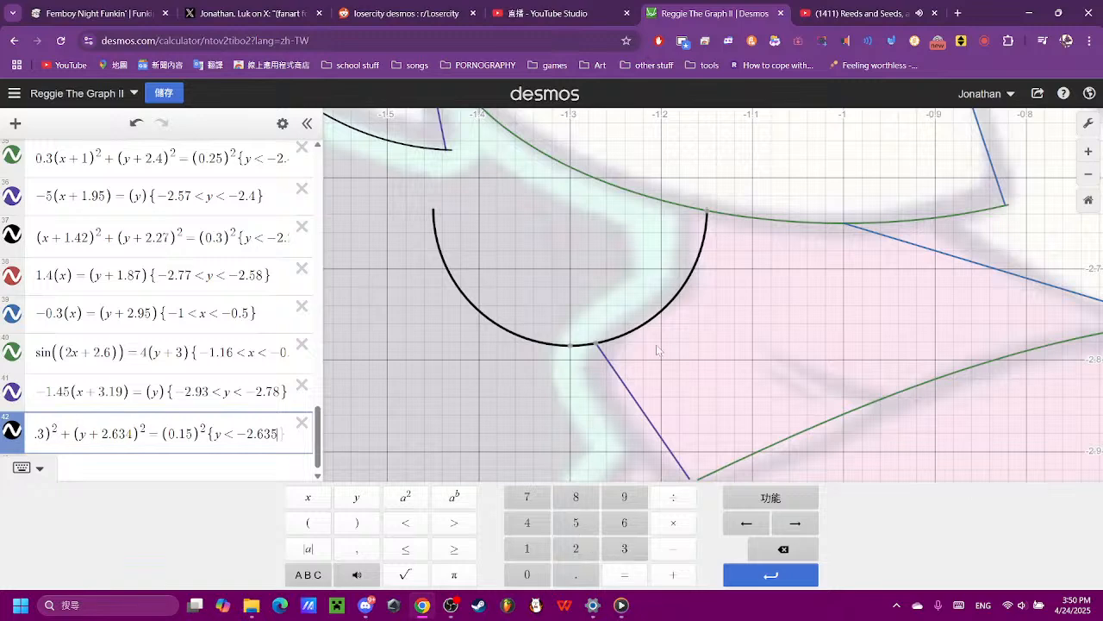
- Add the restriction −1.27 < x to expression 42, keeping only the arc from the purple line to the green curve
click(599, 344)
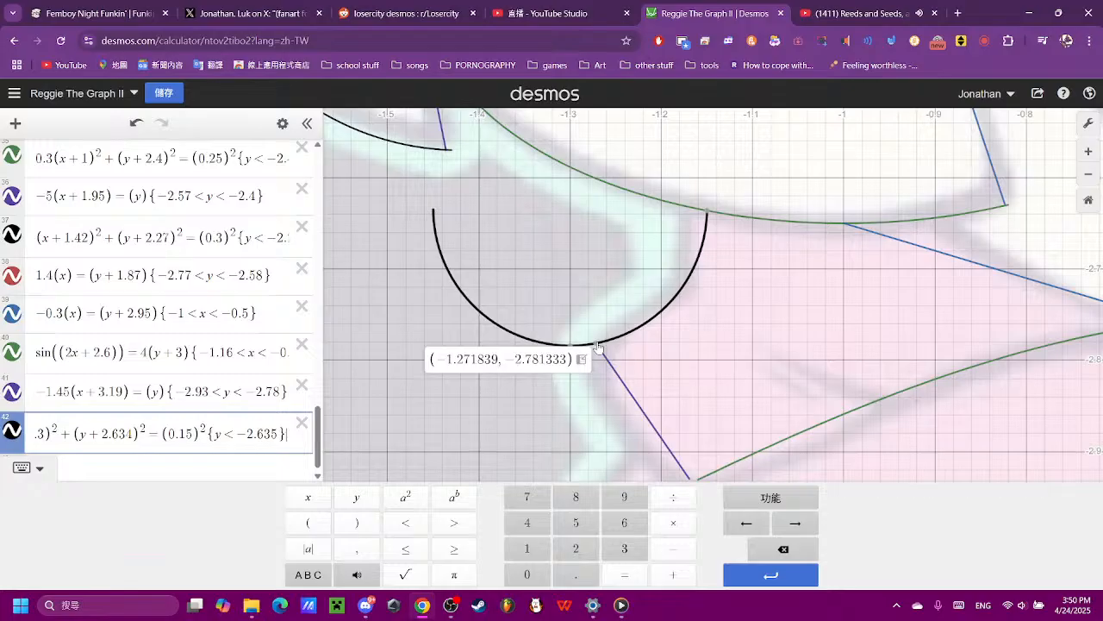
text({)
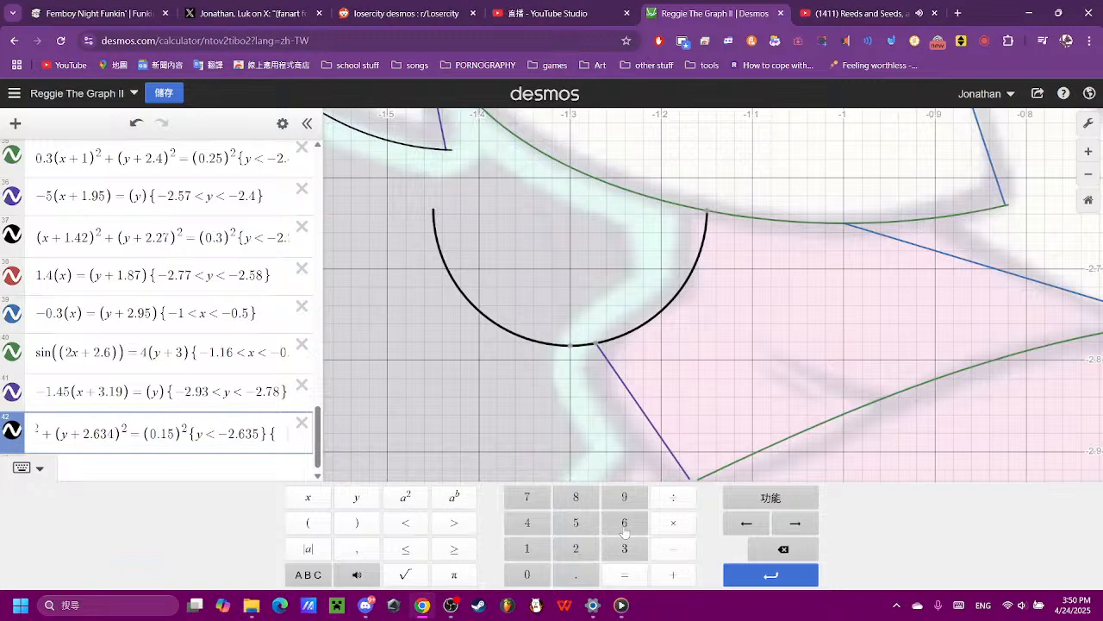
click(527, 548)
click(576, 575)
click(576, 548)
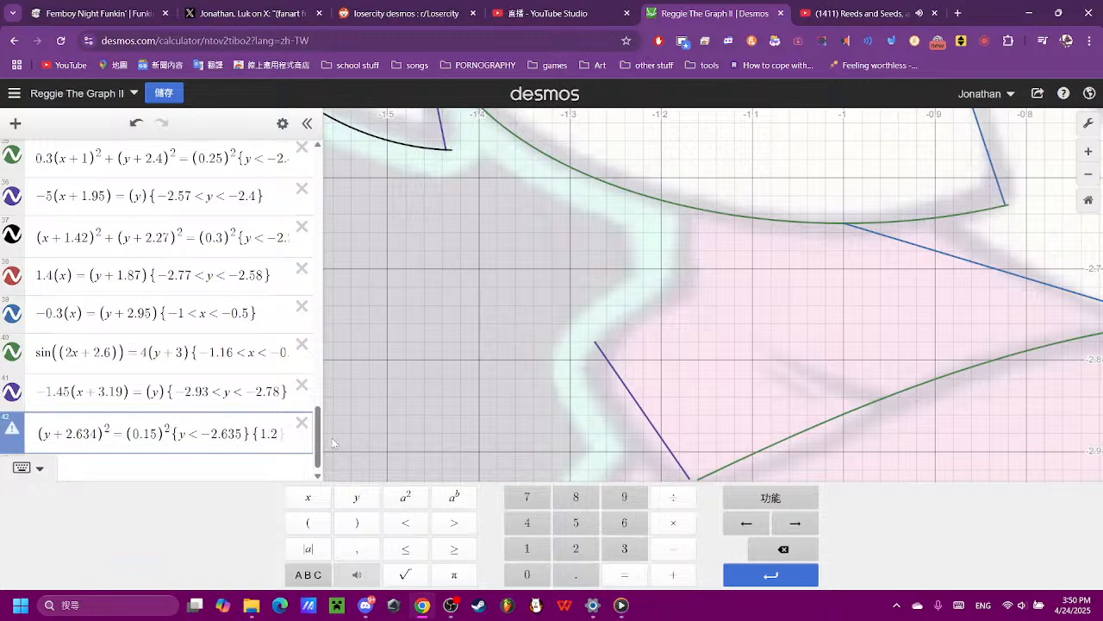
click(673, 548)
click(259, 423)
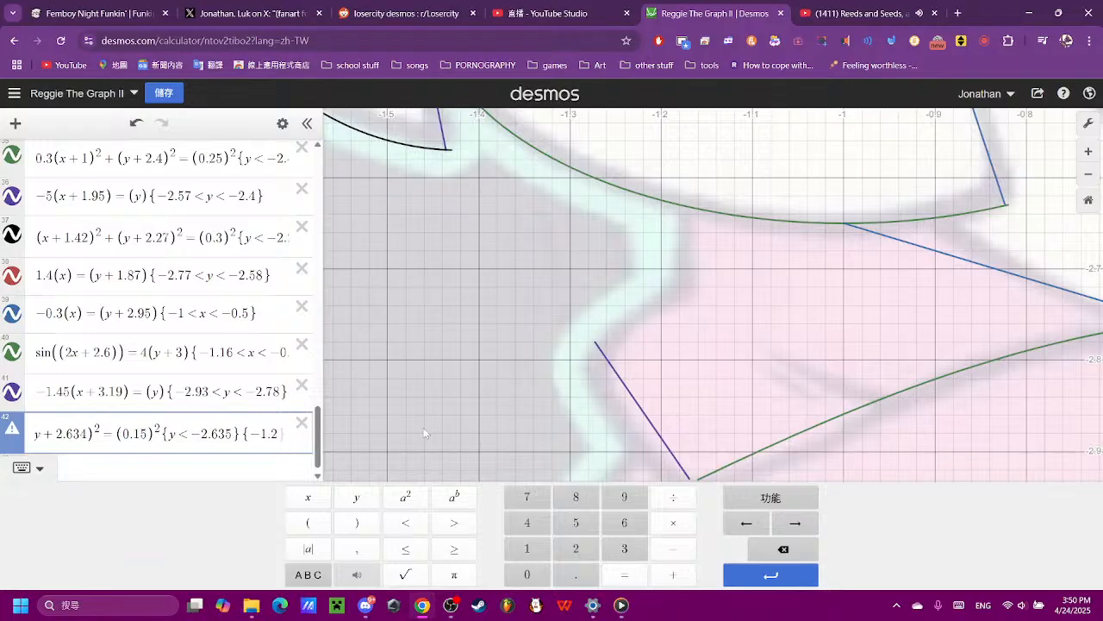
click(522, 500)
click(405, 523)
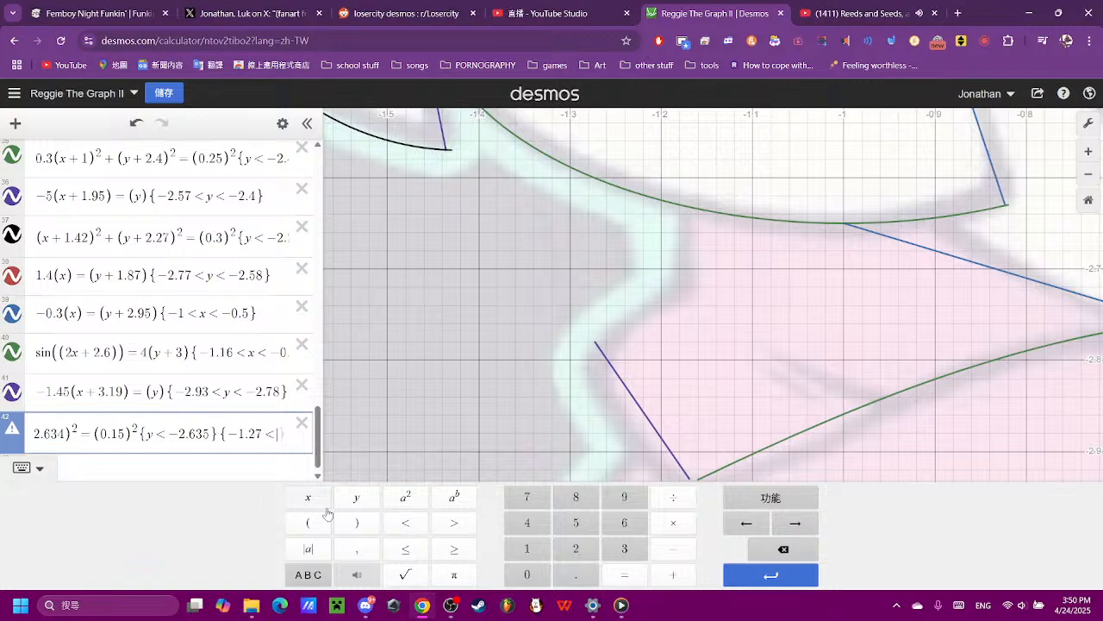
click(310, 499)
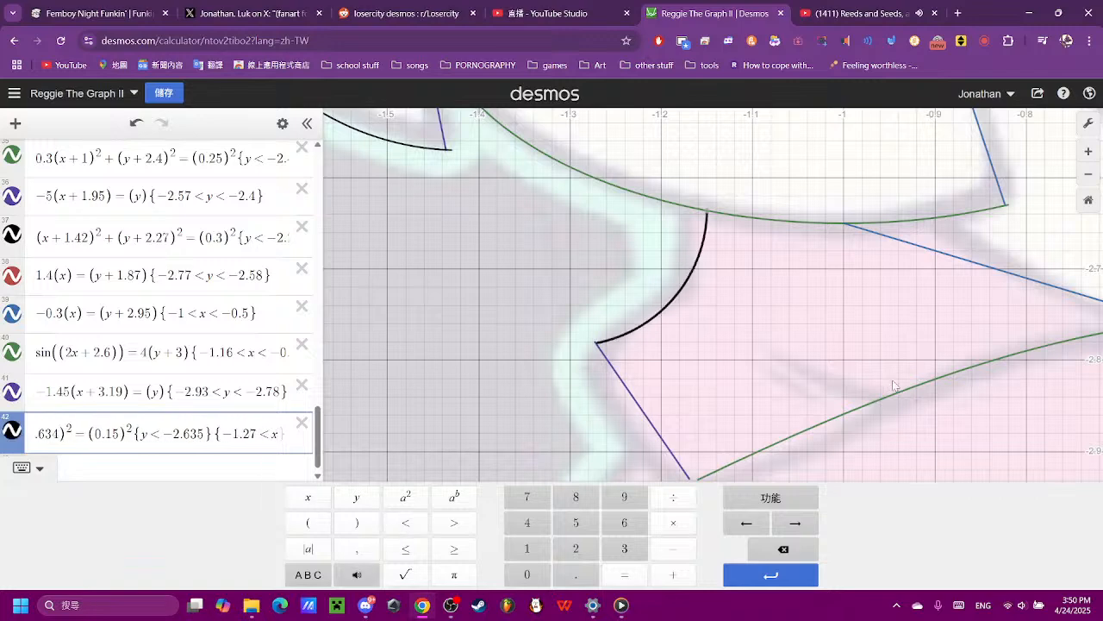
- Enter the line (x) = (y) as expression 43 for the slanted left edge of the pink body
click(794, 349)
scroll(781, 345, down, 5)
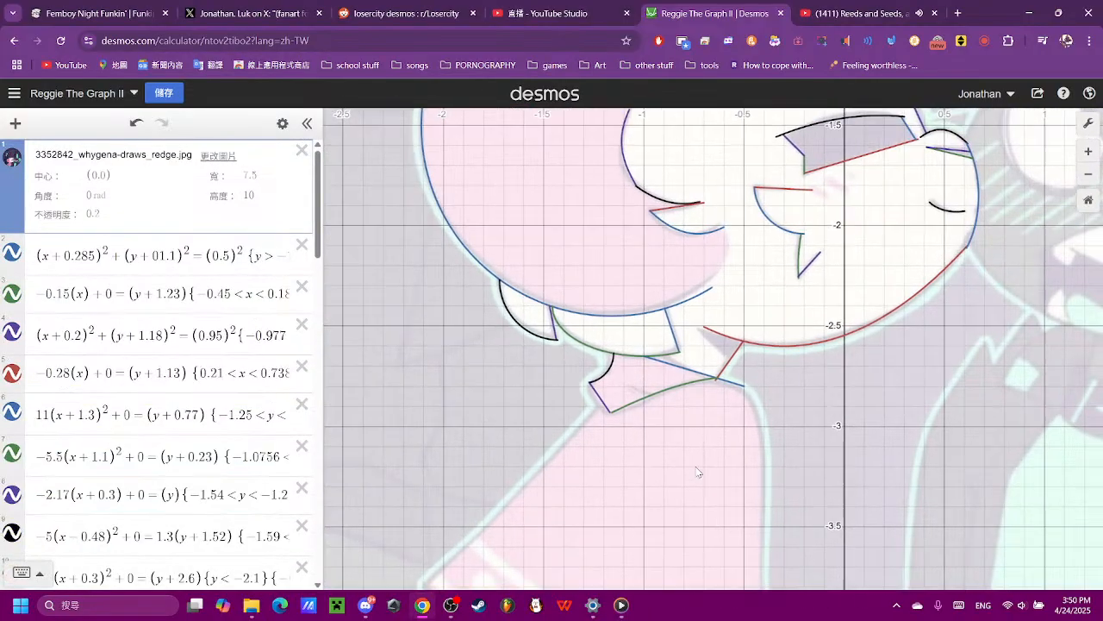
scroll(656, 509, down, 4)
drag(697, 467, 612, 433)
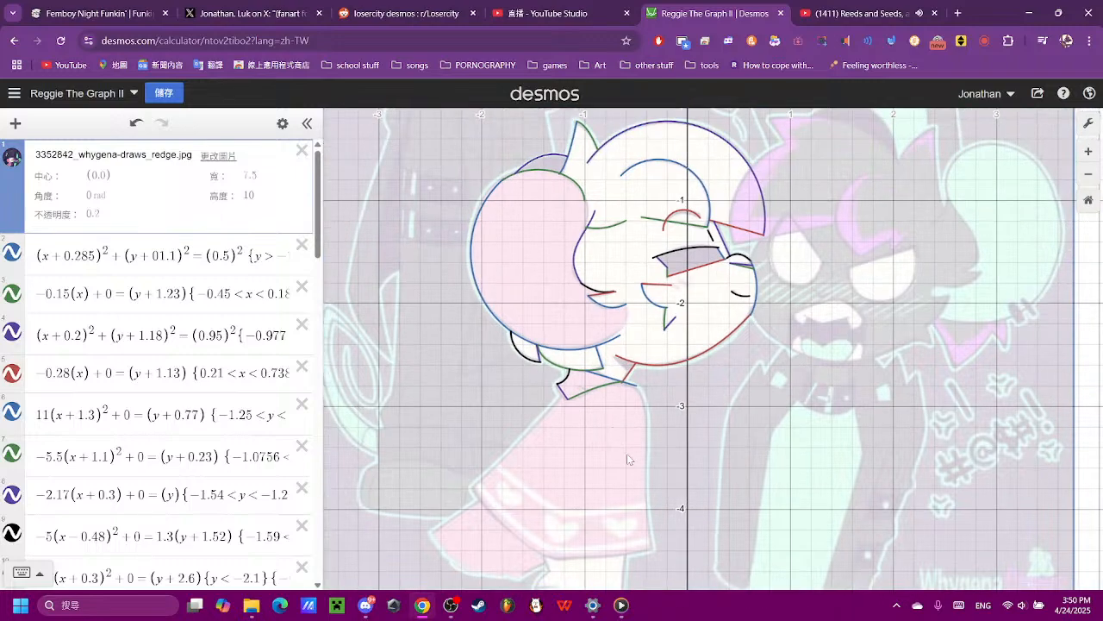
scroll(646, 476, up, 3)
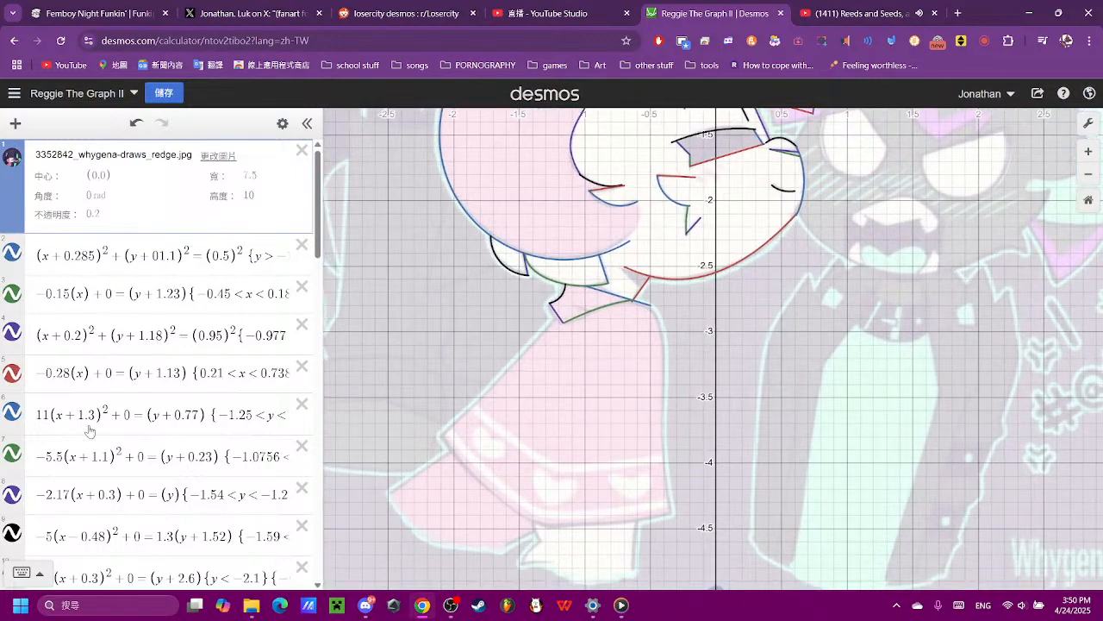
scroll(89, 425, down, 5)
scroll(88, 425, down, 10)
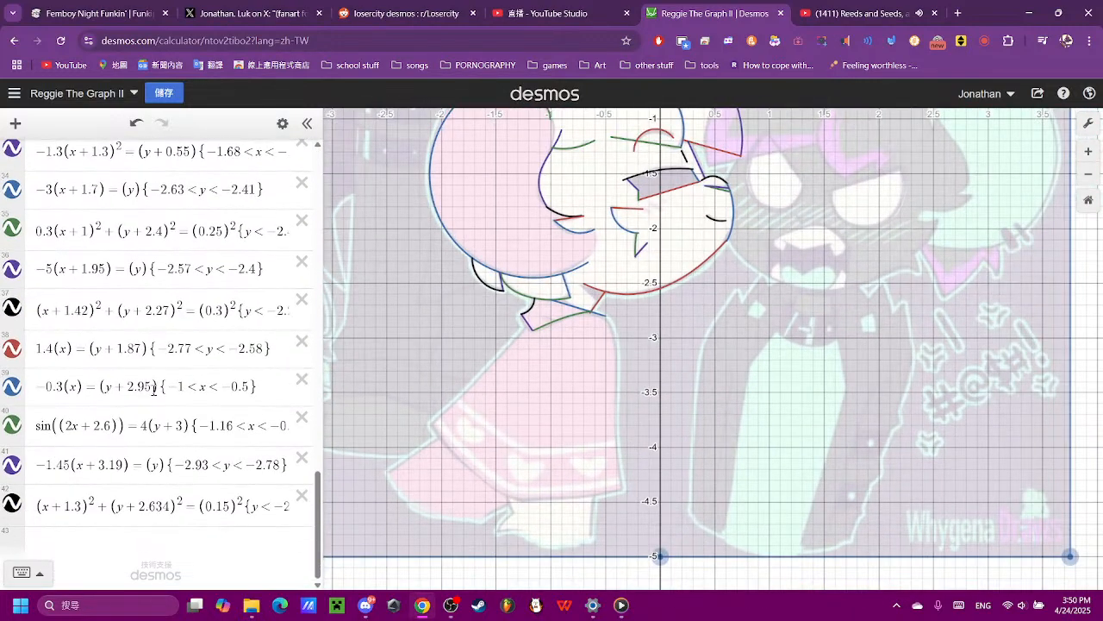
click(168, 539)
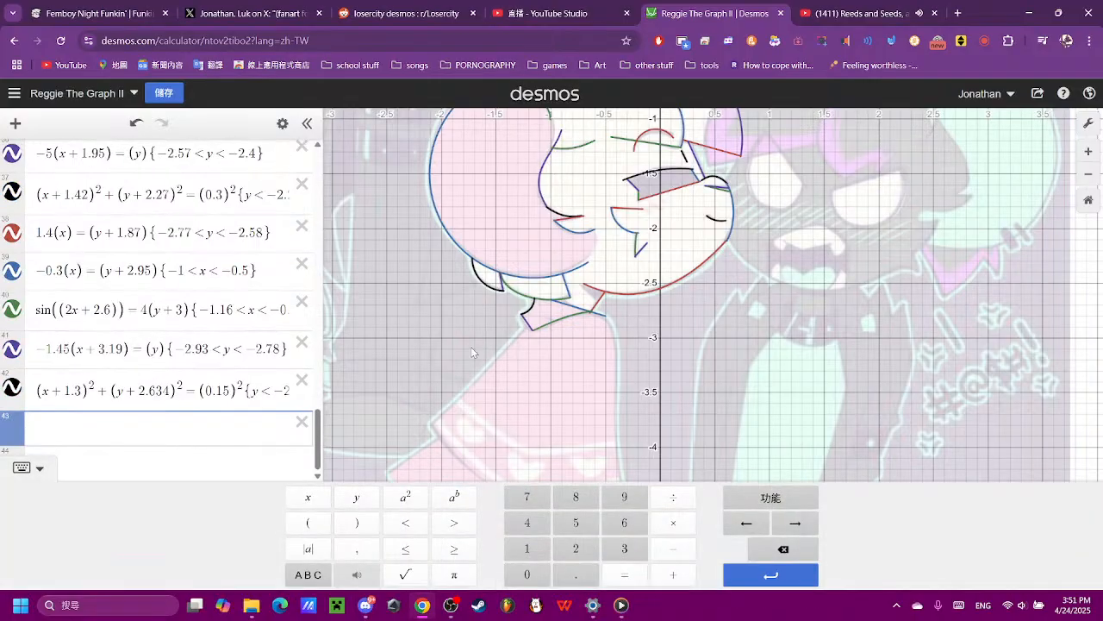
click(308, 522)
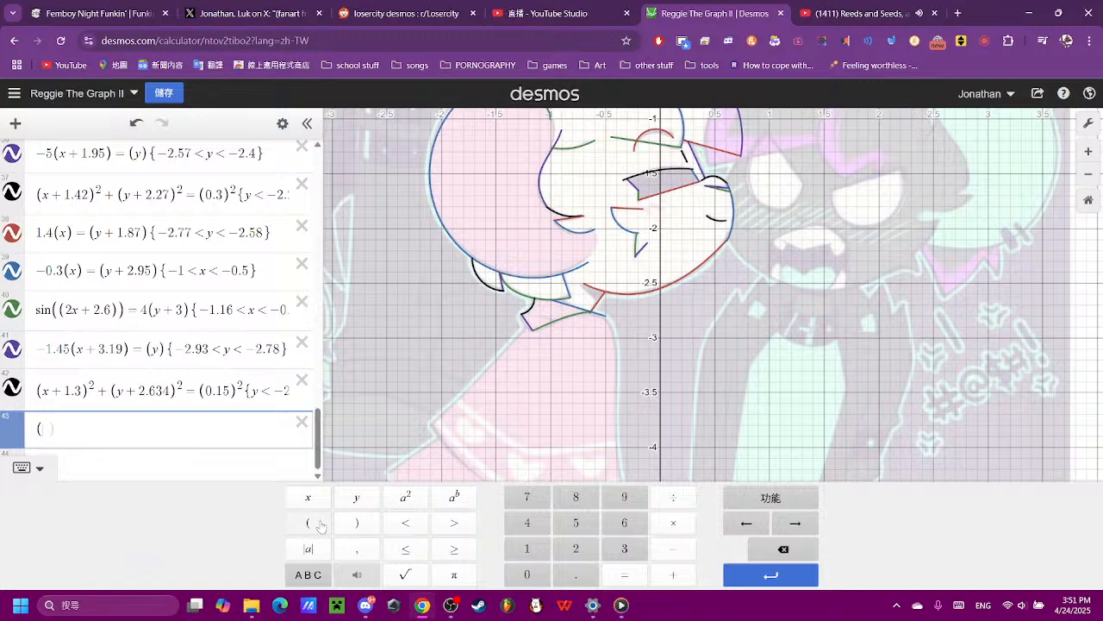
click(308, 496)
click(356, 522)
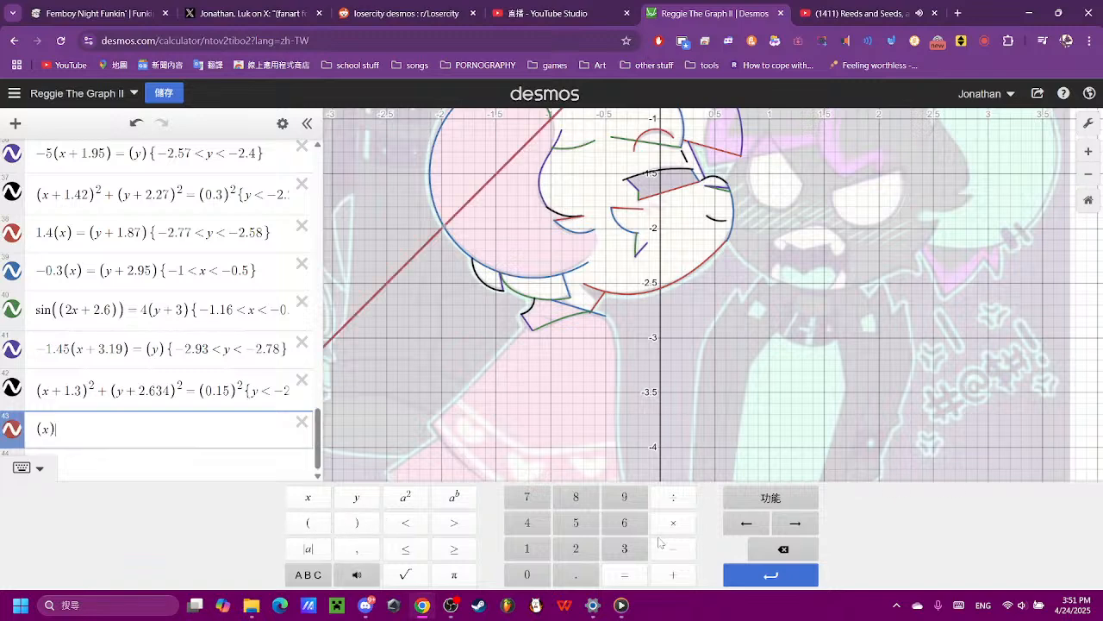
click(624, 574)
click(307, 522)
click(356, 497)
click(356, 522)
- Try a coefficient of 0.9 in front of (x) in expression 43, and remove it again
scroll(413, 366, down, 2)
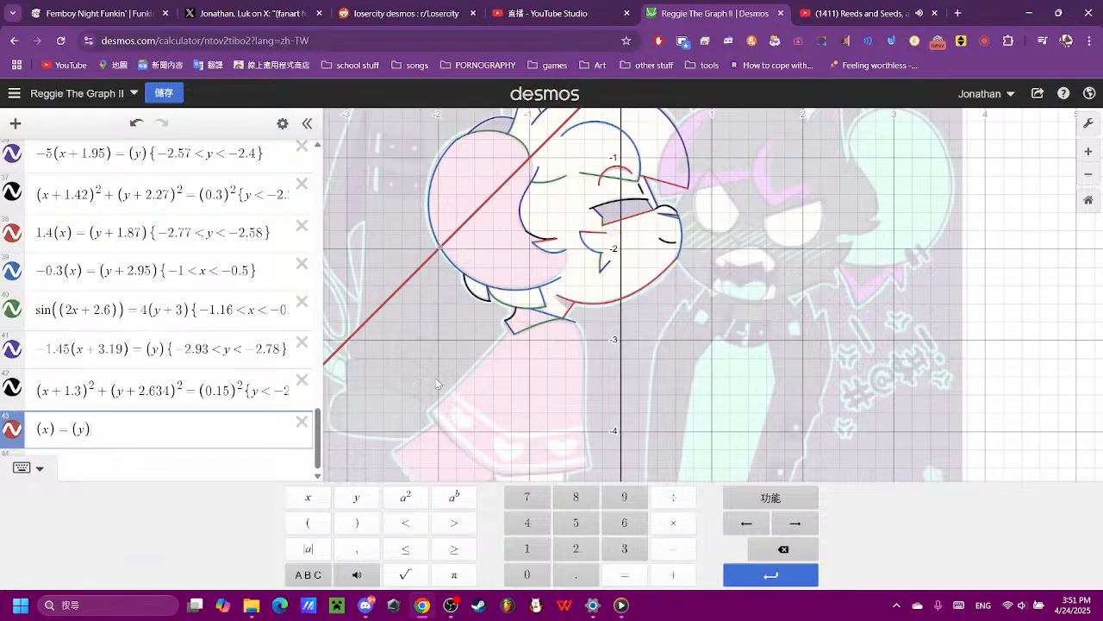
click(37, 428)
click(527, 574)
click(575, 574)
click(624, 496)
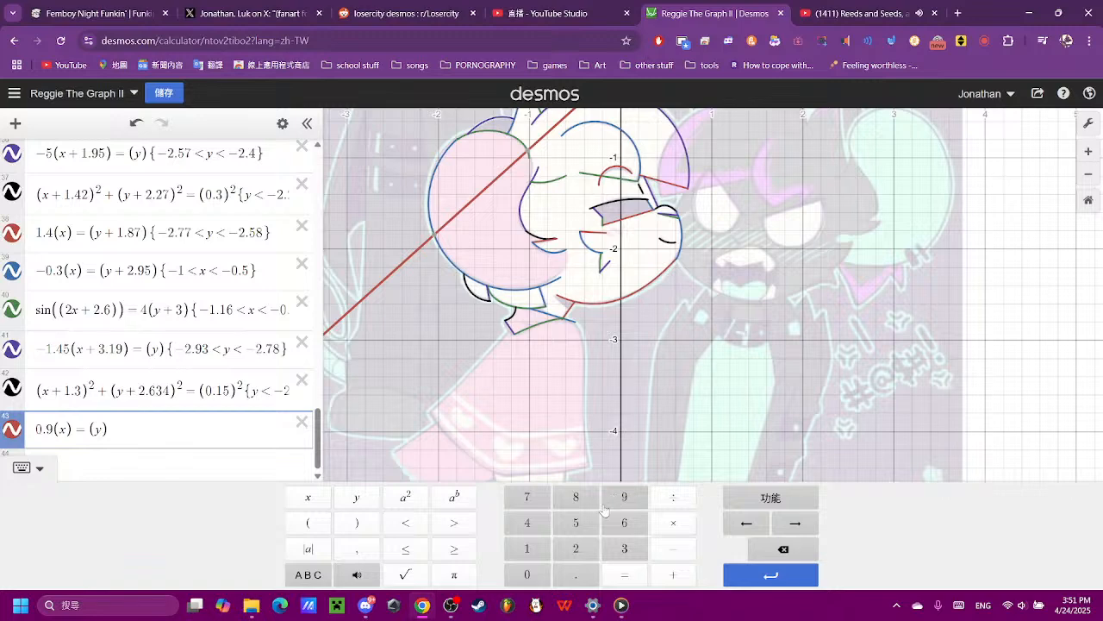
click(783, 549)
click(782, 549)
click(783, 549)
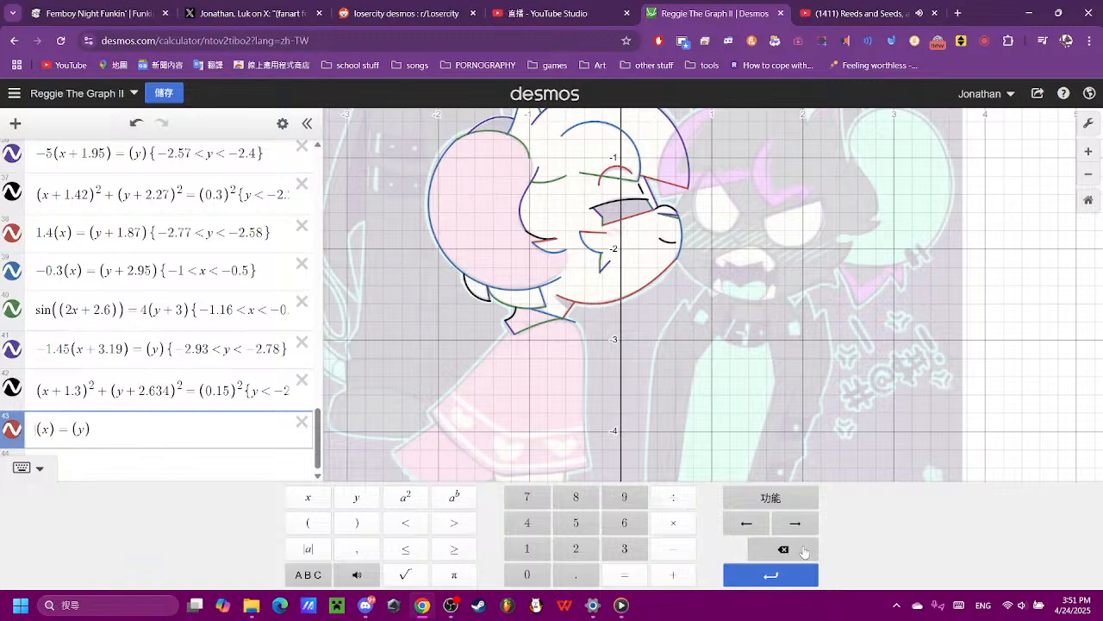
- Set the coefficient of (x) in expression 43 to 1.0, after trying 1.1, 1.6, 1.06, 1.05 and 1.04
click(526, 549)
text(.)
click(530, 554)
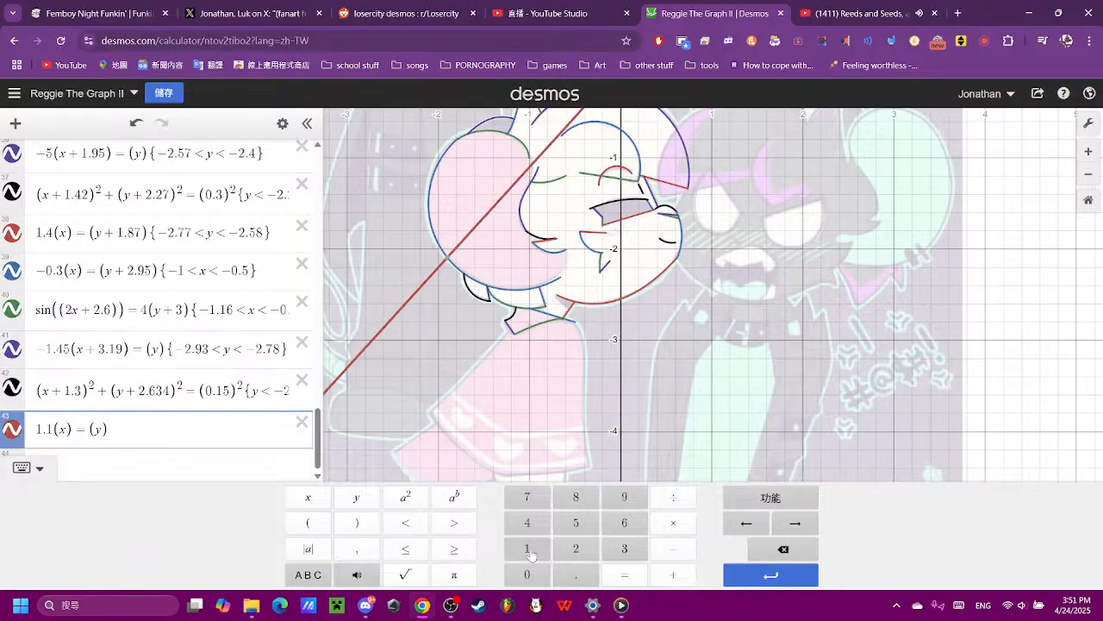
click(783, 549)
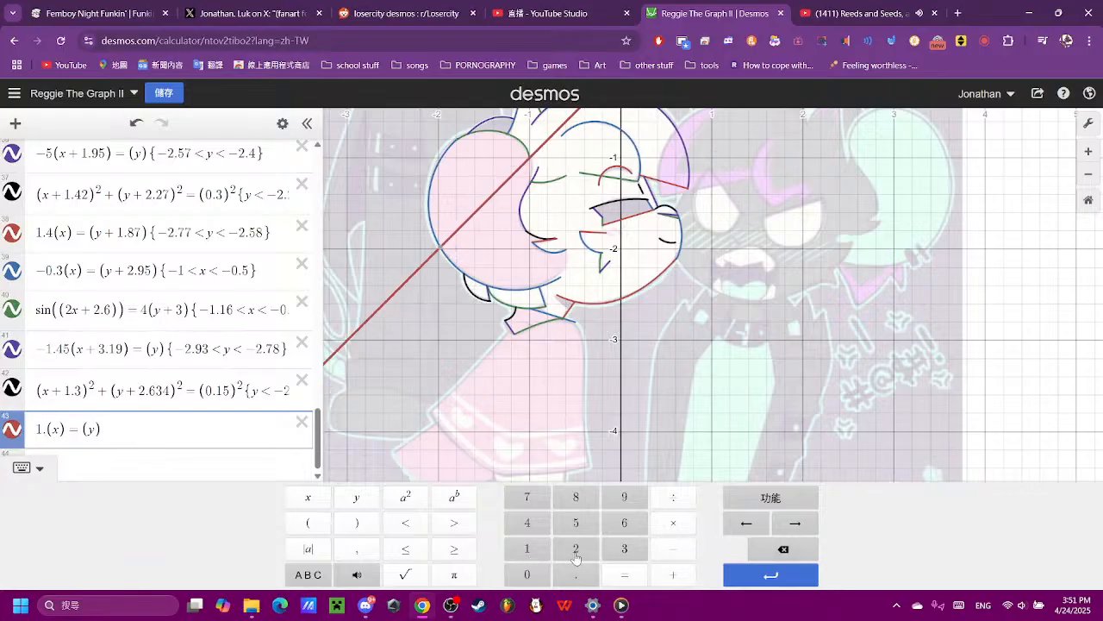
click(625, 522)
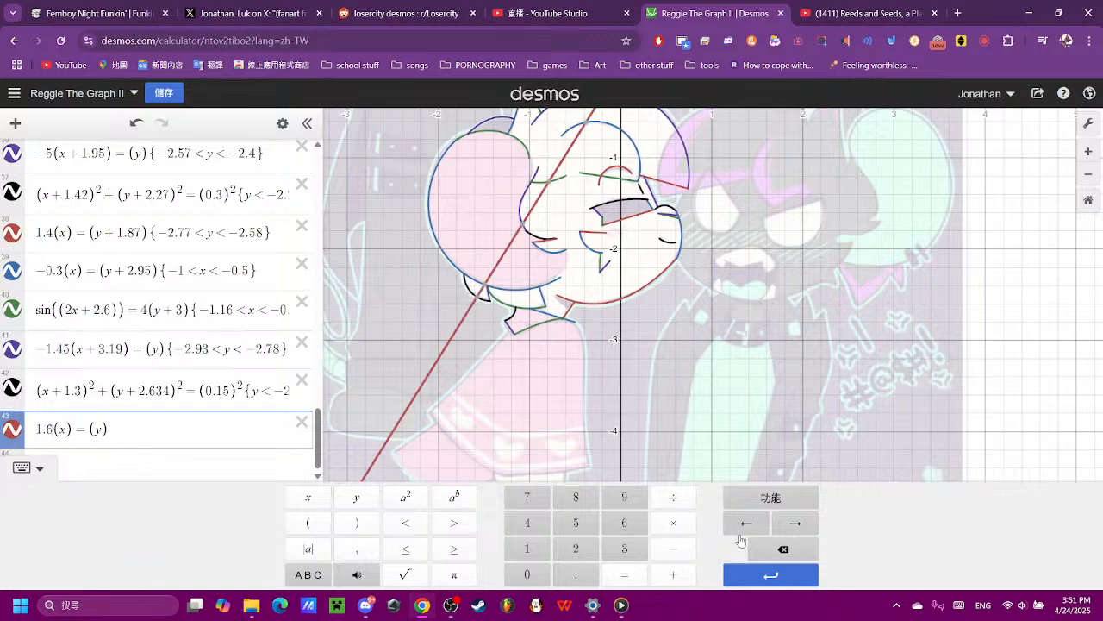
click(782, 550)
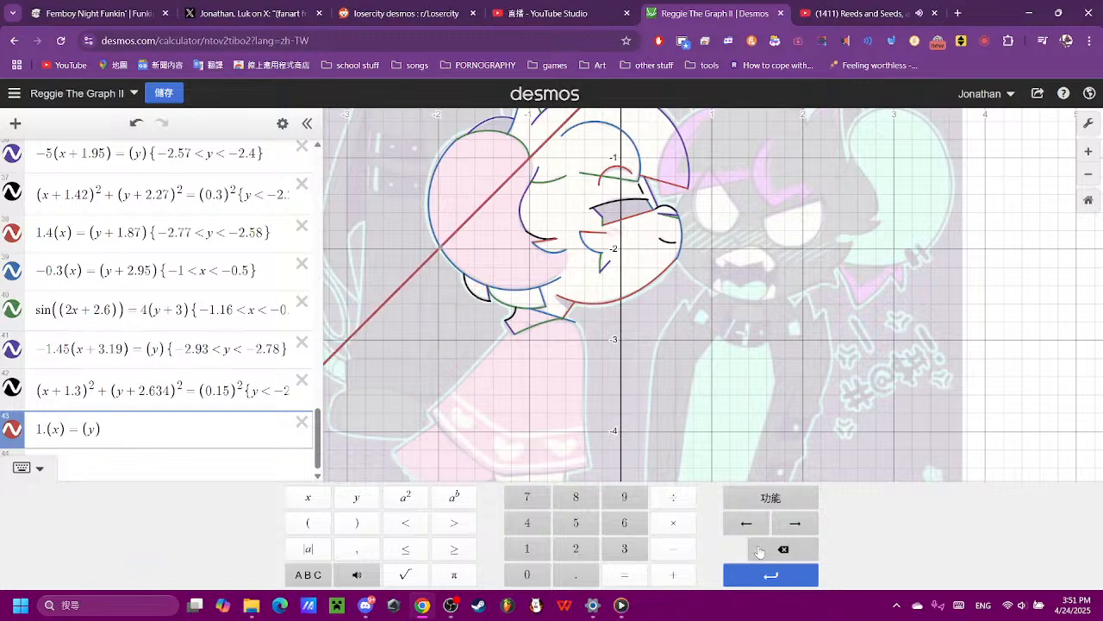
click(541, 576)
click(620, 522)
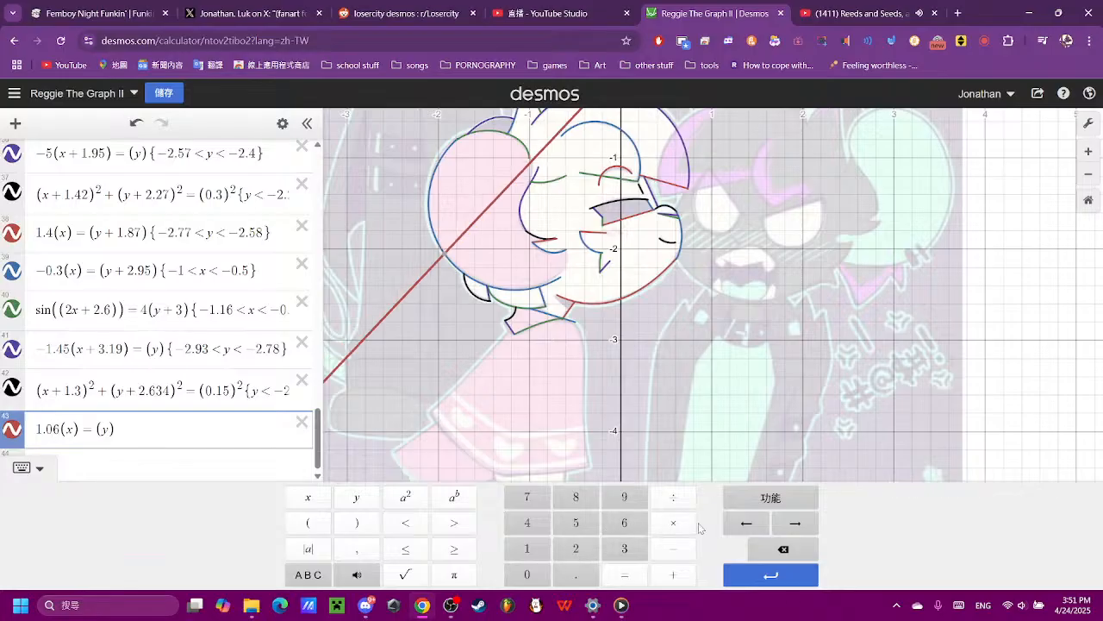
click(750, 543)
click(577, 529)
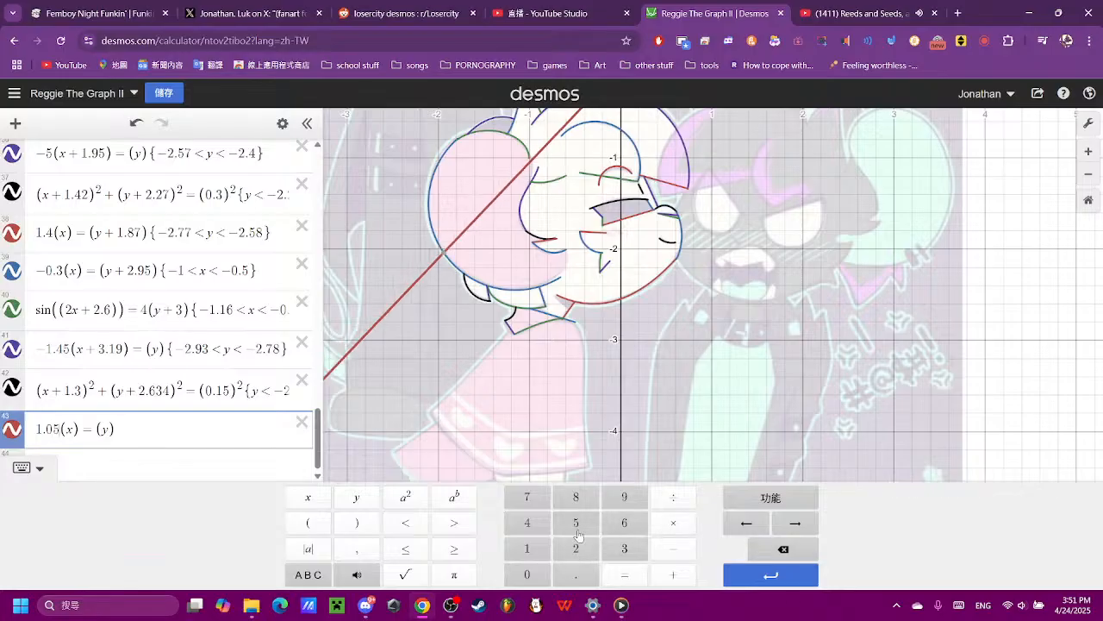
click(759, 548)
click(521, 527)
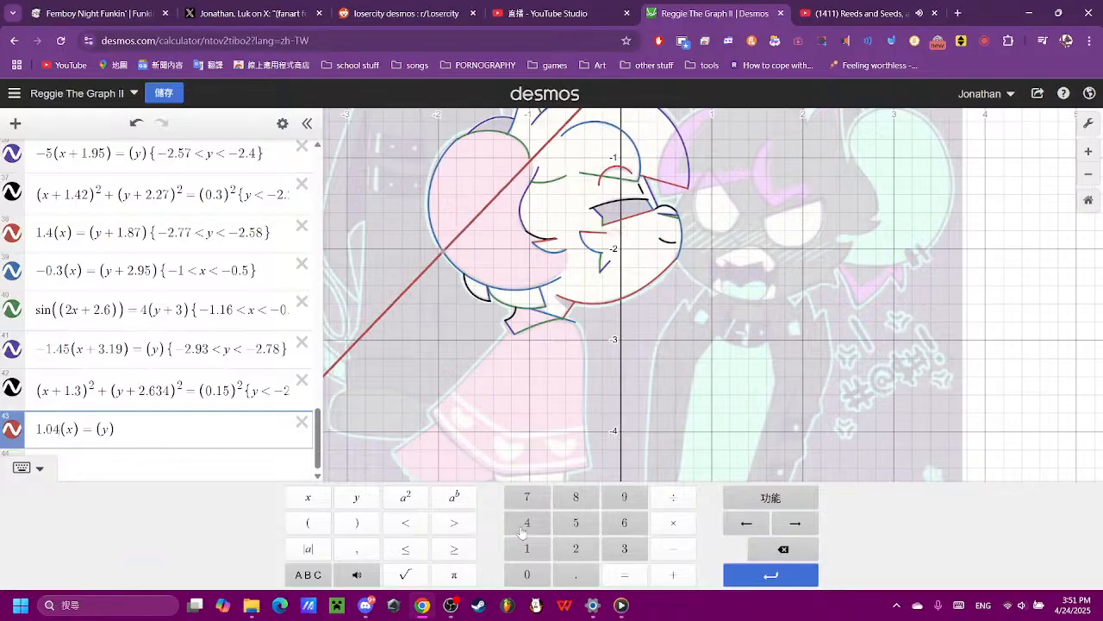
click(764, 553)
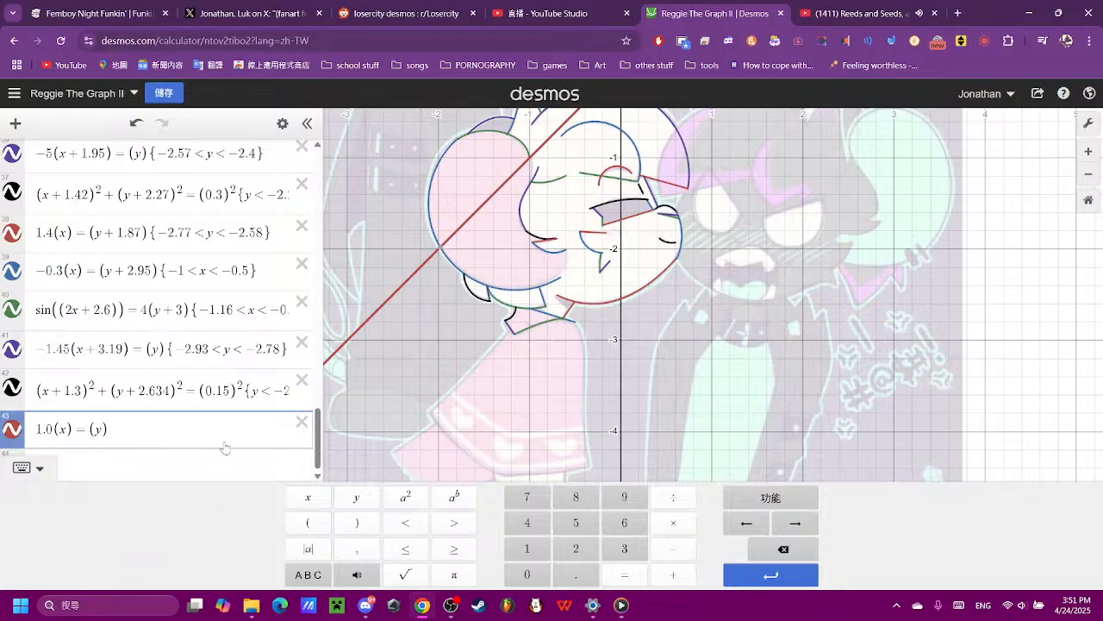
- Set the vertical offset of the expression 43 line to y + 1.67, after trying 0.8, 1.6, 1.65 and 1.66
text(+0.8)
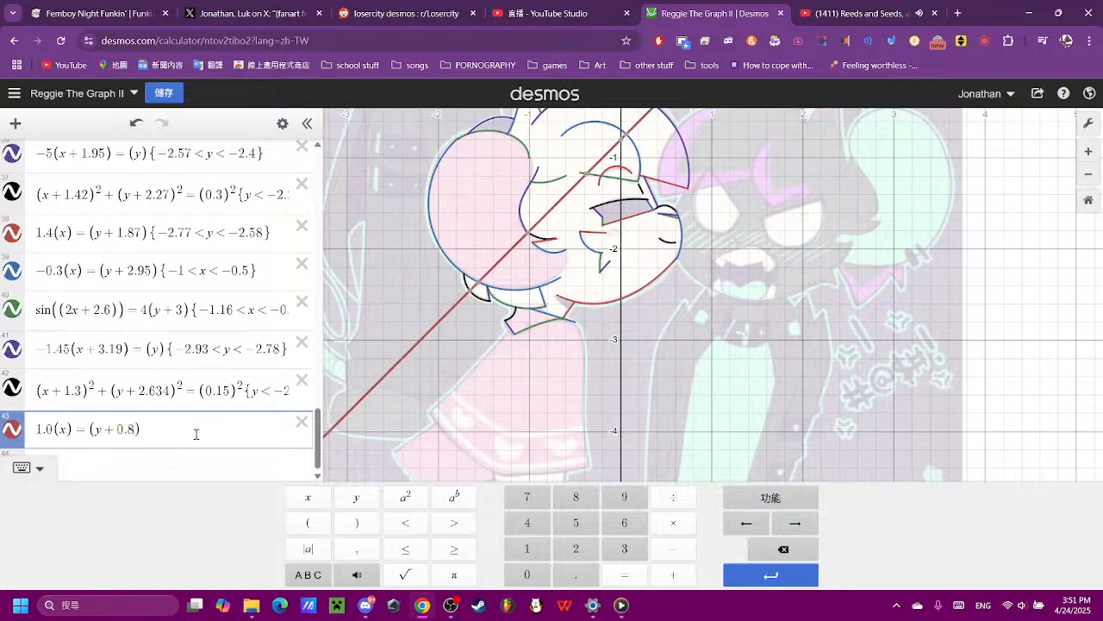
key(BackSpace)
key(BackSpace)
key(BackSpace)
text(1.6)
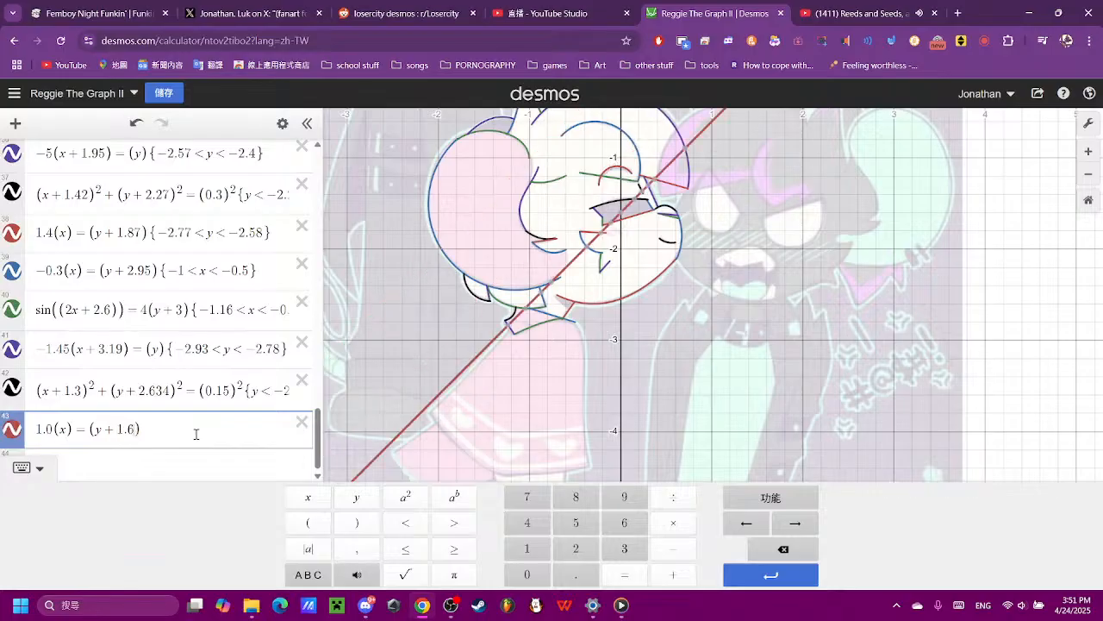
text(5)
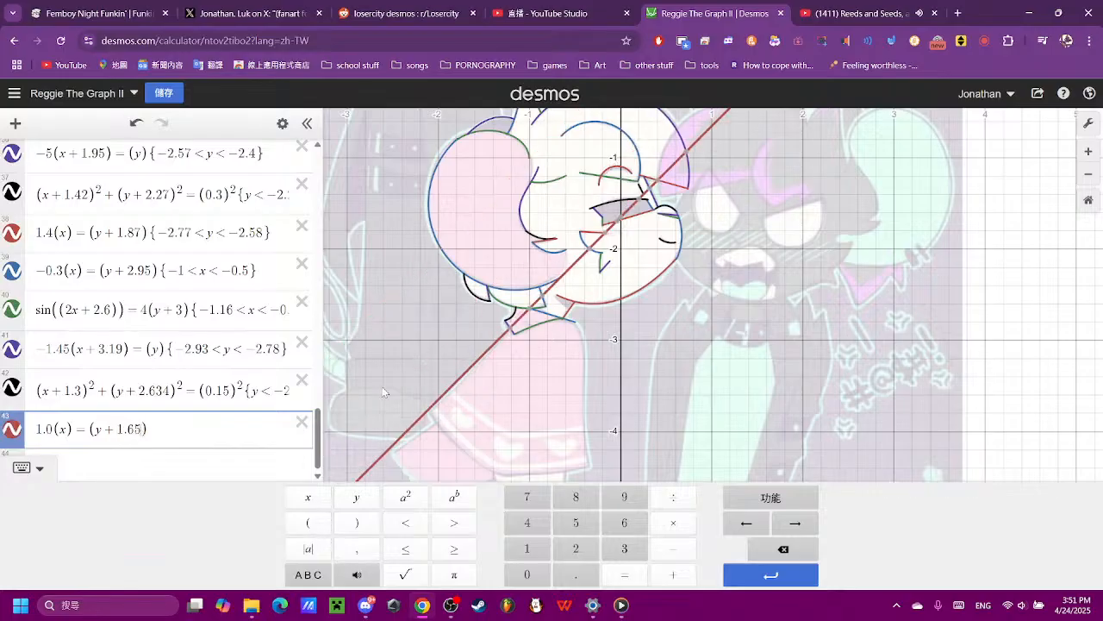
key(BackSpace)
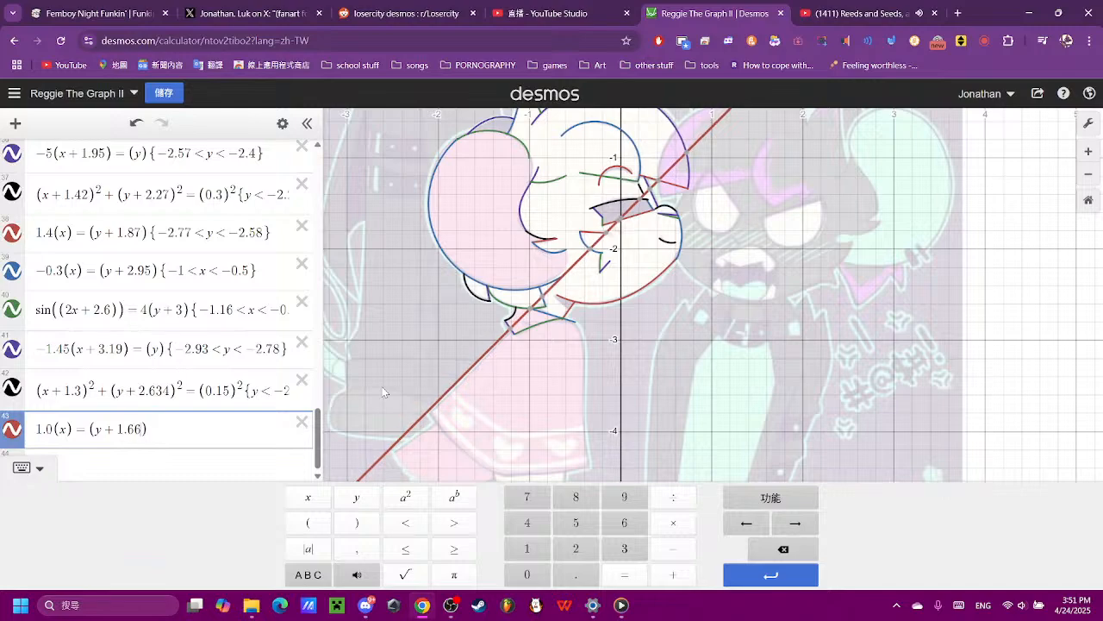
text(7)
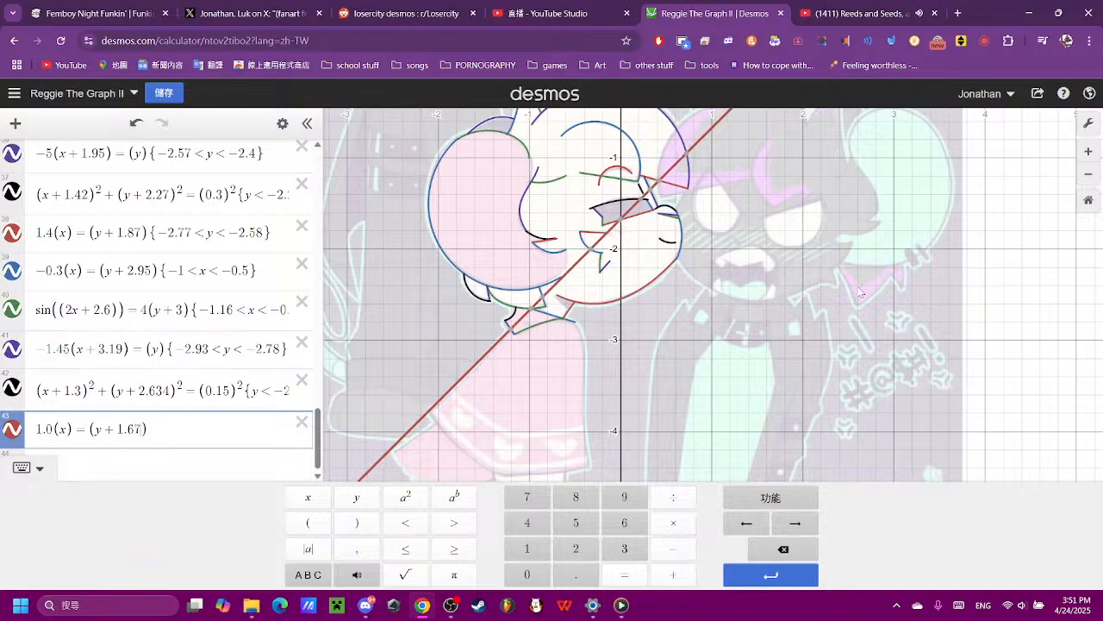
- Check where the expression 43 line meets the collar and the body's lower-left corner, and restrict it to −3.7 < y < −2.8
scroll(523, 412, up, 5)
click(618, 368)
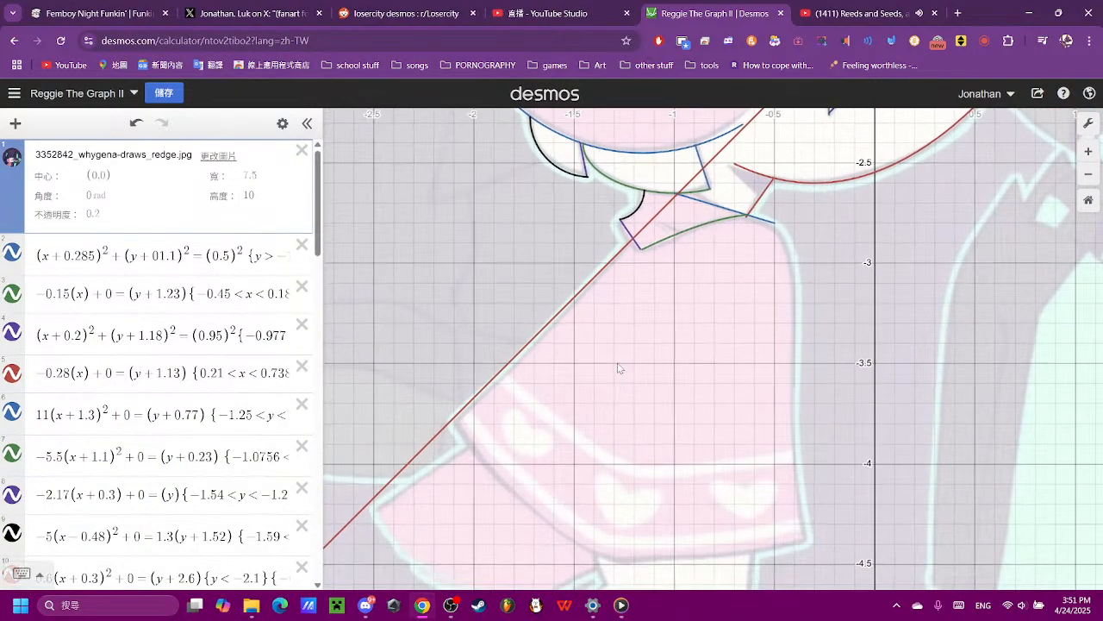
click(635, 245)
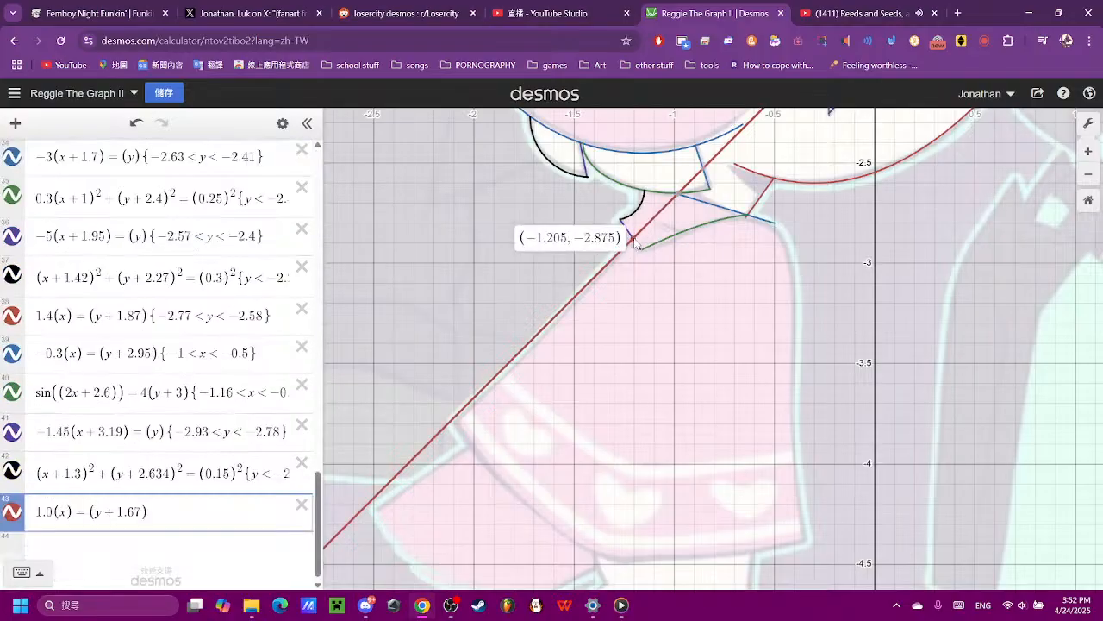
click(452, 422)
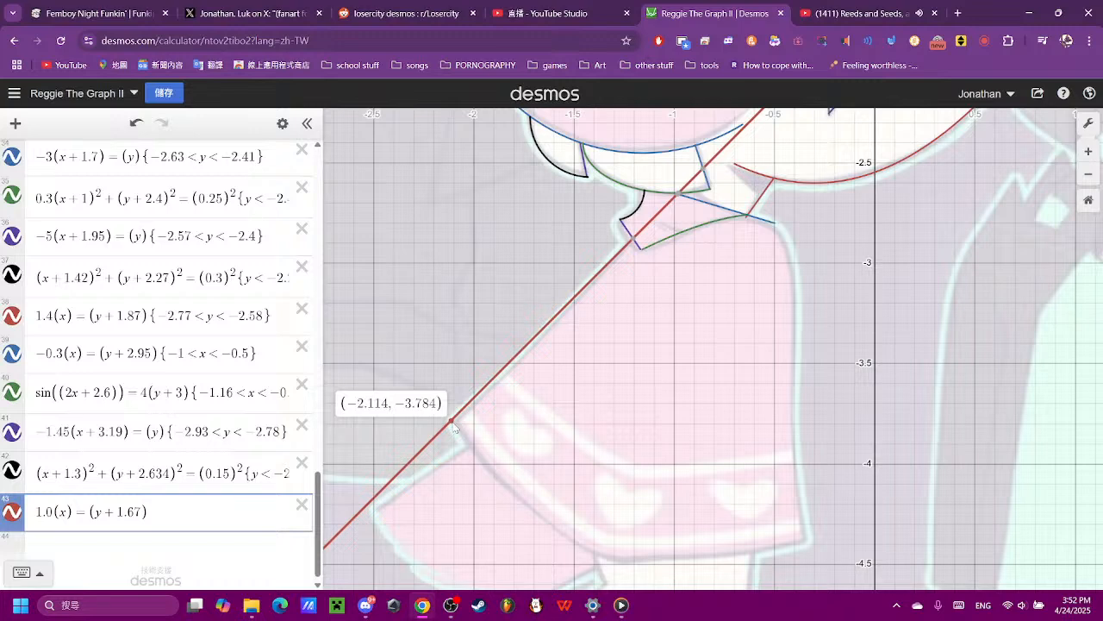
click(220, 521)
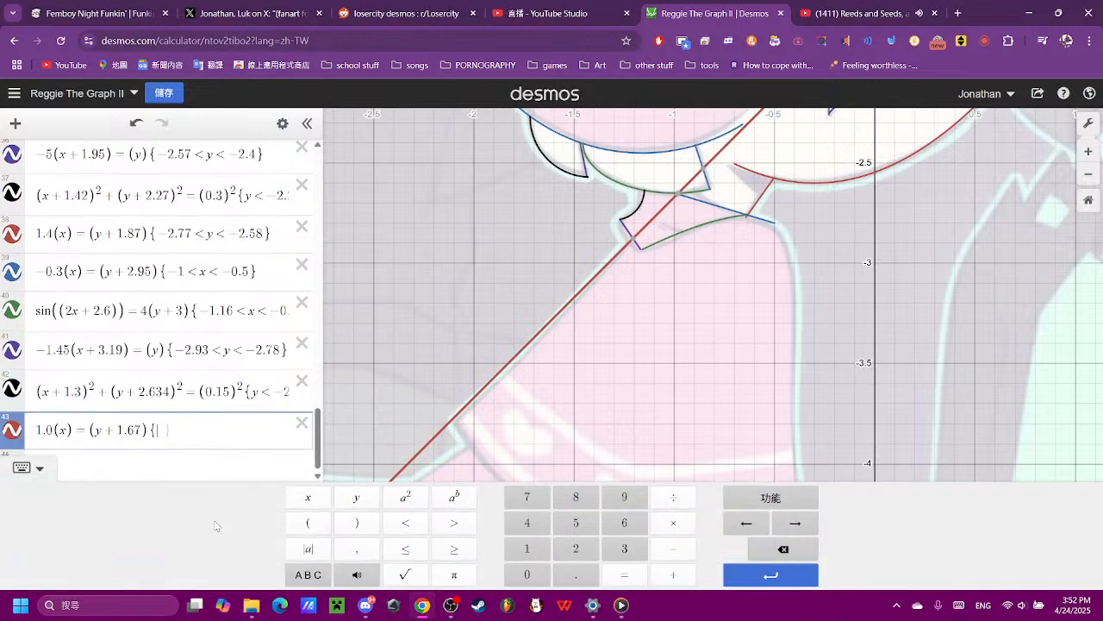
click(668, 549)
click(622, 552)
click(588, 577)
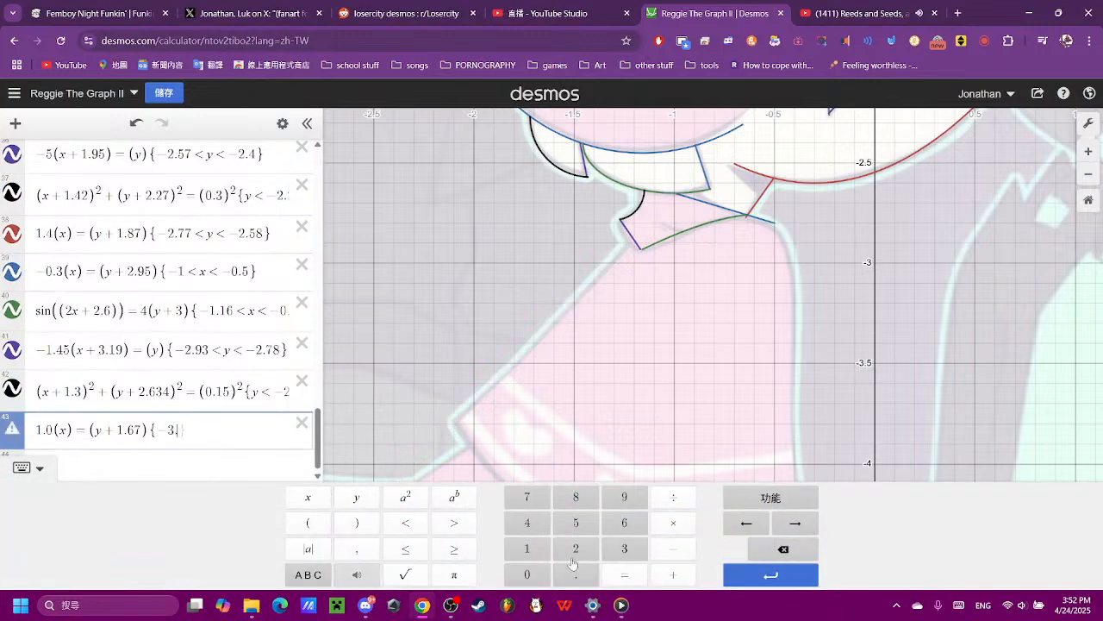
click(527, 497)
click(405, 522)
click(356, 496)
click(421, 523)
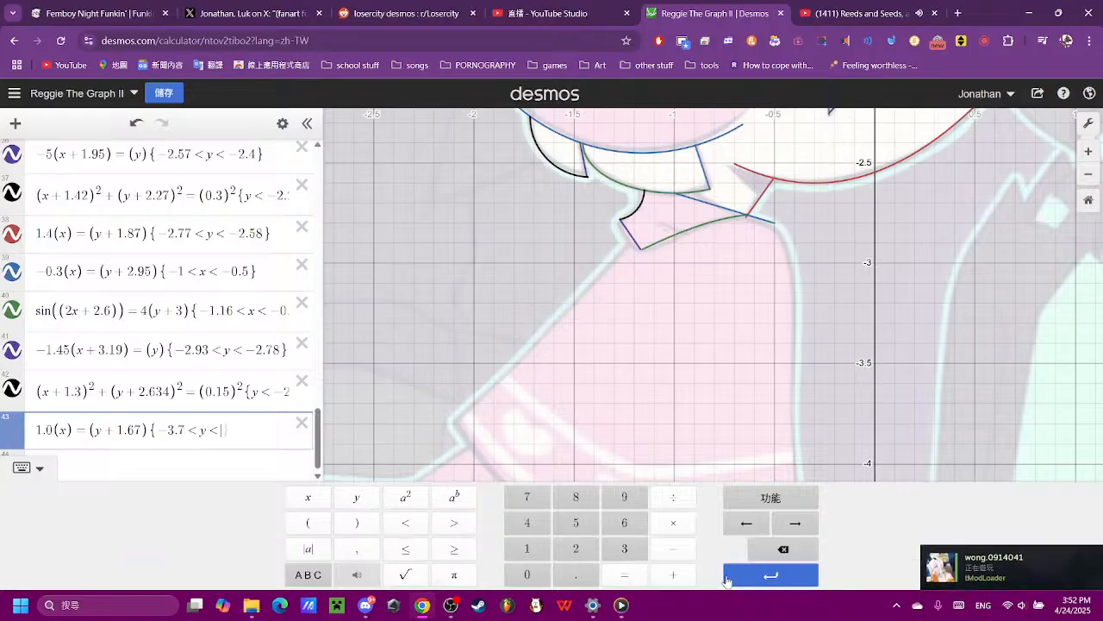
click(673, 548)
click(576, 548)
click(576, 574)
click(576, 496)
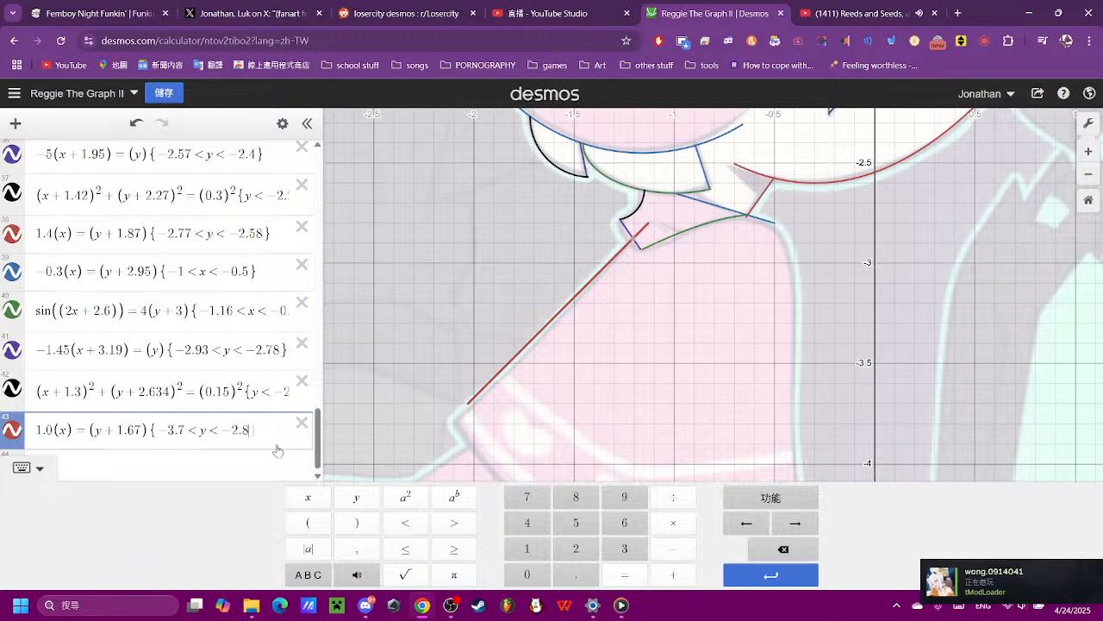
- Refine the restriction of expression 43 to −3.78 < y < −2.87 so the line spans collar to hem corner
text(4)
key(BackSpace)
text(7)
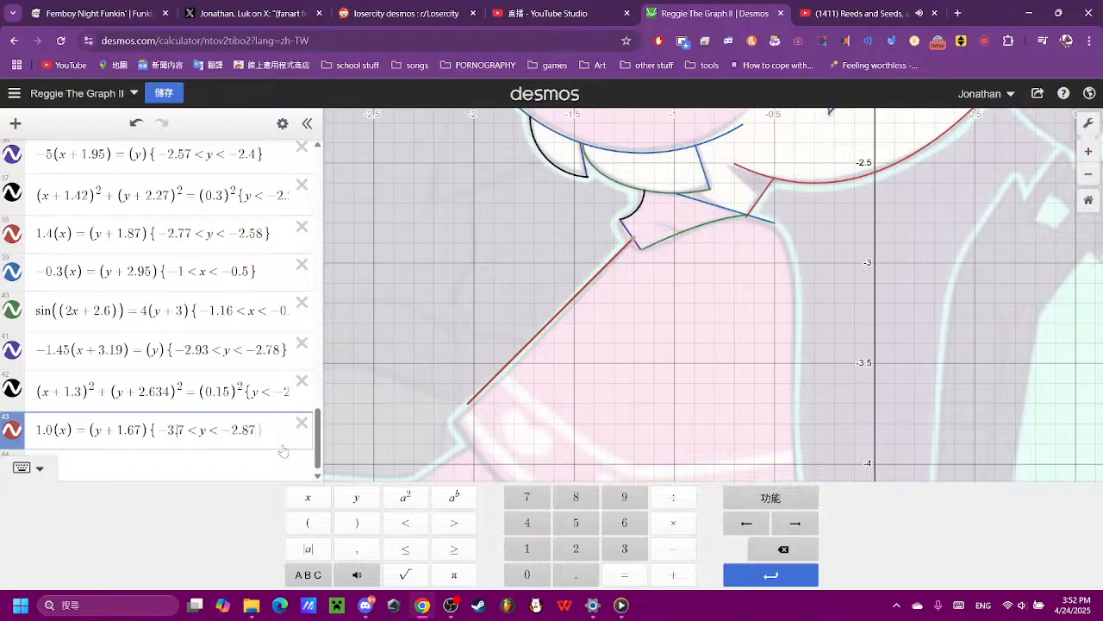
text(3)
key(BackSpace)
text(5)
key(BackSpace)
text(6)
key(BackSpace)
text(8)
- Add expression 44 as the line −1.1(x) = (y) for the slanted hem edge at the body's lower-left corner
click(667, 425)
scroll(676, 425, down, 3)
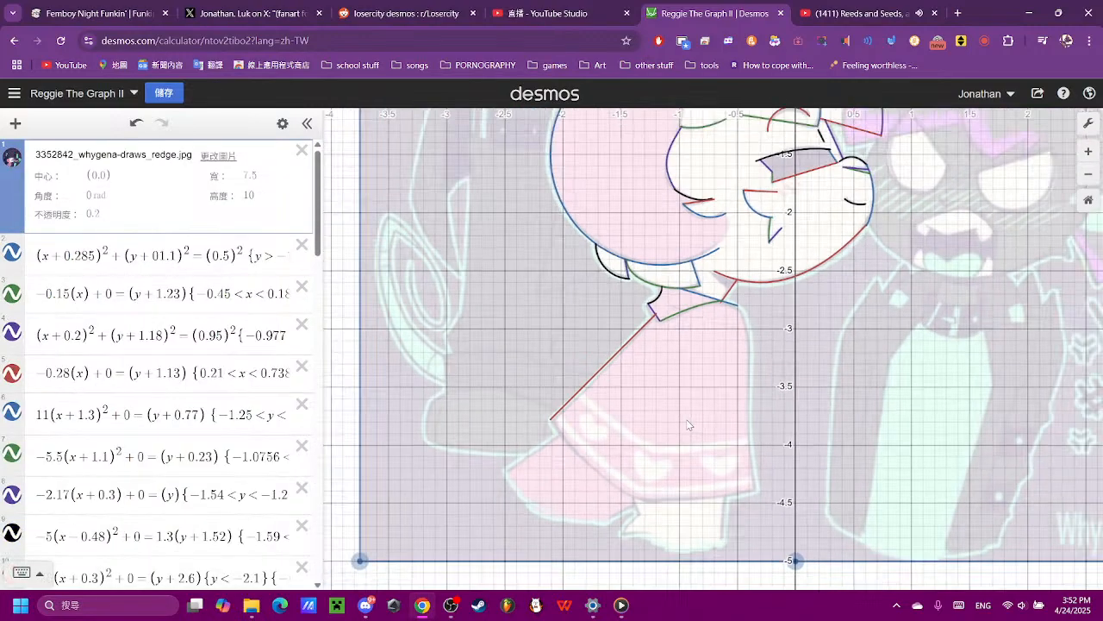
scroll(263, 432, down, 15)
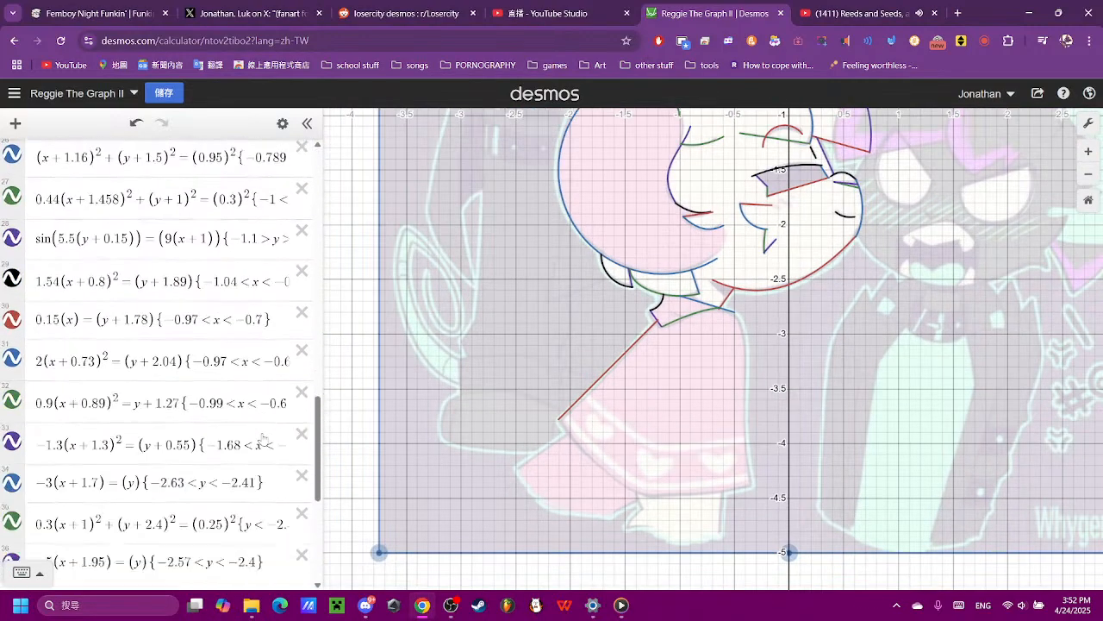
click(173, 536)
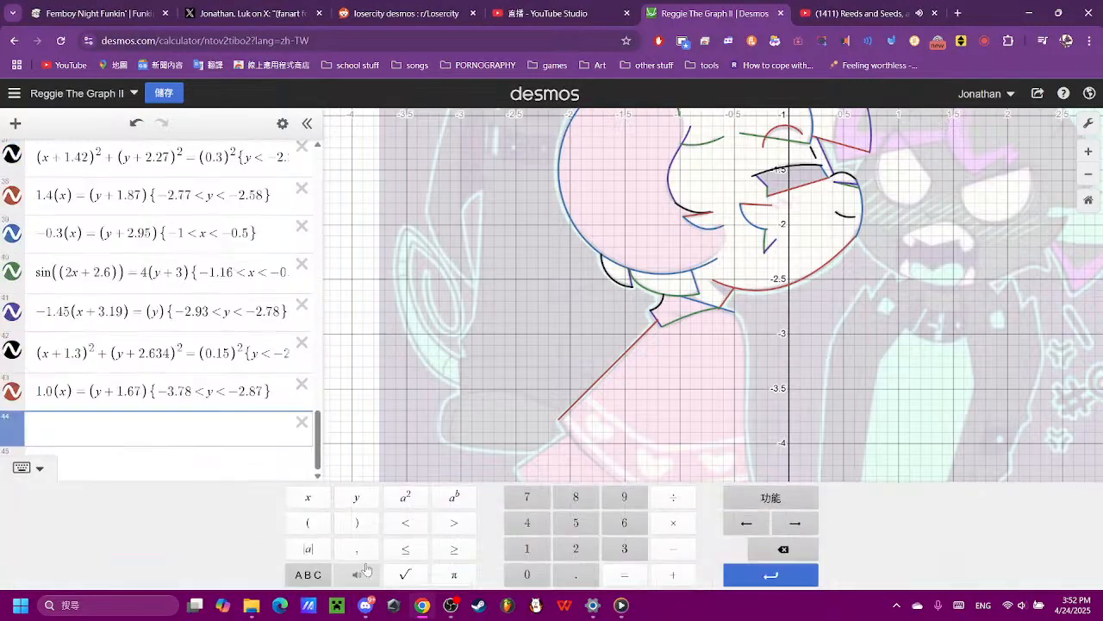
click(315, 521)
text(x))
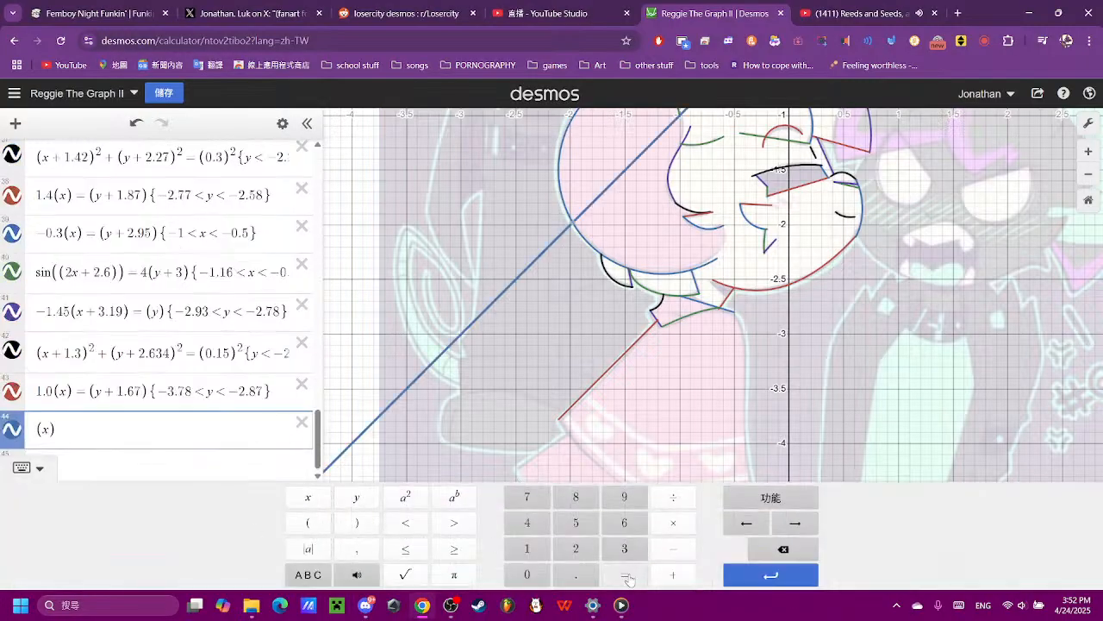
text( = (y))
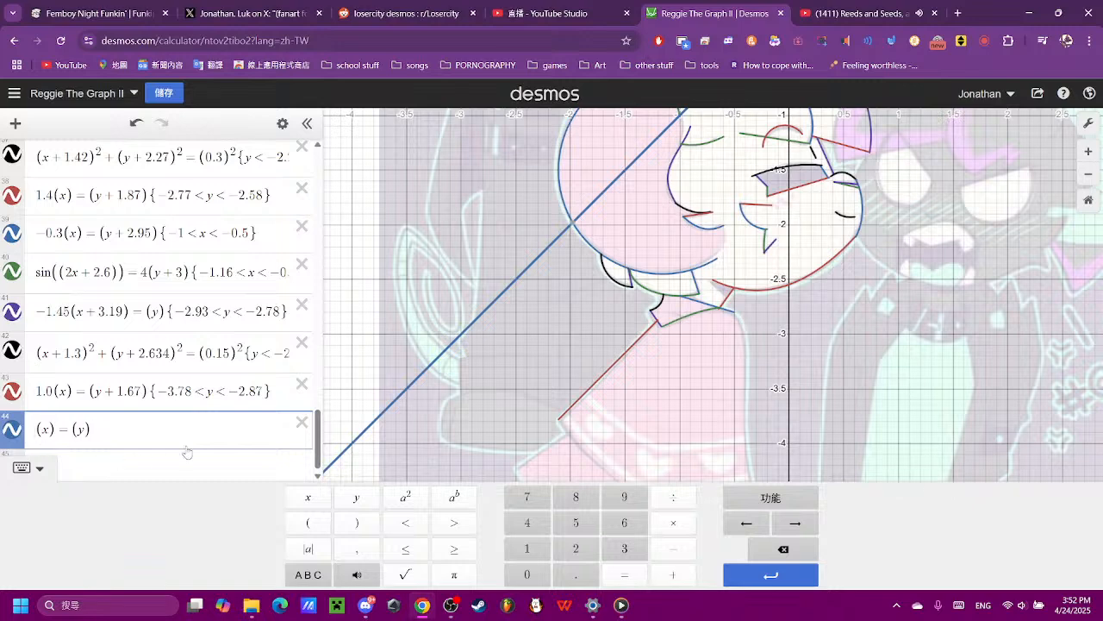
key(Home)
text(-)
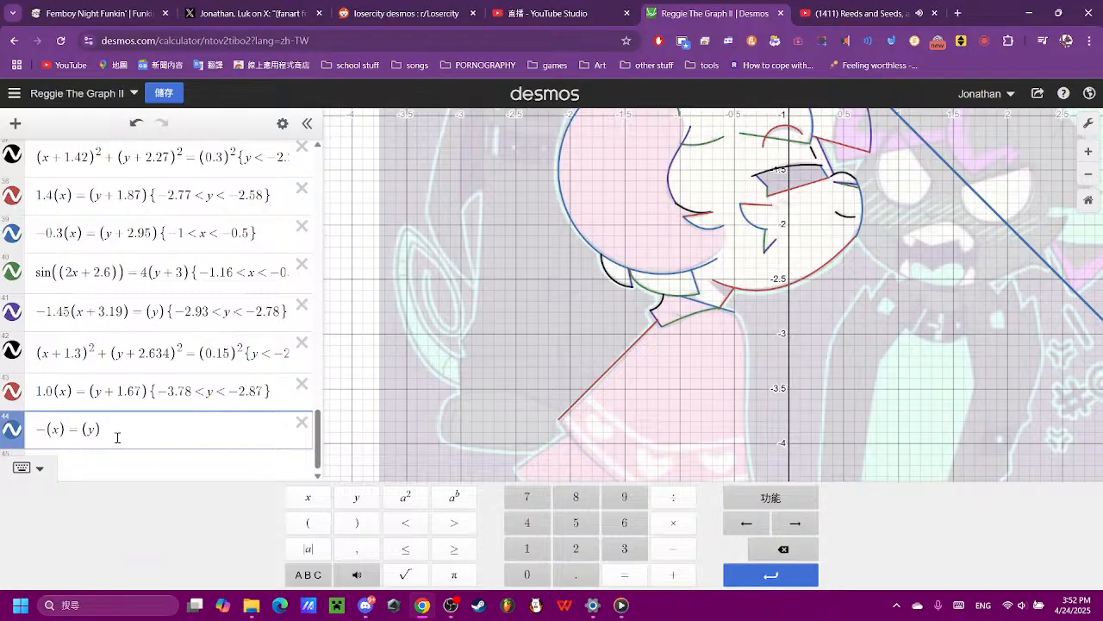
text(1.1)
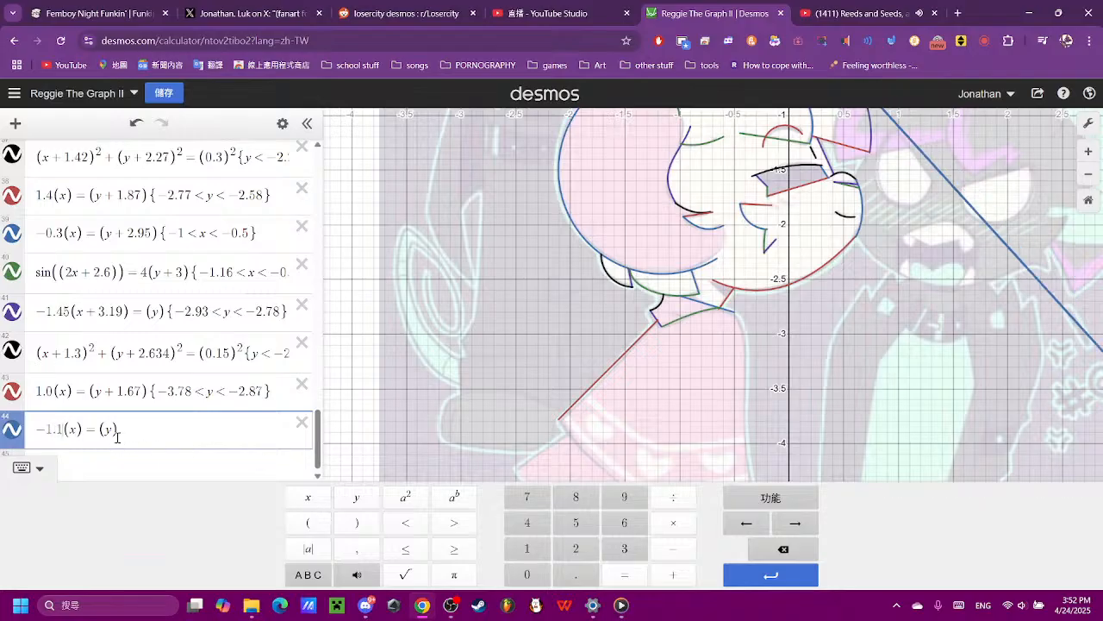
- Set the horizontal offset of the expression 44 line to x + 5.5, after trying −2, +5, +6 and +4
key(Right)
key(Right)
text(-)
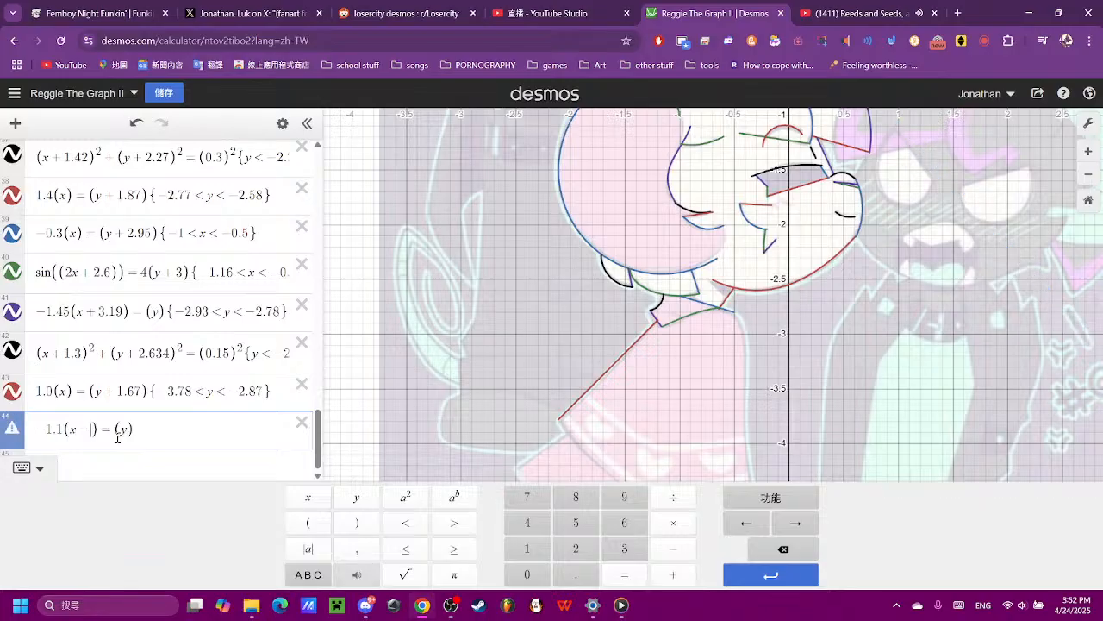
text(2)
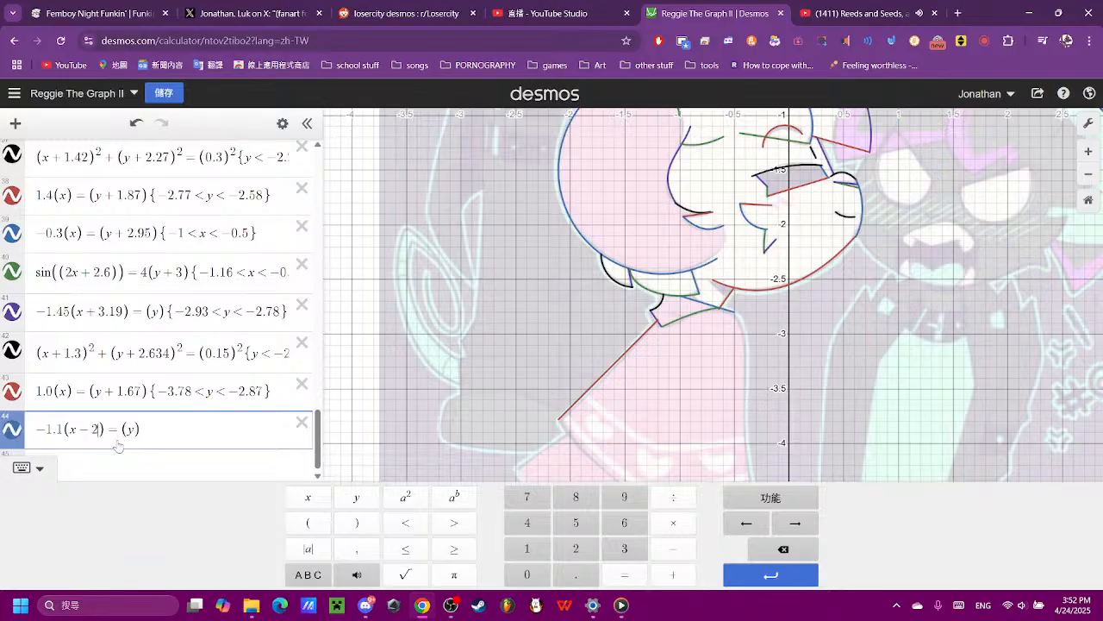
key(BackSpace)
key(BackSpace)
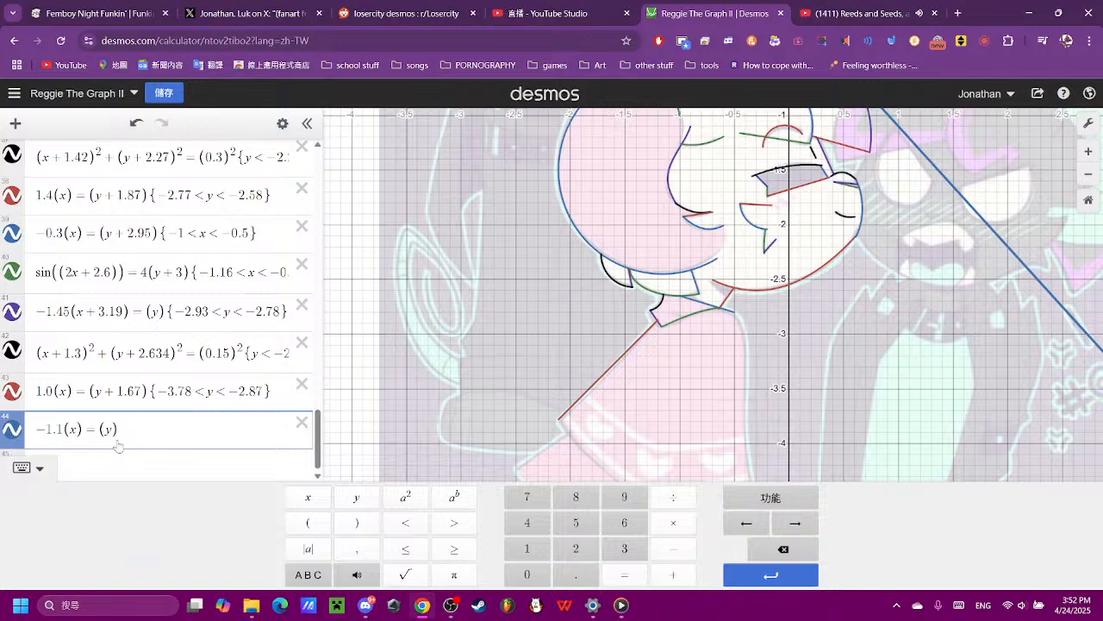
text(+ 5)
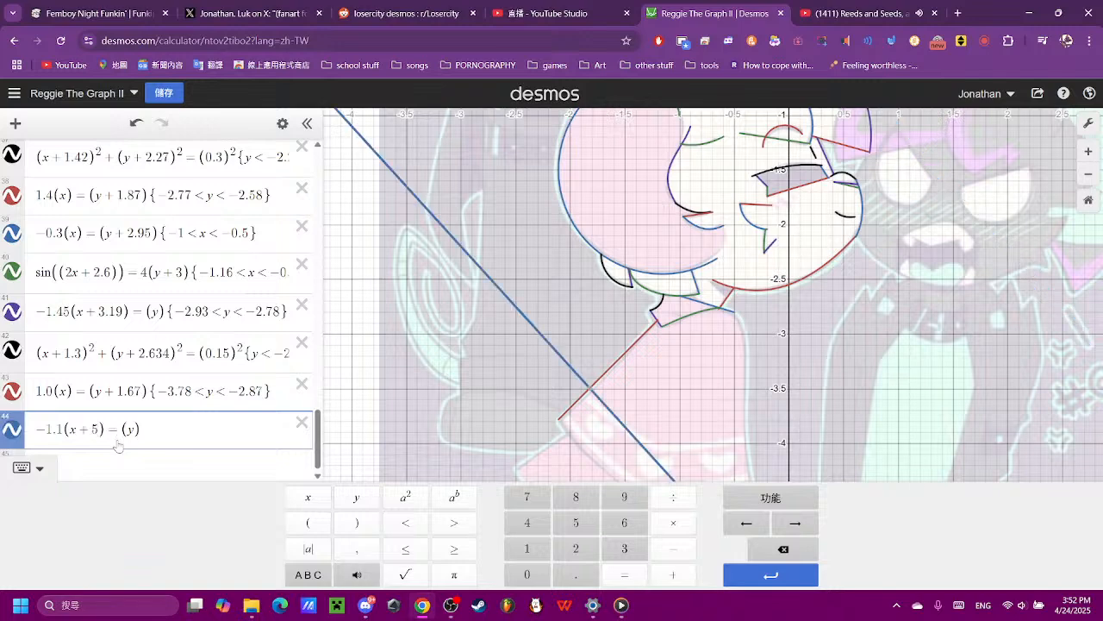
key(BackSpace)
text(6)
key(BackSpace)
text(4)
key(BackSpace)
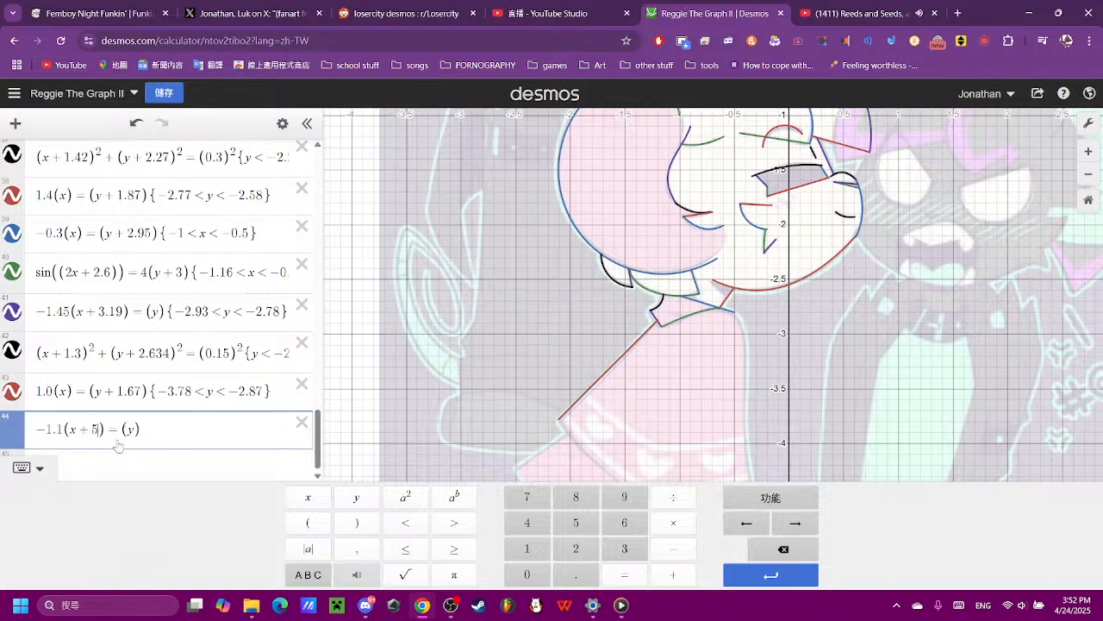
text(5.5)
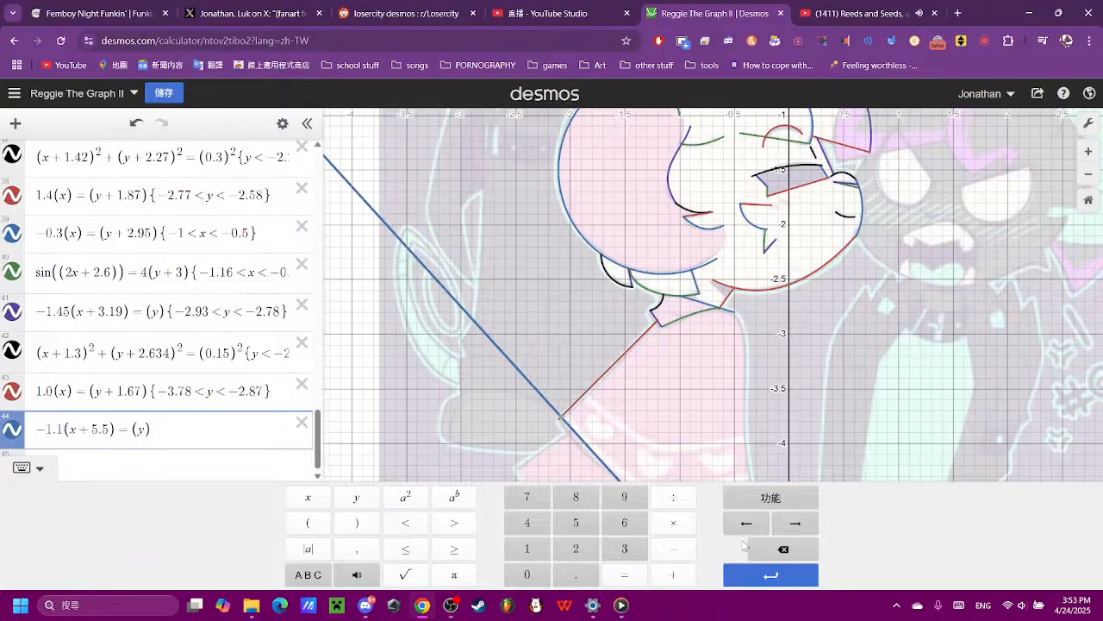
- Refine expression 44 to −1.05(x + 5.7) = (y) so the line follows the hem from the body's lower-left corner
drag(672, 410, 655, 369)
scroll(639, 389, up, 3)
scroll(215, 451, down, 20)
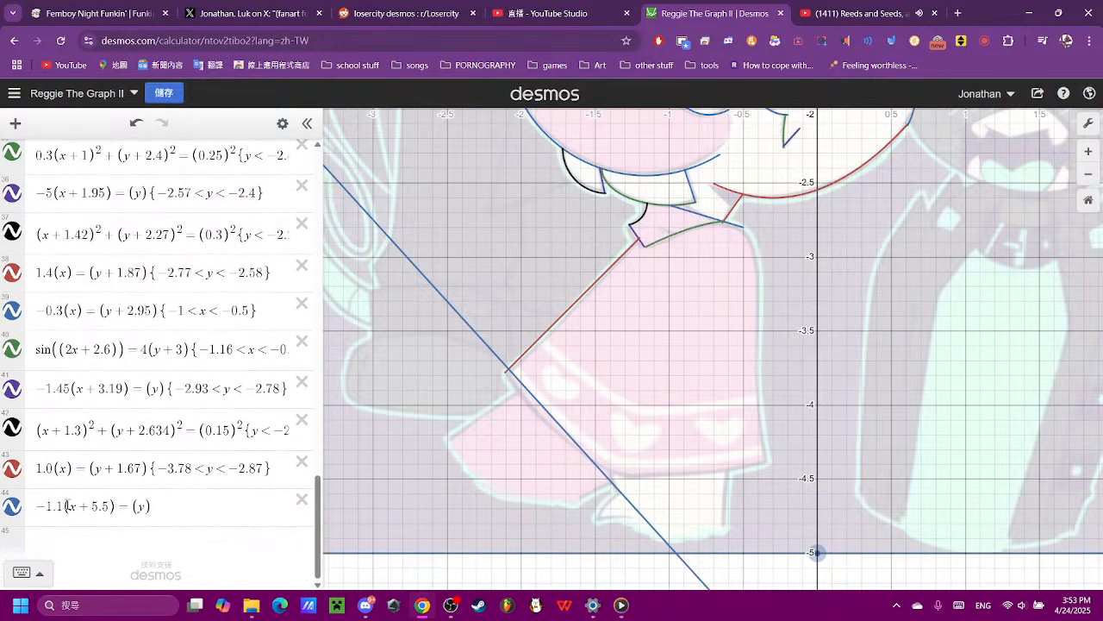
click(67, 506)
key(BackSpace)
text(05)
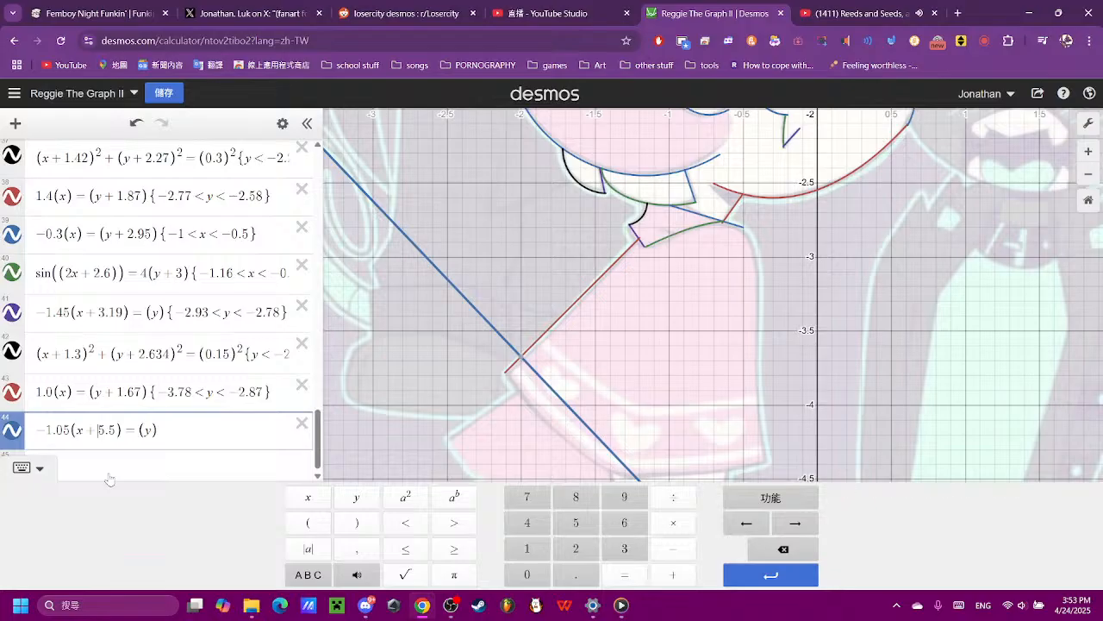
key(BackSpace)
text(7)
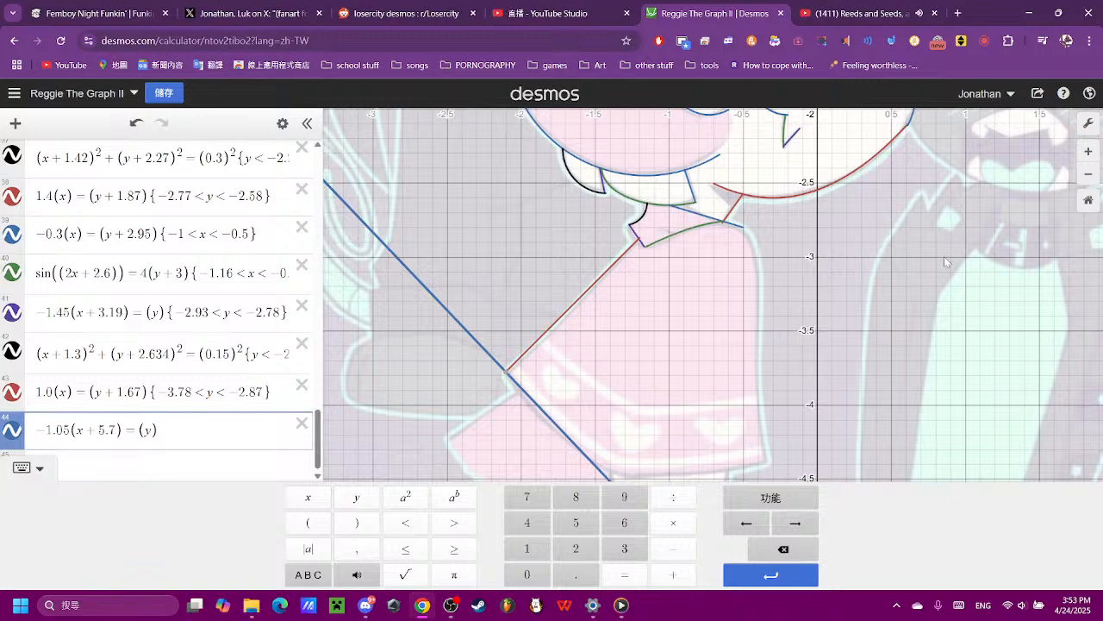
- Check where the expression 44 line meets the body edge and the hem bend, and restrict it to −2.1 < x < −1.4
click(553, 376)
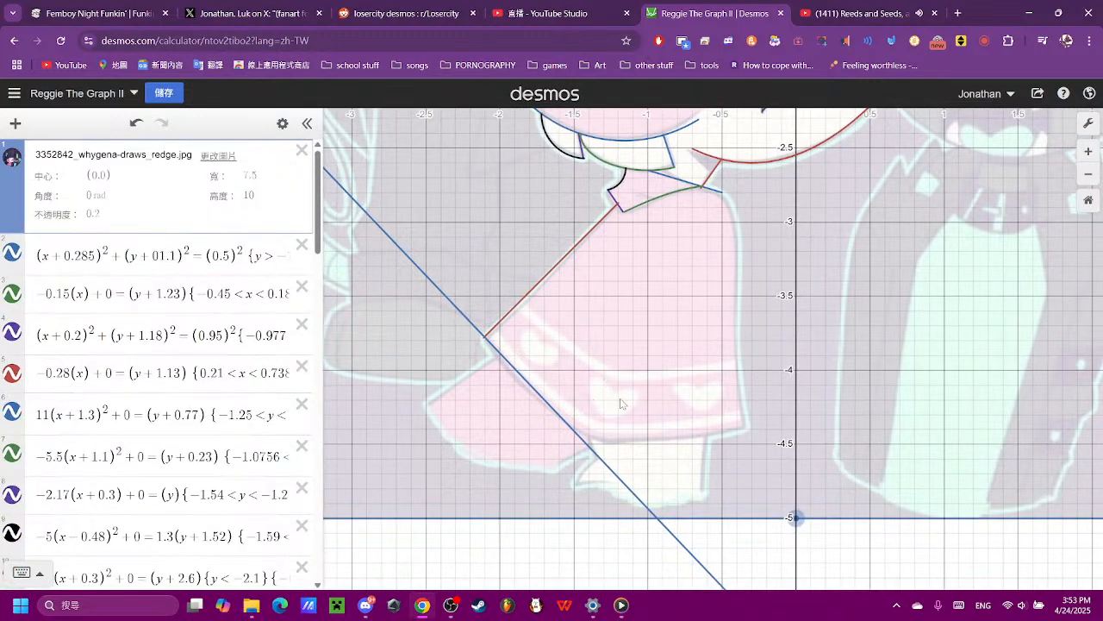
scroll(493, 393, up, 3)
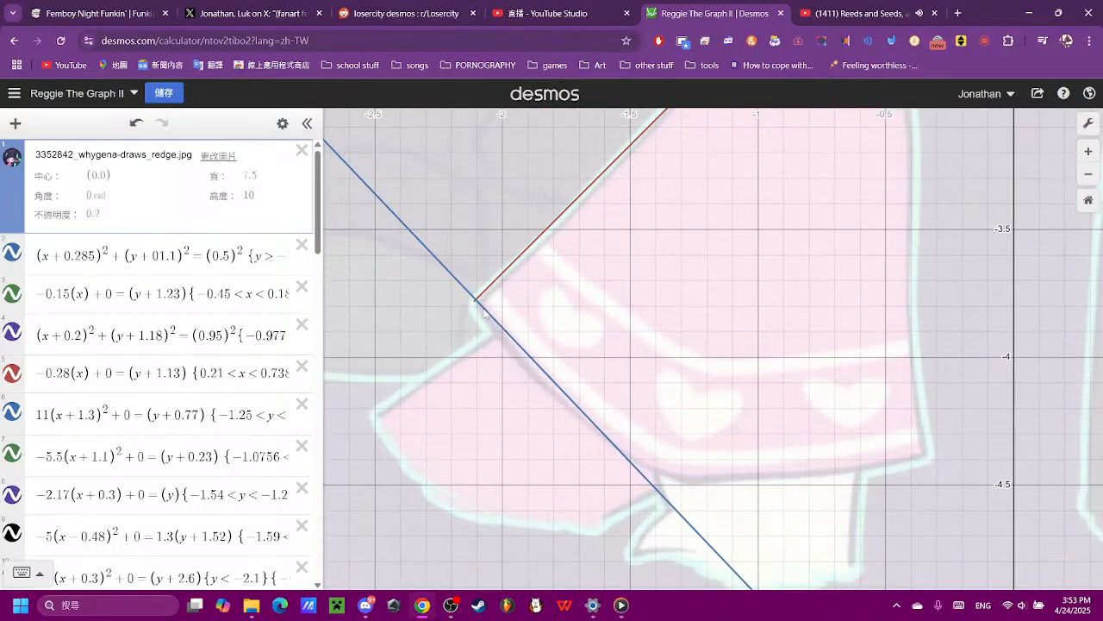
click(474, 300)
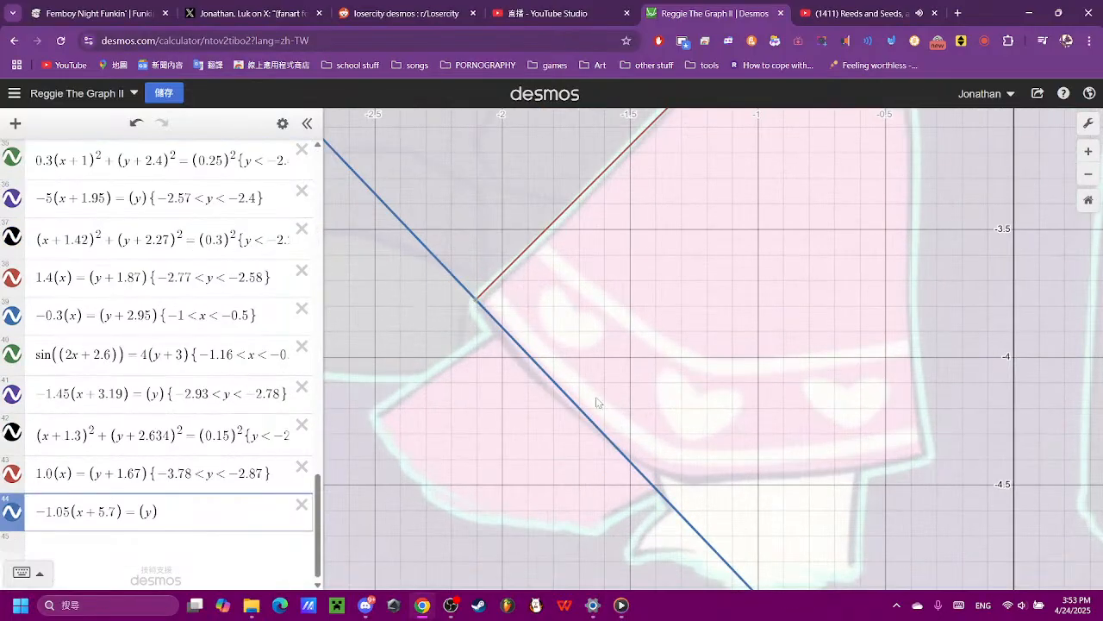
mouse_move(647, 481)
mouse_down()
mouse_move(639, 474)
mouse_move(658, 481)
mouse_up()
click(210, 512)
click(477, 304)
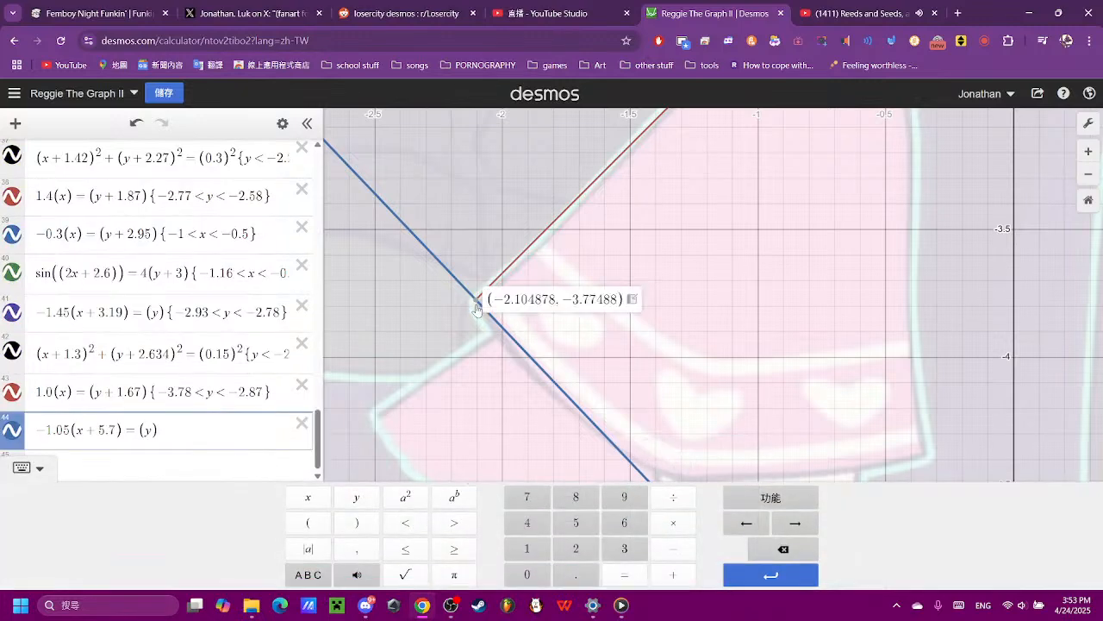
text({)
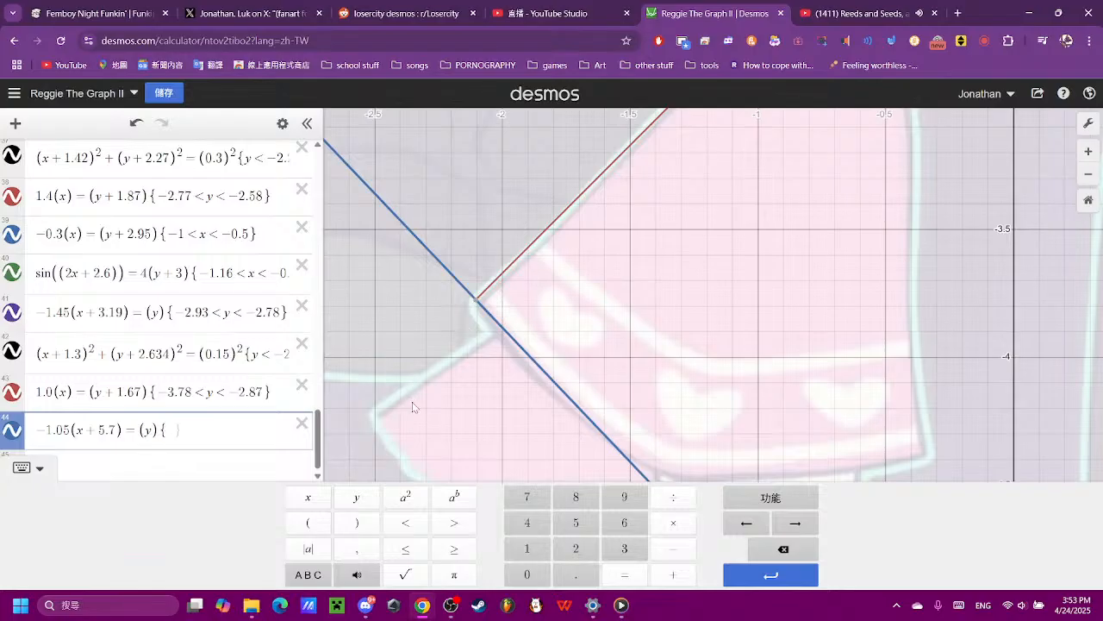
text(-2.1)
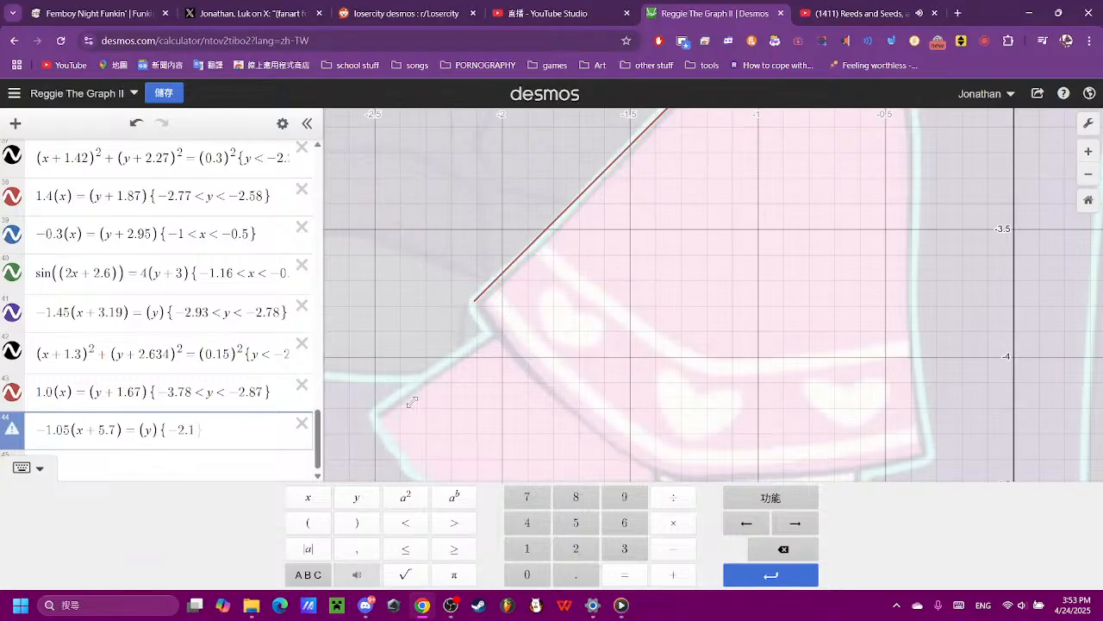
text(<x<-1.4)
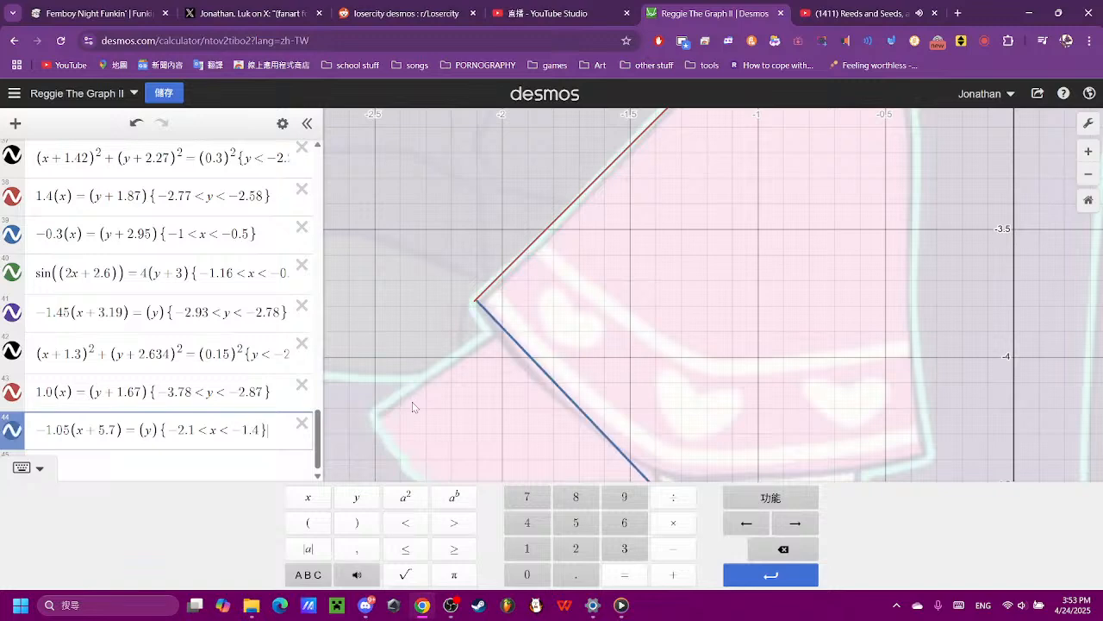
- Add expression 45 as the base line (x) = (y) for the bottom edge of the hem
click(597, 366)
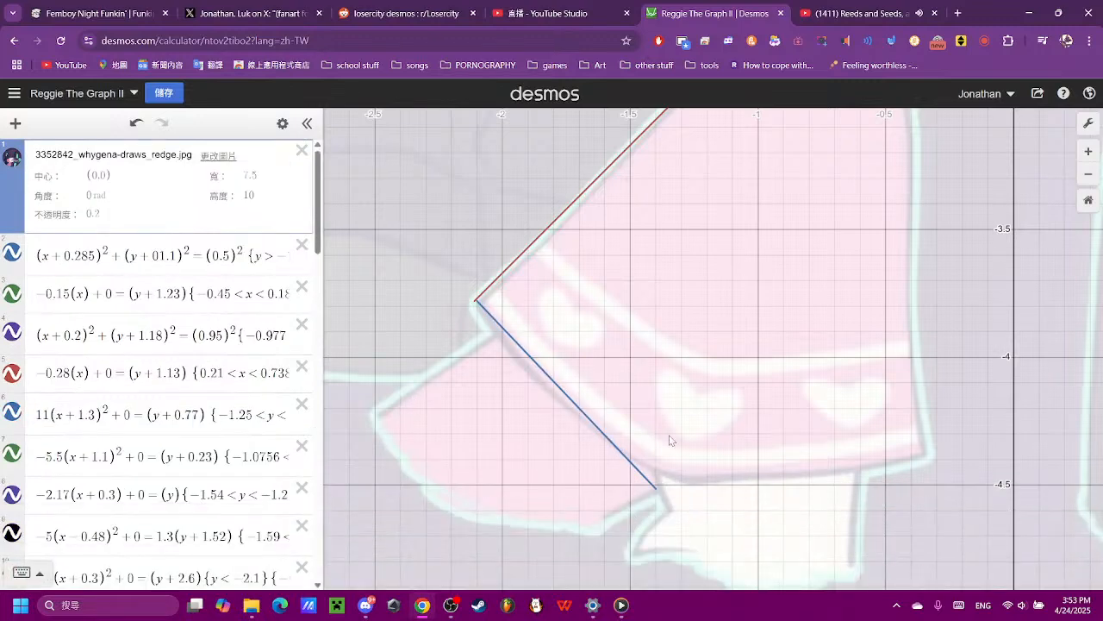
scroll(276, 457, down, 20)
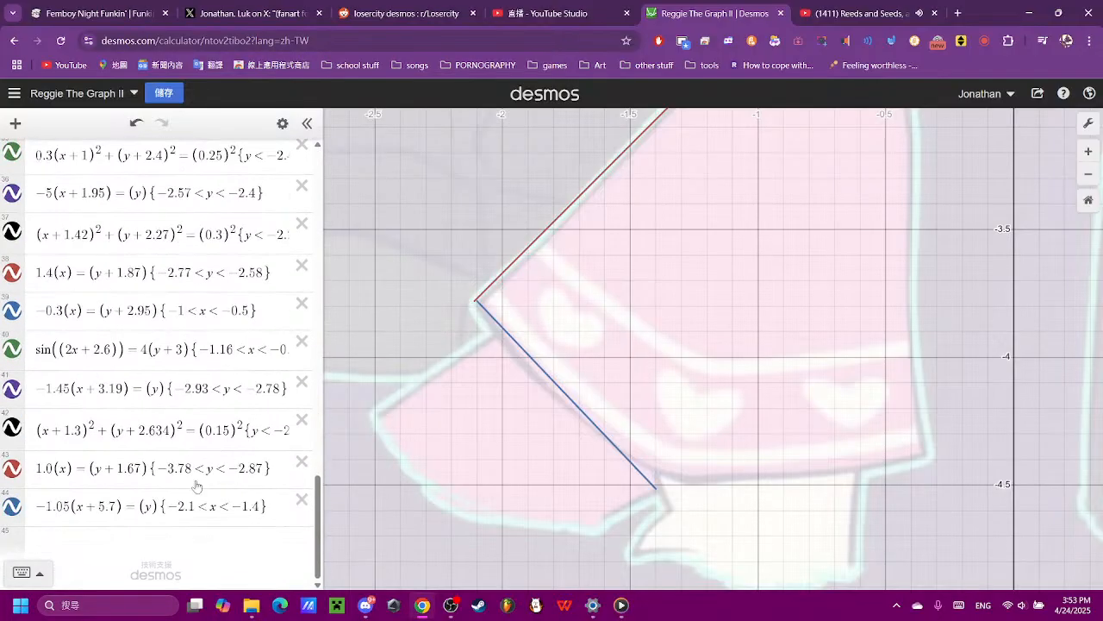
click(156, 546)
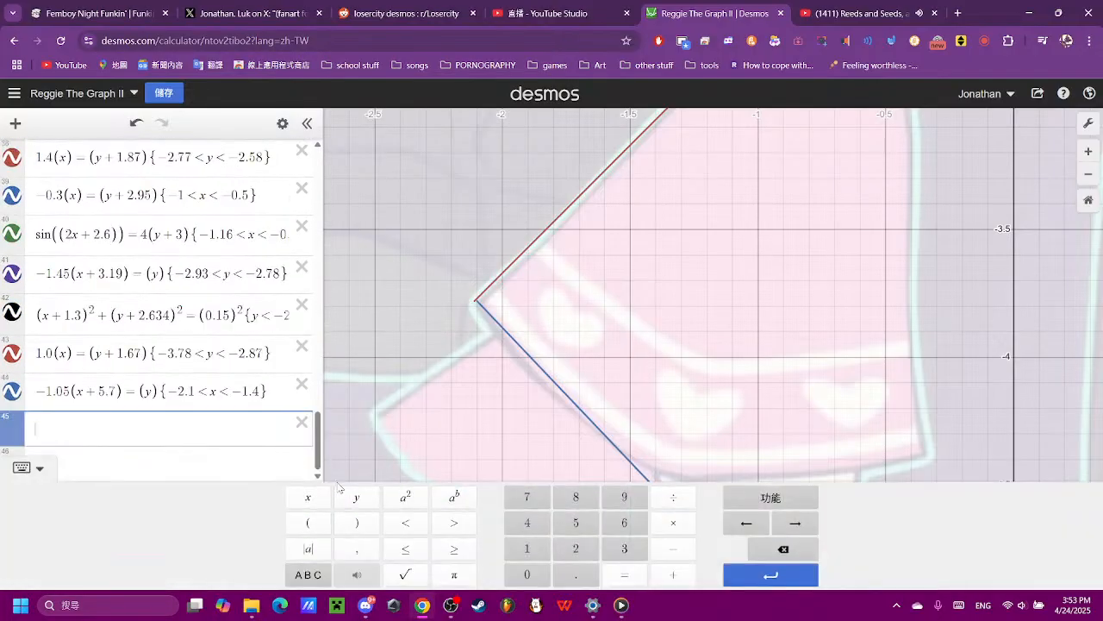
click(308, 519)
click(310, 501)
click(360, 522)
click(636, 581)
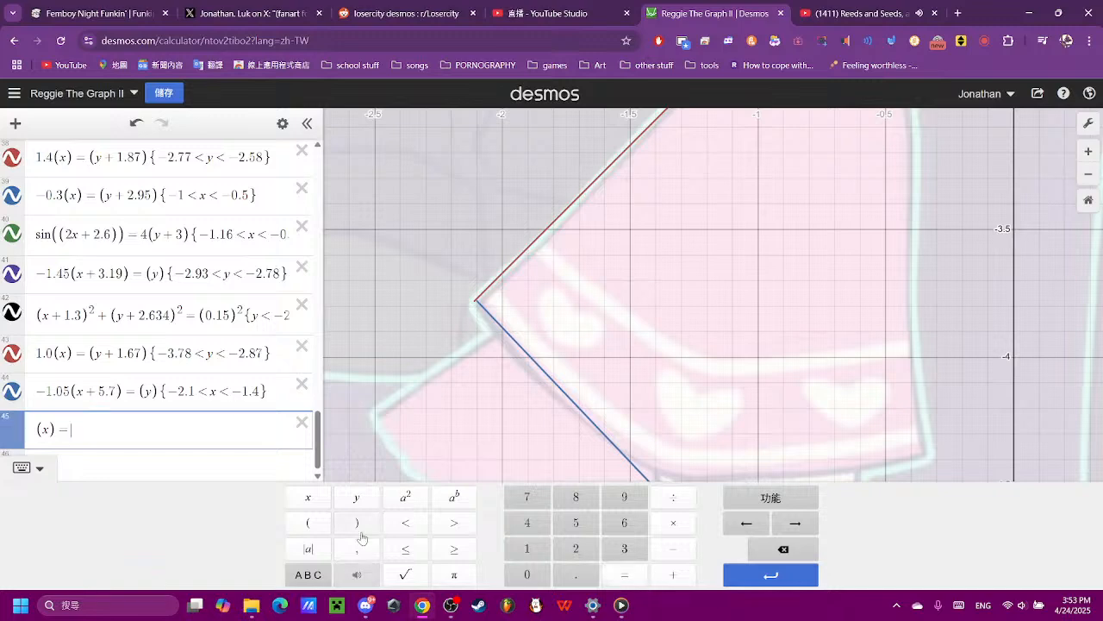
click(307, 522)
click(356, 497)
click(357, 522)
scroll(522, 398, down, 5)
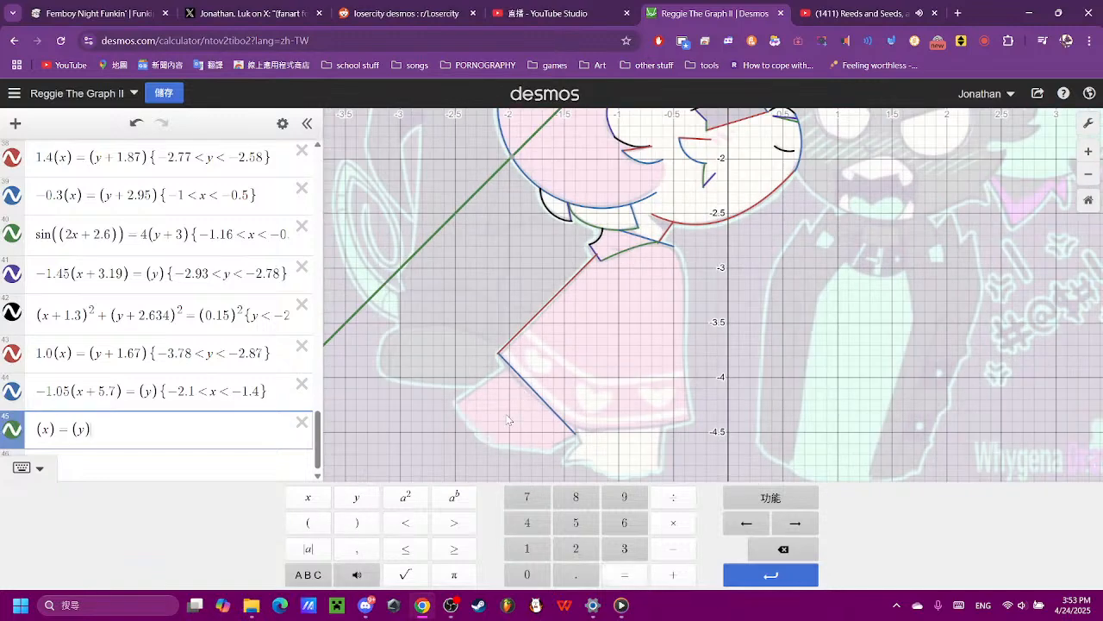
- Set the coefficient of (x) in expression 45 to 0.07, after trying 9 and 0.1
click(38, 429)
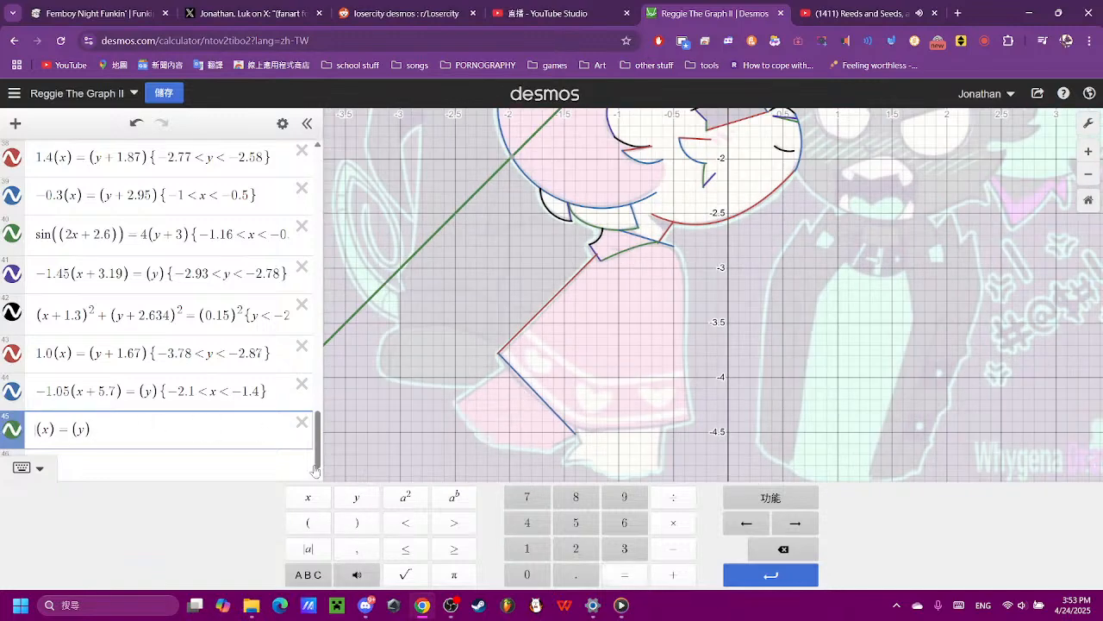
click(636, 500)
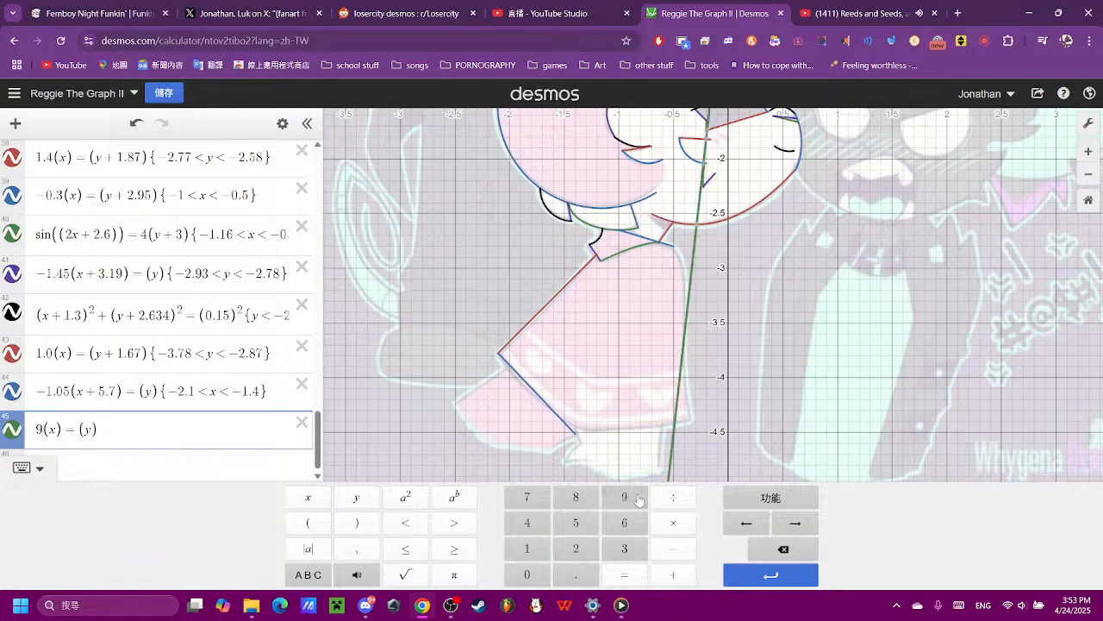
click(780, 548)
click(526, 574)
click(576, 574)
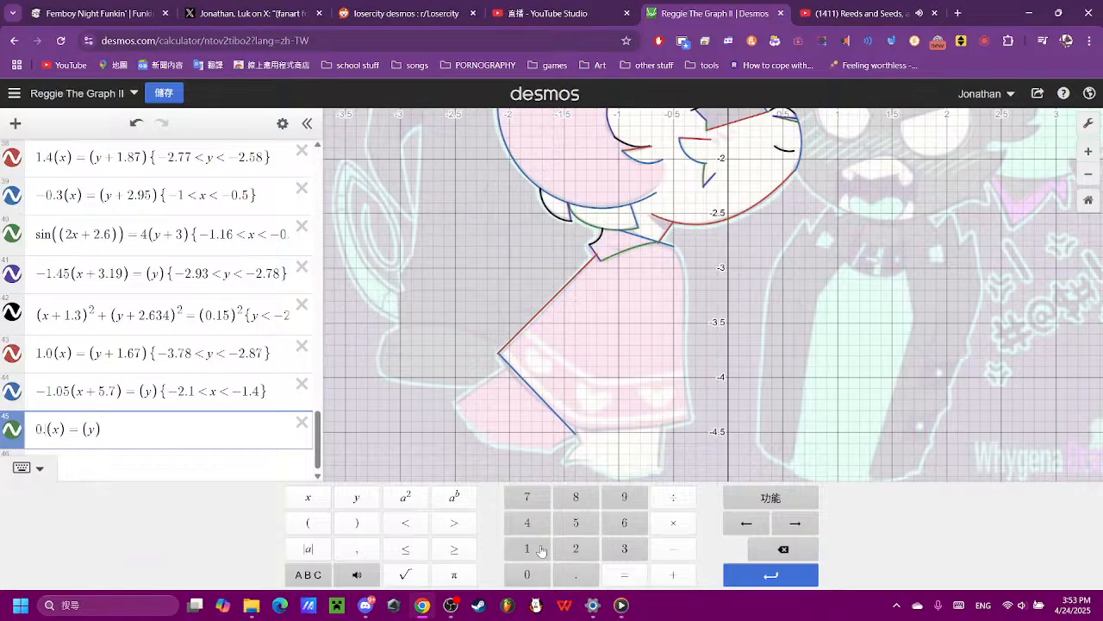
click(540, 550)
scroll(650, 405, down, 4)
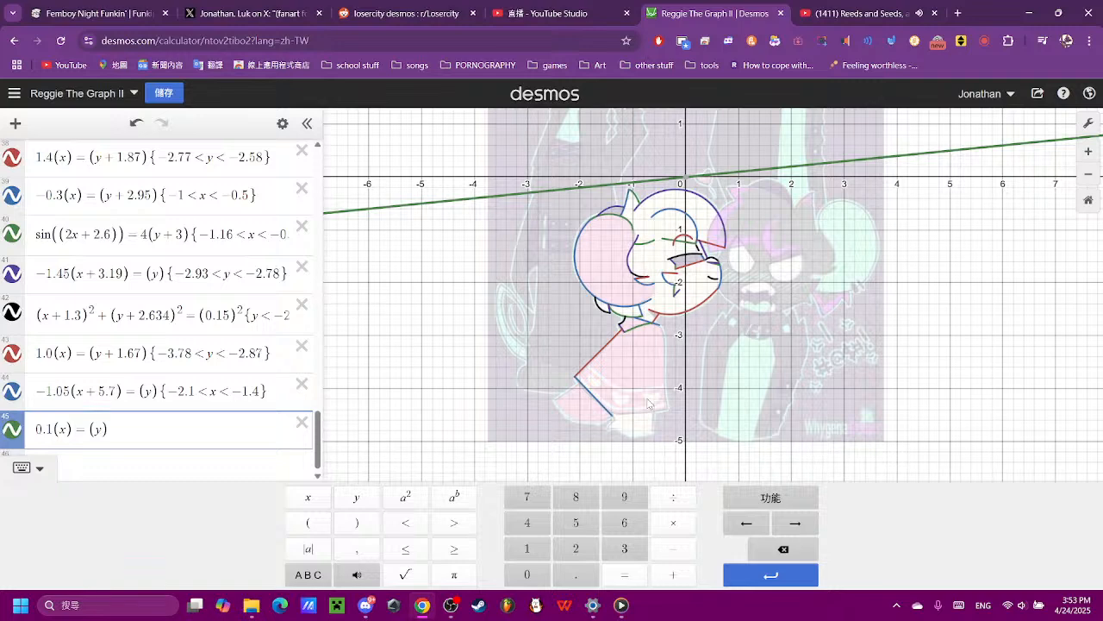
click(795, 551)
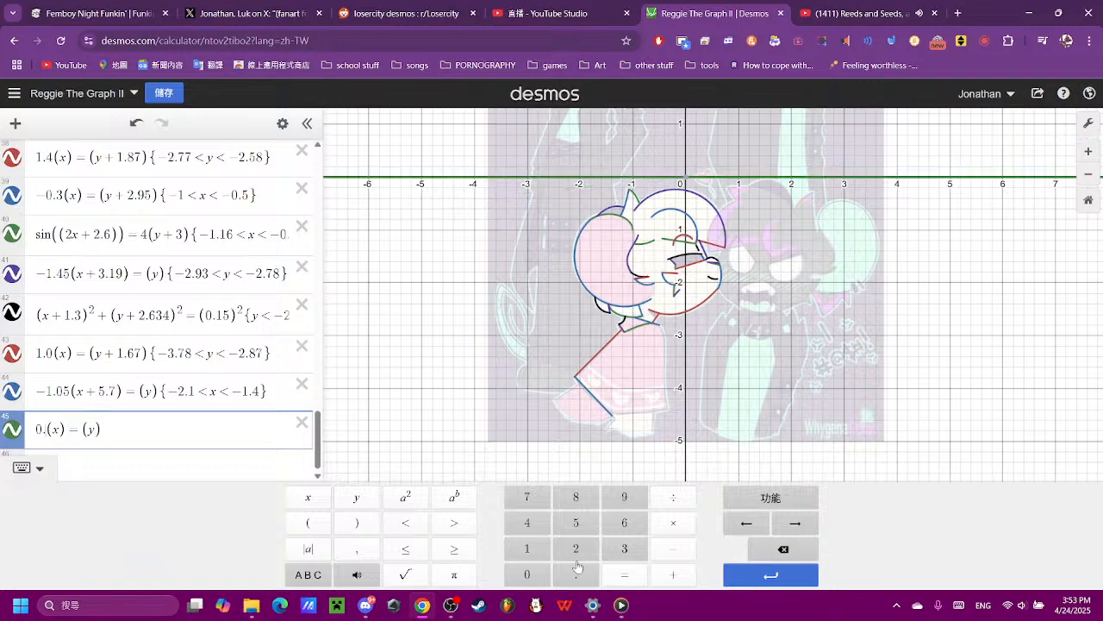
click(526, 574)
click(529, 498)
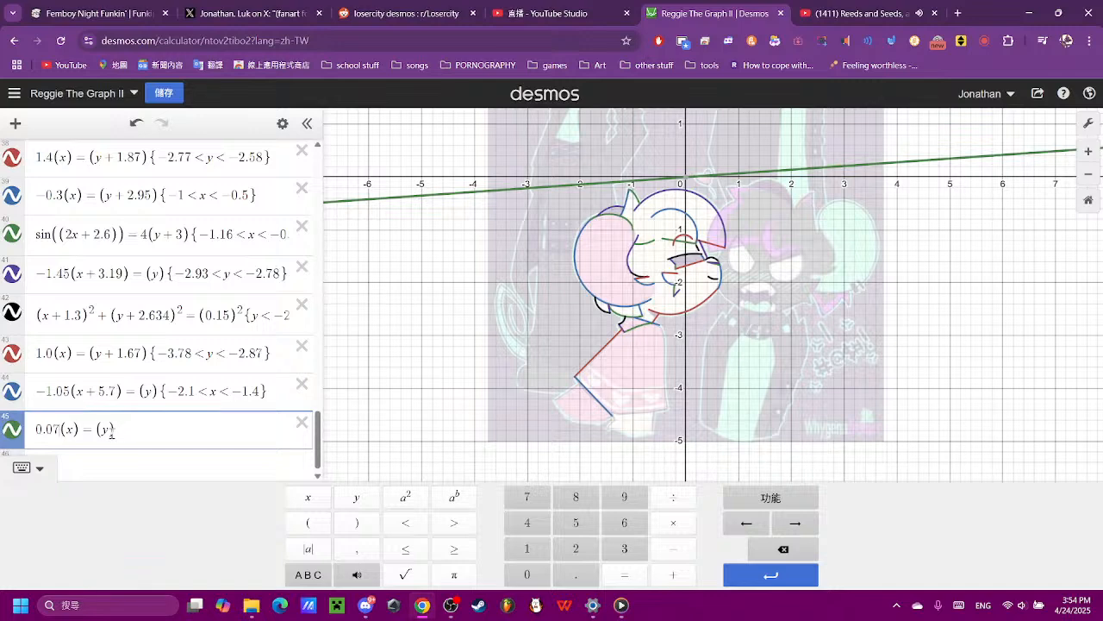
- Set the vertical offset of the expression 45 line to y + 4, after trying 0.4 and 5
text(+0.4)
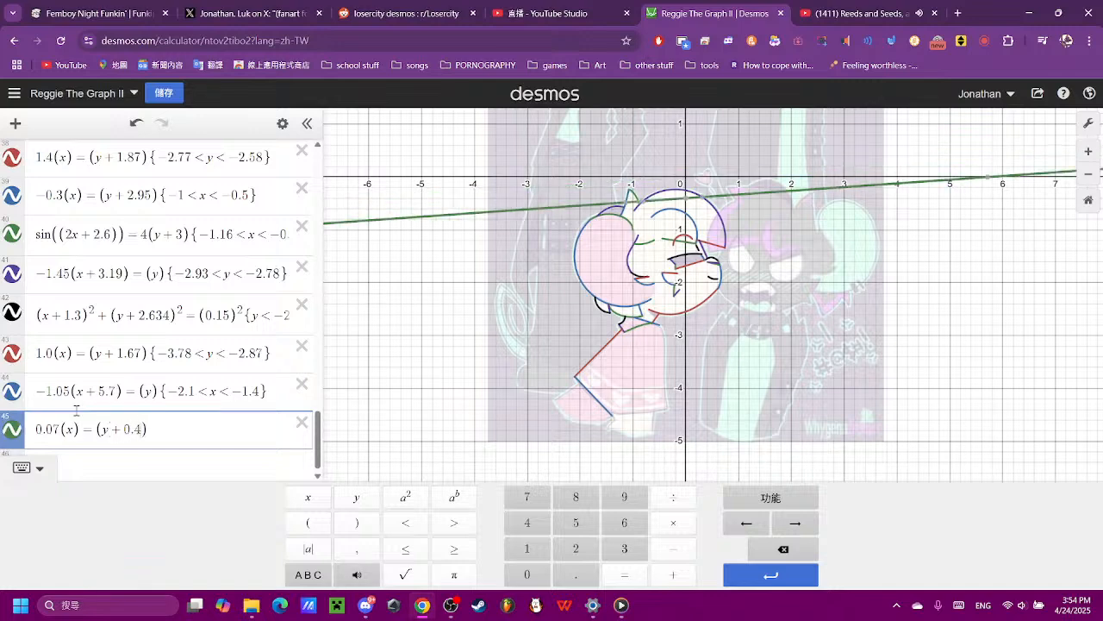
key(BackSpace)
key(BackSpace)
key(BackSpace)
text(5)
key(BackSpace)
text(4)
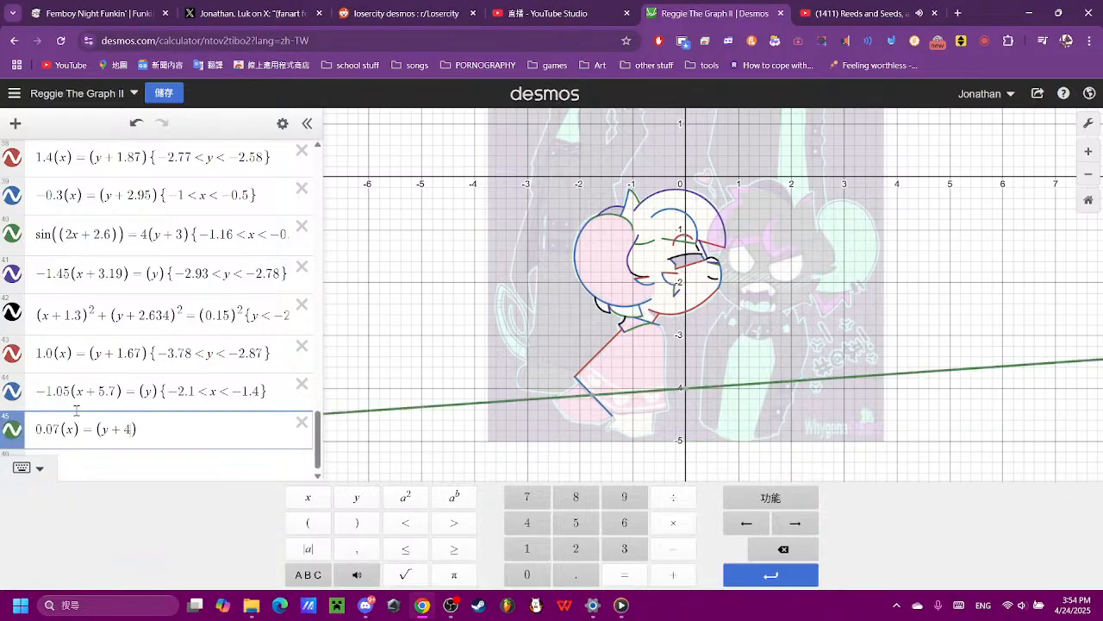
text(.5)
- Set the vertical offset of the expression 45 line to y + 4.4, after trying 4.5
key(BackSpace)
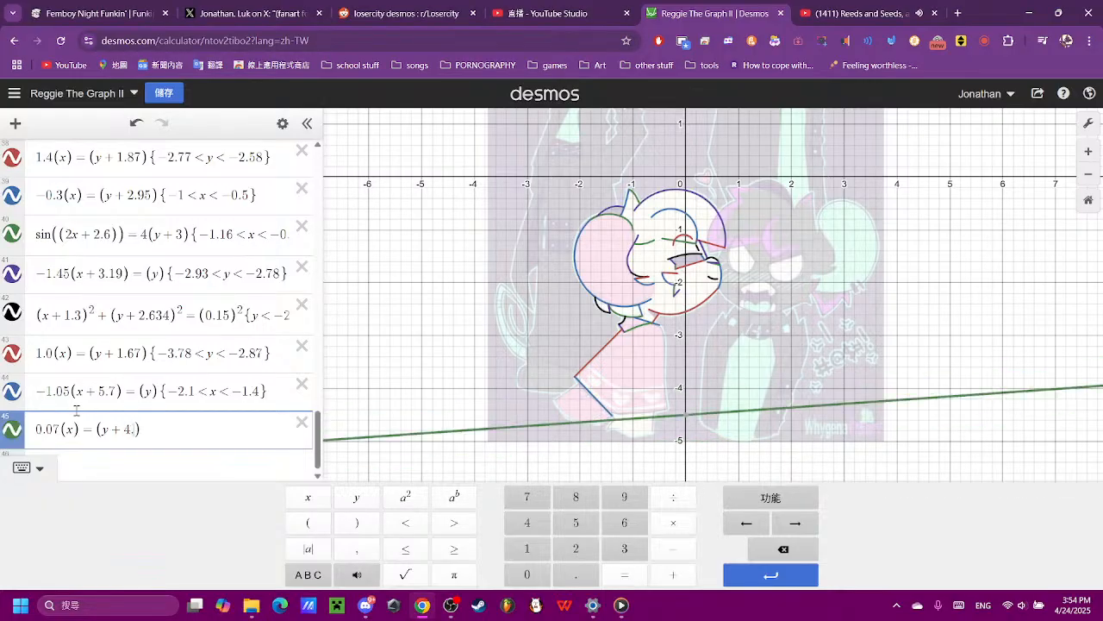
text(4)
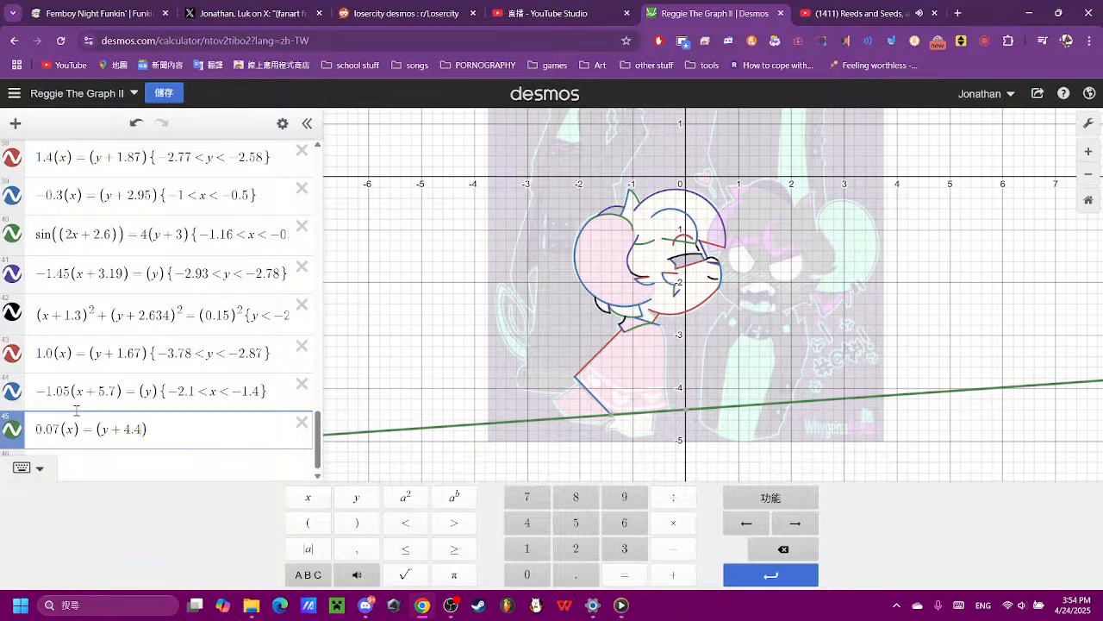
- Check where the expression 45 line meets both ends of the hem's bottom edge, and restrict it to −1.4 < x < −0.35
scroll(729, 349, up, 3)
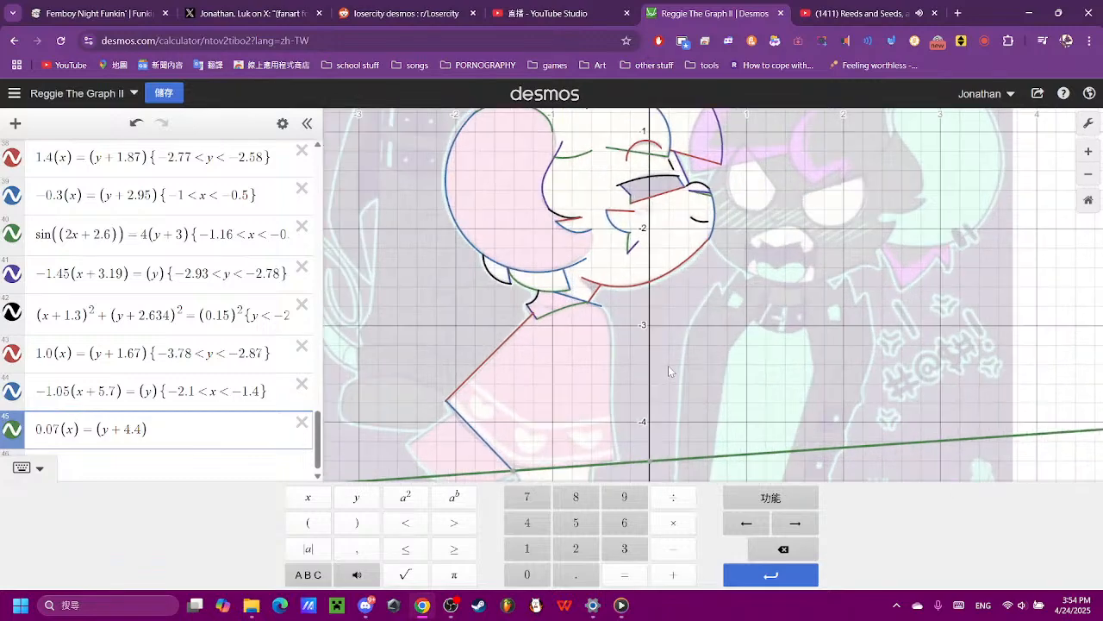
click(595, 420)
scroll(599, 431, up, 4)
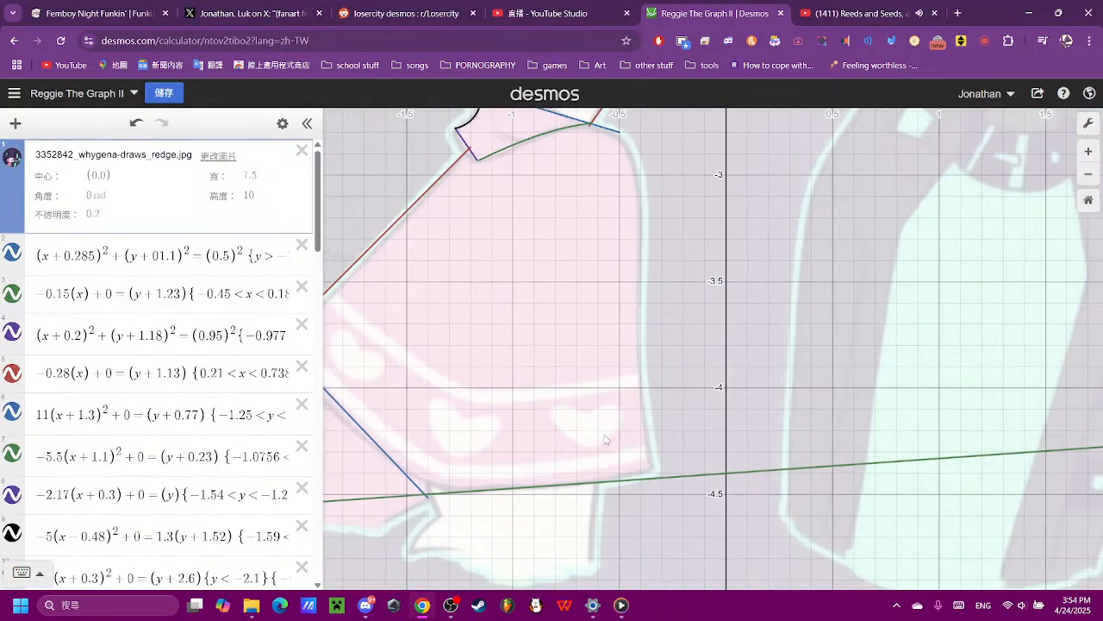
click(653, 481)
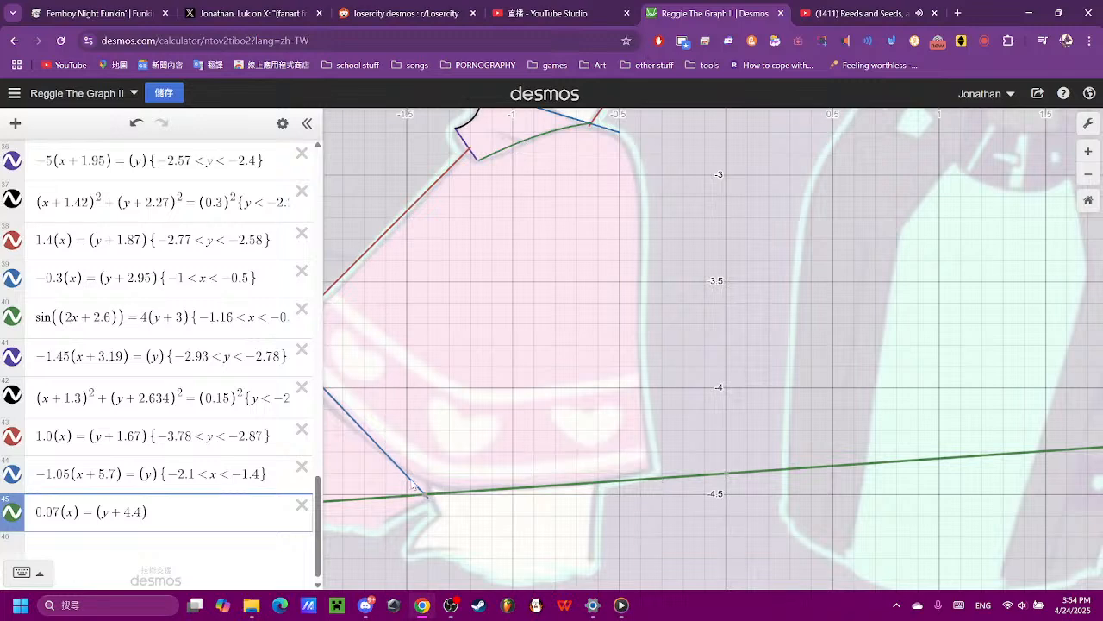
click(428, 497)
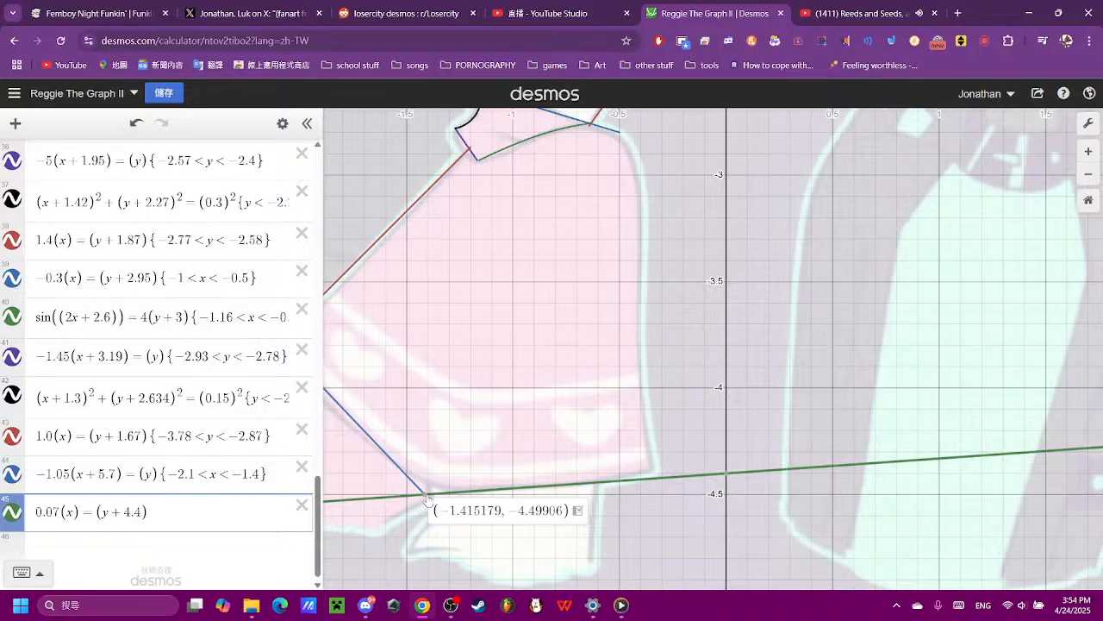
click(653, 478)
click(233, 513)
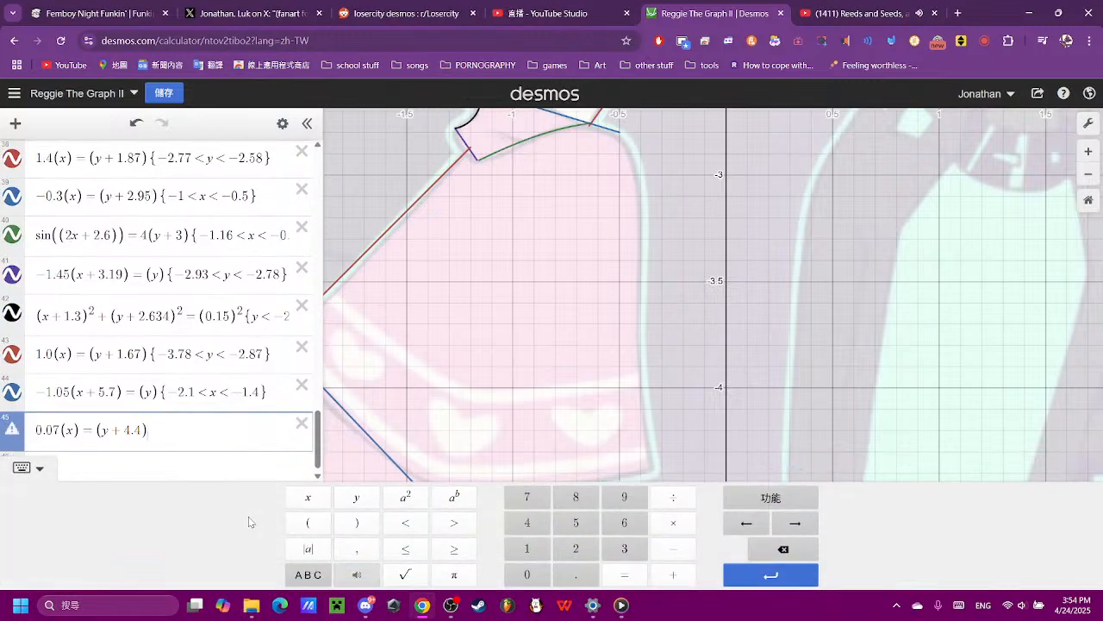
click(208, 433)
click(756, 534)
text({)
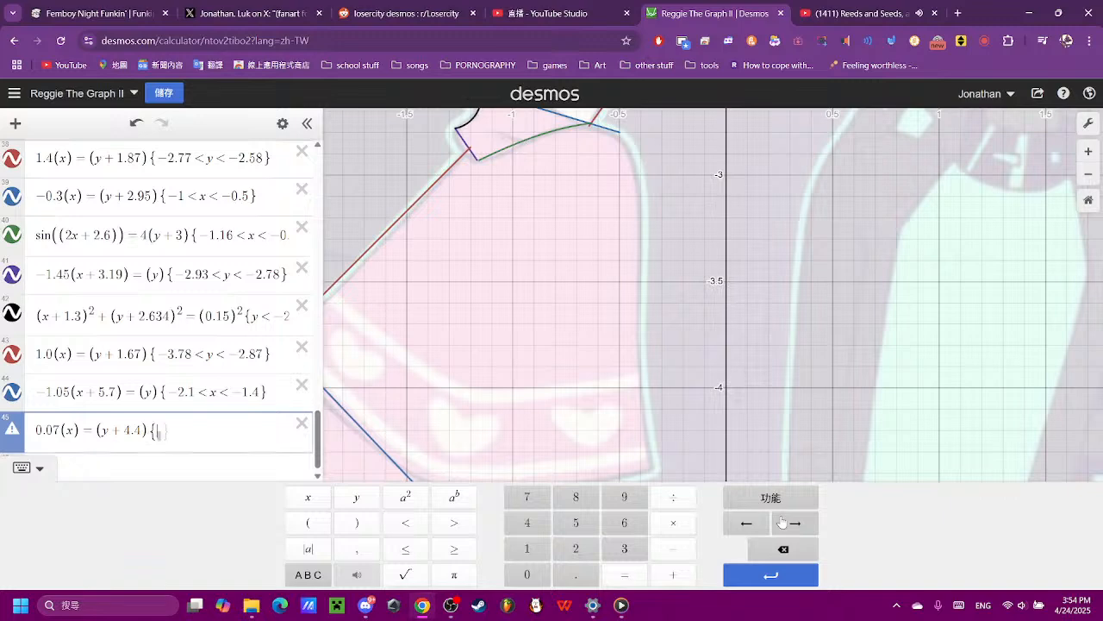
text(-1.4<x<-0.35)
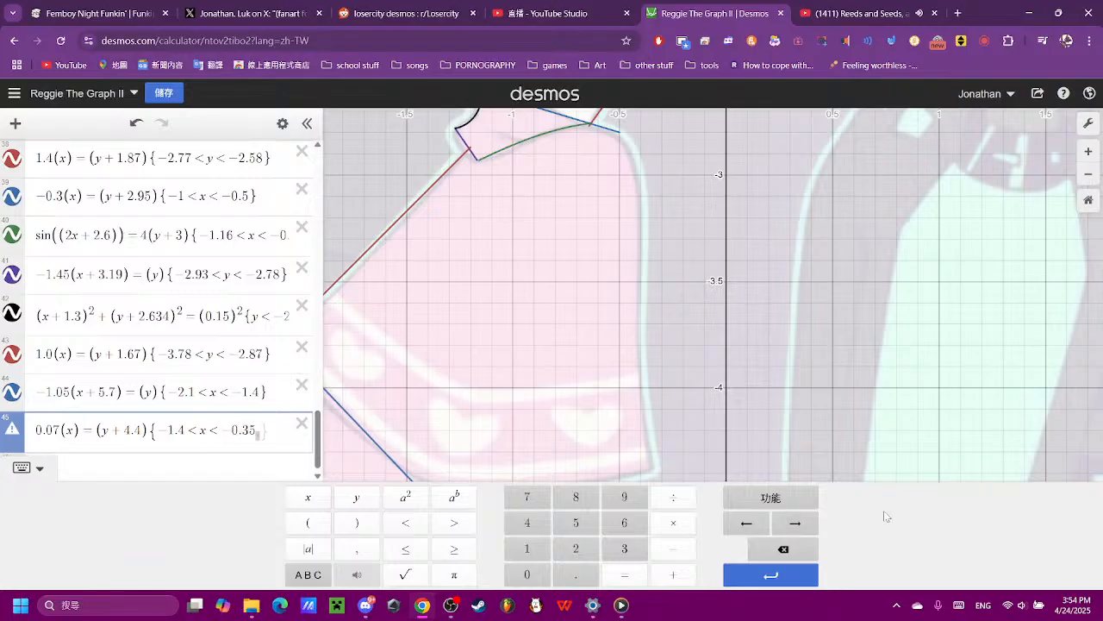
- Remove the stray character after −0.35 in the expression 45 restriction, and inspect the line along the hem
scroll(840, 392, down, 5)
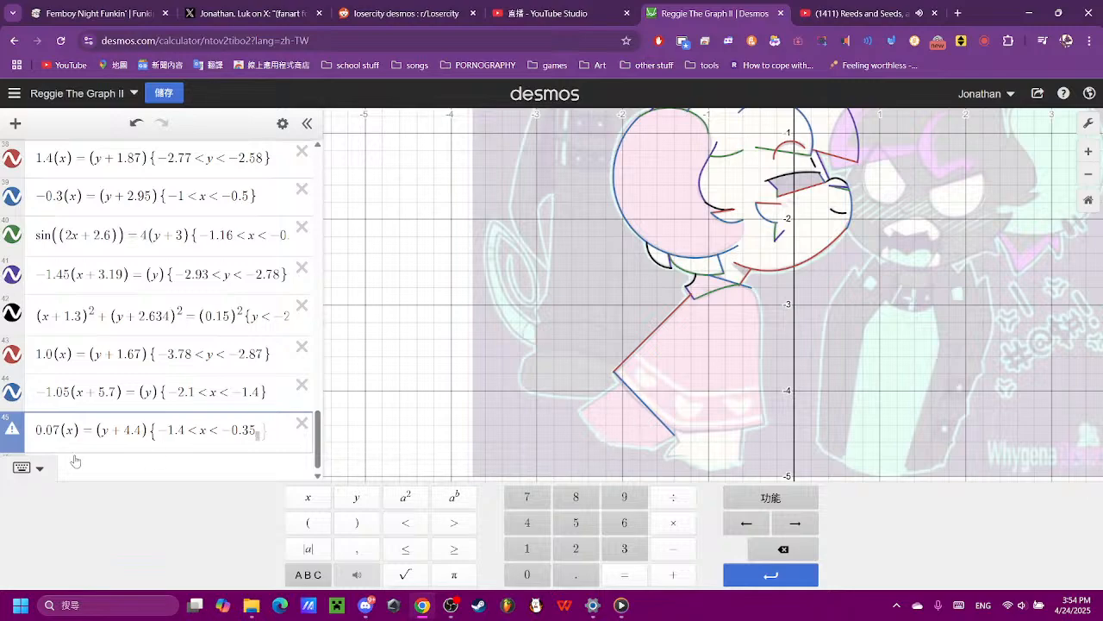
drag(746, 423, 588, 466)
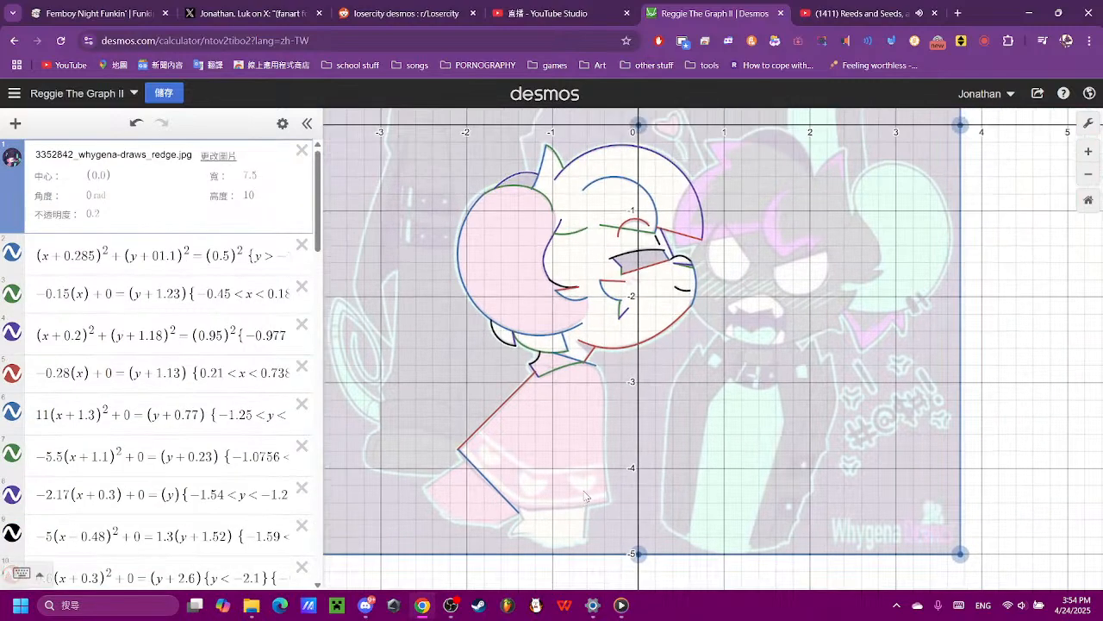
scroll(578, 472, down, 3)
click(578, 472)
scroll(210, 506, down, 15)
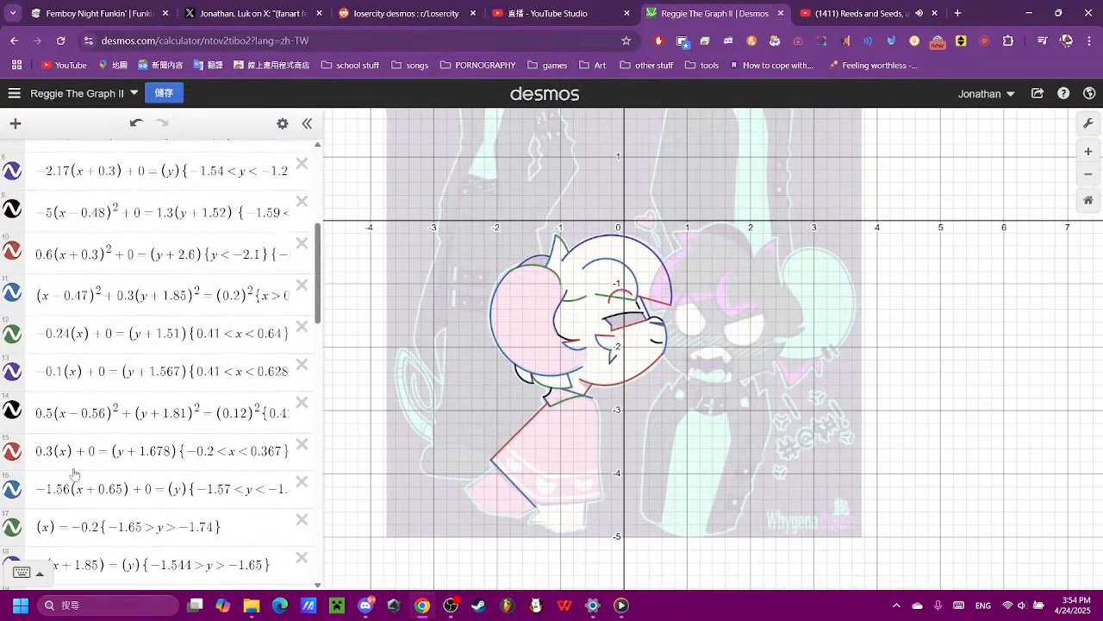
click(209, 506)
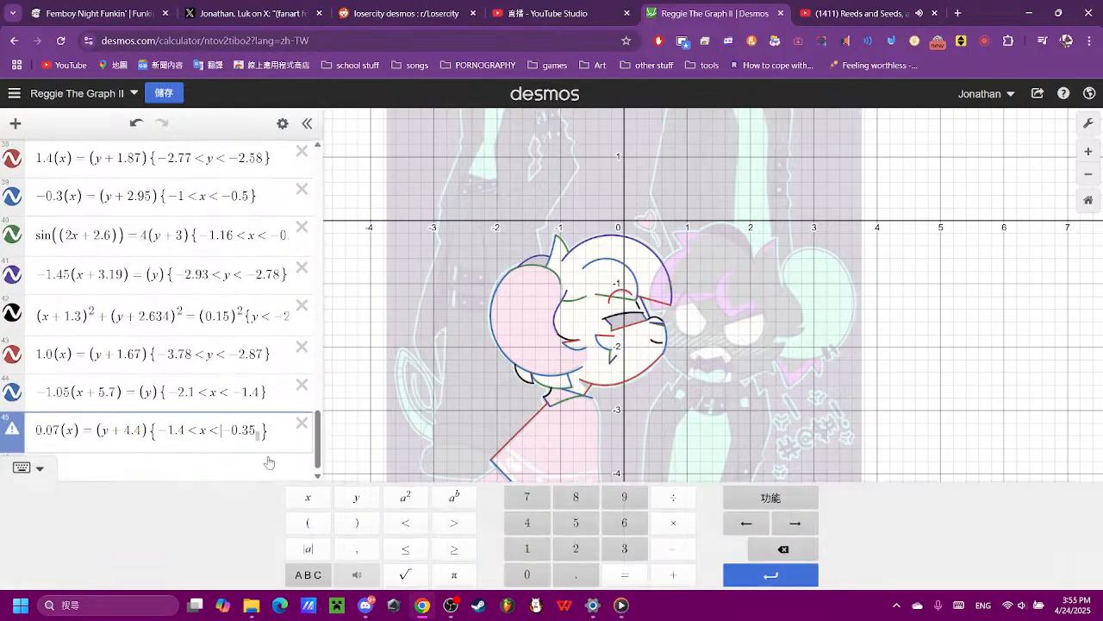
key(BackSpace)
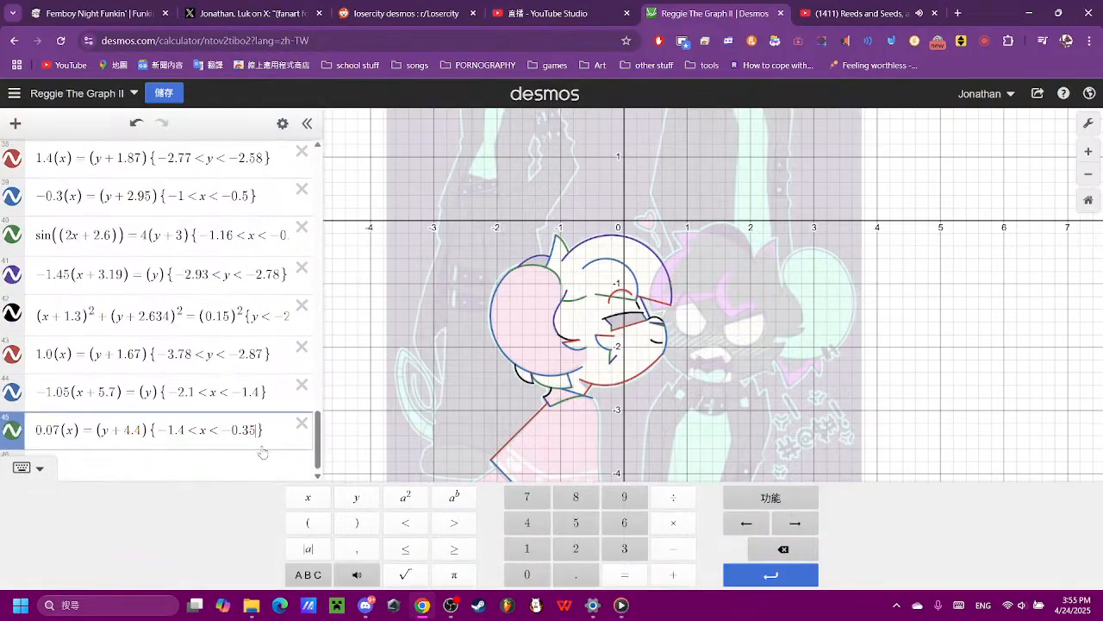
scroll(545, 444, down, 1)
drag(559, 444, 561, 389)
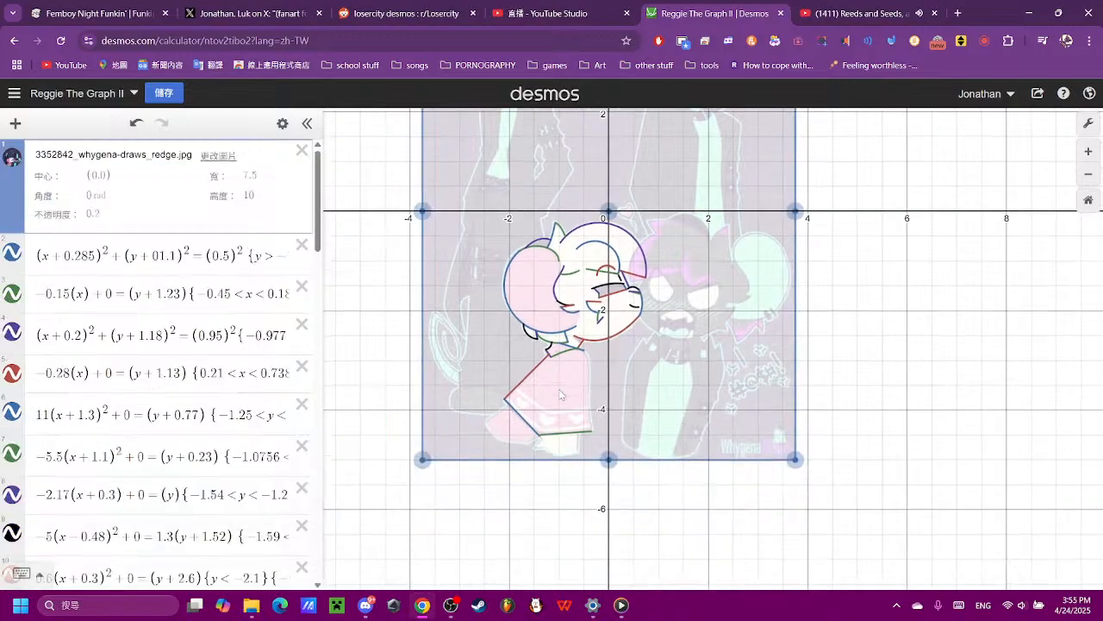
scroll(559, 405, up, 2)
scroll(558, 411, up, 3)
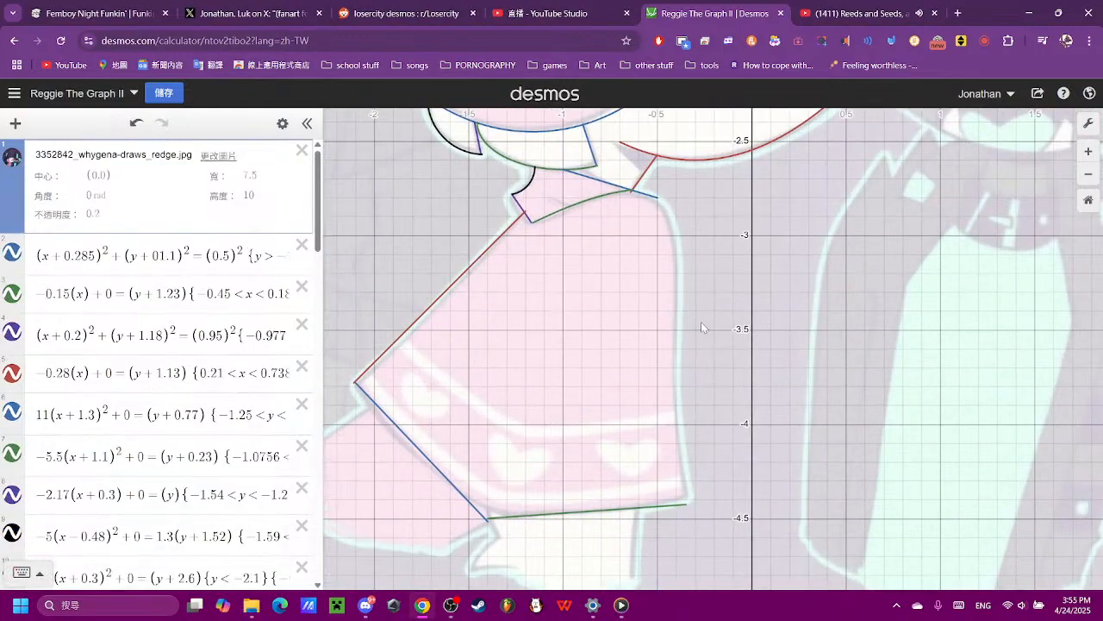
- Add expression 46 as the sideways sine curve sin((y)) = (x) for the body's front edge
scroll(190, 394, down, 15)
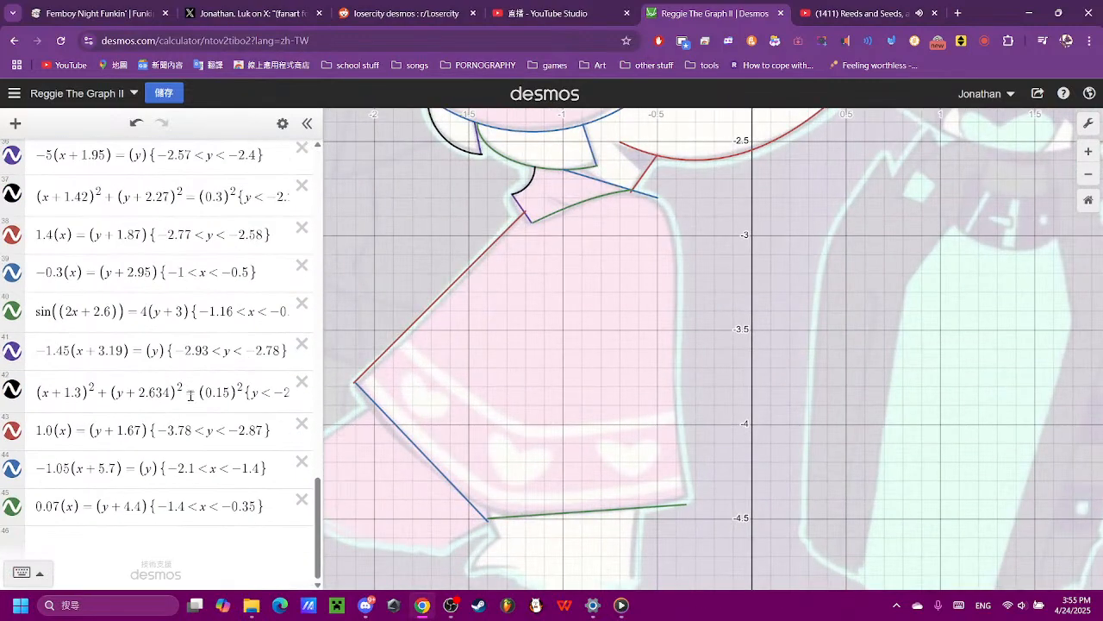
click(153, 538)
scroll(638, 420, down, 1)
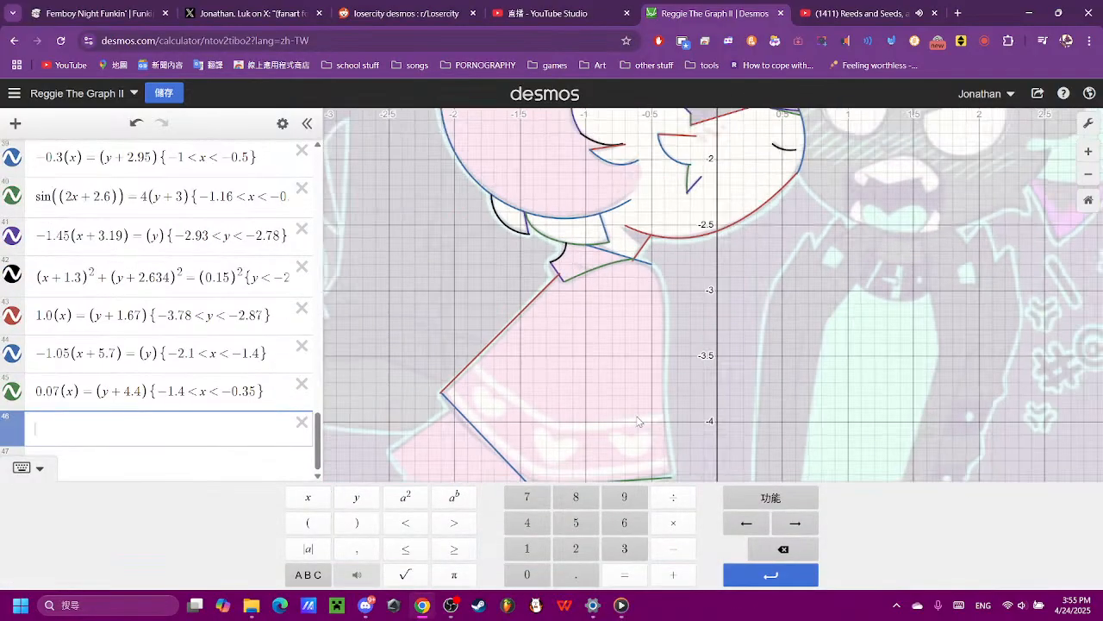
scroll(638, 421, down, 3)
text(sin)
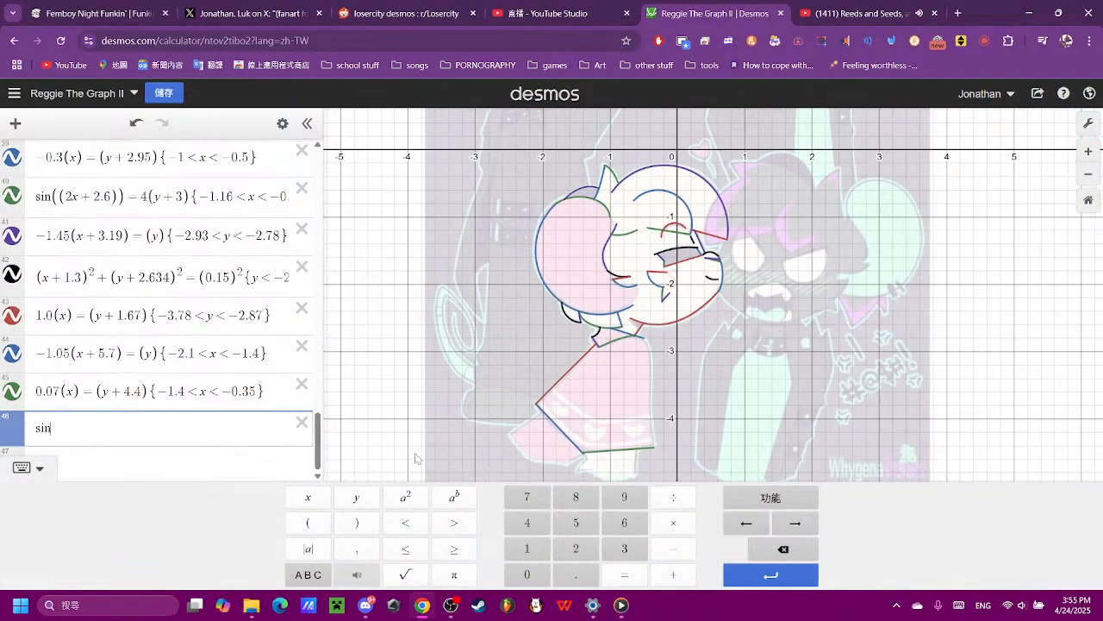
text((x)
key(BackSpace)
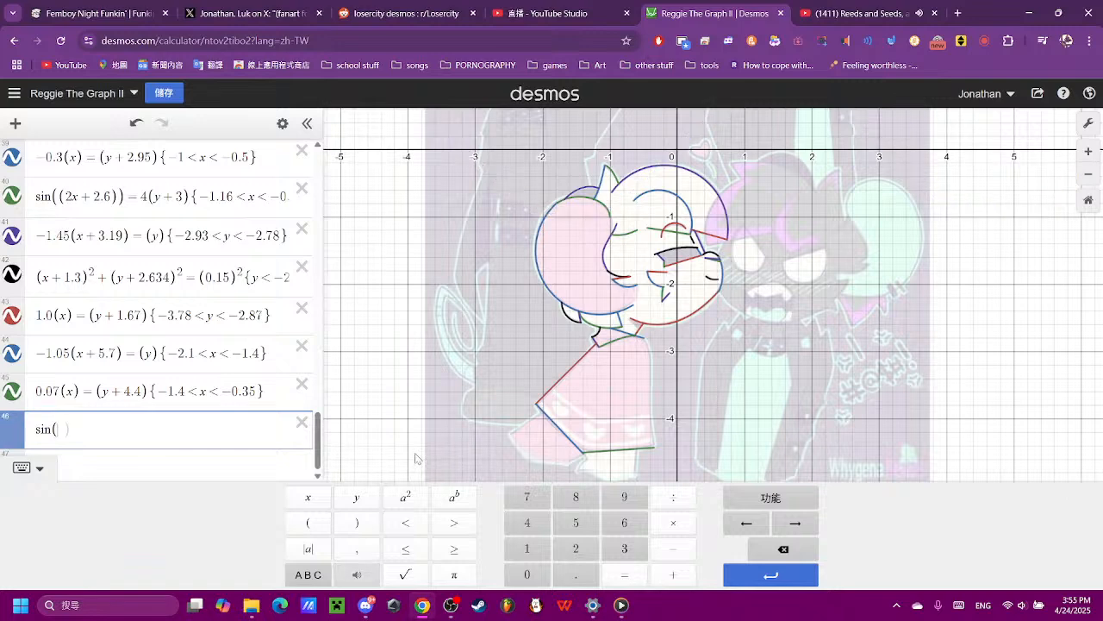
text(y=(x))
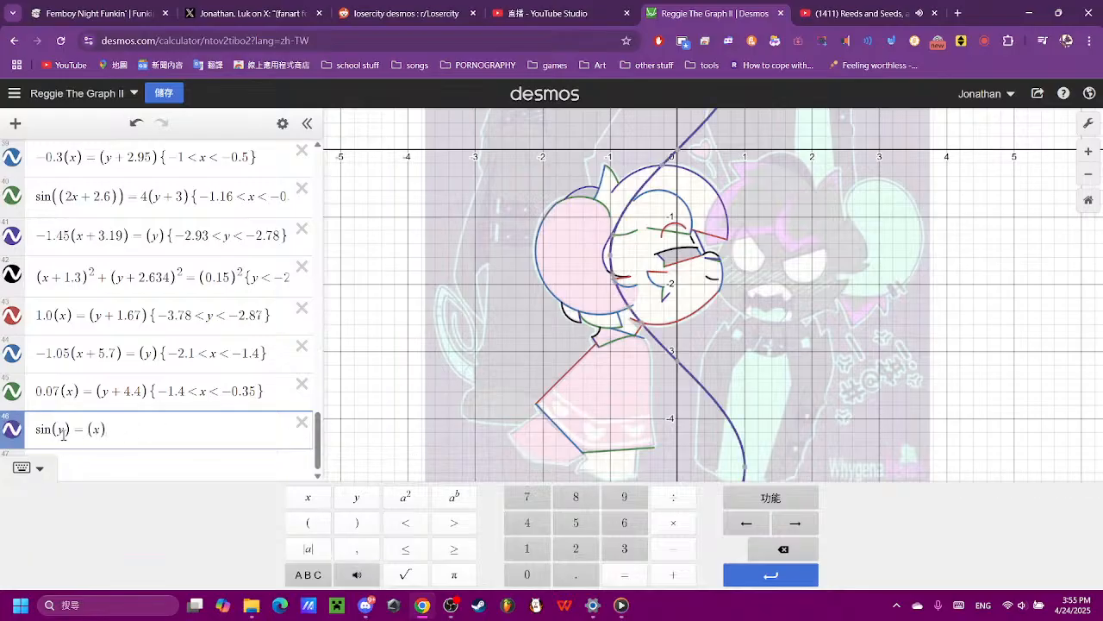
text((y)
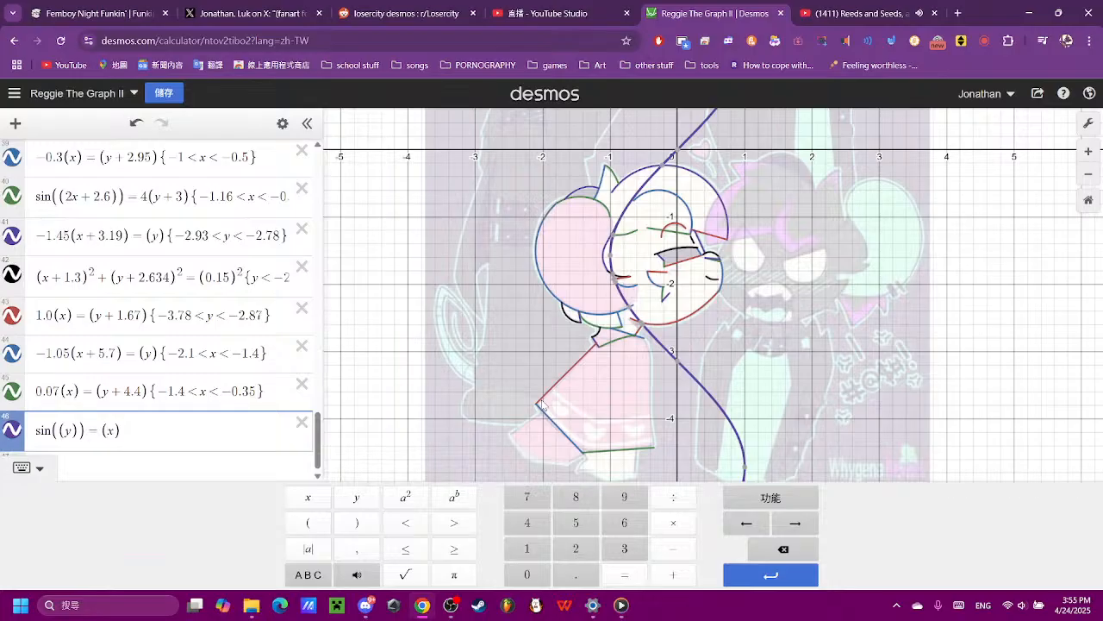
- Set the x coefficient of the new sine equation to 5, giving sin((y)) = (5x)
text(2)
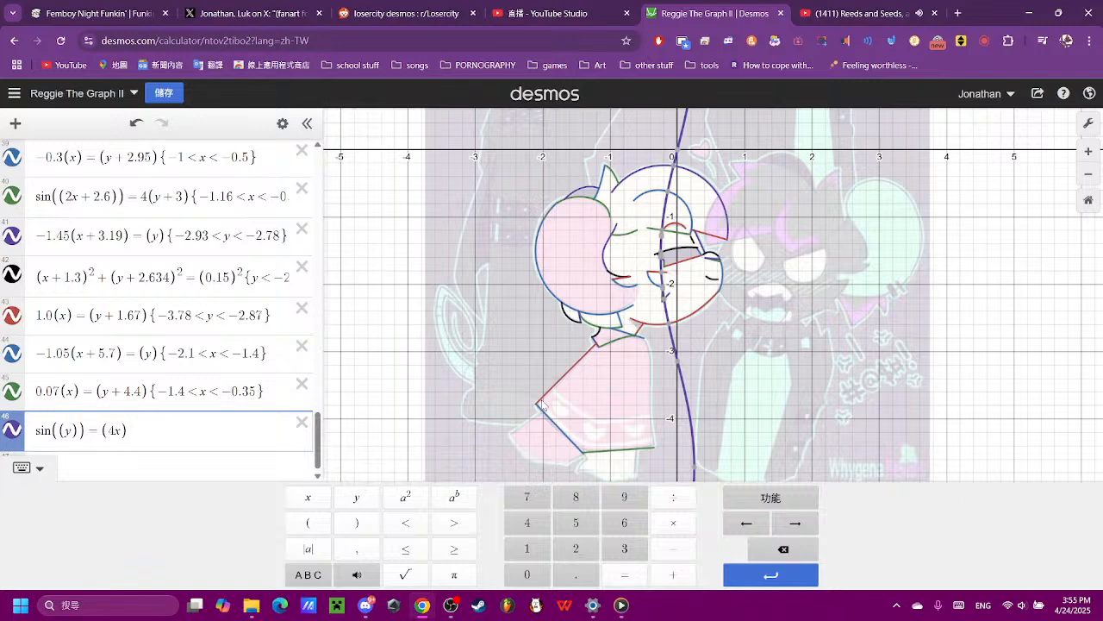
key(BackSpace)
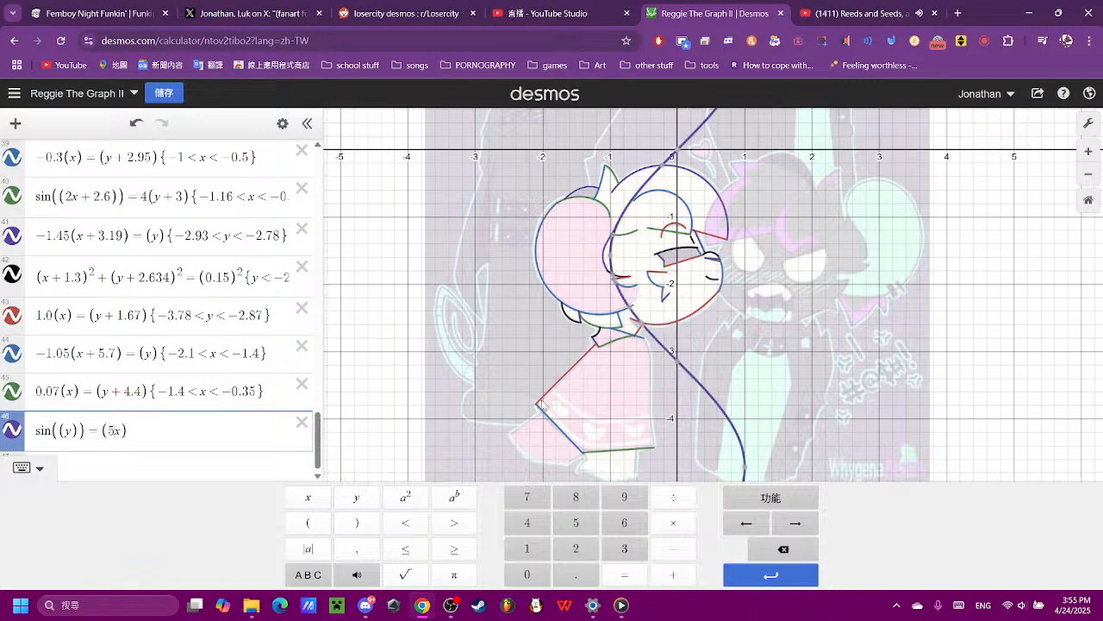
text(5)
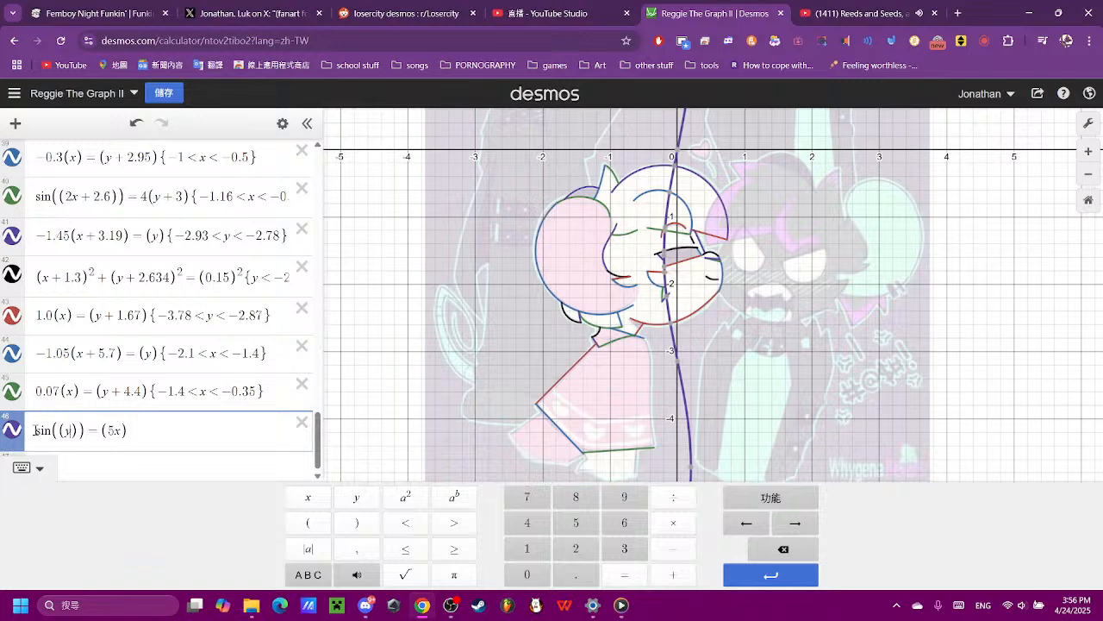
- Try a multiplier of 0.2 in front of the sine term, and remove it again
key(Home)
text(0.2)
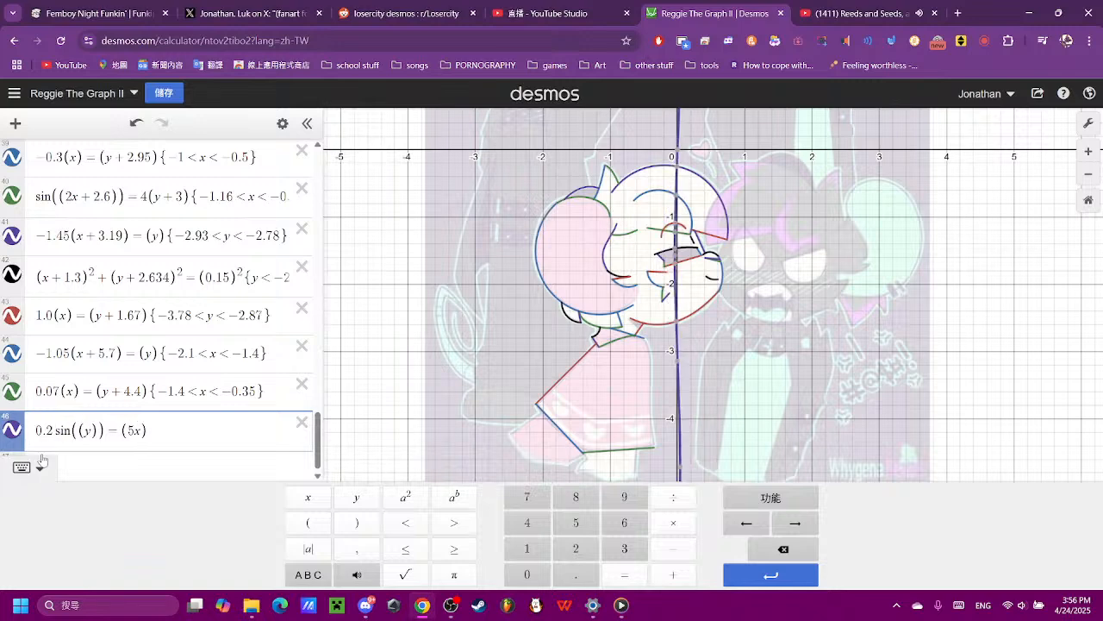
key(BackSpace)
key(BackSpace)
key(BackSpace)
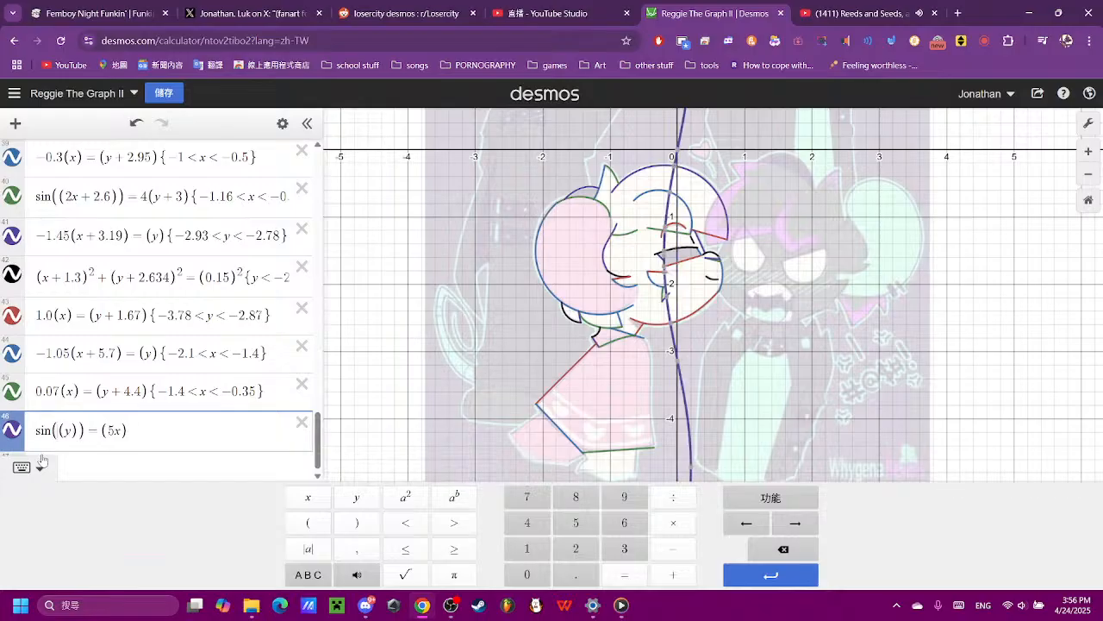
- Multiply the y term inside the sine by 3, giving sin(3(y)) = (5x)
text(1)
key(BackSpace)
text(2)
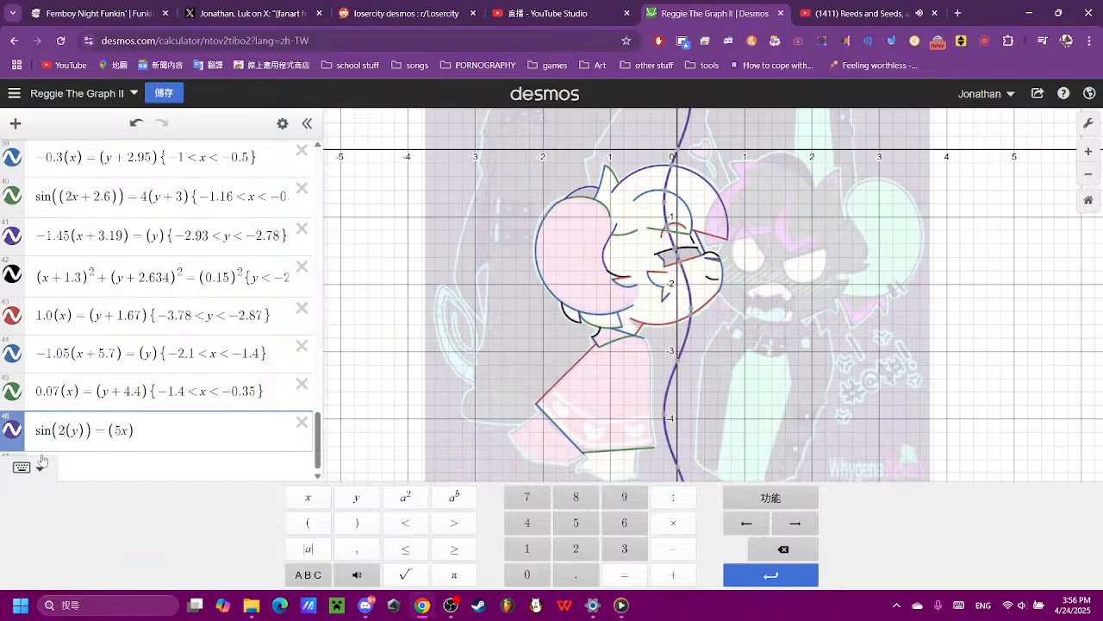
key(BackSpace)
text(3)
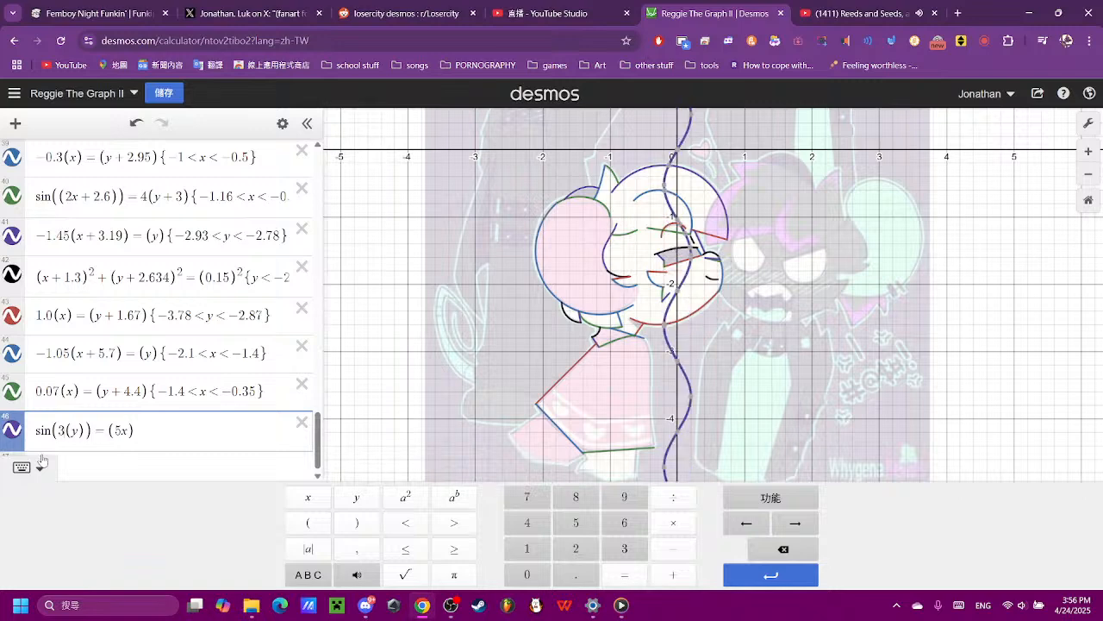
- Add a vertical shift inside the sine, trying several values and settling on 3(y + 5)
key(Right)
key(Right)
text(+ 2)
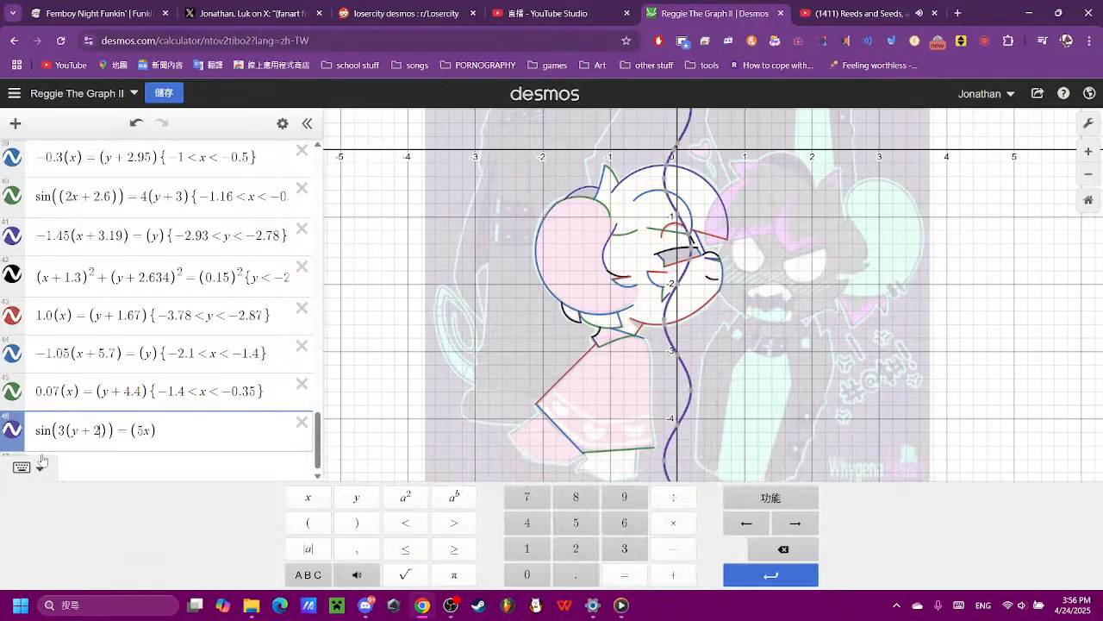
key(BackSpace)
text(3)
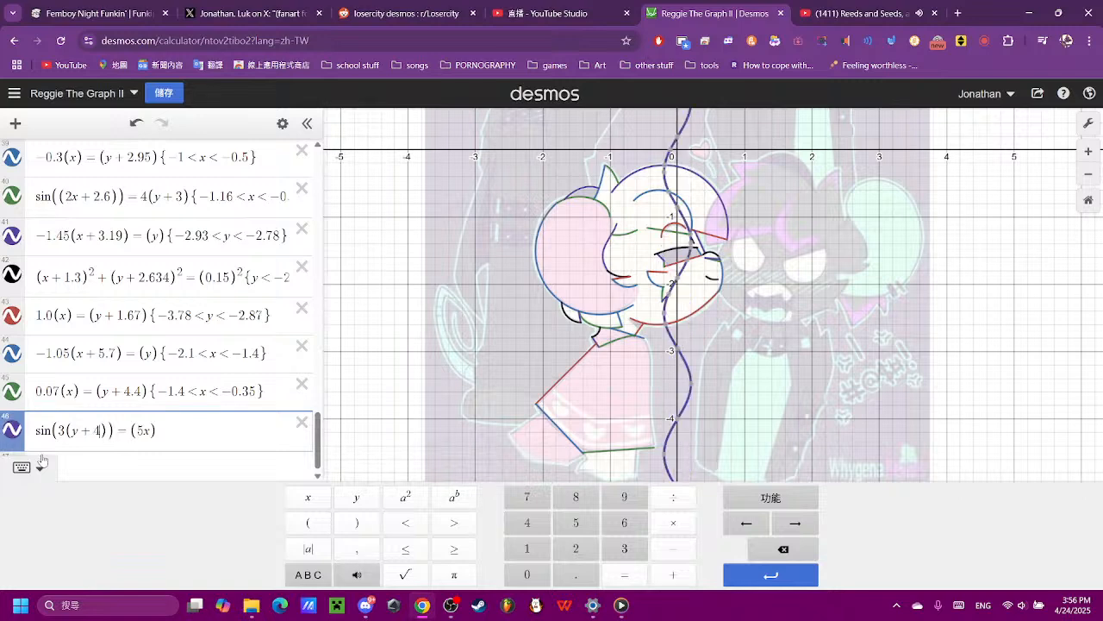
key(BackSpace)
text(565)
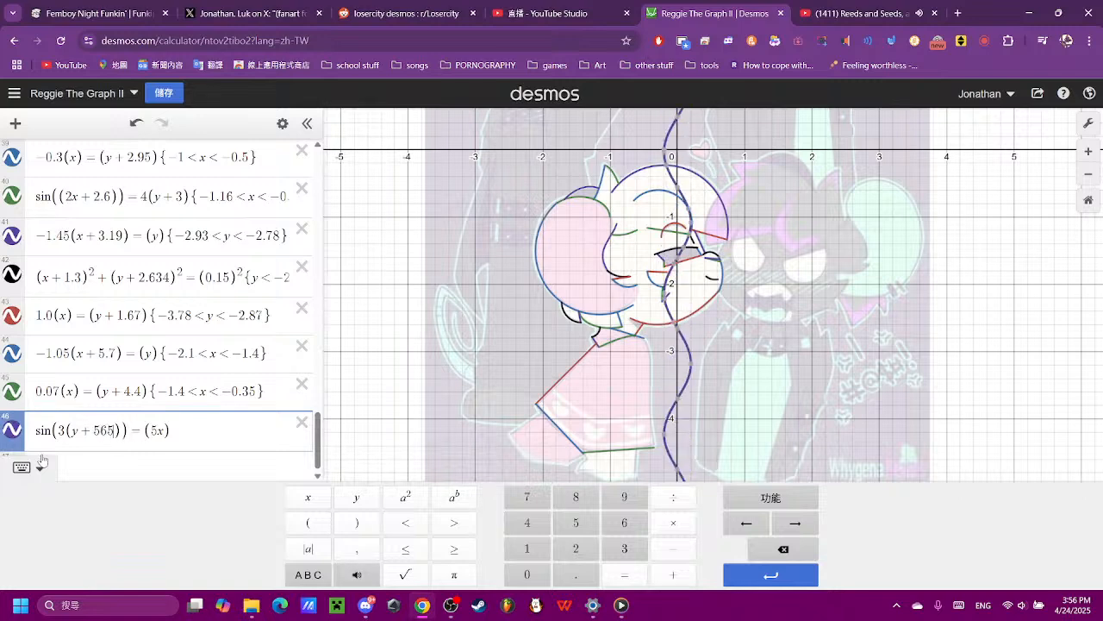
key(BackSpace)
key(BackSpace)
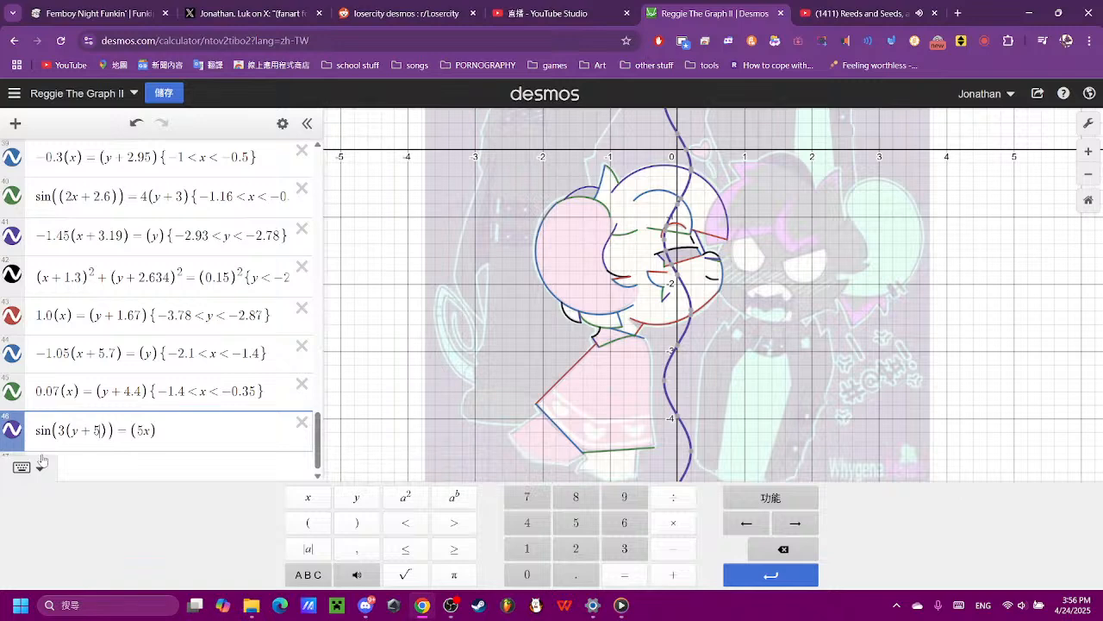
- Refine the vertical shift inside the sine to 5.6
text(.6)
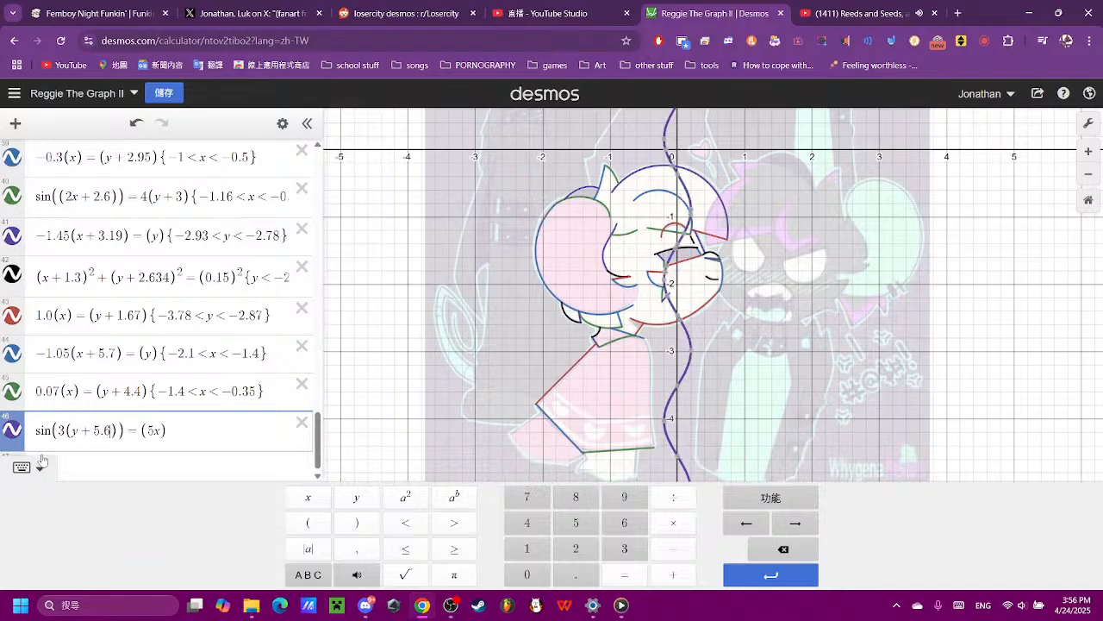
key(BackSpace)
text(7)
key(BackSpace)
text(6)
- Increase the x coefficient of the sine equation step by step to 9 to narrow the wave
key(BackSpace)
text(6)
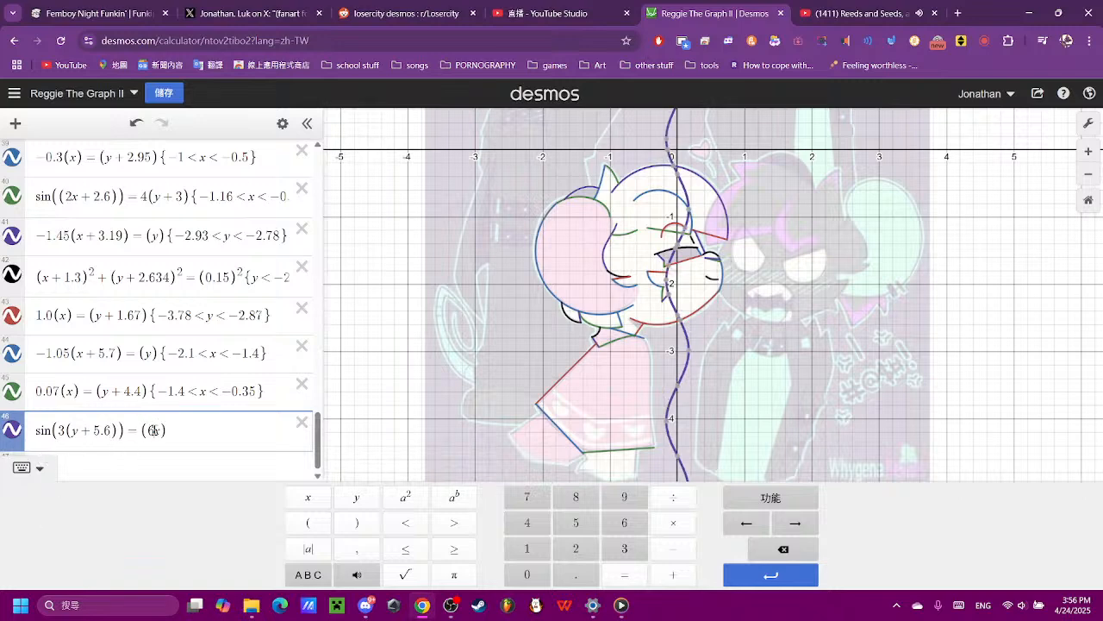
key(BackSpace)
text(7)
key(BackSpace)
text(8)
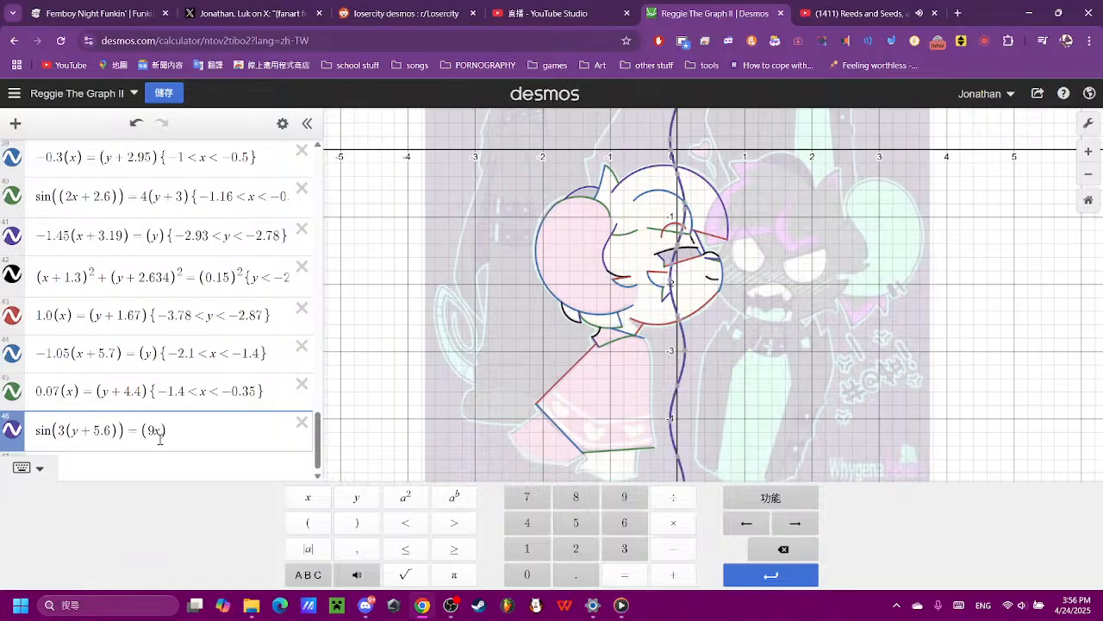
text(()
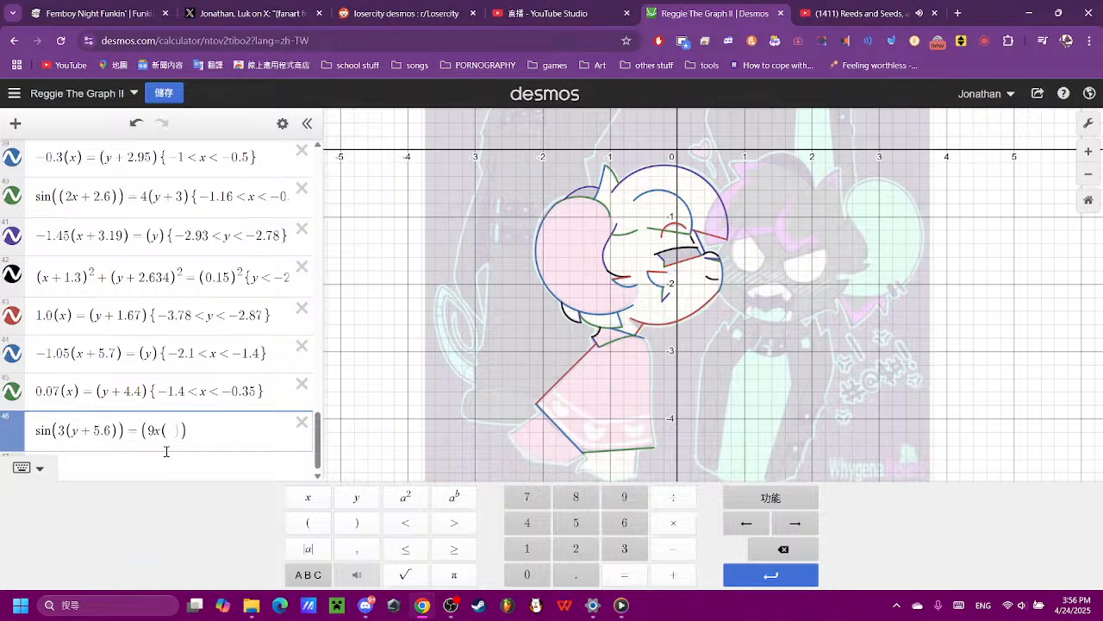
text(()
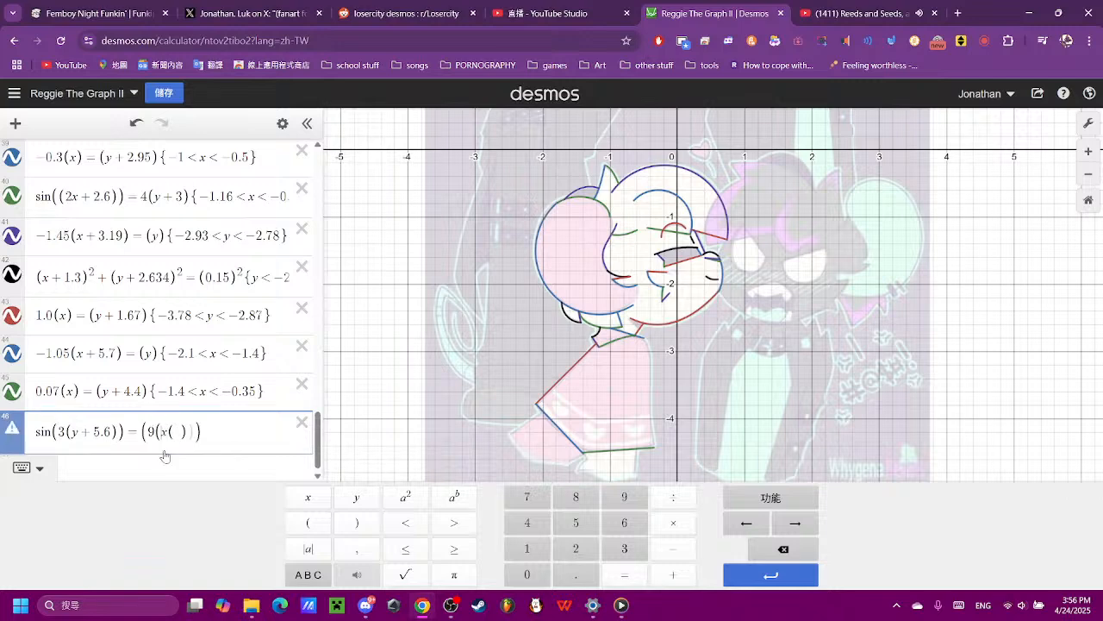
- Wrap x in its own parentheses and add a horizontal shift, making that side 9(x + 0.2)
key(BackSpace)
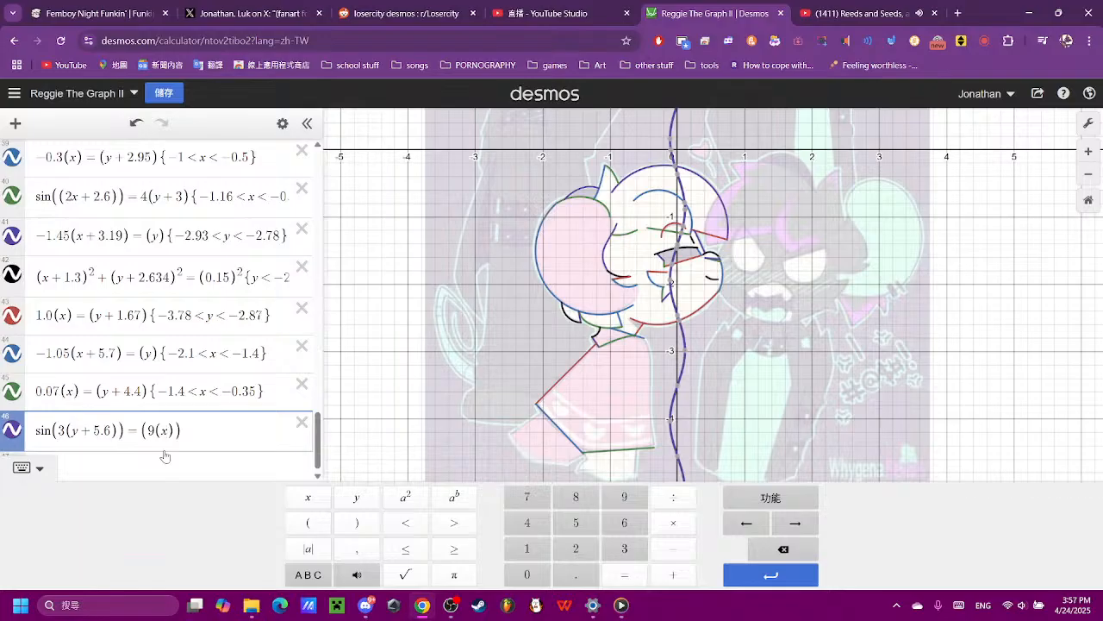
text(+ 0.2)
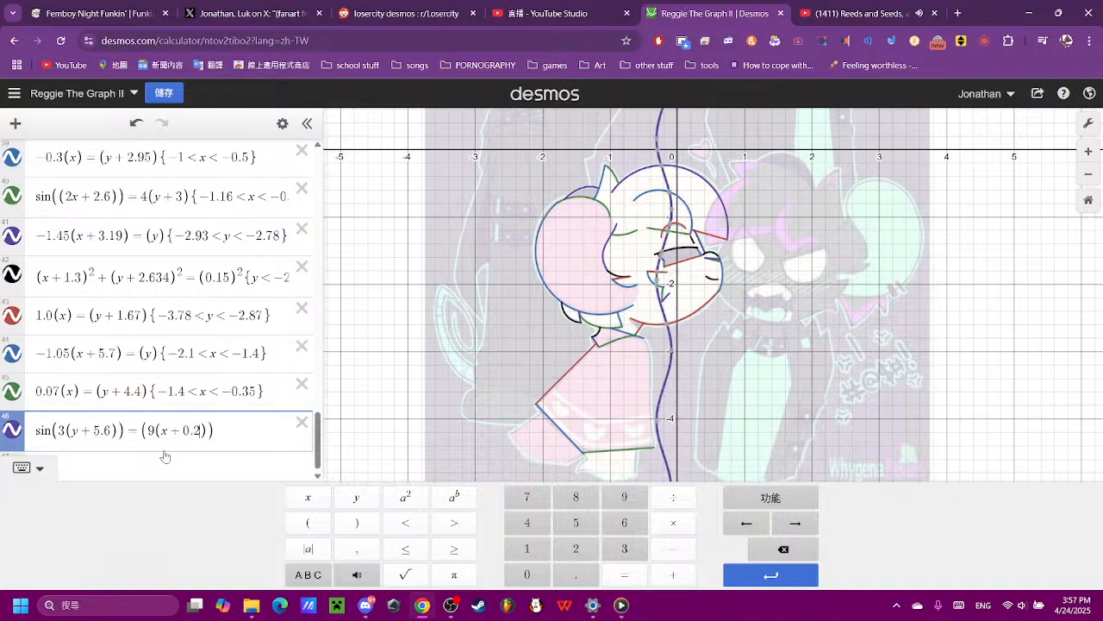
- Set the horizontal shift added to x to 0.4 after comparing nearby values
key(BackSpace)
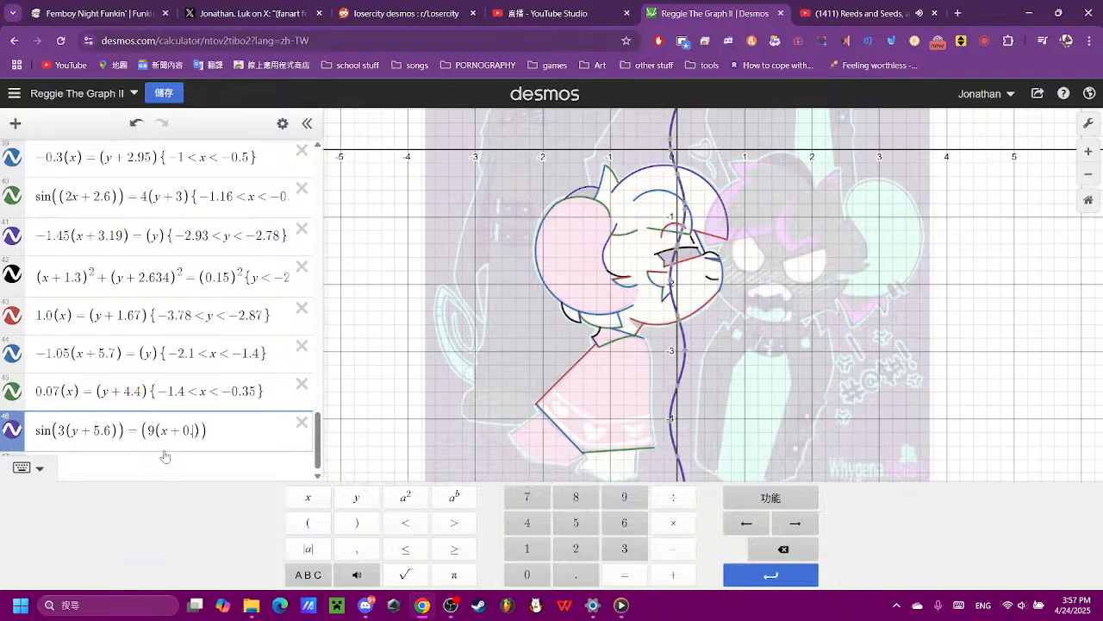
text(5)
key(BackSpace)
text(4)
key(BackSpace)
text(2)
key(BackSpace)
text(4)
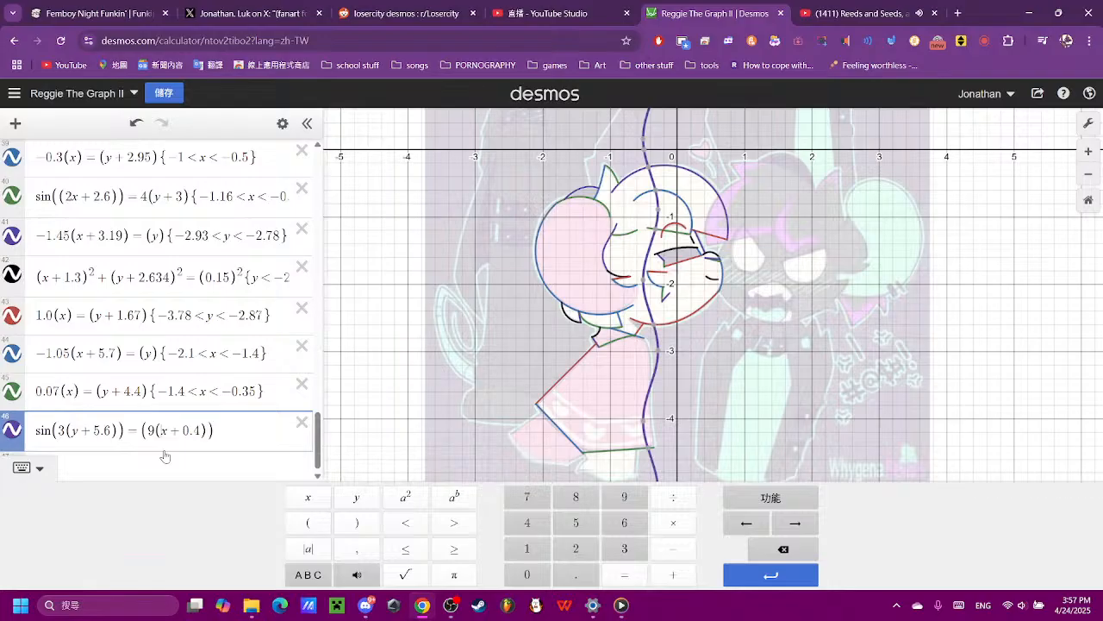
- Raise the multiplier of (x + 0.4) to 10 and on to 15 to flatten the wave
key(BackSpace)
text(10)
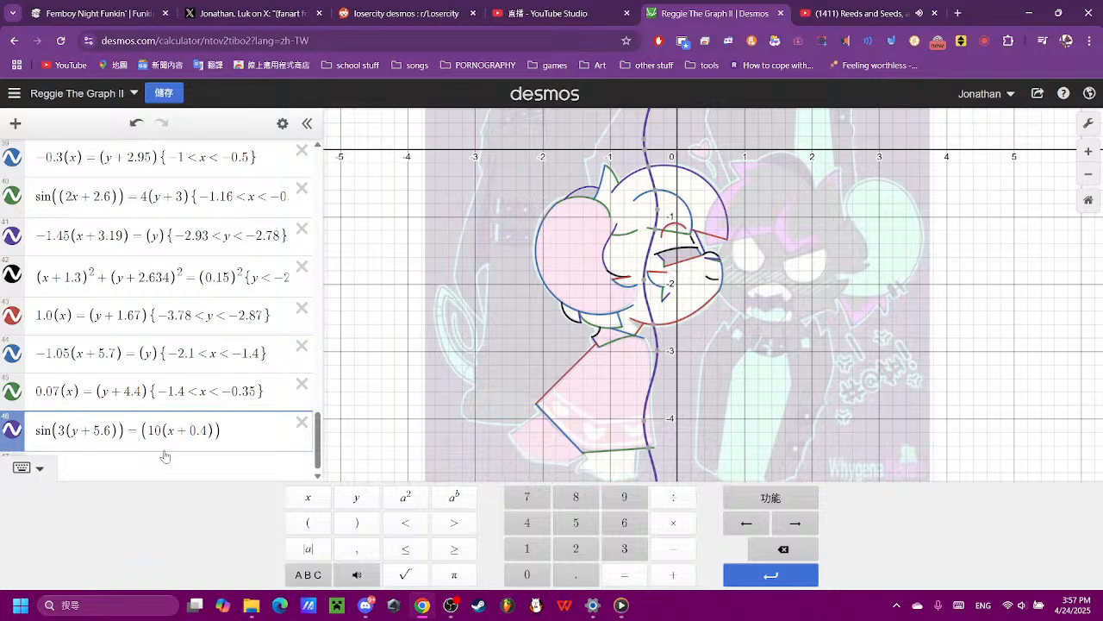
key(BackSpace)
key(BackSpace)
text(15)
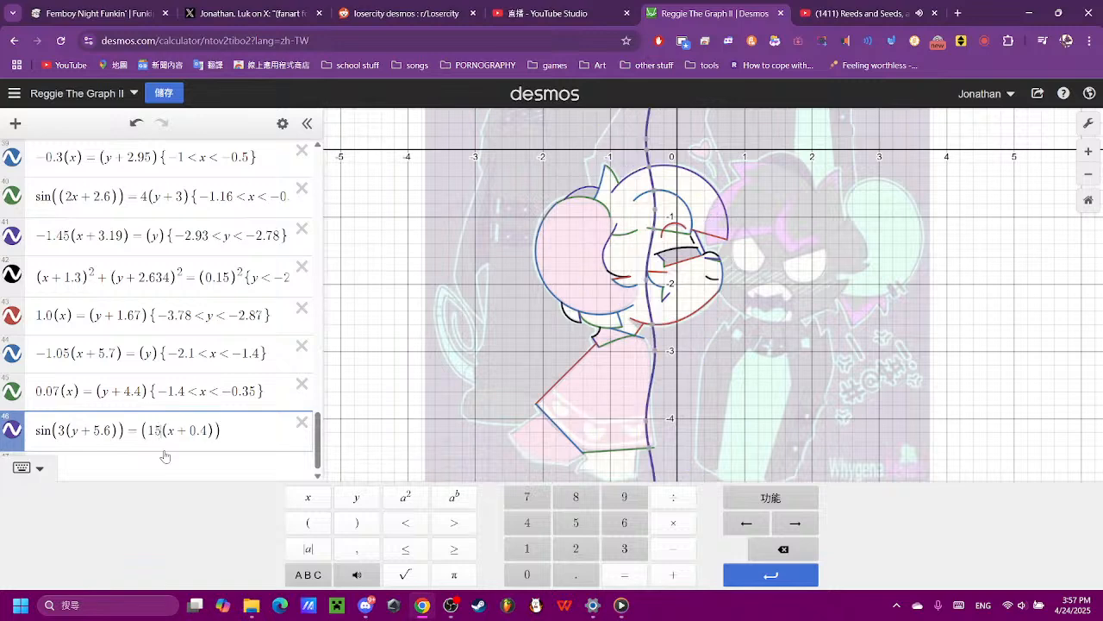
- Try horizontal shifts such as 0.3 and 0.5 in the sine equation, and return it to 0.4
key(Right)
key(Right)
key(Right)
key(Right)
key(Right)
key(Right)
key(Right)
key(Right)
key(Left)
key(Left)
key(Left)
key(Delete)
text(3)
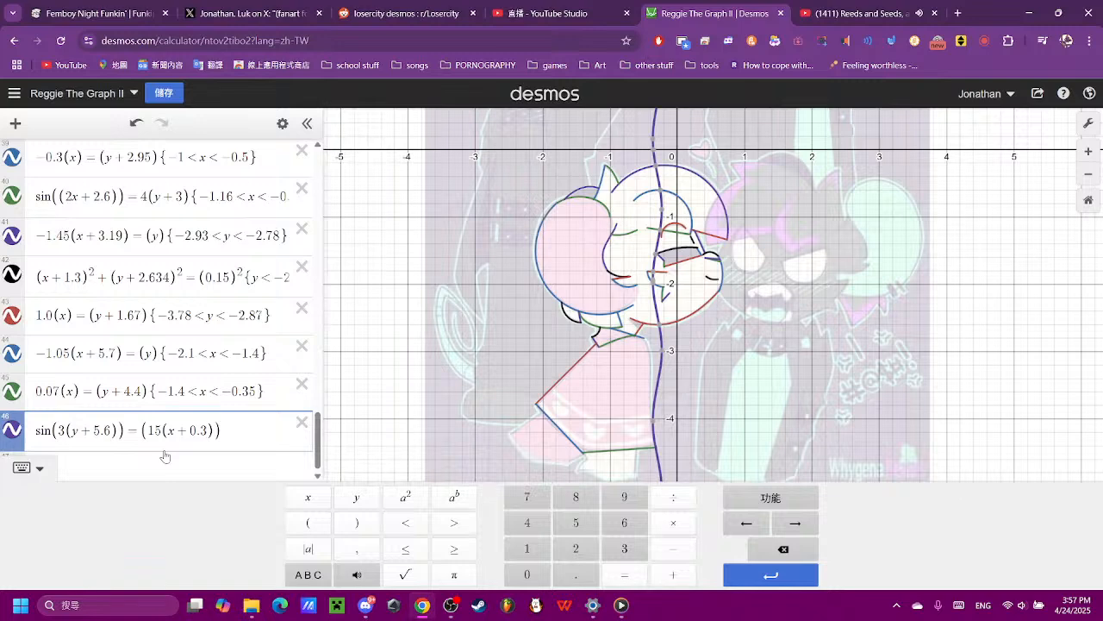
key(BackSpace)
text(2)
key(BackSpace)
text(5)
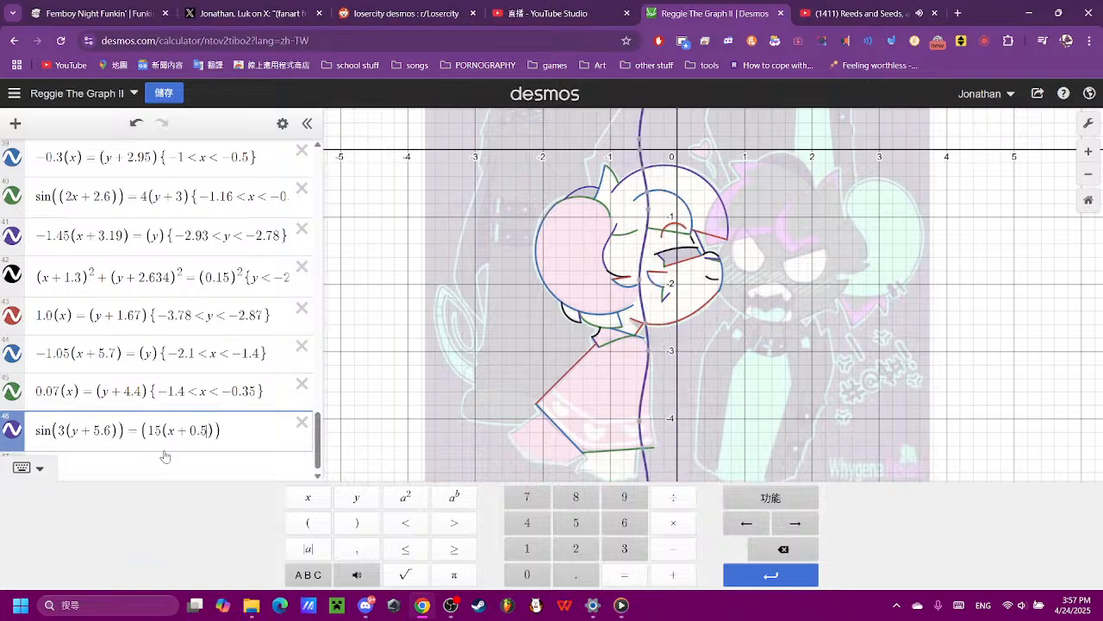
key(BackSpace)
text(4)
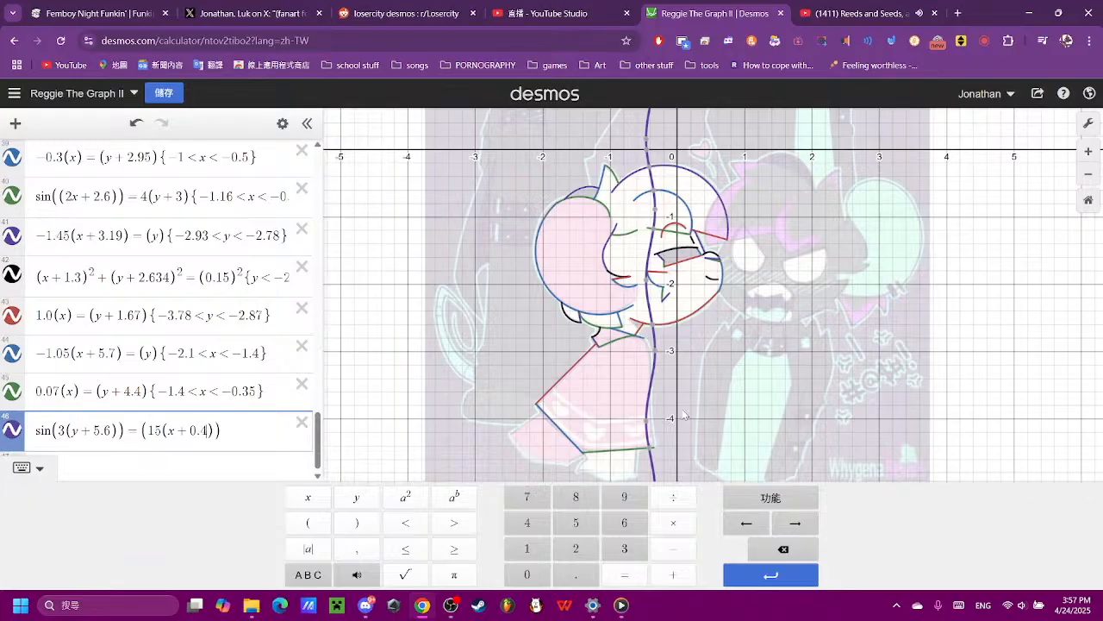
- Examine how closely the sine curve follows the dress's front edge from collar to hem, and reselect its equation
click(592, 379)
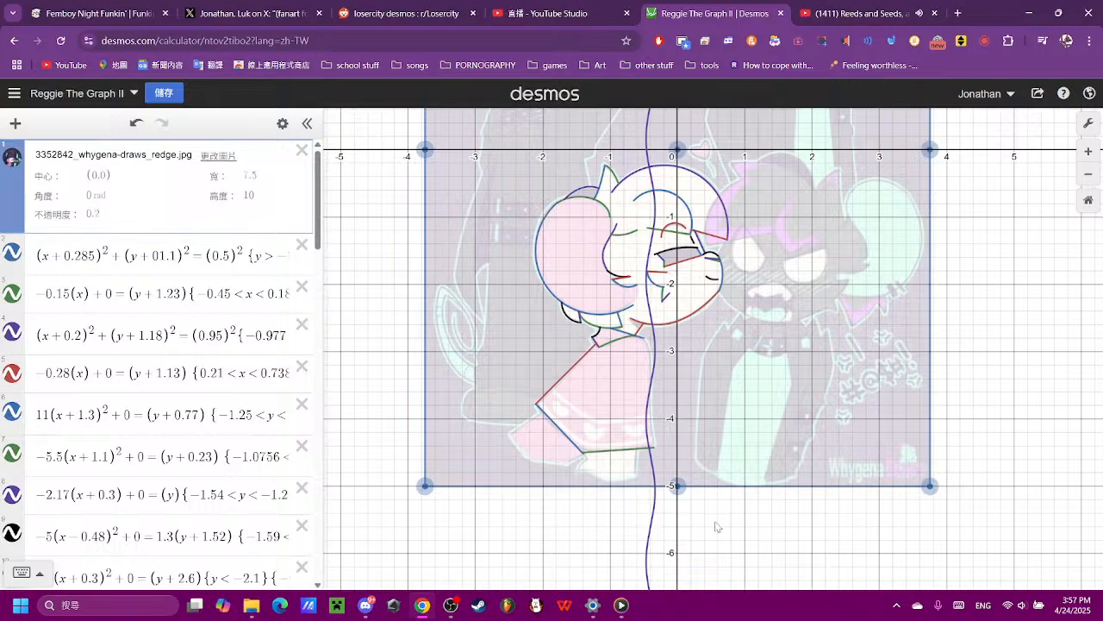
click(715, 524)
scroll(648, 441, up, 2)
scroll(648, 441, up, 3)
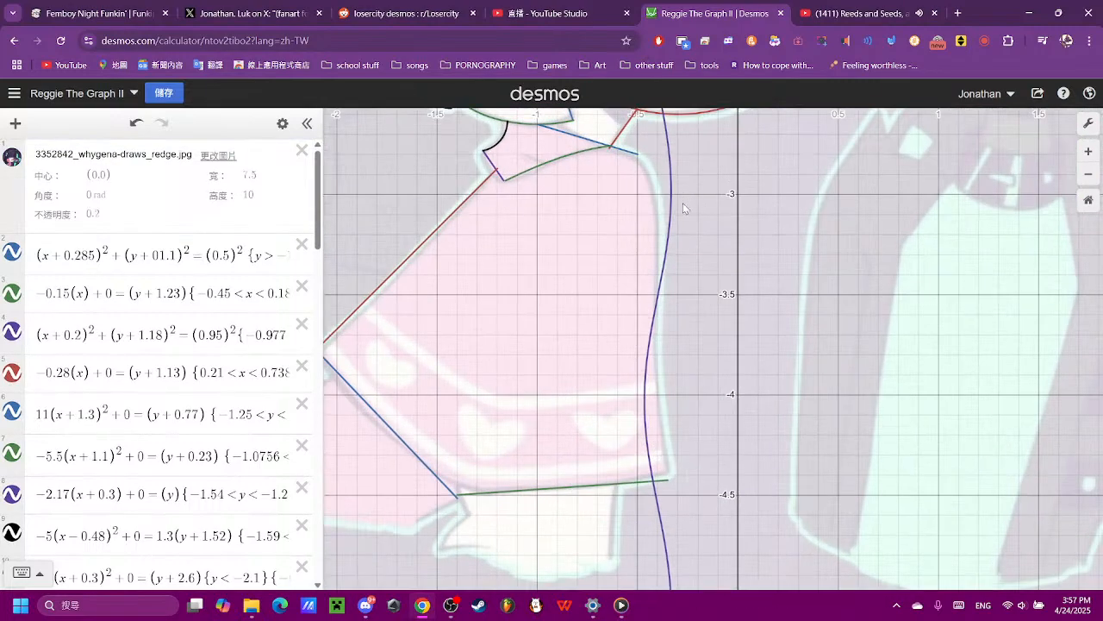
scroll(664, 200, up, 3)
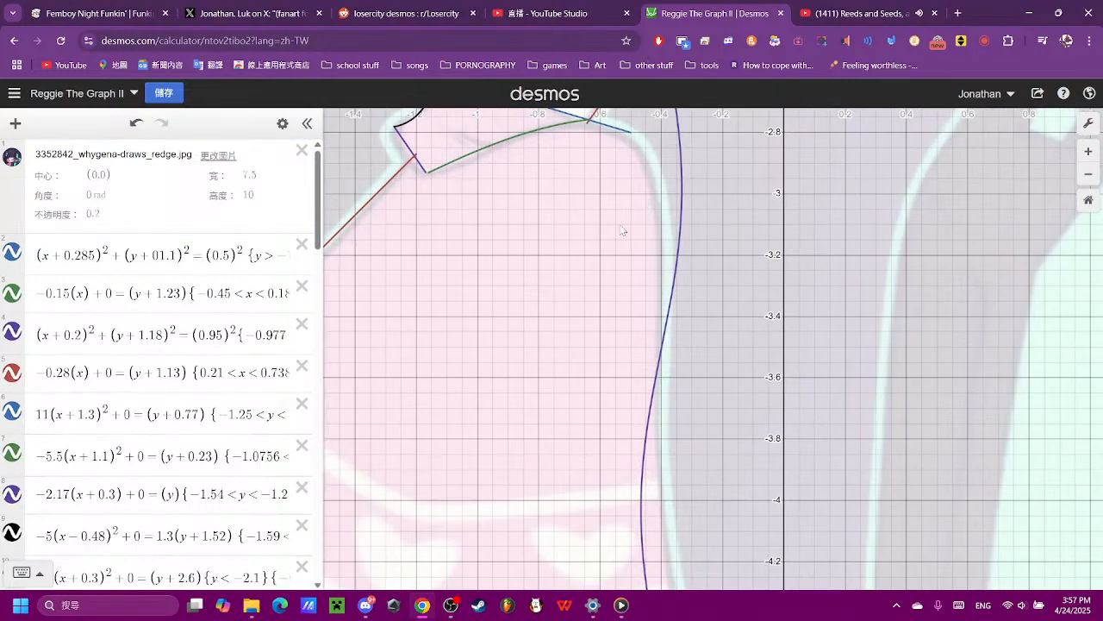
drag(620, 230, 621, 384)
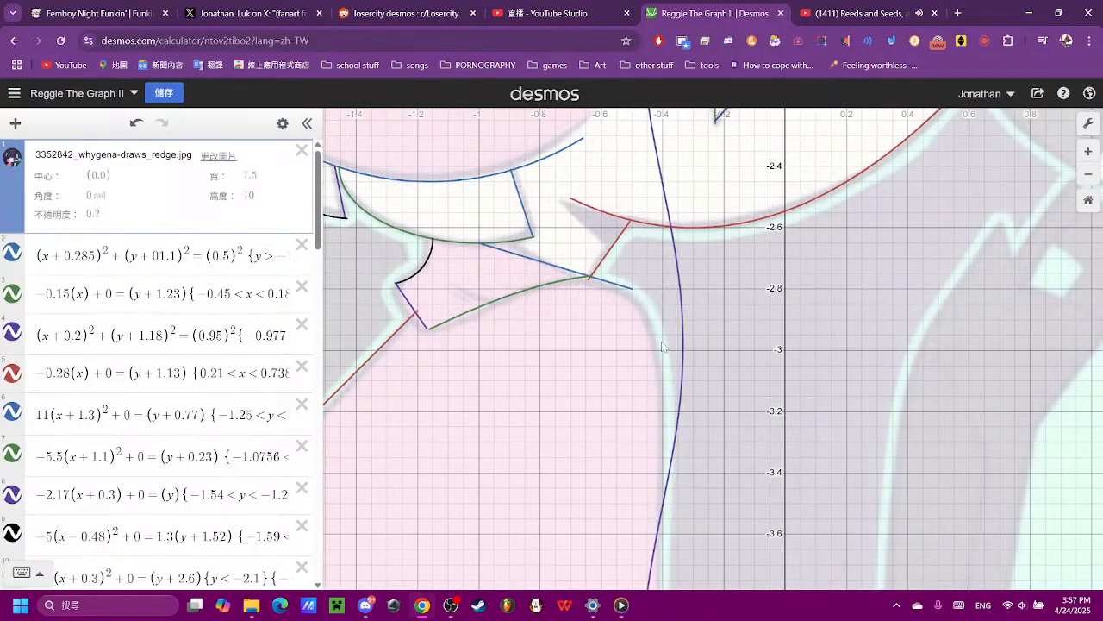
scroll(192, 435, down, 15)
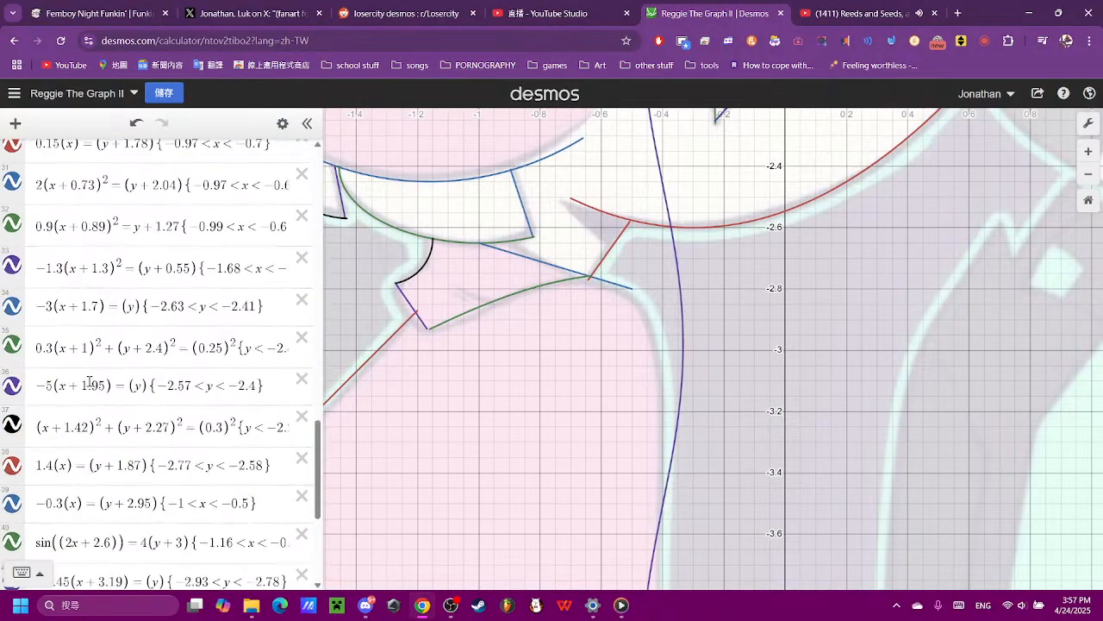
scroll(89, 382, down, 5)
scroll(544, 412, down, 2)
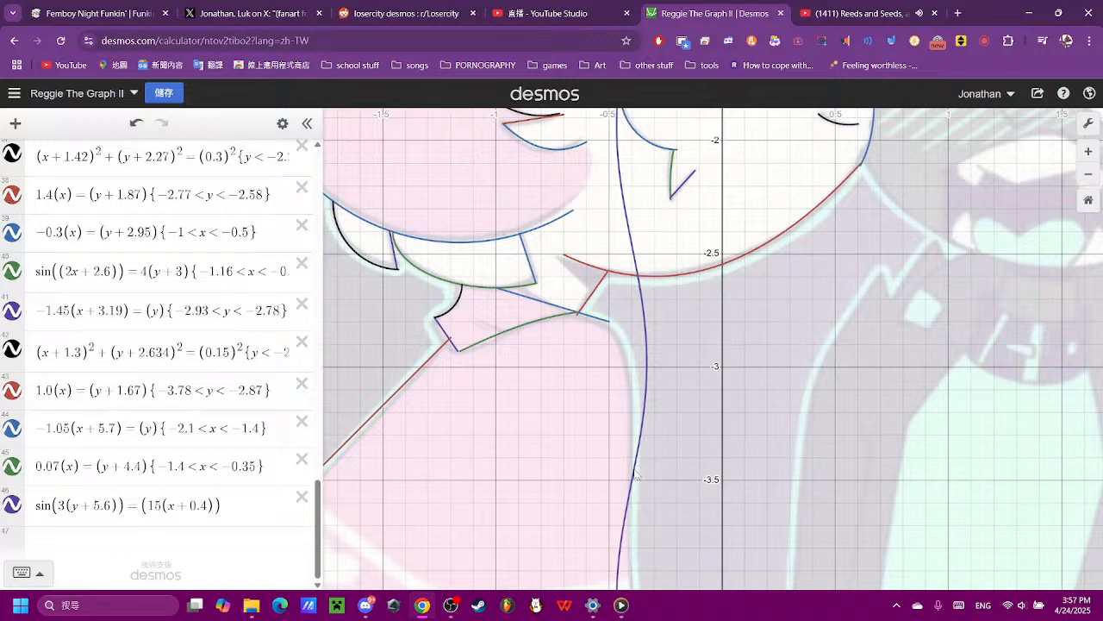
click(641, 440)
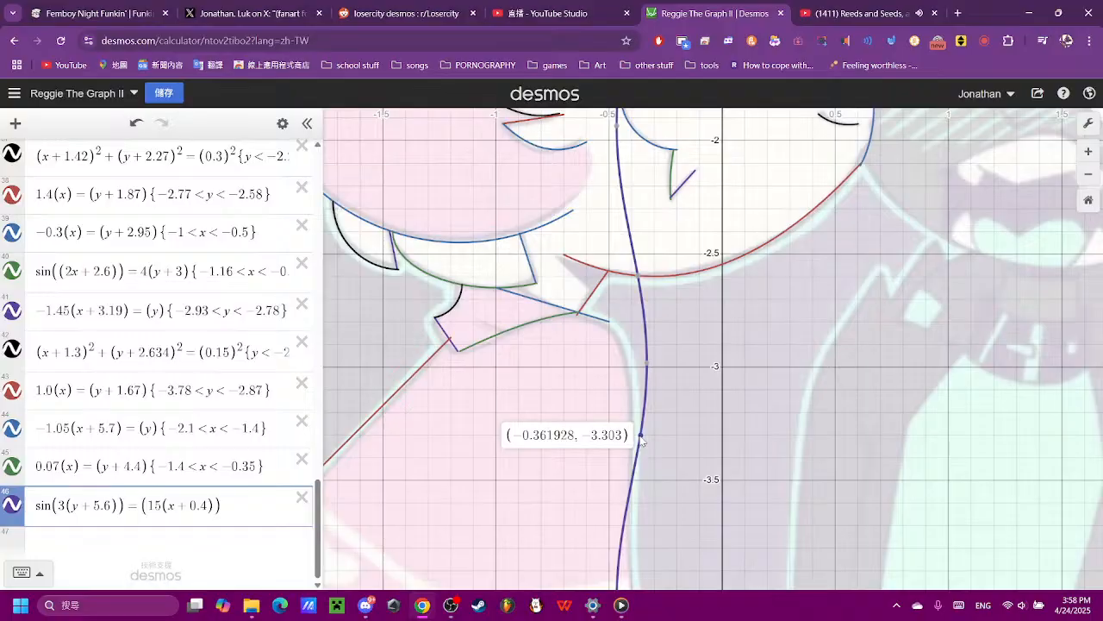
scroll(641, 442, down, 5)
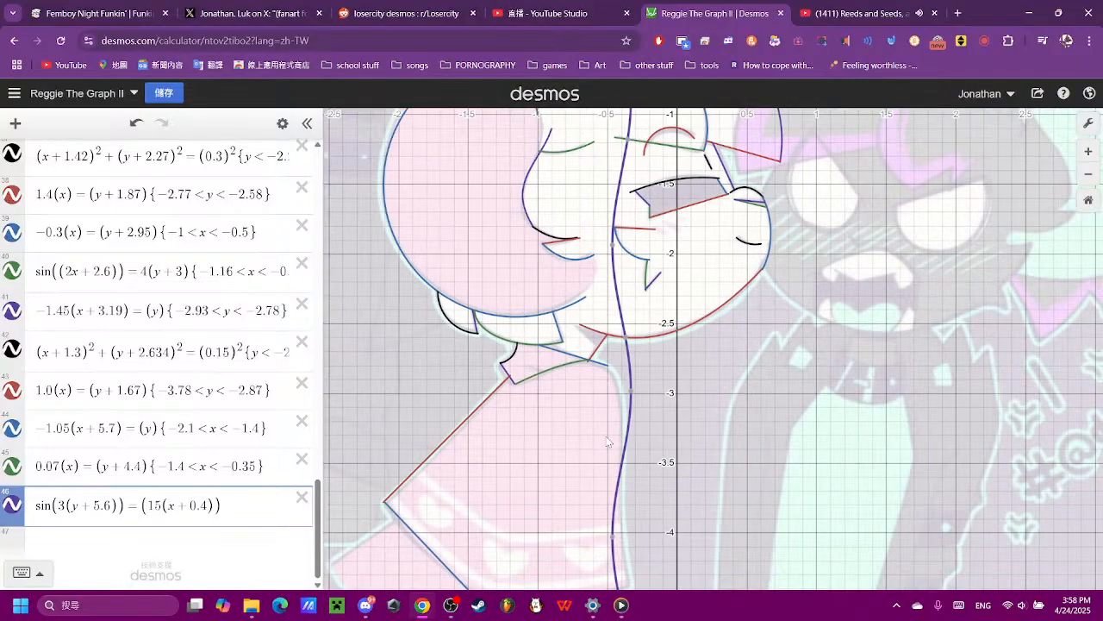
drag(631, 554, 602, 409)
scroll(220, 524, down, 15)
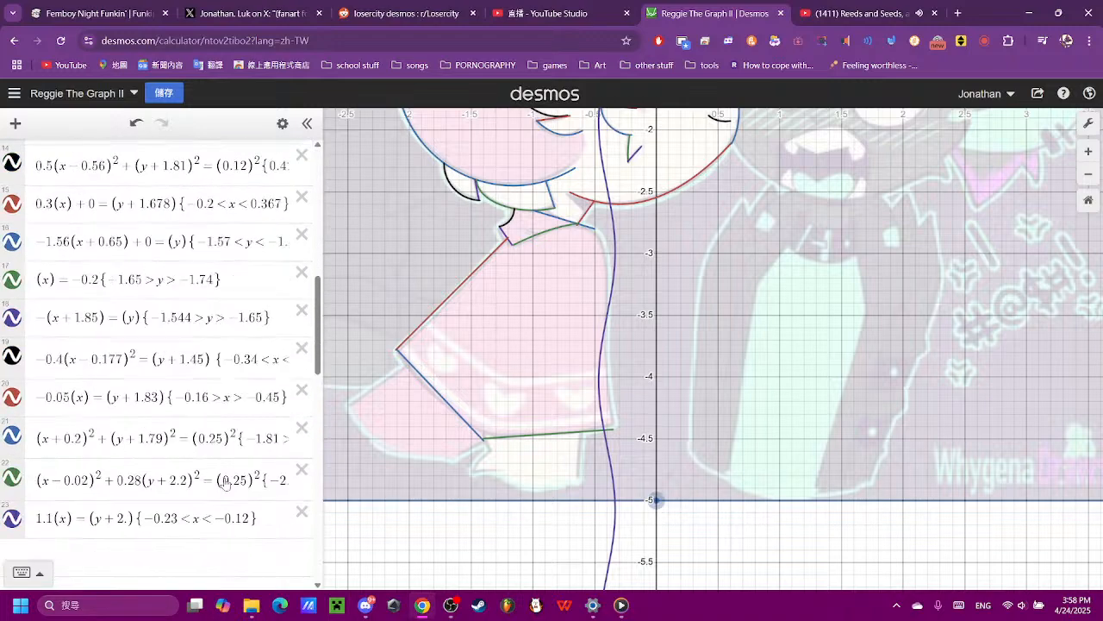
click(235, 496)
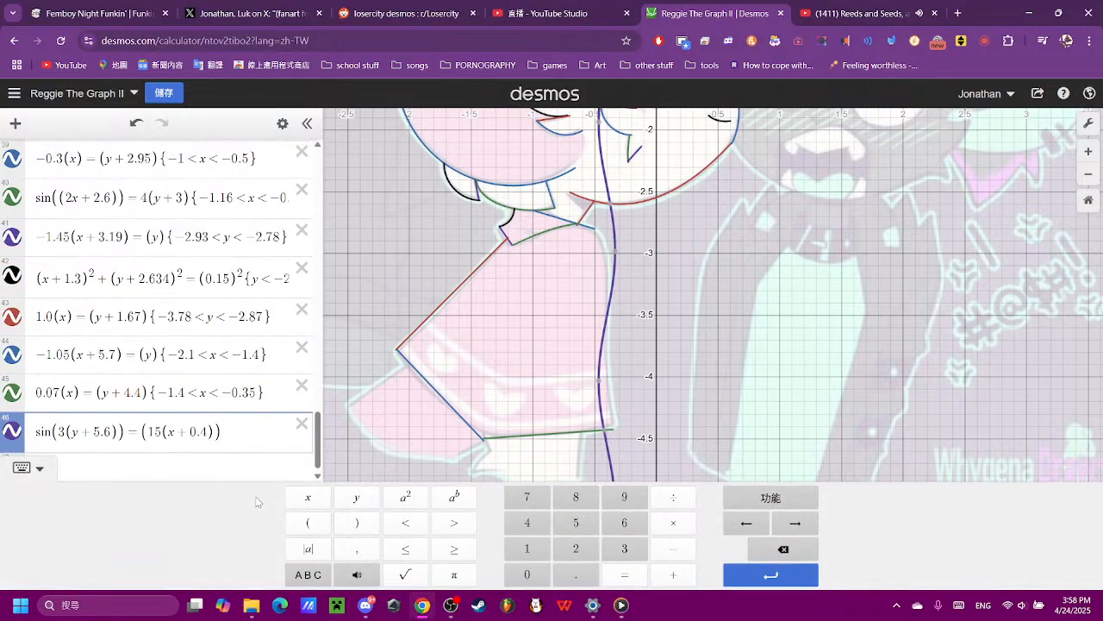
- Restrict the dress's front-edge sine curve to y values below -3.3
text({-3.3)
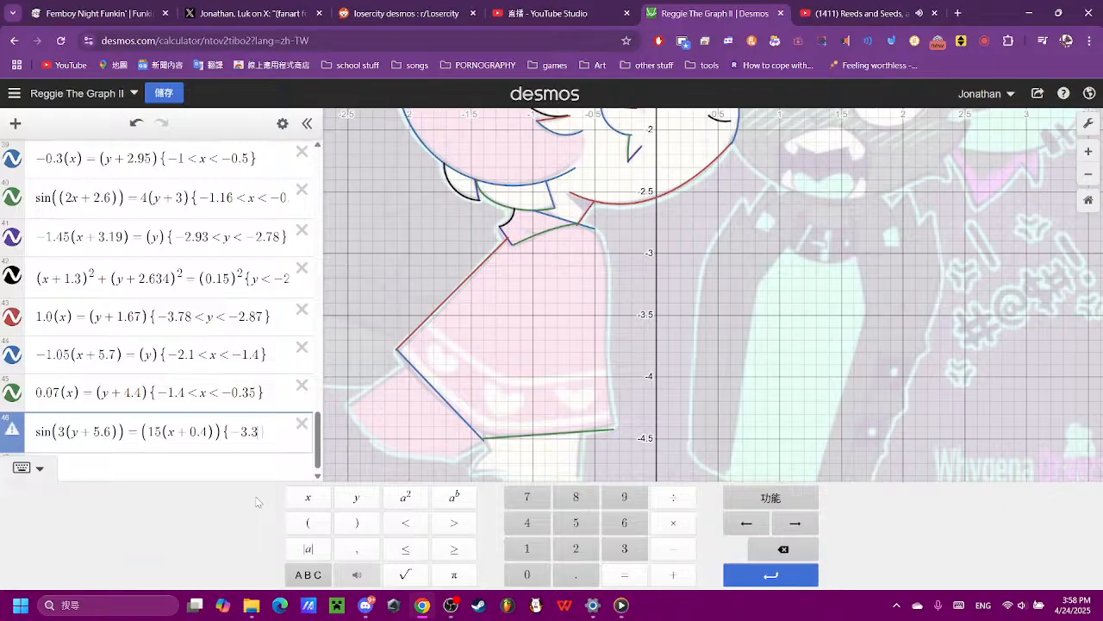
text(>y)
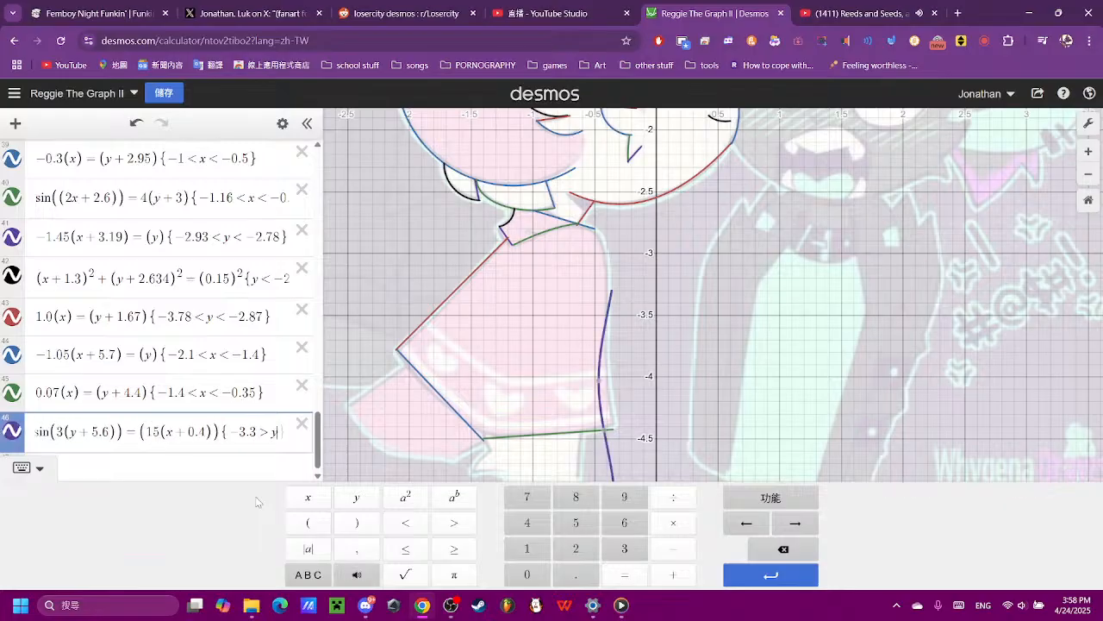
key(Left)
key(Left)
key(BackSpace)
text(2)
key(BackSpace)
text(3)
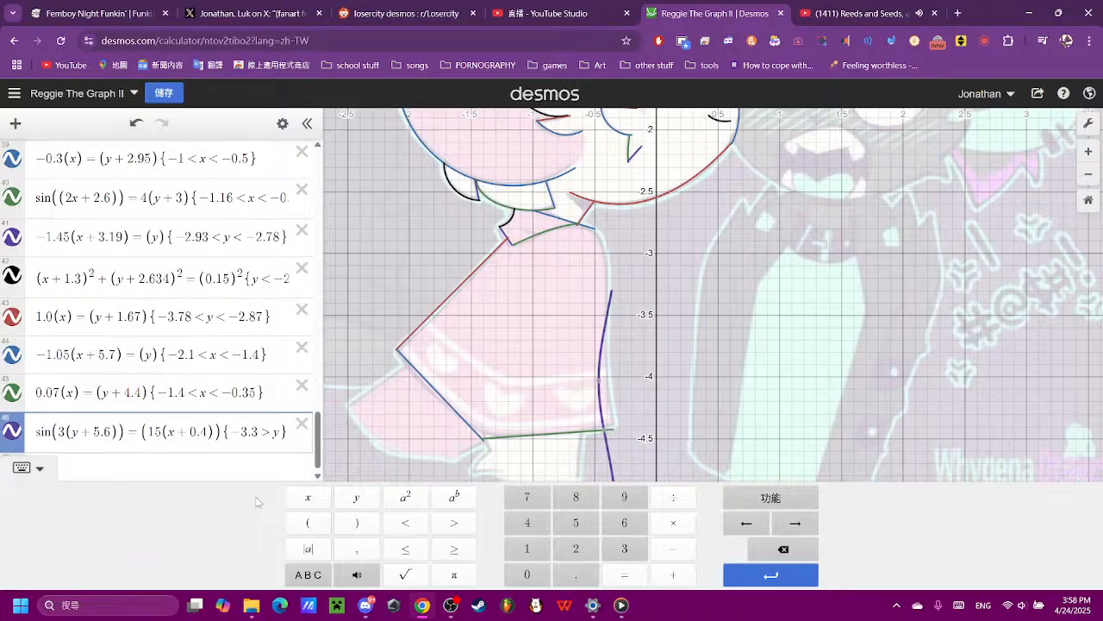
- Add a lower y limit of -4.45 to the sine curve's restriction, near the dress hem
scroll(623, 440, up, 5)
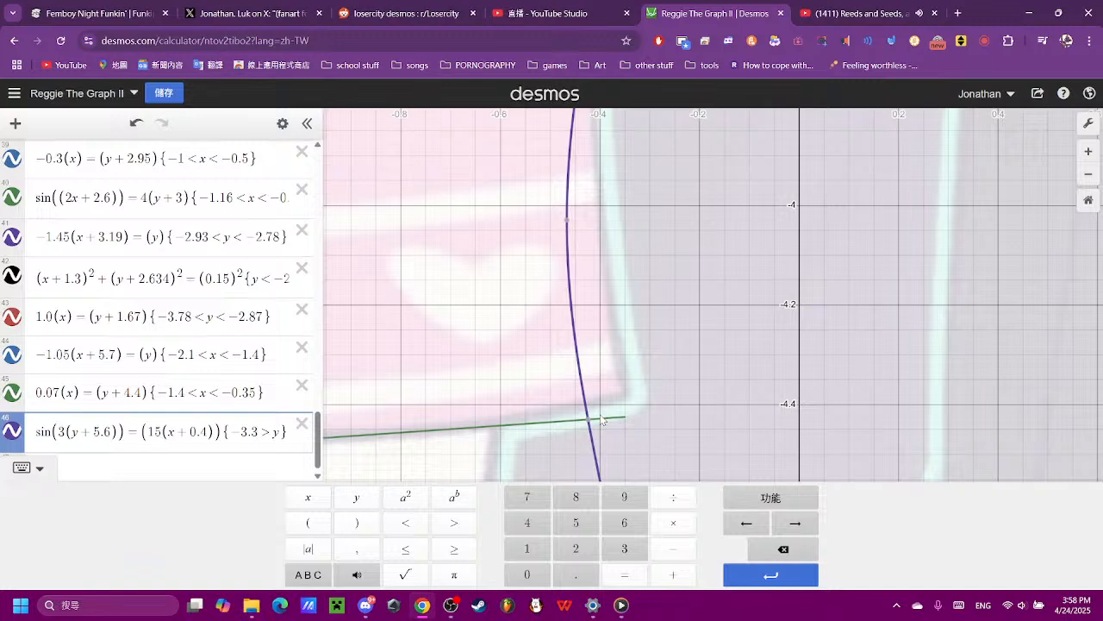
click(587, 420)
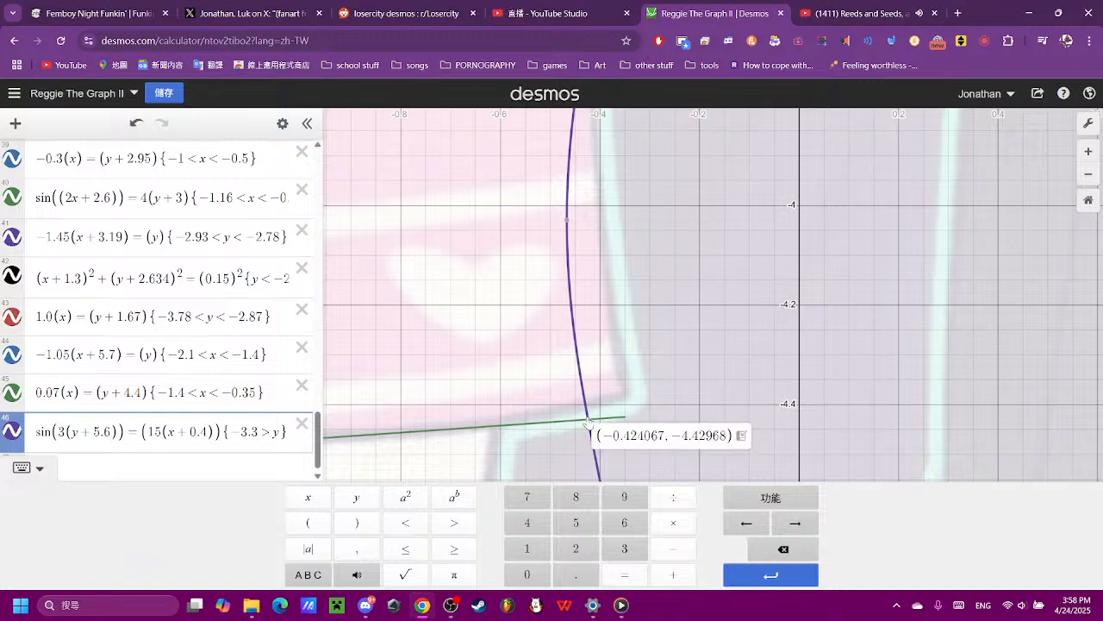
click(281, 432)
text(> -)
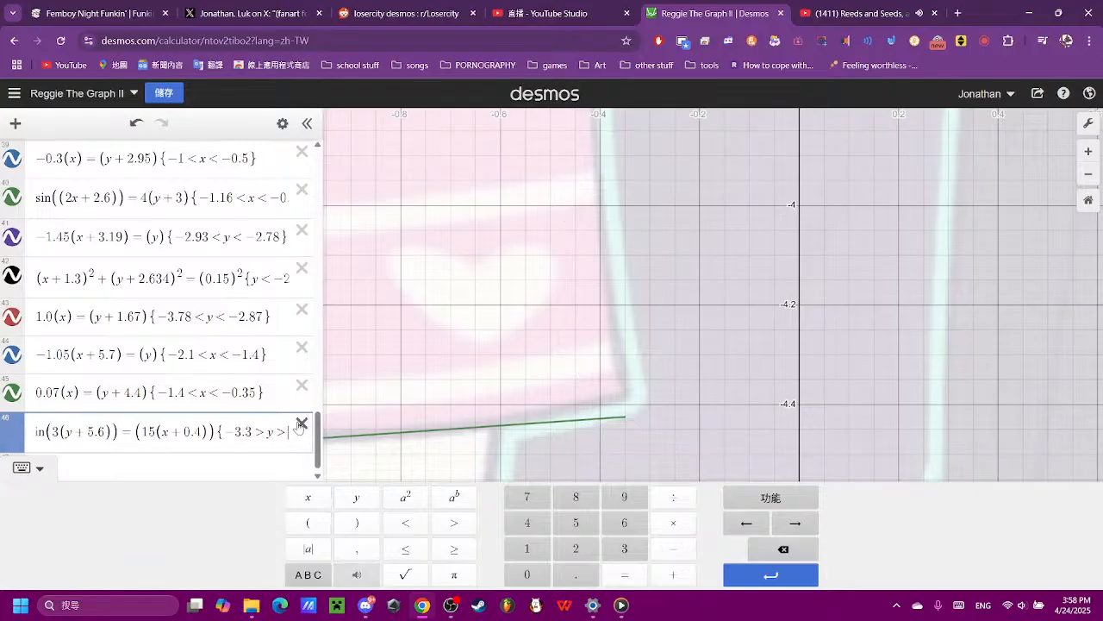
text(0)
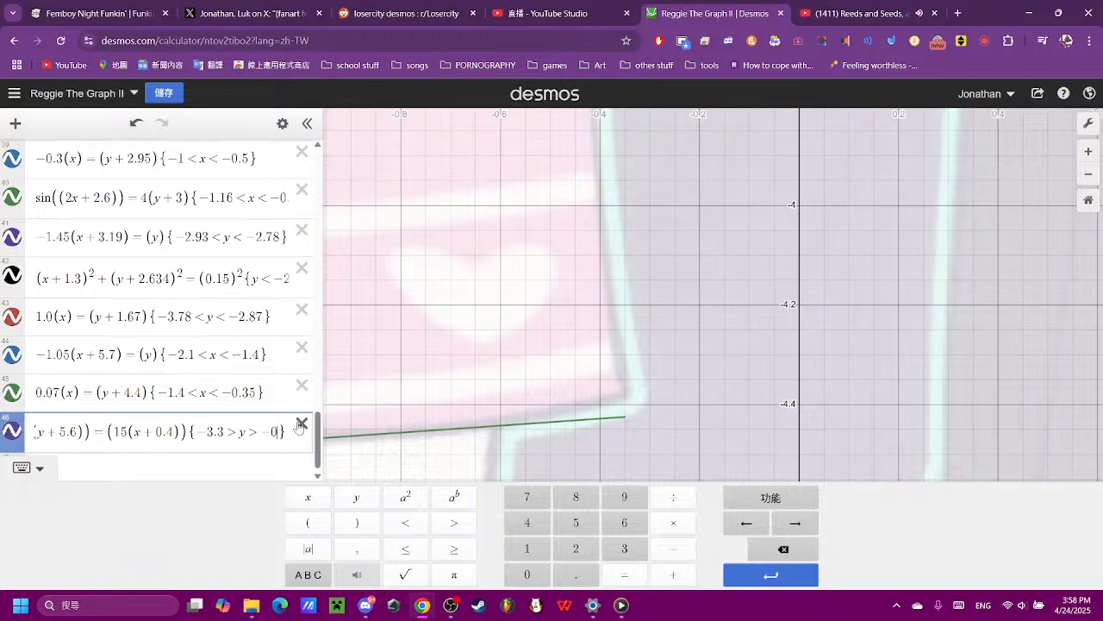
key(BackSpace)
text(4.4)
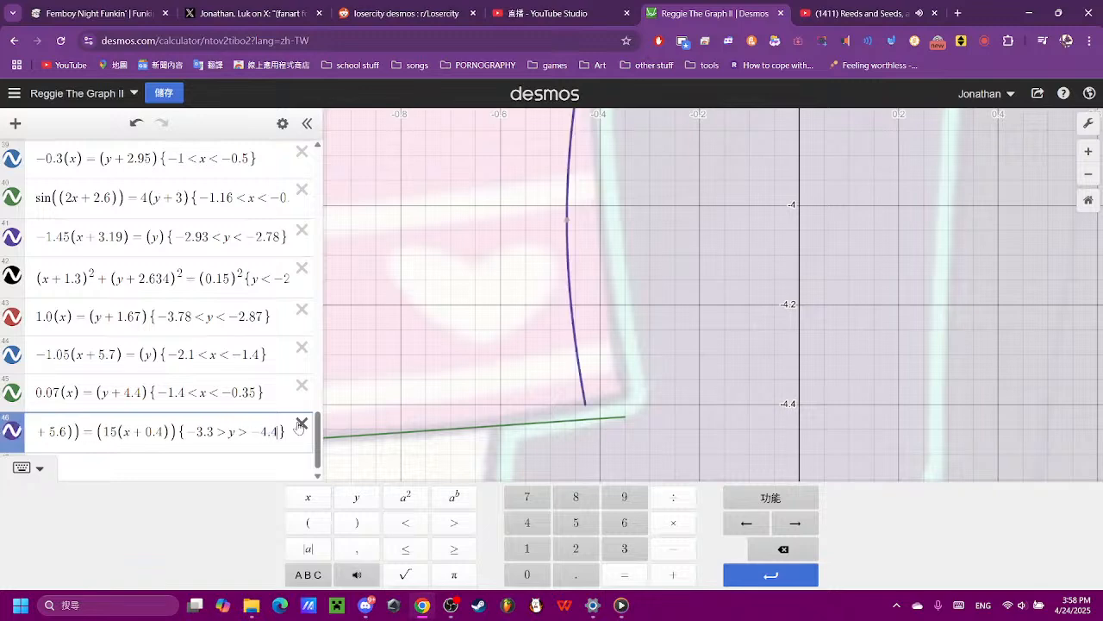
text(5)
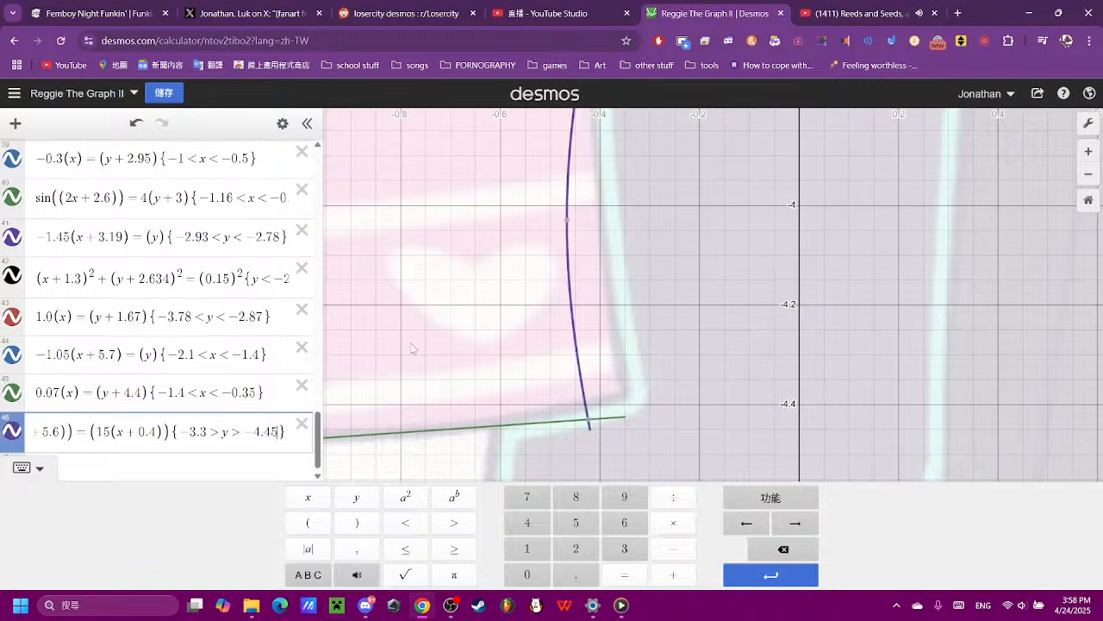
- Set the sine curve's lower y limit to -4.43 so that it ends on the hem line
click(653, 290)
scroll(609, 301, down, 5)
scroll(610, 326, down, 2)
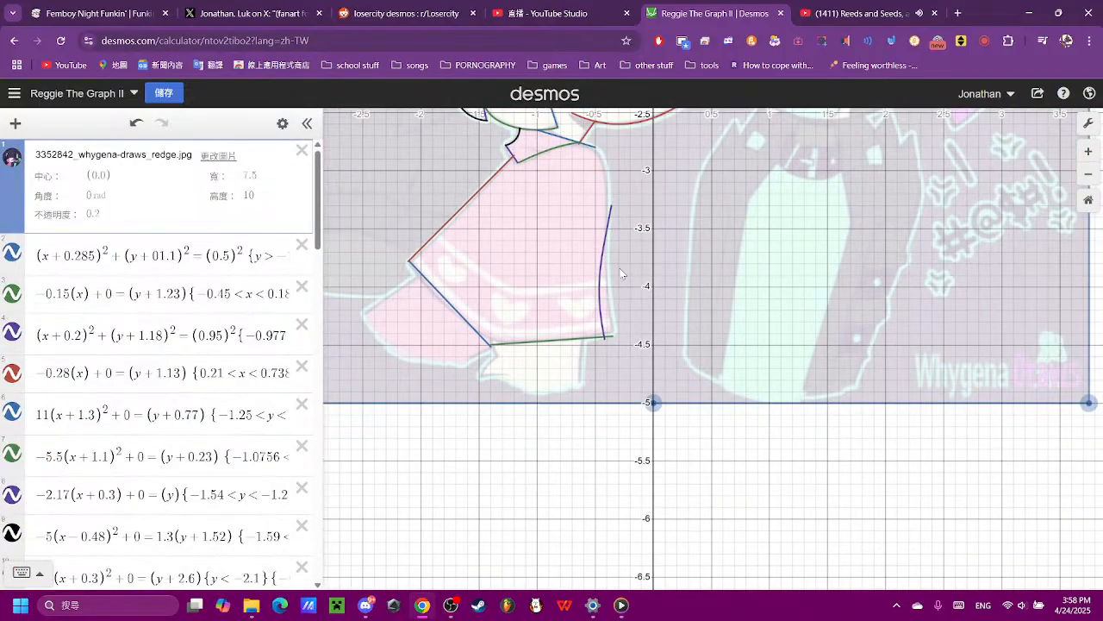
scroll(617, 359, up, 3)
scroll(600, 423, up, 2)
scroll(595, 433, up, 4)
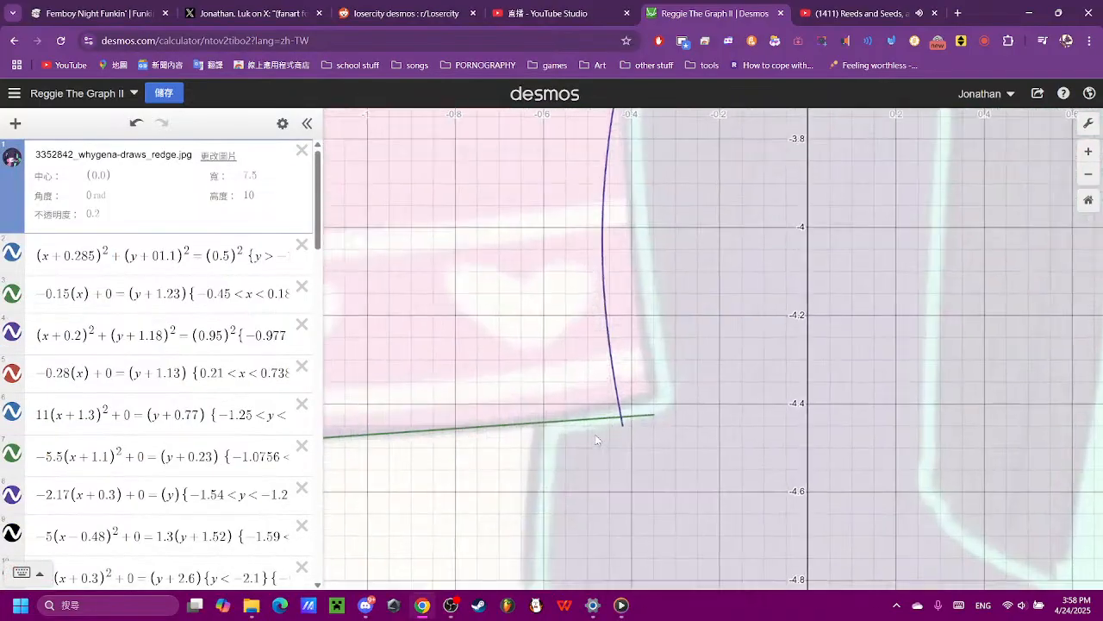
scroll(786, 236, down, 4)
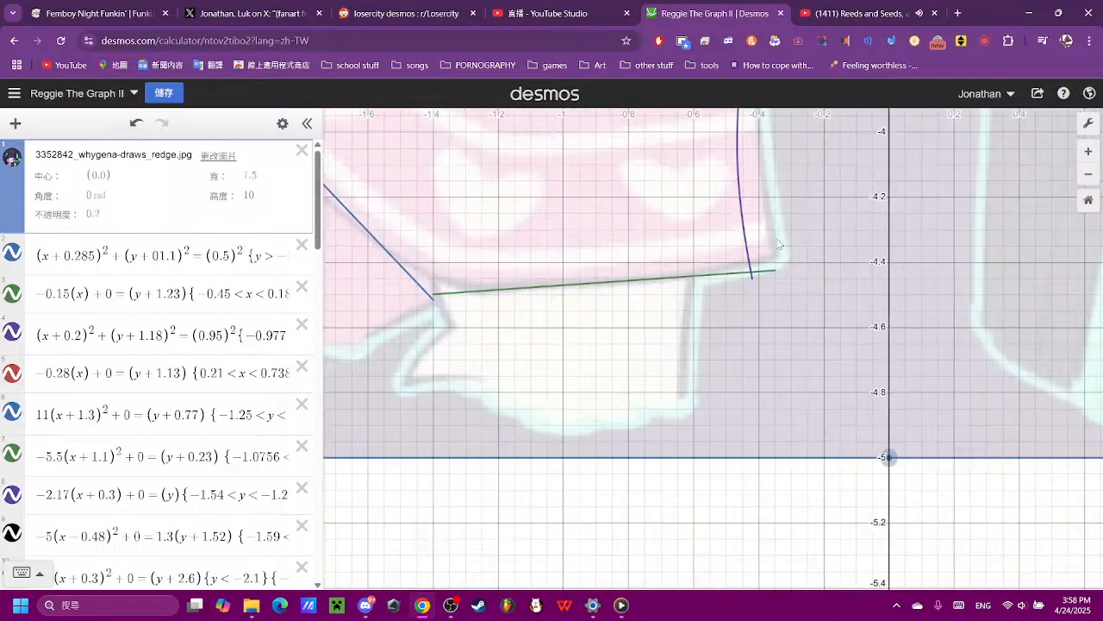
scroll(779, 242, up, 6)
scroll(752, 309, up, 2)
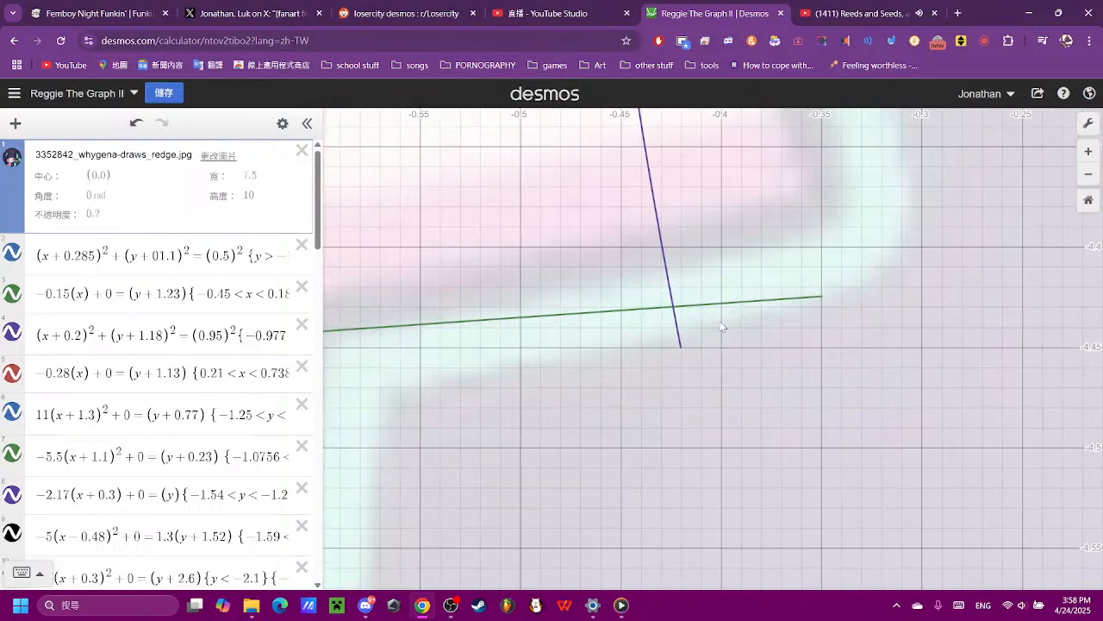
scroll(175, 479, down, 10)
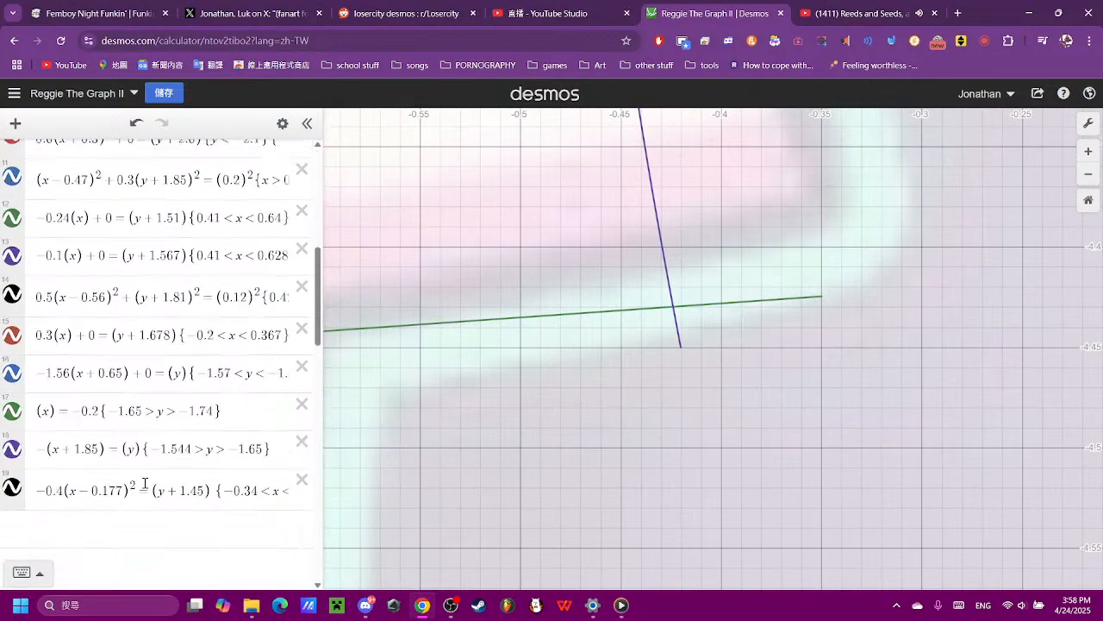
scroll(175, 479, down, 5)
click(248, 502)
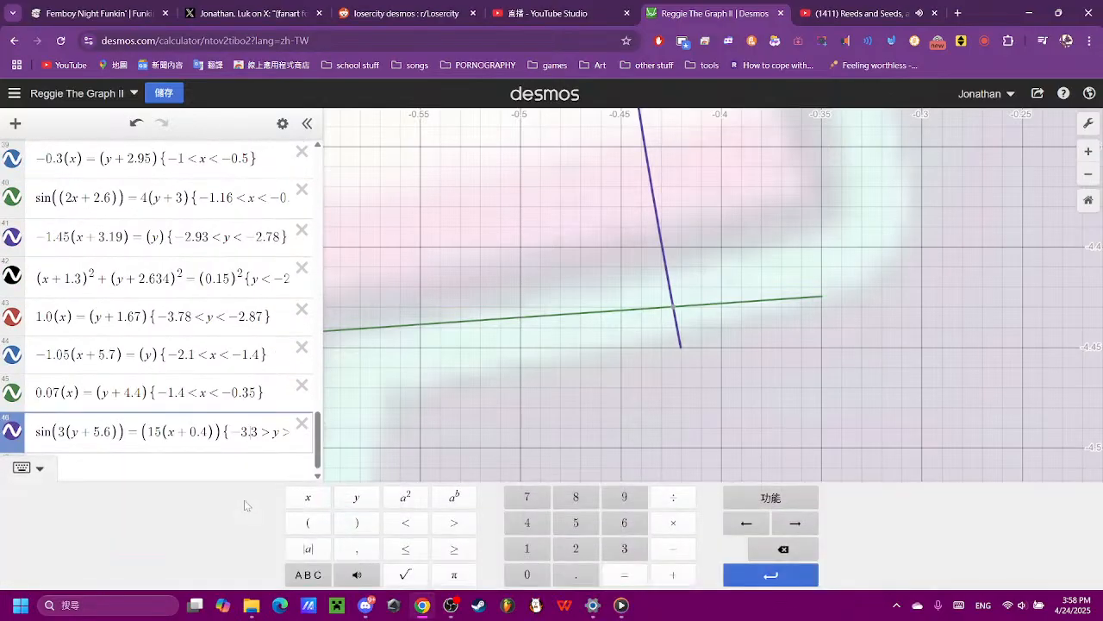
key(Right)
key(Right)
key(Right)
key(Right)
key(Right)
key(Right)
key(Right)
key(Right)
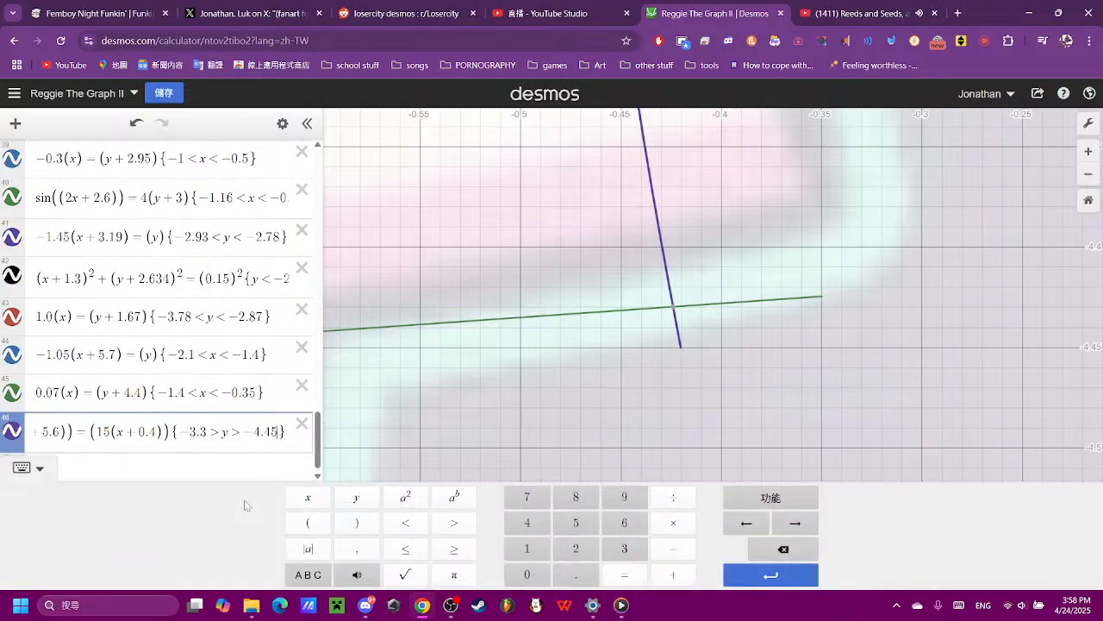
key(BackSpace)
text(3)
- Set the hem line's upper x limit to -0.42 so that it stops where it meets the sine curve
click(779, 298)
drag(806, 300, 674, 314)
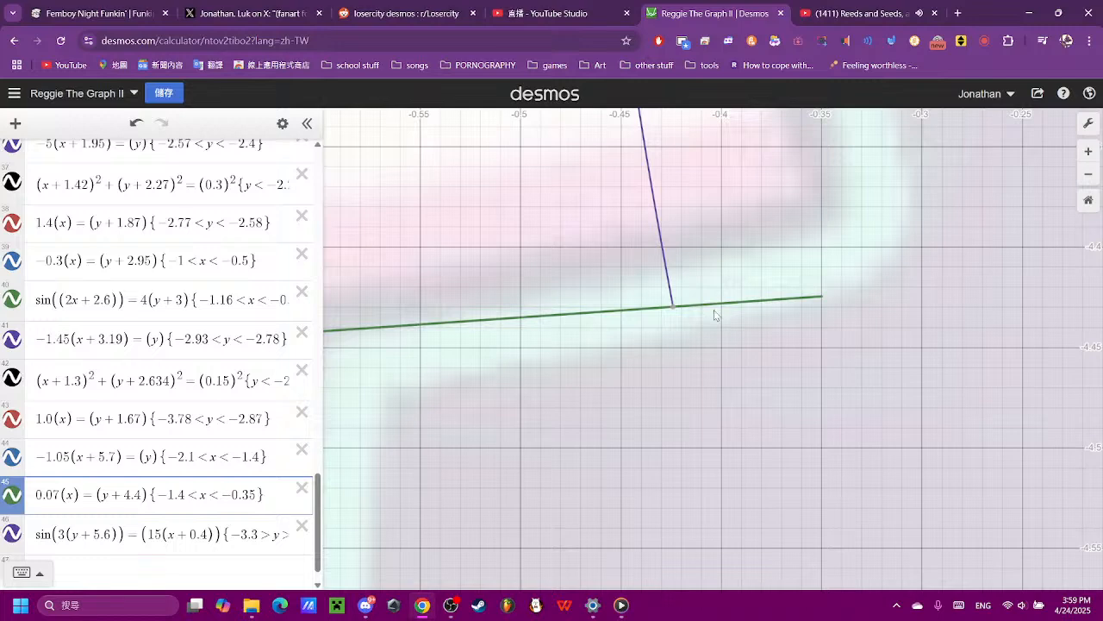
click(677, 308)
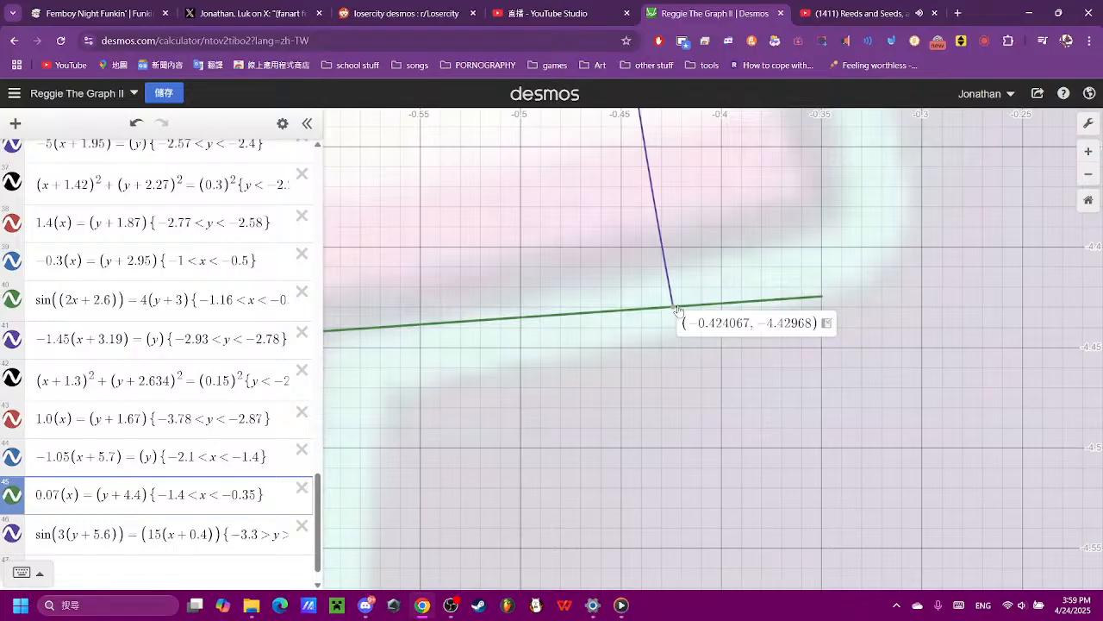
scroll(677, 307, down, 10)
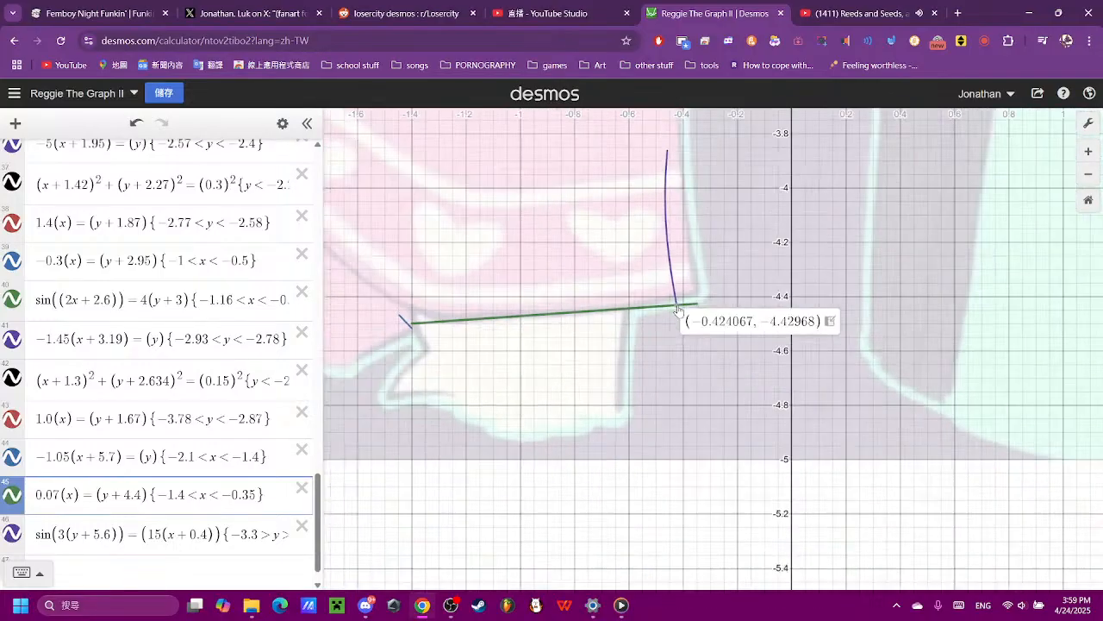
scroll(677, 309, down, 2)
scroll(678, 309, up, 6)
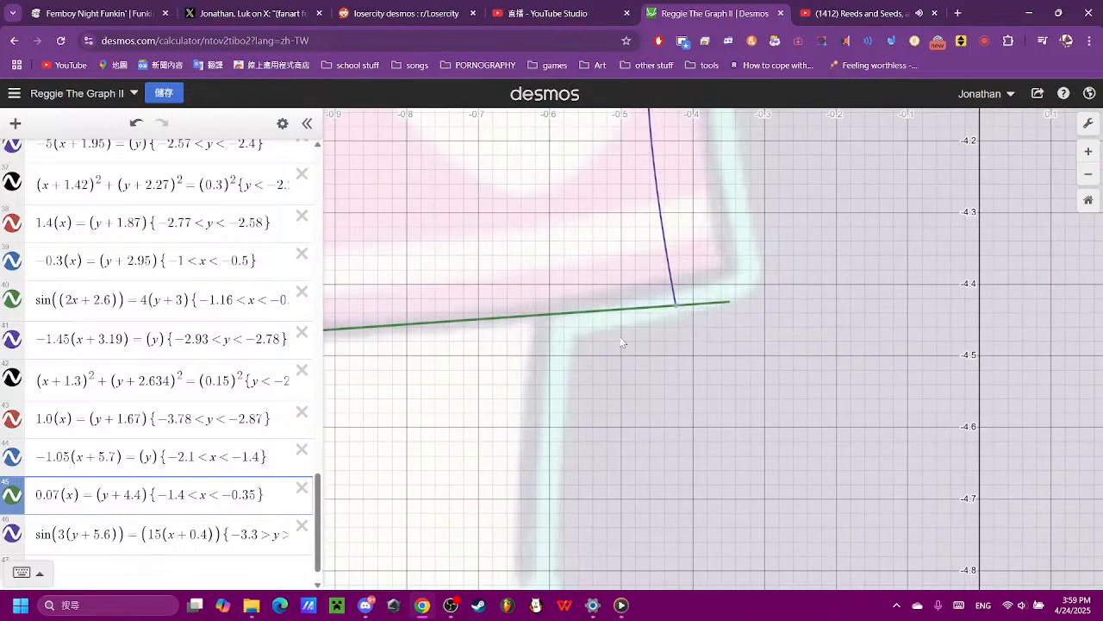
click(151, 491)
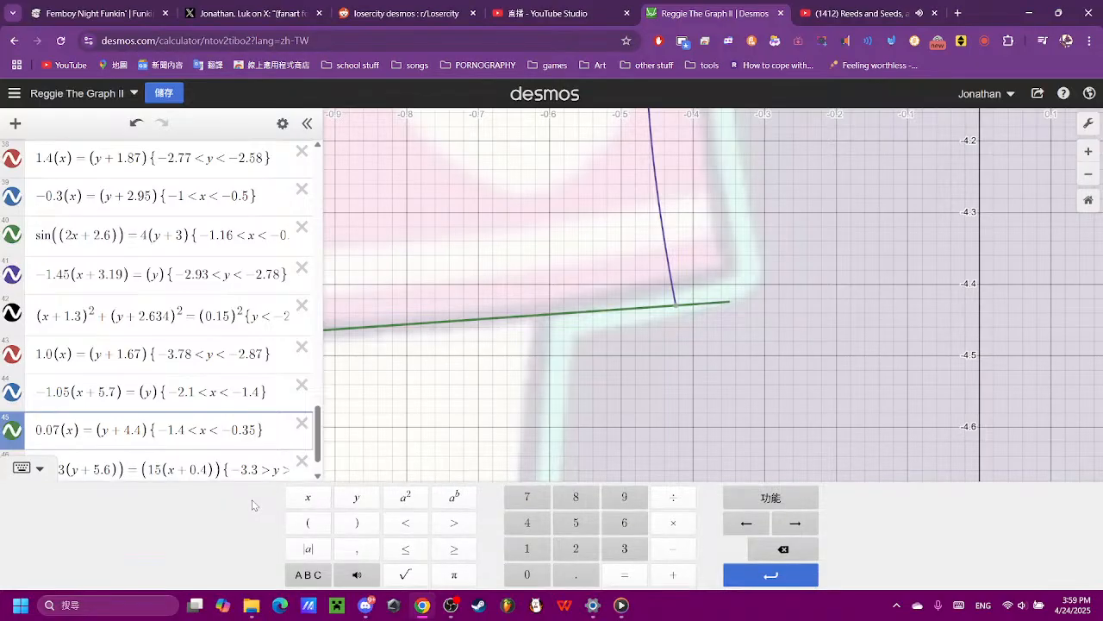
key(BackSpace)
key(BackSpace)
text(4.4)
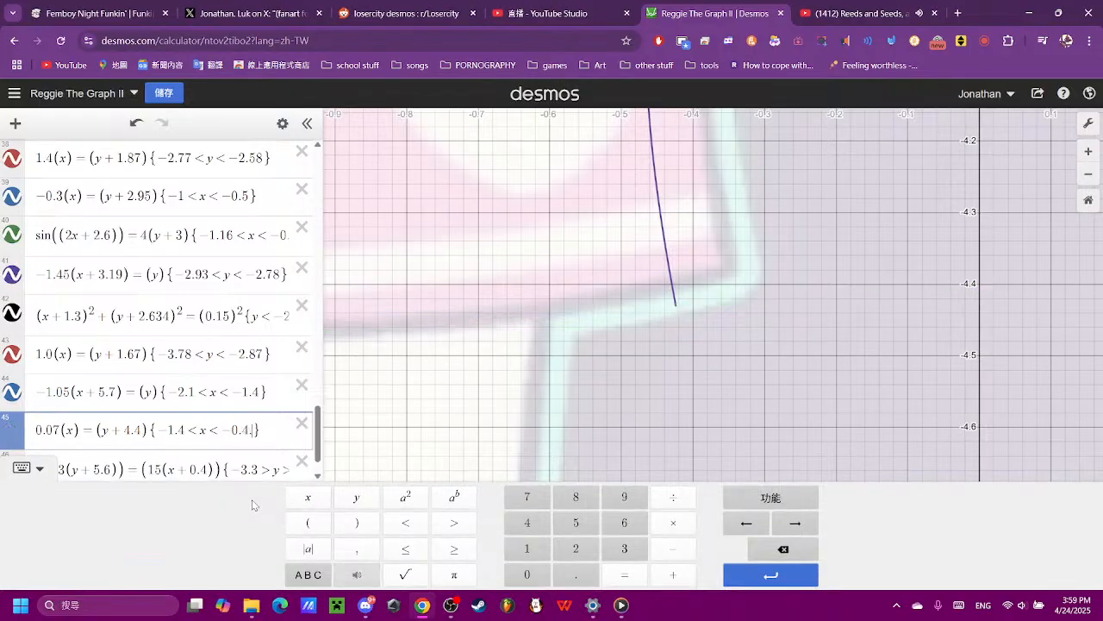
key(BackSpace)
text(5)
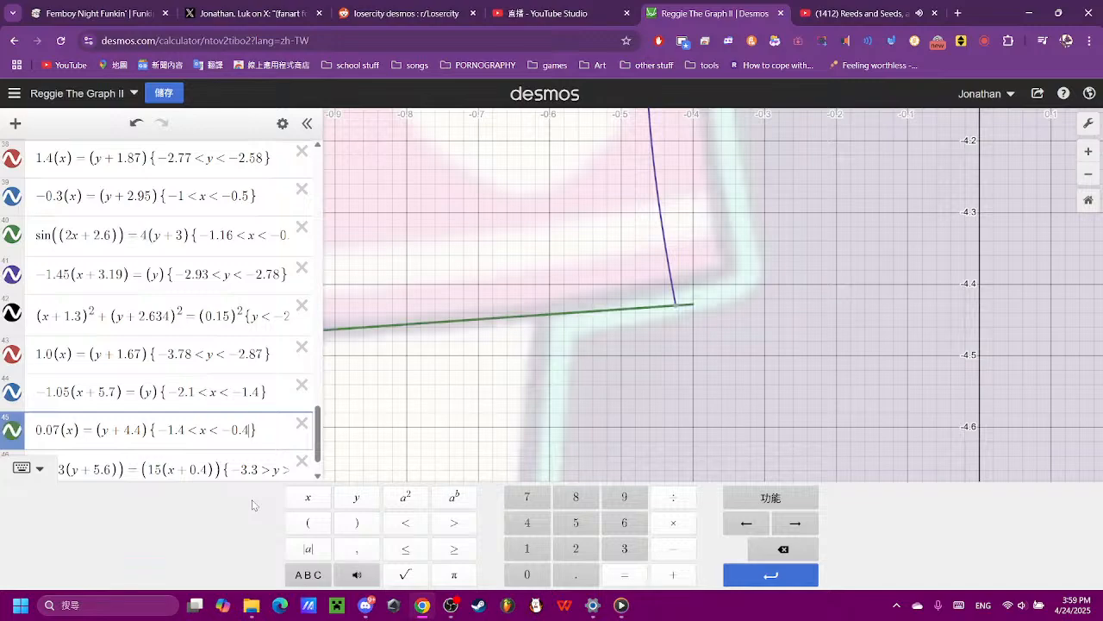
key(BackSpace)
text(3)
key(BackSpace)
text(2)
click(739, 244)
- Add a new parabola equation (x)^2 = (y) below the sine equation for the dress's upper front edge
scroll(730, 247, down, 5)
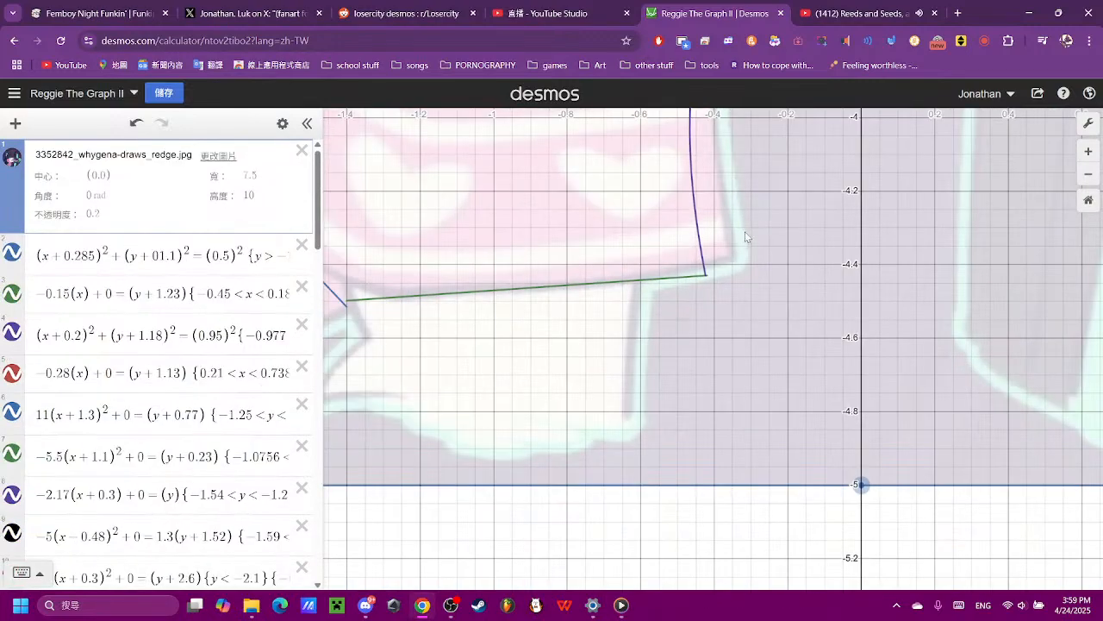
drag(758, 129, 754, 451)
scroll(753, 451, down, 5)
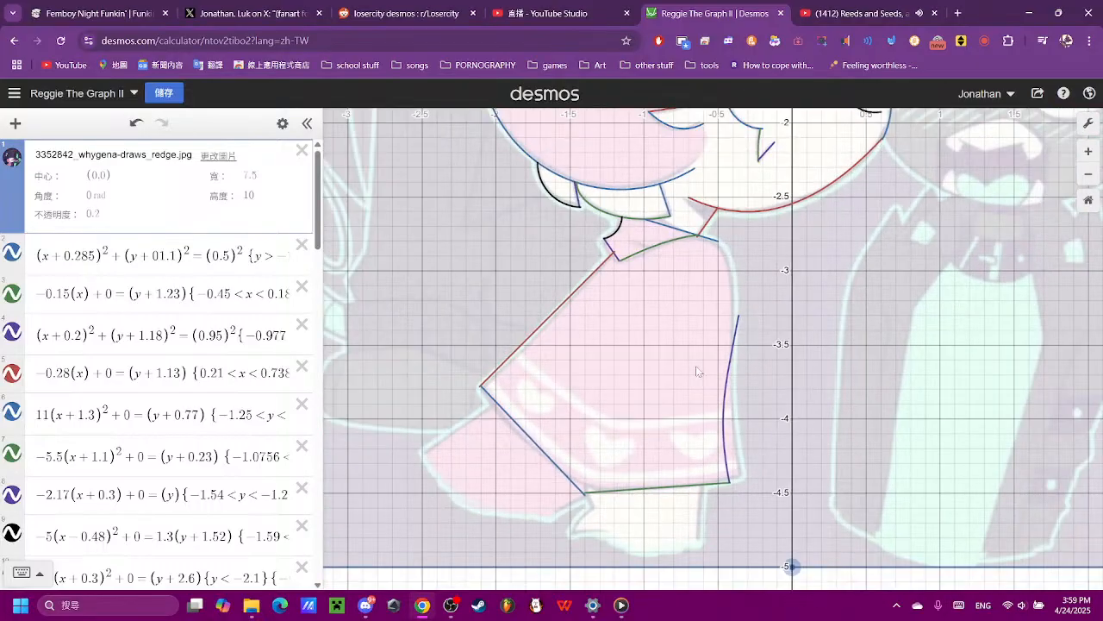
scroll(129, 412, down, 20)
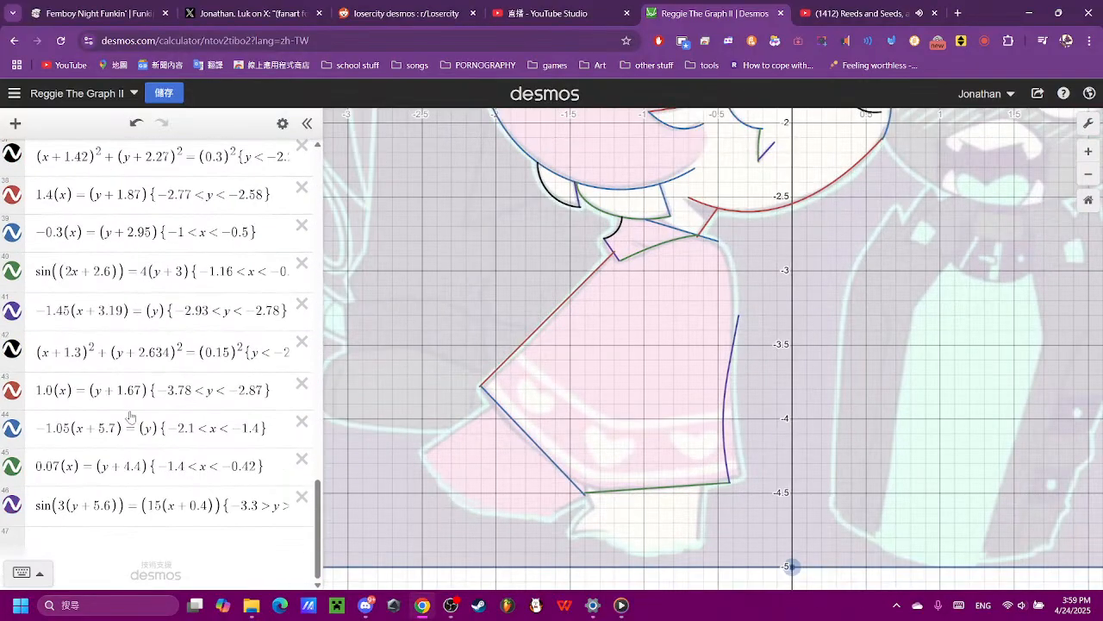
click(125, 532)
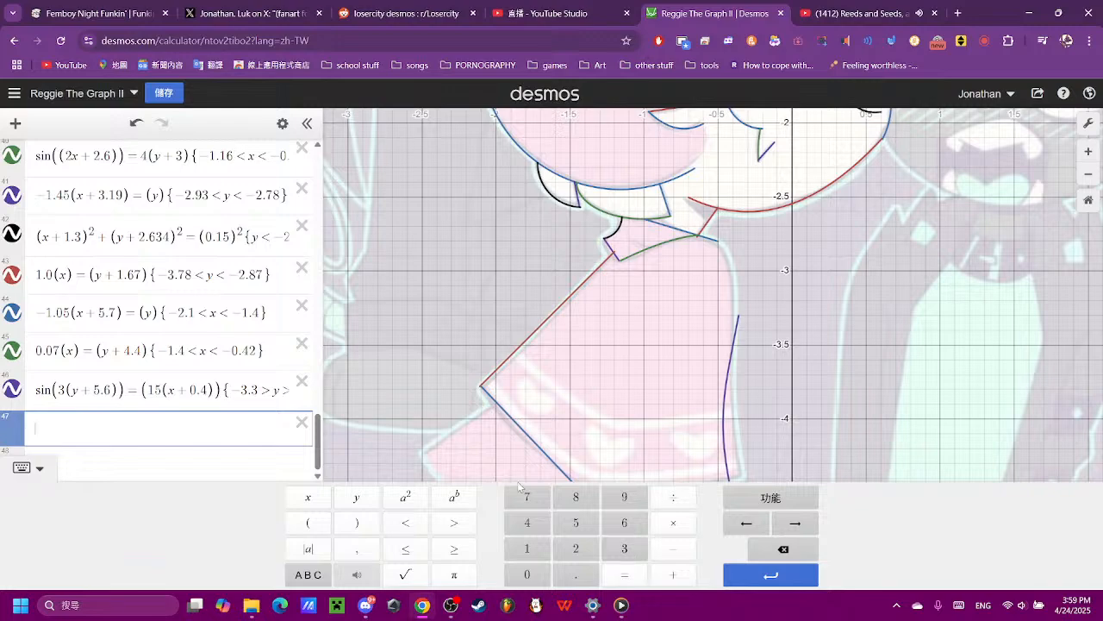
click(307, 522)
click(307, 496)
click(356, 522)
click(405, 496)
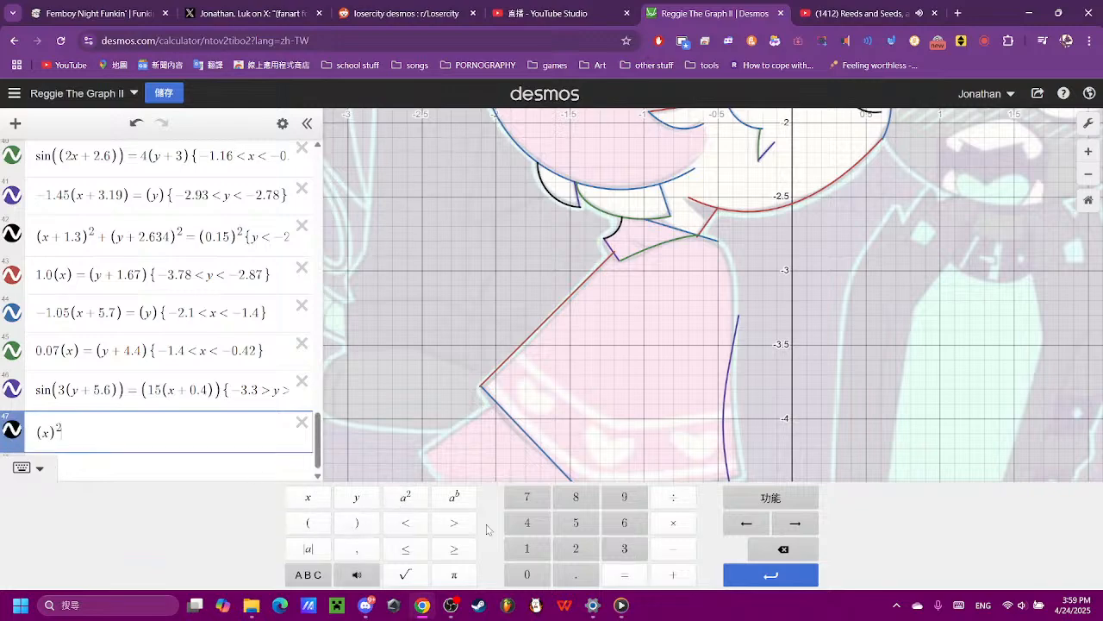
click(624, 574)
click(307, 522)
click(356, 497)
click(356, 523)
- Flip and narrow the new parabola by giving its squared x term a coefficient of -10
scroll(644, 332, down, 2)
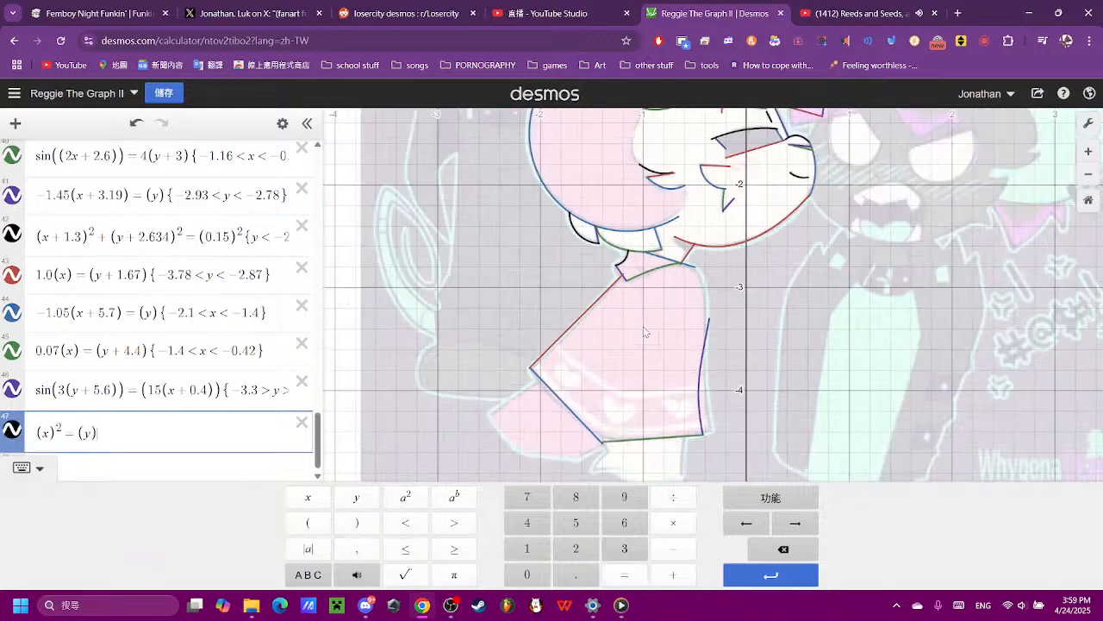
scroll(595, 319, down, 3)
scroll(232, 421, down, 1)
scroll(589, 315, down, 2)
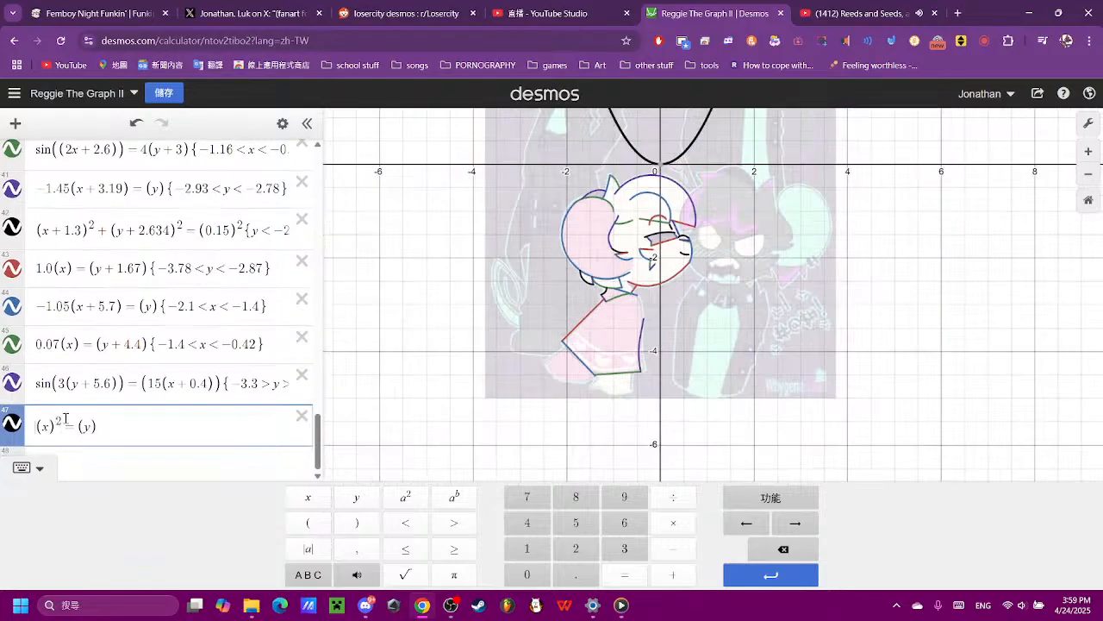
text(-)
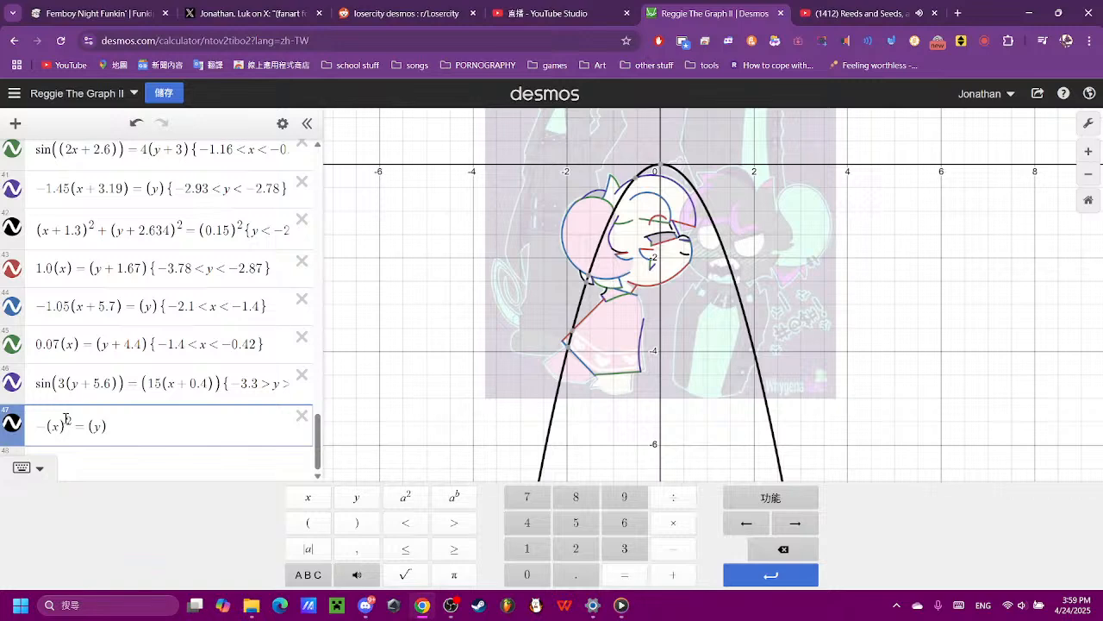
text(10)
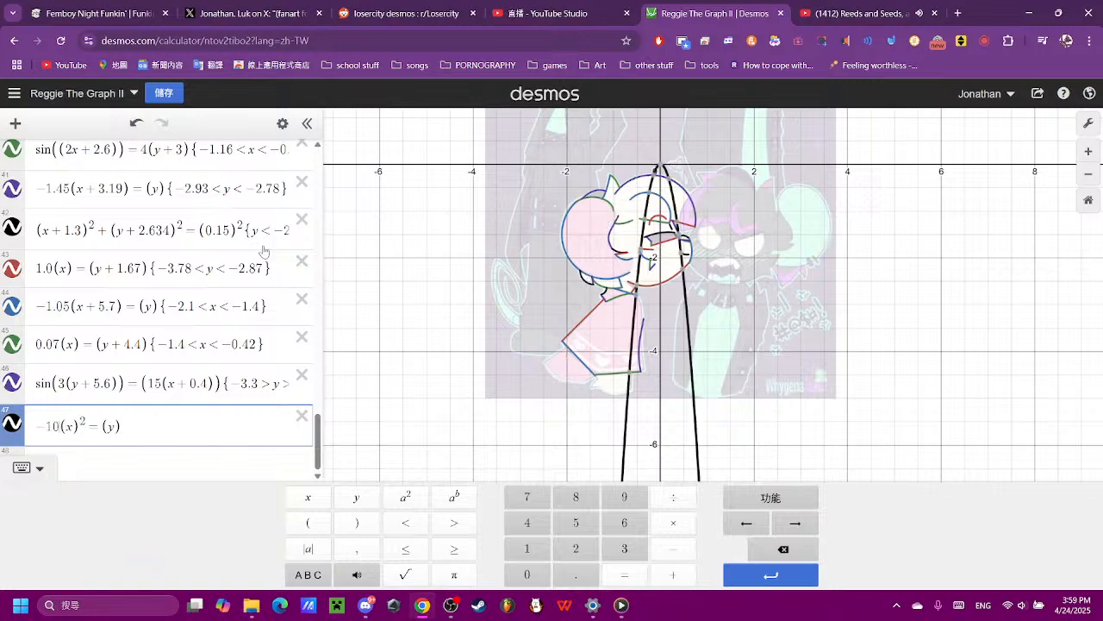
- Lower the parabola's vertex to the collar's height by changing its y term to (y + 2.7)
scroll(652, 284, up, 3)
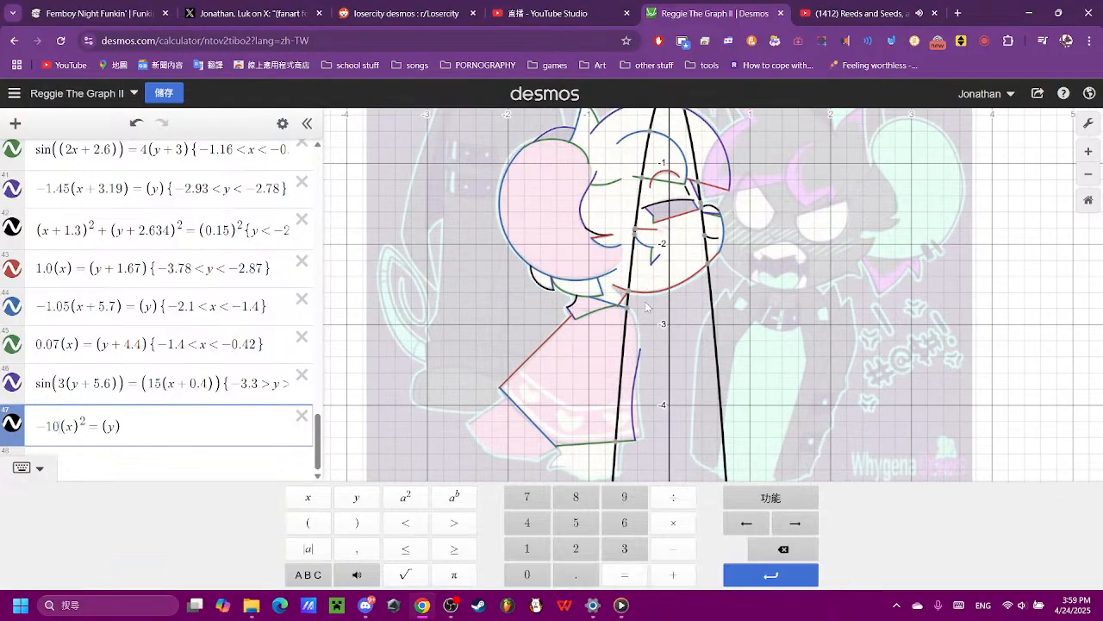
click(628, 312)
click(116, 425)
text(_2.8)
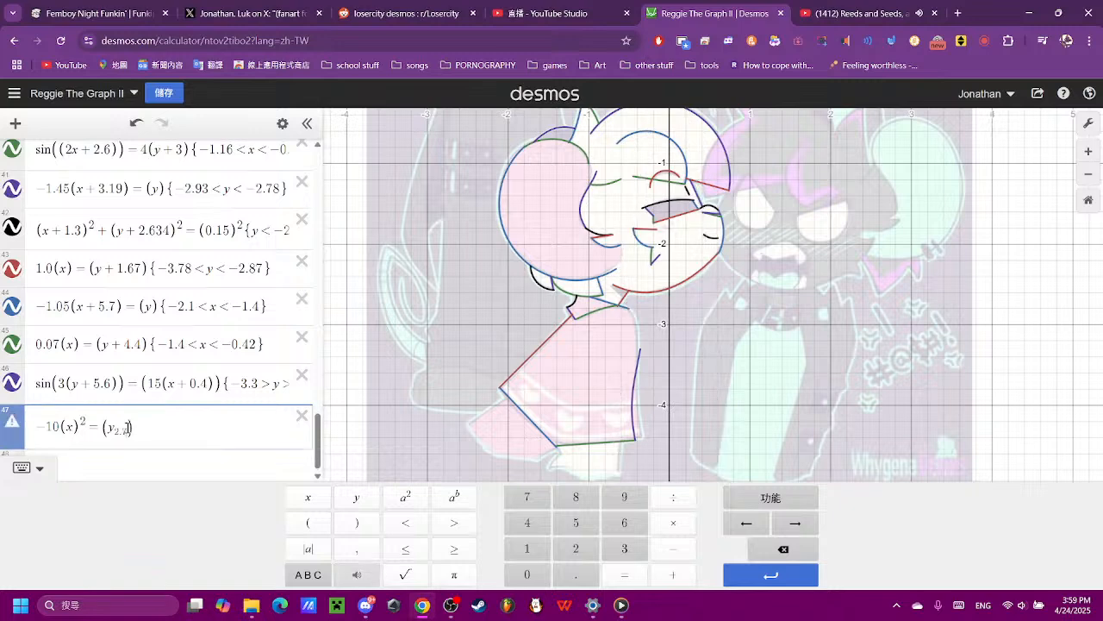
key(BackSpace)
key(BackSpace)
key(BackSpace)
key(BackSpace)
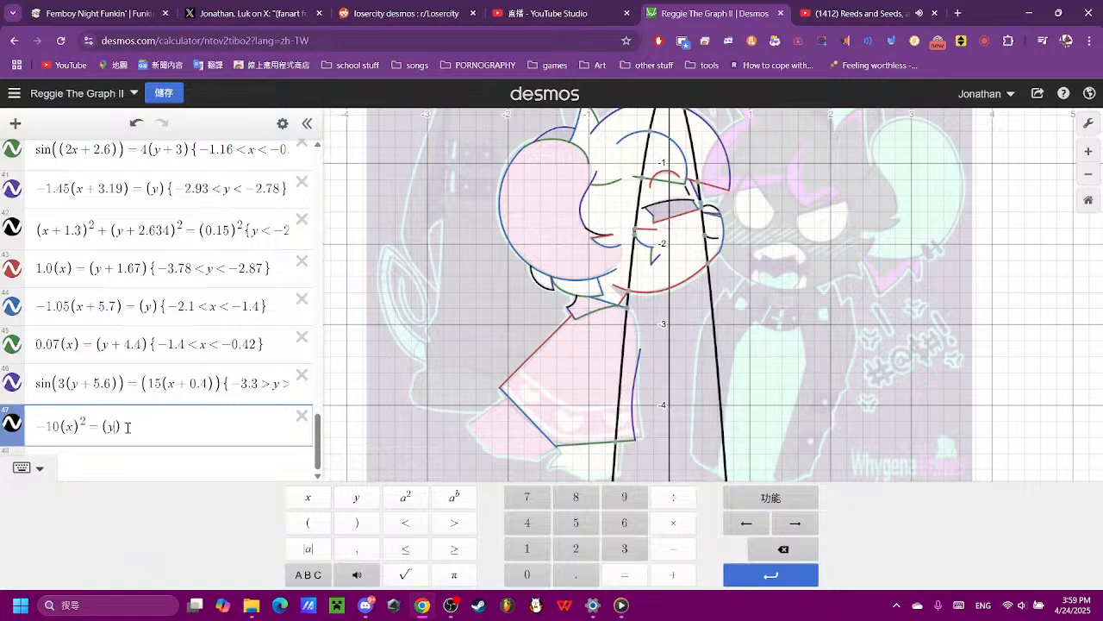
text(+ 2.7)
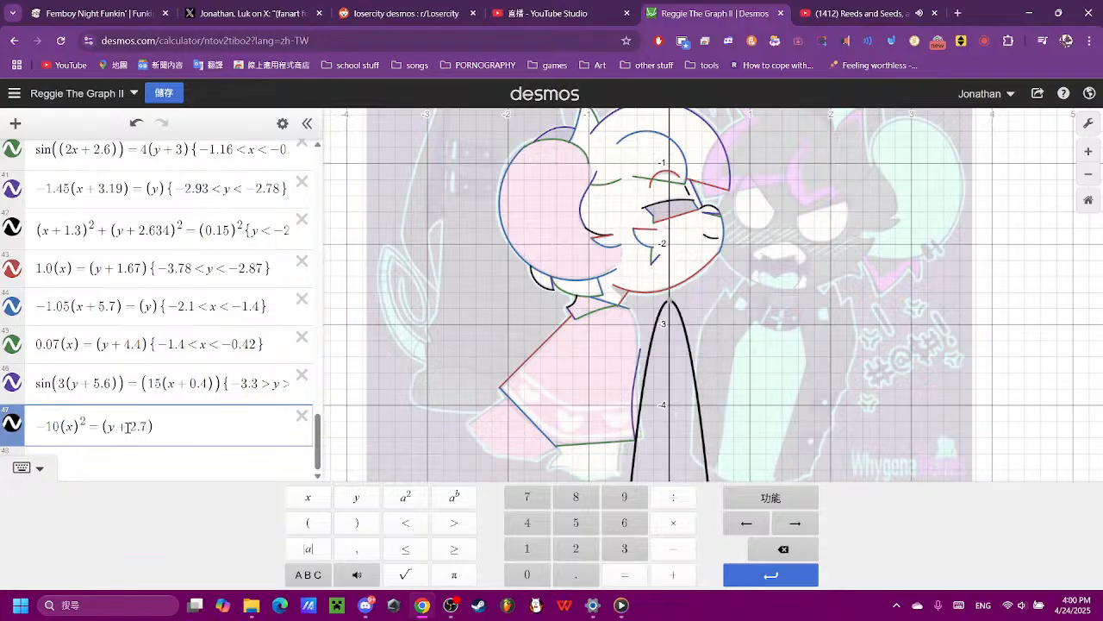
text(5)
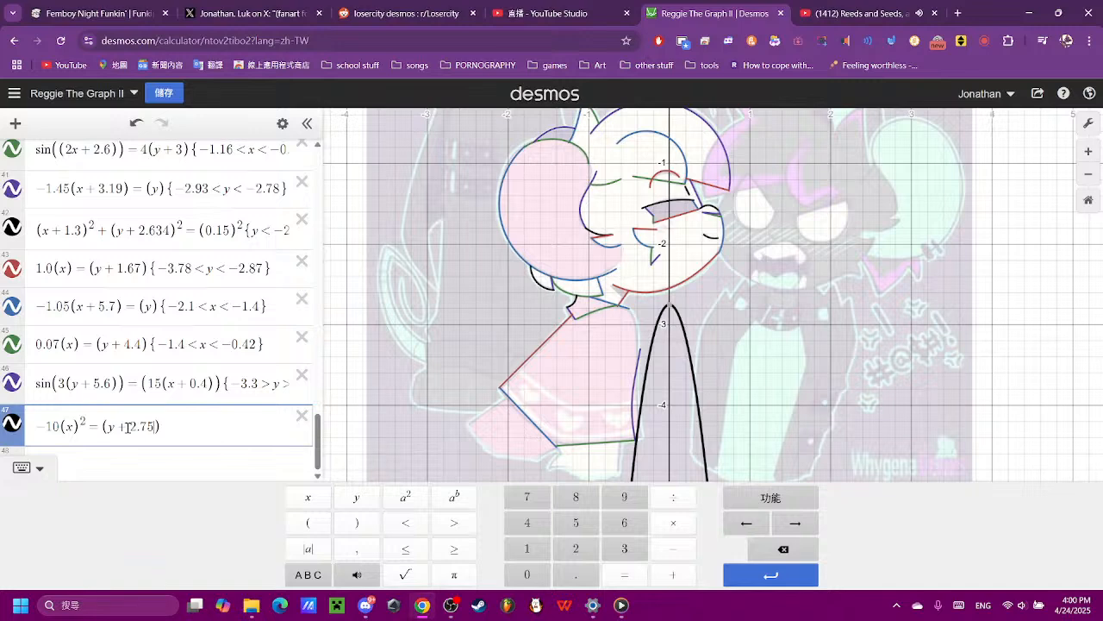
- Change the parabola's y term to (y + 2.75) and shift it towards the dress with an x term of (x + 0.5)
click(76, 428)
text(+)
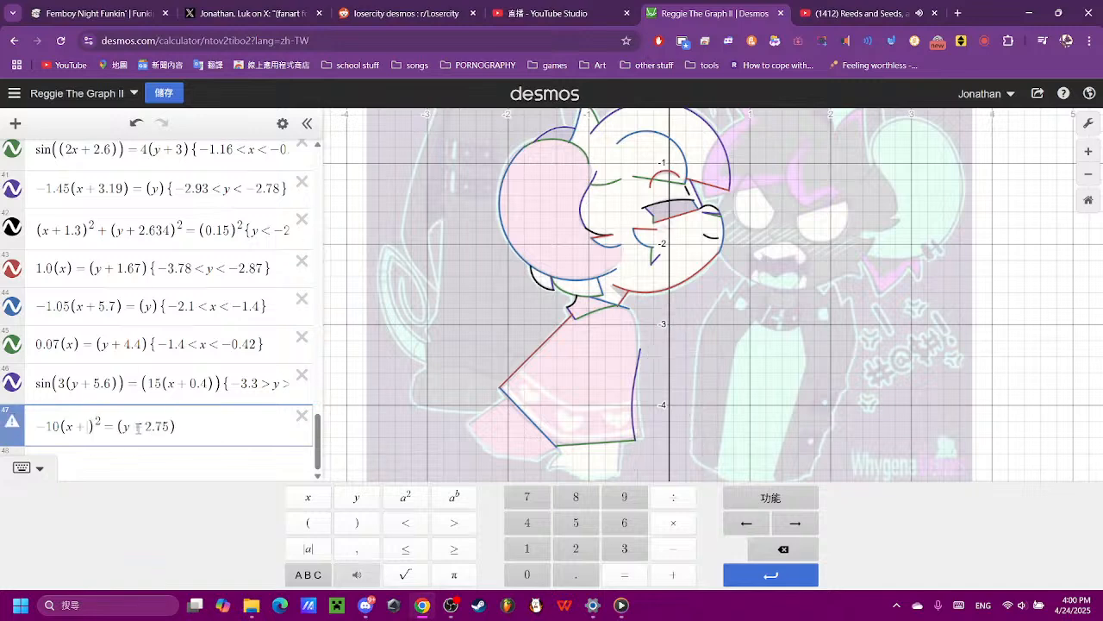
text(-)
text(0)
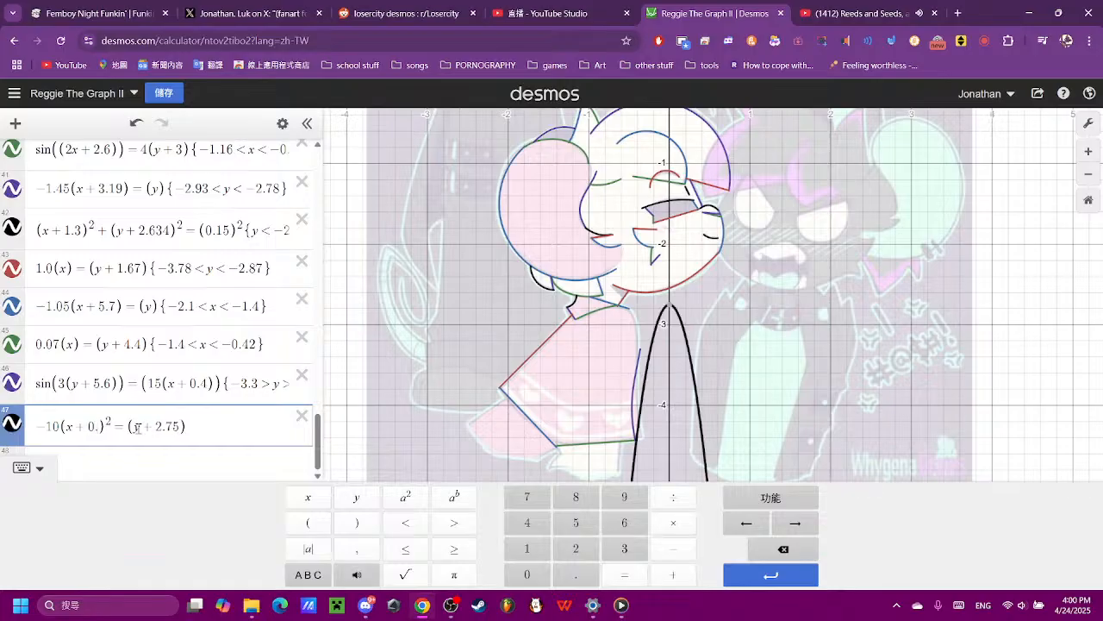
text(.4)
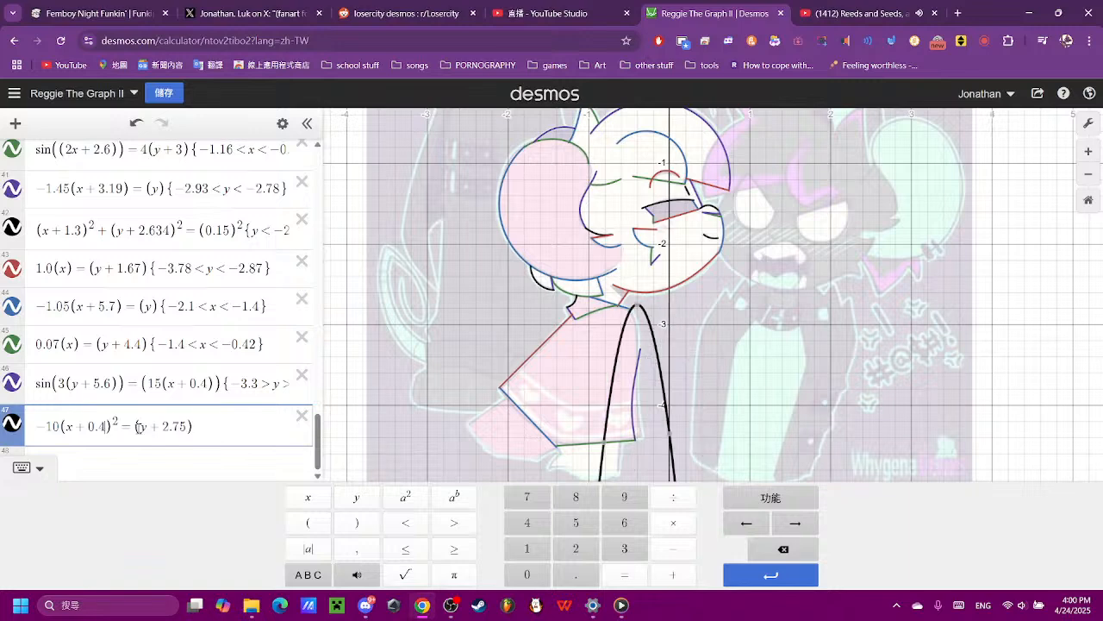
text(5)
key(BackSpace)
key(BackSpace)
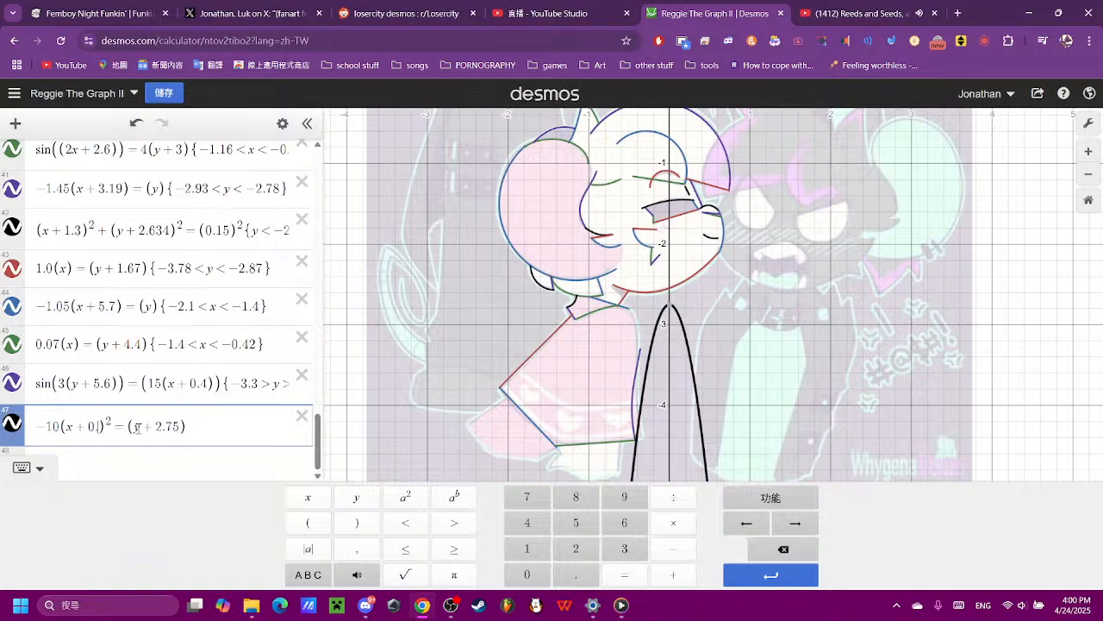
- Fine-tune the parabola's horizontal position by changing its x term to (x + 0.55)
text(5)
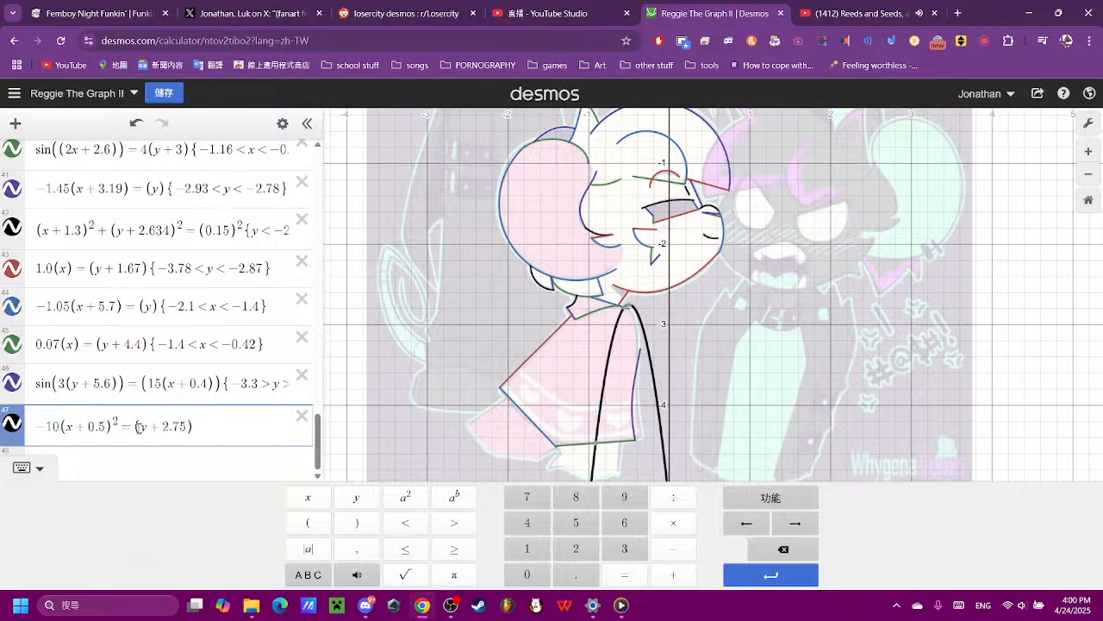
text(2)
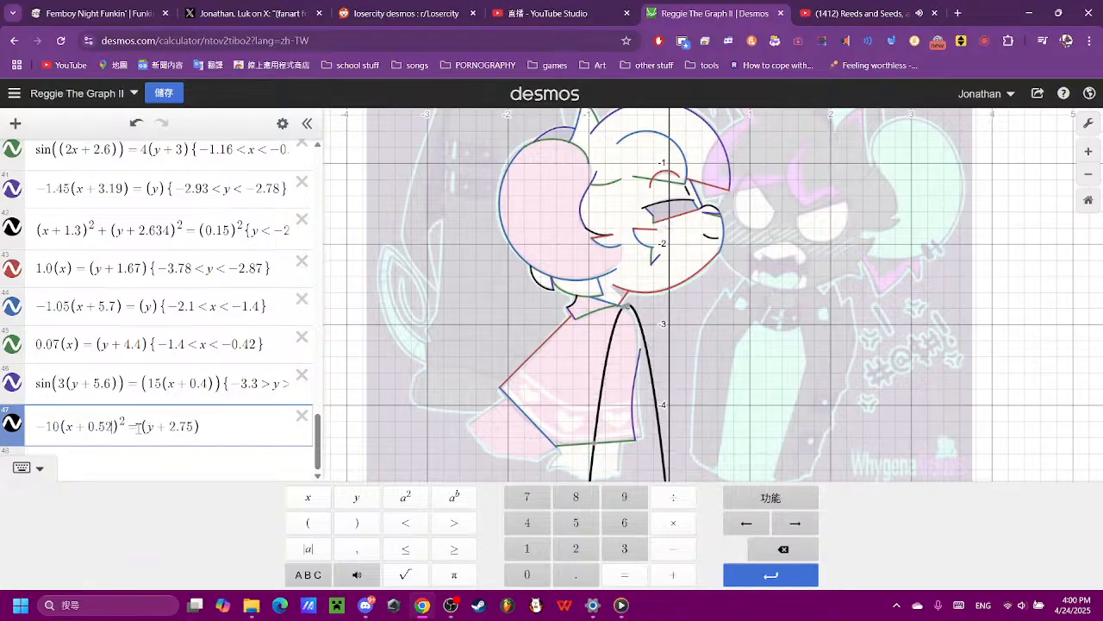
text(3)
key(BackSpace)
key(BackSpace)
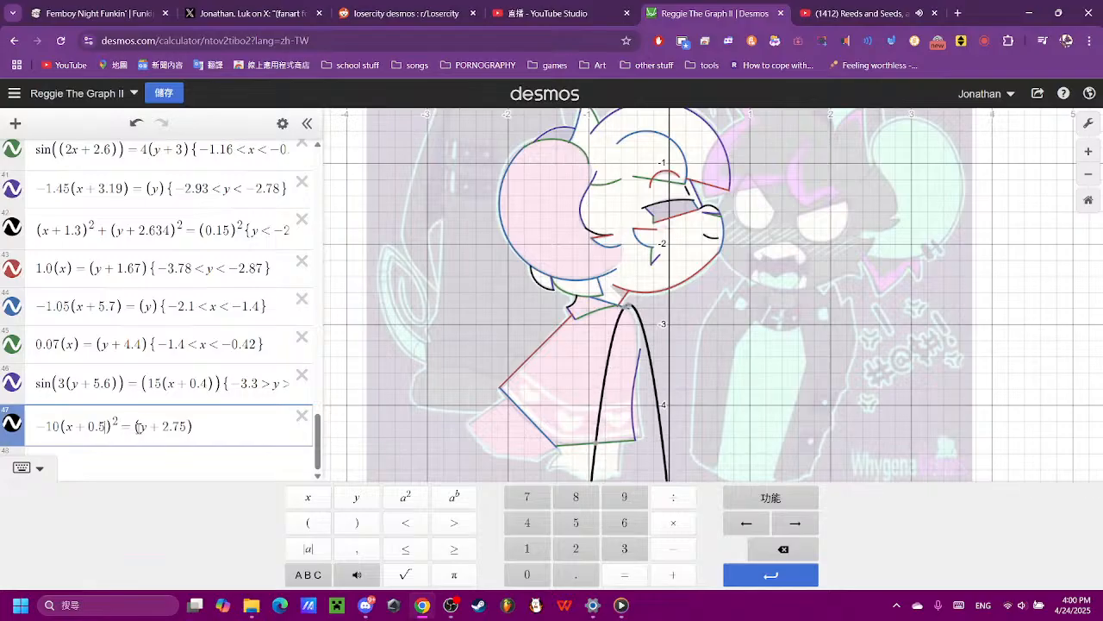
text(4)
key(BackSpace)
text(5)
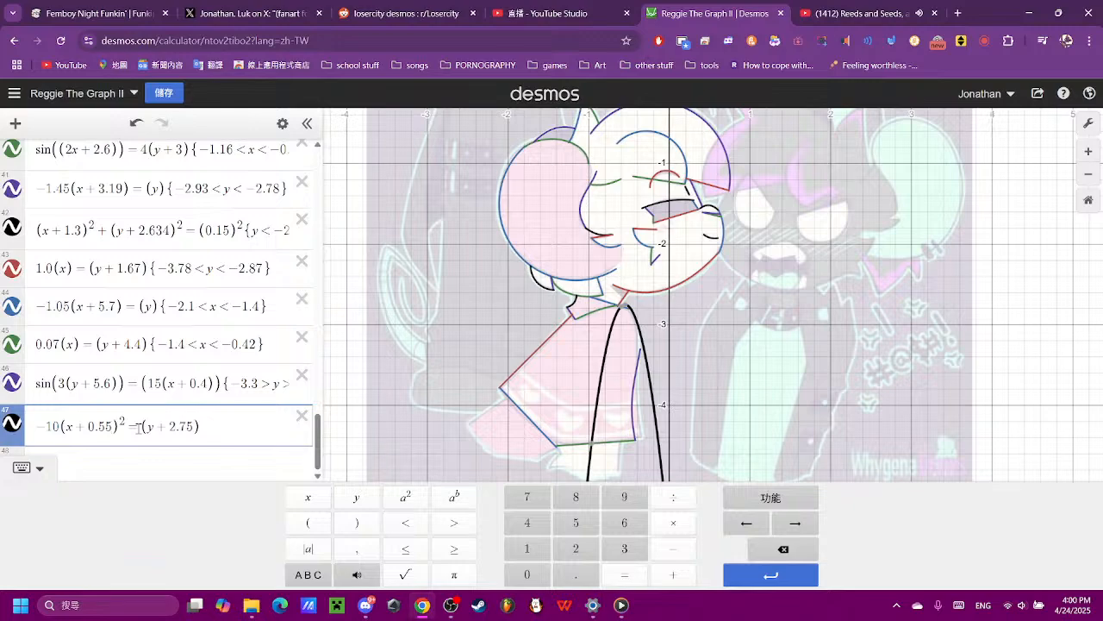
- Lower the parabola's vertex to the end of the collar line by changing its y term to (y + 2.78)
scroll(622, 415, up, 5)
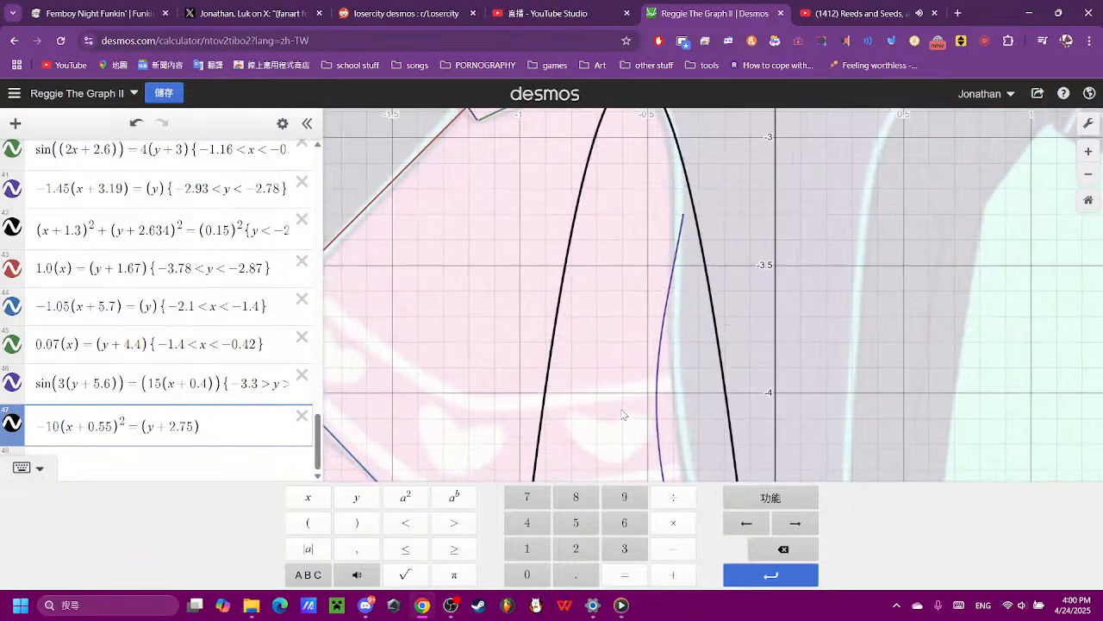
drag(795, 237, 797, 469)
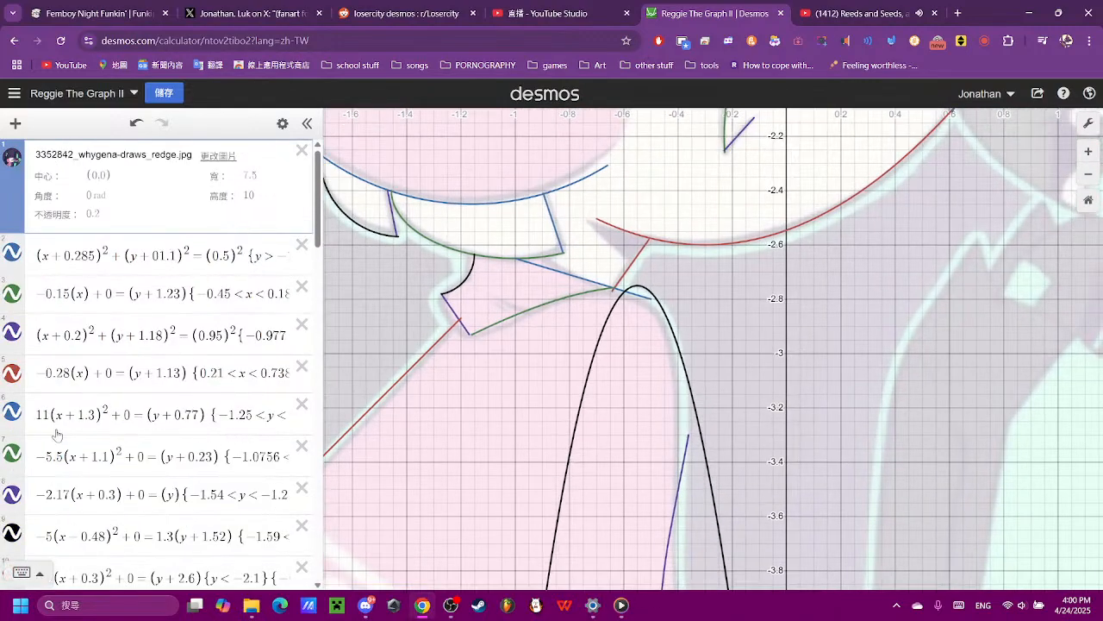
scroll(56, 431, down, 10)
scroll(56, 430, down, 10)
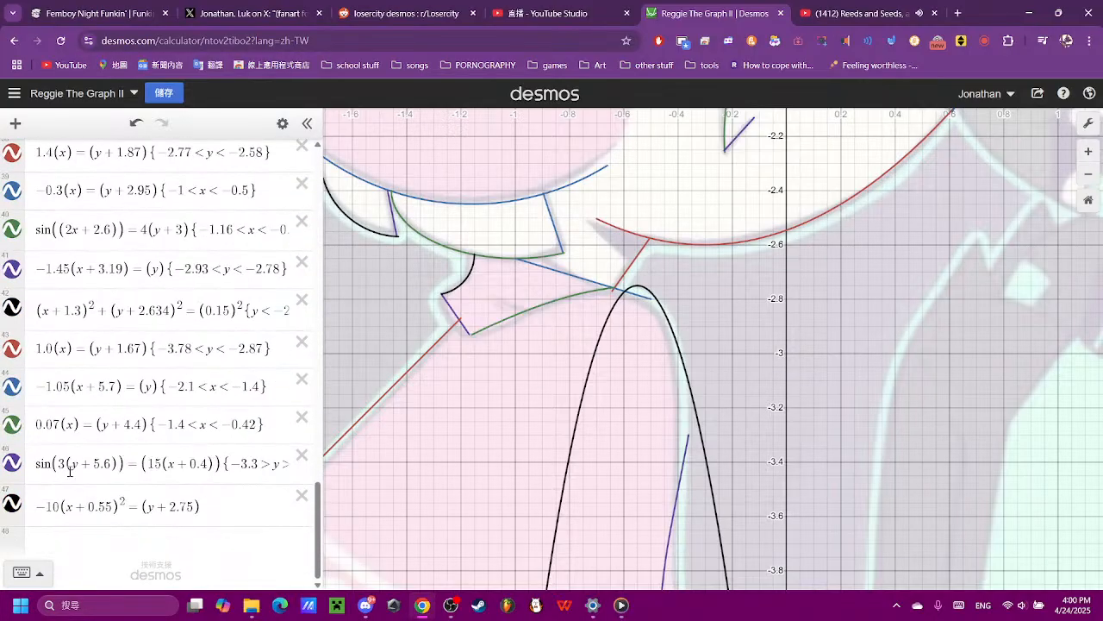
click(175, 508)
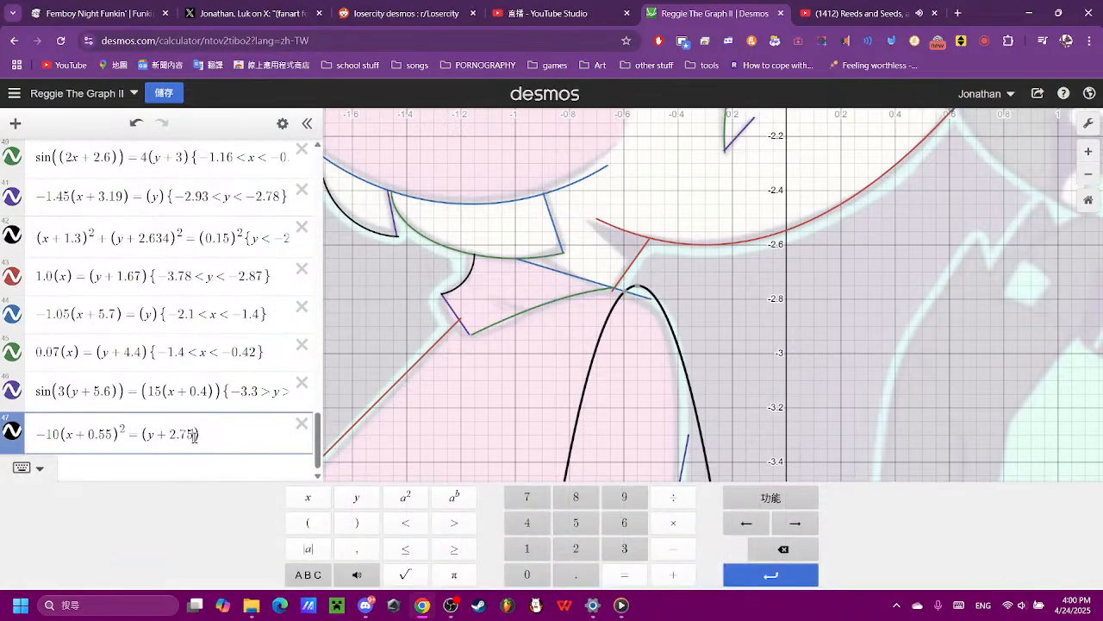
key(BackSpace)
text(7)
key(BackSpace)
text(8)
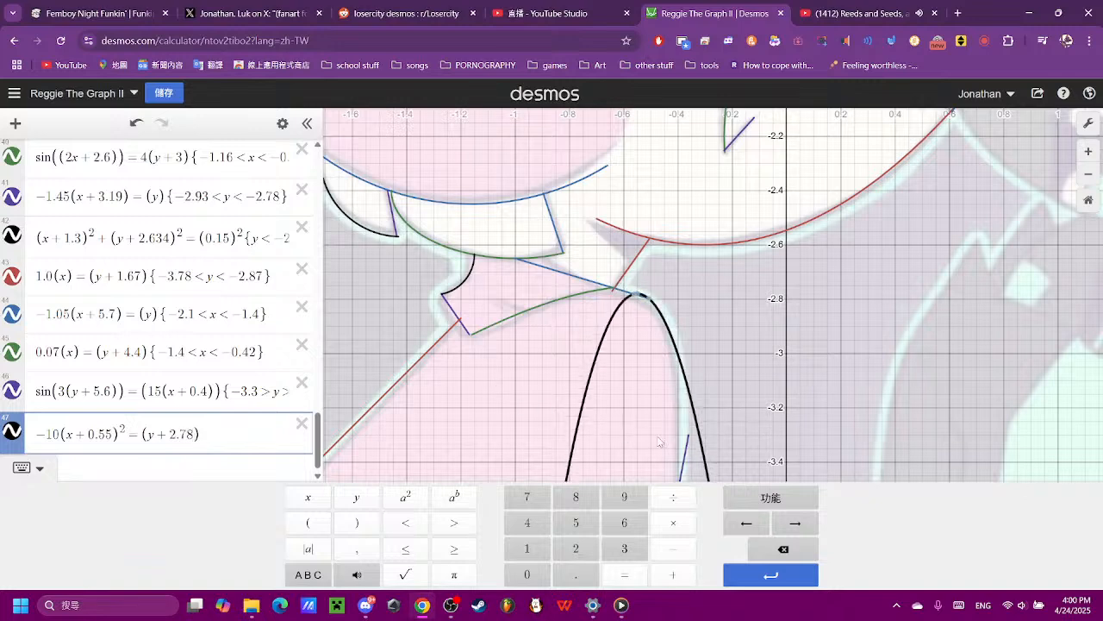
- Raise the sine curve's upper y limit to -3.2 so that it reaches the parabola
click(689, 448)
drag(688, 442, 688, 432)
click(249, 496)
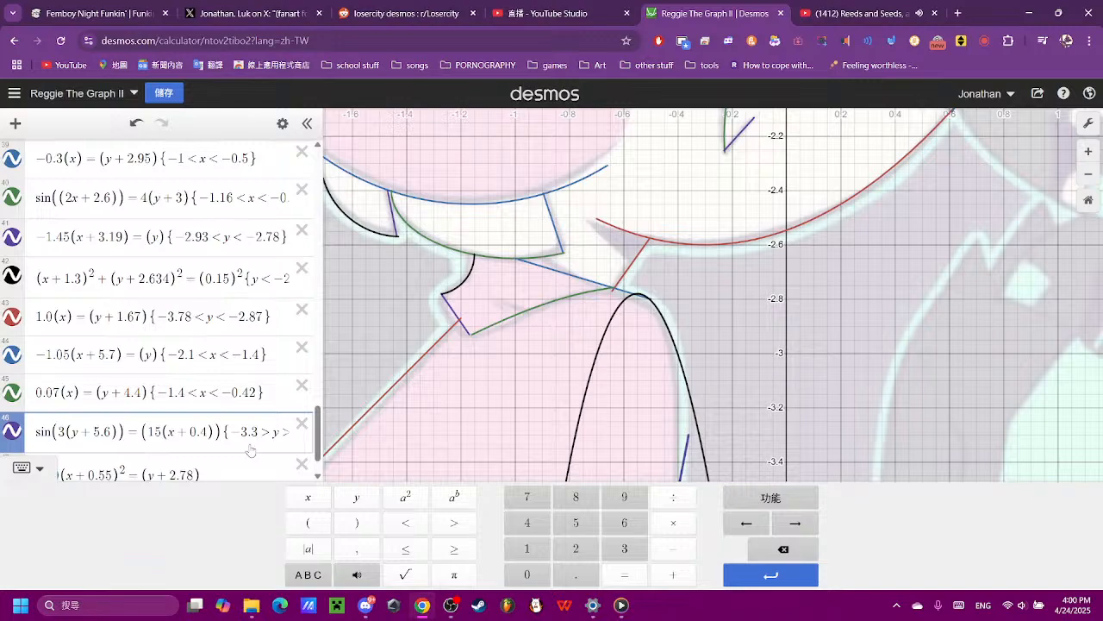
key(BackSpace)
text(2)
click(780, 354)
scroll(780, 354, down, 5)
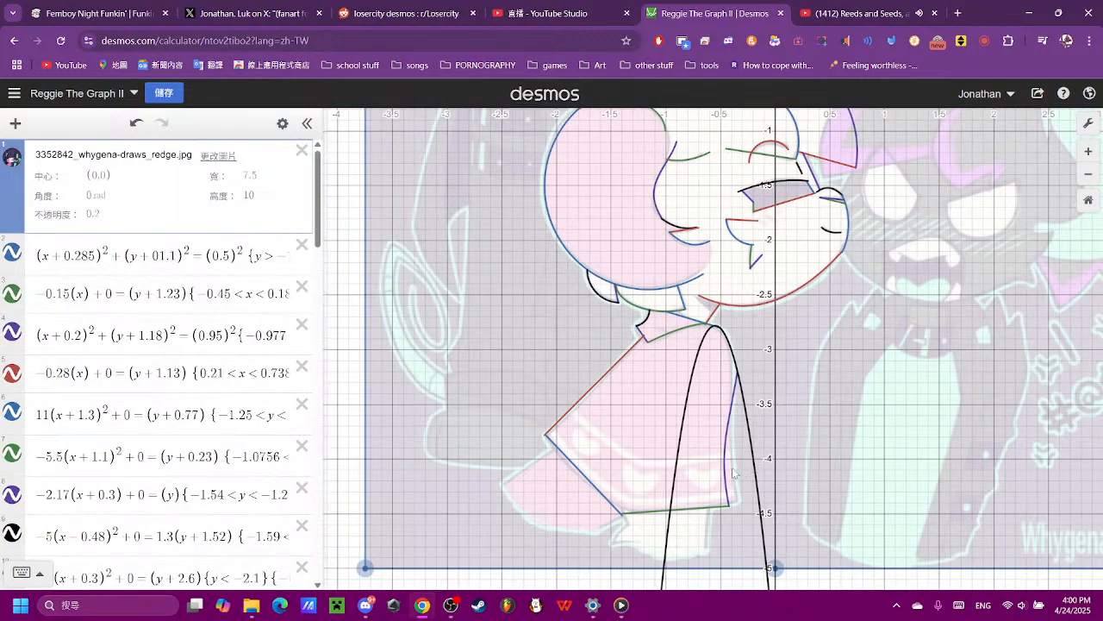
- Restrict the parabola with {-0.5 < x} so that it starts at the end of the collar line
scroll(710, 342, up, 5)
click(711, 343)
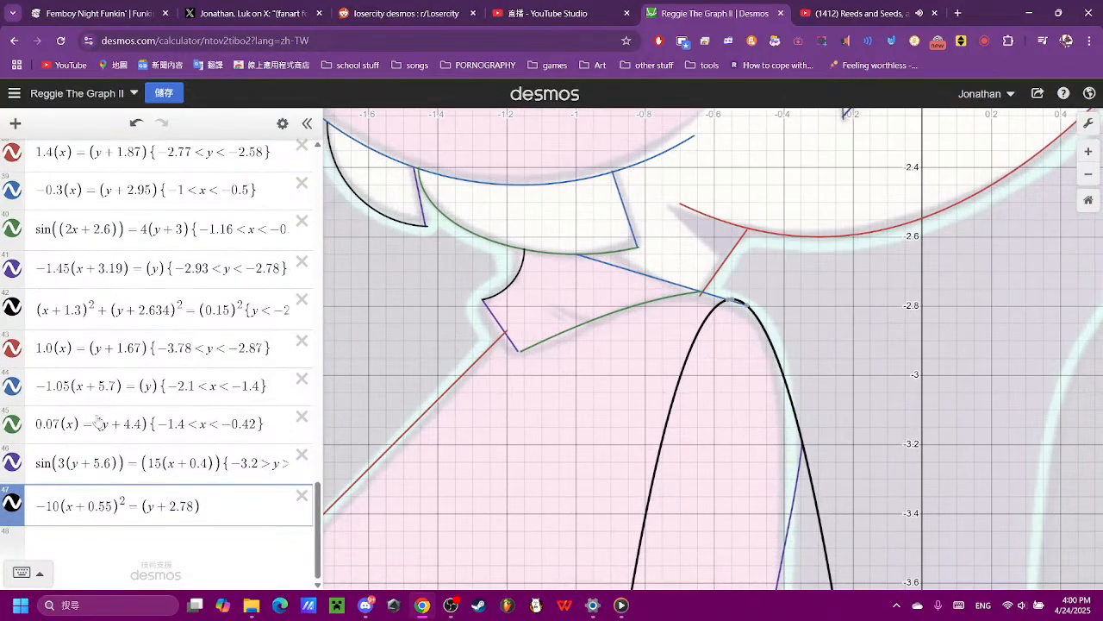
click(207, 507)
text({)
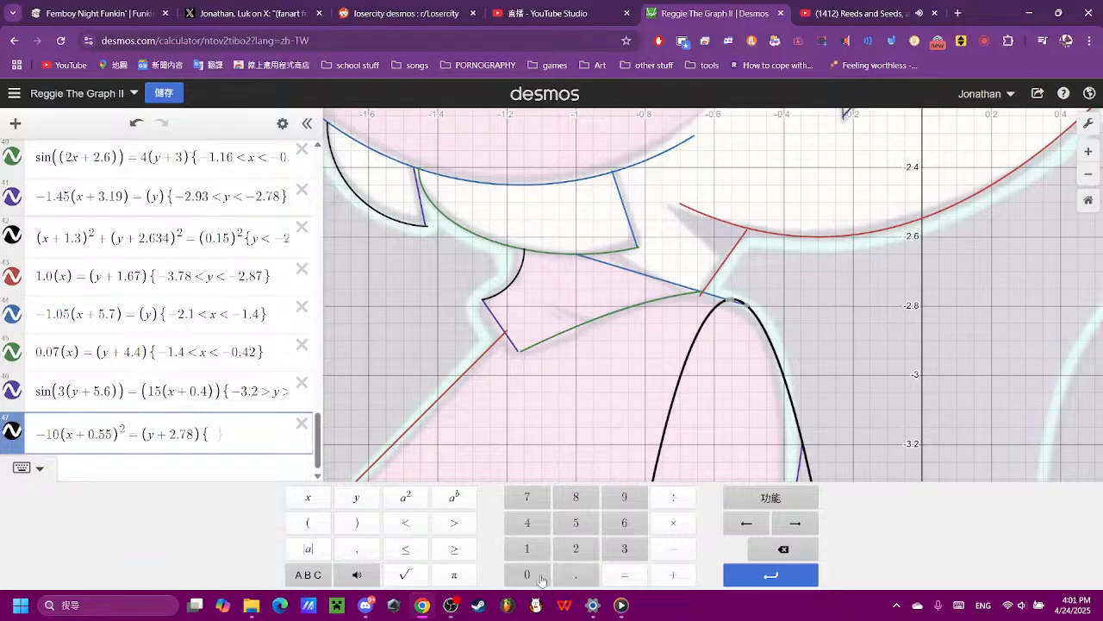
click(665, 550)
click(527, 575)
click(576, 575)
click(576, 523)
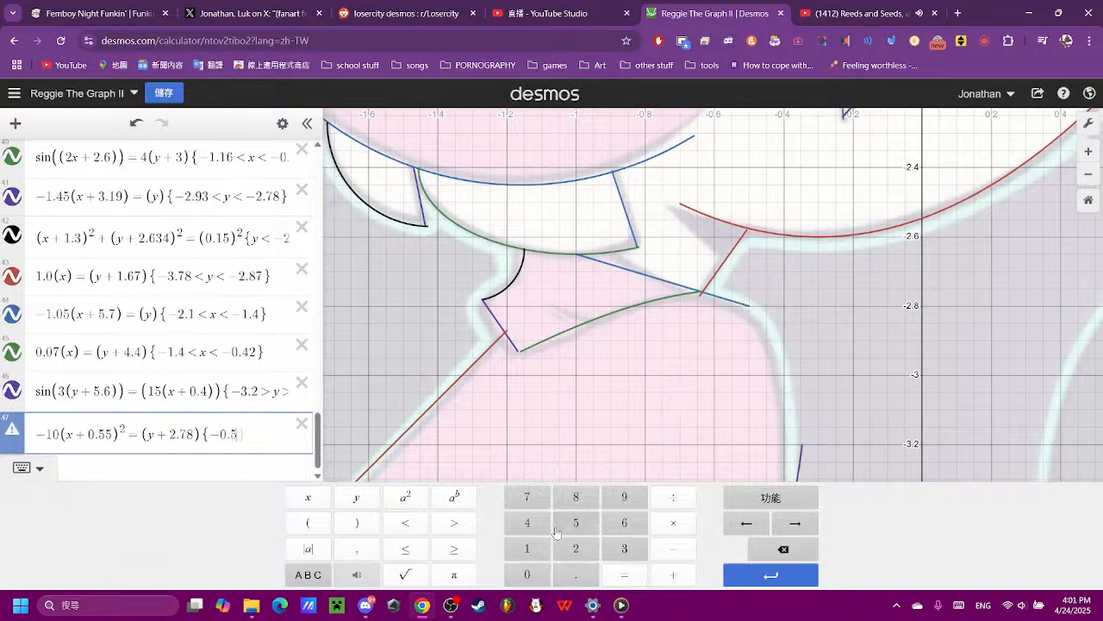
click(405, 524)
click(321, 503)
- Add an upper x limit of -0.275 to the parabola's restriction
click(689, 419)
scroll(725, 385, down, 3)
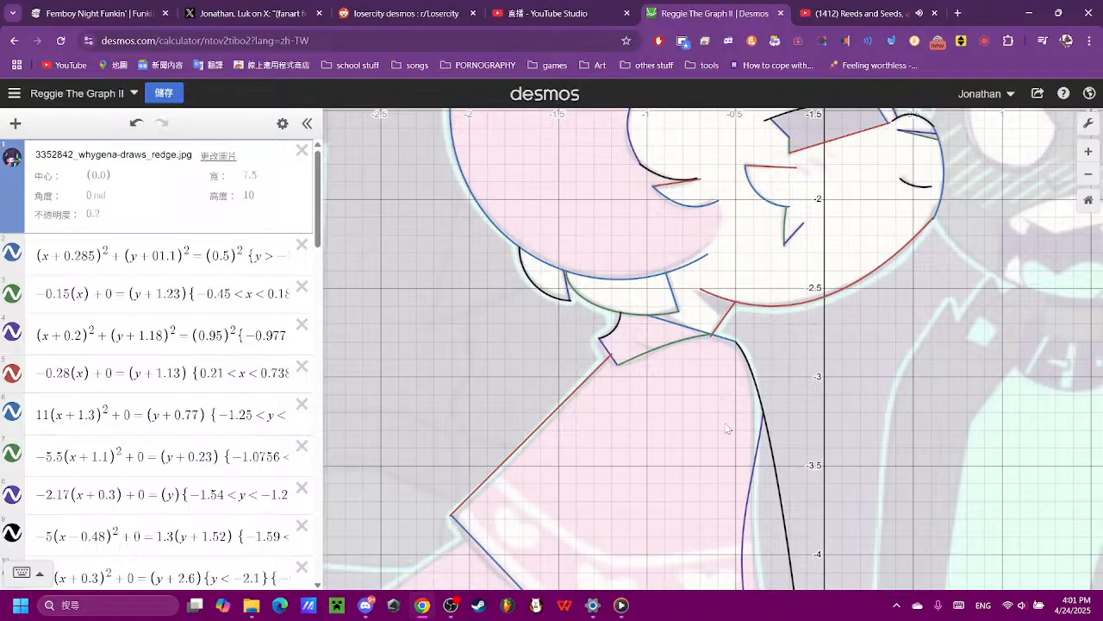
scroll(127, 465, down, 10)
scroll(704, 428, up, 2)
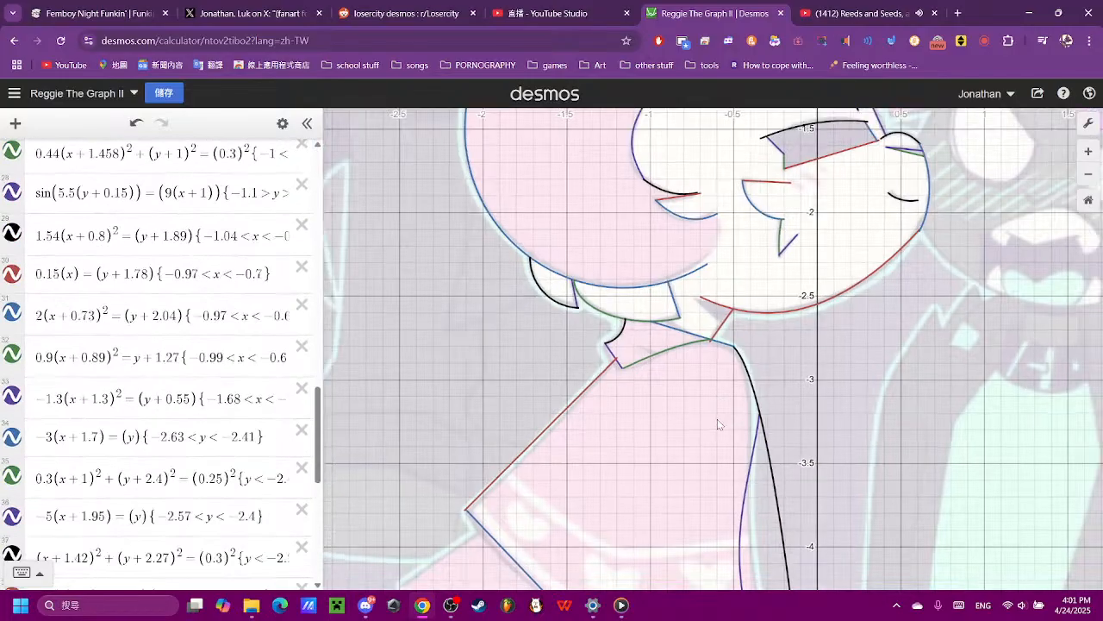
scroll(724, 423, up, 3)
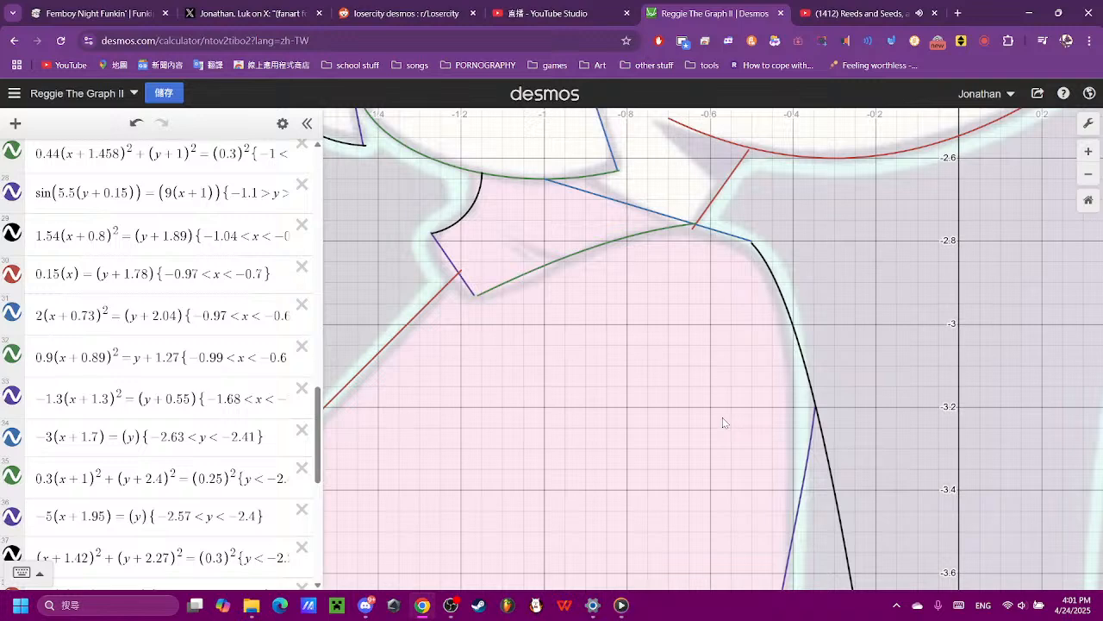
scroll(190, 431, down, 5)
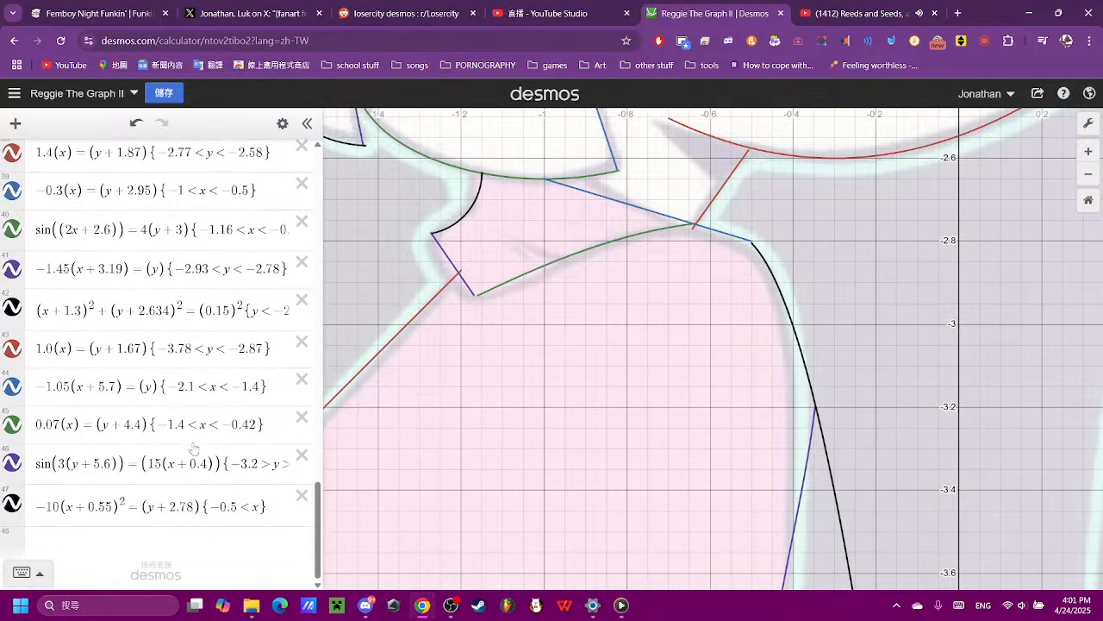
click(222, 505)
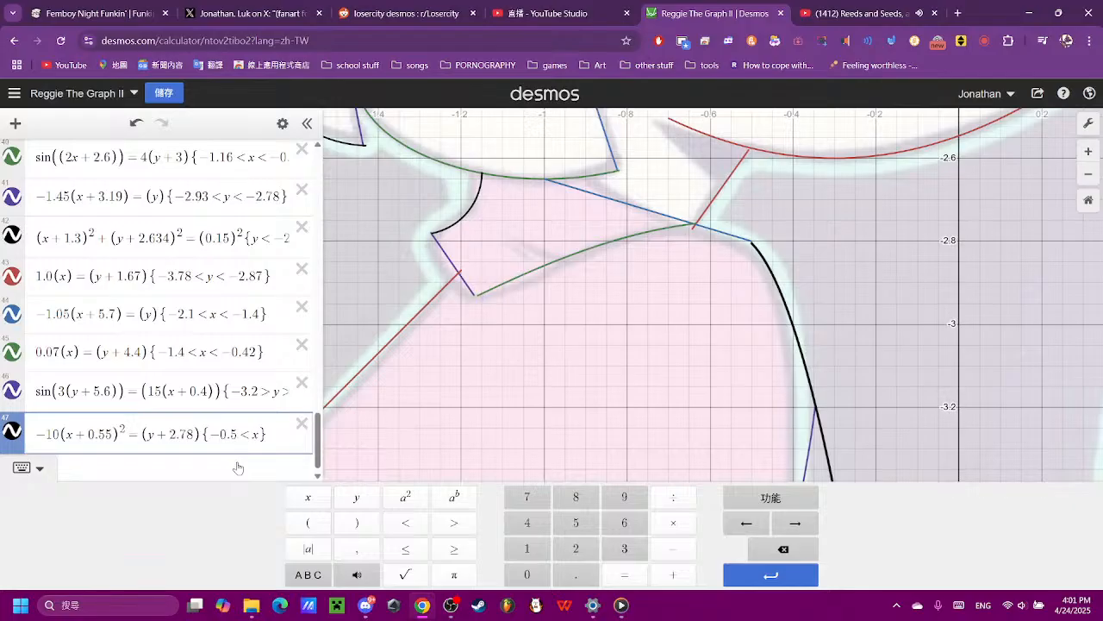
text({)
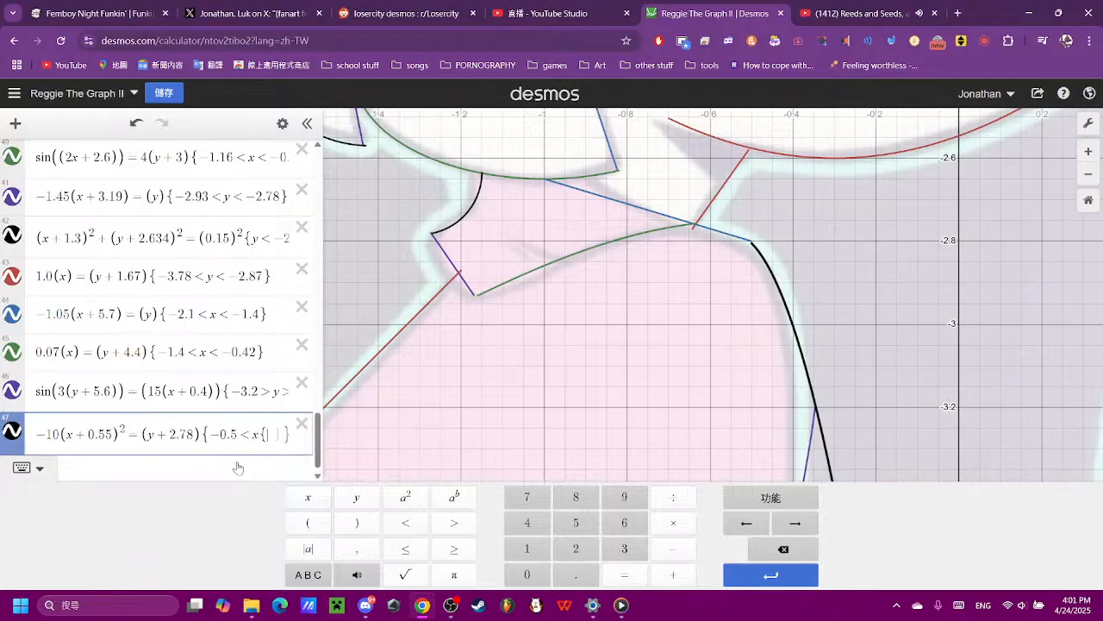
key(BackSpace)
text(<-0.2)
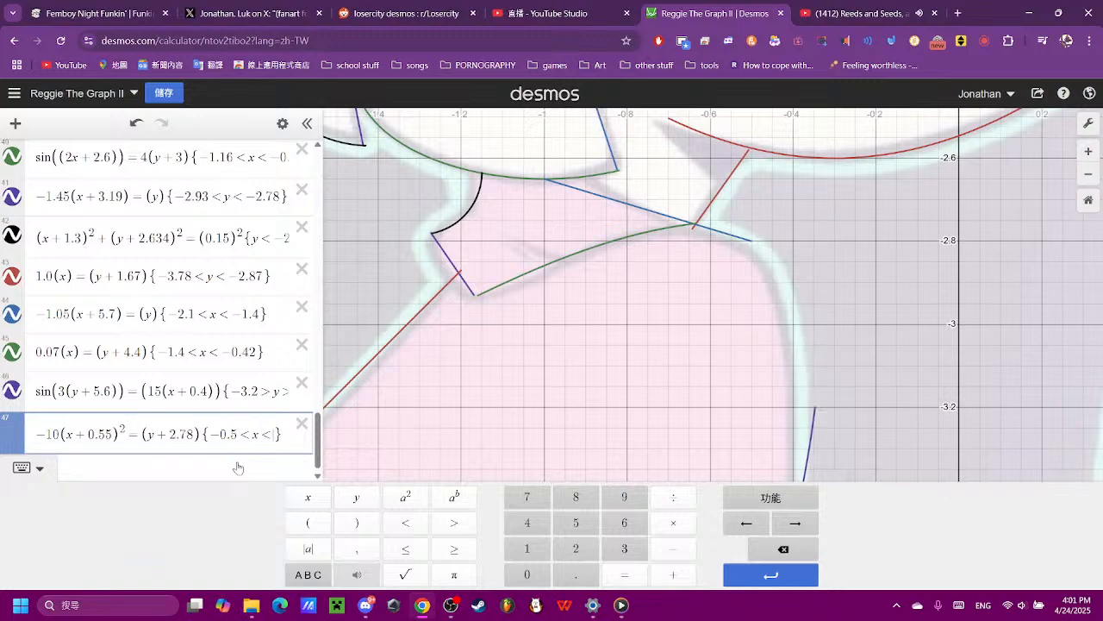
text(7)
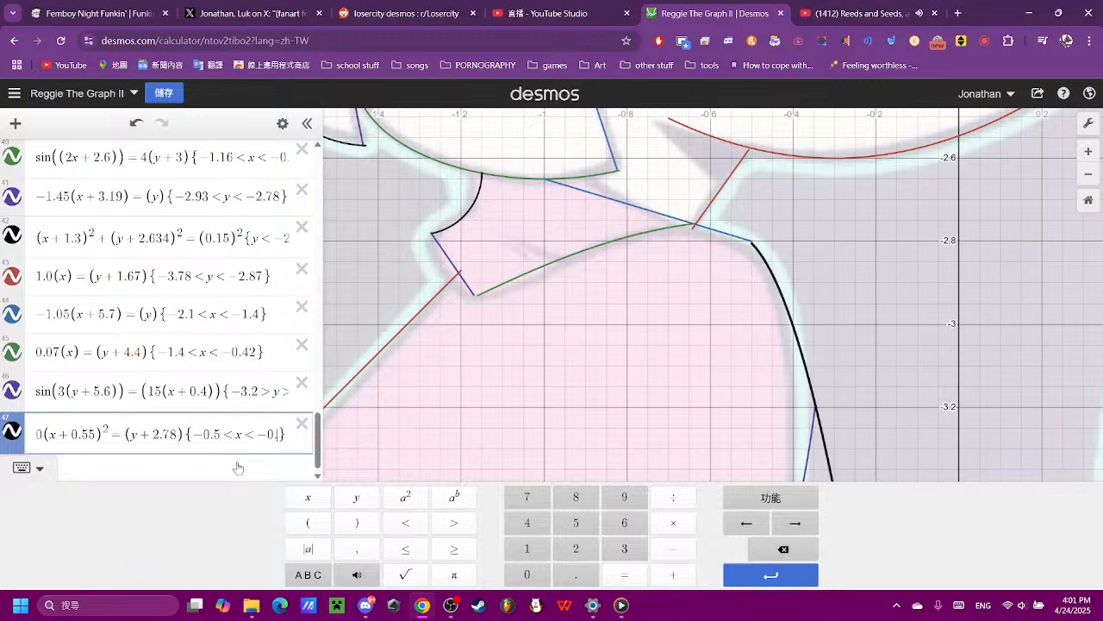
text(5)
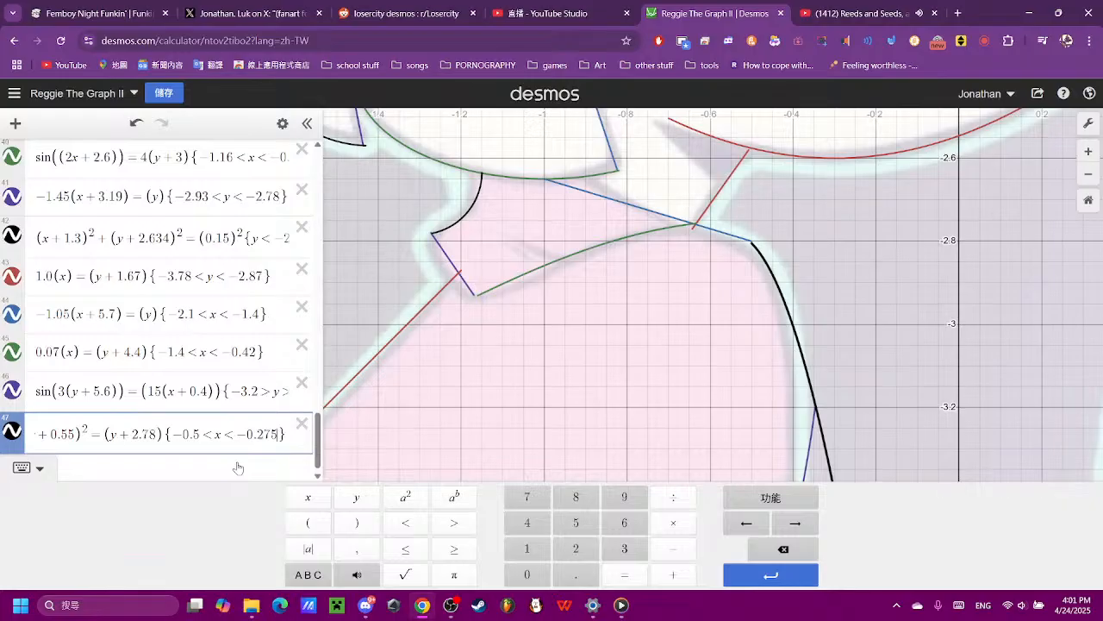
- Shorten the parabola by setting its upper x limit to -0.33
key(BackSpace)
key(BackSpace)
key(BackSpace)
key(BackSpace)
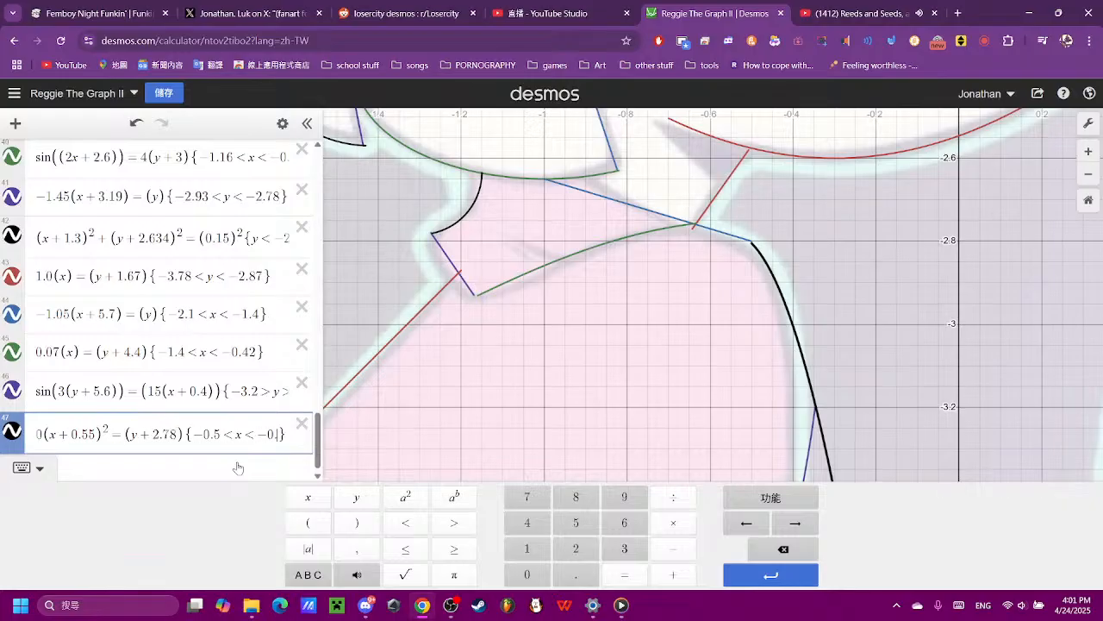
text(3)
text(4)
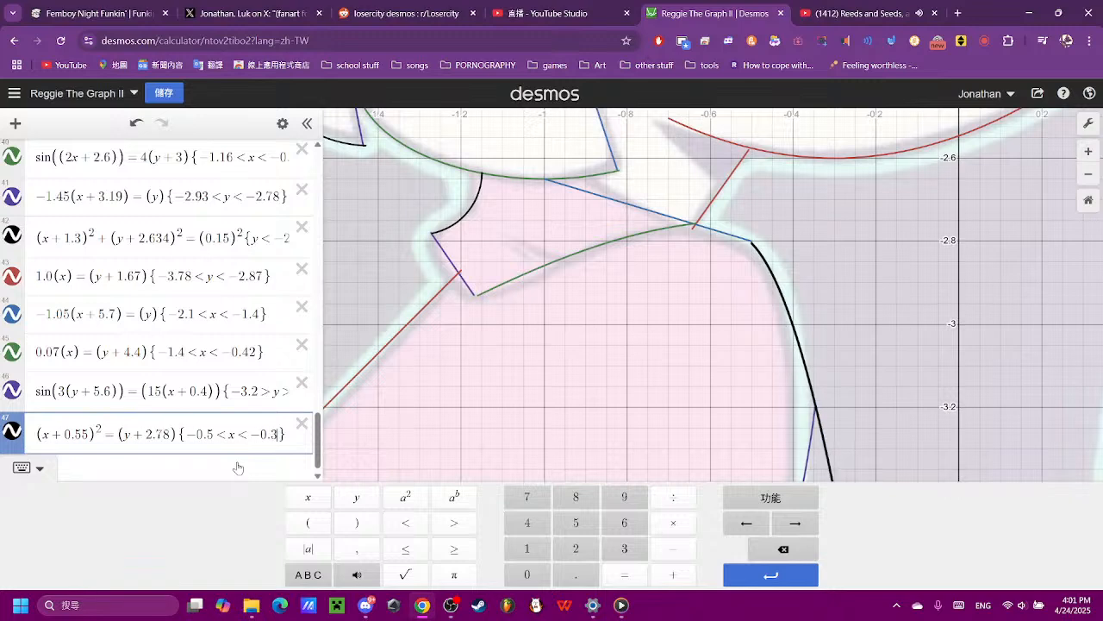
key(BackSpace)
text(3)
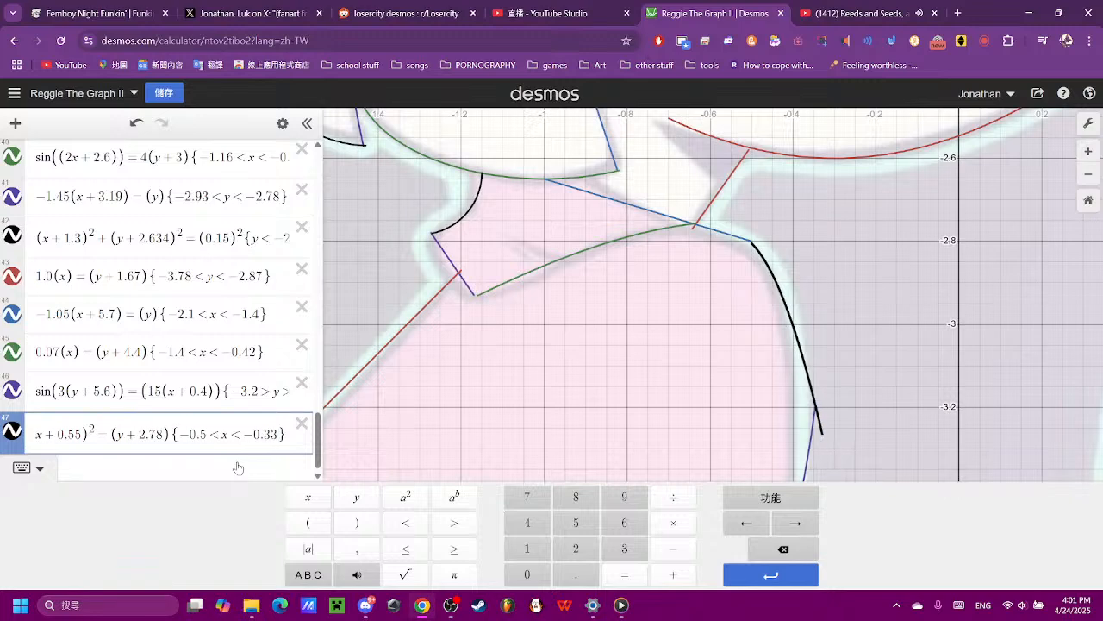
- Set the parabola's upper x limit to -0.345 so that it ends where the sine curve starts
key(BackSpace)
text(56)
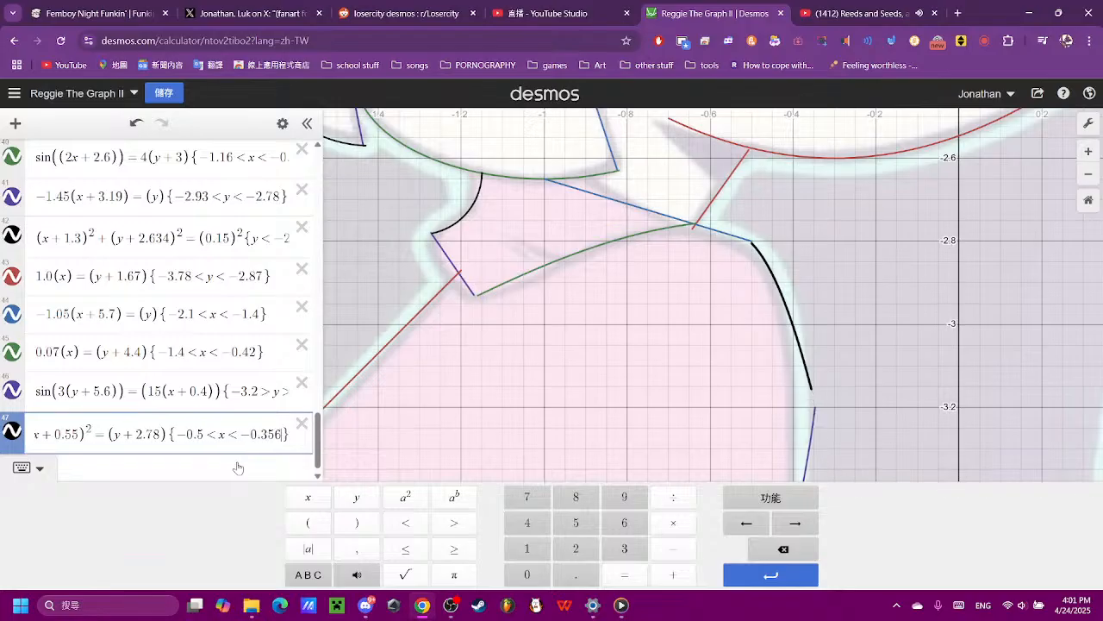
key(BackSpace)
text(6)
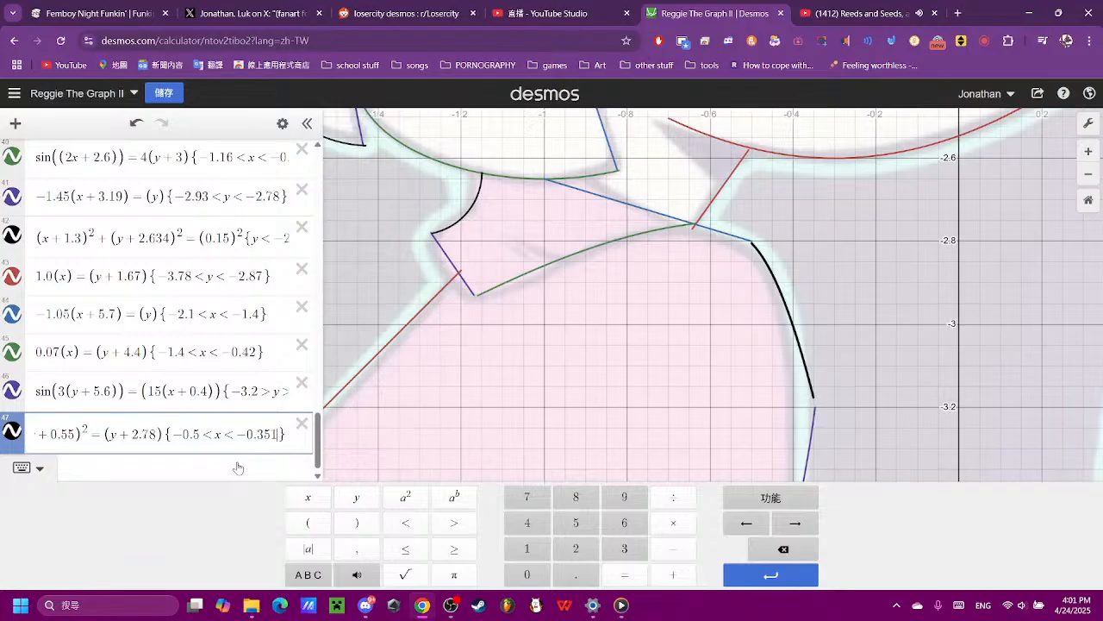
key(BackSpace)
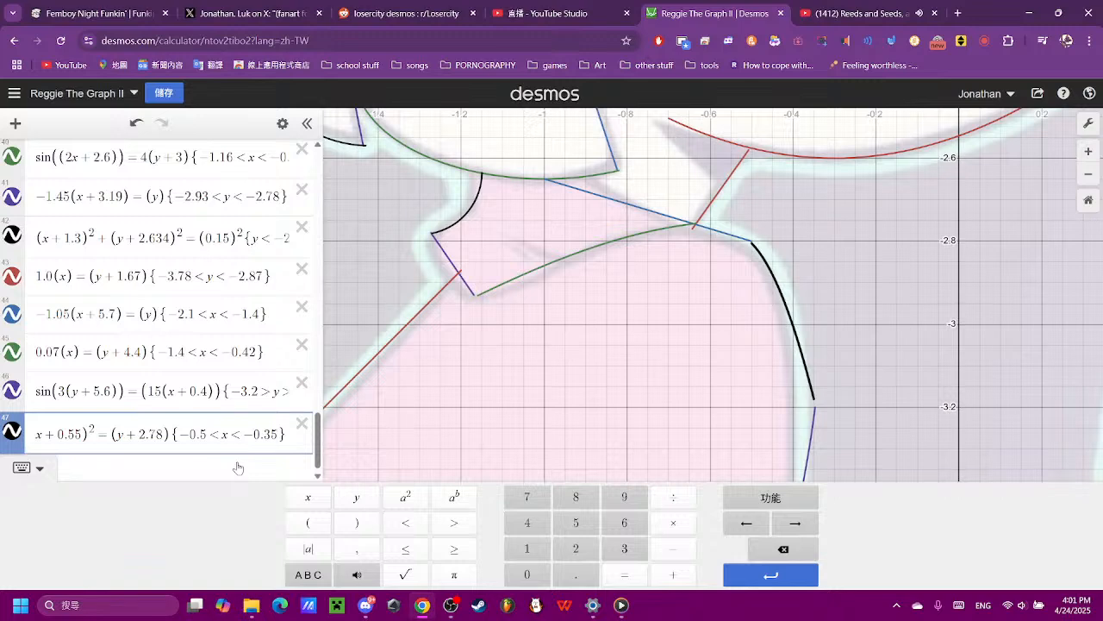
text(9)
key(BackSpace)
key(BackSpace)
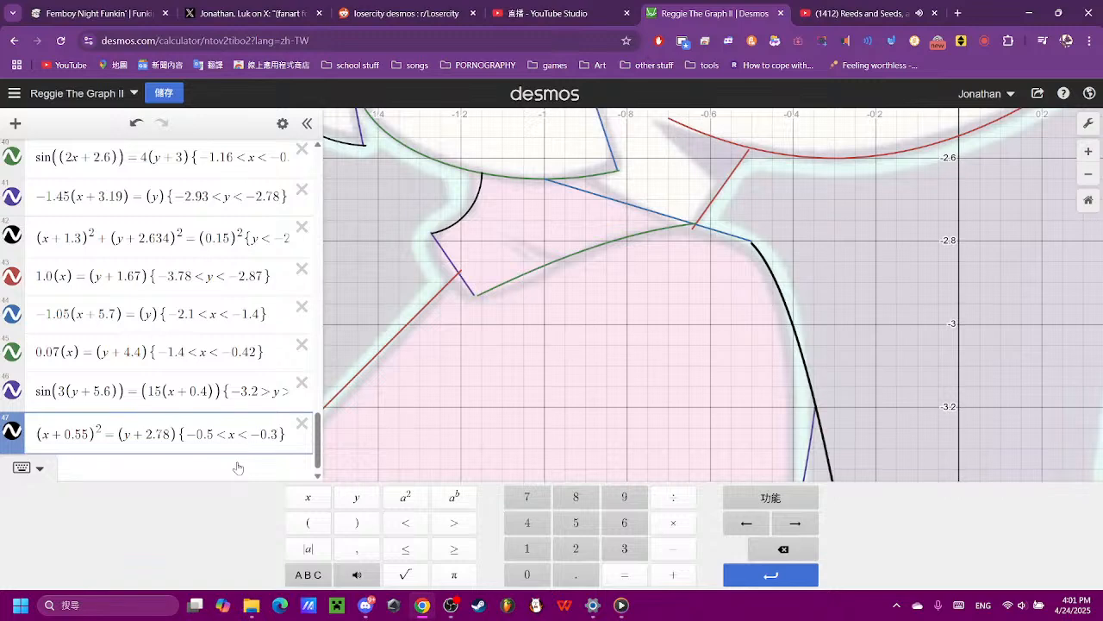
text(45)
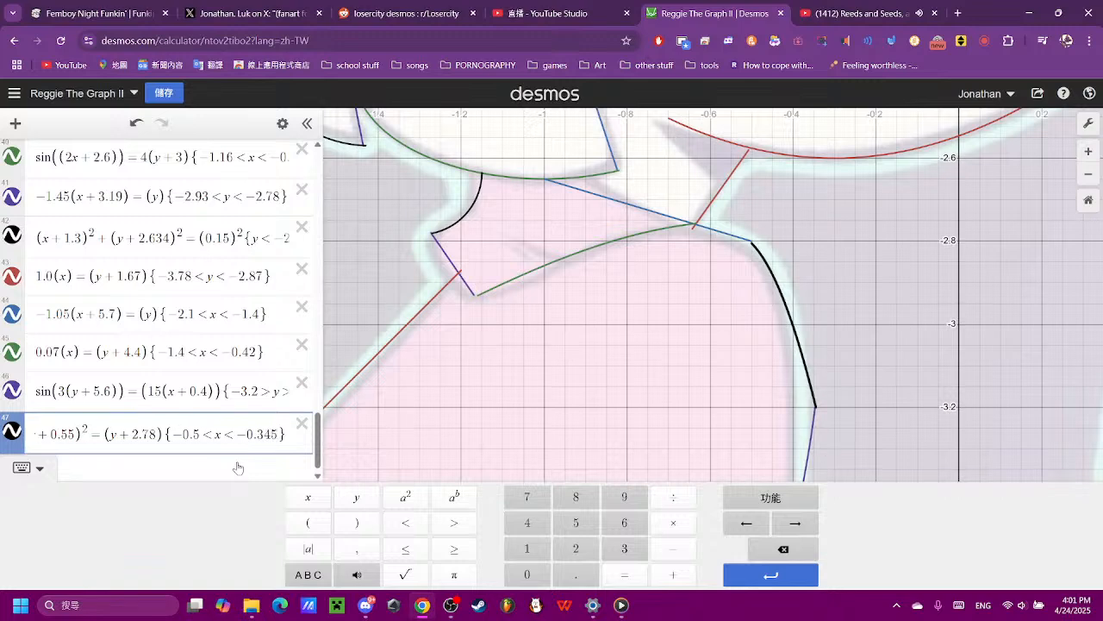
- Examine the traced outline against the reference image, down to the untraced shapes below and behind the dress
click(524, 318)
scroll(552, 318, down, 5)
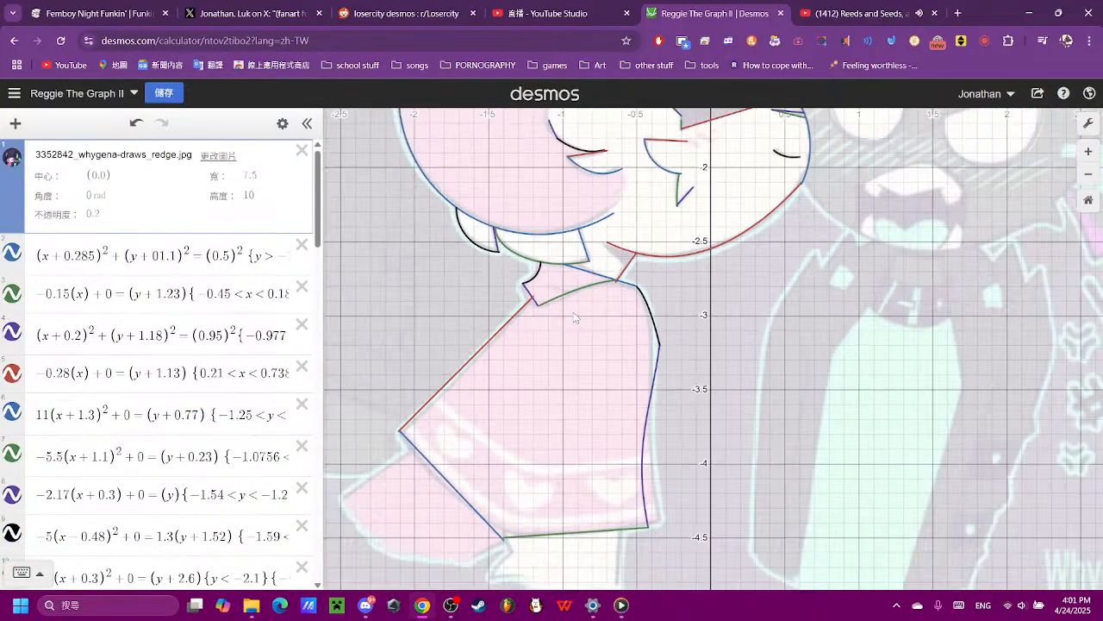
scroll(575, 319, down, 2)
click(12, 160)
click(12, 159)
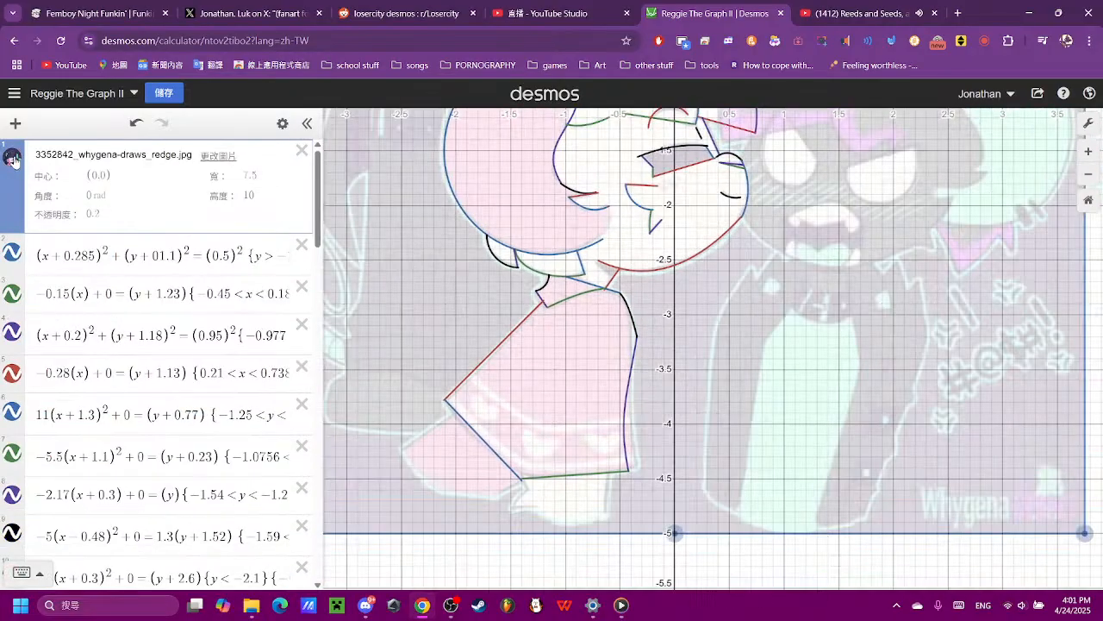
drag(556, 342, 565, 456)
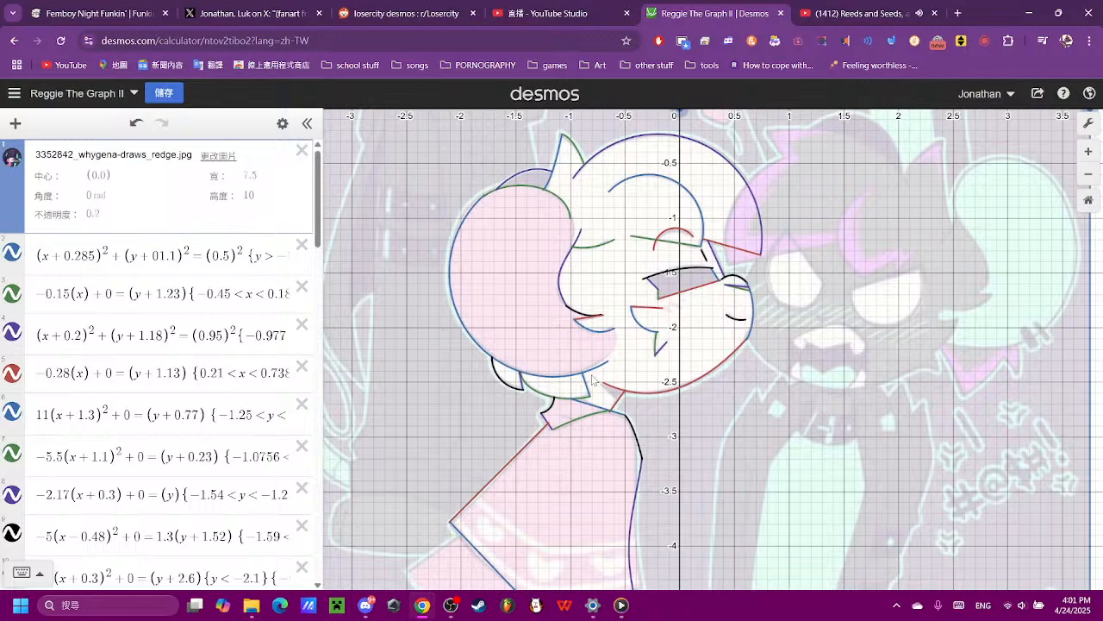
drag(715, 515, 809, 375)
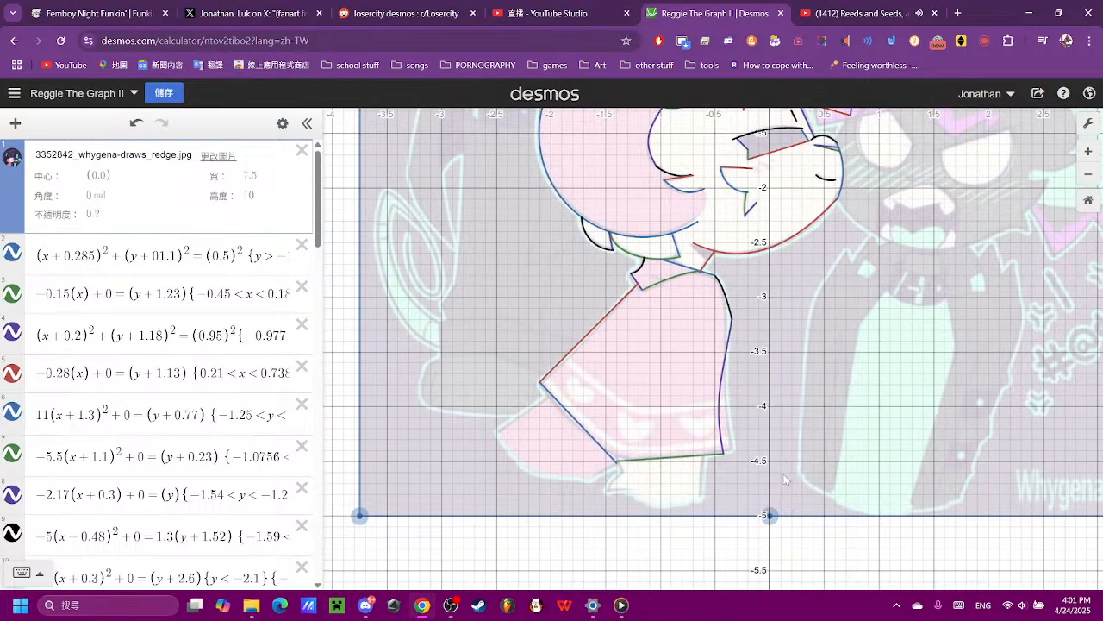
drag(786, 490, 732, 368)
scroll(658, 430, up, 5)
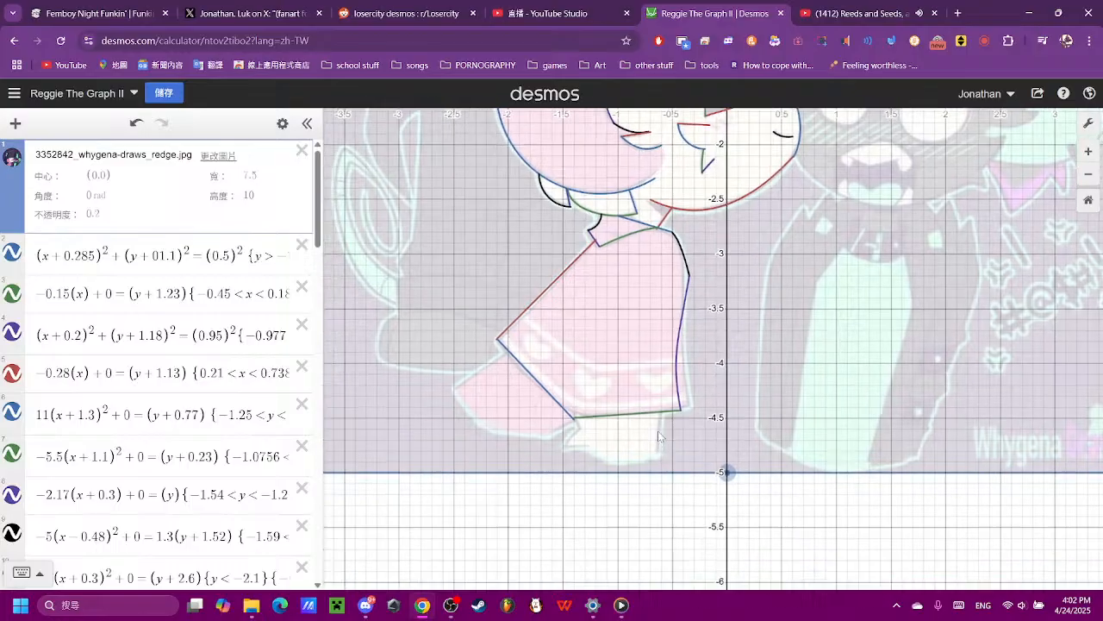
drag(628, 444, 752, 512)
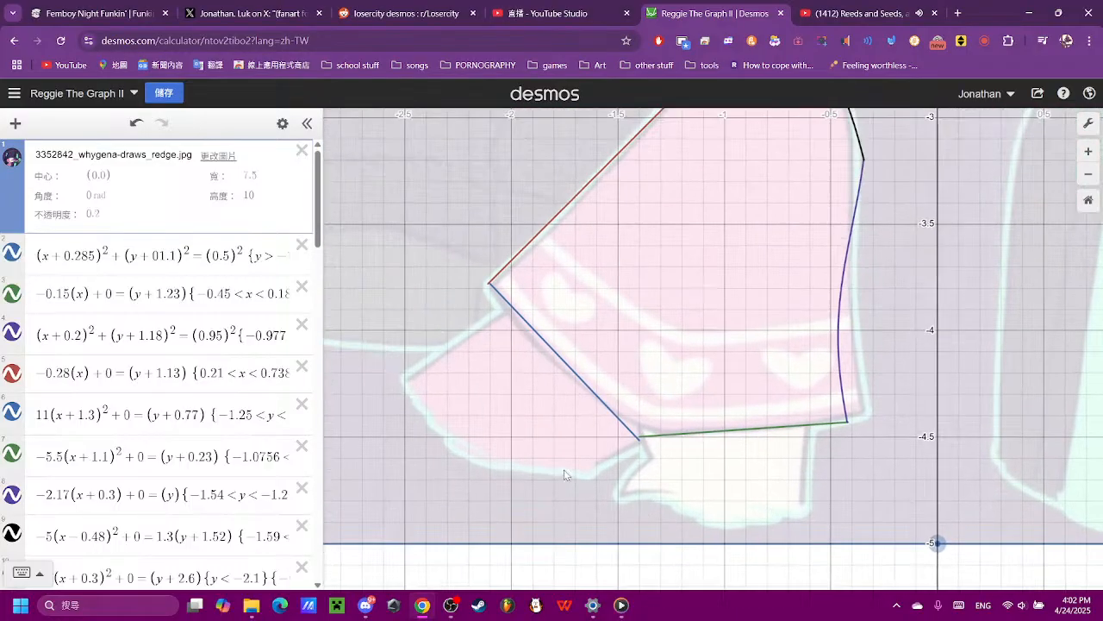
- Add a new equation (x) = (y) at the end of the expression list
scroll(138, 406, down, 4)
scroll(139, 407, down, 8)
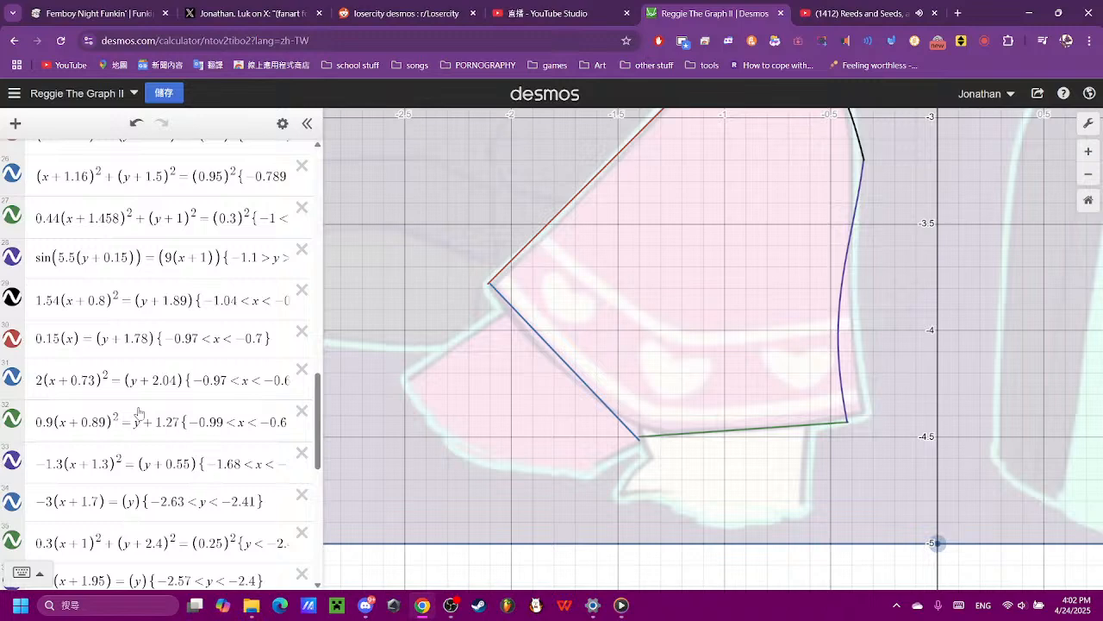
scroll(138, 412, down, 10)
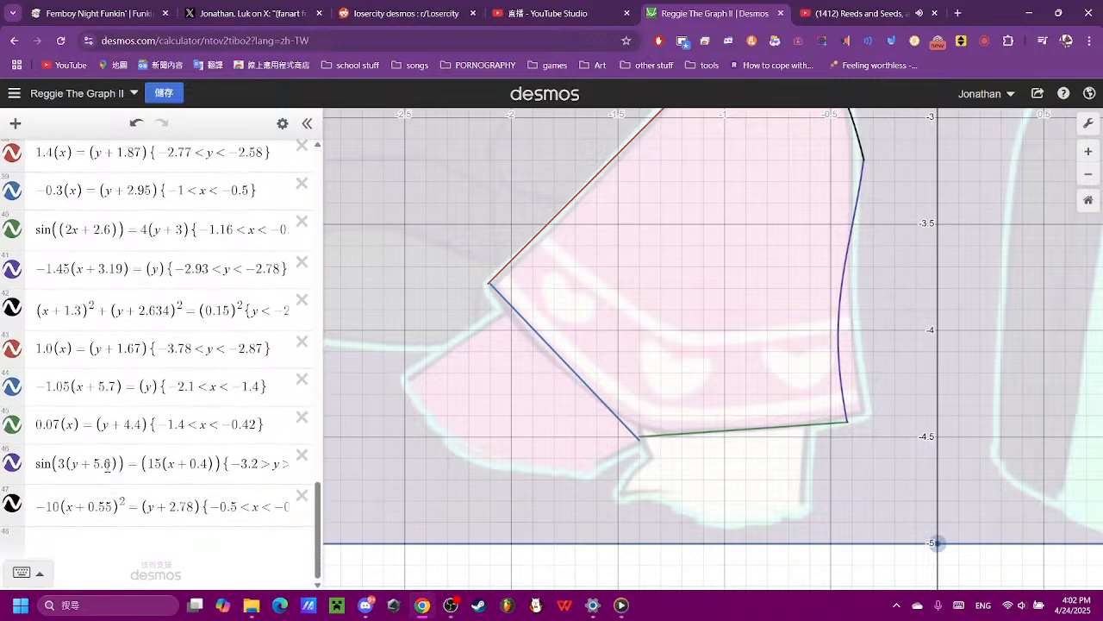
click(110, 530)
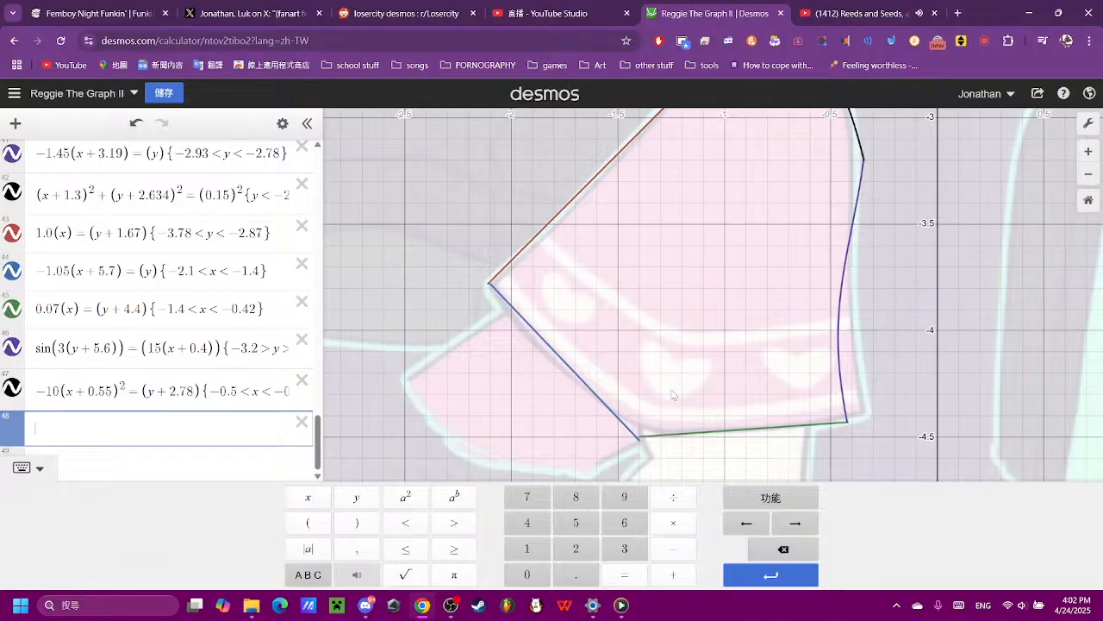
click(311, 525)
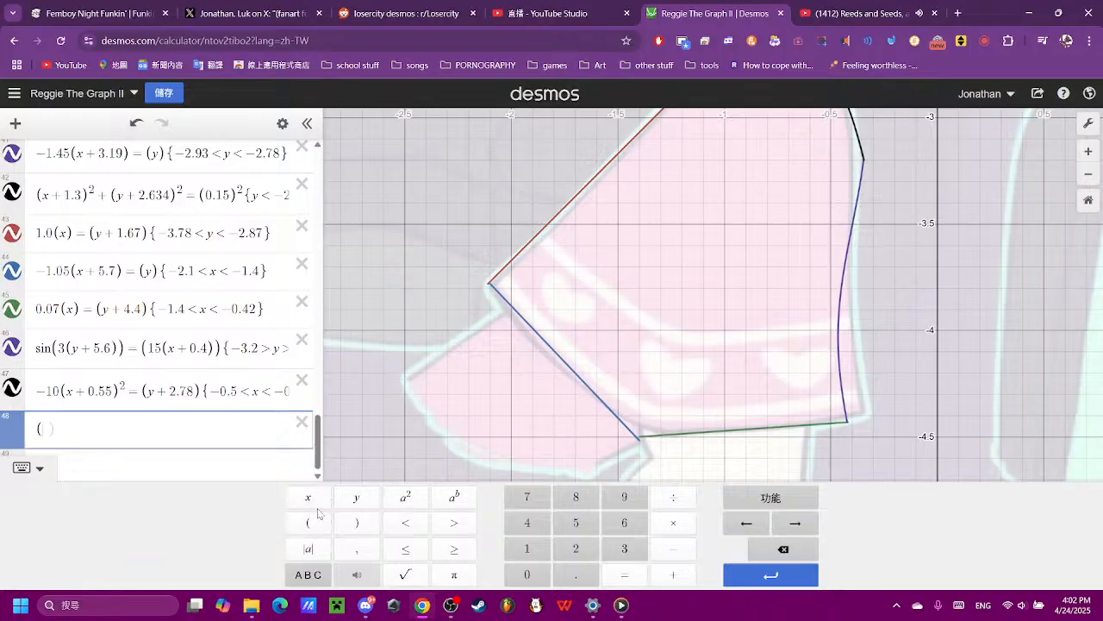
click(312, 502)
click(346, 523)
click(633, 579)
click(308, 522)
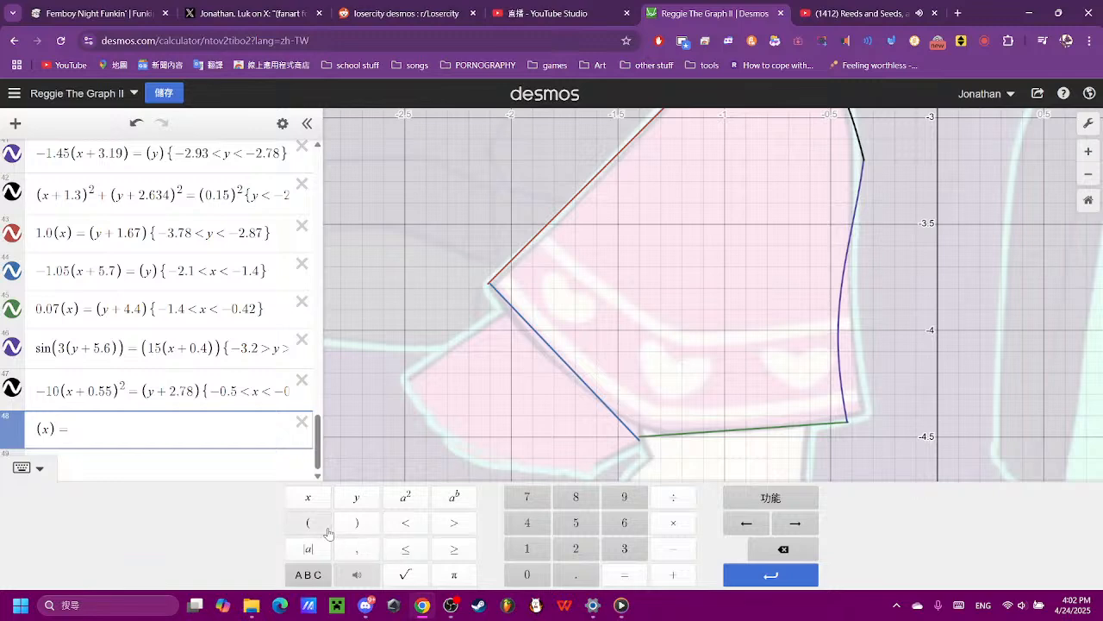
click(356, 497)
click(356, 522)
scroll(470, 417, down, 5)
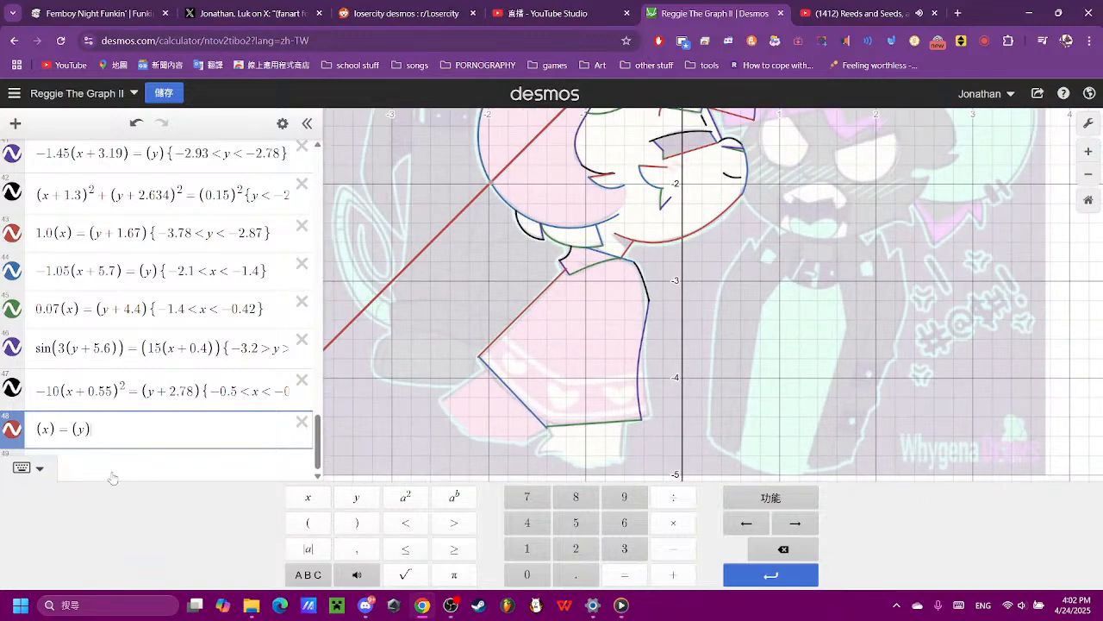
click(38, 428)
text(1.2\)
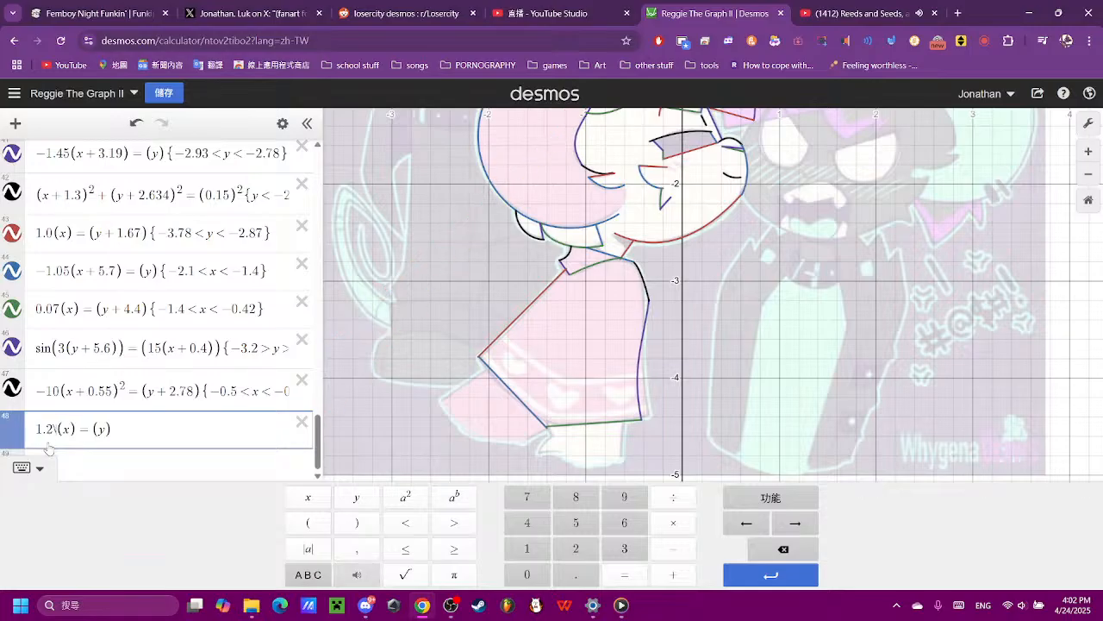
key(BackSpace)
key(BackSpace)
key(BackSpace)
key(BackSpace)
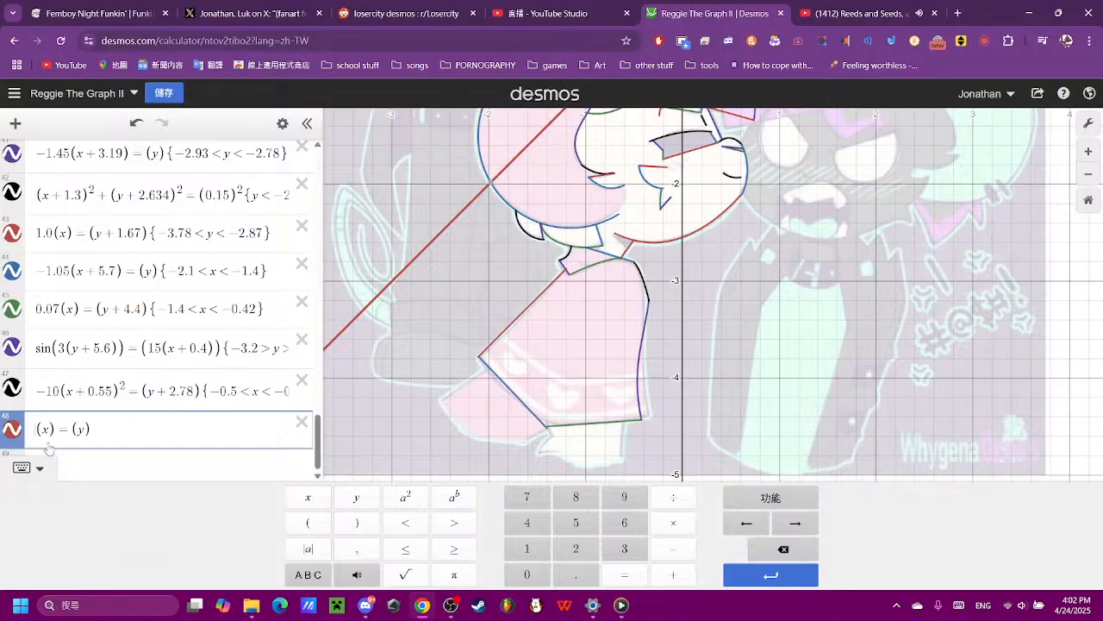
- Square the x term of the new equation to make it the parabola (x)^2 = (y)
key(Right)
key(Right)
key(Right)
click(400, 503)
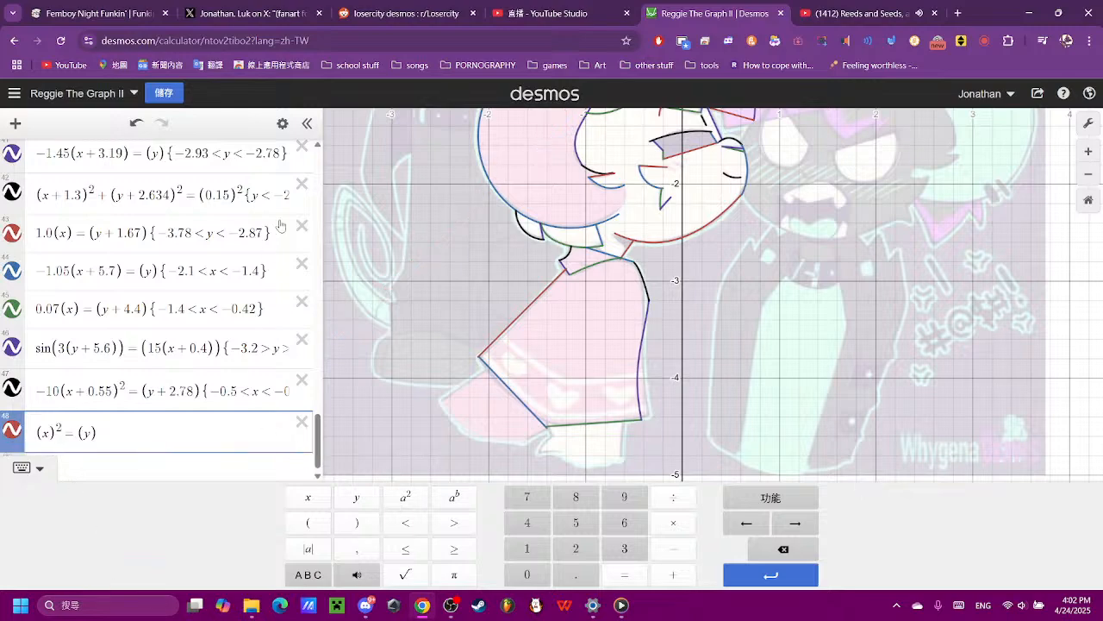
- Widen the new parabola by putting a coefficient of 0.2 before its squared x term
scroll(687, 263, down, 5)
drag(736, 356, 699, 409)
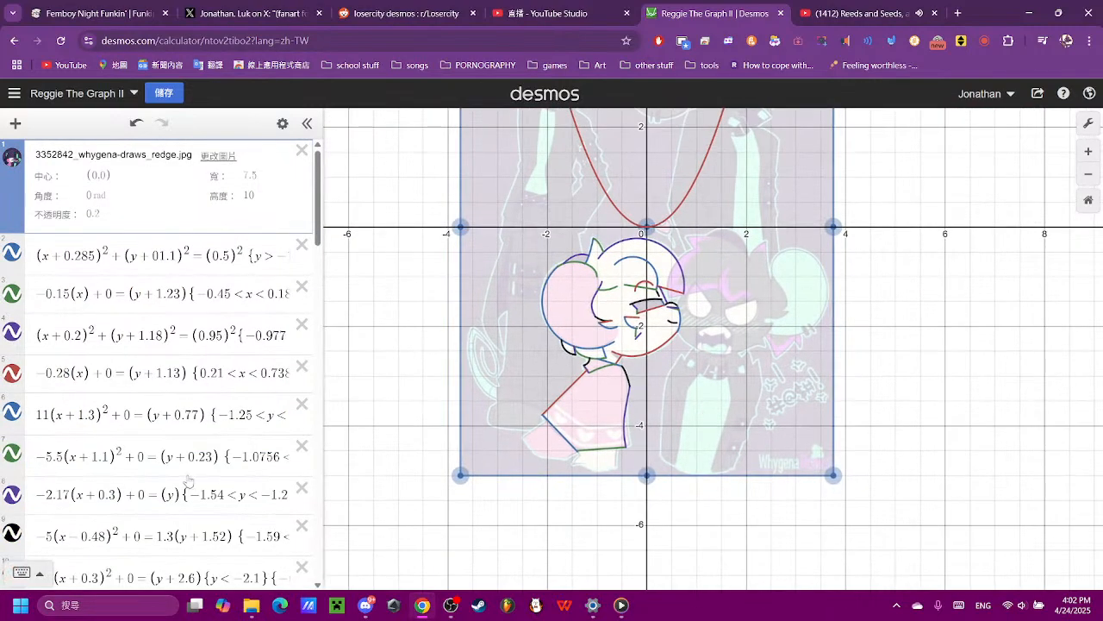
scroll(188, 479, down, 20)
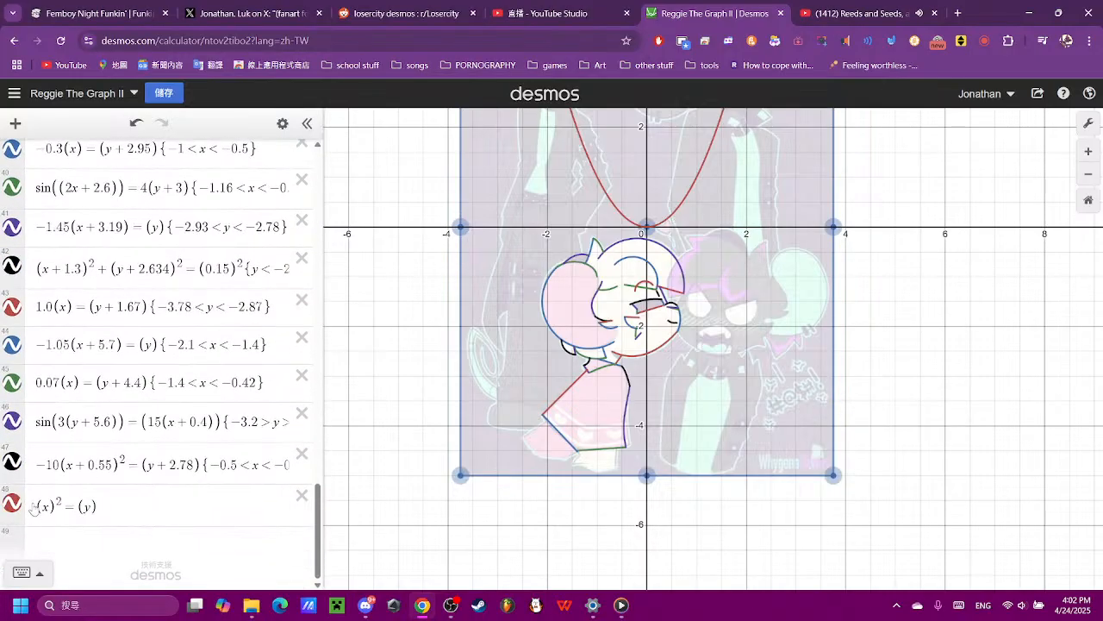
click(96, 507)
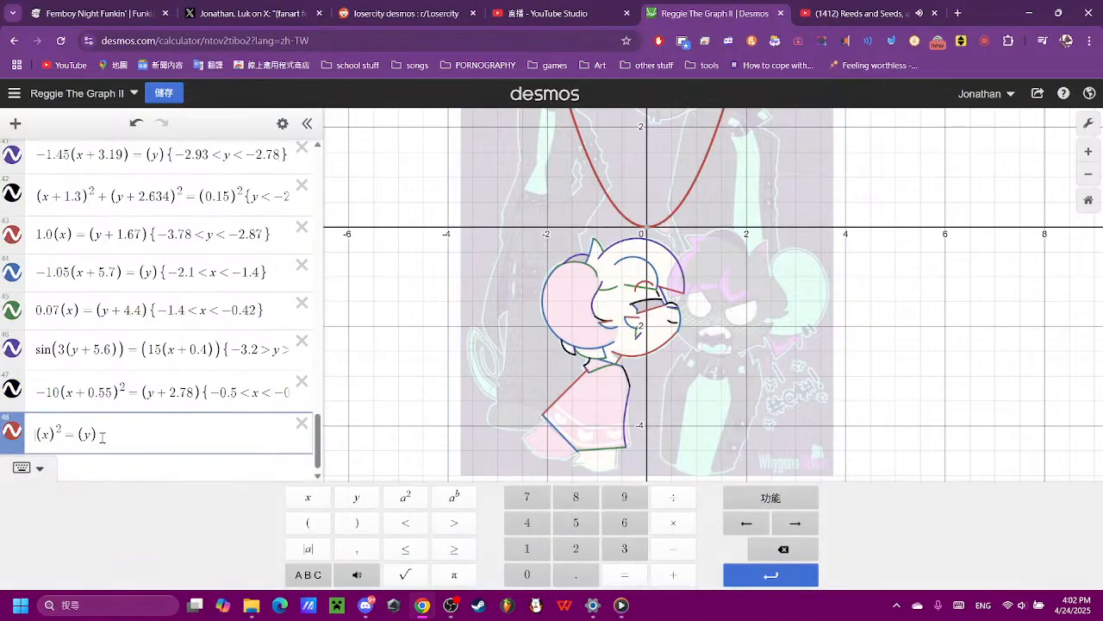
text(0.3)
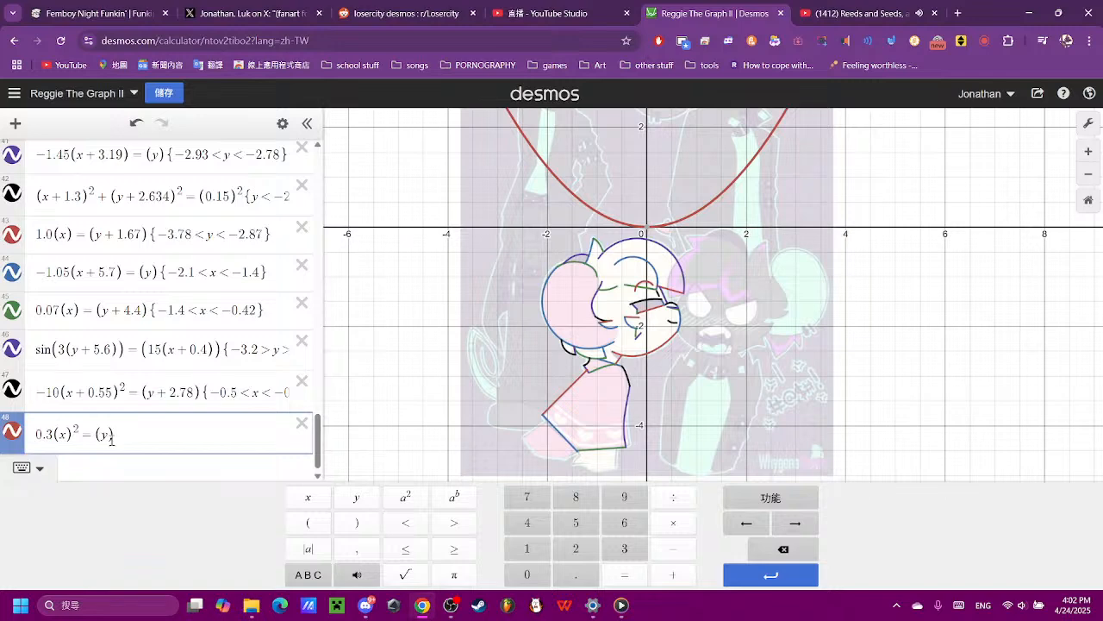
key(BackSpace)
text(5)
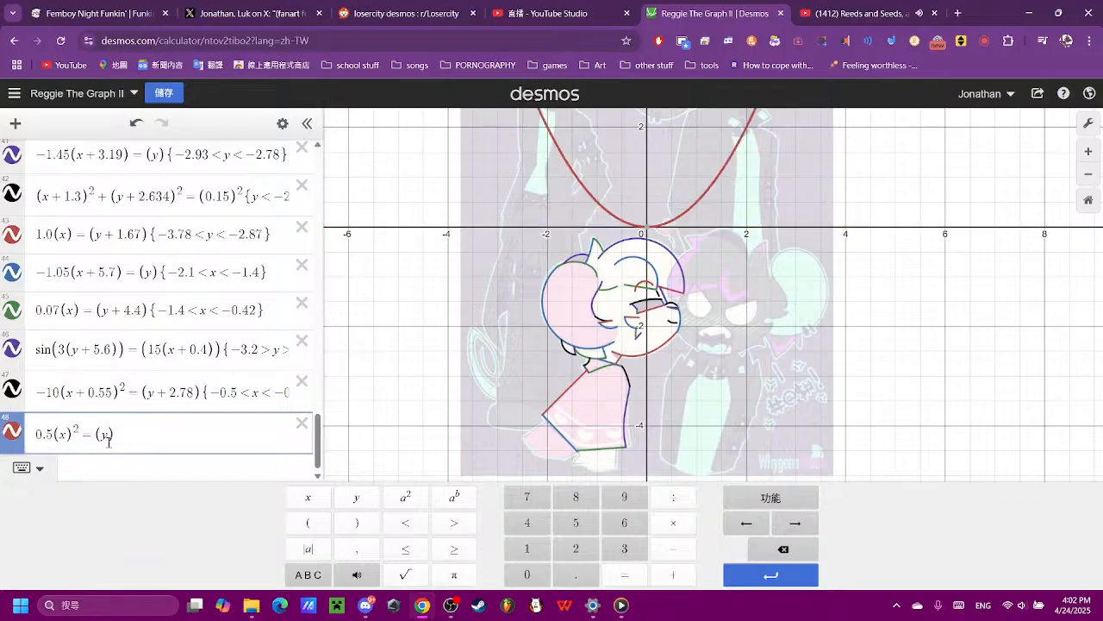
key(BackSpace)
text(5)
key(BackSpace)
text(2)
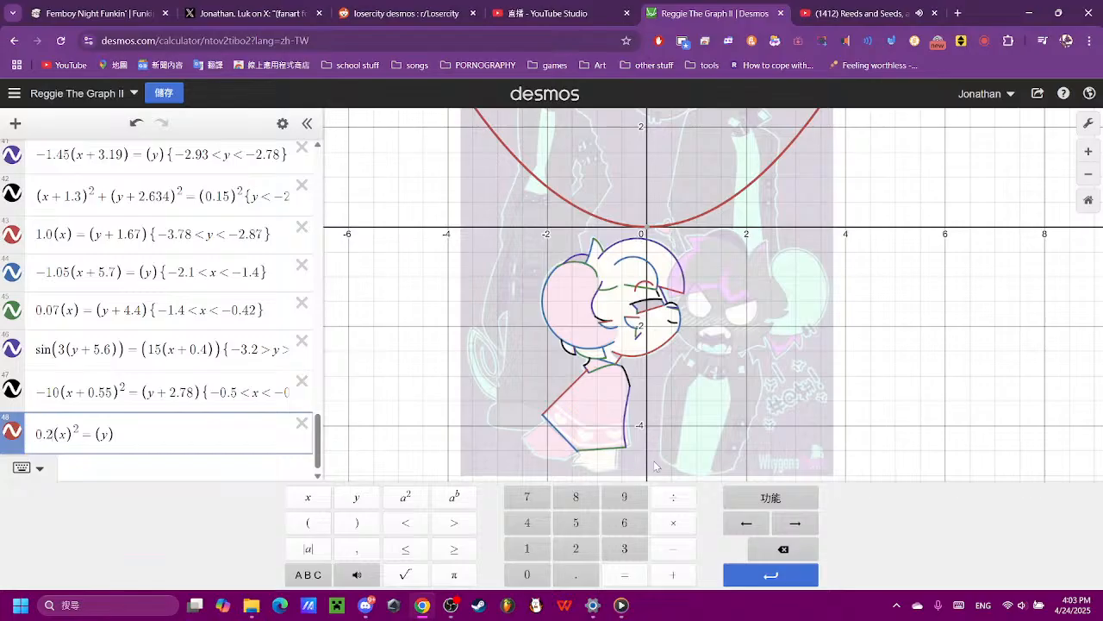
- Shift the new parabola toward the dress's rear hem by using (y + 4.25) and (x + 3.5)
click(110, 433)
text(+ )
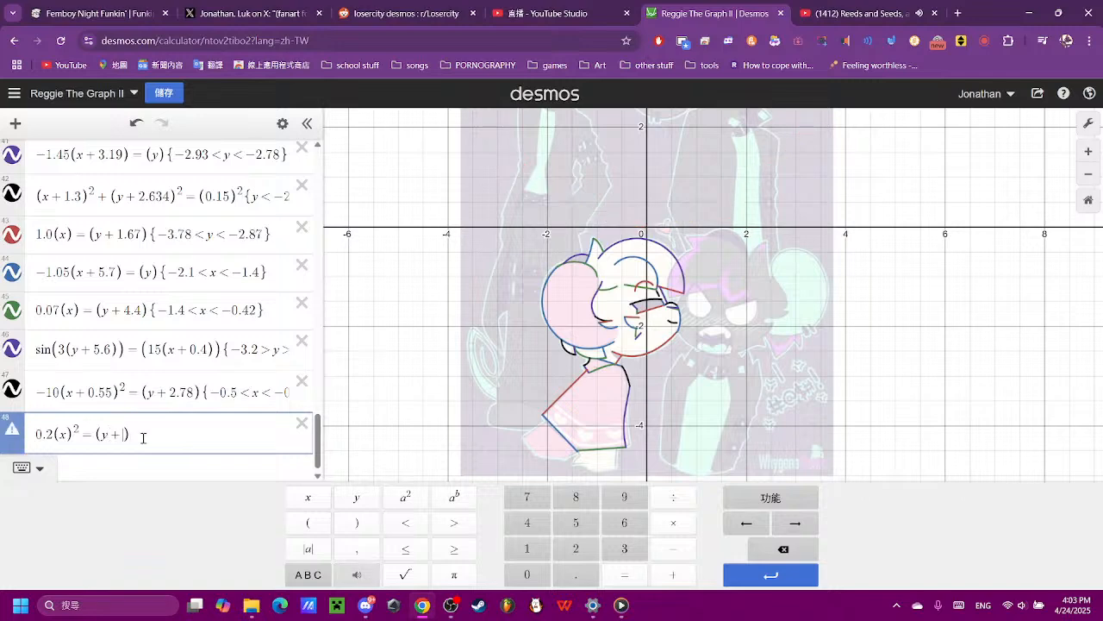
text(4.25)
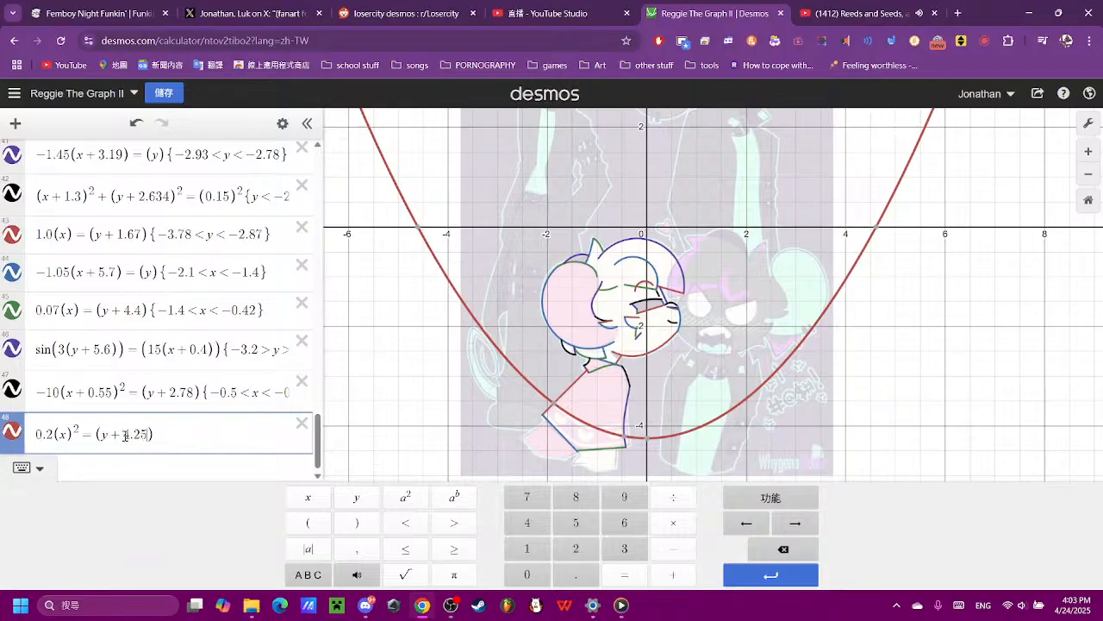
click(67, 439)
text(+3.5)
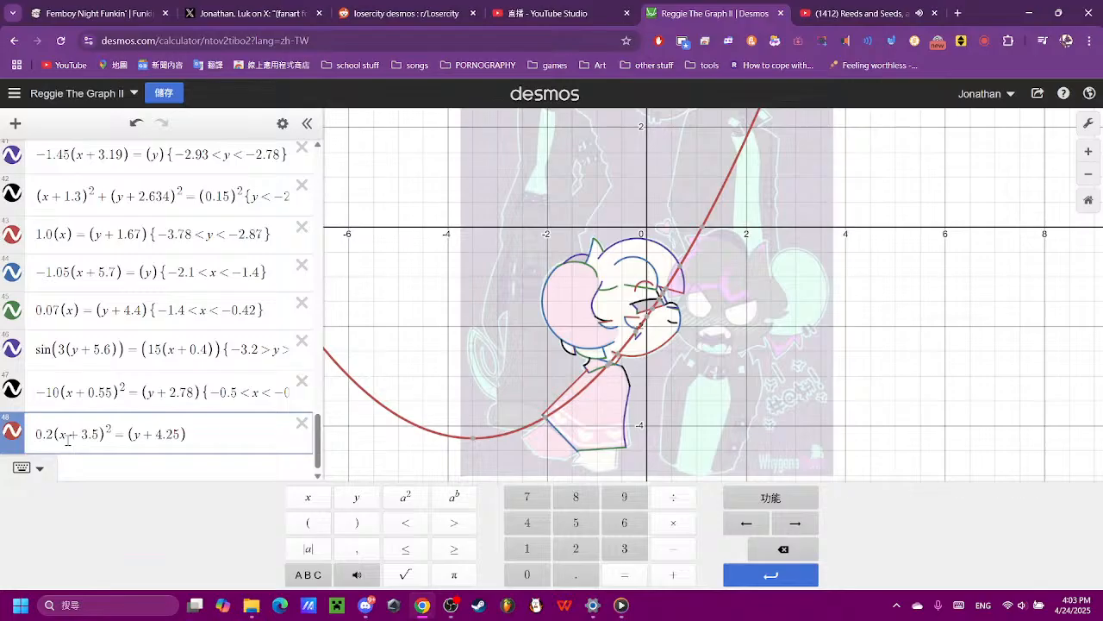
- Change the new parabola's horizontal offset to x + 3.4
scroll(532, 431, up, 5)
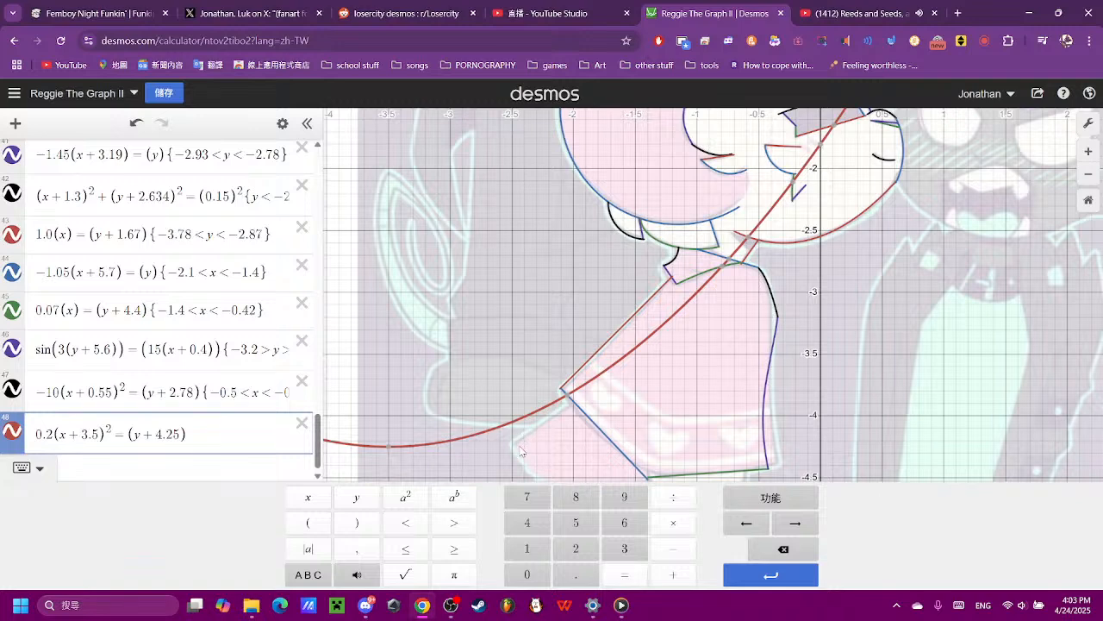
key(BackSpace)
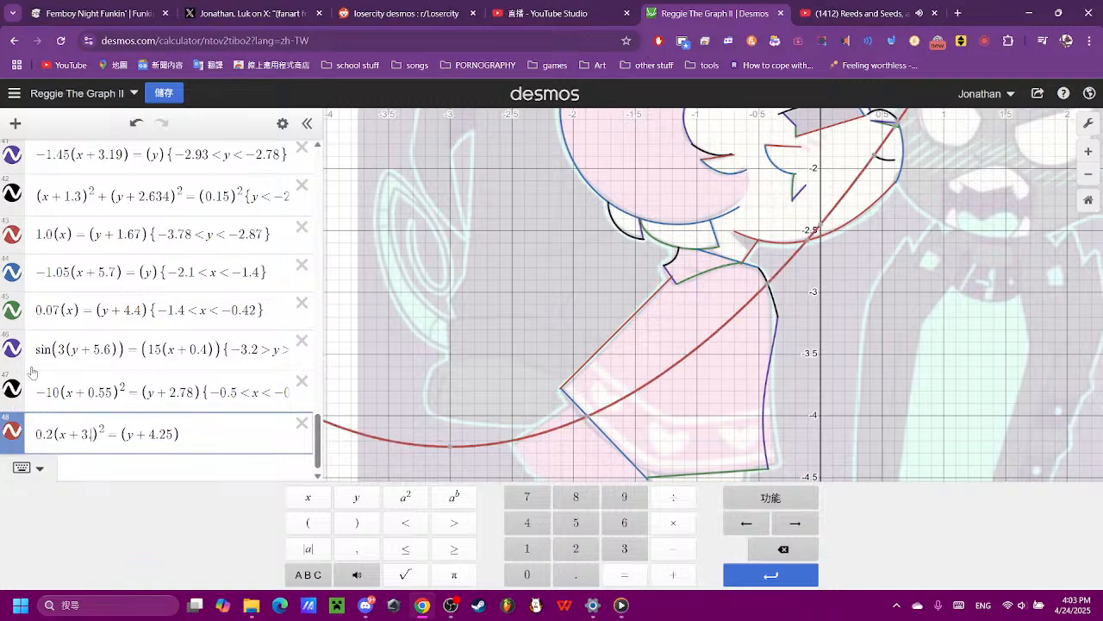
text(4)
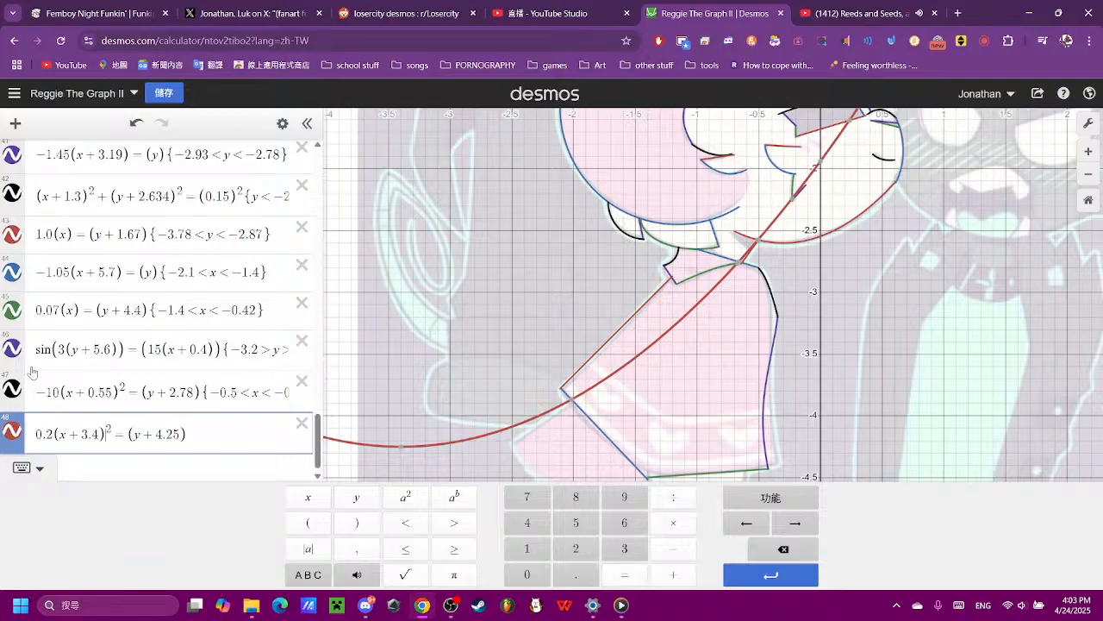
- Lower the new parabola by setting its vertical offset to y + 4.29
key(Right)
key(Right)
key(Right)
key(Right)
key(Right)
key(Right)
key(Right)
key(Right)
key(Right)
key(Right)
key(Right)
key(Right)
key(BackSpace)
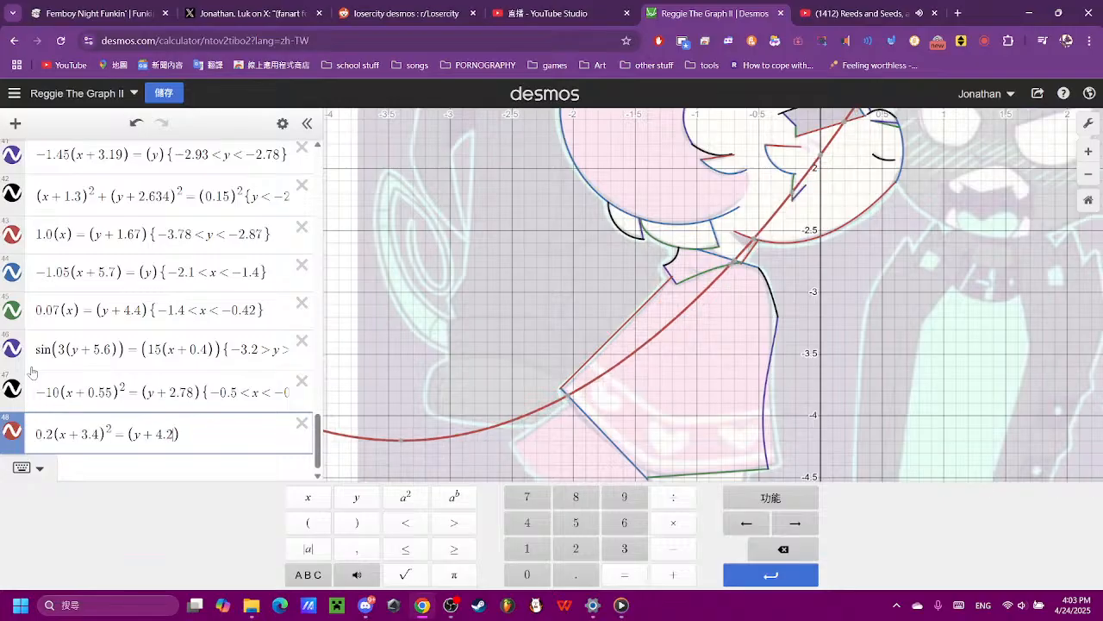
text(7)
key(BackSpace)
text(9)
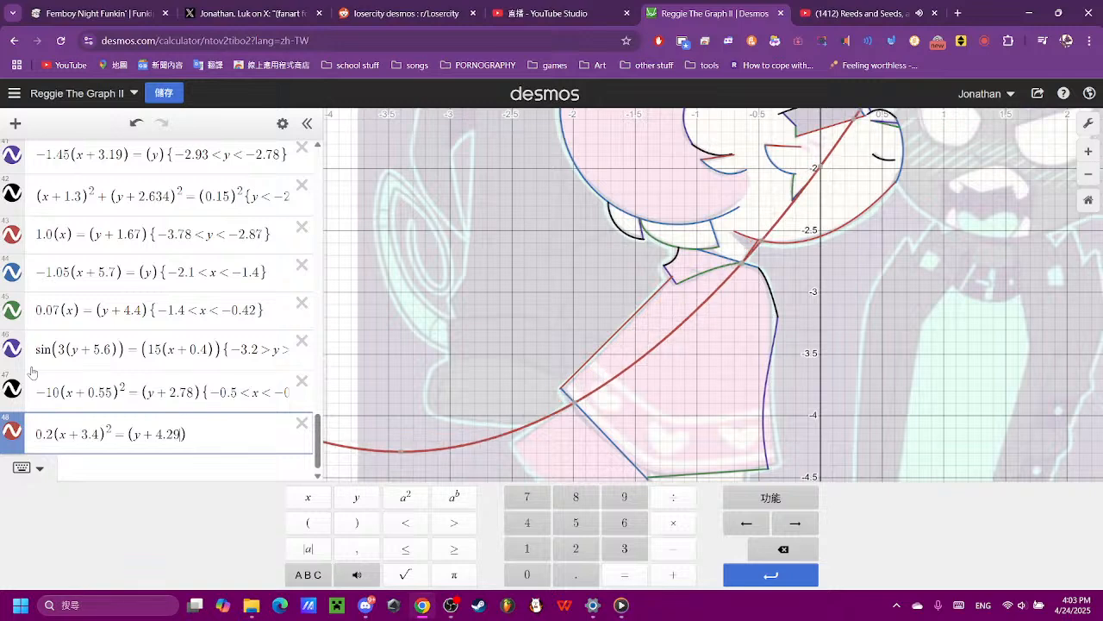
scroll(791, 414, down, 2)
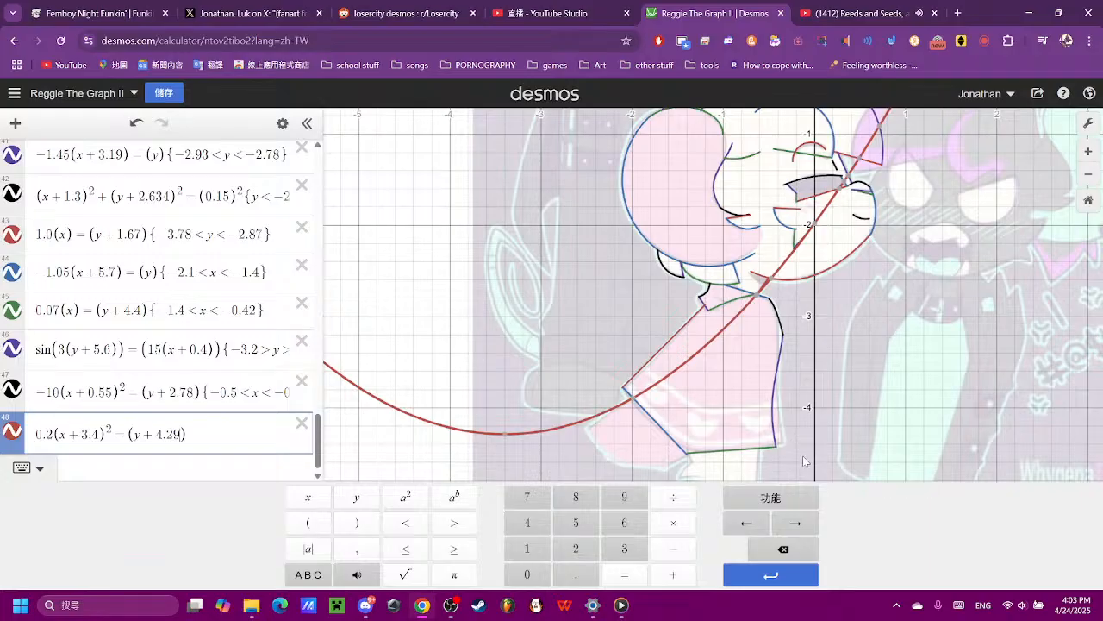
- Check the parabola's points near the rear hem and restrict it to −2.5 < x < −2
scroll(649, 417, up, 3)
click(615, 375)
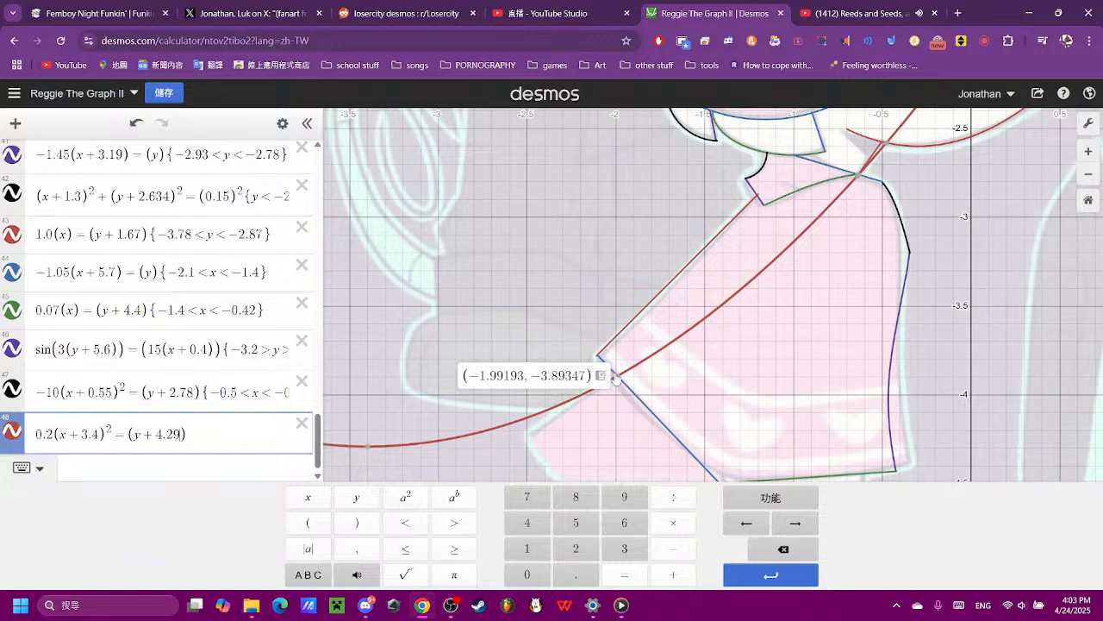
click(513, 424)
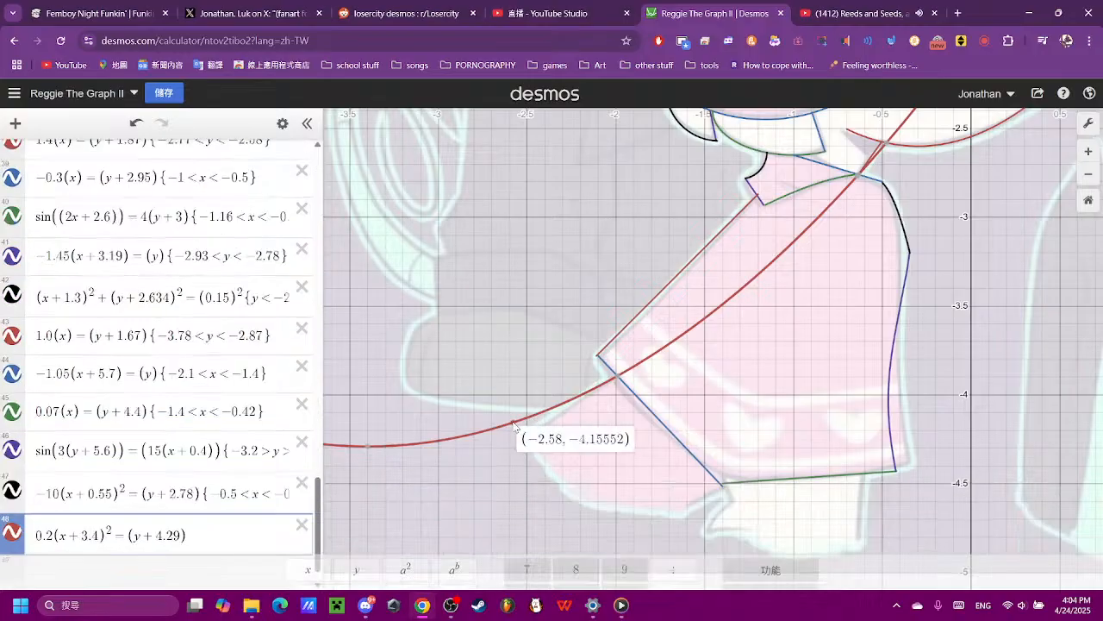
scroll(219, 461, down, 1)
click(230, 498)
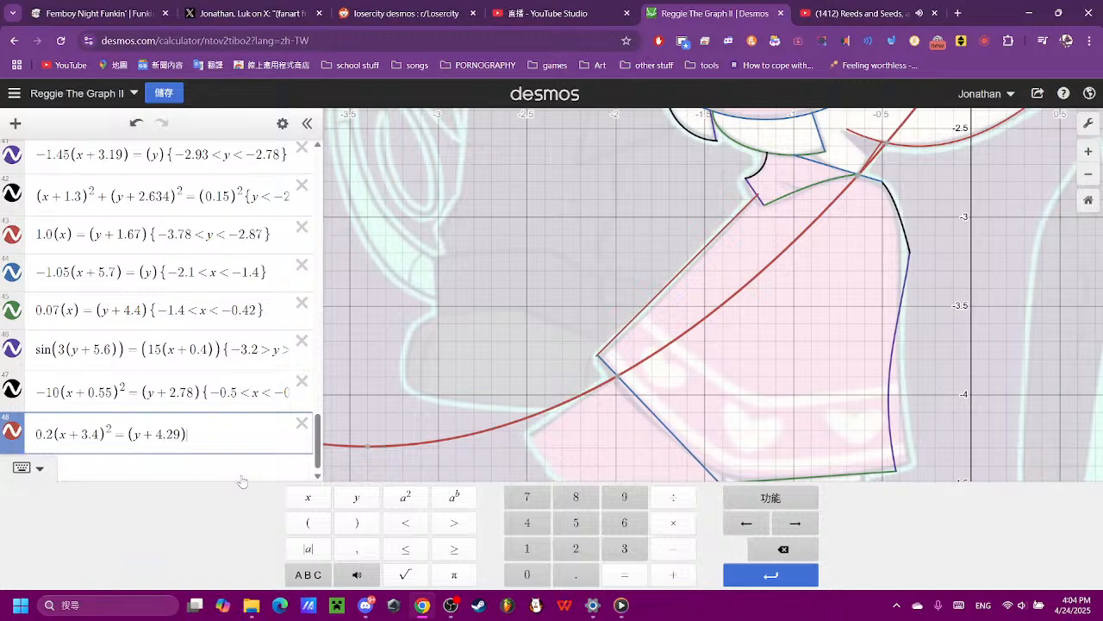
text({-2.5)
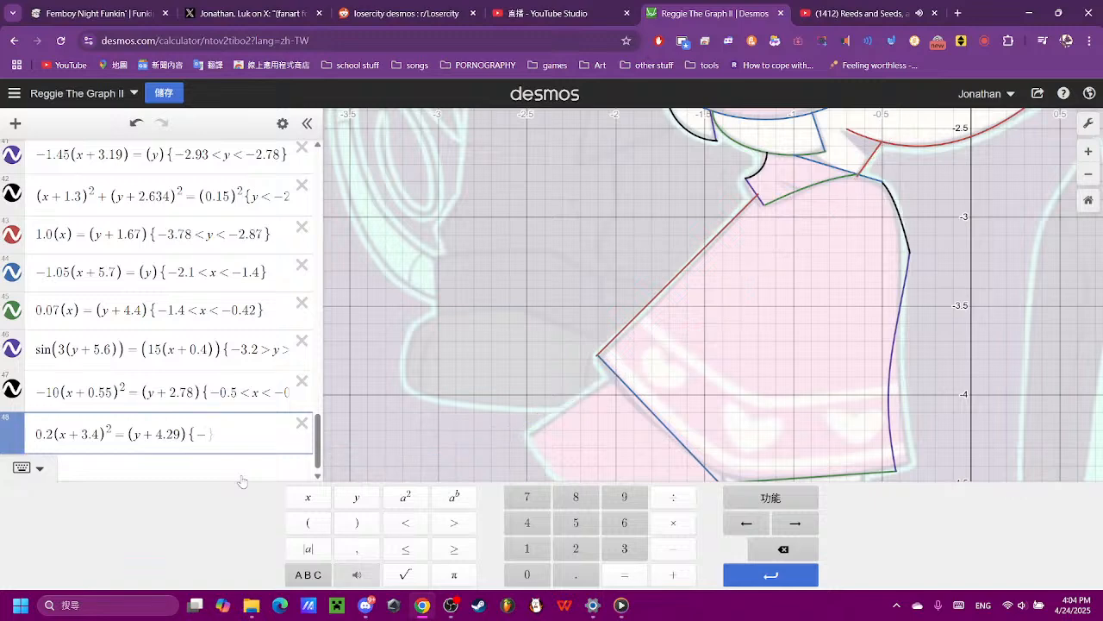
text(<x<2)
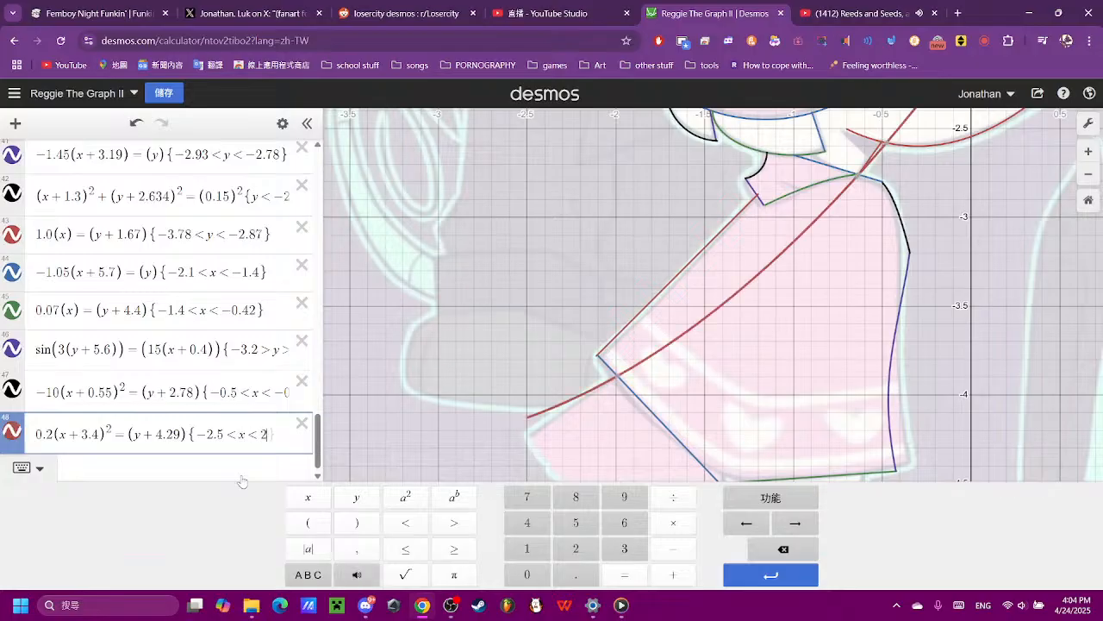
key(BackSpace)
text(-2)
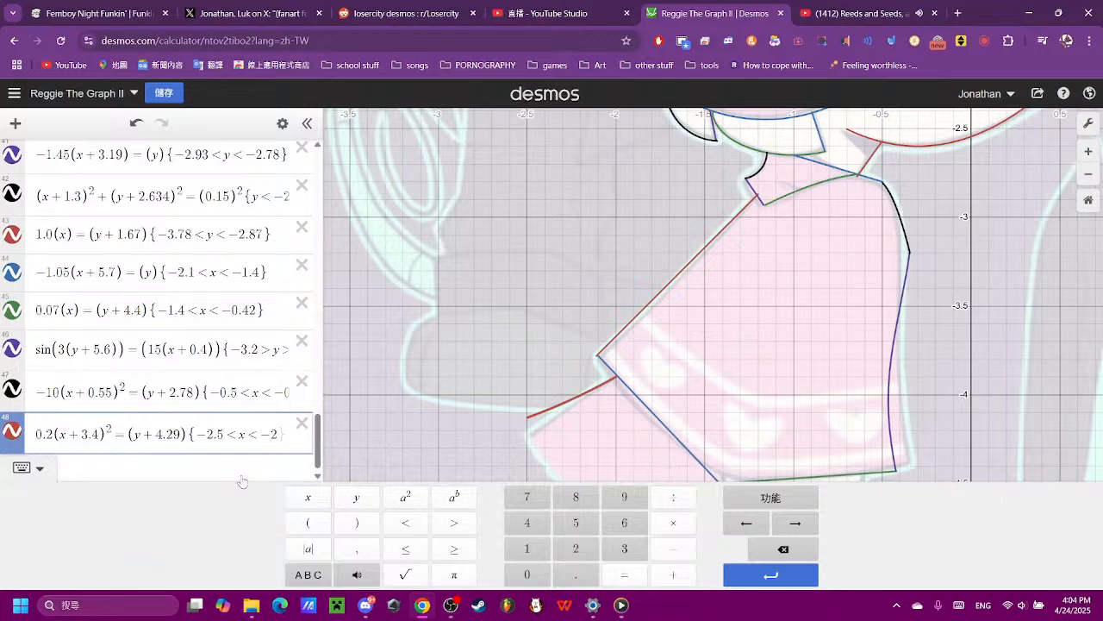
- Start a new line expression with (x) for the outline beneath the dress
click(806, 273)
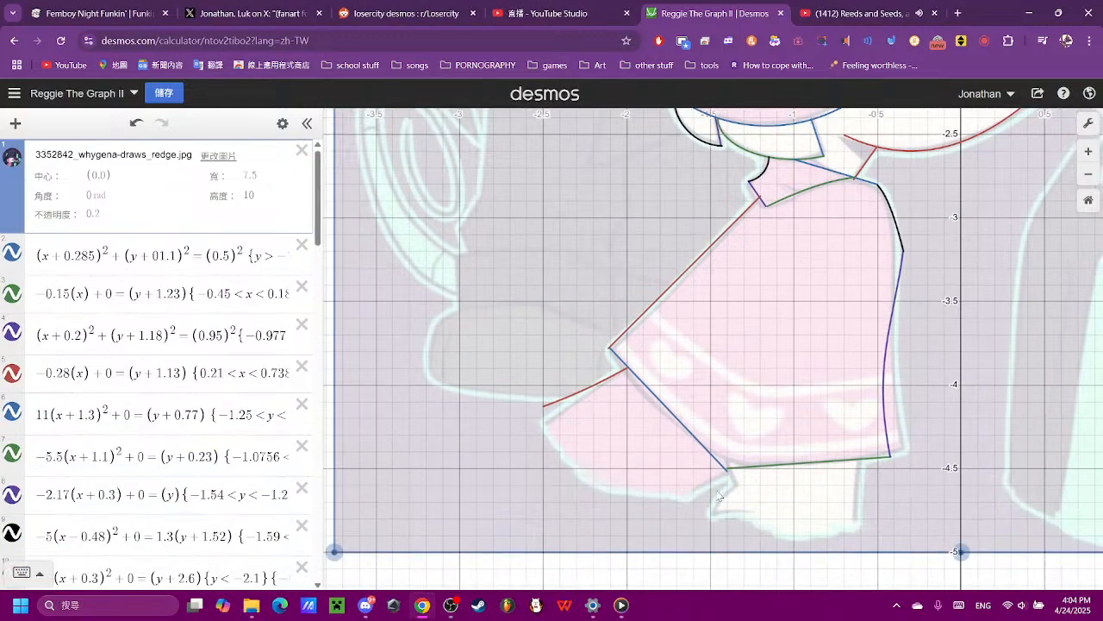
drag(823, 524, 762, 453)
scroll(207, 407, down, 16)
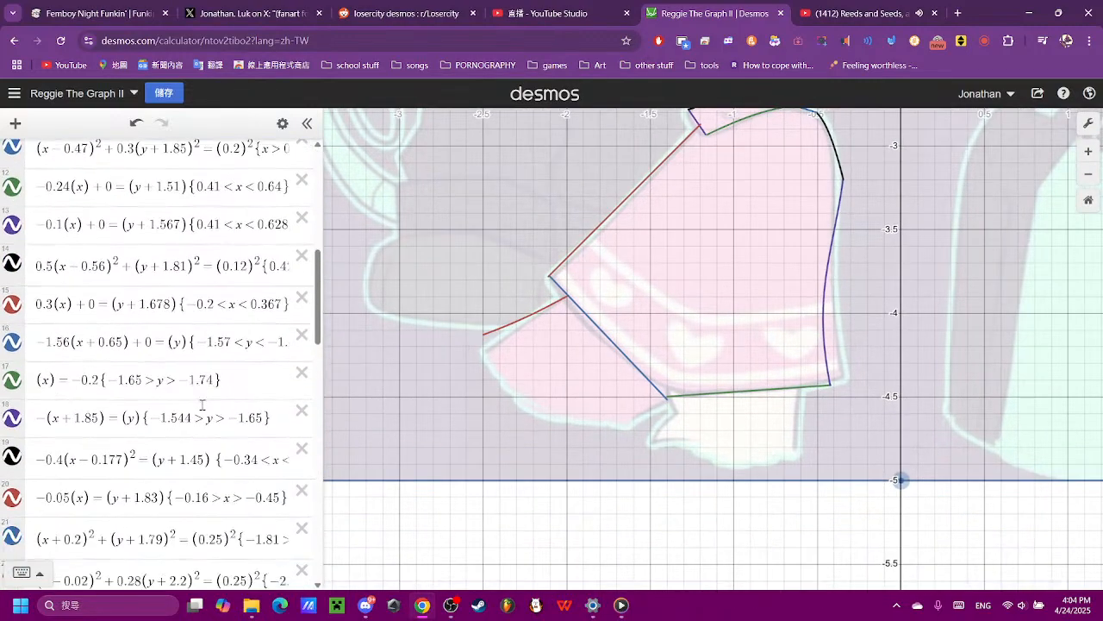
scroll(748, 390, down, 3)
drag(748, 389, 675, 491)
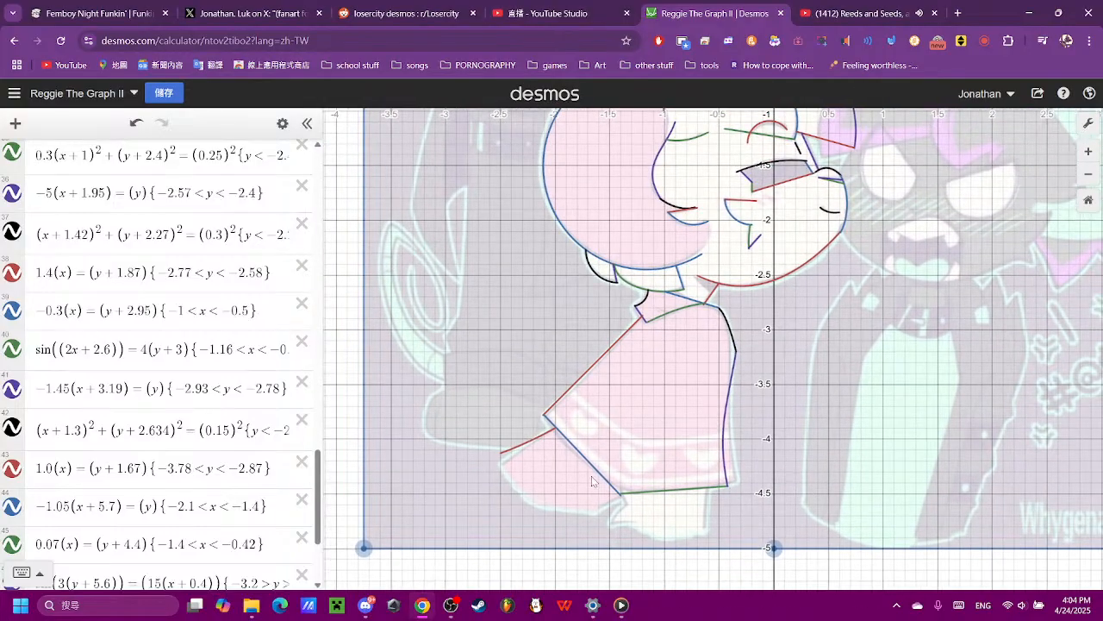
scroll(134, 423, down, 3)
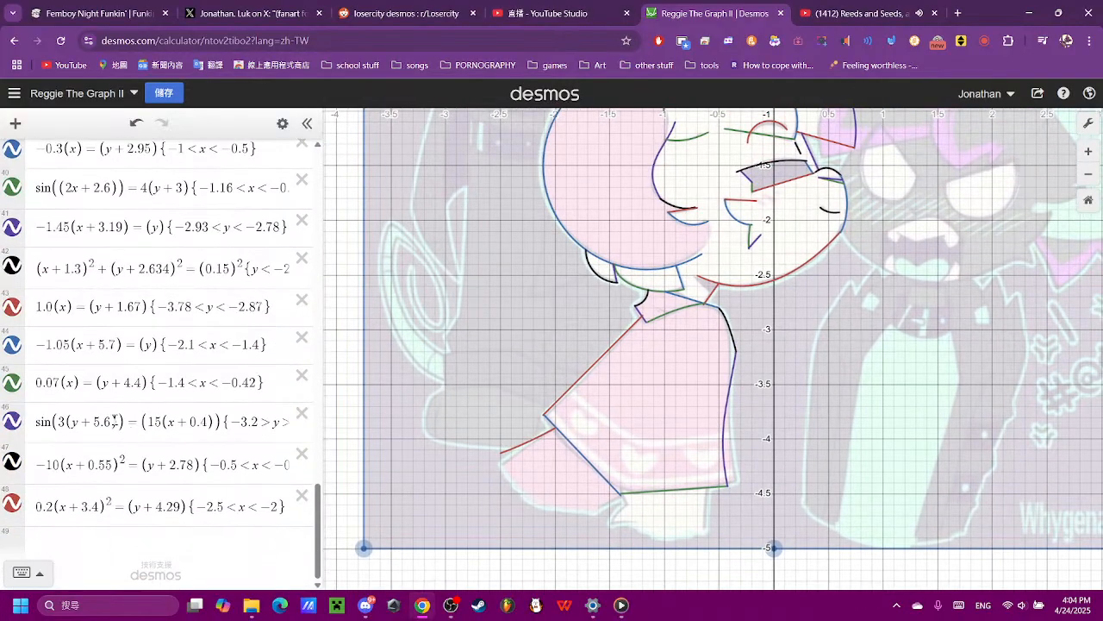
click(191, 535)
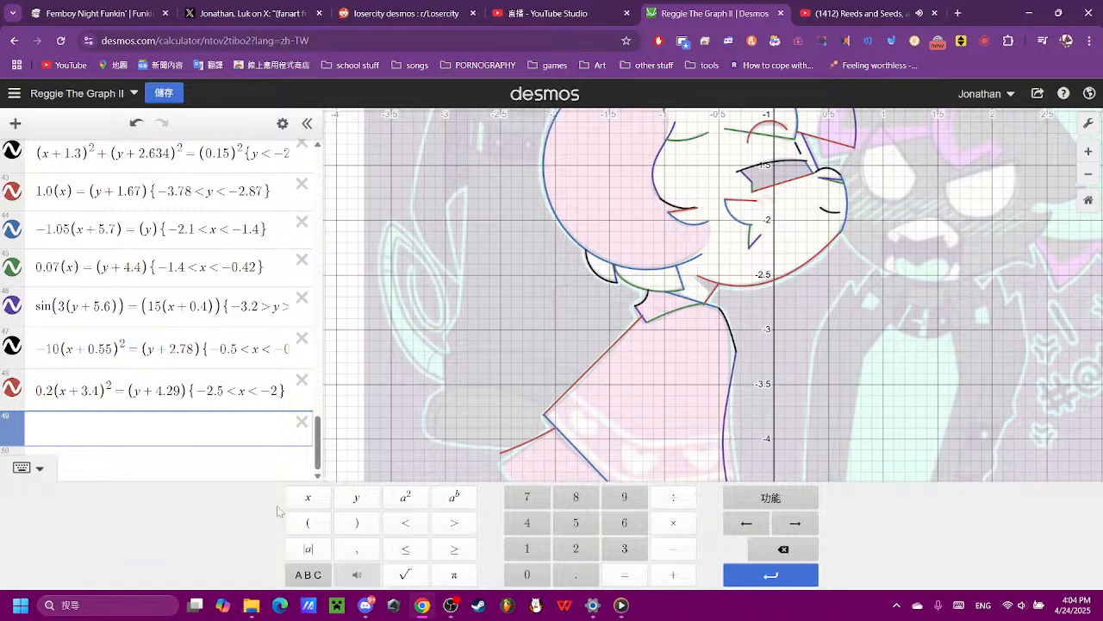
click(308, 522)
click(308, 496)
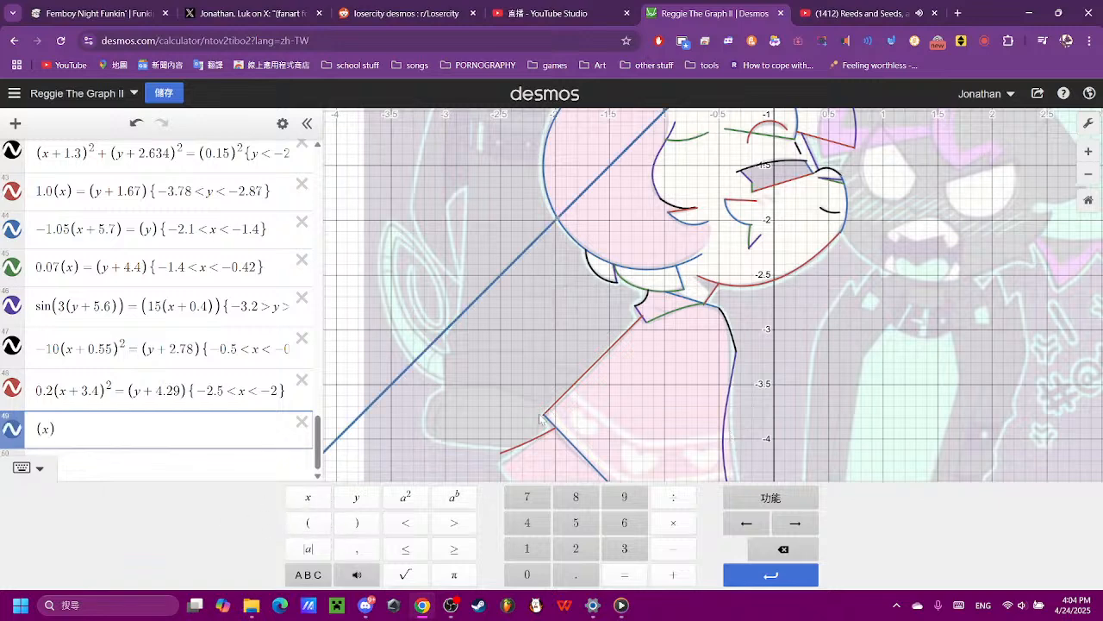
- Try coefficients of 0.7, 0.6 and 0.8 on the new line's x term, settling on 0.4
drag(606, 402, 570, 342)
scroll(164, 489, down, 20)
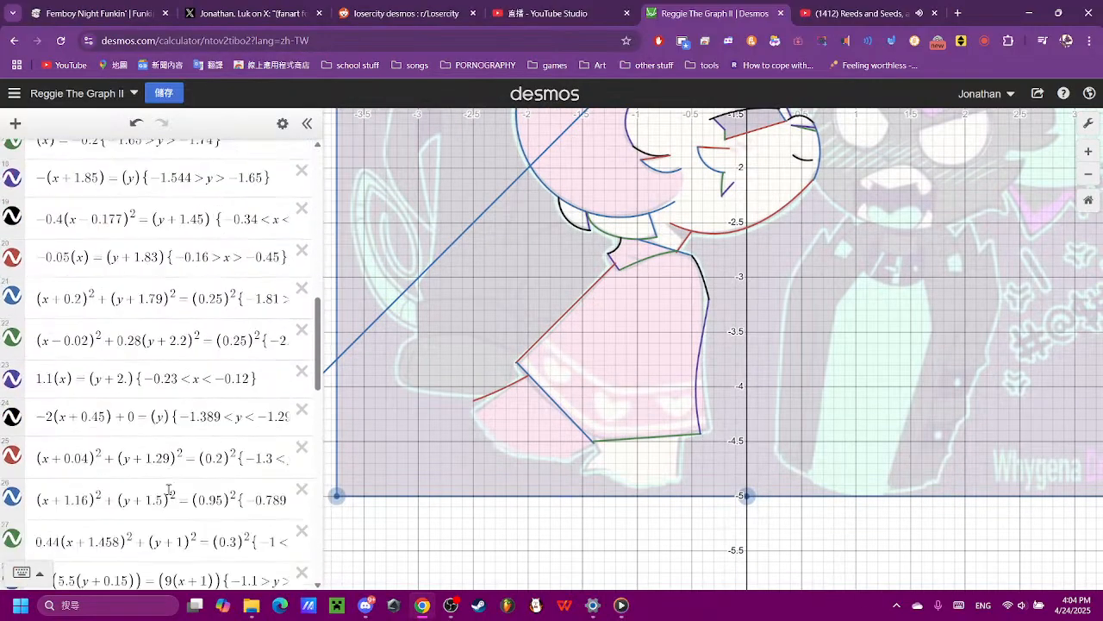
click(43, 507)
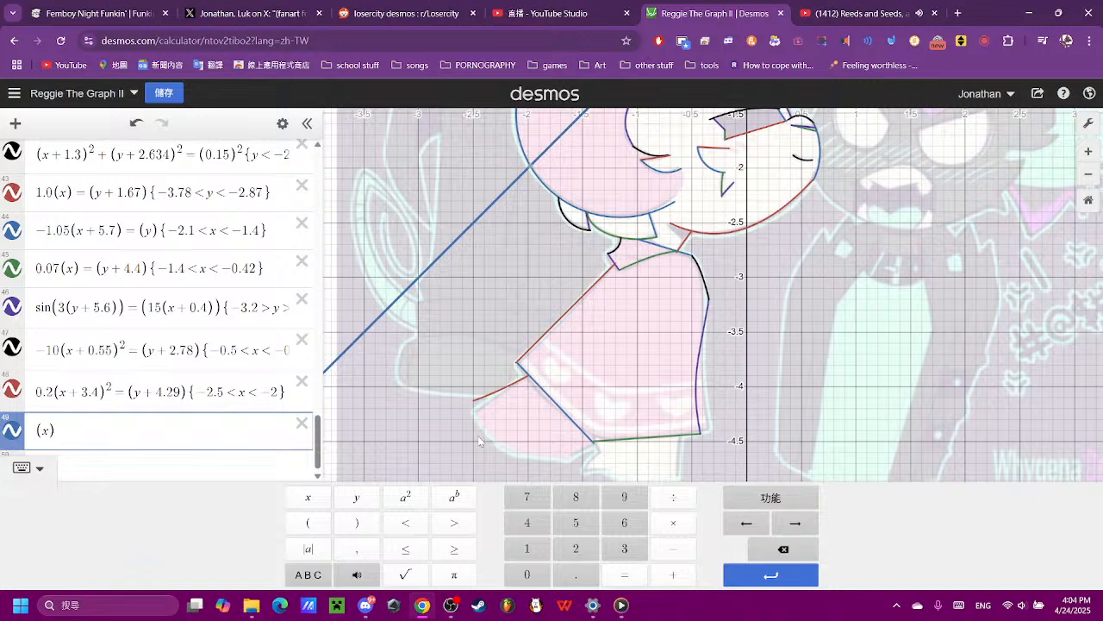
text(1)
key(BackSpace)
text(0.)
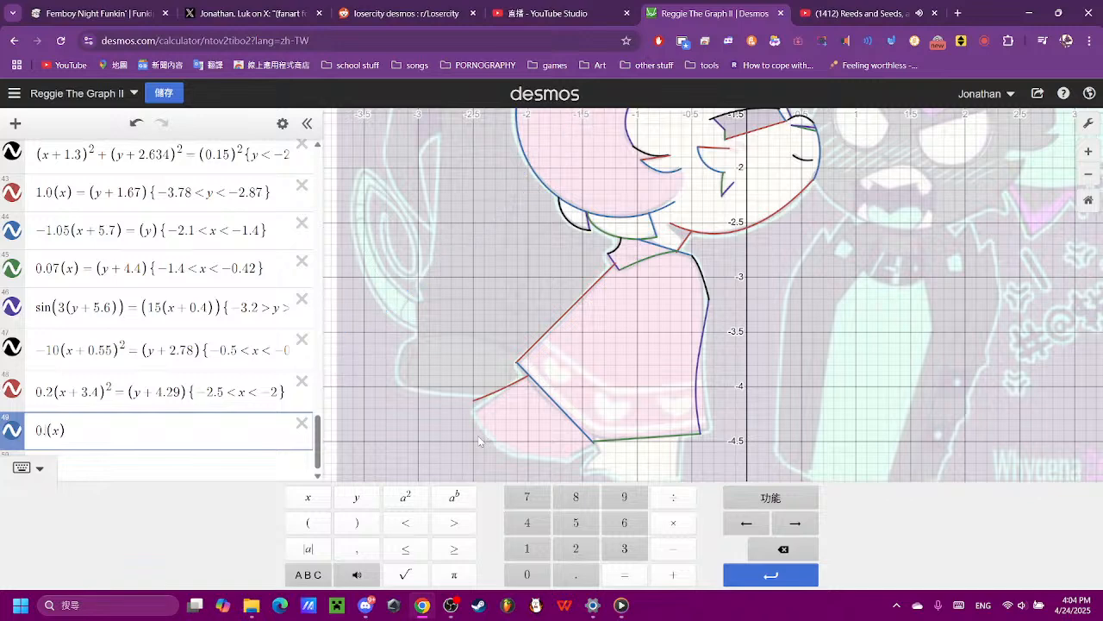
text(7)
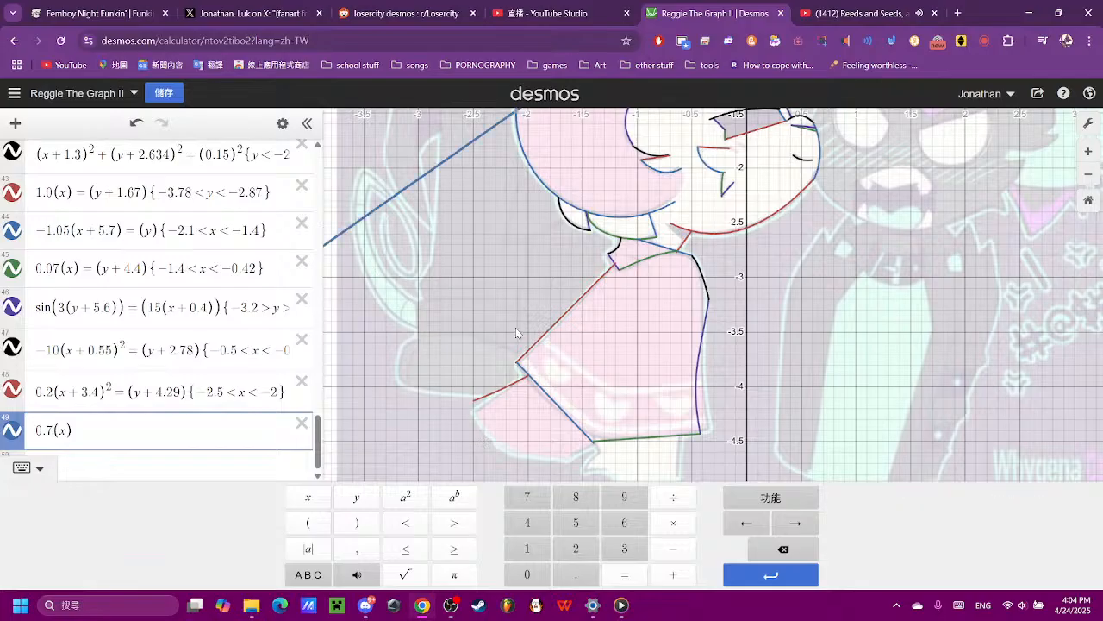
key(BackSpace)
text(6)
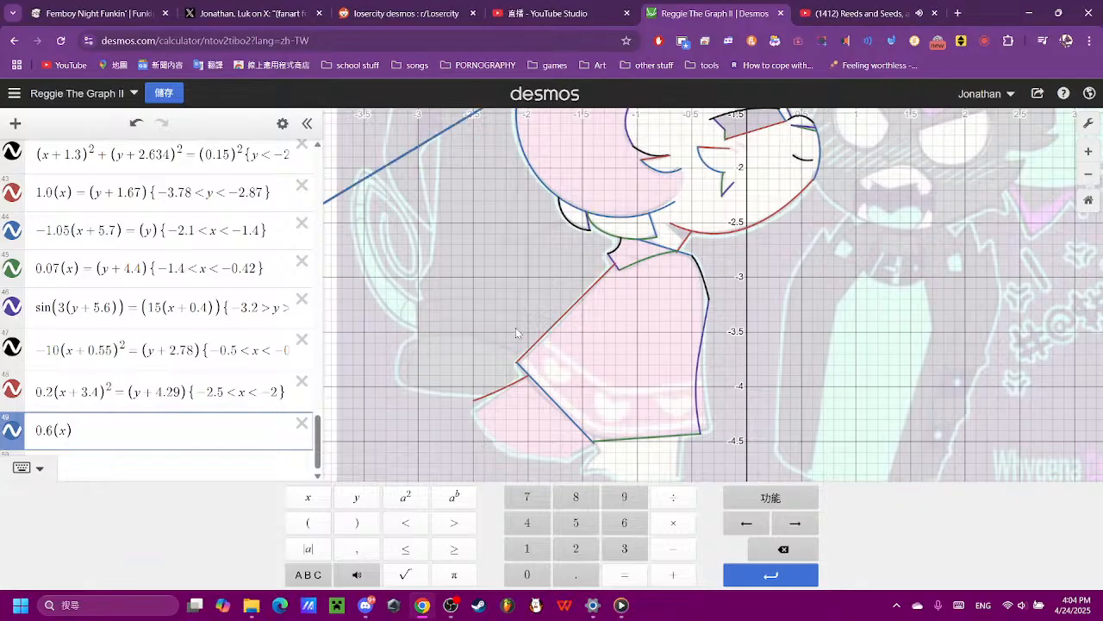
key(BackSpace)
text(8)
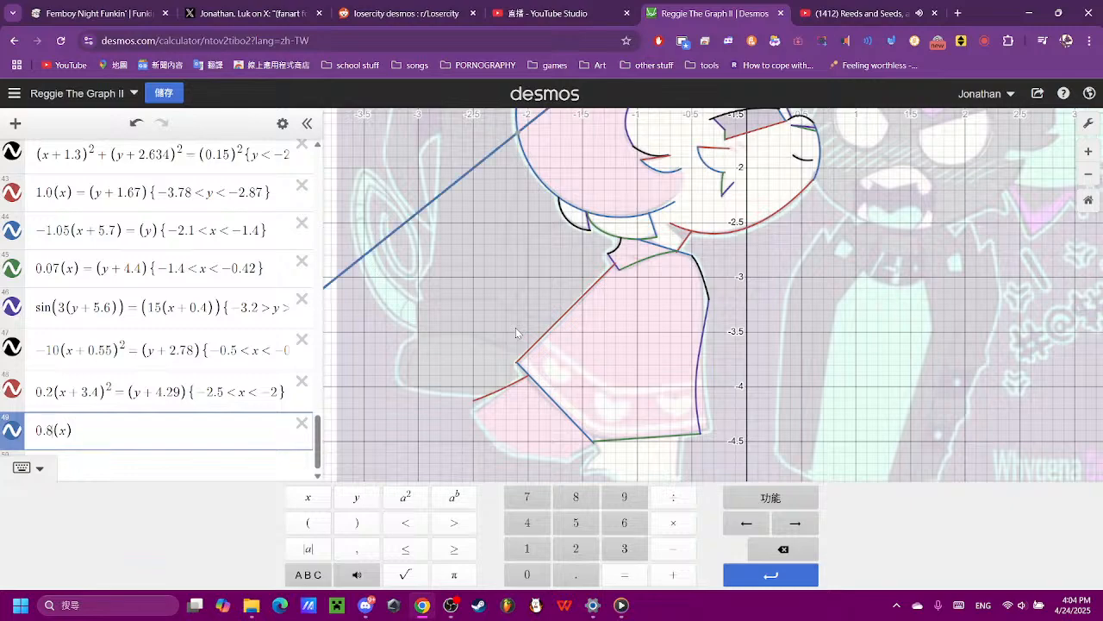
key(BackSpace)
text(4)
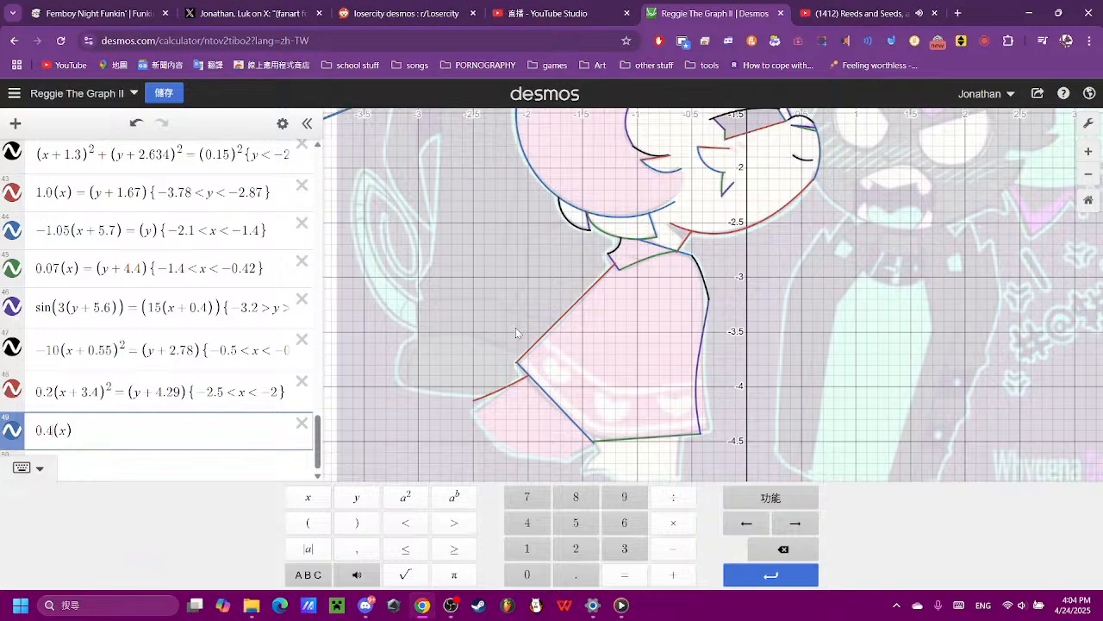
- Complete the new line's equation as 0.4(x) = (y + 3.8)
scroll(660, 271, down, 3)
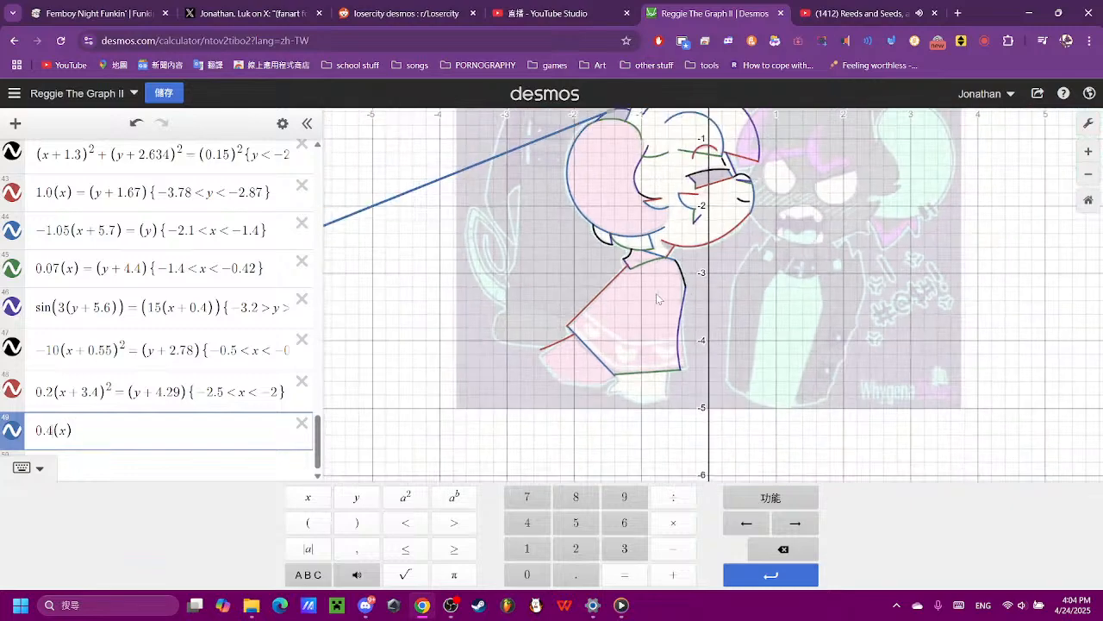
drag(657, 295, 618, 290)
click(991, 379)
drag(958, 328, 950, 358)
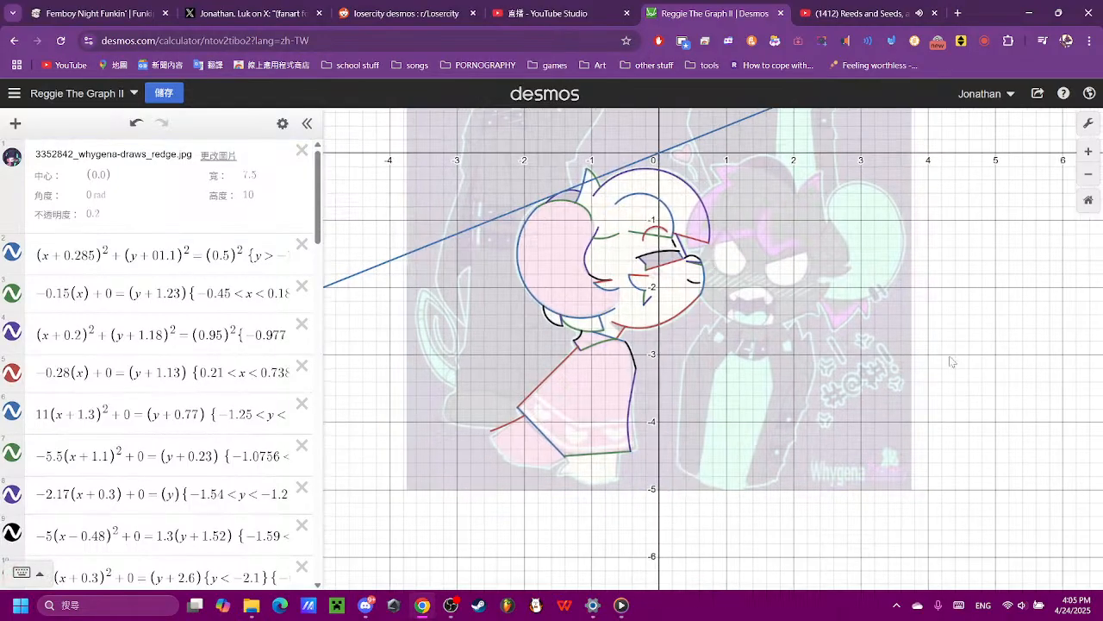
click(382, 264)
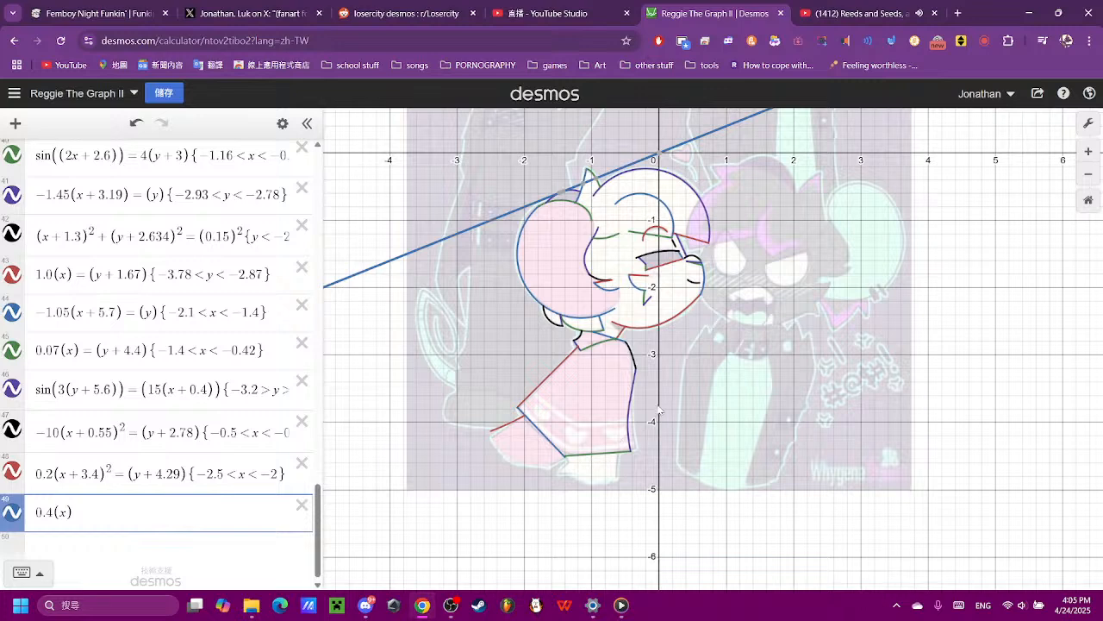
click(131, 521)
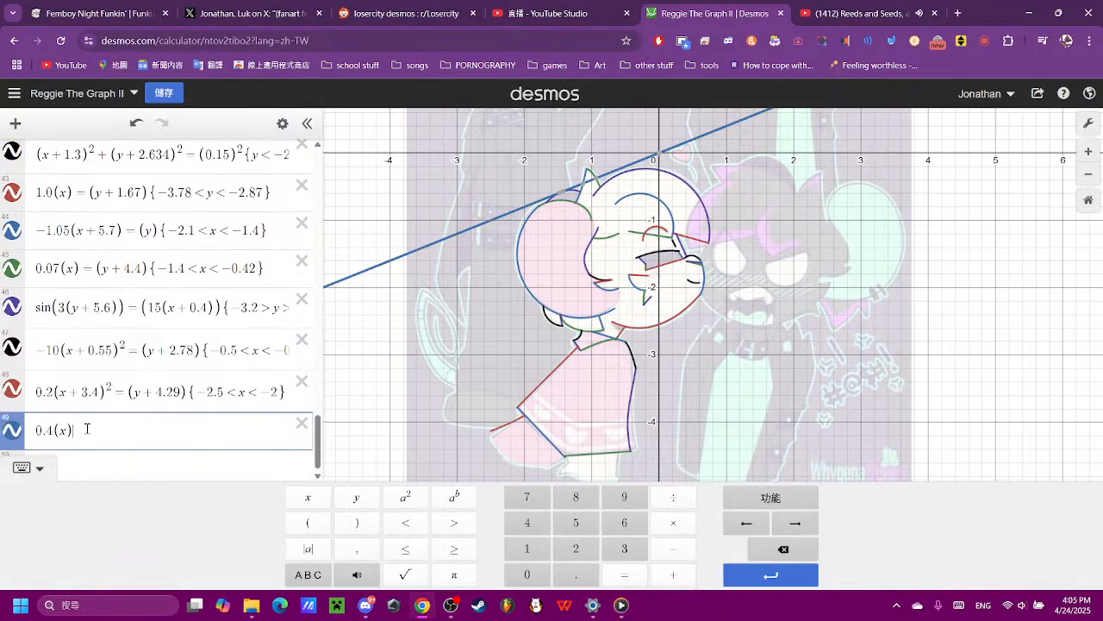
text(= )
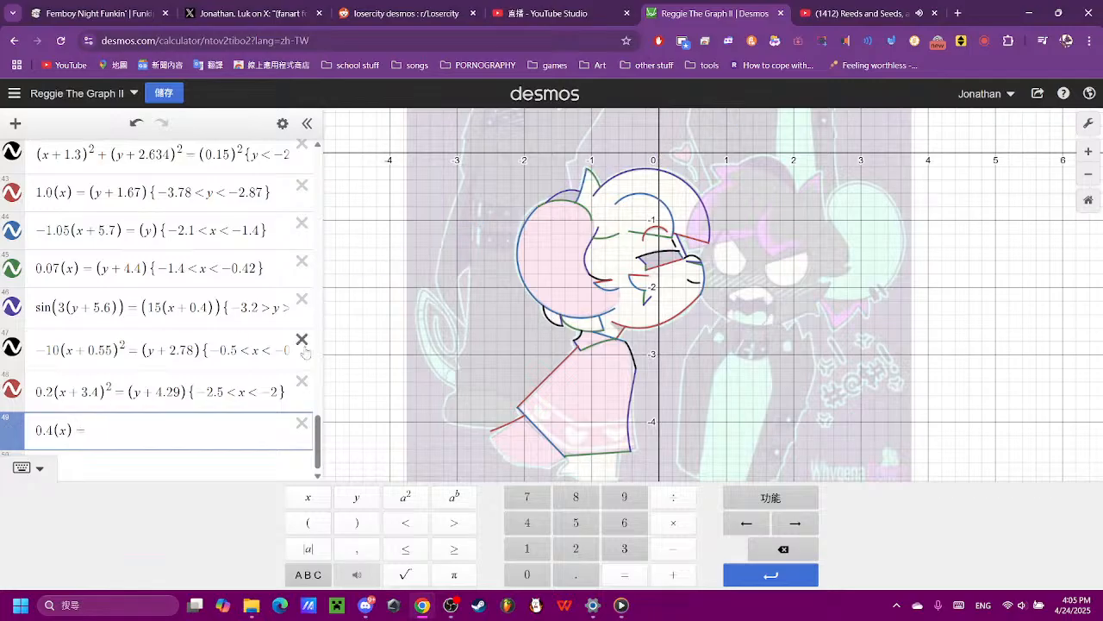
text(()
click(355, 498)
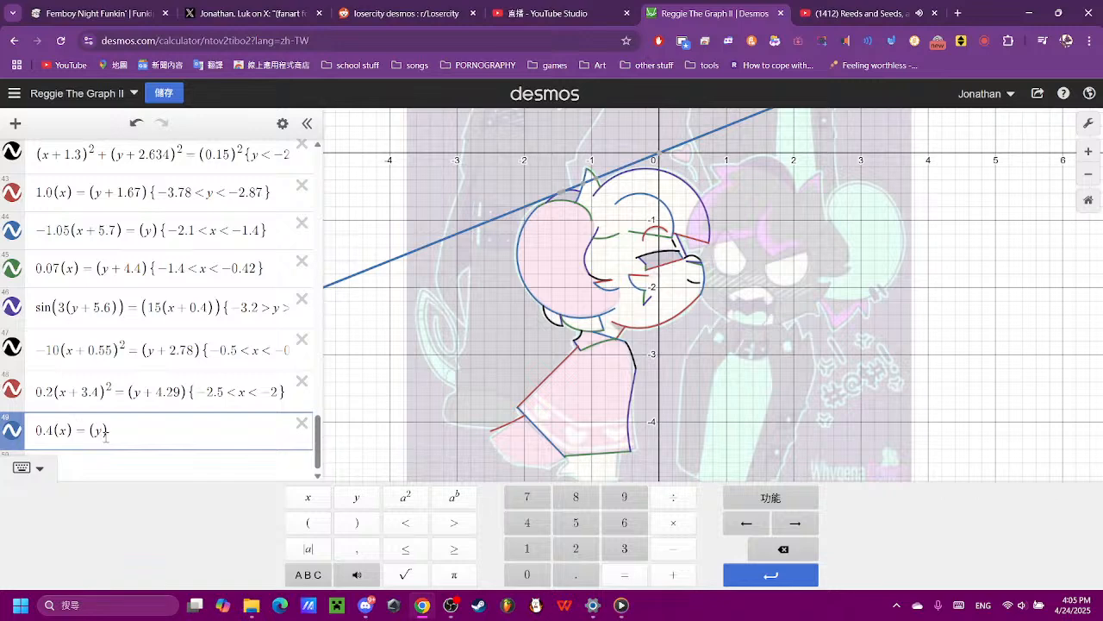
text(+3.8)
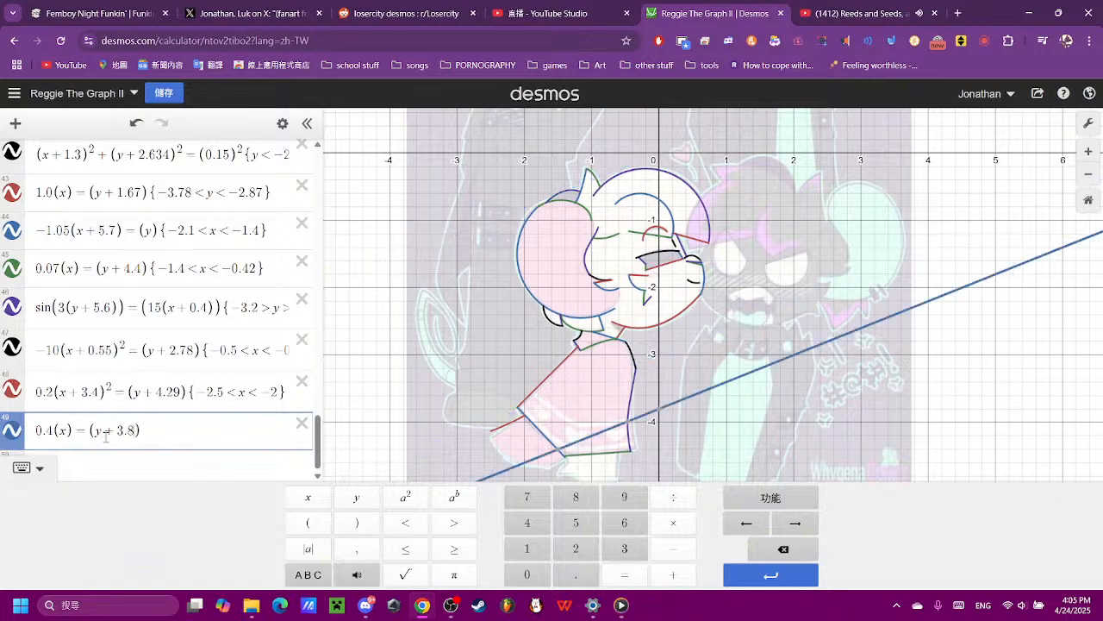
- Try vertical offsets of 4 and 3.8 for the new line, settling on y + 3.9
key(BackSpace)
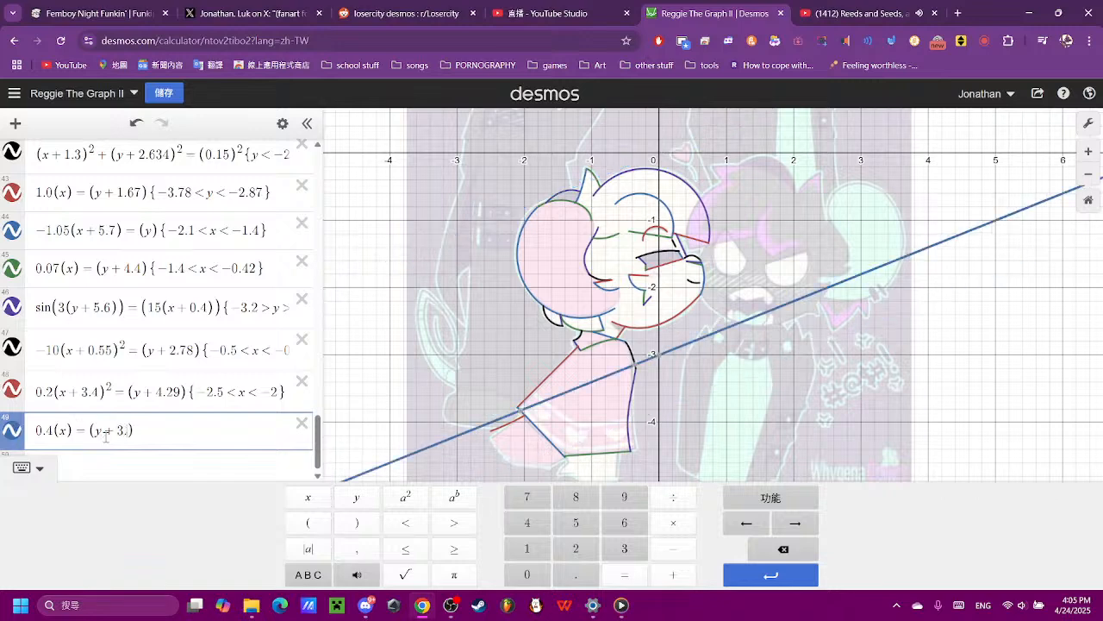
text(9)
key(BackSpace)
key(BackSpace)
key(BackSpace)
text(4)
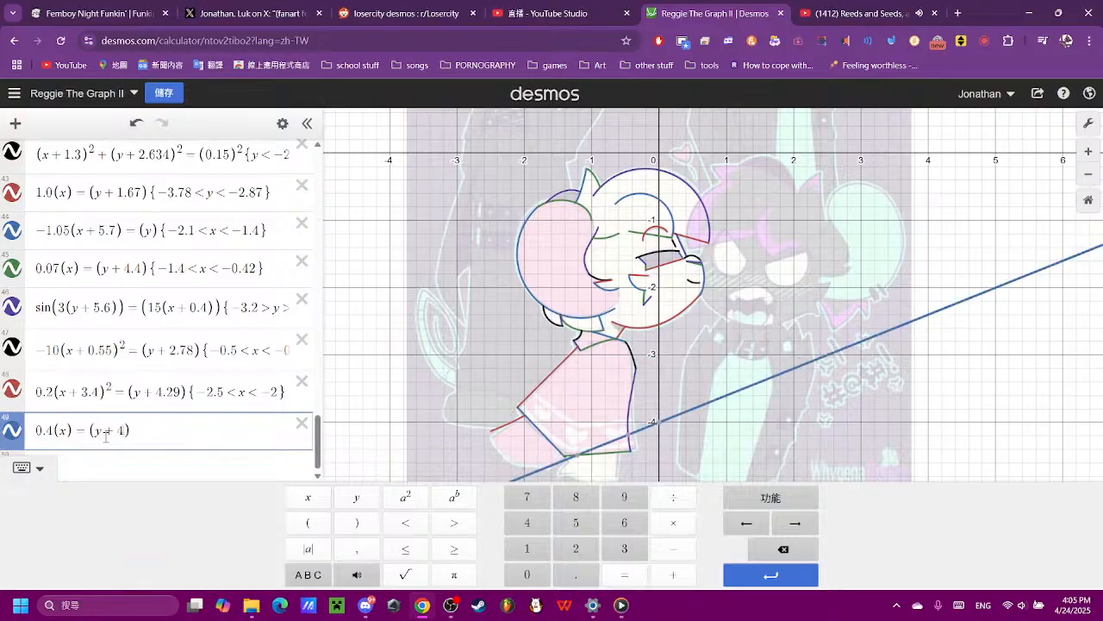
key(BackSpace)
text(3.)
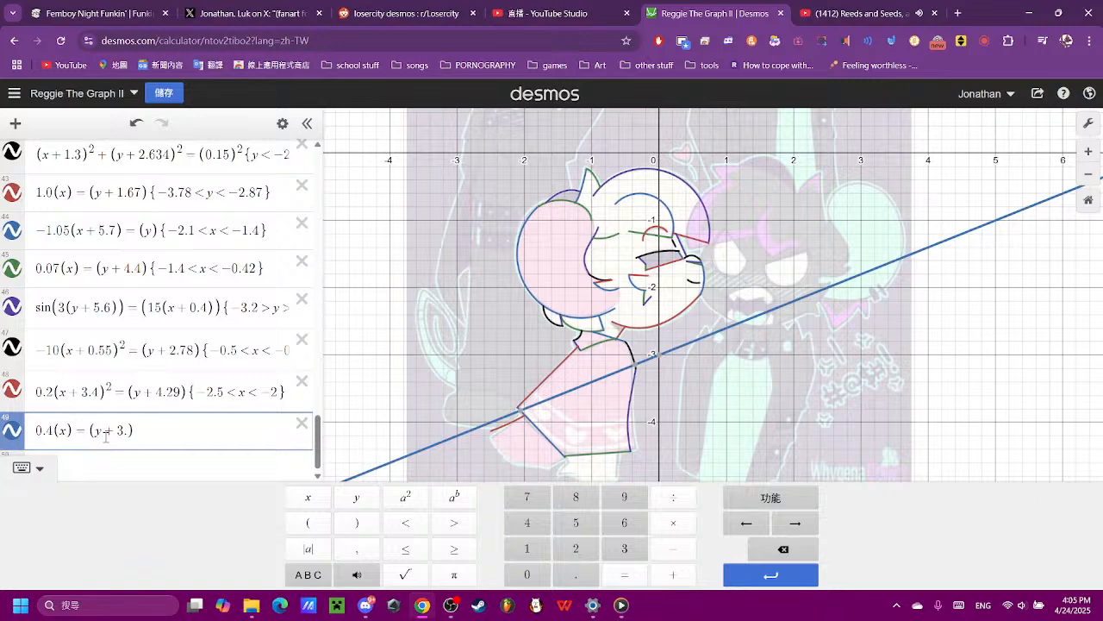
text(8)
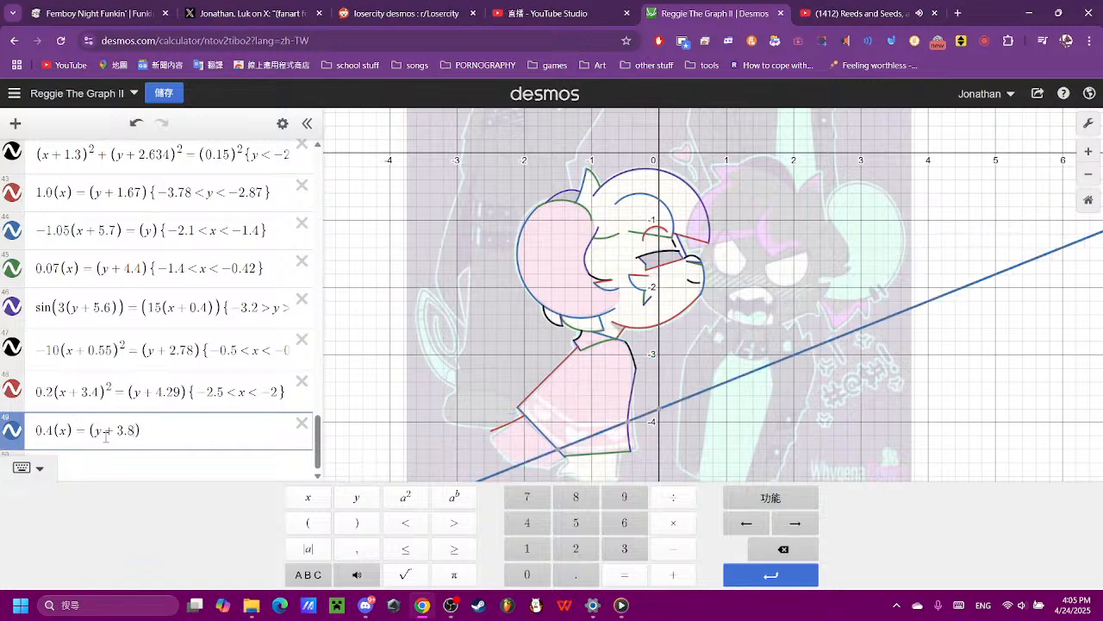
text(5)
key(BackSpace)
key(BackSpace)
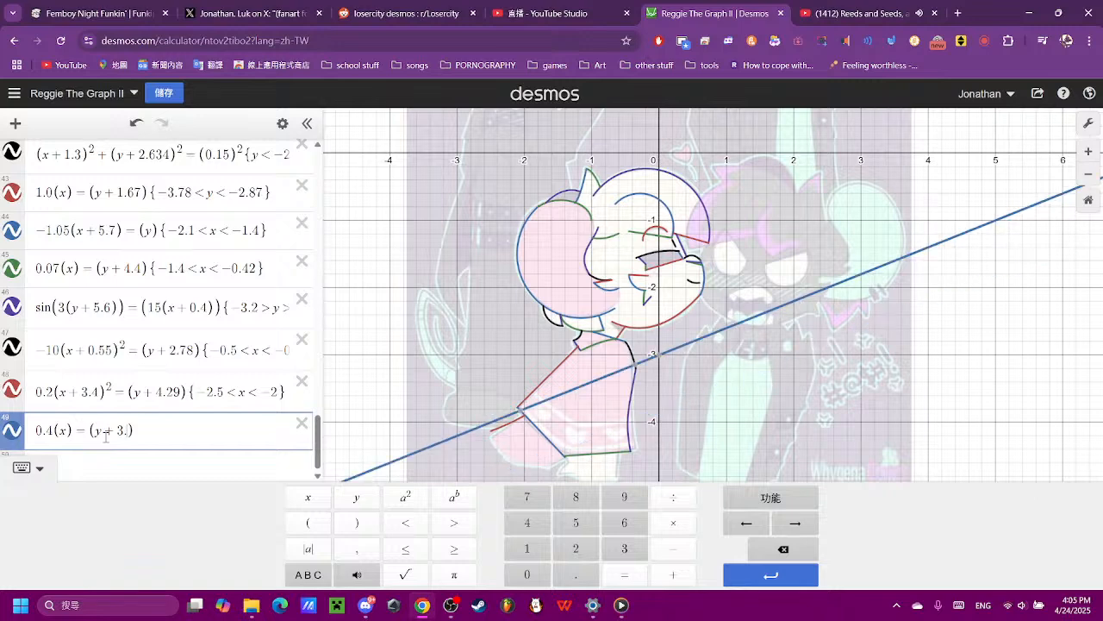
text(9)
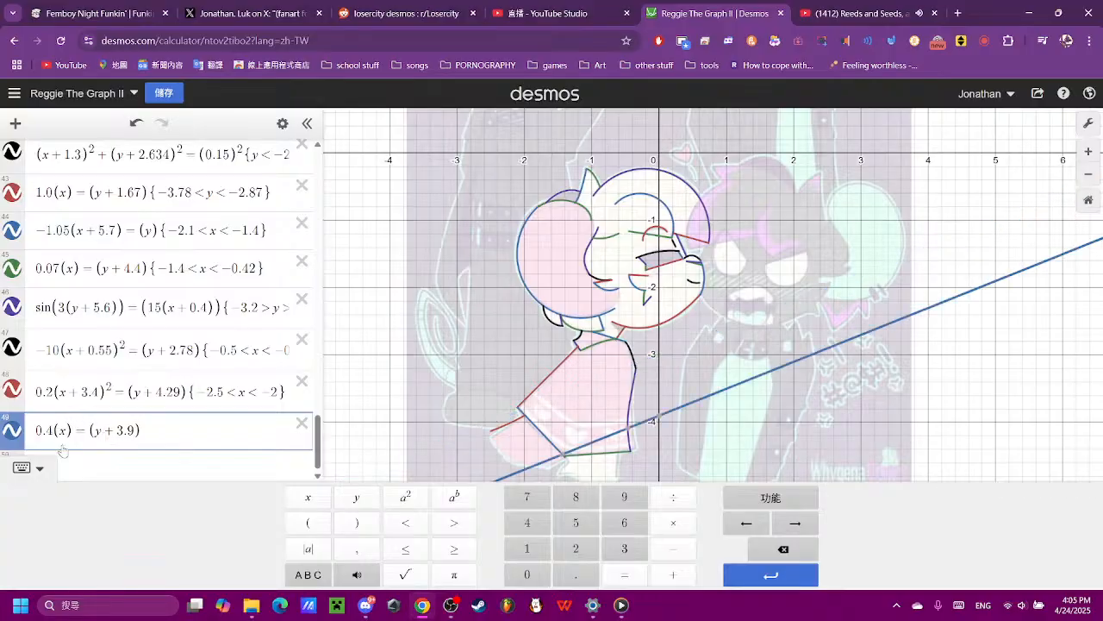
text(5)
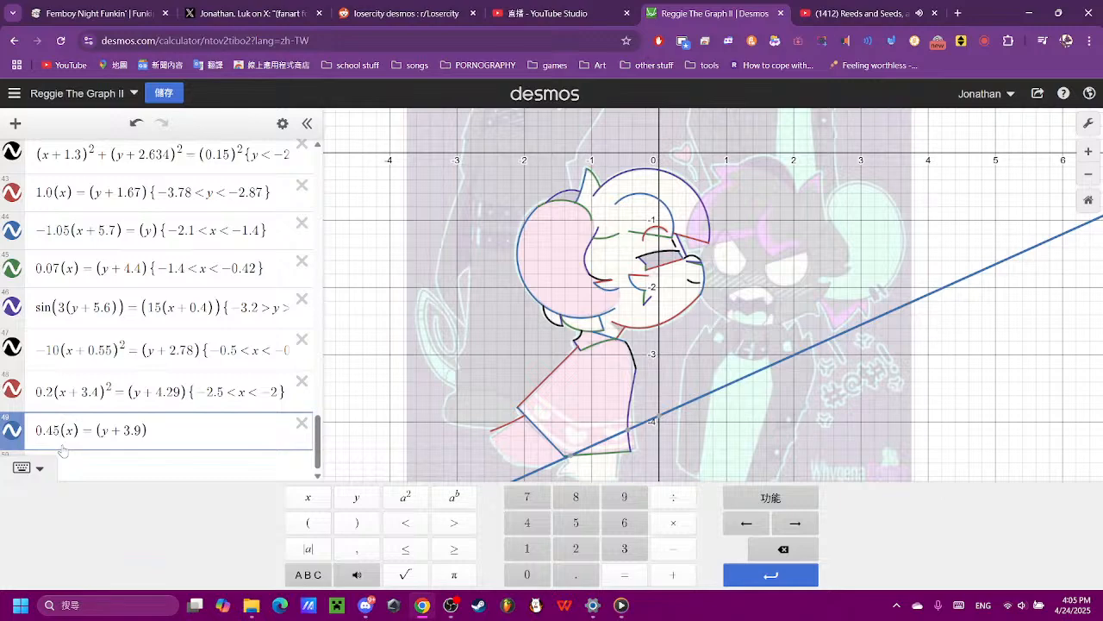
- Steepen the new line by setting its x coefficient to 0.45 and check its fit near the dress's lower rear corner
click(732, 461)
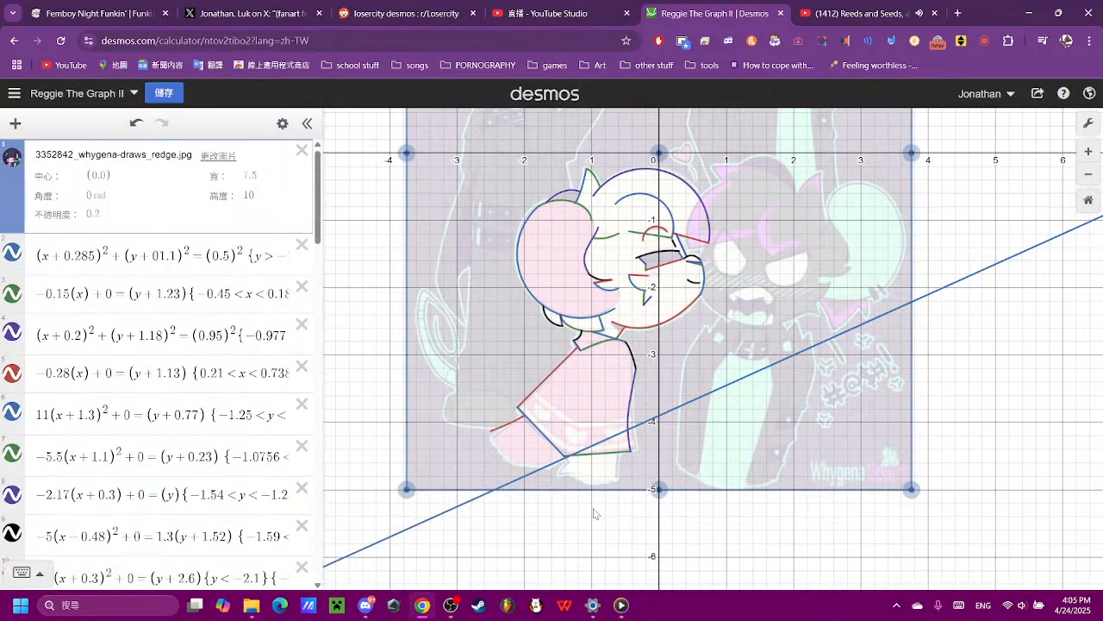
scroll(593, 514, up, 3)
scroll(586, 511, up, 3)
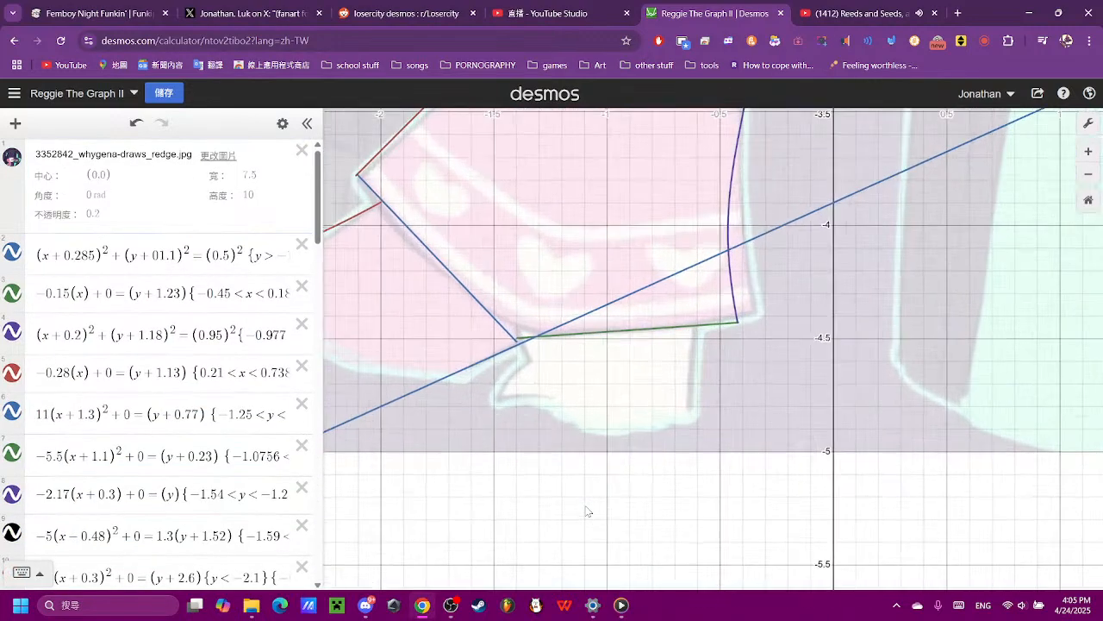
- Check coordinates along the newest line and limit 0.45(x) = (y + 3.9) to −1.7 < x < −1.3
click(542, 334)
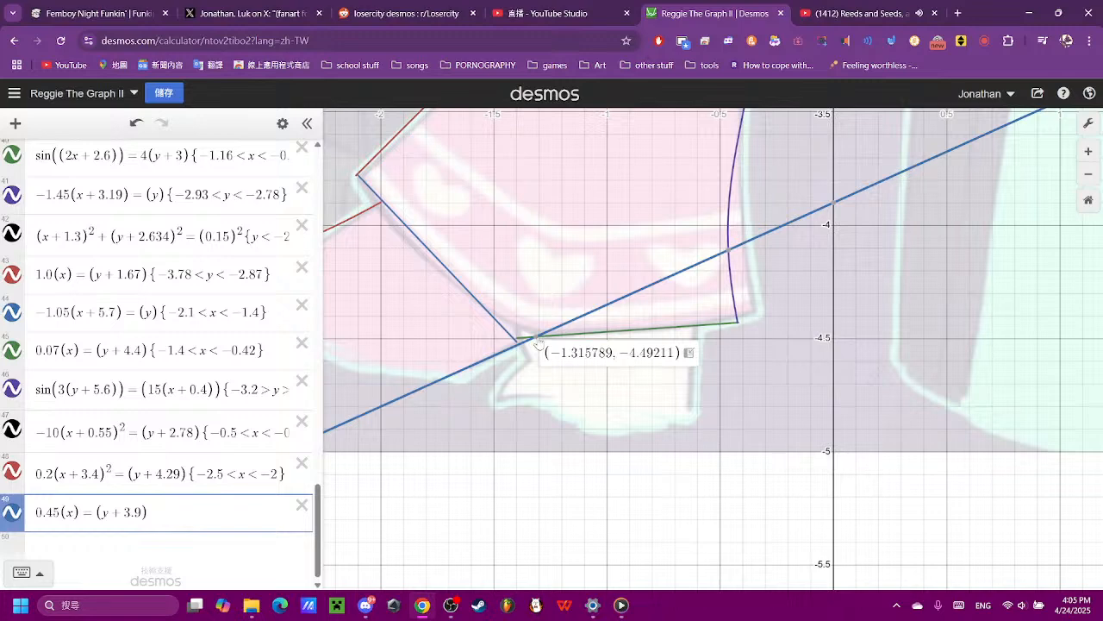
mouse_move(439, 378)
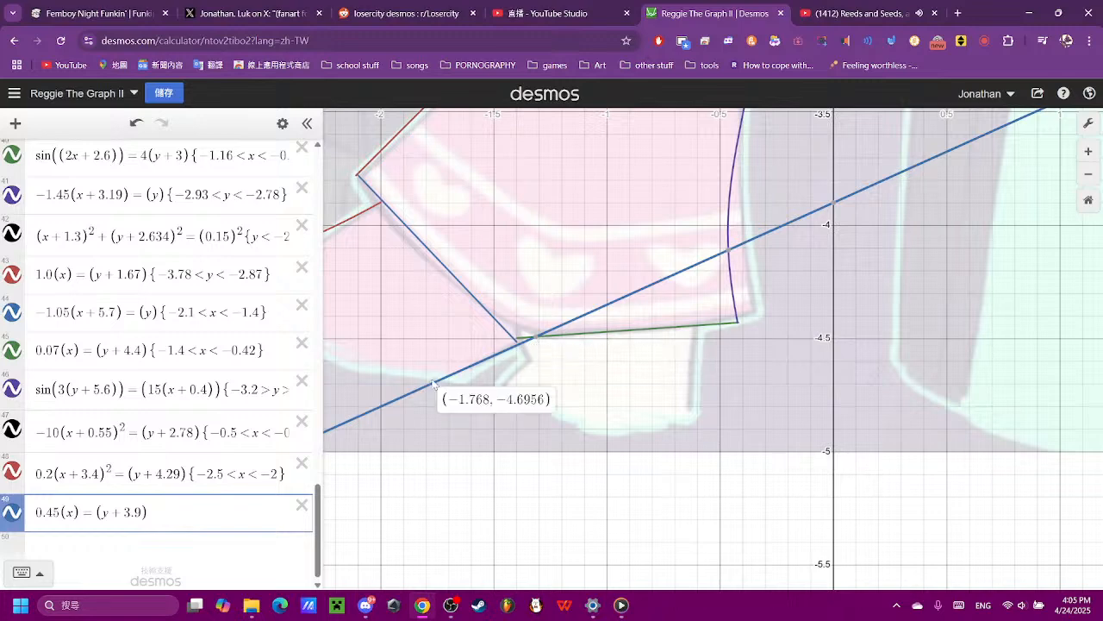
click(223, 515)
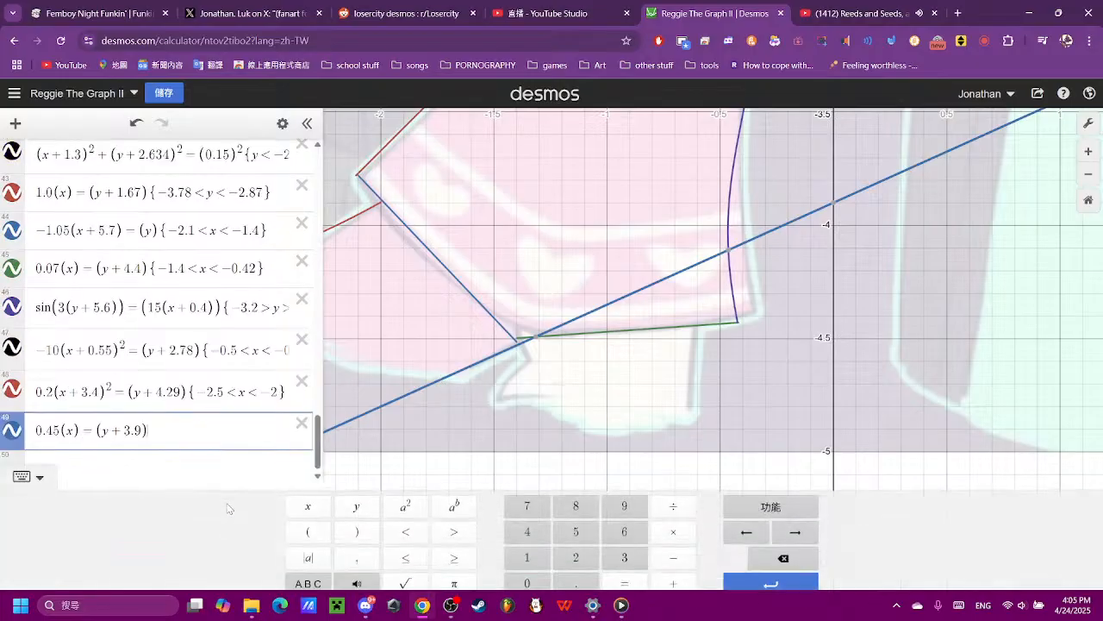
text(-1)
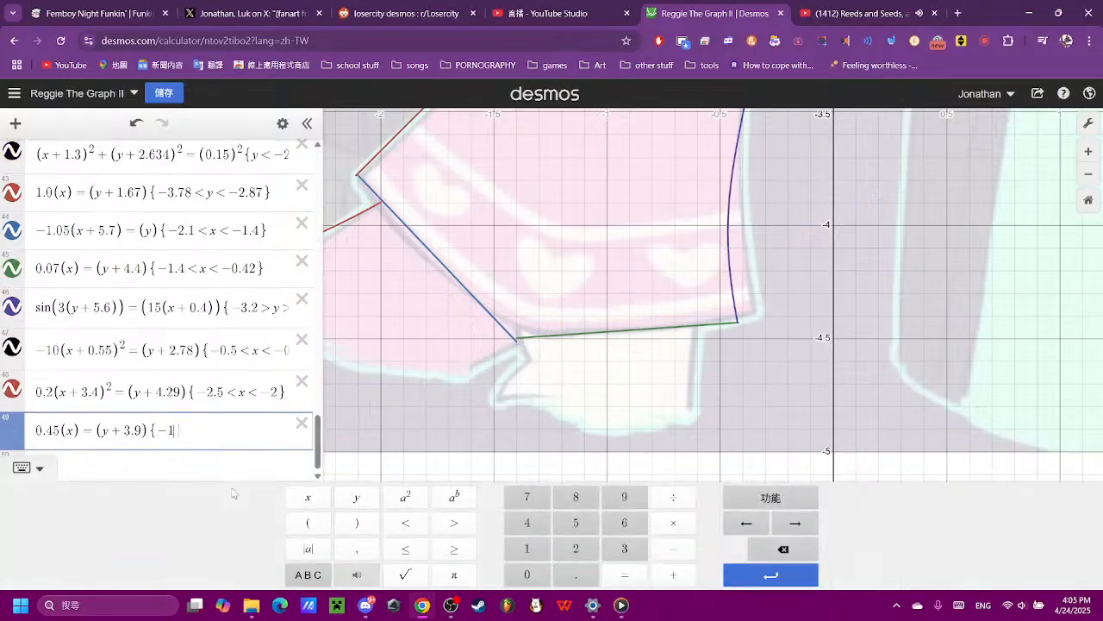
text(.7<x<-1.)
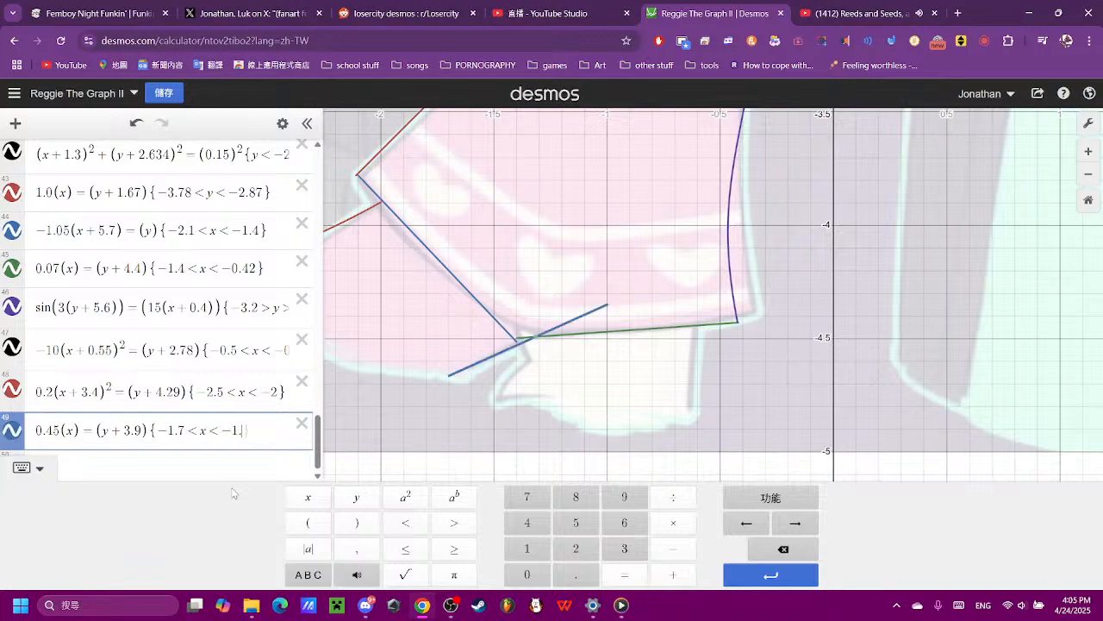
text(3)
click(542, 396)
- Hide the reference image to review the traced outline on its own, and show the image again
scroll(542, 396, down, 5)
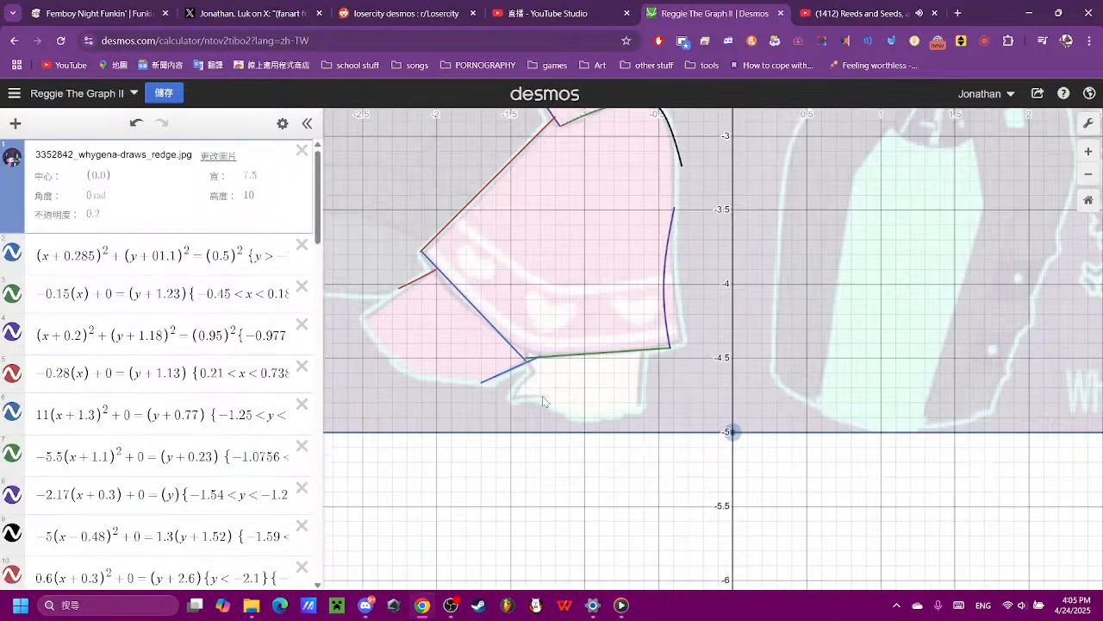
click(11, 156)
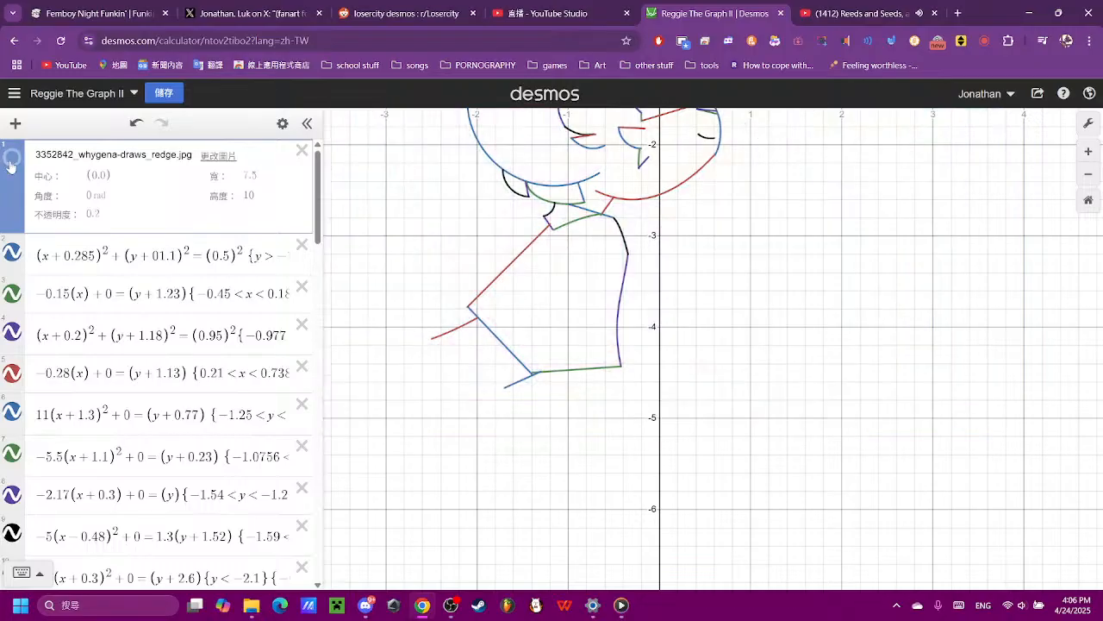
drag(729, 271, 726, 436)
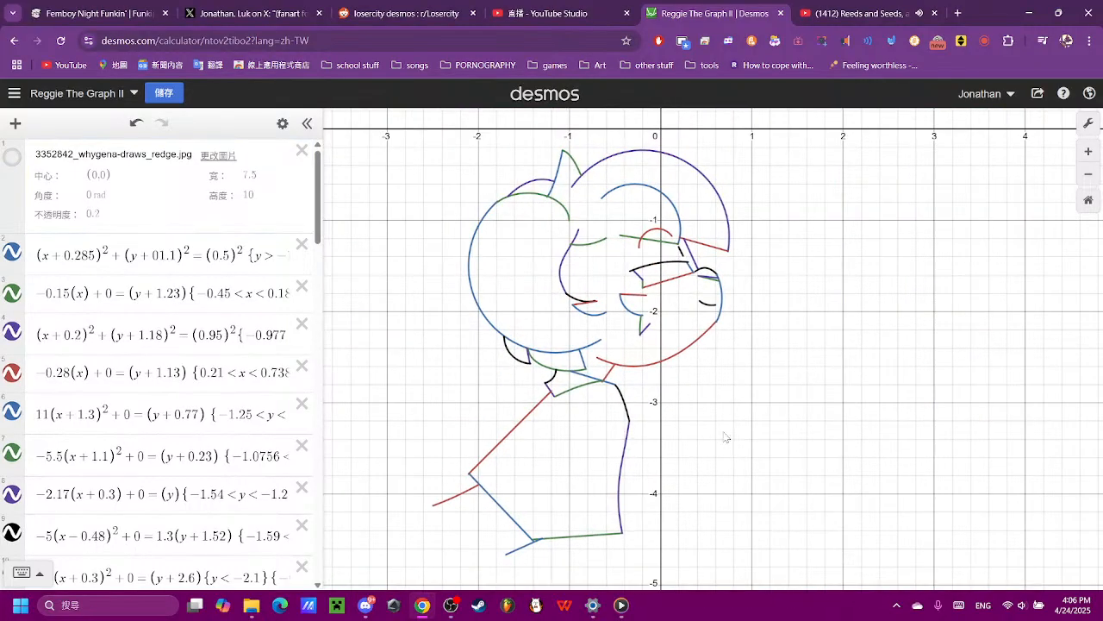
click(11, 159)
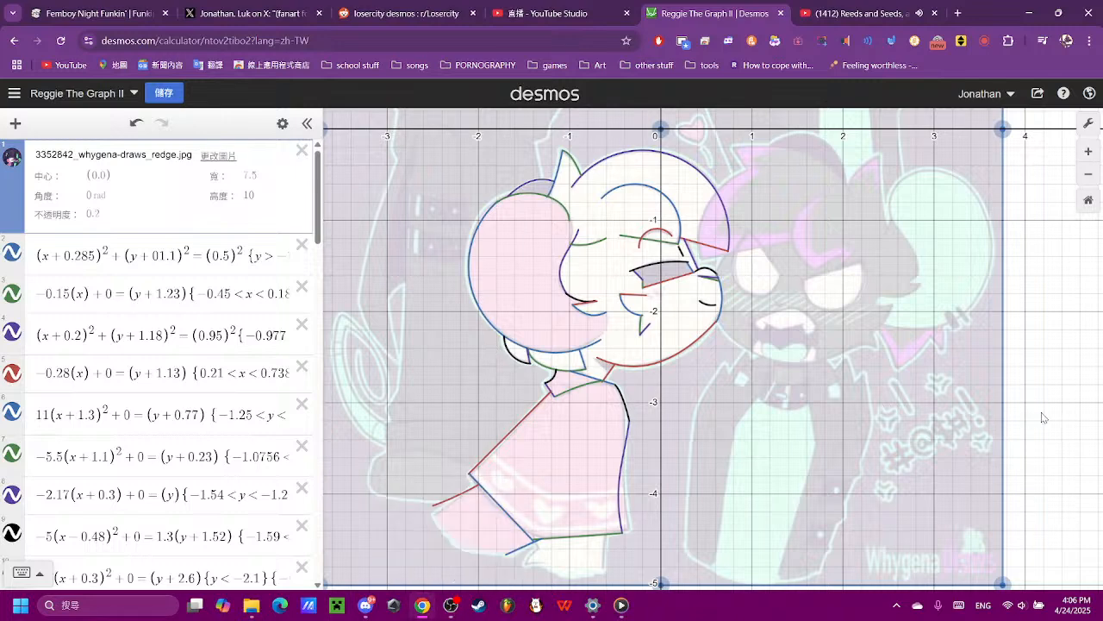
- Start a new equation at the end of the expression list with the term (x)
drag(1043, 414, 1045, 245)
scroll(595, 360, up, 2)
scroll(590, 368, up, 3)
scroll(127, 417, down, 15)
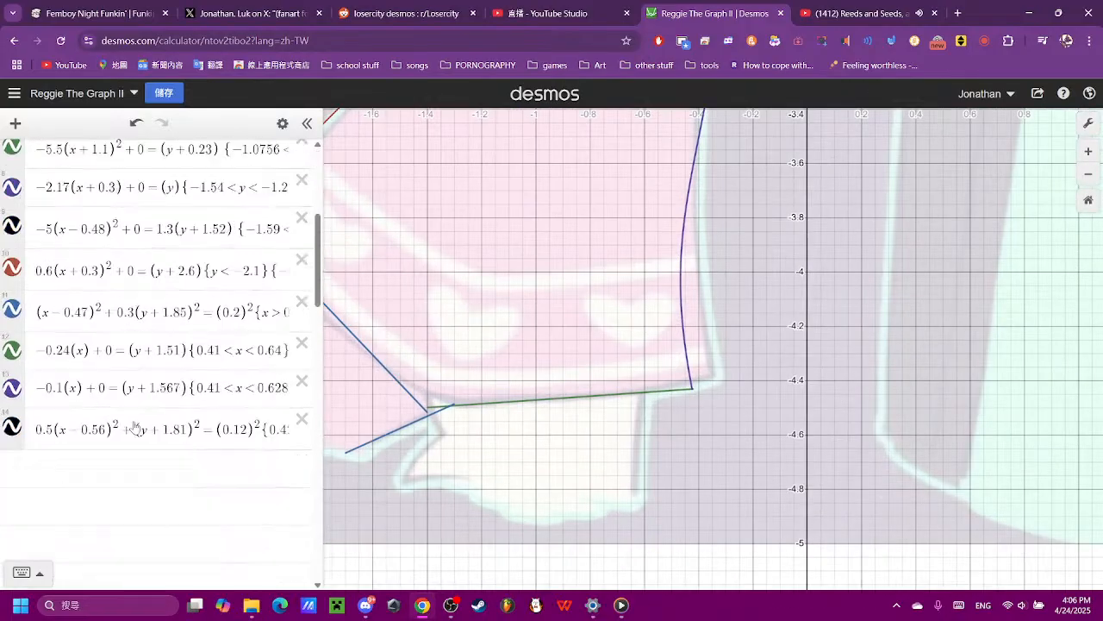
click(160, 559)
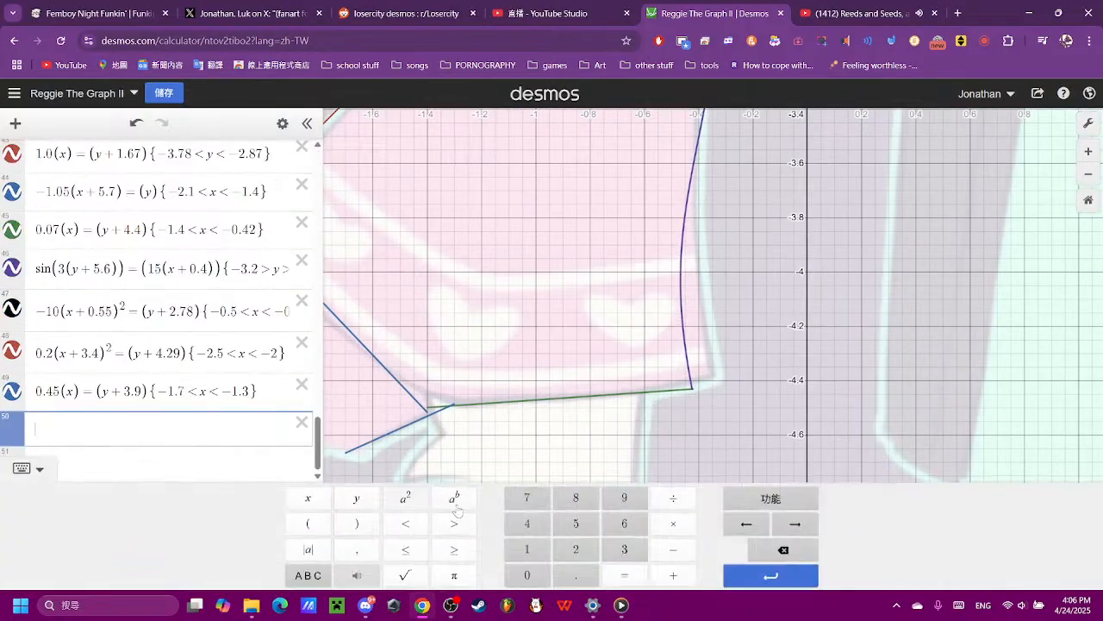
text((x)
click(356, 522)
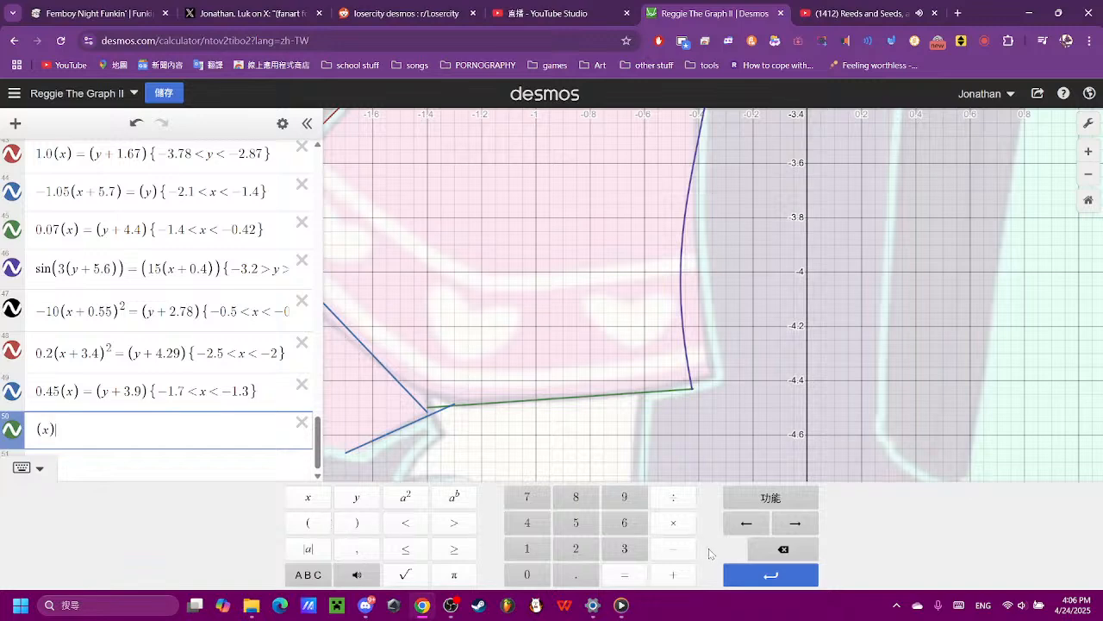
- Check the live stream in OBS Studio and return to the graph in Chrome
click(460, 606)
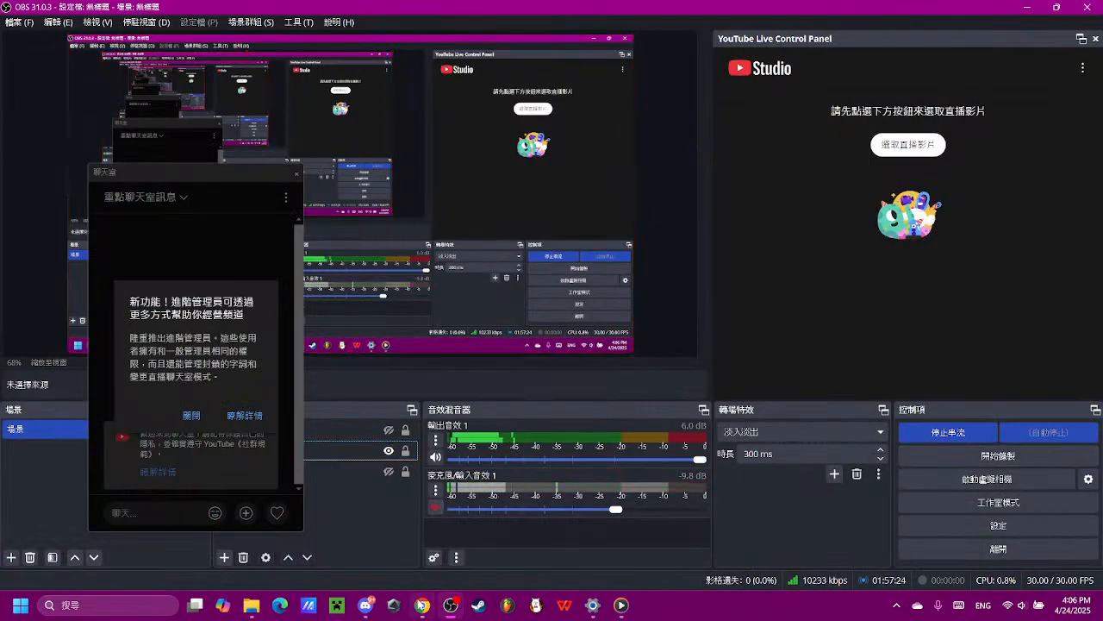
click(421, 606)
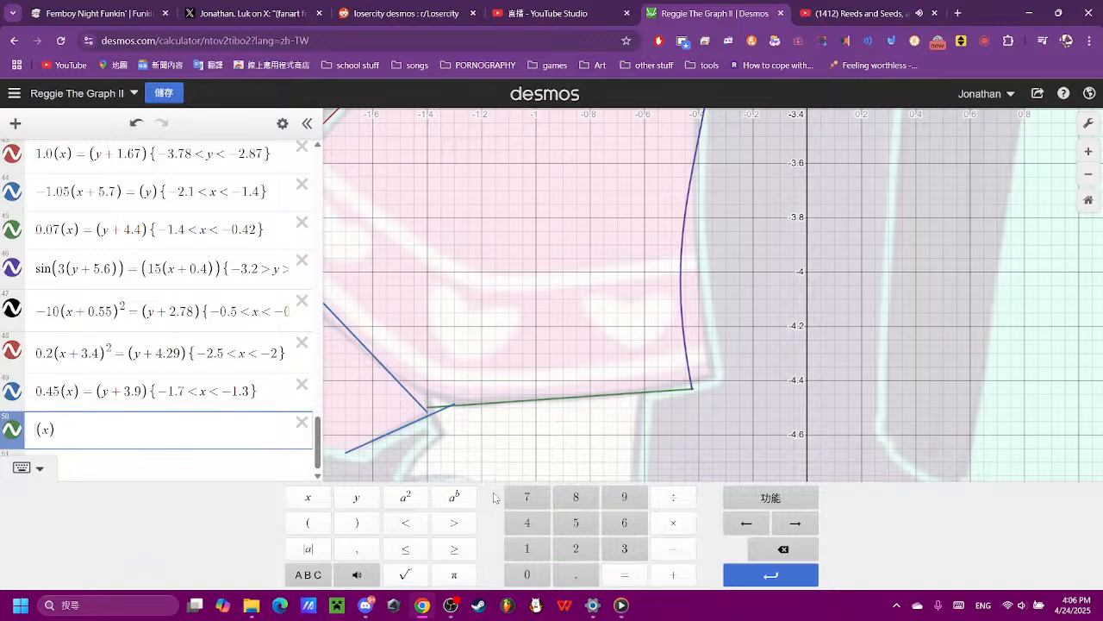
- Complete the new steep line's equation as 10(x) = (y)
text(10(x))
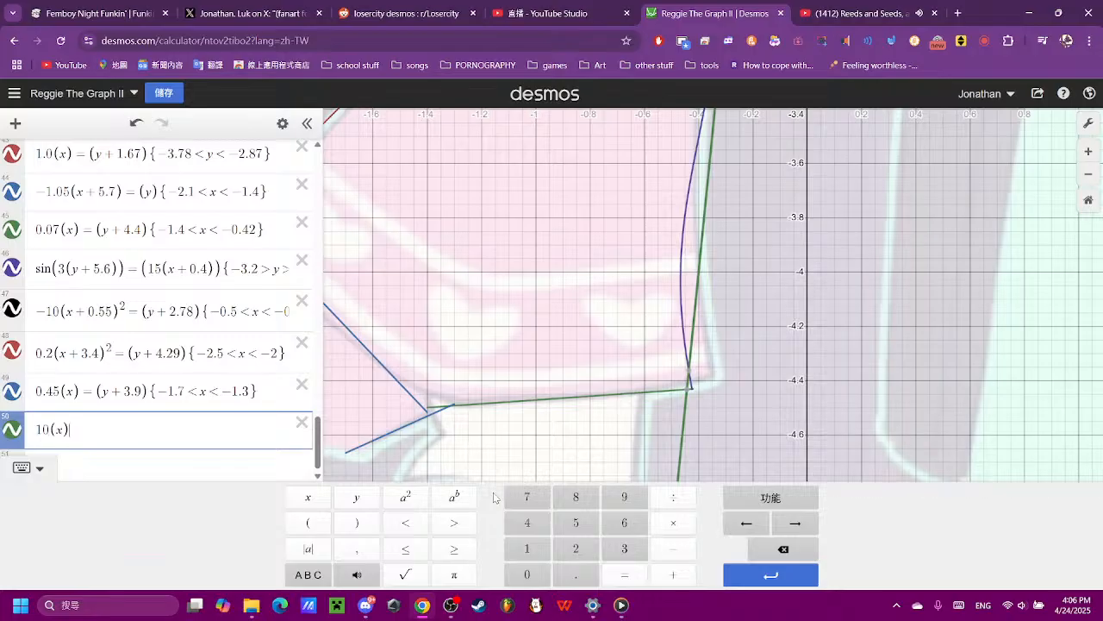
text(=(y)
- Try horizontal offsets of 0.02, 0.2, 0.1 and 0.13 for the steep line, settling on x + 0.15
key(Left)
text(+)
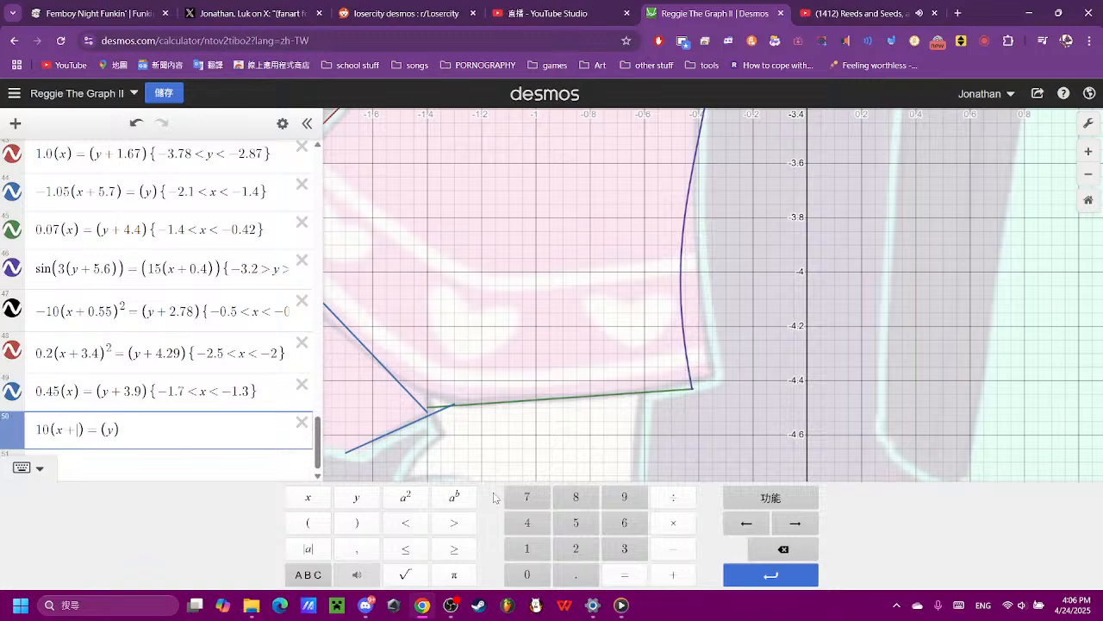
text(0.02)
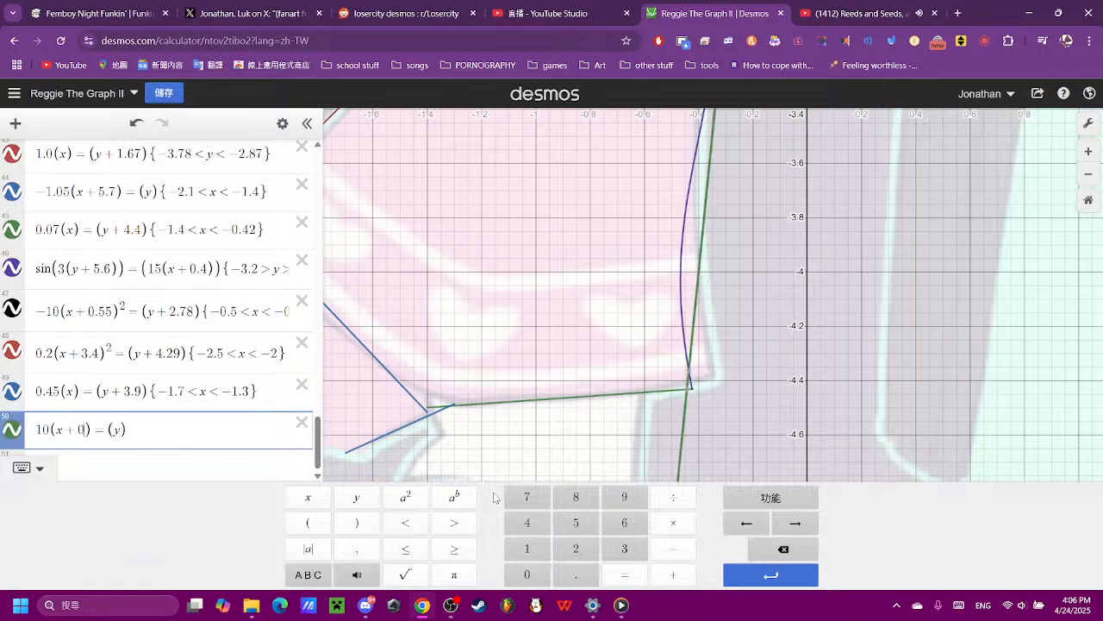
key(BackSpace)
key(BackSpace)
text(2)
key(BackSpace)
text(1)
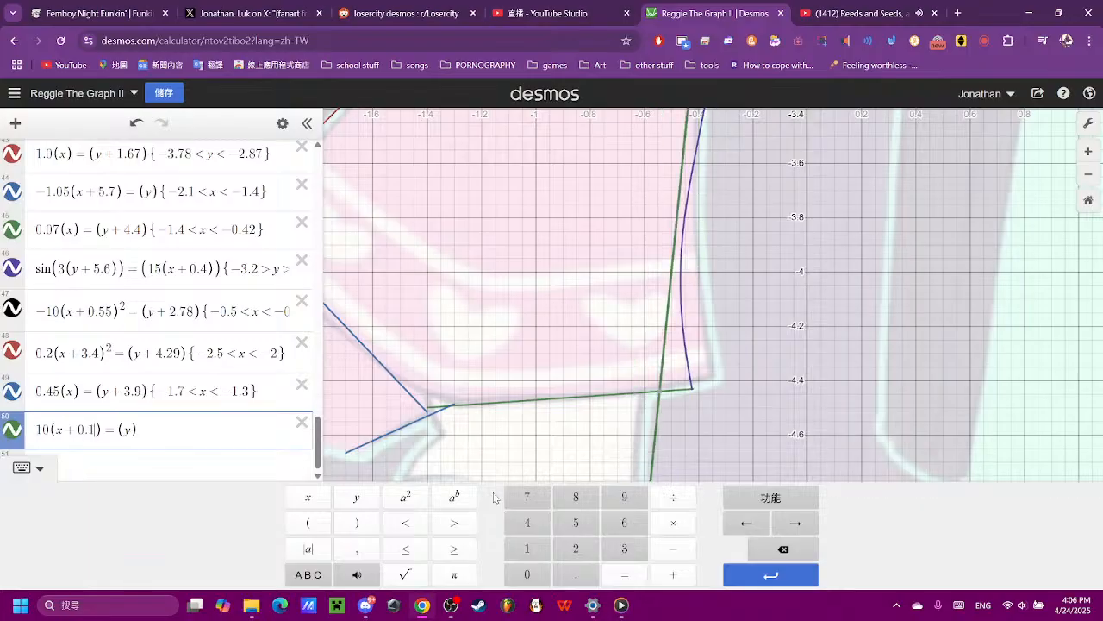
text(3)
key(BackSpace)
text(5)
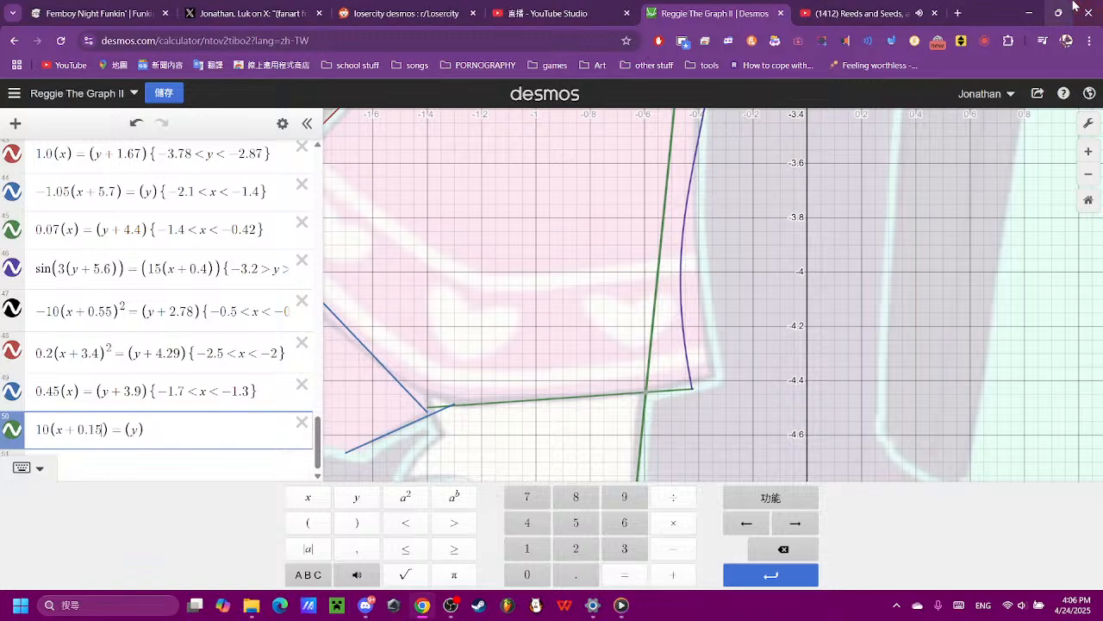
- Open Notepad and create a blank document
click(93, 606)
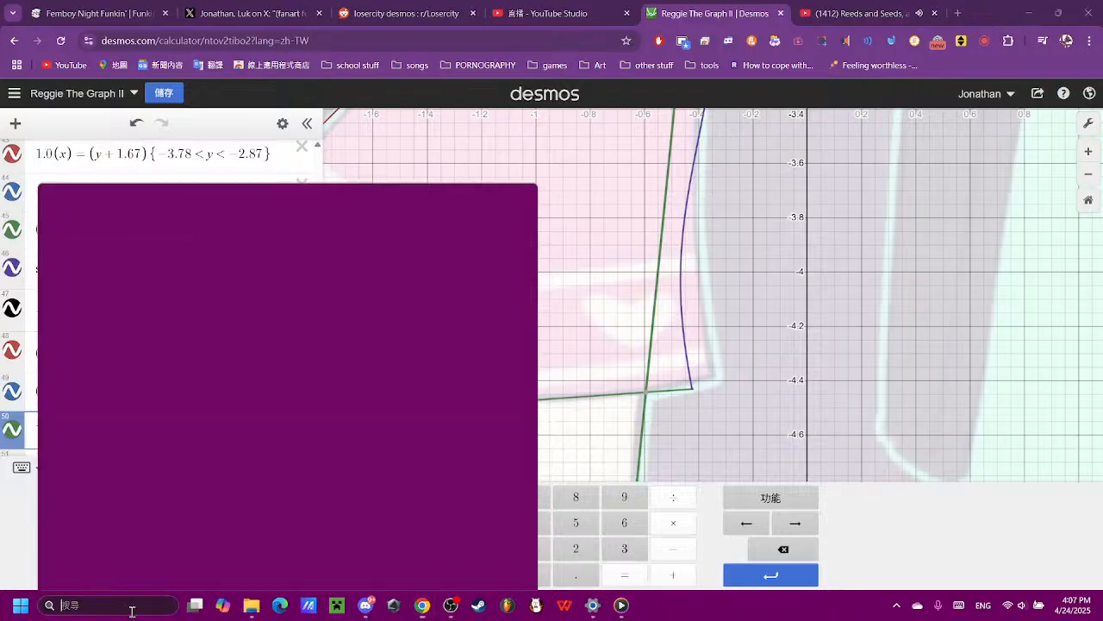
text(notepad)
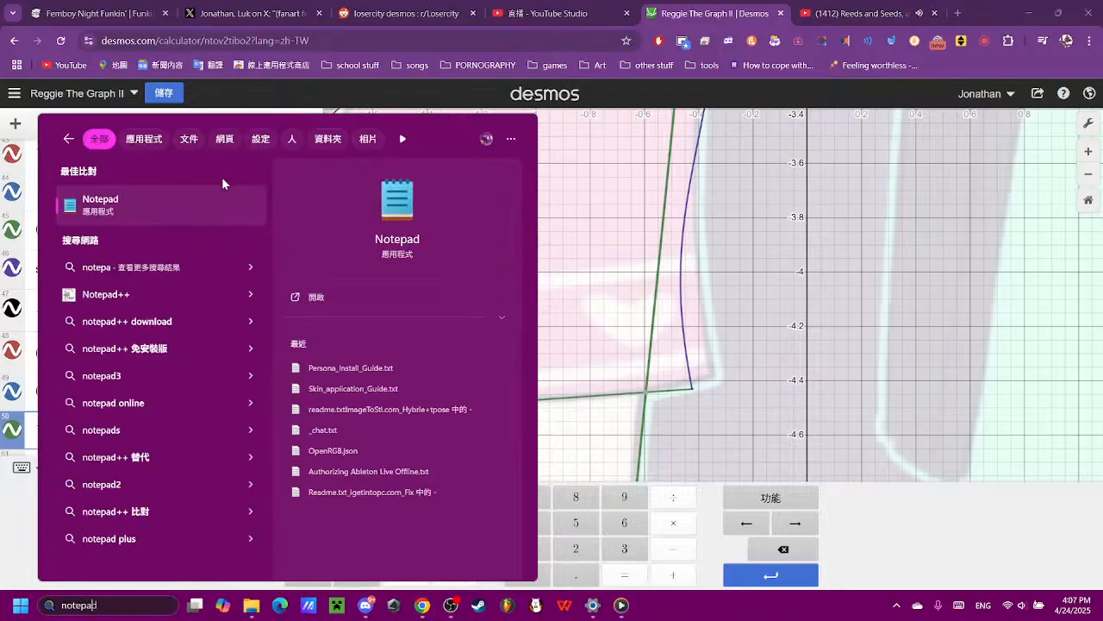
click(216, 198)
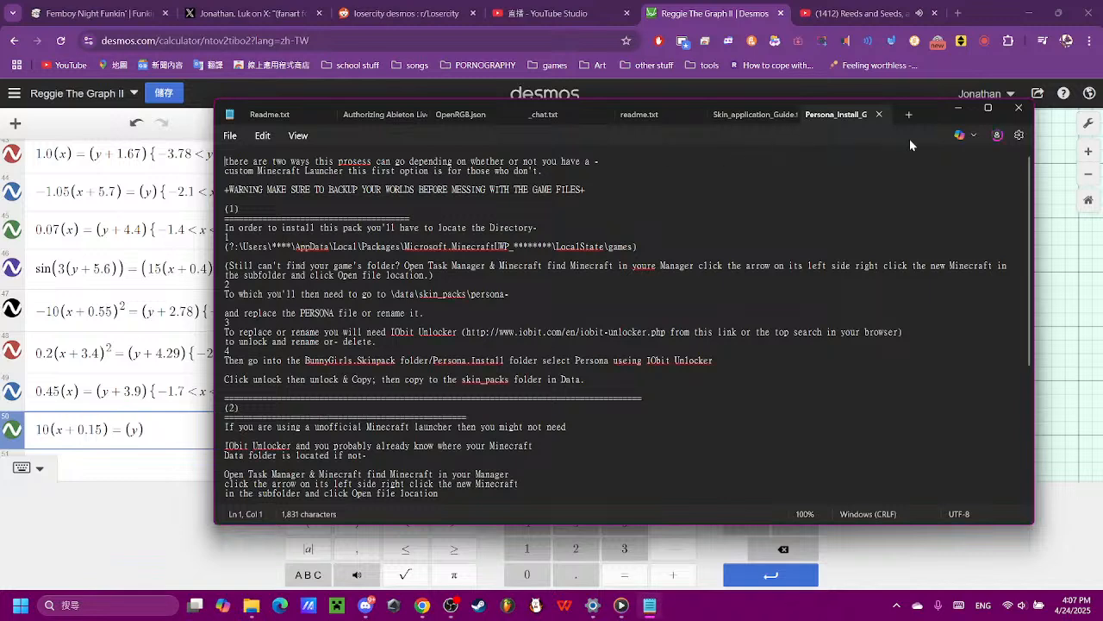
click(909, 114)
- Write "my family members just got home lol" in the blank Notepad document
text(my famu)
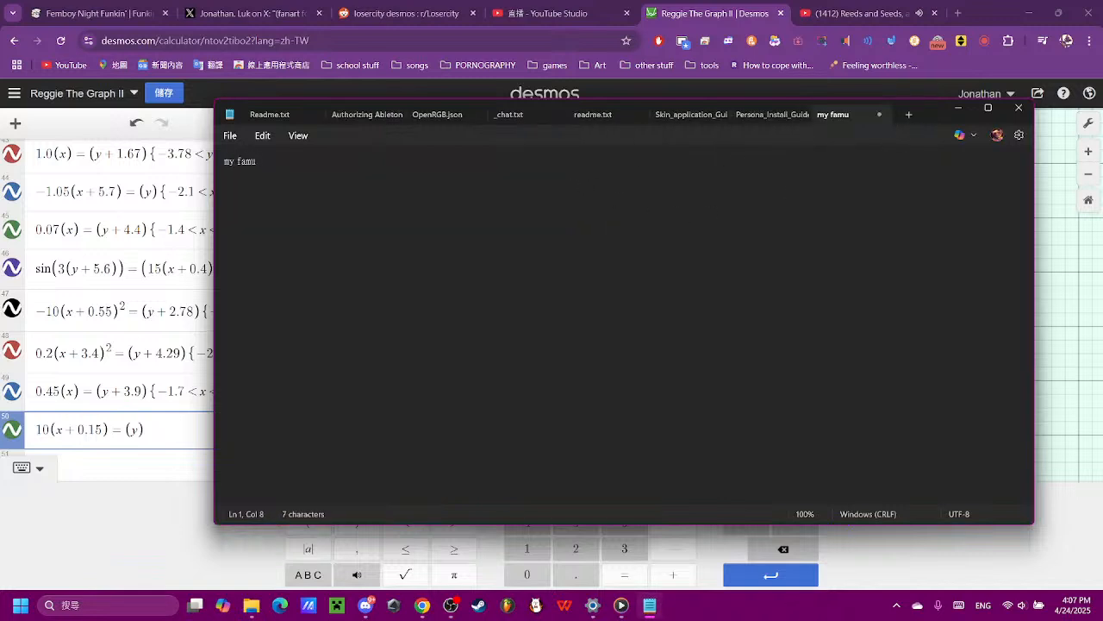
key(BackSpace)
text(ily members jus)
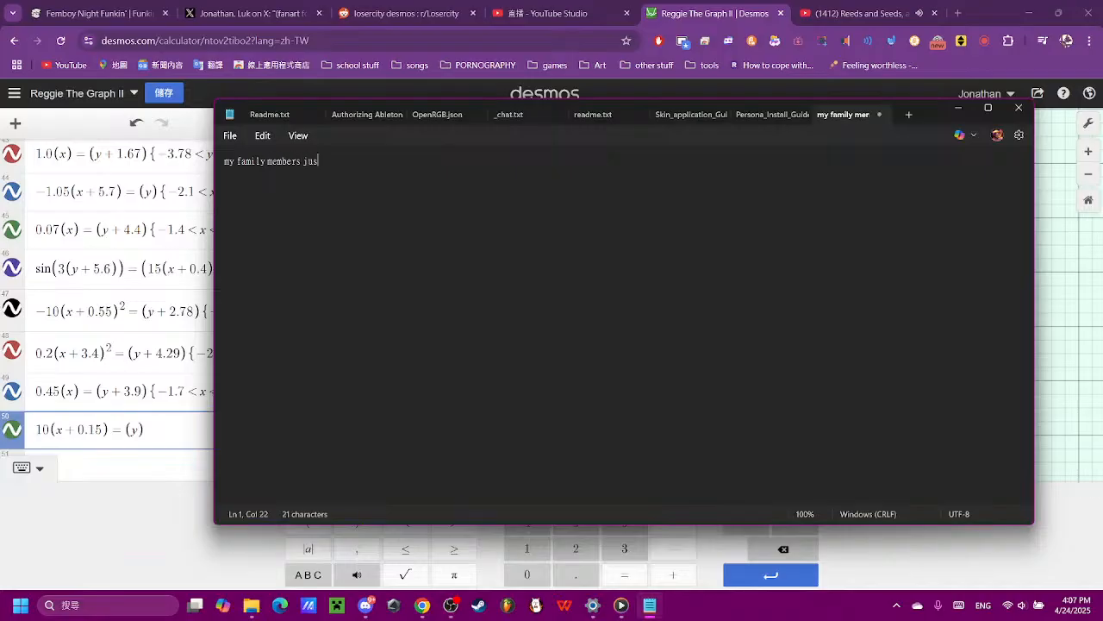
text(t got oome lol)
- Erase the message in Notepad and minimise it to return to the graph
drag(542, 165, 205, 191)
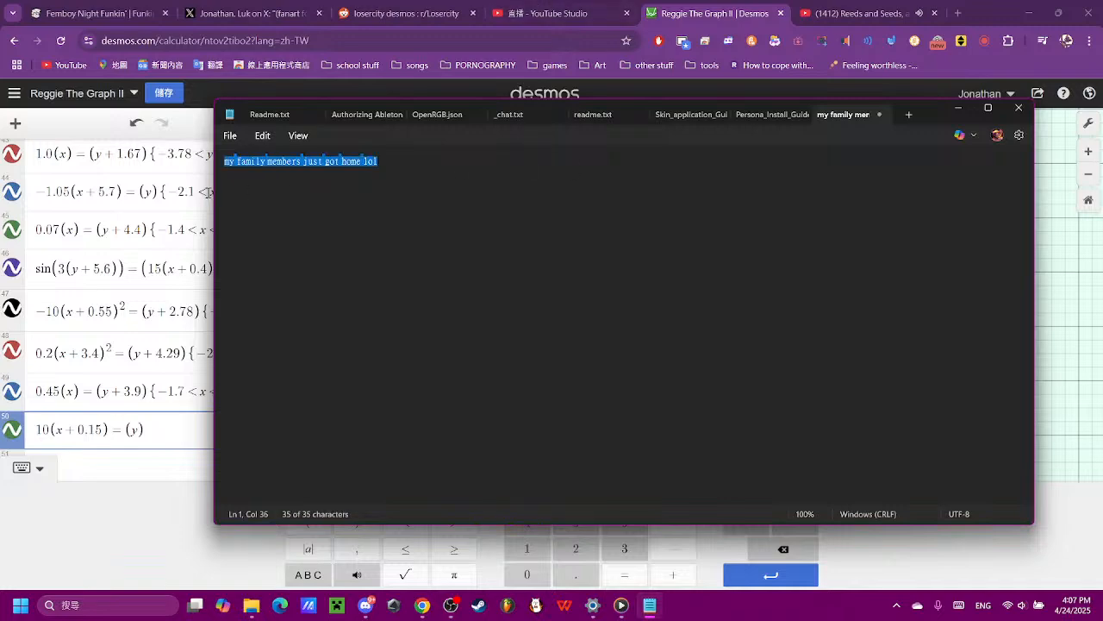
key(BackSpace)
click(956, 109)
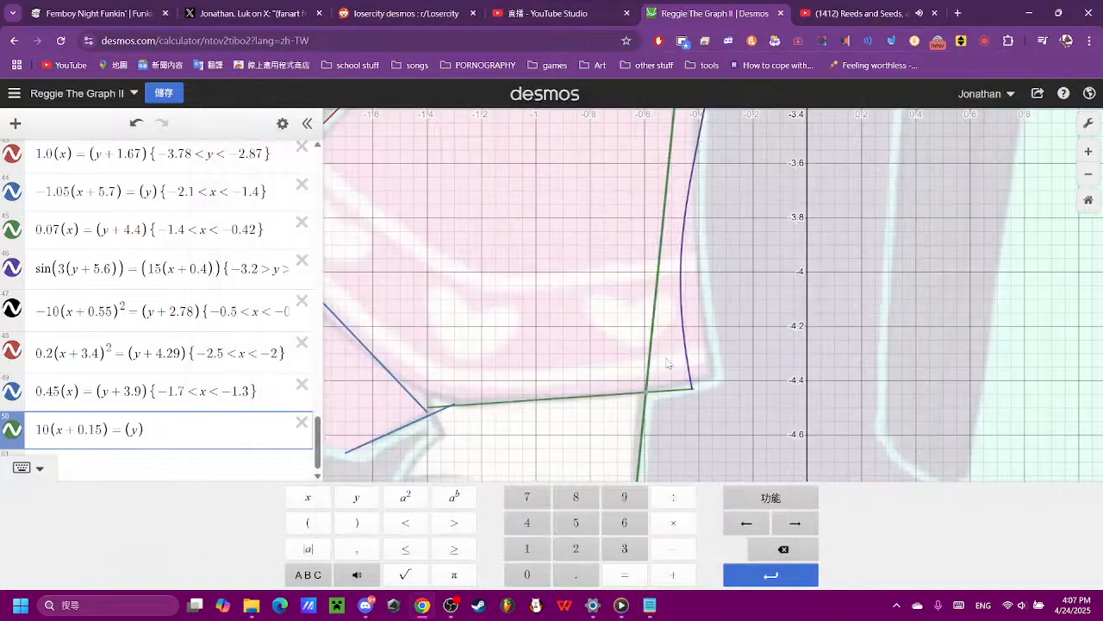
- Trim the steep line 10(x + 0.15) = (y) to −4.8 < y < −4.45 so it traces the front edge below the dress's hem
drag(721, 437, 706, 322)
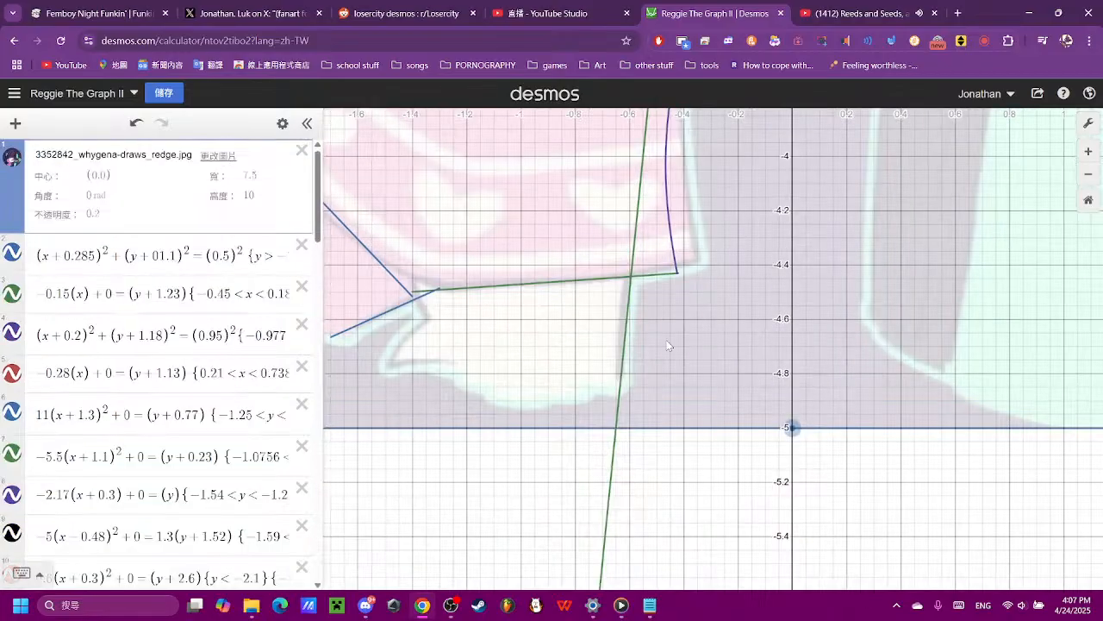
click(632, 277)
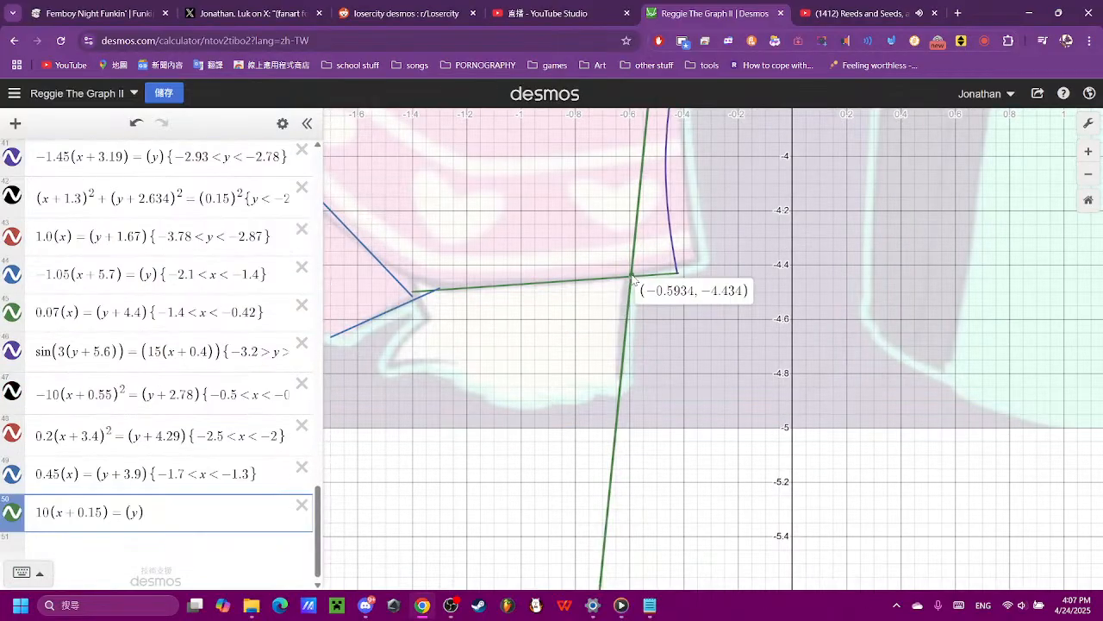
drag(633, 281, 633, 398)
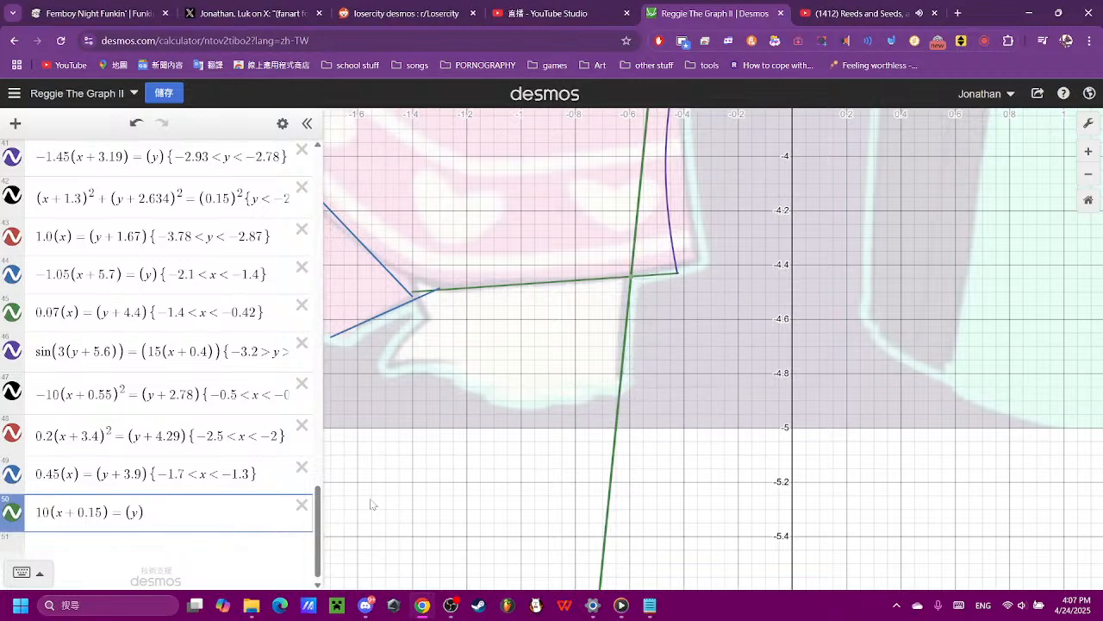
click(181, 522)
text({-)
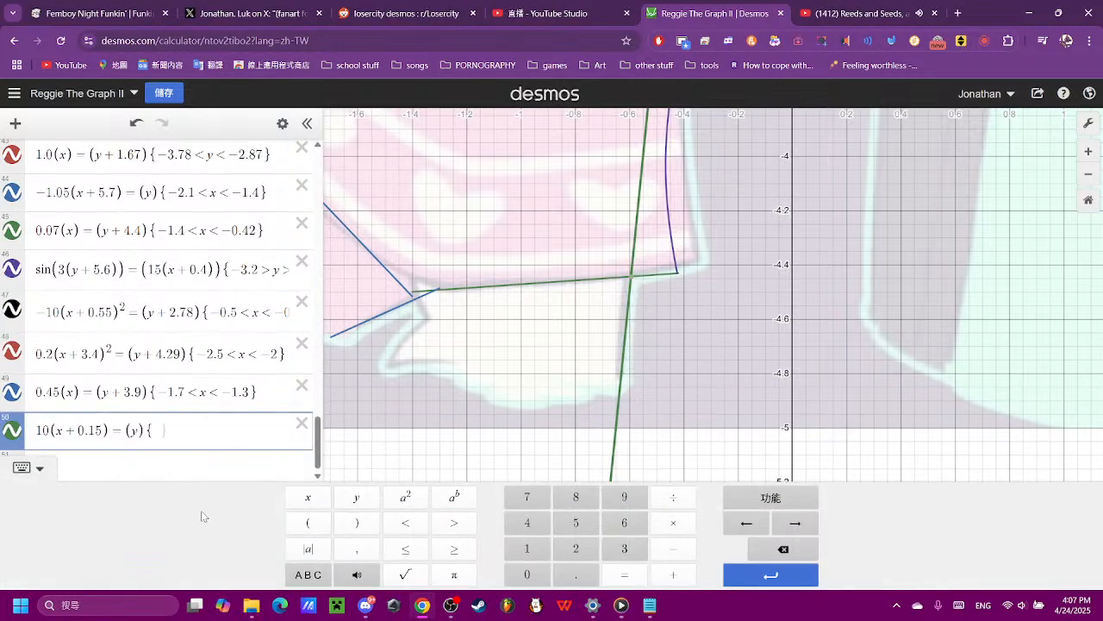
text(4.8)
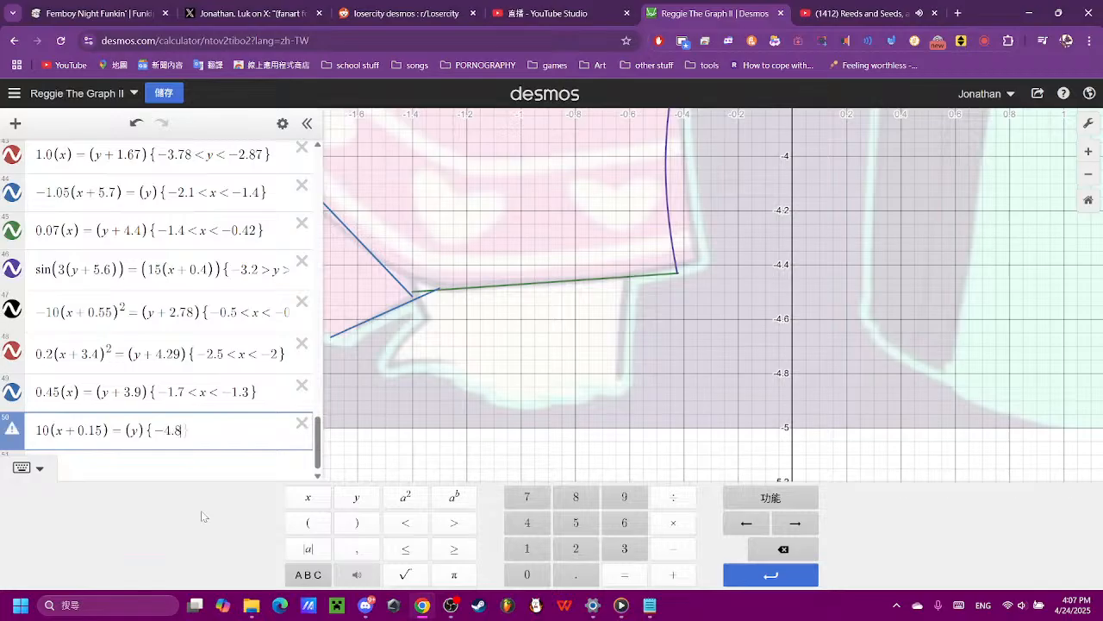
text(<y<)
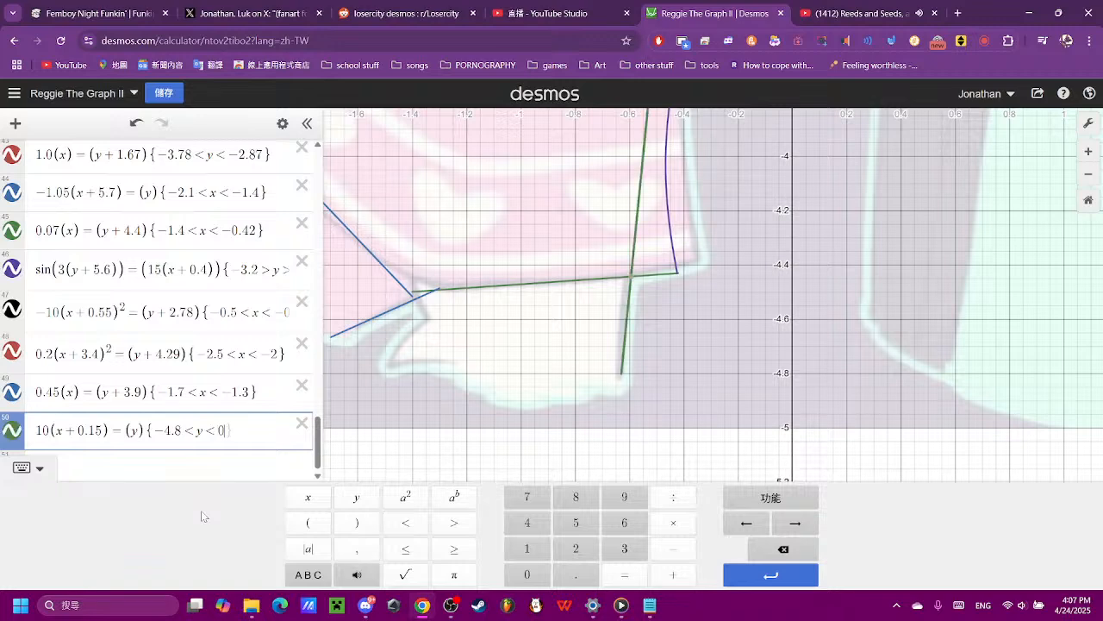
text(-4.4)
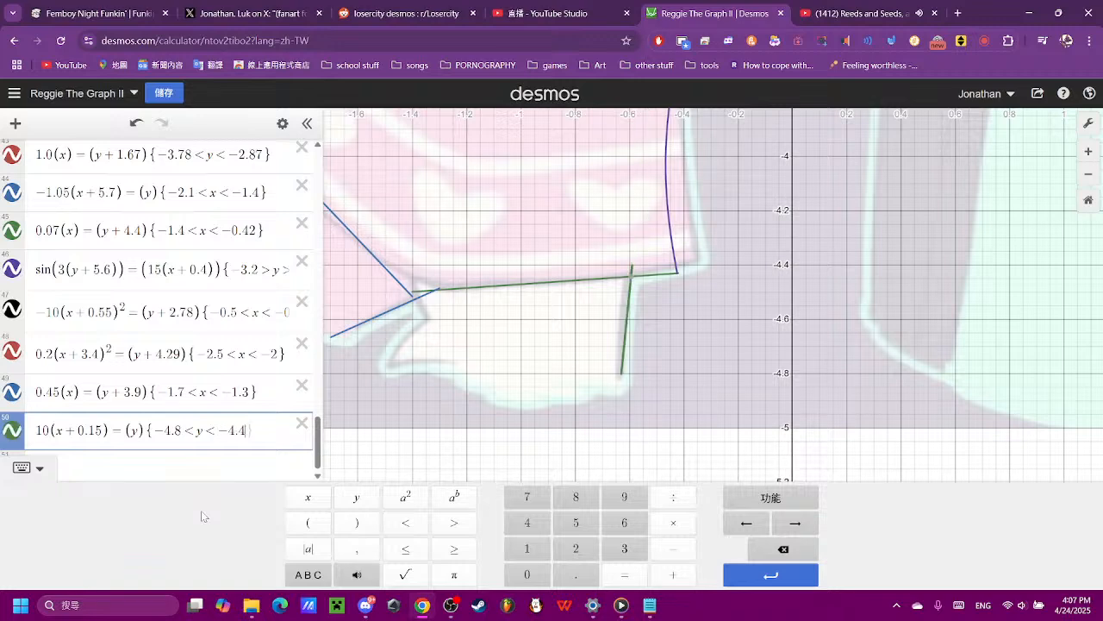
text(5)
click(456, 385)
click(528, 468)
scroll(528, 467, down, 2)
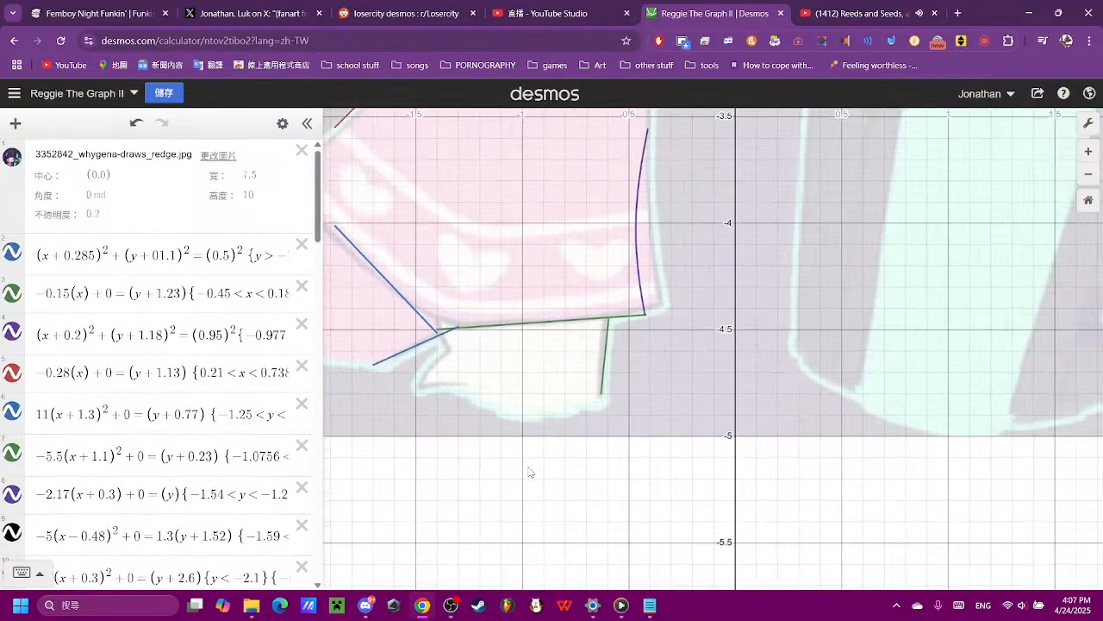
scroll(529, 471, down, 3)
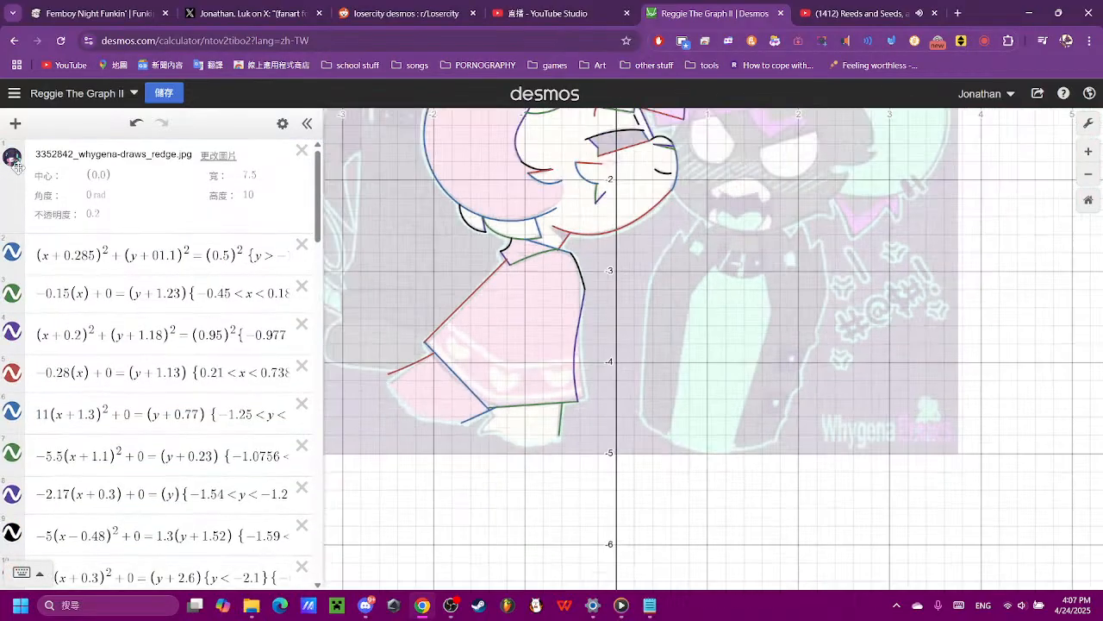
- Enter (x) = (y) as a new equation below the trimmed 10(x + 0.15) = (y) line
click(12, 159)
click(12, 162)
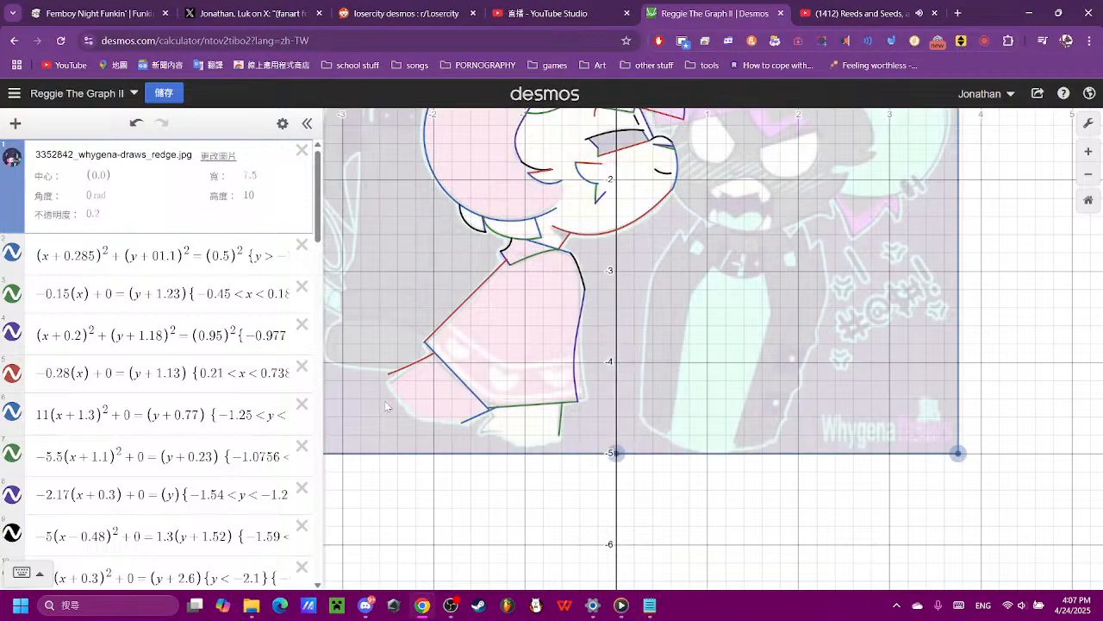
scroll(507, 500, up, 4)
scroll(493, 465, up, 3)
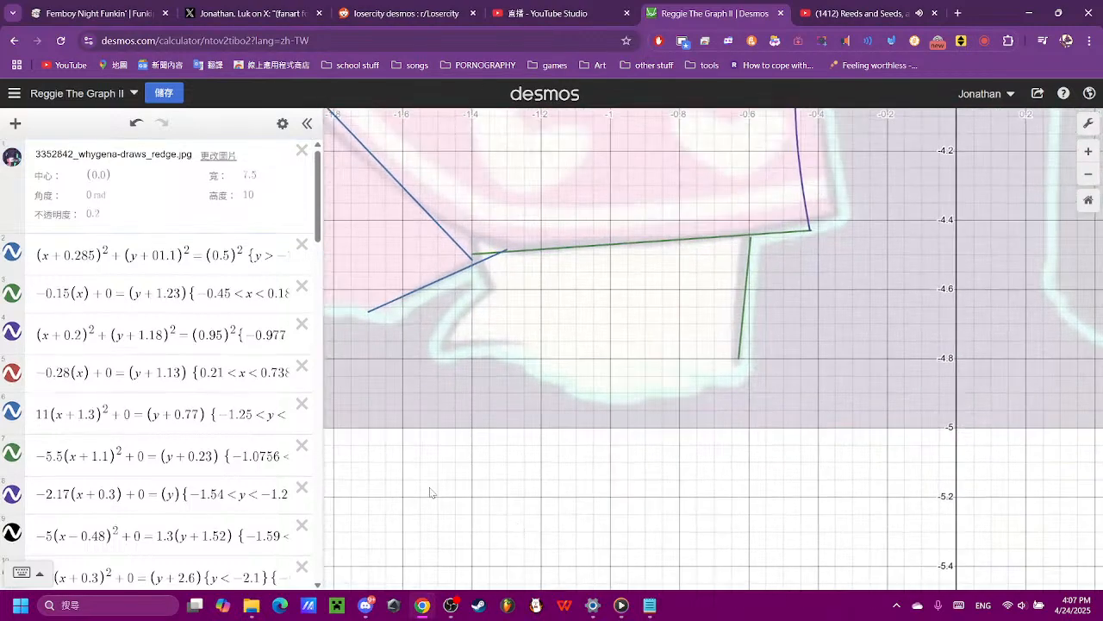
scroll(147, 343, down, 10)
scroll(146, 342, down, 5)
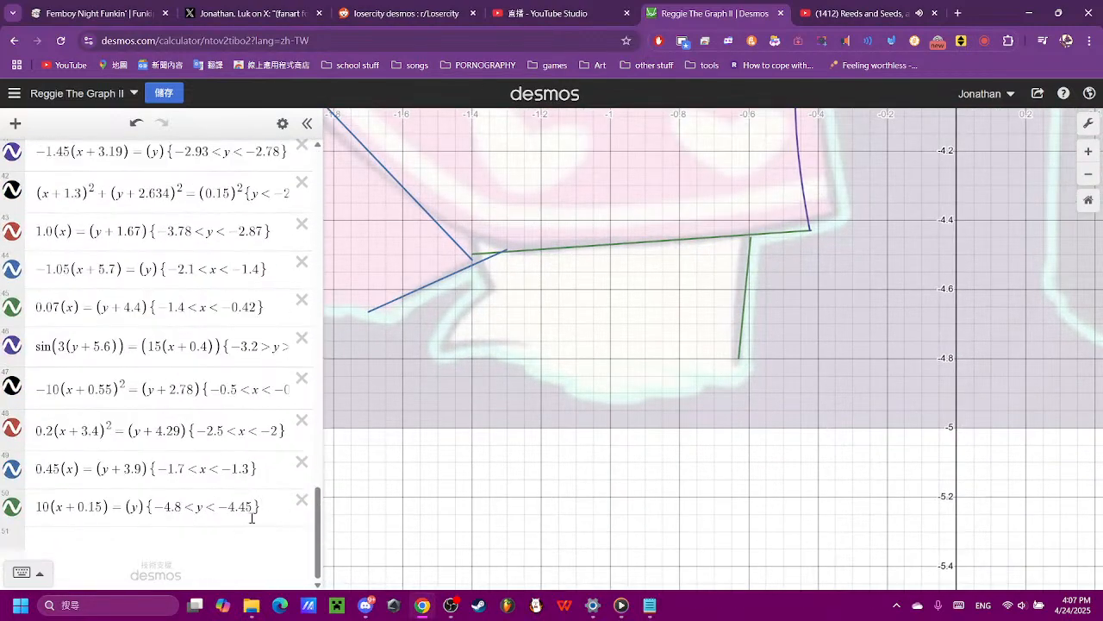
click(245, 541)
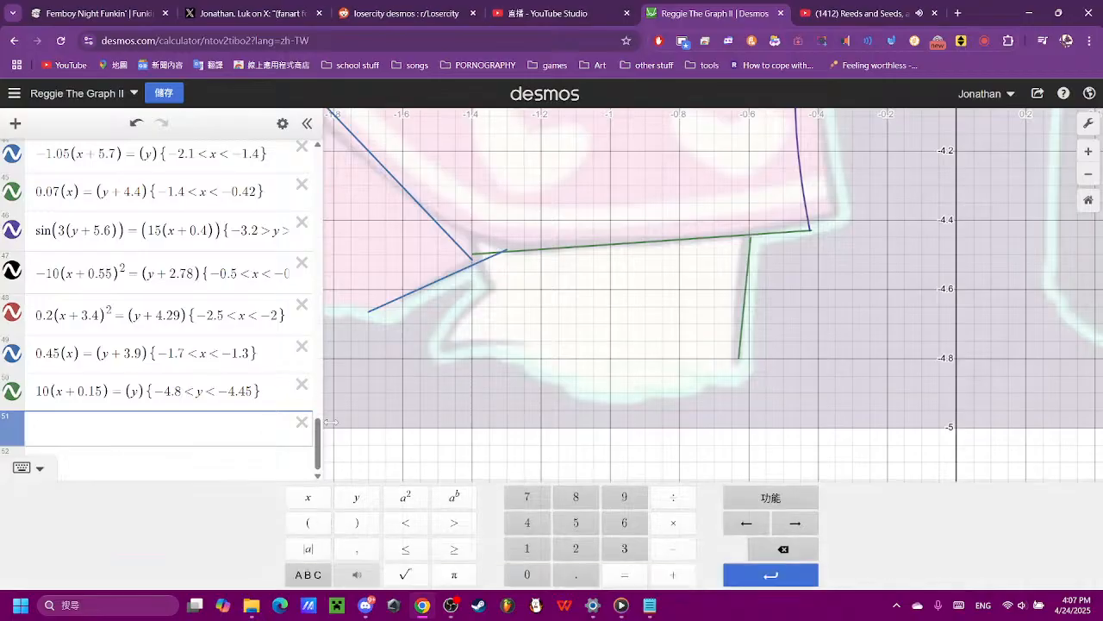
click(319, 524)
click(314, 500)
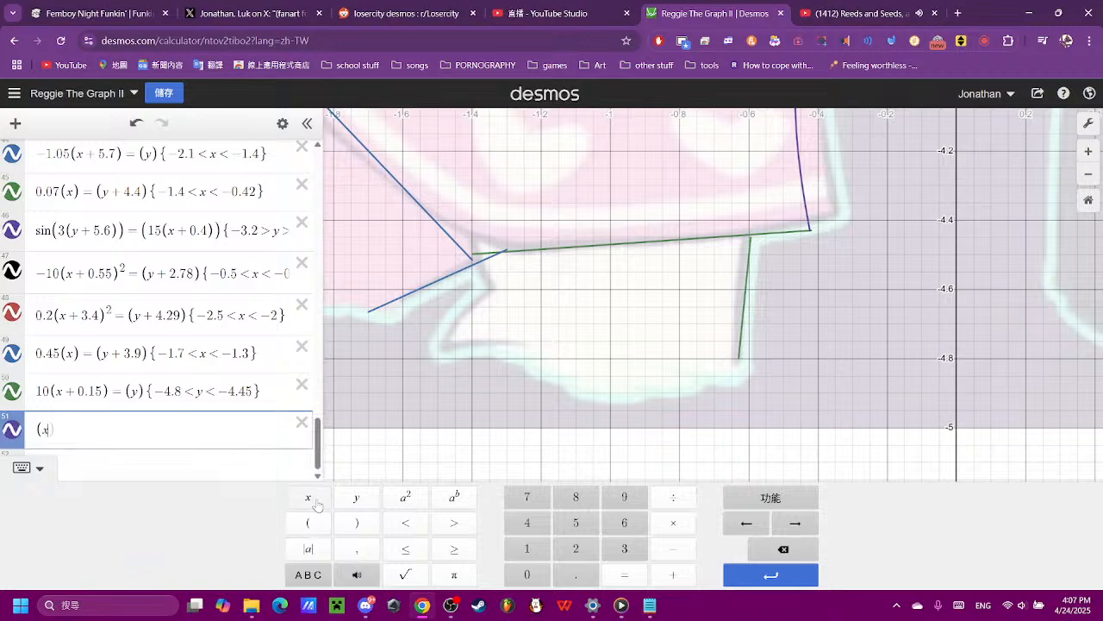
click(356, 523)
click(624, 574)
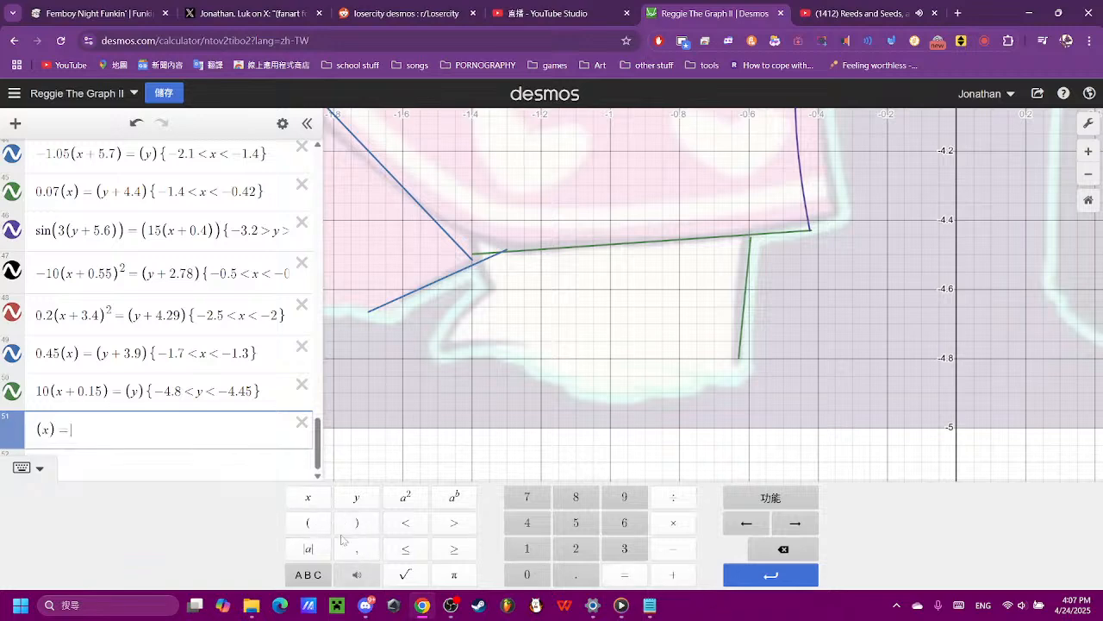
click(308, 522)
click(356, 497)
click(356, 523)
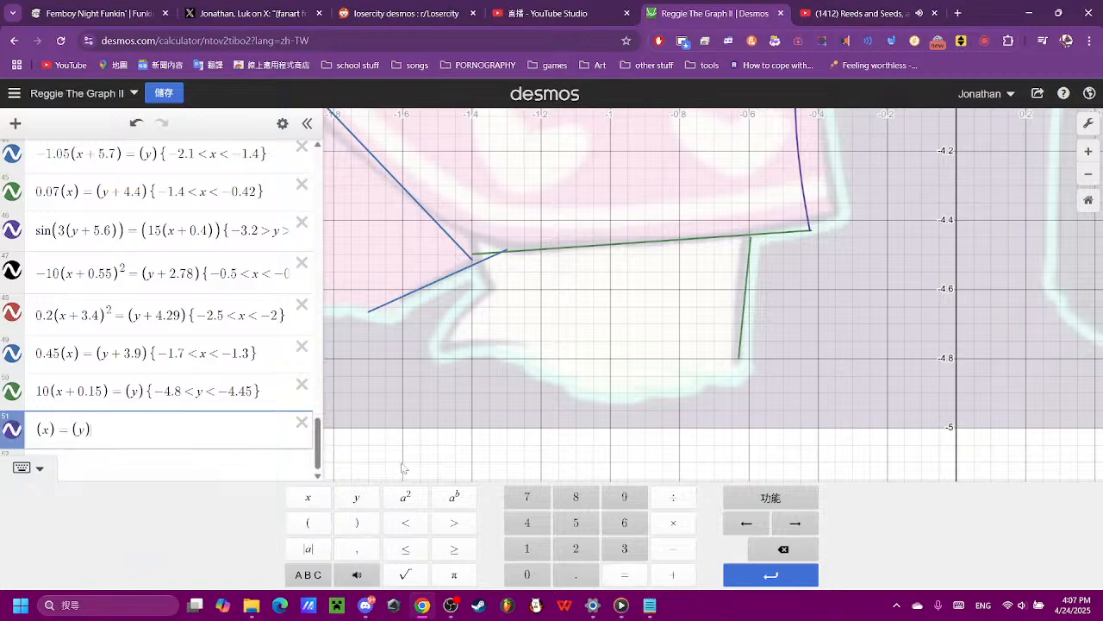
- Make the new line slope downward by trying a coefficient of −15 in front of (x)
click(38, 429)
click(673, 548)
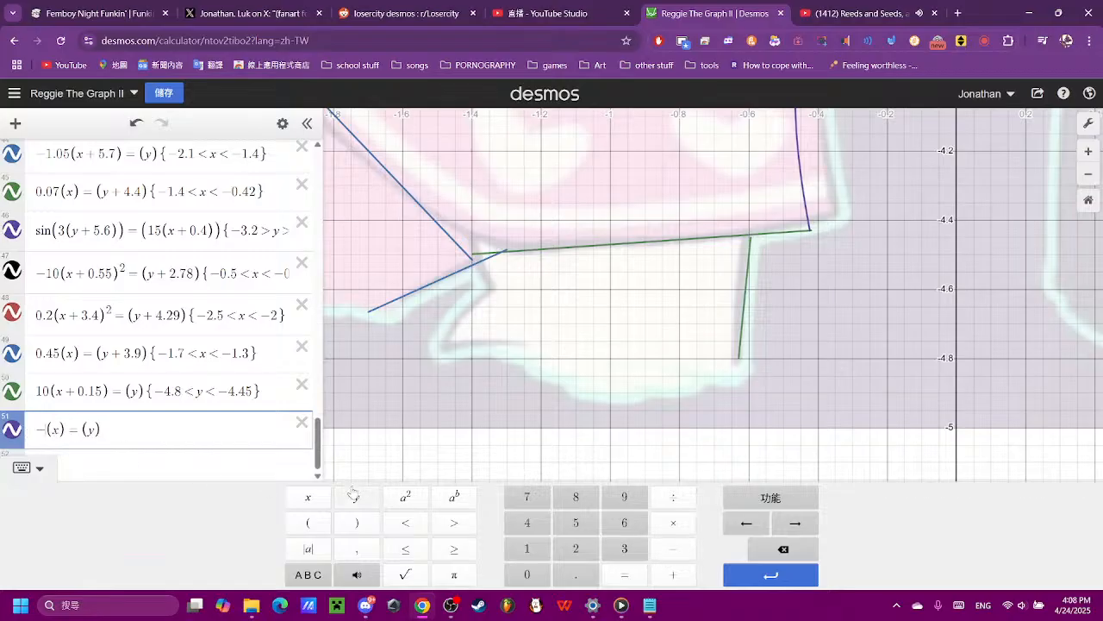
scroll(561, 349, down, 5)
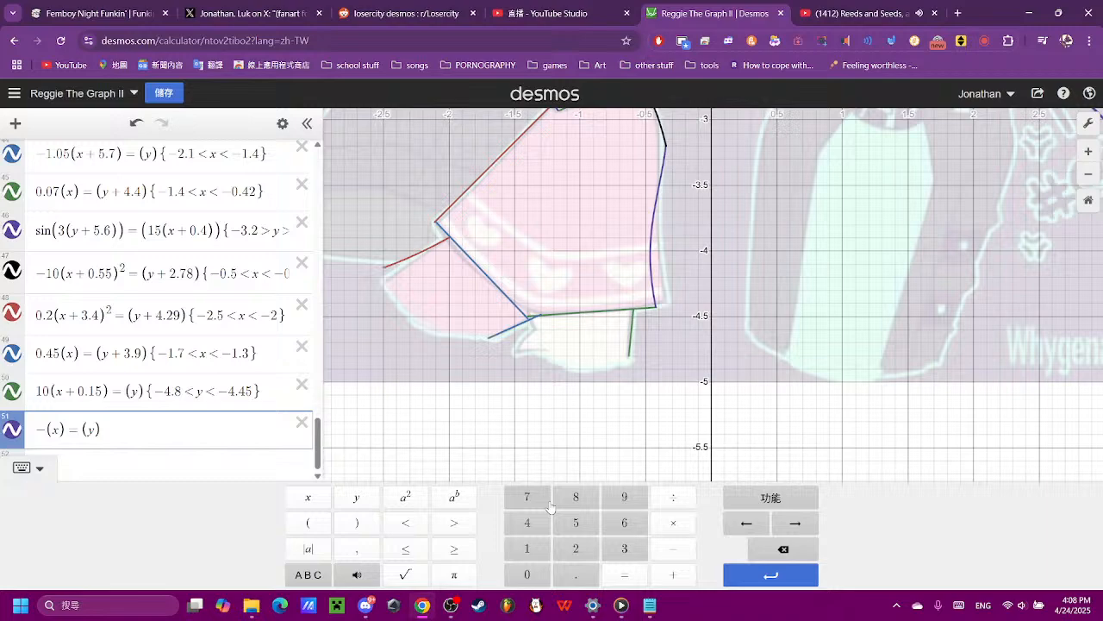
click(536, 554)
click(581, 525)
scroll(582, 428, down, 2)
scroll(582, 428, down, 1)
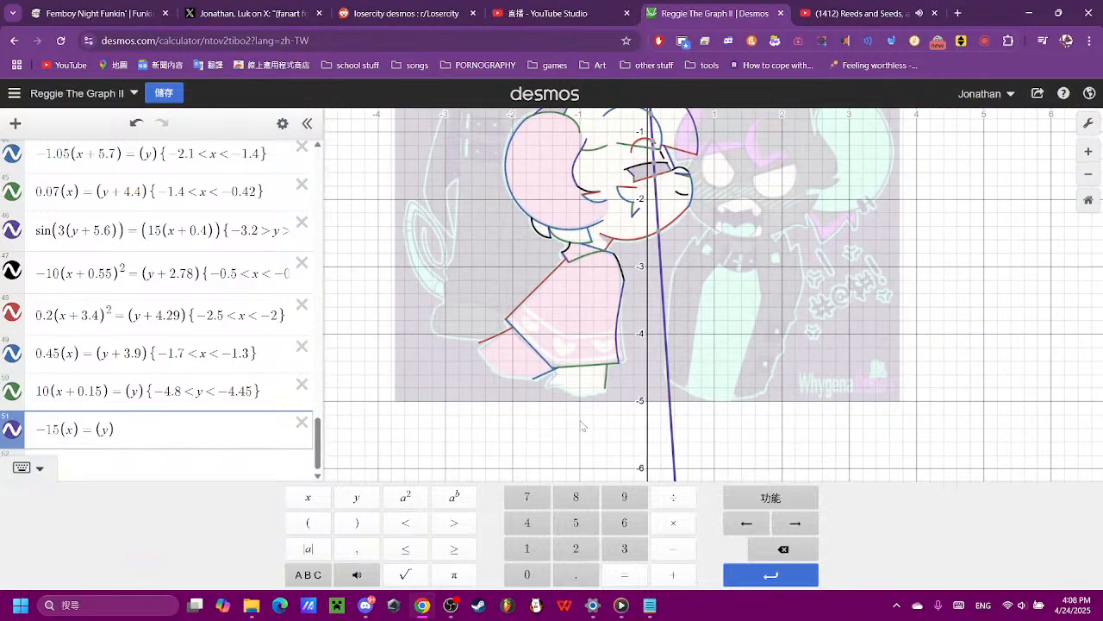
- Reduce the line's steepness by trying coefficients of −1.5 and −1.6, and settle on −1.7
click(752, 552)
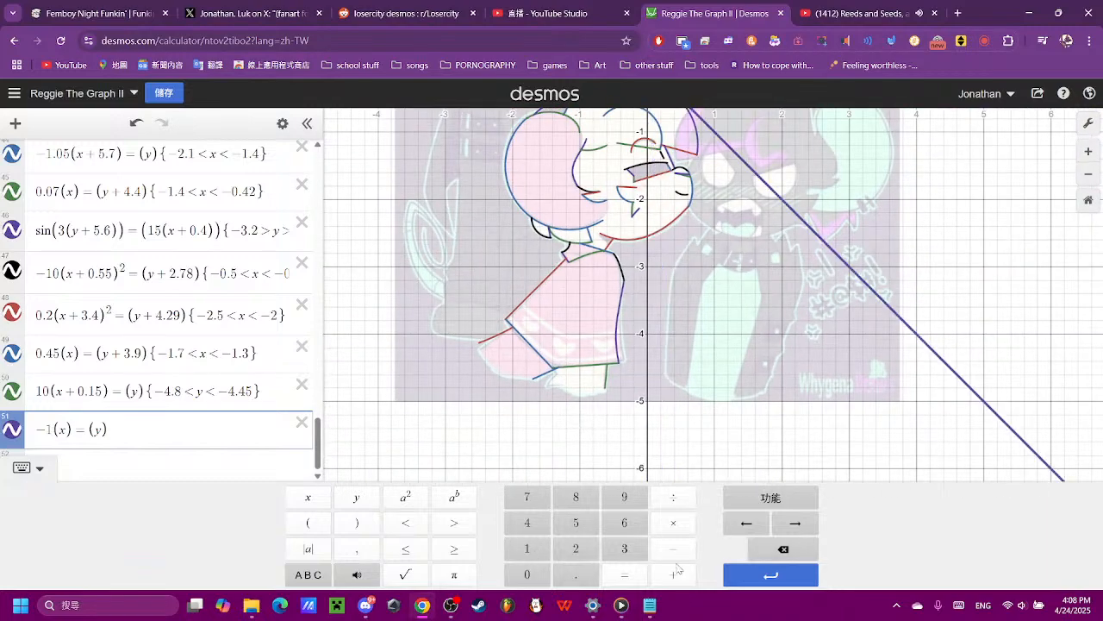
click(576, 574)
click(570, 526)
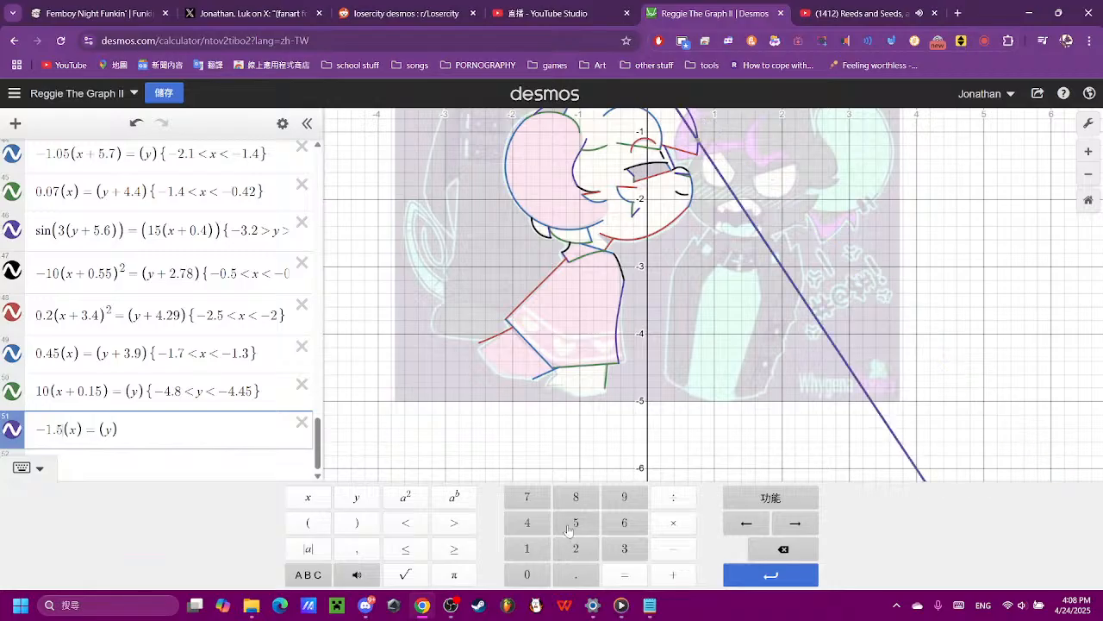
click(783, 549)
click(625, 522)
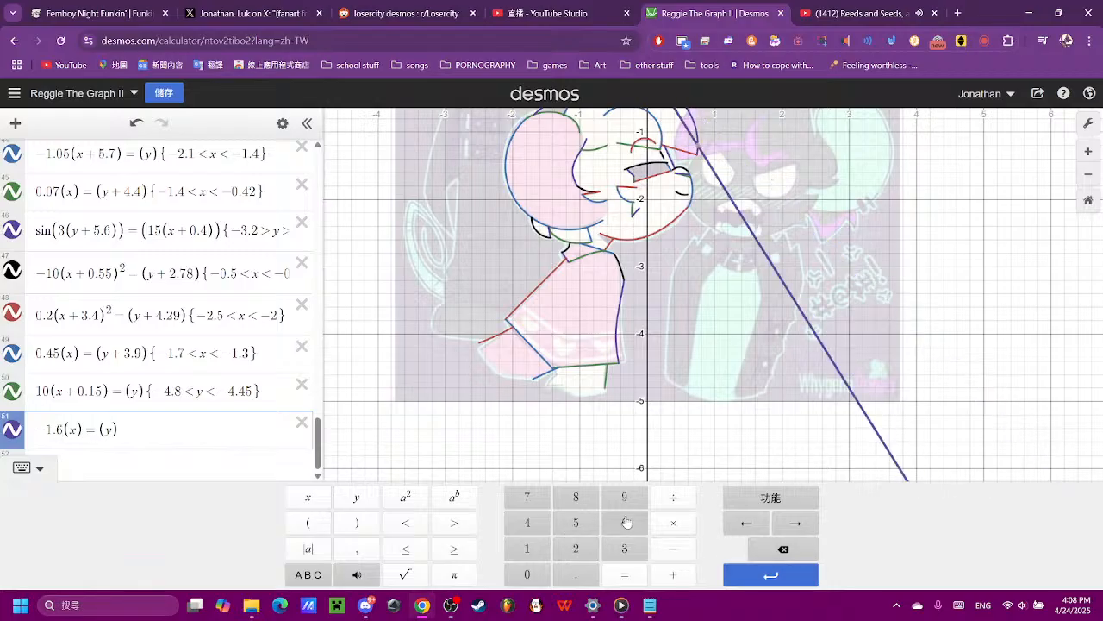
click(783, 549)
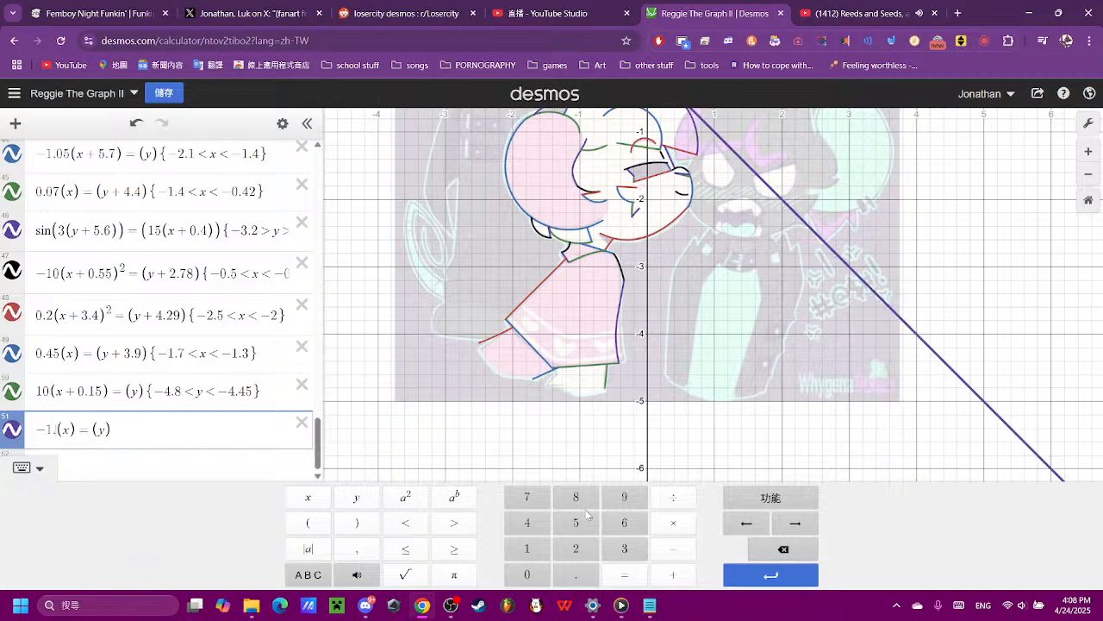
click(527, 507)
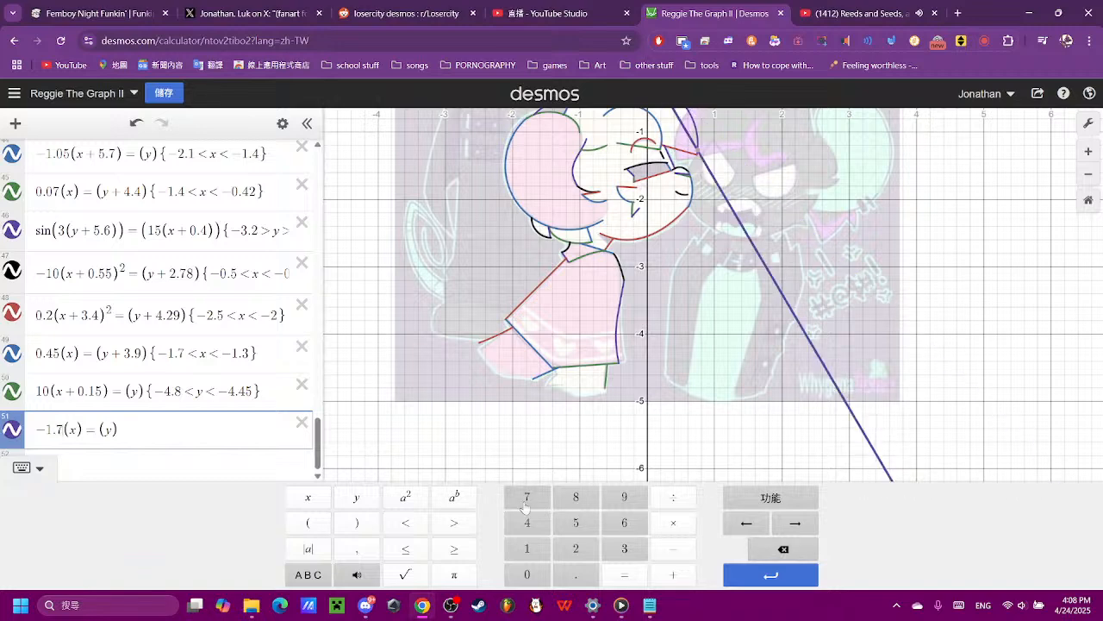
- Shift the line towards the dress's rear hem corner by changing its x term to (x + 4)
click(88, 431)
text(+)
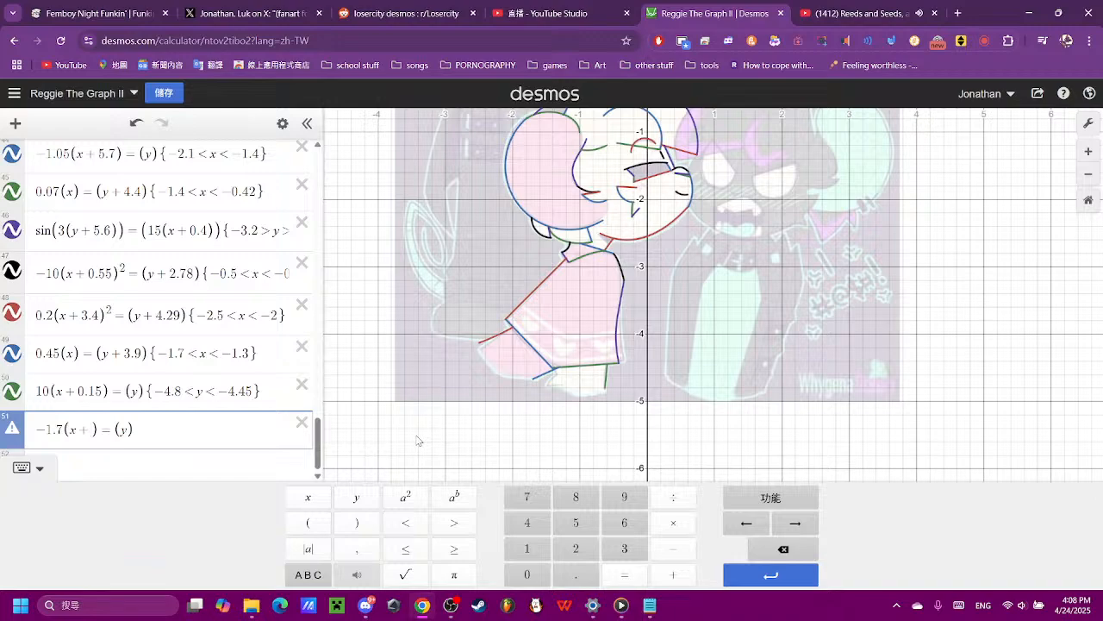
text(4)
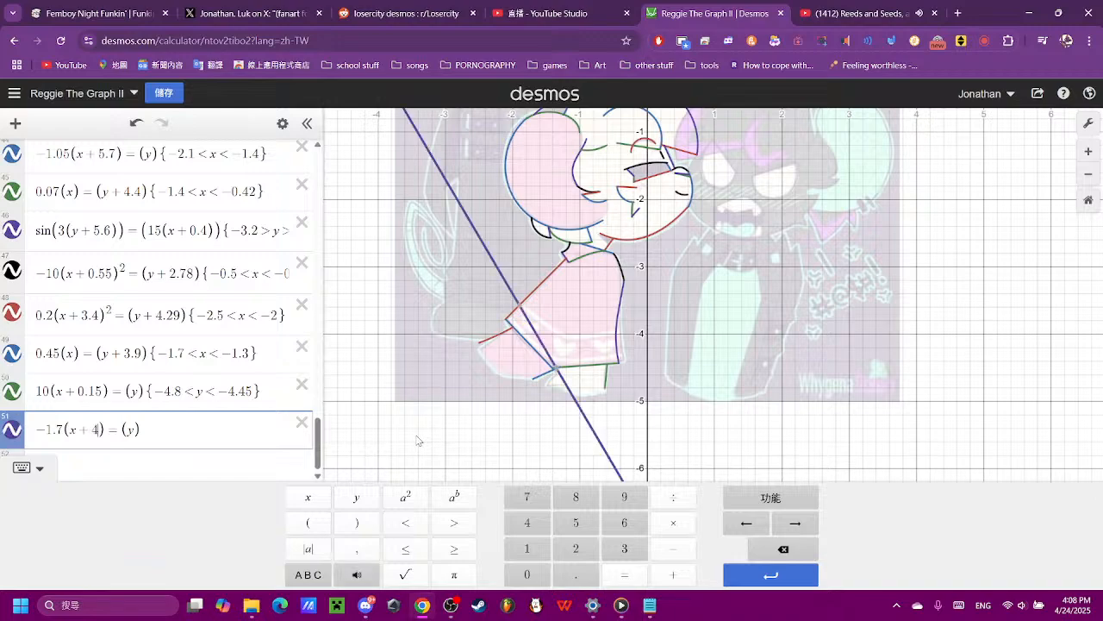
- Fine-tune the line's horizontal shift to (x + 4.05) after trying 4.2 and 4.02, aligning it with the short edge under the rear hem corner
scroll(485, 317, up, 5)
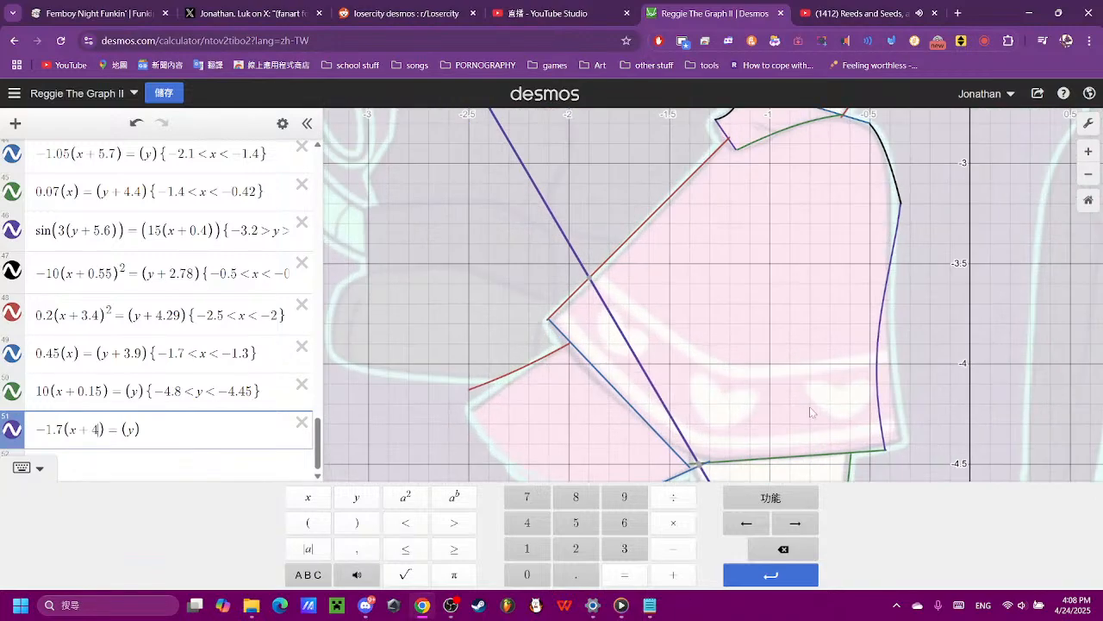
drag(811, 411, 723, 166)
scroll(685, 218, up, 3)
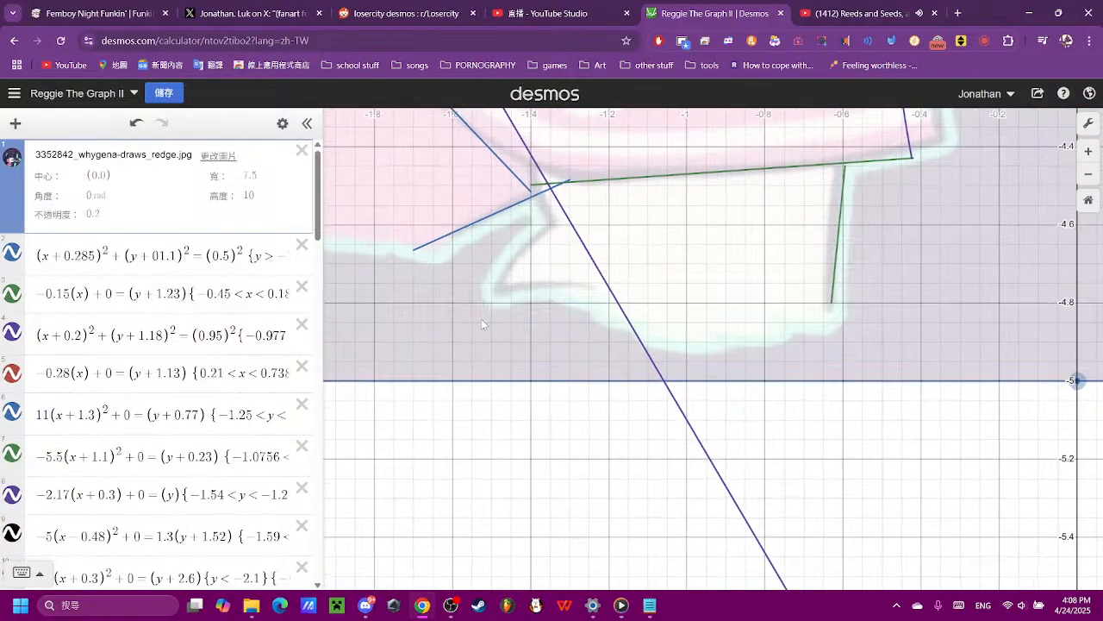
scroll(204, 485, down, 2)
scroll(205, 484, down, 15)
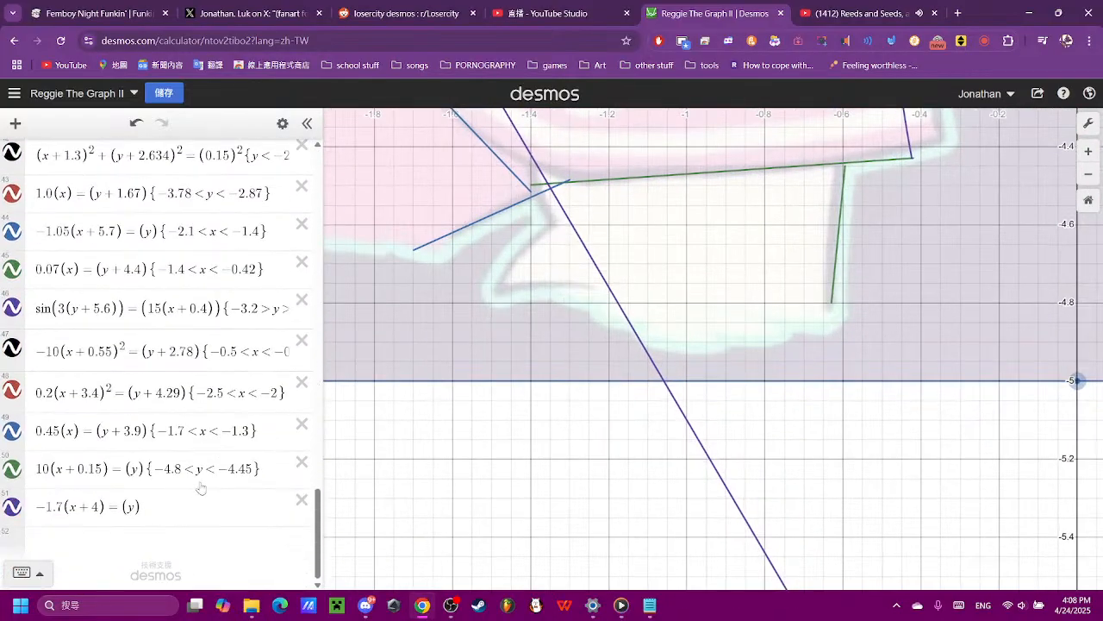
click(81, 505)
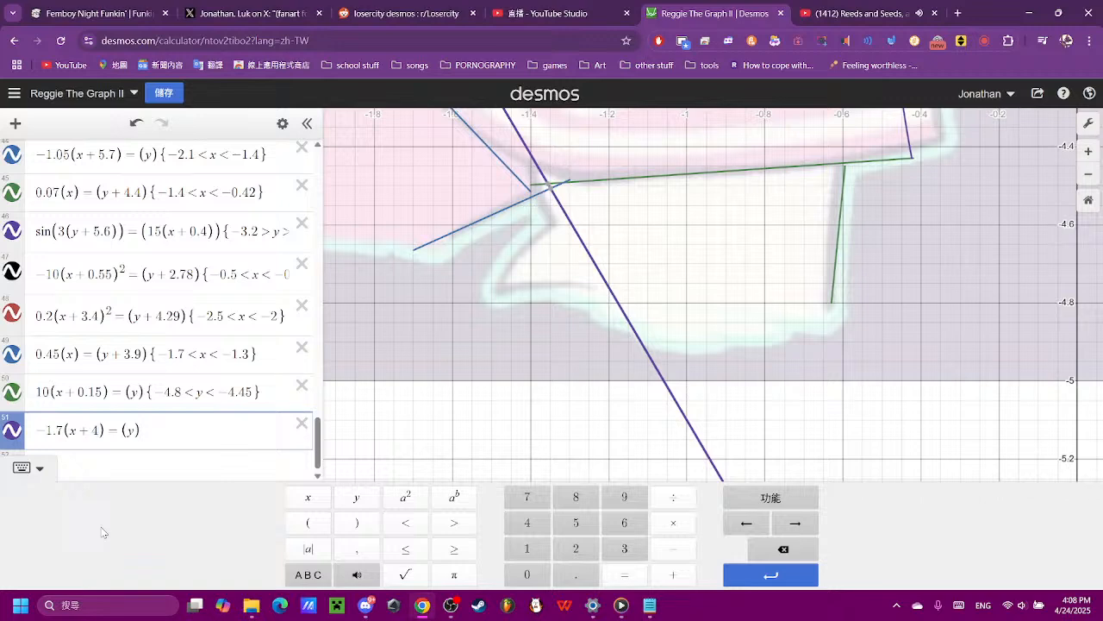
text(.2)
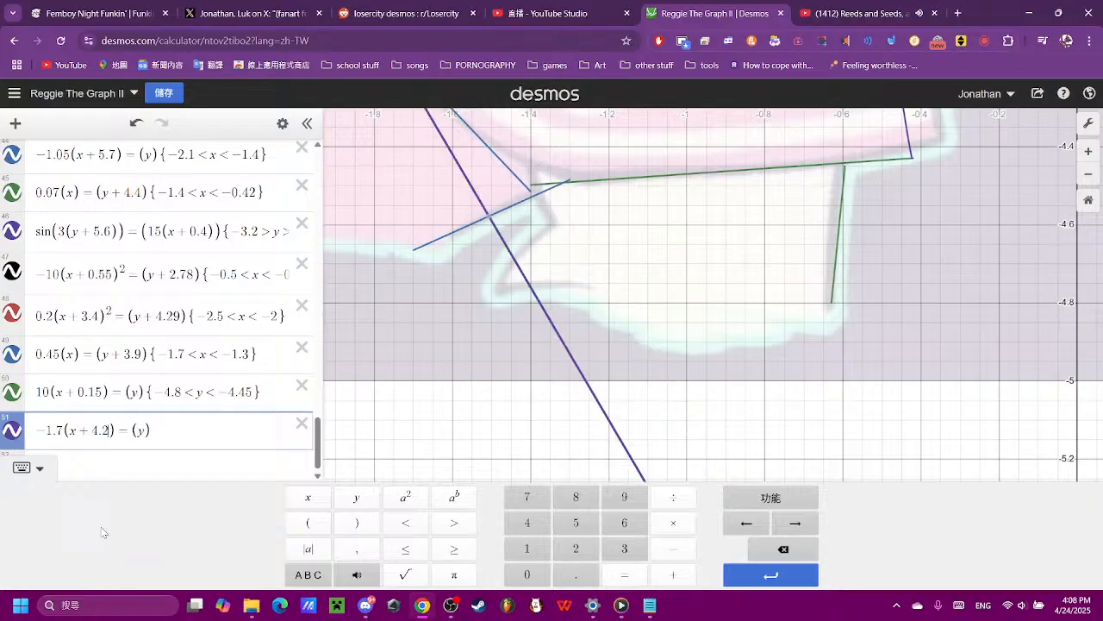
key(BackSpace)
key(BackSpace)
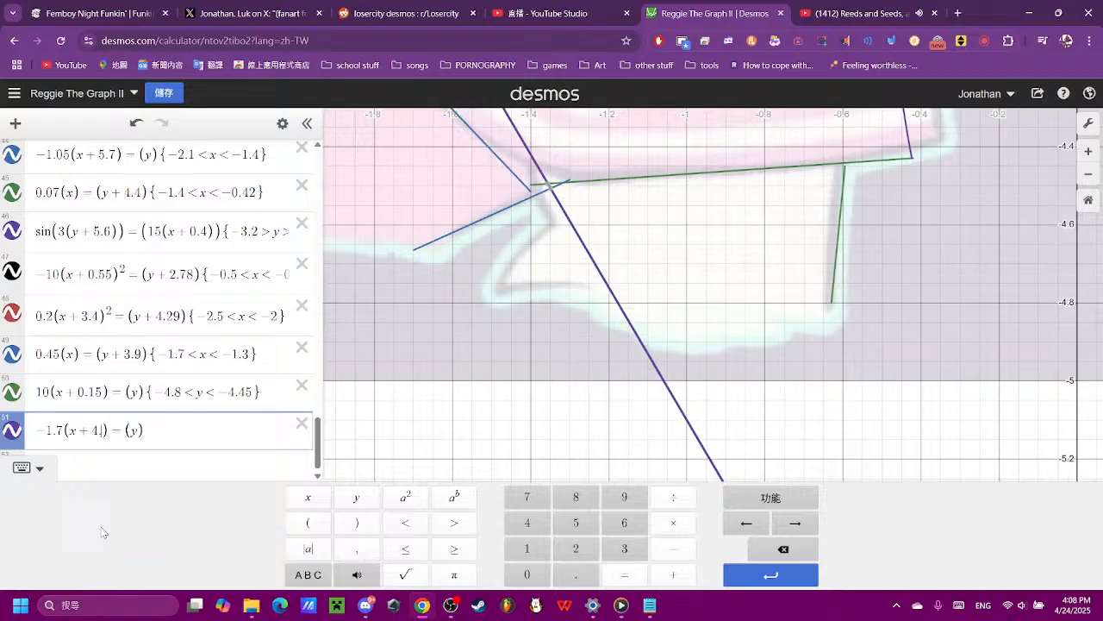
text(.)
text(.0)
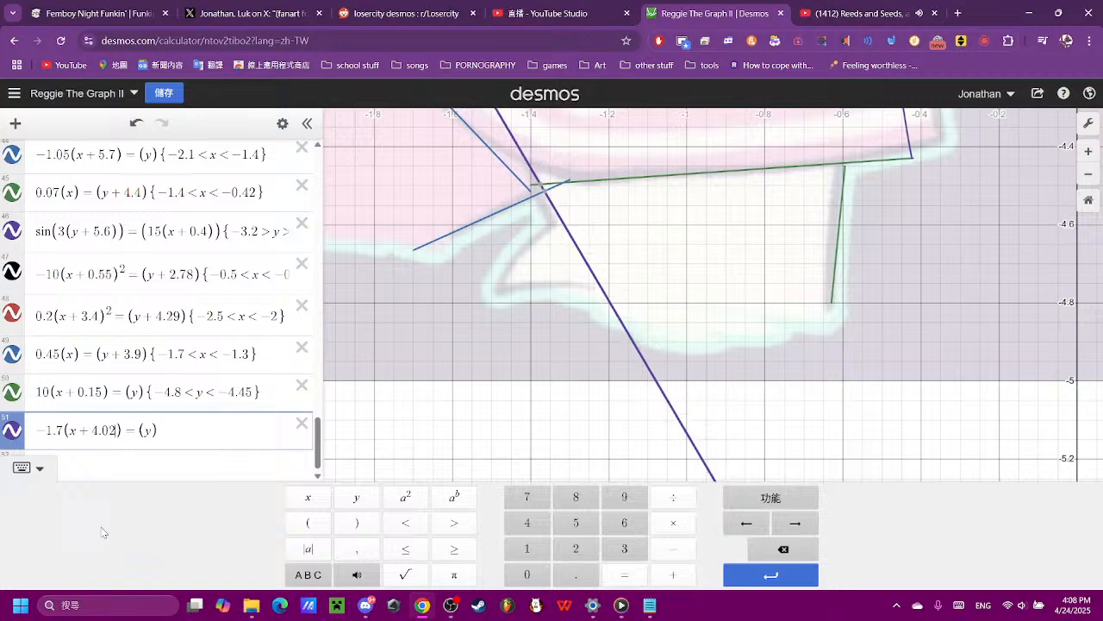
text(5)
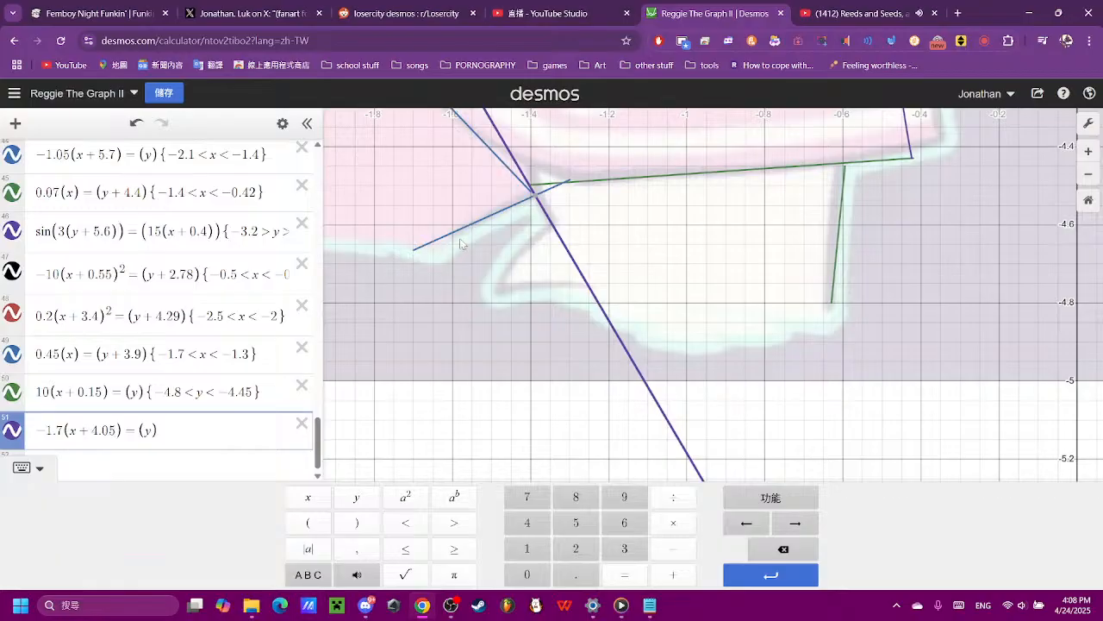
- Read the short edge's end coordinates along the line and restrict −1.7(x + 4.05) = (y) to −1.4 < x < −1.34
click(530, 189)
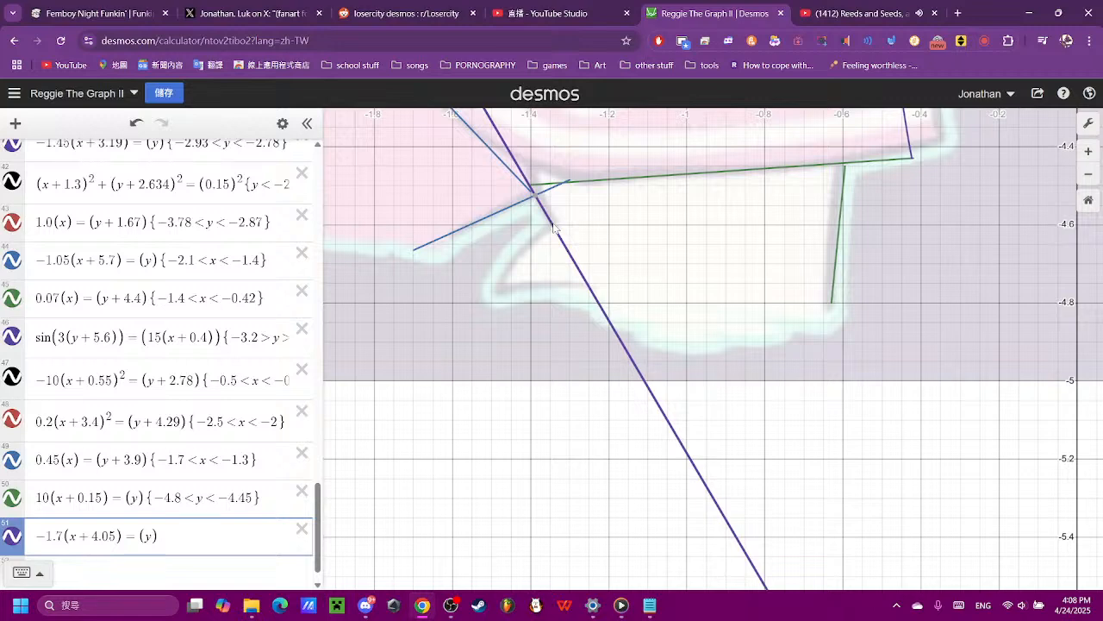
click(529, 188)
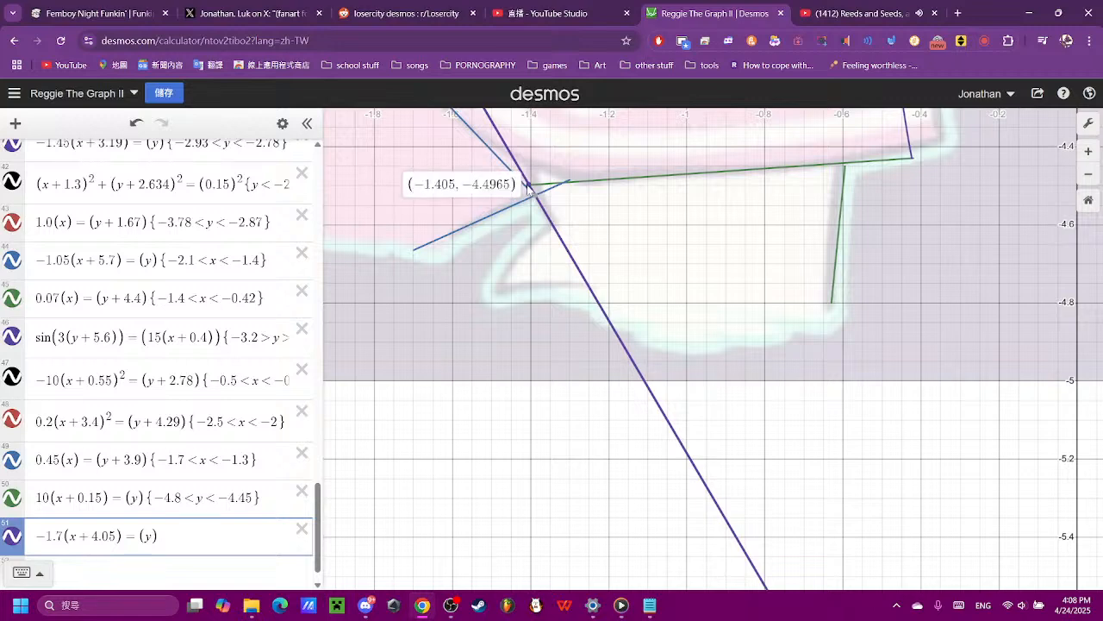
click(555, 230)
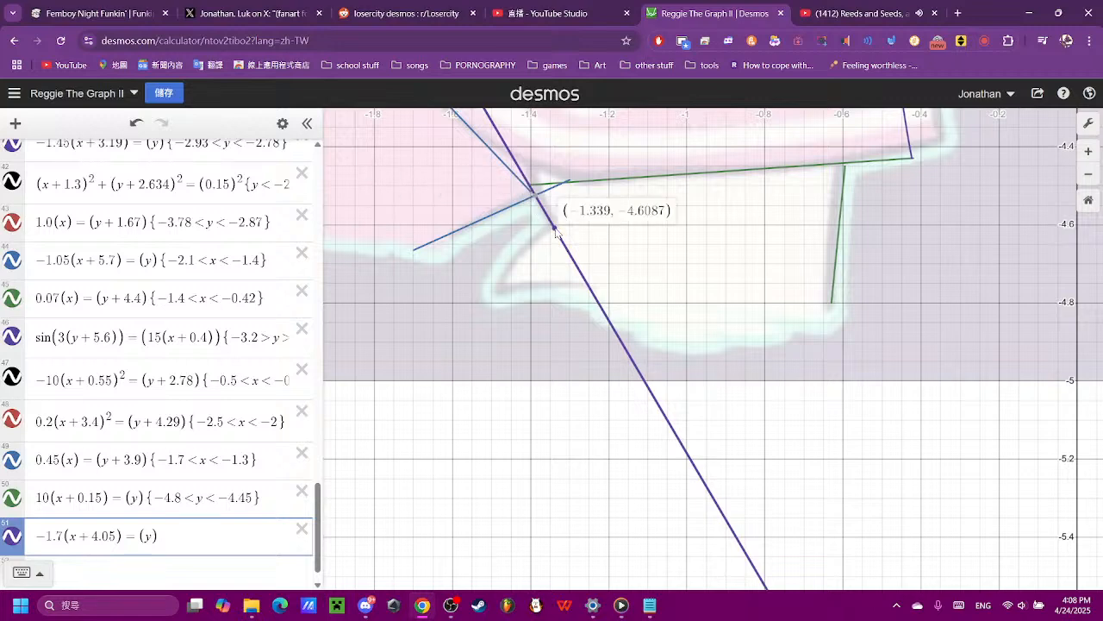
drag(555, 229, 530, 188)
drag(529, 185, 560, 229)
click(223, 529)
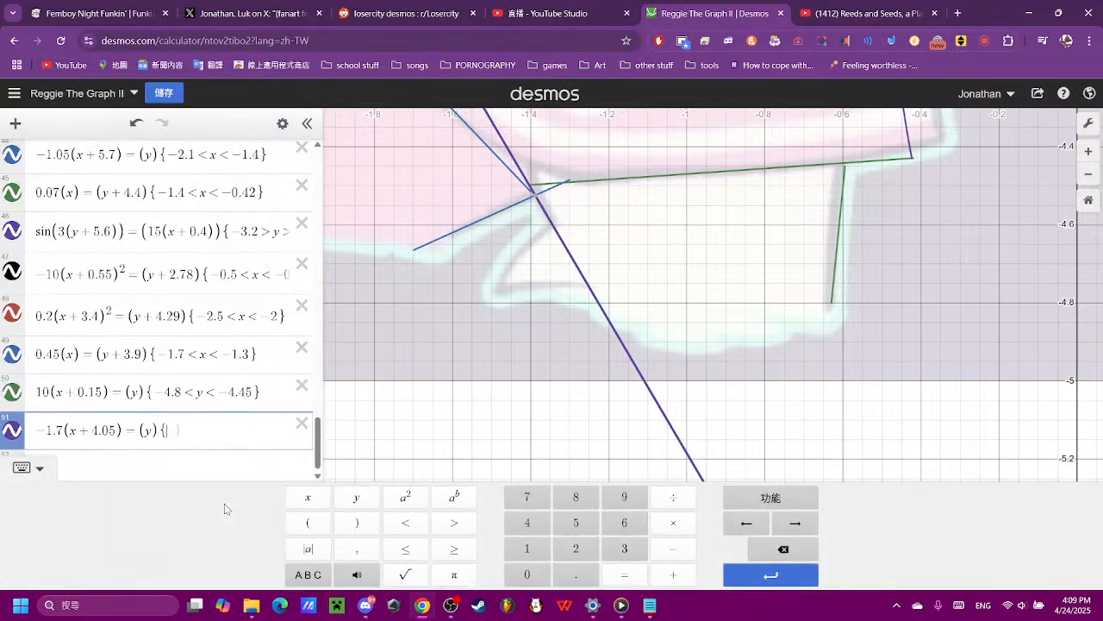
text({-1)
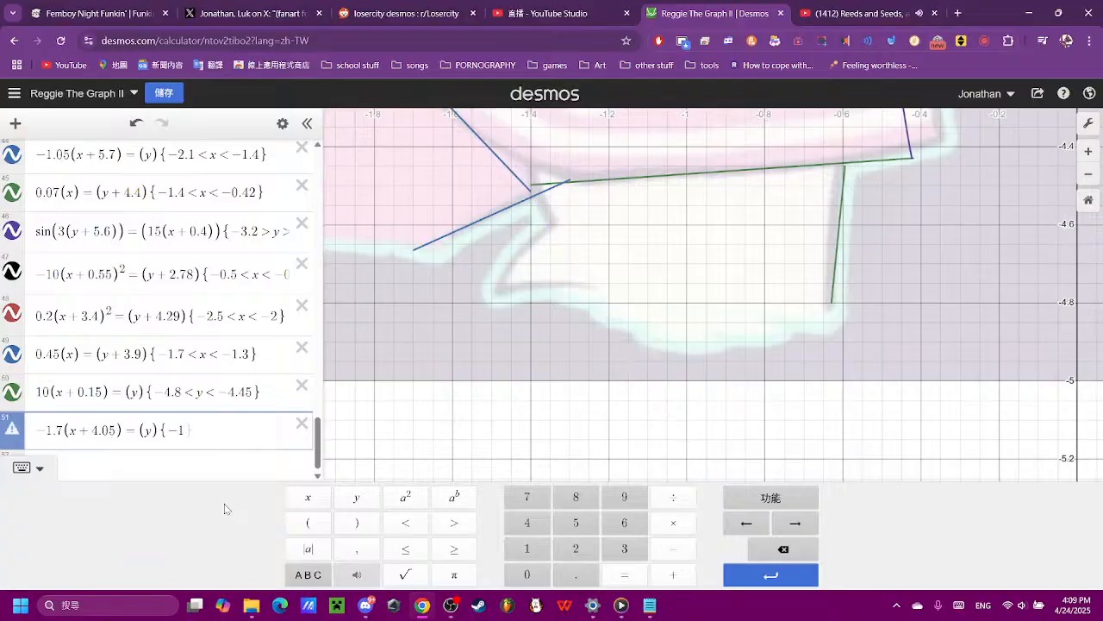
text(.4 < x < -1.34)
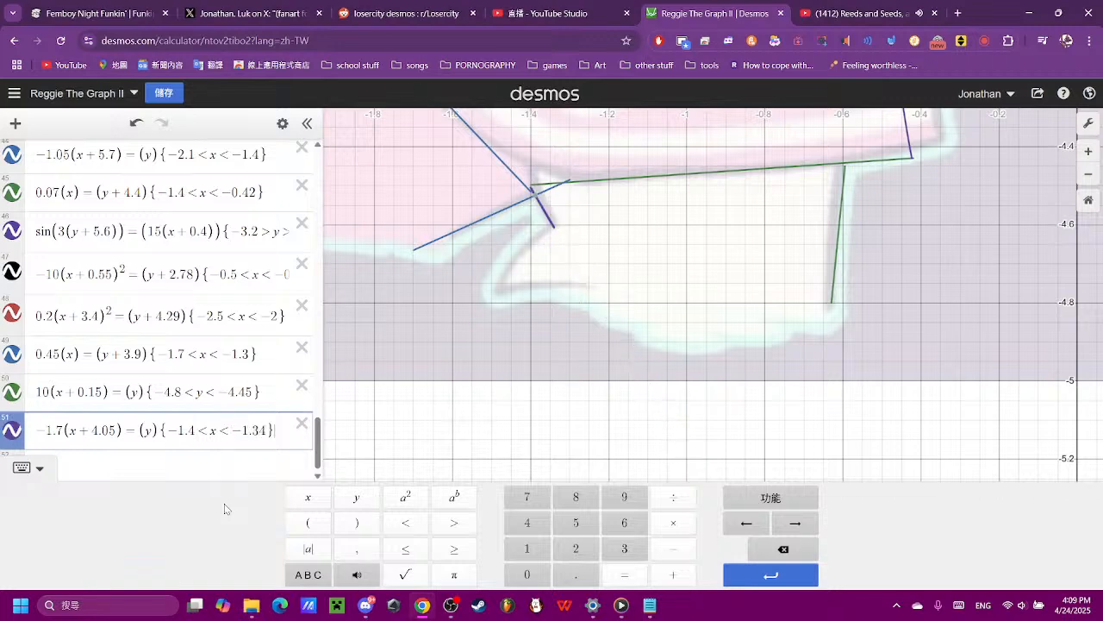
- Start a new empty expression below the restricted −1.7(x + 4.05) = (y) line
key(Return)
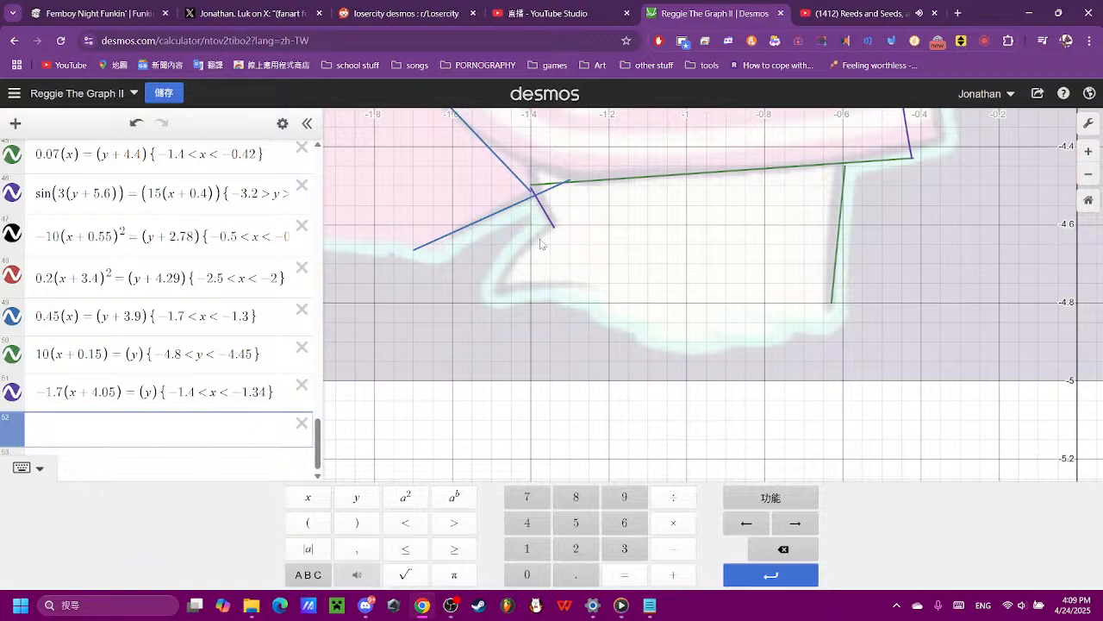
click(549, 218)
click(147, 545)
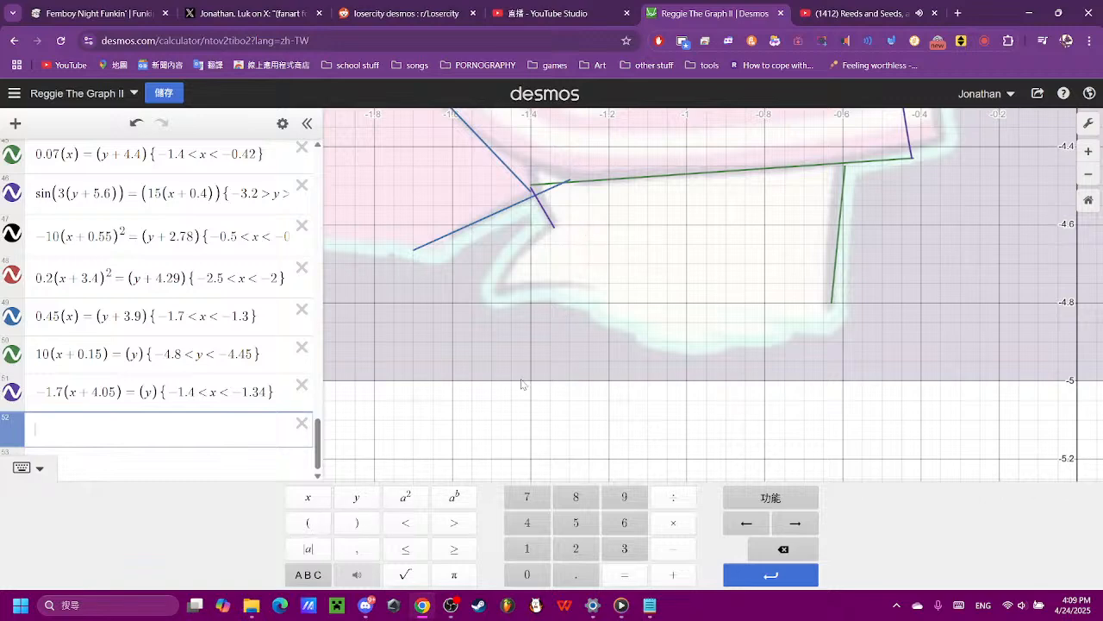
click(326, 524)
click(755, 552)
click(782, 549)
click(306, 523)
click(309, 500)
click(354, 523)
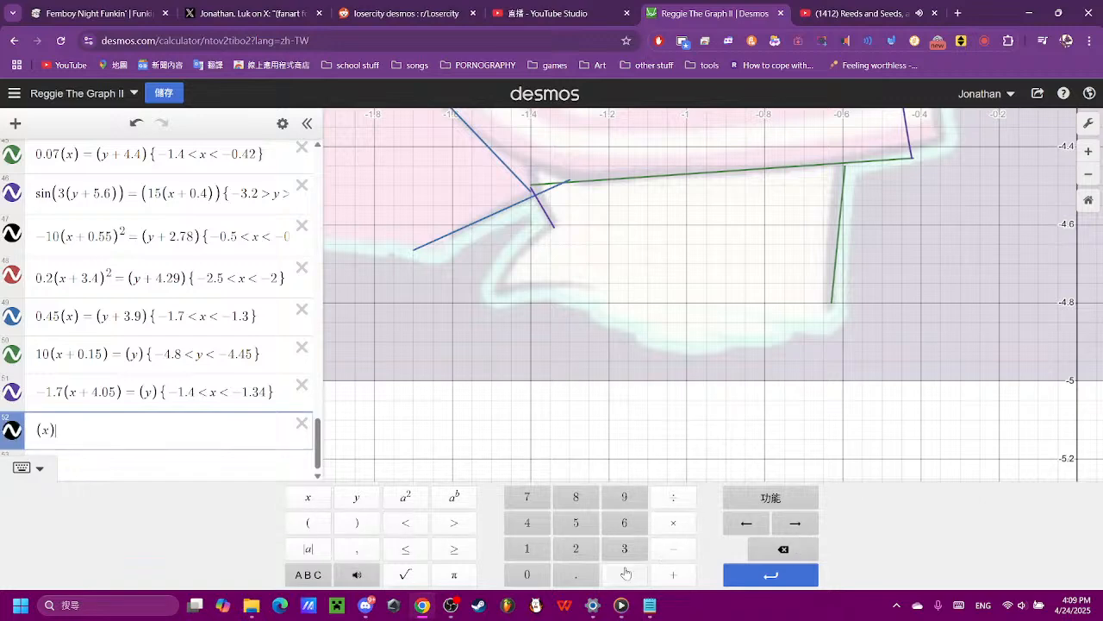
click(625, 573)
click(307, 523)
click(356, 497)
click(355, 523)
scroll(469, 382, down, 3)
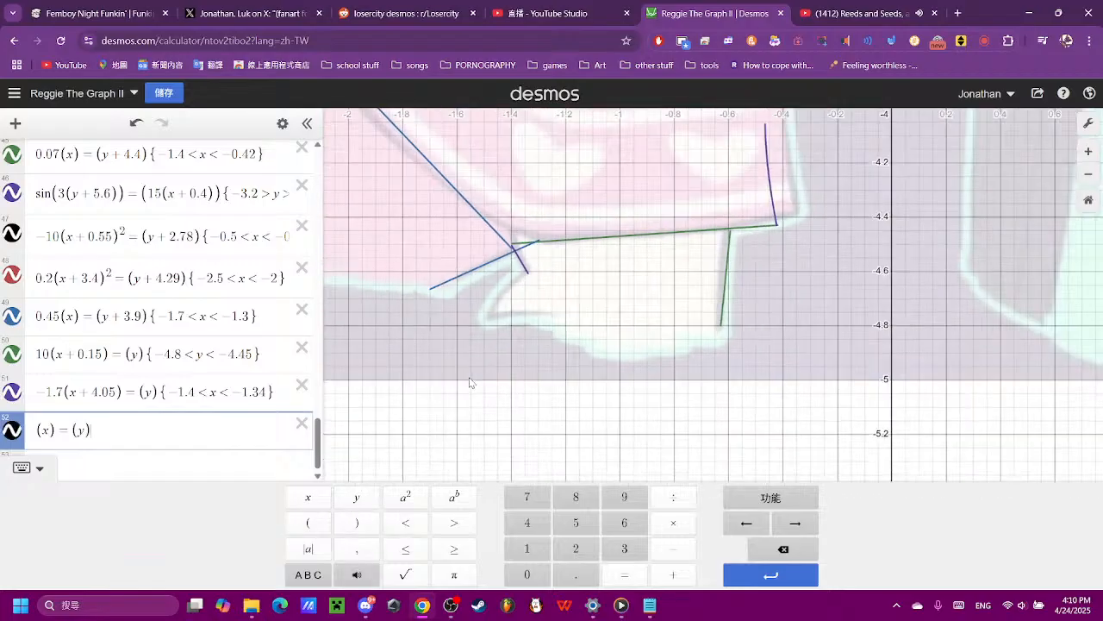
scroll(470, 382, down, 5)
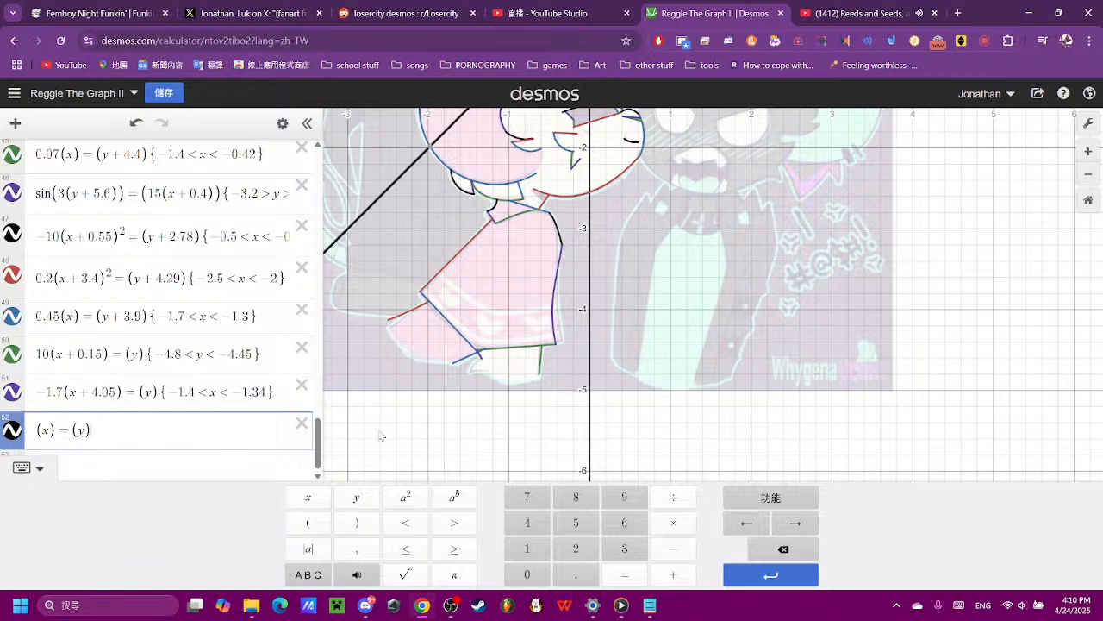
drag(185, 423, 2, 454)
key(BackSpace)
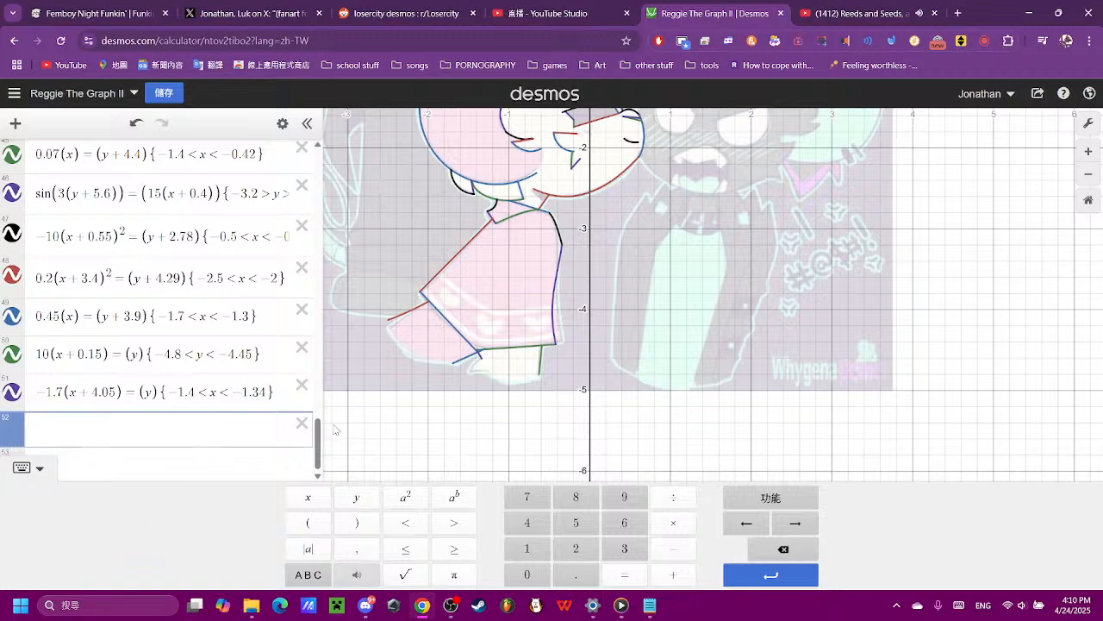
- Enter the downward-opening parabola −(x)² = (y) in the empty expression below −1.7(x + 4.05) = (y)
click(312, 521)
click(311, 500)
click(405, 497)
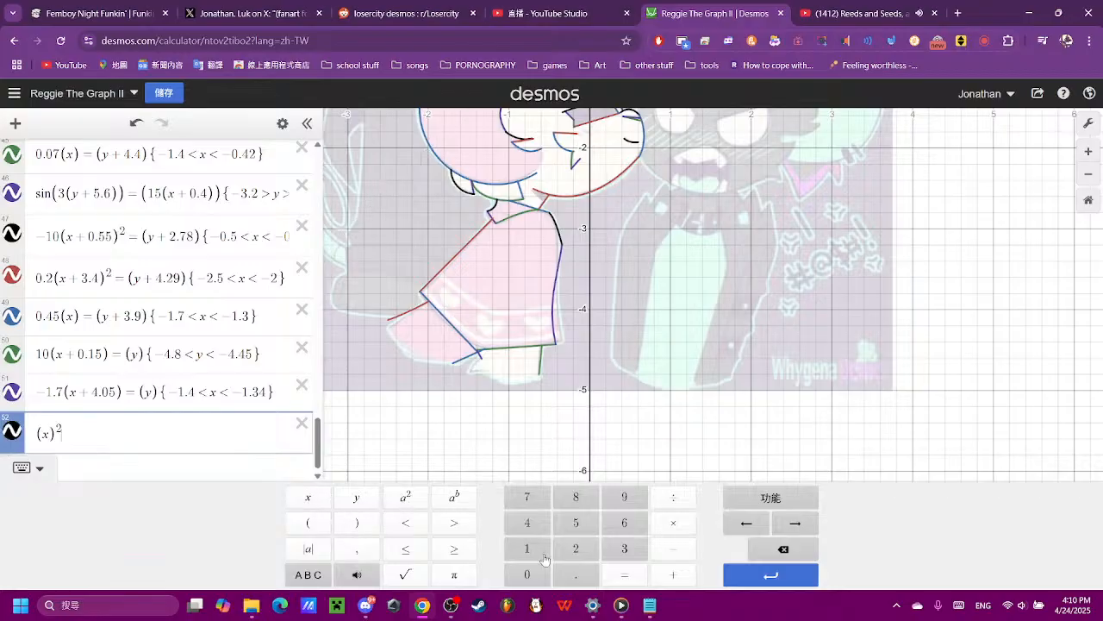
click(645, 575)
click(312, 523)
click(353, 500)
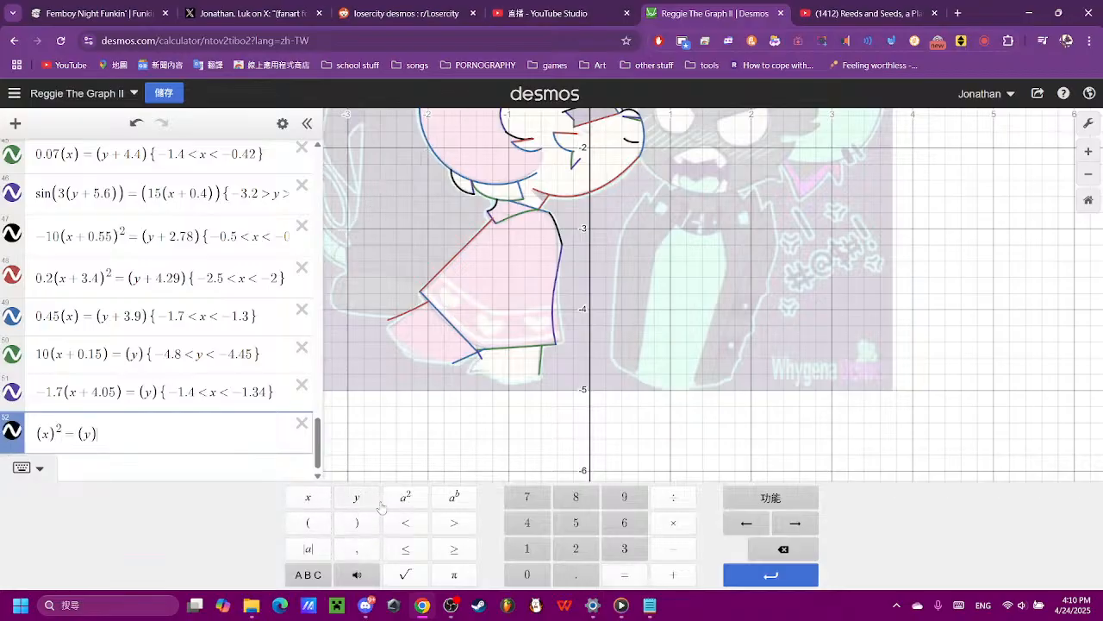
click(36, 435)
click(673, 548)
scroll(677, 366, down, 2)
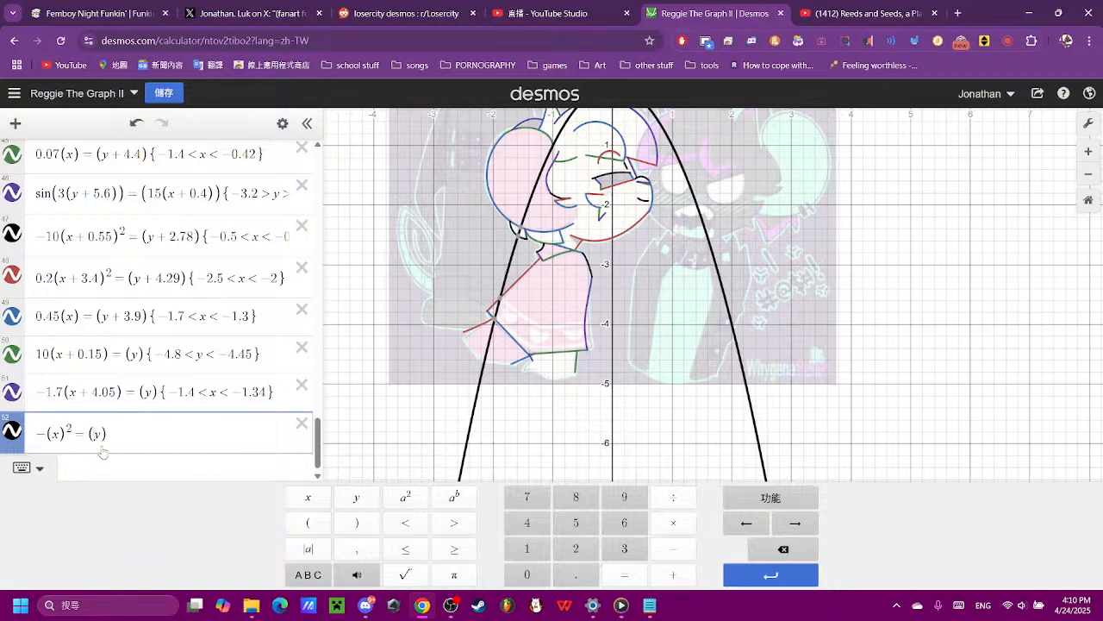
- Lower the parabola towards the shape beneath the hem by changing its y term to (y + 4.5)
click(674, 574)
click(527, 522)
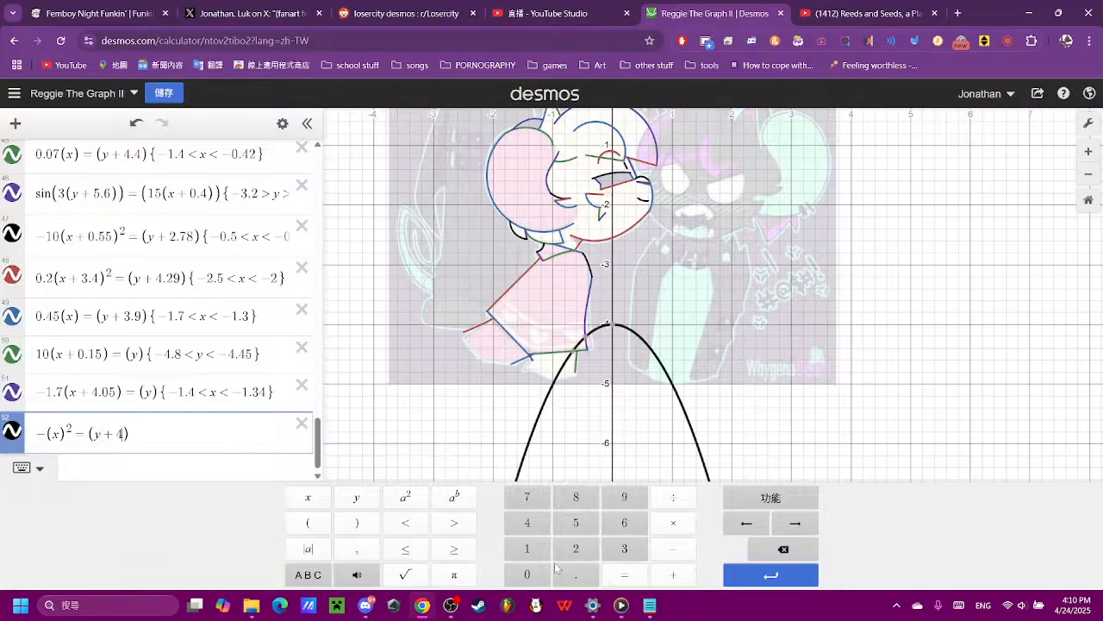
click(557, 569)
click(564, 525)
scroll(520, 444, up, 2)
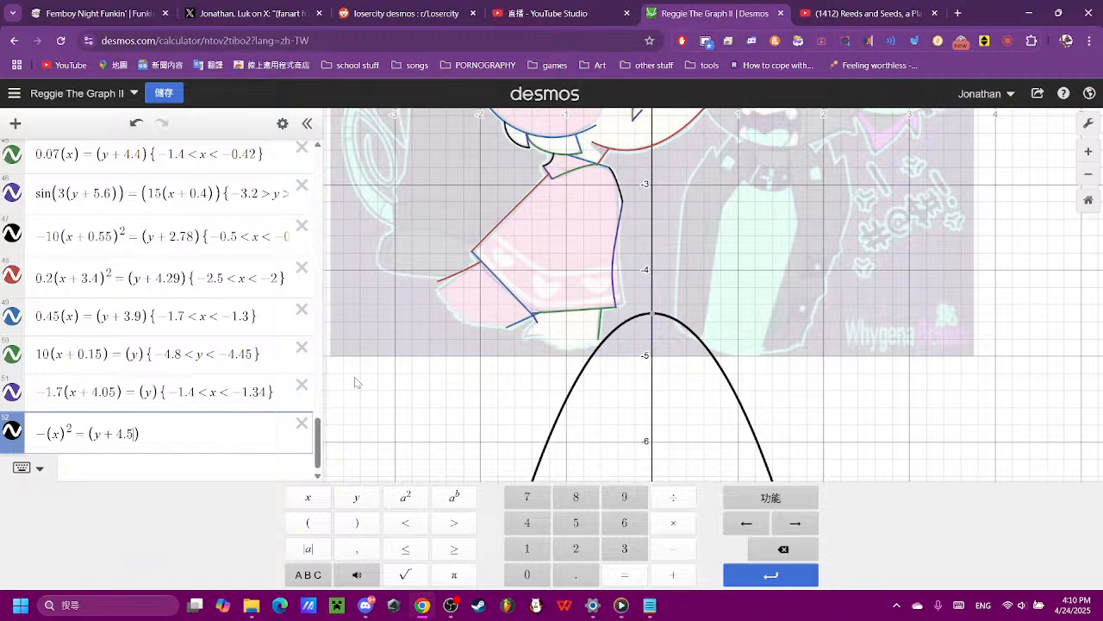
- Shift the parabola horizontally over the shape beneath the hem by changing its x term to (x + 1.)
click(56, 433)
click(673, 574)
click(527, 549)
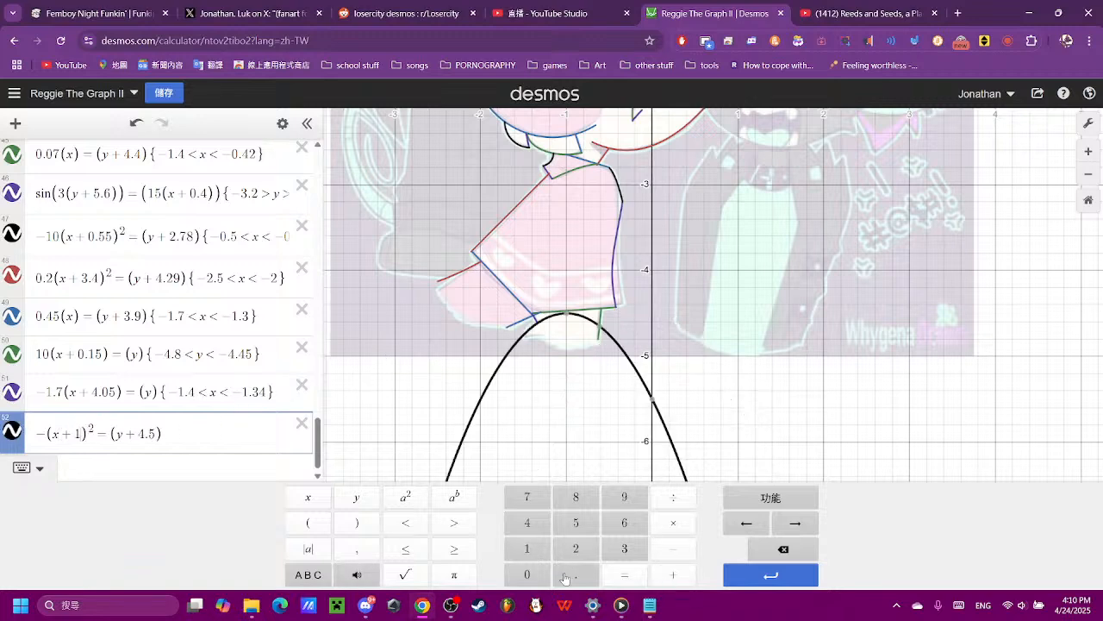
click(540, 522)
click(782, 549)
scroll(583, 384, up, 7)
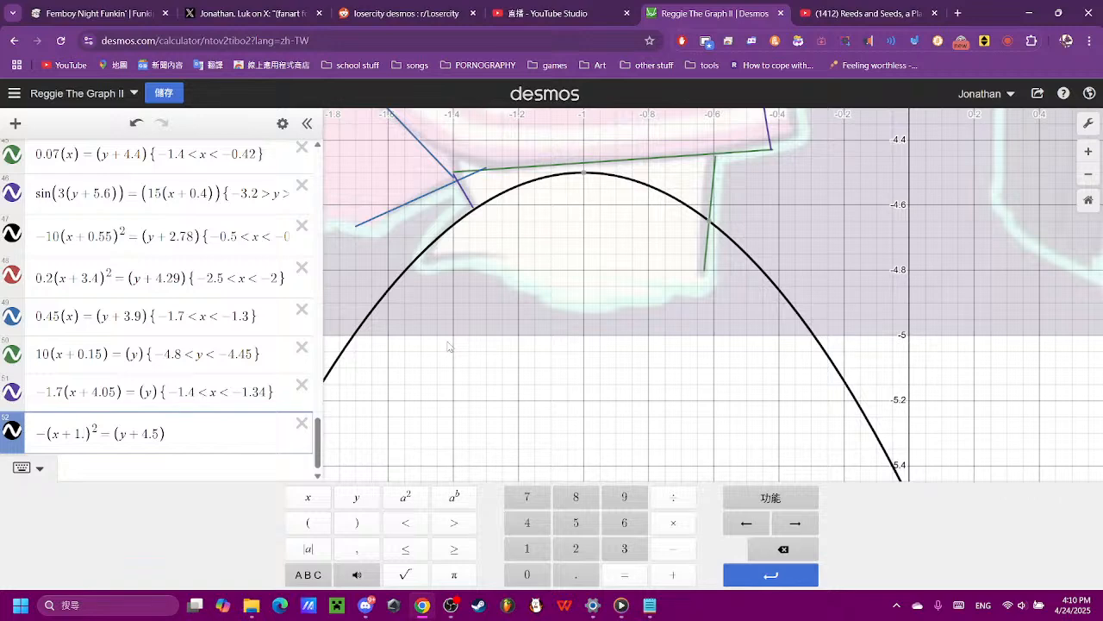
- Read the coordinates along the parabola where it follows the rear edge beneath the hem, and restrict it to −1.5 < x < −1.3
click(474, 212)
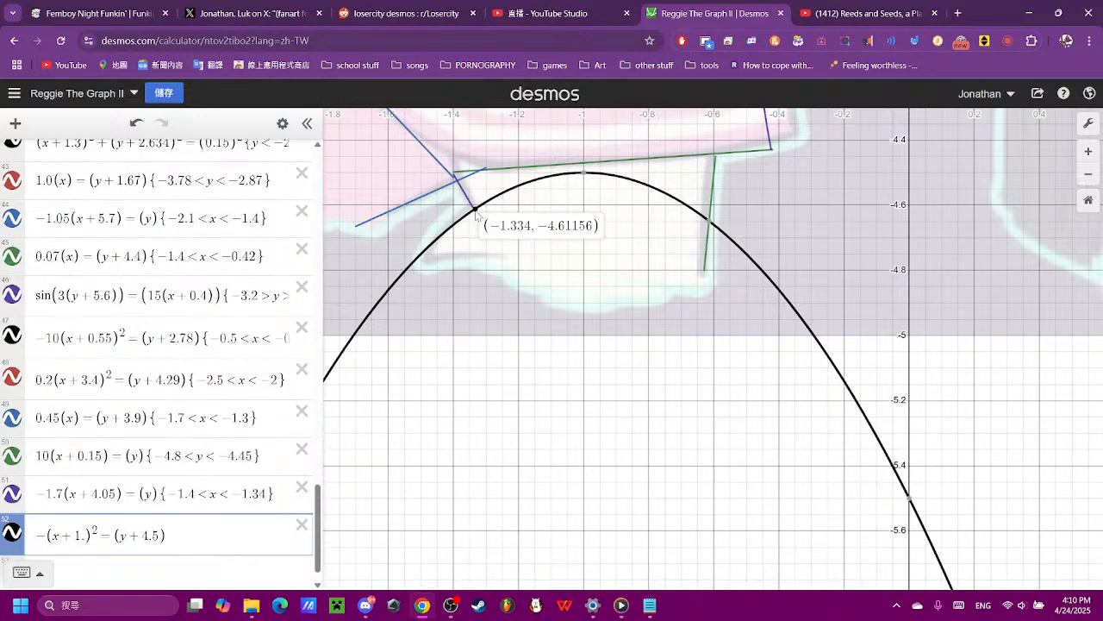
click(464, 249)
drag(412, 264, 402, 279)
scroll(226, 431, down, 2)
click(235, 474)
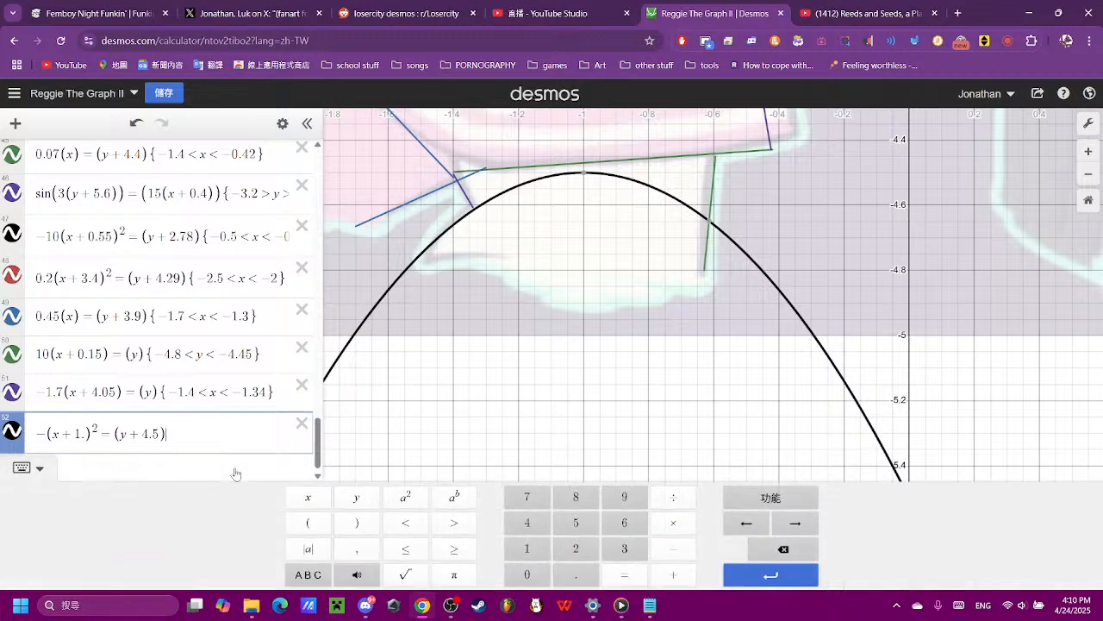
click(673, 548)
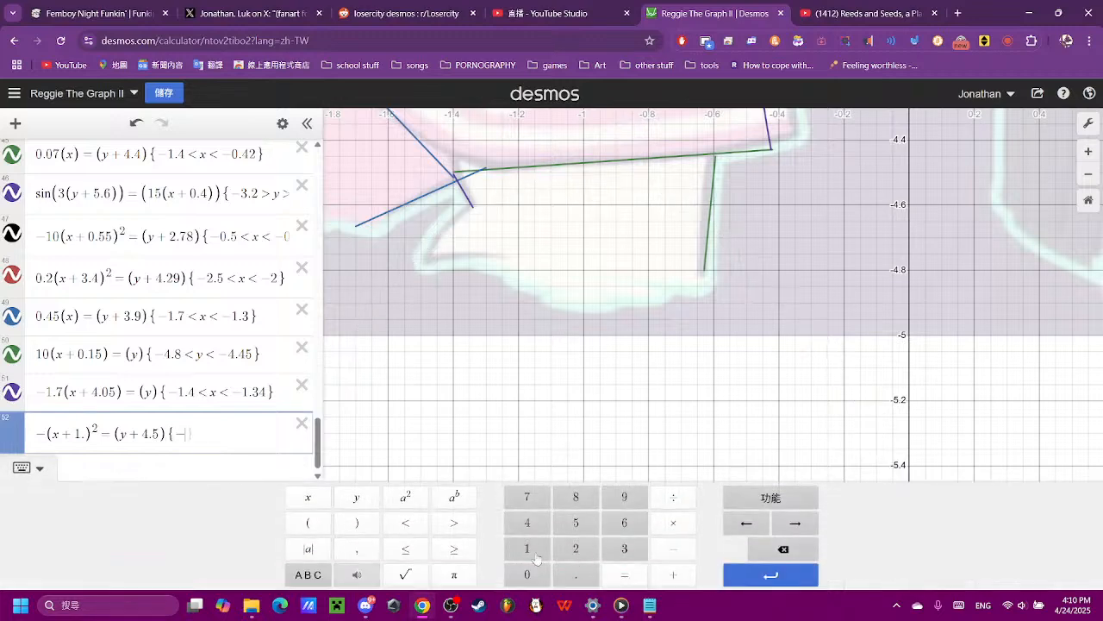
click(526, 549)
click(576, 574)
click(576, 522)
click(405, 522)
click(308, 497)
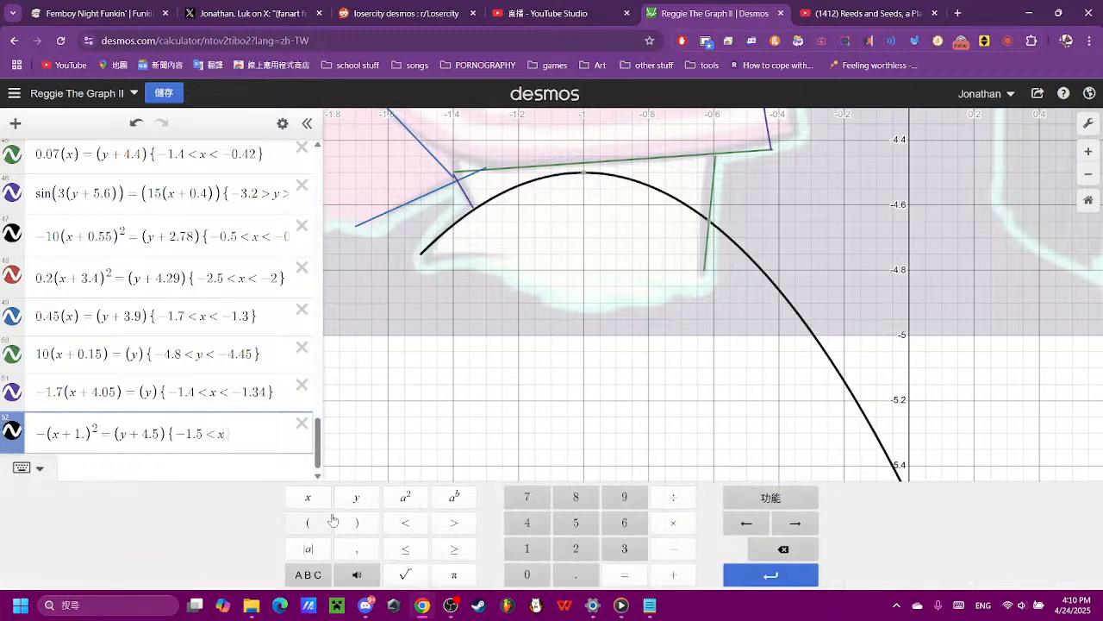
click(405, 523)
click(673, 548)
click(527, 548)
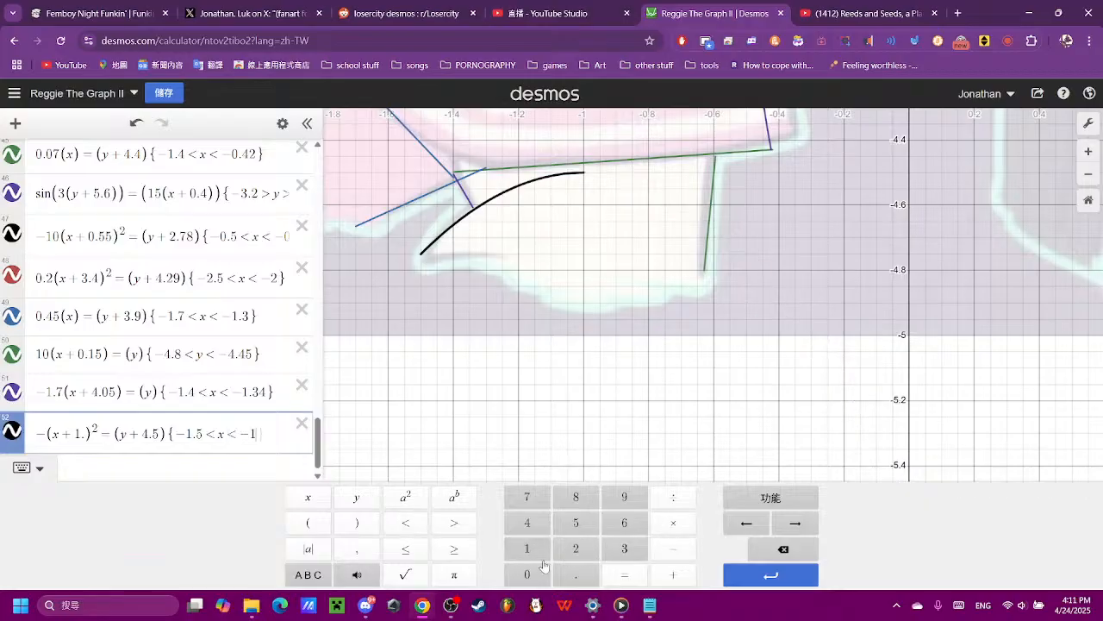
click(576, 574)
click(621, 549)
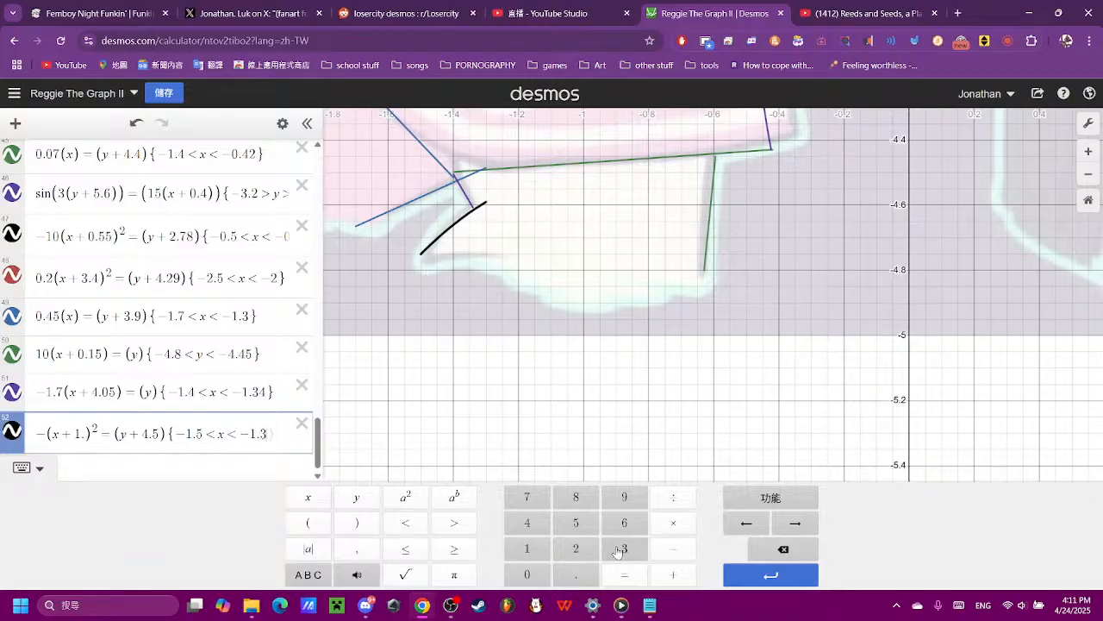
click(609, 382)
- Add the horizontal line y = −4.79 as a new expression for the lower edge of the shape beneath the hem
scroll(249, 416, down, 1)
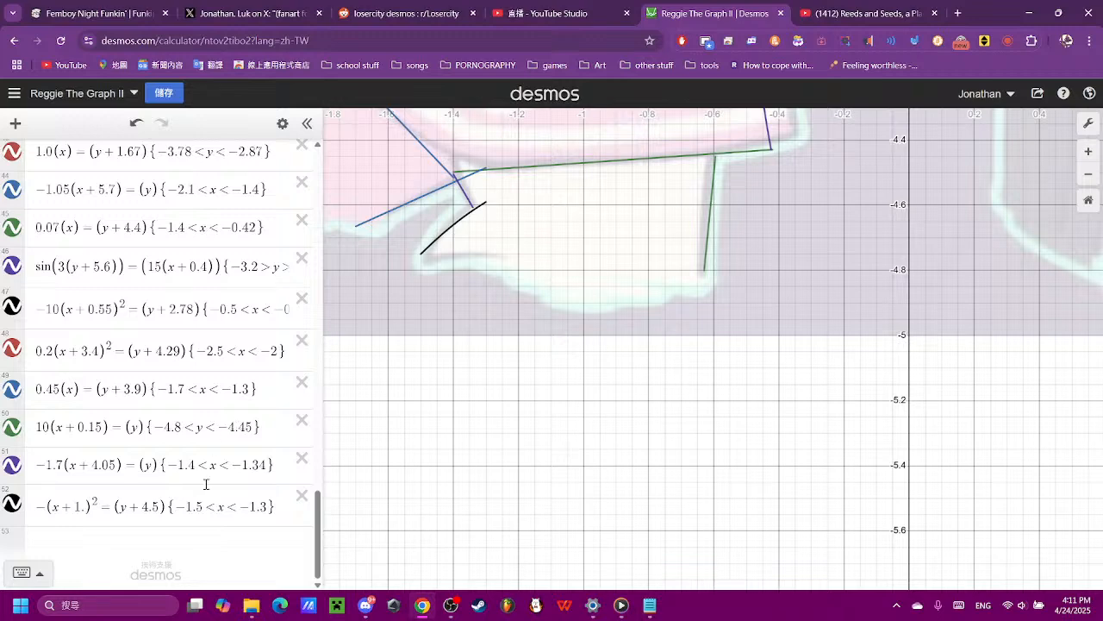
click(199, 548)
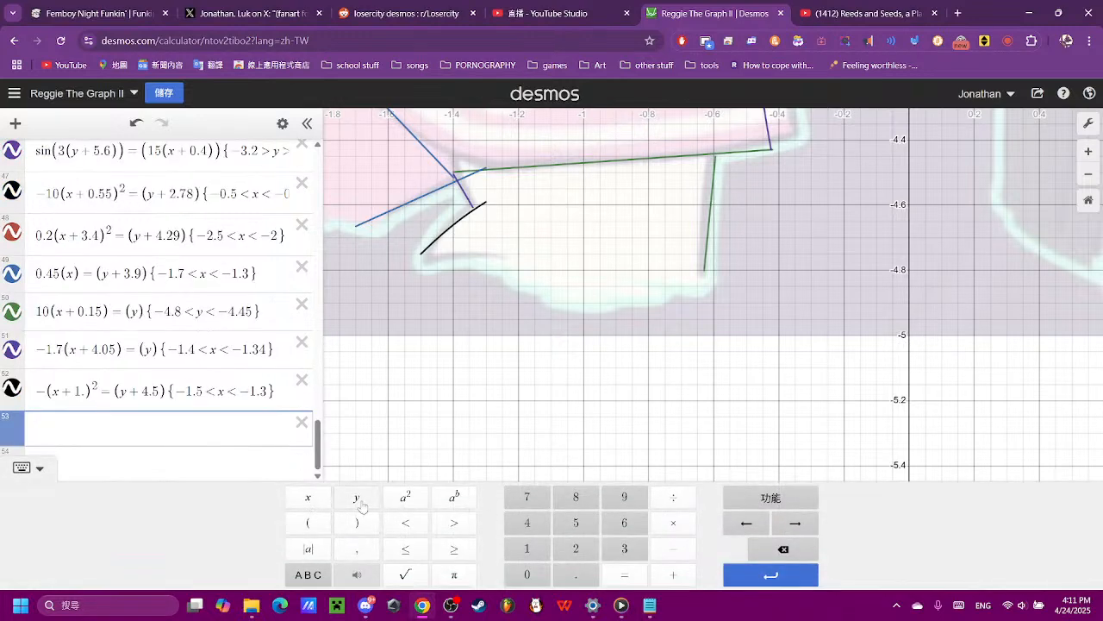
click(357, 498)
click(627, 574)
click(673, 549)
click(524, 523)
click(586, 576)
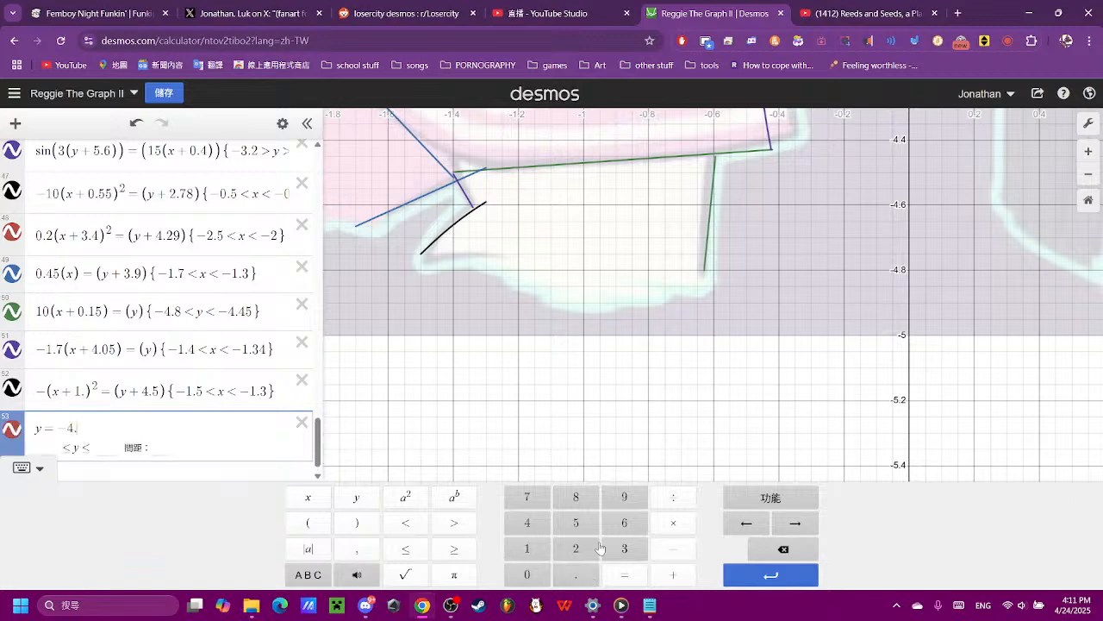
click(527, 497)
click(625, 498)
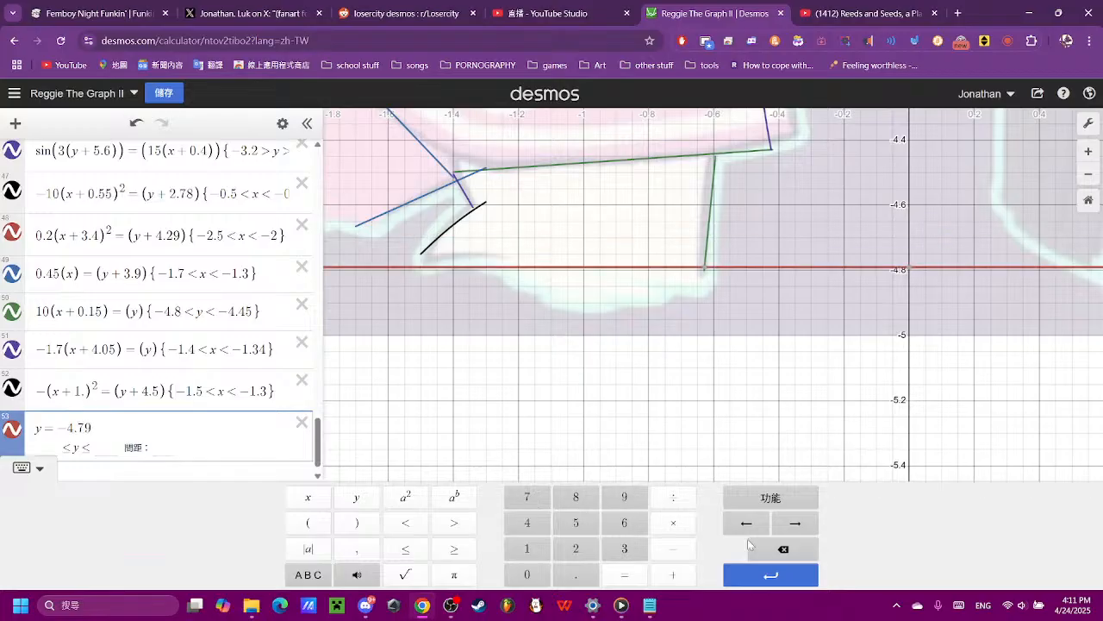
- Fine-tune the horizontal line to y = −4.75 after trying −4.78, so it meets the curved edge's lower end
click(783, 549)
click(576, 498)
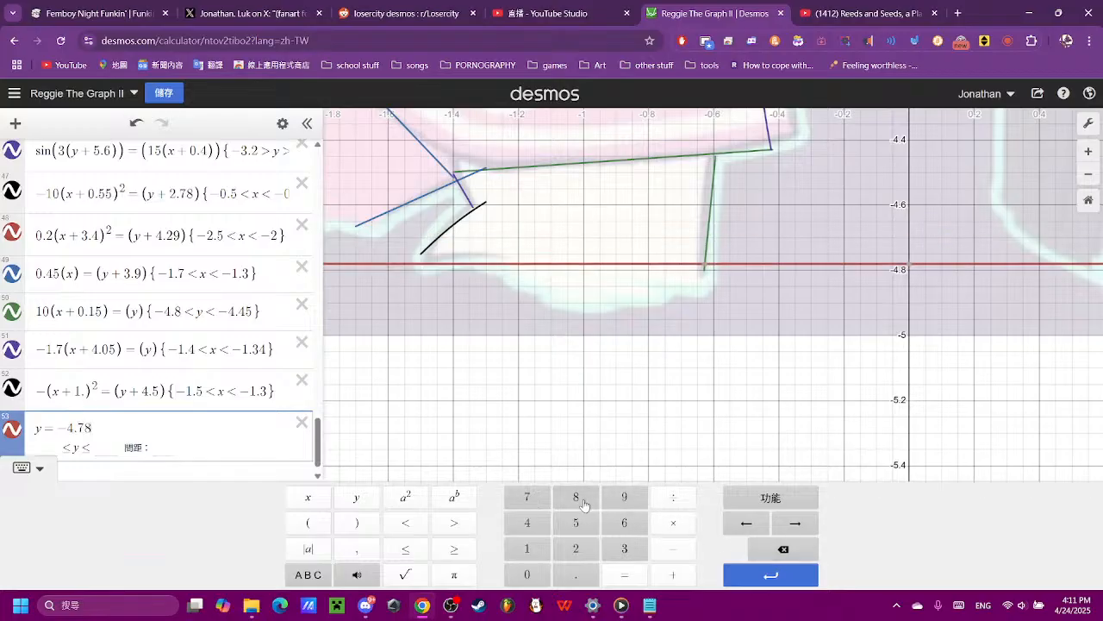
click(783, 549)
click(576, 522)
click(562, 350)
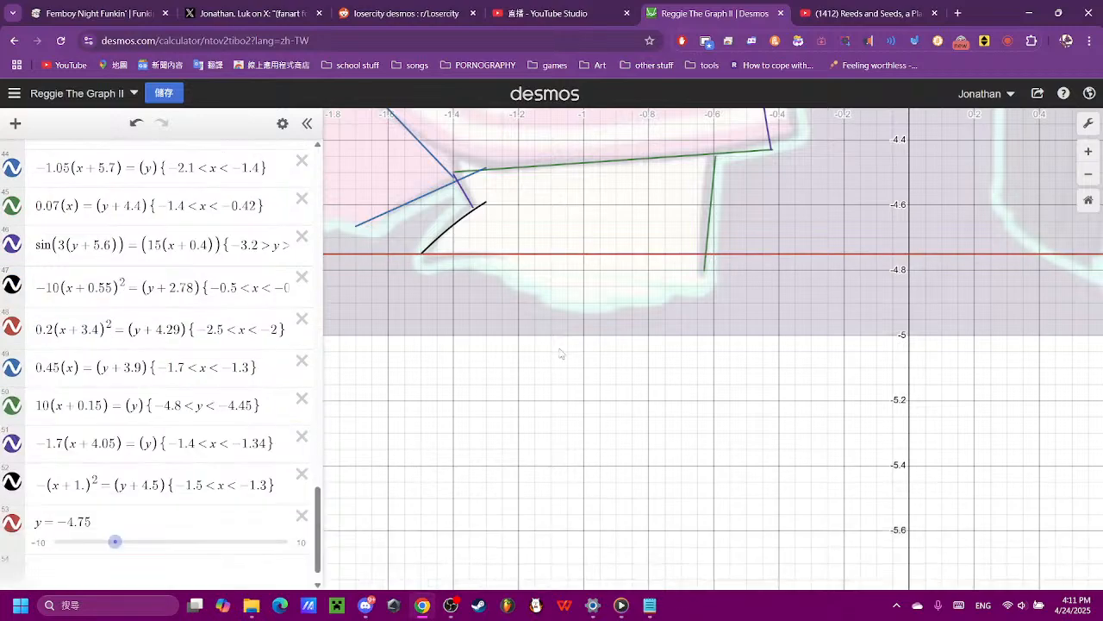
- Read the lower edge's end coordinates along the horizontal line and restrict y = −4.75 to −1.5 < x < −1.2
drag(501, 312, 533, 436)
scroll(527, 426, up, 2)
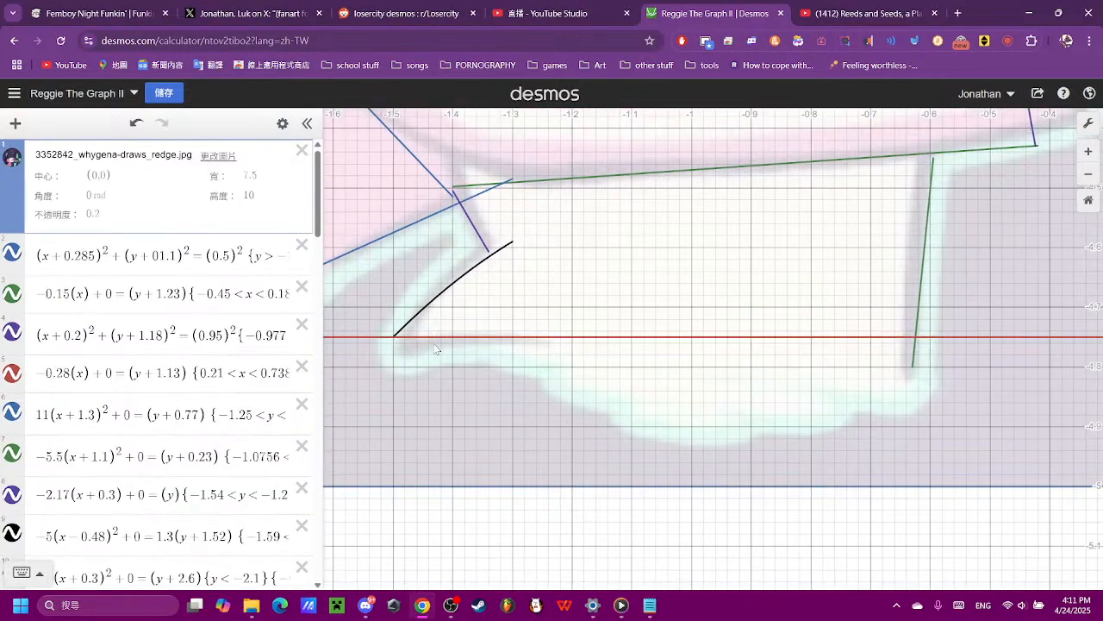
click(393, 337)
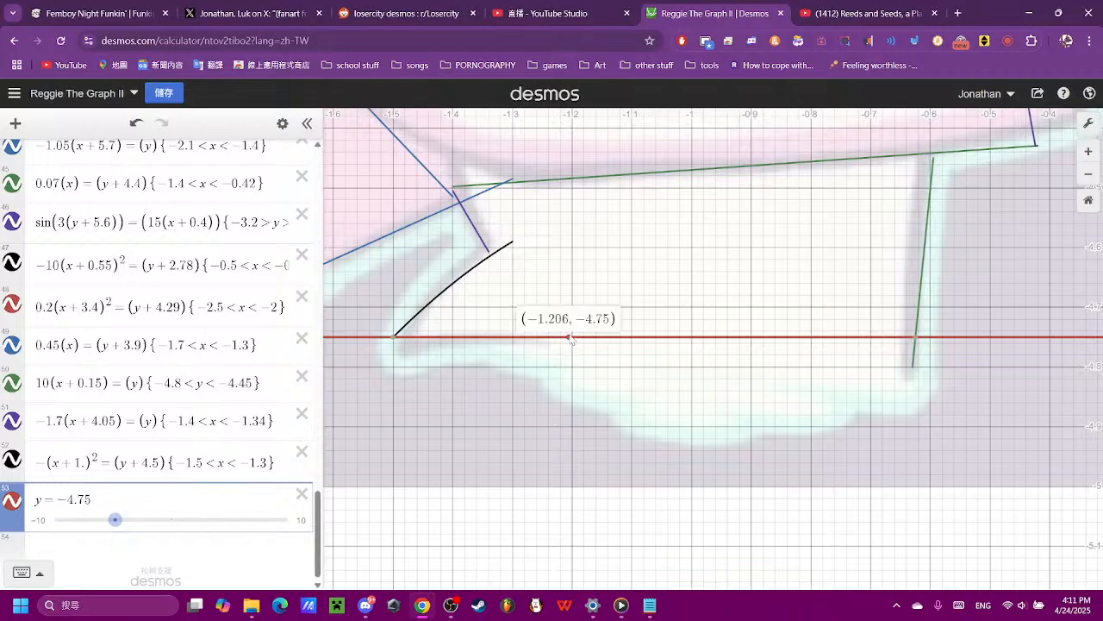
click(198, 503)
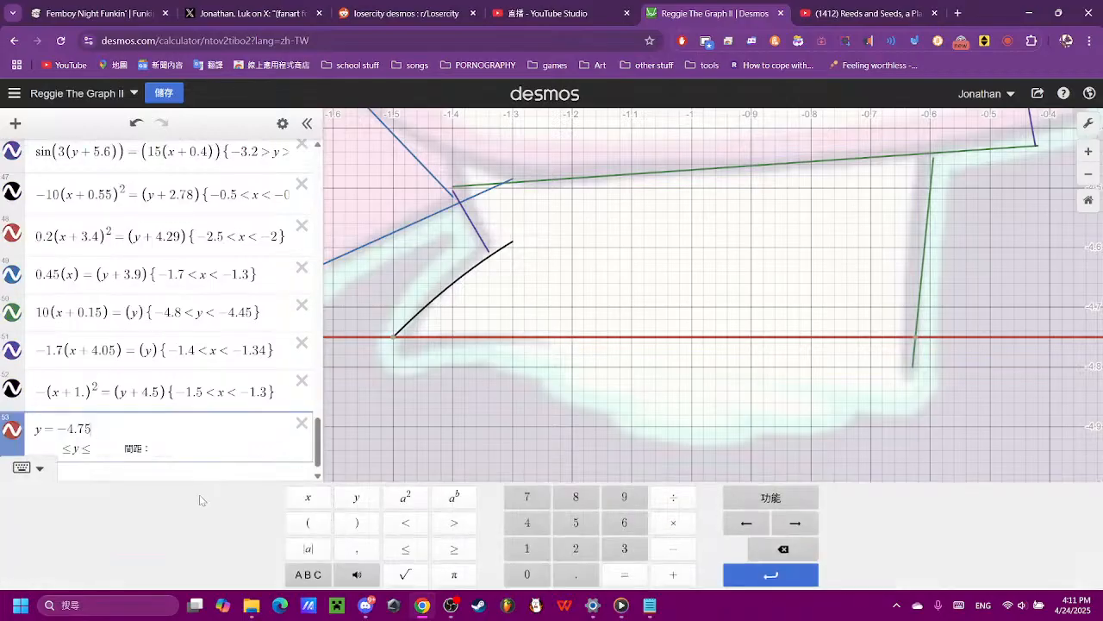
click(105, 419)
text({)
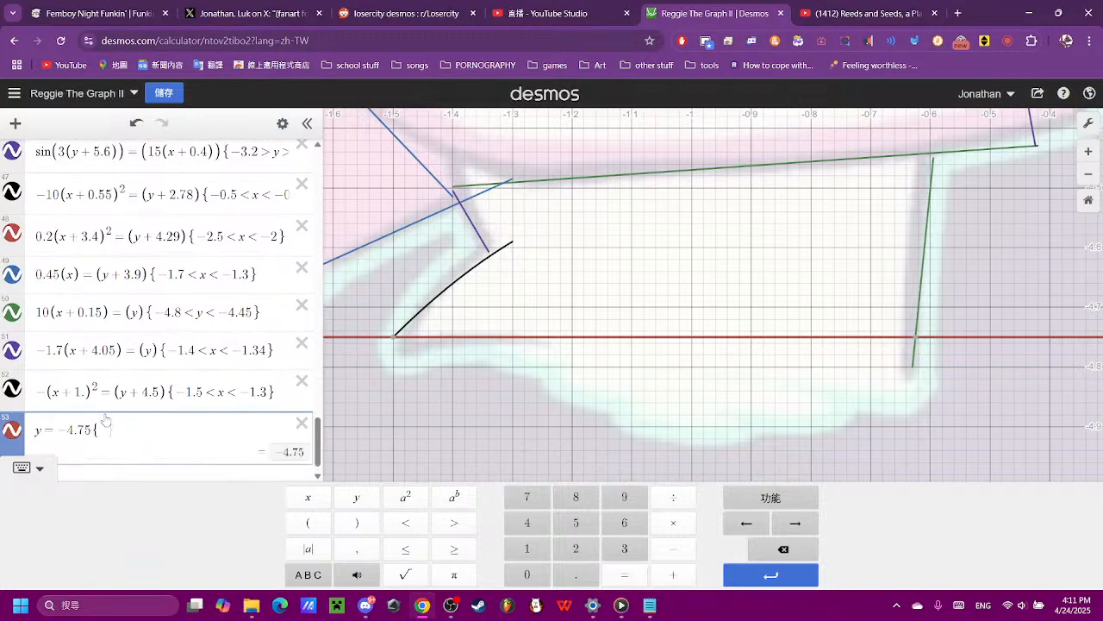
text(-)
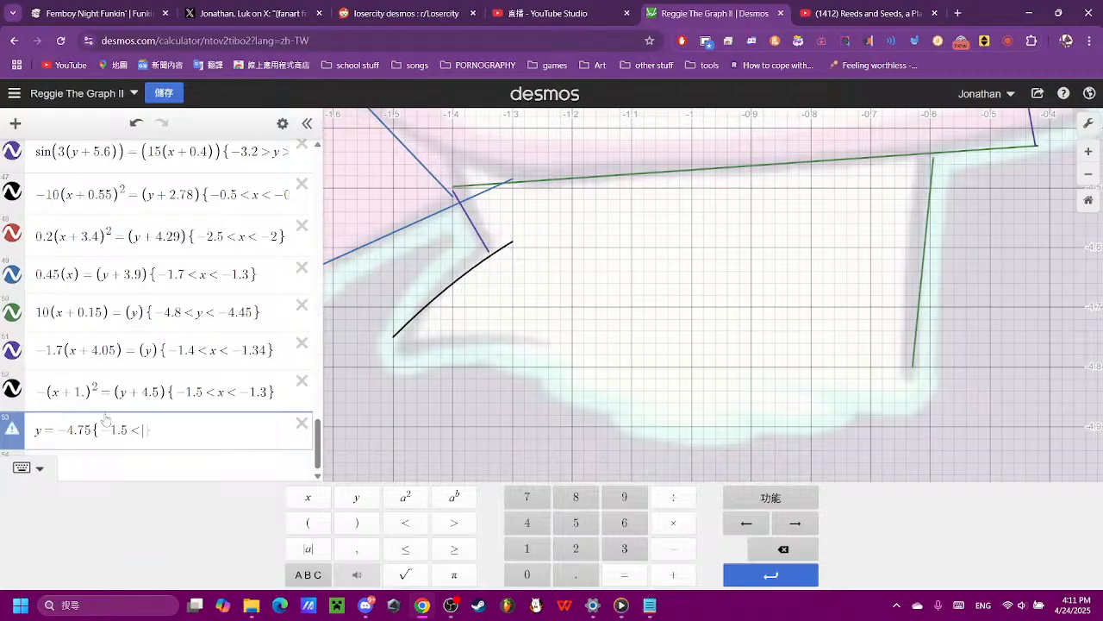
text(1.5<x<-1.2)
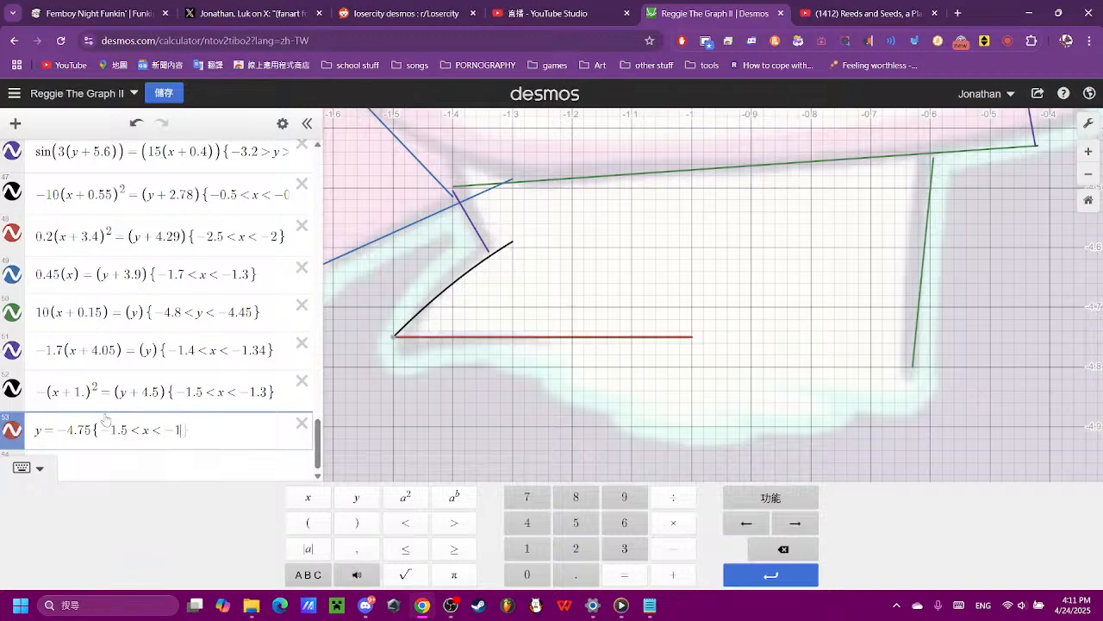
click(752, 362)
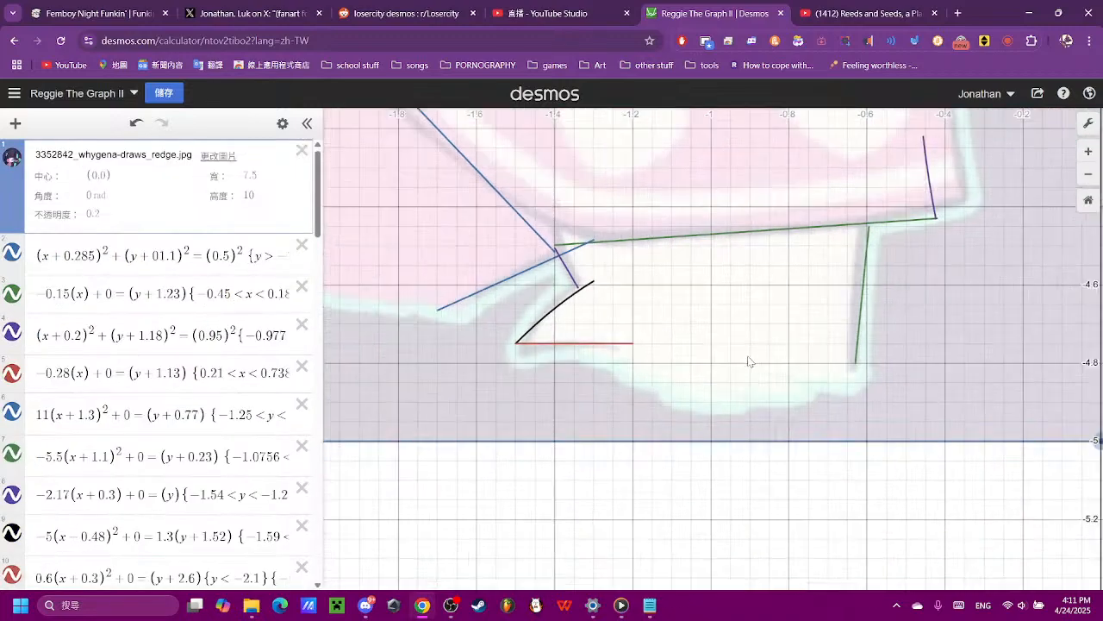
- Hide the reference image to examine the traced outline on its own, and show it again
scroll(748, 362, down, 6)
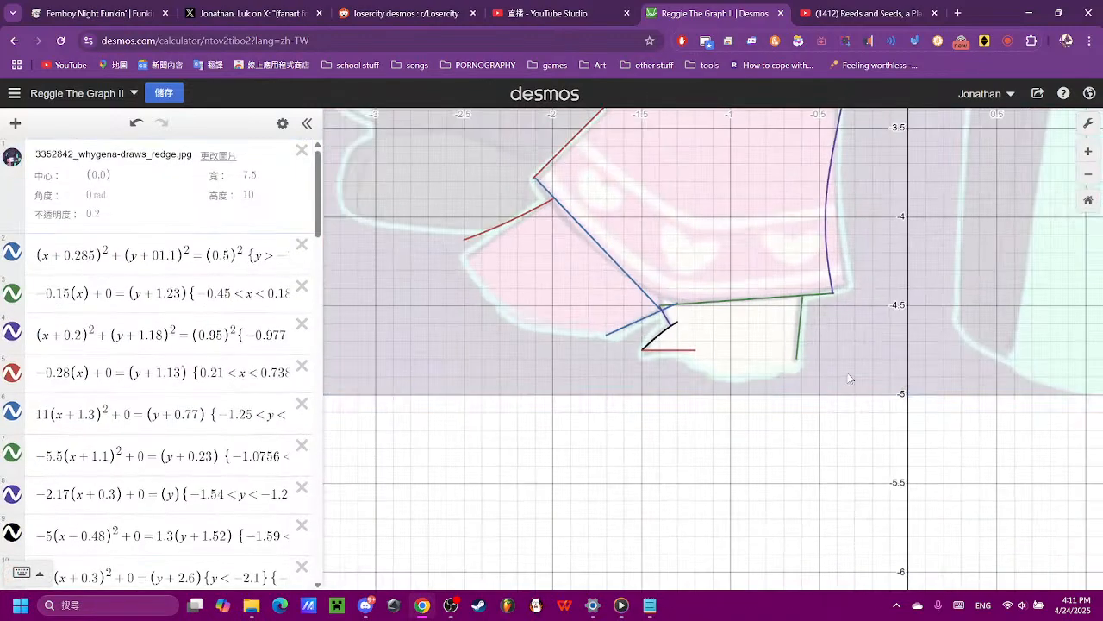
drag(856, 336, 797, 508)
scroll(796, 429, down, 4)
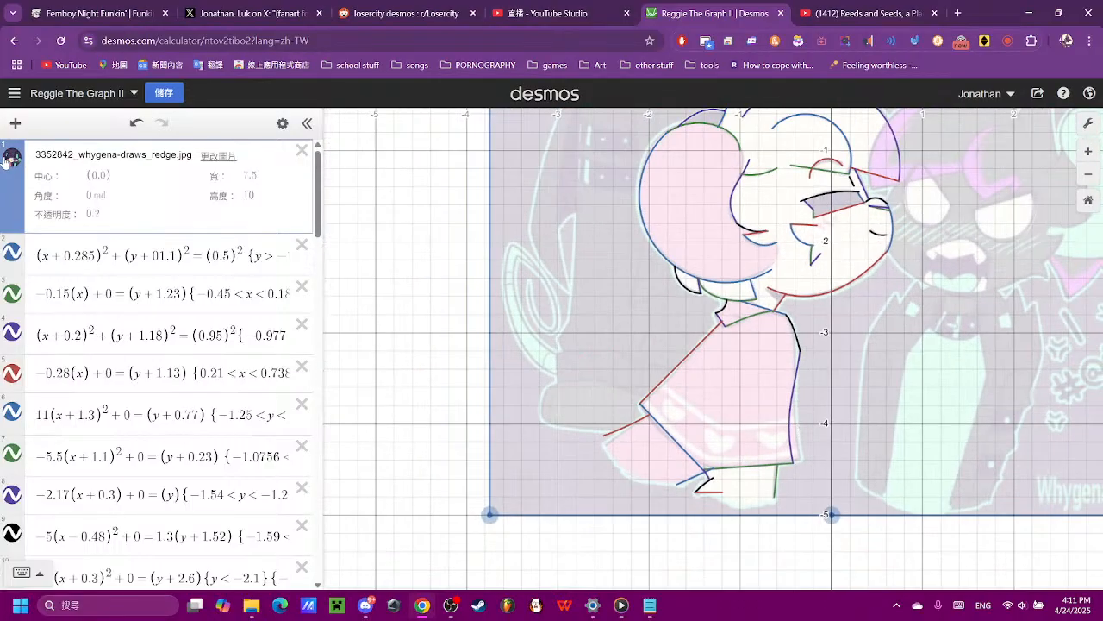
click(11, 160)
click(11, 160)
click(11, 161)
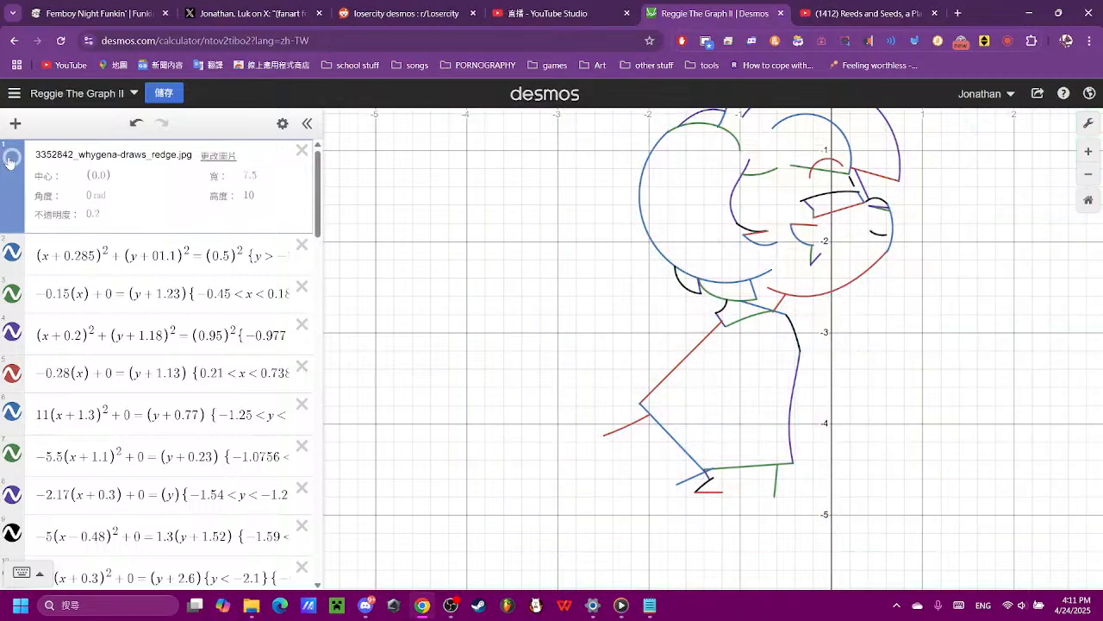
click(10, 161)
drag(707, 424, 612, 351)
scroll(612, 352, up, 1)
scroll(612, 351, up, 5)
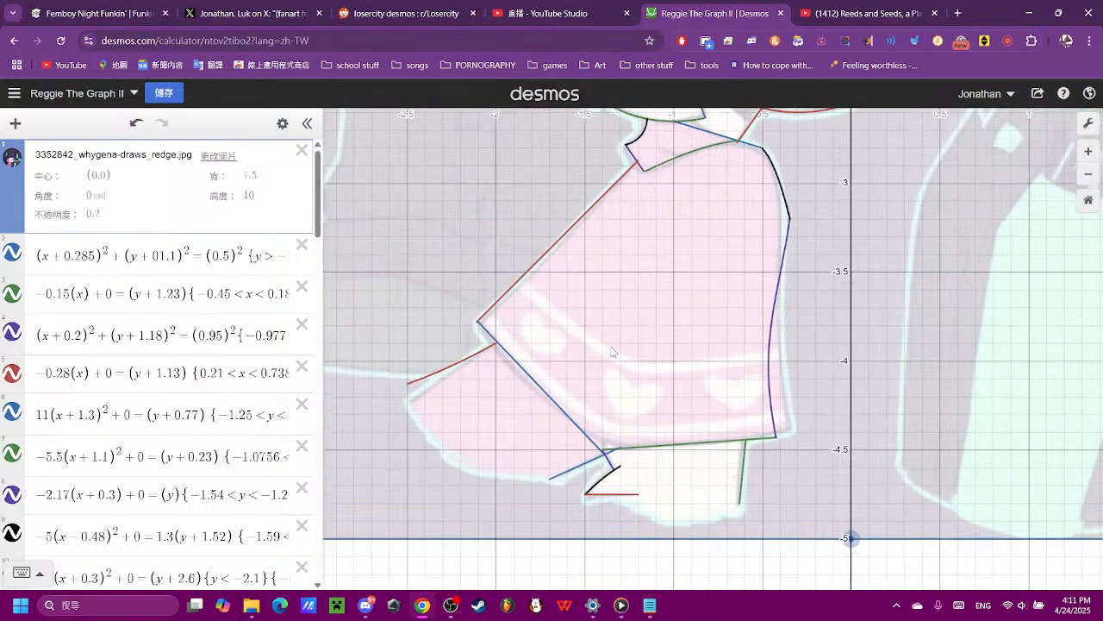
- Add the base parabola (x)² = (y) as a new expression for the upper edge of the dress's hem band
scroll(154, 405, down, 5)
scroll(154, 405, down, 15)
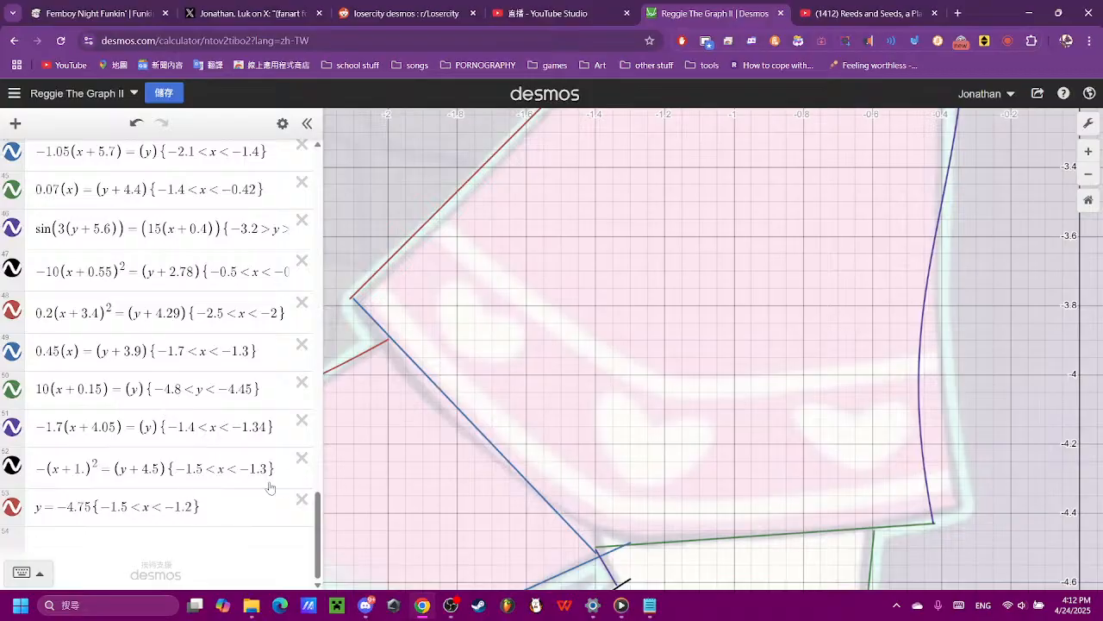
click(177, 551)
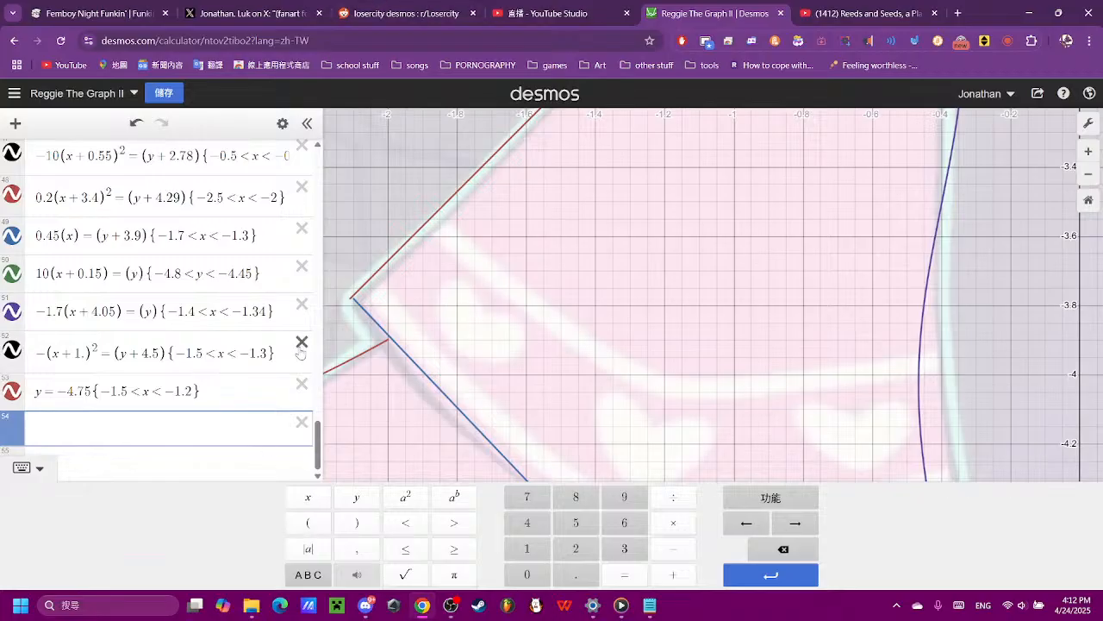
scroll(656, 329, down, 3)
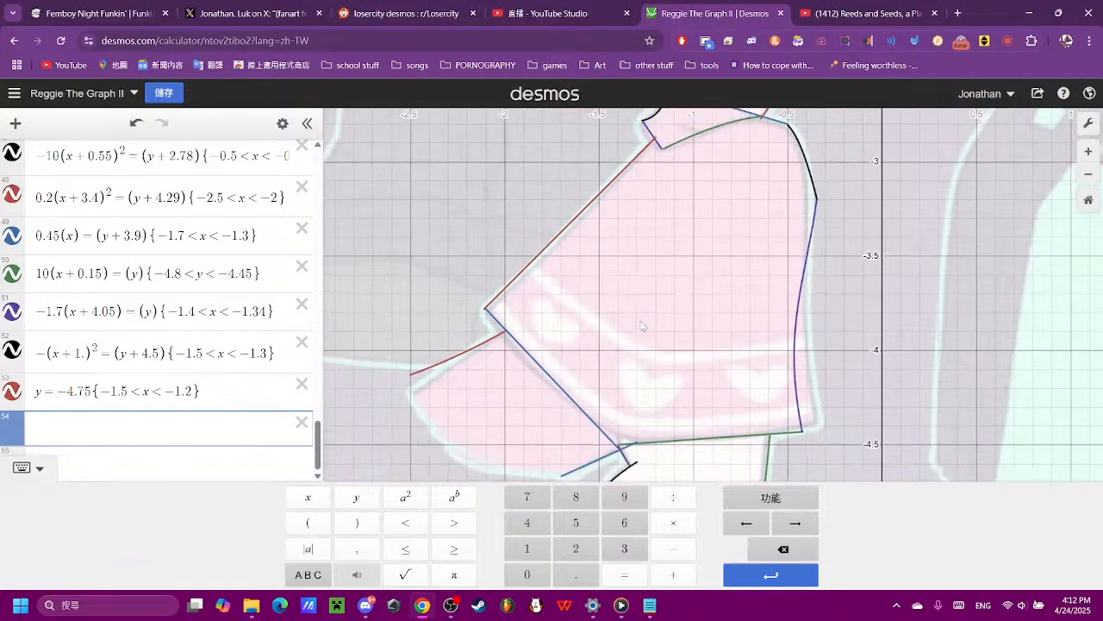
scroll(620, 346, down, 3)
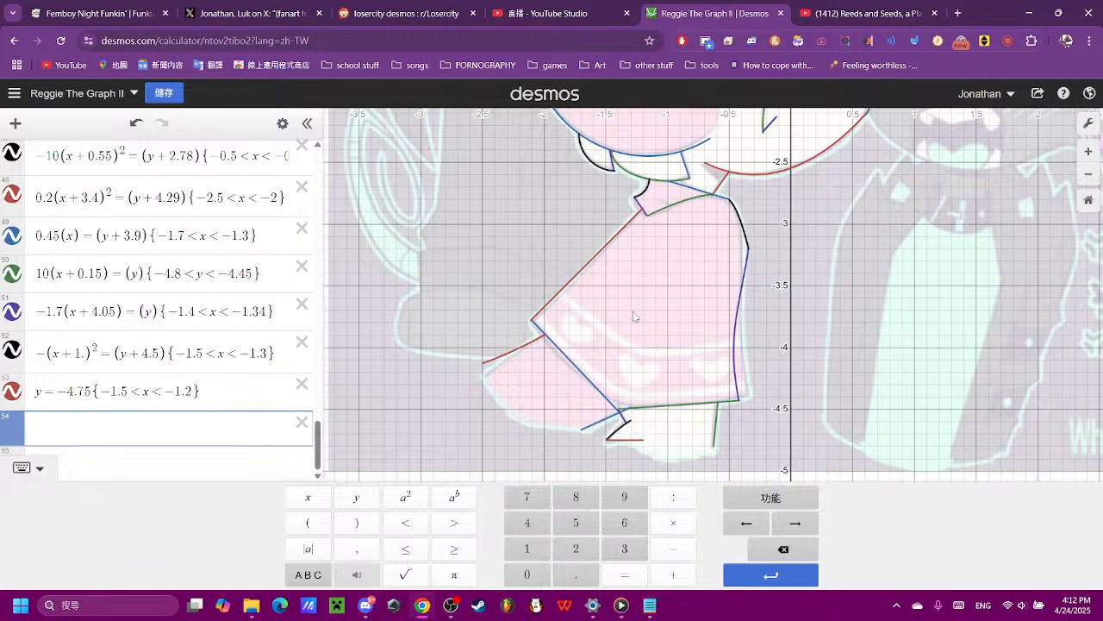
click(308, 523)
click(308, 498)
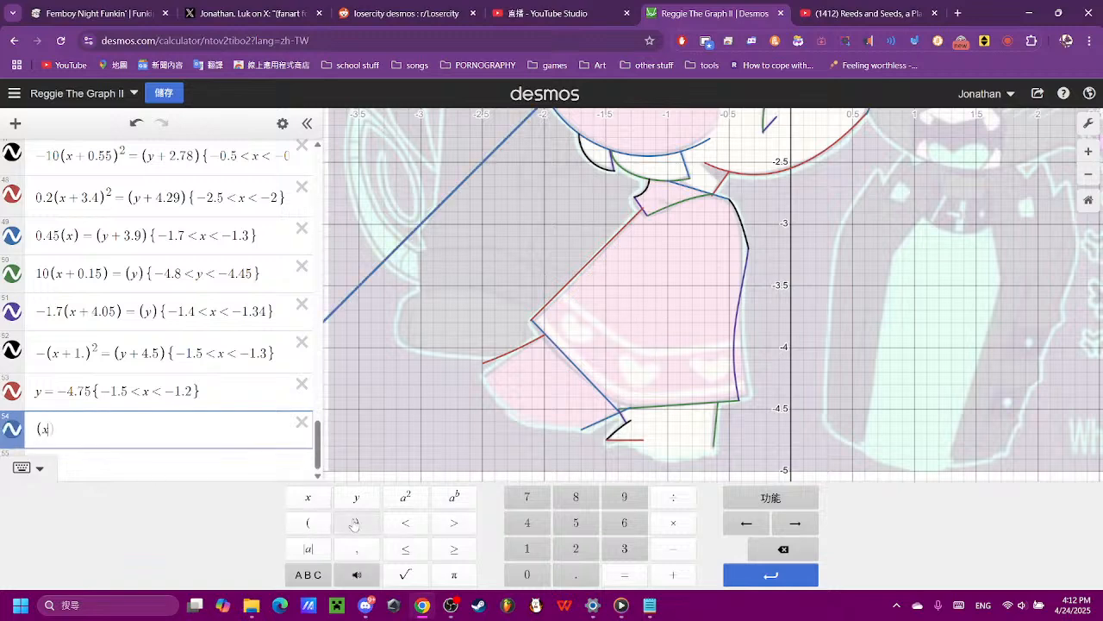
click(355, 524)
click(405, 497)
click(624, 574)
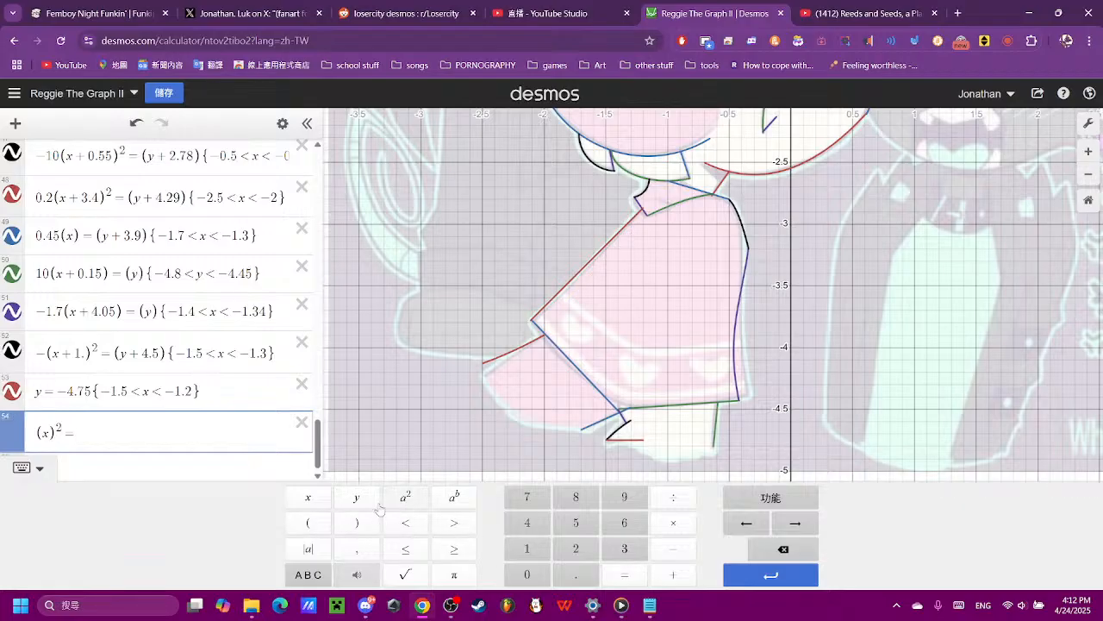
click(308, 523)
click(355, 497)
- Widen the new parabola with a coefficient of 0.2 and lower it with the vertical term (y + 4)
scroll(712, 440, down, 5)
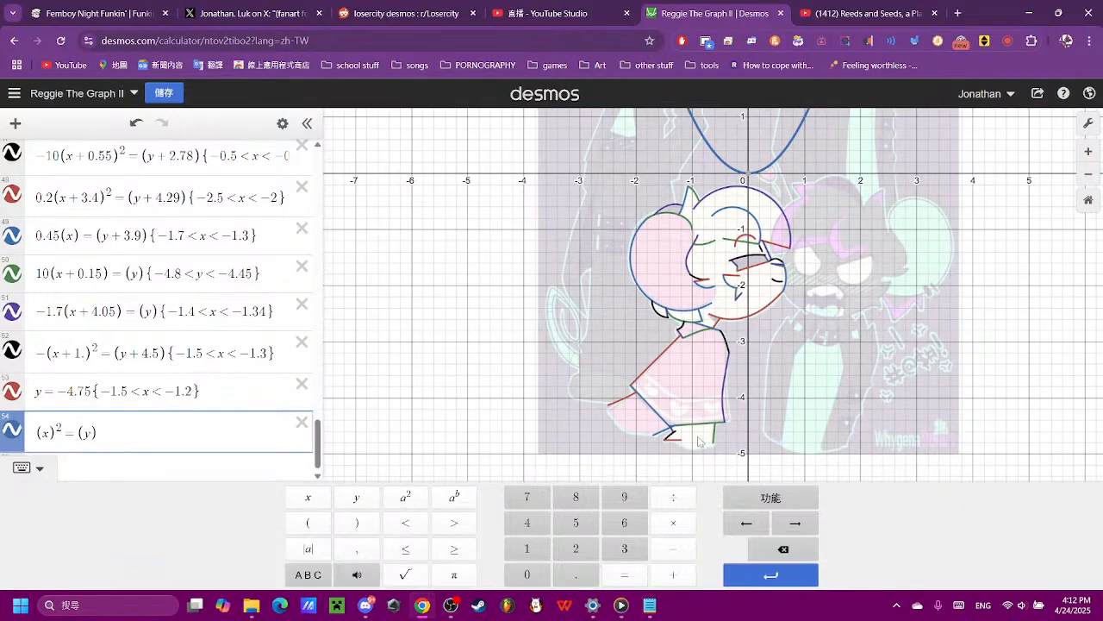
click(38, 433)
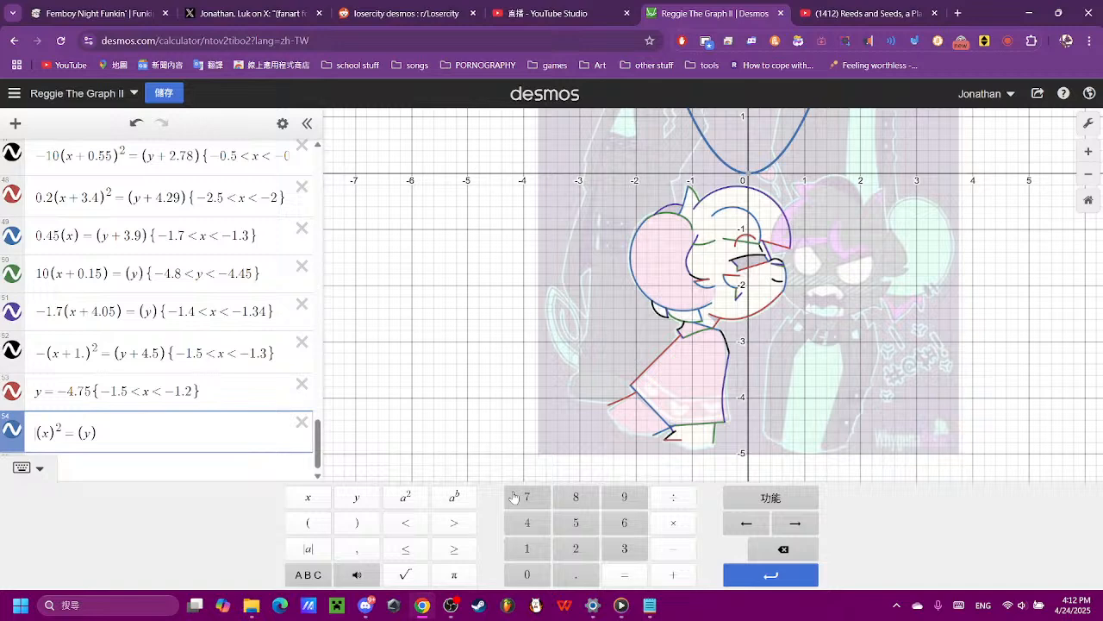
click(527, 574)
click(575, 574)
click(575, 548)
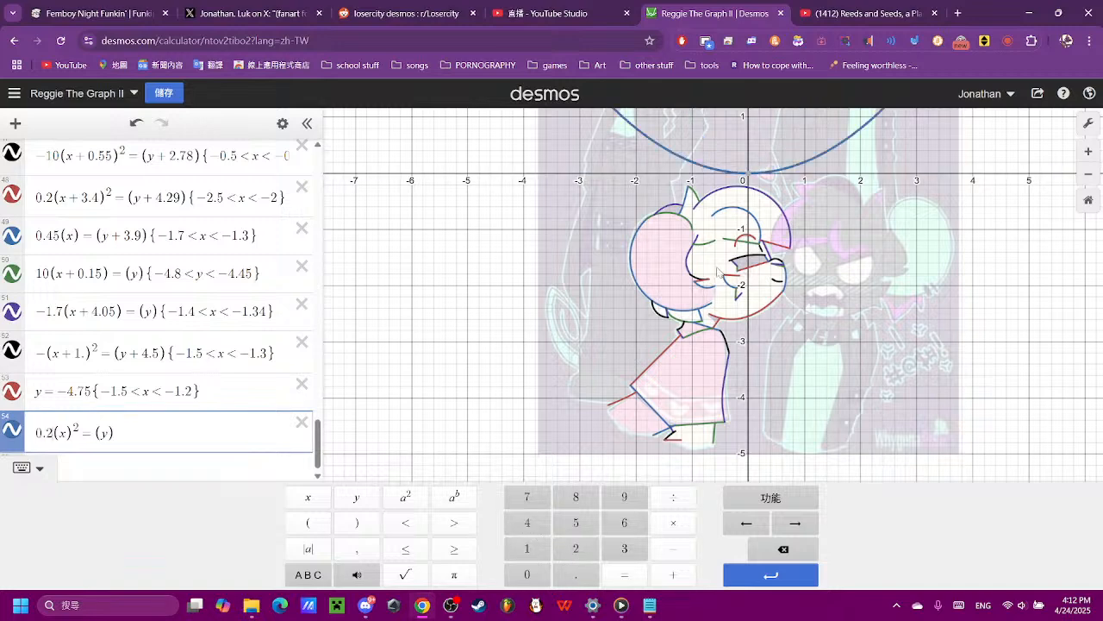
click(111, 433)
click(673, 574)
click(534, 524)
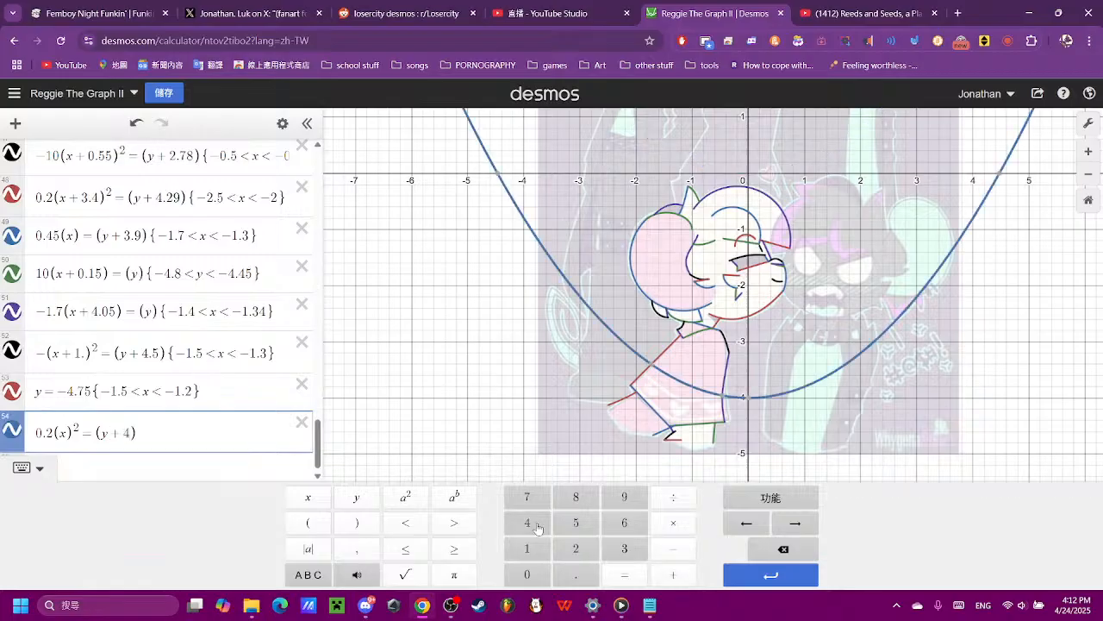
- Try shifting the parabola sideways with x + 1.2, x + 1 and x + 0.2, clearing each trial value
click(68, 432)
click(673, 574)
click(526, 548)
click(575, 574)
click(576, 548)
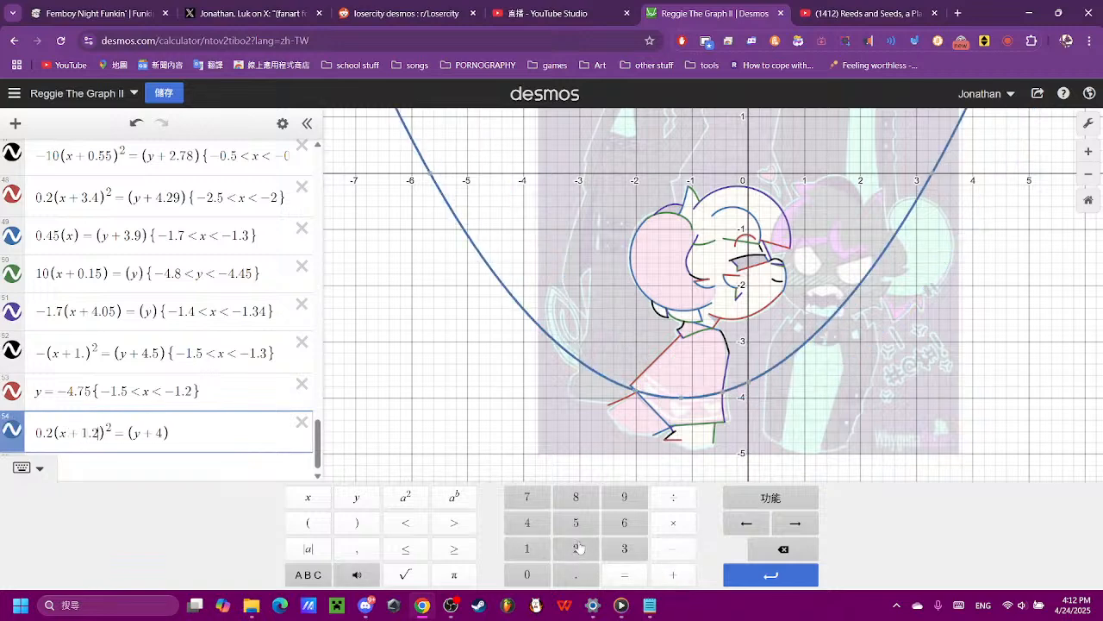
click(784, 548)
click(784, 549)
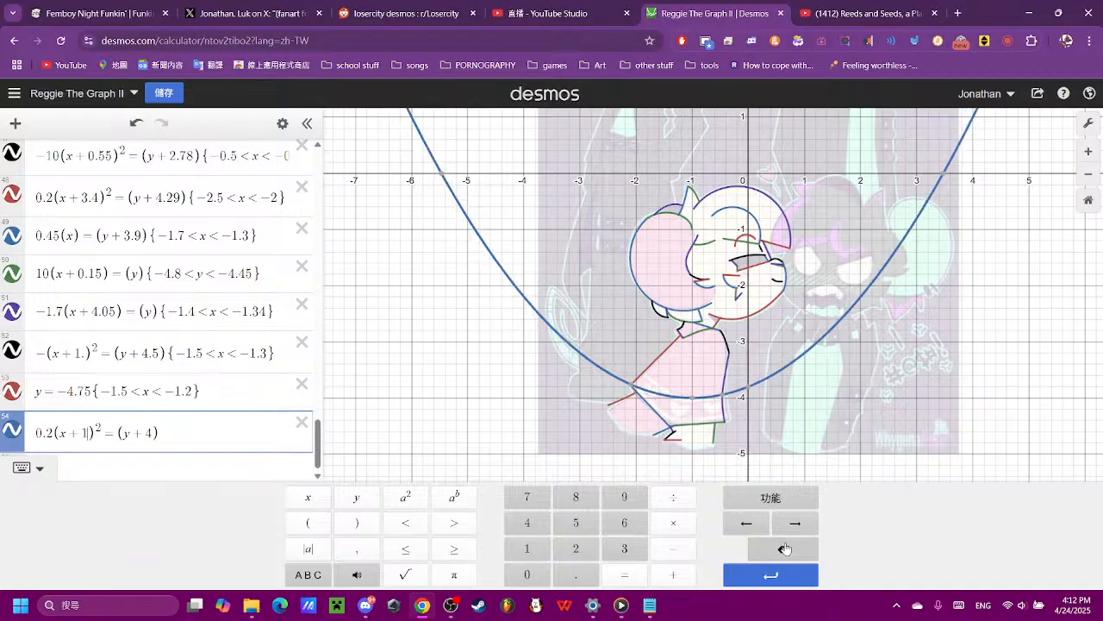
click(785, 548)
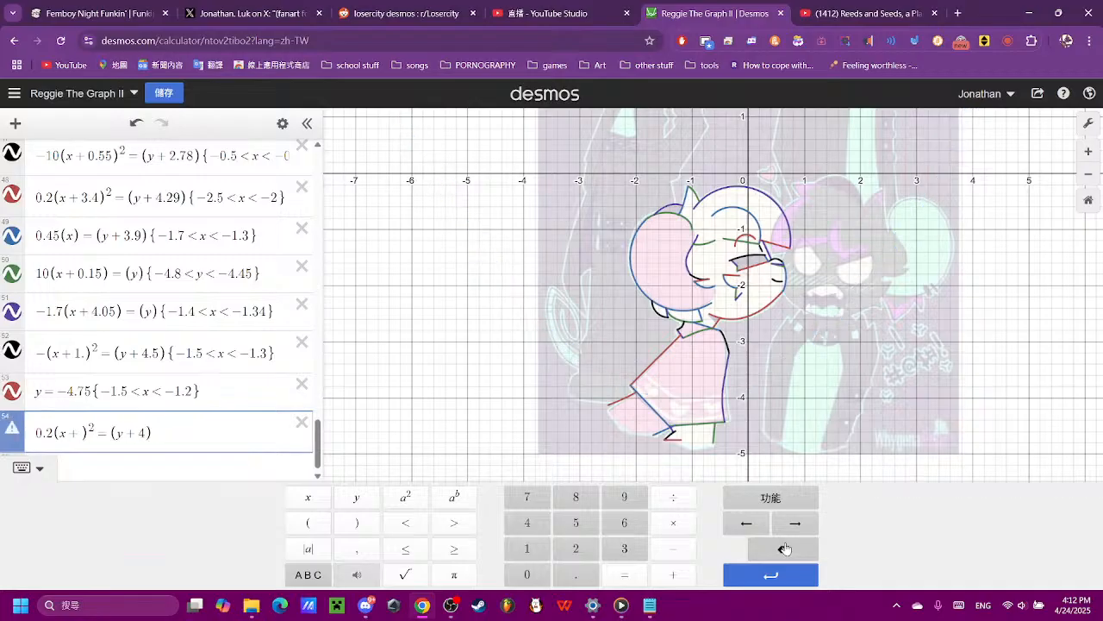
click(784, 548)
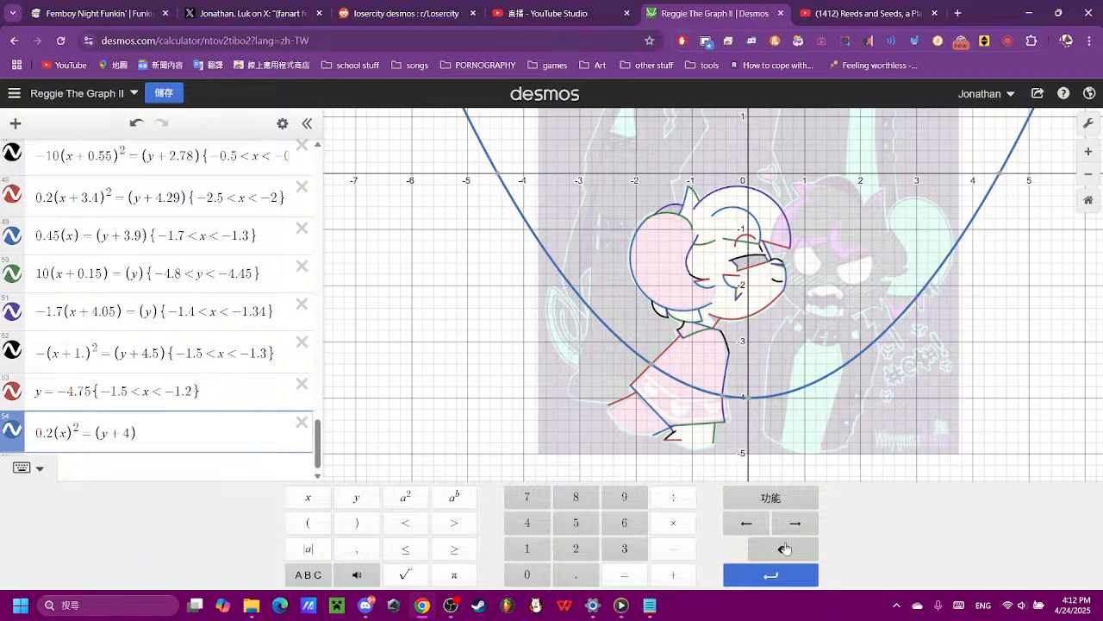
click(673, 575)
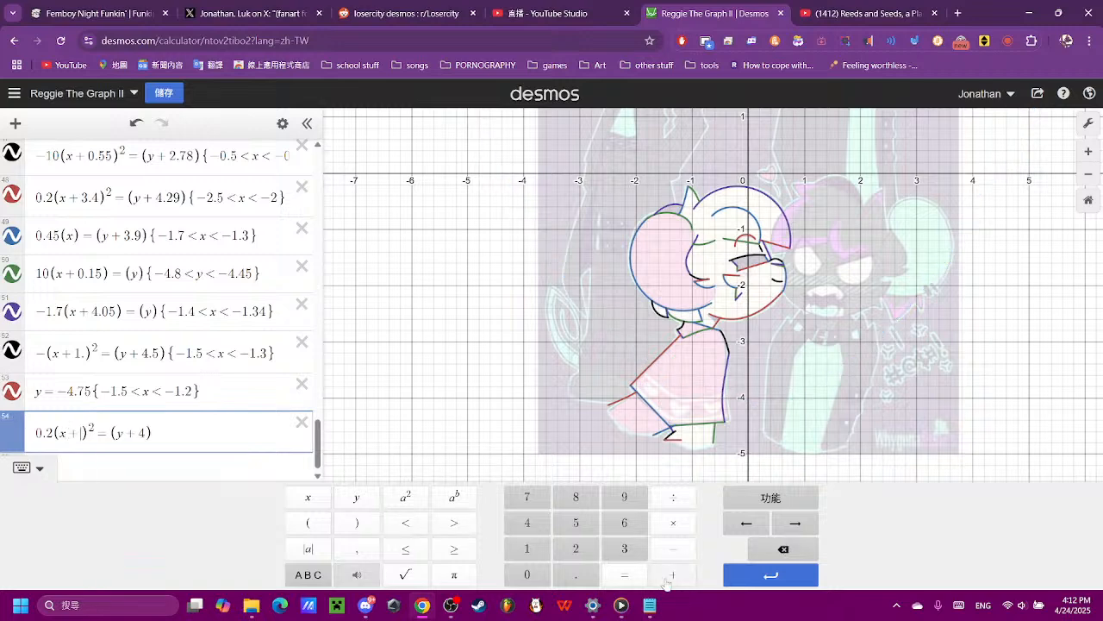
click(528, 574)
click(576, 574)
click(576, 548)
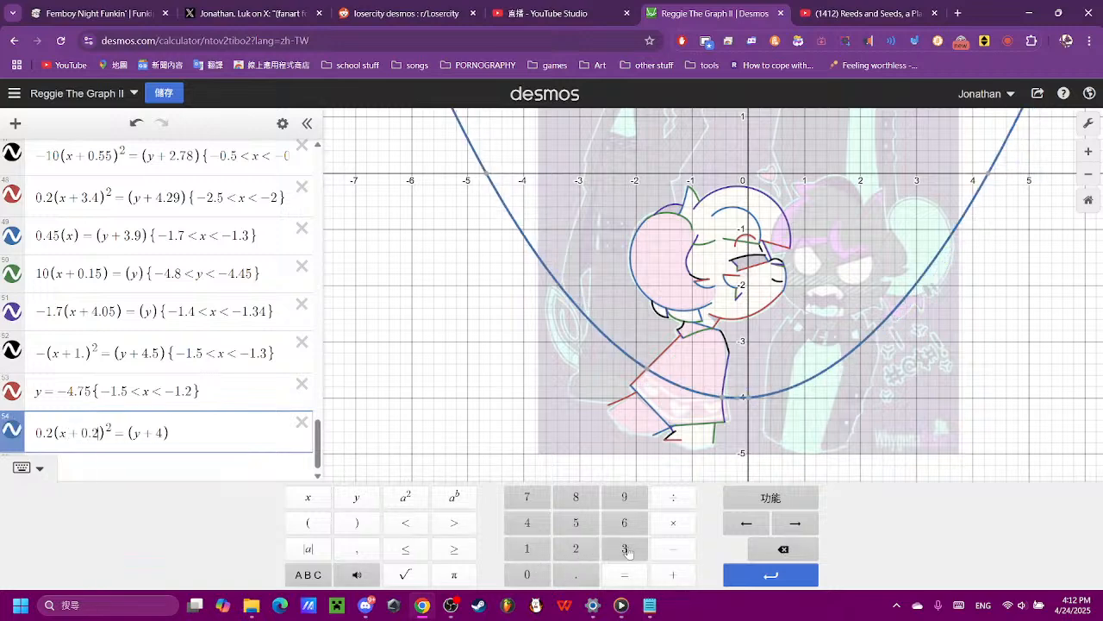
click(767, 555)
click(767, 554)
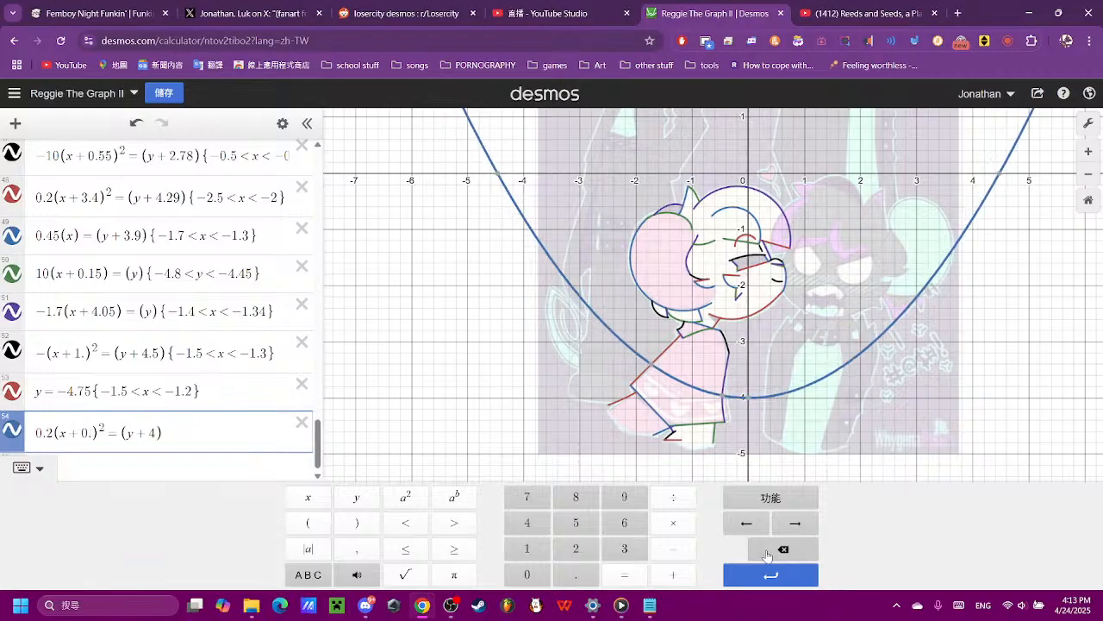
- Lower the parabola further by setting its vertical term to (y + 4.5) after trying (y + 5)
click(157, 433)
click(767, 549)
text(3)
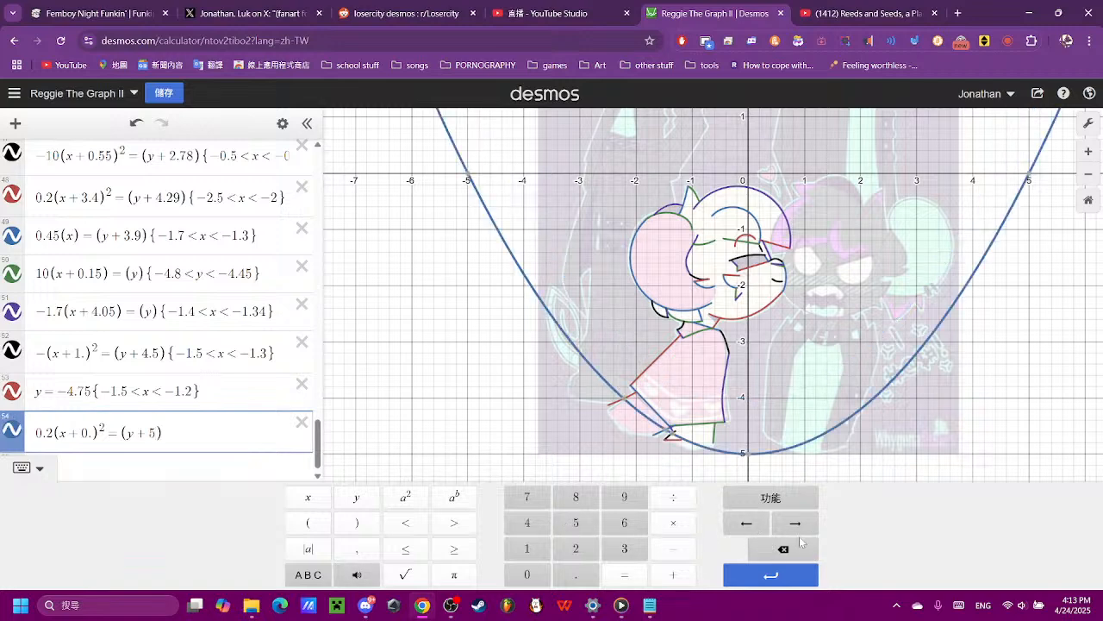
key(BackSpace)
click(539, 523)
click(583, 574)
click(579, 523)
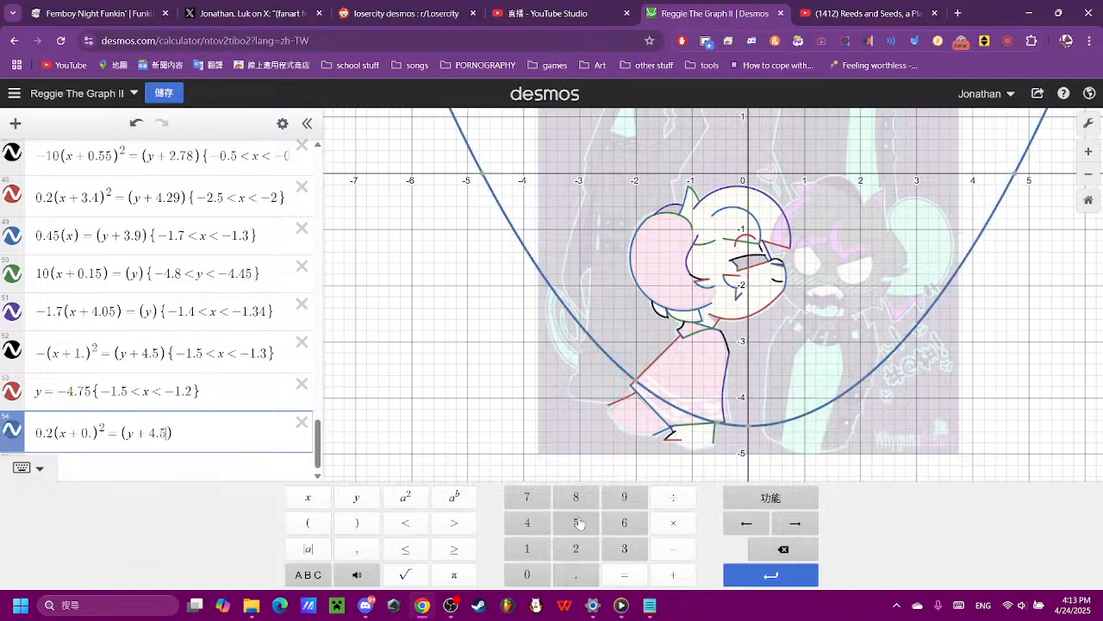
- Replace the parabola's horizontal term with (x − 0.3) to align it with the hem band's upper edge
click(105, 434)
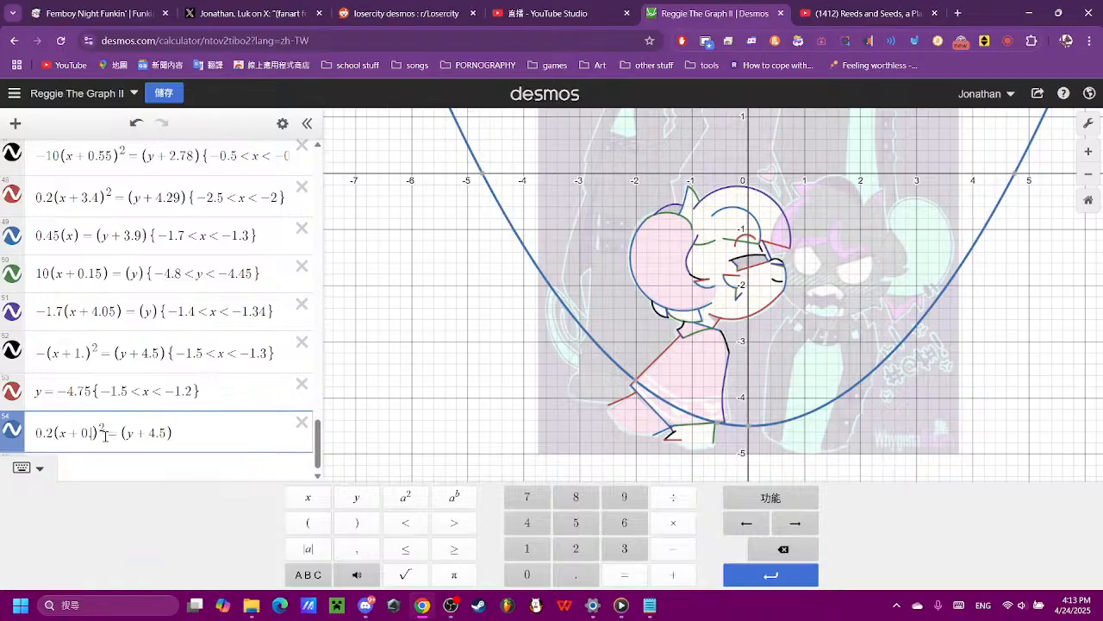
click(767, 547)
click(768, 547)
click(767, 548)
click(673, 548)
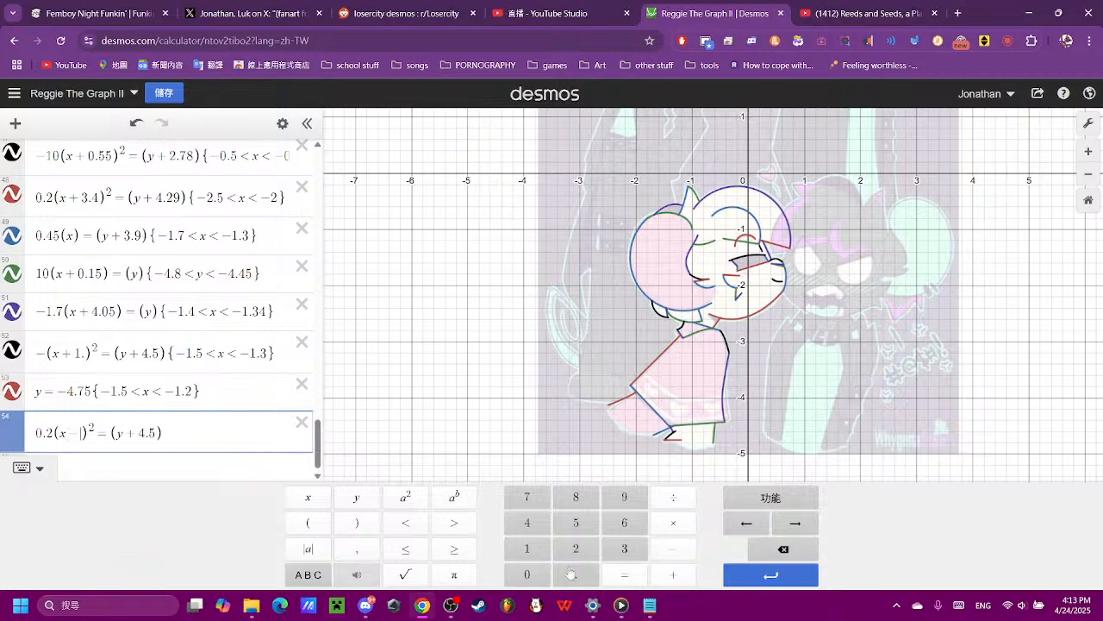
click(528, 574)
click(574, 574)
click(620, 548)
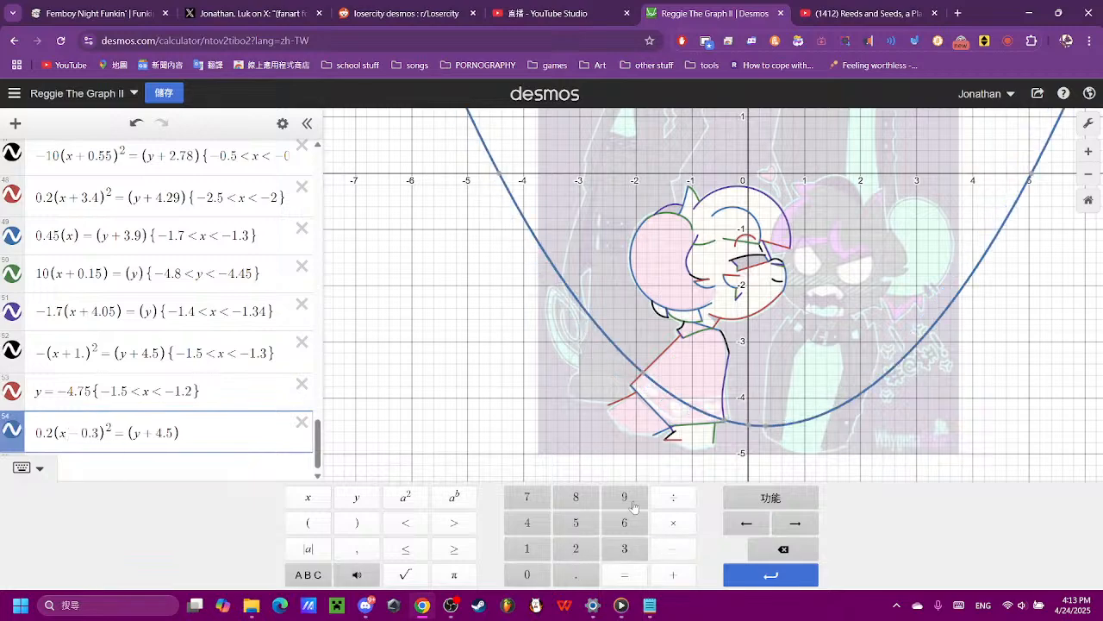
- Compare the parabola with the hem band's sloping upper edge and restrict it to −1.8 < x < −1.23
click(697, 426)
scroll(715, 427, up, 5)
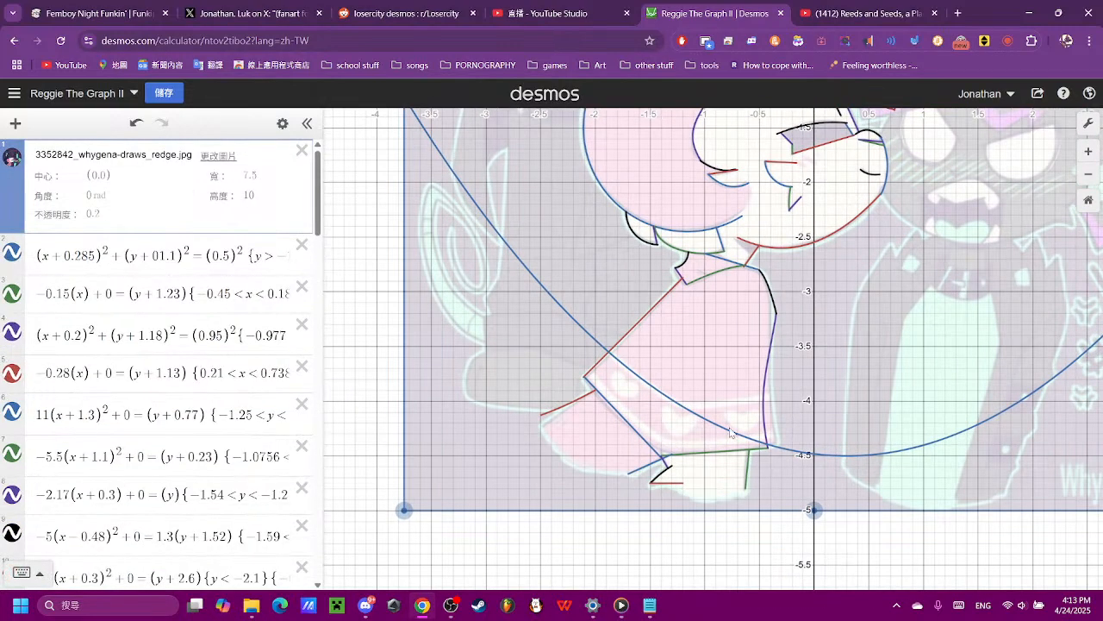
click(731, 431)
scroll(775, 476, up, 4)
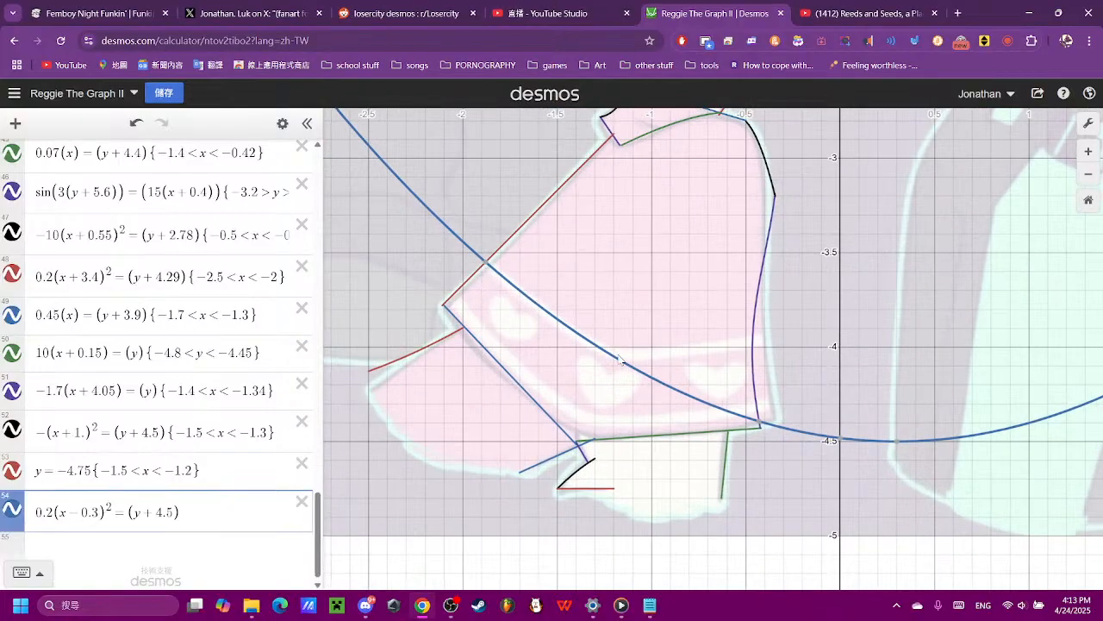
click(263, 500)
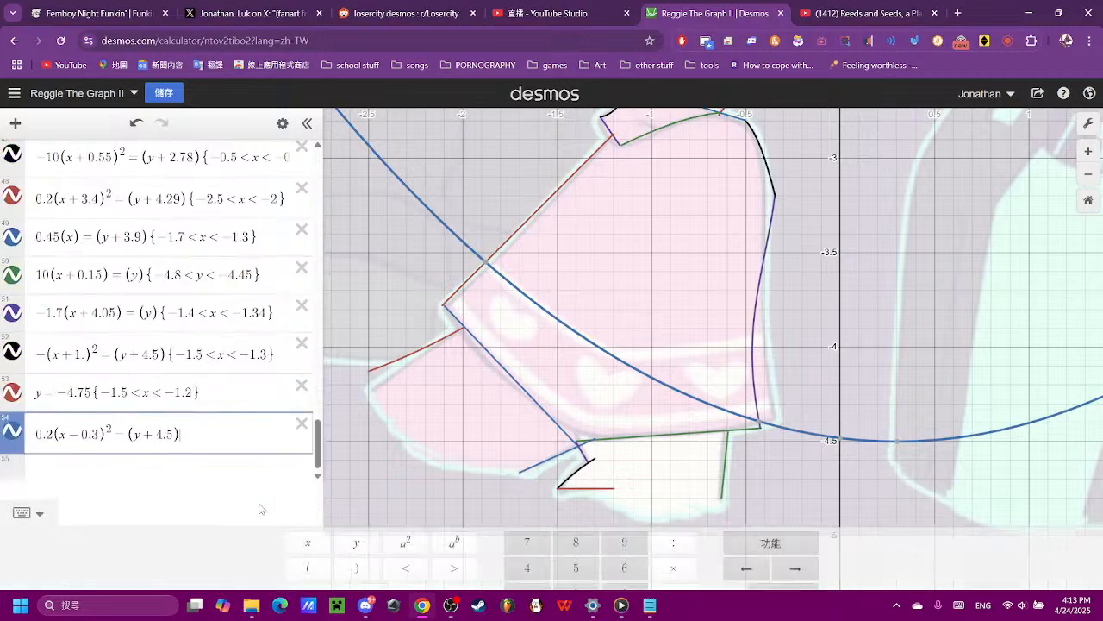
text({)
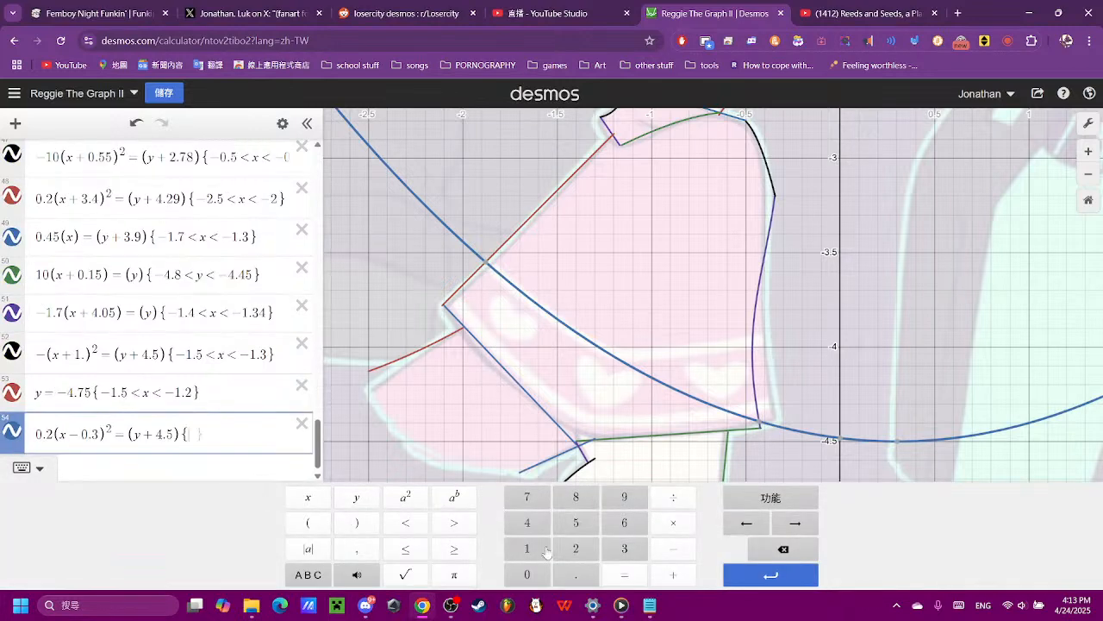
click(673, 548)
click(527, 549)
click(576, 574)
click(575, 497)
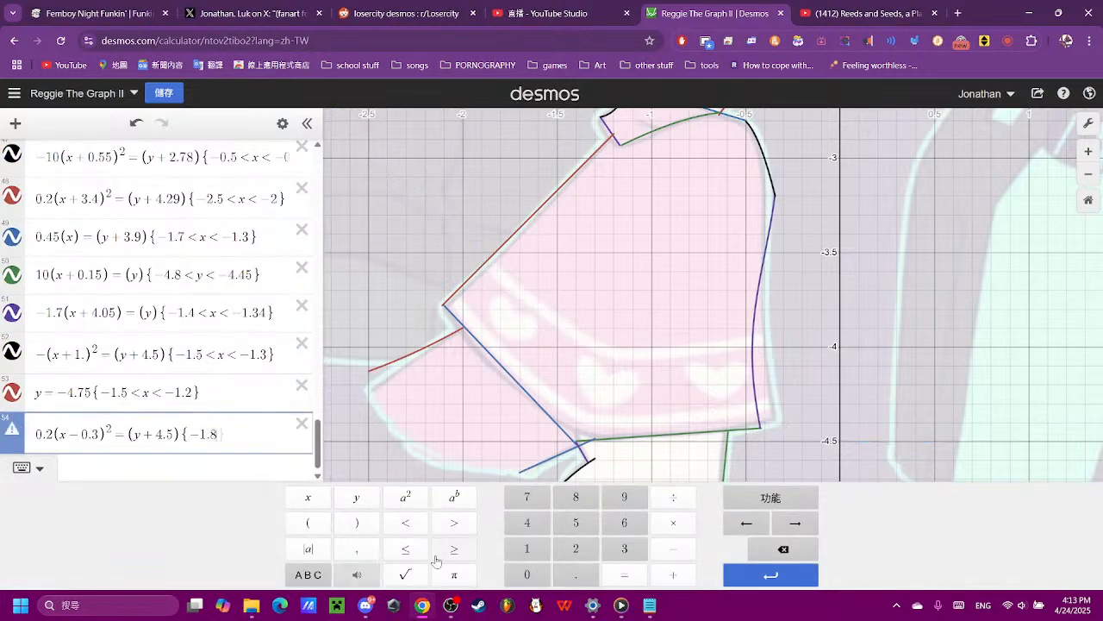
click(406, 522)
click(307, 496)
click(405, 522)
click(673, 548)
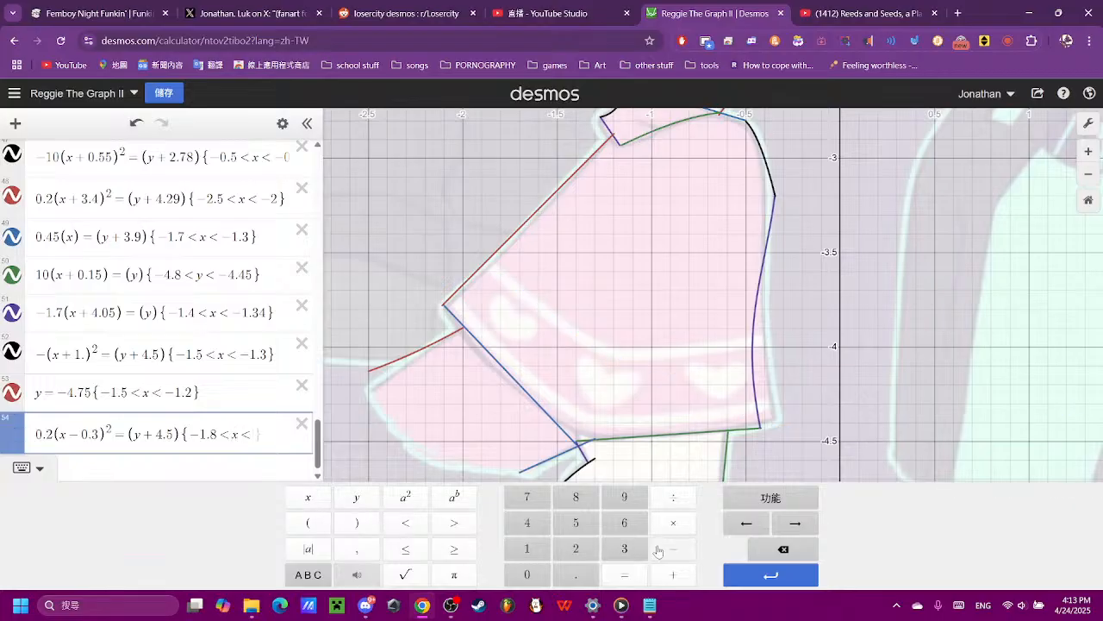
click(522, 551)
click(575, 575)
click(578, 551)
click(627, 550)
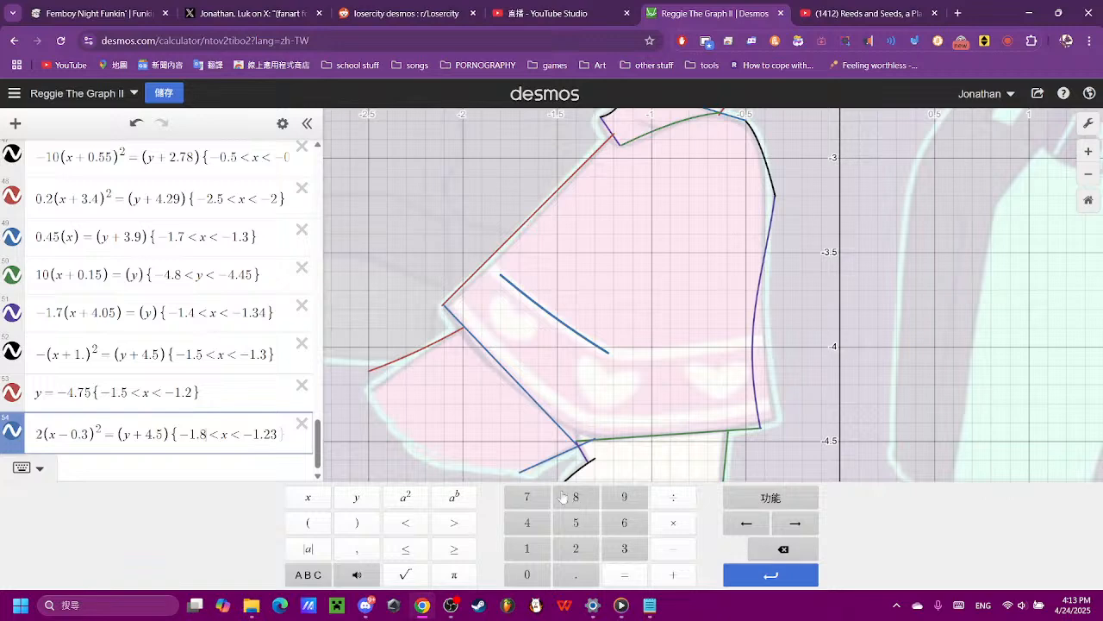
- Fine-tune the parabola's lower x limit to −1.88 after trying −1.89, so it meets the dress's slanted side
click(625, 497)
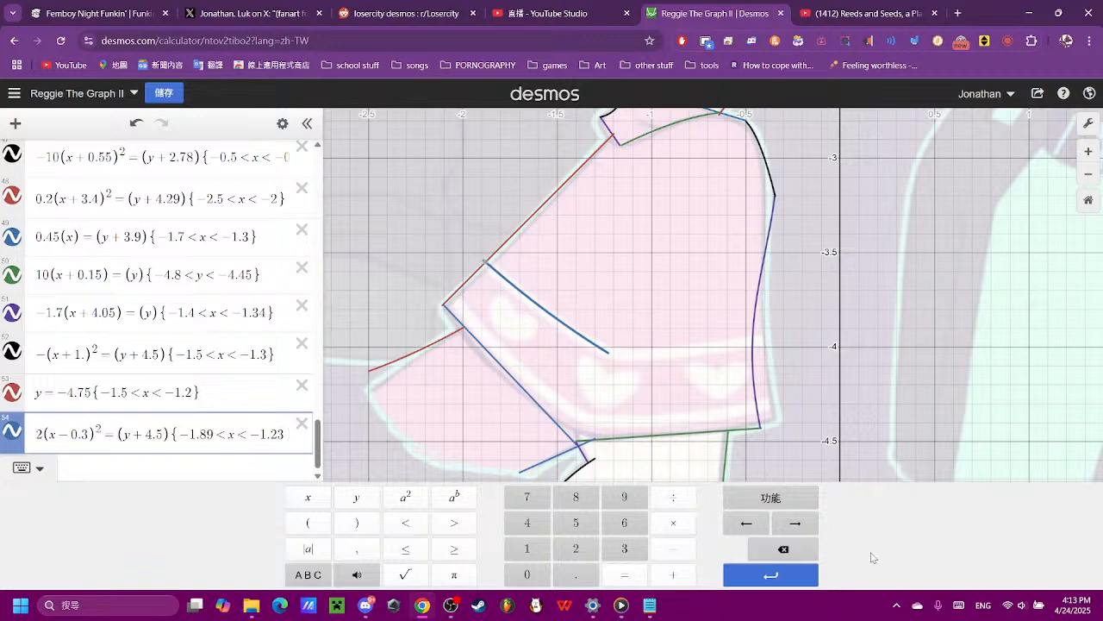
click(784, 549)
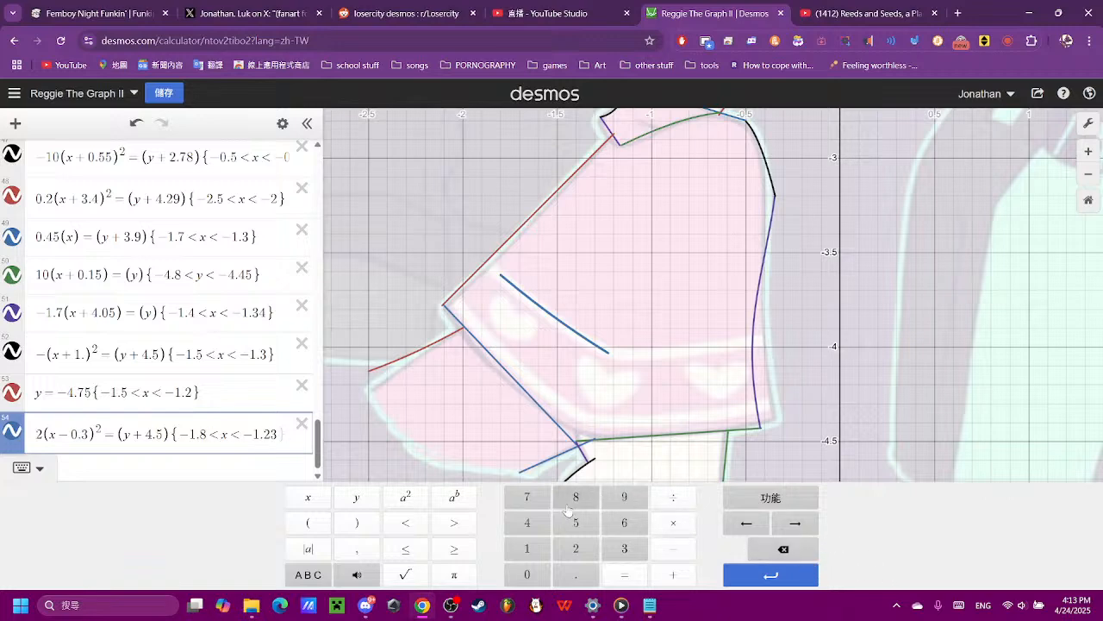
click(572, 500)
click(832, 393)
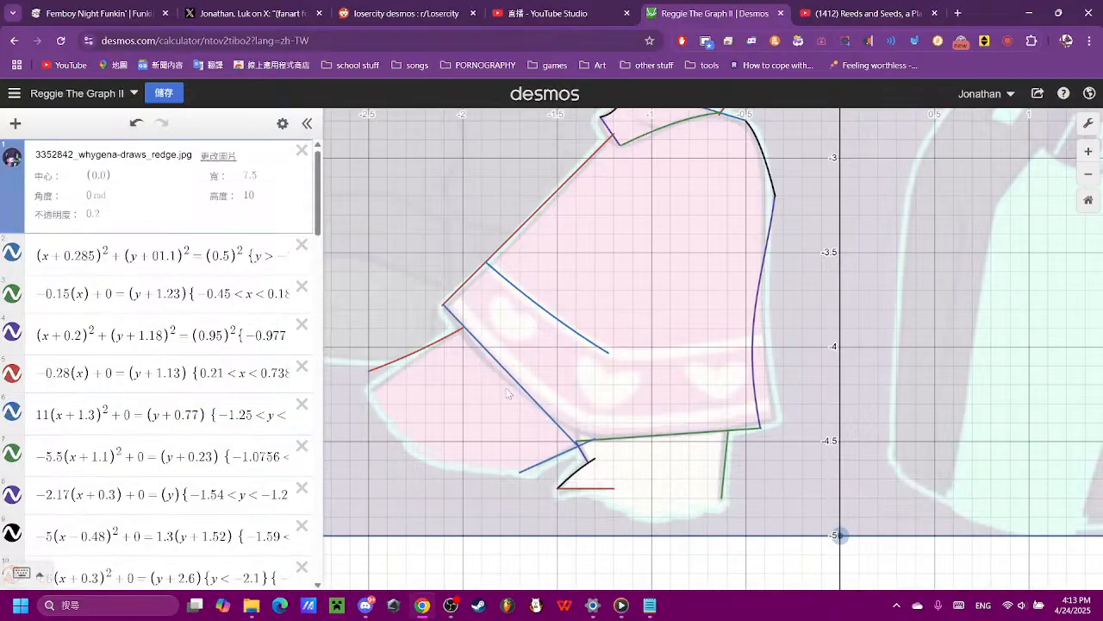
- Add the base line (x) = (y) as a new expression for the next section of the hem band's edge
scroll(118, 437, up, 10)
scroll(118, 437, down, 10)
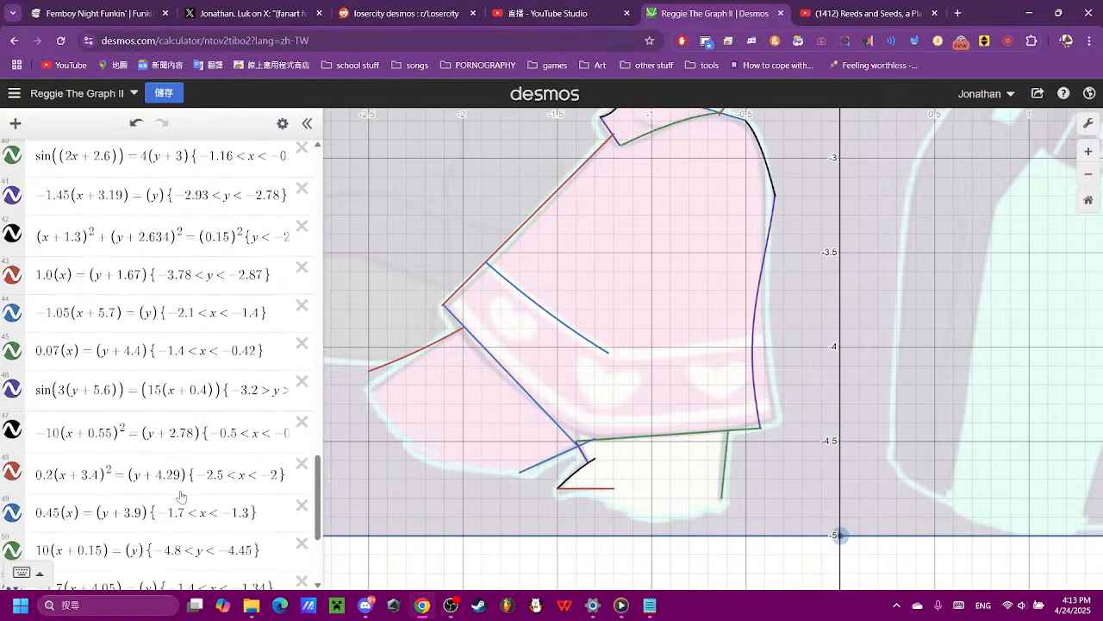
click(192, 537)
click(307, 522)
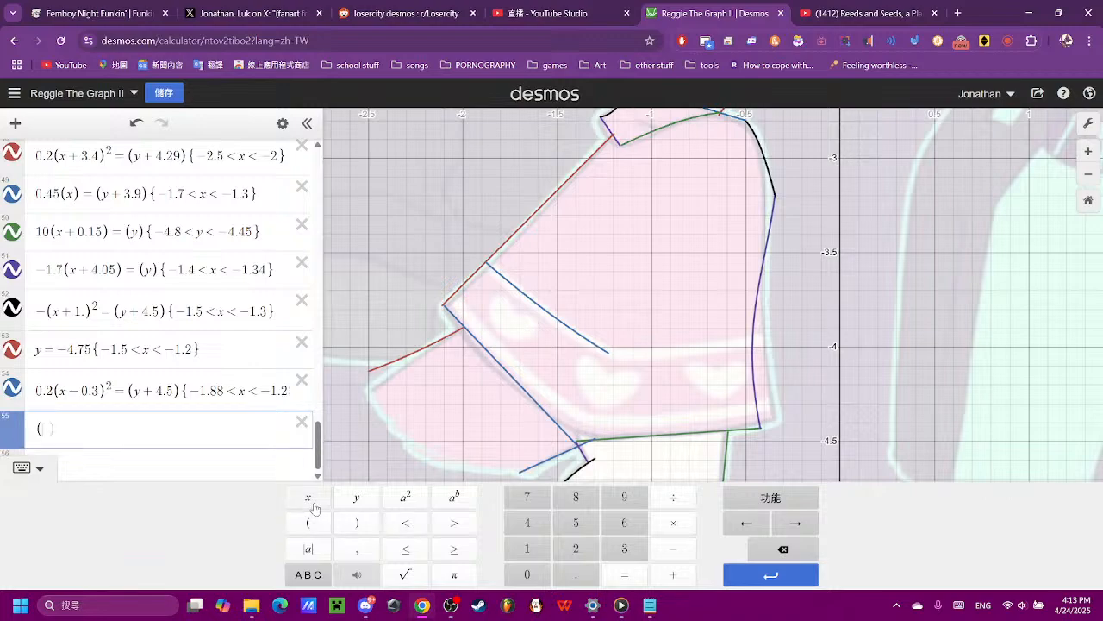
click(308, 497)
click(356, 522)
click(624, 574)
click(308, 523)
click(355, 496)
click(356, 523)
- Set the new line's coefficient to 0.1, after trying 2 and 0.2, to match the hem band's slope
scroll(423, 423, down, 5)
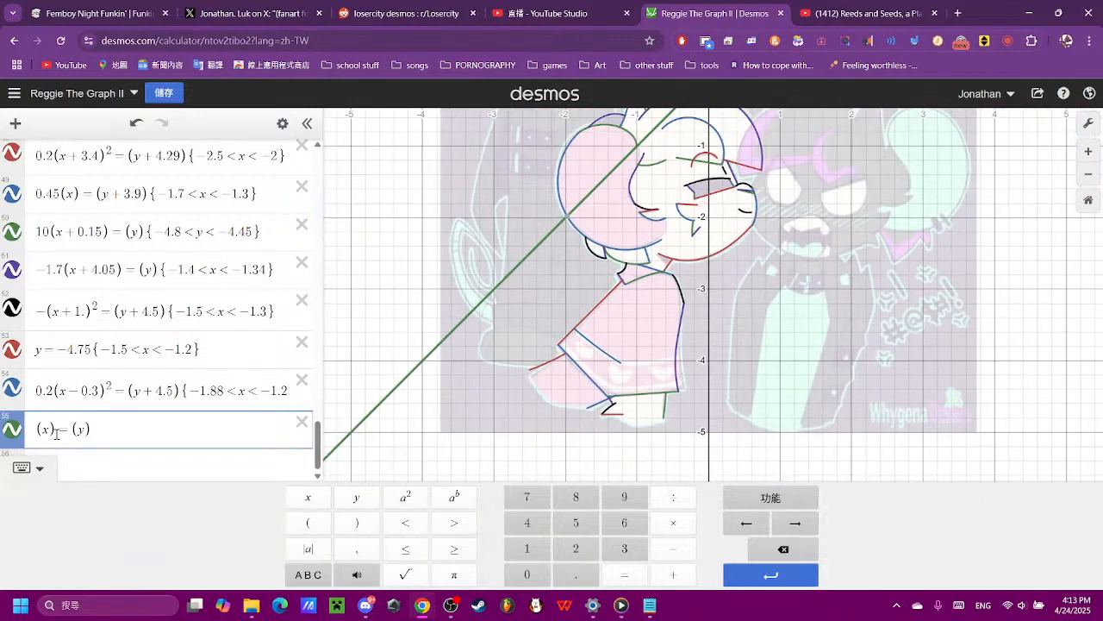
double_click(42, 428)
click(38, 428)
click(567, 549)
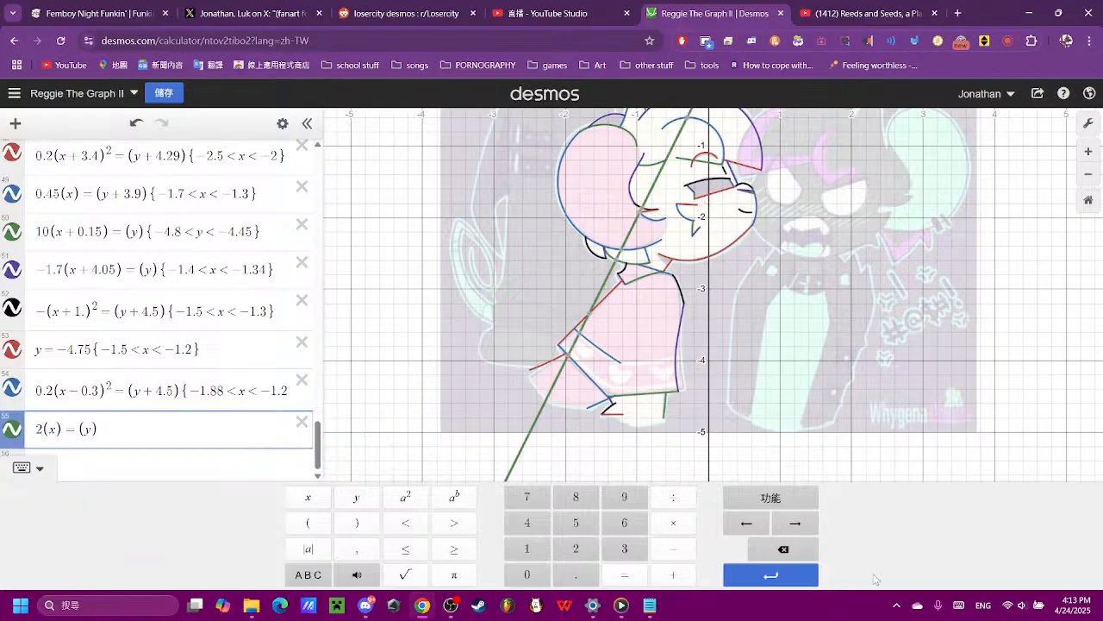
click(799, 557)
click(512, 576)
click(574, 575)
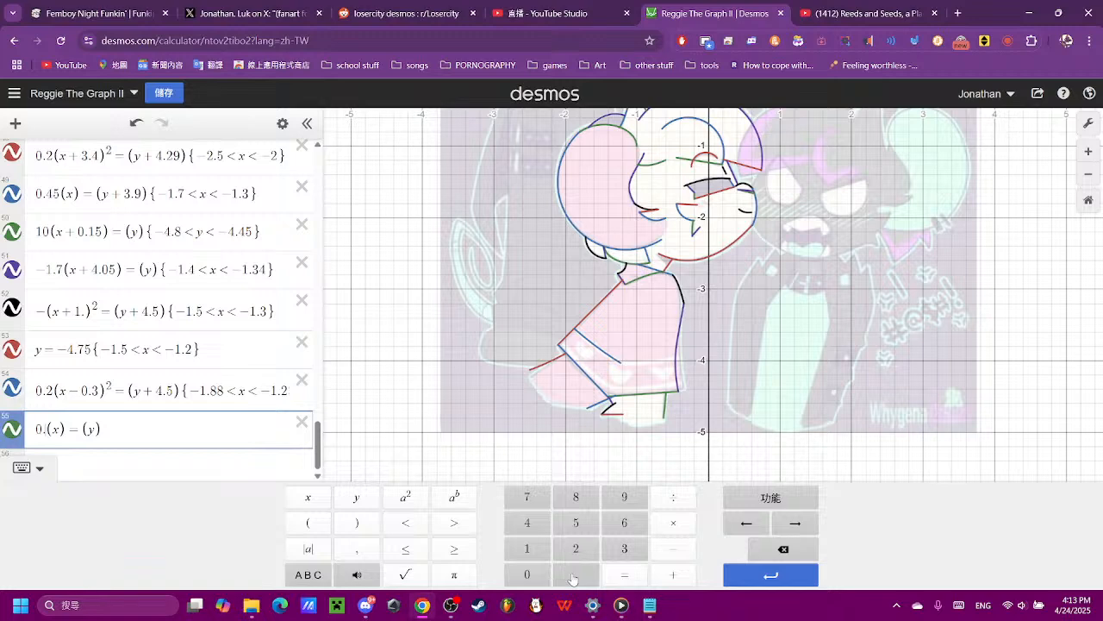
click(576, 548)
scroll(723, 292, down, 2)
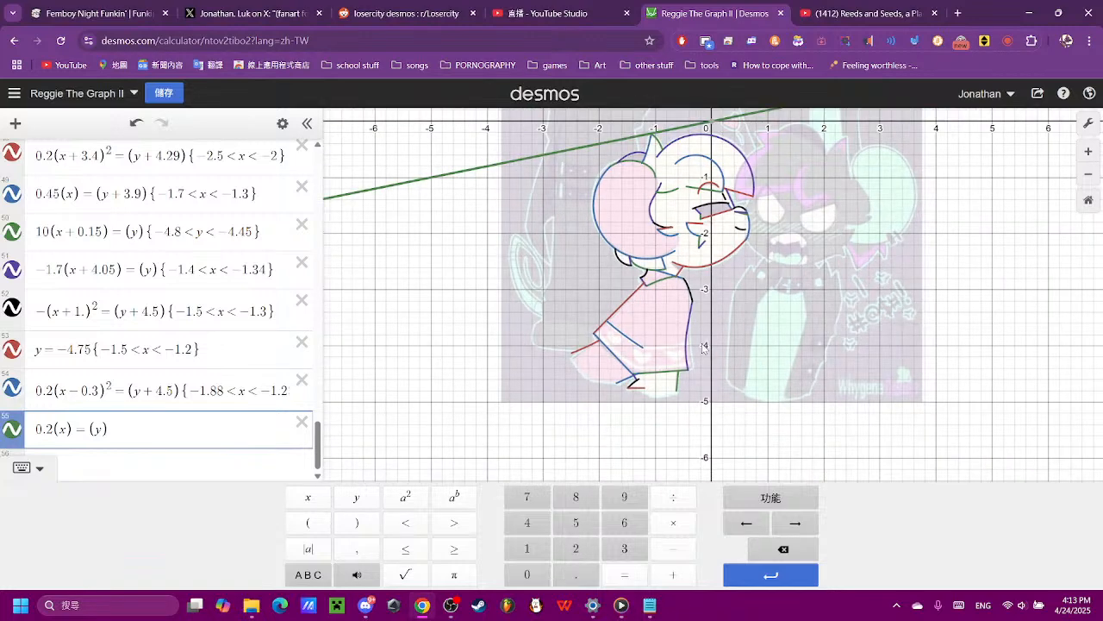
click(786, 549)
click(528, 548)
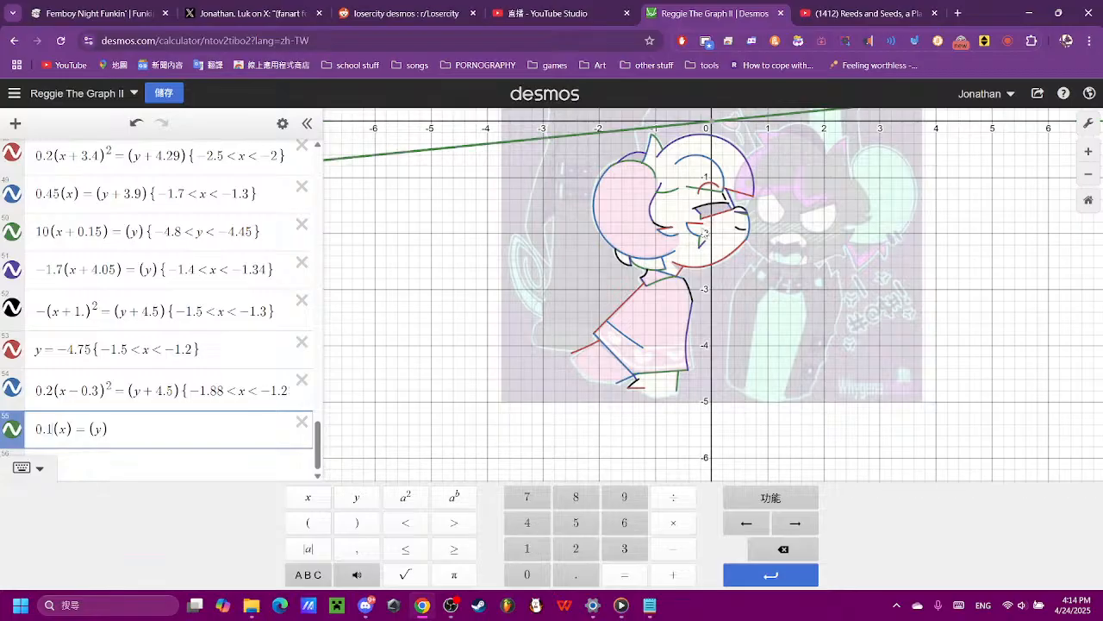
- Try the vertical terms (y + 3.8) and (y + 4) to lower the line onto the hem band's upper edge
click(673, 574)
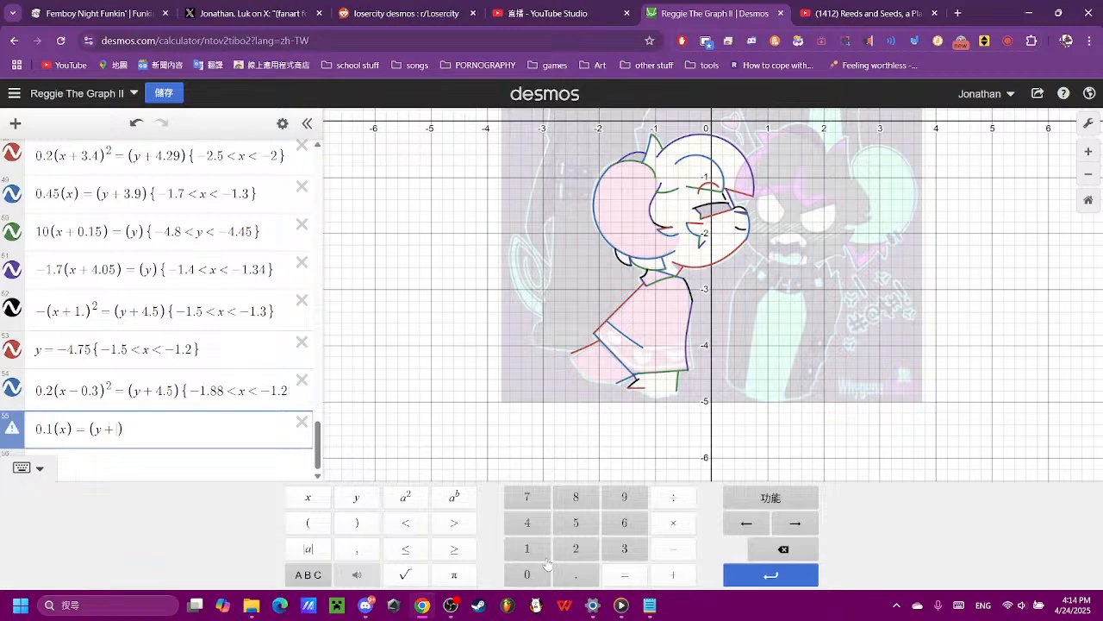
click(879, 7)
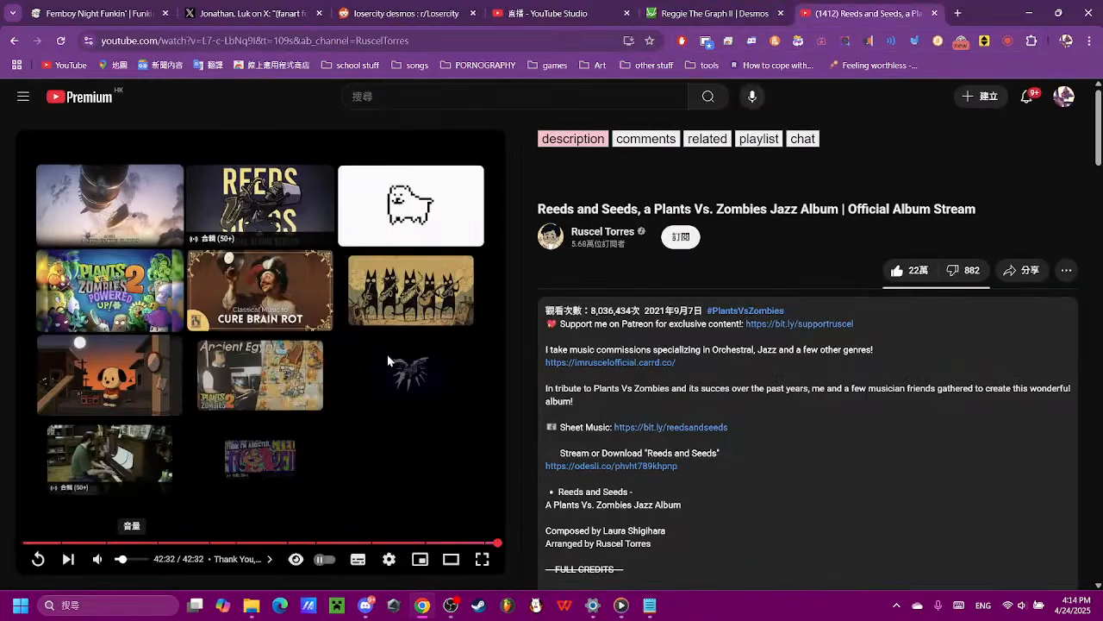
key(ctrl+shift+Tab)
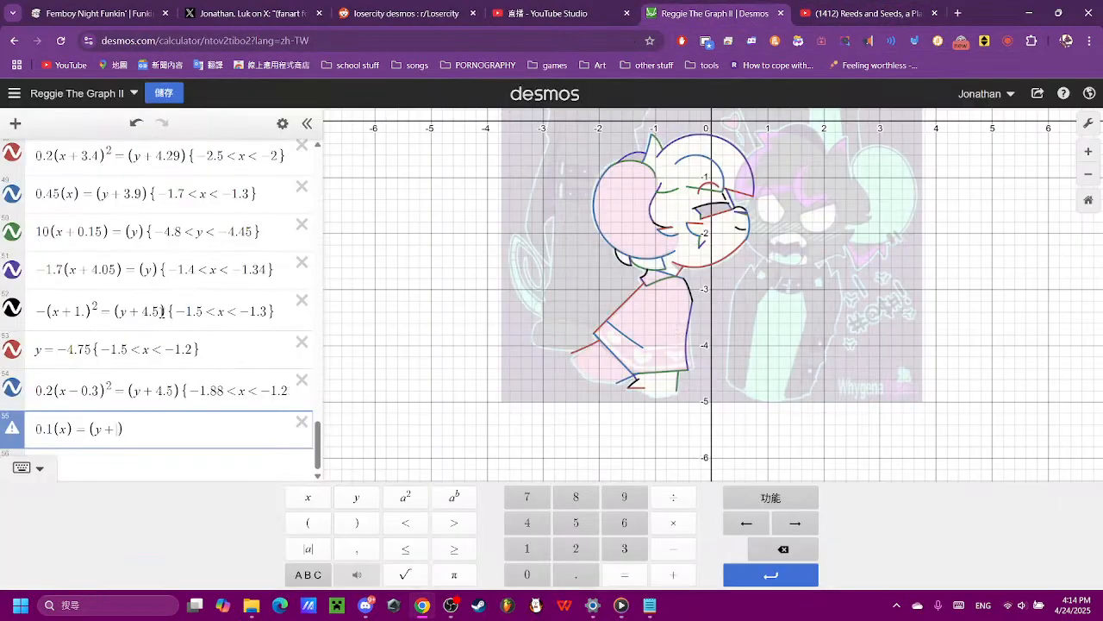
click(625, 548)
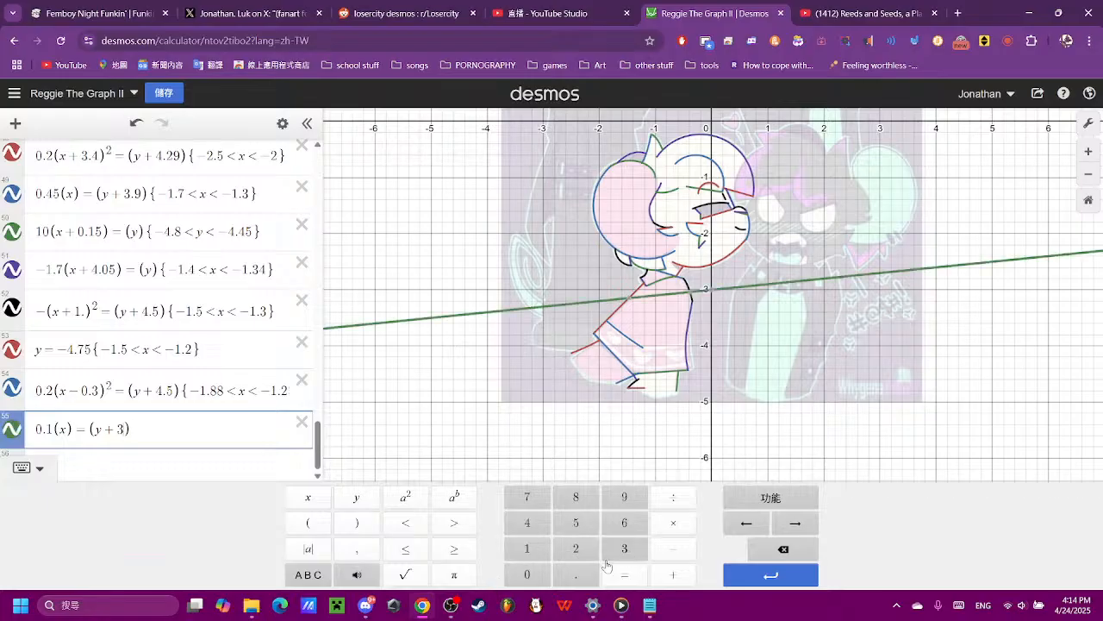
click(575, 574)
click(575, 499)
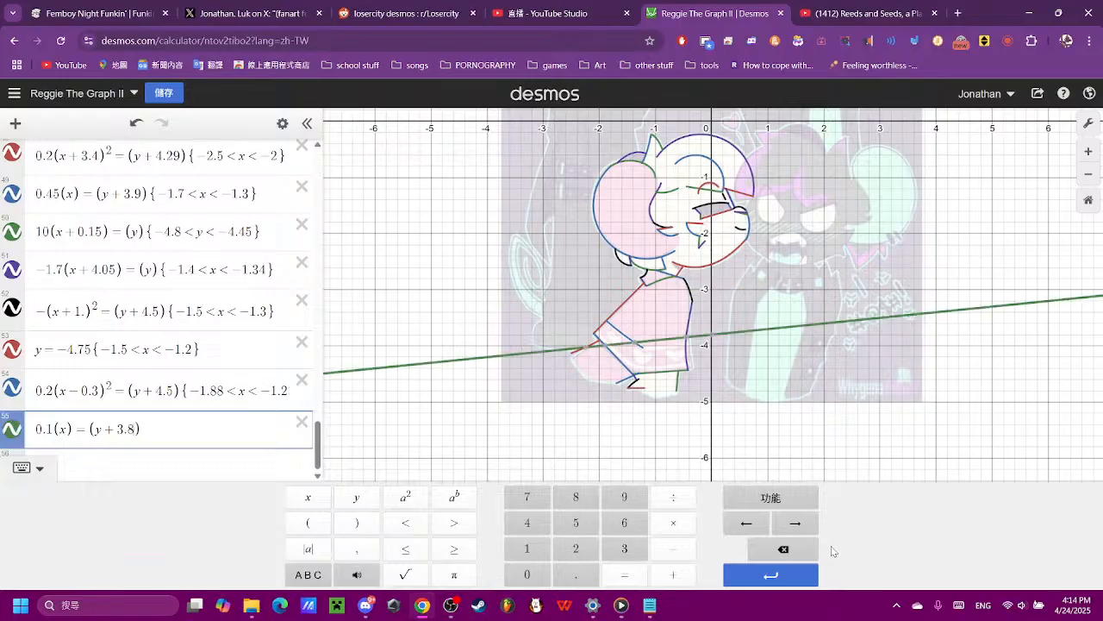
click(806, 559)
click(807, 558)
click(806, 558)
click(527, 522)
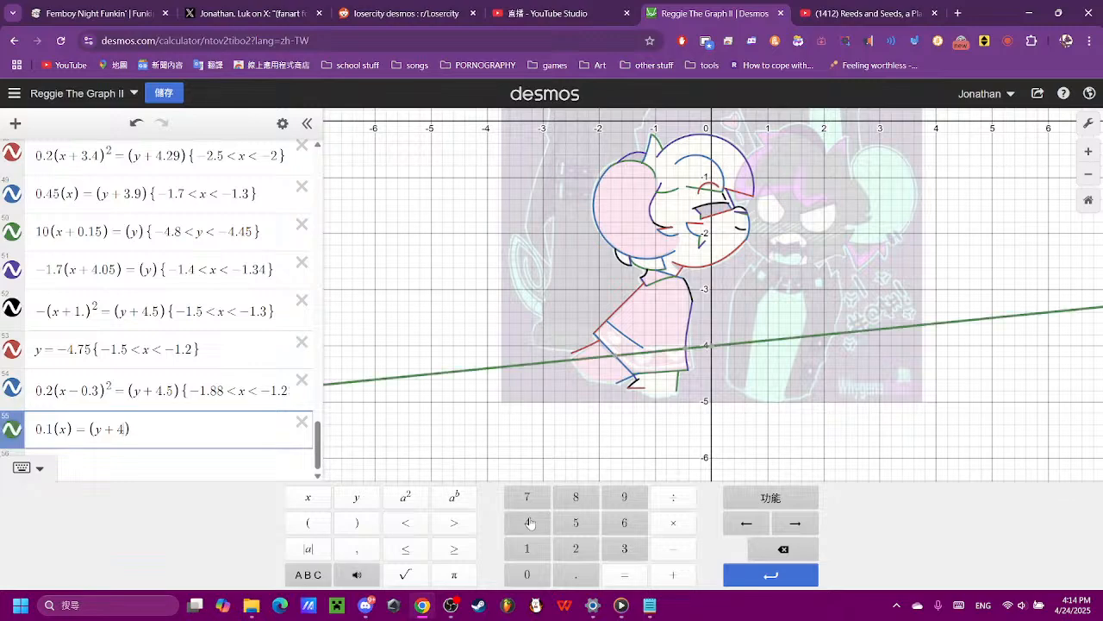
- Set the line's vertical term to (y + 3.9) so it meets the end of the hem band's parabola
scroll(647, 412, up, 5)
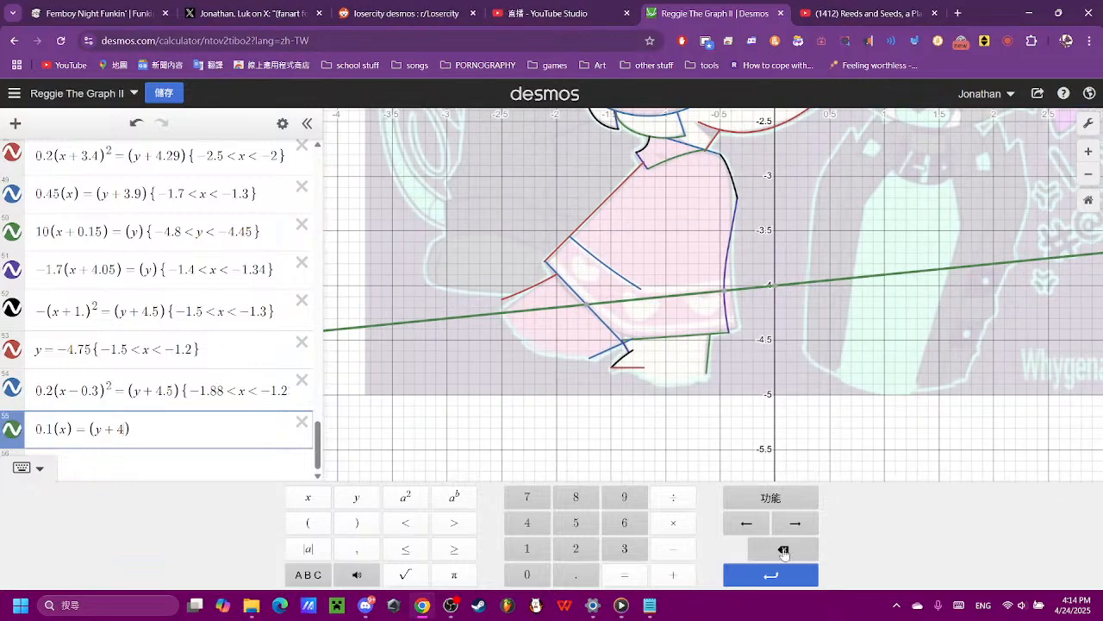
click(783, 549)
click(784, 549)
click(674, 572)
click(616, 549)
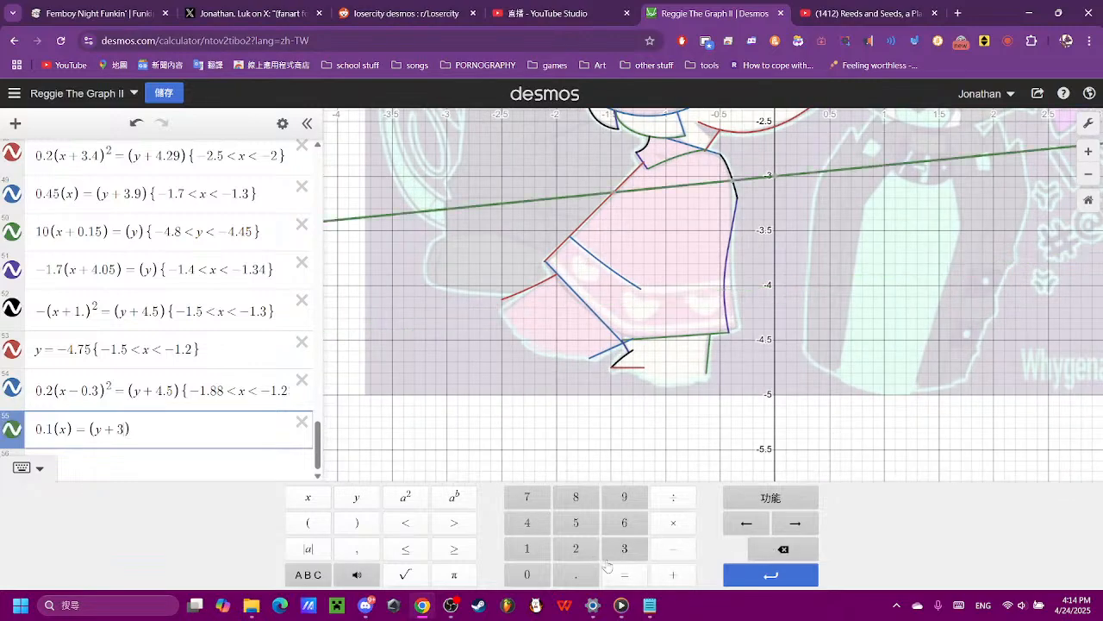
click(589, 576)
click(589, 576)
click(618, 500)
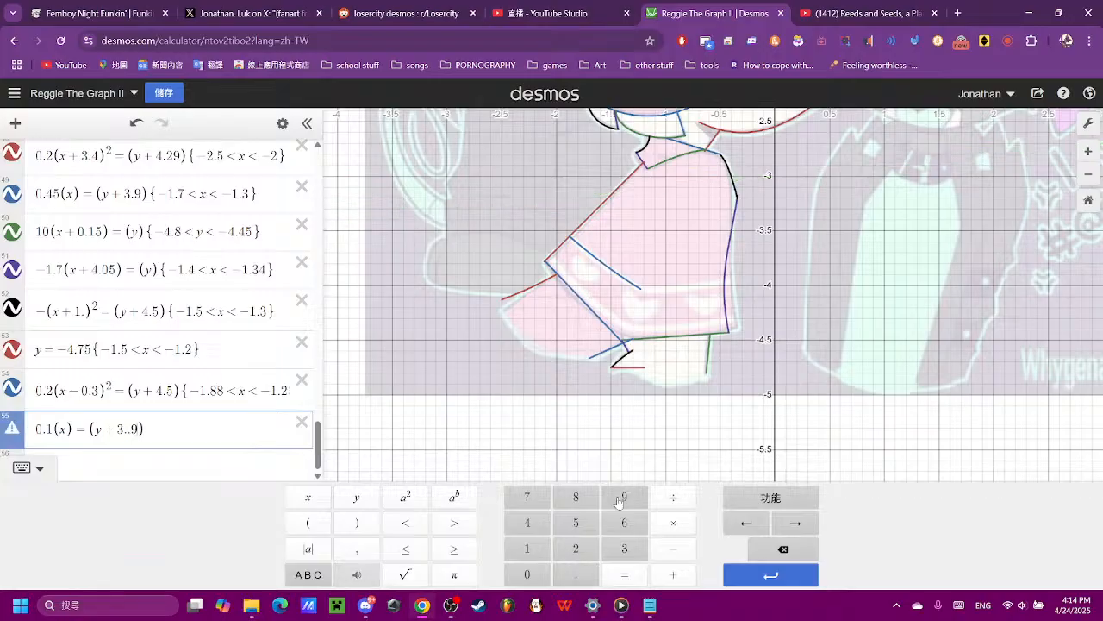
click(756, 554)
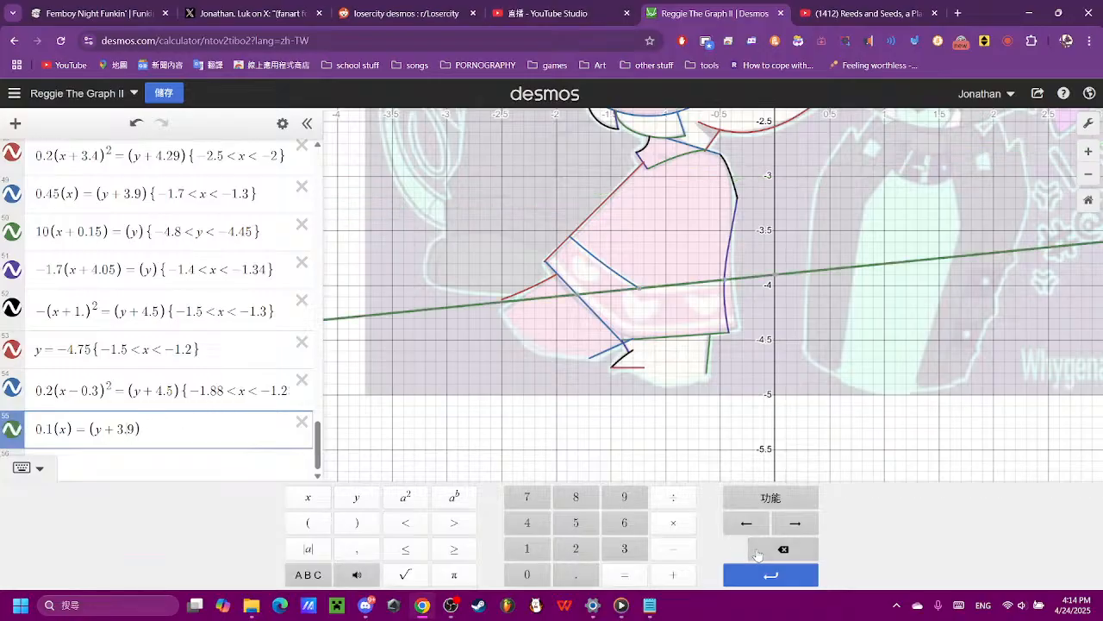
- Restrict the line to −1.24 < x < −0.46 so it spans from the parabola's end to the dress's front edge
scroll(751, 349, up, 3)
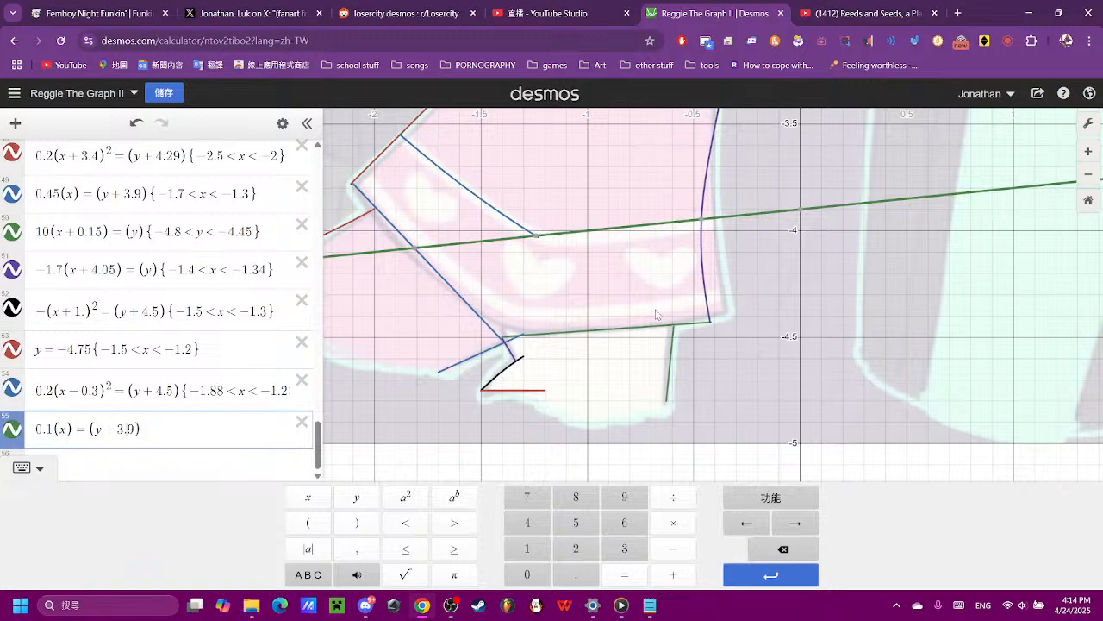
mouse_move(534, 241)
mouse_move(703, 226)
text(-1,24 < x < -0.46})
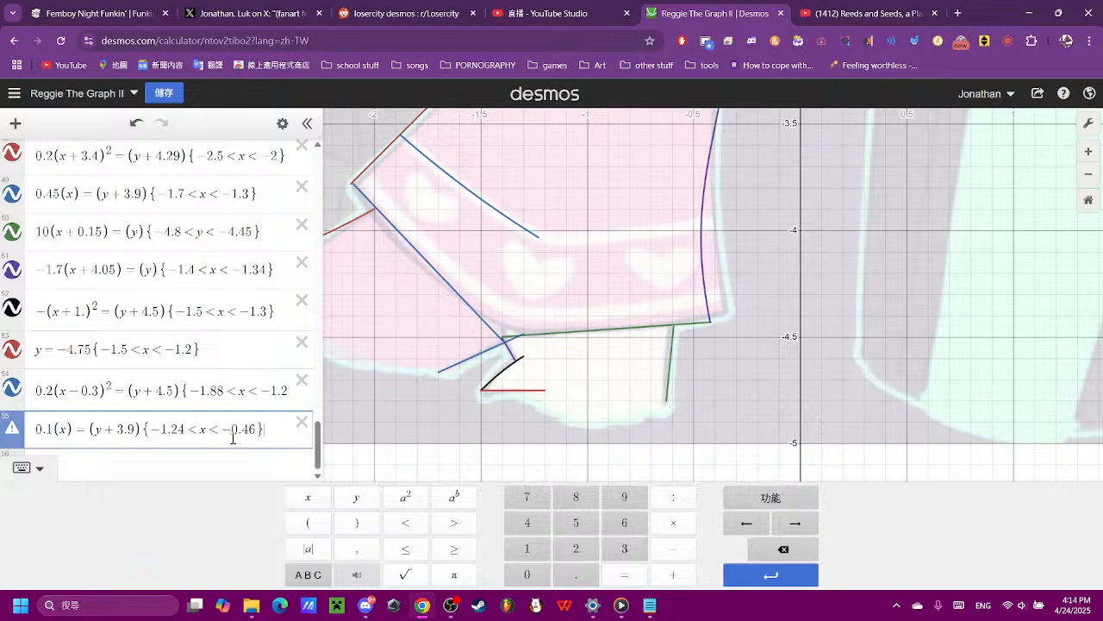
click(834, 363)
scroll(847, 358, down, 3)
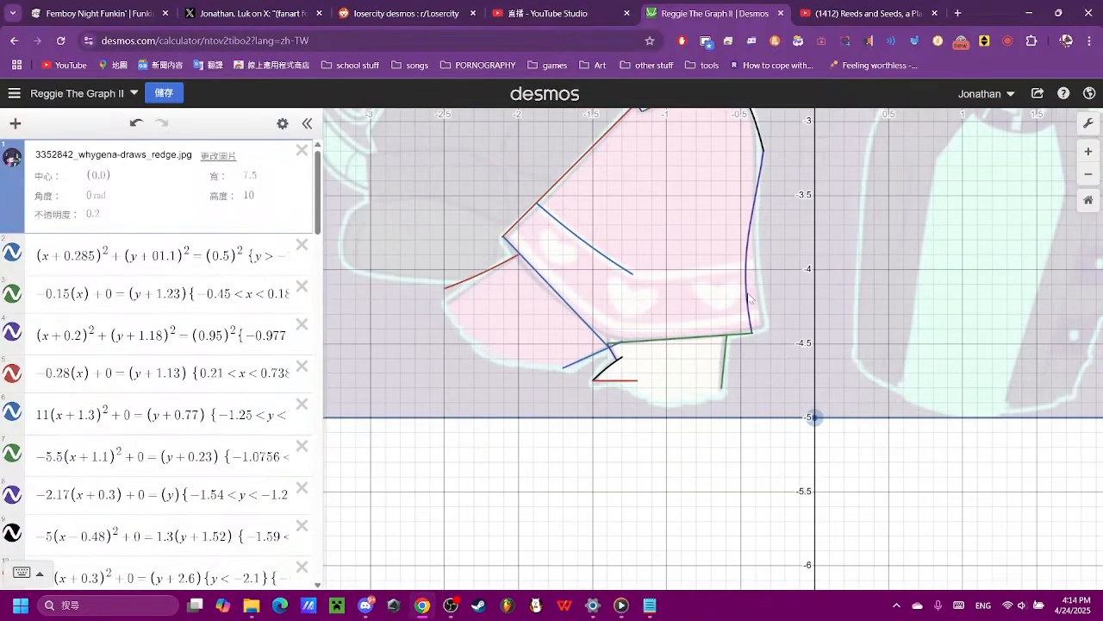
scroll(749, 297, down, 5)
click(607, 459)
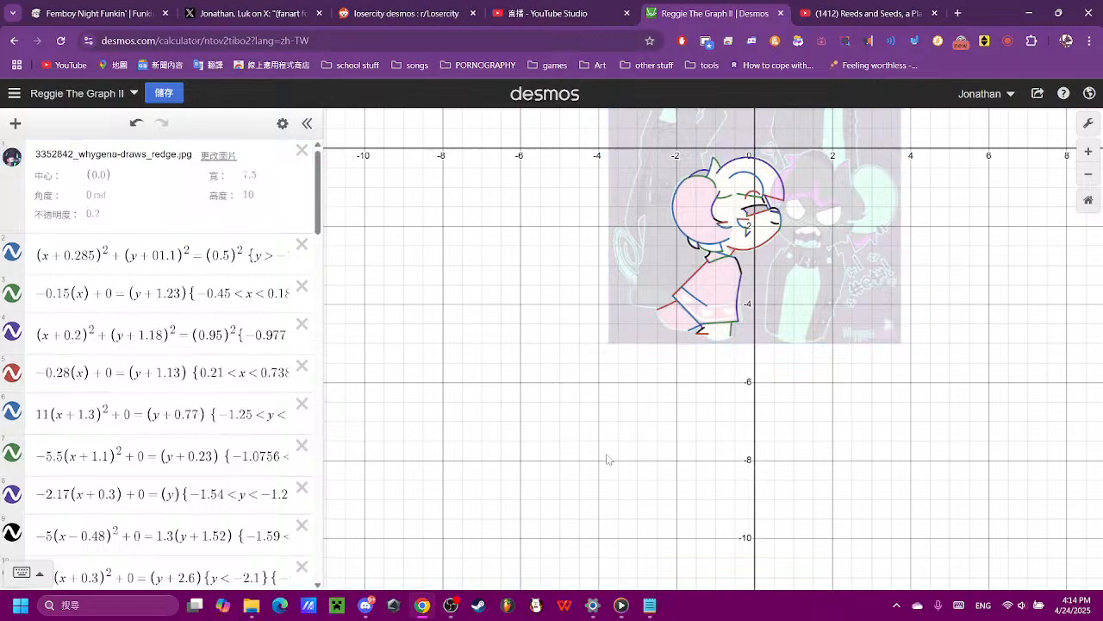
scroll(157, 492, down, 20)
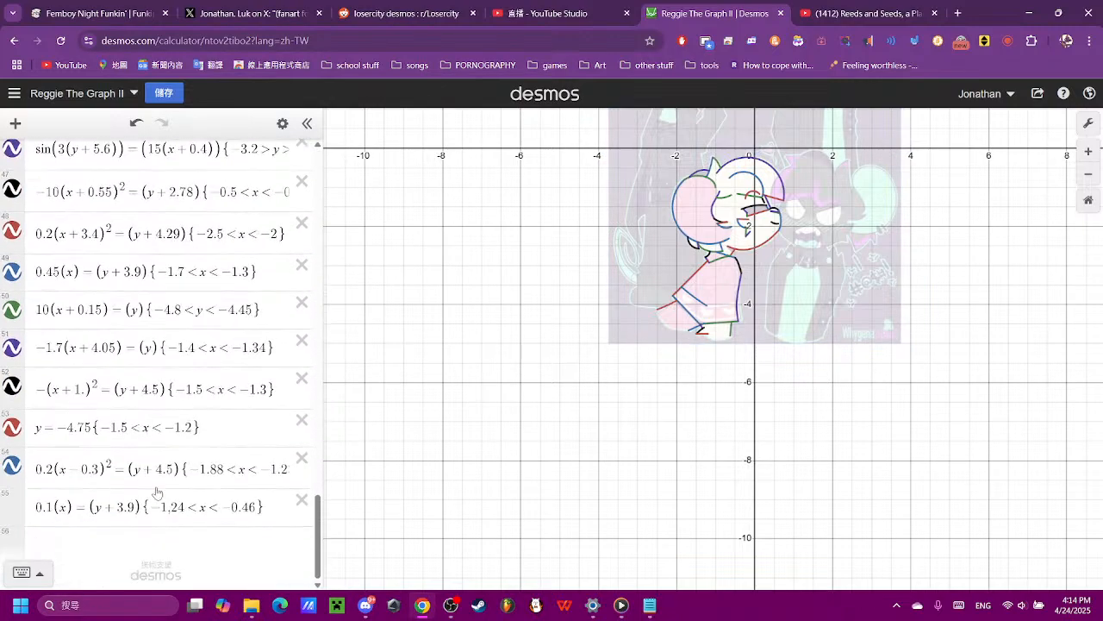
click(170, 507)
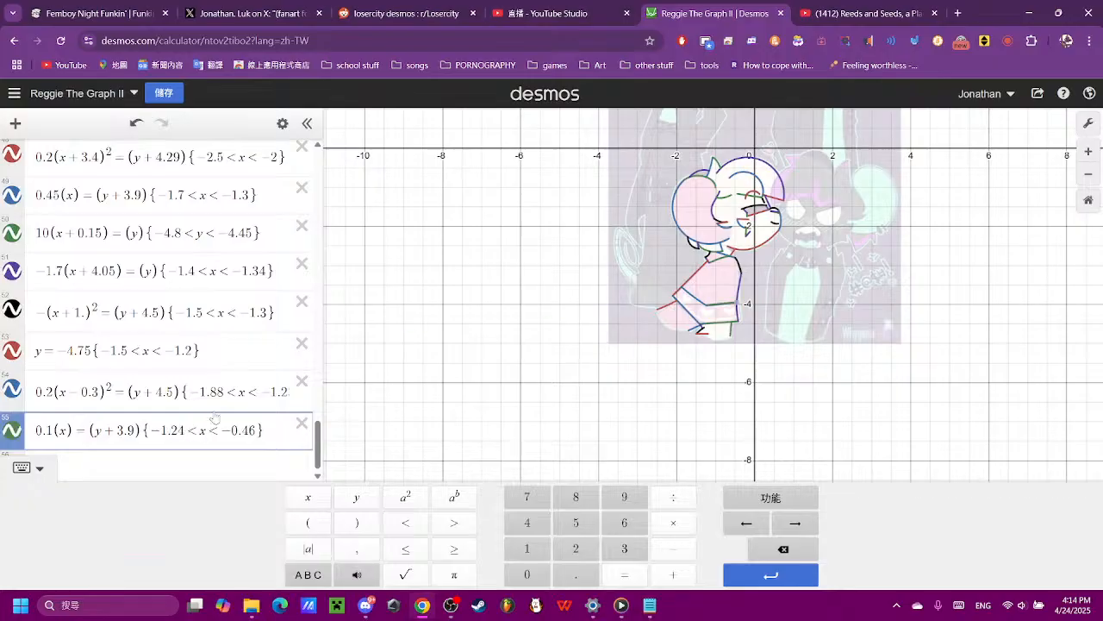
- Hide the reference image and centre the traced outline to review it on its own
click(672, 393)
scroll(733, 395, up, 5)
drag(787, 284, 687, 547)
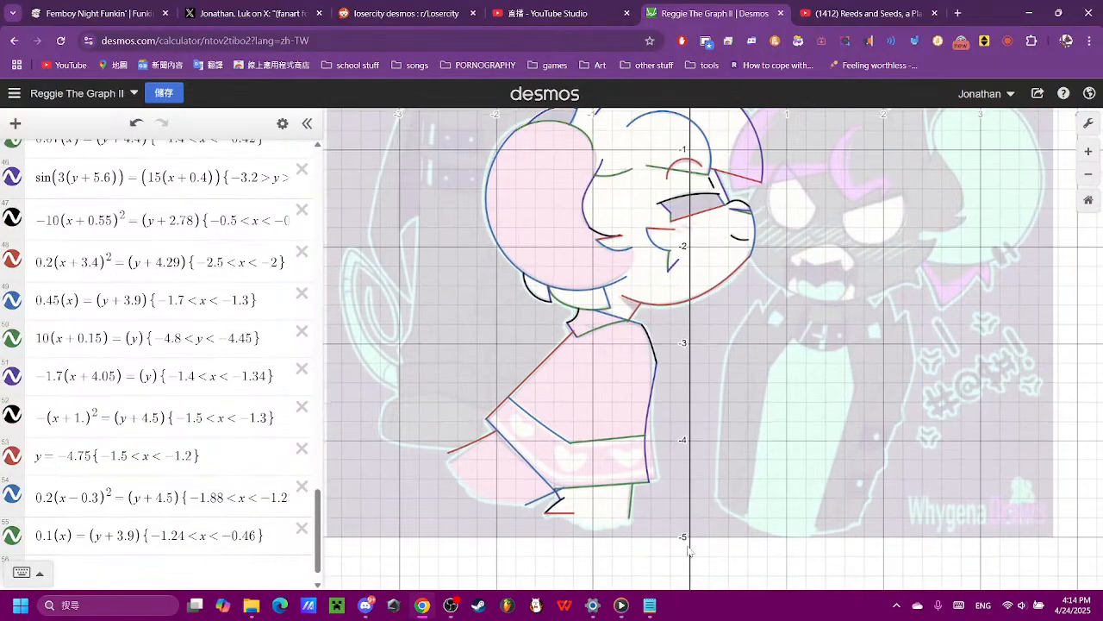
scroll(733, 387, down, 1)
scroll(74, 173, up, 20)
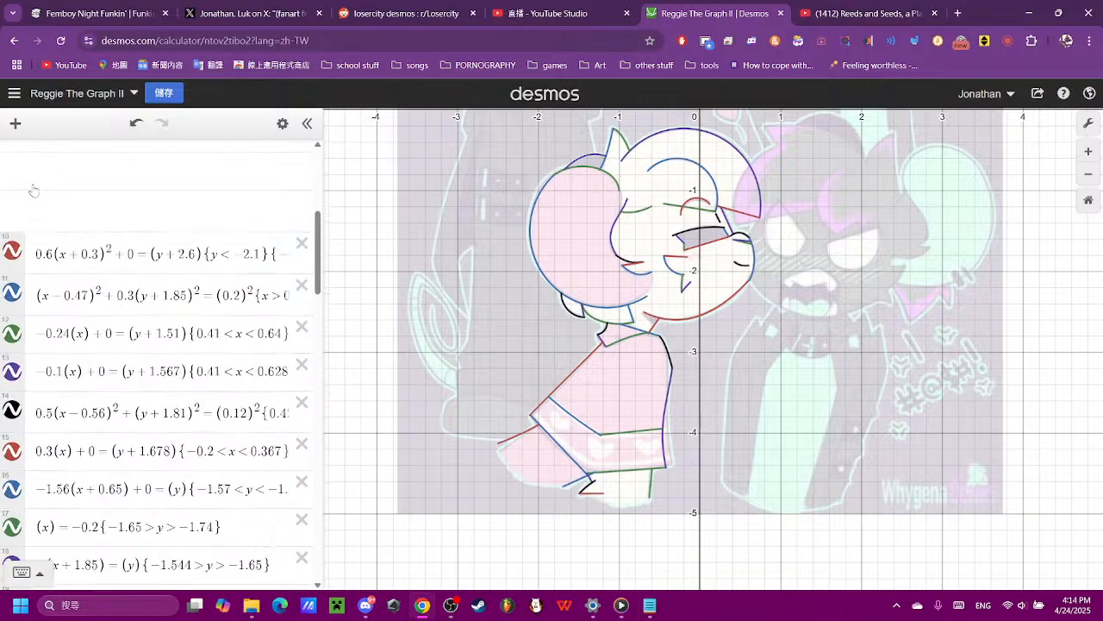
click(14, 161)
scroll(47, 226, down, 3)
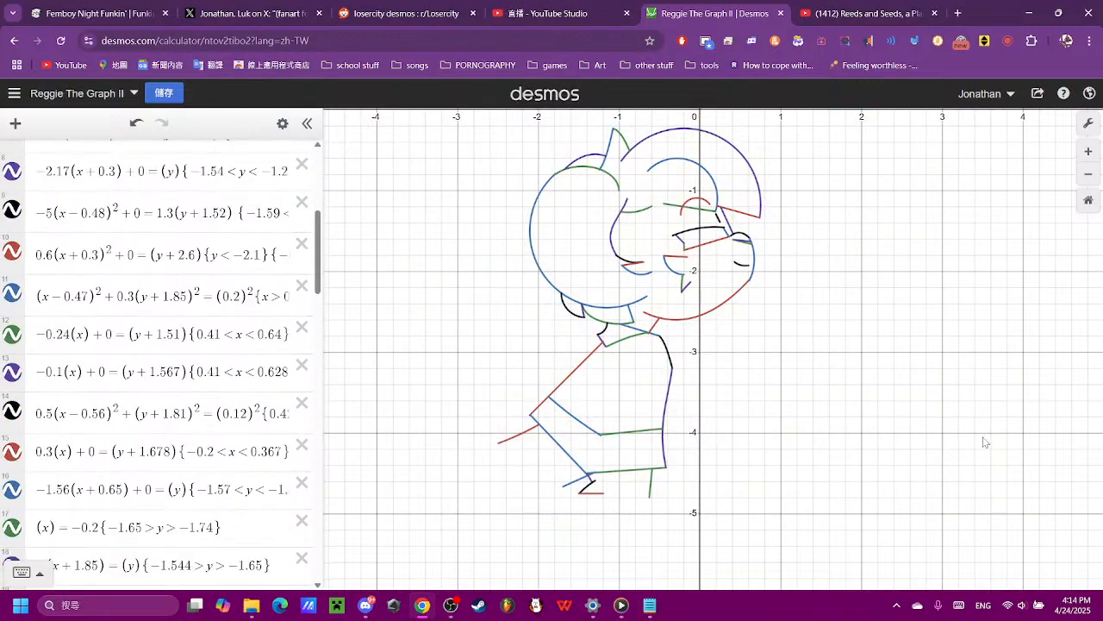
drag(928, 379, 826, 414)
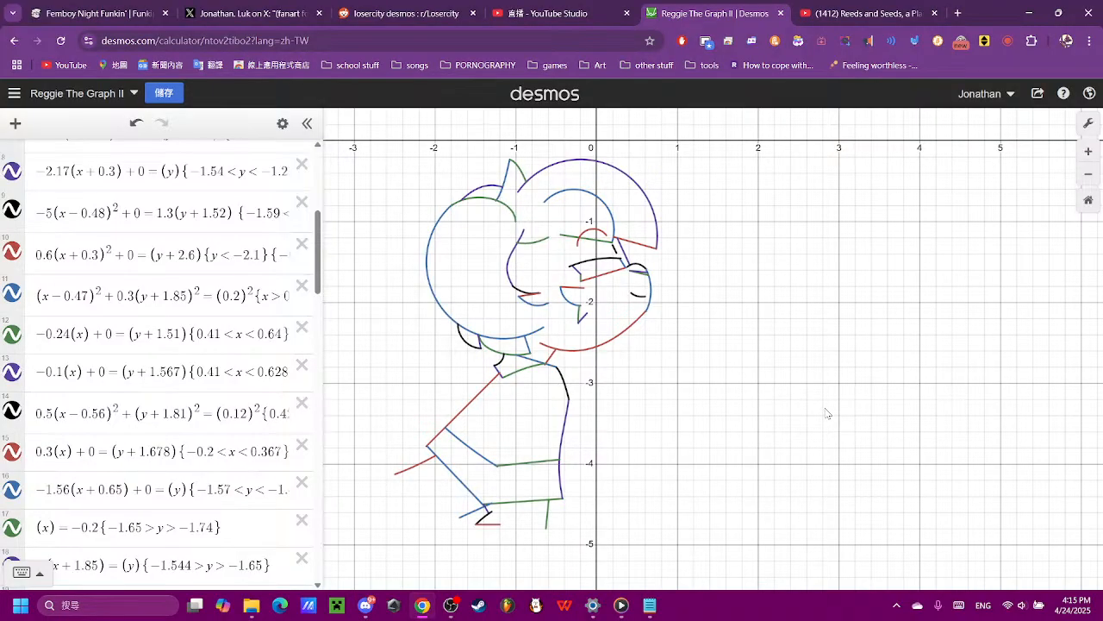
- Switch to YouTube Studio, pause the livestream preview and check the stream in OBS
click(560, 13)
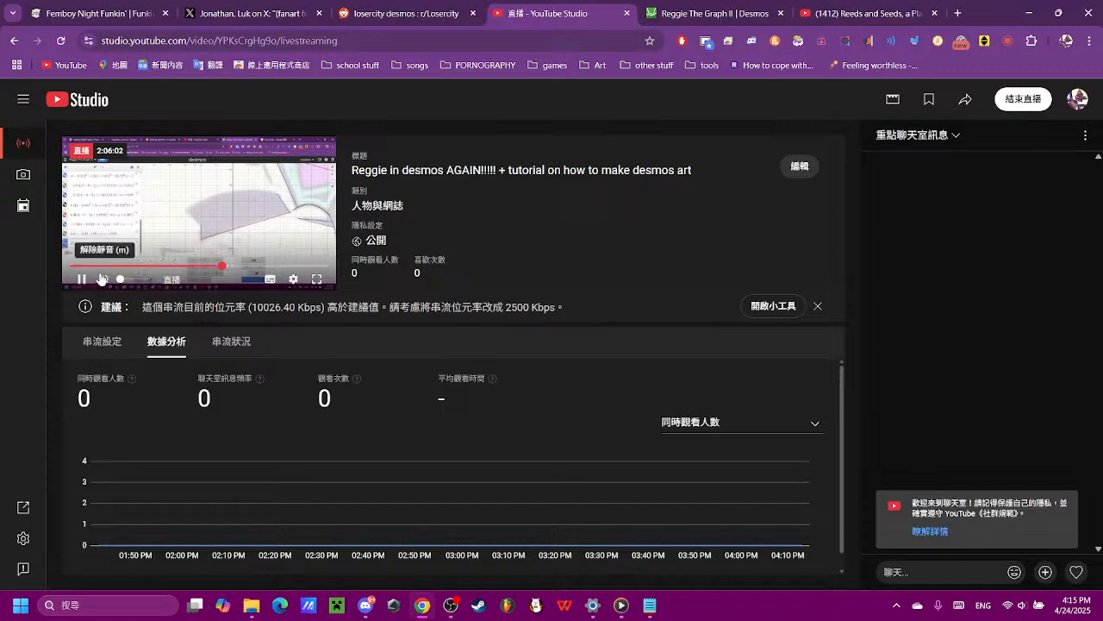
click(83, 278)
click(446, 601)
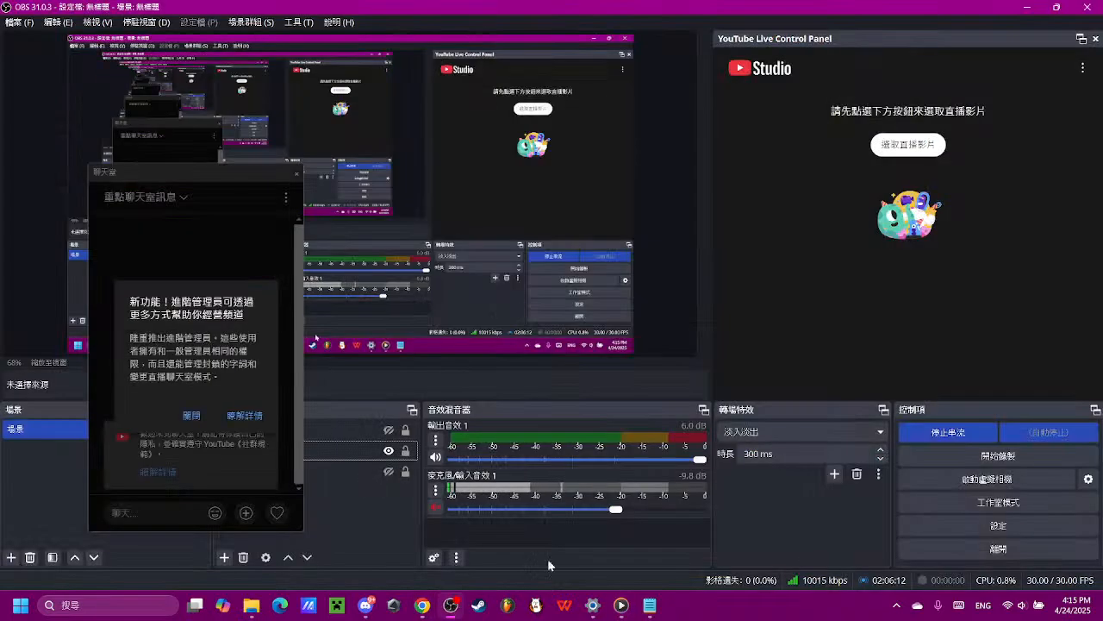
click(423, 604)
- Append "(part 1)" to the livestream's title and save the stream details
click(787, 173)
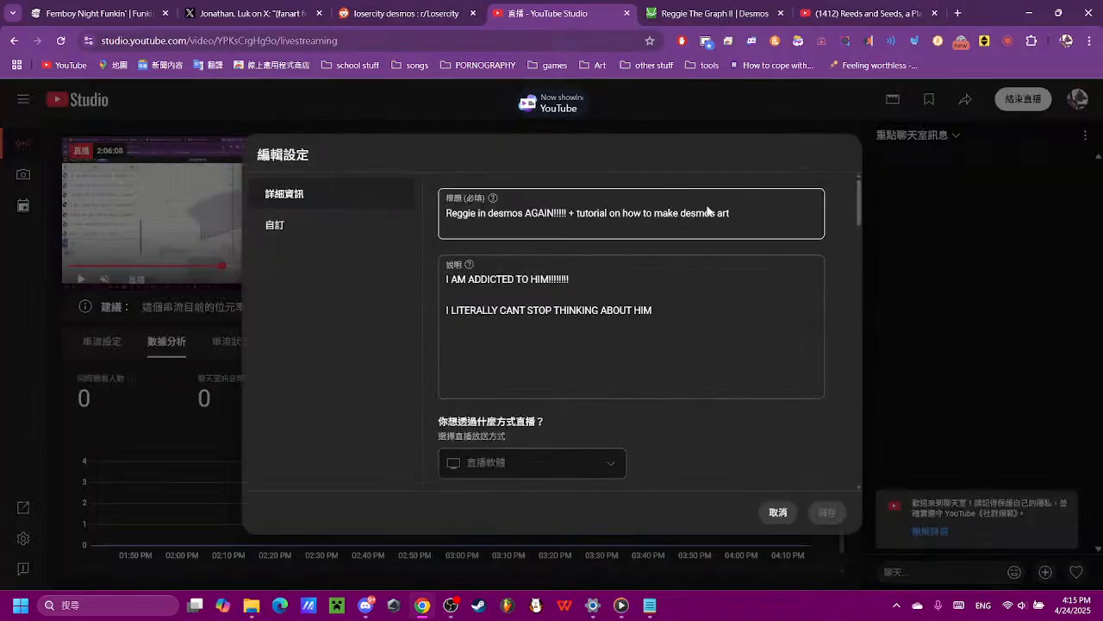
click(759, 210)
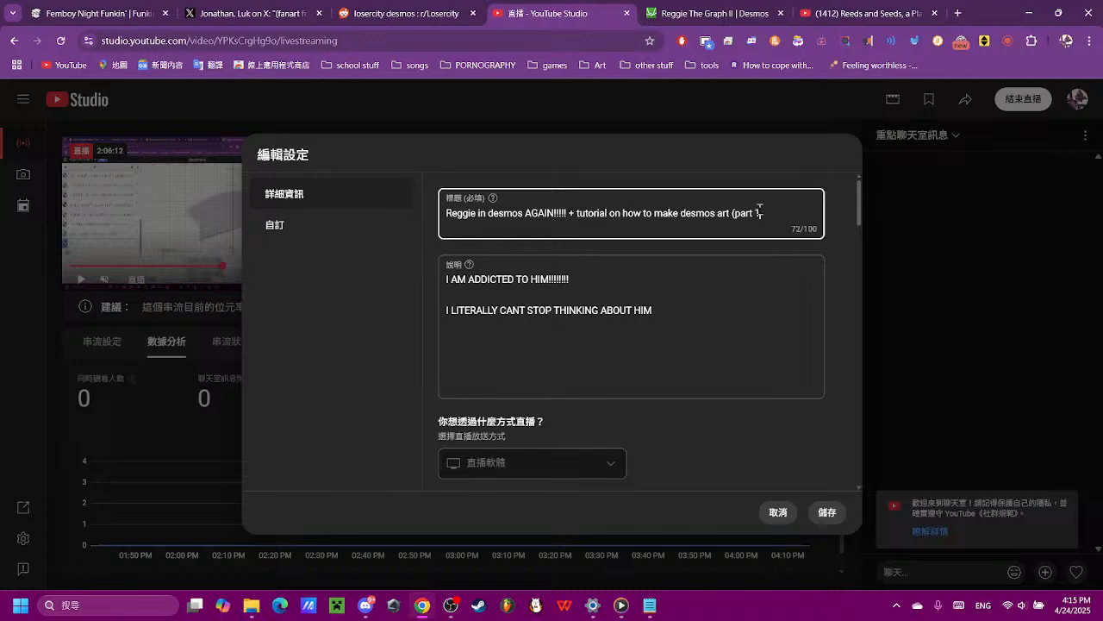
click(843, 508)
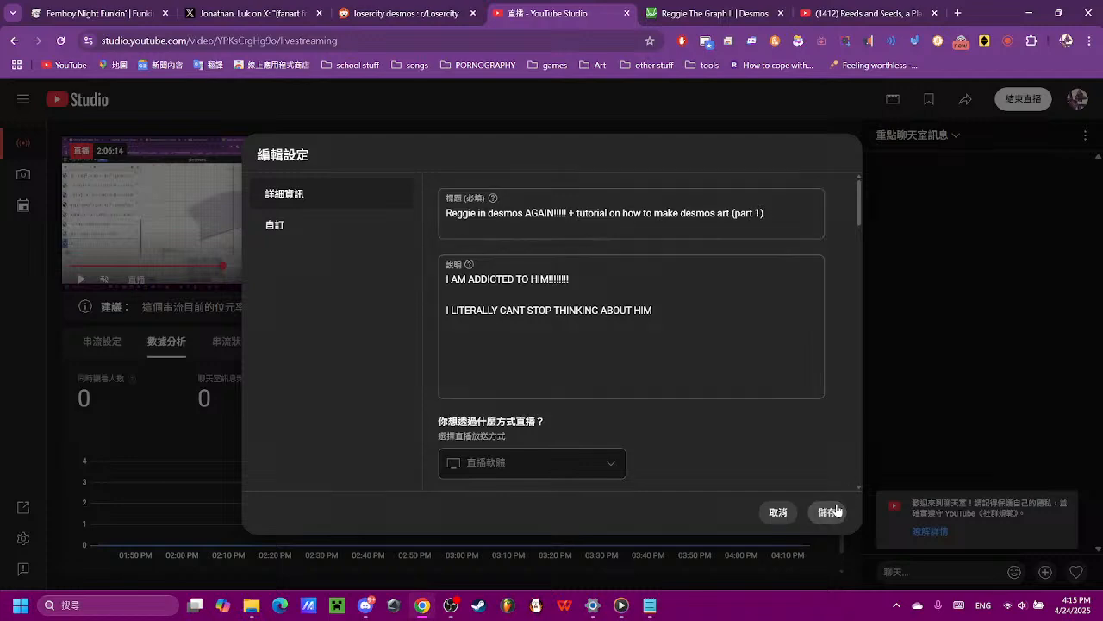